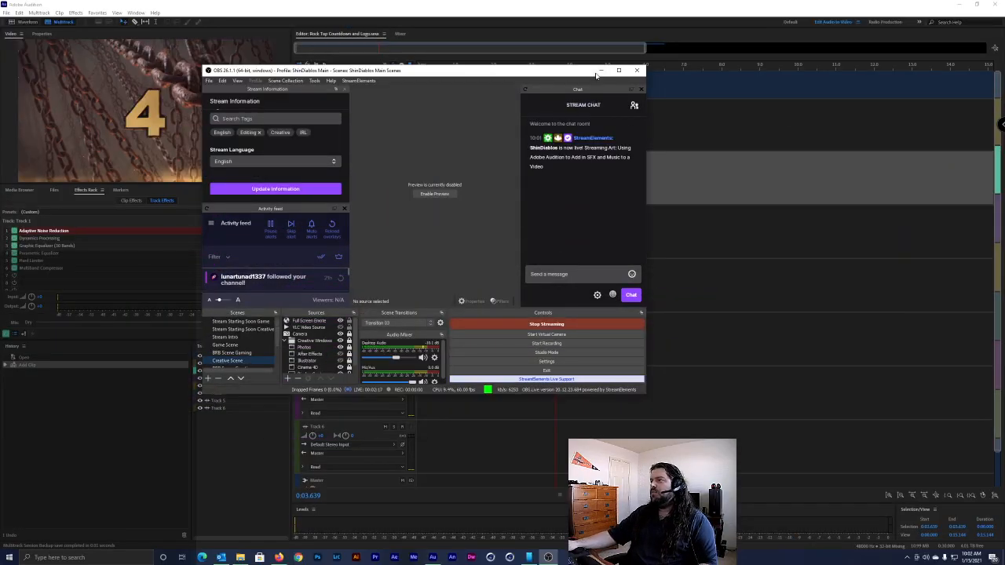
# Minimize the OBS streaming window and return to the multitrack session in Adobe Audition
pyautogui.click(599, 71)
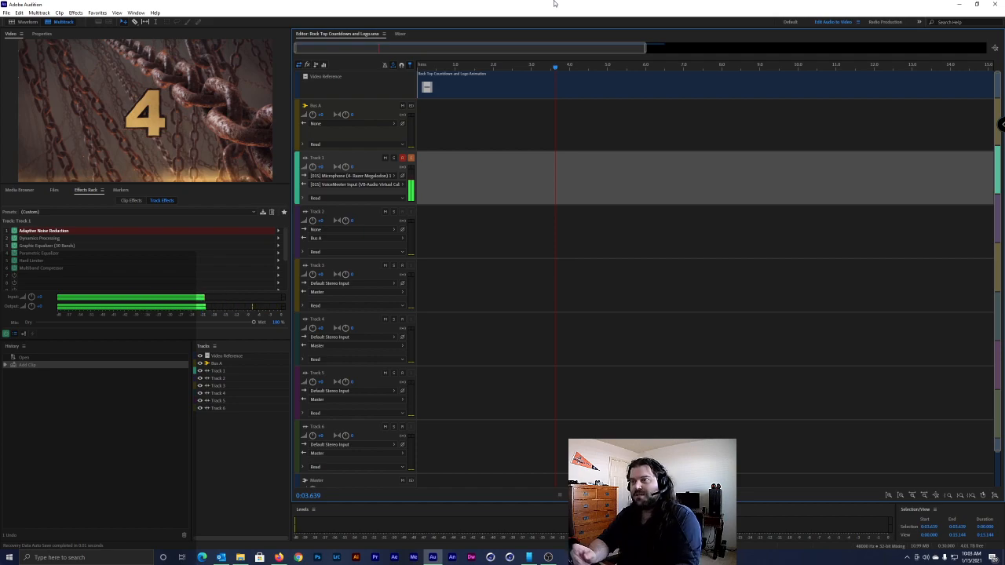
pyautogui.hotkey('alt', 'Tab')
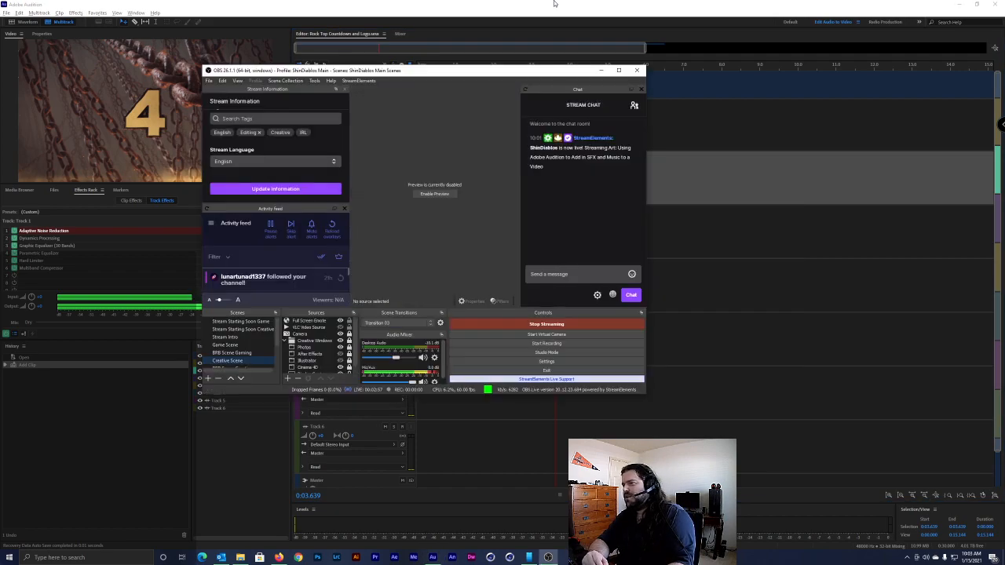
pyautogui.hotkey('alt', 'Tab')
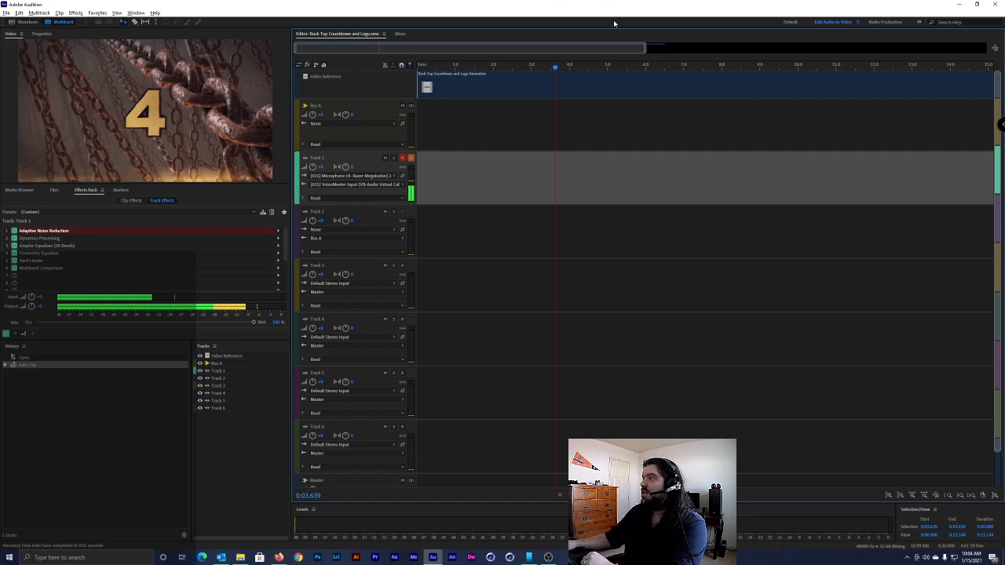
# Widen the visible timeline range to fit the whole video reference clip and return the playhead to 0:00.000
pyautogui.moveTo(646, 49); pyautogui.dragTo(673, 51)
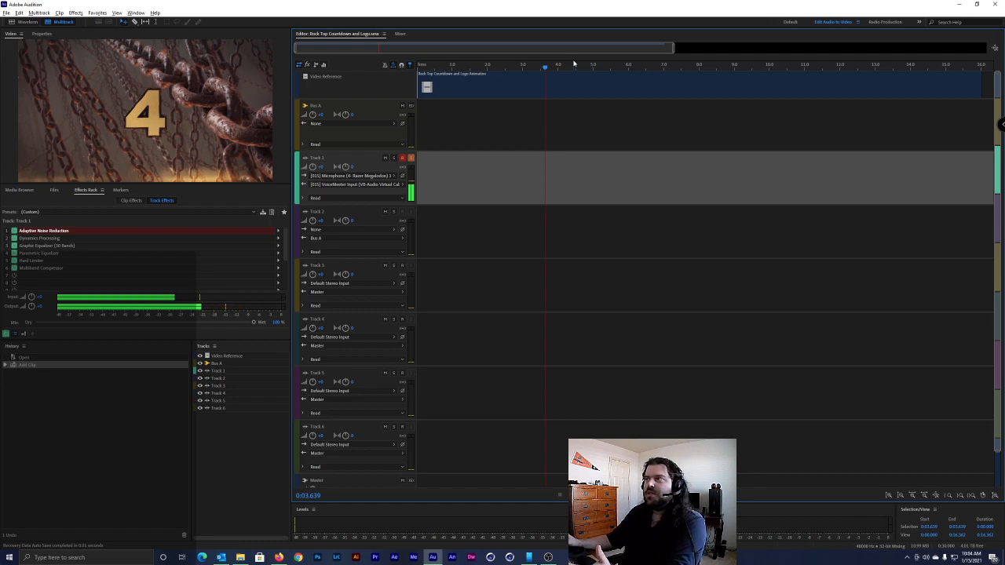
pyautogui.moveTo(544, 68); pyautogui.dragTo(418, 69)
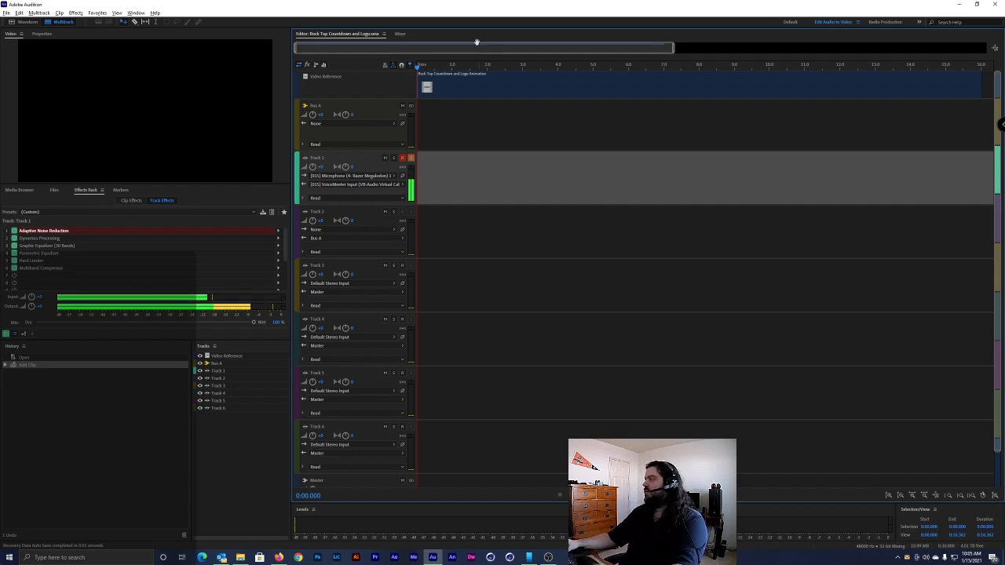
pyautogui.click(284, 82)
pyautogui.press('`')
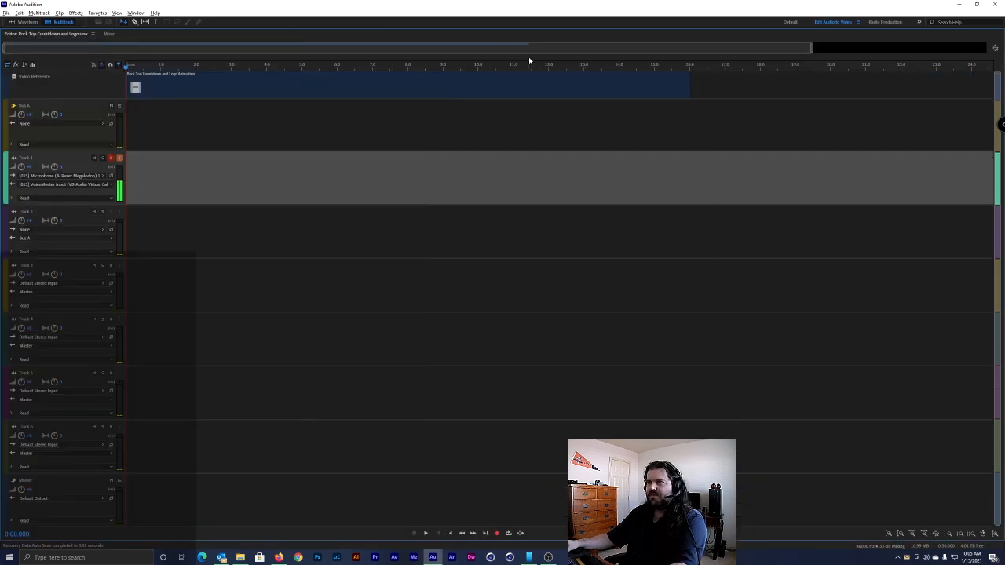
pyautogui.press('`')
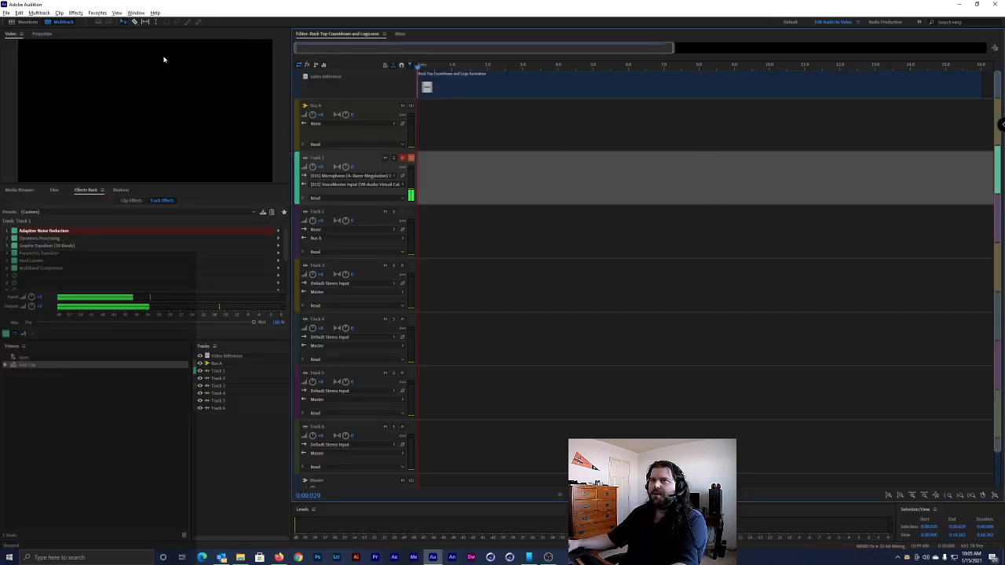
# Play the countdown and logo animation from the start in an enlarged video preview, then restore the normal layout
pyautogui.moveTo(418, 66); pyautogui.dragTo(405, 68)
pyautogui.press('`')
pyautogui.press('`')
pyautogui.press('`')
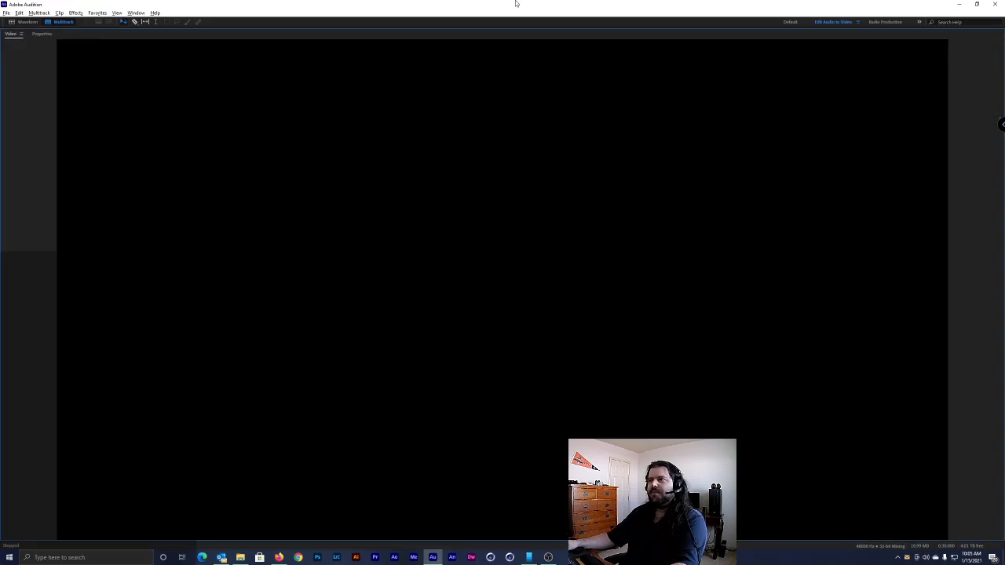
pyautogui.press('space')
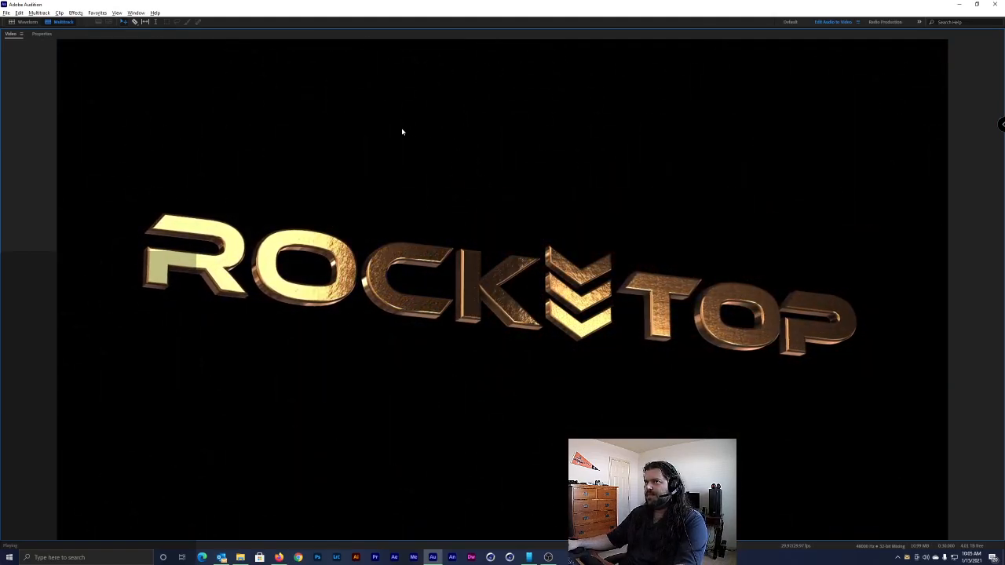
pyautogui.press('`')
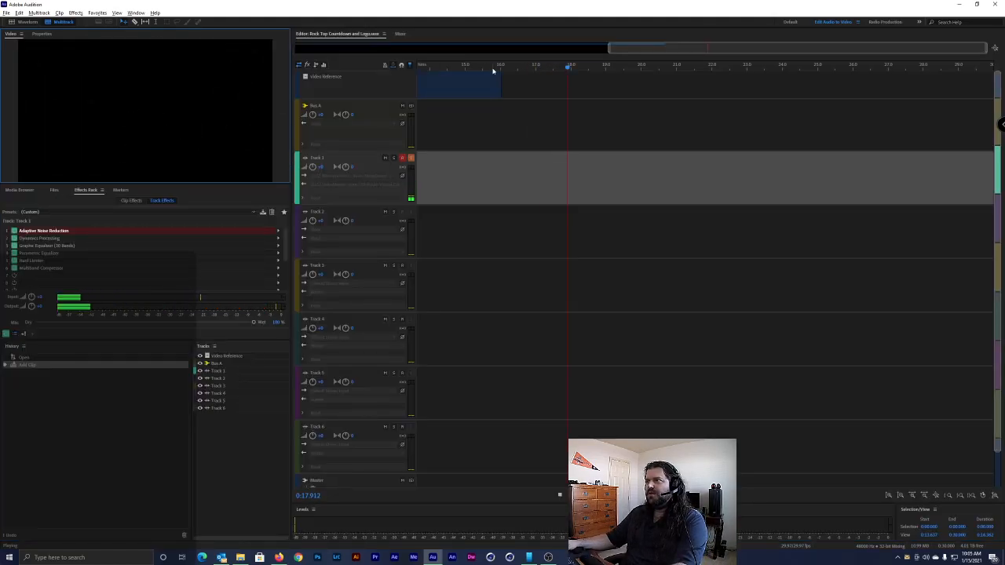
# Review the animation in the enlarged preview from about 4.8 s, pausing on the number 3 and on the burning logo
pyautogui.click(485, 66)
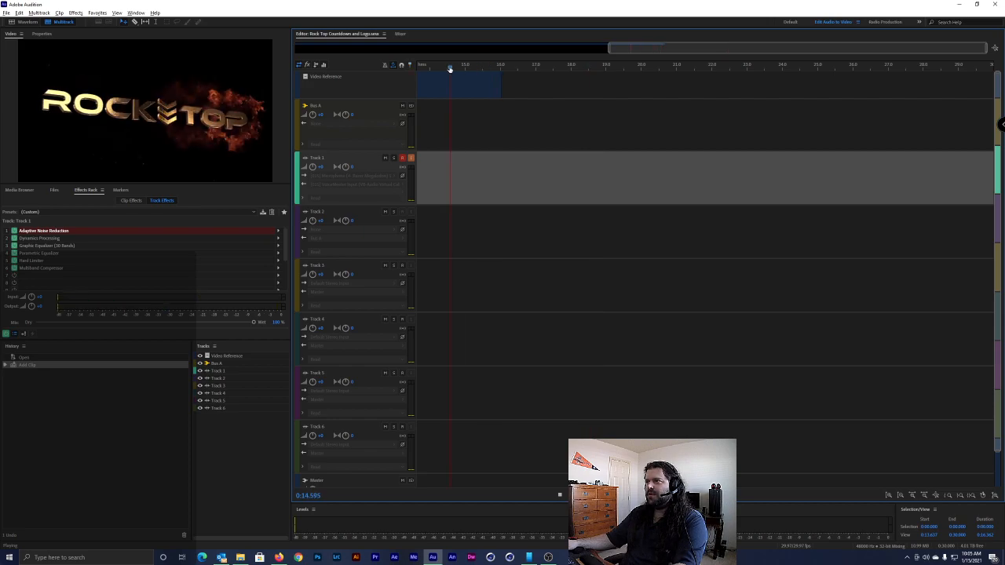
pyautogui.press('Home')
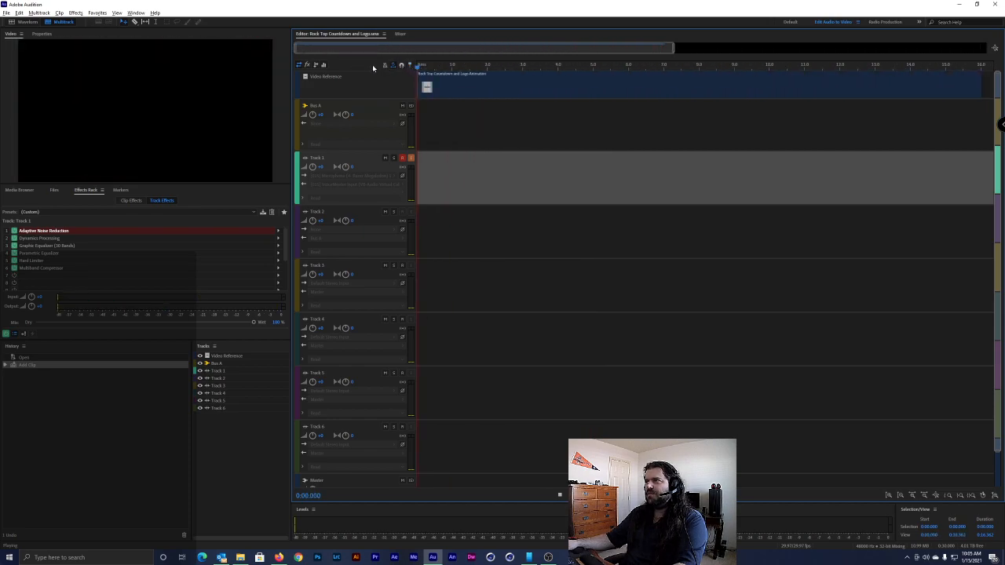
pyautogui.moveTo(446, 68); pyautogui.dragTo(585, 64)
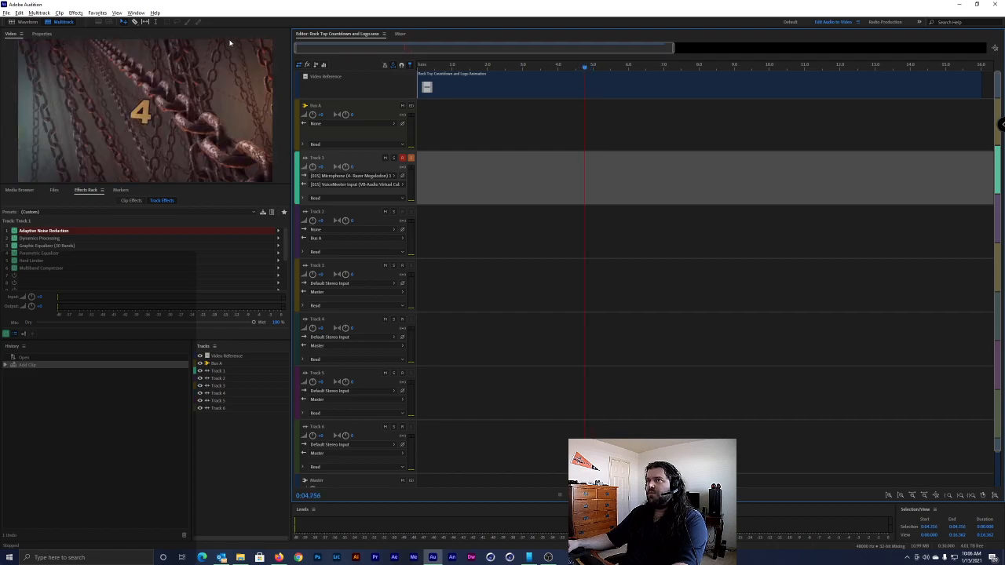
pyautogui.press('`')
pyautogui.press('space')
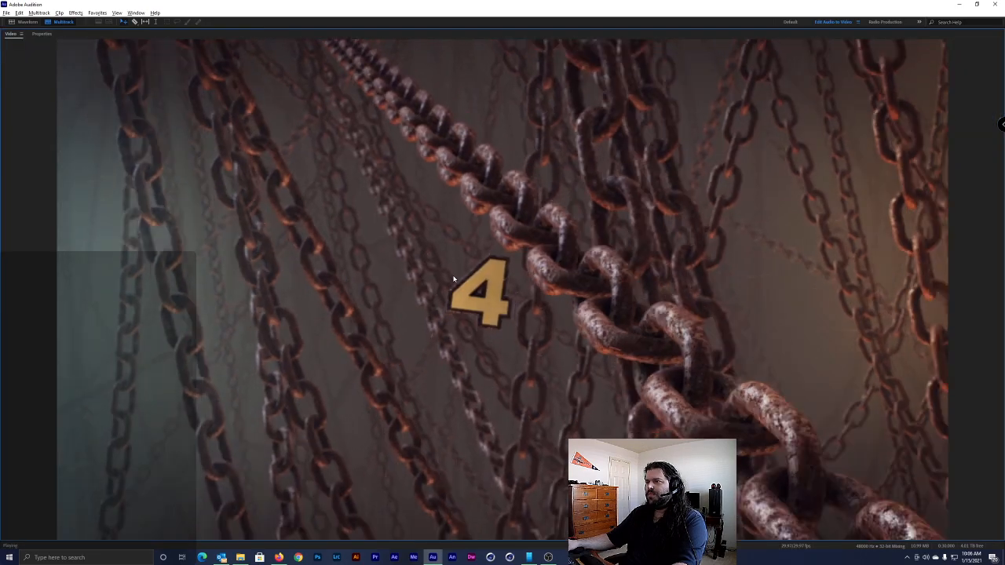
pyautogui.press('space')
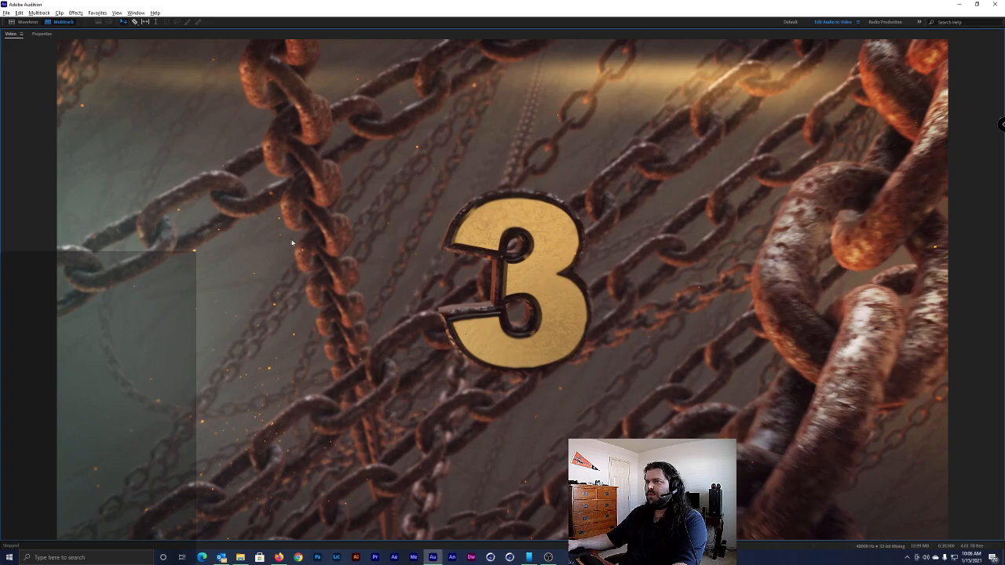
pyautogui.press('space')
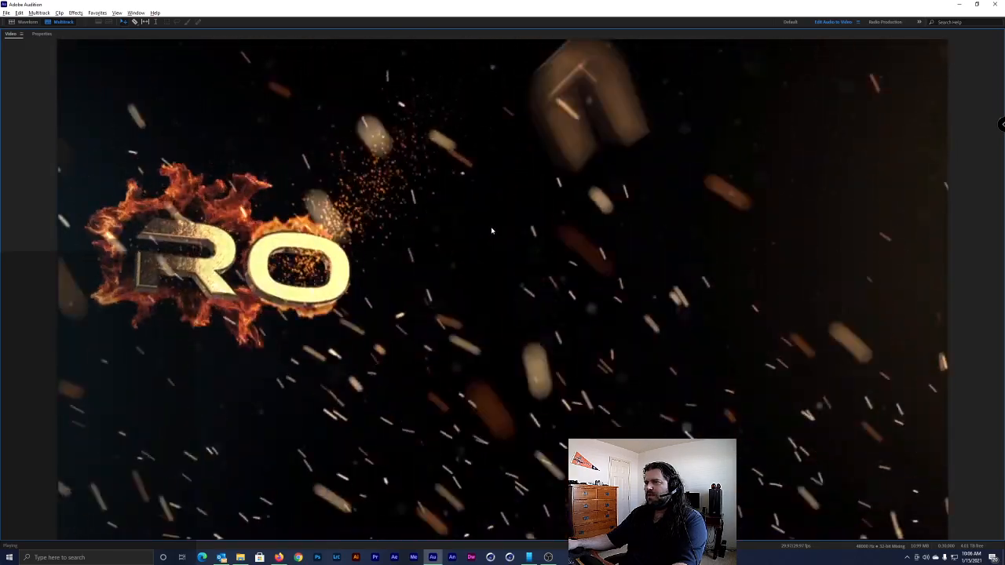
pyautogui.press('space')
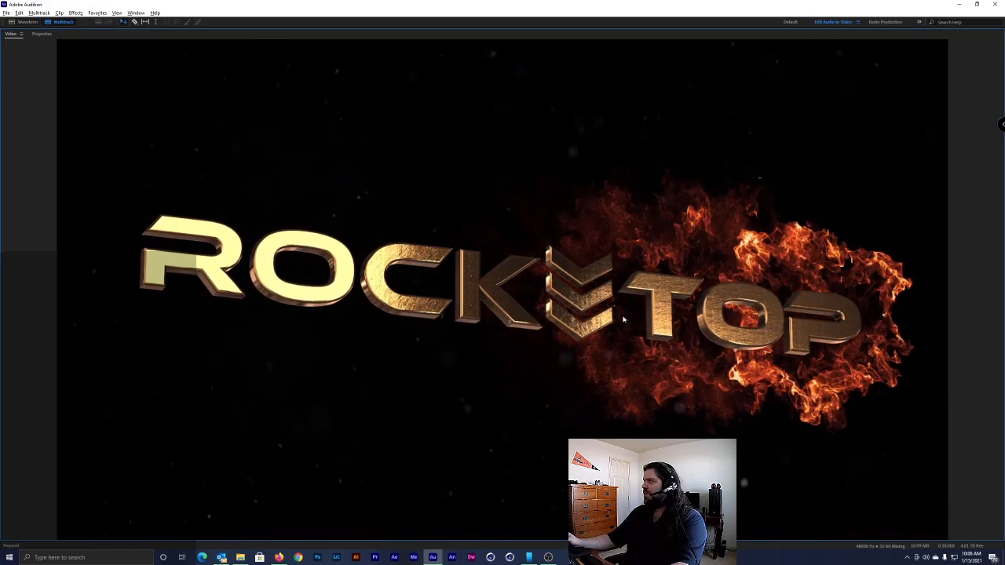
pyautogui.press('`')
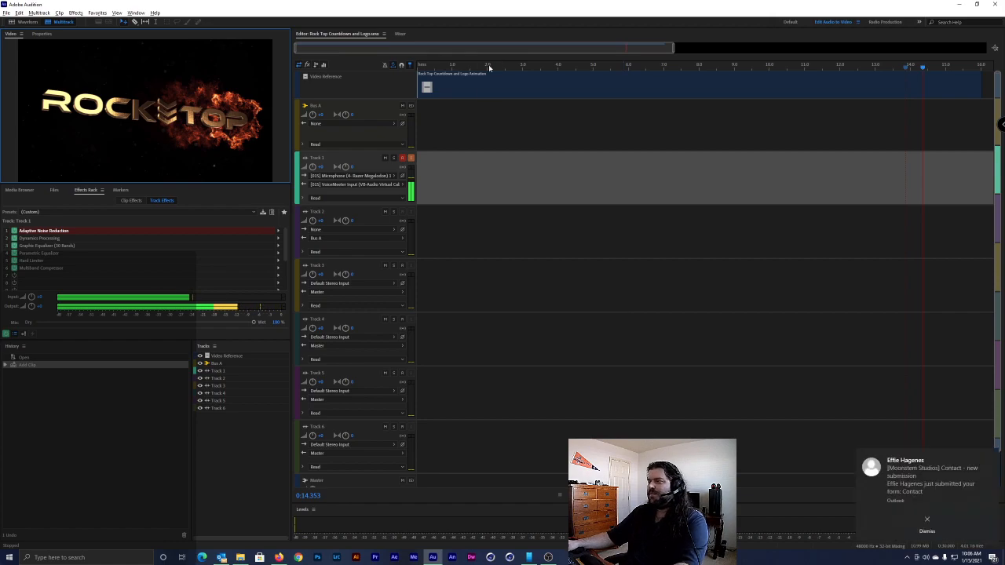
# Scrub through the number 5 part of the countdown to about 3 s and select Track 2
pyautogui.moveTo(490, 69); pyautogui.dragTo(435, 64)
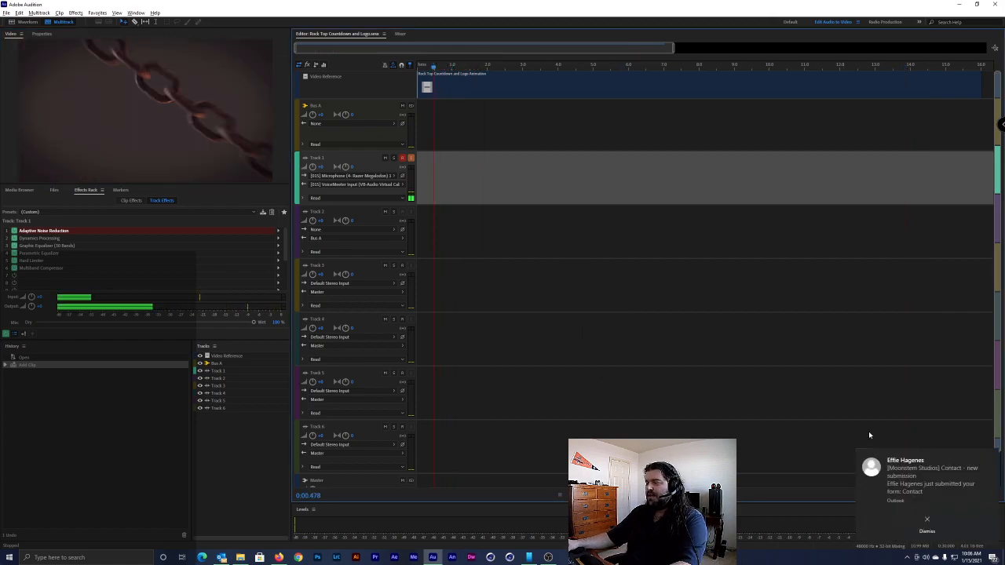
pyautogui.click(991, 460)
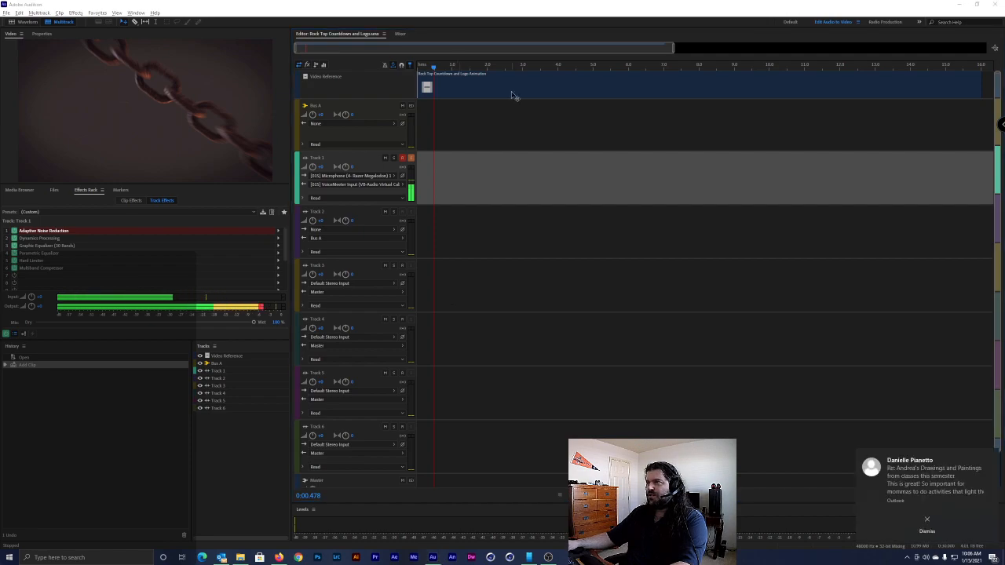
pyautogui.click(477, 66)
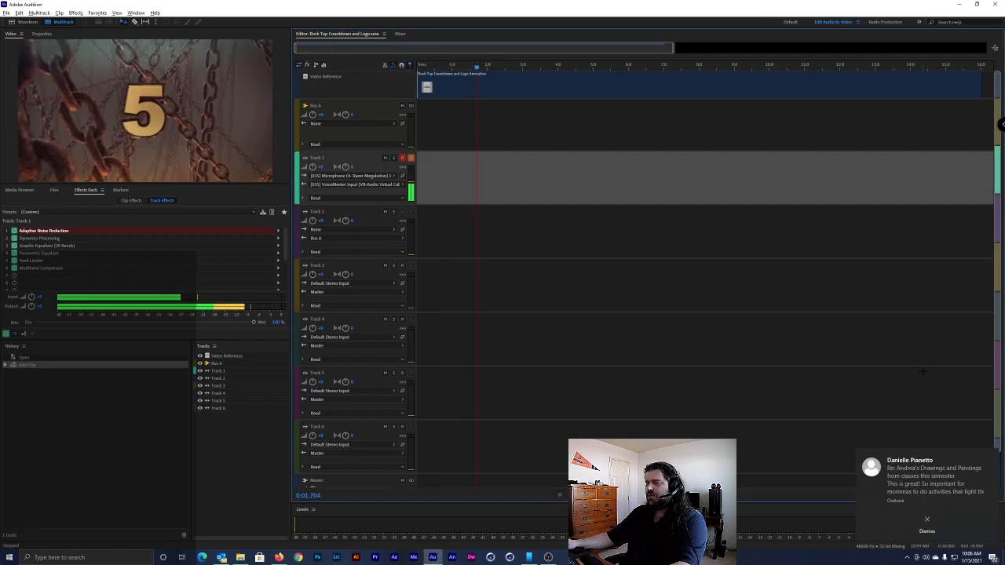
pyautogui.click(947, 448)
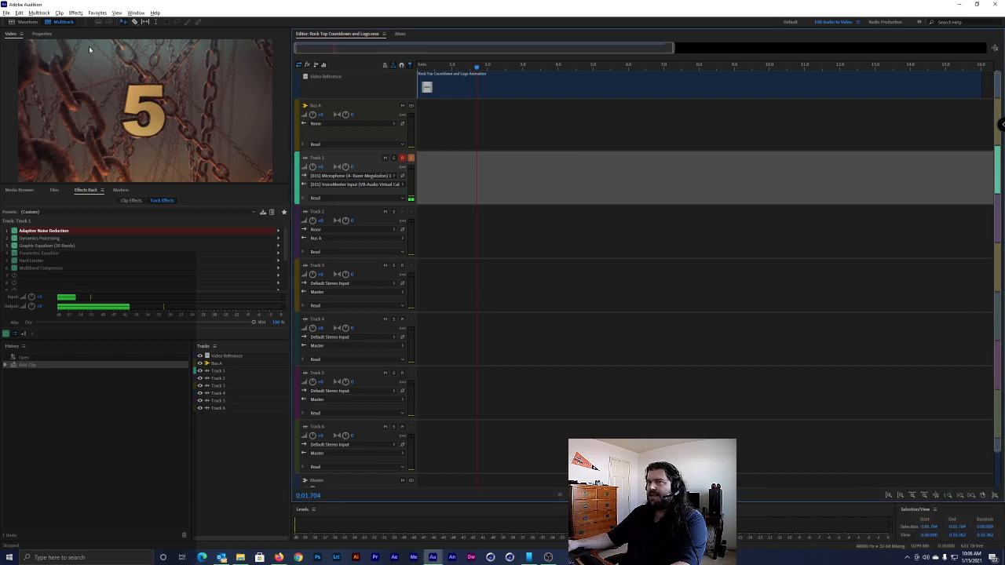
pyautogui.moveTo(480, 67)
pyautogui.mouseDown()
pyautogui.moveTo(547, 63)
pyautogui.moveTo(449, 60)
pyautogui.moveTo(489, 58)
pyautogui.mouseUp()
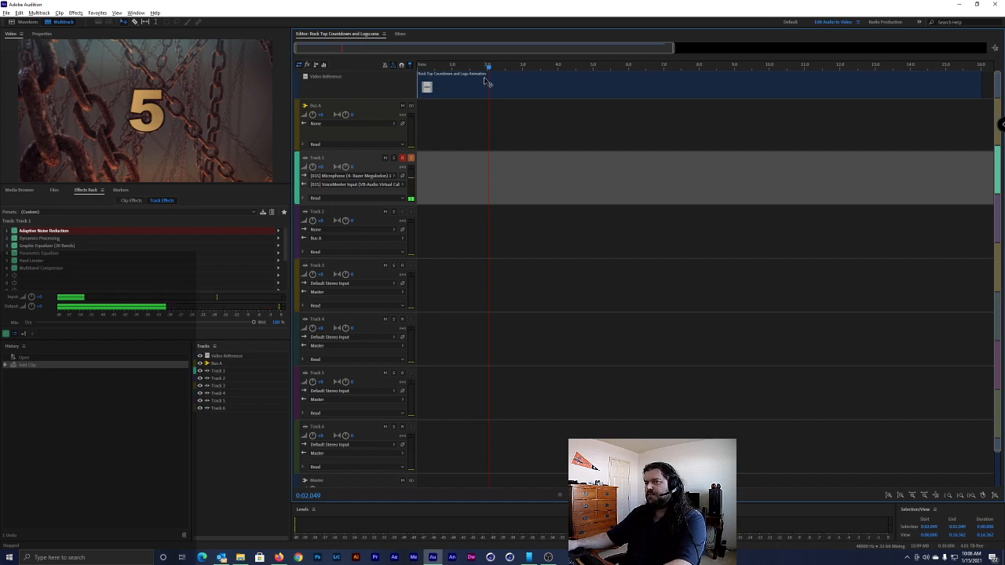
pyautogui.click(516, 63)
pyautogui.click(523, 61)
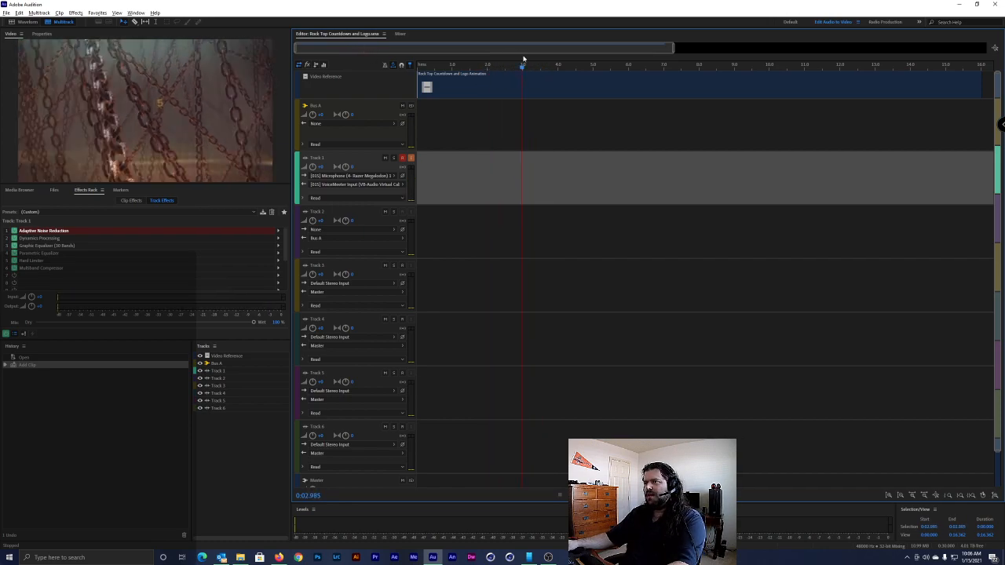
pyautogui.click(348, 216)
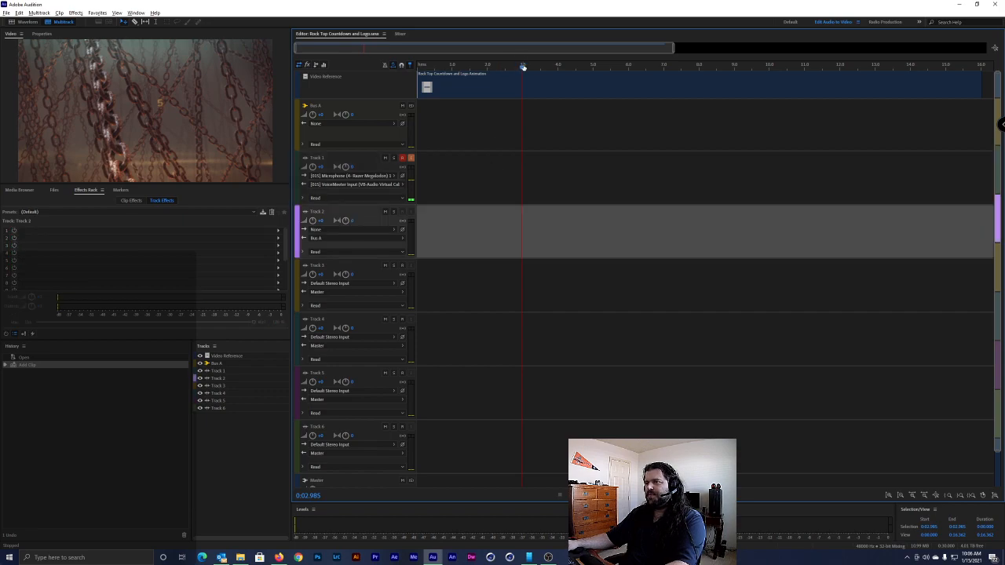
pyautogui.hotkey('alt', 'Tab')
pyautogui.hotkey('alt', 'Tab')
pyautogui.hotkey('alt', 'Tab')
pyautogui.hotkey('alt', 'Tab')
pyautogui.hotkey('alt', 'Tab')
pyautogui.hotkey('alt', 'Tab')
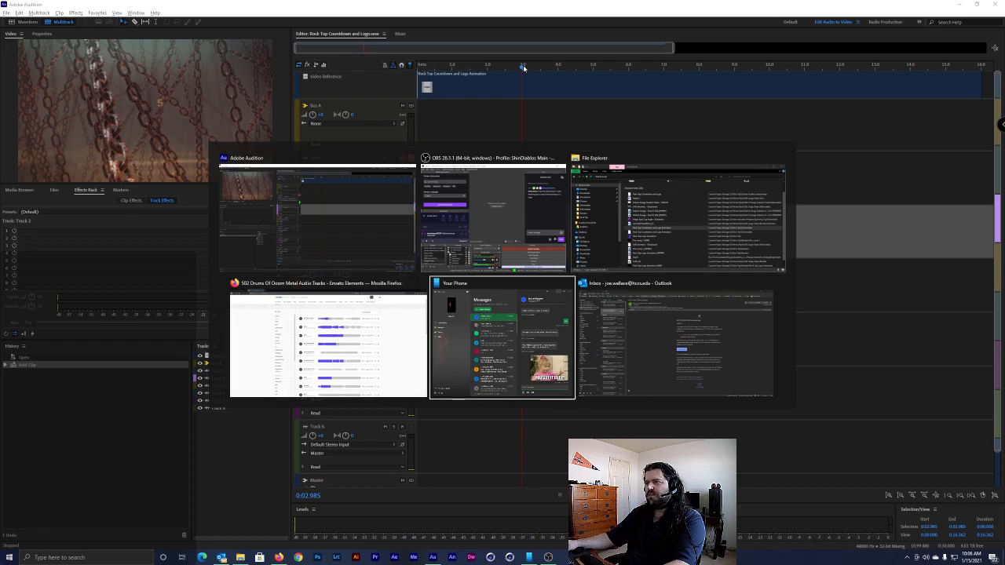
# Scrub through the number 4, the logo reveal and the number 3, parking the playhead at about 6.3 s
pyautogui.moveTo(532, 69)
pyautogui.mouseDown()
pyautogui.moveTo(563, 67)
pyautogui.moveTo(538, 68)
pyautogui.mouseUp()
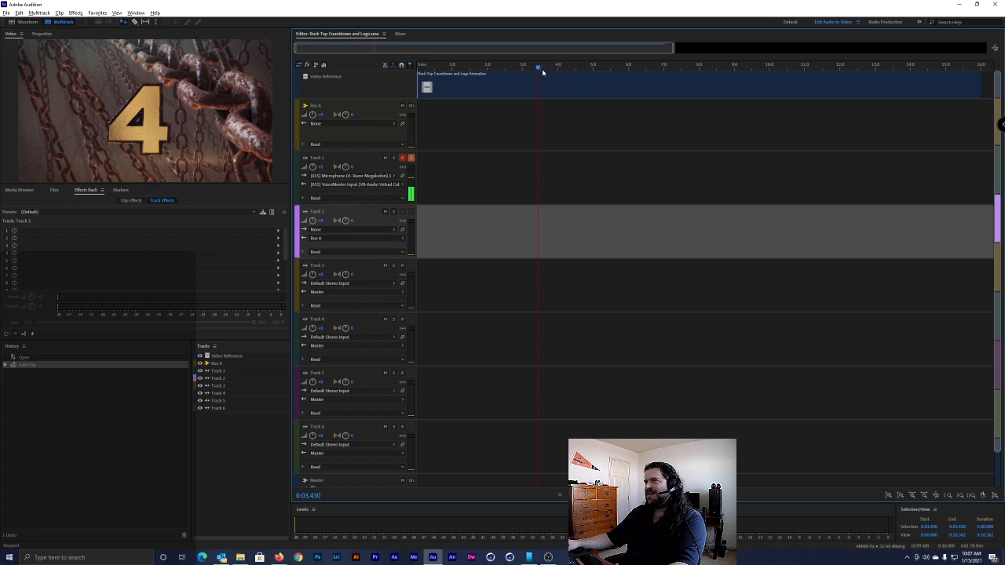
pyautogui.moveTo(538, 68); pyautogui.dragTo(904, 46)
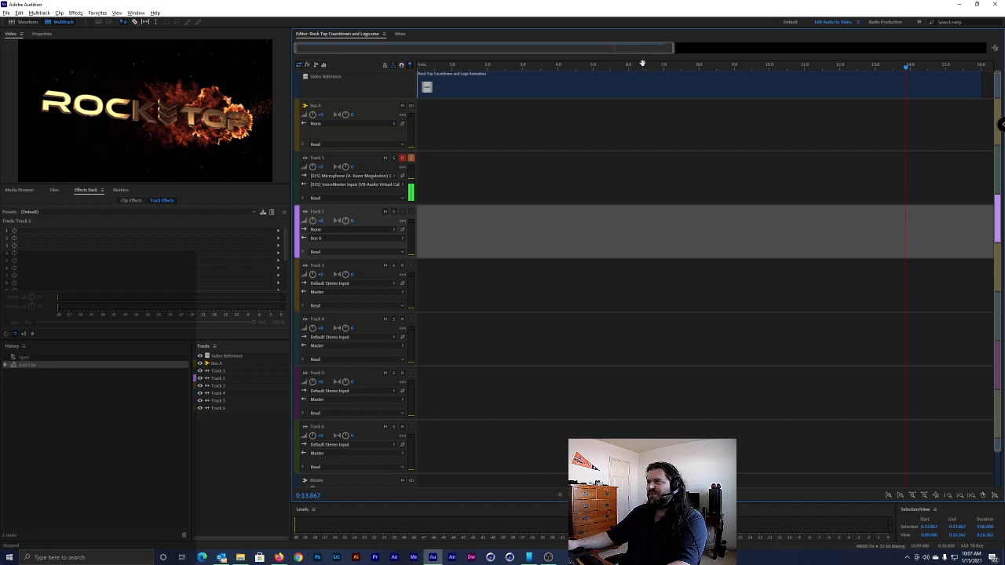
pyautogui.moveTo(654, 64); pyautogui.dragTo(616, 69)
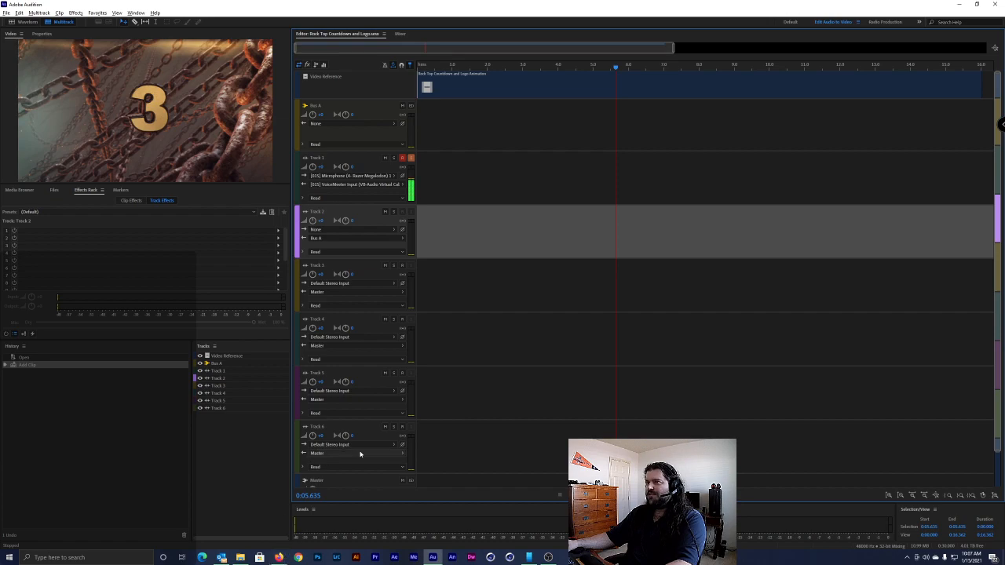
pyautogui.moveTo(577, 66); pyautogui.dragTo(628, 70)
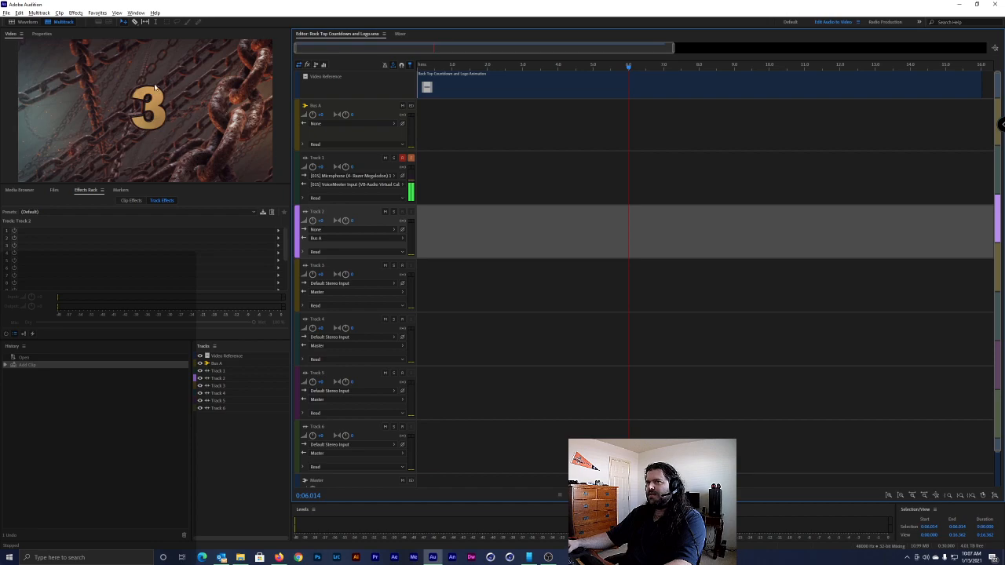
pyautogui.moveTo(677, 66); pyautogui.dragTo(639, 56)
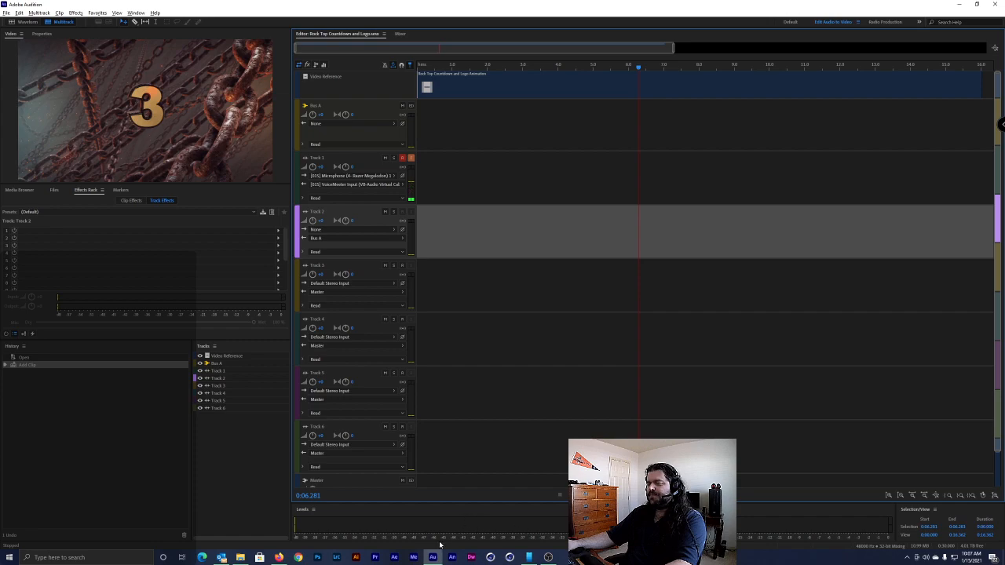
# Switch to the Envato Elements music results in Firefox and preview the 112 BPM track Doom
pyautogui.click(279, 558)
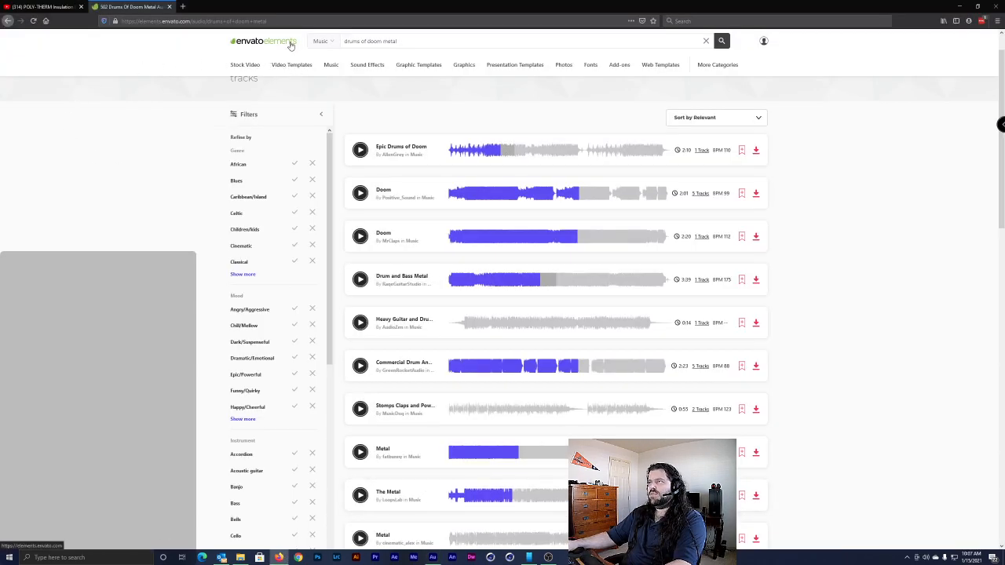
pyautogui.moveTo(460, 60)
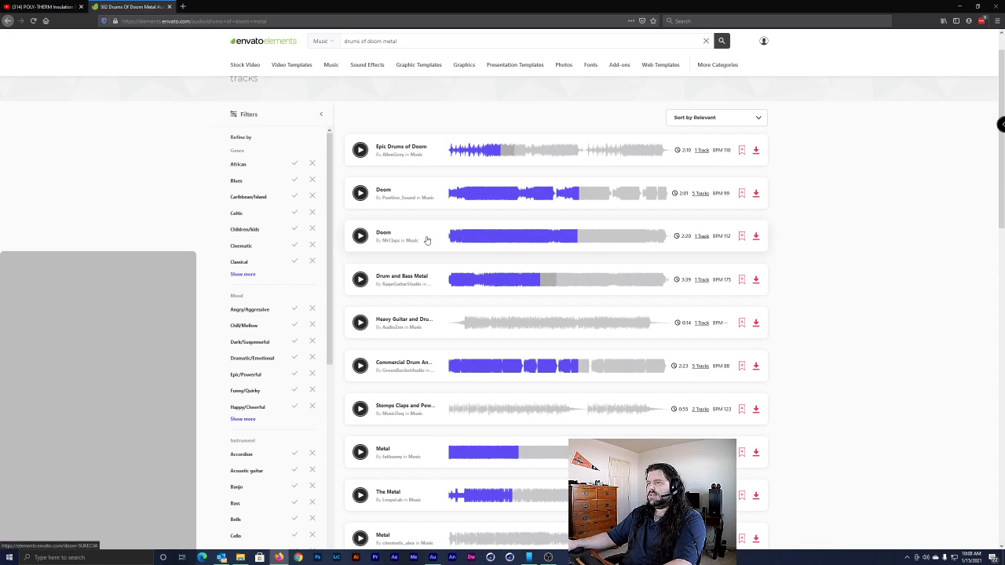
pyautogui.click(451, 238)
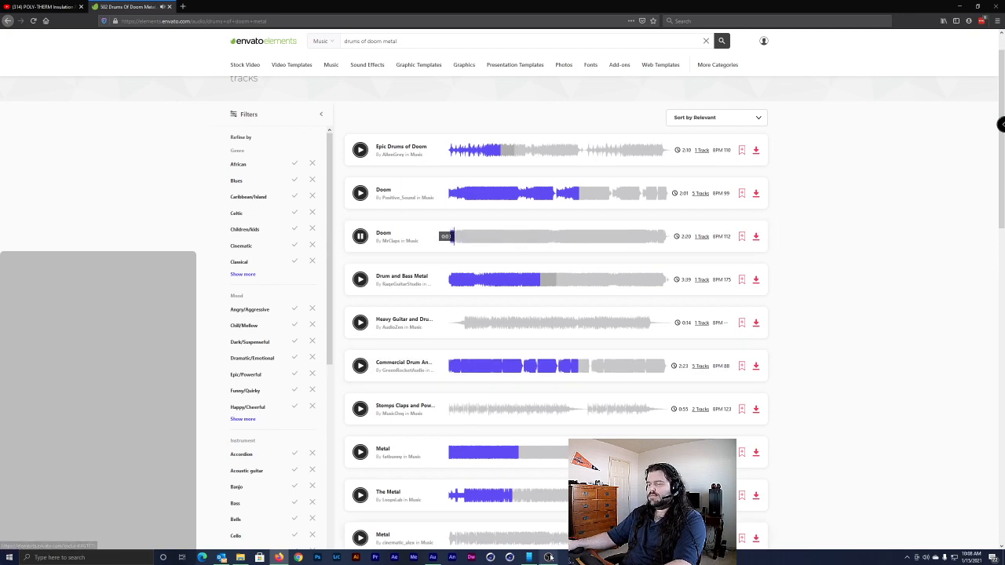
pyautogui.hotkey('alt', 'Tab')
pyautogui.hotkey('alt', 'Tab')
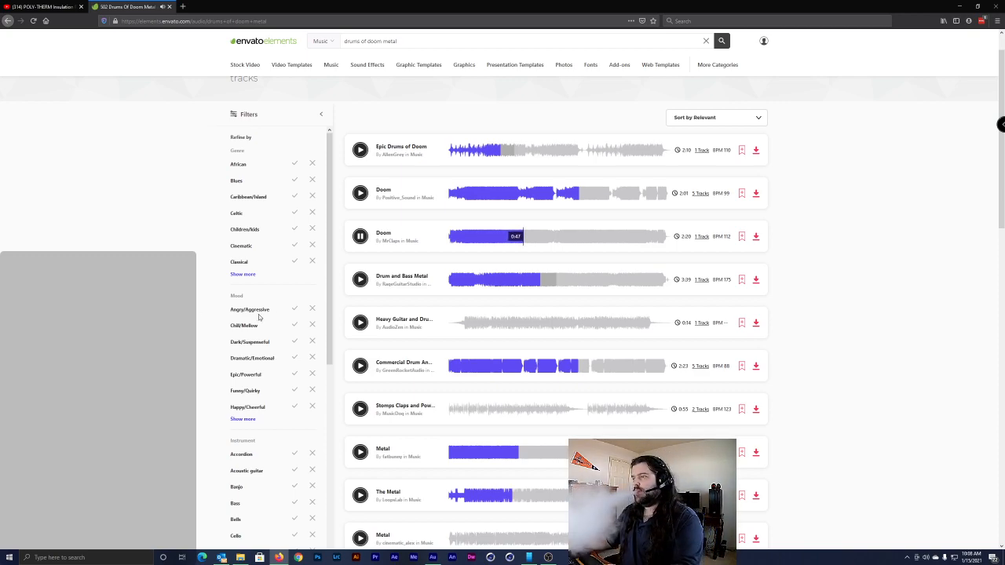
# Stop the Doom preview and download the 112 BPM track, licensed to the Rock Top Logo Animation project
pyautogui.click(359, 237)
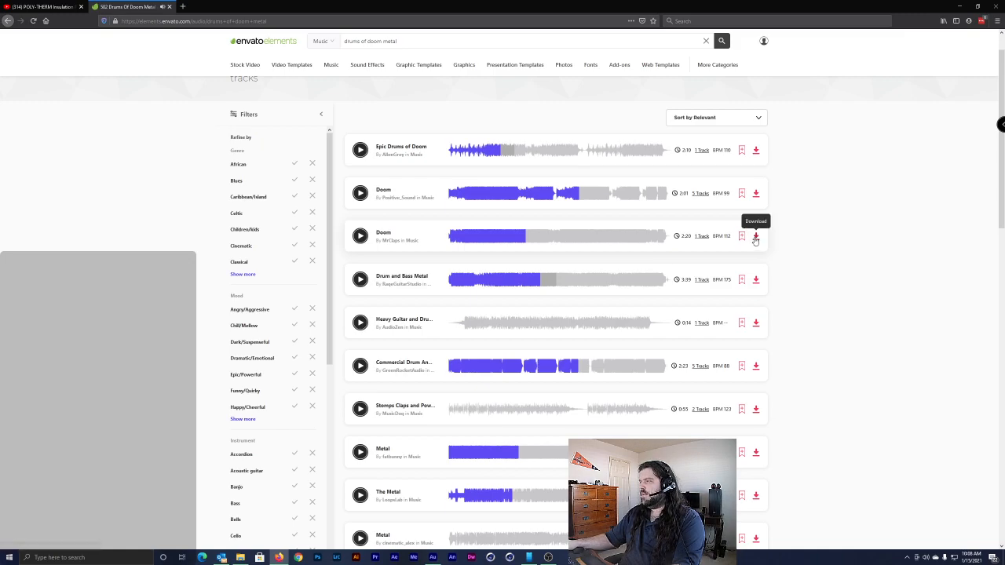
pyautogui.scroll(-5, 528, 384)
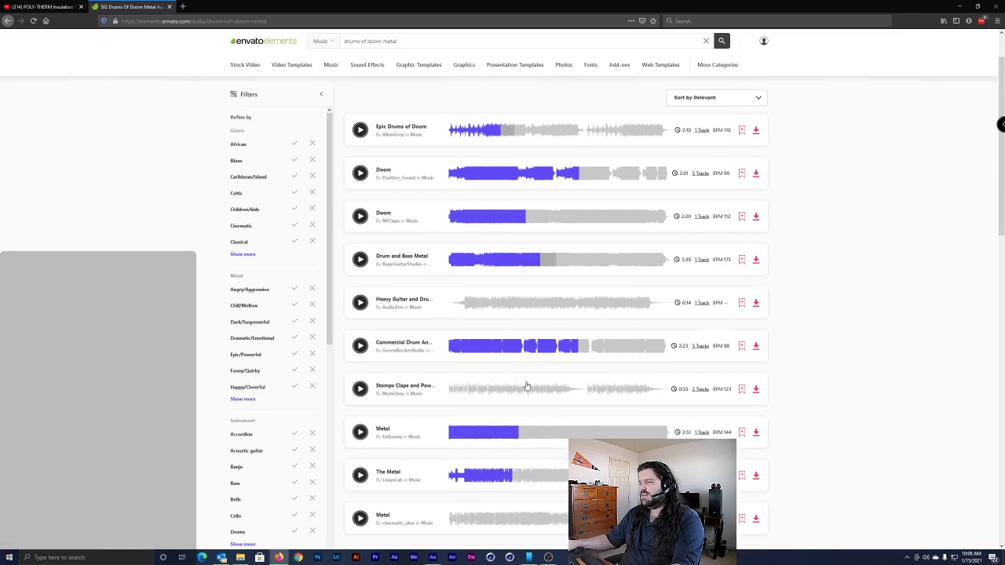
pyautogui.scroll(6, 527, 383)
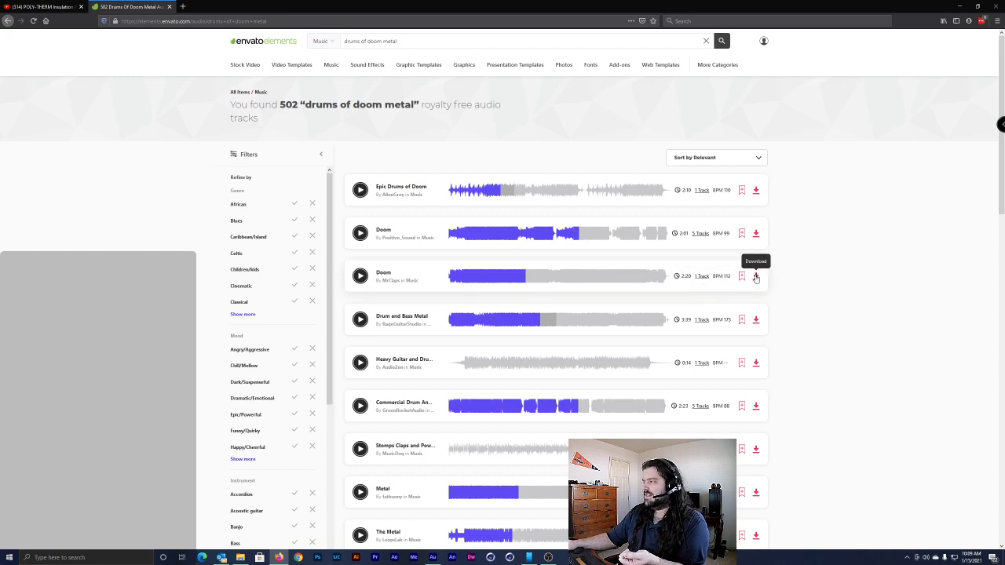
pyautogui.click(756, 277)
pyautogui.click(465, 252)
pyautogui.click(537, 342)
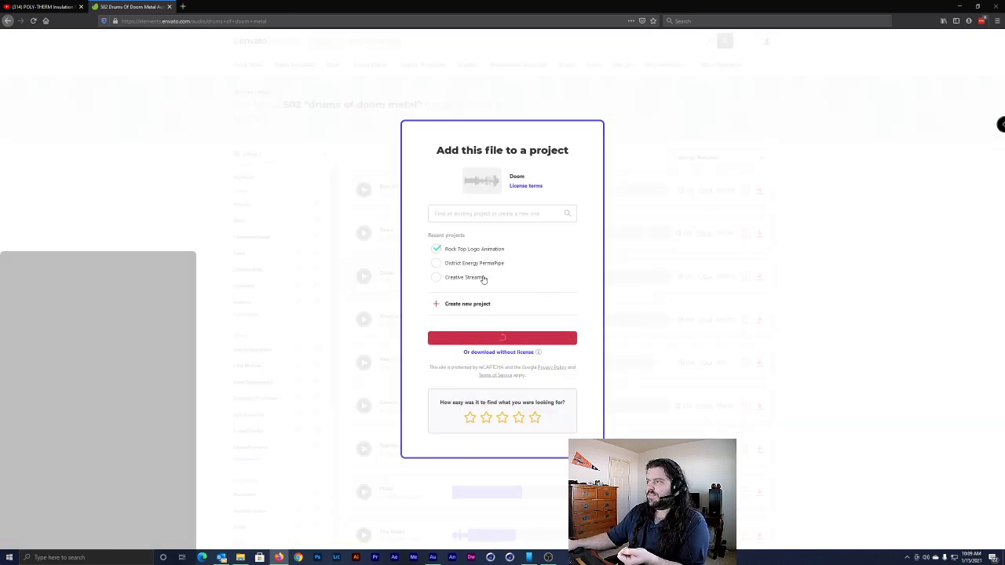
pyautogui.click(525, 261)
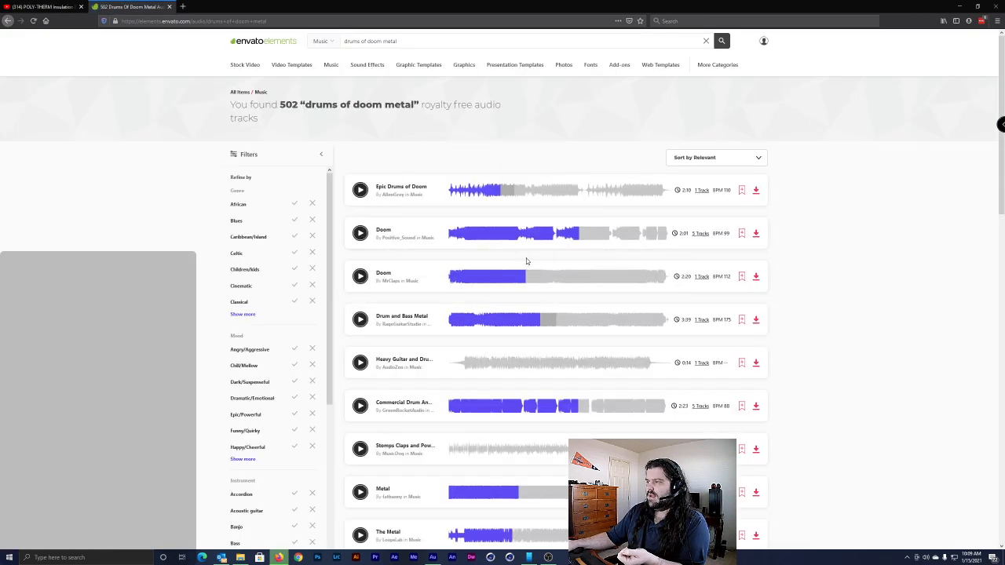
# Show the finished download in the Downloads folder and open the doom-SUKECVA archive
pyautogui.click(931, 21)
pyautogui.click(917, 33)
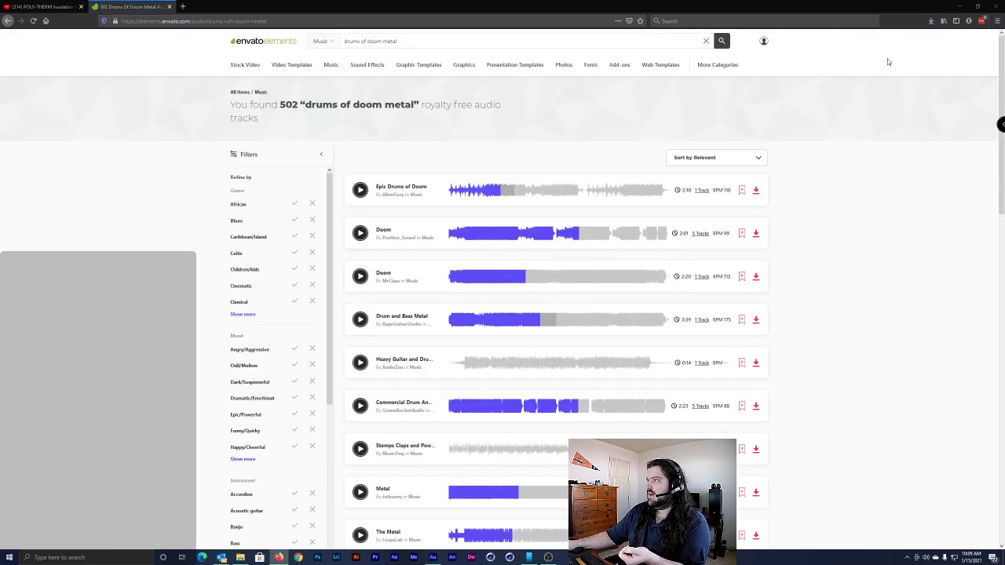
pyautogui.doubleClick(567, 106)
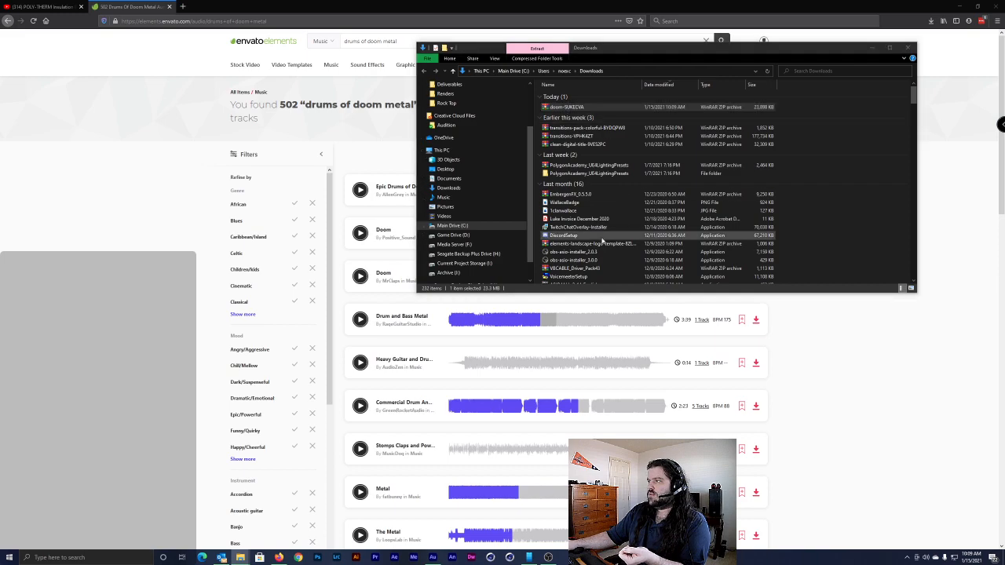
pyautogui.click(651, 149)
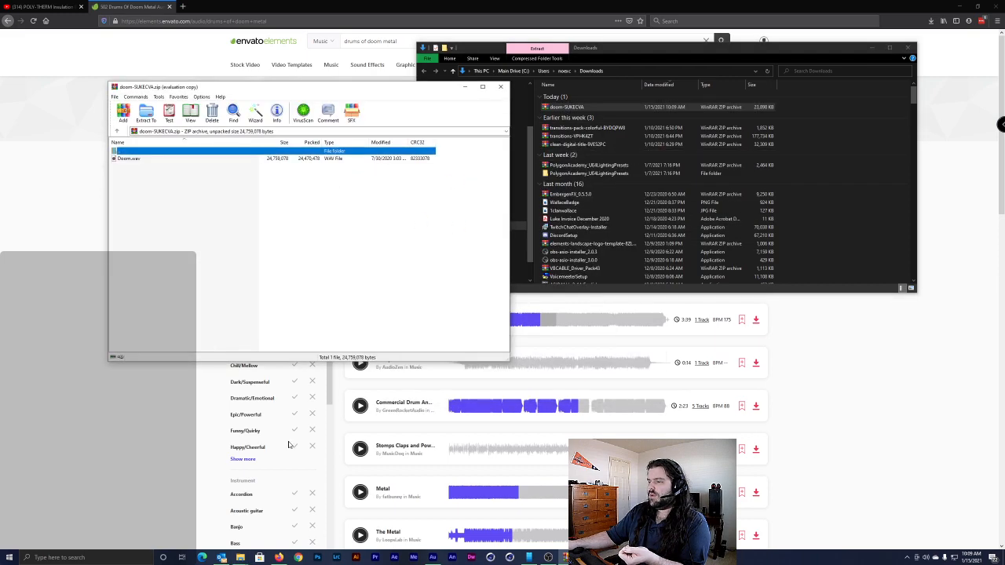
# In a second File Explorer window, open the Audio folder inside Rock Top on Current Project Storage (I:)
pyautogui.moveTo(241, 556)
pyautogui.click(204, 528)
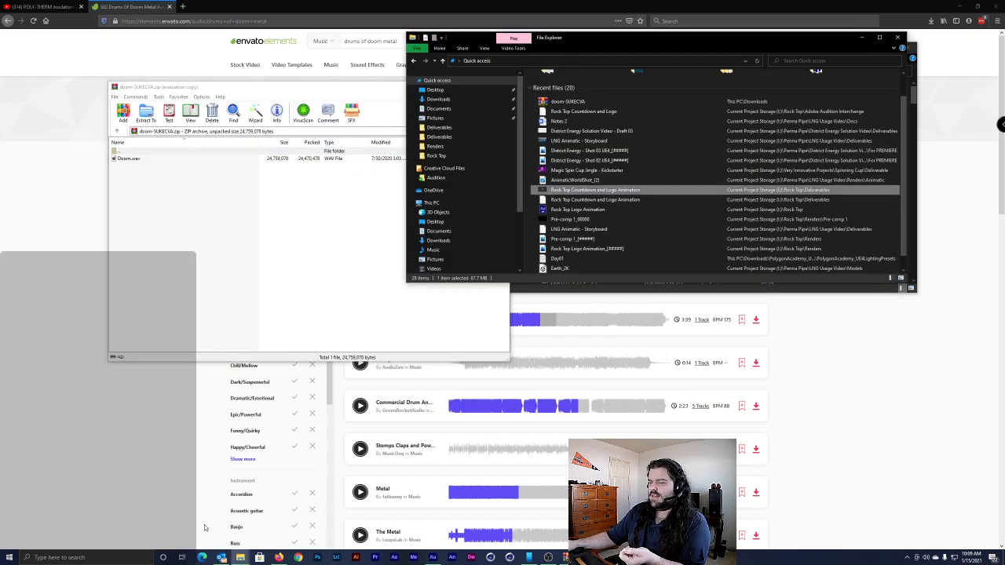
pyautogui.click(284, 528)
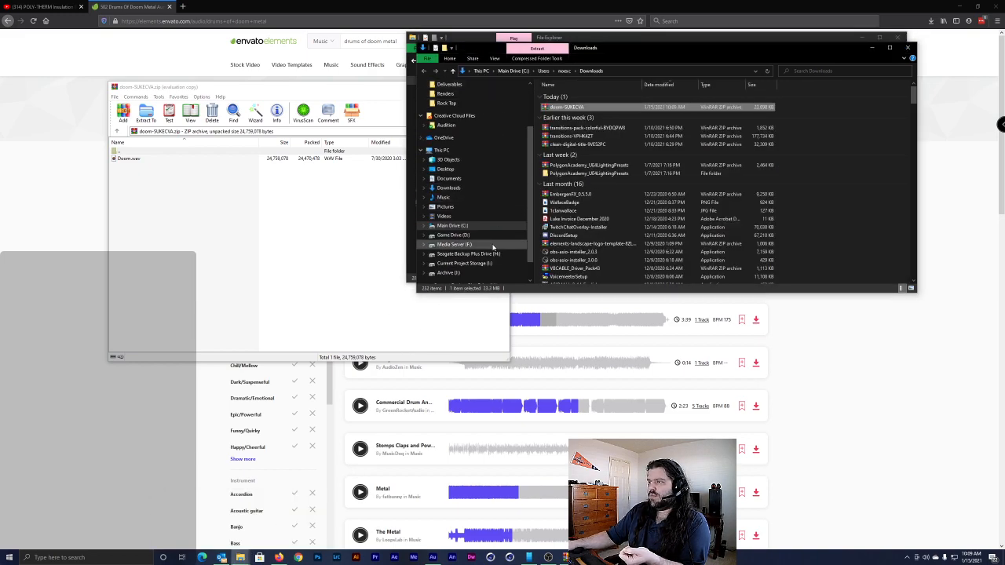
pyautogui.click(610, 39)
pyautogui.scroll(-3, 471, 223)
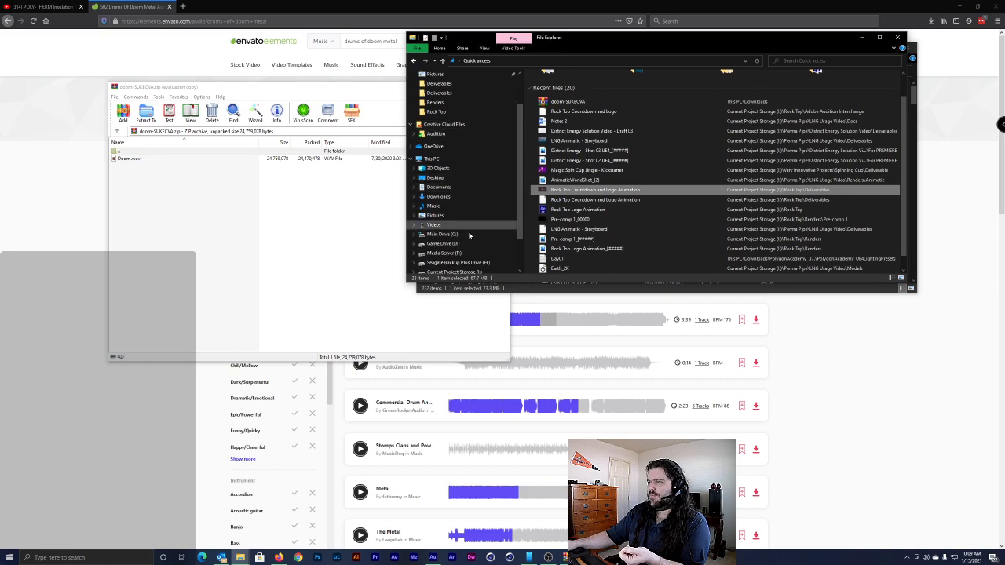
pyautogui.click(466, 244)
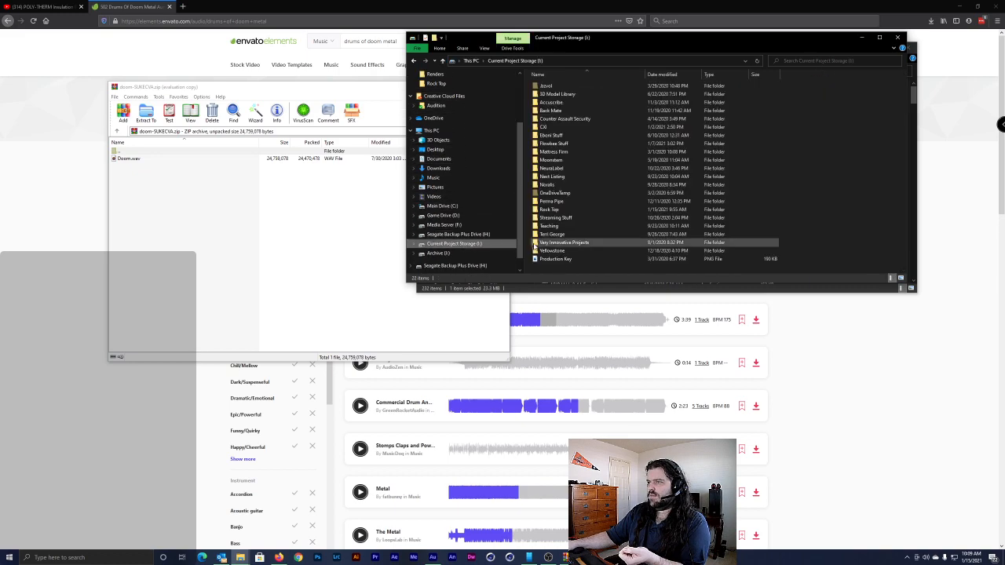
pyautogui.doubleClick(569, 209)
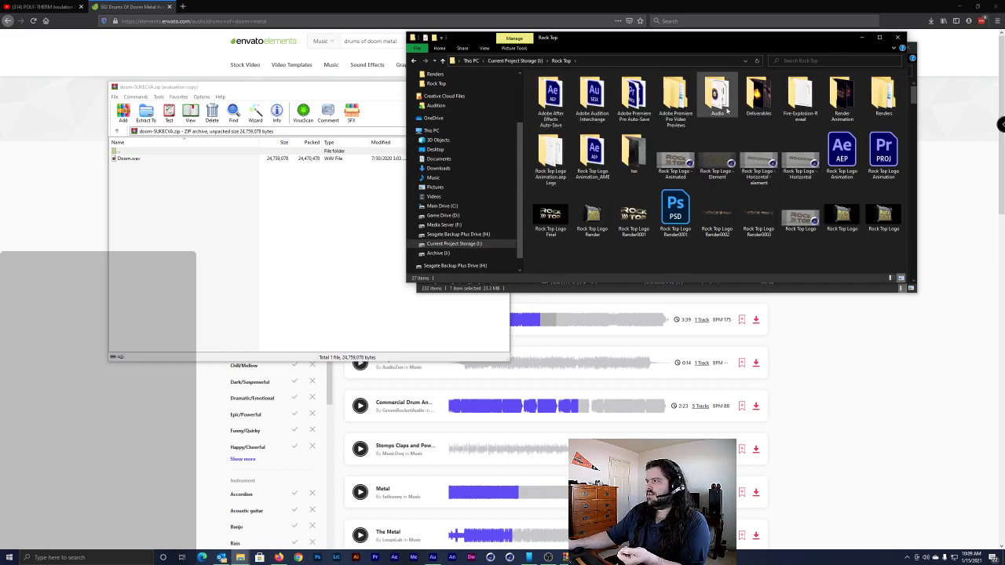
pyautogui.doubleClick(583, 148)
# Extract Doom.wav from the archive into the Rock Top Audio folder and close the archive
pyautogui.click(331, 187)
pyautogui.moveTo(144, 159); pyautogui.dragTo(617, 206)
pyautogui.click(361, 95)
pyautogui.click(502, 86)
# Listen to the Guitar Blog Logo audio file from the Audio folder and close the music player
pyautogui.click(577, 94)
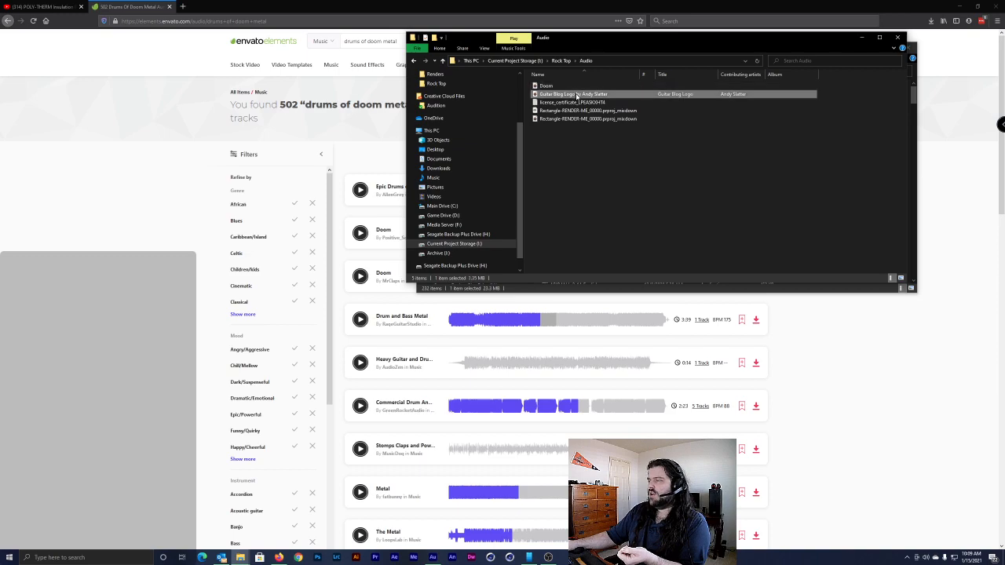
pyautogui.doubleClick(577, 94)
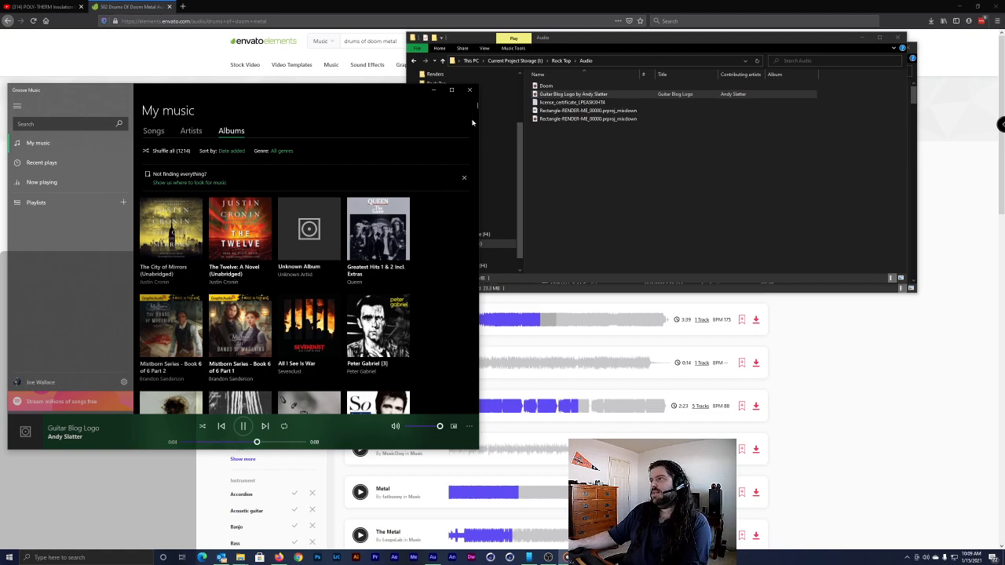
pyautogui.click(469, 89)
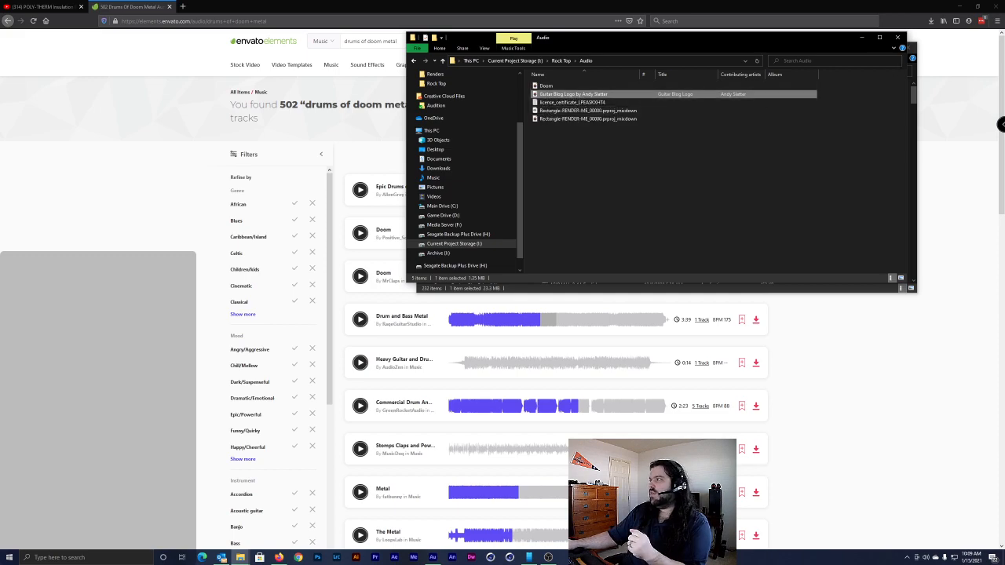
# Switch to Adobe Audition, add Doom from the Audio folder to the session and place the clip at the start of Track 2
pyautogui.click(956, 7)
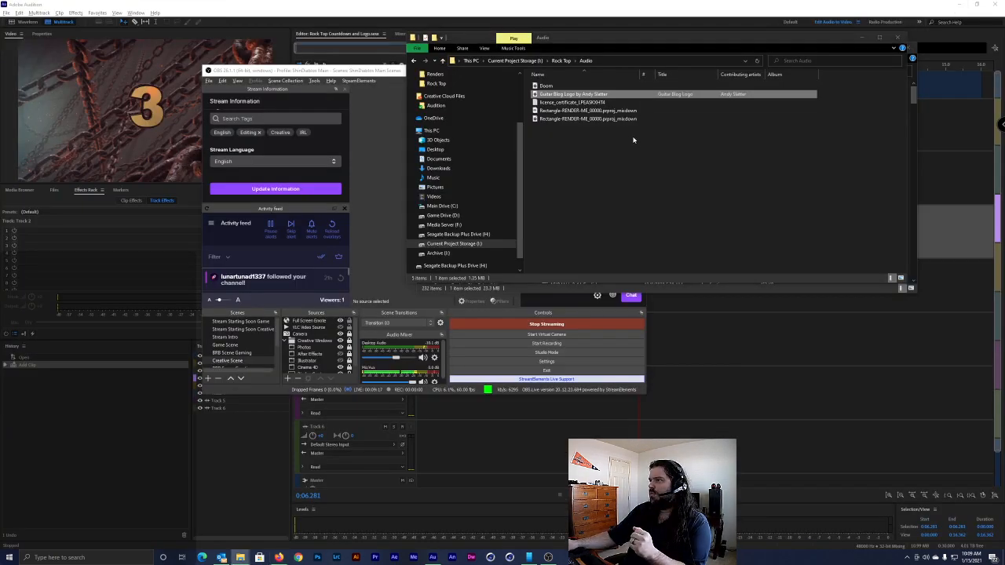
pyautogui.click(328, 71)
pyautogui.click(604, 71)
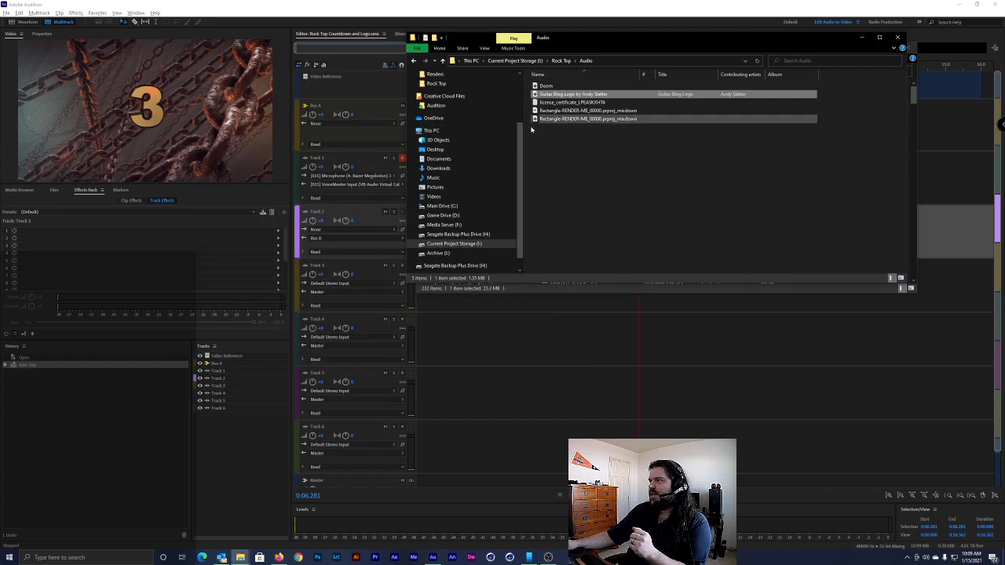
pyautogui.moveTo(547, 85); pyautogui.dragTo(416, 338)
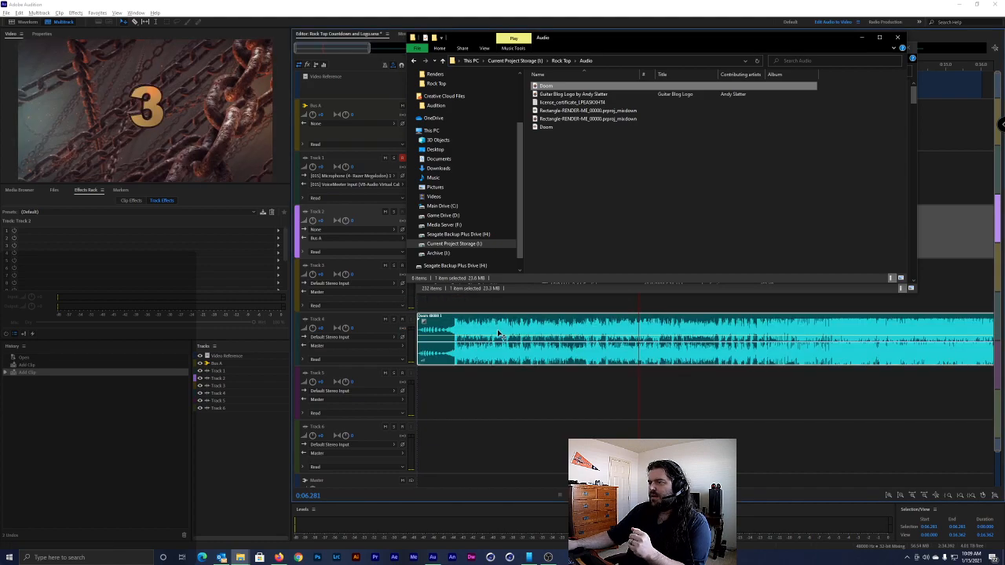
pyautogui.click(463, 327)
pyautogui.moveTo(463, 289); pyautogui.dragTo(461, 237)
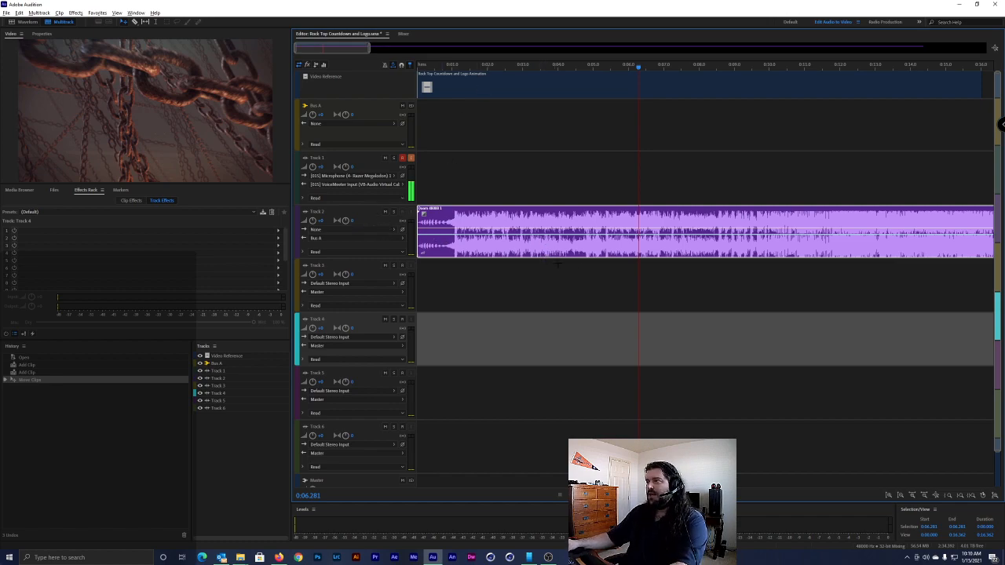
# Enable Remix on the Doom clip in Track 2 and shorten it to a target duration of about 17.5 s
pyautogui.scroll(2, 584, 267)
pyautogui.click(580, 186)
pyautogui.scroll(-5, 575, 191)
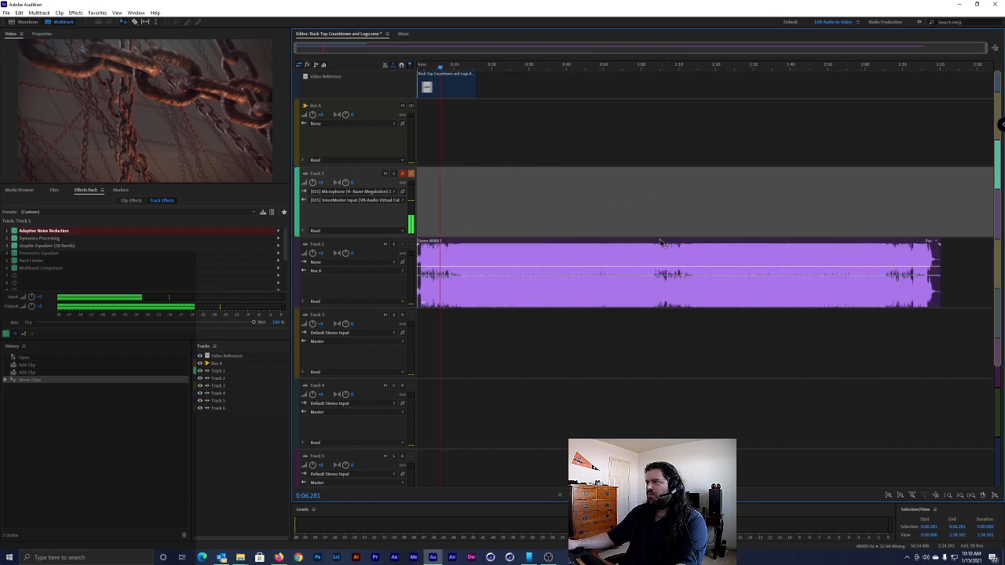
pyautogui.rightClick(563, 256)
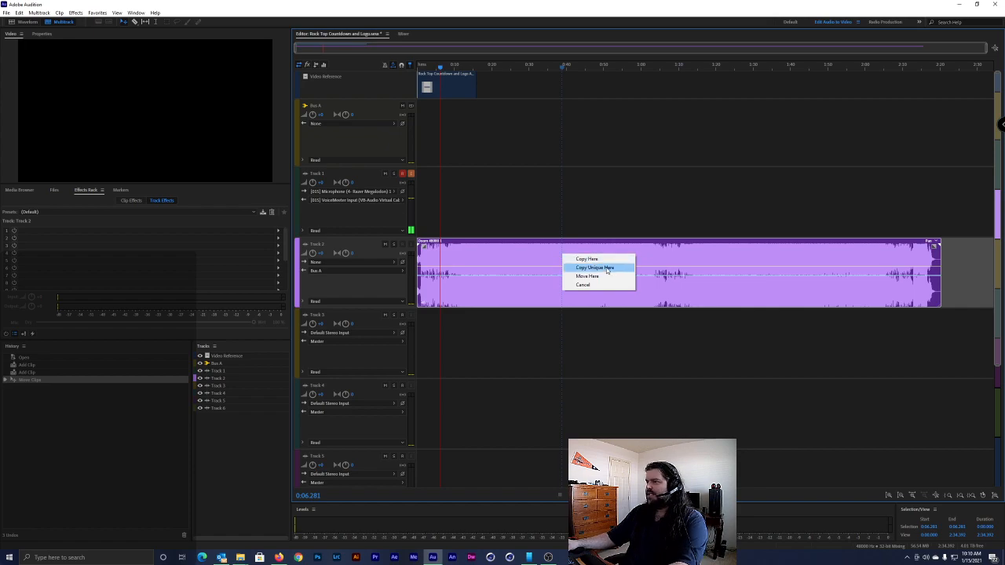
pyautogui.click(513, 260)
pyautogui.rightClick(514, 261)
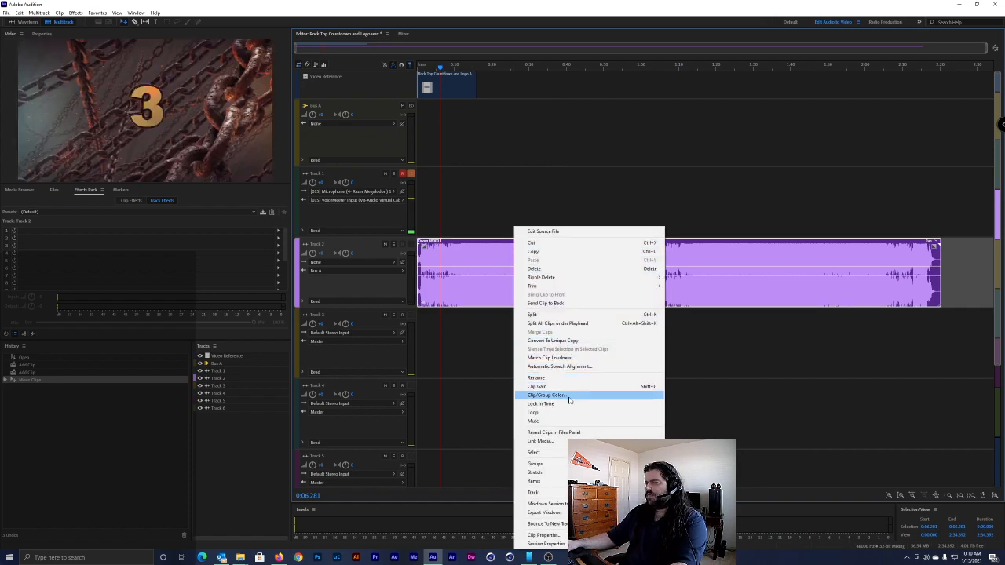
pyautogui.moveTo(562, 469)
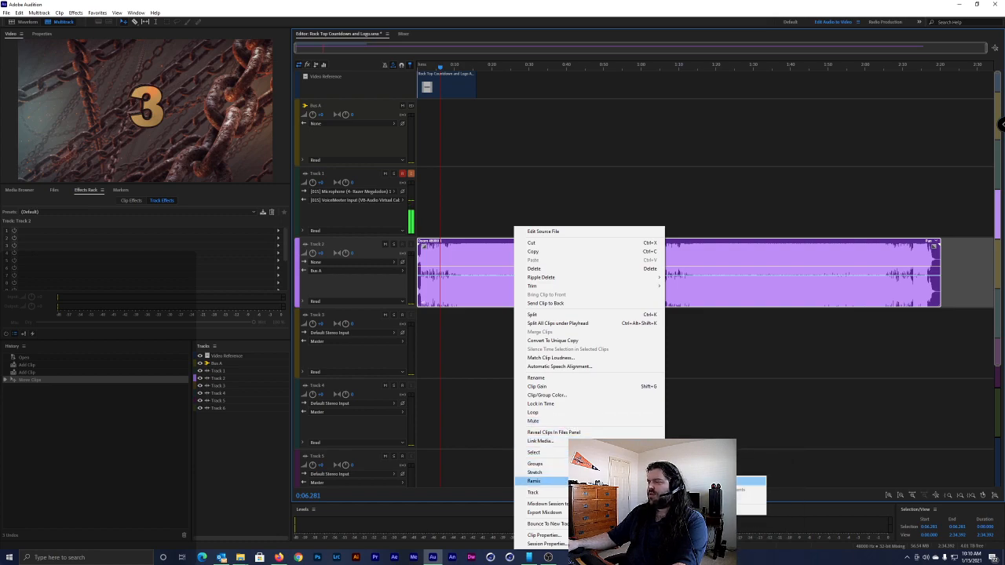
pyautogui.click(751, 490)
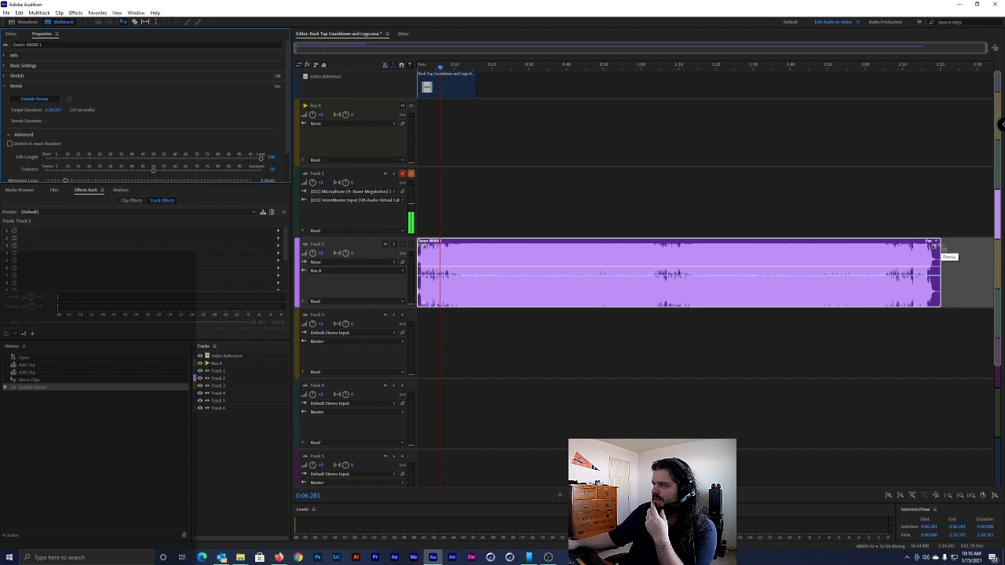
pyautogui.moveTo(939, 247); pyautogui.dragTo(484, 250)
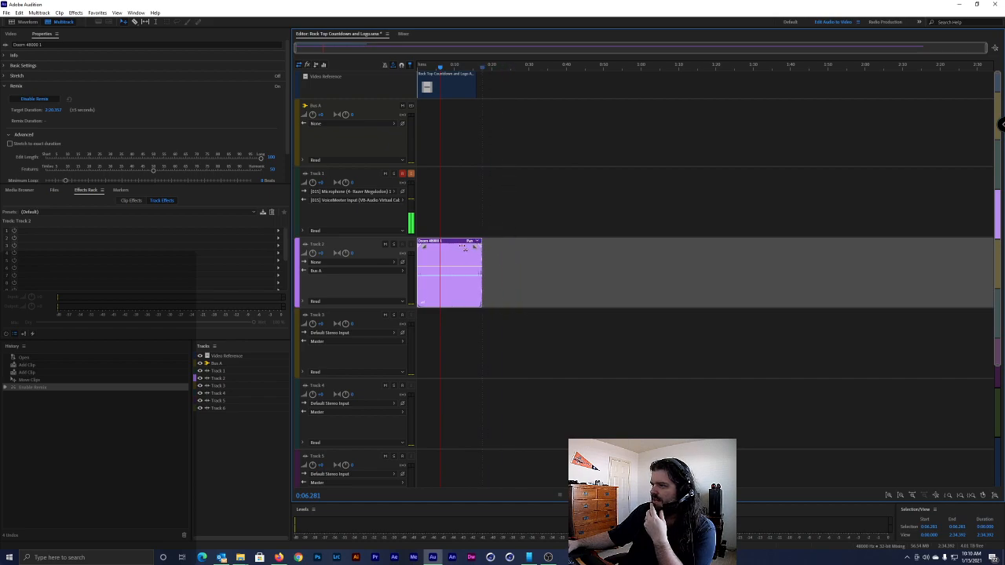
pyautogui.moveTo(474, 247); pyautogui.dragTo(536, 256)
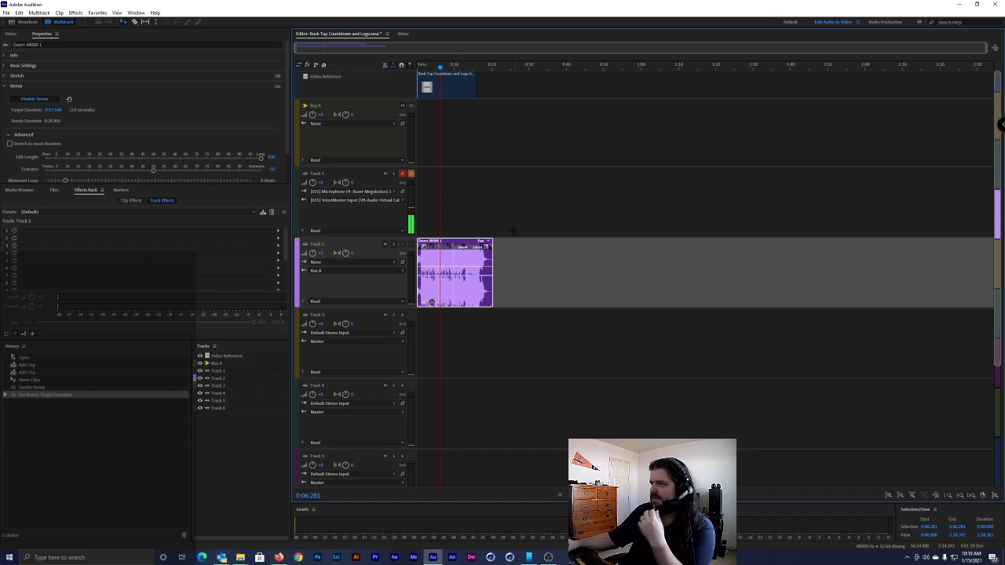
# Return the playhead to the start, show the video preview and play the countdown with the remixed music up to about 8.8 s
pyautogui.moveTo(449, 69); pyautogui.dragTo(383, 65)
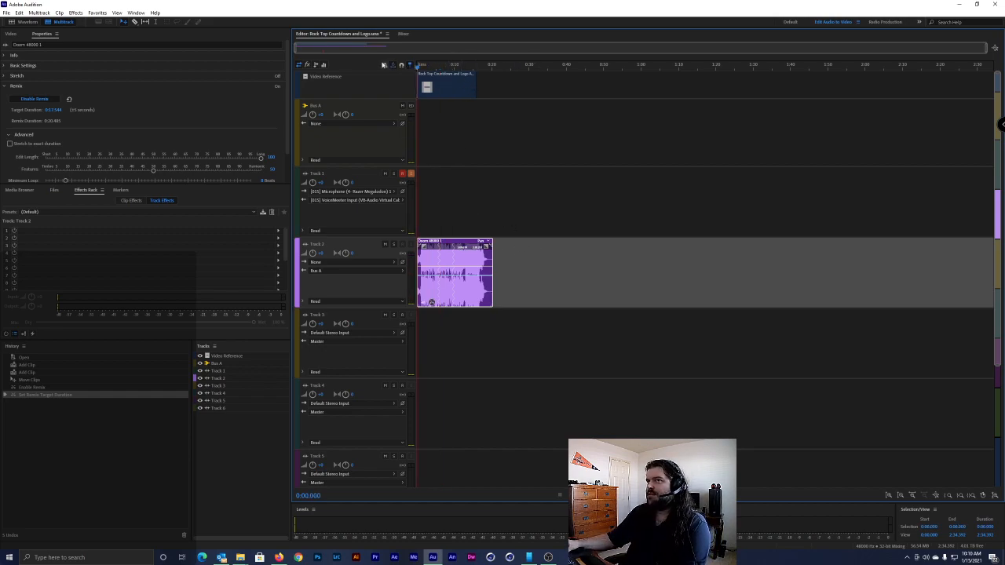
pyautogui.click(11, 35)
pyautogui.press('space')
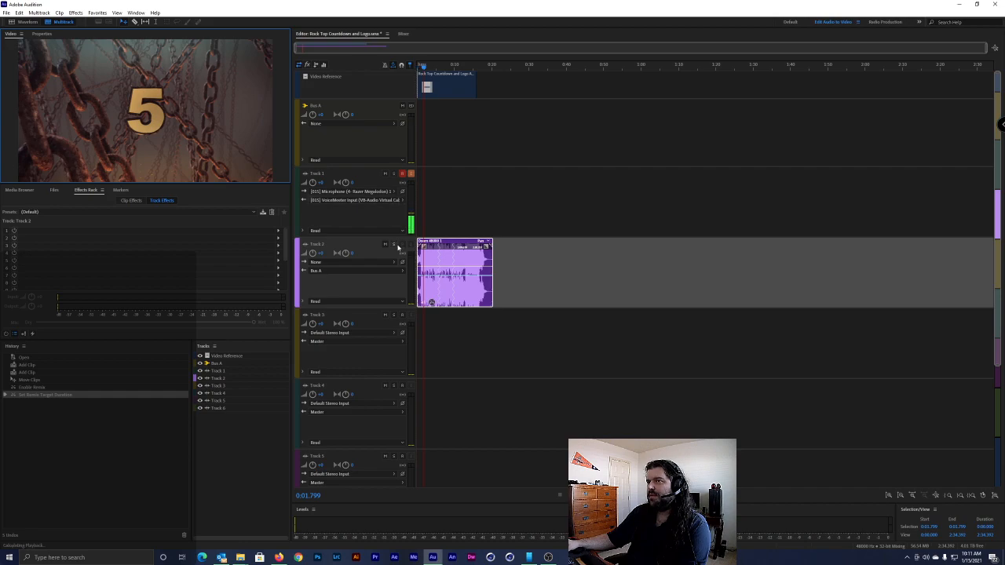
pyautogui.press('space')
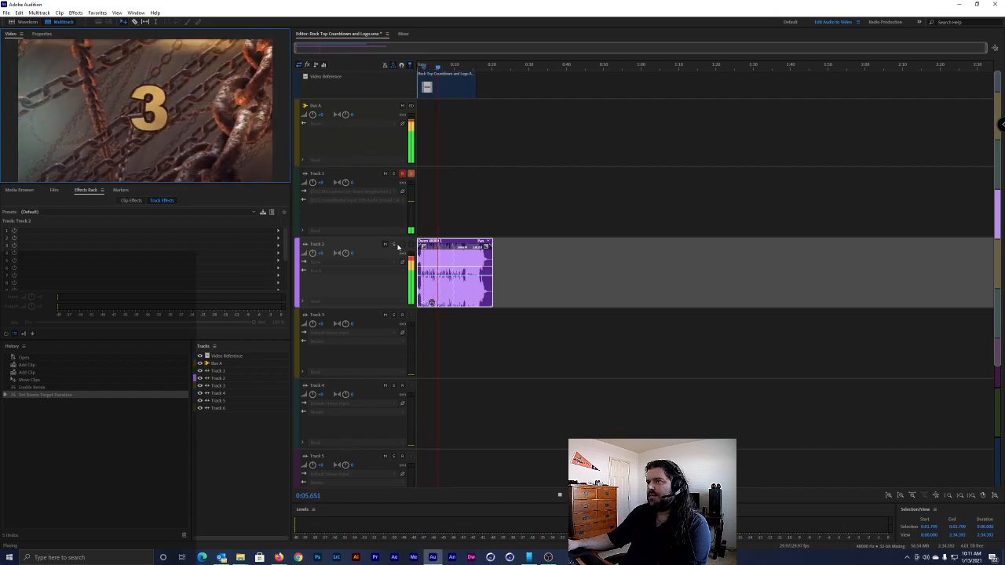
pyautogui.press('space')
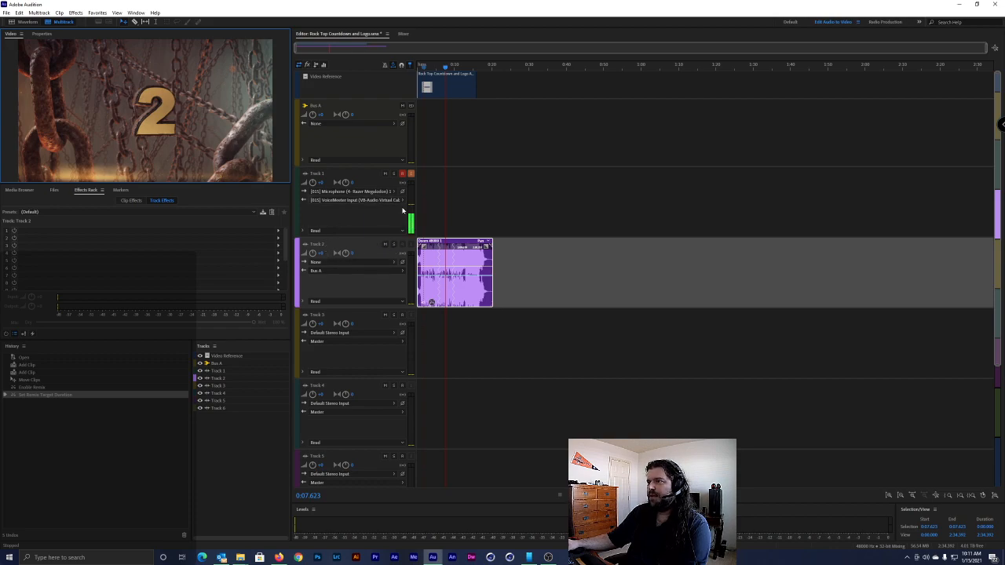
pyautogui.press('space')
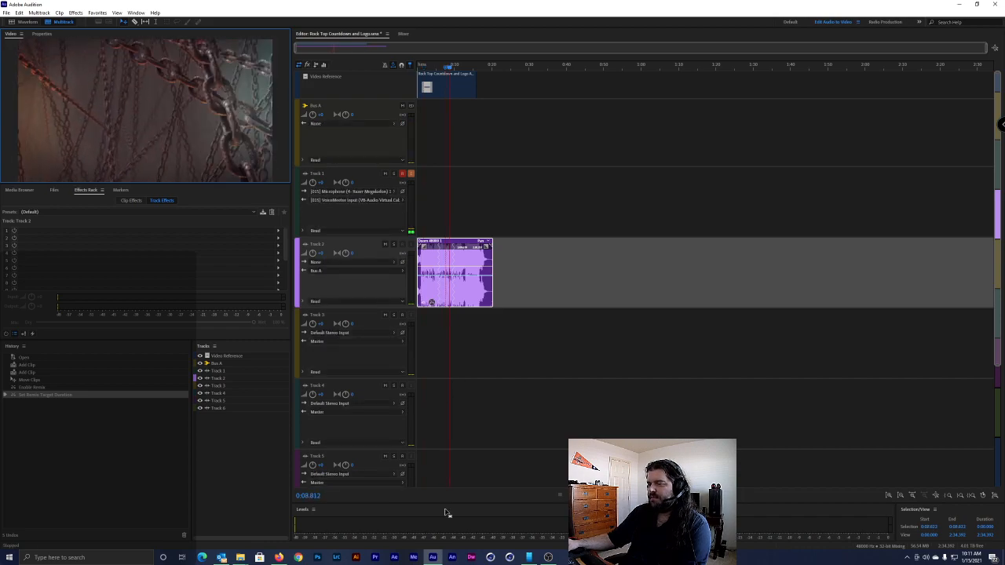
# Check the audio mixer levels in OBS while playing the animation and music from about 8.8 s
pyautogui.click(547, 557)
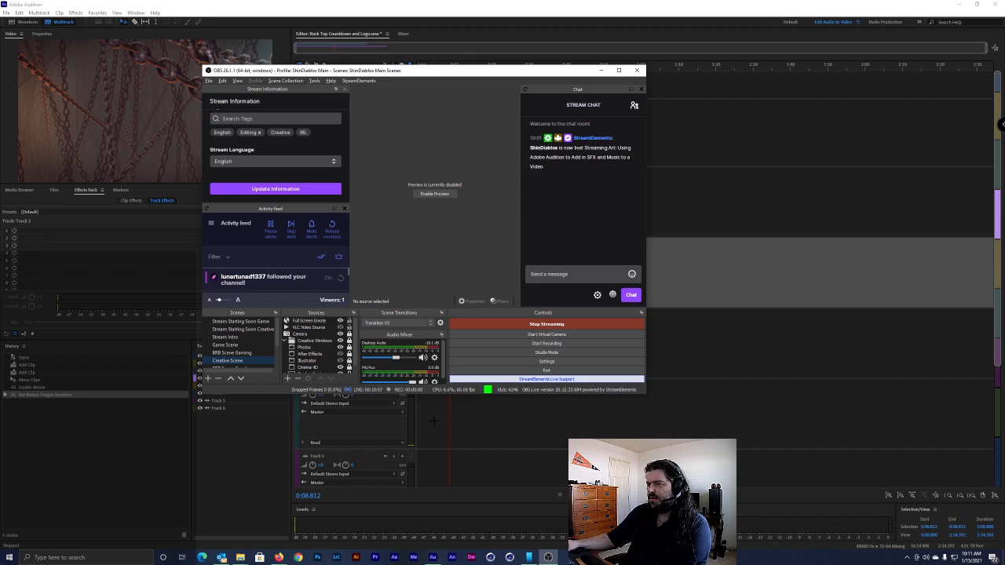
pyautogui.click(433, 421)
pyautogui.click(547, 557)
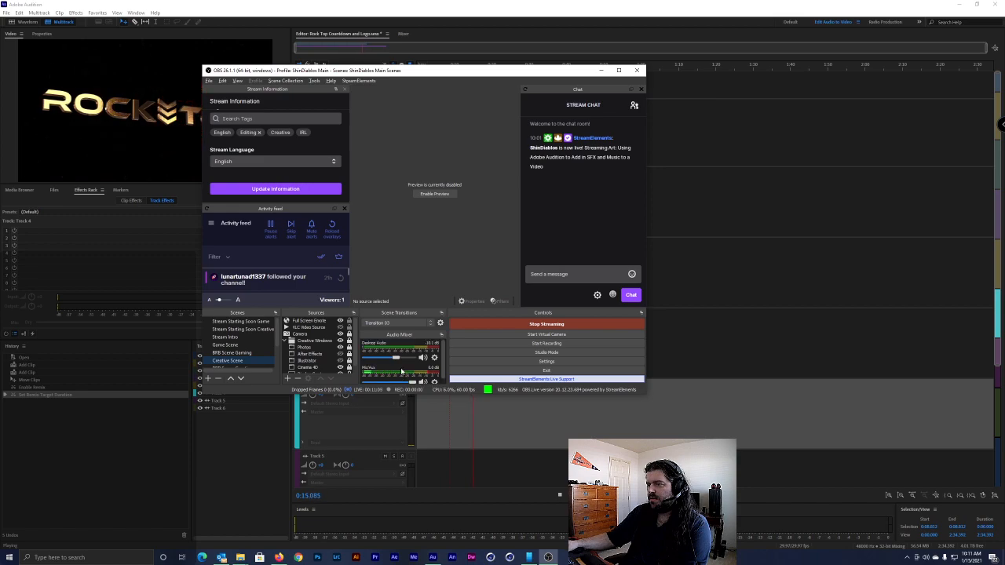
pyautogui.click(447, 415)
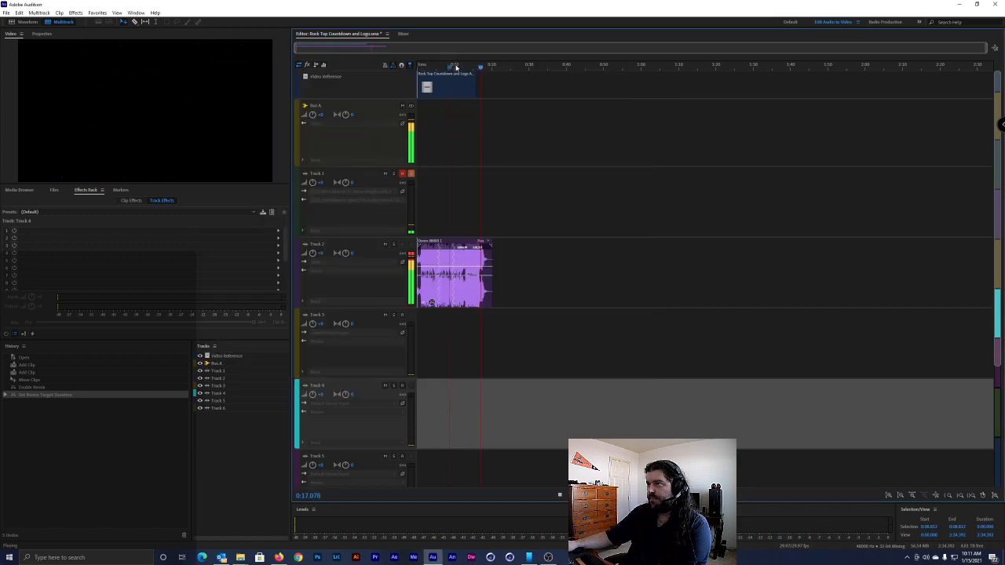
# Try routing Track 2's output to Master and play the countdown with music from about 0.6 s to 2.7 s
pyautogui.press('space')
pyautogui.press('space')
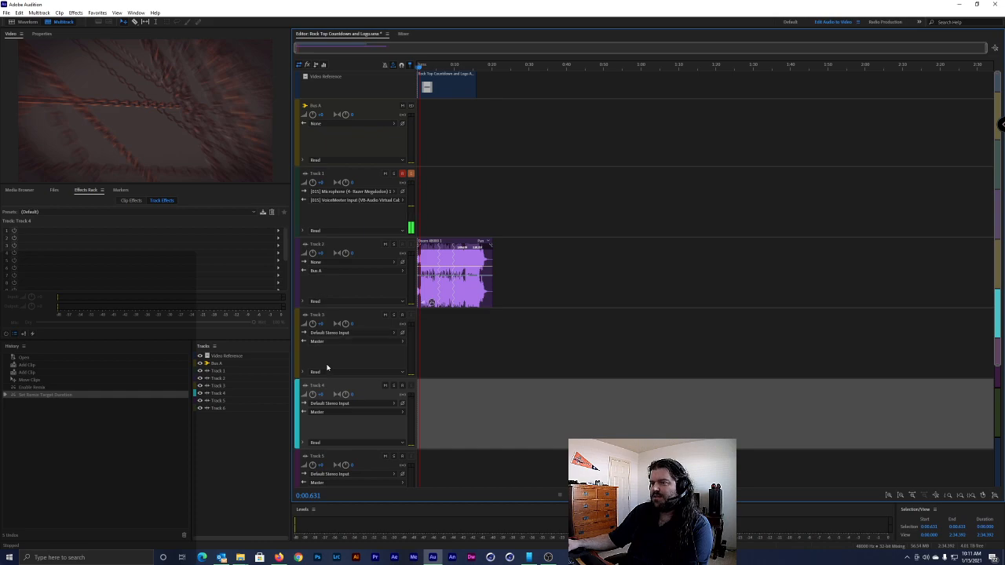
pyautogui.scroll(-2, 326, 363)
pyautogui.scroll(1, 325, 373)
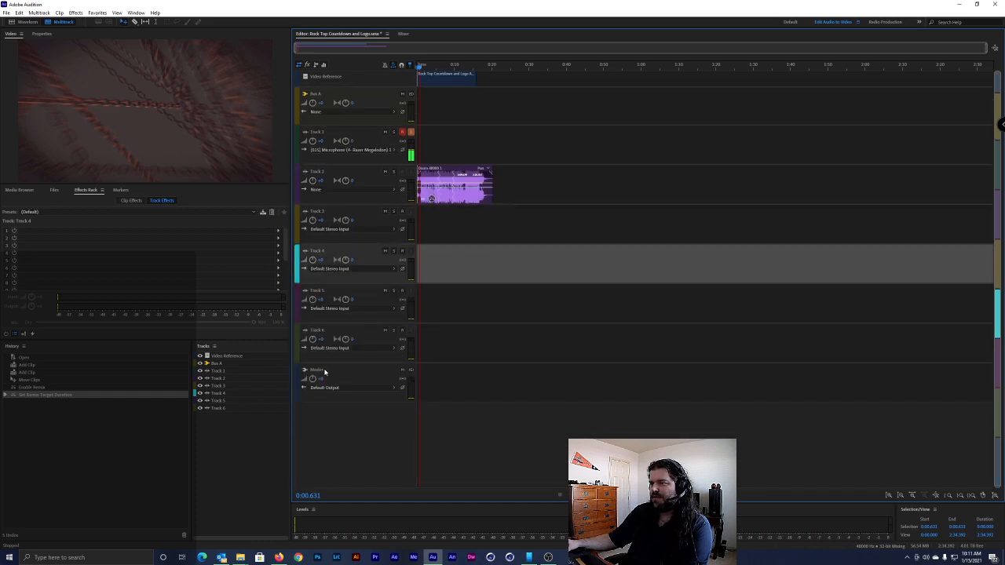
pyautogui.scroll(1, 325, 369)
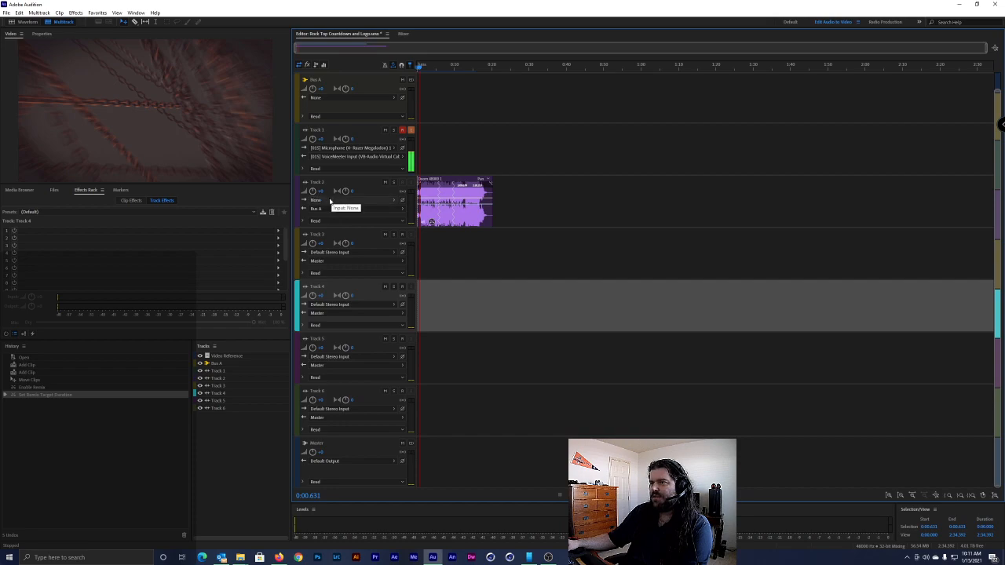
pyautogui.click(393, 209)
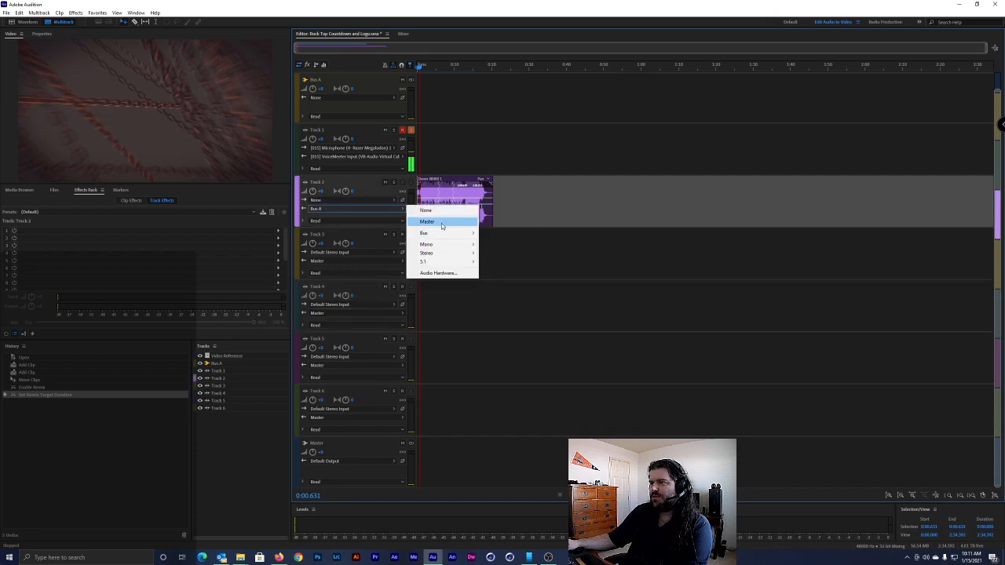
pyautogui.click(427, 222)
pyautogui.press('space')
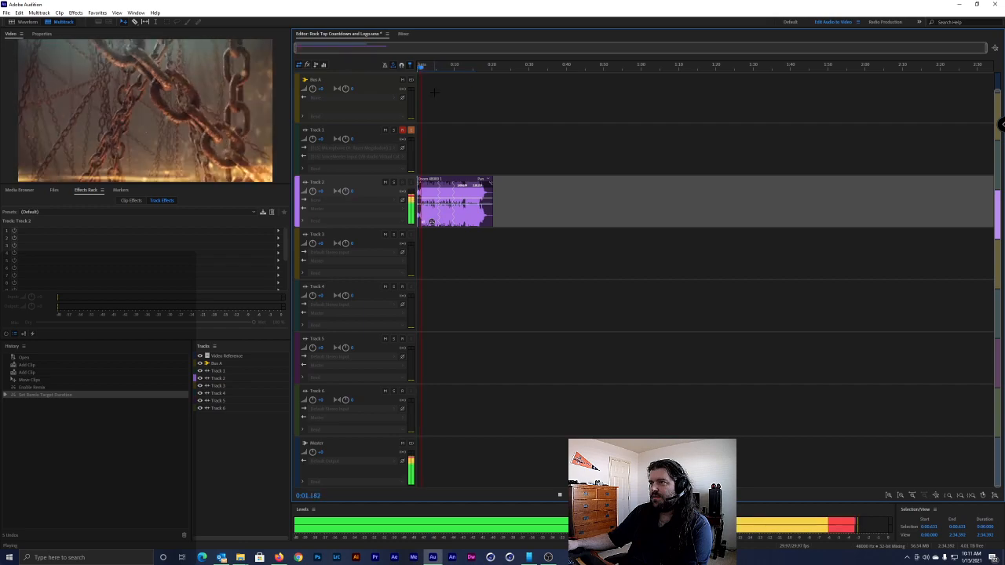
pyautogui.press('space')
# Undo the Doom clip's remix target duration change and redo it
pyautogui.click(18, 13)
pyautogui.moveTo(121, 196)
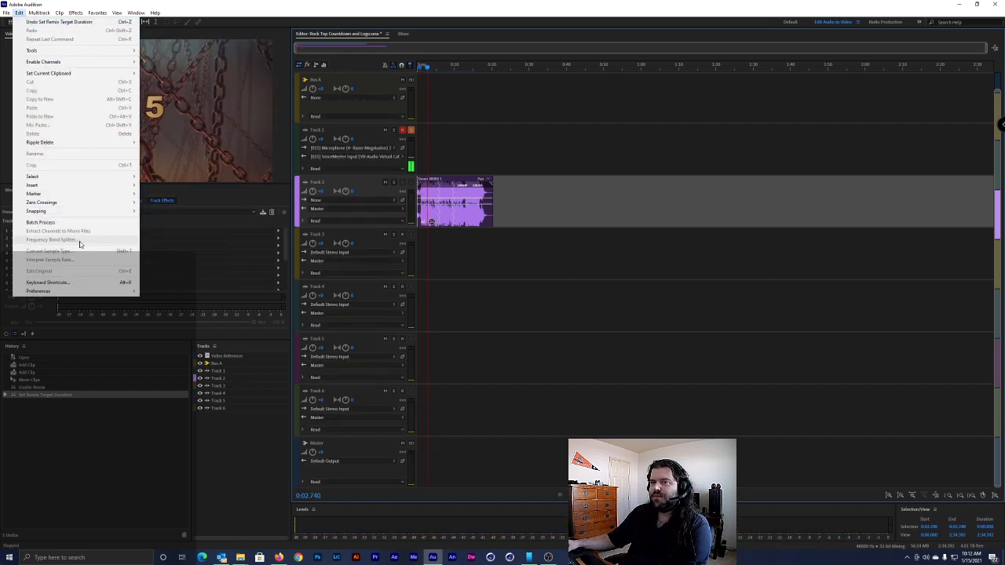
pyautogui.click(443, 264)
pyautogui.click(401, 208)
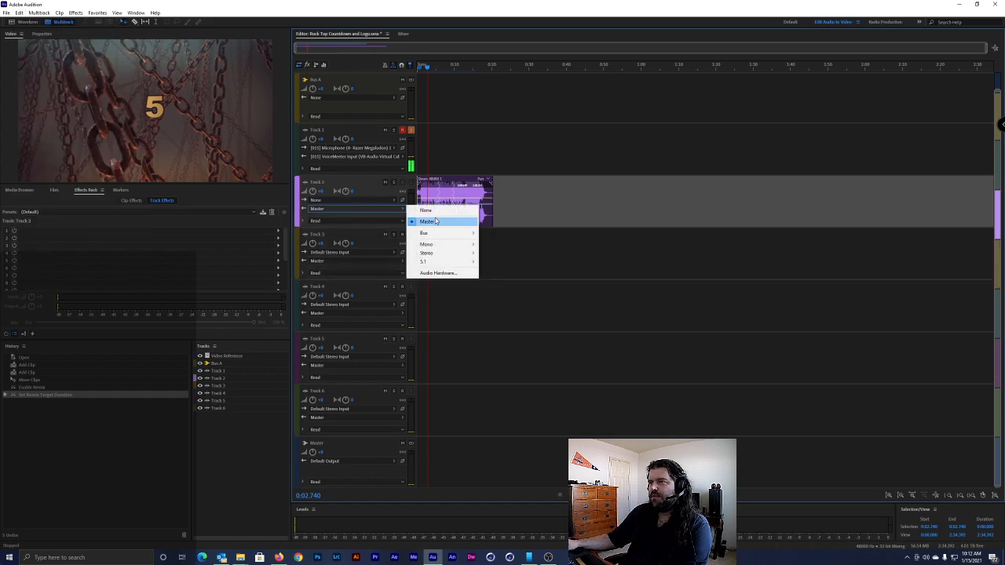
pyautogui.click(459, 230)
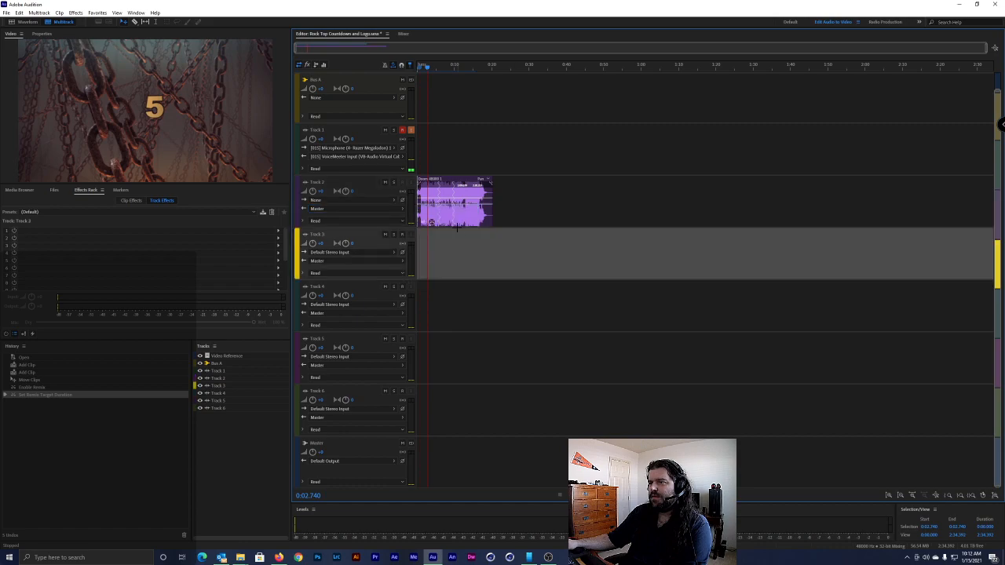
pyautogui.hotkey('ctrl', 'z')
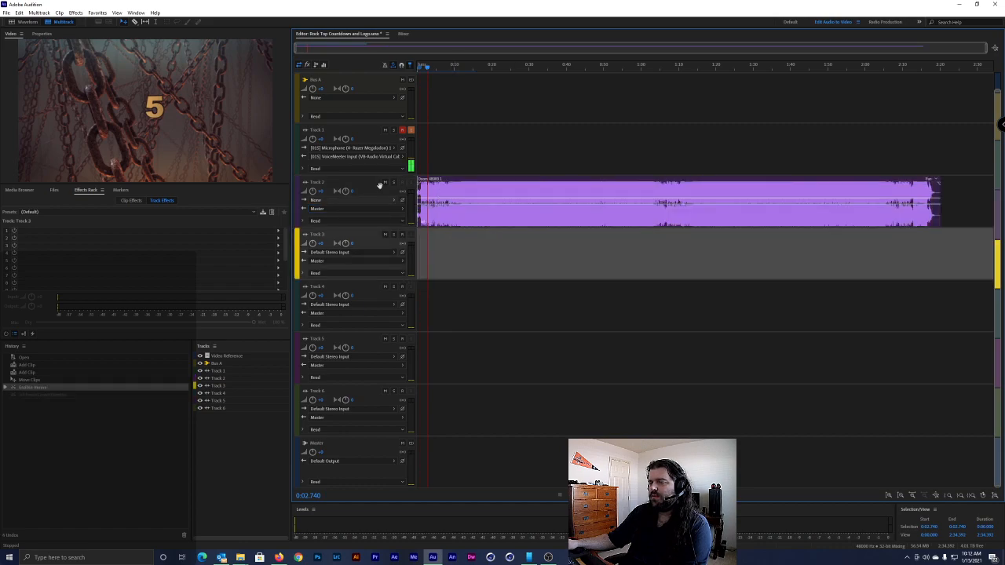
pyautogui.click(24, 13)
pyautogui.click(39, 26)
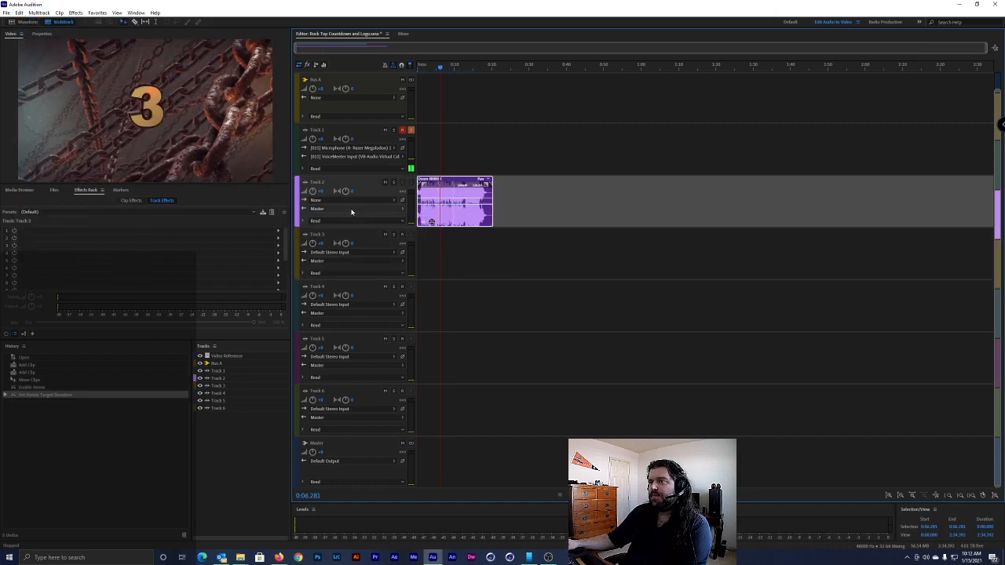
# Route Track 2's output back to Bus A
pyautogui.click(399, 208)
pyautogui.moveTo(442, 233)
pyautogui.click(491, 230)
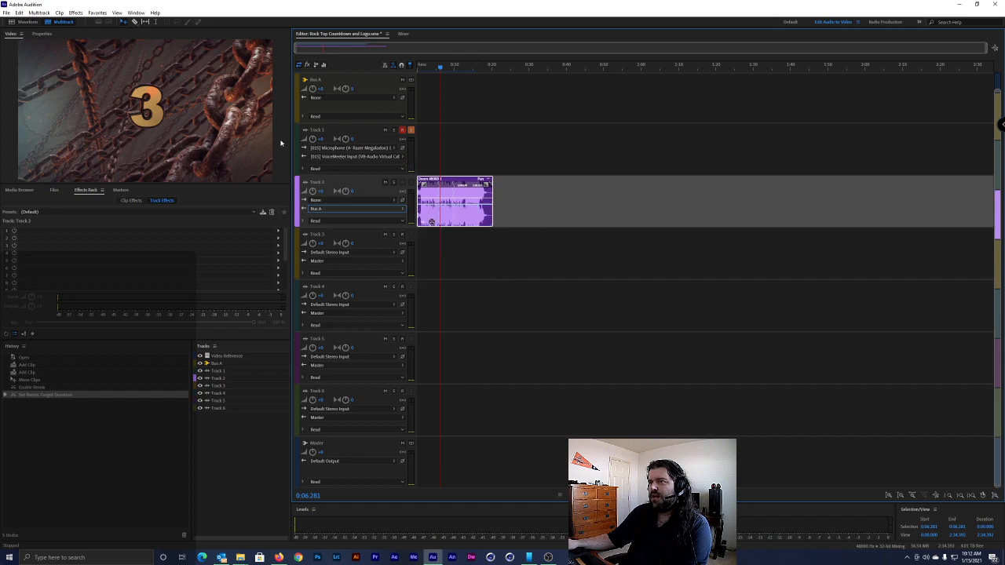
pyautogui.click(367, 85)
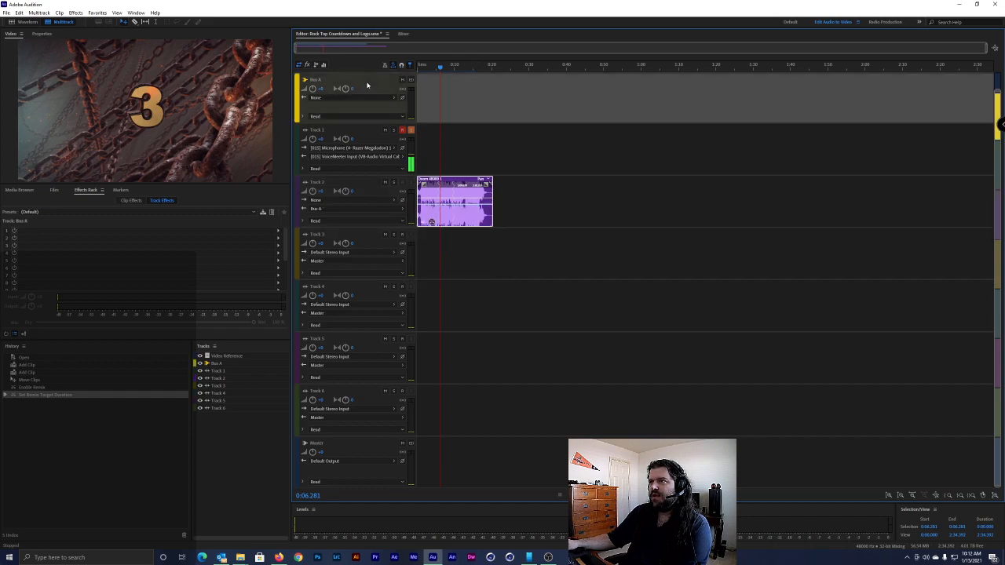
pyautogui.click(363, 185)
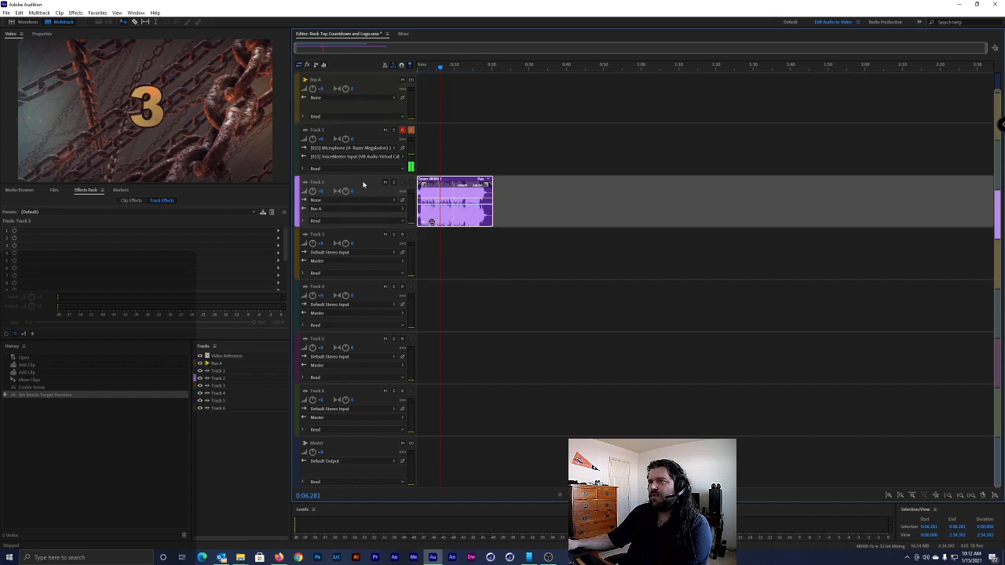
# Set the default output in the audio hardware preferences to Speakers (4- Razer Megalodon) and accept the device change
pyautogui.click(18, 12)
pyautogui.moveTo(86, 290)
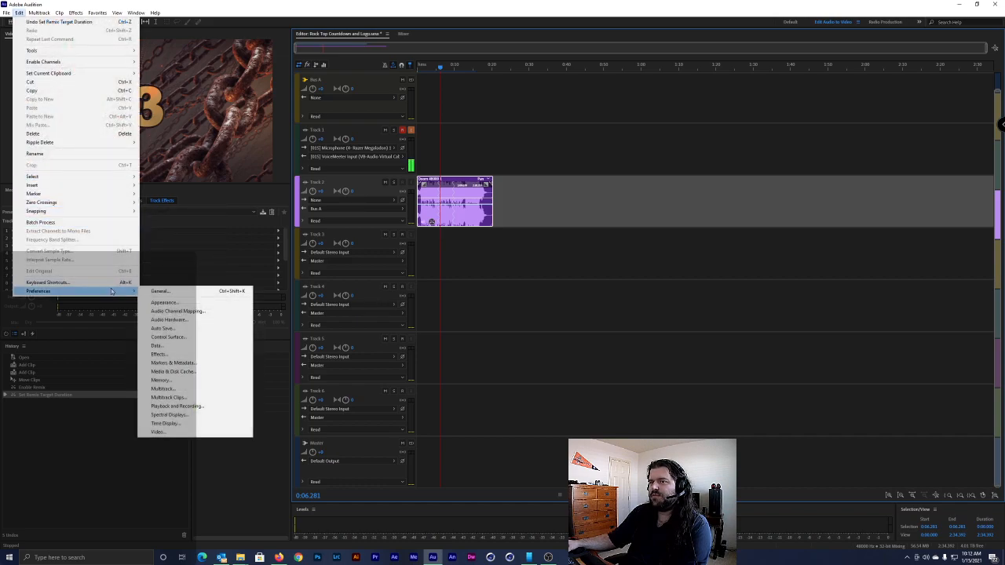
pyautogui.click(188, 319)
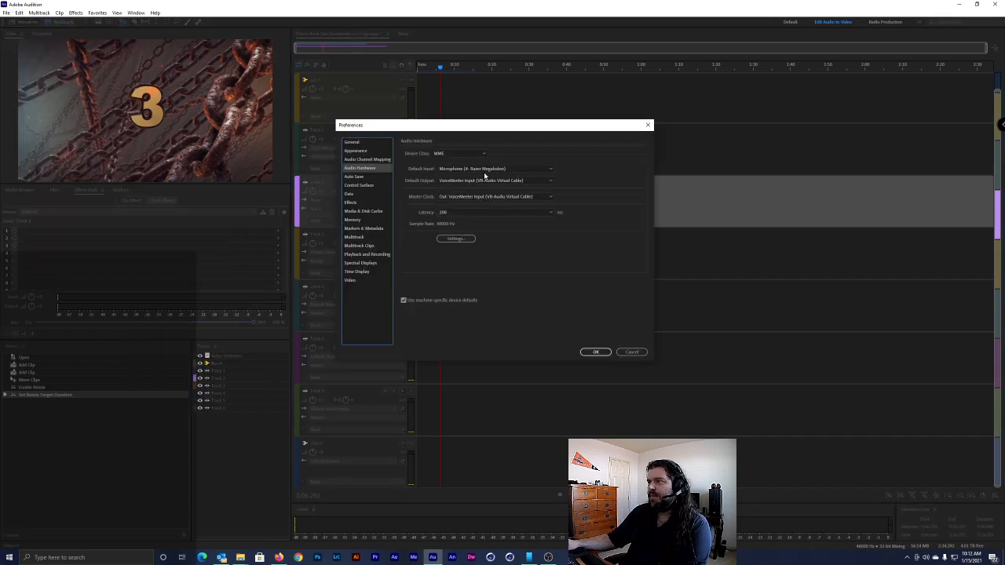
pyautogui.moveTo(444, 125); pyautogui.dragTo(625, 150)
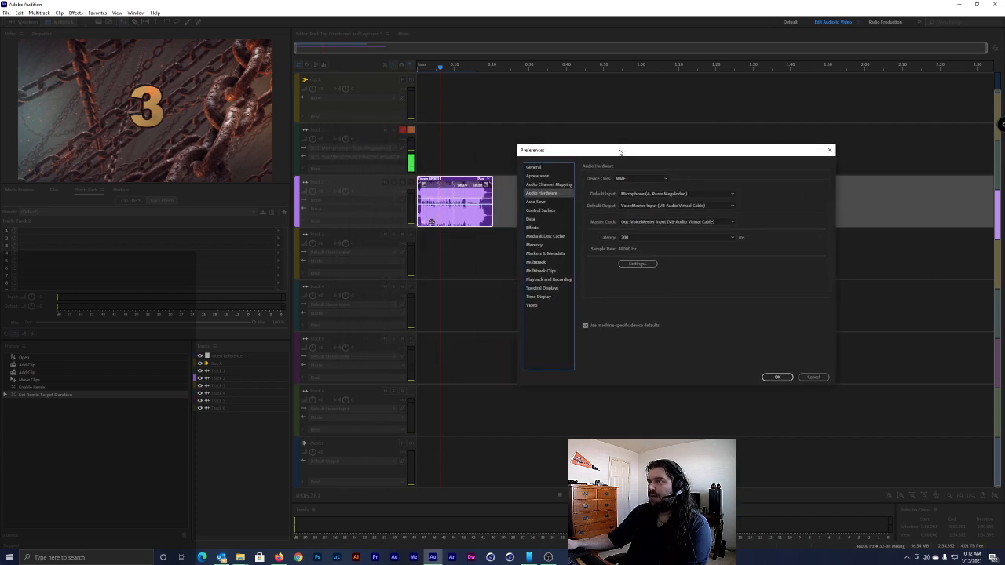
pyautogui.click(649, 205)
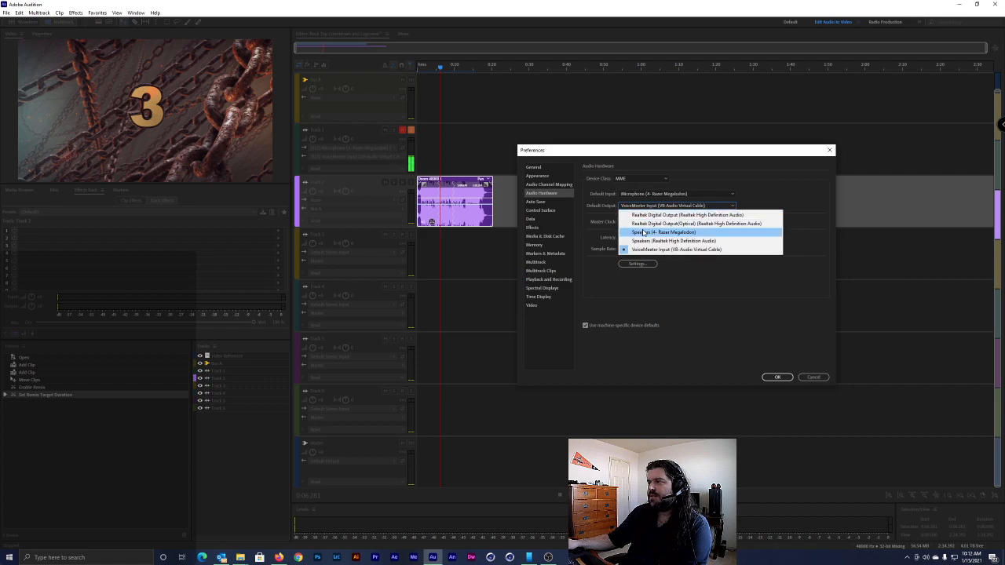
pyautogui.click(644, 232)
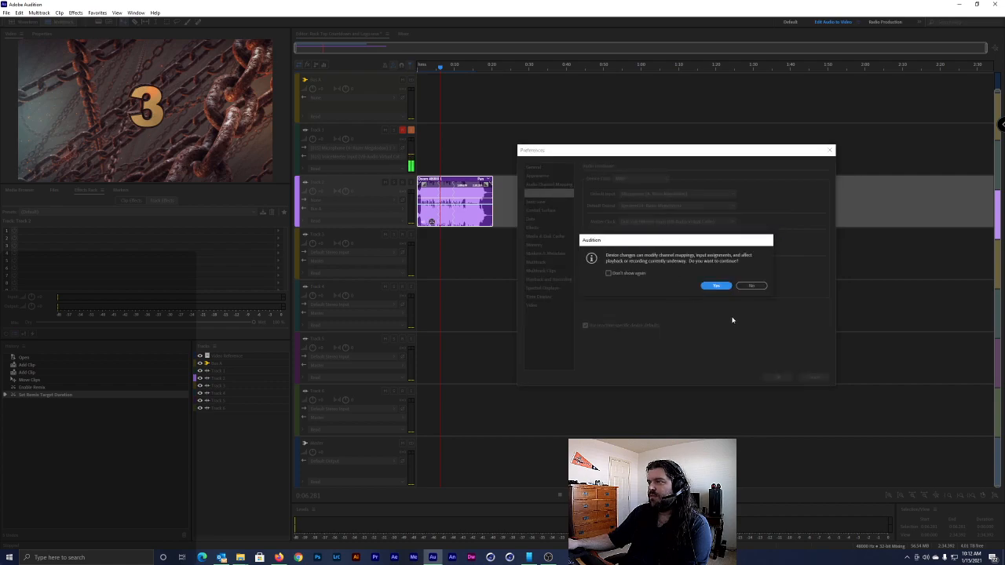
pyautogui.click(717, 285)
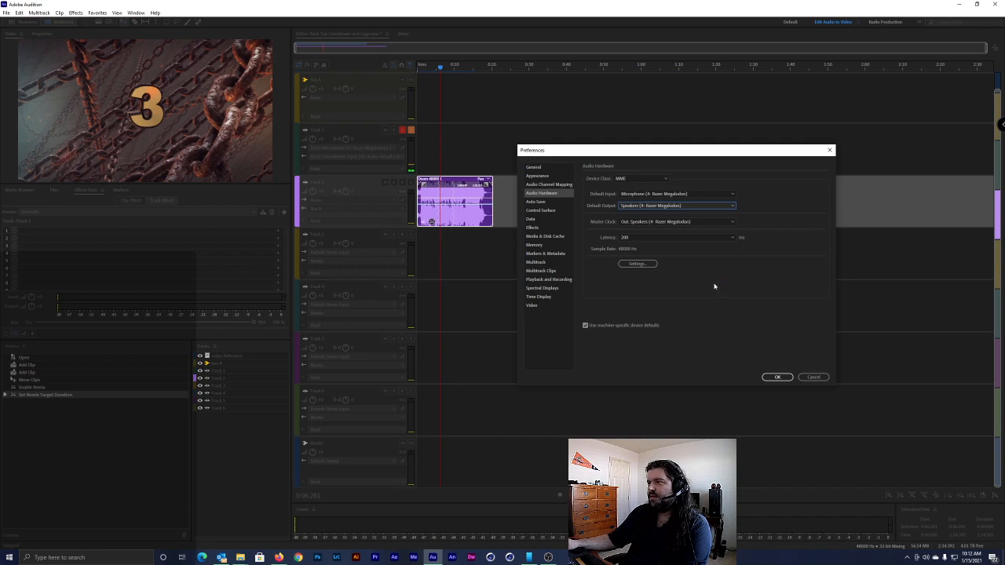
pyautogui.click(777, 378)
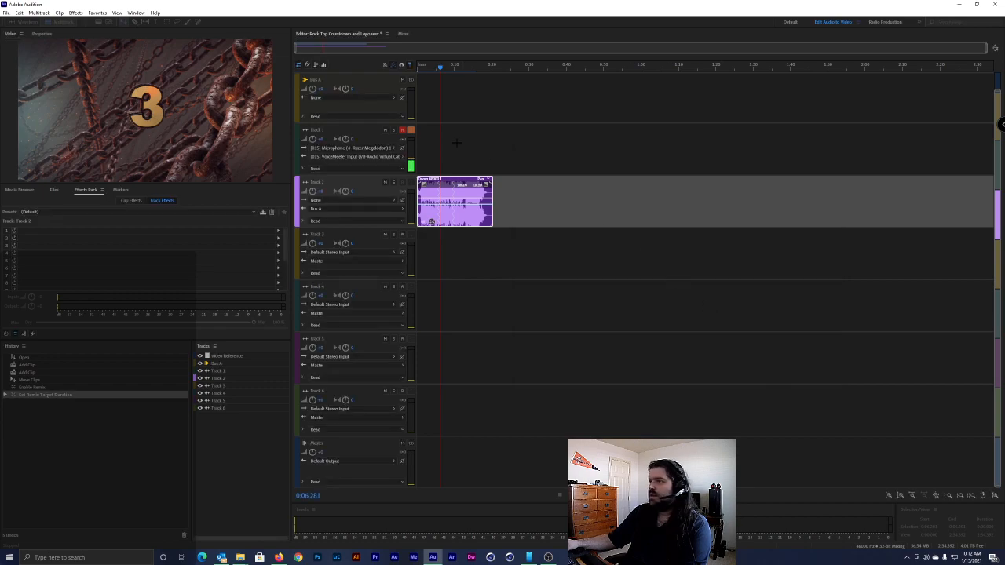
# Switch Track 1's input monitoring off and back on, checking the audio mixer levels in OBS
pyautogui.click(413, 132)
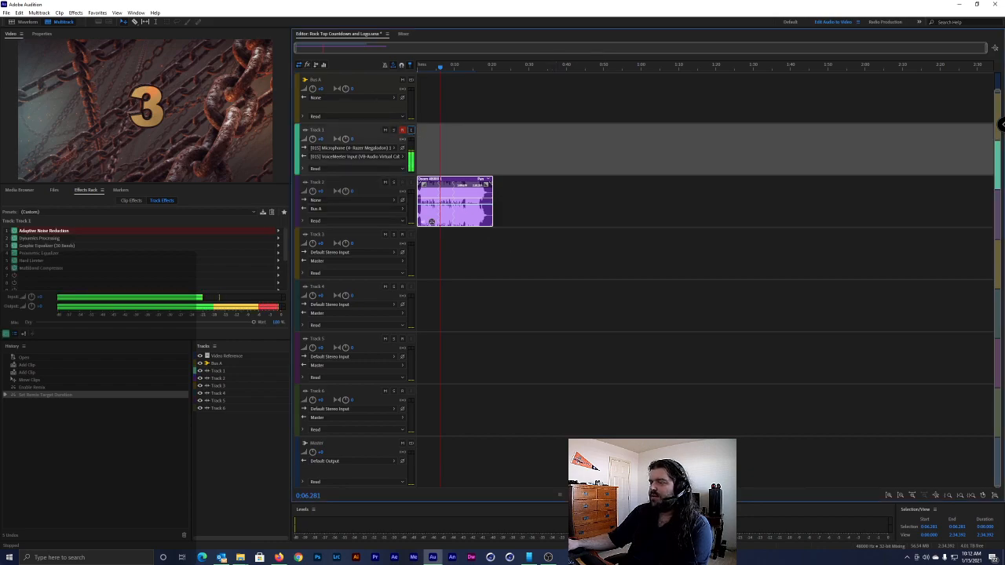
pyautogui.click(553, 557)
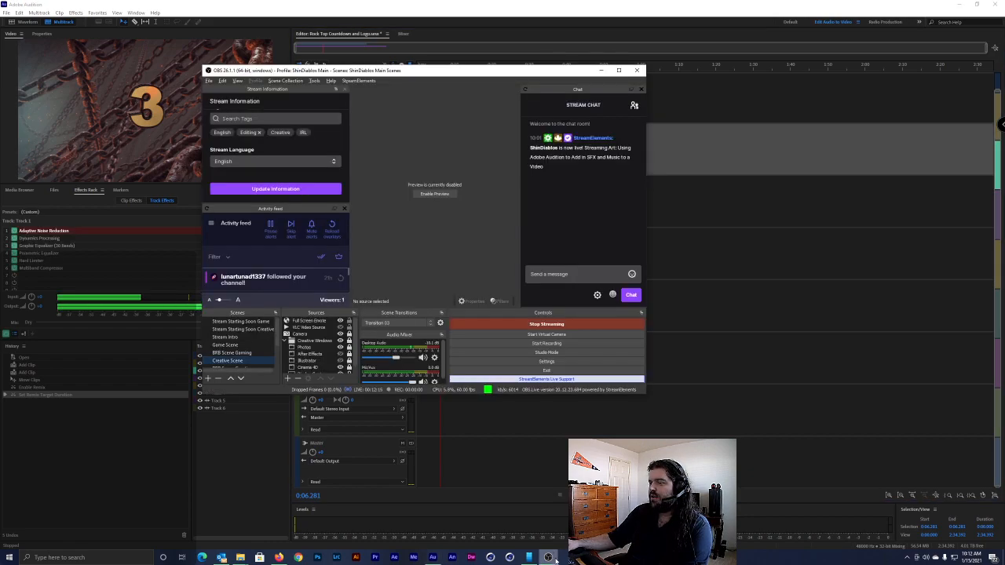
pyautogui.click(553, 557)
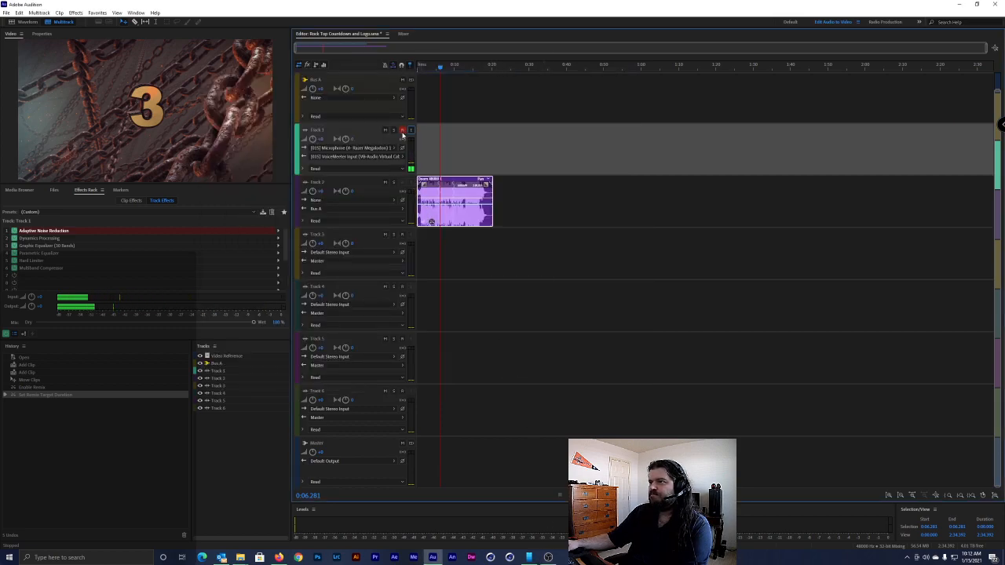
pyautogui.click(411, 131)
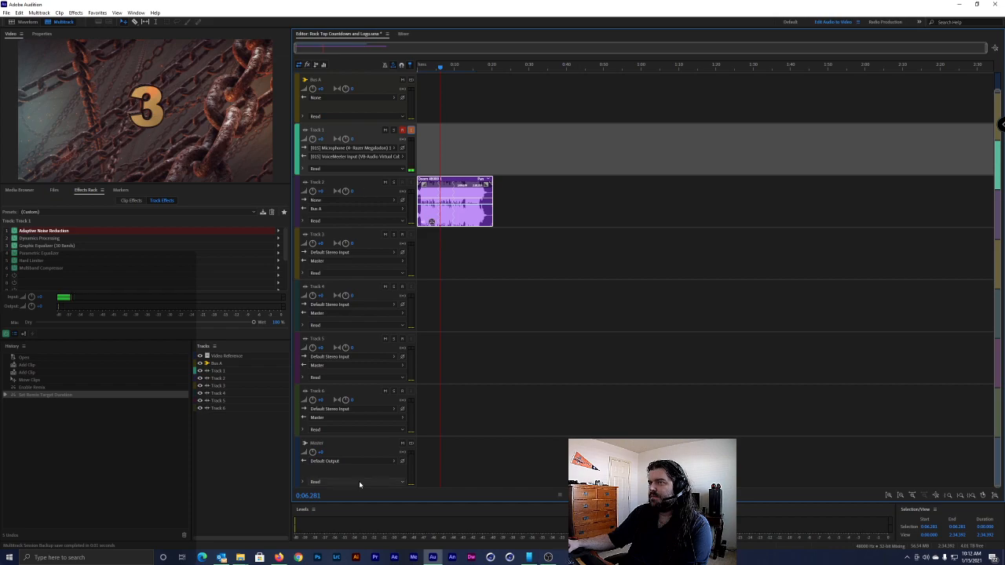
pyautogui.click(19, 13)
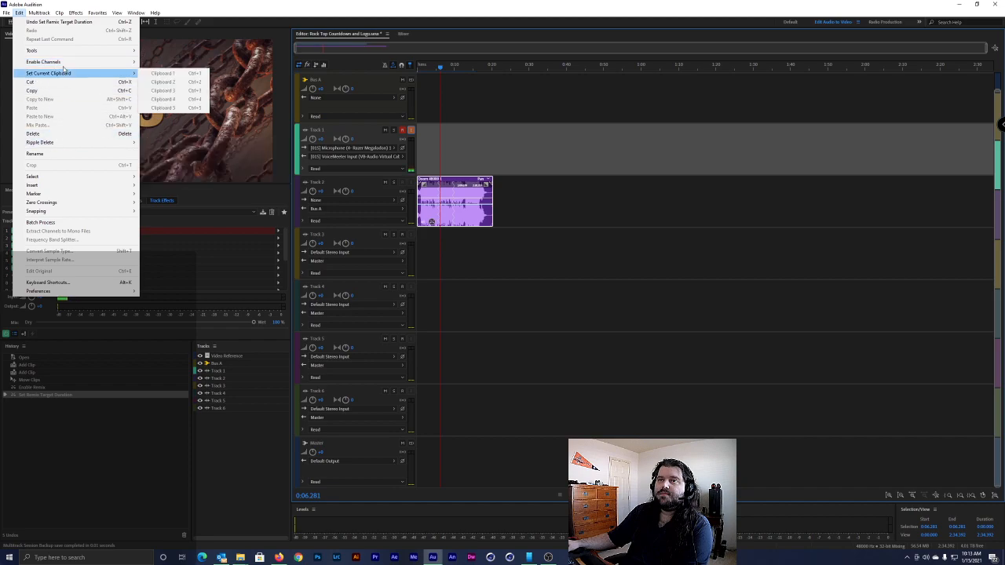
pyautogui.click(204, 52)
pyautogui.hotkey('alt', 'Tab')
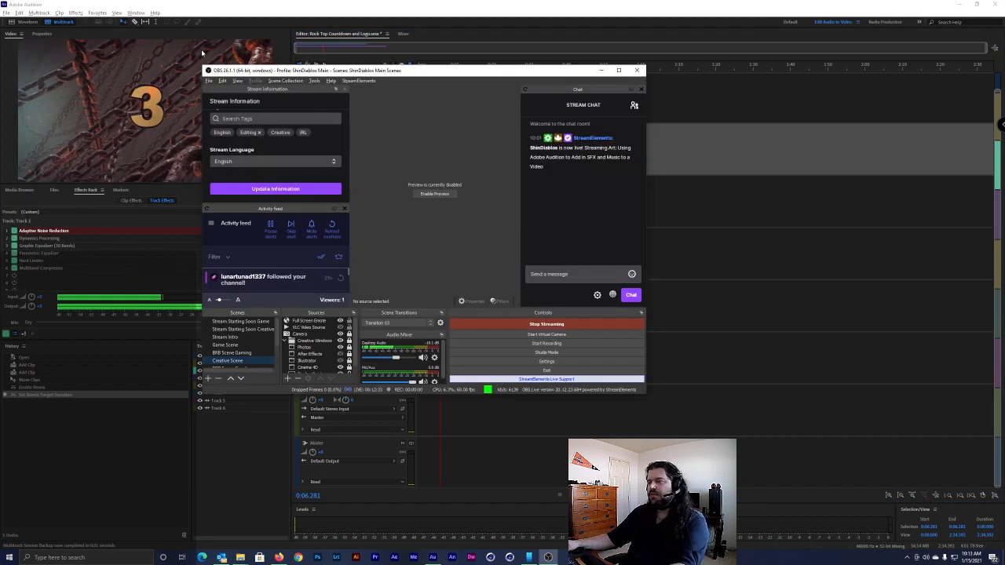
pyautogui.hotkey('alt', 'Tab')
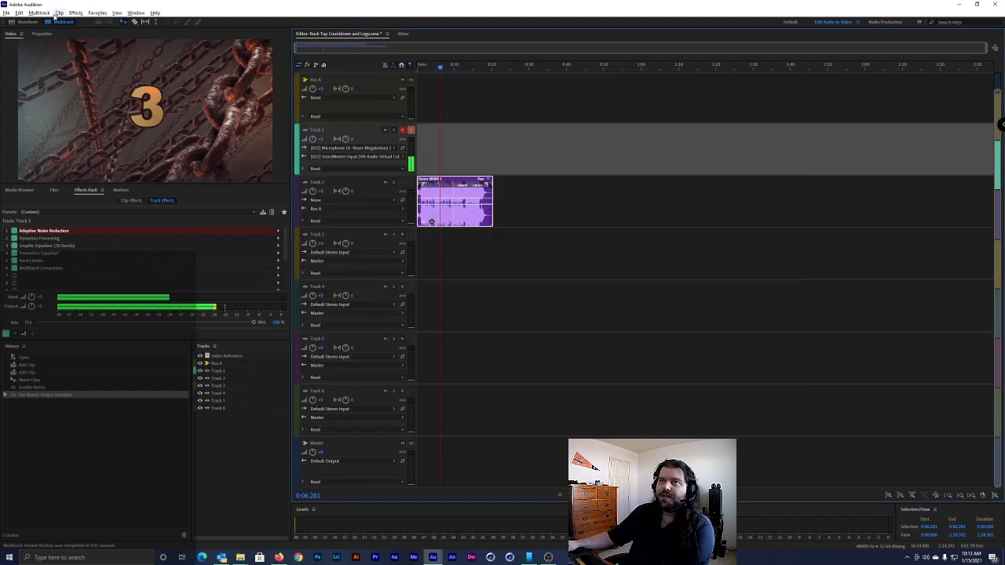
# Set the default output in the audio hardware preferences to VoiceMeeter Input (VB-Audio Virtual Cable) and accept the device change
pyautogui.click(76, 13)
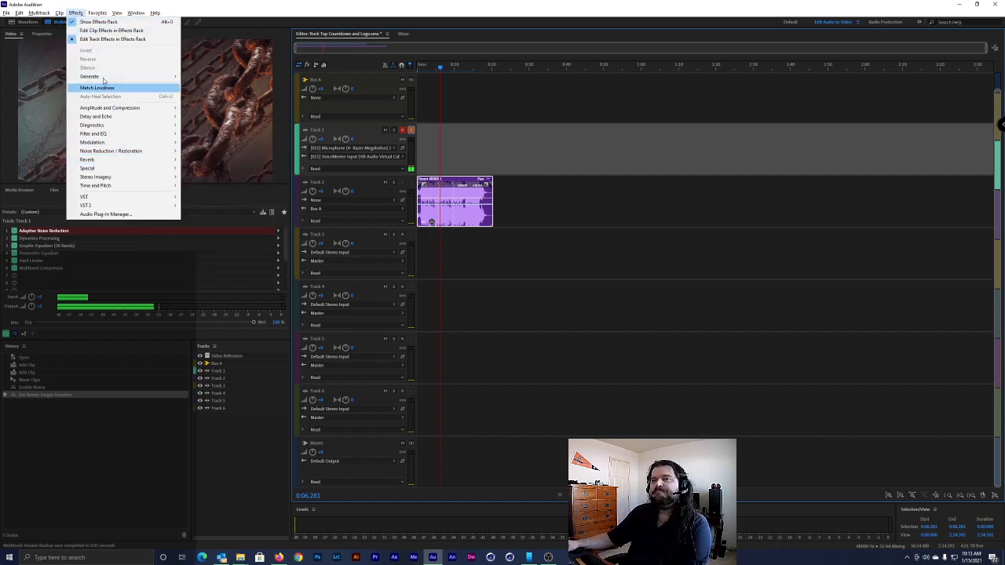
pyautogui.moveTo(19, 14)
pyautogui.moveTo(79, 292)
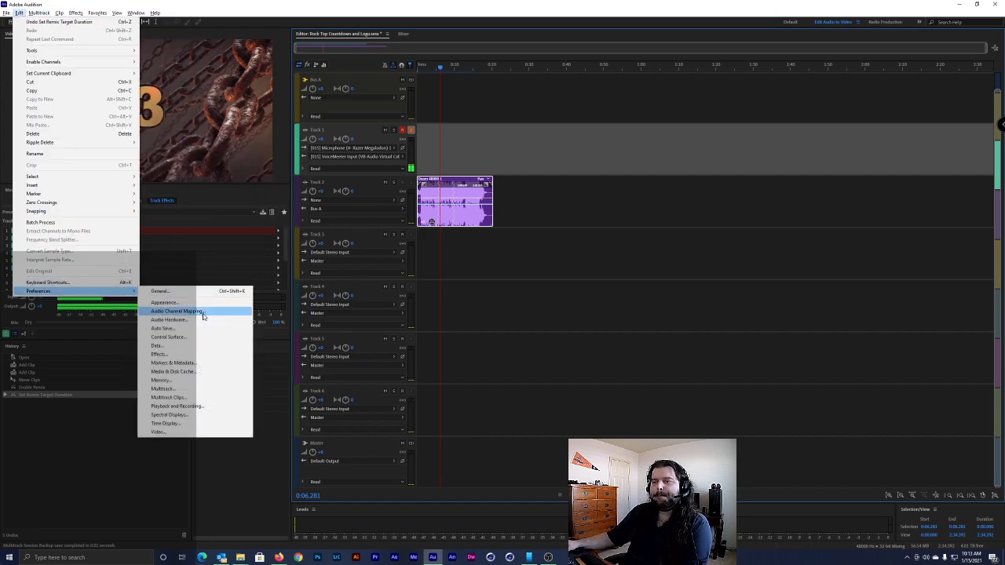
pyautogui.click(202, 317)
pyautogui.click(679, 206)
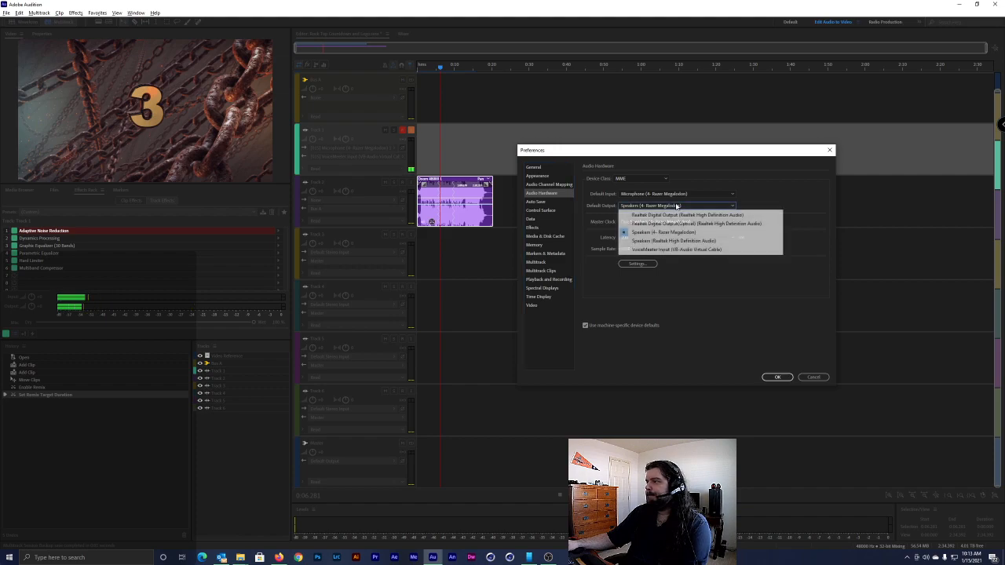
pyautogui.click(691, 250)
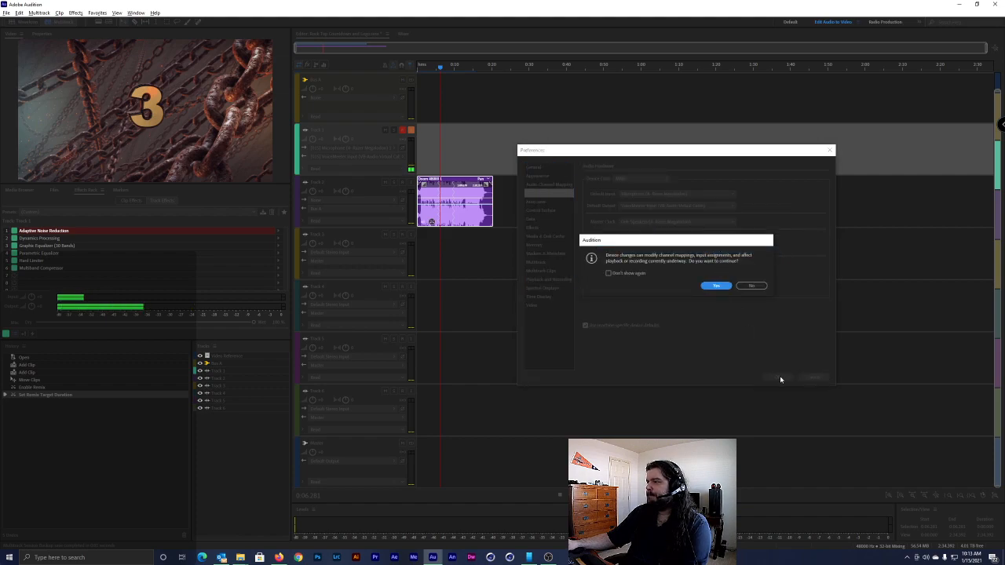
pyautogui.click(717, 284)
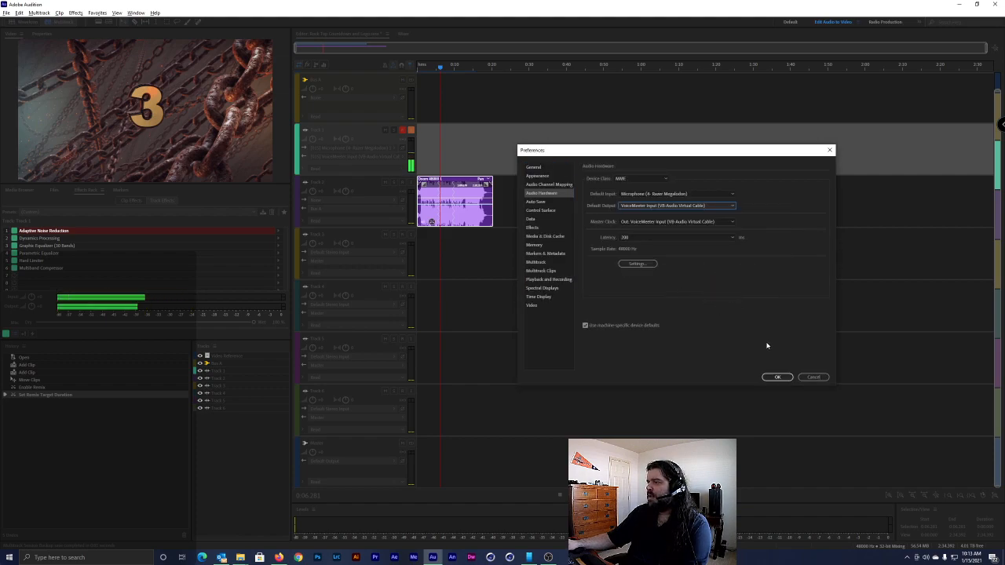
pyautogui.hotkey('alt', 'Tab')
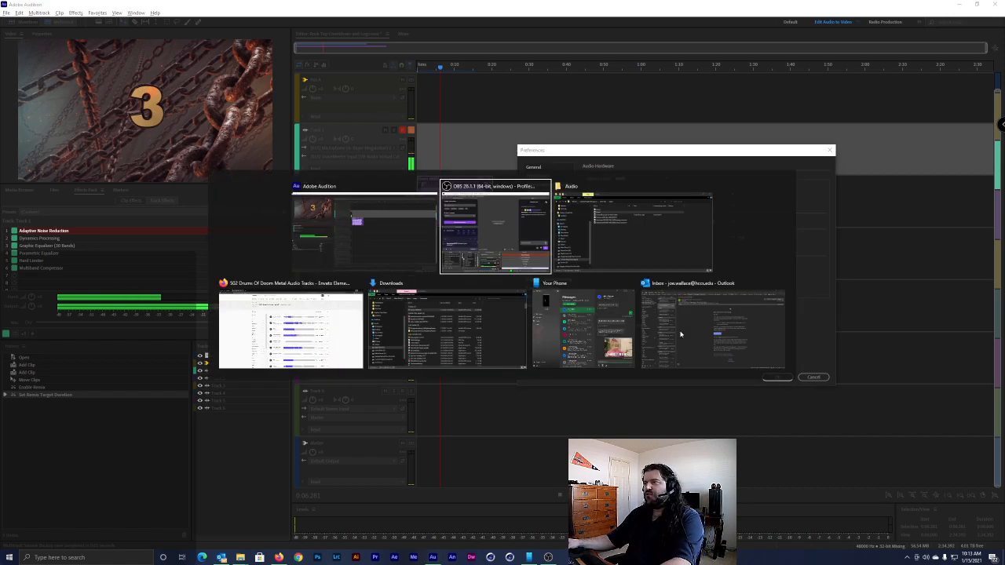
pyautogui.hotkey('alt', 'Tab')
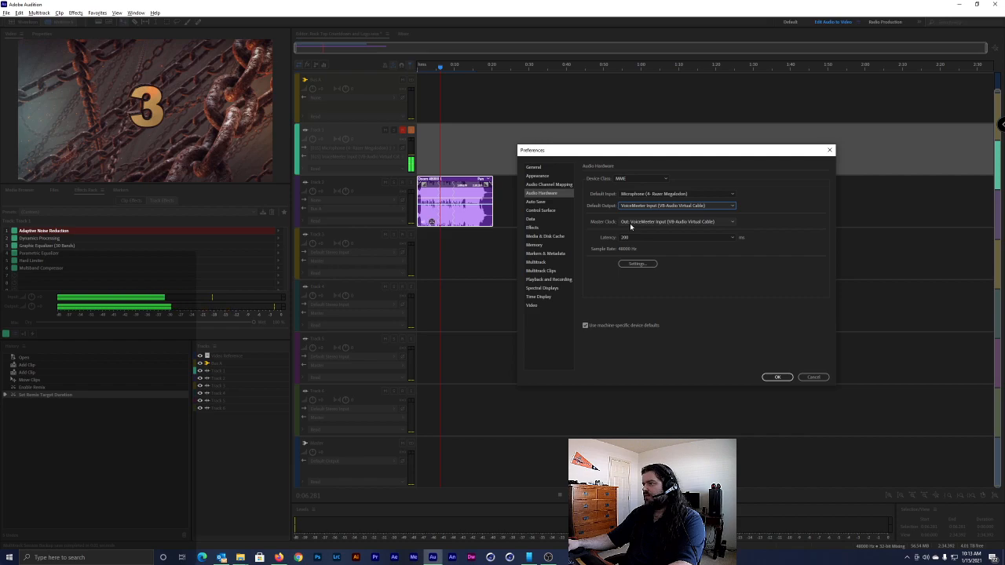
pyautogui.click(776, 377)
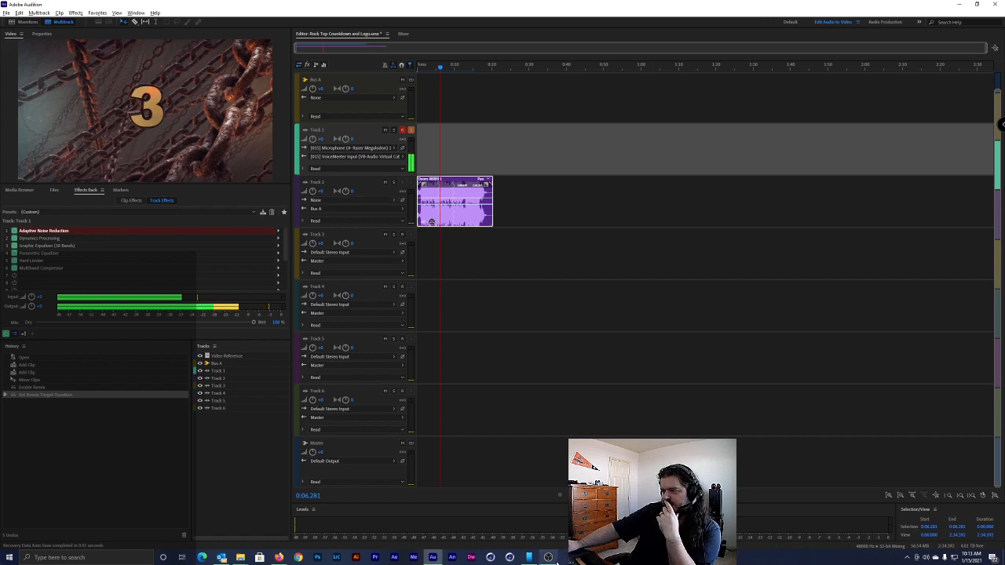
# Try to launch another Adobe Audition 2020 instance and open the recent session Untitled Session 1.sesx
pyautogui.moveTo(554, 561)
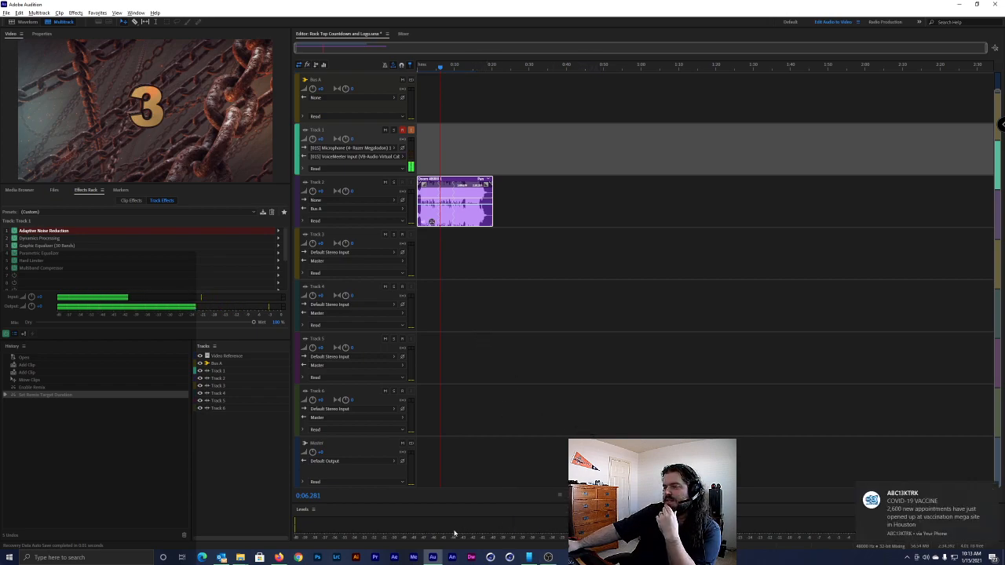
pyautogui.click(433, 558)
pyautogui.rightClick(432, 559)
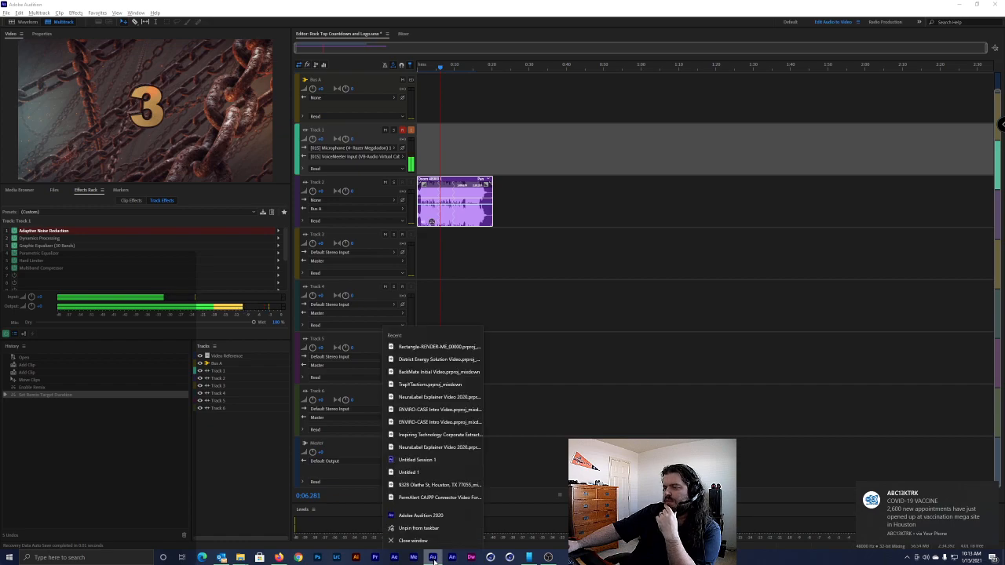
pyautogui.click(431, 517)
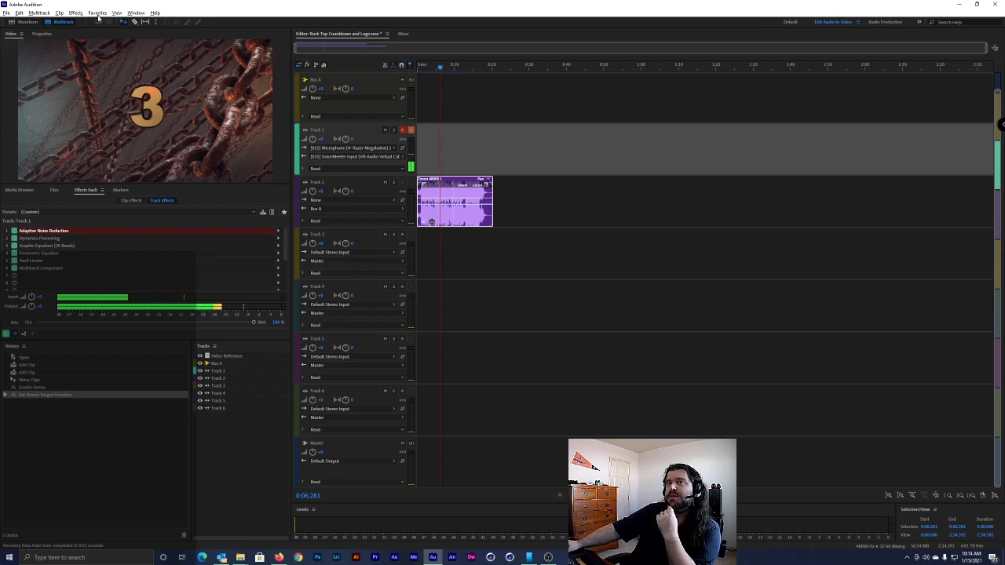
pyautogui.click(6, 14)
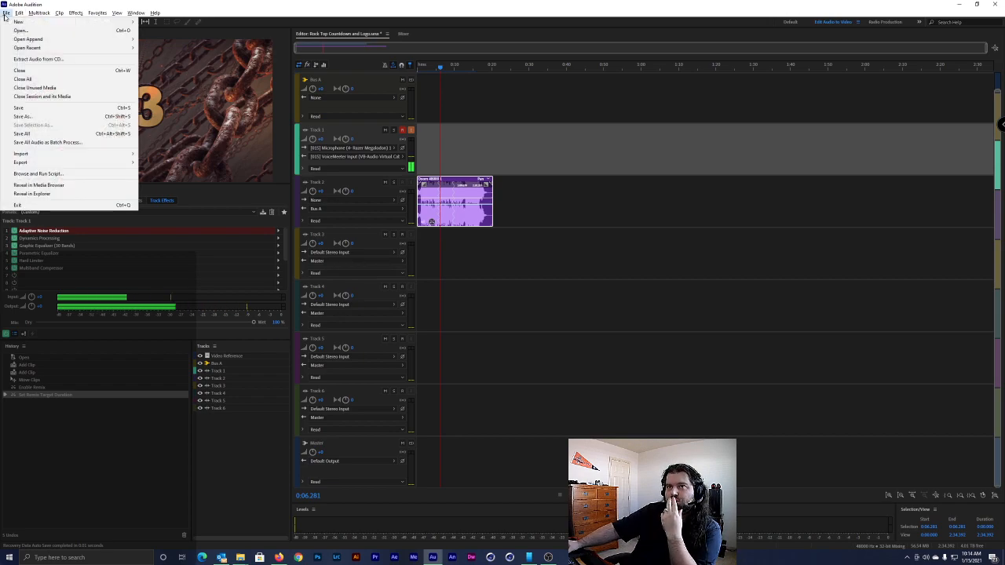
pyautogui.moveTo(58, 48)
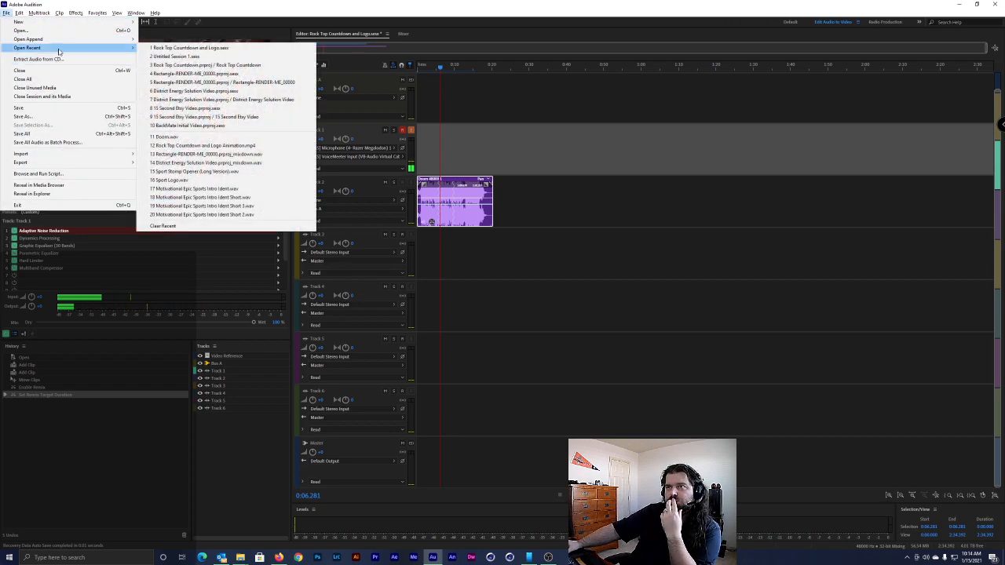
pyautogui.click(175, 57)
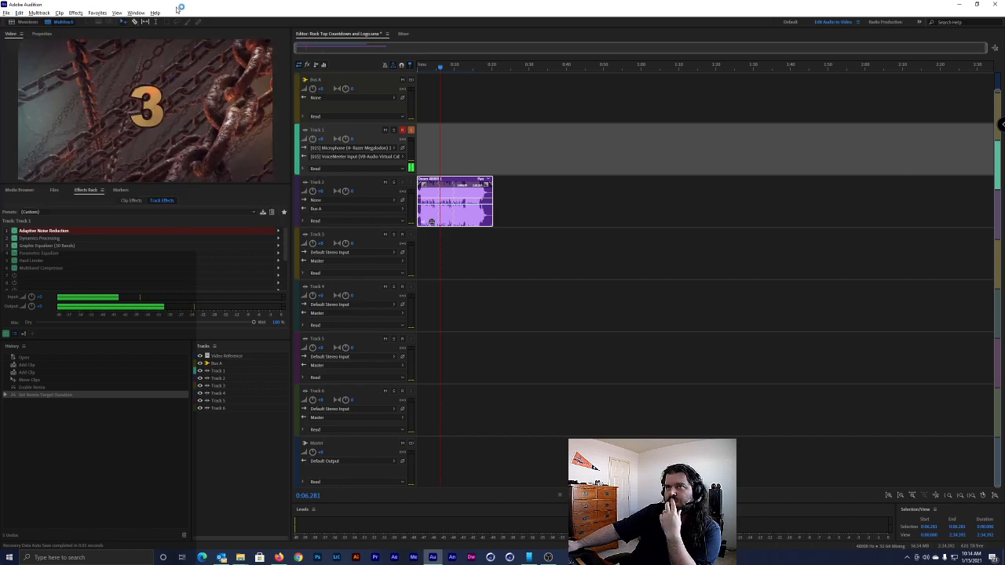
pyautogui.click(372, 208)
pyautogui.moveTo(452, 232)
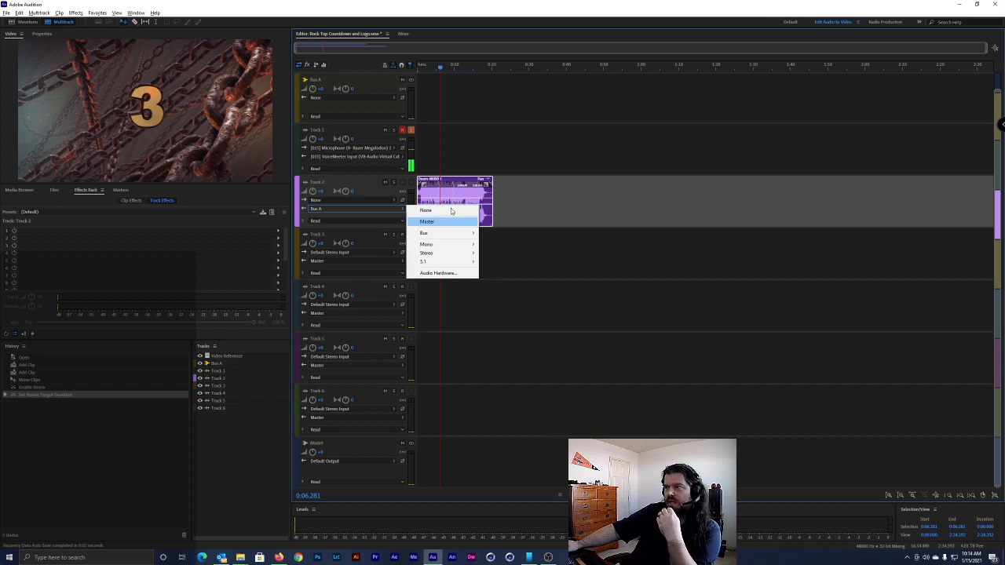
pyautogui.click(425, 3)
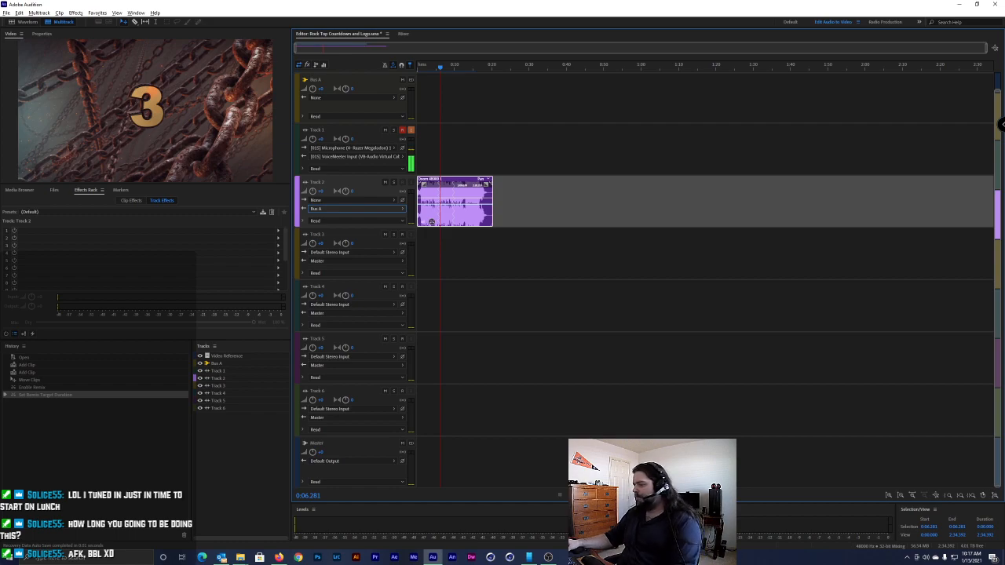
# Switch to OBS, set Mic/Auxiliary Audio to Microphone (4- Razer Megalodon) in the audio settings, and minimize Audition
pyautogui.click(550, 558)
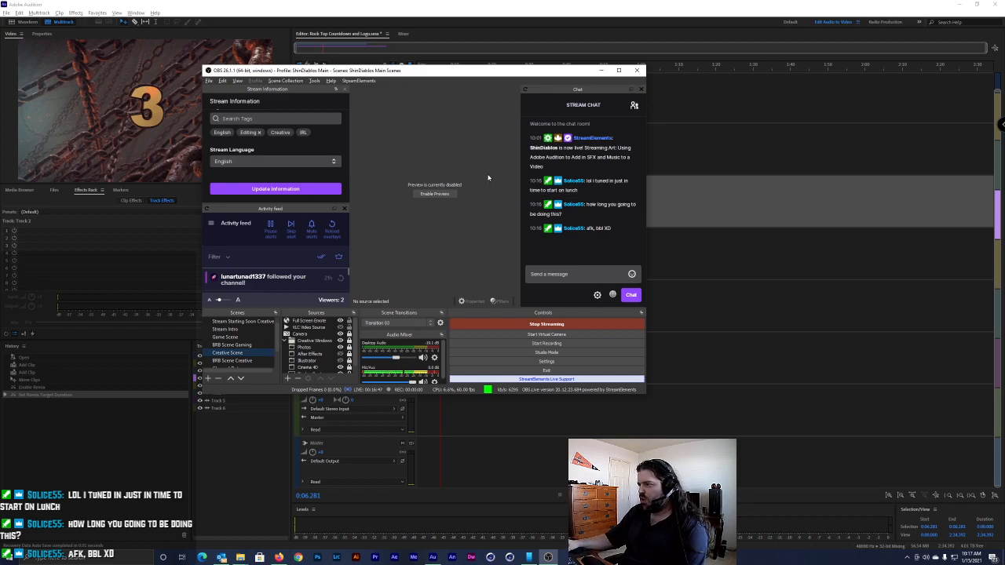
pyautogui.click(551, 361)
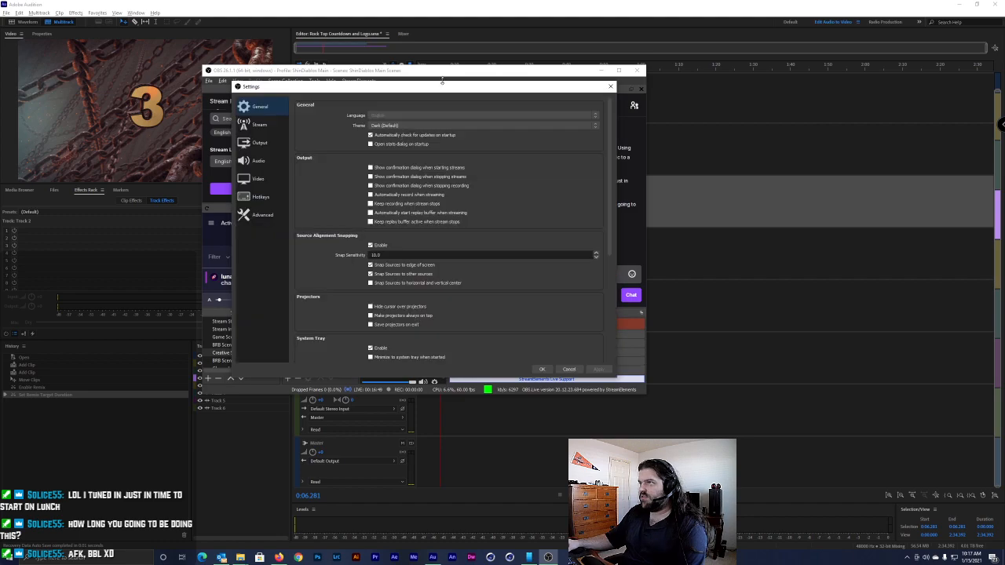
pyautogui.moveTo(422, 91); pyautogui.dragTo(540, 86)
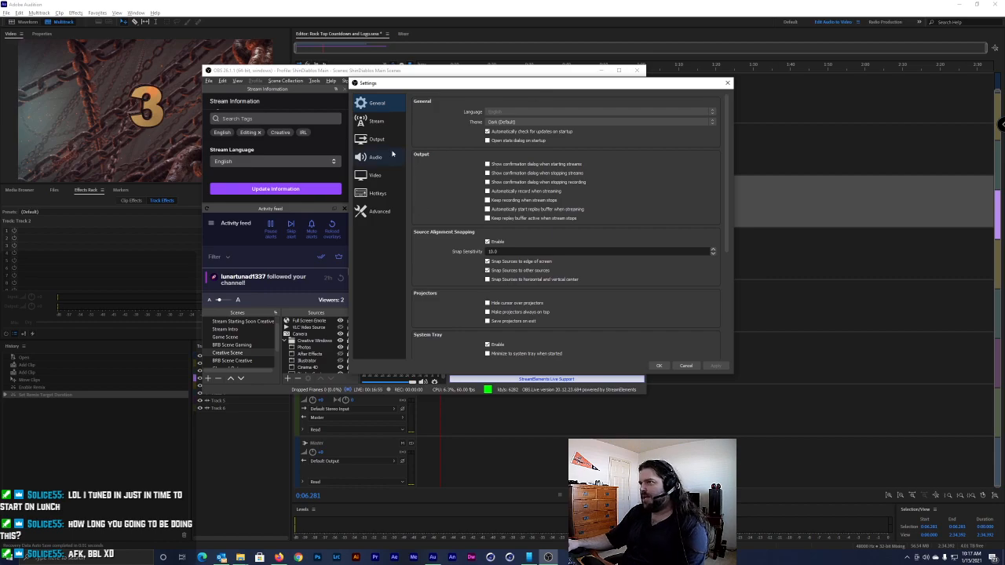
pyautogui.click(376, 157)
pyautogui.click(495, 167)
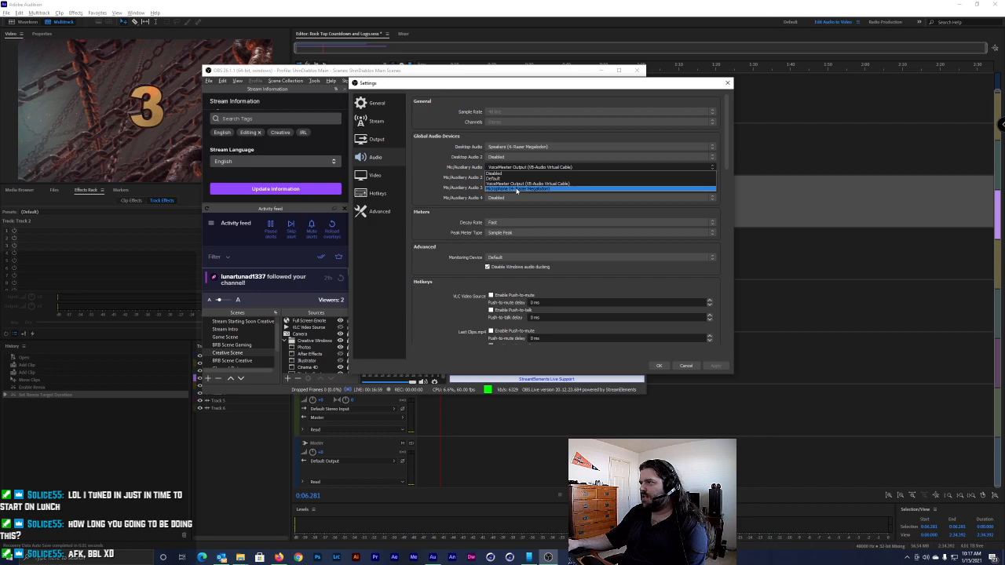
pyautogui.click(534, 177)
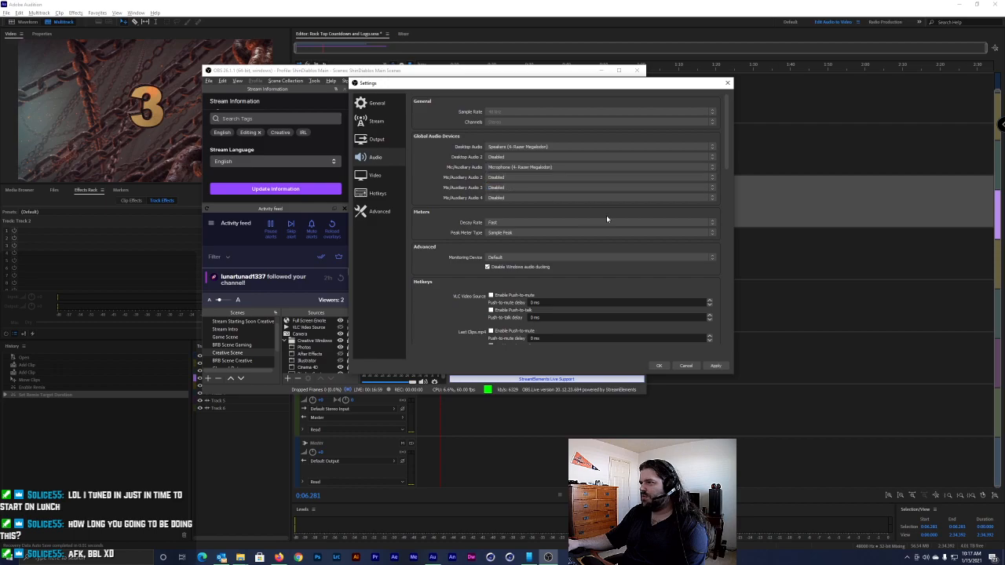
pyautogui.click(434, 557)
pyautogui.click(434, 556)
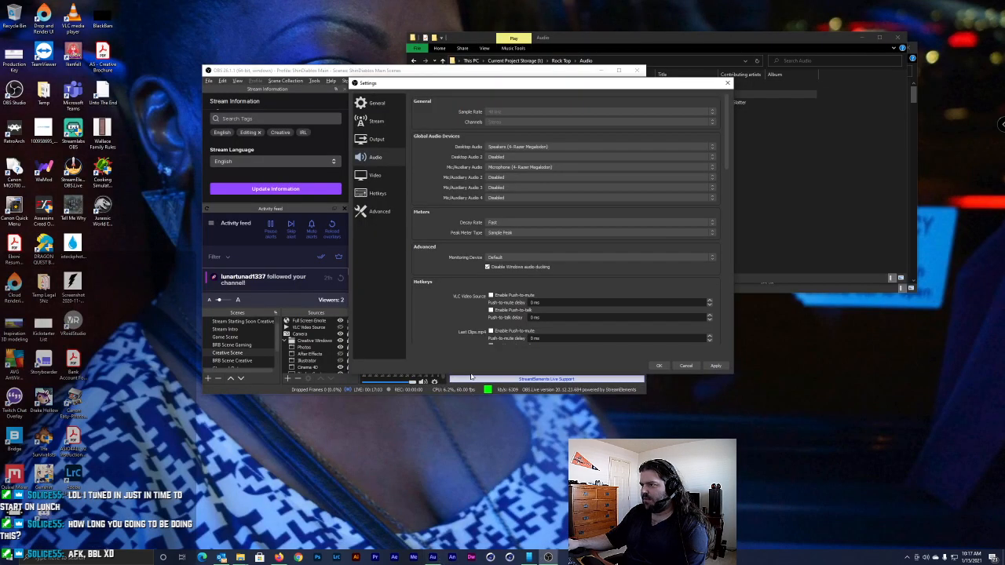
pyautogui.click(659, 366)
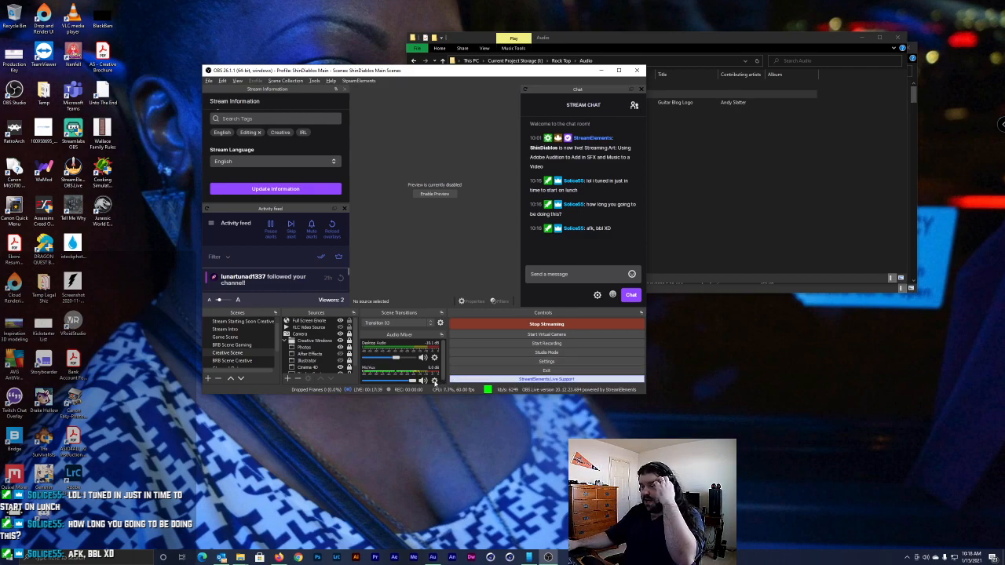
# Check which input device the Mic/Aux source uses in its properties
pyautogui.click(434, 380)
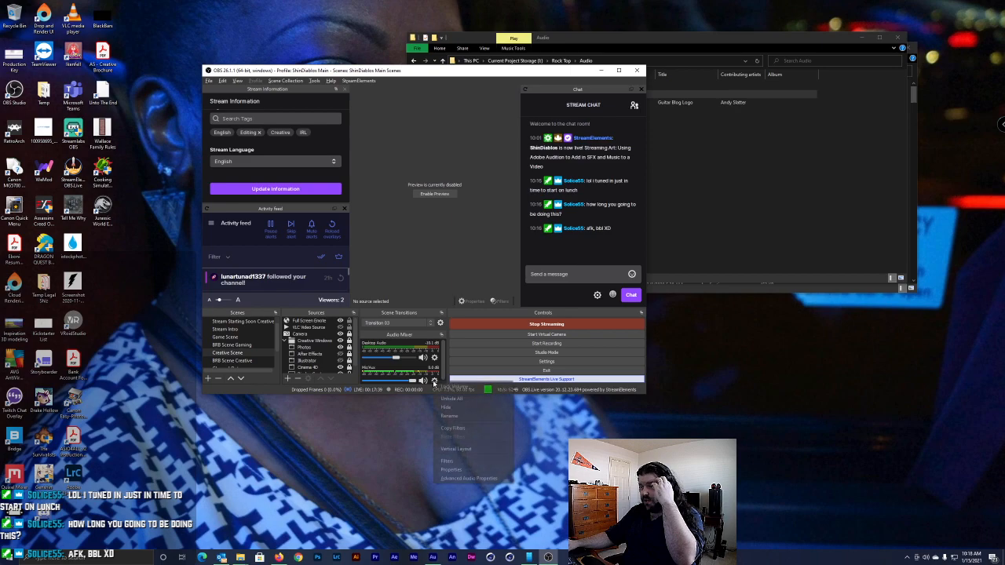
pyautogui.click(476, 470)
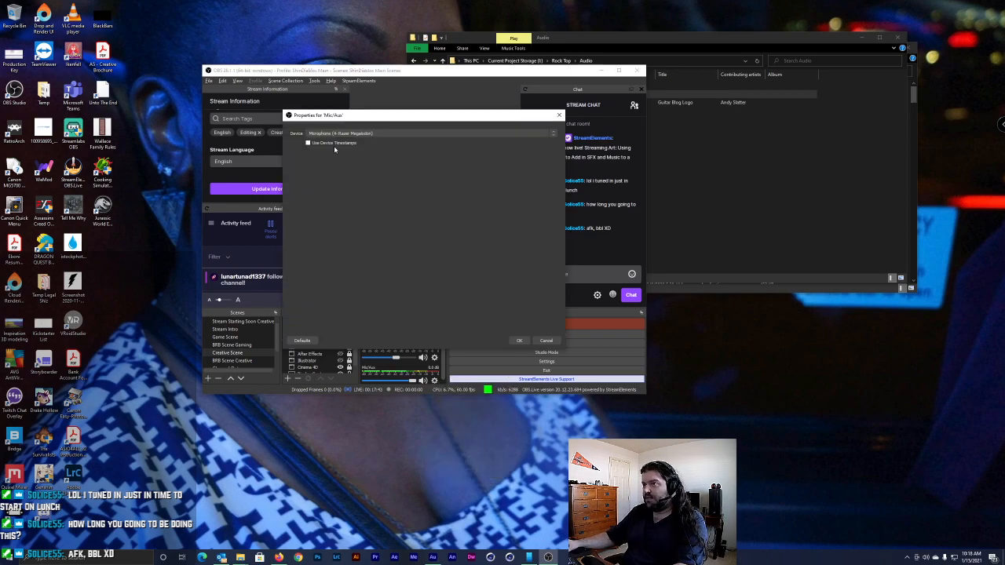
pyautogui.click(547, 341)
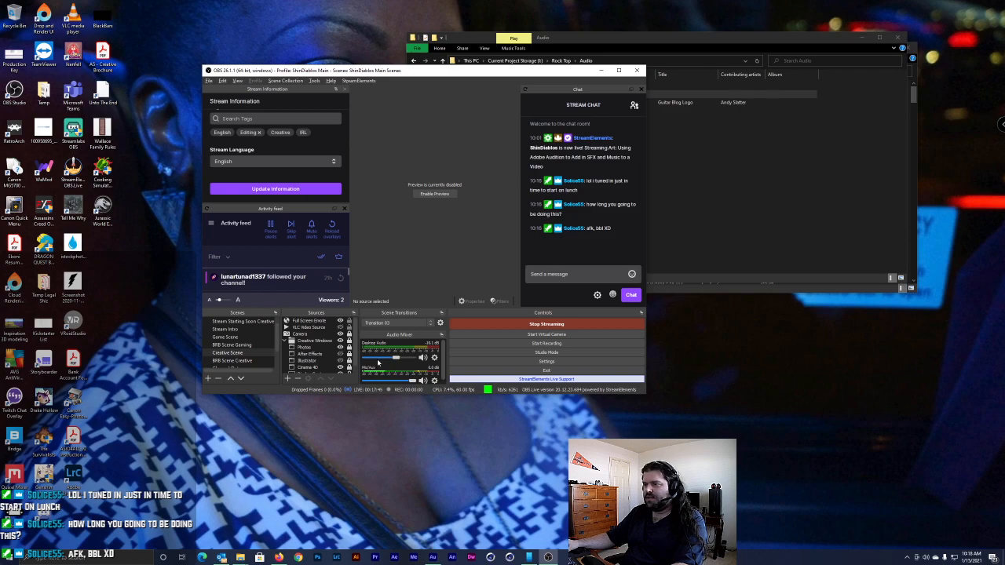
# Add a Limiter filter to the Mic/Aux source and set its threshold to -1.00 dB
pyautogui.click(434, 381)
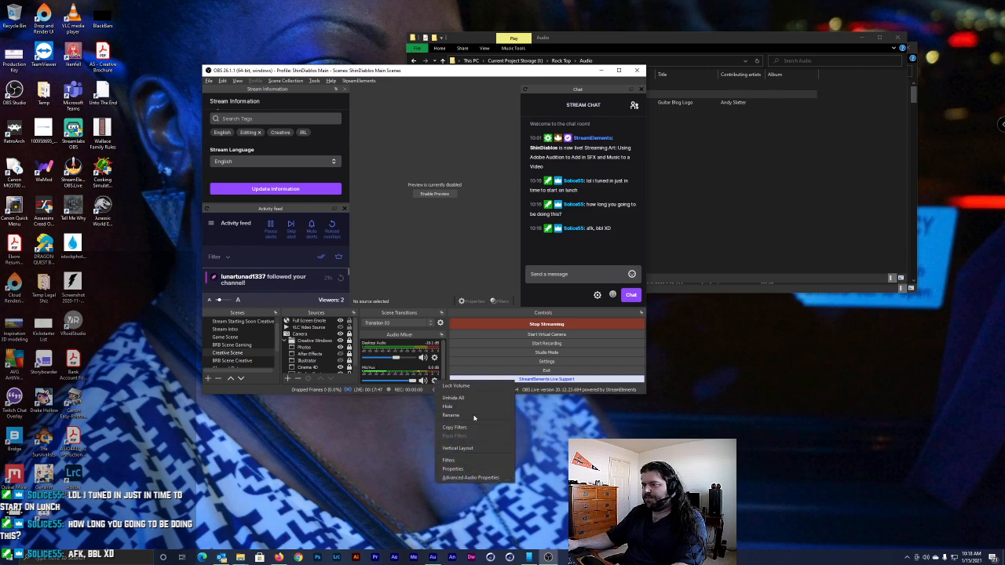
pyautogui.click(453, 460)
pyautogui.click(264, 368)
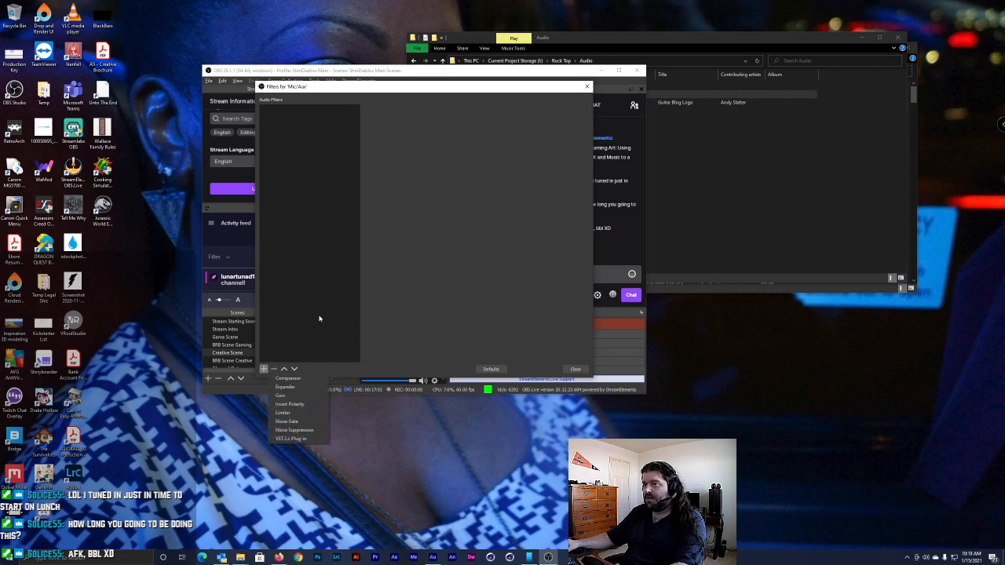
pyautogui.click(318, 412)
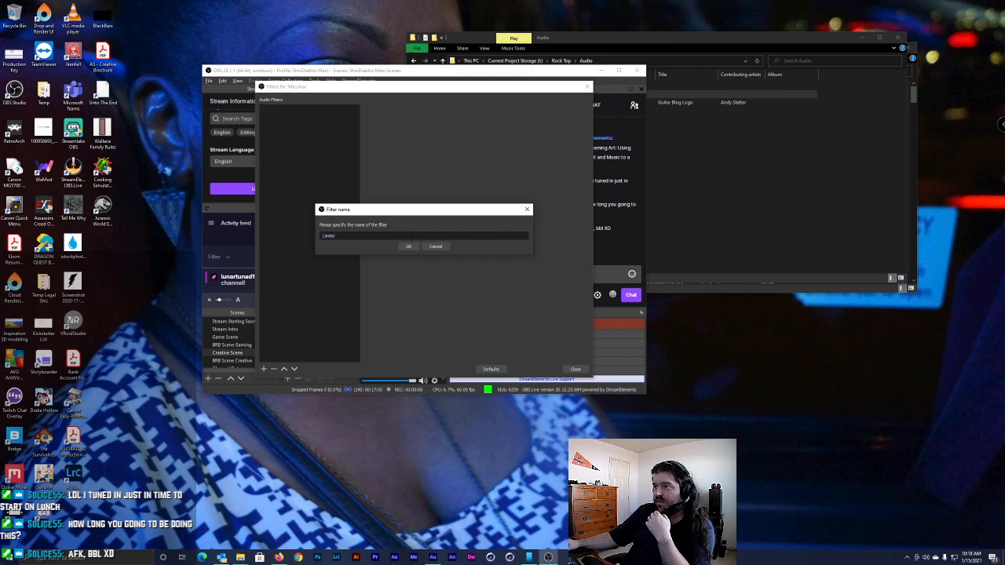
pyautogui.click(410, 246)
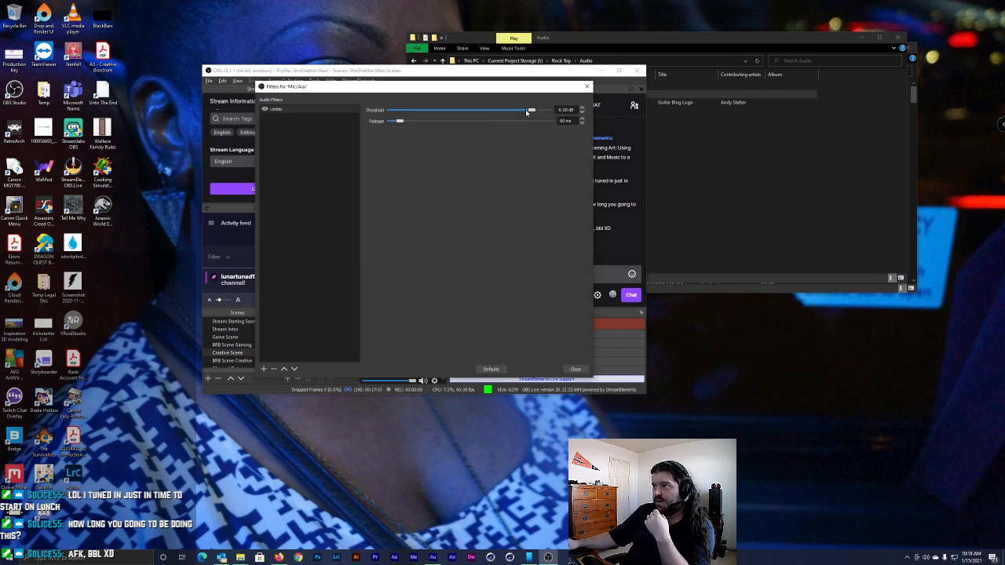
pyautogui.moveTo(532, 112); pyautogui.dragTo(546, 110)
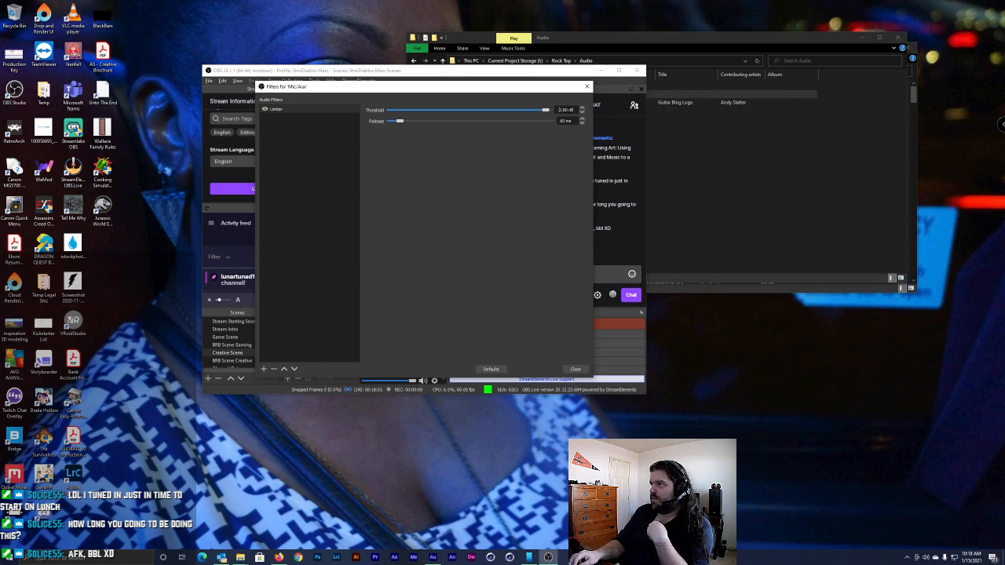
pyautogui.doubleClick(561, 110)
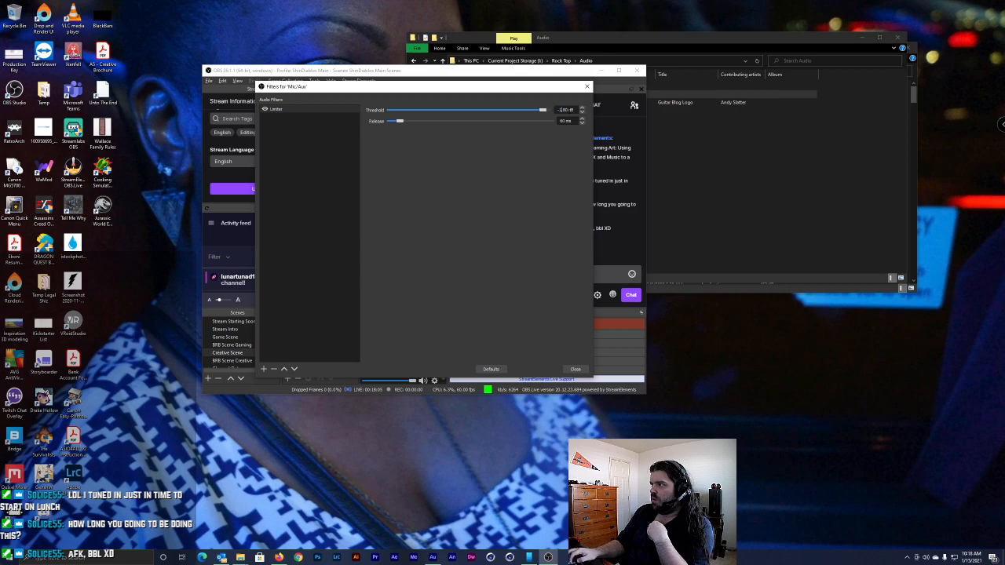
pyautogui.write('1.0')
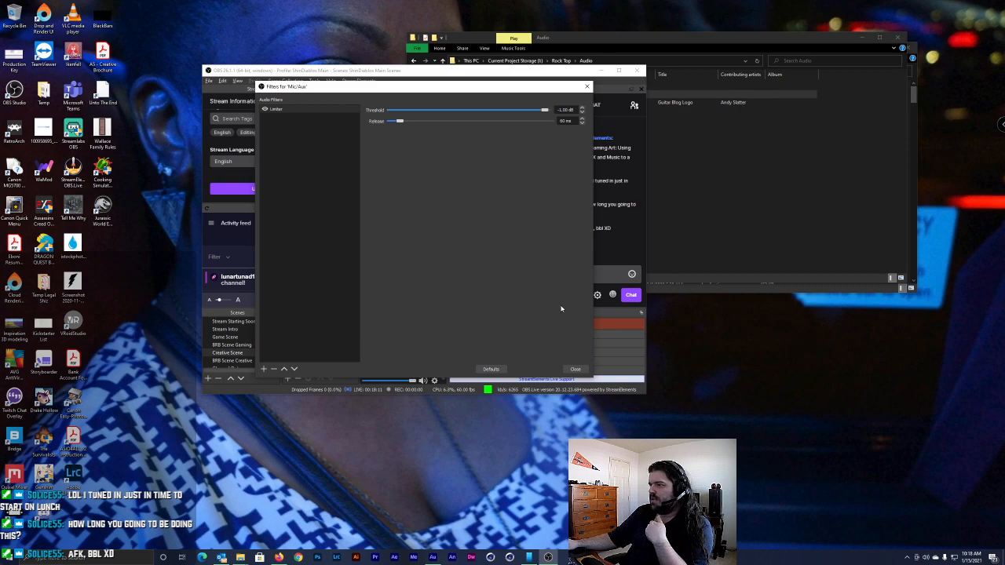
# Add a Gain filter to the Mic/Aux source, keeping the audio mixer uncovered
pyautogui.moveTo(452, 86); pyautogui.dragTo(703, 45)
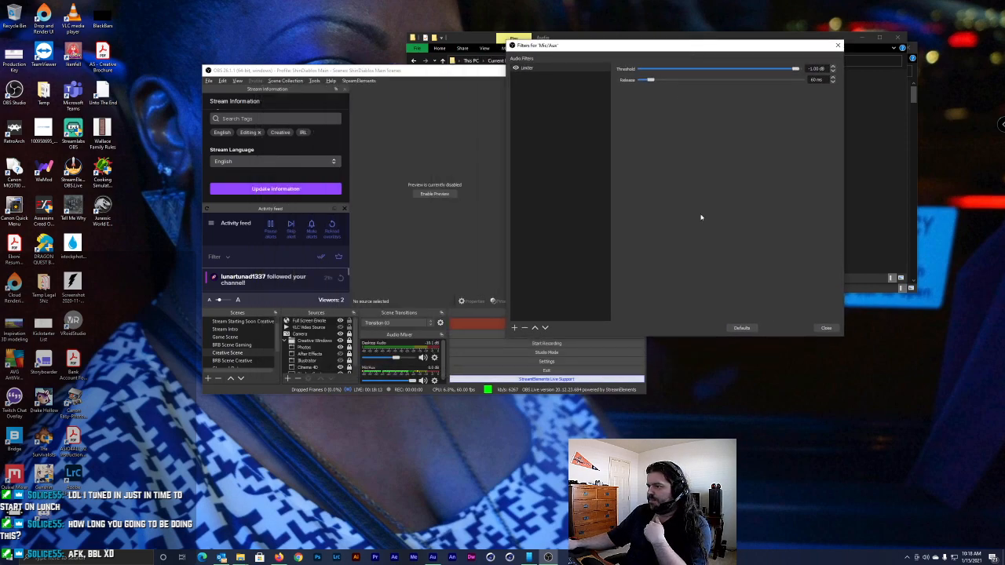
pyautogui.click(516, 328)
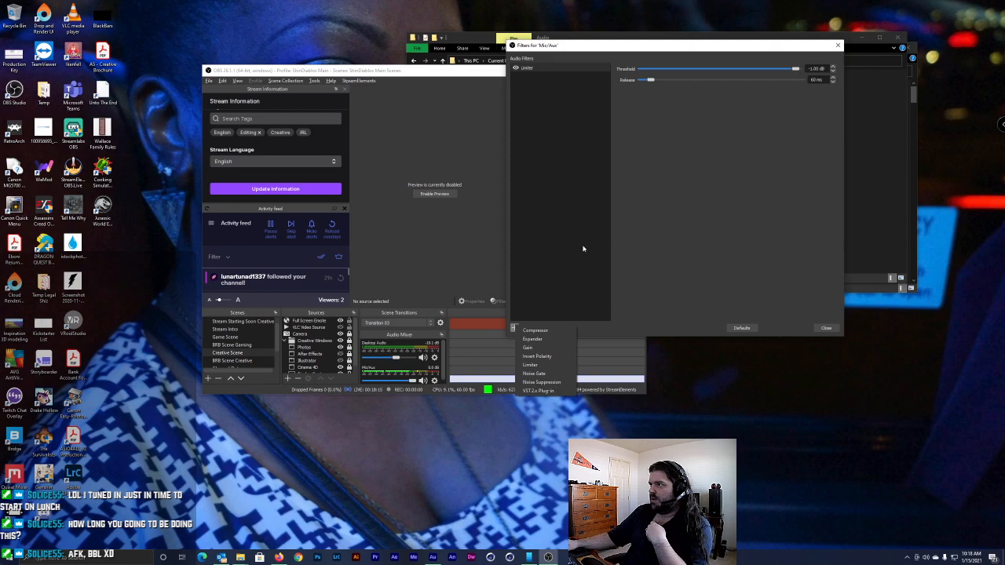
pyautogui.click(534, 348)
pyautogui.click(659, 205)
# Compare the settings of the Limiter and Gain filters on the Mic/Aux source
pyautogui.click(550, 68)
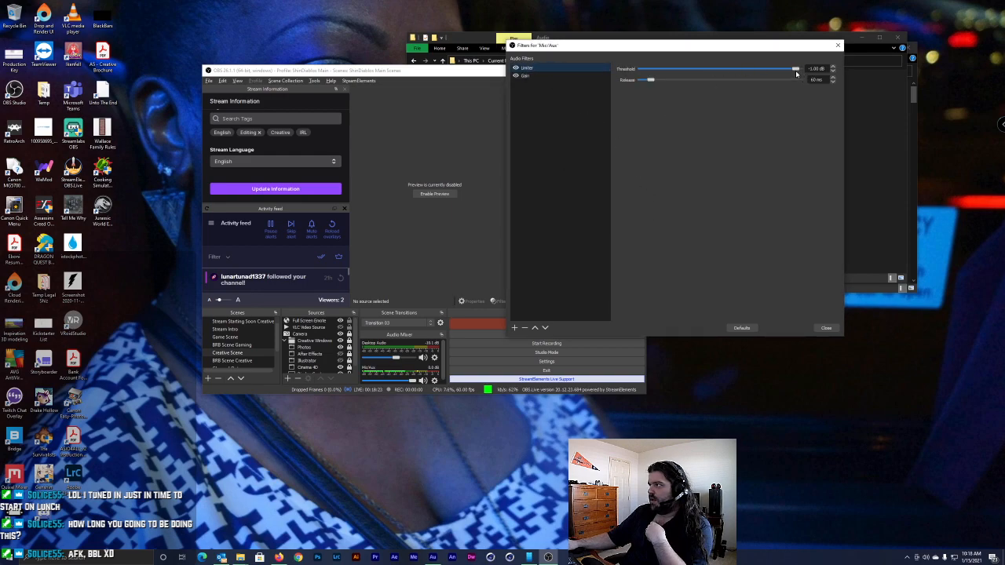
pyautogui.click(572, 77)
pyautogui.click(565, 69)
pyautogui.click(567, 75)
pyautogui.click(543, 68)
pyautogui.click(552, 76)
pyautogui.click(550, 69)
pyautogui.click(585, 76)
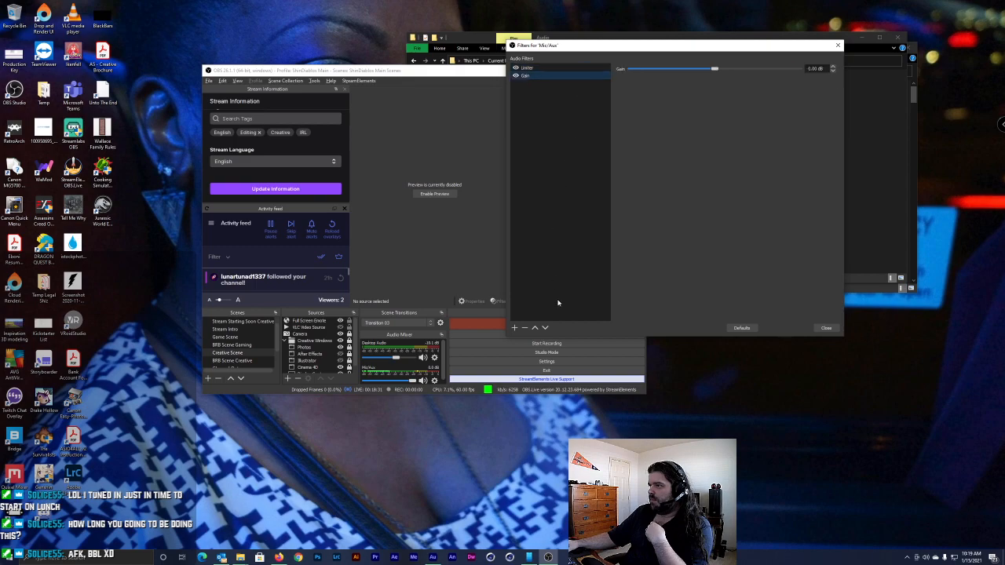
# Place the Gain filter above the Limiter and set its gain to 16 dB
pyautogui.click(535, 328)
pyautogui.moveTo(721, 68); pyautogui.dragTo(751, 69)
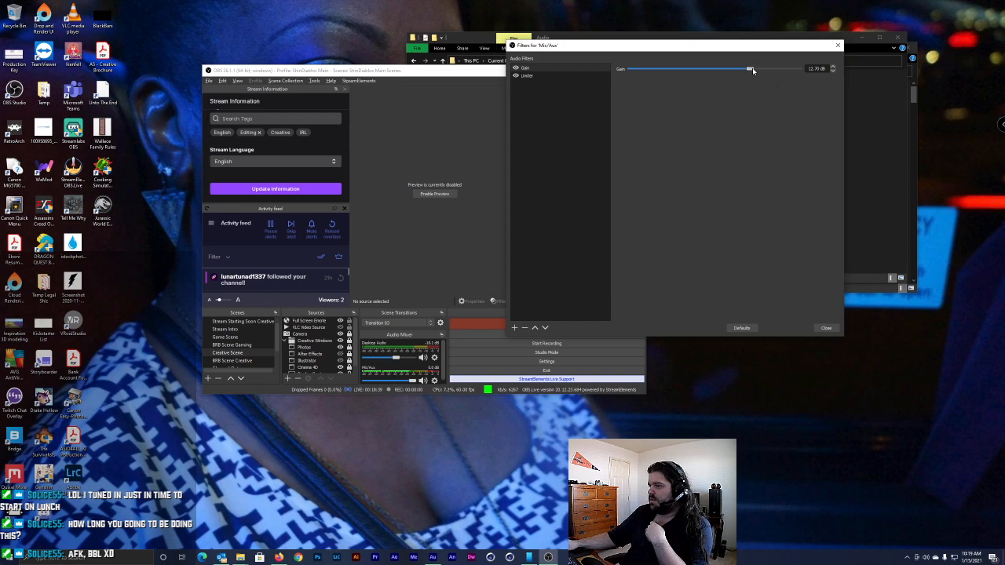
pyautogui.moveTo(752, 69); pyautogui.dragTo(766, 70)
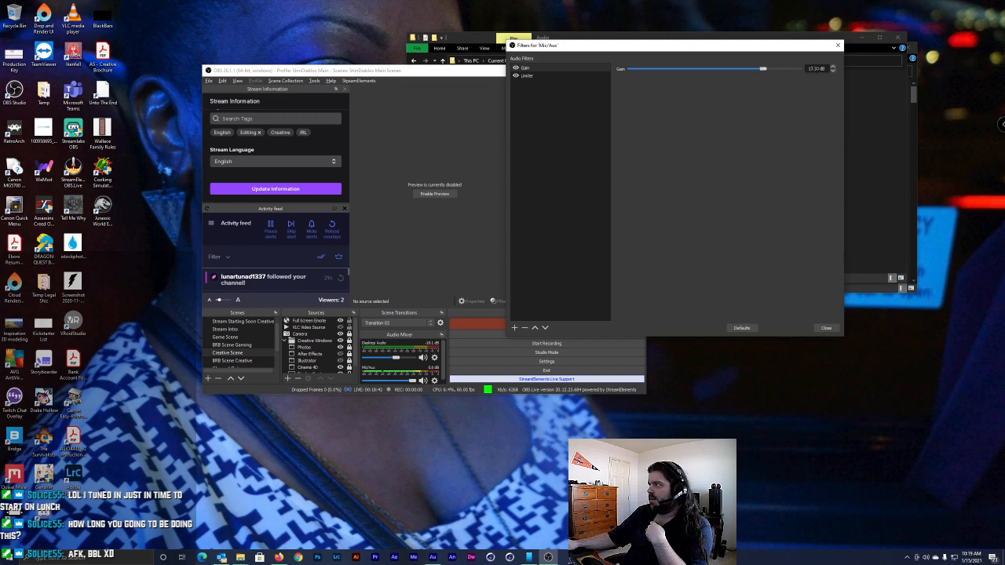
pyautogui.moveTo(826, 70); pyautogui.dragTo(807, 69)
pyautogui.write('16')
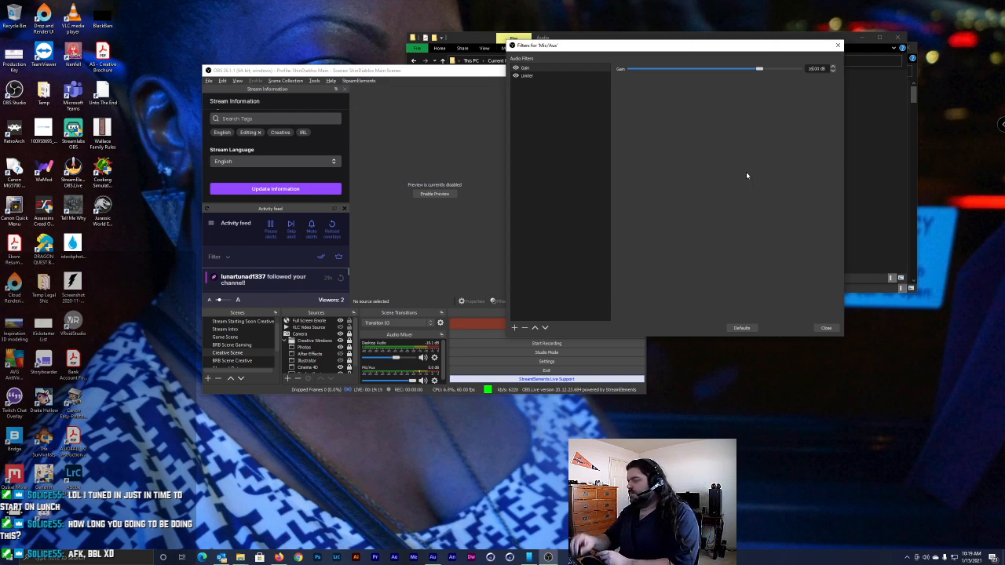
# Try a gain of 6 dB on the Gain filter, and settle on 12 dB
pyautogui.hotkey('shift', 'Left')
pyautogui.hotkey('shift', 'Left')
pyautogui.write('6')
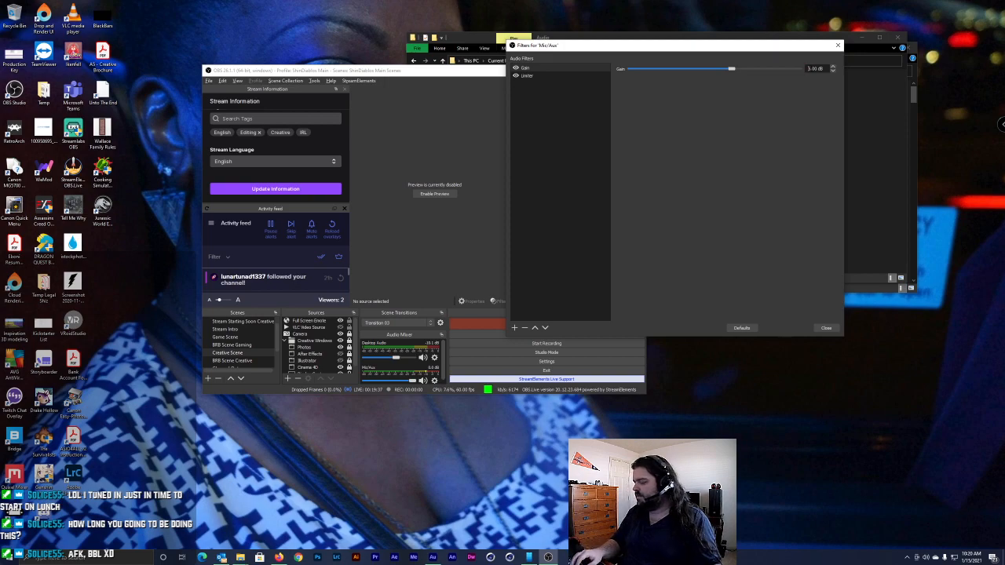
pyautogui.write('12')
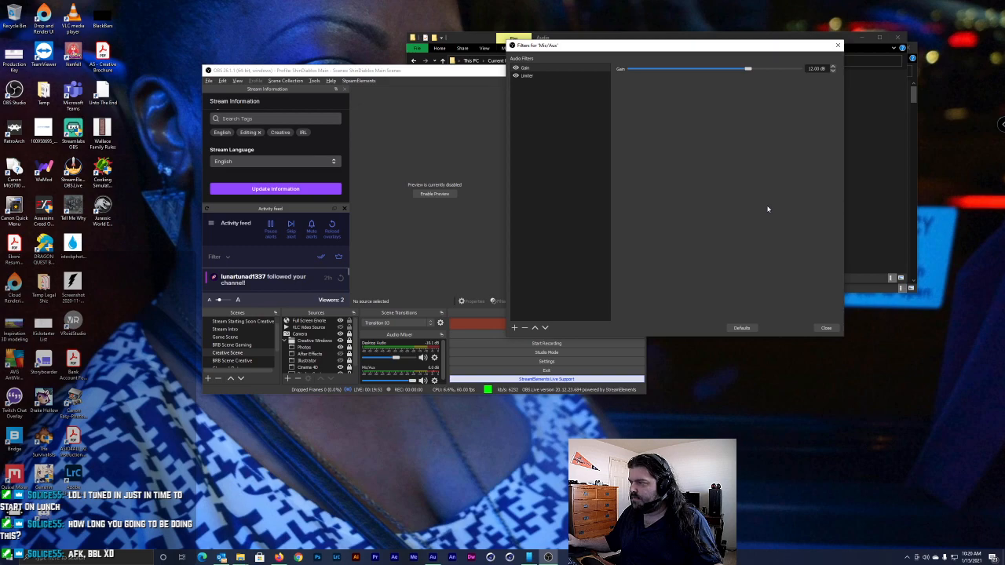
# Set the Mic/Aux Limiter's threshold to -6 dB, close the filters and put the OBS window away
pyautogui.click(556, 77)
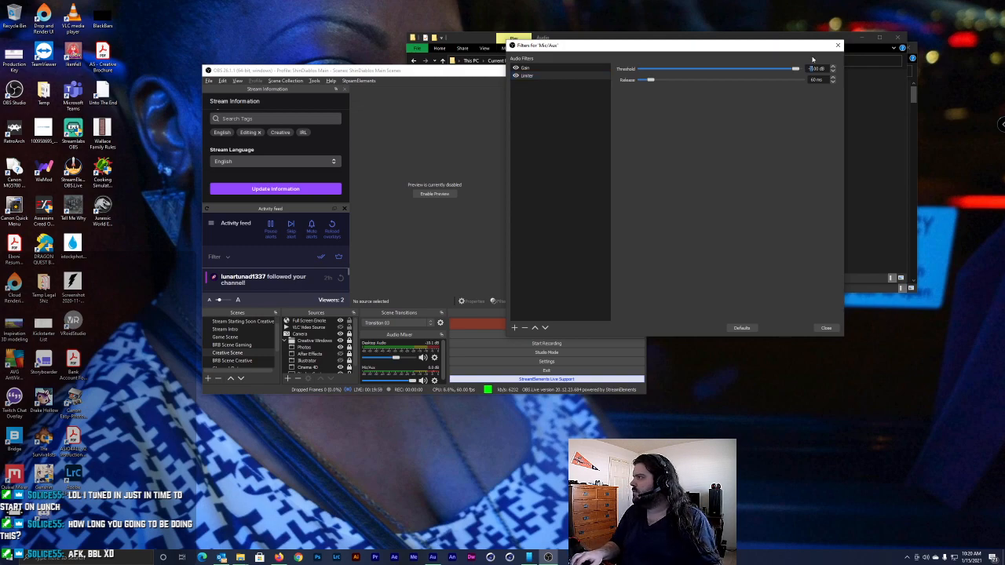
pyautogui.write('-6')
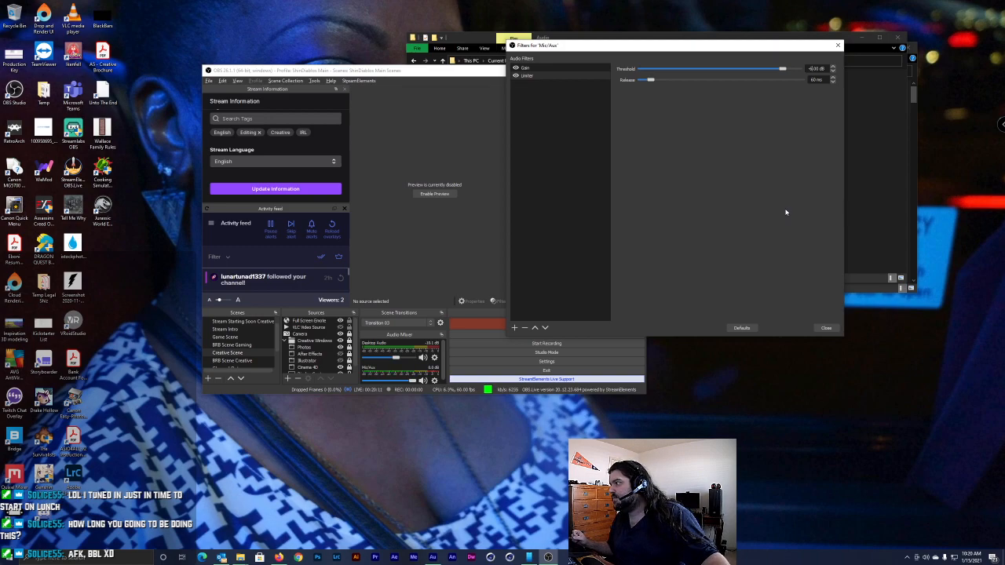
pyautogui.click(826, 328)
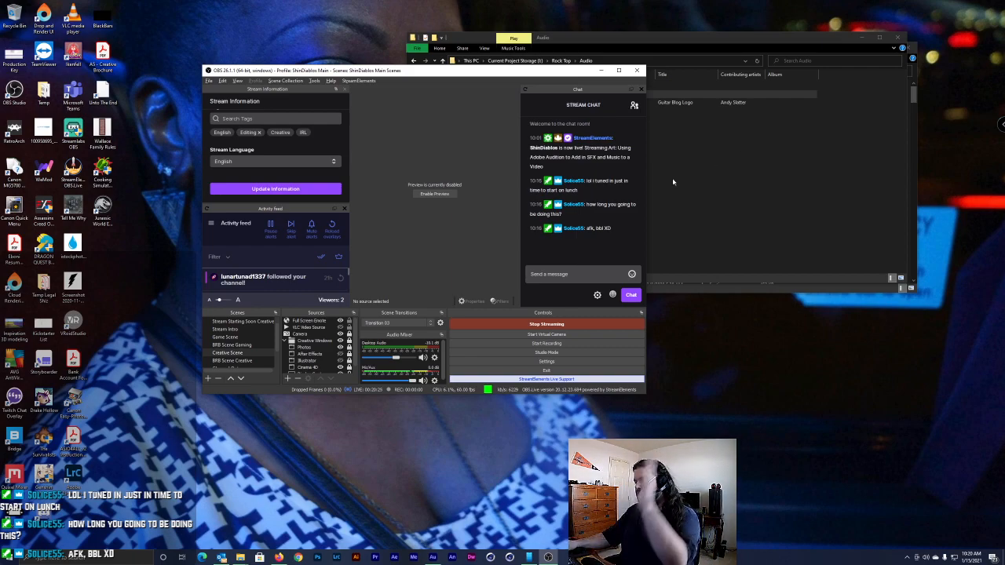
pyautogui.moveTo(560, 73); pyautogui.dragTo(533, 75)
pyautogui.click(579, 74)
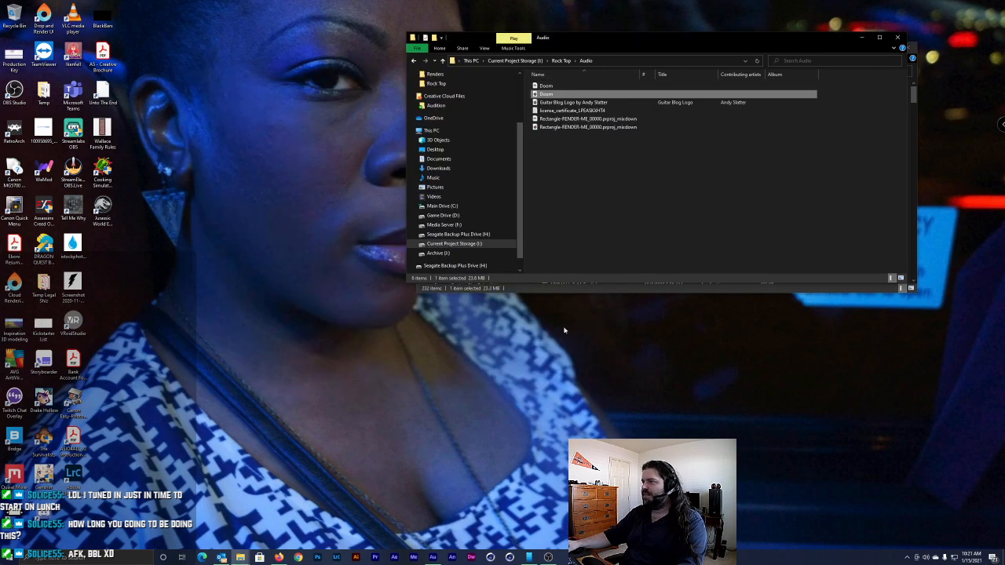
# Switch to Adobe Audition and turn off Track 1's record arming and input monitoring, undoing the removal of the clip on Track 2
pyautogui.click(433, 558)
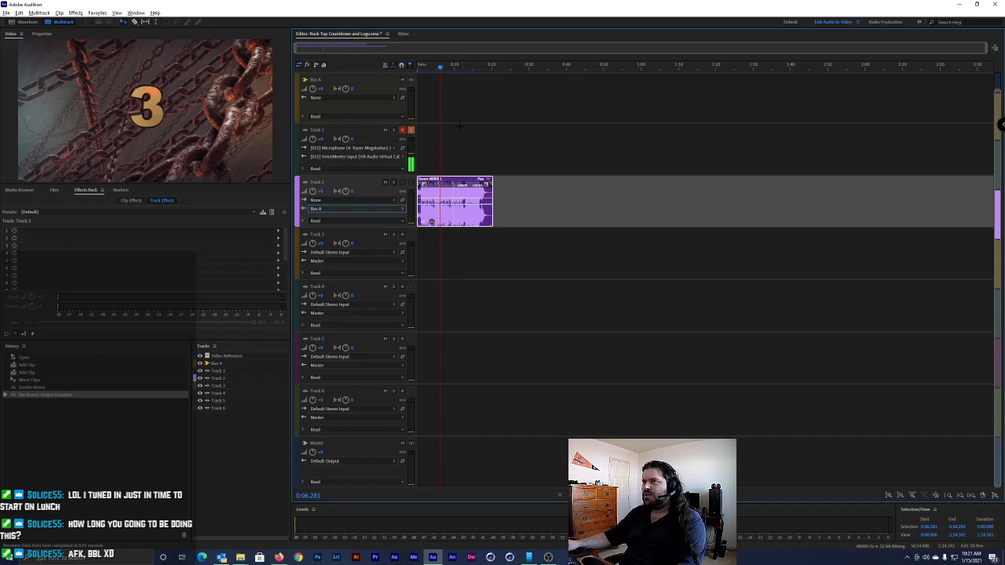
pyautogui.click(353, 135)
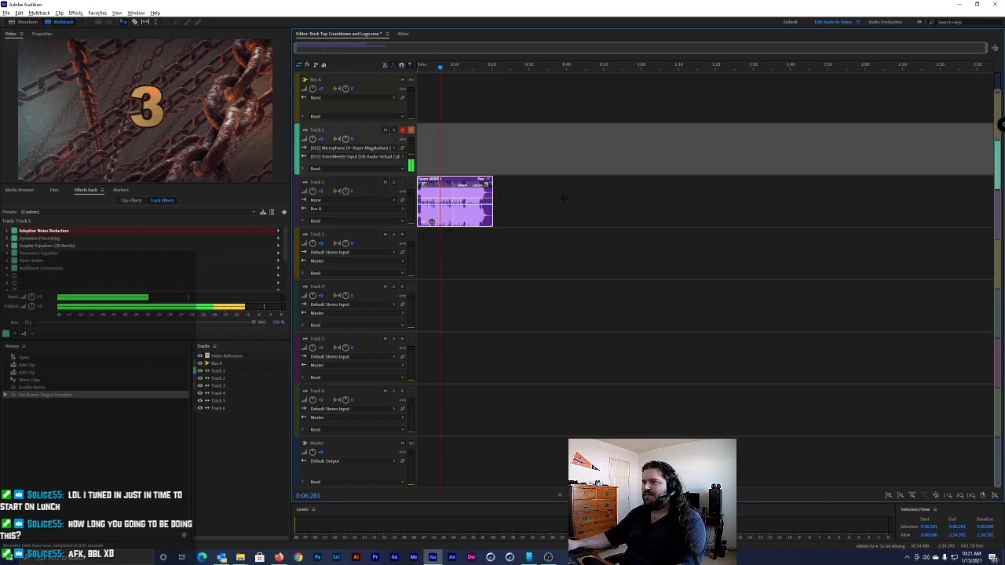
pyautogui.click(564, 199)
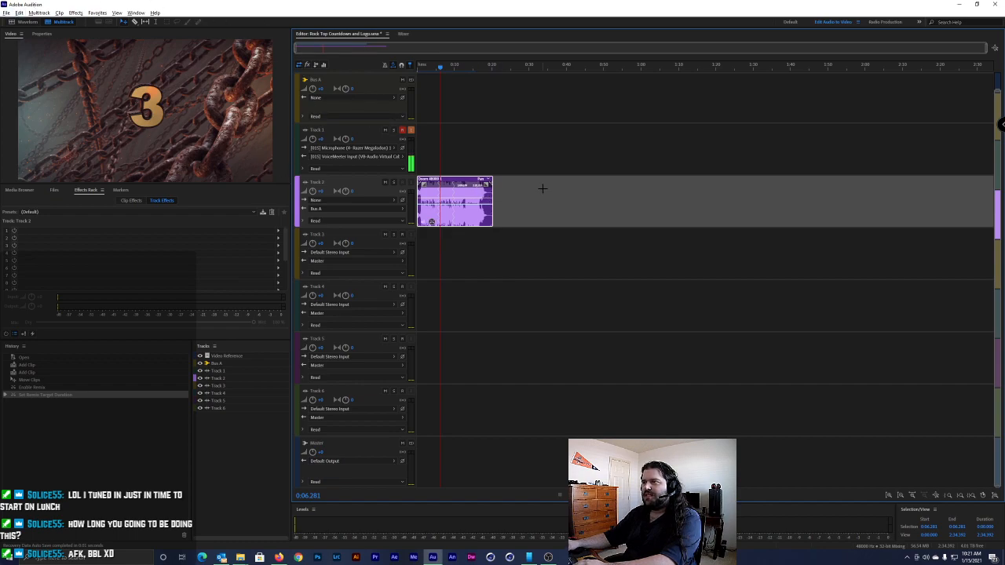
pyautogui.click(349, 136)
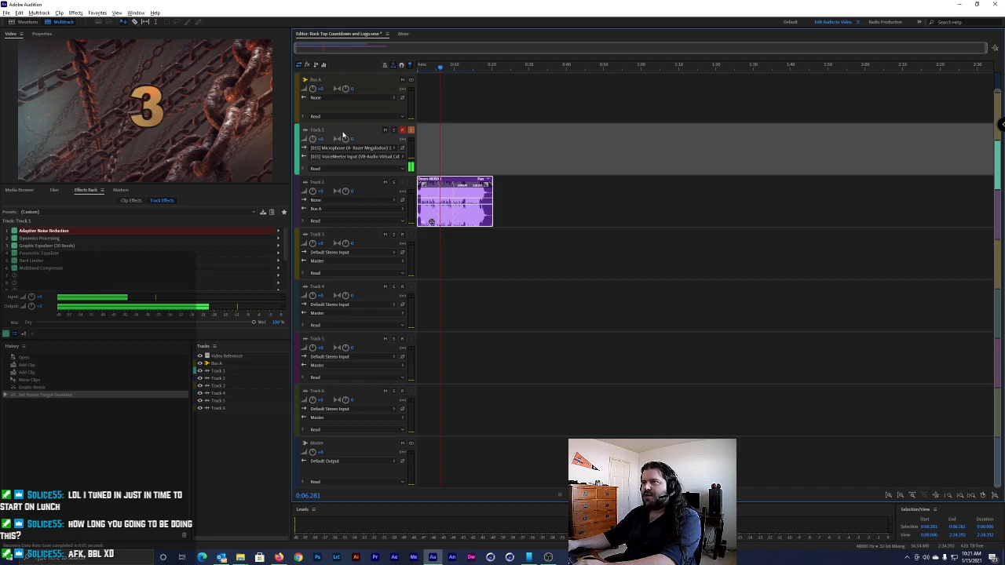
pyautogui.press('Delete')
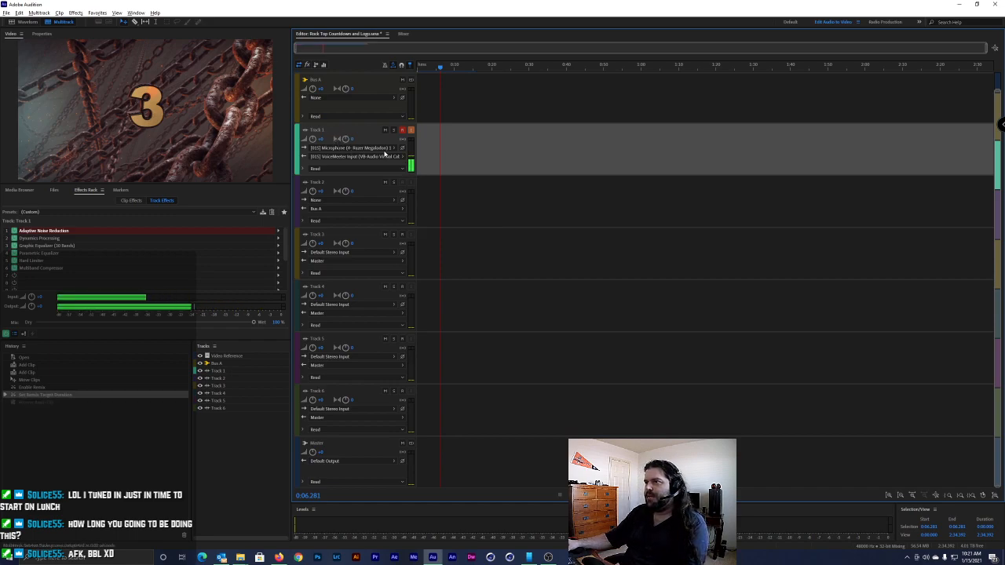
pyautogui.hotkey('ctrl', 'z')
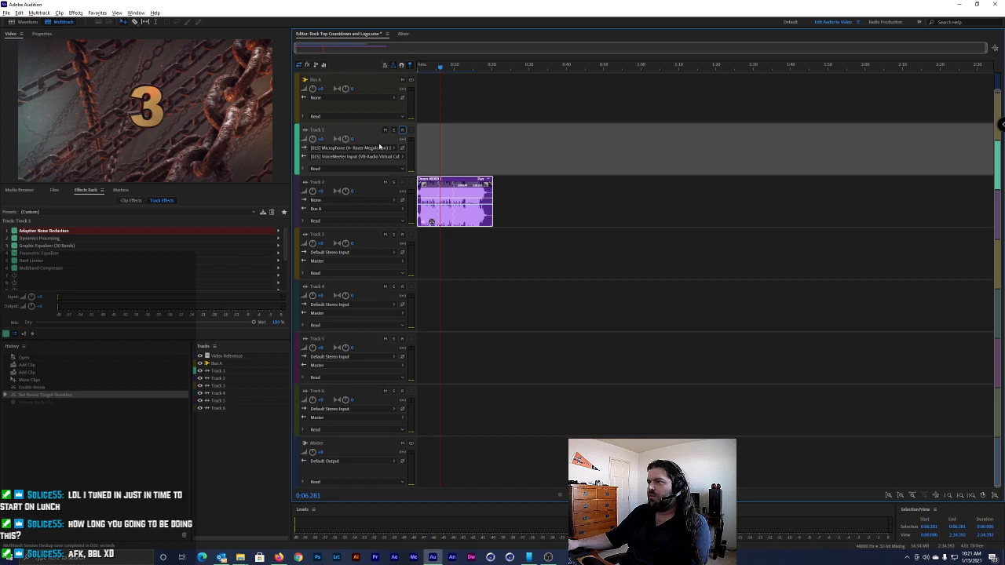
# Return the playhead to the start and set the default output device to Speakers (4- Razer Megalodon), accepting the device change
pyautogui.moveTo(442, 68); pyautogui.dragTo(416, 69)
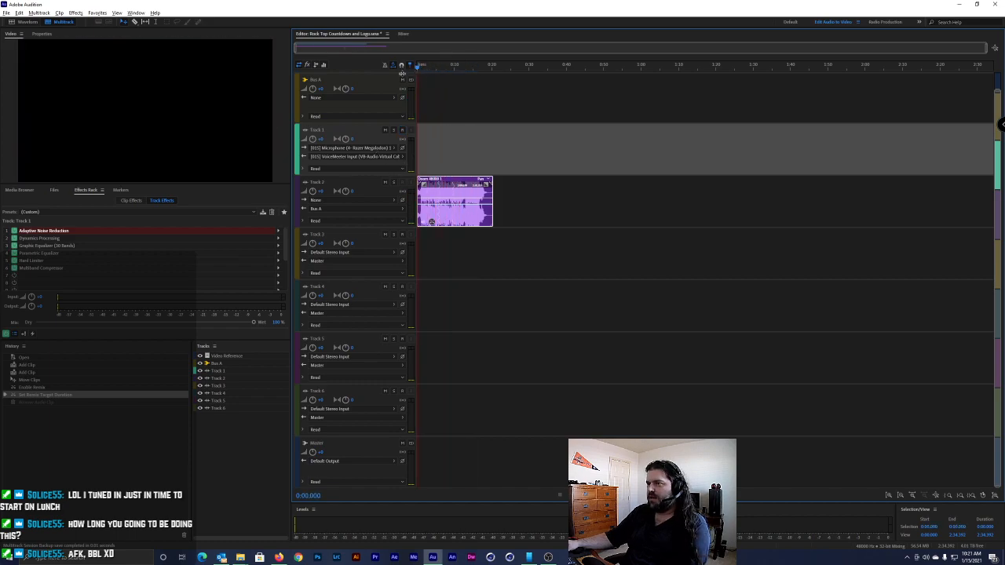
pyautogui.click(19, 12)
pyautogui.moveTo(51, 292)
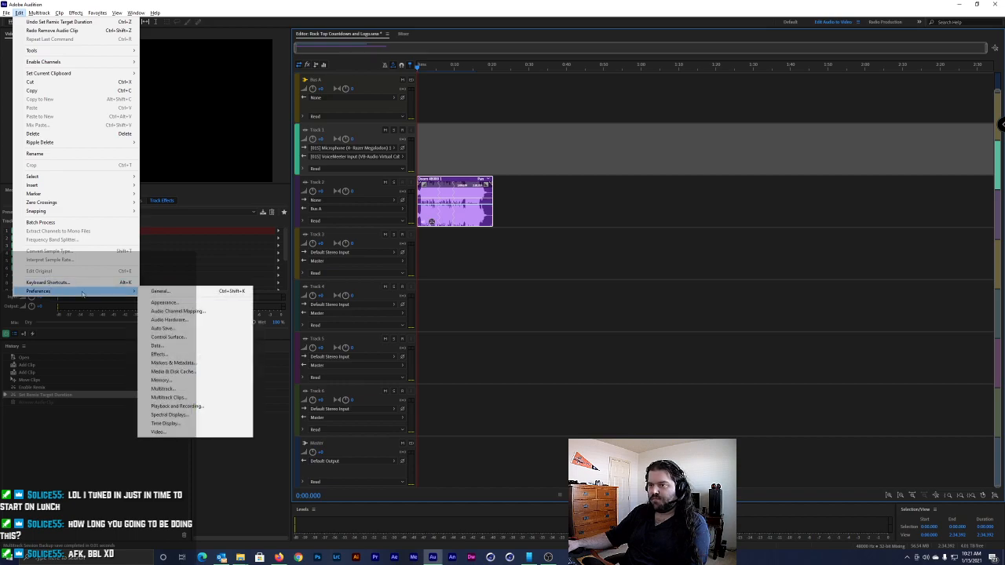
pyautogui.click(205, 325)
pyautogui.click(661, 206)
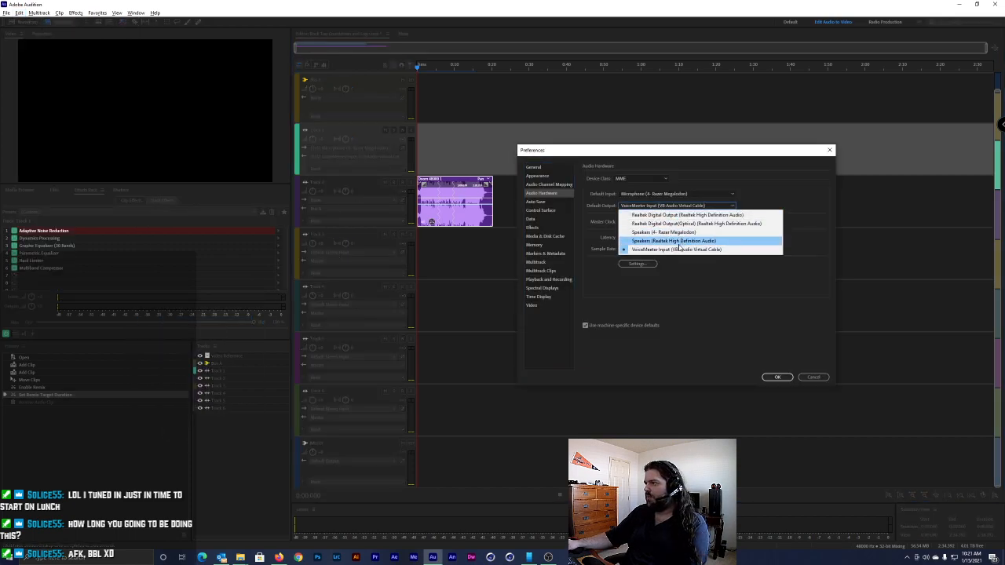
pyautogui.click(674, 234)
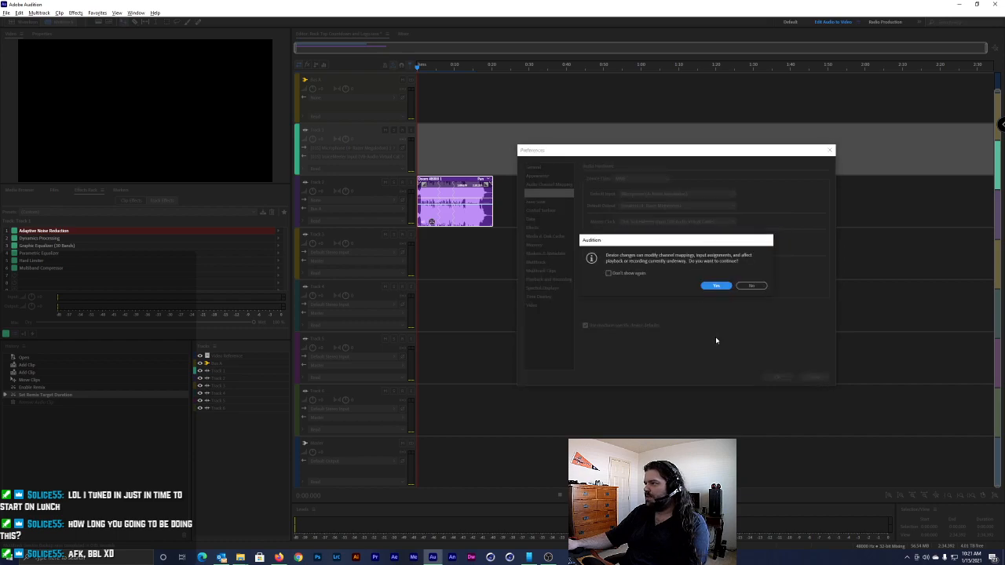
pyautogui.click(716, 286)
pyautogui.click(770, 377)
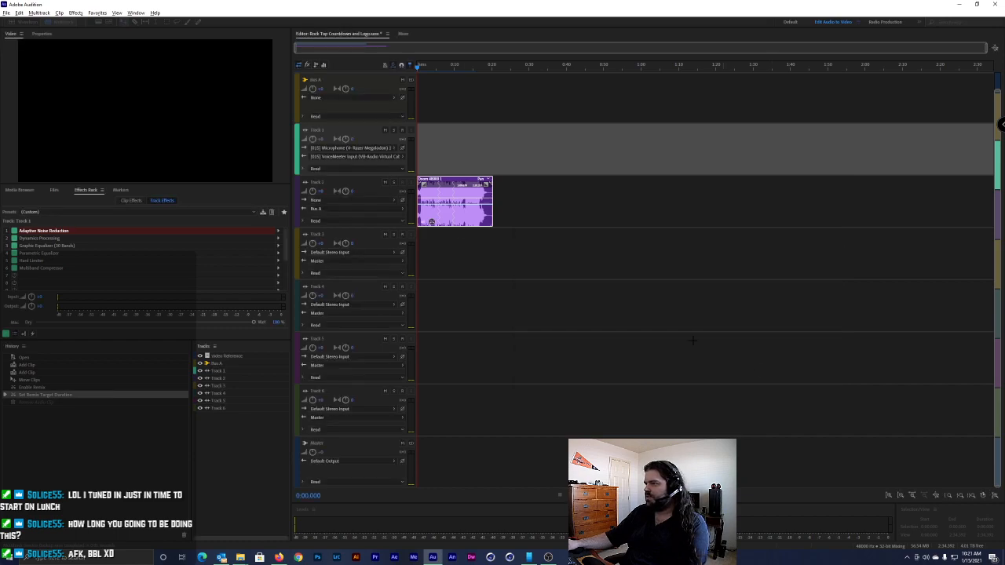
# Play the session and check the audio levels in both the track meters and OBS's audio mixer
pyautogui.press('space')
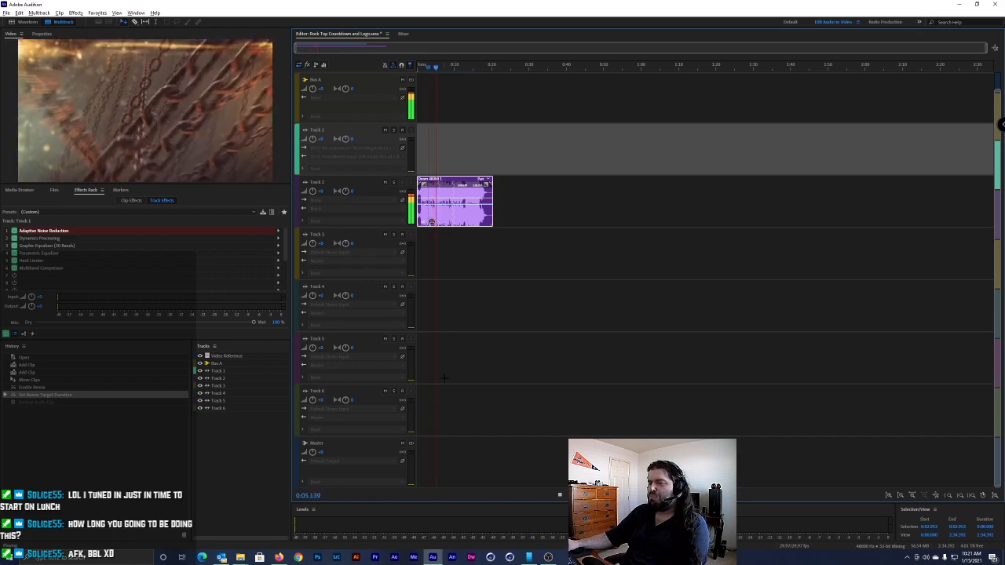
pyautogui.click(548, 558)
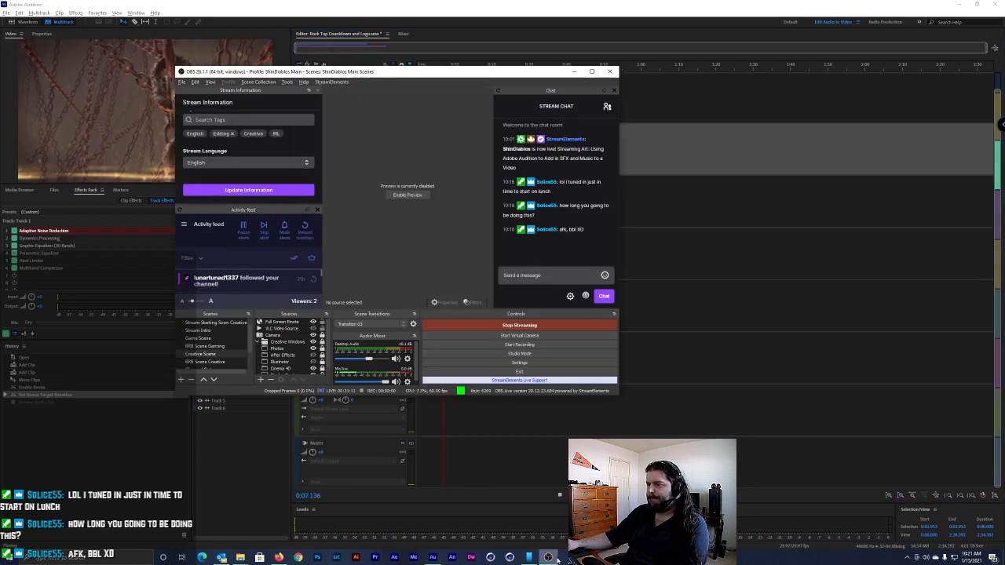
pyautogui.click(548, 557)
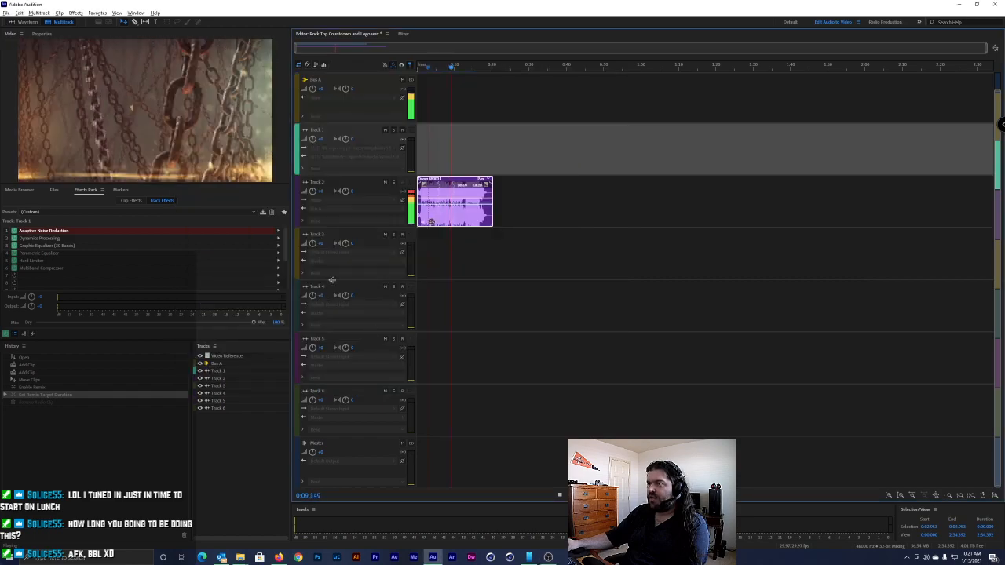
pyautogui.moveTo(459, 65); pyautogui.dragTo(433, 66)
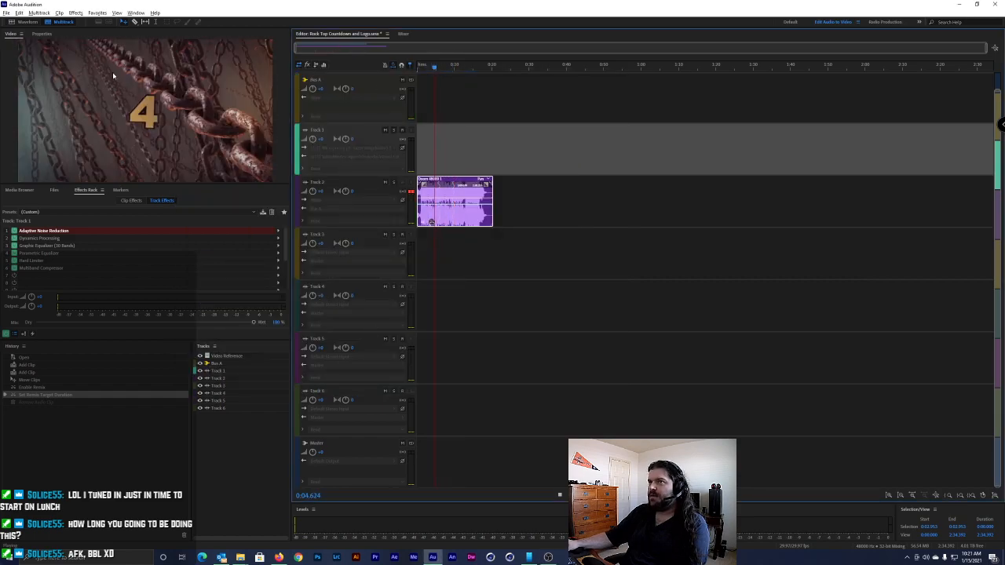
pyautogui.press('space')
# Review the default input and output devices in the Audio Hardware preferences, leaving them as they are
pyautogui.click(19, 13)
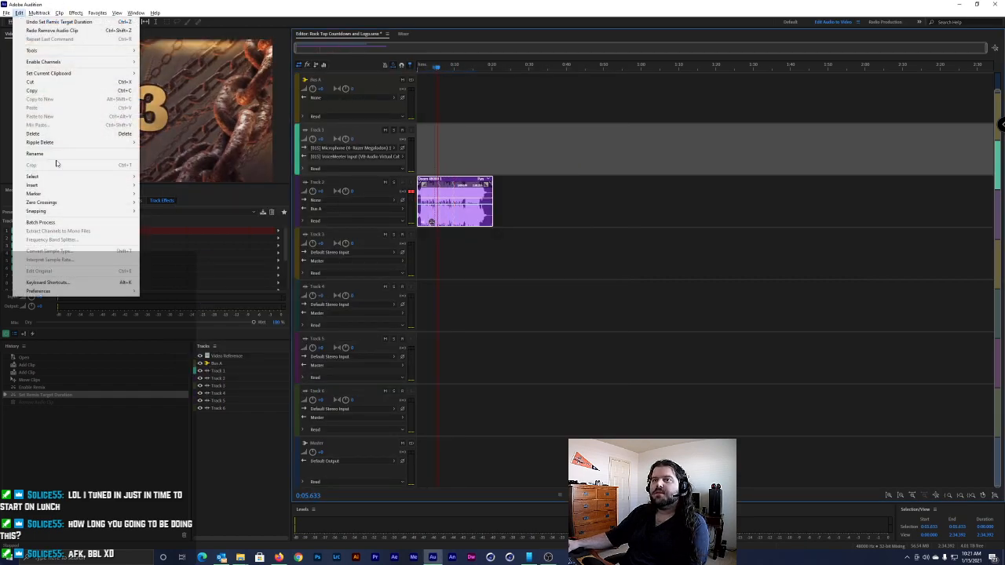
pyautogui.moveTo(82, 292)
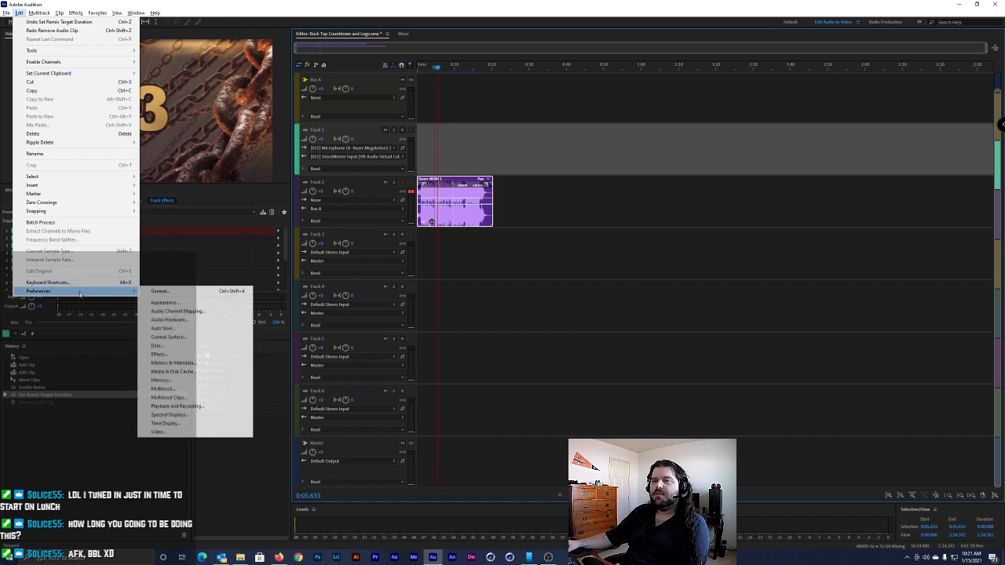
pyautogui.click(200, 321)
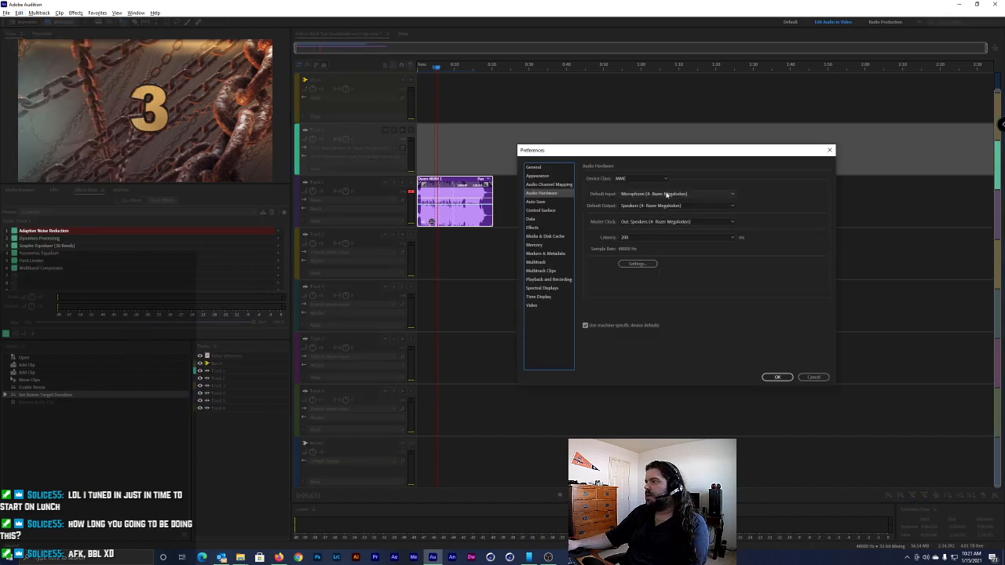
pyautogui.click(812, 377)
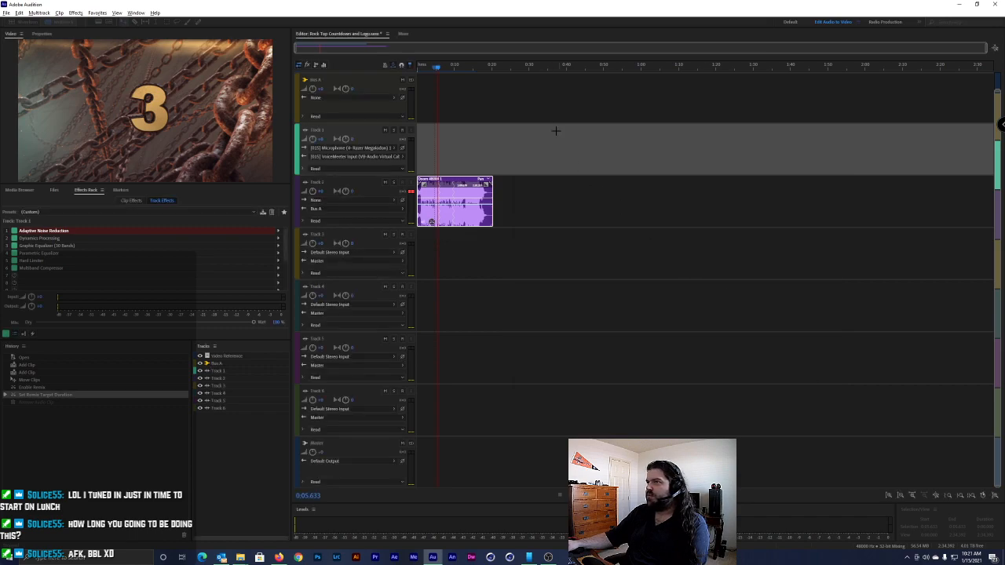
# Route Bus A's output to Master and play the session briefly from the start
pyautogui.click(335, 100)
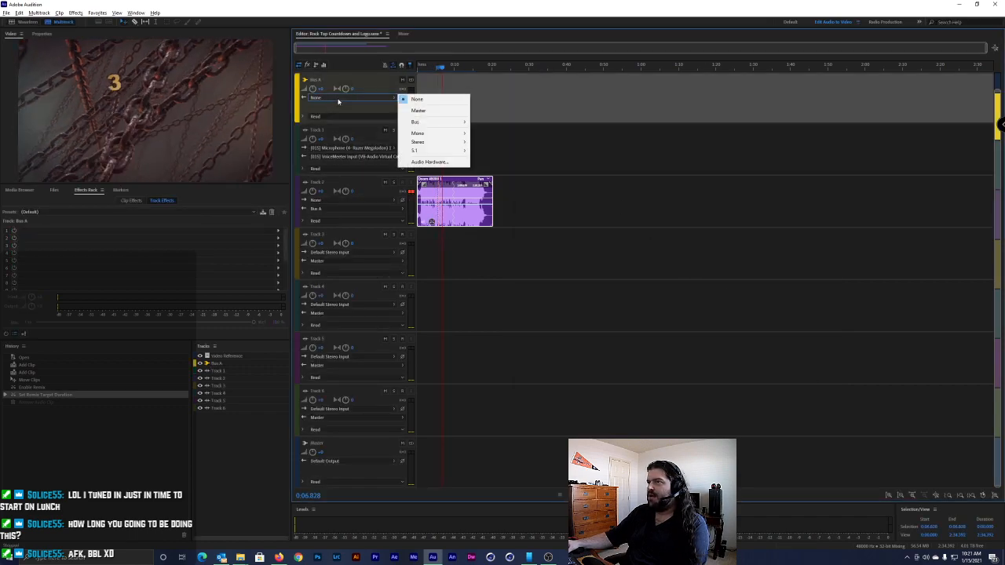
pyautogui.click(439, 112)
pyautogui.moveTo(445, 68); pyautogui.dragTo(411, 67)
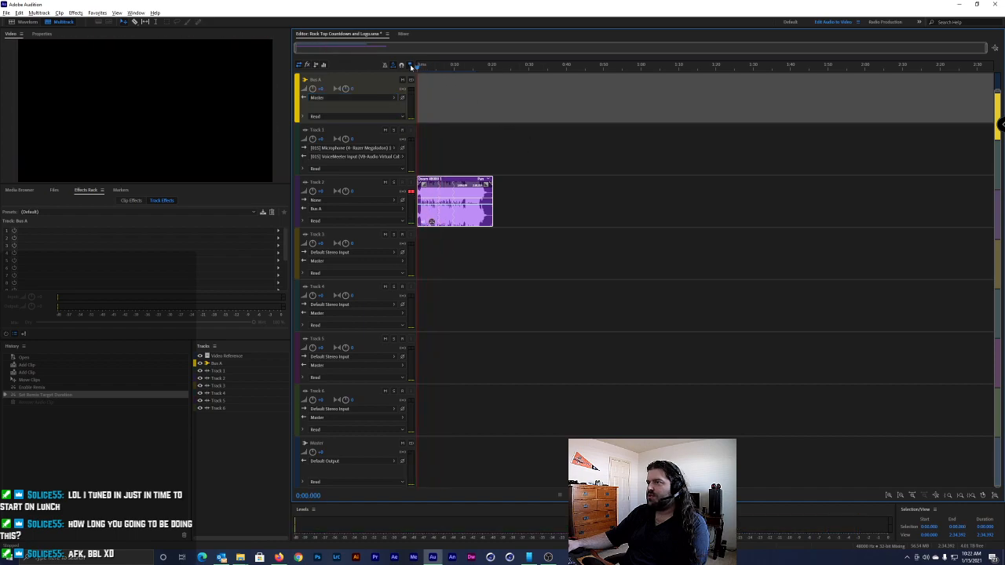
pyautogui.press('space')
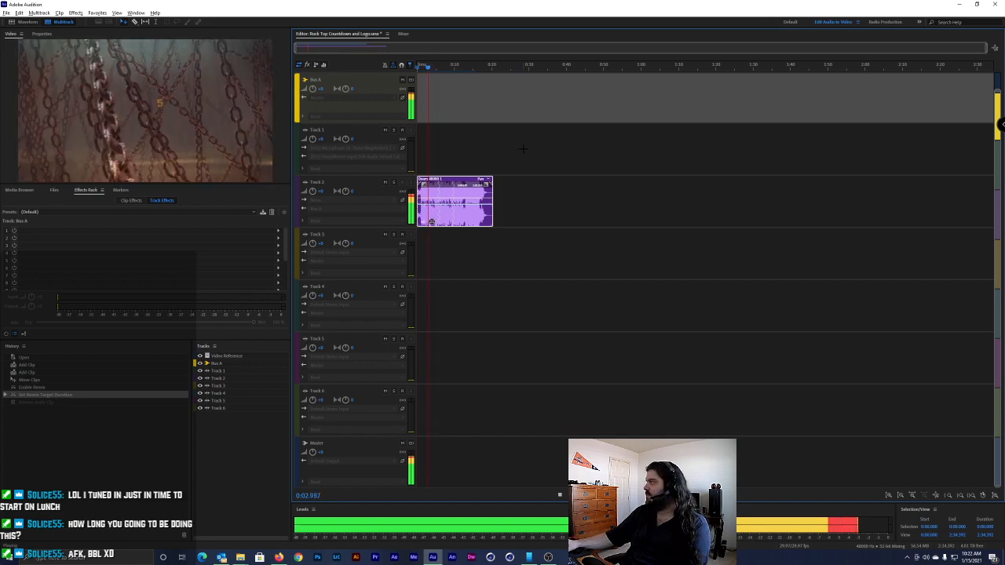
pyautogui.press('space')
# Save the multitrack session, copying the outside media files into the session folder
pyautogui.hotkey('ctrl', 's')
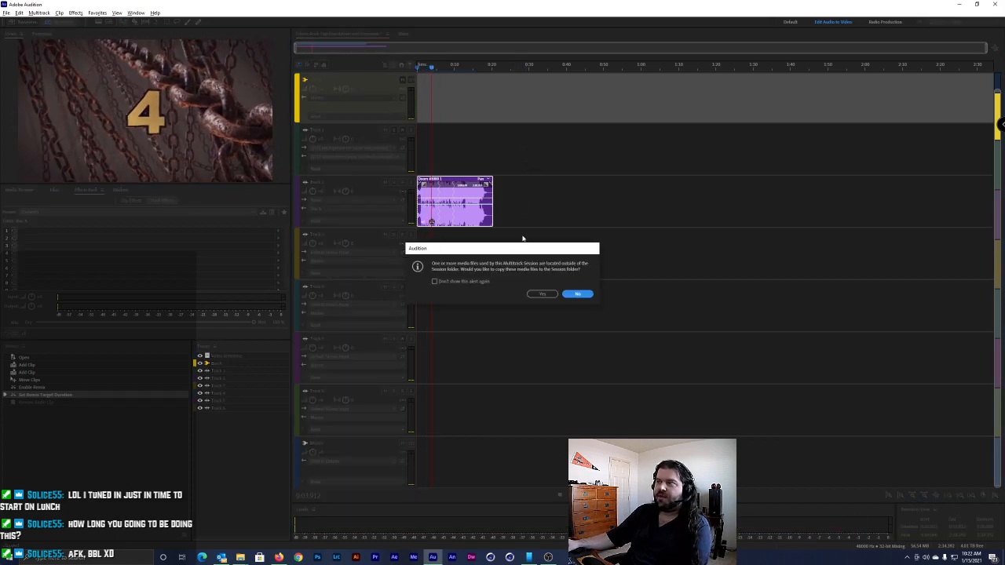
pyautogui.click(555, 294)
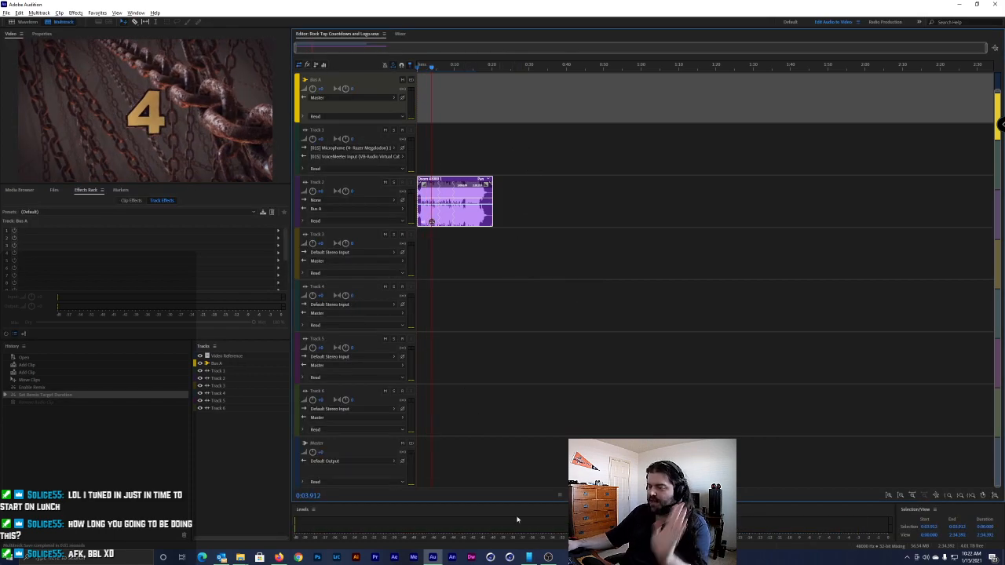
# Play the session from the start with OBS's window moved aside to monitor its audio mixer levels
pyautogui.click(549, 558)
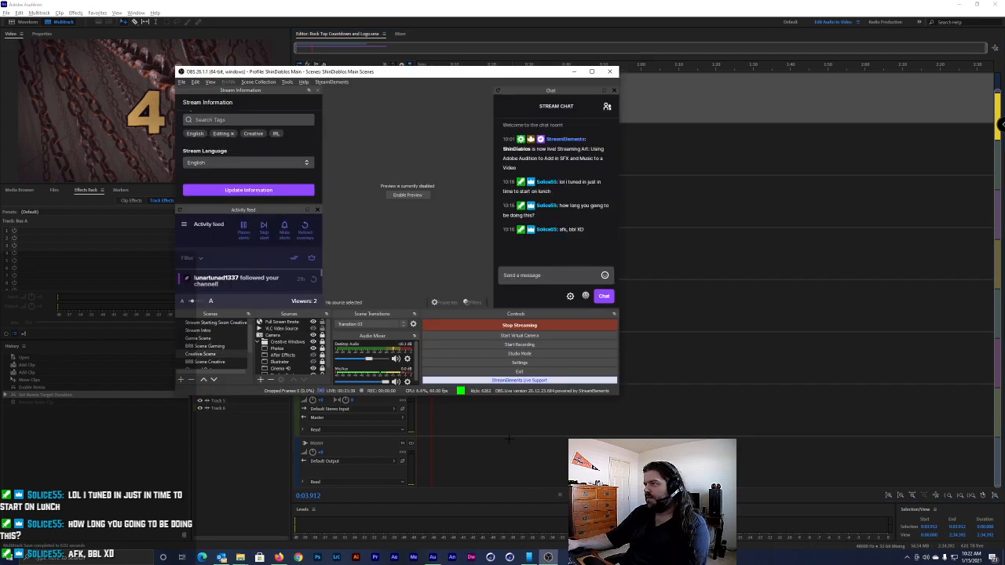
pyautogui.click(515, 4)
pyautogui.moveTo(438, 69); pyautogui.dragTo(415, 73)
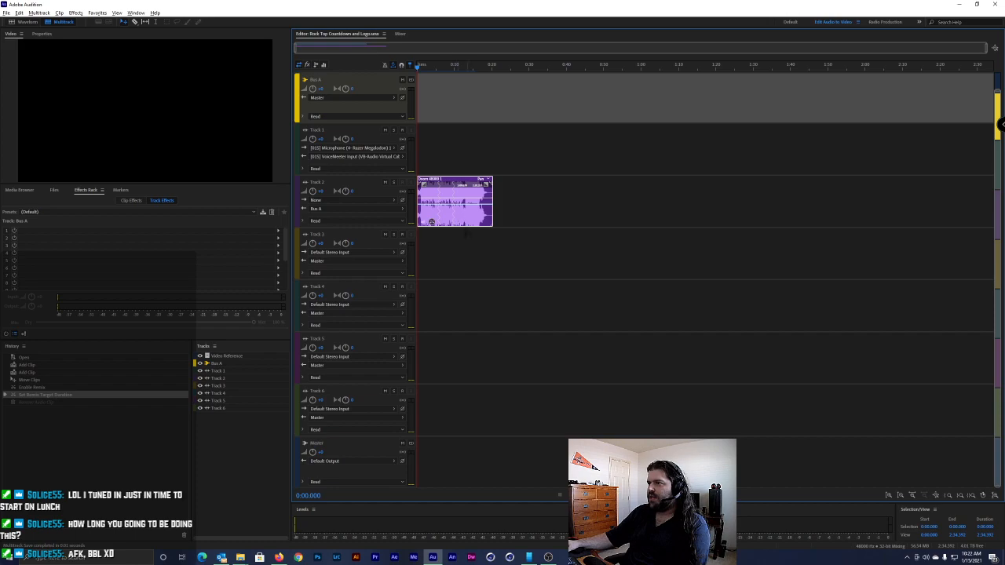
pyautogui.press('space')
pyautogui.click(548, 557)
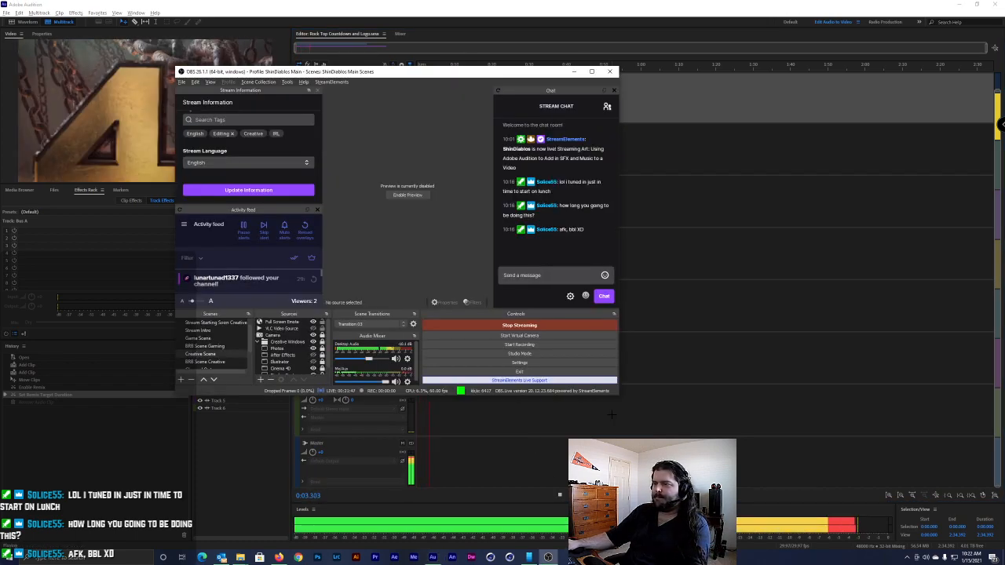
pyautogui.moveTo(429, 76); pyautogui.dragTo(715, 98)
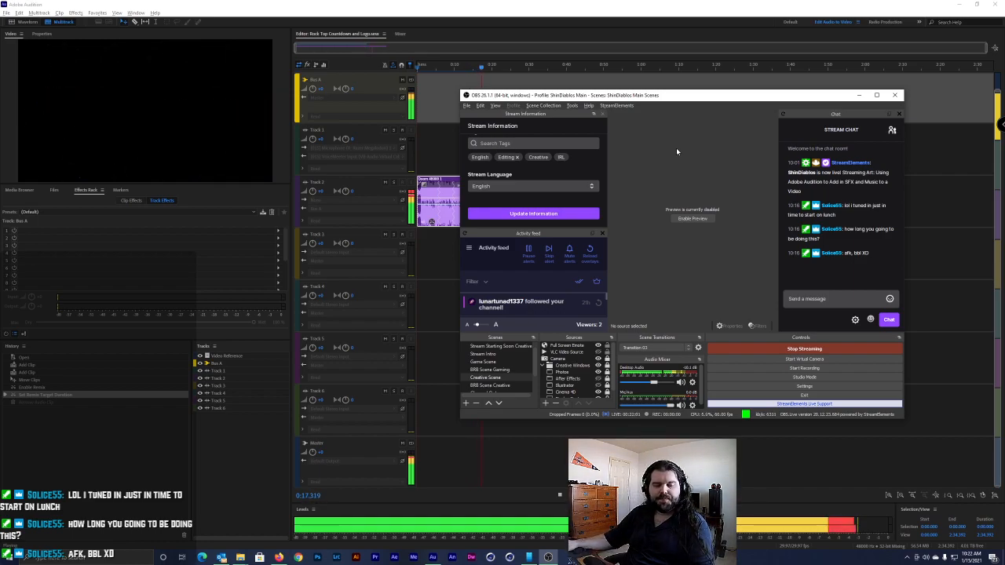
pyautogui.click(555, 138)
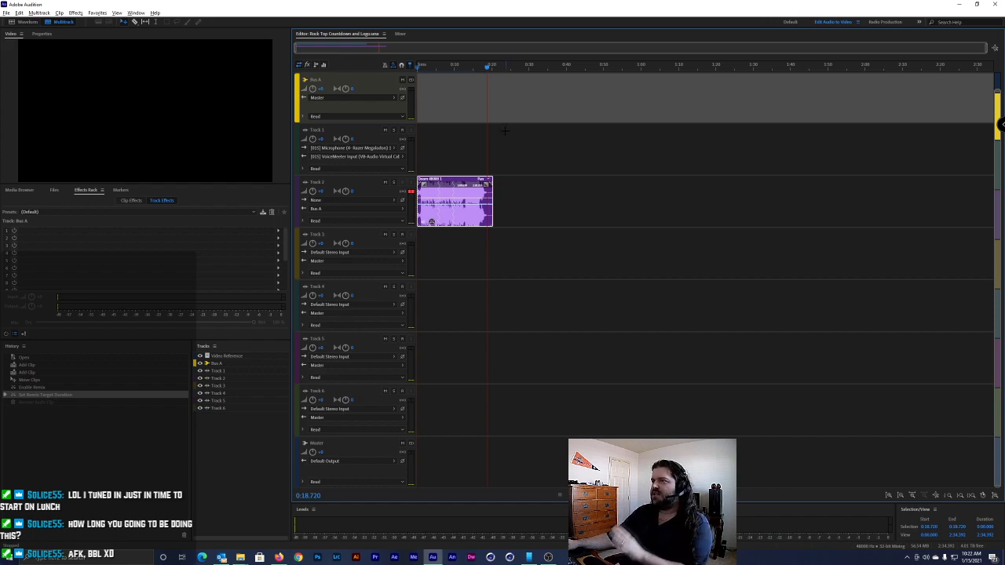
# Remove the shortened Doom 48000 1 clip from Track 2
pyautogui.scroll(1, 470, 192)
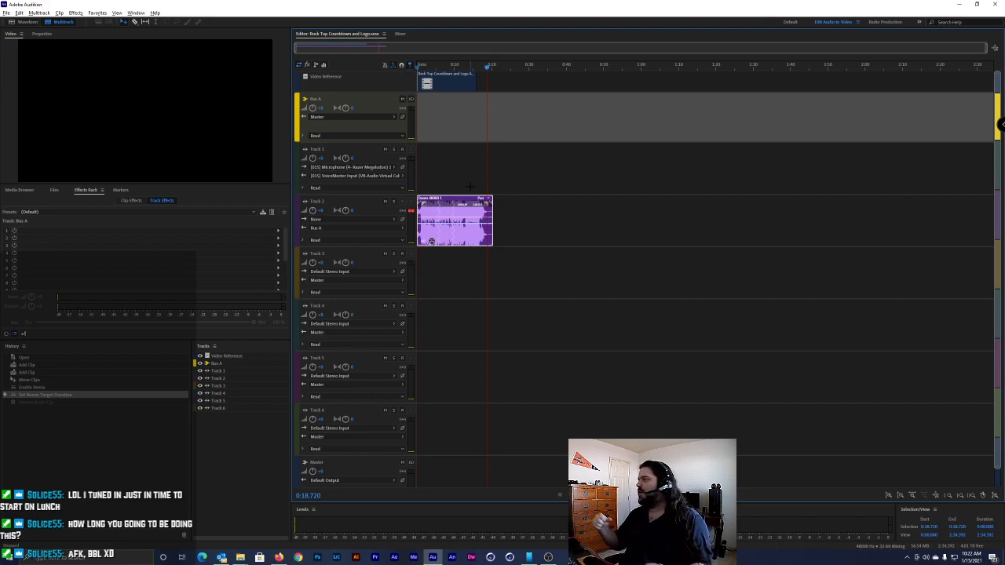
pyautogui.moveTo(482, 71); pyautogui.dragTo(446, 81)
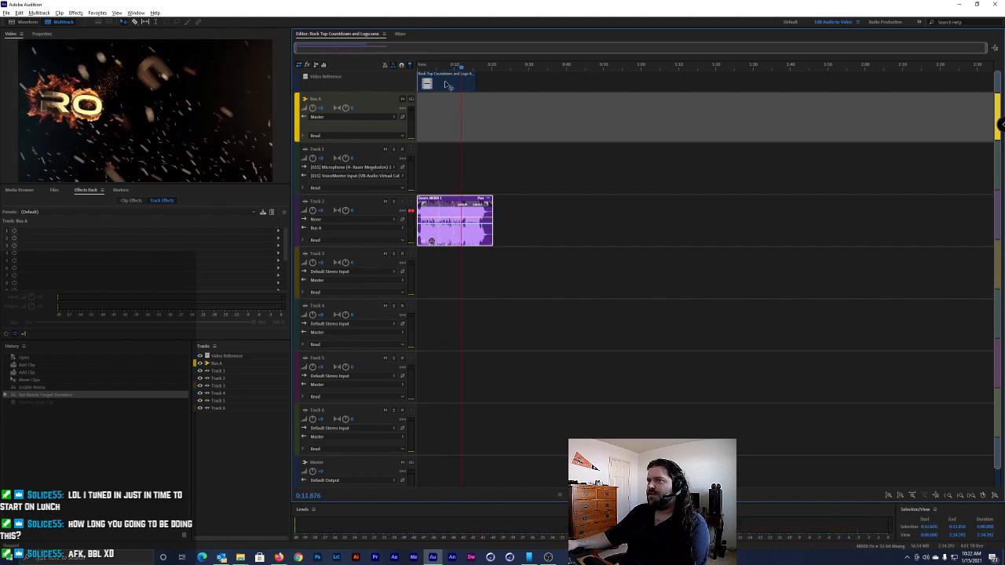
pyautogui.click(444, 214)
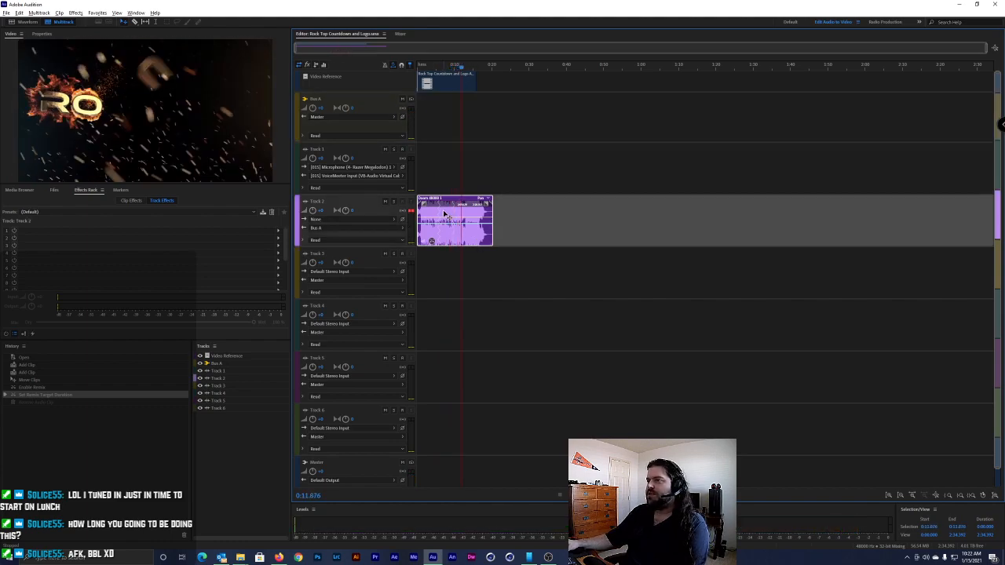
pyautogui.press('Delete')
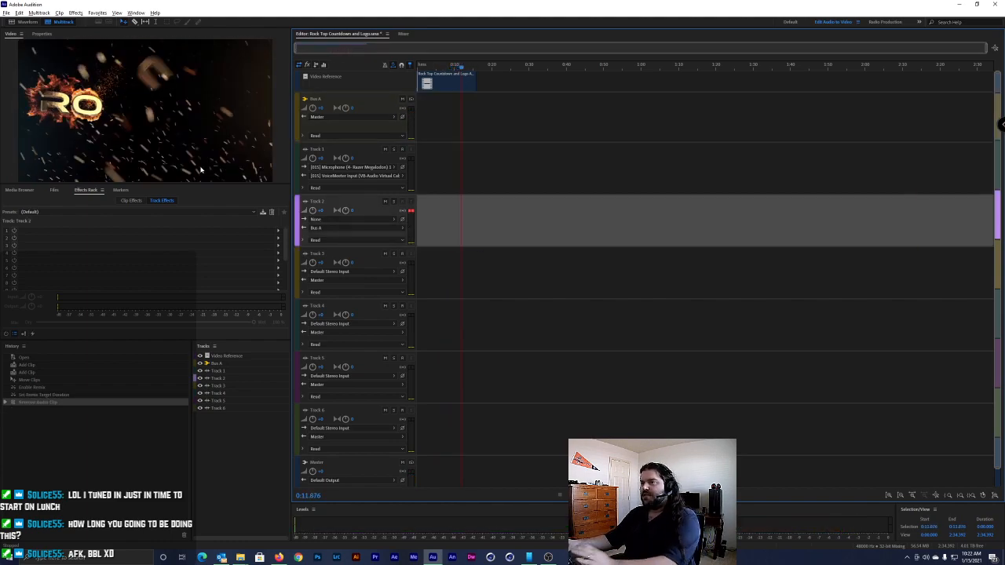
# Place the full Doom 48000 1.wav from the project files at the start of Track 2
pyautogui.click(54, 191)
pyautogui.moveTo(53, 243); pyautogui.dragTo(68, 267)
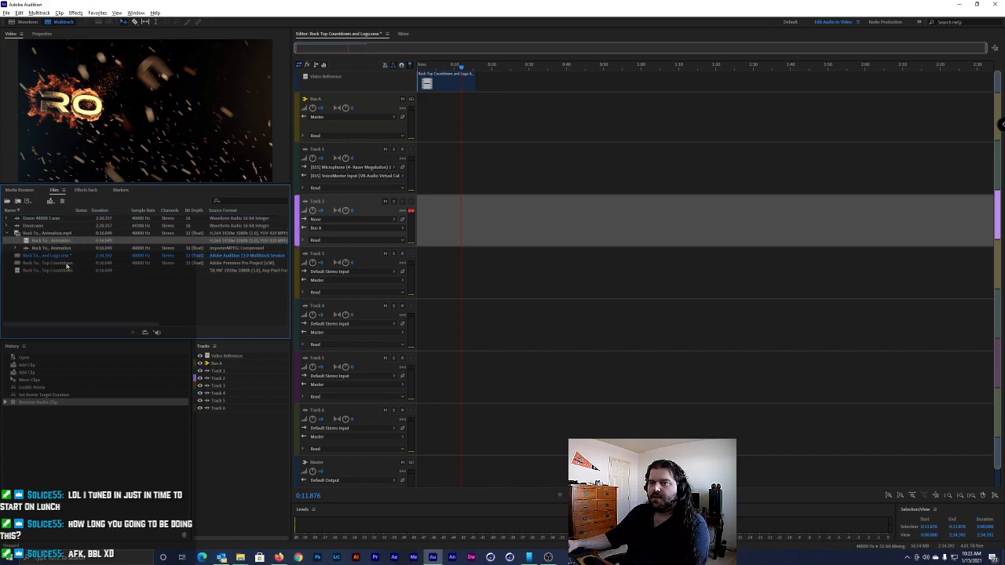
pyautogui.click(50, 220)
pyautogui.moveTo(50, 220); pyautogui.dragTo(406, 223)
# Play the Track 2 song from the start and from about 1:06 to listen for a usable section
pyautogui.press('Home')
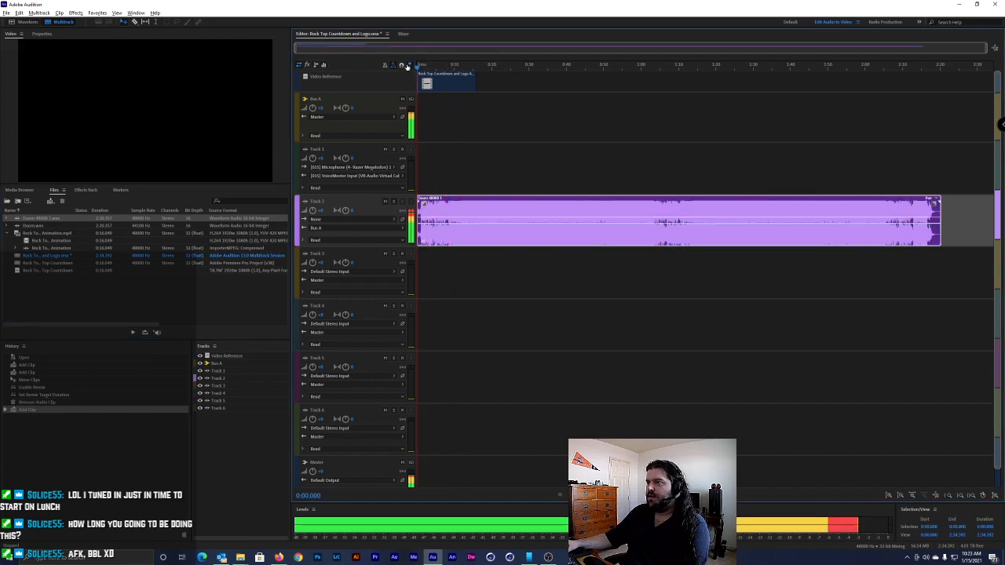
pyautogui.moveTo(582, 69); pyautogui.dragTo(668, 71)
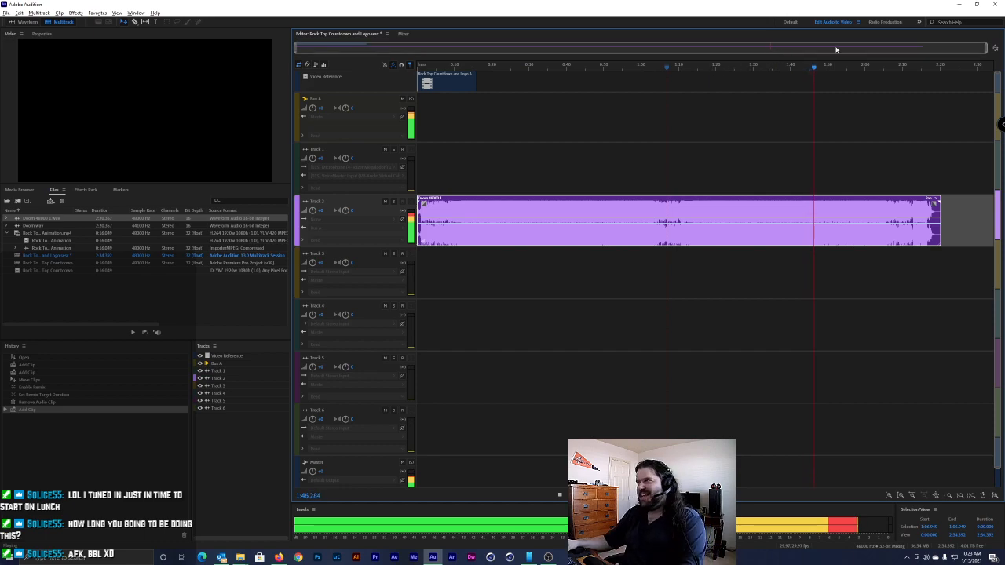
pyautogui.press('space')
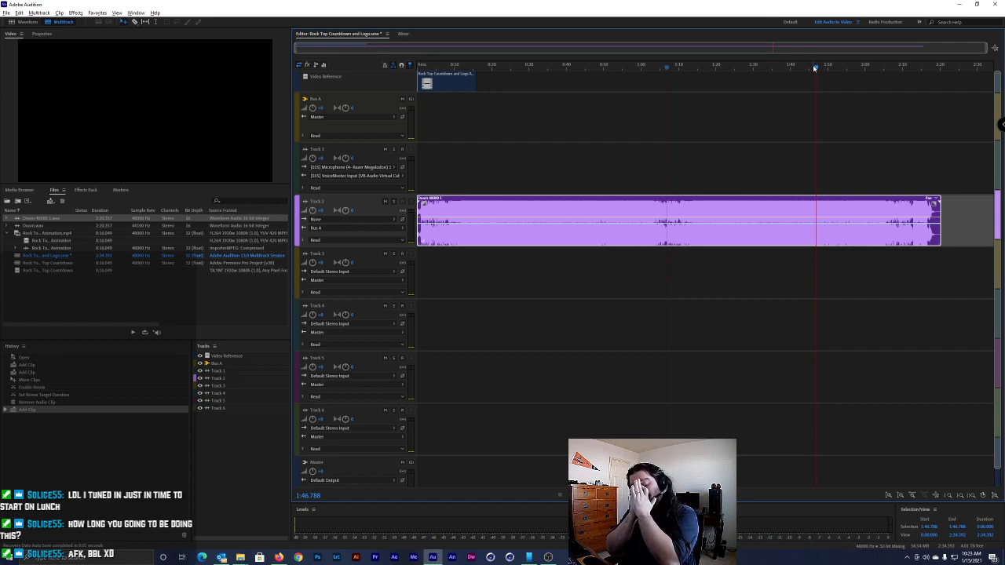
pyautogui.moveTo(799, 67); pyautogui.dragTo(752, 69)
pyautogui.click(746, 69)
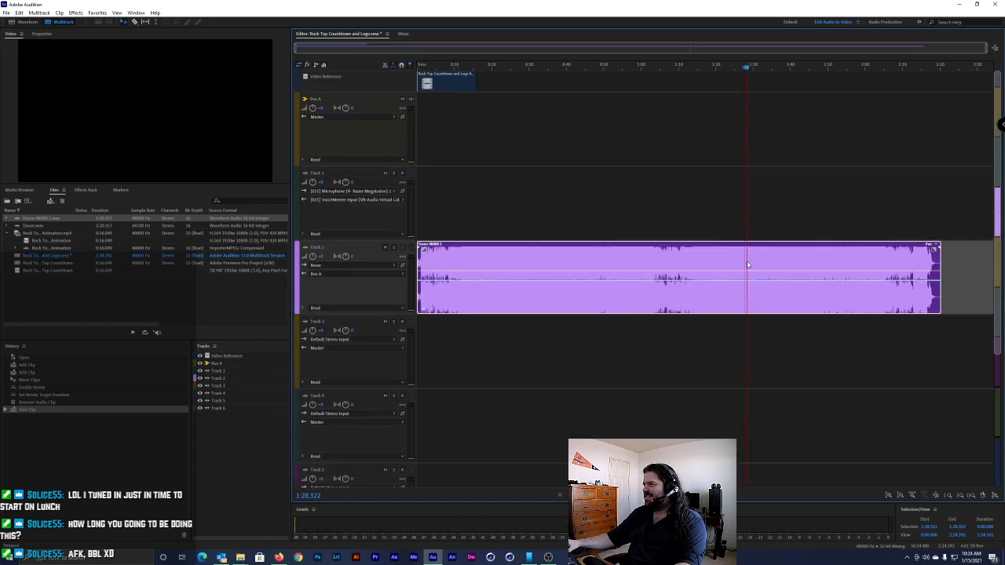
# Listen to Track 2 between about 1:27 and 1:37, replaying from progressively earlier points to narrow down the section's start
pyautogui.scroll(5, 750, 259)
pyautogui.click(590, 67)
pyautogui.press('space')
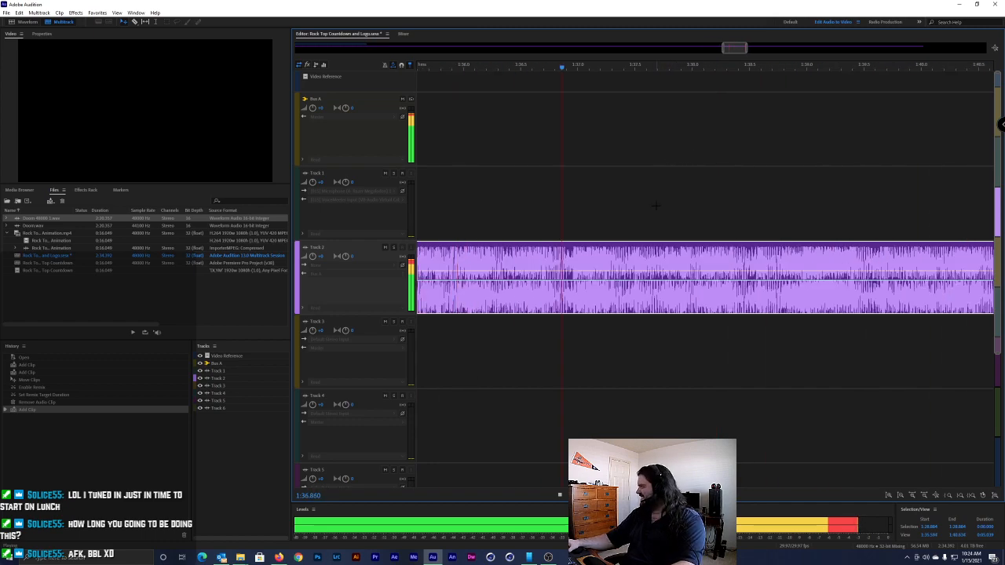
pyautogui.press('space')
pyautogui.scroll(-8, 670, 158)
pyautogui.scroll(3, 644, 152)
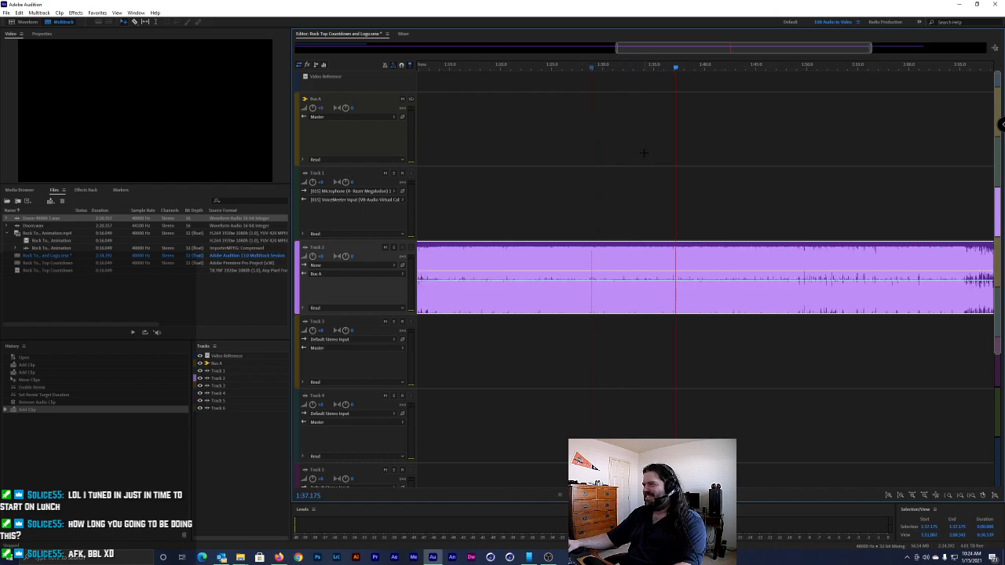
pyautogui.click(606, 67)
pyautogui.press('space')
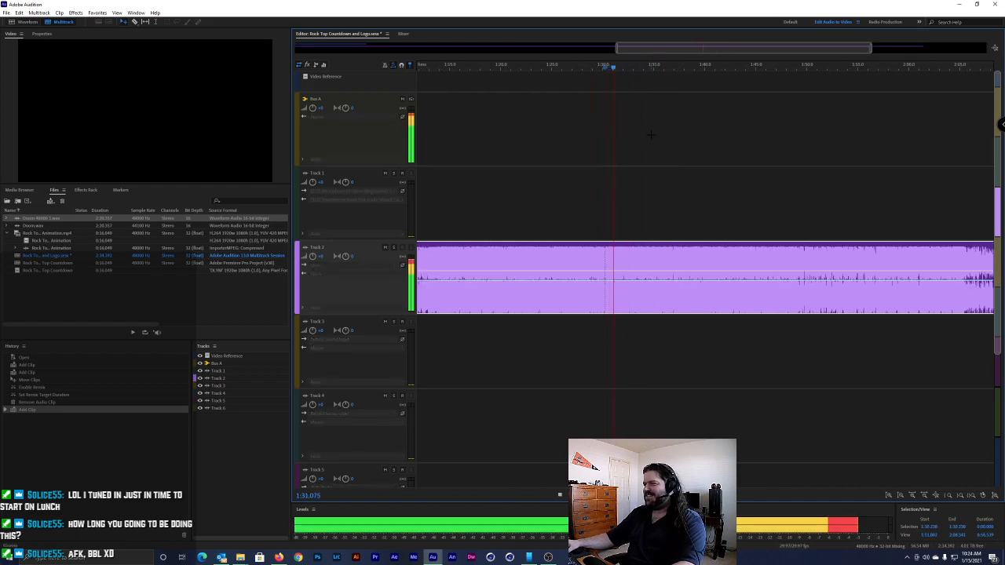
pyautogui.click(573, 65)
pyautogui.press('space')
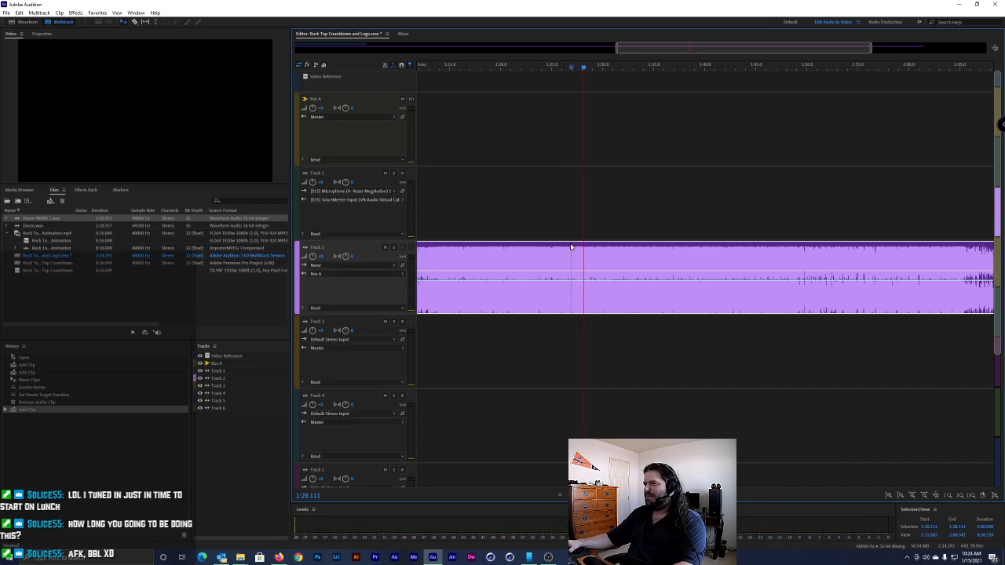
# Scrub Track 2 closely between about 1:25.5 and 1:26.8 to find where the section begins
pyautogui.scroll(5, 571, 246)
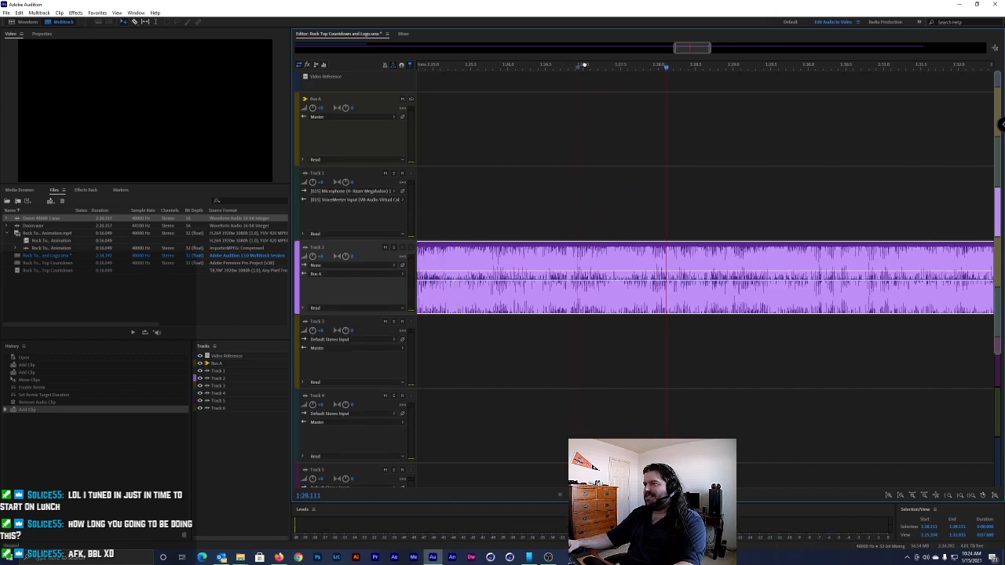
pyautogui.press('space')
pyautogui.click(529, 69)
pyautogui.moveTo(528, 68); pyautogui.dragTo(576, 69)
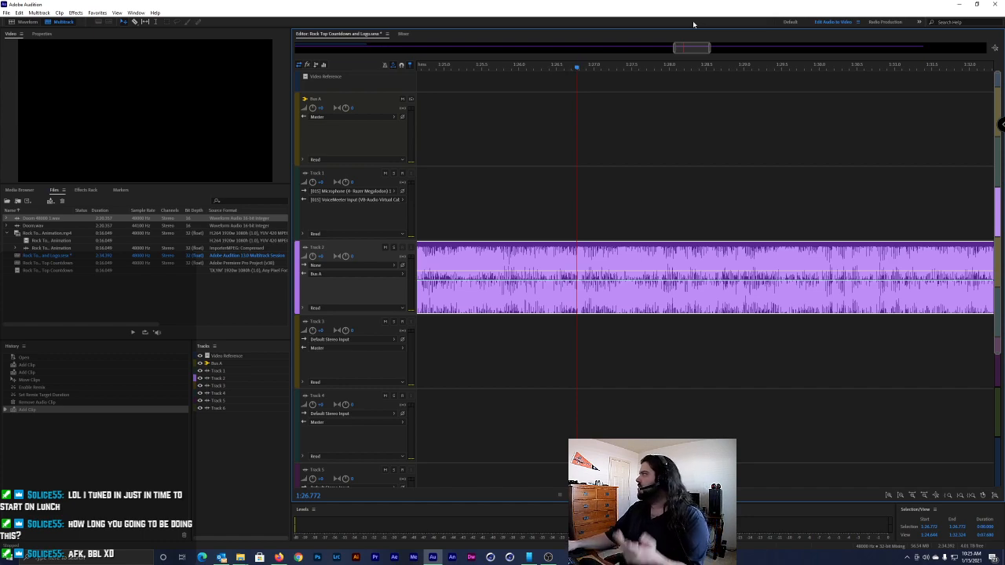
pyautogui.moveTo(566, 71); pyautogui.dragTo(487, 69)
pyautogui.scroll(-5, 606, 204)
pyautogui.scroll(5, 531, 230)
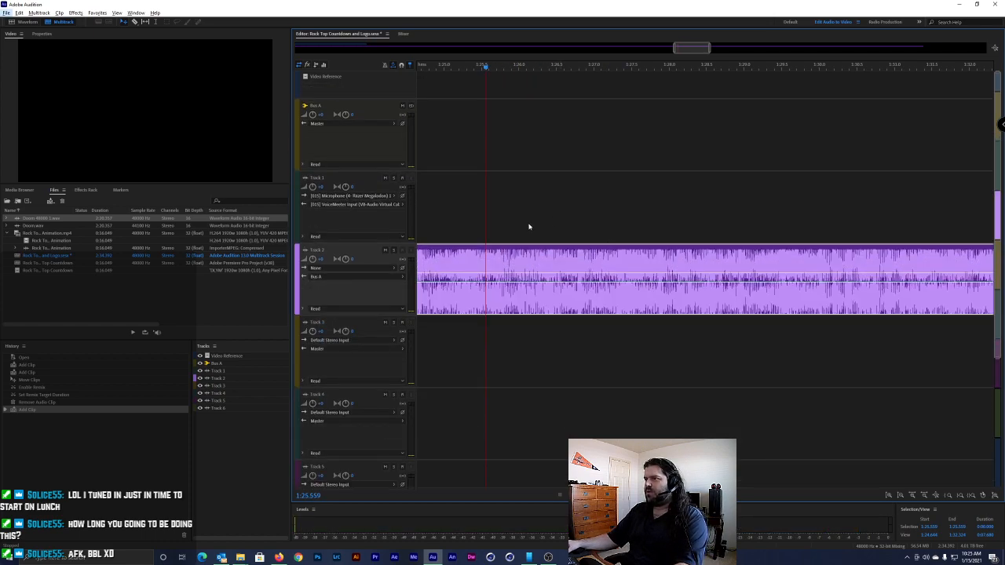
# Play Track 2 from about 1:25.6 and again from about 1:23 to hear the lead-in to the section
pyautogui.click(526, 220)
pyautogui.scroll(-3, 528, 217)
pyautogui.moveTo(521, 69)
pyautogui.mouseDown()
pyautogui.moveTo(484, 68)
pyautogui.moveTo(527, 64)
pyautogui.mouseUp()
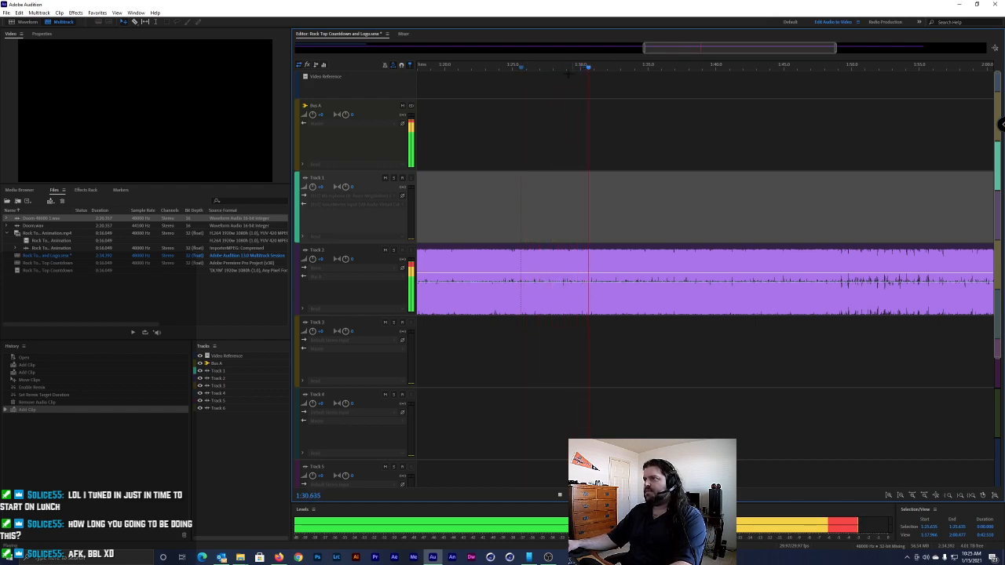
pyautogui.press('space')
pyautogui.moveTo(550, 68); pyautogui.dragTo(484, 68)
pyautogui.press('space')
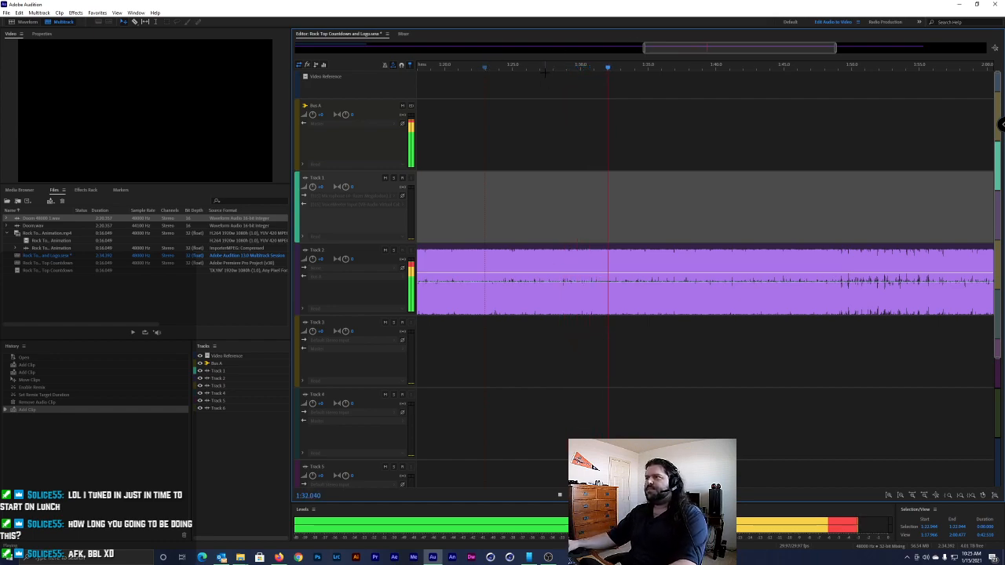
pyautogui.press('space')
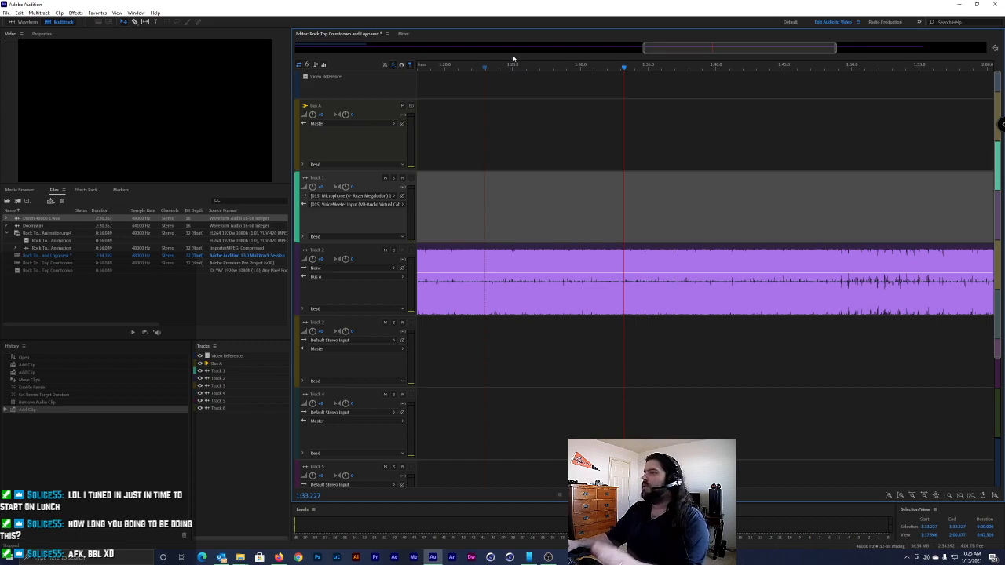
# Replay Track 2 from about 1:20 and about 1:26, parking the playhead at about 1:26.6
pyautogui.moveTo(505, 69); pyautogui.dragTo(447, 69)
pyautogui.press('space')
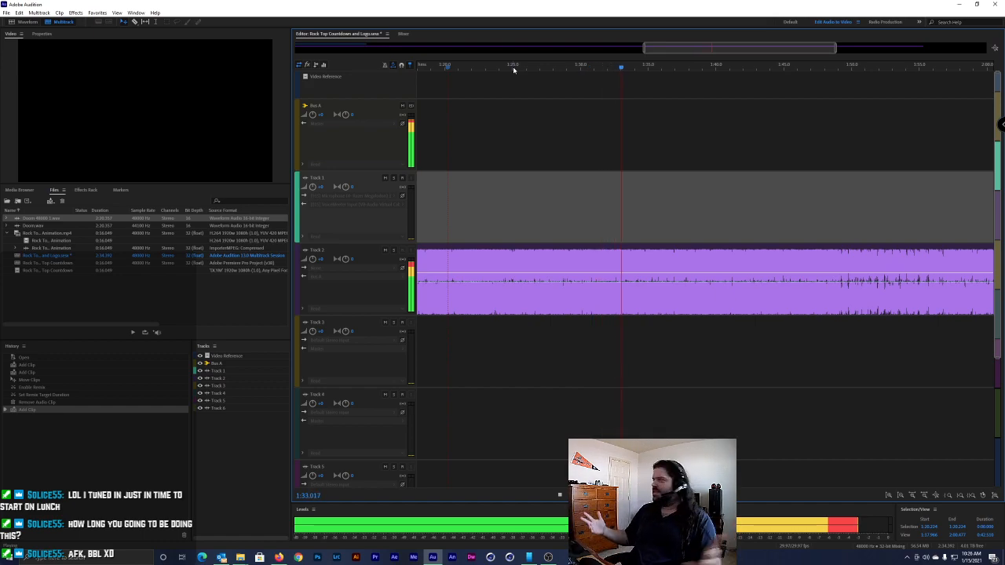
pyautogui.press('space')
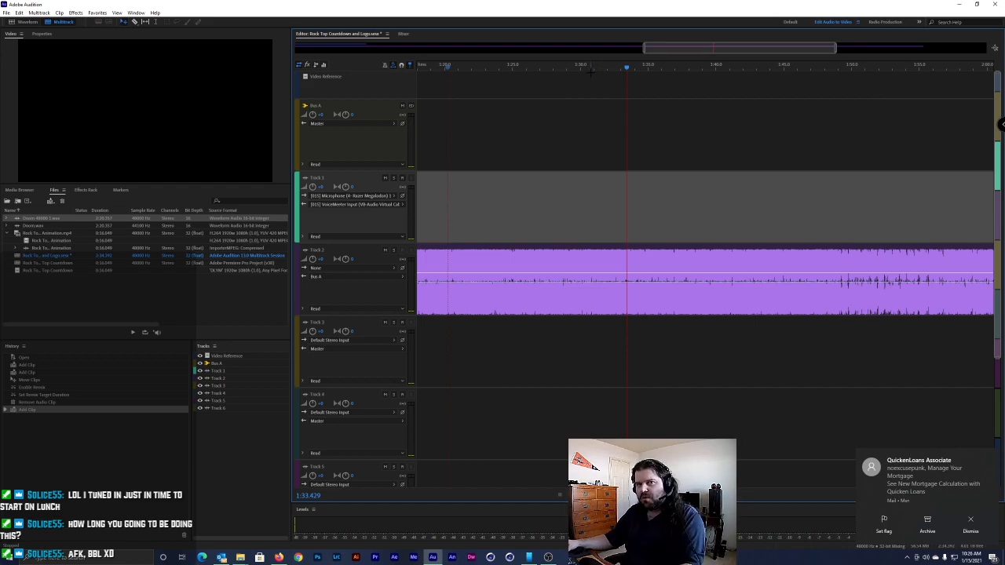
pyautogui.moveTo(602, 69); pyautogui.dragTo(540, 68)
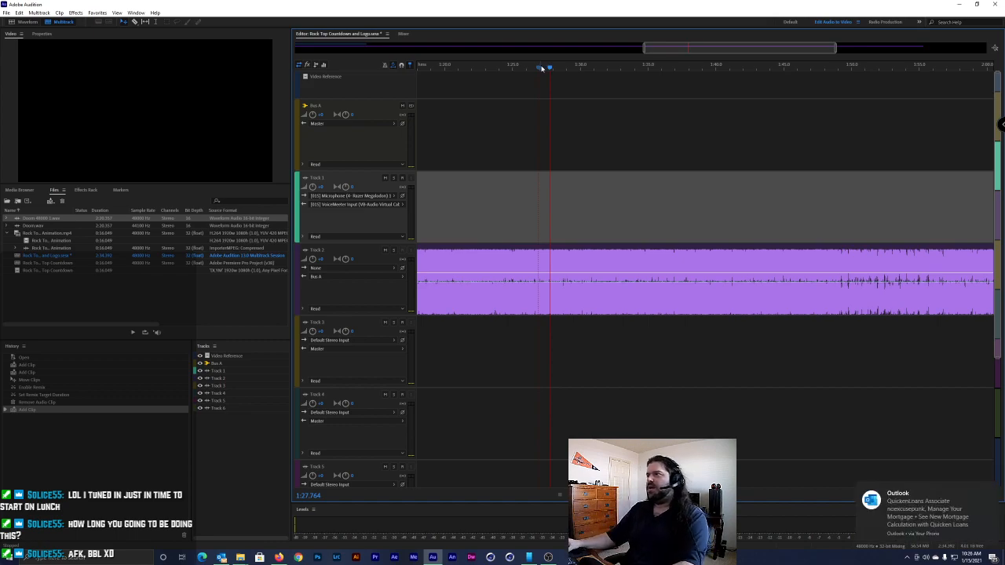
pyautogui.moveTo(540, 68); pyautogui.dragTo(526, 68)
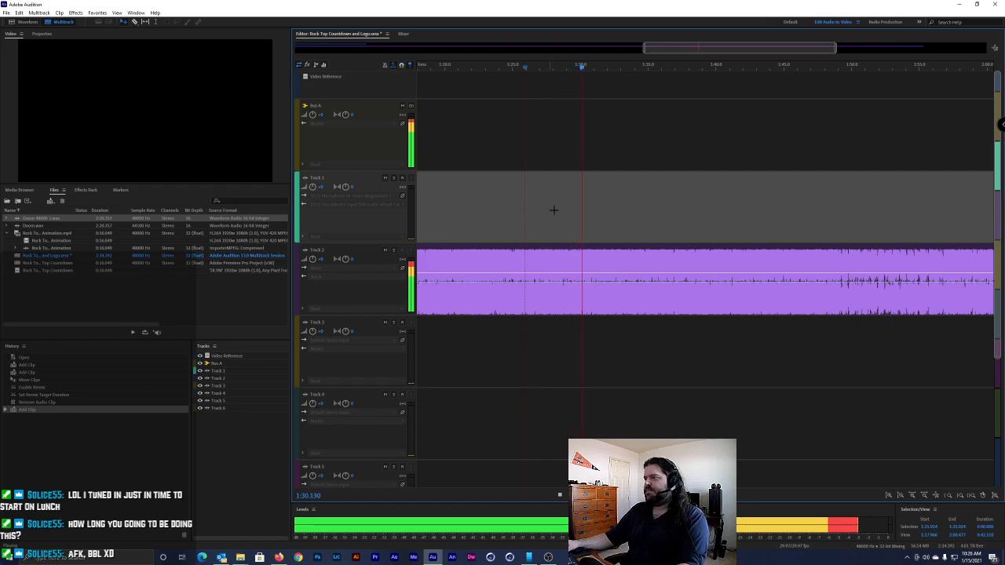
pyautogui.press('space')
pyautogui.click(535, 69)
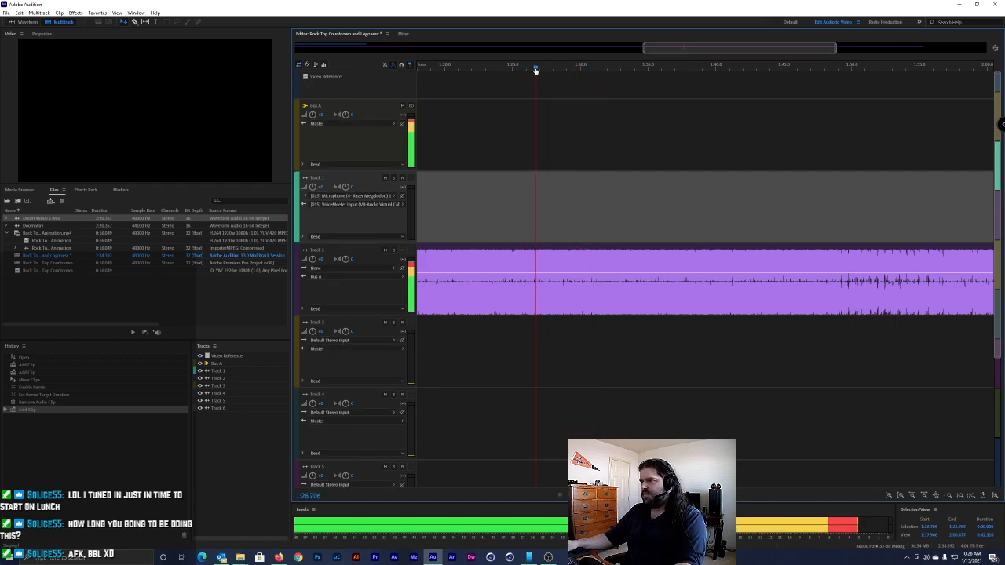
pyautogui.press('space')
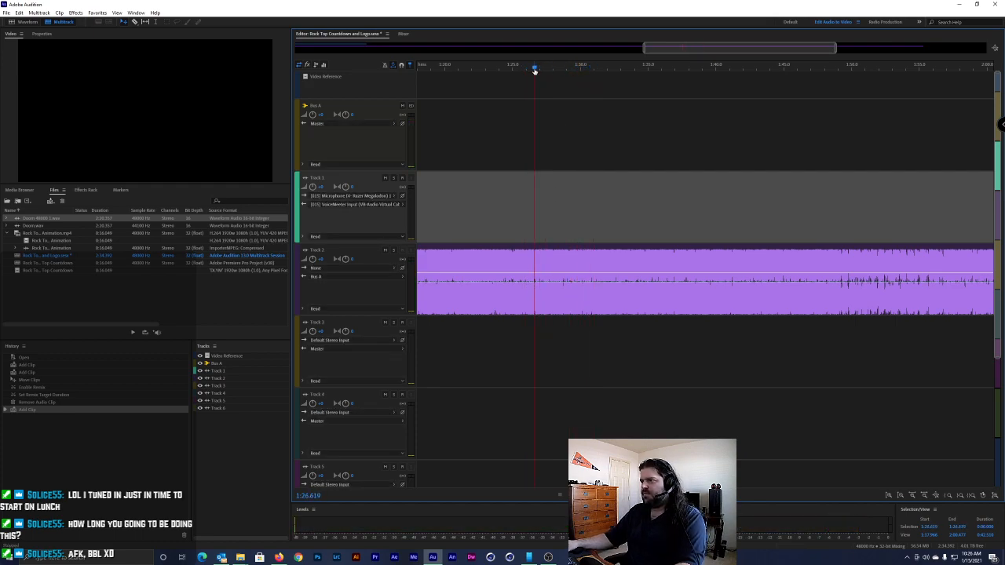
# Pinpoint the opening beat in Track 2's waveform by ear and add a marker at about 1:26.776
pyautogui.scroll(-2, 519, 288)
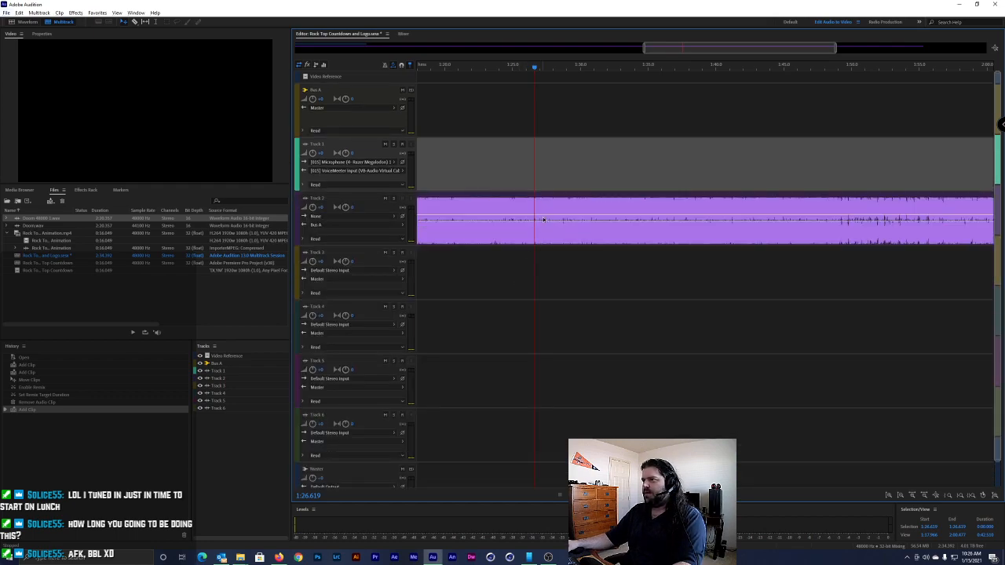
pyautogui.scroll(3, 542, 236)
pyautogui.scroll(5, 549, 299)
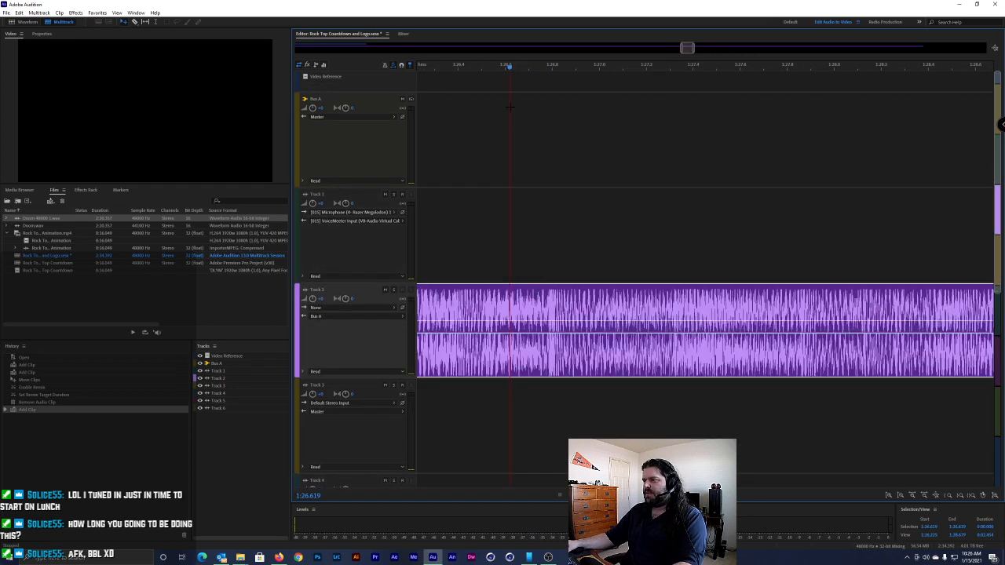
pyautogui.click(462, 67)
pyautogui.press('space')
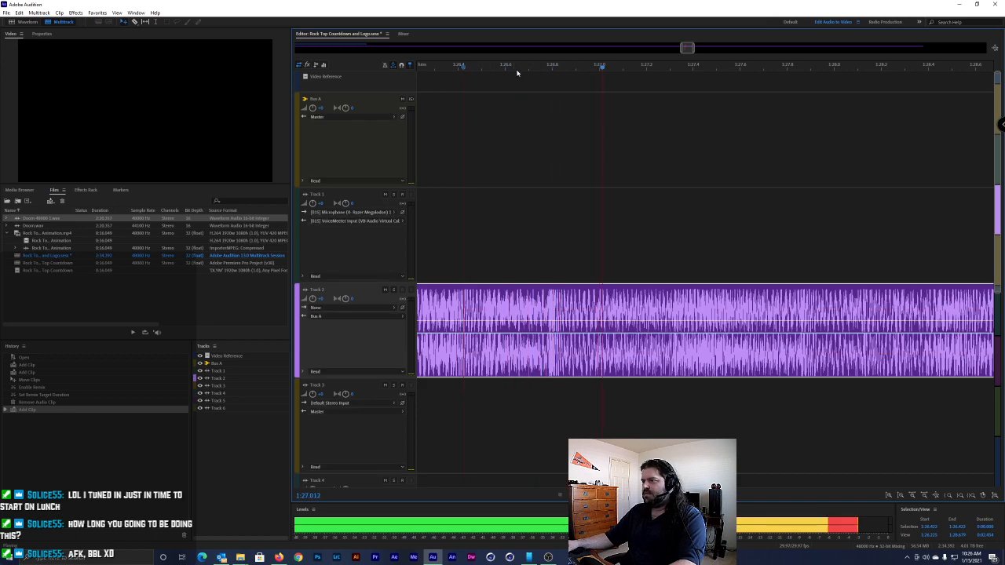
pyautogui.click(545, 66)
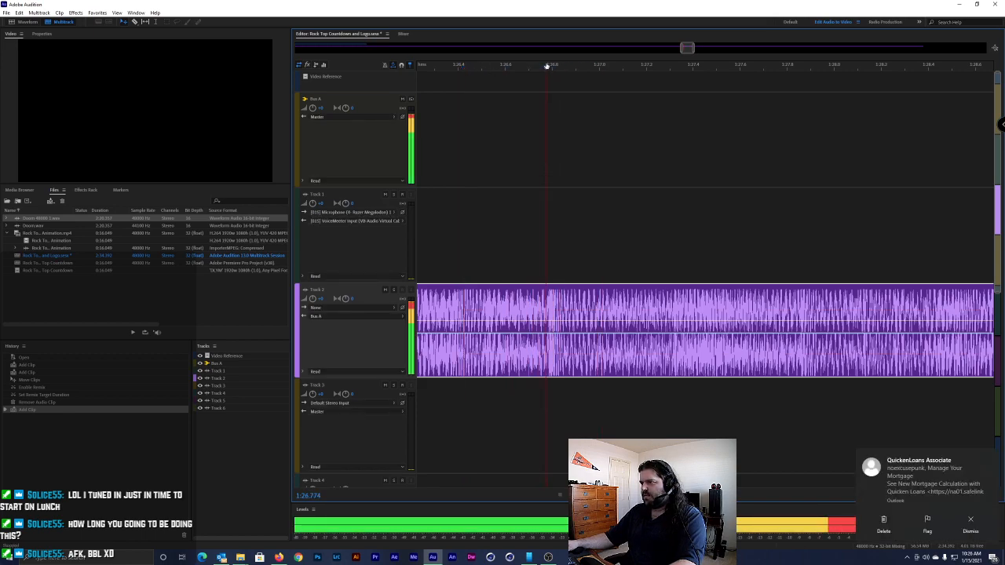
pyautogui.press('space')
pyautogui.press('space')
pyautogui.press('space')
pyautogui.moveTo(555, 69); pyautogui.dragTo(547, 70)
pyautogui.press('m')
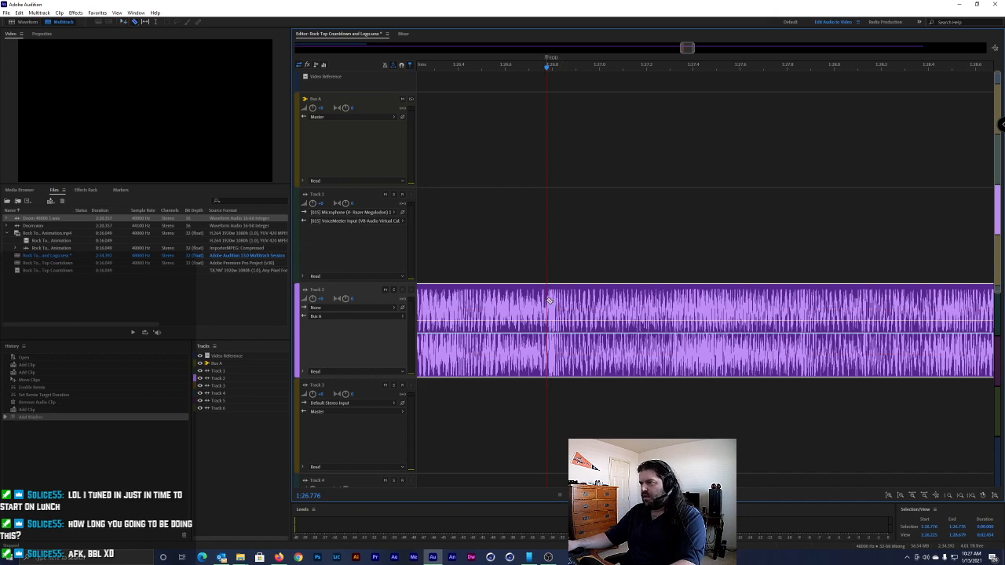
# Split the Track 2 clip at the 1:26.776 marker and delete the part before it
pyautogui.click(549, 298)
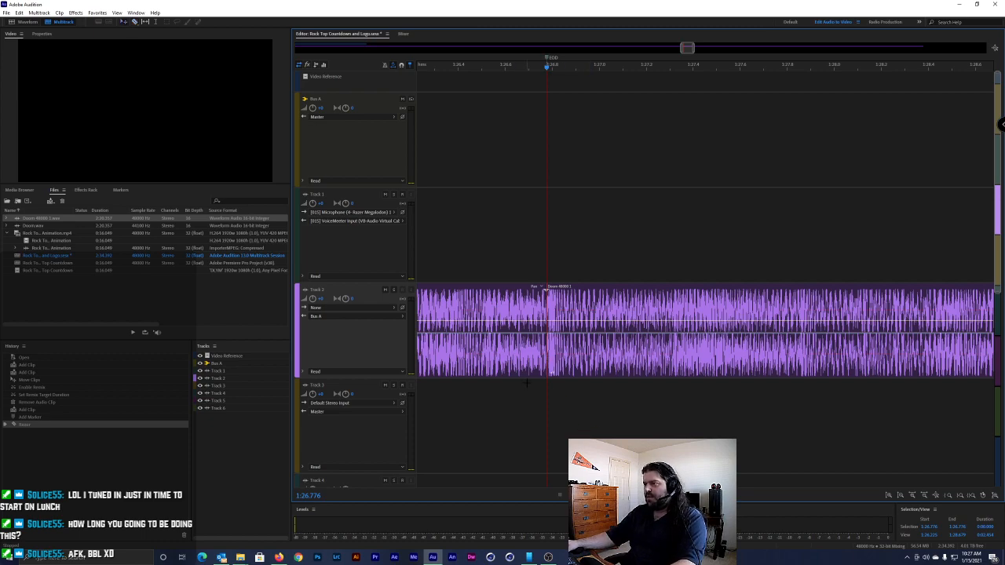
pyautogui.scroll(-3, 526, 383)
pyautogui.scroll(2, 526, 370)
pyautogui.click(510, 225)
pyautogui.scroll(-2, 504, 256)
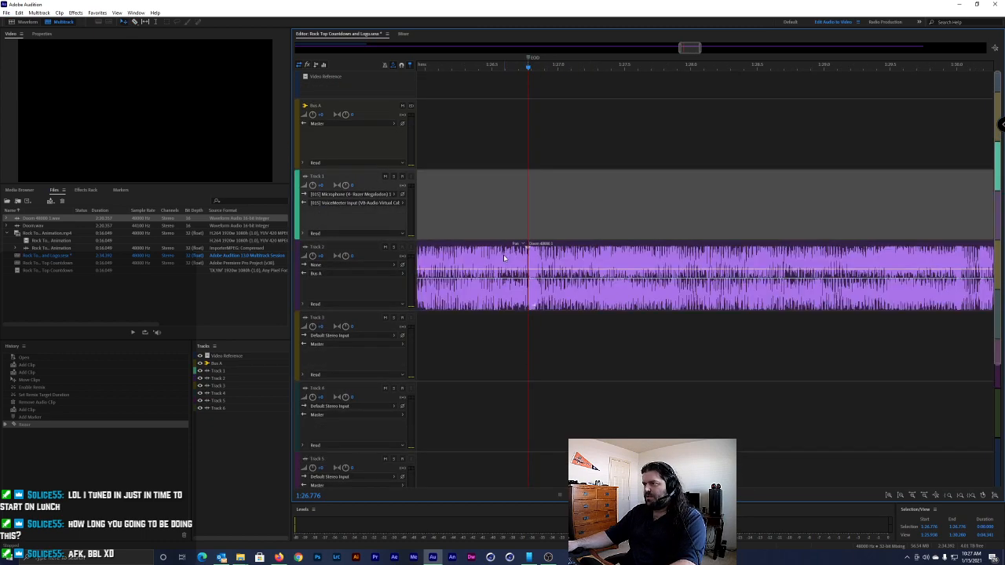
pyautogui.scroll(-2, 504, 256)
pyautogui.click(482, 257)
pyautogui.press('Delete')
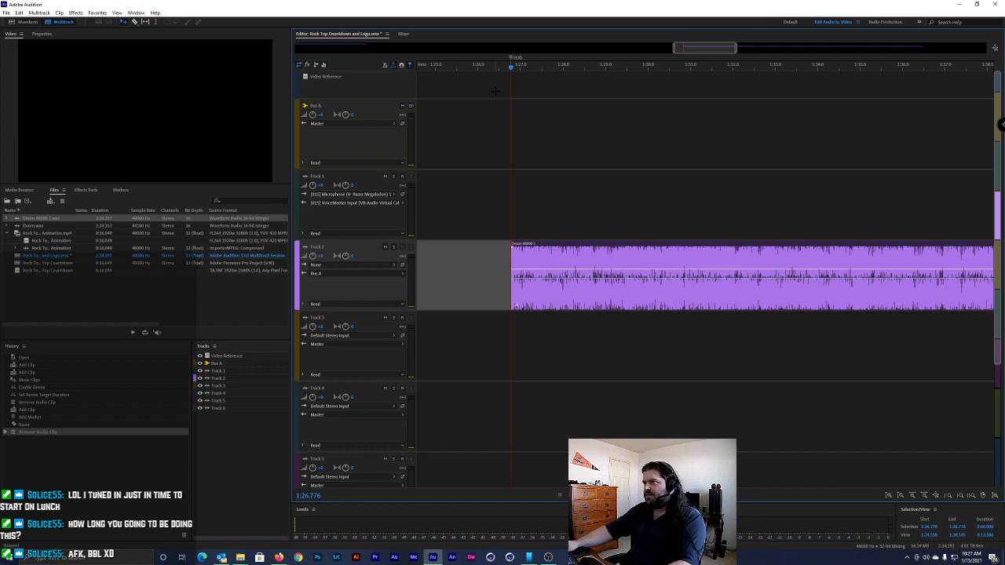
# Delete the marker at the cut and play Track 2 from just before the trimmed clip's start
pyautogui.rightClick(513, 62)
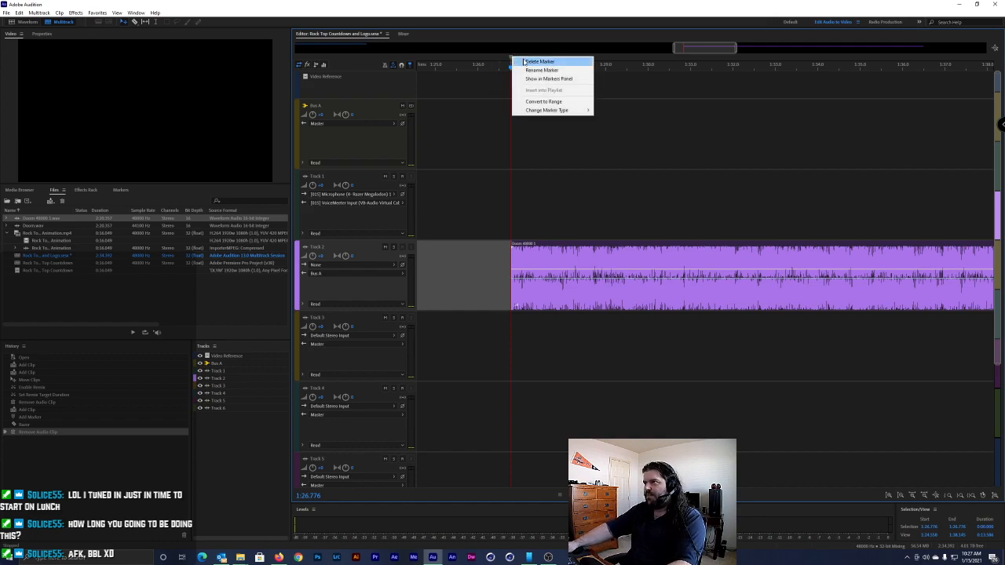
pyautogui.click(526, 64)
pyautogui.press('space')
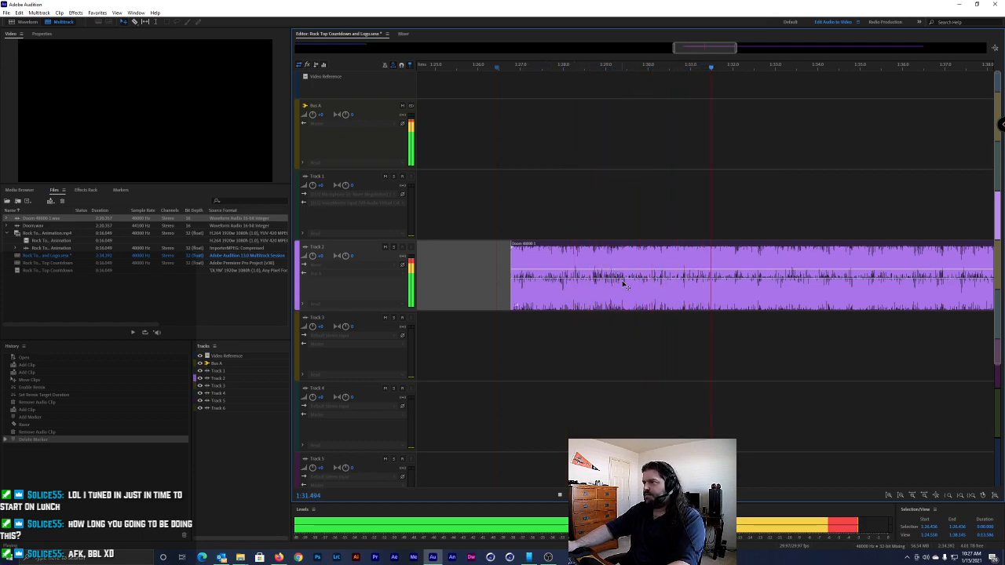
# Listen to the trimmed Doom clip on Track 2 through to about 1:39.5 and stop playback
pyautogui.scroll(-4, 625, 278)
pyautogui.scroll(-3, 625, 278)
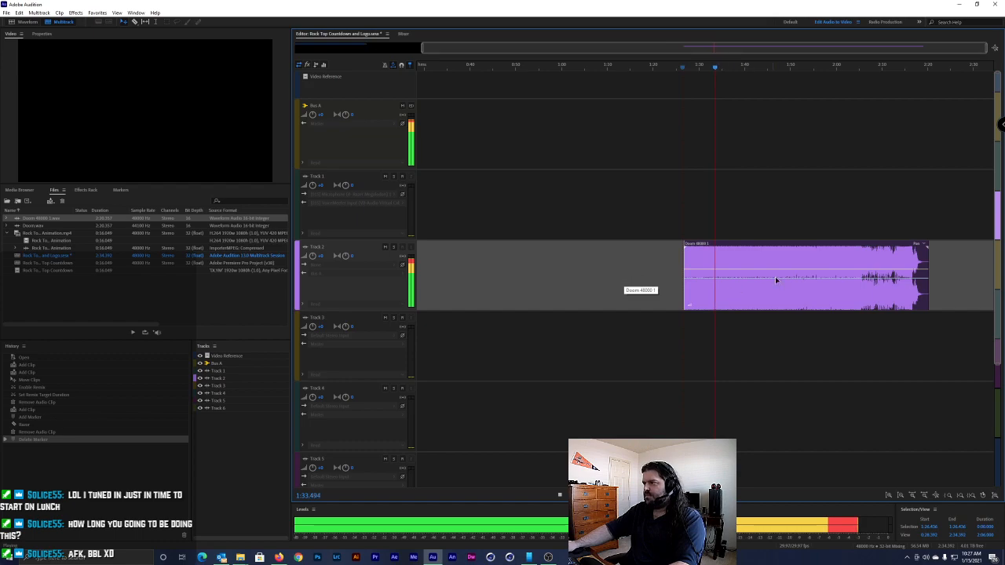
pyautogui.scroll(2, 767, 280)
pyautogui.scroll(-2, 786, 271)
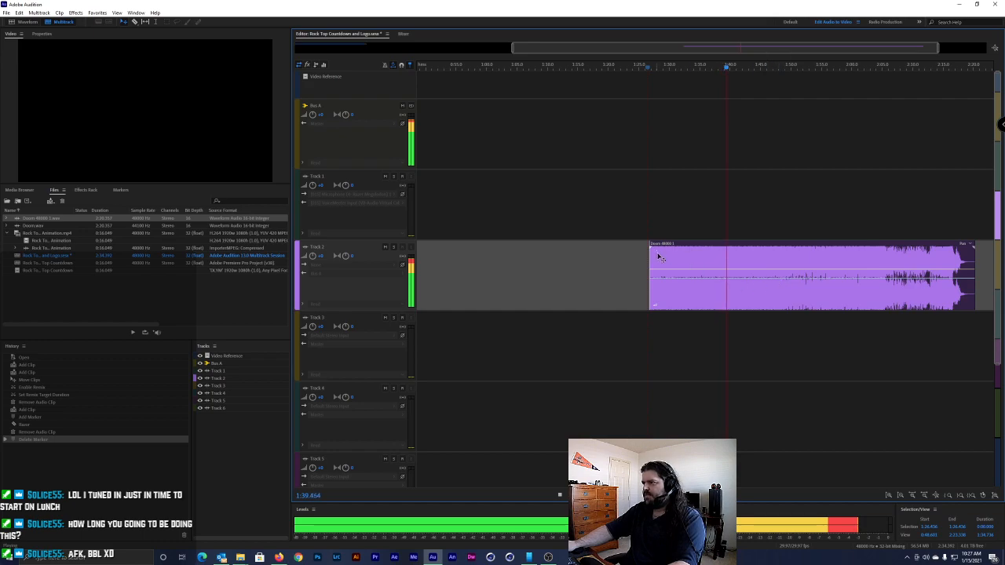
pyautogui.press('space')
# Move the trimmed Doom clip on Track 2 to the very start of the session
pyautogui.scroll(-2, 607, 277)
pyautogui.press('-')
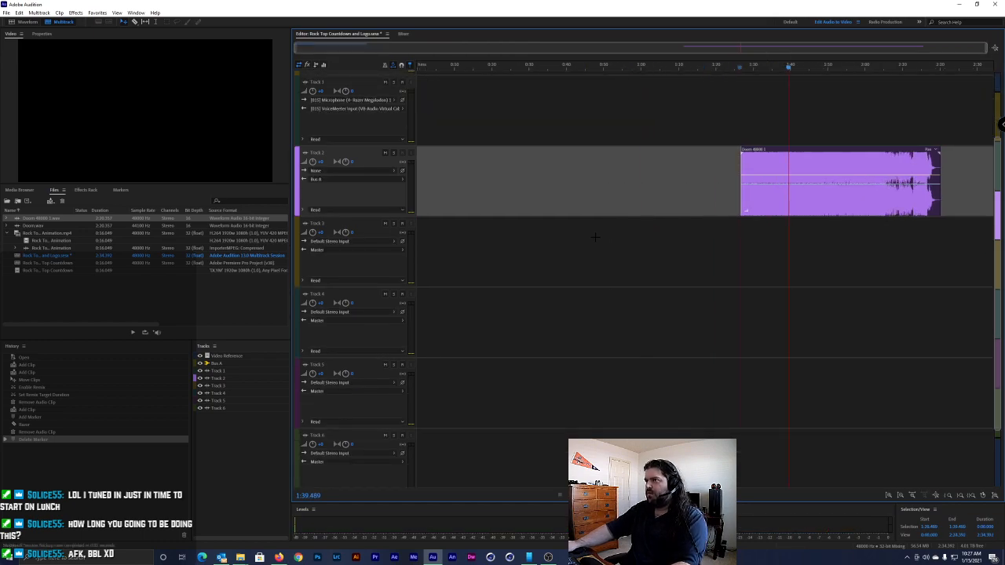
pyautogui.scroll(2, 589, 259)
pyautogui.moveTo(870, 259); pyautogui.dragTo(579, 254)
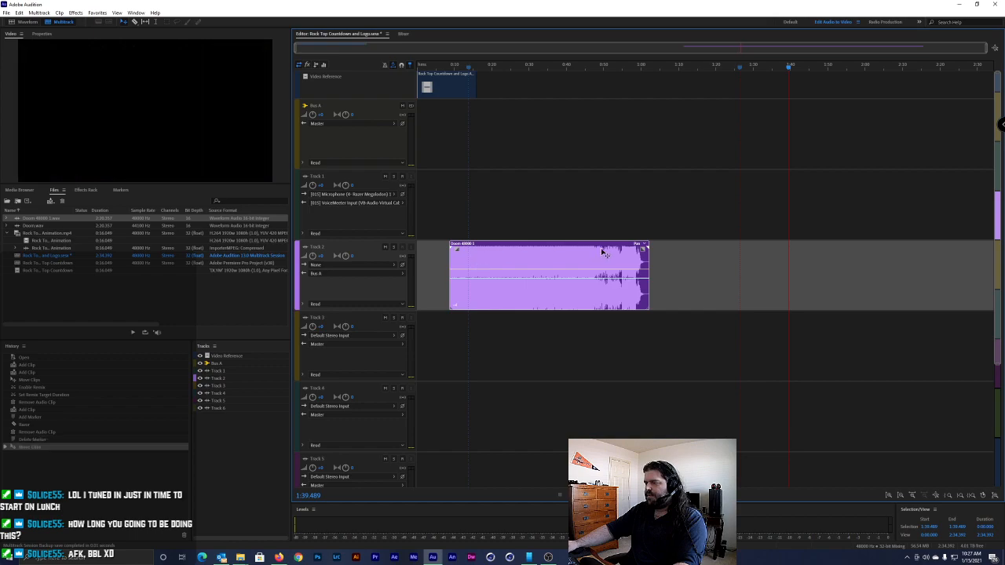
pyautogui.moveTo(507, 254); pyautogui.dragTo(471, 254)
# Play the session from the beginning to about 0:14.8 to check the music against the logo animation
pyautogui.press('Home')
pyautogui.press('space')
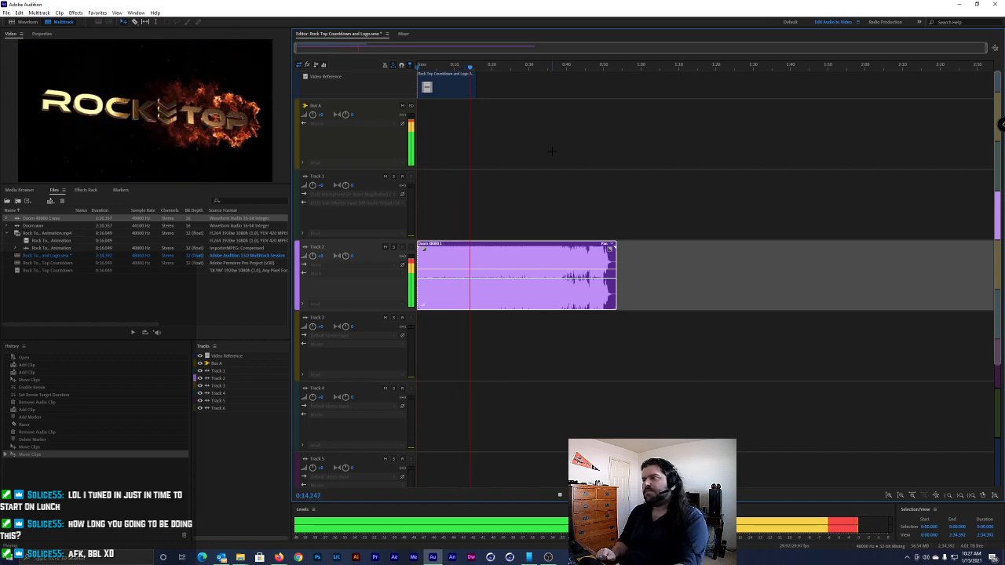
pyautogui.press('space')
# Enable Remix on the Doom clip on Track 2
pyautogui.rightClick(528, 256)
pyautogui.press('Escape')
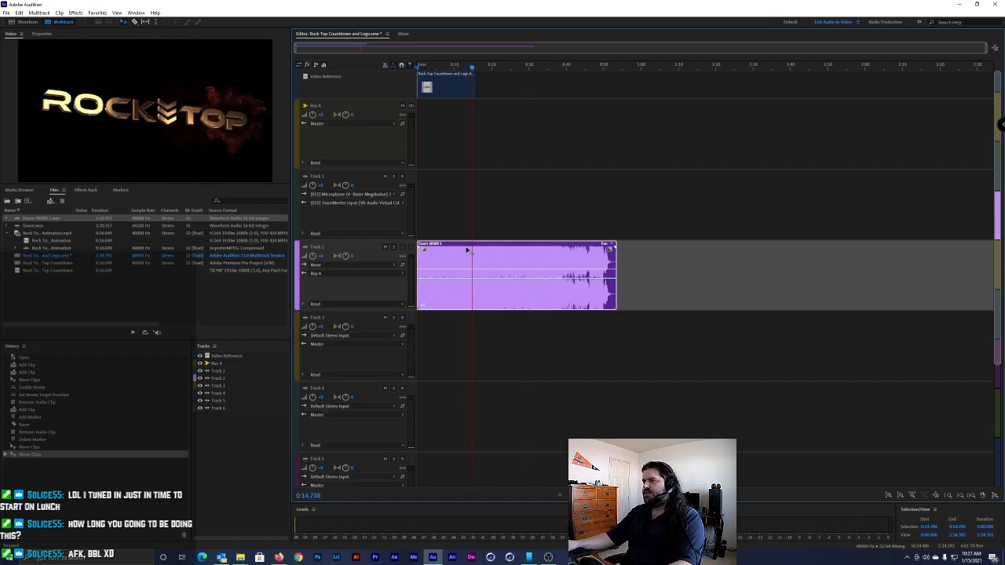
pyautogui.doubleClick(524, 244)
pyautogui.click(579, 291)
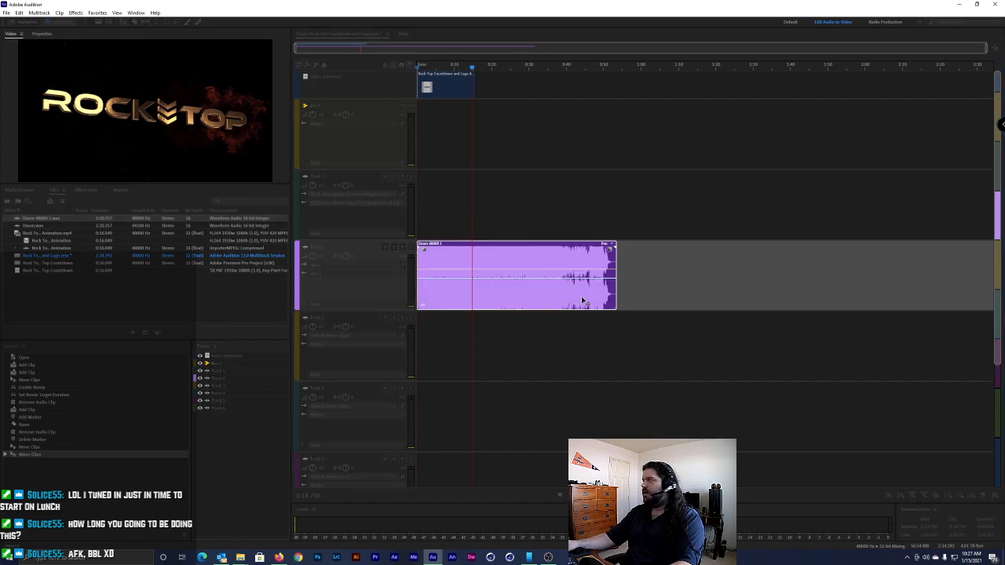
pyautogui.rightClick(512, 262)
pyautogui.moveTo(534, 480)
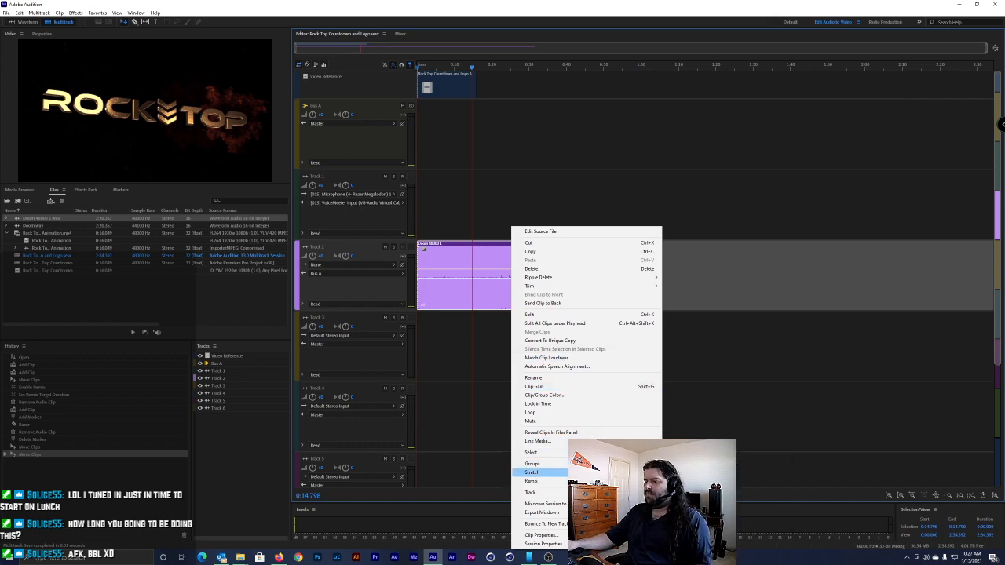
pyautogui.click(699, 481)
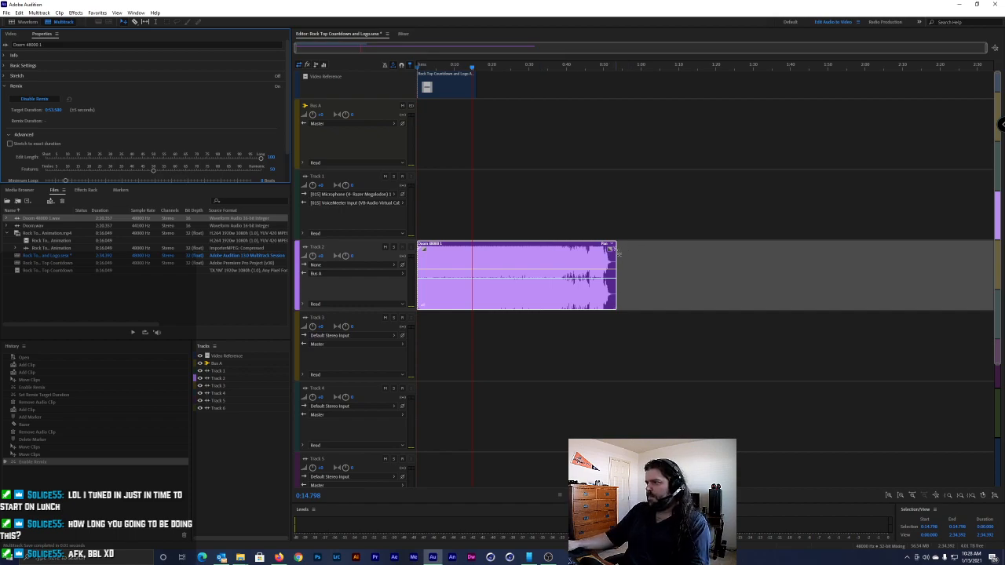
# Try shortening the remixed Doom clip to a target duration of about 16 seconds and play its opening
pyautogui.moveTo(618, 252); pyautogui.dragTo(481, 252)
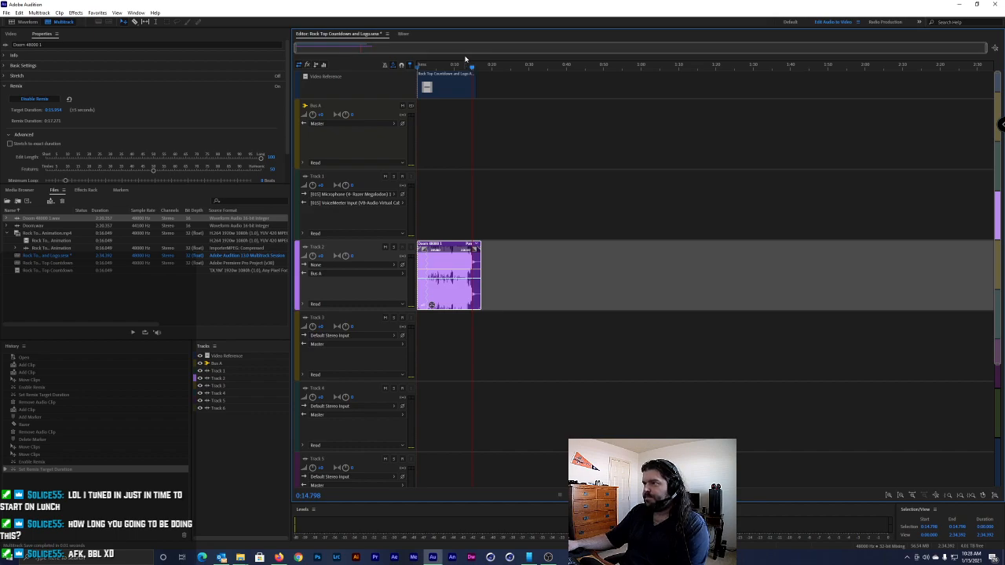
pyautogui.press('Home')
pyautogui.press('space')
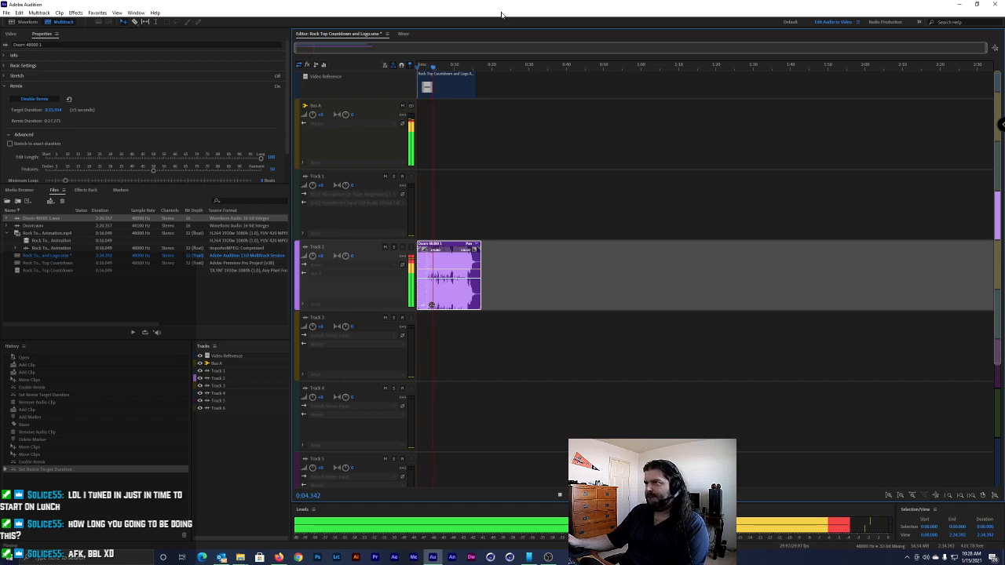
pyautogui.press('space')
# Replay the shortened remix from the start with the video preview showing, and undo the remix duration change
pyautogui.click(12, 34)
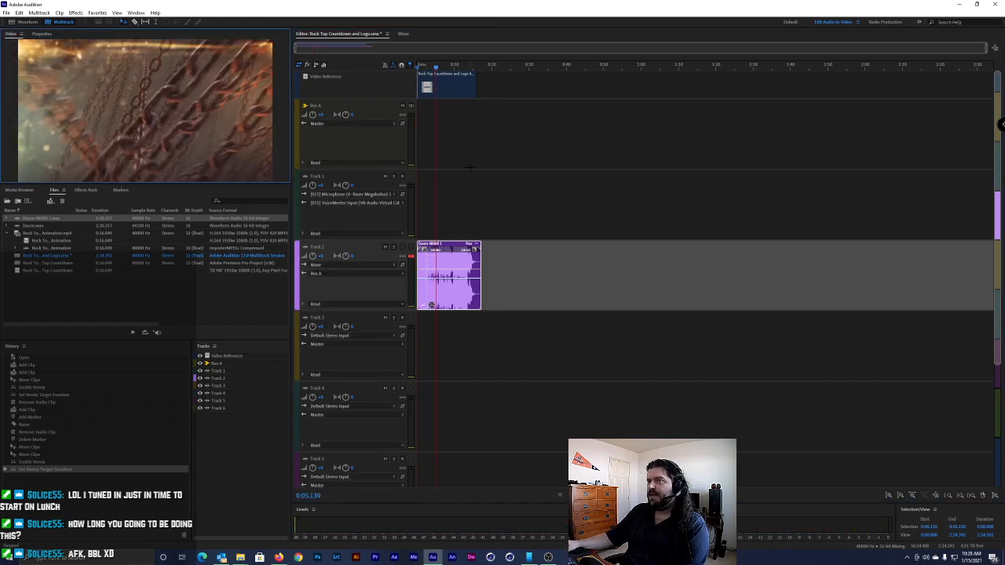
pyautogui.moveTo(435, 66); pyautogui.dragTo(399, 66)
pyautogui.press('space')
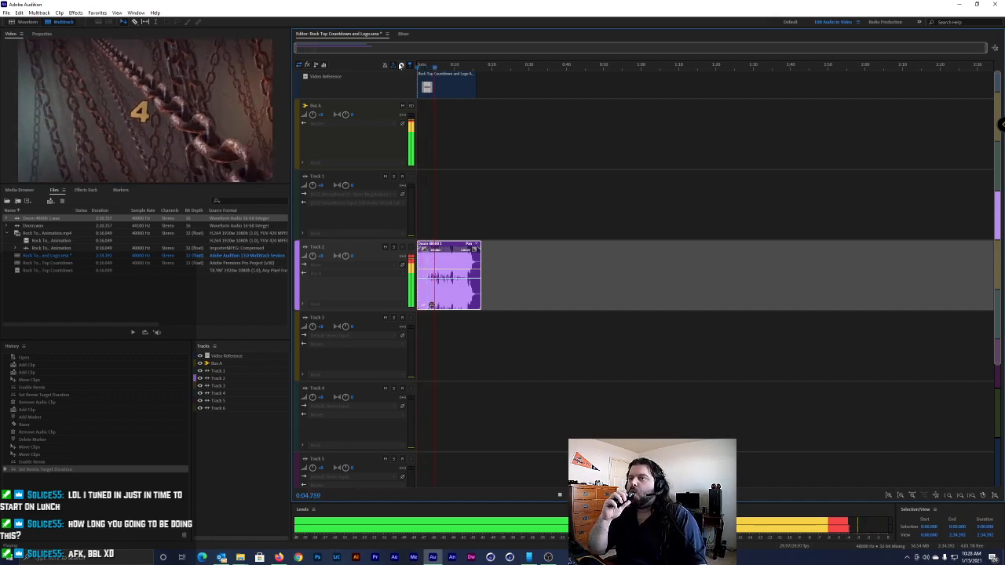
pyautogui.press('space')
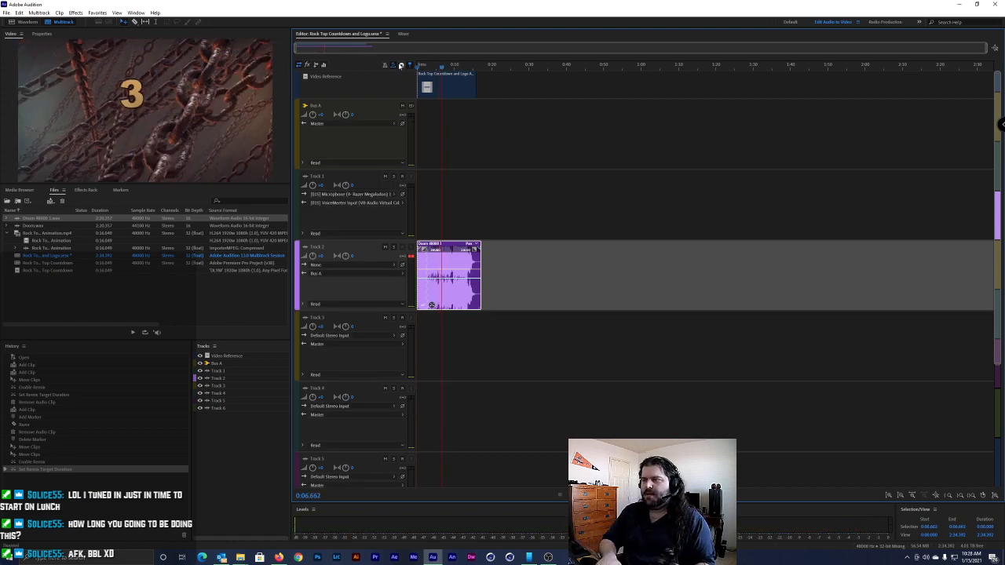
pyautogui.hotkey('ctrl', 'z')
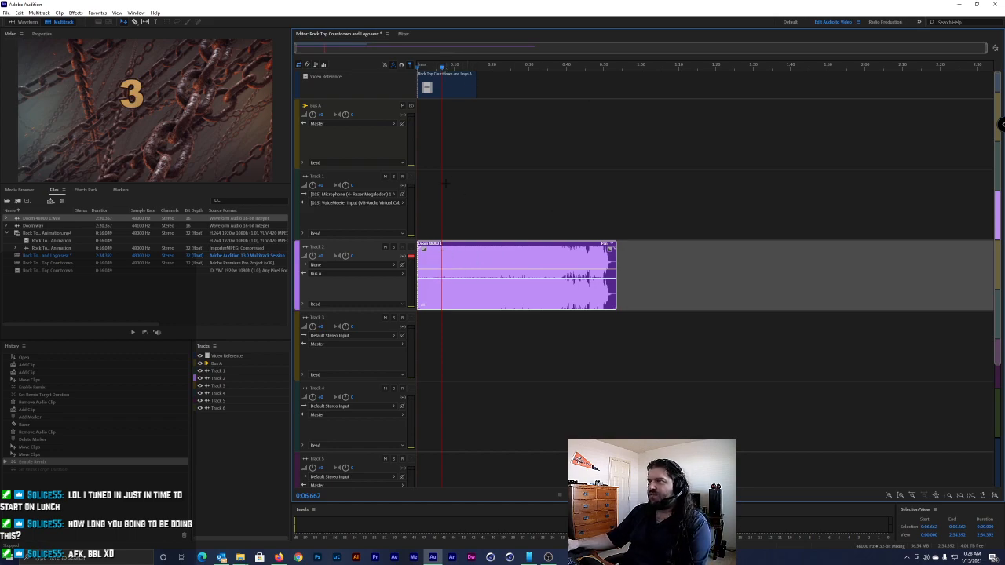
# Play the full-length Doom clip from the session start to compare its beats with the countdown numbers
pyautogui.moveTo(441, 66); pyautogui.dragTo(401, 76)
pyautogui.press('space')
pyautogui.scroll(4, 439, 256)
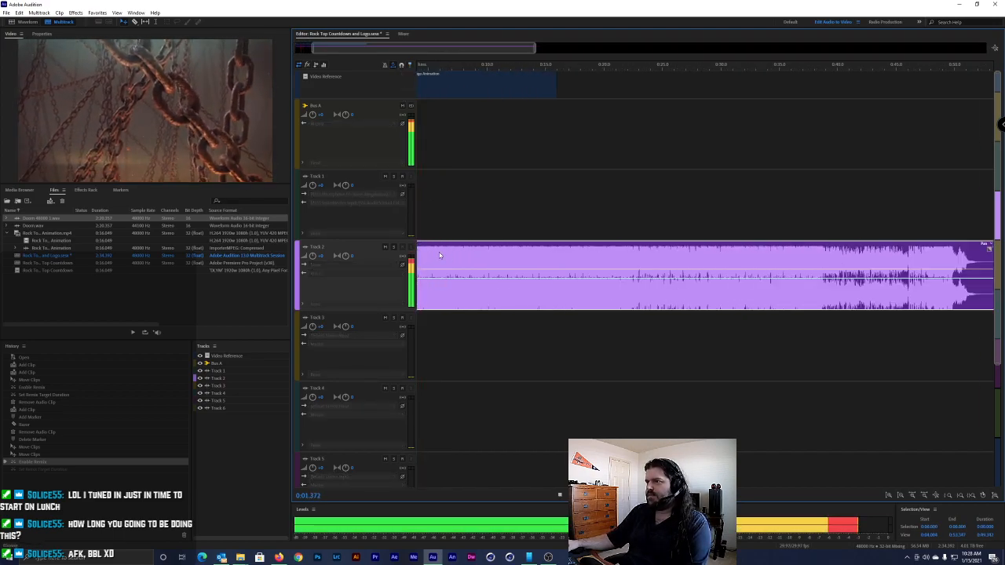
pyautogui.scroll(-3, 439, 256)
pyautogui.scroll(3, 436, 255)
pyautogui.scroll(-3, 434, 255)
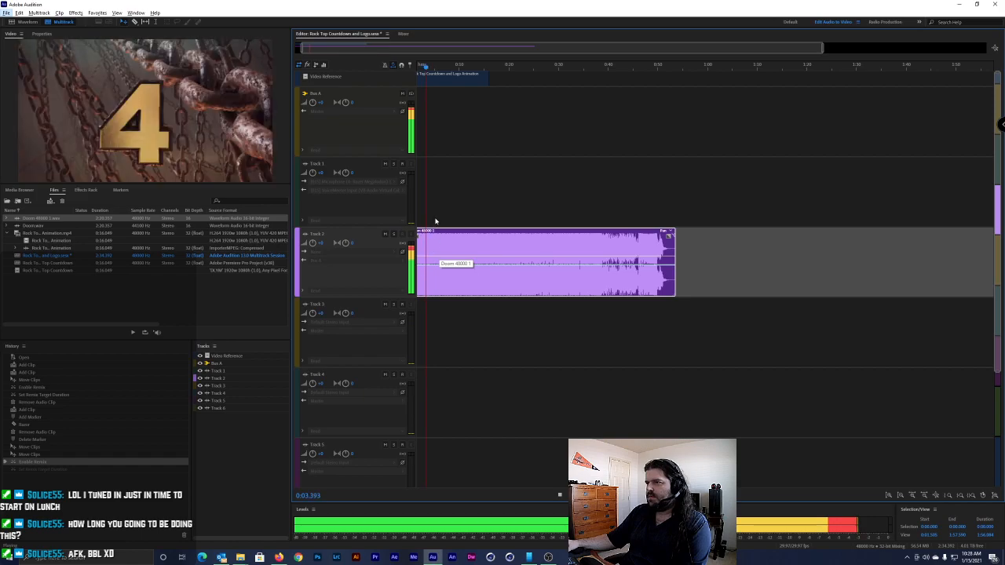
pyautogui.click(436, 221)
pyautogui.scroll(4, 440, 234)
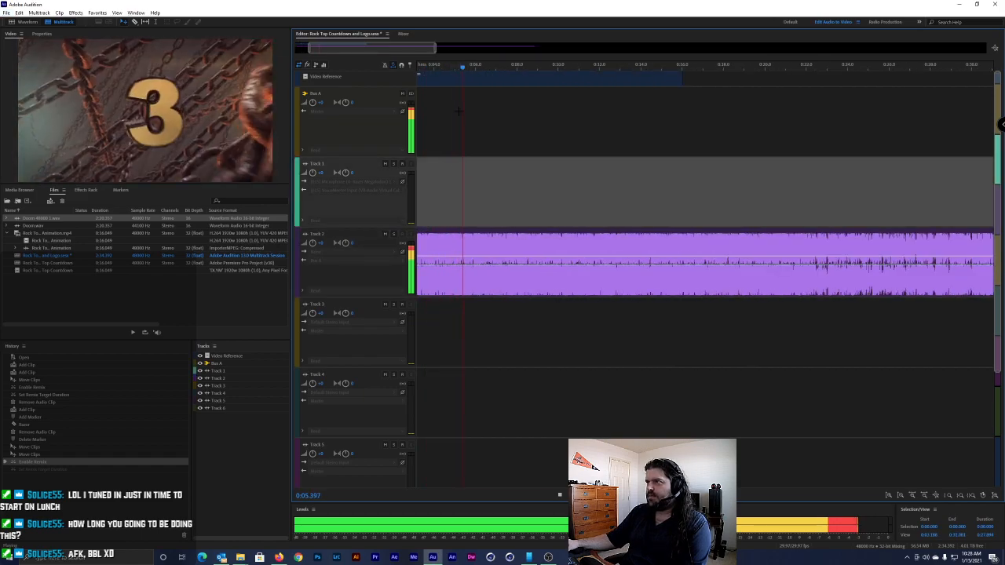
# Replay Track 2 from about 0:02.4 and about 0:04 to locate a cut point around the countdown's 4
pyautogui.click(442, 67)
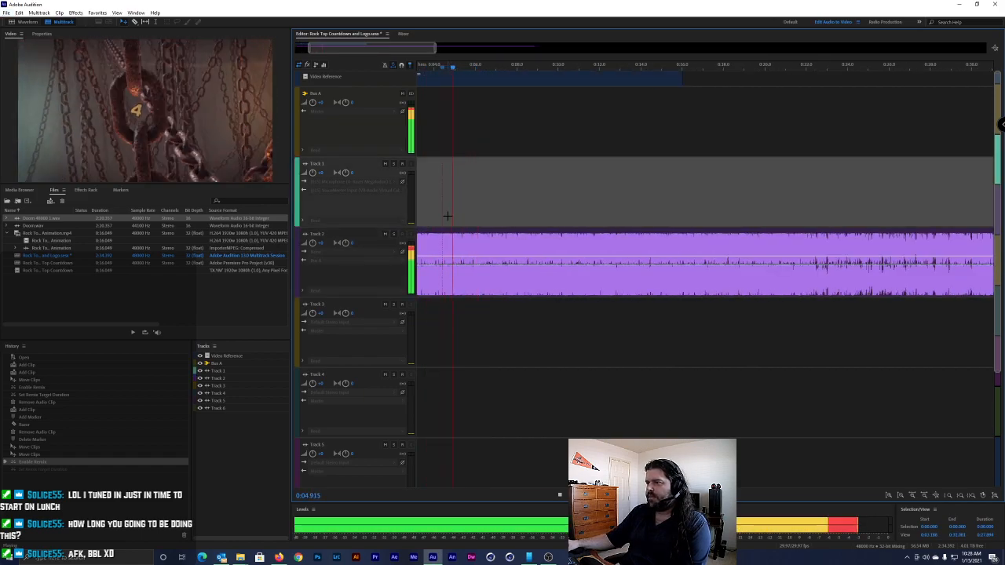
pyautogui.scroll(3, 444, 206)
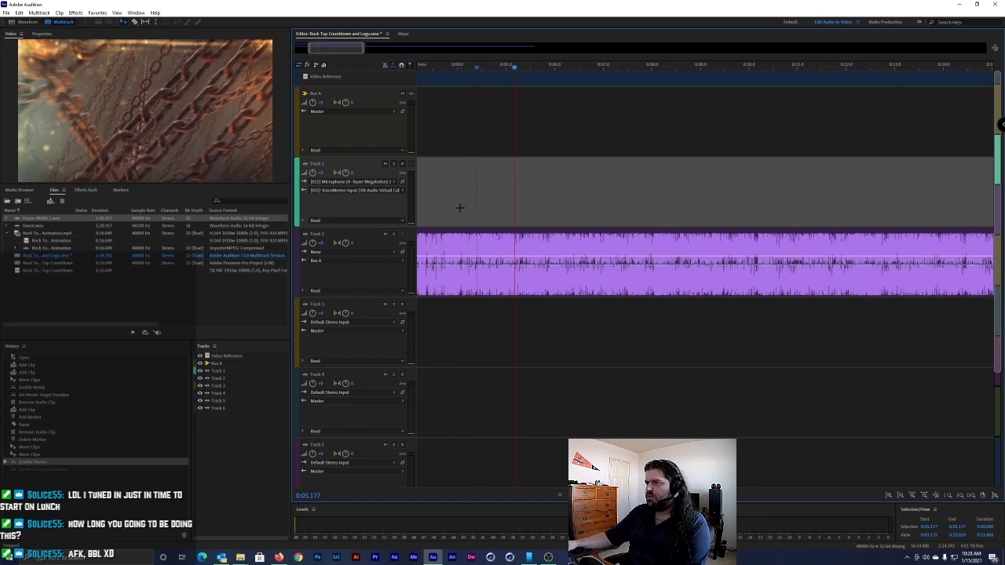
pyautogui.hscroll(-6, 463, 208)
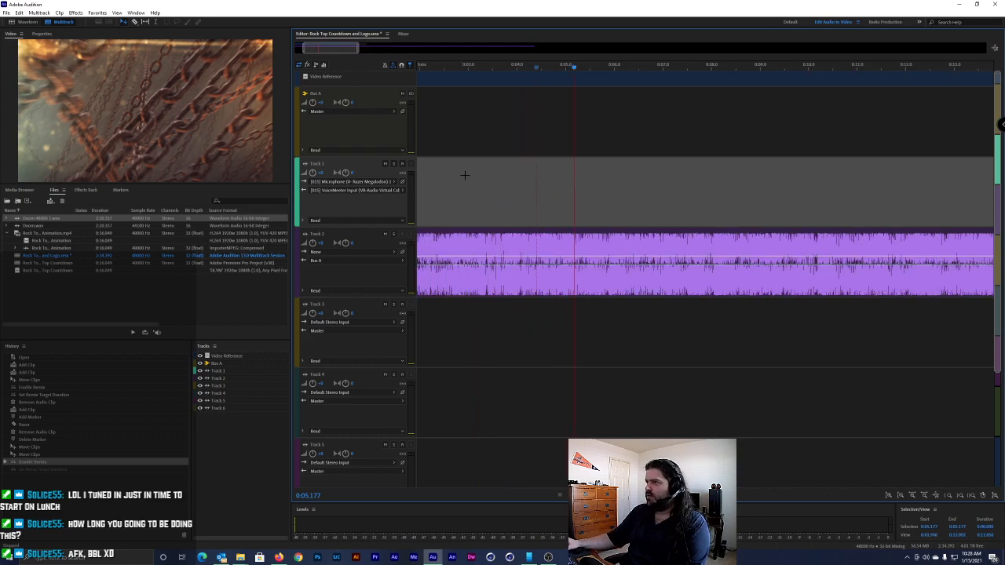
pyautogui.click(444, 67)
pyautogui.press('space')
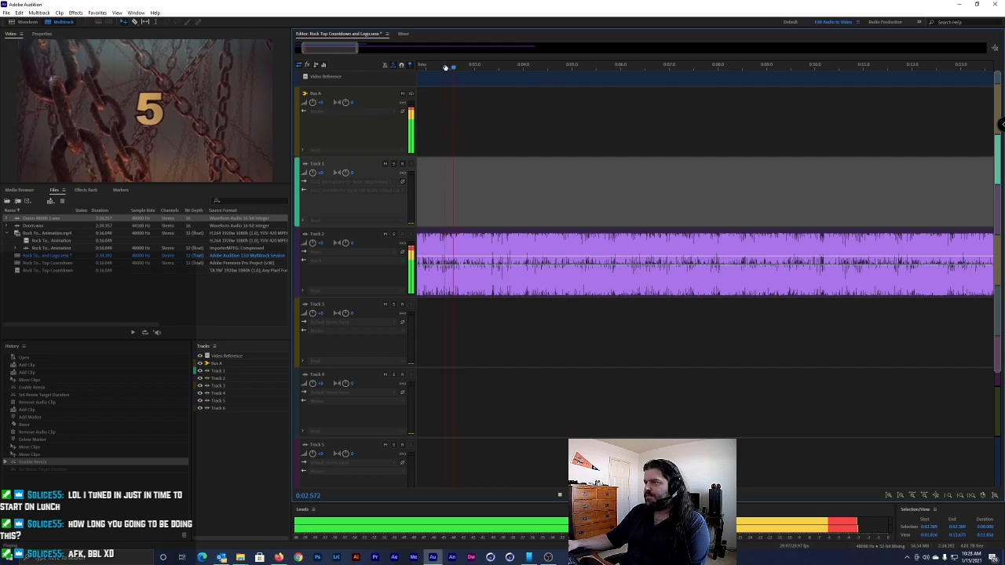
pyautogui.press('space')
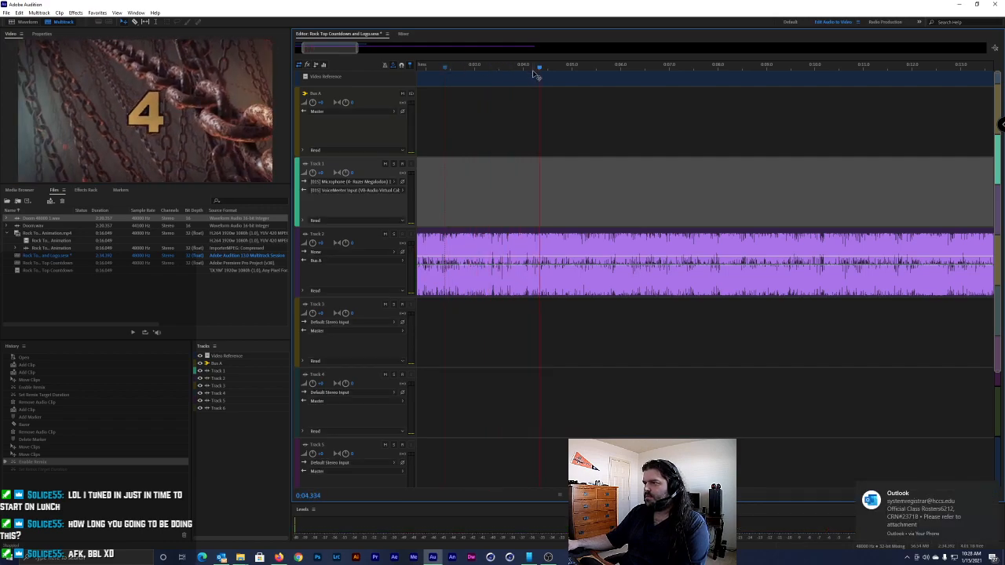
pyautogui.moveTo(538, 69); pyautogui.dragTo(533, 68)
pyautogui.press('space')
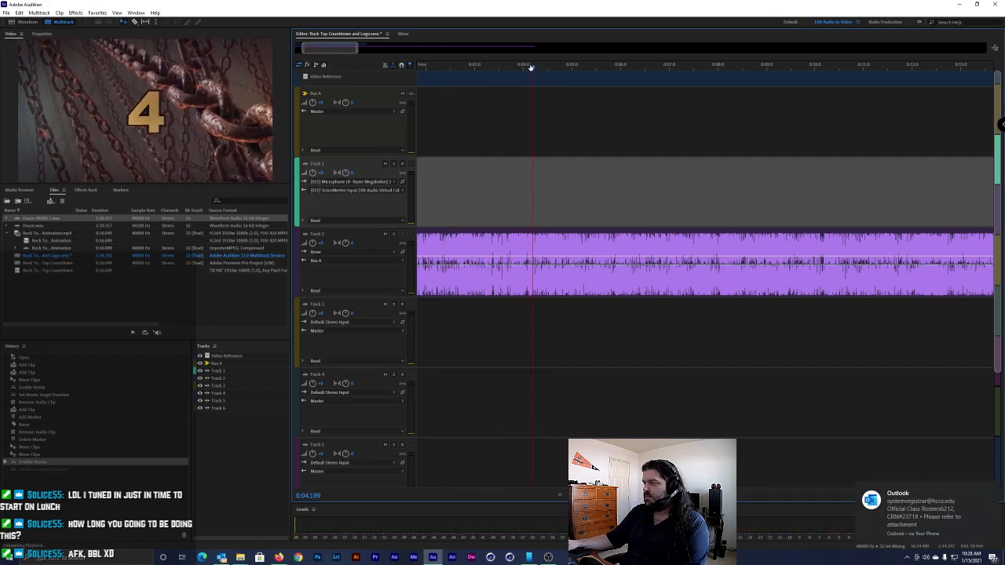
pyautogui.click(523, 67)
pyautogui.press('space')
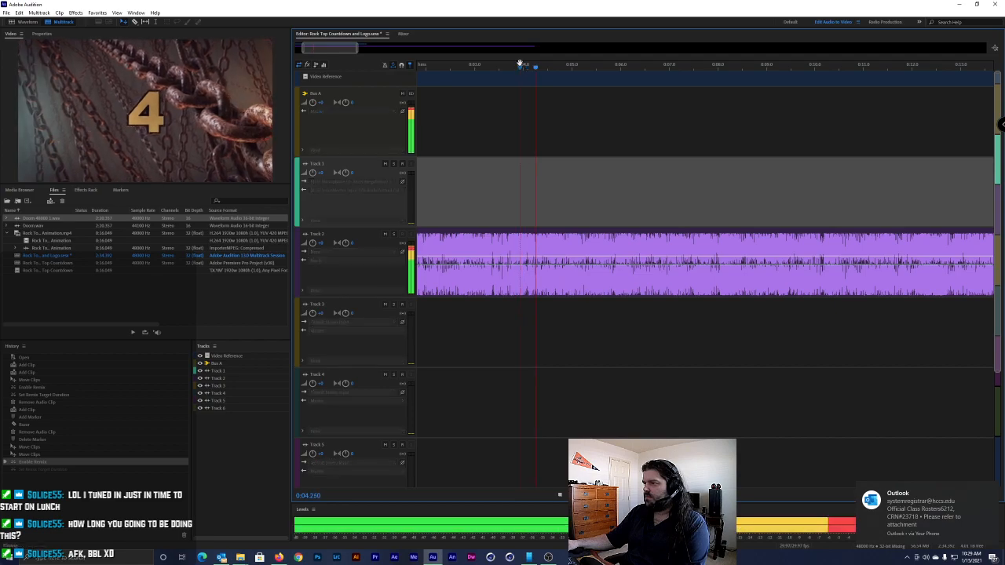
pyautogui.scroll(3, 538, 201)
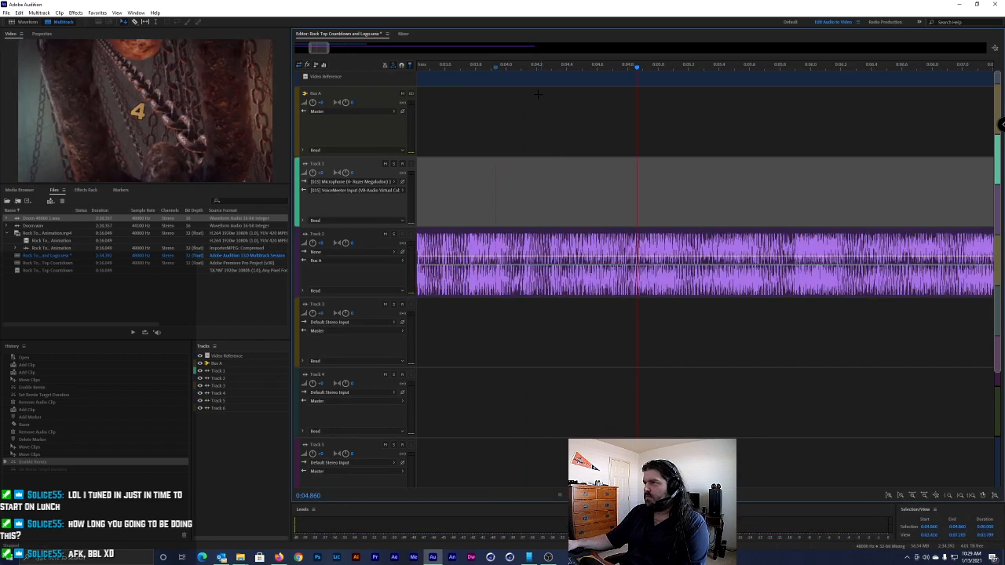
# Pinpoint the beat around the countdown's 4 by ear on Track 2 and park the playhead at 0:04.283
pyautogui.moveTo(517, 69); pyautogui.dragTo(494, 66)
pyautogui.click(494, 68)
pyautogui.press('space')
pyautogui.click(485, 68)
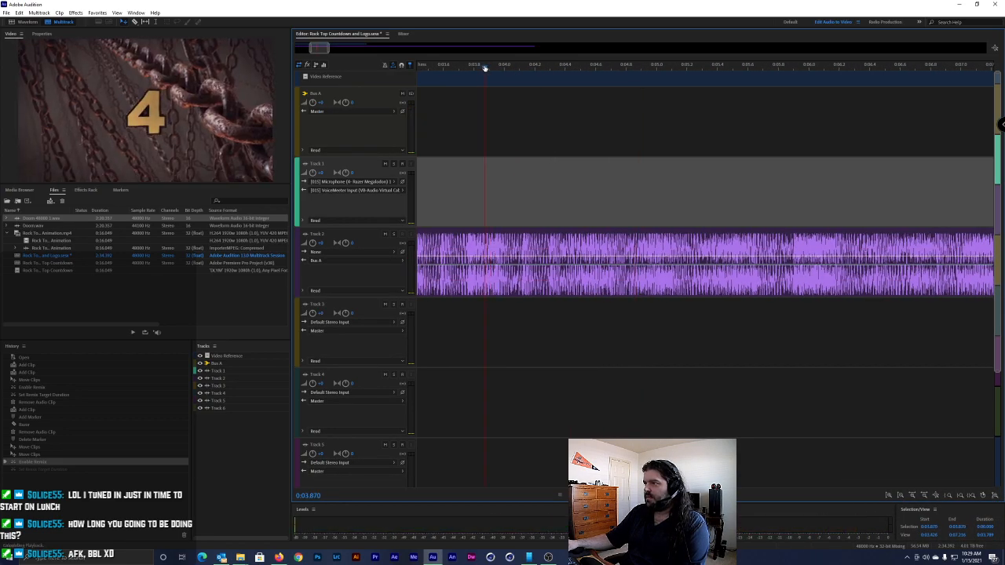
pyautogui.press('space')
pyautogui.press('space')
pyautogui.click(526, 67)
pyautogui.press('space')
pyautogui.press('space')
pyautogui.click(553, 70)
pyautogui.press('space')
pyautogui.press('space')
pyautogui.click(548, 69)
pyautogui.press('space')
pyautogui.press('space')
pyautogui.click(548, 69)
pyautogui.press('space')
pyautogui.press('space')
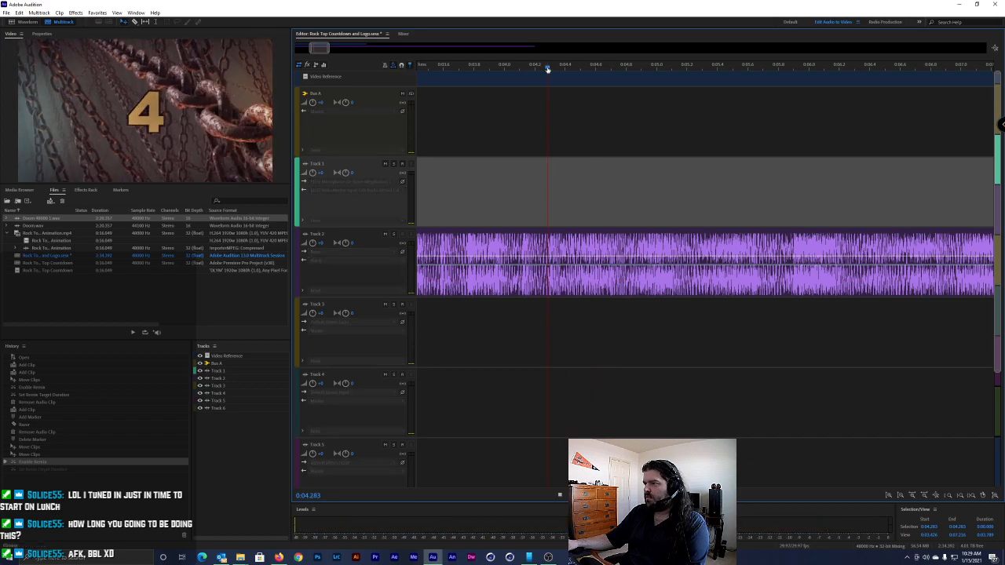
pyautogui.press('space')
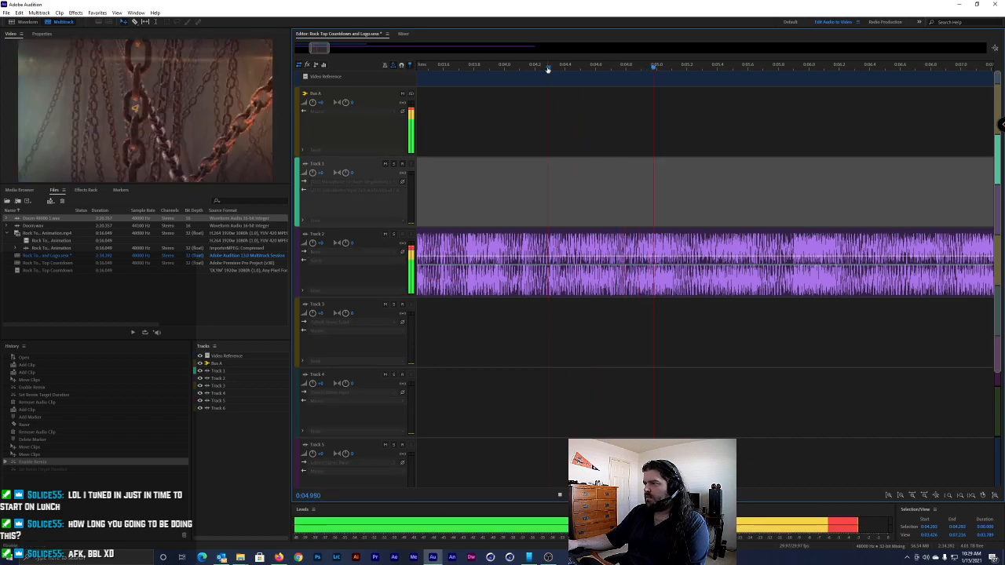
pyautogui.press('space')
pyautogui.click(548, 70)
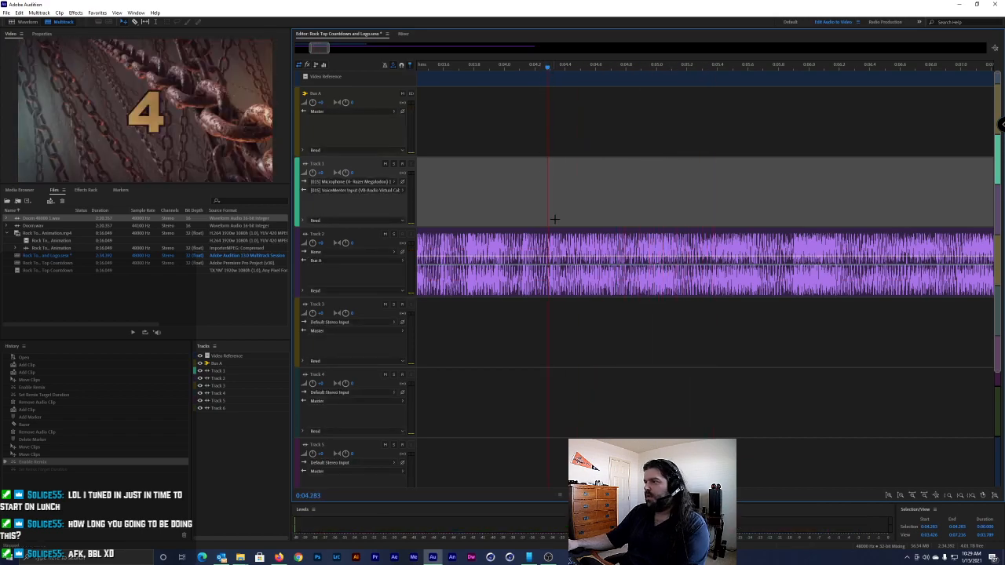
# Split the Doom clip on Track 2 at 0:04.283 with the Razor tool
pyautogui.scroll(2, 555, 233)
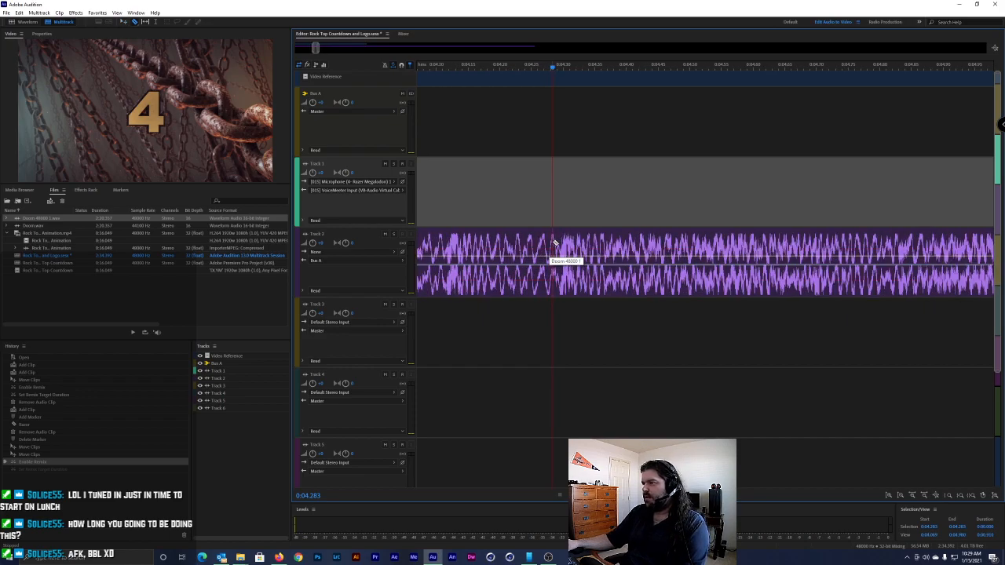
pyautogui.click(555, 243)
pyautogui.scroll(-4, 594, 234)
pyautogui.scroll(-6, 593, 234)
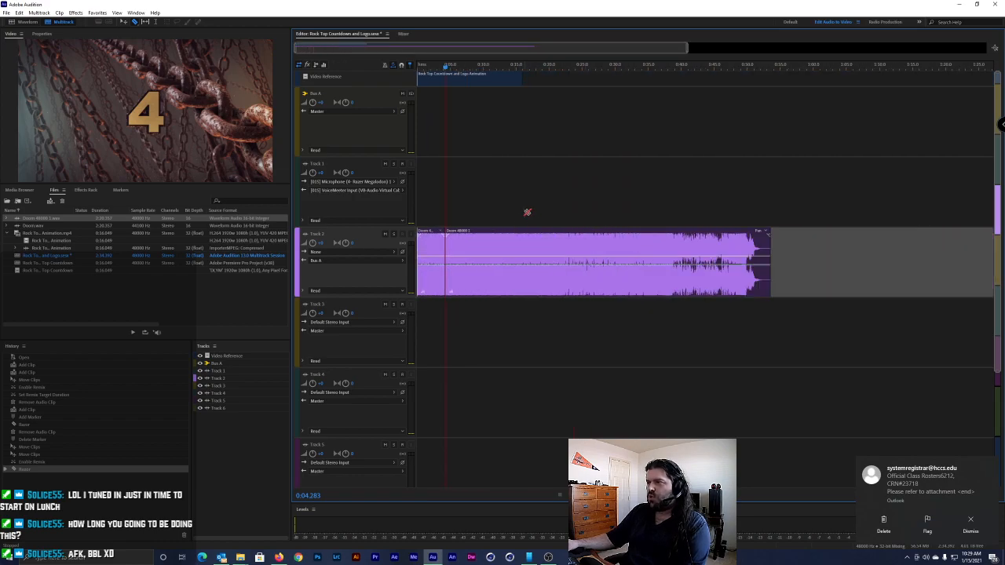
# Move the longer Doom piece along Track 2 to start at about 0:19, and play its opening beat
pyautogui.moveTo(473, 247); pyautogui.dragTo(563, 252)
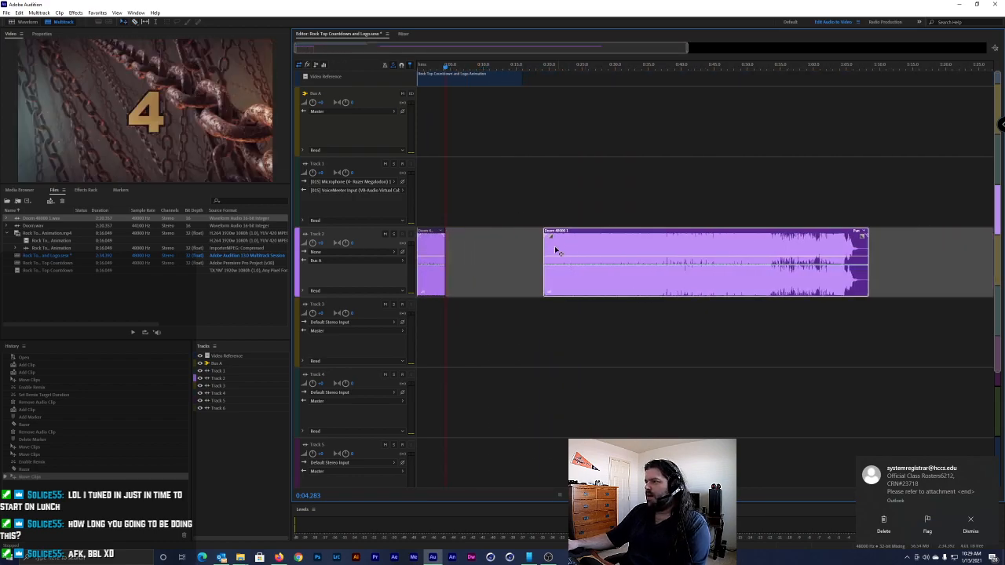
pyautogui.click(544, 66)
pyautogui.press('space')
pyautogui.press('space')
pyautogui.moveTo(543, 64); pyautogui.dragTo(540, 65)
pyautogui.press('space')
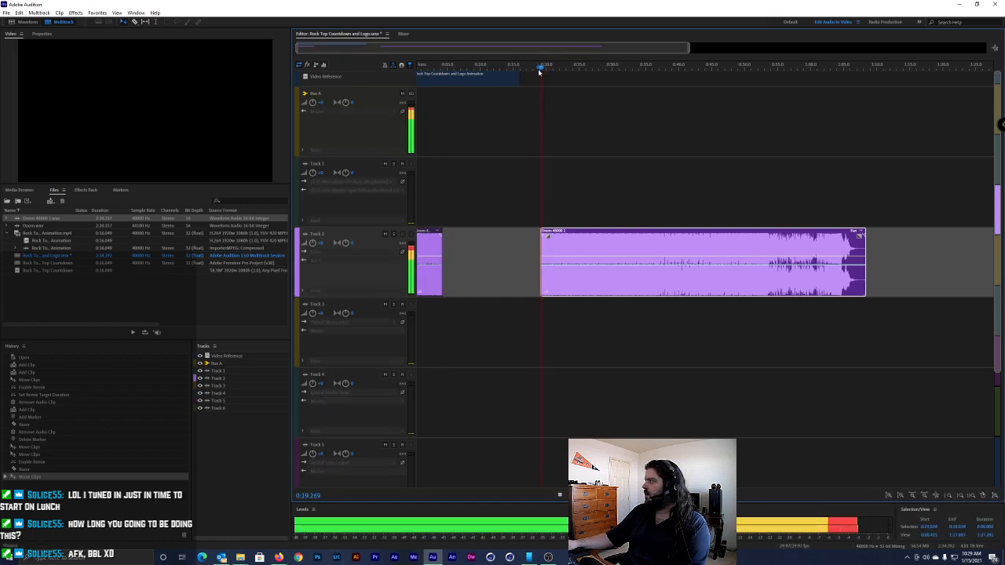
pyautogui.press('space')
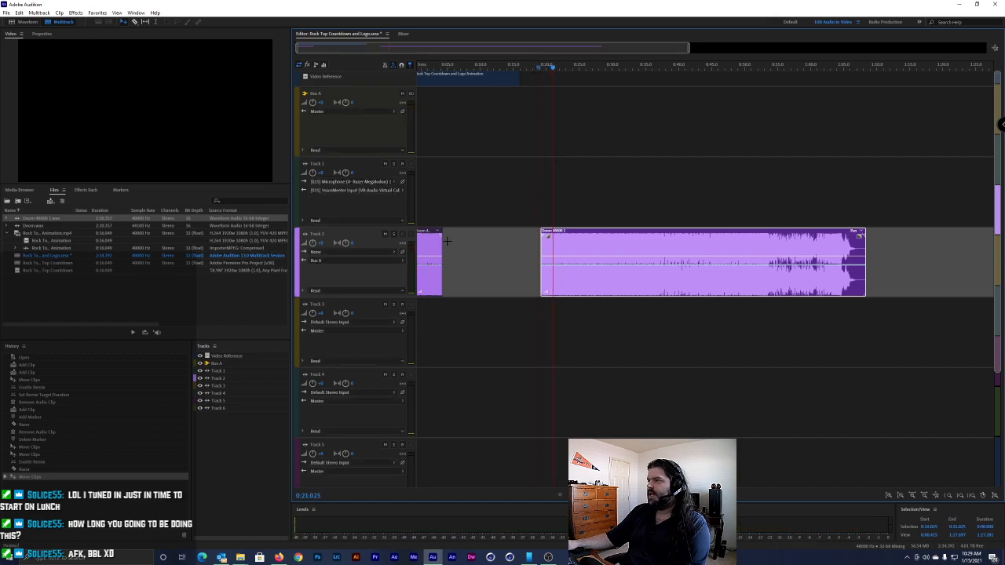
# Play the longer Doom piece on Track 2 from about 0:19, switching briefly to OBS to check the stream chat
pyautogui.moveTo(509, 68); pyautogui.dragTo(650, 73)
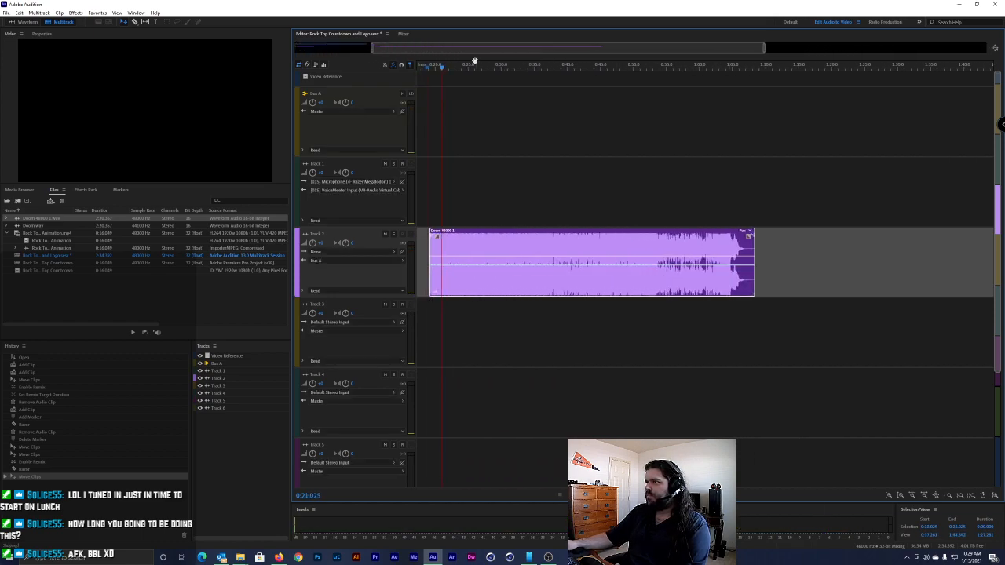
pyautogui.press('space')
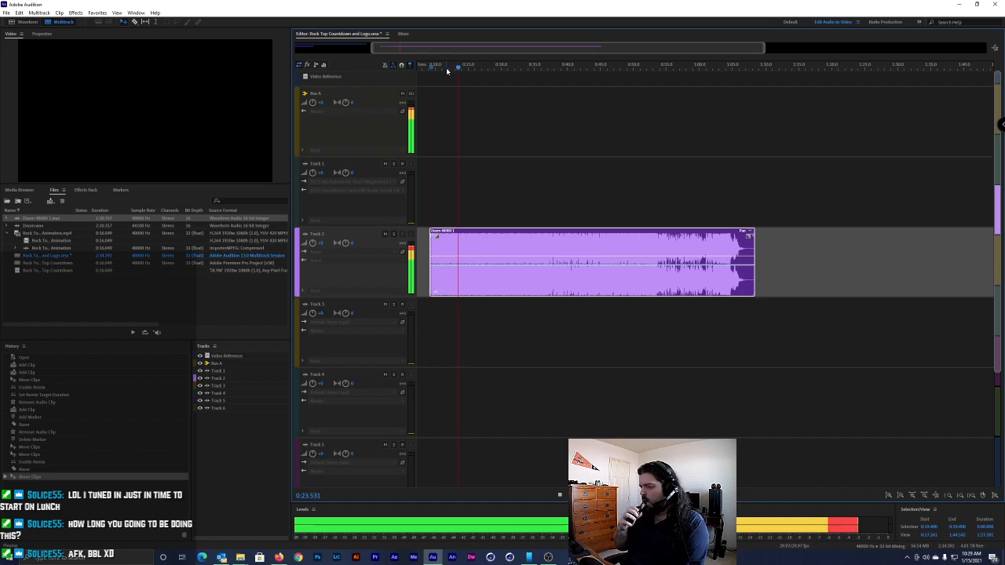
pyautogui.hotkey('alt', 'Tab')
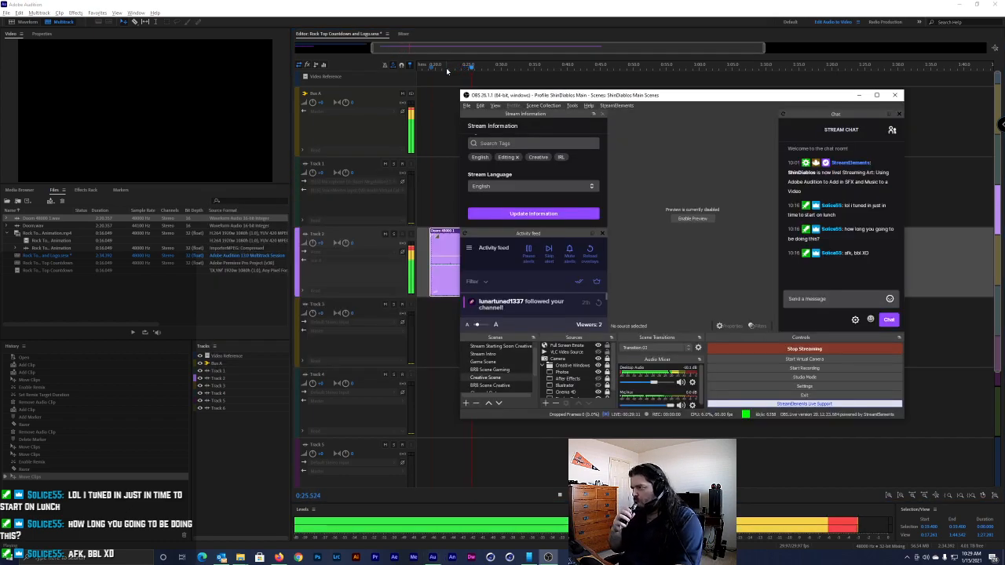
pyautogui.hotkey('alt', 'Tab')
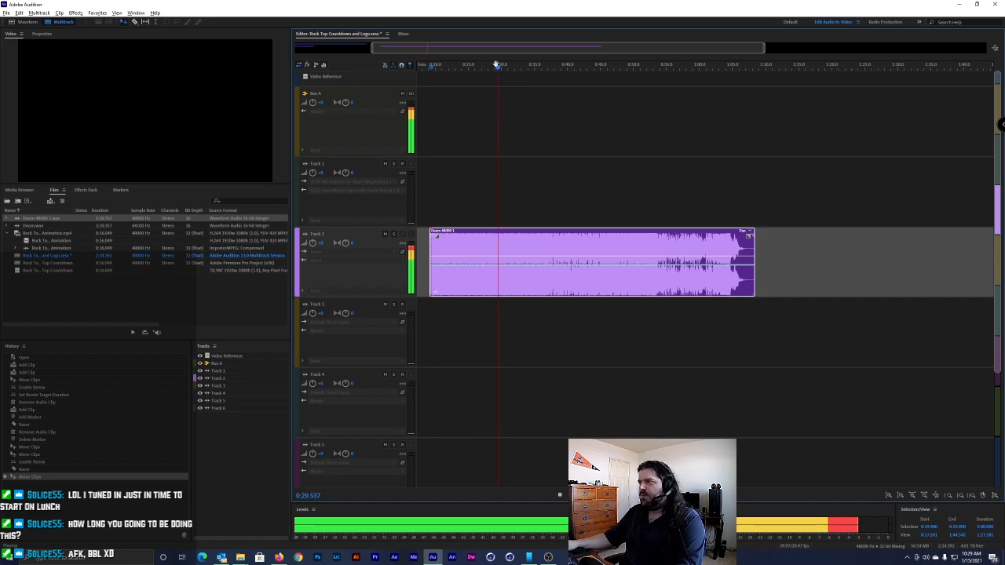
# Replay the longer Doom piece from about 0:27 on Track 2 to locate its next cut point
pyautogui.moveTo(501, 67); pyautogui.dragTo(480, 69)
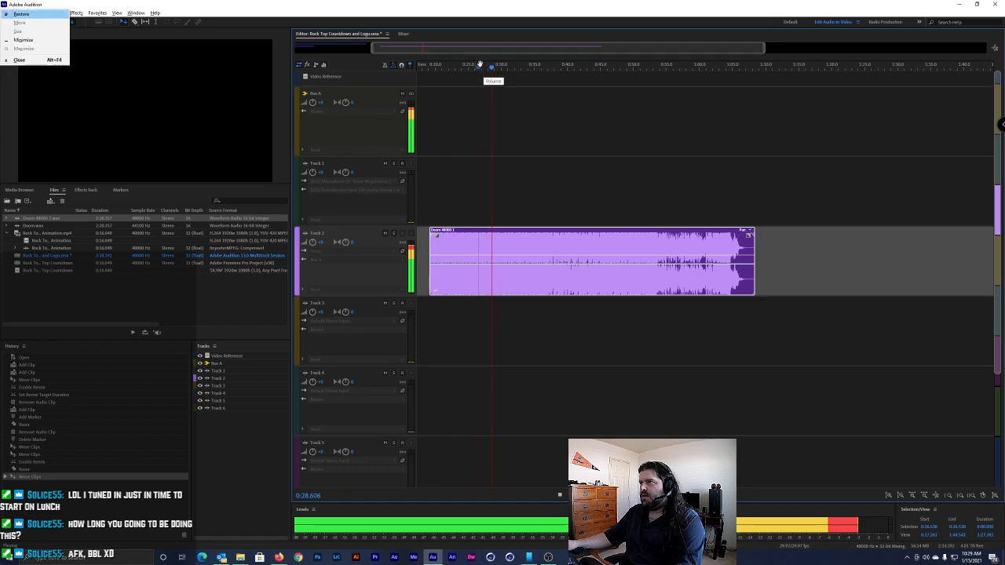
pyautogui.moveTo(485, 69); pyautogui.dragTo(485, 69)
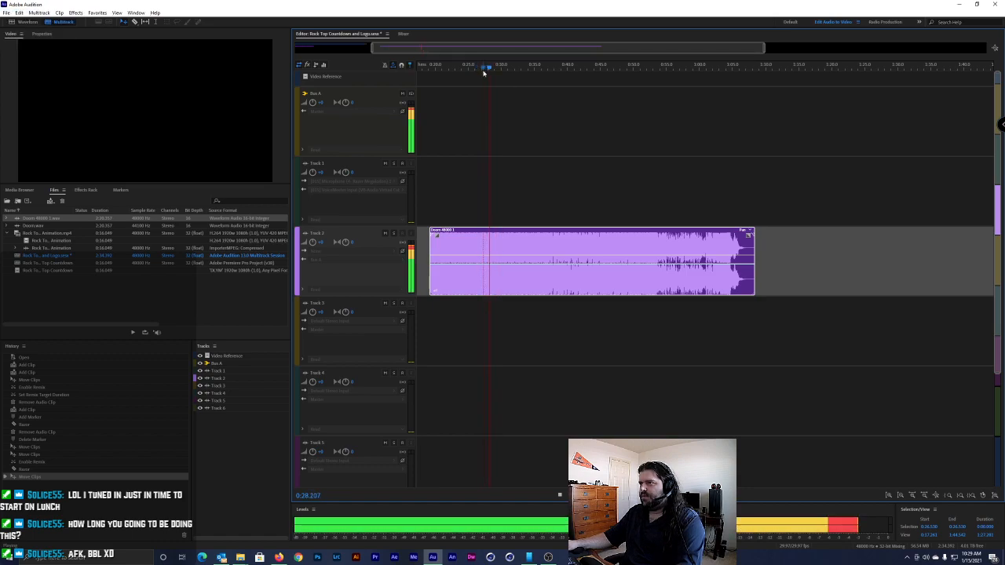
pyautogui.press('space')
pyautogui.scroll(5, 485, 69)
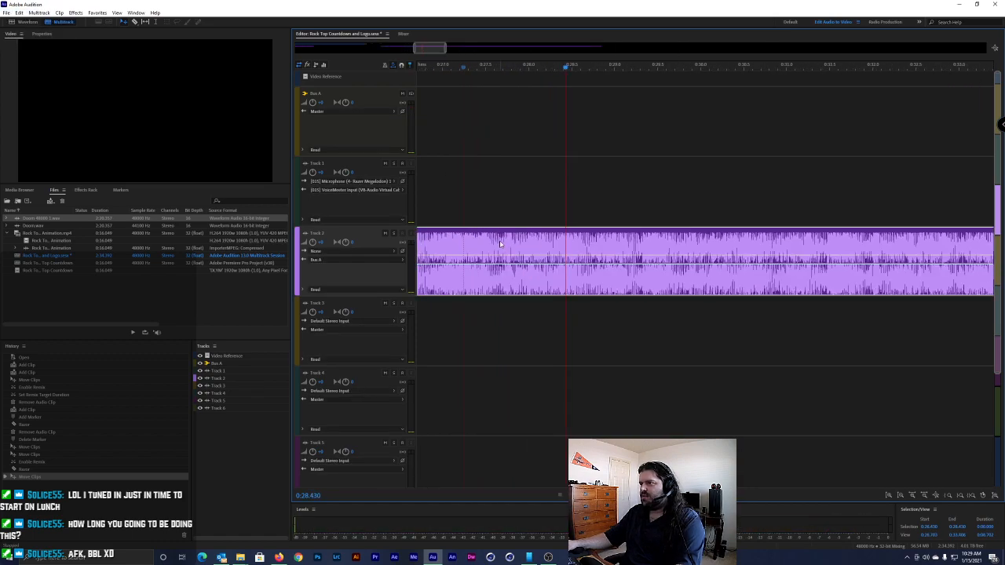
pyautogui.moveTo(485, 67); pyautogui.dragTo(532, 68)
pyautogui.press('space')
pyautogui.click(494, 68)
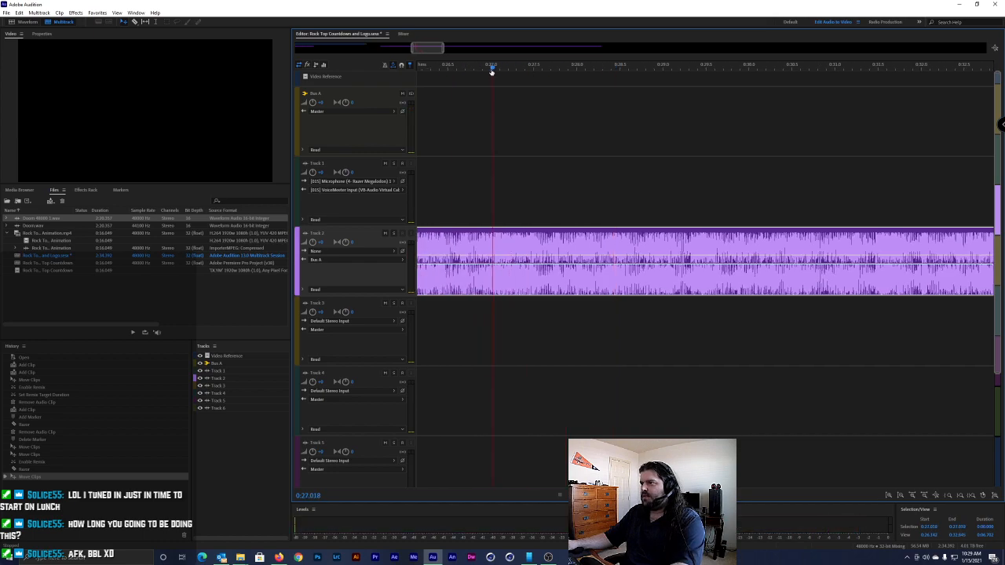
# Pinpoint the beat near 0:27.7 by ear on Track 2 and park the playhead at 0:27.713
pyautogui.click(548, 66)
pyautogui.press('space')
pyautogui.click(554, 68)
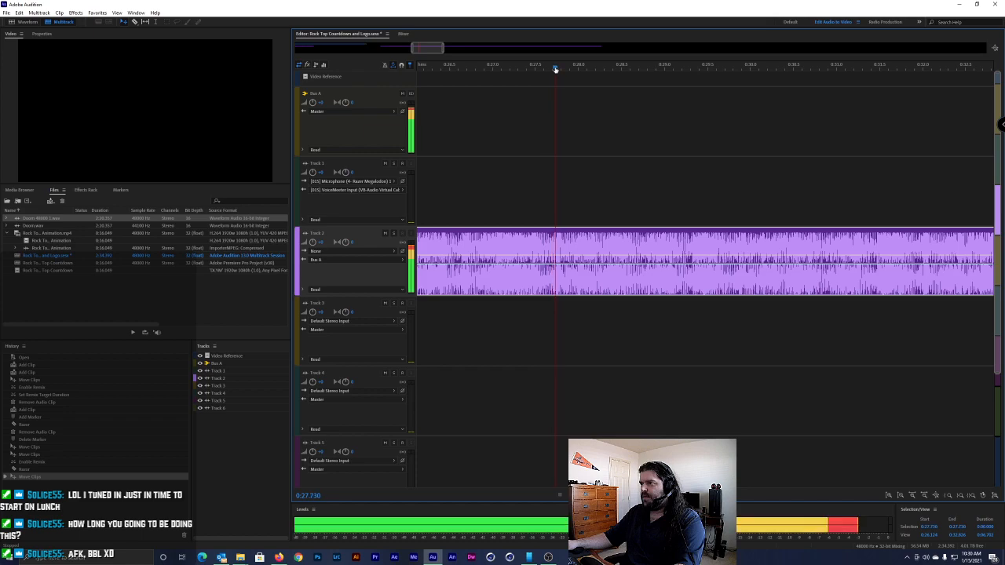
pyautogui.press('space')
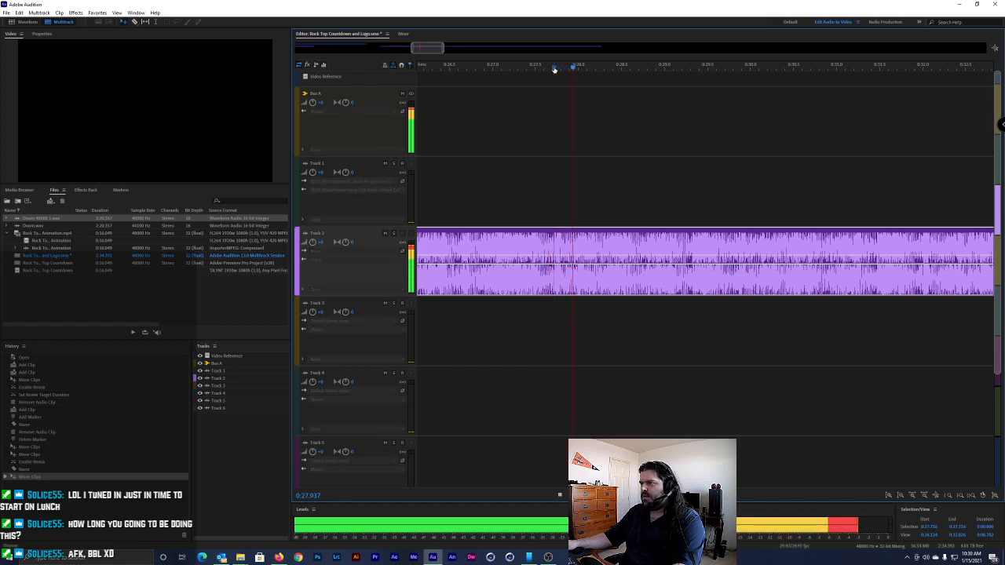
pyautogui.click(554, 68)
pyautogui.press('space')
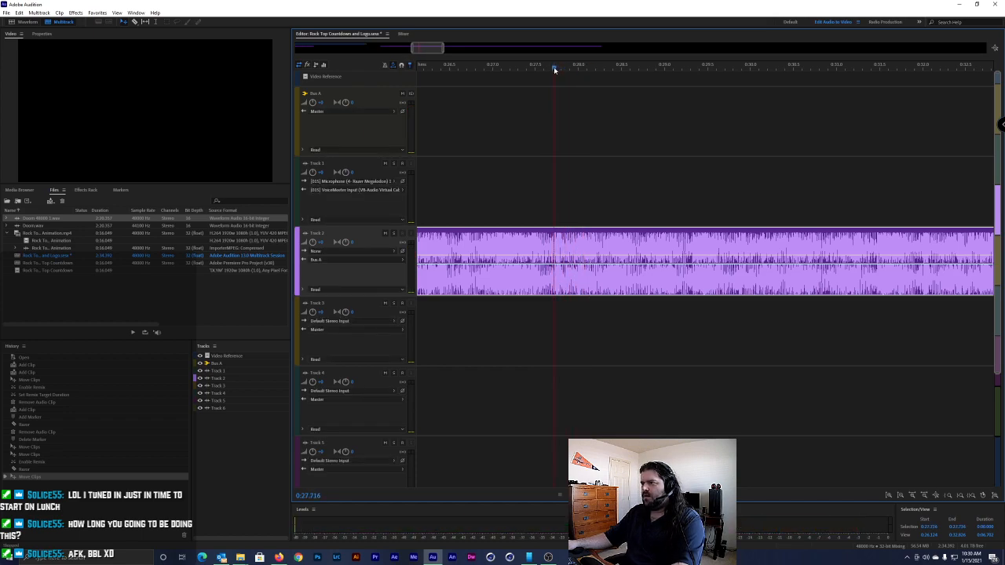
pyautogui.scroll(5, 574, 250)
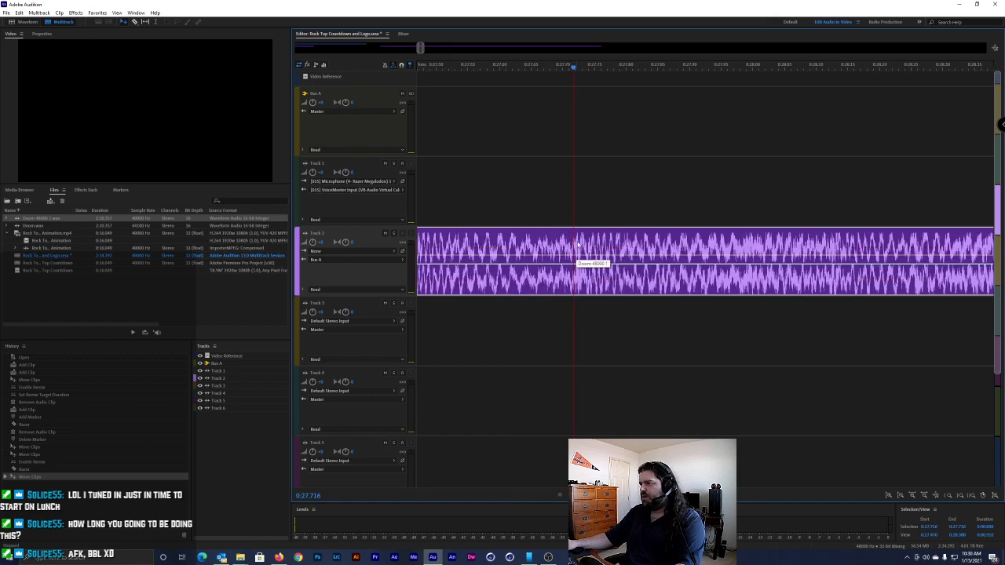
pyautogui.press('space')
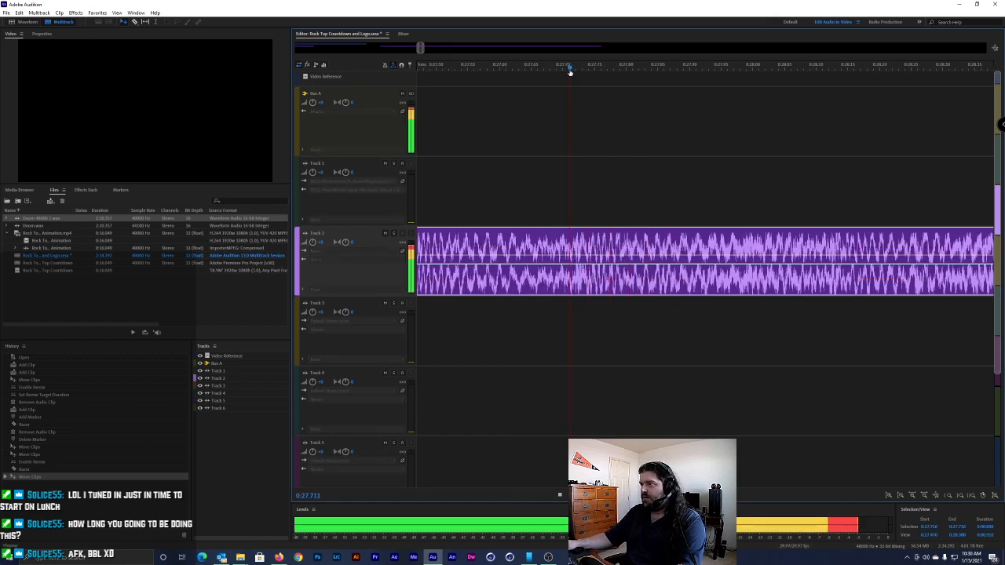
pyautogui.press('space')
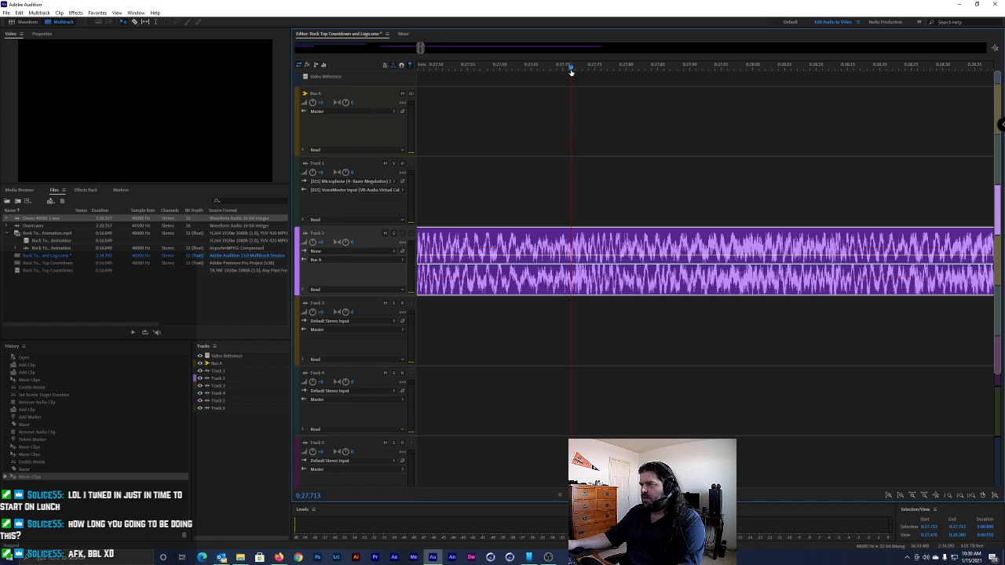
pyautogui.press('space')
pyautogui.press('space')
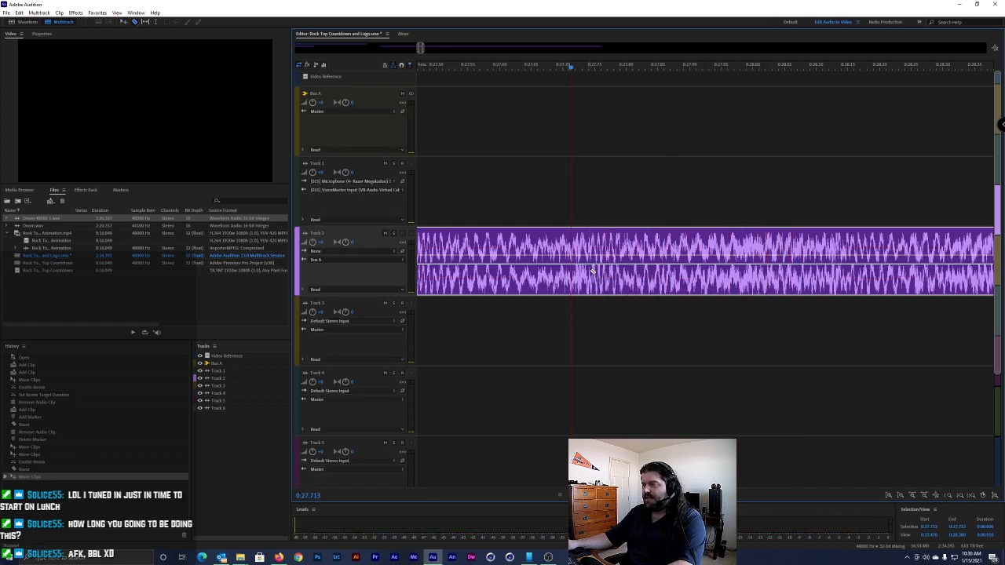
# Split the Doom clip at 0:27.713 with the Razor tool and move the remainder along Track 2 to about 1:16
pyautogui.scroll(5, 574, 261)
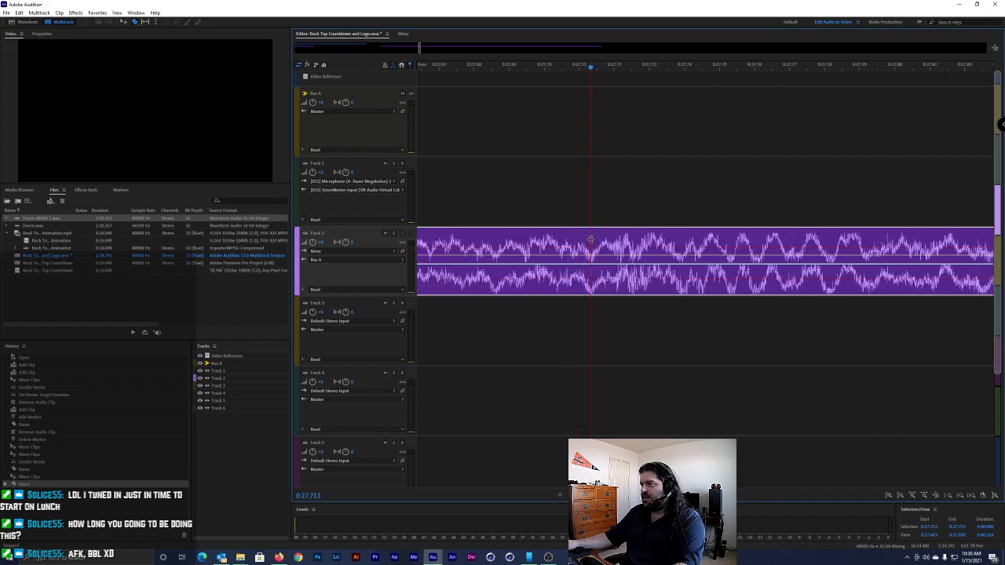
pyautogui.scroll(-4, 593, 267)
pyautogui.scroll(-10, 592, 285)
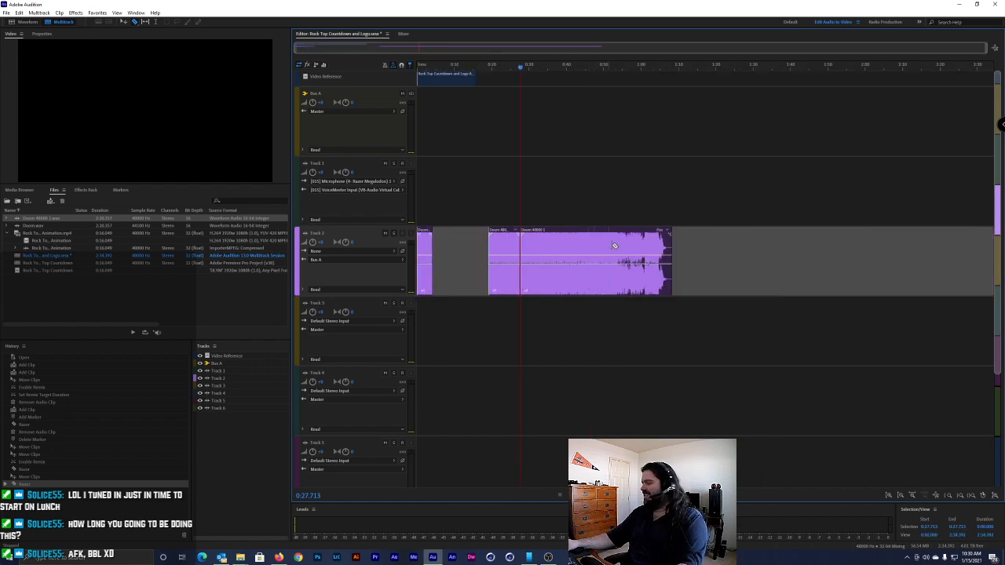
pyautogui.moveTo(564, 247); pyautogui.dragTo(747, 247)
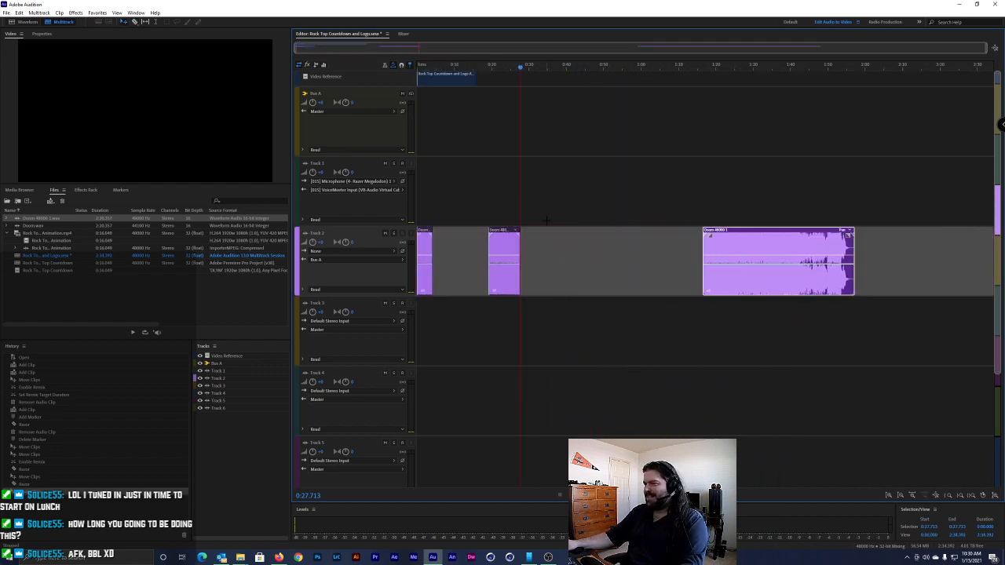
# Play the cut-out middle Doom piece on Track 2 from about 0:19 through its end
pyautogui.moveTo(517, 69); pyautogui.dragTo(488, 68)
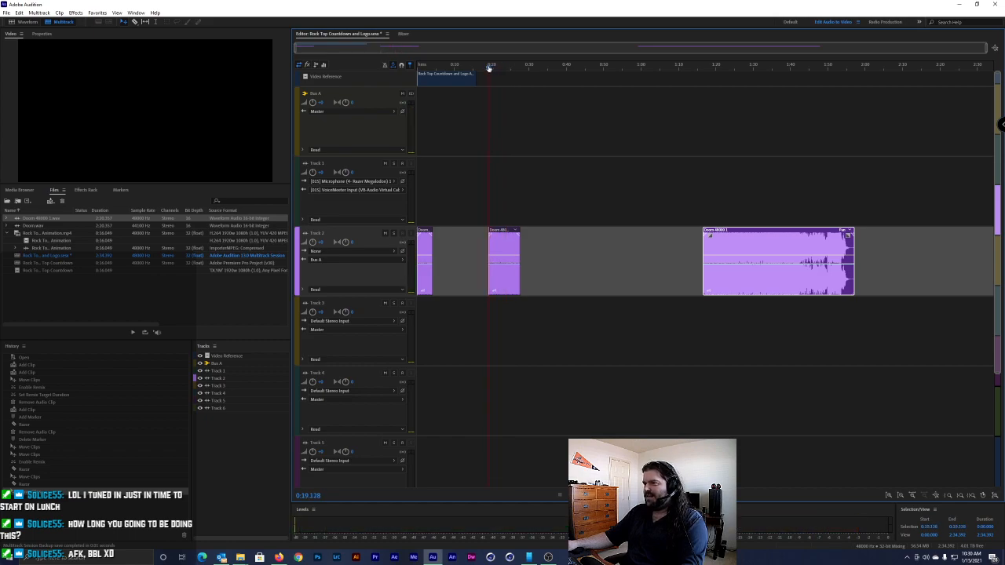
pyautogui.press('space')
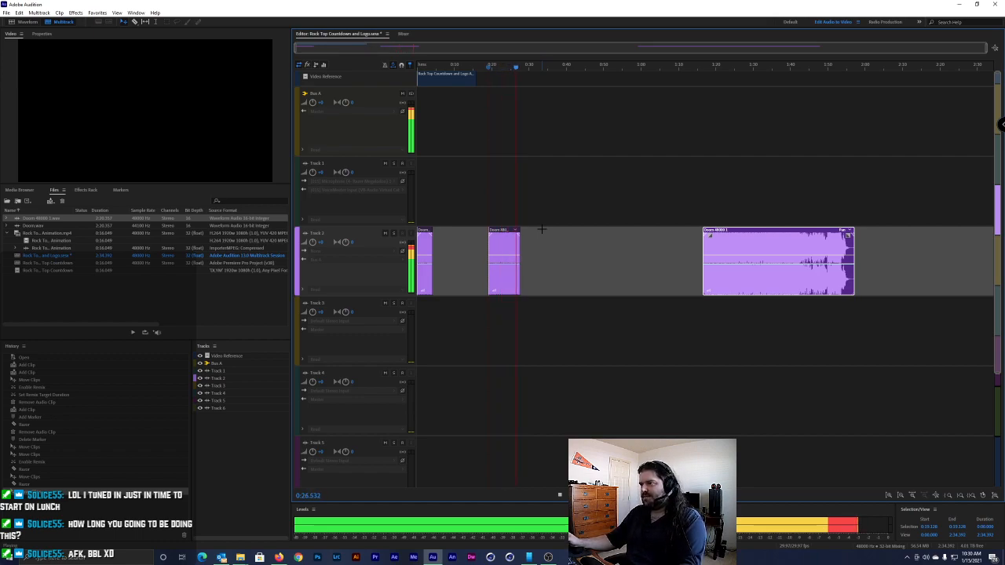
pyautogui.press('space')
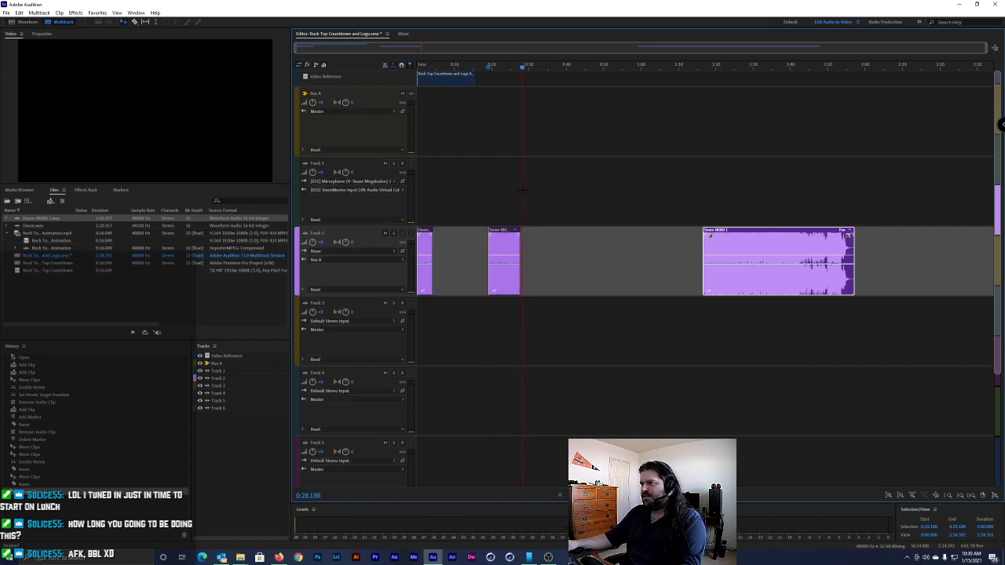
# Place a duplicate of the middle Doom piece directly after it on Track 2, and play across the seam
pyautogui.moveTo(508, 252); pyautogui.dragTo(542, 252)
pyautogui.scroll(5, 542, 253)
pyautogui.moveTo(635, 253); pyautogui.dragTo(589, 253)
pyautogui.click(556, 70)
pyautogui.press('space')
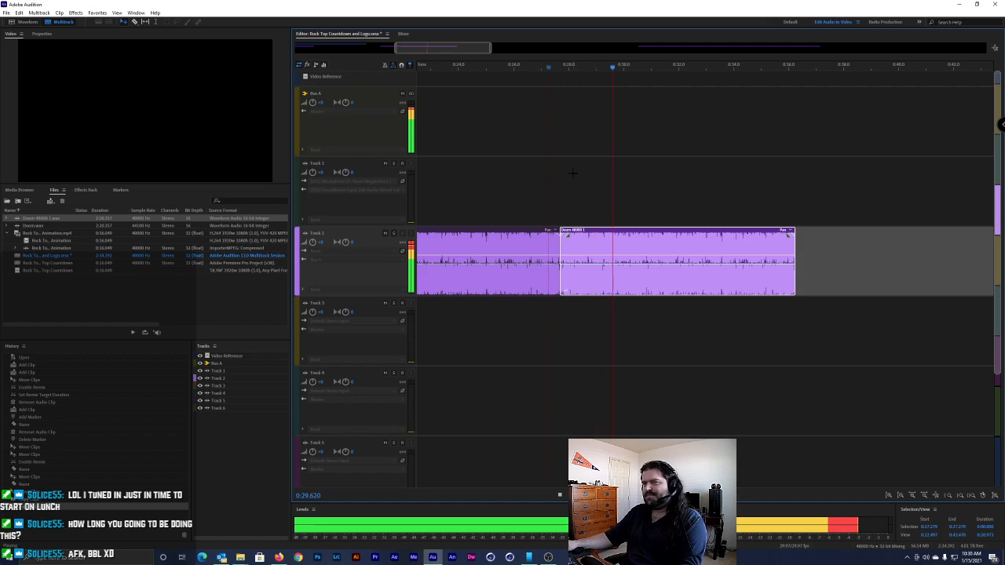
# Play the repeated Doom pieces from about 0:19 to judge the loop, and delete the duplicate
pyautogui.press('space')
pyautogui.scroll(-3, 573, 179)
pyautogui.click(521, 69)
pyautogui.press('space')
pyautogui.click(495, 69)
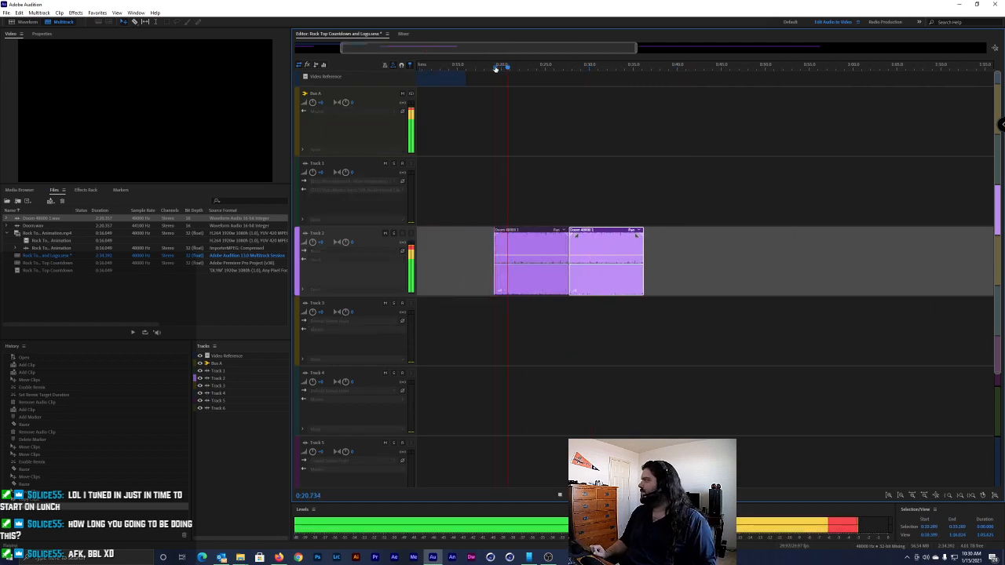
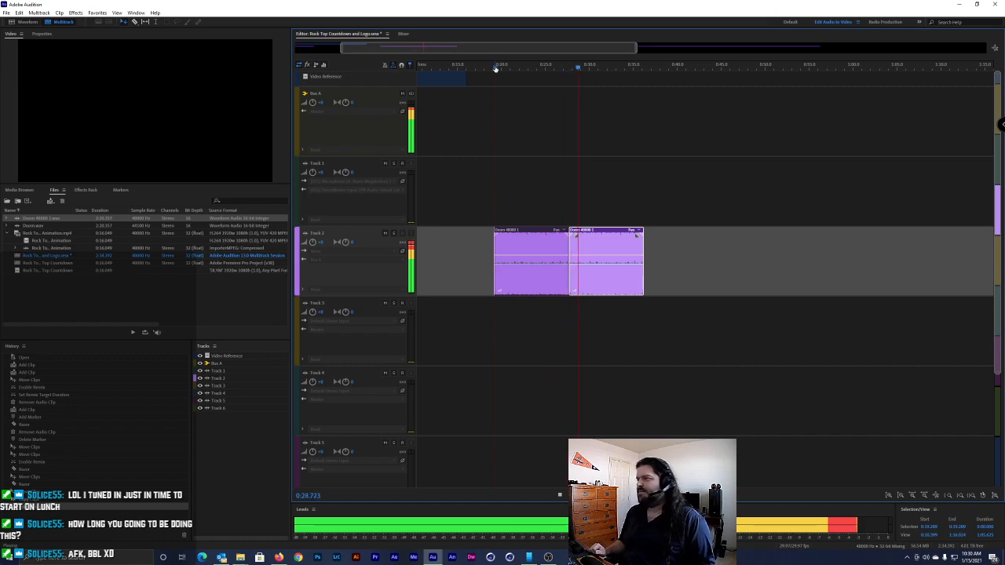
pyautogui.press('space')
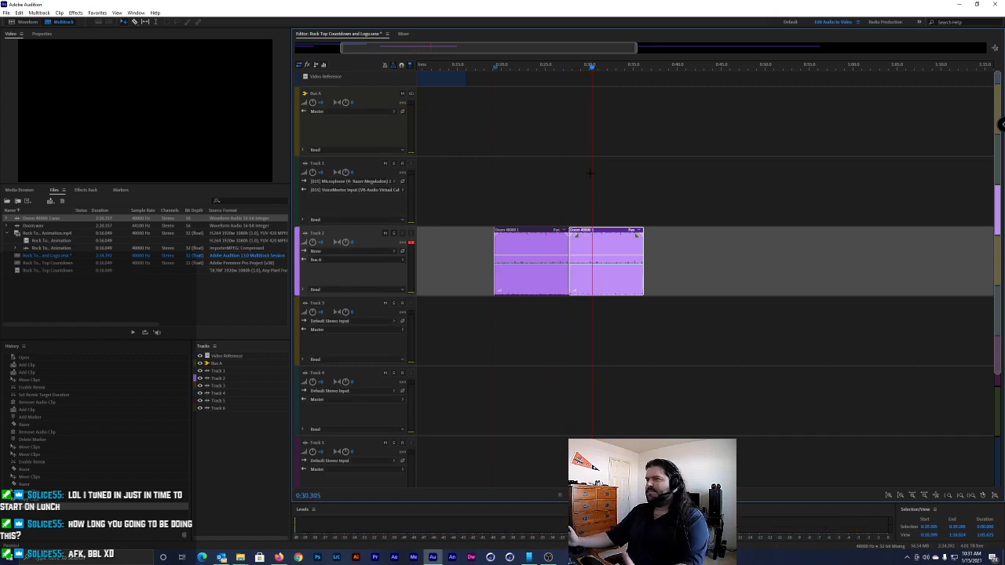
pyautogui.press('Delete')
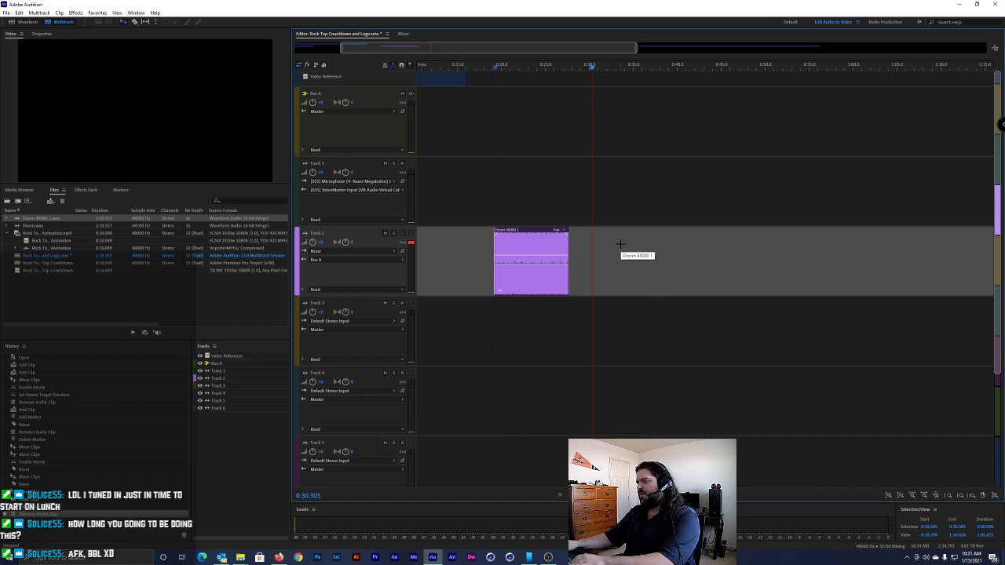
# Move the short opening Doom piece to about 0:14 on Track 2, and play the video from the start up to the 5
pyautogui.press('-')
pyautogui.moveTo(428, 250); pyautogui.dragTo(481, 250)
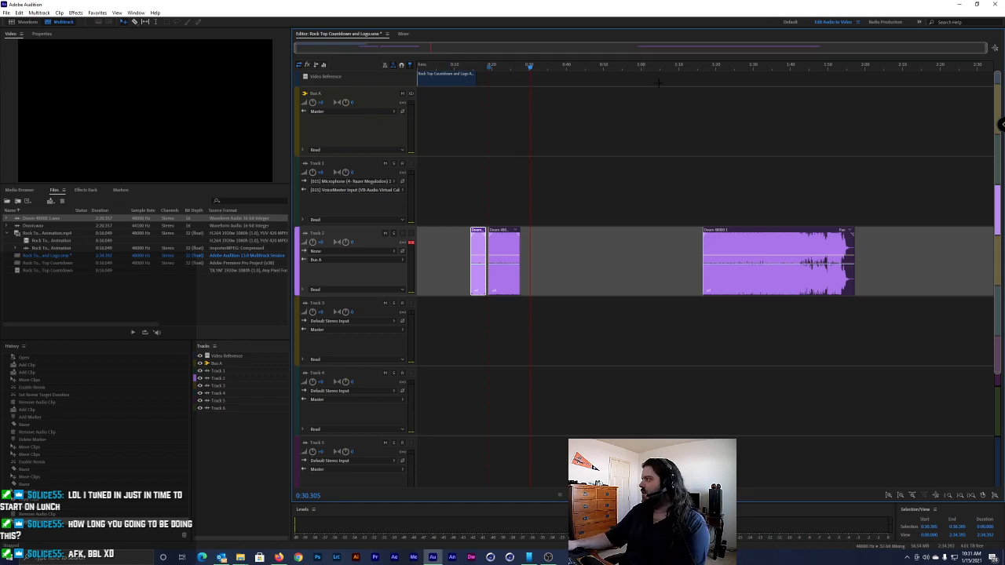
pyautogui.moveTo(464, 71); pyautogui.dragTo(417, 69)
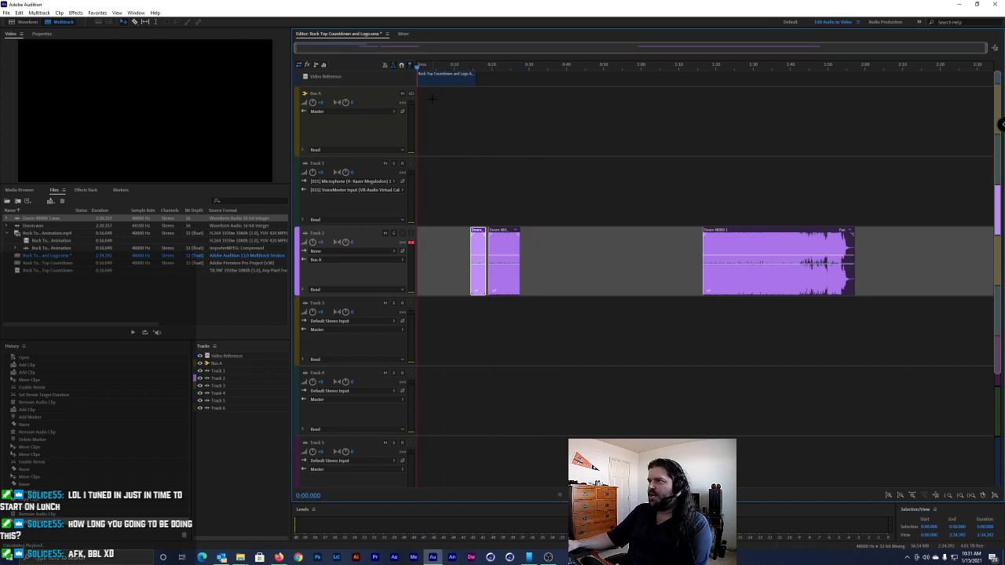
pyautogui.press('space')
pyautogui.press('space')
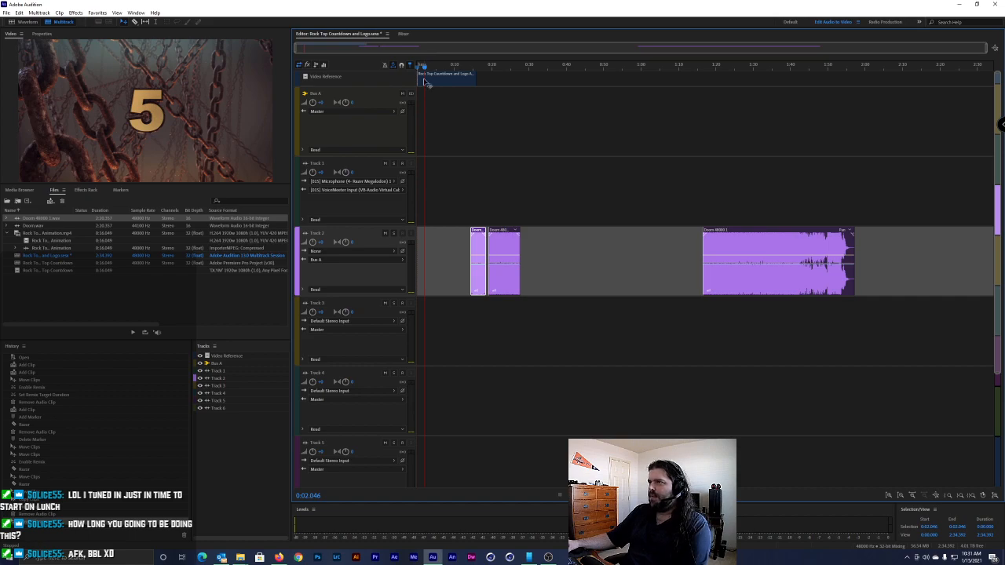
# Park the playhead at 0:01.965 on the countdown's 5 and move the short opening Doom piece to start there
pyautogui.scroll(5, 425, 76)
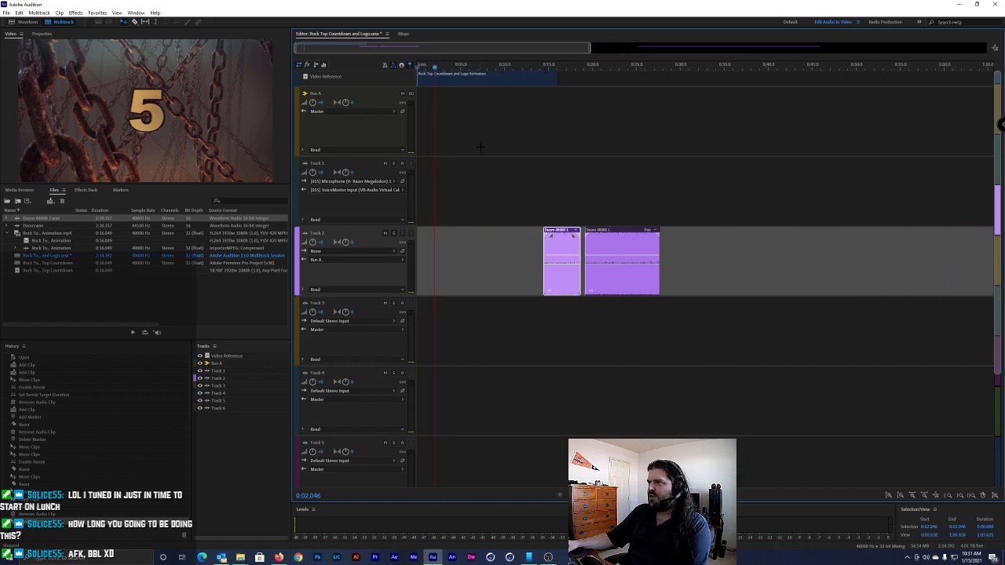
pyautogui.moveTo(436, 69)
pyautogui.mouseDown()
pyautogui.moveTo(427, 69)
pyautogui.moveTo(436, 68)
pyautogui.mouseUp()
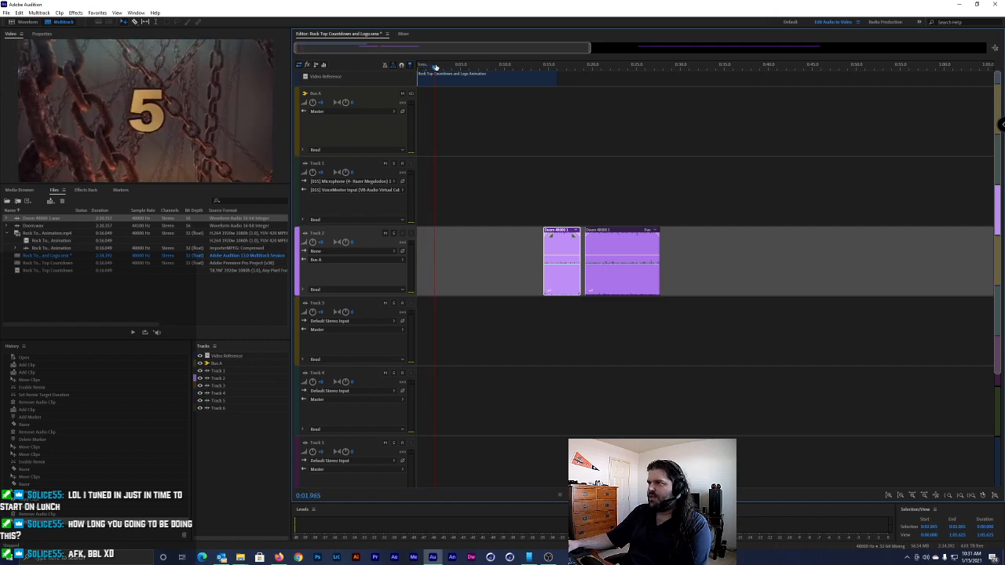
pyautogui.moveTo(562, 249); pyautogui.dragTo(453, 249)
# Shift the opening Doom piece slightly earlier to start at about 0:01.7, and play the countdown from near the beginning
pyautogui.moveTo(434, 69); pyautogui.dragTo(441, 75)
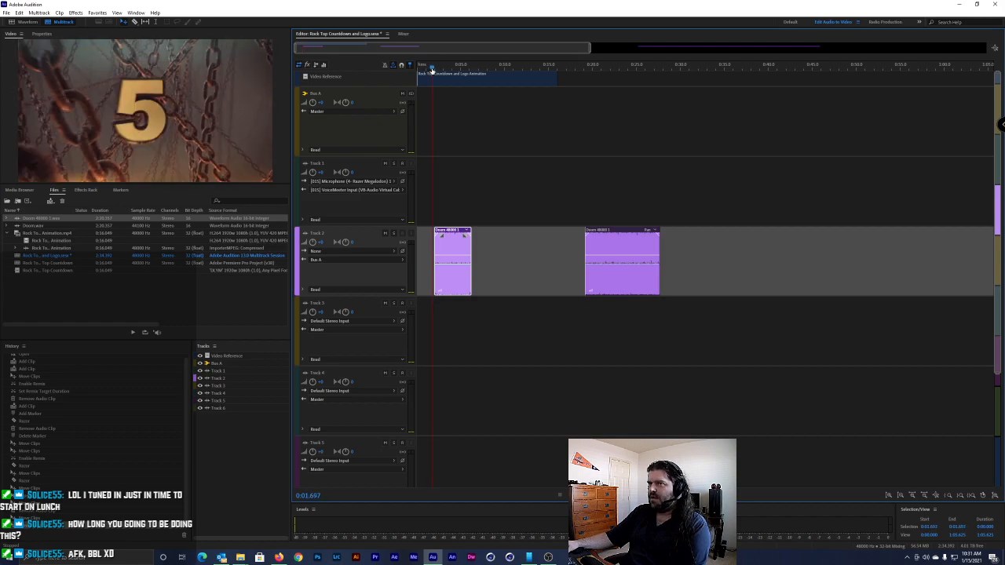
pyautogui.moveTo(461, 251); pyautogui.dragTo(455, 251)
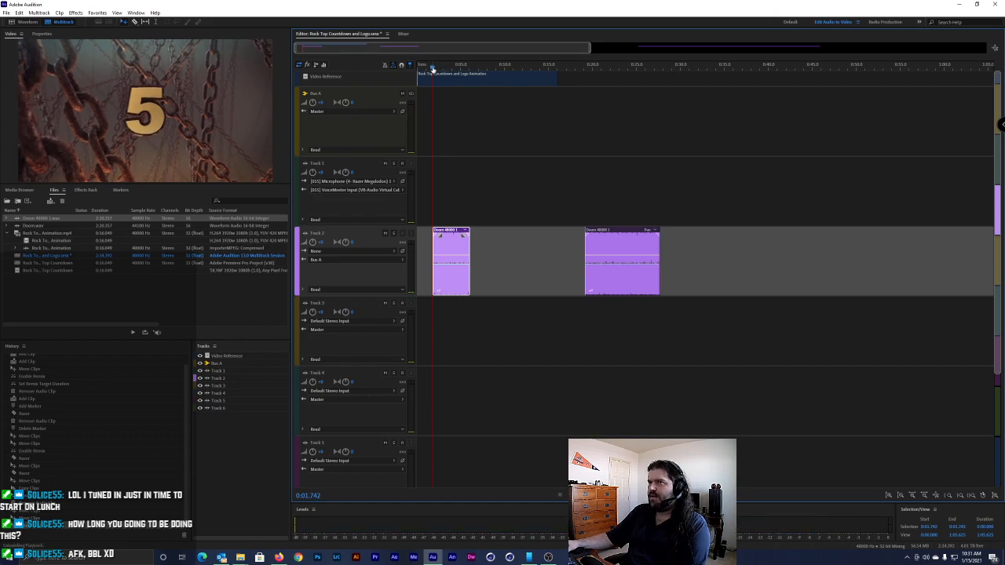
pyautogui.moveTo(432, 70); pyautogui.dragTo(420, 69)
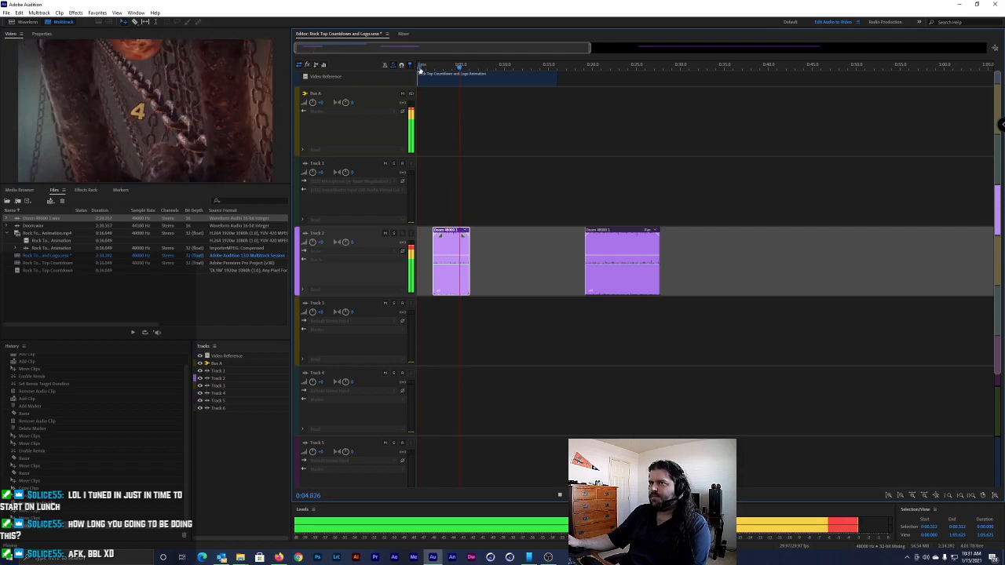
pyautogui.press('space')
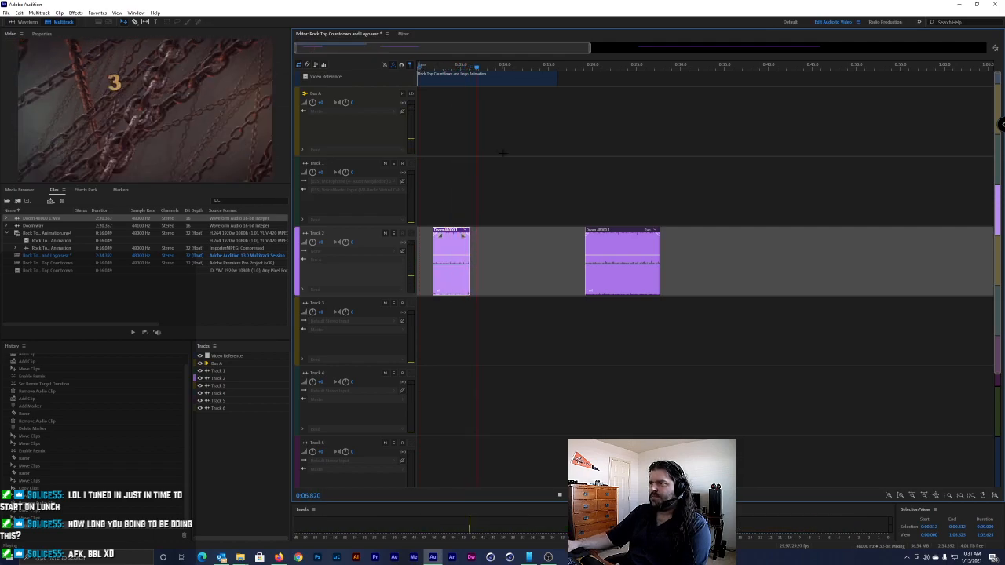
# Move the opening Doom piece on Track 2 to start at about 0:04 and extend its end to about 0:12
pyautogui.scroll(2, 444, 254)
pyautogui.scroll(3, 444, 254)
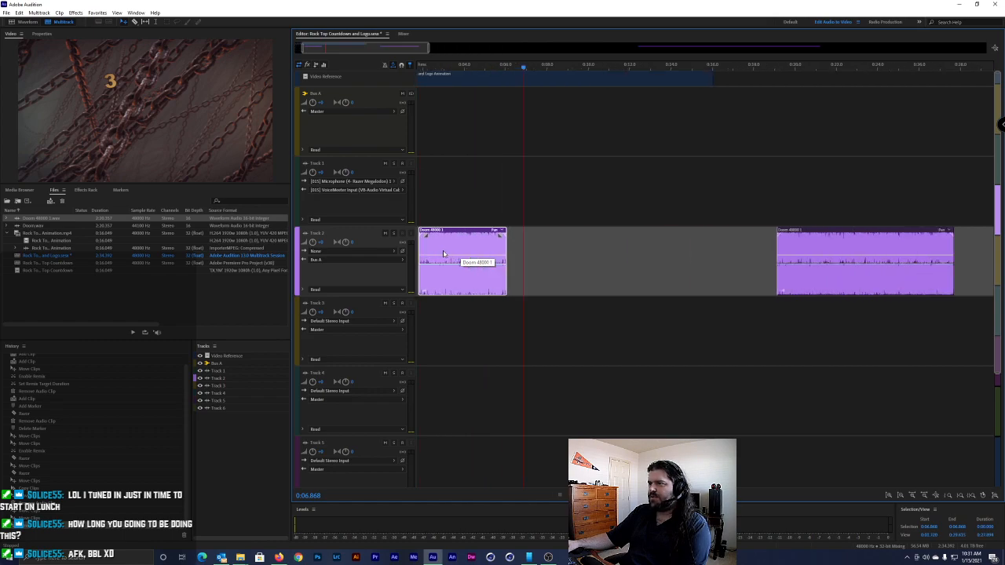
pyautogui.scroll(-1, 443, 254)
pyautogui.moveTo(467, 69); pyautogui.dragTo(540, 63)
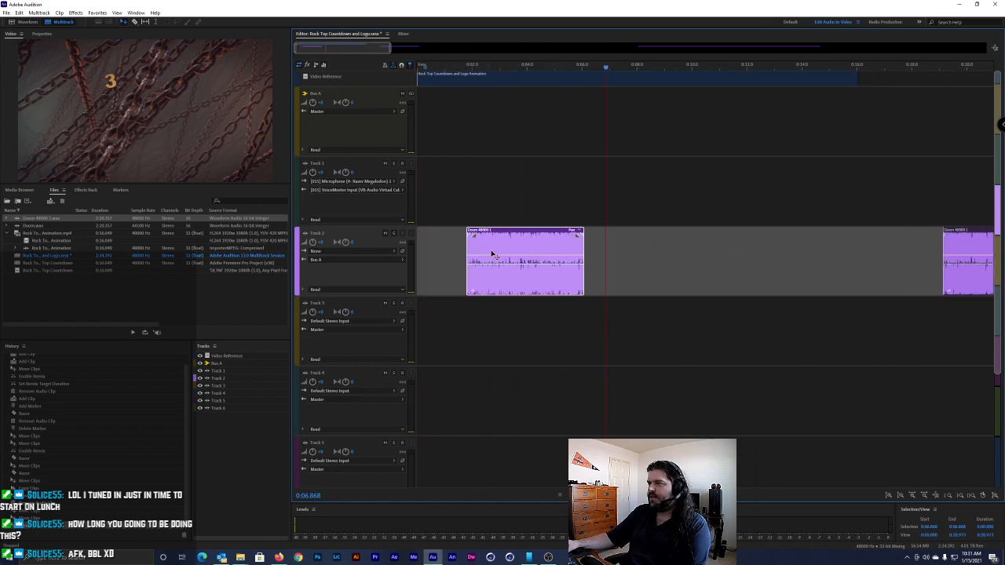
pyautogui.moveTo(500, 251); pyautogui.dragTo(532, 238)
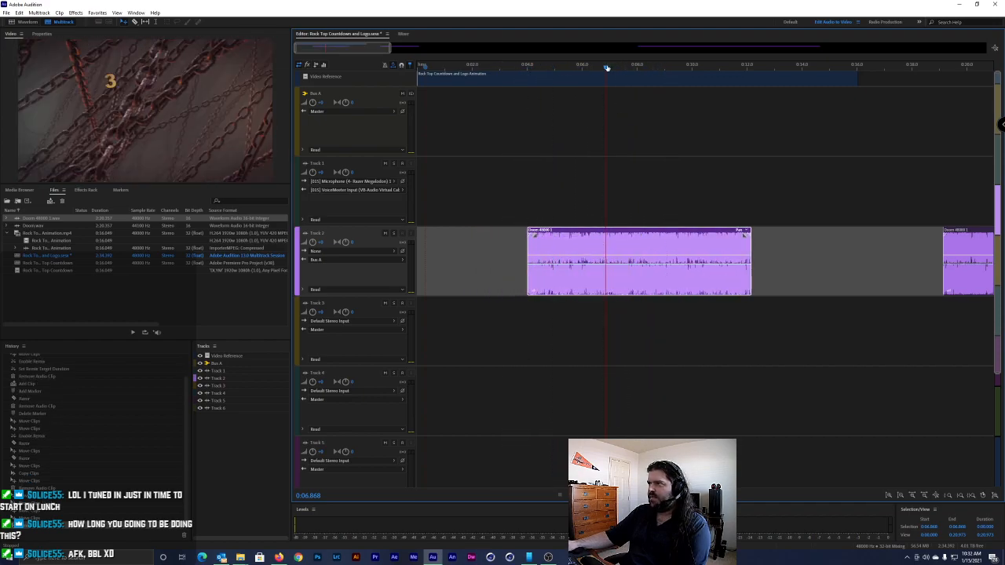
# Play the extended Doom piece from several points between about 0:04 and 0:05 to judge it against the countdown
pyautogui.moveTo(609, 67); pyautogui.dragTo(567, 70)
pyautogui.press('space')
pyautogui.click(550, 70)
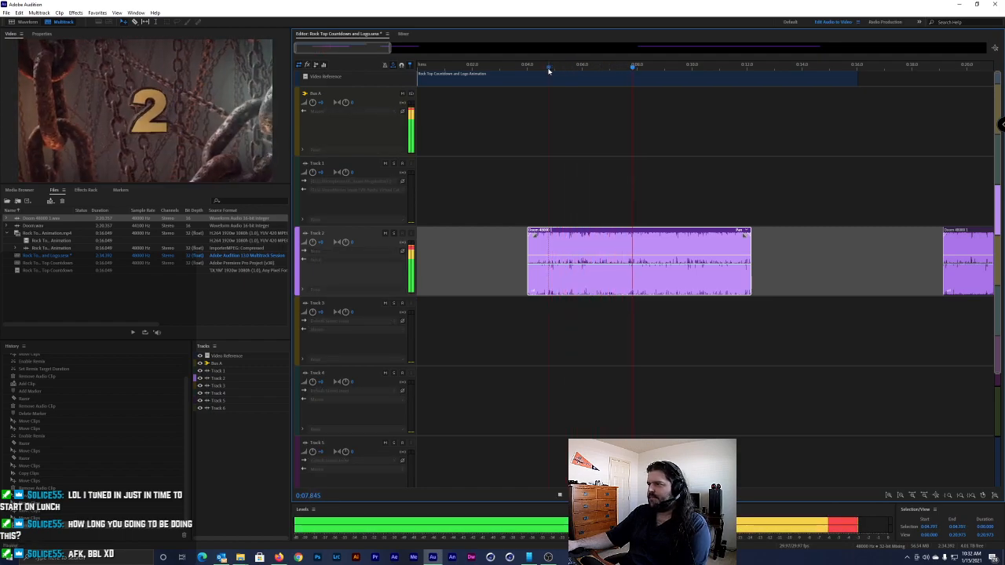
pyautogui.press('space')
pyautogui.moveTo(579, 69); pyautogui.dragTo(529, 68)
pyautogui.press('space')
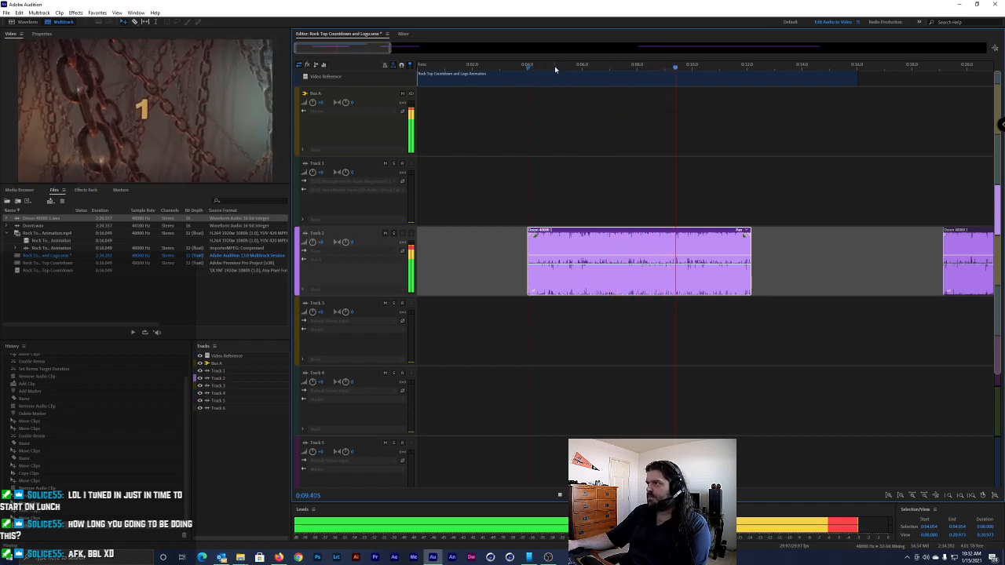
pyautogui.press('space')
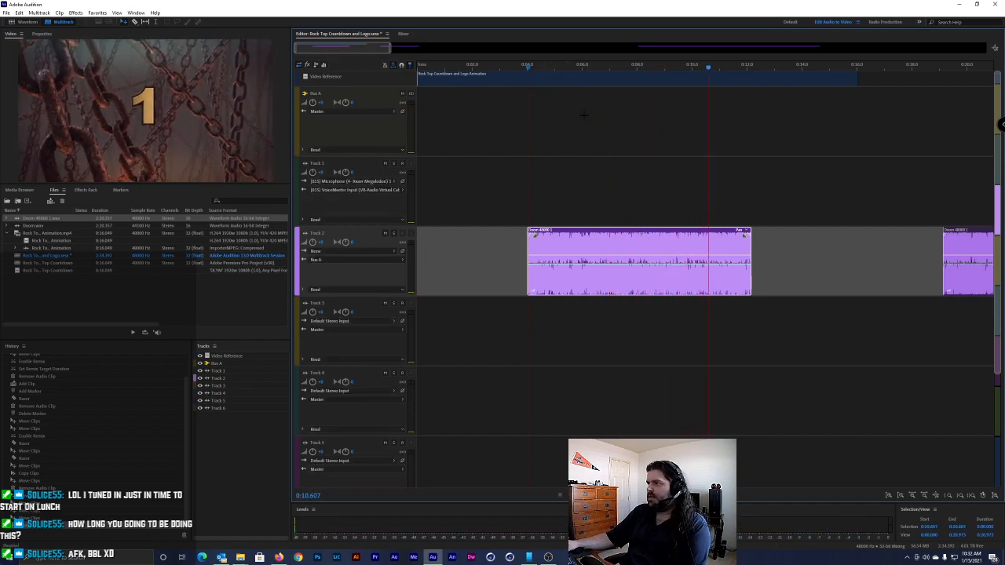
pyautogui.click(539, 66)
pyautogui.press('space')
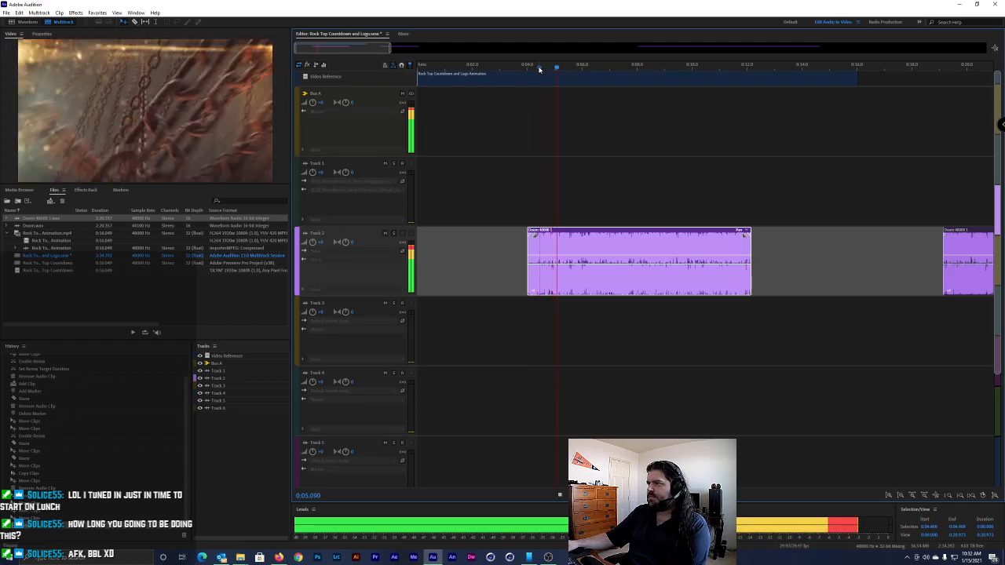
pyautogui.press('space')
# Extend the start of the Doom piece back to about 0:02.5 and play it from about 0:03
pyautogui.moveTo(531, 251); pyautogui.dragTo(488, 251)
pyautogui.click(499, 67)
pyautogui.press('space')
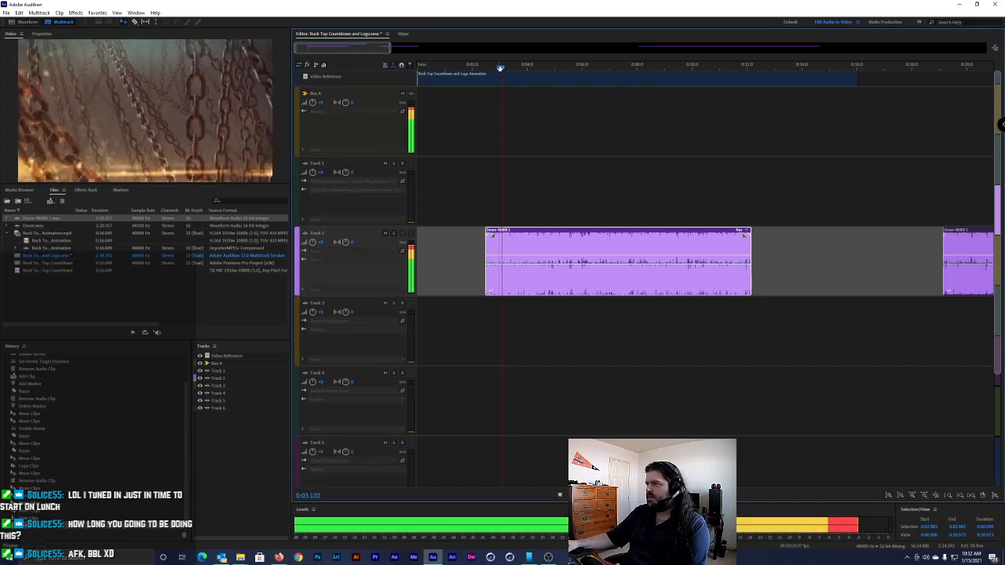
pyautogui.press('space')
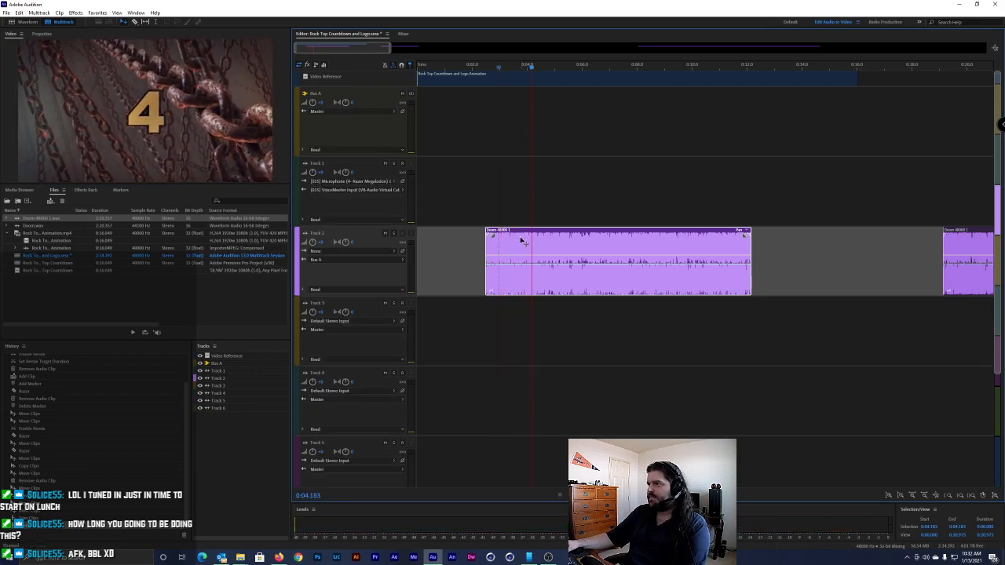
# Replay the music from about 0:03.58 at the countdown's 4 to locate the beat to cut on
pyautogui.scroll(5, 516, 250)
pyautogui.moveTo(565, 67); pyautogui.dragTo(514, 66)
pyautogui.press('space')
pyautogui.press('space')
pyautogui.press('space')
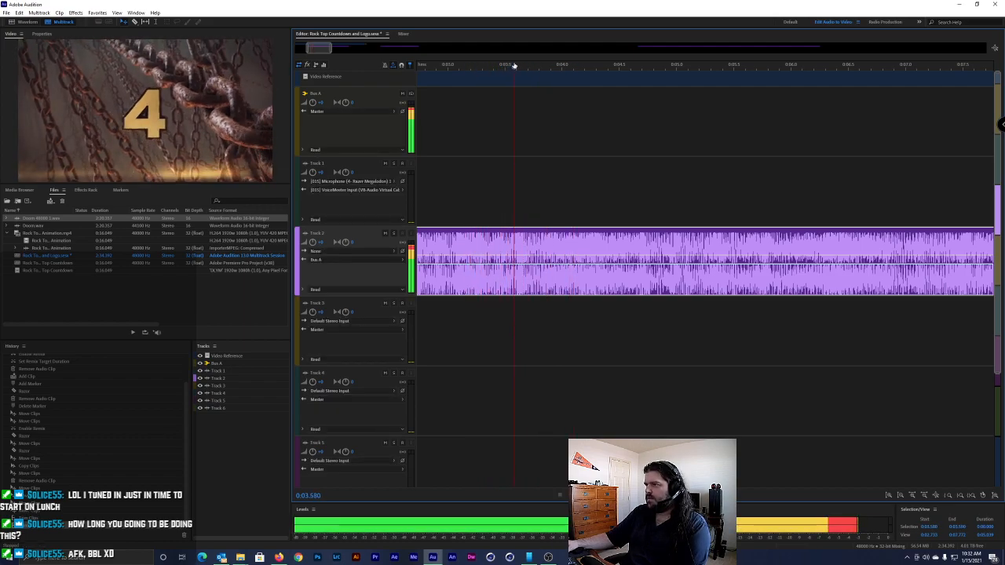
pyautogui.press('space')
pyautogui.press('space')
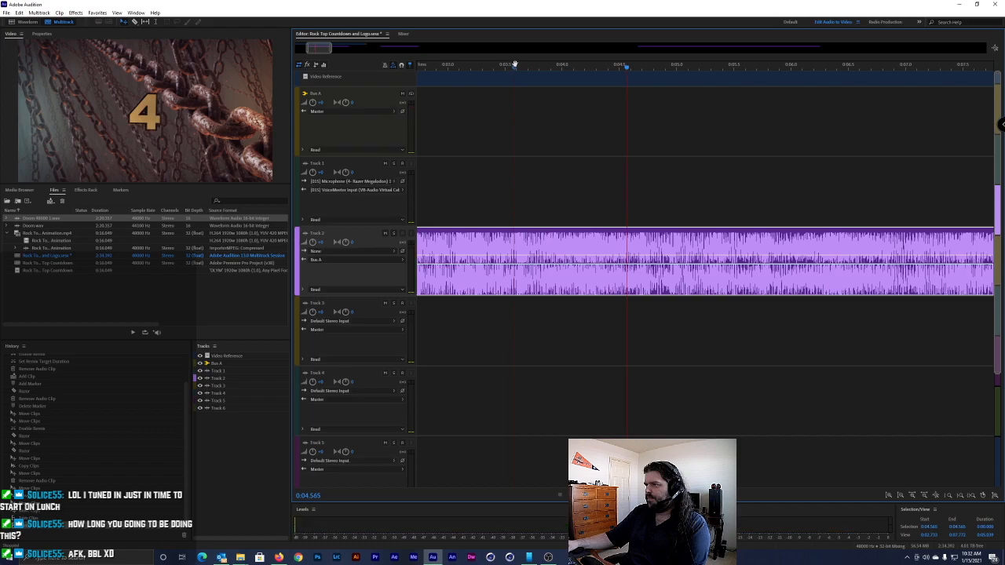
pyautogui.moveTo(514, 66); pyautogui.dragTo(515, 68)
pyautogui.press('space')
pyautogui.press('space')
pyautogui.press('space')
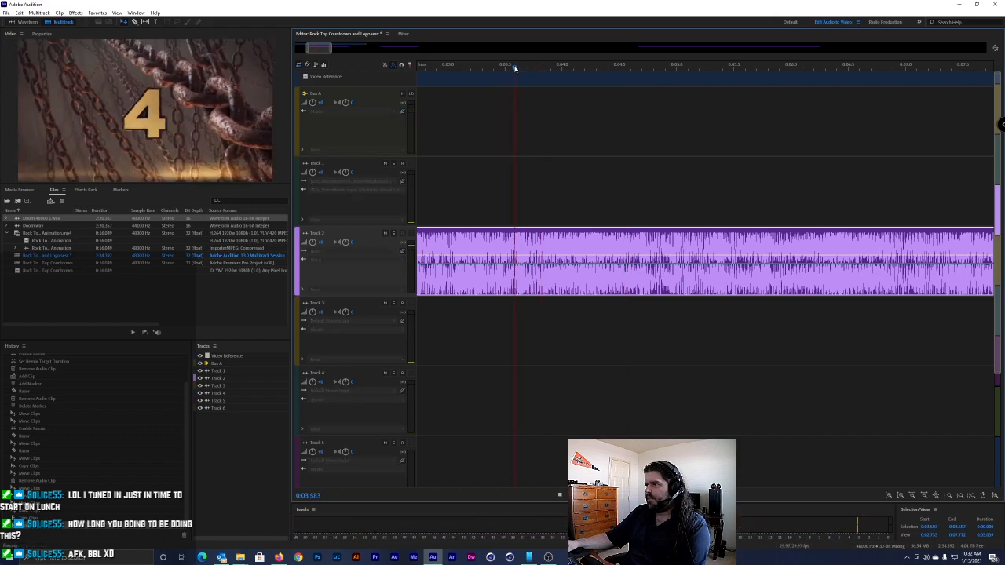
pyautogui.press('space')
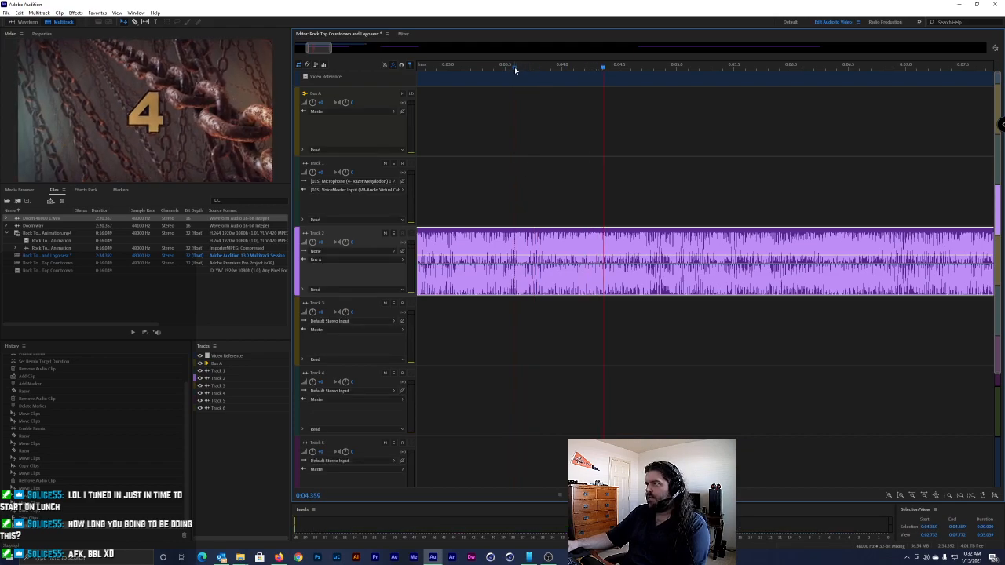
# Park the playhead at 0:03.588 on the countdown's 4 and split the Doom piece there
pyautogui.click(514, 66)
pyautogui.scroll(5, 514, 67)
pyautogui.scroll(2, 529, 254)
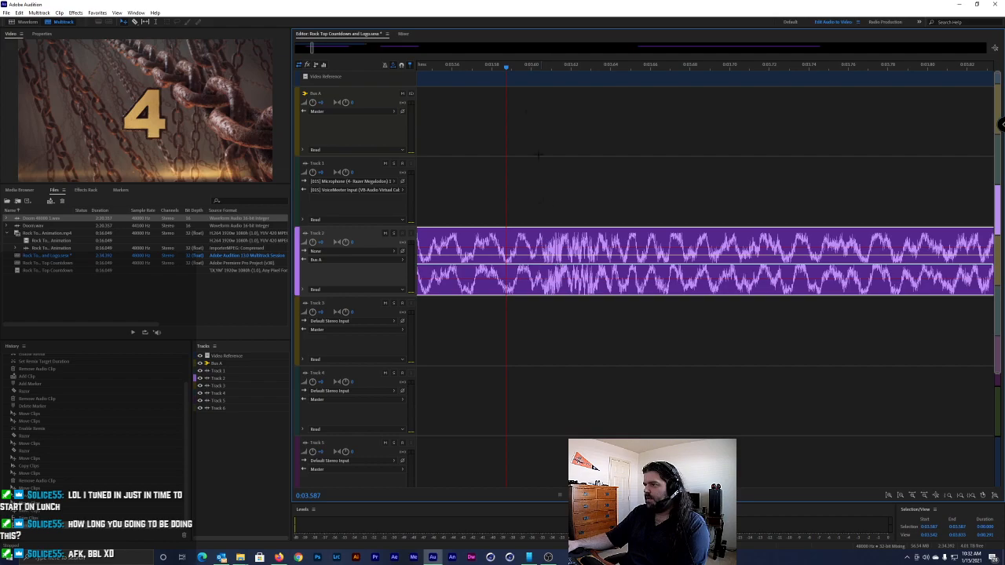
pyautogui.press('space')
pyautogui.press('space')
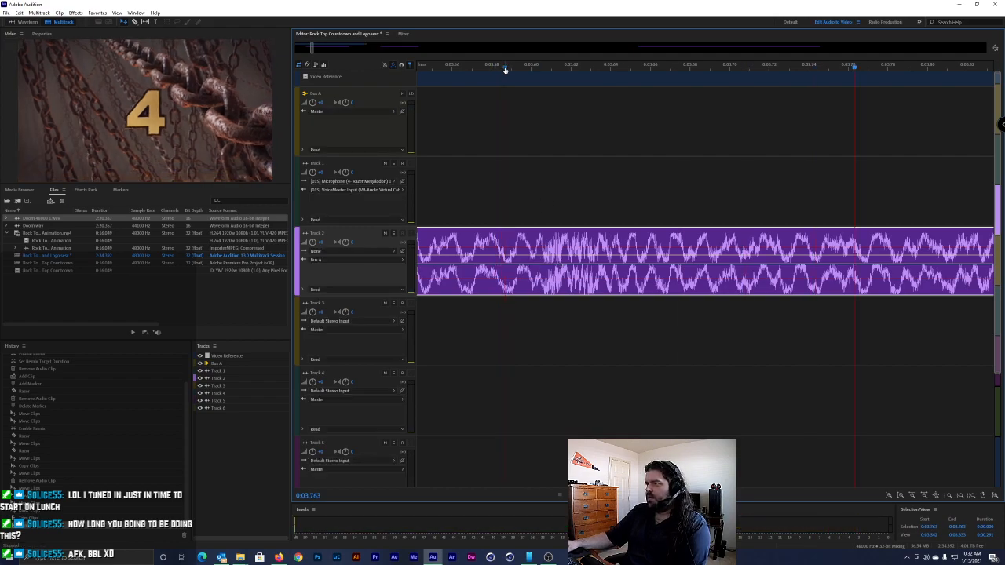
pyautogui.click(507, 69)
pyautogui.press('space')
pyautogui.press('space')
pyautogui.scroll(-2, 529, 190)
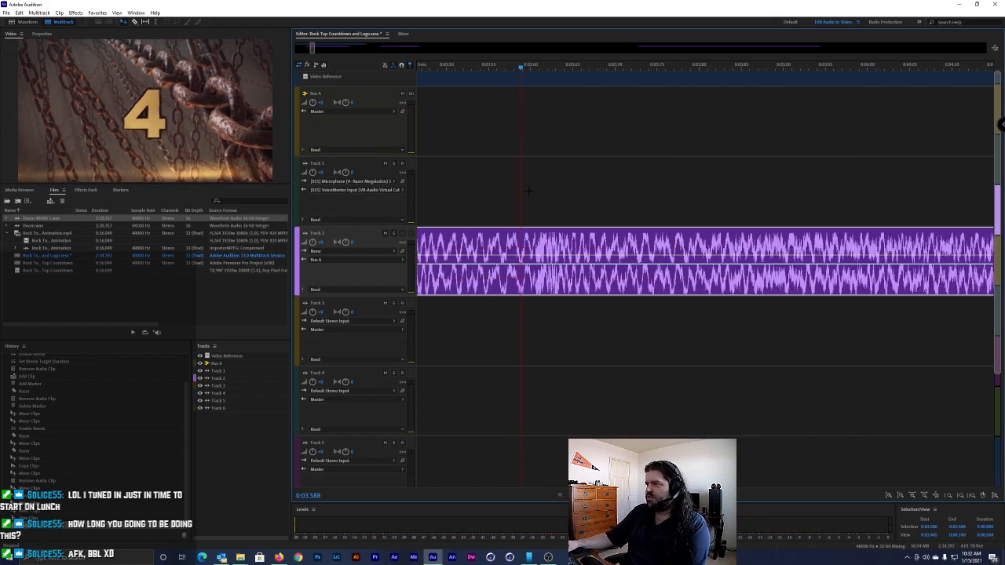
pyautogui.scroll(3, 528, 260)
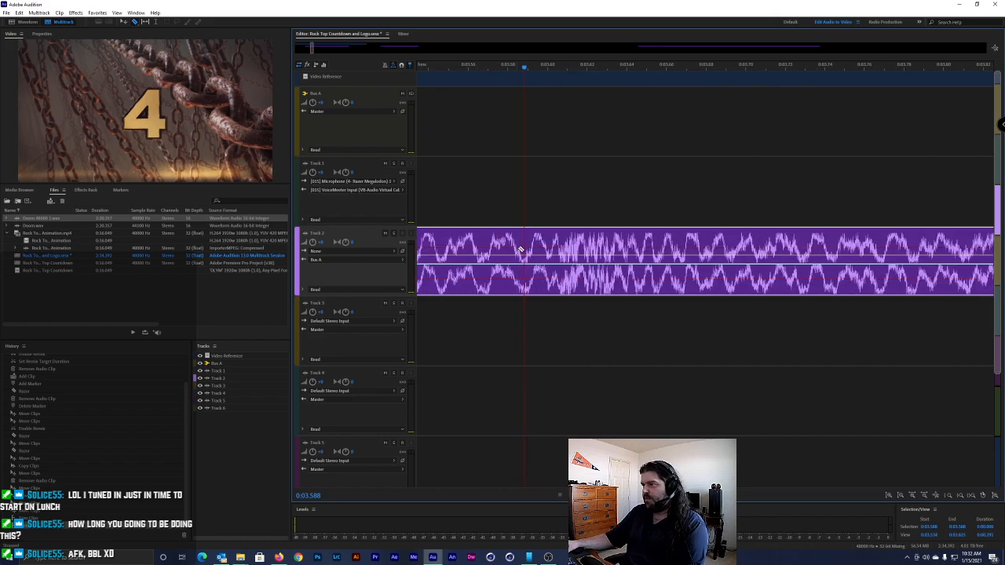
pyautogui.click(529, 240)
# Delete the part of the Doom piece before the cut at 0:03.588
pyautogui.scroll(-11, 561, 274)
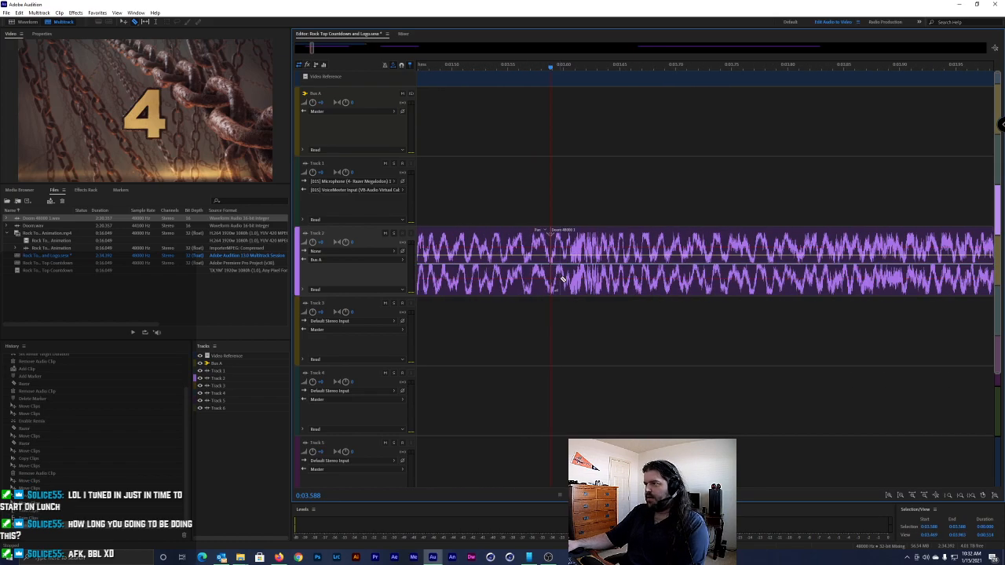
pyautogui.click(522, 252)
pyautogui.press('Delete')
pyautogui.scroll(-10, 591, 279)
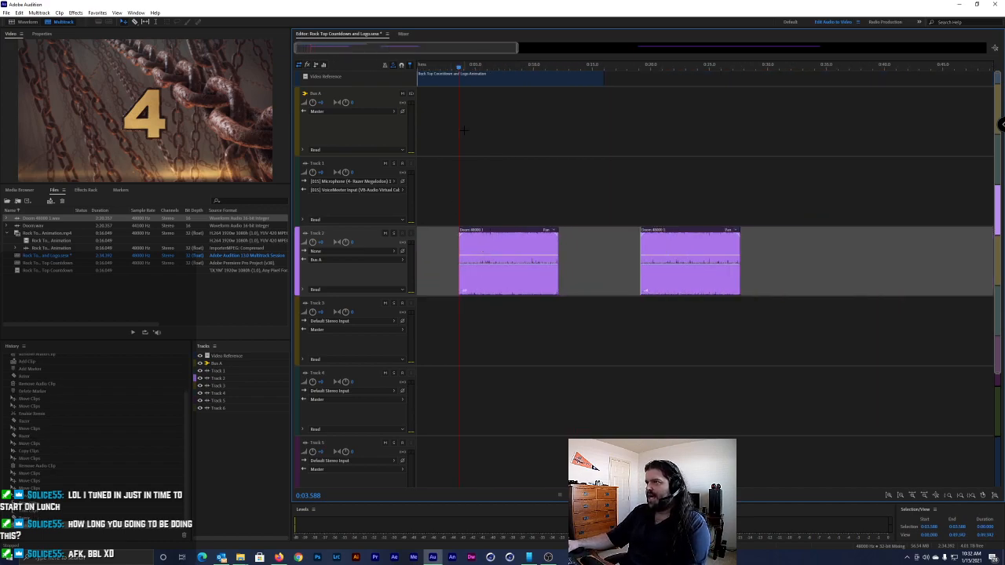
# Play the trimmed Doom piece from the countdown's 4 through to the start of the logo reveal
pyautogui.press('space')
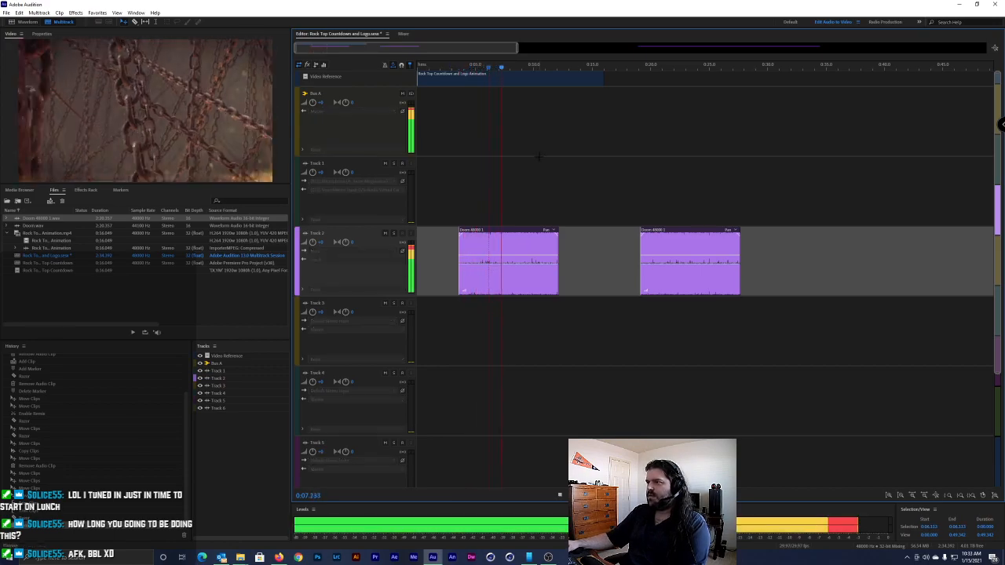
pyautogui.press('space')
pyautogui.moveTo(472, 68); pyautogui.dragTo(458, 67)
pyautogui.press('space')
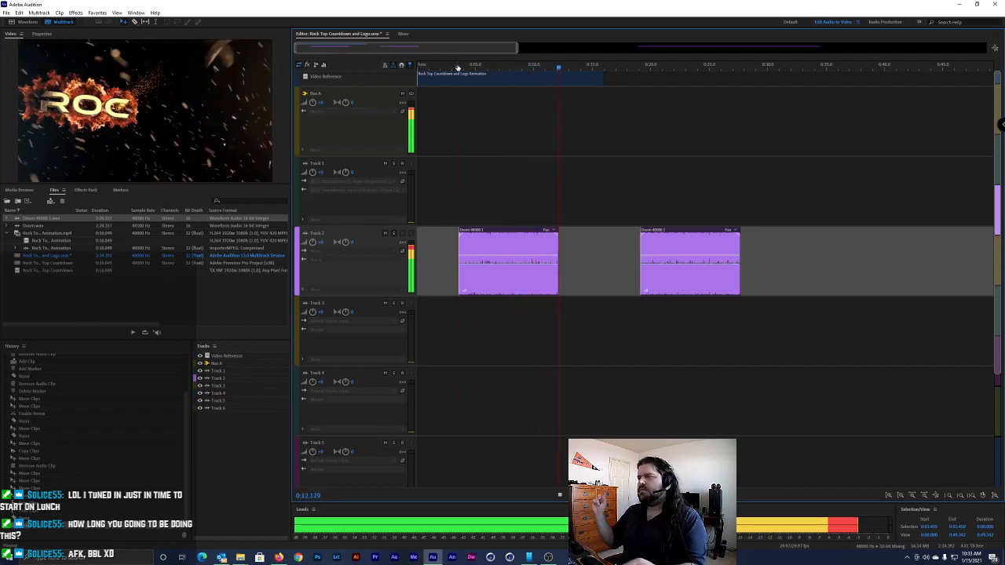
pyautogui.click(471, 69)
pyautogui.click(452, 69)
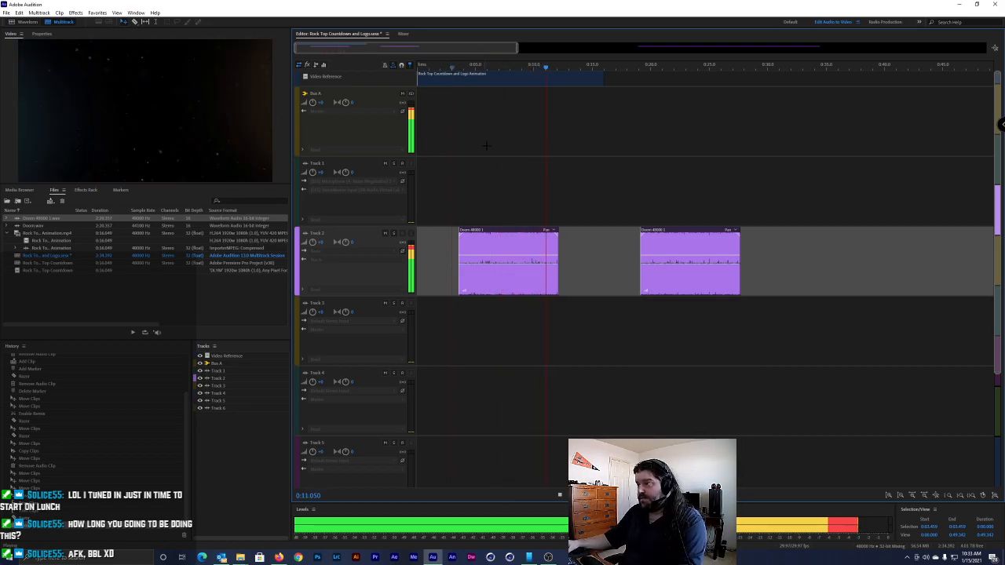
pyautogui.press('space')
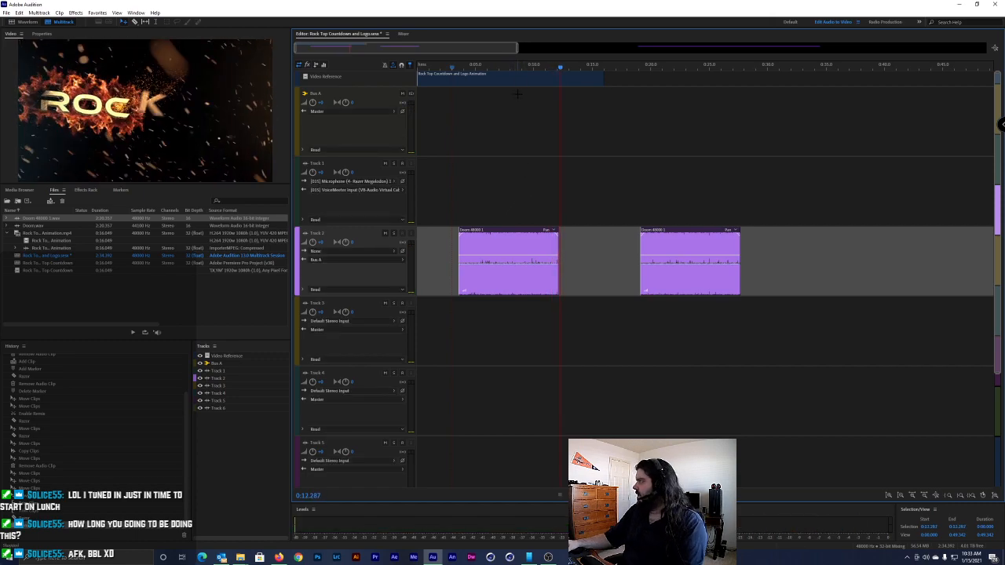
# Replay the countdown from about 0:03.5 and again from about 0:03.2 to check the music's timing against the numbers
pyautogui.moveTo(495, 65); pyautogui.dragTo(460, 75)
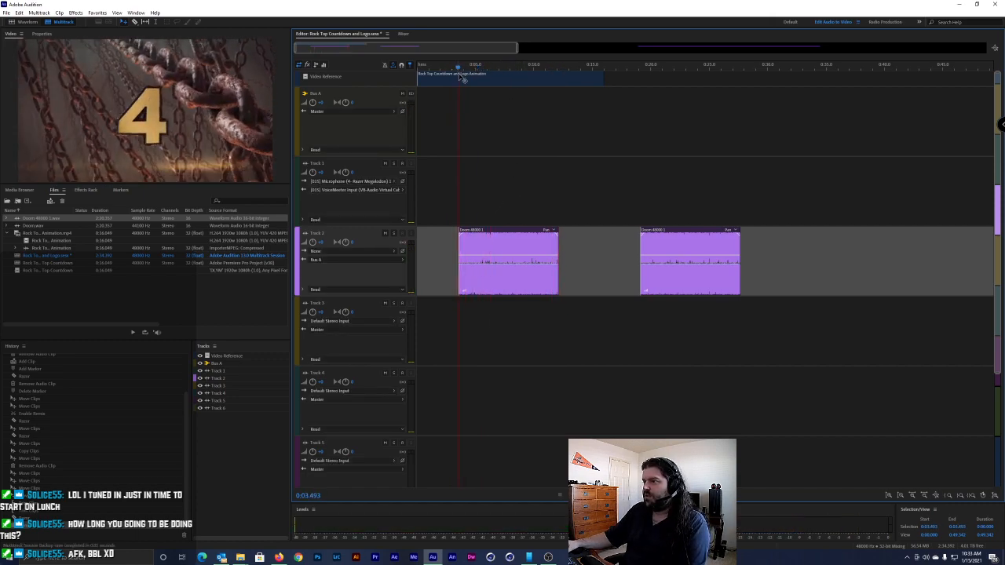
pyautogui.press('space')
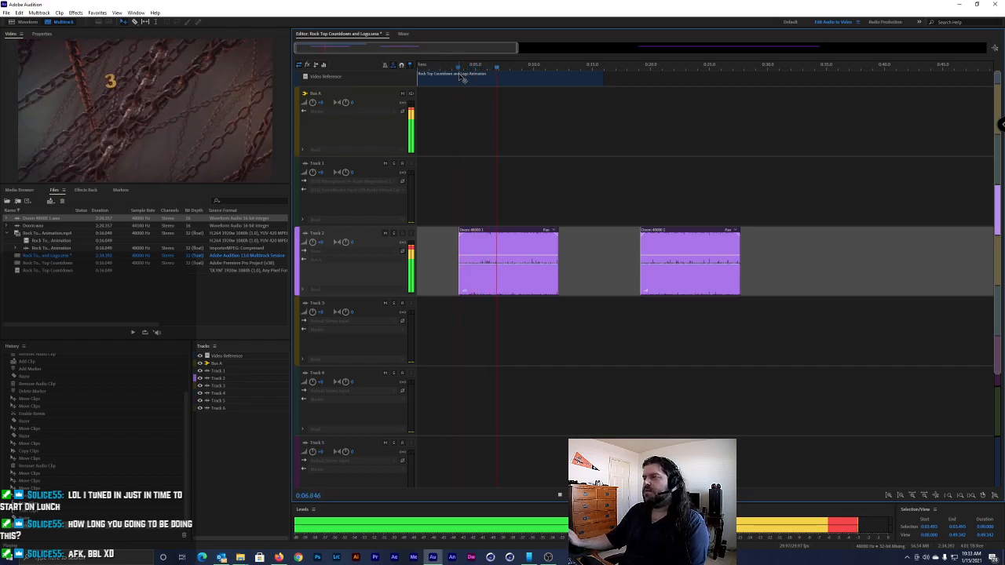
pyautogui.press('space')
pyautogui.moveTo(459, 68); pyautogui.dragTo(454, 68)
pyautogui.press('space')
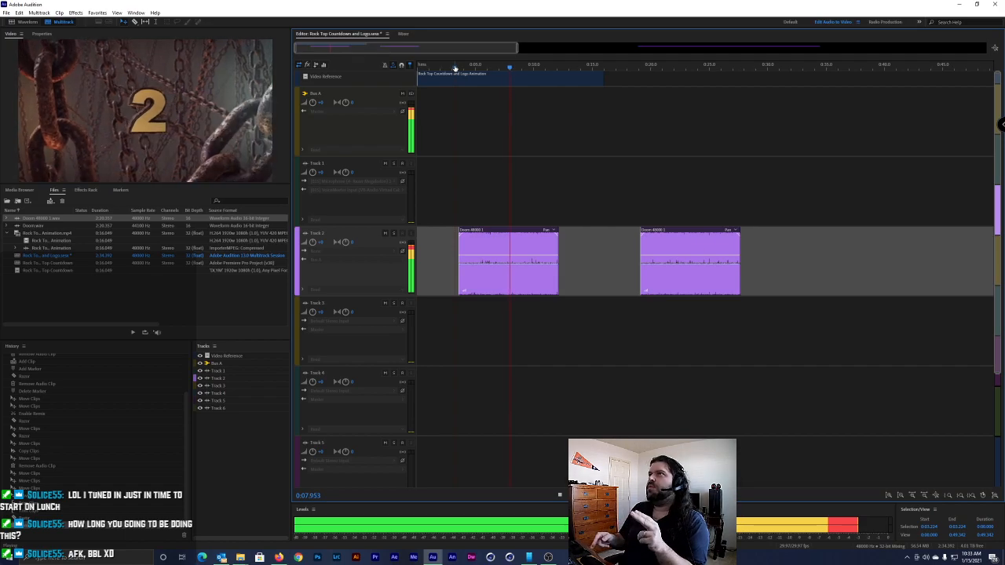
pyautogui.press('space')
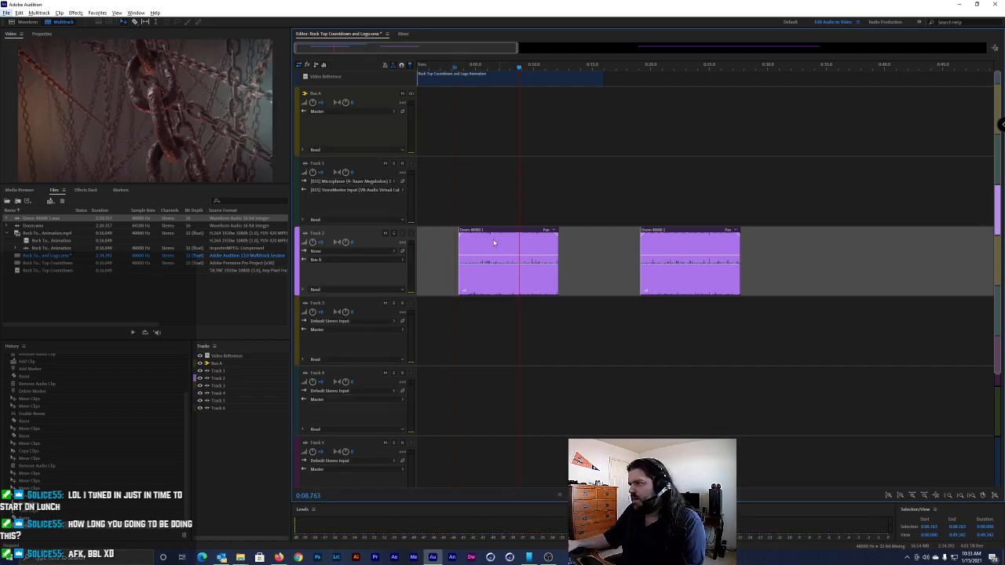
# Play from about 0:05 to the countdown's 2 to find the next place to cut the music
pyautogui.scroll(3, 495, 227)
pyautogui.scroll(-3, 495, 228)
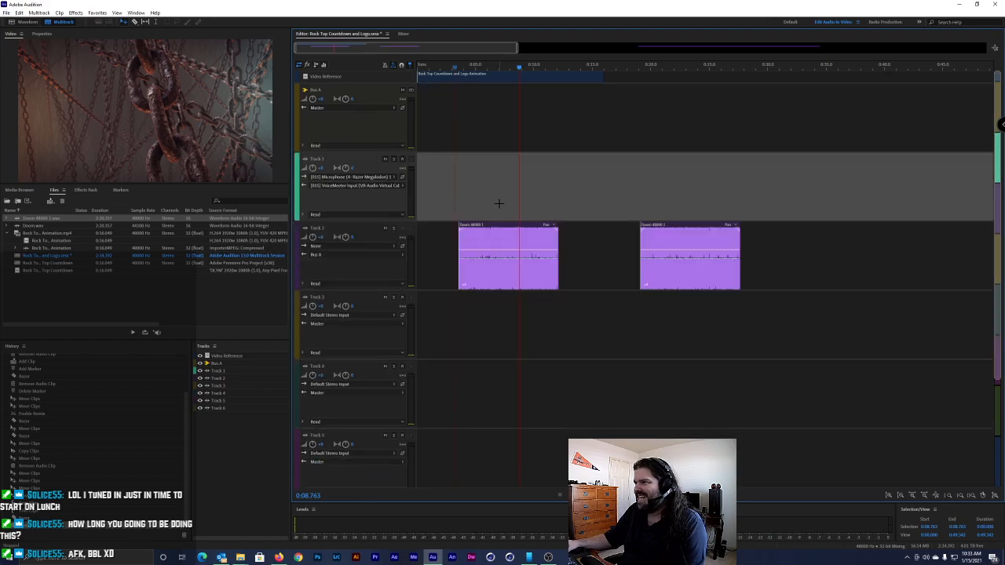
pyautogui.scroll(2, 499, 203)
pyautogui.click(457, 64)
pyautogui.press('space')
pyautogui.press('space')
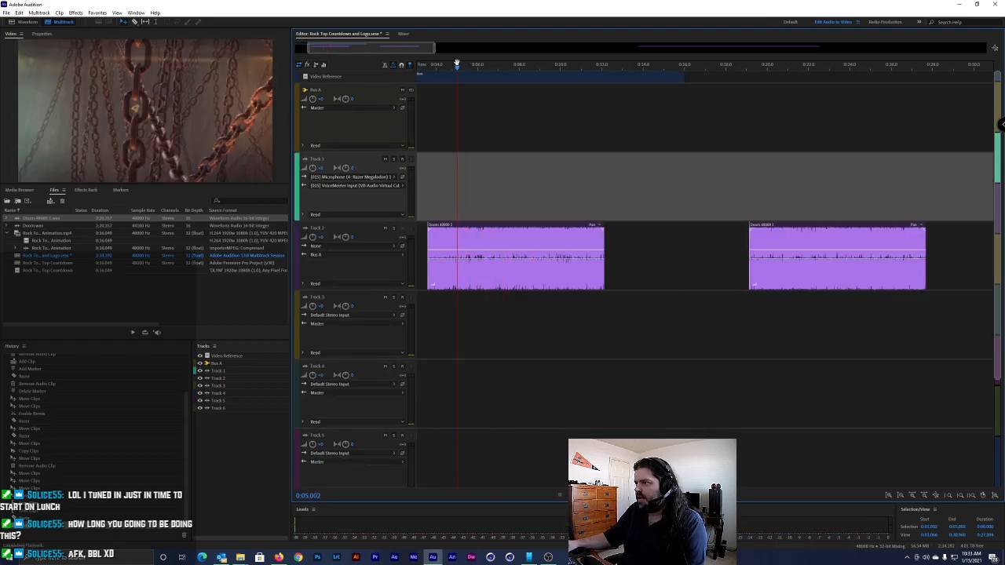
pyautogui.press('space')
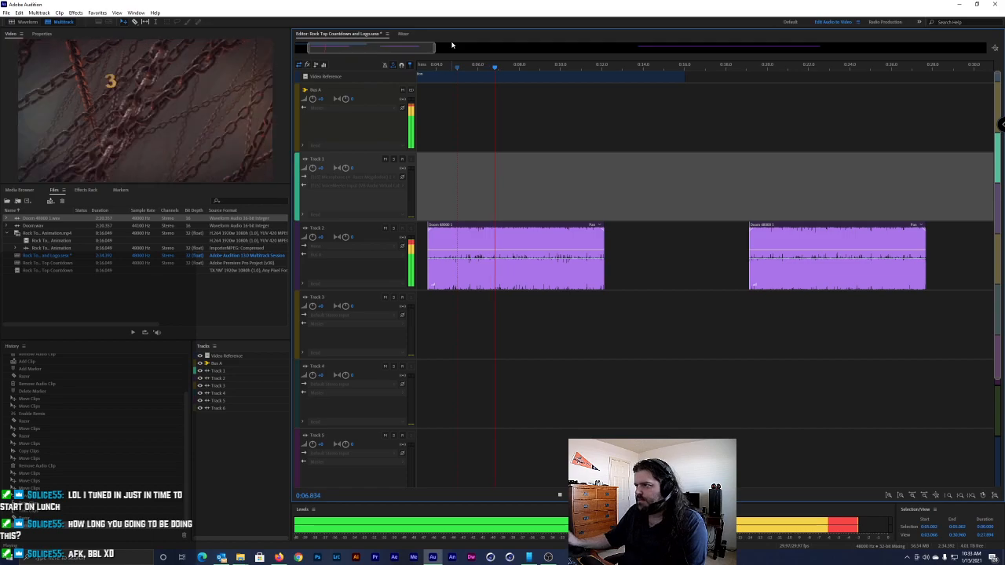
pyautogui.press('space')
pyautogui.scroll(6, 508, 266)
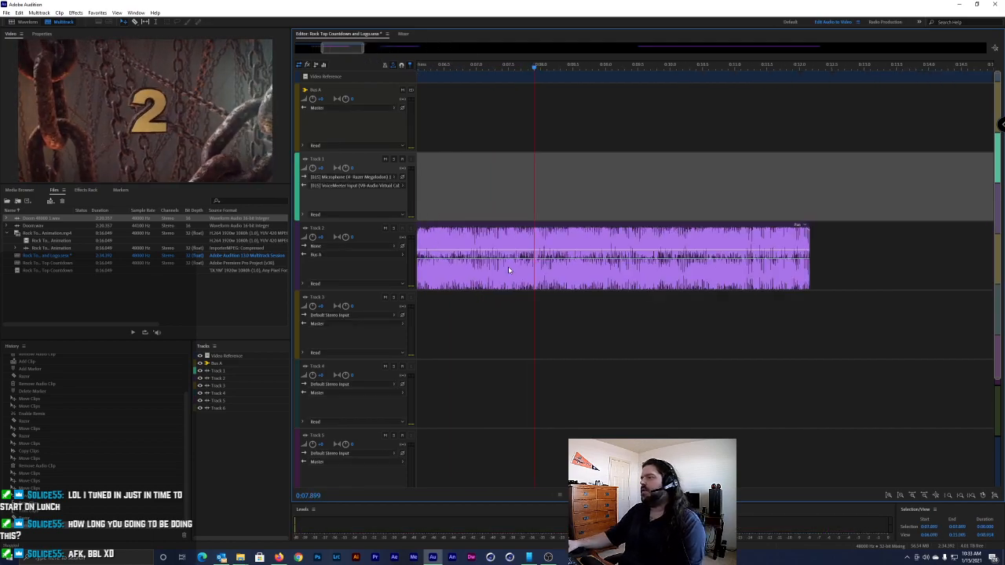
# Split the Doom piece at 0:07.881 on the countdown's 2, and play the music near 0:10
pyautogui.press('space')
pyautogui.press('space')
pyautogui.press('space')
pyautogui.press('space')
pyautogui.press('space')
pyautogui.moveTo(498, 69); pyautogui.dragTo(490, 70)
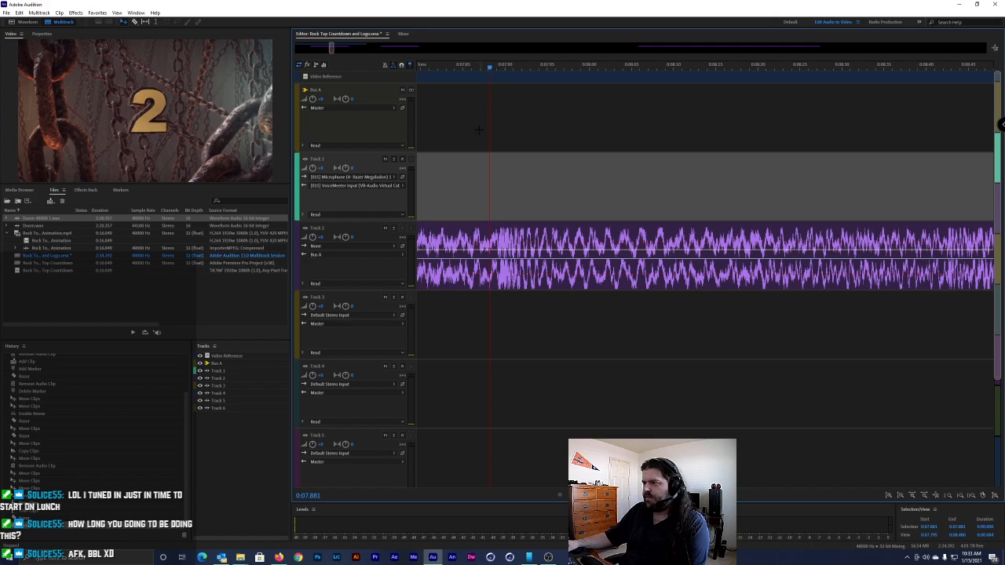
pyautogui.scroll(2, 487, 208)
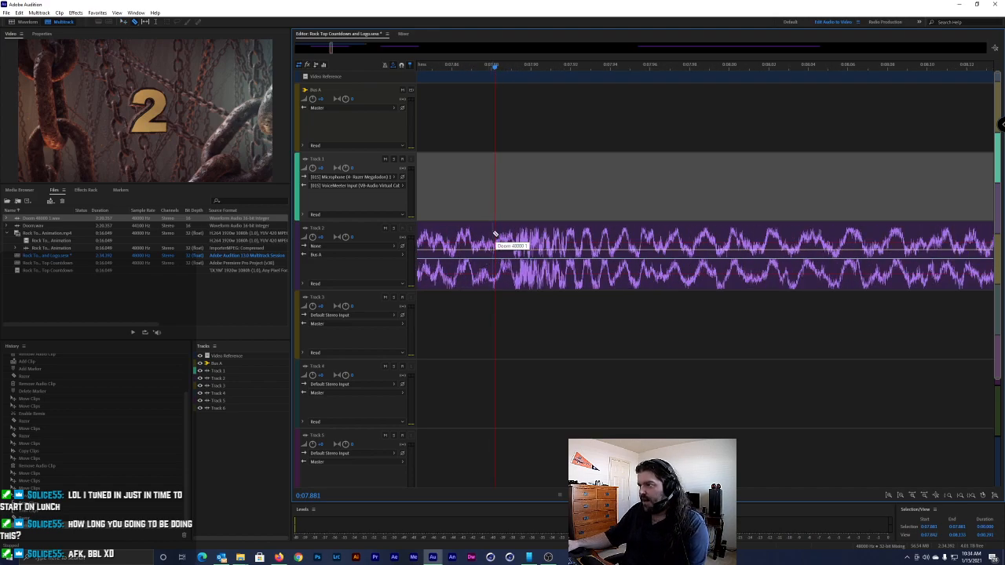
pyautogui.click(498, 234)
pyautogui.scroll(-10, 545, 292)
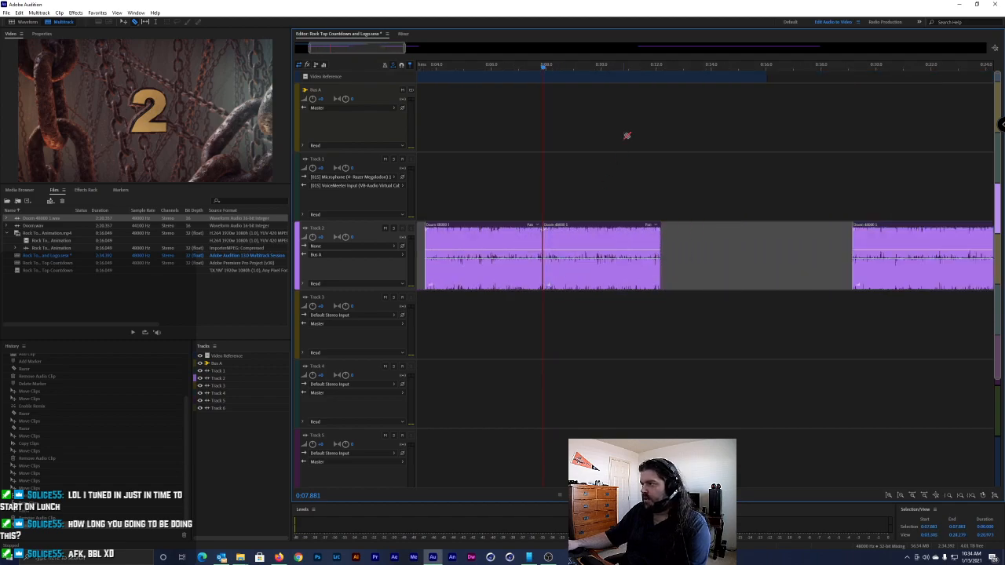
pyautogui.press('space')
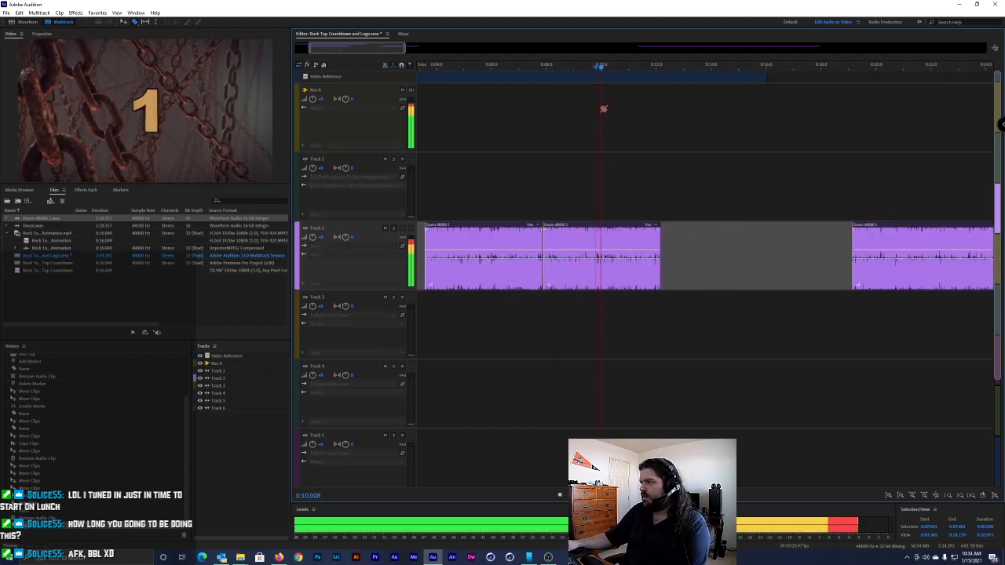
# Replay the music repeatedly around the countdown's 1, from about 0:09.4, to locate the beat for a cut
pyautogui.scroll(2, 618, 230)
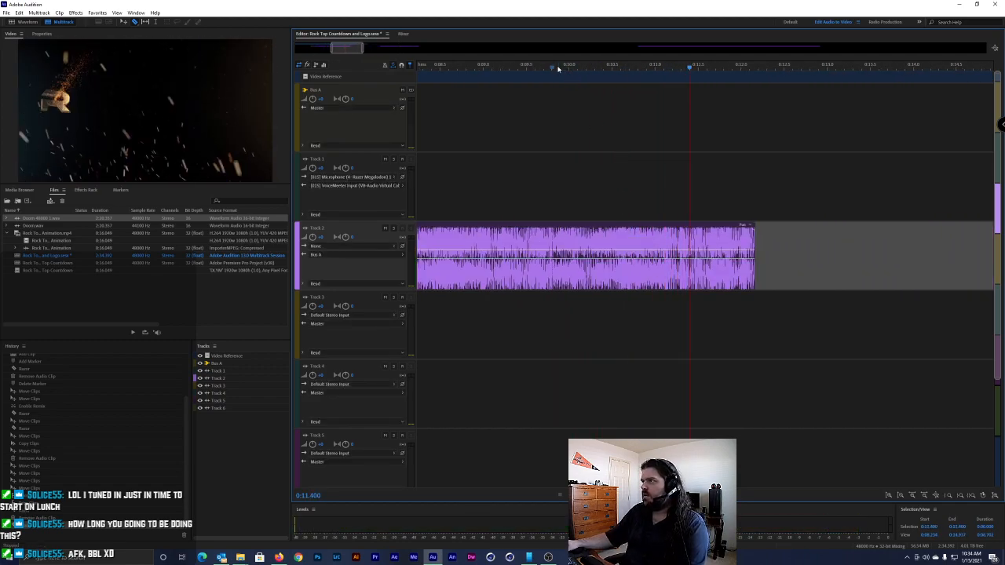
pyautogui.click(533, 65)
pyautogui.press('space')
pyautogui.click(519, 67)
pyautogui.press('space')
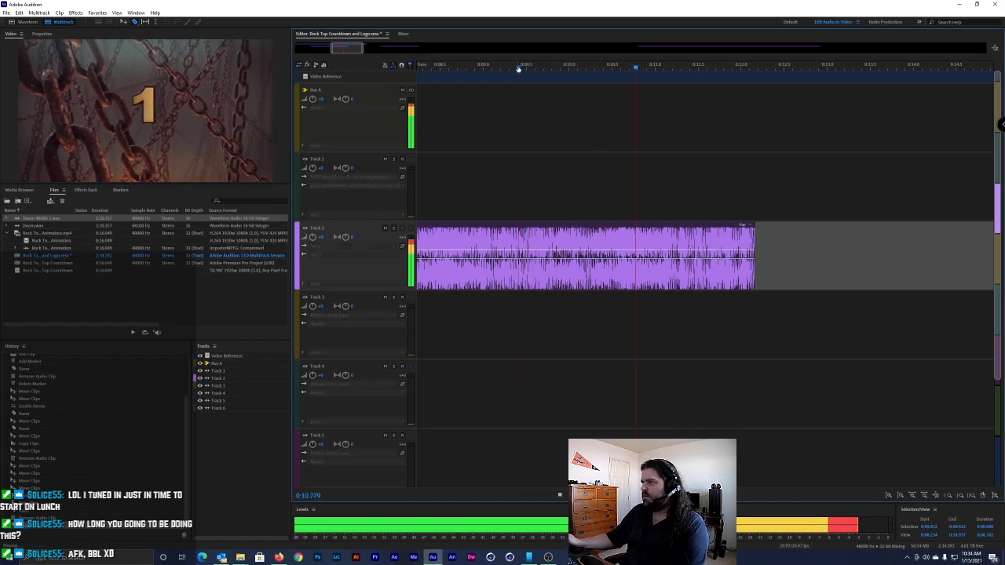
pyautogui.press('space')
pyautogui.click(542, 68)
pyautogui.press('space')
pyautogui.press('space')
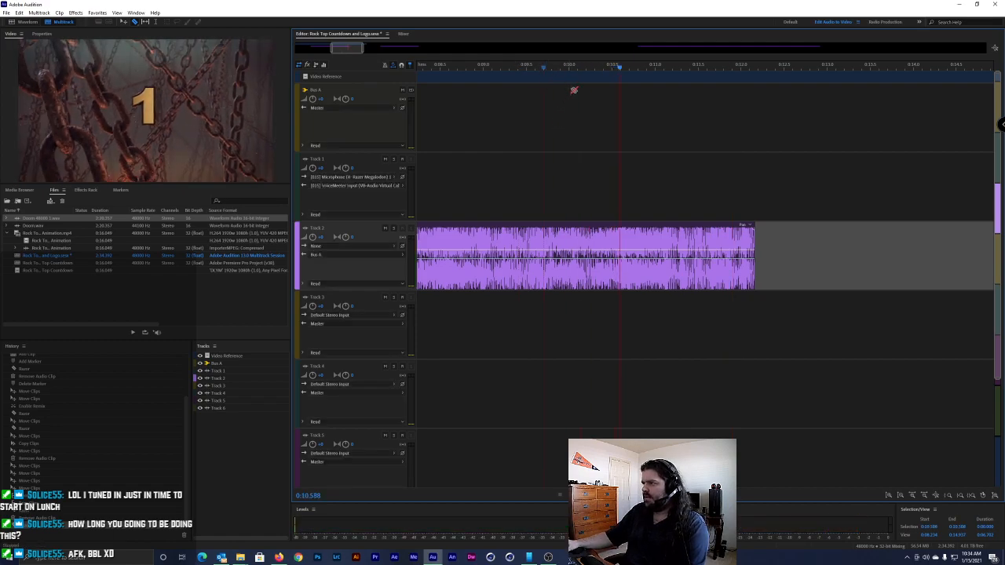
# Split the Doom piece at 0:10.017 on the countdown's 1
pyautogui.scroll(5, 578, 211)
pyautogui.moveTo(559, 66); pyautogui.dragTo(499, 65)
pyautogui.press('space')
pyautogui.click(542, 68)
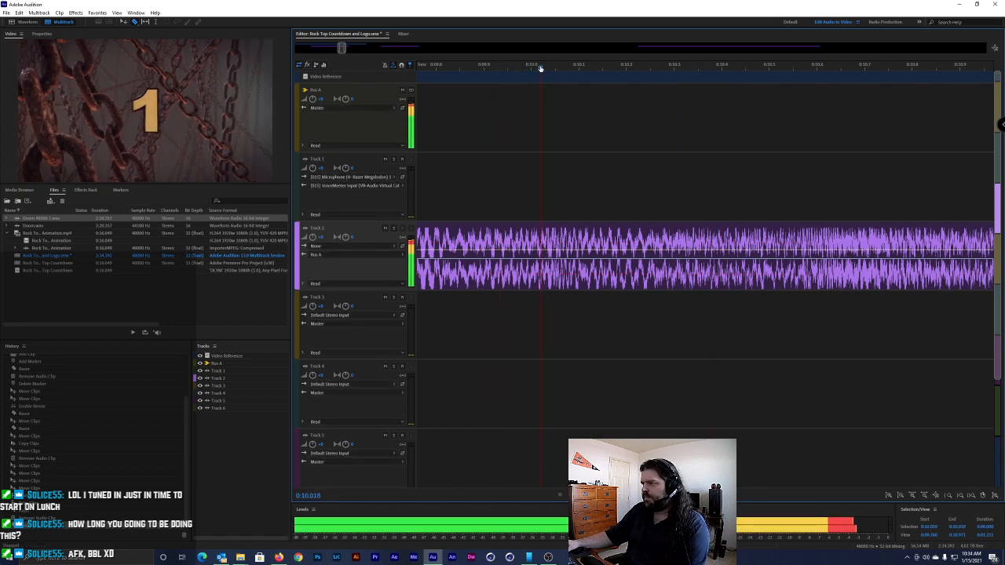
pyautogui.click(540, 68)
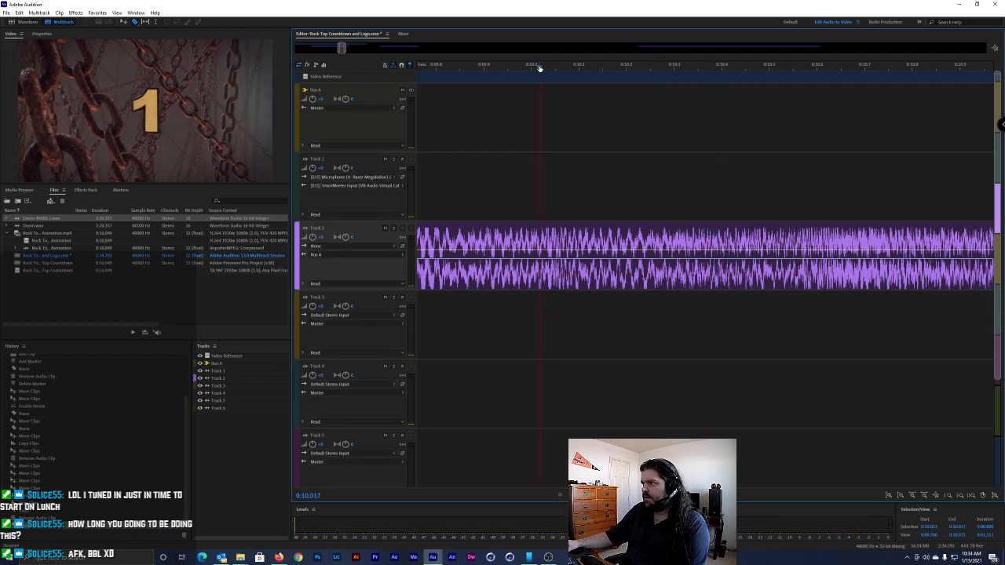
pyautogui.scroll(8, 535, 238)
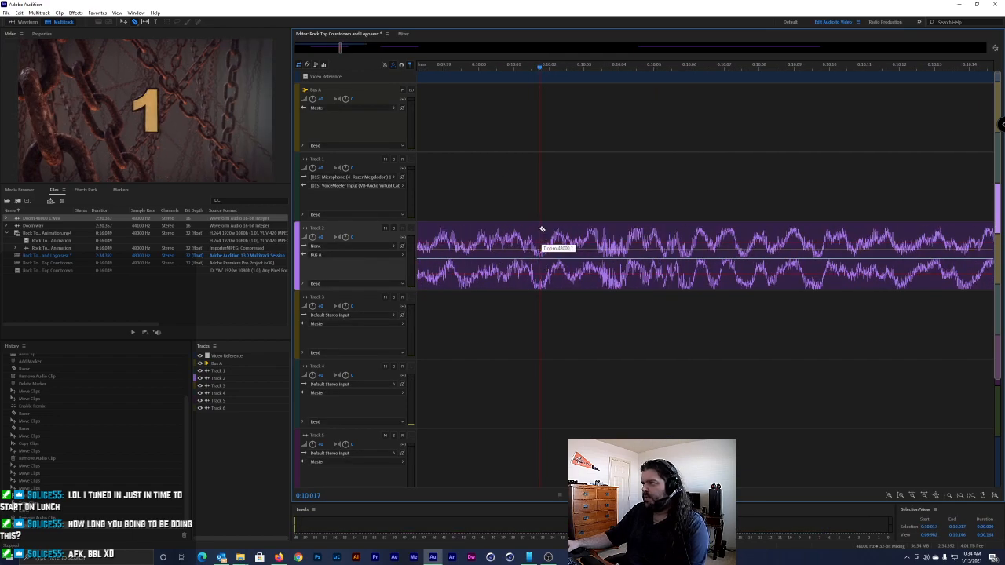
pyautogui.scroll(-10, 567, 257)
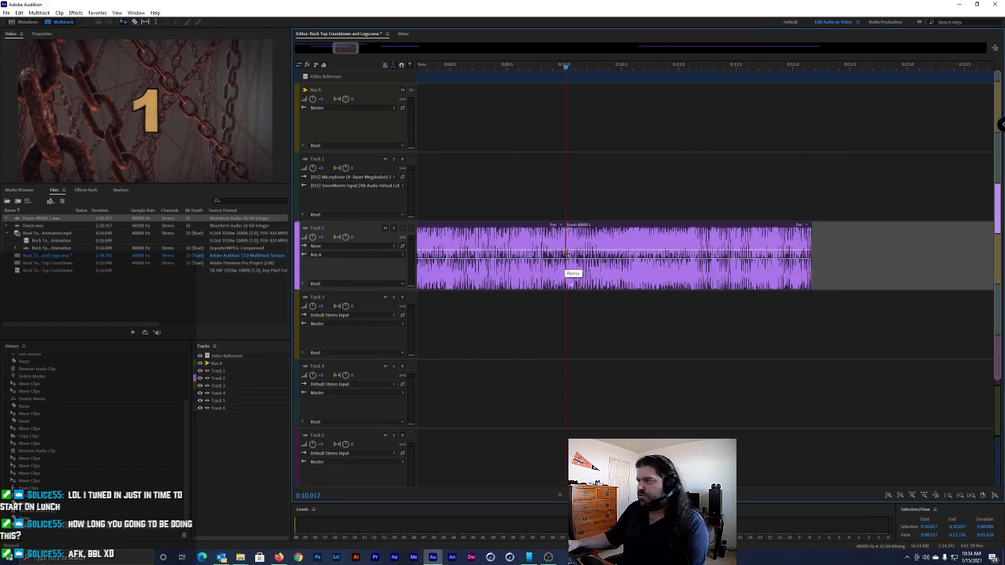
# Delete the section of Doom music between the cuts at 0:07.881 and 0:10.017
pyautogui.scroll(-3, 567, 258)
pyautogui.moveTo(567, 260); pyautogui.dragTo(488, 259)
pyautogui.press('Delete')
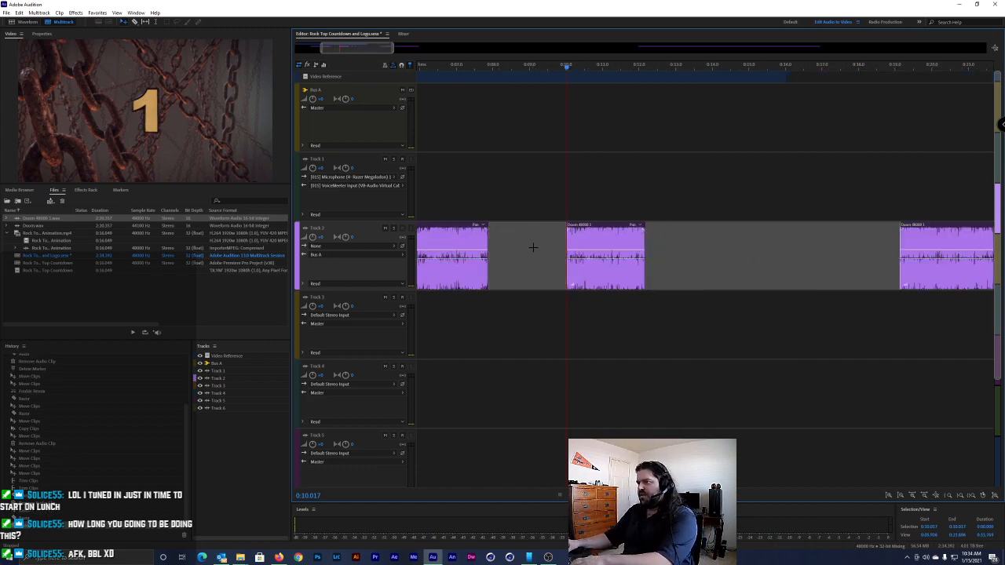
# Play the first Doom piece from about 0:03.5 to the countdown's 2 to check where it ends
pyautogui.scroll(-3, 533, 264)
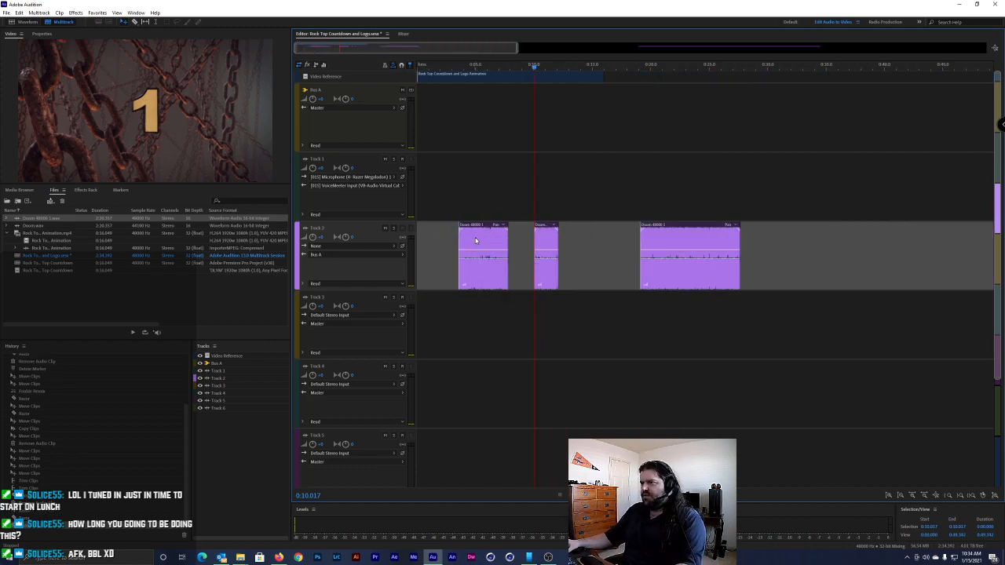
pyautogui.press('space')
pyautogui.click(581, 292)
pyautogui.click(459, 69)
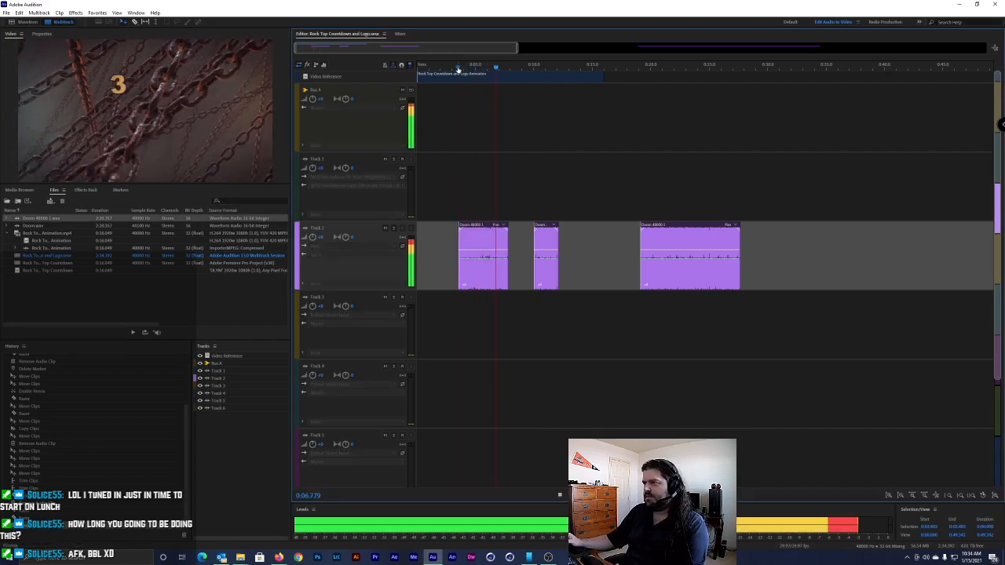
pyautogui.press('space')
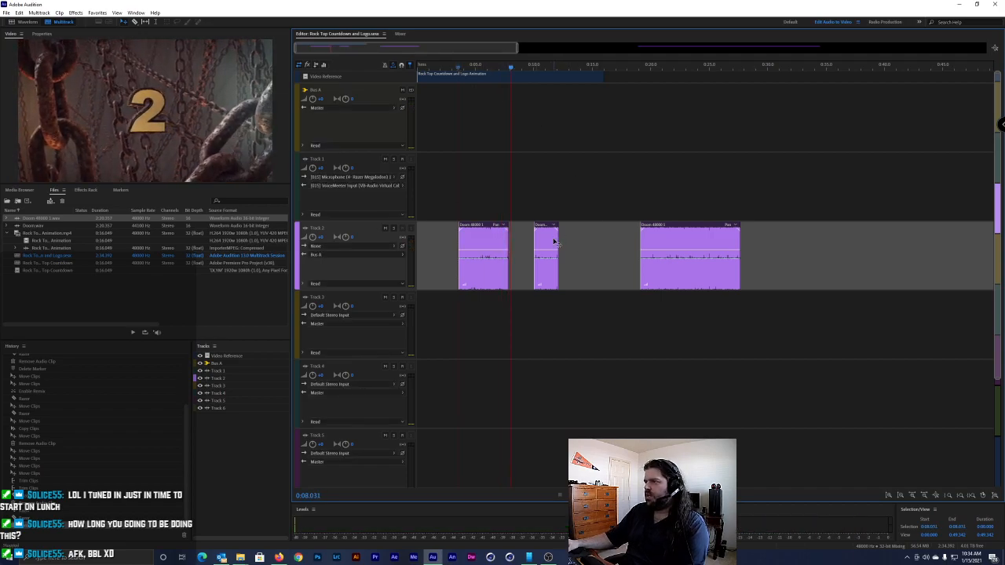
# Move the short Doom piece to about 0:14.7, try a copy of the first piece at 0:08.031, and delete that copy
pyautogui.moveTo(556, 243); pyautogui.dragTo(609, 243)
pyautogui.moveTo(479, 239); pyautogui.dragTo(531, 238)
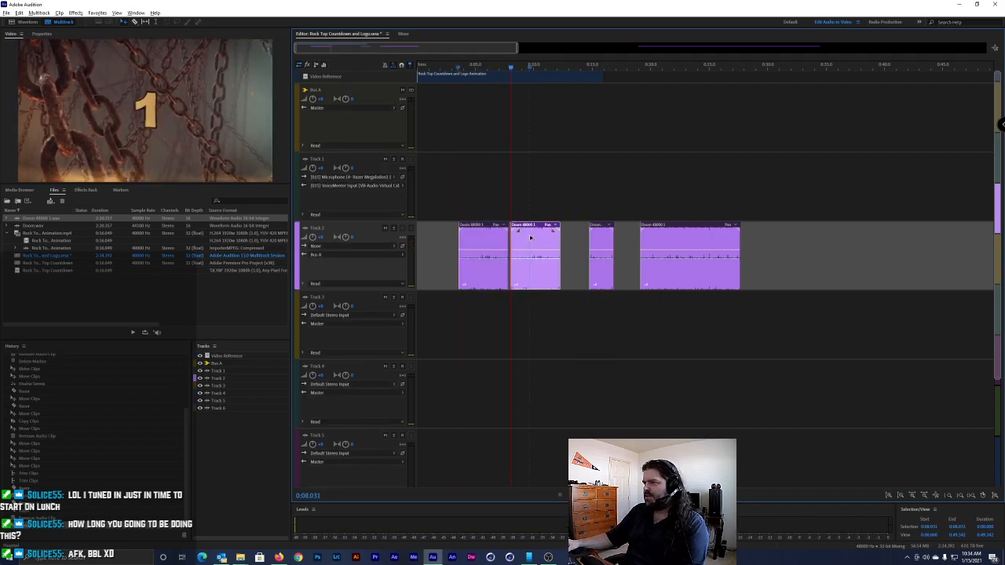
pyautogui.press('Delete')
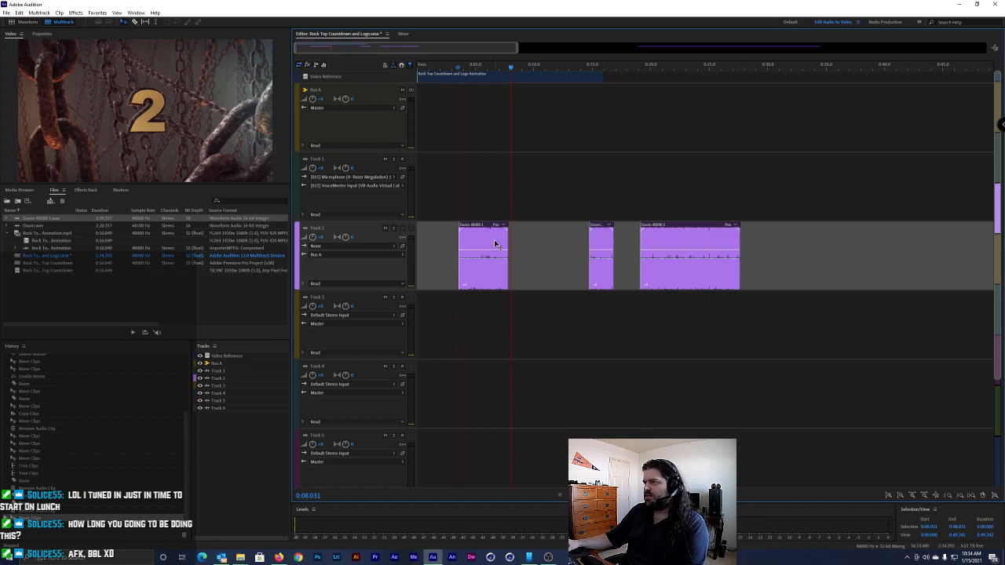
# Disable Remix on the first Doom piece and on the short second piece
pyautogui.click(496, 245)
pyautogui.rightClick(495, 246)
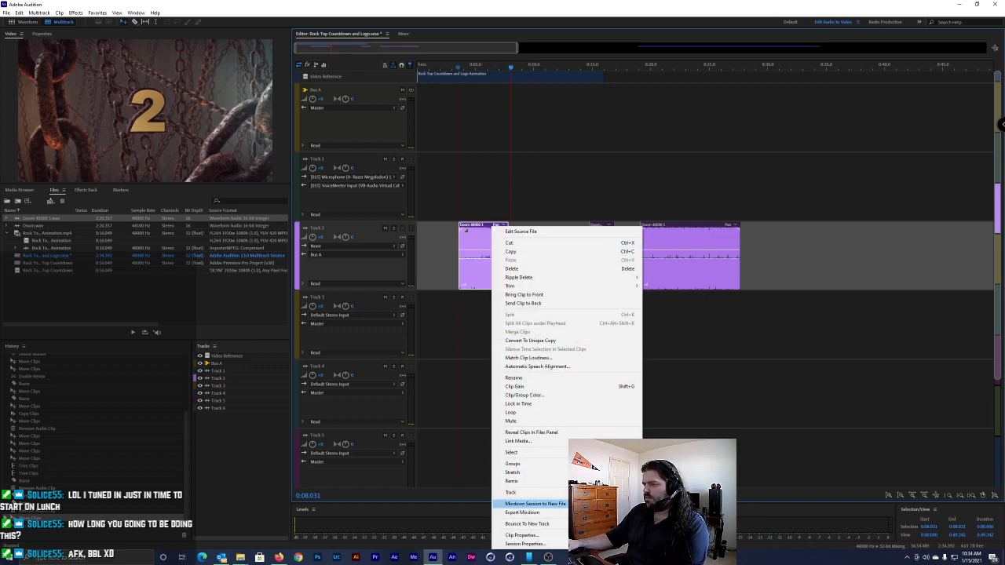
pyautogui.click(519, 480)
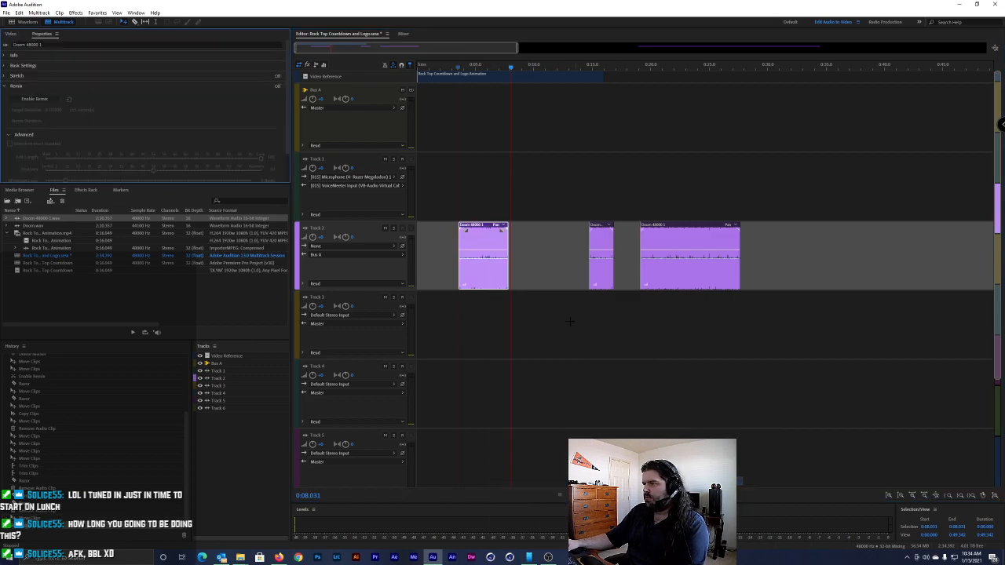
pyautogui.click(605, 258)
pyautogui.keyDown('ctrl'); pyautogui.click(660, 241); pyautogui.keyUp('ctrl')
pyautogui.rightClick(657, 240)
pyautogui.click(680, 253)
pyautogui.rightClick(609, 244)
pyautogui.moveTo(746, 481)
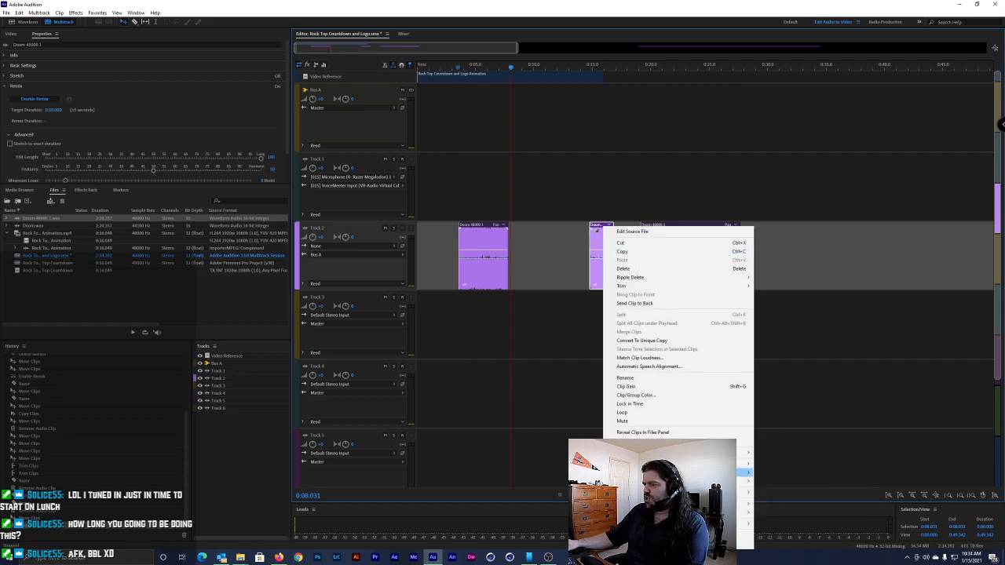
pyautogui.click(770, 481)
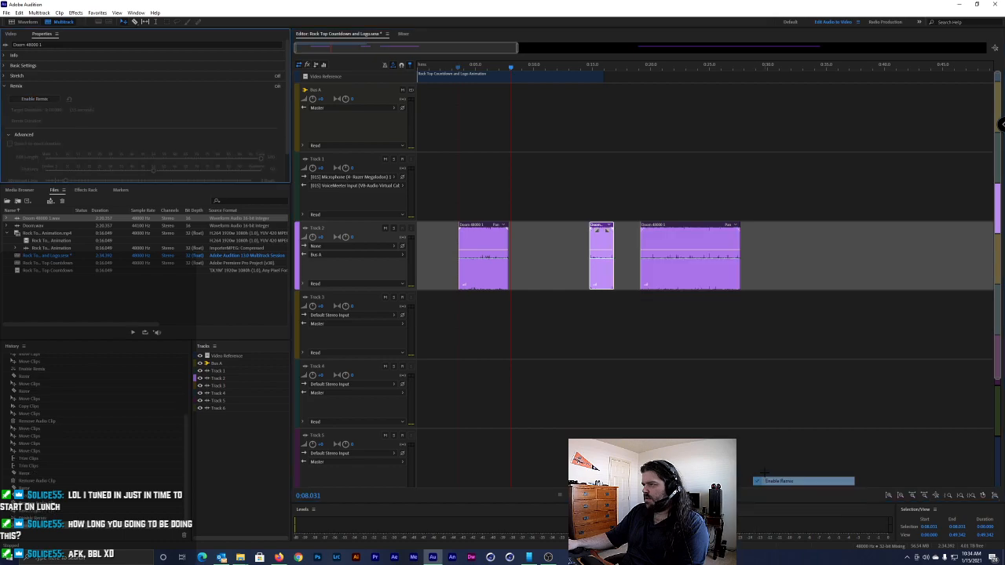
# Disable Remix on the long last Doom piece and save the session without copying outside media files into its folder
pyautogui.rightClick(665, 227)
pyautogui.moveTo(749, 482)
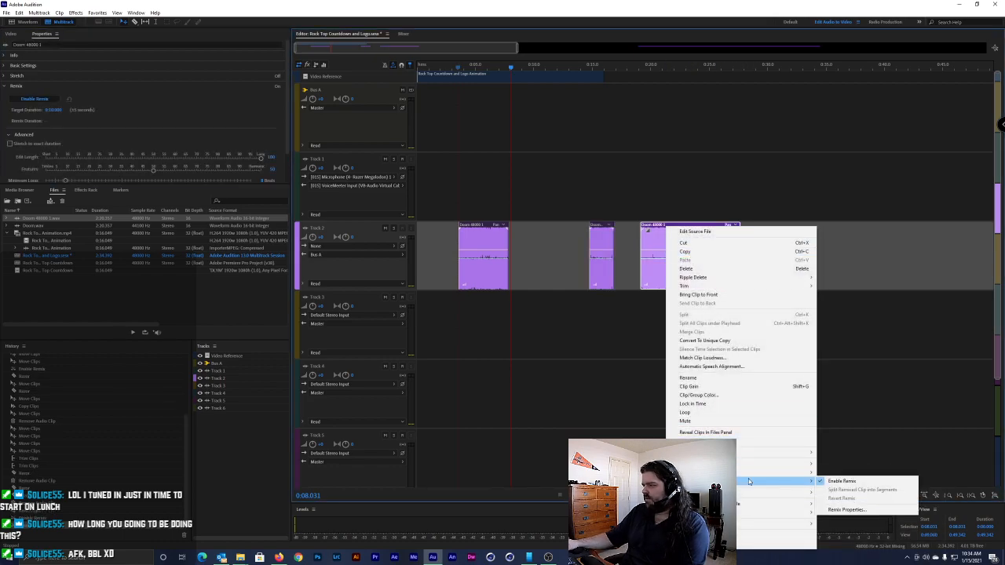
pyautogui.click(842, 481)
pyautogui.hotkey('ctrl', 's')
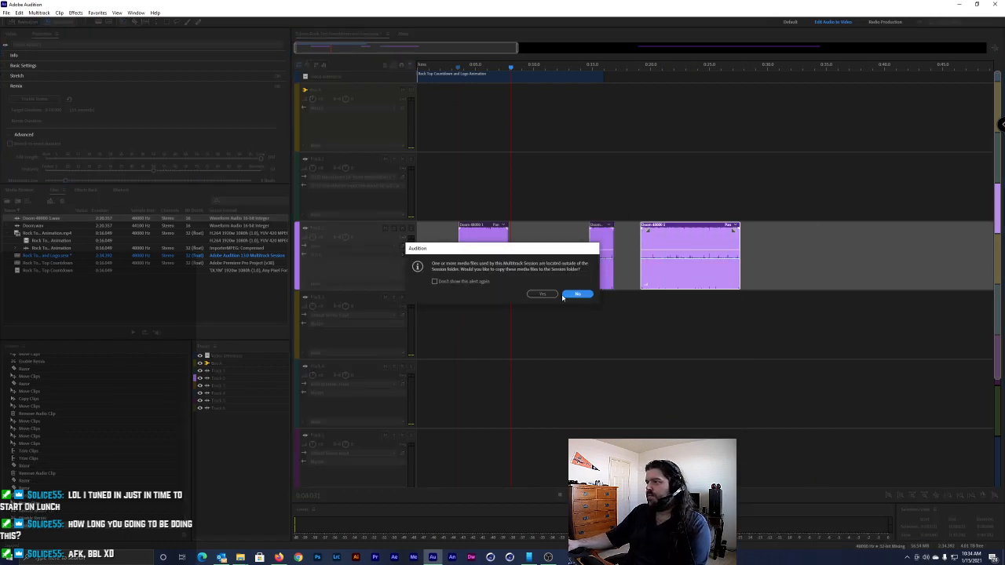
pyautogui.click(563, 296)
# Place the short Doom piece directly after the end of the first one, at about 0:07.9
pyautogui.moveTo(601, 243); pyautogui.dragTo(518, 245)
pyautogui.scroll(2, 501, 253)
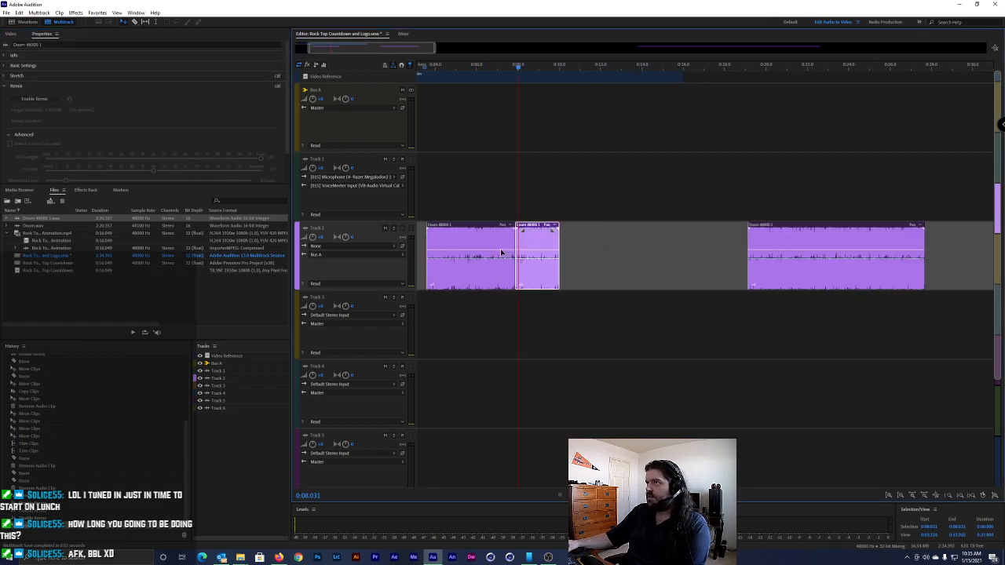
pyautogui.scroll(2, 501, 253)
pyautogui.hscroll(-2, 518, 275)
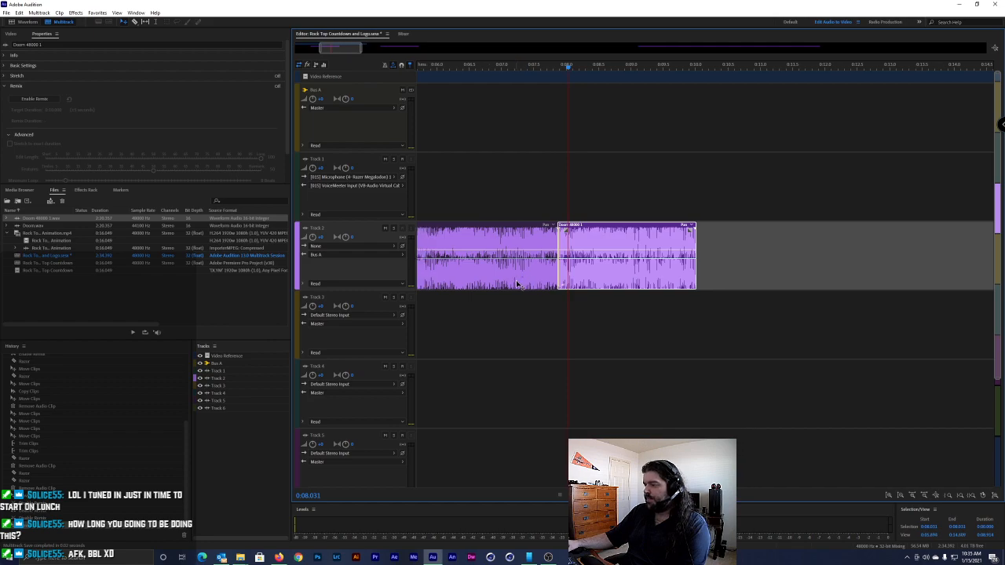
pyautogui.hscroll(-4, 534, 287)
pyautogui.hscroll(-3, 543, 295)
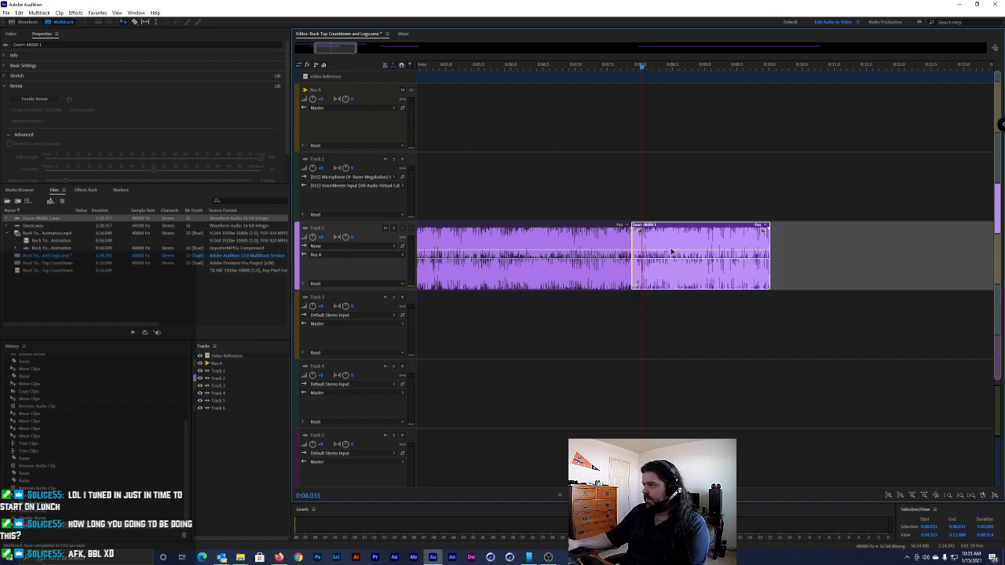
pyautogui.moveTo(671, 247); pyautogui.dragTo(671, 246)
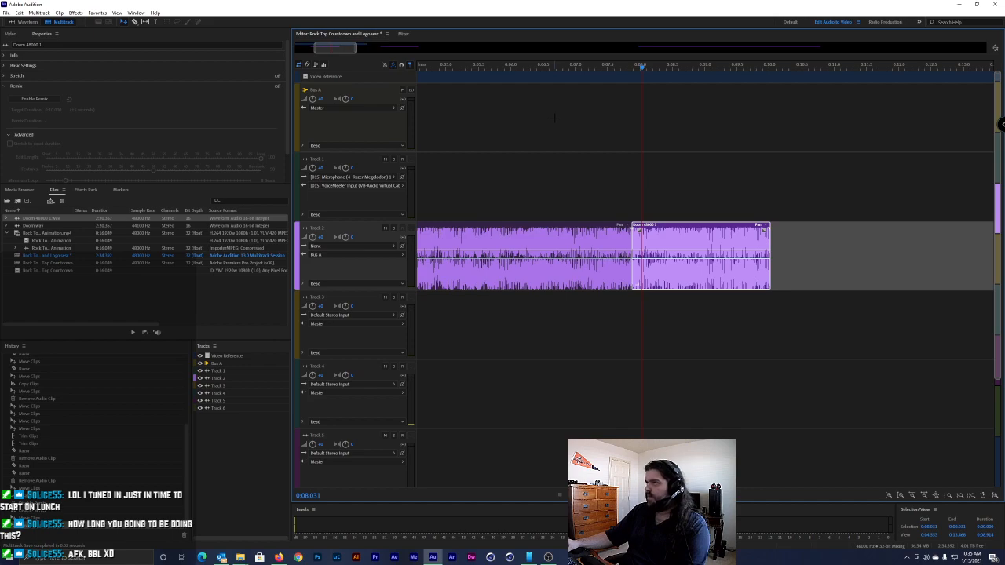
pyautogui.scroll(-4, 594, 245)
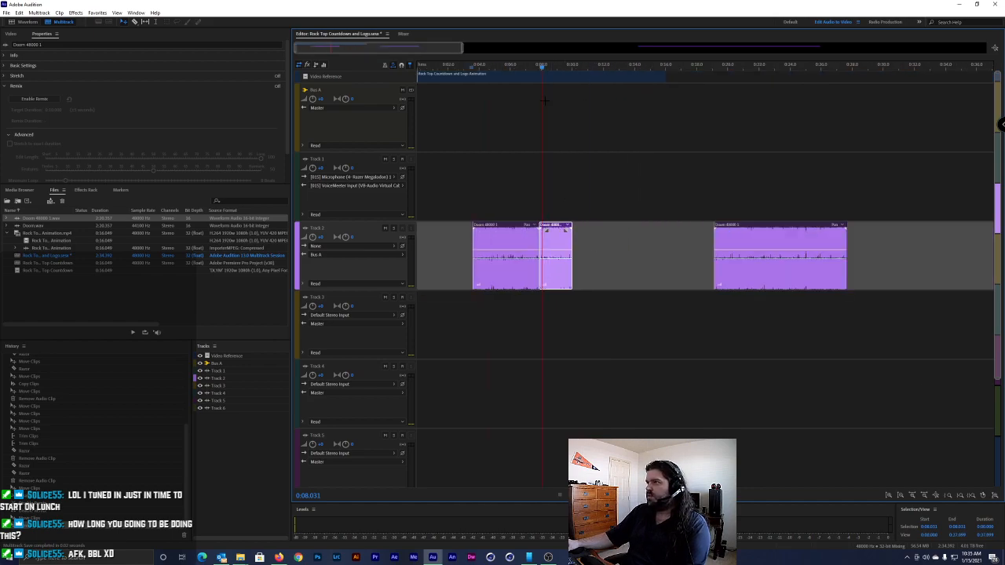
# Move the short Doom piece aside to about 0:11.6, and while playing the long piece extend its end to about 0:32.3
pyautogui.moveTo(550, 237); pyautogui.dragTo(611, 244)
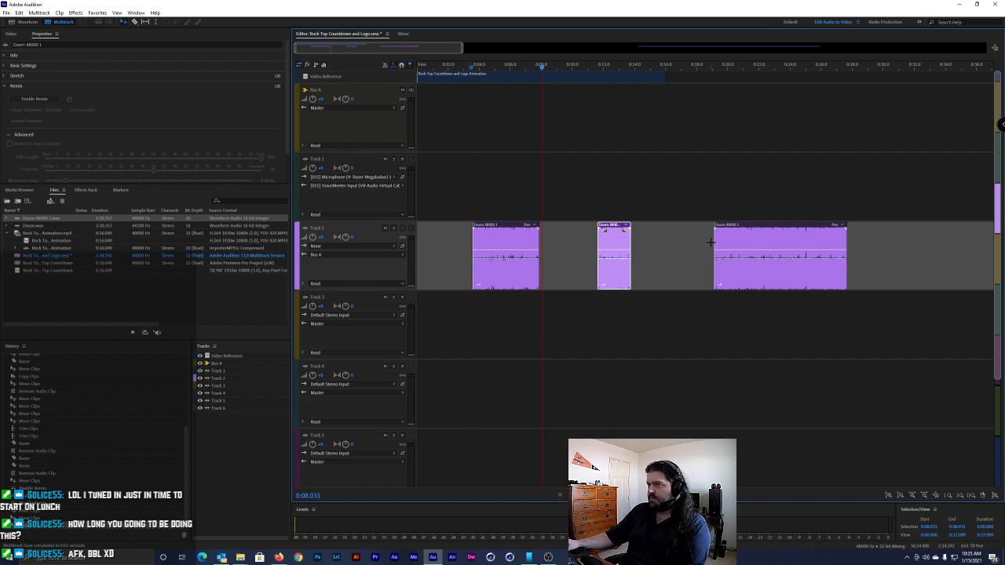
pyautogui.click(725, 69)
pyautogui.press('space')
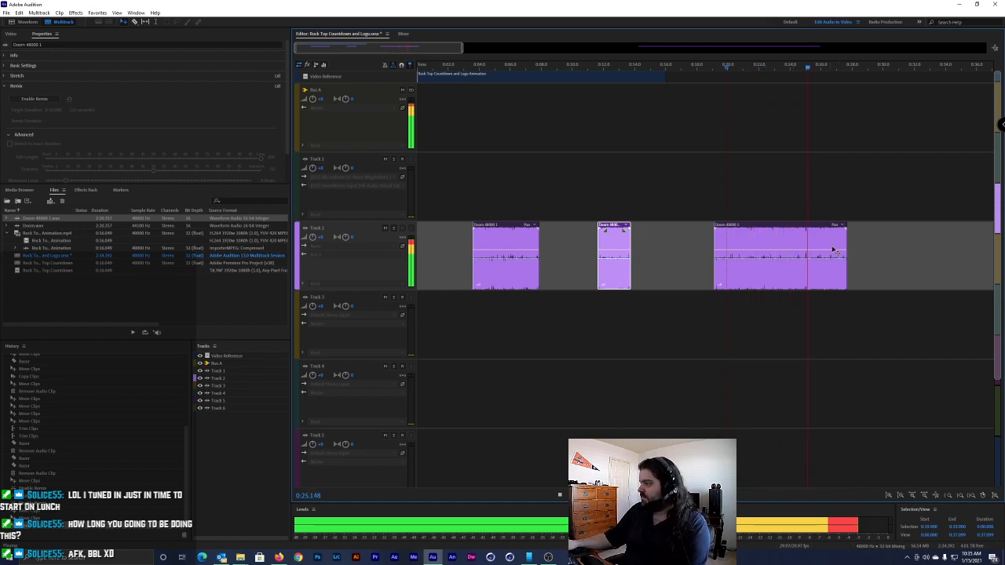
pyautogui.moveTo(847, 240); pyautogui.dragTo(920, 240)
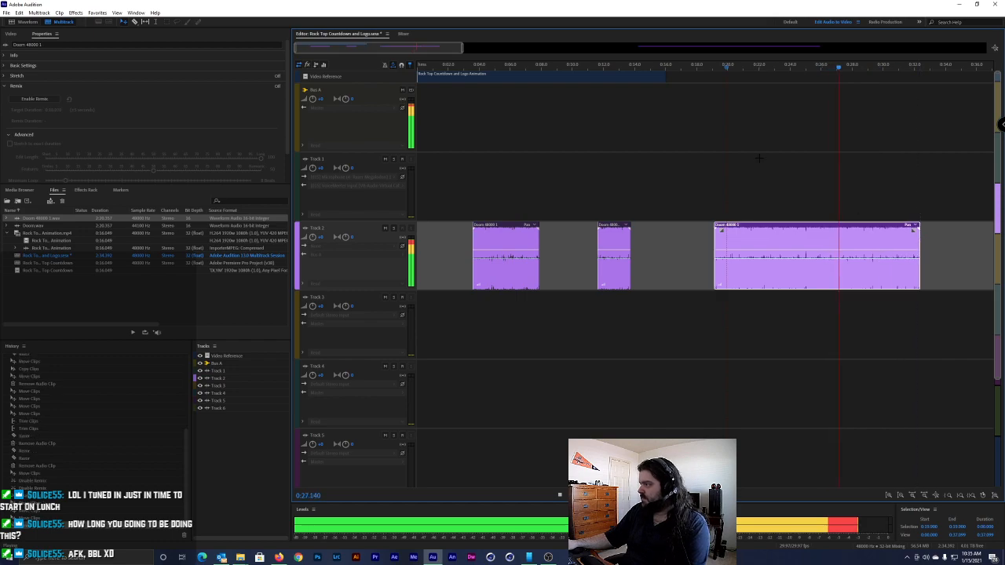
pyautogui.press('space')
pyautogui.click(743, 73)
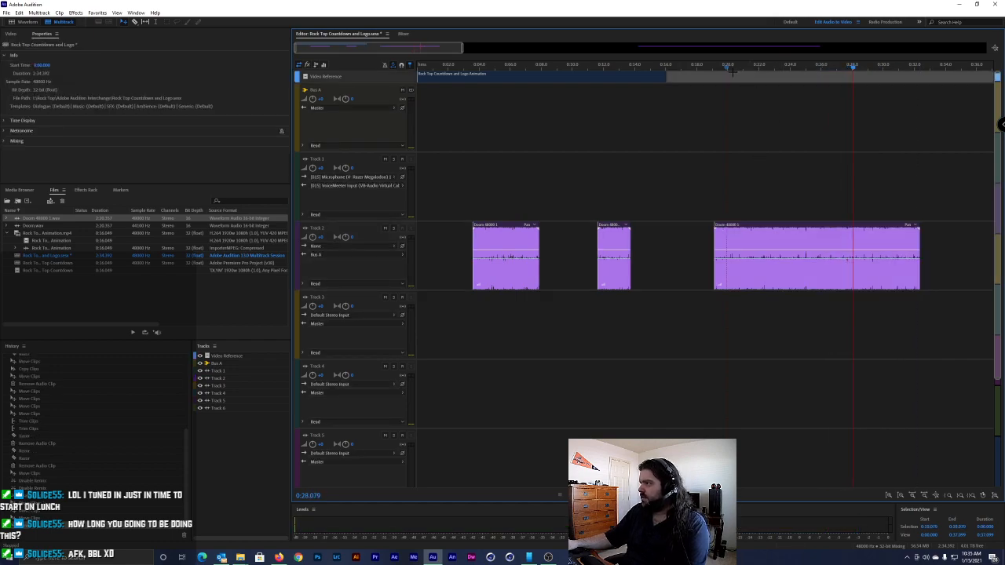
# Play the long Doom piece from its start, and replay around 0:27.7 to find the beat for a cut
pyautogui.click(713, 67)
pyautogui.press('space')
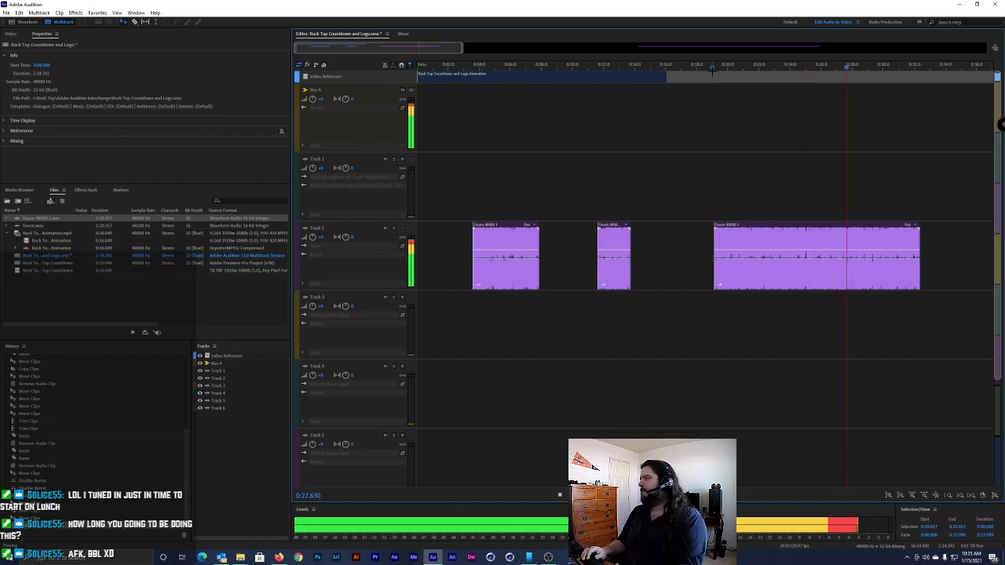
pyautogui.press('space')
pyautogui.scroll(10, 884, 263)
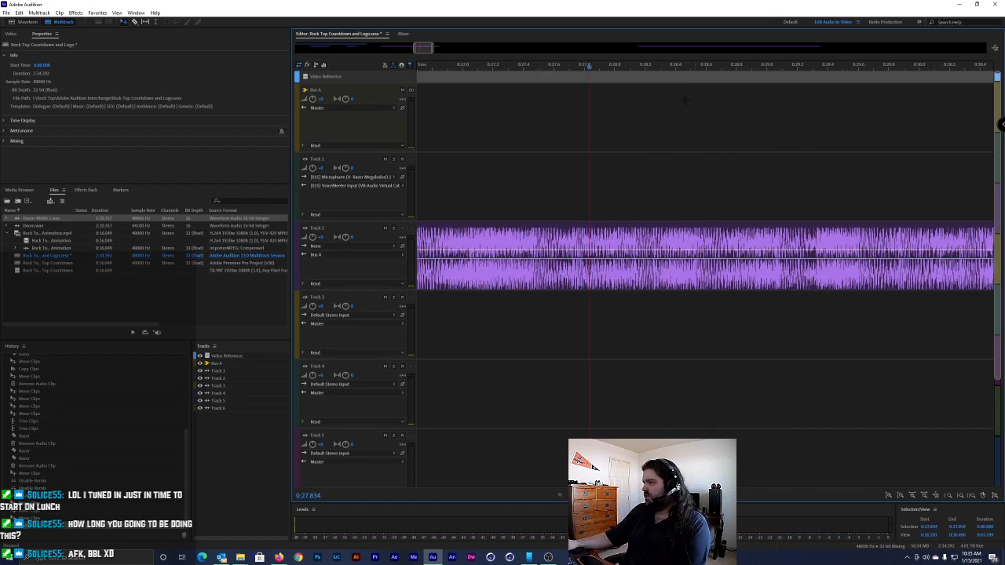
pyautogui.moveTo(590, 66); pyautogui.dragTo(556, 66)
pyautogui.press('space')
pyautogui.press('space')
pyautogui.click(577, 68)
pyautogui.press('space')
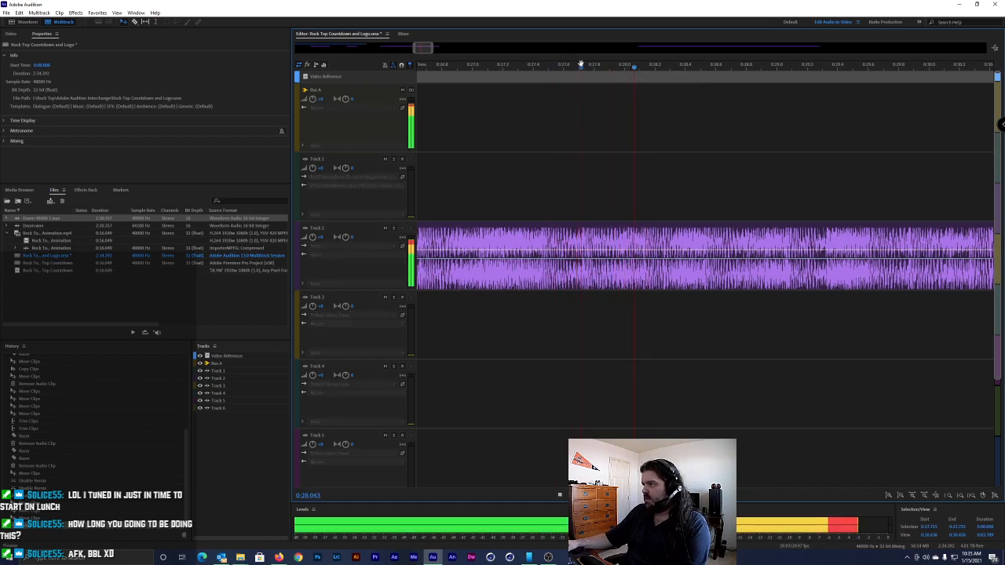
pyautogui.press('space')
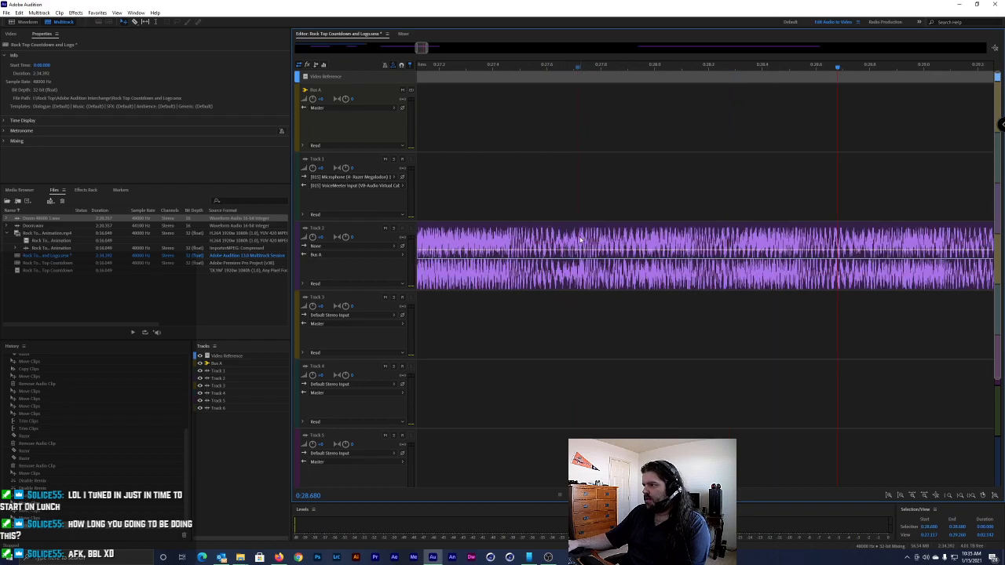
# Split the long Doom piece at 0:27.713 and select the part after the cut
pyautogui.scroll(5, 588, 236)
pyautogui.click(588, 68)
pyautogui.moveTo(588, 69); pyautogui.dragTo(581, 69)
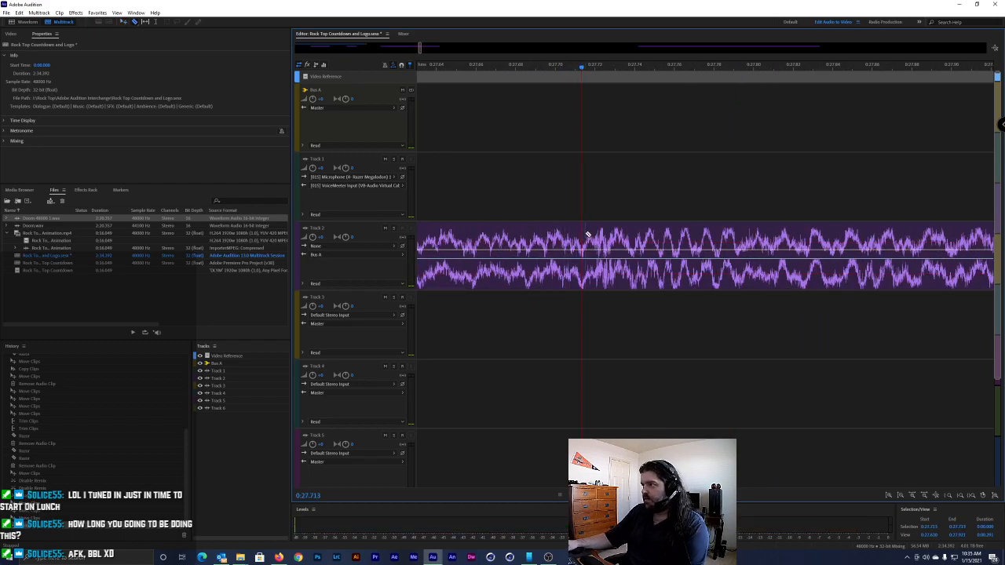
pyautogui.scroll(2, 588, 235)
pyautogui.scroll(-10, 615, 314)
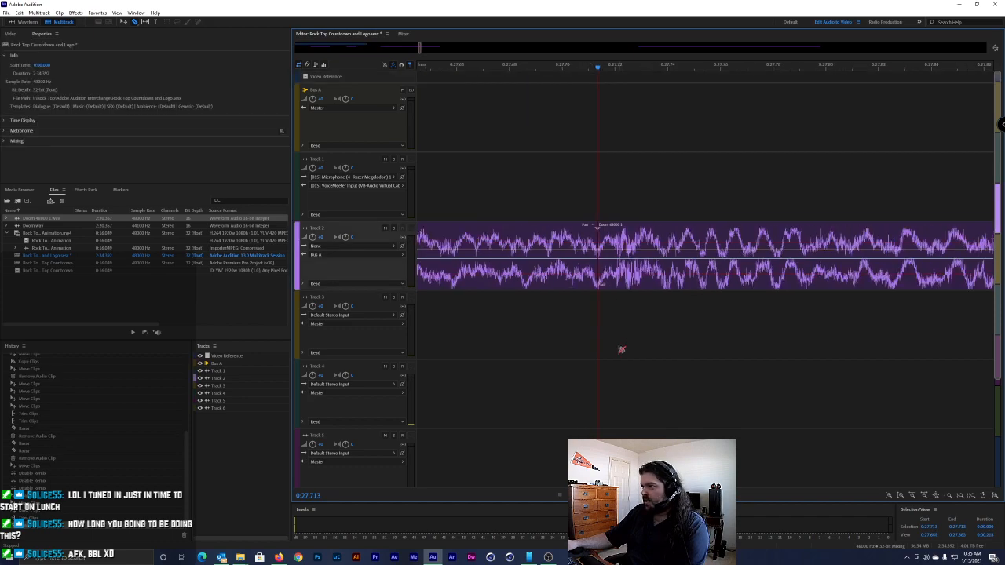
pyautogui.click(619, 244)
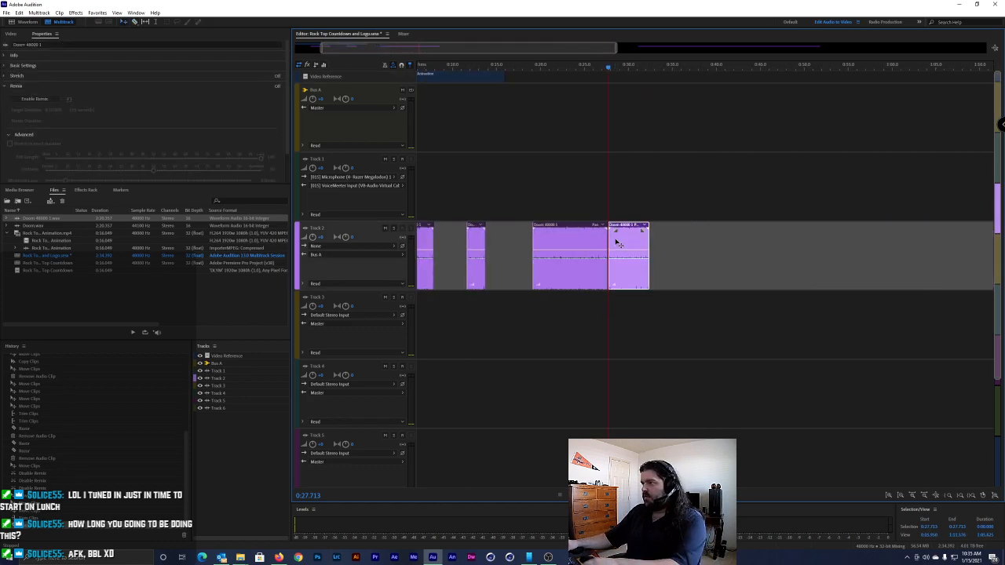
# Delete the long Doom piece's remainder after the cut and save the session without copying outside media files into its folder
pyautogui.press('Delete')
pyautogui.hotkey('ctrl', 's')
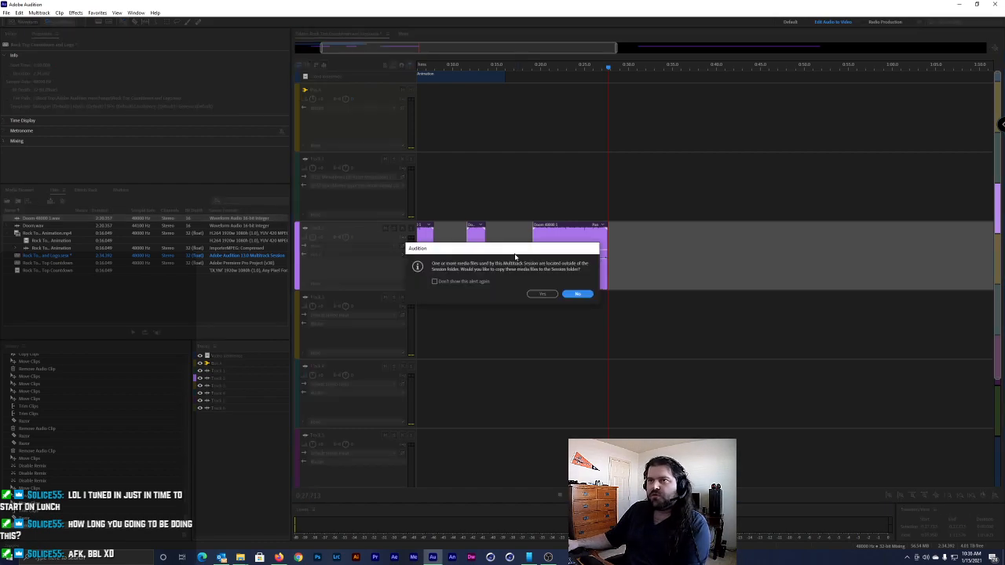
pyautogui.click(571, 293)
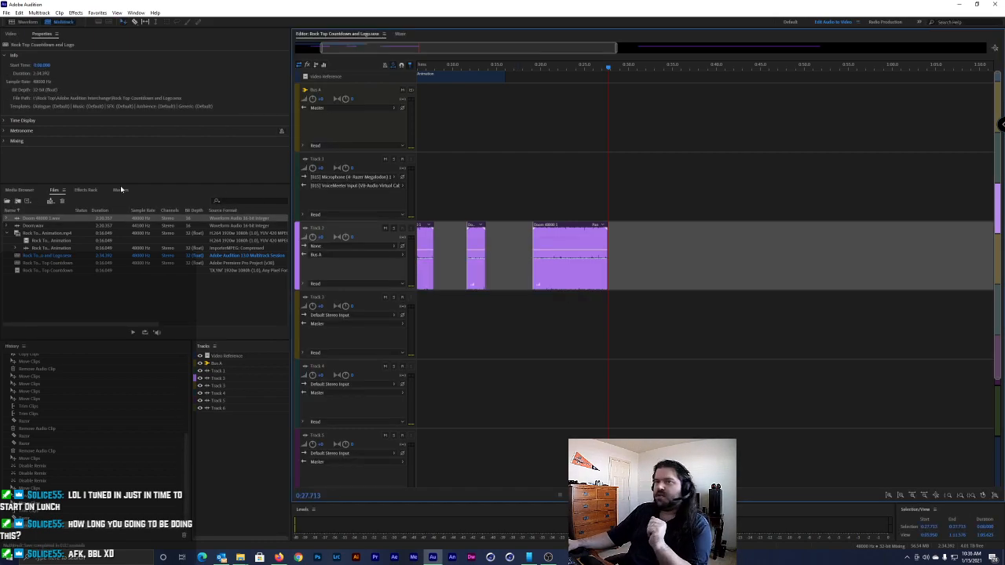
# Add a fresh copy of Doom 48000 1.wav to Track 2 at about 0:31.5 and play its opening
pyautogui.moveTo(57, 219); pyautogui.dragTo(644, 252)
pyautogui.press('space')
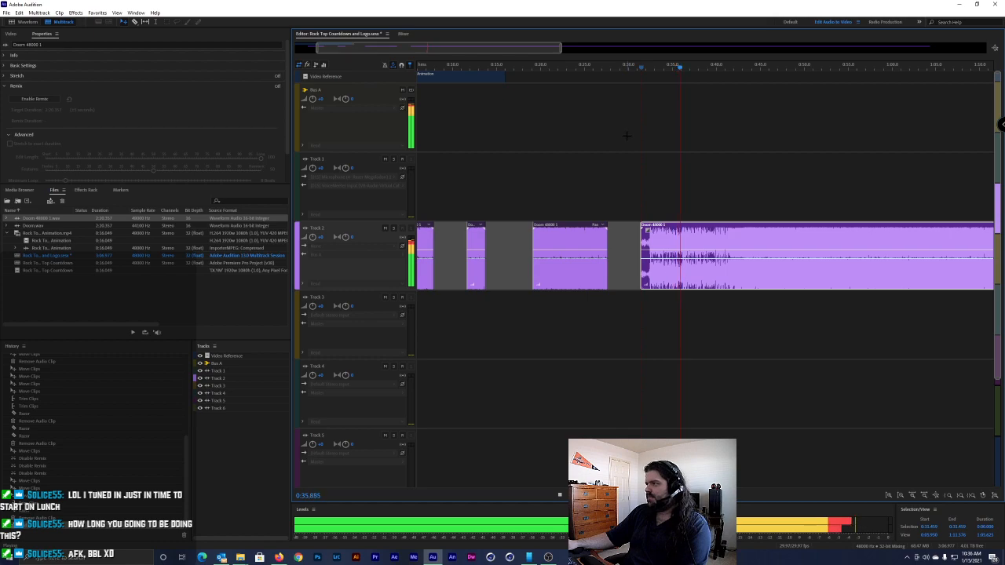
pyautogui.press('space')
pyautogui.scroll(-4, 626, 146)
pyautogui.scroll(6, 544, 264)
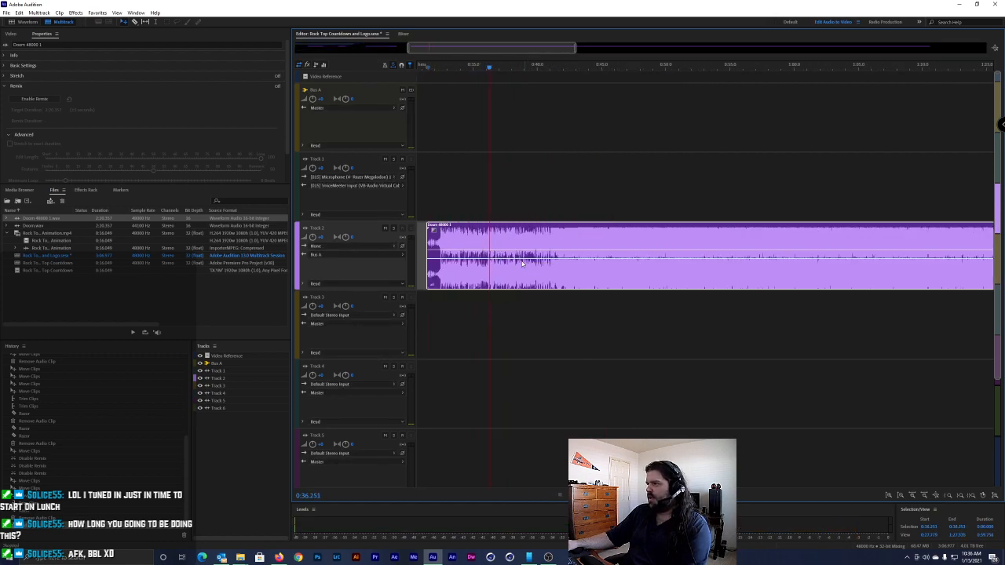
pyautogui.hscroll(-3, 472, 251)
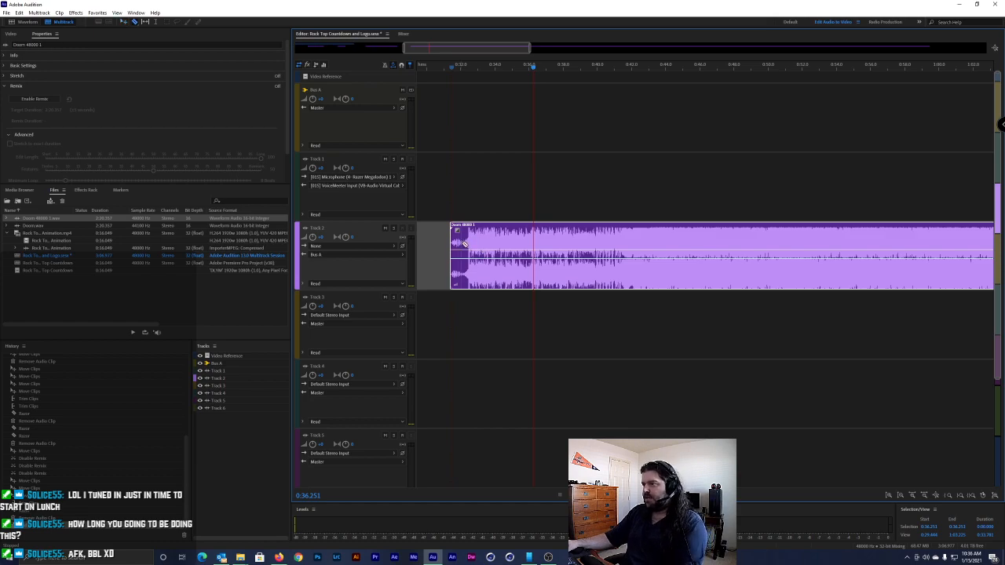
# Replay the new Doom clip from near its start and examine the waveform between about 0:32.4 and 0:33.6 for a beat to cut on
pyautogui.scroll(4, 467, 244)
pyautogui.moveTo(523, 66); pyautogui.dragTo(456, 67)
pyautogui.press('space')
pyautogui.press('space')
pyautogui.scroll(6, 496, 247)
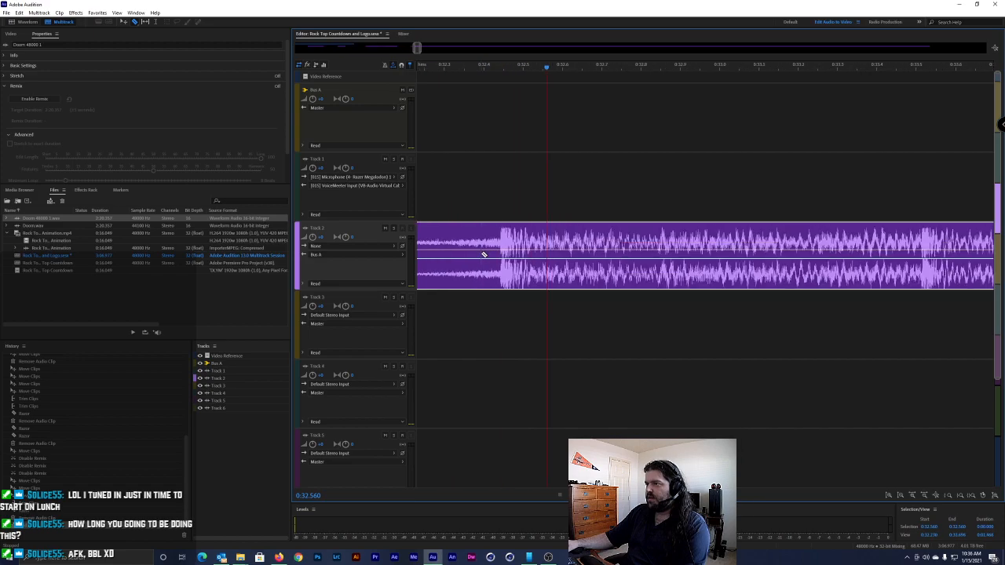
pyautogui.scroll(2, 563, 246)
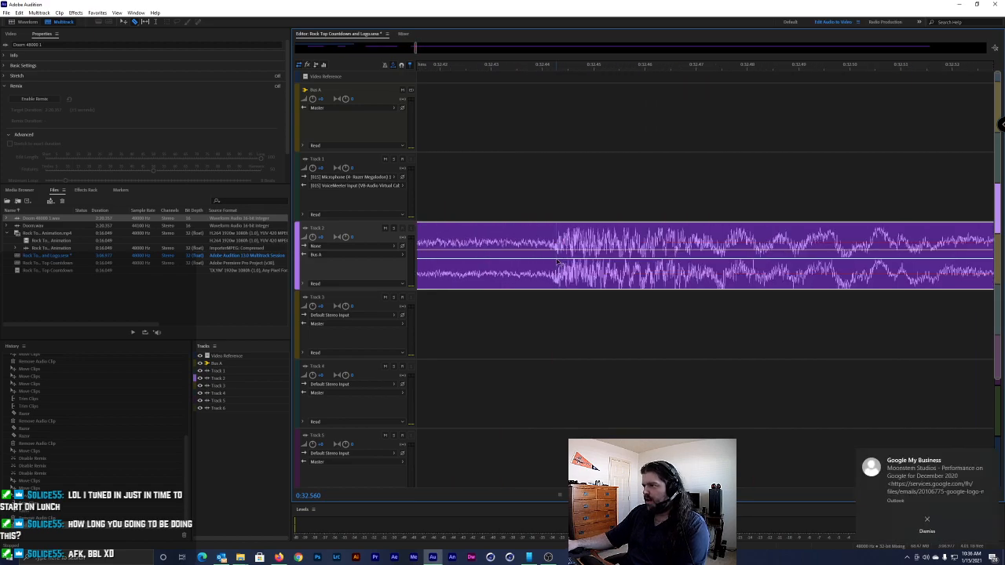
pyautogui.scroll(1, 557, 263)
pyautogui.press('space')
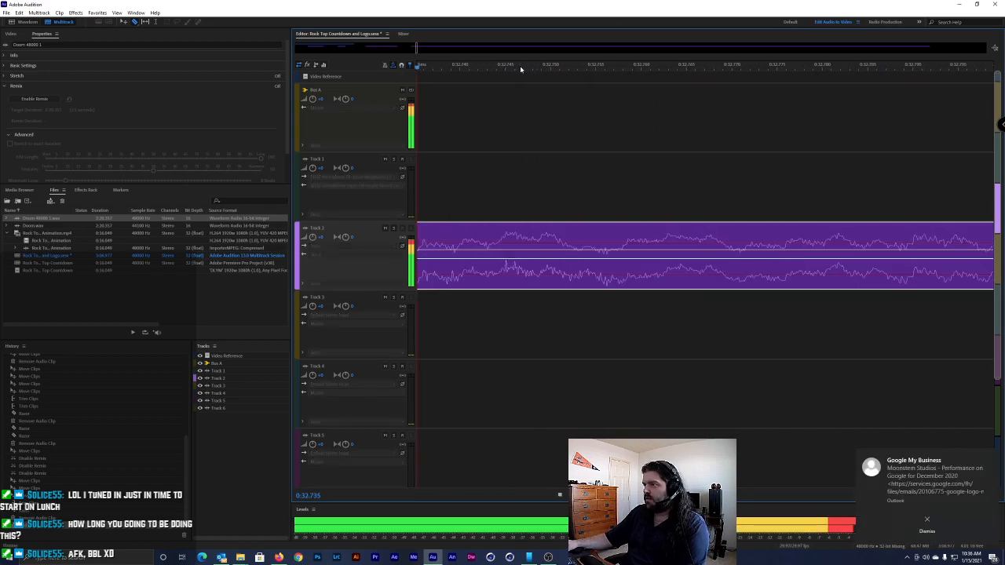
pyautogui.scroll(-5, 551, 137)
pyautogui.press('space')
pyautogui.scroll(-2, 552, 136)
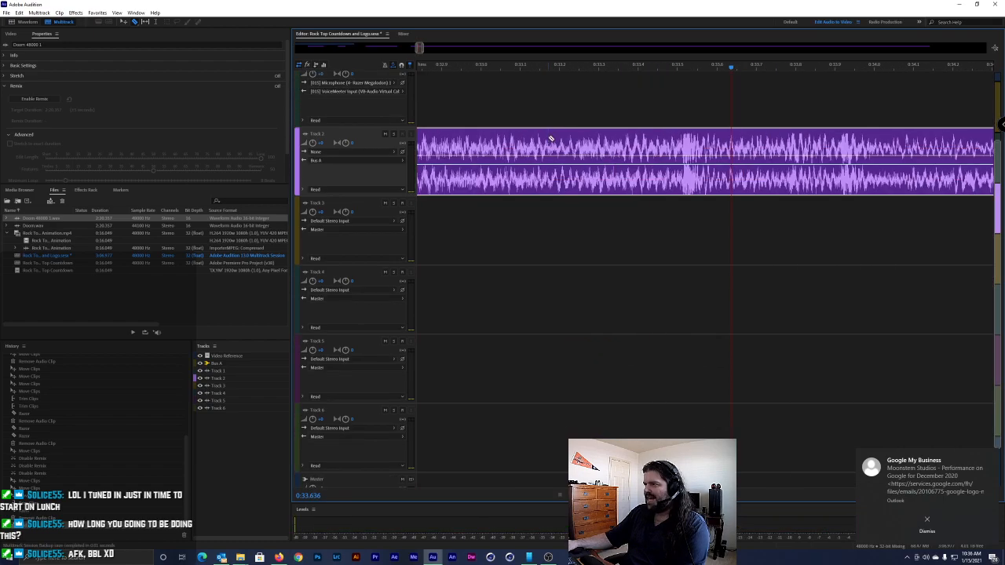
# Split the long Doom clip on Track 2 where the loud section begins, at about 0:32.44
pyautogui.scroll(-10, 551, 138)
pyautogui.scroll(10, 528, 150)
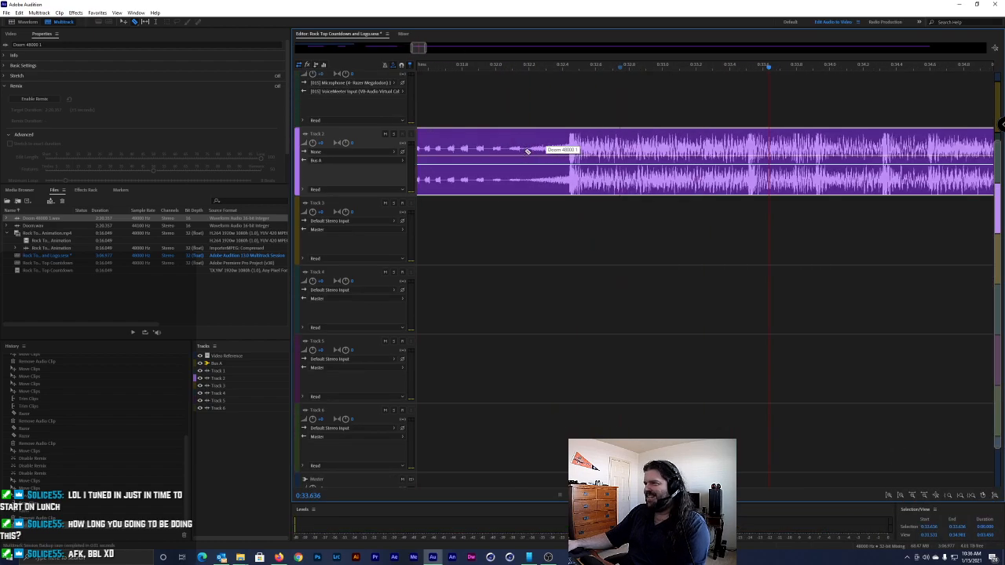
pyautogui.hscroll(3, 651, 160)
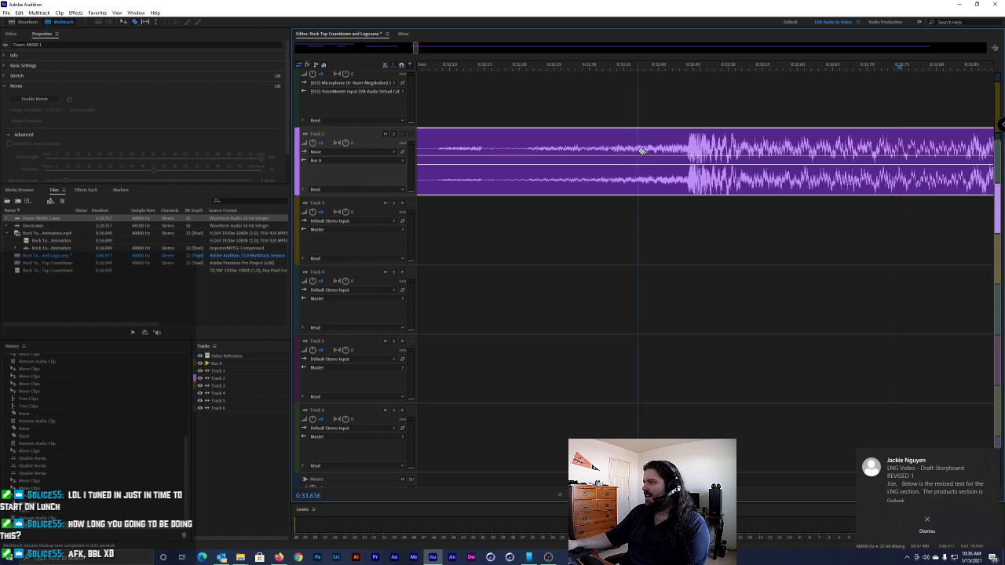
pyautogui.scroll(6, 691, 154)
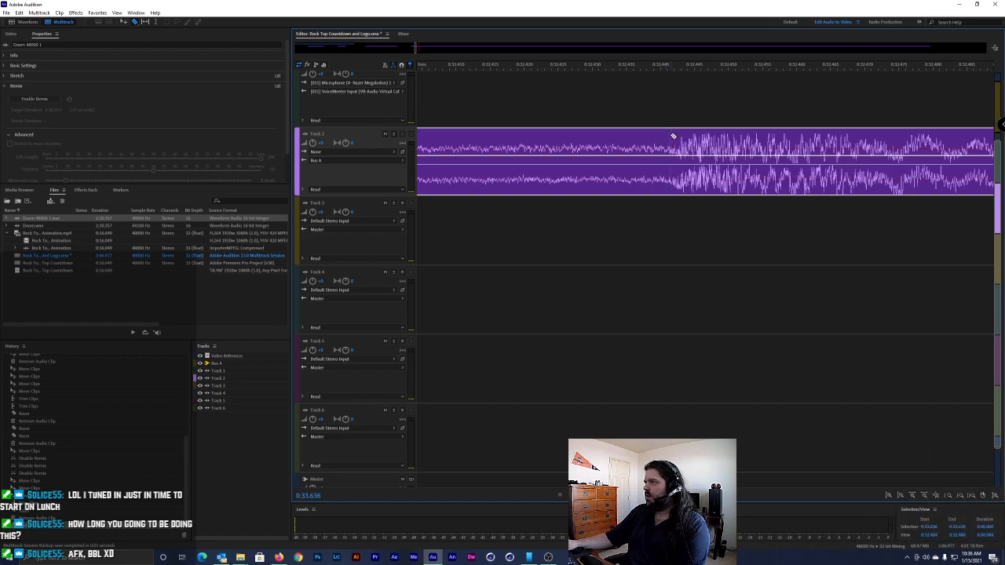
pyautogui.click(672, 140)
pyautogui.scroll(-1, 727, 185)
pyautogui.scroll(-10, 727, 183)
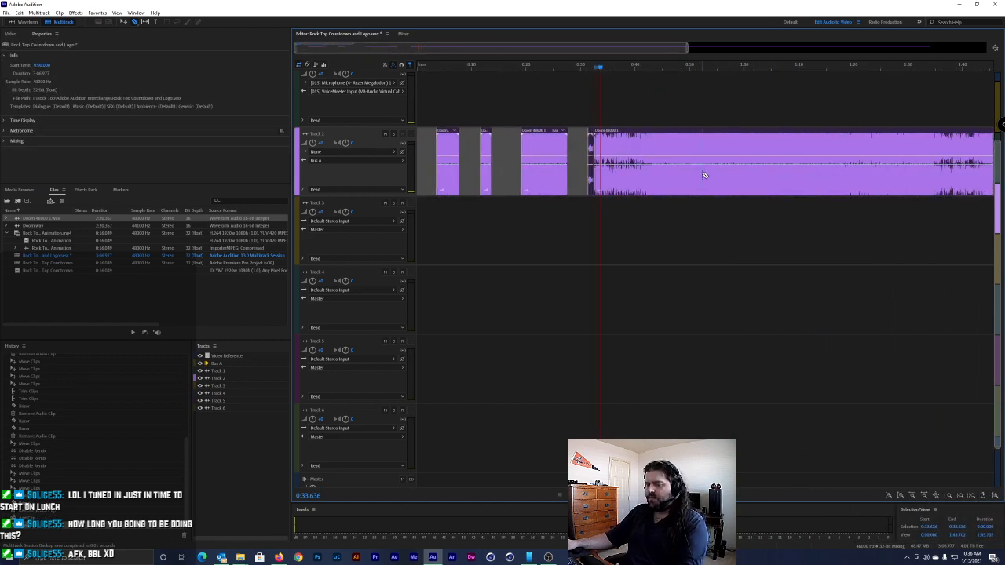
# Move the short quiet piece before the long Doom clip to the very start of Track 2
pyautogui.scroll(-3, 701, 178)
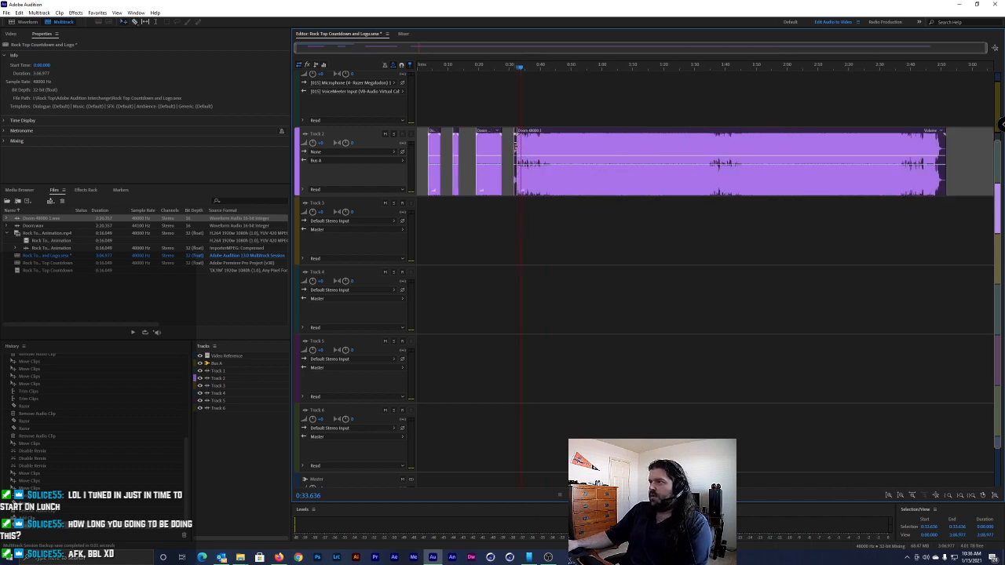
pyautogui.scroll(1, 515, 151)
pyautogui.click(527, 153)
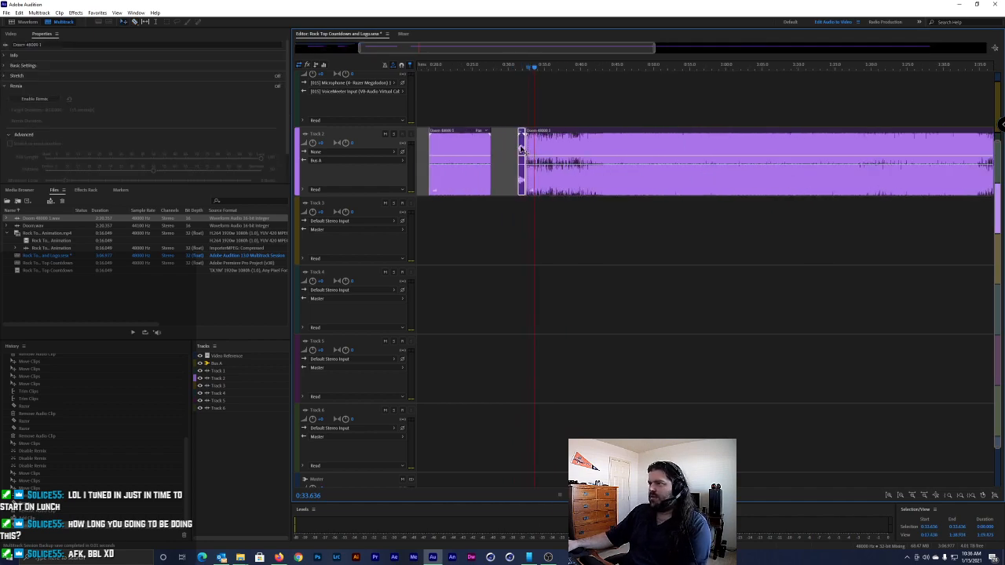
pyautogui.scroll(4, 471, 149)
pyautogui.moveTo(357, 146); pyautogui.dragTo(359, 146)
pyautogui.press('Home')
# Show the video preview, save the session and play the opening to find where the number 5 appears
pyautogui.click(11, 35)
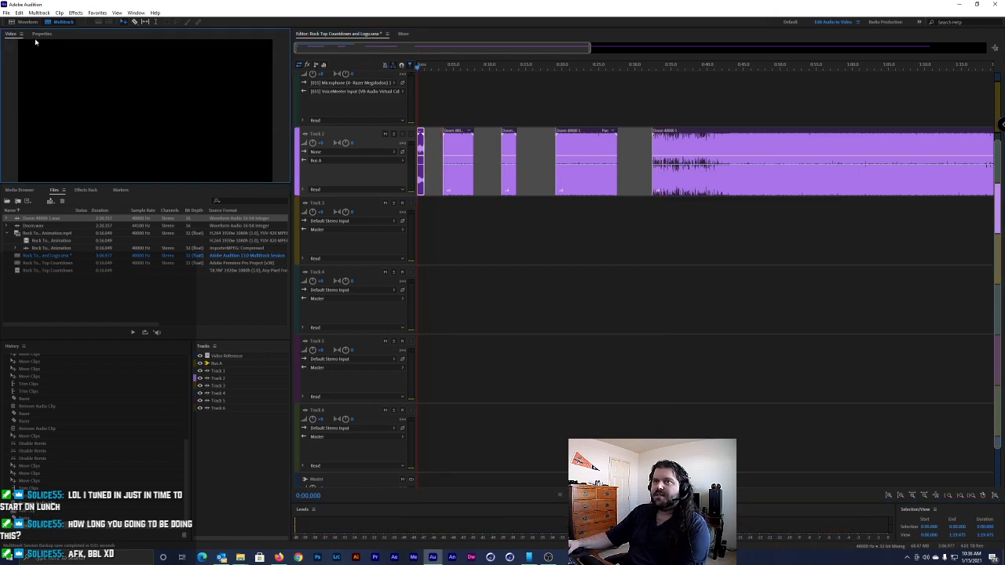
pyautogui.hotkey('ctrl', 's')
pyautogui.click(581, 294)
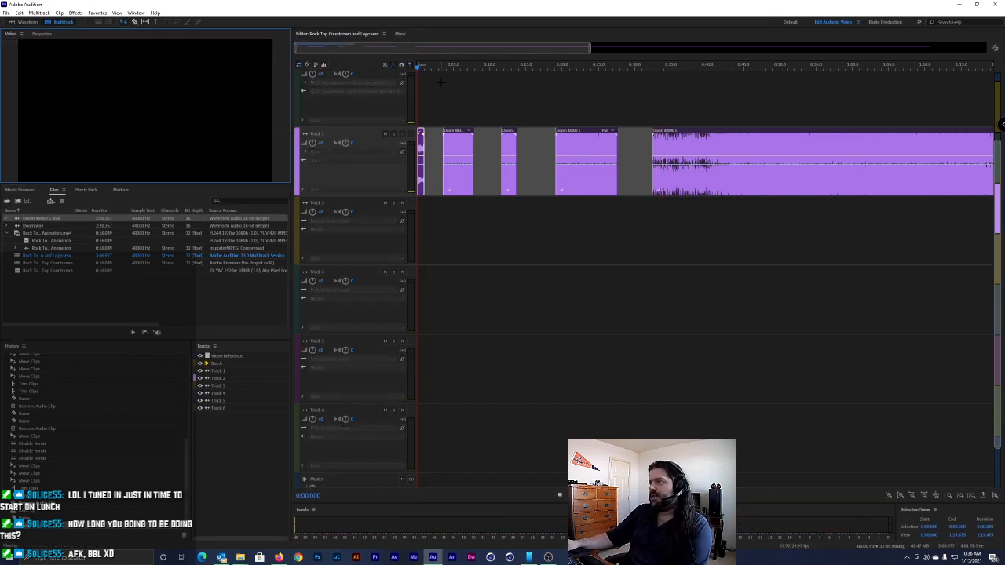
pyautogui.press('space')
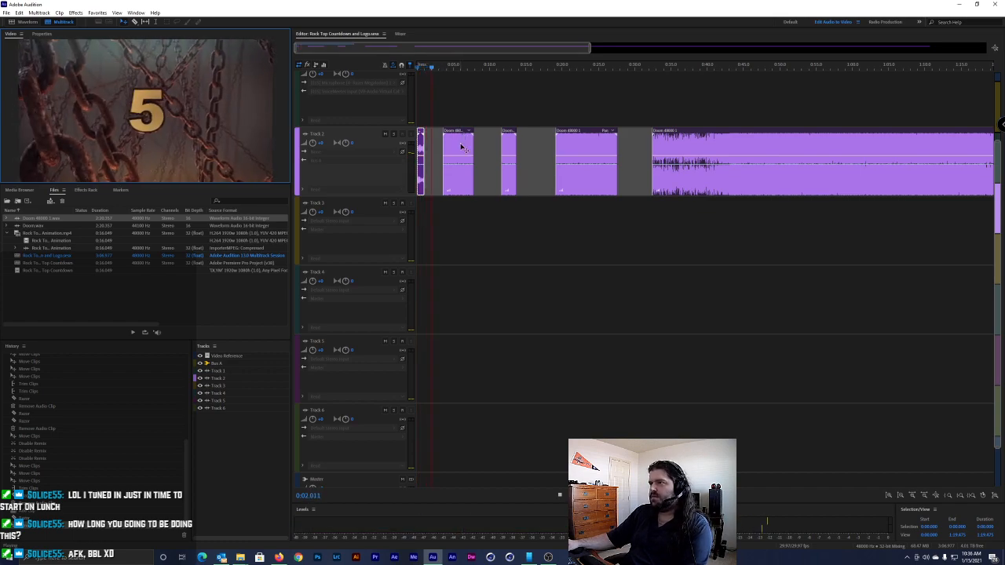
pyautogui.click(426, 67)
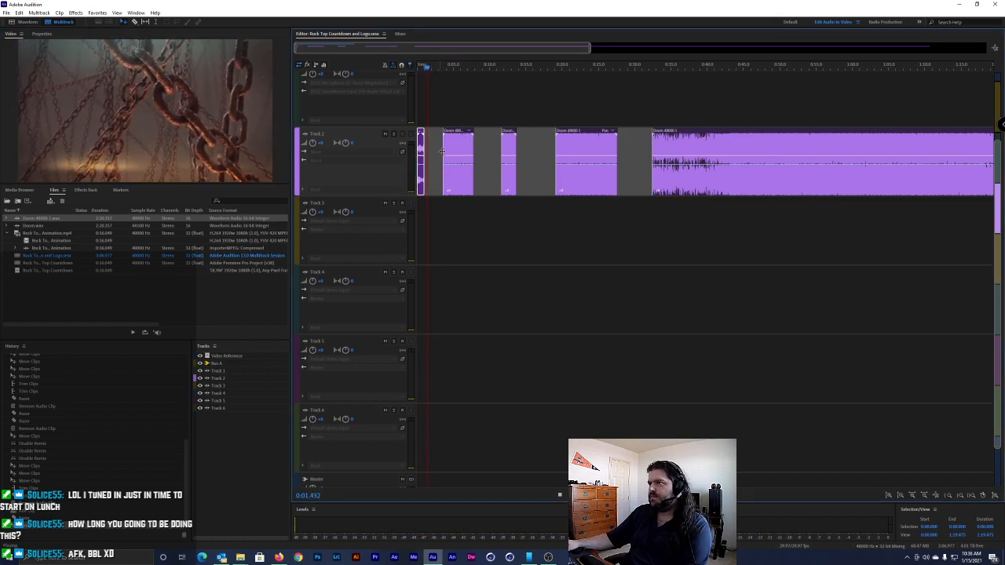
pyautogui.click(431, 67)
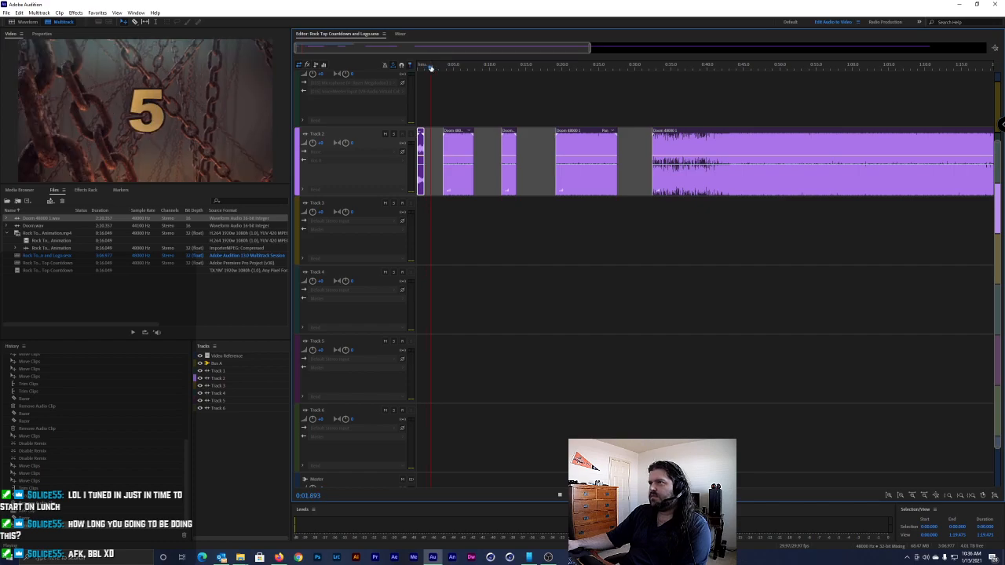
# Place the four-second Doom clip directly after the quiet intro piece and the two-second clip at about 0:13
pyautogui.moveTo(459, 150)
pyautogui.mouseDown()
pyautogui.moveTo(487, 150)
pyautogui.moveTo(441, 153)
pyautogui.mouseUp()
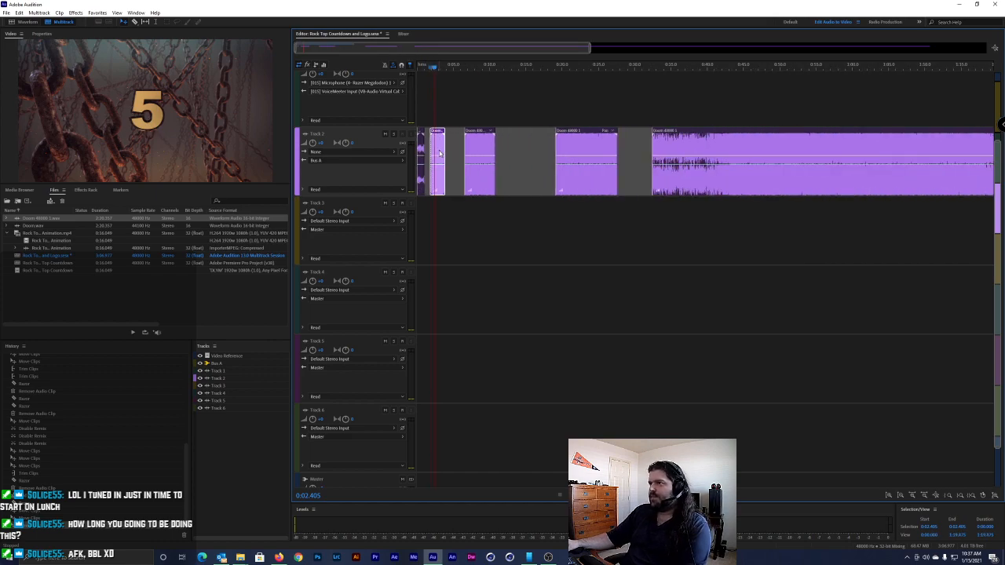
pyautogui.press('space')
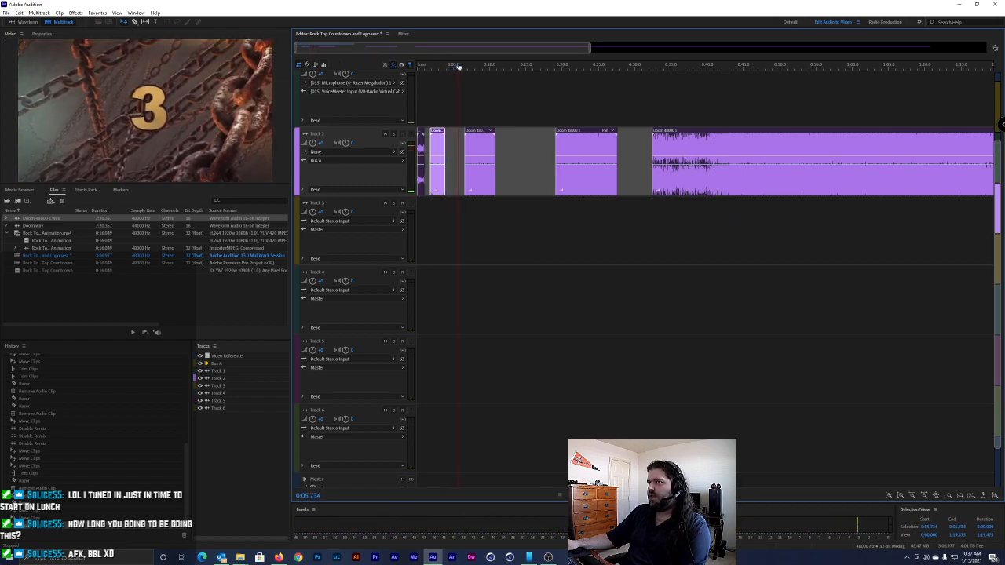
pyautogui.moveTo(474, 66); pyautogui.dragTo(511, 66)
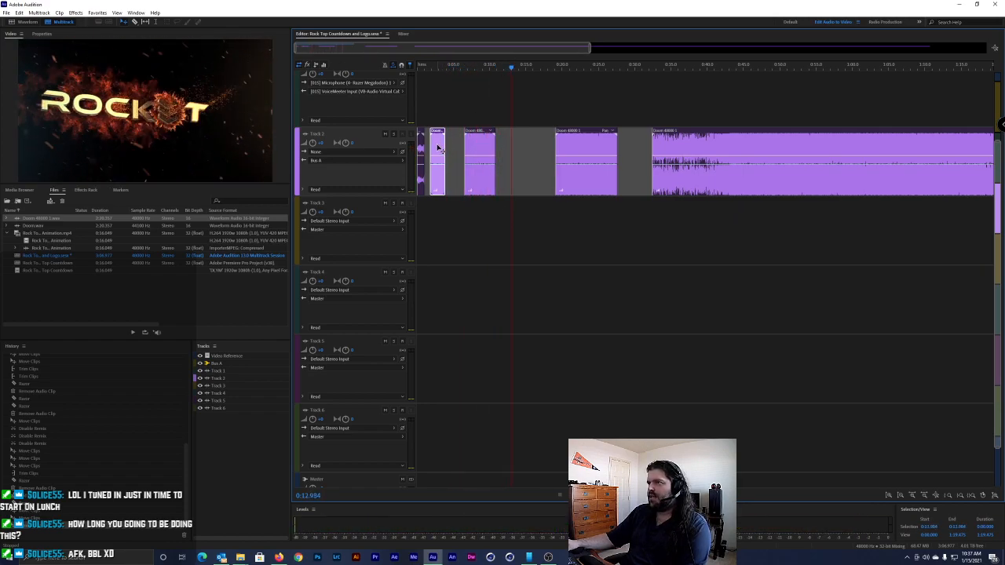
pyautogui.moveTo(439, 150)
pyautogui.mouseDown()
pyautogui.moveTo(519, 149)
pyautogui.moveTo(440, 152)
pyautogui.mouseUp()
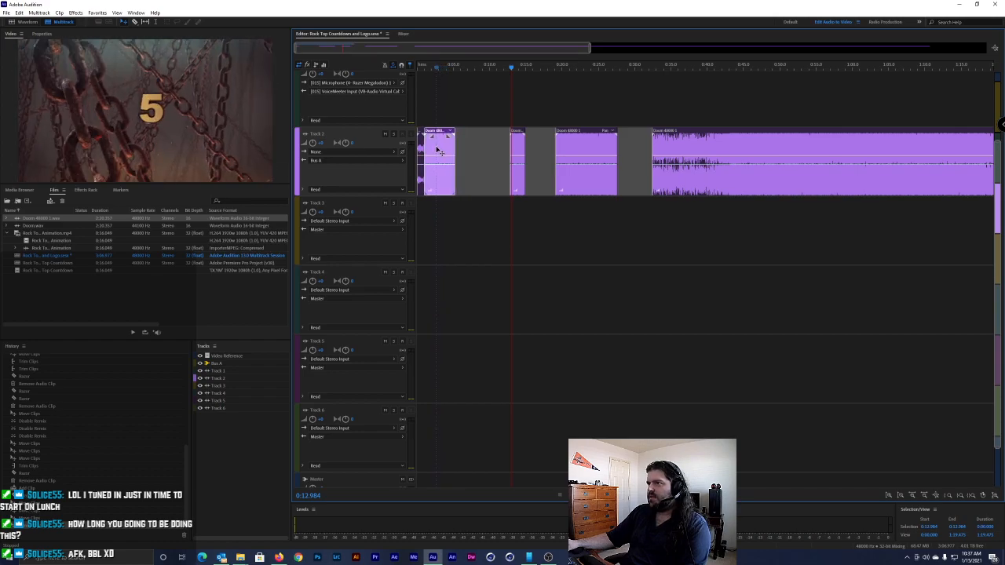
# Play the session from the start to check the first clips against the countdown up to the number 3
pyautogui.scroll(3, 436, 156)
pyautogui.scroll(-2, 443, 157)
pyautogui.press('Home')
pyautogui.press('space')
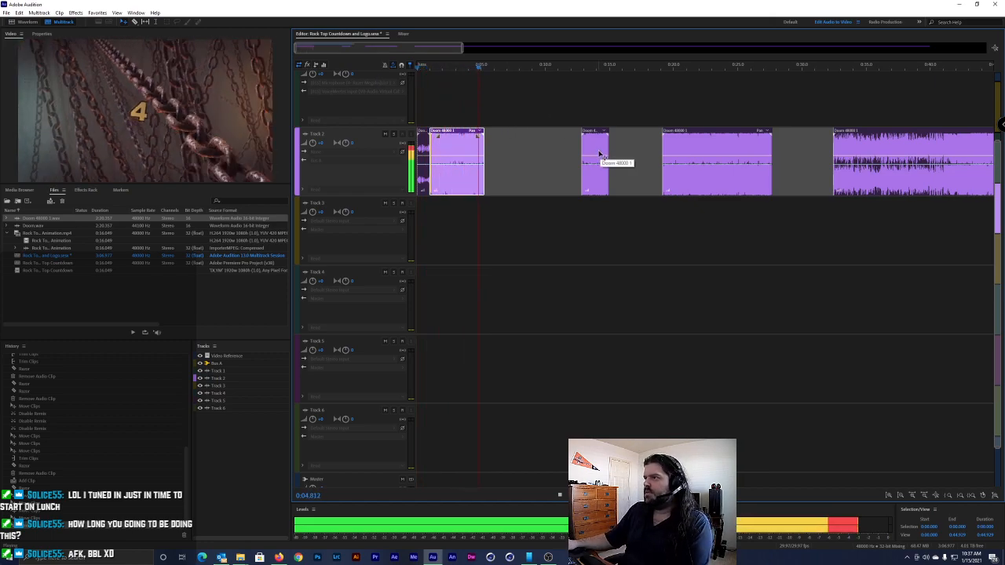
pyautogui.press('space')
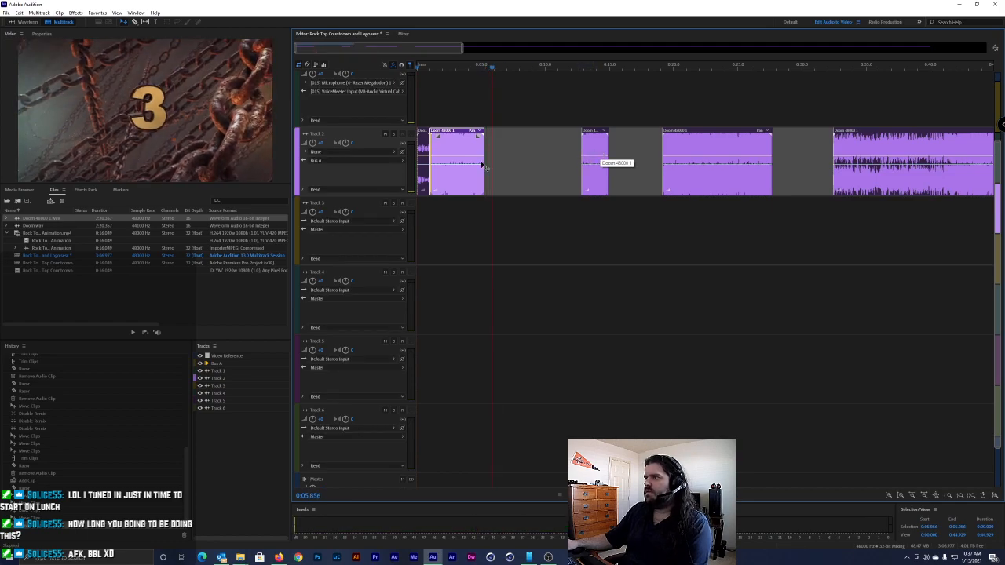
# Duplicate the four-second clip directly after itself on Track 2 and play the join from just before 0:05
pyautogui.hotkey('ctrl', 'v')
pyautogui.moveTo(511, 157); pyautogui.dragTo(504, 158)
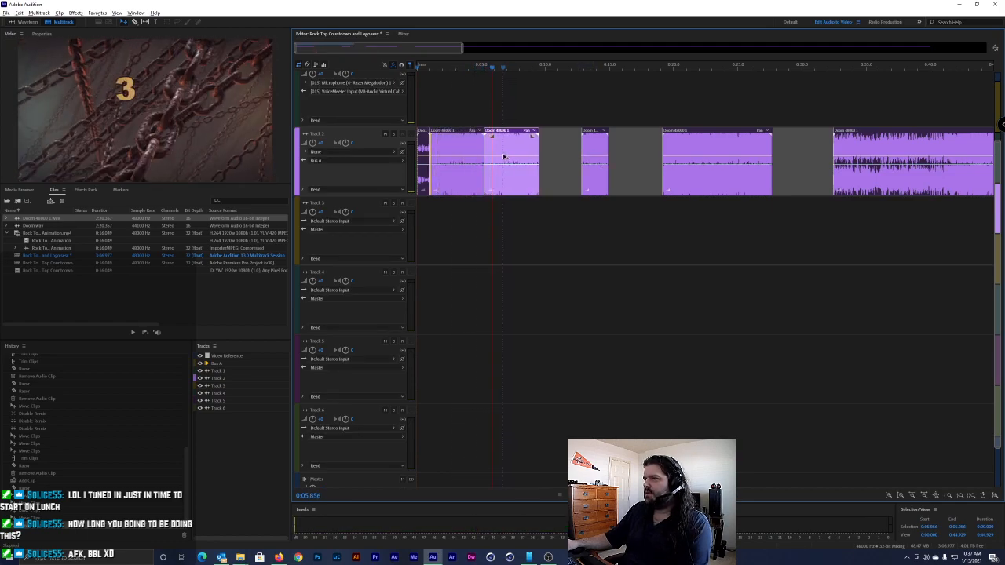
pyautogui.click(479, 69)
pyautogui.press('space')
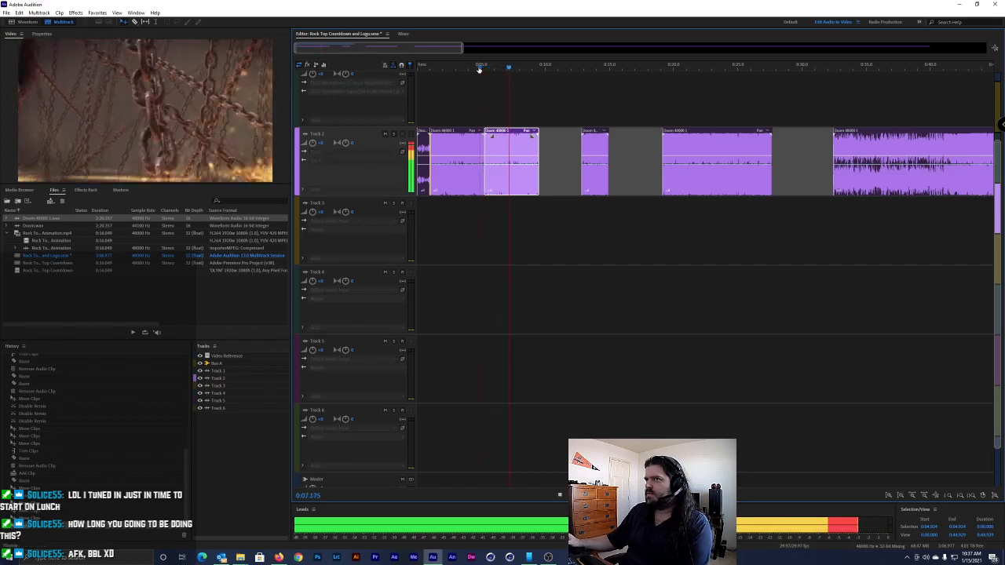
pyautogui.press('space')
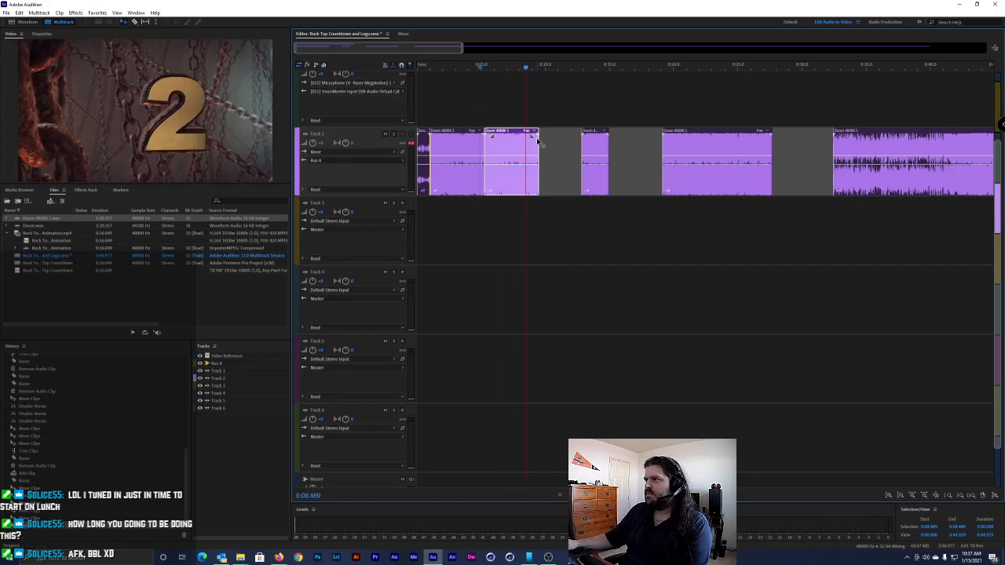
# Replay the duplicated clip from about 0:06 to find the beat where it should be cut near the number 2
pyautogui.press('=')
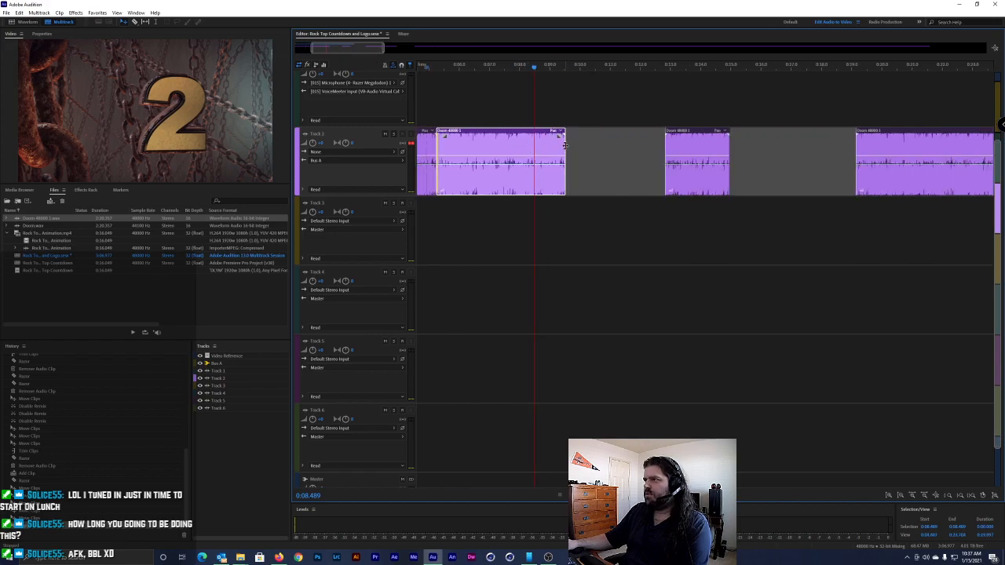
pyautogui.click(476, 69)
pyautogui.press('space')
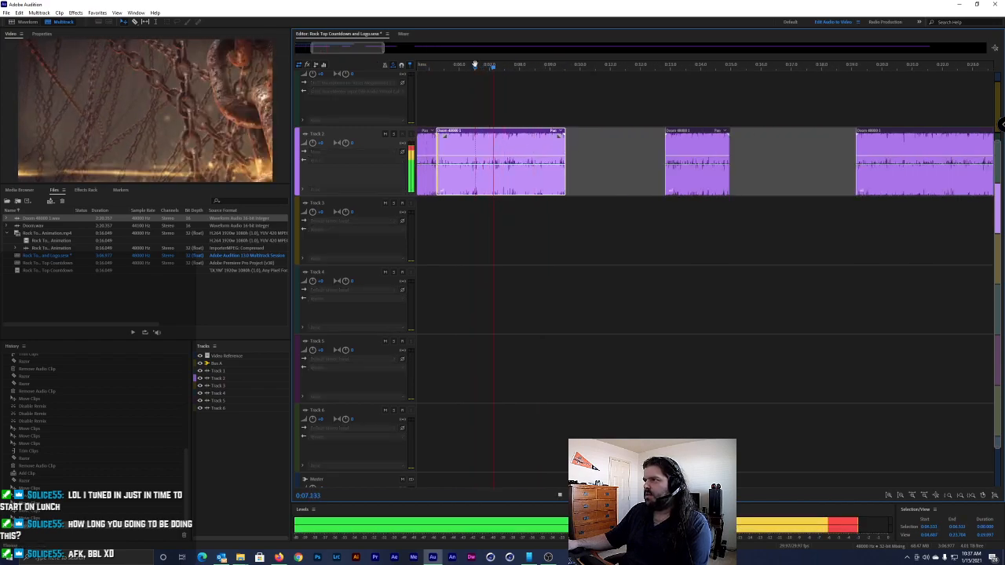
pyautogui.press('space')
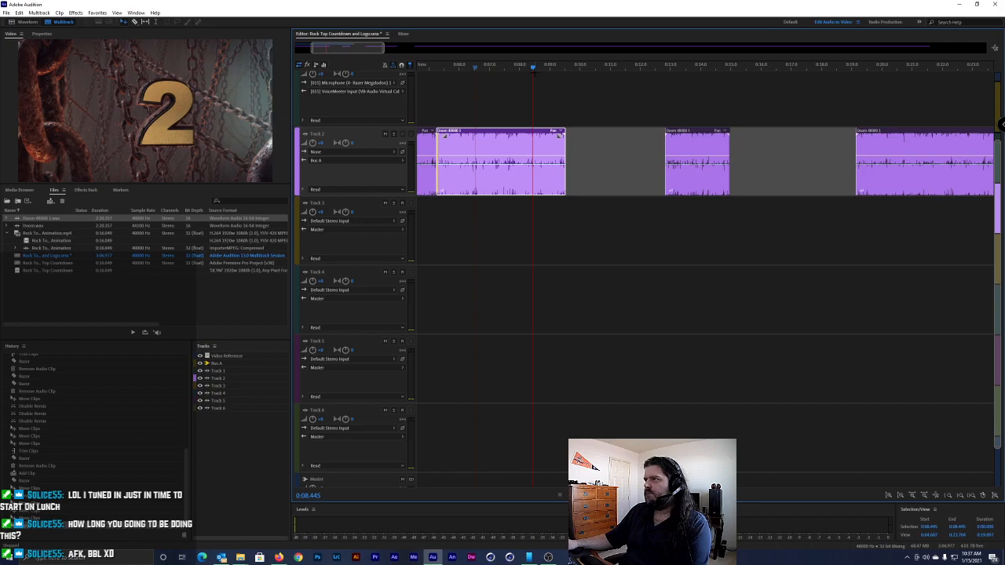
pyautogui.press('space')
pyautogui.click(467, 68)
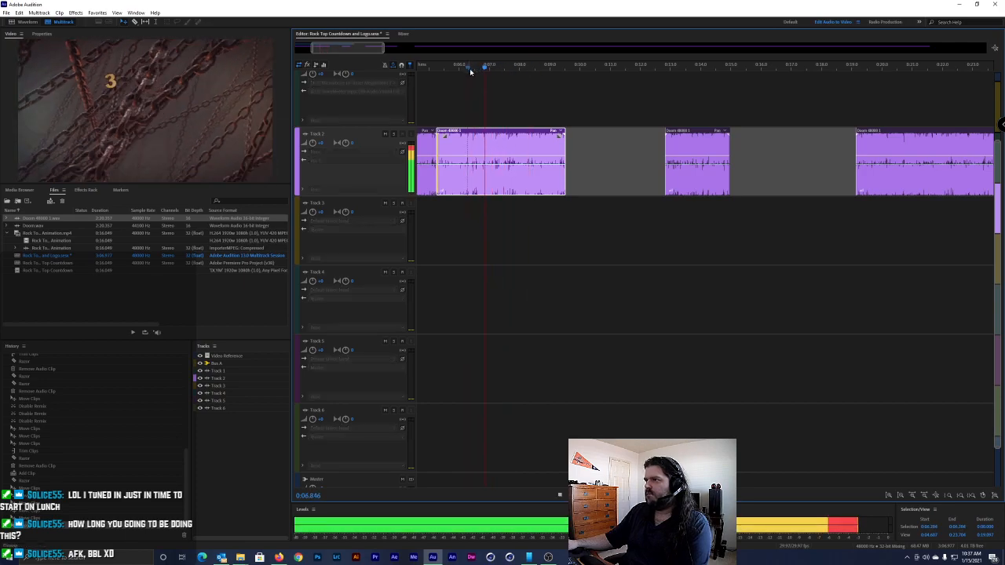
pyautogui.scroll(2, 469, 69)
pyautogui.press('space')
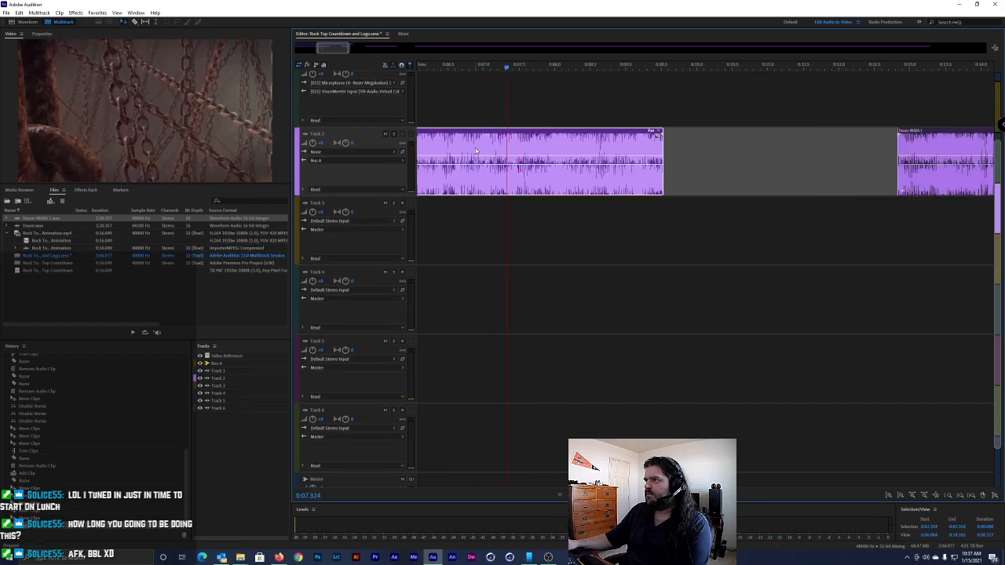
pyautogui.scroll(2, 475, 150)
pyautogui.press('space')
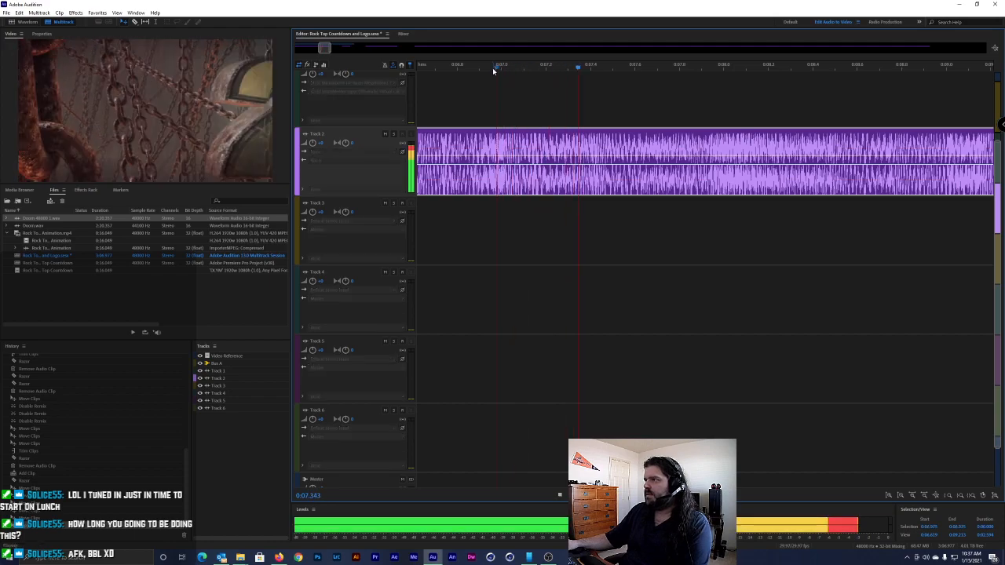
pyautogui.press('space')
# Split the duplicated clip at 0:07.388 and delete the part after the cut
pyautogui.click(591, 68)
pyautogui.moveTo(591, 68)
pyautogui.mouseDown()
pyautogui.moveTo(600, 68)
pyautogui.moveTo(589, 69)
pyautogui.mouseUp()
pyautogui.press('space')
pyautogui.press('space')
pyautogui.scroll(3, 585, 87)
pyautogui.click(583, 69)
pyautogui.scroll(-3, 618, 191)
pyautogui.scroll(3, 619, 190)
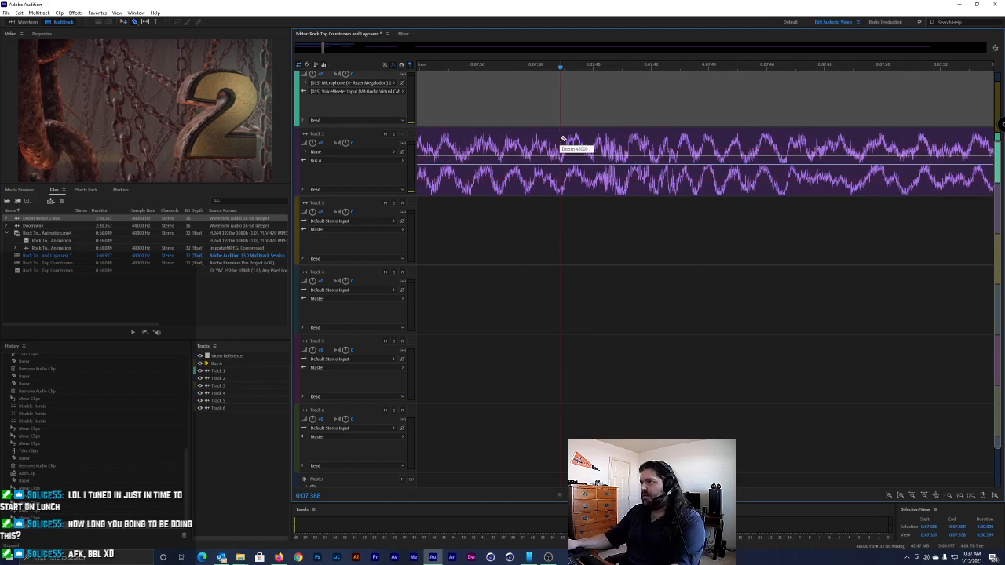
pyautogui.click(561, 146)
pyautogui.scroll(-3, 608, 192)
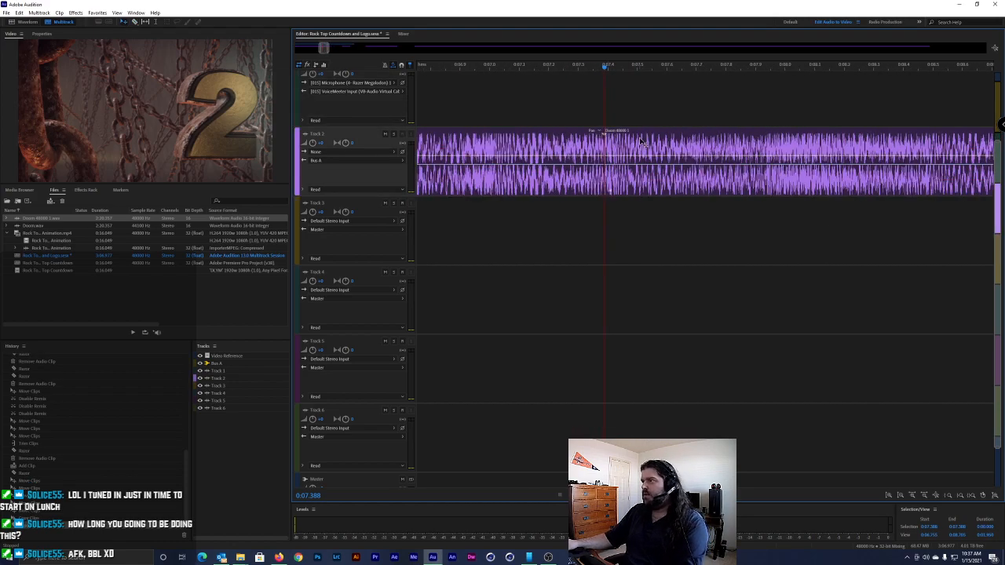
pyautogui.scroll(-5, 659, 193)
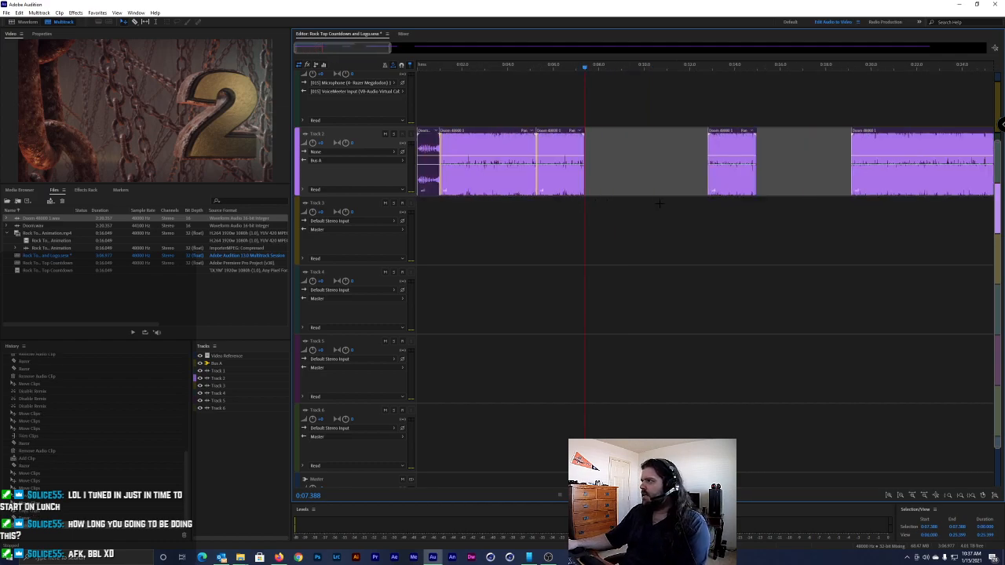
# Move the two-second clip on Track 2 so that it starts at the cut at 0:07.388
pyautogui.moveTo(734, 146); pyautogui.dragTo(567, 168)
pyautogui.moveTo(694, 145); pyautogui.dragTo(663, 147)
pyautogui.scroll(5, 735, 147)
pyautogui.moveTo(735, 148); pyautogui.dragTo(699, 152)
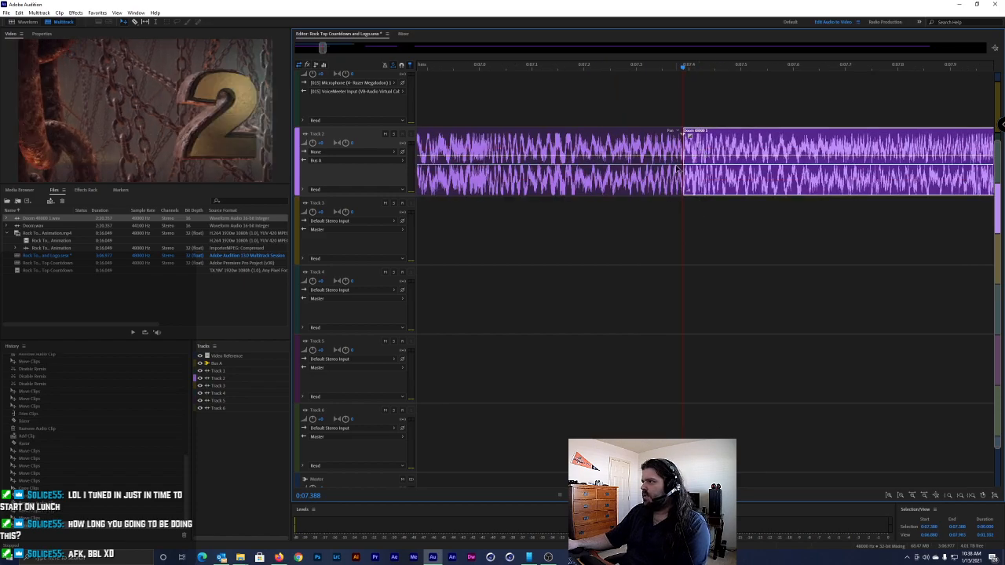
# Play the session from the start to check the joined clips against the whole countdown
pyautogui.scroll(-8, 683, 157)
pyautogui.press('Home')
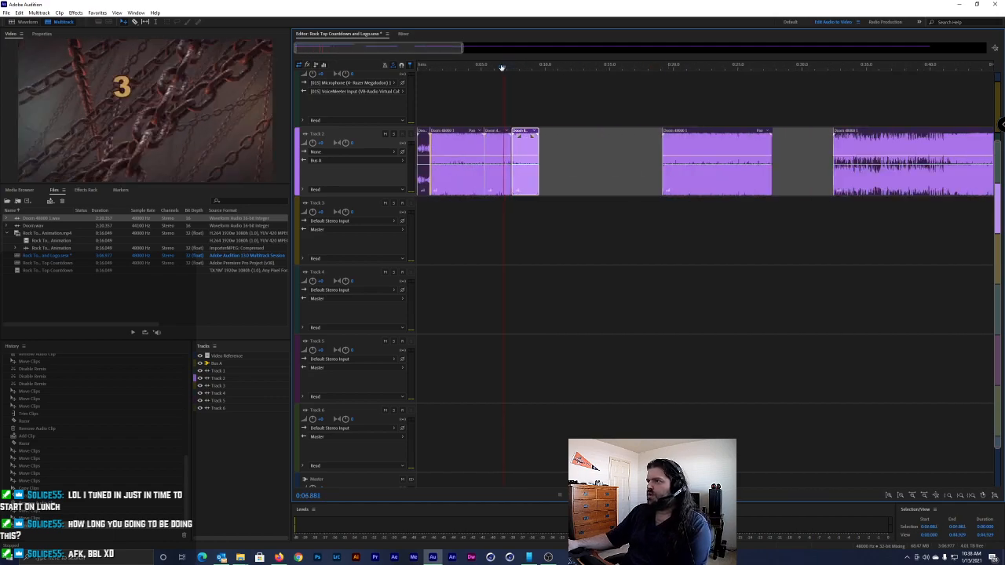
pyautogui.press('space')
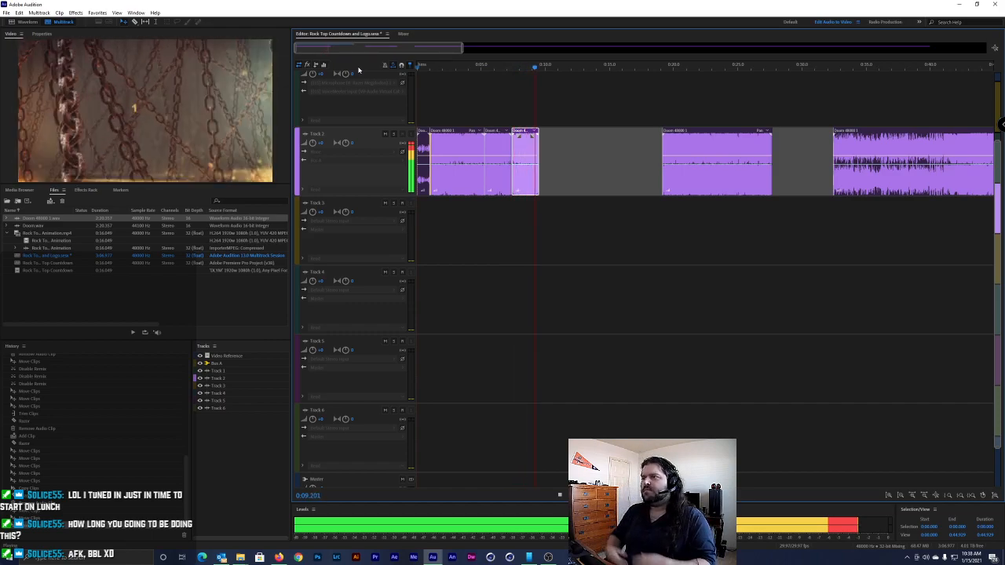
pyautogui.press('space')
# Move the clip starting at about 0:19 directly behind the two-second clip and play the join through the logo animation
pyautogui.moveTo(695, 166); pyautogui.dragTo(557, 139)
pyautogui.click(523, 68)
pyautogui.press('space')
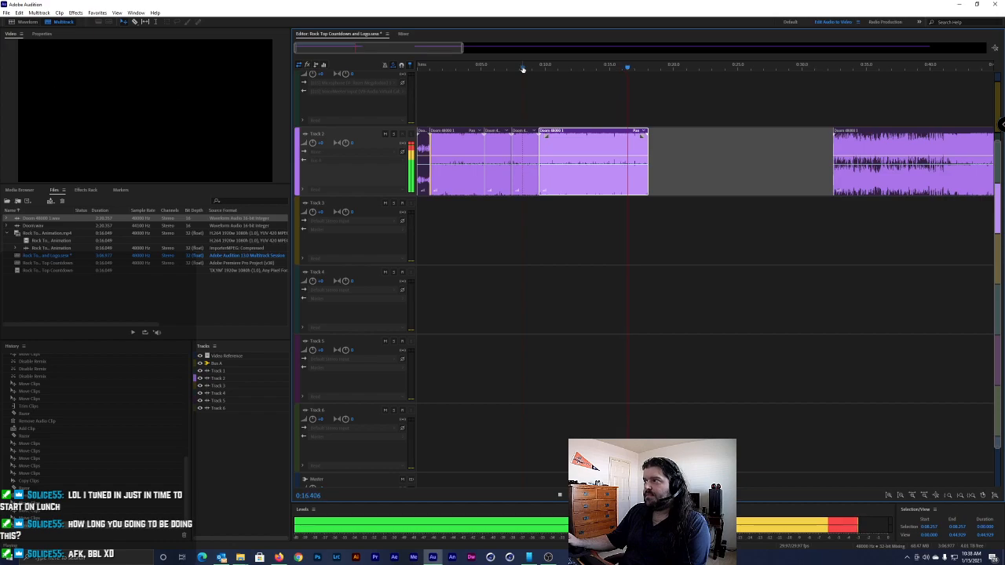
pyautogui.press('space')
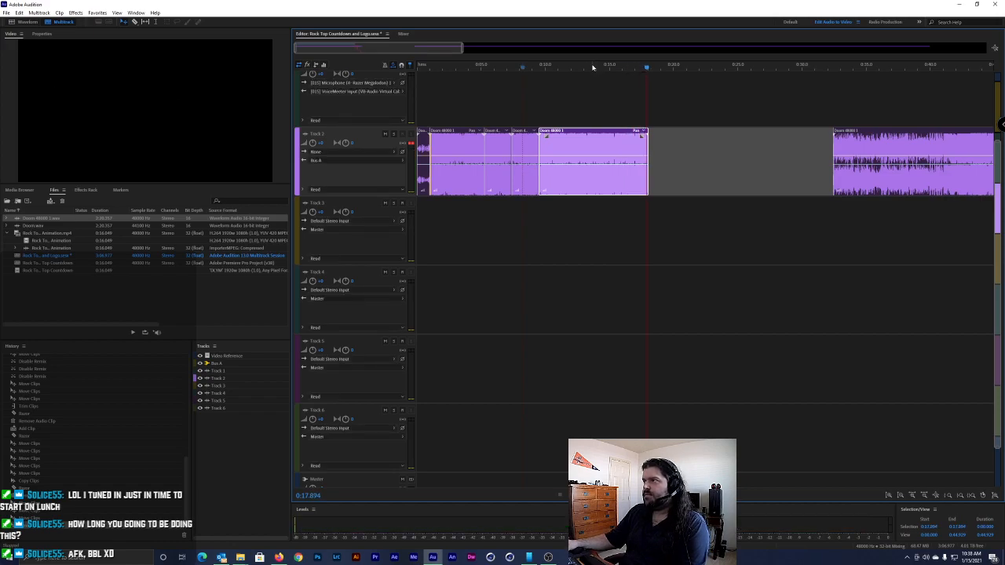
pyautogui.click(529, 70)
pyautogui.press('space')
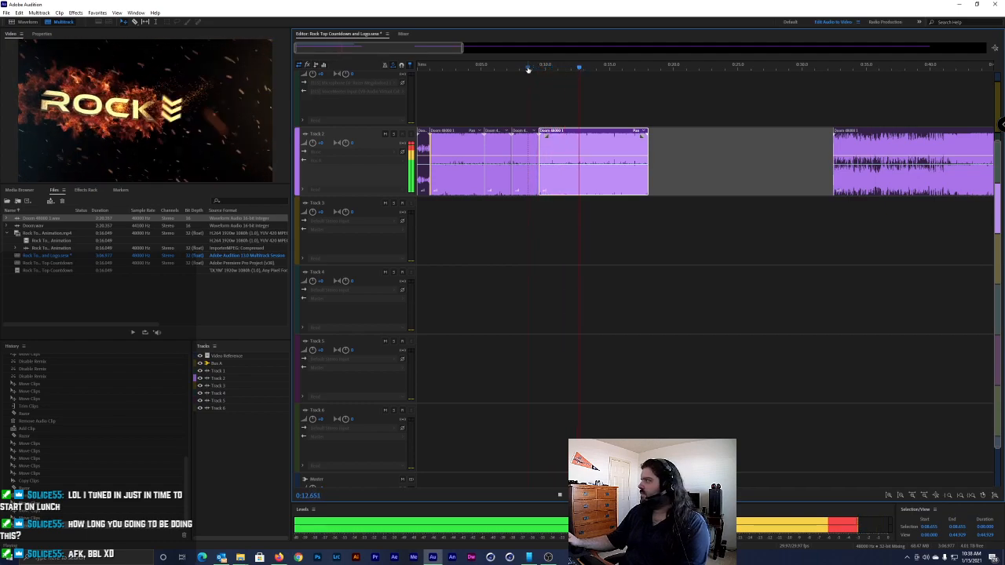
# Play the end of the long Doom clip on Track 2 from about 2:41, and replay it from about 2:44
pyautogui.press('space')
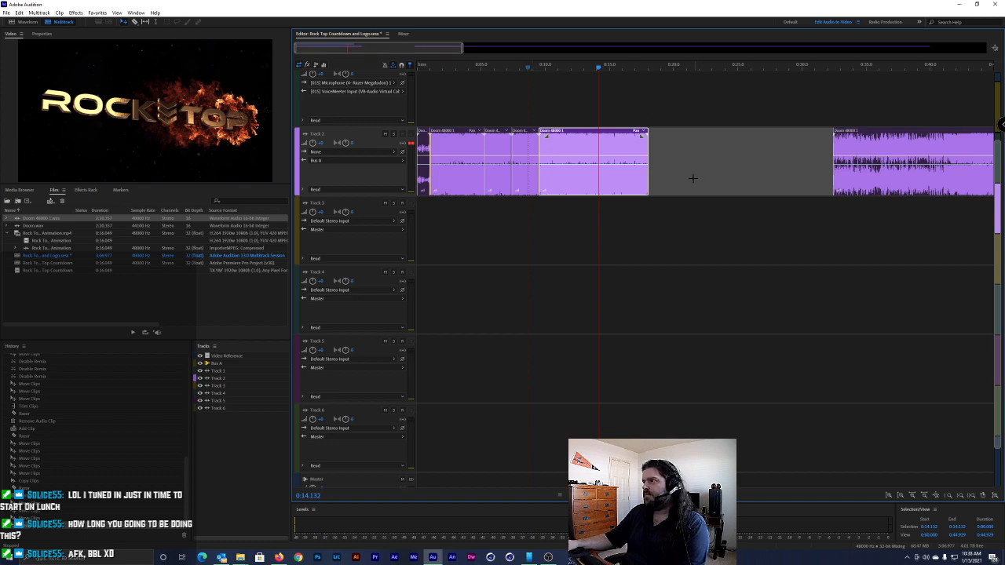
pyautogui.scroll(-5, 694, 178)
pyautogui.click(912, 67)
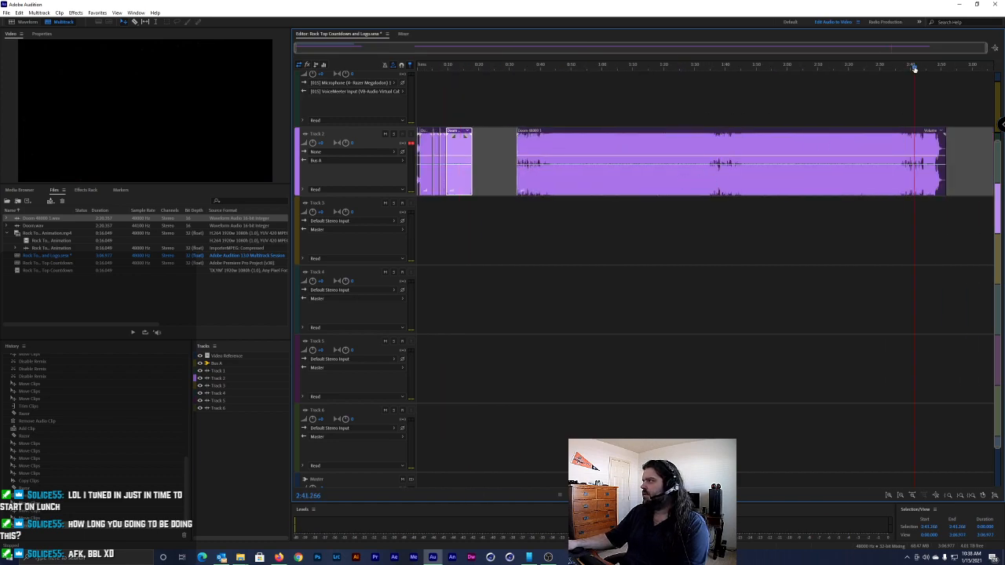
pyautogui.press('space')
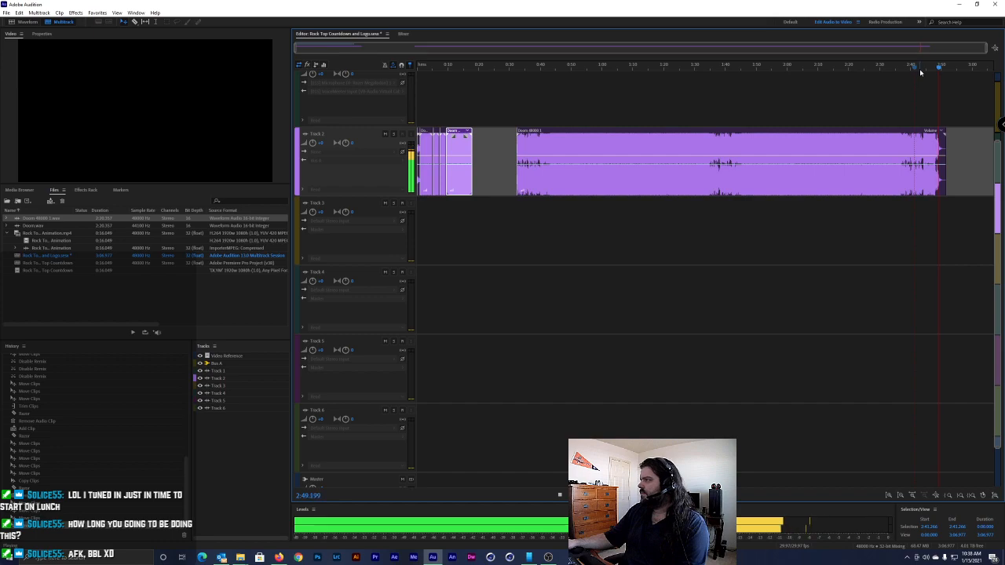
pyautogui.press('space')
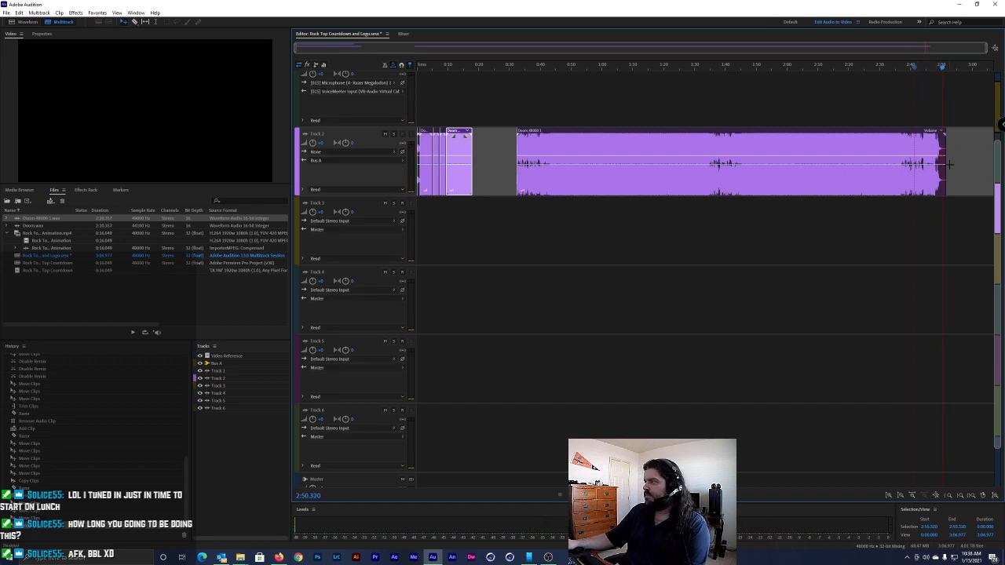
pyautogui.scroll(4, 950, 162)
pyautogui.moveTo(816, 65); pyautogui.dragTo(784, 68)
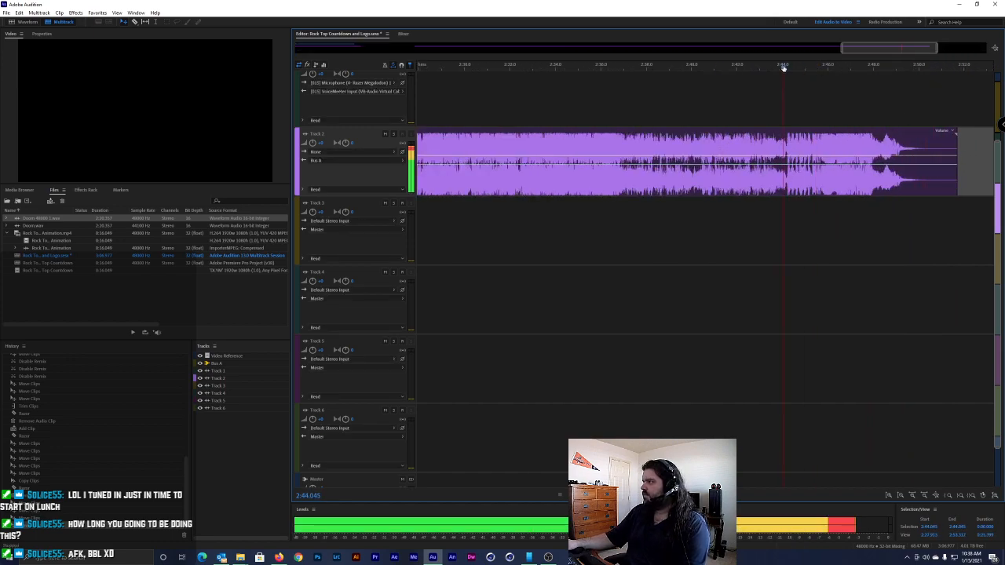
pyautogui.press('space')
# Find the quiet point just before the beat near the end of the long Track 2 clip and split it at 2:44.167
pyautogui.scroll(4, 794, 162)
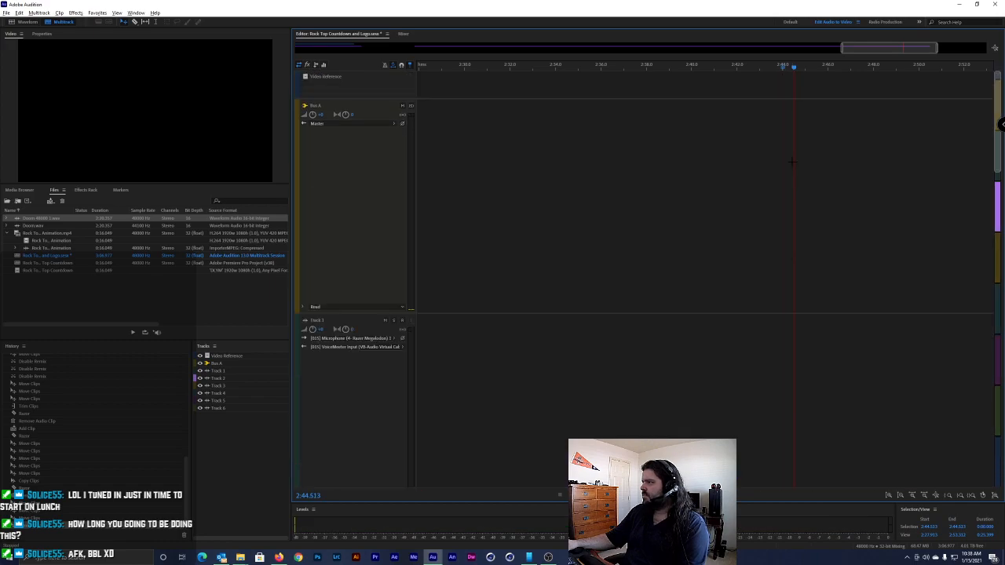
pyautogui.scroll(-5, 794, 163)
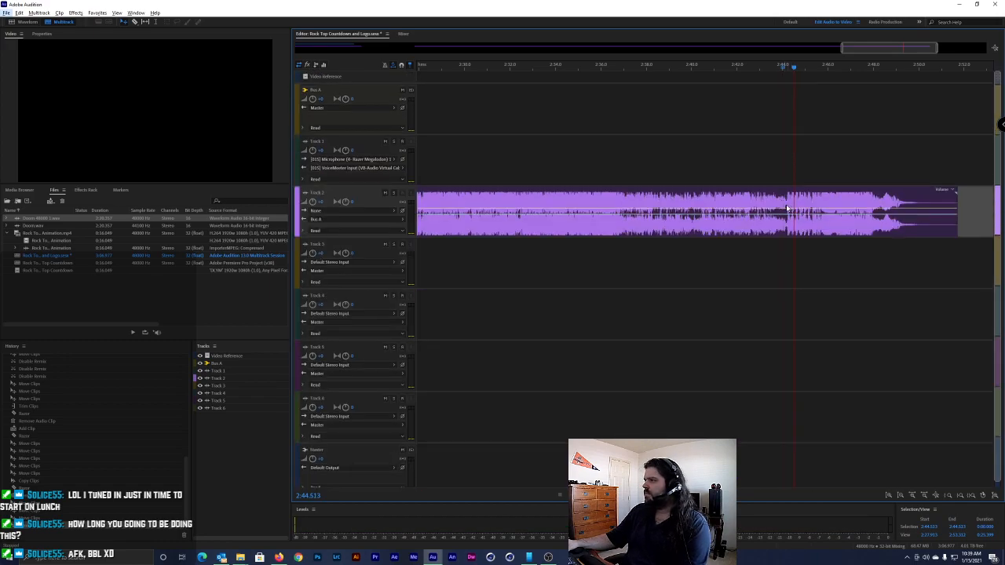
pyautogui.scroll(8, 788, 208)
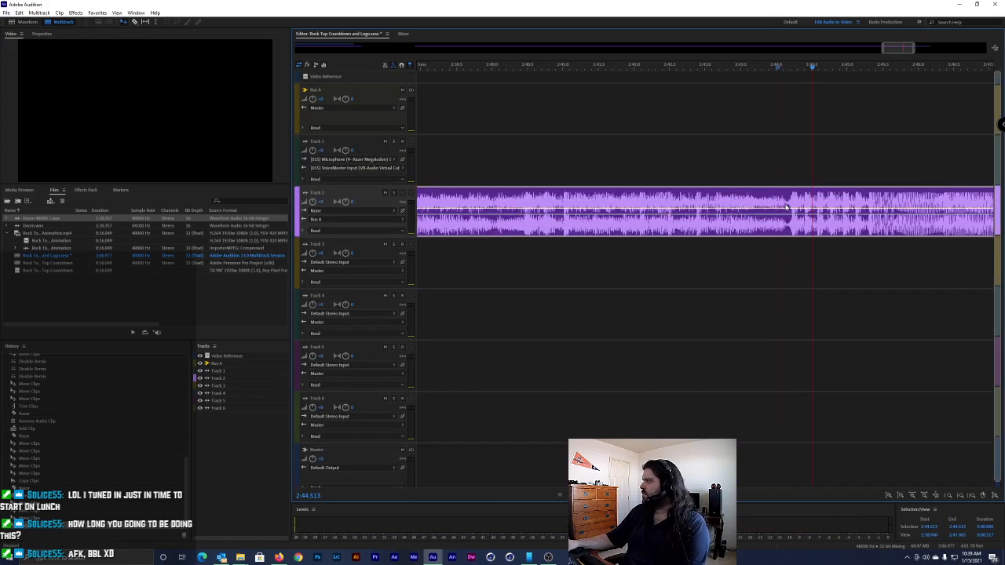
pyautogui.click(790, 68)
pyautogui.press('space')
pyautogui.press('space')
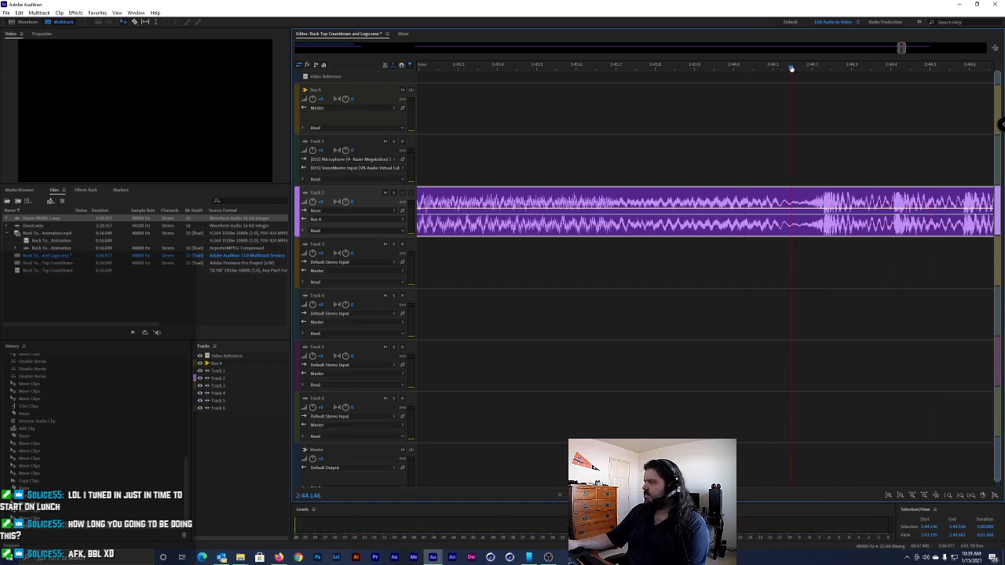
pyautogui.press('space')
pyautogui.press('space')
pyautogui.click(798, 70)
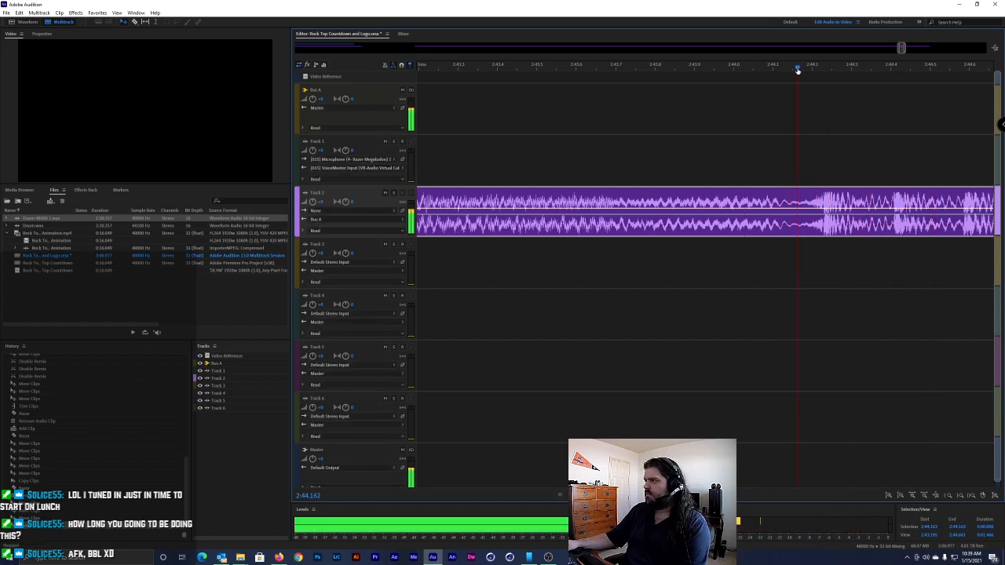
pyautogui.click(800, 69)
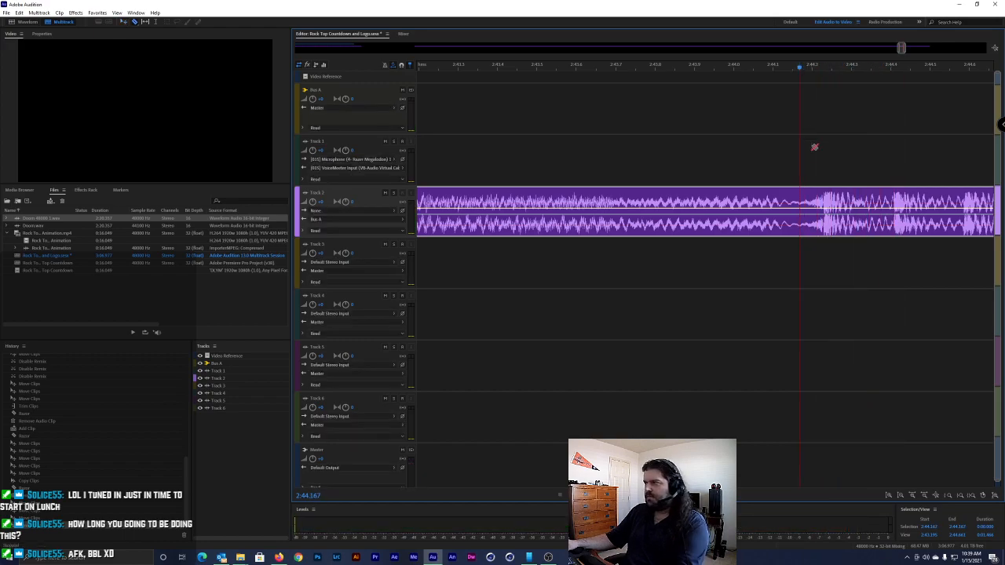
pyautogui.scroll(1, 804, 204)
pyautogui.scroll(-2, 804, 204)
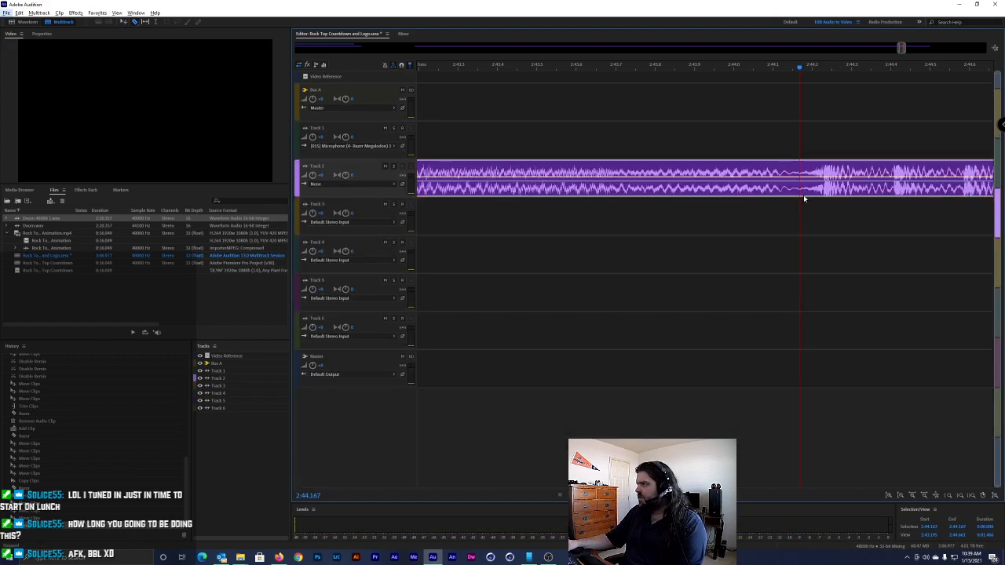
pyautogui.hotkey('alt', 'r')
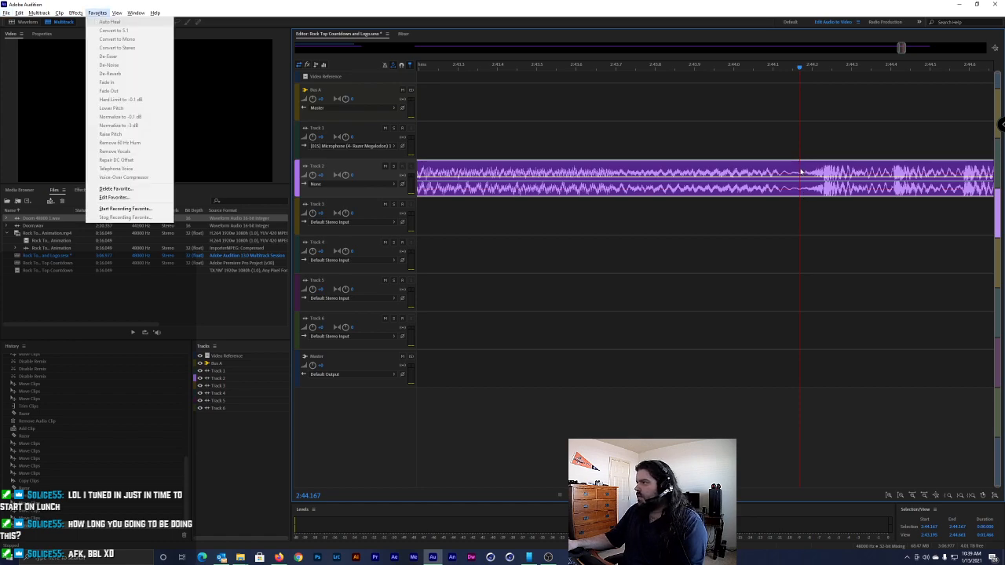
pyautogui.press('Escape')
pyautogui.scroll(-10, 829, 170)
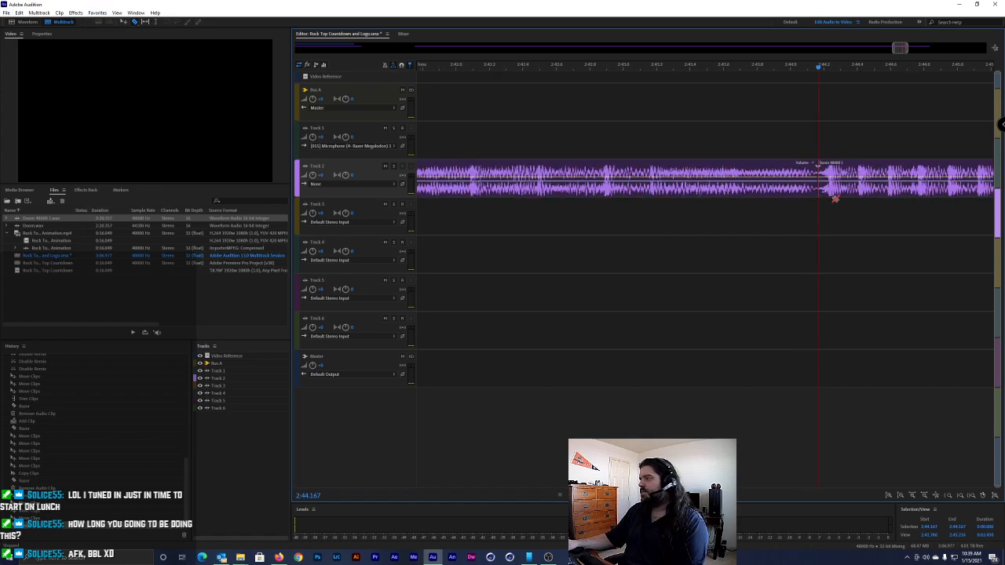
# Delete the part of the long clip before the cut and the leftover clip between about 1:16 and 1:57 on Track 2
pyautogui.click(715, 172)
pyautogui.press('Delete')
pyautogui.moveTo(857, 174); pyautogui.dragTo(635, 176)
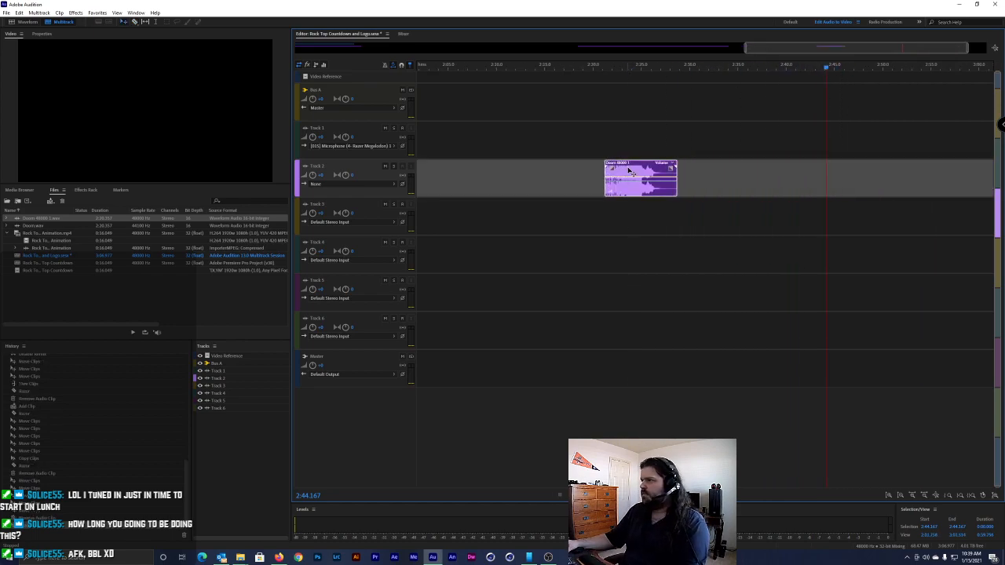
pyautogui.scroll(-3, 634, 176)
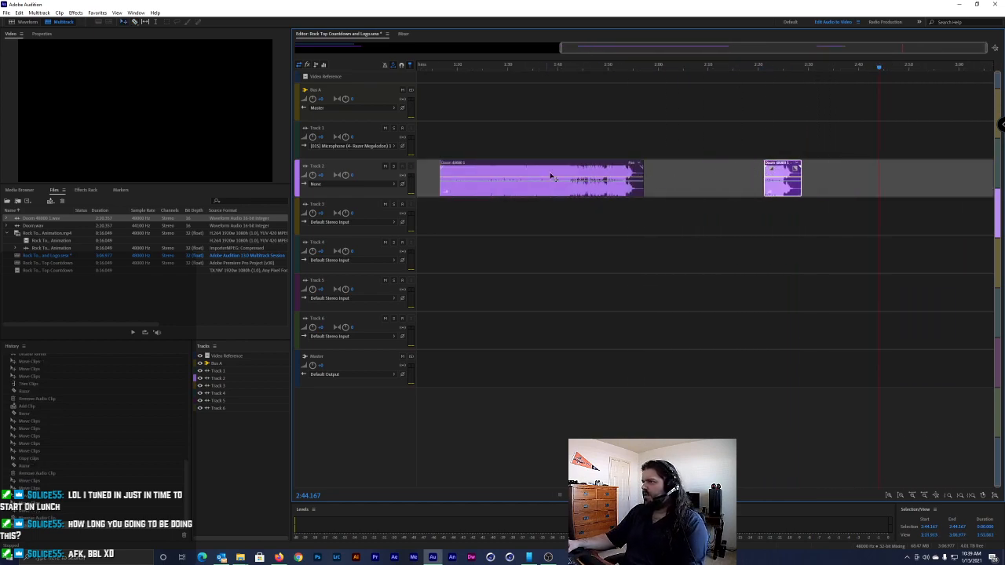
pyautogui.scroll(-5, 547, 174)
pyautogui.click(680, 172)
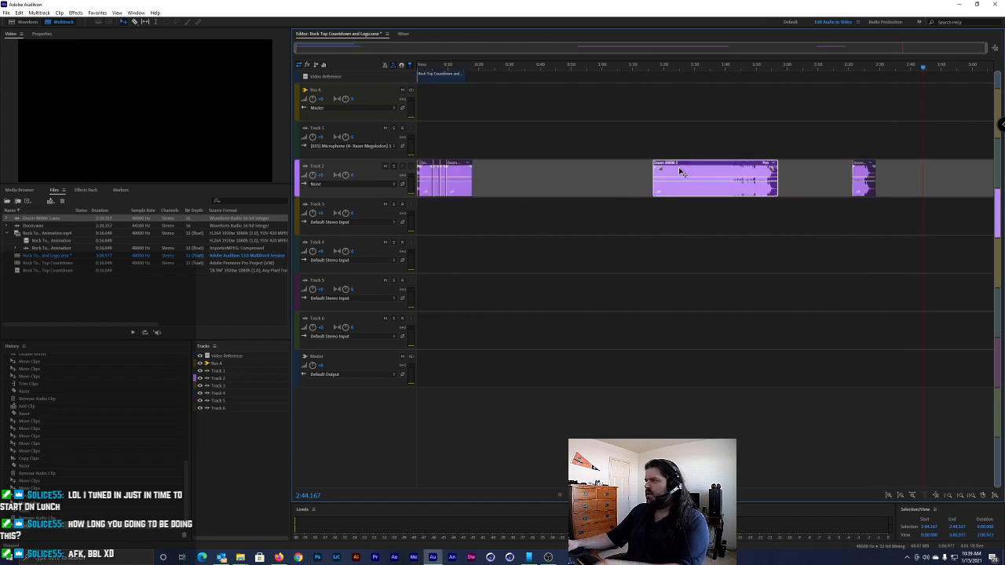
pyautogui.press('Delete')
# Move the music's ending clip to about 0:40 on Track 2 and save the session
pyautogui.moveTo(863, 178); pyautogui.dragTo(552, 182)
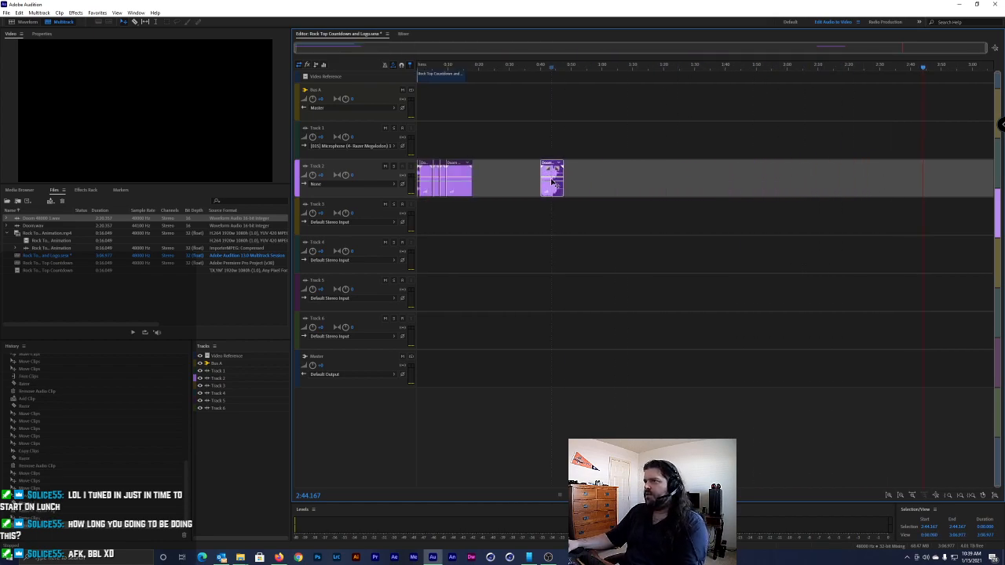
pyautogui.scroll(3, 547, 179)
pyautogui.hotkey('ctrl', 's')
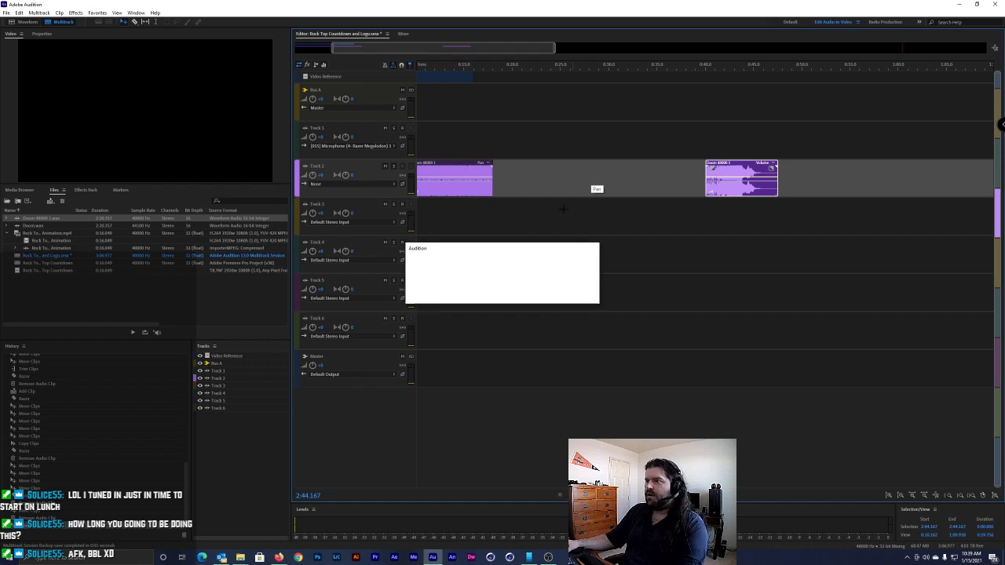
pyautogui.click(580, 294)
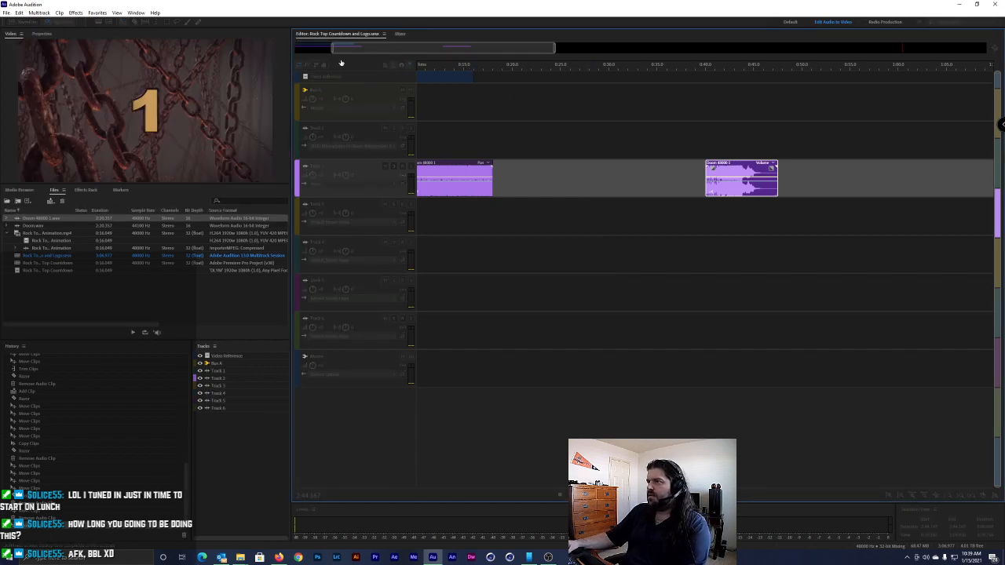
# Play from 0:08.657 through the logo animation, and replay the session from the start into the logo reveal
pyautogui.moveTo(373, 67); pyautogui.dragTo(477, 73)
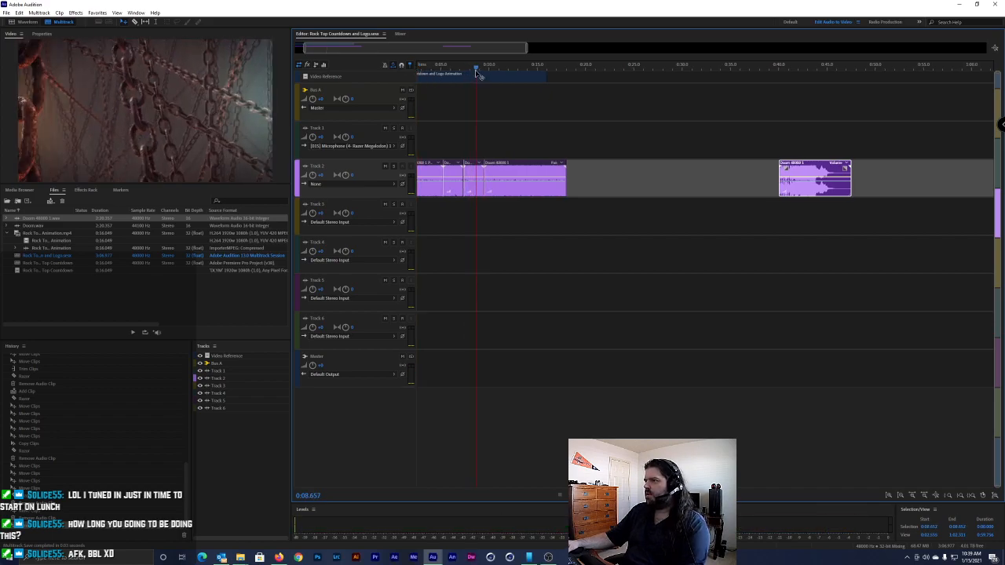
pyautogui.press('space')
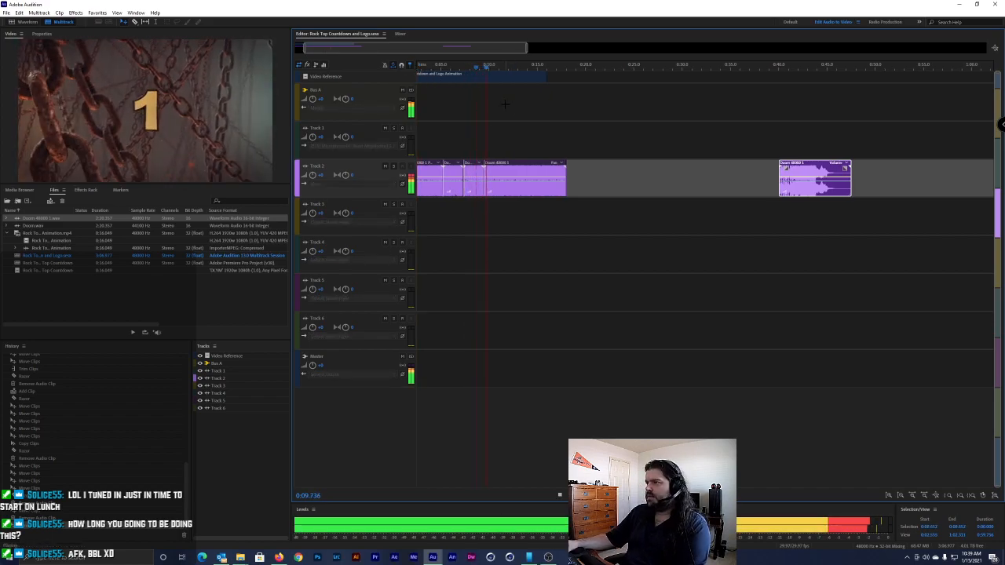
pyautogui.scroll(2, 499, 182)
pyautogui.scroll(-2, 503, 183)
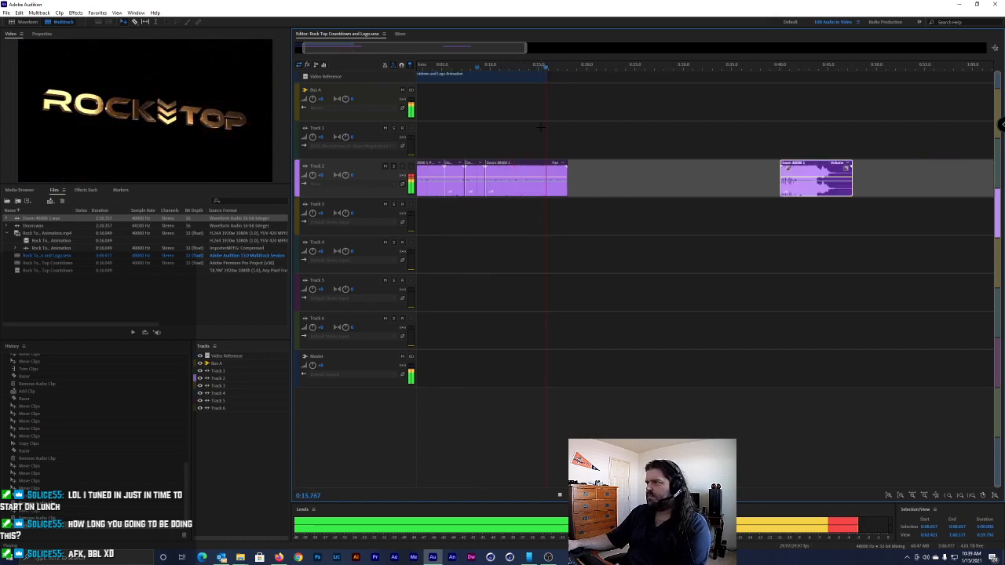
pyautogui.click(513, 69)
pyautogui.press('Home')
pyautogui.press('space')
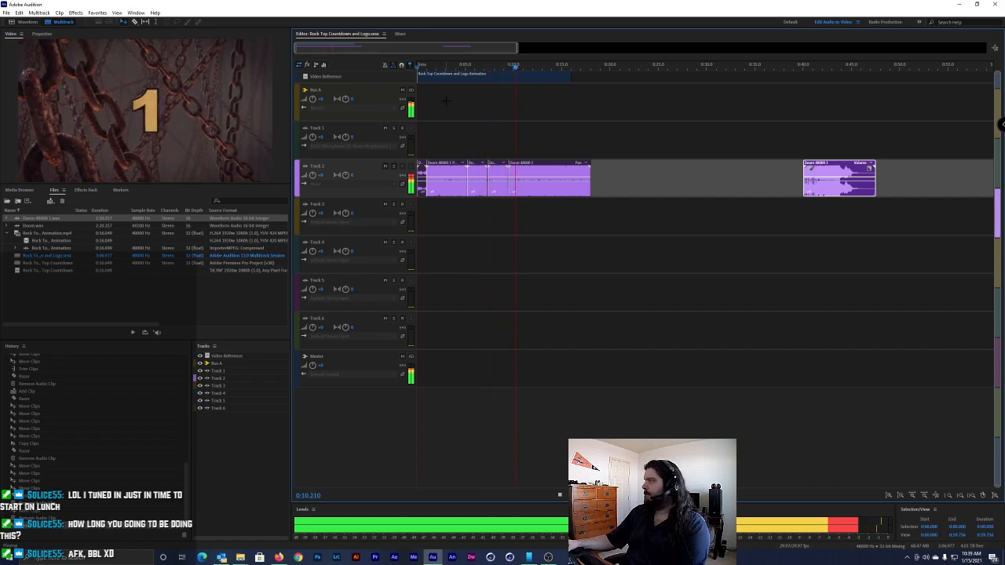
pyautogui.press('space')
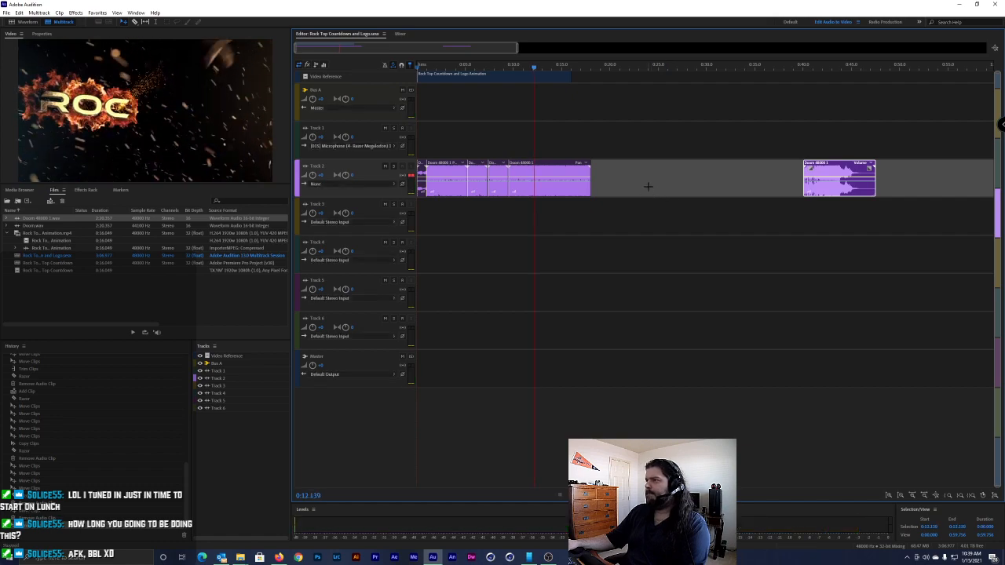
# Place a copy of the clip under the logo animation at about 0:26 on Track 2
pyautogui.scroll(-2, 626, 200)
pyautogui.scroll(2, 576, 165)
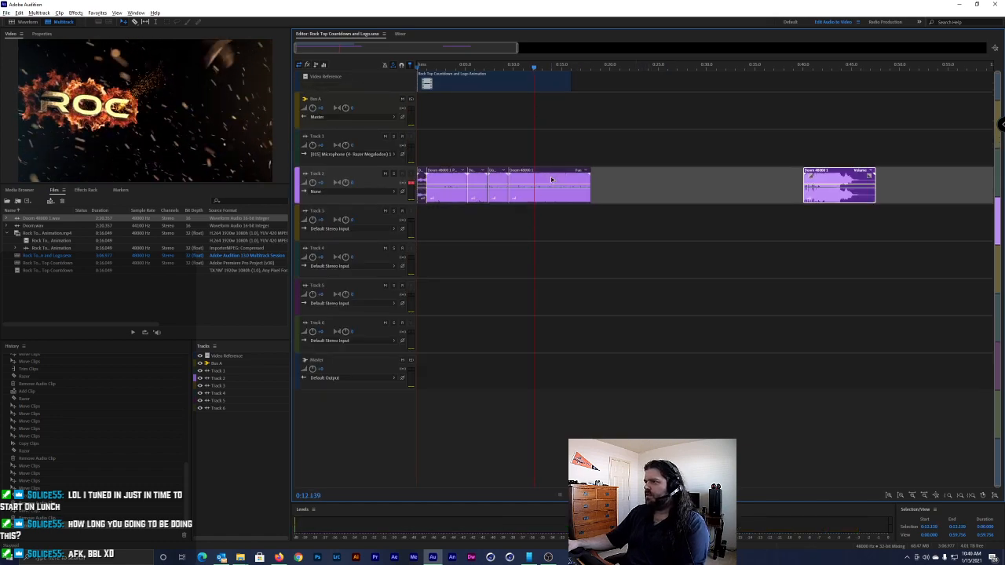
pyautogui.hotkey('ctrl', 'v')
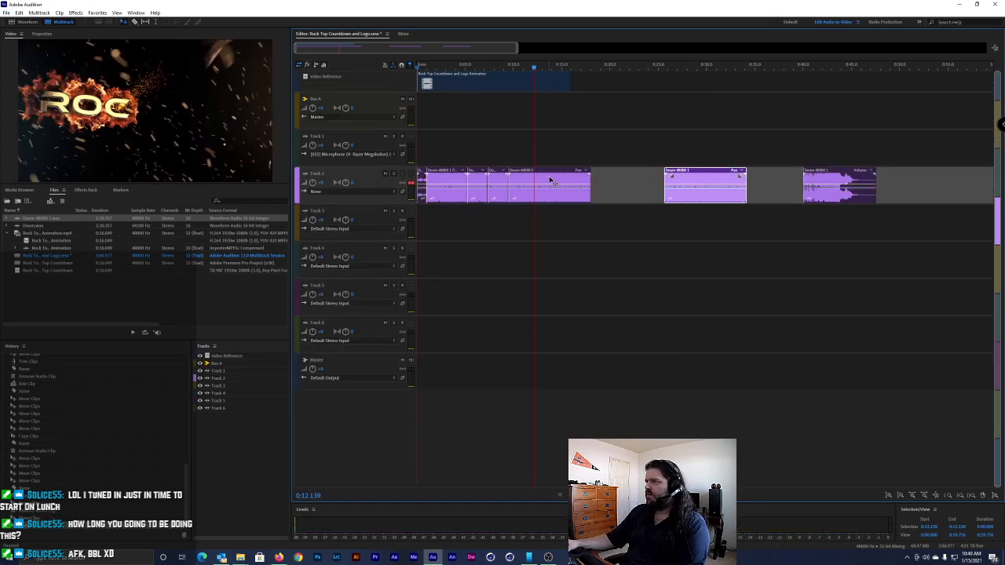
pyautogui.scroll(2, 524, 126)
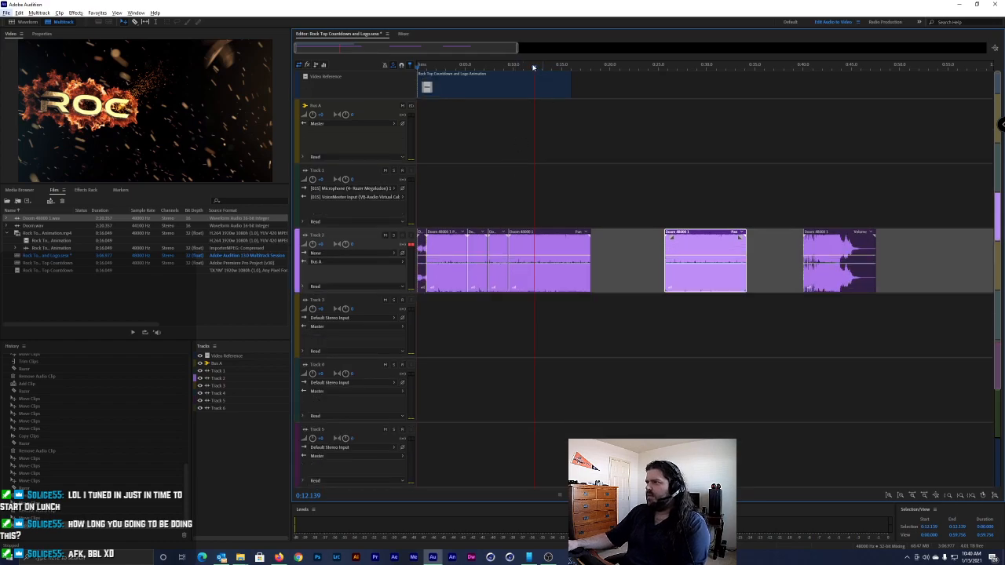
# Try the ending clip on Track 1 from about 0:10, layered over the logo music, and play both together
pyautogui.click(516, 124)
pyautogui.press('space')
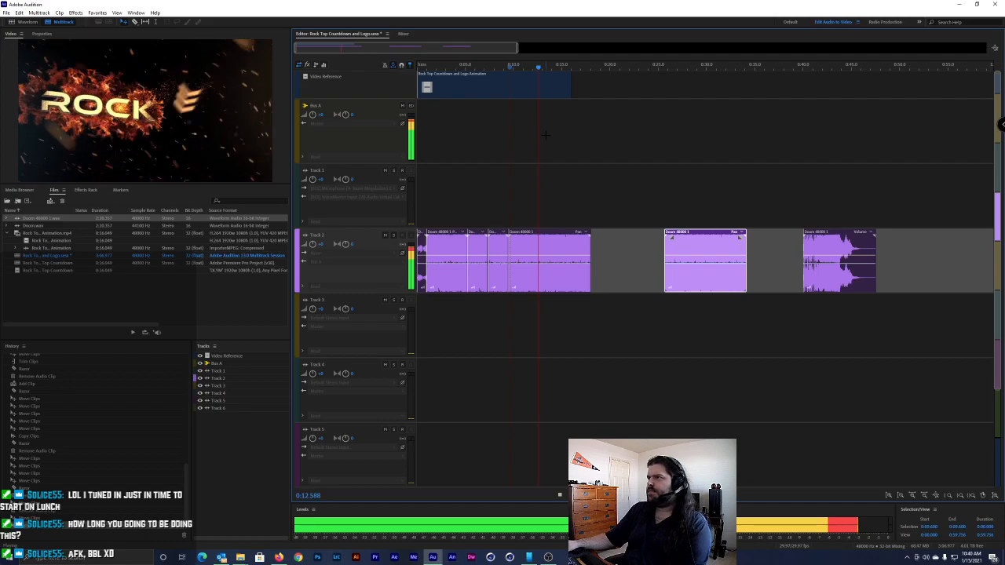
pyautogui.press('space')
pyautogui.moveTo(834, 251); pyautogui.dragTo(545, 191)
pyautogui.press('space')
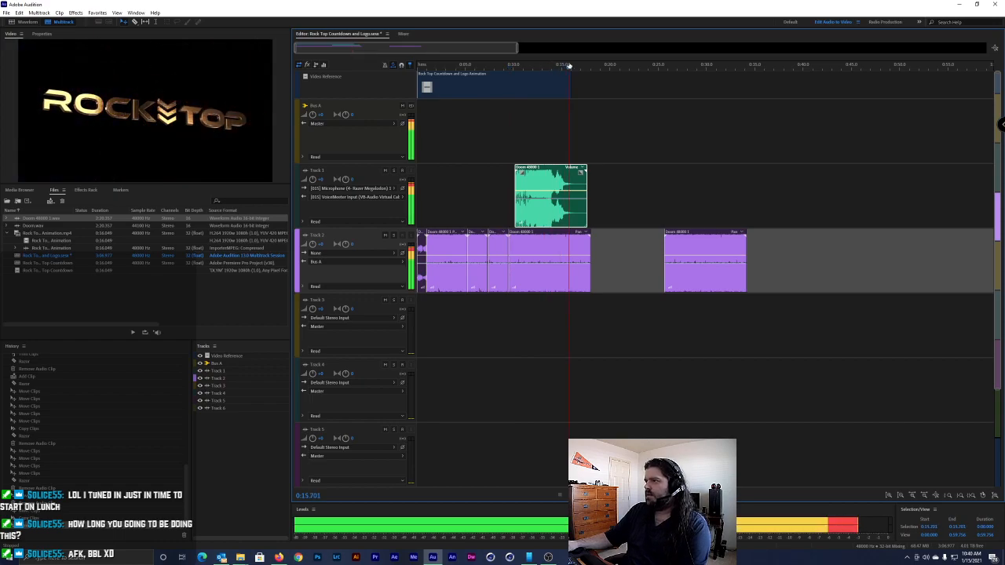
pyautogui.click(516, 63)
pyautogui.press('space')
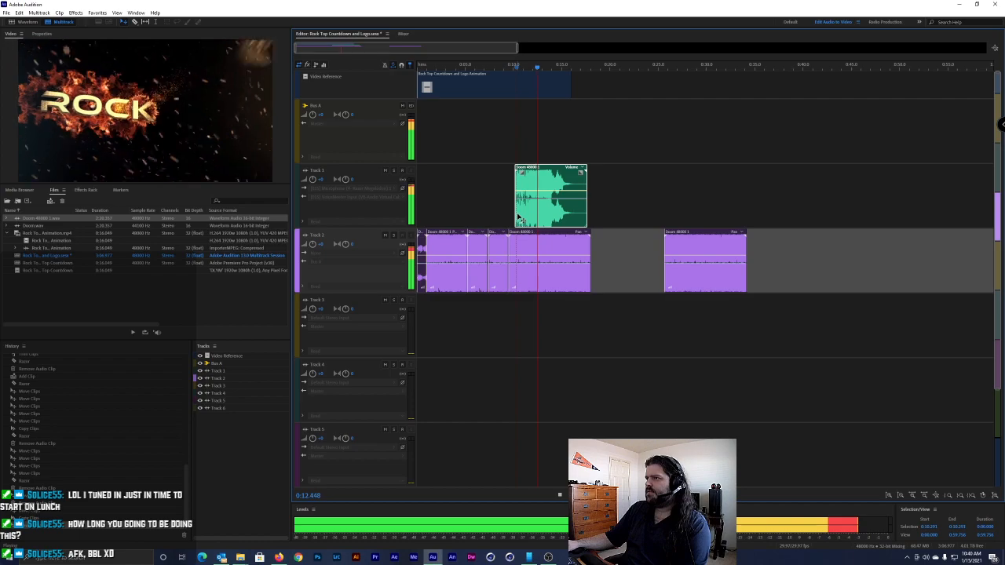
pyautogui.press('space')
# Move the ending clip to about 0:20 on Track 1 and play it on its own
pyautogui.moveTo(529, 181); pyautogui.dragTo(621, 191)
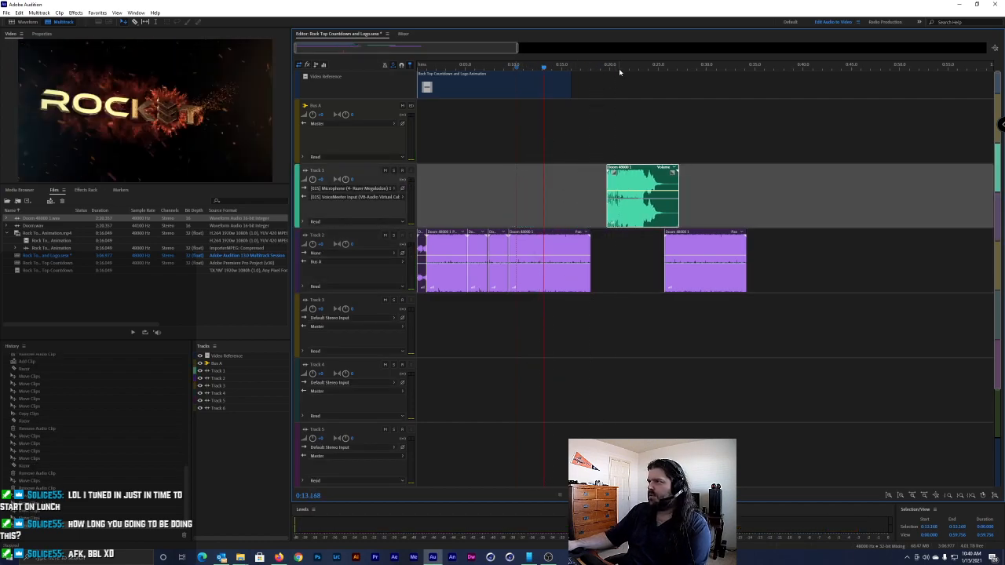
pyautogui.click(606, 66)
pyautogui.press('space')
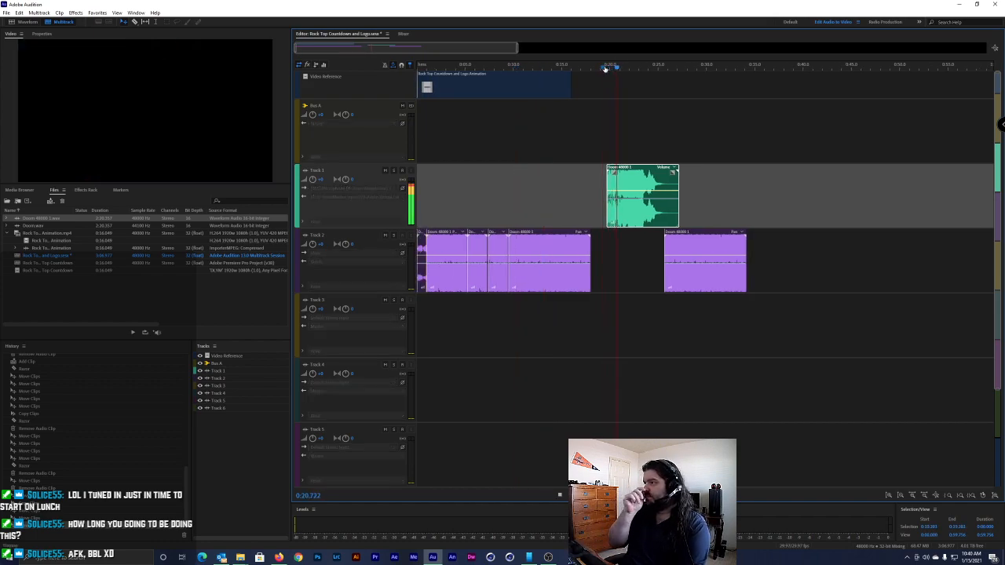
# Move the ending clip onto Track 2 at about 0:36, behind the copied clip, and play it
pyautogui.moveTo(643, 189); pyautogui.dragTo(797, 254)
pyautogui.press('space')
pyautogui.click(764, 69)
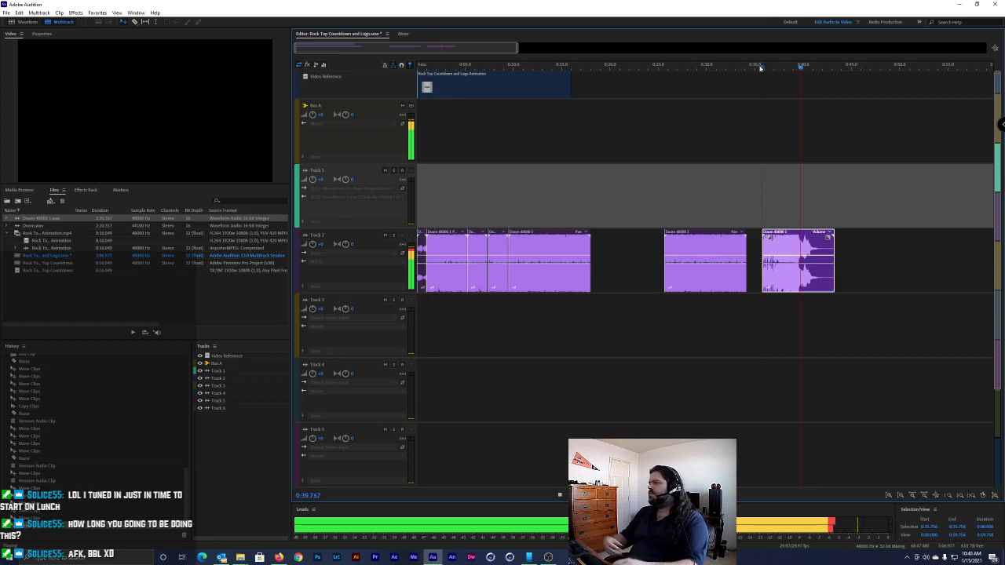
pyautogui.press('space')
pyautogui.press('space')
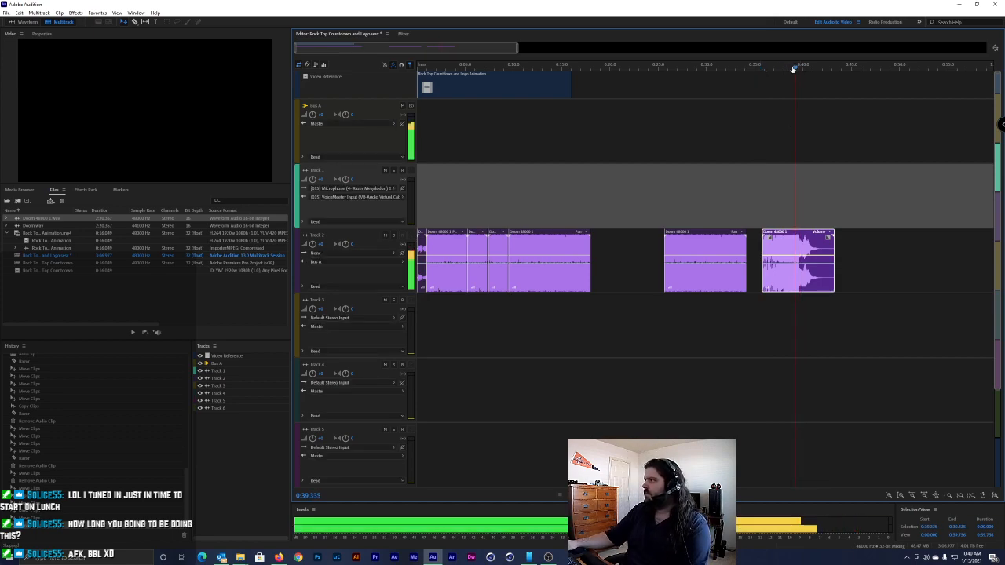
# Play the ending clip on Track 2 from its start at about 0:36
pyautogui.click(762, 67)
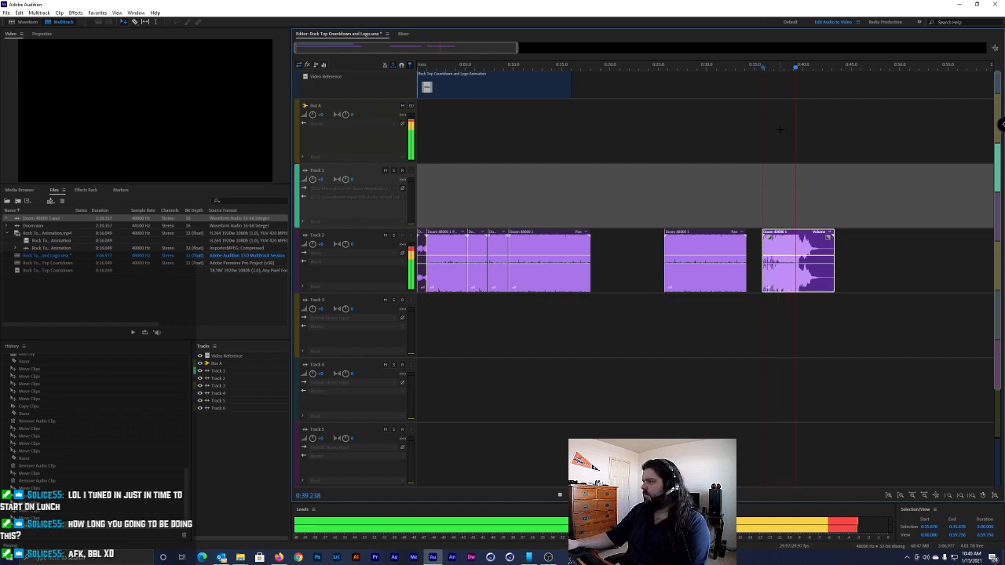
pyautogui.press('space')
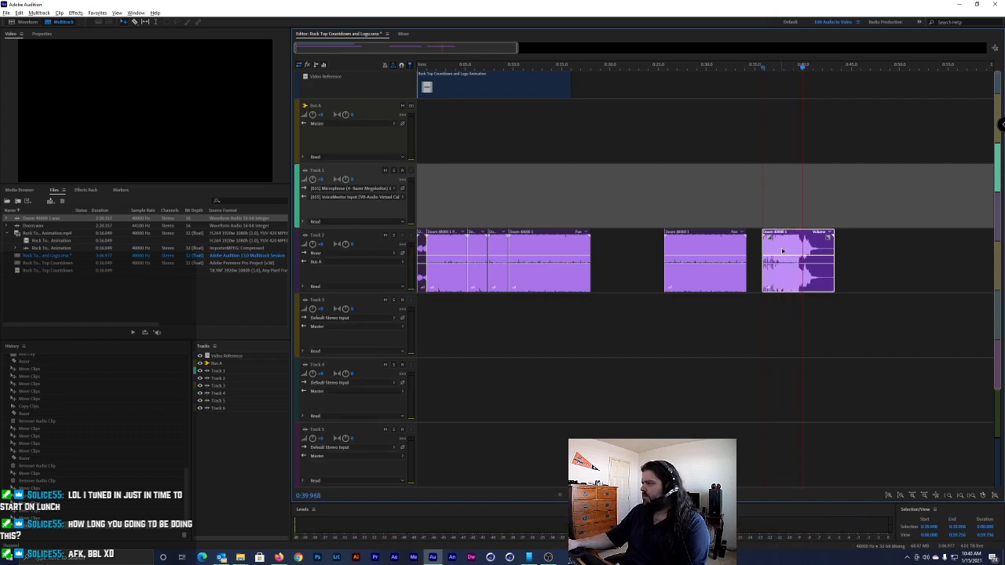
pyautogui.scroll(-2, 789, 239)
pyautogui.click(799, 201)
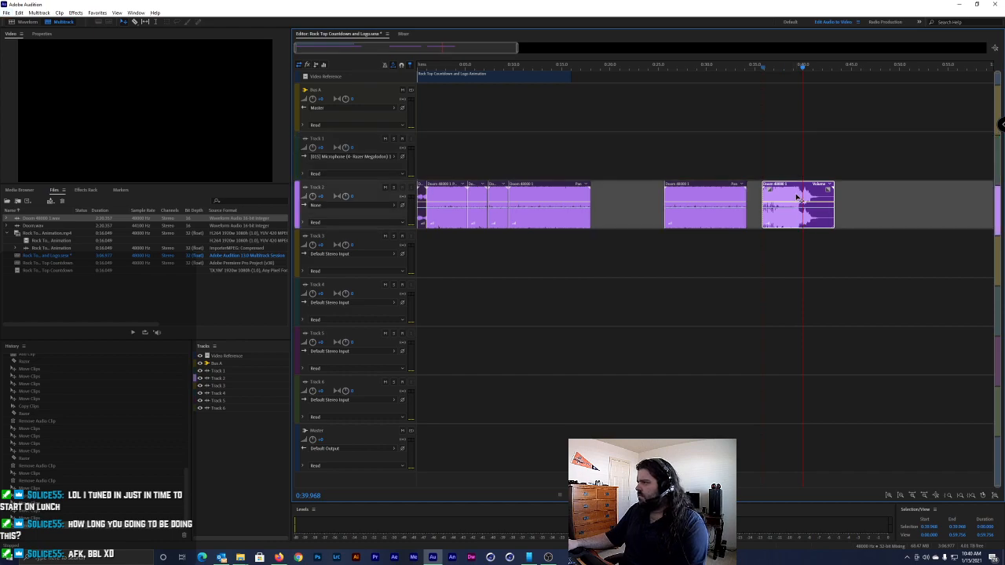
pyautogui.scroll(6, 795, 204)
pyautogui.press('space')
pyautogui.click(503, 67)
pyautogui.press('space')
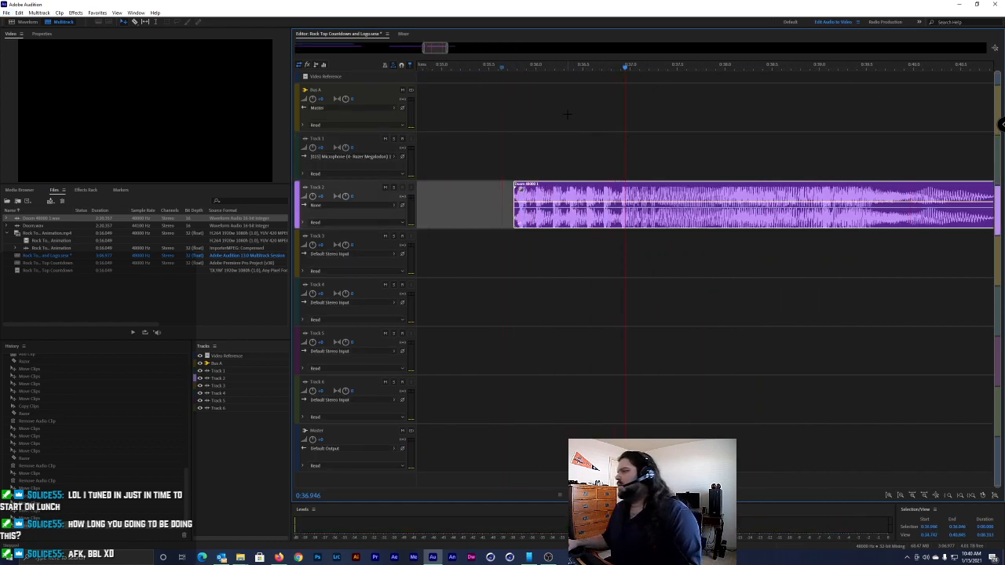
# Split the ending clip on Track 2 at about 0:36.89, just before the sustained note begins
pyautogui.click(622, 72)
pyautogui.scroll(2, 626, 179)
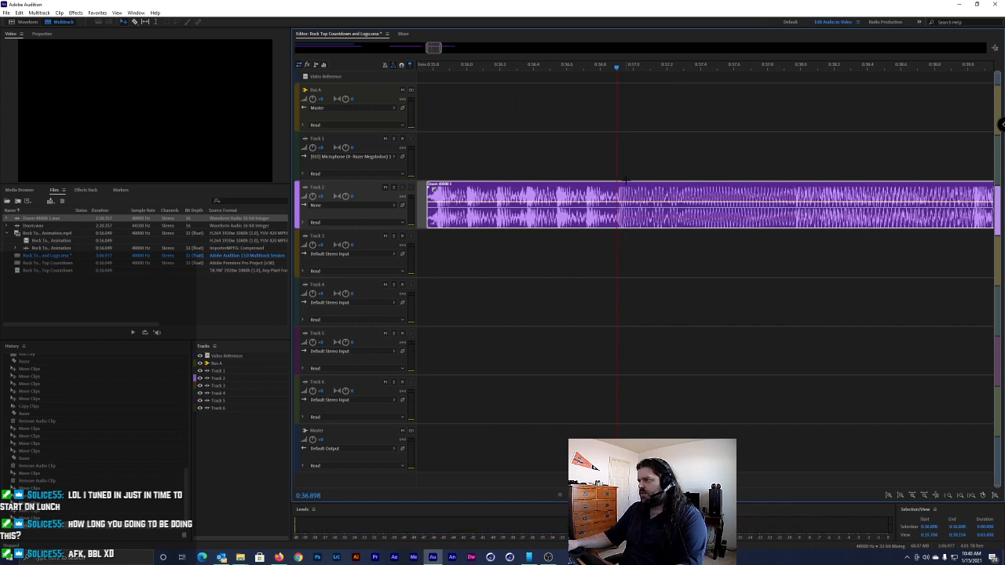
pyautogui.scroll(3, 629, 190)
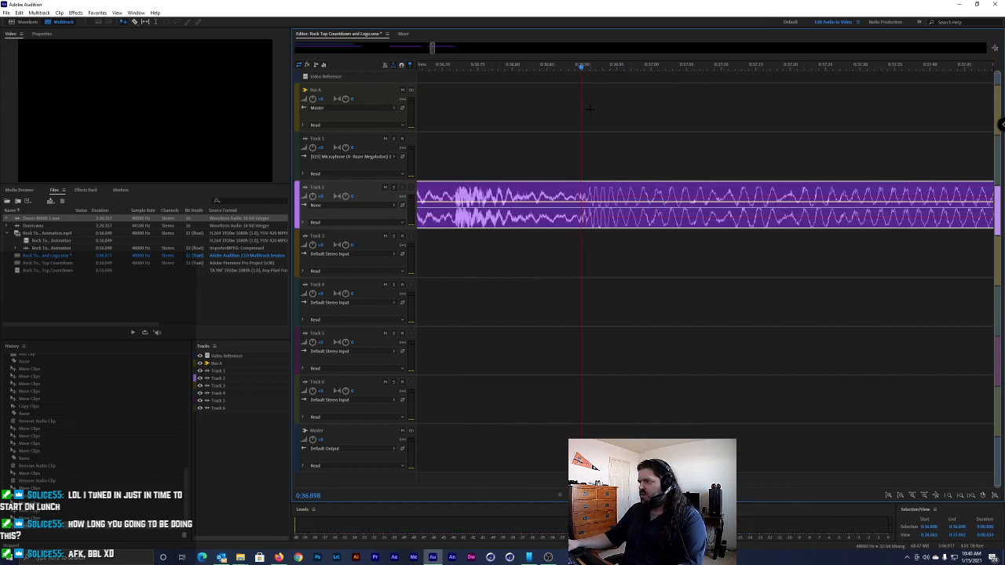
pyautogui.click(575, 67)
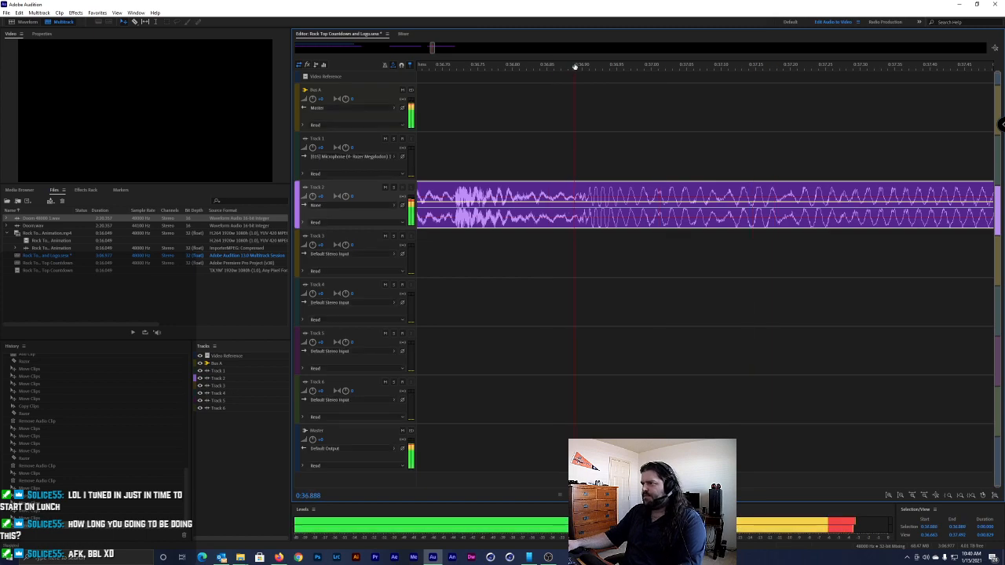
pyautogui.click(514, 61)
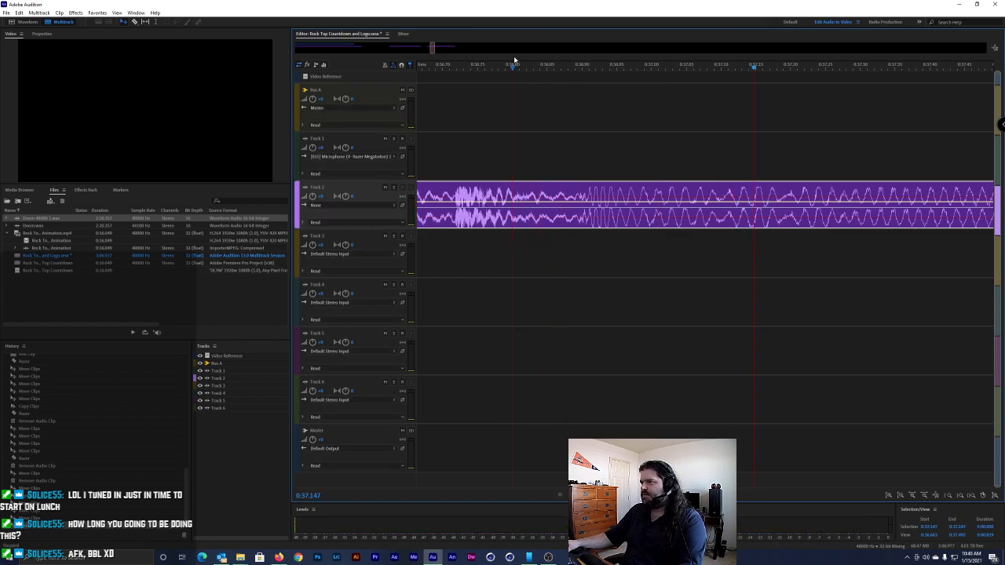
pyautogui.click(578, 233)
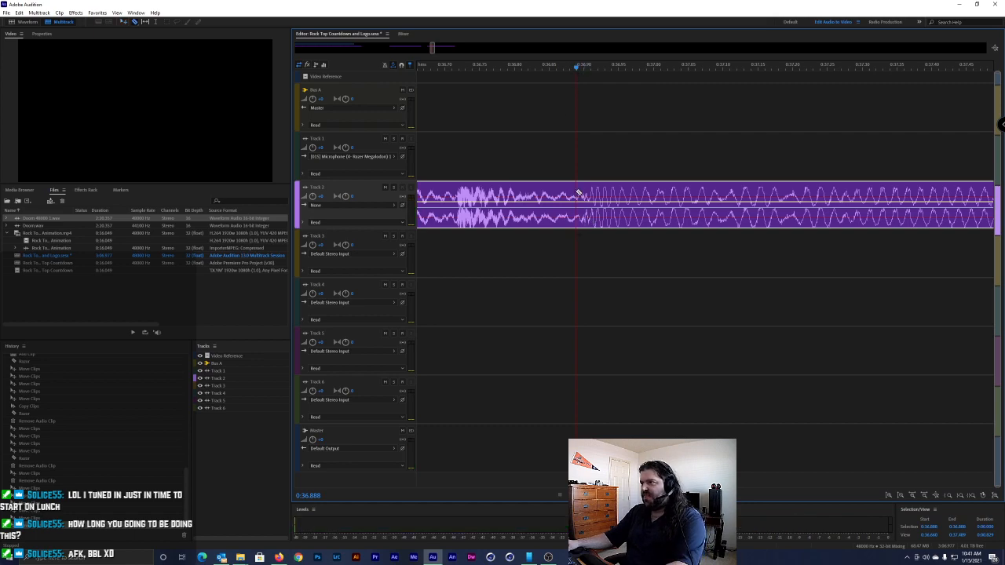
pyautogui.scroll(-10, 604, 231)
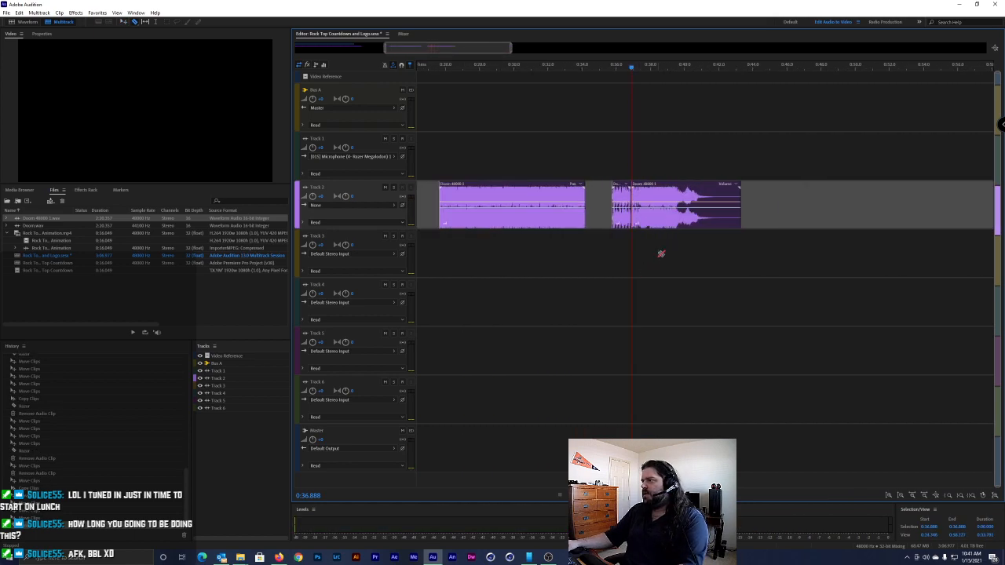
# Locate the final hit in the rest of the ending clip by ear and split the clip there, at about 0:39.02
pyautogui.press('space')
pyautogui.click(669, 66)
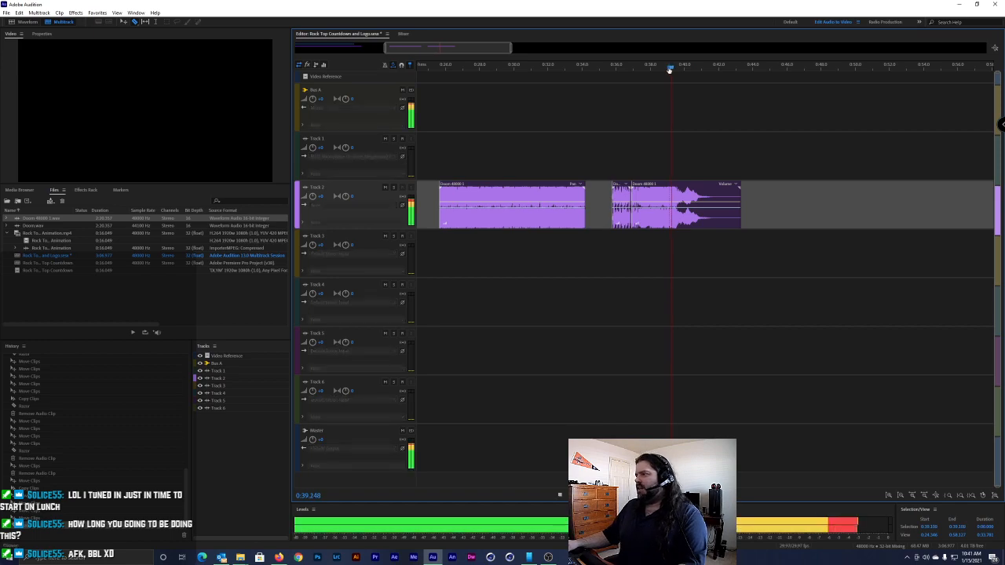
pyautogui.press('space')
pyautogui.scroll(5, 667, 133)
pyautogui.scroll(3, 667, 133)
pyautogui.click(680, 69)
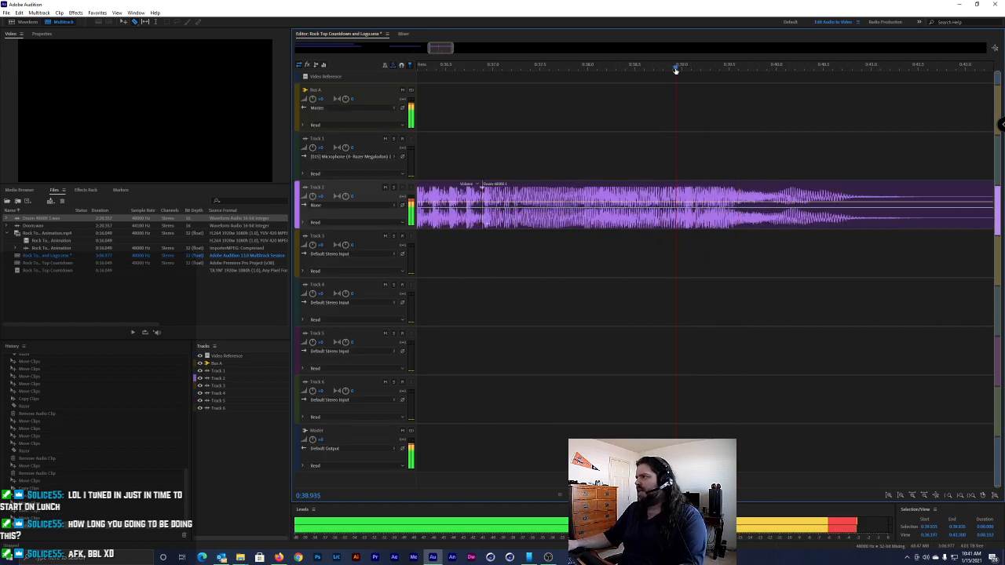
pyautogui.moveTo(679, 69); pyautogui.dragTo(689, 69)
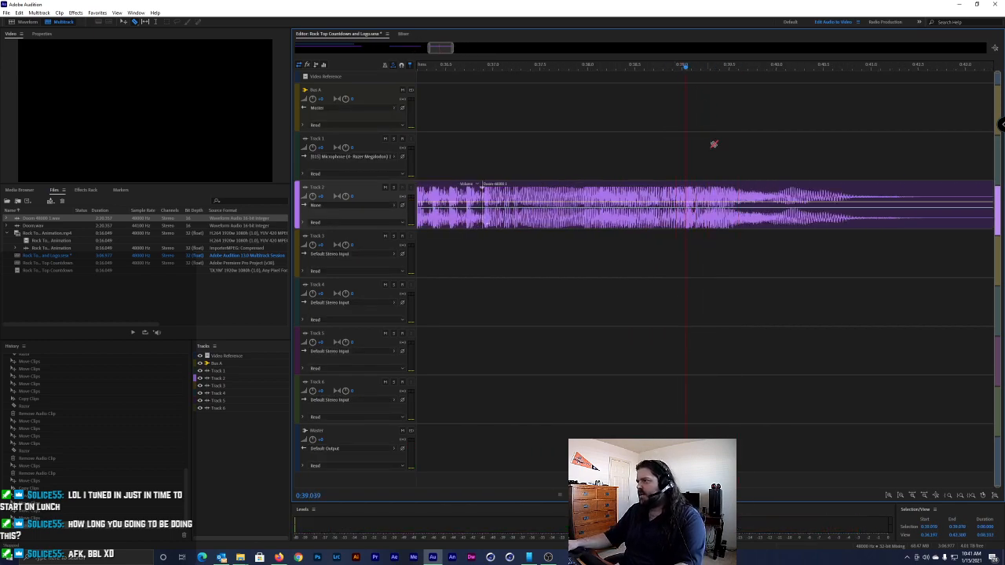
pyautogui.scroll(4, 714, 128)
pyautogui.moveTo(596, 69); pyautogui.dragTo(589, 69)
pyautogui.press('space')
pyautogui.scroll(5, 593, 199)
pyautogui.moveTo(547, 69); pyautogui.dragTo(542, 69)
pyautogui.scroll(-5, 544, 197)
pyautogui.scroll(-5, 555, 188)
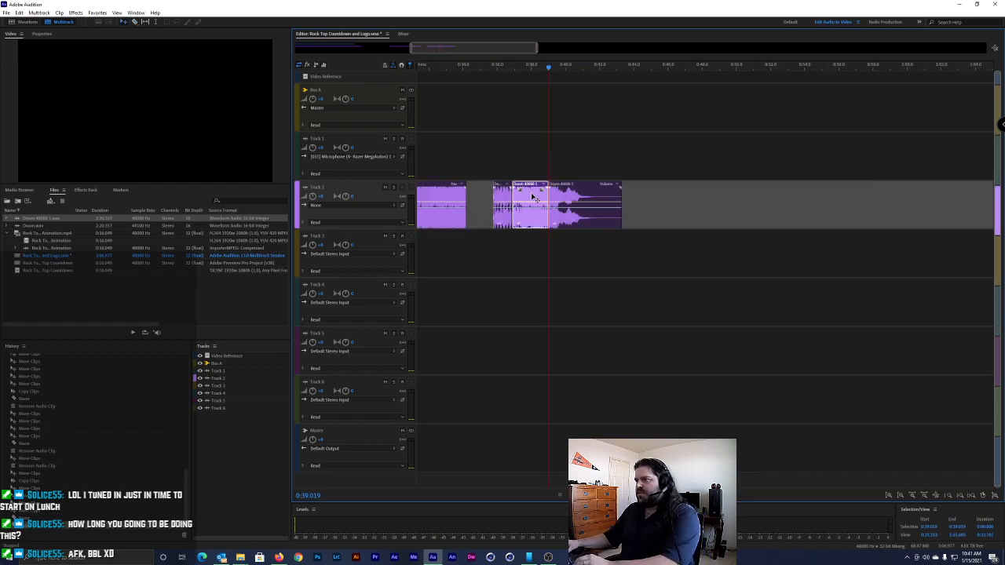
# Delete the middle piece of the ending clip and move the final piece up against the opening piece at about 0:36.9
pyautogui.press('Delete')
pyautogui.scroll(3, 538, 212)
pyautogui.moveTo(601, 200); pyautogui.dragTo(491, 202)
pyautogui.scroll(4, 454, 201)
pyautogui.scroll(2, 454, 202)
pyautogui.moveTo(636, 198); pyautogui.dragTo(591, 199)
pyautogui.scroll(-5, 590, 200)
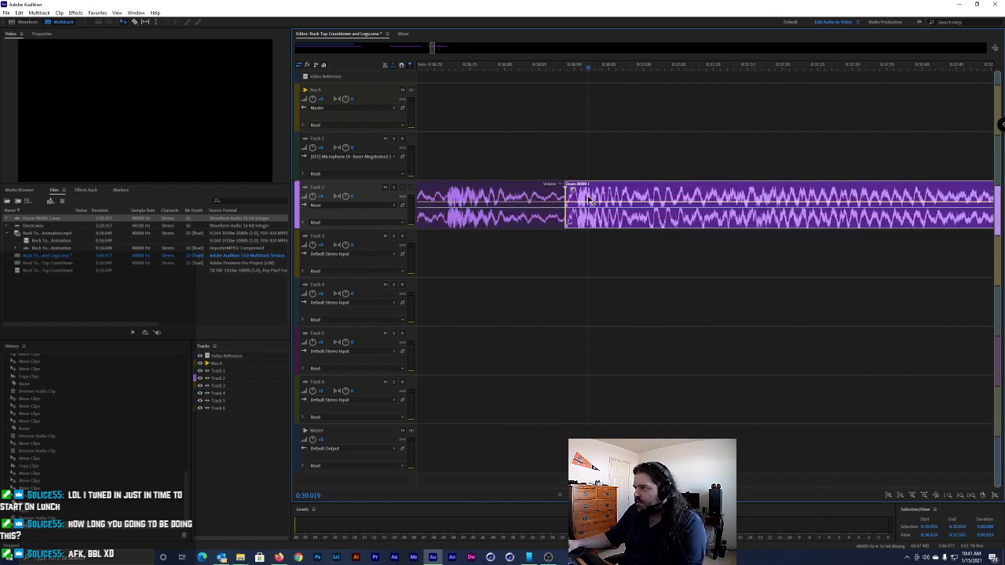
# Play the shortened ending on Track 2 from just before its start
pyautogui.click(507, 68)
pyautogui.press('space')
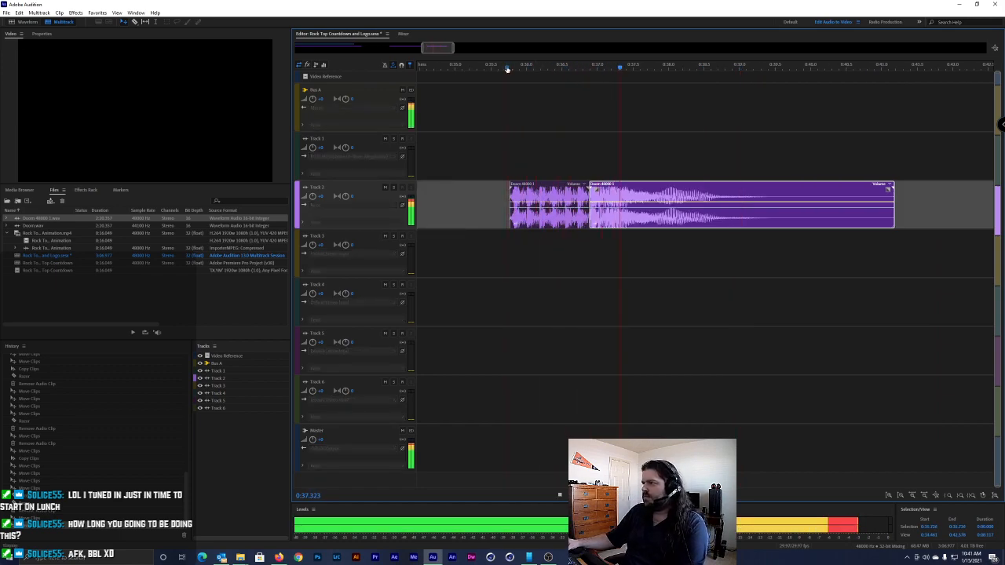
pyautogui.press('space')
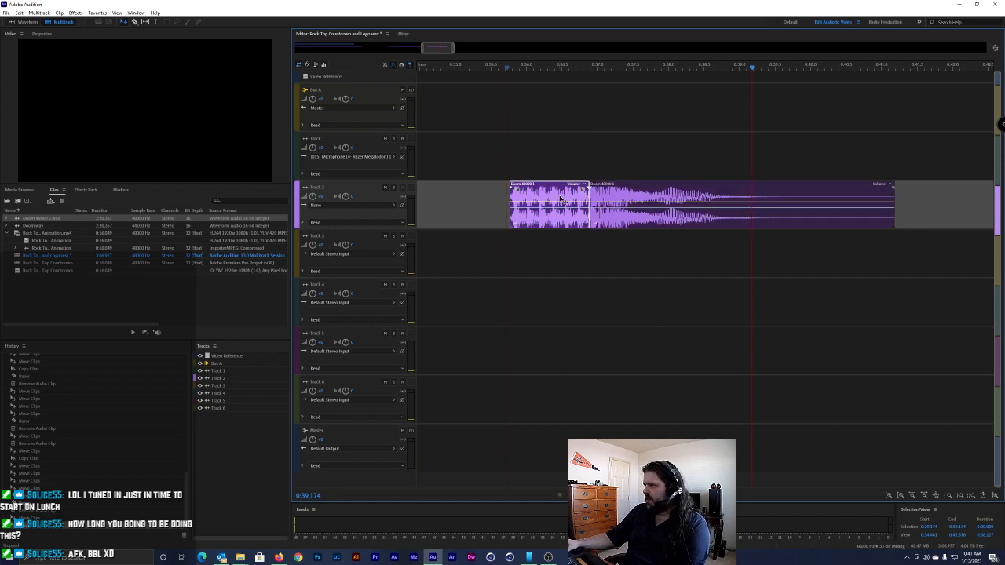
# Group the two ending pieces and shift the group on Track 2 to start at about 0:35.5
pyautogui.rightClick(560, 198)
pyautogui.click(659, 161)
pyautogui.rightClick(564, 194)
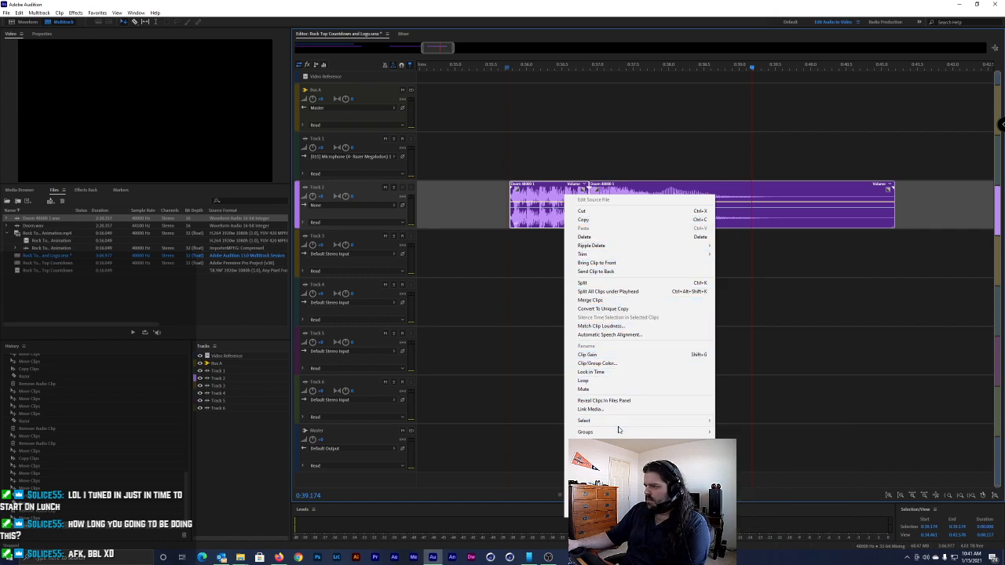
pyautogui.moveTo(652, 432)
pyautogui.click(765, 432)
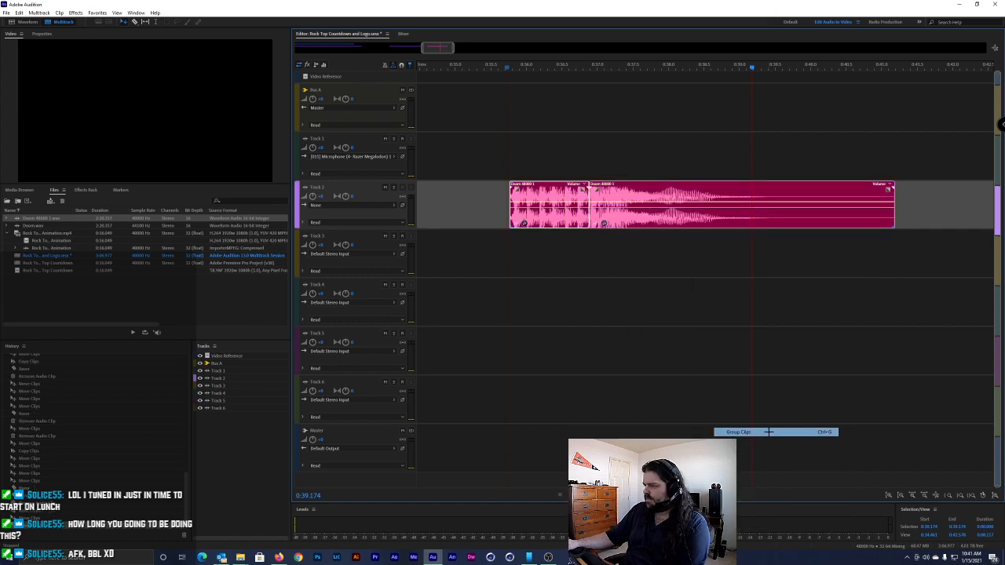
pyautogui.moveTo(555, 202)
pyautogui.mouseDown()
pyautogui.moveTo(565, 203)
pyautogui.moveTo(537, 202)
pyautogui.mouseUp()
# Play the grouped ending from its start and save the session without copying the media files to the session folder
pyautogui.click(493, 68)
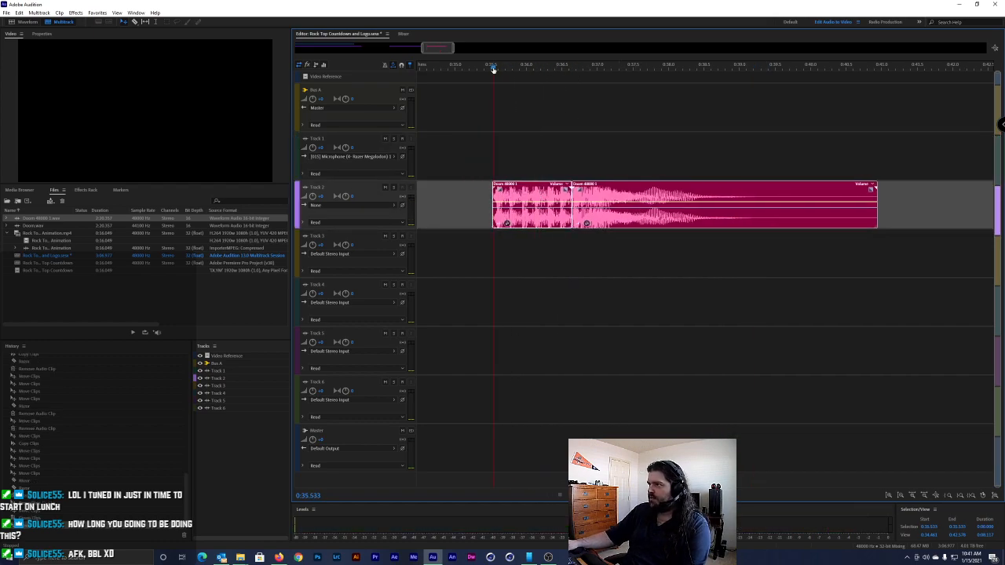
pyautogui.press('space')
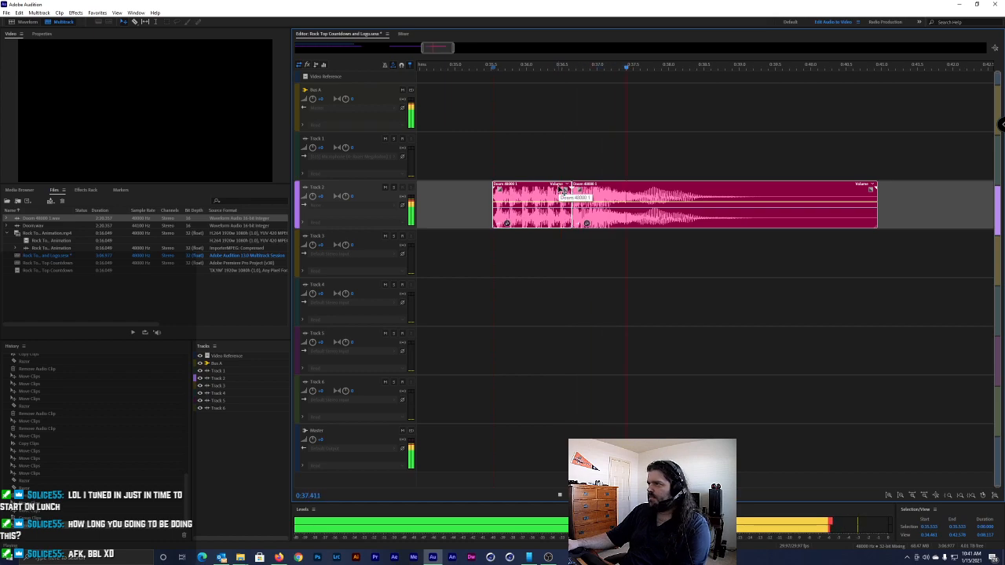
pyautogui.press('space')
pyautogui.hotkey('ctrl', 's')
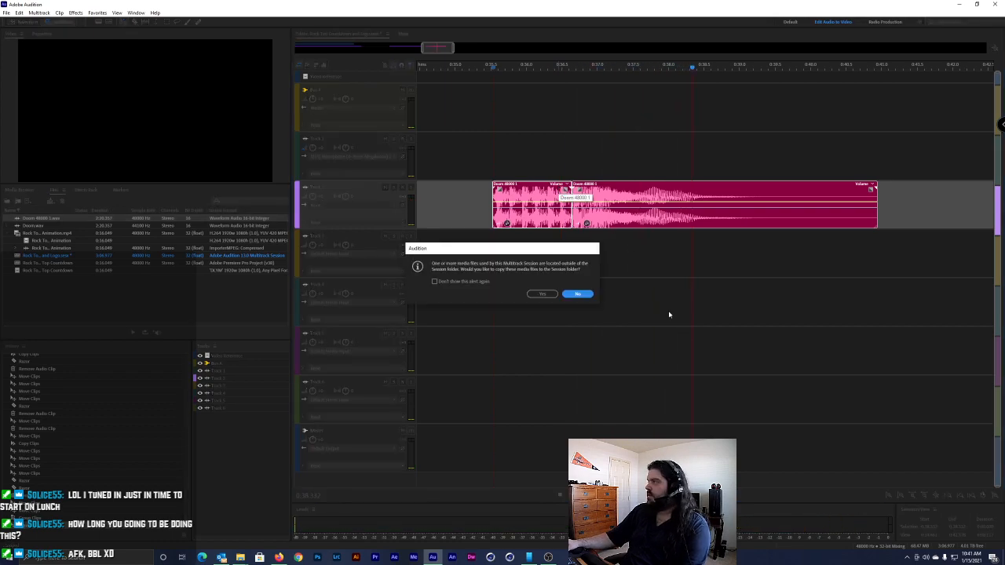
pyautogui.click(579, 296)
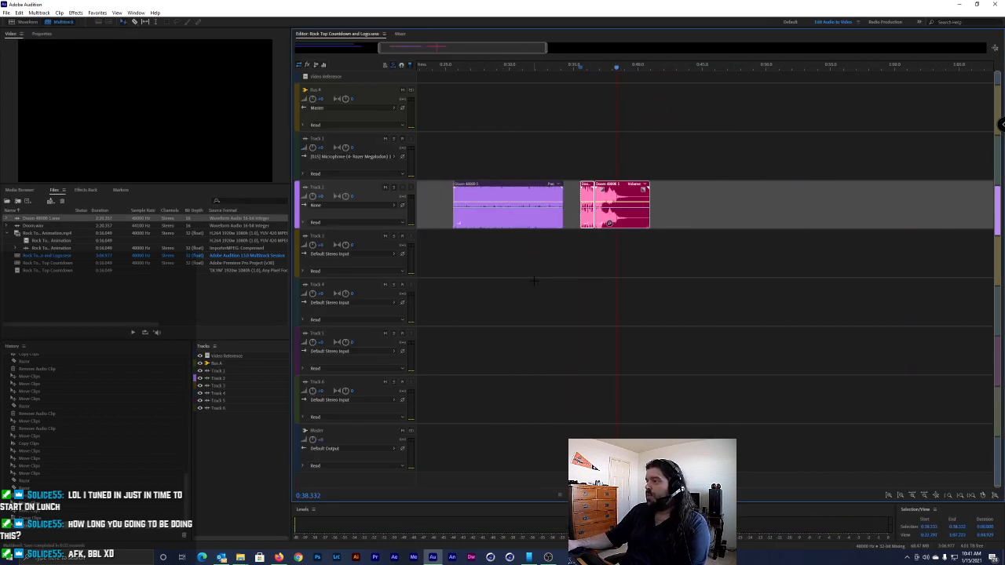
# Move the grouped ending onto Track 1 at about 0:12.6 so it finishes level with the logo music on Track 2
pyautogui.hscroll(-3, 532, 306)
pyautogui.press('-')
pyautogui.press('-')
pyautogui.press('-')
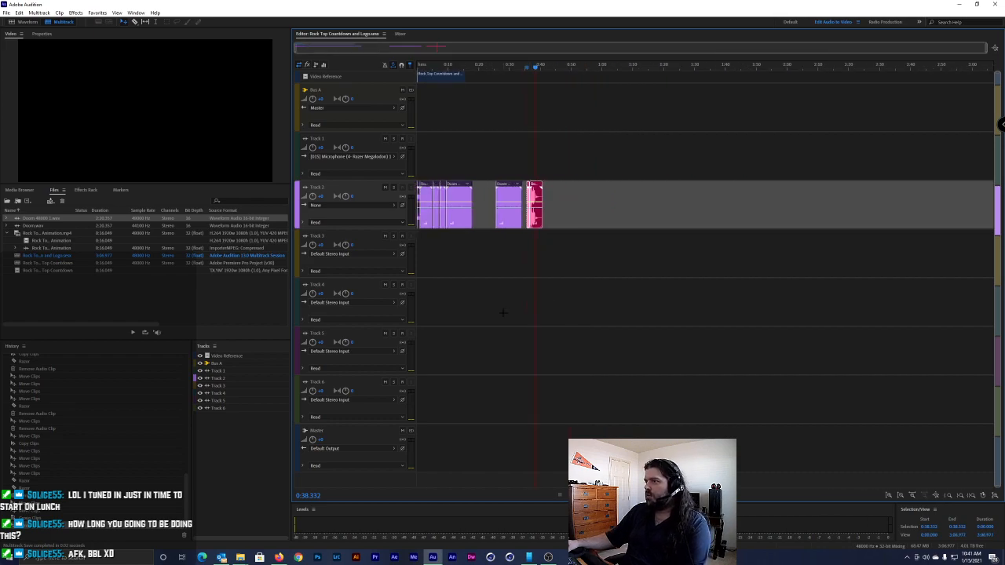
pyautogui.moveTo(460, 69); pyautogui.dragTo(448, 68)
pyautogui.scroll(5, 445, 183)
pyautogui.scroll(-3, 597, 164)
pyautogui.moveTo(786, 211); pyautogui.dragTo(564, 162)
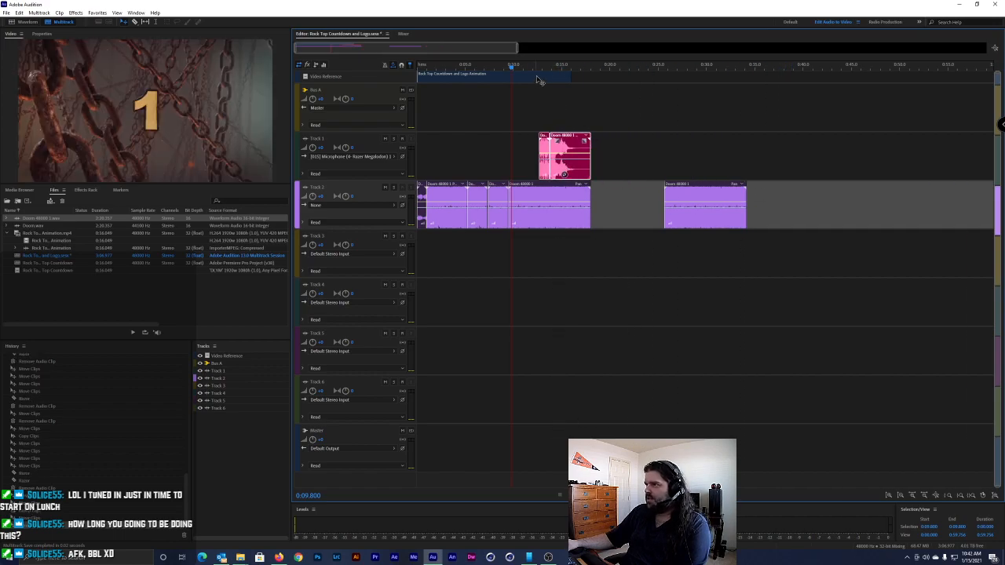
# Play the last countdown number and the logo animation with the ending layered over the music
pyautogui.press('space')
pyautogui.press('space')
pyautogui.scroll(3, 517, 64)
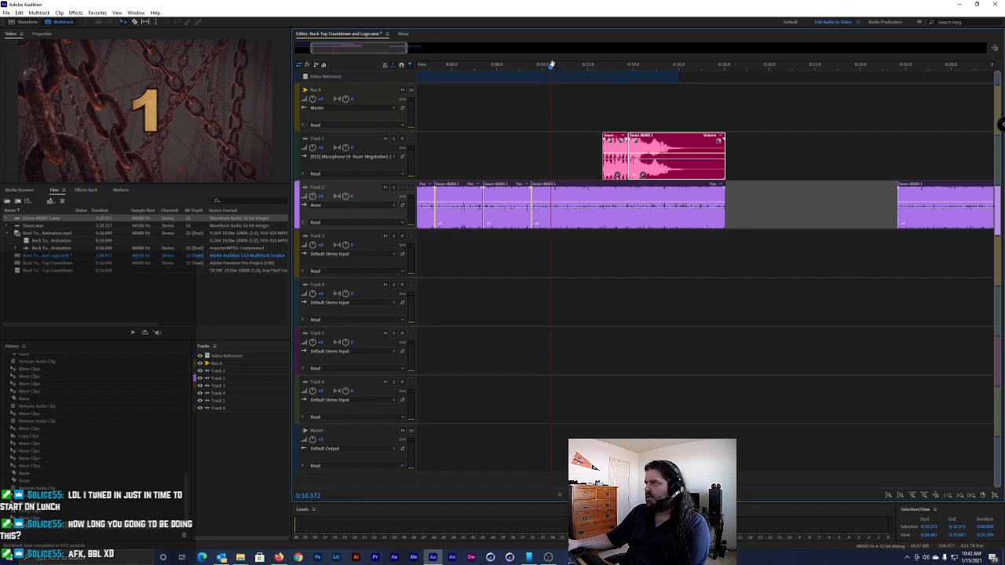
pyautogui.click(520, 67)
pyautogui.press('space')
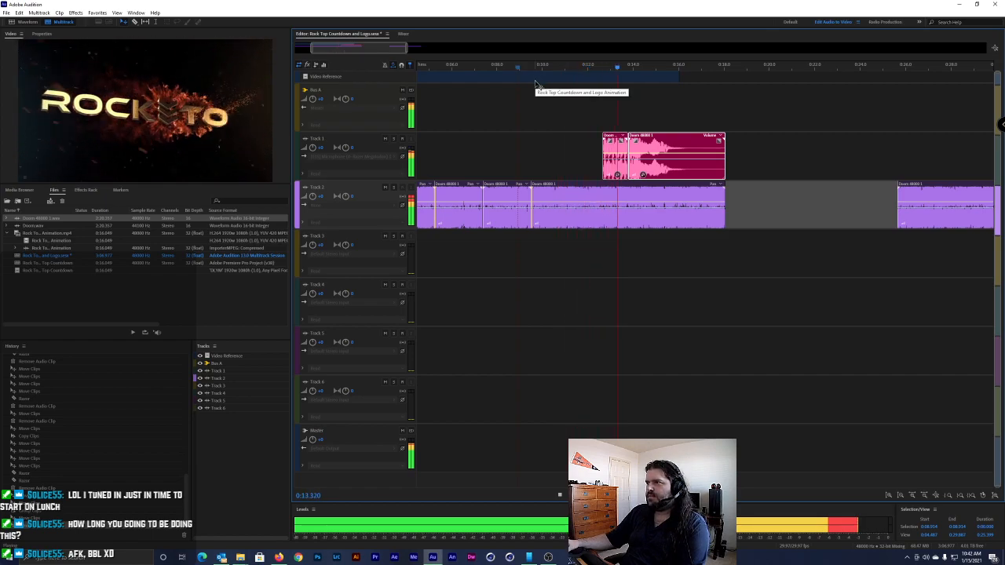
pyautogui.press('space')
pyautogui.moveTo(562, 67); pyautogui.dragTo(515, 64)
pyautogui.press('space')
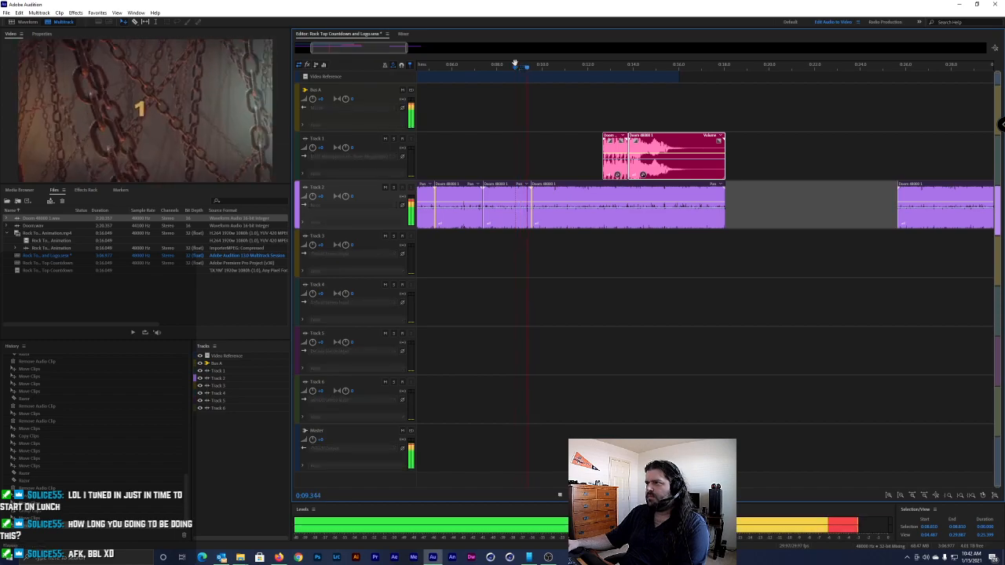
pyautogui.press('space')
pyautogui.moveTo(515, 68); pyautogui.dragTo(487, 69)
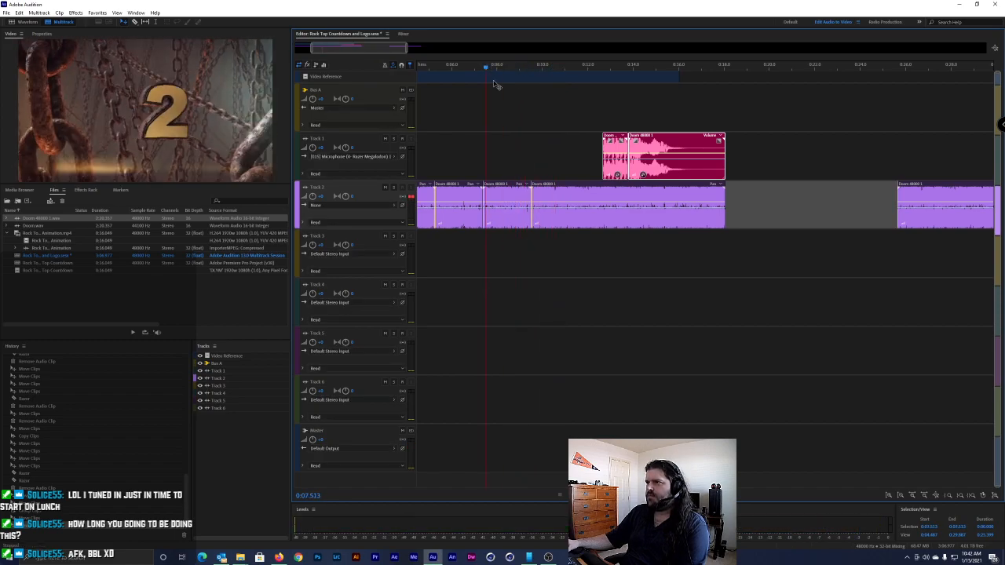
# Check the clip joint at about 0:07.5 by ear and nudge the logo music clip on Track 2 to start at about 0:09.5
pyautogui.hscroll(-3, 507, 127)
pyautogui.scroll(-4, 508, 127)
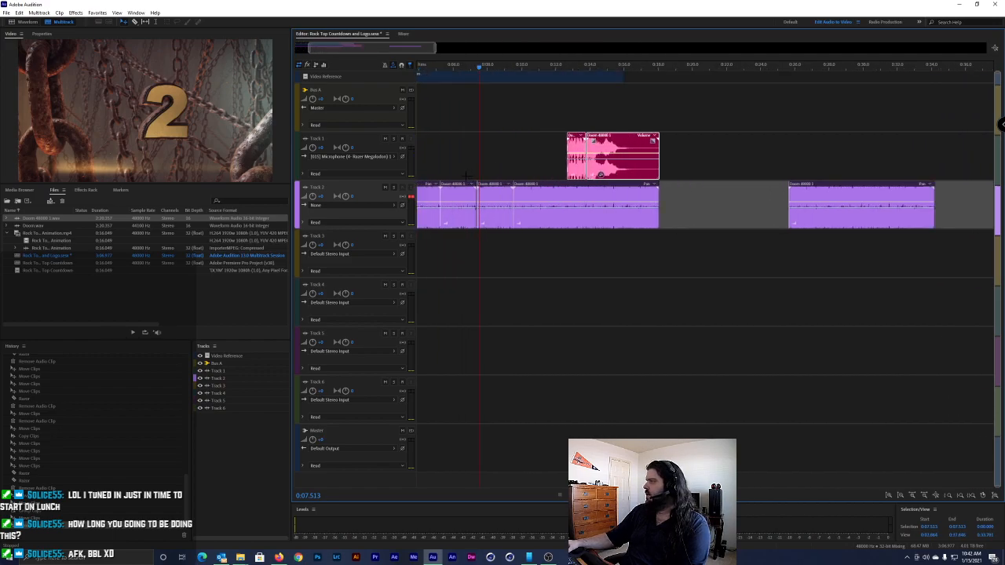
pyautogui.scroll(8, 496, 166)
pyautogui.click(481, 67)
pyautogui.moveTo(481, 68); pyautogui.dragTo(464, 69)
pyautogui.press('space')
pyautogui.press('space')
pyautogui.click(765, 198)
pyautogui.moveTo(765, 197); pyautogui.dragTo(769, 198)
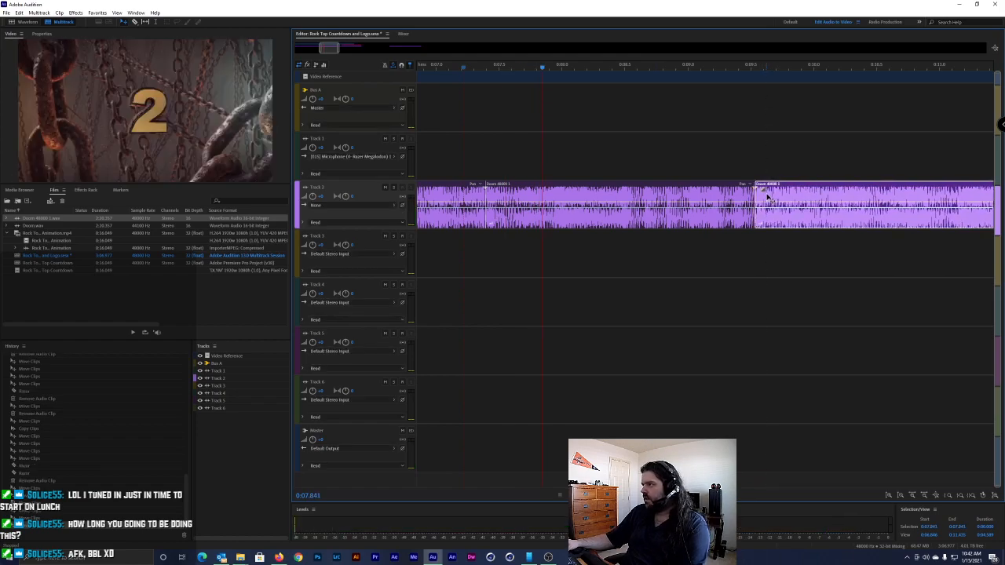
# Play the transition from the last countdown number into the logo music, starting just before the nudged clip
pyautogui.click(703, 68)
pyautogui.press('space')
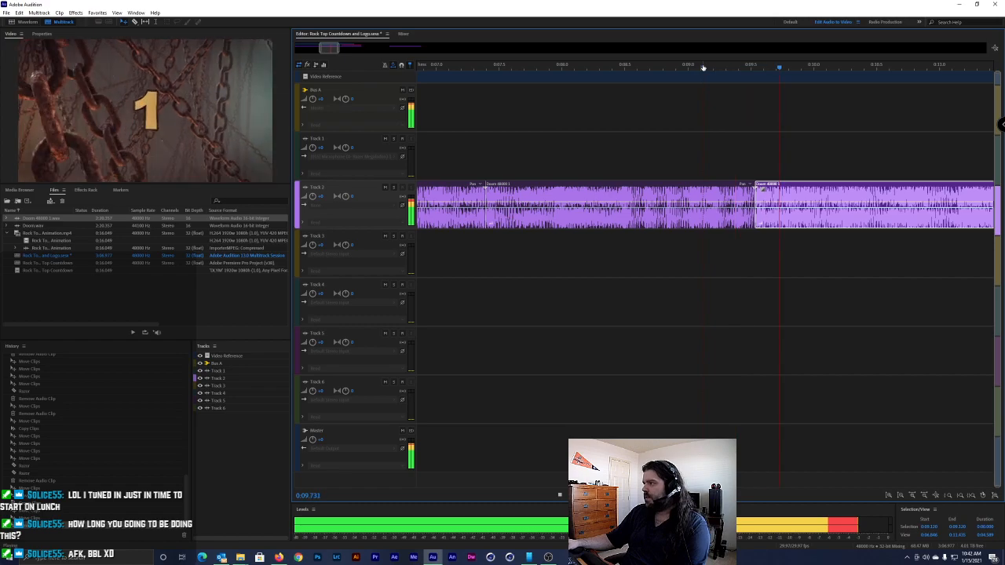
pyautogui.scroll(-6, 716, 152)
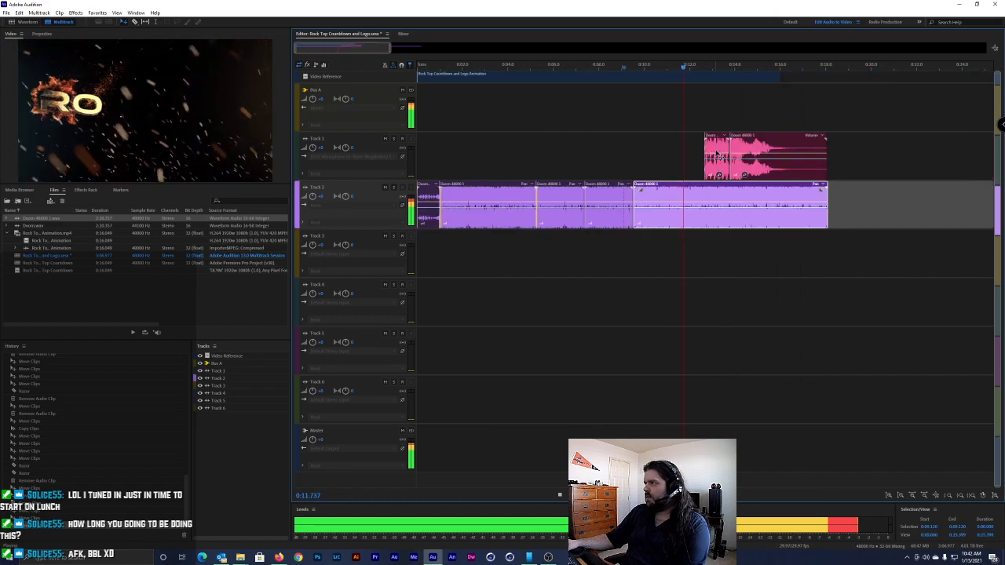
pyautogui.press('space')
pyautogui.click(635, 68)
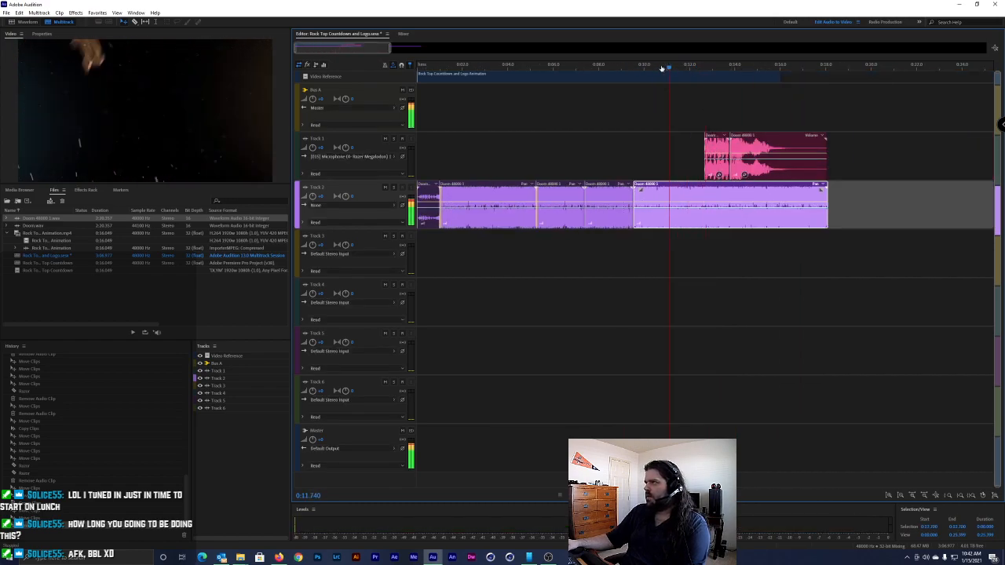
pyautogui.press('space')
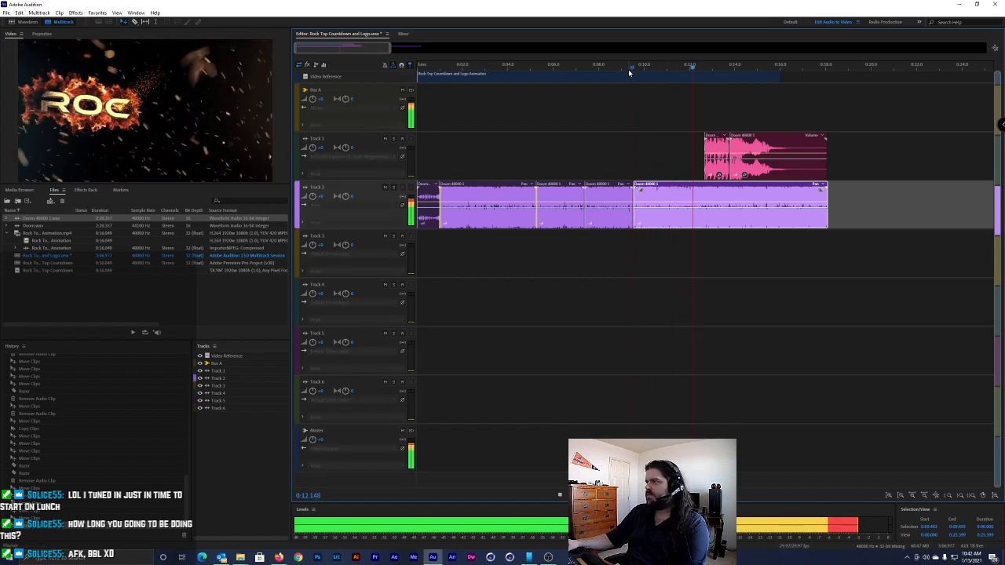
# Play the logo reveal from about 0:12.4 with the layered ending, and save the session without copying media files to the session folder
pyautogui.press('space')
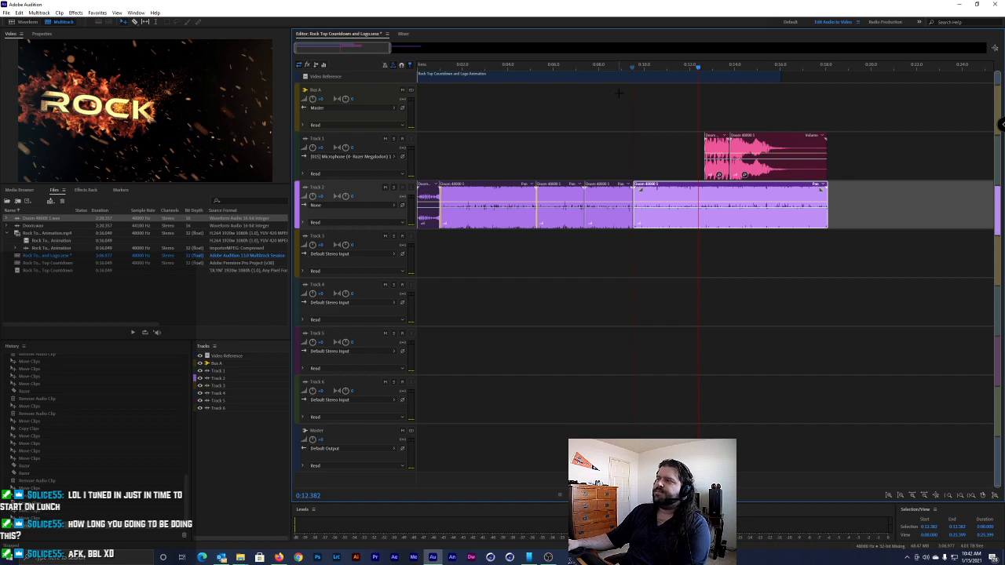
pyautogui.press('space')
pyautogui.press('space')
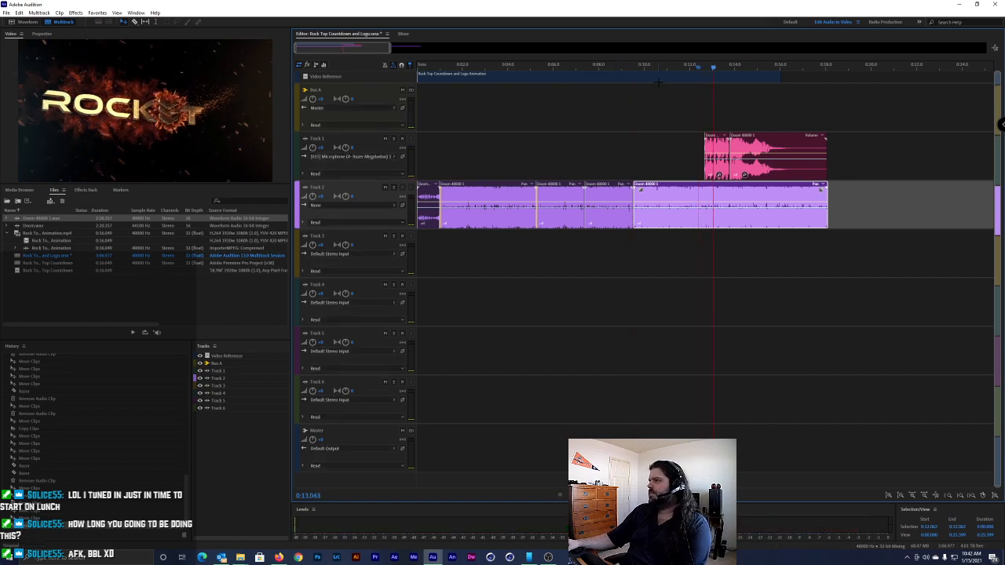
pyautogui.click(657, 63)
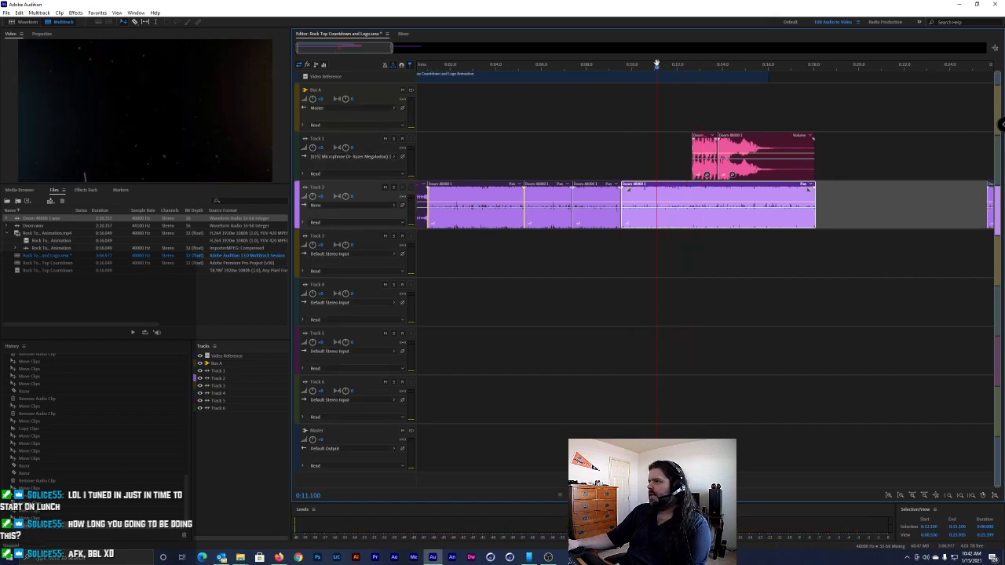
pyautogui.hotkey('ctrl', 's')
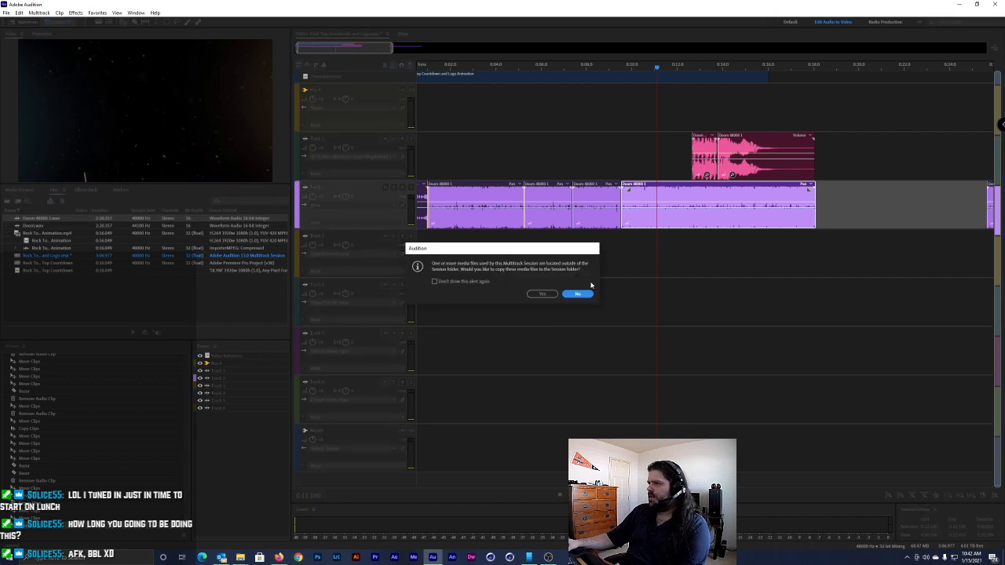
pyautogui.click(586, 294)
# Trim the end of the logo music clip on Track 2 back to about 0:11.7, playing from about 0:09.5 to check the cut
pyautogui.moveTo(815, 197); pyautogui.dragTo(688, 200)
pyautogui.click(618, 68)
pyautogui.press('space')
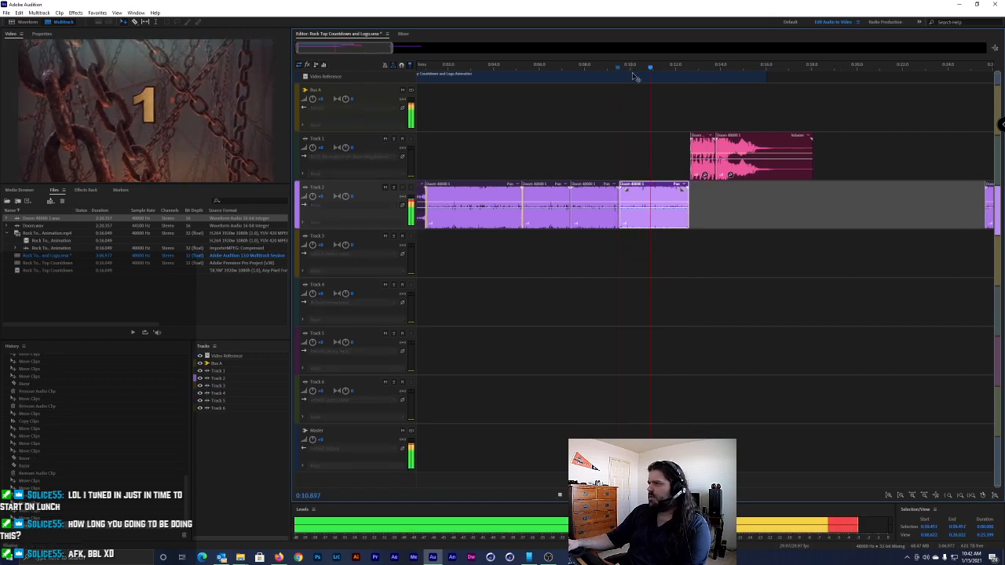
pyautogui.press('space')
pyautogui.moveTo(687, 193); pyautogui.dragTo(666, 197)
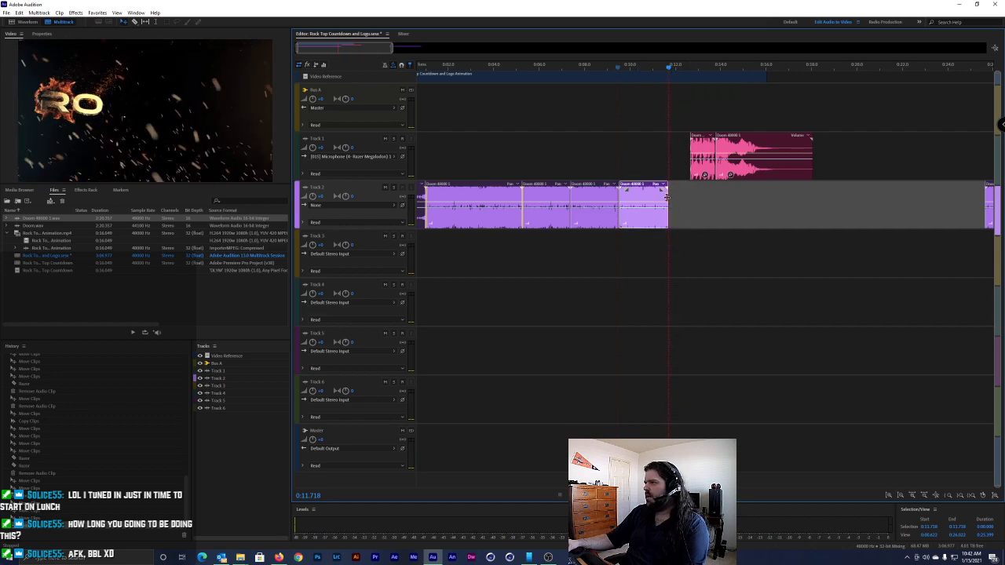
# Move the grouped ending from Track 1 to Track 2 against the trimmed clip at about 0:11.7, and play the transition into the logo
pyautogui.moveTo(685, 143); pyautogui.dragTo(673, 197)
pyautogui.moveTo(672, 68); pyautogui.dragTo(595, 72)
pyautogui.press('space')
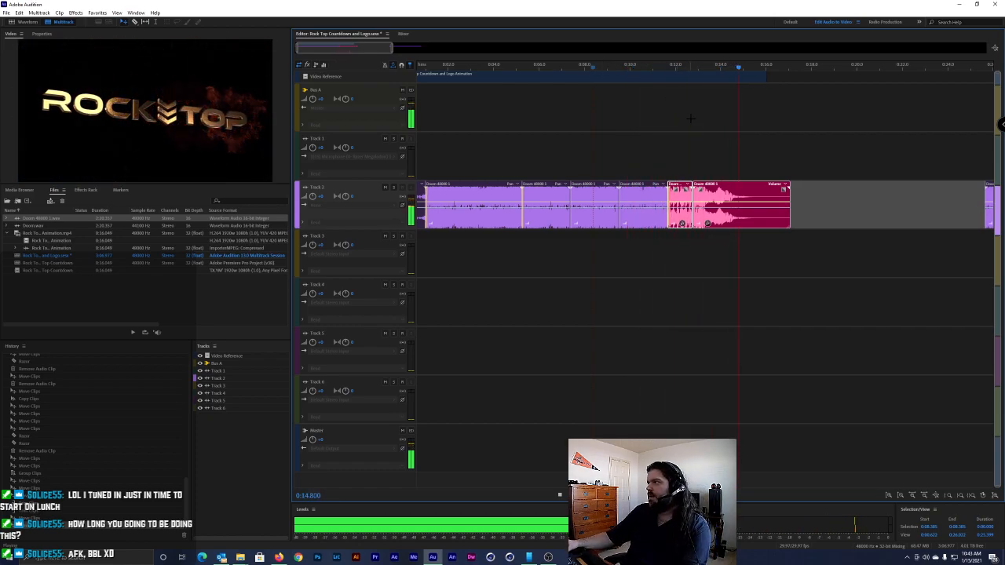
pyautogui.press('space')
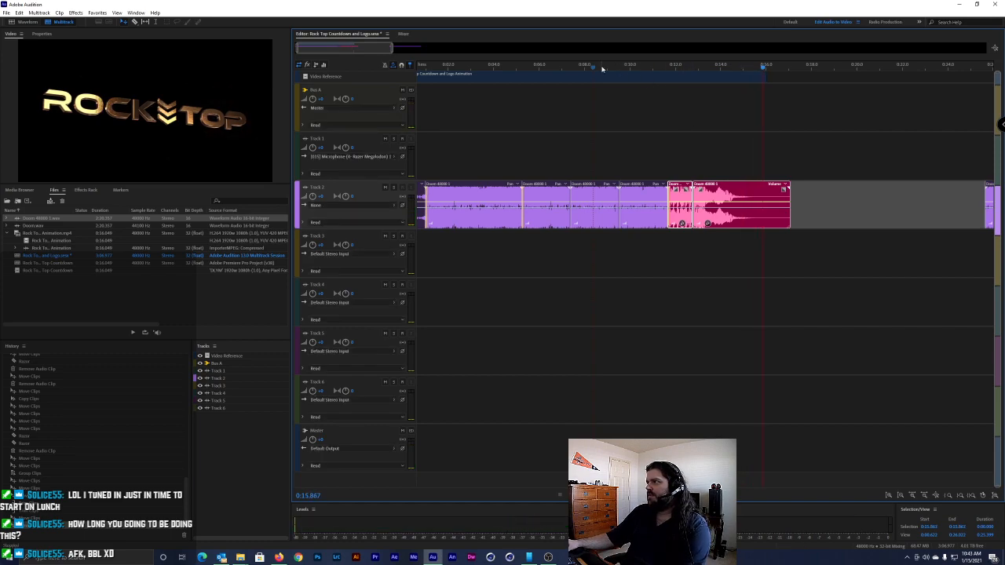
# Save the session without copying its media files, and play the whole countdown and logo sequence from the start
pyautogui.hotkey('ctrl', 's')
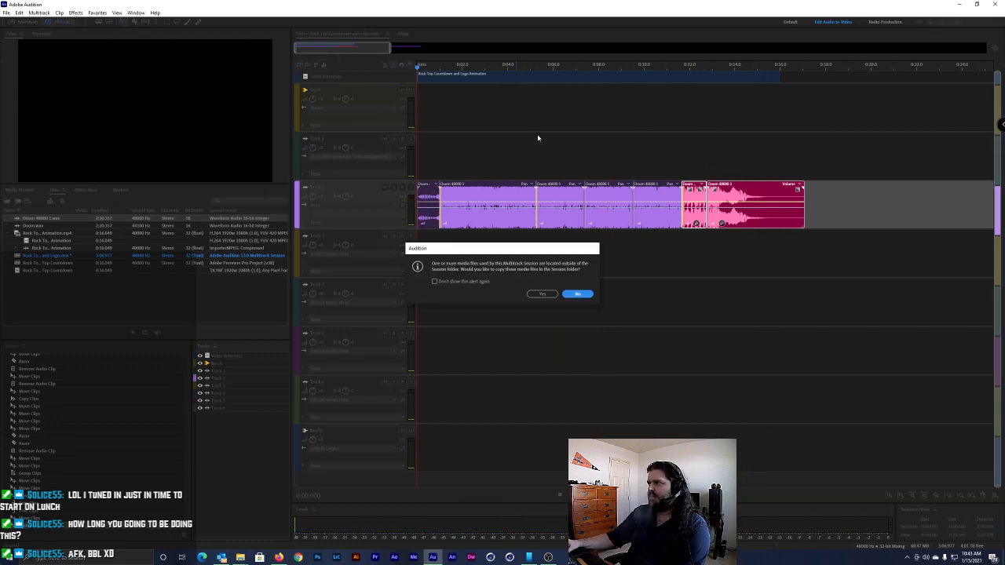
pyautogui.click(583, 294)
pyautogui.press('space')
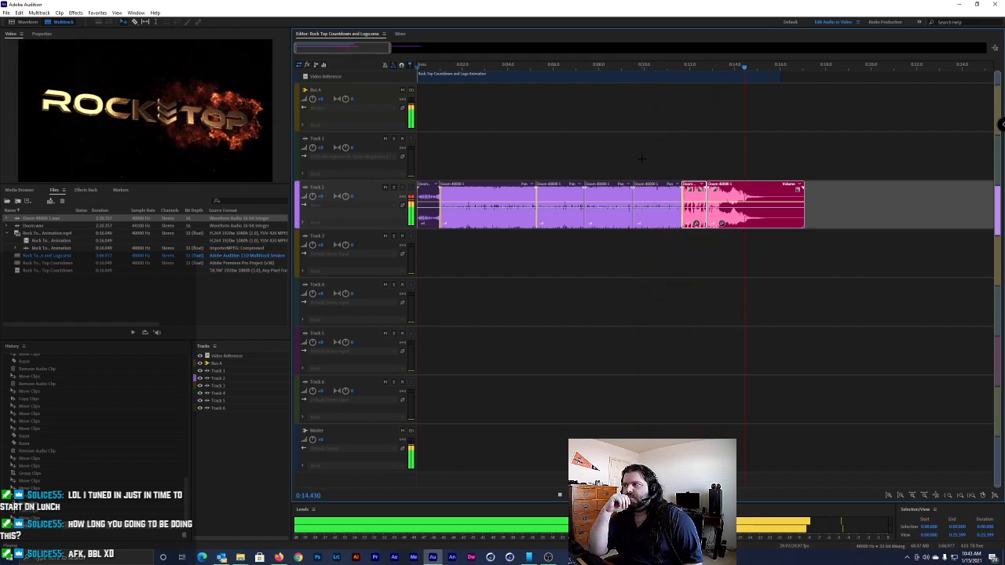
pyautogui.press('space')
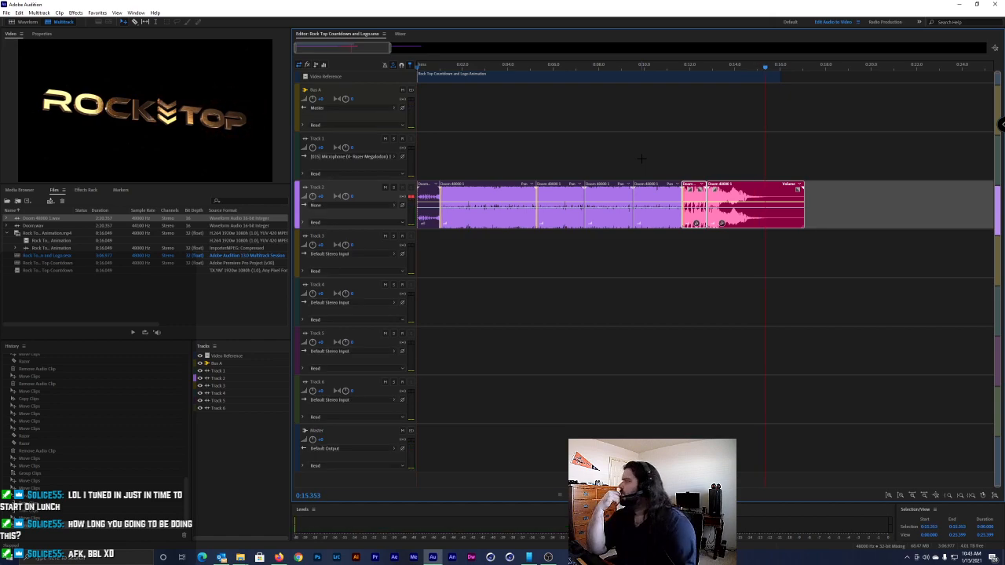
pyautogui.press('Home')
pyautogui.press('space')
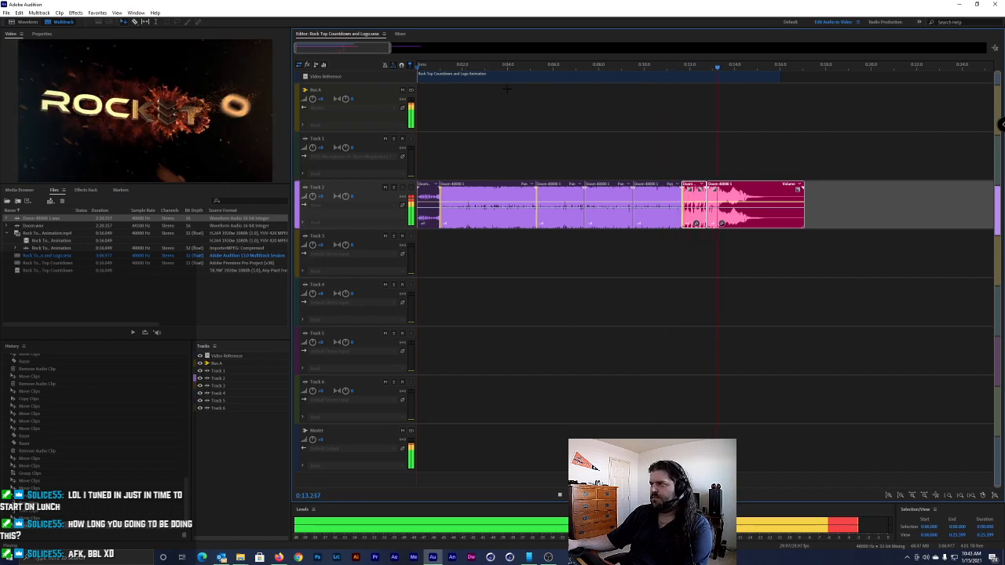
pyautogui.press('space')
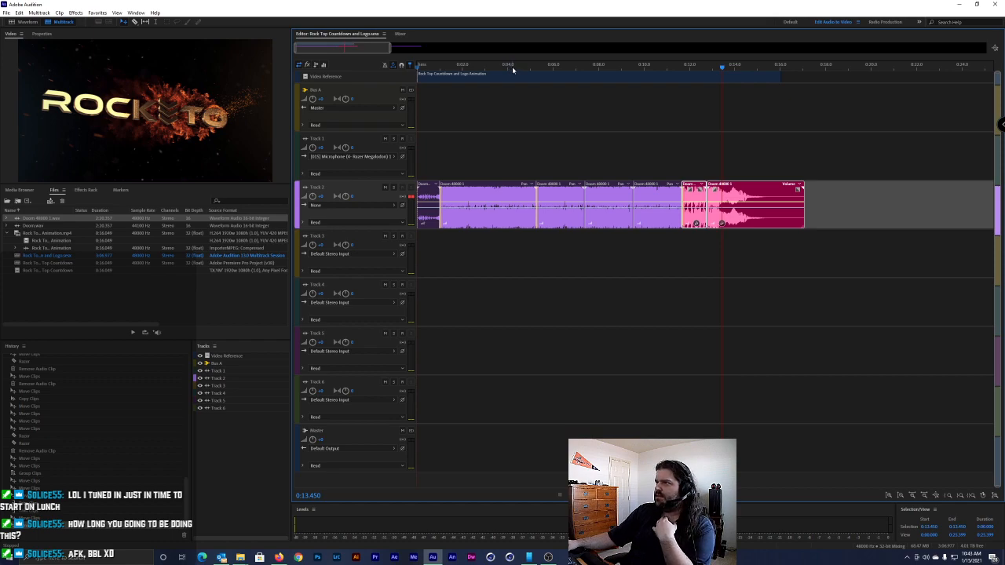
# Copy all the music clips from Track 2 onto Track 3 at the same time positions
pyautogui.moveTo(843, 206); pyautogui.dragTo(462, 251)
pyautogui.click(510, 150)
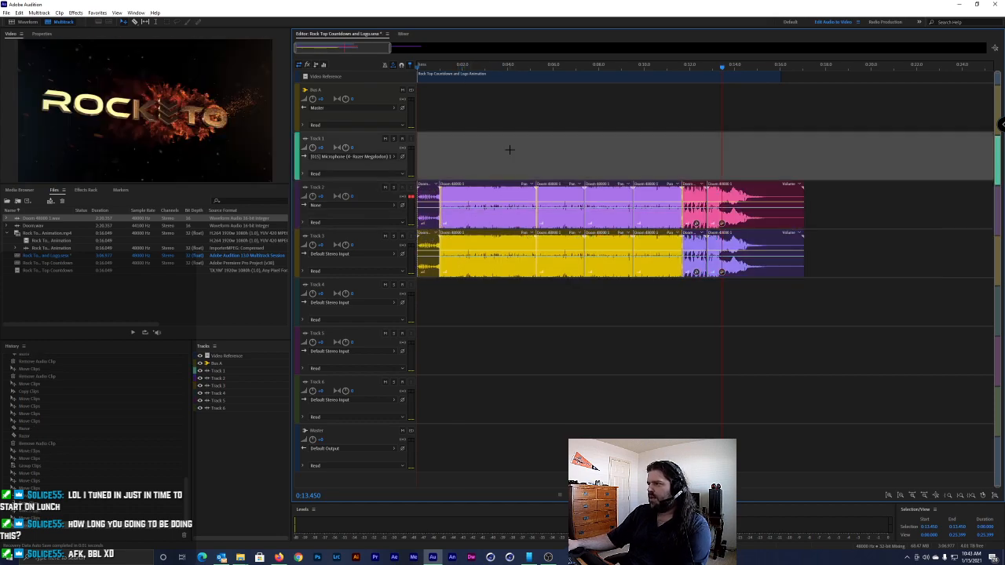
pyautogui.click(520, 299)
# Delete the long music clip that follows the intro on Track 3, between about 0:01 and 0:05.2
pyautogui.click(512, 250)
pyautogui.click(565, 250)
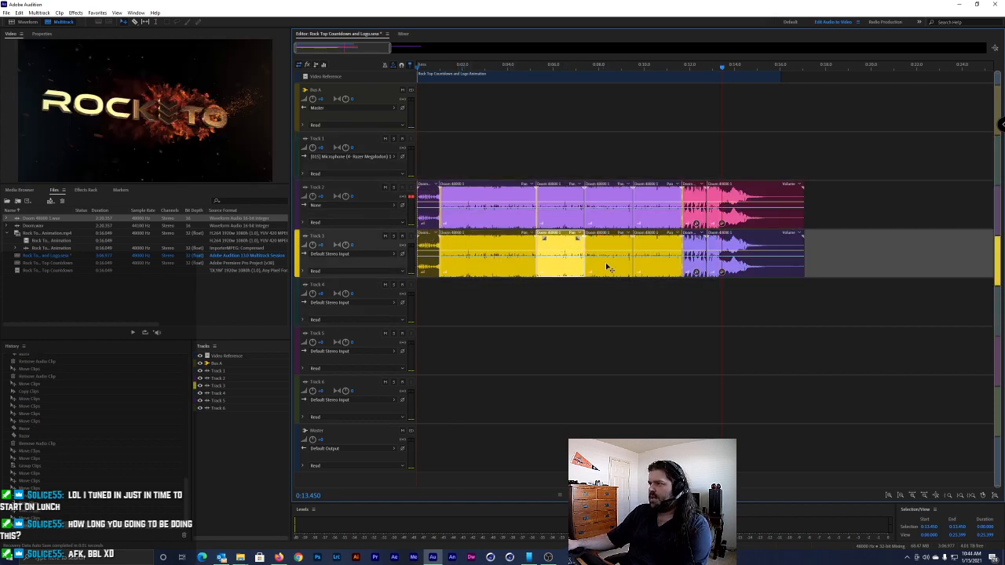
pyautogui.keyDown('ctrl'); pyautogui.click(487, 249); pyautogui.keyUp('ctrl')
pyautogui.press('Delete')
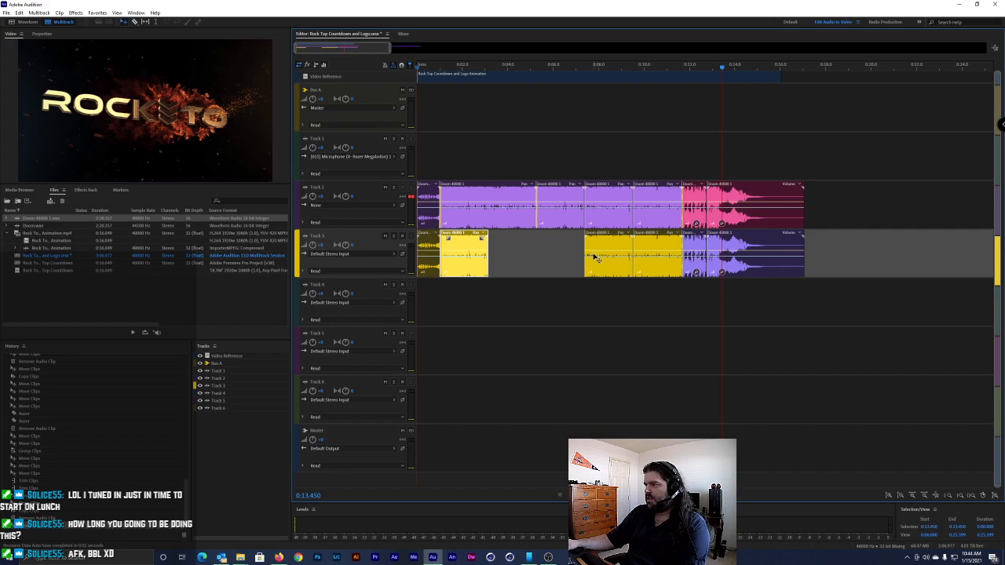
pyautogui.hotkey('ctrl', 'z')
pyautogui.moveTo(564, 248); pyautogui.dragTo(488, 249)
pyautogui.hotkey('ctrl', 'z')
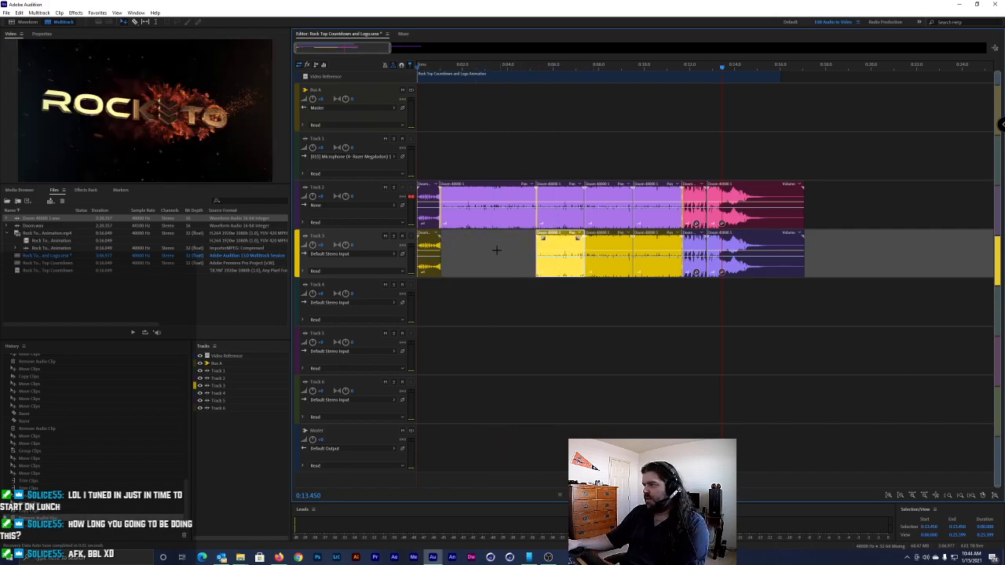
# Mute Track 2 and play the Track 3 version around the countdown numbers 2 and 1
pyautogui.click(620, 67)
pyautogui.press('space')
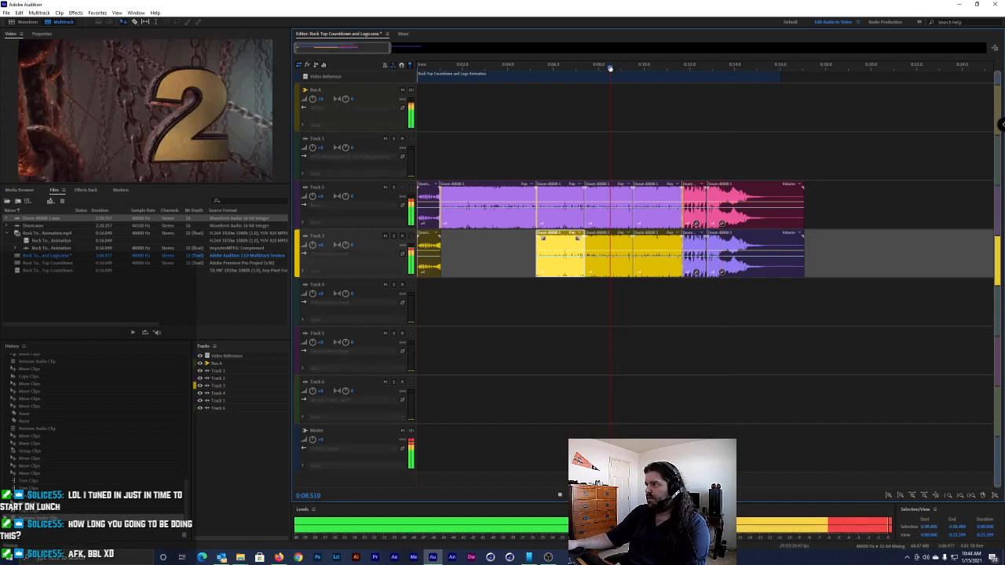
pyautogui.click(385, 186)
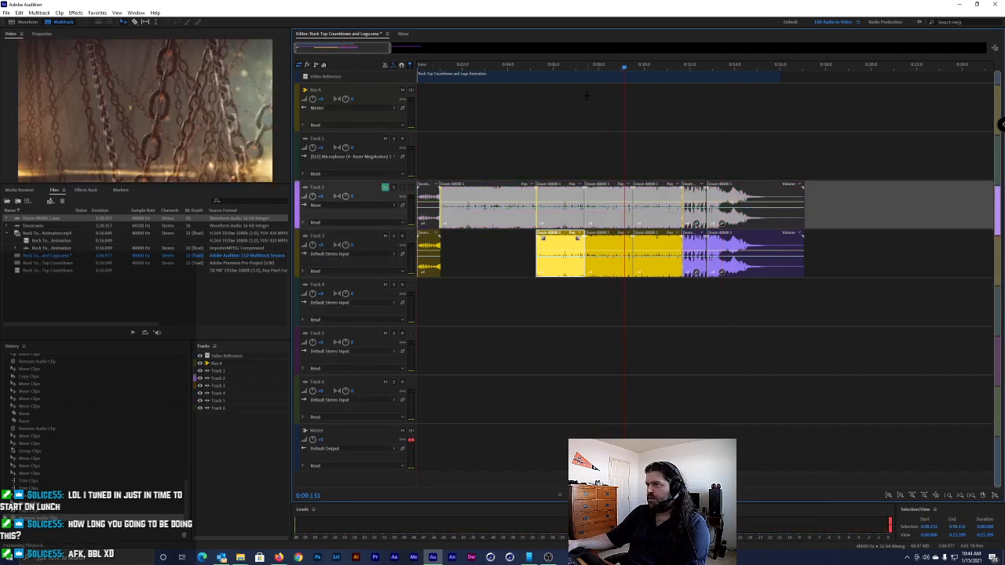
pyautogui.press('space')
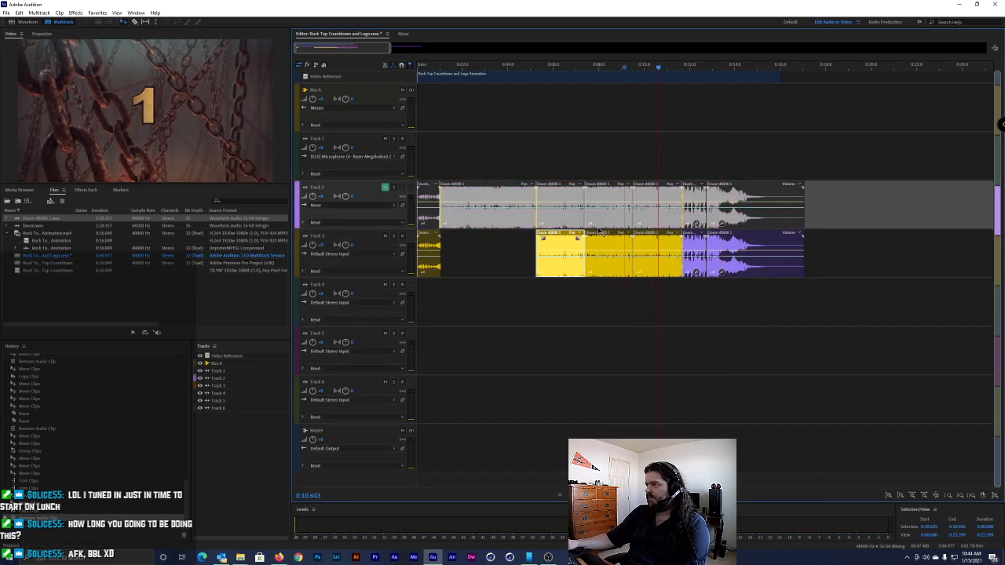
# Move the three remaining music clips on Track 3 earlier into the gap, starting just after the intro
pyautogui.click(605, 249)
pyautogui.moveTo(565, 249)
pyautogui.mouseDown()
pyautogui.moveTo(526, 248)
pyautogui.moveTo(566, 248)
pyautogui.mouseUp()
pyautogui.moveTo(607, 300); pyautogui.dragTo(465, 248)
pyautogui.hotkey('ctrl', 'z')
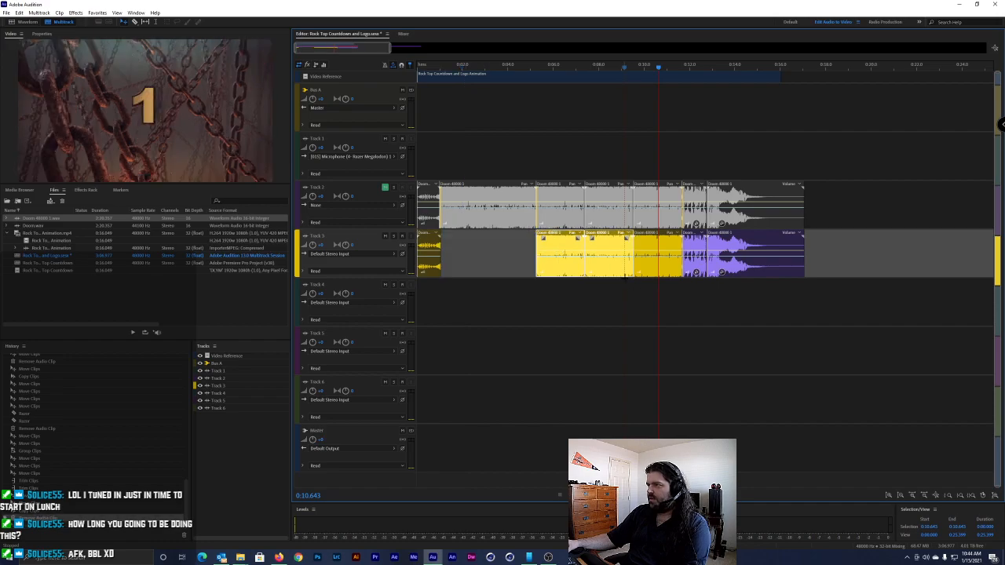
pyautogui.moveTo(555, 255); pyautogui.dragTo(460, 253)
pyautogui.click(706, 247)
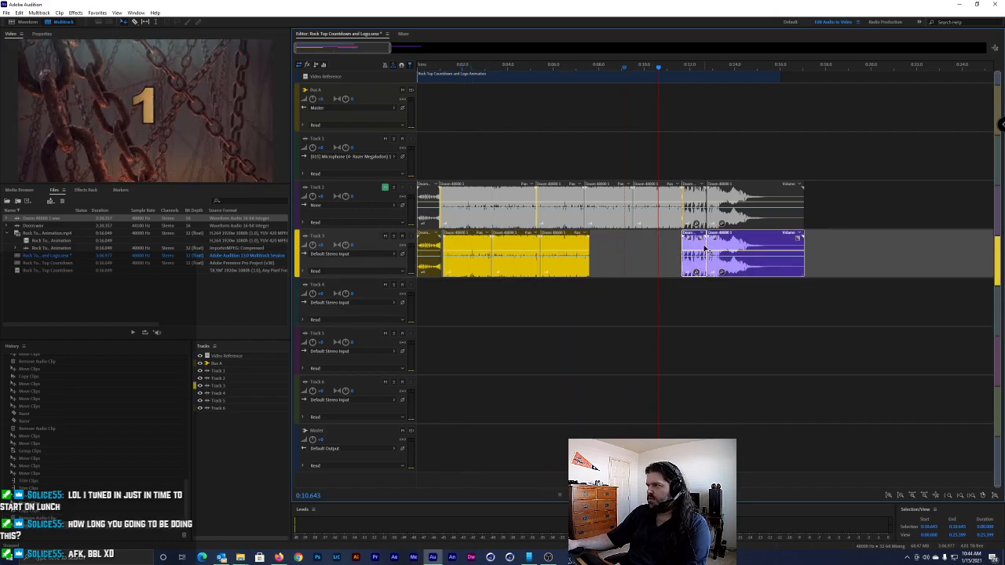
# Align the three moved Track 3 clips to start at about 0:01.0, level with the start of the long clip on Track 2
pyautogui.click(608, 249)
pyautogui.moveTo(591, 232); pyautogui.dragTo(445, 286)
pyautogui.scroll(3, 445, 253)
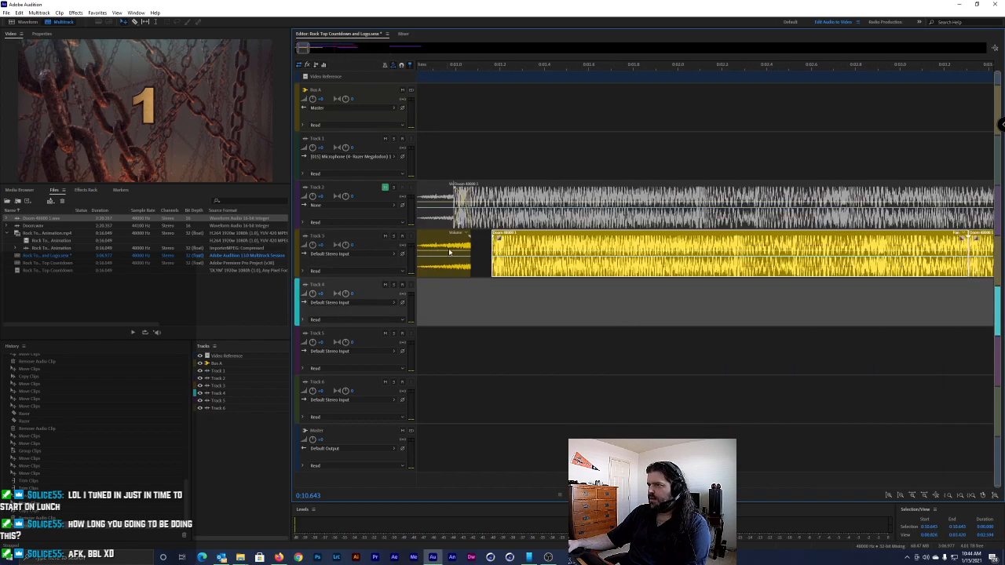
pyautogui.moveTo(536, 249); pyautogui.dragTo(508, 250)
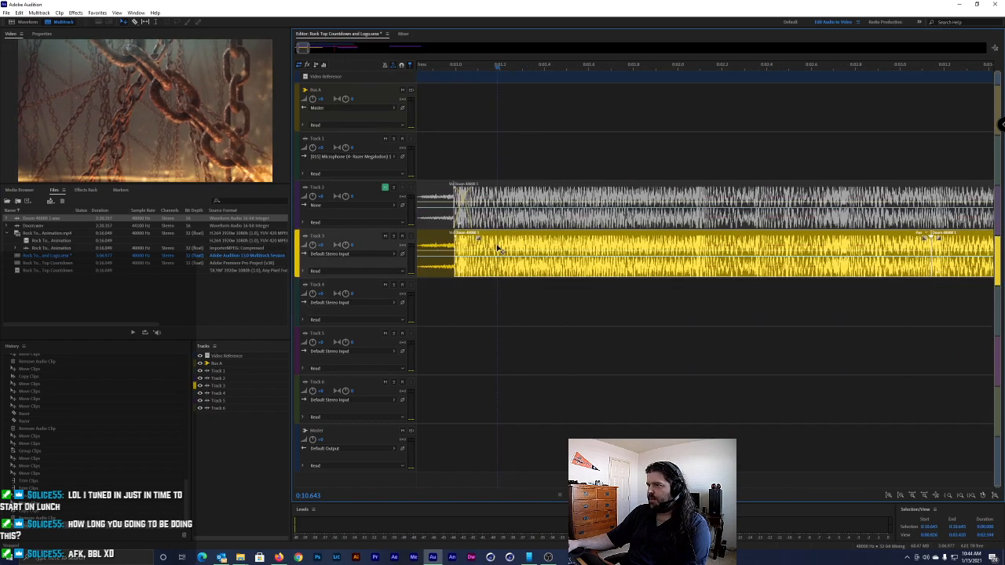
pyautogui.scroll(2, 489, 250)
pyautogui.scroll(-3, 487, 249)
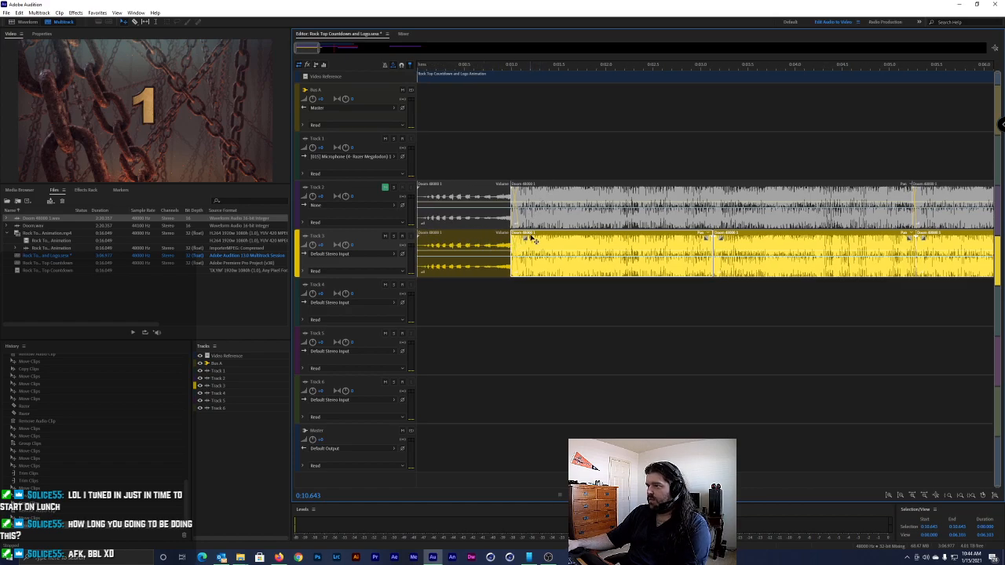
pyautogui.scroll(3, 512, 241)
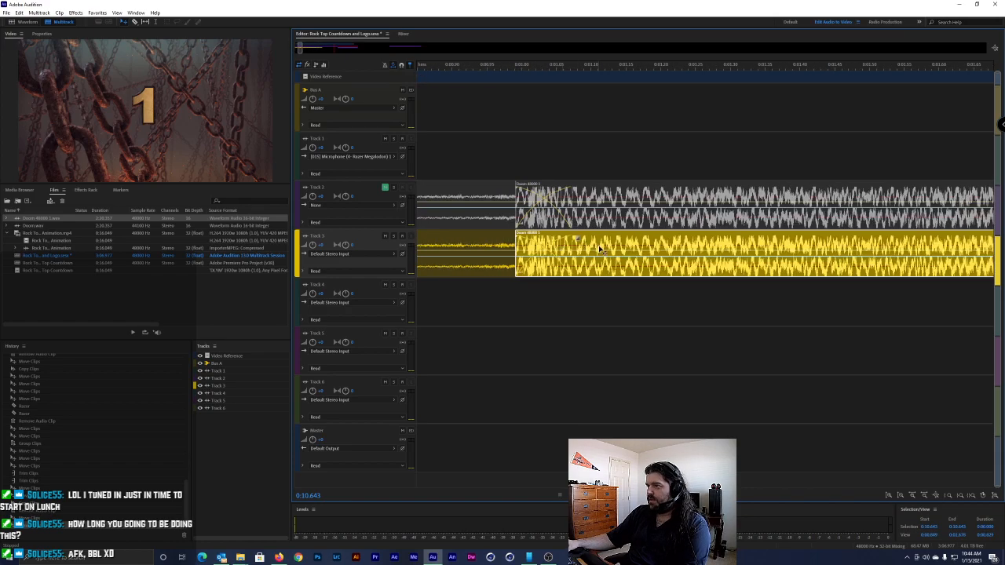
pyautogui.scroll(-5, 606, 250)
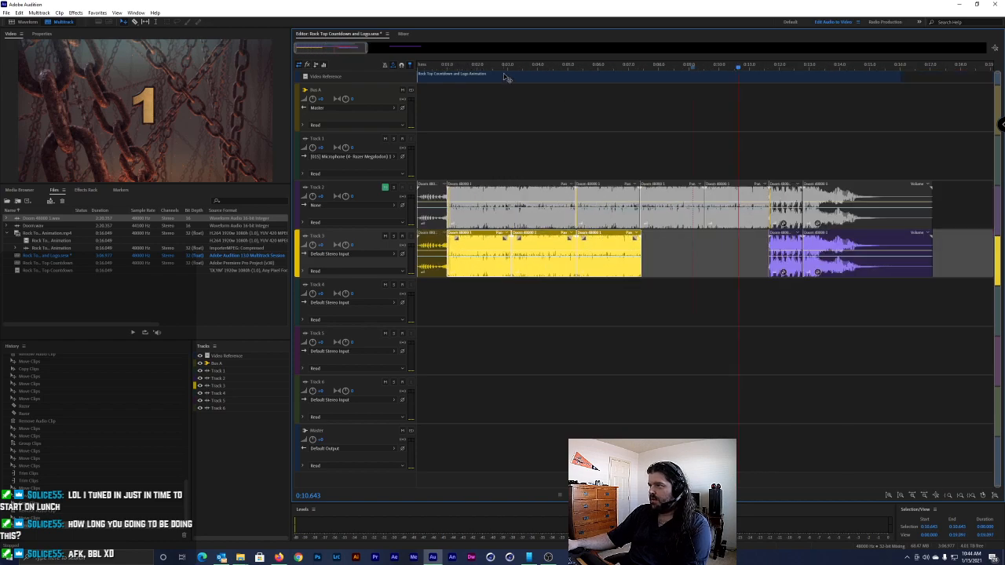
# Extend the last of the three Track 3 music clips to meet the grouped ending at about 0:11.7, and play from the start
pyautogui.moveTo(785, 267); pyautogui.dragTo(768, 250)
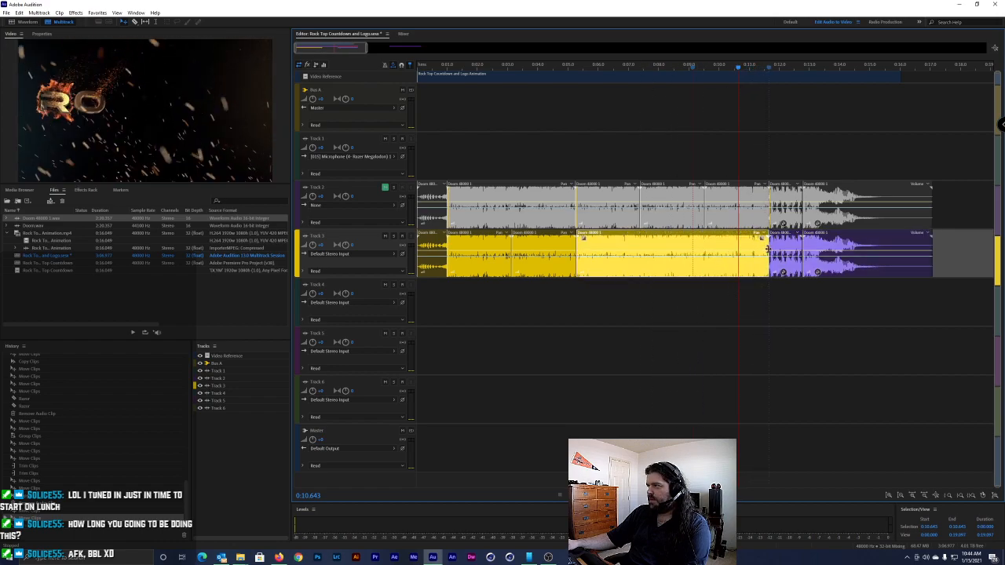
pyautogui.press('Home')
pyautogui.press('space')
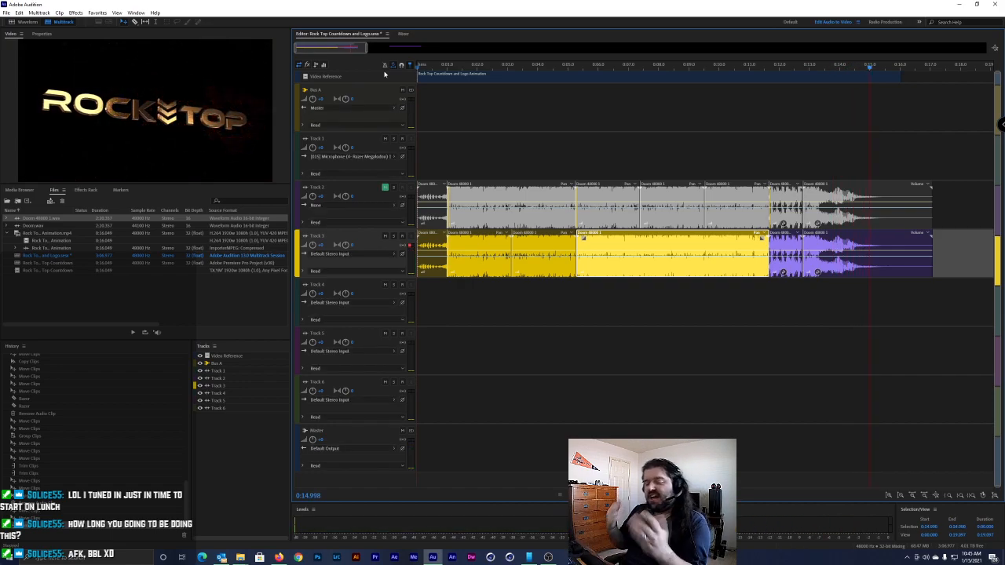
# Save the session without copying media files, and play the complete Track 3 version from the start to the end of the logo animation
pyautogui.hotkey('ctrl', 's')
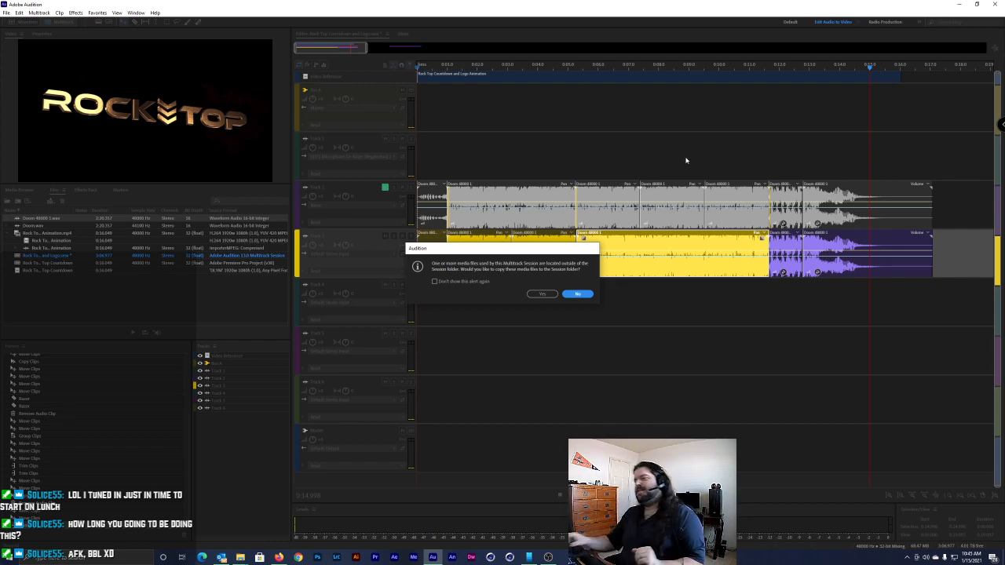
pyautogui.click(585, 295)
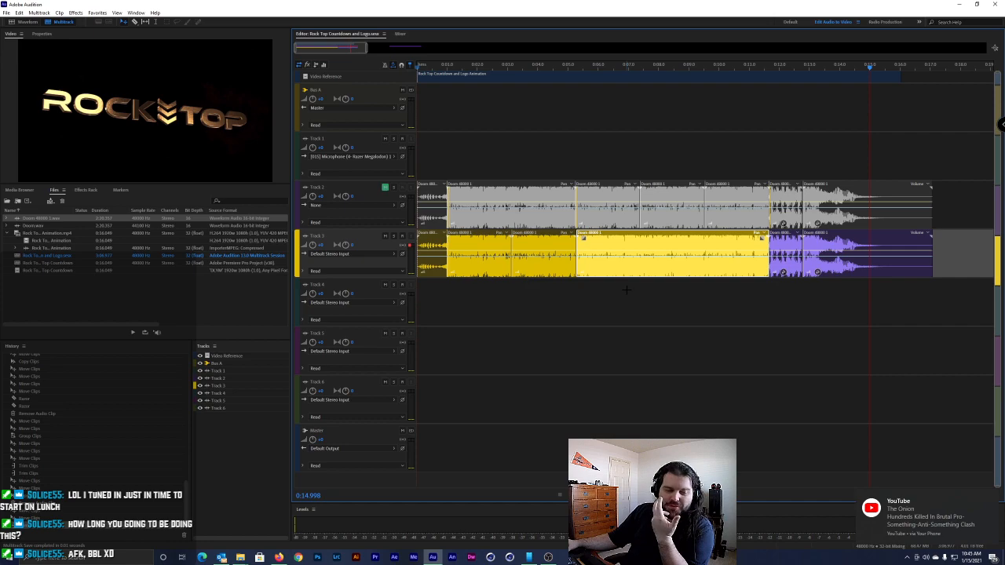
pyautogui.press('Home')
pyautogui.press('space')
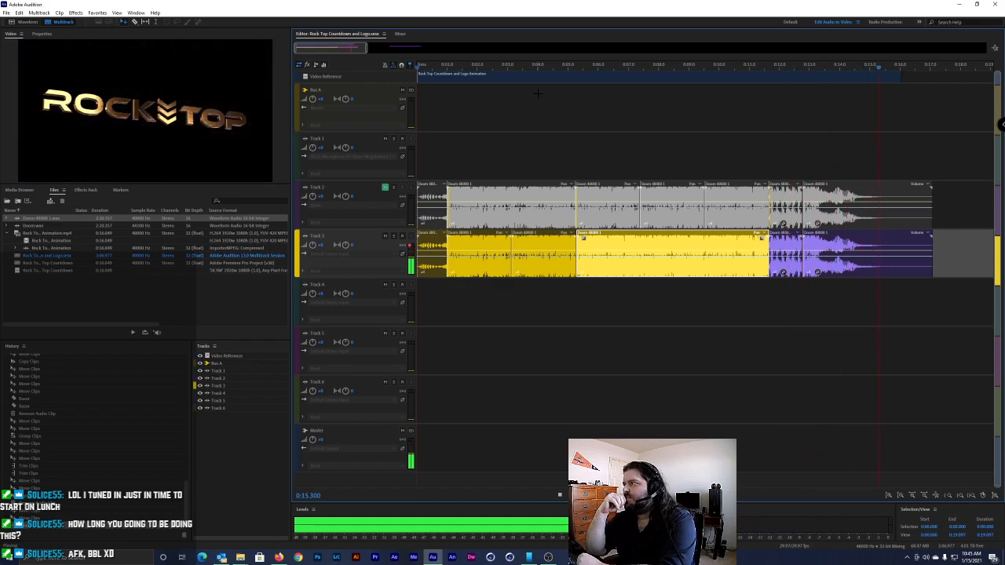
pyautogui.press('space')
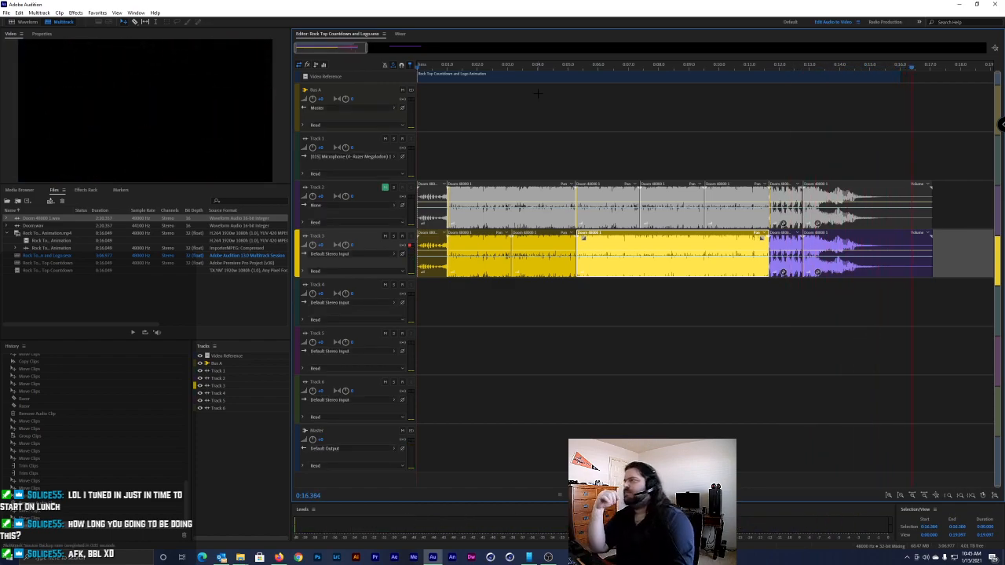
# Play the transition into the Track 3 ending repeatedly, starting from about 0:12.0, 0:10.5 and 0:11.5
pyautogui.moveTo(830, 65); pyautogui.dragTo(777, 67)
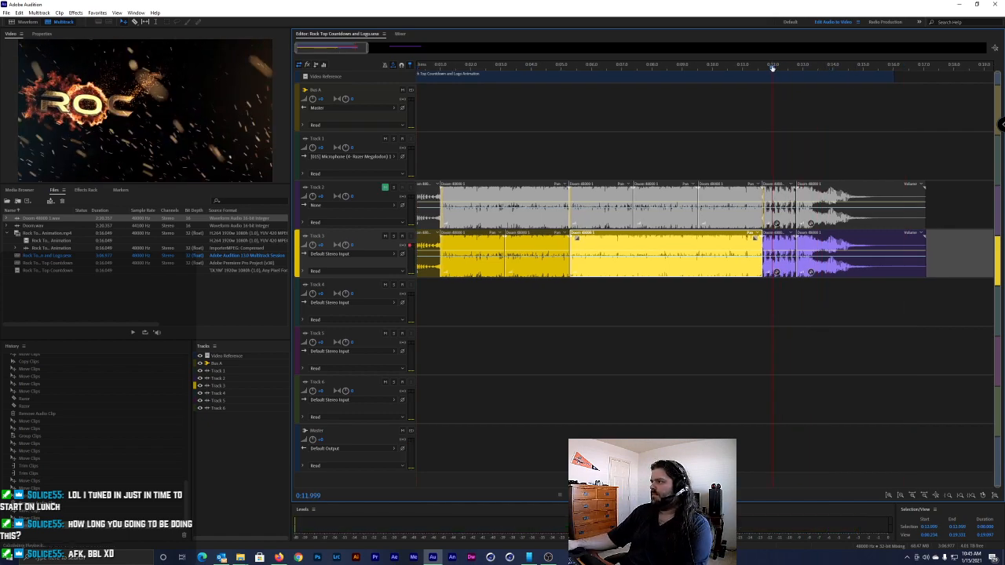
pyautogui.press('space')
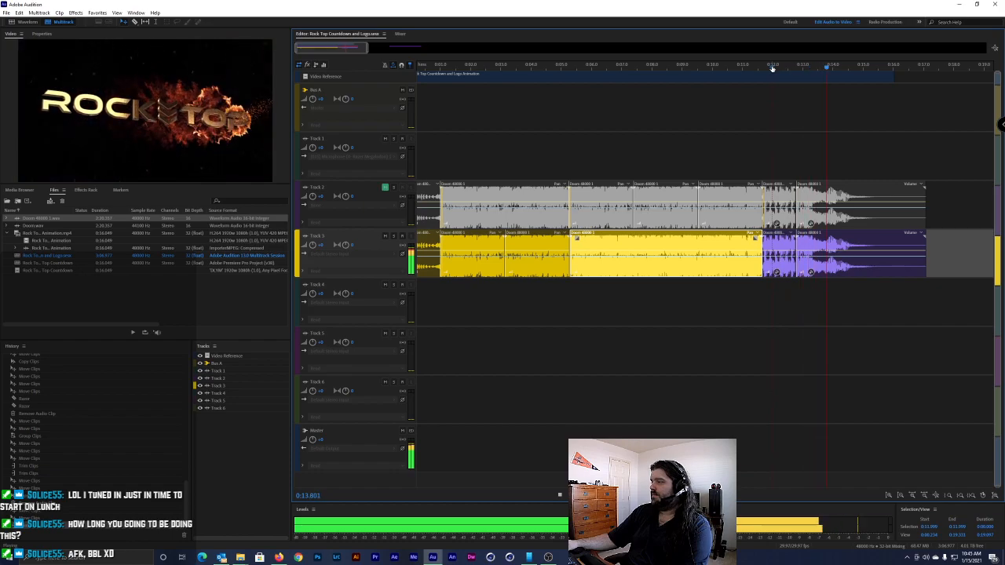
pyautogui.press('space')
pyautogui.moveTo(831, 64); pyautogui.dragTo(727, 65)
pyautogui.press('space')
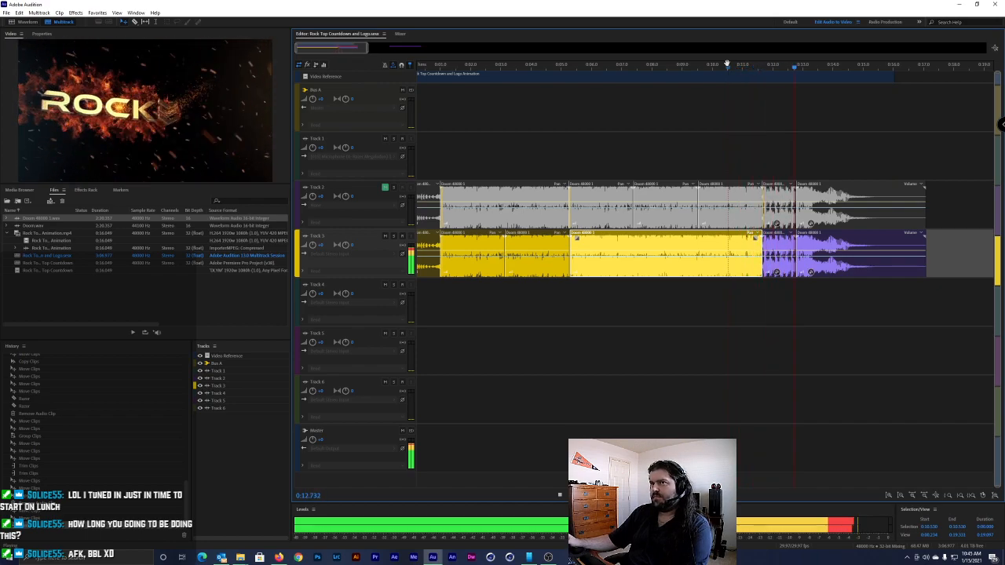
pyautogui.press('space')
pyautogui.moveTo(765, 67); pyautogui.dragTo(758, 69)
pyautogui.press('space')
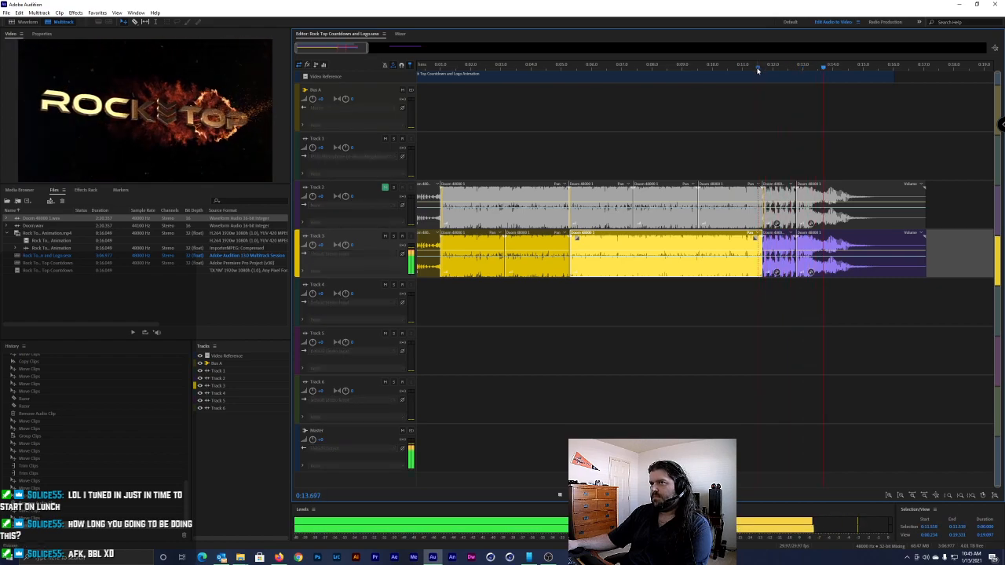
pyautogui.press('space')
# Suspend grouping of the Track 3 ending clips, and place a copy of the short piece between it and the final clip, shifted to about 0:13.9
pyautogui.click(868, 249)
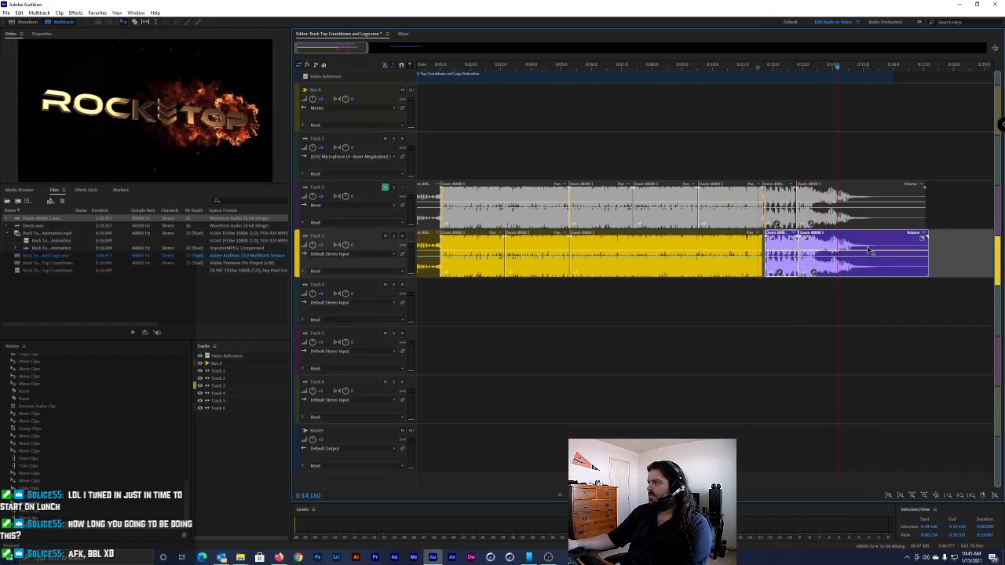
pyautogui.rightClick(793, 275)
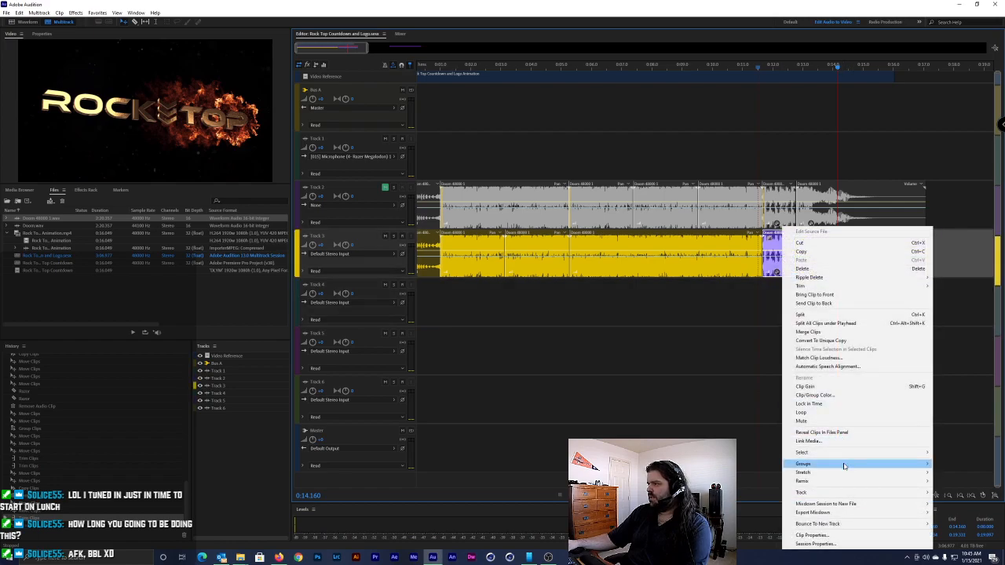
pyautogui.moveTo(845, 465)
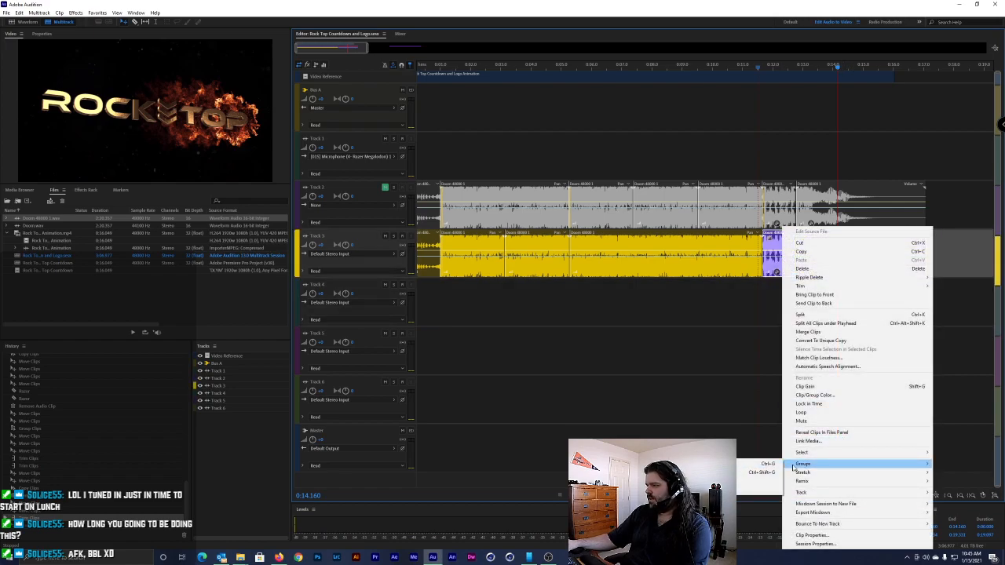
pyautogui.click(755, 471)
pyautogui.moveTo(820, 265); pyautogui.dragTo(873, 257)
pyautogui.moveTo(776, 253); pyautogui.dragTo(807, 250)
pyautogui.moveTo(872, 245); pyautogui.dragTo(847, 238)
# Play the extended Track 3 ending from about 0:10.8 to the end of the logo animation
pyautogui.moveTo(794, 64); pyautogui.dragTo(773, 63)
pyautogui.moveTo(812, 66); pyautogui.dragTo(712, 63)
pyautogui.press('space')
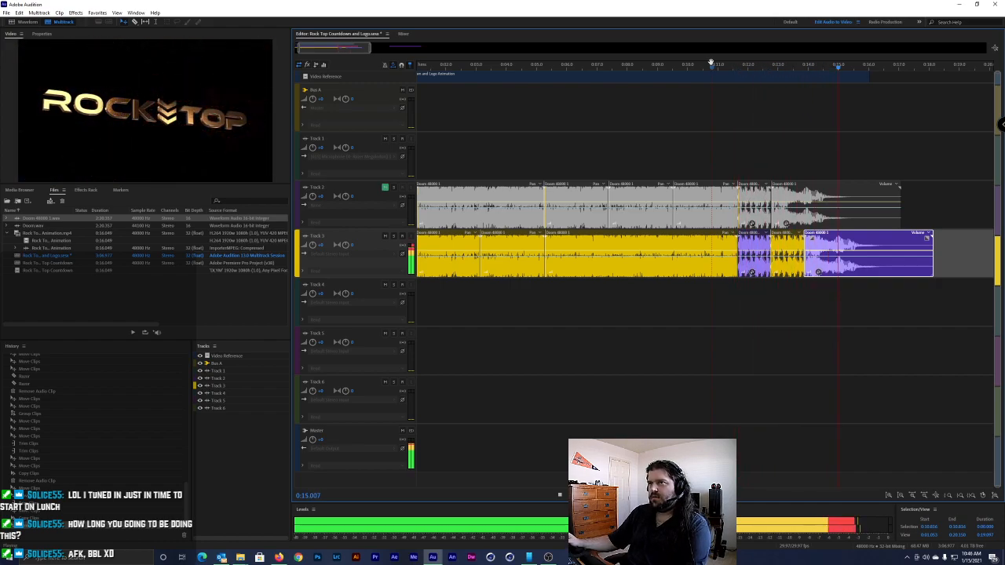
pyautogui.press('space')
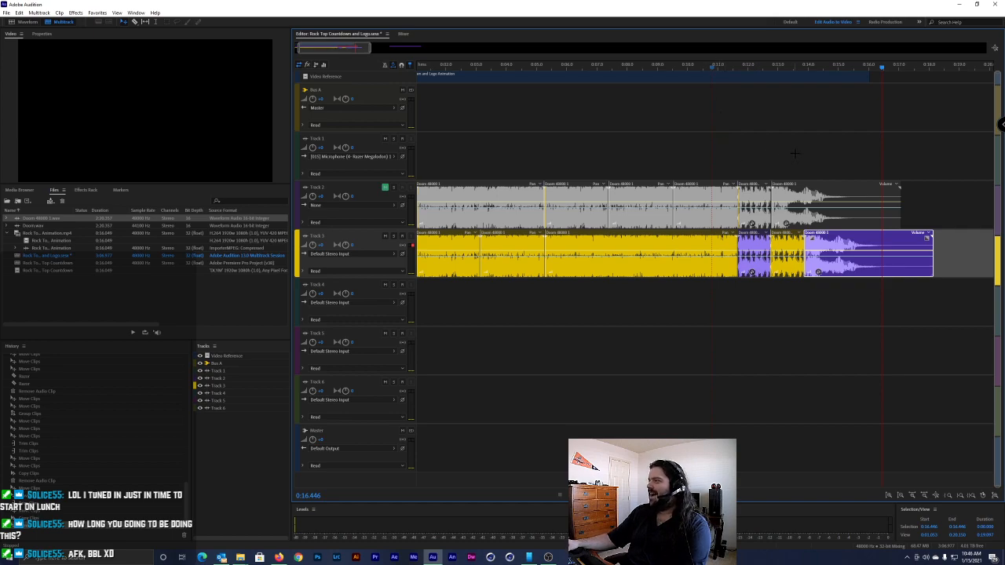
# Group the three ending clips on Track 3, including the copied short piece, and turn clip grouping back on
pyautogui.click(762, 246)
pyautogui.click(784, 246)
pyautogui.click(819, 248)
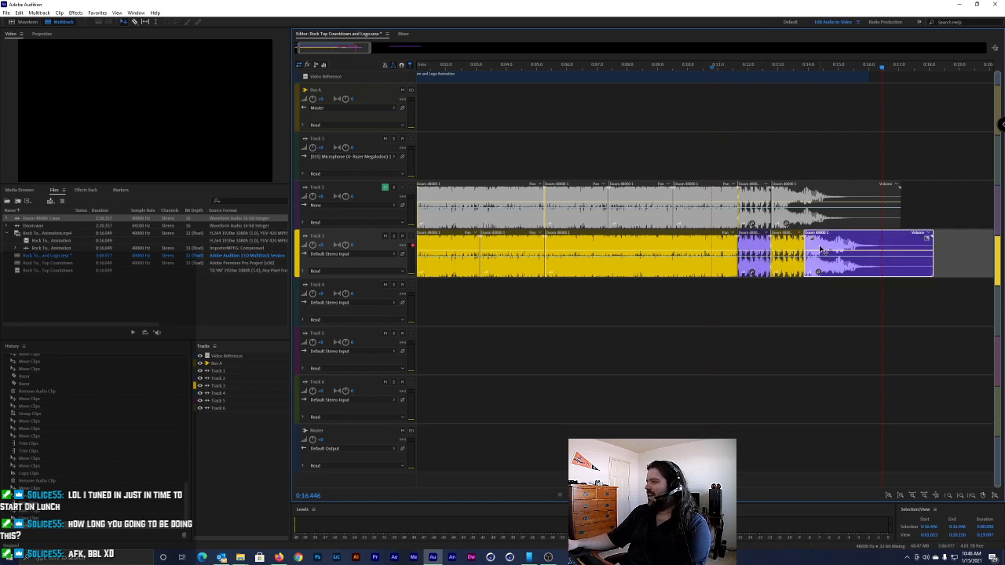
pyautogui.click(793, 250)
pyautogui.click(813, 249)
pyautogui.click(759, 245)
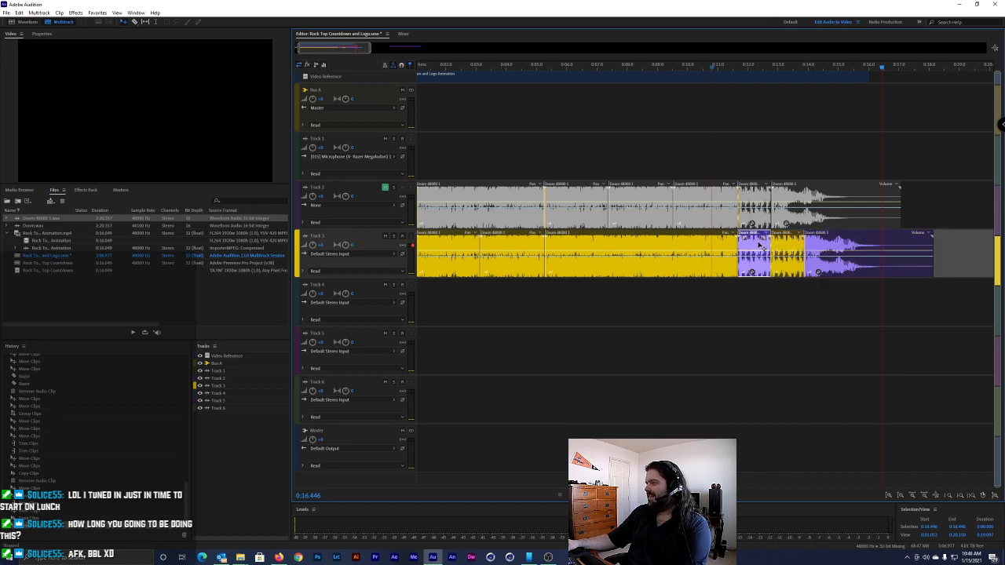
pyautogui.rightClick(772, 252)
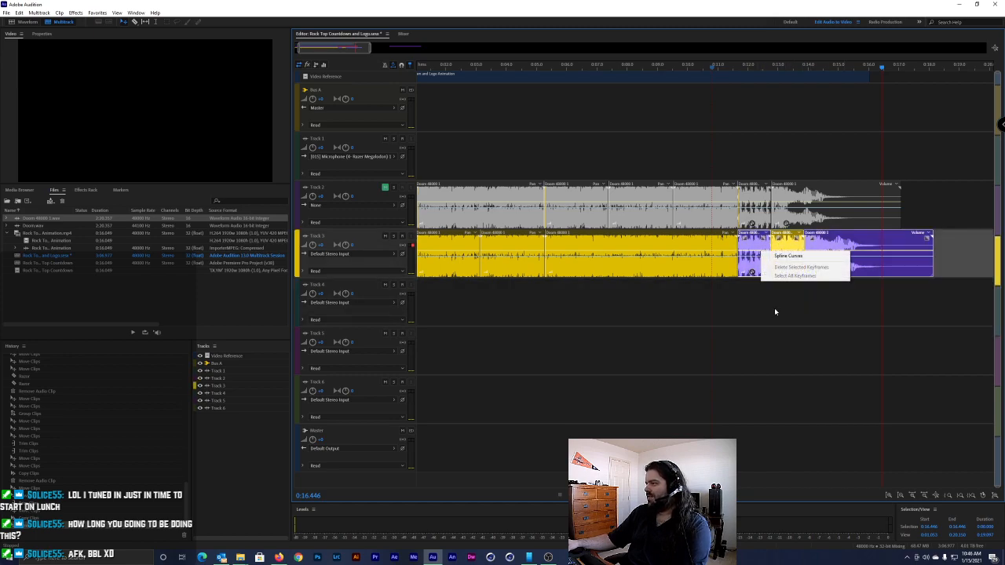
pyautogui.click(756, 297)
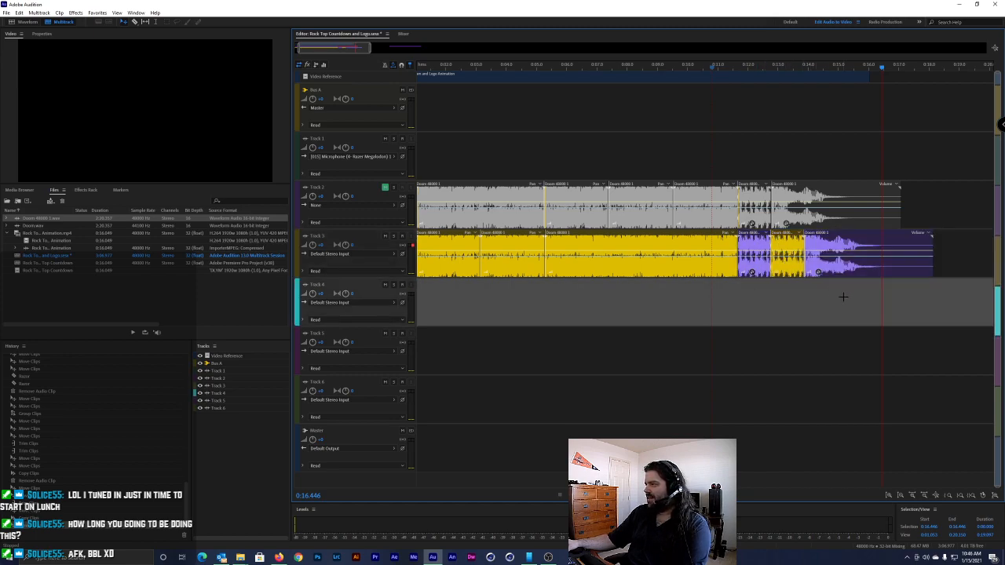
pyautogui.rightClick(752, 229)
pyautogui.moveTo(811, 466)
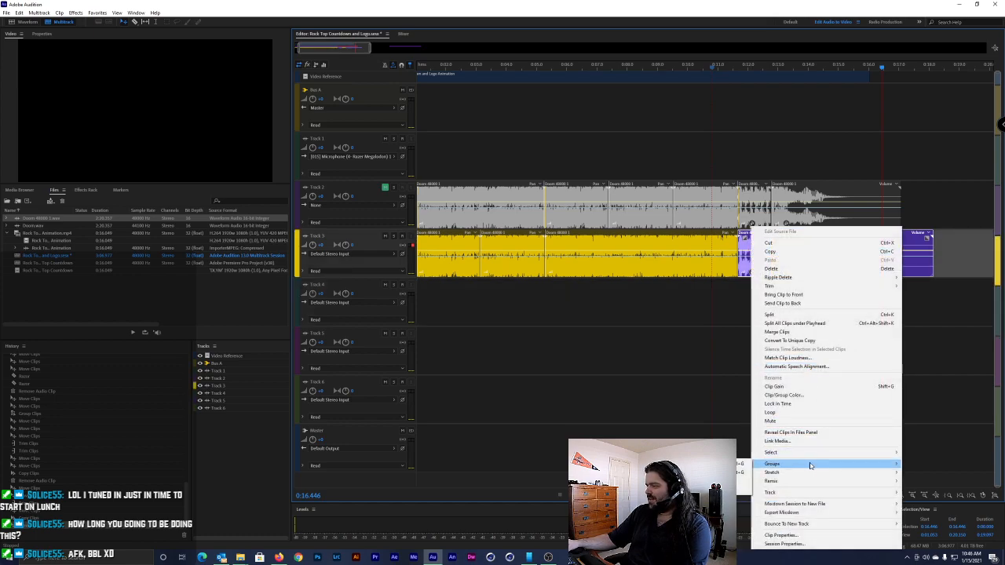
pyautogui.click(691, 464)
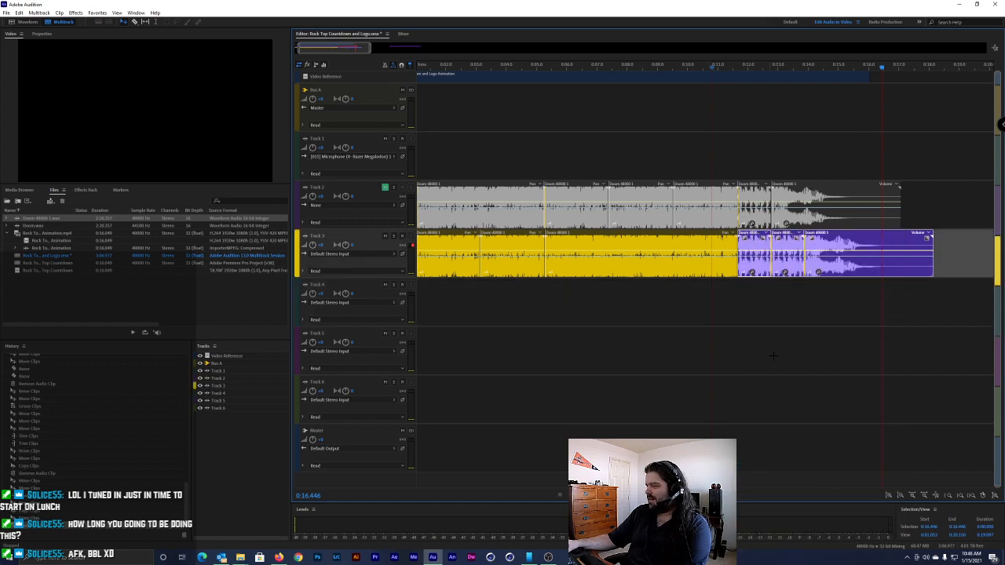
pyautogui.rightClick(758, 247)
pyautogui.moveTo(780, 464)
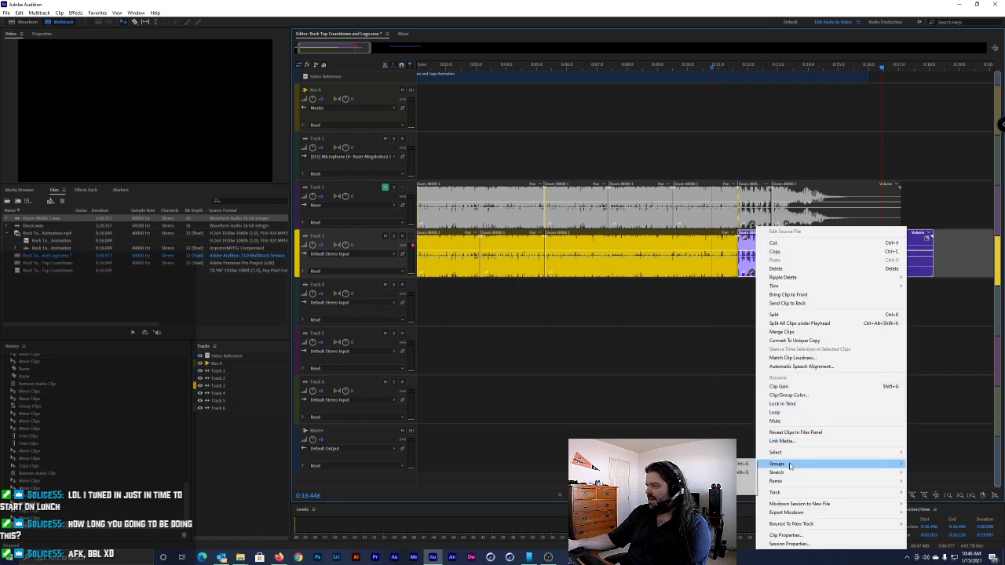
pyautogui.click(707, 472)
pyautogui.click(758, 353)
# Replace the ending on Track 2 with a copy of the three-clip ending from Track 3, starting at about 0:11.7
pyautogui.click(760, 246)
pyautogui.moveTo(761, 165); pyautogui.dragTo(789, 190)
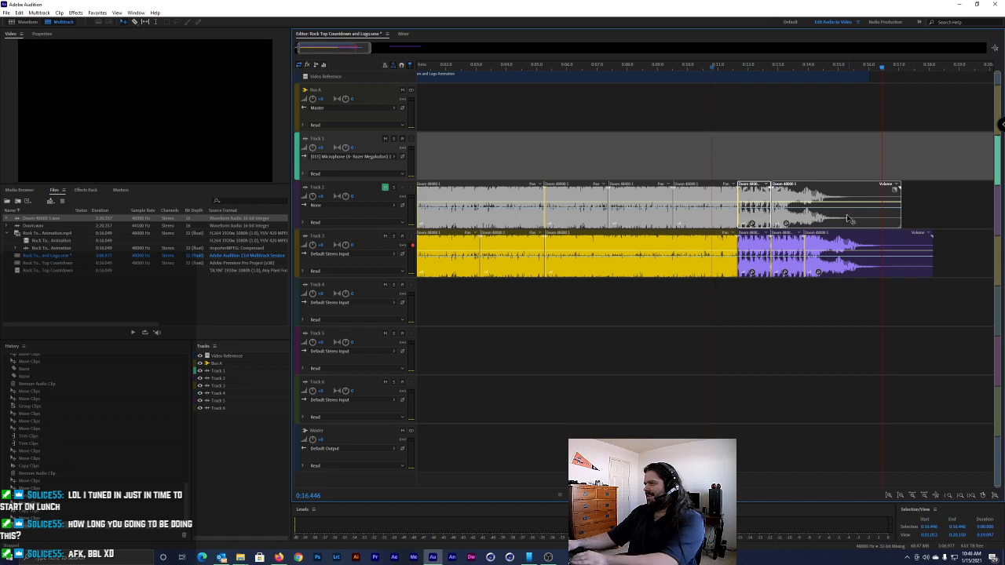
pyautogui.press('Delete')
pyautogui.moveTo(822, 322); pyautogui.dragTo(759, 214)
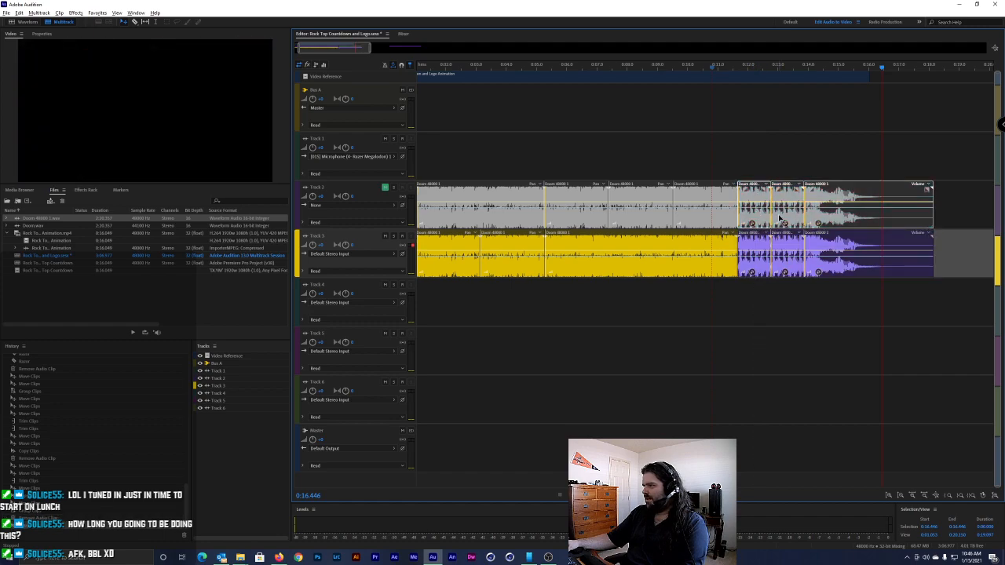
pyautogui.click(780, 112)
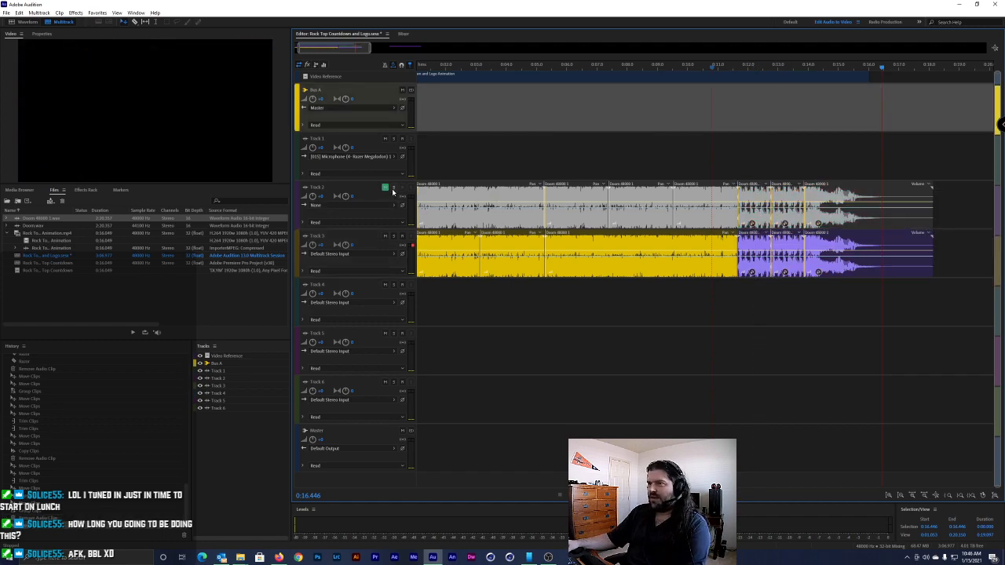
# Unmute Track 2, mute Track 3, and save the session without copying media files
pyautogui.click(386, 188)
pyautogui.click(386, 236)
pyautogui.hotkey('ctrl', 's')
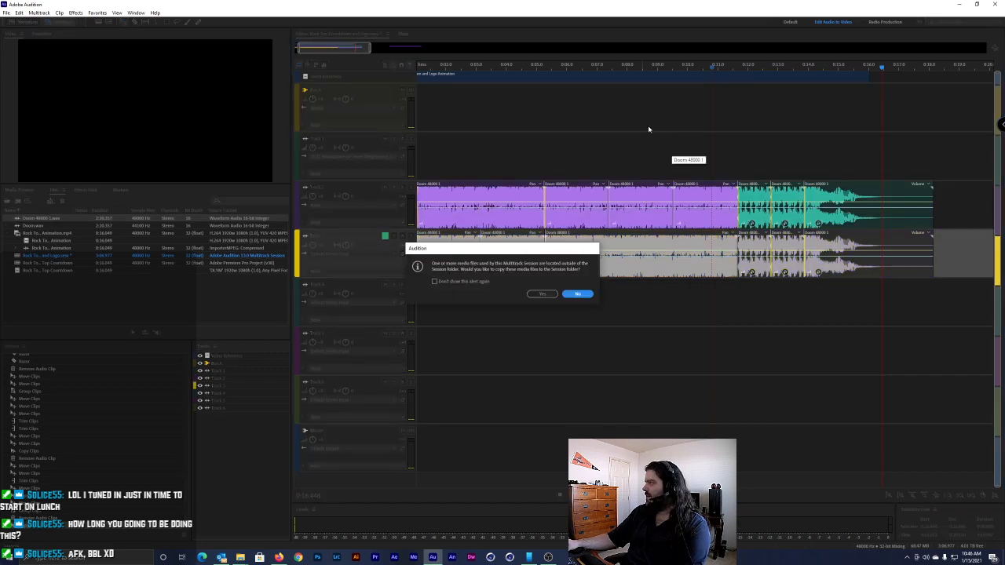
pyautogui.click(578, 294)
# Play the new Track 2 ending repeatedly against the logo animation, finishing with a run from about 0:11.4
pyautogui.press('space')
pyautogui.click(710, 67)
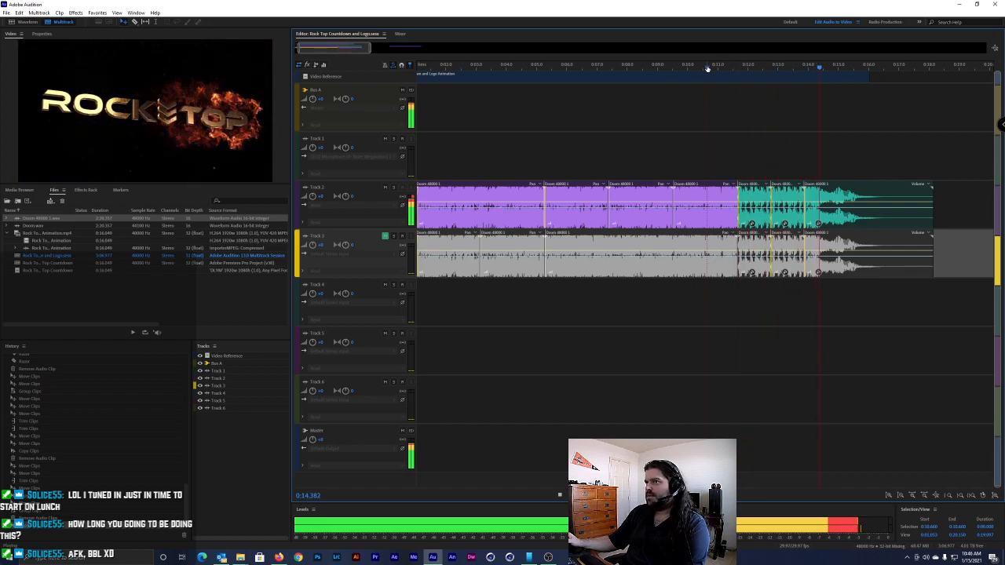
pyautogui.press('space')
pyautogui.press('space')
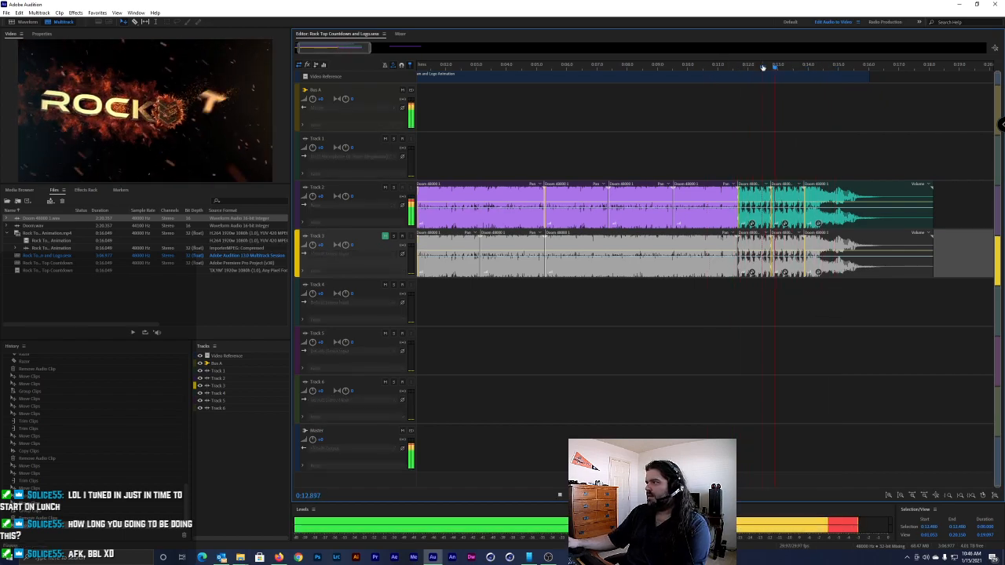
pyautogui.press('space')
pyautogui.click(729, 68)
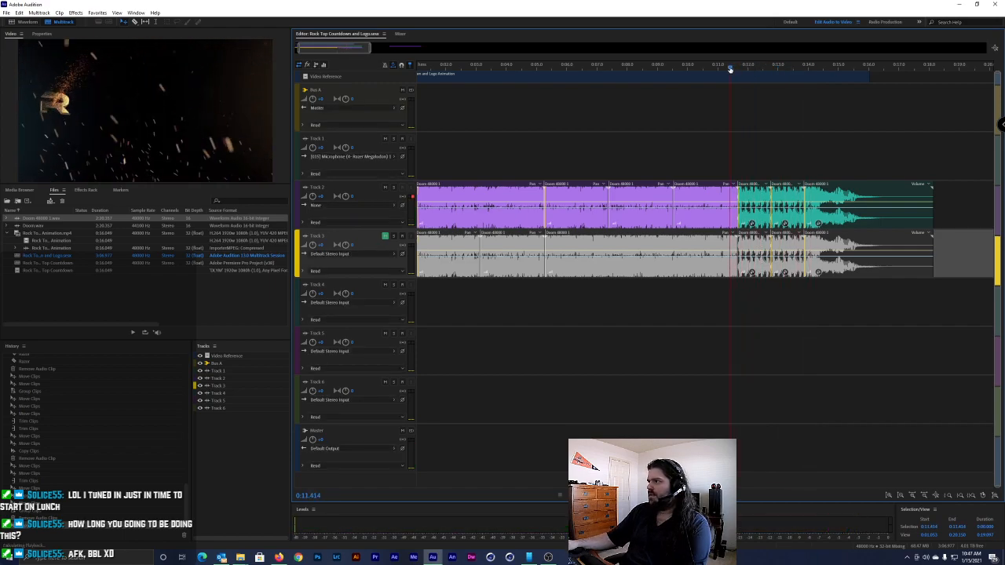
pyautogui.press('space')
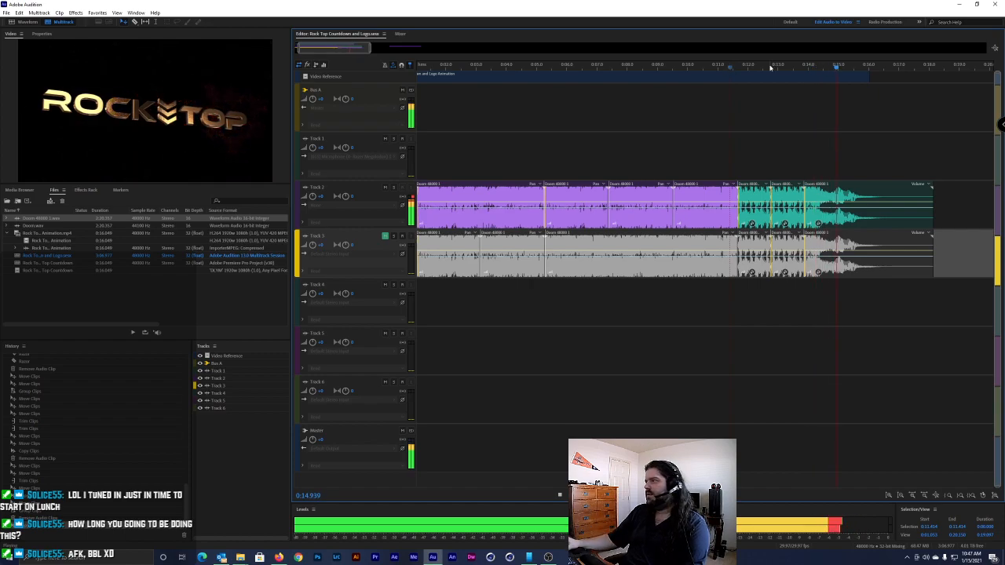
pyautogui.press('space')
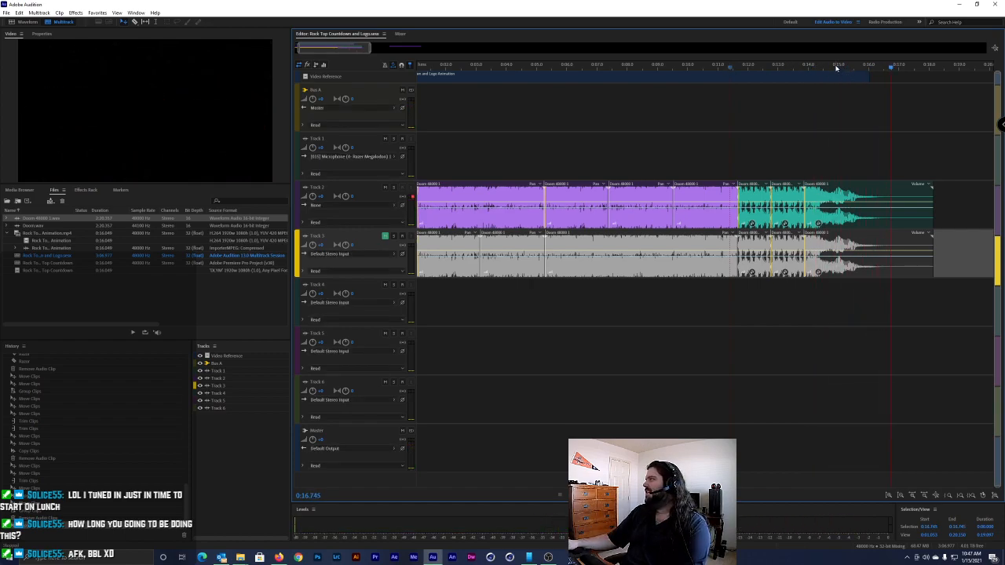
# Trim the final clips on Track 2 and Track 3 to the end of the video reference at about 0:16.0
pyautogui.click(926, 199)
pyautogui.moveTo(931, 194); pyautogui.dragTo(869, 201)
pyautogui.moveTo(932, 241); pyautogui.dragTo(870, 242)
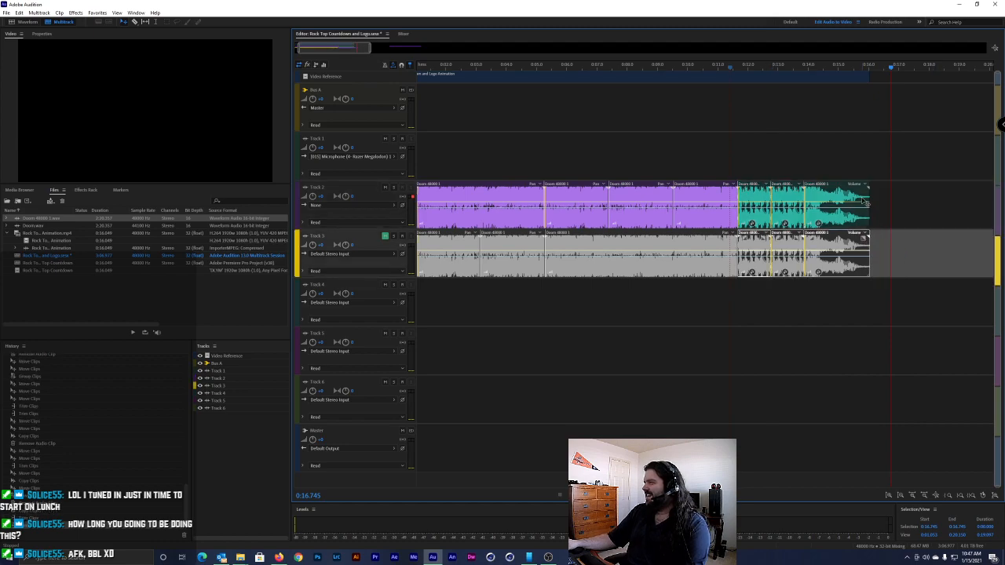
# Add short fade-outs to the final clips on Track 2 and Track 3, and save the session without copying media files
pyautogui.scroll(2, 870, 202)
pyautogui.click(872, 202)
pyautogui.moveTo(870, 188); pyautogui.dragTo(856, 243)
pyautogui.hotkey('ctrl', 's')
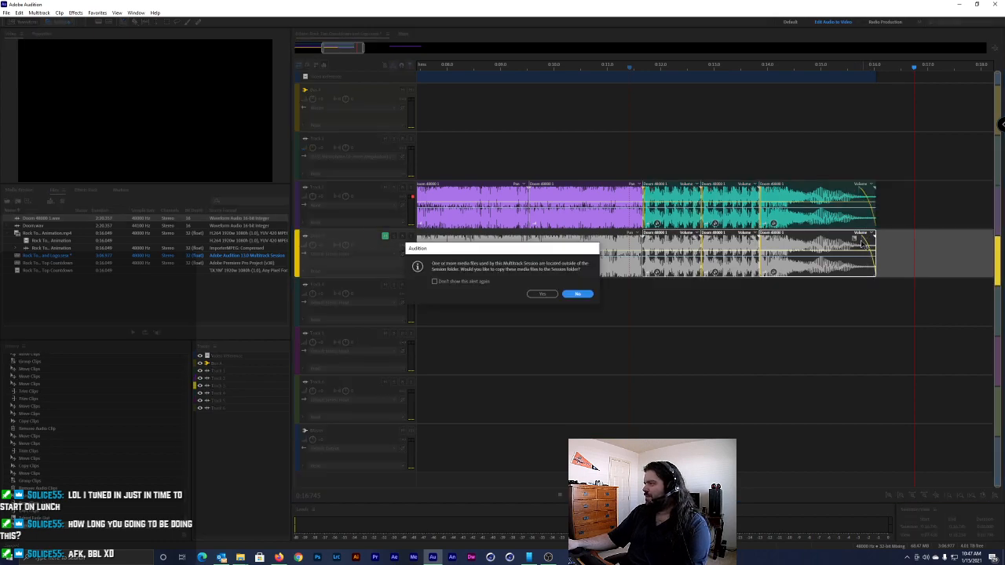
pyautogui.click(578, 294)
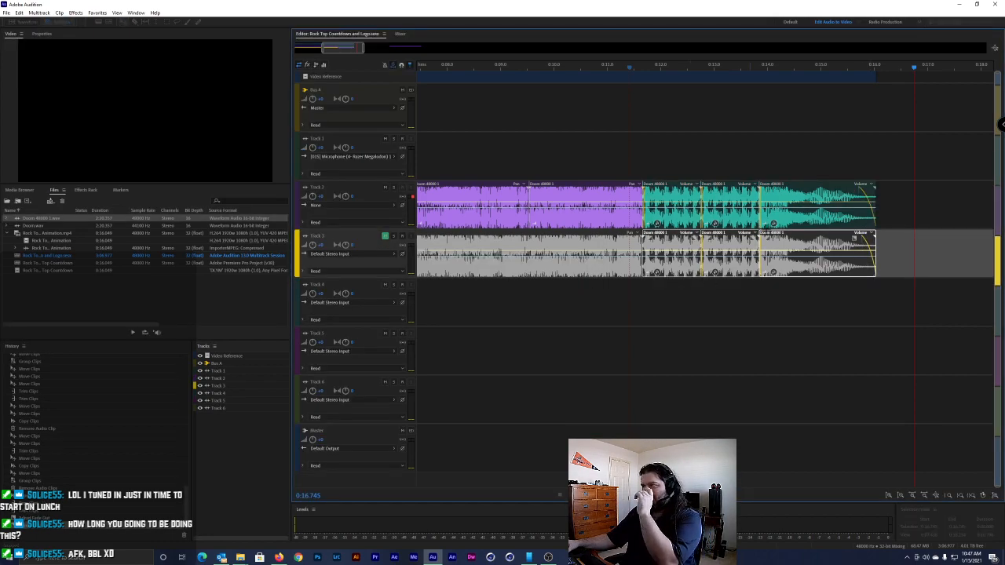
# Play the faded Track 2 ending from about 0:11.5 through the logo animation
pyautogui.click(766, 75)
pyautogui.click(632, 71)
pyautogui.press('space')
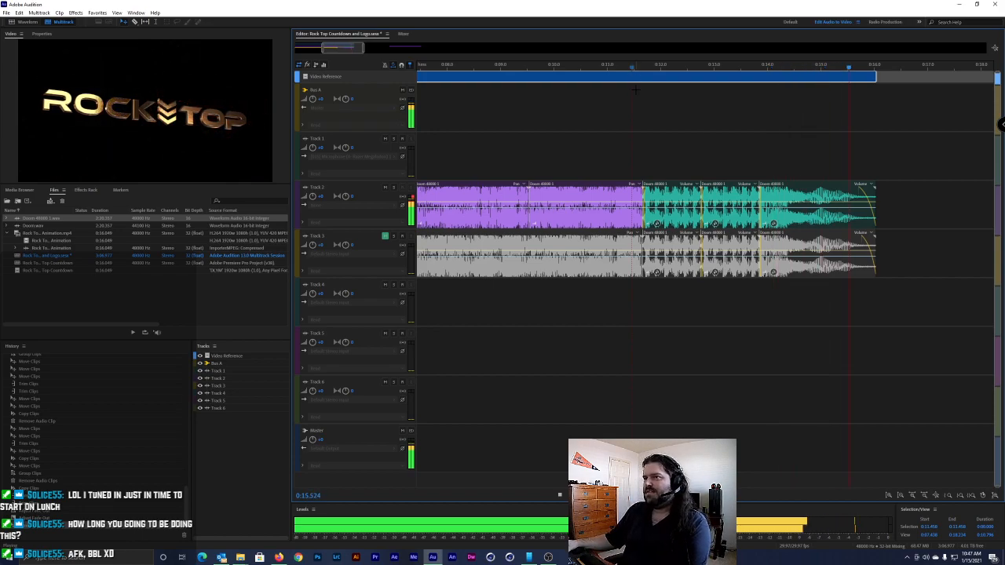
# Delete the leftover music clip beyond the ending on Track 2, and save the session without copying media files
pyautogui.scroll(-5, 701, 132)
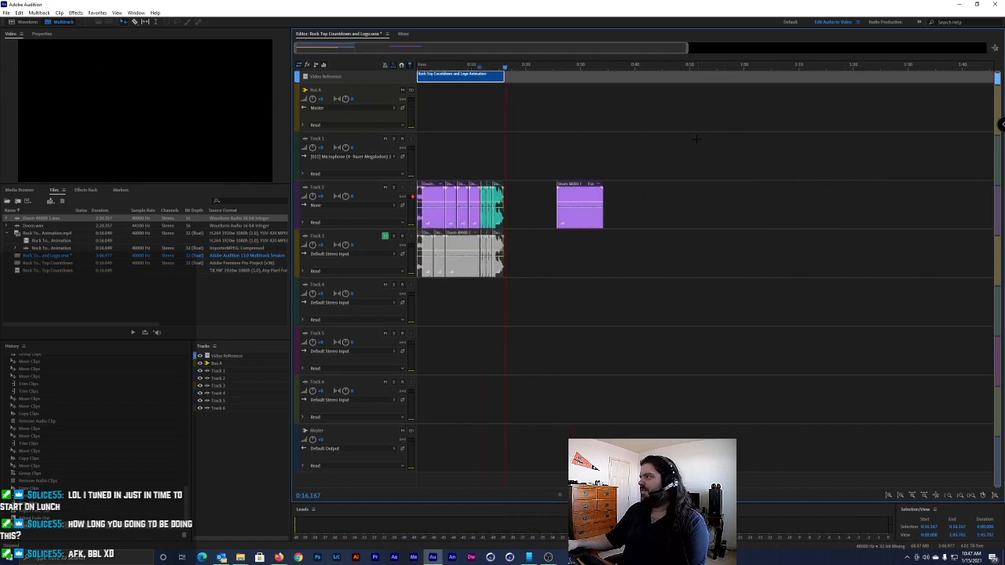
pyautogui.moveTo(478, 70); pyautogui.dragTo(385, 70)
pyautogui.click(585, 191)
pyautogui.press('Delete')
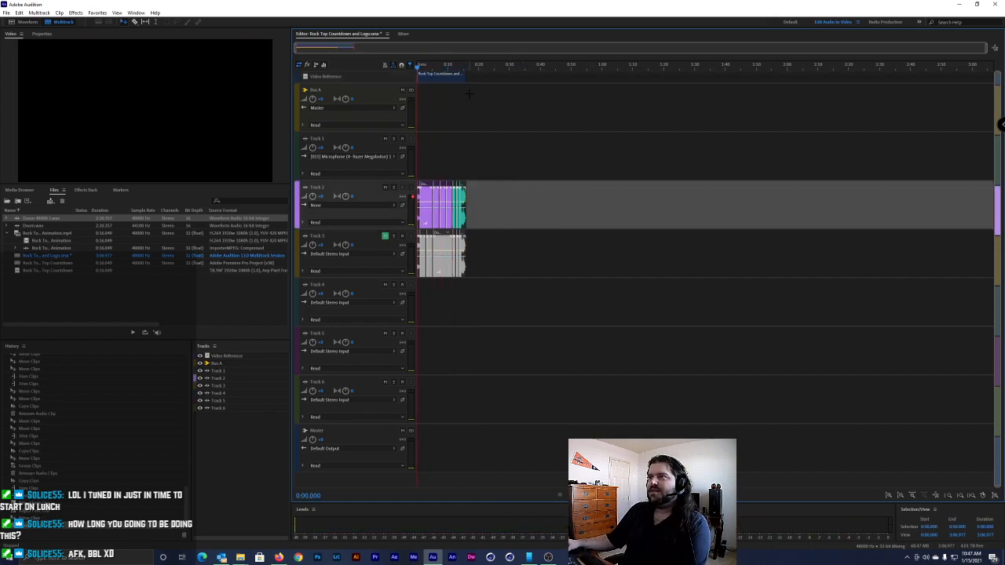
pyautogui.hotkey('ctrl', 's')
pyautogui.click(579, 295)
# Play the Track 2 version from the start into the logo animation, and stop back at about 0:07.6
pyautogui.press('space')
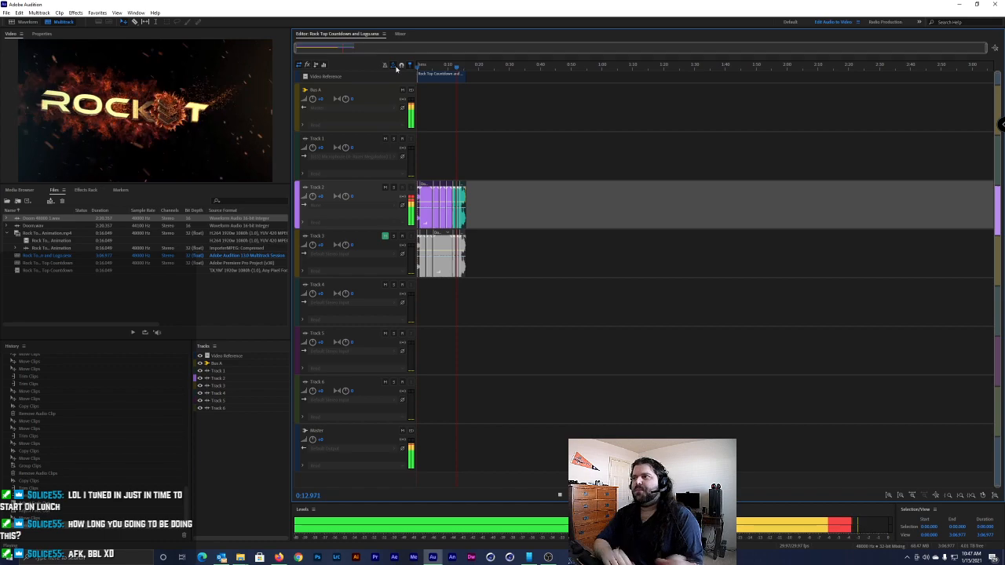
pyautogui.click(439, 67)
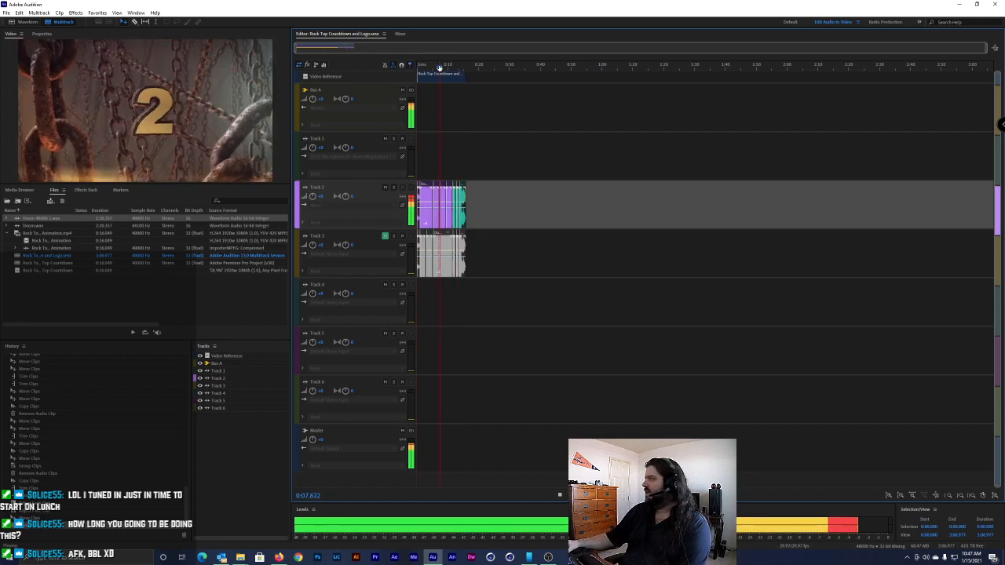
pyautogui.press('space')
# Mute Track 2, unmute Track 3, and play the Track 3 version from the start through the logo animation
pyautogui.click(384, 187)
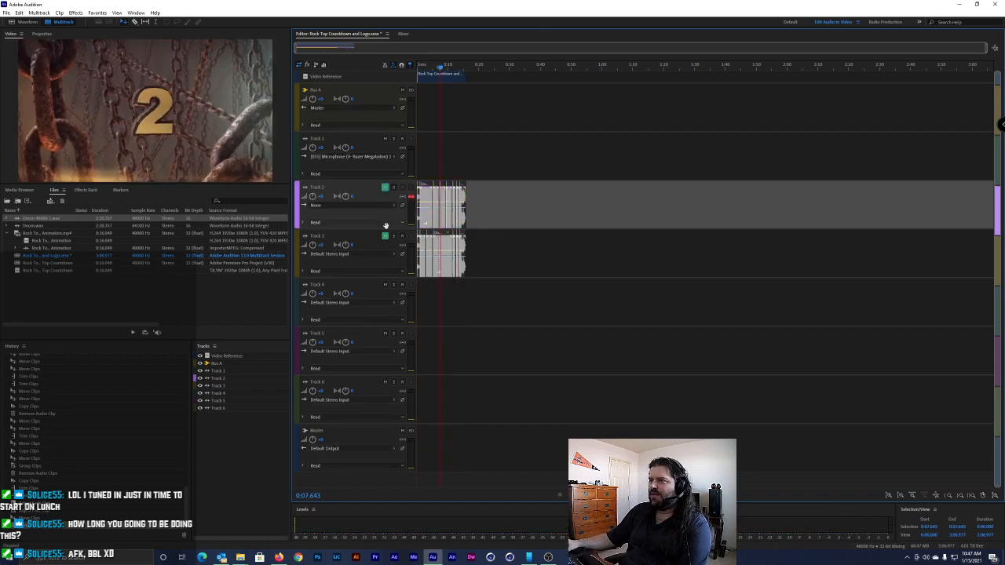
pyautogui.click(393, 232)
pyautogui.press('Home')
pyautogui.press('space')
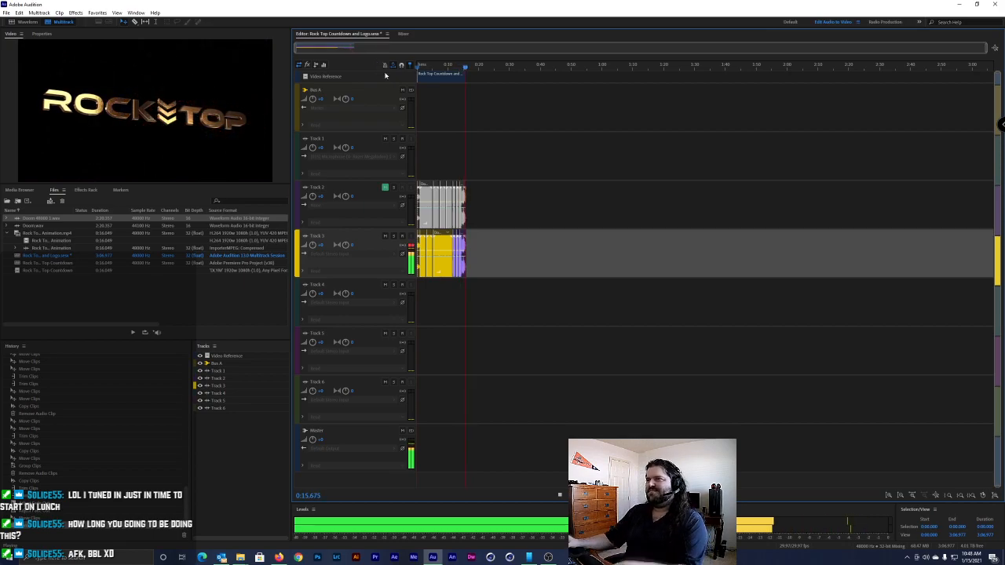
# Play the Track 3 version from about 0:06.3 into the logo animation, and stop at about 0:14.5
pyautogui.press('space')
pyautogui.scroll(5, 452, 156)
pyautogui.press('Home')
pyautogui.press('space')
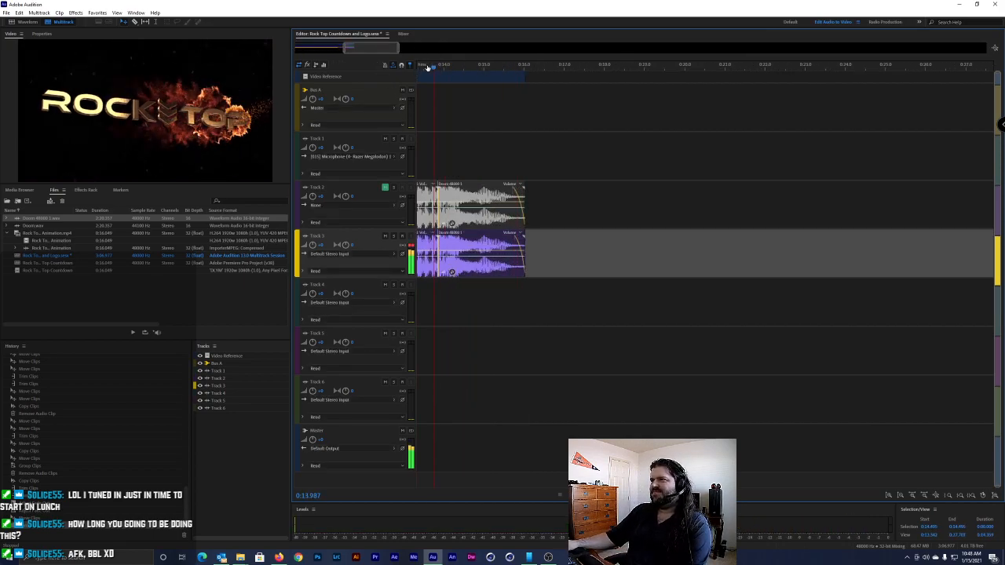
pyautogui.click(664, 83)
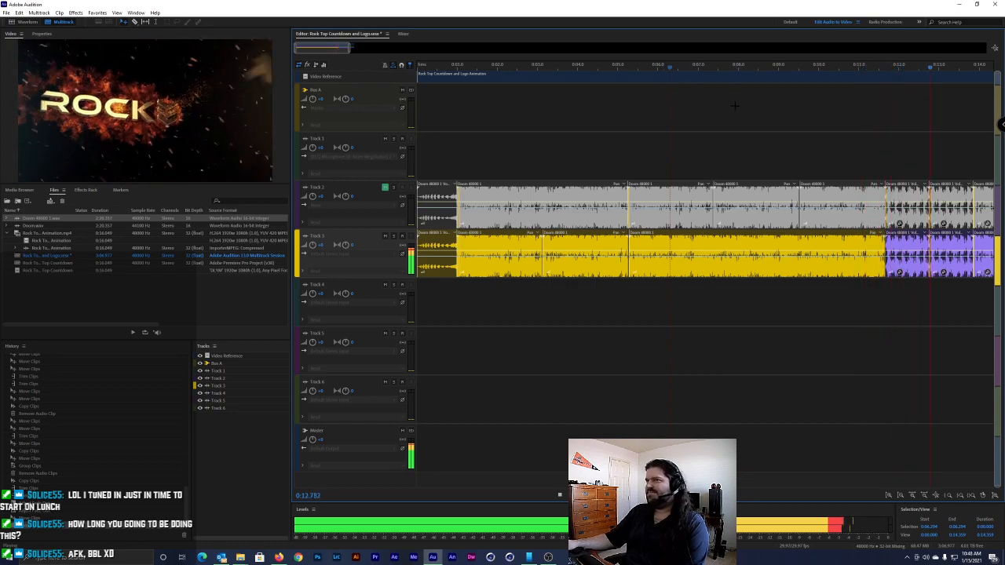
pyautogui.press('space')
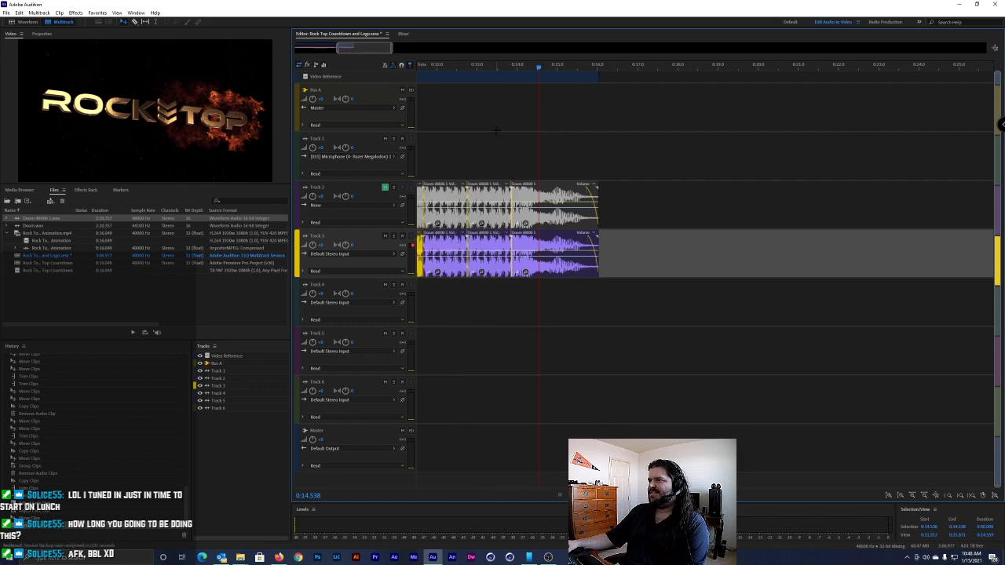
# Replay the Track 3 ending from about 0:13.25 until the full logo has formed
pyautogui.moveTo(542, 65); pyautogui.dragTo(492, 68)
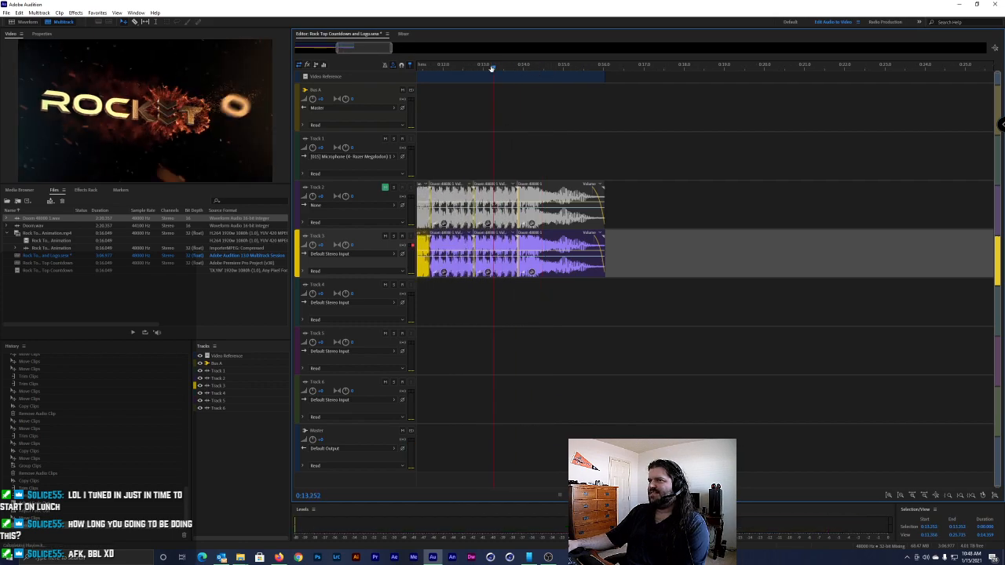
pyautogui.press('space')
pyautogui.press('space')
pyautogui.scroll(-3, 548, 162)
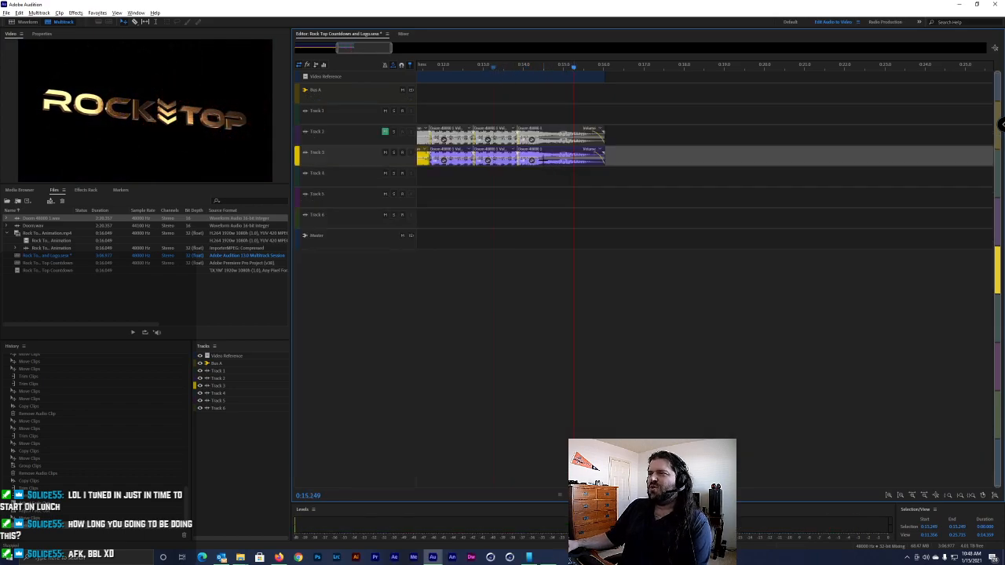
pyautogui.scroll(3, 553, 169)
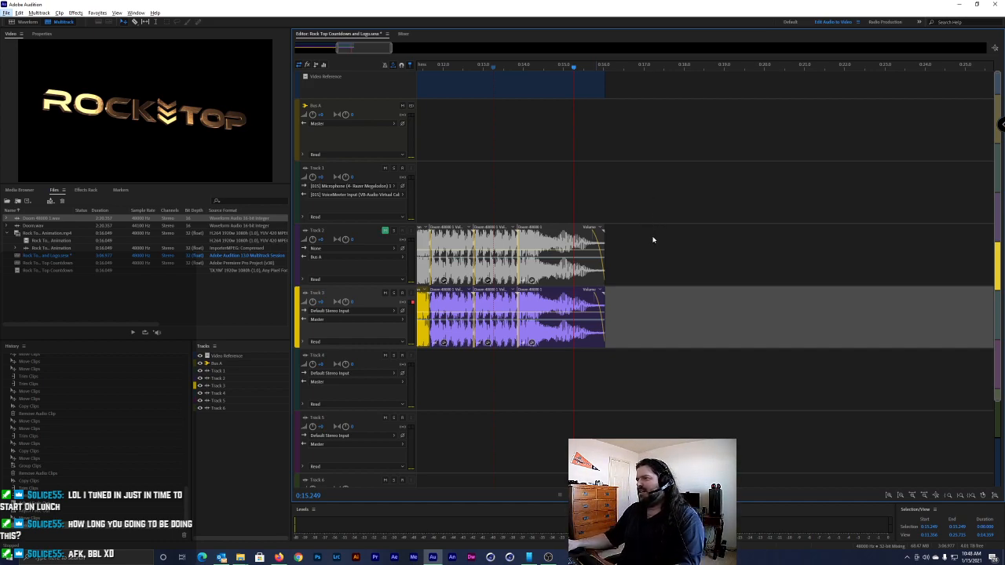
# Replay the final hit of Track 3 against the logo from about 0:13.6 and again from about 0:13.0
pyautogui.moveTo(545, 68); pyautogui.dragTo(507, 68)
pyautogui.press('space')
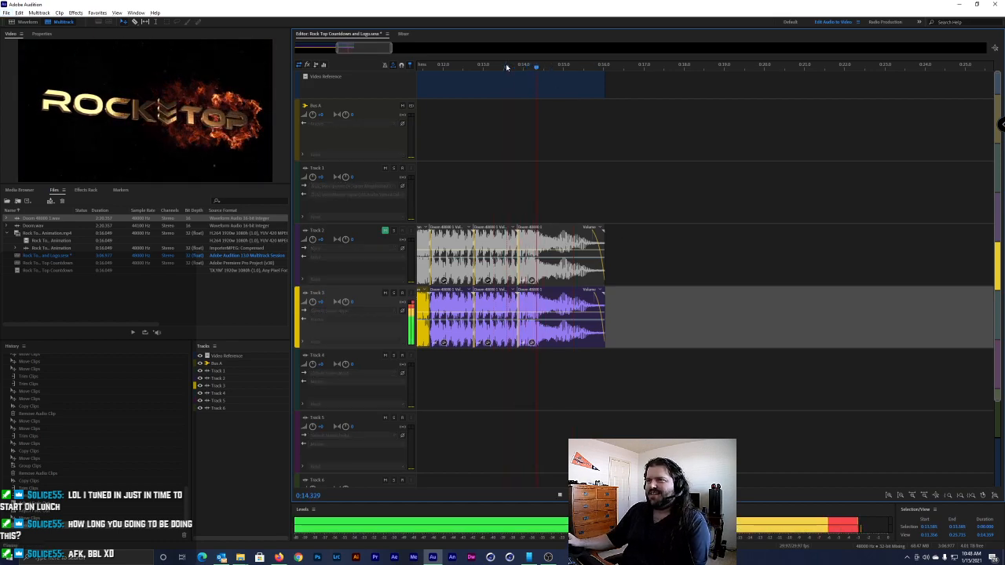
pyautogui.press('space')
pyautogui.click(484, 69)
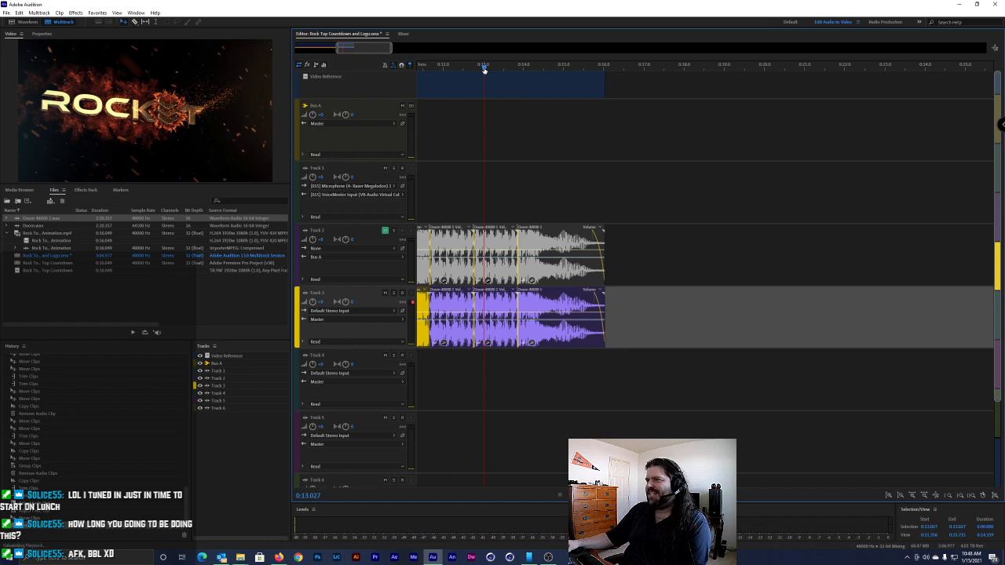
pyautogui.press('space')
pyautogui.press('space')
pyautogui.hscroll(-5, 540, 166)
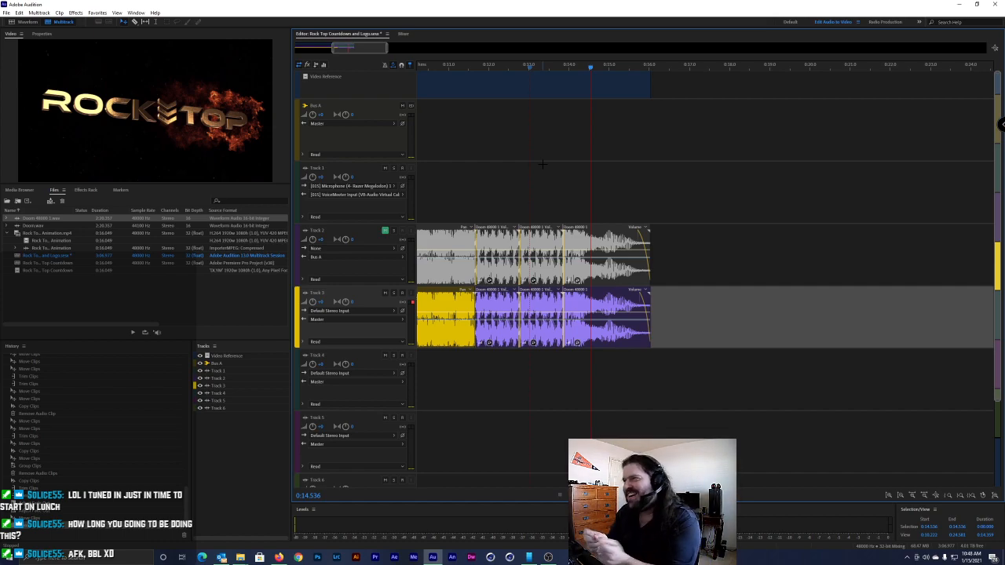
# Play the Track 3 transition from the countdown into the logo, including from about 0:09.3 and again from about 0:11
pyautogui.click(469, 64)
pyautogui.press('space')
pyautogui.press('space')
pyautogui.moveTo(473, 65); pyautogui.dragTo(788, 75)
pyautogui.press('space')
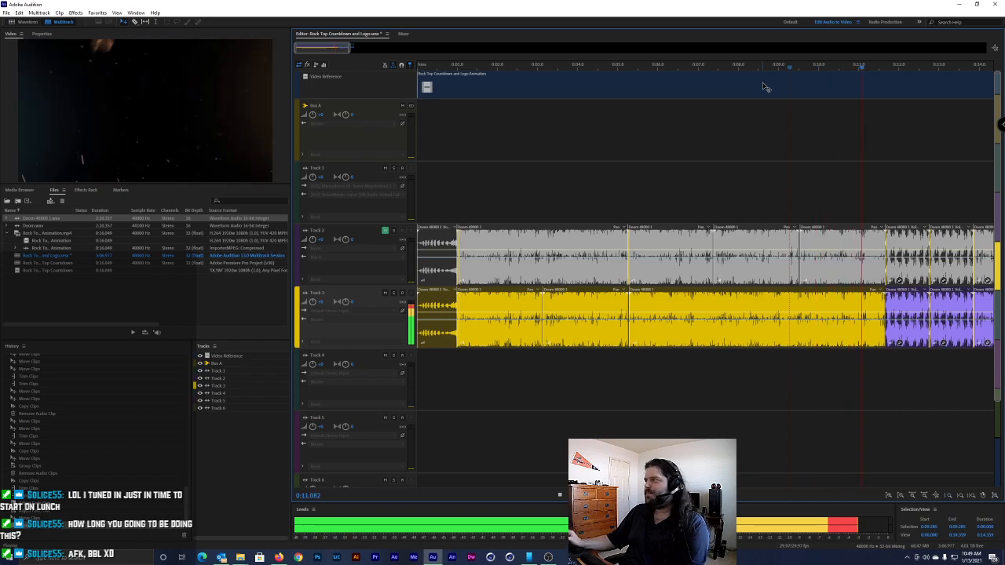
pyautogui.press('space')
pyautogui.moveTo(884, 66); pyautogui.dragTo(855, 68)
pyautogui.press('space')
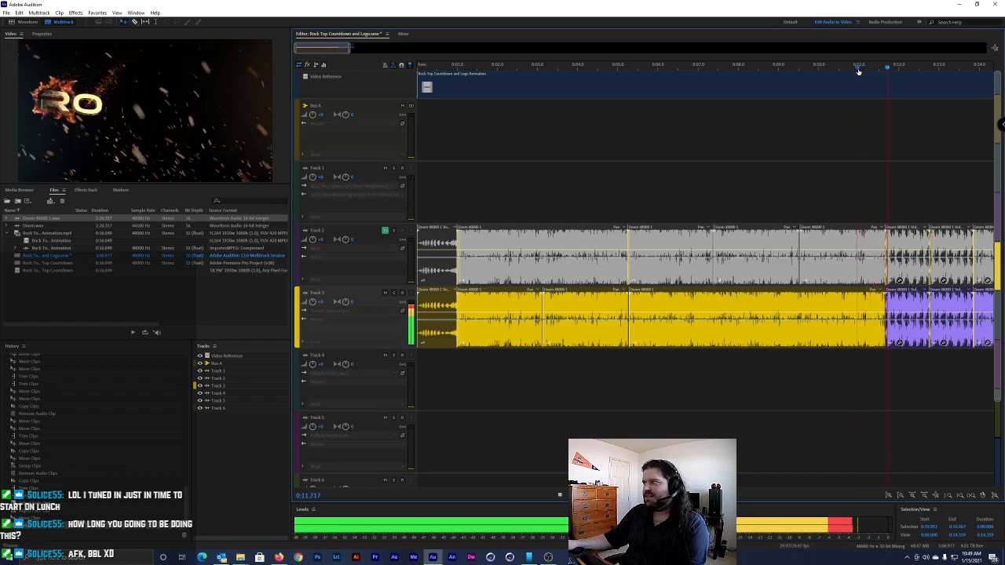
pyautogui.press('space')
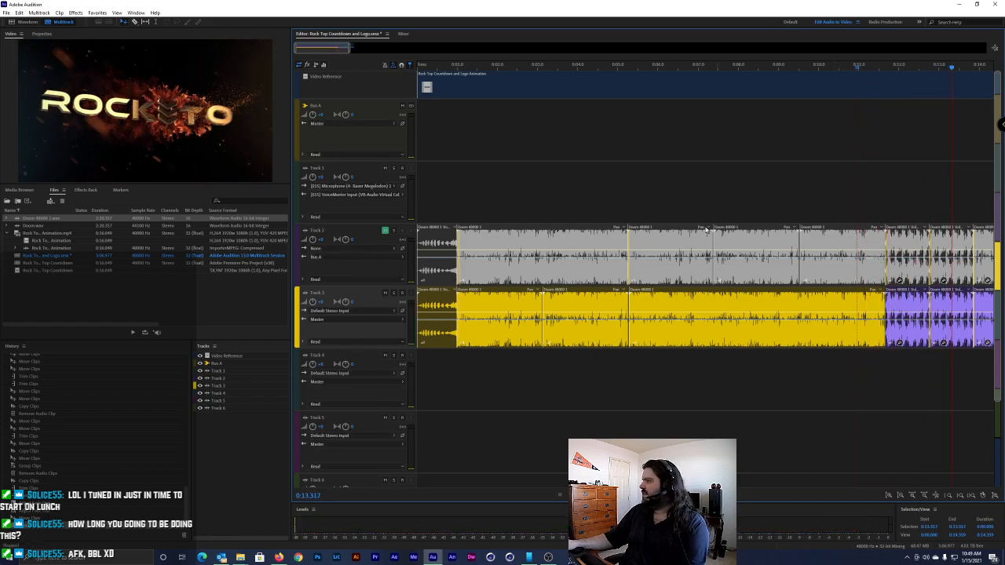
# Unmute Track 2 and delete all of its music clips
pyautogui.click(385, 233)
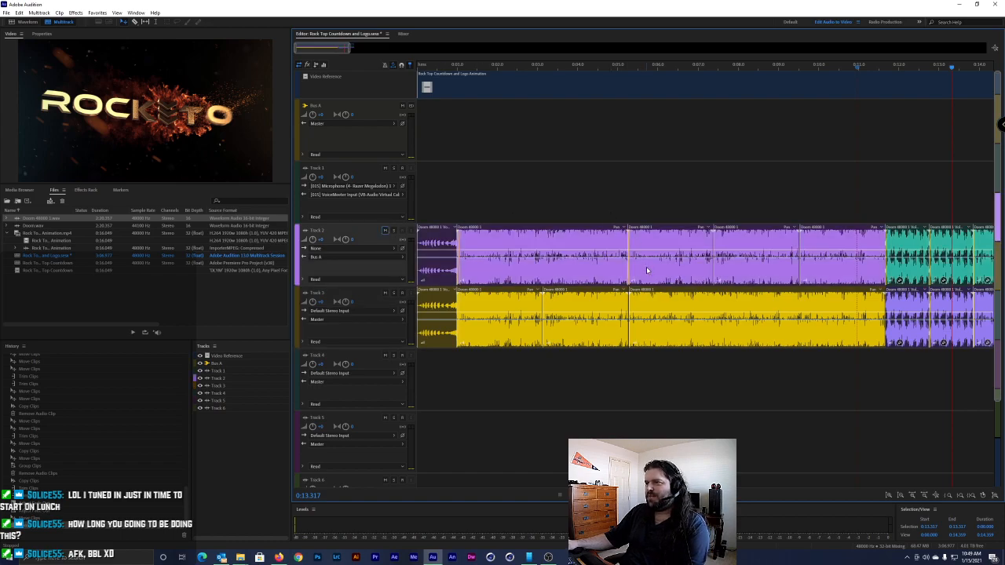
pyautogui.scroll(-4, 648, 271)
pyautogui.moveTo(645, 196); pyautogui.dragTo(422, 262)
pyautogui.press('Delete')
# Move all Track 3 clips up to the start of Track 2, and save the session without copying media files
pyautogui.moveTo(740, 317); pyautogui.dragTo(428, 336)
pyautogui.moveTo(499, 304); pyautogui.dragTo(497, 269)
pyautogui.click(519, 181)
pyautogui.hotkey('ctrl', 's')
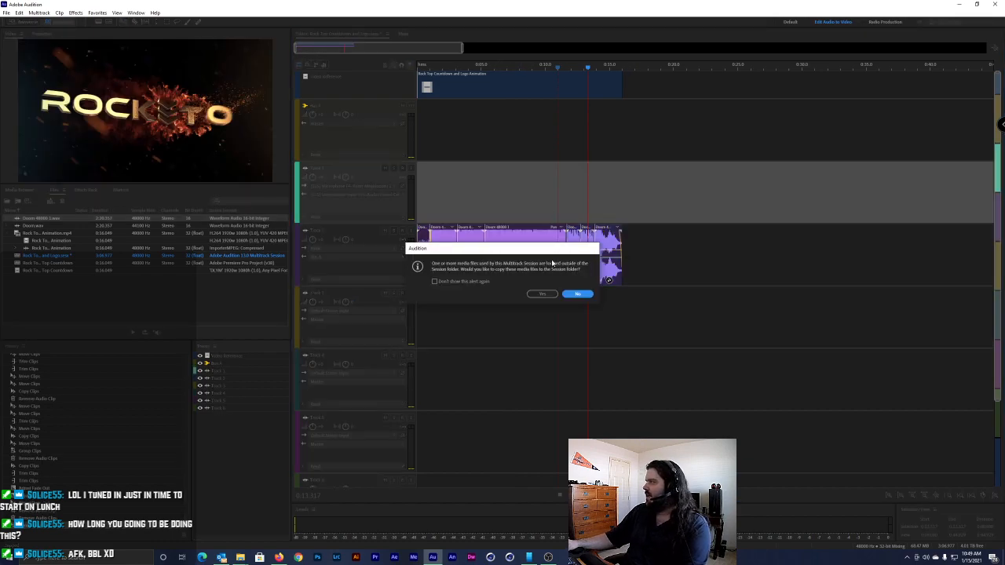
pyautogui.click(581, 294)
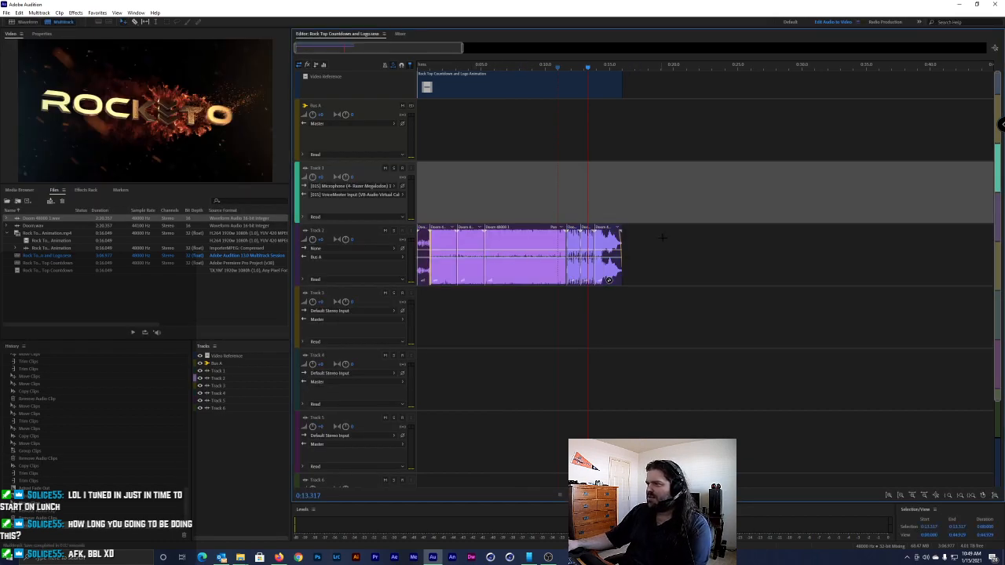
# Mix the session with the Track 2 music down to a new audio file, and play the mixdown through
pyautogui.moveTo(662, 237); pyautogui.dragTo(622, 246)
pyautogui.rightClick(502, 248)
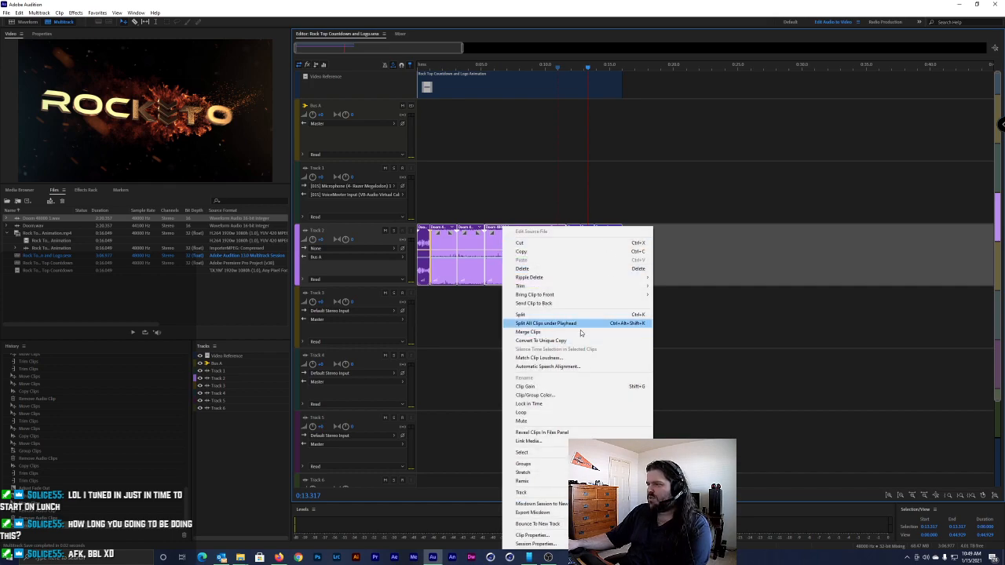
pyautogui.moveTo(542, 492)
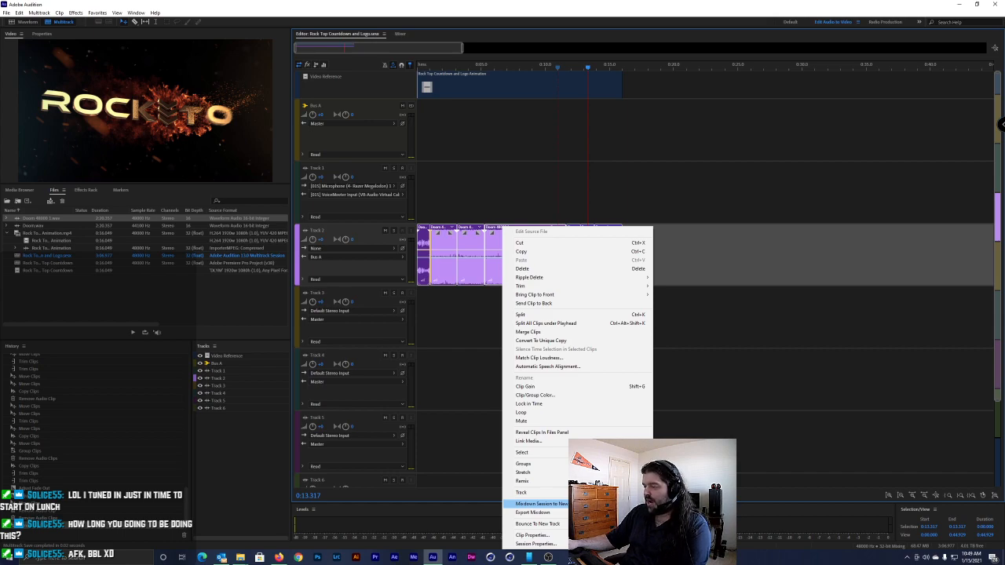
pyautogui.click(542, 504)
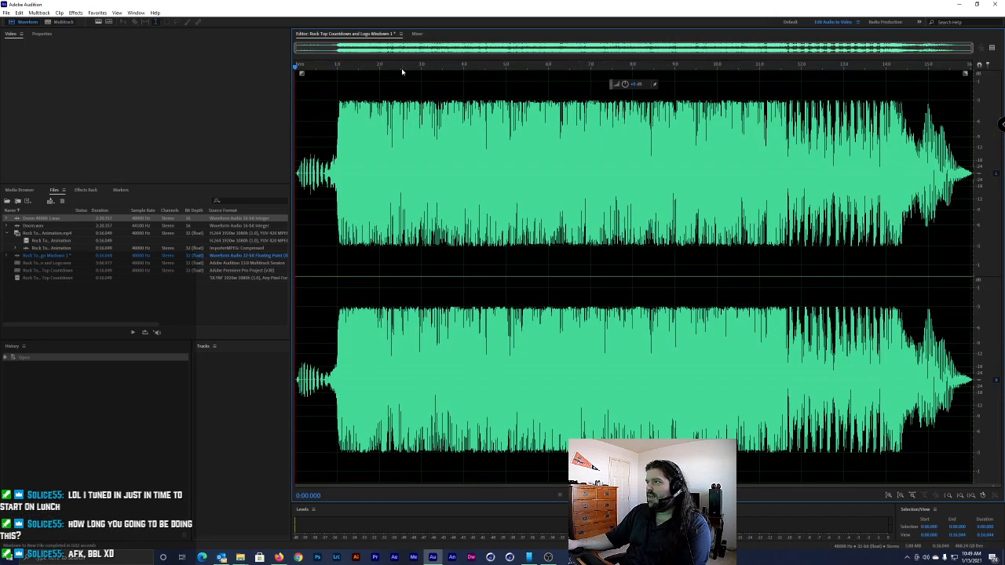
pyautogui.press('space')
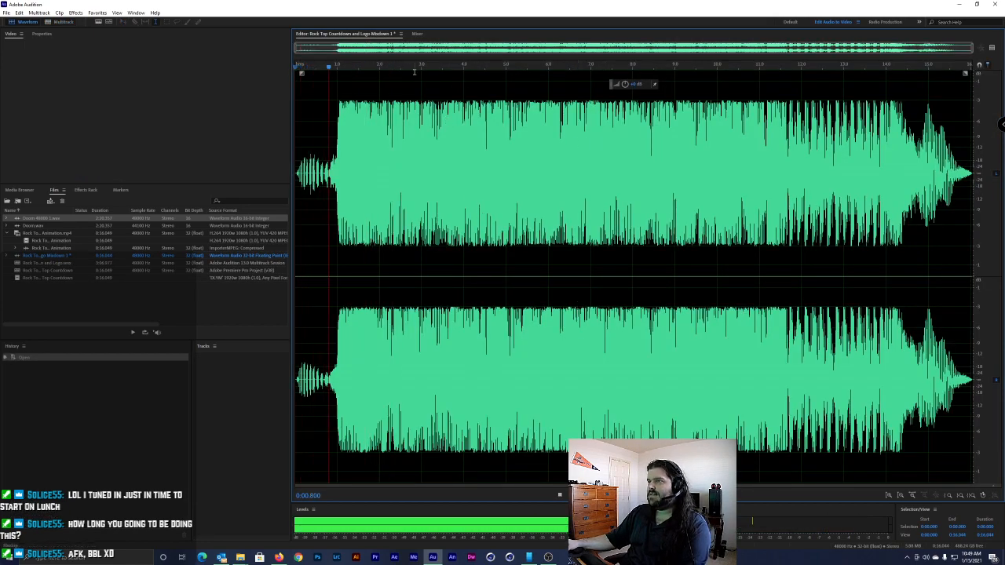
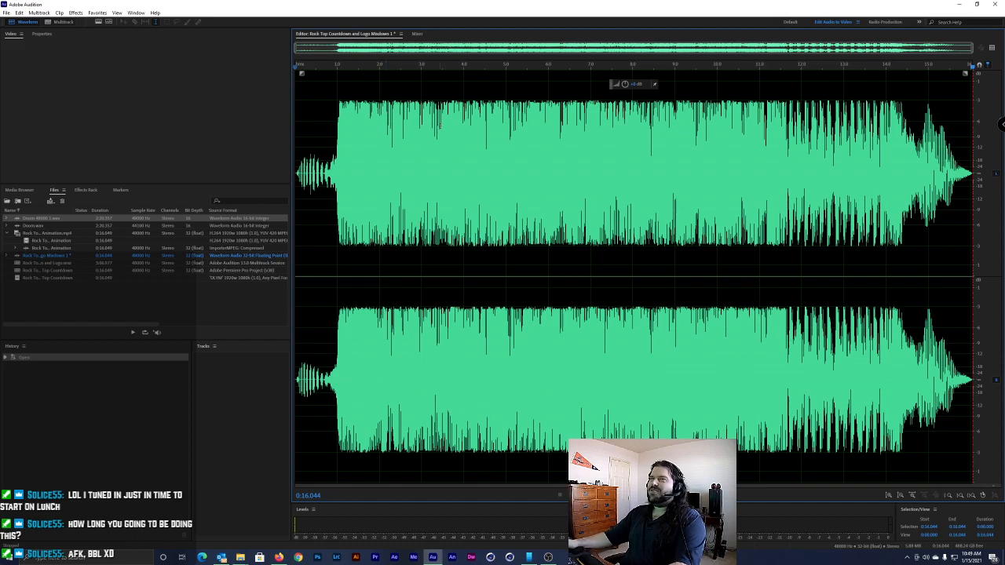
# Save the mixdown as Rock Top Countdown and Logo Mixdown 1.wav in Wave PCM format
pyautogui.click(8, 13)
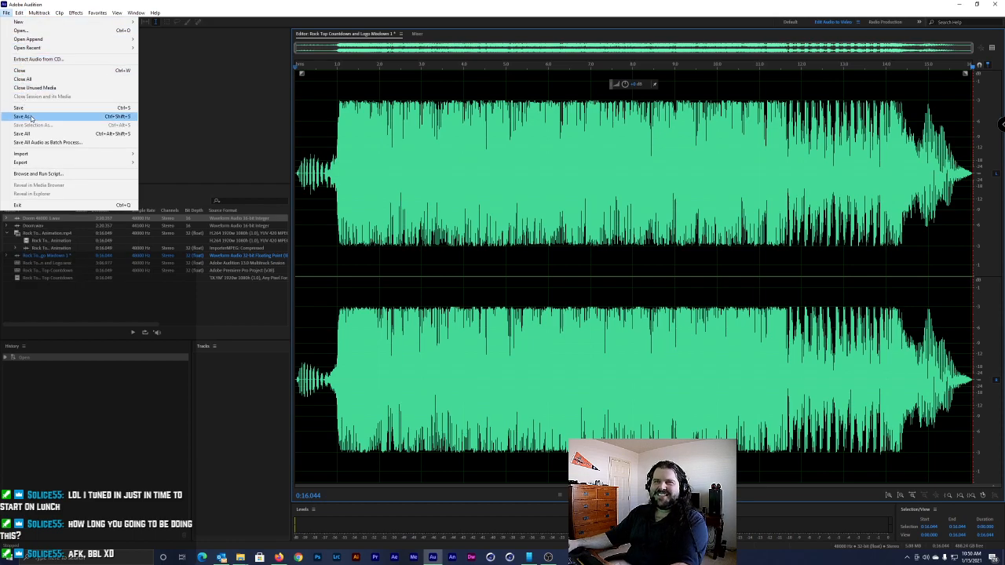
pyautogui.click(95, 116)
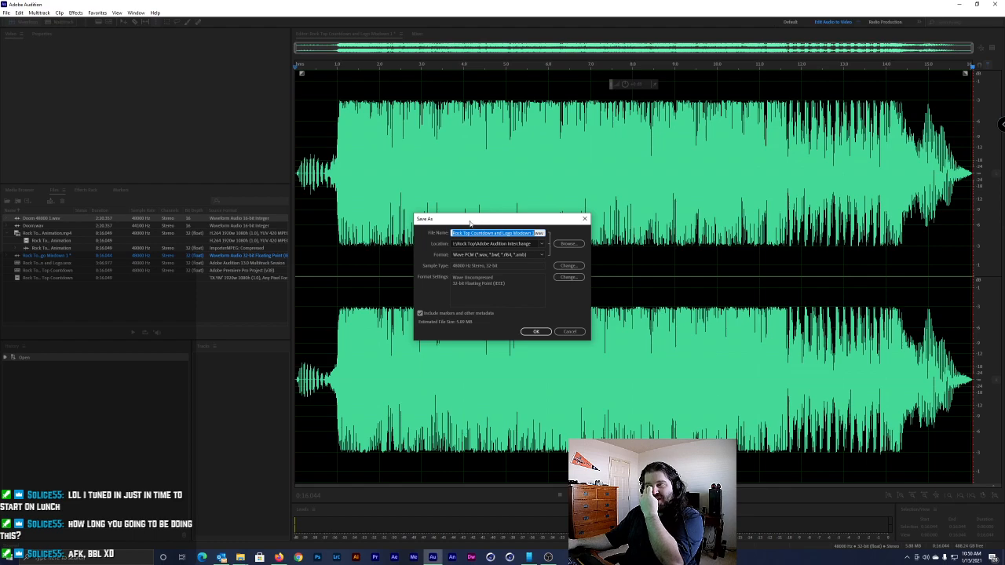
pyautogui.click(536, 330)
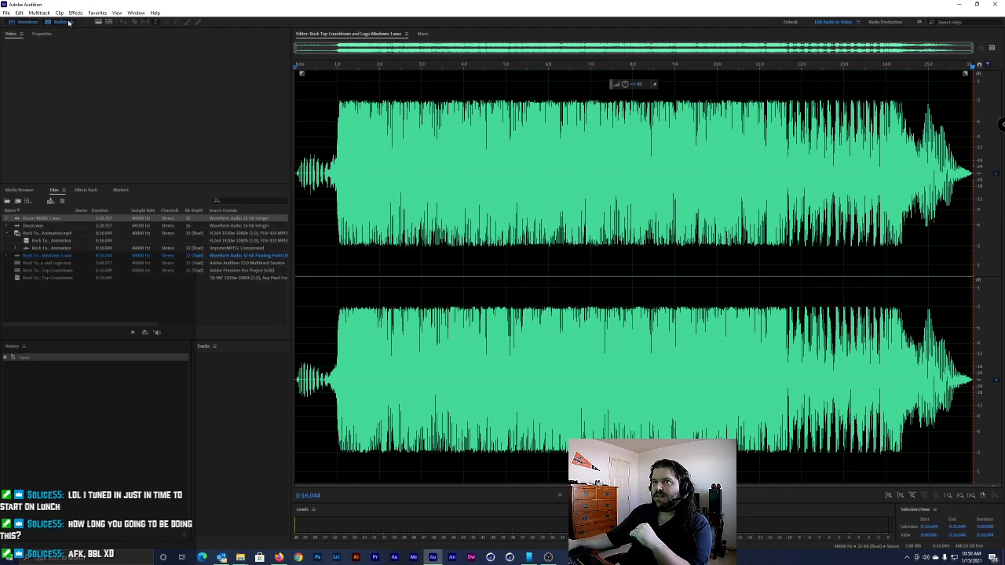
# Place the saved mixdown at the start of Track 3 in the multitrack session, and mute Track 2
pyautogui.click(67, 22)
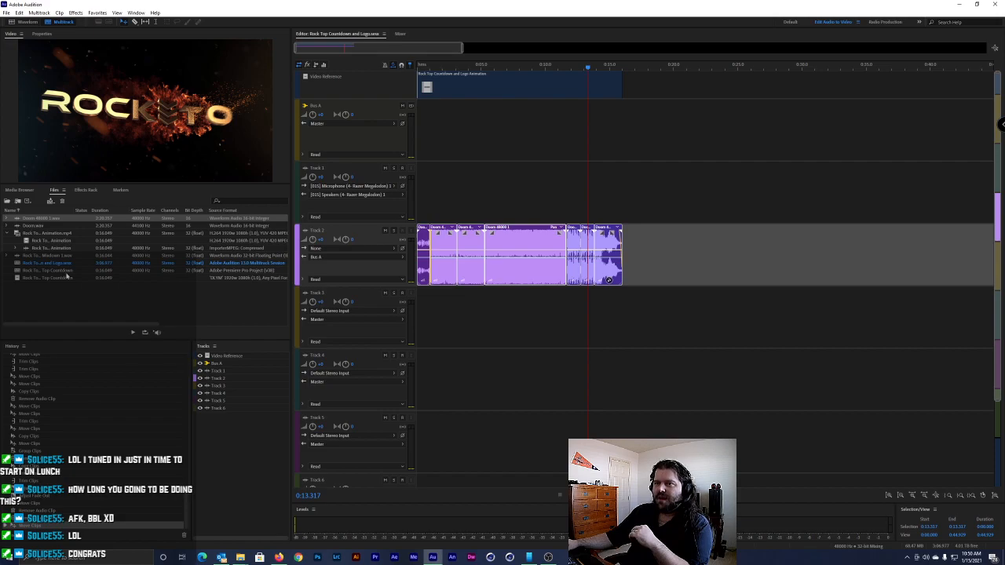
pyautogui.moveTo(54, 257); pyautogui.dragTo(402, 302)
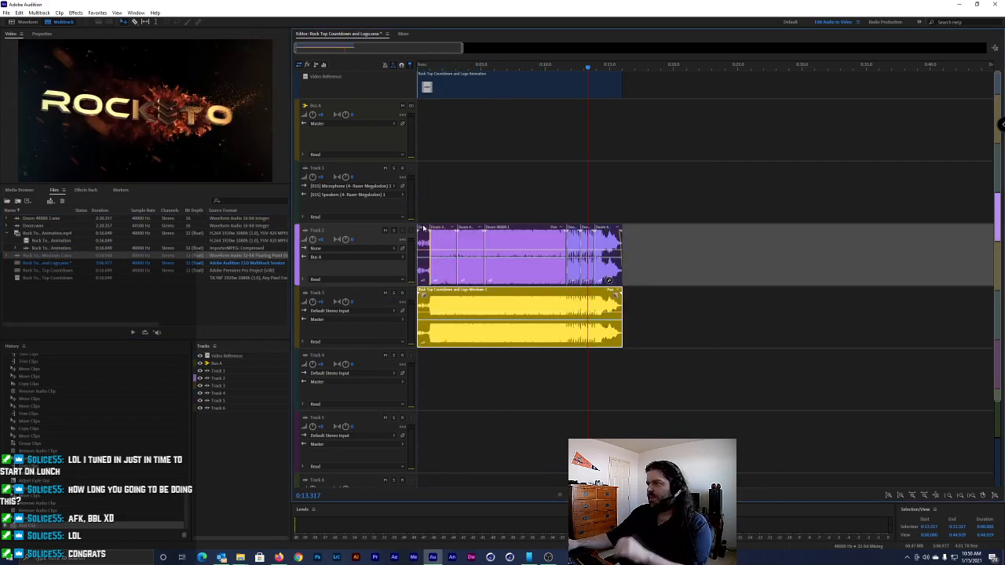
pyautogui.click(385, 231)
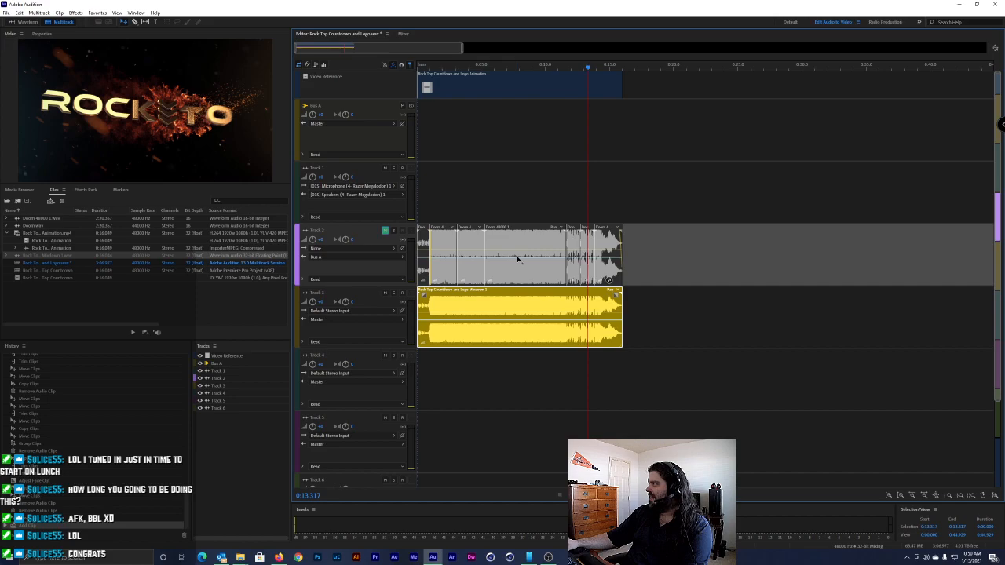
# Save the session without copying media files, and play the Track 3 mixdown from the start through the logo animation
pyautogui.hotkey('ctrl', 's')
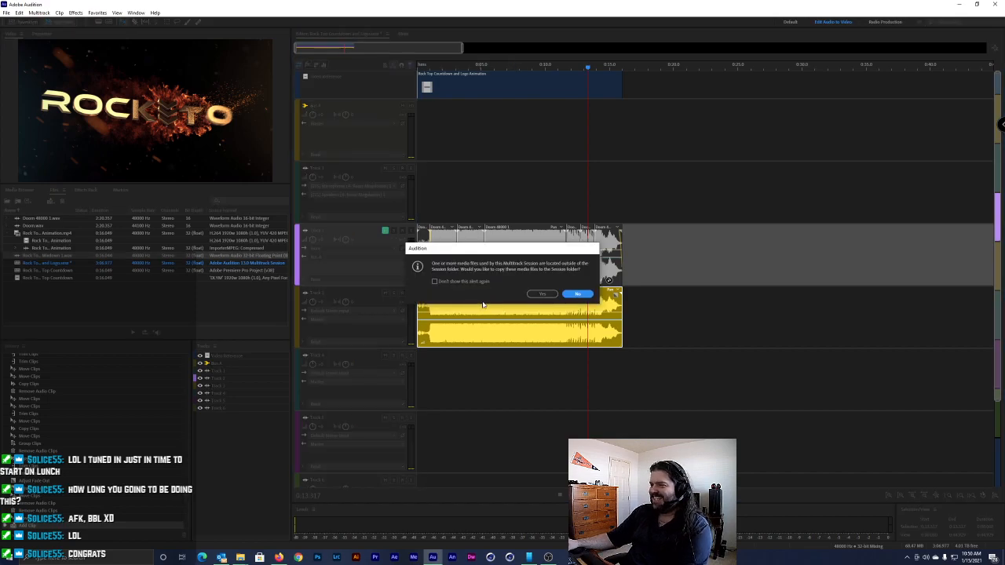
pyautogui.click(578, 295)
pyautogui.press('space')
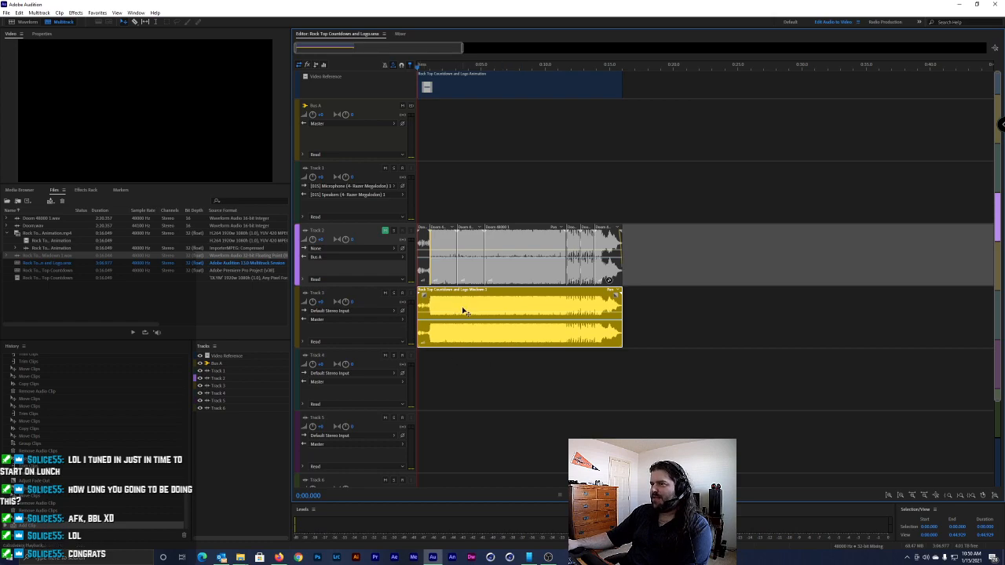
pyautogui.press('space')
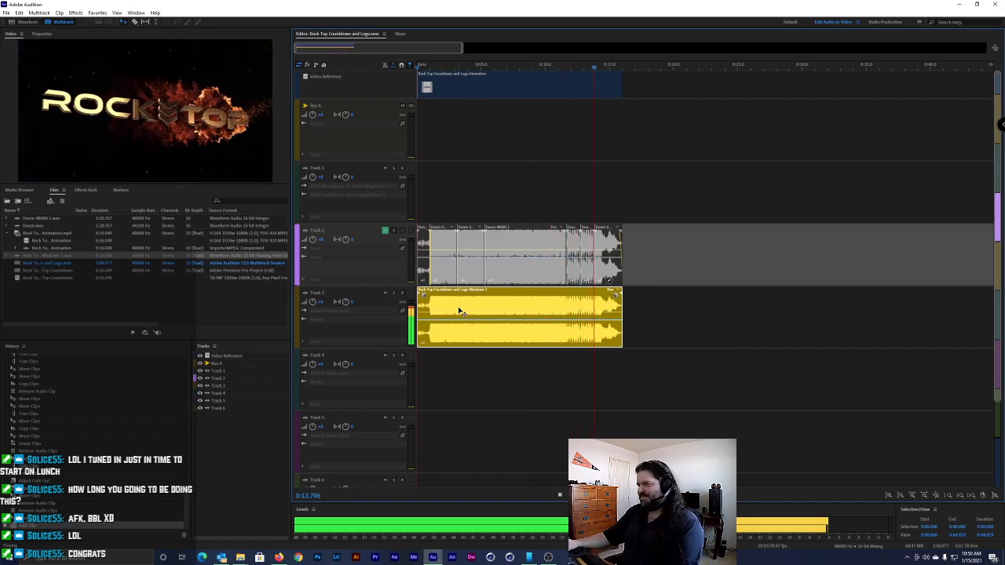
pyautogui.press('space')
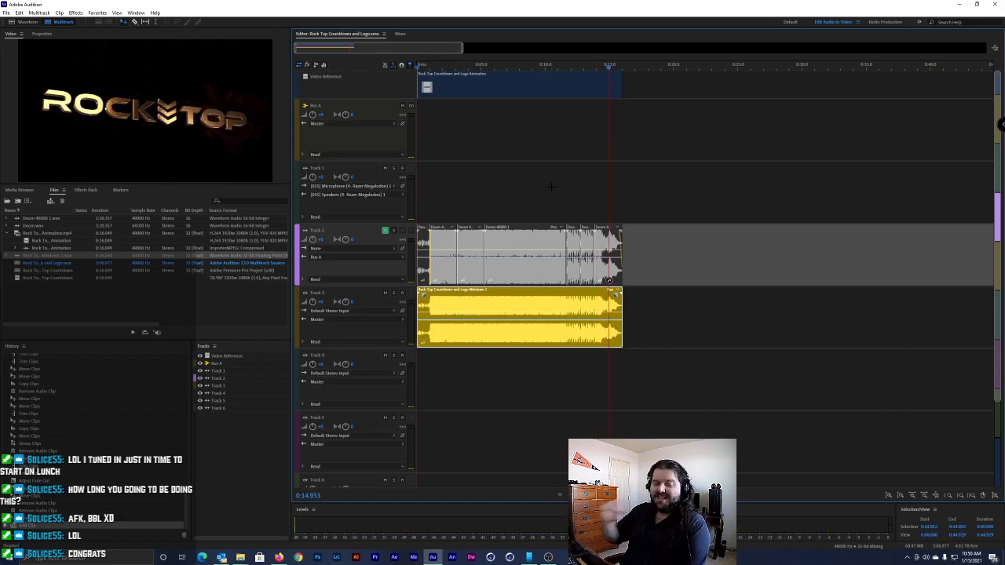
# Replay the mixdown's ending on Track 3 from about 0:12, and return the playhead to about 0:11.3
pyautogui.rightClick(553, 312)
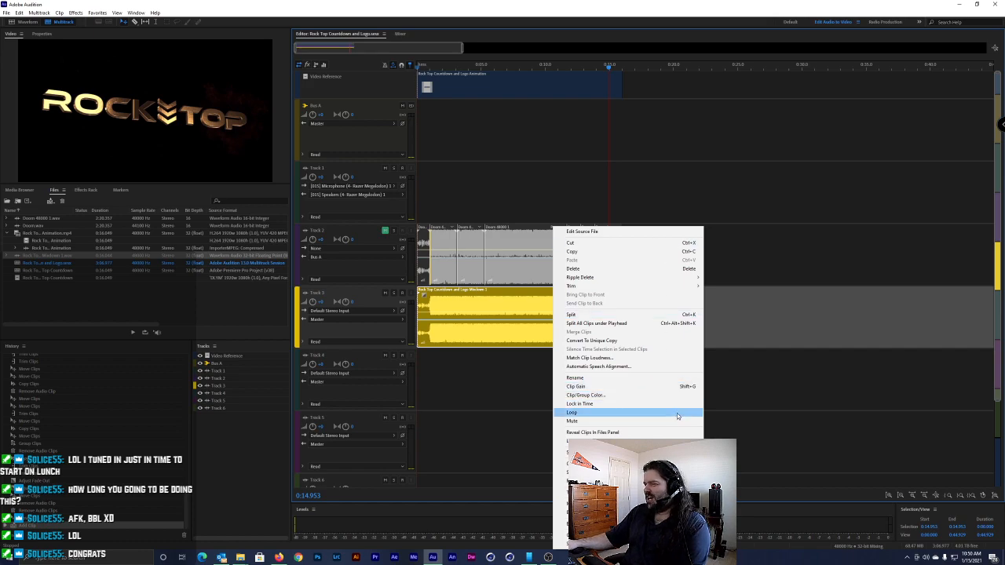
pyautogui.click(559, 318)
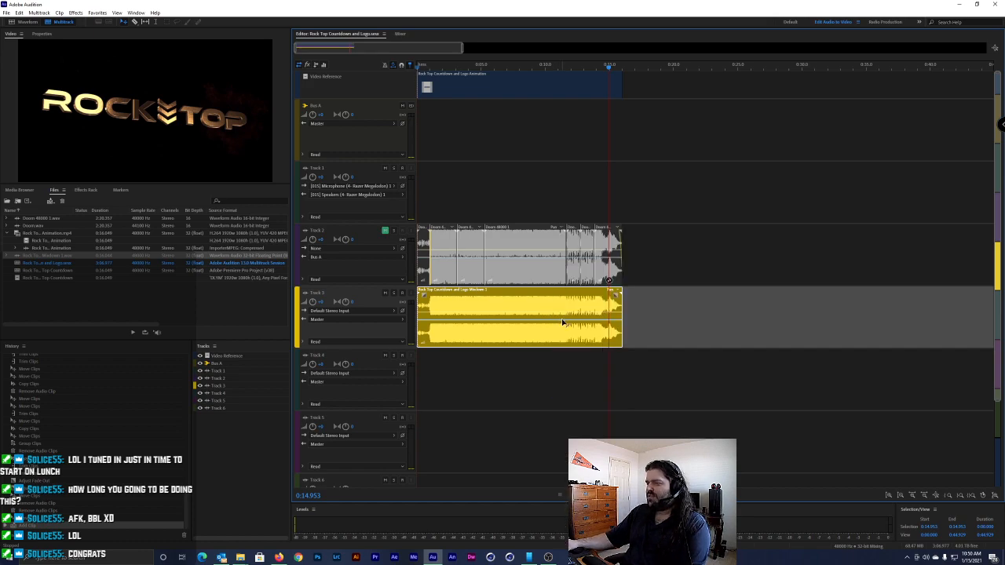
pyautogui.scroll(2, 569, 320)
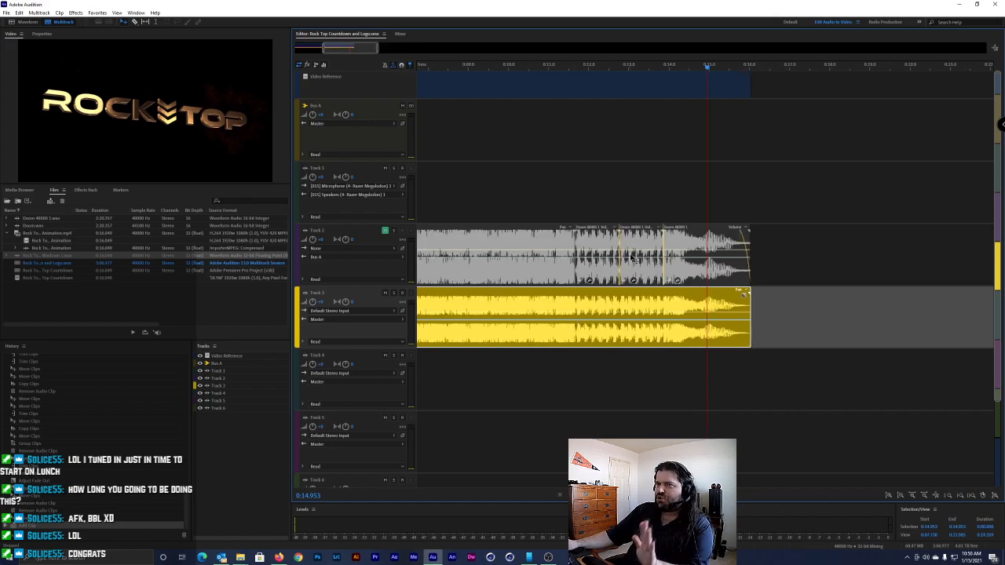
pyautogui.click(598, 69)
pyautogui.press('space')
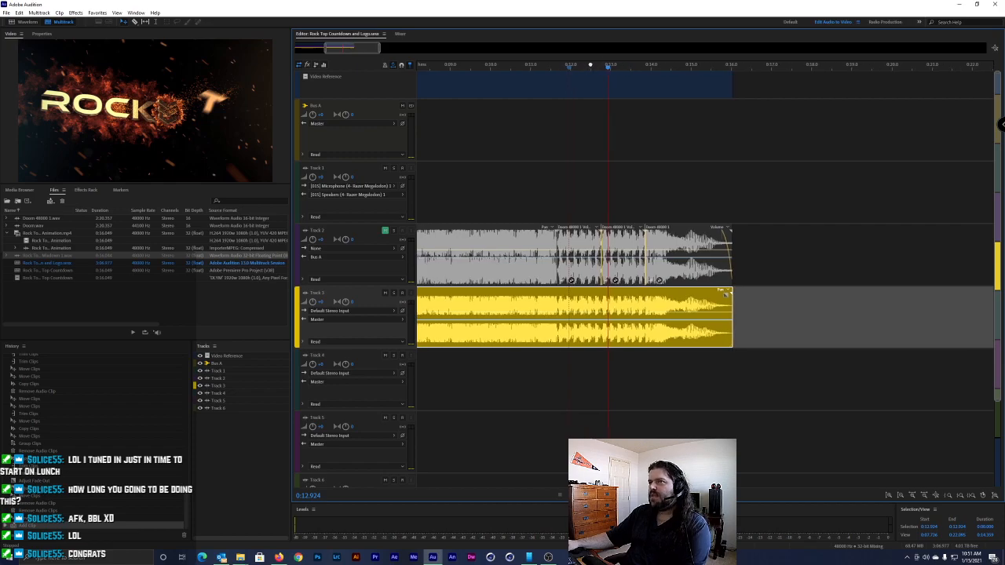
pyautogui.click(604, 69)
pyautogui.click(579, 69)
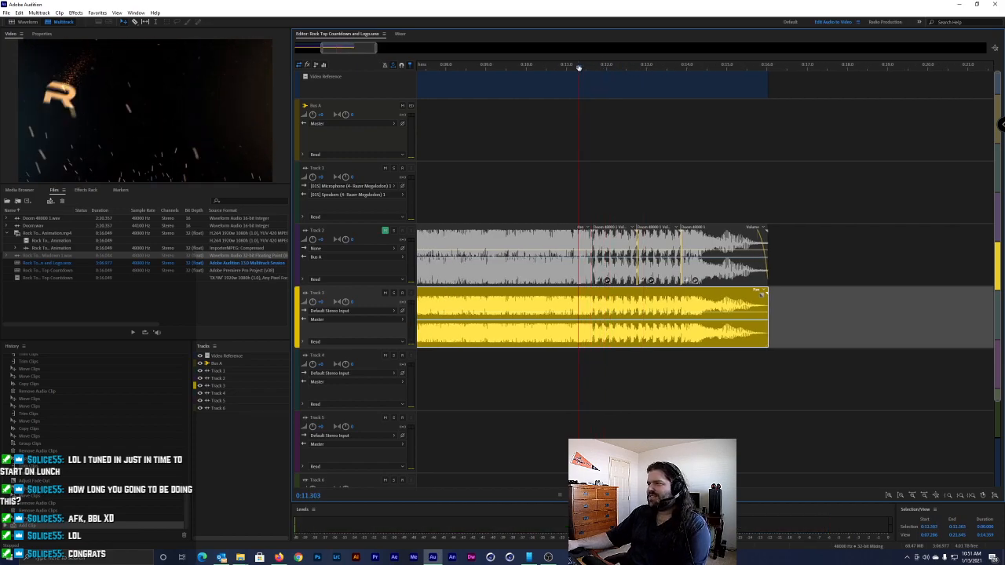
# Replay the logo reveal on Track 3 from about 0:12.95, and bring the playhead back to about 0:13.76
pyautogui.moveTo(579, 69); pyautogui.dragTo(571, 70)
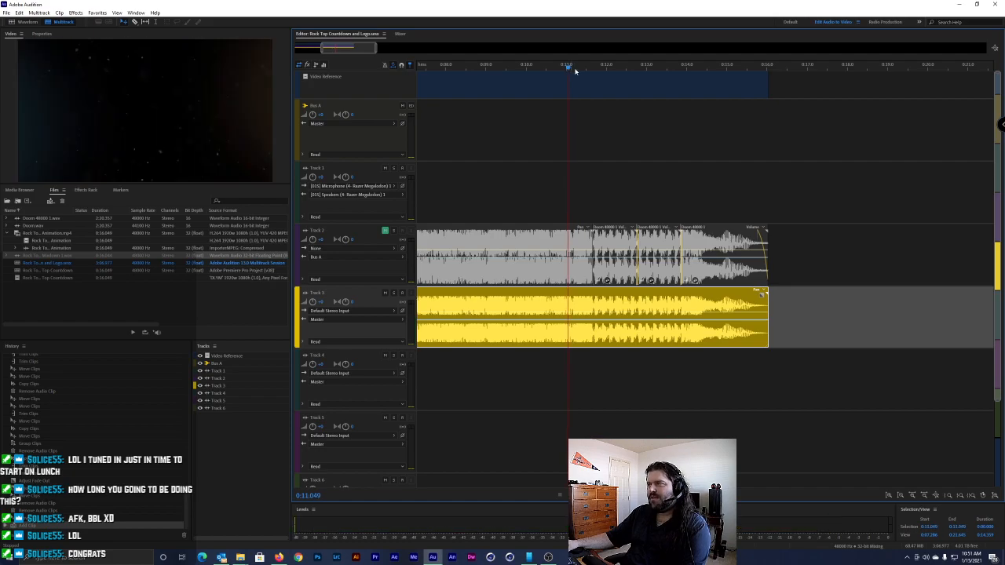
pyautogui.moveTo(682, 71); pyautogui.dragTo(644, 65)
pyautogui.press('space')
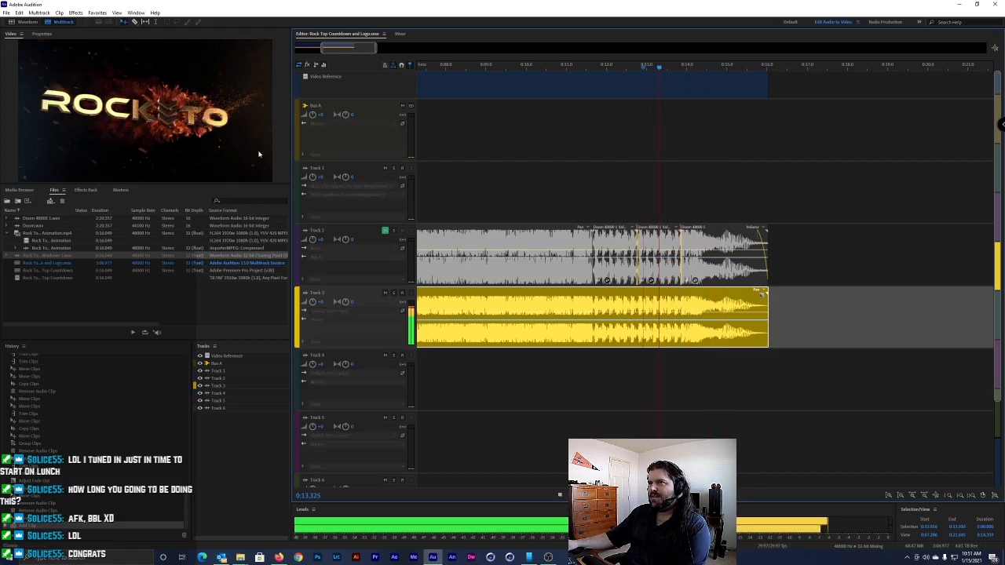
pyautogui.press('space')
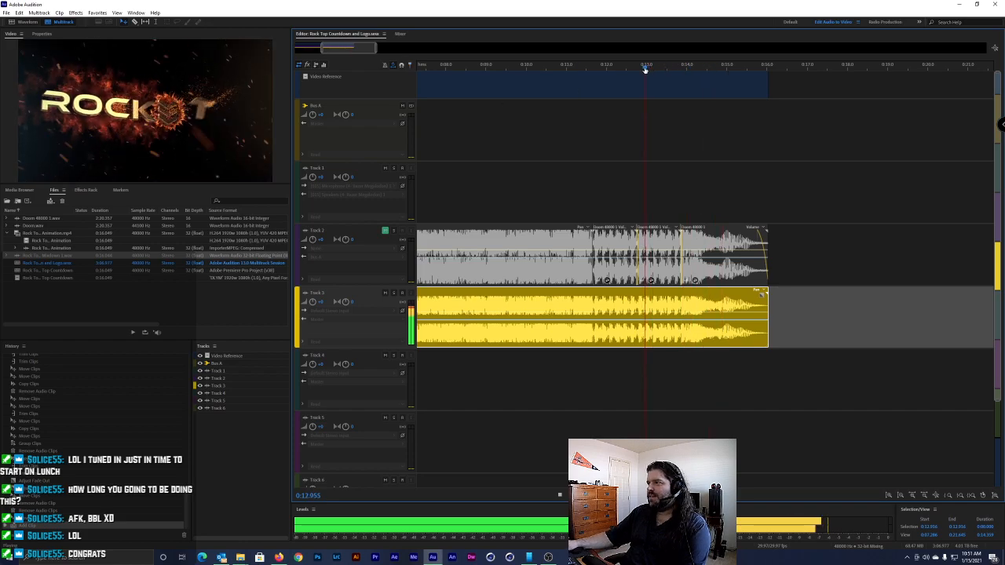
pyautogui.press('space')
pyautogui.press('space')
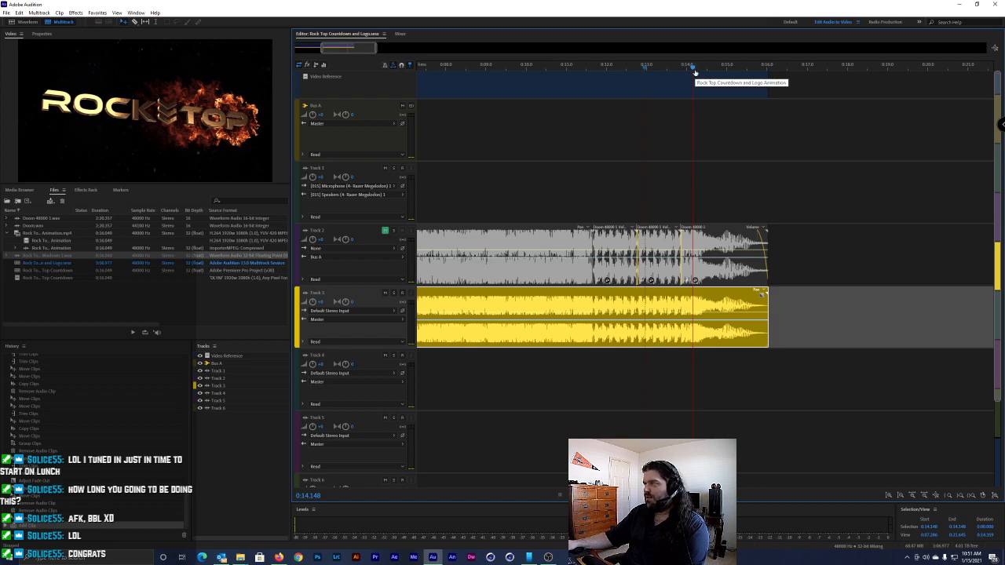
pyautogui.moveTo(693, 70); pyautogui.dragTo(677, 69)
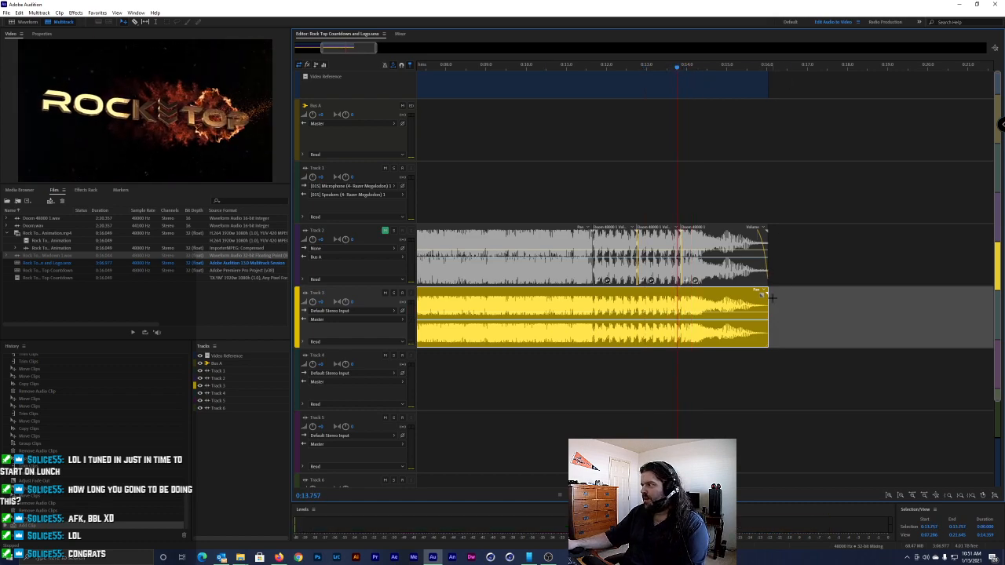
# Time-compress the Track 3 mixdown clip to end at about 0:15.9, and play the session from the start
pyautogui.moveTo(772, 297); pyautogui.dragTo(768, 300)
pyautogui.press('space')
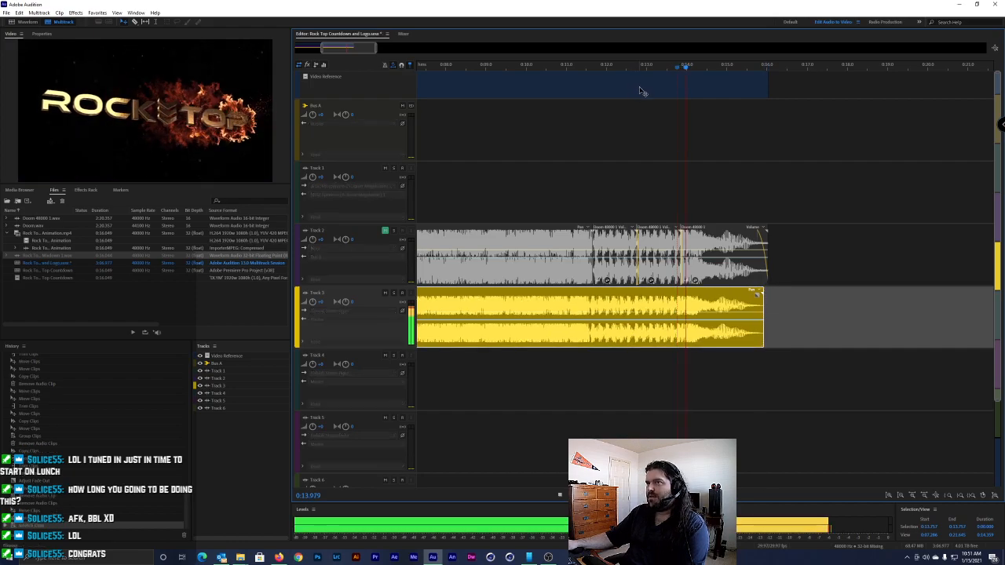
pyautogui.press('Home')
pyautogui.scroll(1, 340, 76)
pyautogui.press('space')
pyautogui.scroll(1, 303, 75)
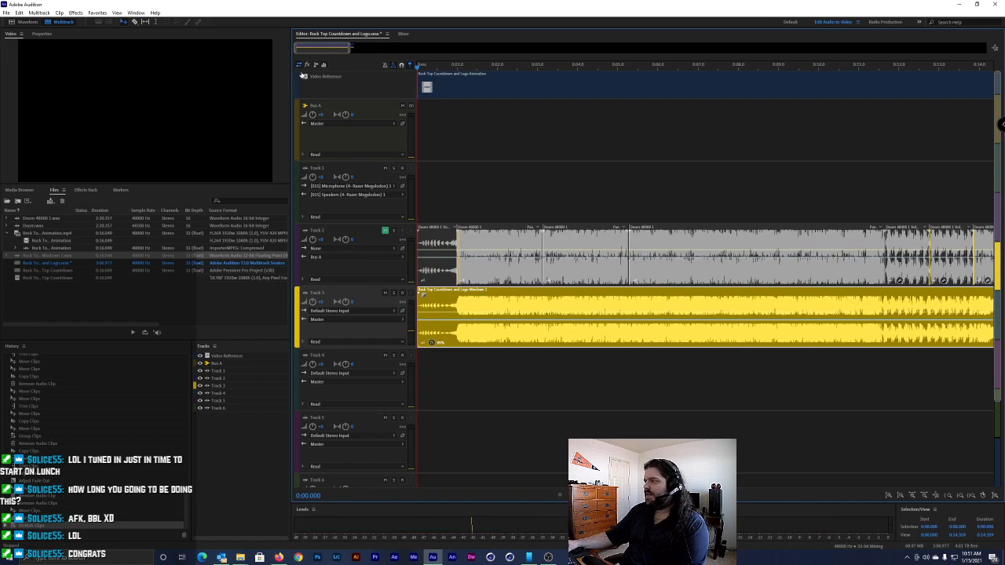
pyautogui.scroll(-2, 596, 288)
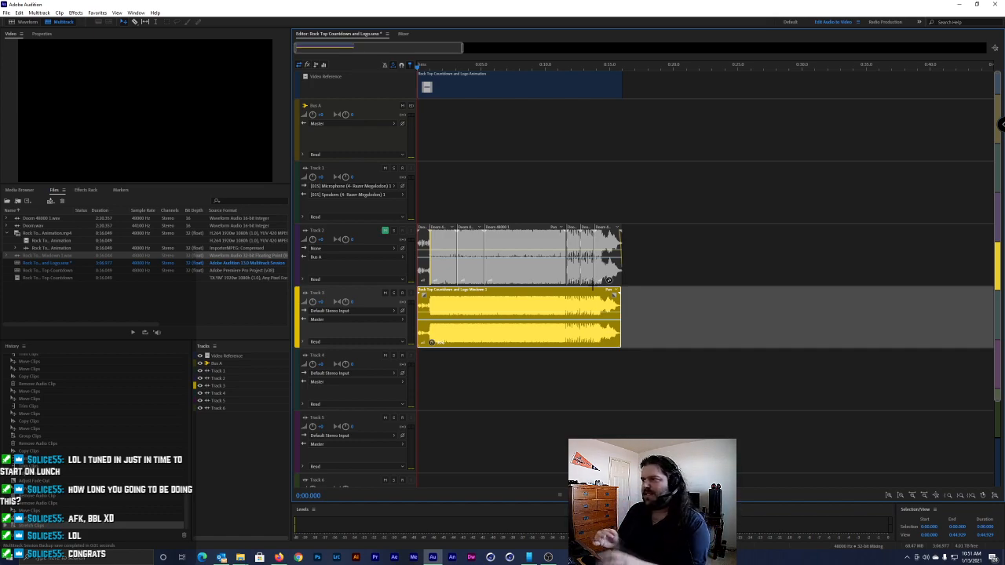
pyautogui.press('space')
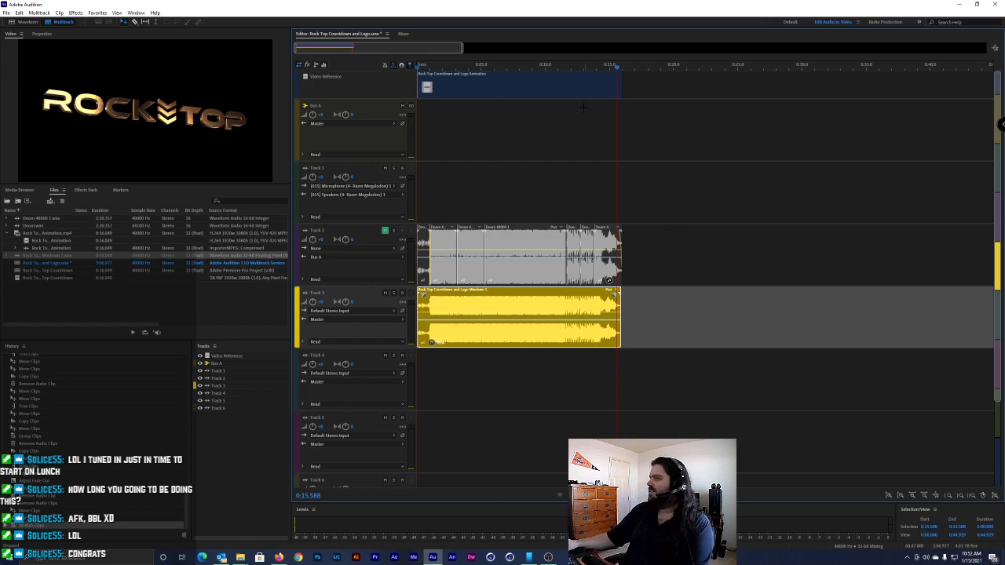
# Replay the start of the logo animation from about 0:10, and place the playhead at about 0:11.4
pyautogui.click(541, 67)
pyautogui.press('space')
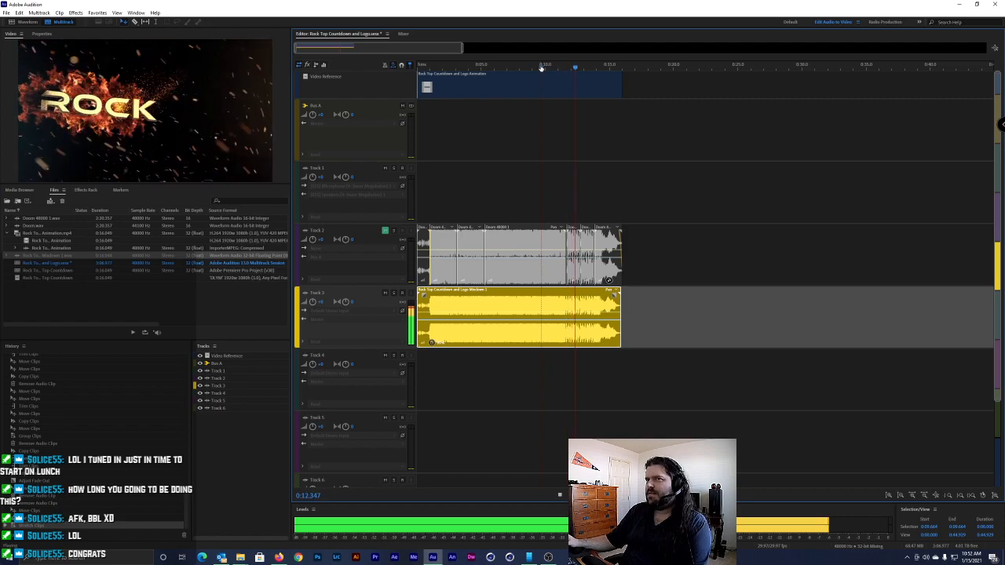
pyautogui.click(566, 68)
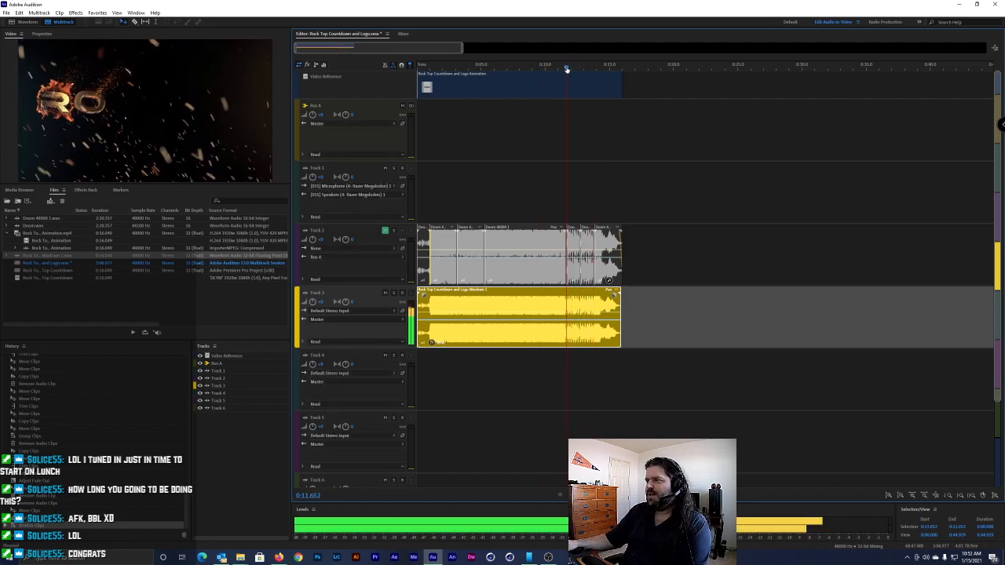
pyautogui.click(564, 67)
pyautogui.click(563, 68)
pyautogui.scroll(3, 567, 318)
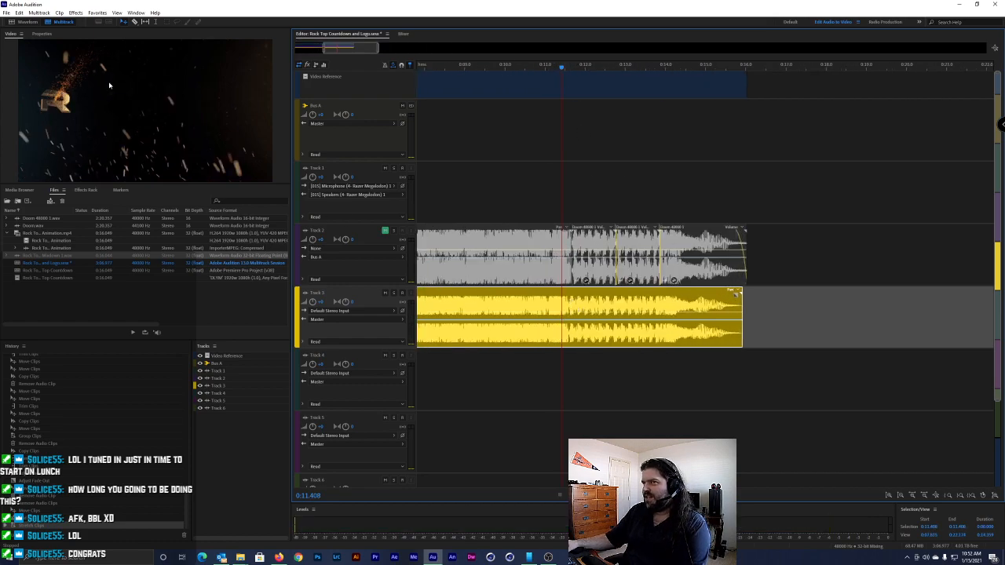
# Audition Track 3 around 0:11.5, and split the mixdown clip at about 0:11.6, just before the first logo hit
pyautogui.moveTo(746, 300); pyautogui.dragTo(746, 298)
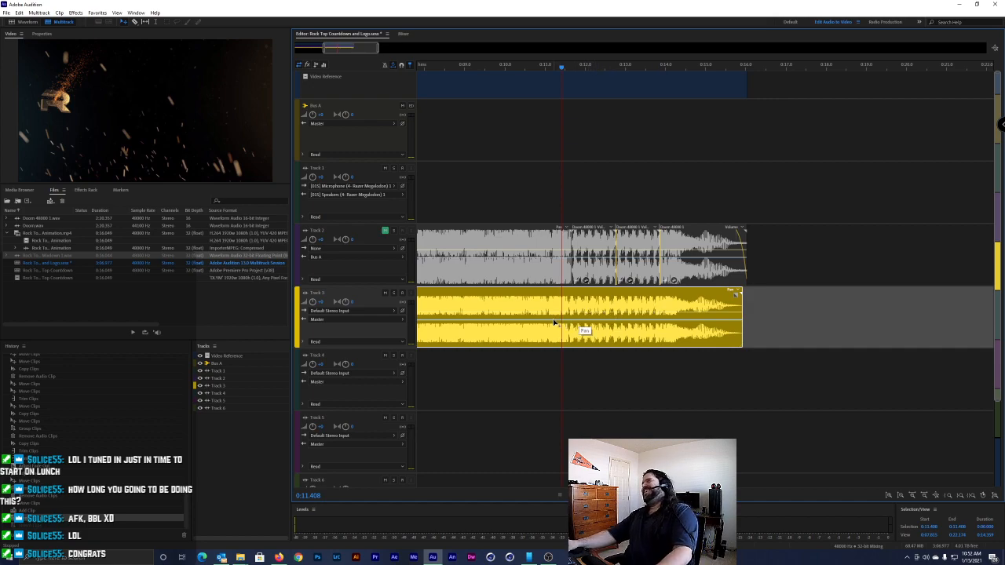
pyautogui.scroll(3, 564, 313)
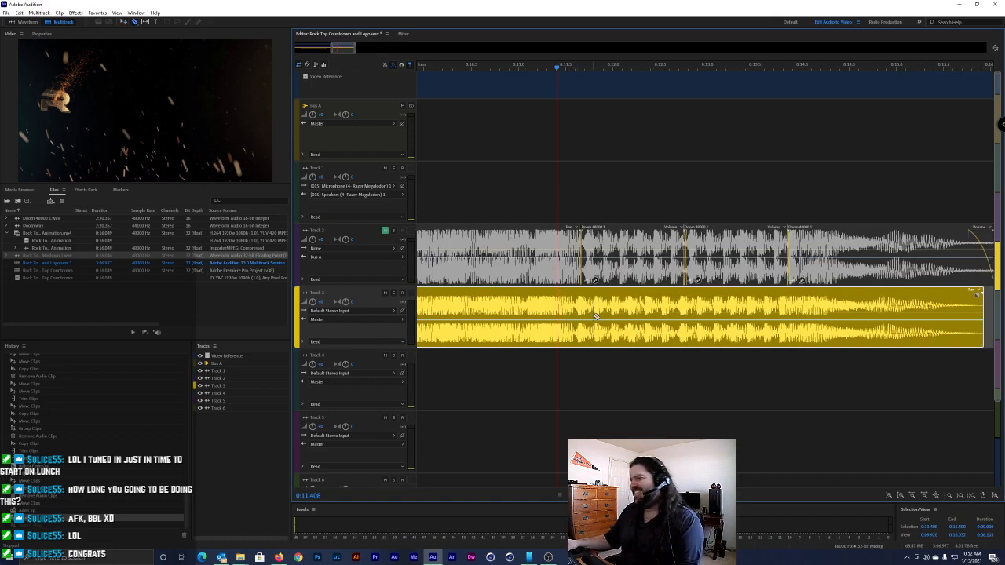
pyautogui.scroll(3, 578, 324)
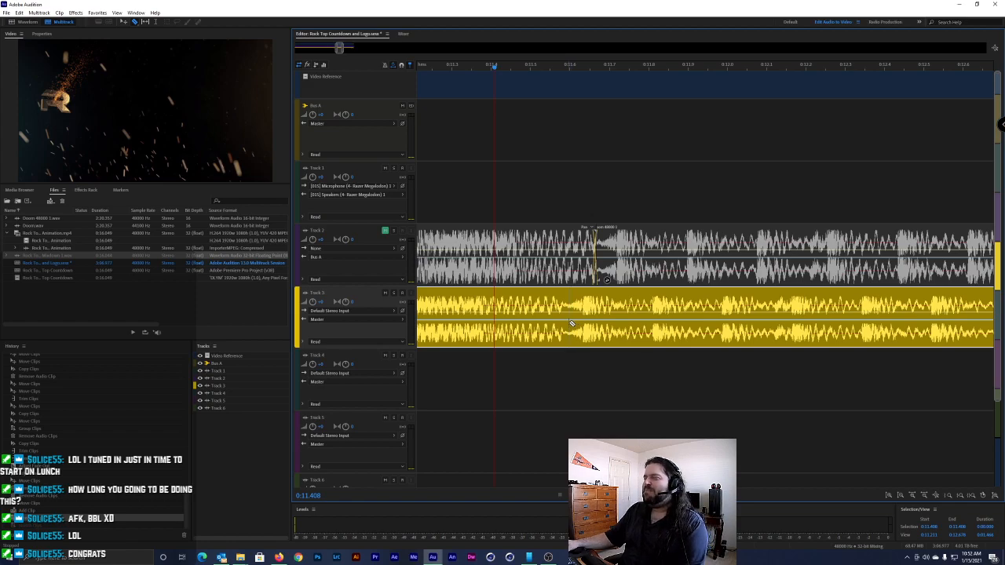
pyautogui.moveTo(538, 69)
pyautogui.mouseDown()
pyautogui.moveTo(566, 68)
pyautogui.moveTo(535, 65)
pyautogui.mouseUp()
pyautogui.press('space')
pyautogui.press('space')
pyautogui.press('space')
pyautogui.press('space')
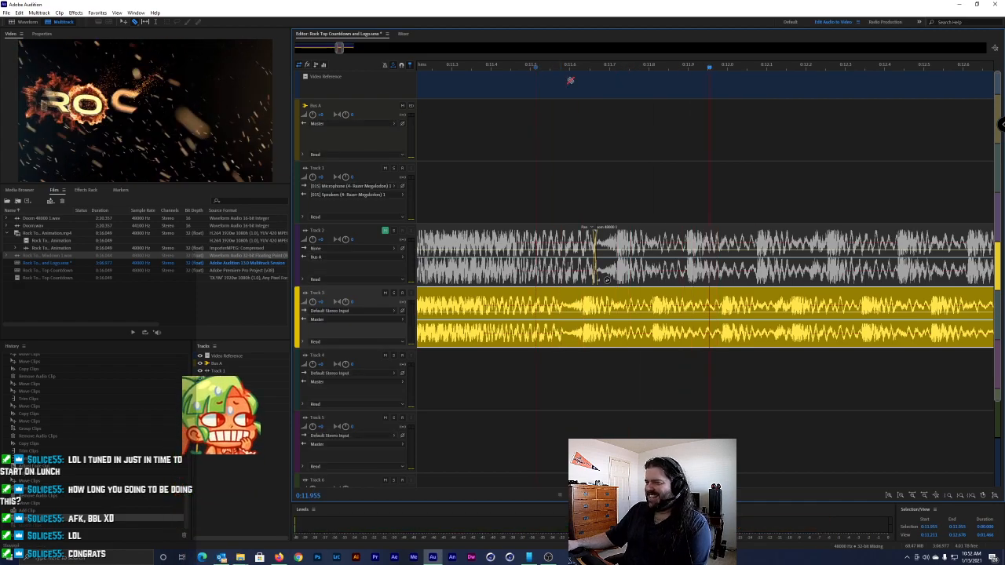
pyautogui.click(570, 309)
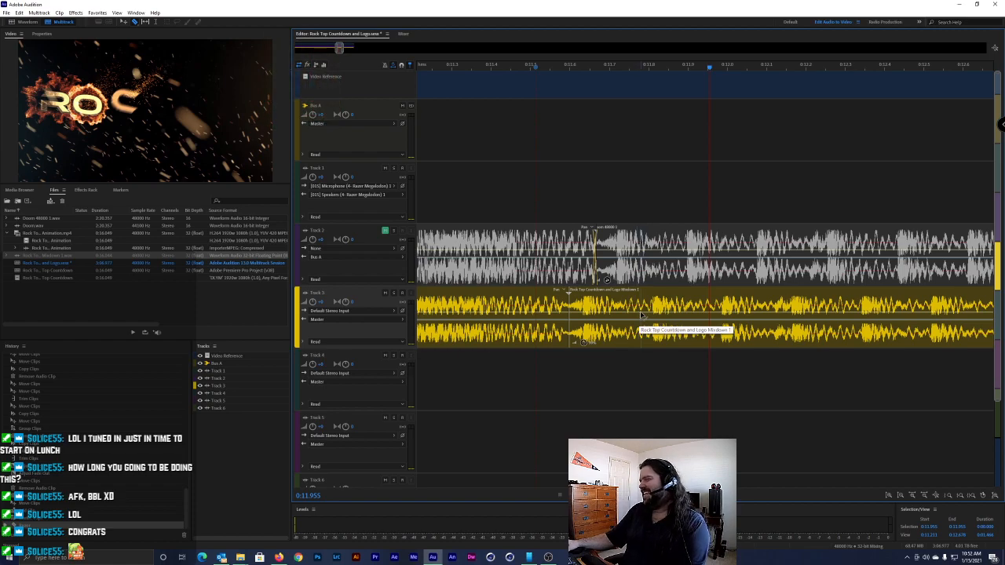
# Move the ending piece on Track 3 to start at about 0:11.95, and set the playhead to about 0:11.04
pyautogui.scroll(-4, 642, 314)
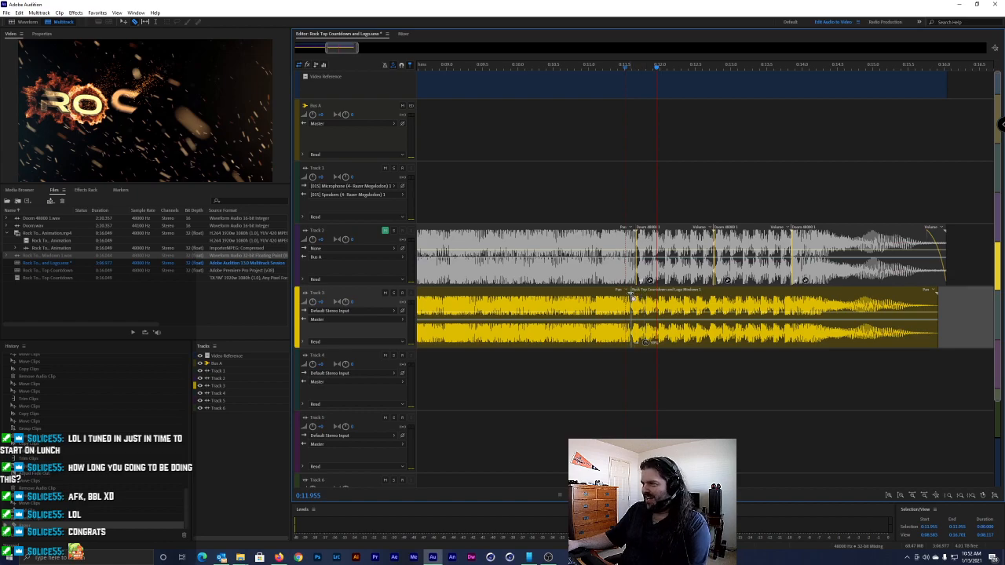
pyautogui.moveTo(677, 290); pyautogui.dragTo(703, 292)
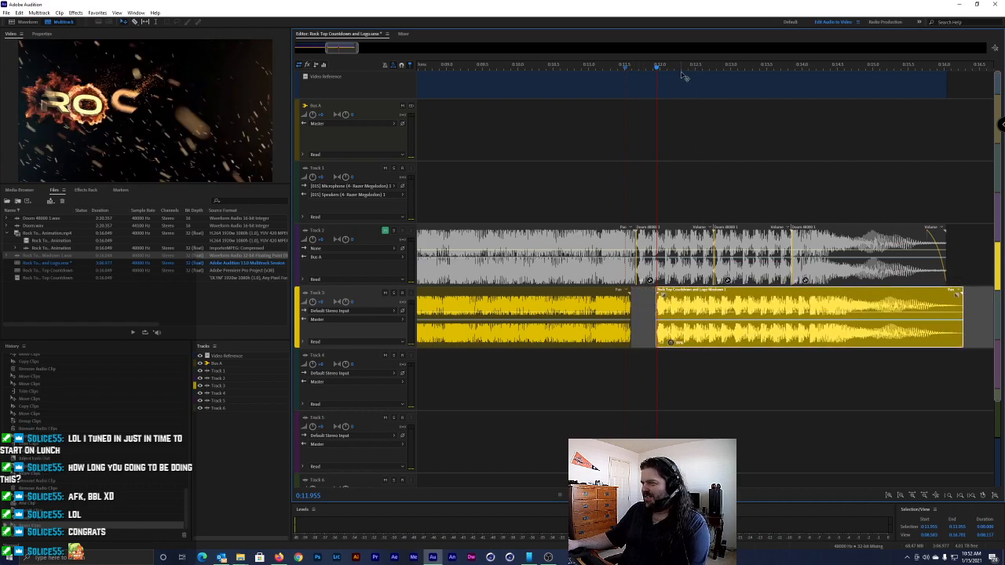
pyautogui.moveTo(639, 68); pyautogui.dragTo(592, 68)
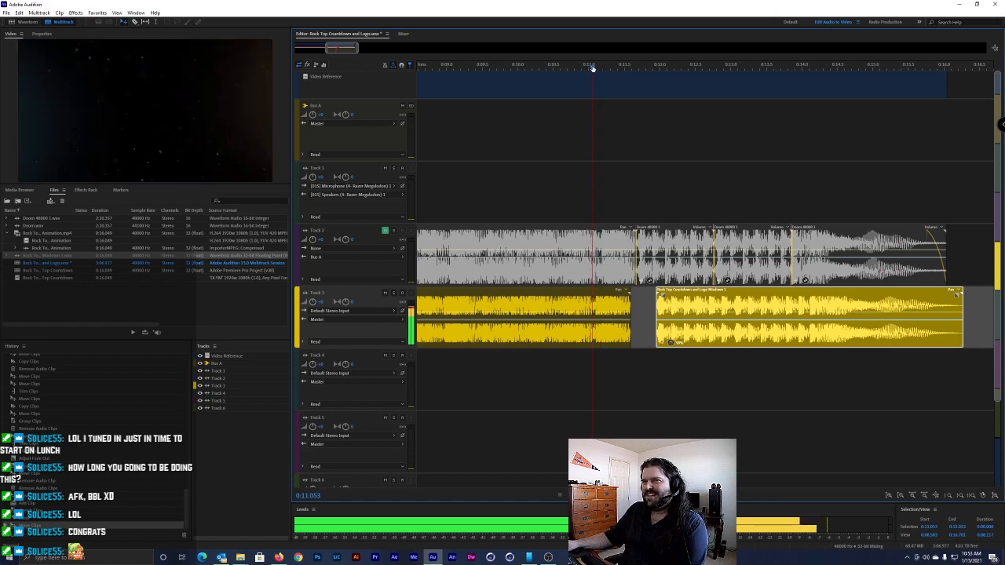
pyautogui.click(592, 68)
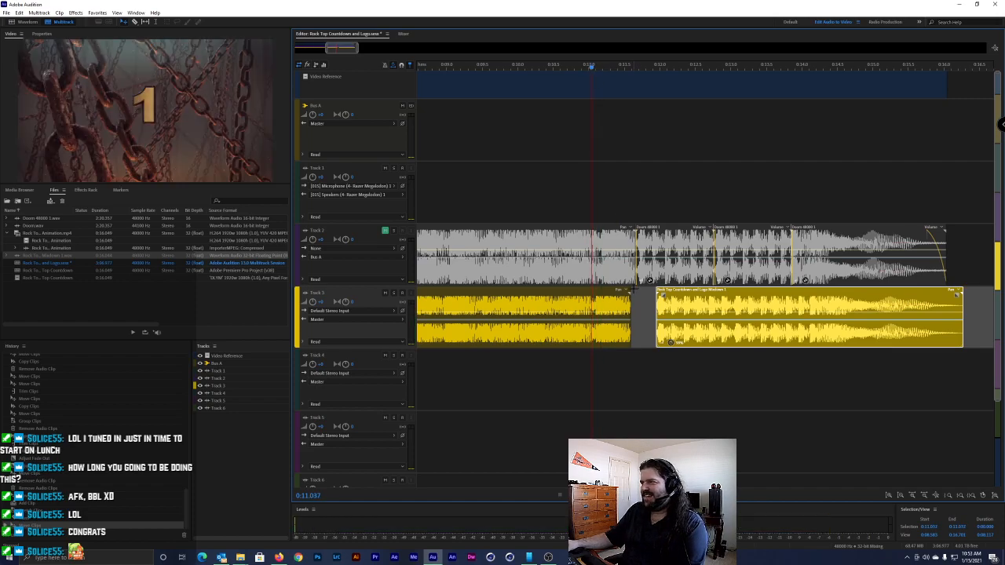
# Time-compress the first Track 3 piece to end at about 0:11.04, and move the ending piece up against it
pyautogui.moveTo(632, 296); pyautogui.dragTo(593, 300)
pyautogui.moveTo(688, 303); pyautogui.dragTo(621, 299)
pyautogui.scroll(13, 605, 311)
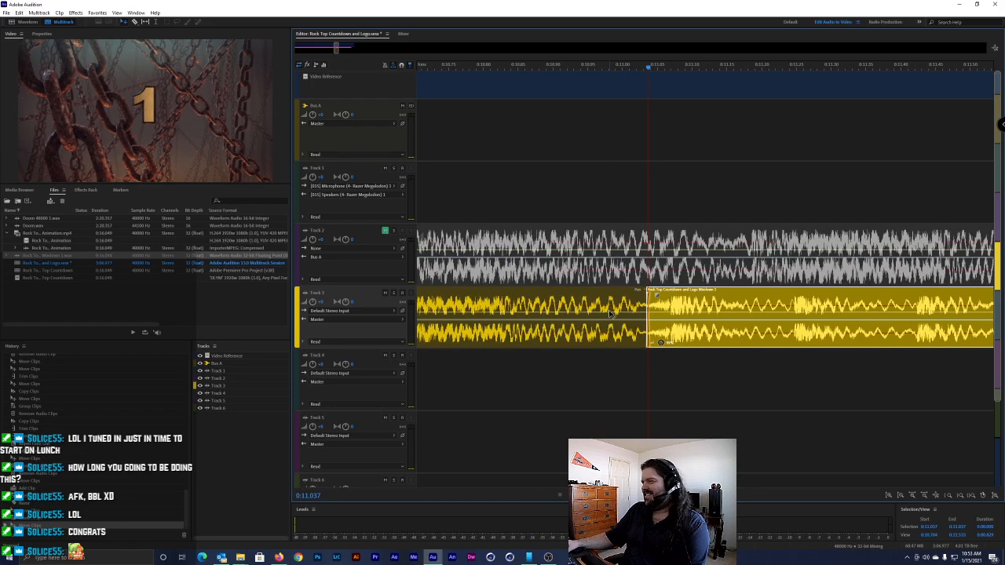
pyautogui.moveTo(797, 306)
pyautogui.mouseDown()
pyautogui.moveTo(820, 306)
pyautogui.moveTo(803, 309)
pyautogui.mouseUp()
pyautogui.scroll(-13, 801, 310)
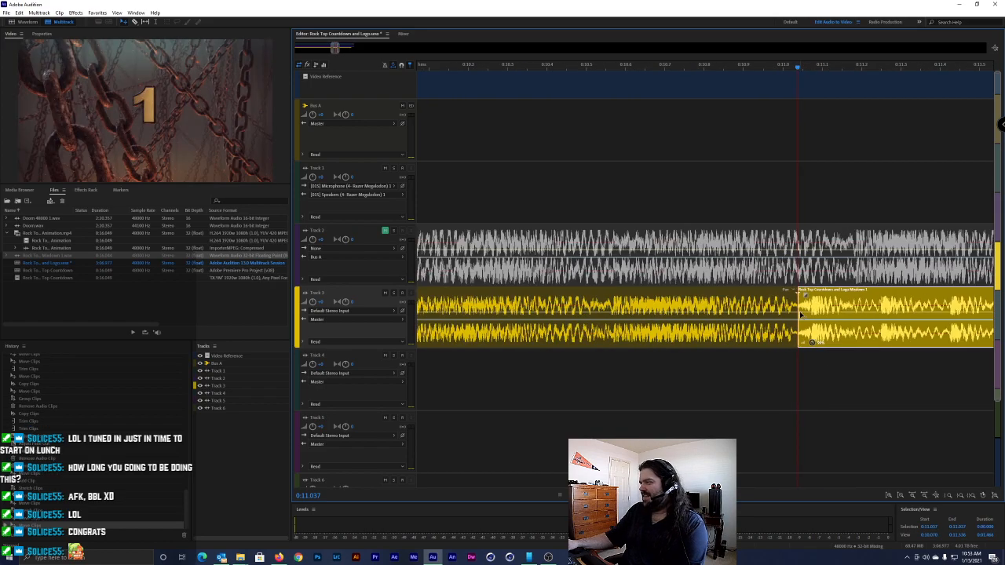
pyautogui.scroll(-5, 798, 310)
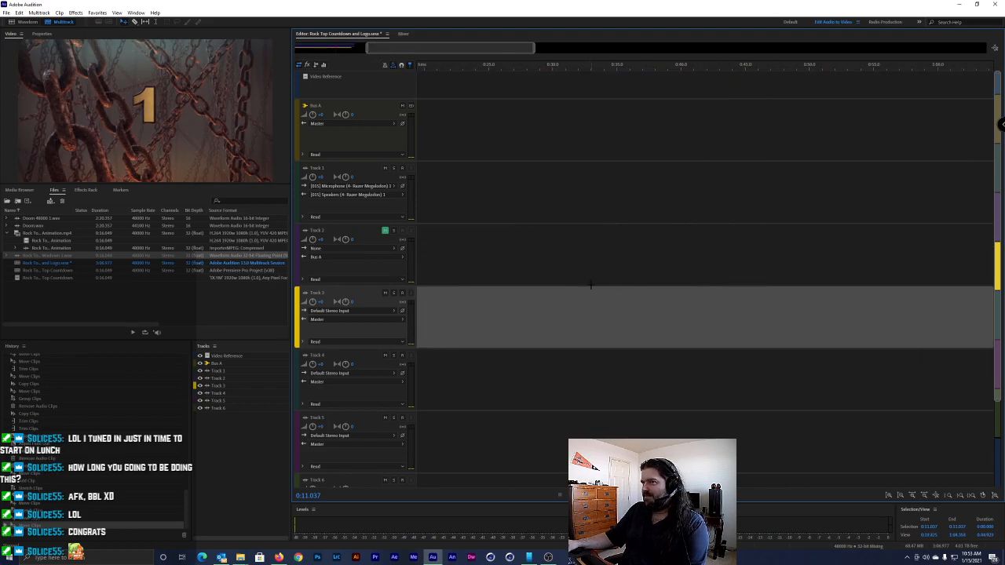
pyautogui.scroll(6, 503, 306)
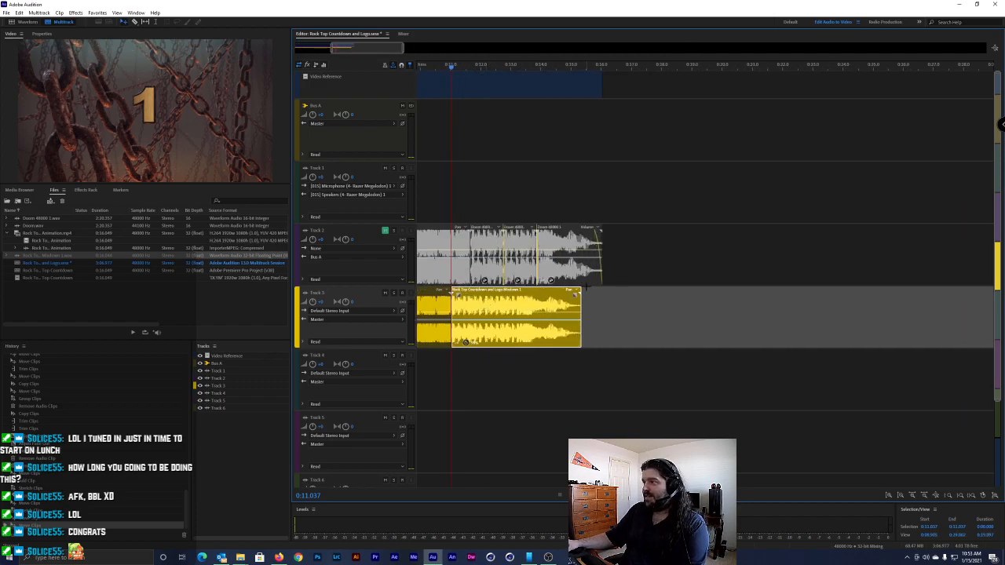
# Stretch the ending piece on Track 3 to finish with the video at about 0:16, and replay it against the logo
pyautogui.moveTo(585, 299); pyautogui.dragTo(604, 299)
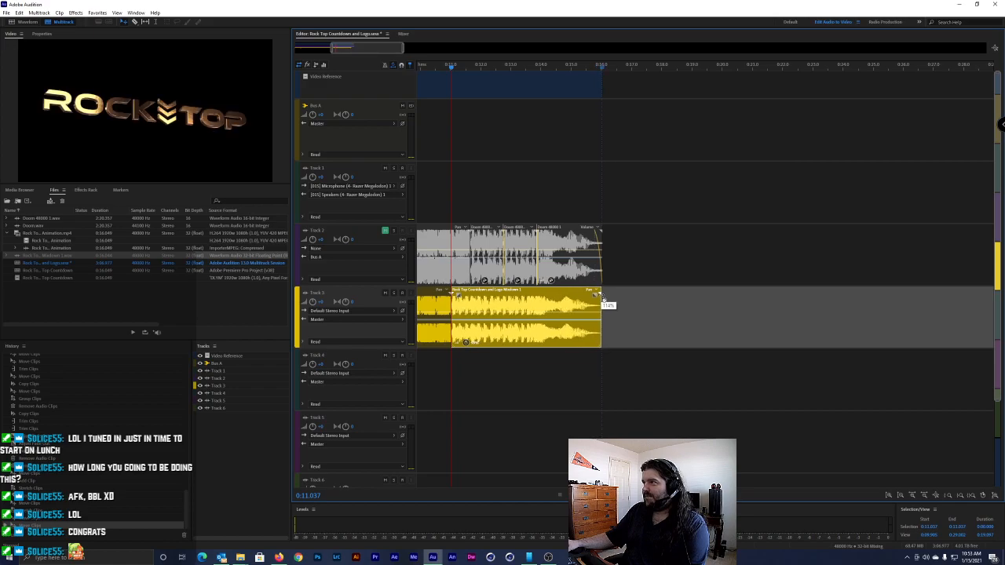
pyautogui.press('space')
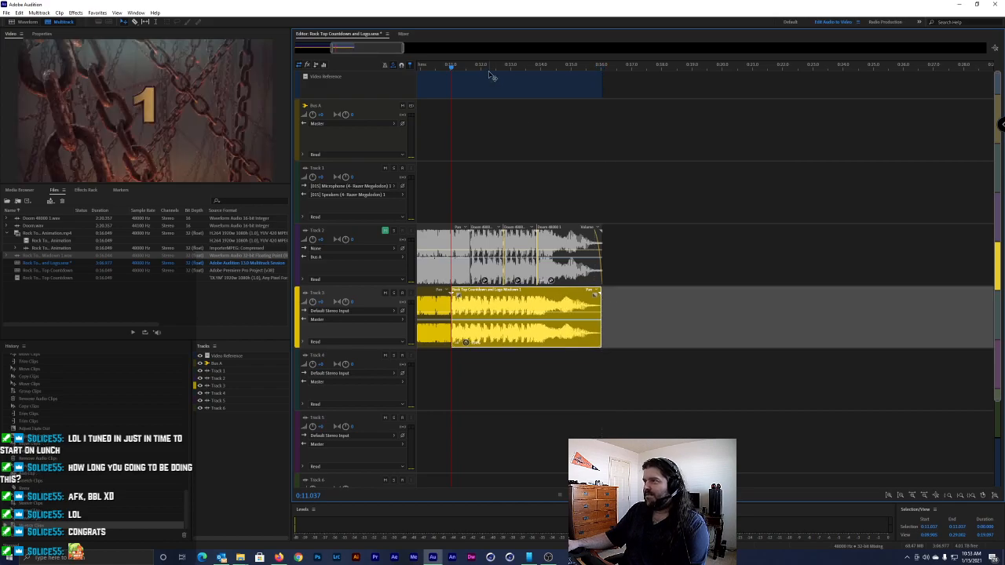
pyautogui.moveTo(521, 69); pyautogui.dragTo(534, 70)
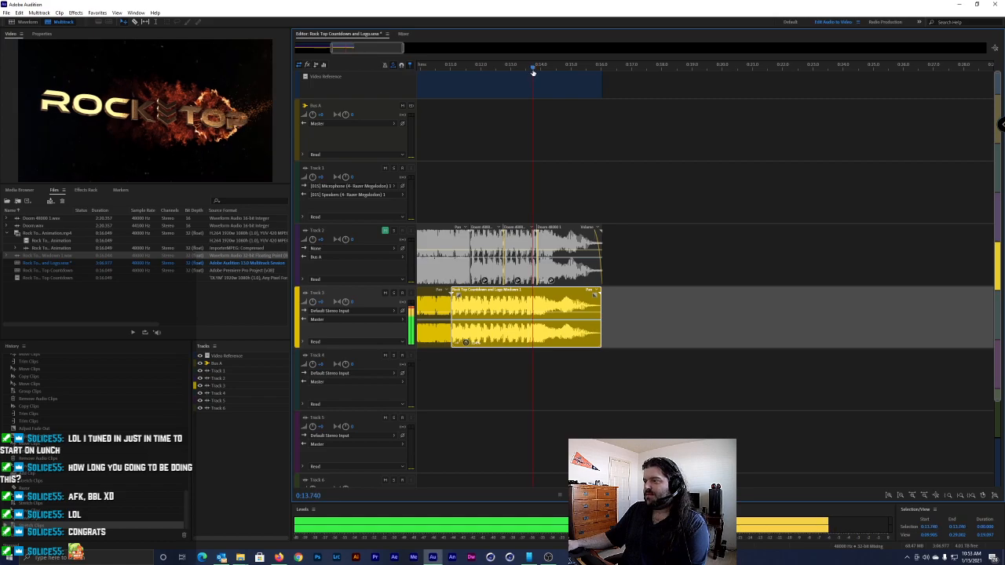
# Try stretching the ending piece on Track 3 to about 0:16.4, and play it from the countdown into the logo
pyautogui.moveTo(604, 299); pyautogui.dragTo(617, 300)
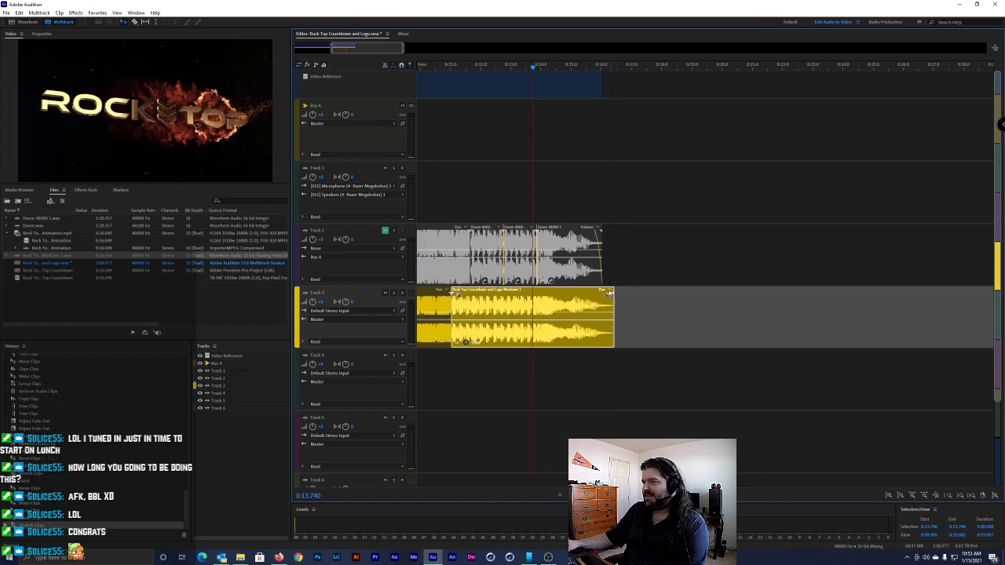
pyautogui.press('space')
pyautogui.press('space')
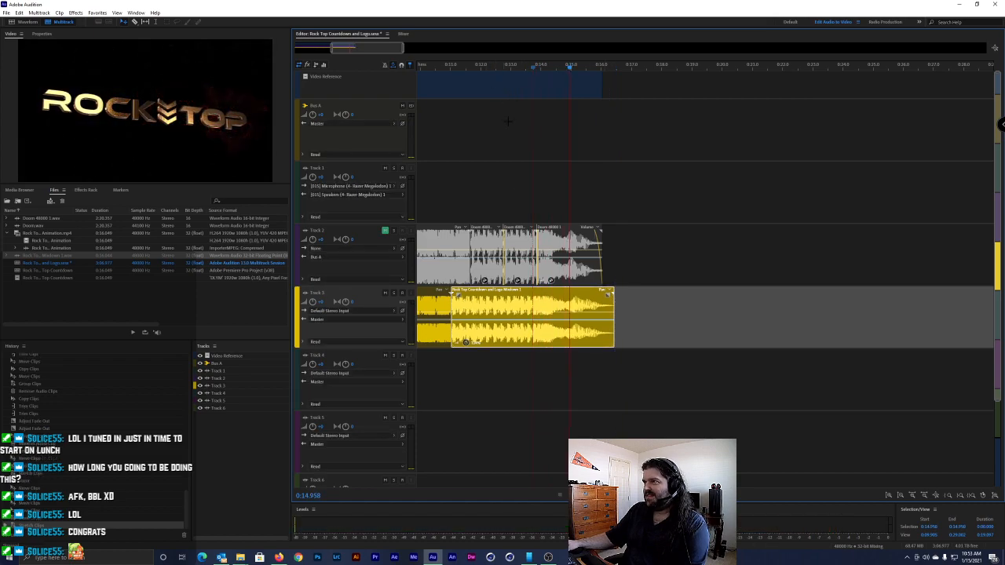
pyautogui.scroll(-3, 518, 172)
pyautogui.moveTo(507, 69); pyautogui.dragTo(471, 63)
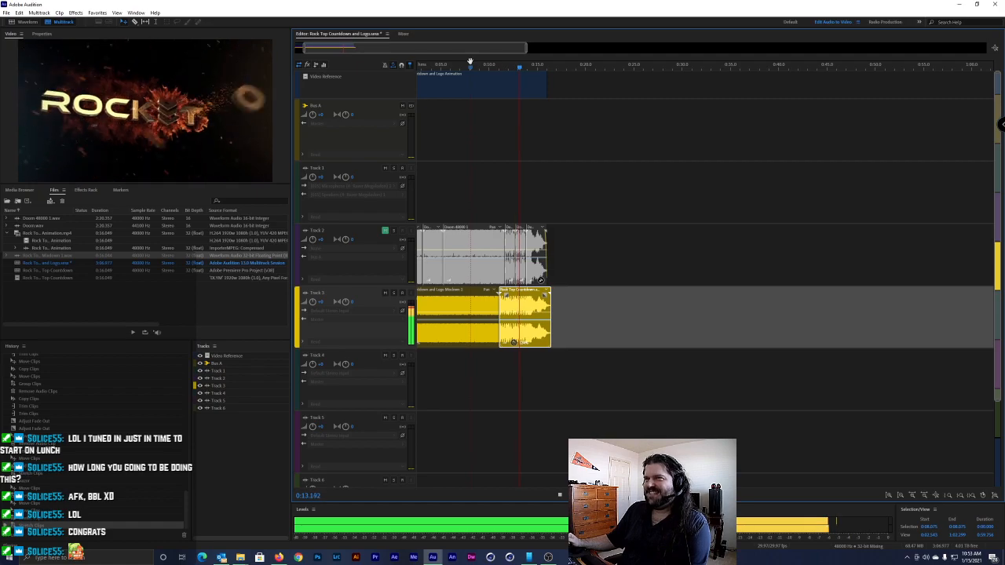
pyautogui.press('space')
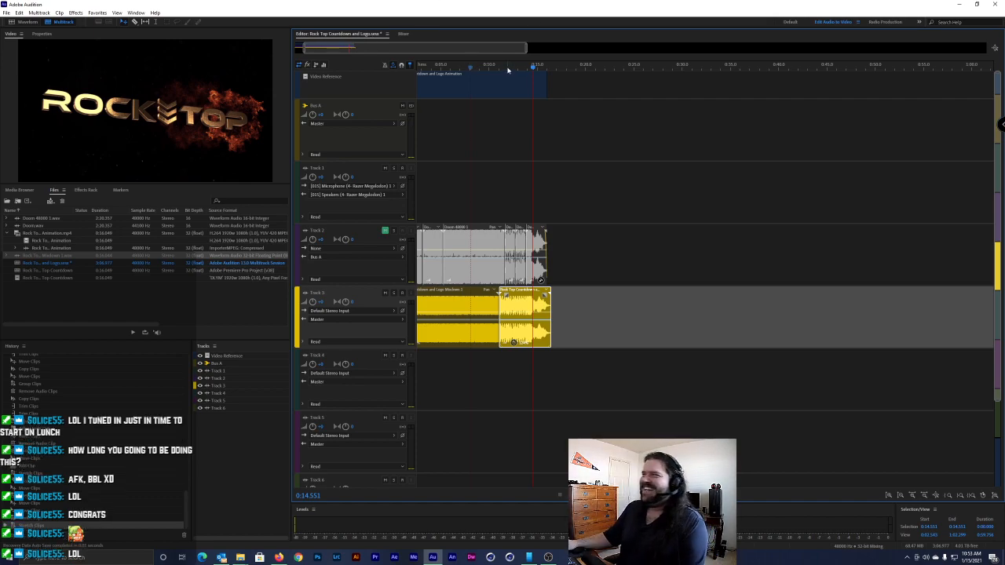
# Play the whole session from the start, and undo the last stretch of the Track 3 ending piece
pyautogui.press('Home')
pyautogui.press('space')
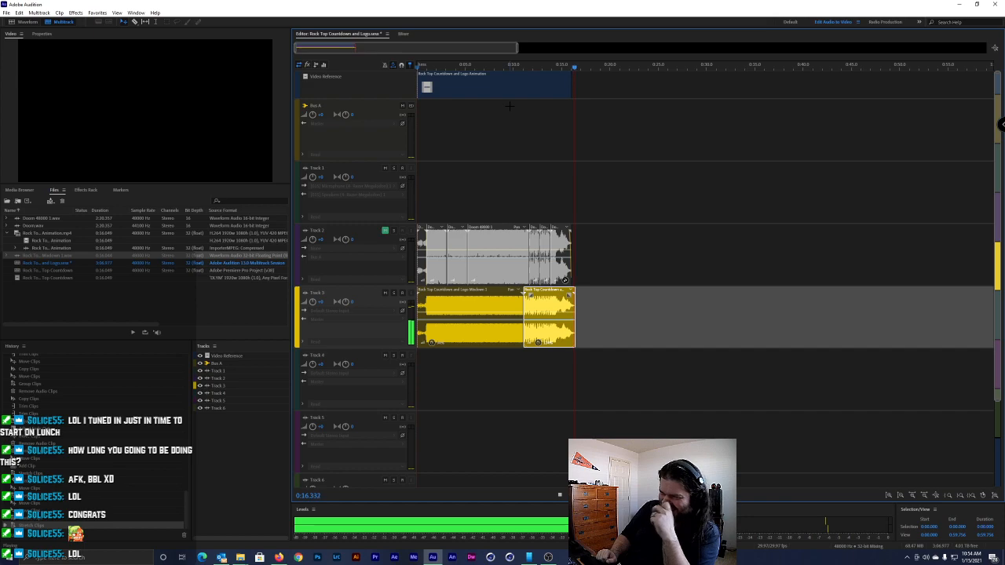
pyautogui.press('space')
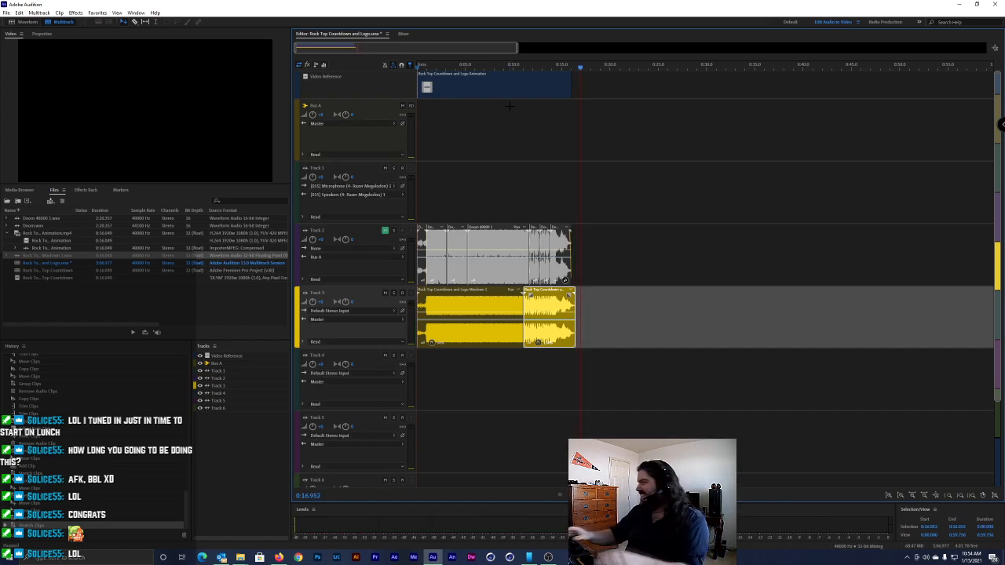
pyautogui.hotkey('ctrl', 'z')
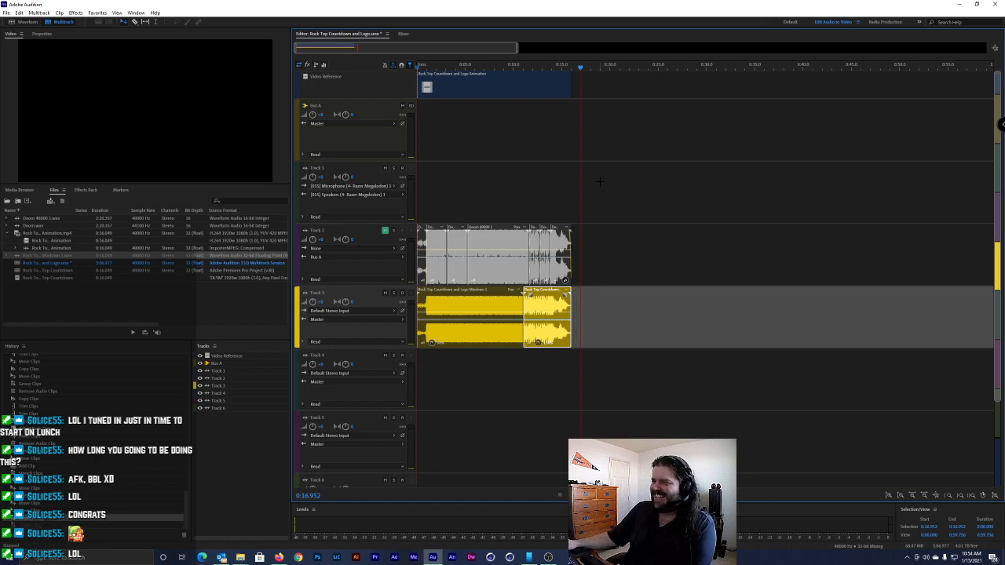
# Undo the stretch of the ending piece on Track 3 and play from about 0:09 into the logo
pyautogui.hotkey('ctrl', 'z')
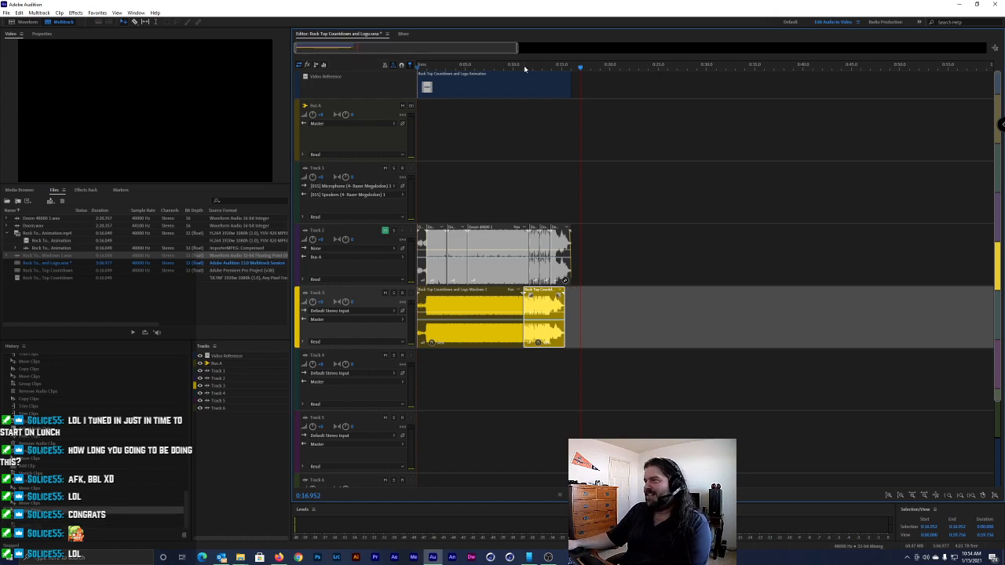
pyautogui.click(499, 66)
pyautogui.press('space')
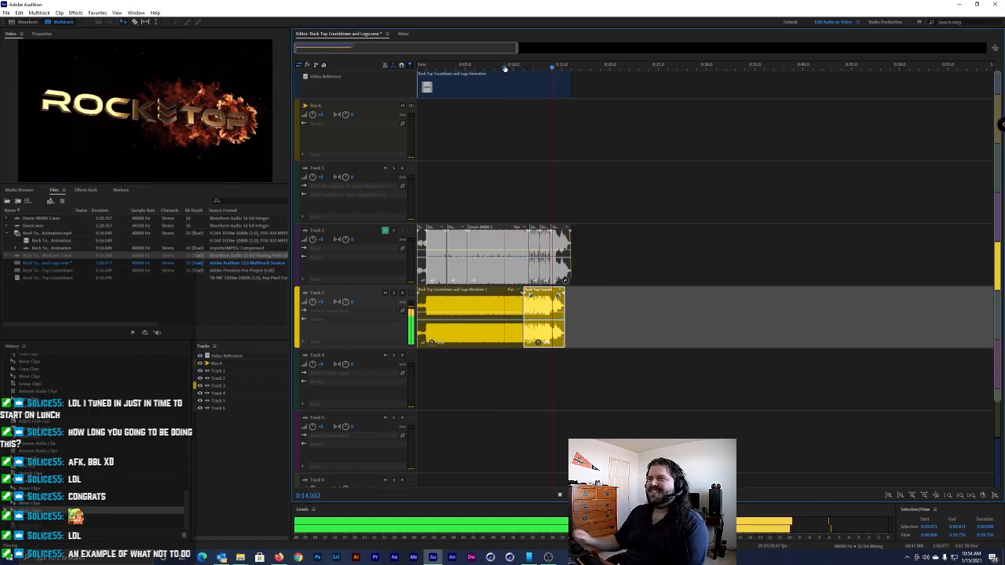
pyautogui.press('space')
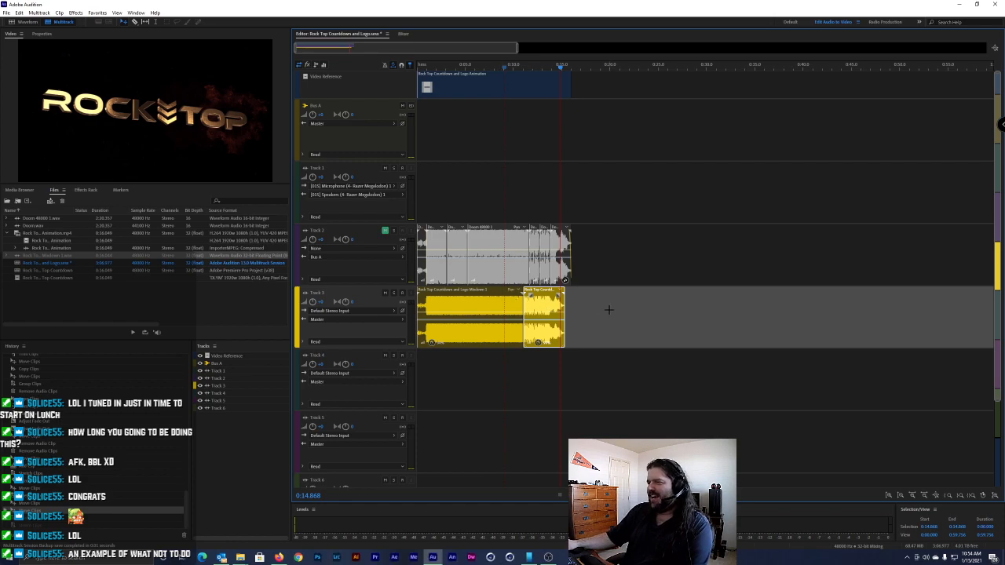
# Delete the mixdown pieces from Track 3 and copy all the Doom clips from Track 2 onto it
pyautogui.press('Delete')
pyautogui.moveTo(620, 236); pyautogui.dragTo(427, 275)
pyautogui.click(467, 287)
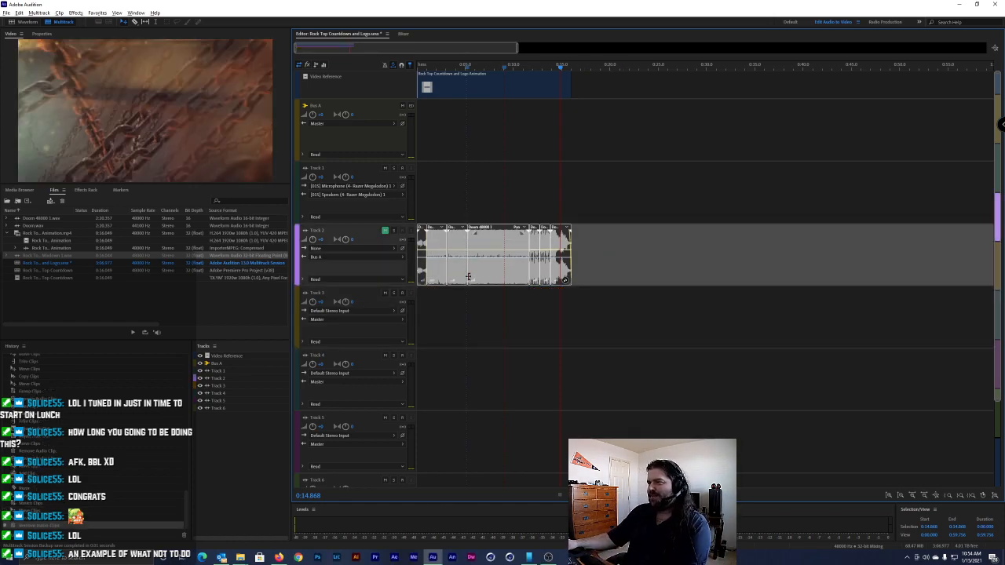
pyautogui.moveTo(606, 244); pyautogui.dragTo(418, 280)
pyautogui.moveTo(487, 273); pyautogui.dragTo(487, 335)
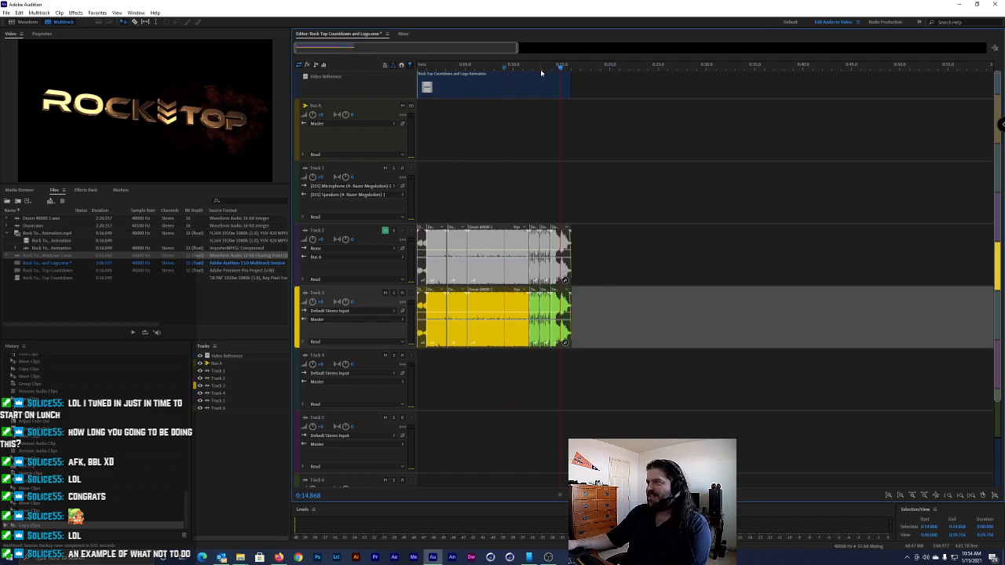
# Play the copied Track 3 clips from about 0:10 into the logo
pyautogui.click(515, 69)
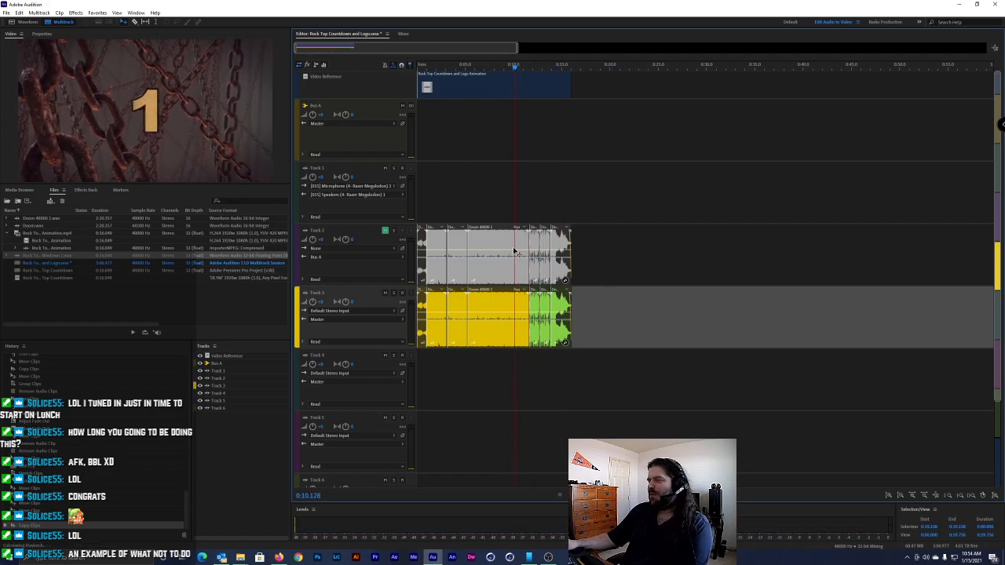
pyautogui.press('space')
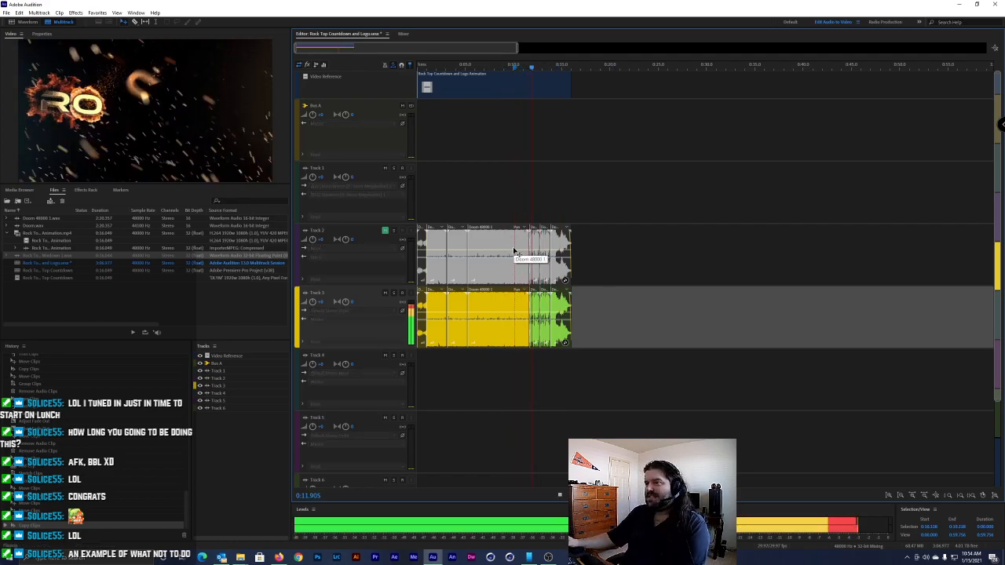
pyautogui.click(481, 213)
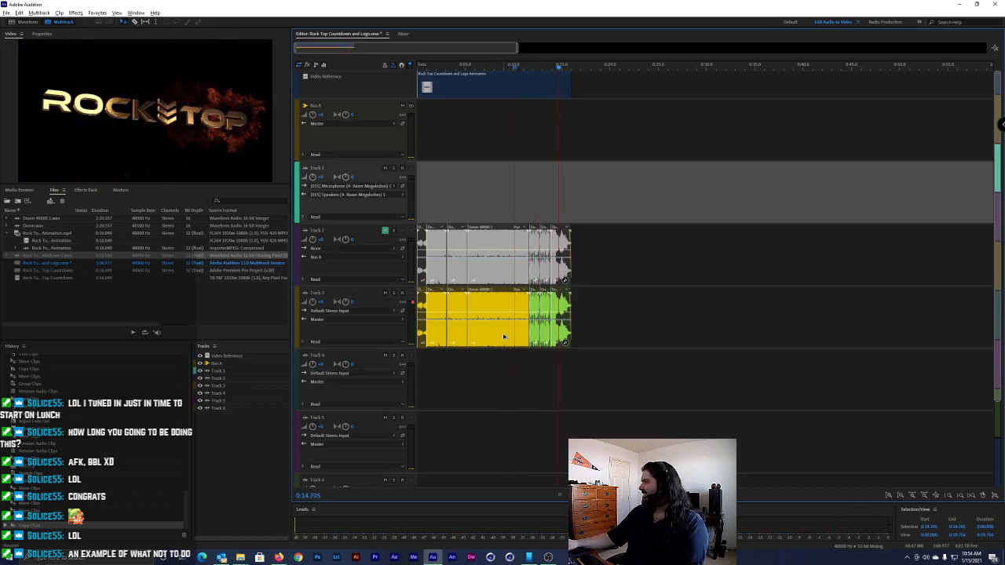
# Replay the end of the countdown and park the playhead at about 0:11.4, where the logo's first letter forms
pyautogui.scroll(2, 504, 336)
pyautogui.scroll(-3, 507, 336)
pyautogui.click(509, 284)
pyautogui.scroll(2, 510, 286)
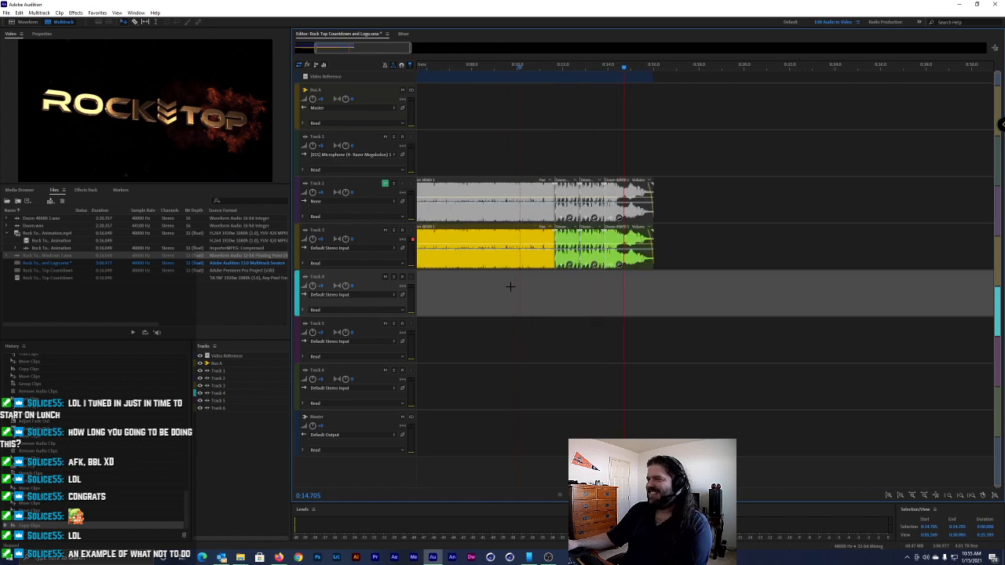
pyautogui.hscroll(-5, 511, 295)
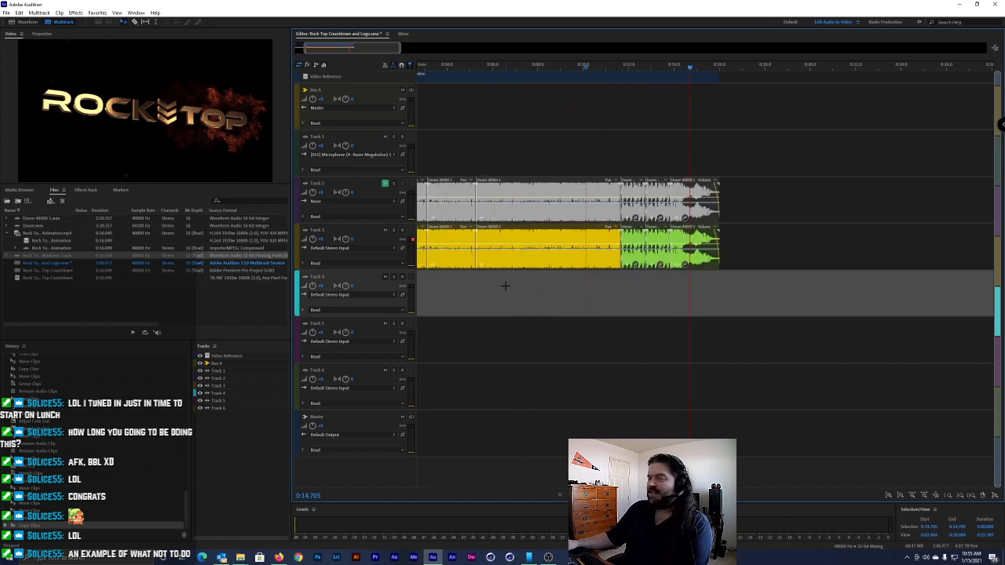
pyautogui.hscroll(-1, 509, 309)
pyautogui.click(623, 67)
pyautogui.press('space')
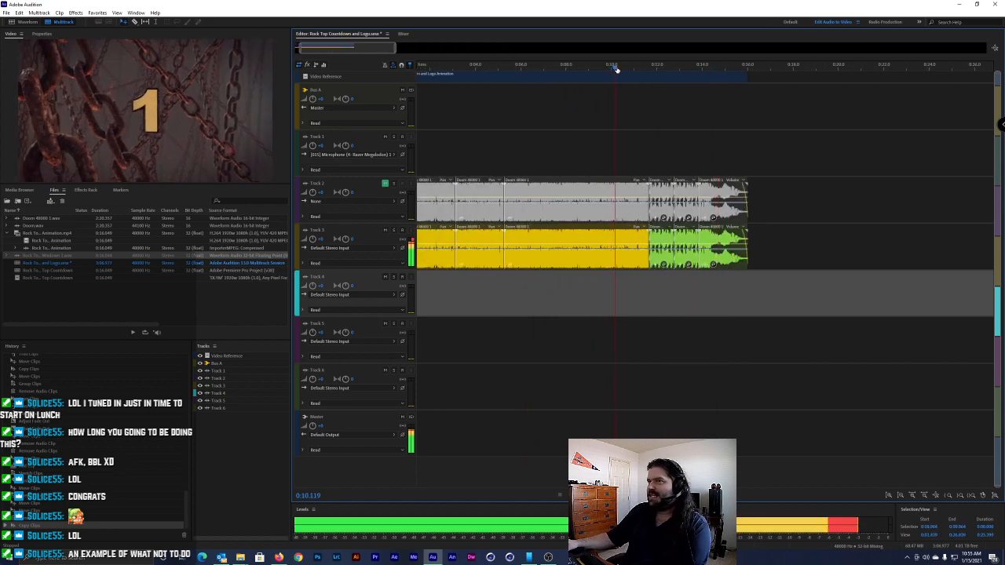
pyautogui.click(599, 69)
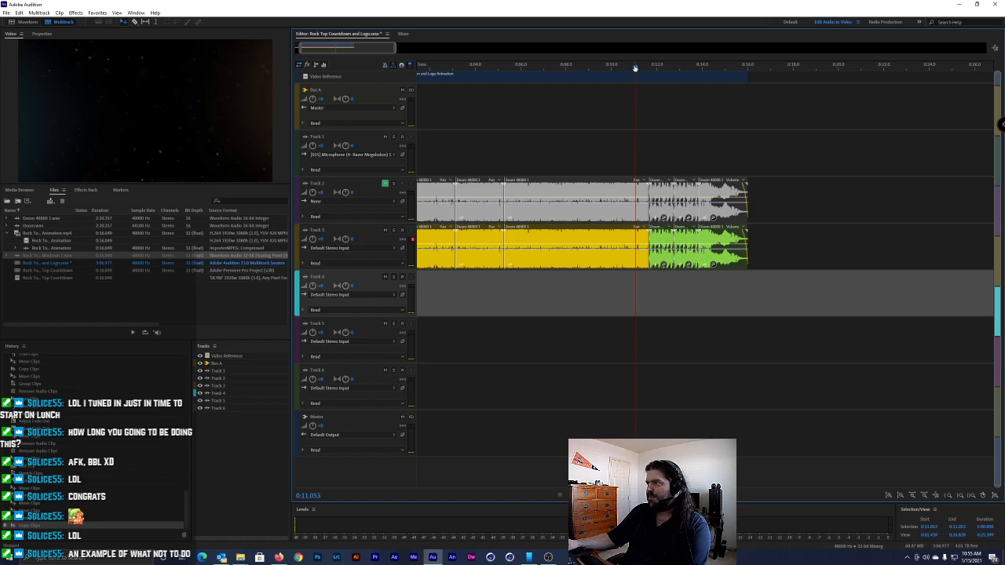
pyautogui.press('space')
pyautogui.press('space')
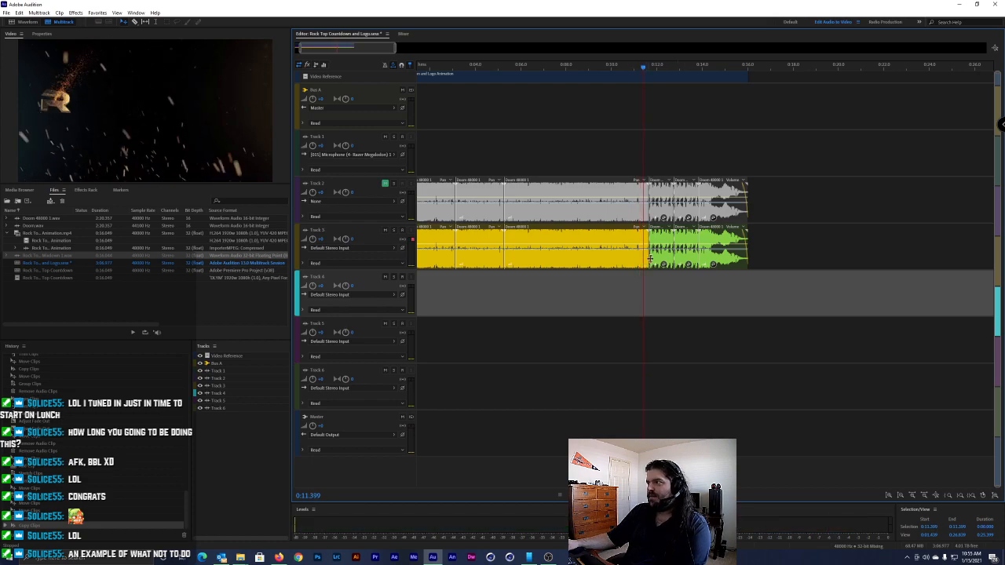
# Move the grouped ending clips on Track 3 later to start at about 0:14, leaving a gap after the countdown clips
pyautogui.moveTo(598, 309); pyautogui.dragTo(440, 256)
pyautogui.hscroll(-3, 502, 293)
pyautogui.hscroll(-1, 501, 292)
pyautogui.moveTo(603, 295); pyautogui.dragTo(426, 255)
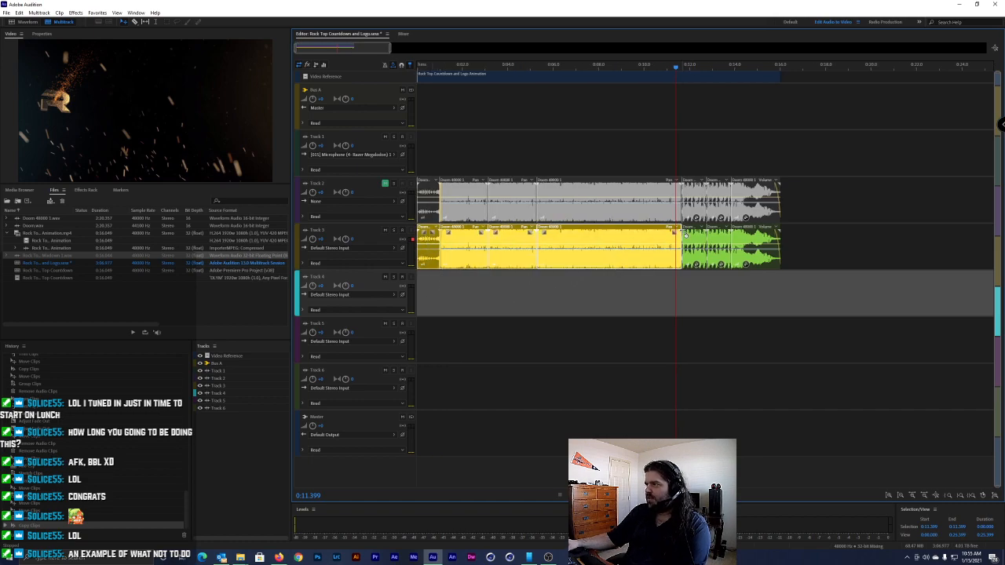
pyautogui.click(686, 234)
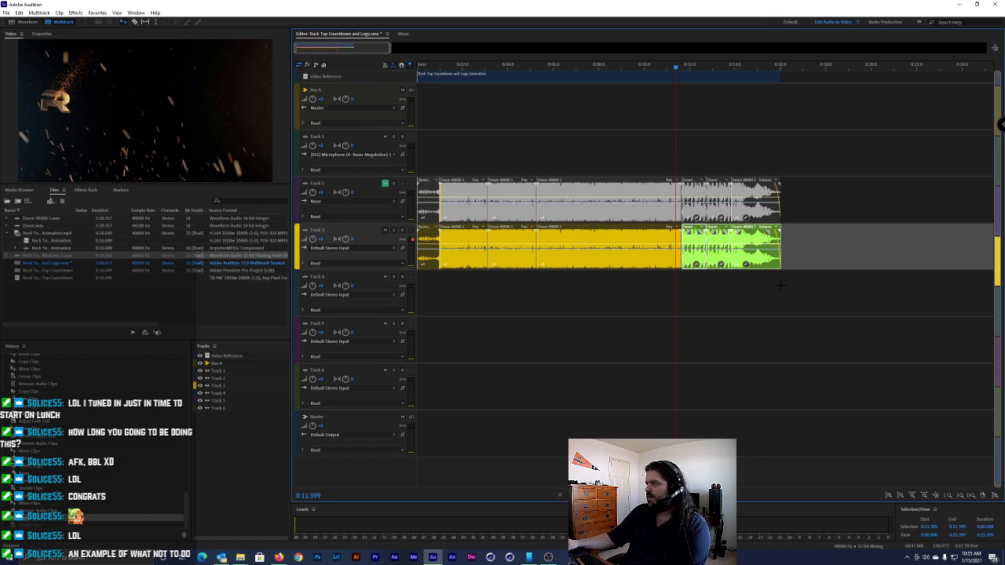
pyautogui.moveTo(754, 238); pyautogui.dragTo(806, 239)
# Group the countdown clips on Track 3 that lie before the gap
pyautogui.moveTo(709, 303); pyautogui.dragTo(430, 250)
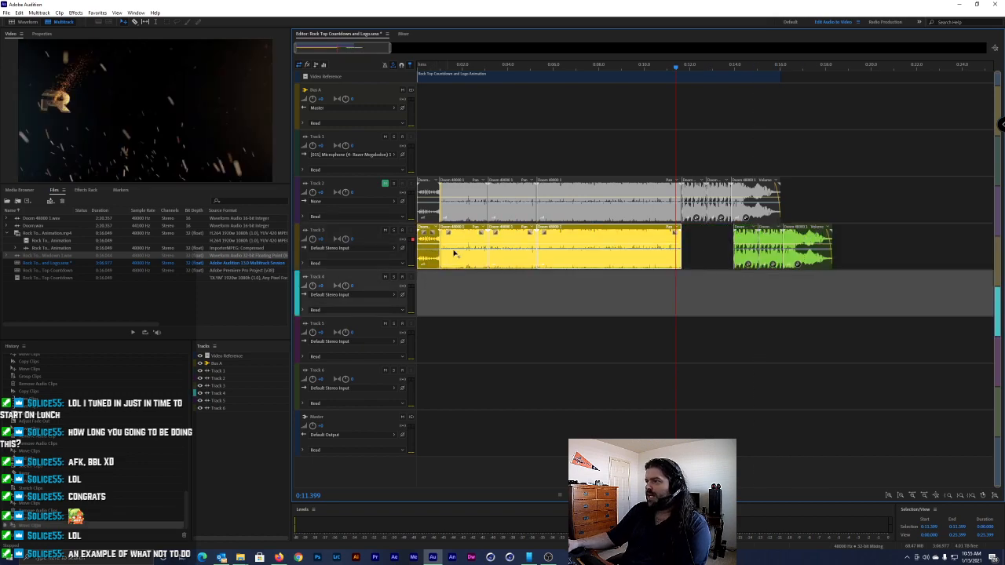
pyautogui.rightClick(455, 251)
pyautogui.click(432, 247)
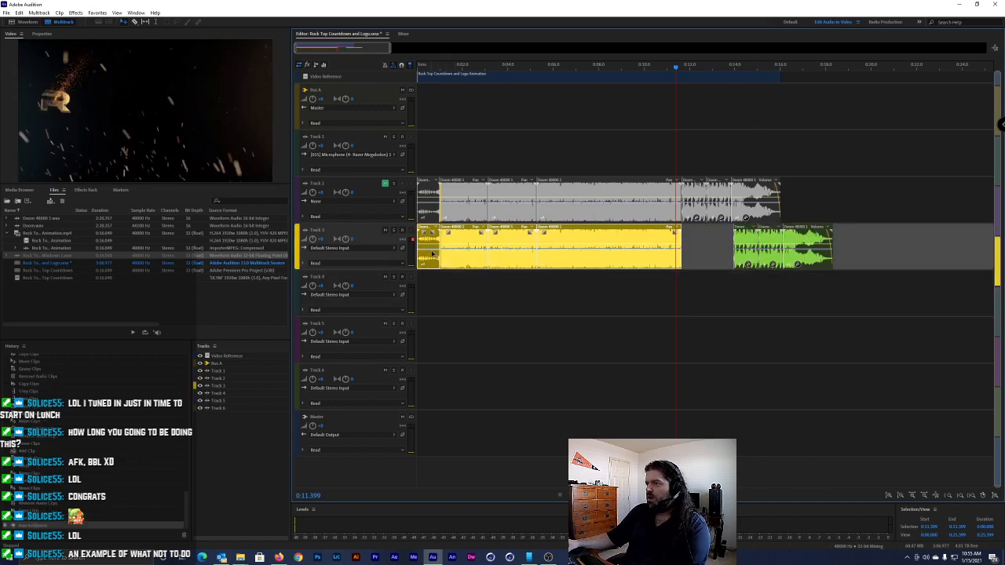
pyautogui.hotkey('ctrl', 'z')
pyautogui.moveTo(682, 289); pyautogui.dragTo(594, 286)
pyautogui.rightClick(512, 265)
pyautogui.moveTo(542, 481)
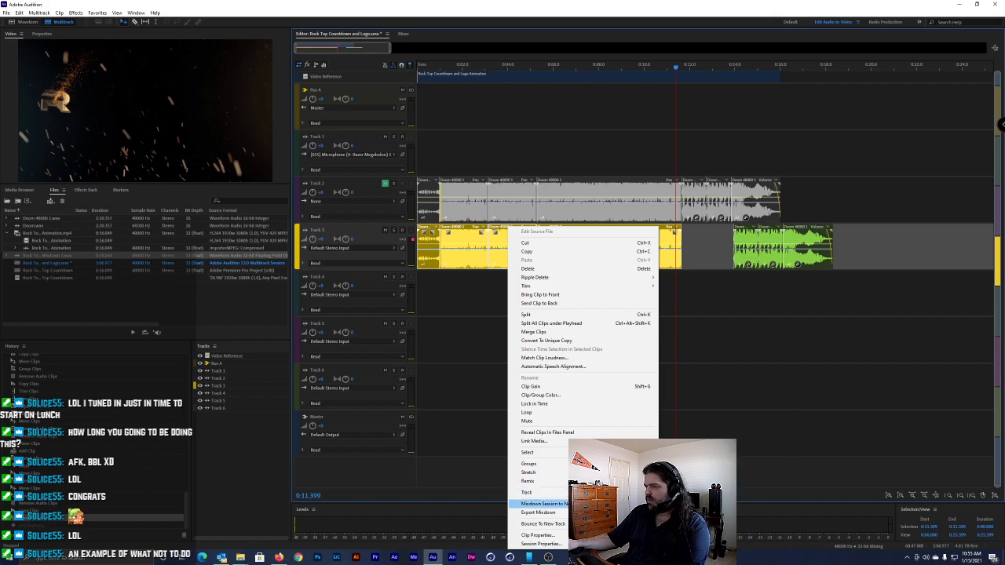
pyautogui.click(759, 463)
pyautogui.click(602, 317)
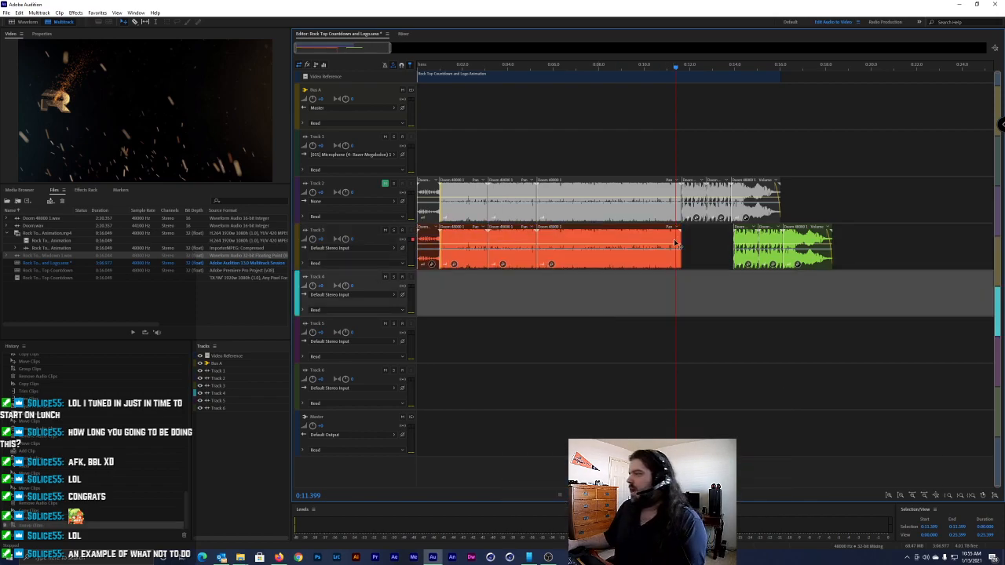
# Time-compress the countdown group to end at about 0:11.4, butt the ending group against it, and play through the logo
pyautogui.moveTo(683, 235); pyautogui.dragTo(677, 238)
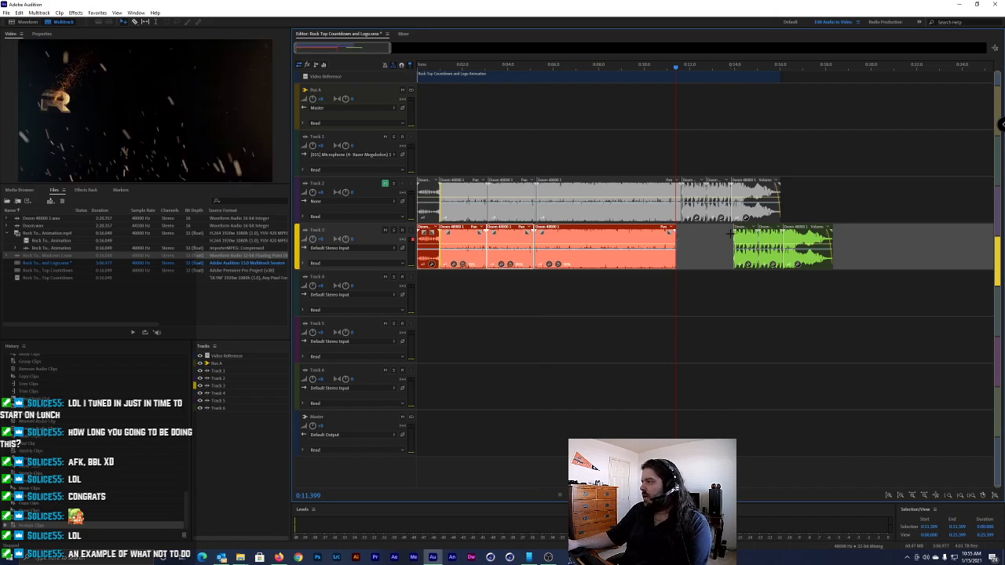
pyautogui.moveTo(805, 300); pyautogui.dragTo(693, 248)
pyautogui.press('space')
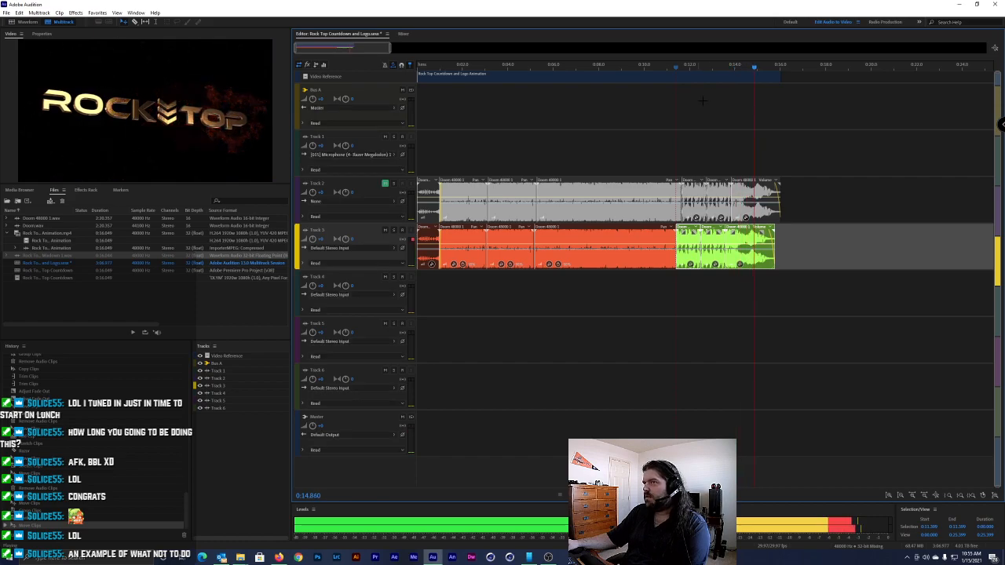
pyautogui.click(729, 68)
pyautogui.moveTo(729, 68); pyautogui.dragTo(728, 69)
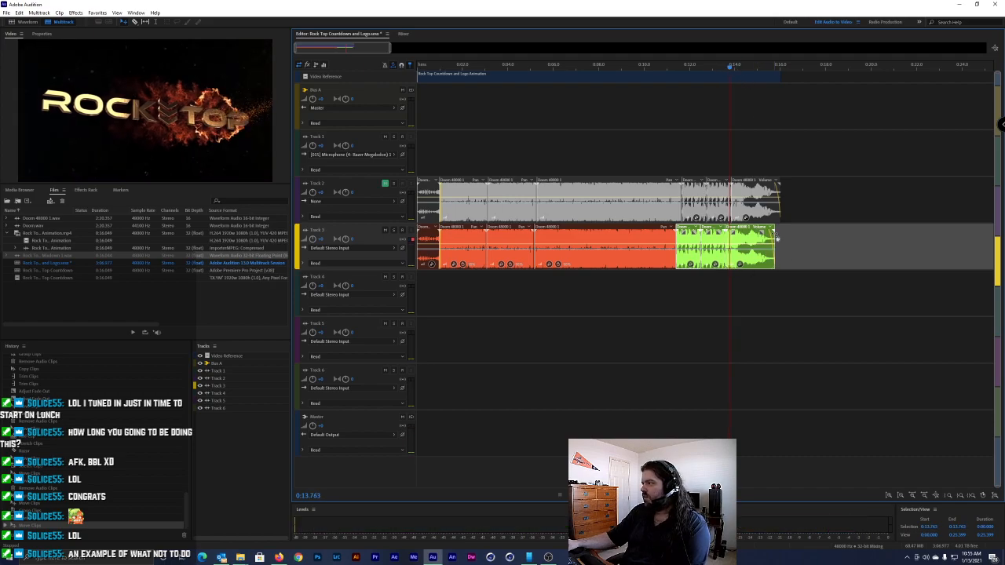
# Stretch the grouped ending clips on Track 3 to finish at about 0:16.1, and replay them from about 0:12
pyautogui.moveTo(778, 238); pyautogui.dragTo(784, 240)
pyautogui.moveTo(674, 63); pyautogui.dragTo(693, 67)
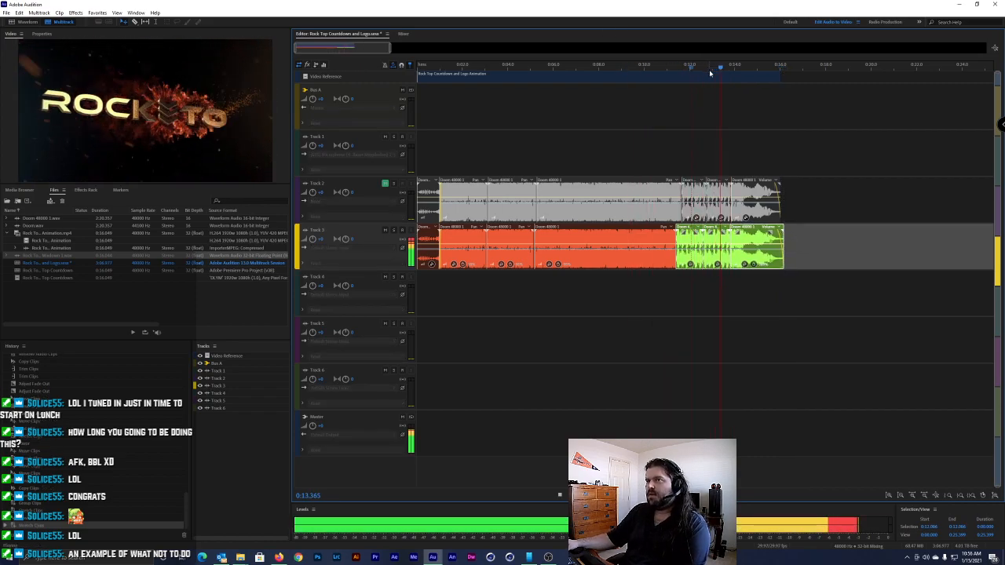
pyautogui.press('space')
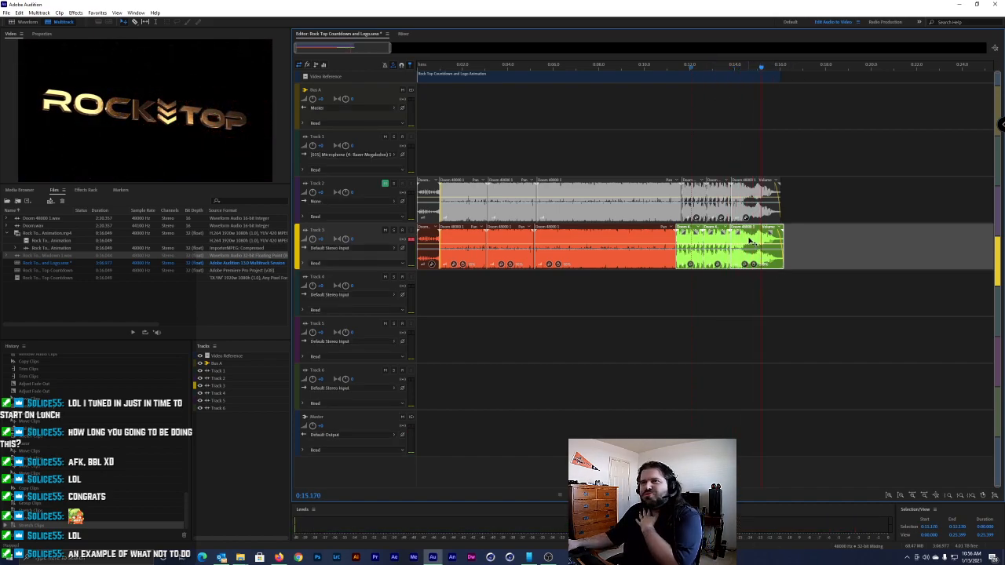
# Try the Varispeed stretch type on the ending group, and play it from about 0:11.4 through the logo
pyautogui.click(45, 35)
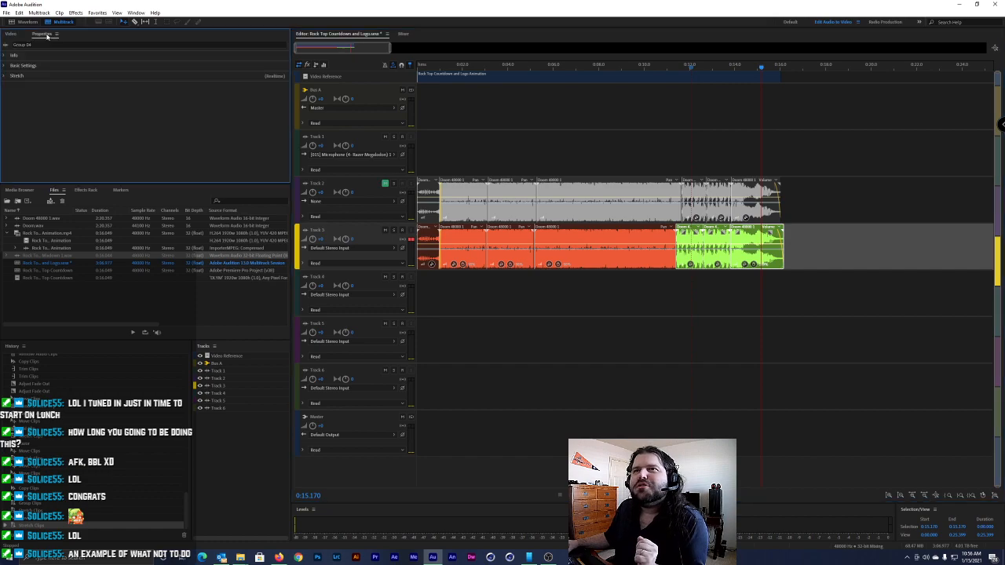
pyautogui.click(4, 65)
pyautogui.click(4, 65)
pyautogui.click(4, 76)
pyautogui.click(56, 95)
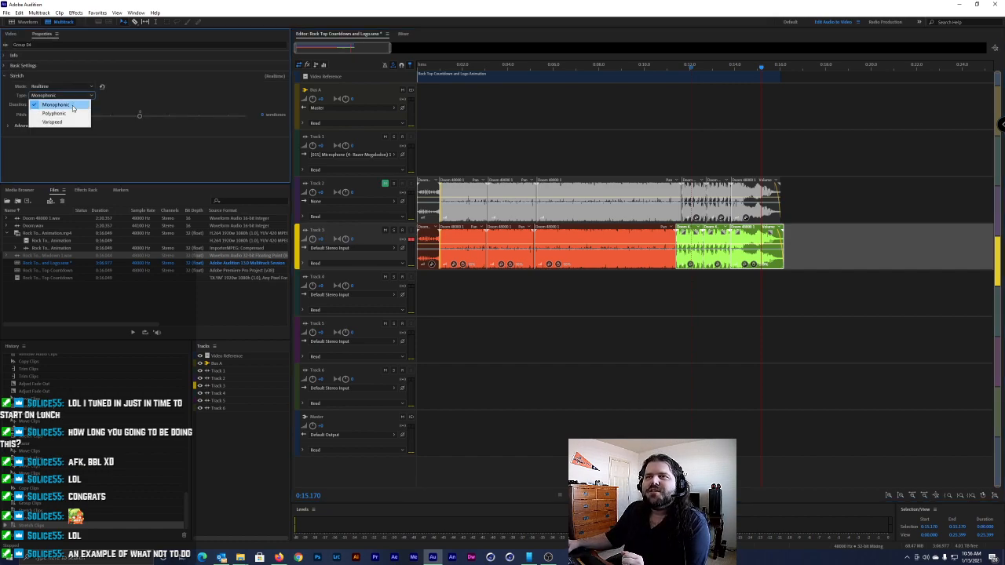
pyautogui.click(74, 122)
pyautogui.click(679, 69)
pyautogui.press('space')
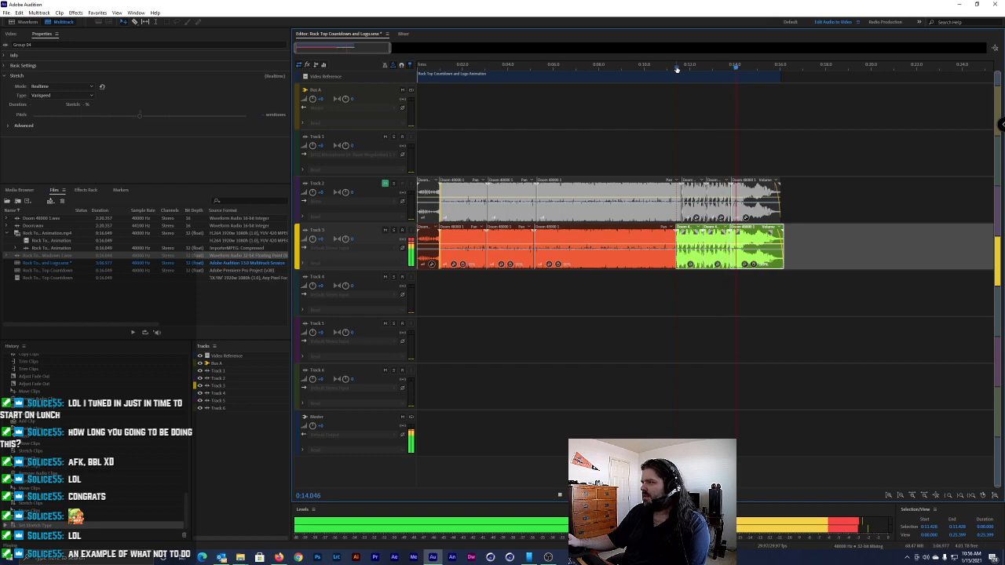
pyautogui.press('space')
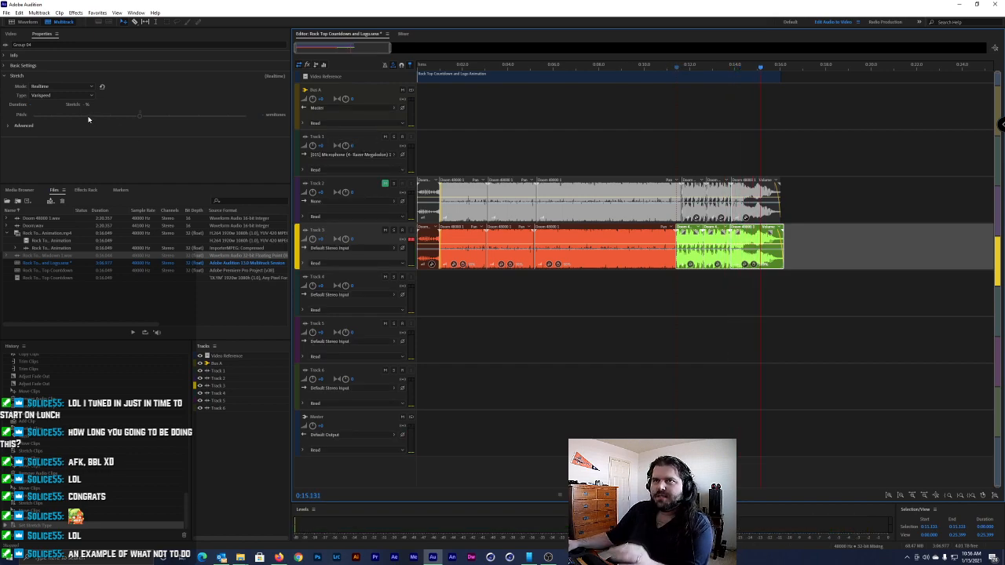
# Try the Monophonic stretch type in Rendered (High Quality) mode on the ending group, and play it against the logo
pyautogui.click(73, 95)
pyautogui.click(61, 86)
pyautogui.click(73, 80)
pyautogui.click(72, 76)
pyautogui.click(61, 95)
pyautogui.click(43, 105)
pyautogui.click(37, 86)
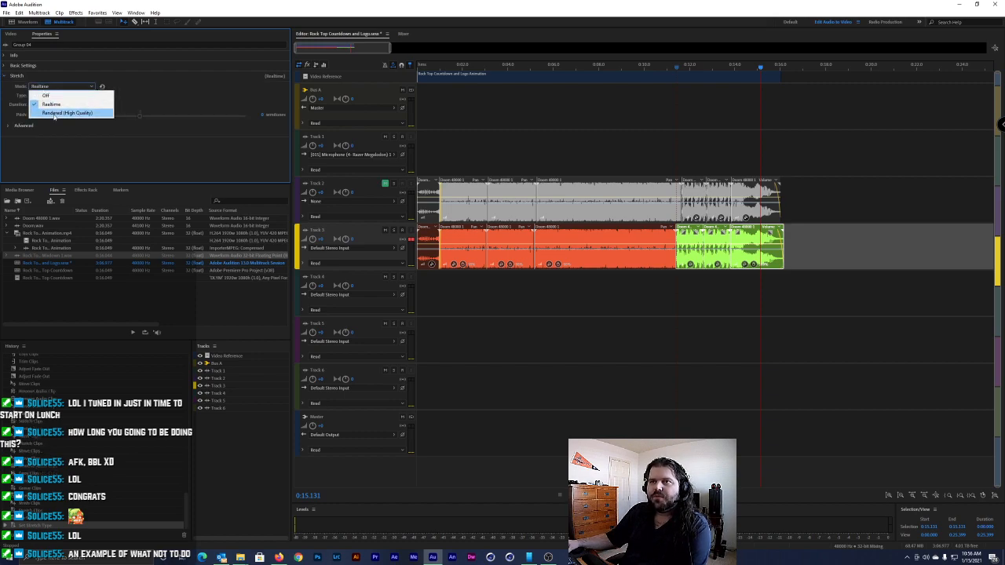
pyautogui.click(49, 115)
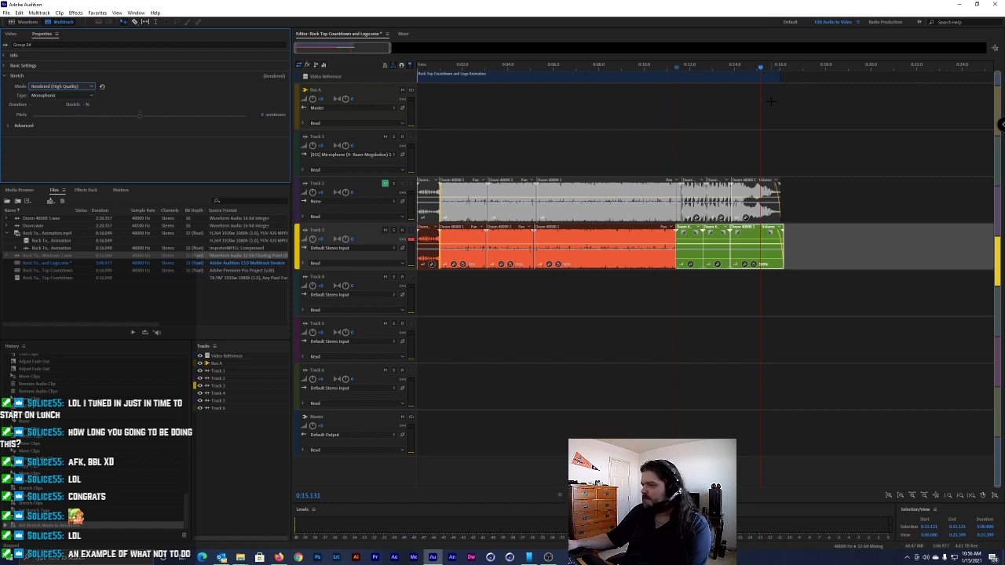
pyautogui.click(680, 91)
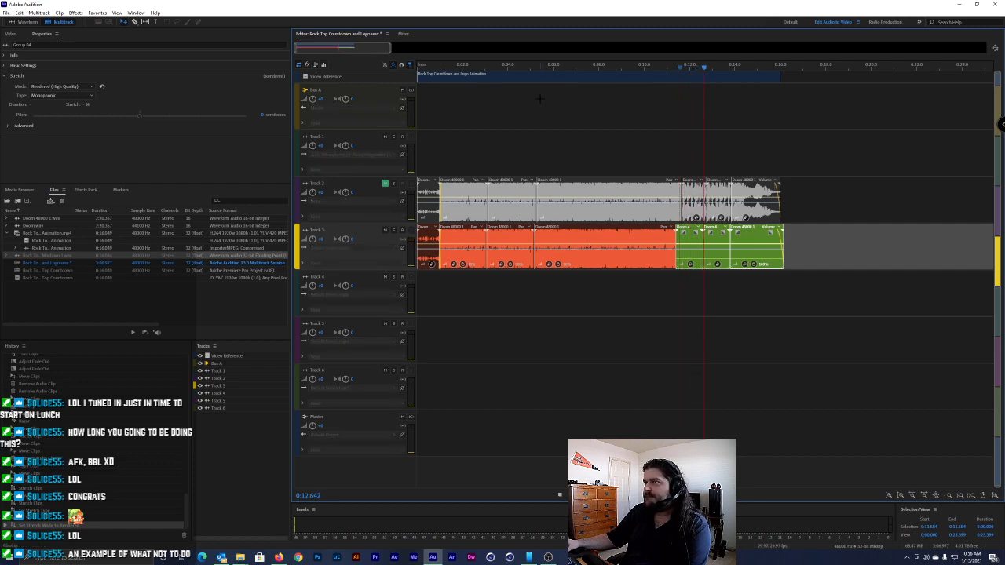
pyautogui.press('space')
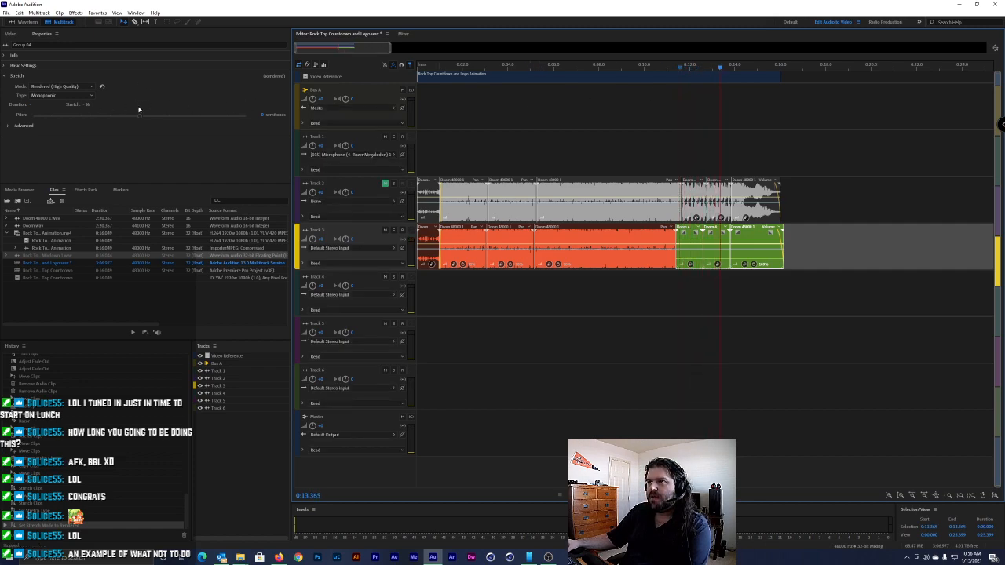
# Set the ending group's stretch to Realtime mode and Polyphonic type, and replay it from about 0:11
pyautogui.click(61, 86)
pyautogui.click(55, 101)
pyautogui.click(61, 95)
pyautogui.click(55, 114)
pyautogui.press('space')
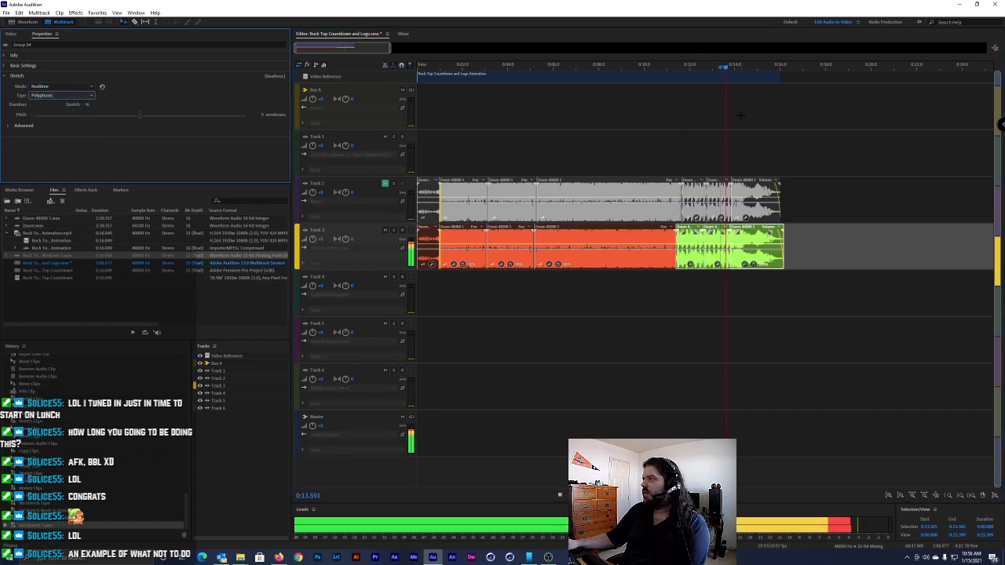
pyautogui.press('space')
pyautogui.moveTo(720, 68); pyautogui.dragTo(668, 69)
pyautogui.press('space')
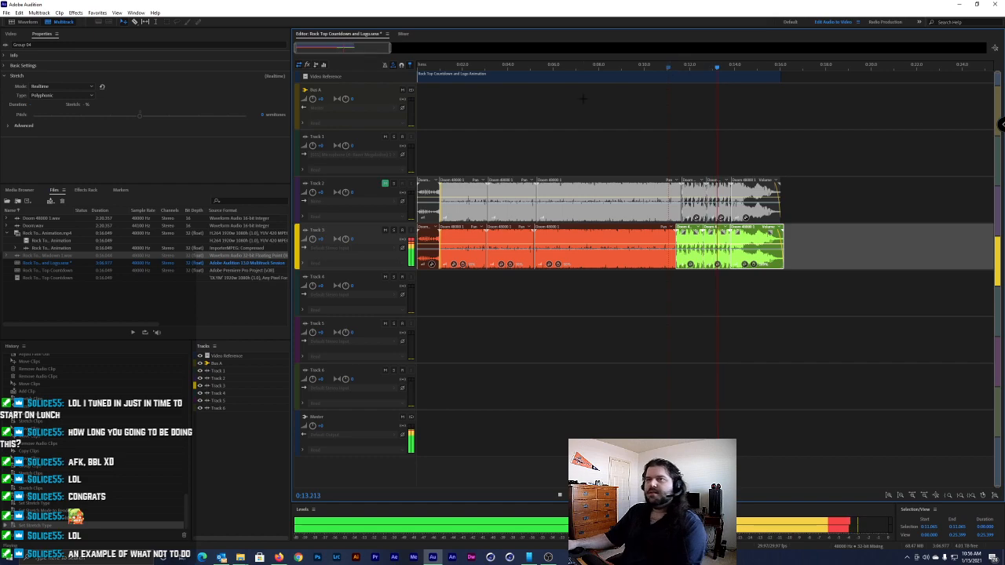
pyautogui.press('space')
# Expand the advanced stretch settings, try the Varispeed type on the ending group, and play it from about 0:13.5
pyautogui.click(8, 127)
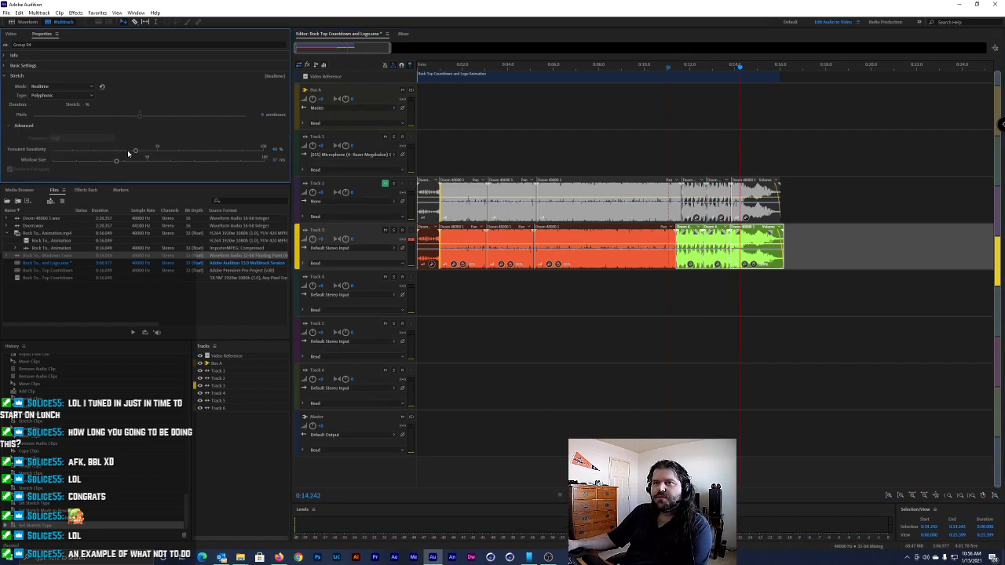
pyautogui.click(79, 95)
pyautogui.click(55, 105)
pyautogui.click(66, 95)
pyautogui.click(54, 121)
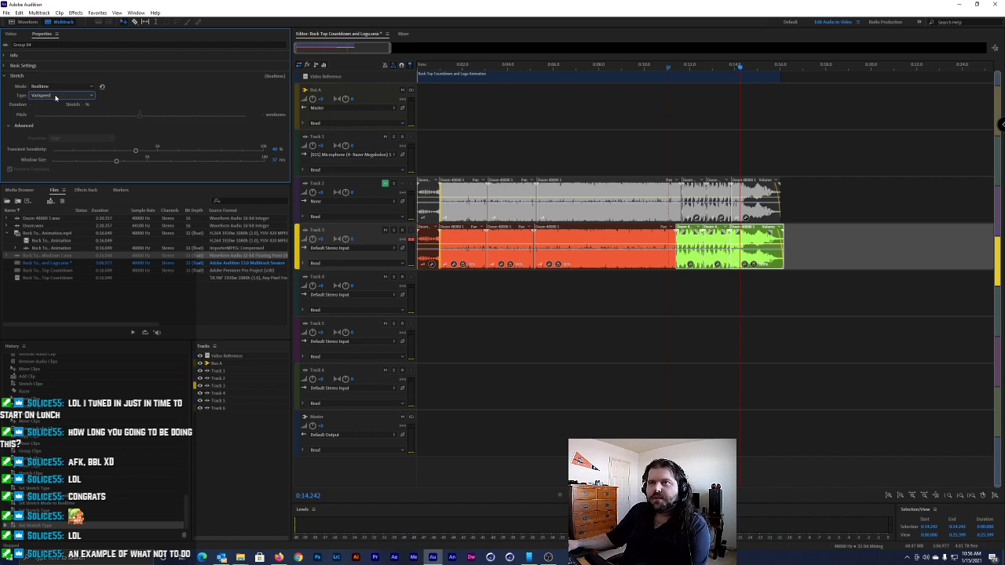
pyautogui.press('space')
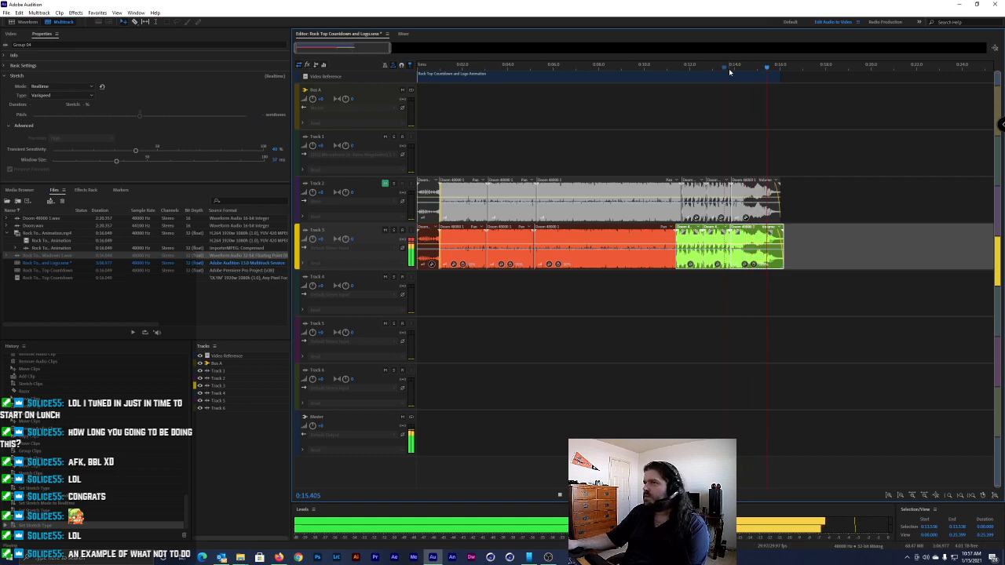
pyautogui.press('space')
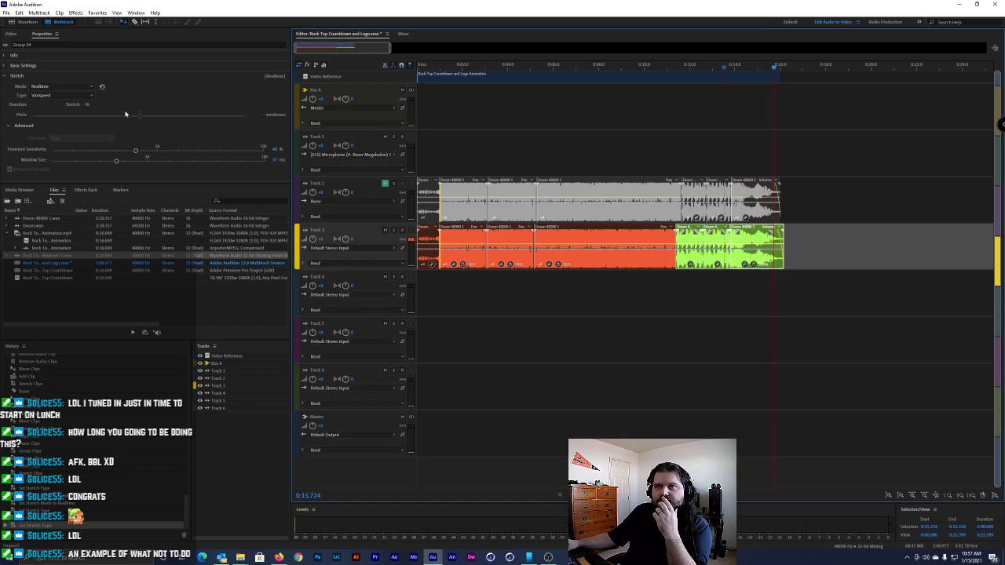
# Try Monophonic stretch in Rendered (High Quality) mode on the ending group, replay it from about 0:08.8, and undo the mode change
pyautogui.click(63, 95)
pyautogui.click(55, 103)
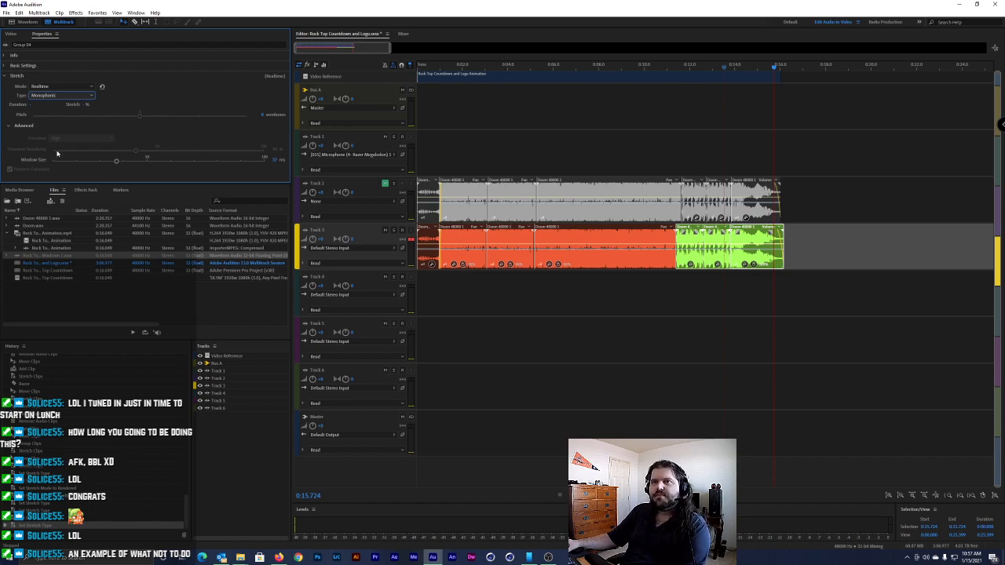
pyautogui.click(55, 85)
pyautogui.click(57, 105)
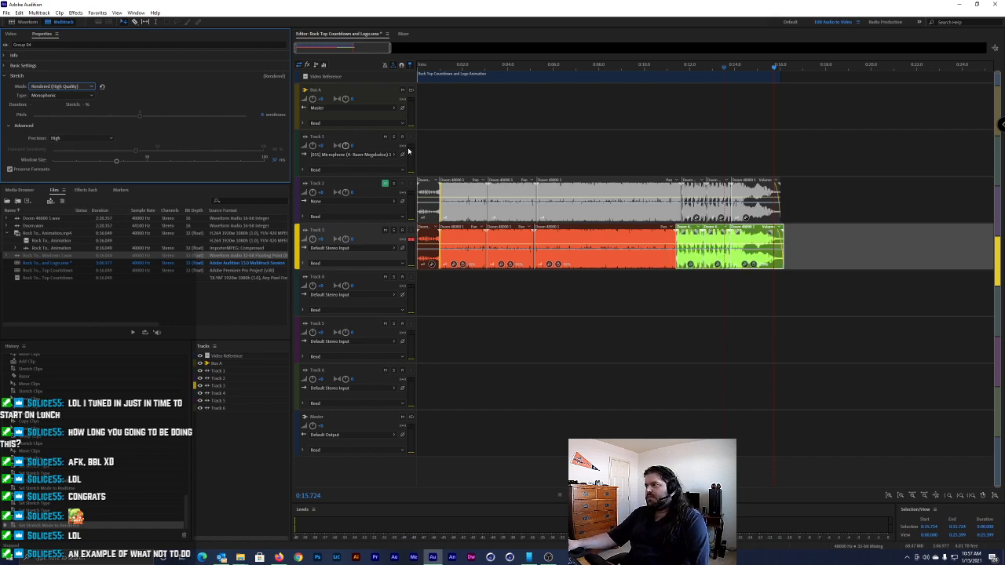
pyautogui.moveTo(773, 66); pyautogui.dragTo(679, 69)
pyautogui.press('space')
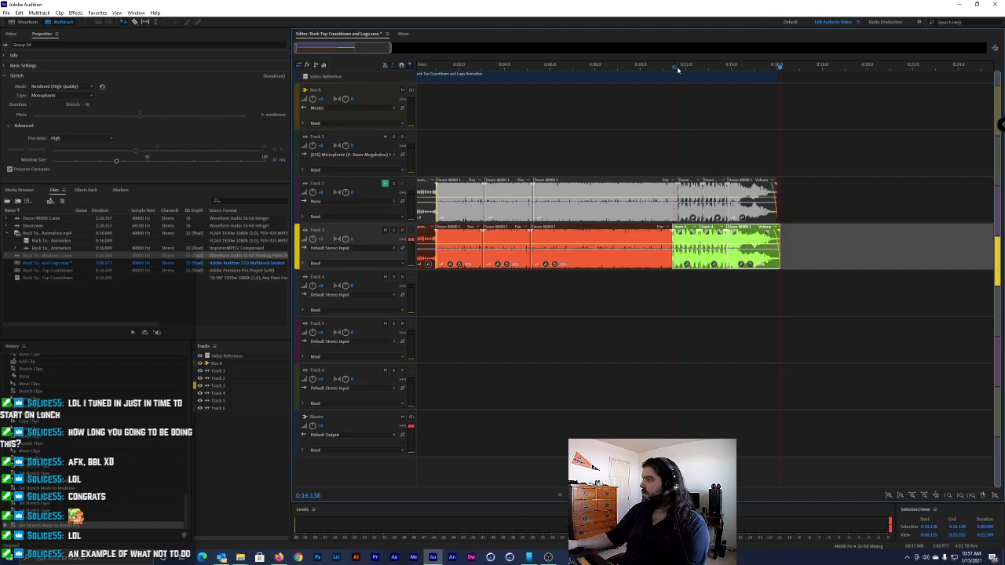
pyautogui.click(613, 68)
pyautogui.press('space')
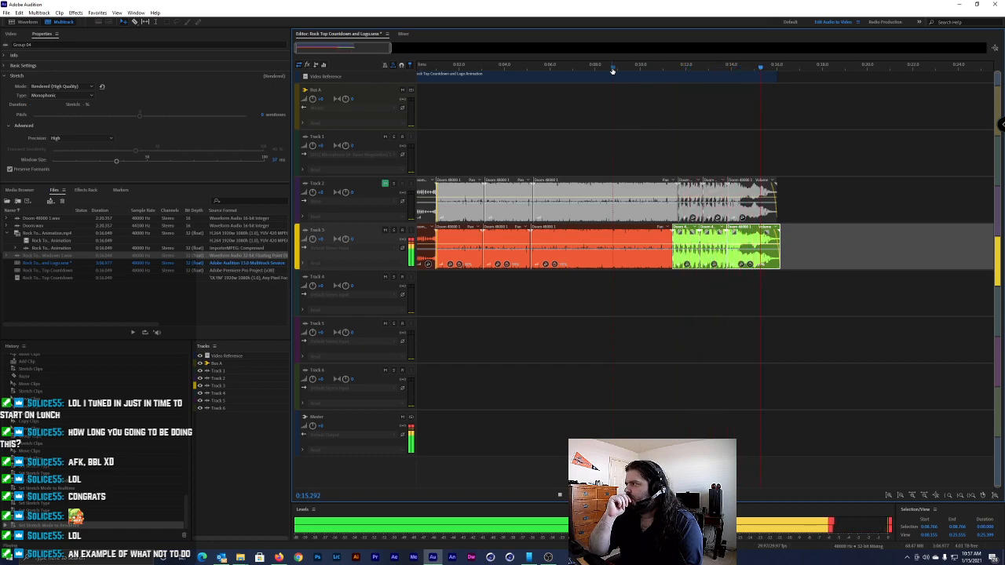
pyautogui.press('space')
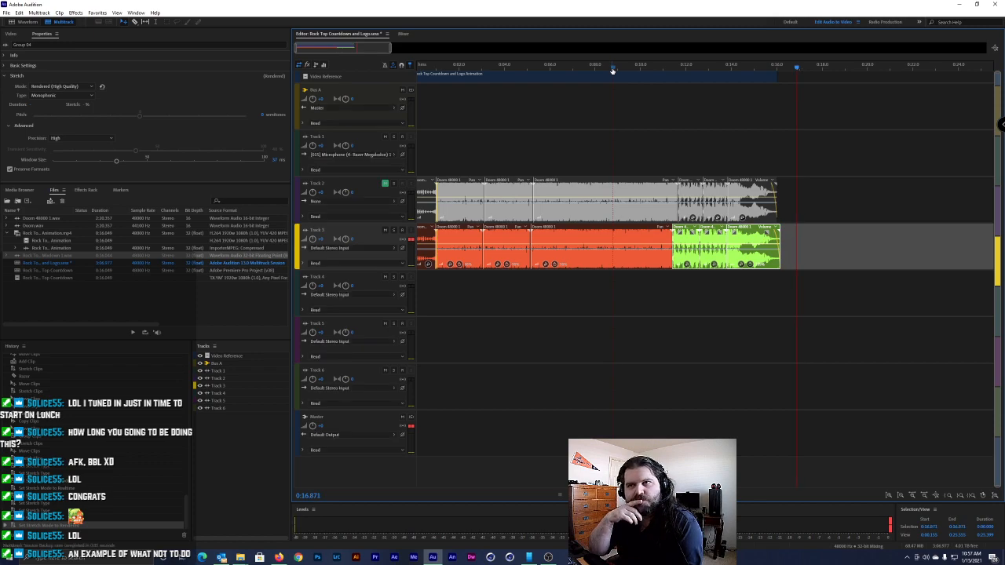
pyautogui.hotkey('ctrl', 'z')
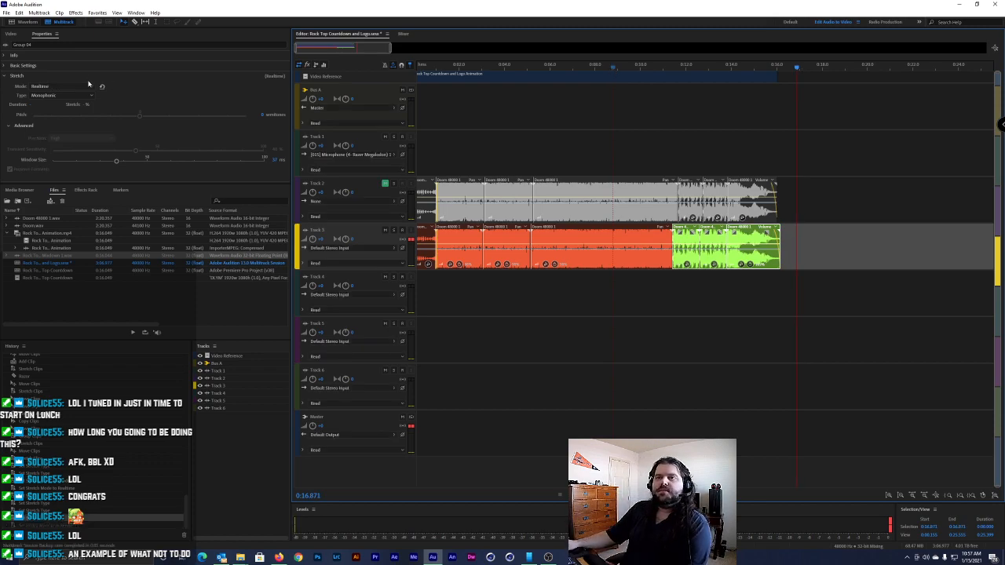
# Set the ending group's stretch type to Polyphonic and replay it from about 0:11
pyautogui.click(63, 95)
pyautogui.click(47, 112)
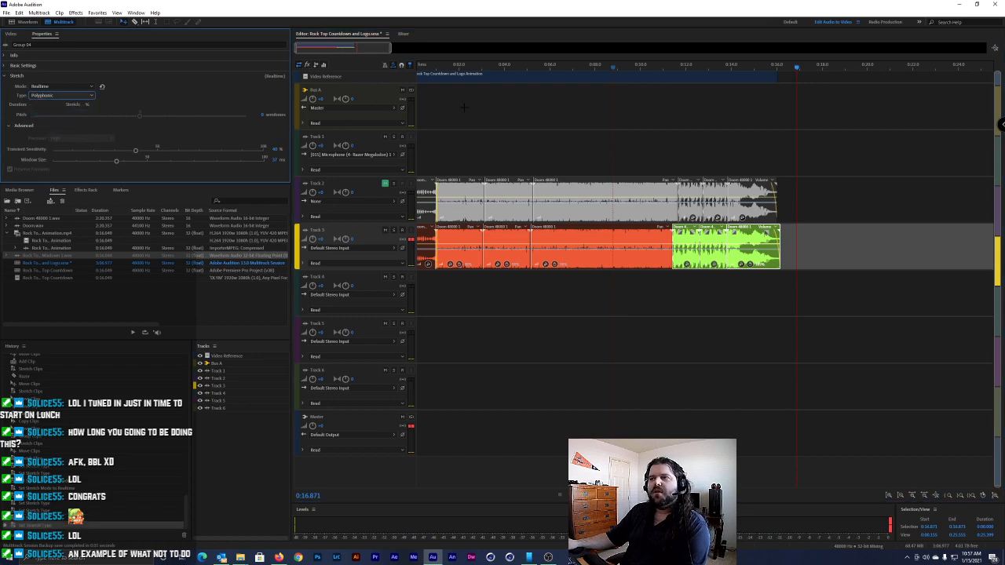
pyautogui.click(664, 68)
pyautogui.press('space')
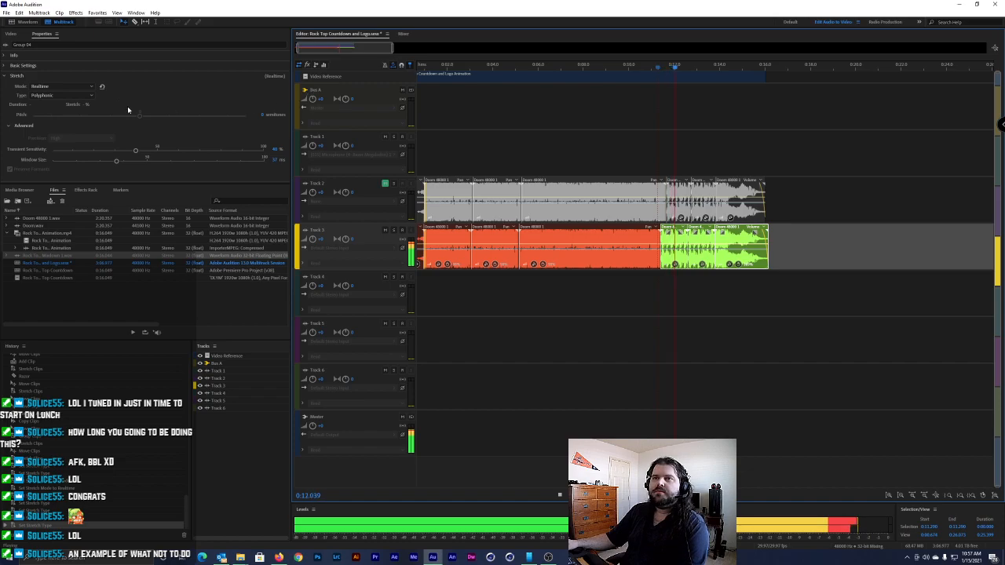
pyautogui.press('space')
# Set the ending group's stretch to Rendered (High Quality) mode with High precision, and replay it from about 0:10.9
pyautogui.click(75, 87)
pyautogui.click(79, 113)
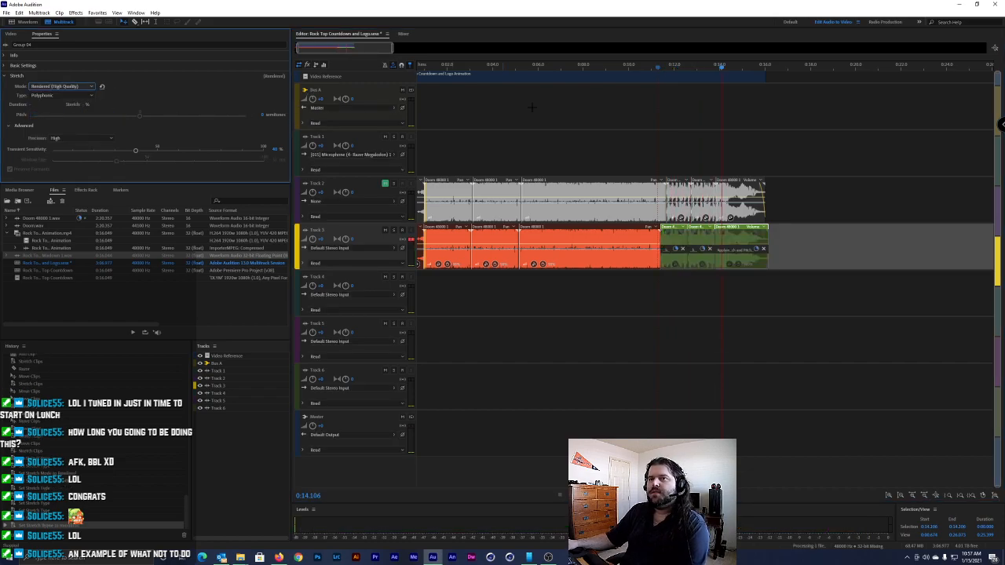
pyautogui.click(82, 138)
pyautogui.click(71, 163)
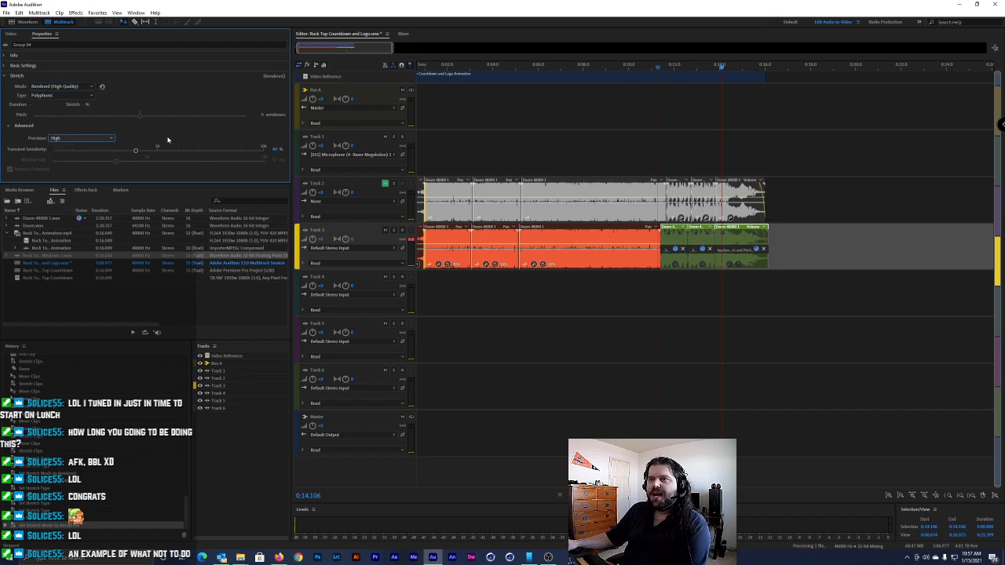
pyautogui.moveTo(723, 67); pyautogui.dragTo(652, 73)
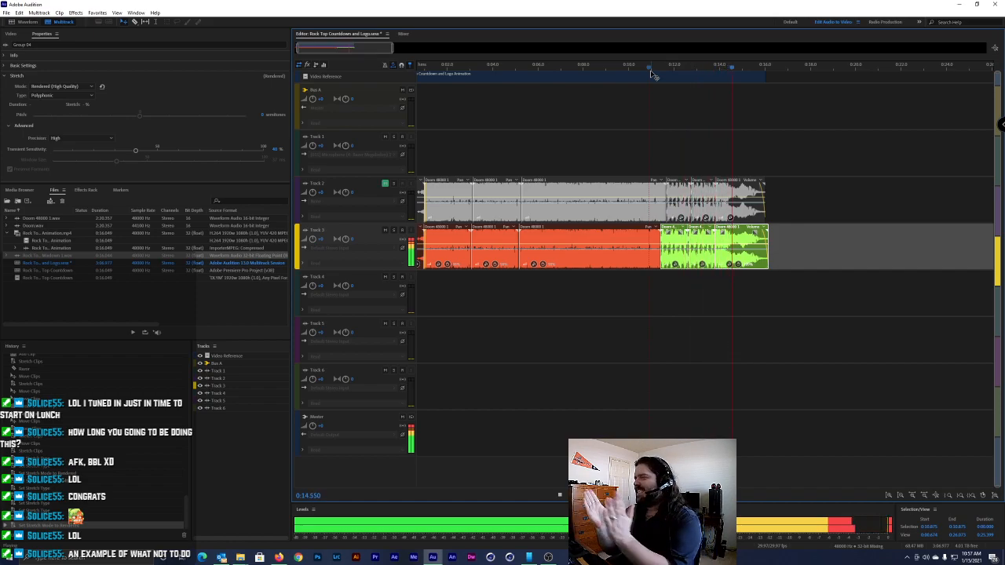
pyautogui.press('space')
# Save the Rock Top Countdown and Logo session
pyautogui.scroll(-3, 681, 149)
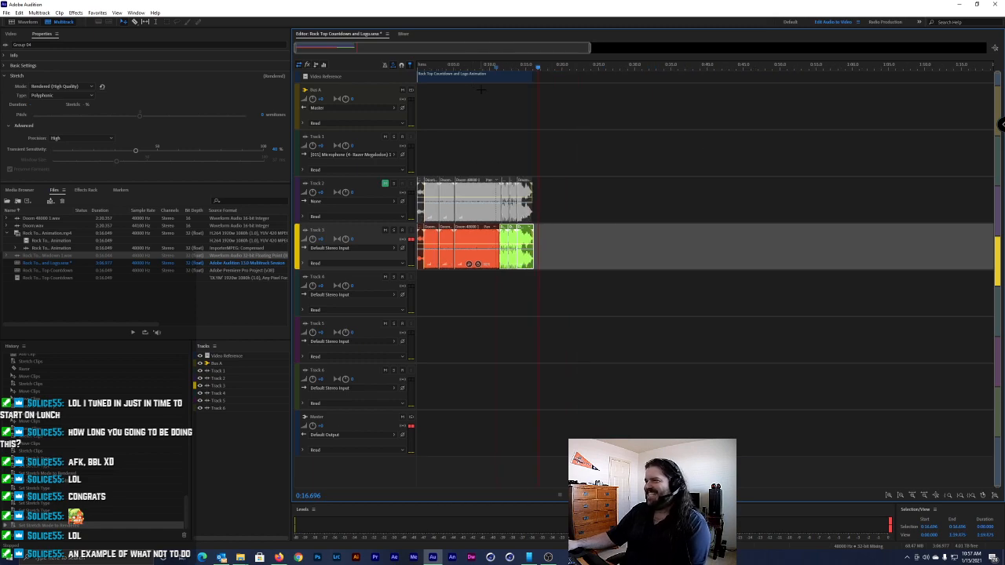
pyautogui.hotkey('ctrl', 's')
pyautogui.click(578, 295)
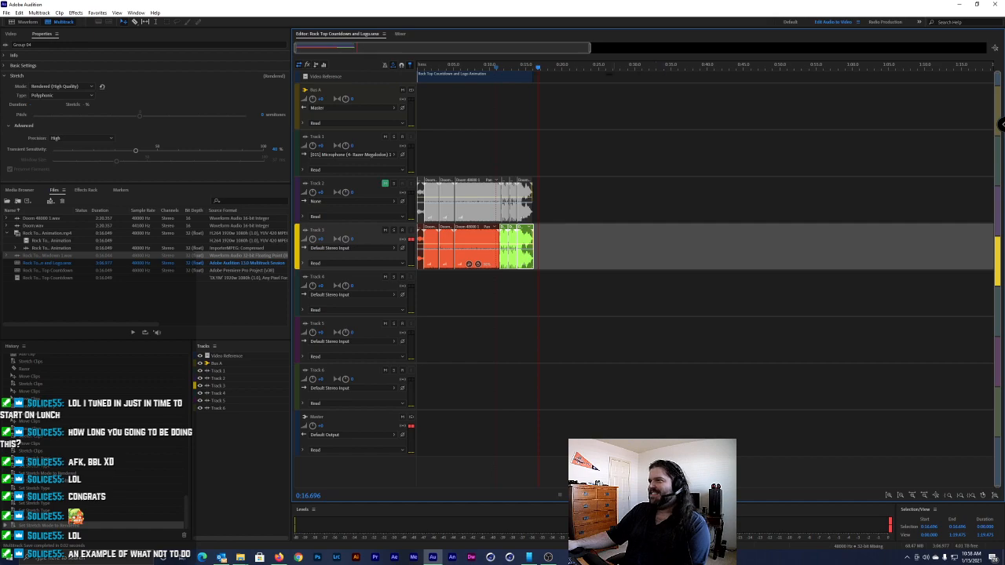
# Show the video preview, play the whole session from the start, and park the playhead at about 0:05.7
pyautogui.click(12, 35)
pyautogui.press('space')
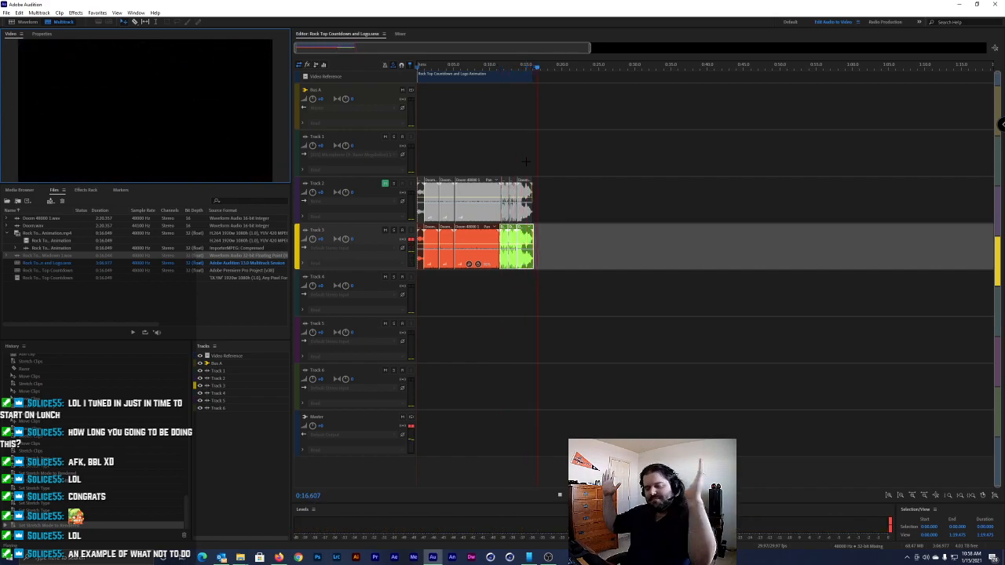
pyautogui.press('space')
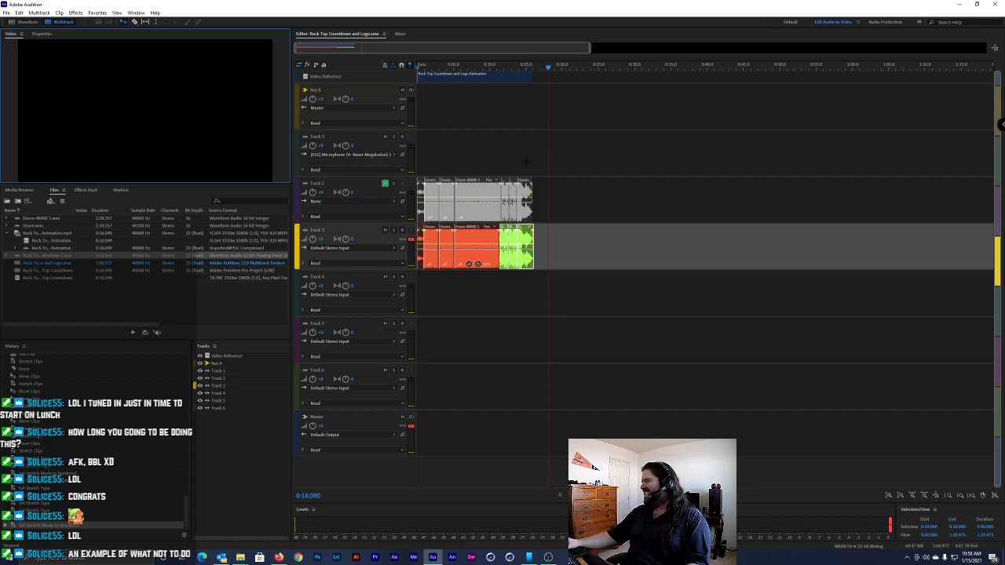
pyautogui.click(458, 64)
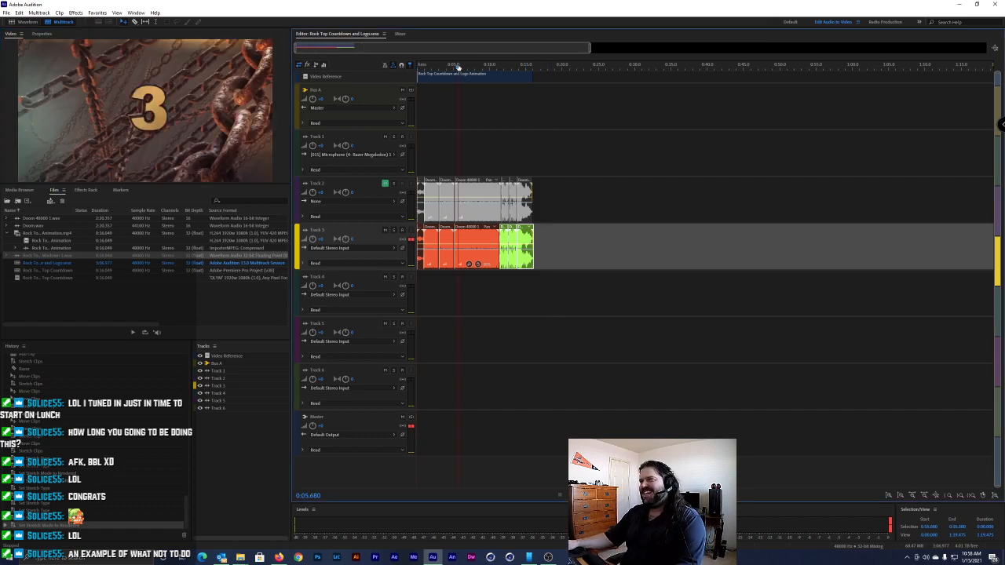
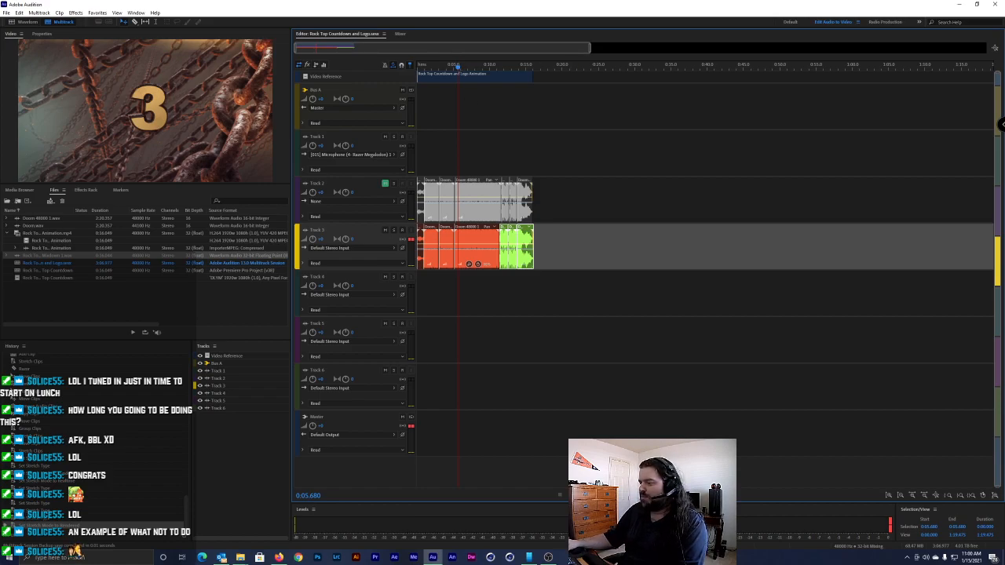
pyautogui.moveTo(550, 559)
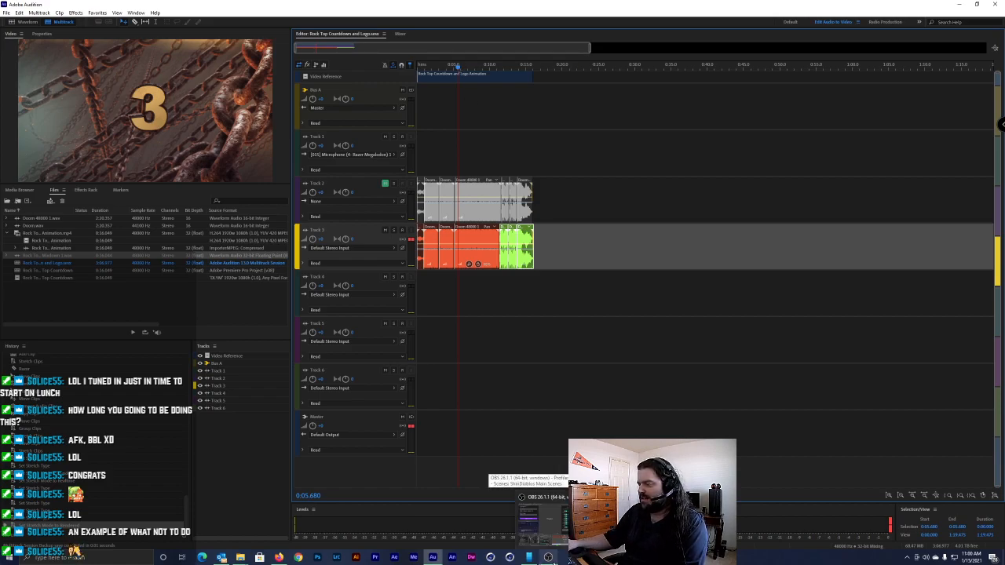
pyautogui.click(550, 559)
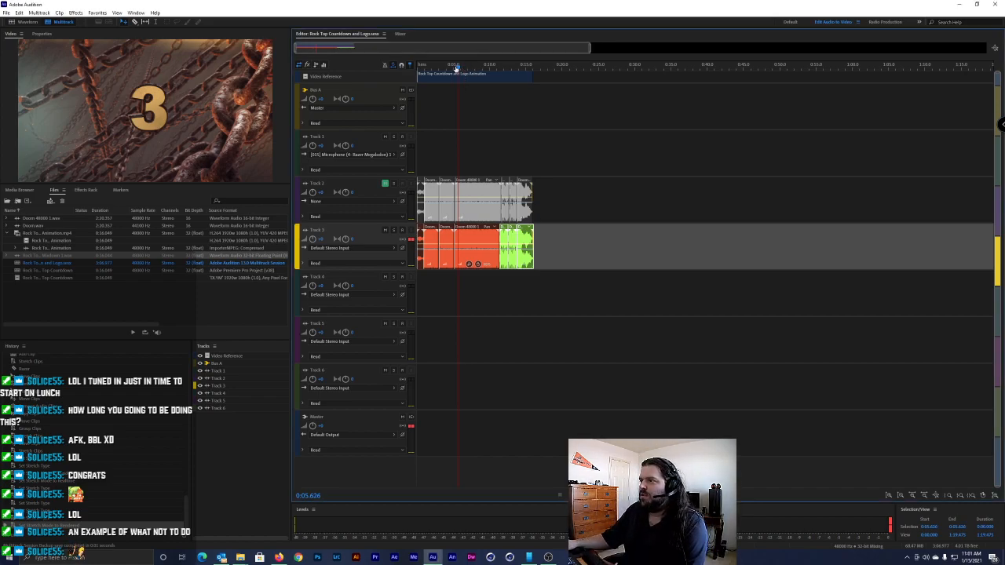
# Play the session from the beginning through the countdown into the logo reveal, stopping at about 0:14.3
pyautogui.press('space')
pyautogui.press('Home')
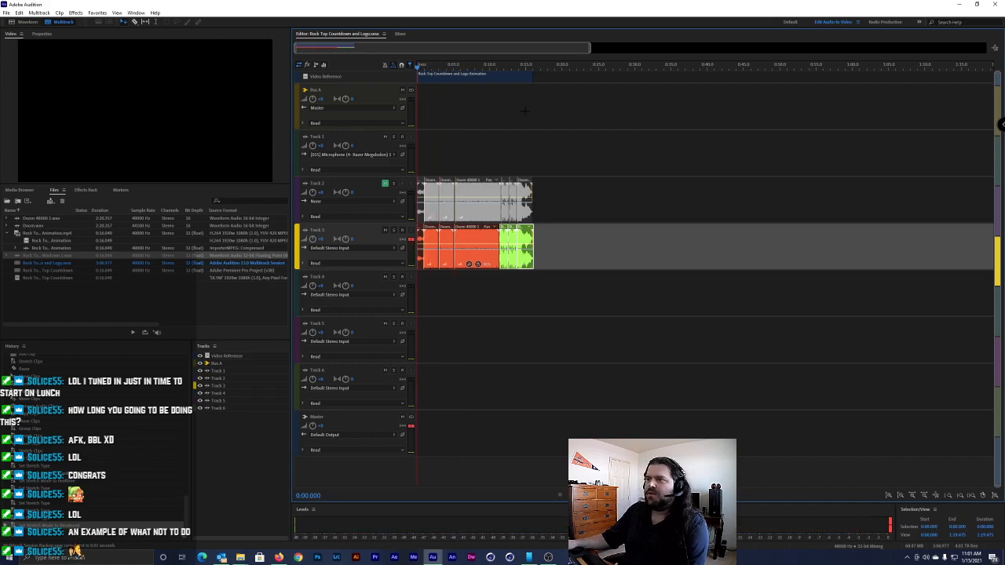
pyautogui.press('space')
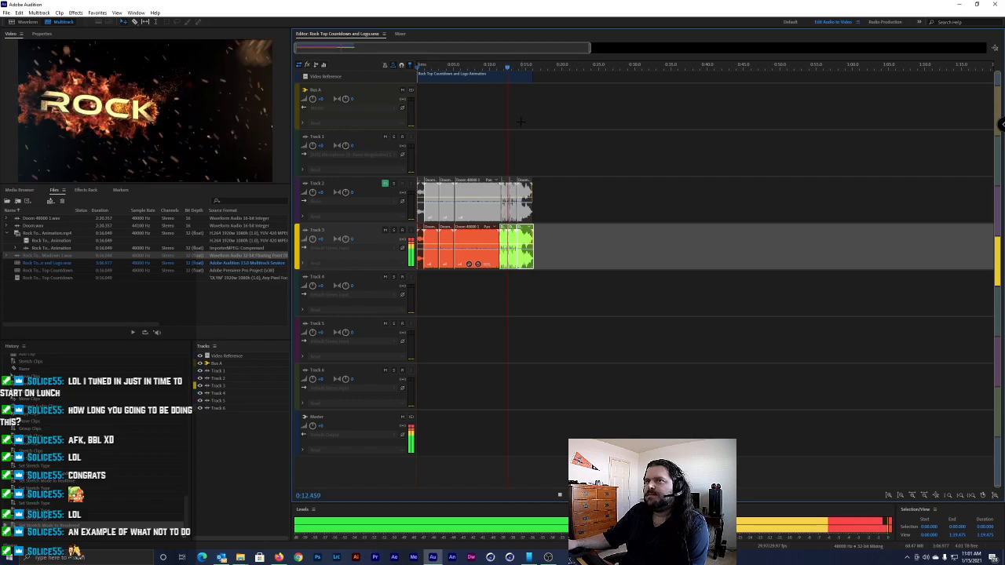
pyautogui.press('space')
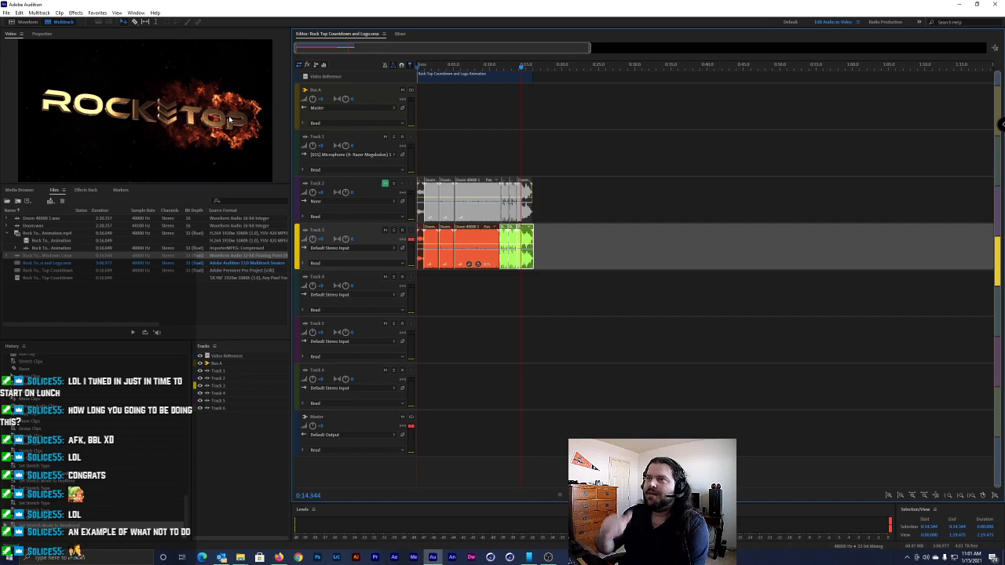
# Play short passages of the logo reveal between about 0:12 and 0:13 to check how the letters match the music
pyautogui.click(512, 64)
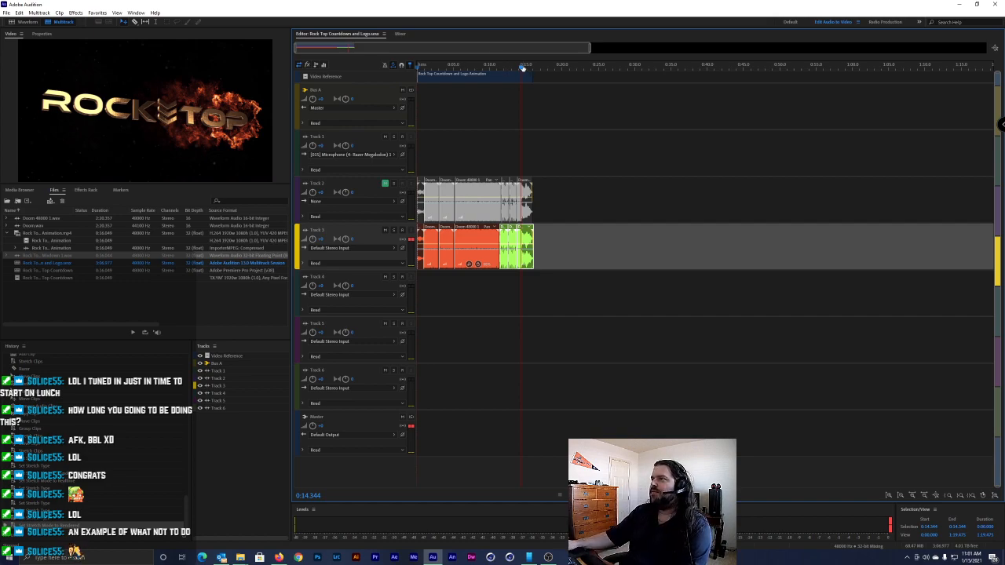
pyautogui.press('space')
pyautogui.press('space')
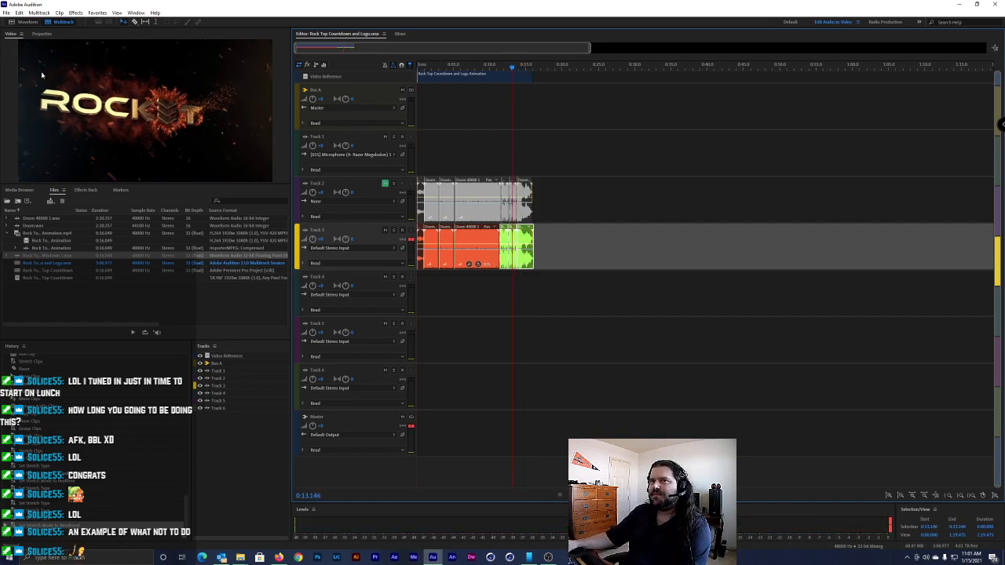
pyautogui.click(510, 67)
pyautogui.press('space')
pyautogui.press('space')
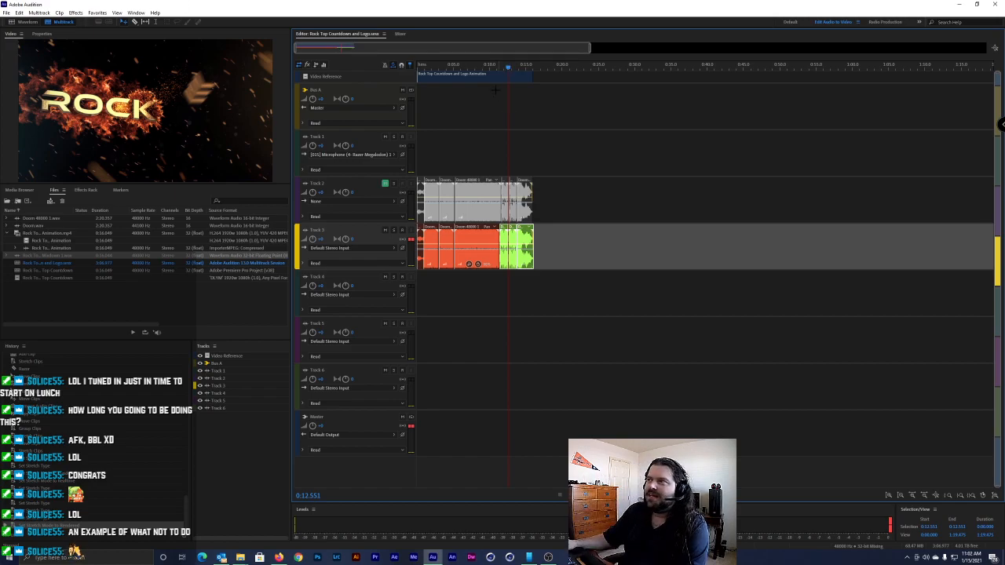
pyautogui.click(505, 67)
pyautogui.press('space')
pyautogui.press('space')
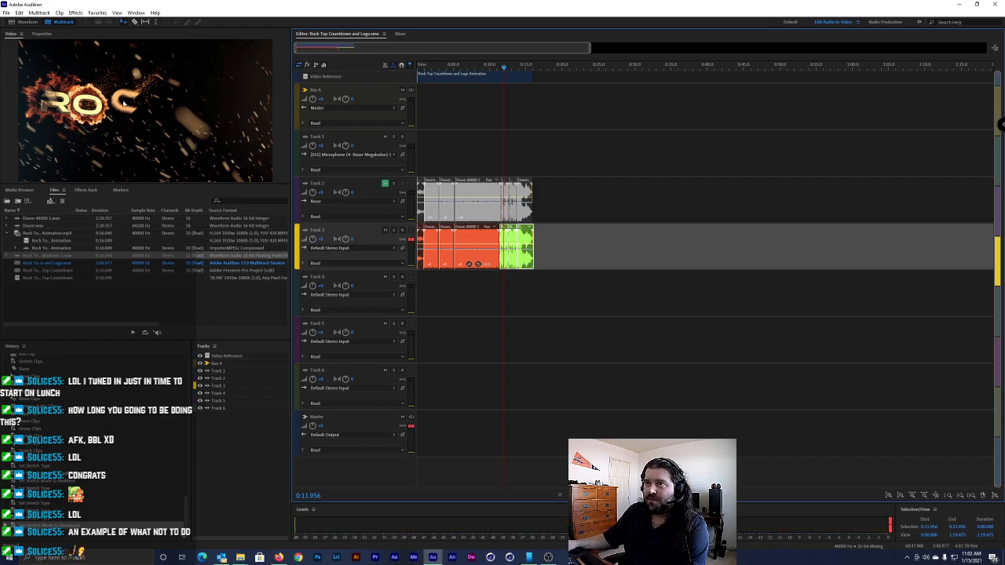
# Replay the logo reveal from about 0:12, and check its closing passages up to about 0:15.2 against the music
pyautogui.click(503, 68)
pyautogui.press('space')
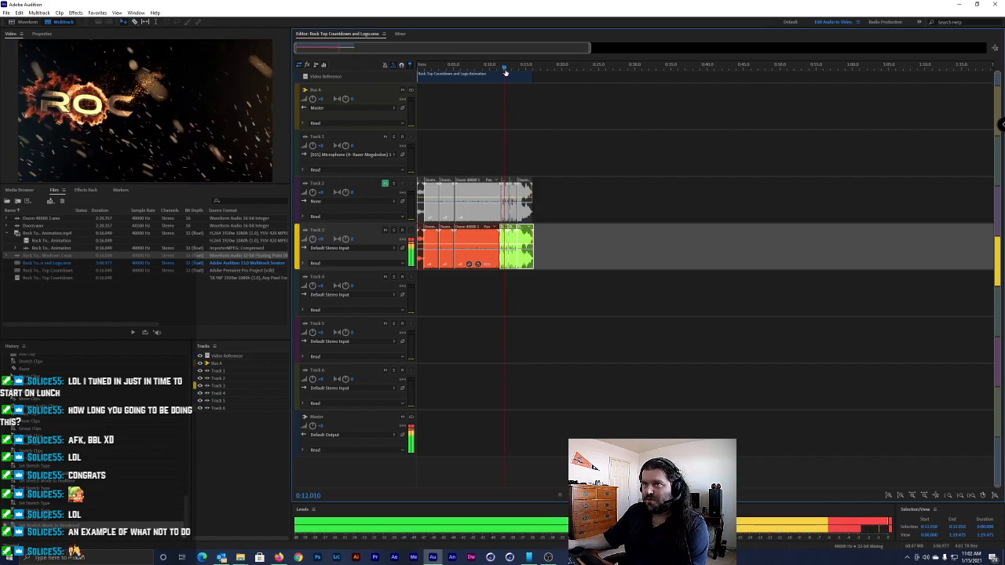
pyautogui.press('space')
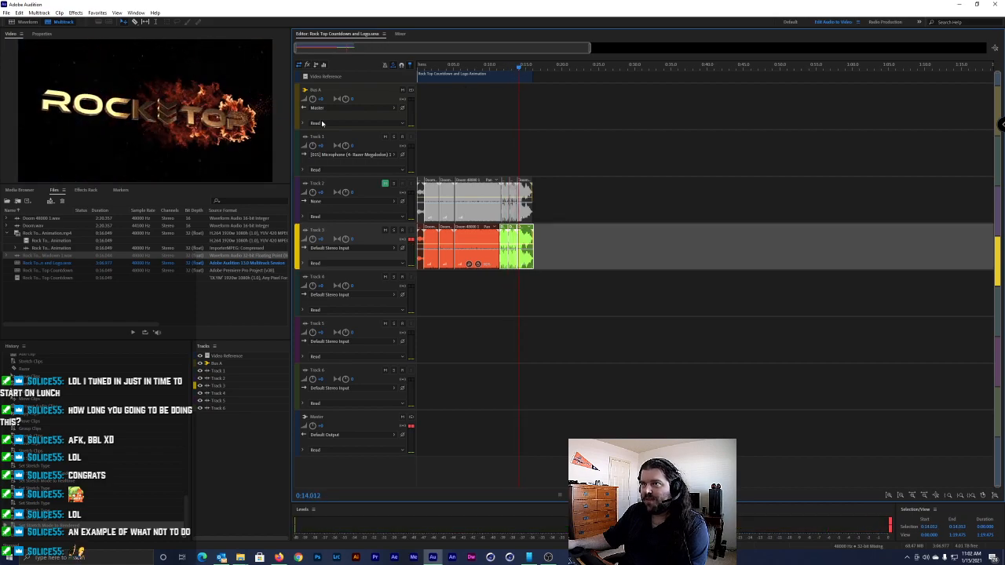
pyautogui.click(513, 69)
pyautogui.press('space')
pyautogui.press('space')
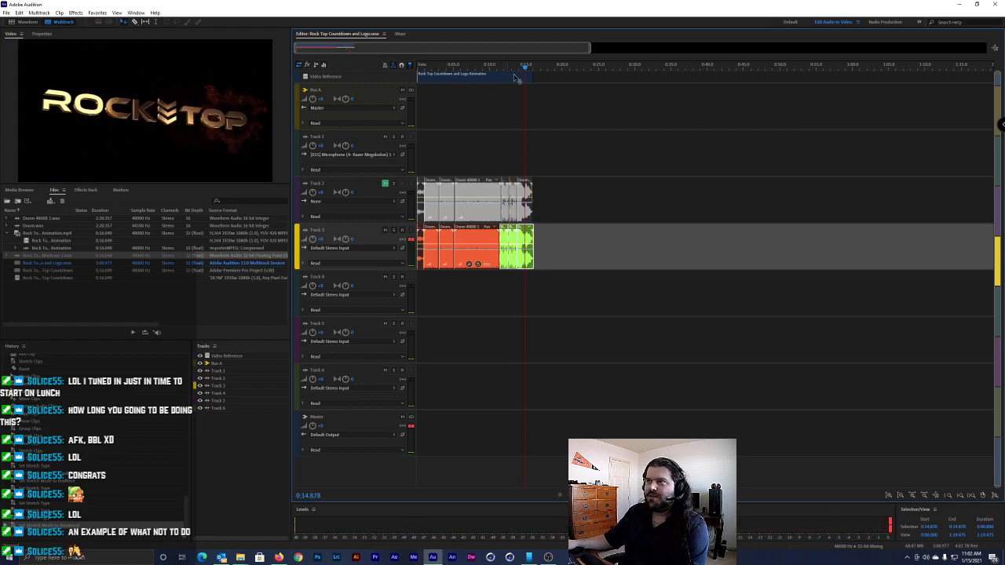
pyautogui.click(529, 69)
pyautogui.press('space')
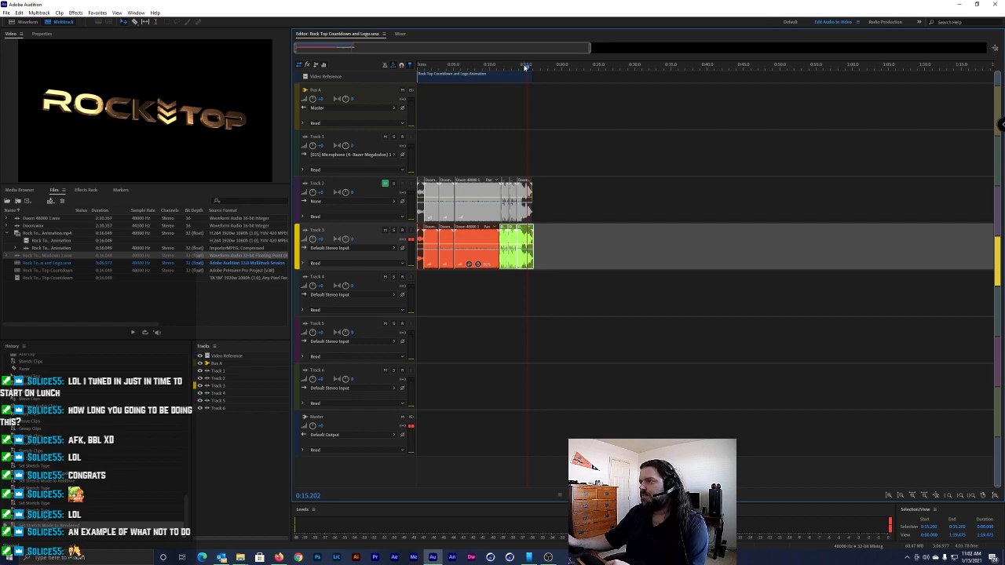
# Check the countdown number 2 against the music at about 0:08.1
pyautogui.click(489, 68)
pyautogui.click(476, 69)
pyautogui.press('space')
pyautogui.press('space')
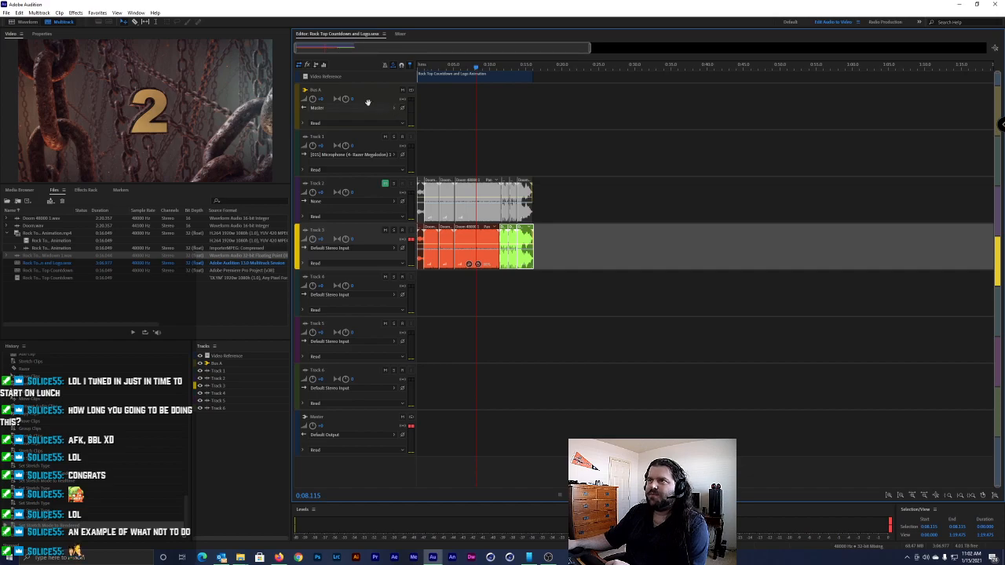
# Enlarge the video preview to fill the workspace and play the countdown in the large view
pyautogui.click(266, 76)
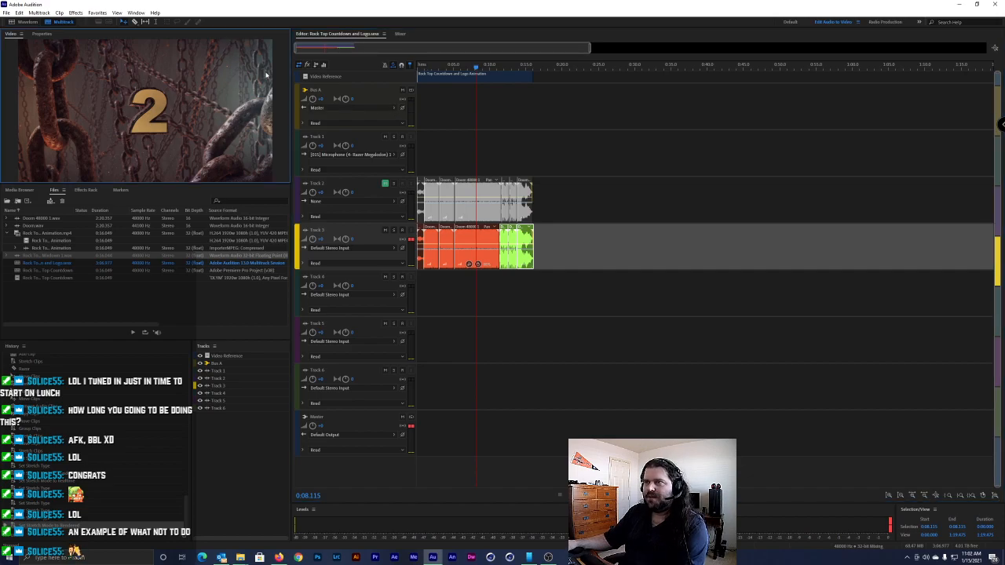
pyautogui.press('`')
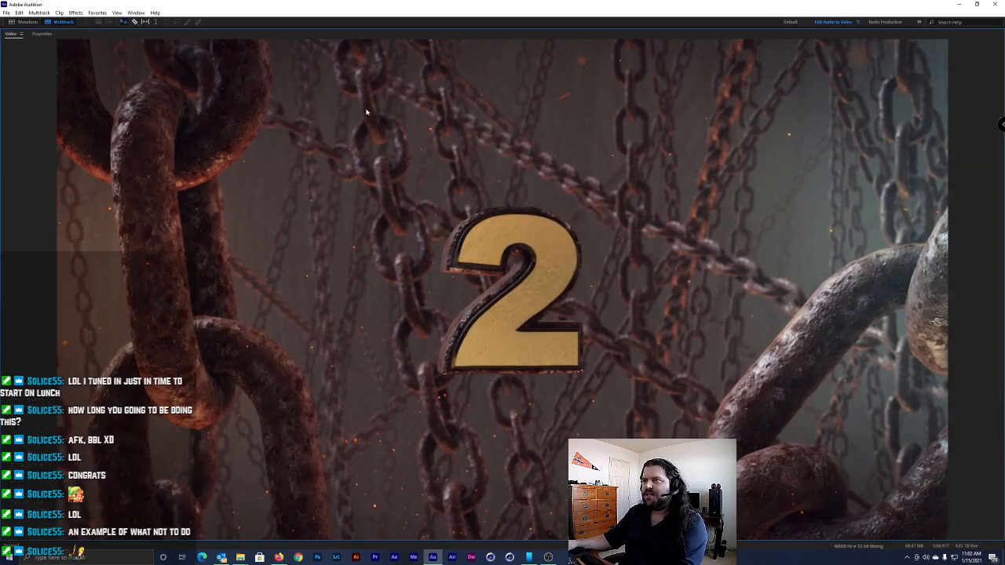
pyautogui.press('space')
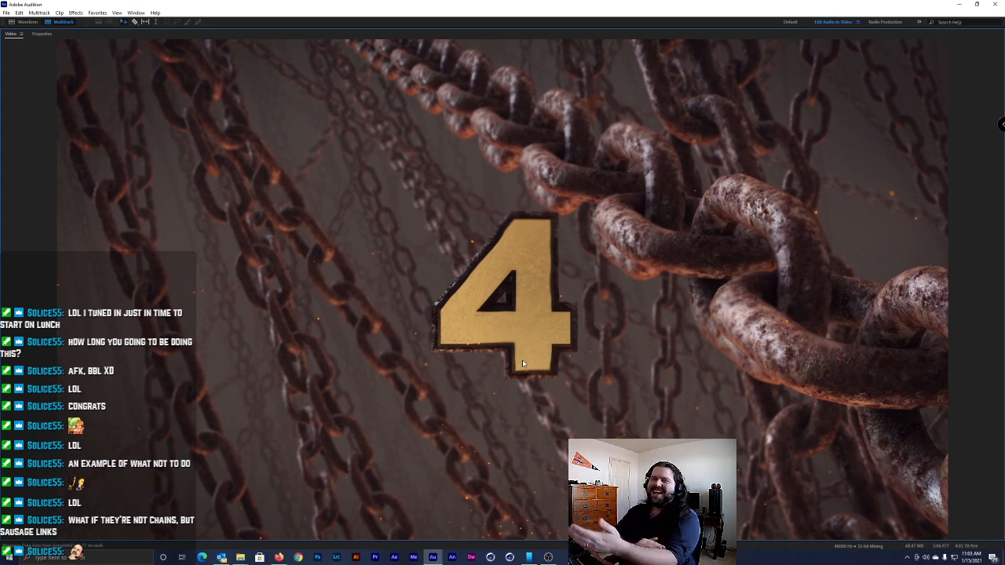
pyautogui.hotkey('alt', 'Tab')
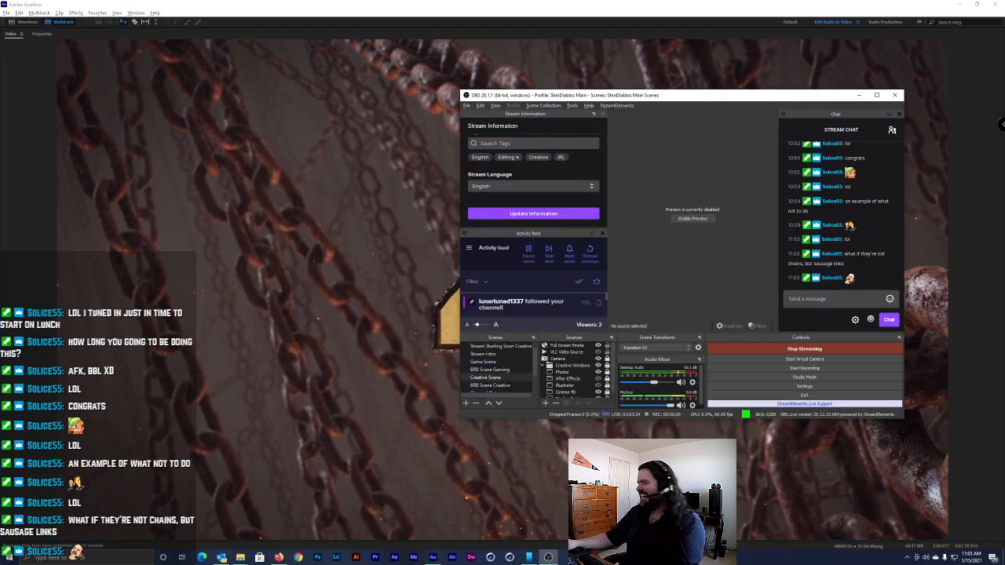
pyautogui.hotkey('alt', 'Tab')
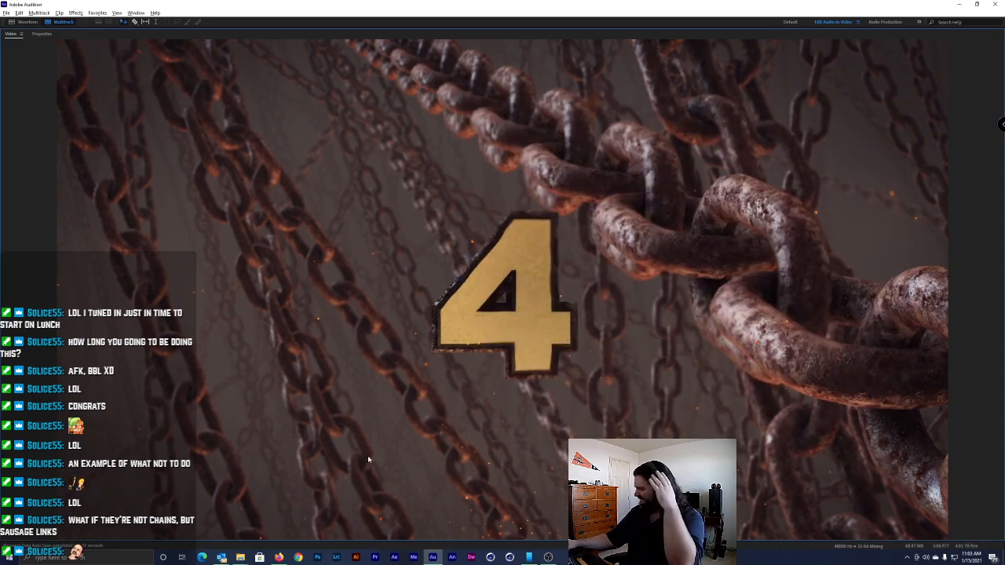
# Switch to Envato Elements in Firefox and search its sound effects for "chains"
pyautogui.click(279, 557)
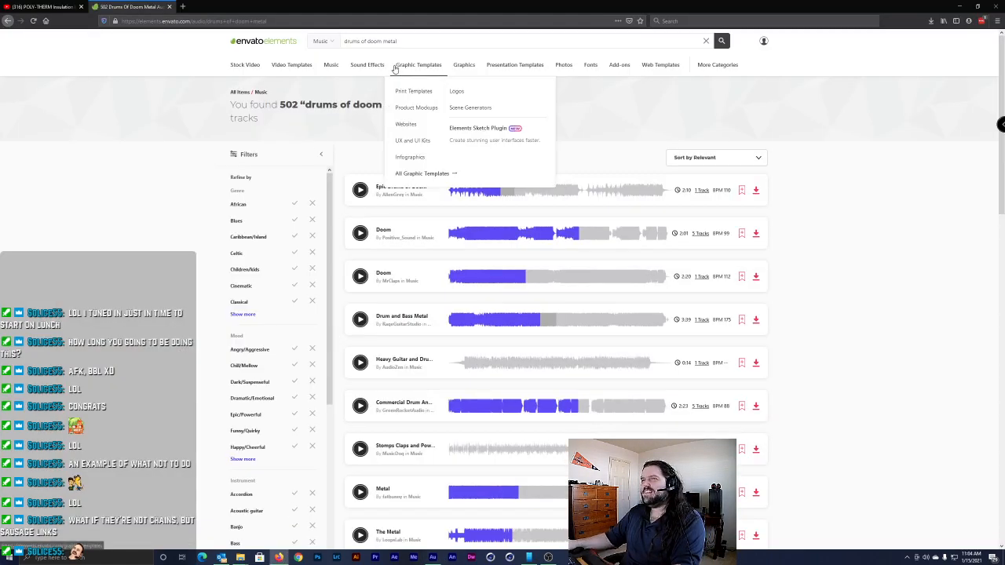
pyautogui.click(366, 63)
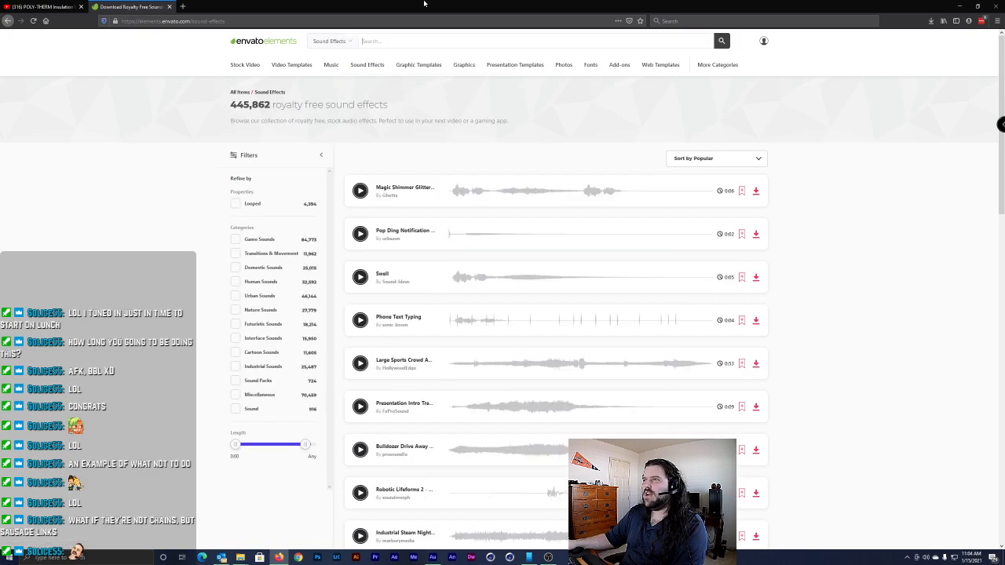
pyautogui.write('chains')
pyautogui.press('Return')
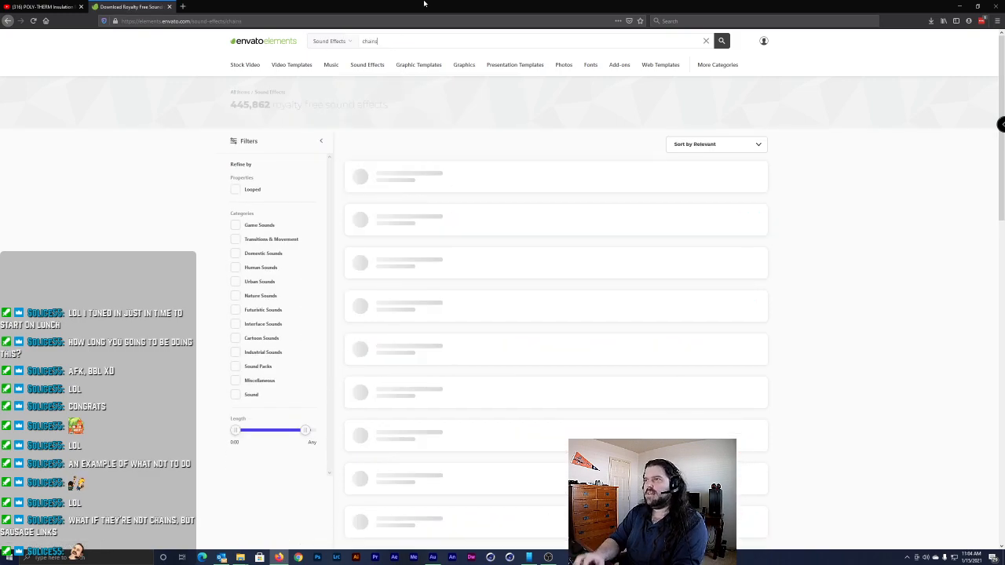
# Preview the first eight chain sound effects in turn, from Chain through IMPACT Chains
pyautogui.click(449, 192)
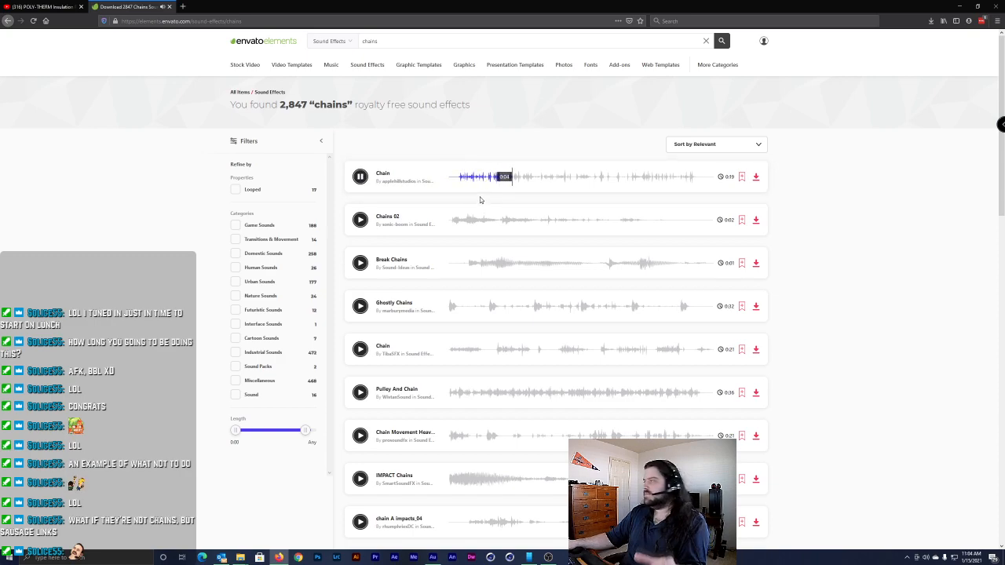
pyautogui.click(360, 219)
pyautogui.click(360, 264)
pyautogui.click(360, 307)
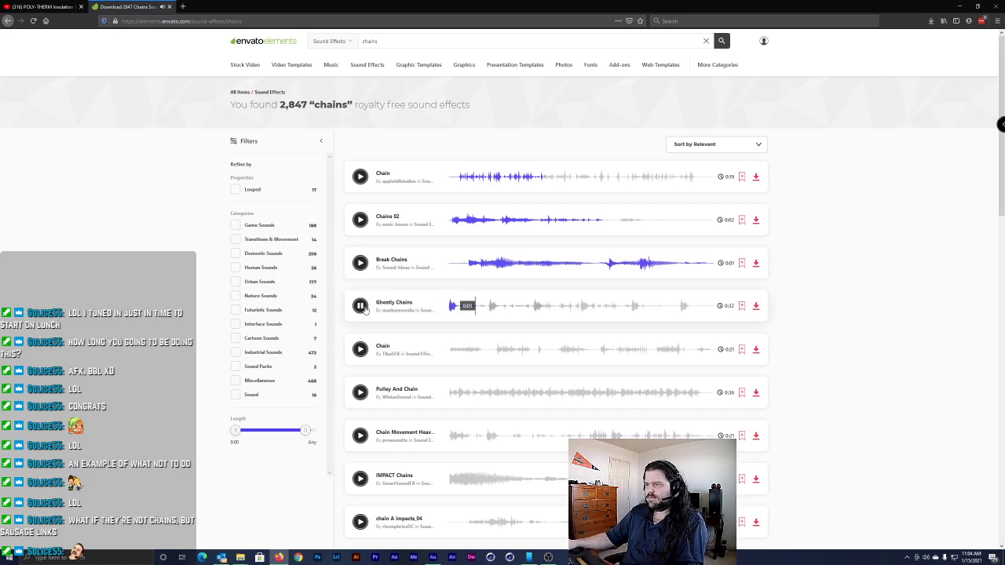
pyautogui.click(361, 350)
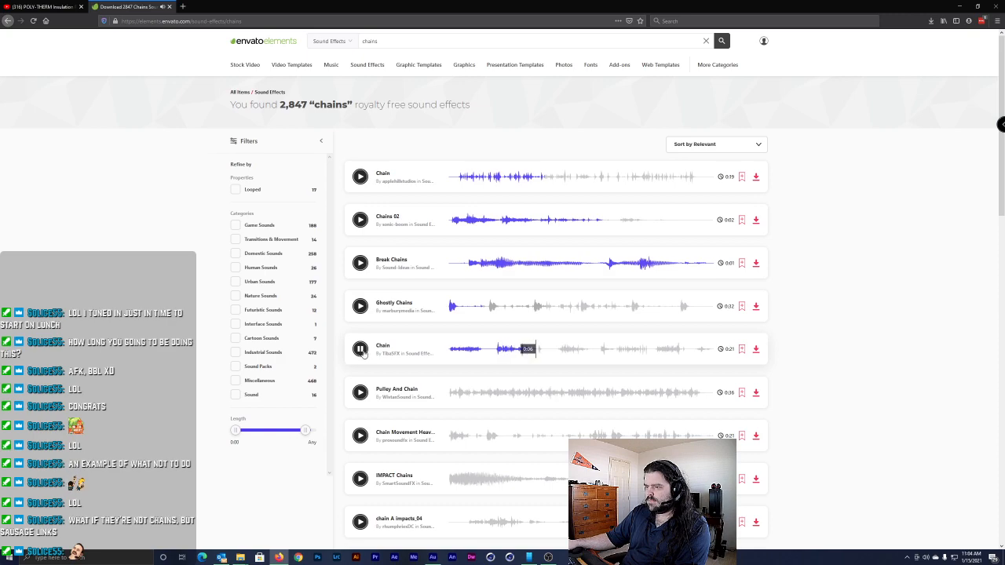
pyautogui.click(361, 393)
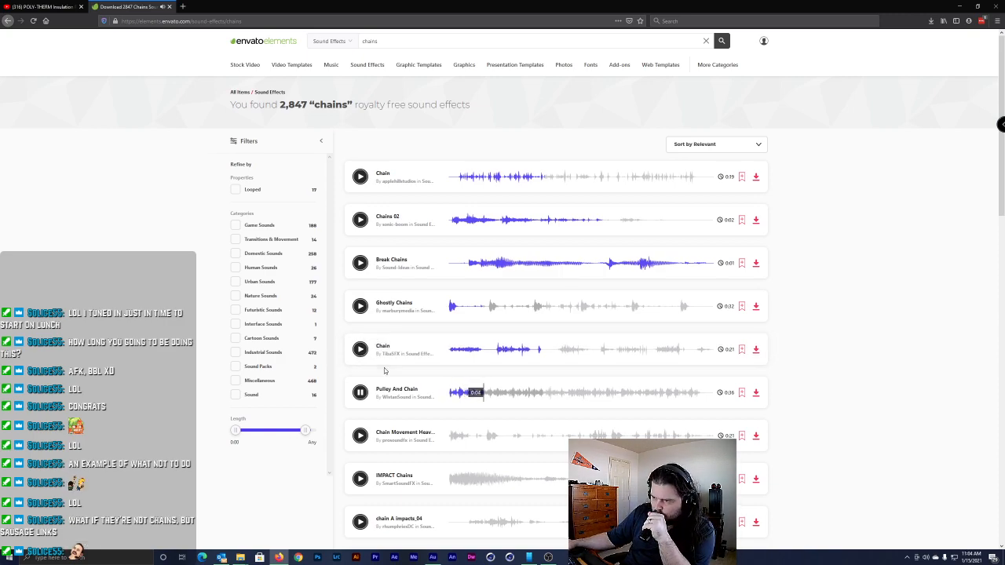
pyautogui.click(360, 435)
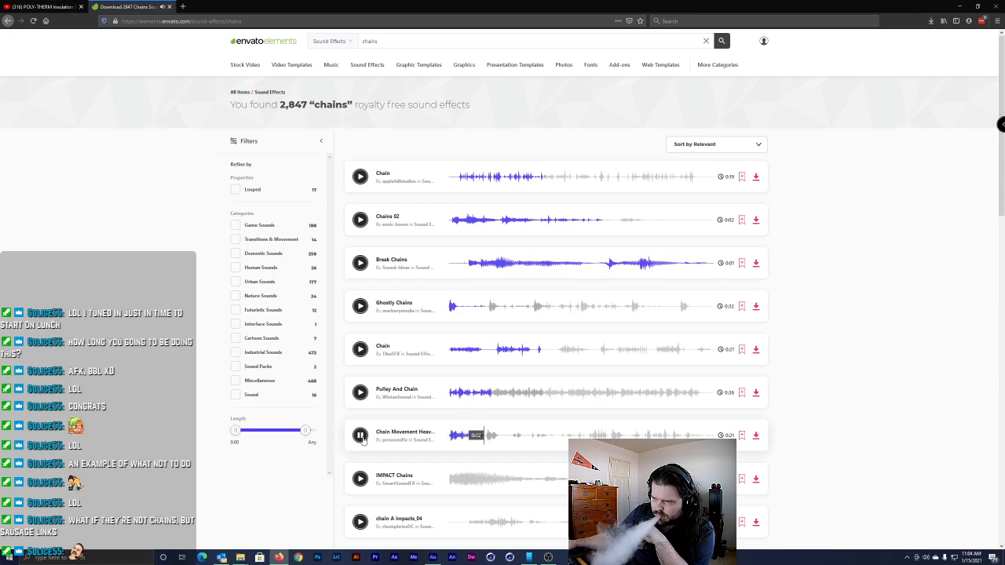
pyautogui.click(362, 479)
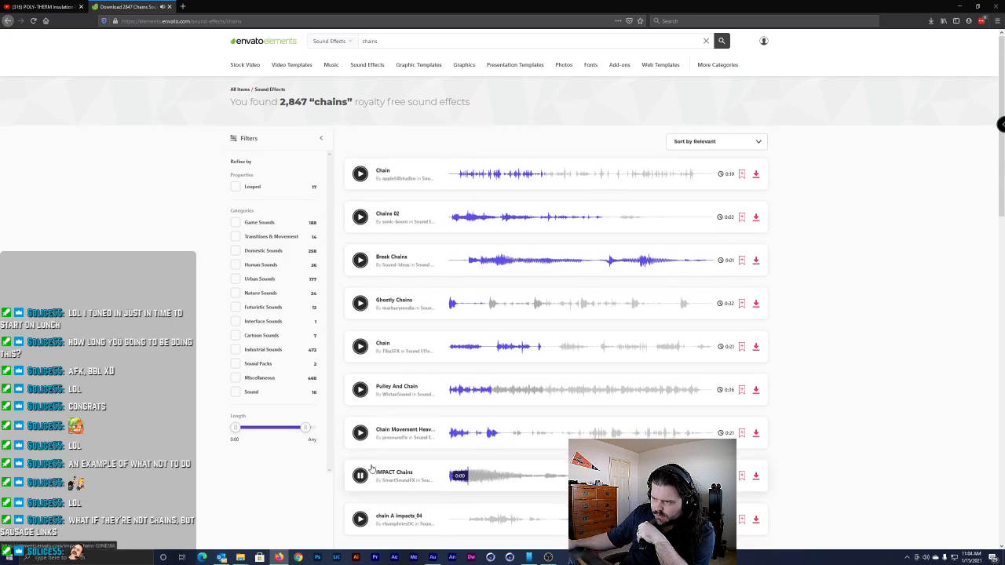
# Preview the chain A impacts_04, Metal Chains 03 and Asylum In Chains Hit sound effects
pyautogui.scroll(-2, 364, 481)
pyautogui.click(360, 402)
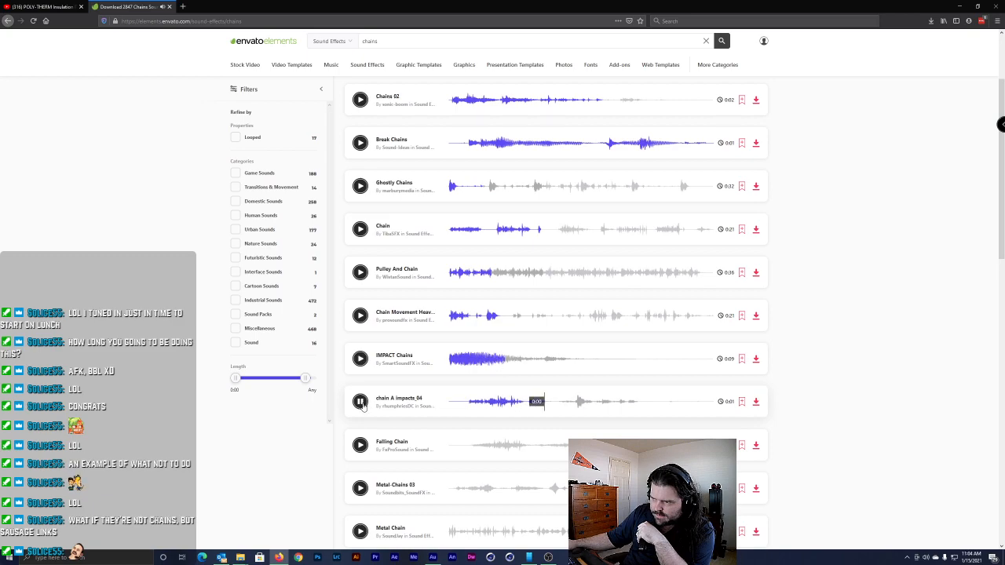
pyautogui.click(360, 487)
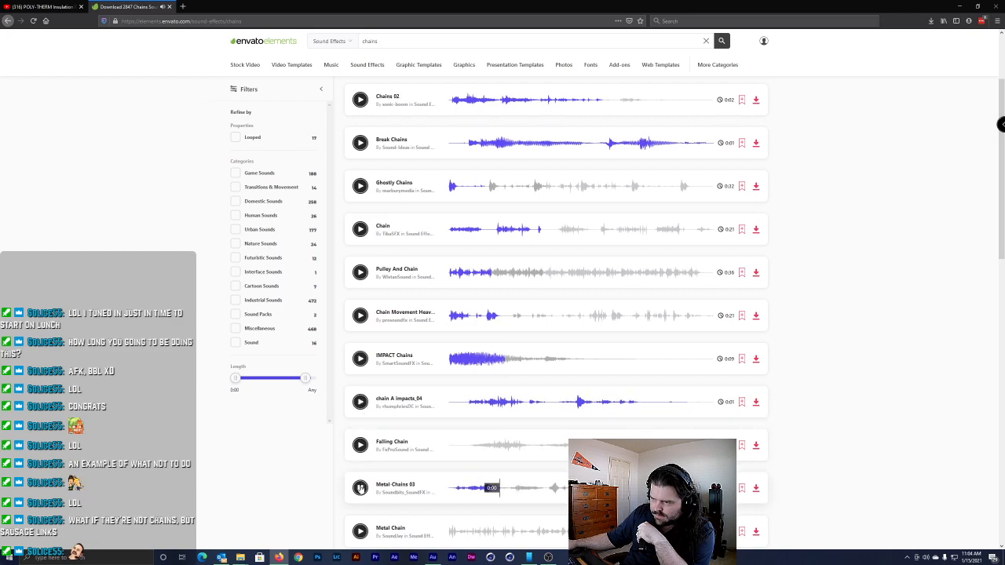
pyautogui.click(361, 488)
pyautogui.scroll(-1, 364, 485)
pyautogui.scroll(-2, 363, 485)
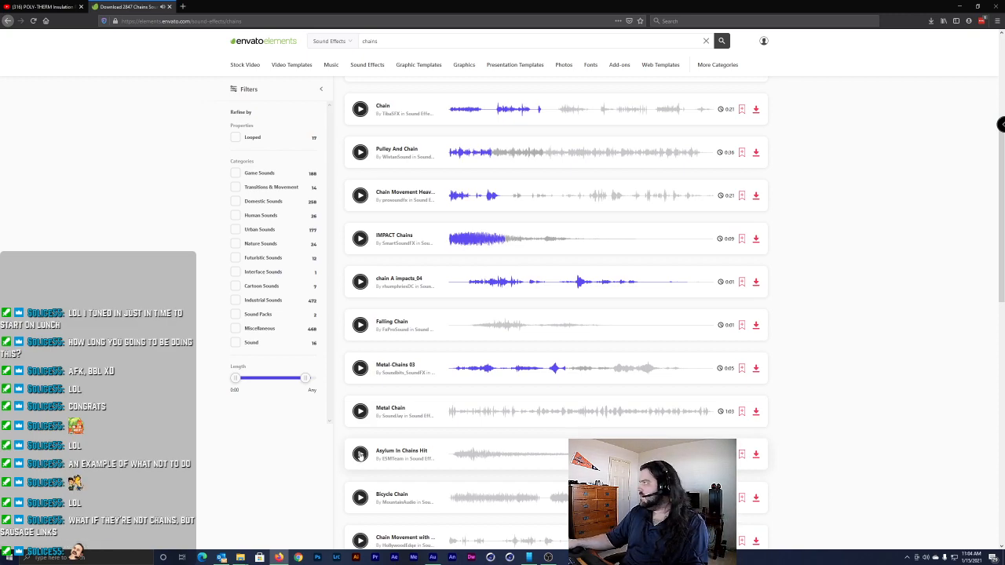
pyautogui.click(361, 453)
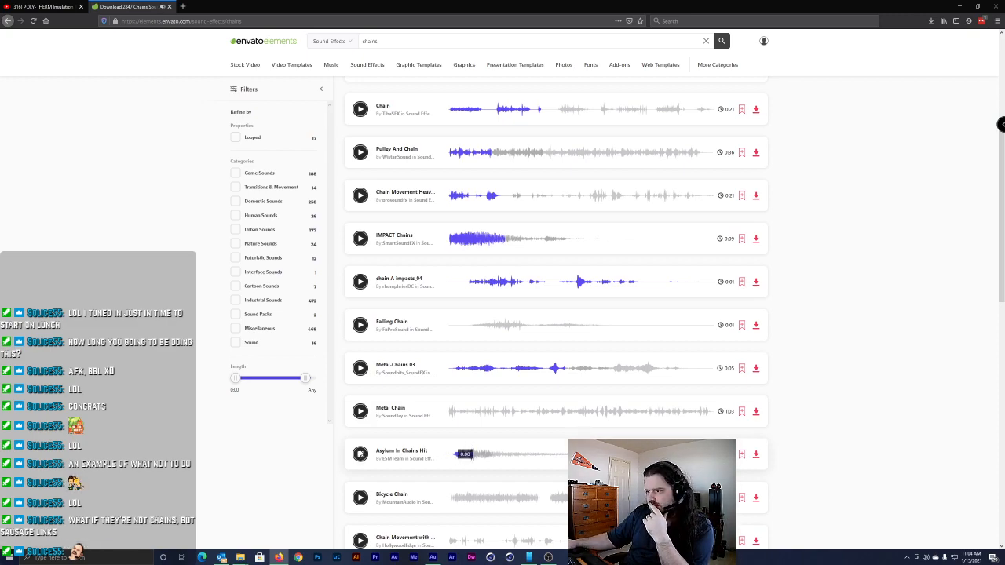
pyautogui.click(361, 454)
# Preview the Bicycle Chain, Medieval Chain Hit and Psycho Chain Drone sound effects
pyautogui.scroll(-2, 360, 454)
pyautogui.click(359, 419)
pyautogui.click(359, 422)
pyautogui.scroll(-3, 359, 421)
pyautogui.click(361, 426)
pyautogui.click(360, 470)
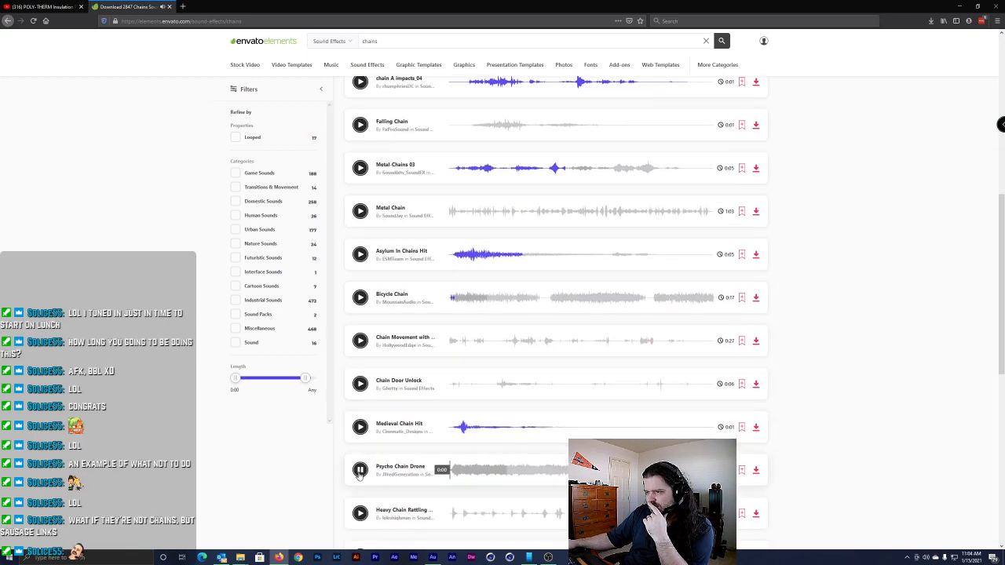
# Compare Heavy Chain Rattling Slow with the EFX EXT chain handling, Mechanism and Marley's Chains sounds, and listen to the heavy rattling again
pyautogui.scroll(-3, 360, 474)
pyautogui.click(361, 393)
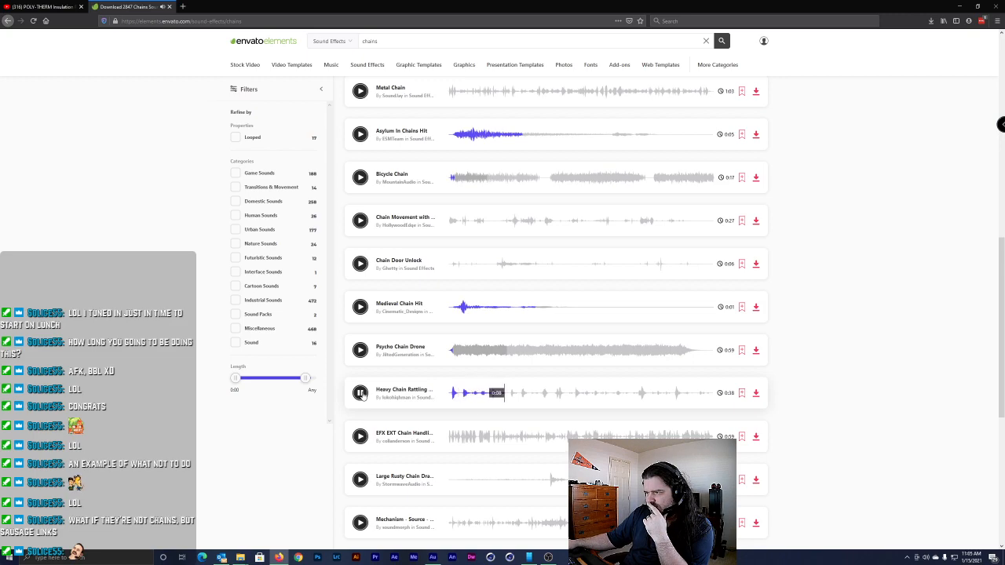
pyautogui.click(360, 394)
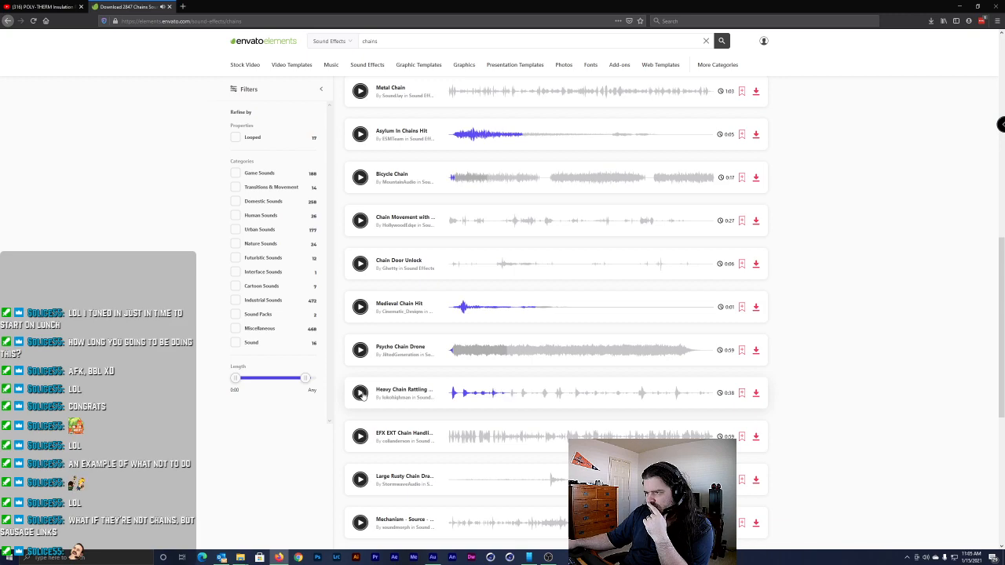
pyautogui.click(359, 437)
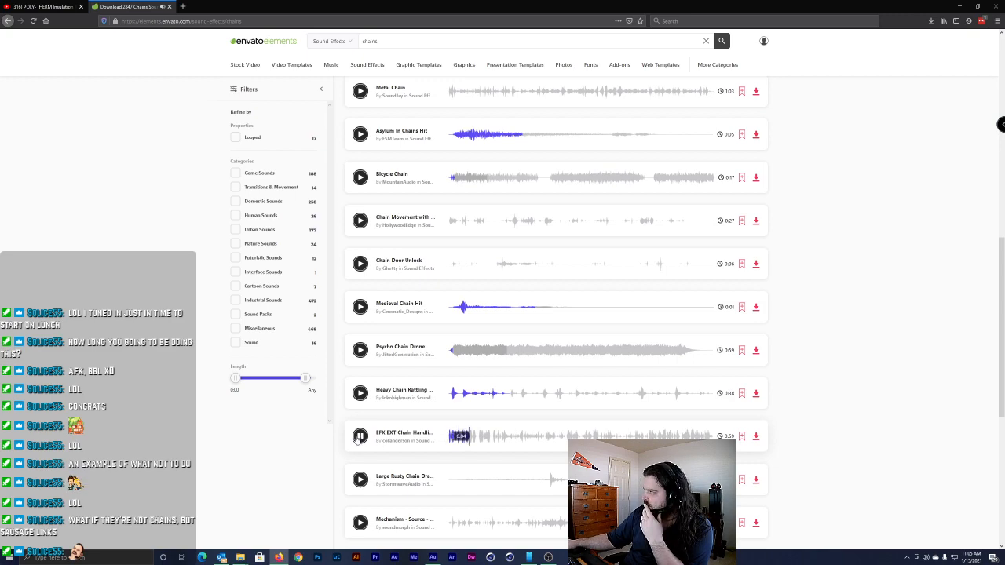
pyautogui.scroll(-3, 360, 436)
pyautogui.click(360, 402)
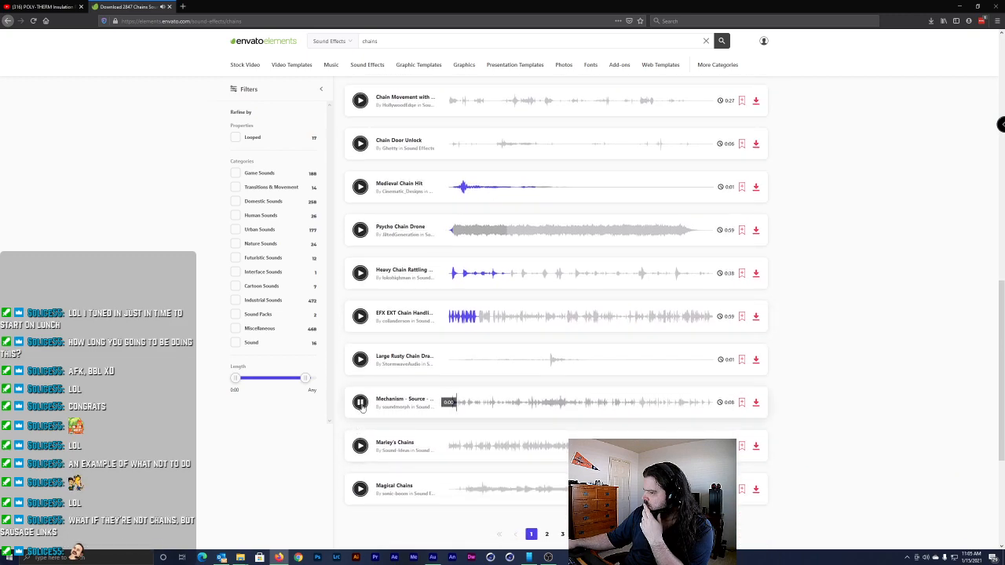
pyautogui.click(361, 446)
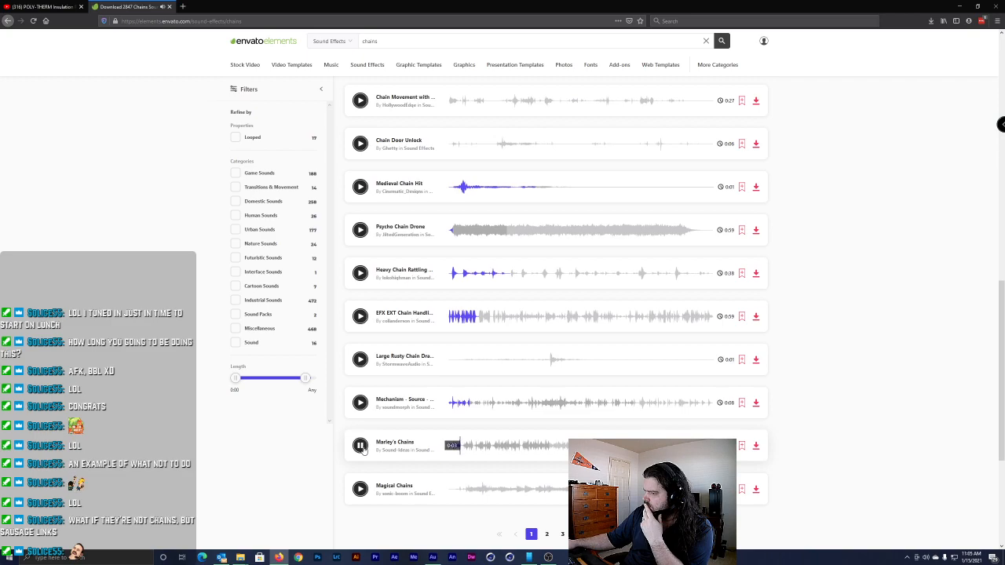
pyautogui.click(360, 273)
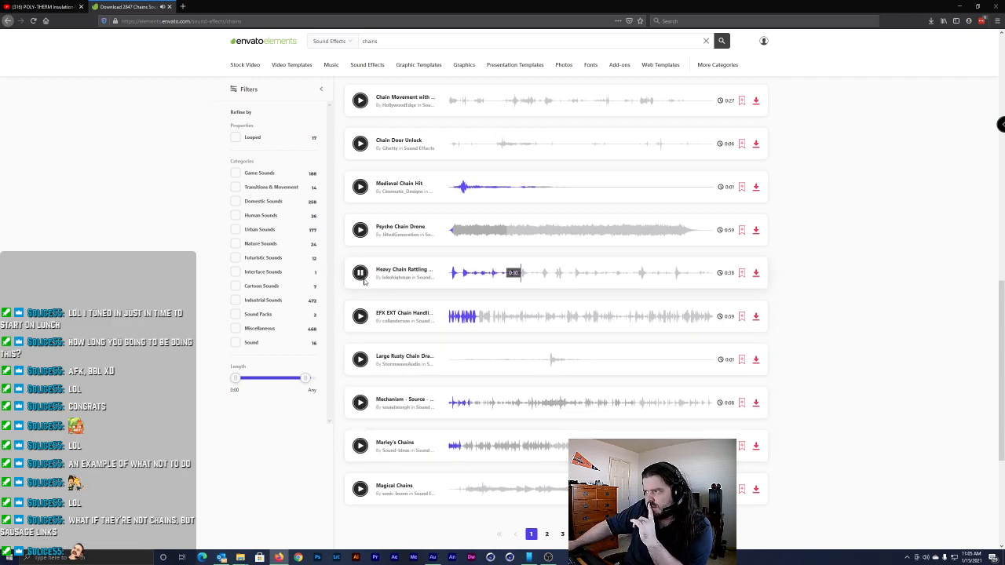
pyautogui.click(361, 275)
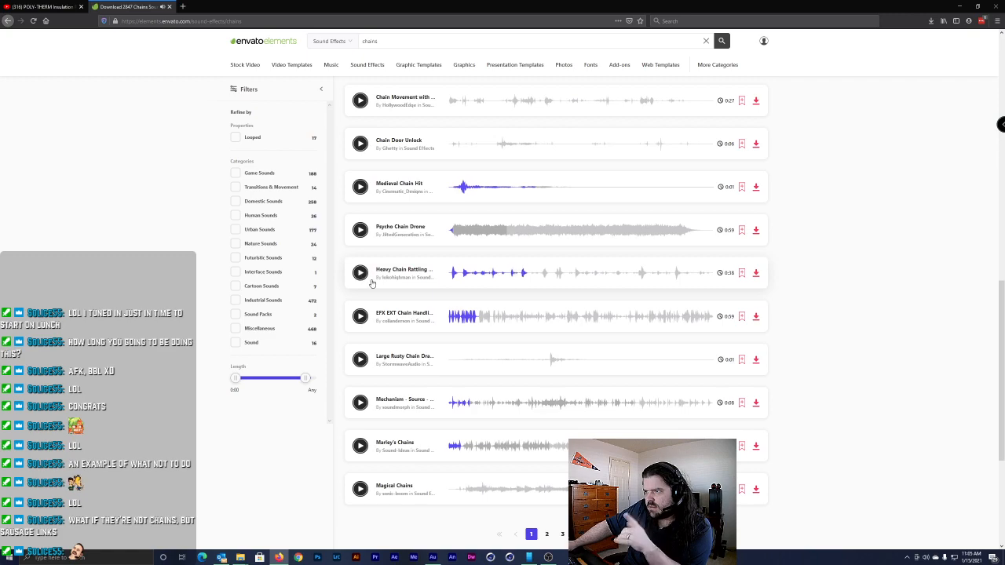
# Download Heavy Chain Rattling Slow under the Rock Top Logo Animation project, and select its WAV file in the opened WinRAR archive
pyautogui.click(754, 273)
pyautogui.click(453, 252)
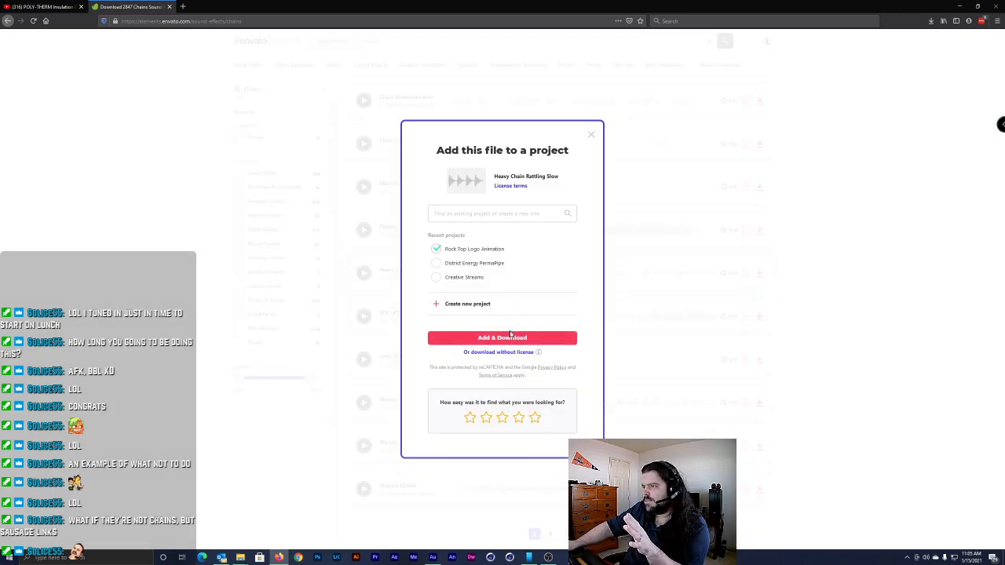
pyautogui.click(503, 337)
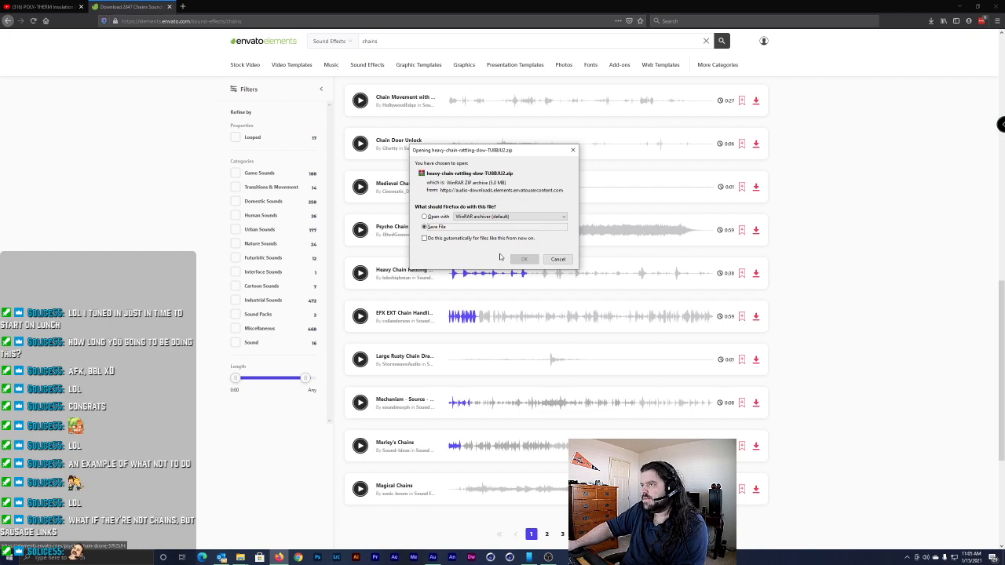
pyautogui.click(525, 259)
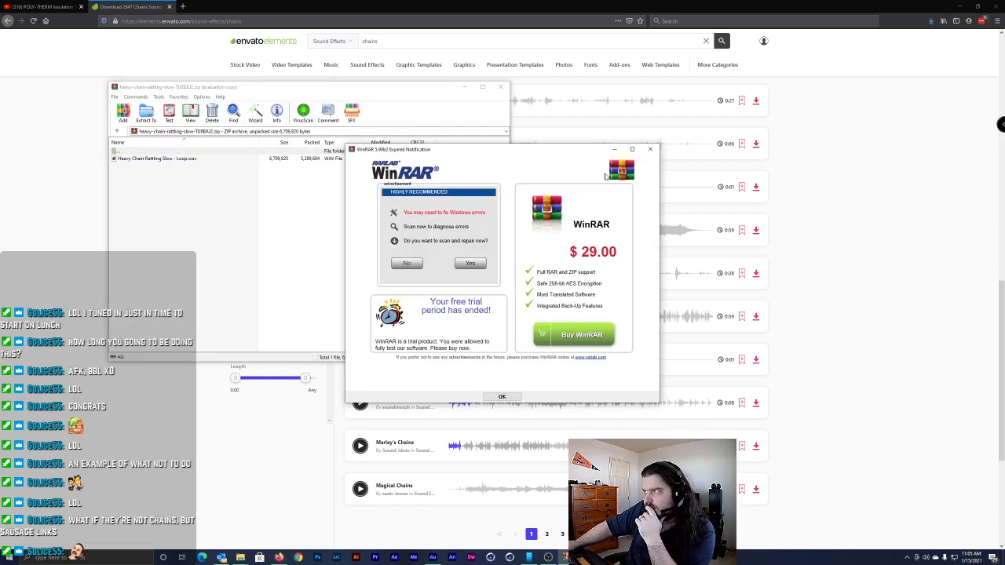
pyautogui.click(651, 149)
pyautogui.click(169, 160)
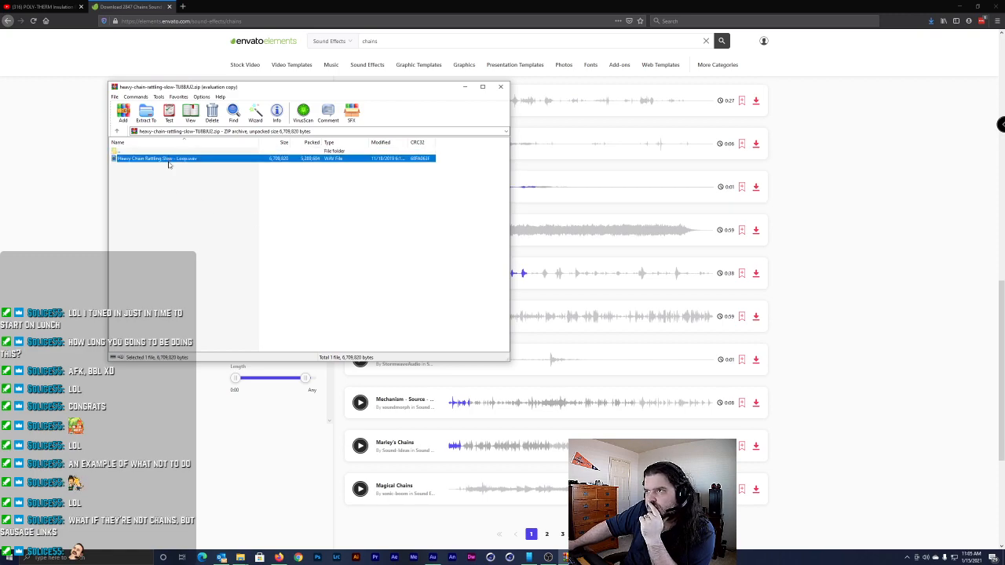
# Create a new folder named SFX inside the Rock Top project's Audio folder
pyautogui.click(241, 557)
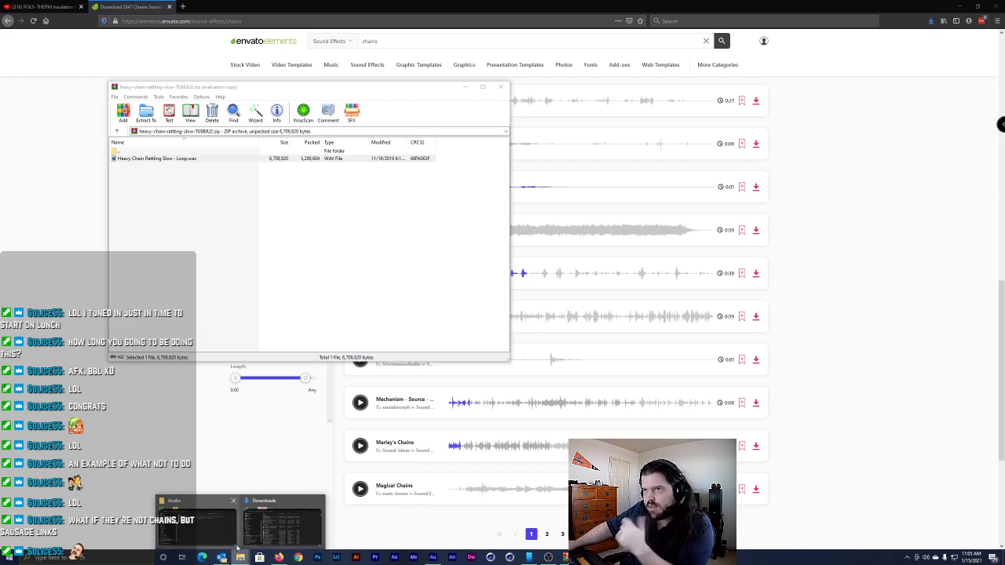
pyautogui.moveTo(266, 516)
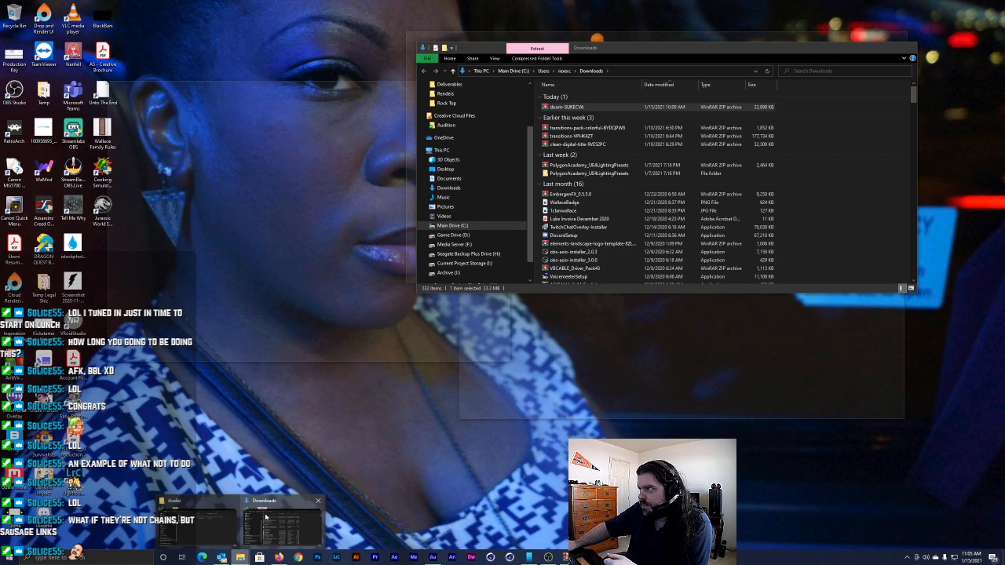
pyautogui.click(196, 519)
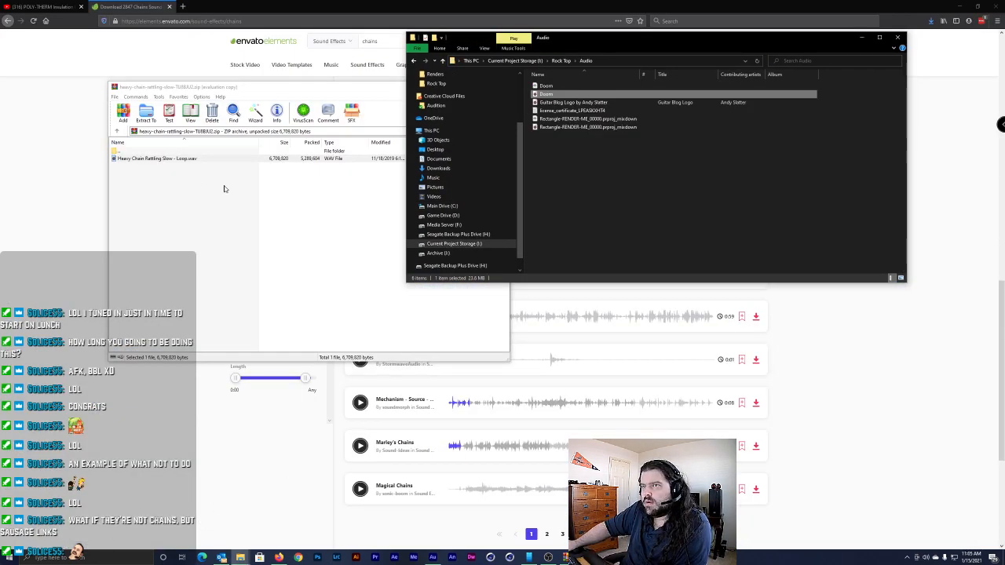
pyautogui.rightClick(649, 204)
pyautogui.moveTo(691, 306)
pyautogui.click(758, 308)
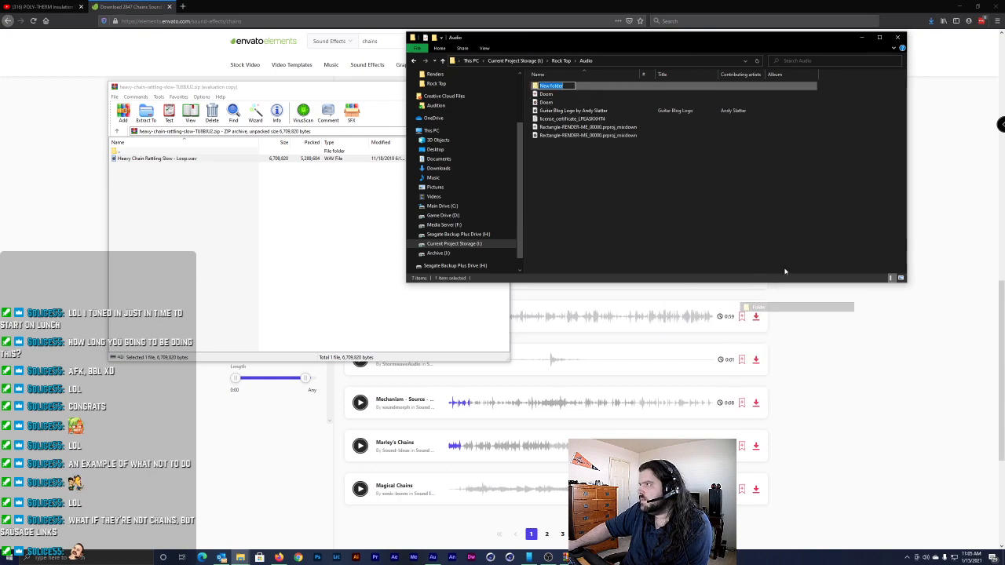
pyautogui.write('SFX')
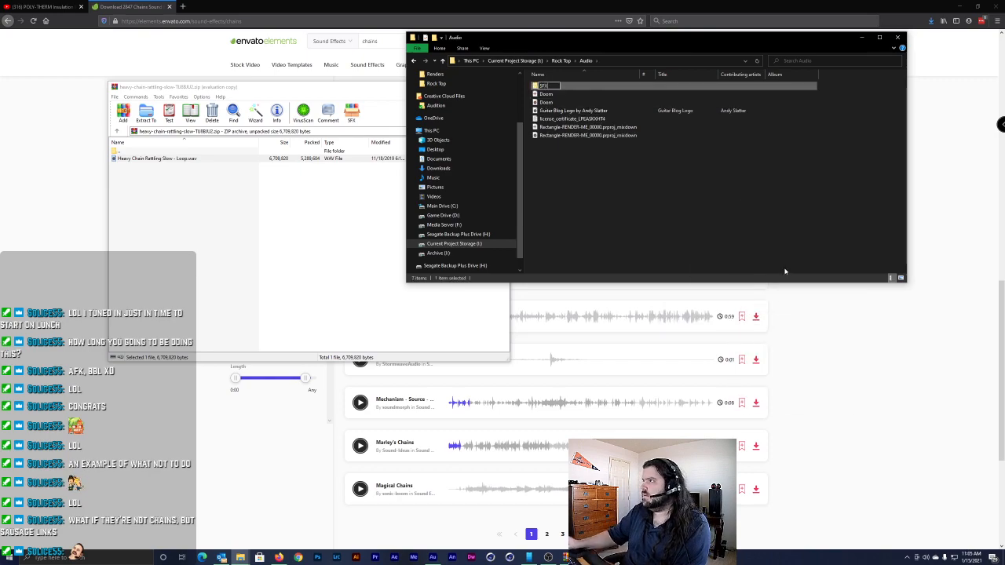
pyautogui.press('Return')
# Extract the Heavy Chain Rattling Slow - Loop WAV from the archive into the SFX folder, close the archive and open that folder
pyautogui.moveTo(157, 158); pyautogui.dragTo(547, 87)
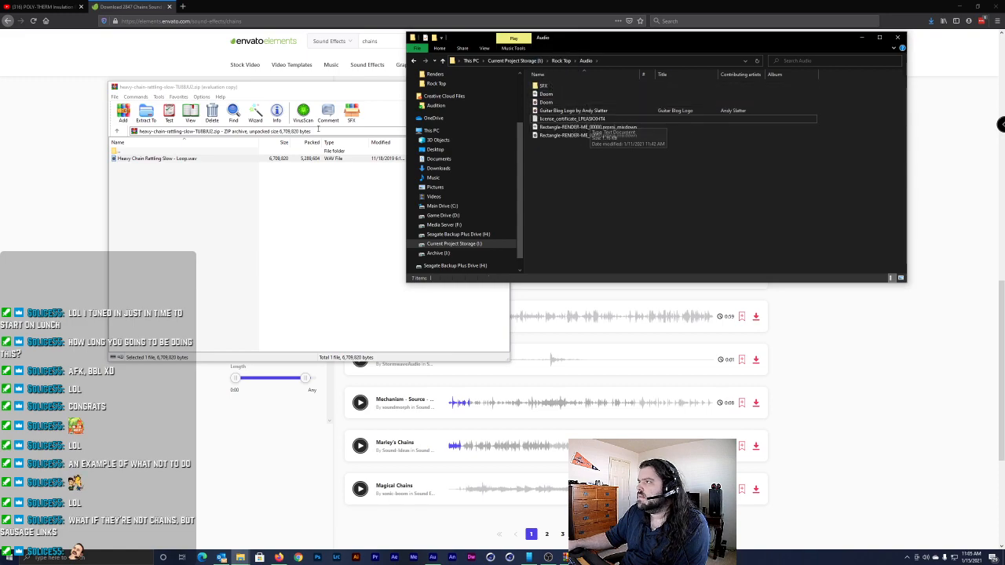
pyautogui.click(314, 132)
pyautogui.press('Escape')
pyautogui.doubleClick(544, 86)
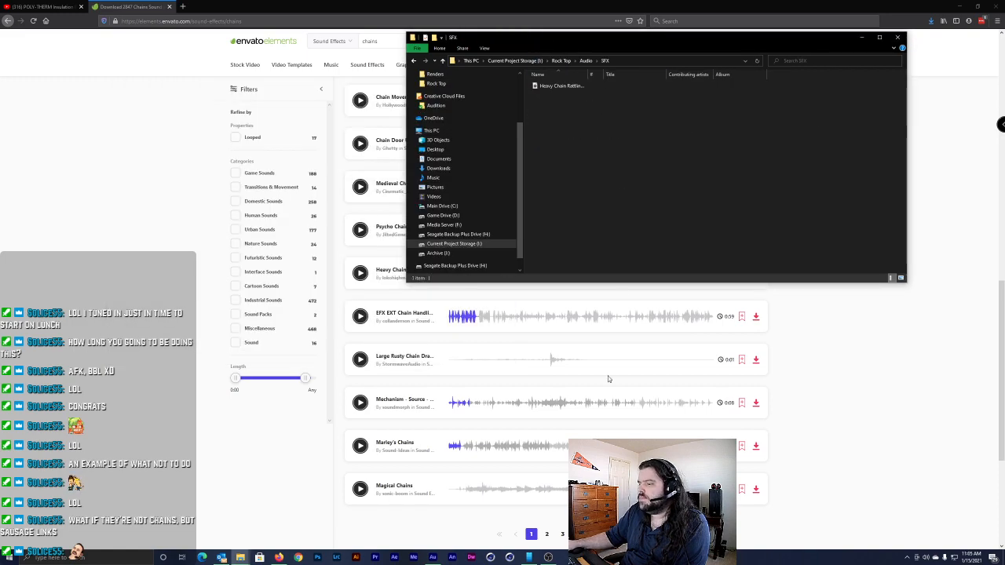
# Switch to Adobe Audition and import the Heavy Chain Rattling Slow WAV from the SFX folder into the session's project files
pyautogui.click(432, 557)
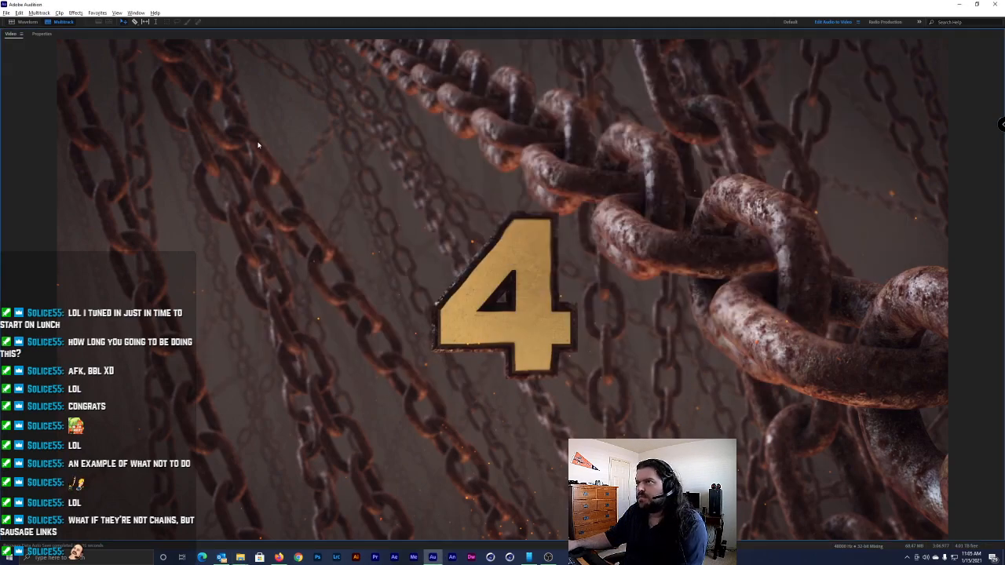
pyautogui.press('`')
pyautogui.hotkey('alt', 'Tab')
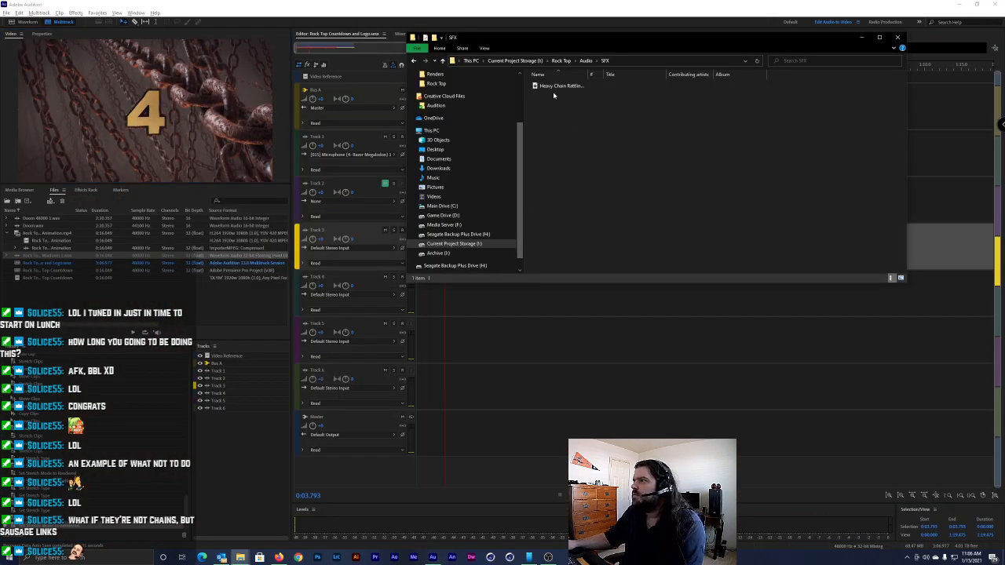
pyautogui.moveTo(552, 88); pyautogui.dragTo(213, 279)
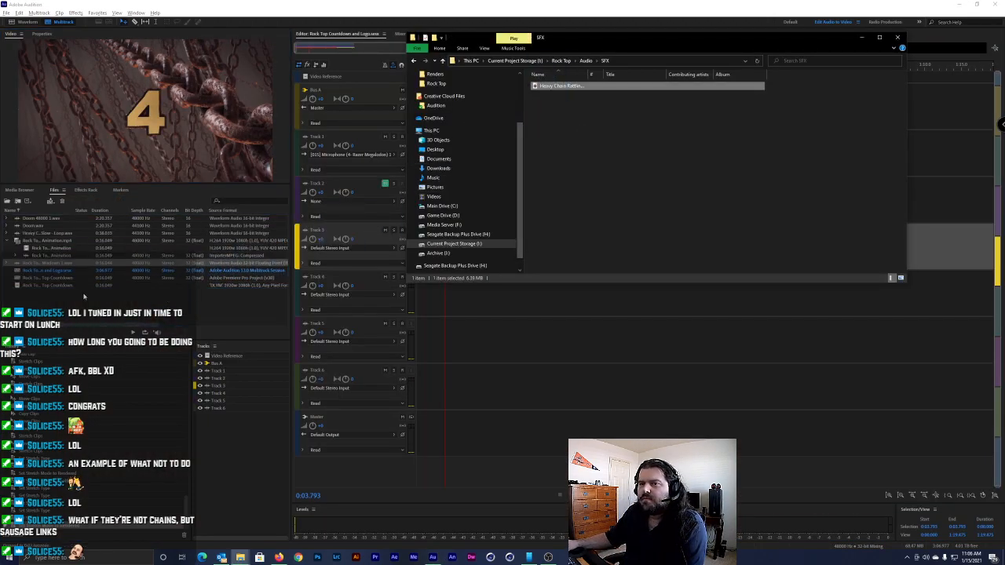
pyautogui.rightClick(76, 296)
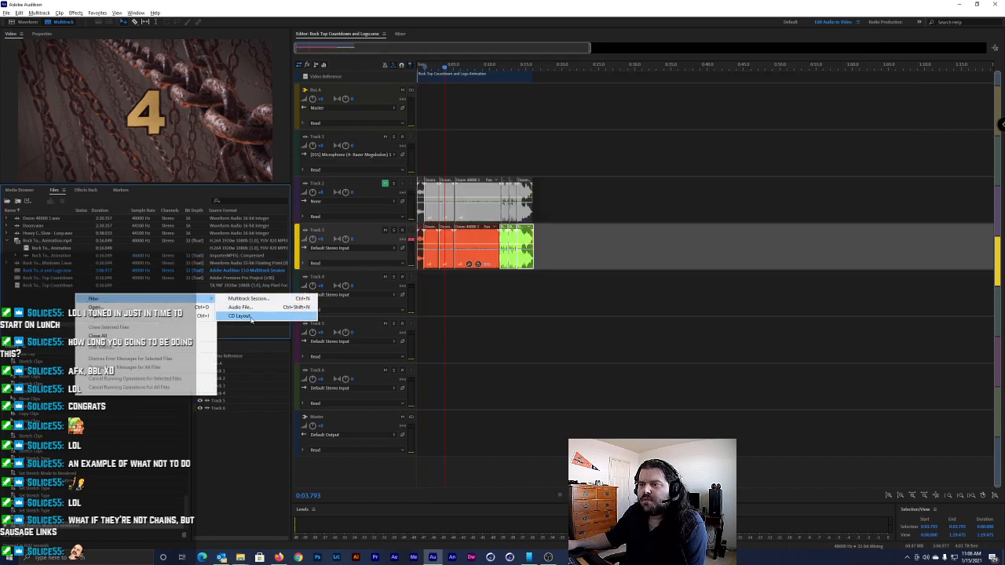
pyautogui.click(27, 307)
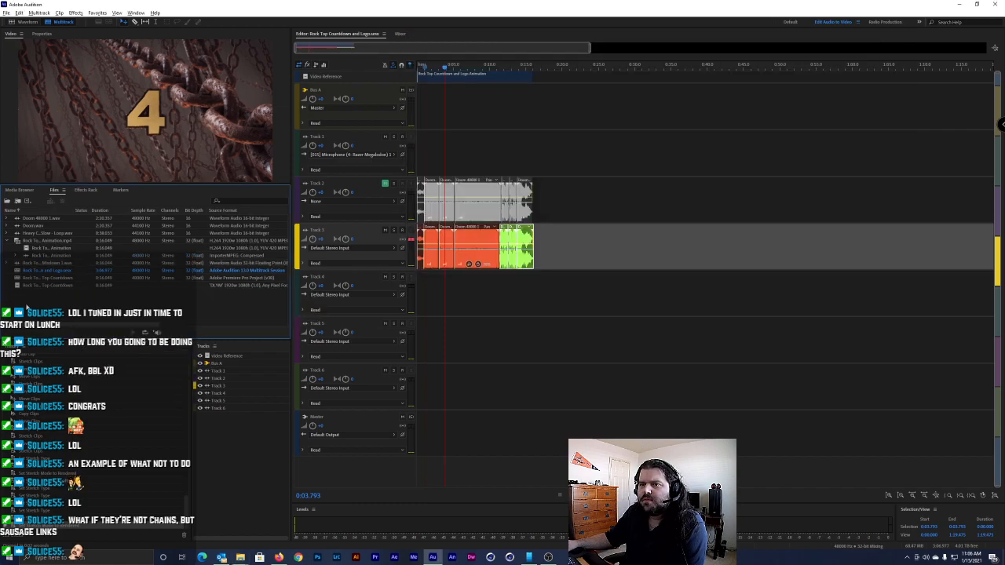
pyautogui.rightClick(67, 315)
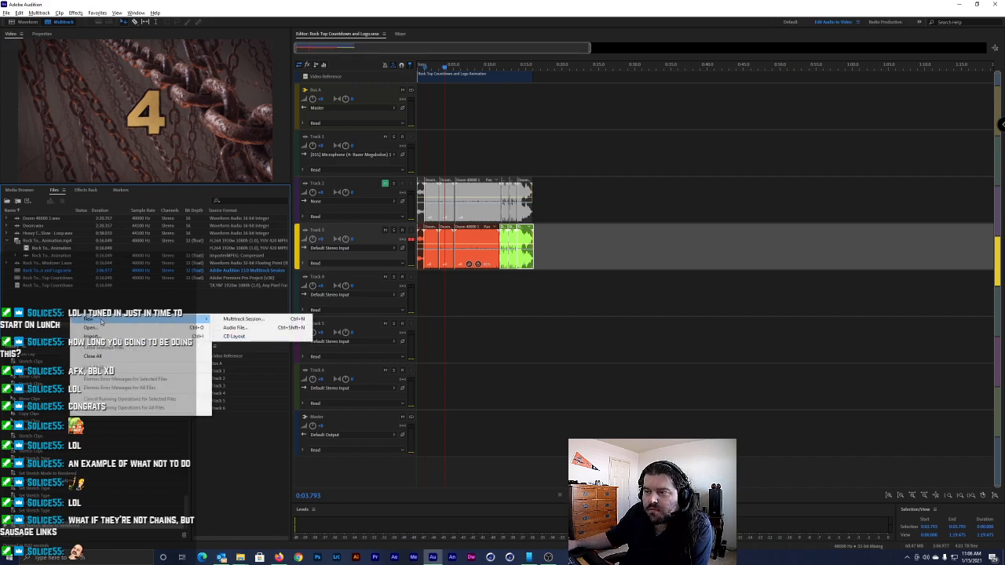
pyautogui.click(60, 311)
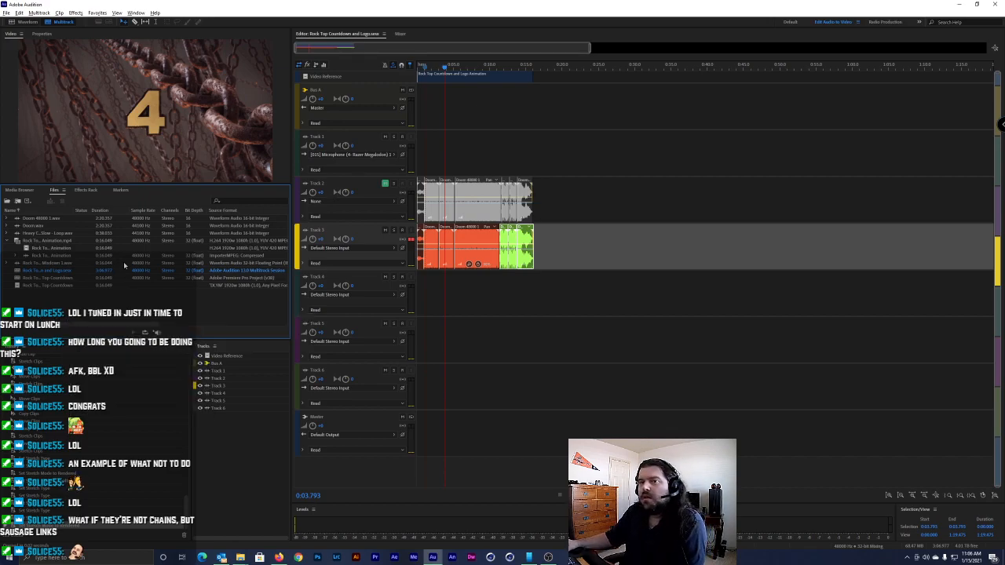
# Place the Heavy Chain Rattling Slow - Loop clip at the start of Track 4, play it from the beginning, and solo Track 4
pyautogui.click(57, 242)
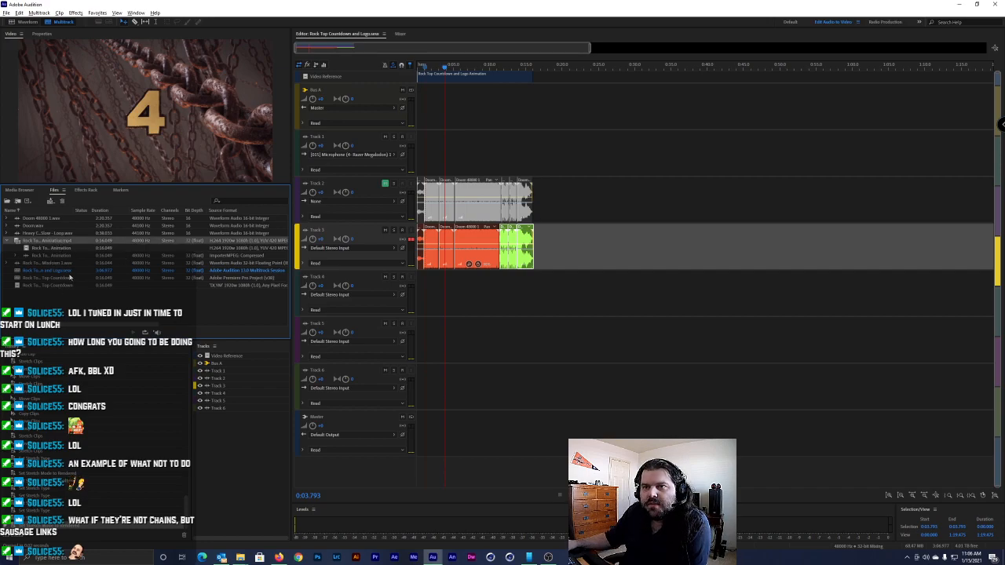
pyautogui.moveTo(68, 234); pyautogui.dragTo(424, 289)
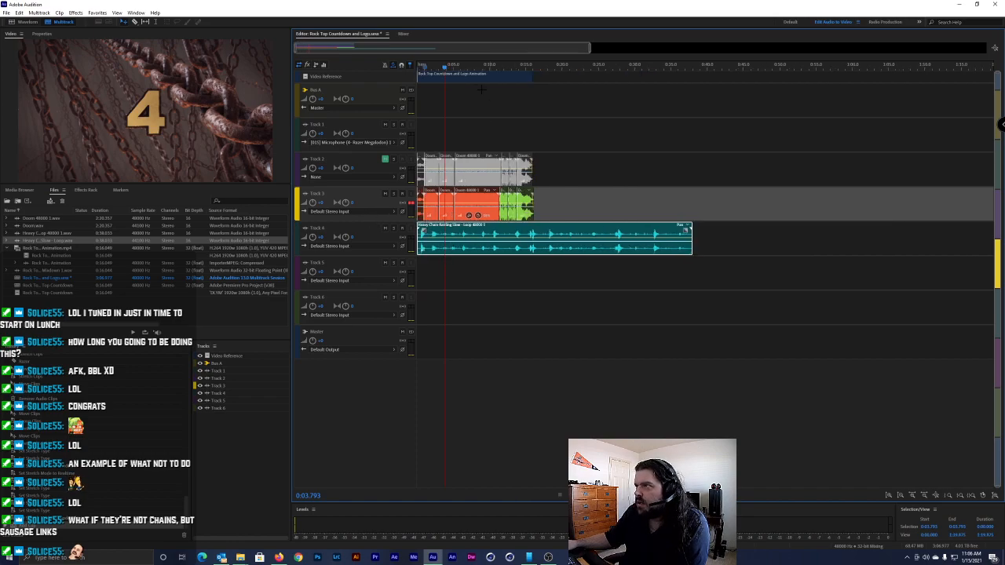
pyautogui.press('space')
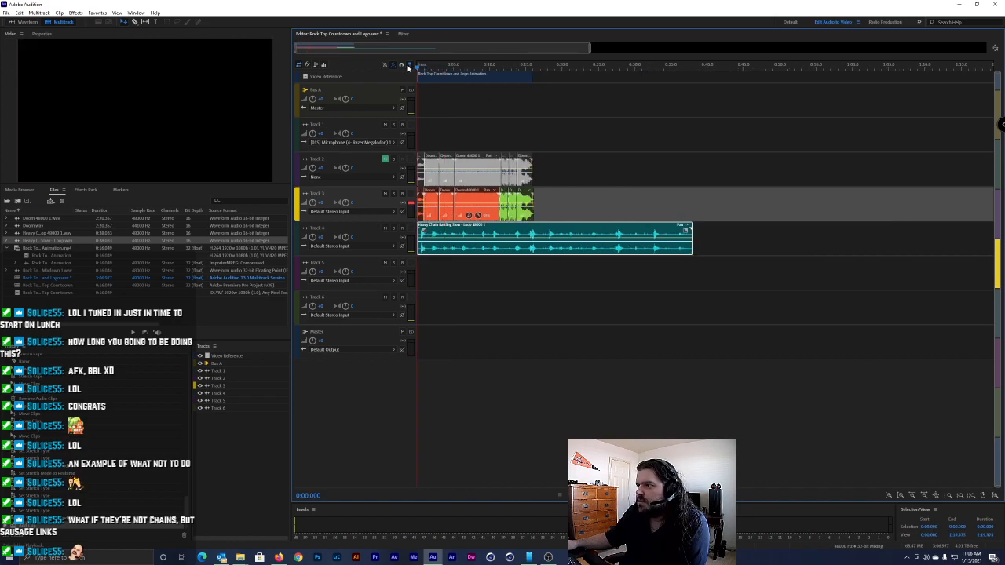
pyautogui.press('space')
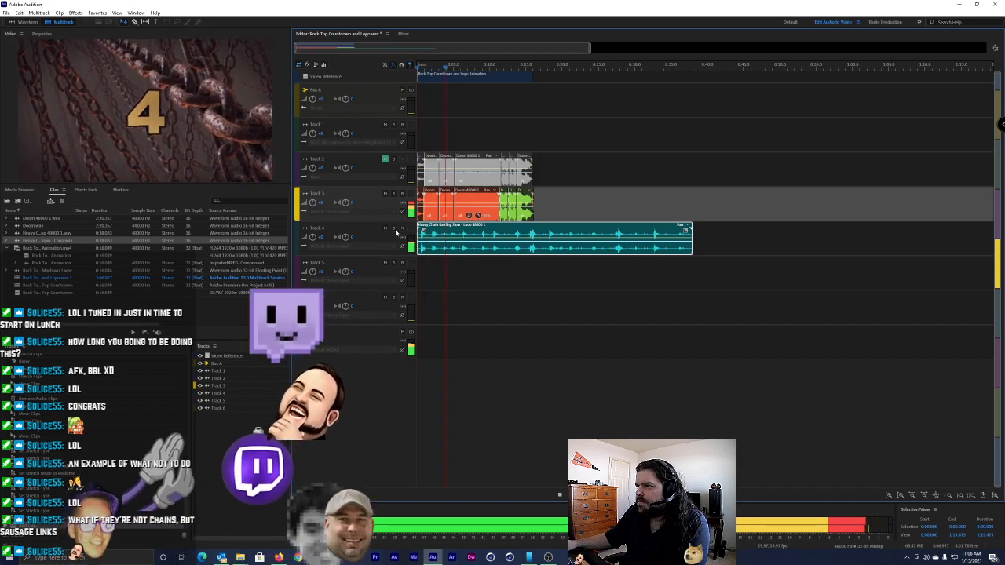
pyautogui.click(397, 232)
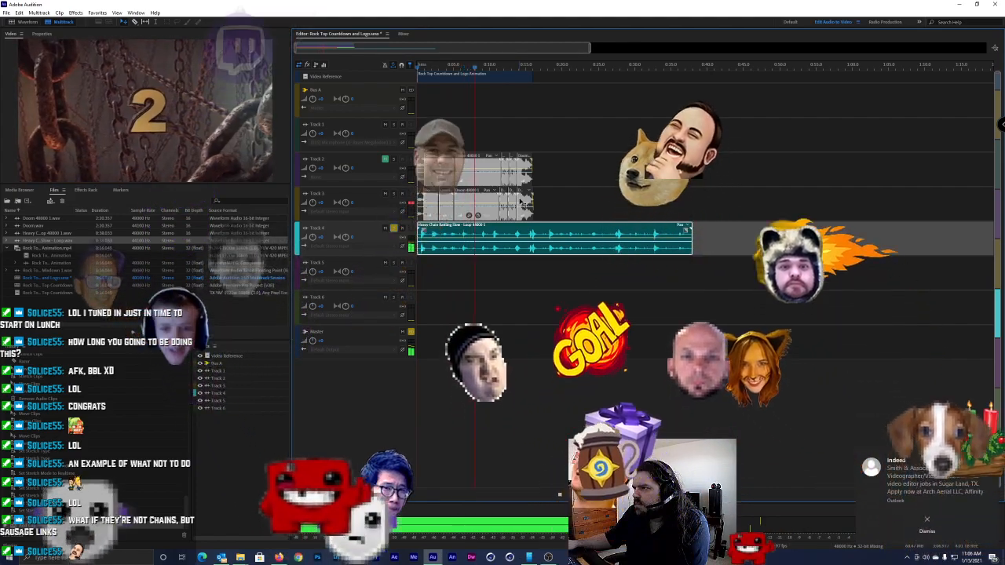
# Set the stretch mode of the chain-rattling clip to Realtime in its properties
pyautogui.rightClick(492, 228)
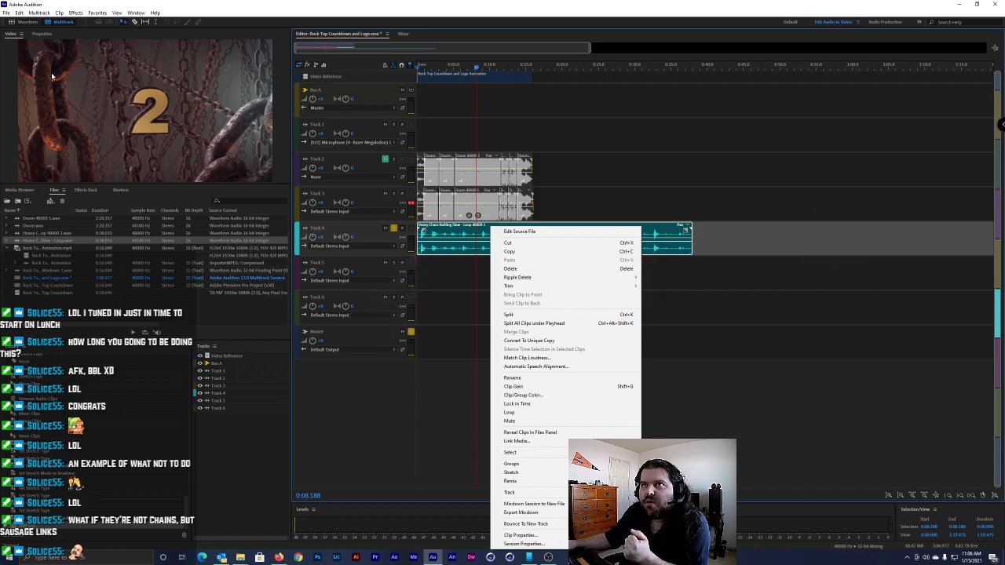
pyautogui.click(43, 35)
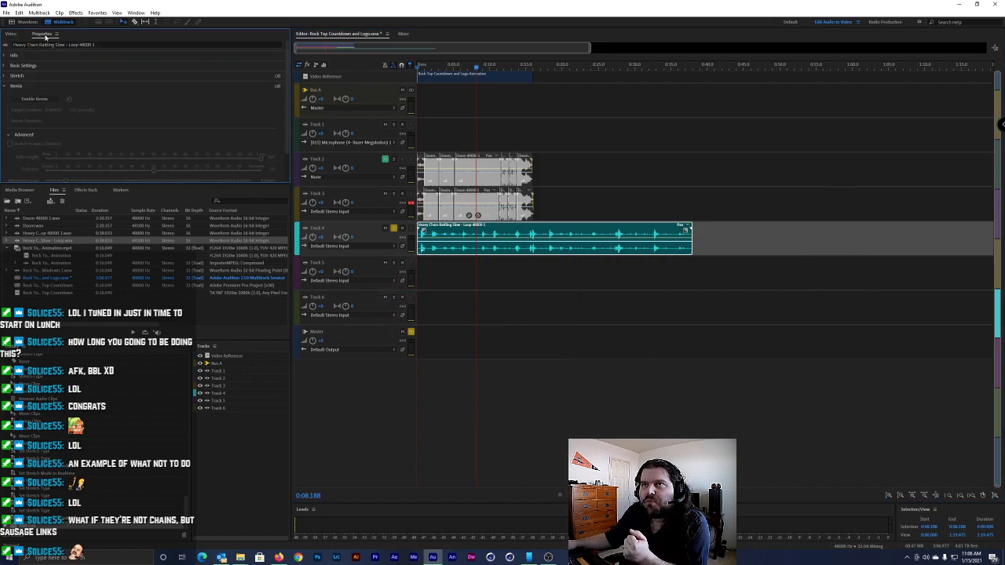
pyautogui.click(6, 85)
pyautogui.click(4, 77)
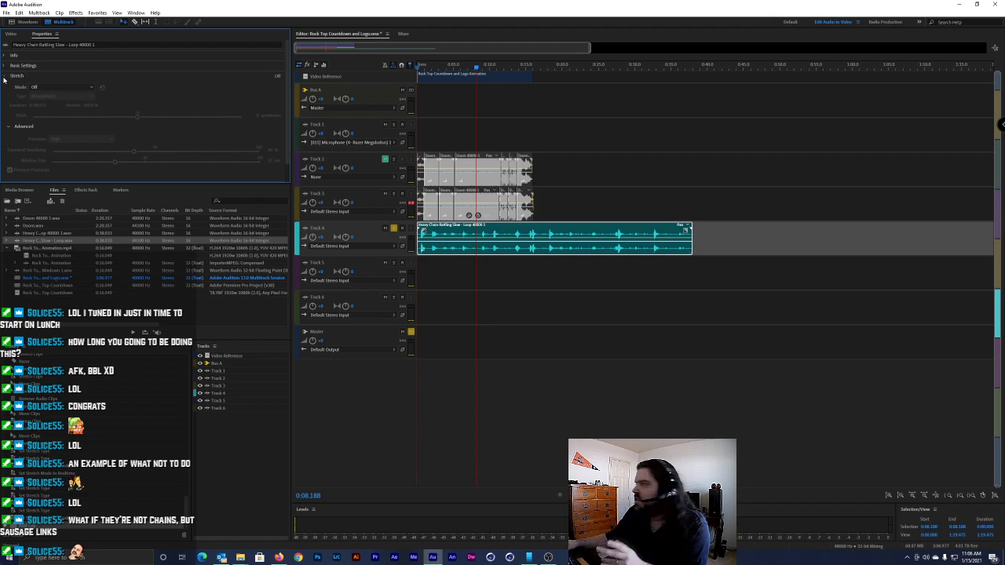
pyautogui.click(96, 87)
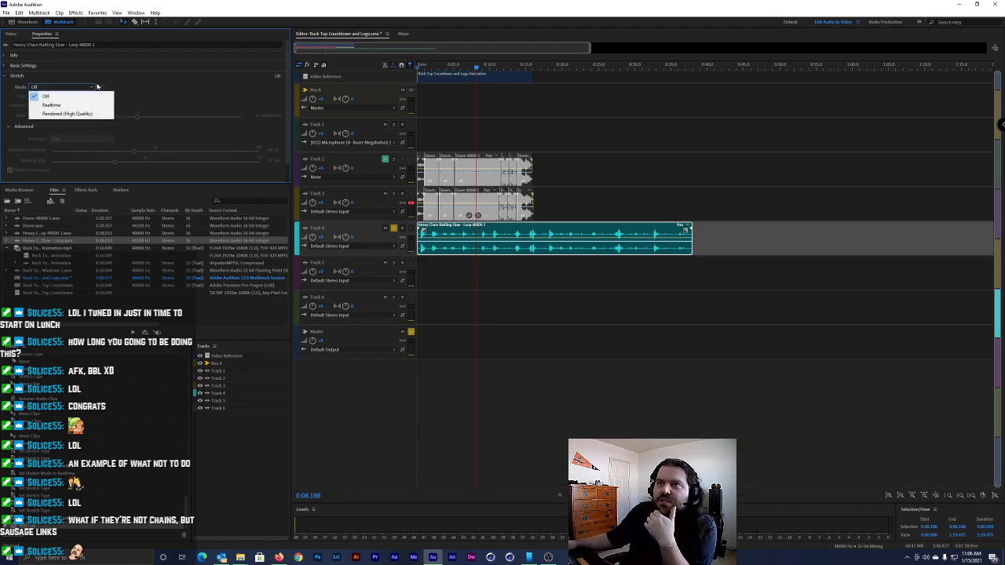
pyautogui.click(74, 105)
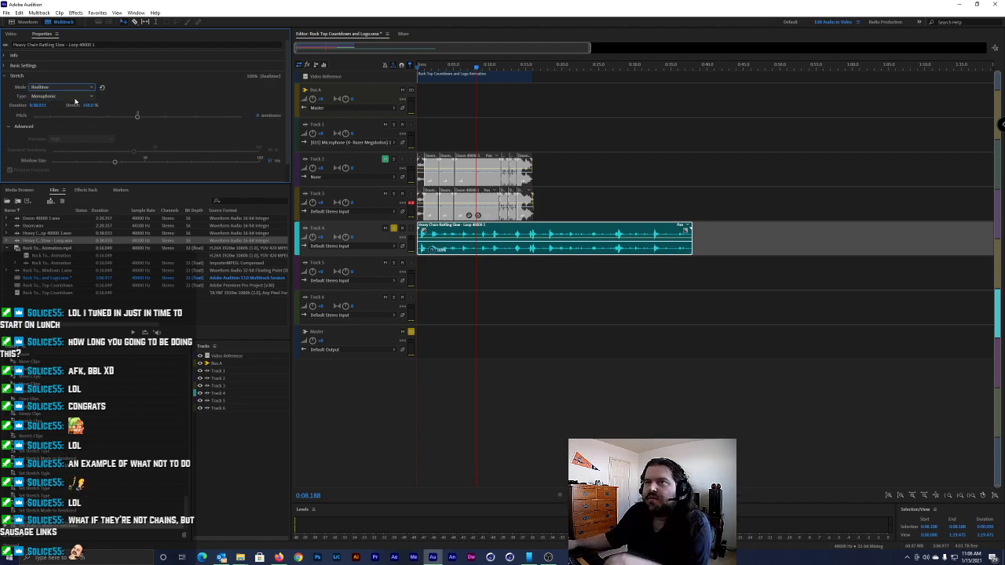
# Set the chain clip's pitch to -12 semitones and play the soloed track from the start
pyautogui.moveTo(137, 118); pyautogui.dragTo(118, 119)
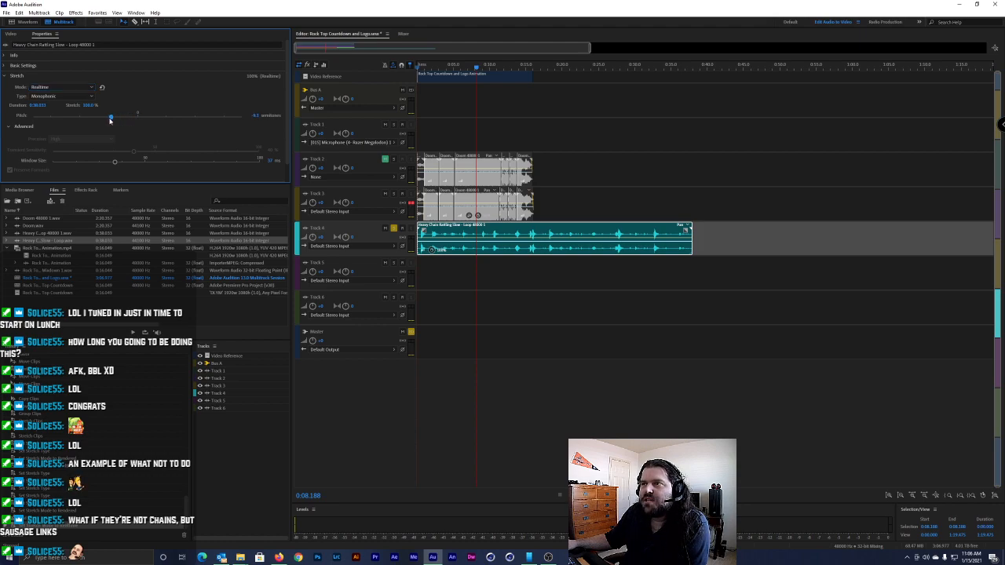
pyautogui.click(254, 117)
pyautogui.press('Return')
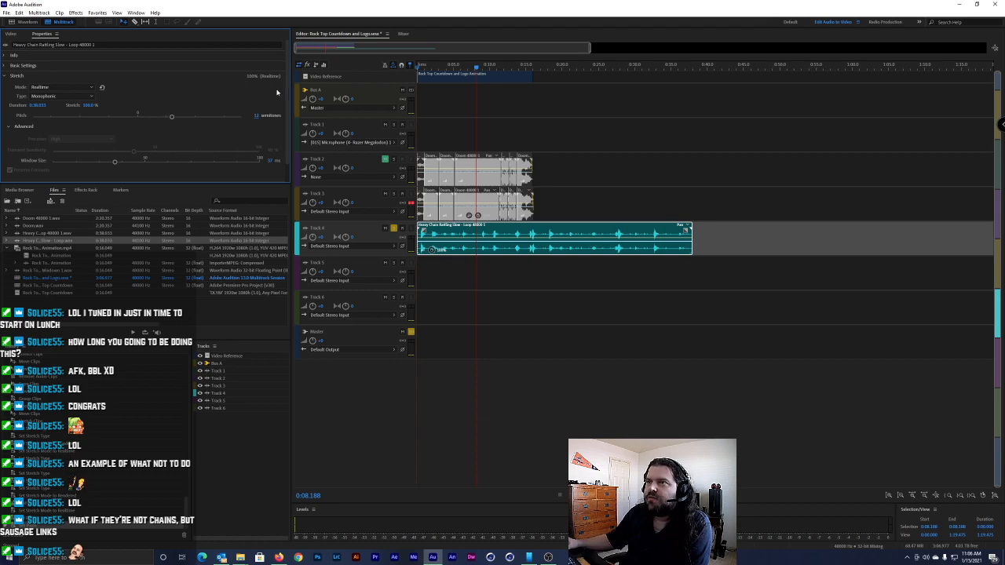
pyautogui.press('Return')
pyautogui.moveTo(477, 68); pyautogui.dragTo(418, 68)
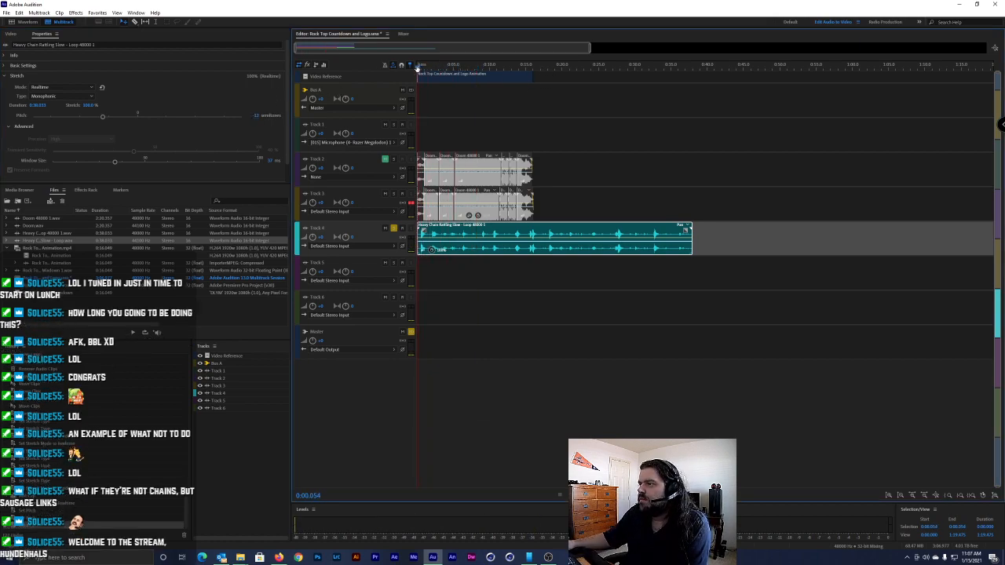
pyautogui.press('space')
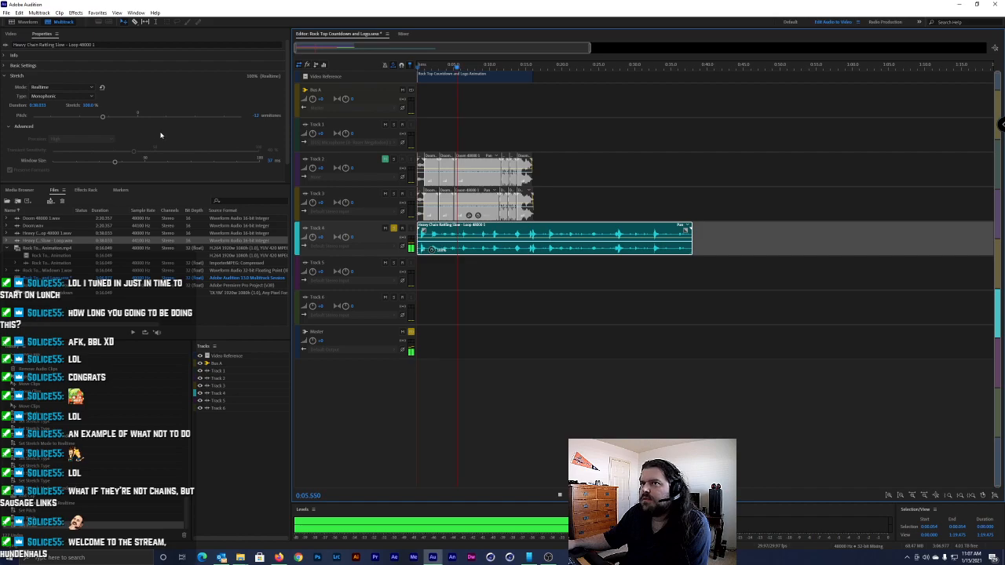
# Try lowering the chain clip's pitch to -36 semitones during playback, replaying it from near the start
pyautogui.moveTo(107, 117); pyautogui.dragTo(72, 118)
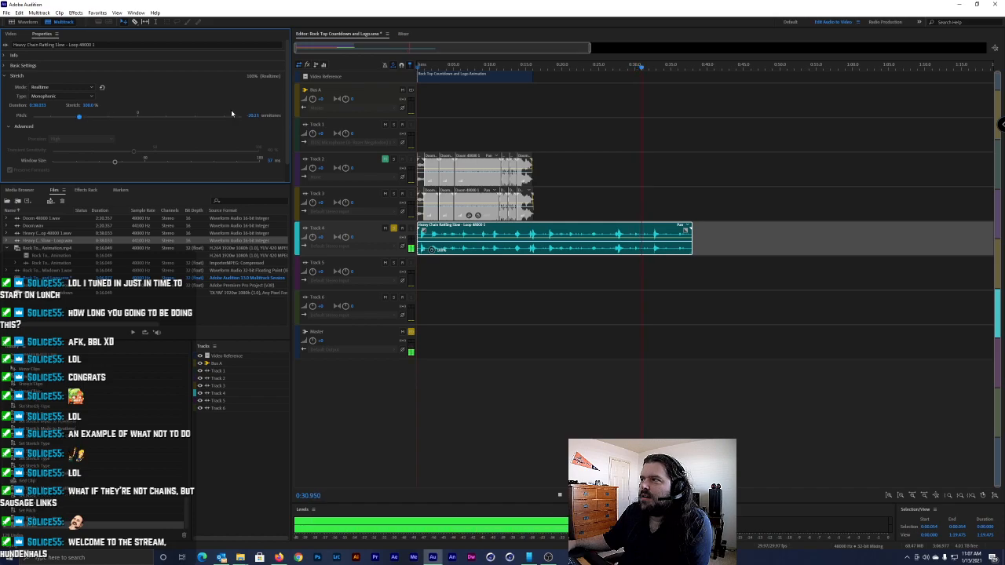
pyautogui.moveTo(78, 116); pyautogui.dragTo(51, 116)
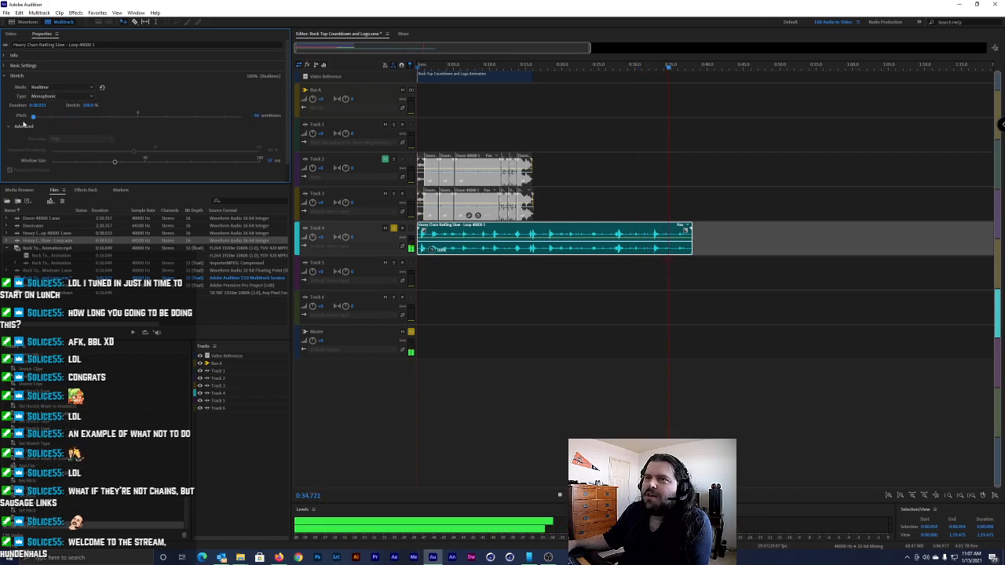
pyautogui.click(448, 68)
pyautogui.click(418, 67)
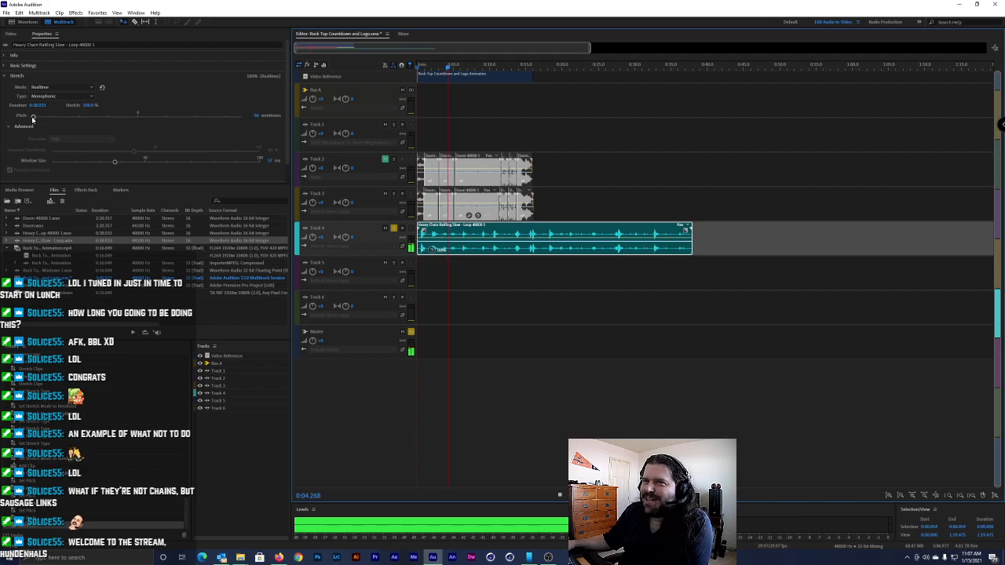
# Set the chain clip's pitch to -24 semitones and listen to it from about 9 seconds
pyautogui.moveTo(32, 118); pyautogui.dragTo(65, 119)
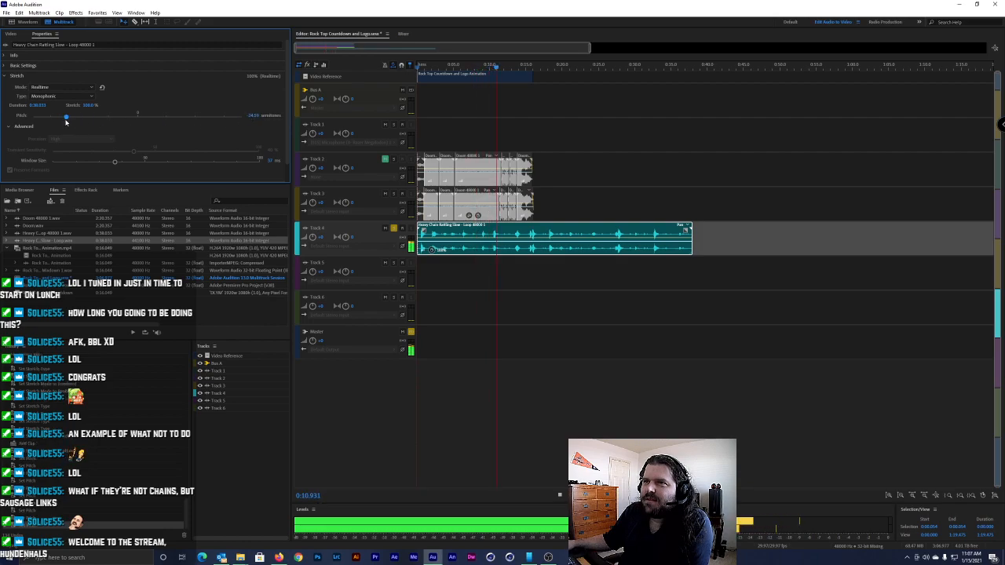
pyautogui.click(254, 116)
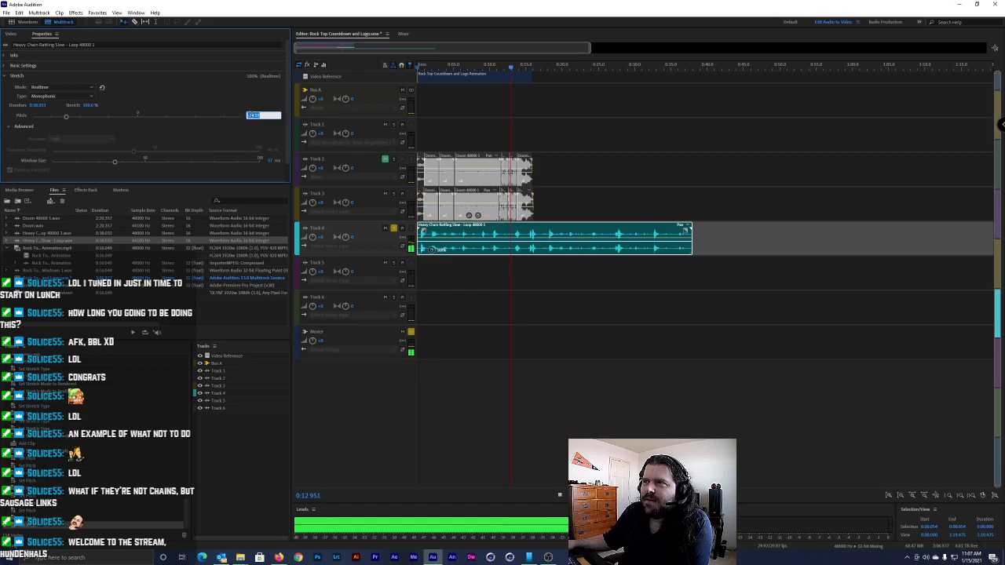
pyautogui.write('-24')
pyautogui.press('Return')
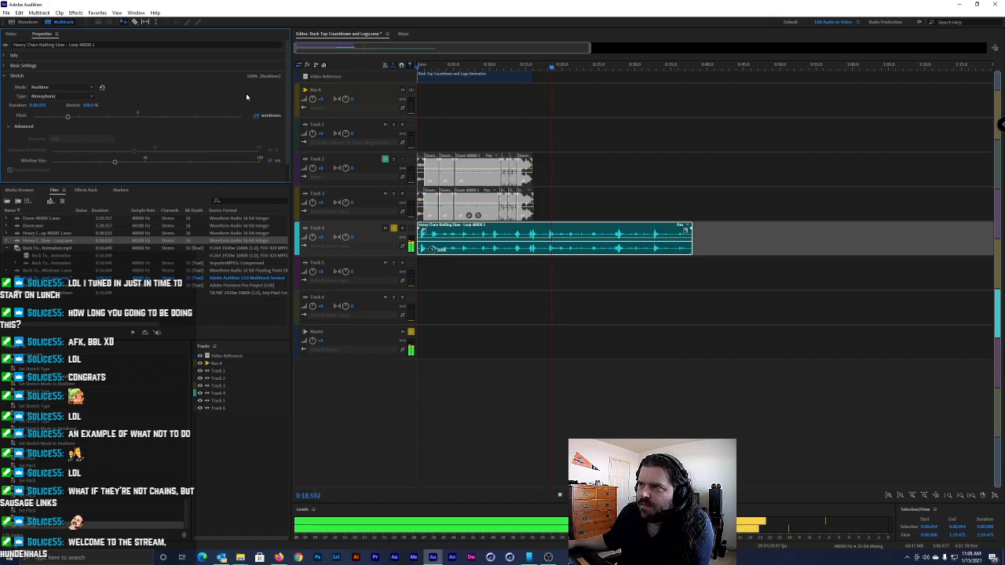
pyautogui.click(479, 67)
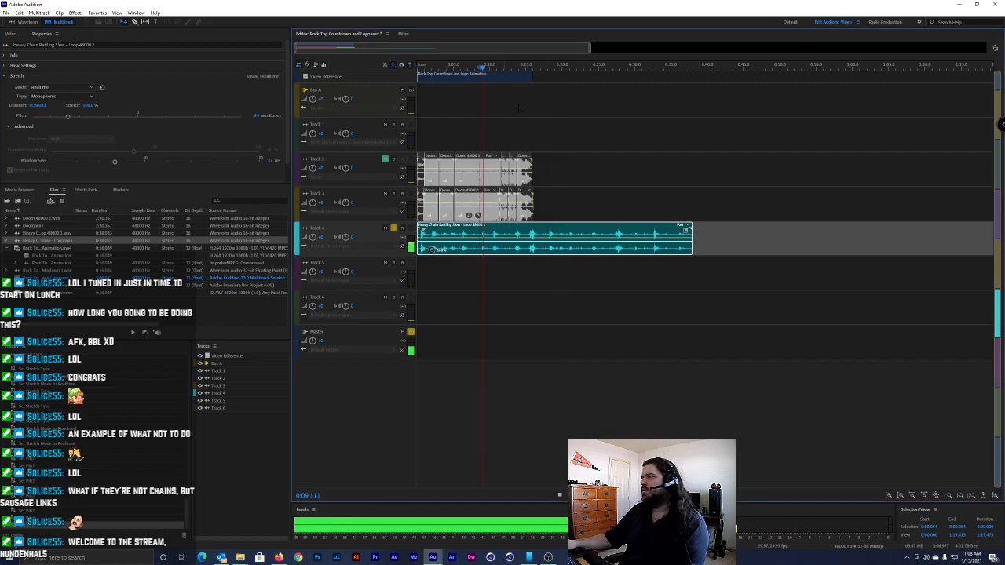
pyautogui.press('space')
# Time-stretch the chain clip shorter so it ends with the countdown animation at about 16 seconds, and play it from the start
pyautogui.moveTo(695, 233); pyautogui.dragTo(538, 234)
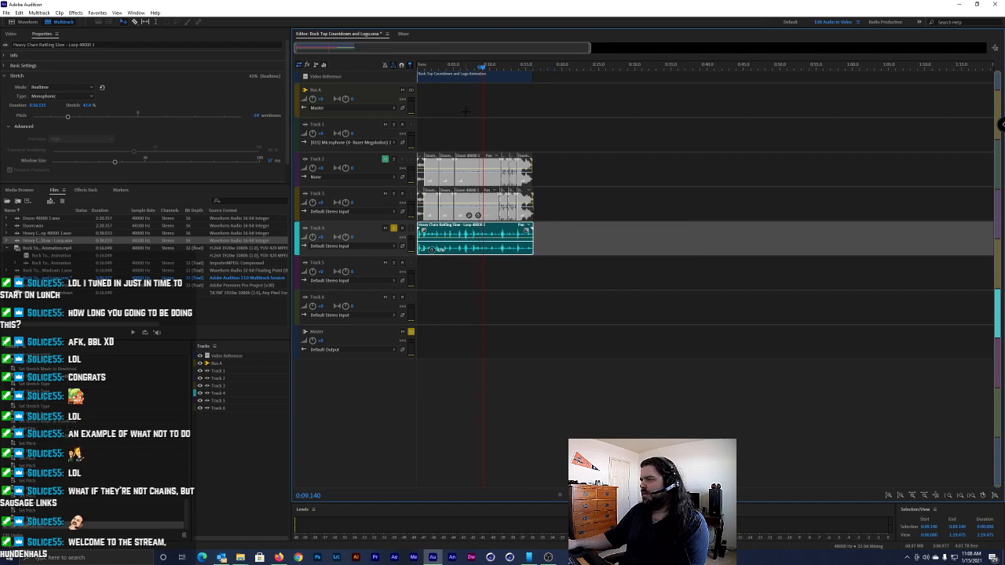
pyautogui.moveTo(461, 68); pyautogui.dragTo(354, 67)
pyautogui.press('space')
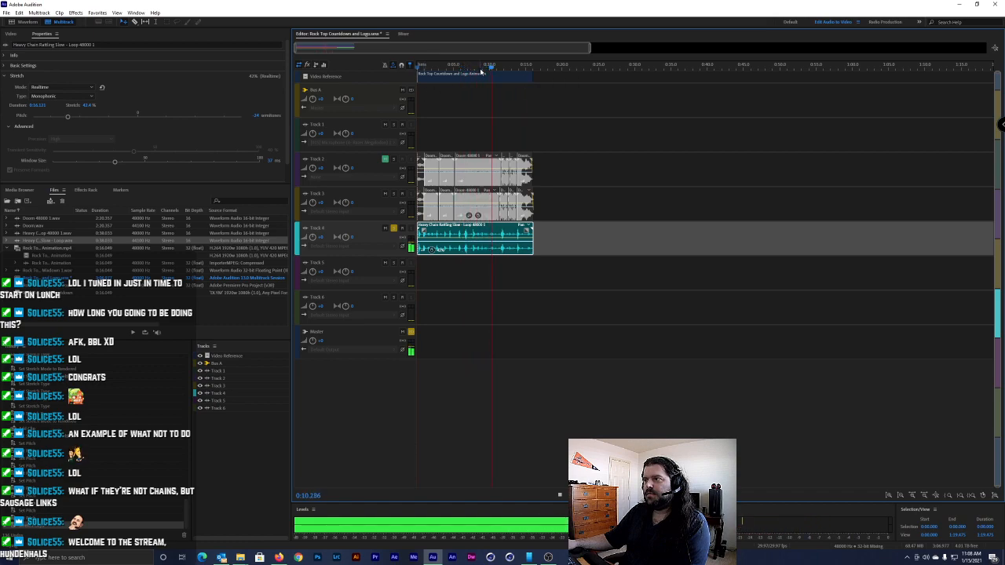
pyautogui.press('space')
# Show the video preview and try time-stretching the chain clip to end at 0:11.020, as the number 1 finishes
pyautogui.scroll(3, 483, 116)
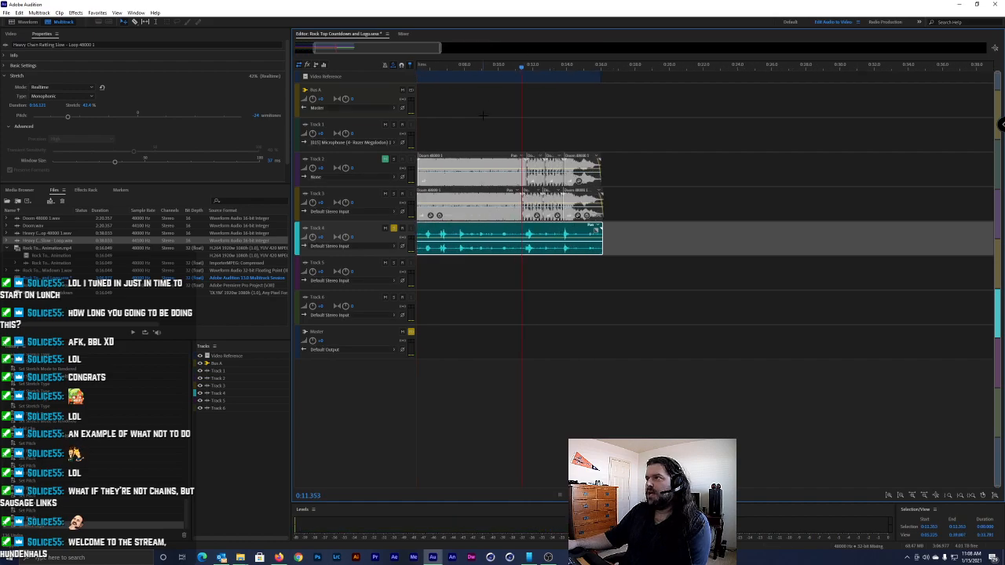
pyautogui.click(16, 34)
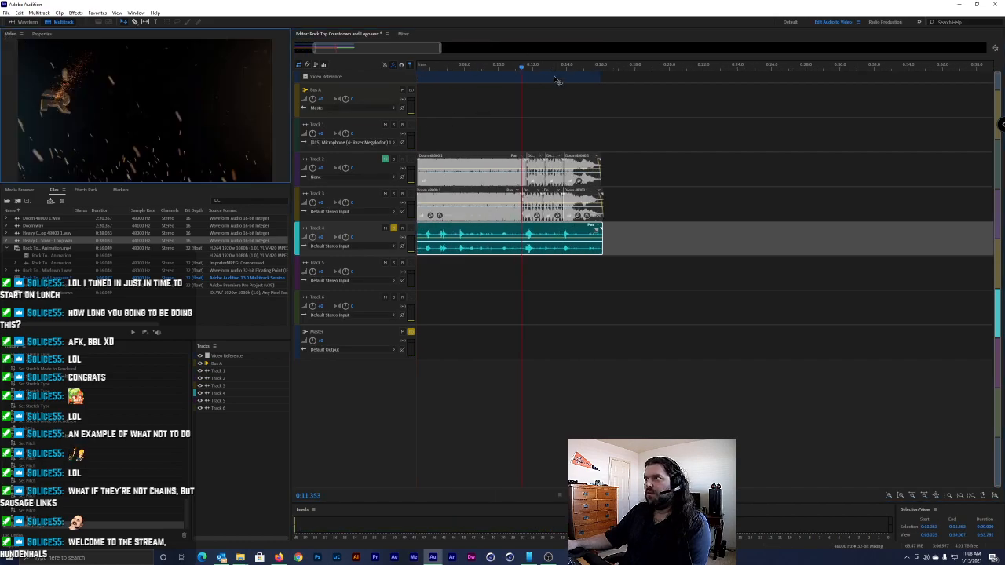
pyautogui.moveTo(523, 67); pyautogui.dragTo(516, 69)
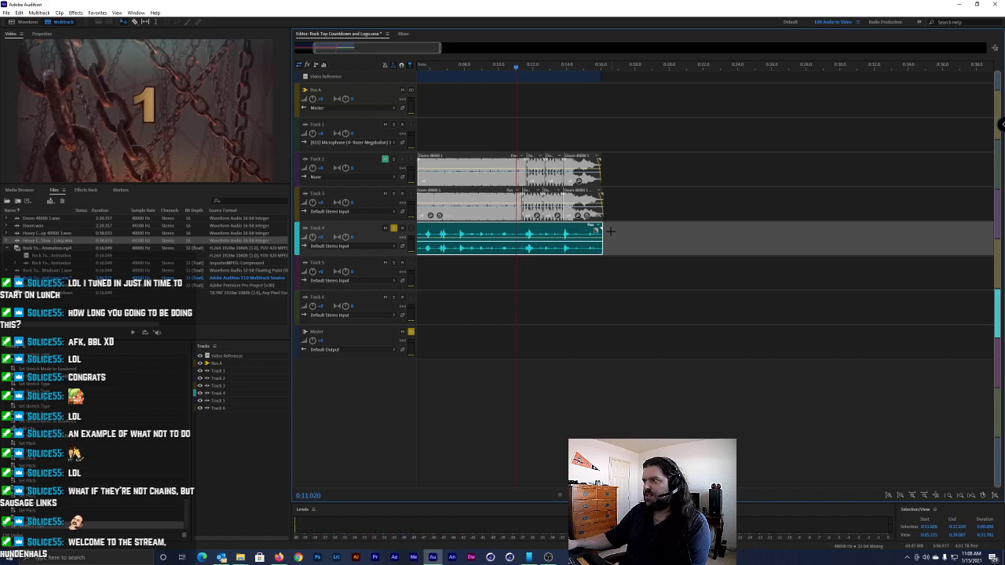
pyautogui.moveTo(605, 233); pyautogui.dragTo(518, 235)
pyautogui.moveTo(391, 49); pyautogui.dragTo(361, 50)
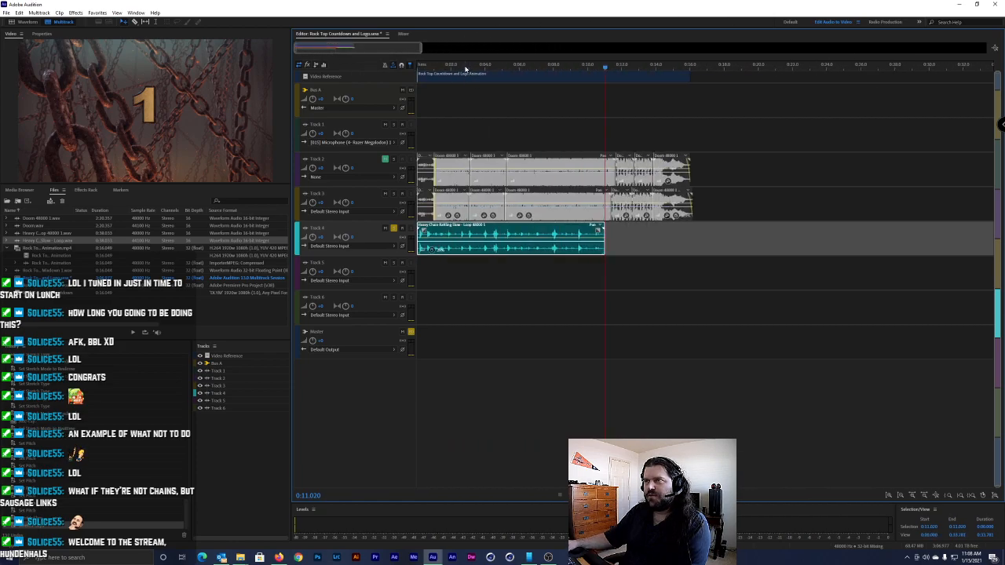
# Play the shortened chain clip from the start against the video and undo its last stretch
pyautogui.click(466, 69)
pyautogui.press('Home')
pyautogui.press('space')
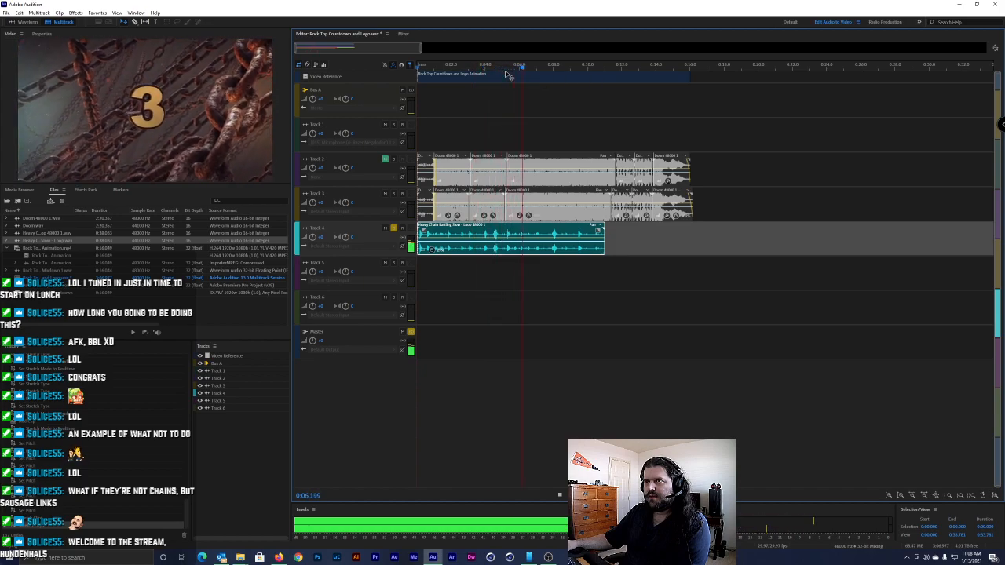
pyautogui.press('space')
pyautogui.hotkey('ctrl', 'z')
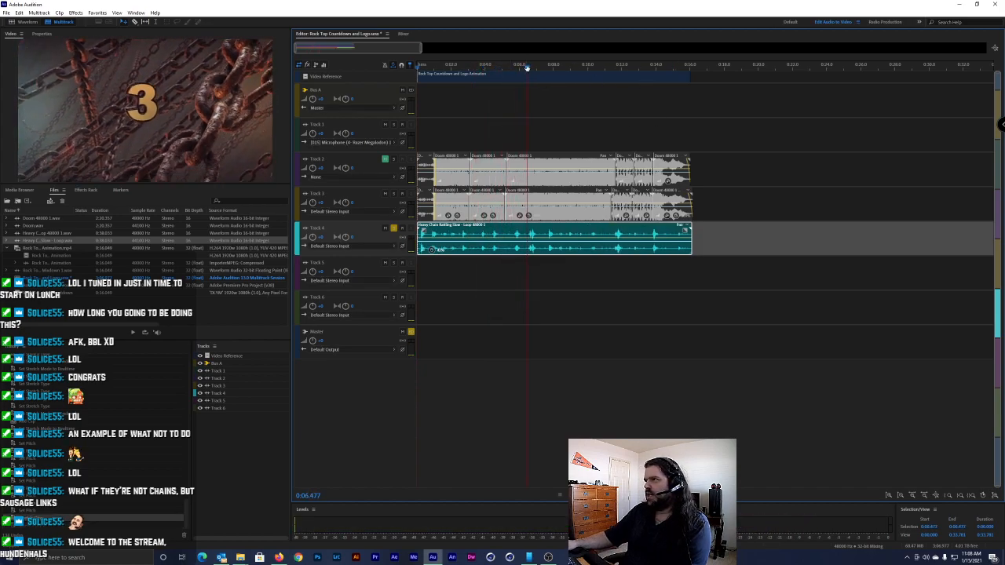
# Time-stretch the chain clip to end at about 13.8 seconds, where the last music clip begins, and play it from the start
pyautogui.moveTo(694, 234); pyautogui.dragTo(653, 232)
pyautogui.press('space')
pyautogui.press('space')
pyautogui.press('Home')
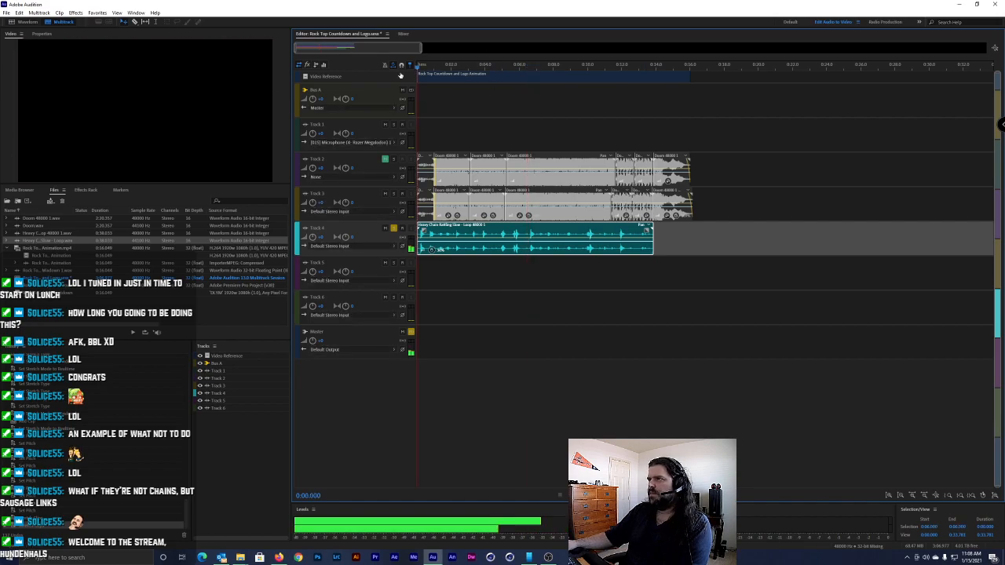
pyautogui.press('space')
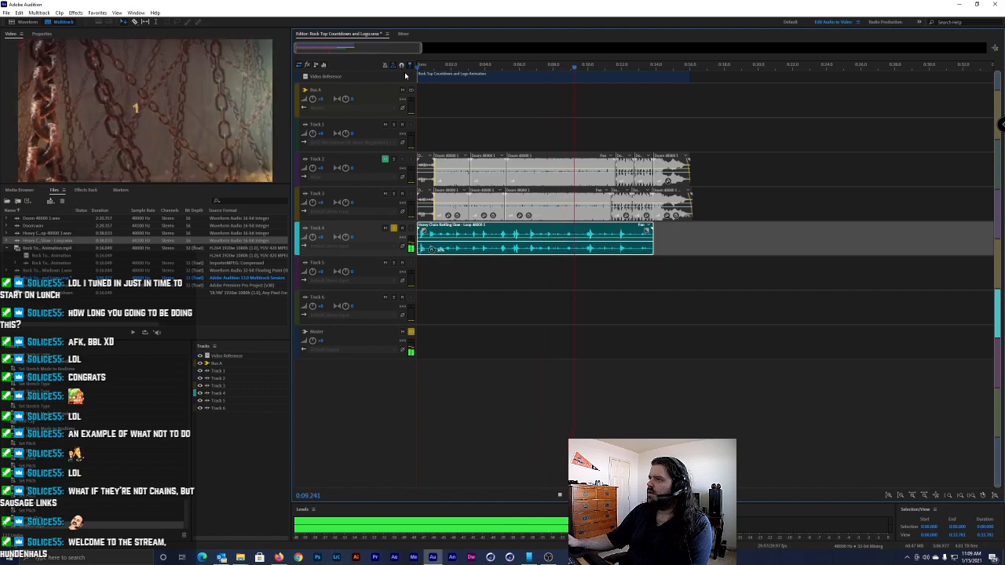
pyautogui.press('space')
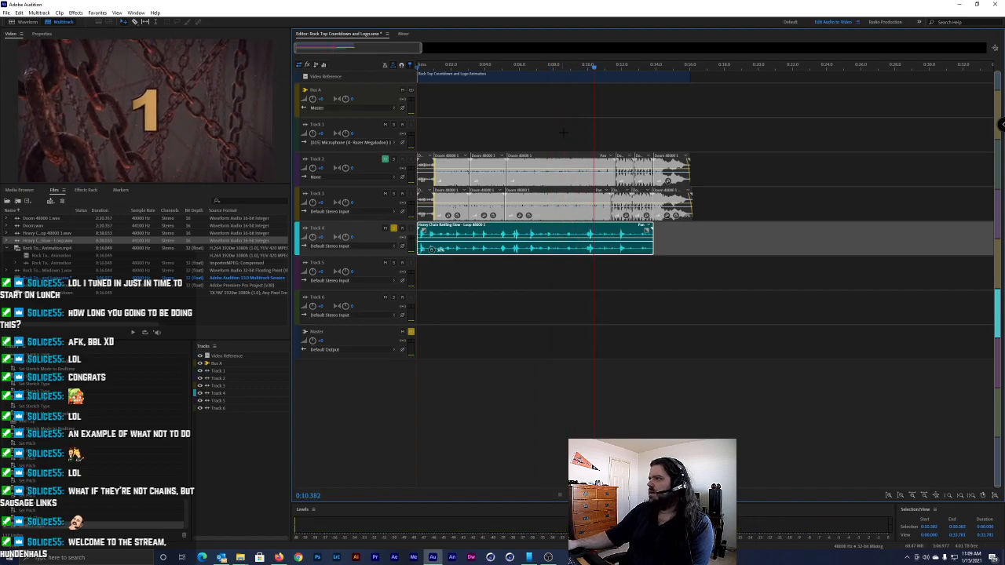
# Trim the end of the chain clip to 0:11.061, just after the number 1 disappears, and check the video frame there
pyautogui.moveTo(595, 69); pyautogui.dragTo(606, 68)
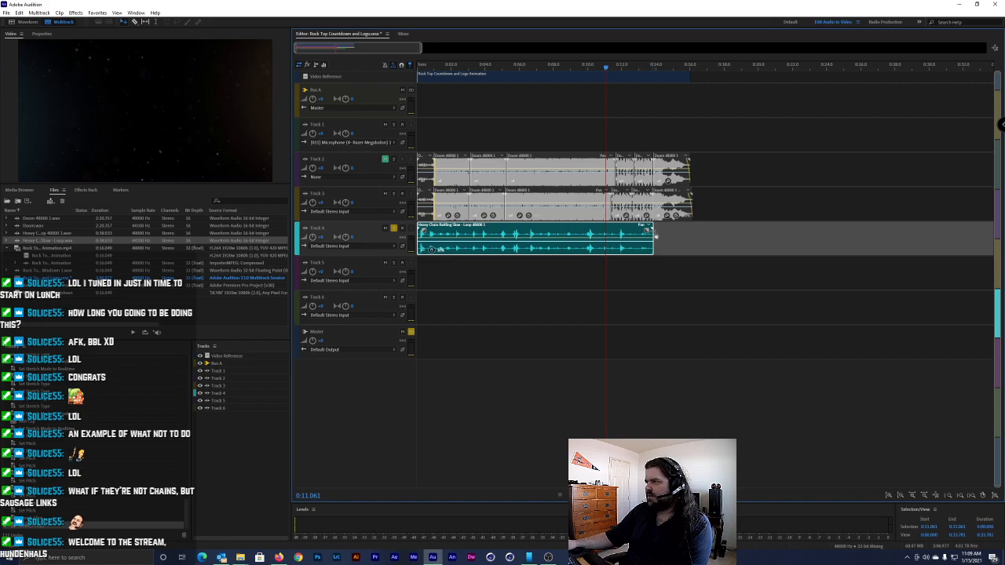
pyautogui.moveTo(651, 236); pyautogui.dragTo(606, 237)
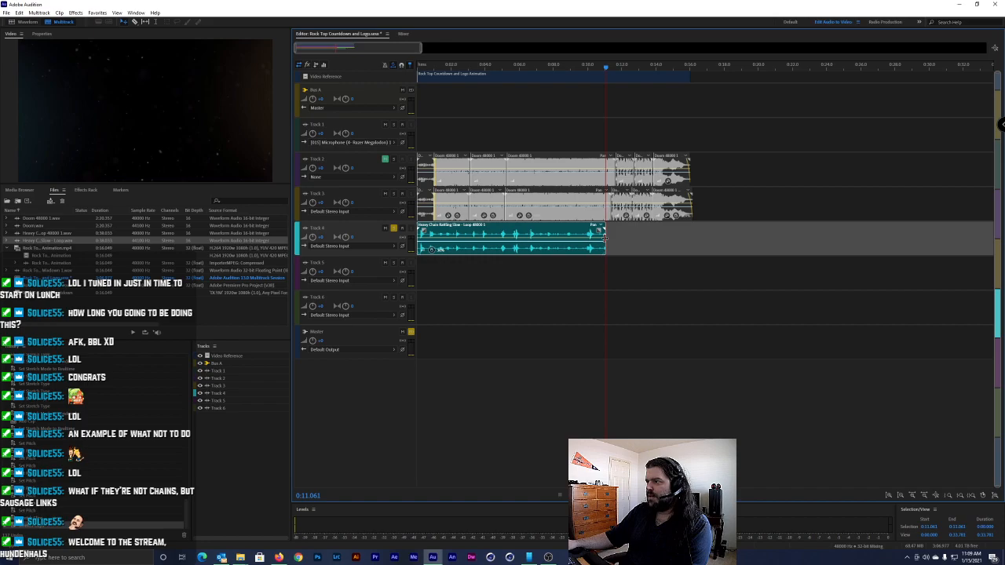
pyautogui.click(605, 69)
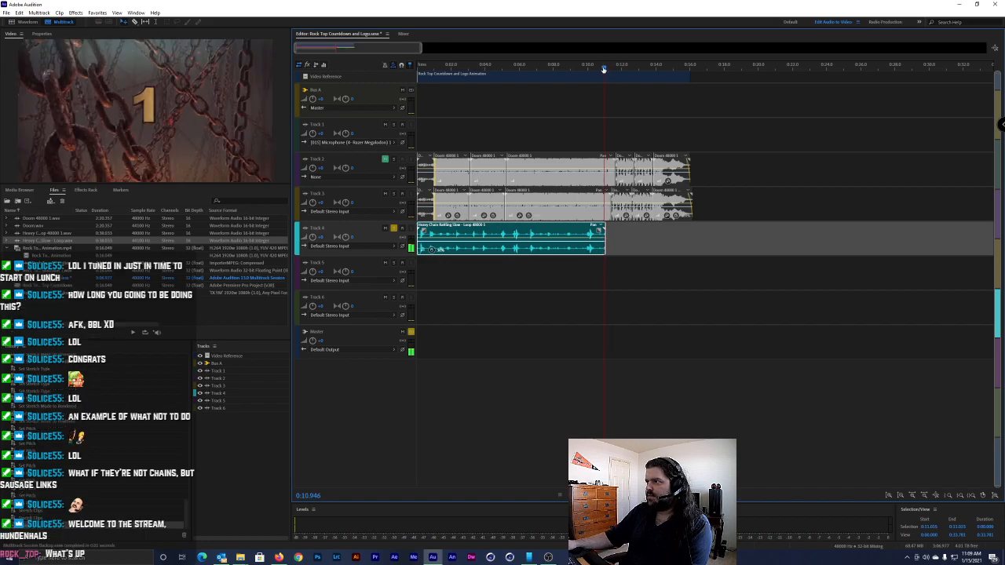
# Add a short fade-out to the end of the chain clip and play it against the video from about 9.2 seconds
pyautogui.moveTo(606, 70); pyautogui.dragTo(597, 69)
pyautogui.press('space')
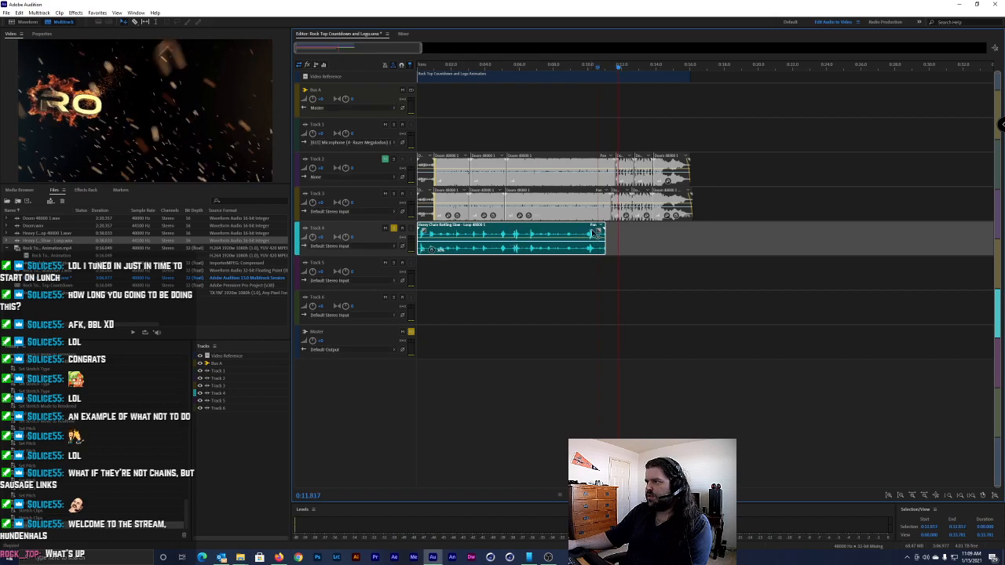
pyautogui.moveTo(599, 231); pyautogui.dragTo(591, 232)
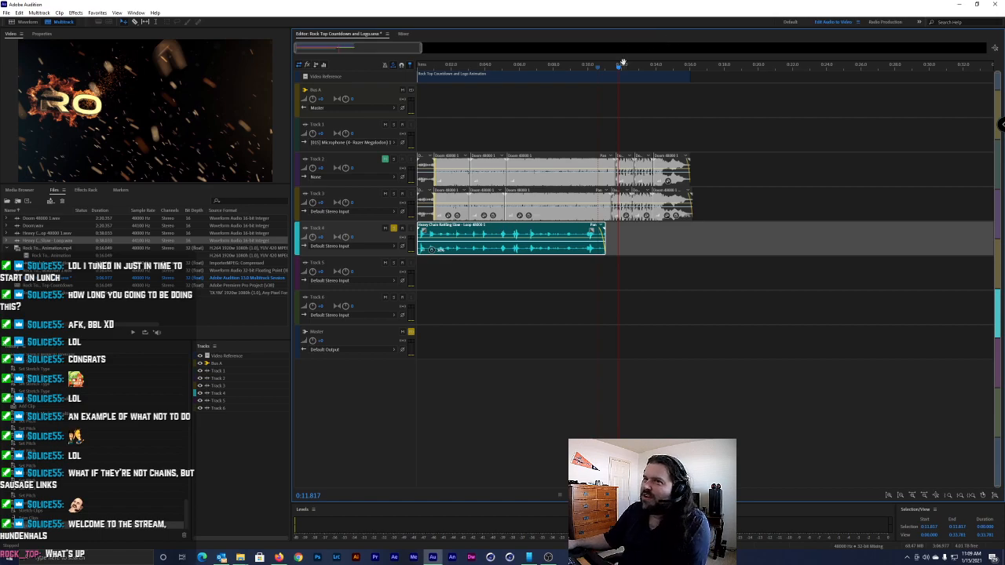
pyautogui.click(572, 64)
pyautogui.press('space')
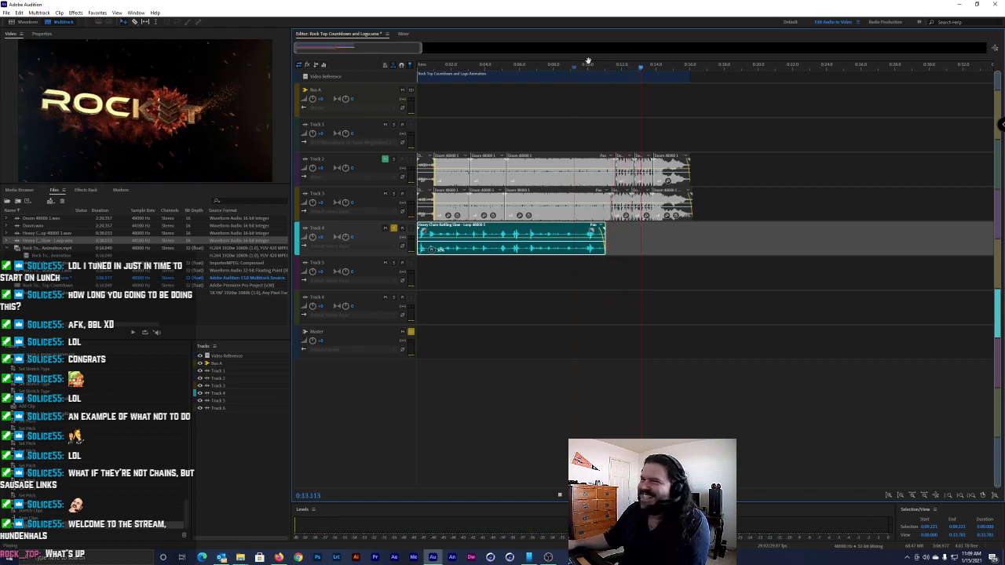
pyautogui.press('space')
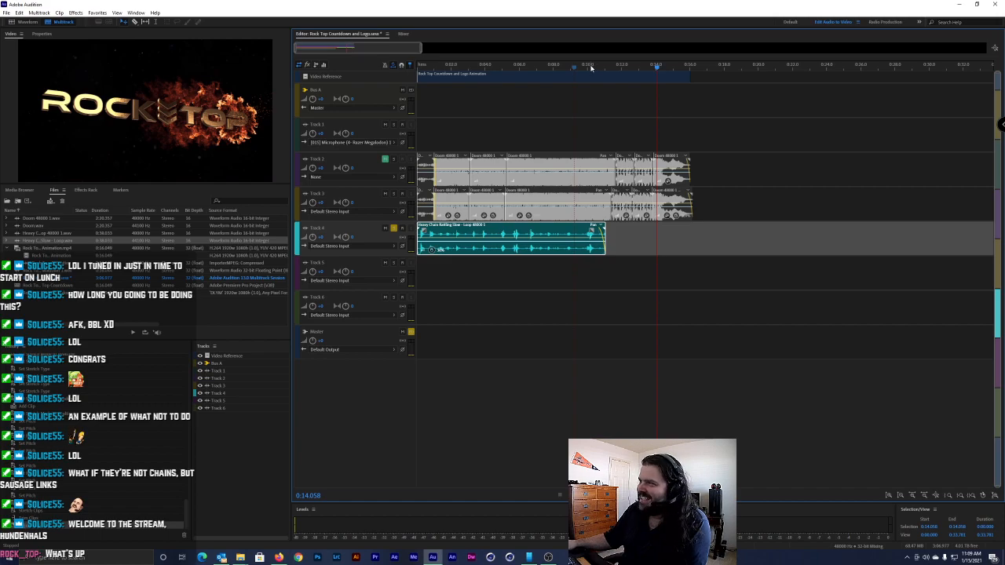
# Check the video frames at several countdown numbers and play the chain clip from the middle of the countdown
pyautogui.click(577, 64)
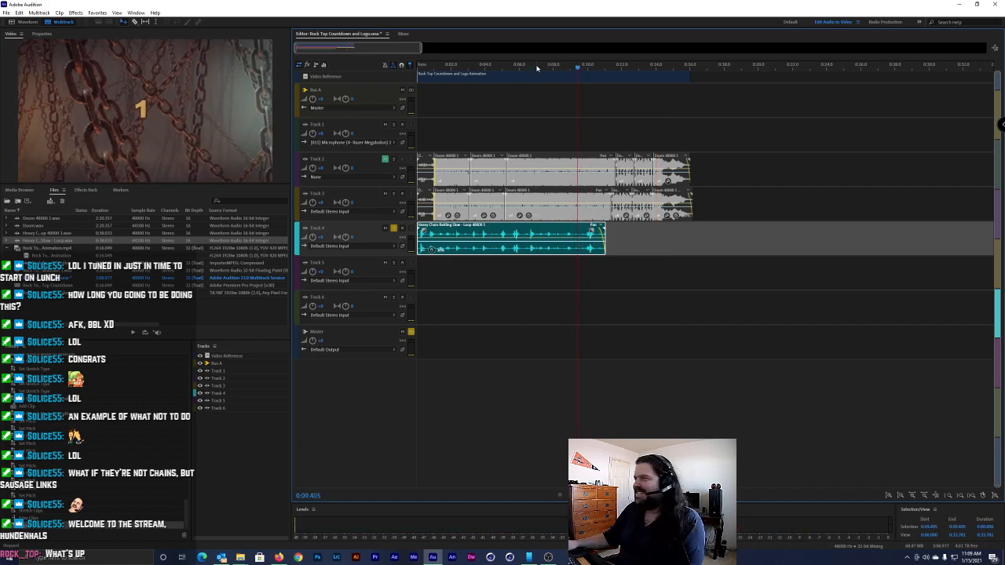
pyautogui.click(537, 66)
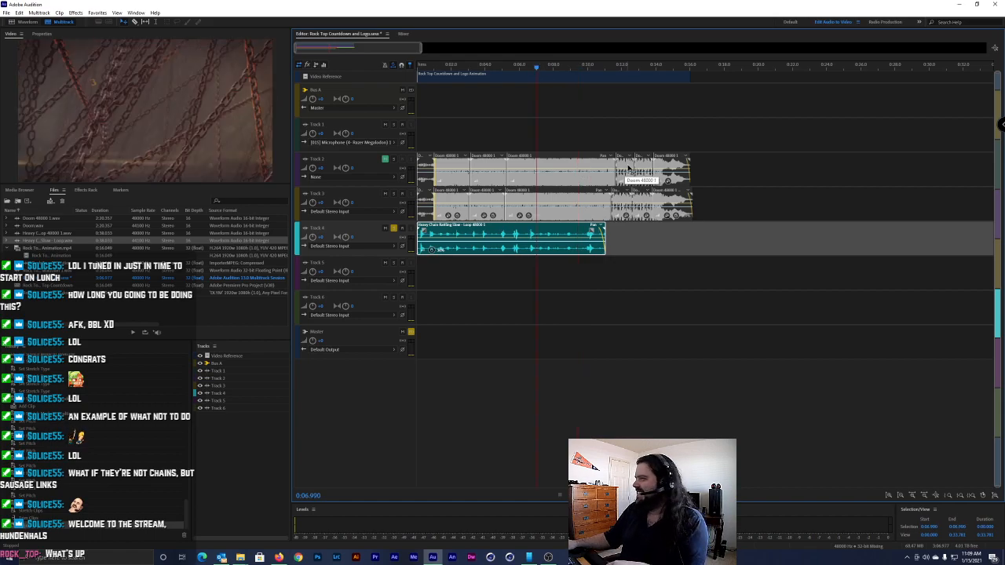
pyautogui.click(482, 66)
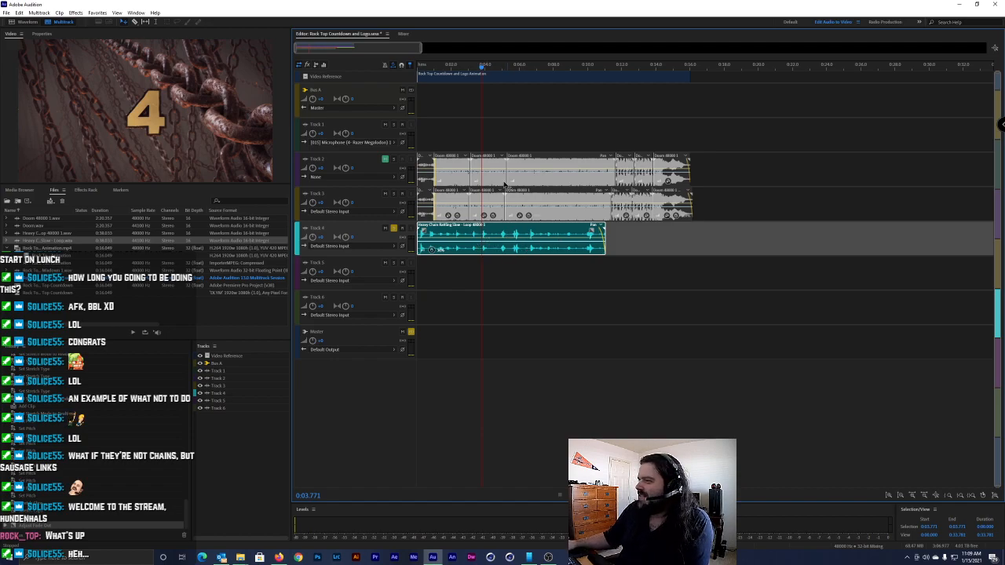
pyautogui.press('space')
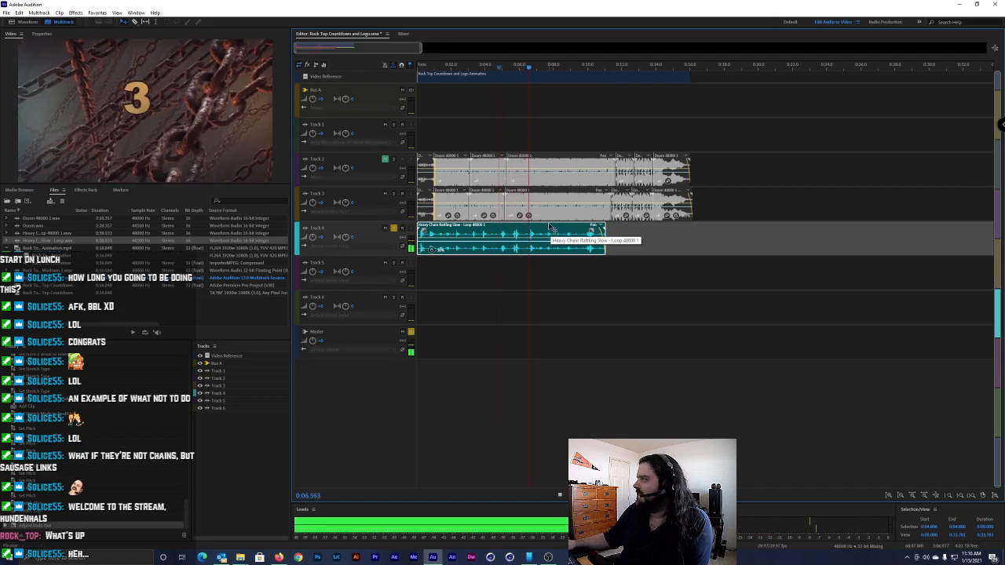
pyautogui.press('space')
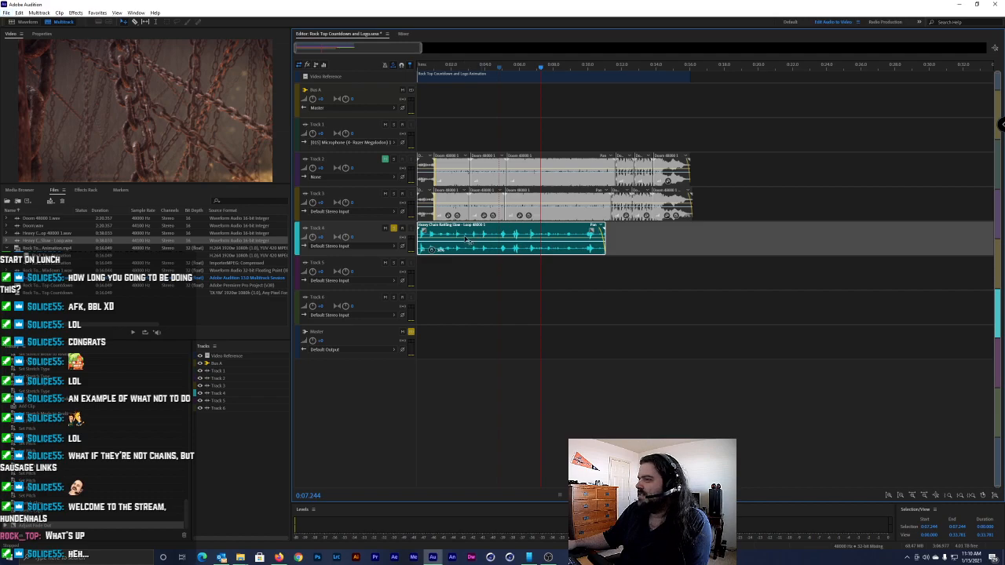
# Copy the chain clip to Track 5 with a slight delay, trim its end to match Track 4's clip, and solo Track 5
pyautogui.moveTo(459, 238); pyautogui.dragTo(450, 264)
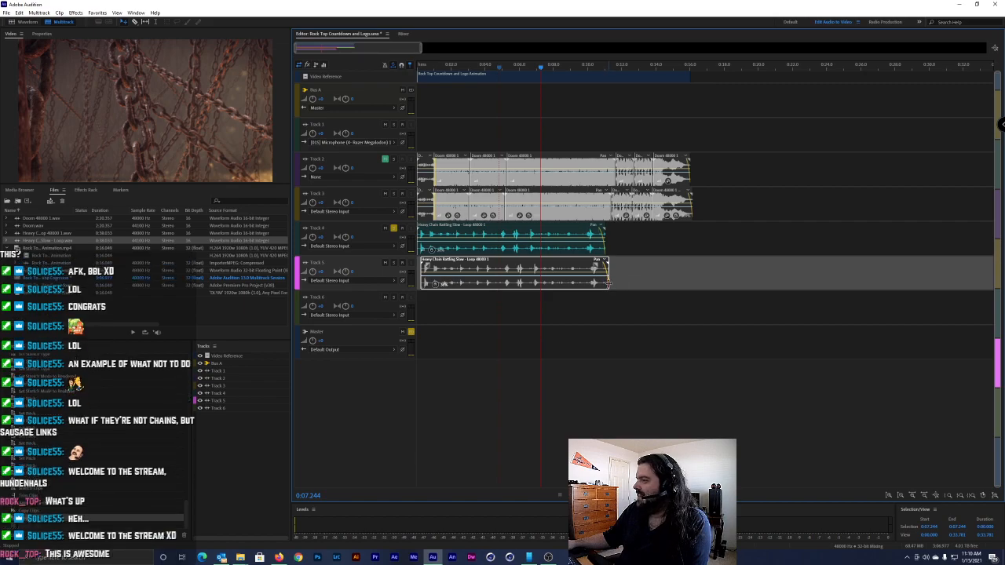
pyautogui.moveTo(608, 280); pyautogui.dragTo(605, 280)
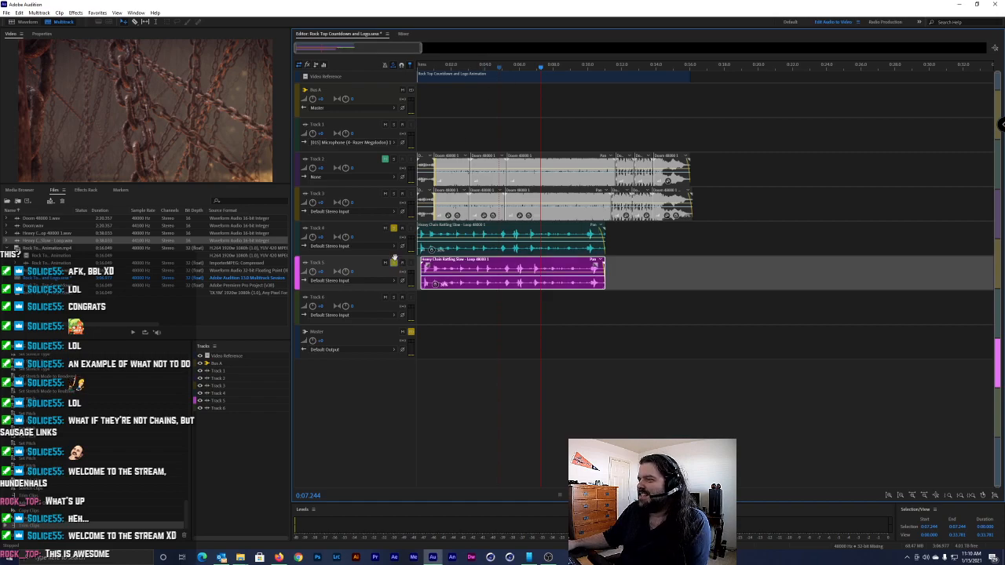
pyautogui.moveTo(508, 69); pyautogui.dragTo(398, 67)
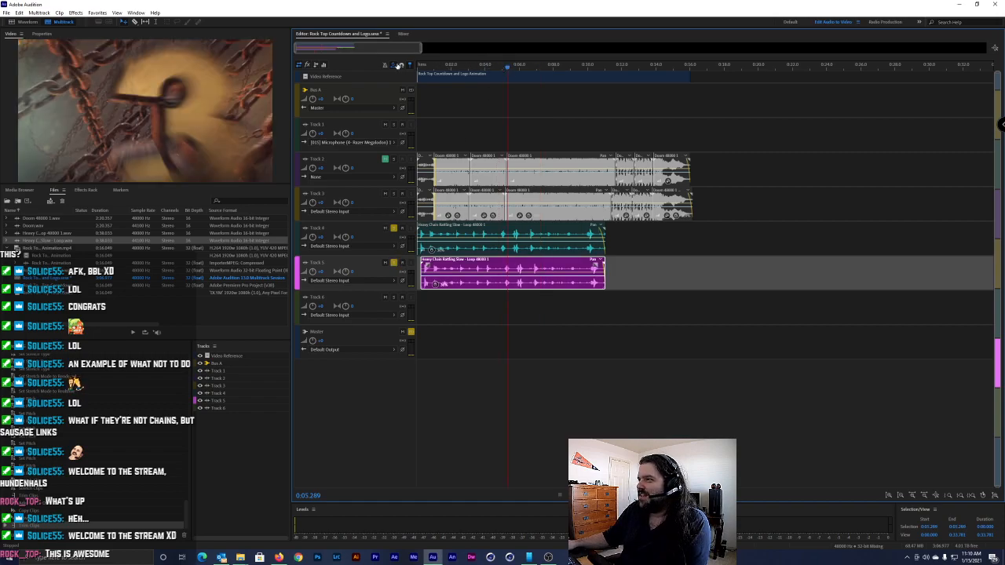
# Set the volumes of Track 4 and Track 5 to -12 and play both chain clips from the start
pyautogui.click(322, 237)
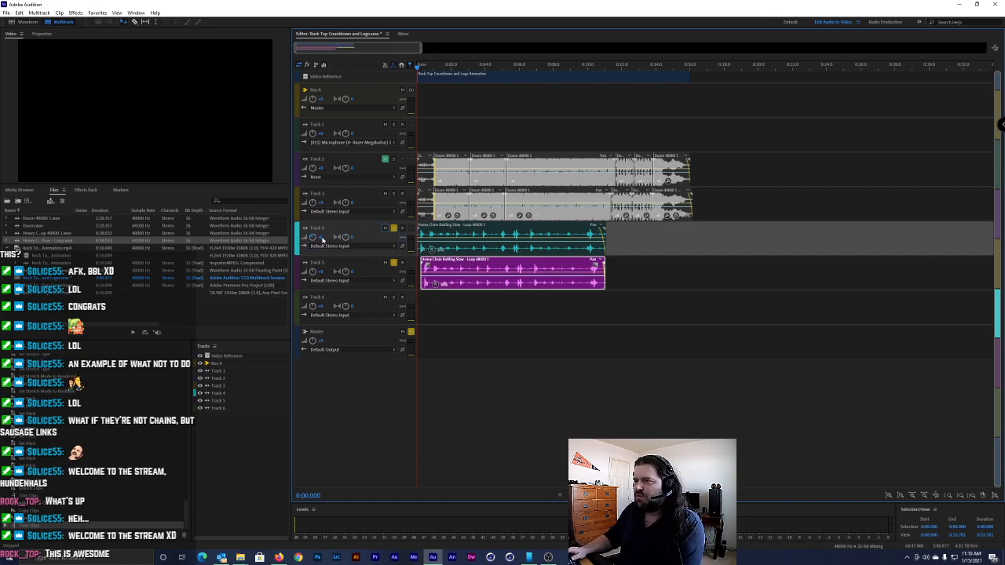
pyautogui.hotkey('shift', 'Tab')
pyautogui.press('Tab')
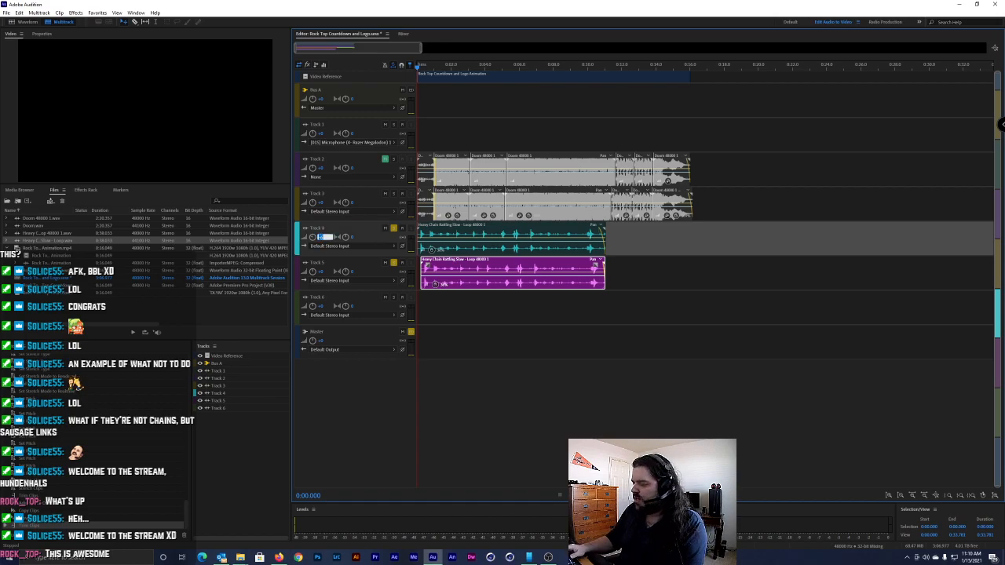
pyautogui.press('Return')
pyautogui.click(320, 273)
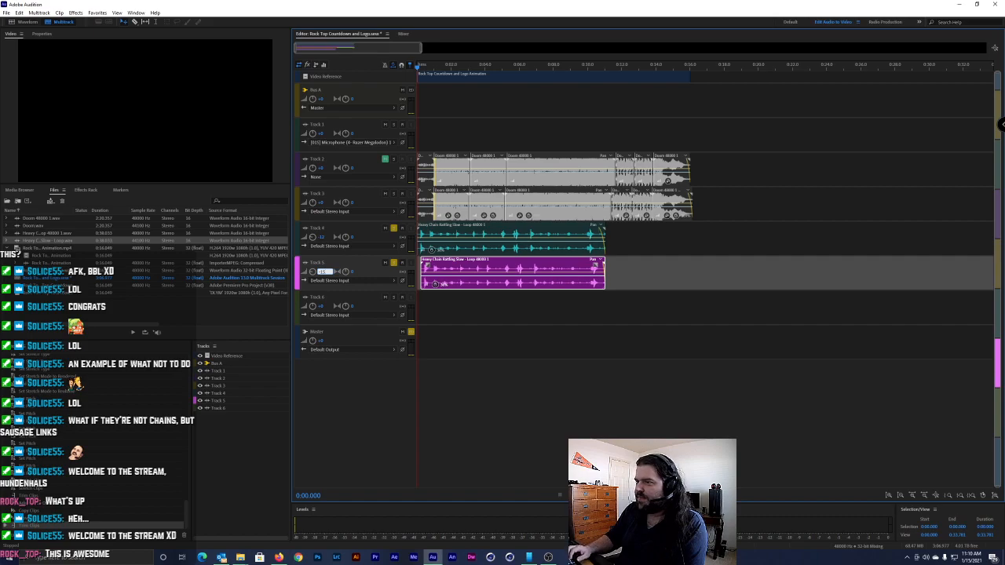
pyautogui.moveTo(462, 71); pyautogui.dragTo(396, 71)
pyautogui.press('space')
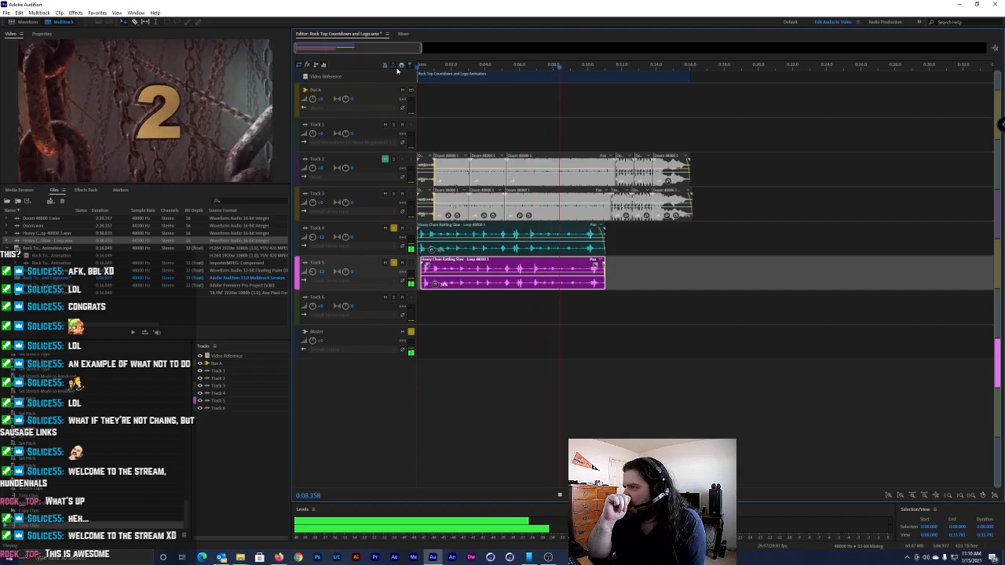
pyautogui.press('space')
# Turn off solo on Tracks 4 and 5 and delete the copied chain clip from Track 5
pyautogui.click(395, 262)
pyautogui.click(394, 228)
pyautogui.click(458, 265)
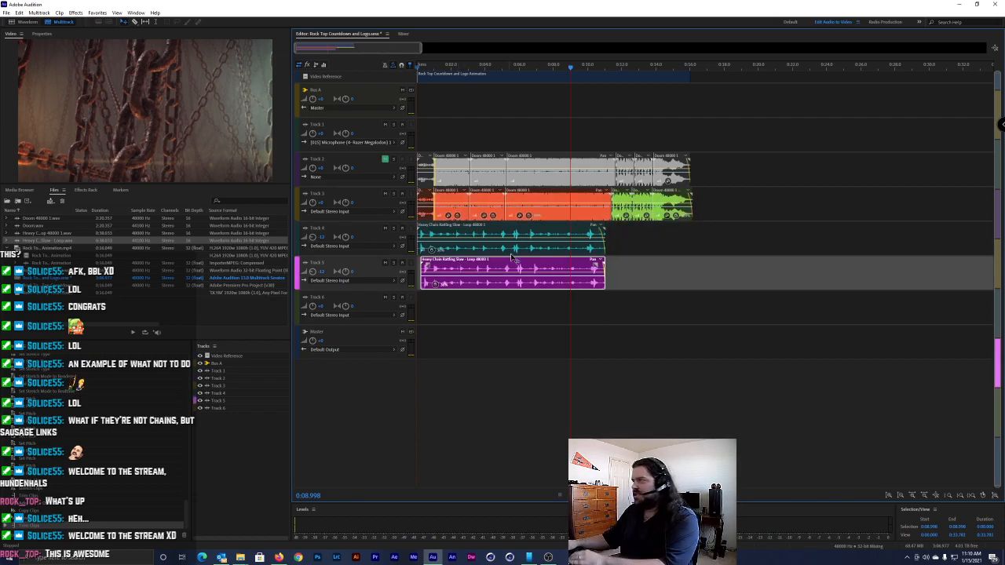
pyautogui.press('Delete')
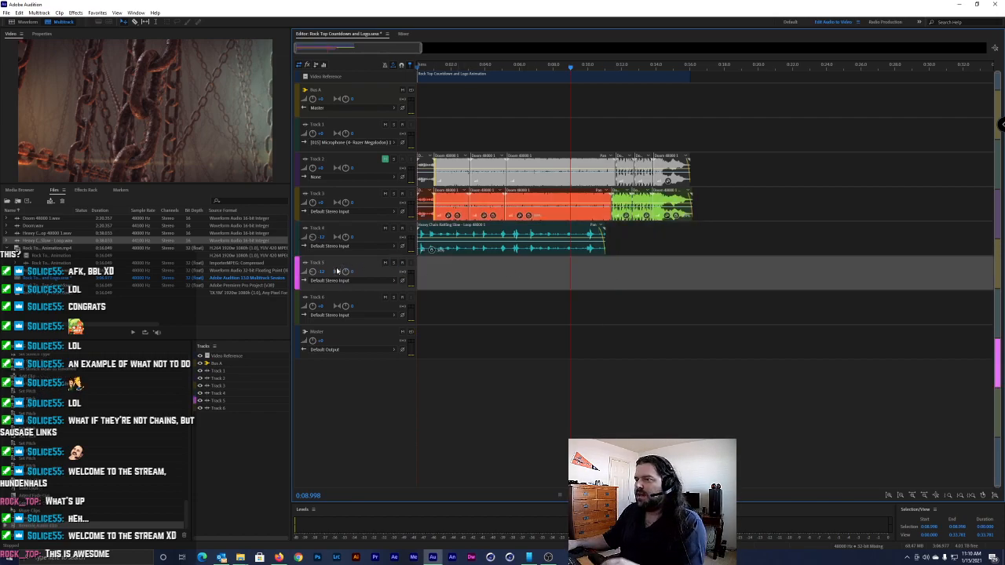
# Select the chain clip on Track 4 and add an Echo effect to the first slot of the track's effects rack
pyautogui.click(464, 235)
pyautogui.rightClick(463, 234)
pyautogui.click(450, 233)
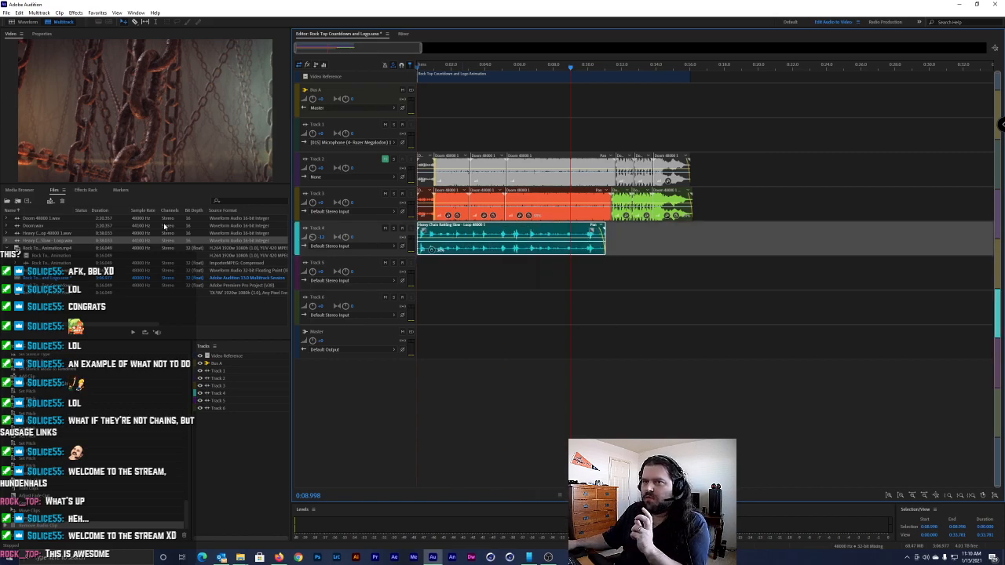
pyautogui.click(88, 191)
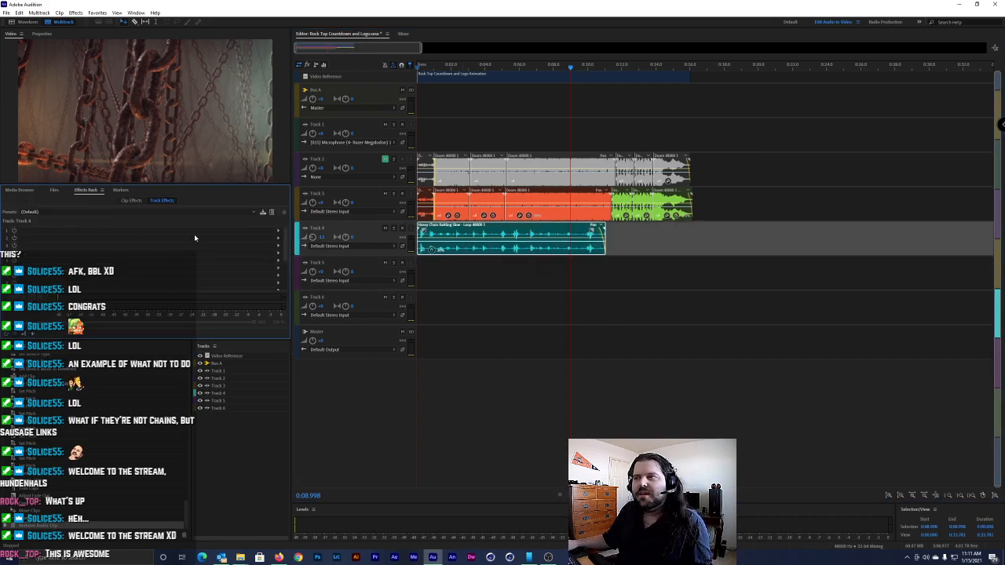
pyautogui.click(279, 233)
pyautogui.moveTo(365, 280)
pyautogui.click(397, 285)
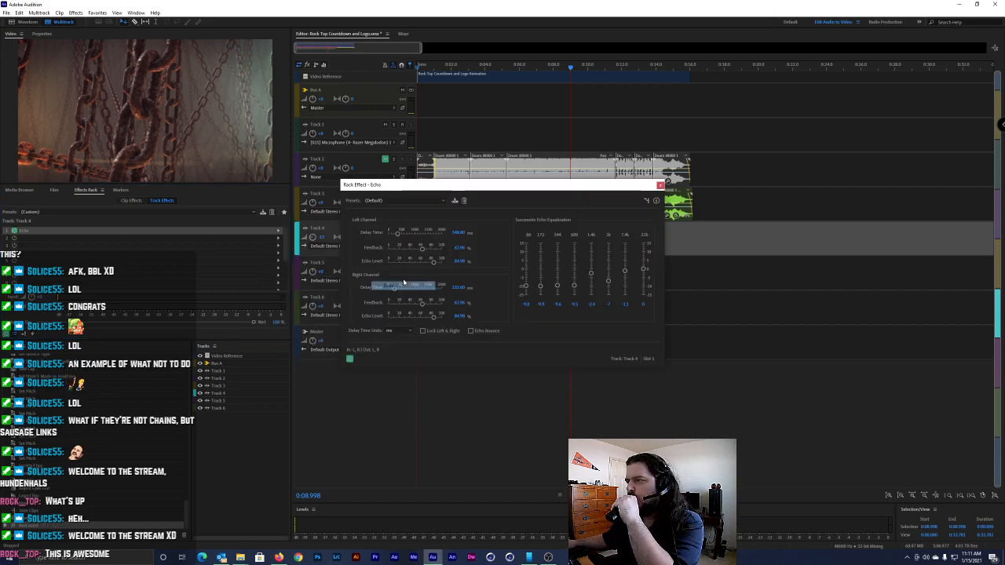
# Try the Infinite Loop preset for the Echo effect and play the mix from the start
pyautogui.click(417, 201)
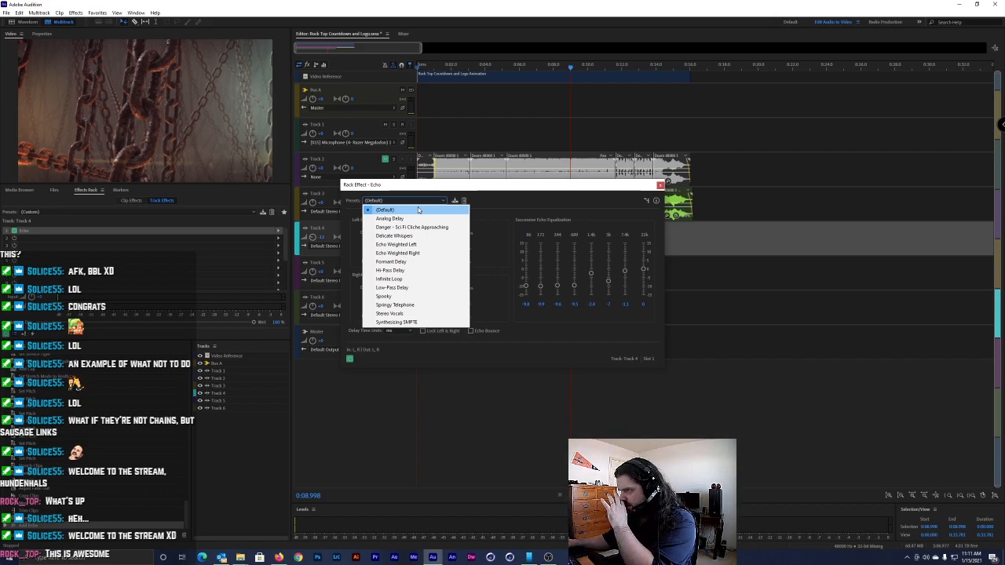
pyautogui.click(393, 279)
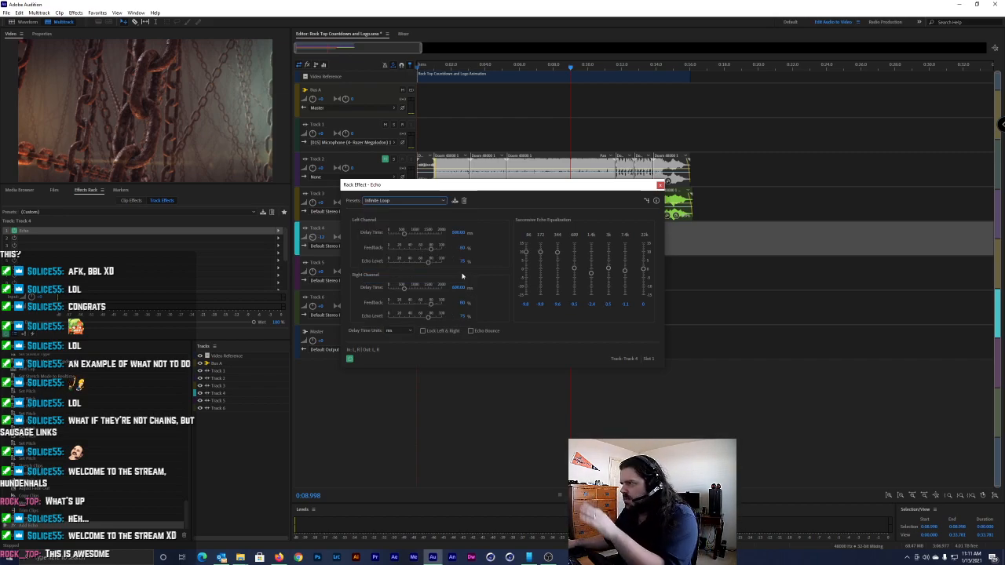
pyautogui.moveTo(433, 186); pyautogui.dragTo(638, 274)
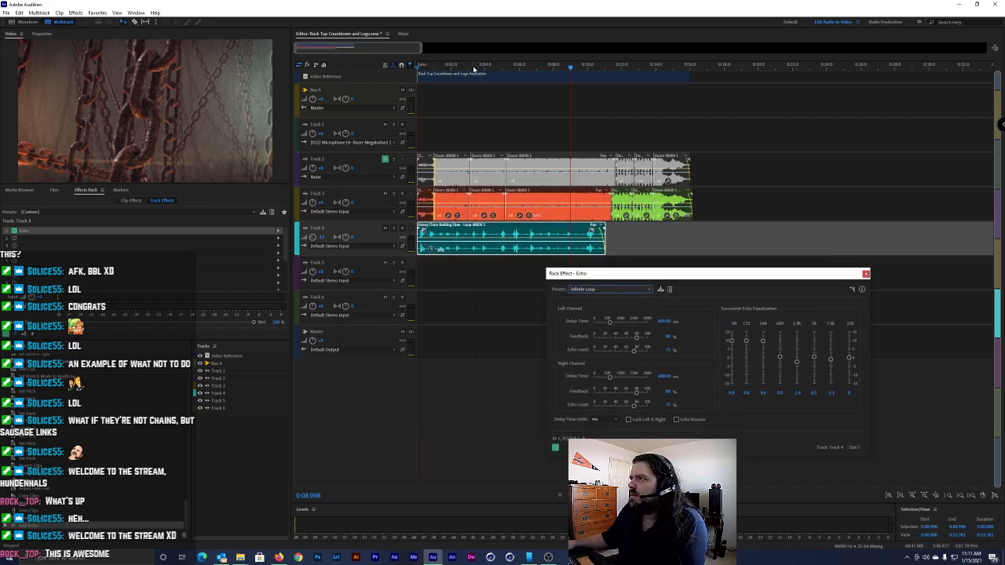
pyautogui.press('Home')
pyautogui.press('space')
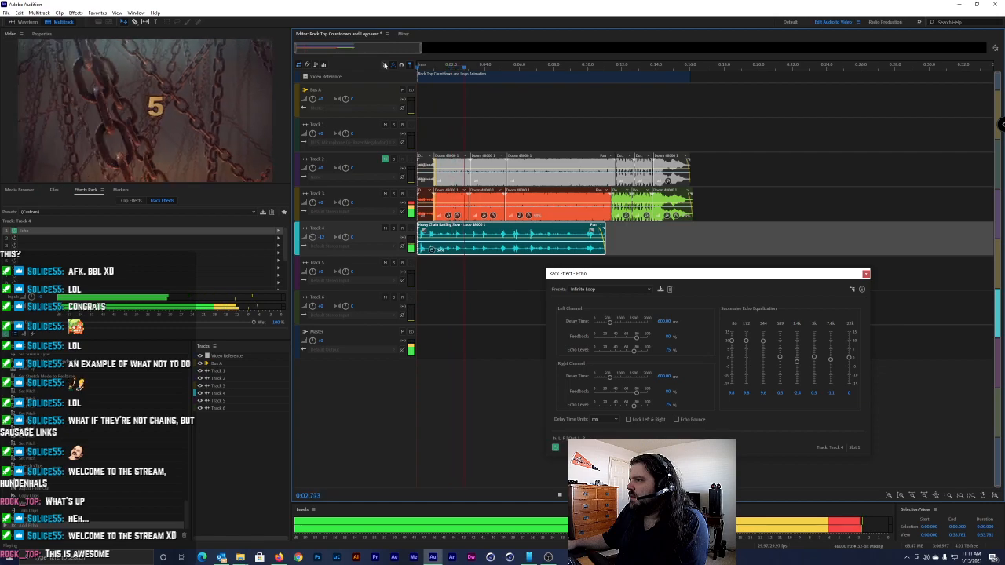
pyautogui.press('space')
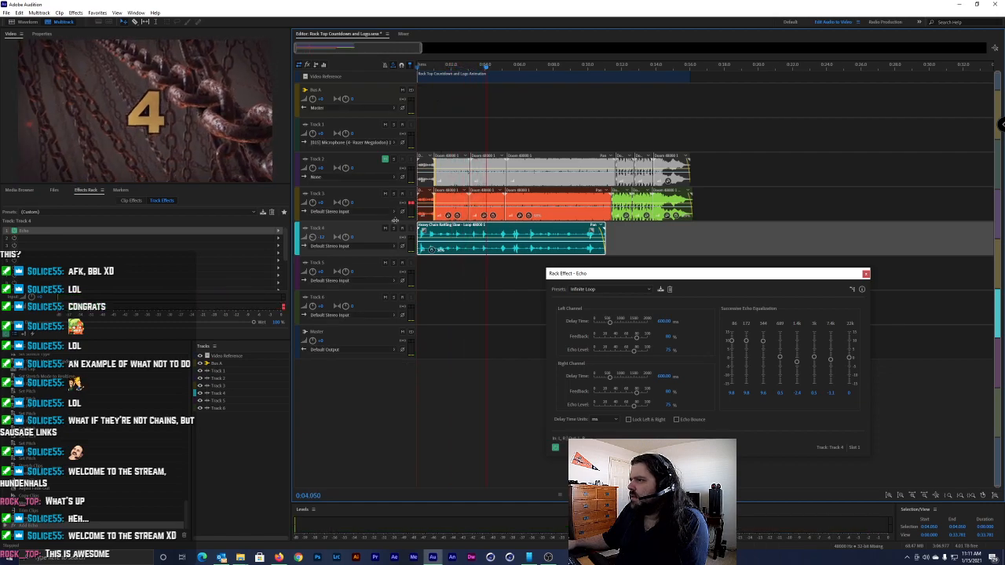
# Solo Track 4 and play the echoed chain sound on its own from the start
pyautogui.click(394, 227)
pyautogui.moveTo(486, 69); pyautogui.dragTo(417, 69)
pyautogui.press('space')
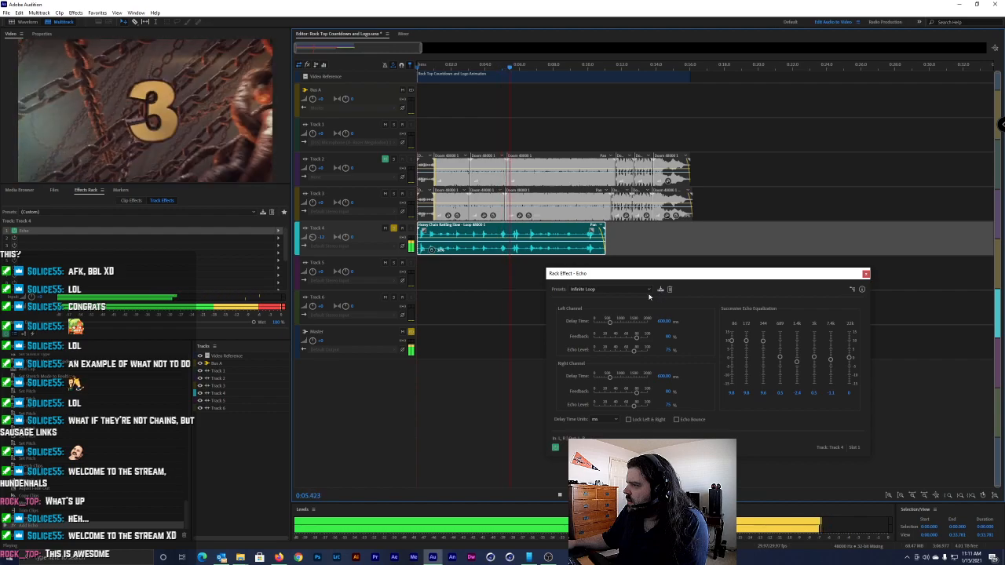
pyautogui.press('space')
# Switch the Echo effect to the Analog Delay preset and play the chain sound through the countdown
pyautogui.click(611, 289)
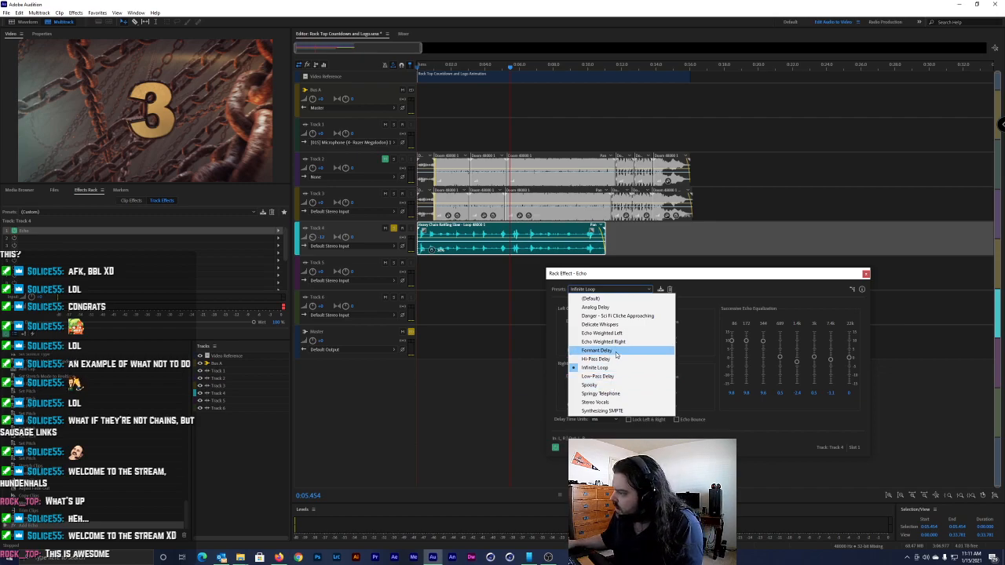
pyautogui.click(599, 307)
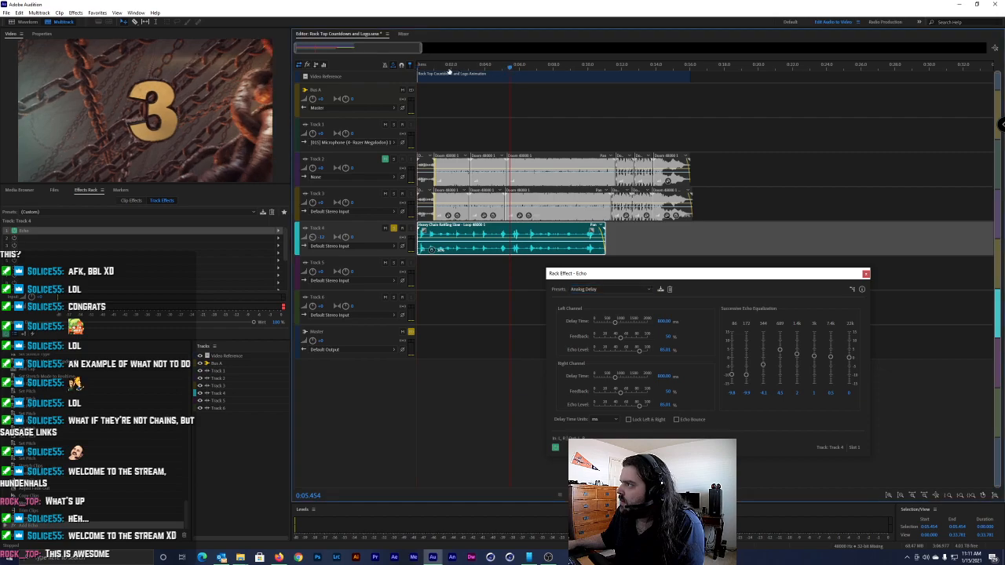
pyautogui.click(420, 69)
pyautogui.press('space')
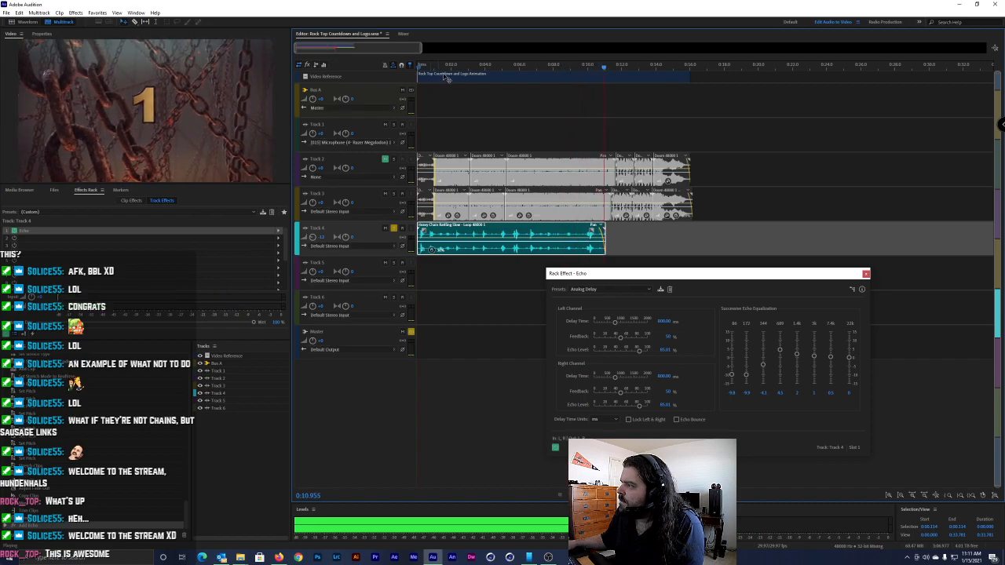
pyautogui.press('space')
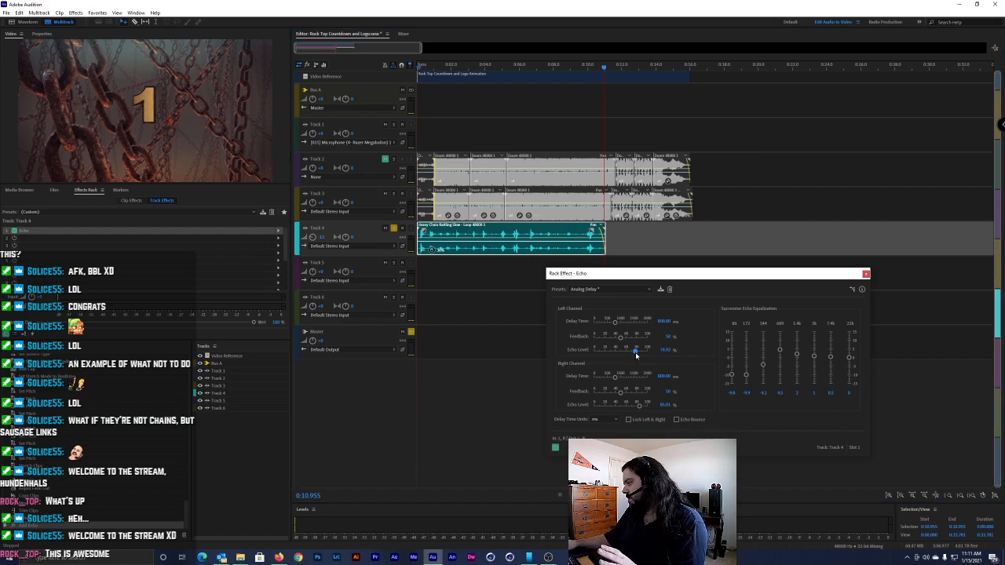
# Lower the left channel's echo level to about 52% and play the chain sound from the start
pyautogui.moveTo(639, 354); pyautogui.dragTo(624, 354)
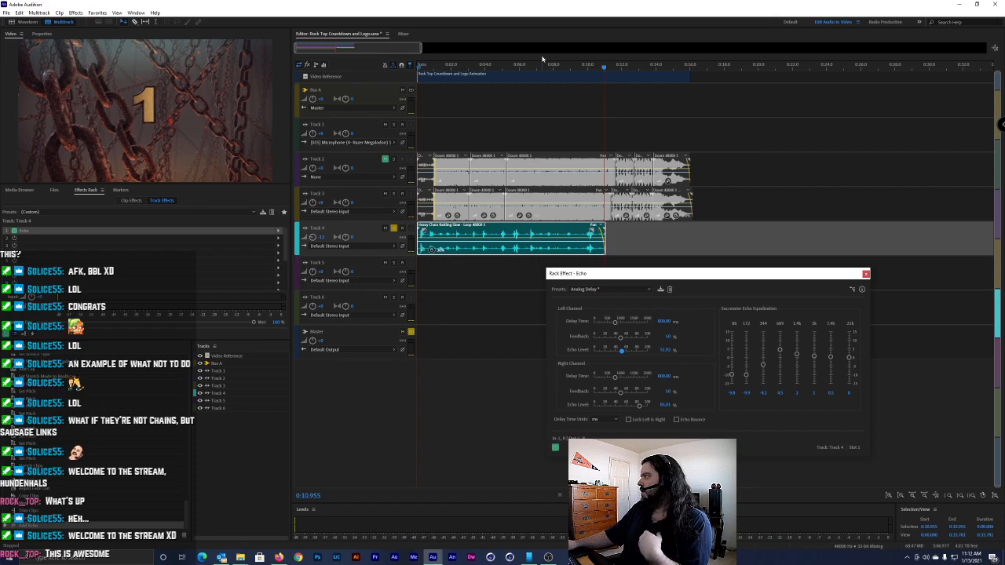
pyautogui.press('Home')
pyautogui.press('space')
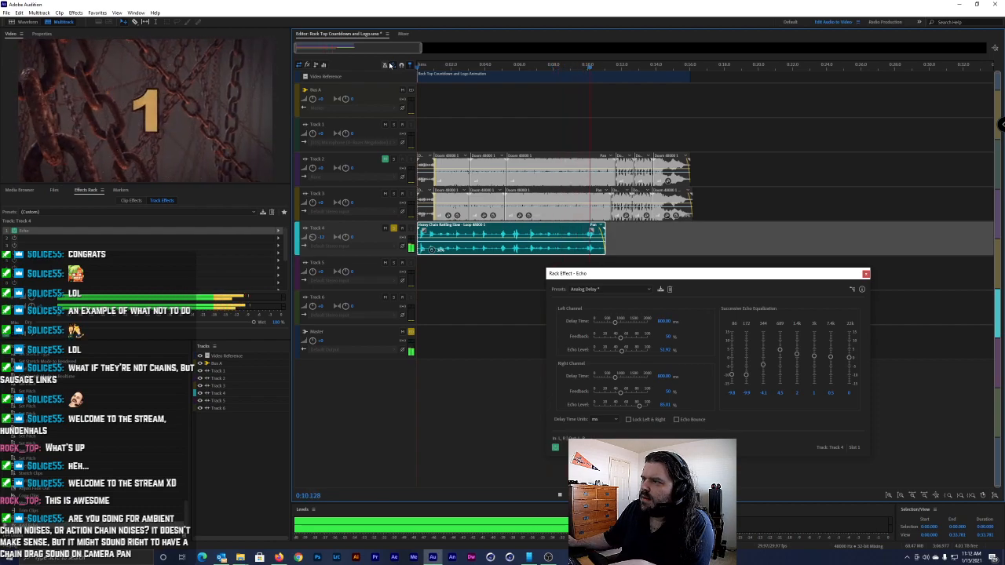
# Stop playback, change Track 4's volume, and play the echoed chain sound again from the start
pyautogui.press('space')
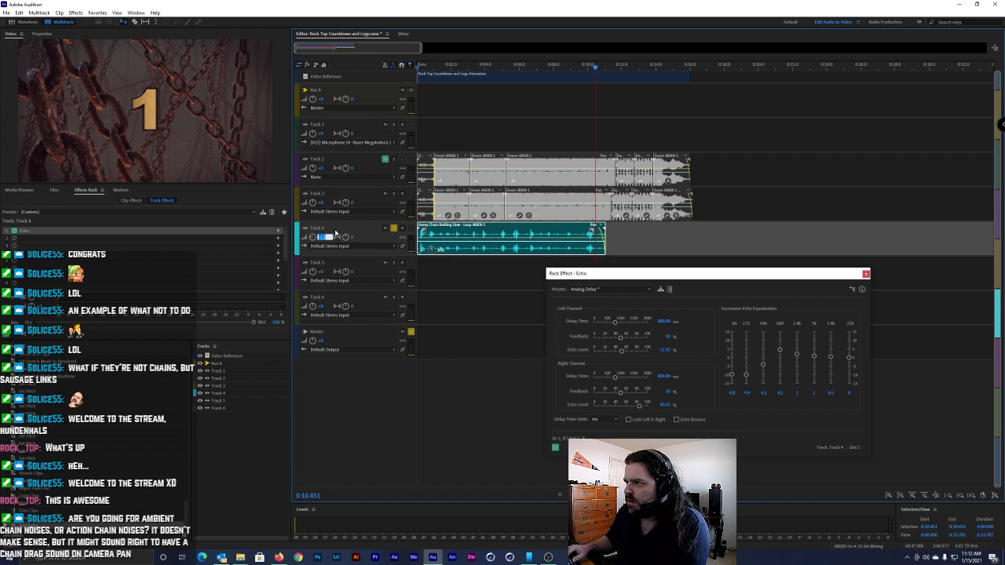
pyautogui.moveTo(491, 69); pyautogui.dragTo(401, 69)
pyautogui.press('space')
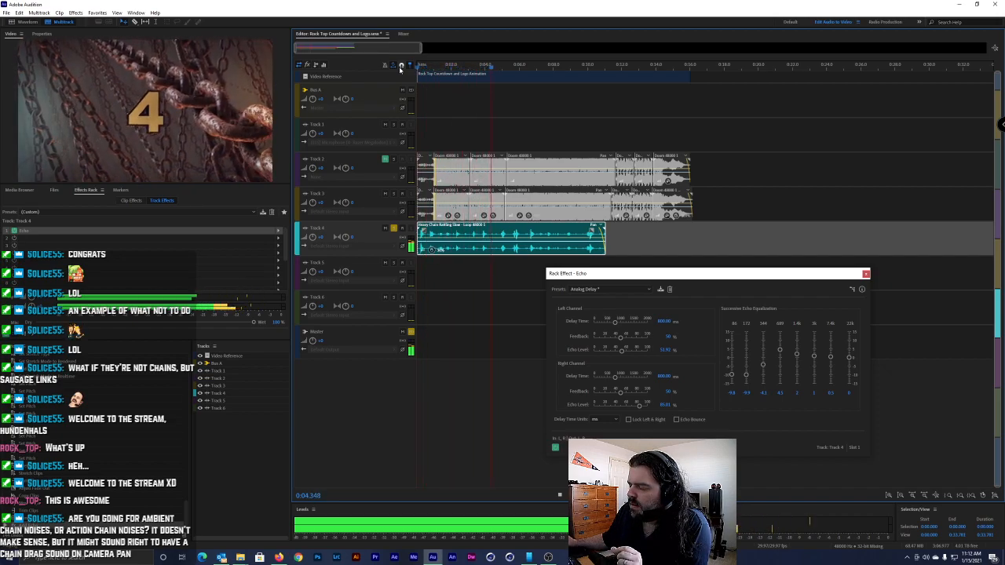
# Stop playback and set the left channel's echo level to 40%
pyautogui.press('space')
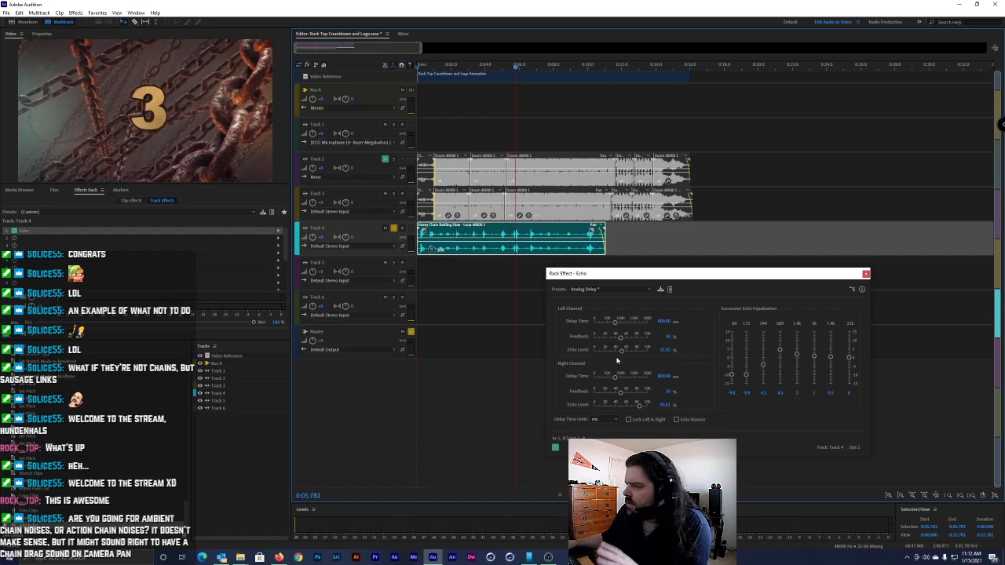
pyautogui.click(662, 350)
pyautogui.write('40')
pyautogui.press('Return')
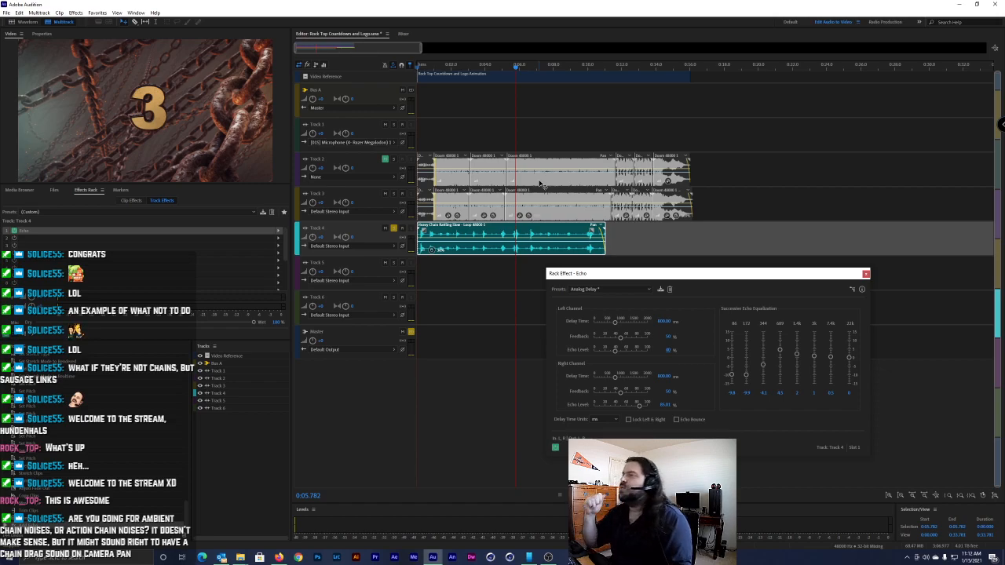
# Play the soloed chain sound from the start twice to judge the reduced left echo level
pyautogui.moveTo(515, 69); pyautogui.dragTo(404, 73)
pyautogui.press('space')
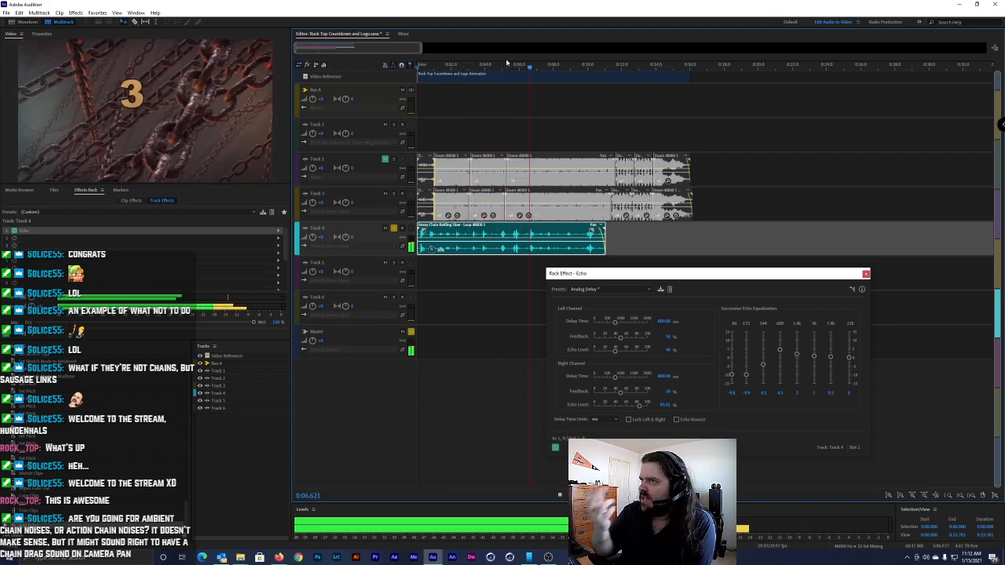
pyautogui.press('space')
pyautogui.press('Home')
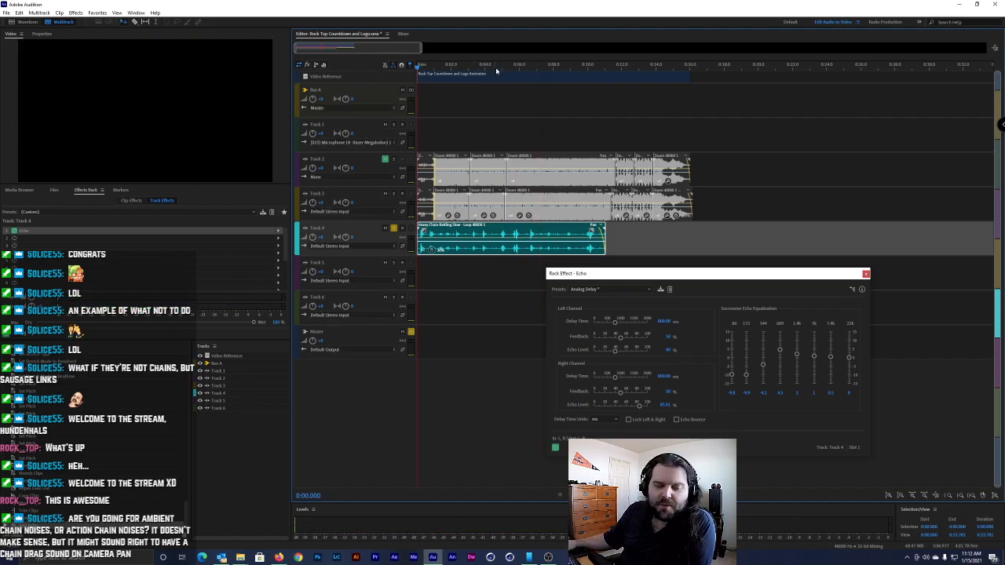
pyautogui.press('space')
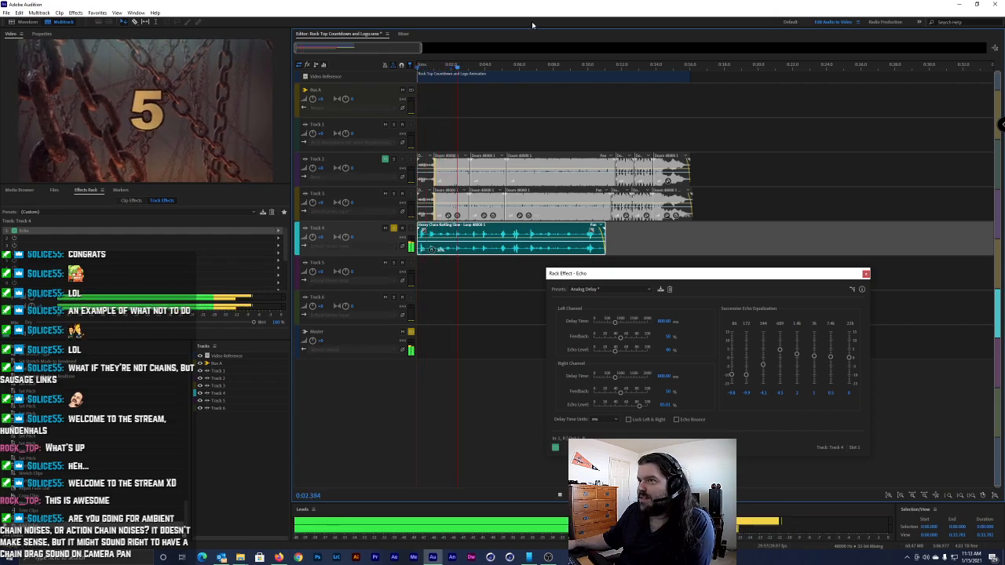
pyautogui.press('space')
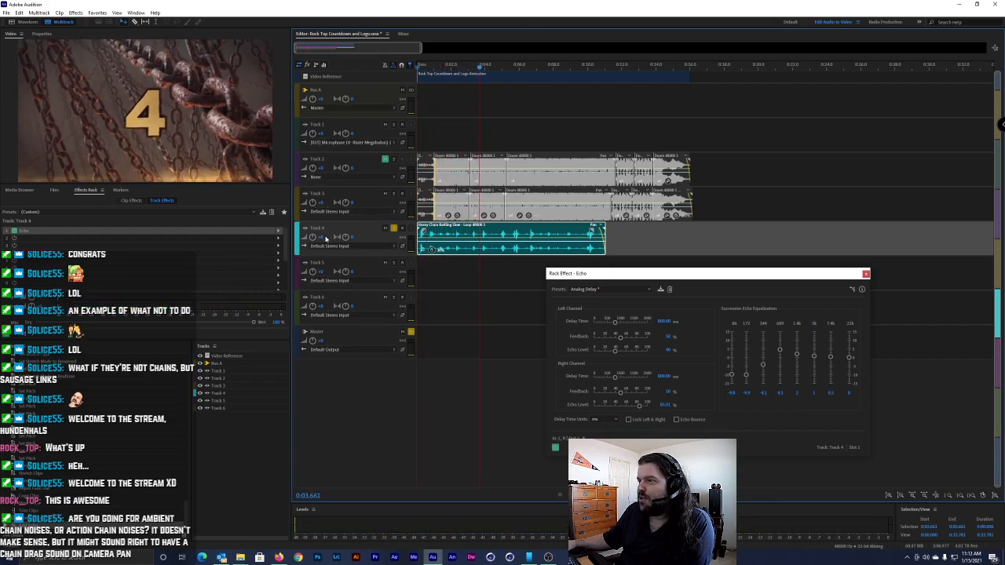
# Lower Track 4's volume to -20 dB, check the chain sound from the start, and save the session
pyautogui.click(321, 237)
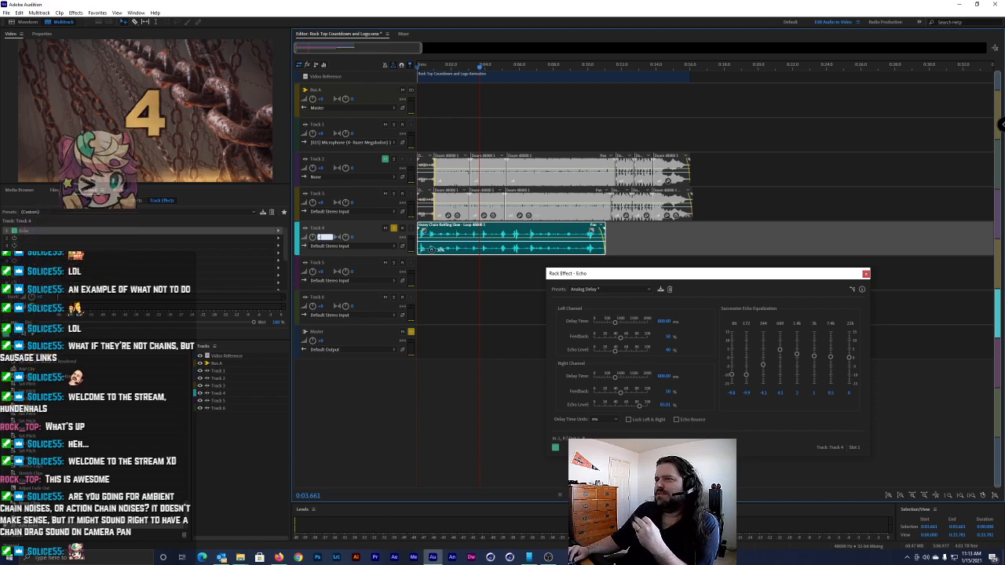
pyautogui.click(337, 224)
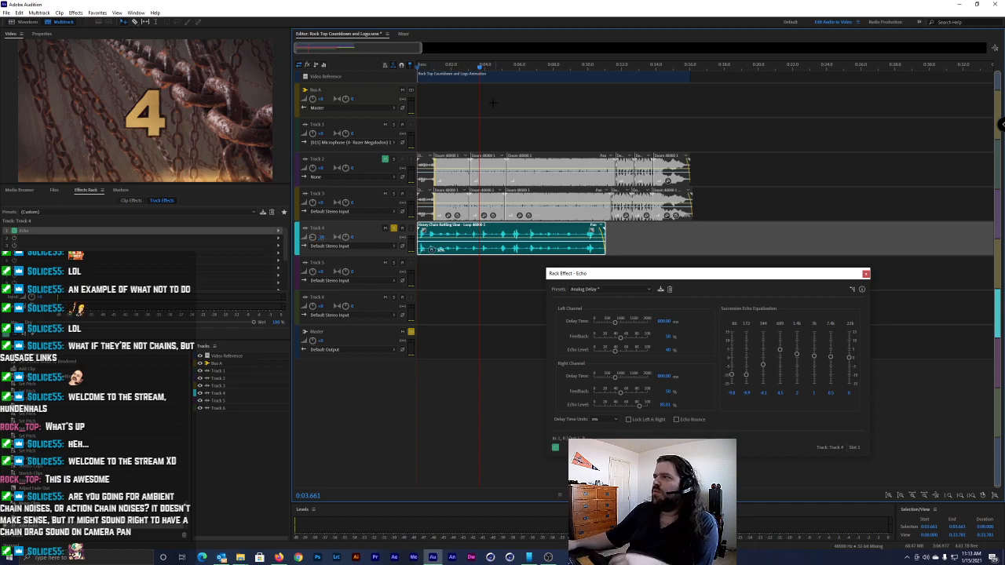
pyautogui.press('space')
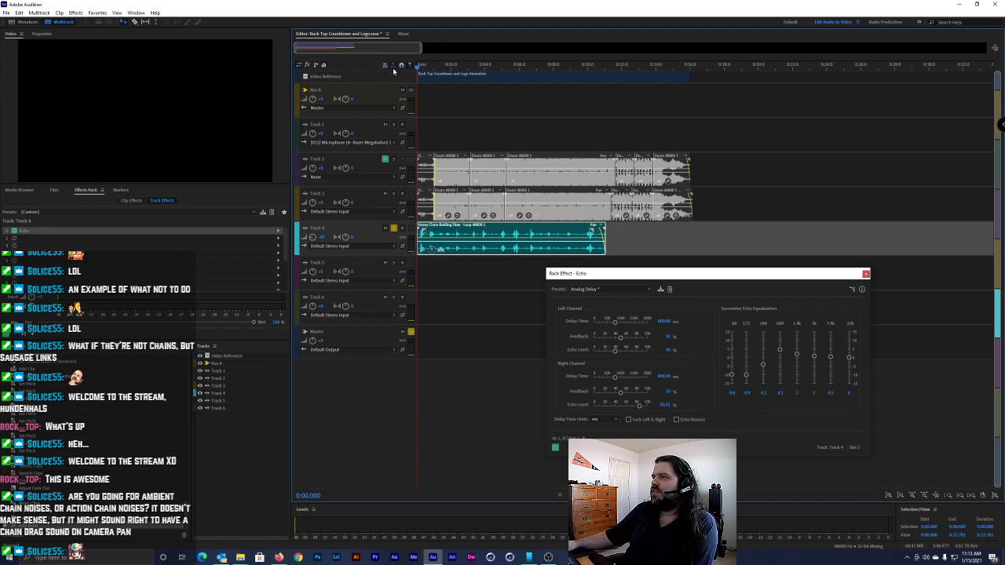
pyautogui.press('space')
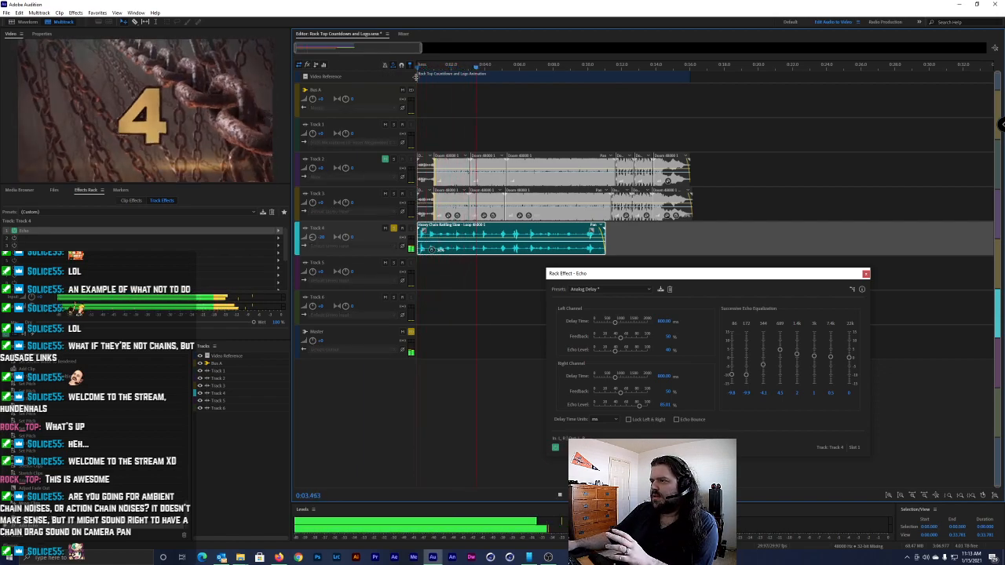
pyautogui.press('space')
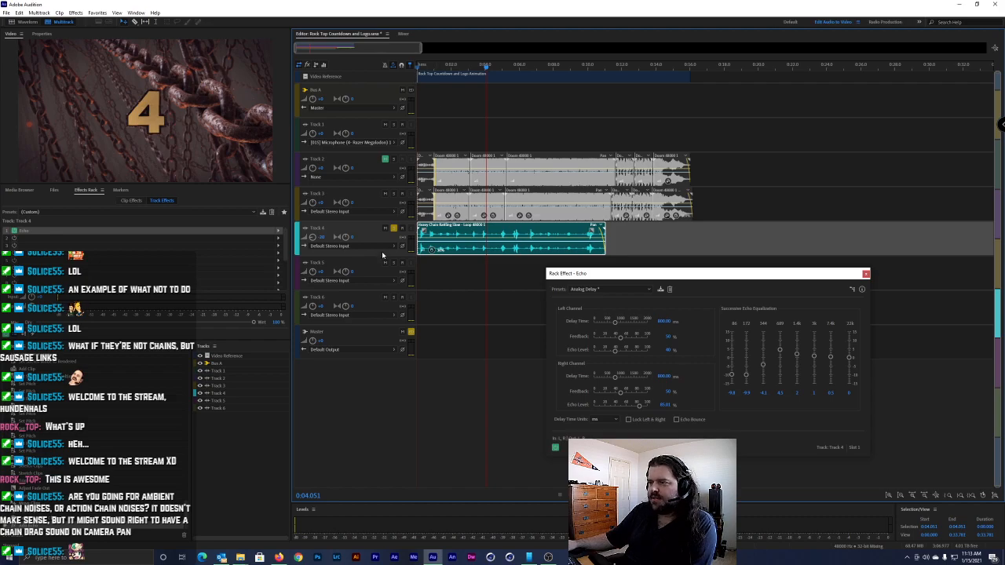
pyautogui.click(540, 295)
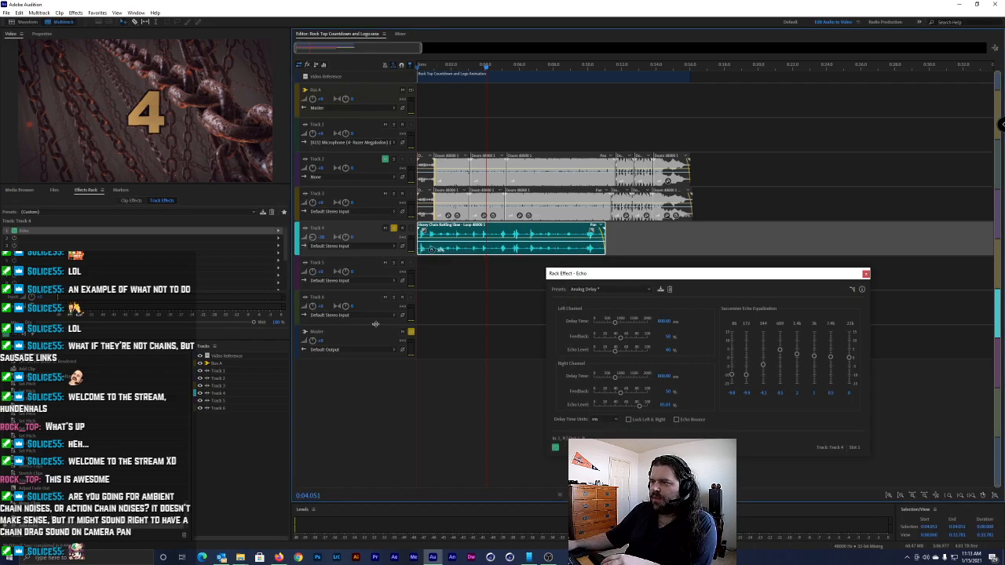
# Add a Multiband Compressor with the Broadcast preset to the Master track and close its settings window
pyautogui.click(376, 328)
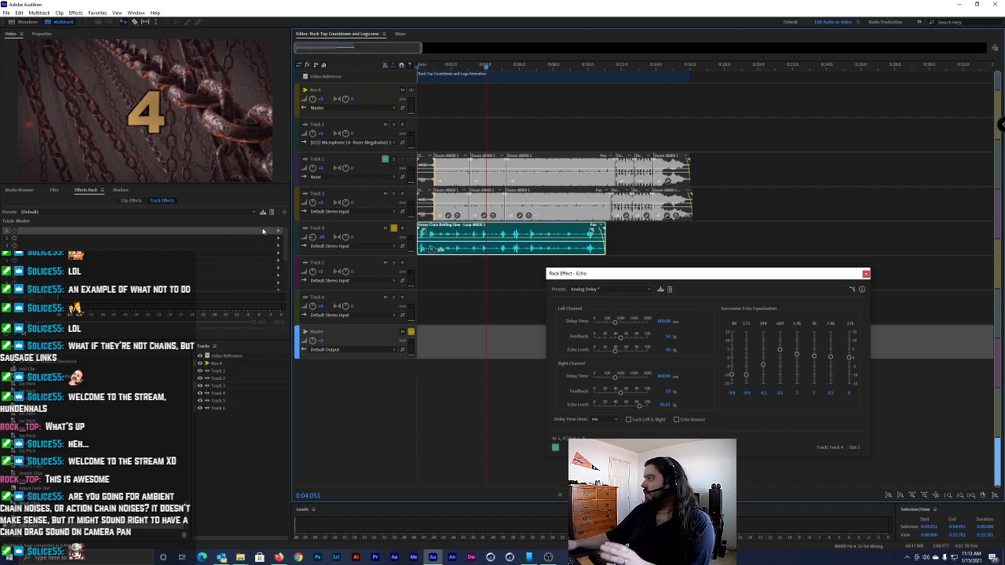
pyautogui.click(278, 234)
pyautogui.moveTo(343, 262)
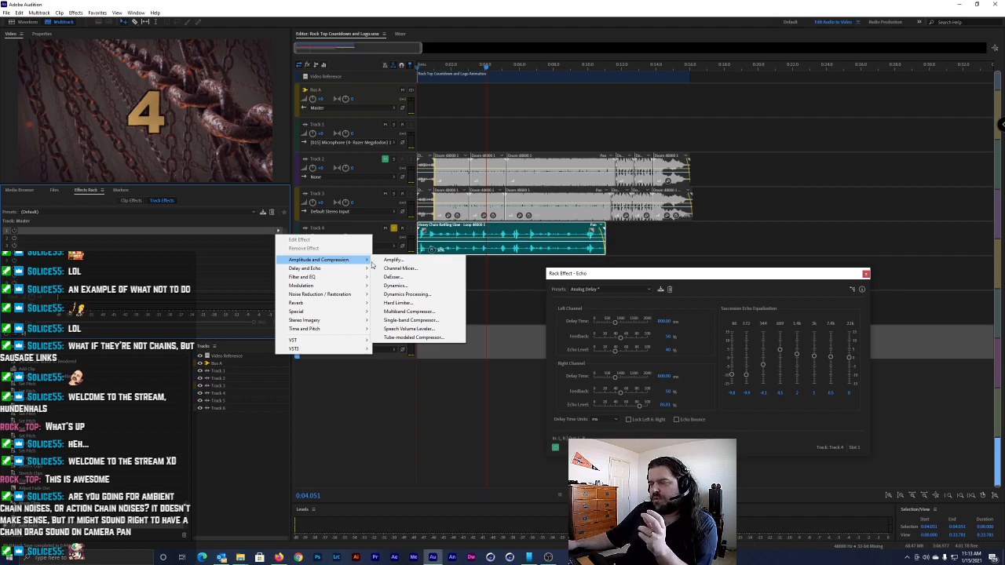
pyautogui.click(411, 313)
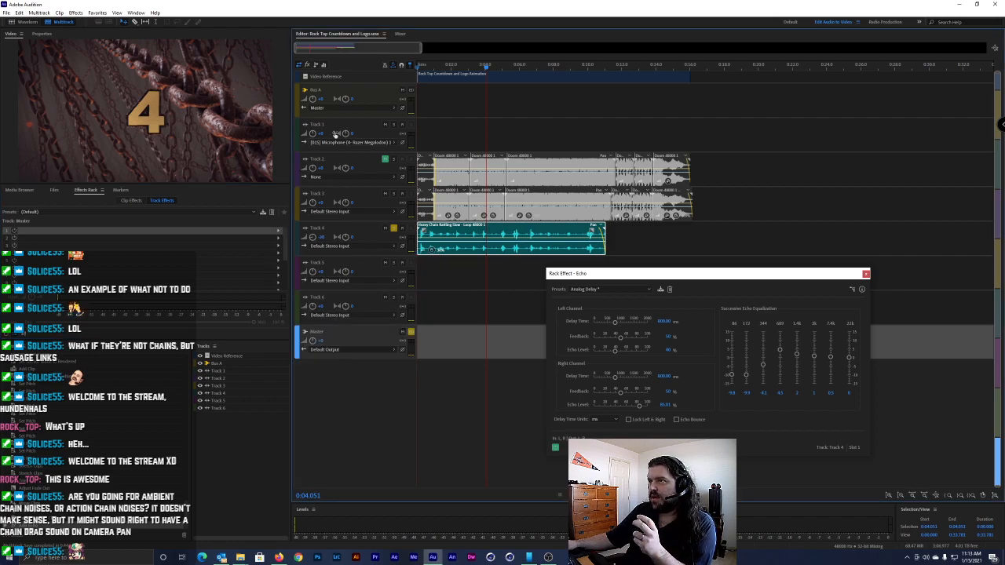
pyautogui.click(279, 233)
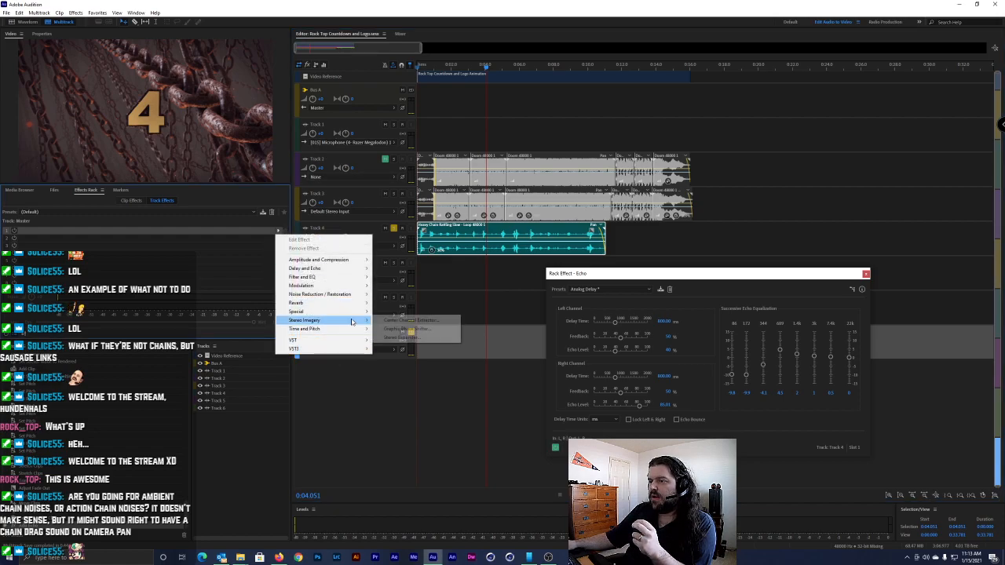
pyautogui.moveTo(356, 296)
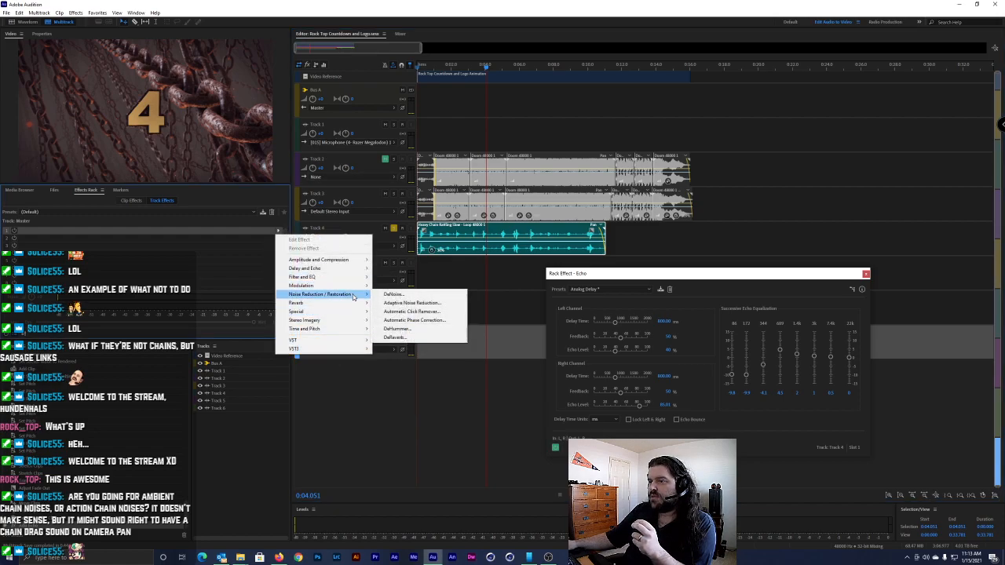
pyautogui.moveTo(330, 260)
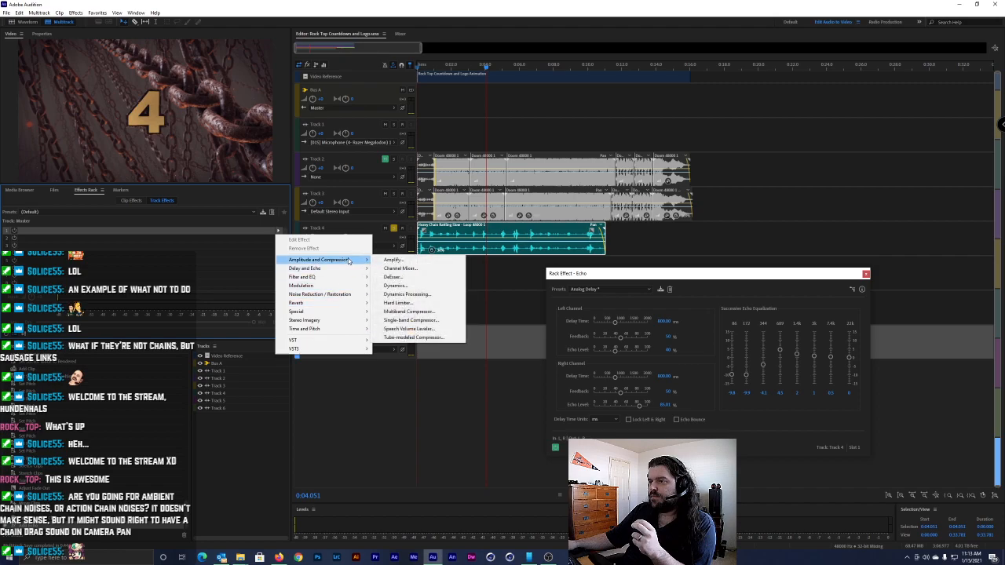
pyautogui.click(408, 313)
pyautogui.moveTo(458, 147); pyautogui.dragTo(275, 122)
pyautogui.click(411, 153)
pyautogui.click(384, 169)
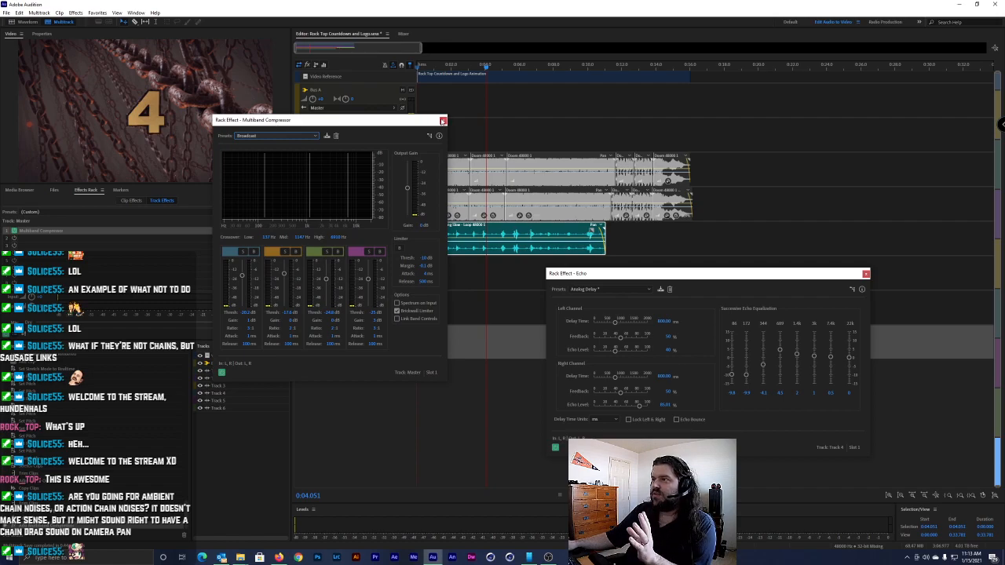
pyautogui.click(443, 121)
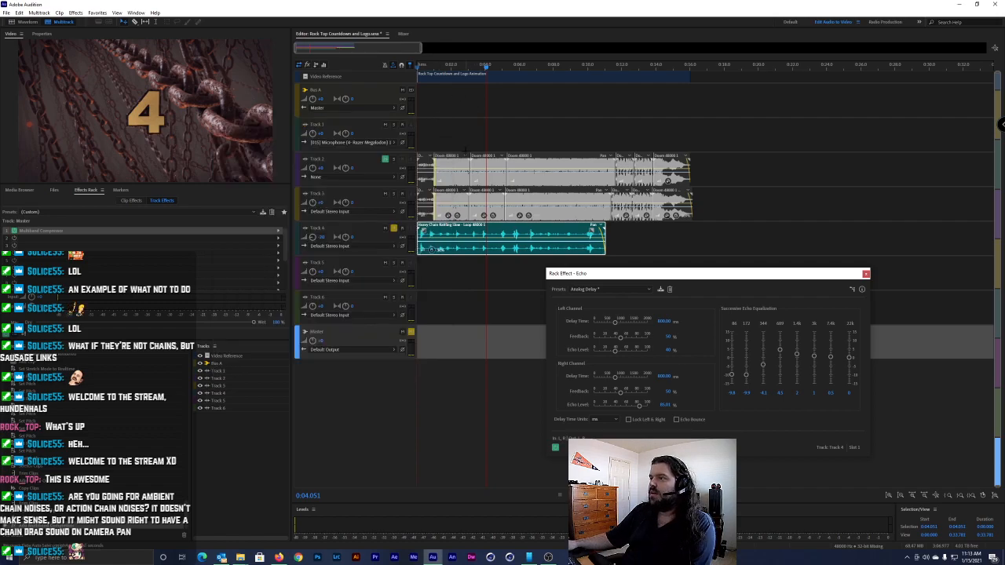
# Play the soloed chain sound from the start through the Master track's compressor
pyautogui.press('Home')
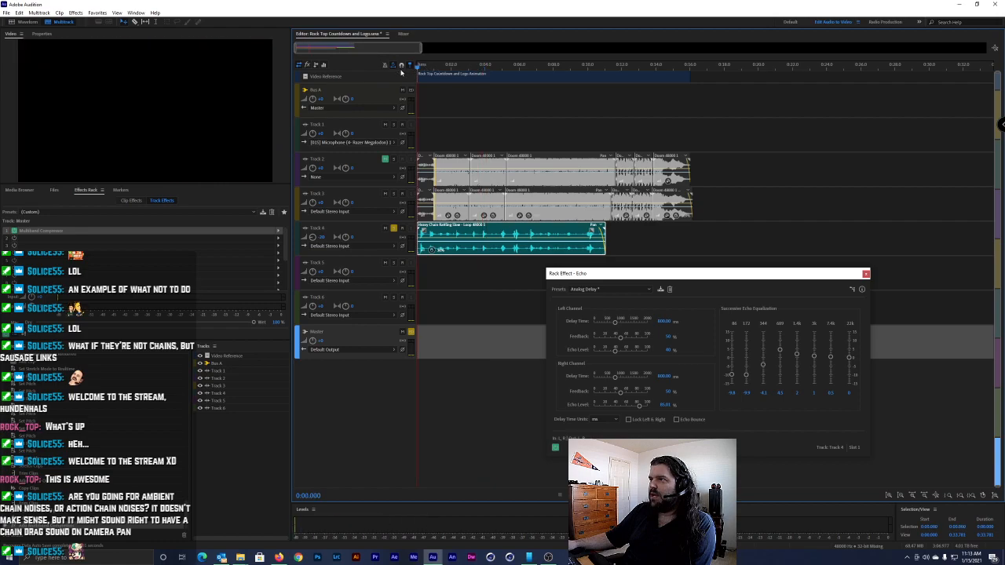
pyautogui.press('space')
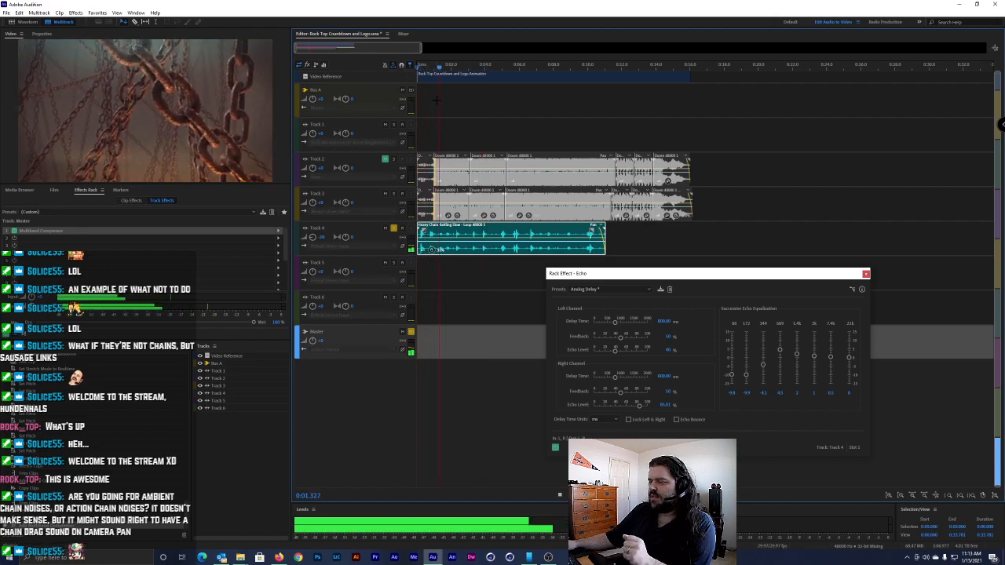
pyautogui.press('space')
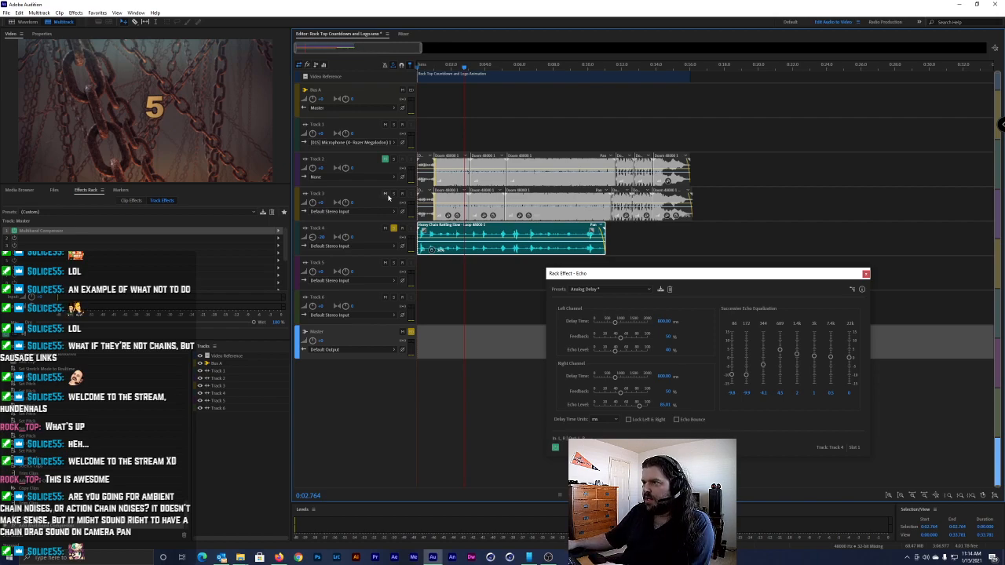
# Unsolo Track 4 and play the full mix from the start of the countdown
pyautogui.click(394, 230)
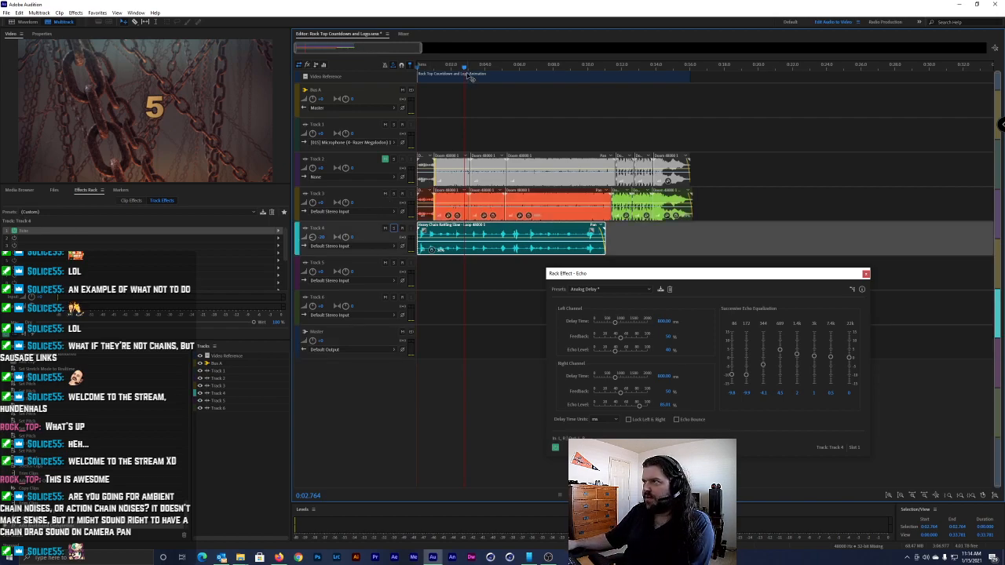
pyautogui.moveTo(407, 73); pyautogui.dragTo(386, 72)
pyautogui.press('space')
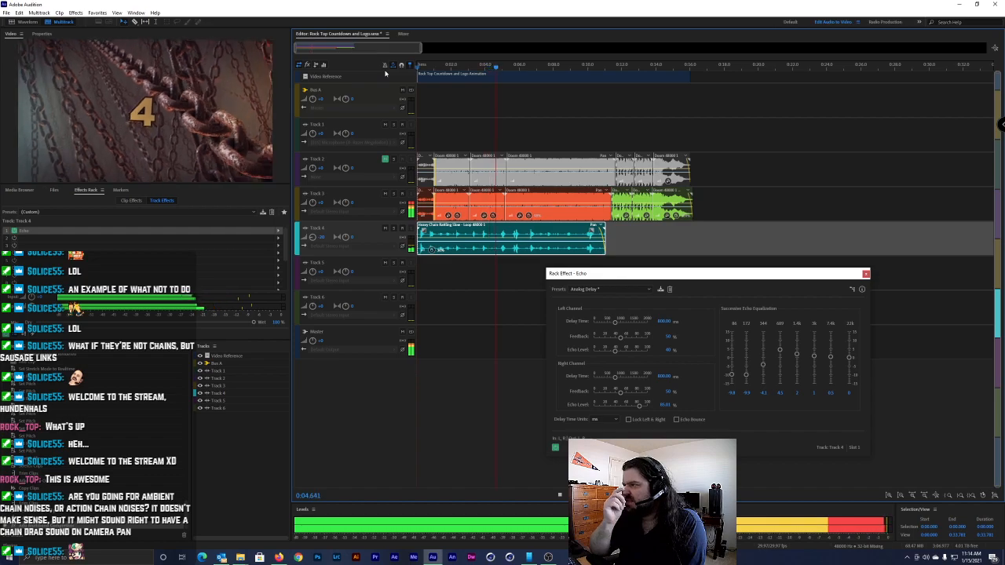
# Lower Track 3's volume to -6 dB during playback and replay the logo section of the mix
pyautogui.click(334, 200)
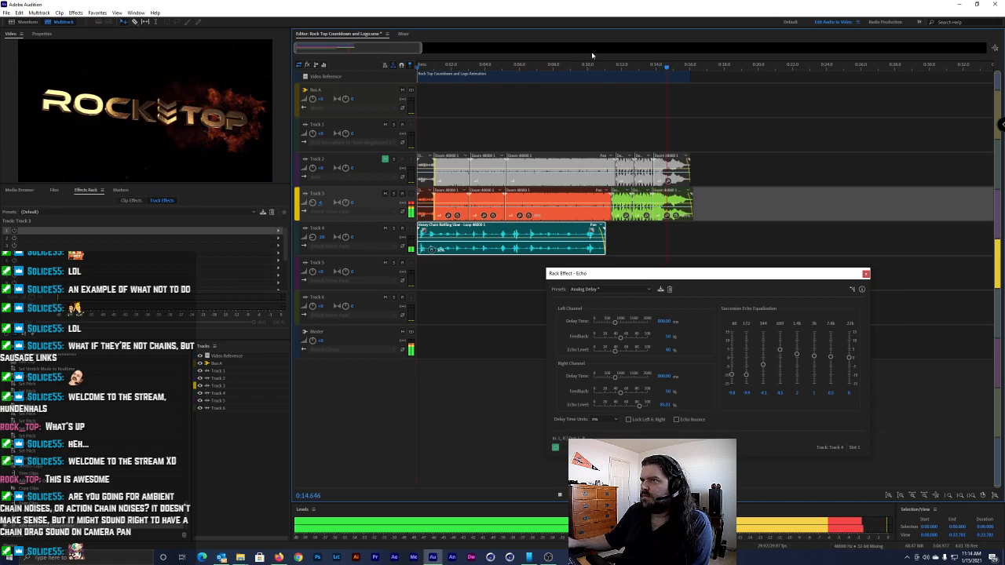
pyautogui.click(638, 68)
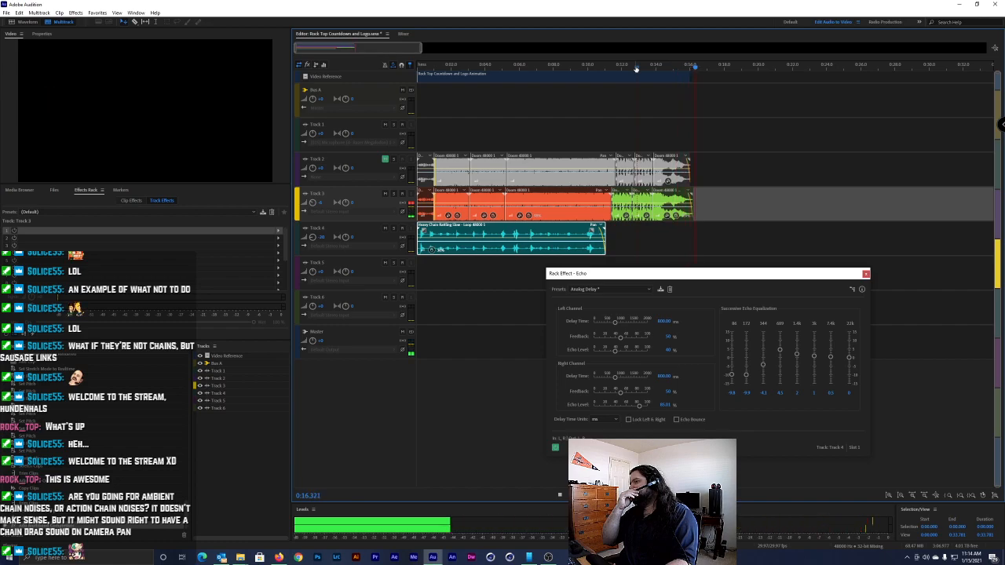
# Solo Track 3, play its logo section on its own, and turn the solo off again
pyautogui.click(393, 194)
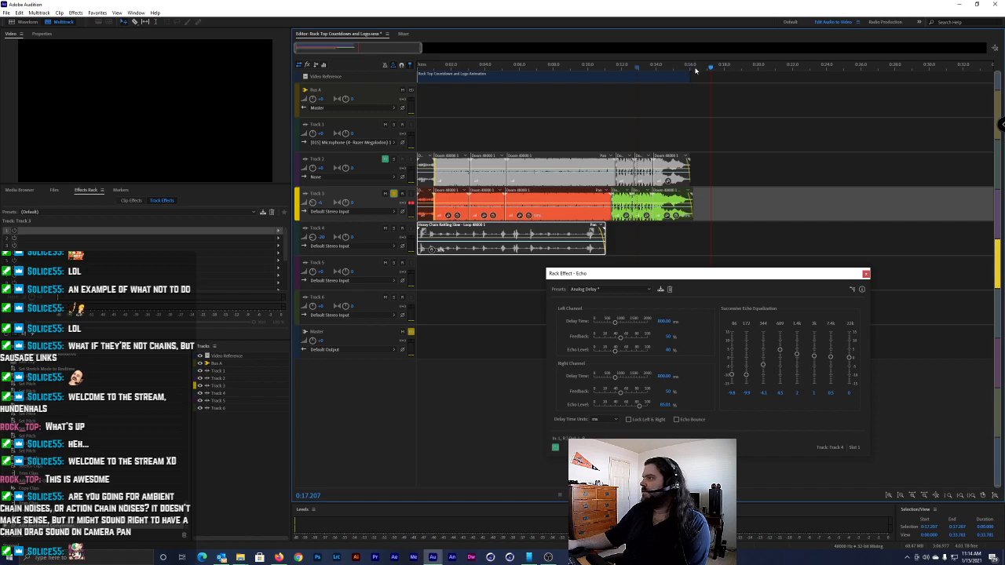
pyautogui.click(637, 68)
pyautogui.press('space')
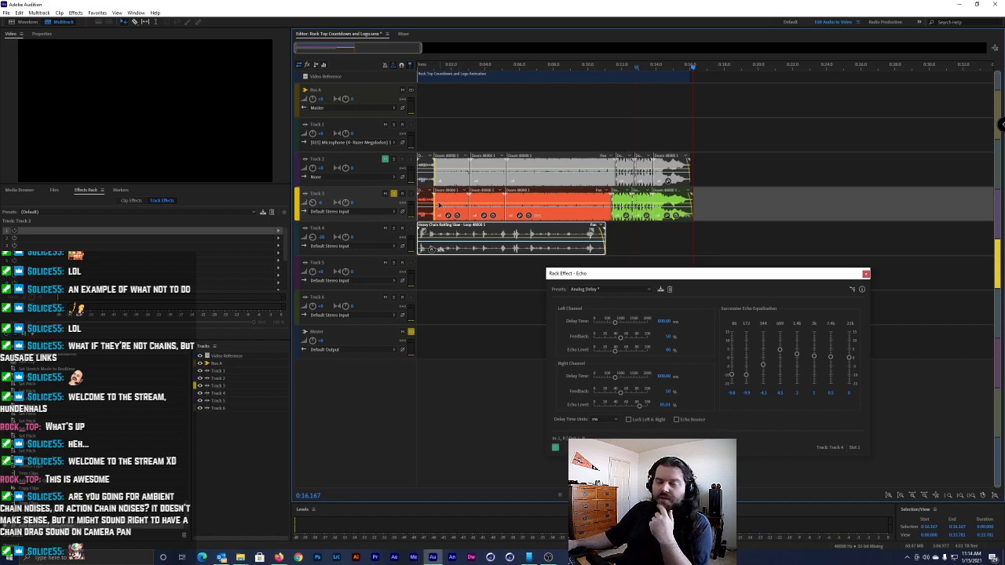
pyautogui.click(394, 195)
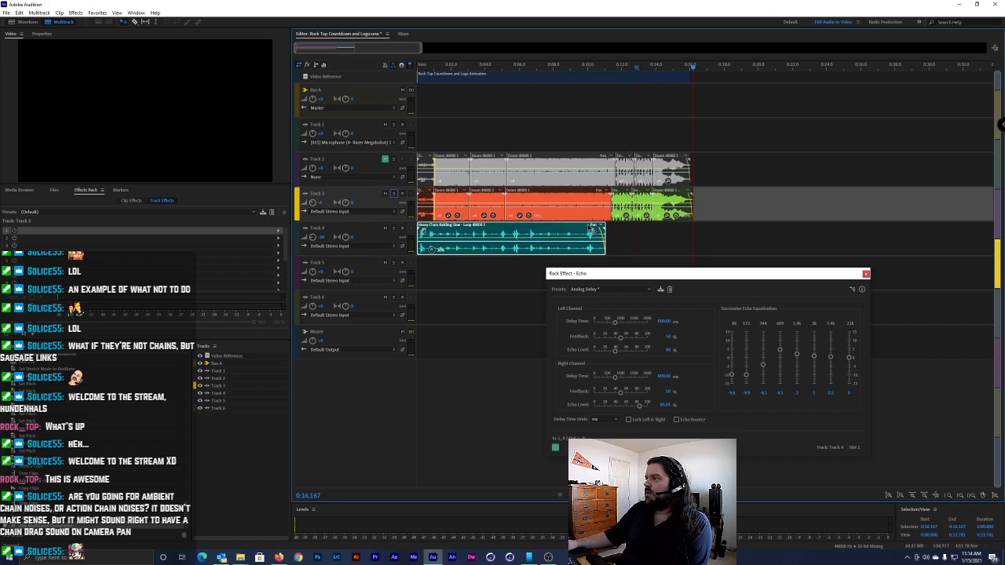
# Return the playhead to the start, save the session without copying external media files, and close the Echo window
pyautogui.click(567, 234)
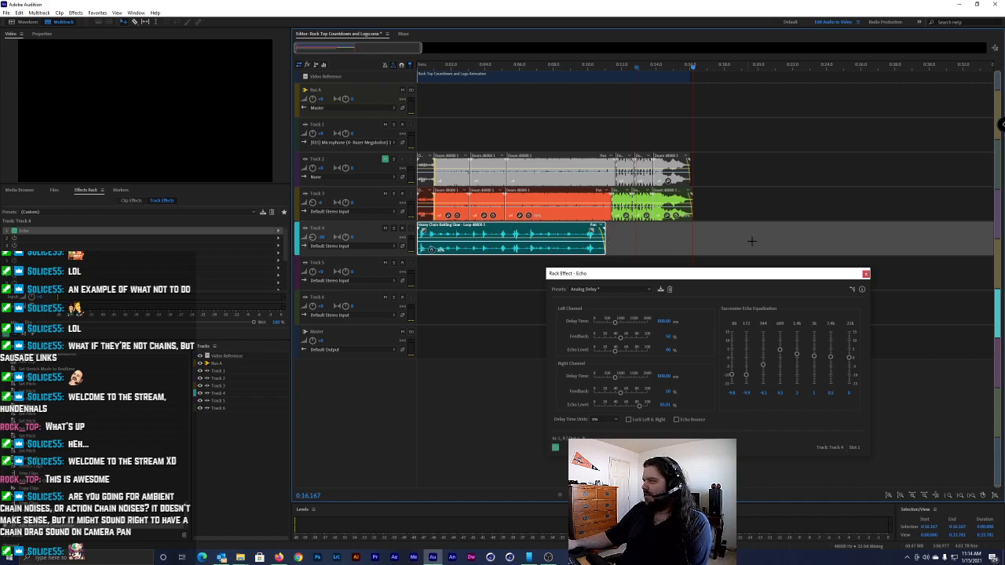
pyautogui.moveTo(692, 69); pyautogui.dragTo(399, 81)
pyautogui.hotkey('ctrl', 's')
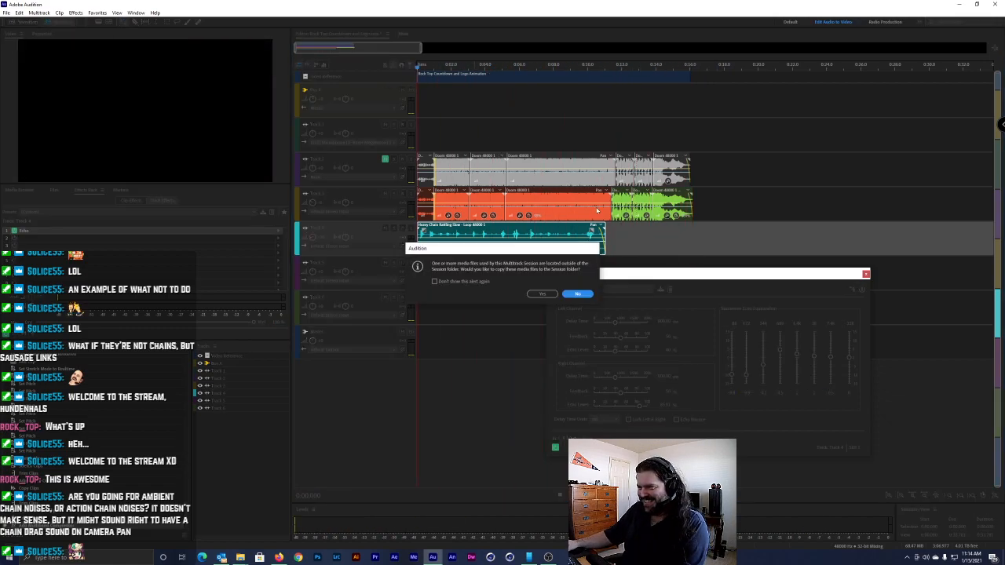
pyautogui.click(578, 295)
pyautogui.click(866, 274)
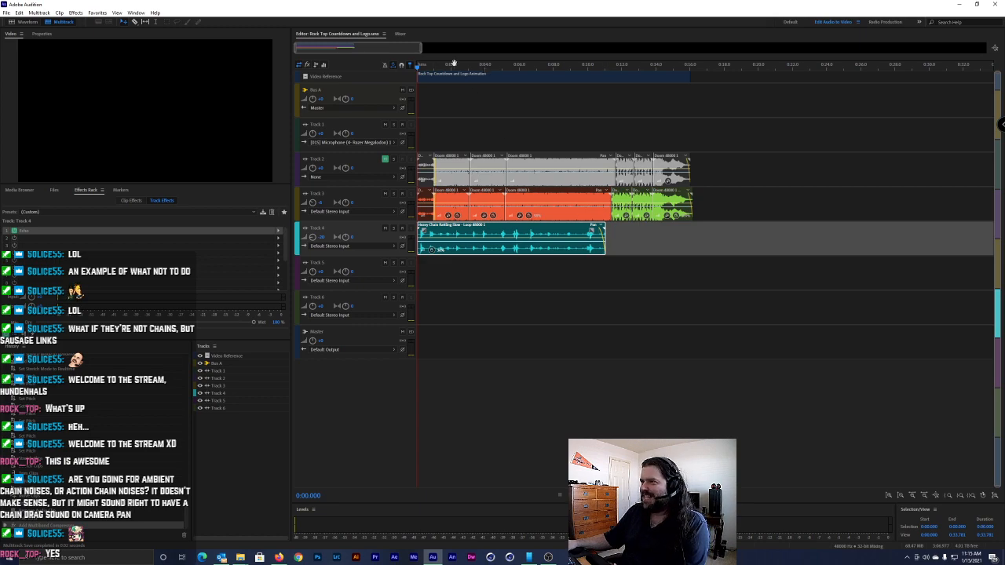
# Keep the playhead at the start and set Track 4's volume to -10 dB
pyautogui.moveTo(454, 69); pyautogui.dragTo(406, 69)
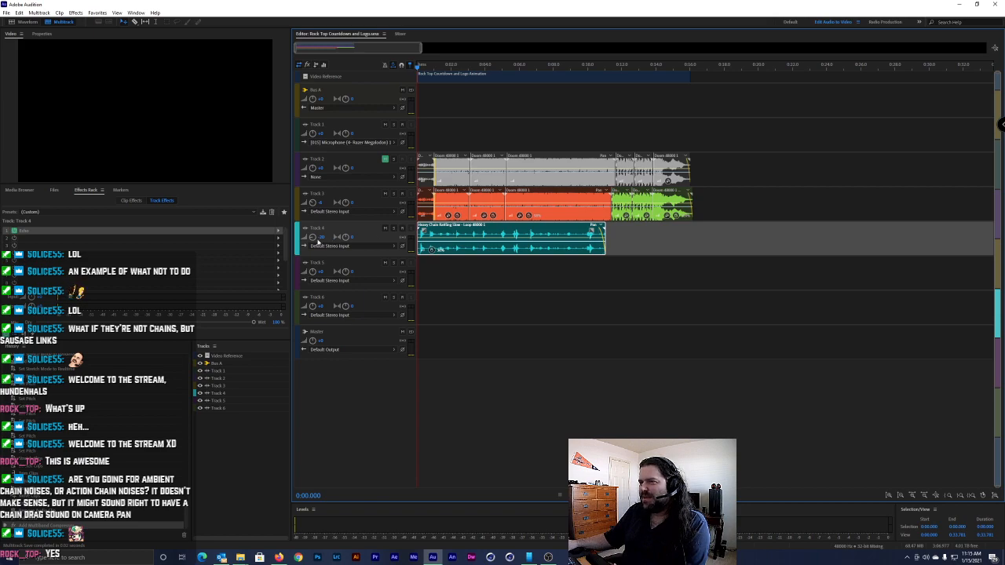
pyautogui.write('-10')
pyautogui.press('Return')
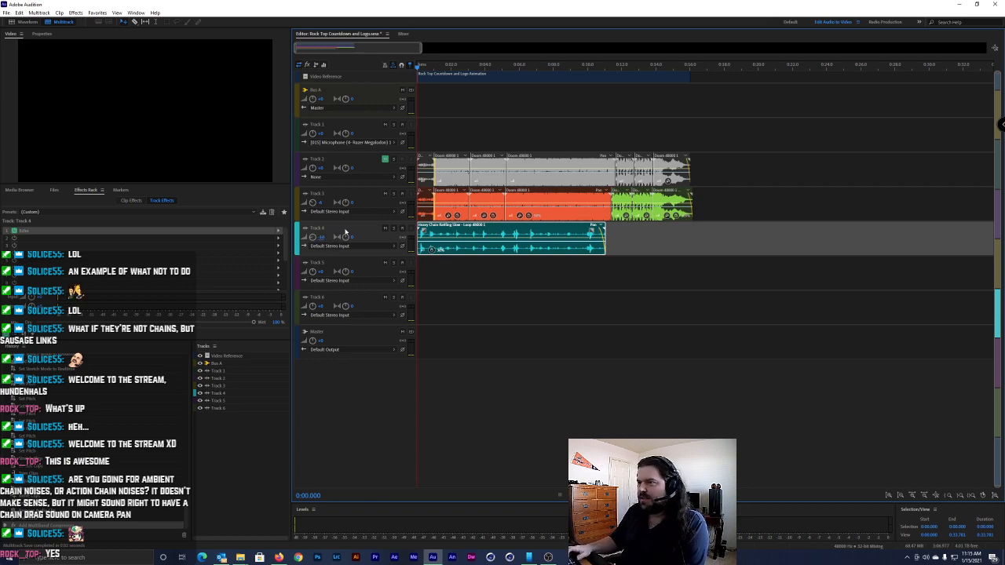
# Play the opening, move the chain-rattling clip on Track 4 to start at about 0:01, and replay from the beginning
pyautogui.press('space')
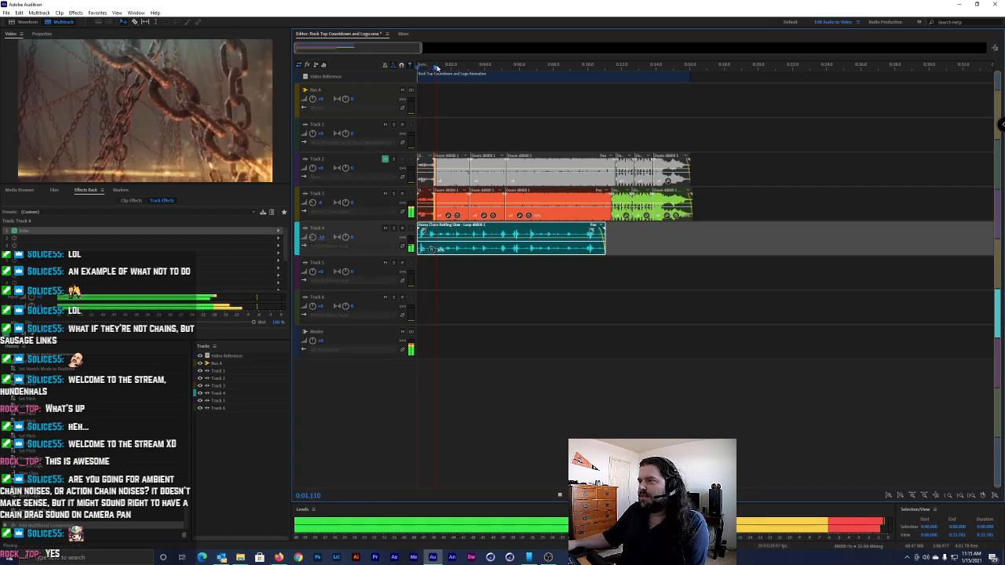
pyautogui.press('space')
pyautogui.scroll(3, 447, 243)
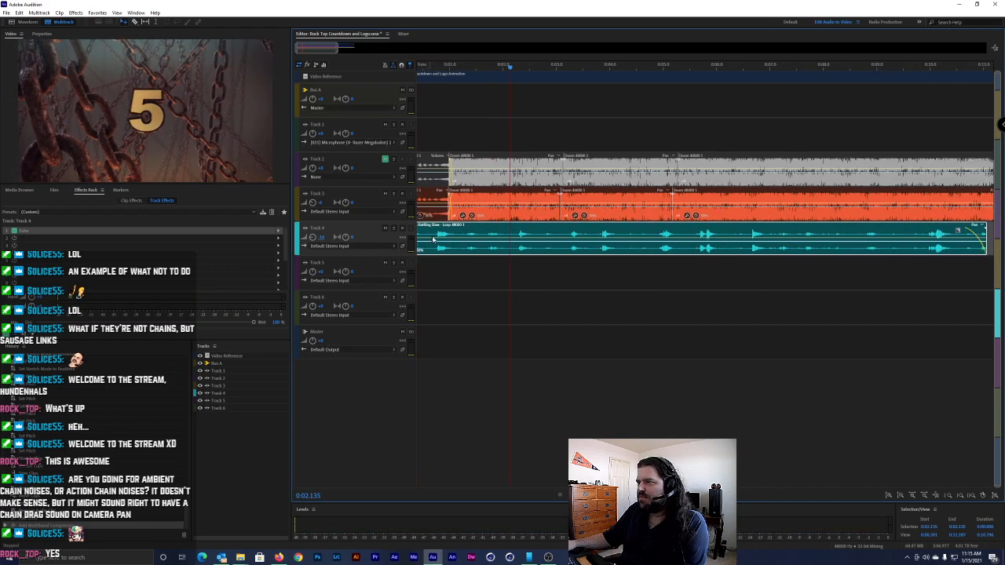
pyautogui.hscroll(-1, 449, 243)
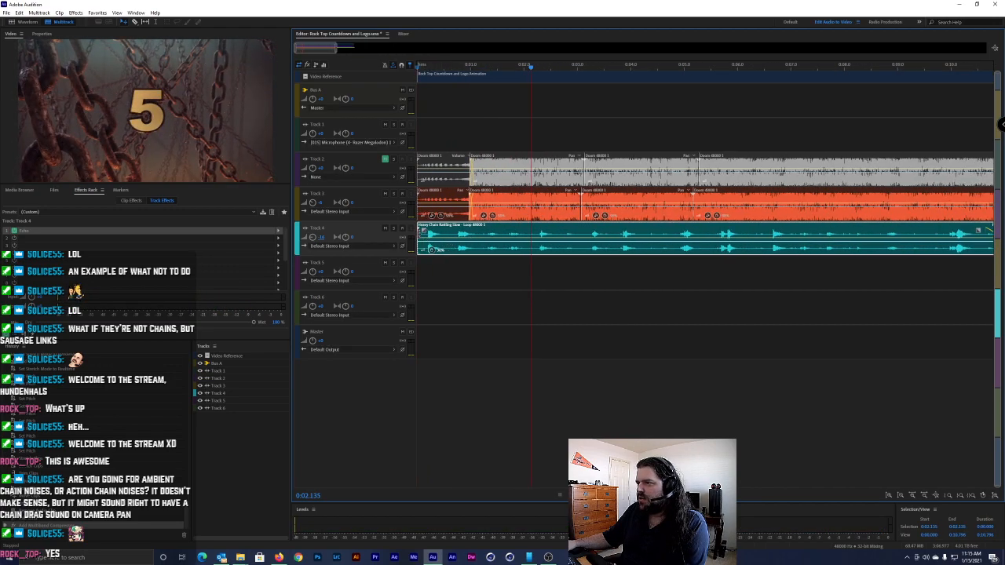
pyautogui.moveTo(458, 237); pyautogui.dragTo(507, 237)
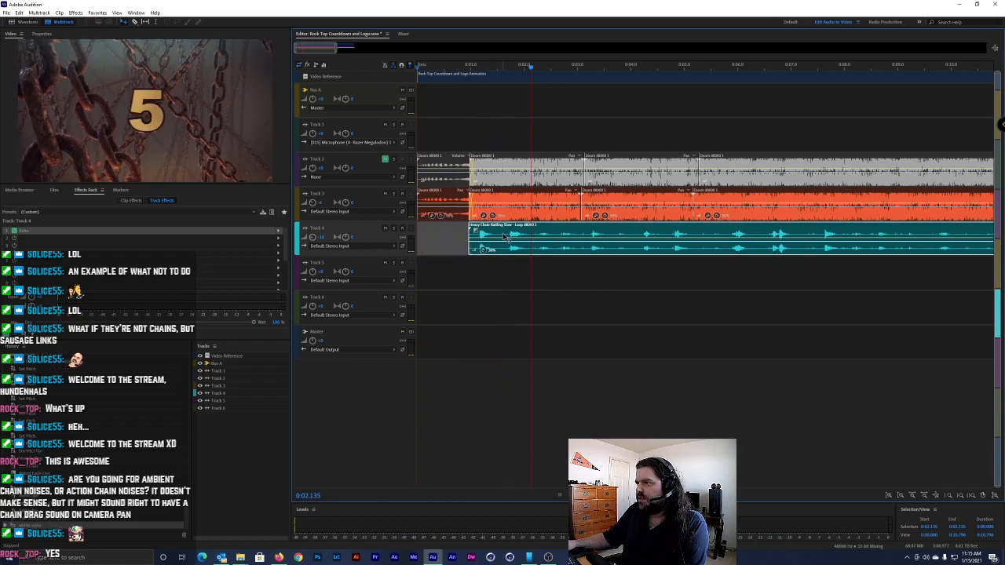
pyautogui.moveTo(488, 68); pyautogui.dragTo(404, 74)
pyautogui.press('space')
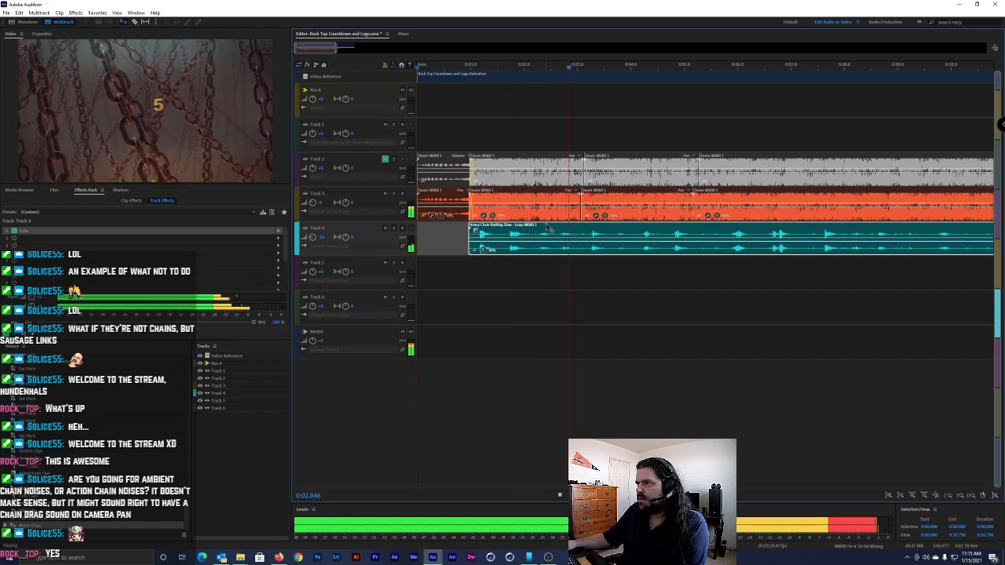
# Set Track 4's volume to -15 dB during playback and let the mix run past the logo section before stopping
pyautogui.scroll(-3, 547, 227)
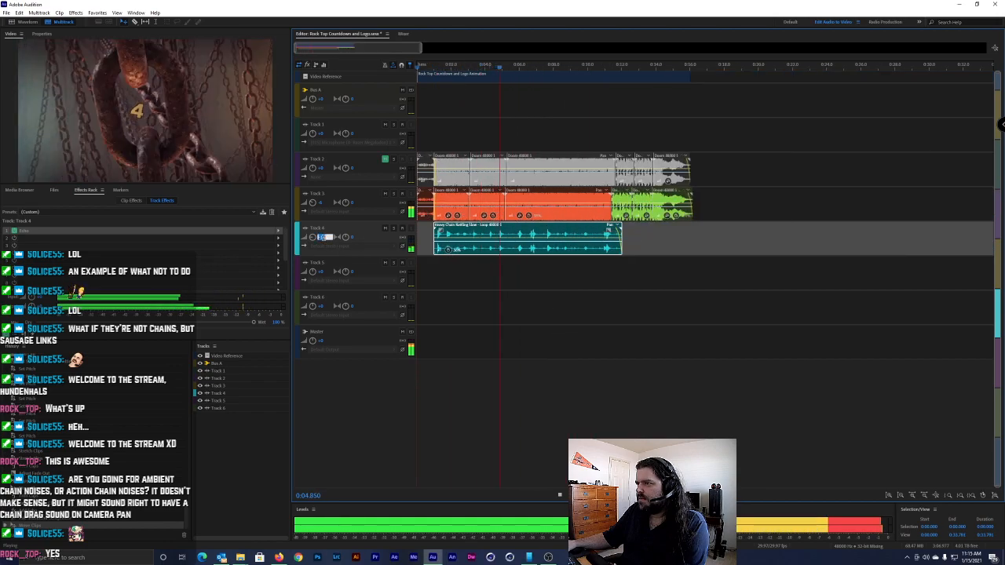
pyautogui.click(320, 237)
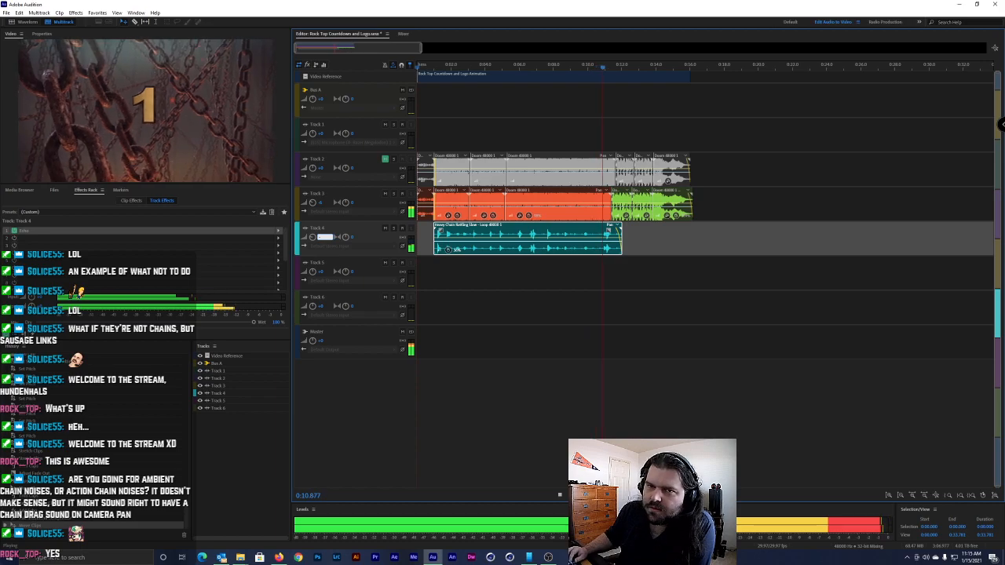
pyautogui.write('-15')
pyautogui.press('Return')
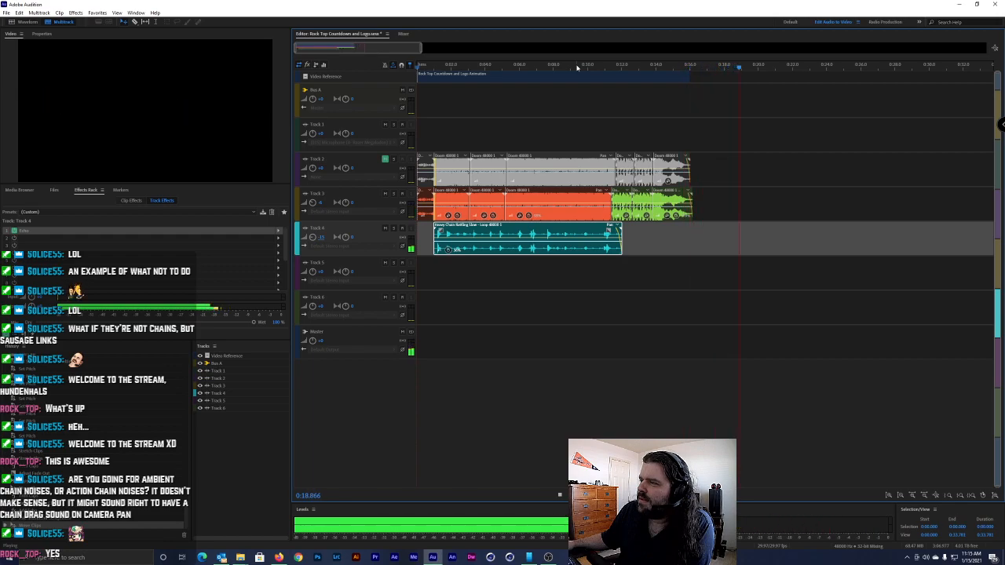
pyautogui.press('space')
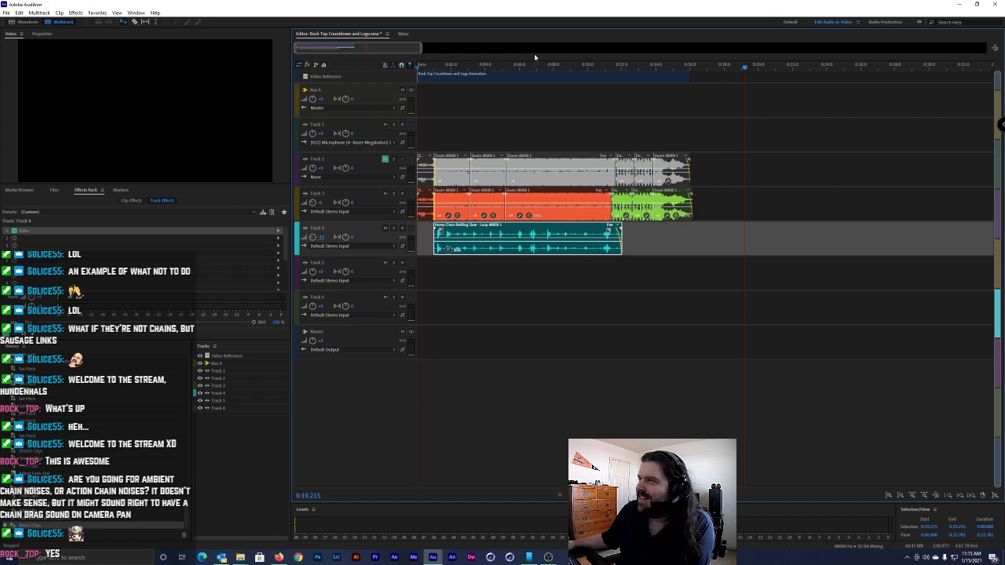
# Replay the full countdown and logo mix from near the beginning and stop after it ends
pyautogui.press('Home')
pyautogui.press('space')
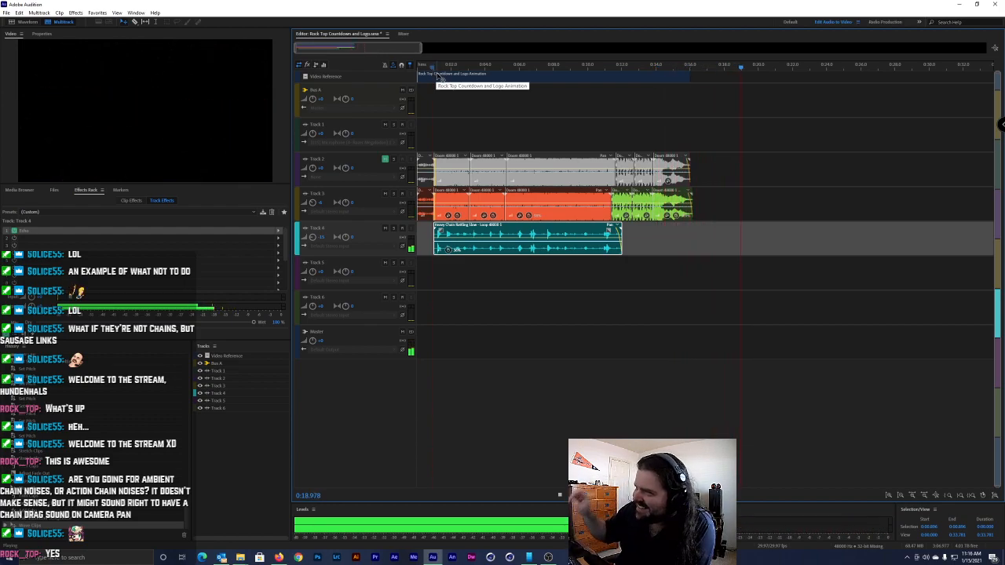
pyautogui.press('space')
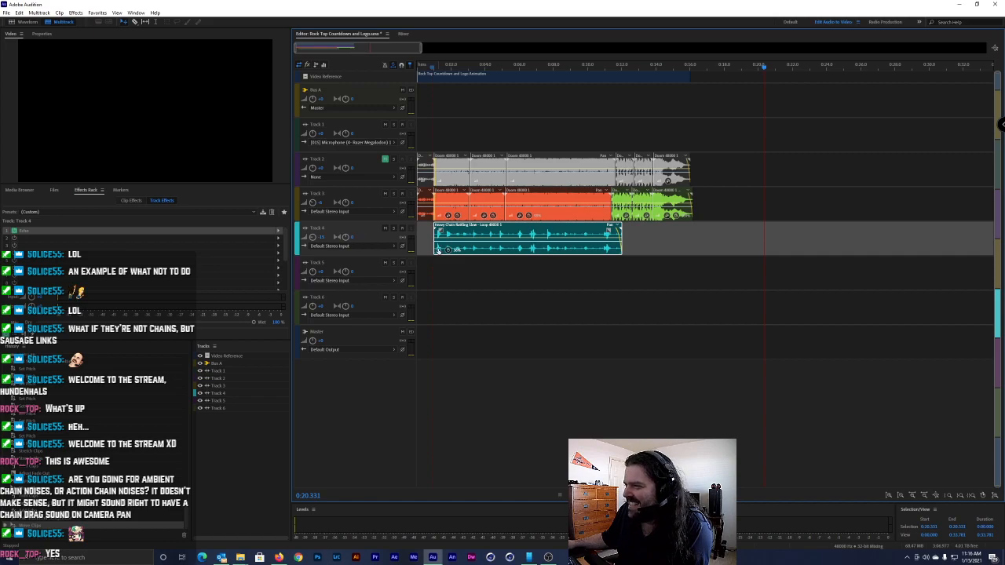
# Reopen Track 4's Echo effect and set the right channel's echo level to 40%, keeping the delay time units in ms
pyautogui.doubleClick(234, 232)
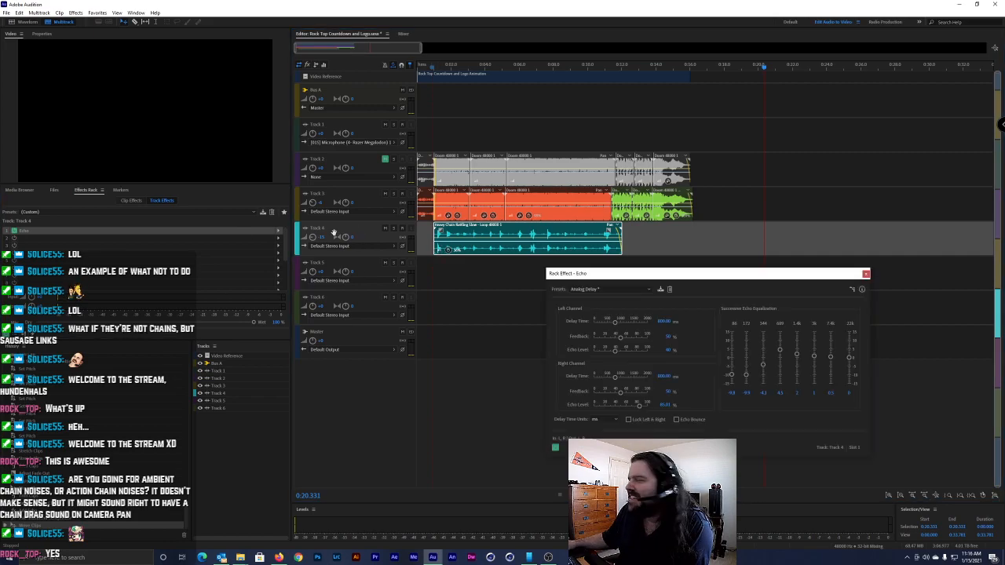
pyautogui.moveTo(701, 283); pyautogui.dragTo(533, 248)
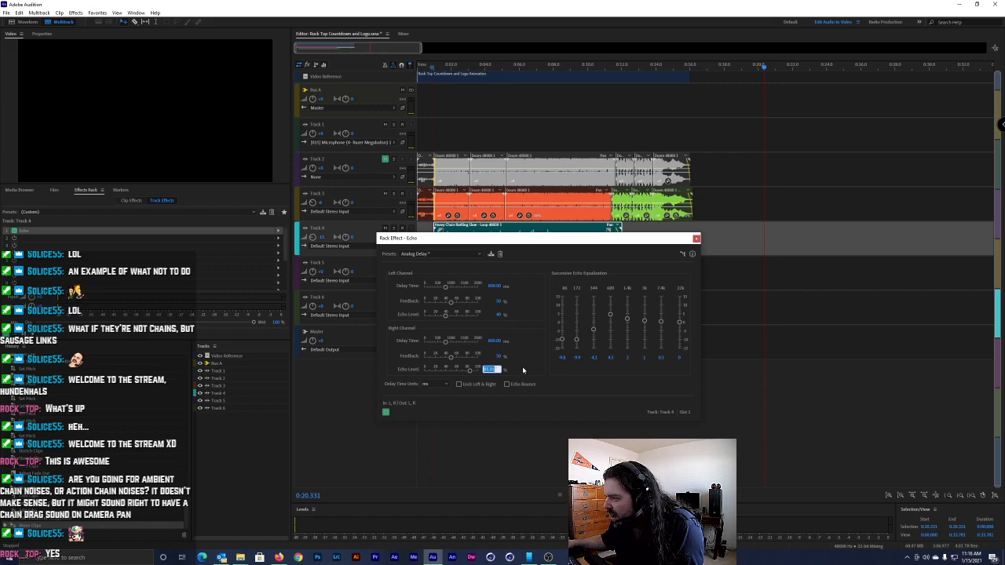
pyautogui.write('40')
pyautogui.press('Return')
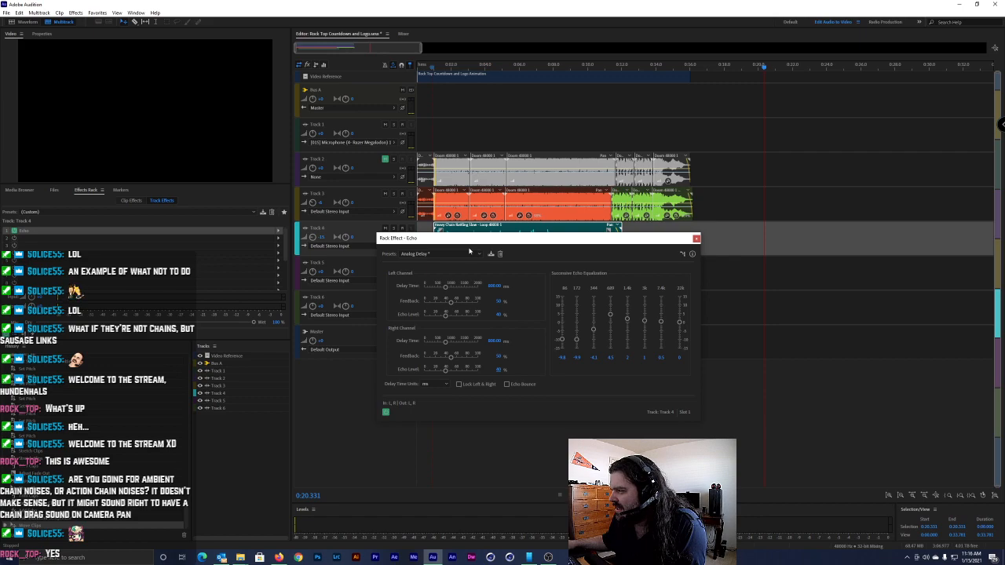
pyautogui.click(434, 384)
pyautogui.click(504, 409)
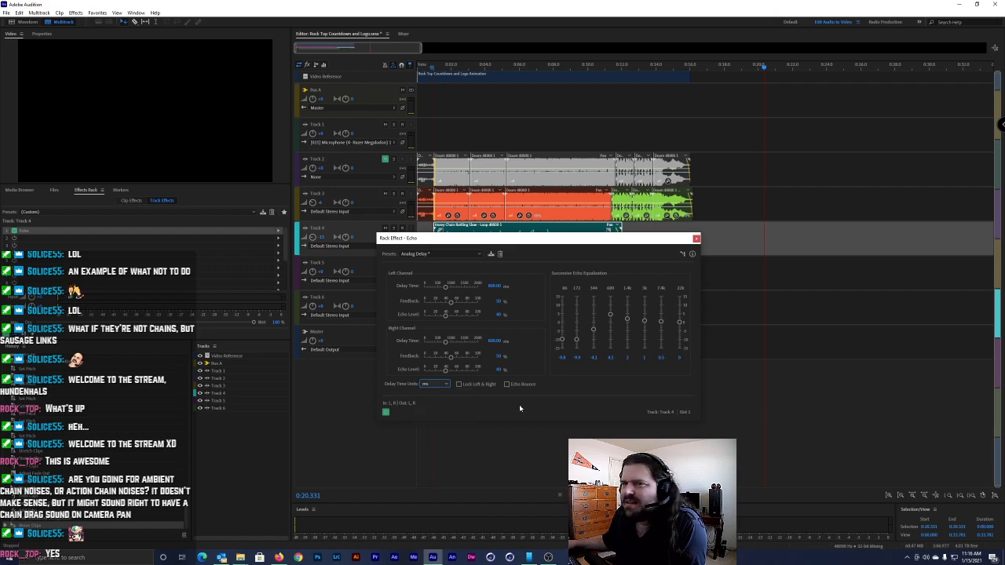
# Apply the Low-Pass Delay preset to Track 4's Echo and audition the soloed track from about 0:04 into the logo section
pyautogui.click(462, 255)
pyautogui.click(453, 341)
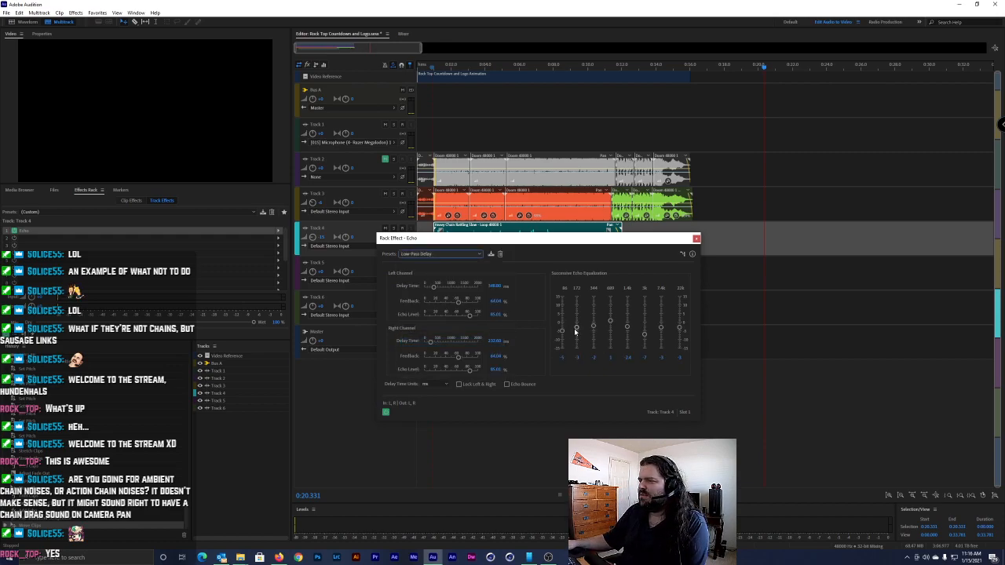
pyautogui.click(487, 75)
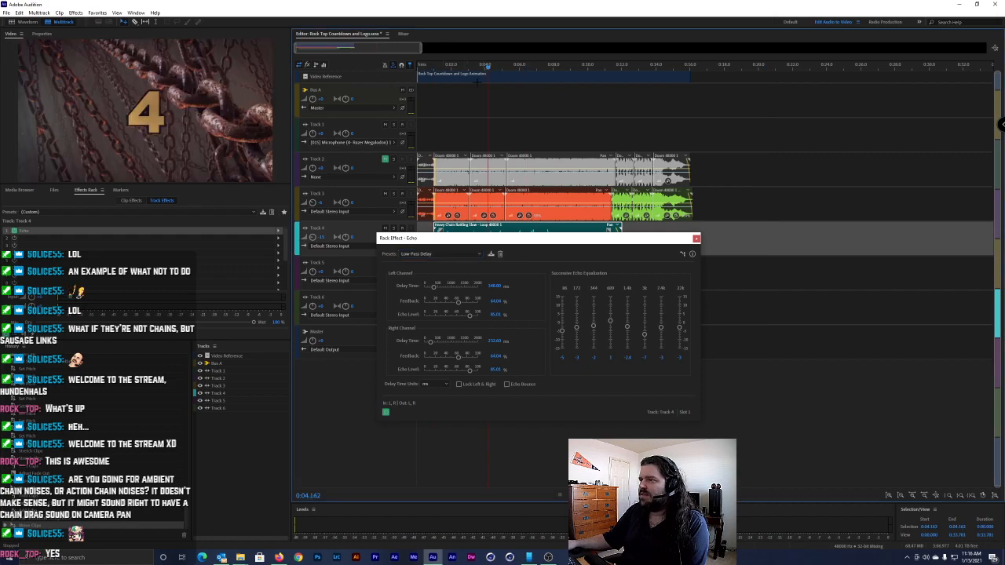
pyautogui.press('space')
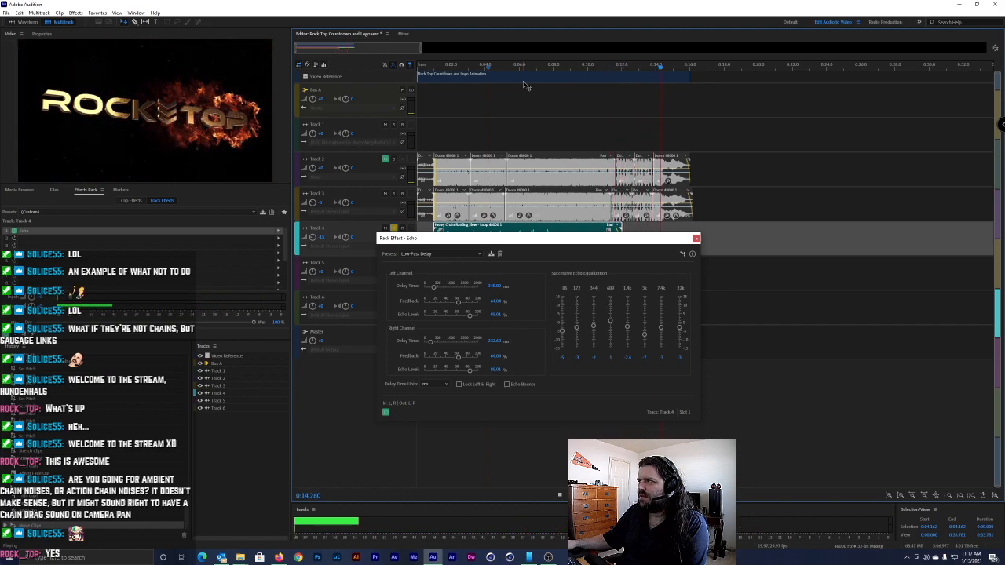
pyautogui.click(626, 65)
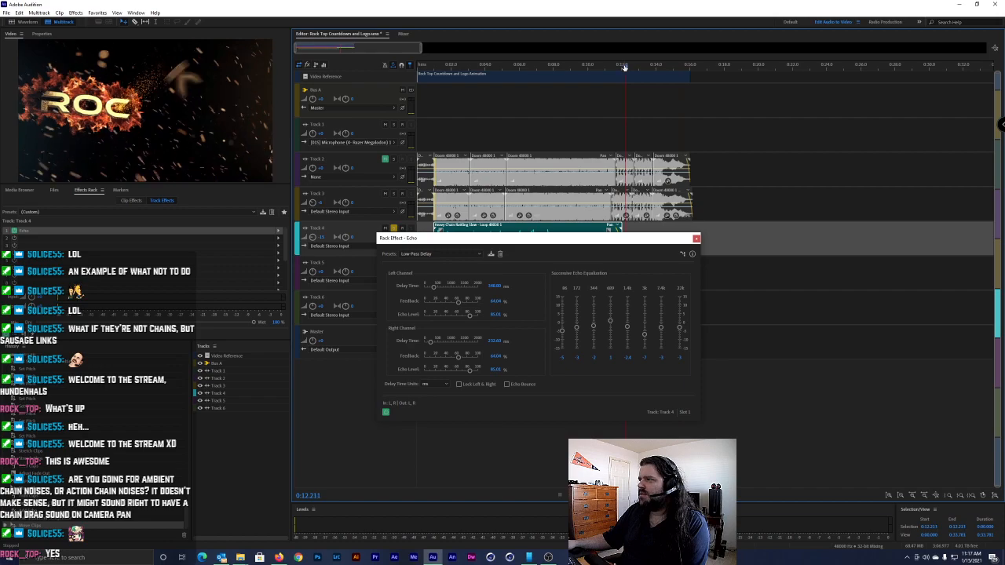
# Move the Echo window clear of the tracks, shorten the chain clip to end at about 0:11, and adjust its fade-out
pyautogui.moveTo(614, 239); pyautogui.dragTo(875, 320)
pyautogui.scroll(10, 626, 245)
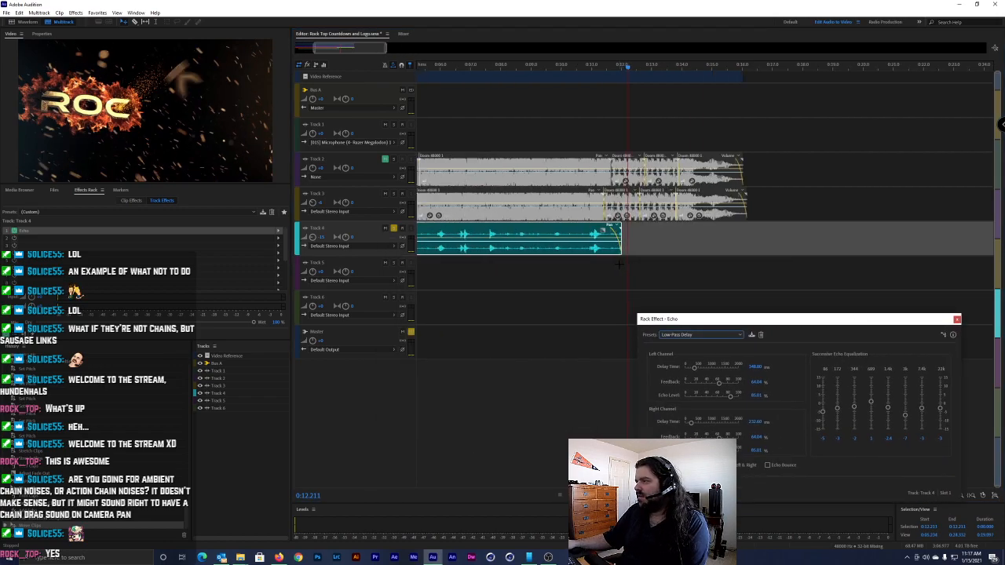
pyautogui.moveTo(654, 238); pyautogui.dragTo(782, 229)
pyautogui.scroll(-5, 581, 191)
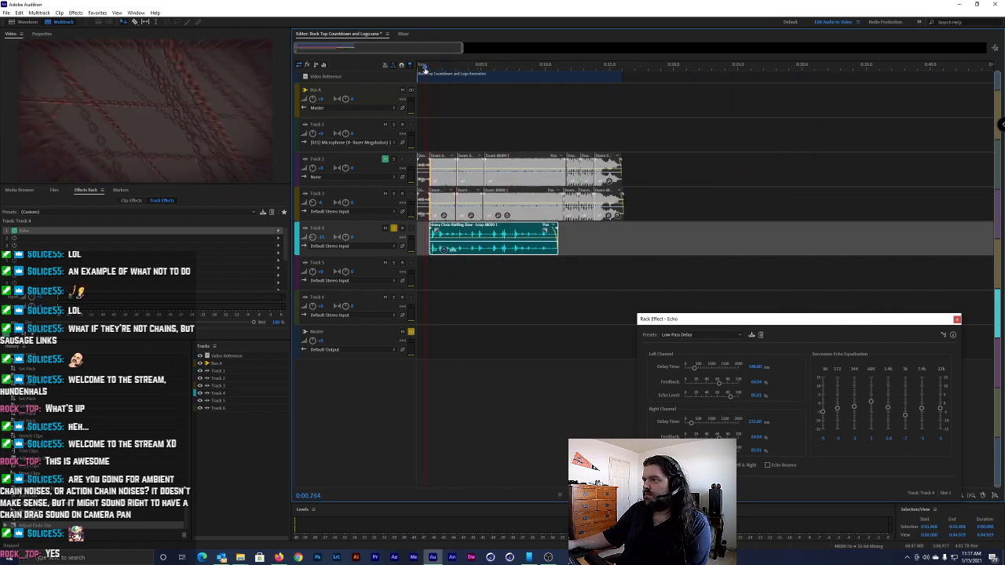
# Play the soloed Track 4, adjust its volume, and save the session without copying external media files
pyautogui.press('space')
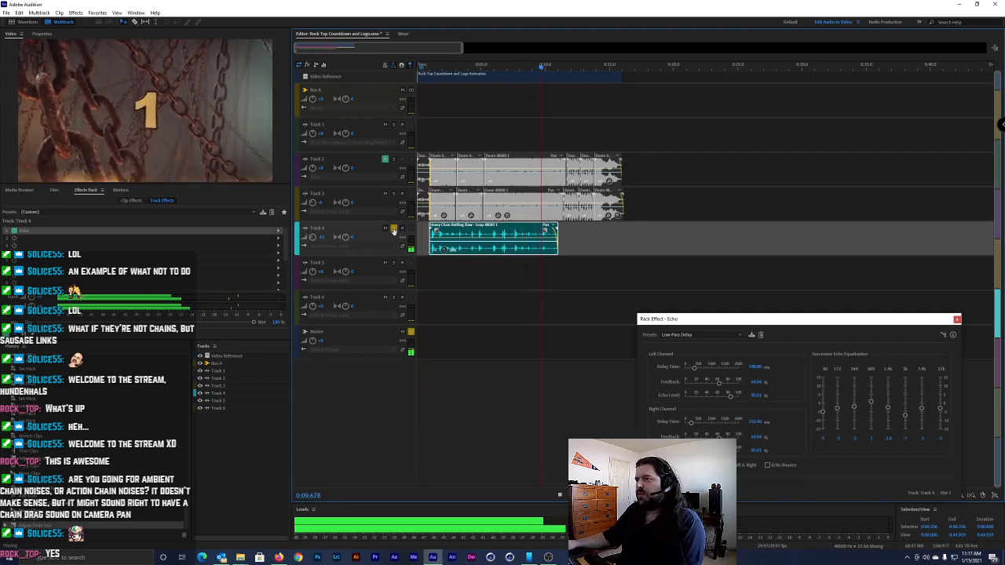
pyautogui.press('space')
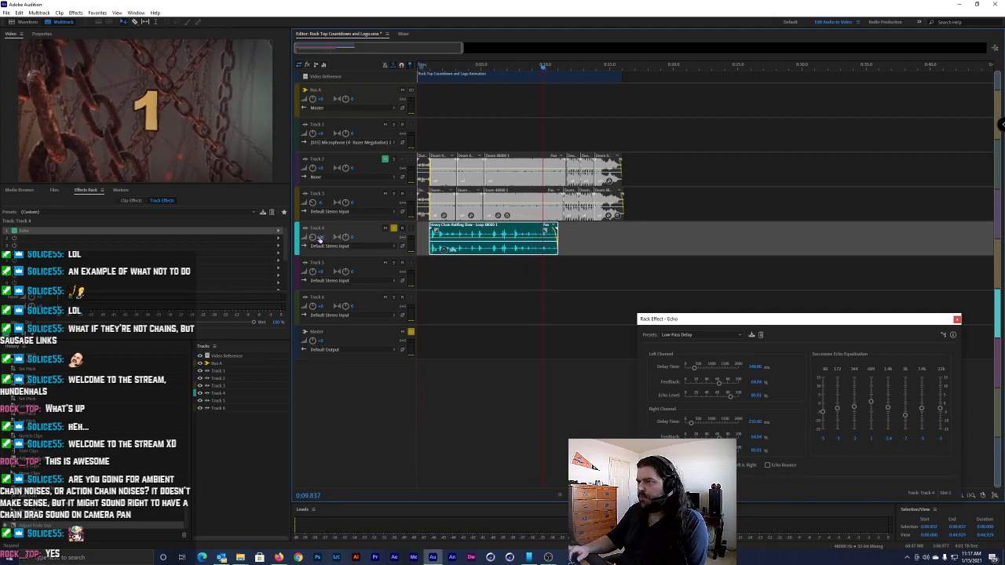
pyautogui.hotkey('ctrl', 's')
pyautogui.click(568, 292)
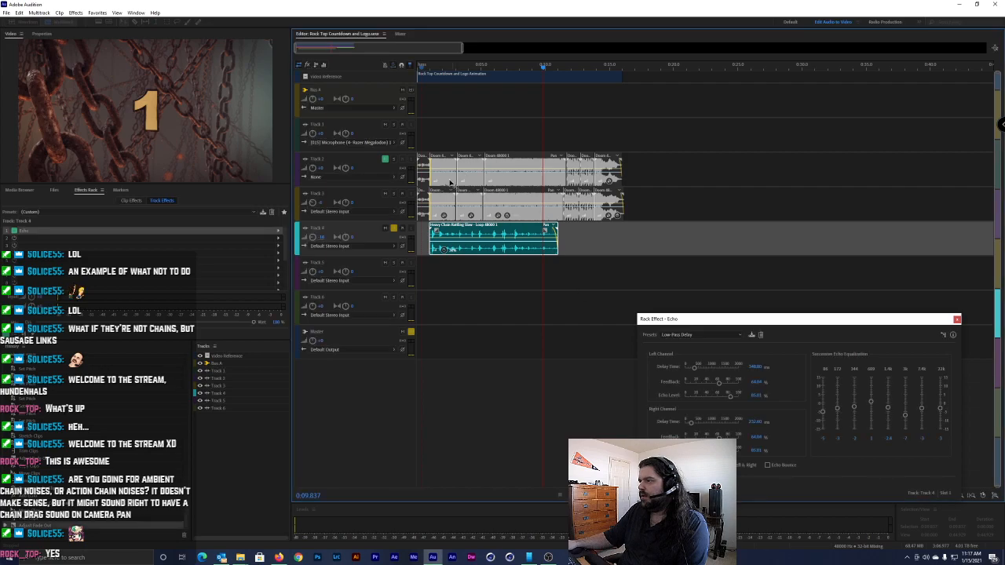
# Turn off Track 4's solo and play the full mix around the end of the countdown and again from the start
pyautogui.click(394, 227)
pyautogui.press('space')
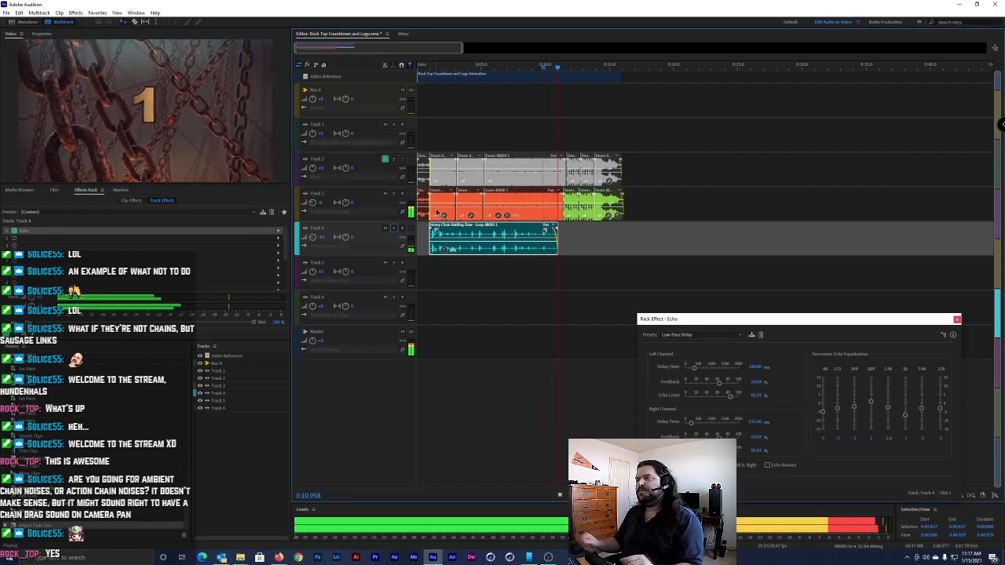
pyautogui.click(528, 67)
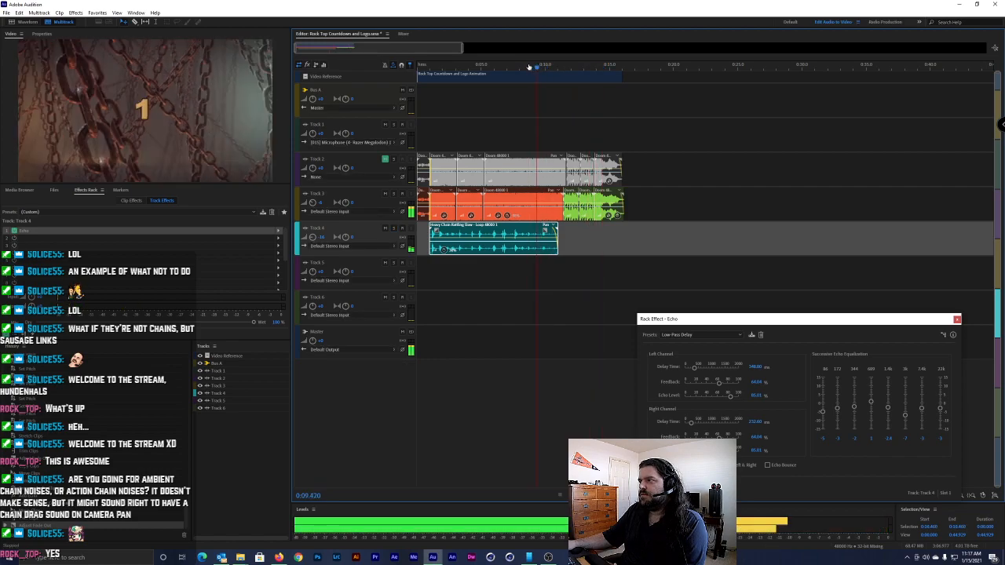
pyautogui.press('space')
pyautogui.press('space')
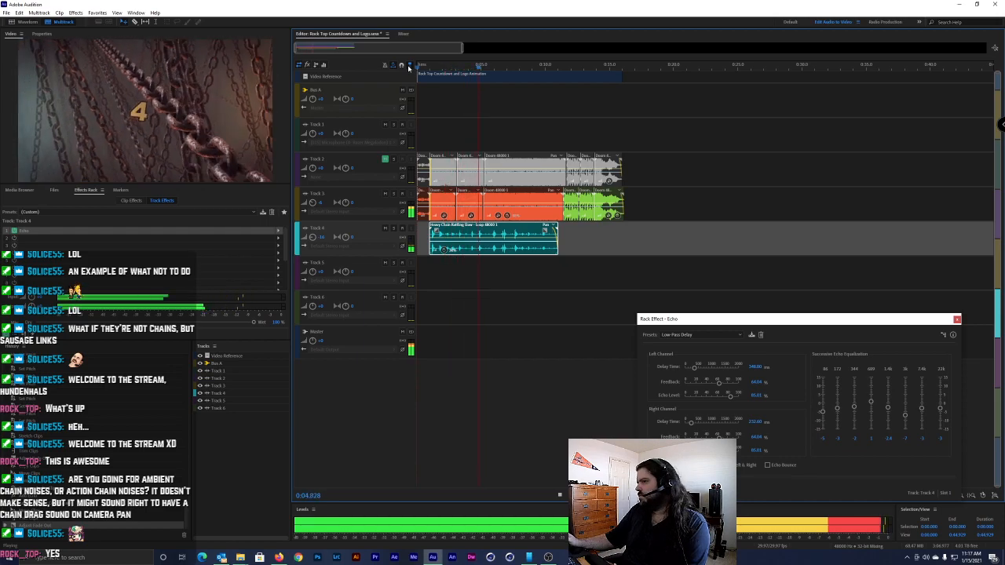
# Set Track 3's volume to -12 dB during playback, stop, and save the session without copying external media files
pyautogui.click(357, 198)
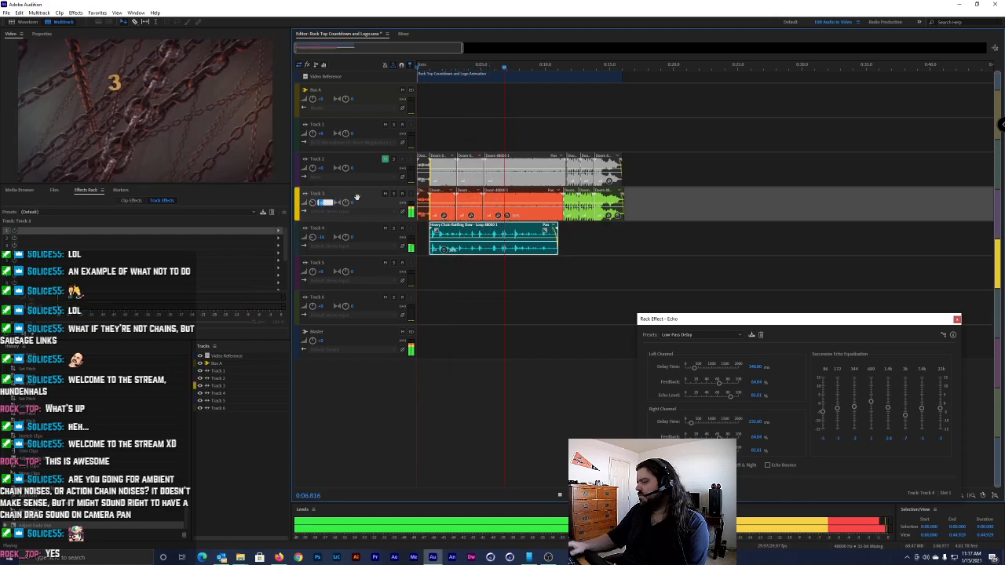
pyautogui.write('-13')
pyautogui.press('Return')
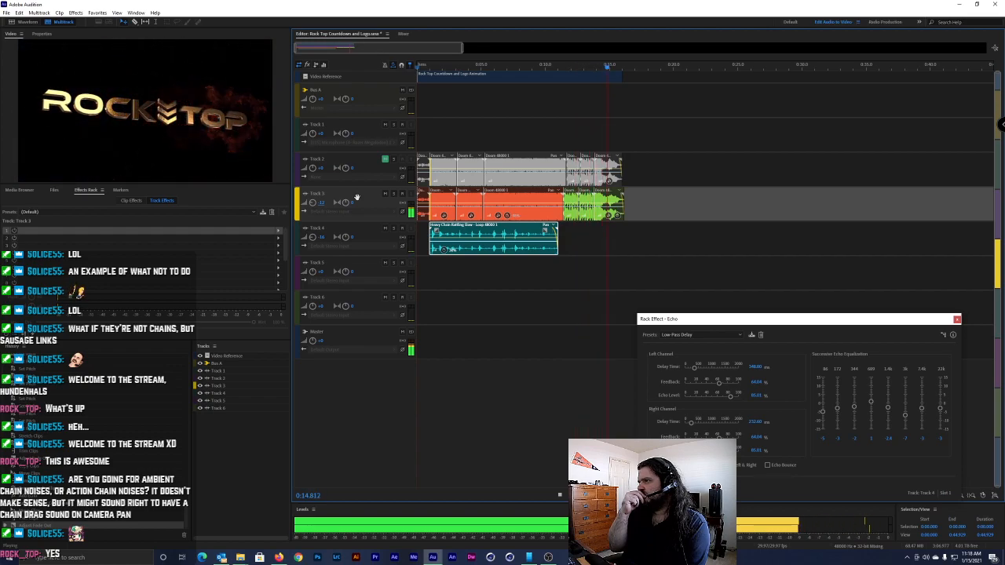
pyautogui.press('space')
pyautogui.hotkey('ctrl', 's')
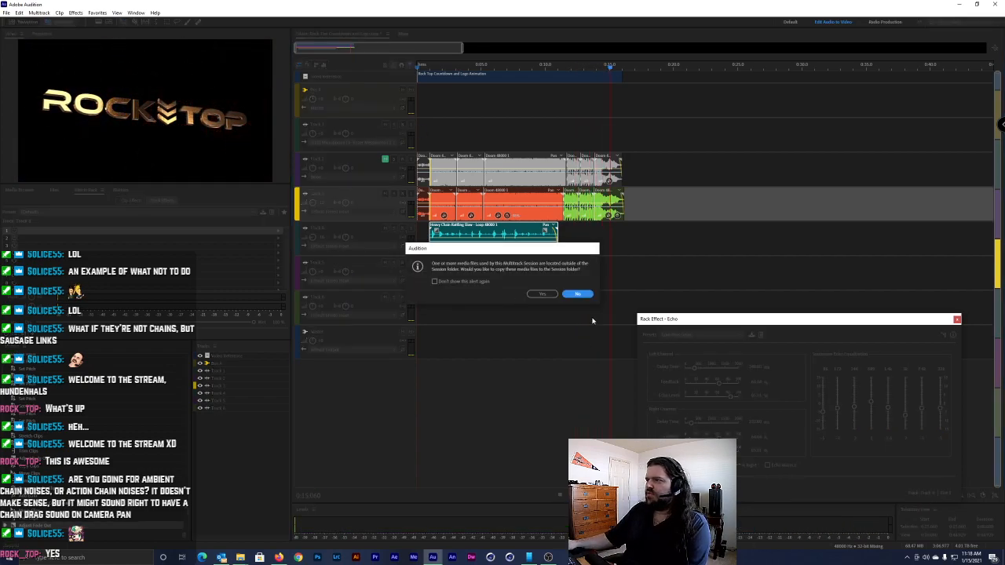
pyautogui.press('Return')
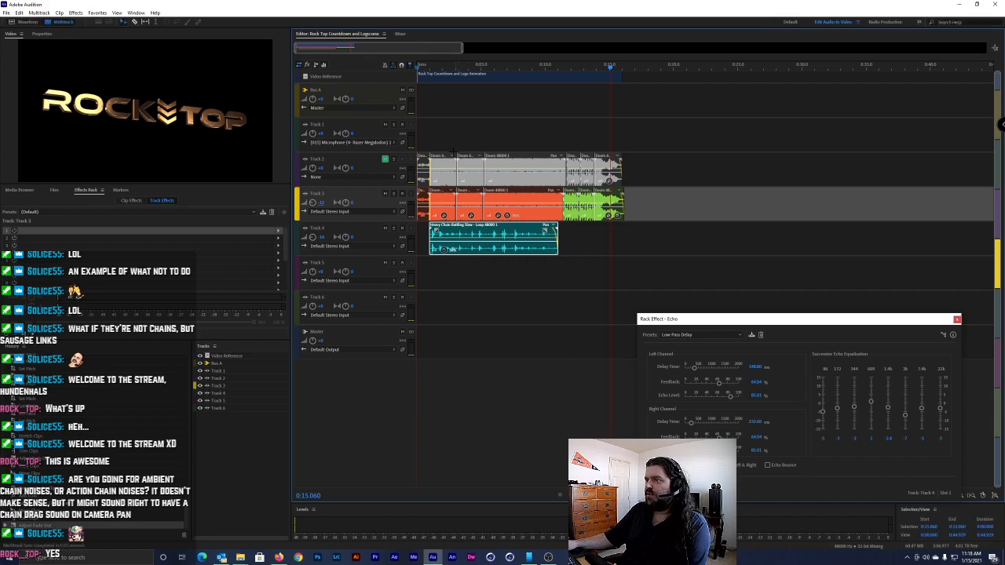
# Switch off the Multiband Compressor on the Master track, and briefly mute and unmute Track 3
pyautogui.click(344, 331)
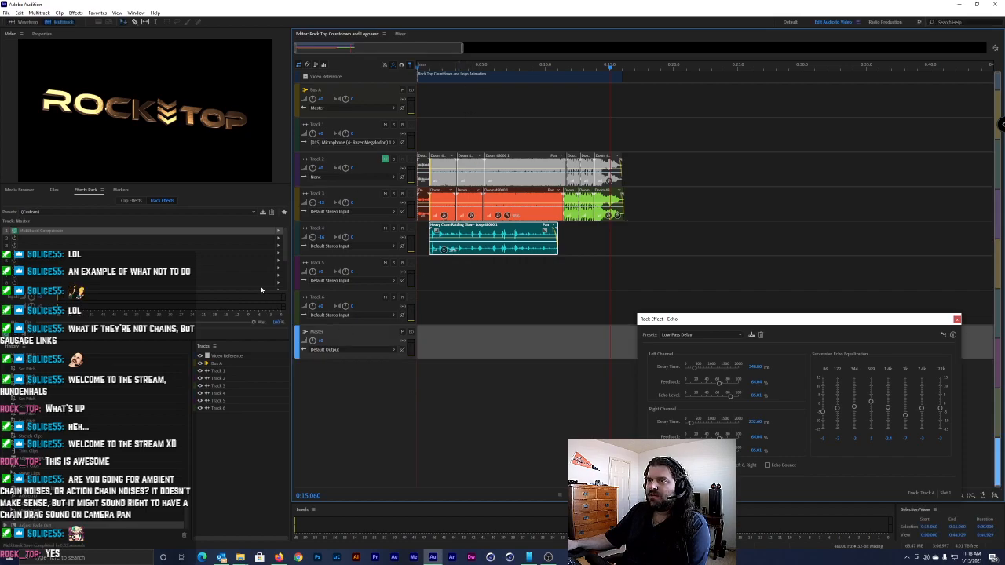
pyautogui.click(14, 232)
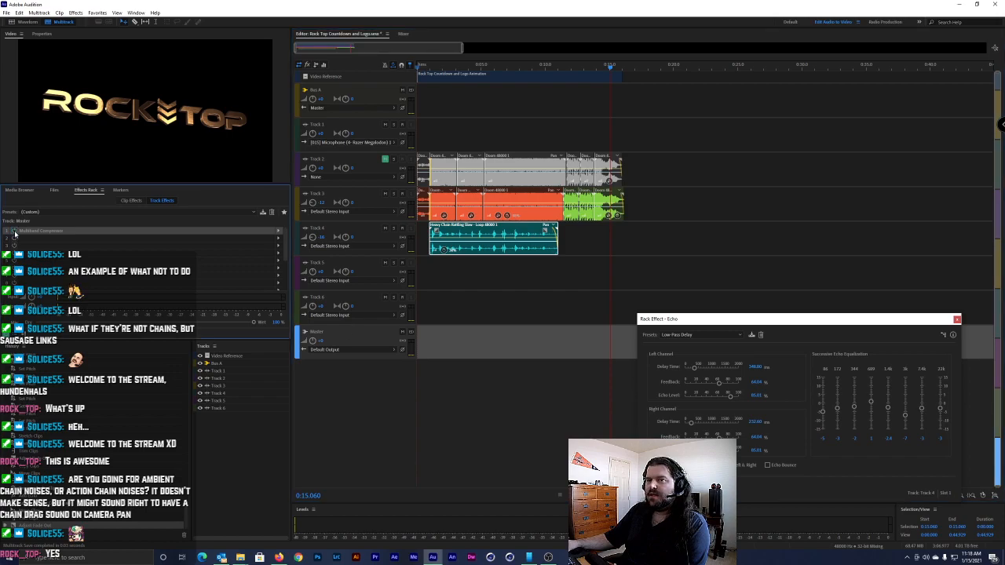
pyautogui.click(387, 195)
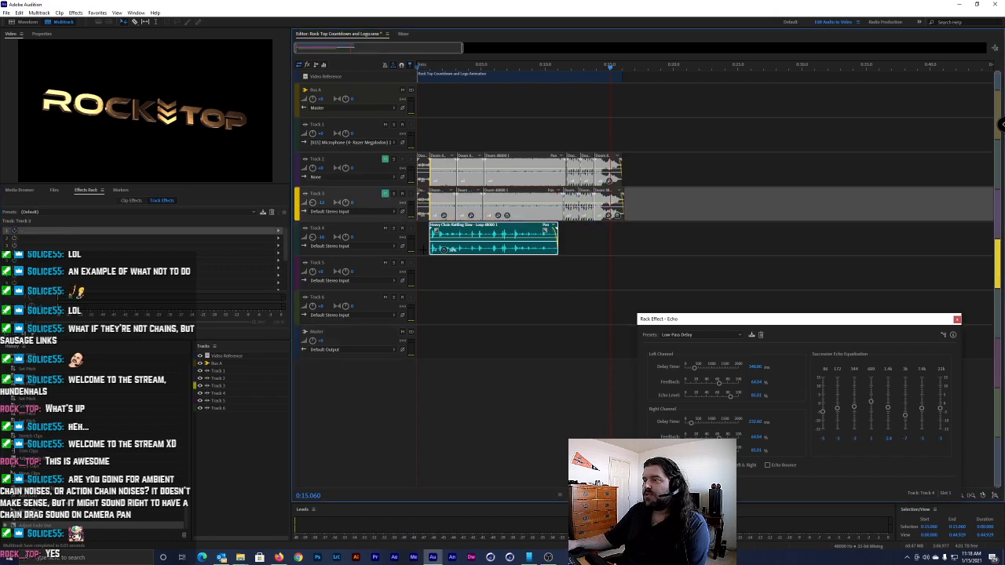
pyautogui.click(385, 194)
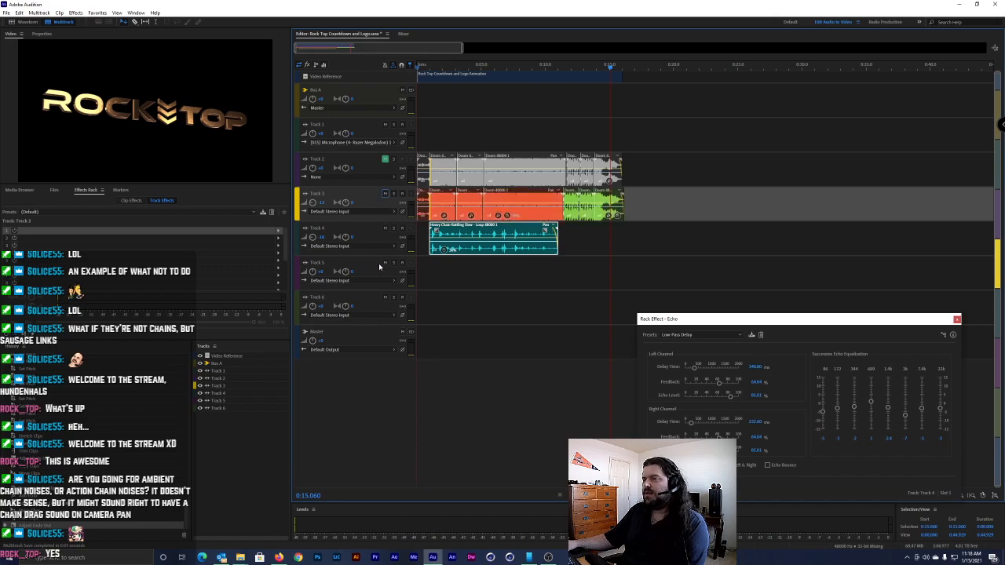
# Switch to Envato Elements in the browser, open Chain Movement with Rattles, preview its sound, and return to the chains results
pyautogui.hotkey('alt', 'Tab')
pyautogui.hotkey('alt', 'Tab')
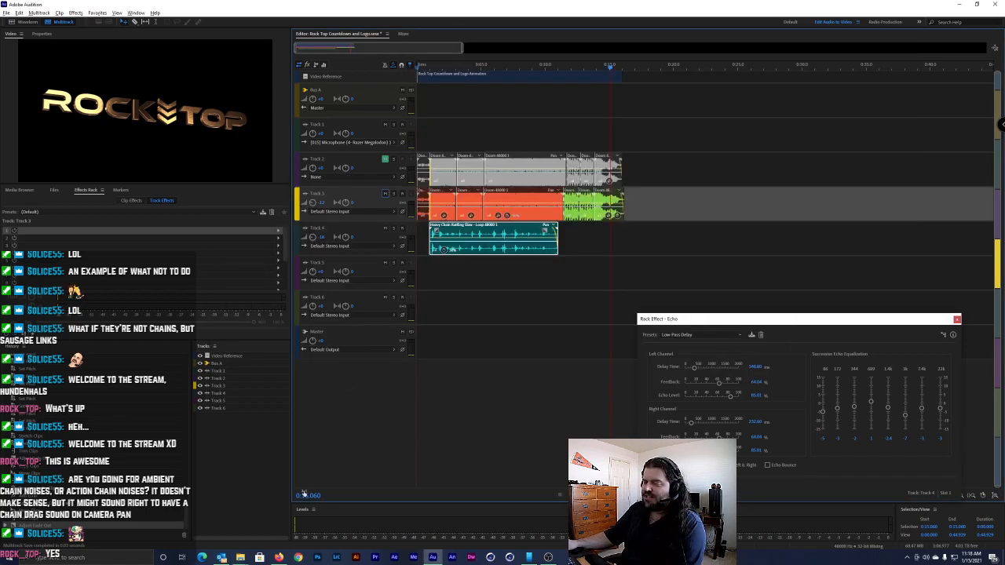
pyautogui.hotkey('alt', 'Tab')
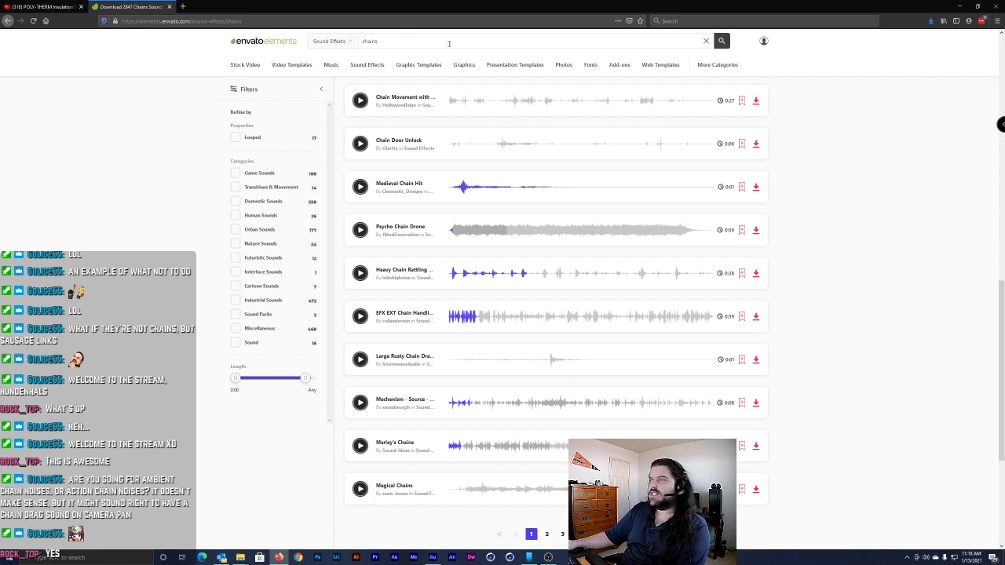
pyautogui.click(417, 95)
pyautogui.click(243, 170)
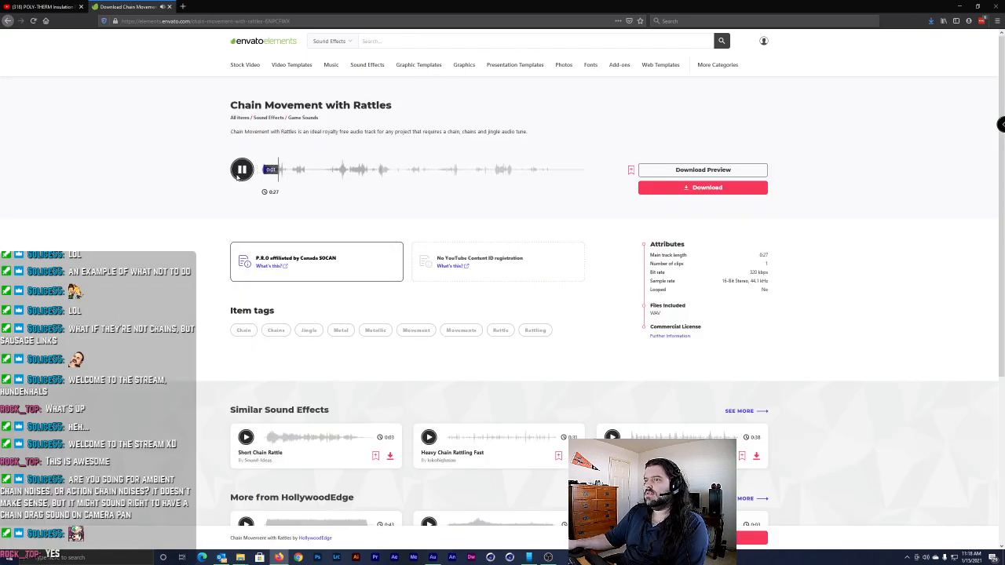
pyautogui.click(241, 172)
pyautogui.hotkey('alt', 'Left')
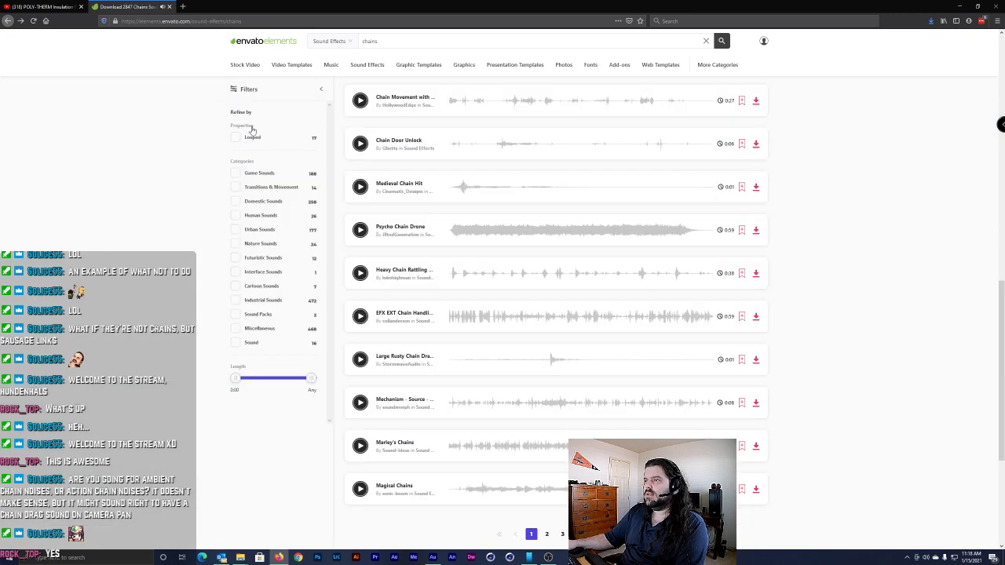
# Preview Psycho Chain Drone, Pulley And Chain, Ghostly Chains, Chains 02 and the first Chain sound in the chains results
pyautogui.click(360, 229)
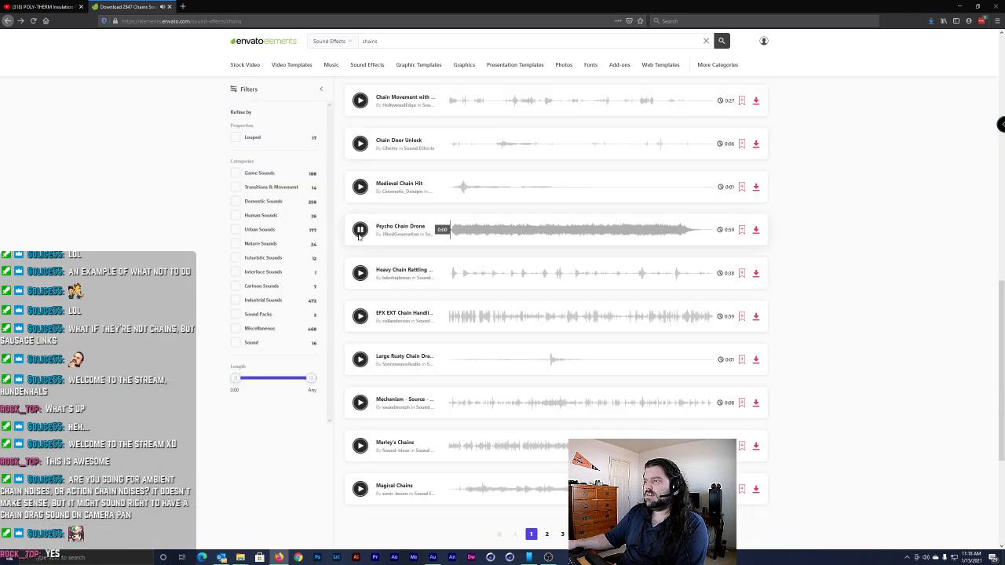
pyautogui.scroll(10, 362, 252)
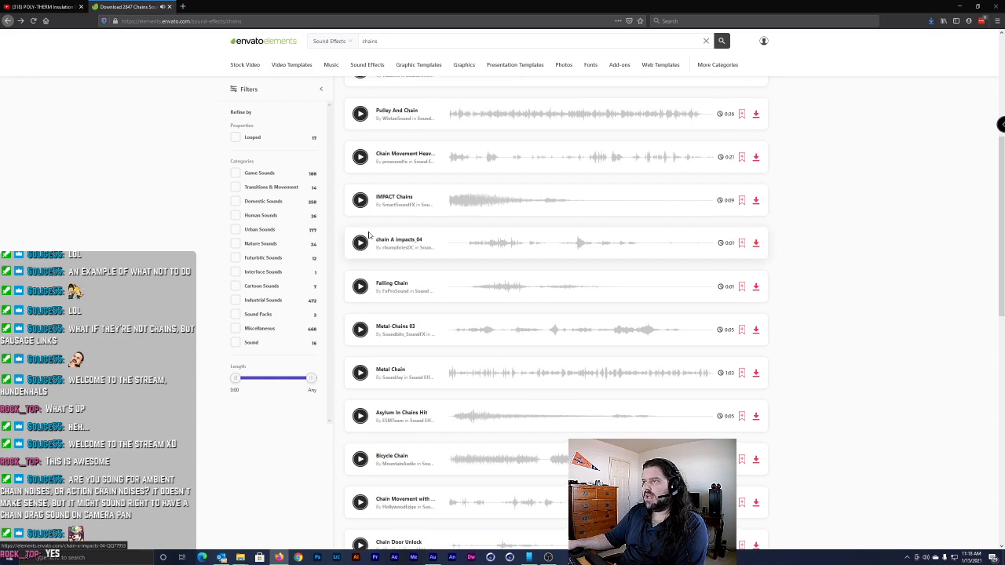
pyautogui.click(360, 273)
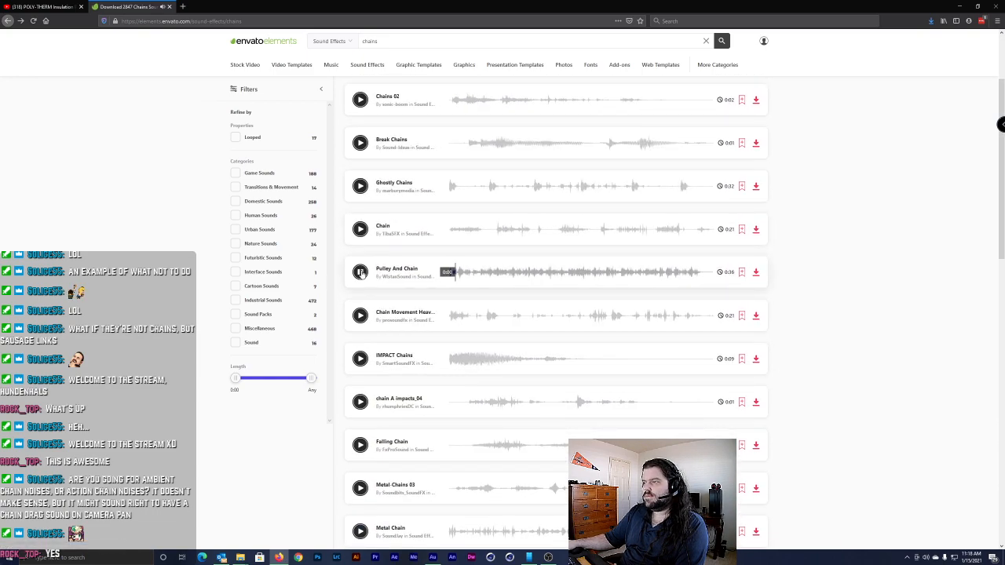
pyautogui.scroll(2, 360, 267)
pyautogui.click(360, 306)
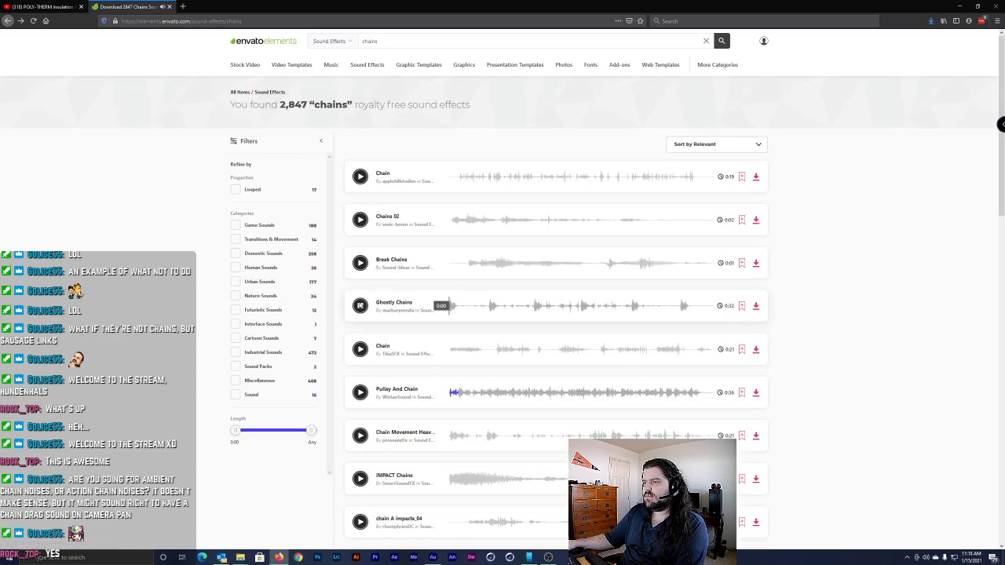
pyautogui.click(359, 219)
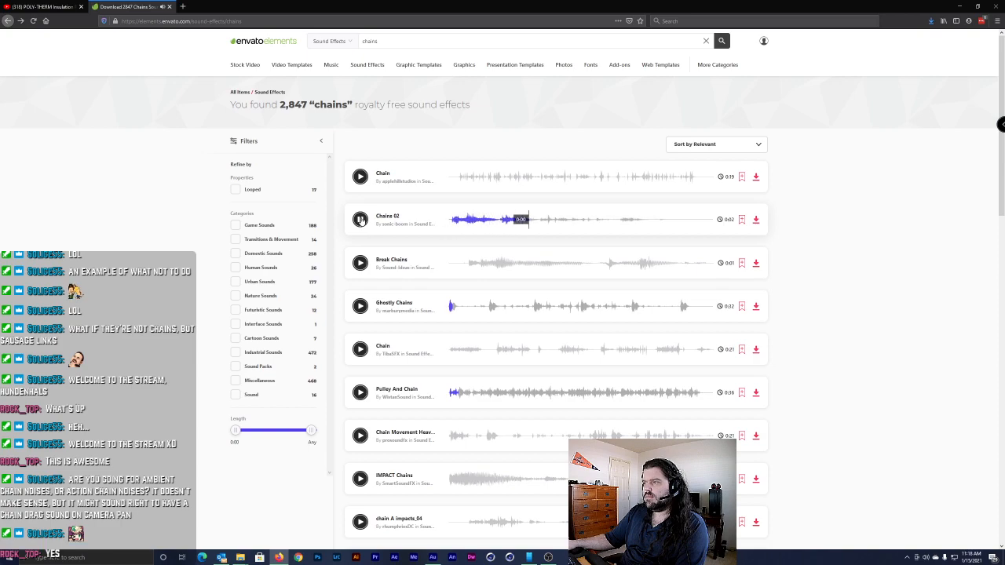
pyautogui.click(360, 176)
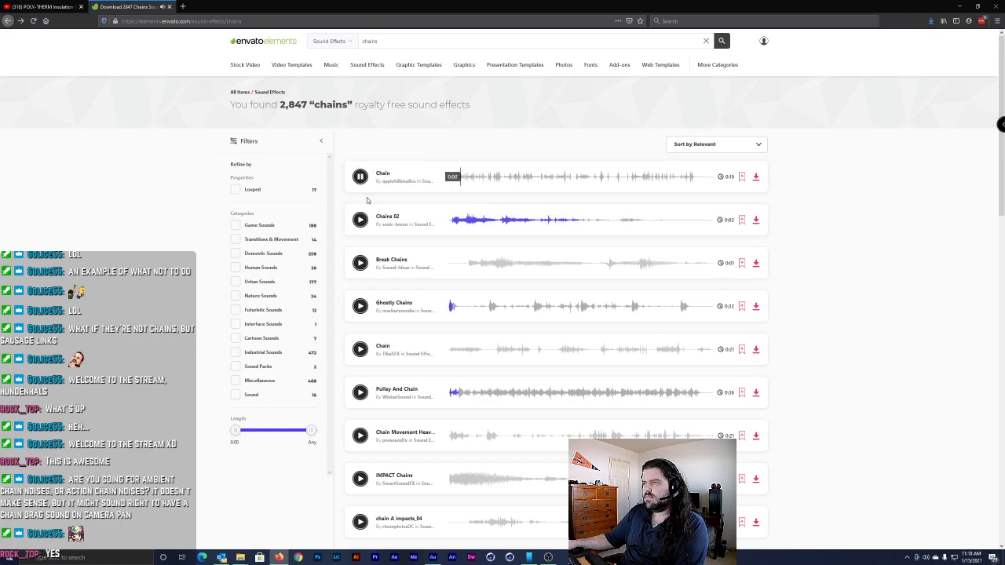
# Preview the chain A impacts_04, Falling Chain and Metal Chain sounds in the chains results
pyautogui.scroll(-2, 369, 314)
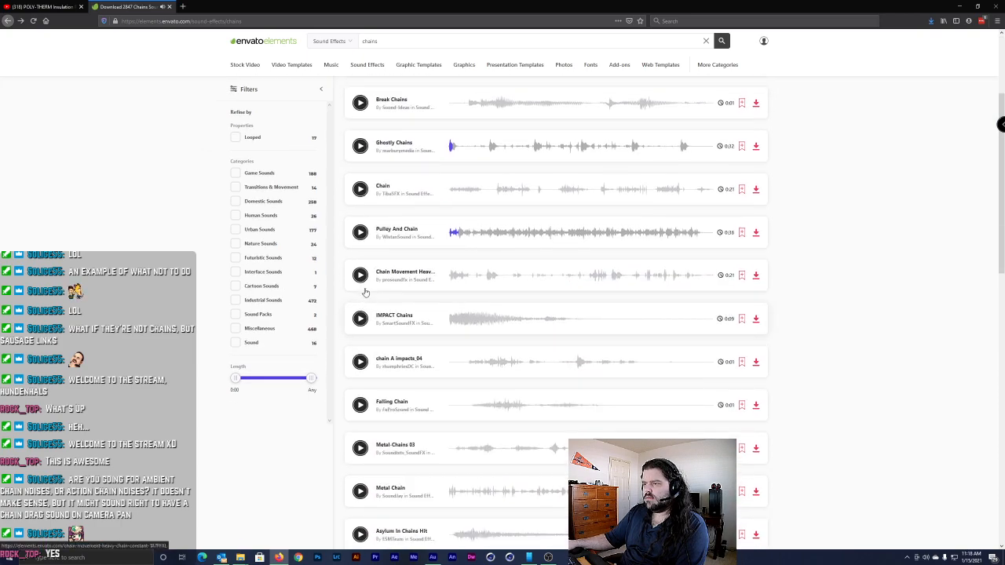
pyautogui.click(366, 363)
pyautogui.scroll(-1, 370, 366)
pyautogui.click(371, 329)
pyautogui.scroll(-1, 371, 330)
pyautogui.click(361, 331)
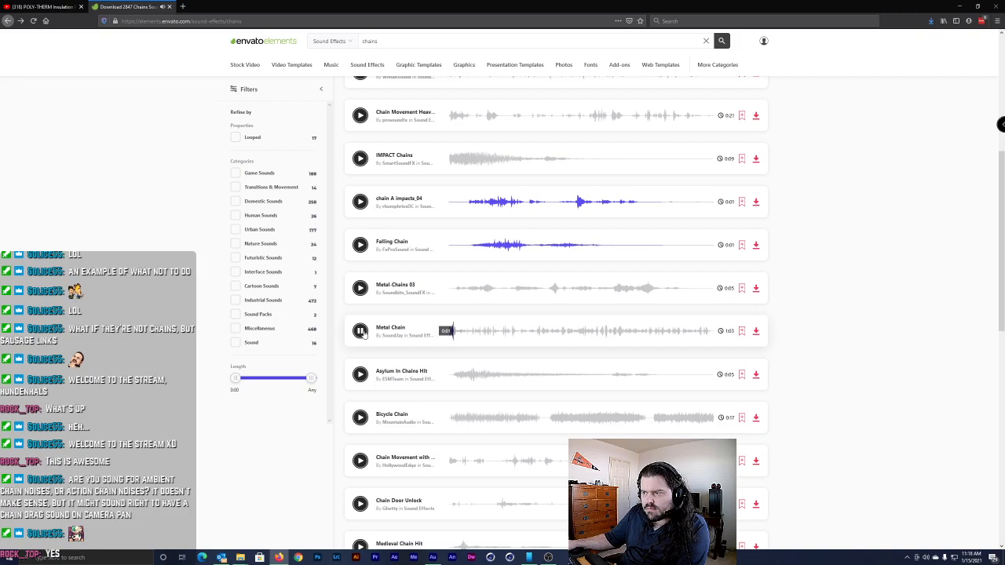
pyautogui.scroll(-1, 370, 342)
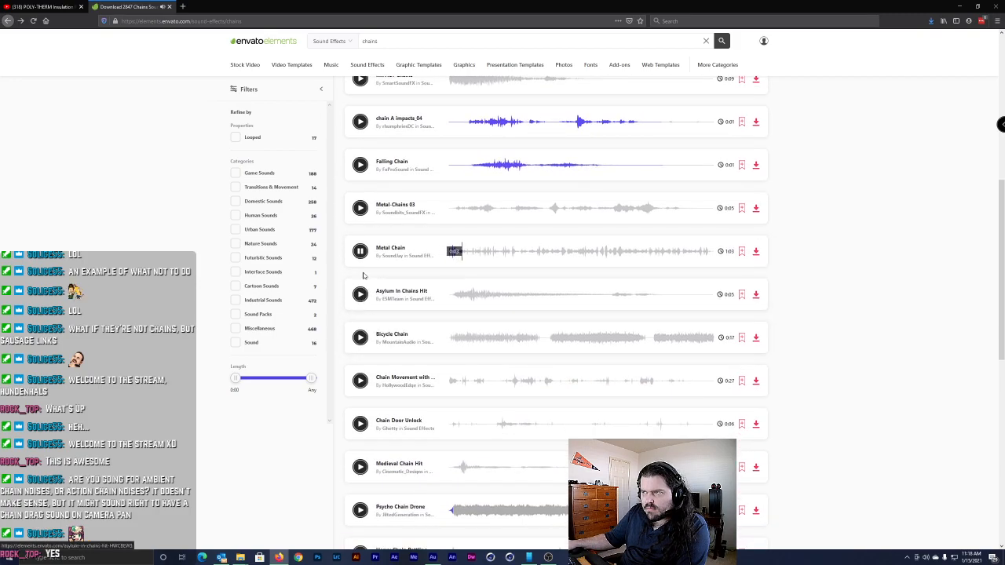
pyautogui.scroll(2, 364, 272)
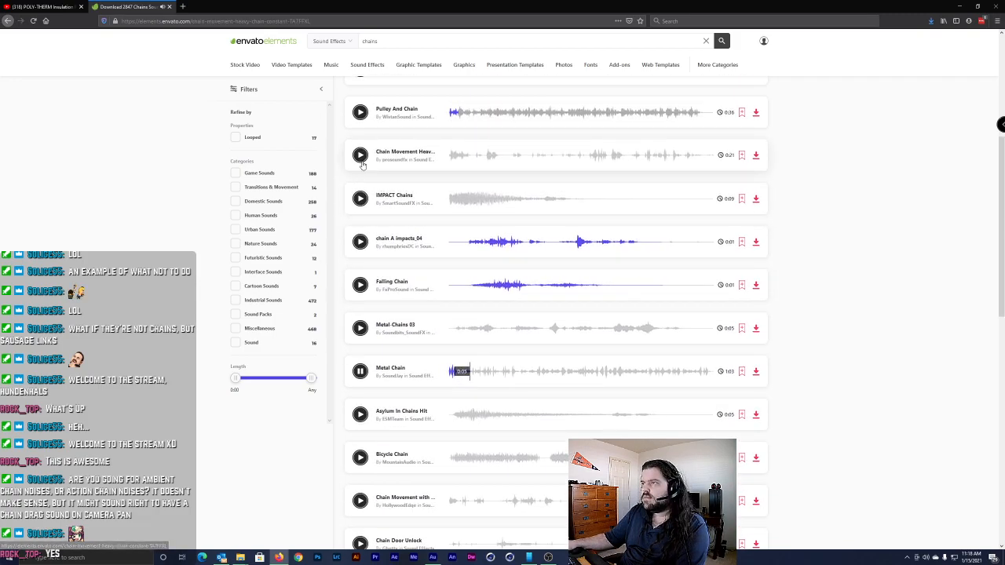
# Preview the heavy Chain Movement sound from the results list and play Pulley And Chain again
pyautogui.click(363, 164)
pyautogui.hotkey('alt', 'Left')
pyautogui.click(360, 155)
pyautogui.click(359, 112)
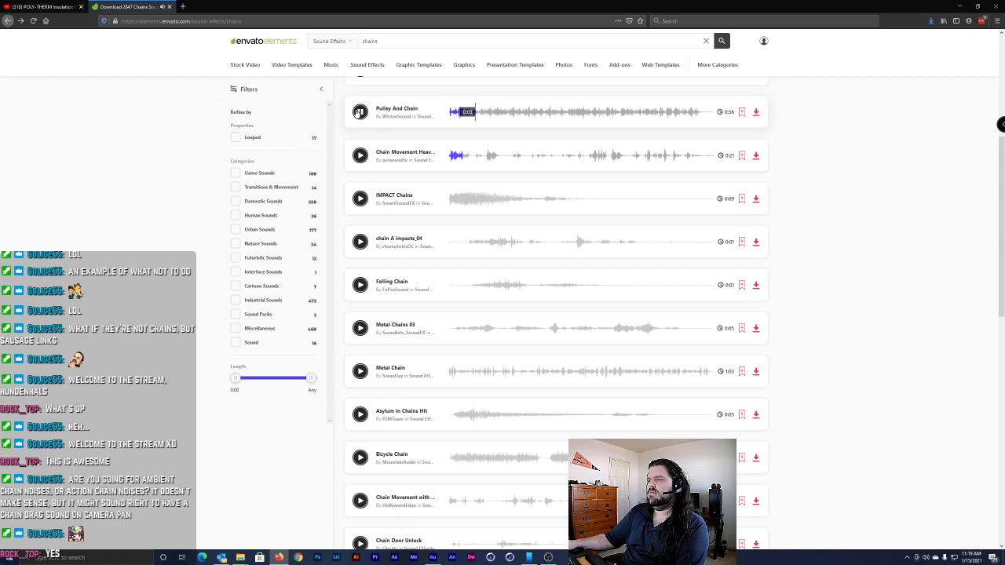
# Search the sound effects for "chain pulley" and preview Chain Pulley Inside, Metal Chain Pulley, Pulley And Chain and Industrial Pulley
pyautogui.scroll(4, 199, 273)
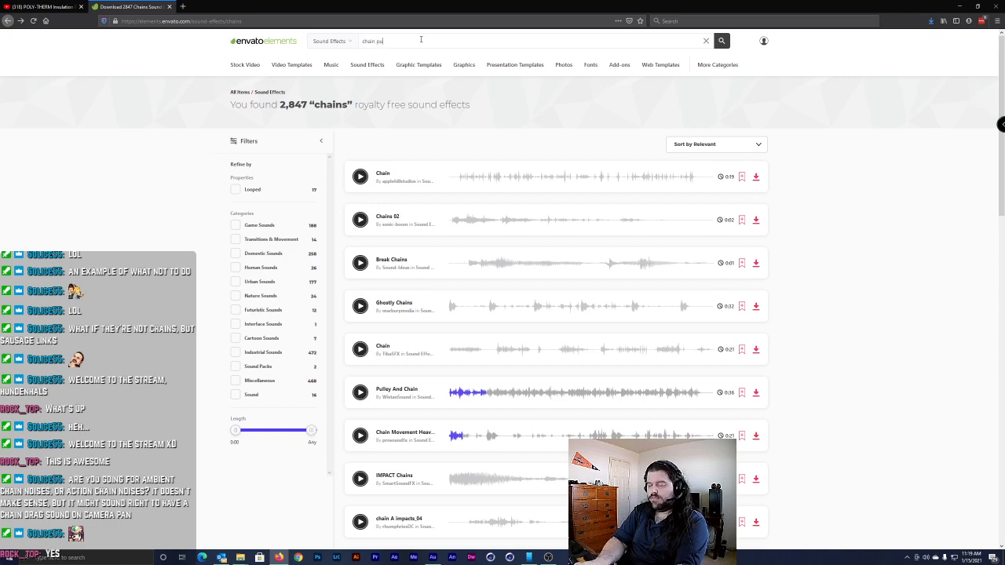
pyautogui.press('Return')
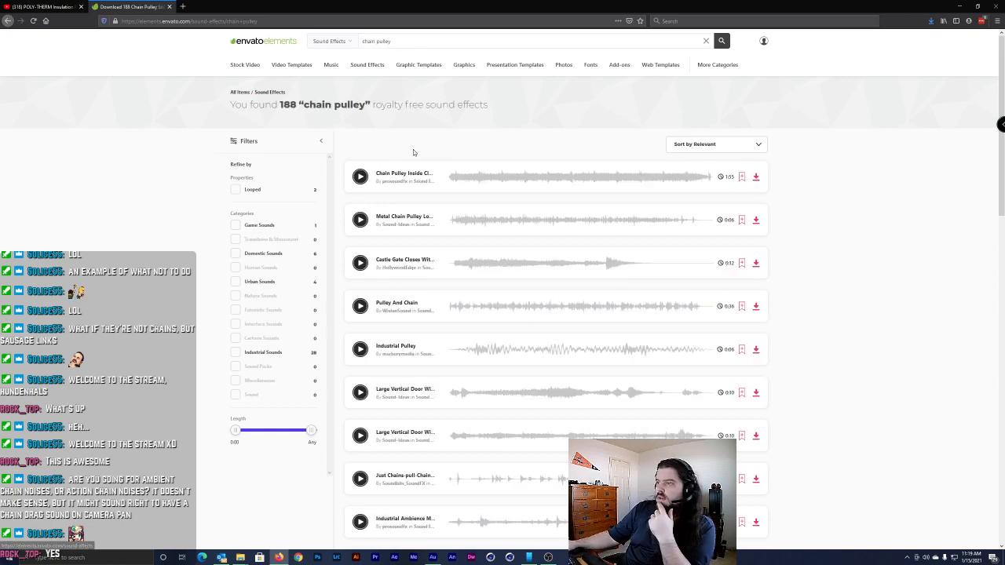
pyautogui.click(361, 176)
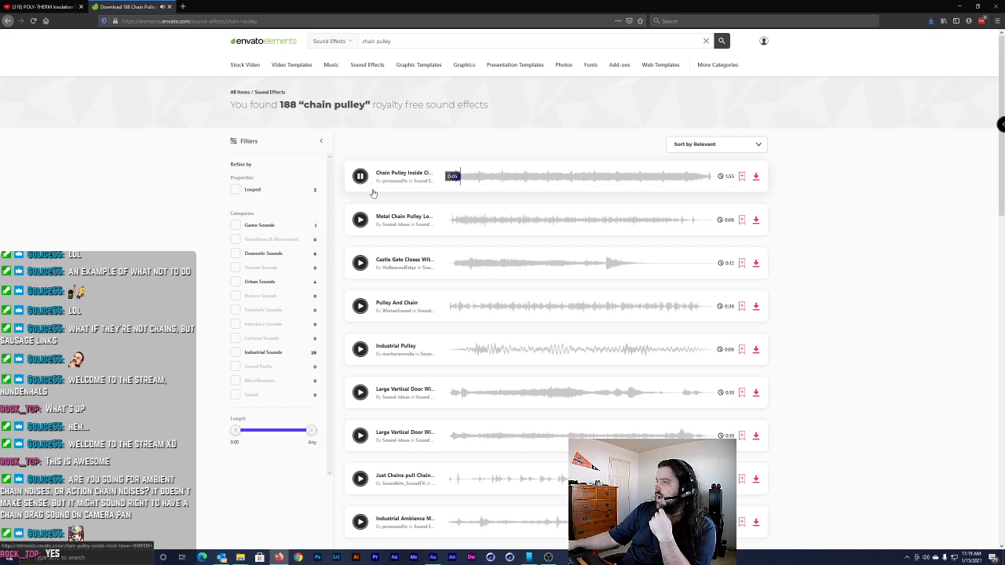
pyautogui.click(360, 220)
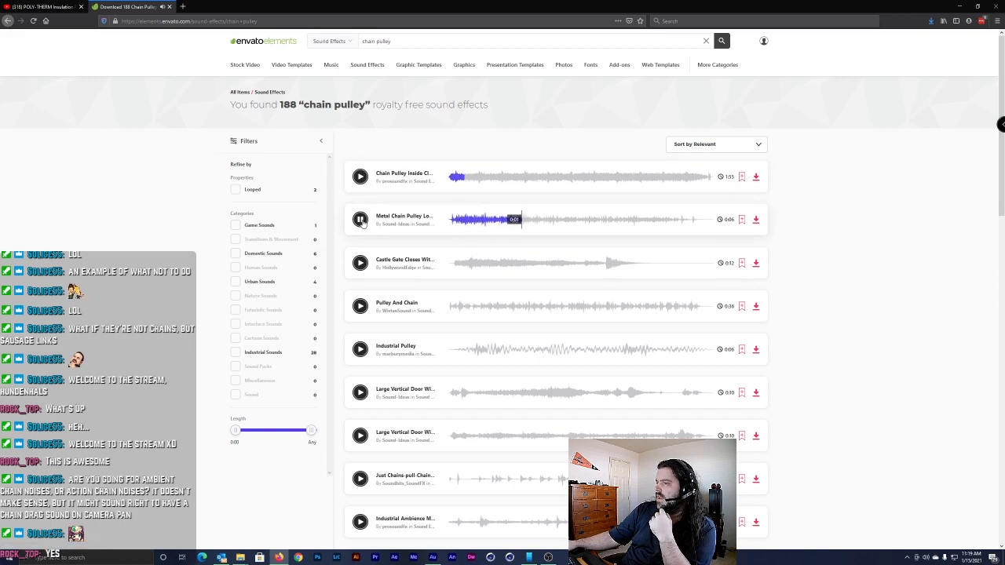
pyautogui.click(361, 307)
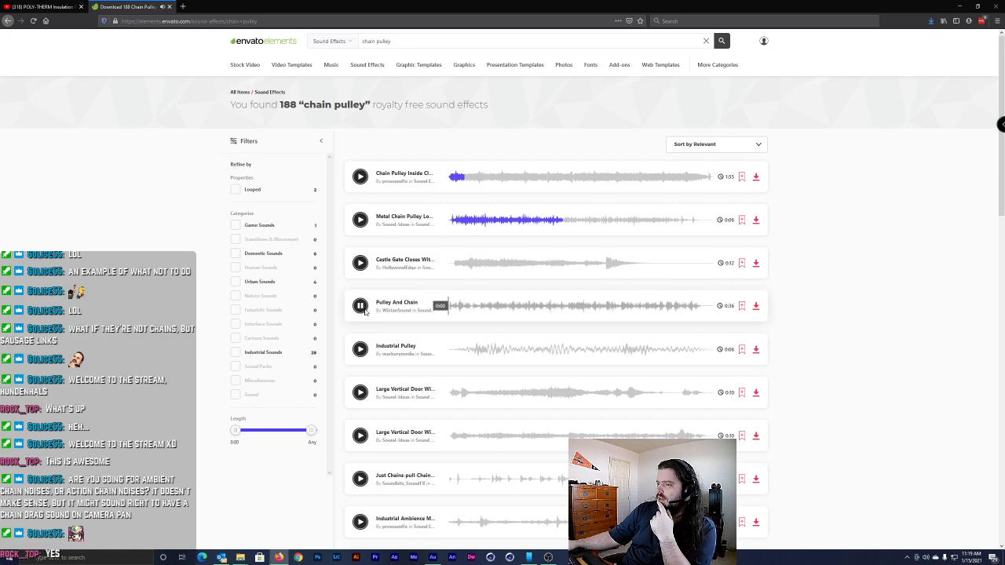
pyautogui.click(361, 349)
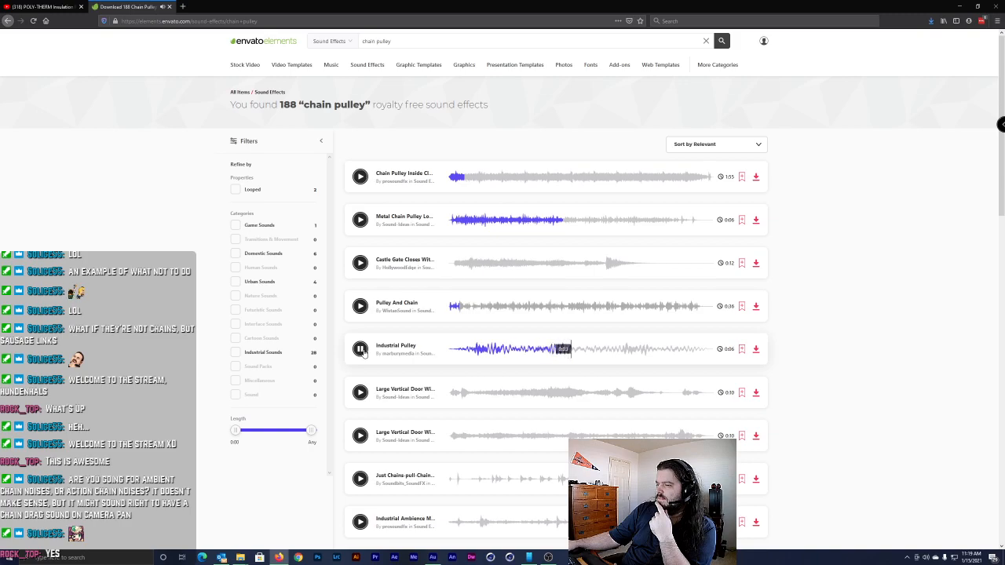
# Compare the previews of Large Vertical Door With Chain Pulley Close, Industrial Pulley, Just Chains-pull and Metal Chain Pulley
pyautogui.click(368, 398)
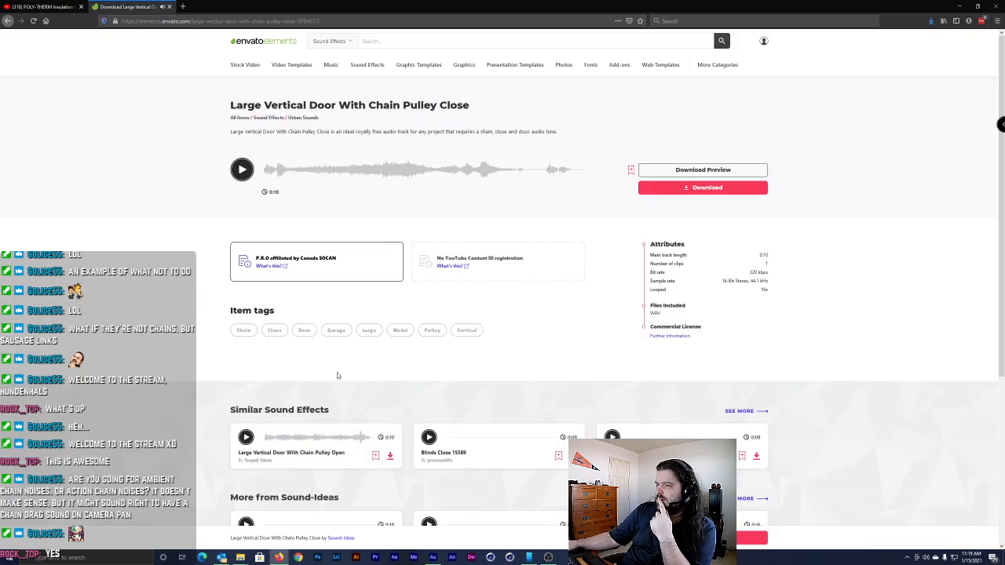
pyautogui.hotkey('alt', 'Left')
pyautogui.click(360, 393)
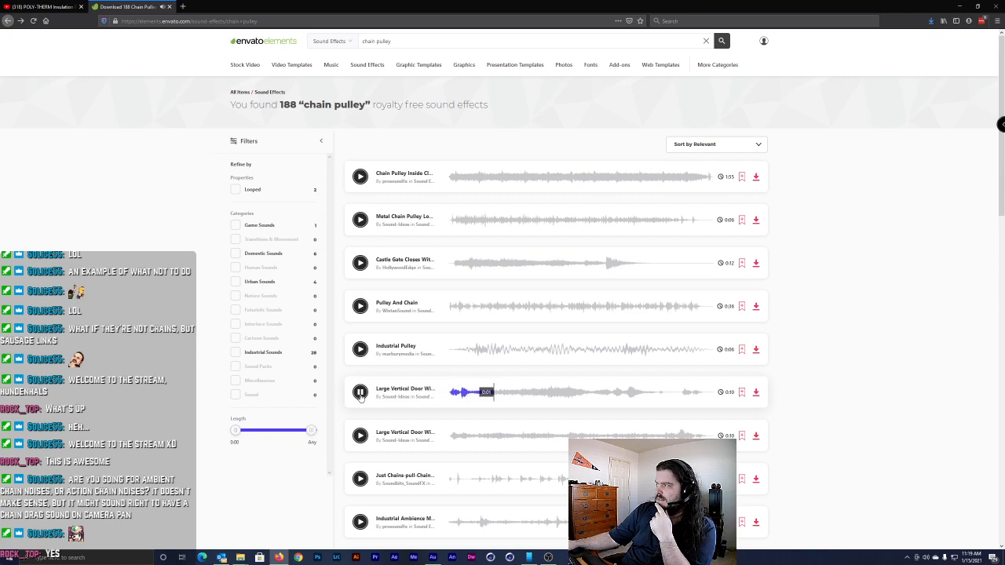
pyautogui.click(361, 350)
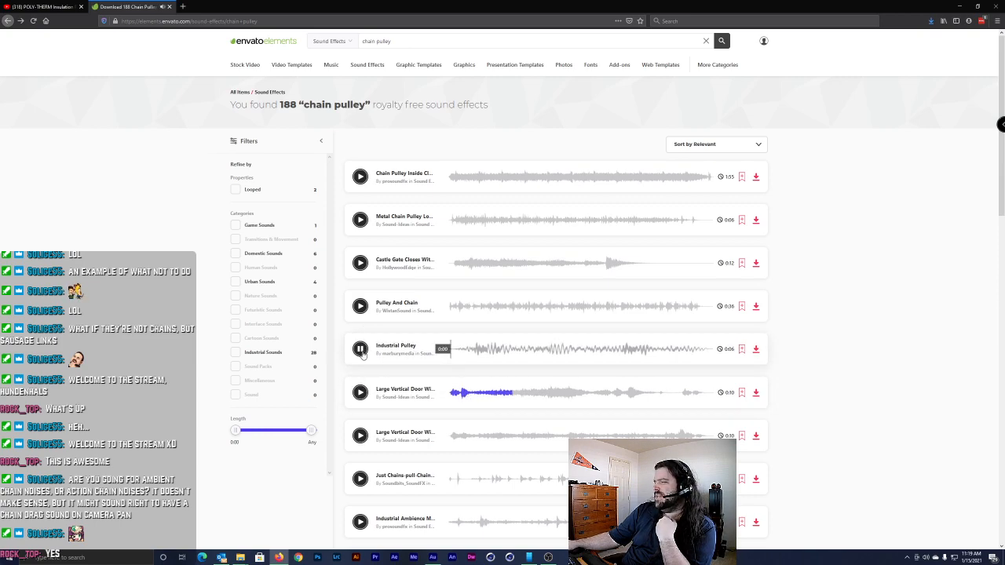
pyautogui.click(361, 351)
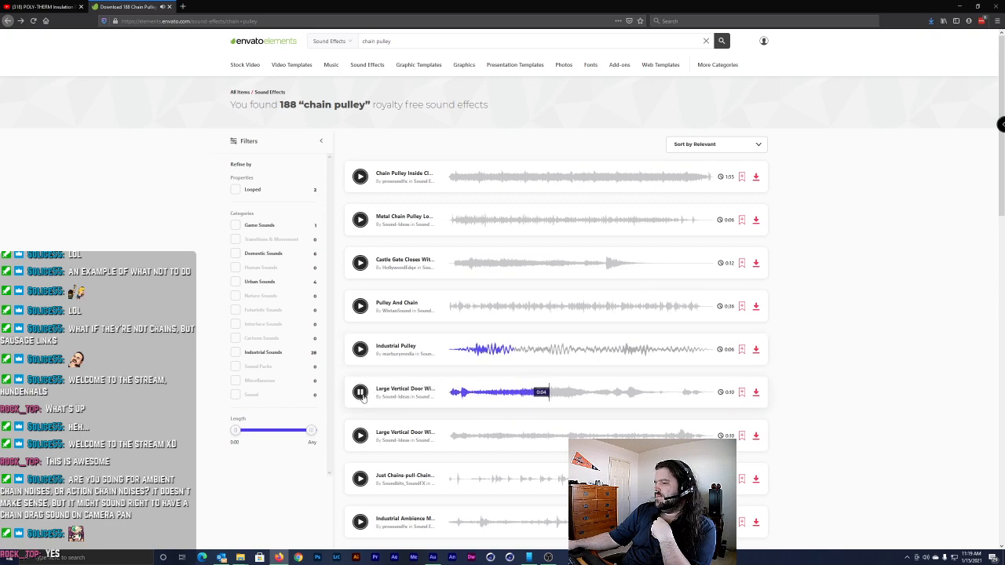
pyautogui.click(361, 394)
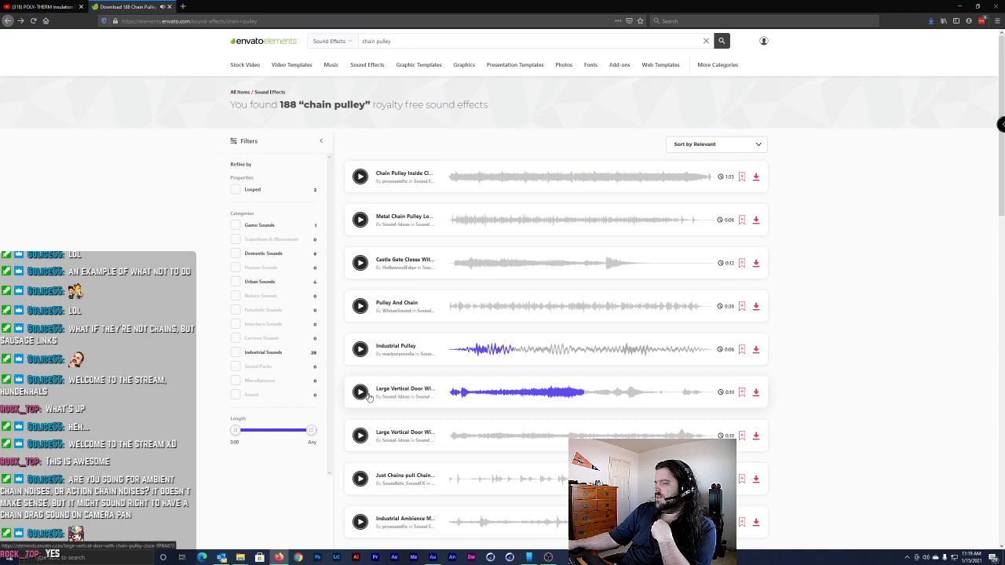
pyautogui.click(360, 394)
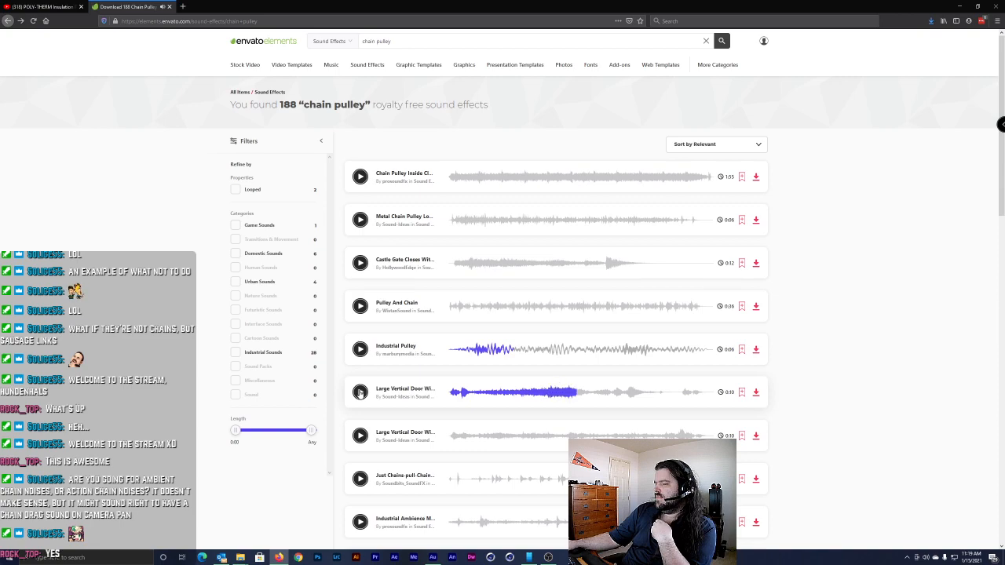
pyautogui.click(360, 479)
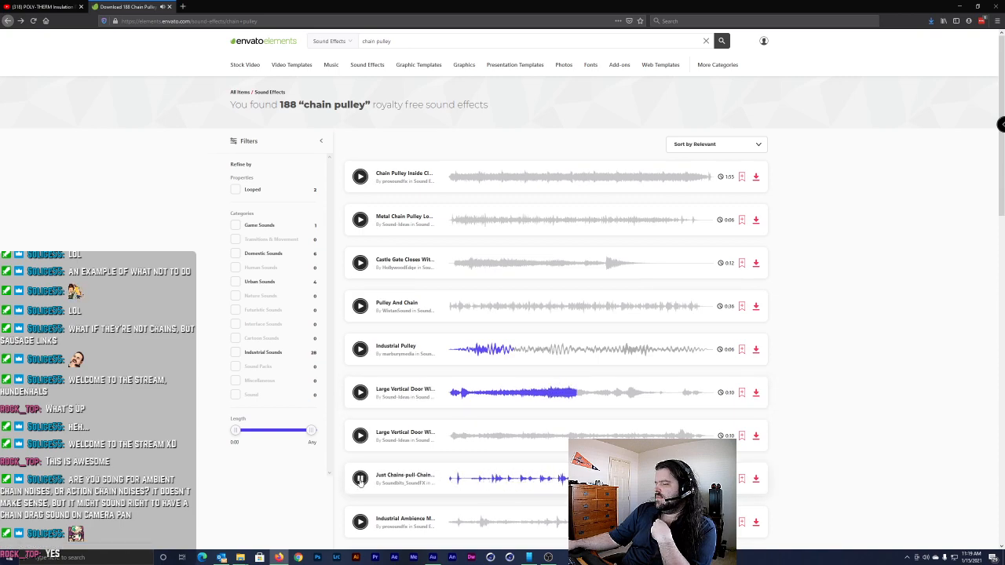
pyautogui.click(360, 220)
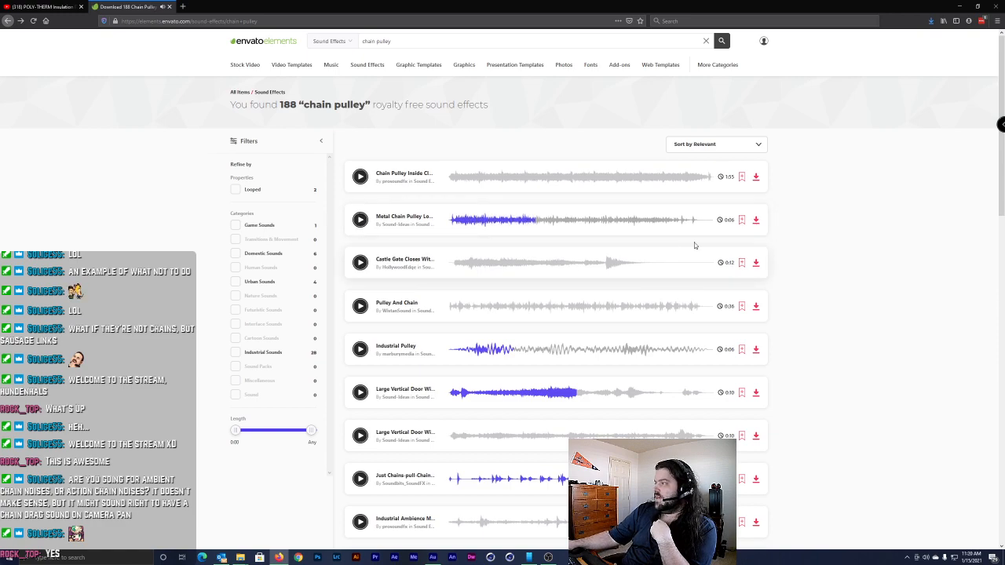
# Download the Metal Chain Pulley sound, open its zip archive in WinRAR, and dismiss the licence reminder
pyautogui.click(755, 219)
pyautogui.click(476, 249)
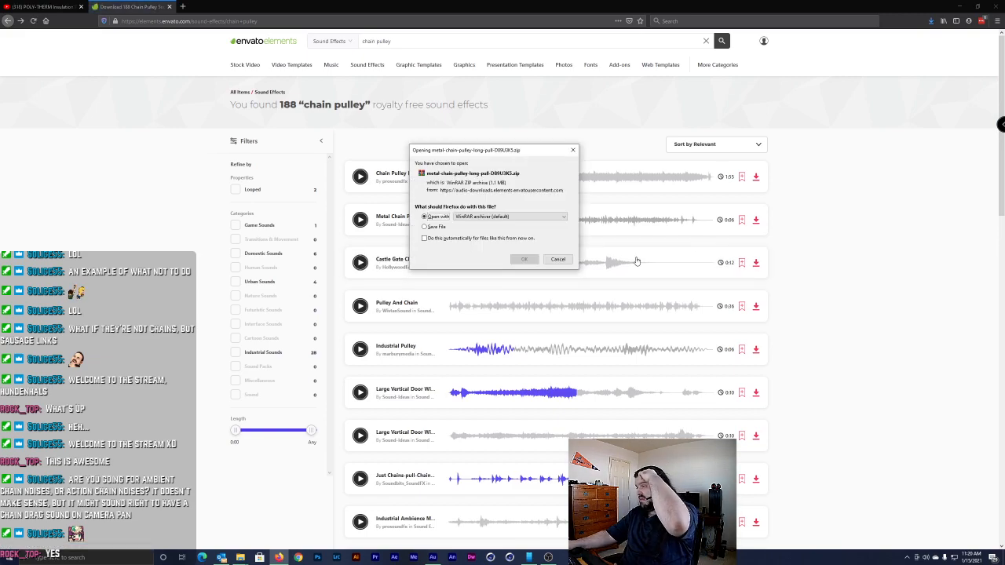
pyautogui.click(520, 260)
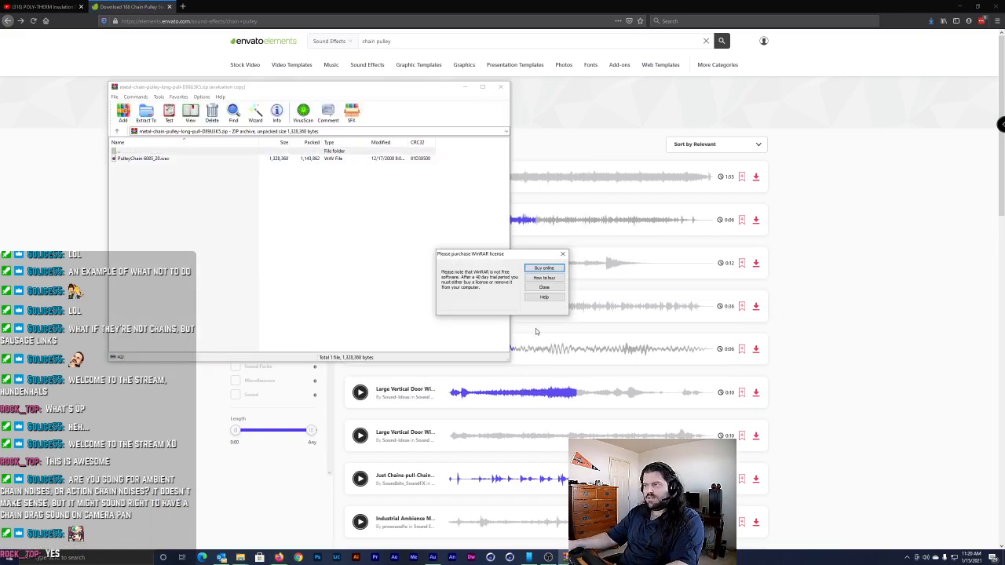
pyautogui.click(550, 290)
# Extract PulleyChain 6085_20.wav from the archive into the Rock Top project's Audio > SFX folder and close the archive
pyautogui.click(177, 160)
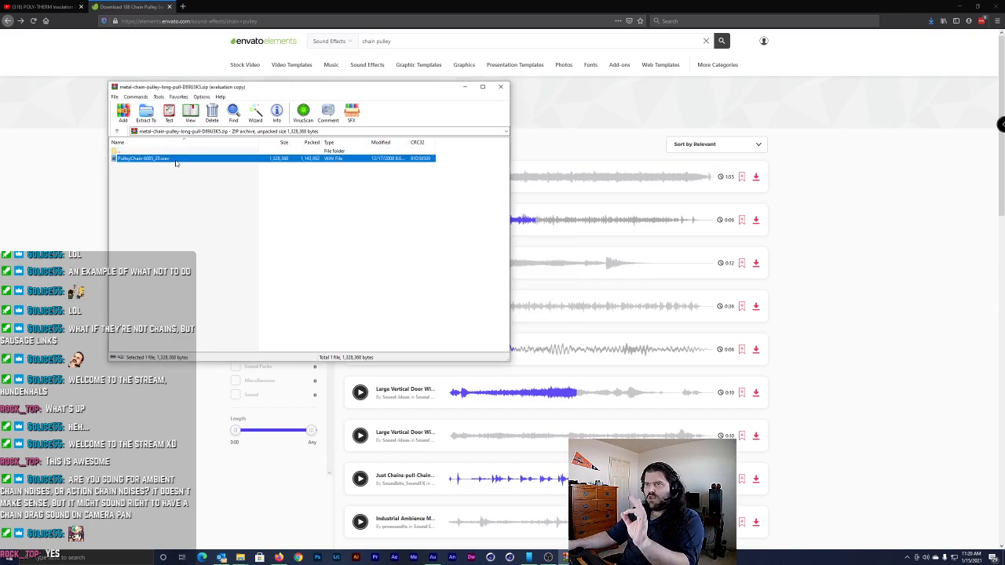
pyautogui.moveTo(220, 557)
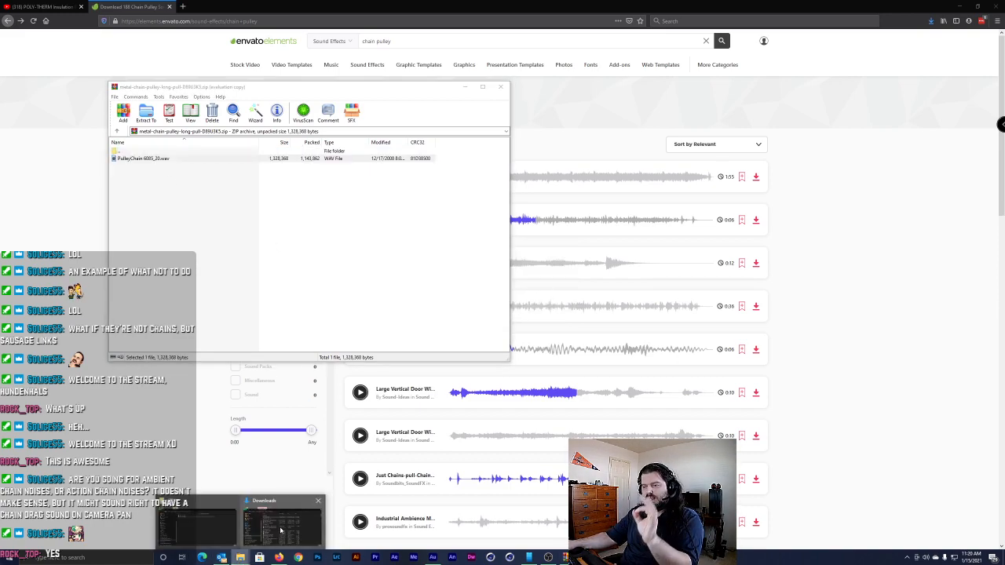
pyautogui.click(206, 526)
pyautogui.moveTo(153, 158); pyautogui.dragTo(651, 205)
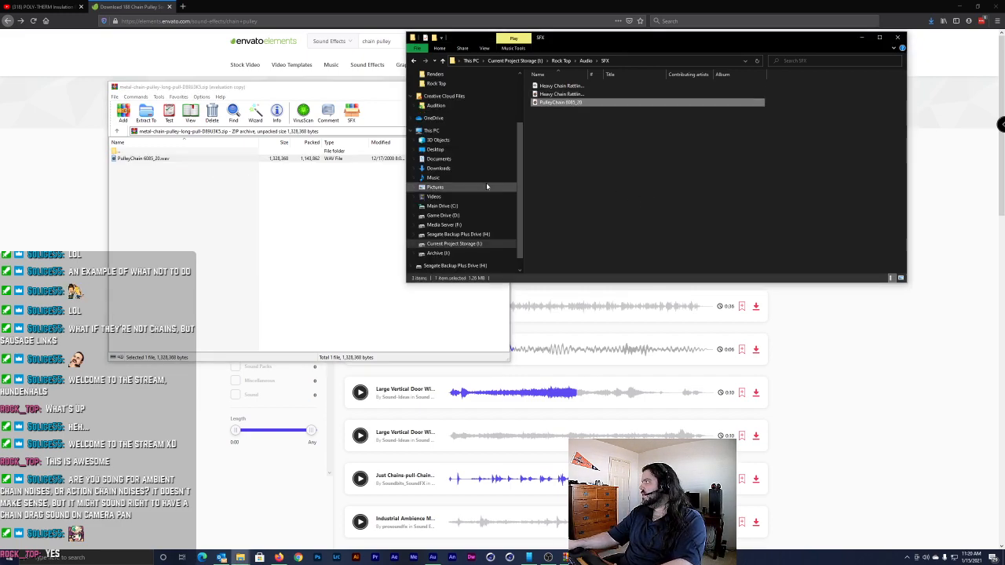
pyautogui.click(346, 126)
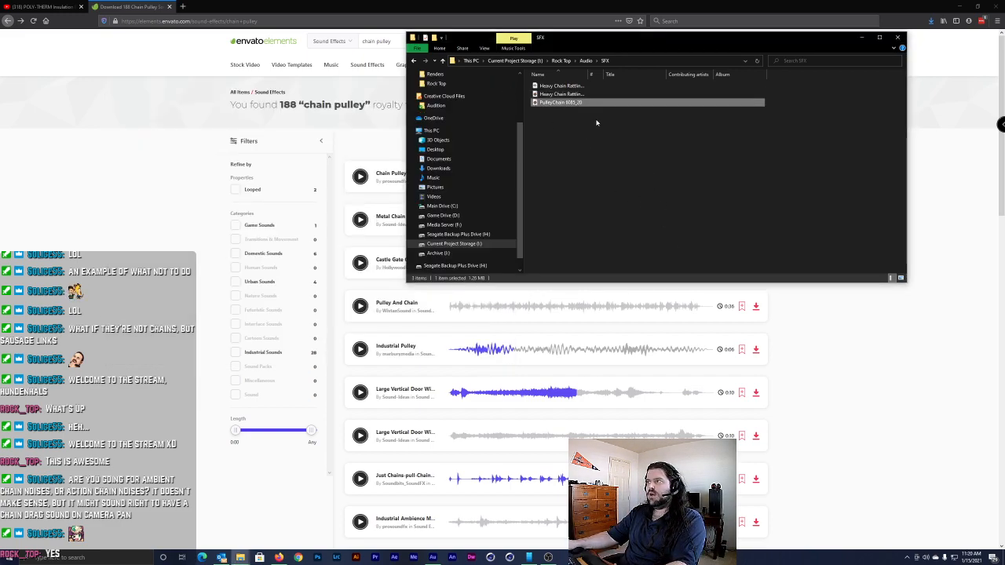
# Switch to Audition, import PulleyChain 6085_20 from the SFX folder, and place it on Track 5 of the multitrack session
pyautogui.hotkey('alt', 'Tab')
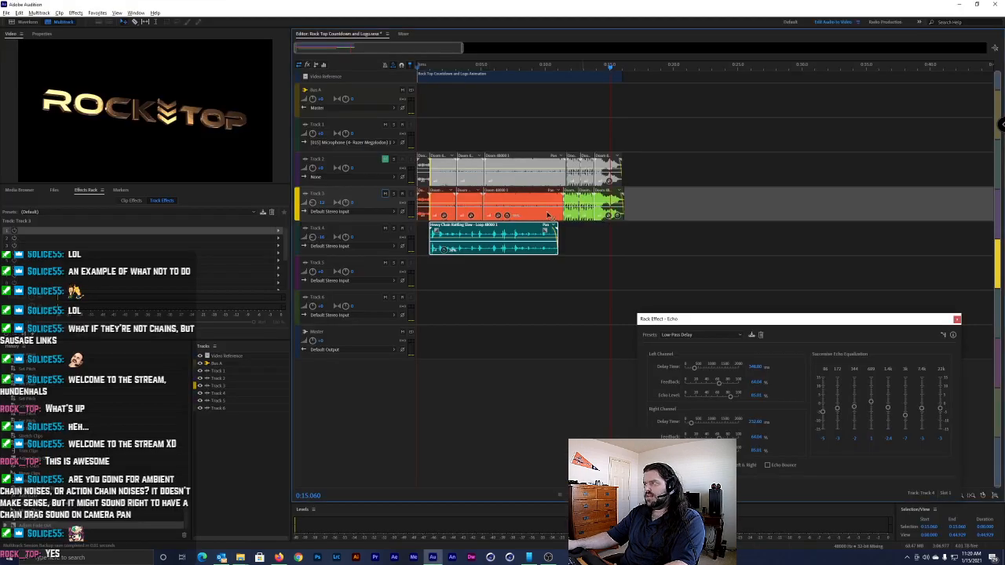
pyautogui.hotkey('alt', 'Tab')
pyautogui.hotkey('alt', 'Tab')
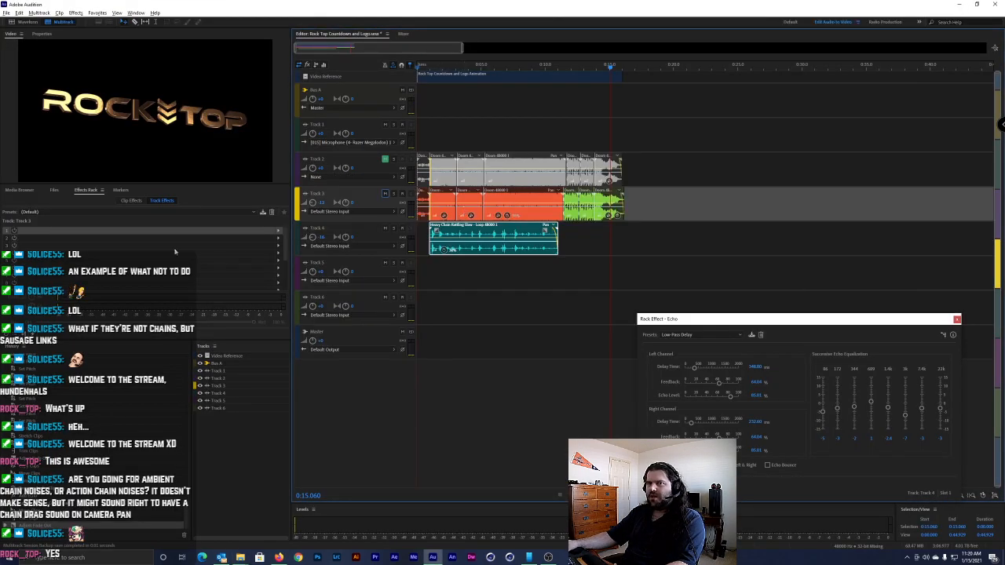
pyautogui.click(54, 189)
pyautogui.hotkey('alt', 'Tab')
pyautogui.moveTo(585, 103); pyautogui.dragTo(103, 312)
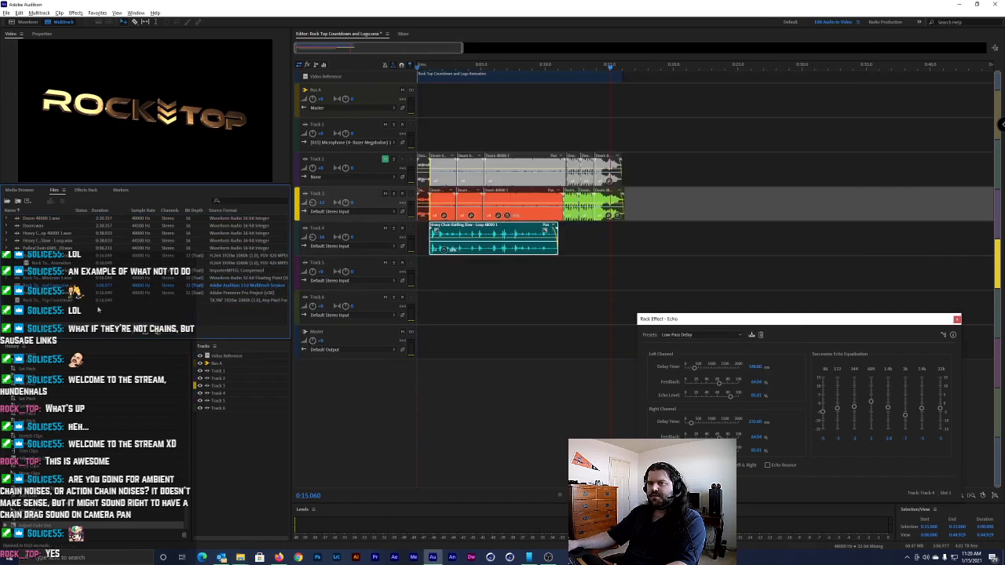
pyautogui.moveTo(52, 250); pyautogui.dragTo(468, 284)
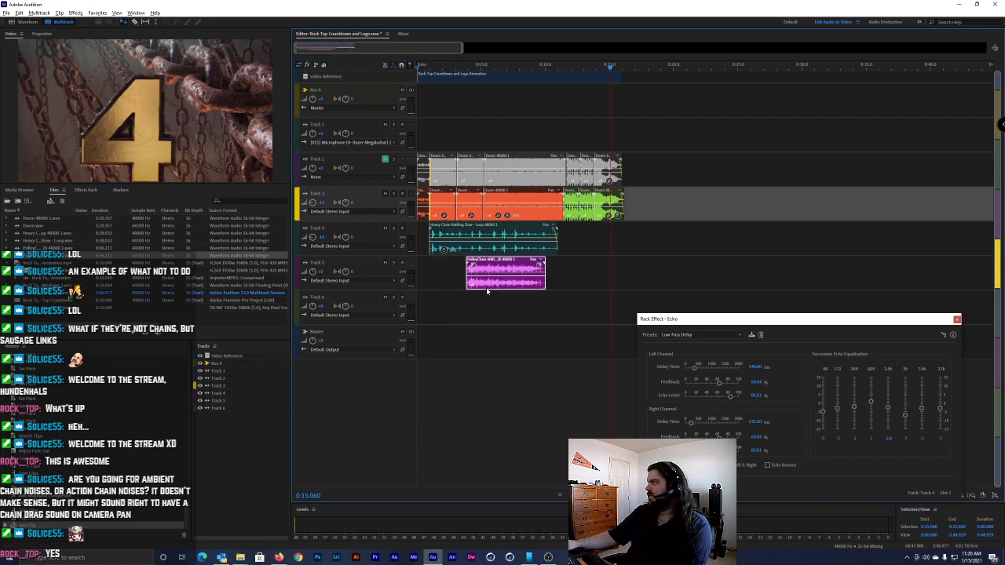
# Move the PulleyChain clip on Track 5 to about 0:01.0, aligned with the start of the Heavy Chain Rattling clip
pyautogui.scroll(2, 486, 287)
pyautogui.scroll(-2, 479, 286)
pyautogui.scroll(3, 479, 270)
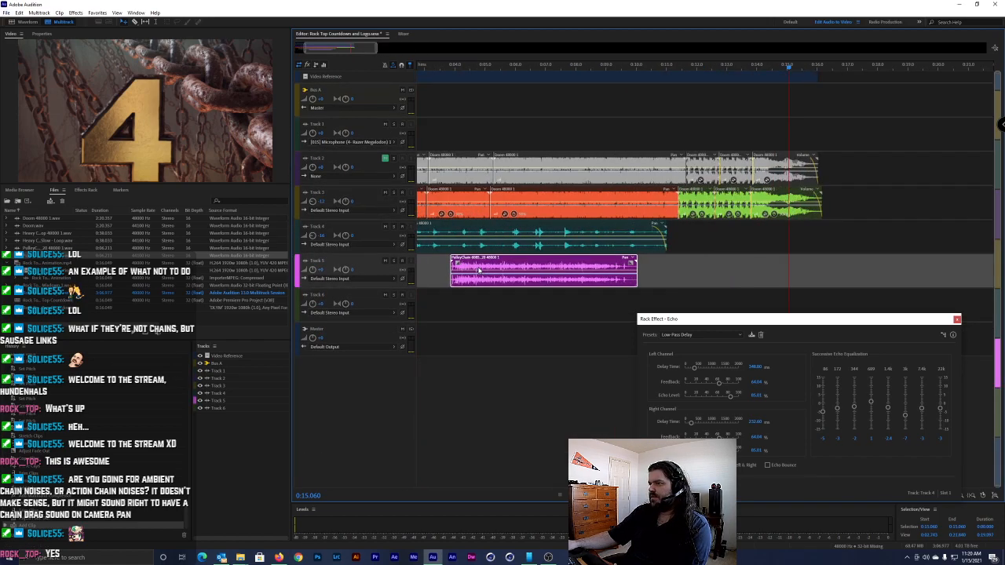
pyautogui.moveTo(496, 267)
pyautogui.mouseDown()
pyautogui.moveTo(462, 268)
pyautogui.moveTo(491, 272)
pyautogui.mouseUp()
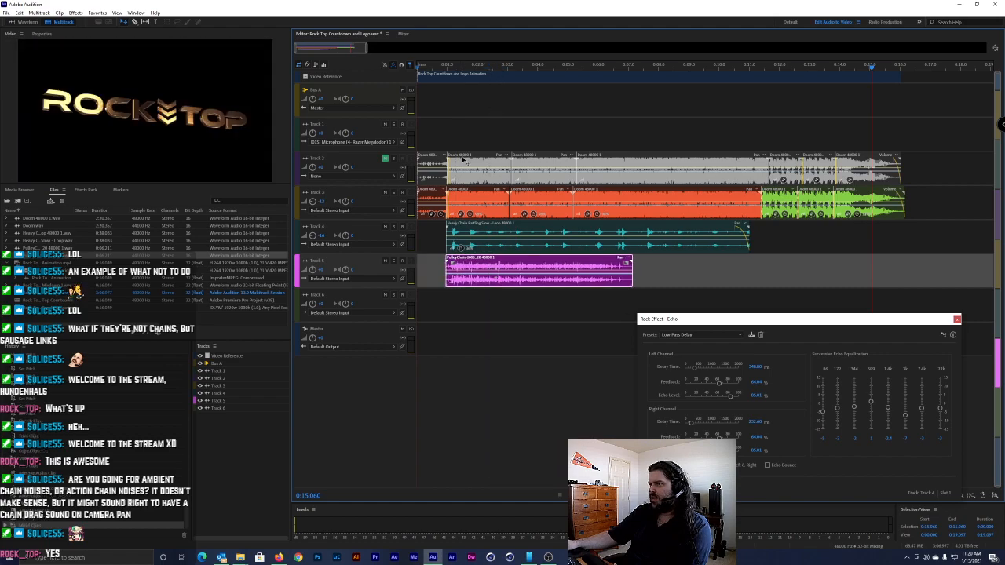
pyautogui.moveTo(463, 70); pyautogui.dragTo(414, 69)
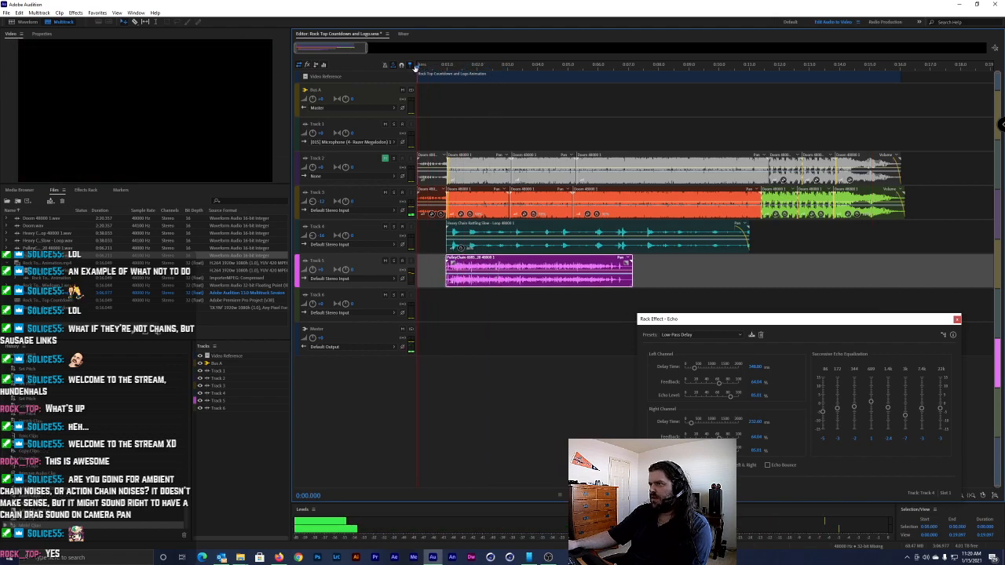
# Solo Track 5 and play the PulleyChain clip several times from around its start against the countdown video
pyautogui.scroll(8, 450, 271)
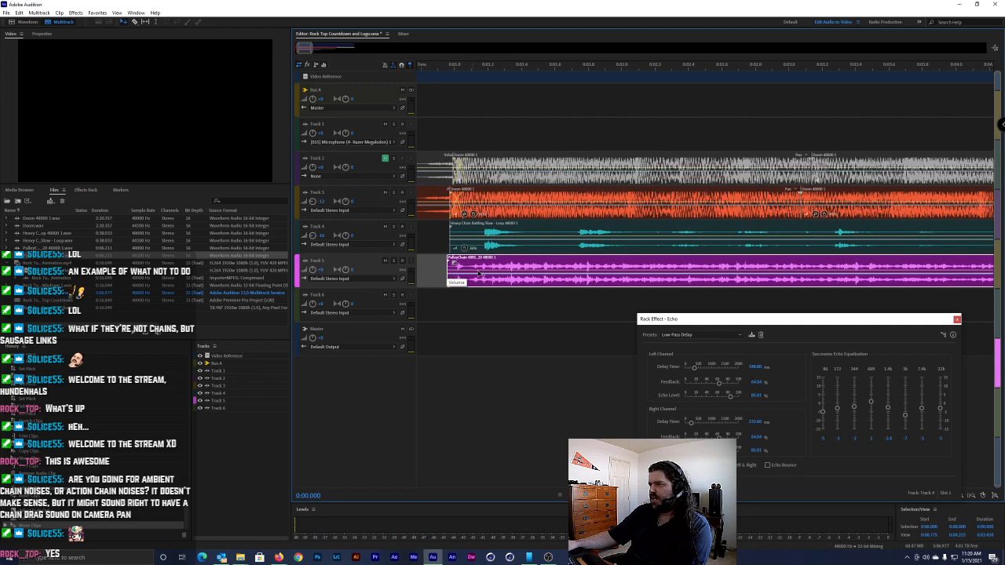
pyautogui.click(395, 260)
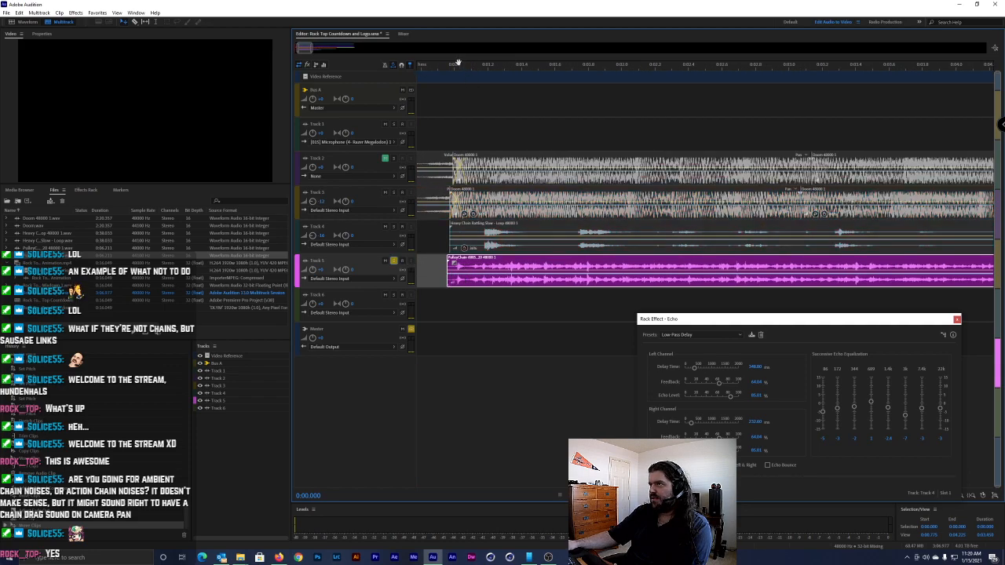
pyautogui.press('space')
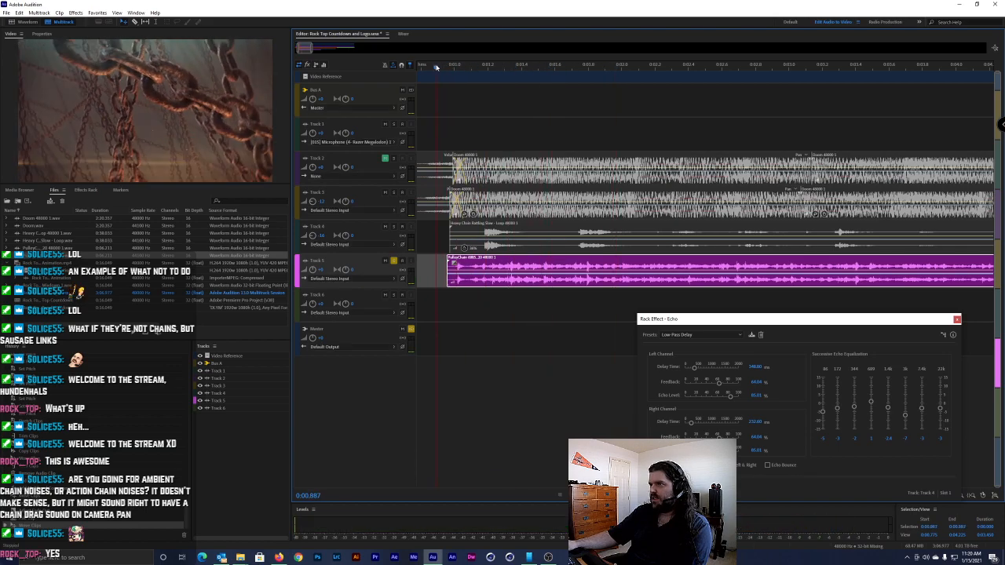
pyautogui.scroll(-5, 474, 69)
pyautogui.press('space')
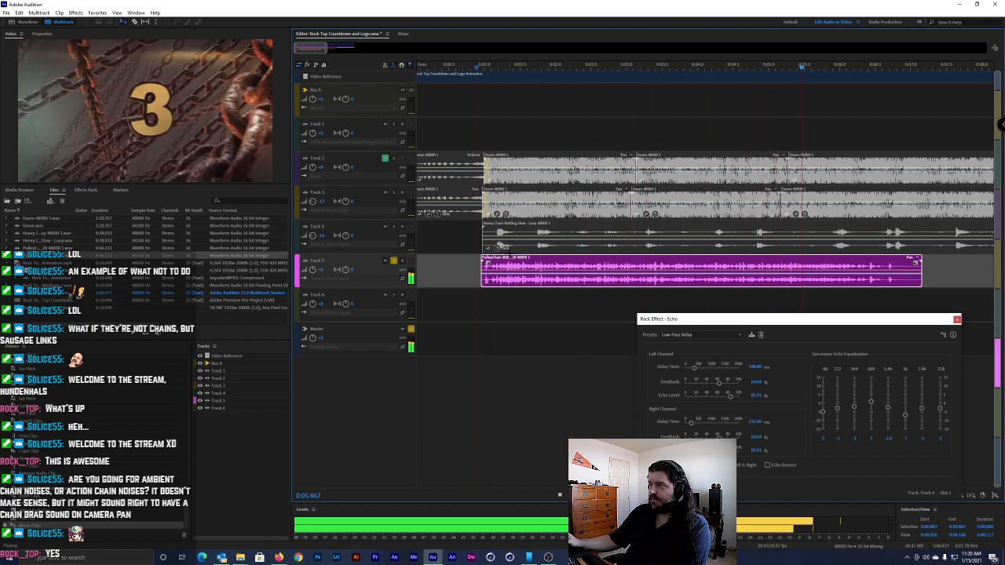
pyautogui.press('space')
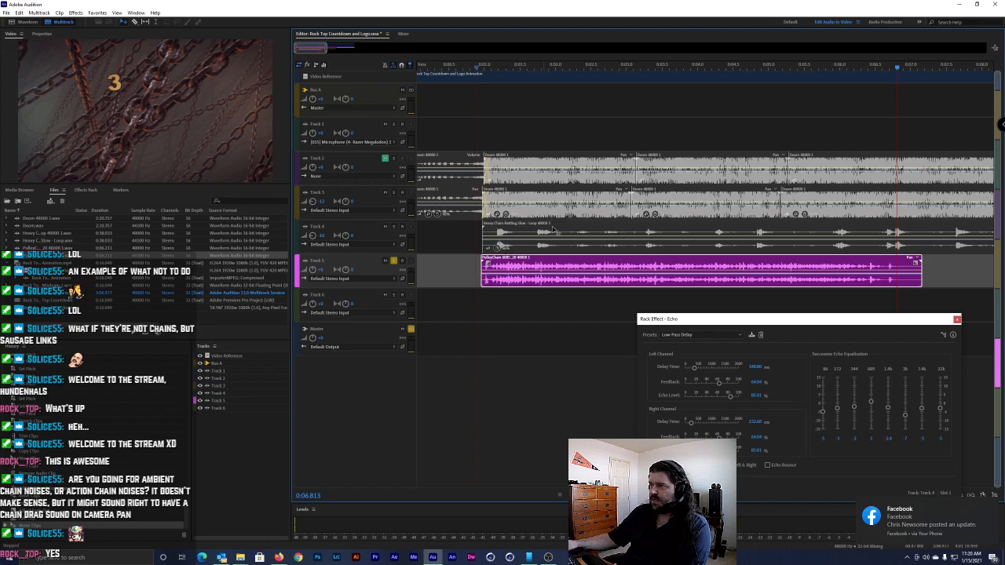
pyautogui.click(477, 70)
pyautogui.press('space')
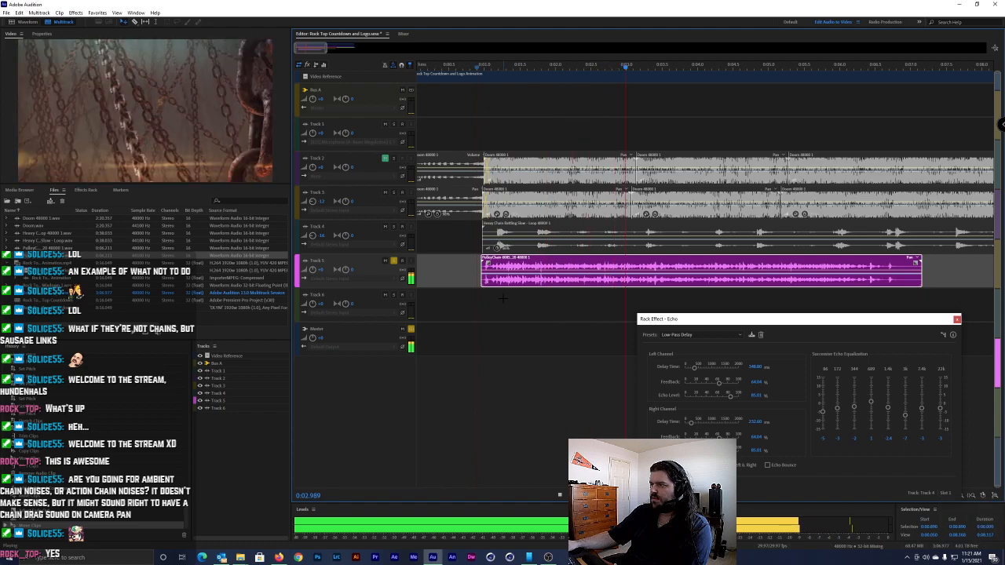
pyautogui.press('space')
pyautogui.moveTo(526, 71); pyautogui.dragTo(483, 67)
pyautogui.press('space')
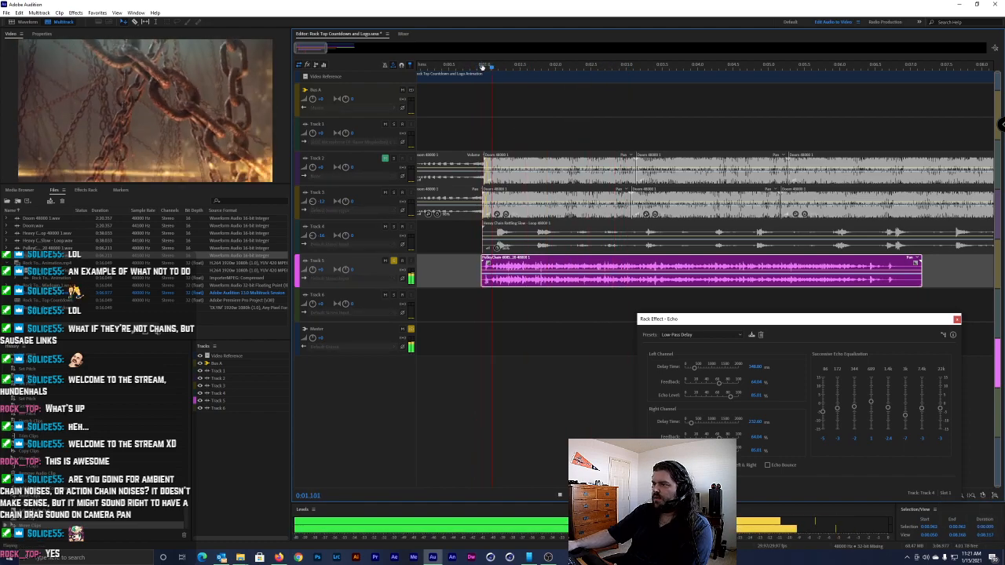
pyautogui.press('space')
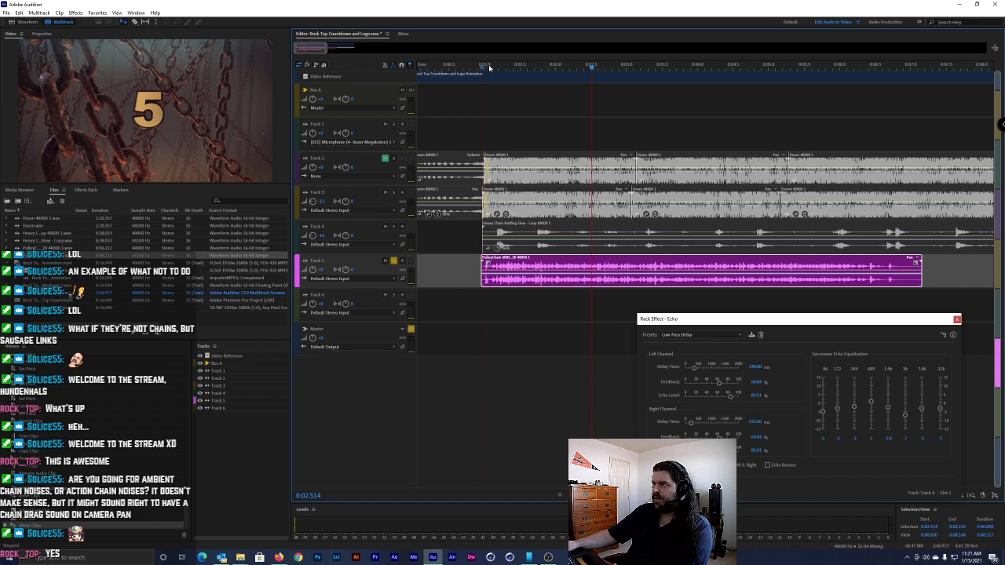
# Scrub the video around the countdown's 5 and move the PulleyChain clip on Track 5 to start at 0:02.213
pyautogui.moveTo(468, 68); pyautogui.dragTo(422, 68)
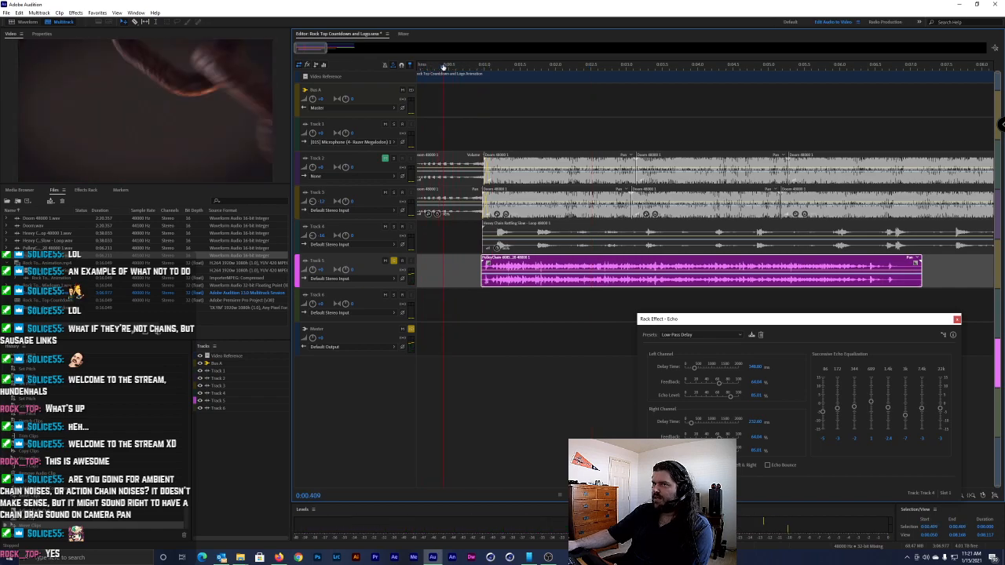
pyautogui.moveTo(470, 62); pyautogui.dragTo(543, 47)
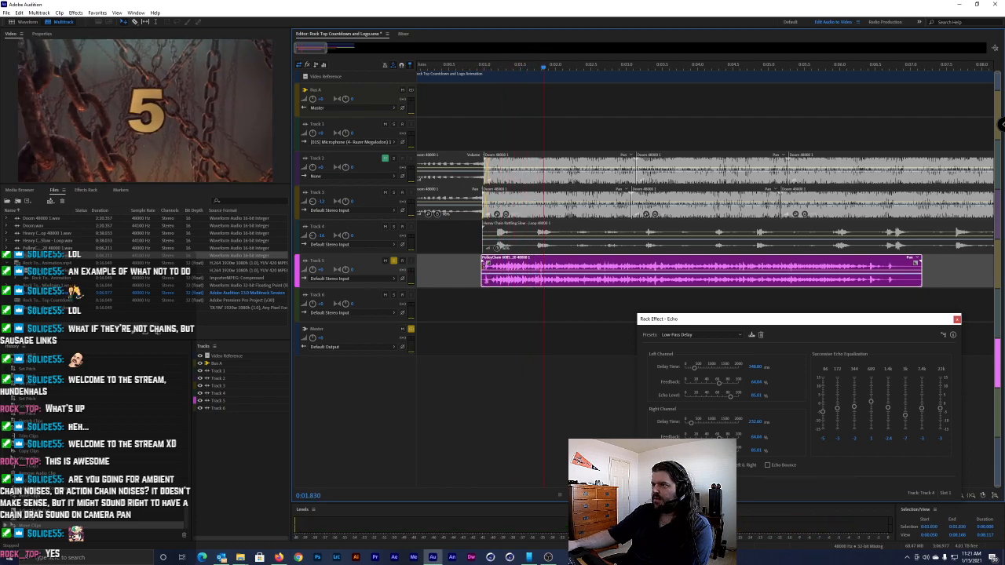
pyautogui.moveTo(524, 267); pyautogui.dragTo(582, 267)
pyautogui.scroll(5, 550, 281)
pyautogui.moveTo(599, 269); pyautogui.dragTo(577, 265)
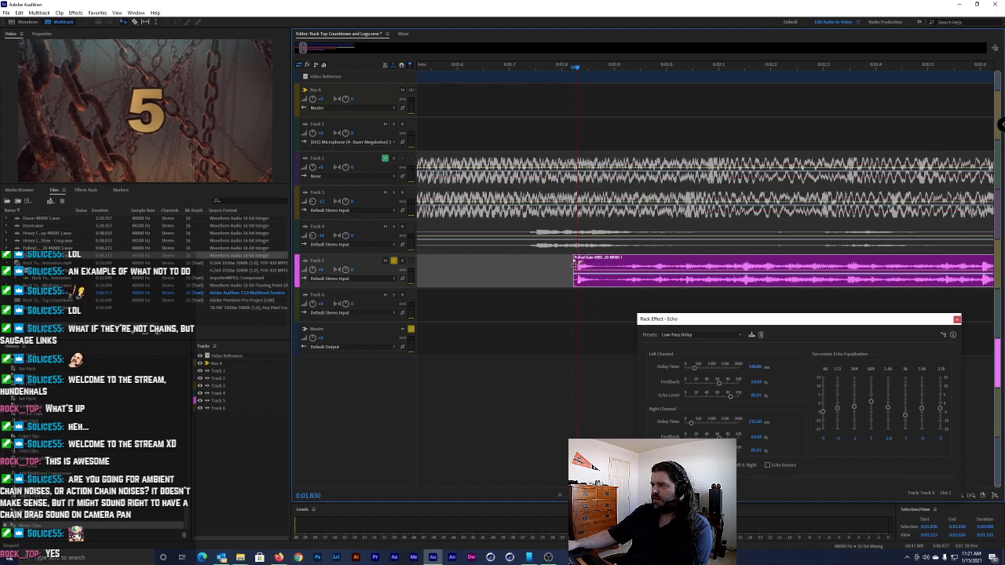
pyautogui.scroll(-3, 595, 271)
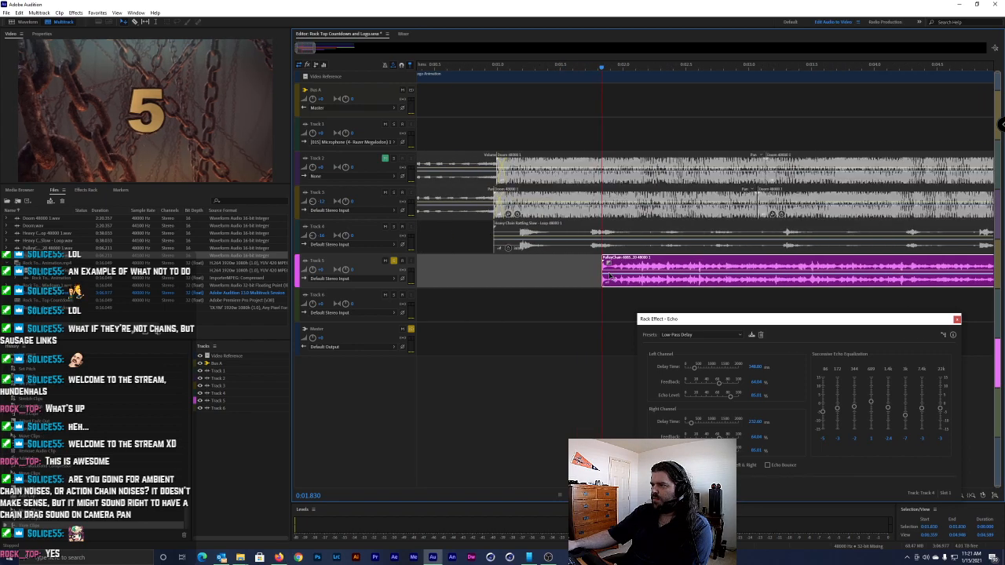
pyautogui.hscroll(3, 603, 71)
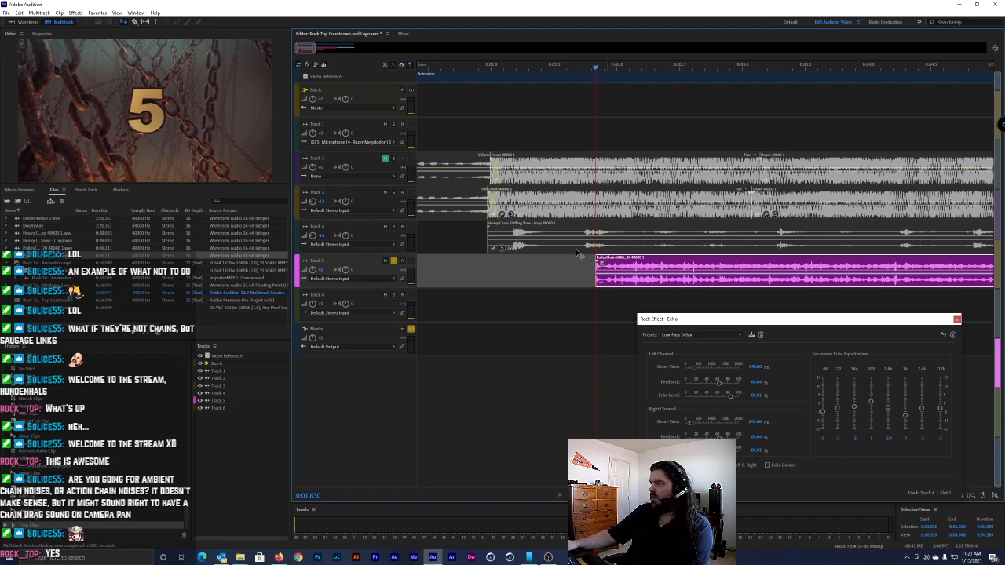
pyautogui.moveTo(566, 68); pyautogui.dragTo(613, 66)
pyautogui.moveTo(589, 273); pyautogui.dragTo(642, 264)
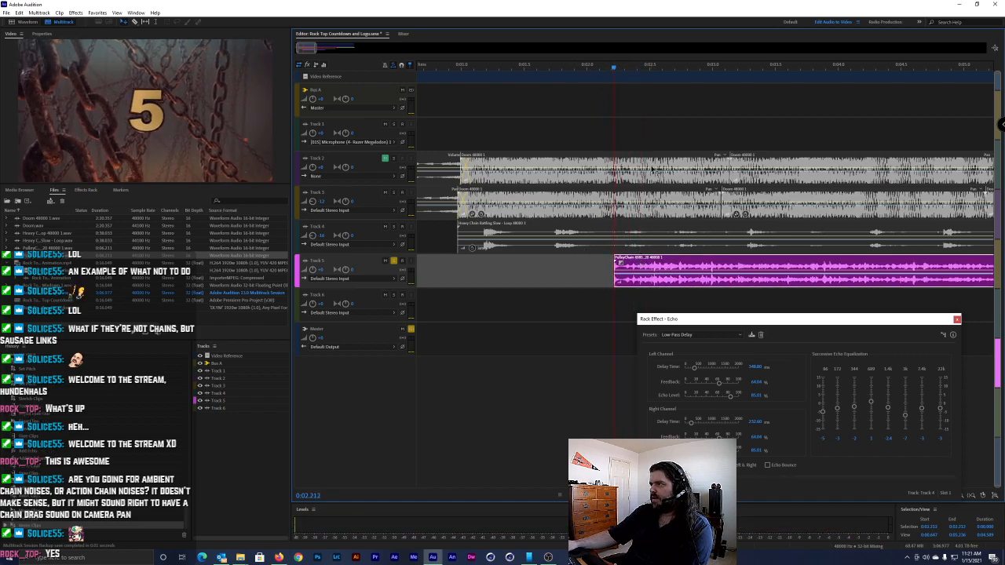
# Time-stretch the PulleyChain clip shorter, bring its end to 0:03.752 at the countdown's 4, and play it back
pyautogui.moveTo(615, 69); pyautogui.dragTo(807, 67)
pyautogui.scroll(-2, 766, 279)
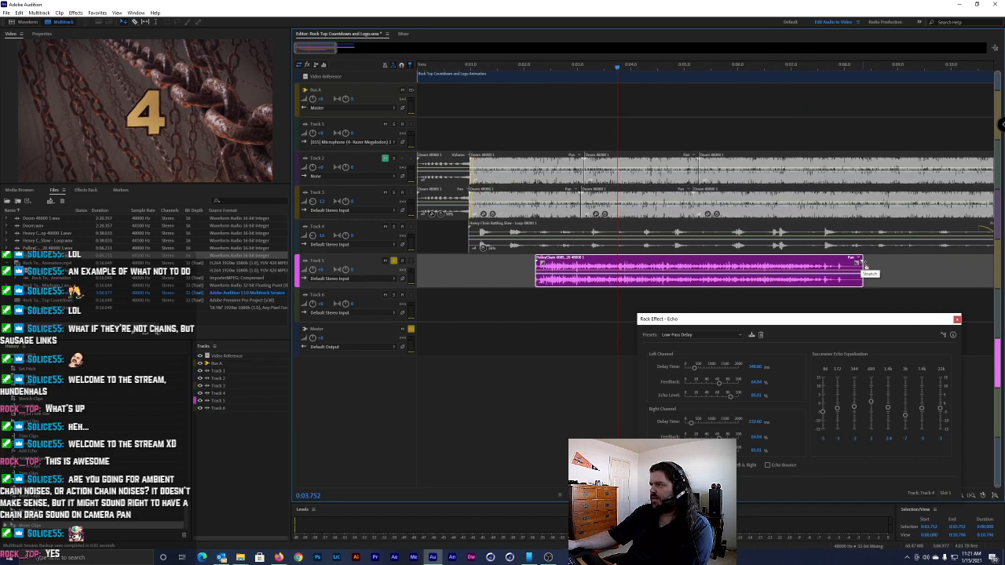
pyautogui.moveTo(856, 264); pyautogui.dragTo(626, 265)
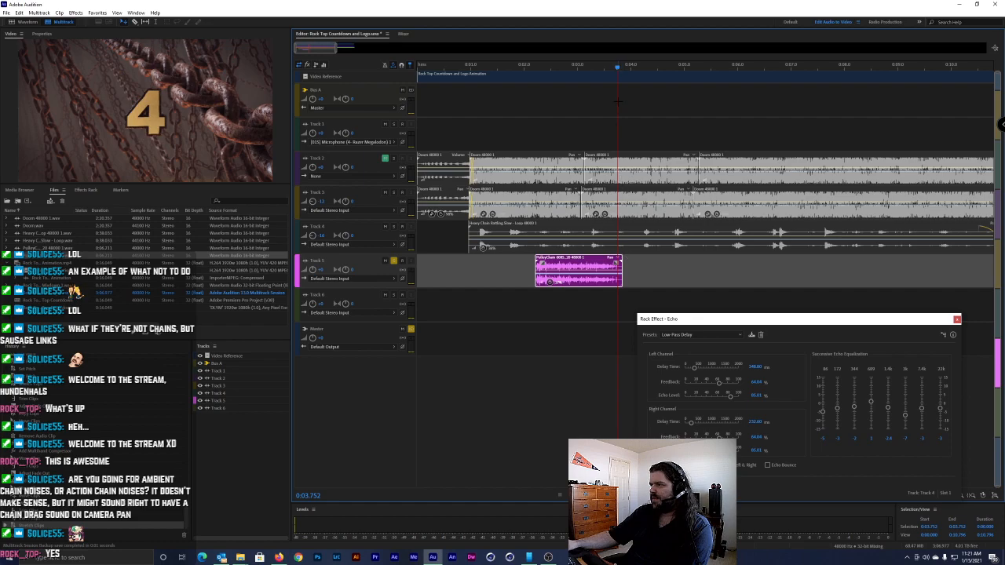
pyautogui.scroll(5, 621, 251)
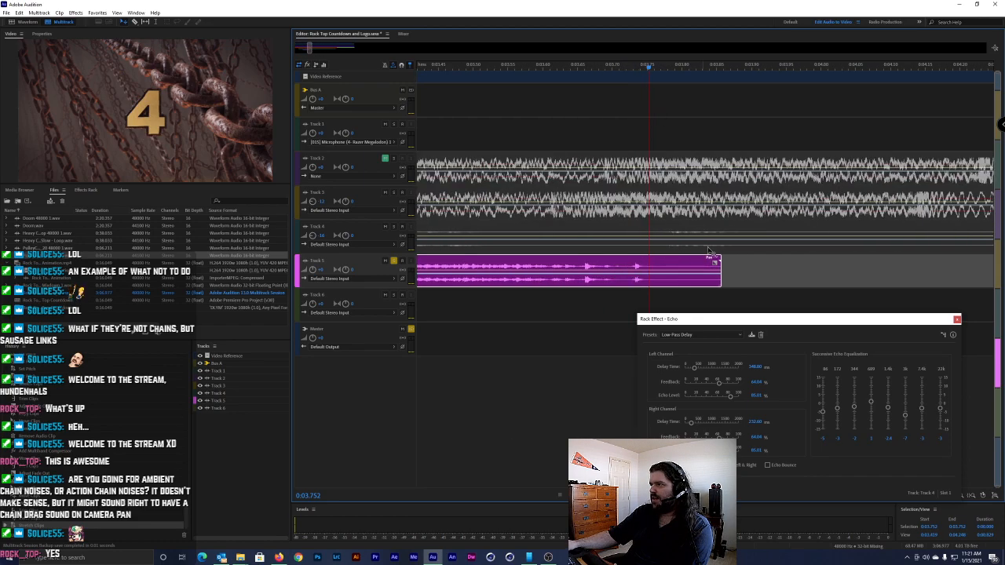
pyautogui.moveTo(717, 263); pyautogui.dragTo(651, 264)
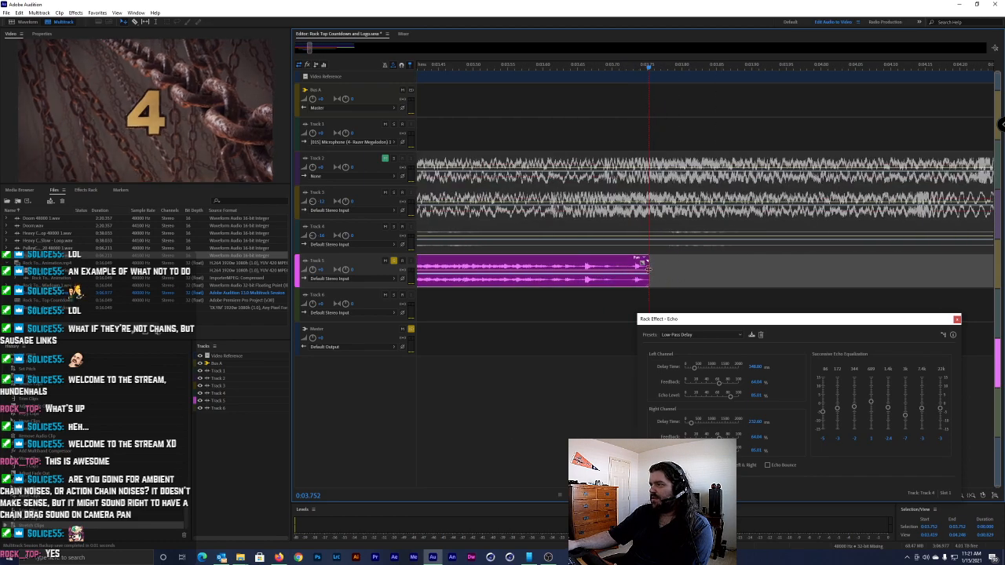
pyautogui.scroll(-4, 626, 248)
pyautogui.moveTo(591, 68); pyautogui.dragTo(527, 70)
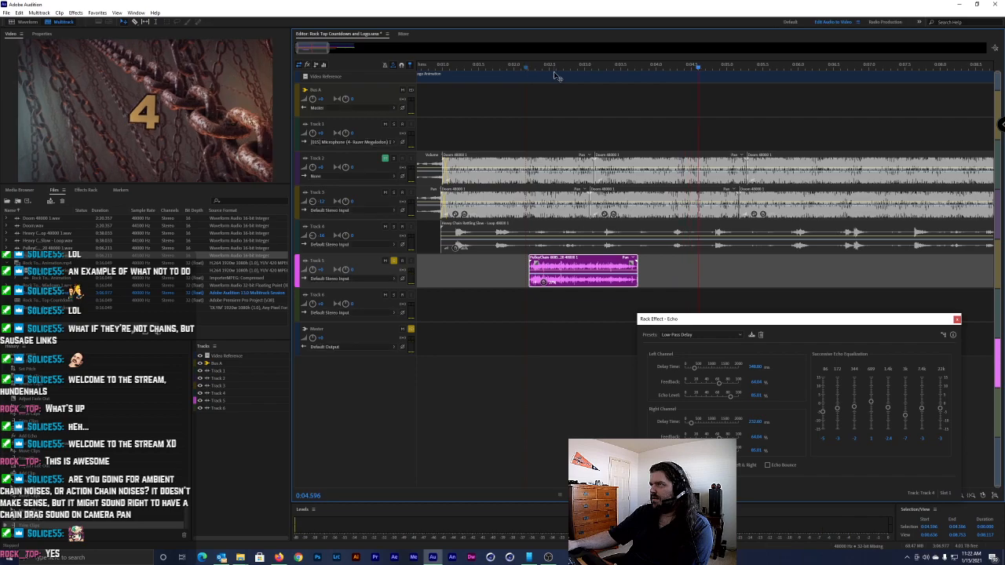
pyautogui.press('space')
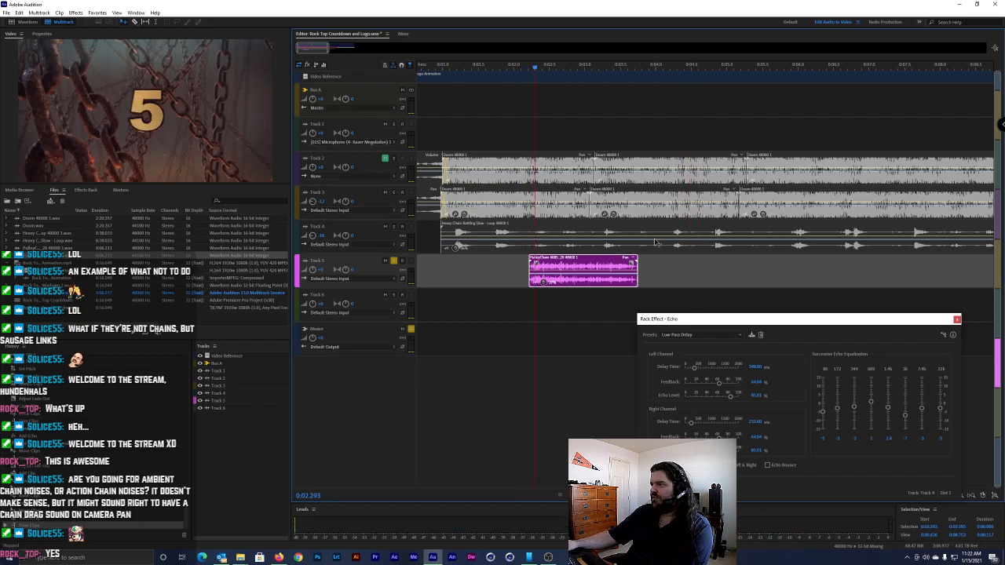
# Stretch the PulleyChain clip's end out to about 0:06.2 and replay its opening against the countdown's 5 and 4
pyautogui.moveTo(637, 267); pyautogui.dragTo(812, 270)
pyautogui.press('space')
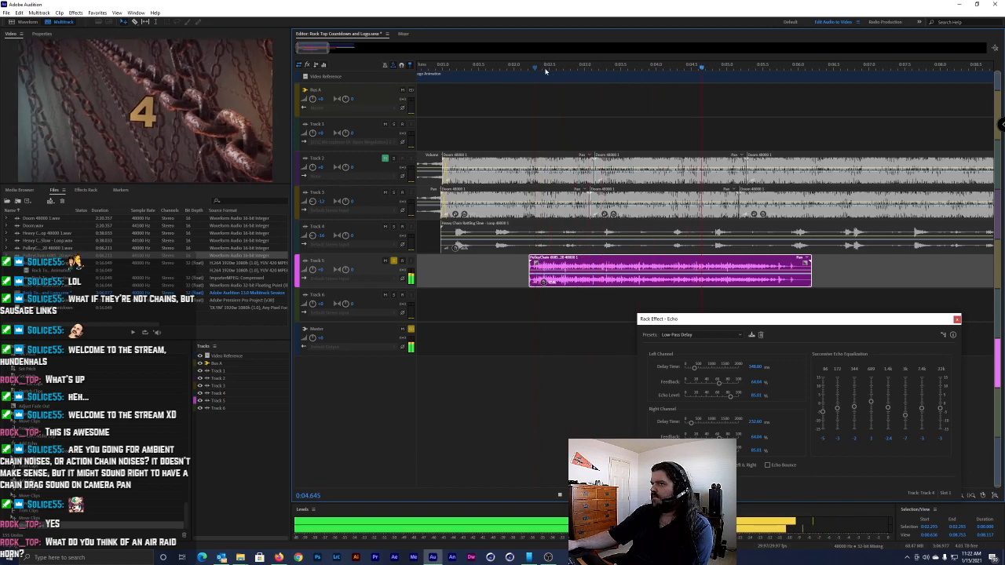
pyautogui.press('space')
pyautogui.press('space')
pyautogui.press('space')
pyautogui.press('space')
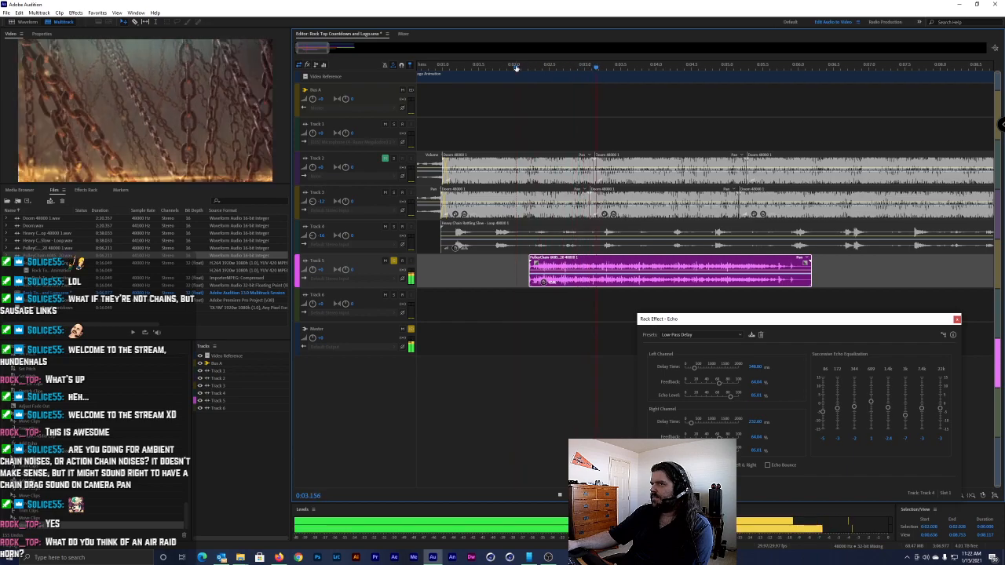
pyautogui.press('space')
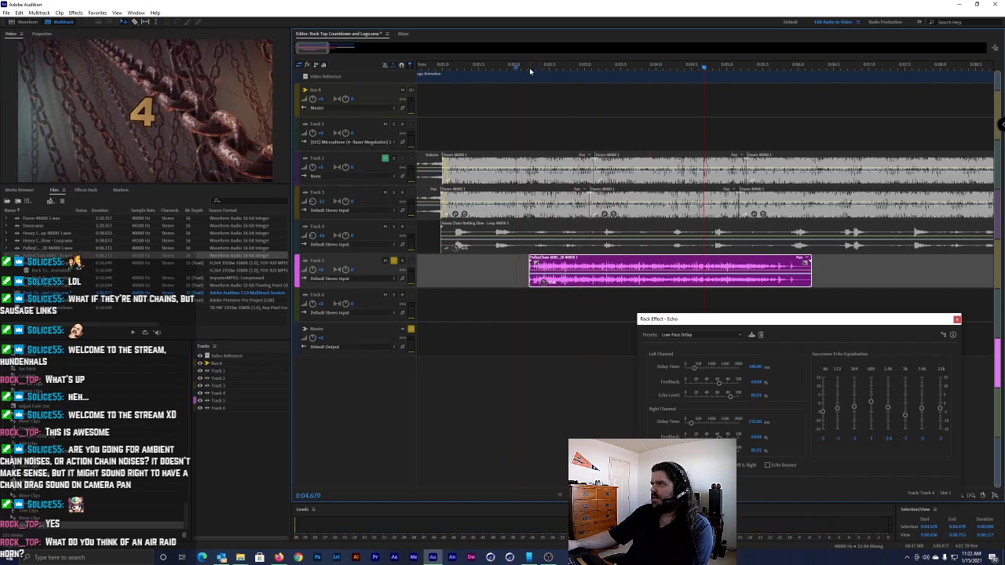
# Split the PulleyChain clip at 0:03.758 and compress its second piece to end at about 0:04.5
pyautogui.moveTo(533, 71); pyautogui.dragTo(639, 69)
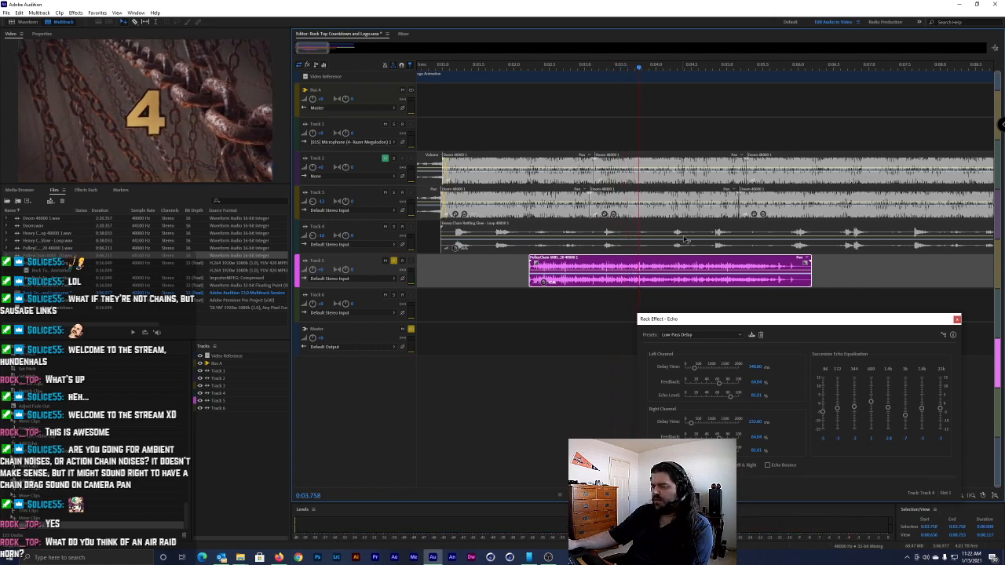
pyautogui.click(642, 265)
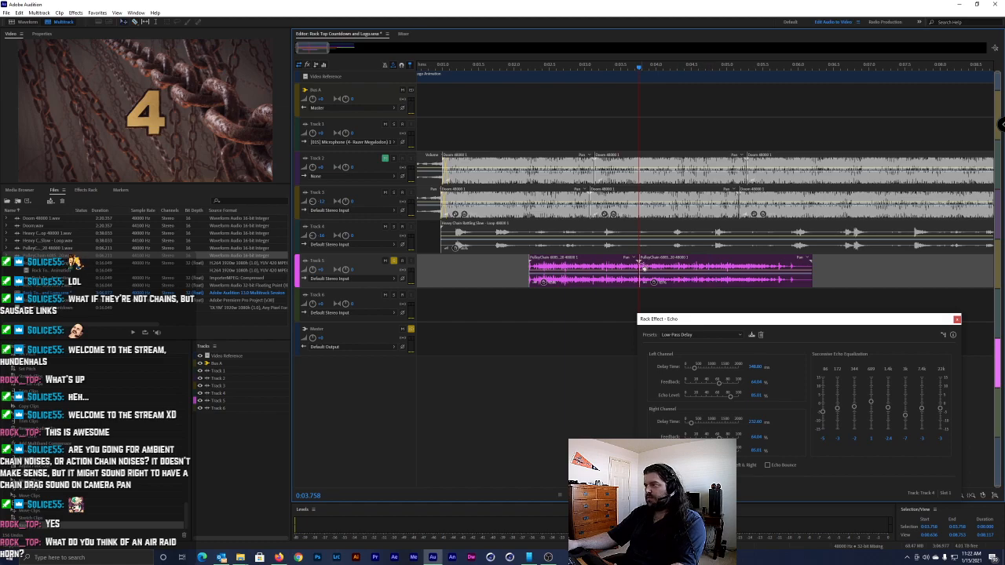
pyautogui.moveTo(641, 265)
pyautogui.mouseDown()
pyautogui.moveTo(752, 265)
pyautogui.moveTo(661, 265)
pyautogui.mouseUp()
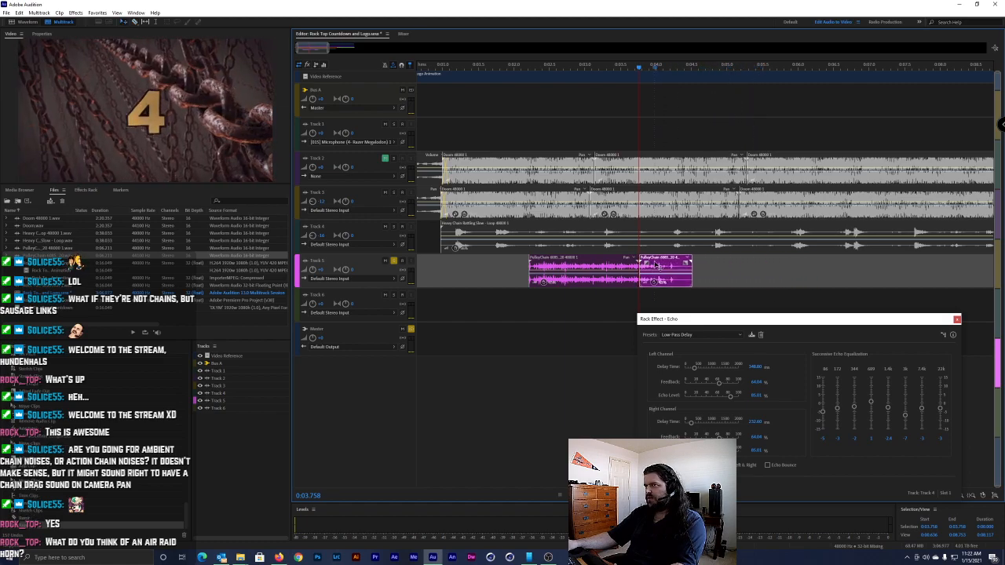
# Shift the second PulleyChain piece earlier to start at about 0:03.4 and play the joined pieces
pyautogui.moveTo(637, 266)
pyautogui.mouseDown()
pyautogui.moveTo(615, 267)
pyautogui.moveTo(658, 268)
pyautogui.moveTo(643, 267)
pyautogui.mouseUp()
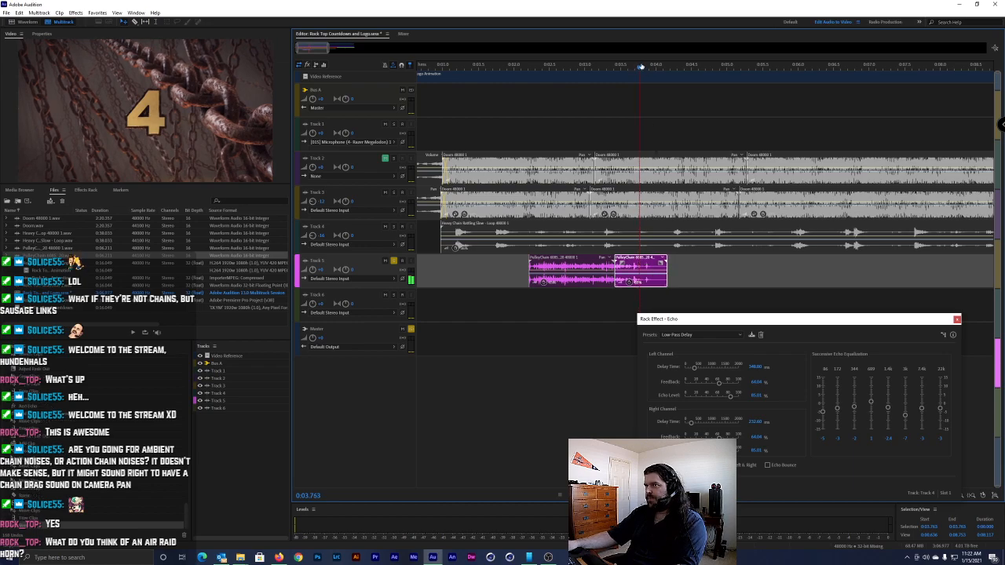
pyautogui.press('space')
pyautogui.press('space')
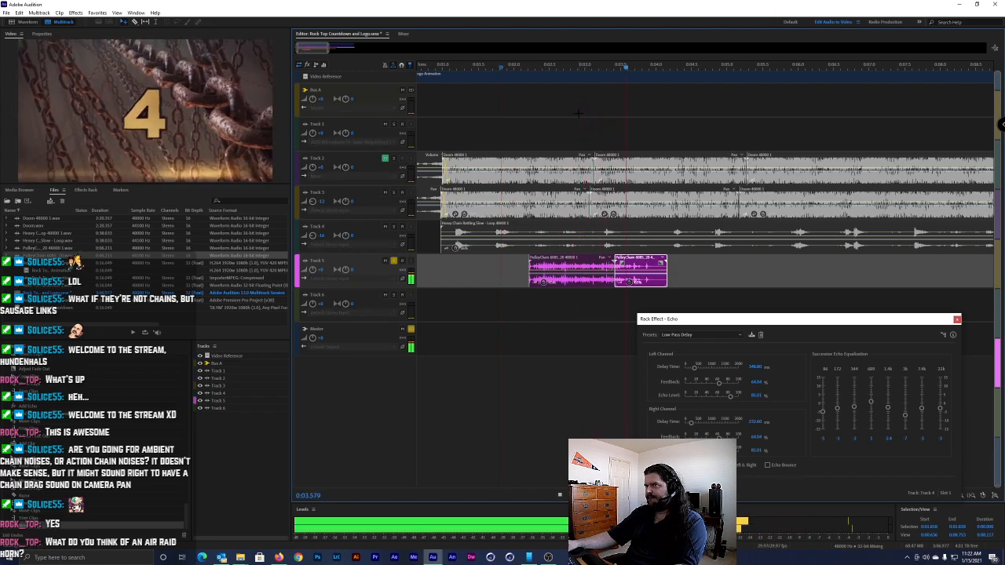
# Move the second PulleyChain piece on Track 5 slightly earlier, overlapping the first piece in a crossfade
pyautogui.press('space')
pyautogui.scroll(-3, 624, 283)
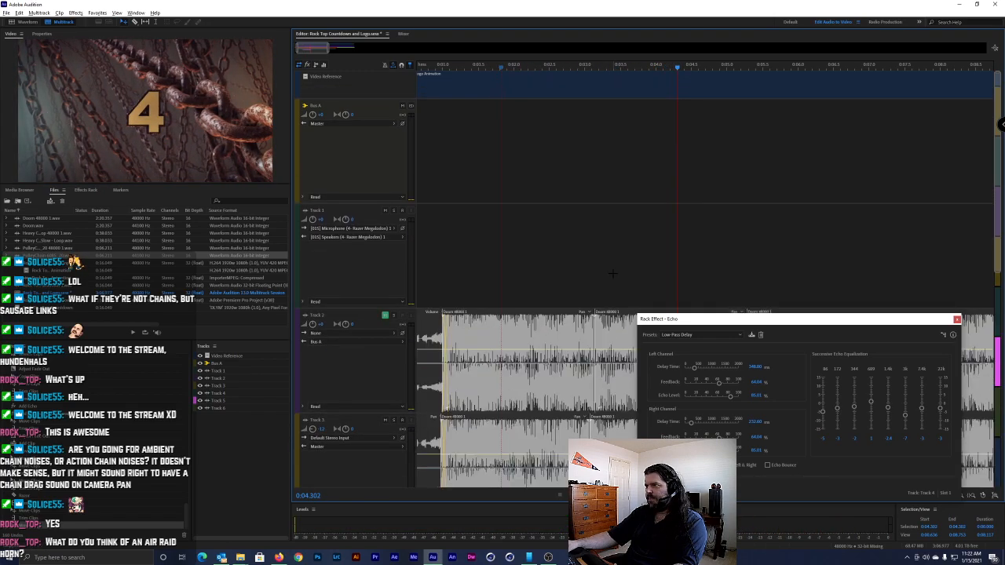
pyautogui.rightClick(609, 188)
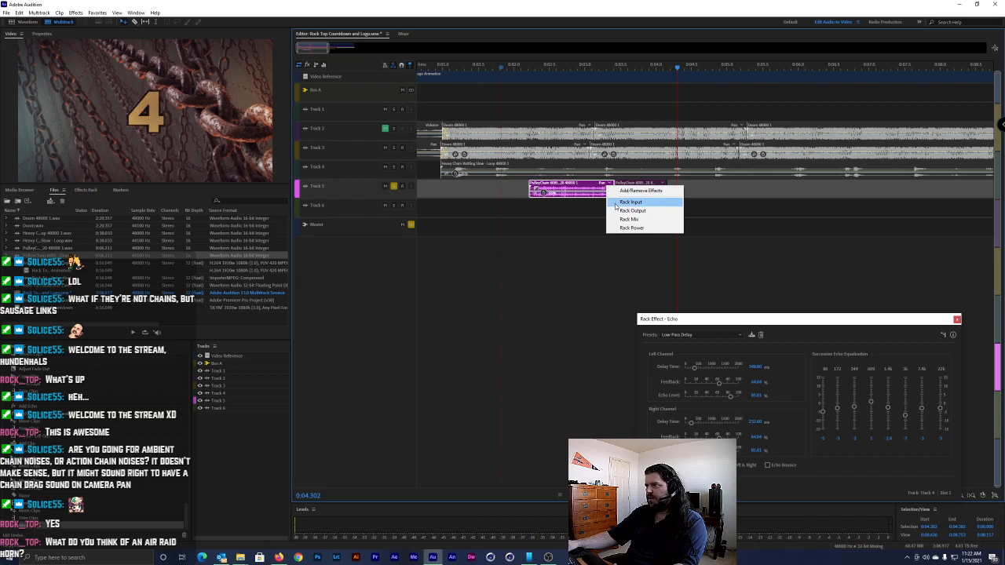
pyautogui.click(571, 204)
pyautogui.scroll(2, 614, 202)
pyautogui.scroll(2, 614, 201)
pyautogui.scroll(3, 616, 210)
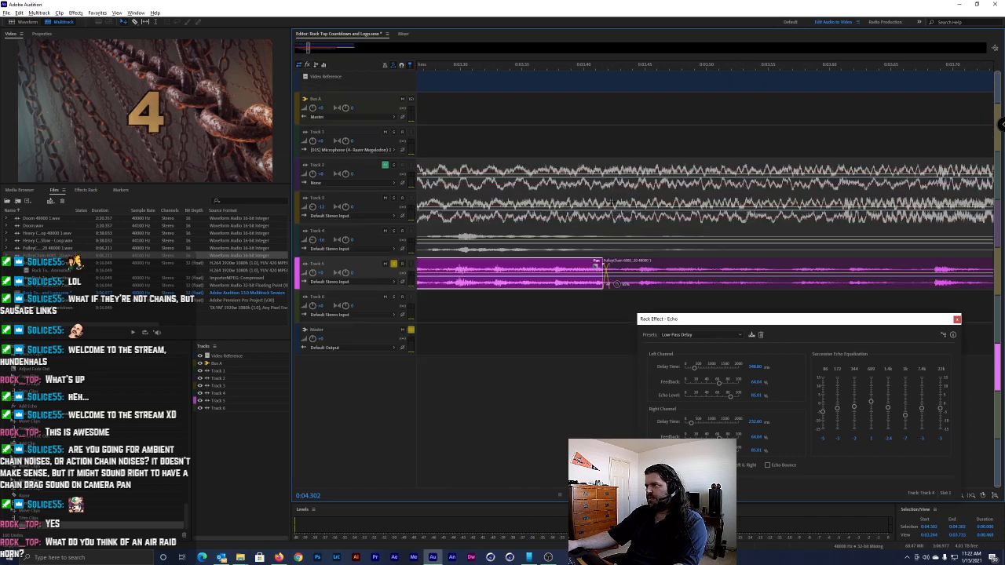
pyautogui.moveTo(624, 271); pyautogui.dragTo(595, 271)
pyautogui.scroll(-6, 585, 196)
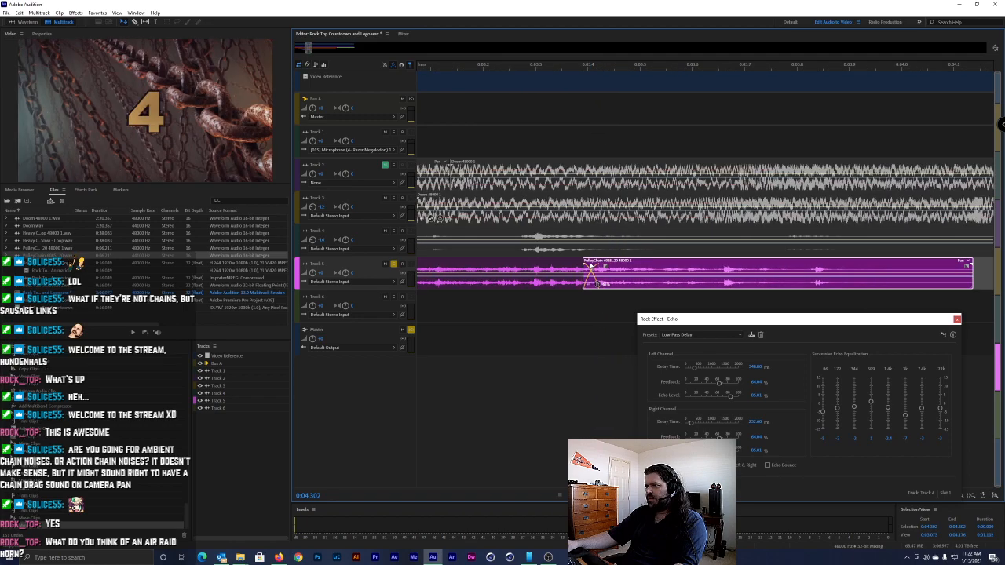
# Play back the joined PulleyChain pieces from about 0:02.2 and shorten the second piece to end at about 0:03.9
pyautogui.click(509, 66)
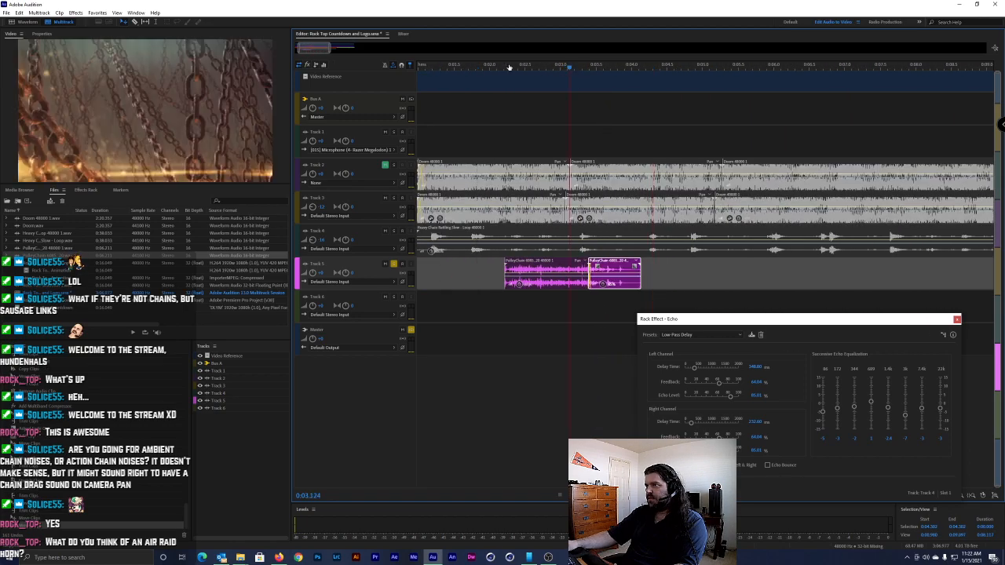
pyautogui.press('space')
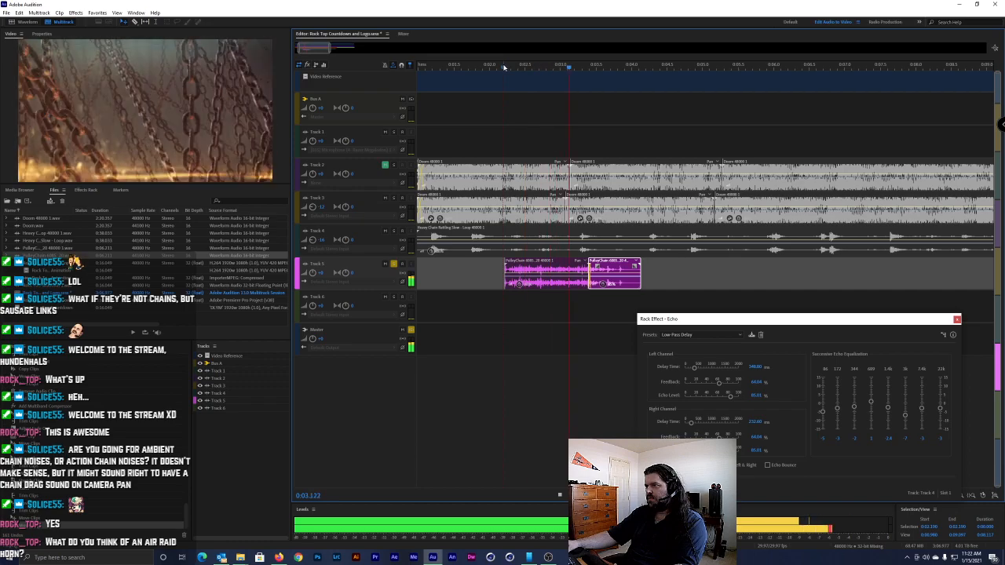
pyautogui.press('space')
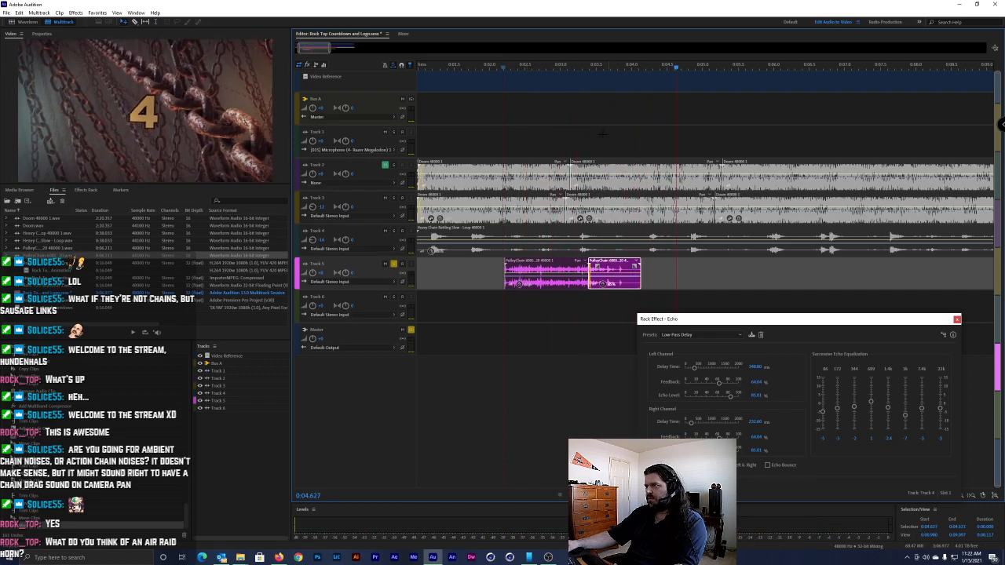
pyautogui.click(506, 67)
pyautogui.press('space')
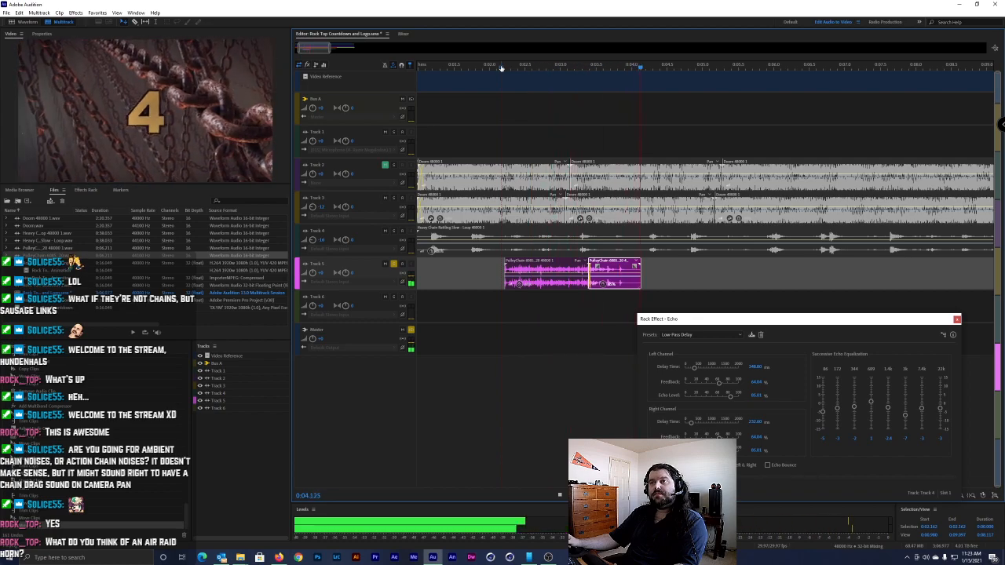
pyautogui.click(584, 64)
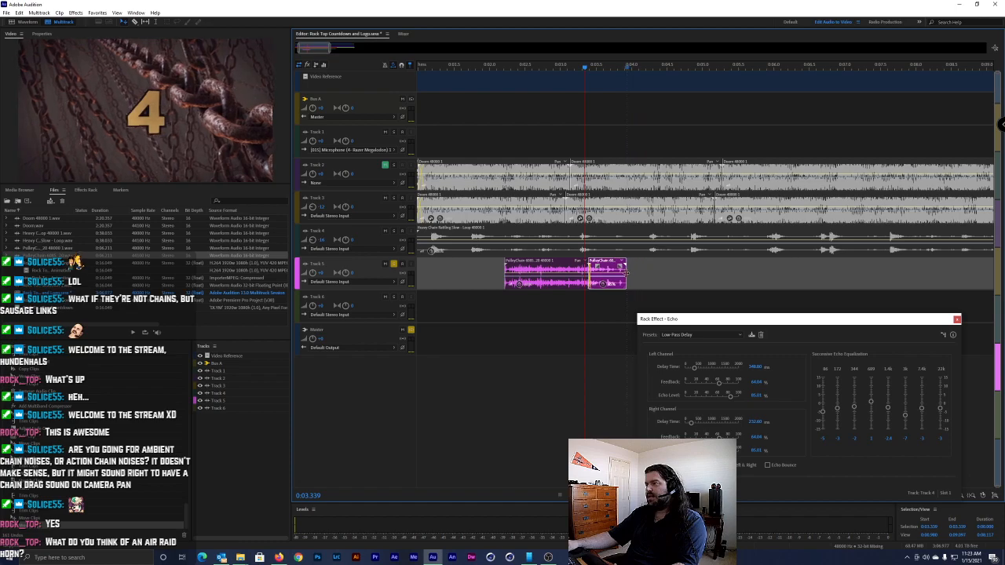
# Group the two PulleyChain pieces, move the group earlier to start at about 0:01.7, and save the session
pyautogui.rightClick(542, 283)
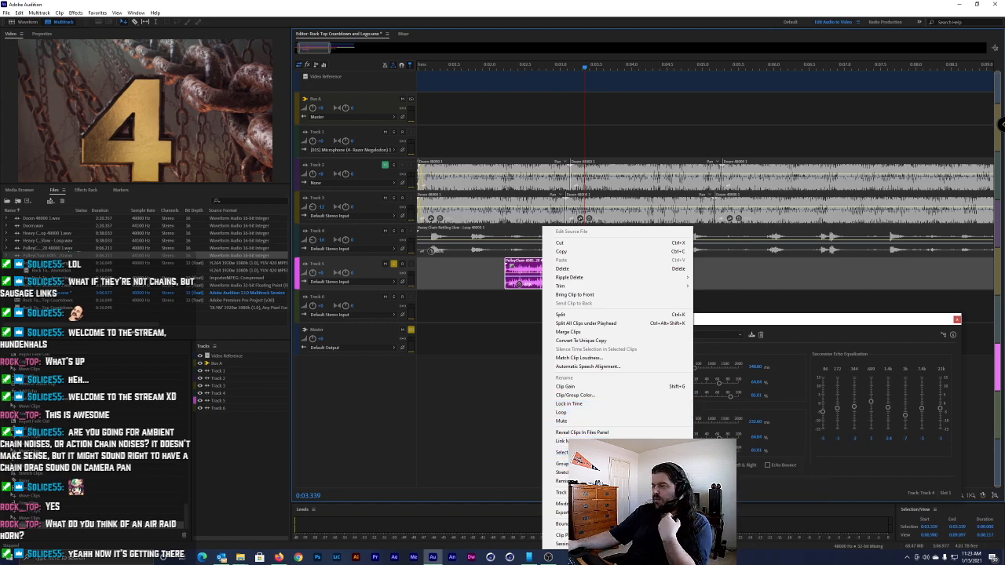
pyautogui.click(573, 546)
pyautogui.click(563, 330)
pyautogui.moveTo(547, 286); pyautogui.dragTo(514, 286)
pyautogui.hotkey('ctrl', 's')
pyautogui.click(579, 294)
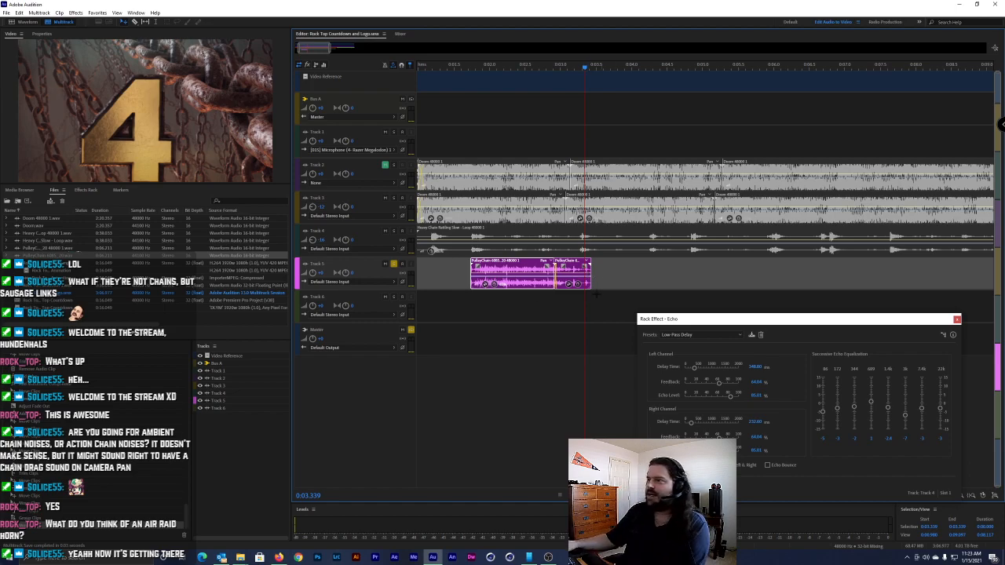
# Move the PulleyChain group to start at about 0:01.0, unsolo Track 5, and play the full mix from 0:00.793
pyautogui.scroll(-2, 556, 274)
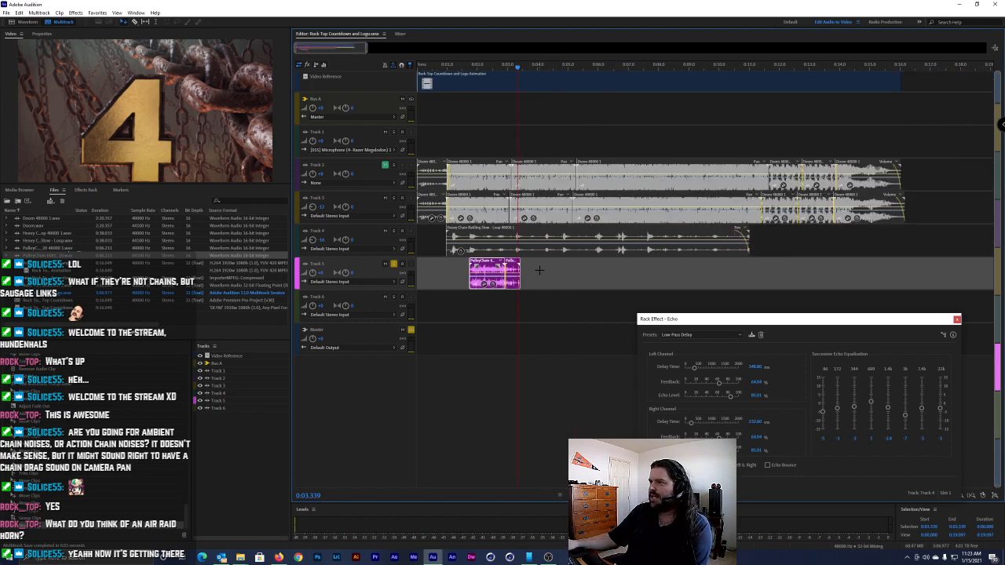
pyautogui.moveTo(485, 269); pyautogui.dragTo(464, 270)
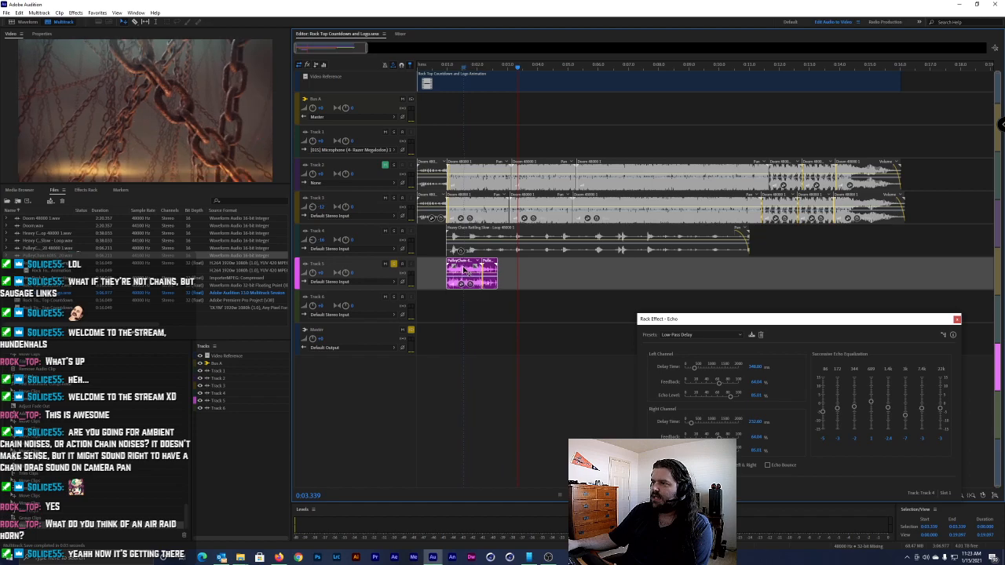
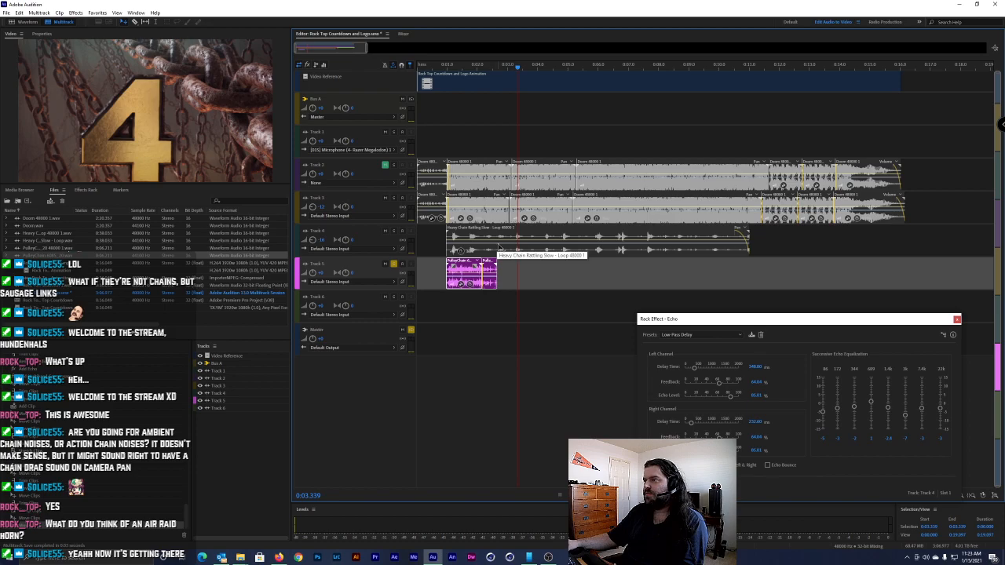
pyautogui.click(511, 152)
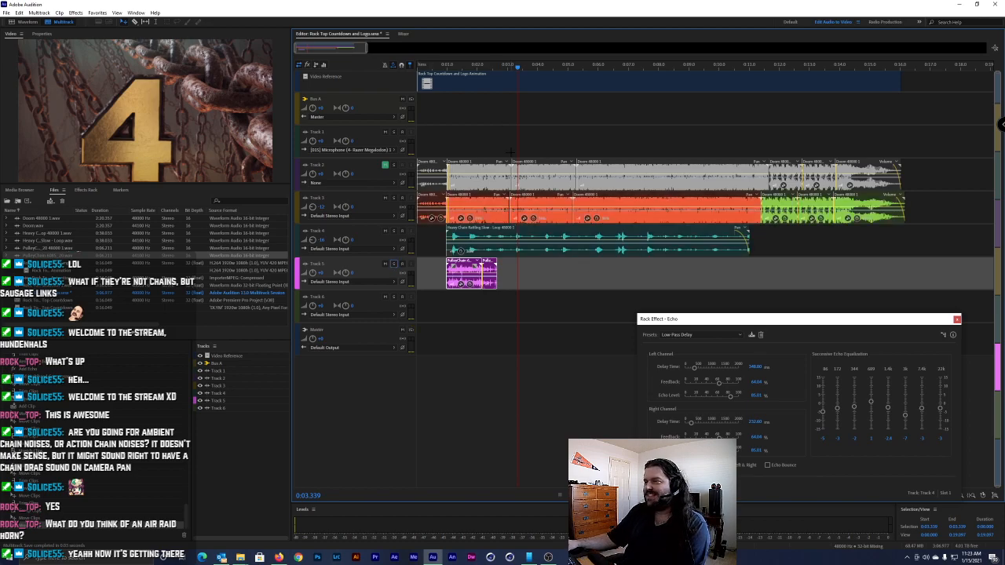
pyautogui.click(441, 68)
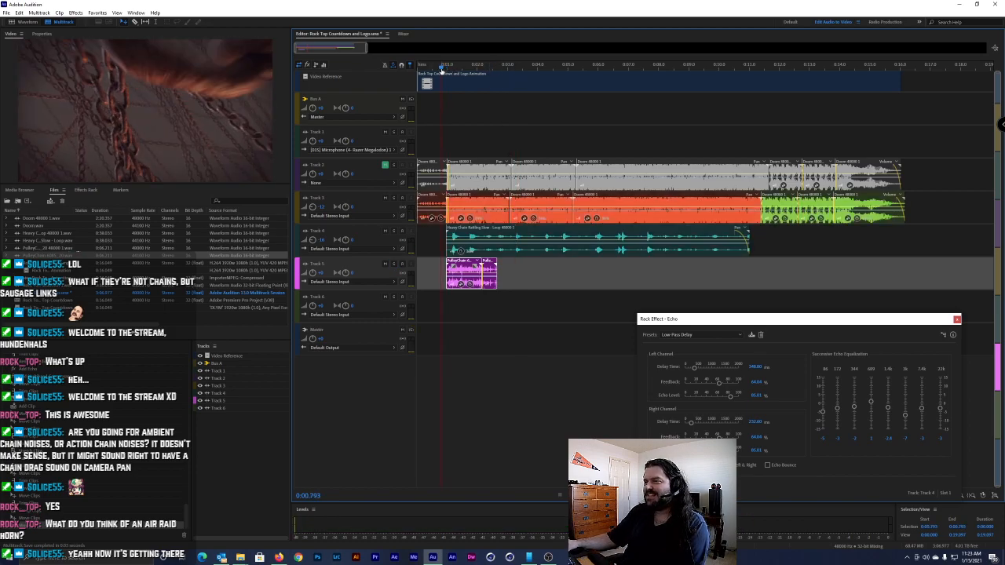
pyautogui.press('space')
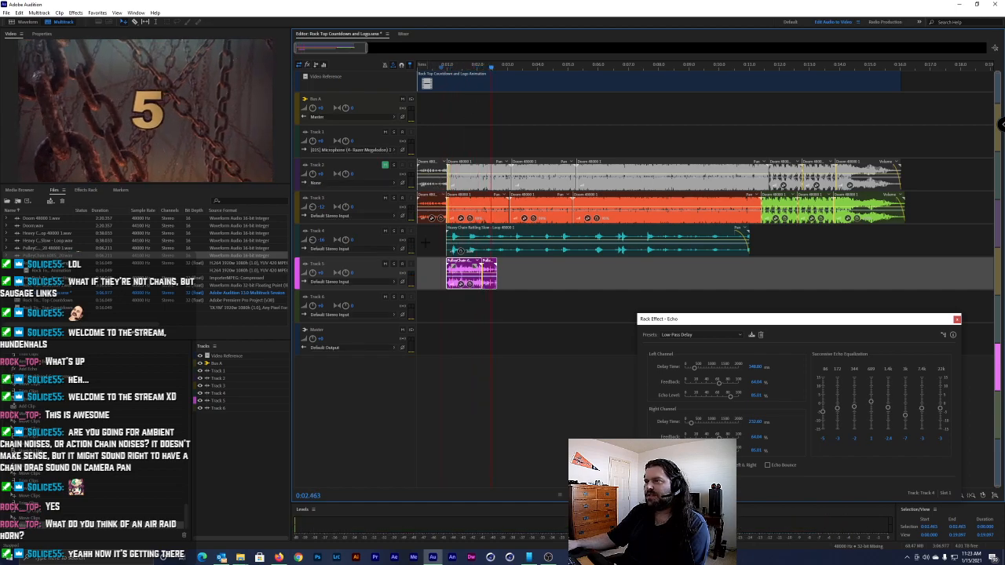
# Try the PulleyChain group at the very start of the timeline and play through to the countdown's 5
pyautogui.scroll(3, 428, 236)
pyautogui.scroll(-4, 428, 237)
pyautogui.click(442, 121)
pyautogui.scroll(2, 432, 132)
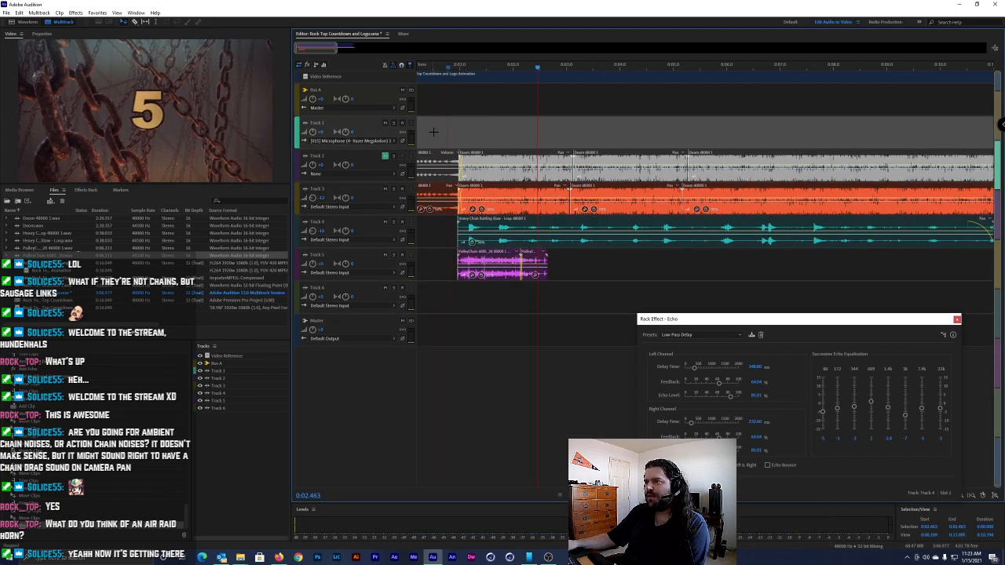
pyautogui.scroll(2, 432, 131)
pyautogui.moveTo(506, 67); pyautogui.dragTo(375, 56)
pyautogui.moveTo(561, 259); pyautogui.dragTo(435, 259)
pyautogui.moveTo(456, 72); pyautogui.dragTo(681, 67)
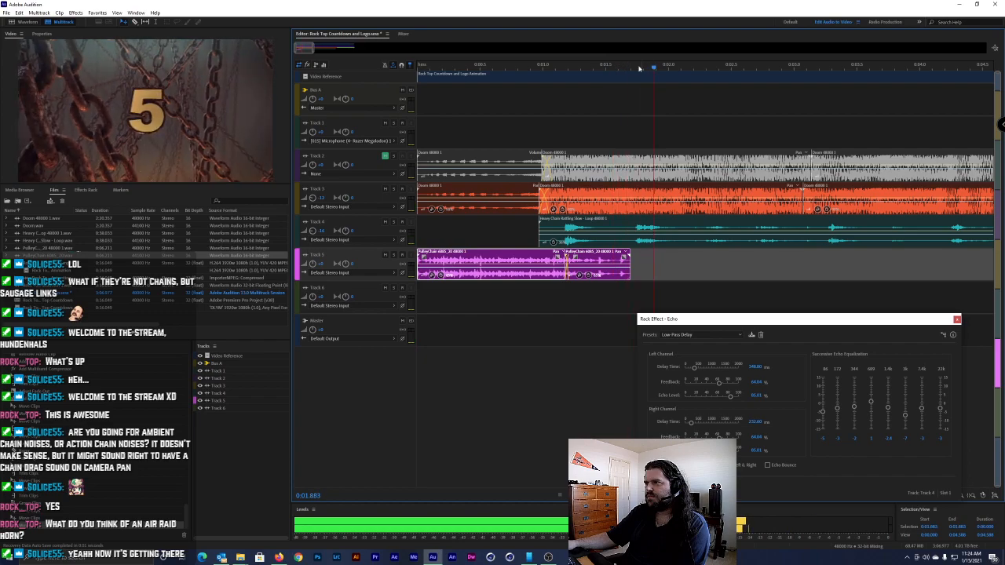
# Try the PulleyChain group starting at 0:01.883 and play it against the countdown's 5
pyautogui.moveTo(462, 257); pyautogui.dragTo(700, 255)
pyautogui.press('space')
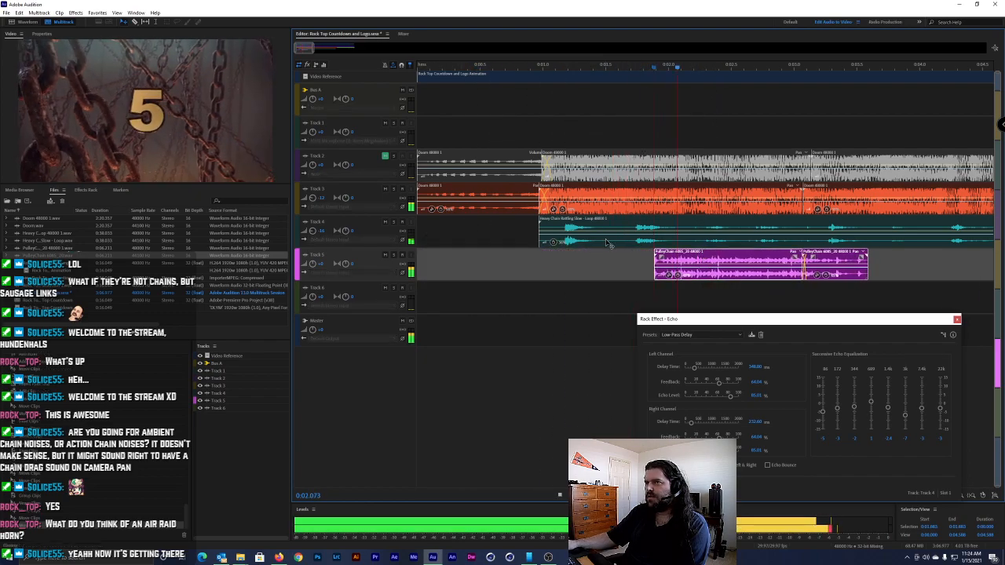
pyautogui.press('space')
# Move the PulleyChain group to start at 0:02.327 and play it through to the countdown's 4
pyautogui.moveTo(725, 254); pyautogui.dragTo(728, 254)
pyautogui.moveTo(668, 66); pyautogui.dragTo(709, 56)
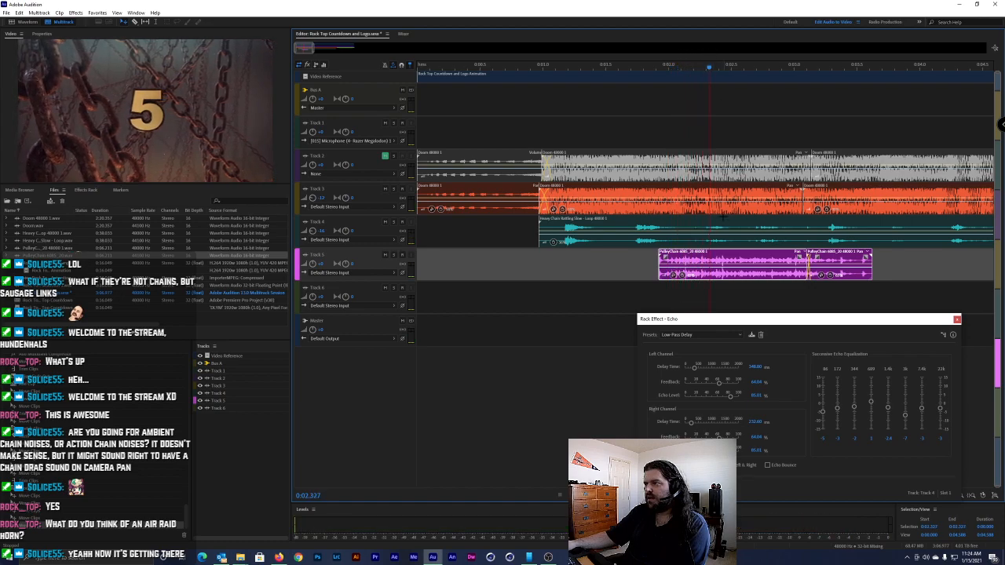
pyautogui.moveTo(688, 264); pyautogui.dragTo(734, 267)
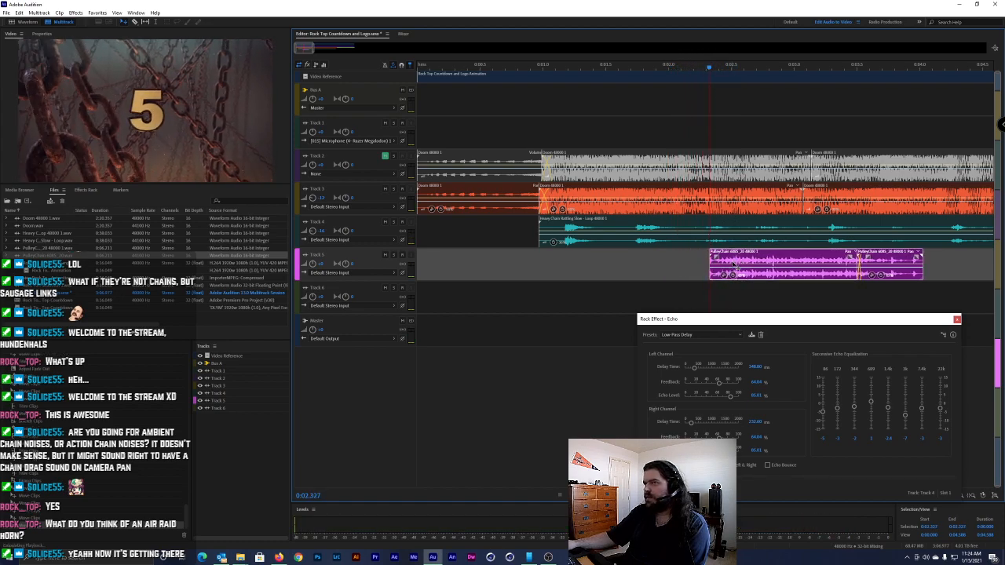
pyautogui.press('space')
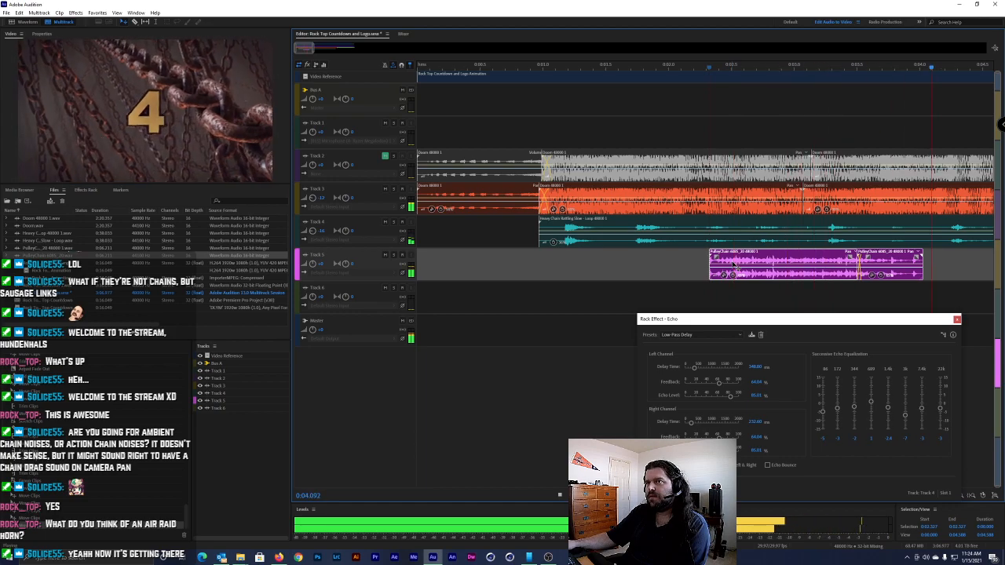
pyautogui.press('space')
# Copy the PulleyChain group on Track 5 to start at 0:04.438 and play it through to the countdown's 3
pyautogui.scroll(-5, 733, 264)
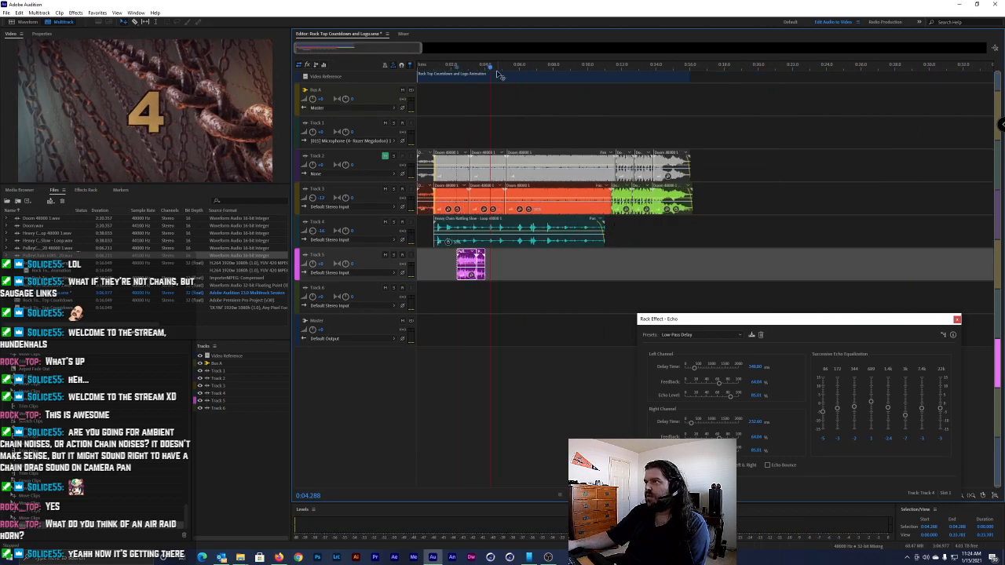
pyautogui.press('space')
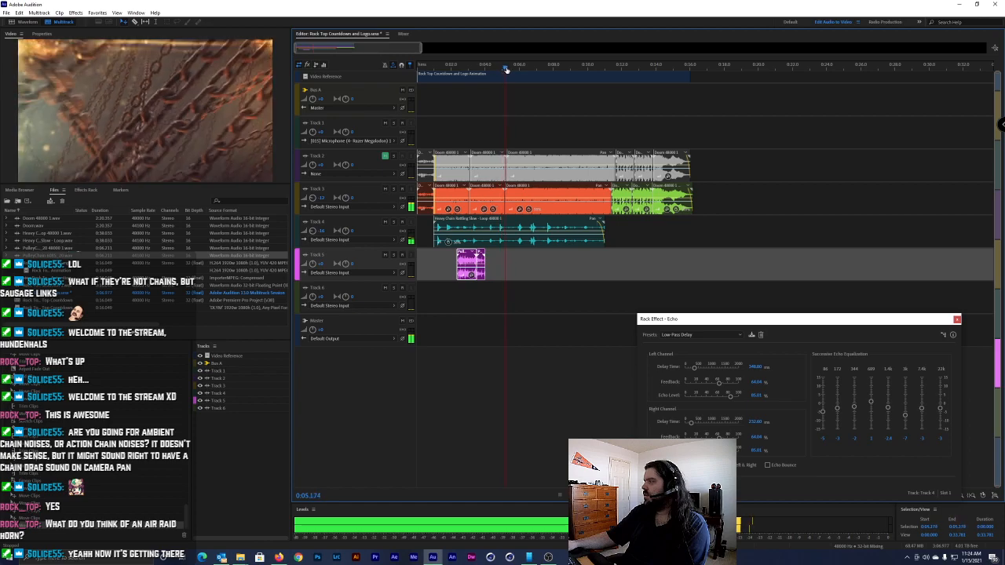
pyautogui.moveTo(493, 70); pyautogui.dragTo(491, 69)
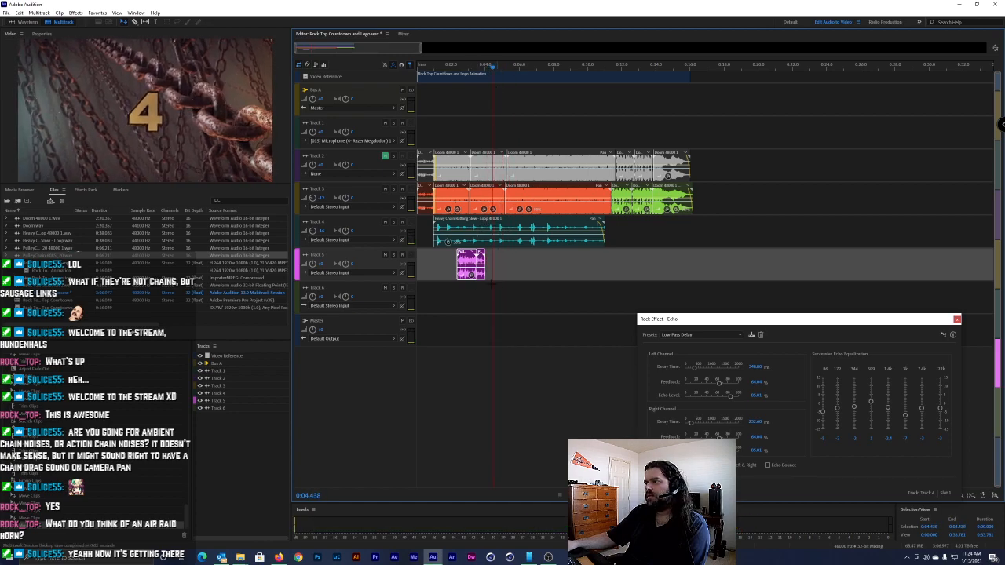
pyautogui.moveTo(468, 261); pyautogui.dragTo(497, 260)
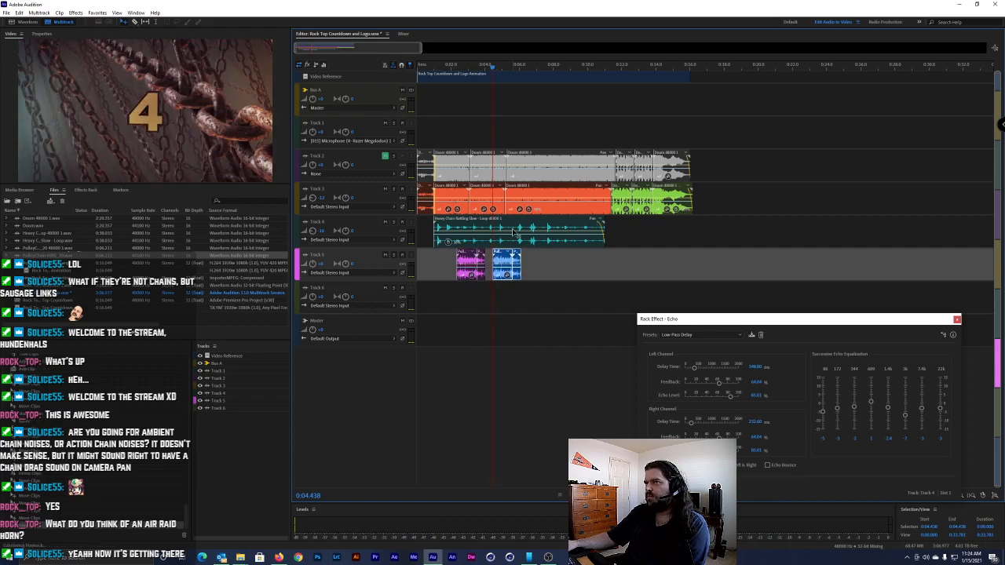
pyautogui.press('space')
pyautogui.press('space')
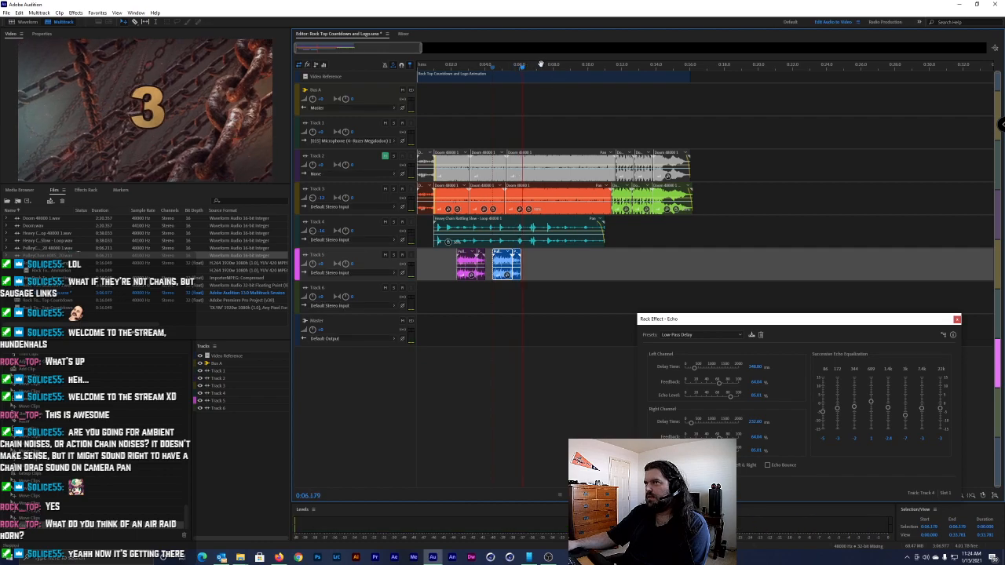
# Copy the PulleyChain group to start at 0:06.369 and play it through to the countdown's 2
pyautogui.moveTo(541, 69); pyautogui.dragTo(527, 68)
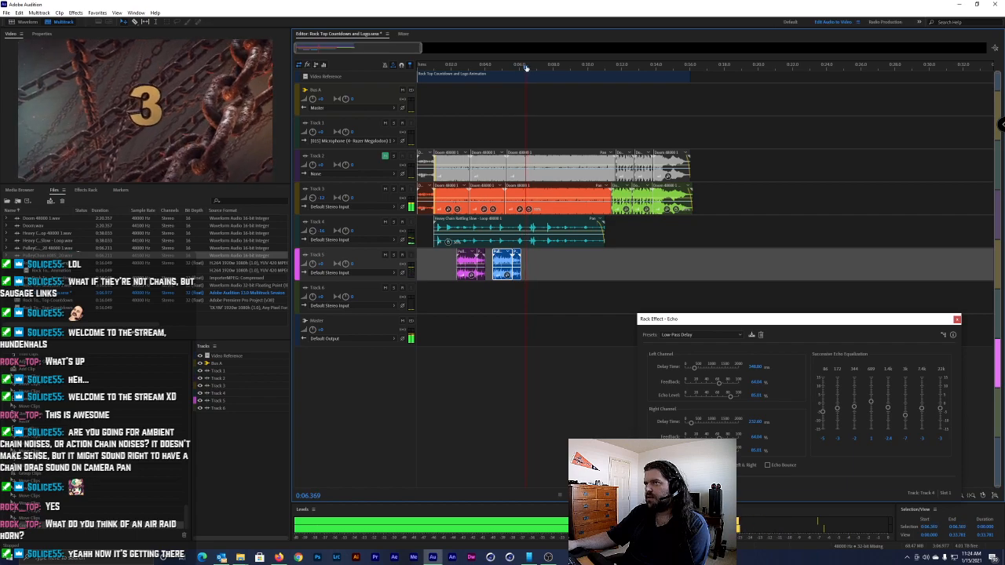
pyautogui.moveTo(504, 258); pyautogui.dragTo(537, 257)
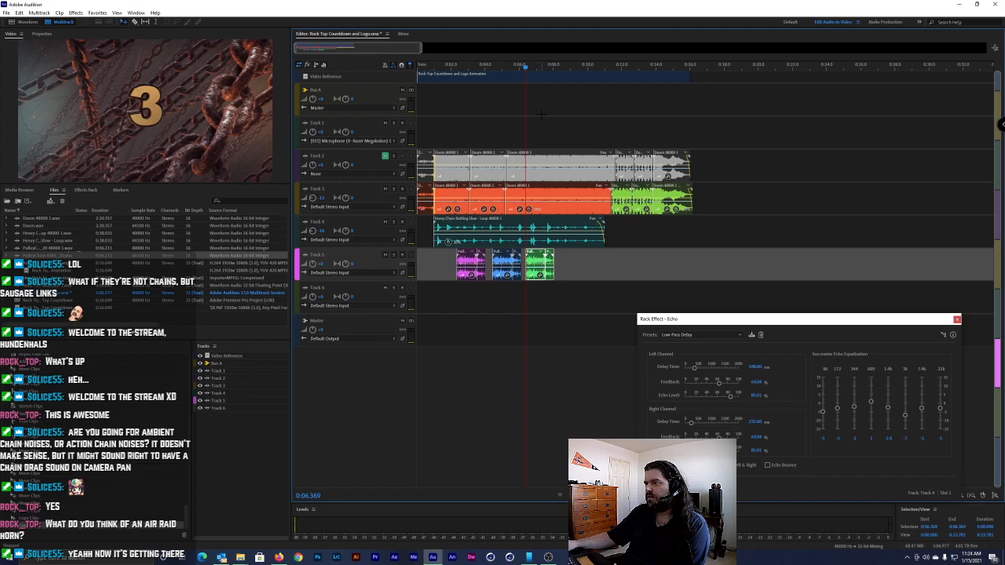
pyautogui.moveTo(519, 70); pyautogui.dragTo(524, 69)
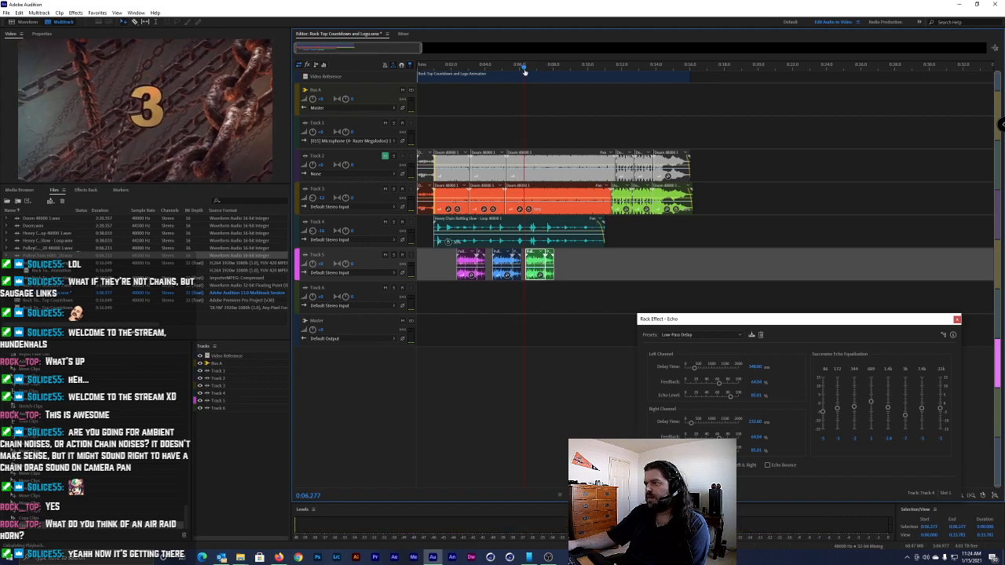
pyautogui.press('space')
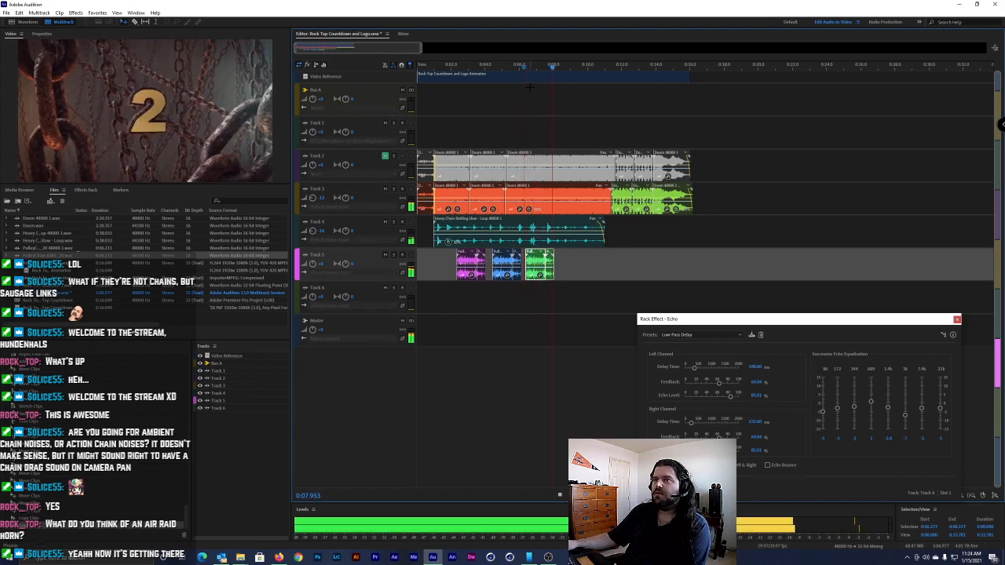
pyautogui.press('space')
# Copy the PulleyChain group to start at 0:08.370 and play on into the Rock logo reveal
pyautogui.press('space')
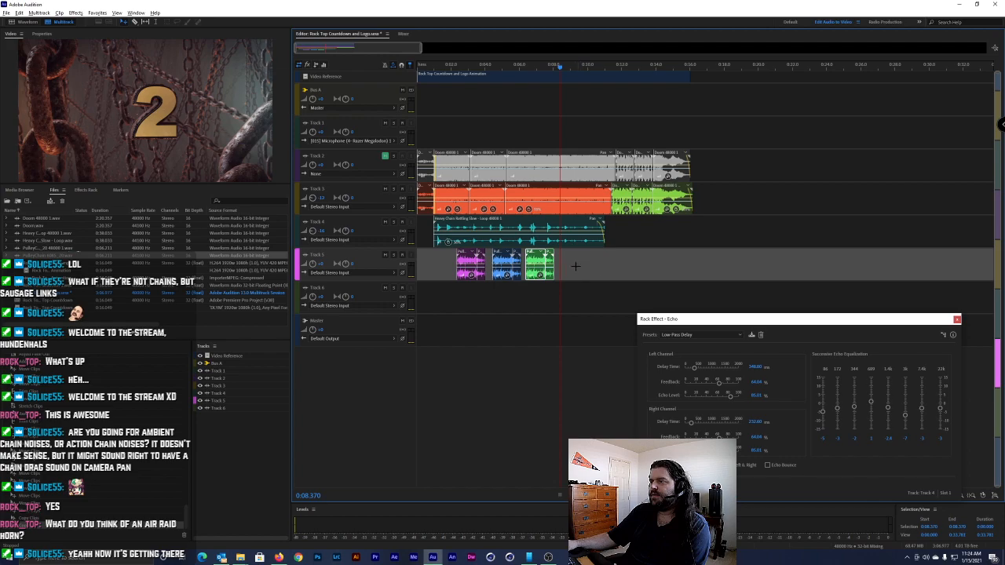
pyautogui.moveTo(537, 263); pyautogui.dragTo(570, 261)
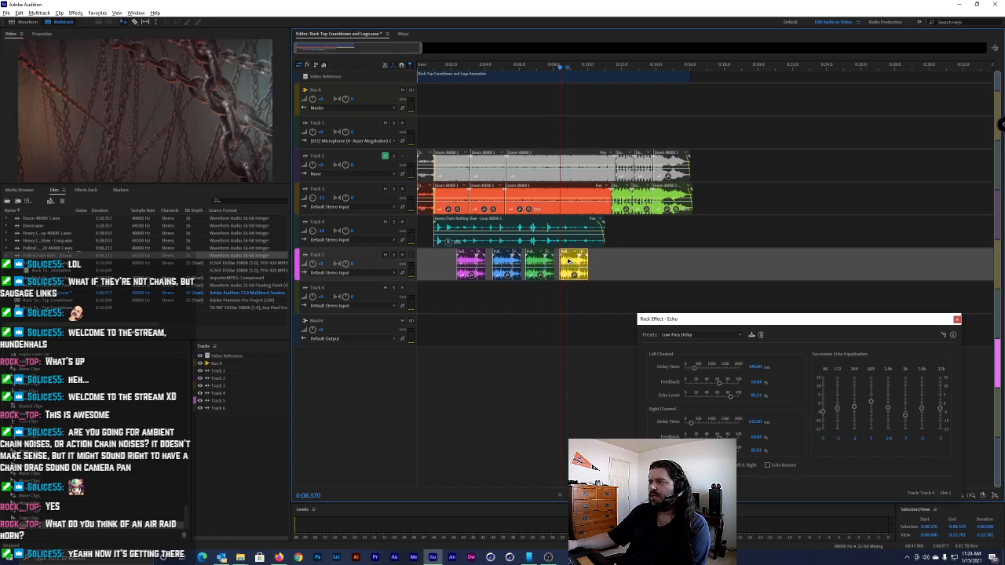
pyautogui.press('space')
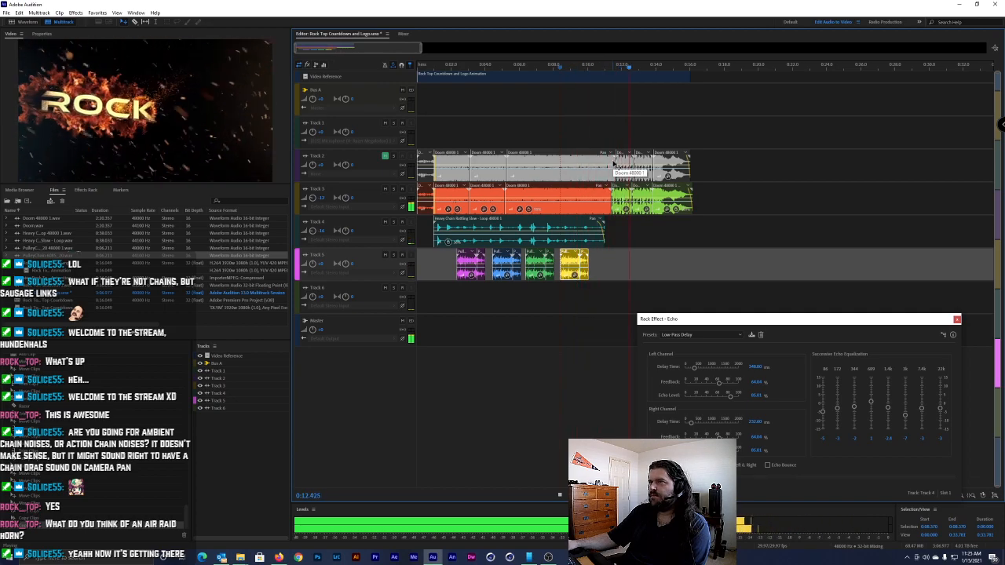
# Save the session without copying its external media files and play the animation from the start
pyautogui.hotkey('ctrl', 's')
pyautogui.click(578, 294)
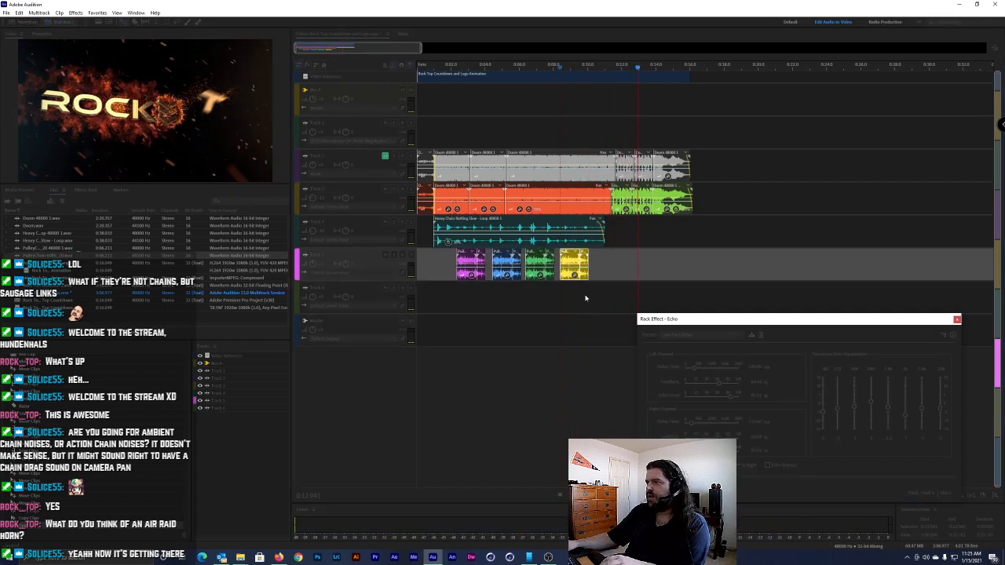
pyautogui.press('Home')
pyautogui.press('space')
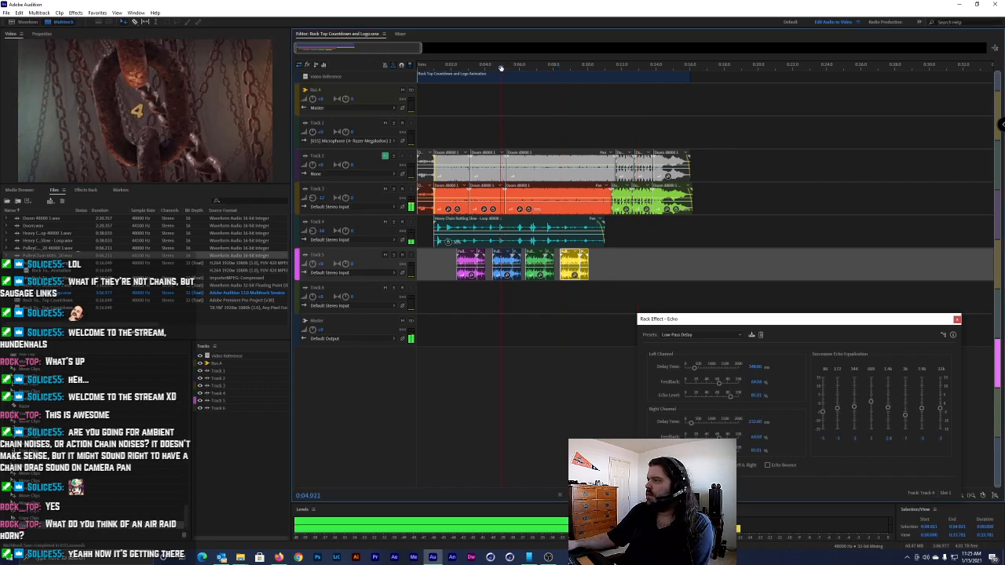
# Replay the first chain movement, lower Track 5's volume to -12 dB and save without copying the external media
pyautogui.click(464, 69)
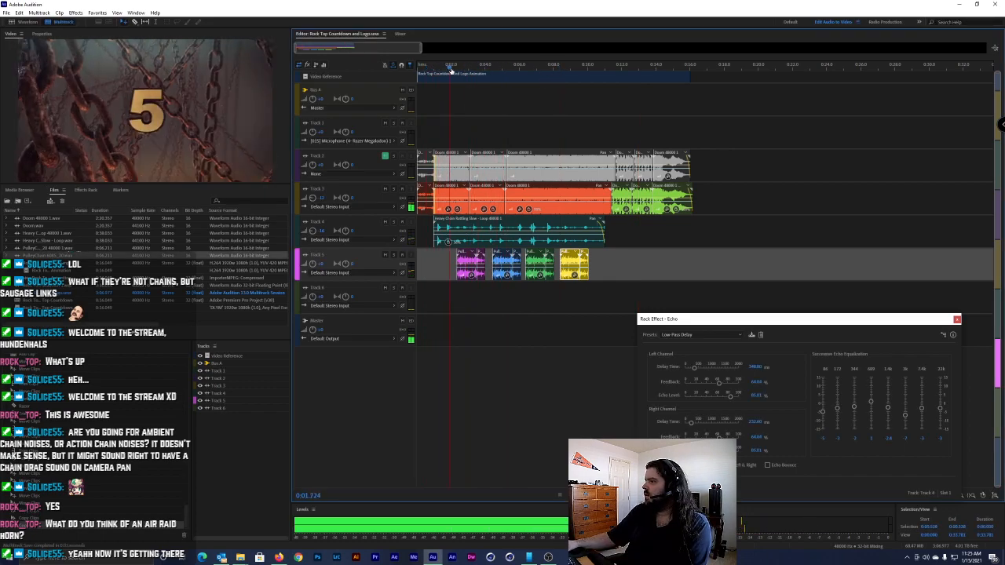
pyautogui.press('space')
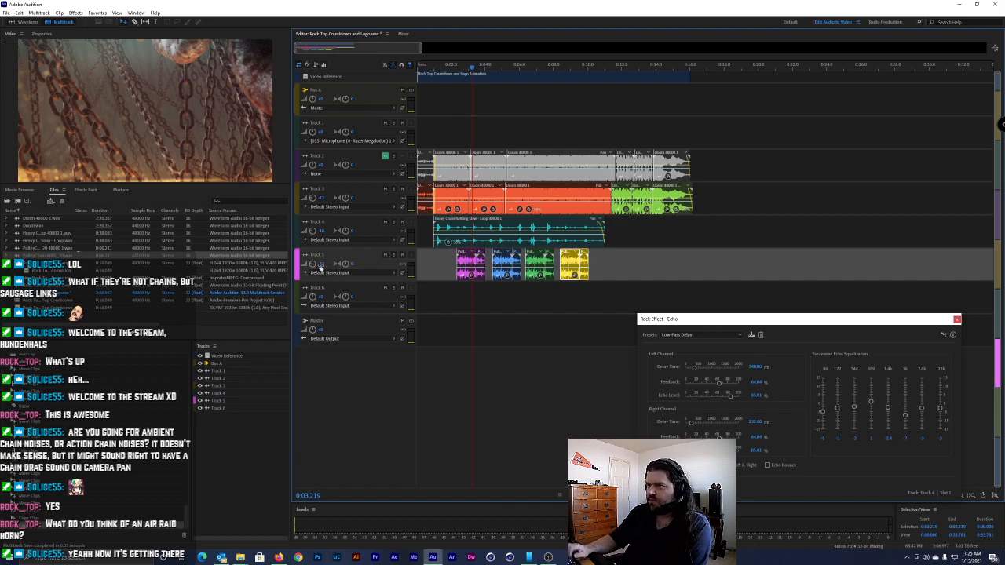
pyautogui.hotkey('ctrl', 's')
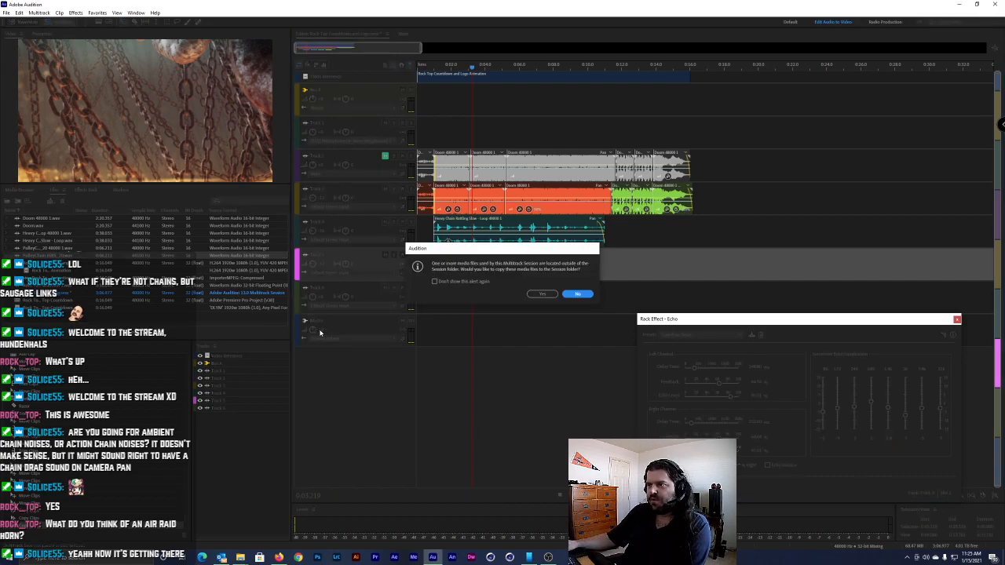
pyautogui.click(581, 295)
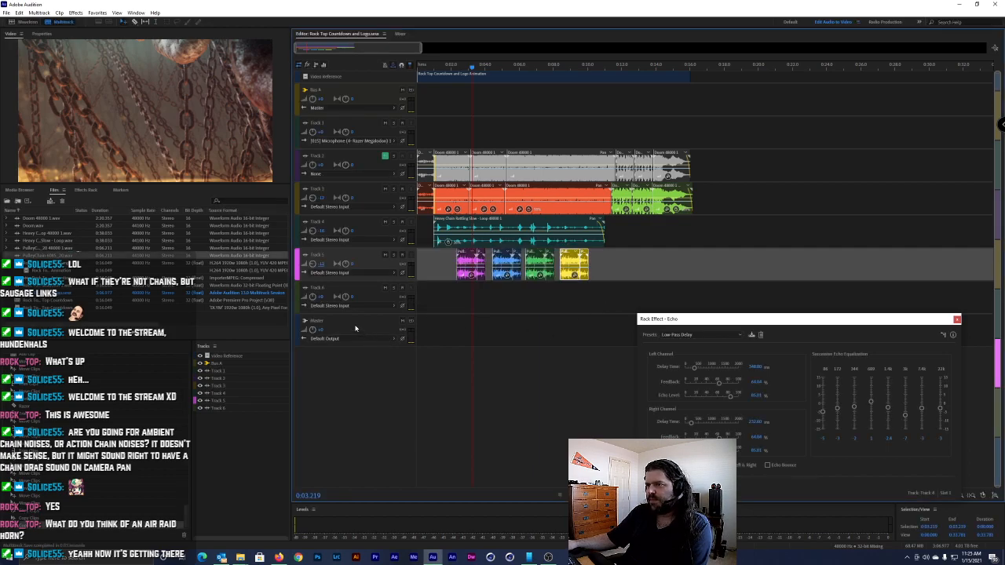
# Enable the Multiband Compressor on the Master track and play the countdown from the start through to the 1
pyautogui.click(95, 191)
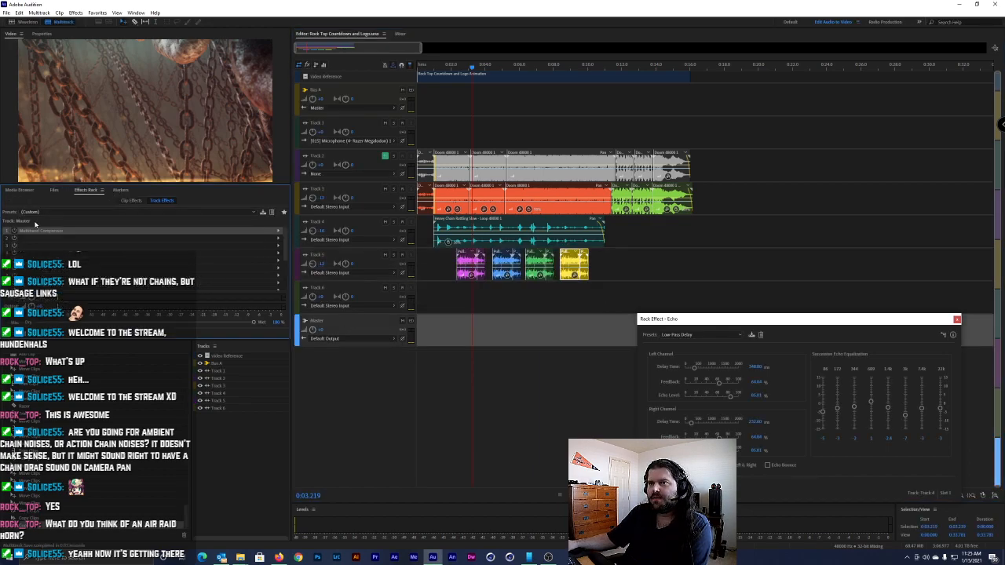
pyautogui.moveTo(464, 66); pyautogui.dragTo(387, 67)
pyautogui.press('space')
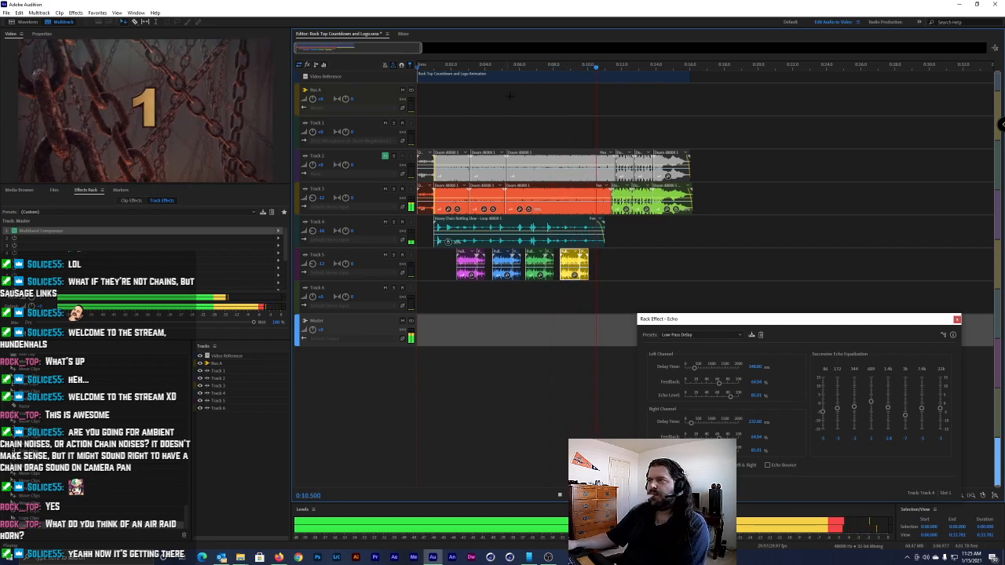
pyautogui.press('space')
# Solo Track 5 and listen to its first PulleyChain group from 0:02.851
pyautogui.moveTo(503, 67); pyautogui.dragTo(465, 69)
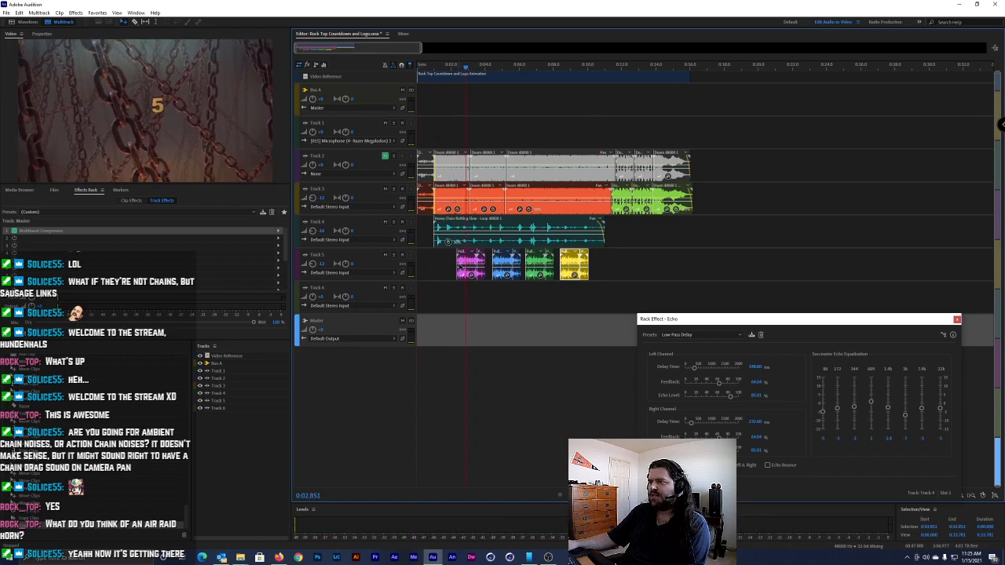
pyautogui.click(472, 267)
pyautogui.rightClick(485, 267)
pyautogui.click(388, 269)
pyautogui.click(395, 256)
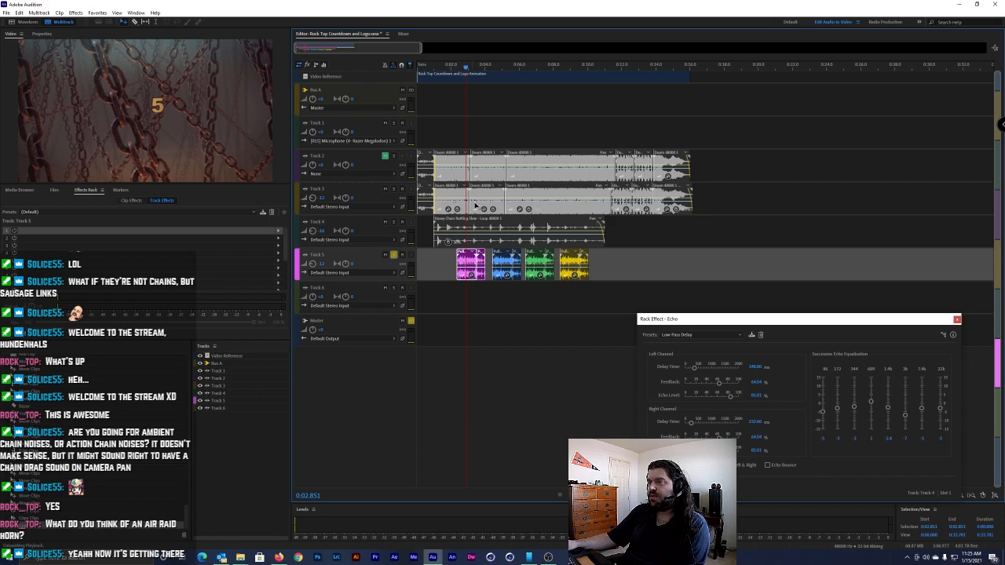
pyautogui.rightClick(465, 227)
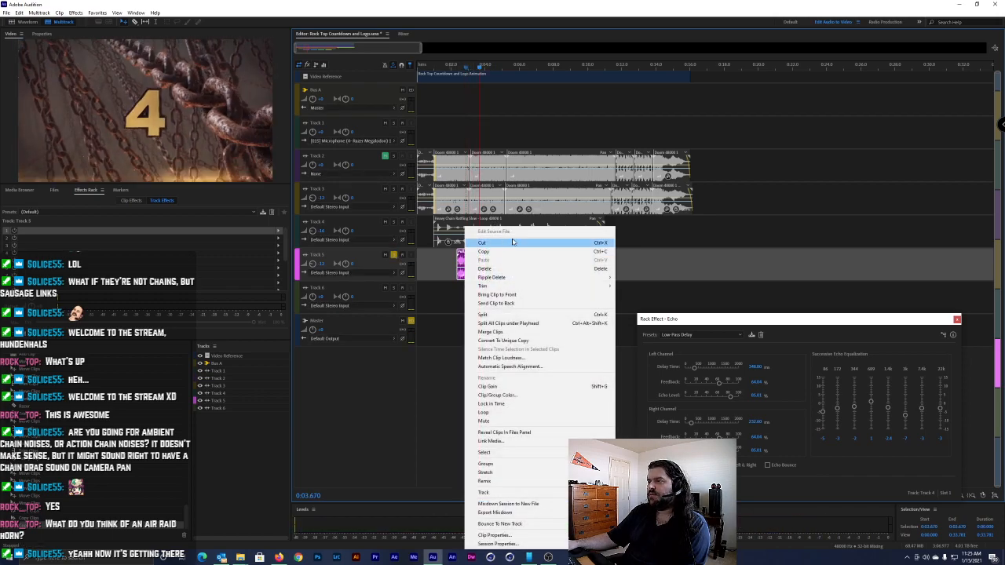
# Try a pitch of -15 semitones in the stretch properties of Track 5's first PulleyChain group
pyautogui.click(47, 36)
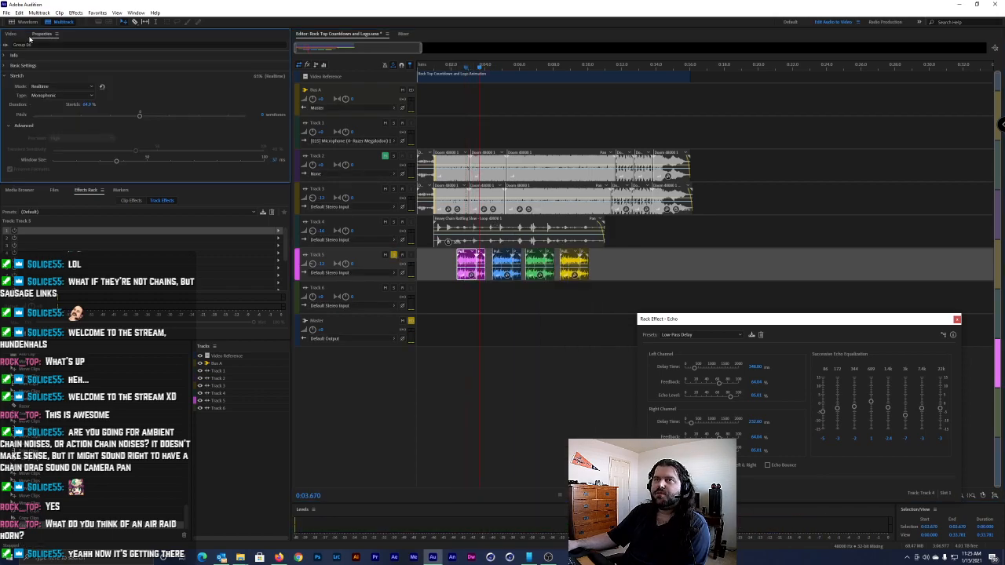
pyautogui.moveTo(140, 117); pyautogui.dragTo(120, 118)
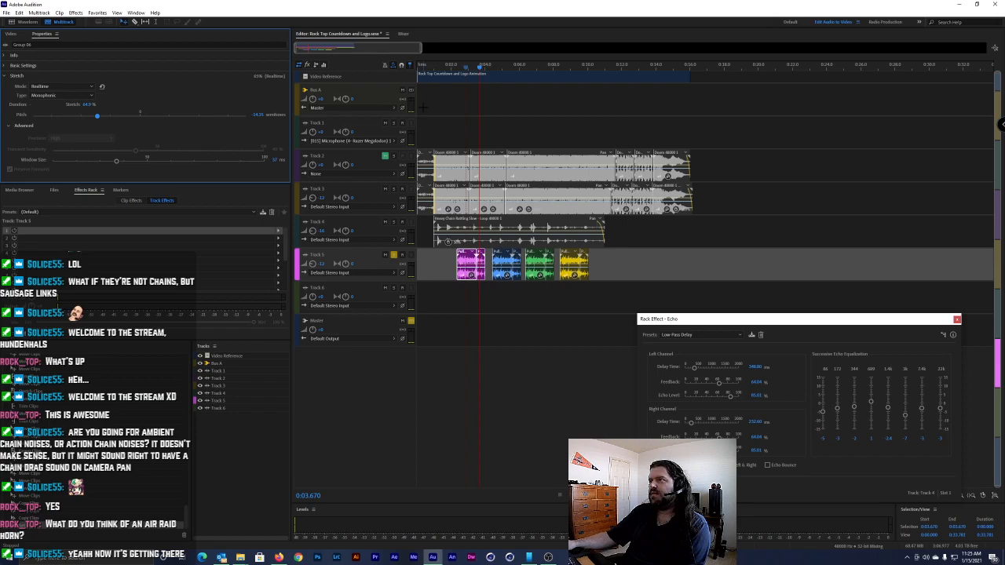
pyautogui.click(257, 114)
pyautogui.write('-15')
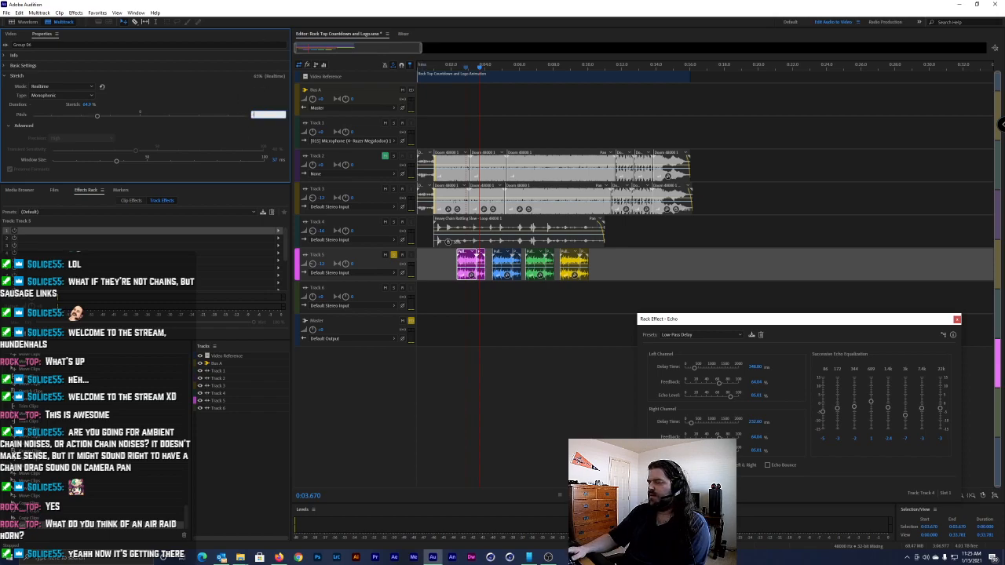
pyautogui.press('Return')
# Listen to the pitched-down first PulleyChain group with Track 5 still soloed
pyautogui.click(483, 67)
pyautogui.moveTo(469, 70); pyautogui.dragTo(459, 75)
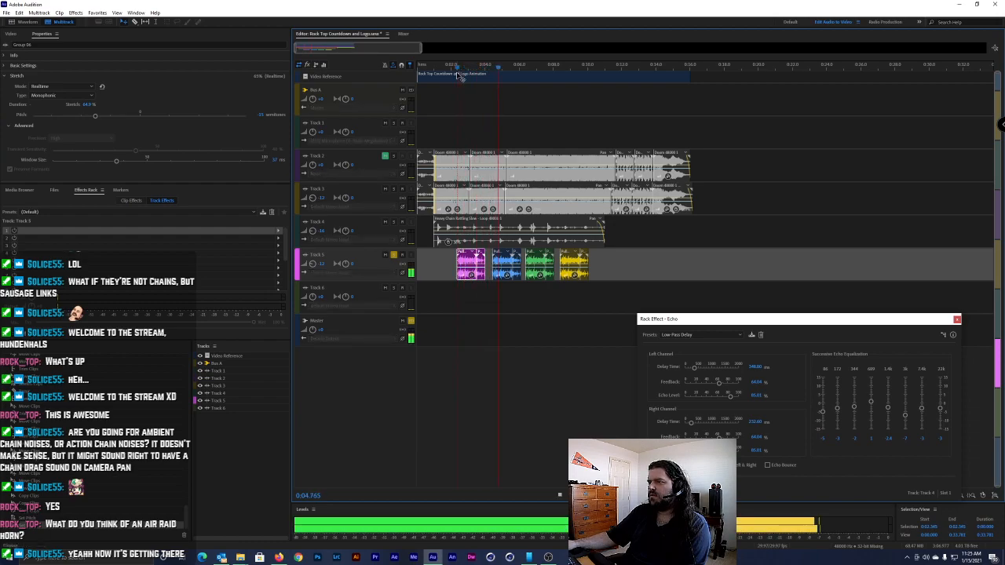
pyautogui.press('space')
pyautogui.moveTo(459, 71); pyautogui.dragTo(454, 71)
pyautogui.press('space')
pyautogui.press('space')
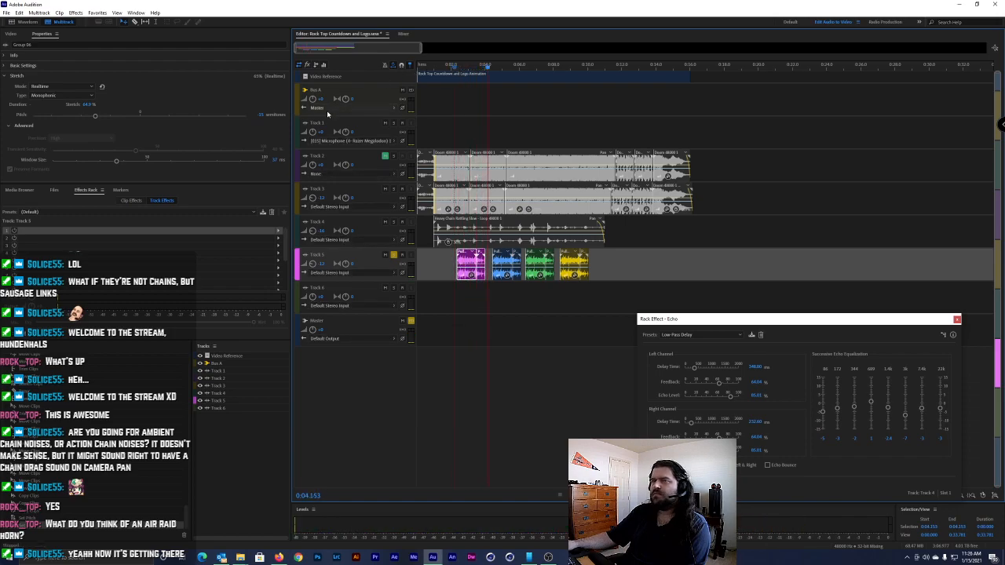
# Unsolo Track 5 and replay the pitched-down first chain group within the full mix
pyautogui.click(393, 255)
pyautogui.click(454, 68)
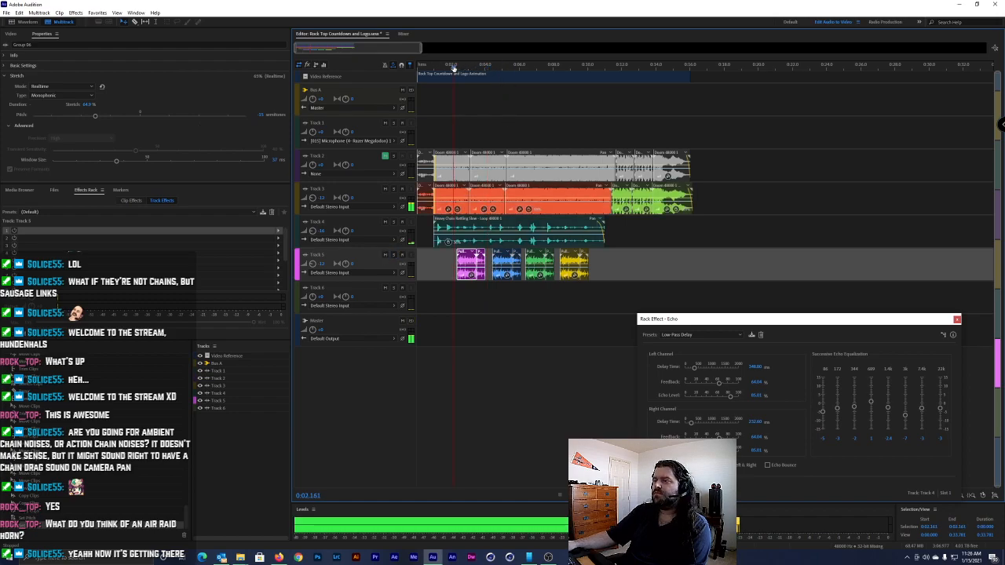
pyautogui.press('space')
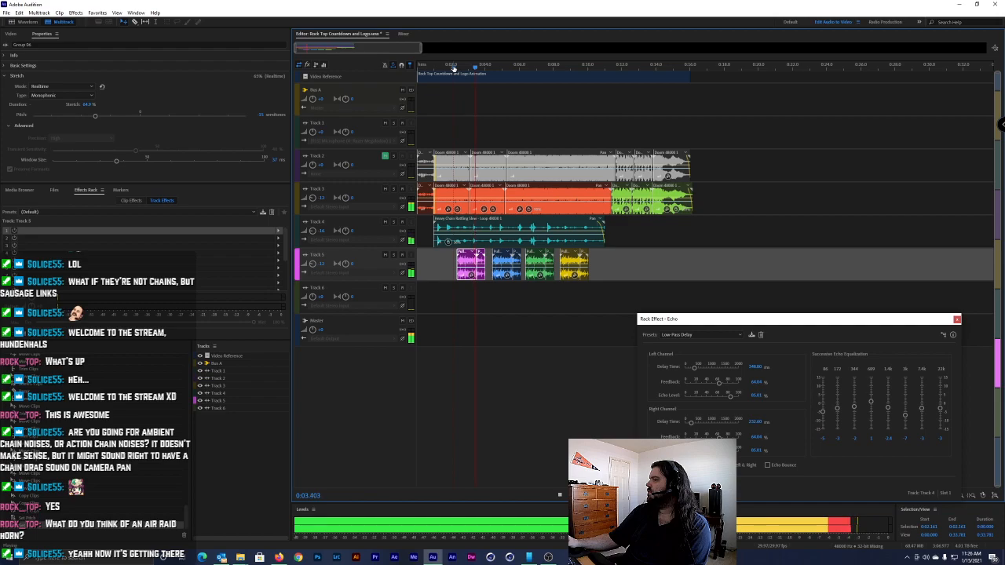
pyautogui.press('space')
pyautogui.press('space')
pyautogui.click(455, 71)
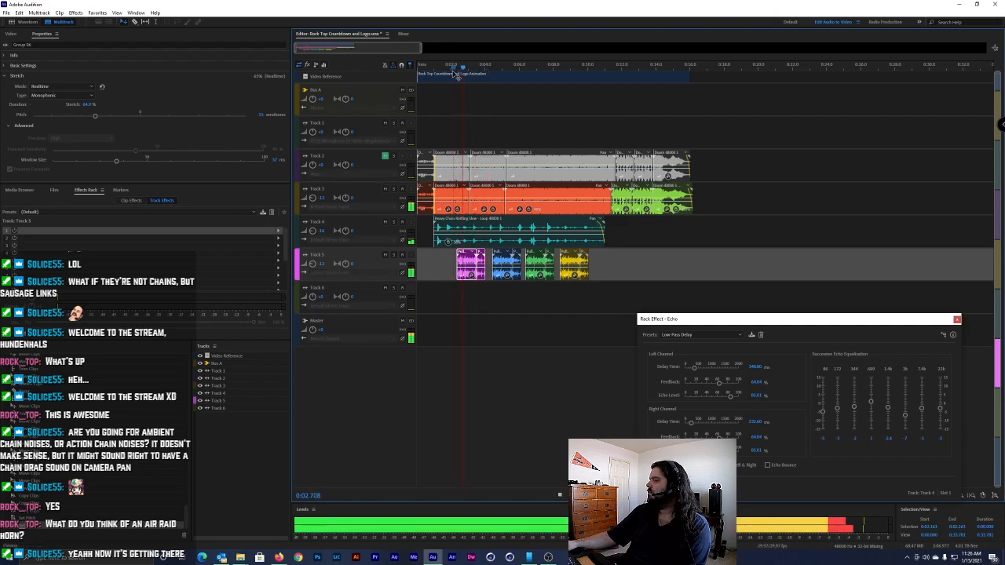
pyautogui.press('space')
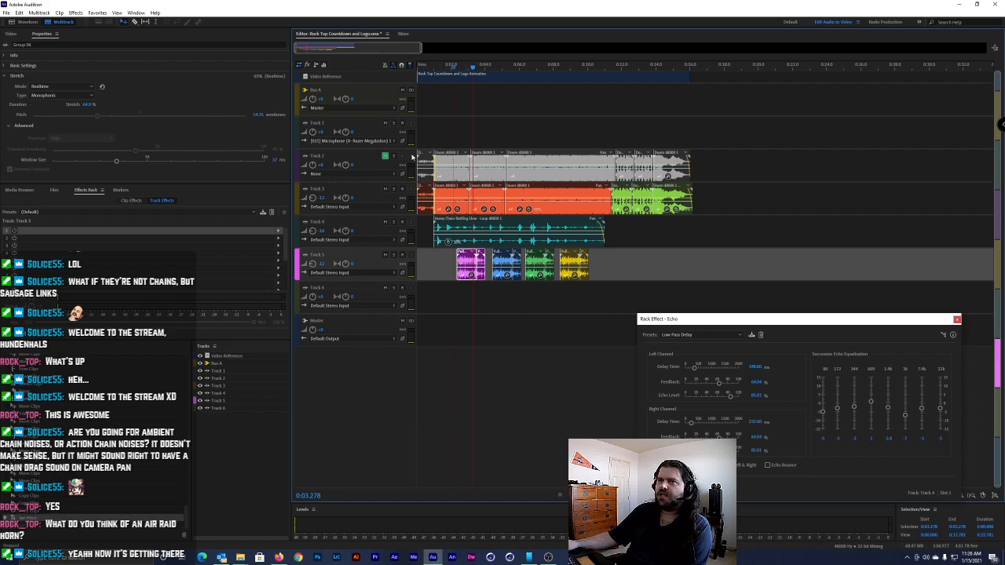
# Set the first PulleyChain group's pitch to -4 semitones and play it back in the full mix
pyautogui.click(260, 116)
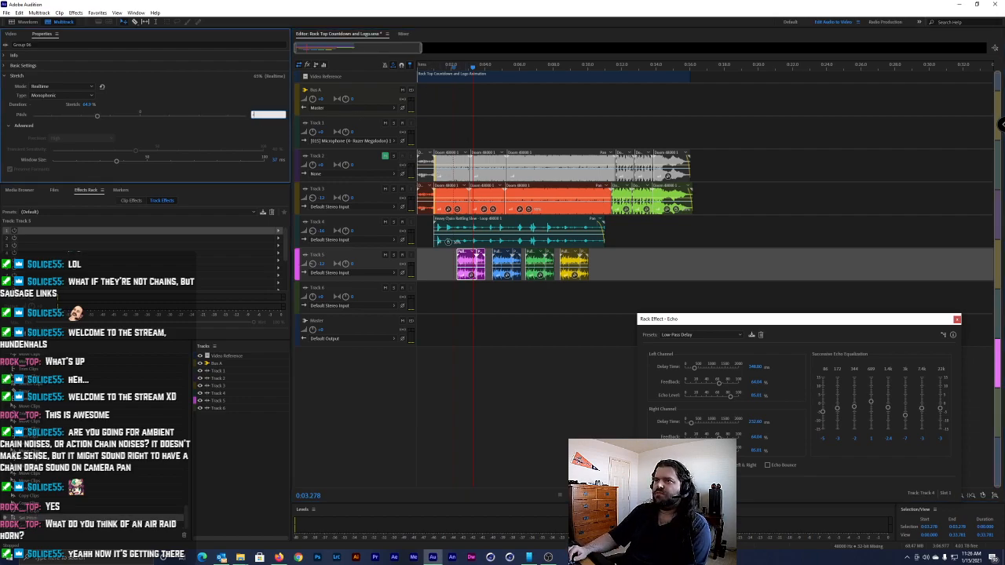
pyautogui.write('-4')
pyautogui.press('Return')
pyautogui.click(453, 69)
pyautogui.press('space')
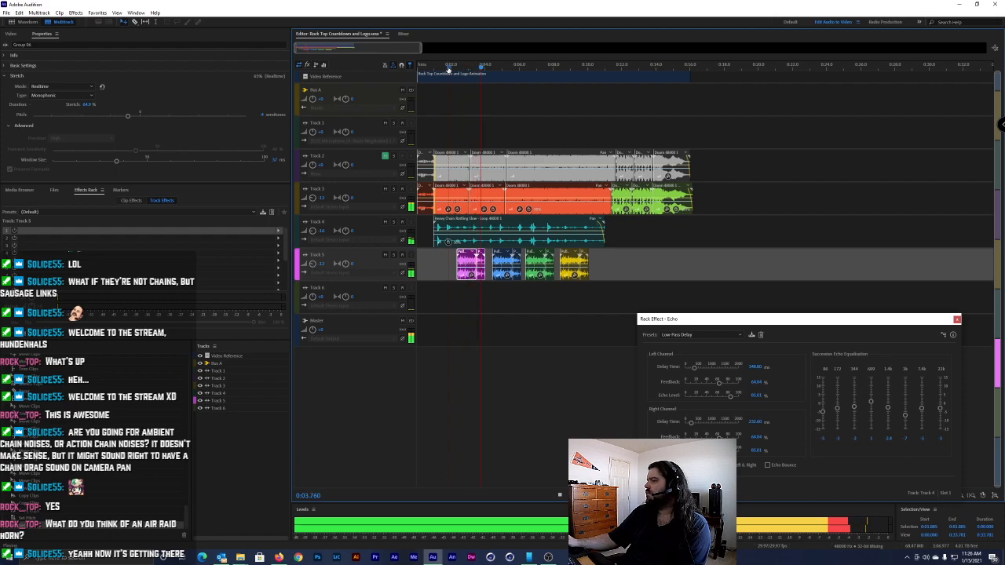
pyautogui.press('space')
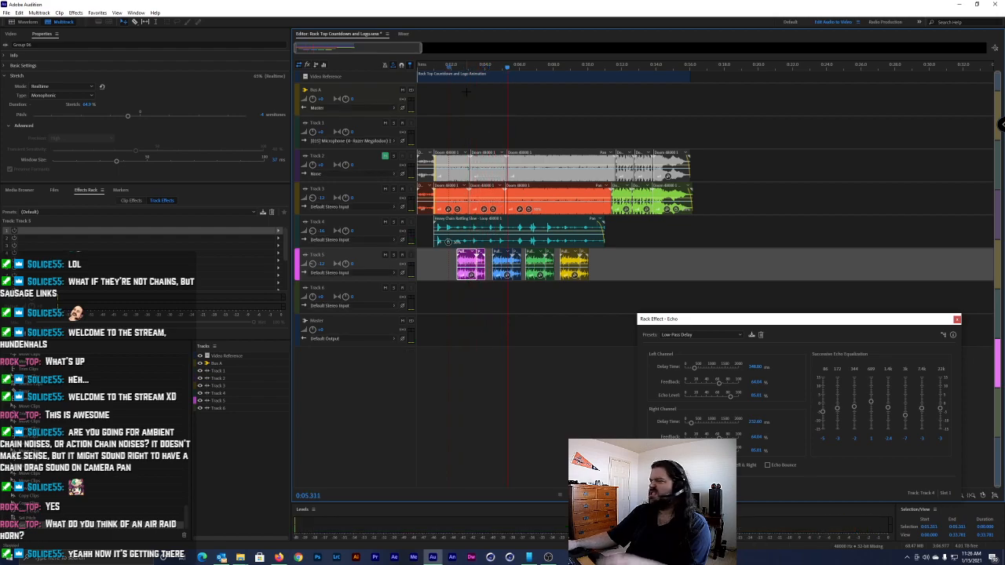
# Keep the first PulleyChain group's stretch type Monophonic and switch its stretch mode to Rendered (High Quality)
pyautogui.click(62, 95)
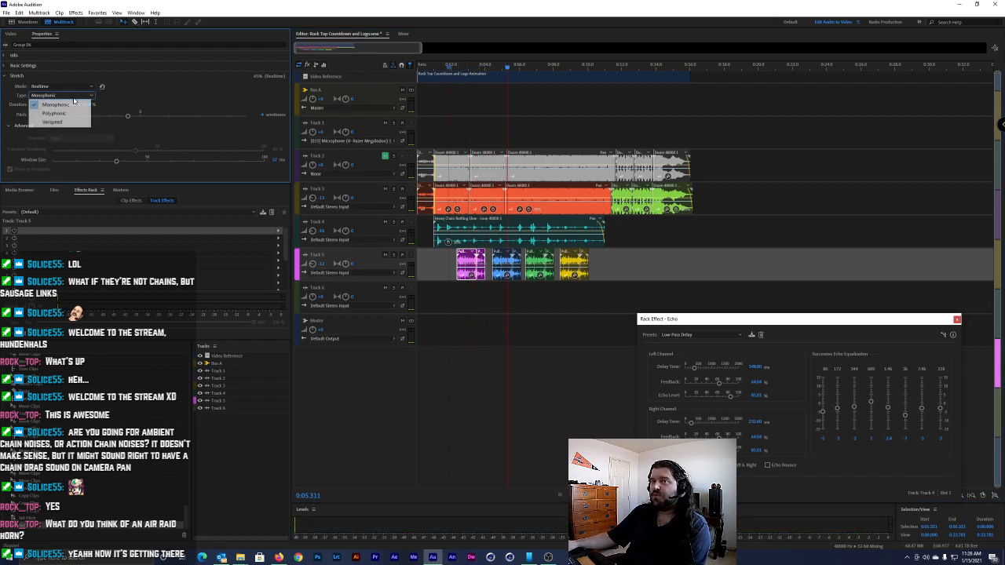
pyautogui.click(51, 105)
pyautogui.click(59, 87)
pyautogui.click(66, 113)
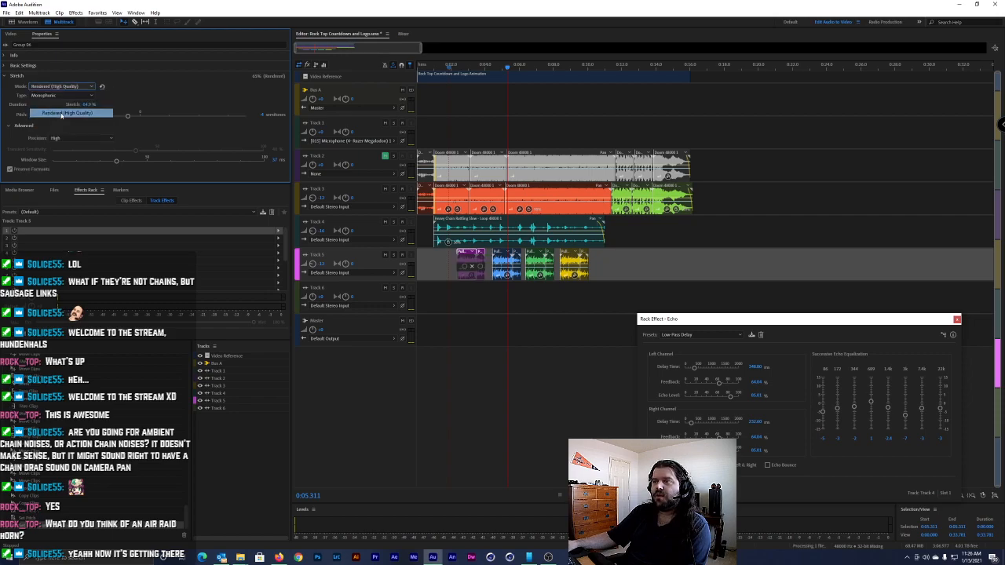
# Set the other three PulleyChain groups on Track 5 to a pitch of -4 semitones and Rendered (High Quality) stretch mode
pyautogui.moveTo(507, 267); pyautogui.dragTo(511, 289)
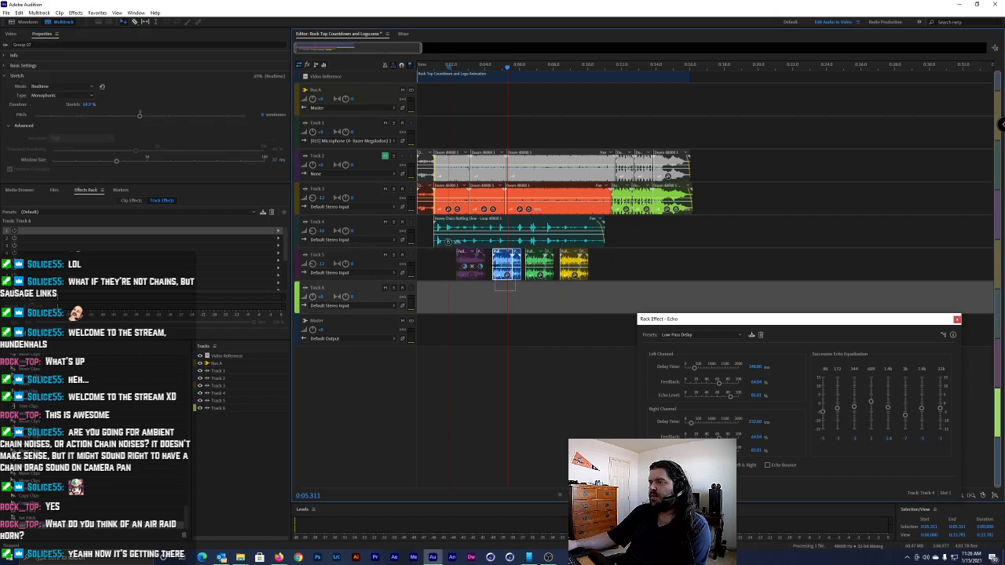
pyautogui.moveTo(573, 301); pyautogui.dragTo(574, 301)
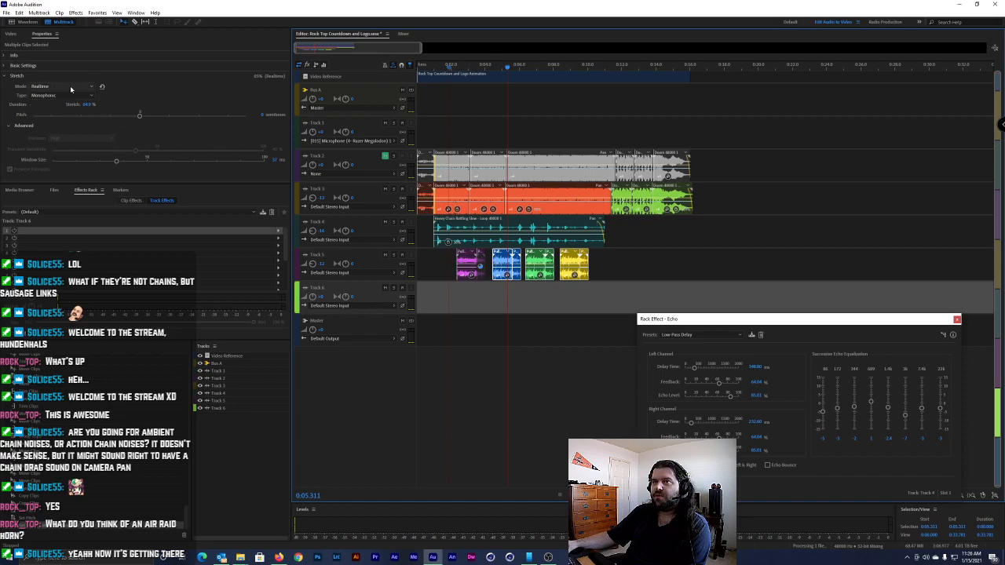
pyautogui.click(262, 114)
pyautogui.press('Return')
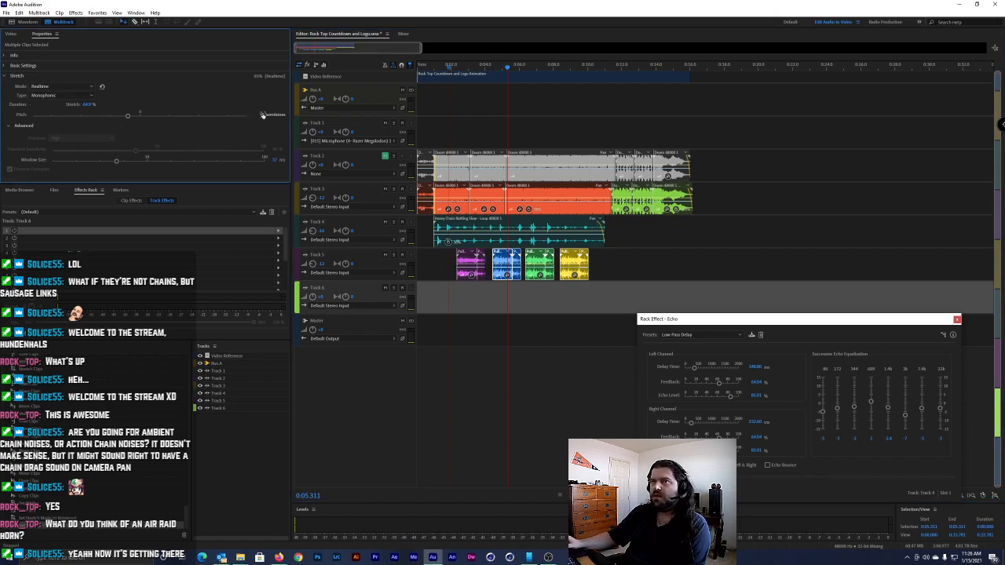
pyautogui.click(71, 95)
pyautogui.click(63, 86)
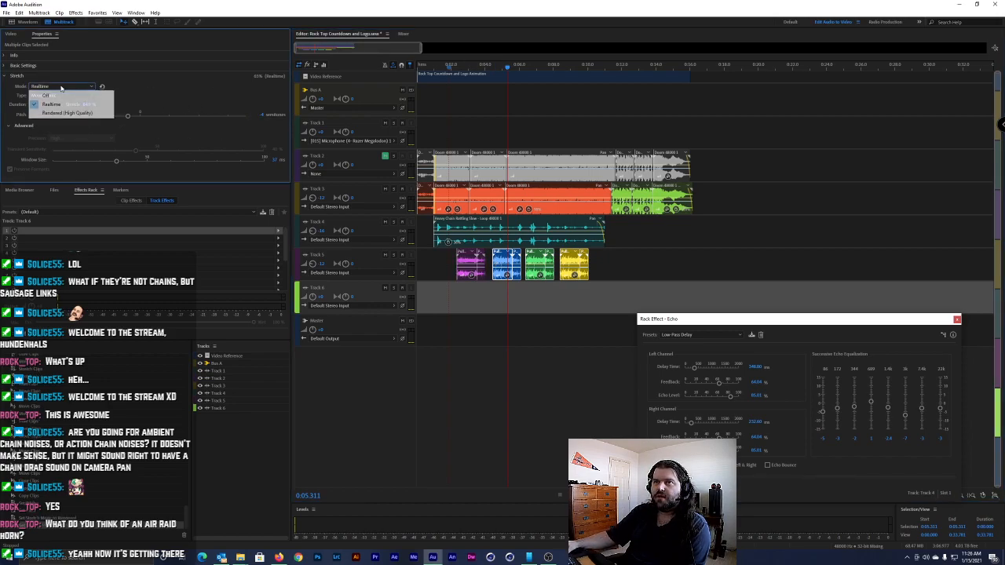
pyautogui.click(68, 113)
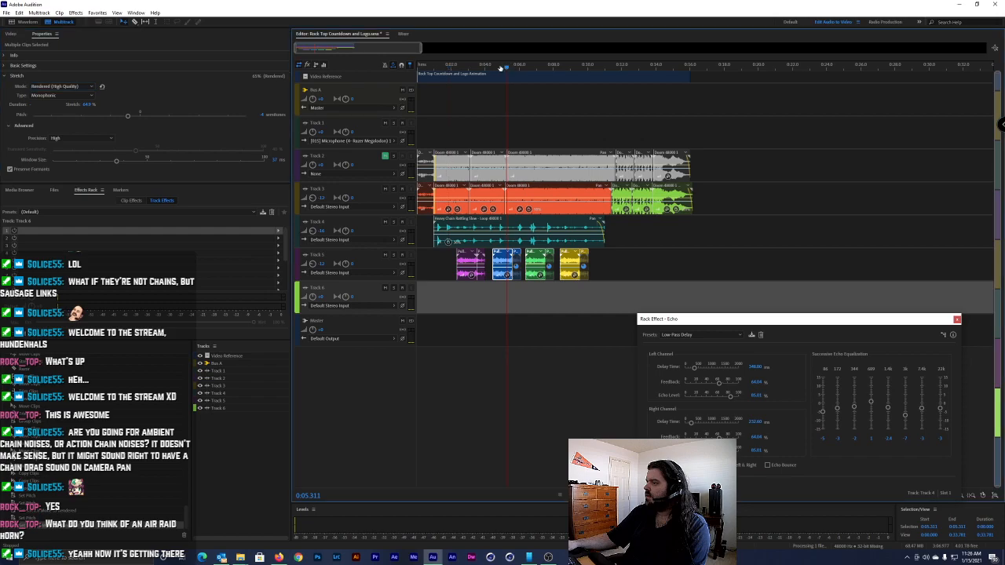
# Play all four pitched-down chain groups in the full mix from about 0:02 through 0:10
pyautogui.press('space')
pyautogui.click(454, 64)
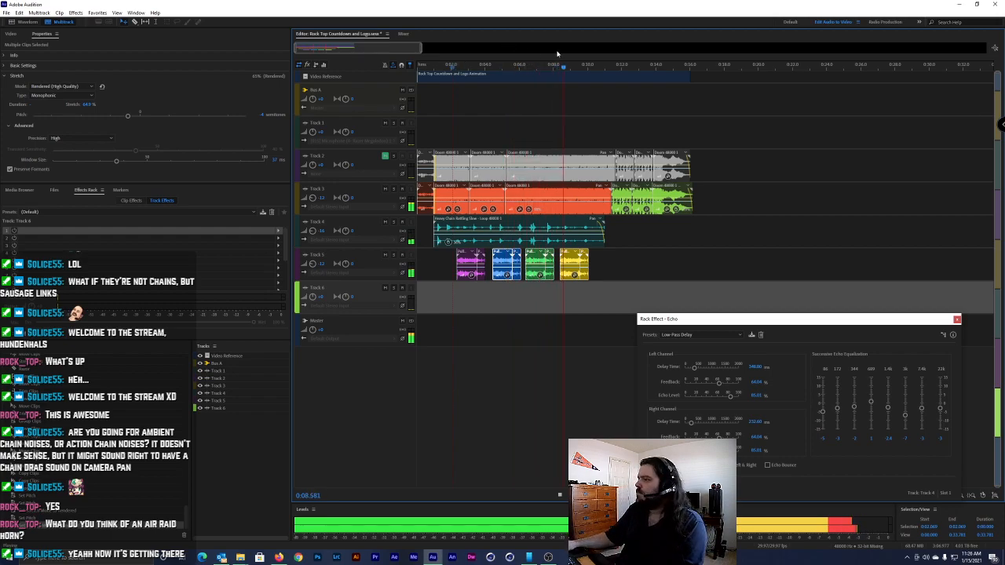
pyautogui.press('space')
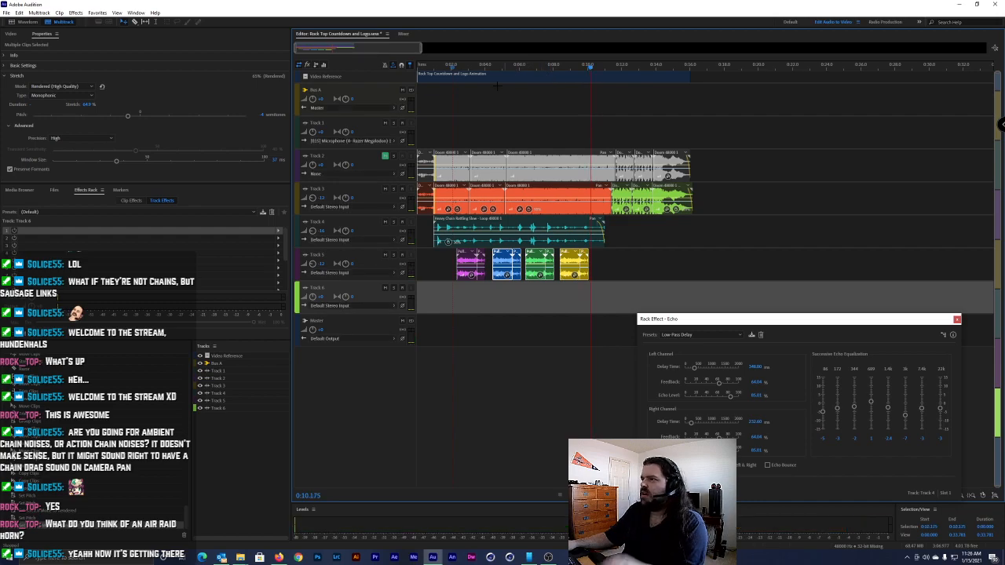
# Save the session without copying the external media and turn off the Master track's Multiband Compressor
pyautogui.hotkey('ctrl', 's')
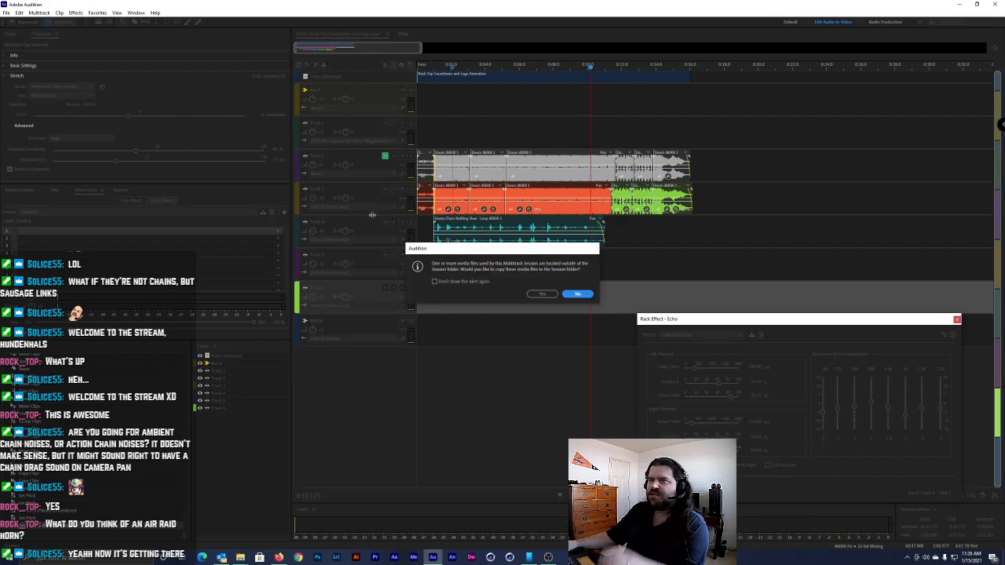
pyautogui.click(579, 294)
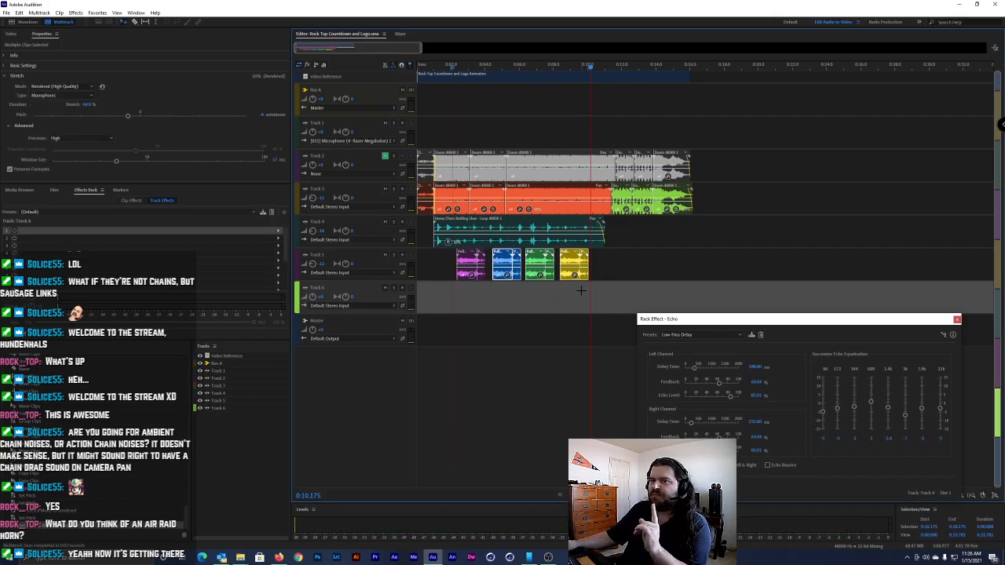
pyautogui.click(353, 326)
pyautogui.click(15, 231)
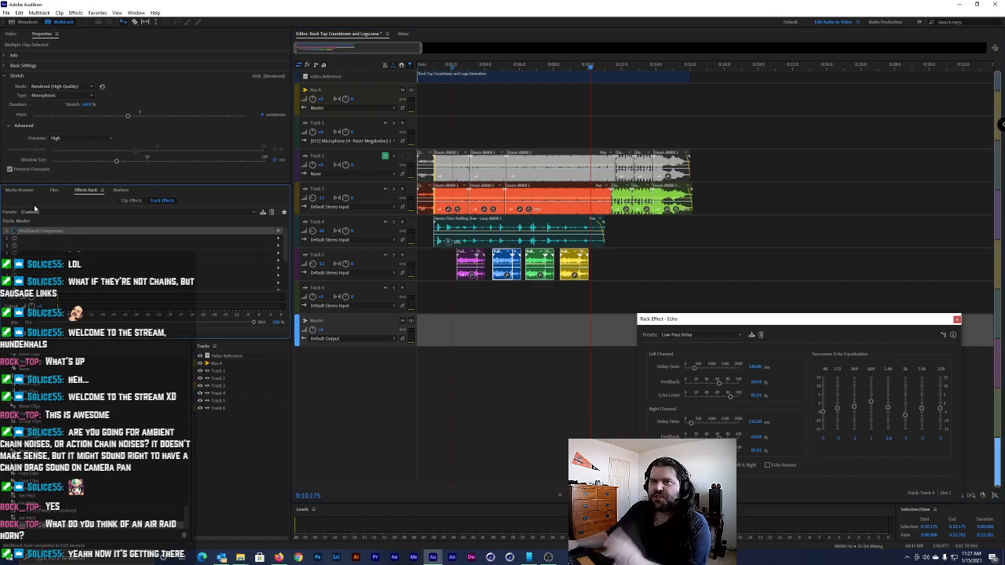
# Switch to Envato Elements in the browser and search the sound effects for "air raid"
pyautogui.click(54, 190)
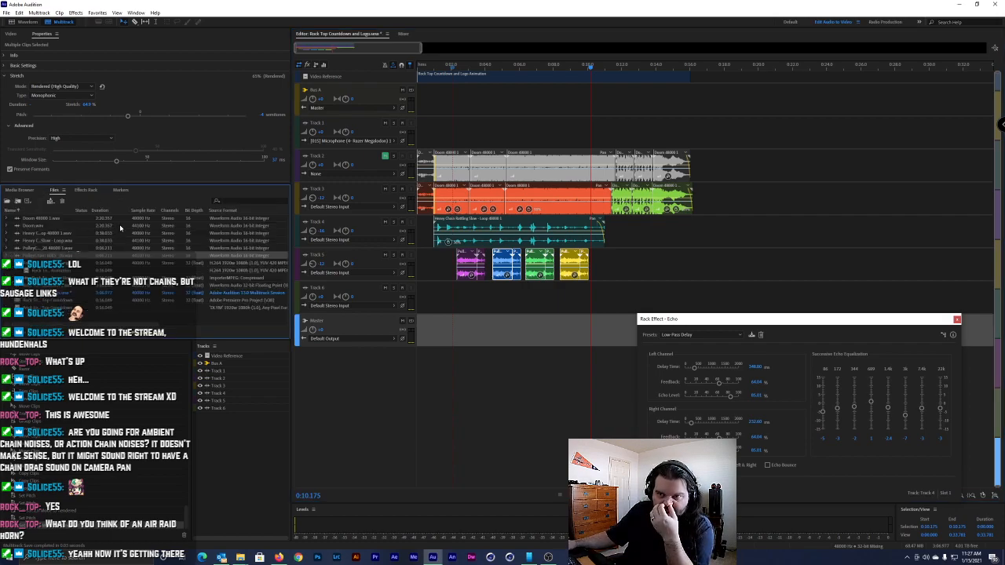
pyautogui.click(279, 558)
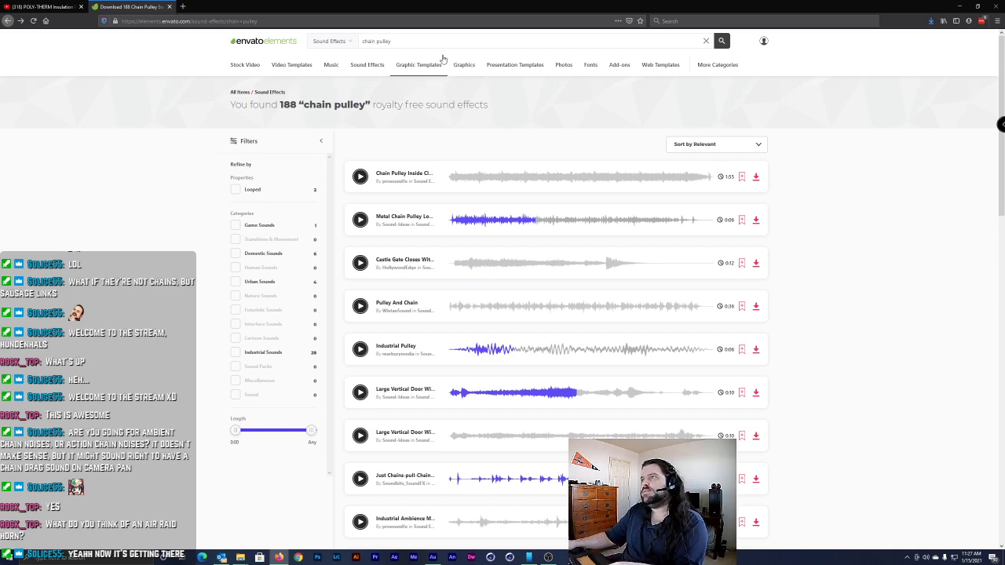
pyautogui.write('air')
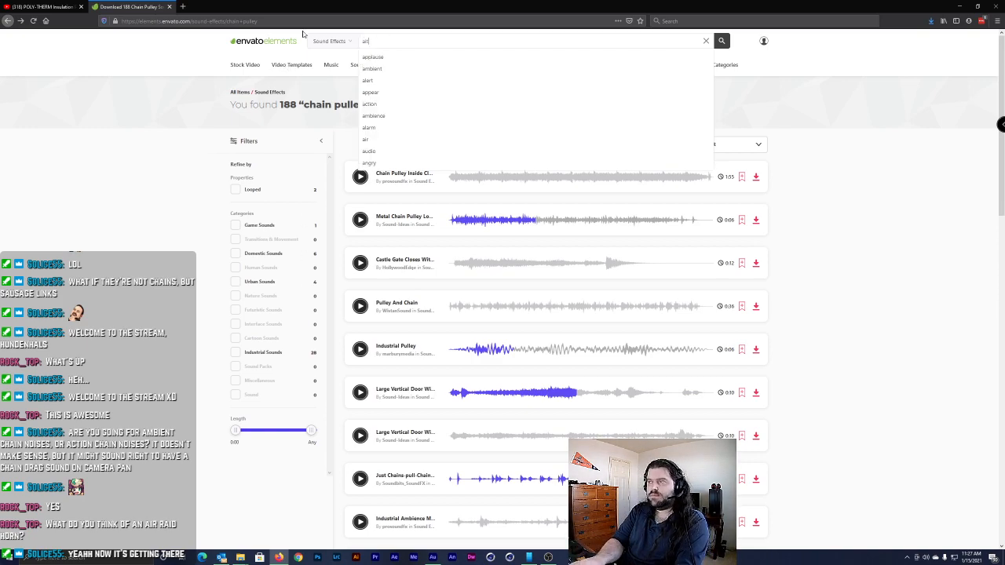
pyautogui.write(' raid')
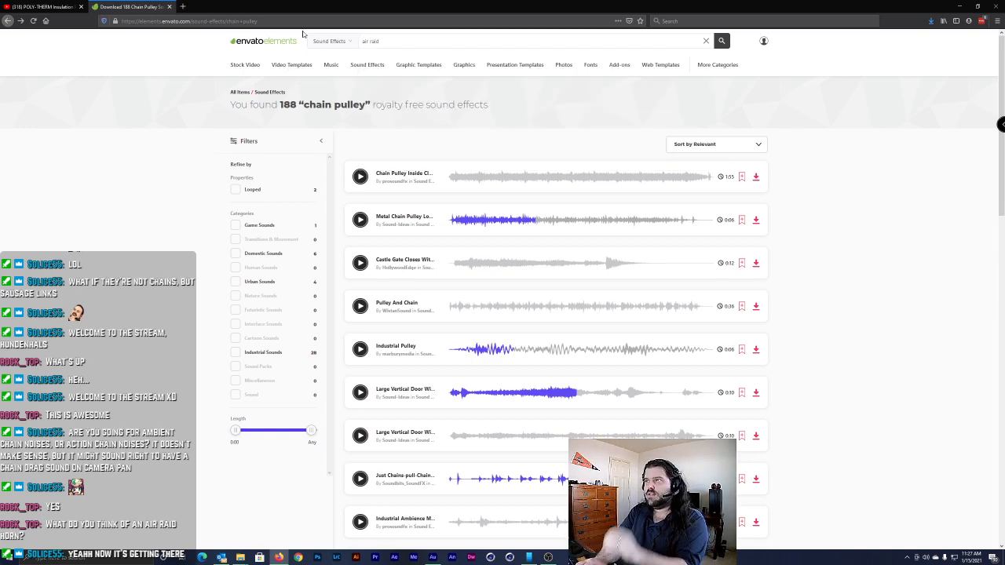
pyautogui.press('Return')
# Preview the Air Raid Siren, alien air raid and Air Raid Siren 2 sound effects
pyautogui.click(366, 181)
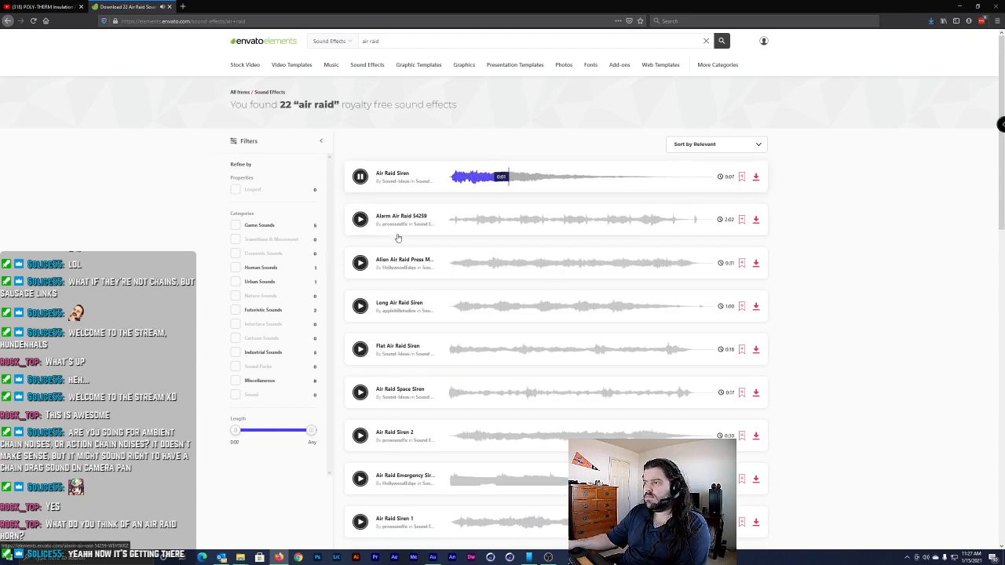
pyautogui.click(362, 263)
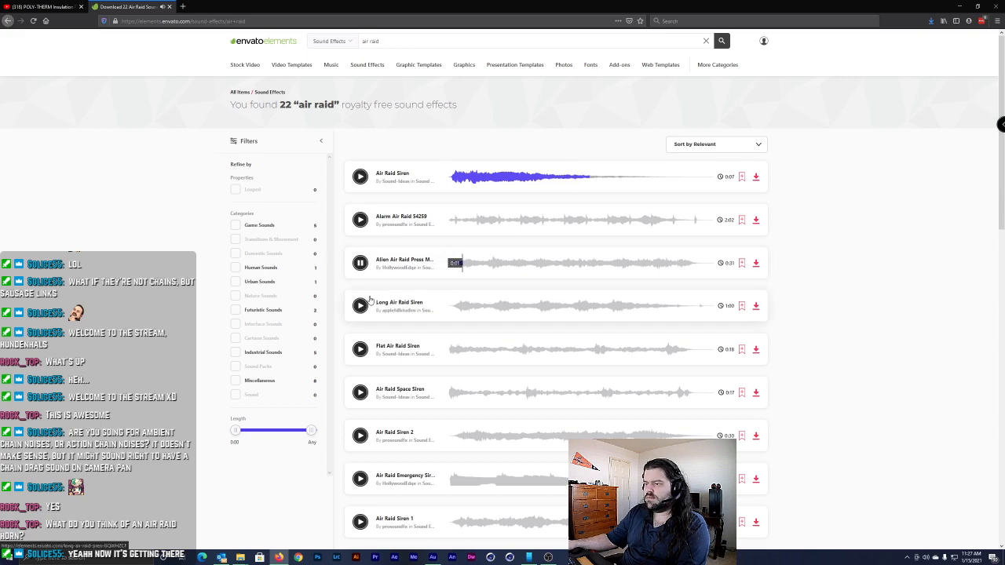
pyautogui.click(359, 435)
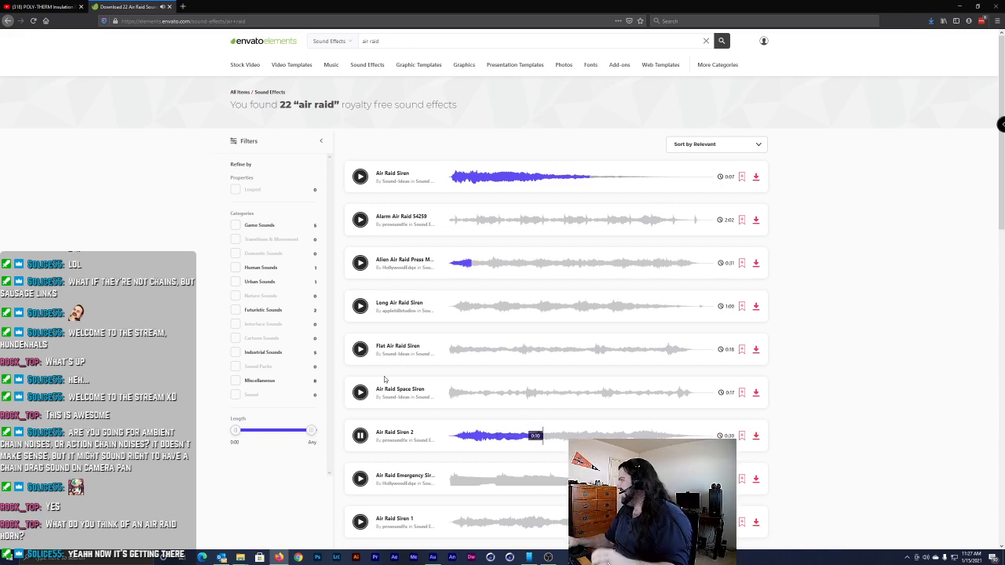
pyautogui.click(361, 436)
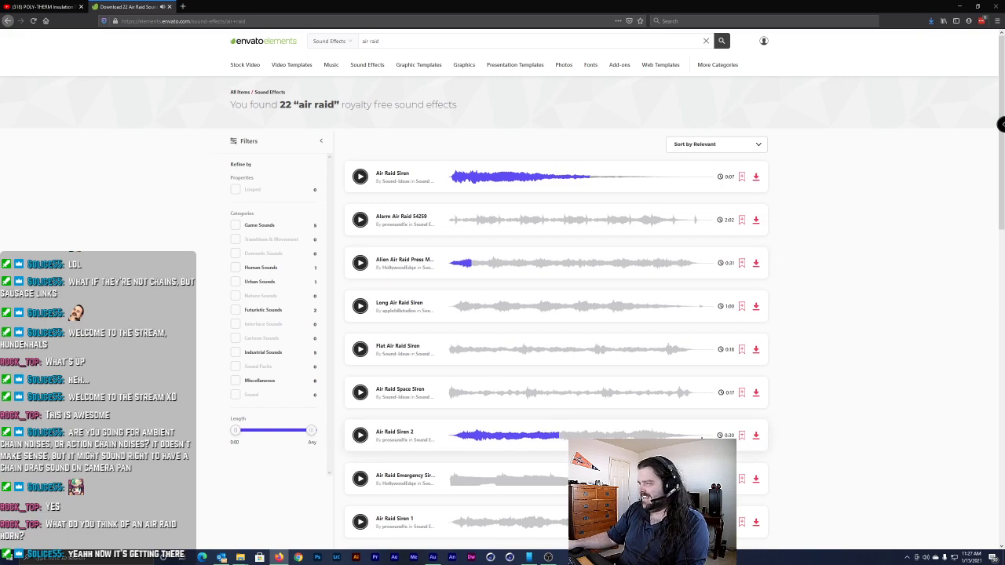
# Download Air Raid Siren 2 under the Rock Top Logo Animation project and open its ZIP archive
pyautogui.click(755, 437)
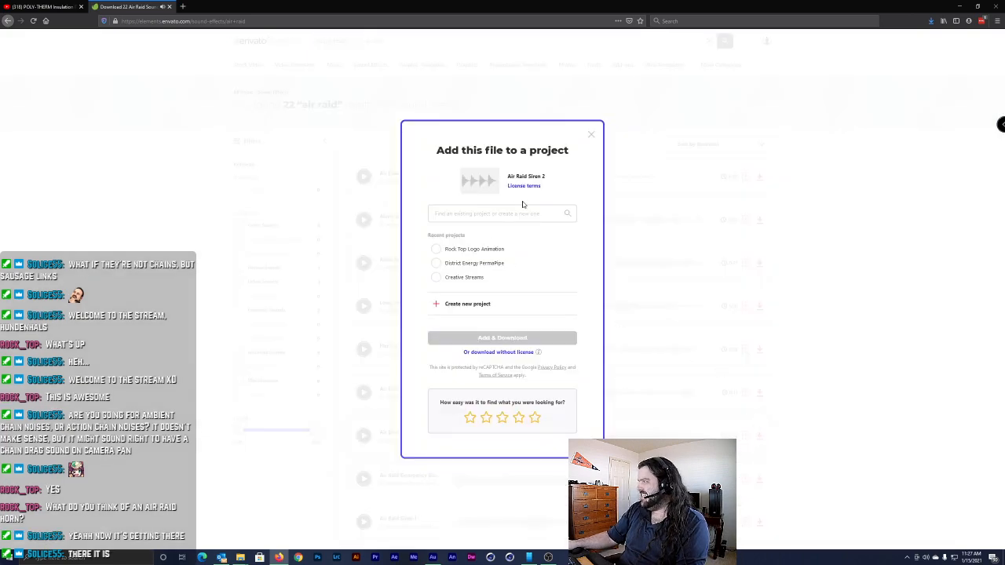
pyautogui.click(471, 249)
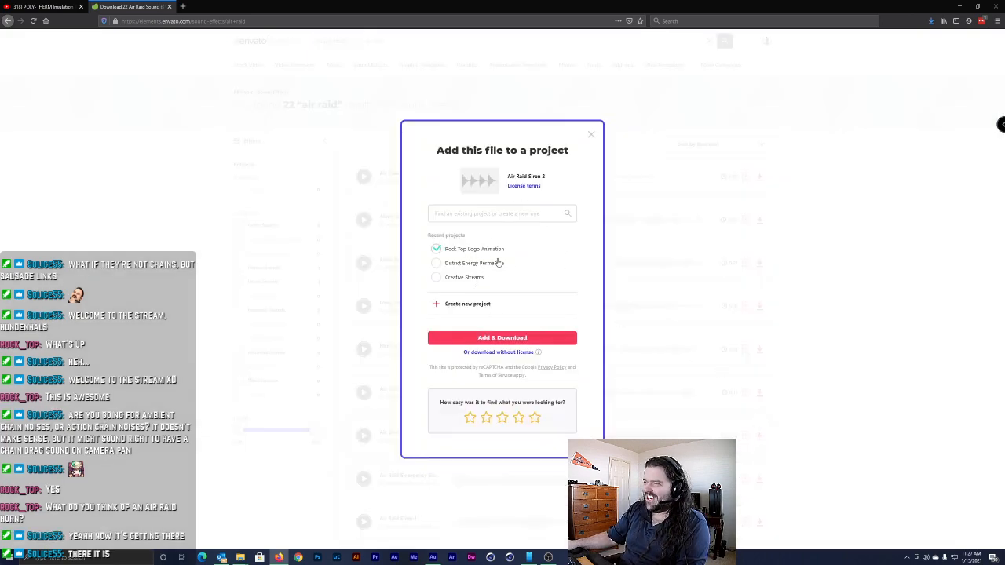
pyautogui.click(531, 339)
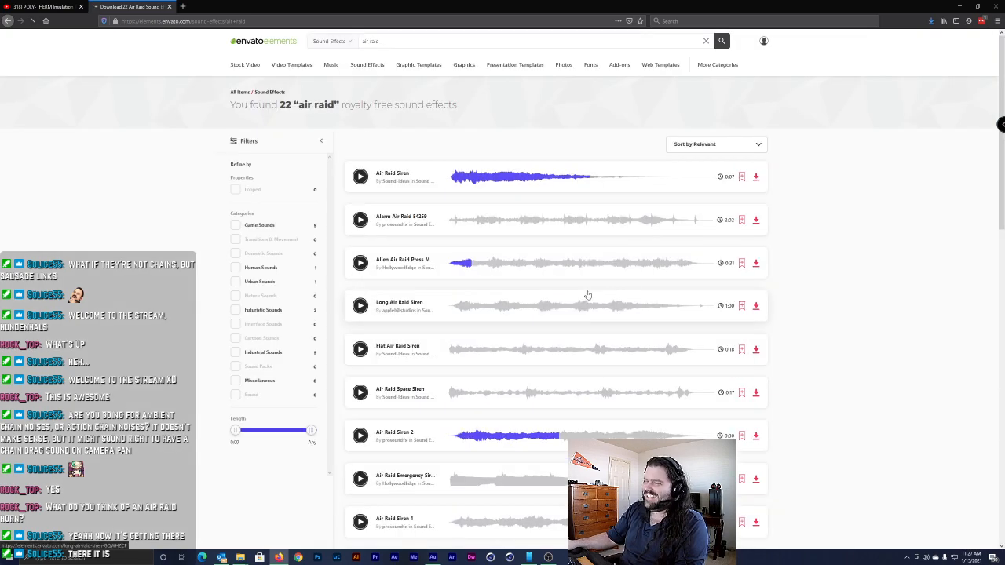
pyautogui.click(524, 259)
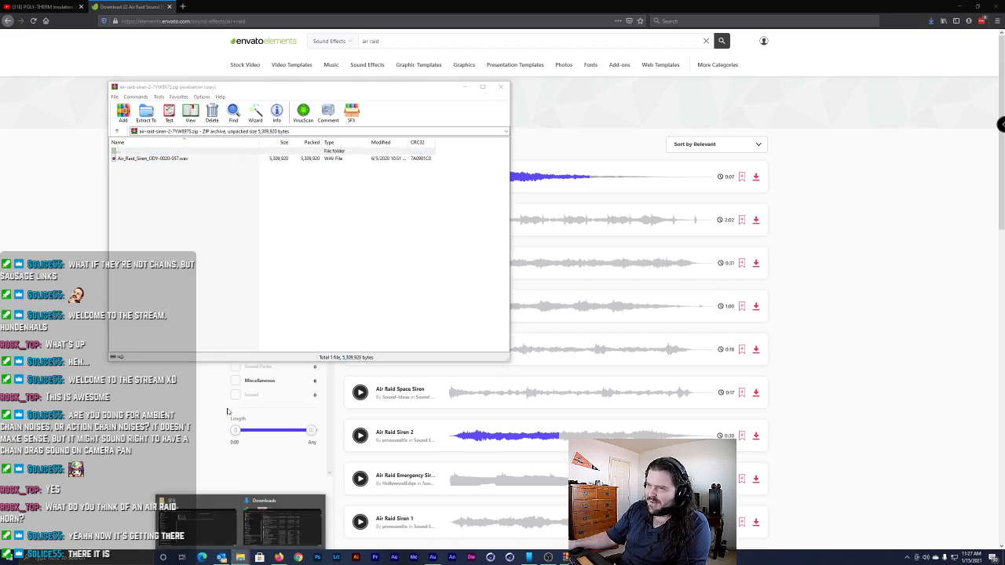
pyautogui.click(544, 288)
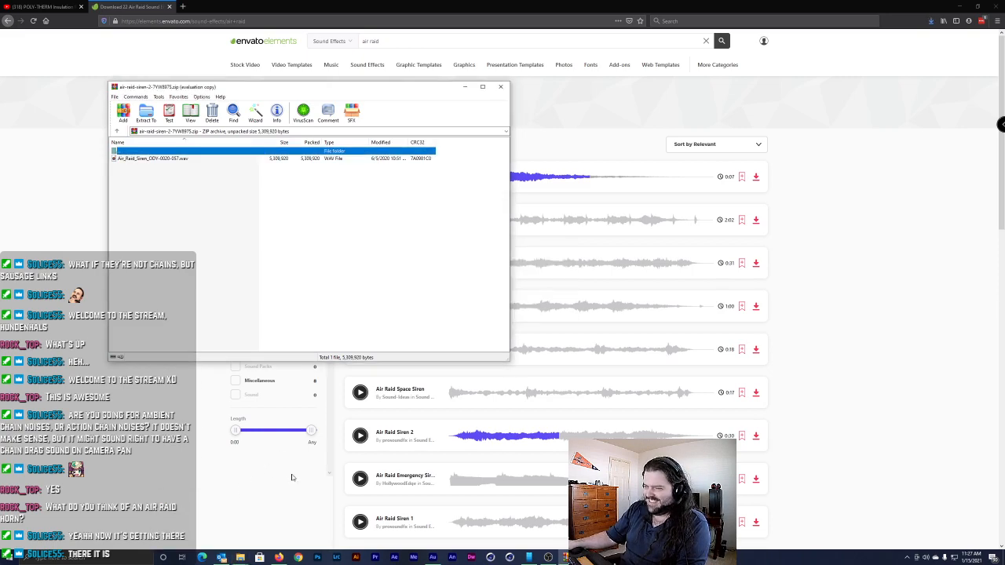
# Extract the air raid siren WAV from the archive into the Rock Top Audio SFX folder and close the archive
pyautogui.moveTo(240, 557)
pyautogui.click(216, 531)
pyautogui.moveTo(149, 159); pyautogui.dragTo(618, 218)
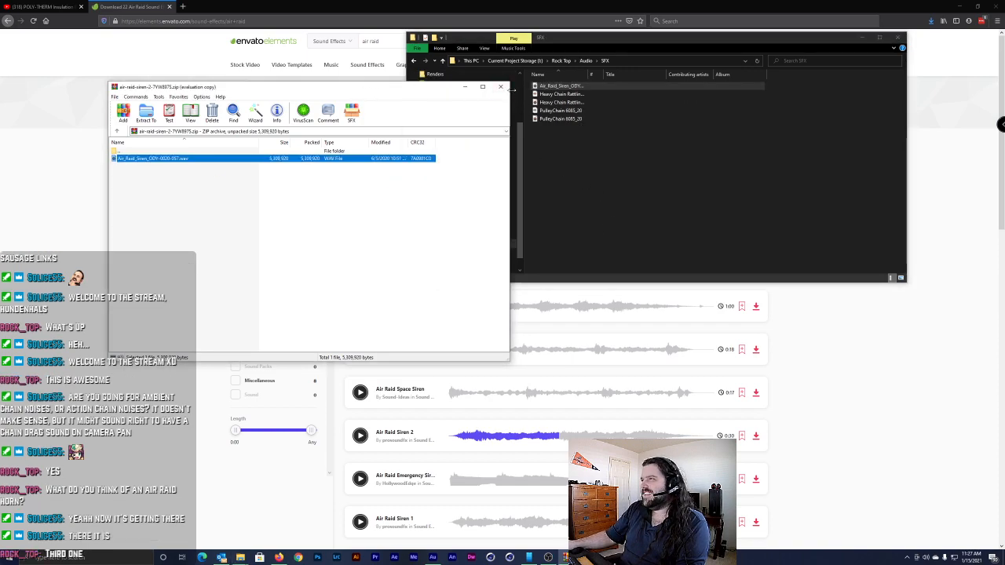
pyautogui.click(500, 86)
pyautogui.press('alt')
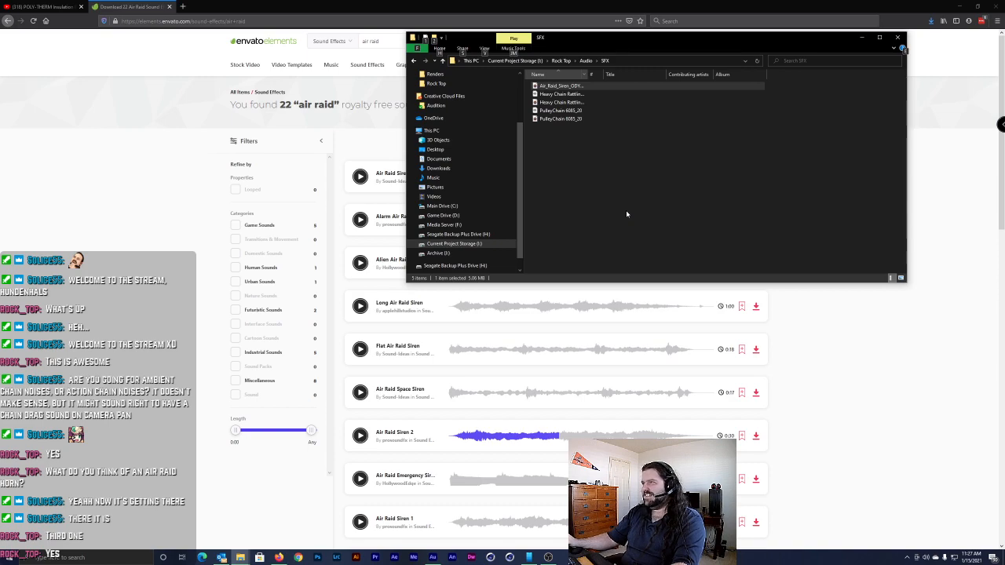
# Return to Audition, close the Echo effect window and place the air raid siren file at the start of Track 6
pyautogui.click(372, 40)
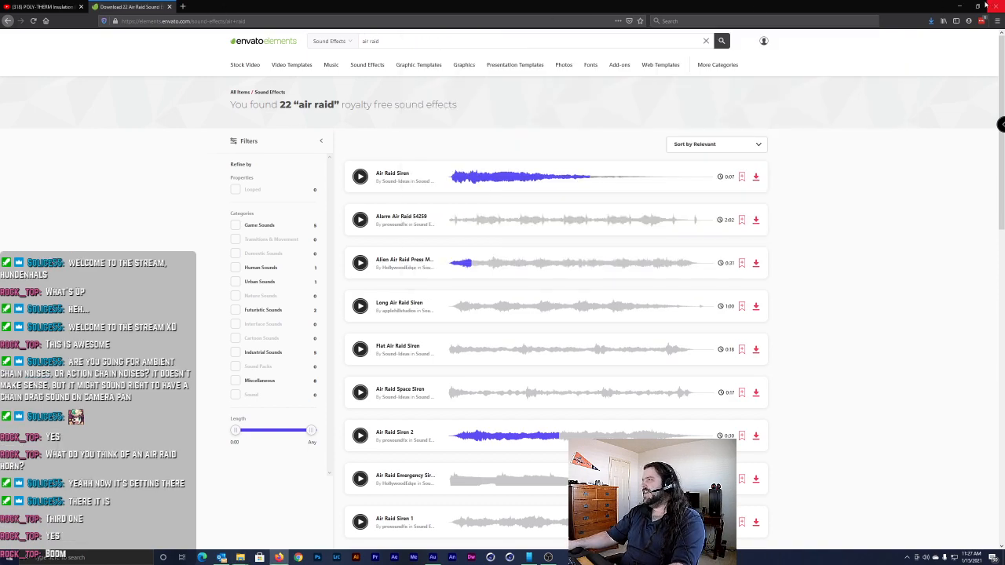
pyautogui.click(960, 6)
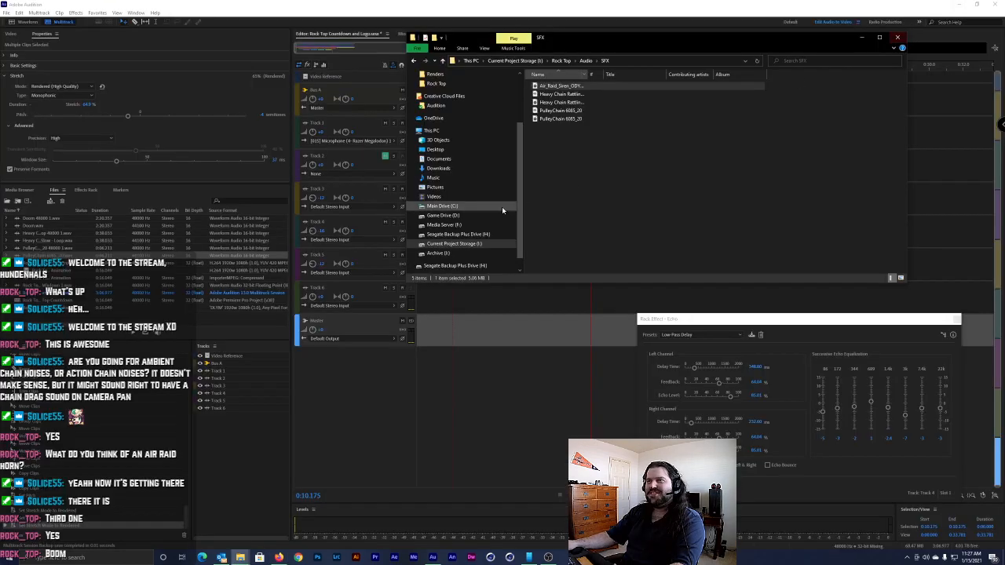
pyautogui.click(558, 86)
pyautogui.click(370, 207)
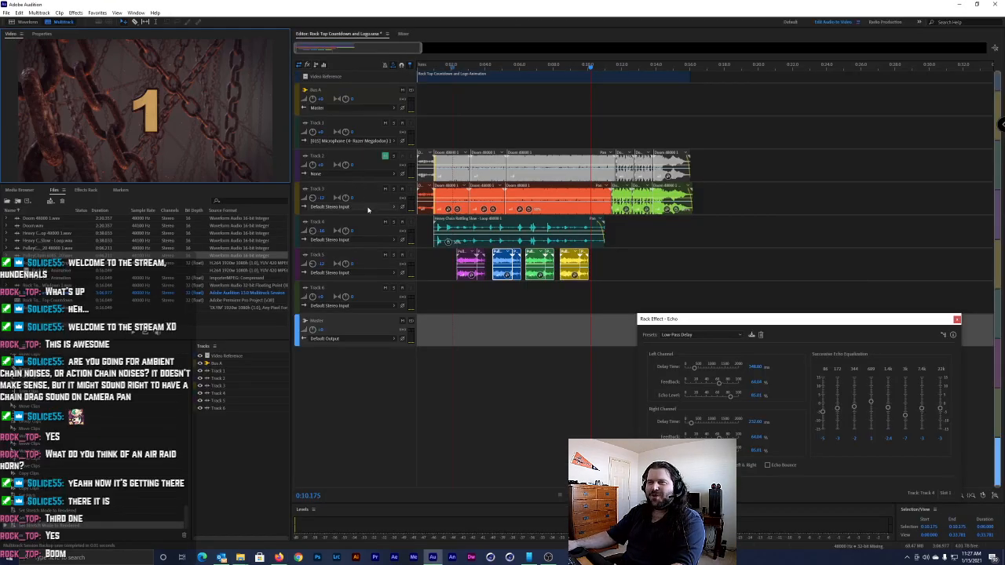
pyautogui.hotkey('alt', 'Tab')
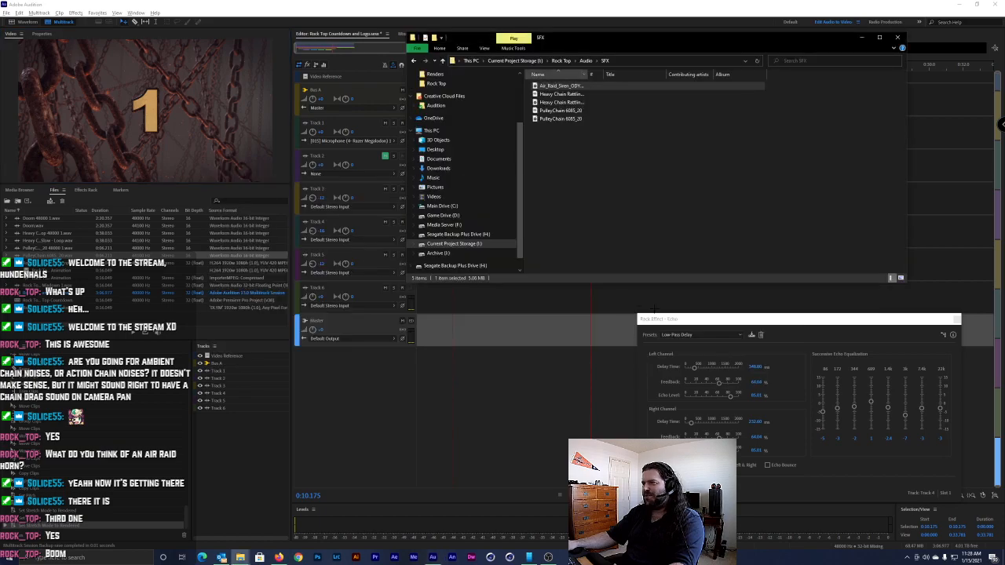
pyautogui.click(851, 324)
pyautogui.click(958, 320)
pyautogui.hotkey('alt', 'Tab')
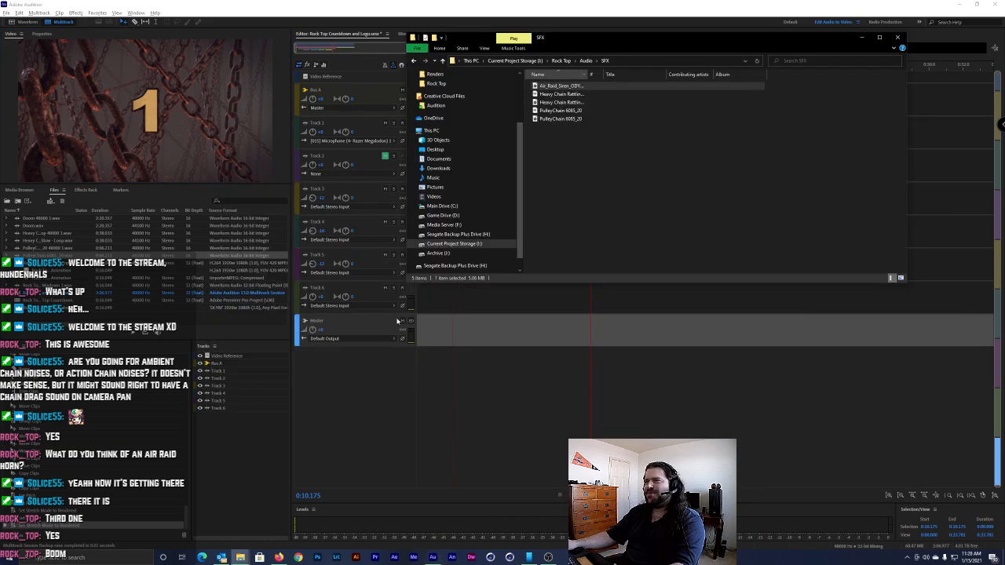
pyautogui.moveTo(574, 89); pyautogui.dragTo(455, 308)
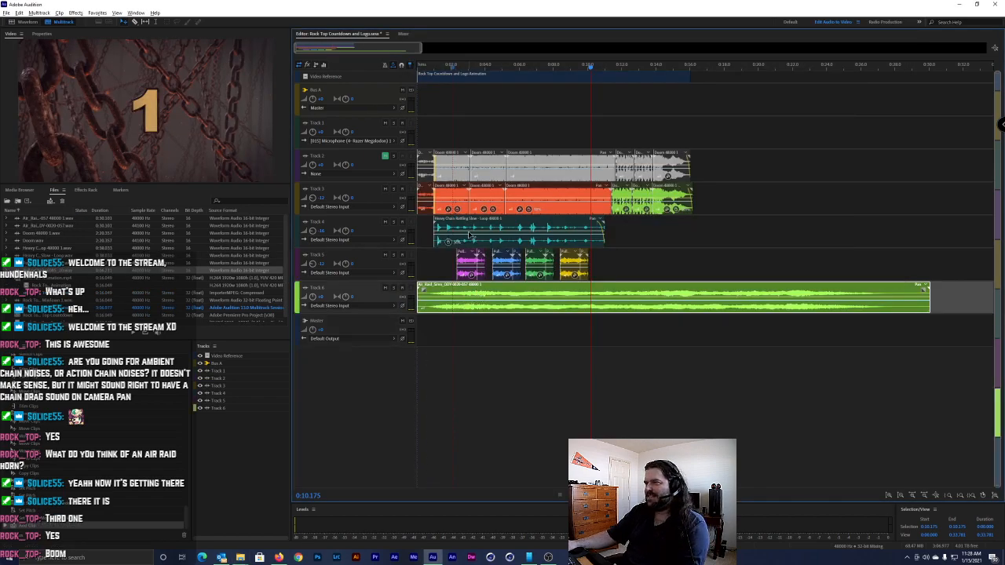
# Play the mix with the siren from the start and lower Track 6's volume to -12 dB
pyautogui.scroll(2, 429, 295)
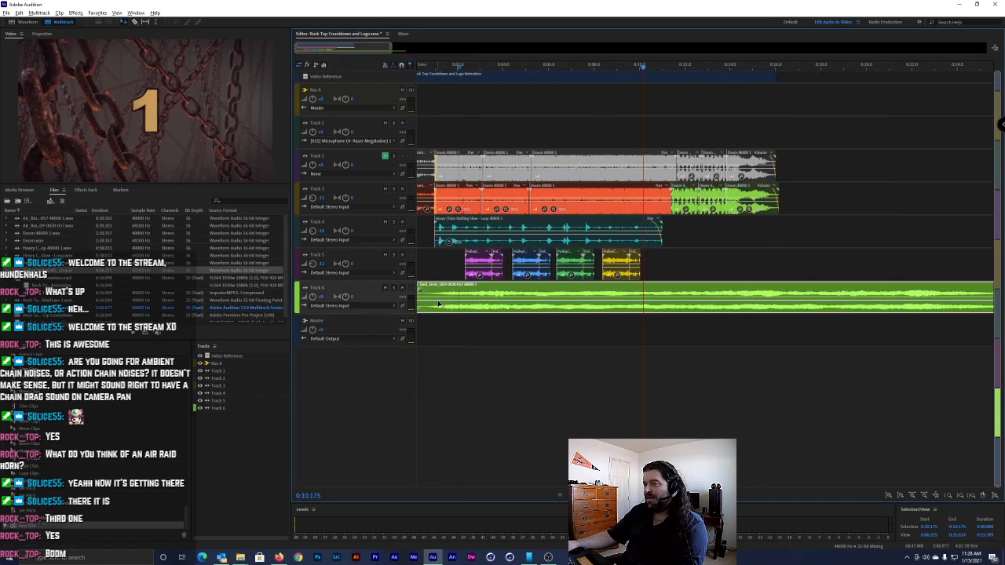
pyautogui.scroll(-4, 424, 296)
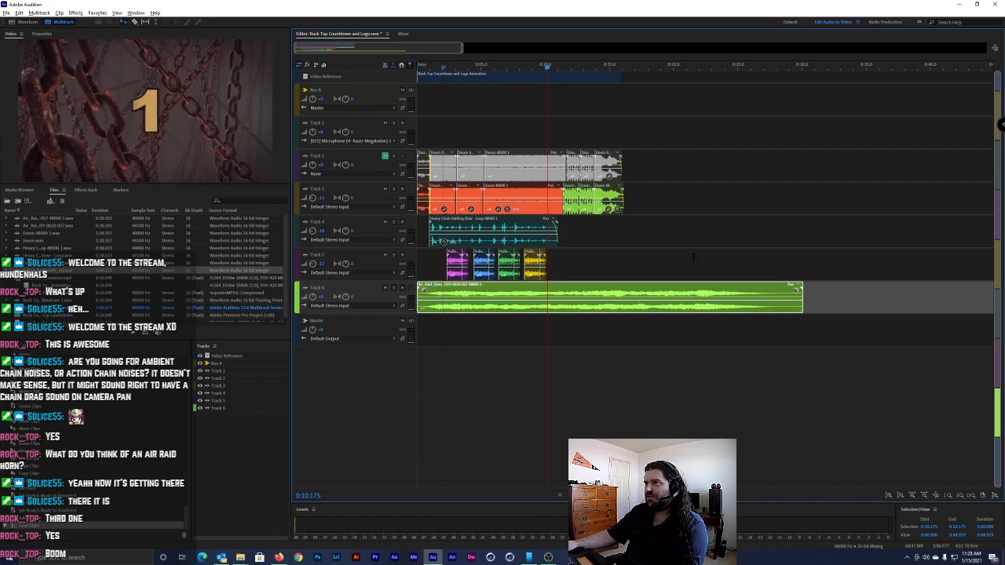
pyautogui.click(337, 327)
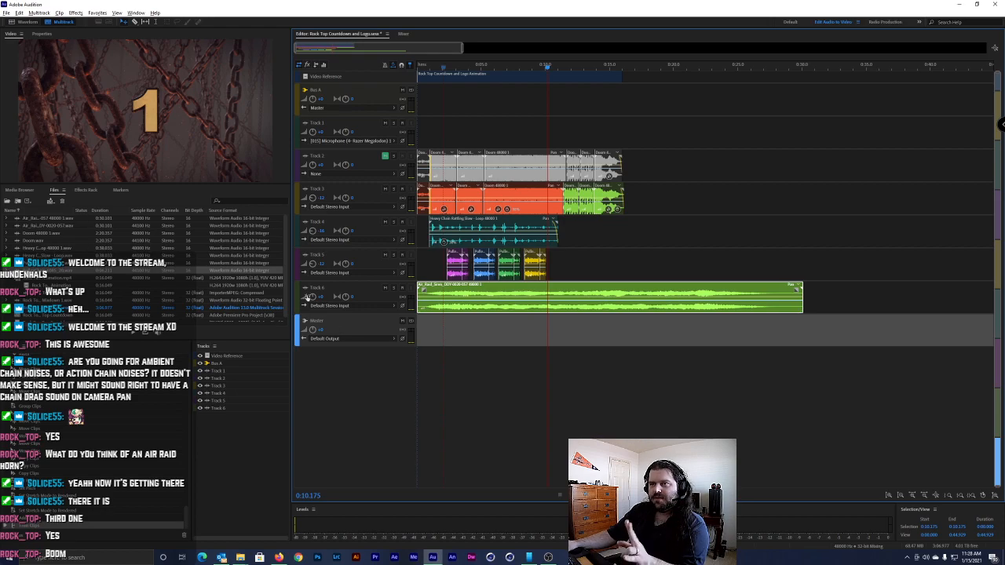
pyautogui.click(83, 191)
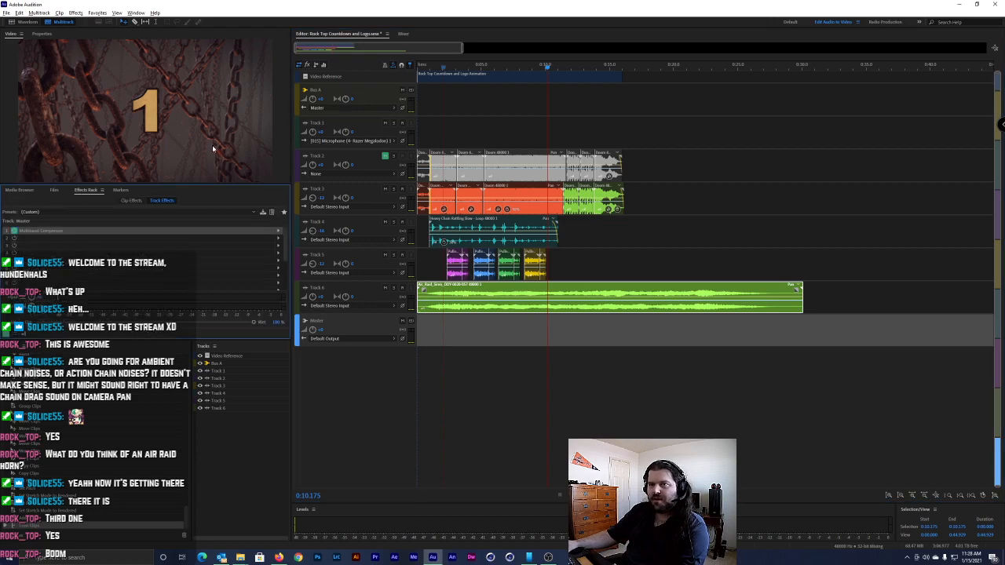
pyautogui.moveTo(437, 68); pyautogui.dragTo(403, 67)
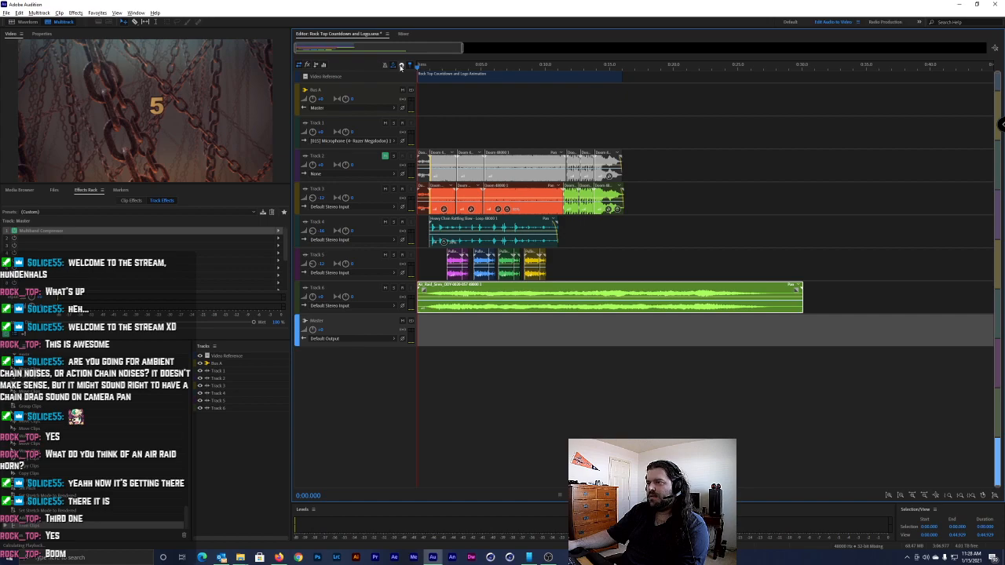
pyautogui.press('space')
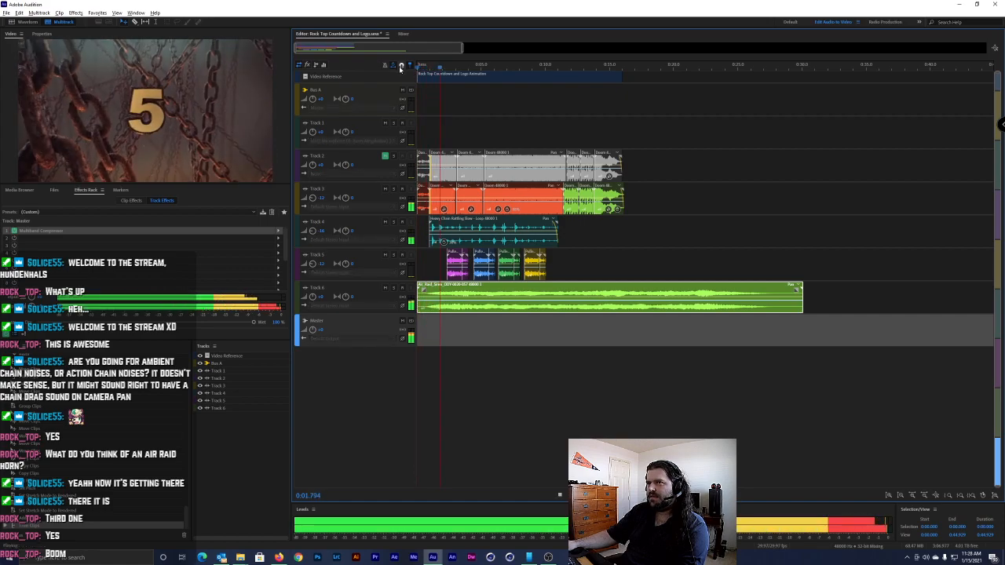
pyautogui.click(324, 296)
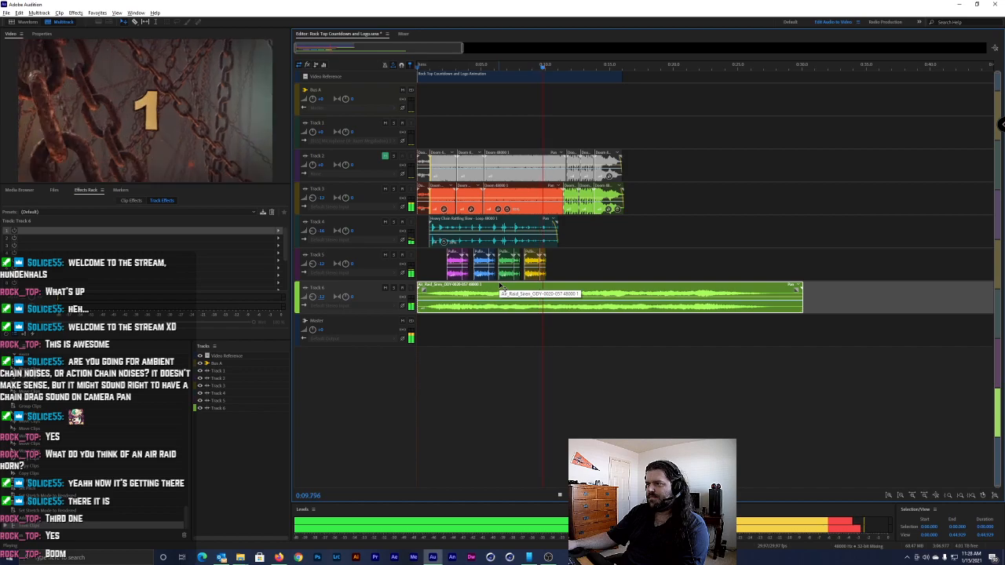
pyautogui.click(508, 69)
pyautogui.press('space')
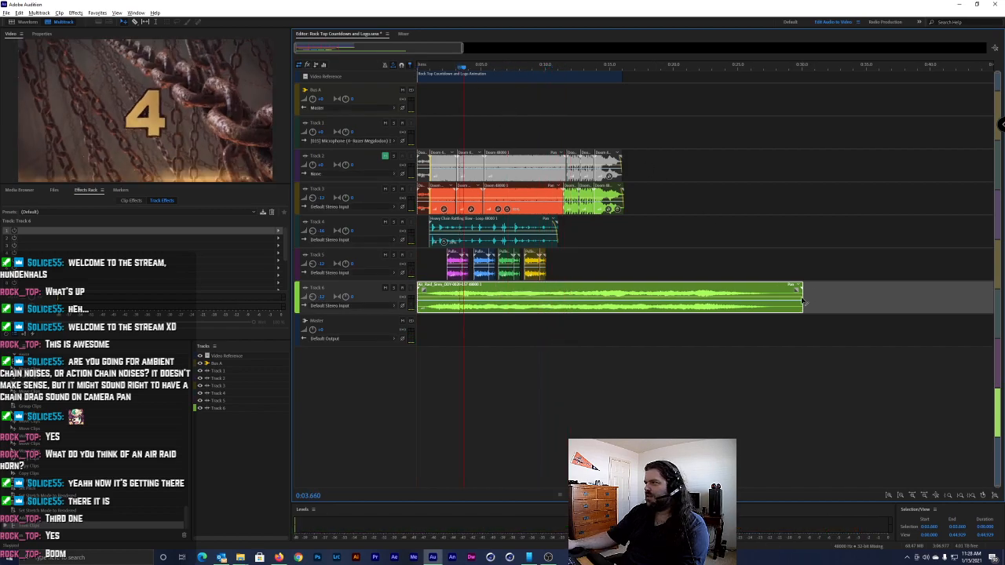
# Try compressing the Track 6 siren clip to end at about 0:06 and play the result from the start
pyautogui.moveTo(805, 292); pyautogui.dragTo(502, 293)
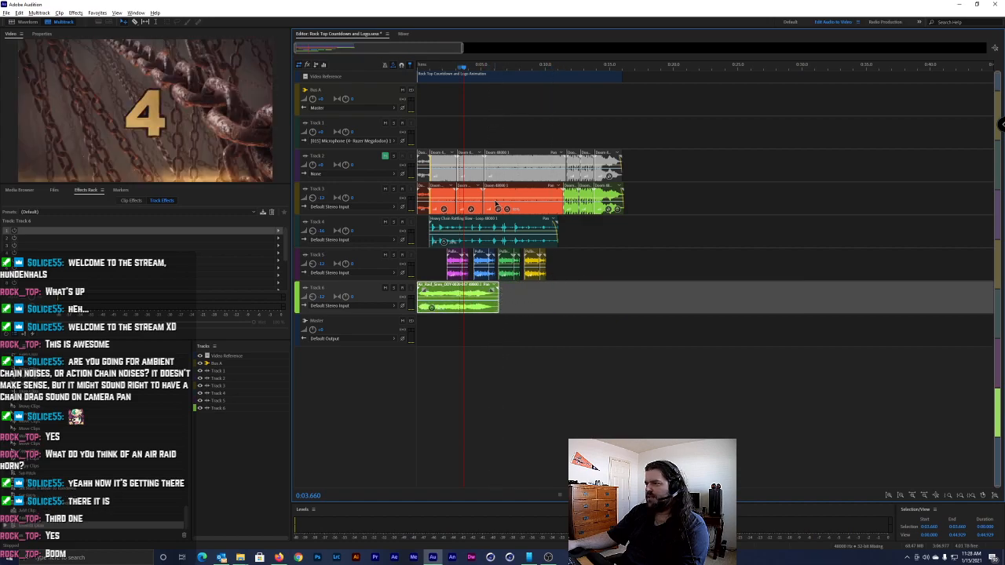
pyautogui.click(459, 66)
pyautogui.press('Home')
pyautogui.press('space')
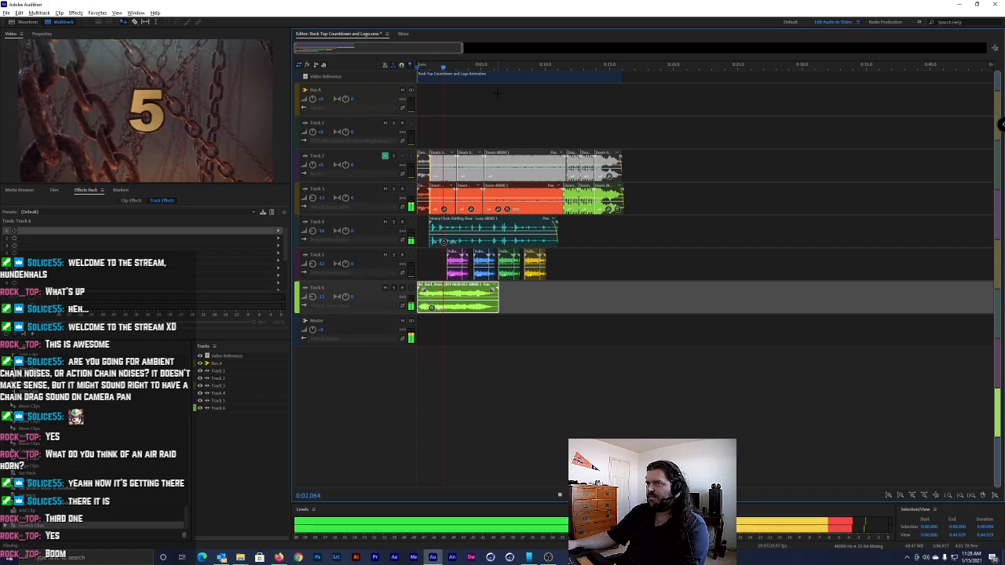
pyautogui.press('space')
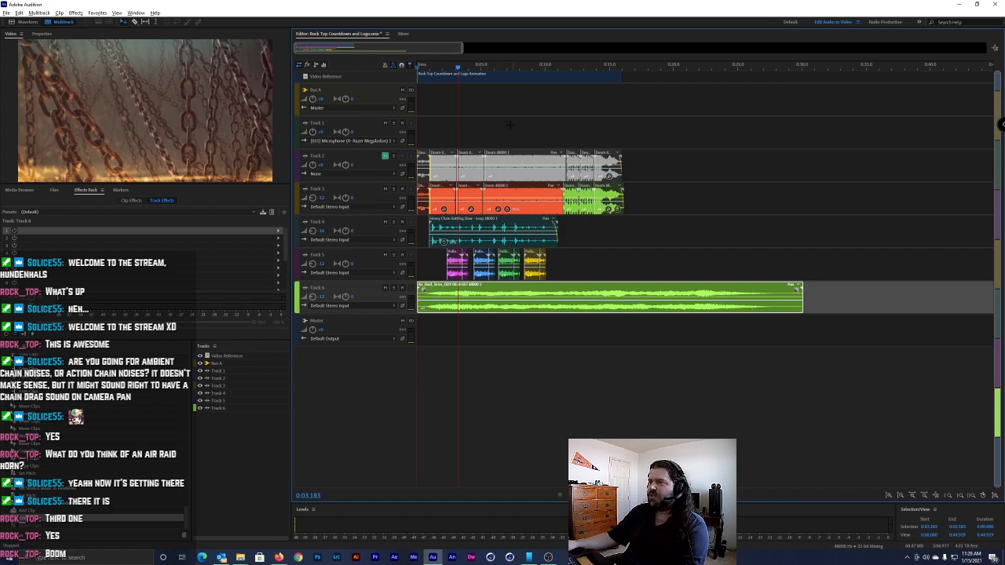
# Play the opening of the mix again with the full-length siren clip on Track 6
pyautogui.click(438, 68)
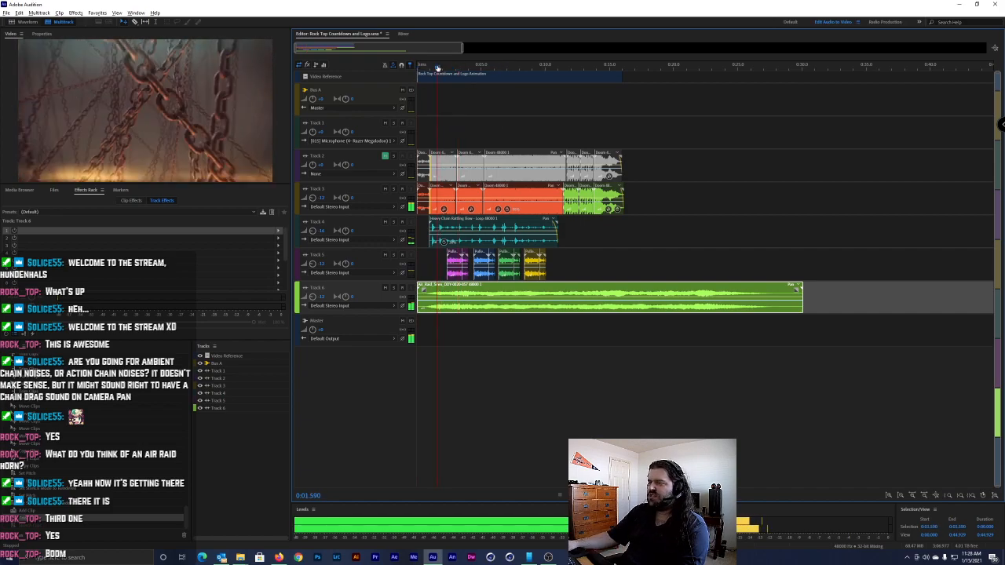
pyautogui.press('space')
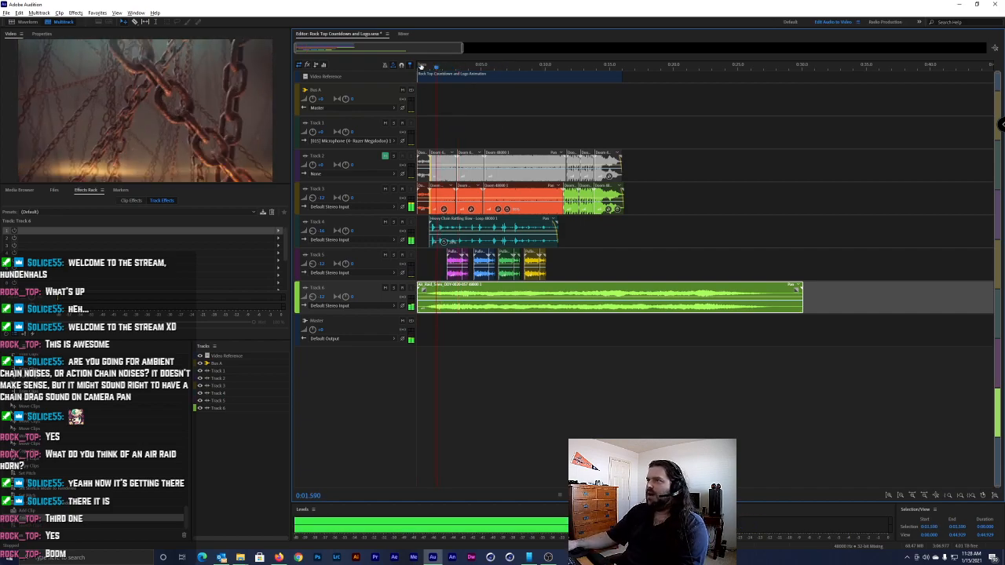
pyautogui.moveTo(437, 68); pyautogui.dragTo(417, 67)
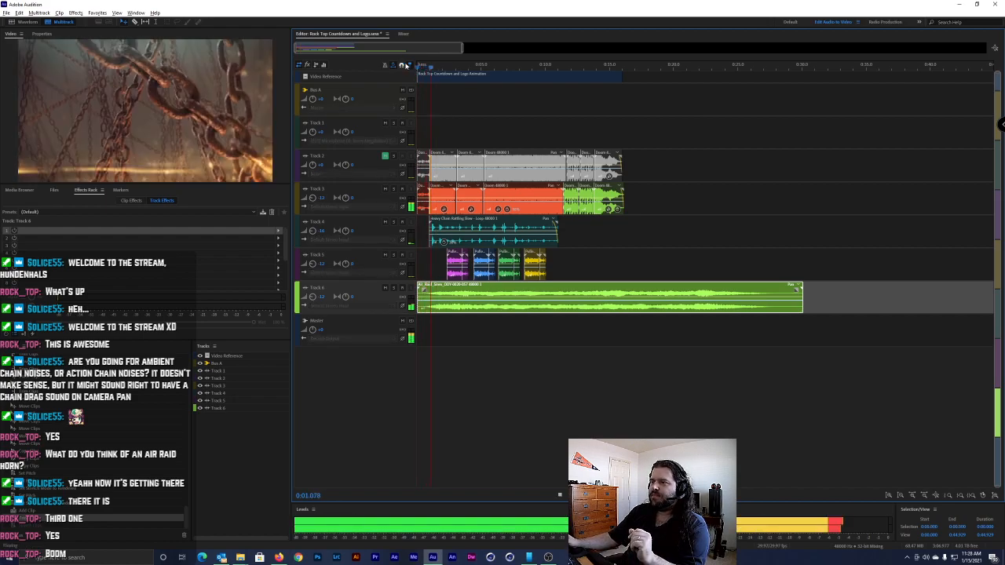
# Play the mix from about 0:00.9, then add a short fade-in at the start of the Track 6 siren clip
pyautogui.press('space')
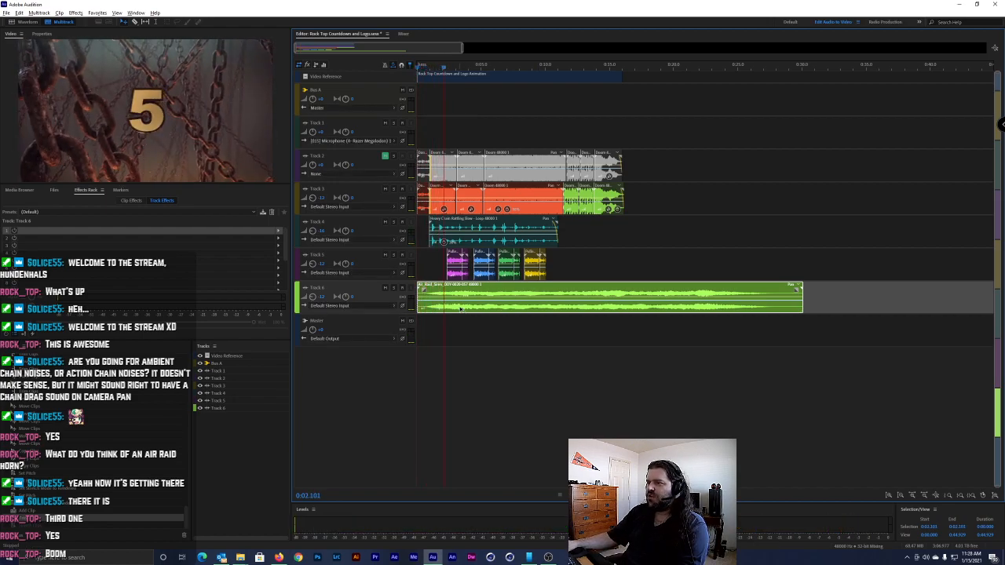
pyautogui.scroll(2, 461, 311)
pyautogui.scroll(-4, 438, 279)
pyautogui.scroll(2, 429, 254)
pyautogui.scroll(-3, 432, 245)
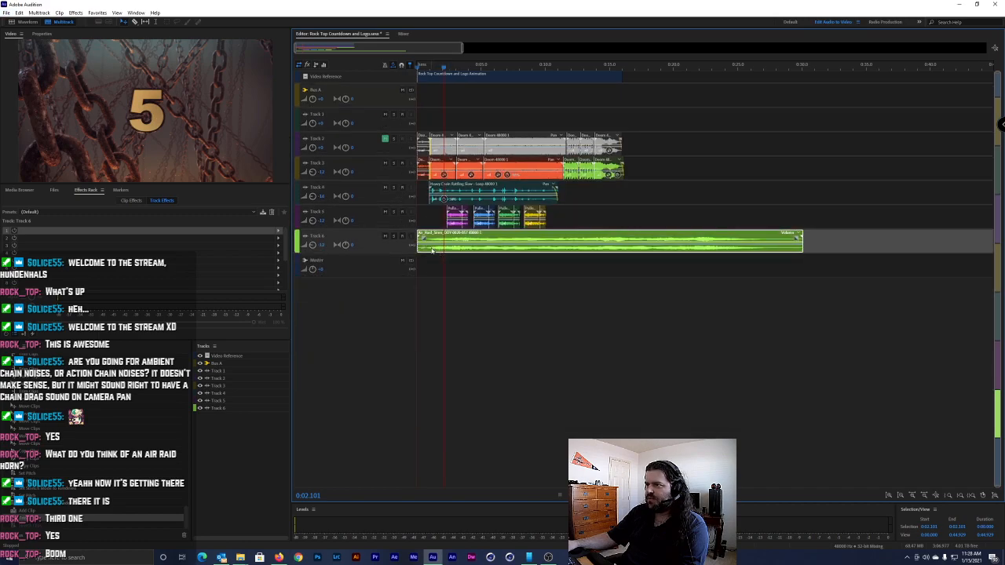
pyautogui.moveTo(464, 48); pyautogui.dragTo(320, 50)
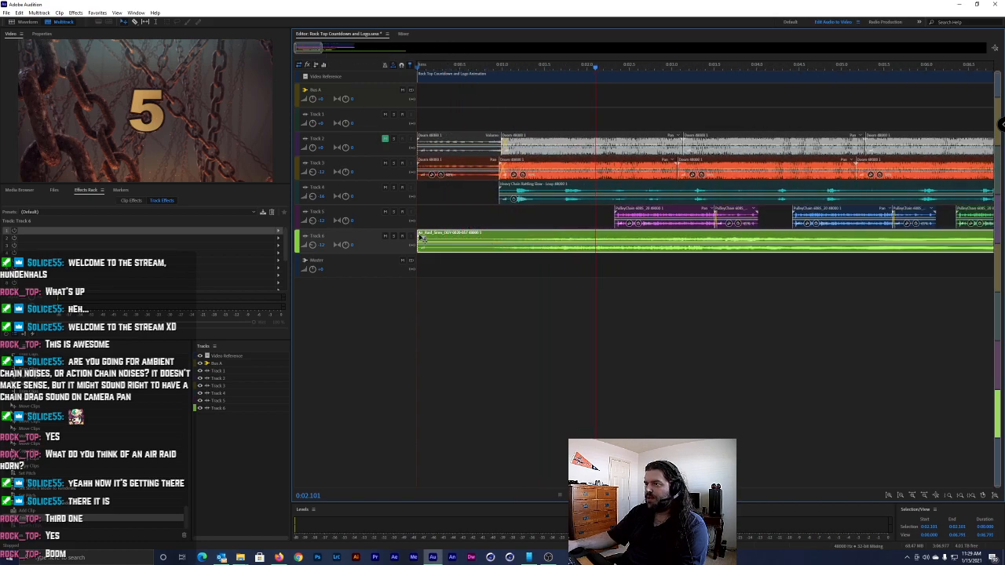
pyautogui.moveTo(512, 63); pyautogui.dragTo(493, 70)
pyautogui.press('space')
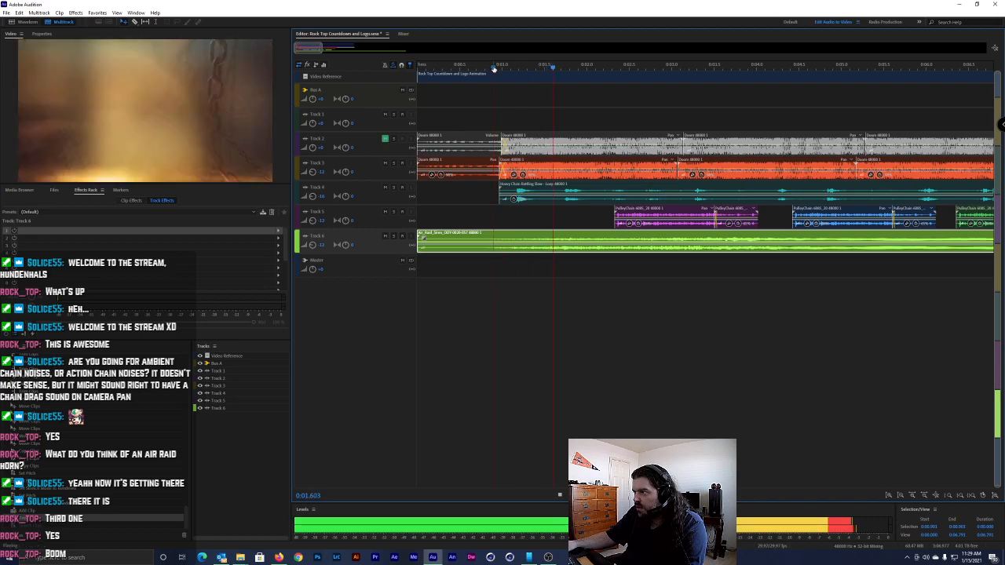
pyautogui.press('space')
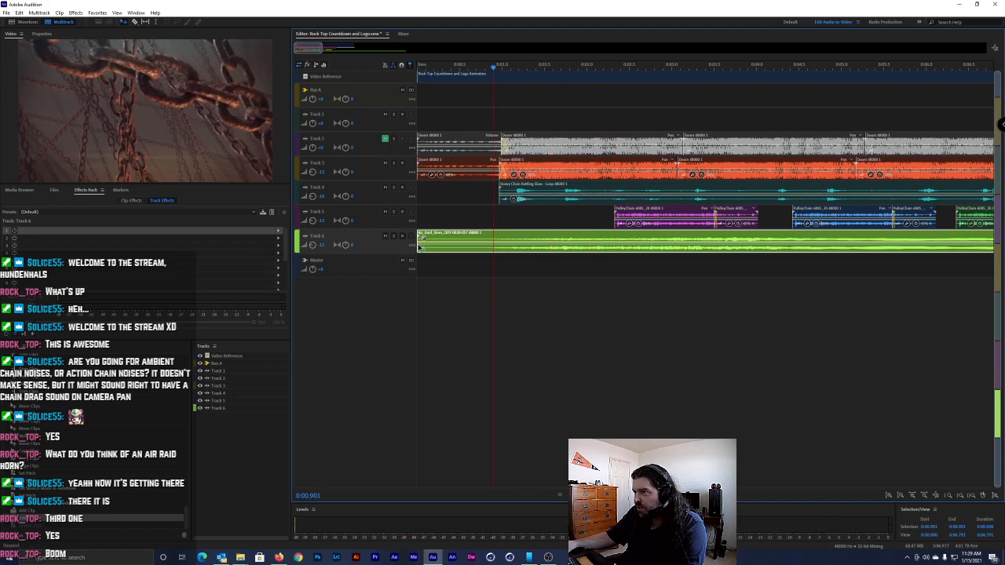
pyautogui.scroll(2, 424, 250)
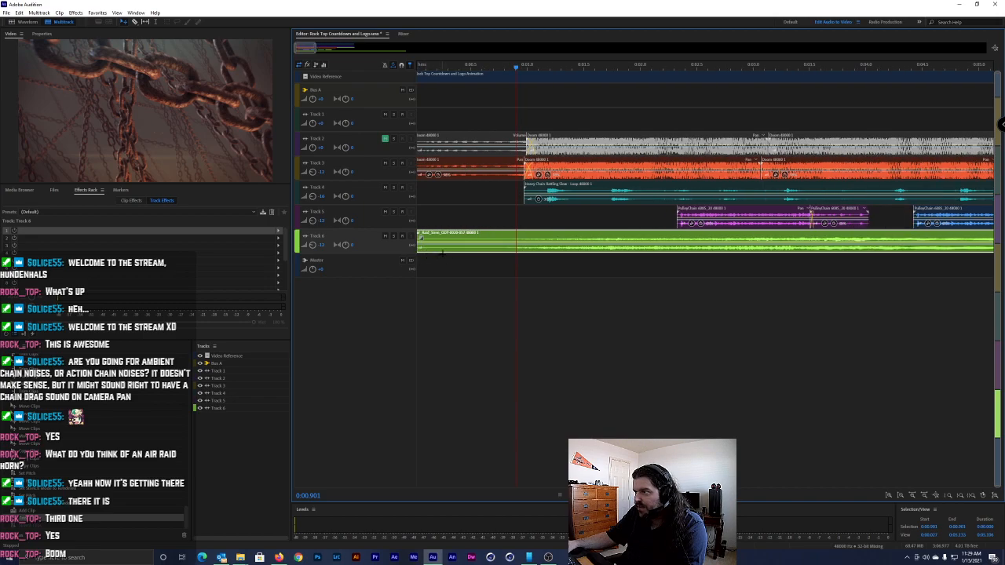
pyautogui.scroll(2, 404, 251)
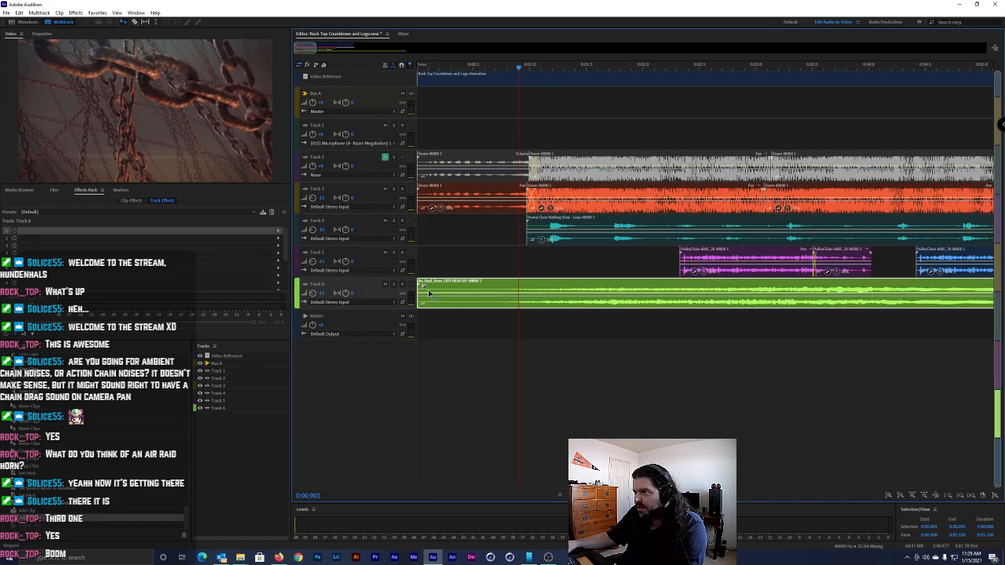
pyautogui.moveTo(418, 300); pyautogui.dragTo(451, 291)
# Play the mix from the start twice to check how the faded-in siren sits with the countdown
pyautogui.press('space')
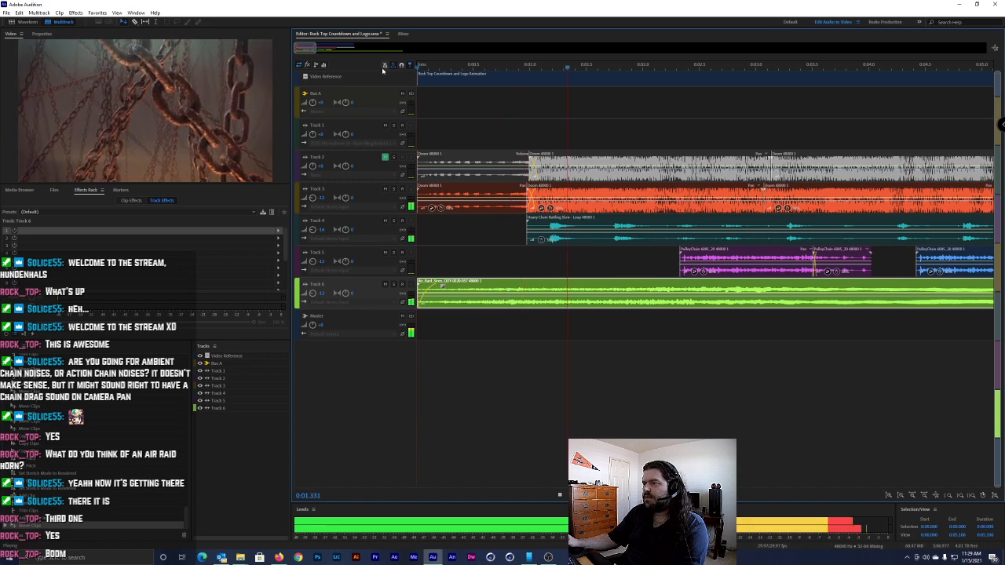
pyautogui.scroll(-2, 651, 245)
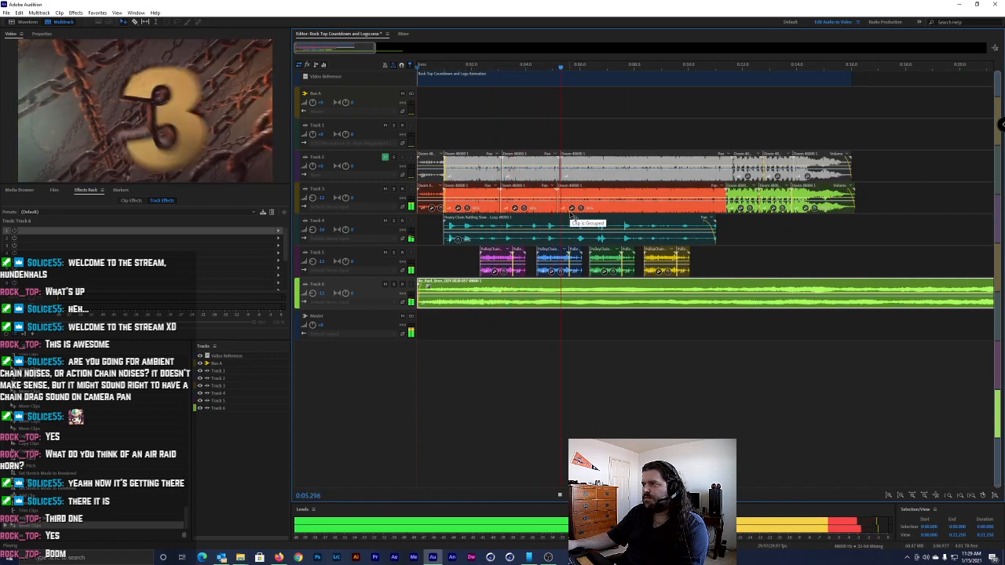
pyautogui.press('space')
pyautogui.scroll(-2, 587, 261)
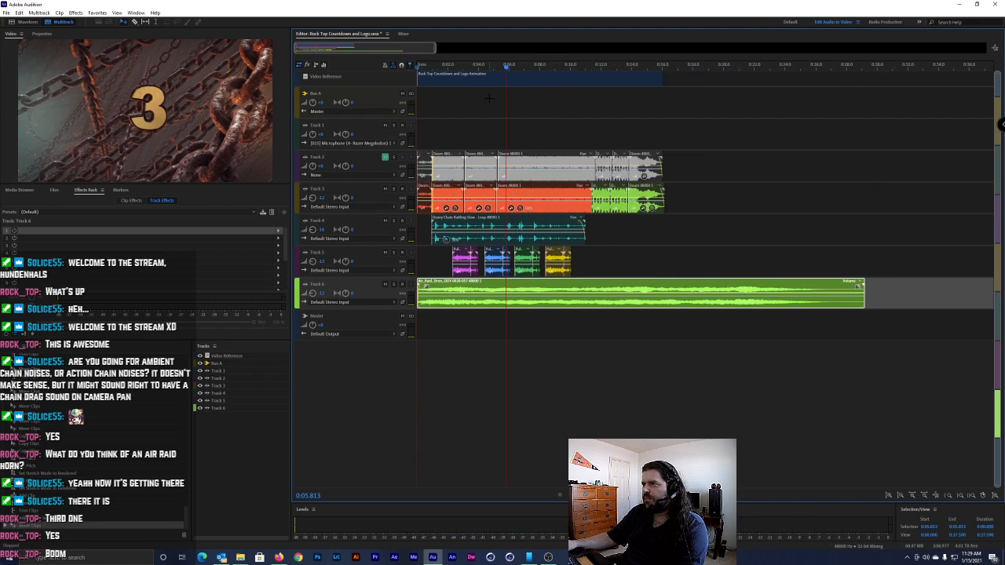
pyautogui.press('Home')
pyautogui.press('space')
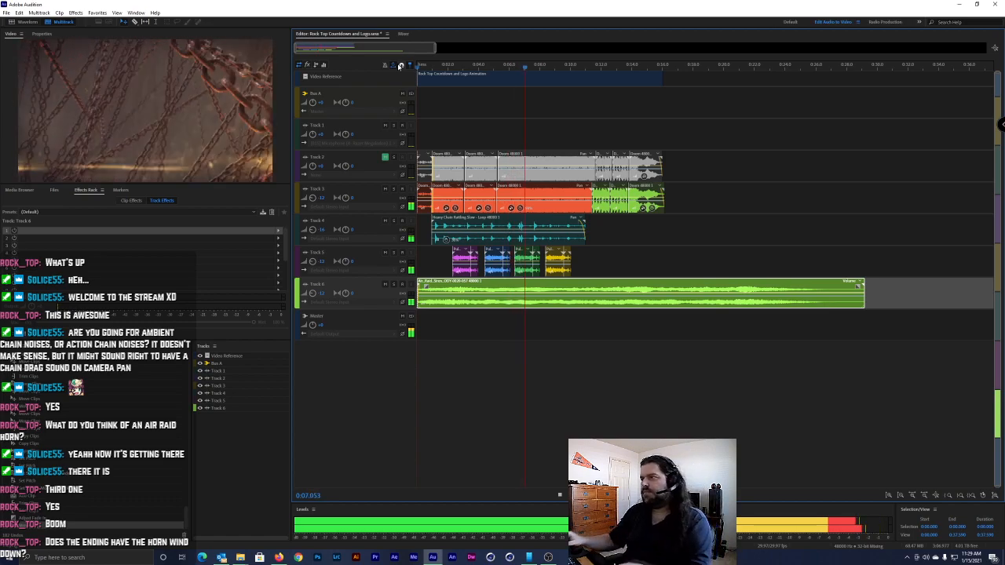
pyautogui.press('space')
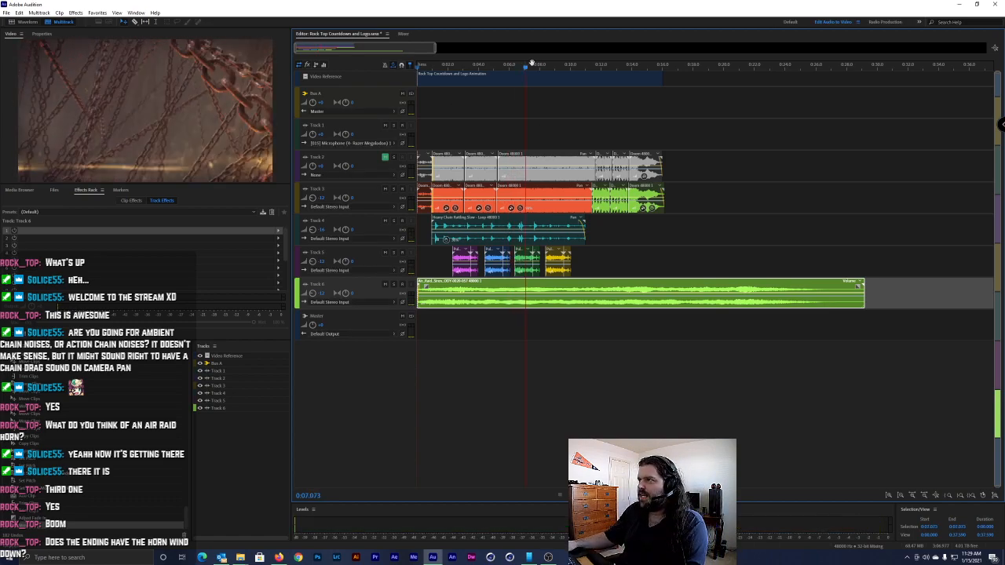
# Split the Track 6 siren at 0:05.245, trim and crossfade the second part into the first, and play from about 0:02.7
pyautogui.click(498, 63)
pyautogui.press('space')
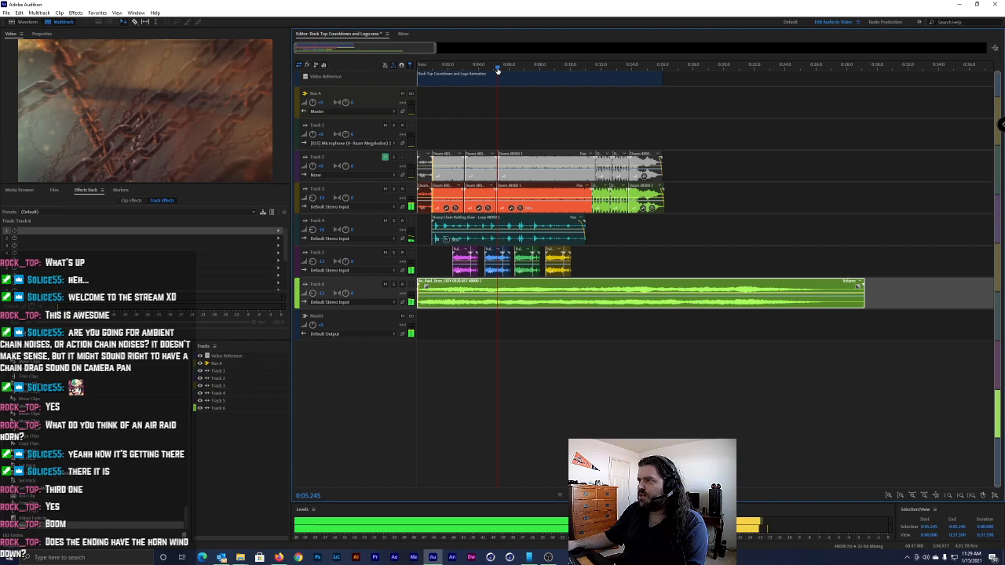
pyautogui.press('space')
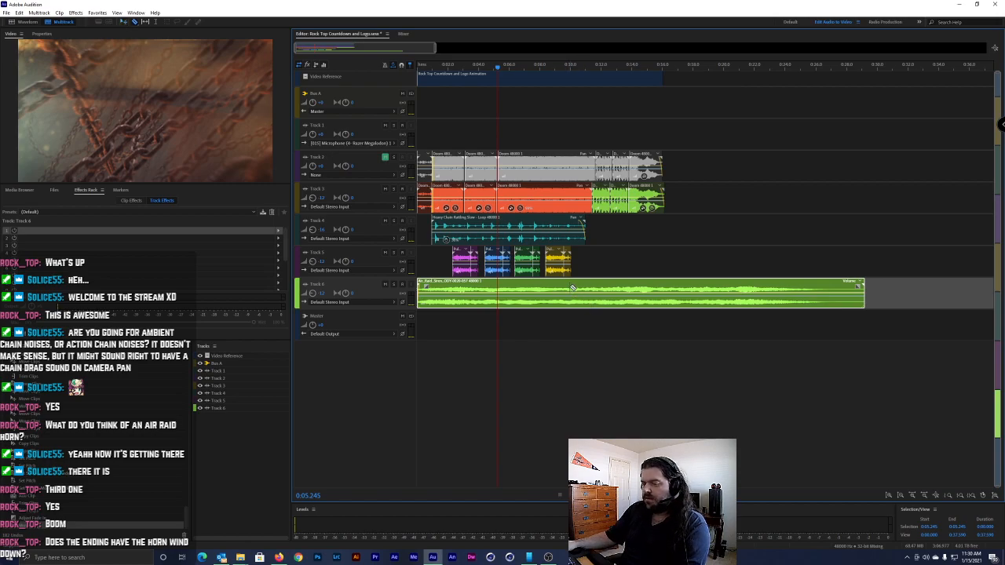
pyautogui.click(498, 289)
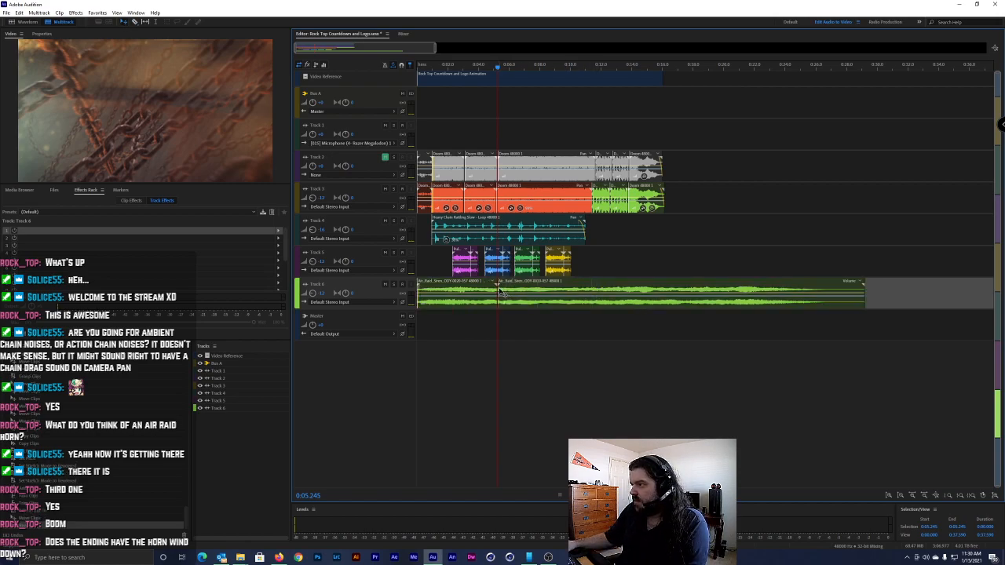
pyautogui.moveTo(497, 287); pyautogui.dragTo(517, 294)
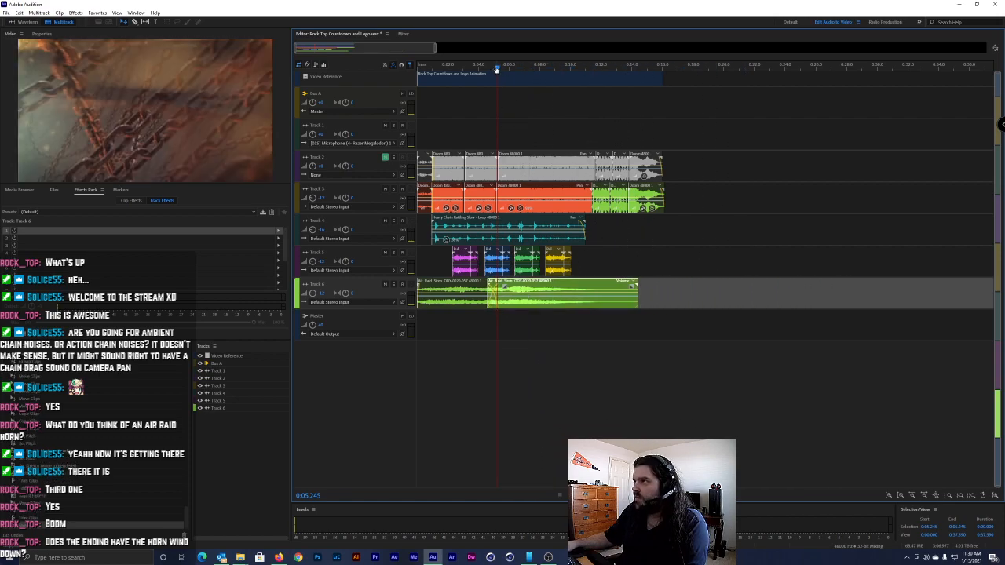
pyautogui.click(457, 68)
pyautogui.press('space')
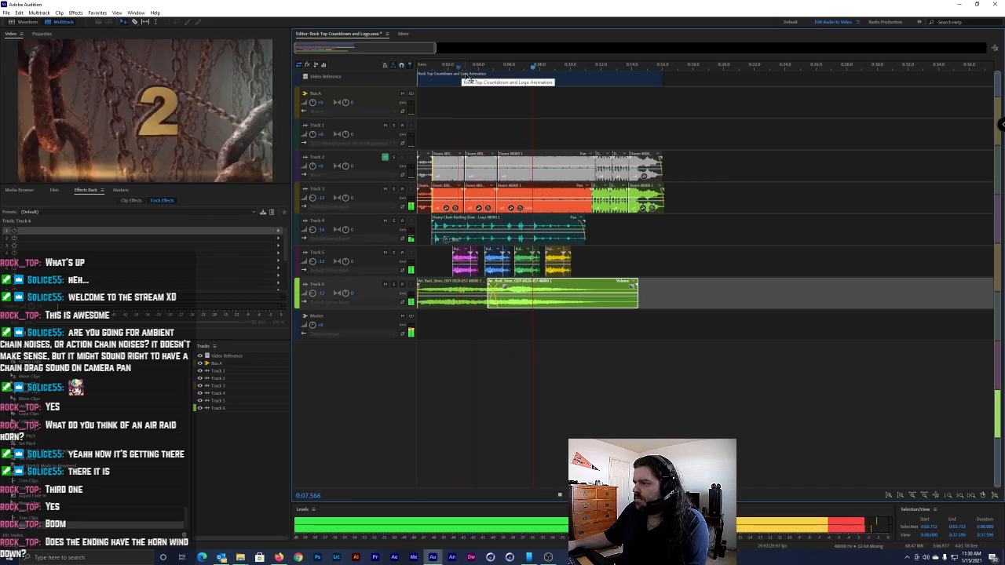
pyautogui.press('space')
# Shift the second siren part later, shorten the first part to end at about 0:03.3, and play from about 0:02
pyautogui.scroll(3, 479, 293)
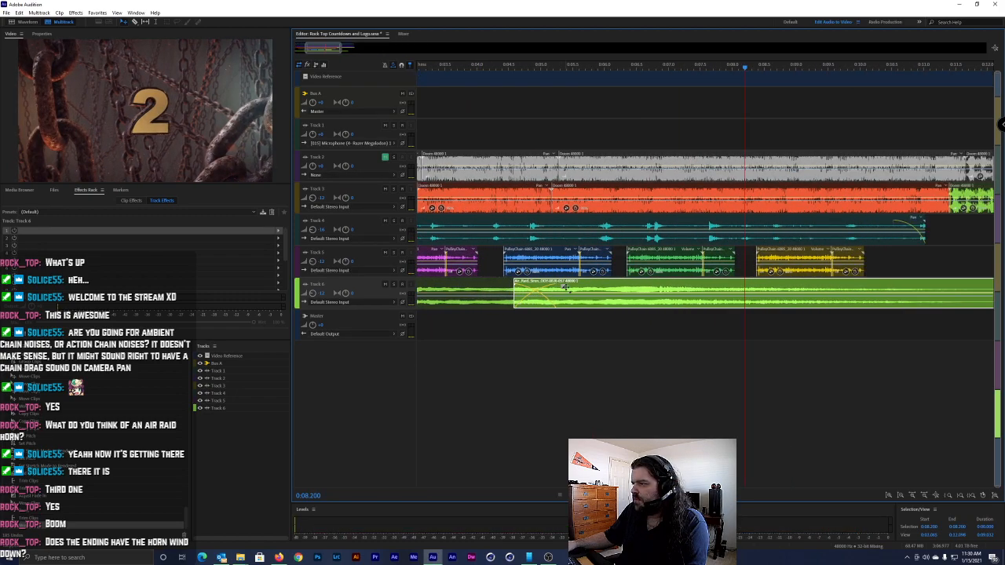
pyautogui.moveTo(608, 307); pyautogui.dragTo(677, 304)
pyautogui.moveTo(556, 294); pyautogui.dragTo(439, 297)
pyautogui.hscroll(-5, 488, 305)
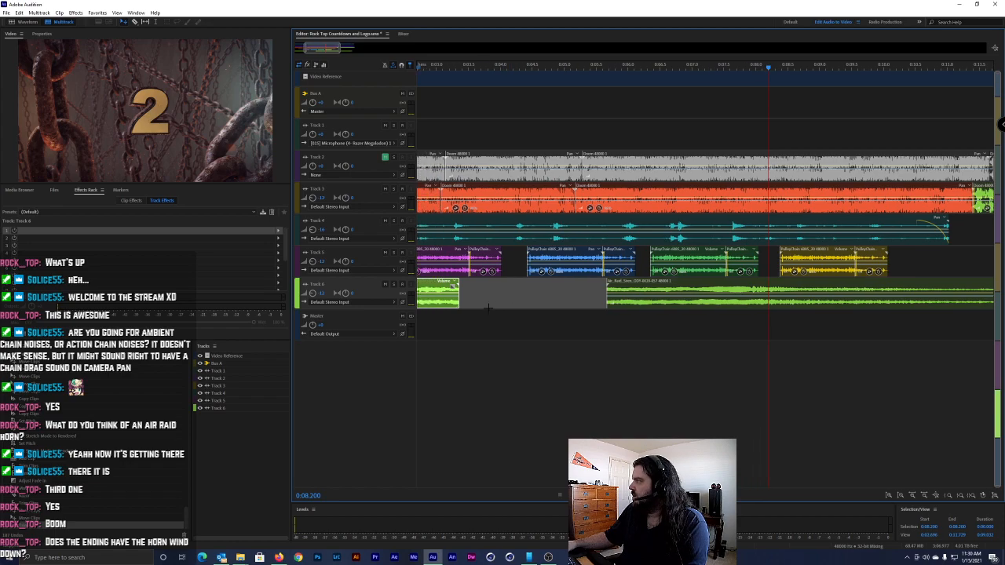
pyautogui.hscroll(-1, 499, 307)
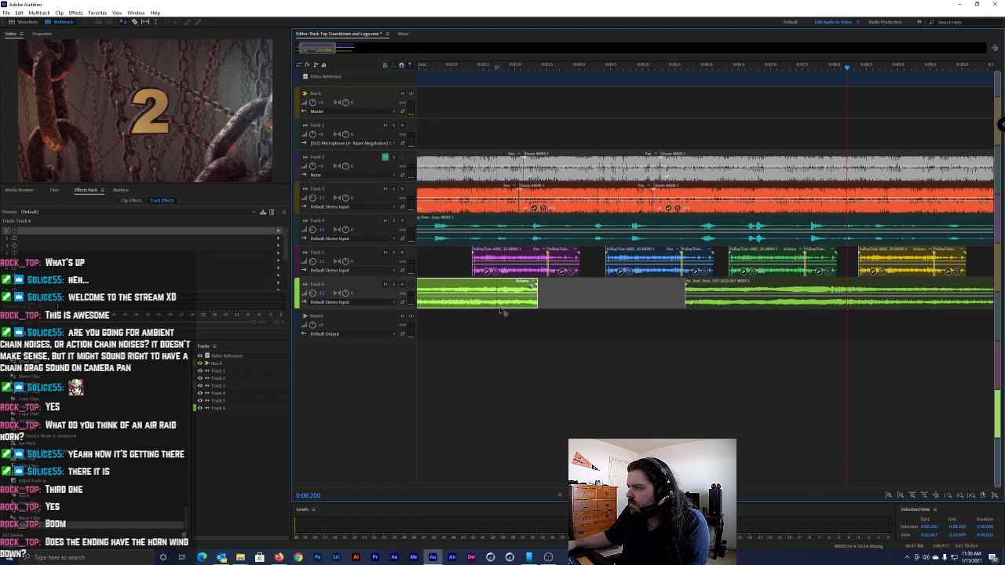
pyautogui.moveTo(487, 67); pyautogui.dragTo(449, 67)
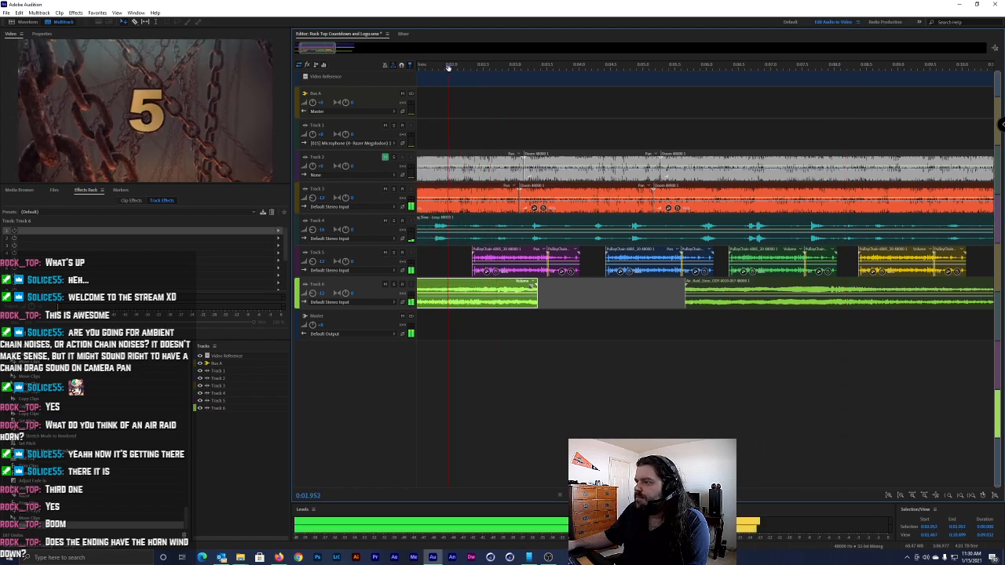
pyautogui.press('space')
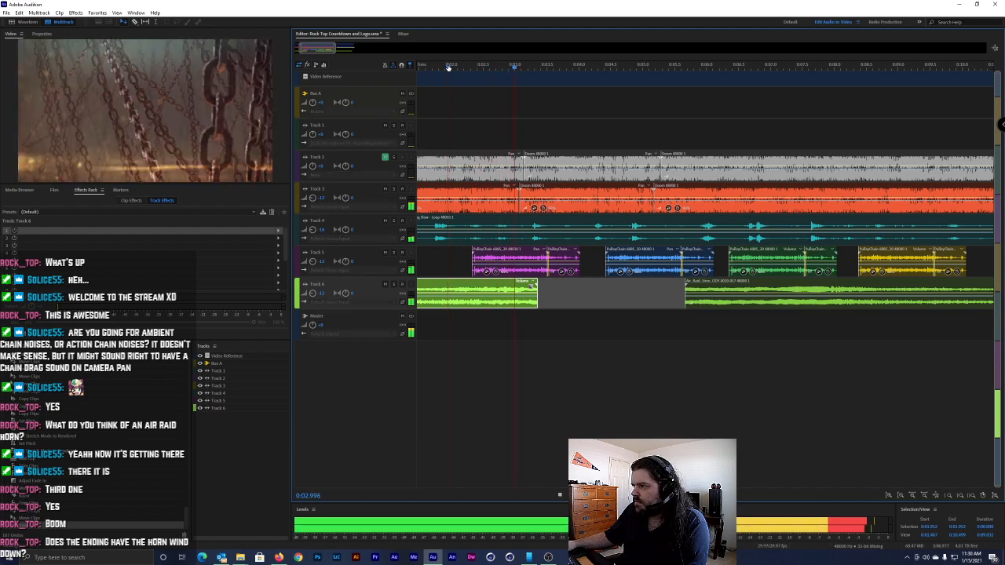
pyautogui.press('space')
# Trim the second siren part's beginning, overlap it with the first part at about 0:02.9, and play the mix from the start
pyautogui.moveTo(686, 286); pyautogui.dragTo(799, 285)
pyautogui.moveTo(614, 289); pyautogui.dragTo(541, 288)
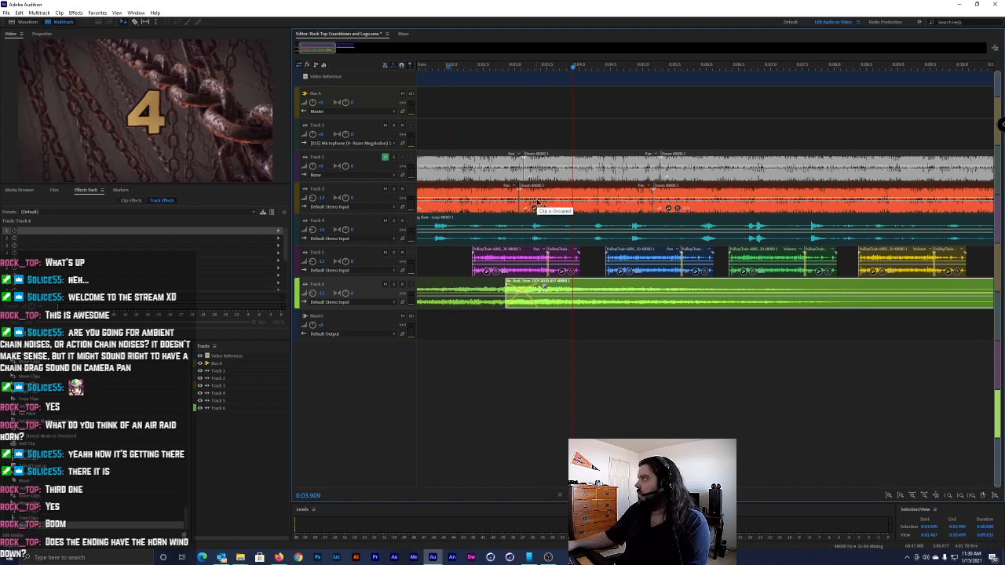
pyautogui.press('Home')
pyautogui.press('space')
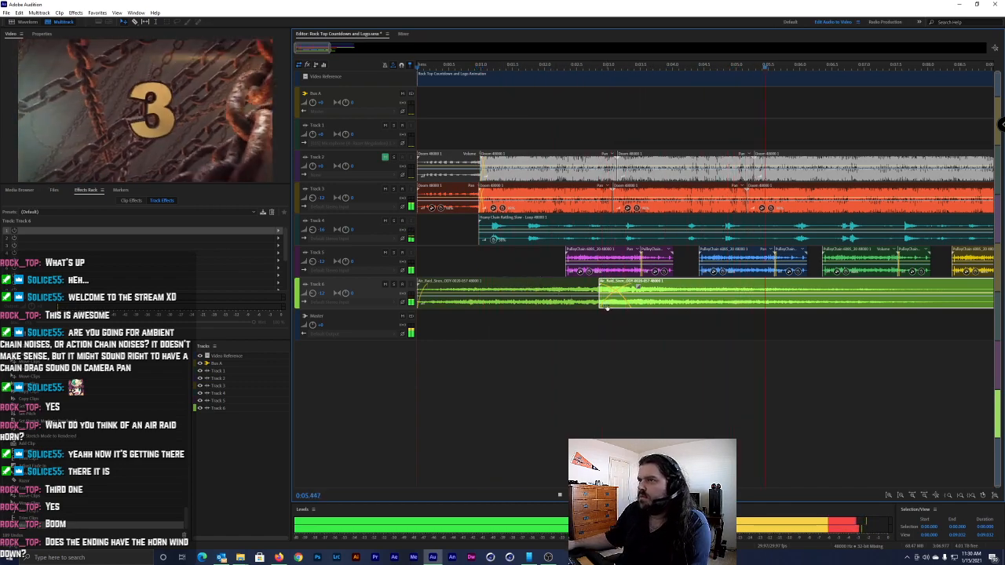
pyautogui.scroll(-3, 573, 324)
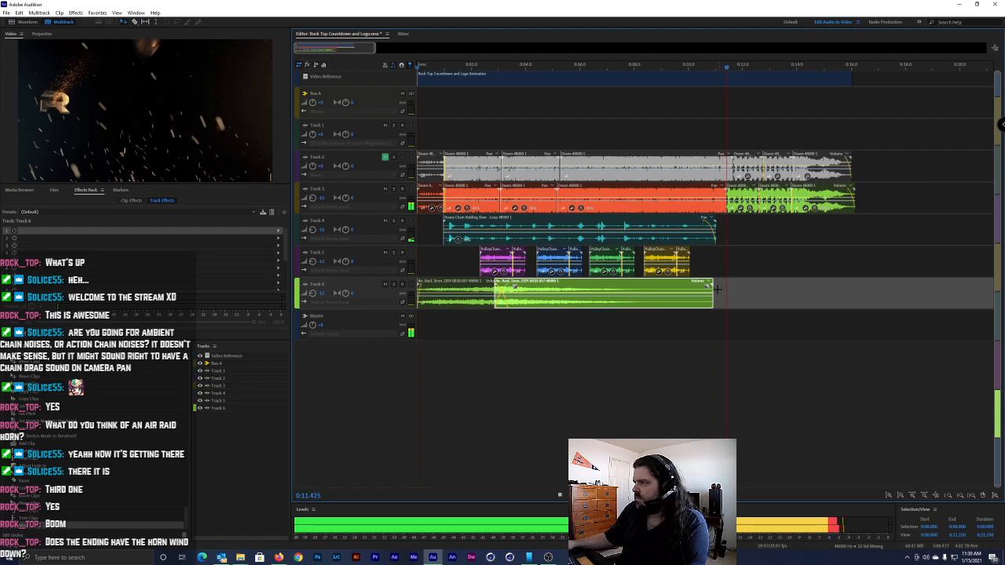
pyautogui.press('space')
# Shorten the second siren part to about 0:08.9 with a long fade-out, and save the session without copying media files
pyautogui.moveTo(707, 298); pyautogui.dragTo(600, 284)
pyautogui.hotkey('ctrl', 's')
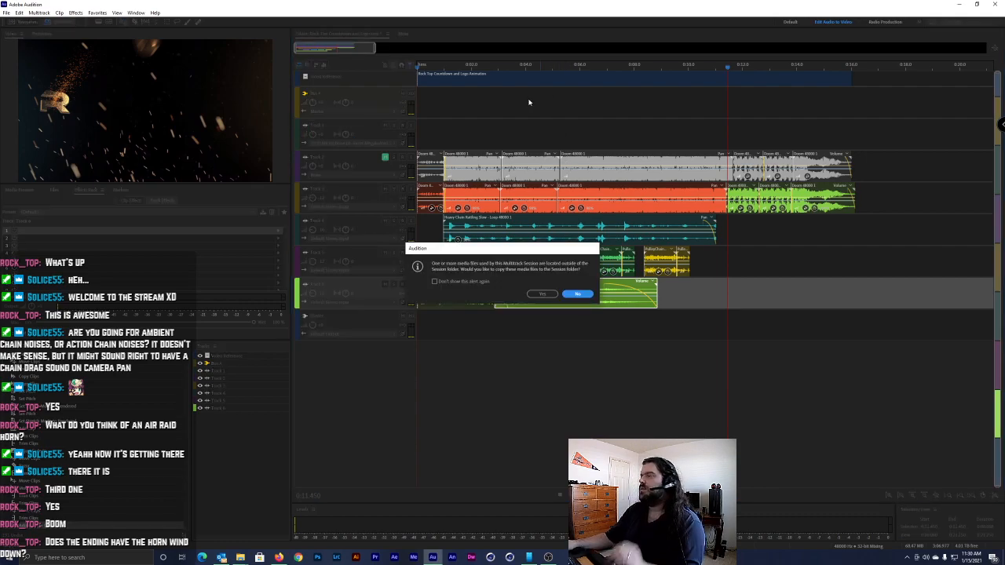
pyautogui.press('Return')
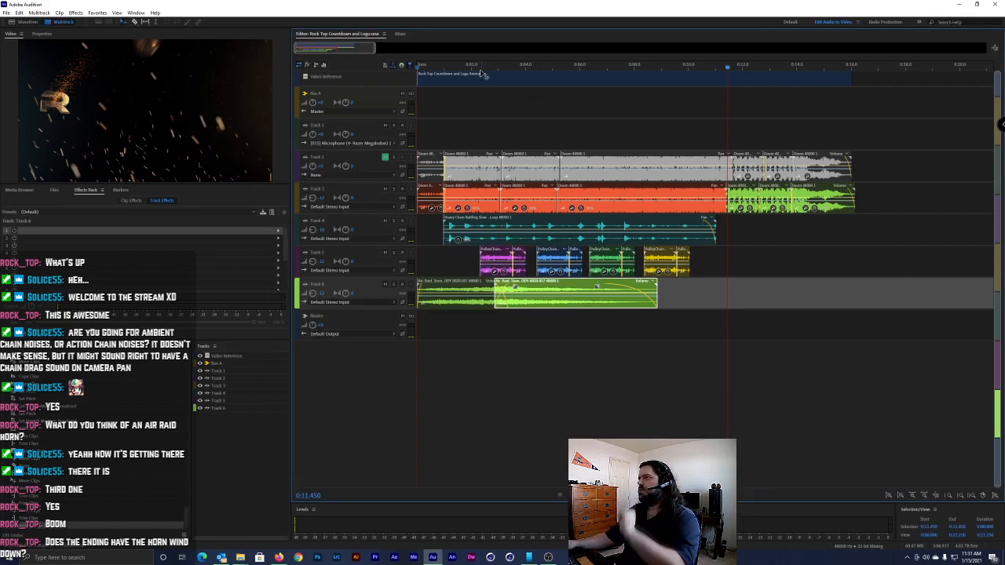
# Play the countdown from the start with the faded-out siren and return the playhead to about 0:05.1
pyautogui.press('space')
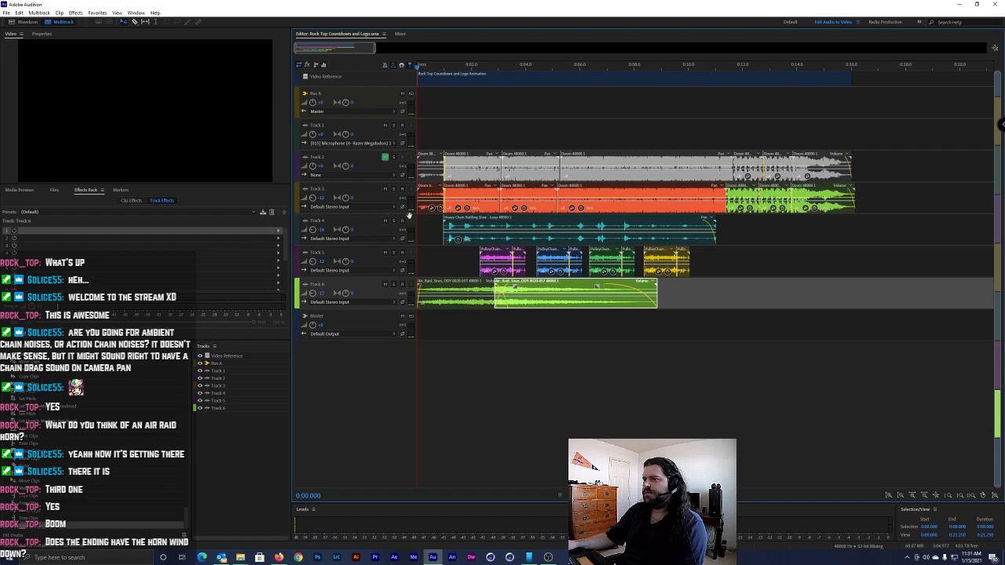
pyautogui.press('space')
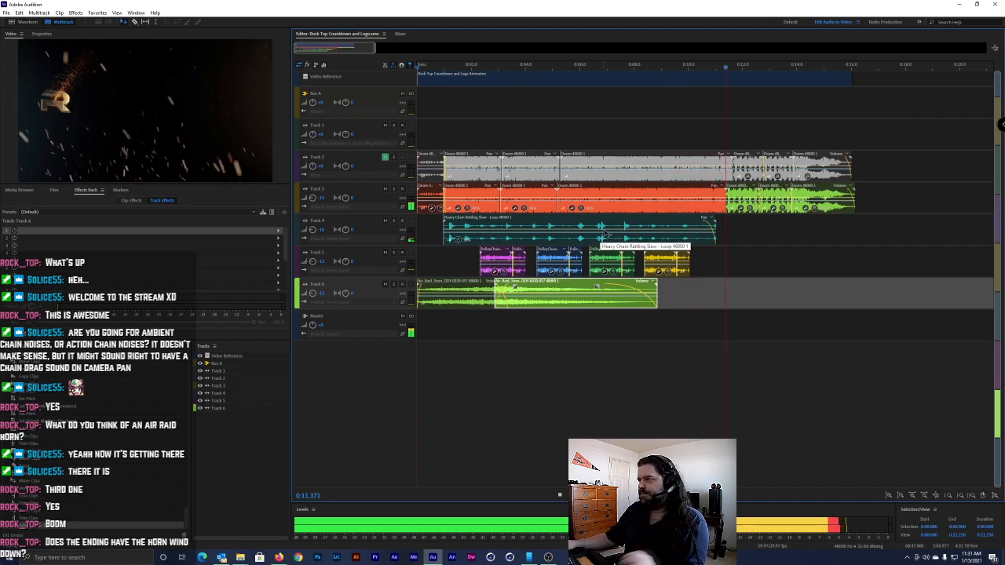
pyautogui.click(557, 70)
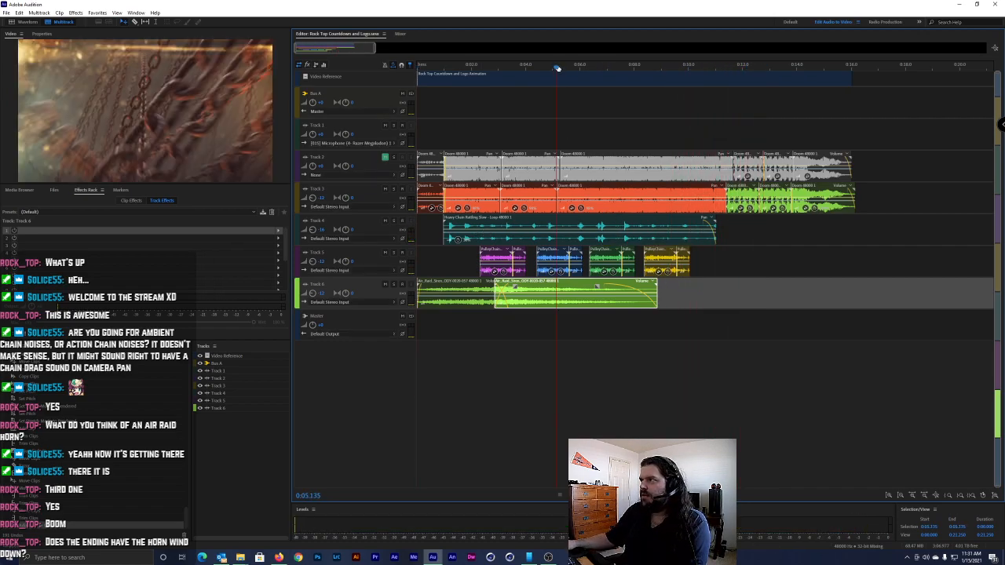
# Move the second siren part to end at about 0:11.4, extend the first part to crossfade into it, and play the result
pyautogui.moveTo(560, 289); pyautogui.dragTo(632, 289)
pyautogui.moveTo(507, 290); pyautogui.dragTo(577, 291)
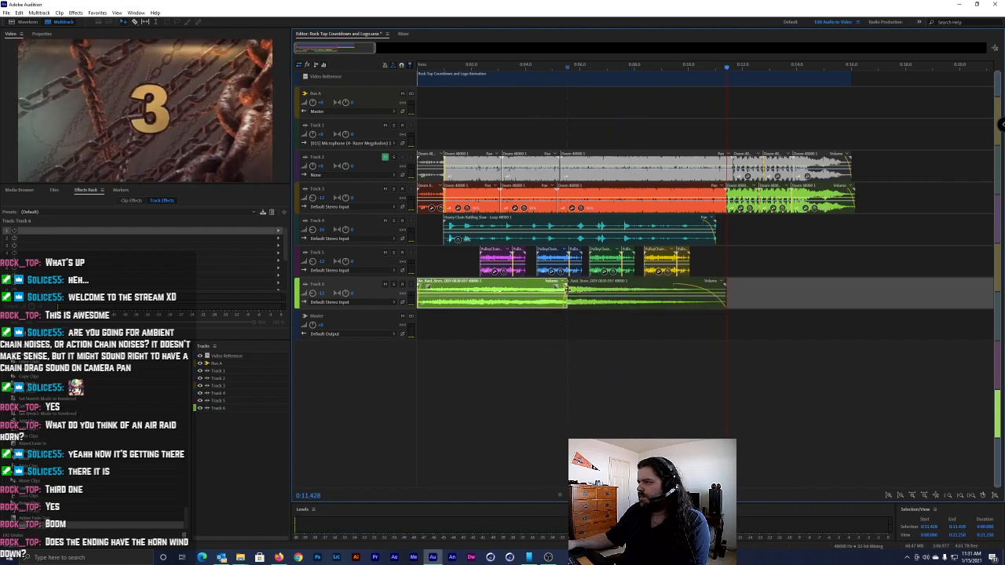
pyautogui.press('Home')
pyautogui.press('space')
pyautogui.press('space')
pyautogui.press('space')
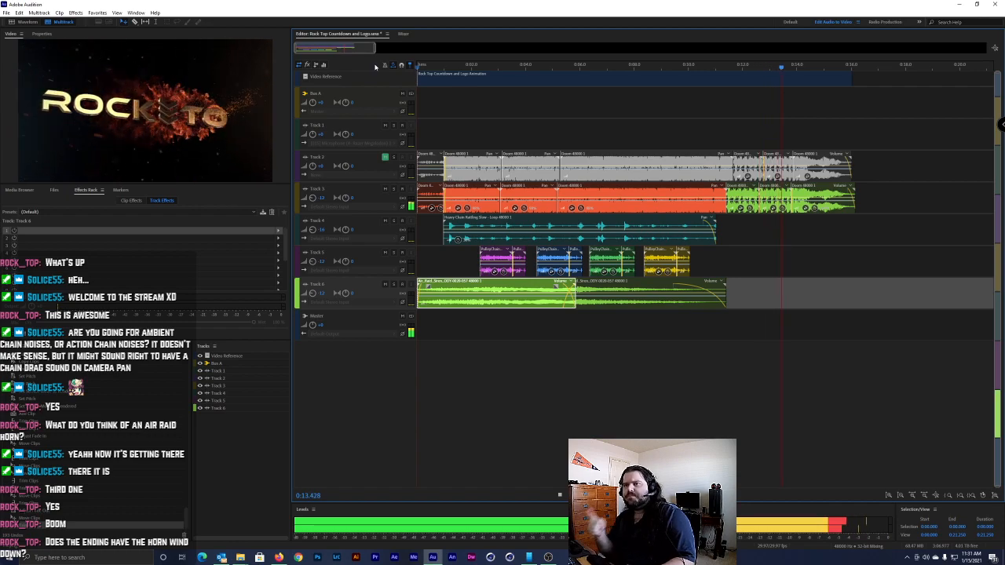
pyautogui.press('space')
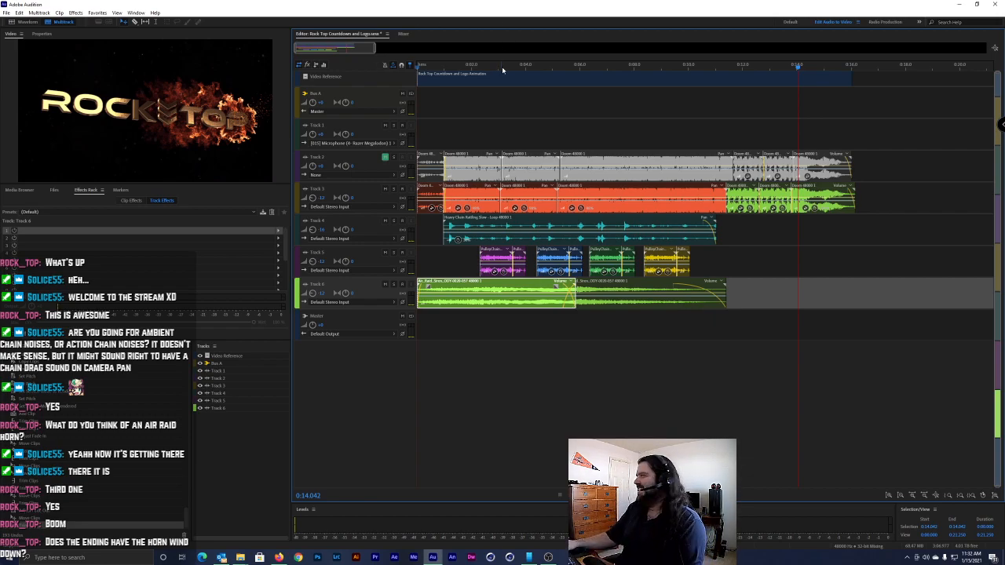
# Save the multitrack session again without copying the external media files into the session folder
pyautogui.hotkey('ctrl', 's')
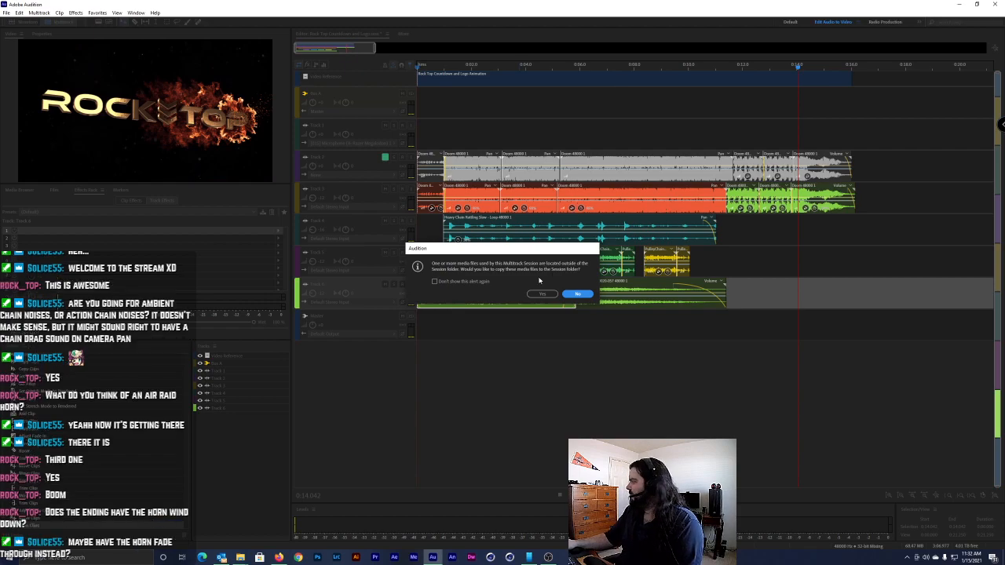
pyautogui.click(581, 295)
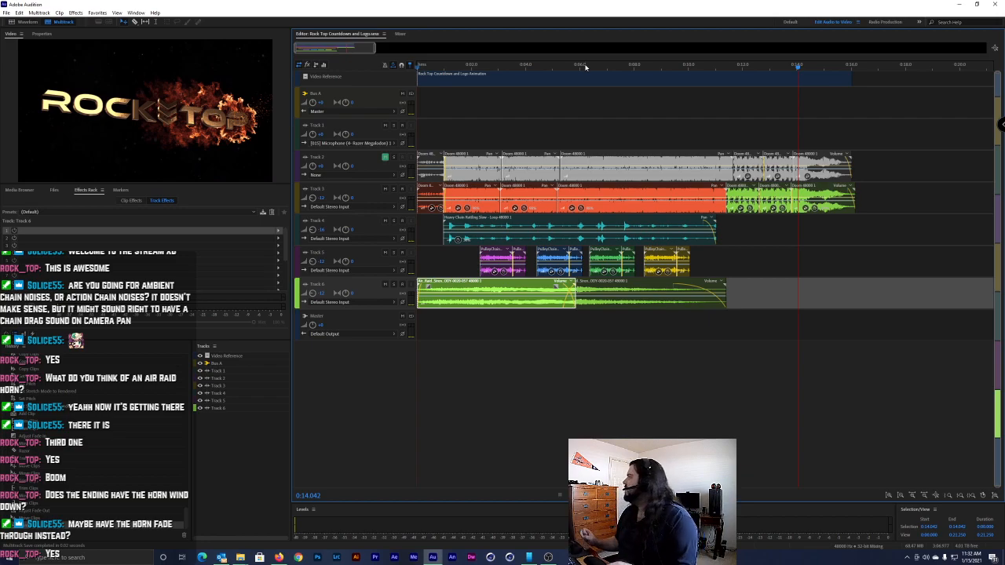
# Play the mix briefly from about 0:04.9 to review the crossfade between the two siren parts
pyautogui.moveTo(590, 65); pyautogui.dragTo(550, 64)
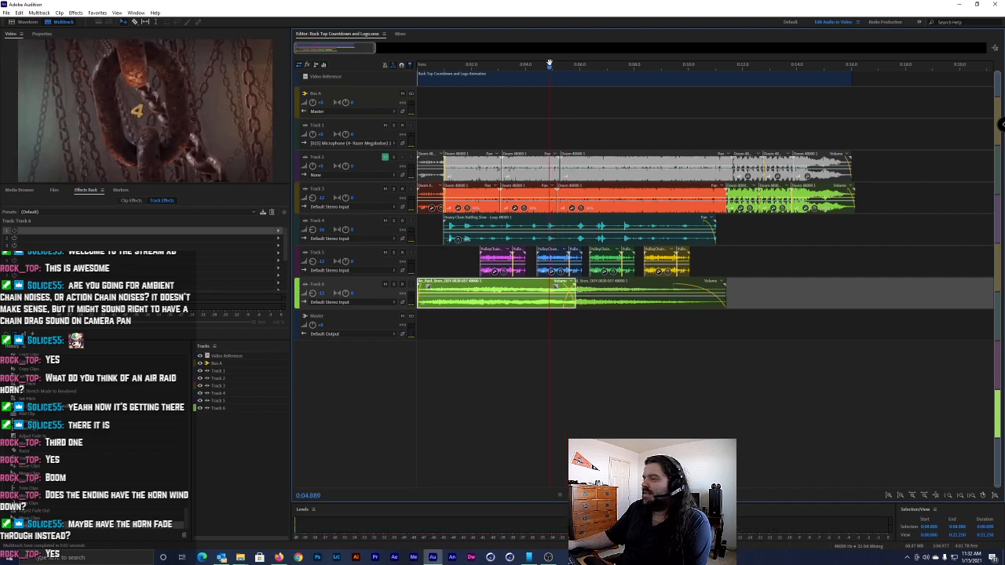
pyautogui.press('space')
pyautogui.press('space')
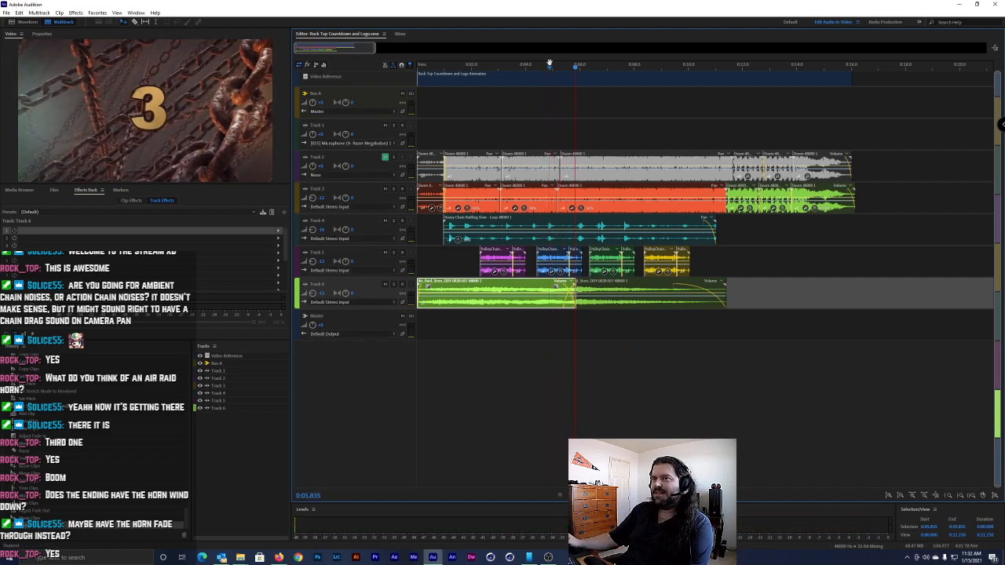
# Bring up the media browser's sound effects folders and add a new stereo audio track below the siren track
pyautogui.click(54, 190)
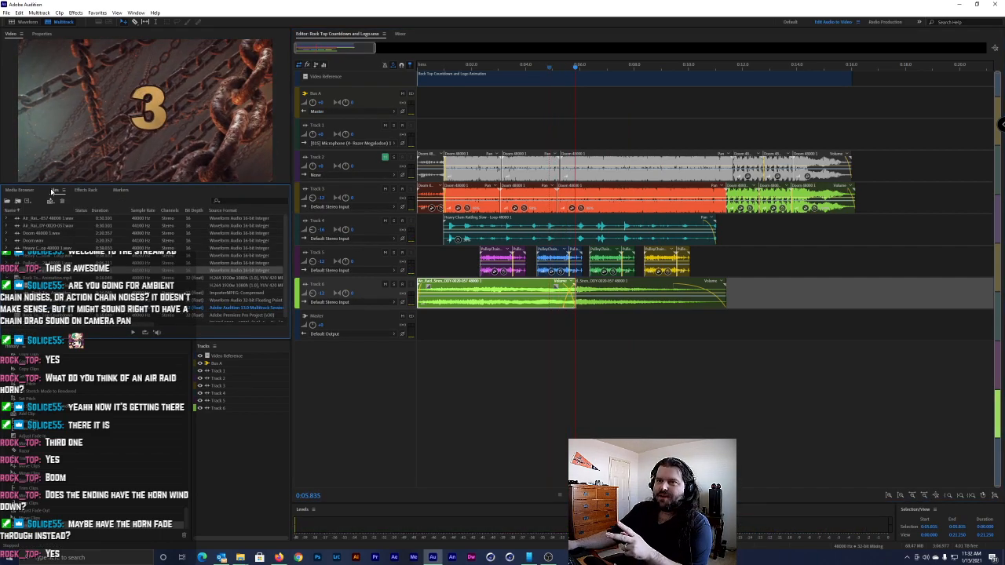
pyautogui.click(83, 191)
pyautogui.click(20, 191)
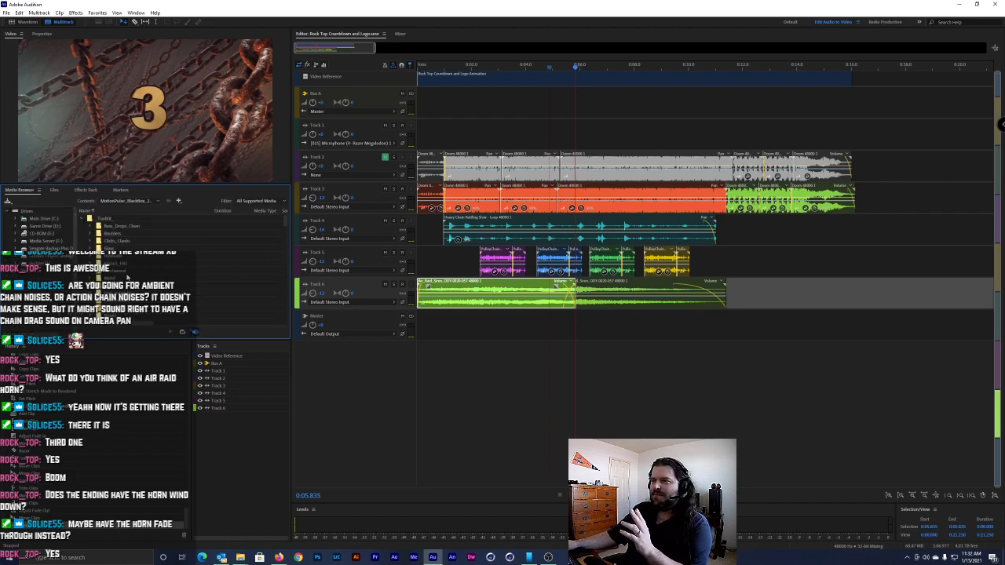
pyautogui.click(40, 13)
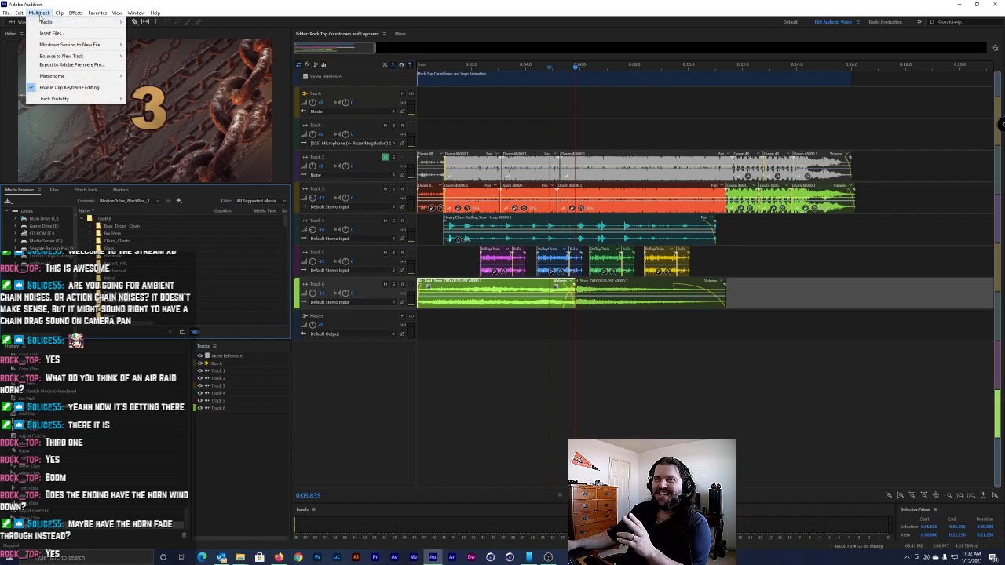
pyautogui.moveTo(63, 22)
pyautogui.click(171, 22)
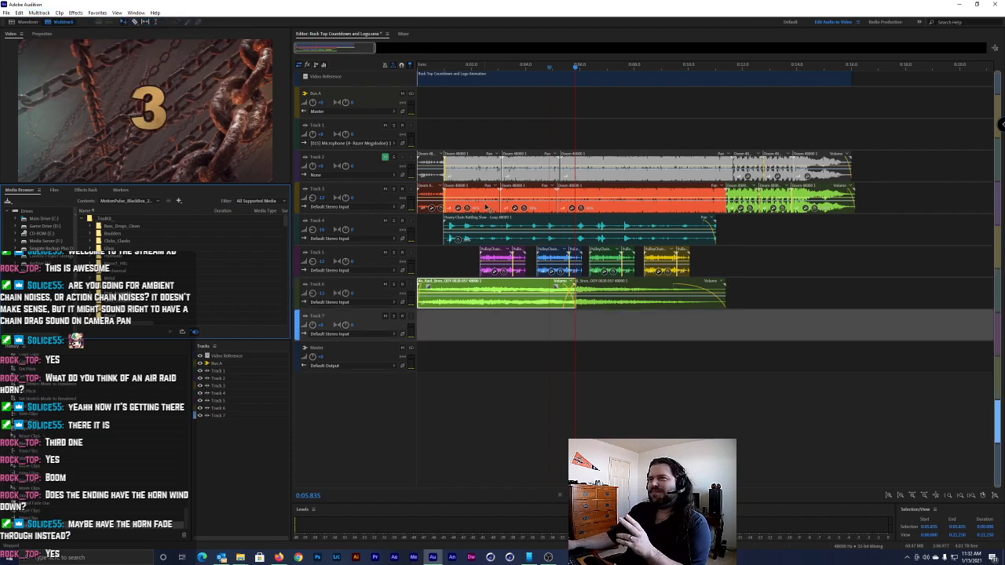
# Undo the last track addition and add a new stereo audio track below the siren track
pyautogui.hotkey('ctrl', 'z')
pyautogui.click(43, 13)
pyautogui.moveTo(60, 14)
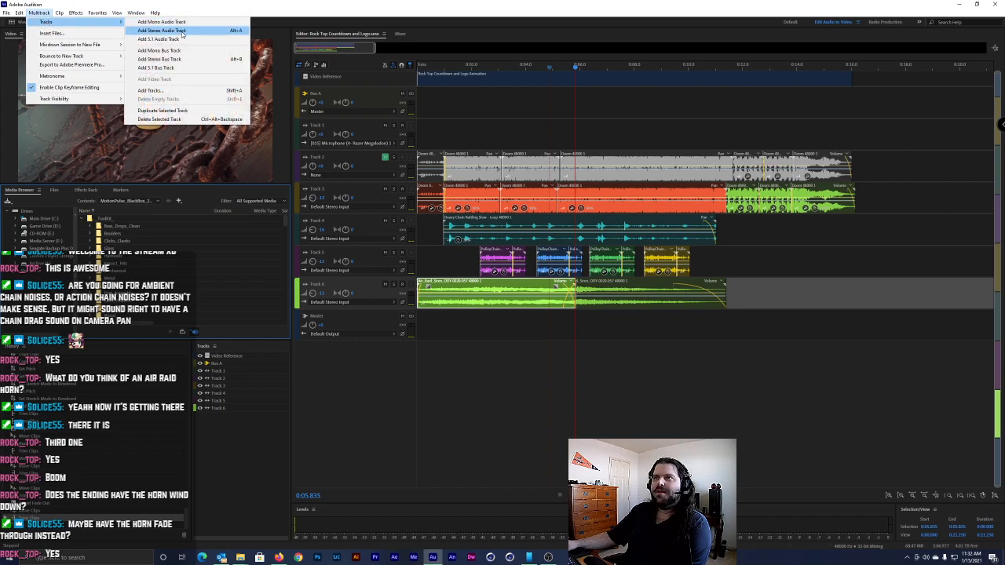
pyautogui.click(187, 31)
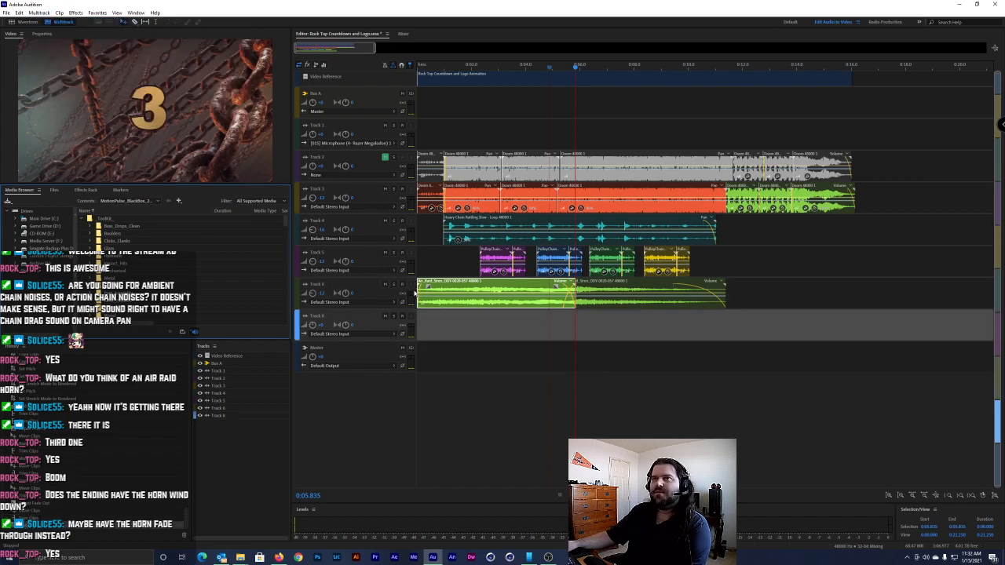
# Browse the sound library folders and open the Power_Wooshes folder inside VELOCITY
pyautogui.scroll(-3, 122, 261)
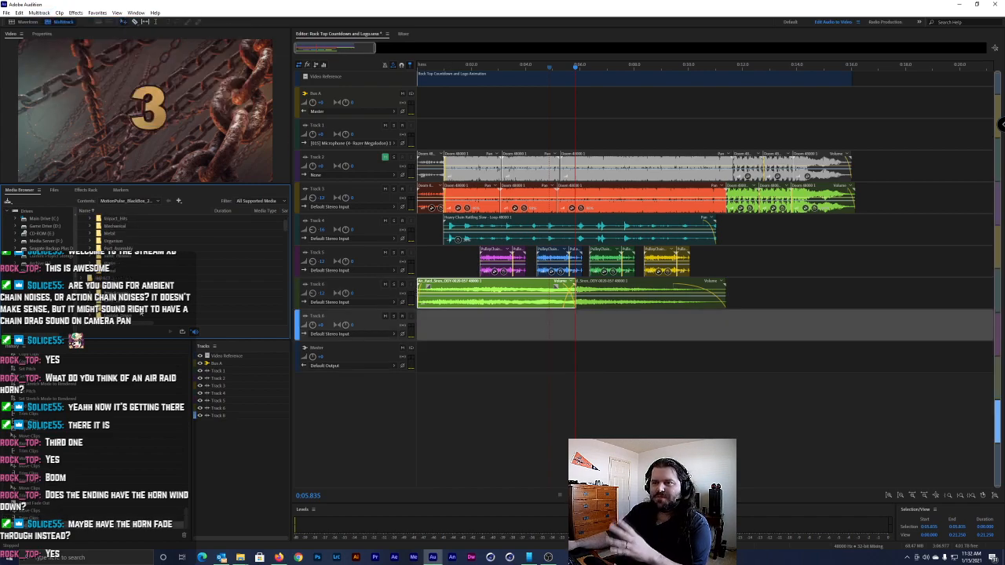
pyautogui.scroll(-5, 121, 261)
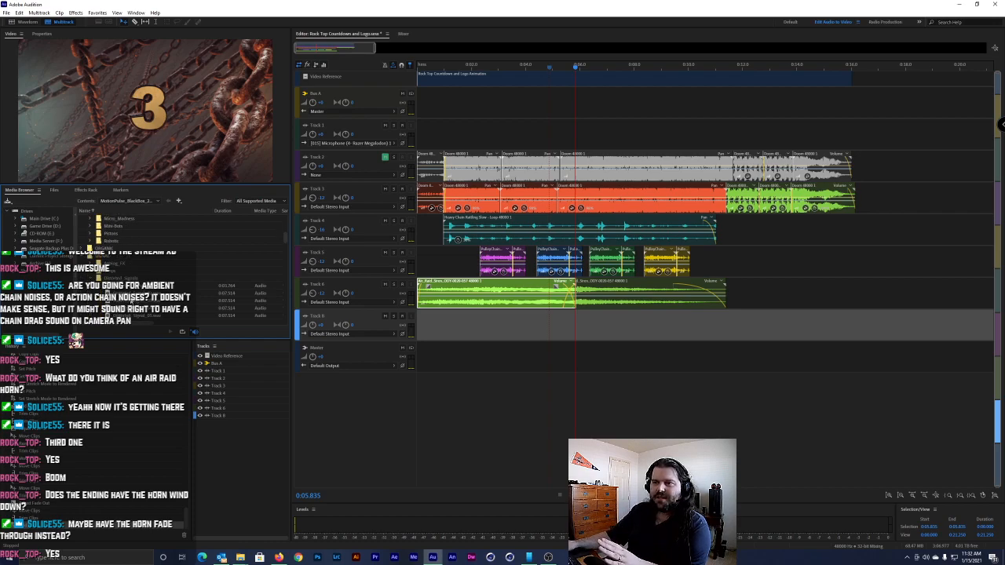
pyautogui.scroll(8, 110, 233)
pyautogui.scroll(-3, 118, 243)
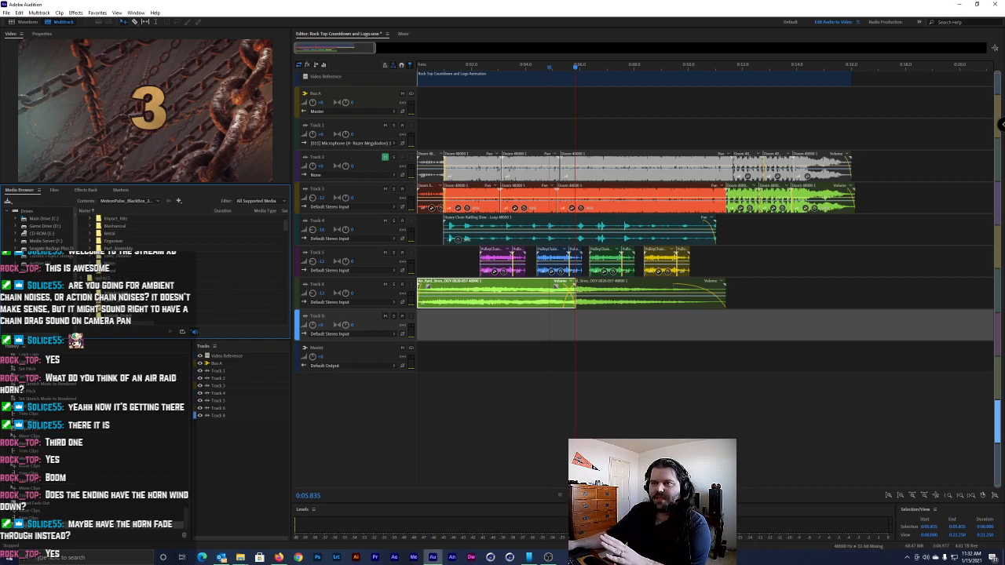
pyautogui.scroll(-5, 118, 242)
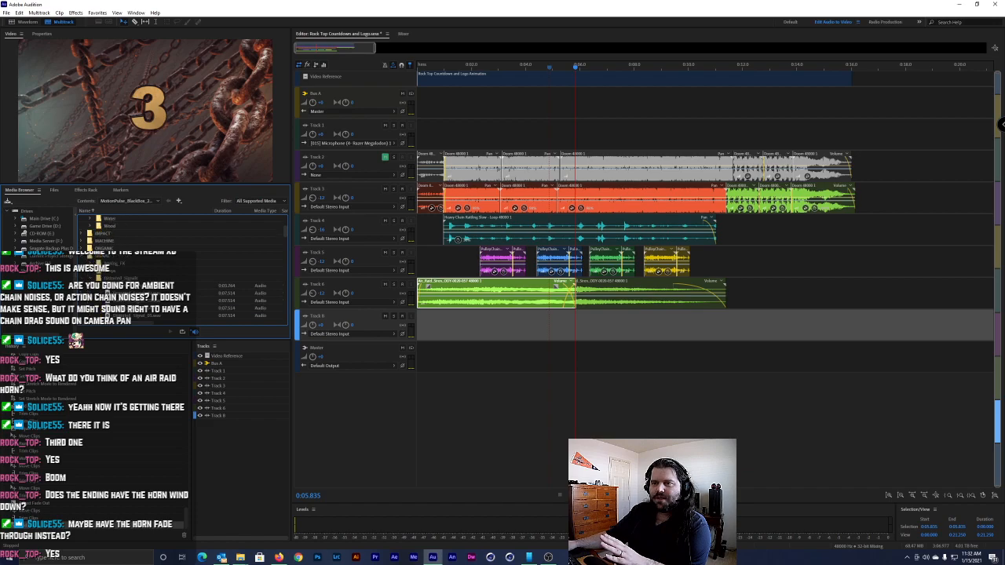
pyautogui.scroll(3, 82, 260)
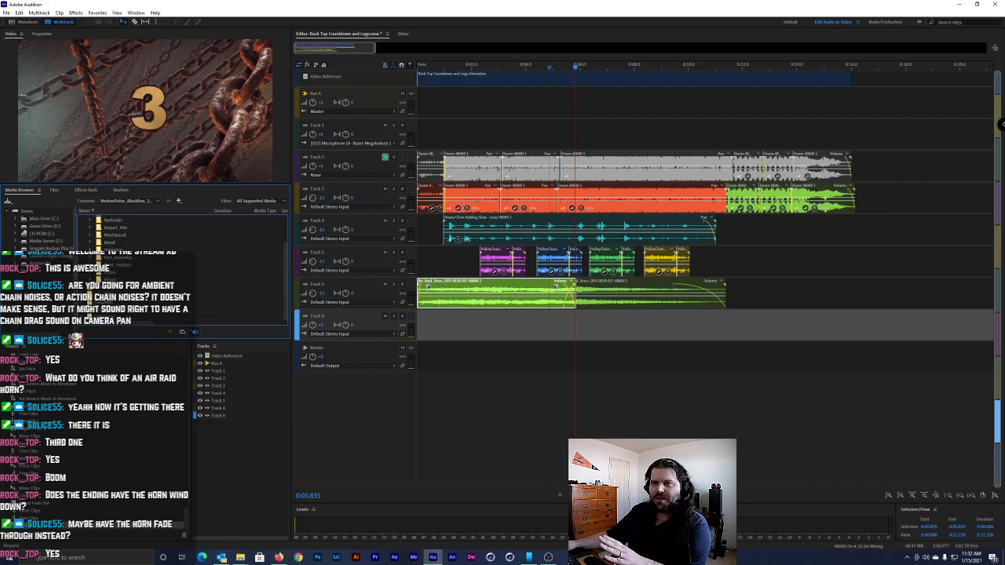
pyautogui.scroll(3, 82, 260)
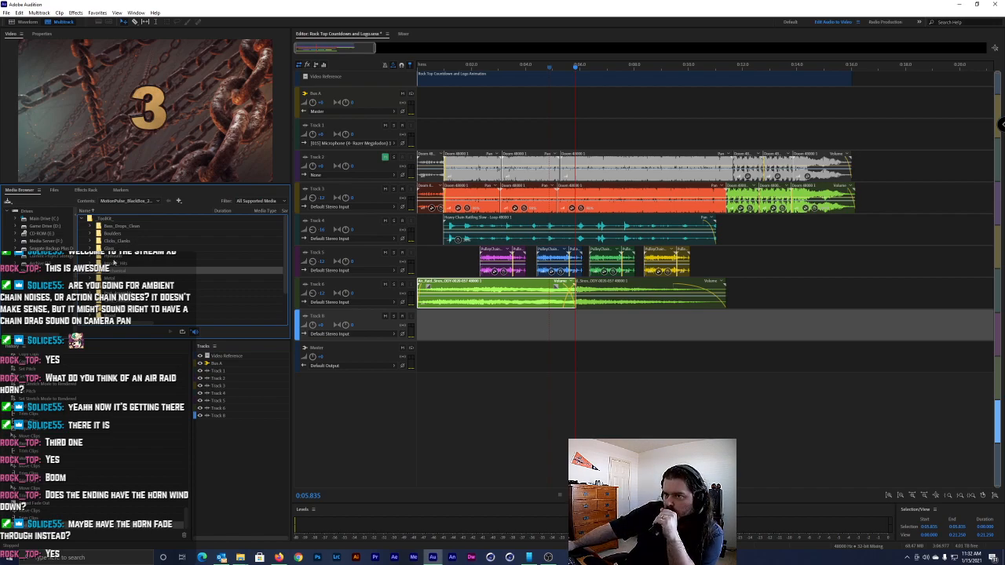
pyautogui.scroll(-3, 118, 292)
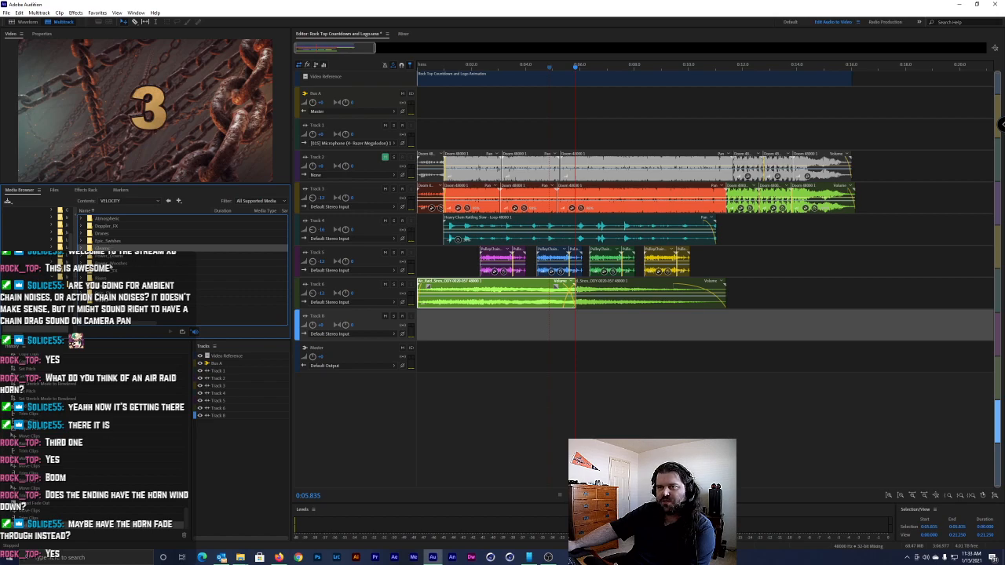
pyautogui.doubleClick(110, 265)
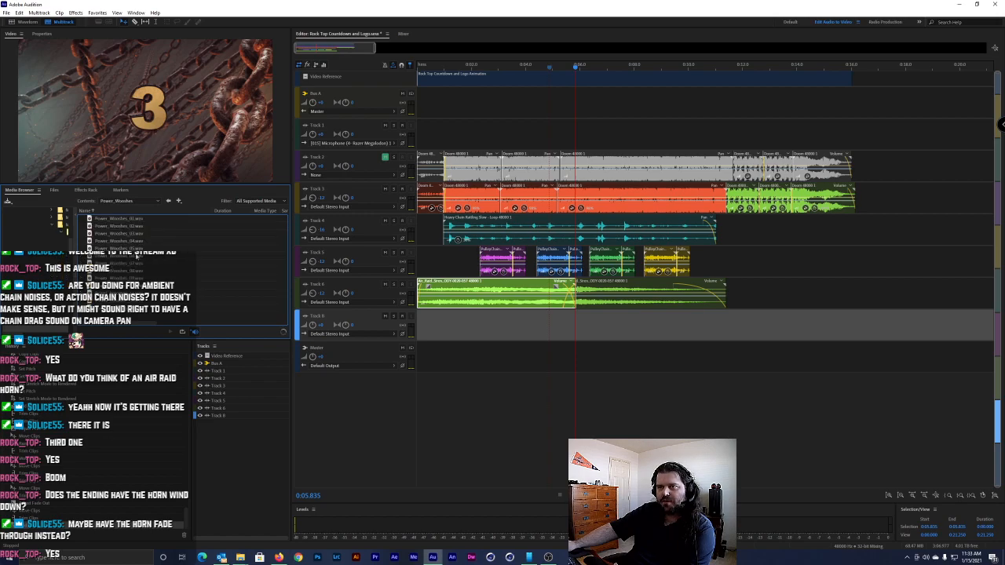
# Audition the whoosh sounds from Power_Wooshes_02.wav through the last file in the folder
pyautogui.click(123, 228)
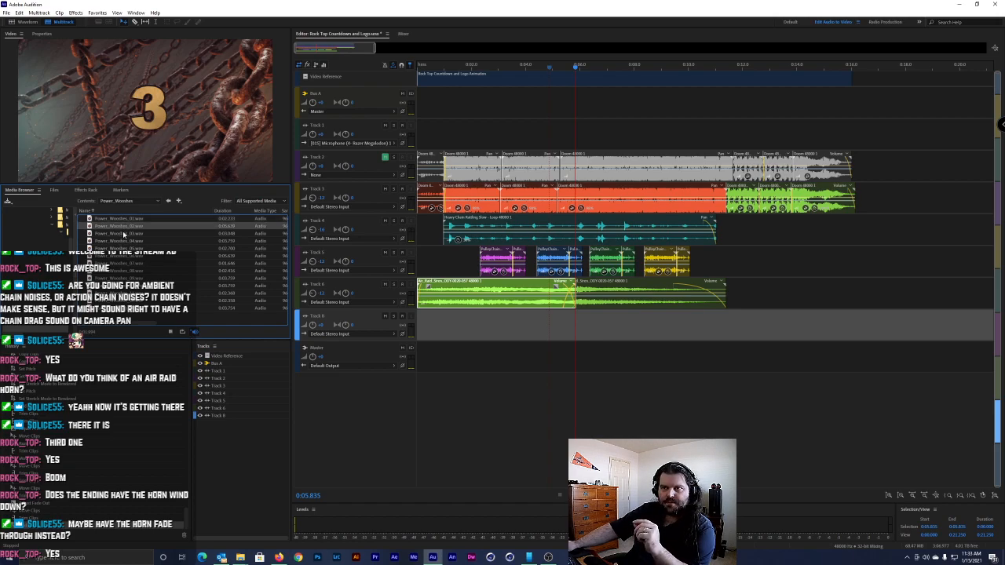
pyautogui.click(124, 235)
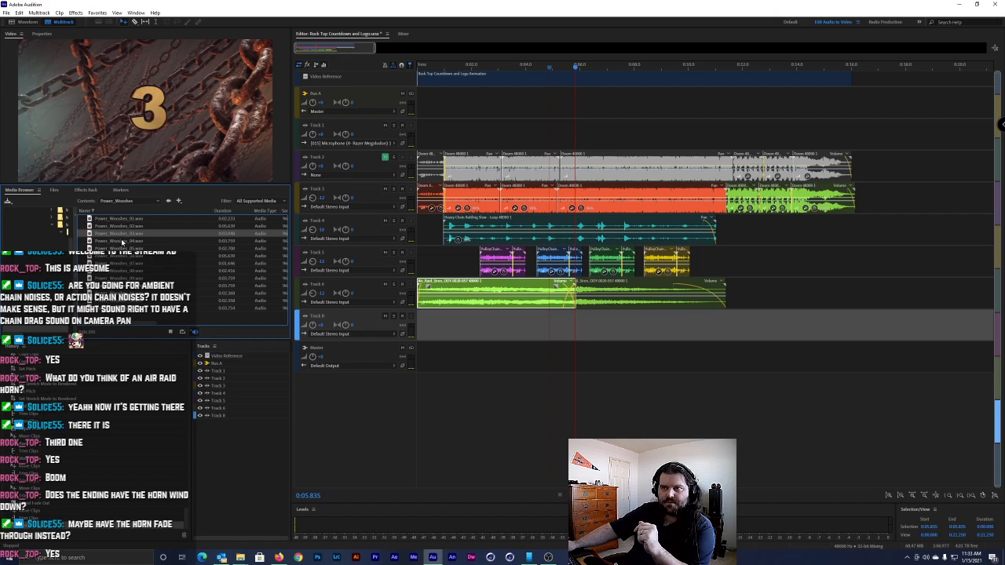
pyautogui.click(121, 241)
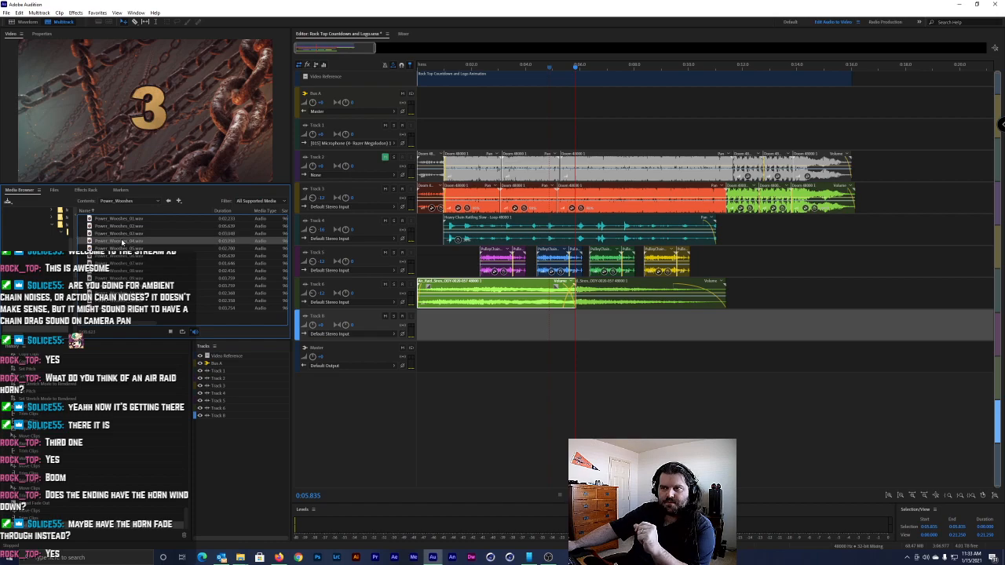
pyautogui.click(122, 248)
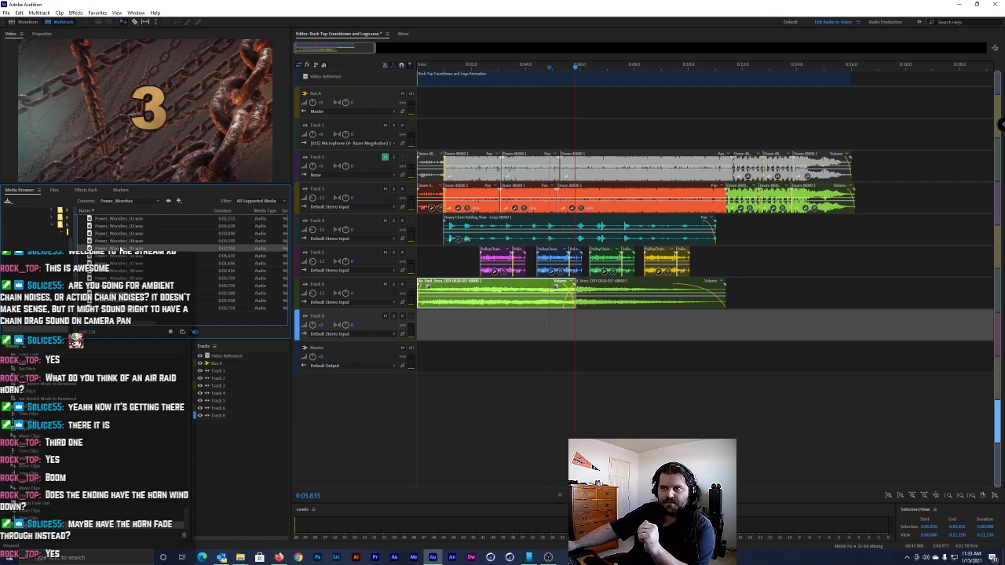
pyautogui.click(121, 256)
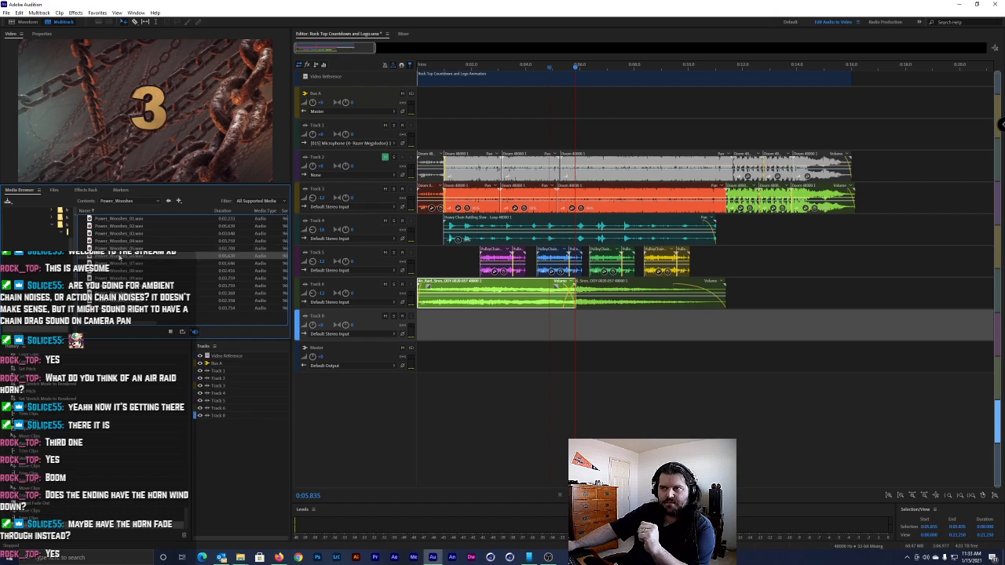
pyautogui.click(120, 264)
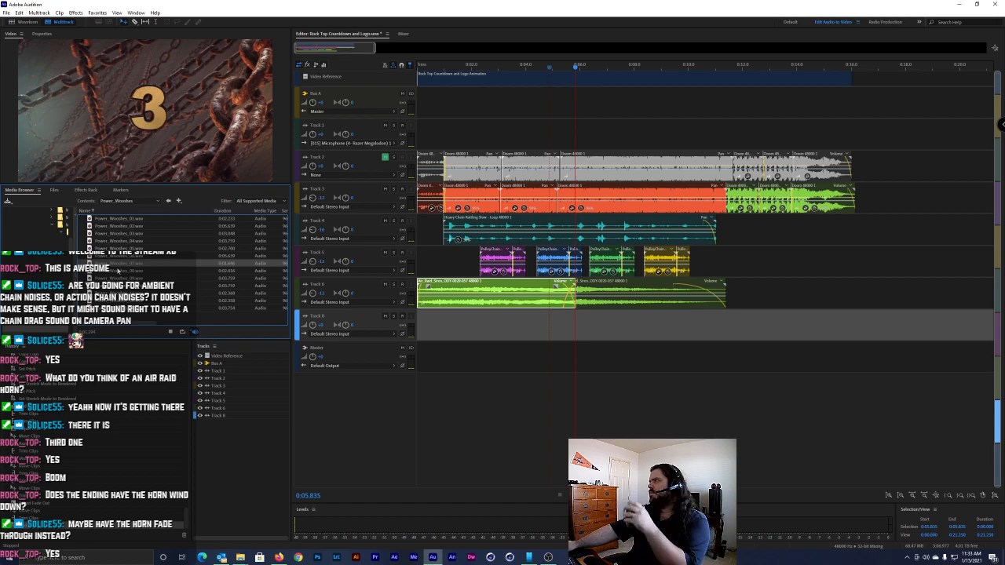
pyautogui.click(118, 272)
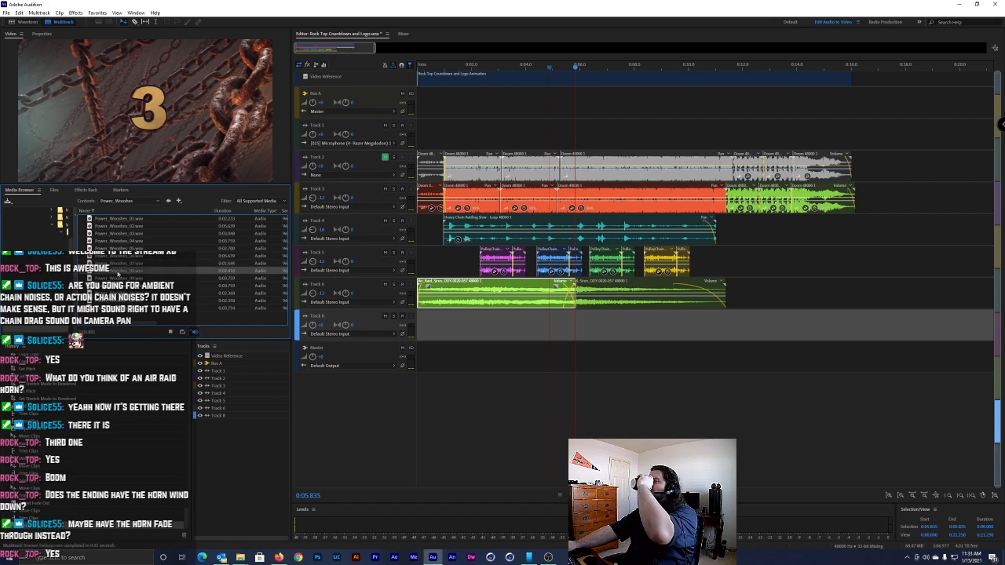
pyautogui.click(118, 278)
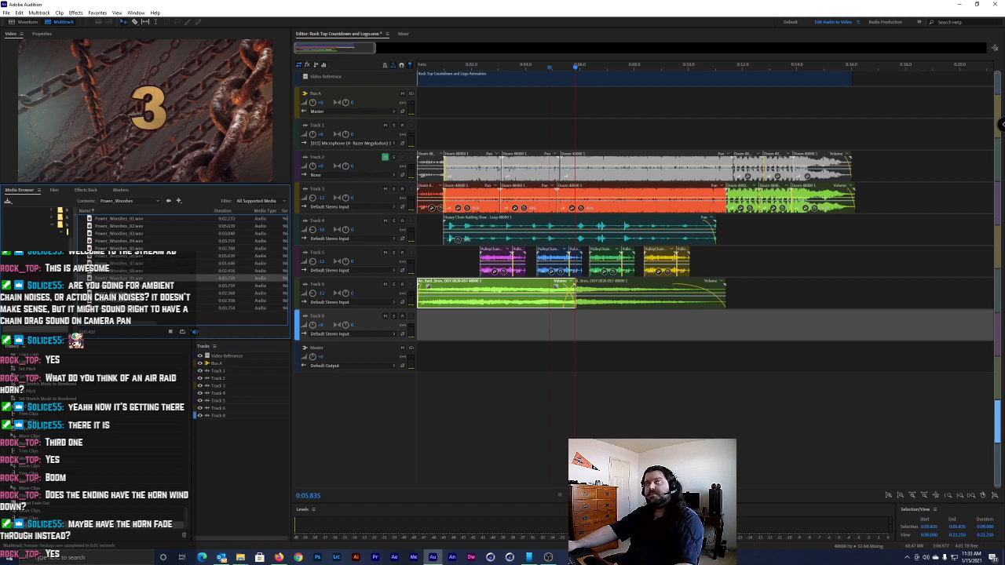
pyautogui.click(118, 285)
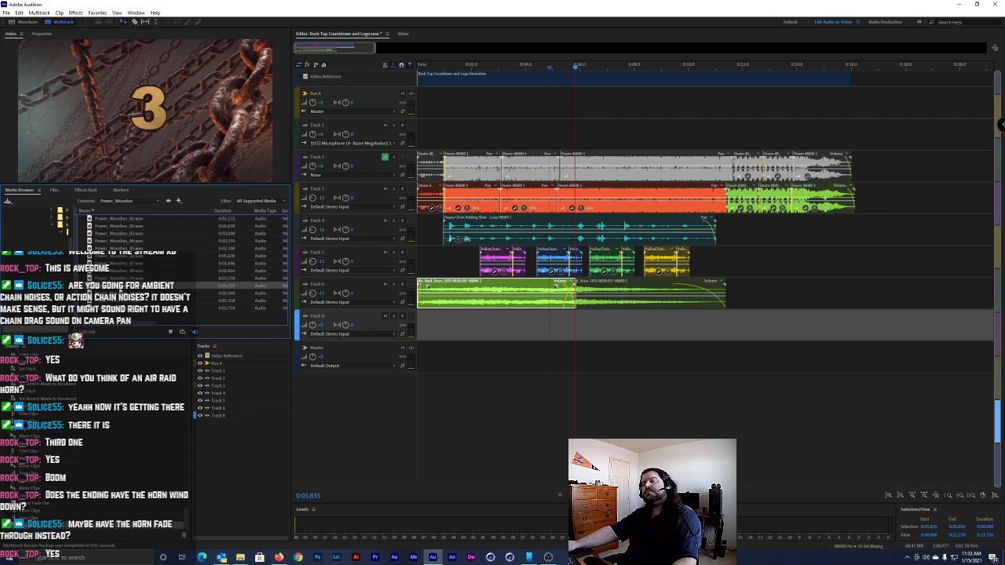
pyautogui.click(118, 293)
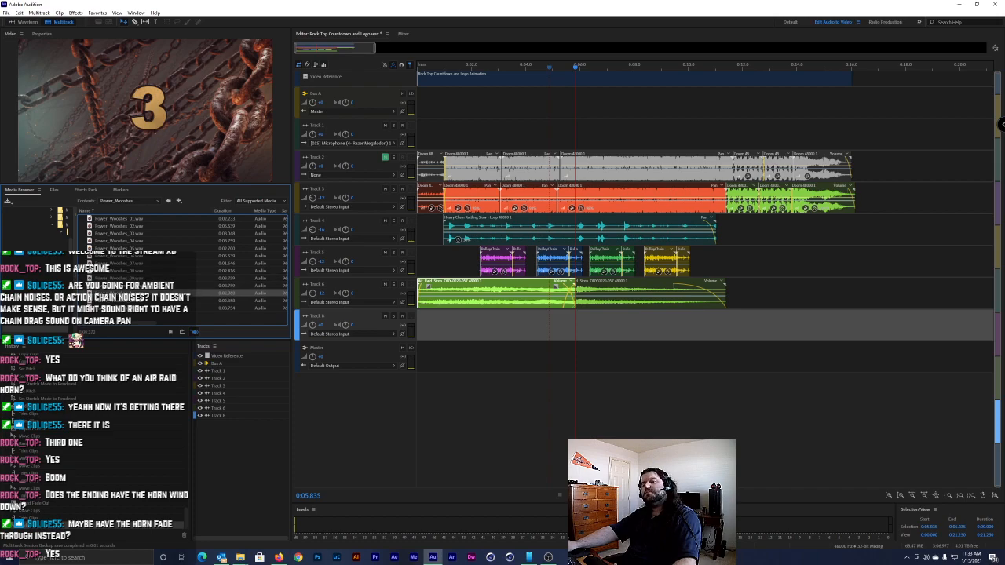
pyautogui.click(121, 301)
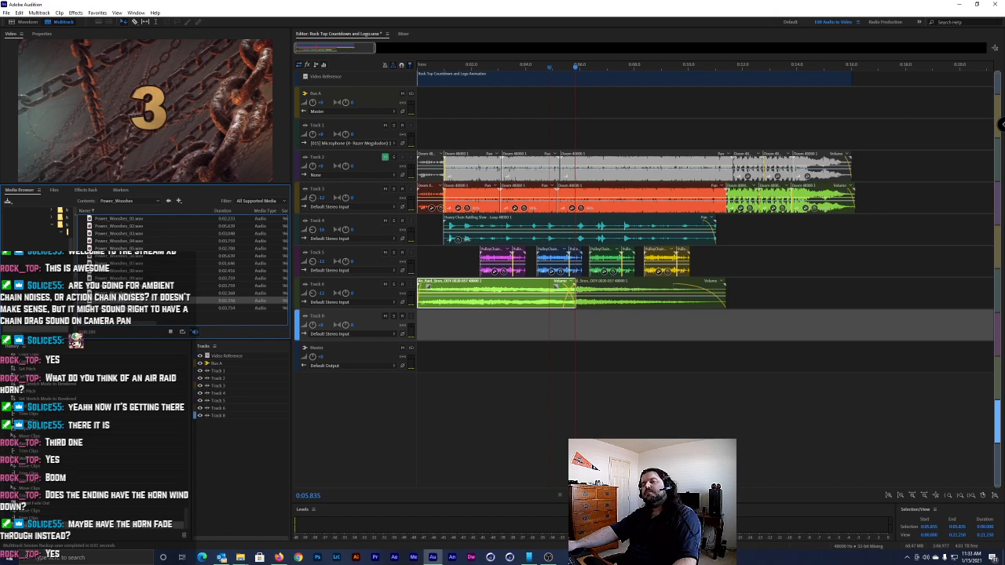
pyautogui.click(121, 308)
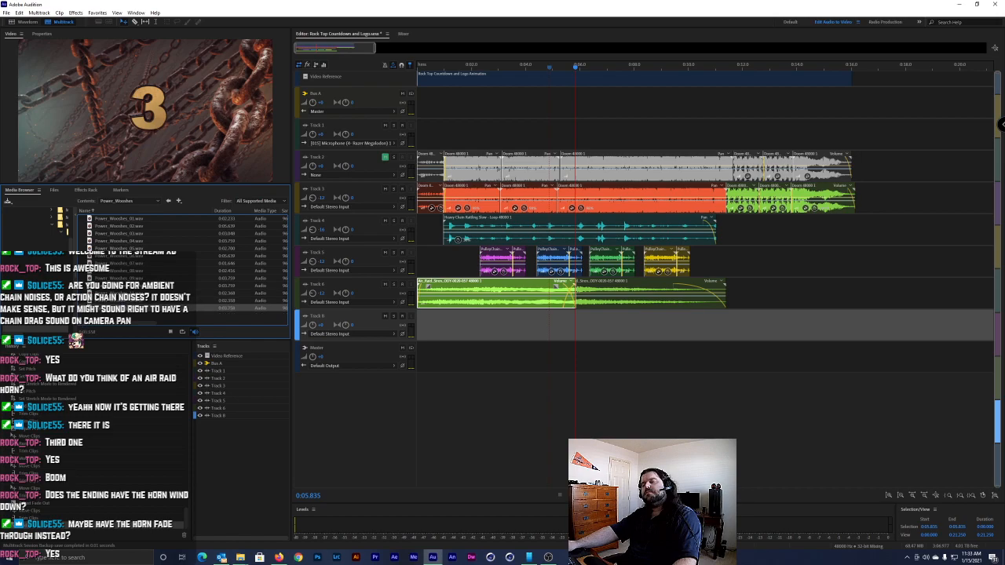
# Place Power_Wooshes_10.wav on the new empty track at about 2 seconds and play it back from about 2.5 seconds
pyautogui.click(125, 288)
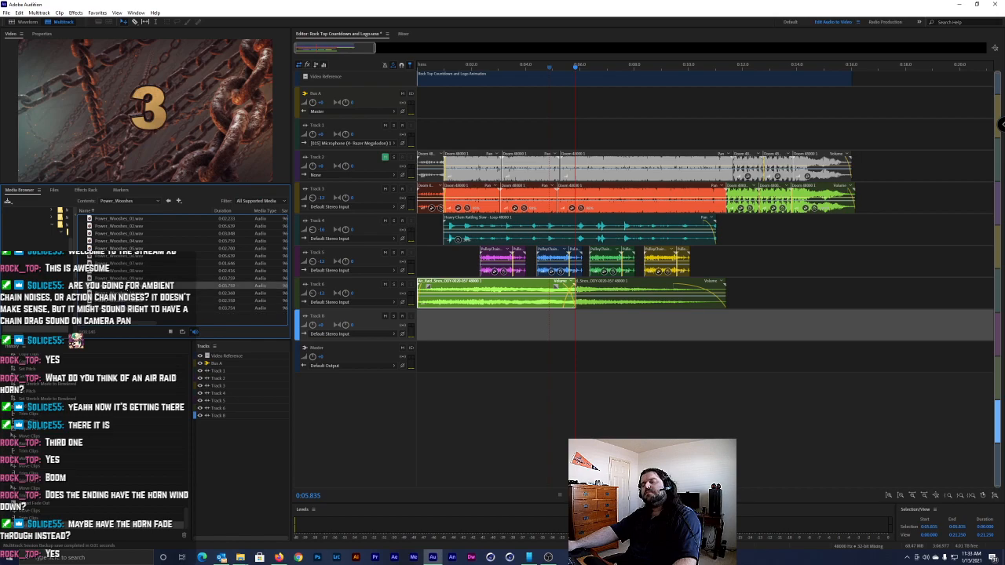
pyautogui.moveTo(125, 287); pyautogui.dragTo(479, 326)
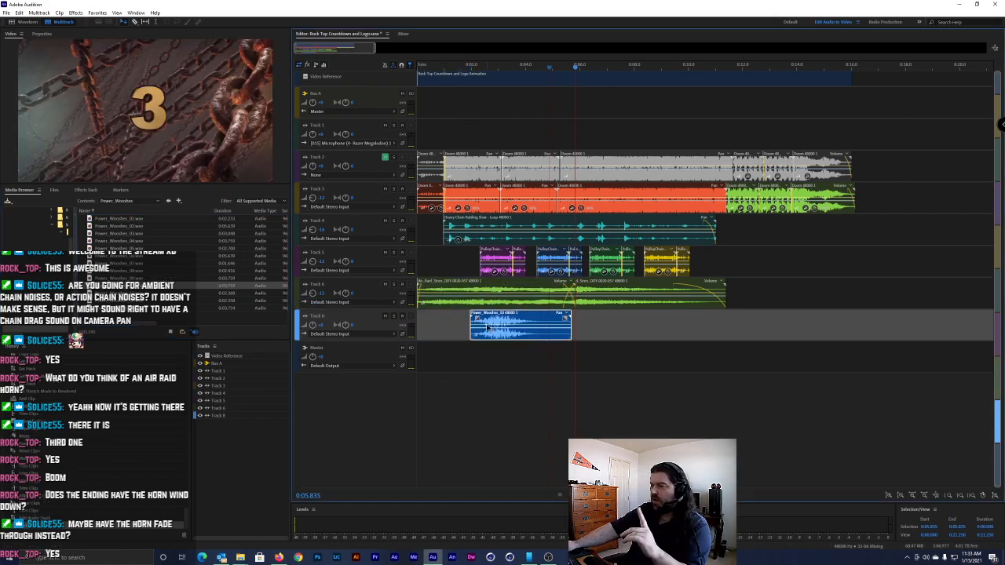
pyautogui.click(485, 68)
pyautogui.press('space')
pyautogui.press('space')
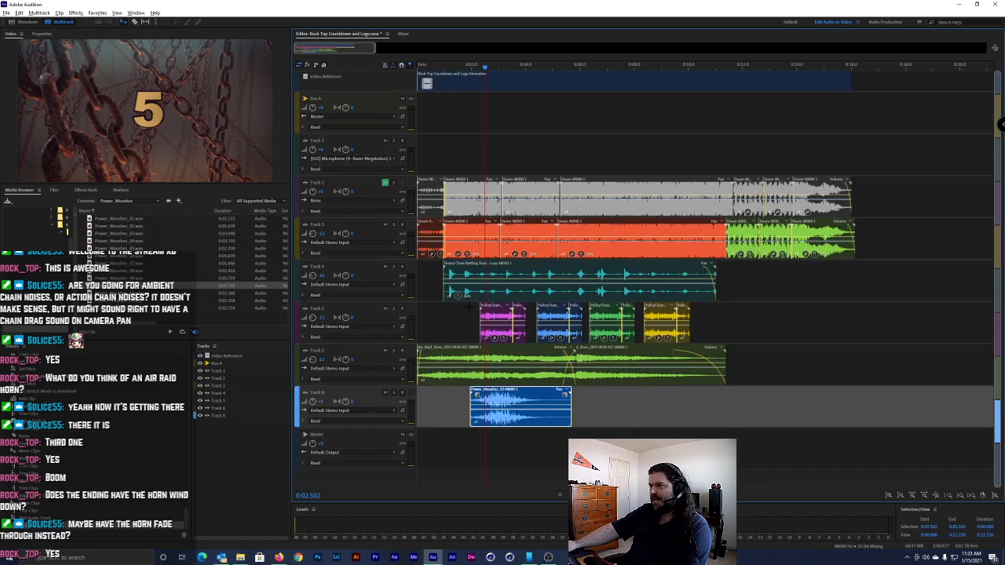
# Move the whoosh clip so it starts together with the first PulleyChain clip on Track 5
pyautogui.scroll(-3, 473, 308)
pyautogui.scroll(3, 479, 285)
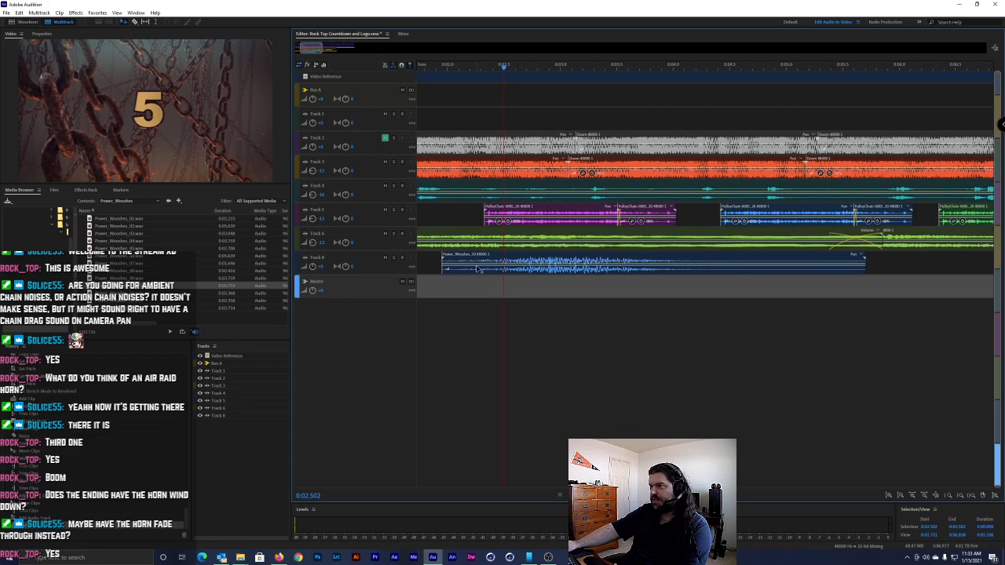
pyautogui.click(480, 267)
pyautogui.scroll(4, 481, 267)
pyautogui.moveTo(518, 259); pyautogui.dragTo(512, 260)
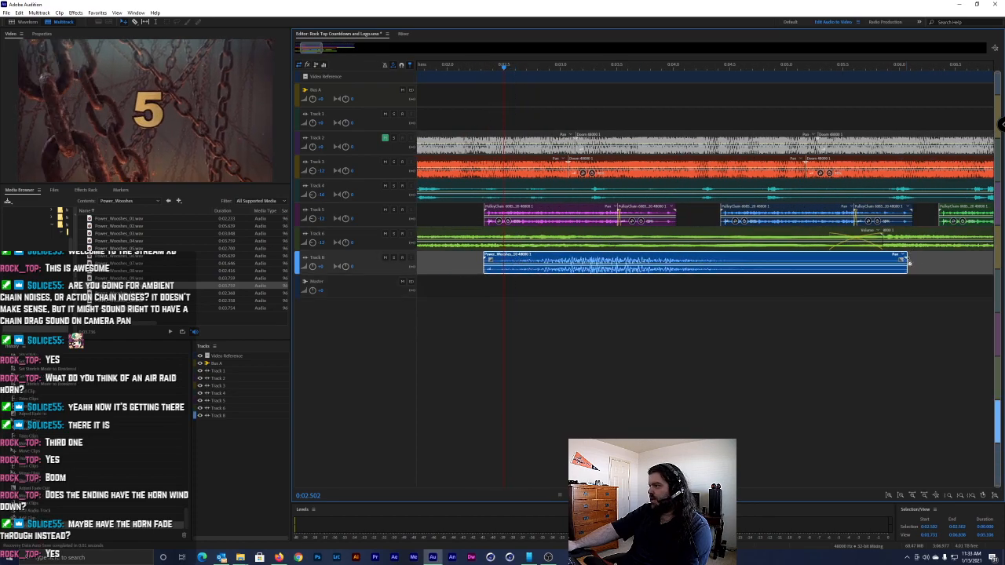
# Trim and stretch the whoosh clip to end with the magenta PulleyChain pair, fading it in and out
pyautogui.press('space')
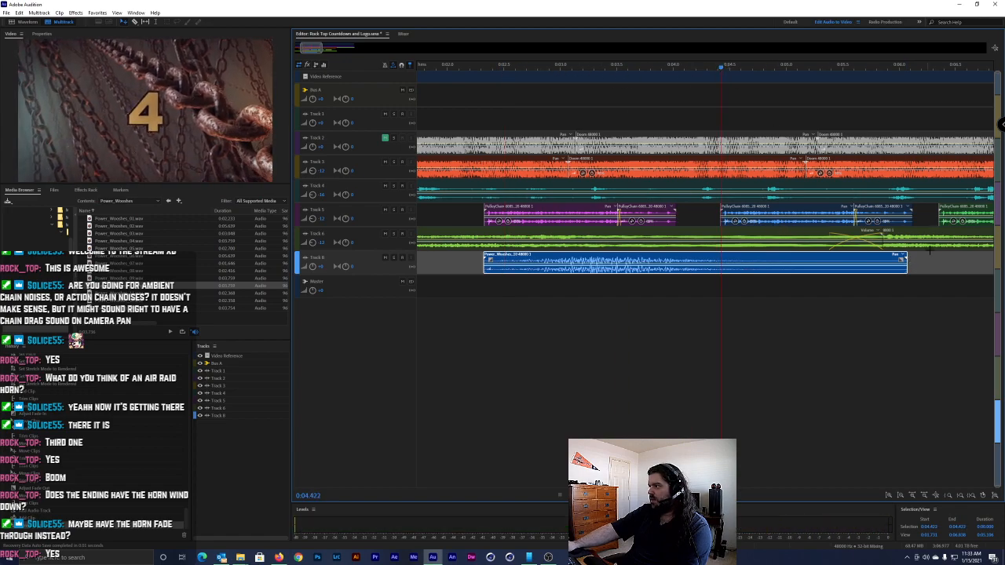
pyautogui.moveTo(906, 262); pyautogui.dragTo(721, 261)
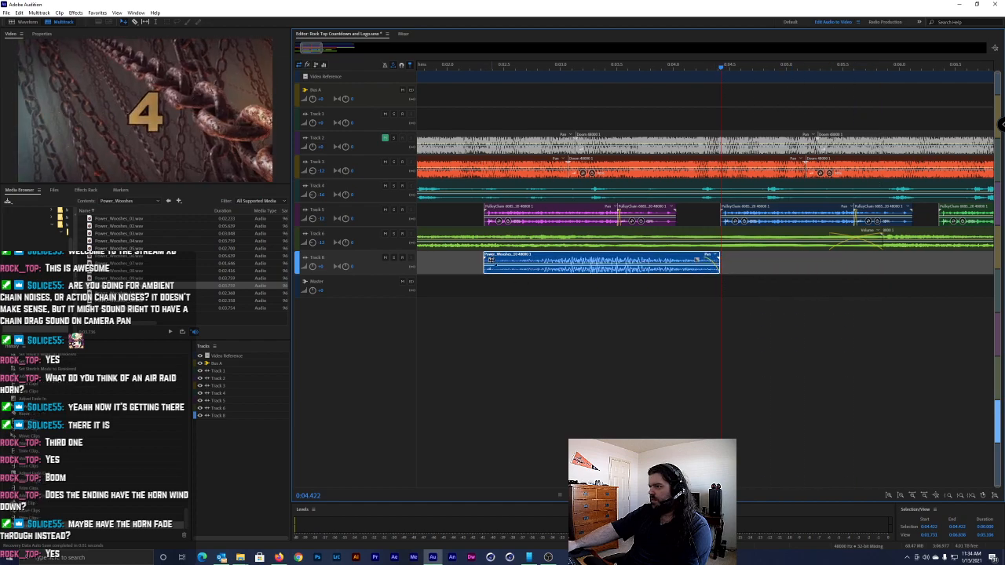
pyautogui.moveTo(723, 265); pyautogui.dragTo(680, 264)
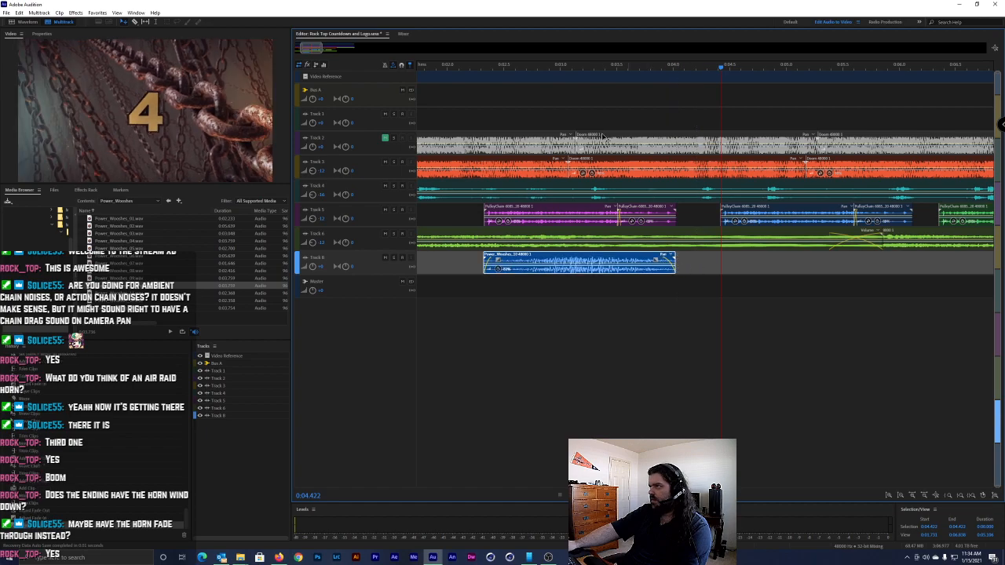
# Lower the whoosh track's volume and play the mix from about 2.15 seconds
pyautogui.moveTo(509, 69); pyautogui.dragTo(464, 71)
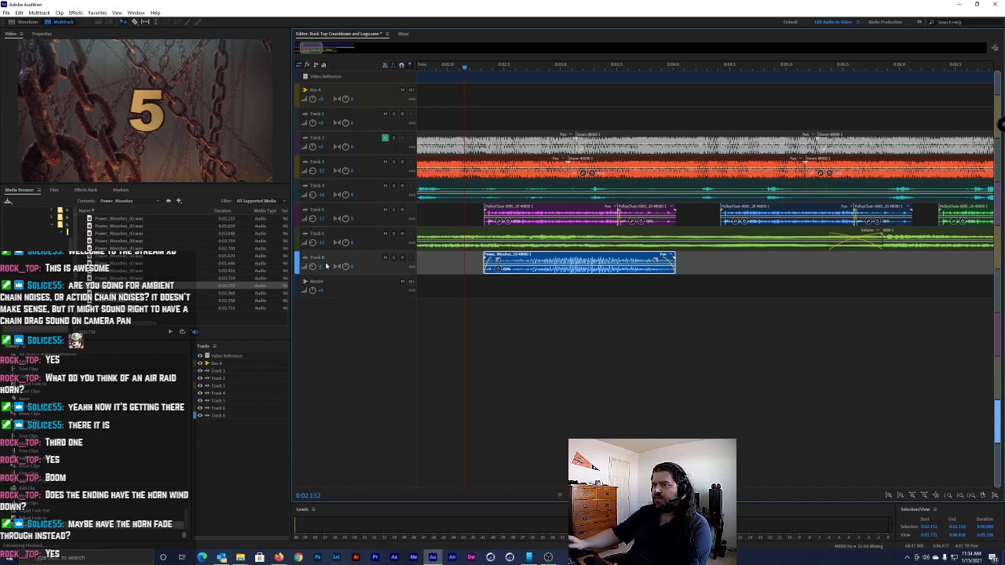
pyautogui.press('space')
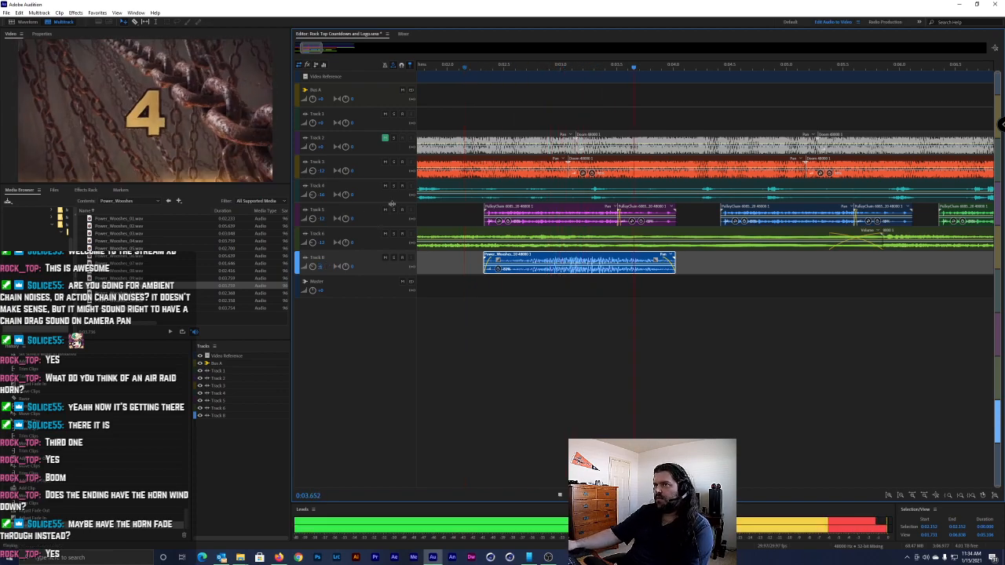
pyautogui.press('space')
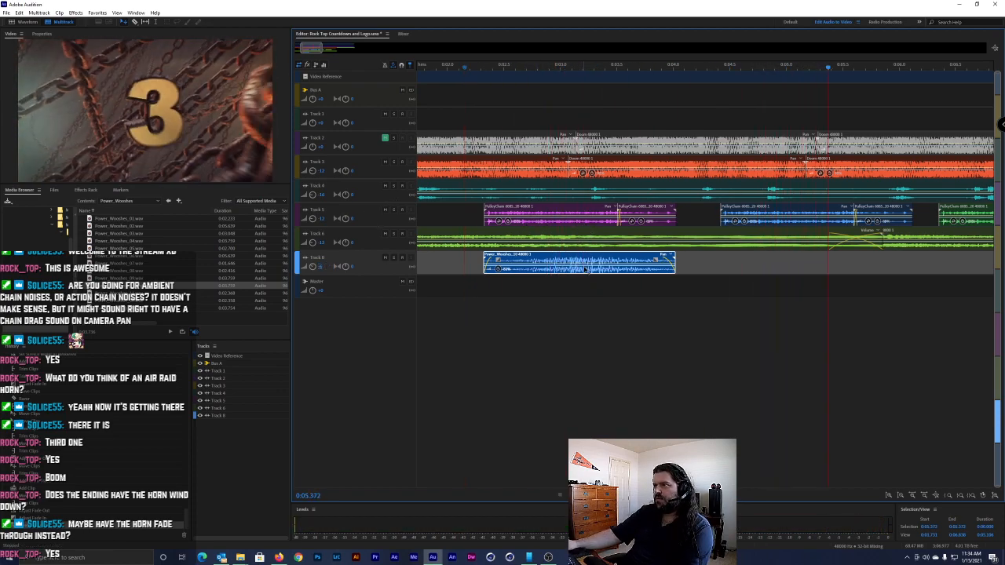
# Copy the whoosh clip to align with the blue PulleyChain pair on Track 5 and play back that section
pyautogui.scroll(-2, 553, 259)
pyautogui.moveTo(554, 259); pyautogui.dragTo(694, 260)
pyautogui.press('space')
pyautogui.press('space')
pyautogui.press('space')
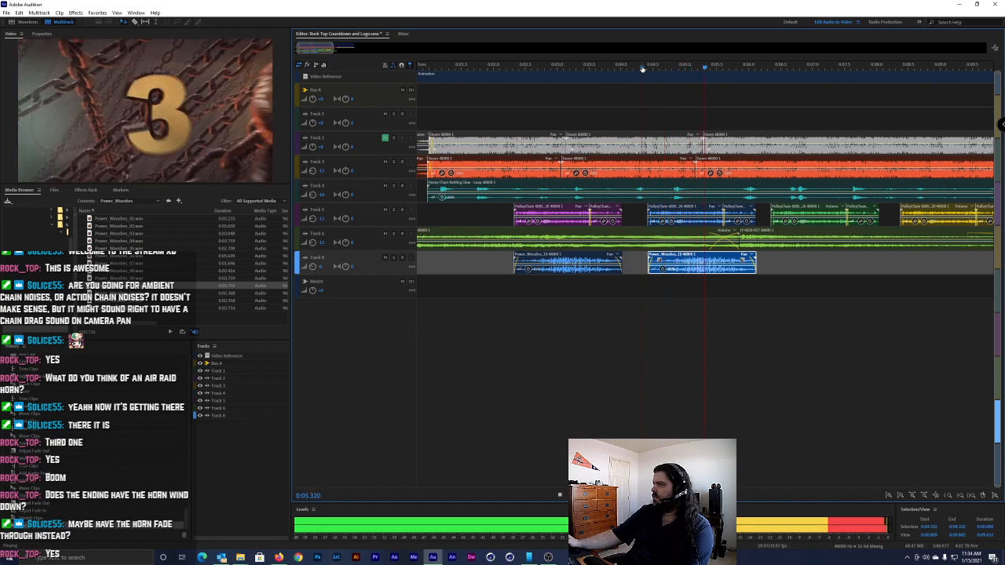
pyautogui.press('space')
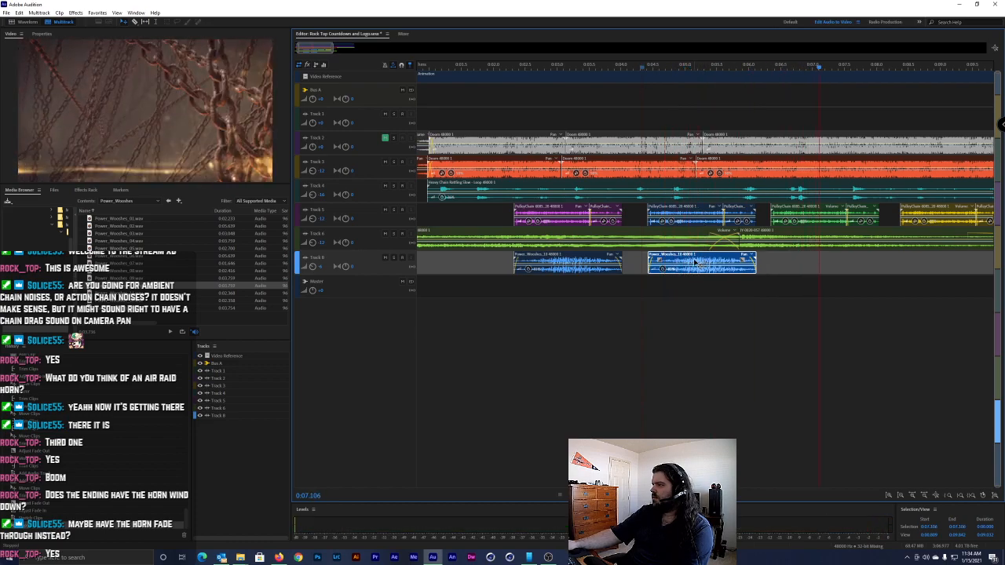
# Copy the whoosh clip to align with the green and yellow PulleyChain pairs on Track 5 and play the mix from about 2.28 seconds
pyautogui.moveTo(697, 263); pyautogui.dragTo(935, 256)
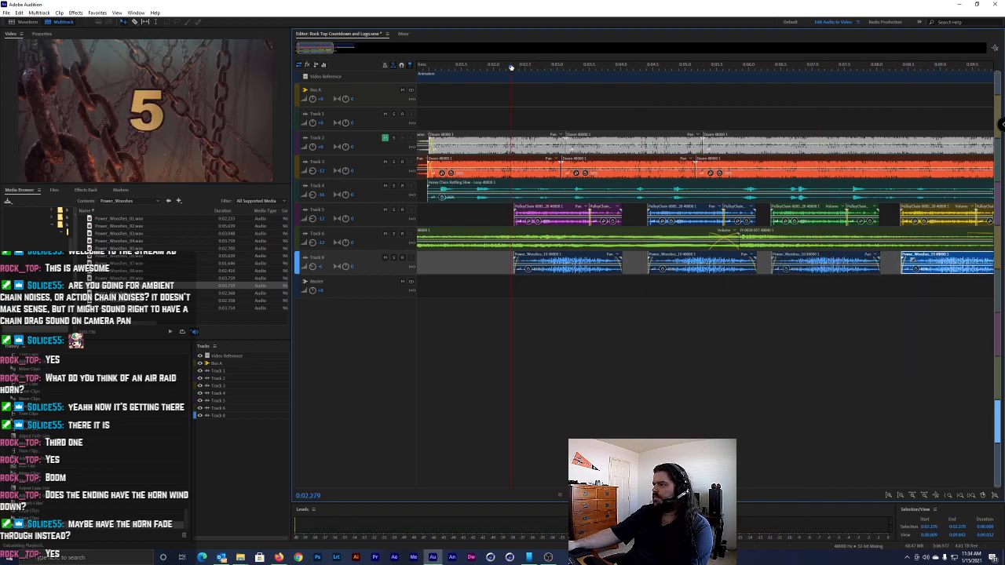
pyautogui.press('space')
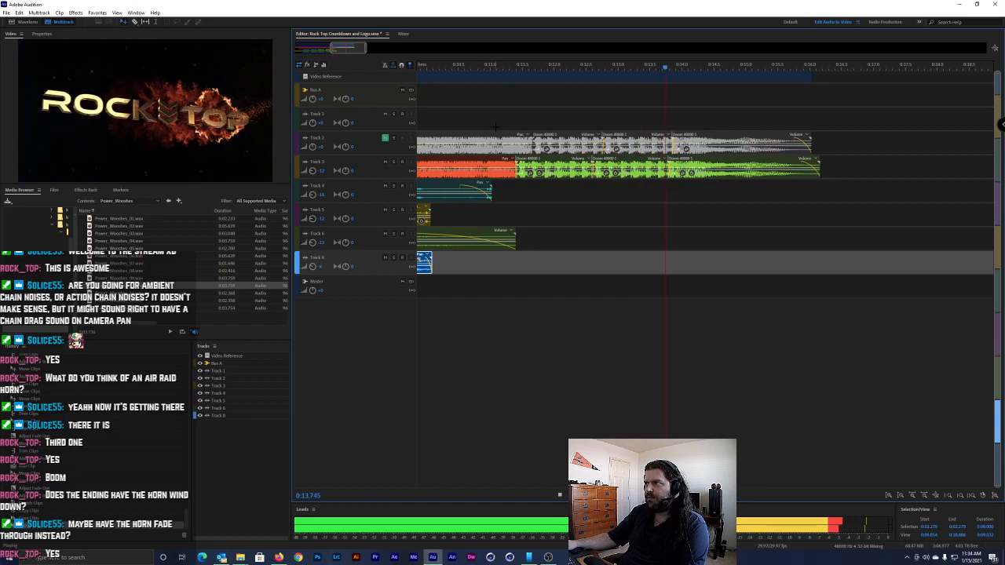
pyautogui.click(575, 293)
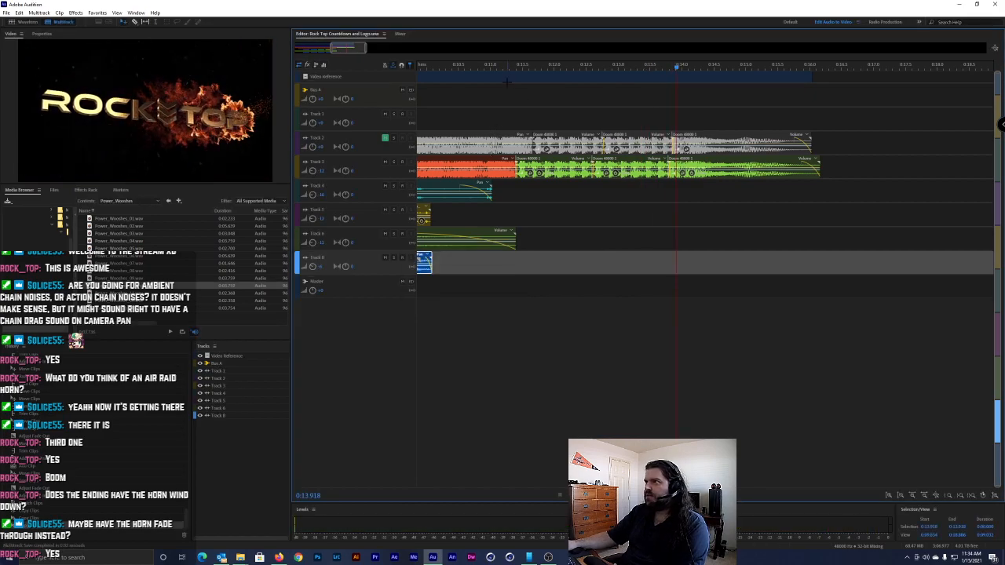
pyautogui.press('Home')
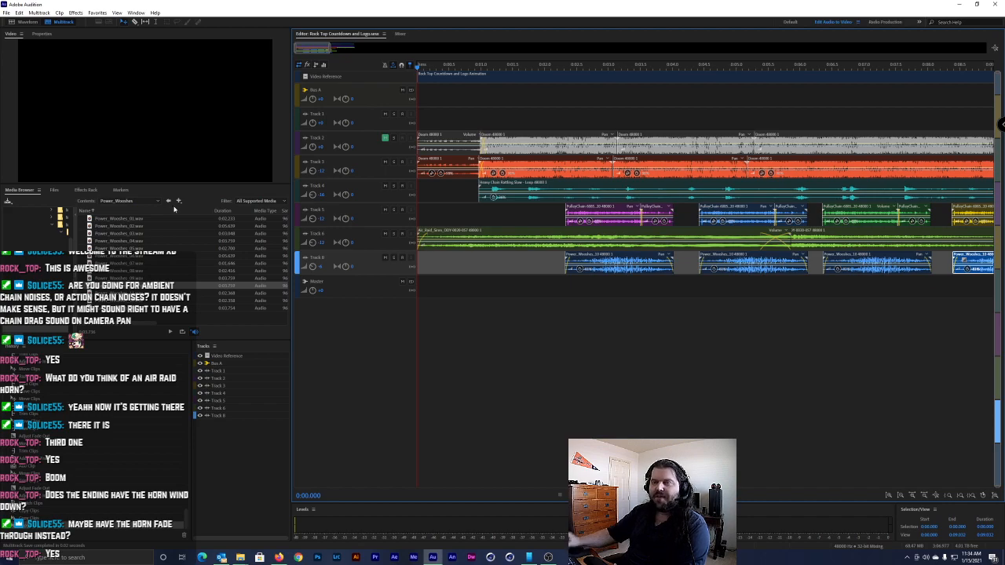
pyautogui.click(38, 13)
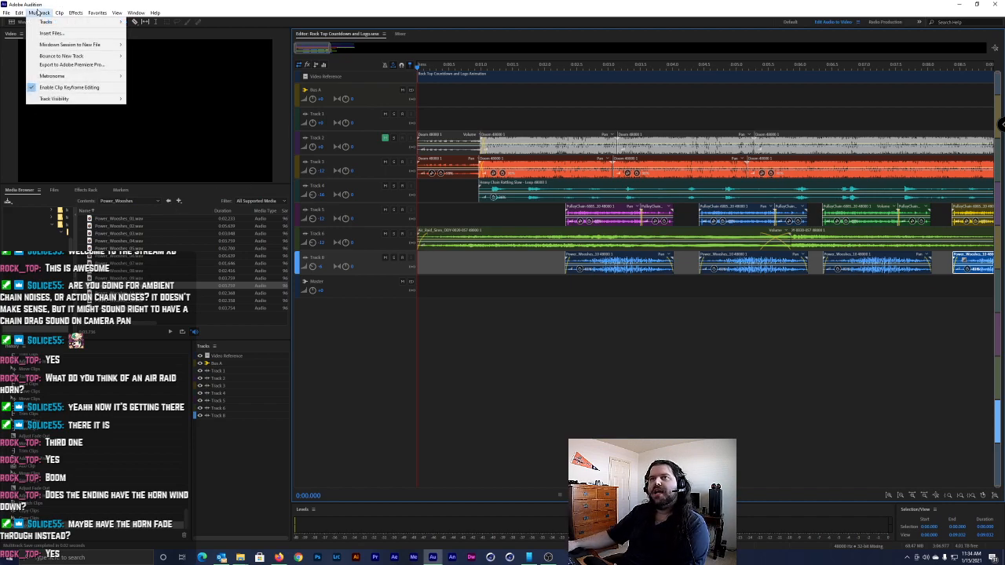
pyautogui.moveTo(44, 21)
pyautogui.click(154, 28)
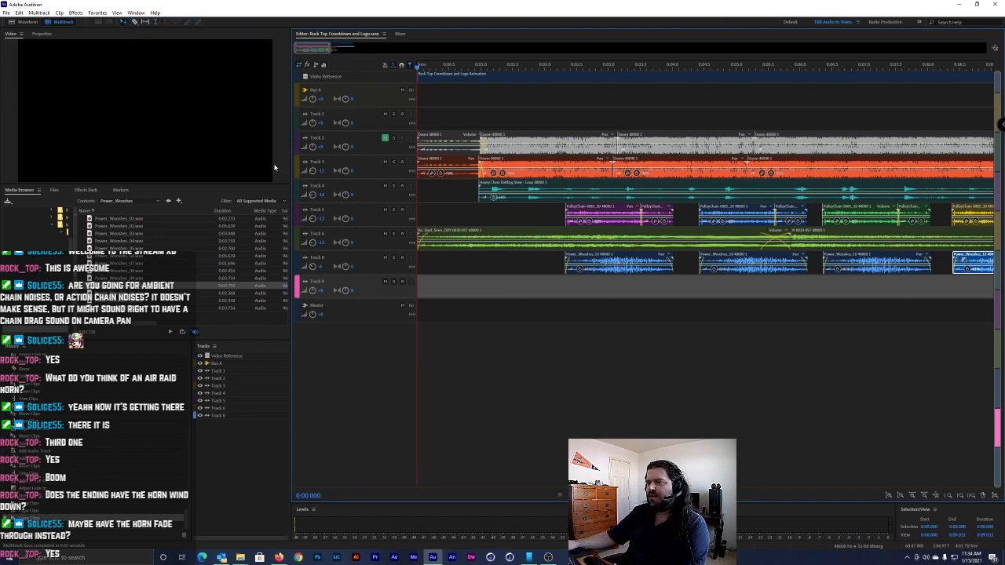
pyautogui.hotkey('ctrl', 'z')
# Add an empty stereo audio track below the whoosh track
pyautogui.click(59, 13)
pyautogui.moveTo(75, 13)
pyautogui.moveTo(31, 10)
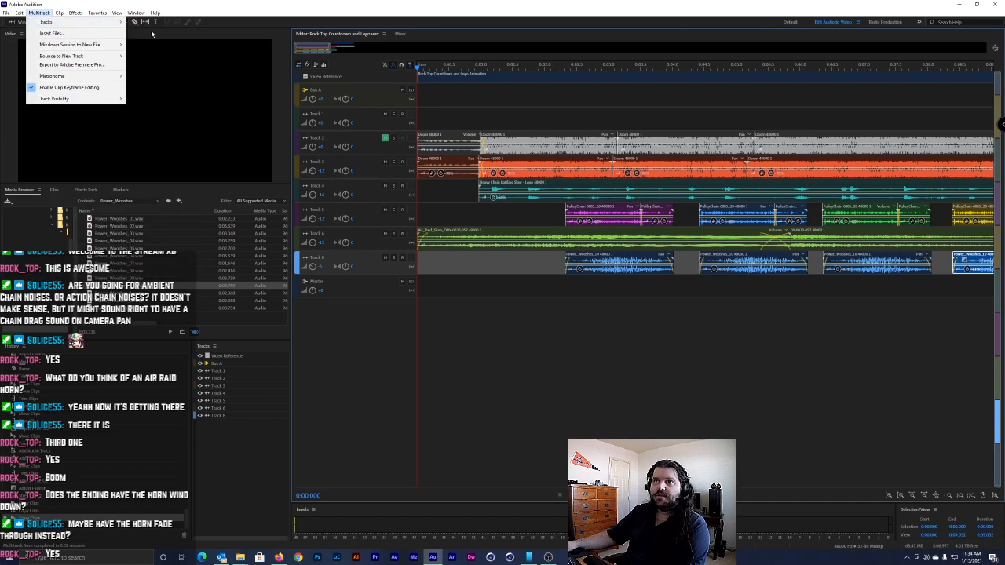
pyautogui.moveTo(97, 27)
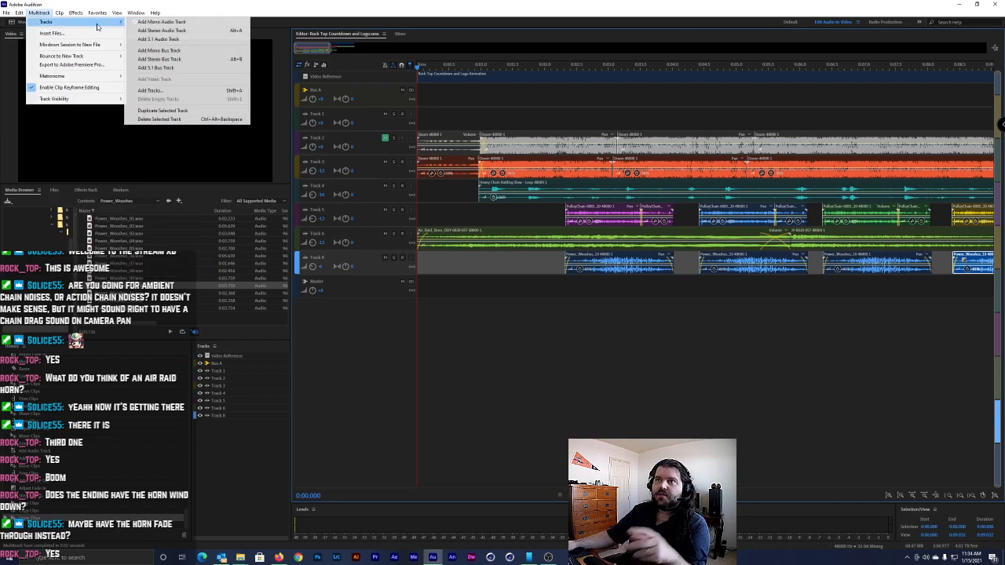
pyautogui.click(186, 32)
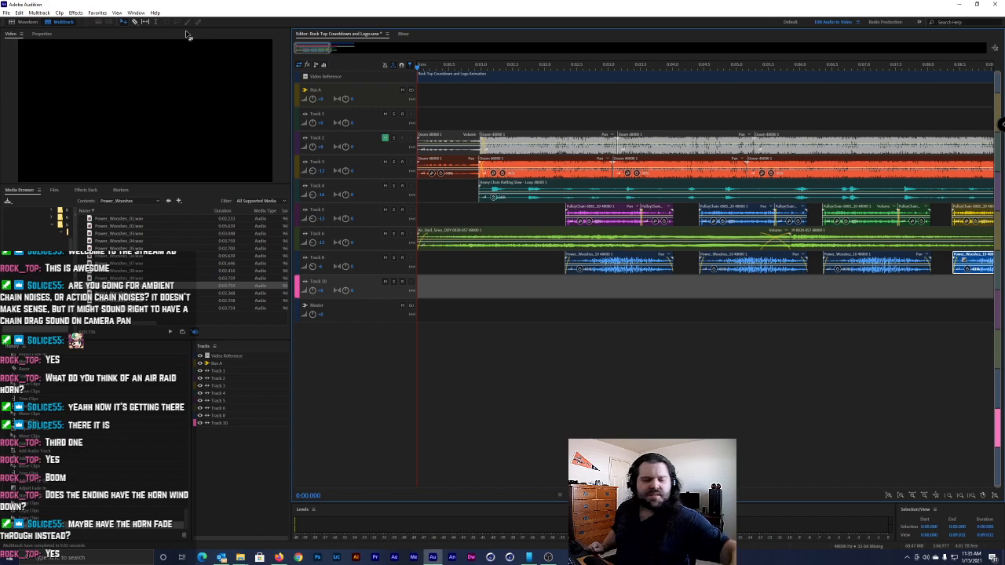
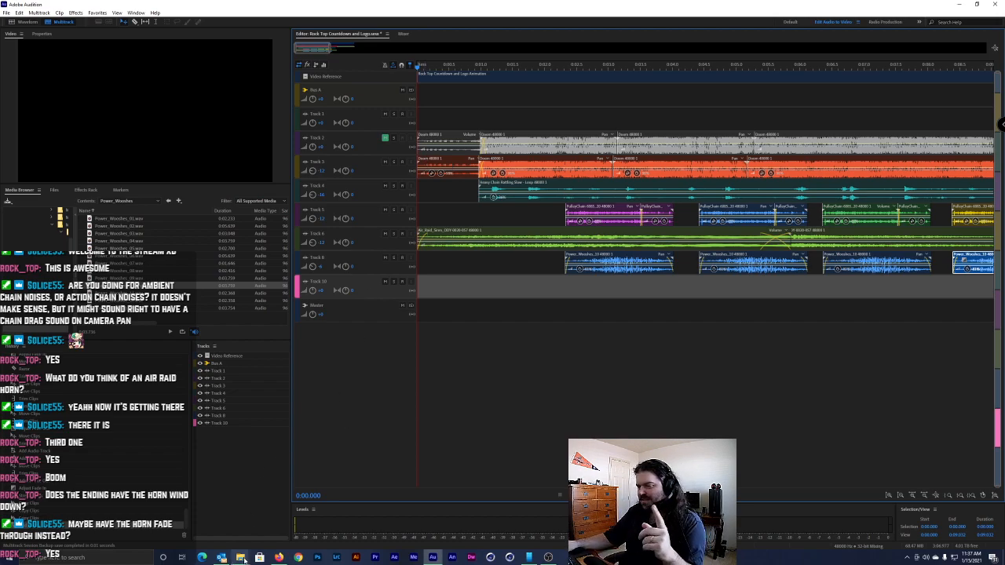
pyautogui.click(242, 559)
pyautogui.click(216, 510)
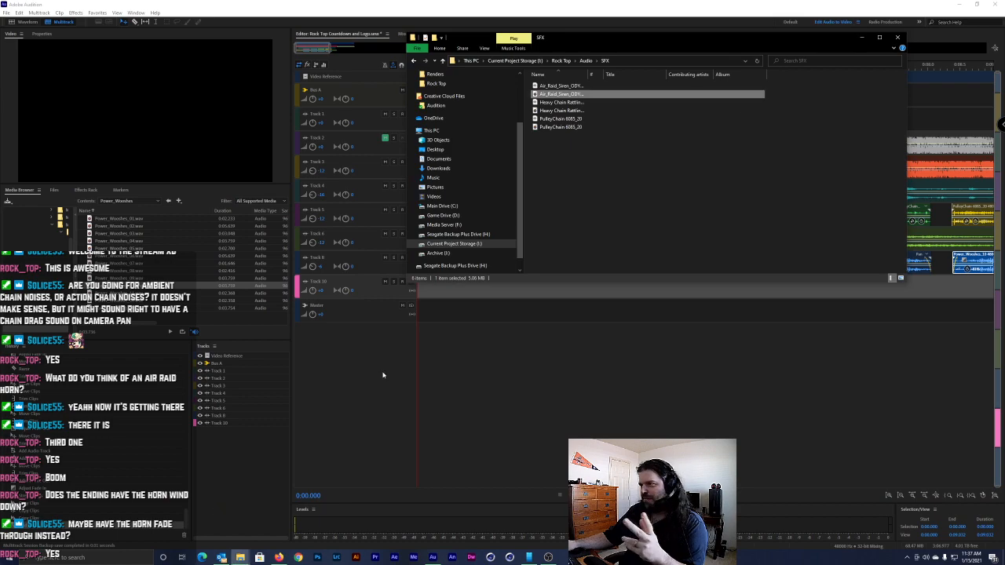
pyautogui.click(862, 38)
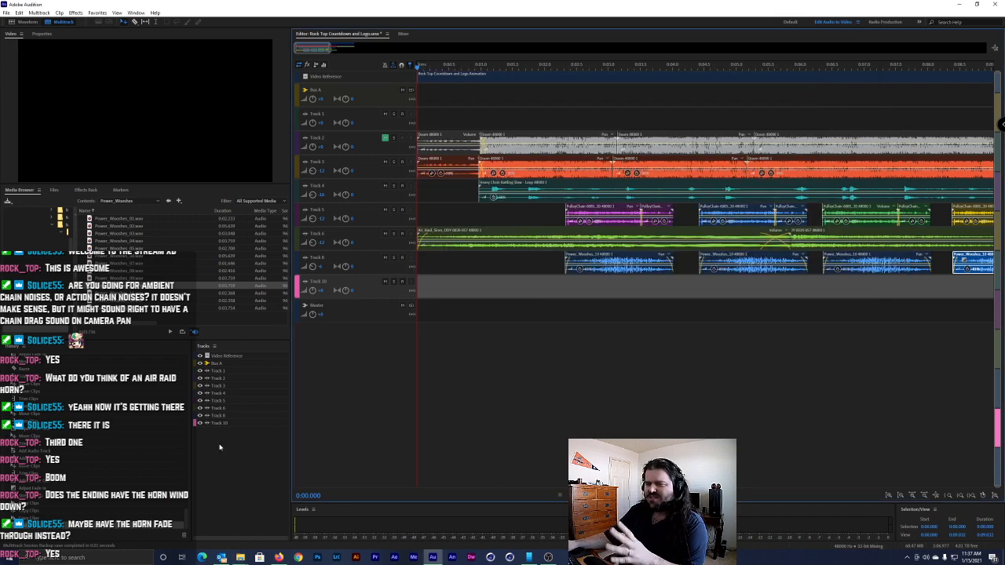
# Switch to a new File Explorer window and open Perma Pipe's District Energy Solution Video folder on Current Project Storage (I:)
pyautogui.rightClick(11, 559)
pyautogui.click(69, 496)
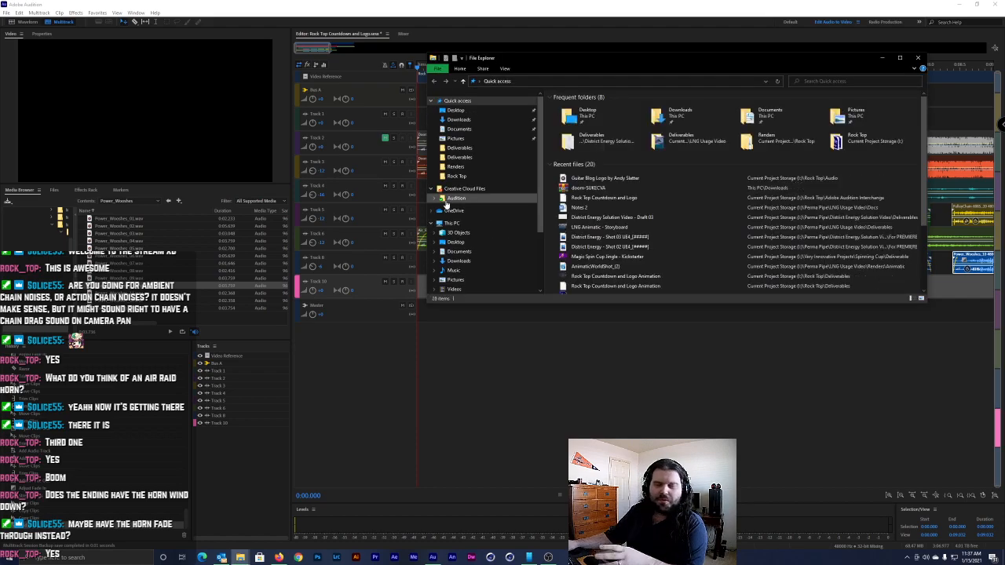
pyautogui.scroll(-3, 487, 220)
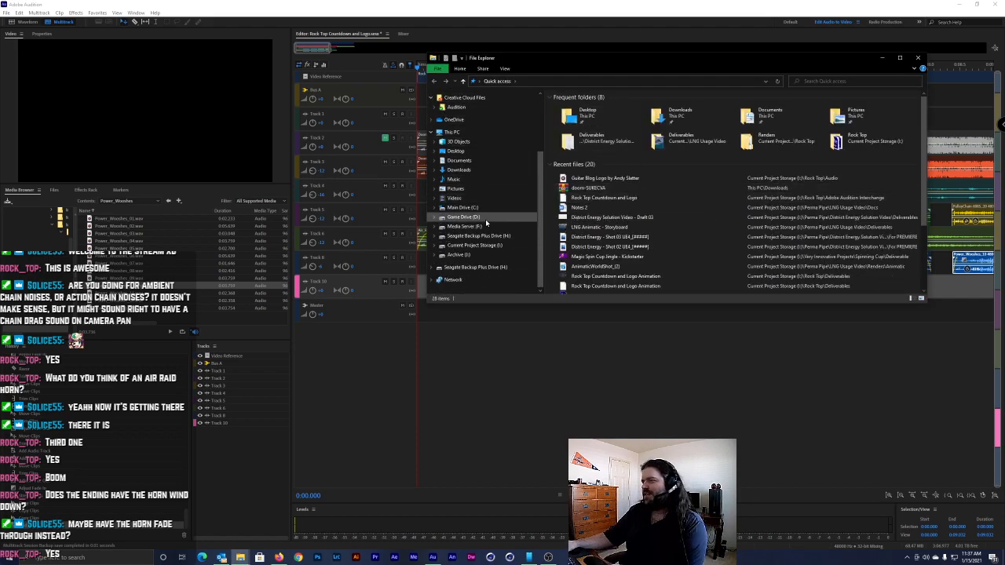
pyautogui.click(495, 245)
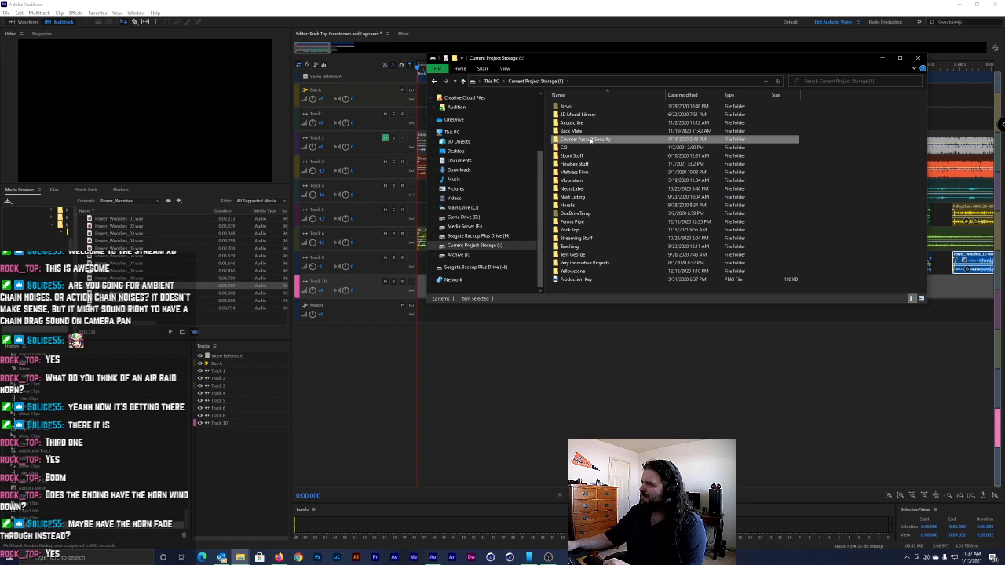
pyautogui.doubleClick(587, 223)
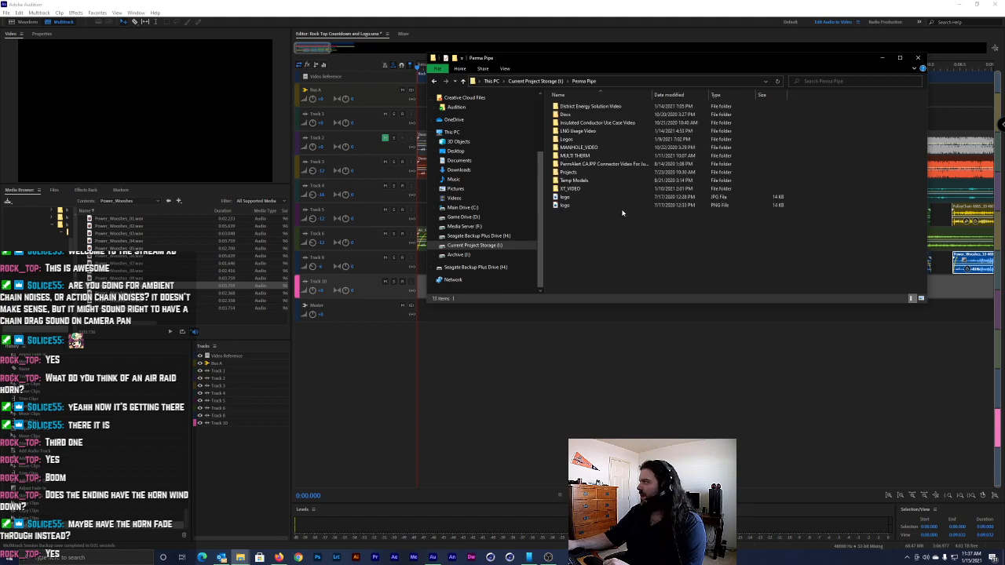
pyautogui.doubleClick(617, 109)
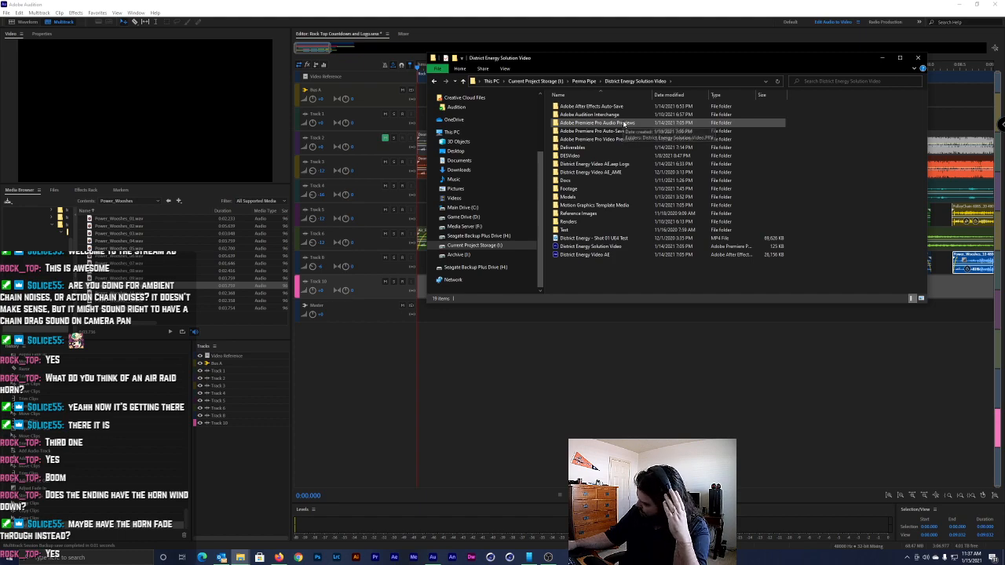
# Open the District Energy Solution Video - Draft 03 from the project's Deliverables folder and view it full screen
pyautogui.doubleClick(582, 192)
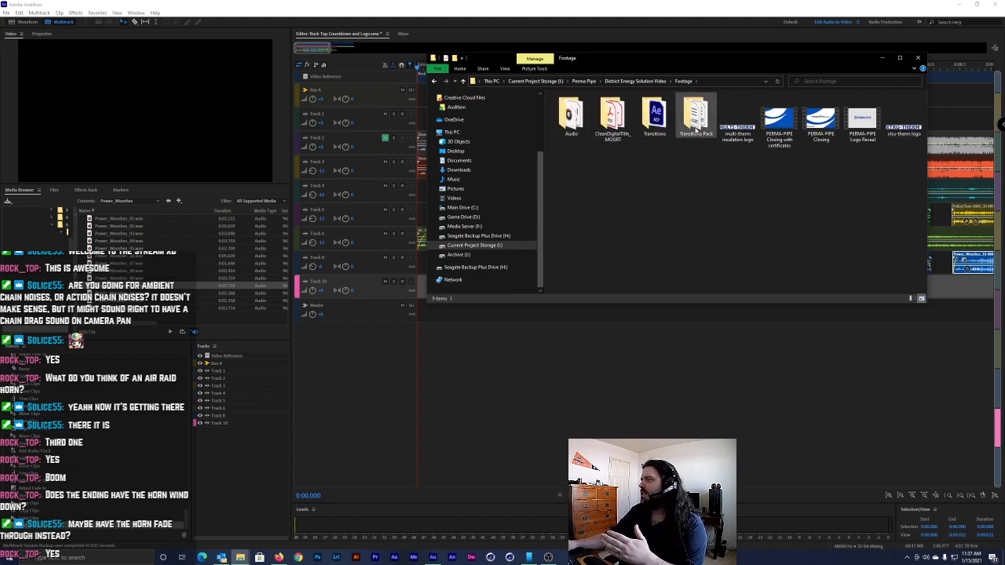
pyautogui.click(646, 82)
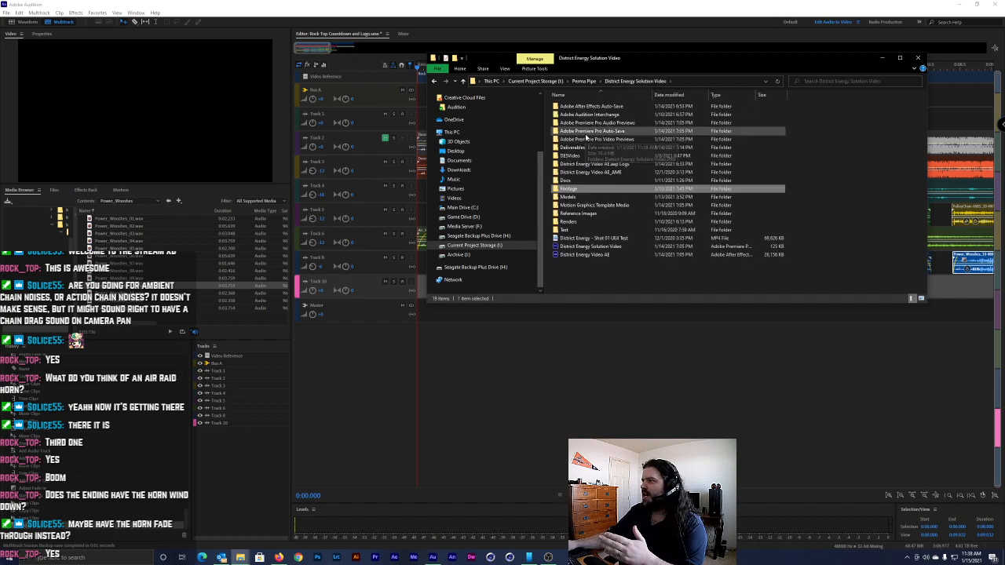
pyautogui.doubleClick(573, 148)
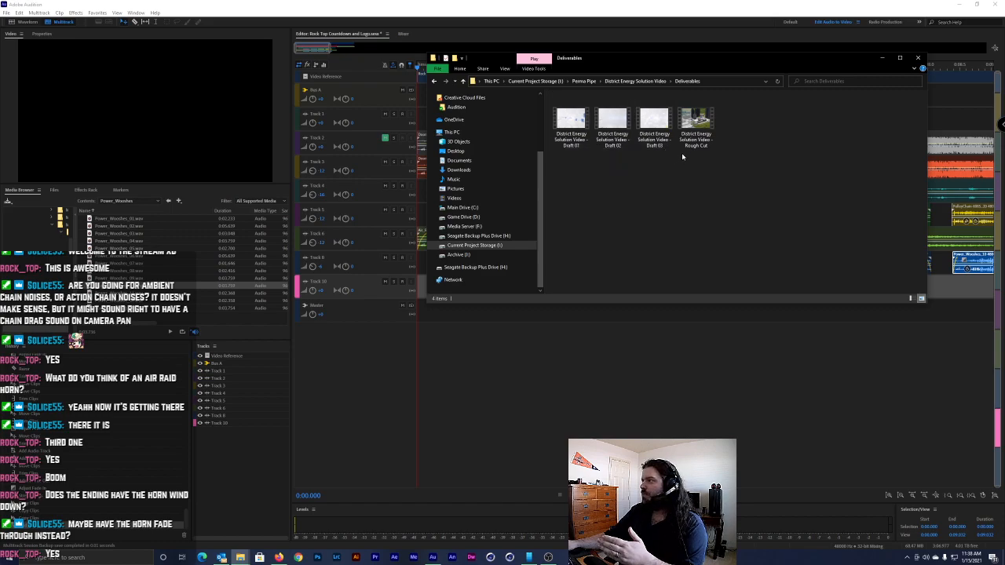
pyautogui.doubleClick(662, 137)
pyautogui.moveTo(521, 74); pyautogui.dragTo(605, 73)
pyautogui.doubleClick(605, 74)
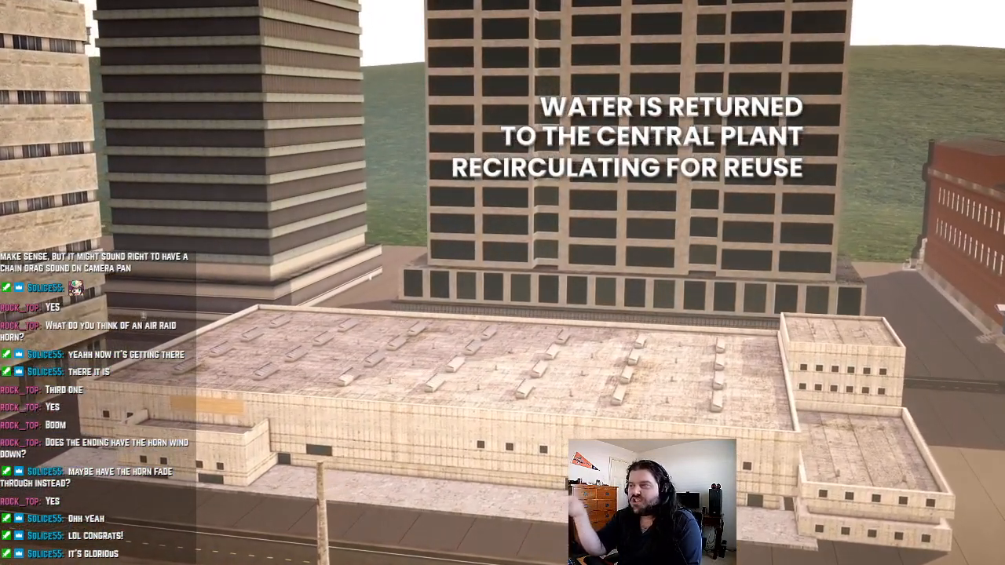
# Watch the Draft 03 video, pausing on the insulated pipe cutaway and resuming playback
pyautogui.moveTo(931, 25)
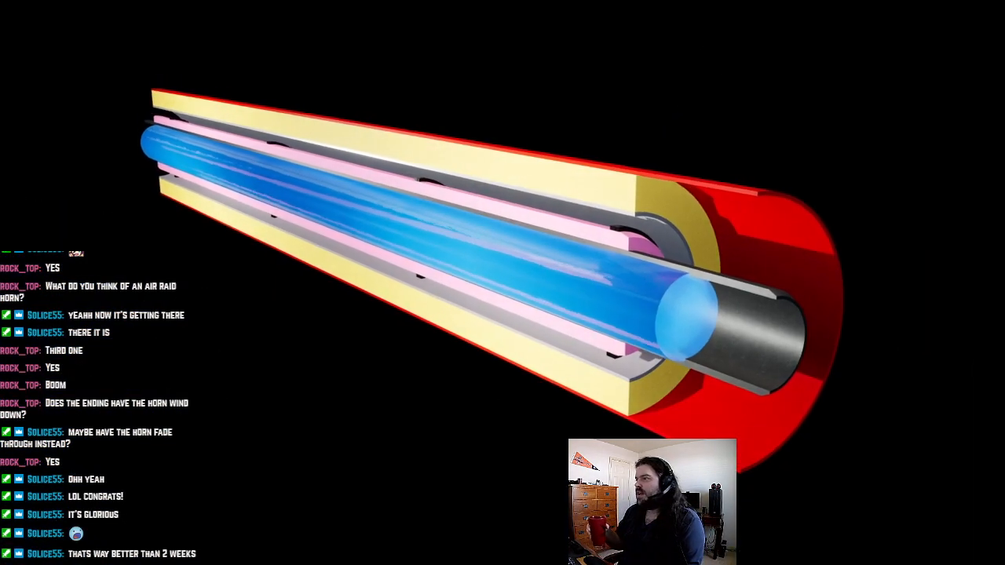
pyautogui.press('space')
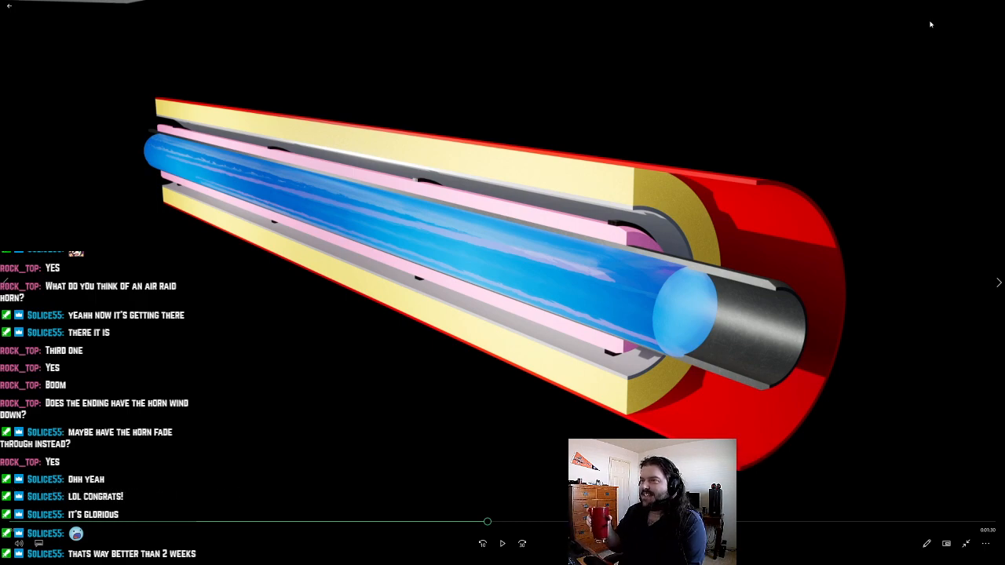
pyautogui.press('space')
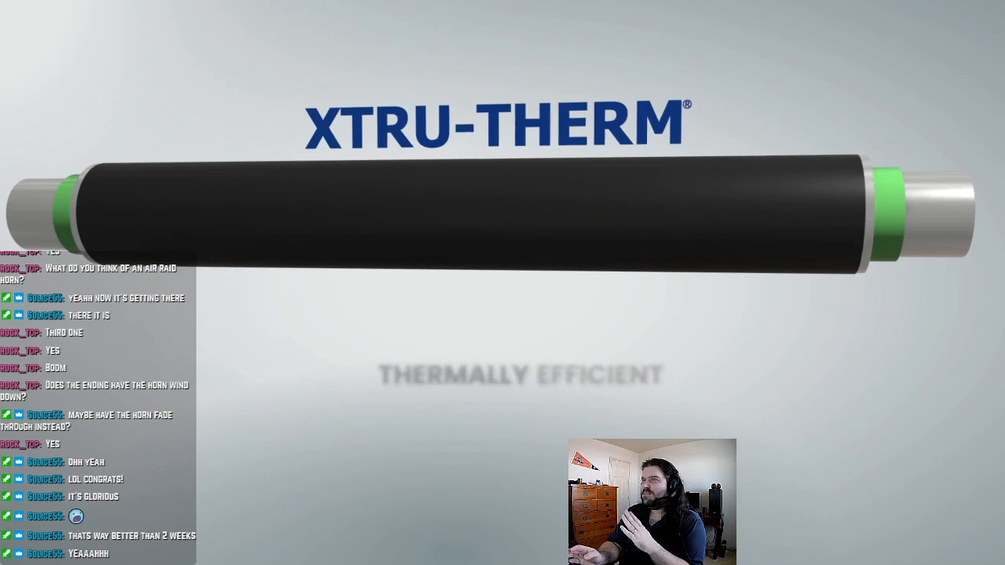
pyautogui.moveTo(733, 40)
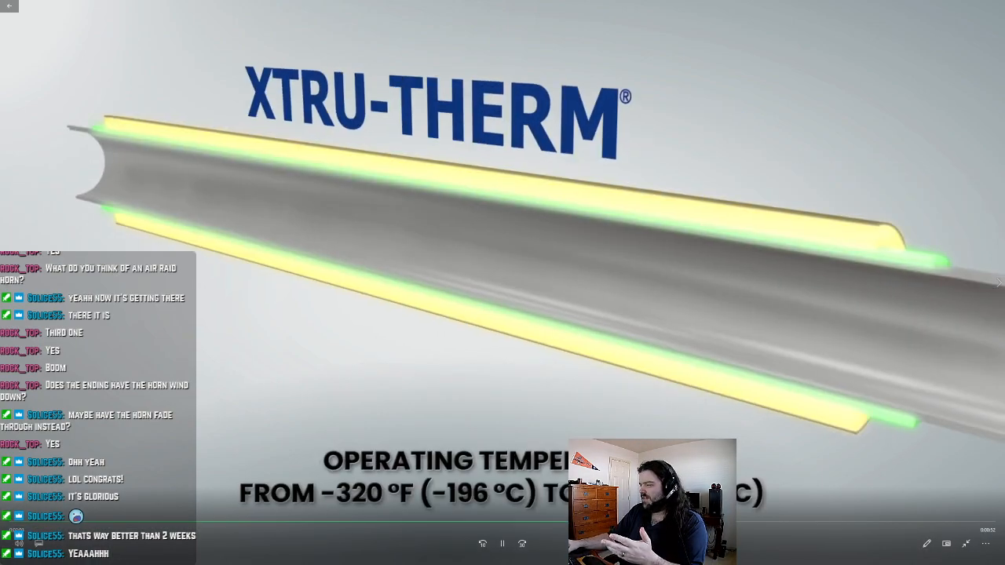
# Skip ahead in the Draft 03 video to the MULTI-THERM and XTRU-THERM comparison and close the player
pyautogui.click(738, 523)
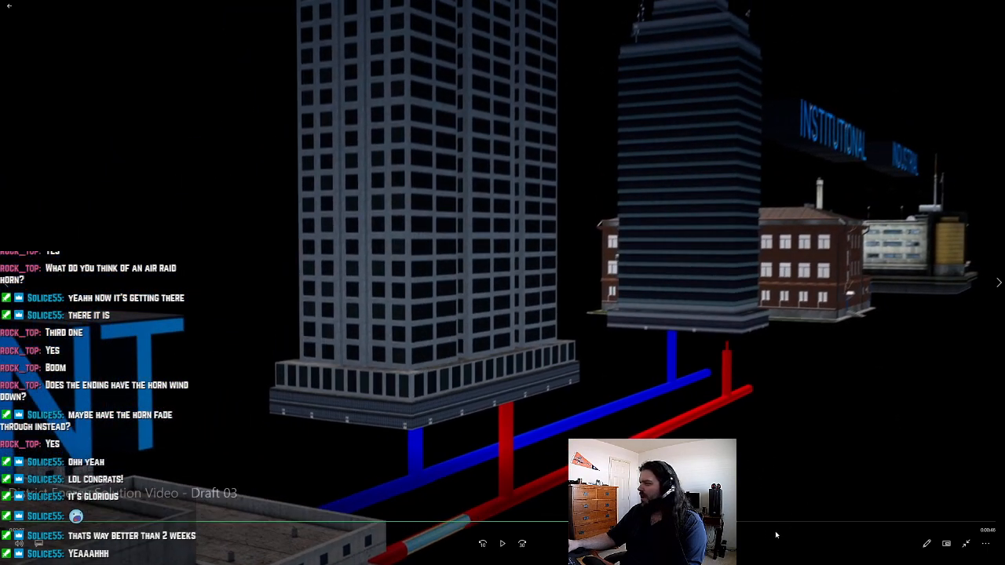
pyautogui.click(775, 523)
pyautogui.moveTo(781, 531); pyautogui.dragTo(872, 532)
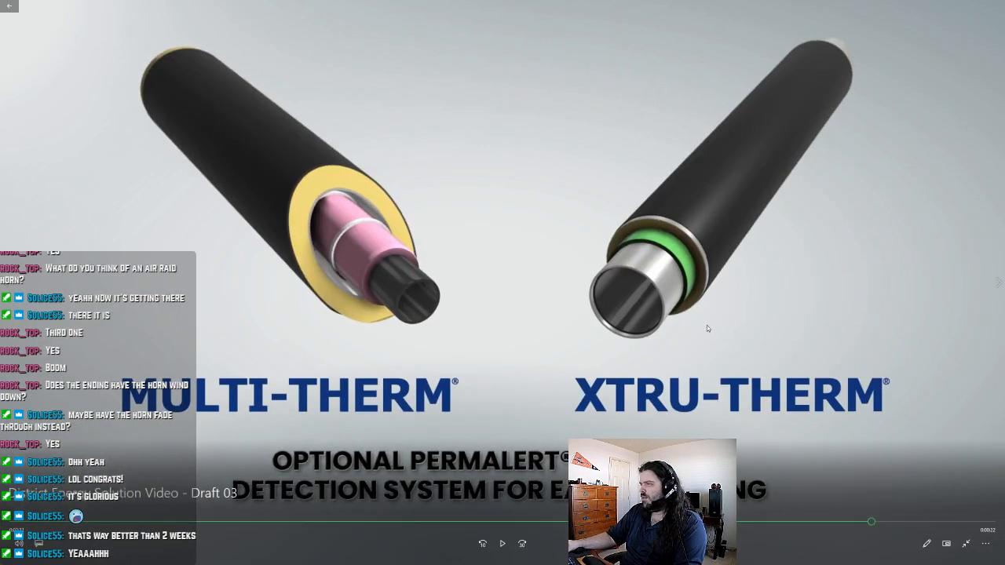
pyautogui.click(967, 543)
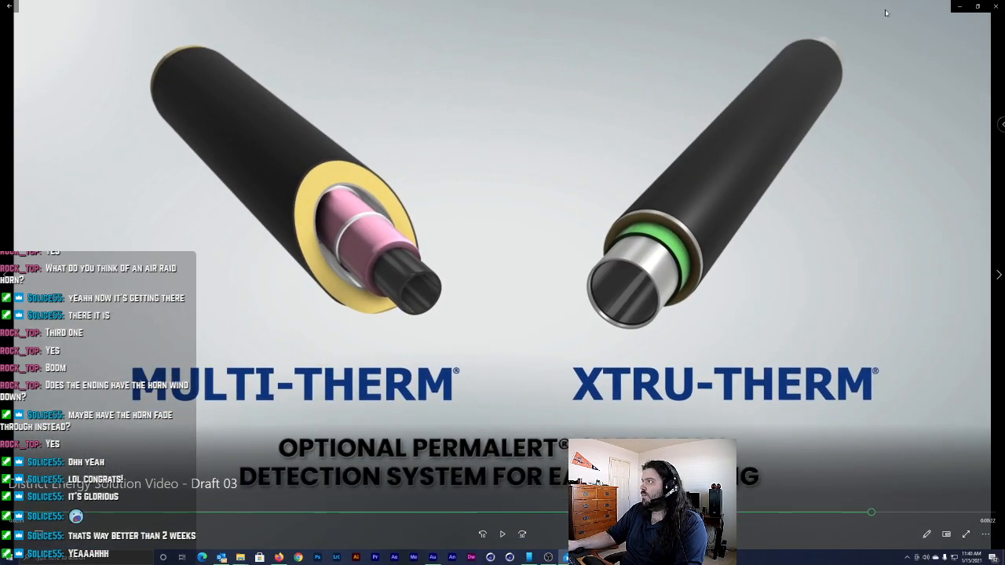
pyautogui.click(994, 6)
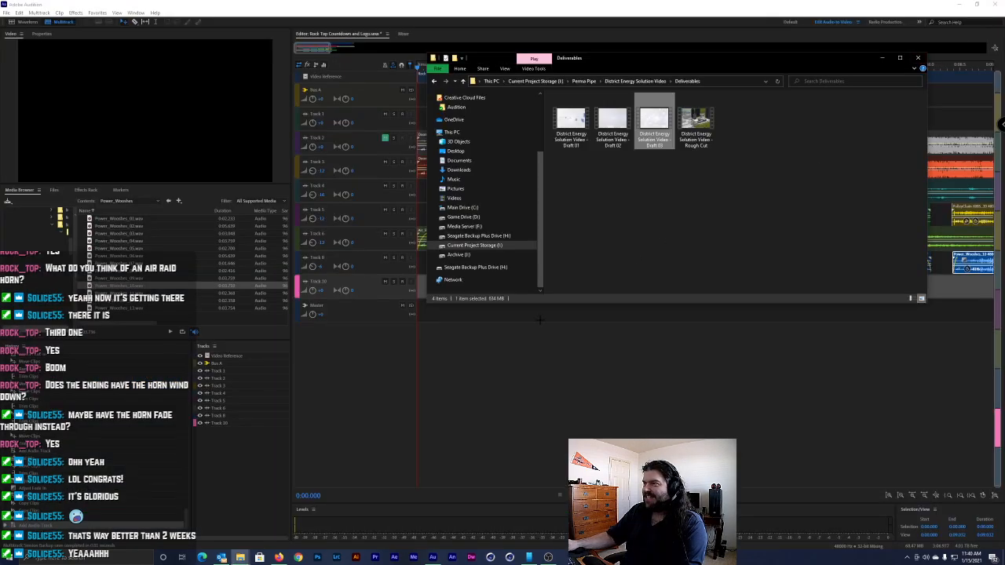
# Open the LNG Animatic - Storyboard video from the LNG Usage Video project's Deliverables folder and scrub ahead to the tanker ship shot
pyautogui.click(633, 81)
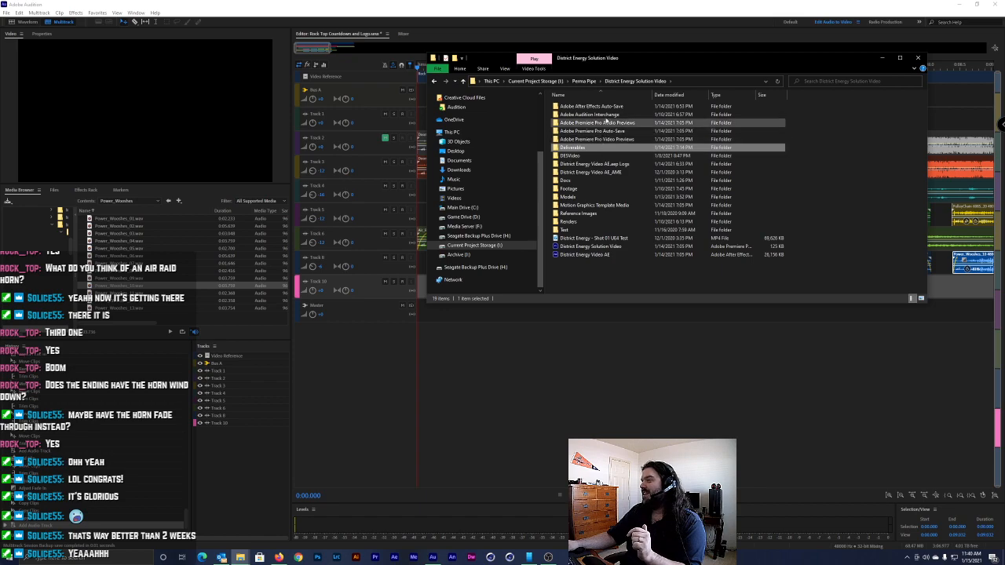
pyautogui.click(584, 81)
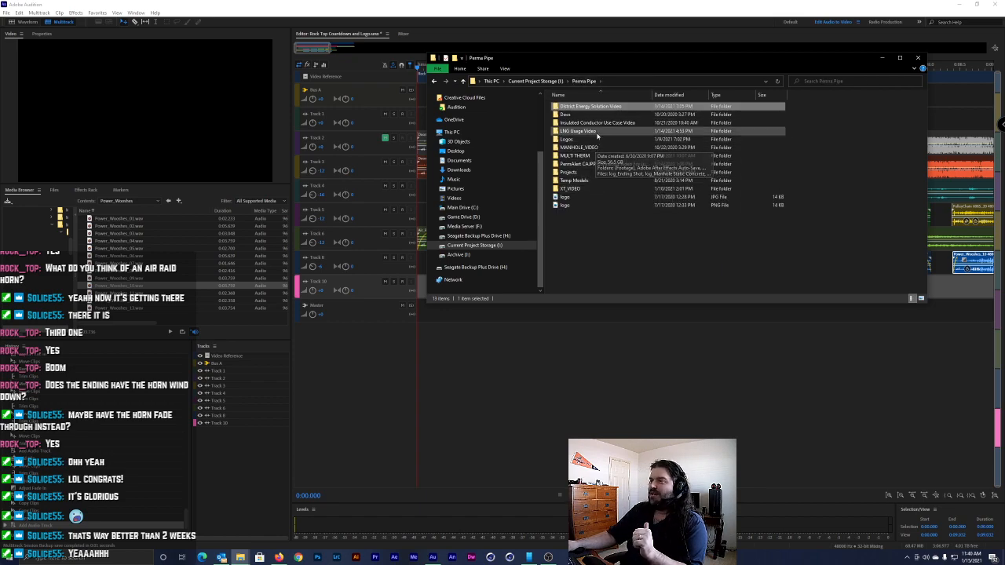
pyautogui.doubleClick(594, 132)
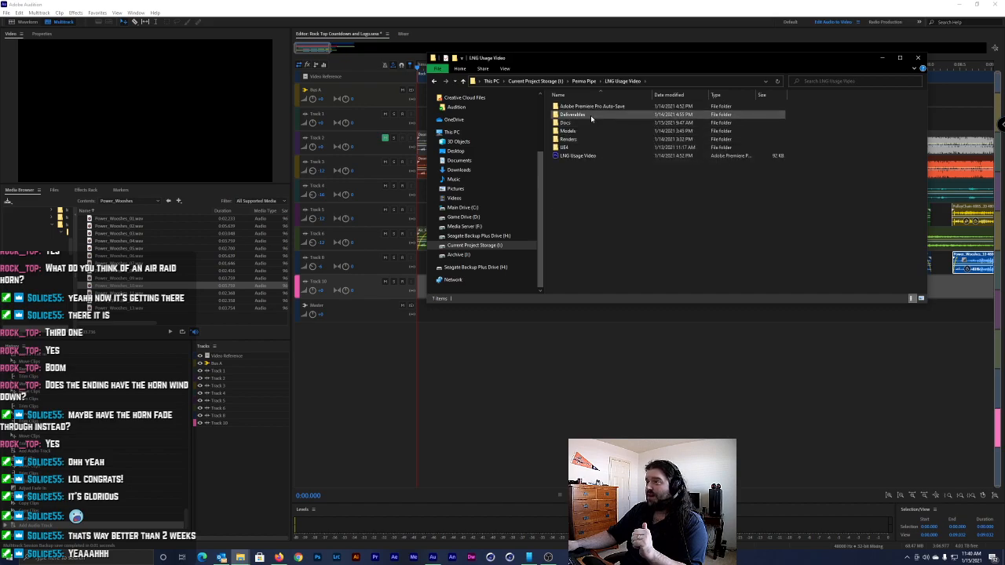
pyautogui.doubleClick(581, 114)
pyautogui.click(579, 122)
pyautogui.doubleClick(579, 119)
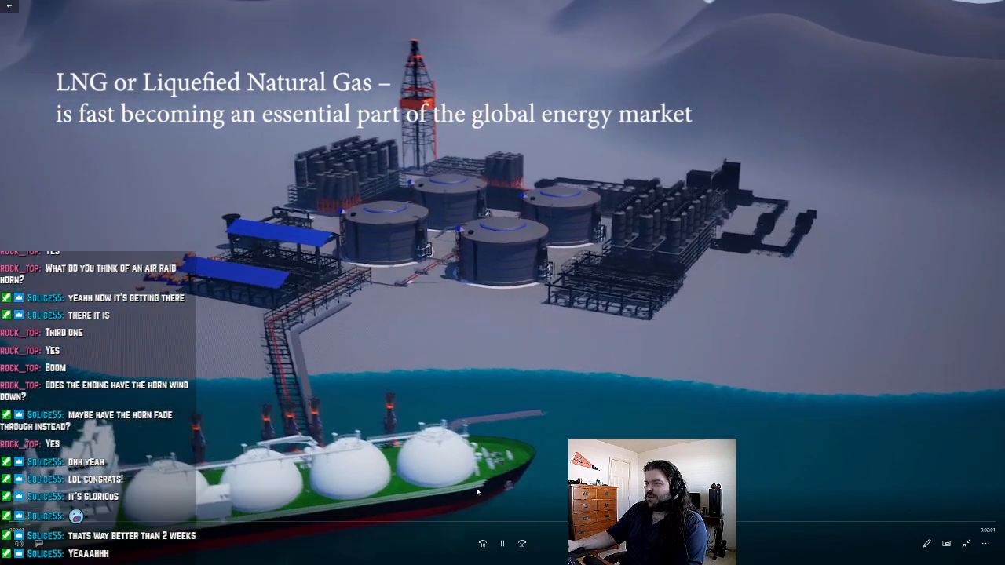
pyautogui.click(399, 347)
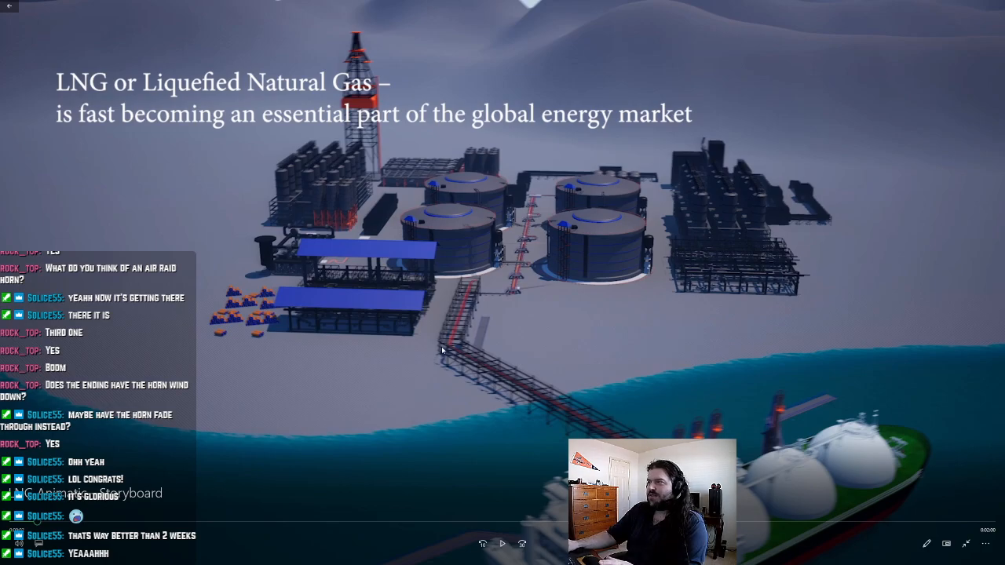
pyautogui.moveTo(44, 522); pyautogui.dragTo(550, 520)
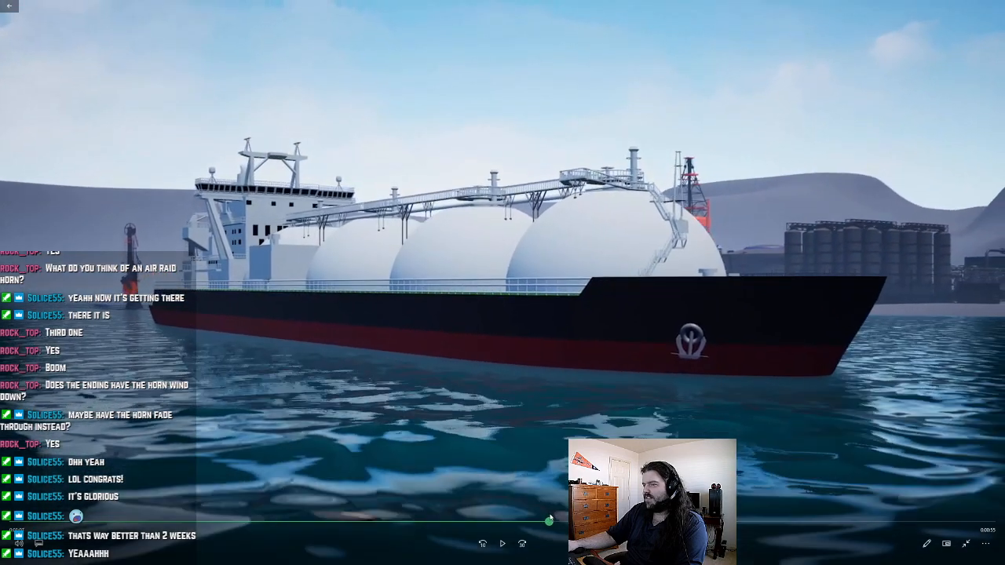
# Scrub back and forth through the LNG Animatic video to compare the LNG transportation text shot with the low-angle tanker ship view
pyautogui.click(445, 523)
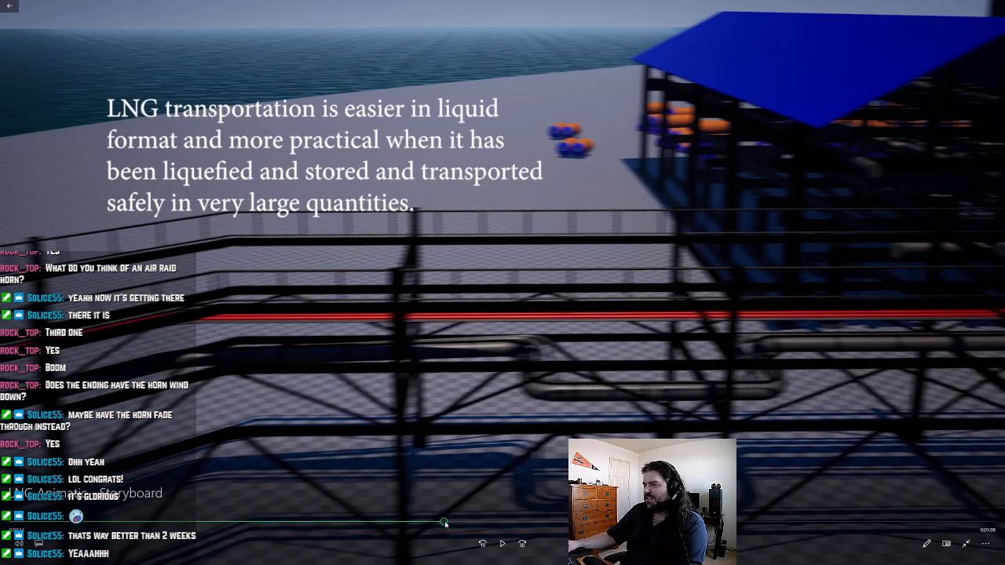
pyautogui.click(512, 522)
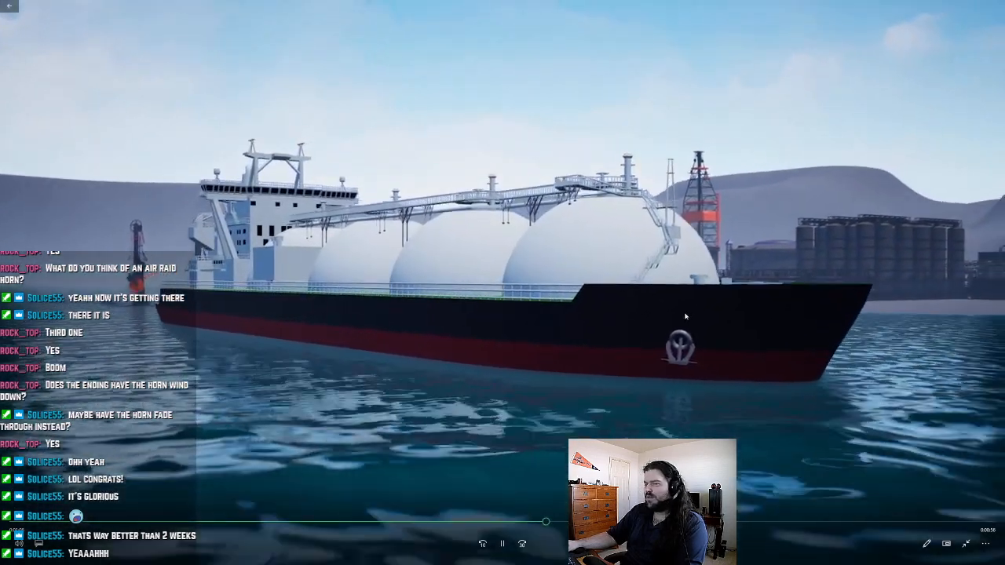
pyautogui.click(514, 522)
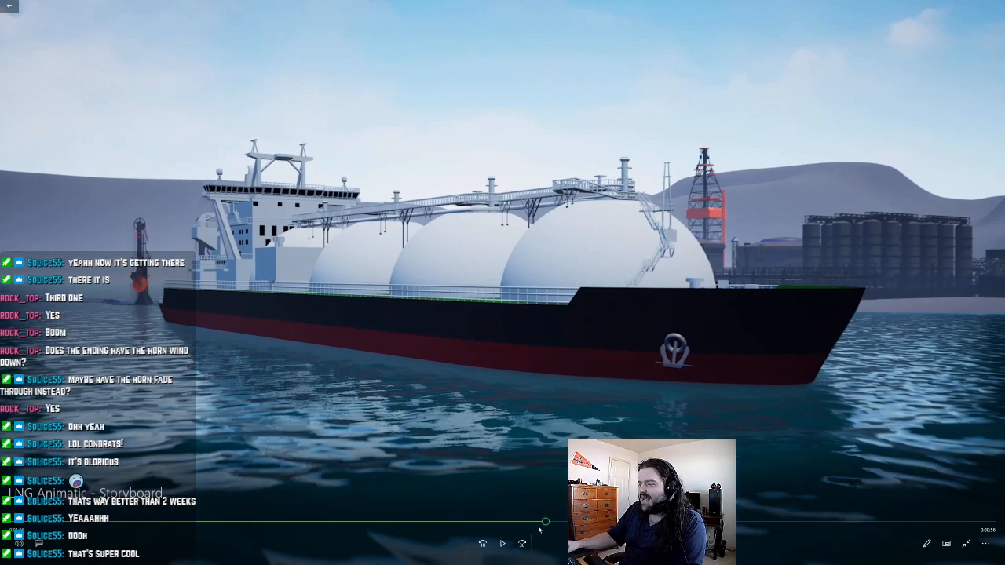
pyautogui.moveTo(544, 523); pyautogui.dragTo(512, 524)
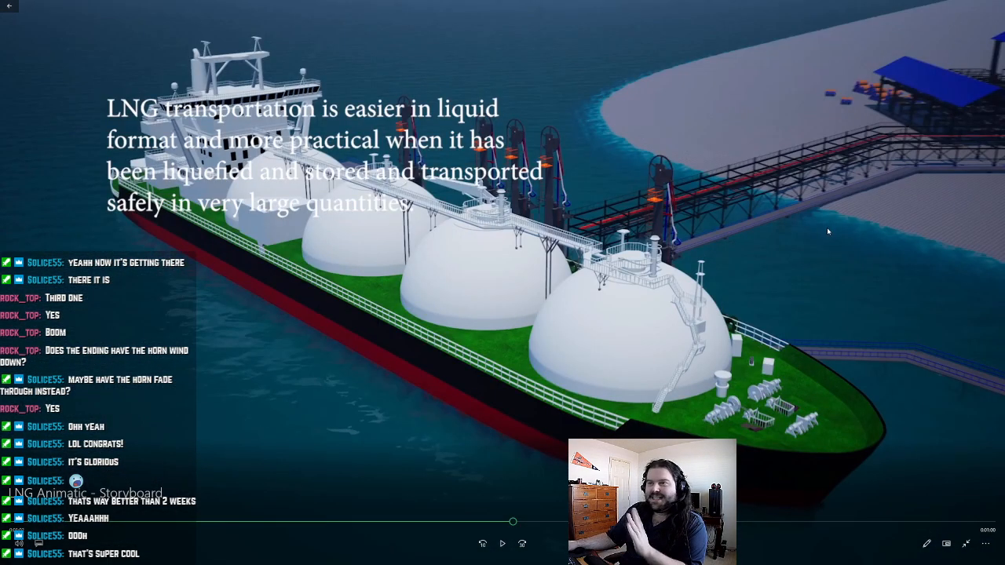
pyautogui.moveTo(516, 523); pyautogui.dragTo(540, 523)
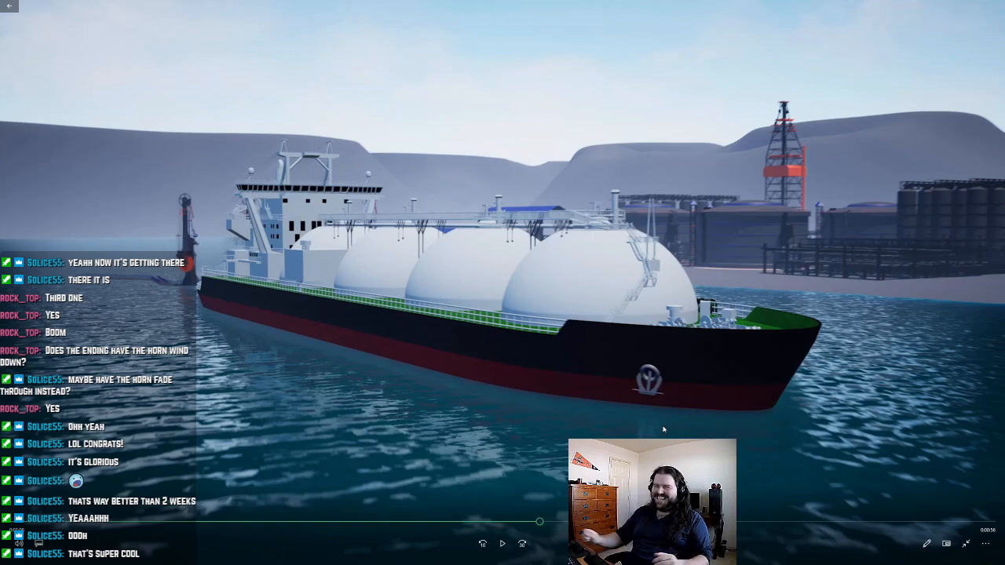
# Take the LNG Animatic video out of full screen, close its player, and return to the Audition multitrack session
pyautogui.doubleClick(604, 320)
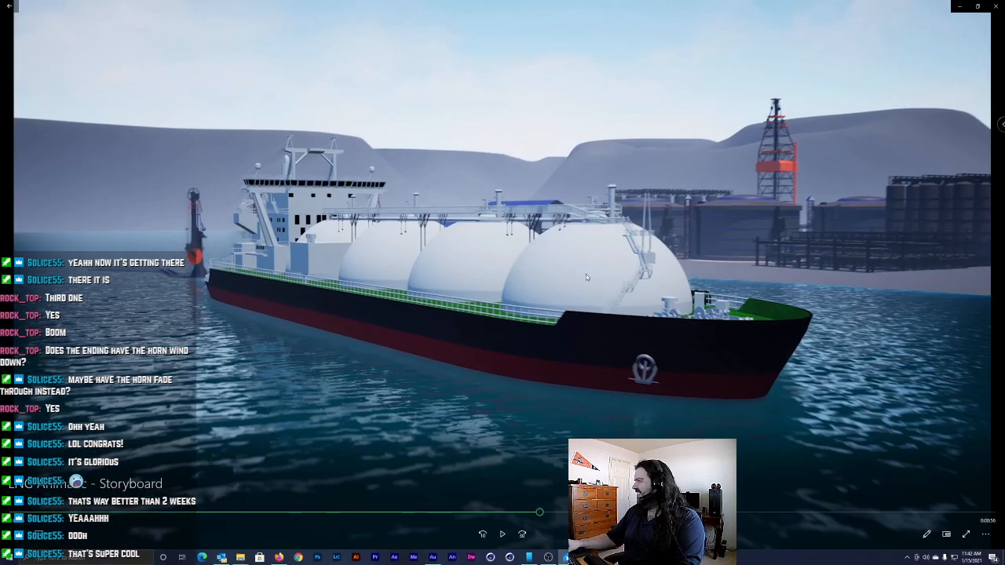
pyautogui.moveTo(439, 3); pyautogui.dragTo(447, 84)
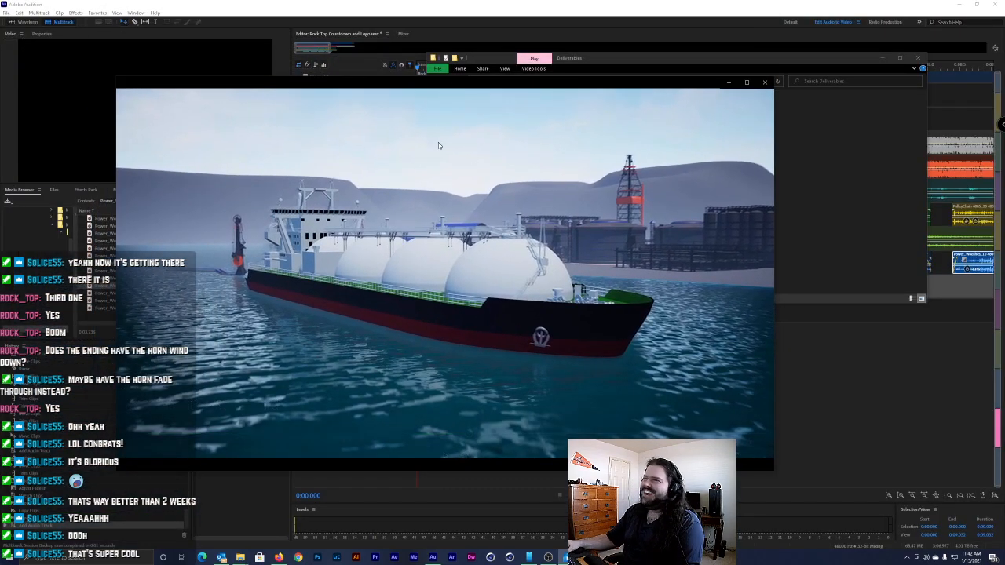
pyautogui.moveTo(438, 148); pyautogui.dragTo(460, 147)
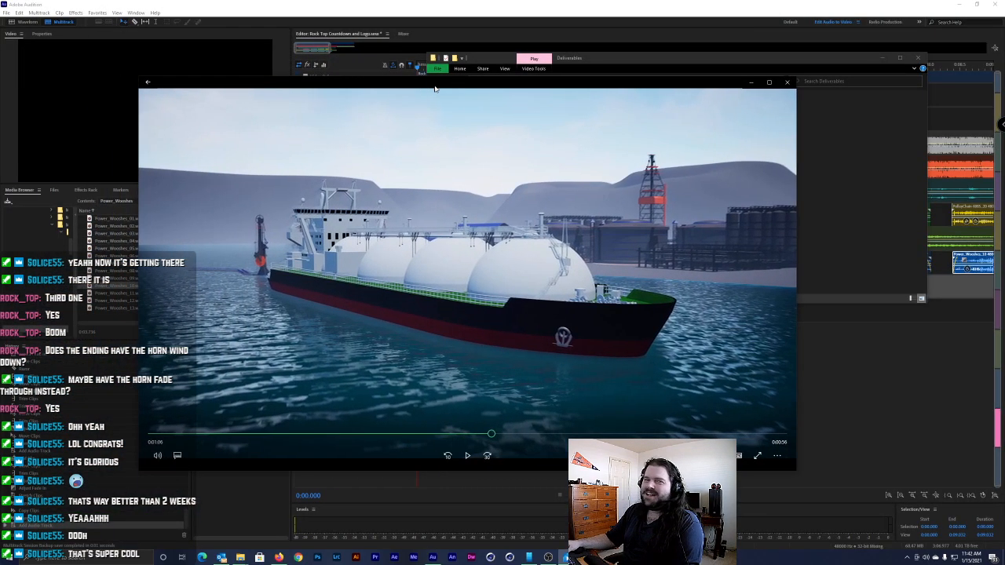
pyautogui.click(484, 198)
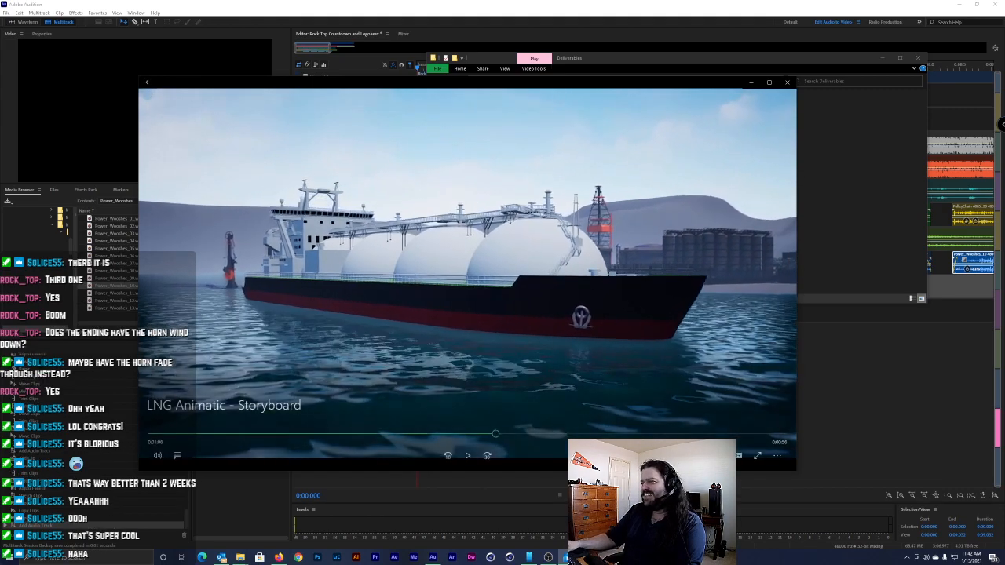
pyautogui.click(787, 82)
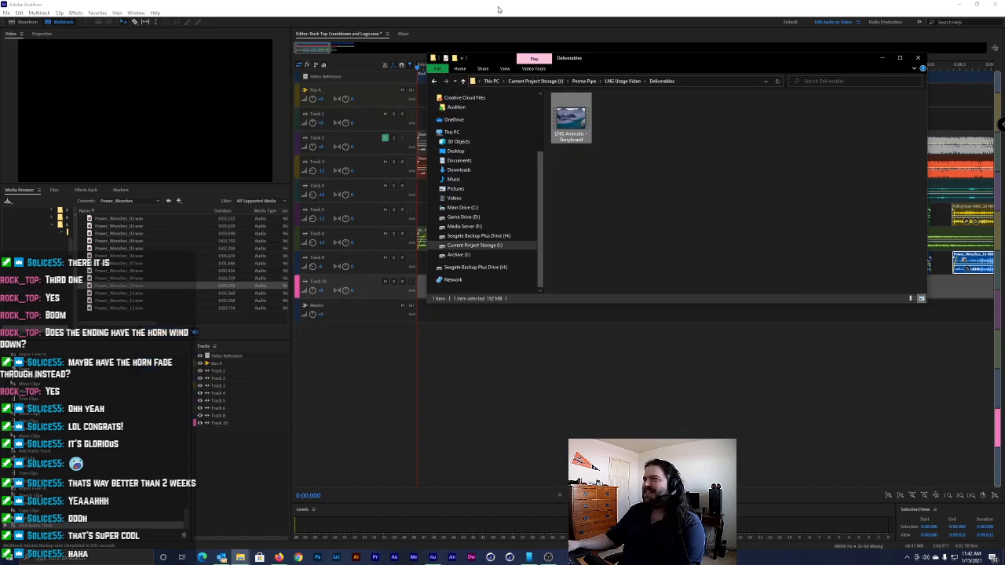
pyautogui.click(499, 11)
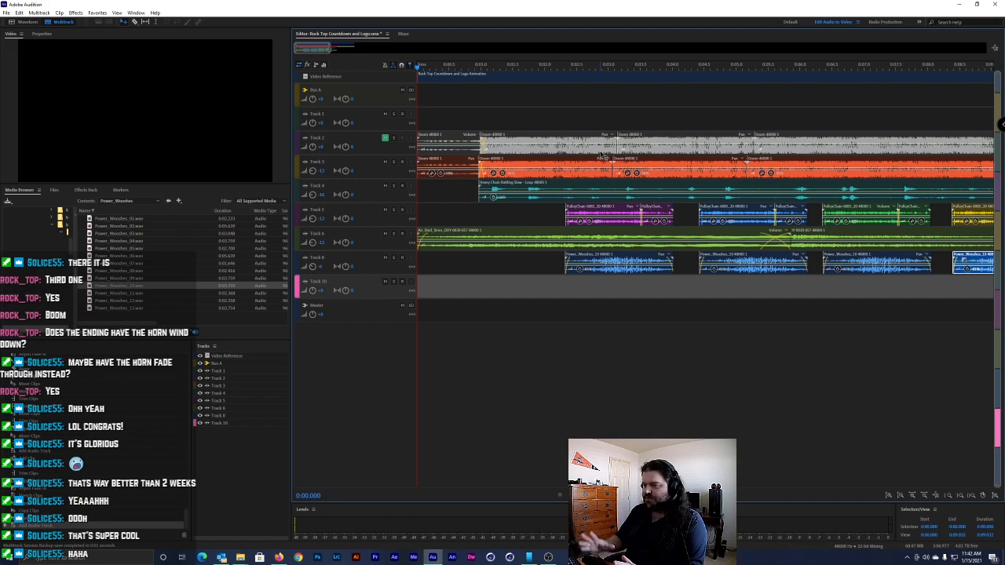
# Enlarge the video preview and play the countdown through to the flaming logo reveal, then restore the preview to its normal size
pyautogui.click(453, 69)
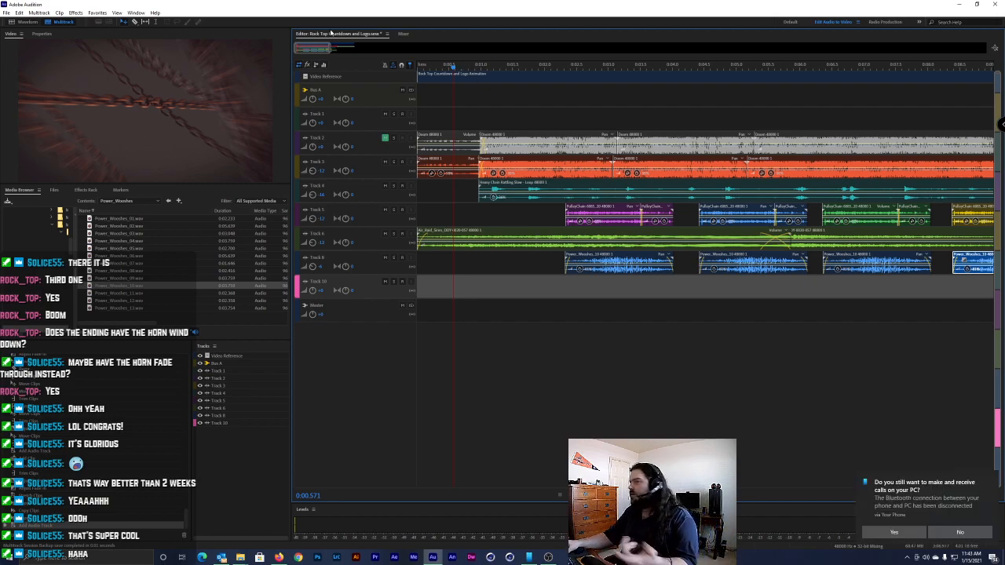
pyautogui.click(166, 63)
pyautogui.press('`')
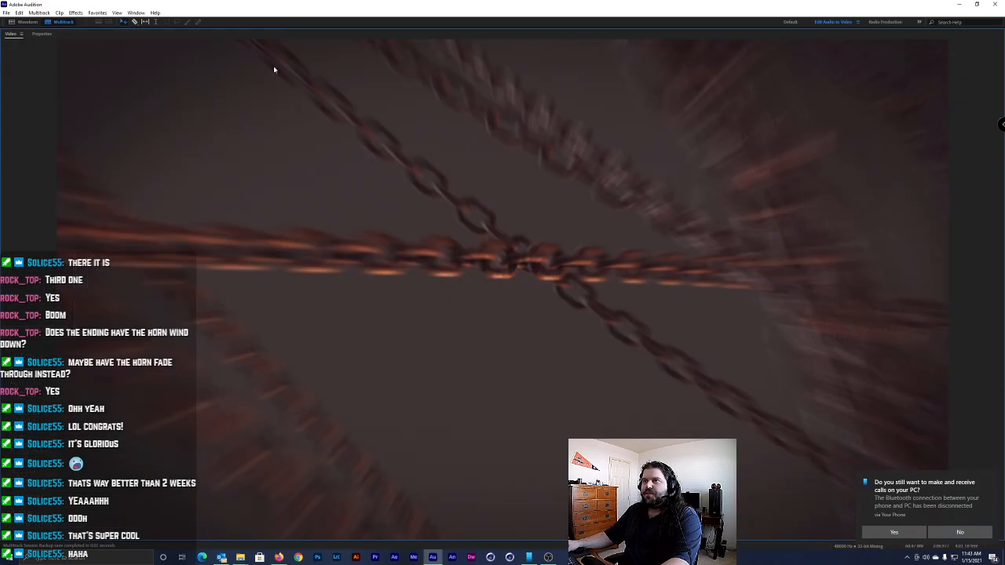
pyautogui.press('space')
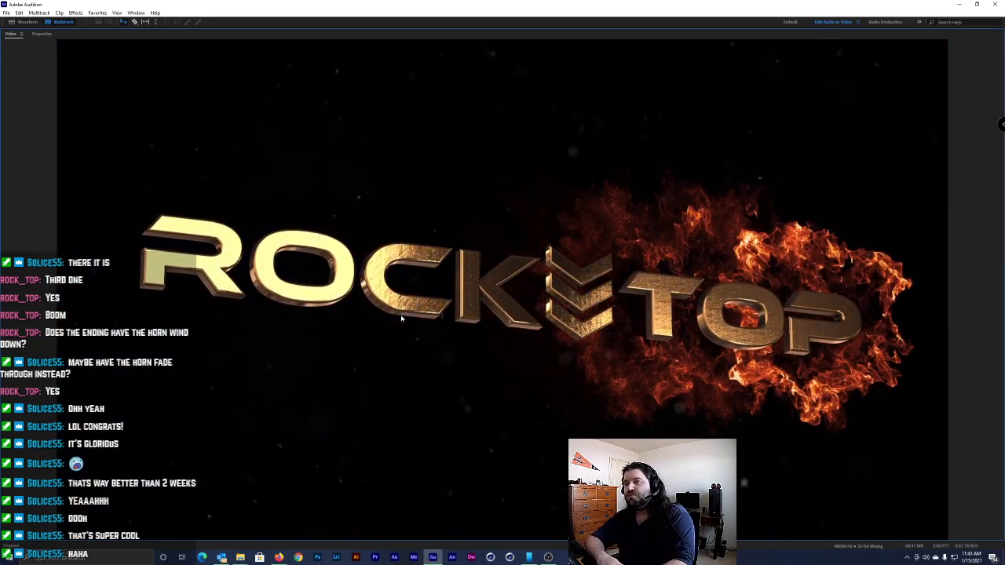
pyautogui.press('`')
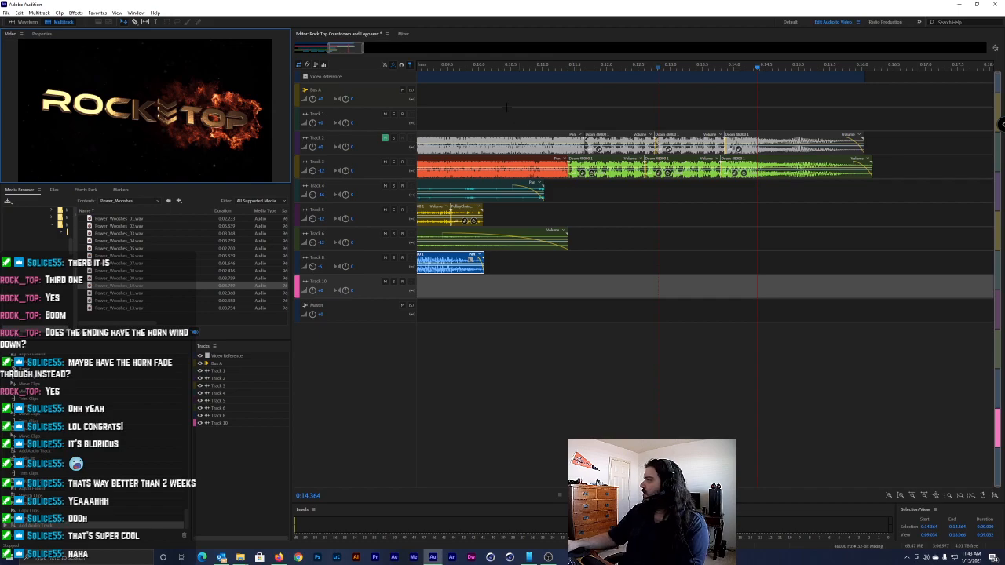
# Return the playhead to the session start, fit the whole timeline in view, and play the mix until the number 4 countdown shot
pyautogui.moveTo(589, 63); pyautogui.dragTo(320, 55)
pyautogui.scroll(1, 536, 253)
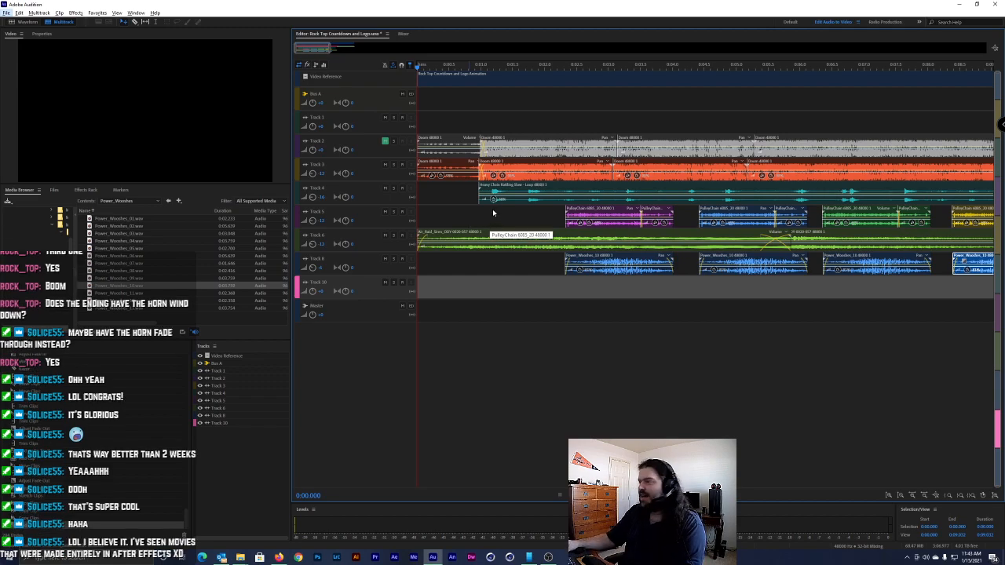
pyautogui.click(456, 209)
pyautogui.scroll(-2, 446, 208)
pyautogui.moveTo(435, 67); pyautogui.dragTo(400, 68)
pyautogui.press('space')
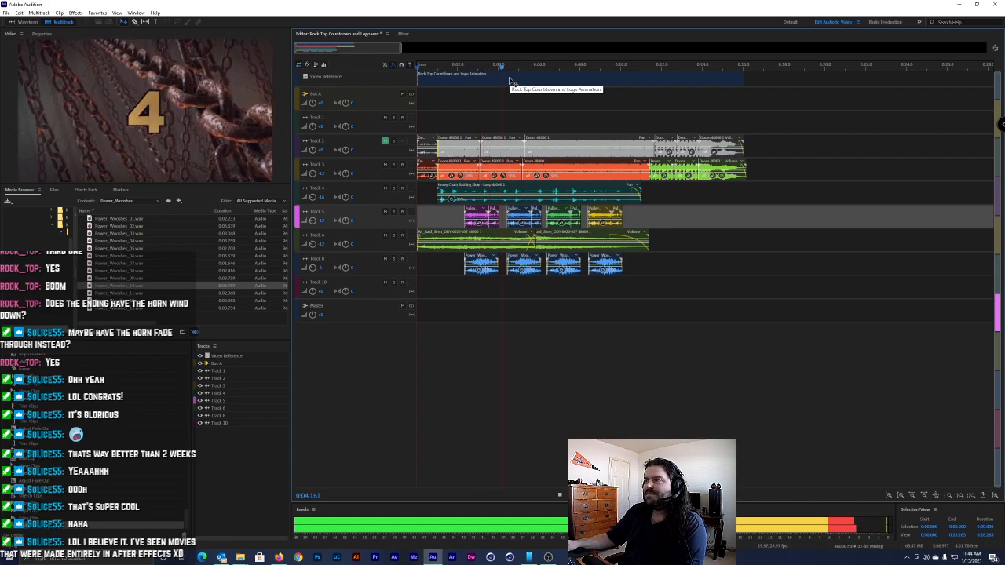
pyautogui.press('space')
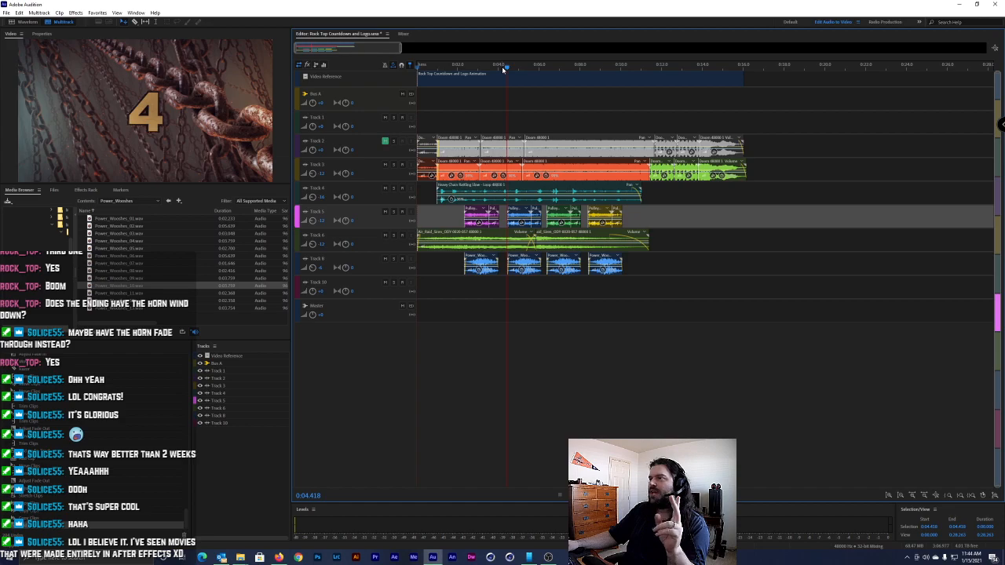
# Switch to Envato Elements in the browser and search the sound effects for "ember crackle"
pyautogui.hotkey('alt', 'Tab')
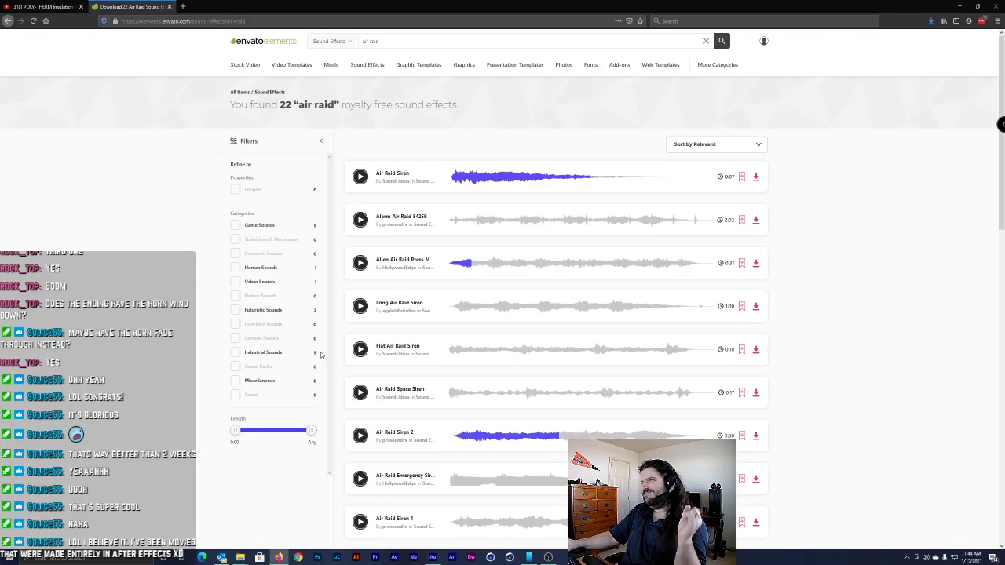
pyautogui.moveTo(392, 42); pyautogui.dragTo(330, 34)
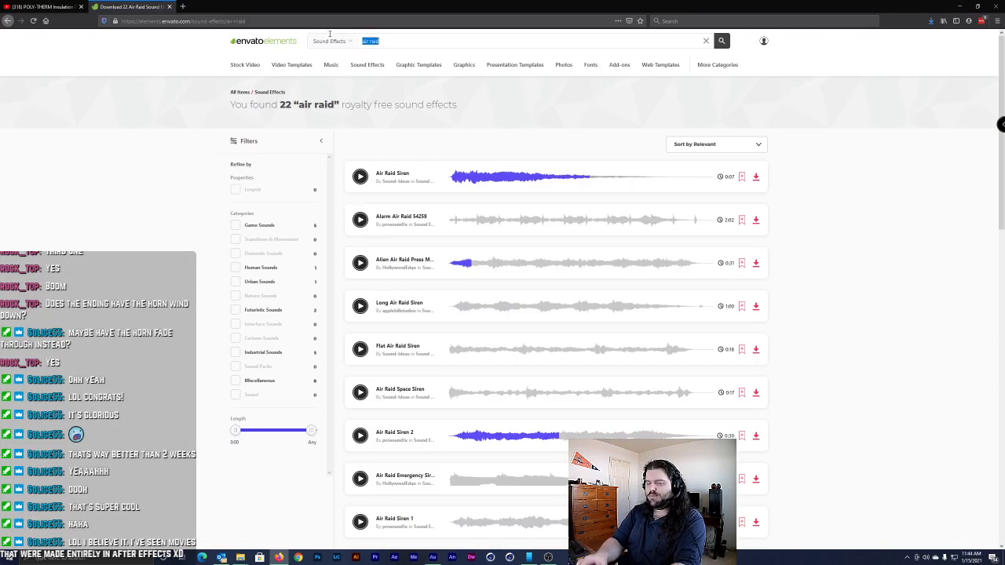
pyautogui.write('ember crackl')
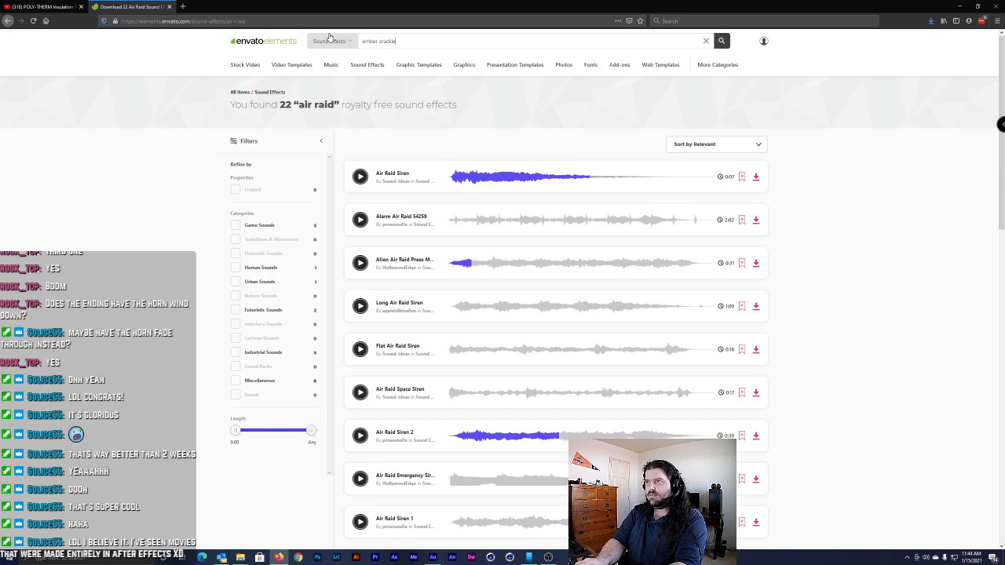
pyautogui.write('e')
pyautogui.press('Return')
# Audition the first fireplace and fire crackle results, including Campfire Small Crackle and Flame on its own page, and return to the results
pyautogui.click(360, 176)
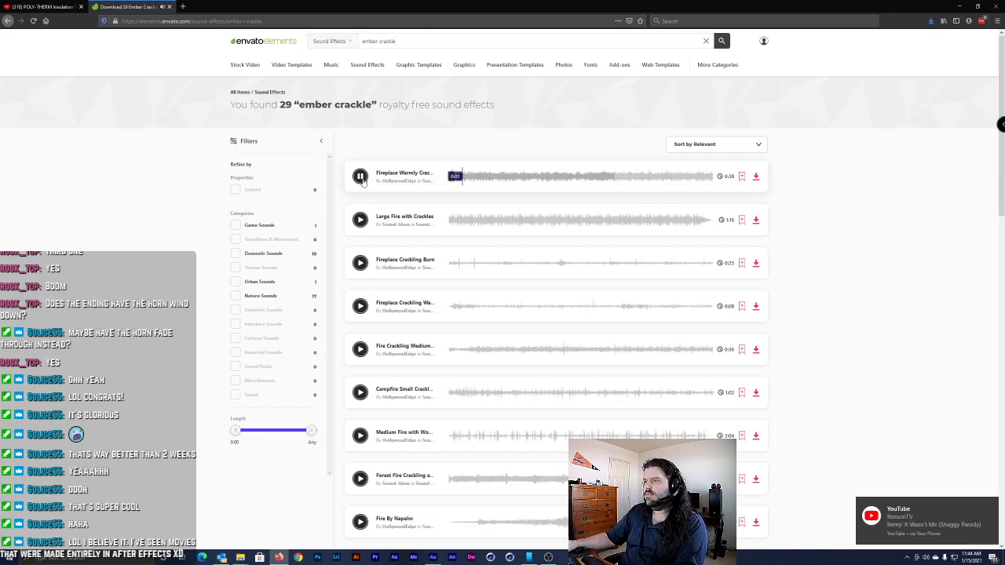
pyautogui.click(361, 220)
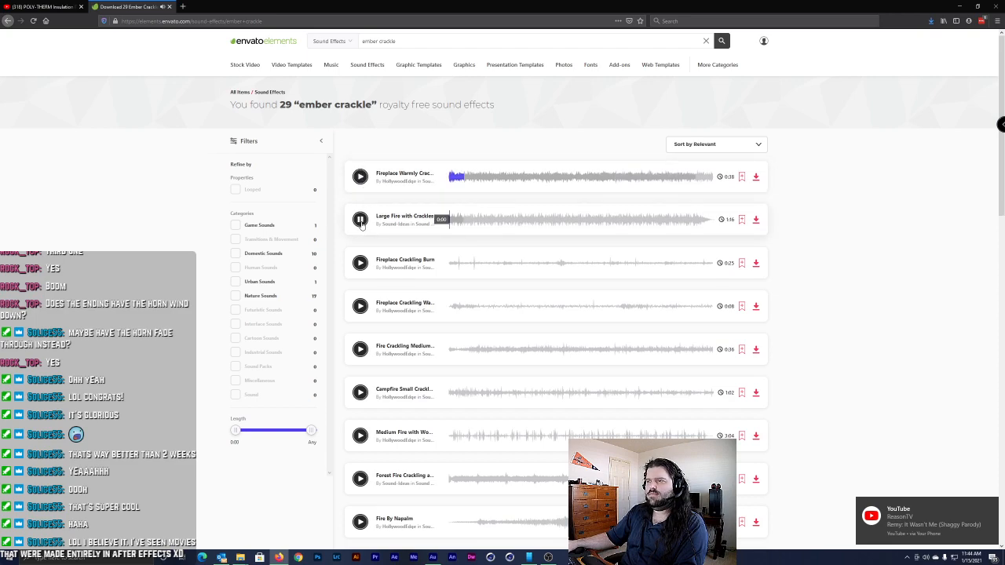
pyautogui.click(360, 264)
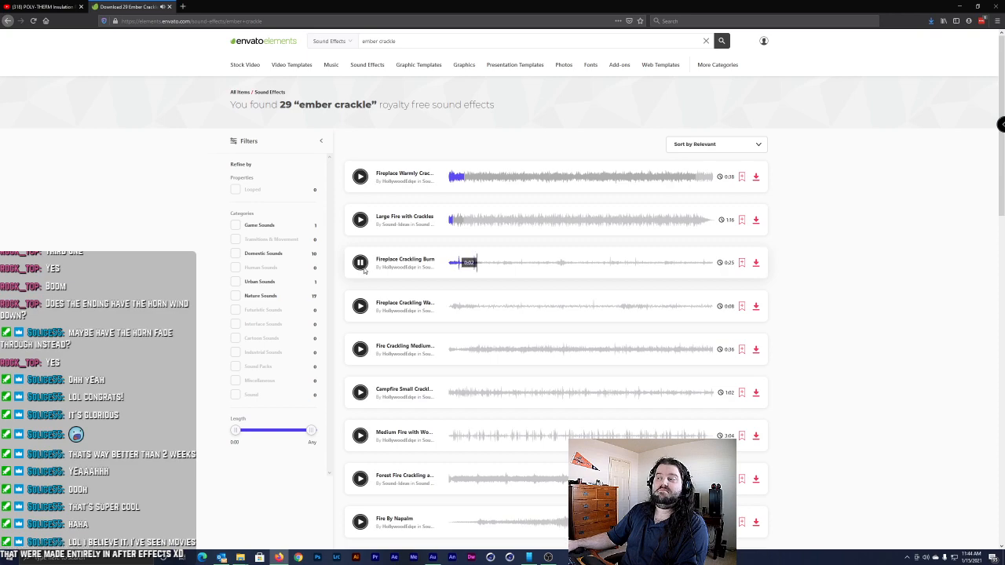
pyautogui.click(360, 306)
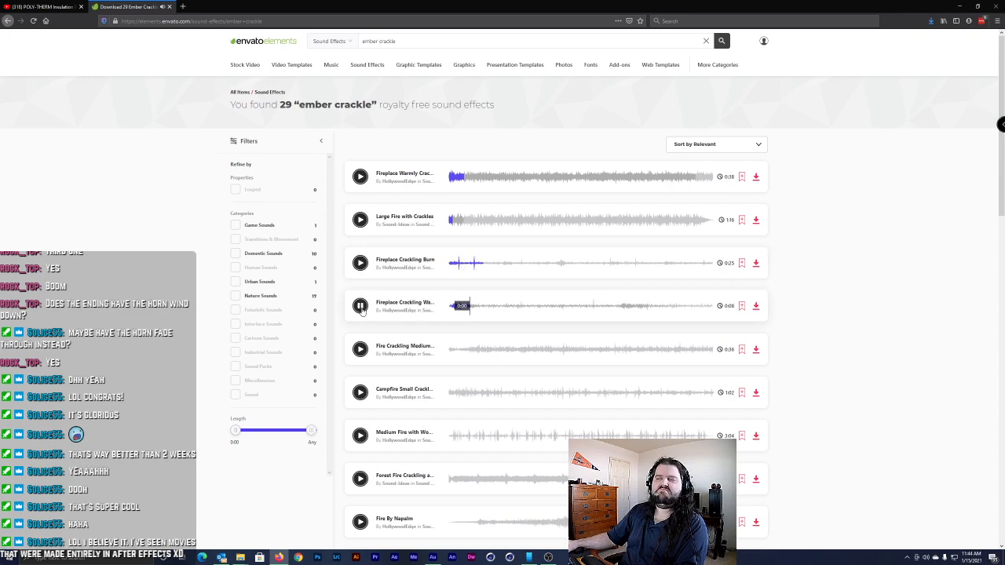
pyautogui.click(361, 306)
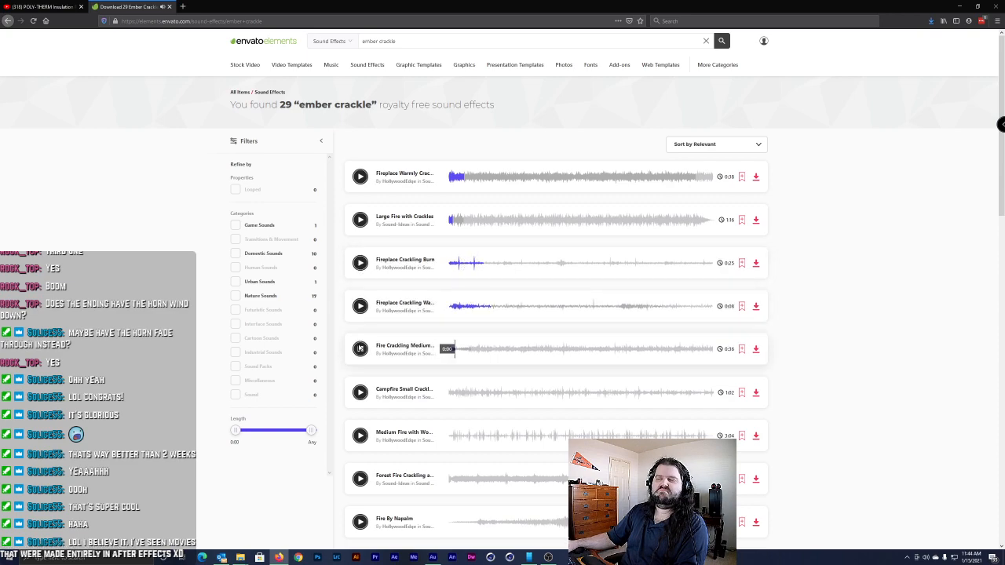
pyautogui.click(360, 394)
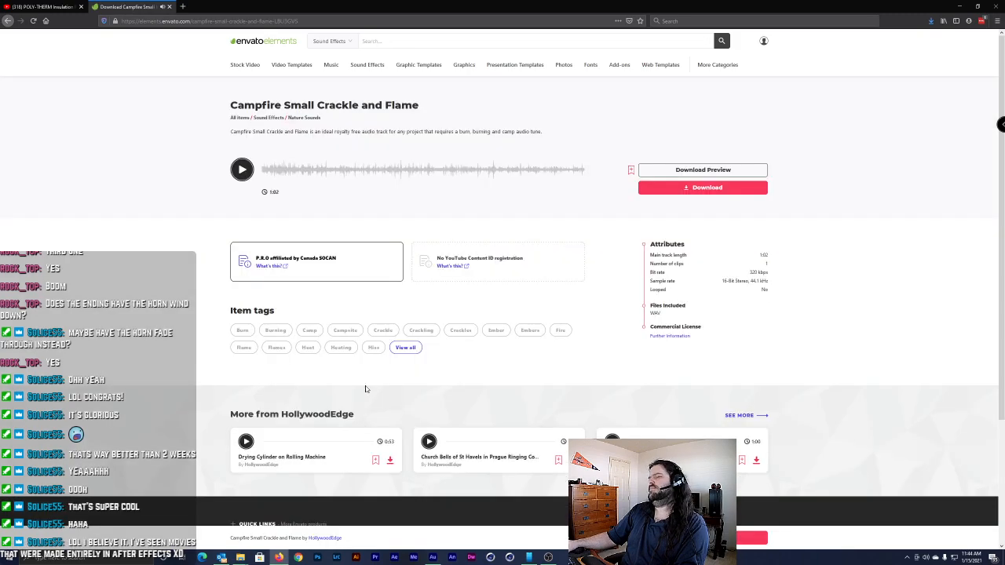
pyautogui.click(243, 170)
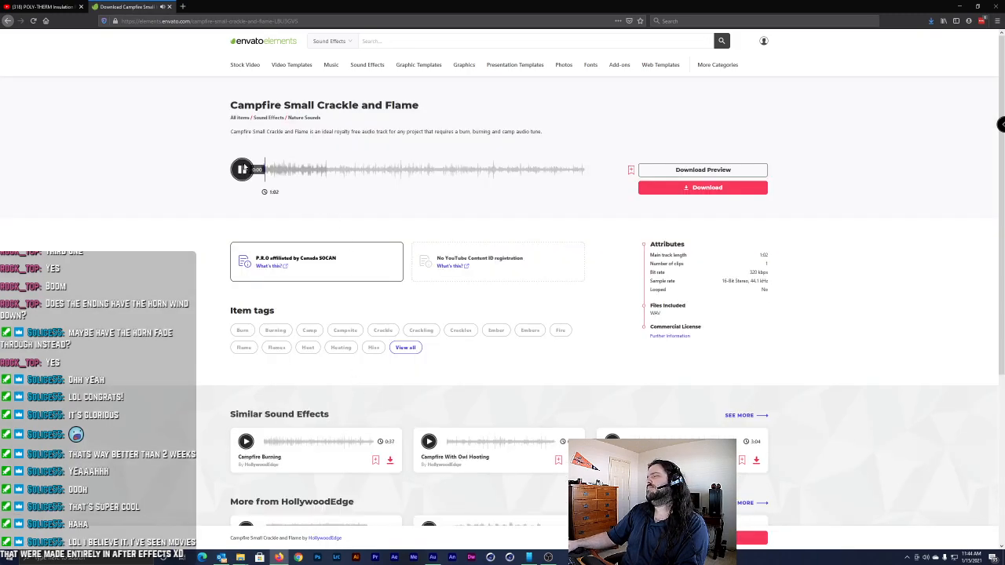
pyautogui.hotkey('alt', 'Left')
# Preview further "ember crackle" results, including Fire By Napalm, Fire Intense Gas Hiss, Large Explosion Fireball, Campfire Burning and the campfire with owl
pyautogui.scroll(-3, 359, 401)
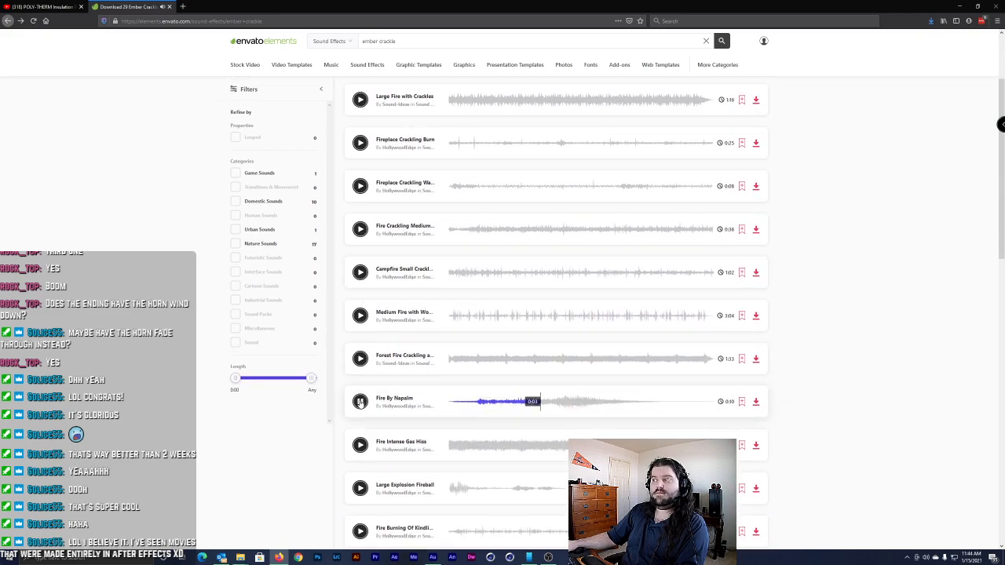
pyautogui.click(360, 401)
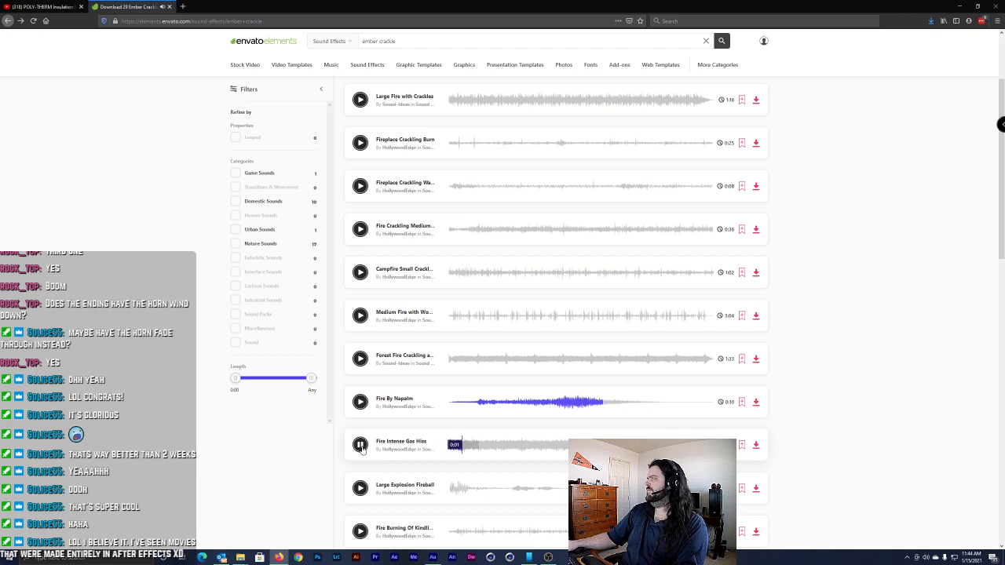
pyautogui.click(360, 488)
pyautogui.click(361, 489)
pyautogui.scroll(-2, 360, 471)
pyautogui.click(360, 416)
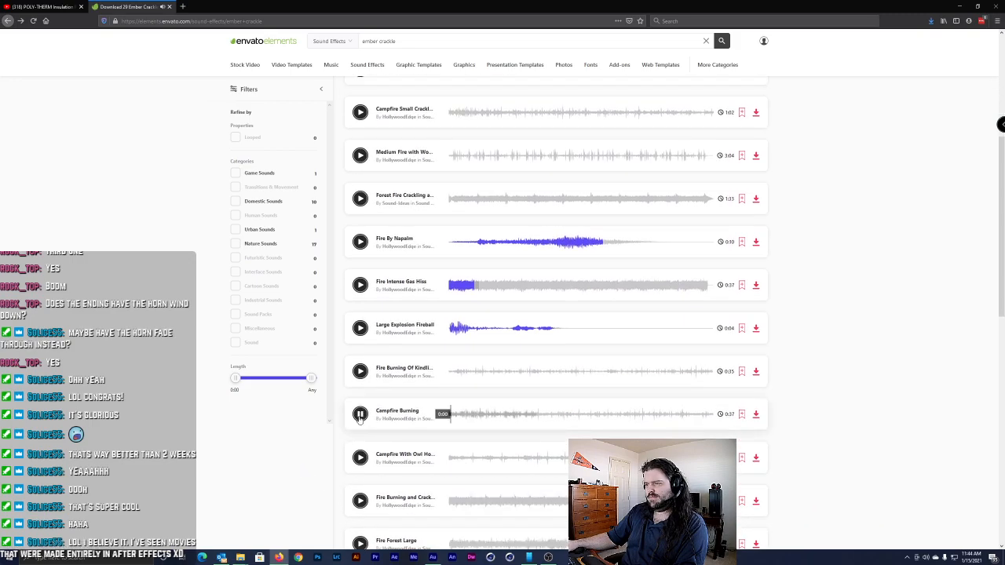
pyautogui.click(361, 458)
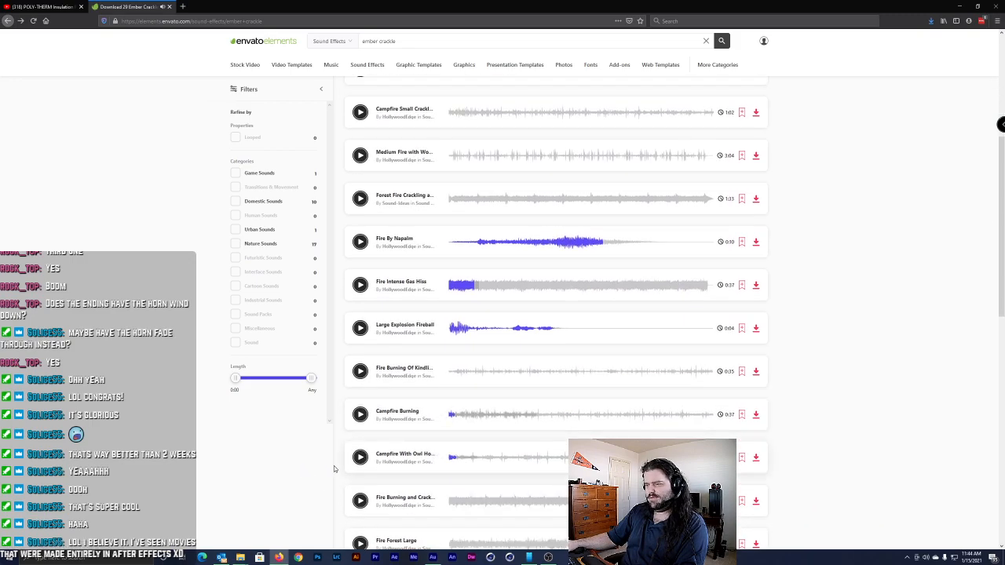
pyautogui.scroll(-2, 330, 466)
pyautogui.scroll(6, 322, 465)
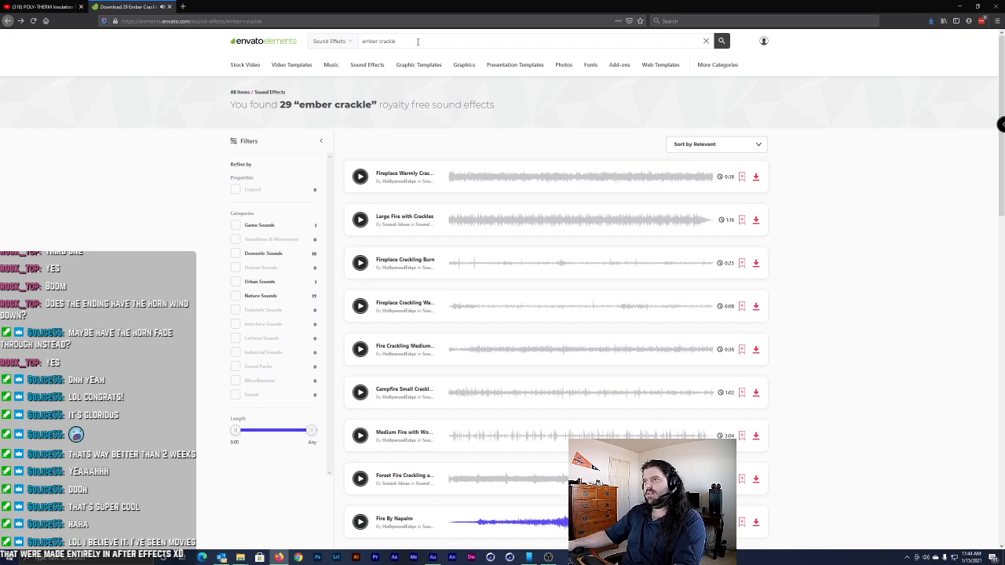
# Search the sound effects for "ember" and preview the OBJECT FIRE Campfire, Short Gas Flame Poof and Flame Burst sounds
pyautogui.tripleClick(418, 41)
pyautogui.write('ember')
pyautogui.press('Return')
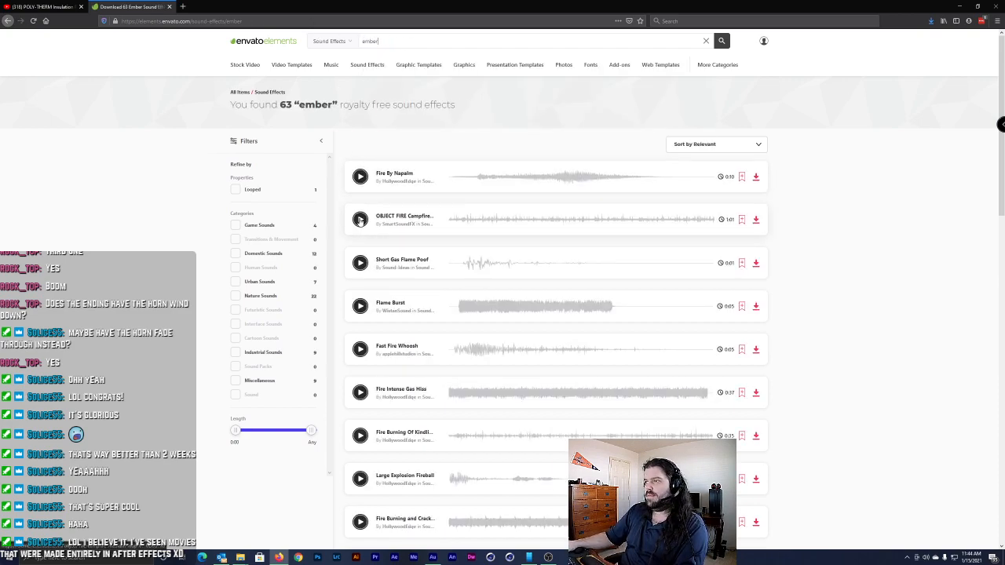
pyautogui.click(360, 220)
pyautogui.click(360, 263)
pyautogui.click(361, 306)
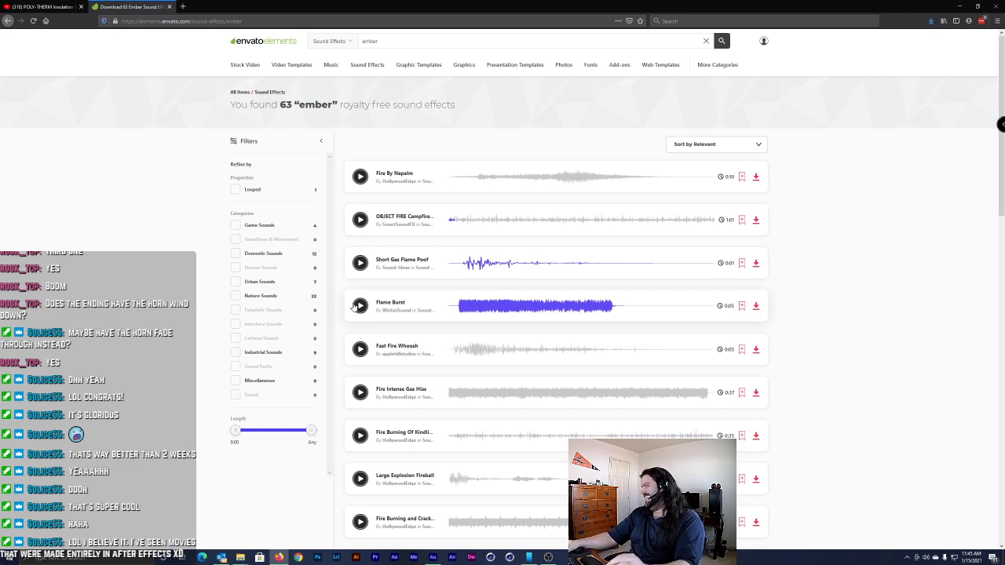
# Replay the Flame Burst sound and preview Fast Fire Whoosh in the "ember" results
pyautogui.click(459, 306)
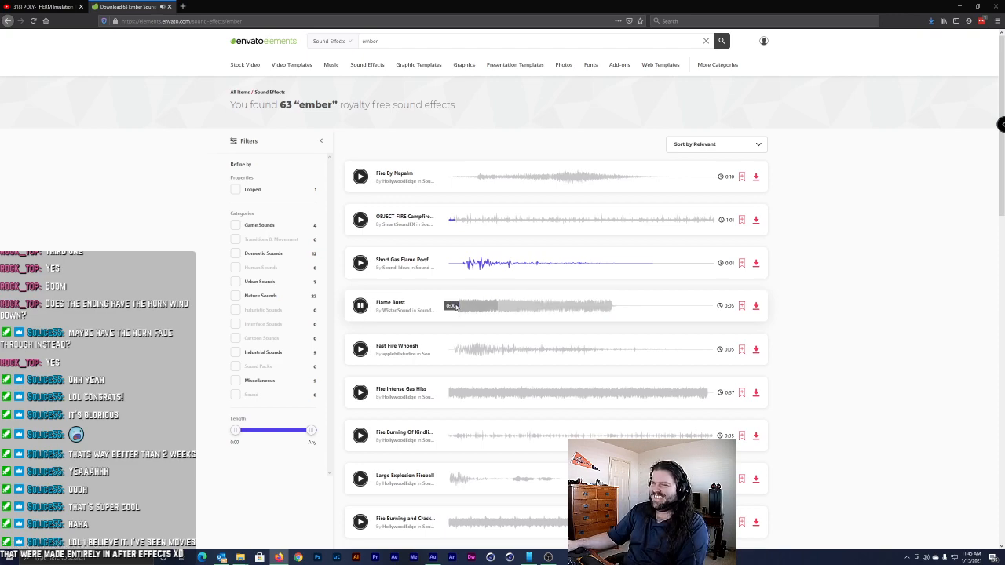
pyautogui.click(362, 308)
pyautogui.click(362, 310)
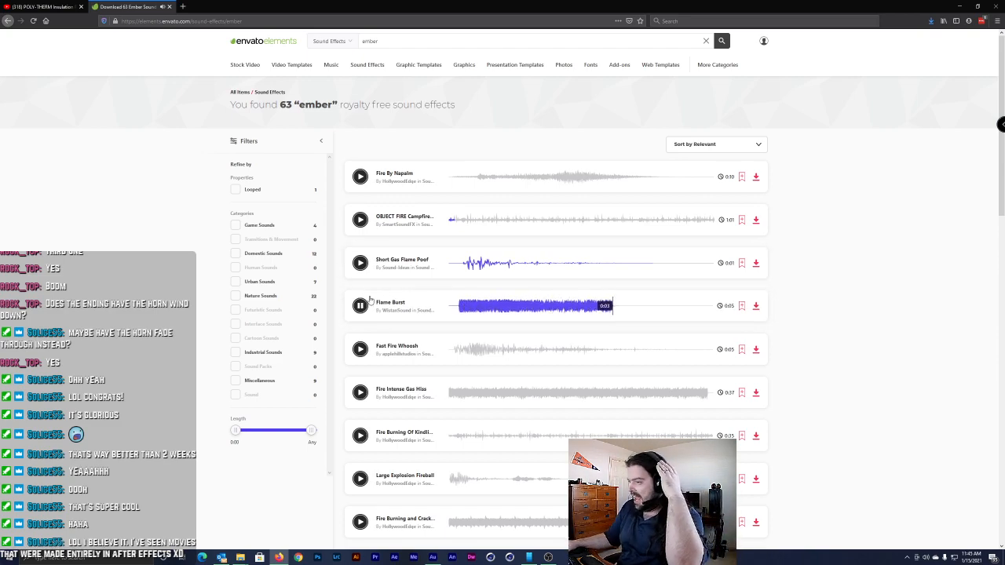
pyautogui.click(361, 350)
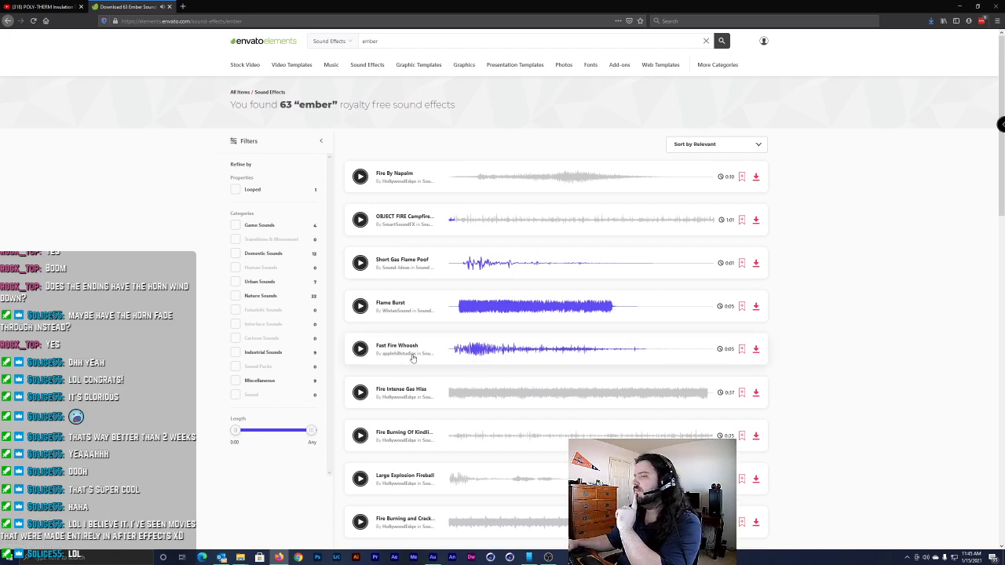
pyautogui.click(441, 357)
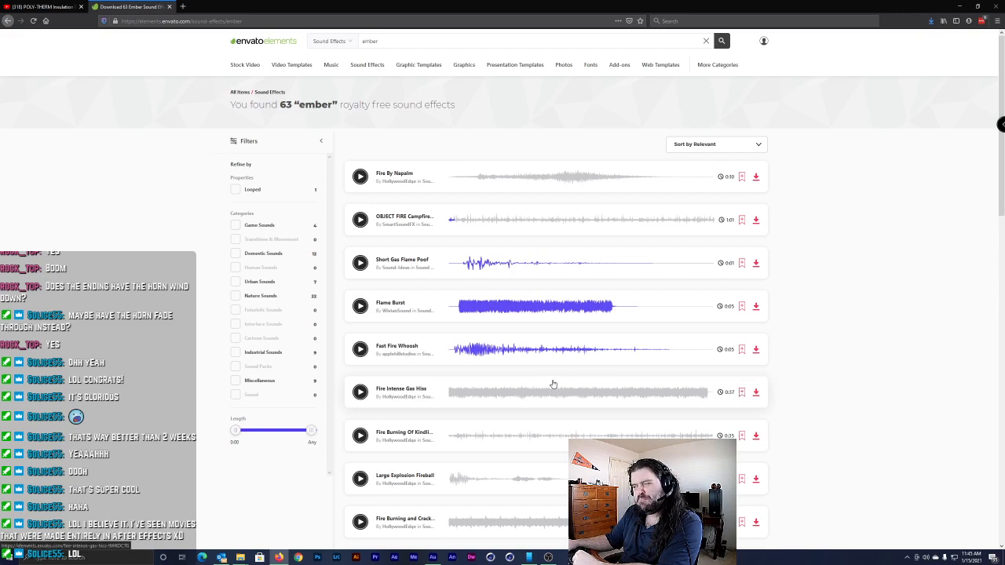
# Download the Fast Fire Whoosh sound effect and open its zip archive with WinRAR
pyautogui.click(756, 351)
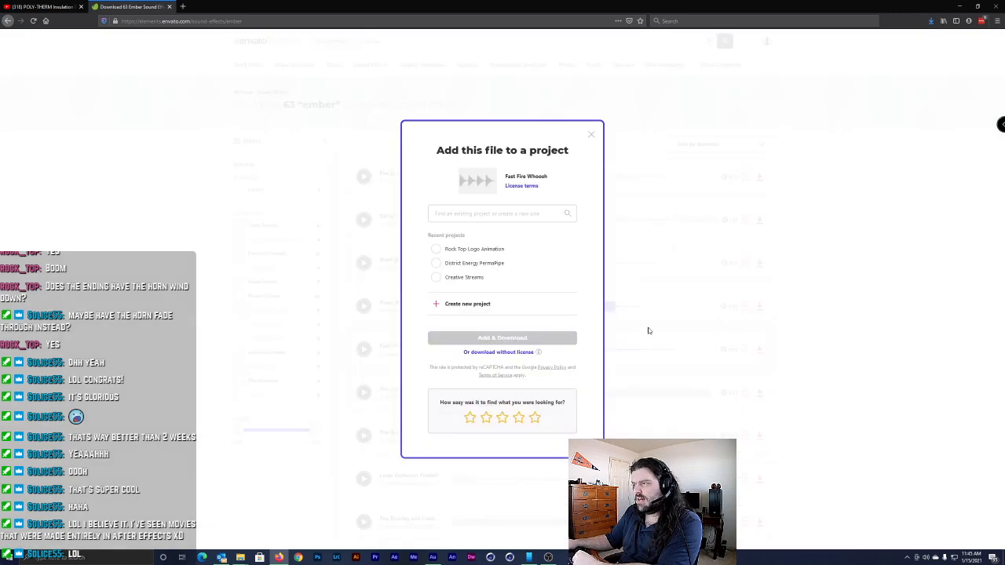
pyautogui.click(530, 338)
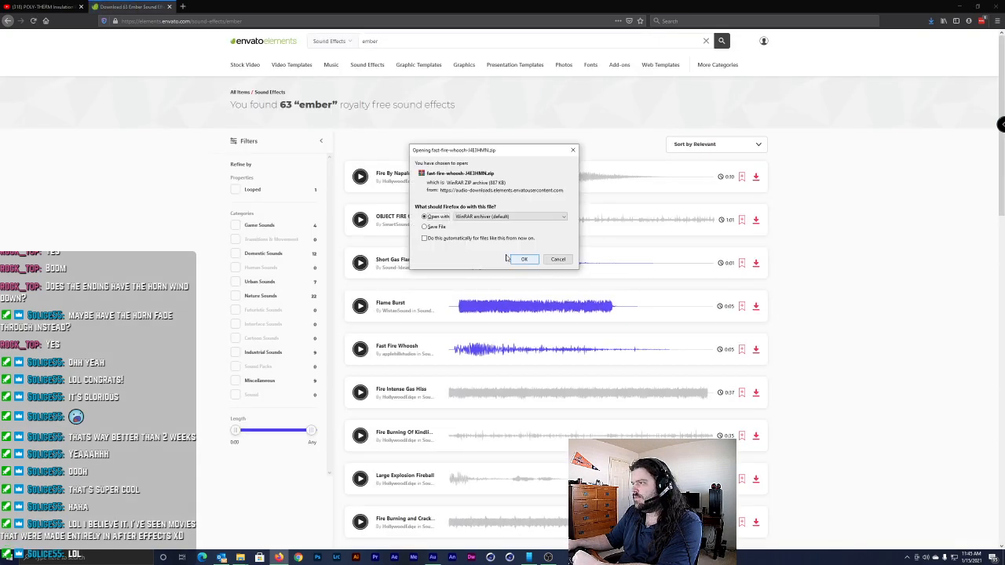
pyautogui.click(523, 260)
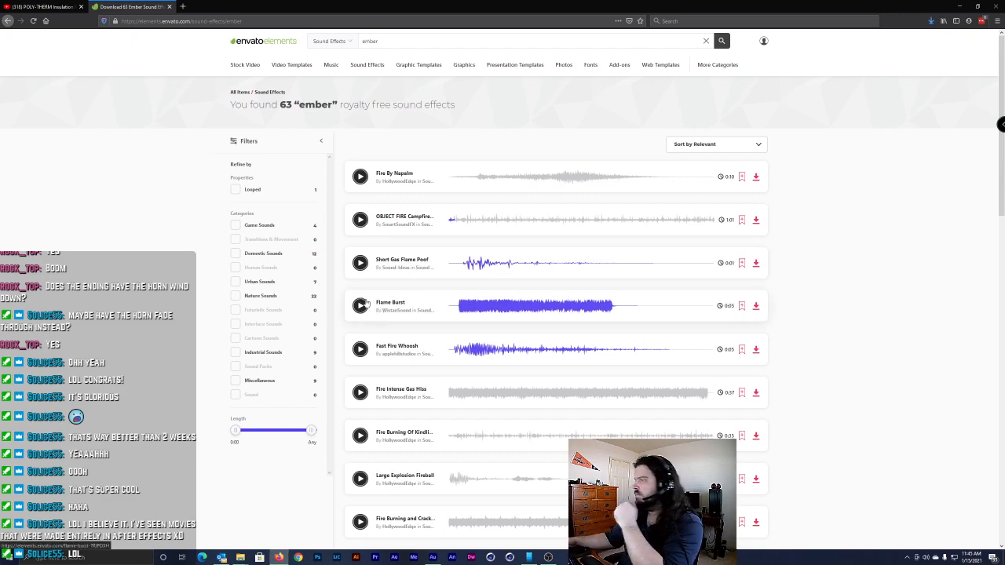
# Preview Fire Intense Gas Hiss, Fire Burning Of Kindling, Fire Burning and Cracking and Bonfire 1, replaying the kindling sound
pyautogui.scroll(-3, 365, 304)
pyautogui.click(359, 273)
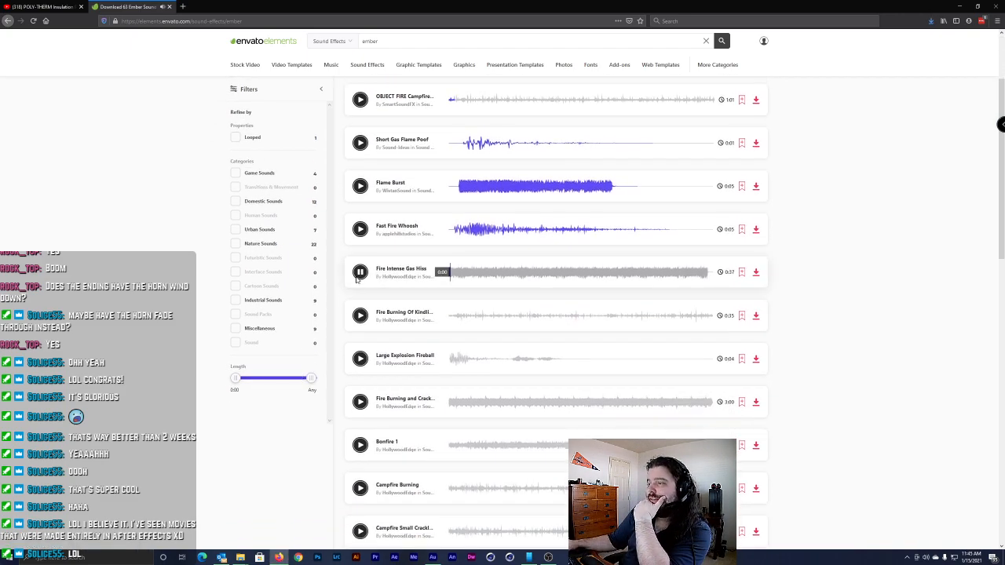
pyautogui.click(360, 316)
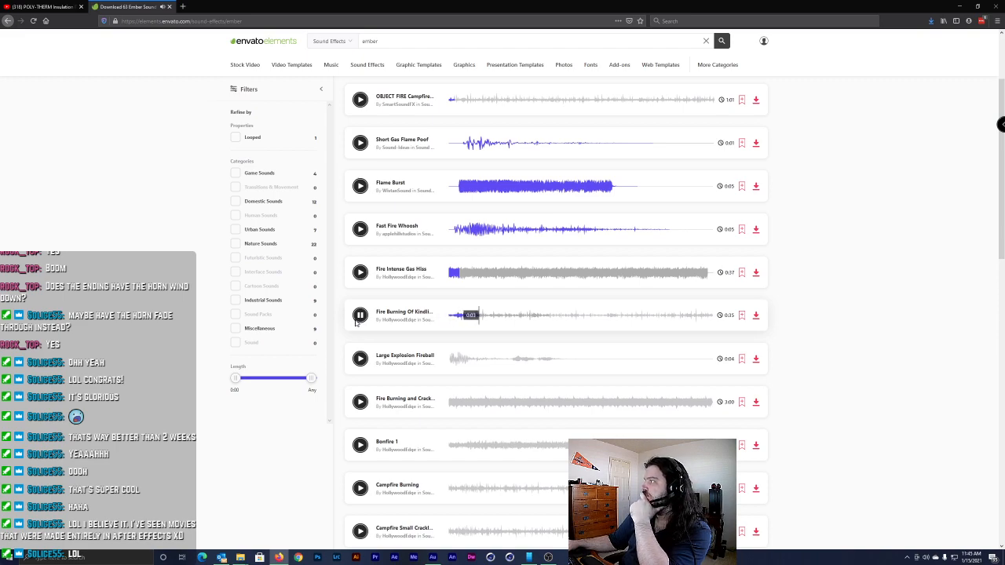
pyautogui.click(360, 403)
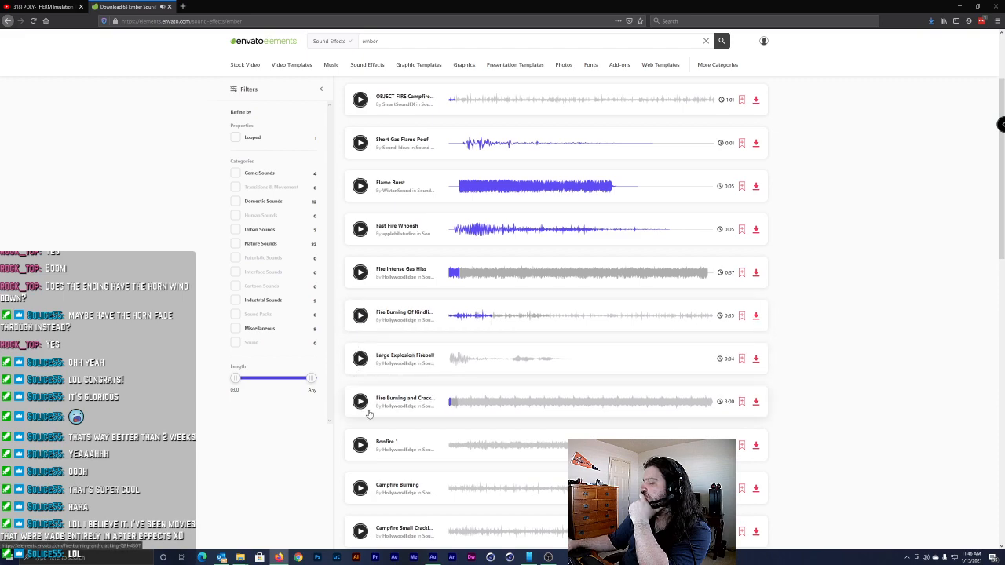
pyautogui.click(361, 445)
pyautogui.click(361, 446)
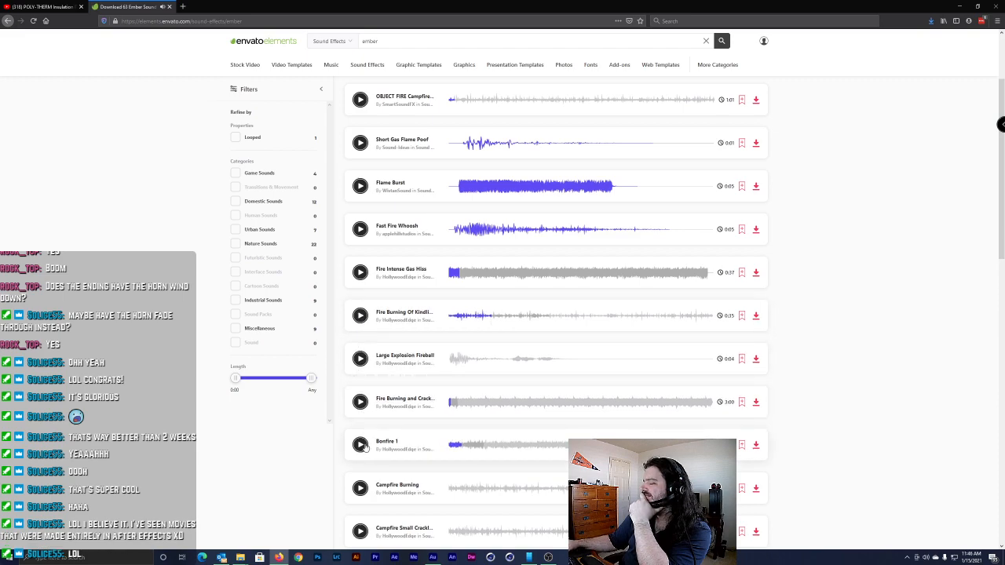
pyautogui.scroll(-1, 364, 448)
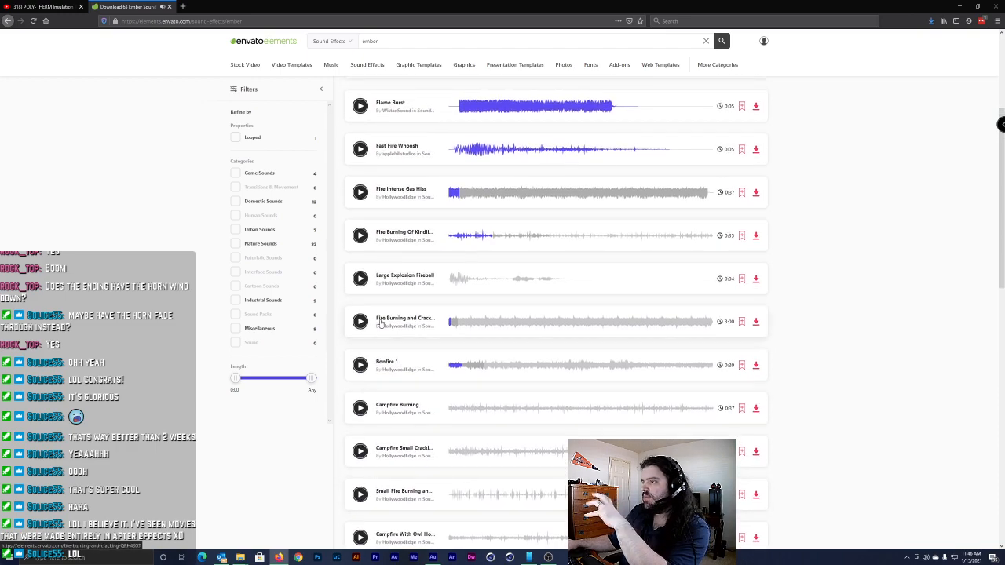
pyautogui.click(361, 233)
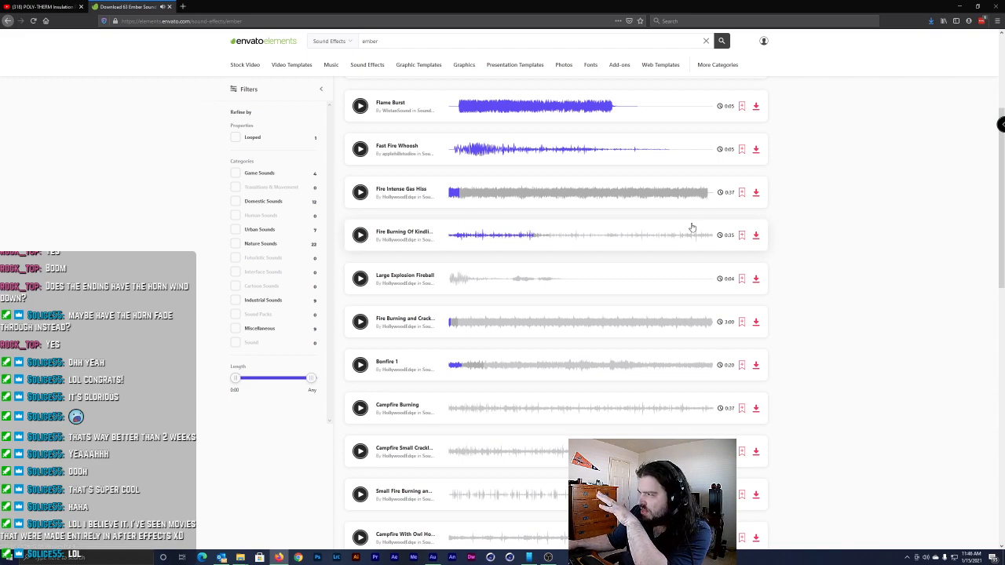
# Download the Fire Burning Of Kindling sound, open its archive with WinRAR and copy its WAV file into the Rock Top SFX folder
pyautogui.click(757, 236)
pyautogui.click(475, 250)
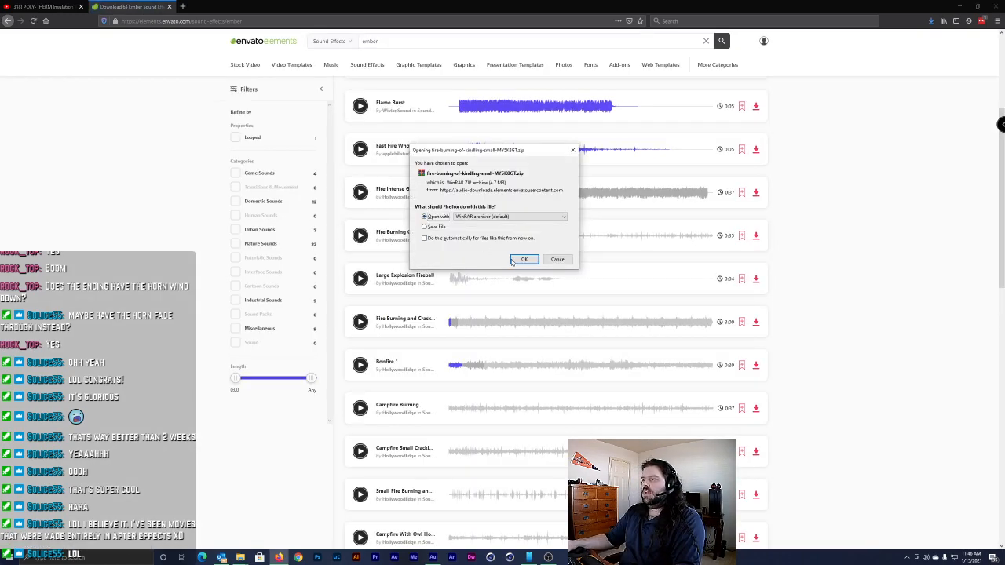
pyautogui.click(513, 261)
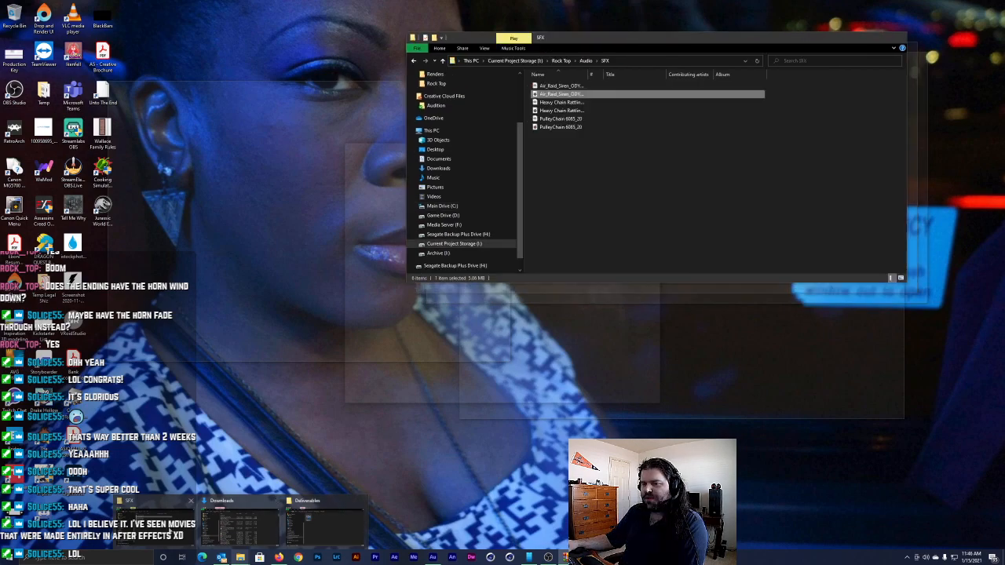
pyautogui.click(154, 524)
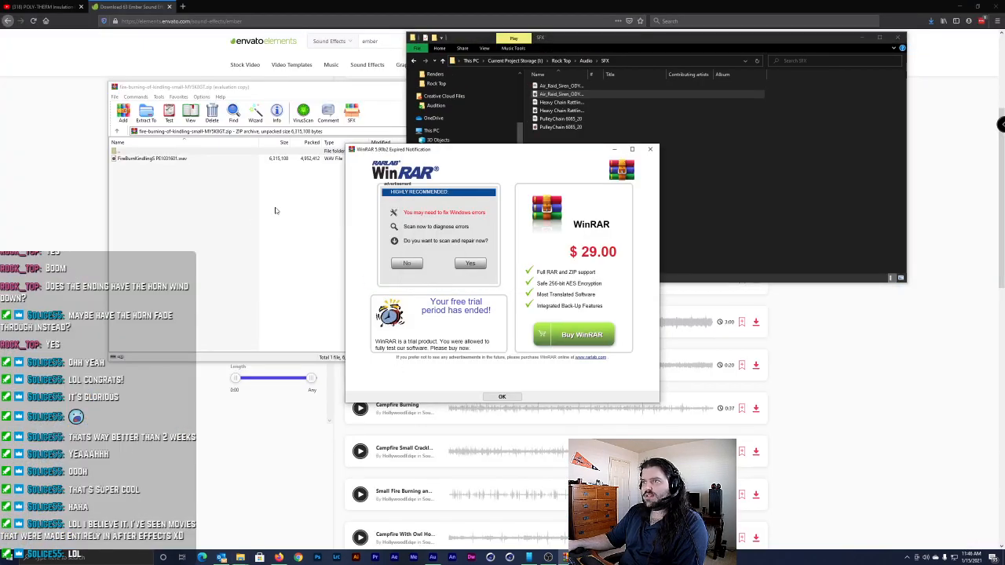
pyautogui.click(277, 214)
pyautogui.moveTo(175, 161); pyautogui.dragTo(691, 173)
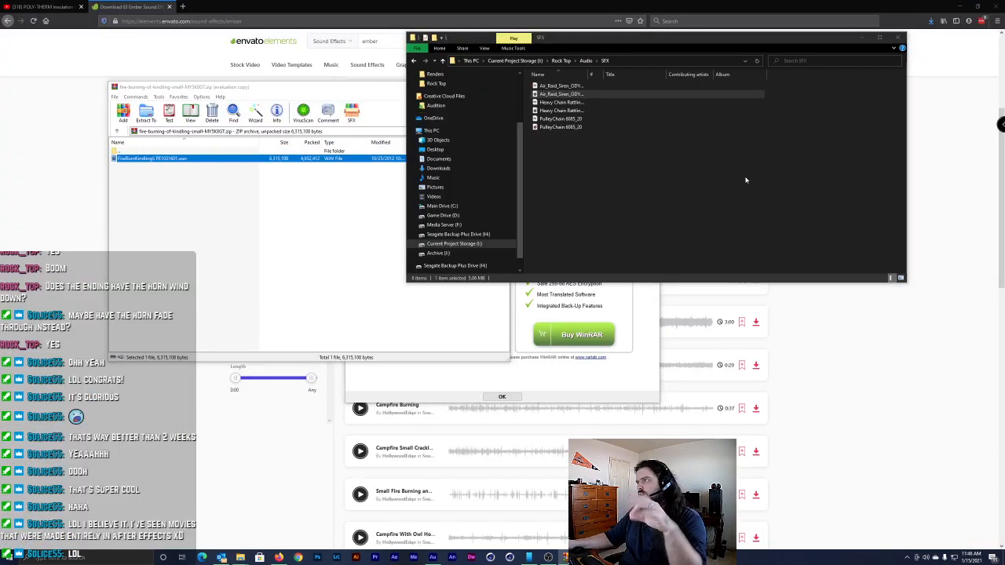
# Switch to Audition, add the kindling WAV file to Track 10 and shift the clip to start at about 0:00.98
pyautogui.click(433, 558)
pyautogui.hotkey('alt', 'Tab')
pyautogui.hotkey('alt', 'Tab')
pyautogui.hotkey('alt', 'Tab')
pyautogui.moveTo(560, 106); pyautogui.dragTo(438, 294)
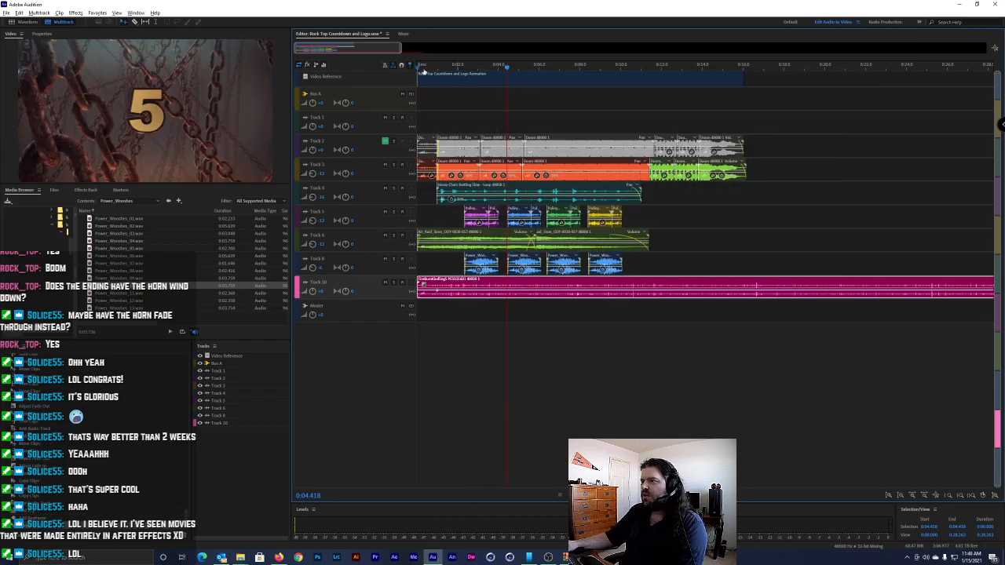
pyautogui.click(422, 69)
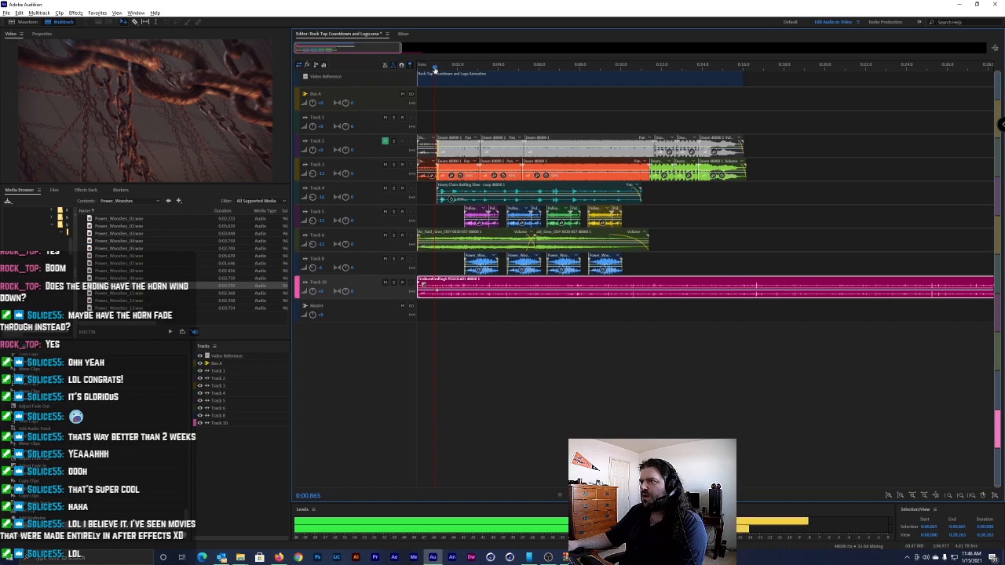
pyautogui.moveTo(444, 283); pyautogui.dragTo(469, 286)
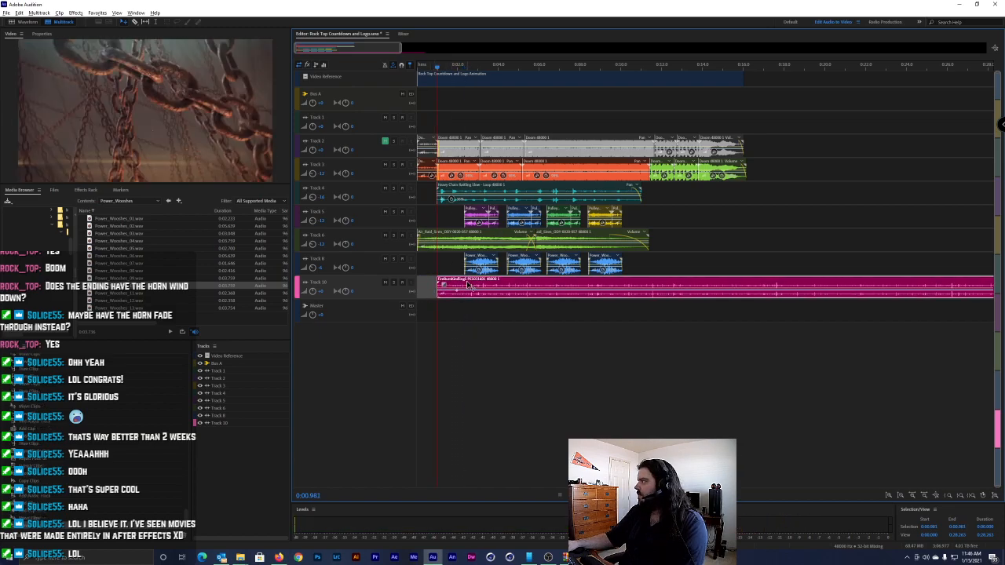
# Set the kindling clip's stretch mode to Realtime and lower its pitch
pyautogui.rightClick(468, 285)
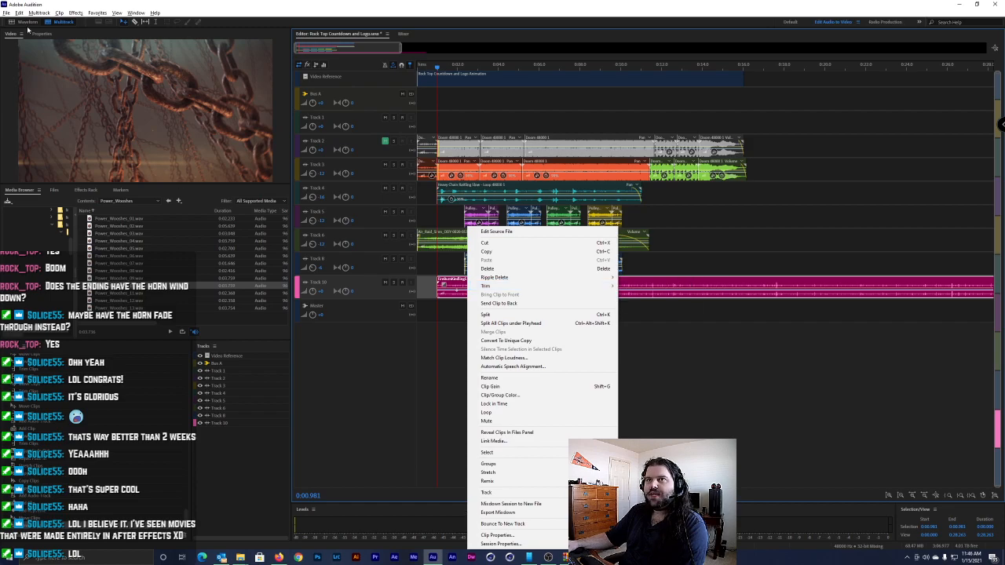
pyautogui.click(40, 34)
pyautogui.click(63, 88)
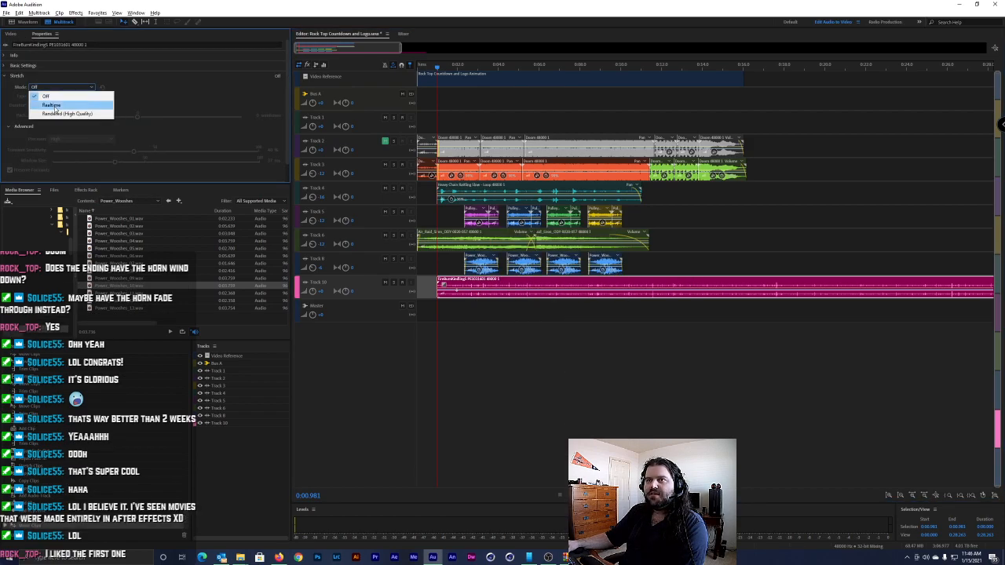
pyautogui.click(51, 105)
pyautogui.moveTo(138, 117); pyautogui.dragTo(109, 118)
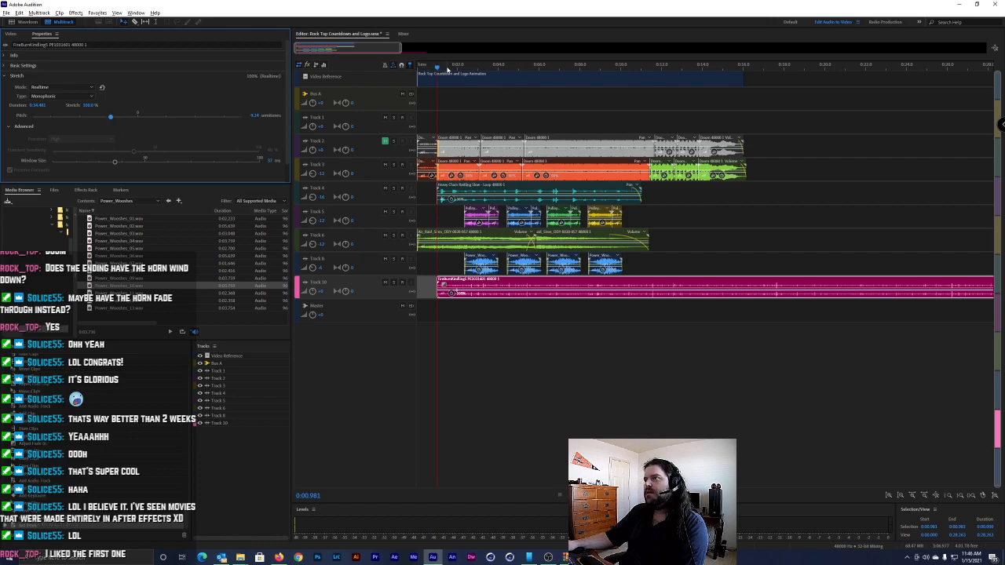
# Solo Track 10, play back the kindling clip and lower its pitch slightly further
pyautogui.press('space')
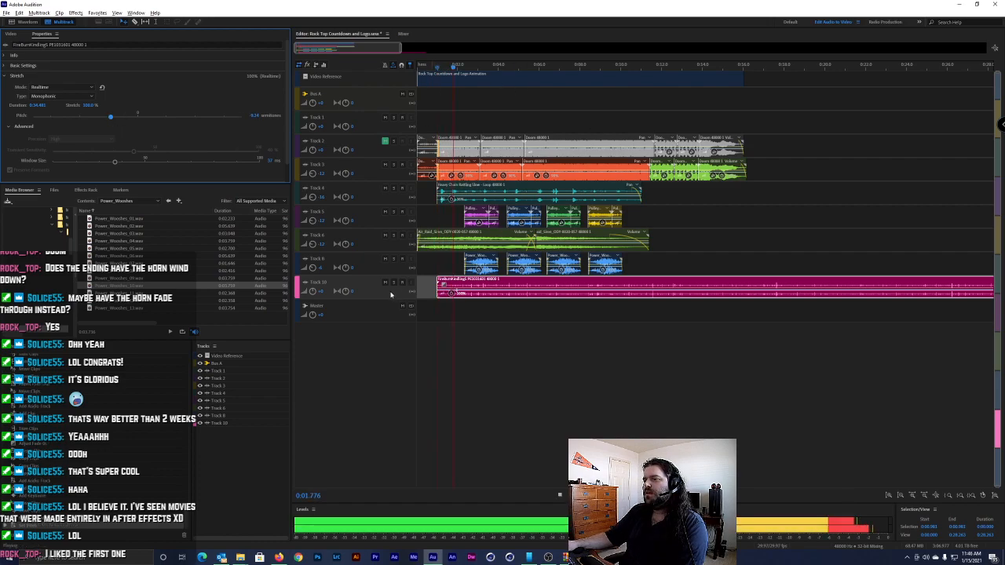
pyautogui.press('space')
pyautogui.click(394, 283)
pyautogui.press('space')
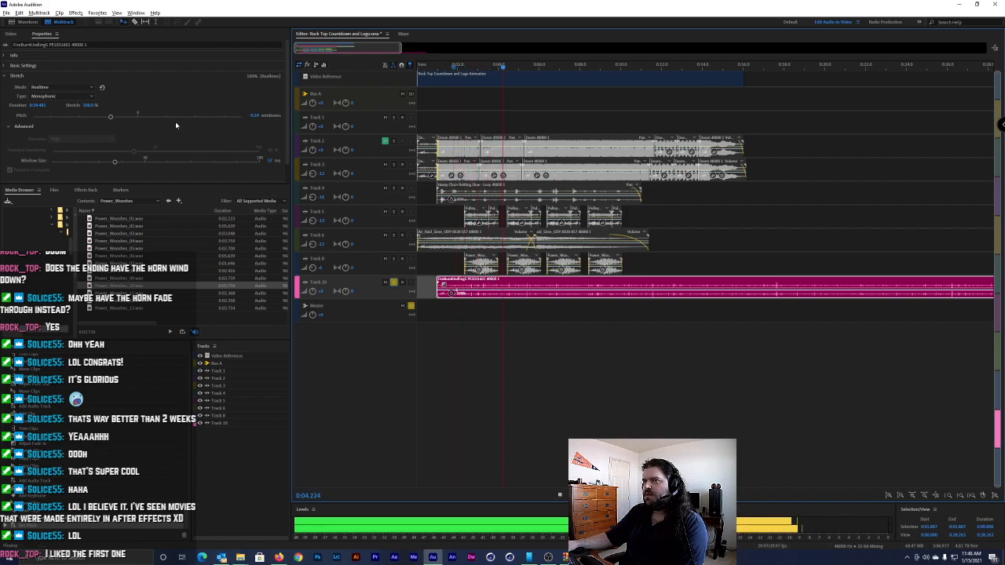
pyautogui.moveTo(110, 117)
pyautogui.mouseDown()
pyautogui.moveTo(134, 117)
pyautogui.moveTo(109, 118)
pyautogui.mouseUp()
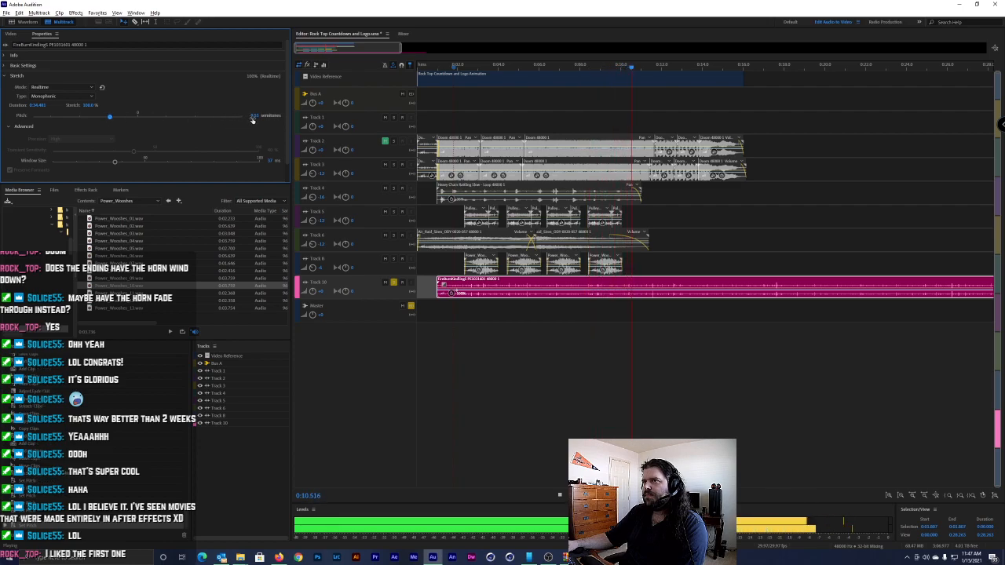
pyautogui.click(504, 66)
pyautogui.press('space')
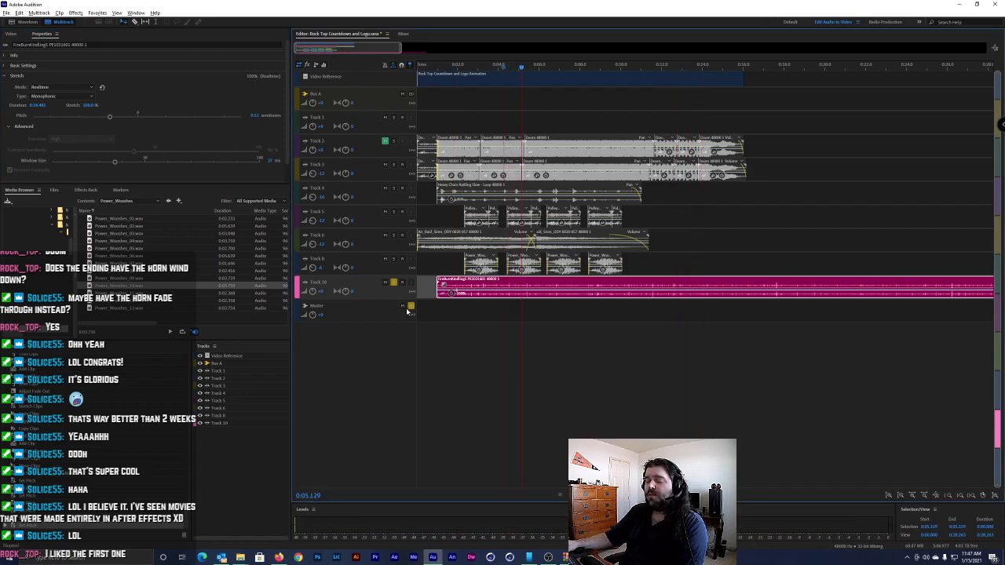
pyautogui.scroll(3, 620, 298)
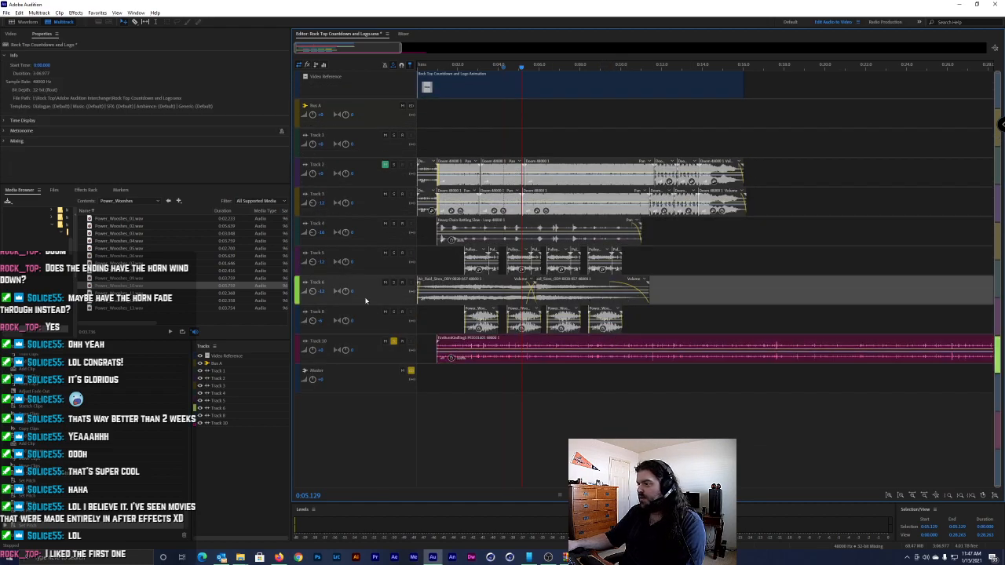
pyautogui.scroll(-5, 496, 142)
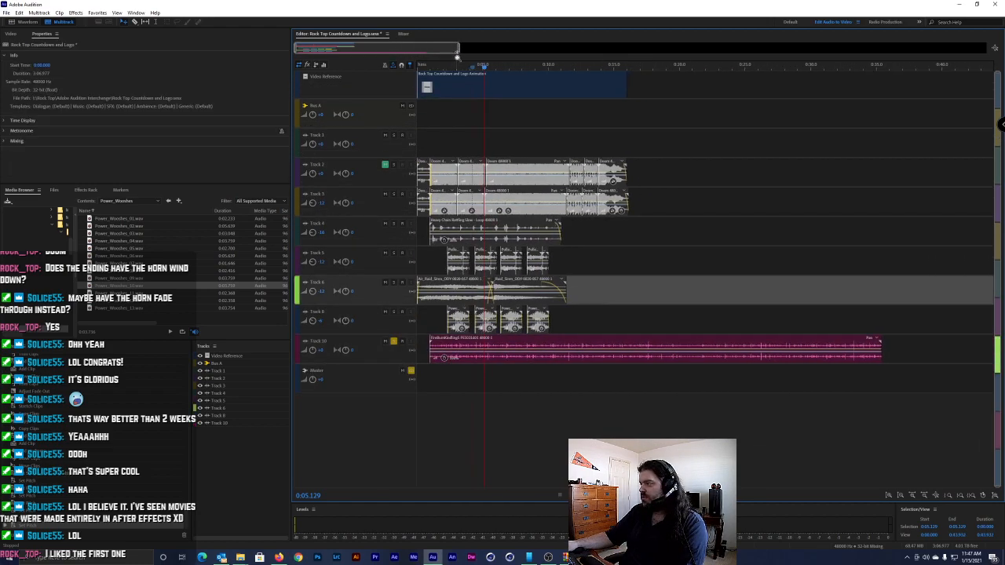
# Close the kindling sound's archive window, minimize the browser and return to the Audition session
pyautogui.hotkey('alt', 'Tab')
pyautogui.hotkey('alt', 'Tab')
pyautogui.hotkey('alt', 'Tab')
pyautogui.hotkey('alt', 'Tab')
pyautogui.hotkey('alt', 'Tab')
pyautogui.hotkey('alt', 'Tab')
pyautogui.hotkey('alt', 'Tab')
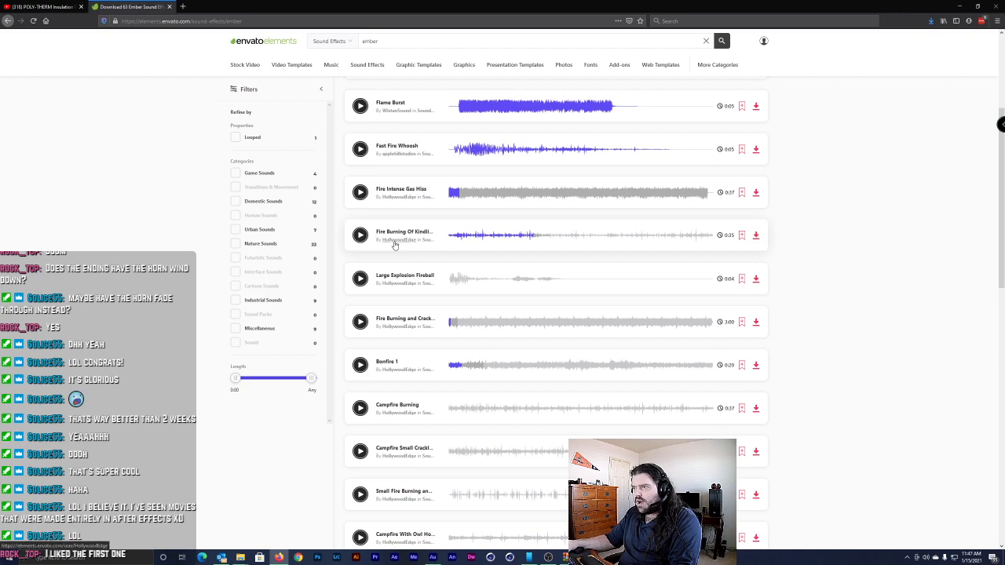
pyautogui.hotkey('alt', 'Tab')
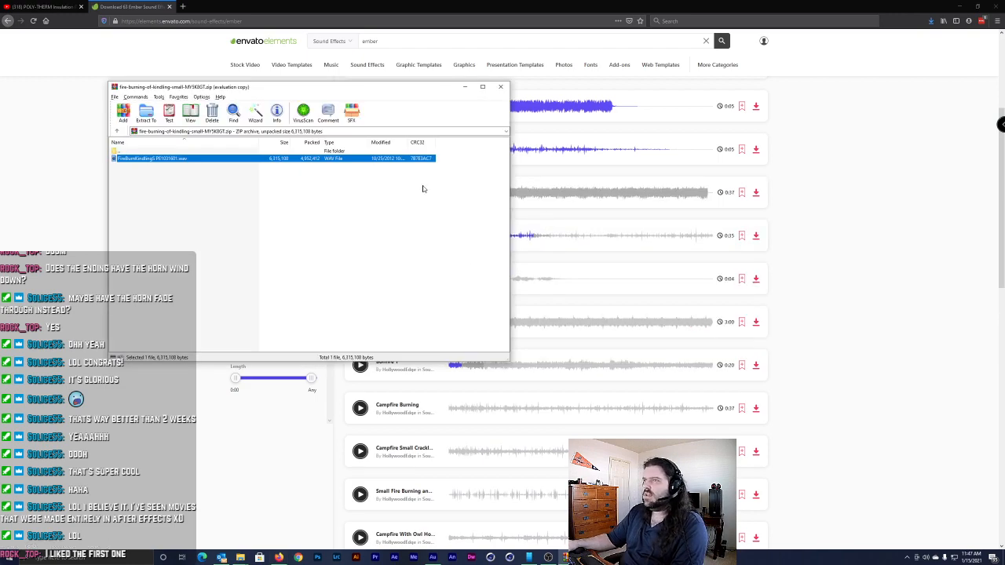
pyautogui.click(500, 86)
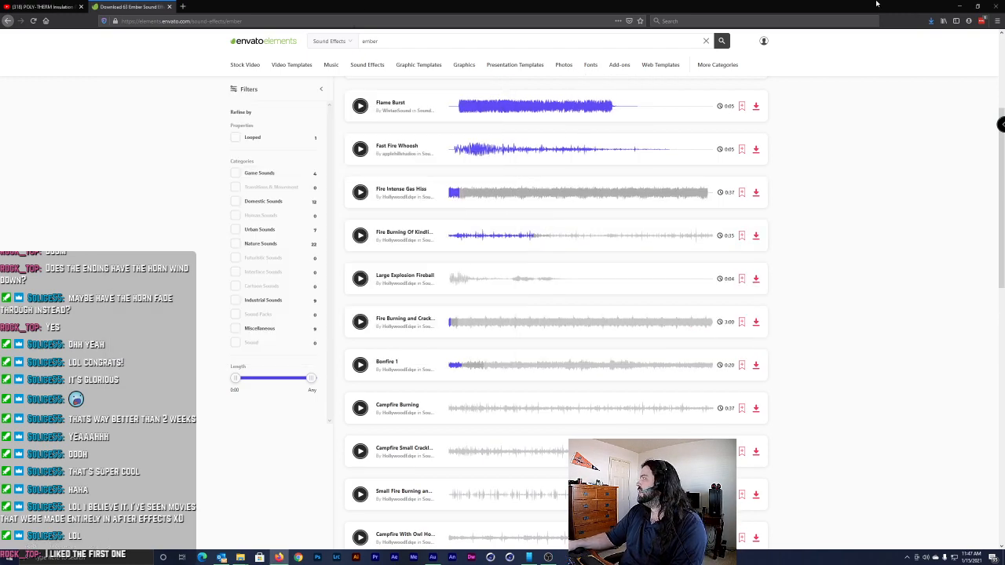
pyautogui.click(960, 6)
pyautogui.click(485, 22)
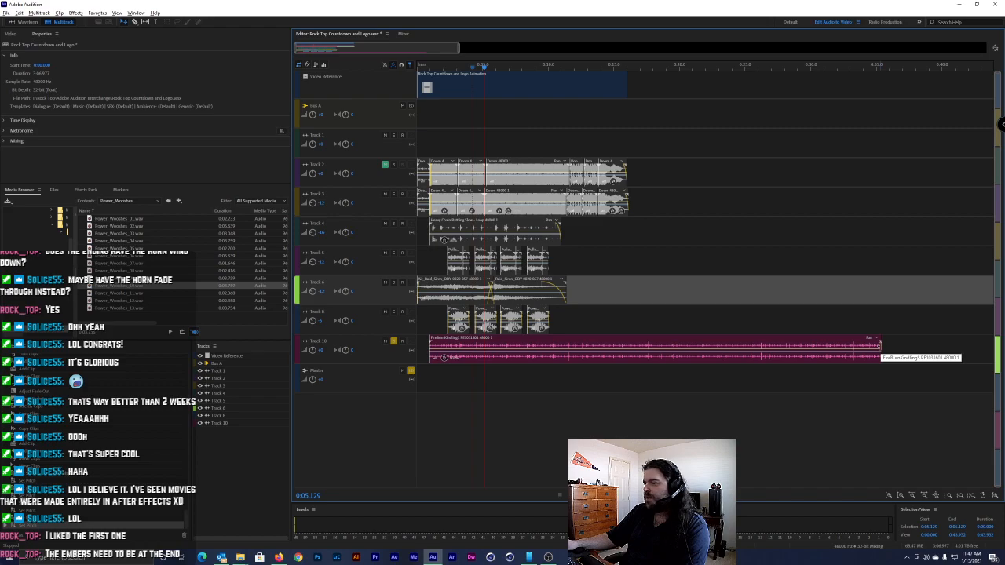
# Select the kindling clip on Track 10 and bring back the video preview
pyautogui.click(573, 350)
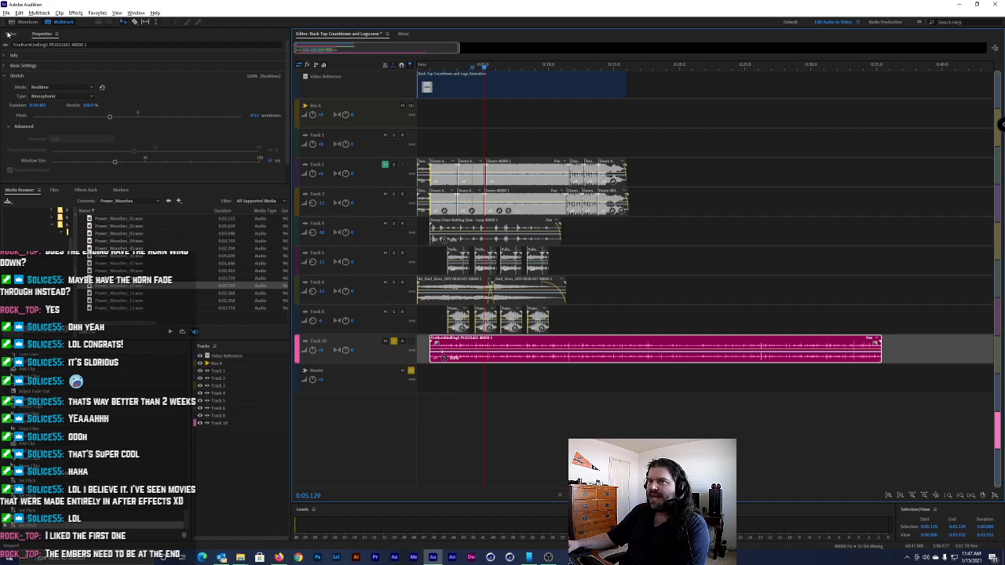
pyautogui.click(8, 34)
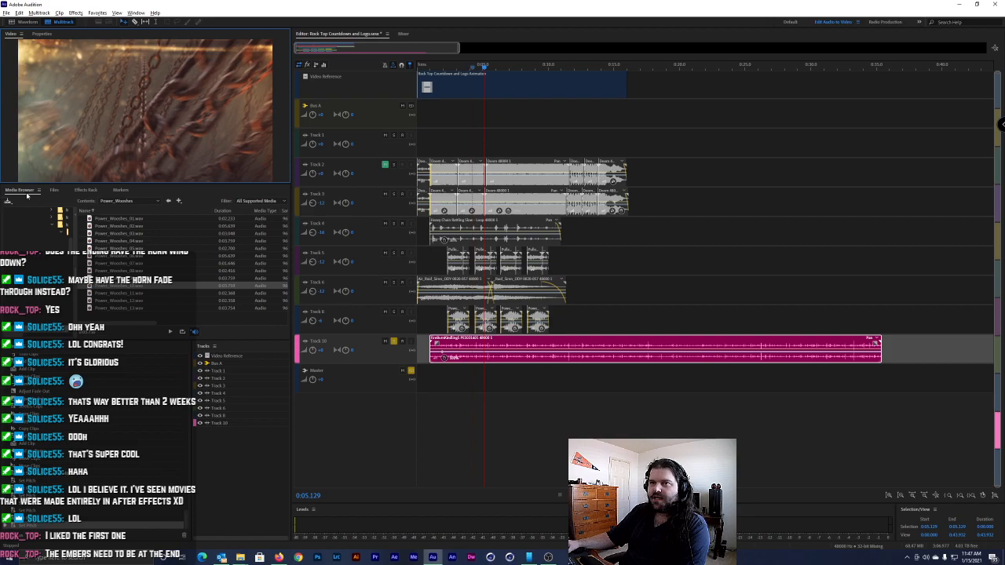
# Set the kindling clip's pitch to -10 semitones and play it back from the start of the clip
pyautogui.click(77, 191)
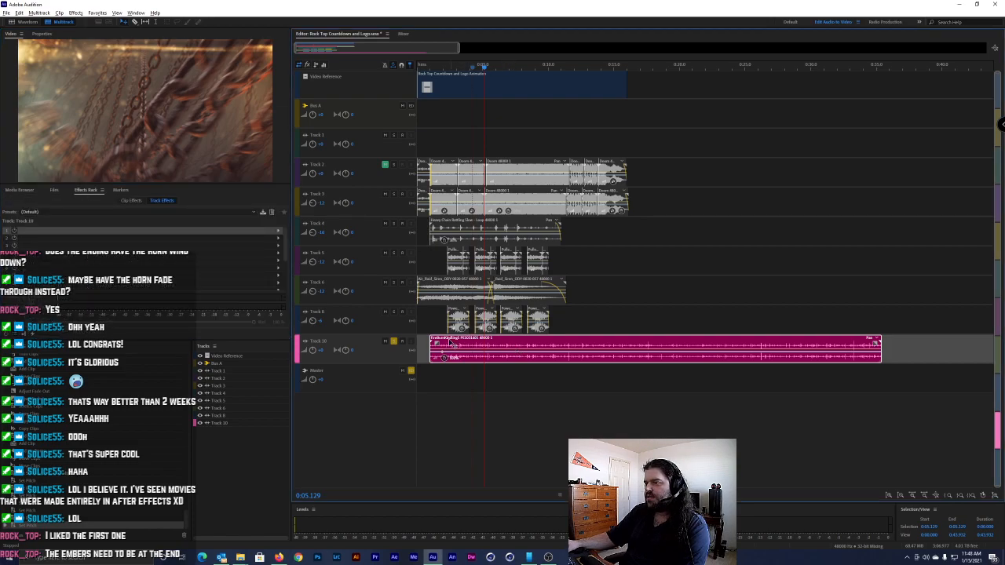
pyautogui.click(37, 33)
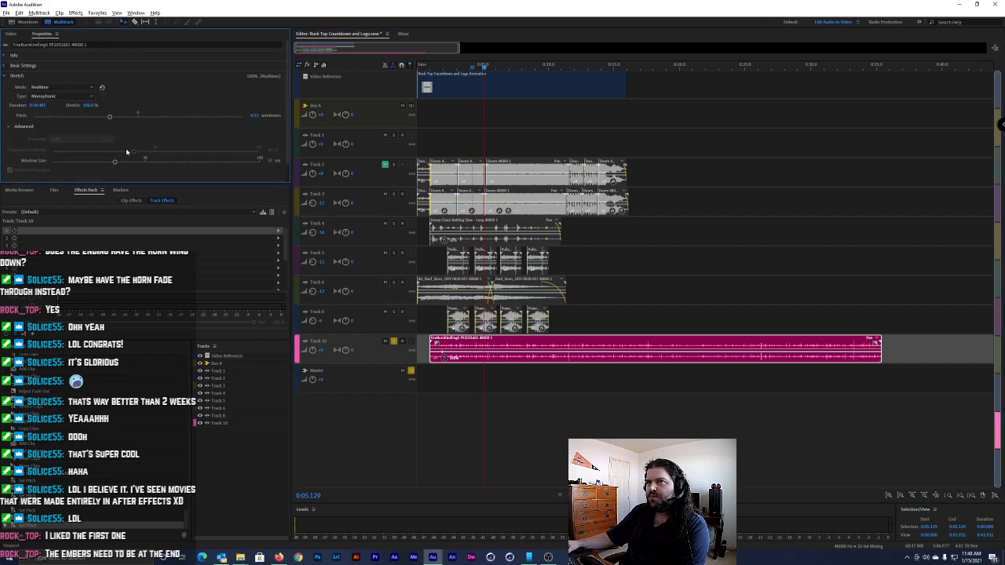
pyautogui.click(254, 116)
pyautogui.write('-10')
pyautogui.press('Return')
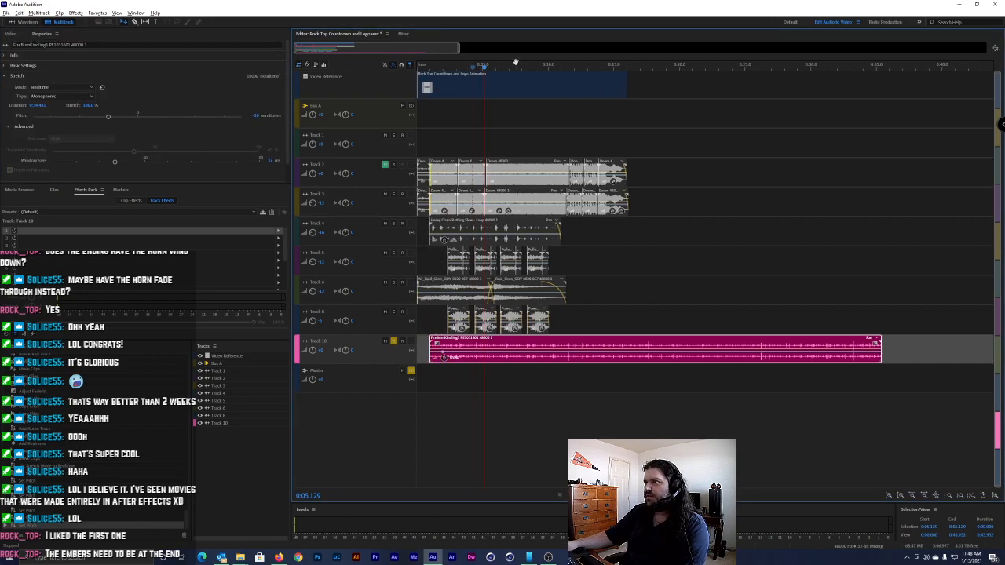
pyautogui.click(431, 67)
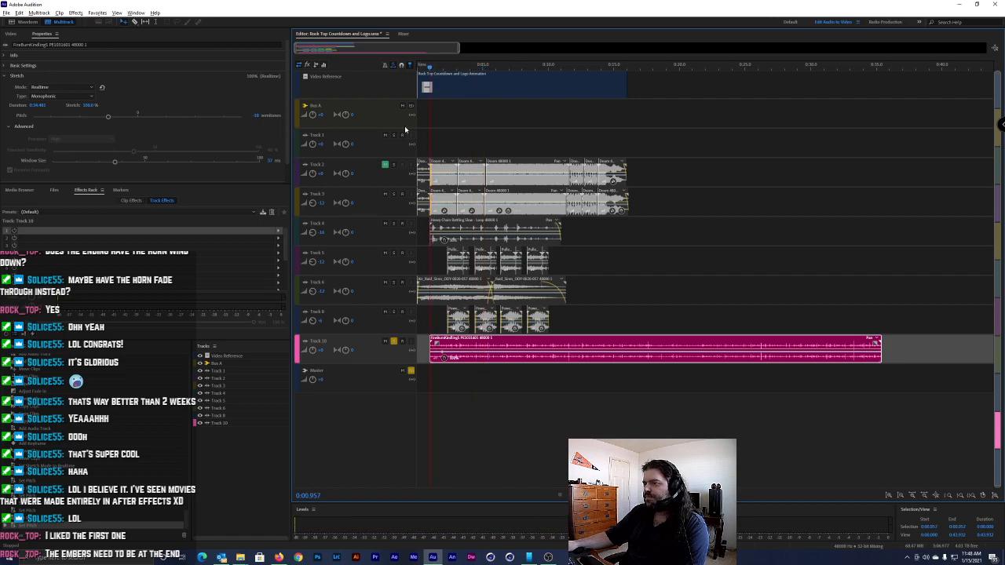
pyautogui.press('space')
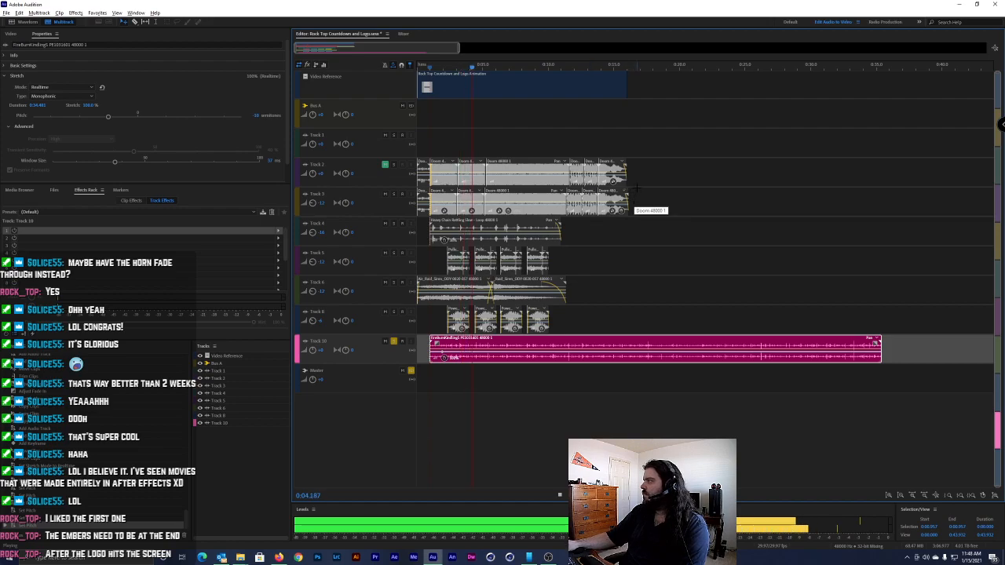
pyautogui.press('space')
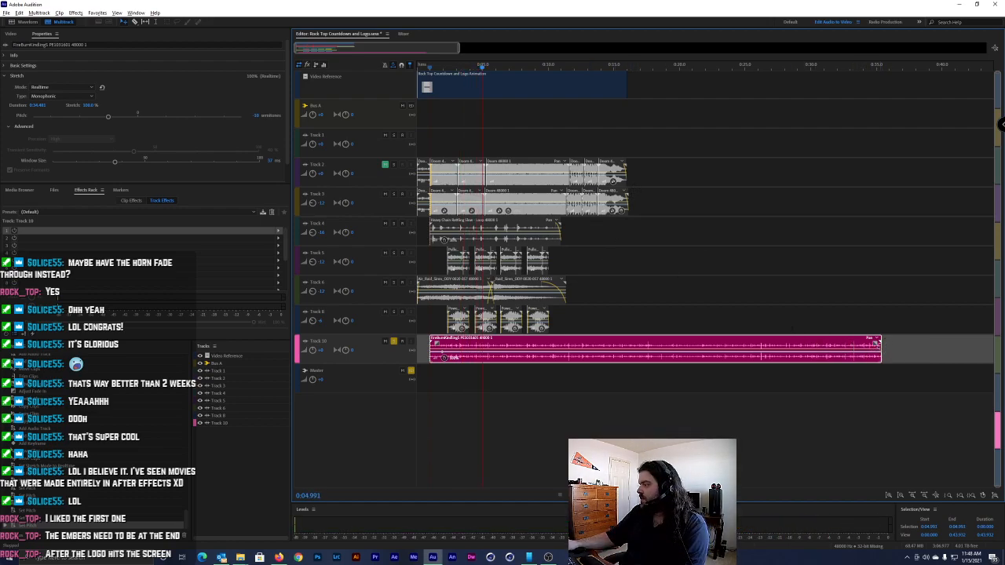
# Trim the kindling clip's end to match the end of the video and examine the final countdown number in an enlarged preview
pyautogui.moveTo(876, 343); pyautogui.dragTo(625, 323)
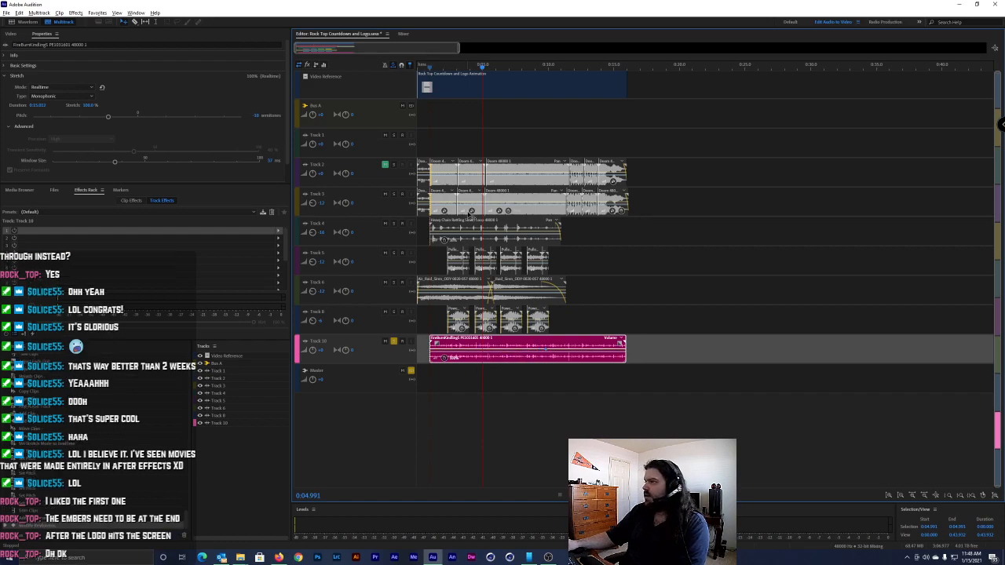
pyautogui.moveTo(487, 71); pyautogui.dragTo(560, 67)
pyautogui.click(12, 34)
pyautogui.press('`')
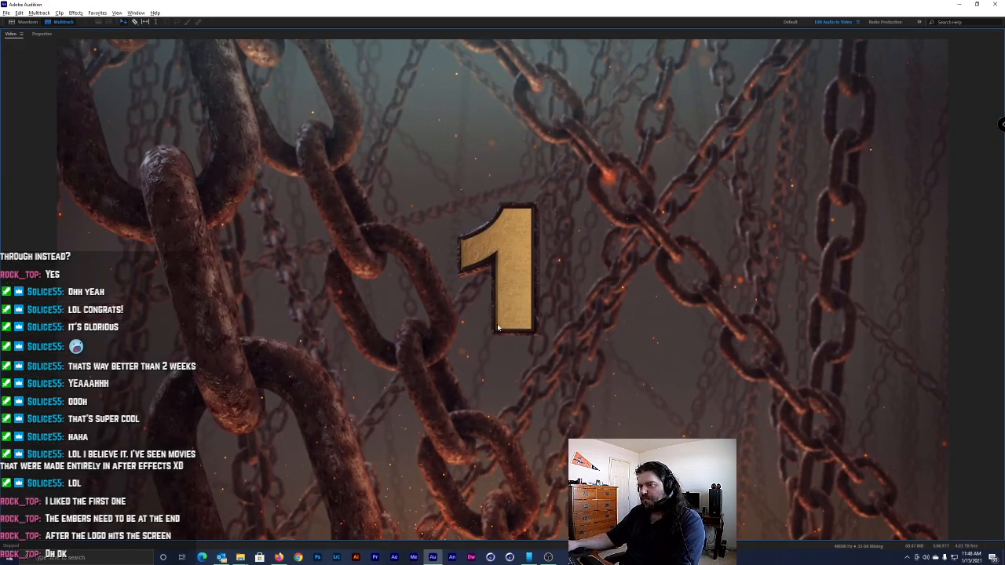
pyautogui.press('`')
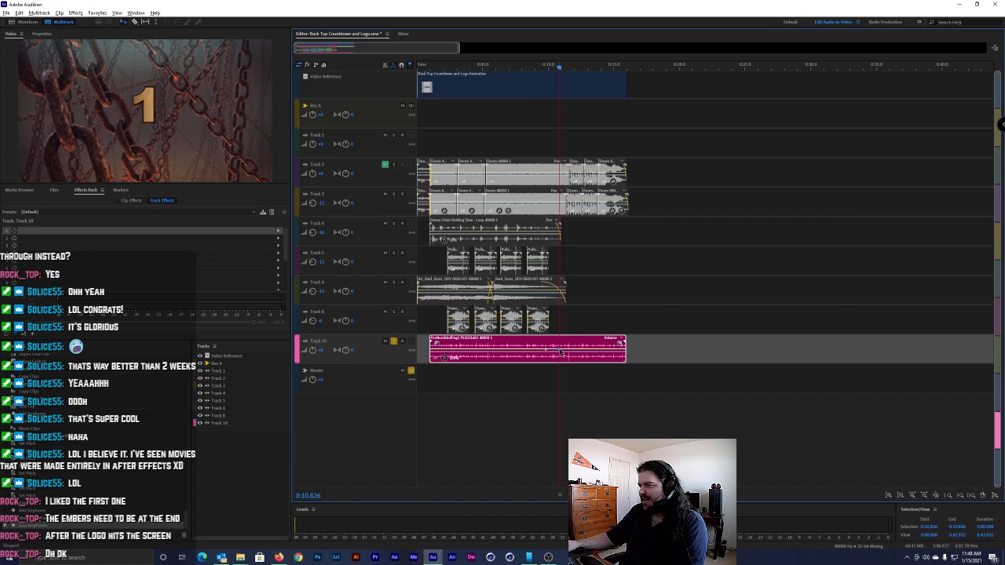
# Add volume keyframes to the kindling clip at about 0:11 and raise its level from there onward
pyautogui.moveTo(561, 70)
pyautogui.mouseDown()
pyautogui.moveTo(572, 70)
pyautogui.moveTo(563, 69)
pyautogui.mouseUp()
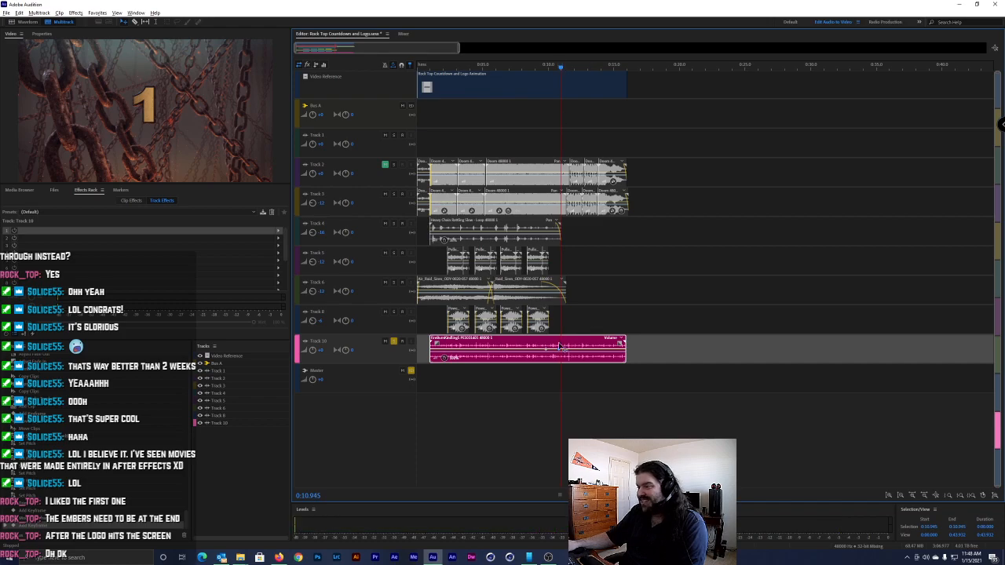
pyautogui.moveTo(547, 350); pyautogui.dragTo(563, 353)
pyautogui.scroll(6, 562, 355)
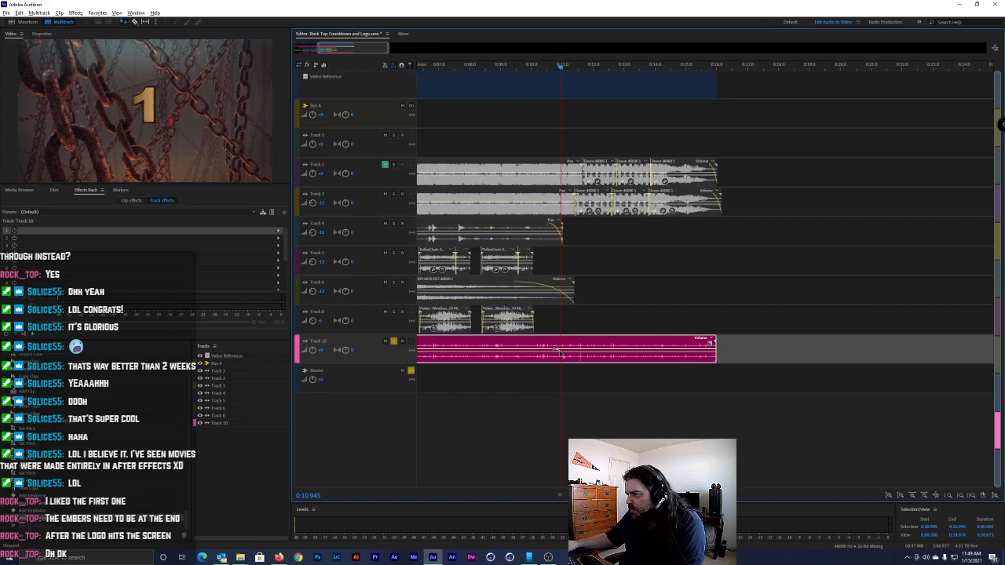
pyautogui.moveTo(562, 64)
pyautogui.mouseDown()
pyautogui.moveTo(594, 67)
pyautogui.moveTo(576, 66)
pyautogui.mouseUp()
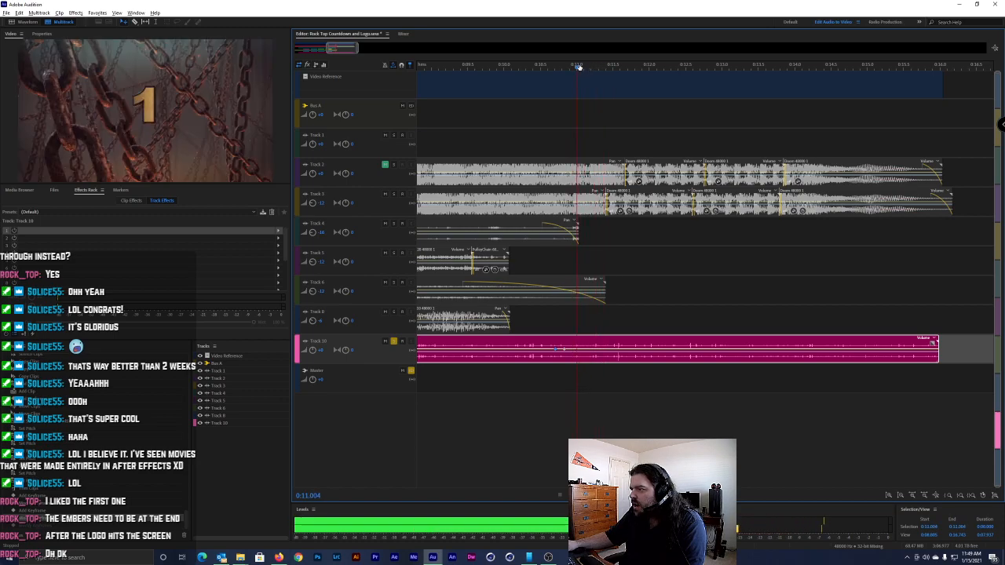
pyautogui.moveTo(589, 351)
pyautogui.mouseDown()
pyautogui.moveTo(559, 355)
pyautogui.moveTo(591, 347)
pyautogui.mouseUp()
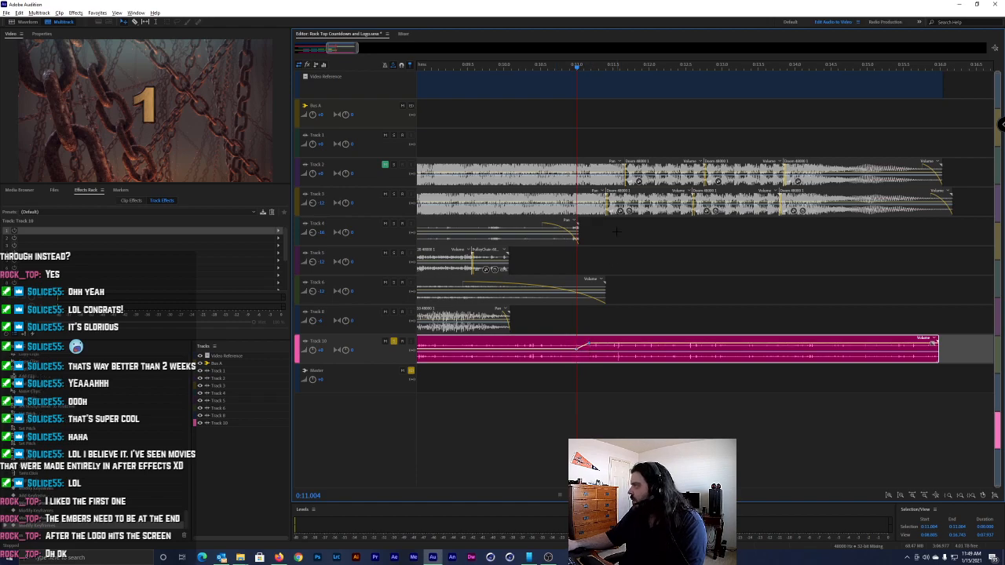
# Play back the logo section from about 0:10.3 with the kindling track soloed and lower Track 10's volume
pyautogui.click(527, 71)
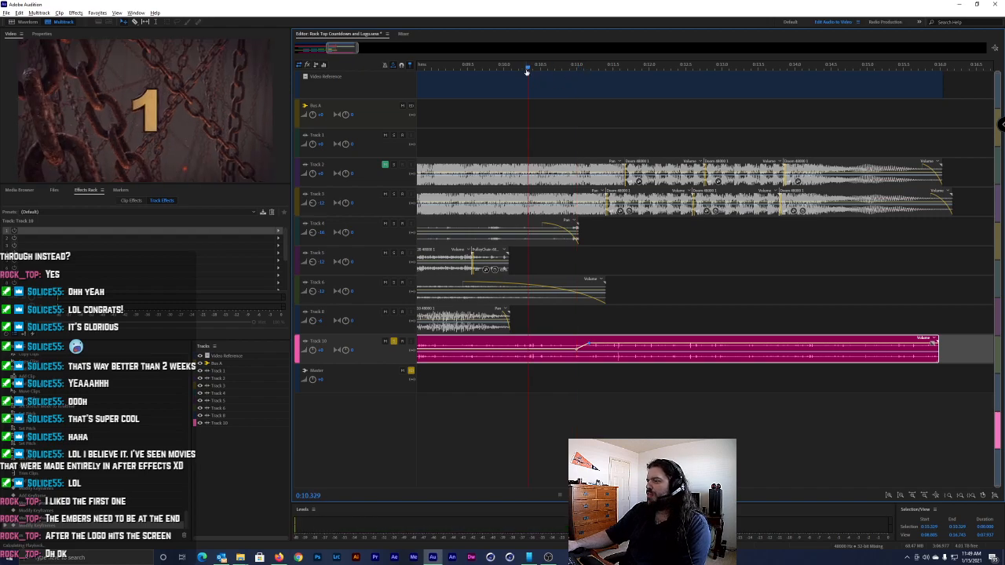
pyautogui.press('space')
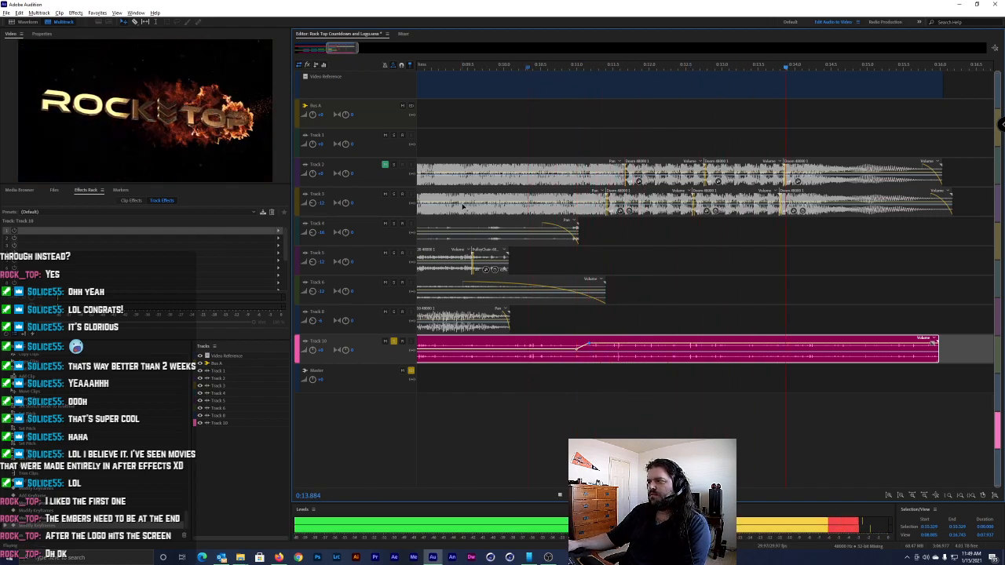
pyautogui.press('space')
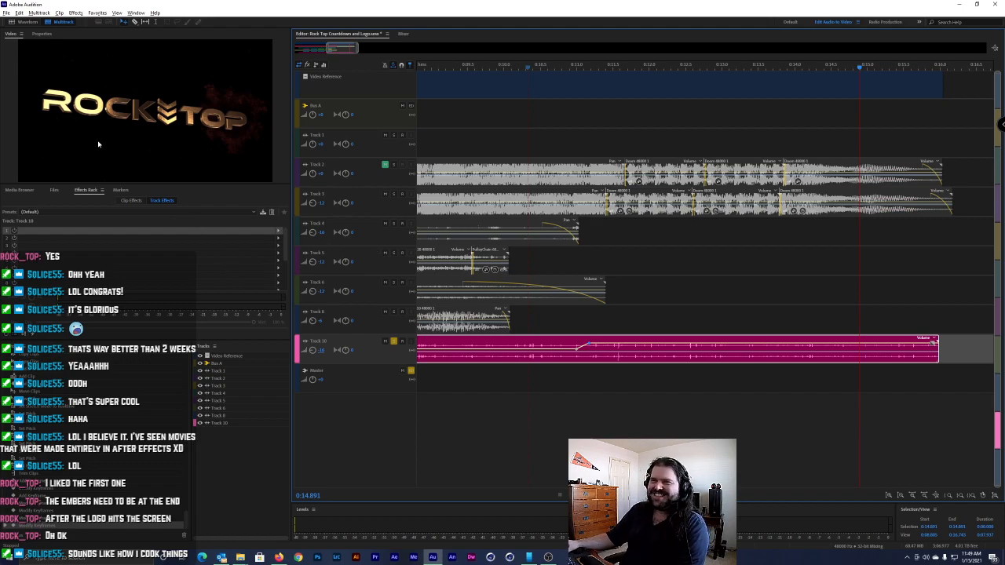
pyautogui.click(361, 381)
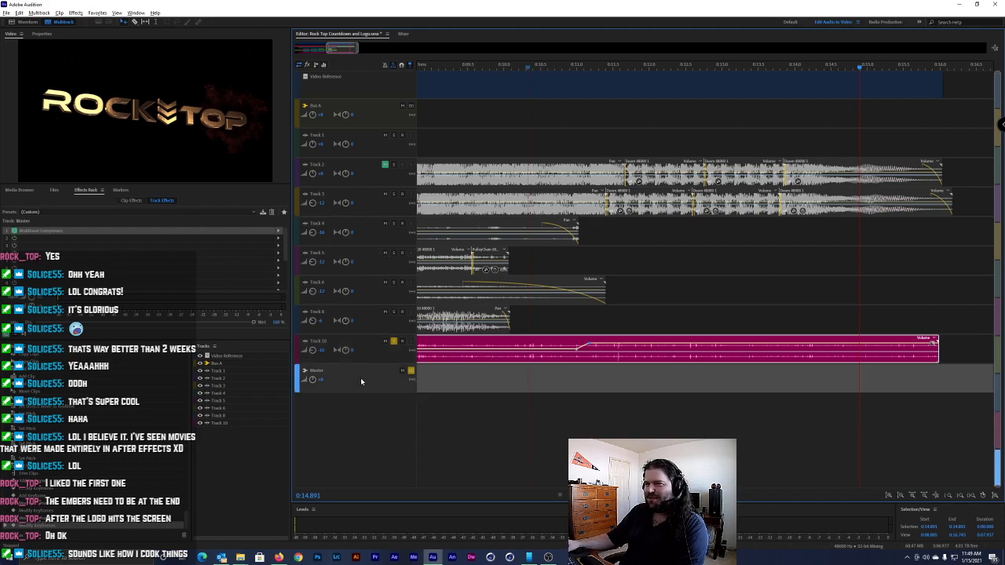
pyautogui.press('space')
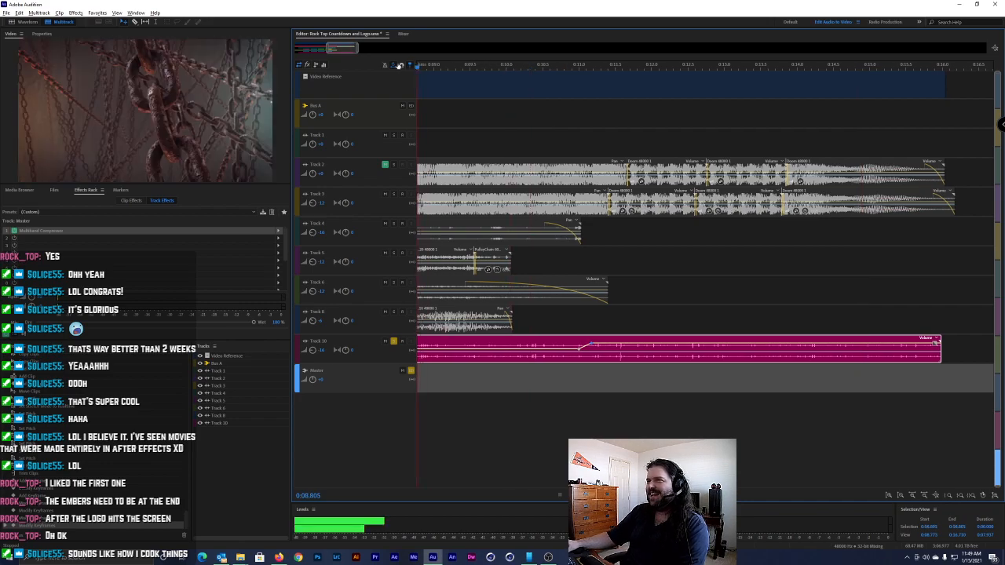
pyautogui.press('space')
# Play the session from the start and try it with Track 2 unmuted
pyautogui.click(437, 149)
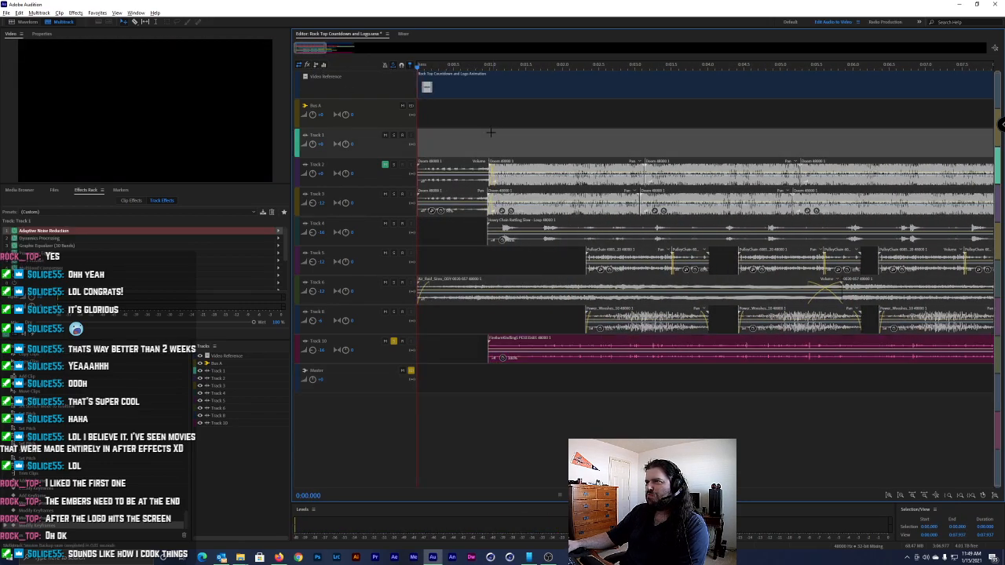
pyautogui.scroll(-5, 487, 133)
pyautogui.scroll(1, 431, 96)
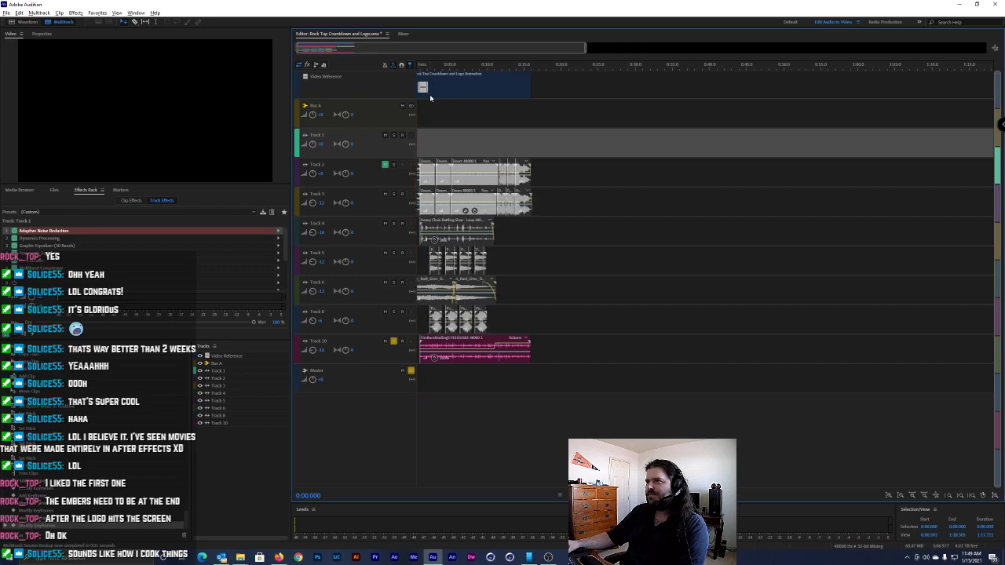
pyautogui.scroll(1, 361, 73)
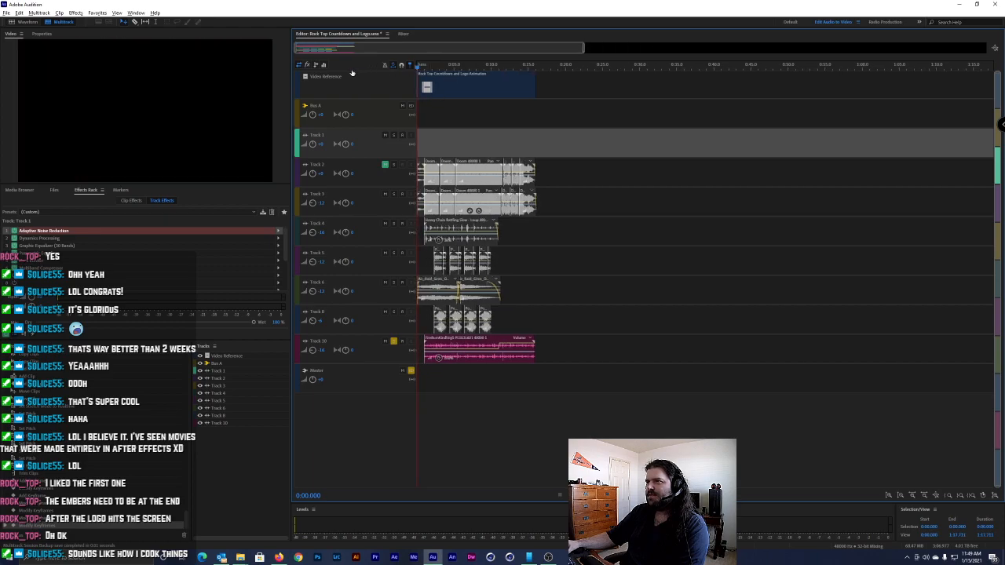
pyautogui.press('space')
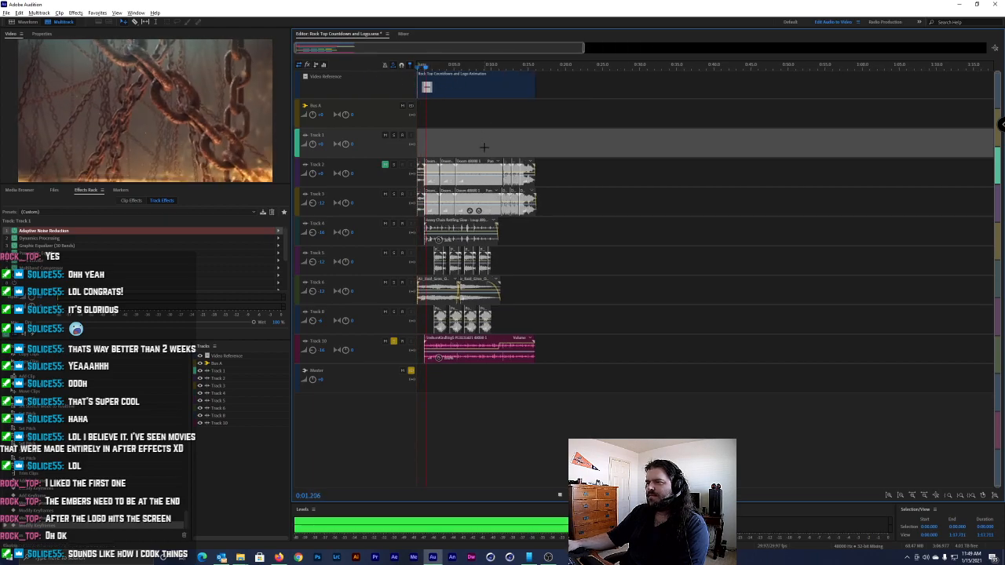
pyautogui.click(386, 169)
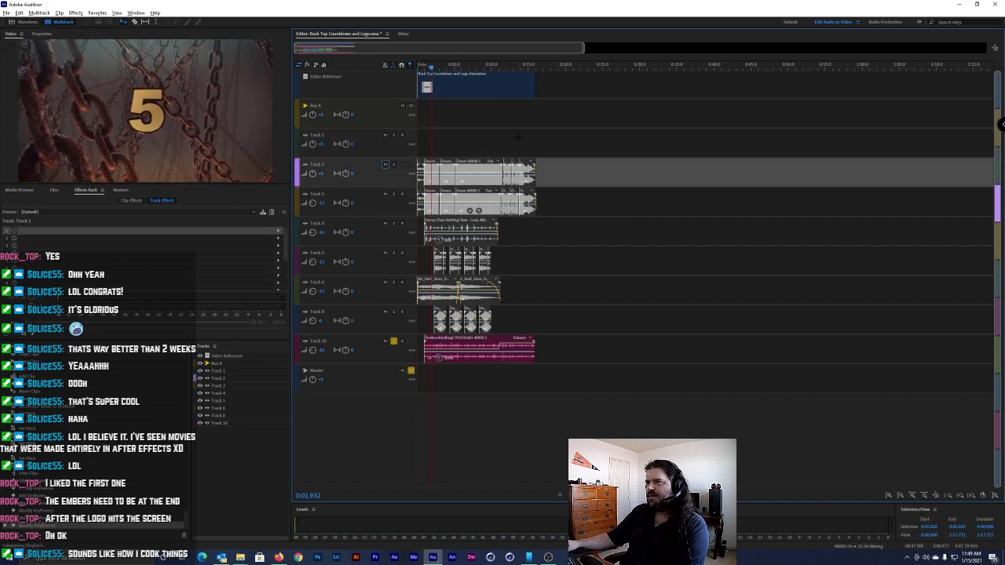
pyautogui.press('space')
pyautogui.press('space')
# Turn off solo on Track 10, save the session and play the full mix from the start
pyautogui.click(398, 343)
pyautogui.click(578, 293)
pyautogui.moveTo(434, 69); pyautogui.dragTo(409, 69)
pyautogui.press('space')
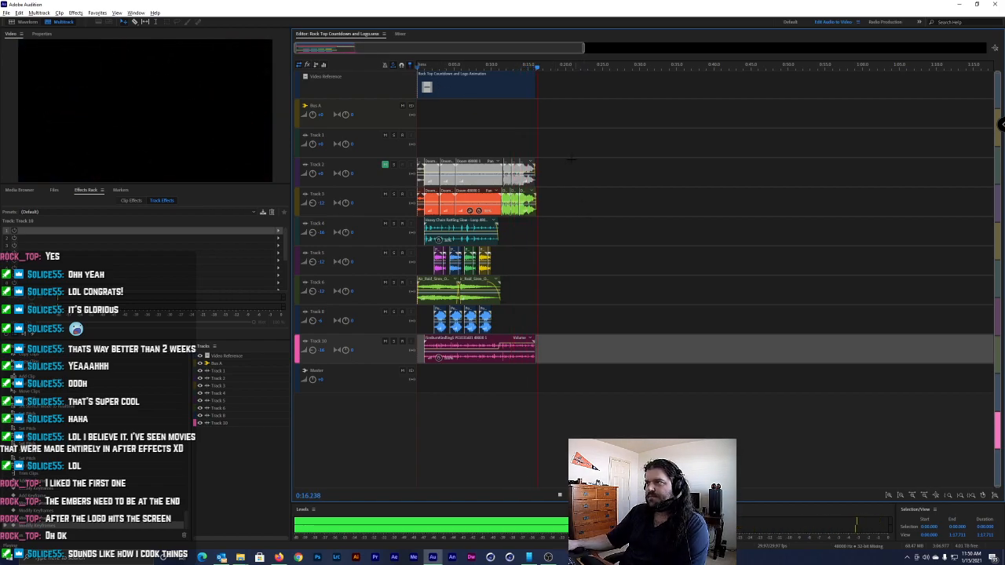
pyautogui.press('space')
# Play back the logo reveal from about 0:11.3 to judge the fire crackle under the horn
pyautogui.scroll(3, 475, 195)
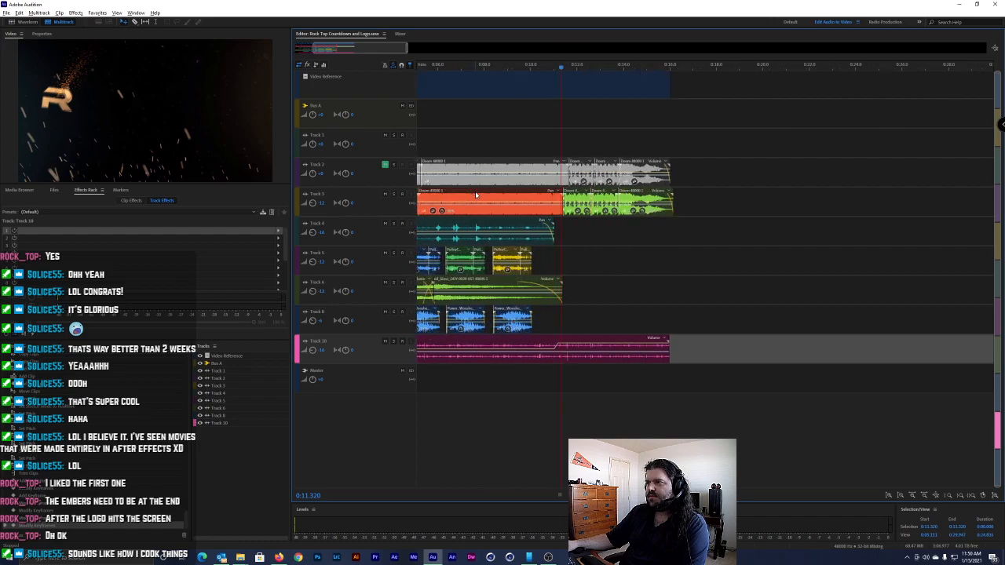
pyautogui.scroll(3, 475, 194)
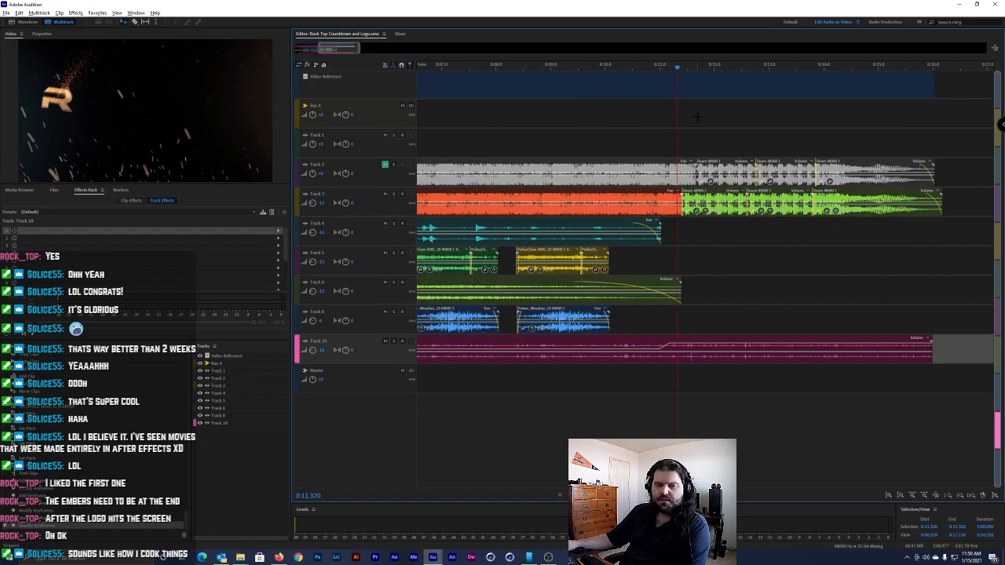
pyautogui.press('space')
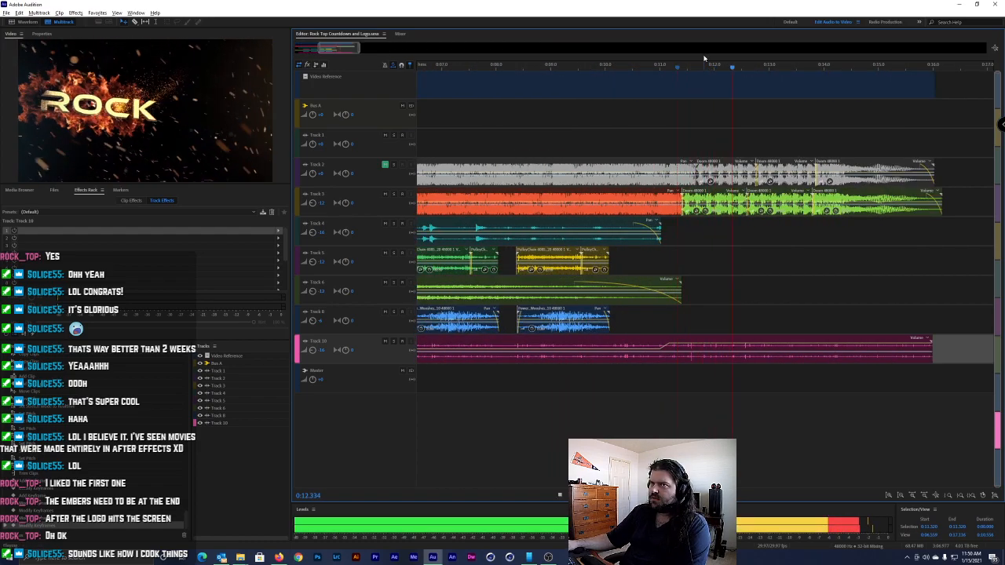
pyautogui.press('space')
# Remove the volume rise from the kindling clip and trim its end to about 0:11.06, where the countdown ends
pyautogui.moveTo(684, 68)
pyautogui.mouseDown()
pyautogui.moveTo(655, 69)
pyautogui.moveTo(664, 69)
pyautogui.mouseUp()
pyautogui.moveTo(648, 350)
pyautogui.mouseDown()
pyautogui.moveTo(673, 350)
pyautogui.moveTo(662, 353)
pyautogui.mouseUp()
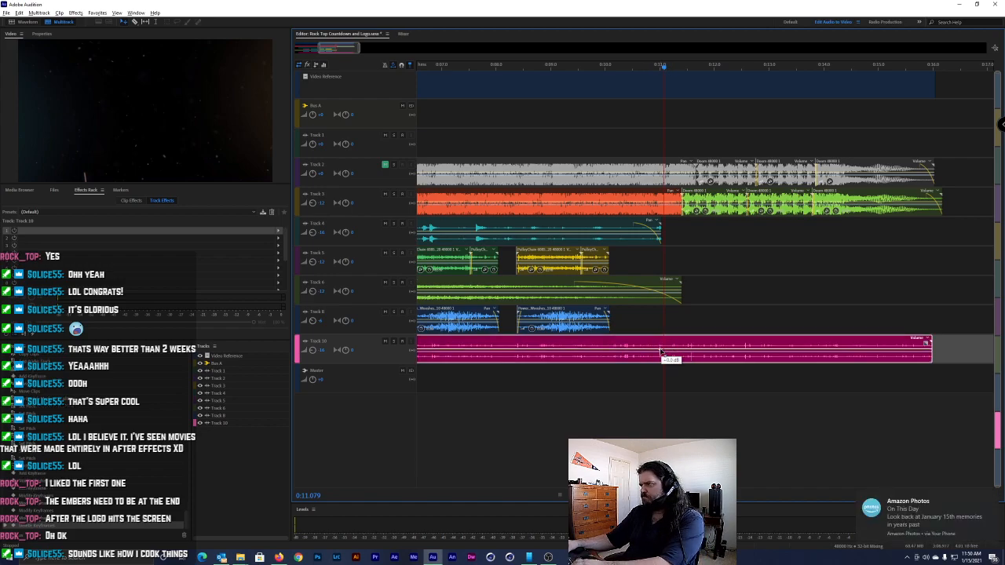
pyautogui.moveTo(662, 69); pyautogui.dragTo(662, 69)
pyautogui.moveTo(928, 344); pyautogui.dragTo(662, 355)
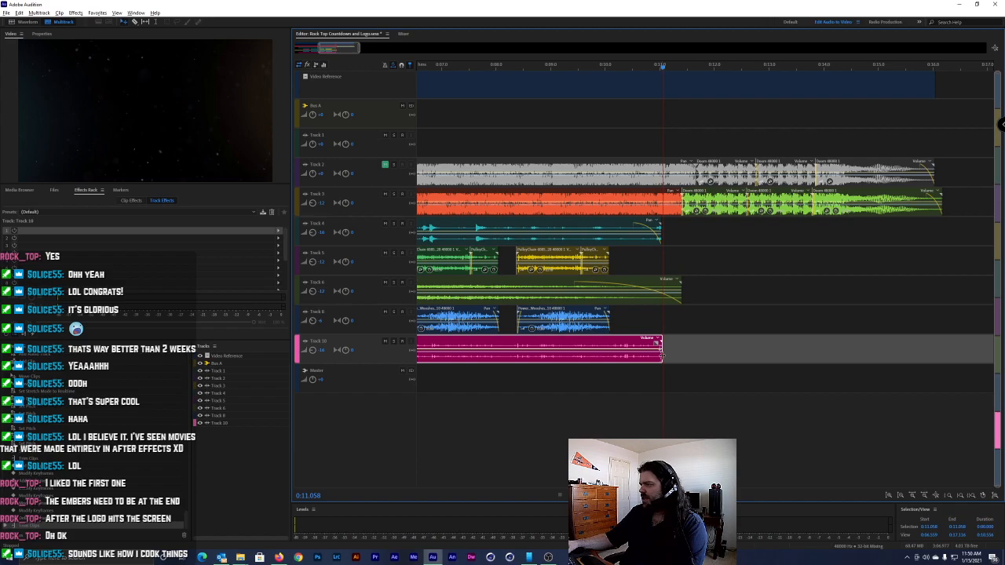
# Play the mix from the start, solo and unsolo Track 10 to check the crackle, and save the session
pyautogui.press('Home')
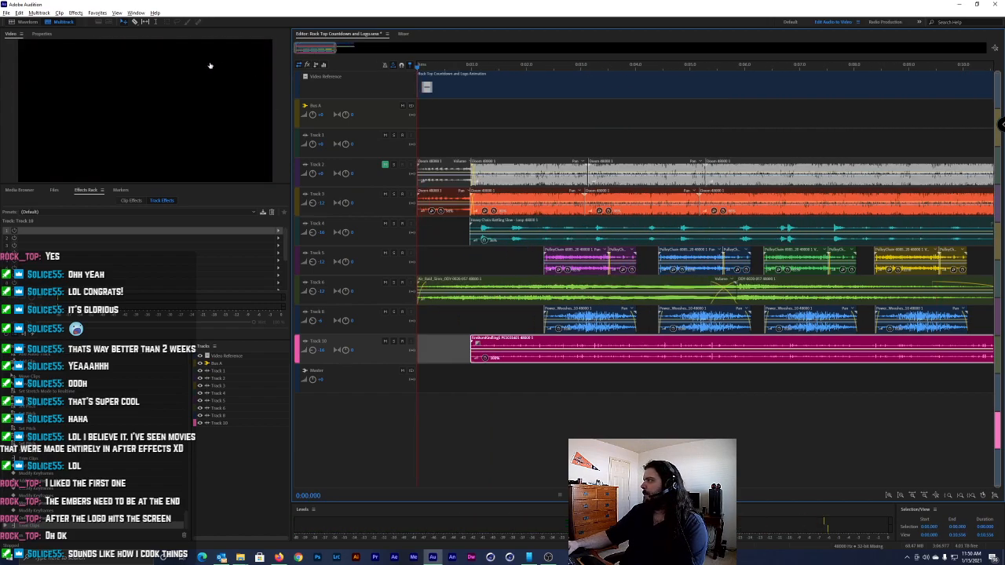
pyautogui.press('space')
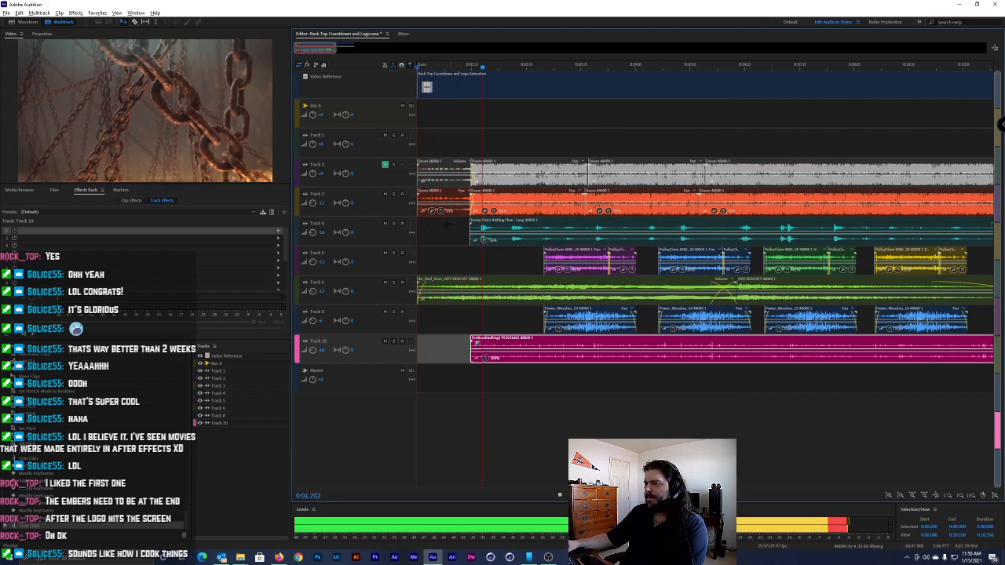
pyautogui.click(394, 343)
pyautogui.click(395, 342)
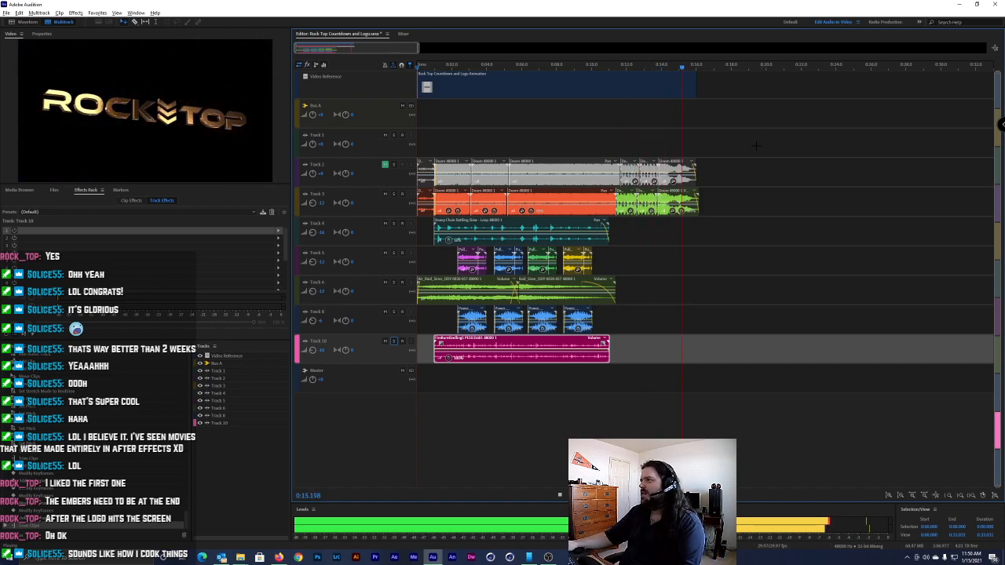
pyautogui.hotkey('ctrl', 's')
pyautogui.click(578, 295)
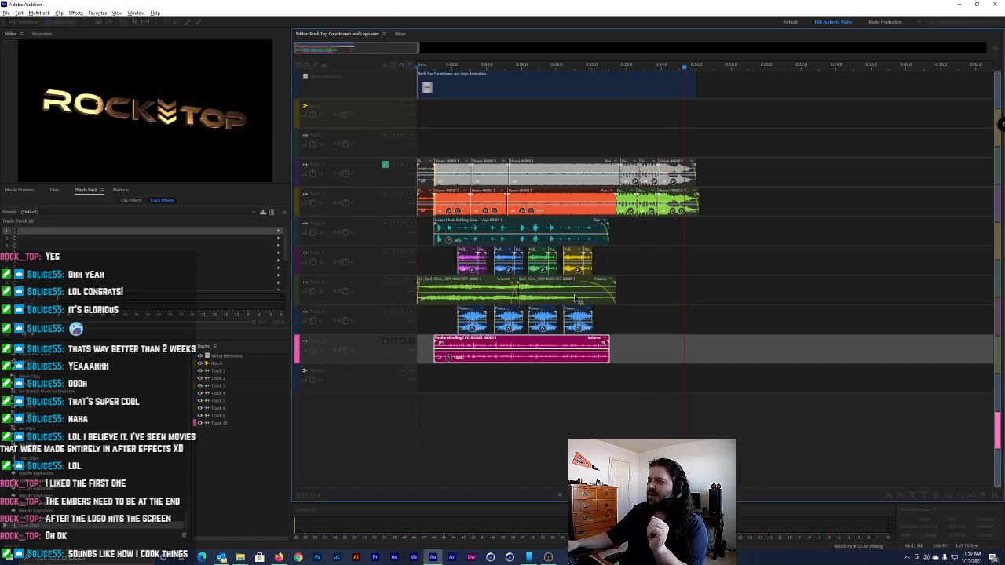
# Scrub through the logo animation to about 0:14.5 and switch to the Envato Elements ember sound results in the browser
pyautogui.moveTo(623, 68); pyautogui.dragTo(670, 64)
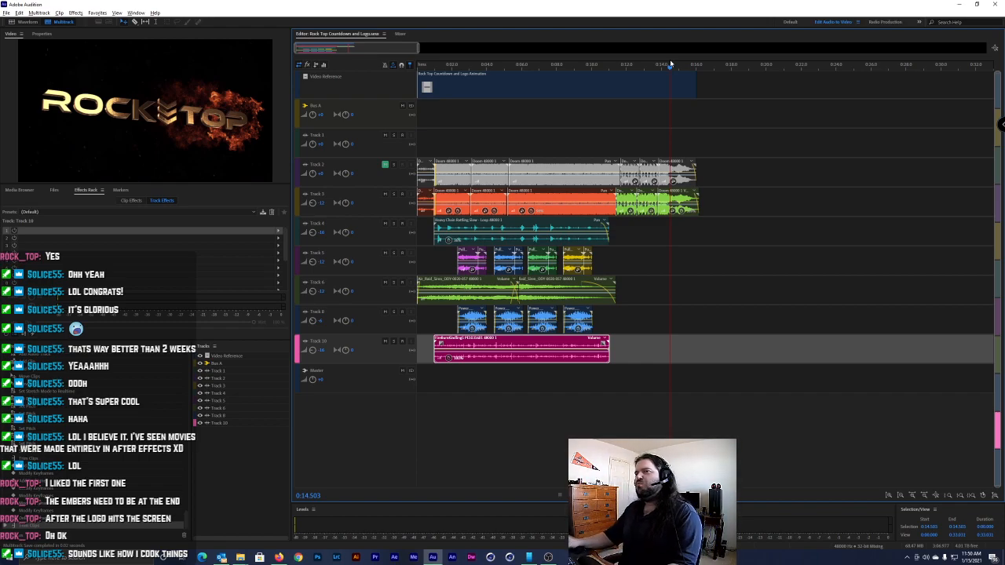
pyautogui.hotkey('alt', 'Tab')
pyautogui.hotkey('alt', 'Tab')
pyautogui.hotkey('alt', 'Tab')
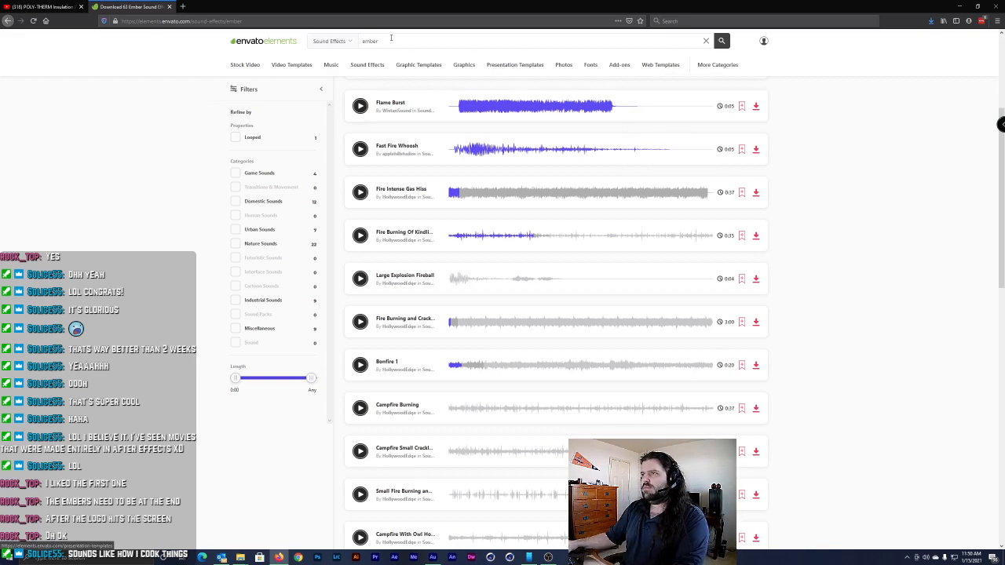
# Search the sound effects for "fire fucking woosh" and preview Fire Ignite, the first Robotic Lifeforms 2 sound, Fire Flare and Fire Burn
pyautogui.doubleClick(390, 38)
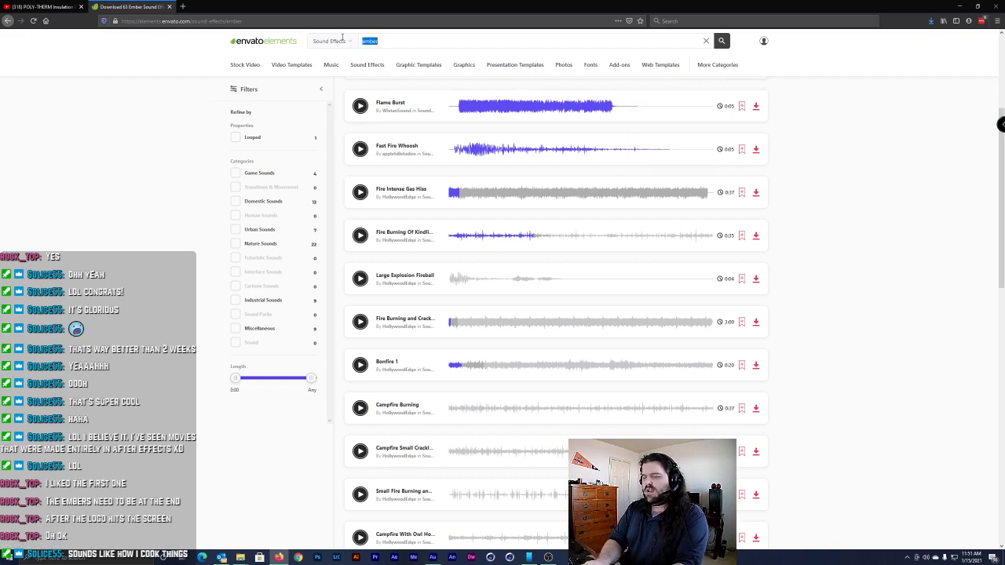
pyautogui.write('fire fucking woosh')
pyautogui.press('Return')
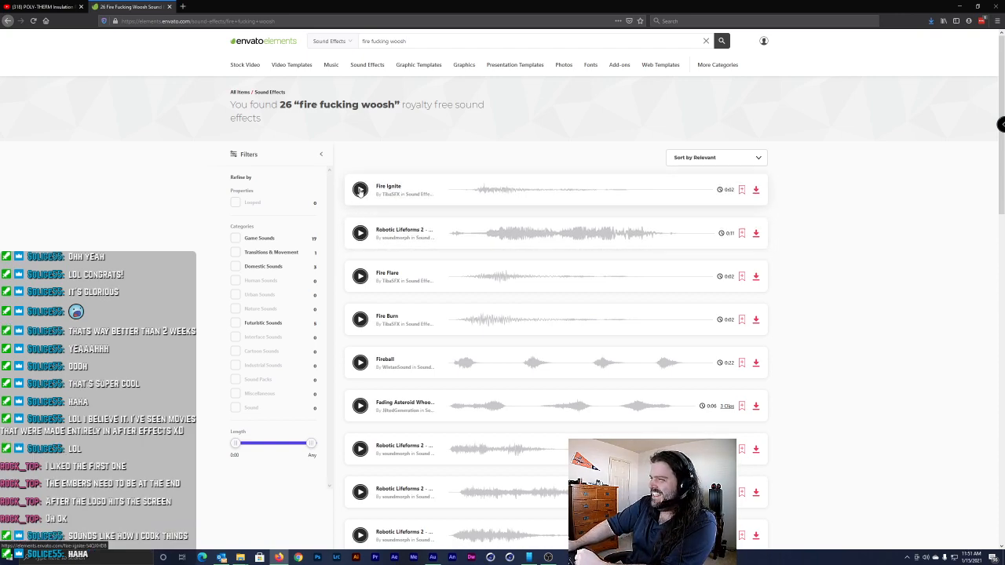
pyautogui.click(360, 190)
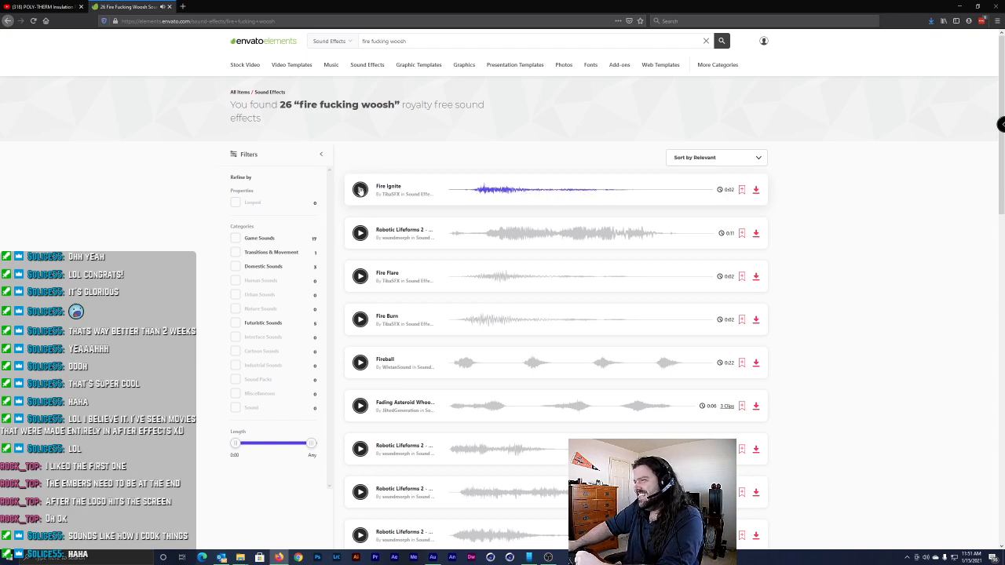
pyautogui.click(361, 233)
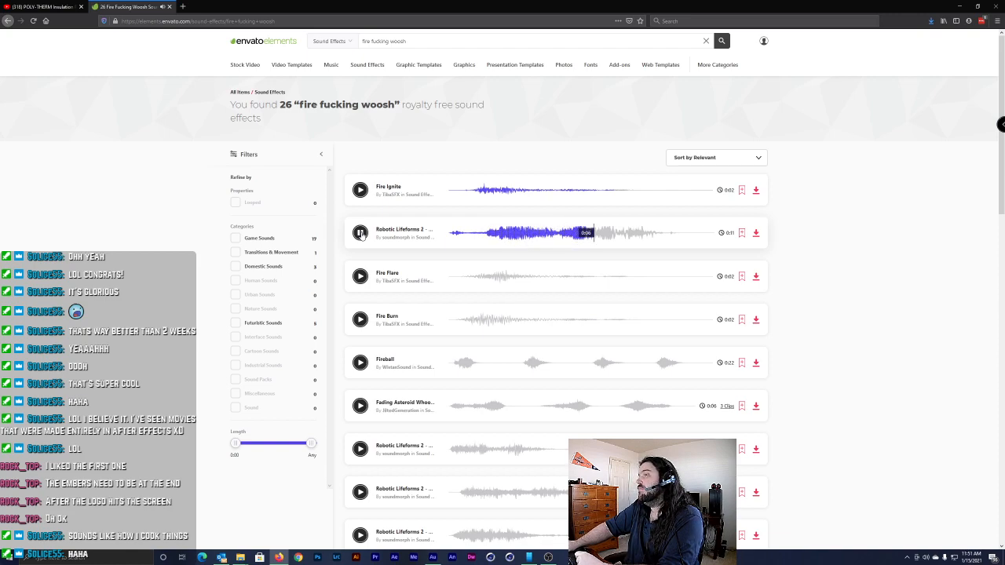
pyautogui.click(360, 233)
pyautogui.click(361, 276)
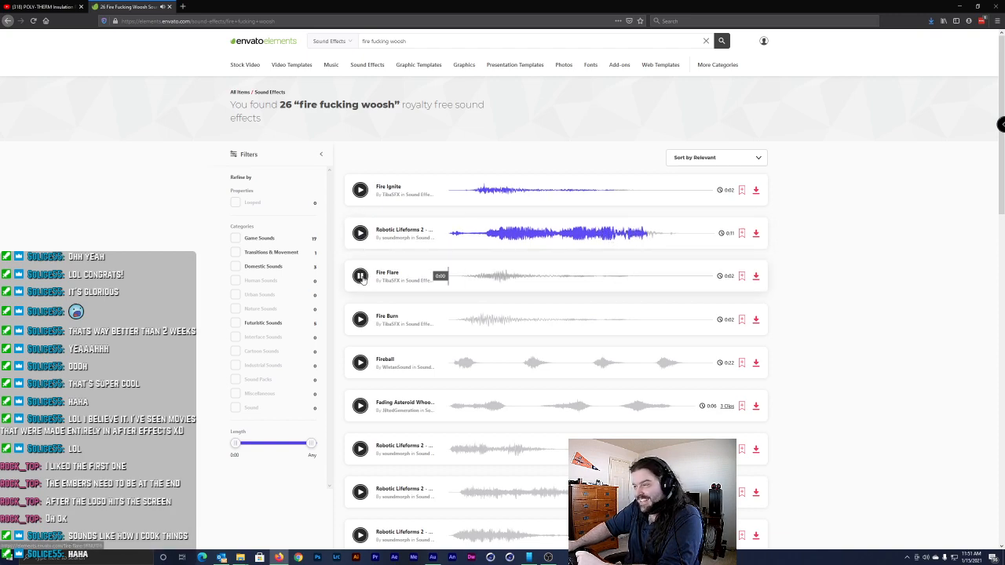
pyautogui.click(360, 320)
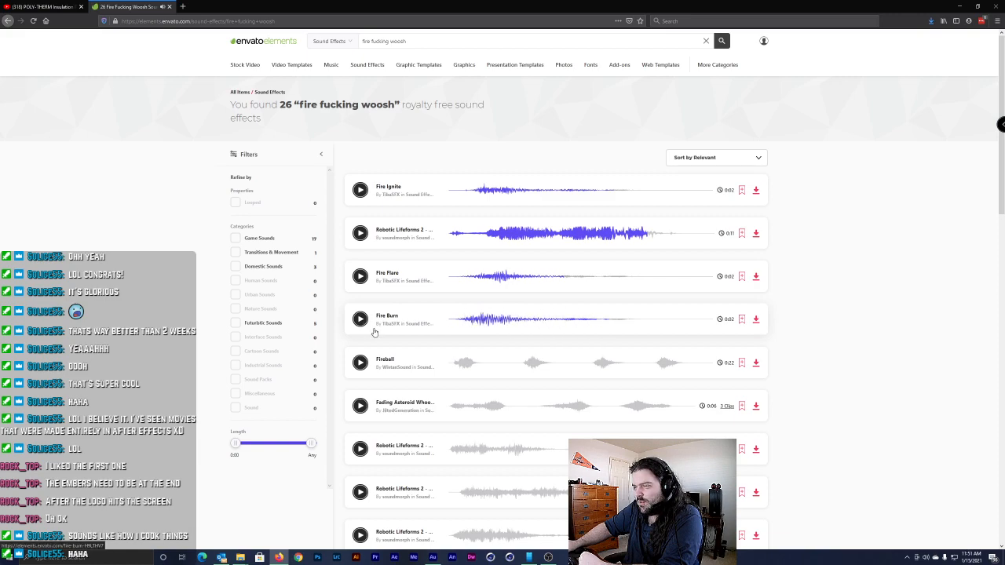
# Preview the Fading Asteroid Whoosh and the two-second Fireball sound, and look through the remaining whoosh results
pyautogui.scroll(-2, 361, 325)
pyautogui.click(360, 326)
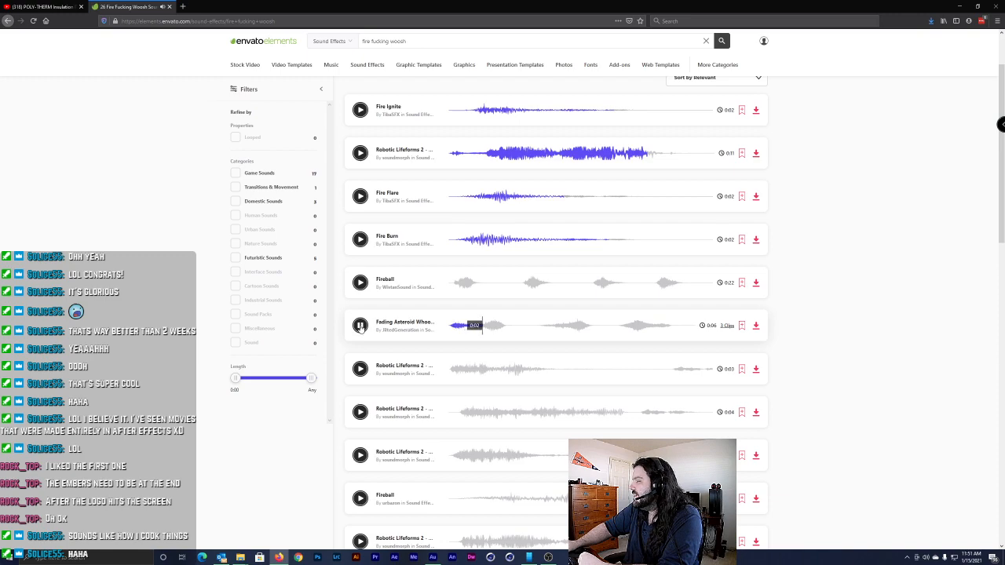
pyautogui.click(360, 327)
pyautogui.scroll(-3, 366, 350)
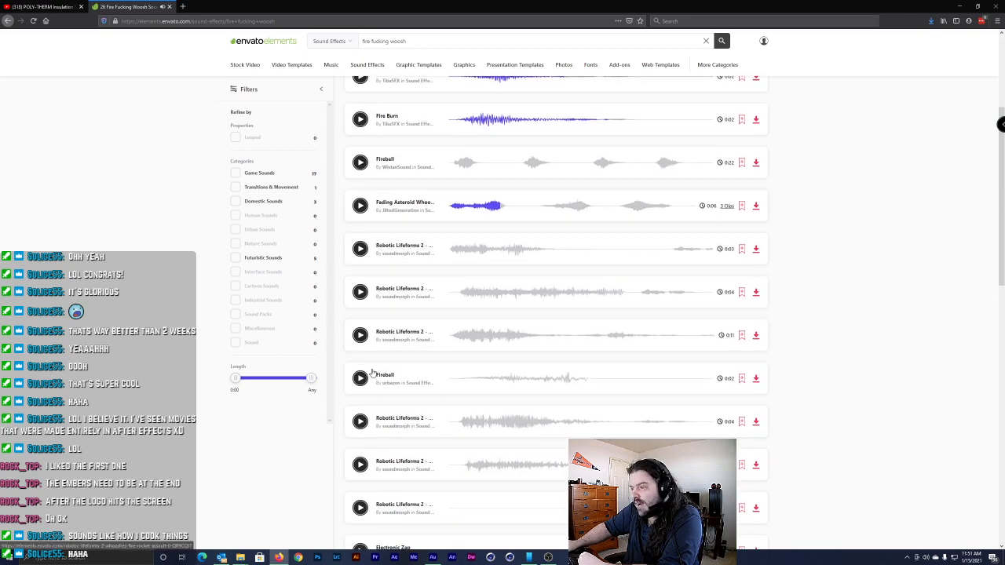
pyautogui.click(360, 378)
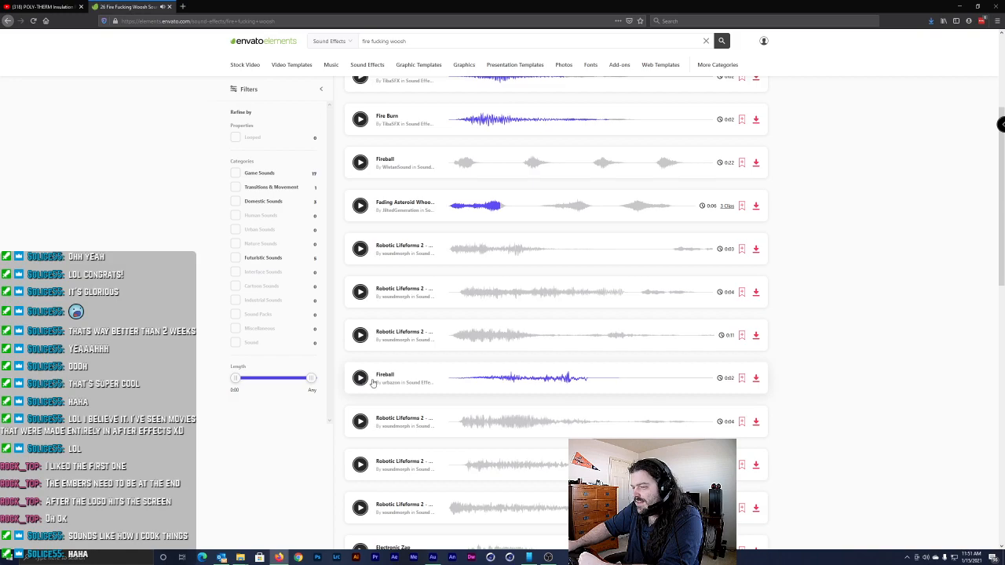
pyautogui.scroll(-5, 386, 386)
pyautogui.scroll(-2, 385, 386)
pyautogui.scroll(6, 385, 385)
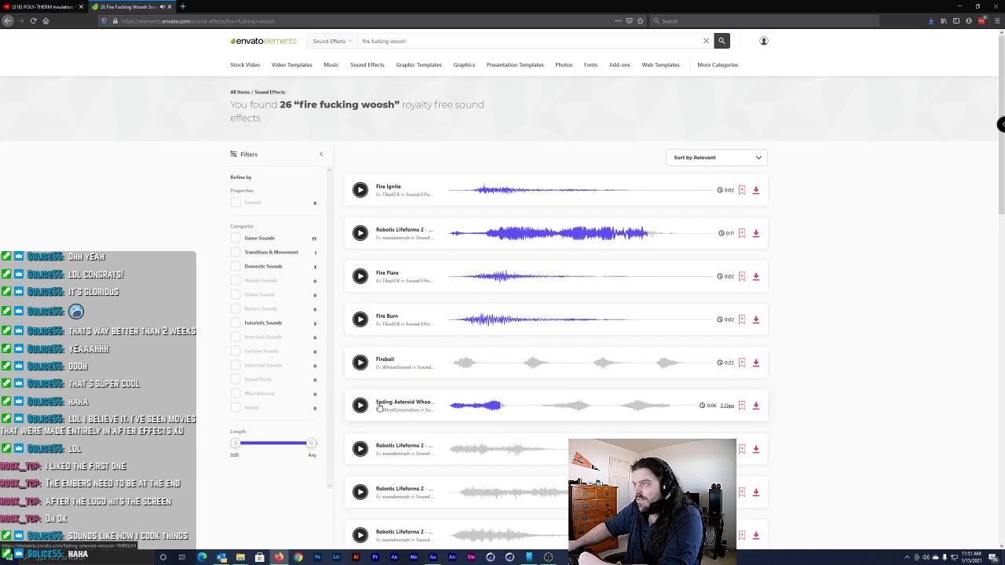
# Search the sound effects for "fire balst" and preview Dry Fire and Fire Reveal, replaying Fire Reveal from near its start
pyautogui.moveTo(447, 42); pyautogui.dragTo(318, 38)
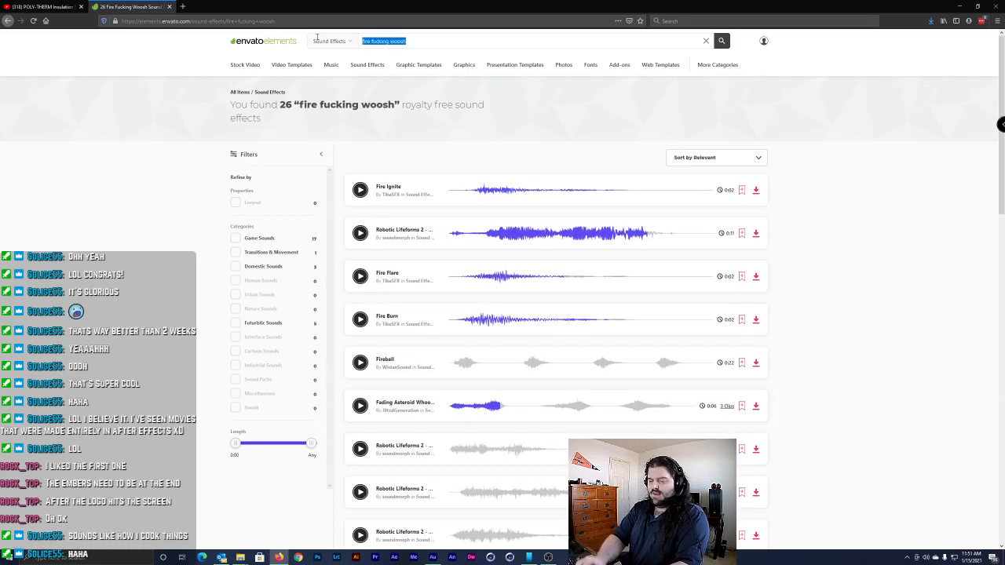
pyautogui.write('fire balst')
pyautogui.press('Return')
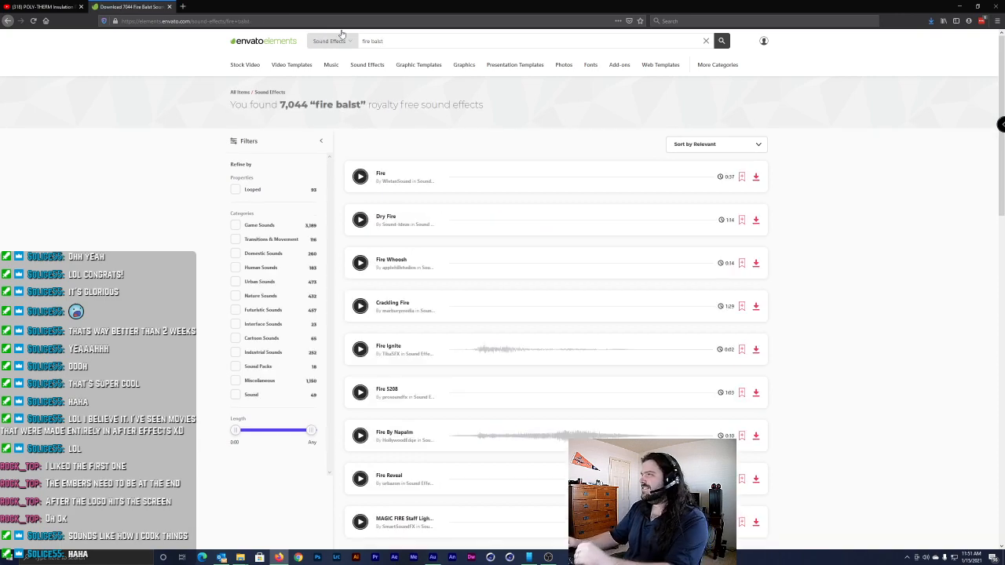
pyautogui.click(360, 220)
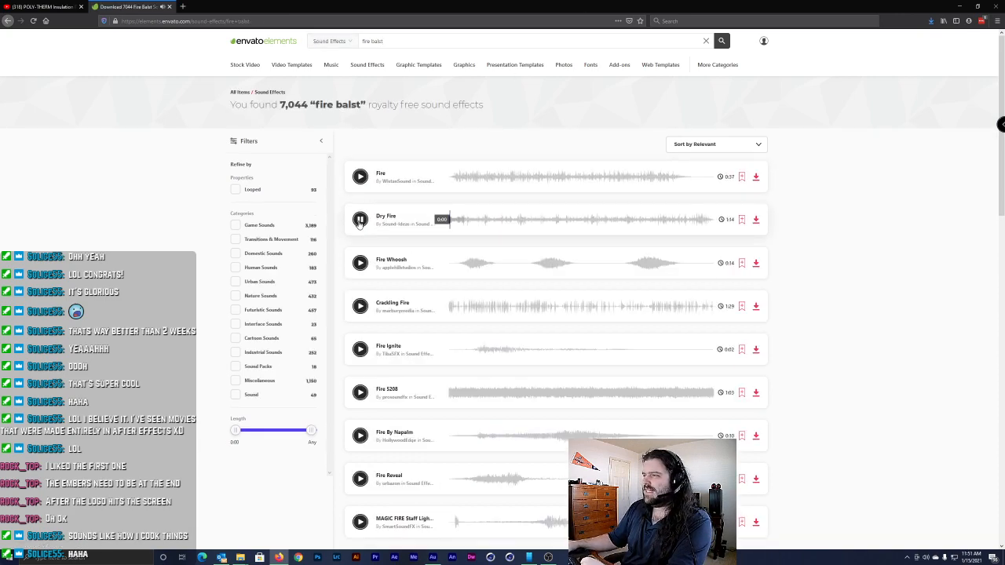
pyautogui.click(359, 220)
pyautogui.scroll(-3, 366, 327)
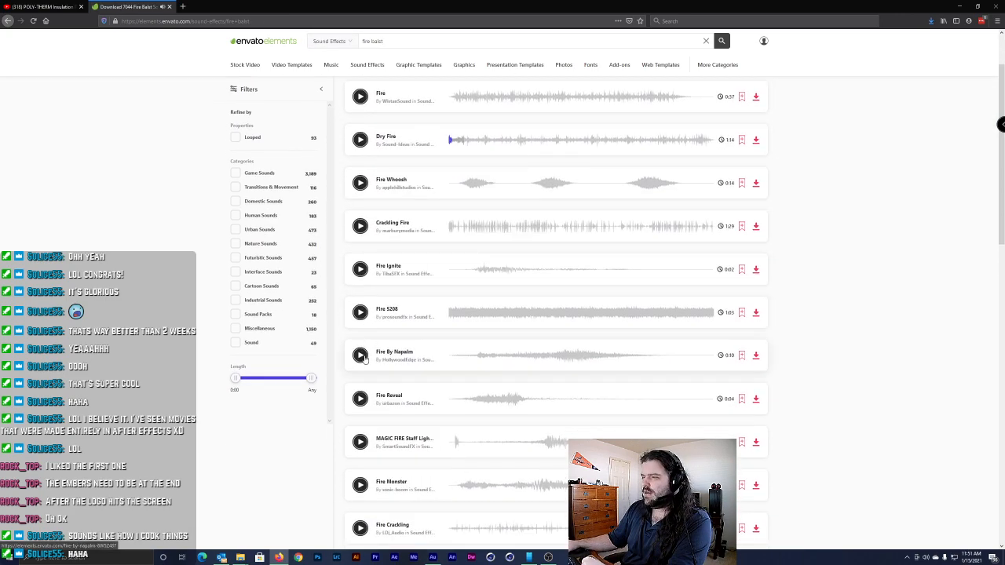
pyautogui.click(361, 359)
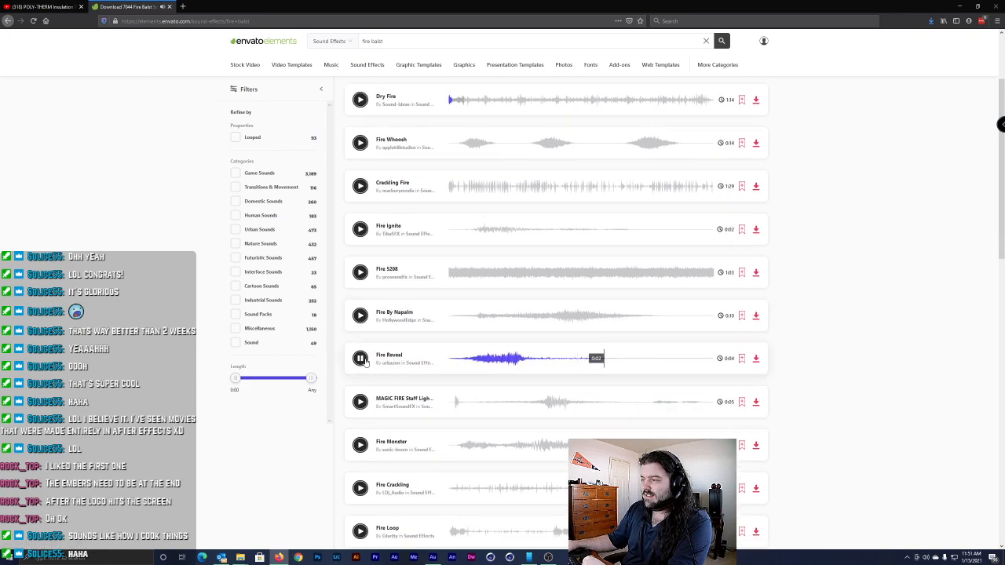
pyautogui.click(462, 360)
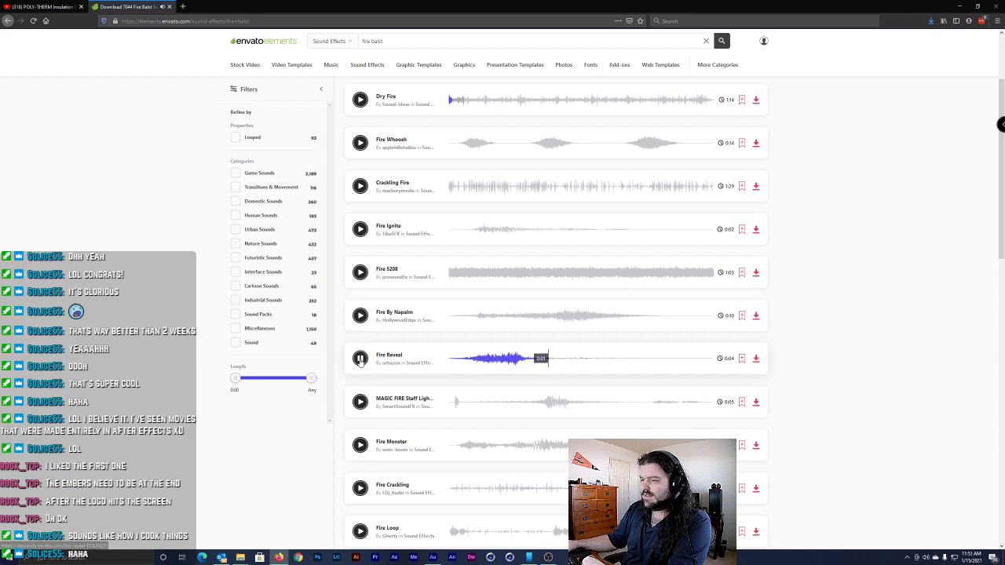
pyautogui.click(360, 359)
# Preview Fire Monster, Fire Loop, Large Fire and the three-second Fire Whoosh among the fire results
pyautogui.scroll(-4, 395, 373)
pyautogui.click(359, 285)
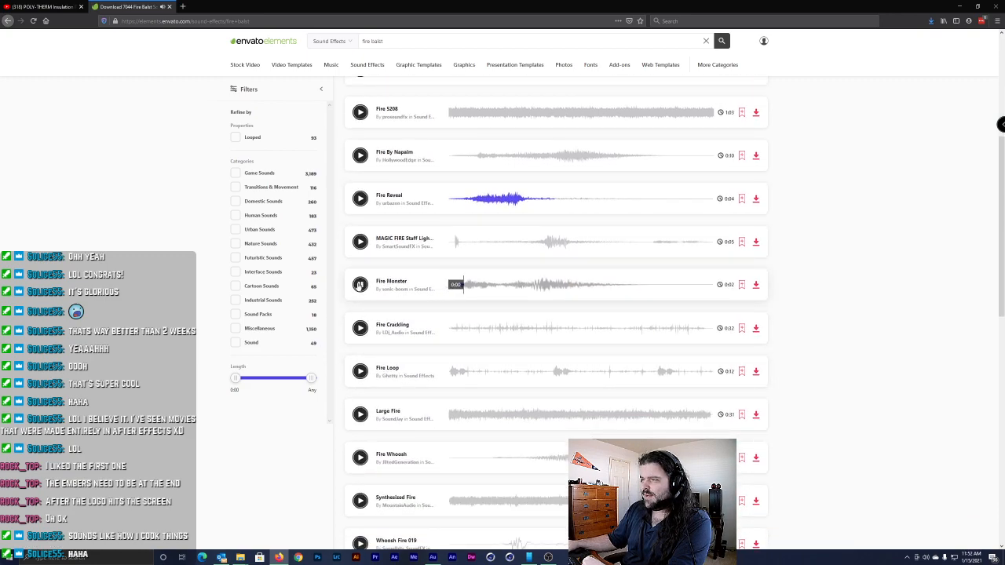
pyautogui.click(359, 285)
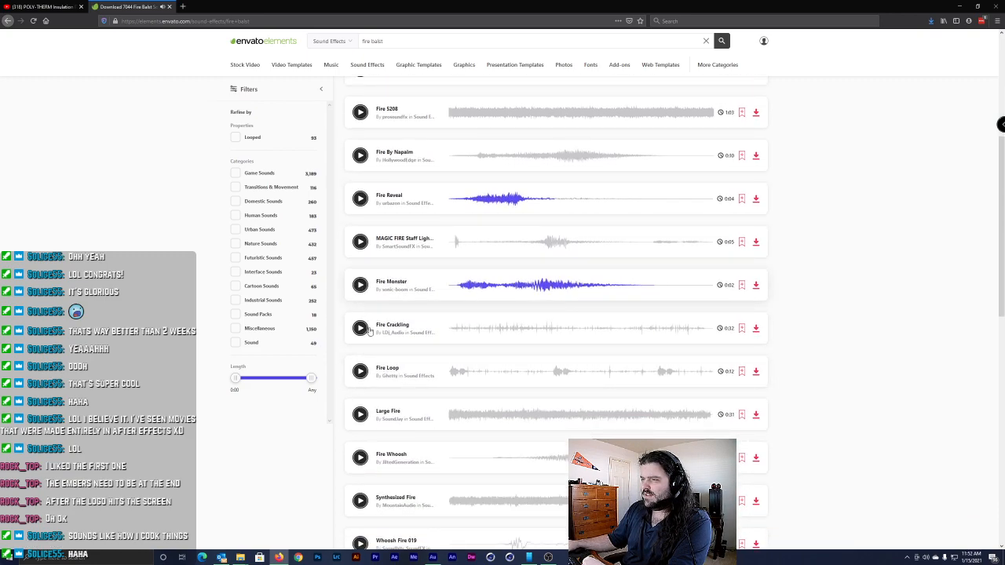
pyautogui.scroll(-3, 361, 322)
pyautogui.click(360, 252)
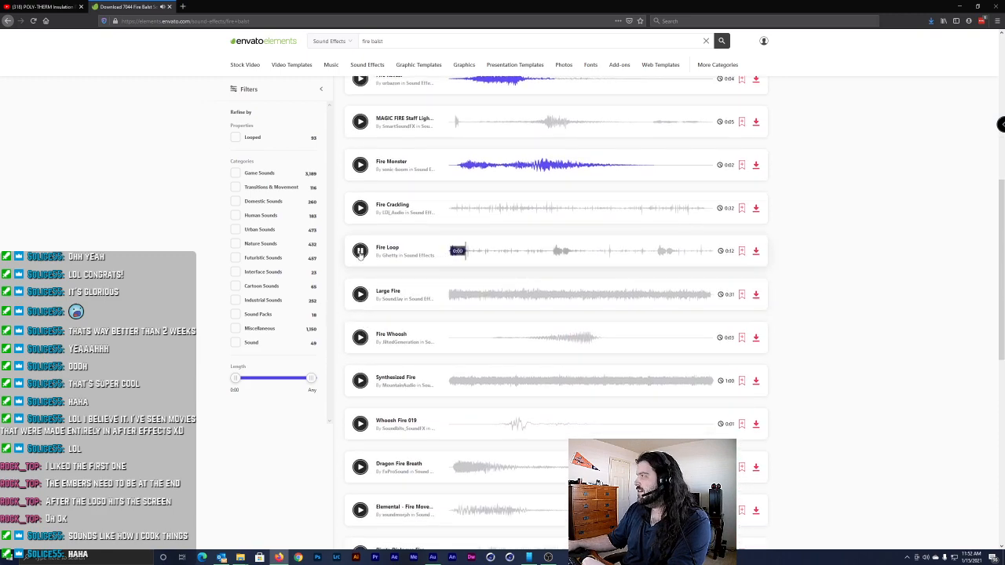
pyautogui.click(360, 252)
pyautogui.click(360, 295)
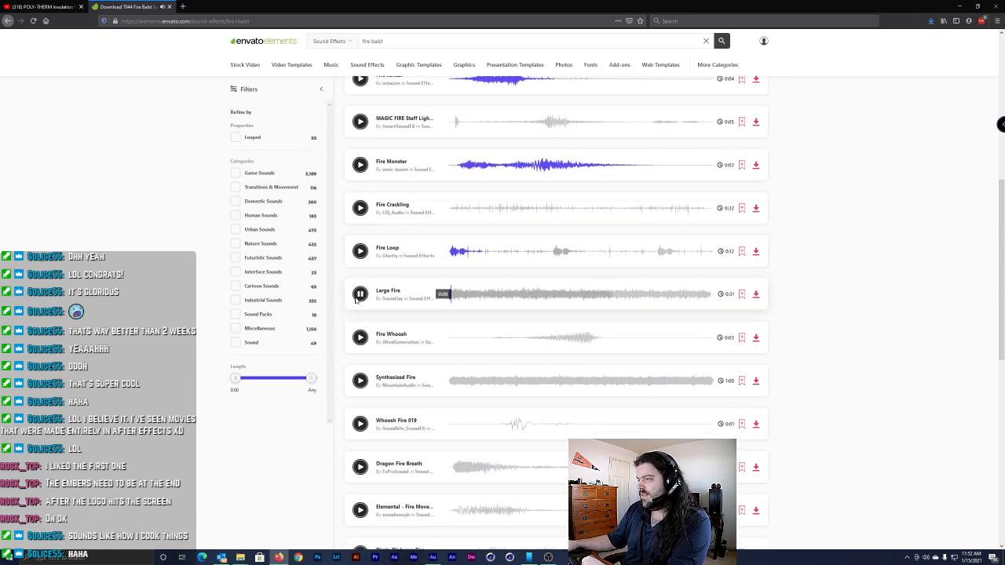
pyautogui.click(360, 294)
pyautogui.click(360, 338)
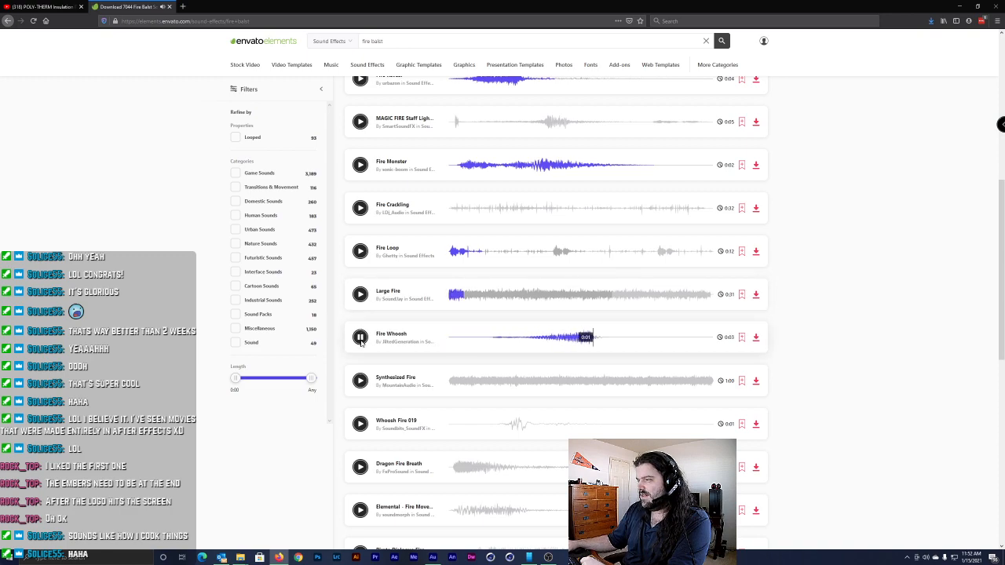
pyautogui.click(360, 338)
# Preview Whoosh Fire 019, Fire Bang Retro 2, the fire alarm, Fire Magic Spell Cast 2 and the EFX INT Fireplace sound
pyautogui.scroll(-1, 386, 358)
pyautogui.scroll(-3, 386, 357)
pyautogui.click(360, 303)
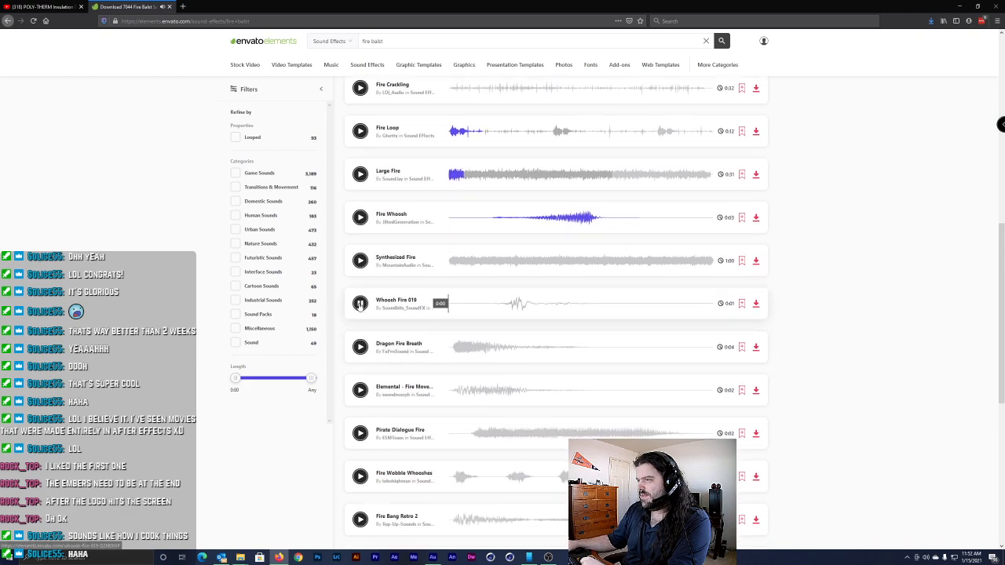
pyautogui.scroll(-3, 364, 384)
pyautogui.click(359, 399)
pyautogui.scroll(-3, 361, 401)
pyautogui.click(360, 322)
pyautogui.click(360, 365)
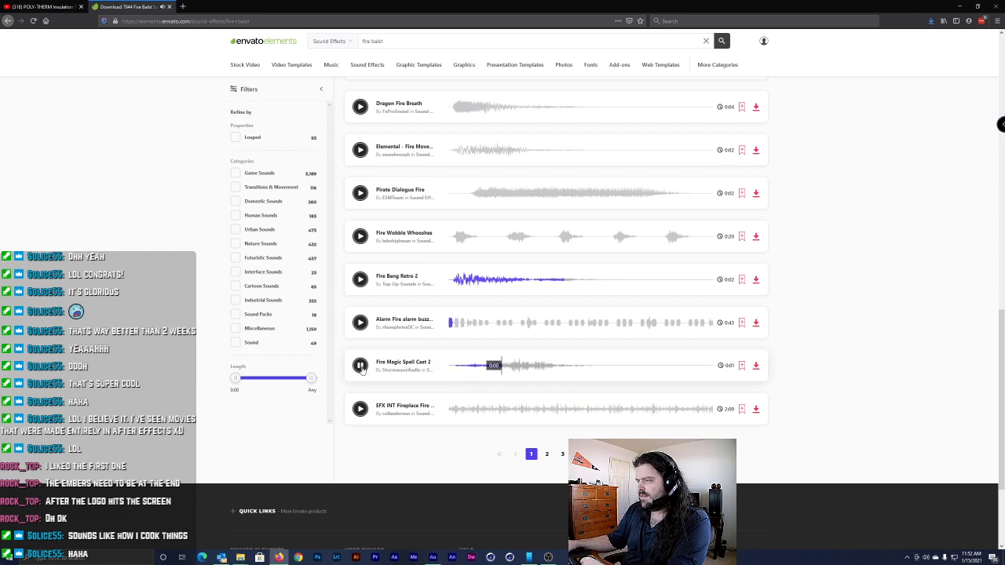
pyautogui.click(360, 410)
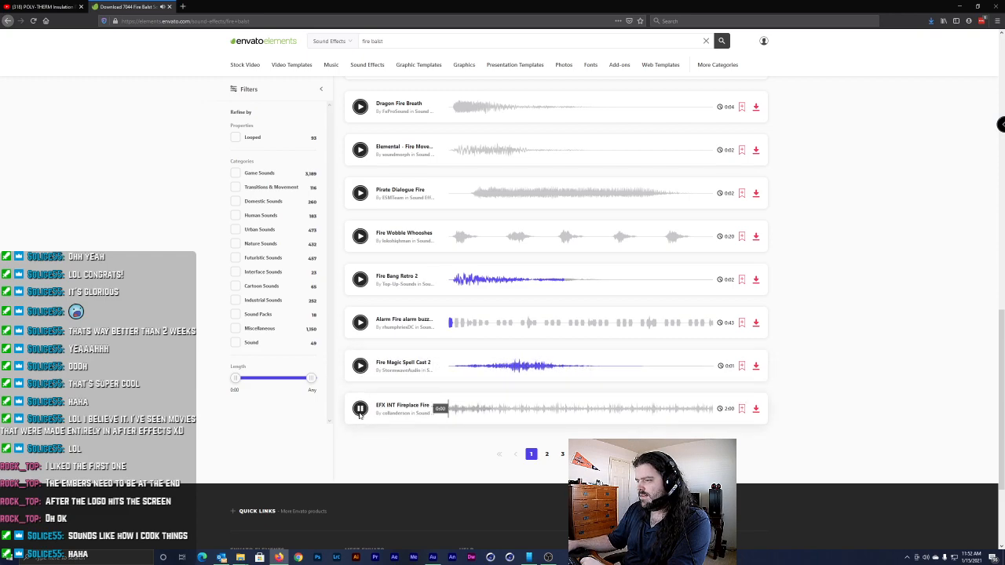
pyautogui.click(360, 409)
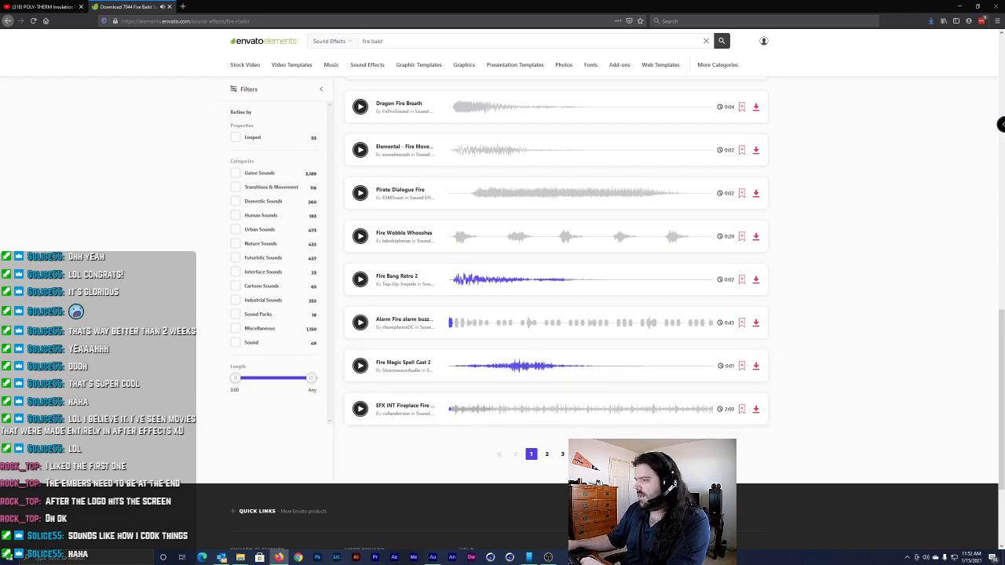
# Go to page 2 of the fire results and preview the first two sounds, Fire 01 and Fire Magic
pyautogui.click(547, 457)
pyautogui.click(360, 176)
pyautogui.click(359, 177)
pyautogui.click(361, 220)
pyautogui.click(361, 220)
pyautogui.scroll(-3, 396, 312)
pyautogui.click(360, 236)
pyautogui.click(361, 279)
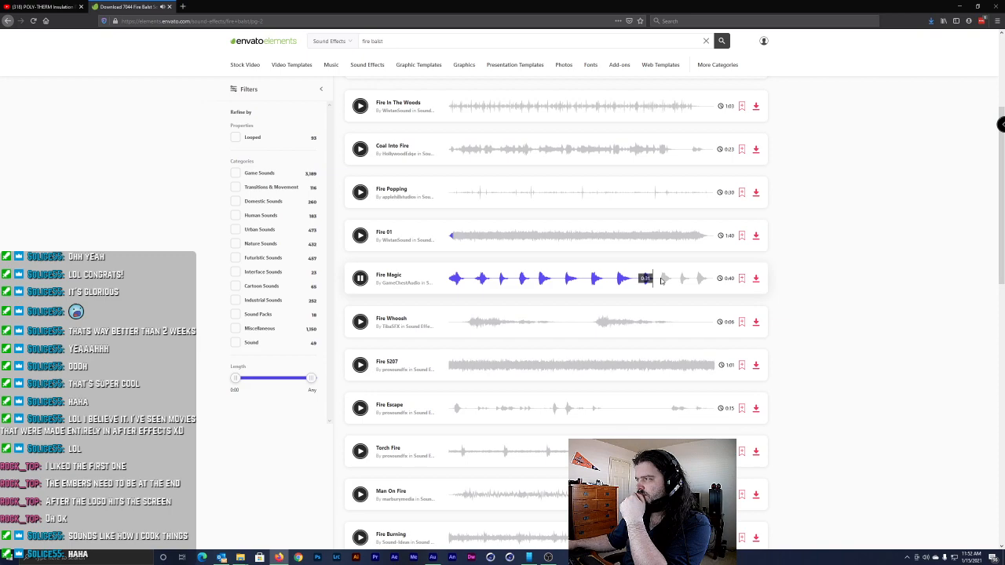
pyautogui.click(360, 278)
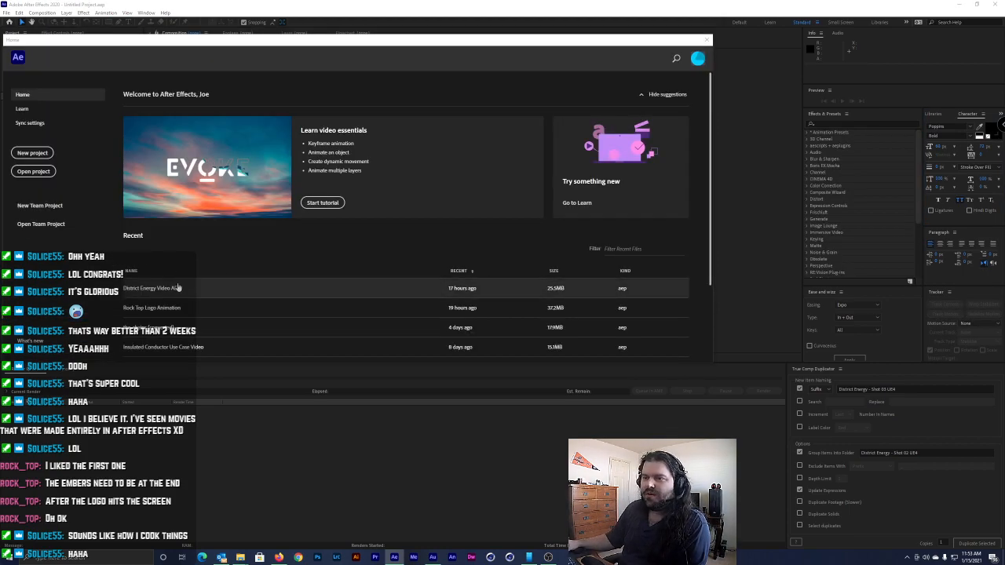
# Open the Rock Top Logo Animation project in After Effects and open the Rectangle-RENDER-ME composition from the Fire-Explosion-Reveal main comps
pyautogui.click(182, 308)
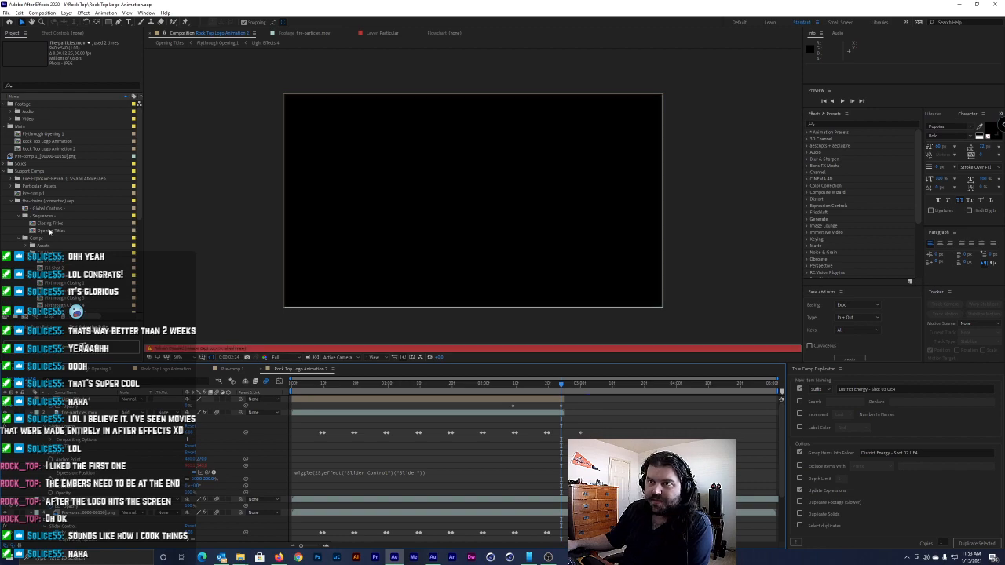
pyautogui.click(8, 172)
pyautogui.click(54, 143)
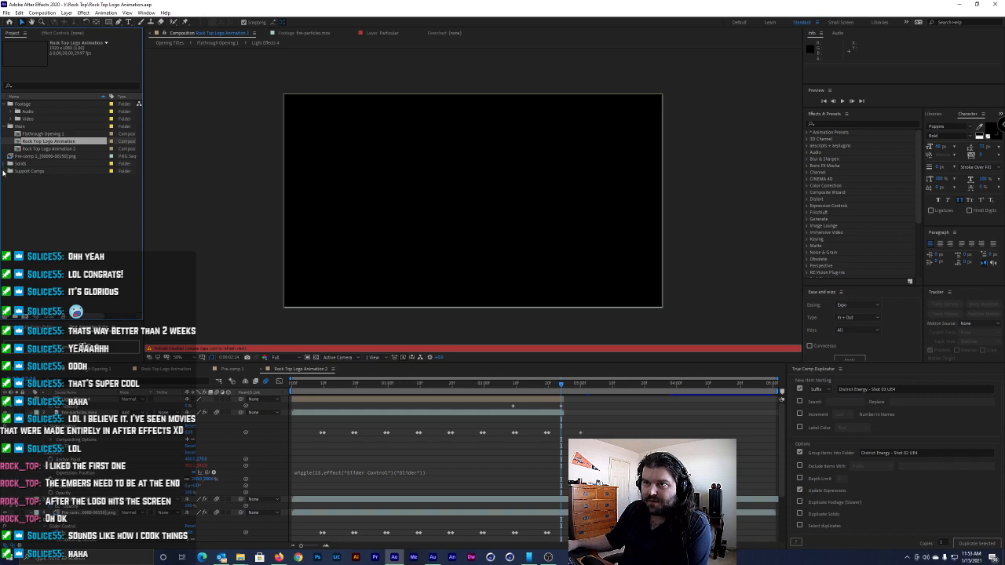
pyautogui.click(7, 171)
pyautogui.click(12, 136)
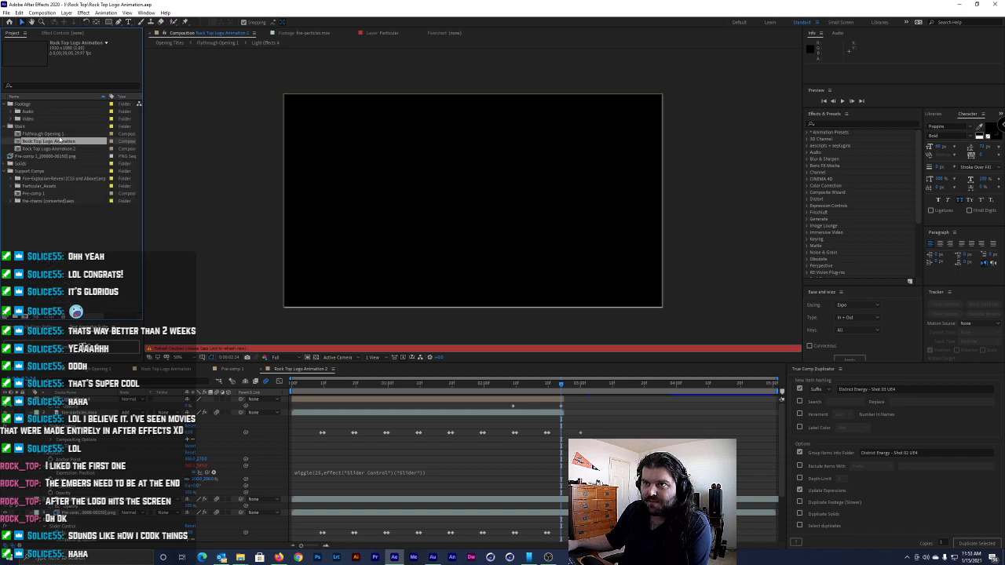
pyautogui.click(11, 179)
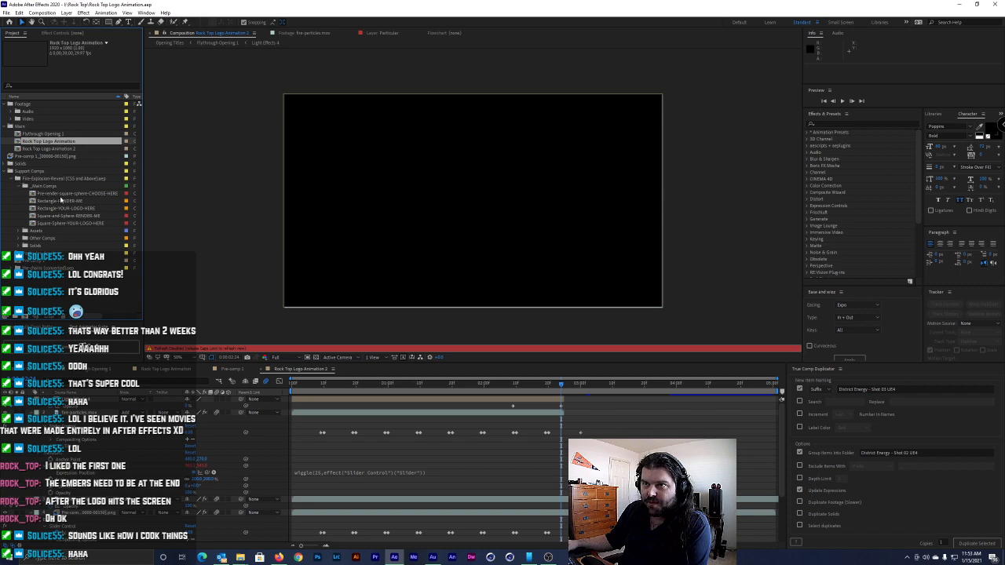
pyautogui.click(75, 201)
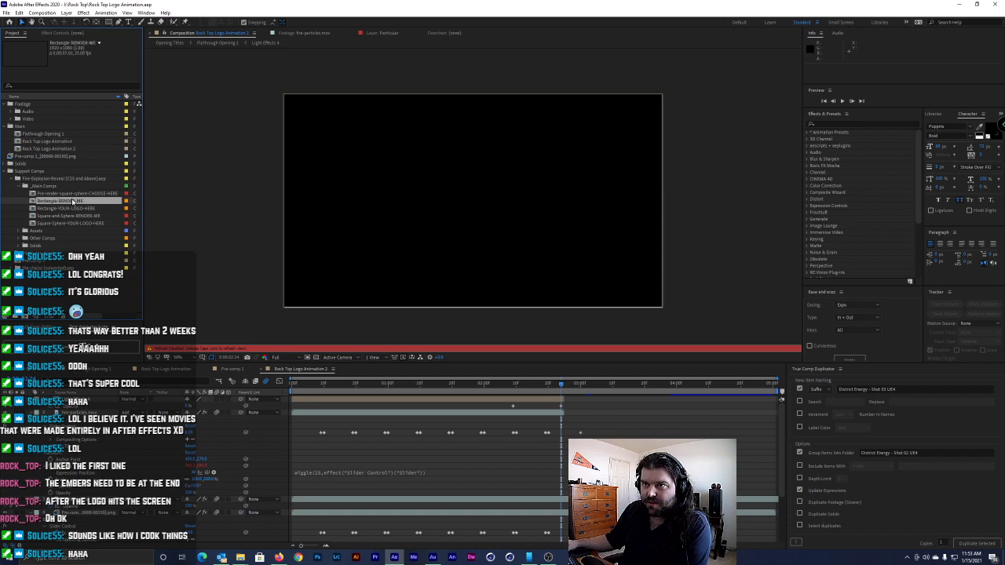
# Show the waveform of the Fire-Explosion-Reveal-Audio layer and reveal its source file in the file explorer
pyautogui.click(86, 466)
pyautogui.click(81, 460)
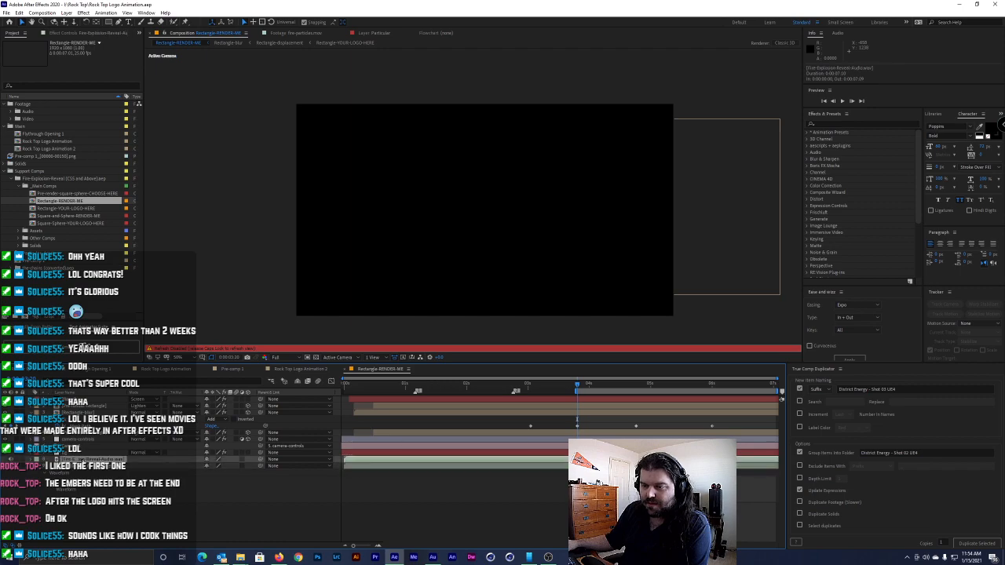
pyautogui.press('l')
pyautogui.press('l')
pyautogui.rightClick(89, 460)
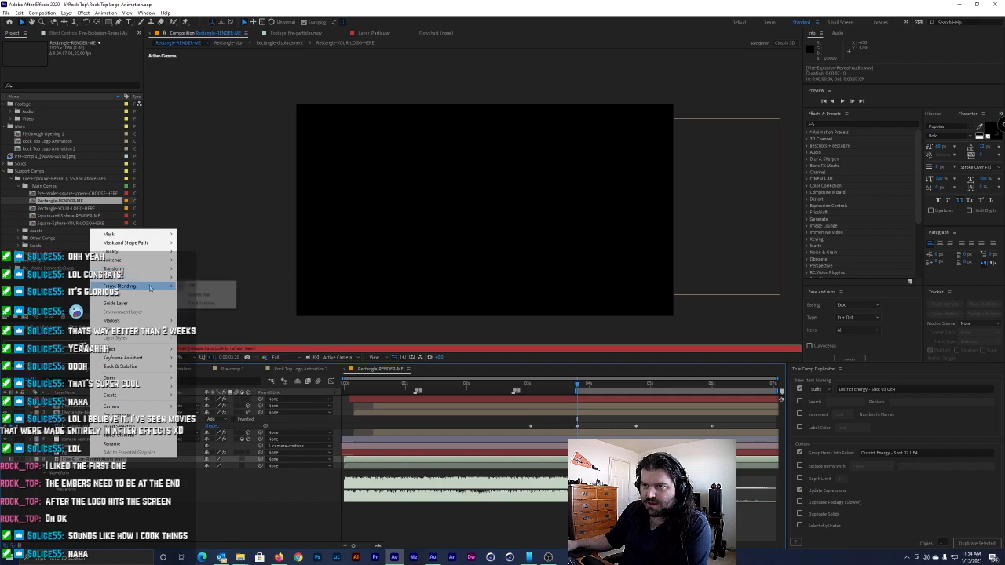
pyautogui.click(200, 386)
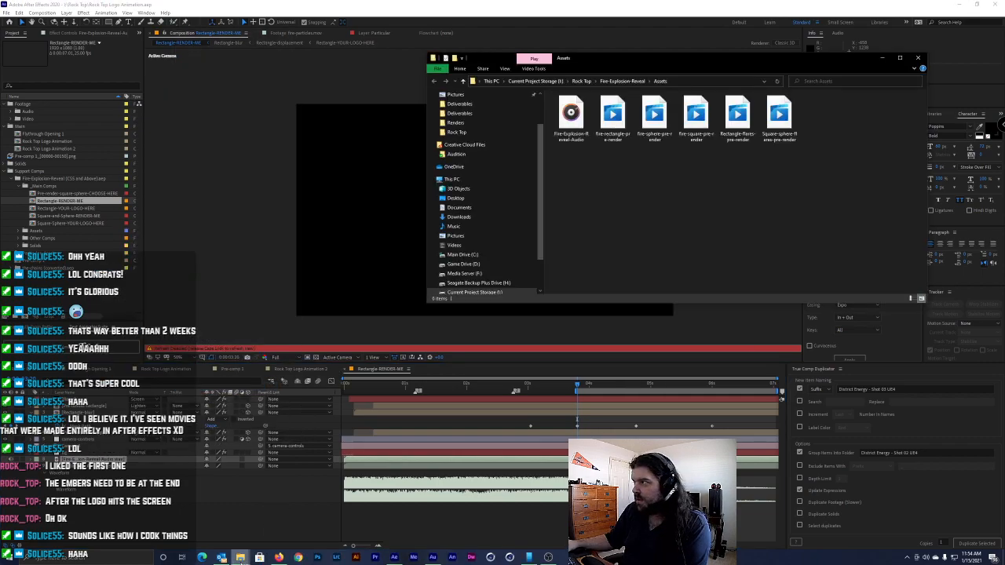
# Close After Effects, switch to Audition and add a new audio track below Track 10
pyautogui.click(996, 4)
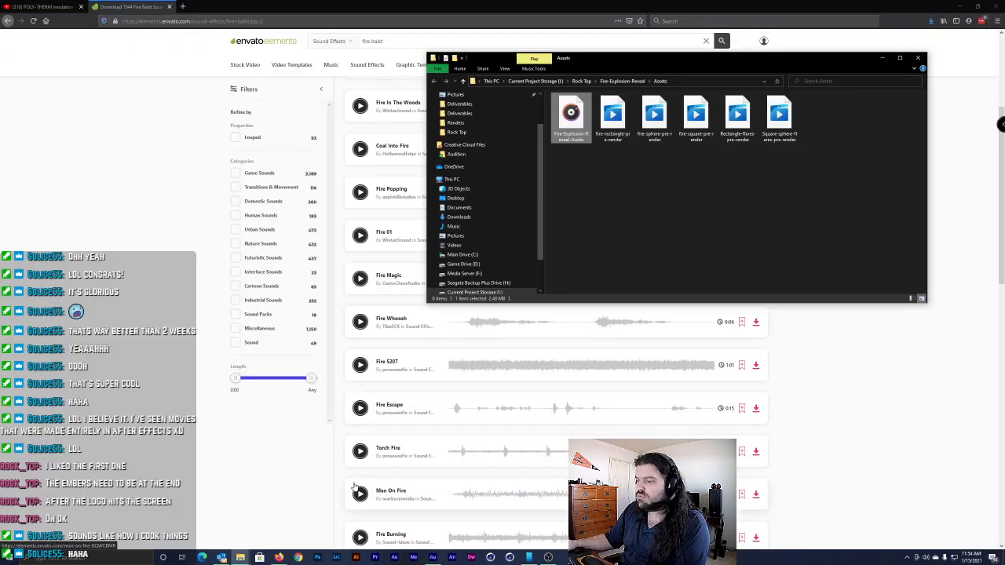
pyautogui.click(432, 558)
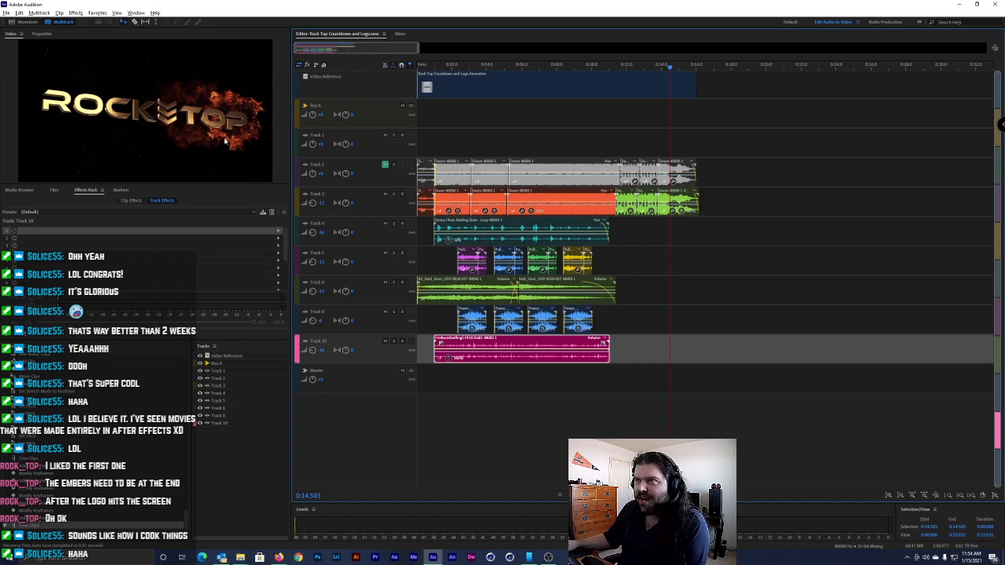
pyautogui.click(39, 13)
pyautogui.moveTo(47, 27)
pyautogui.click(169, 32)
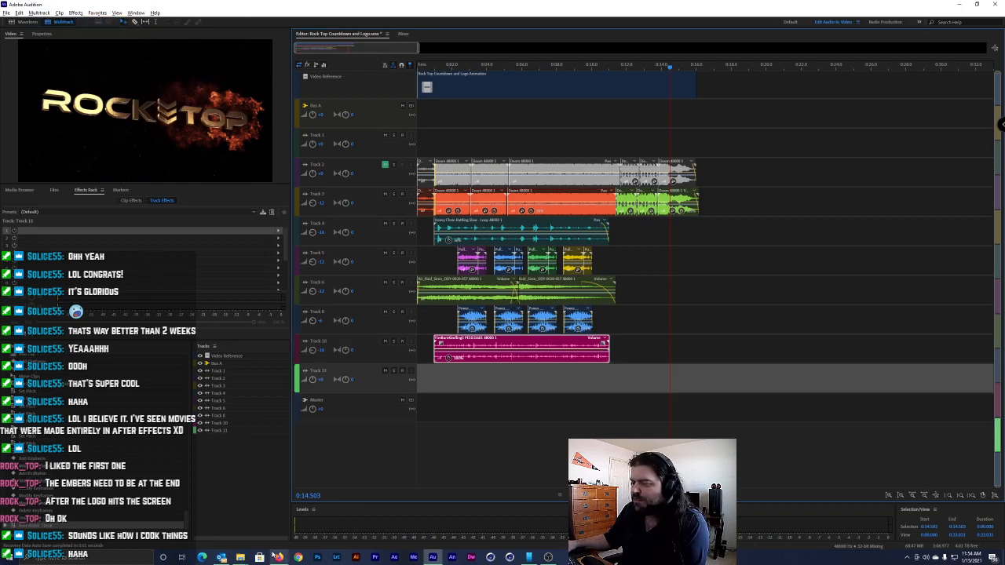
# Add the Fire-Explosion-Reveal-Audio file to Track 11 and move the clip to about 0:11, under the logo reveal
pyautogui.moveTo(240, 558)
pyautogui.click(366, 532)
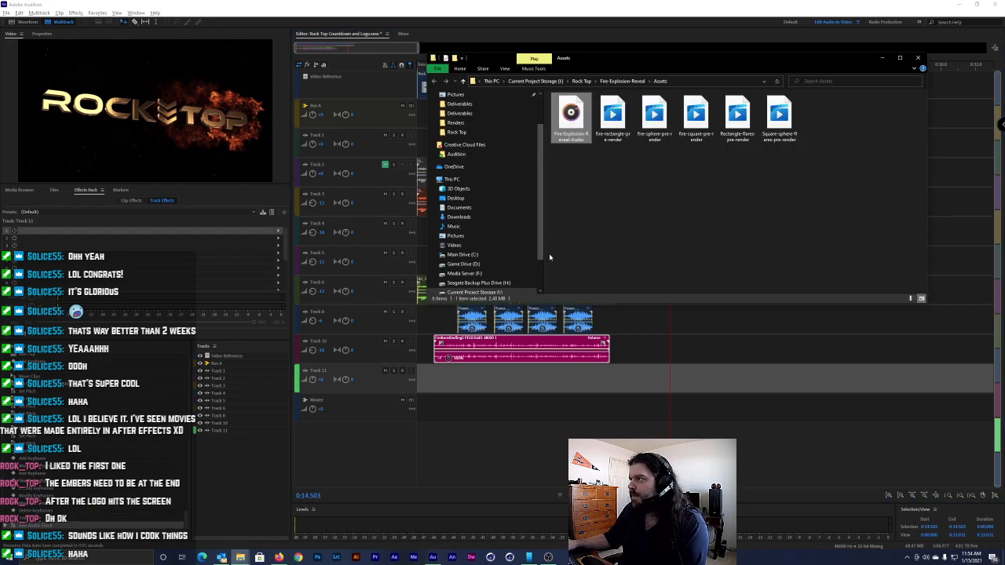
pyautogui.moveTo(571, 126); pyautogui.dragTo(447, 378)
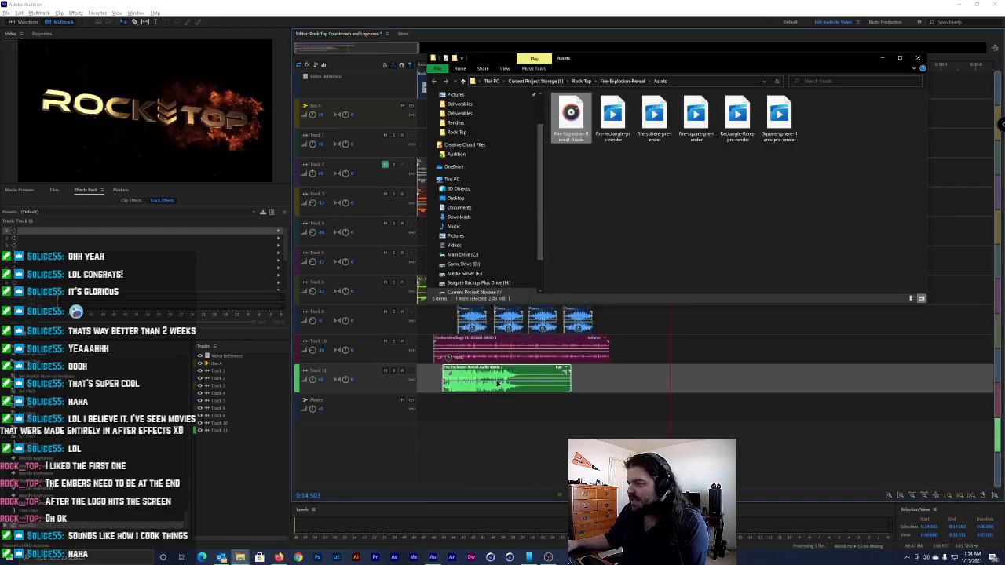
pyautogui.moveTo(562, 374); pyautogui.dragTo(730, 374)
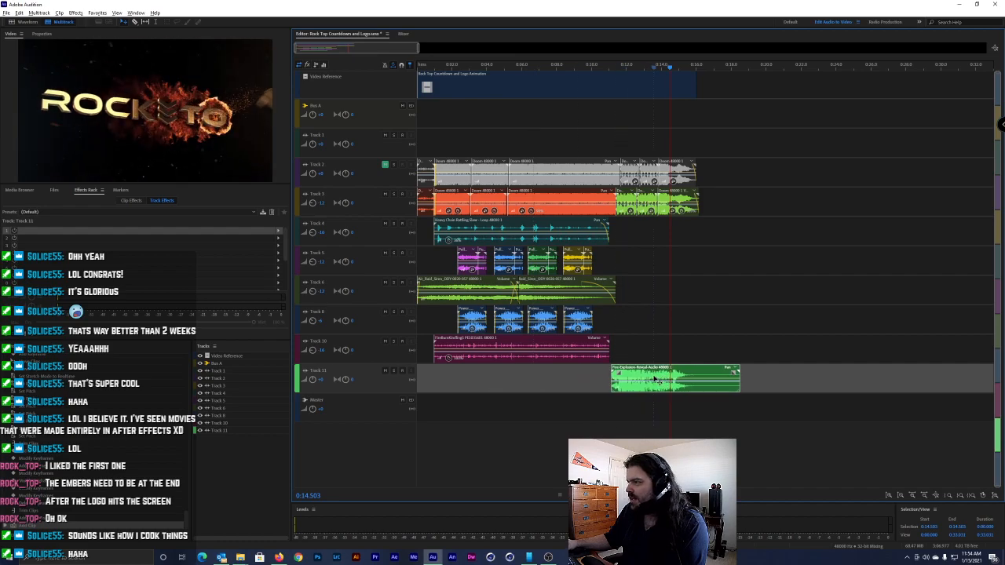
# Align the start of the Fire-Explosion-Reveal-Audio clip with the end of the Track 10 clip at 0:11.047
pyautogui.moveTo(649, 67); pyautogui.dragTo(618, 69)
pyautogui.scroll(8, 632, 232)
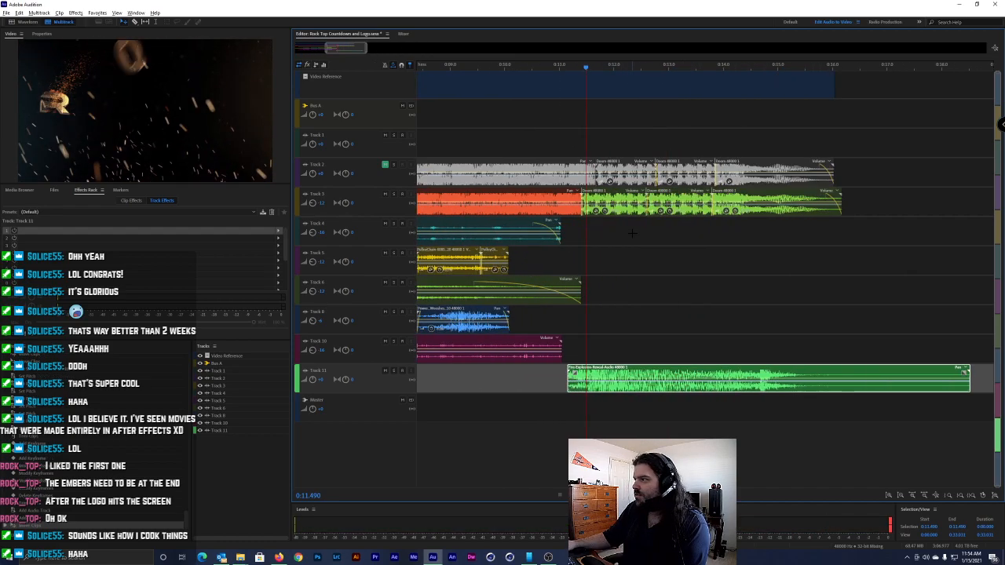
pyautogui.moveTo(483, 68); pyautogui.dragTo(853, 95)
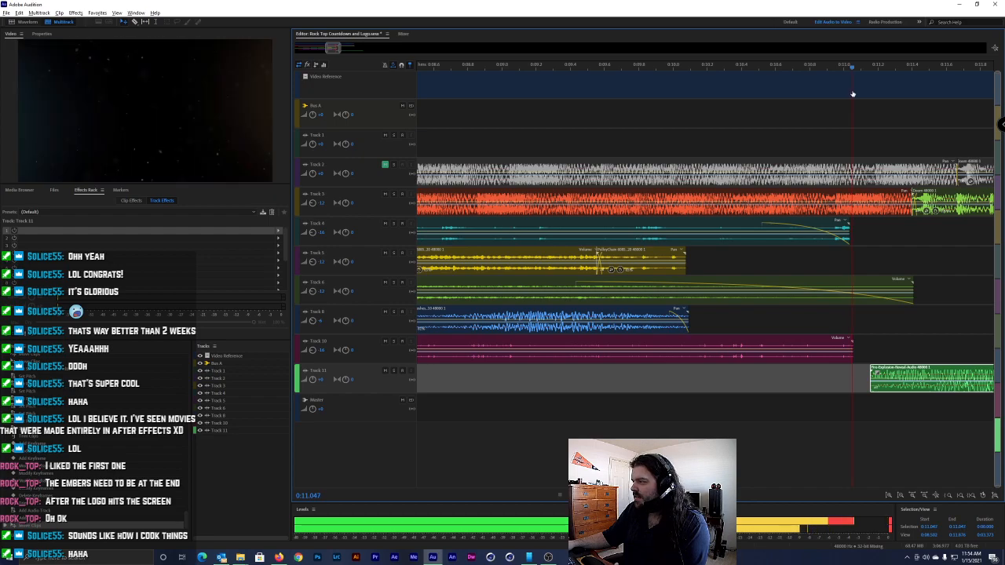
pyautogui.moveTo(909, 378); pyautogui.dragTo(891, 377)
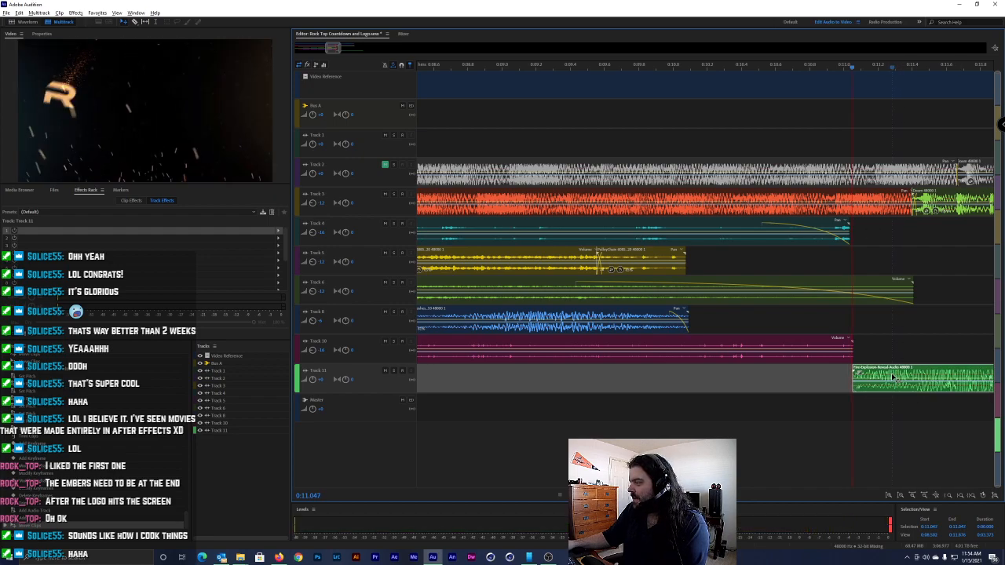
# Play the logo reveal from about 0:11 with the full mix, and again with Track 11 soloed
pyautogui.press('space')
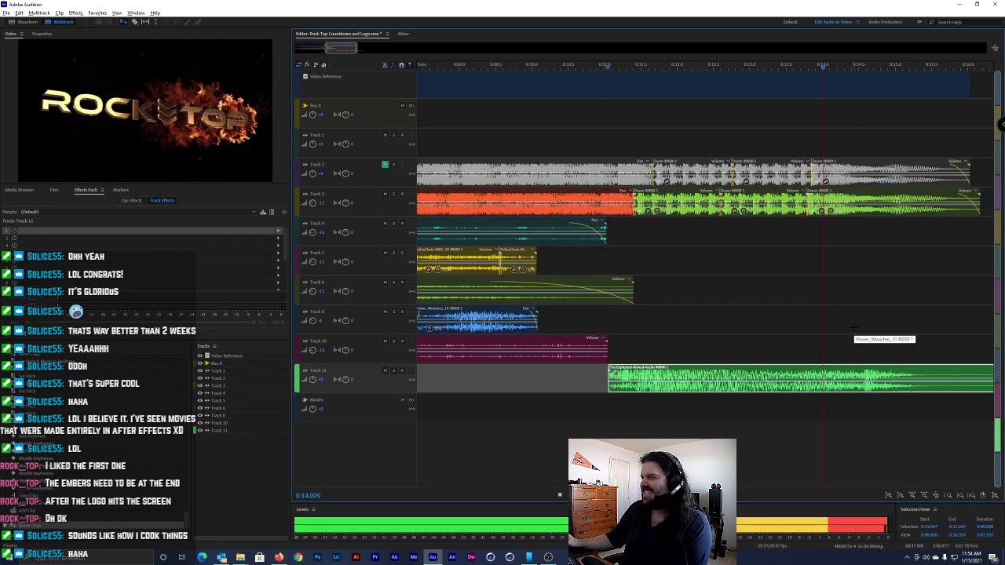
pyautogui.press('space')
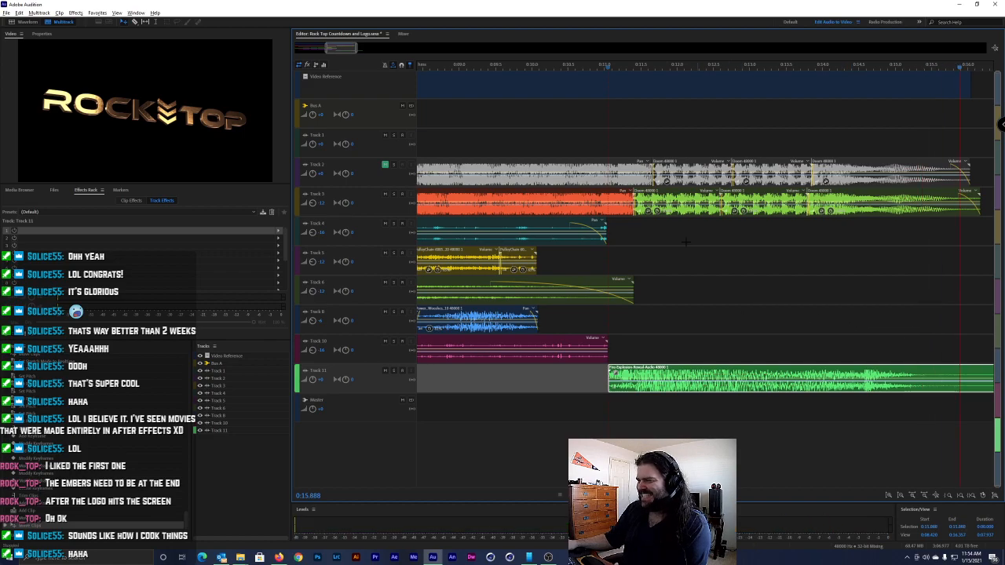
pyautogui.click(395, 372)
pyautogui.click(606, 67)
pyautogui.press('space')
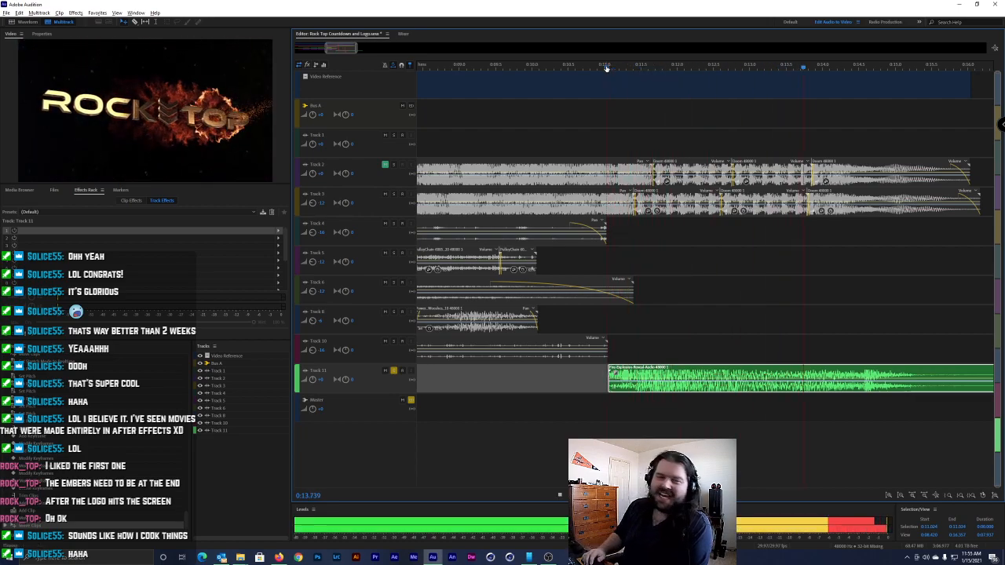
pyautogui.press('space')
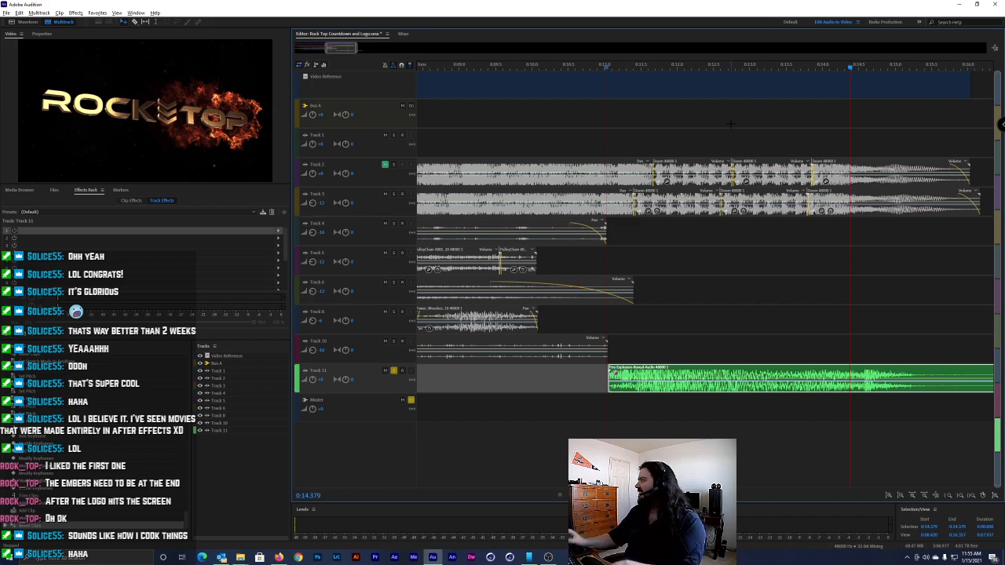
pyautogui.click(606, 69)
pyautogui.press('space')
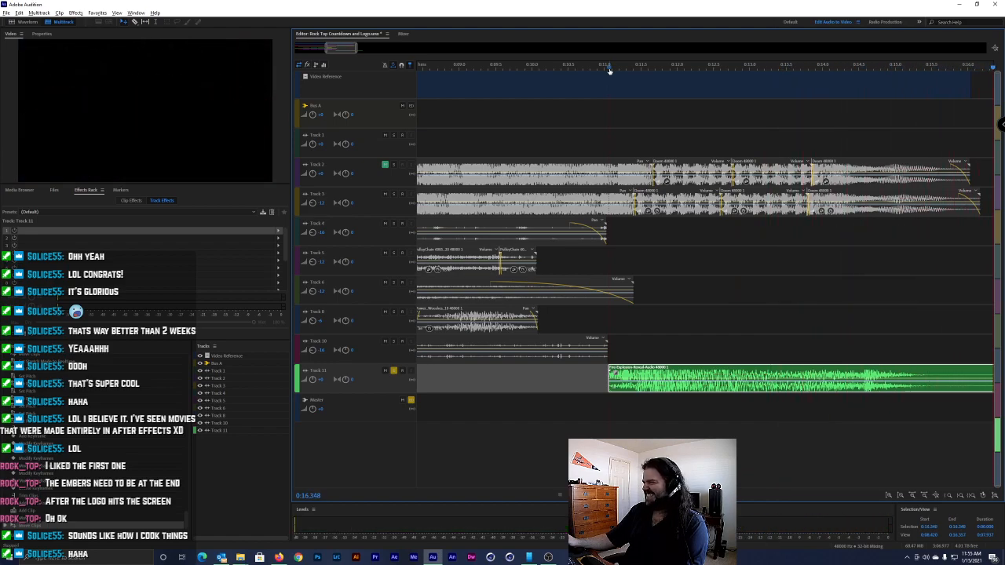
# Scrub and replay the reveal with Track 11 soloed to compare the fire blast's timing with the logo animation
pyautogui.moveTo(629, 64); pyautogui.dragTo(686, 67)
pyautogui.click(635, 67)
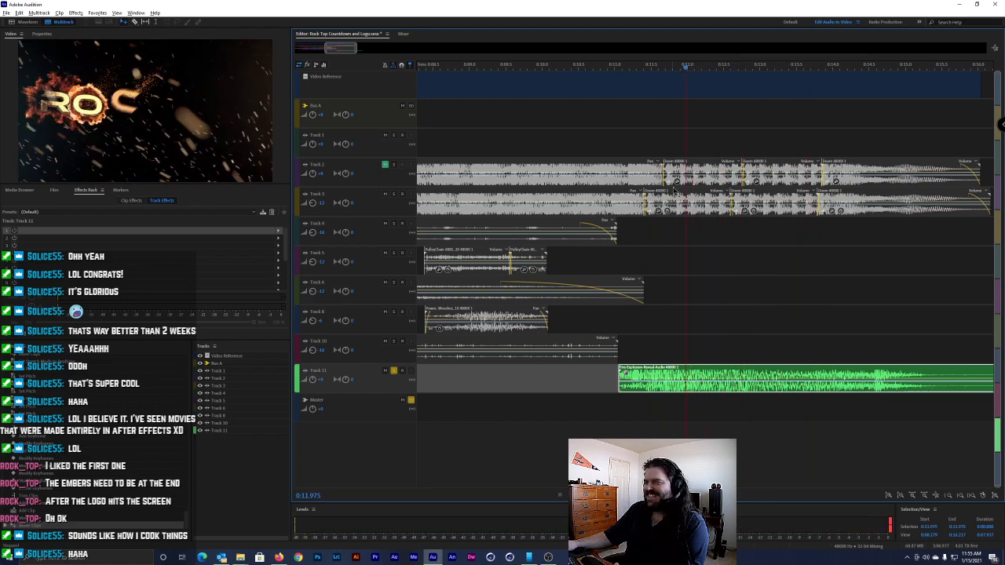
pyautogui.hscroll(3, 707, 310)
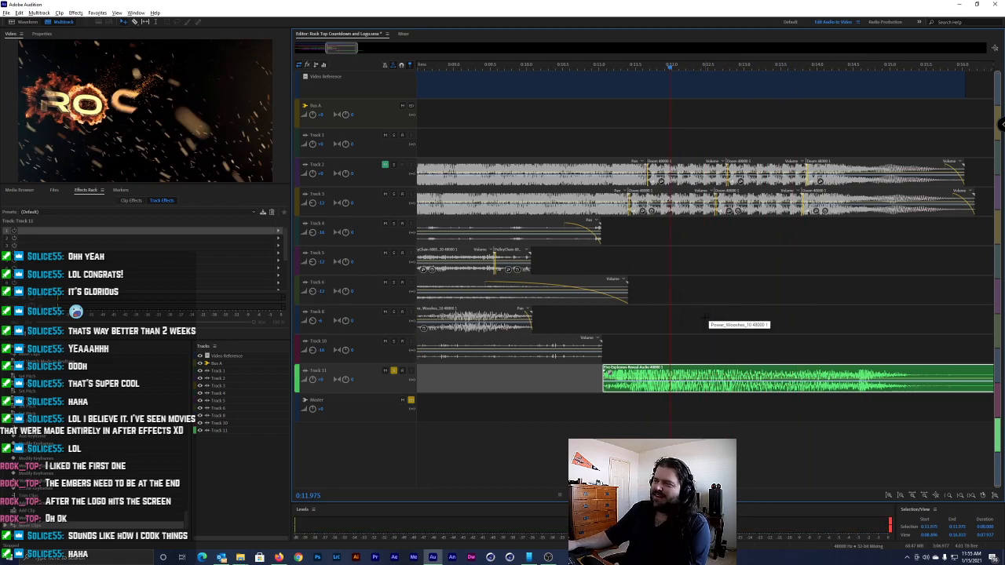
pyautogui.hscroll(1, 707, 301)
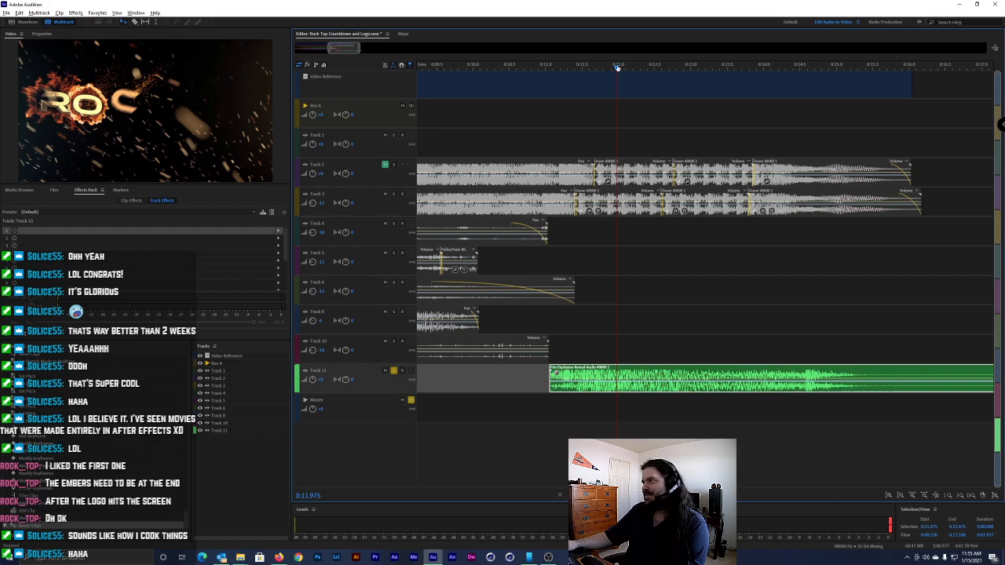
pyautogui.moveTo(624, 66); pyautogui.dragTo(691, 66)
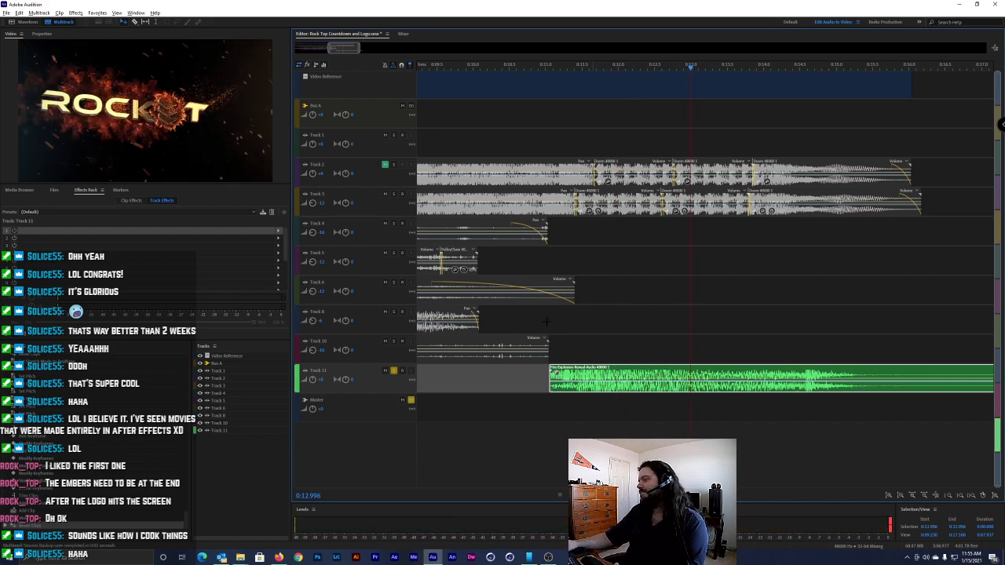
pyautogui.press('space')
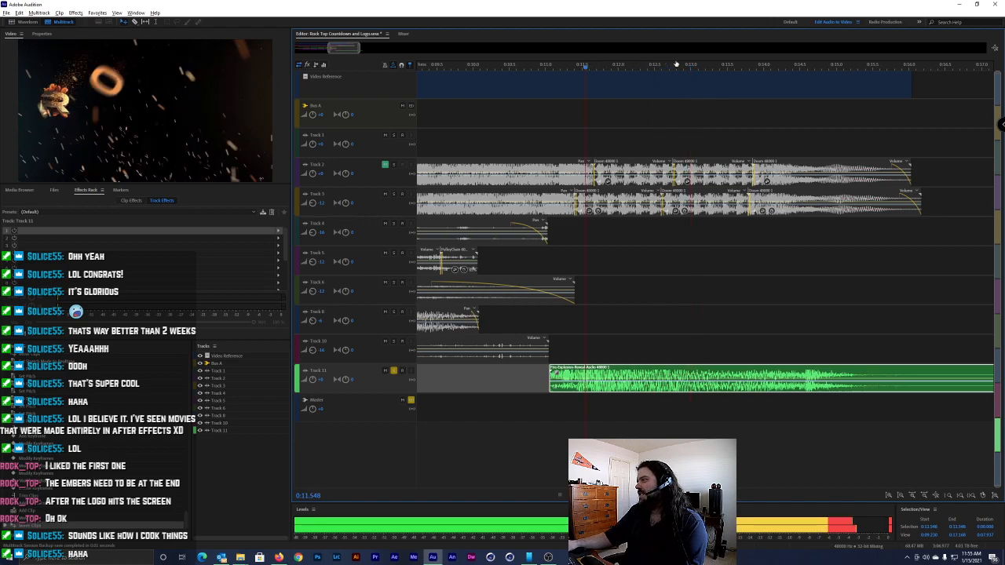
pyautogui.press('space')
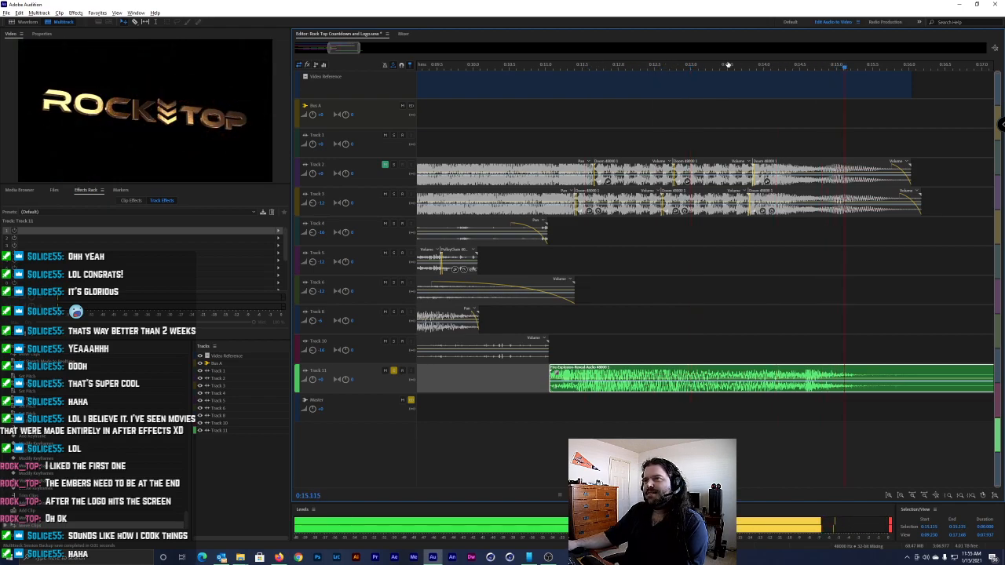
pyautogui.press('space')
# Move the Track 11 fire clip about 1.5 s earlier and time-stretch its start back to the end of the Track 10 clip
pyautogui.moveTo(734, 69)
pyautogui.mouseDown()
pyautogui.moveTo(541, 72)
pyautogui.moveTo(744, 69)
pyautogui.mouseUp()
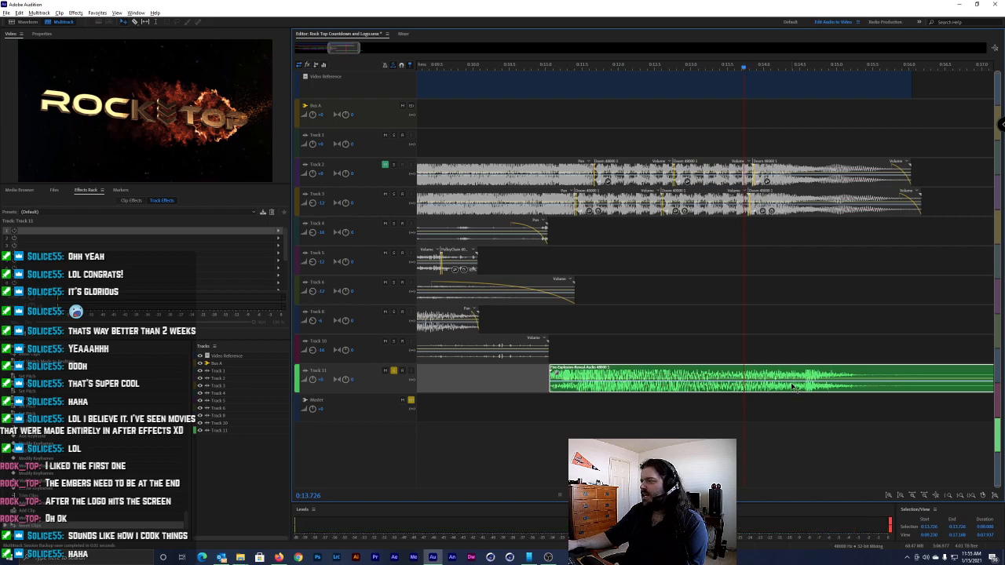
pyautogui.moveTo(793, 379); pyautogui.dragTo(683, 378)
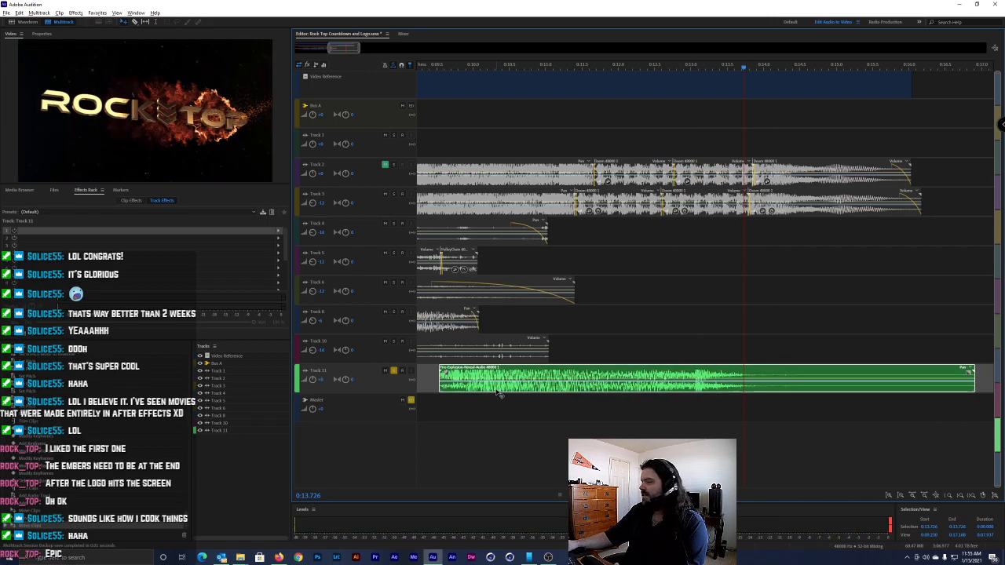
pyautogui.moveTo(444, 379); pyautogui.dragTo(557, 380)
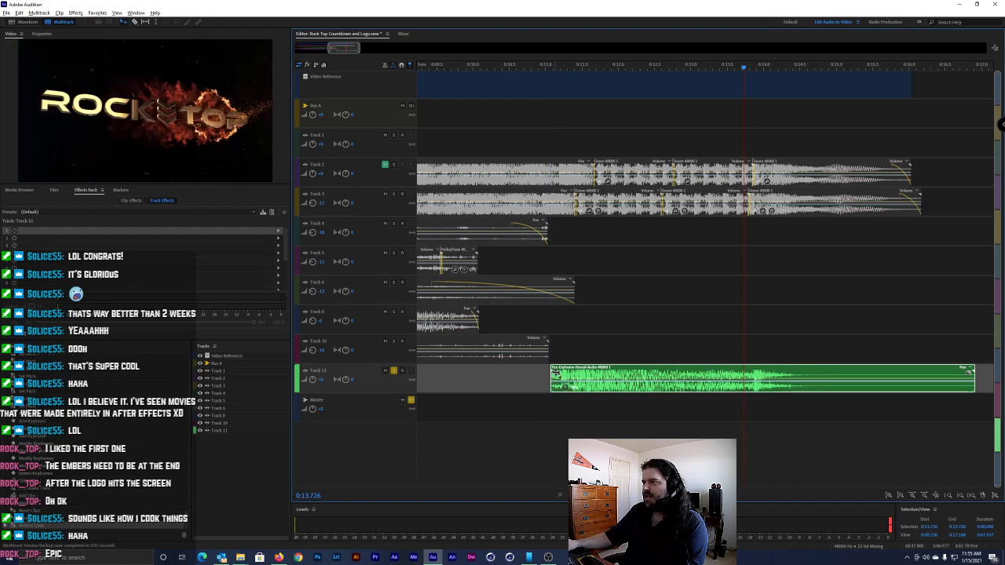
# Play the soloed fire clip from about 0:10.4 and trim the ends of the Track 11 and Track 3 clips to the video's end
pyautogui.moveTo(562, 69); pyautogui.dragTo(504, 69)
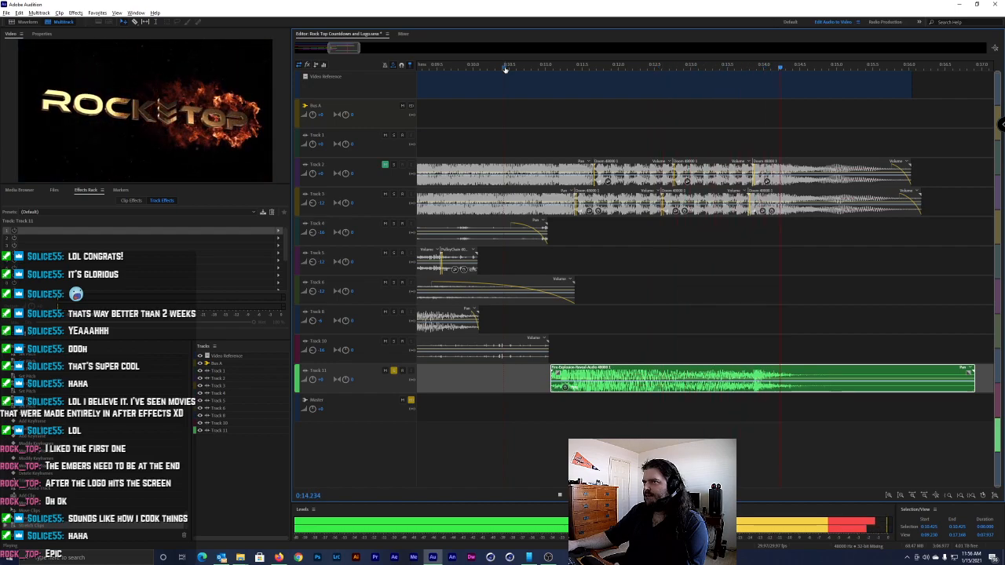
pyautogui.press('space')
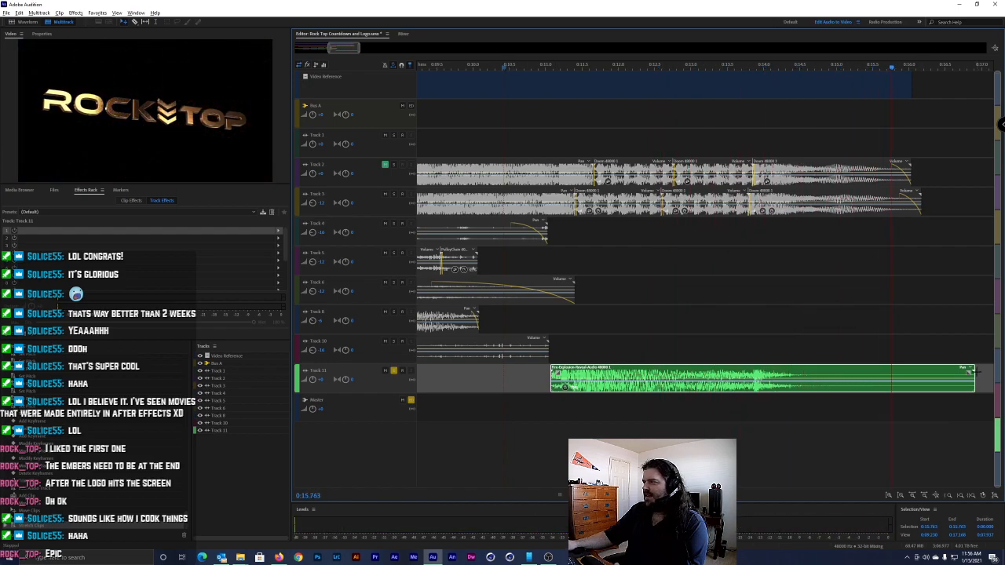
pyautogui.moveTo(974, 369); pyautogui.dragTo(911, 369)
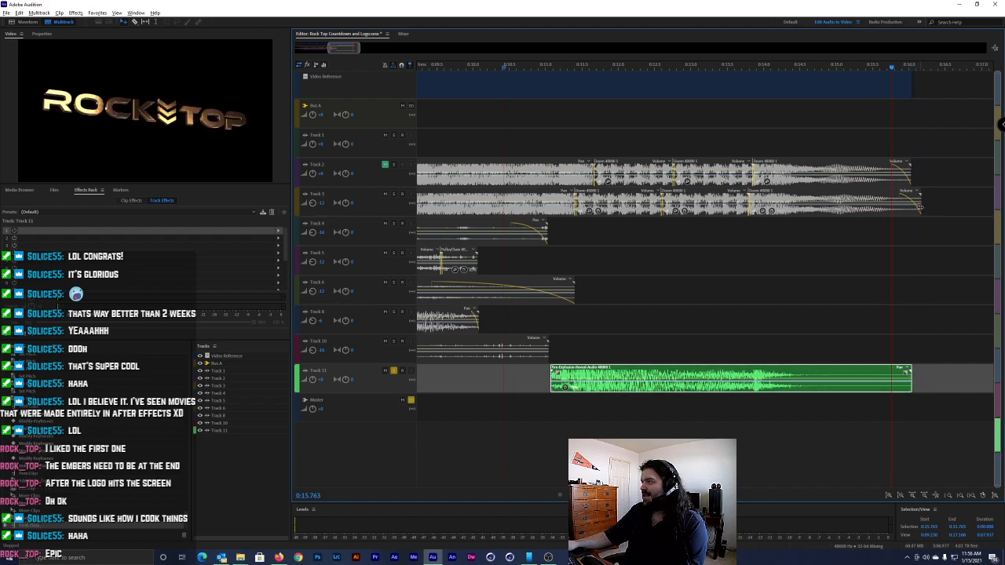
pyautogui.moveTo(920, 205); pyautogui.dragTo(911, 206)
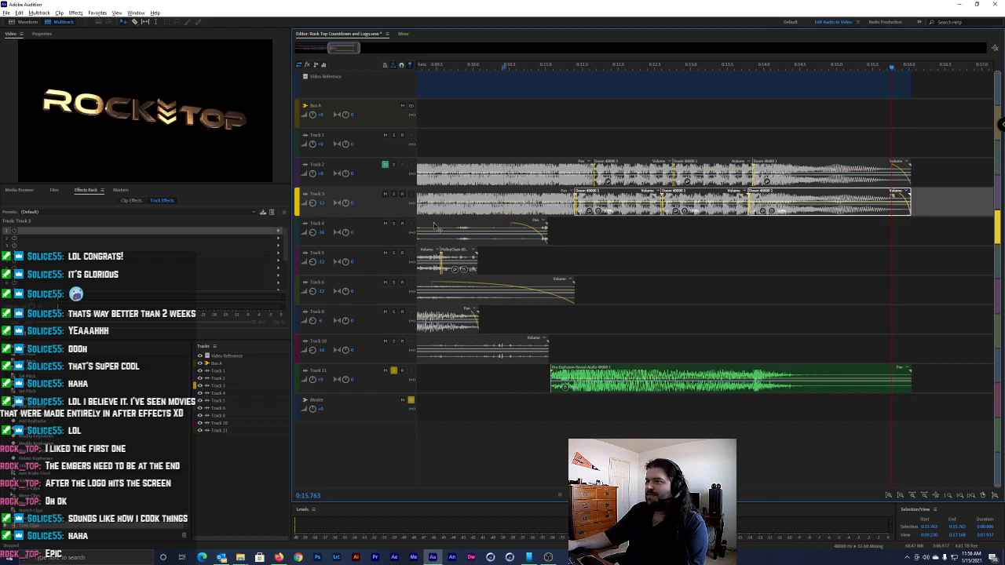
# Unsolo Track 11 and set its volume to -6
pyautogui.click(331, 384)
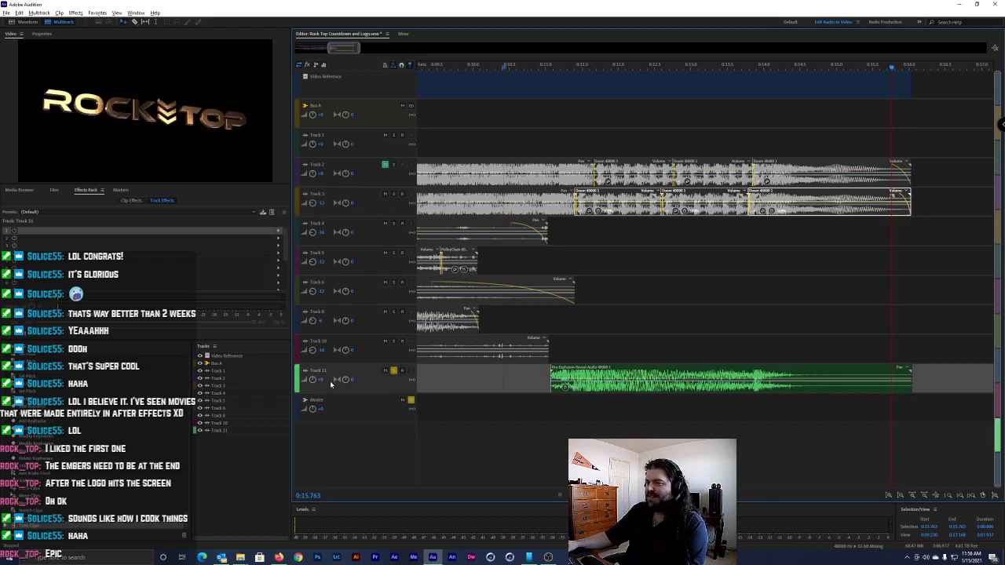
pyautogui.click(393, 372)
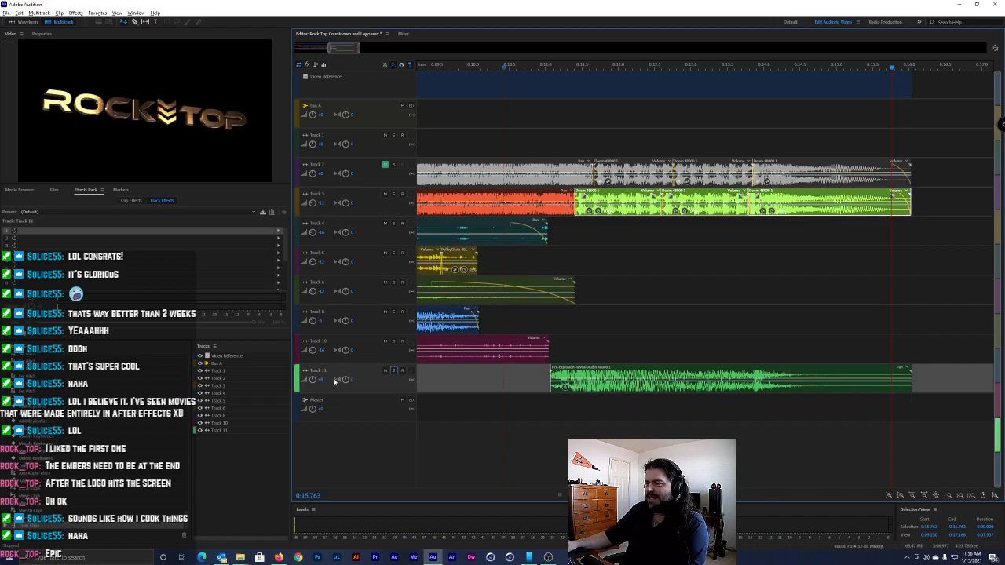
pyautogui.click(340, 404)
# Play the full mix from about 0:10.6 and save the session without copying outside media files into the session folder
pyautogui.click(523, 67)
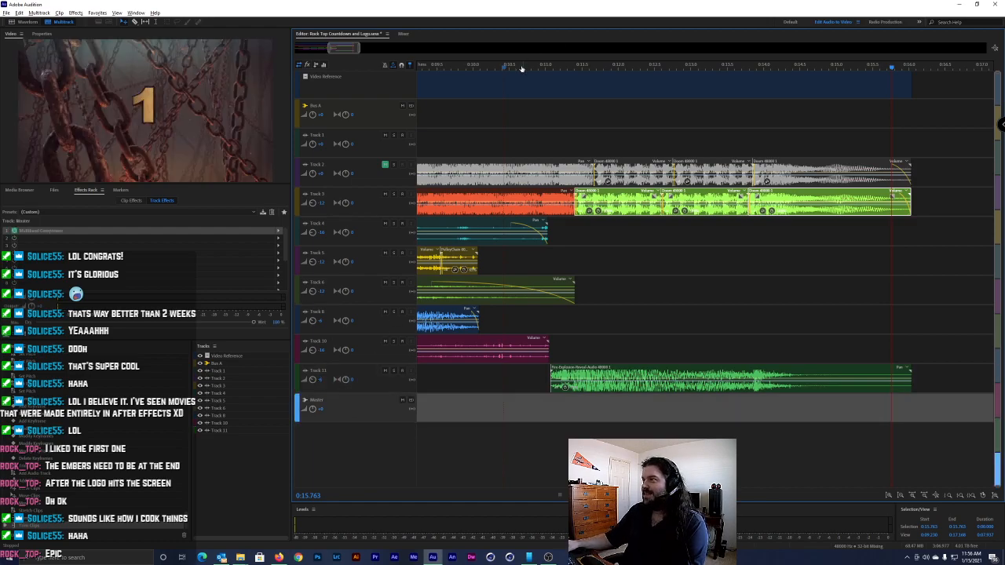
pyautogui.press('space')
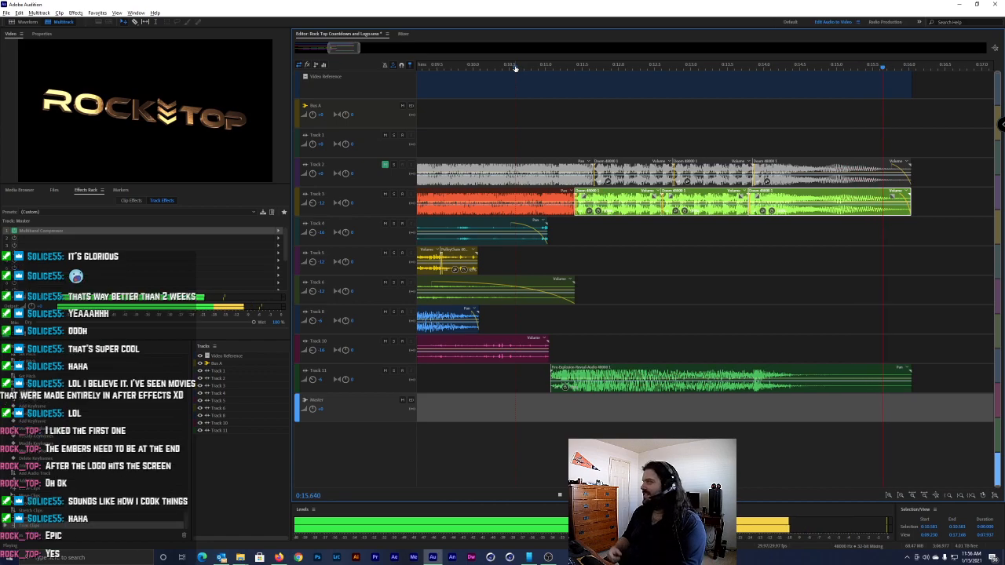
pyautogui.press('space')
pyautogui.hotkey('ctrl', 's')
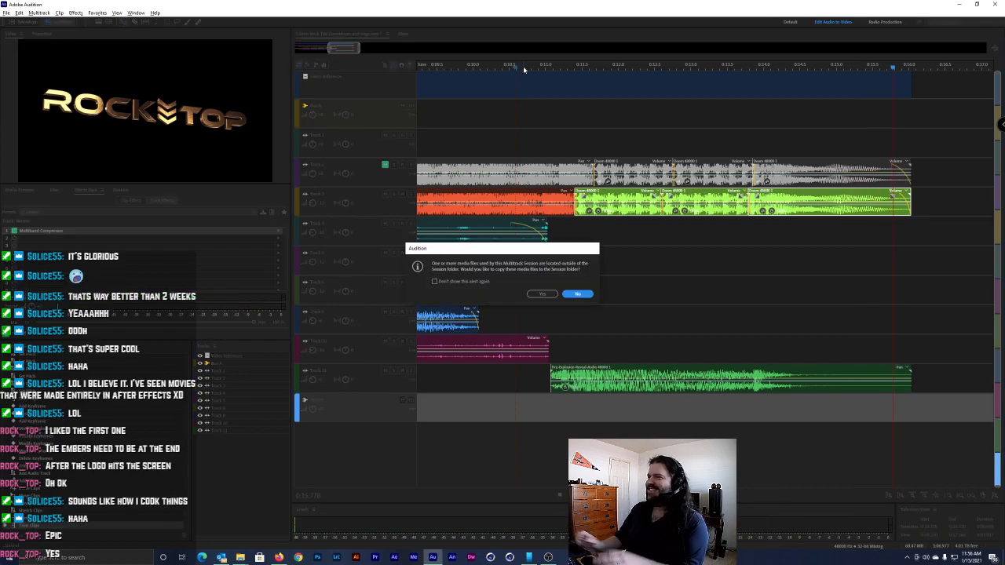
pyautogui.click(581, 293)
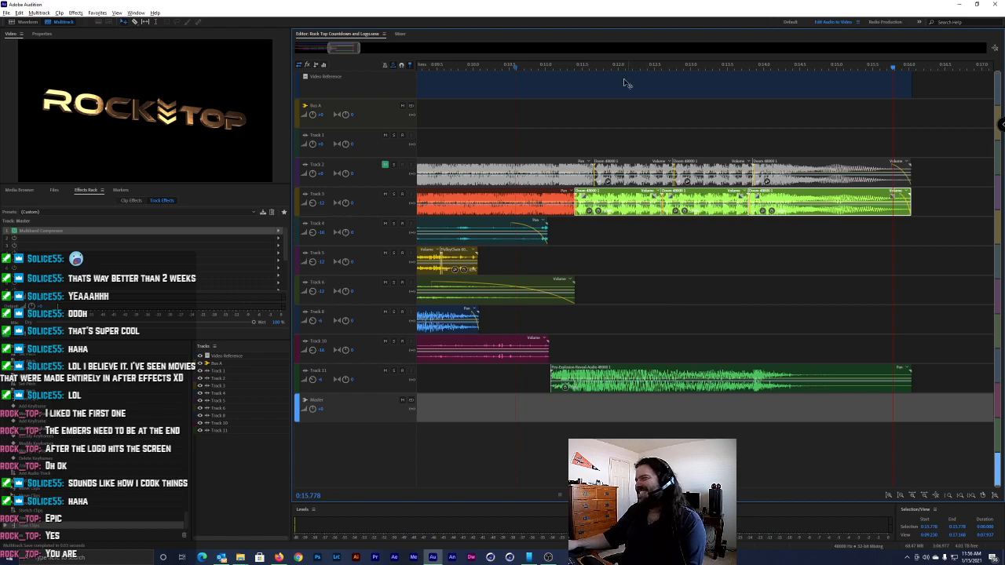
# Scrub the playhead around the change from countdown to logo reveal, ending at about 0:10.93
pyautogui.moveTo(542, 62)
pyautogui.mouseDown()
pyautogui.moveTo(590, 58)
pyautogui.moveTo(551, 73)
pyautogui.mouseUp()
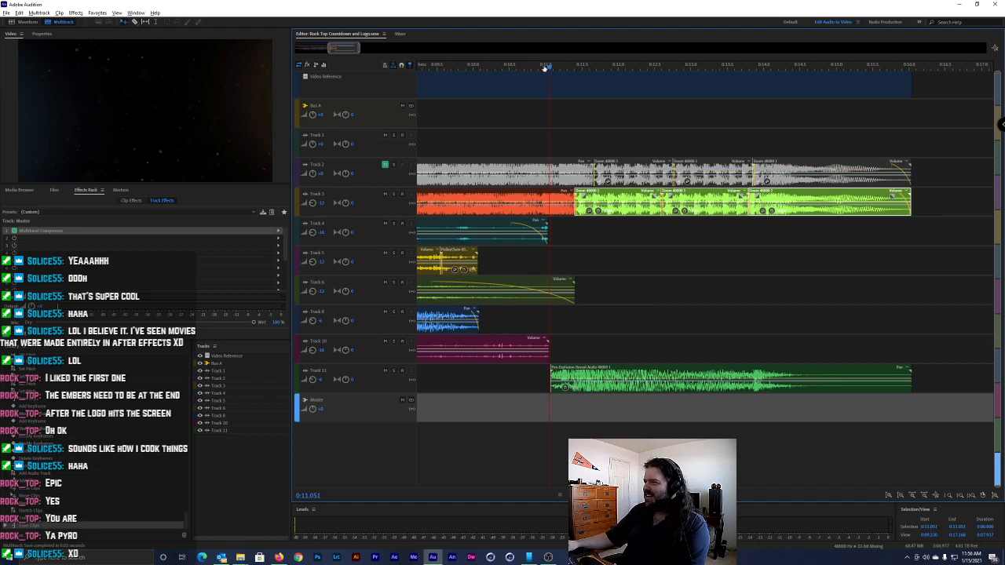
pyautogui.moveTo(545, 69); pyautogui.dragTo(540, 68)
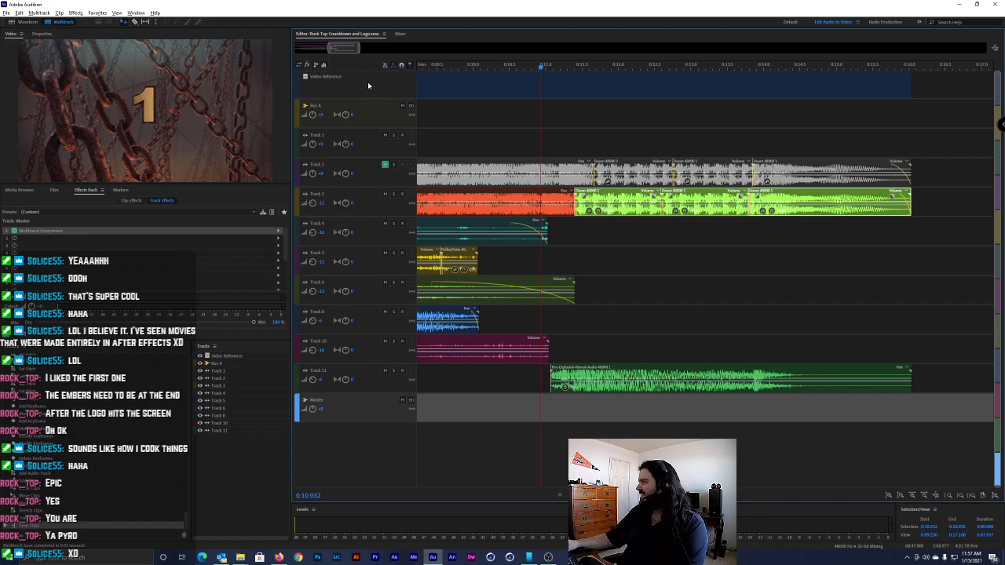
# Add a stereo audio track below Track 11 and move the playhead to about 0:11.6 in the logo reveal
pyautogui.click(40, 13)
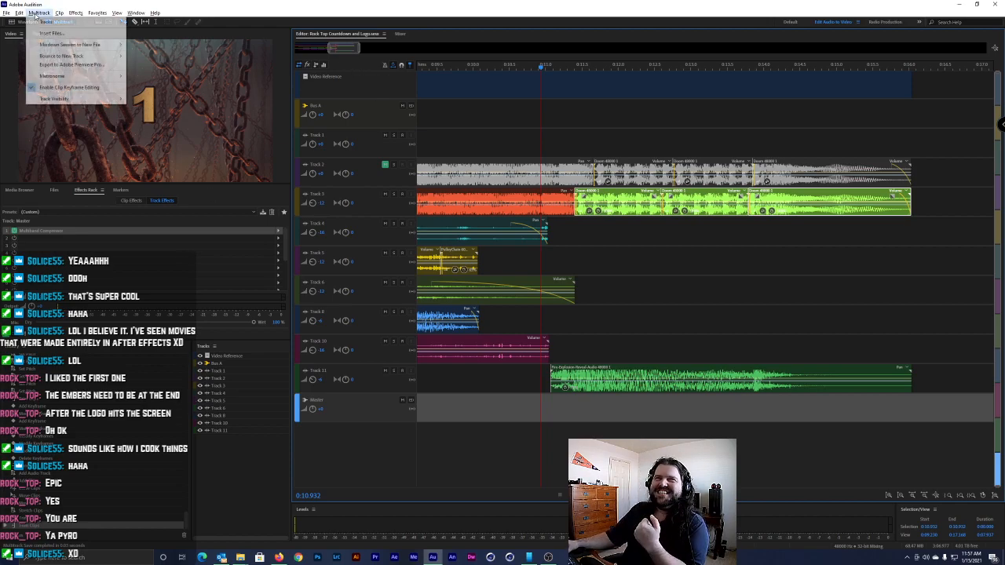
pyautogui.moveTo(47, 21)
pyautogui.click(146, 22)
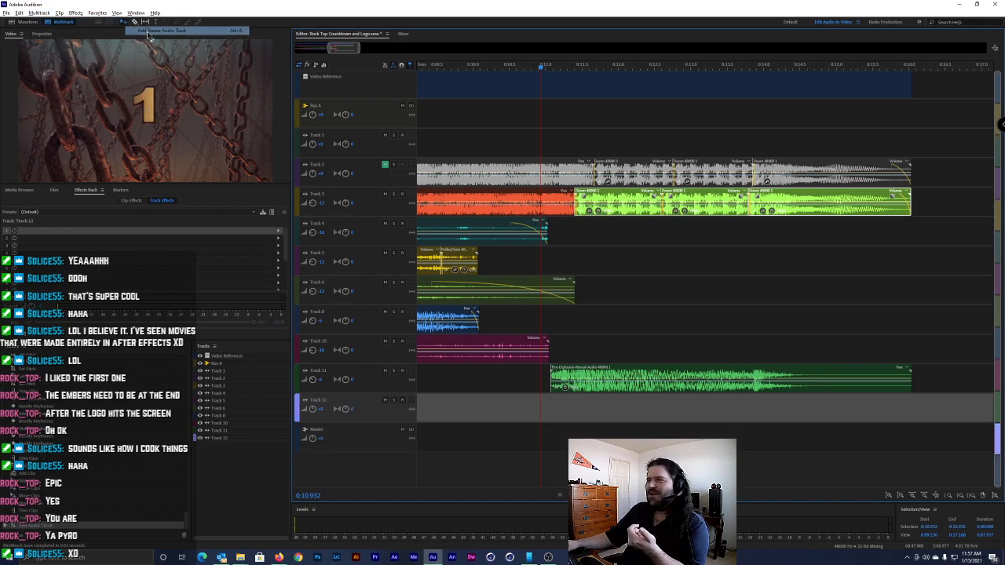
pyautogui.moveTo(548, 70); pyautogui.dragTo(591, 57)
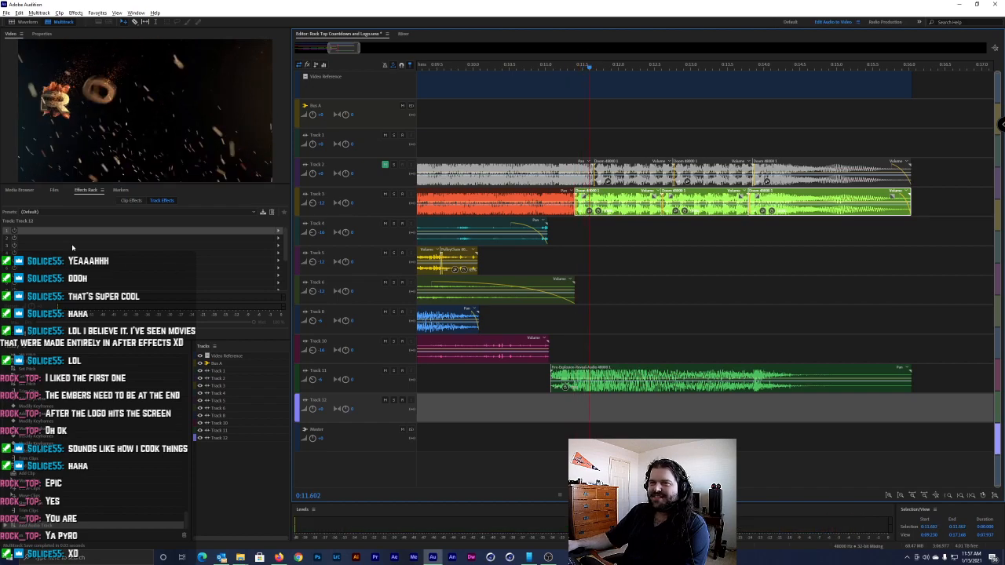
# Browse the media library to the Motion Pulse and Shockwave folder
pyautogui.click(20, 190)
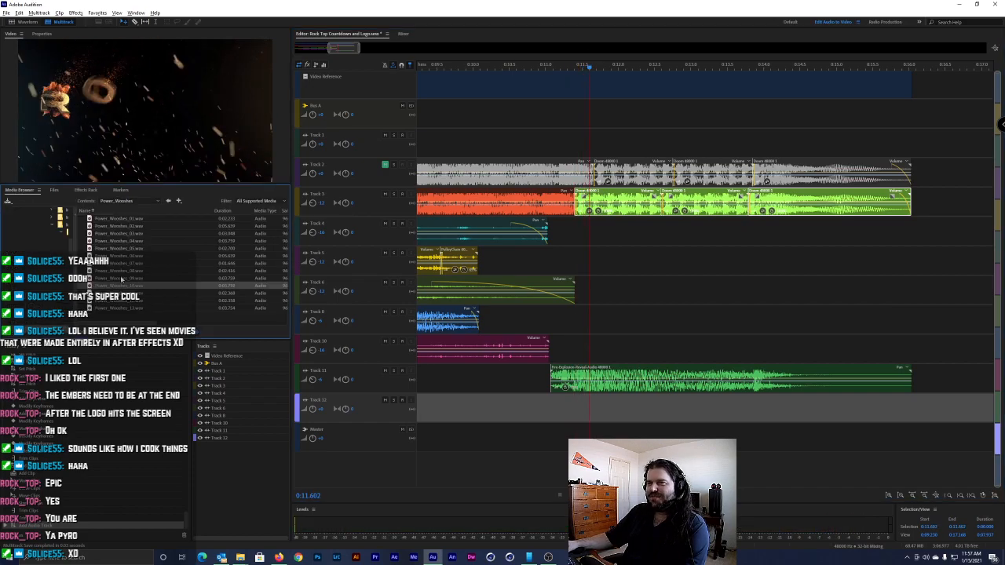
pyautogui.scroll(3, 24, 338)
pyautogui.click(59, 226)
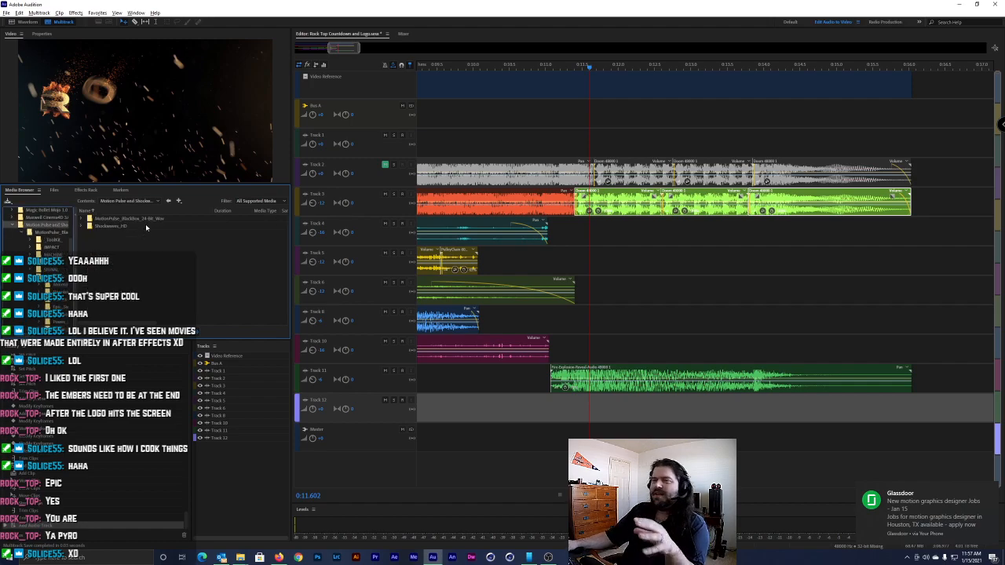
# Switch to Firefox and open the Video Copilot website in the new tab
pyautogui.click(278, 557)
pyautogui.click(182, 7)
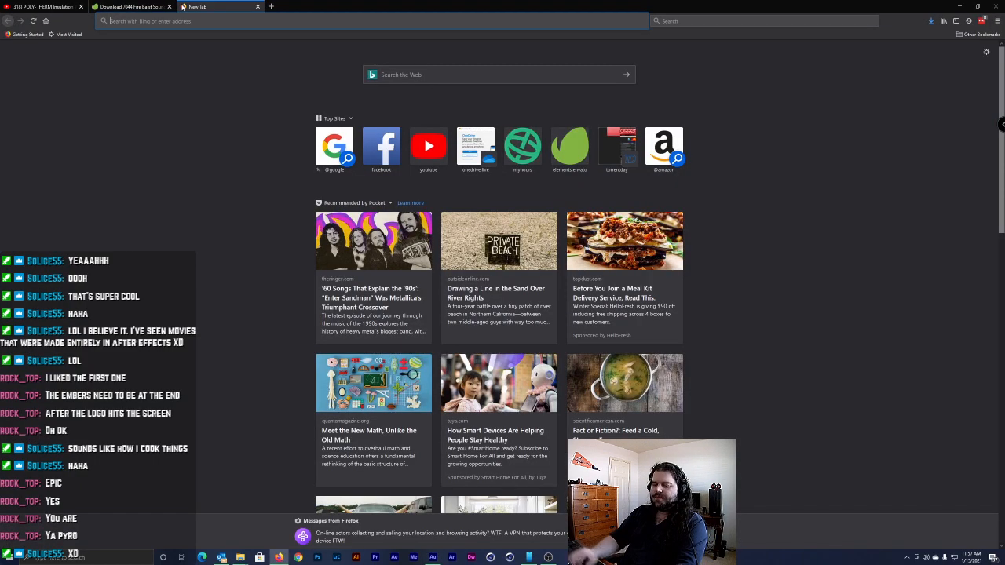
pyautogui.write('videoc')
pyautogui.press('Return')
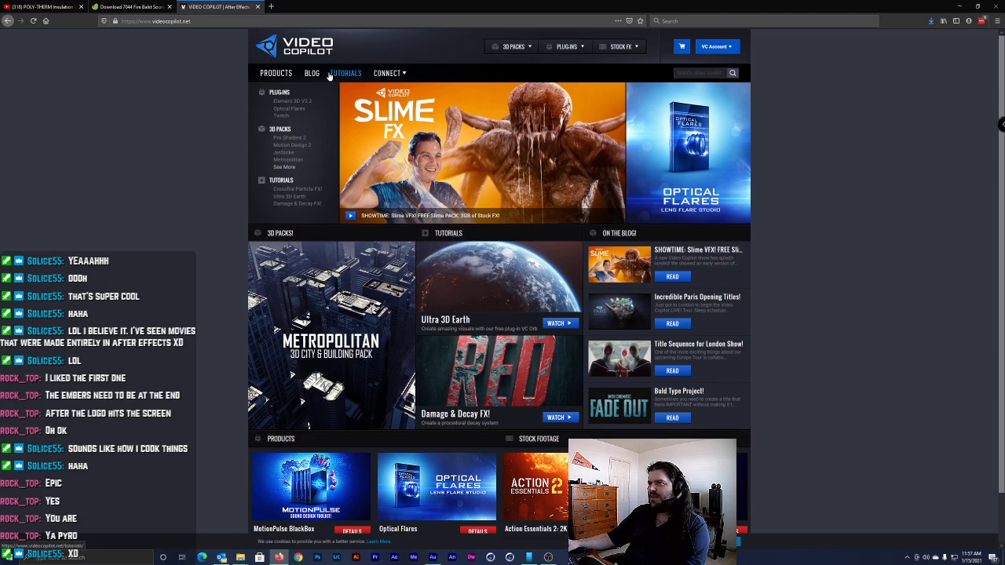
# Look through Video Copilot's product catalogue and open the MotionPulse BlackBox product page to view its sound effects toolkit
pyautogui.click(276, 73)
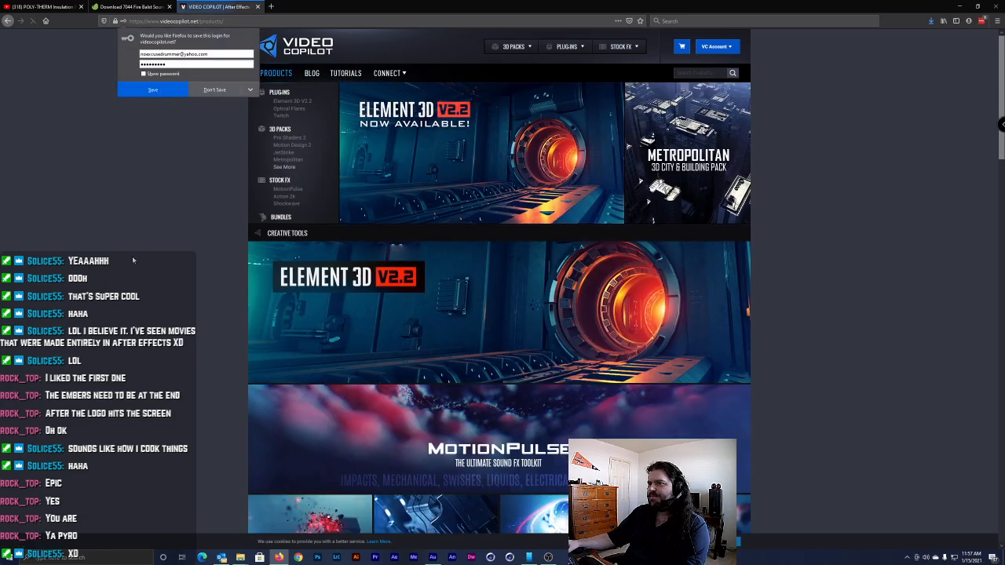
pyautogui.scroll(-3, 179, 246)
pyautogui.scroll(-10, 179, 247)
pyautogui.scroll(2, 175, 245)
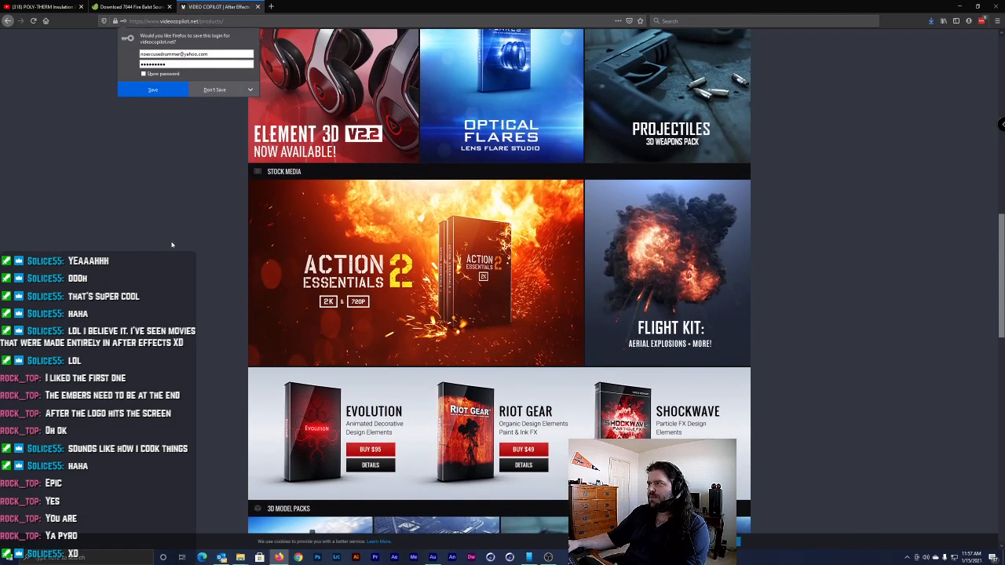
pyautogui.scroll(-3, 171, 245)
pyautogui.scroll(-2, 172, 245)
pyautogui.scroll(-3, 169, 241)
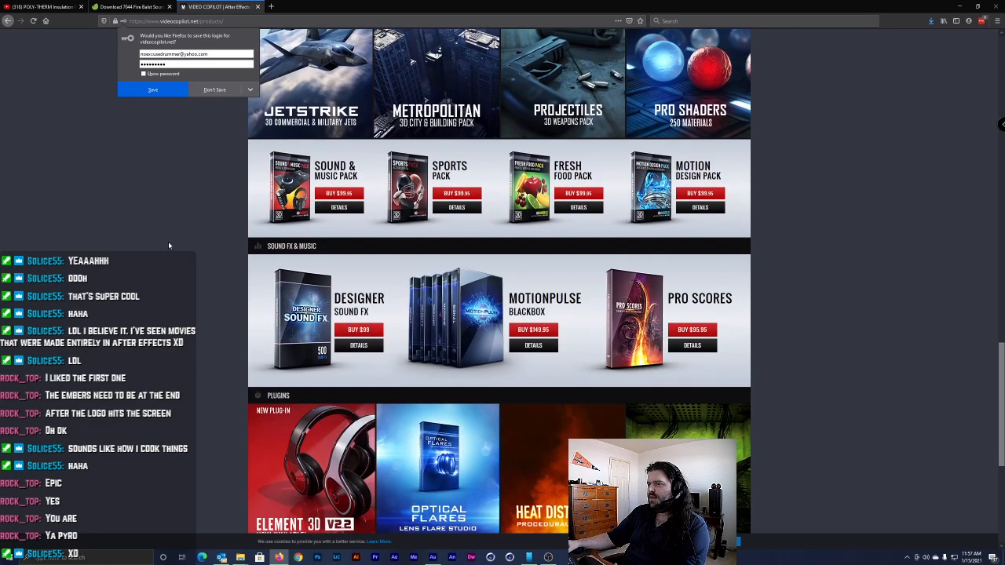
pyautogui.scroll(-1, 168, 242)
pyautogui.click(480, 239)
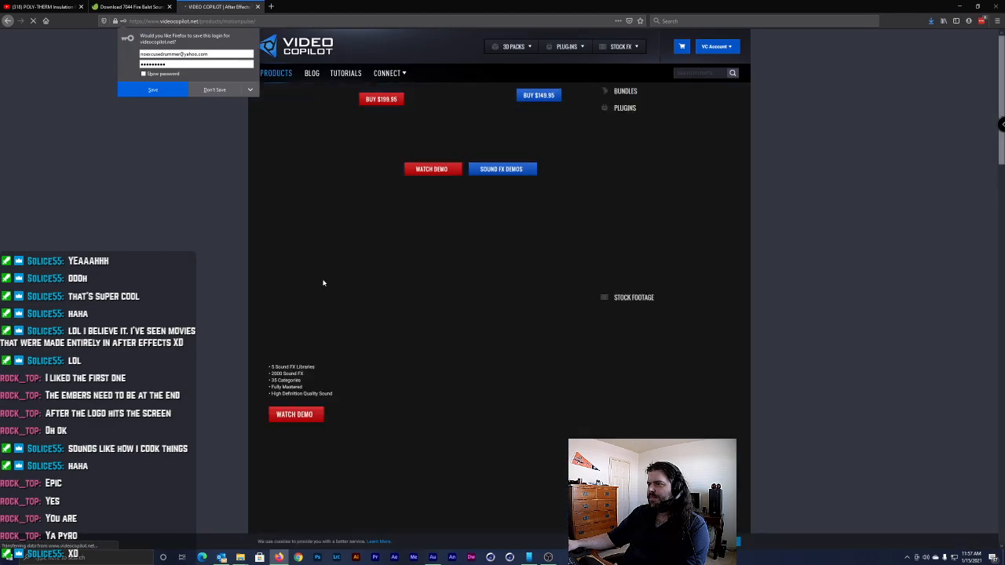
pyautogui.scroll(-1, 499, 281)
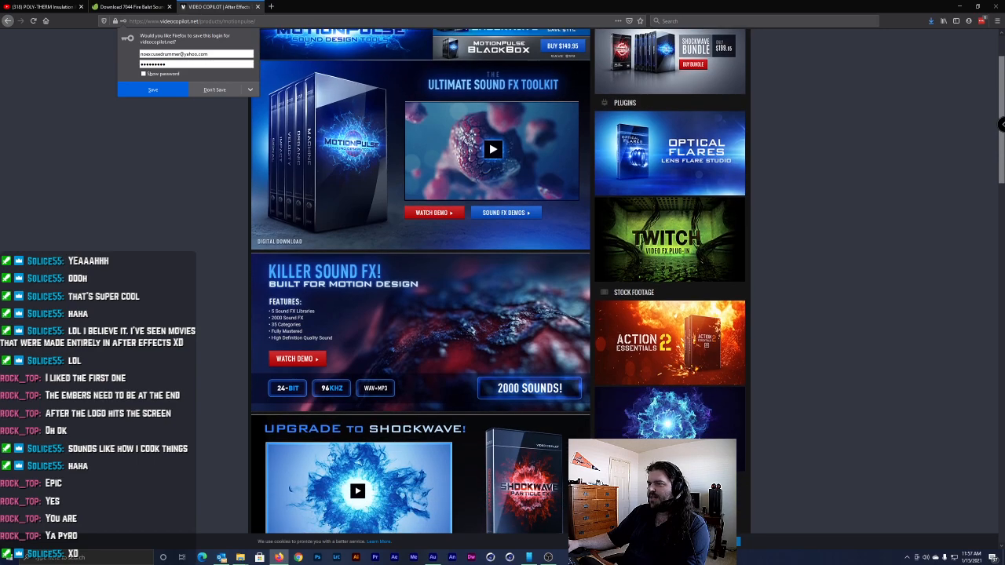
pyautogui.scroll(1, 499, 281)
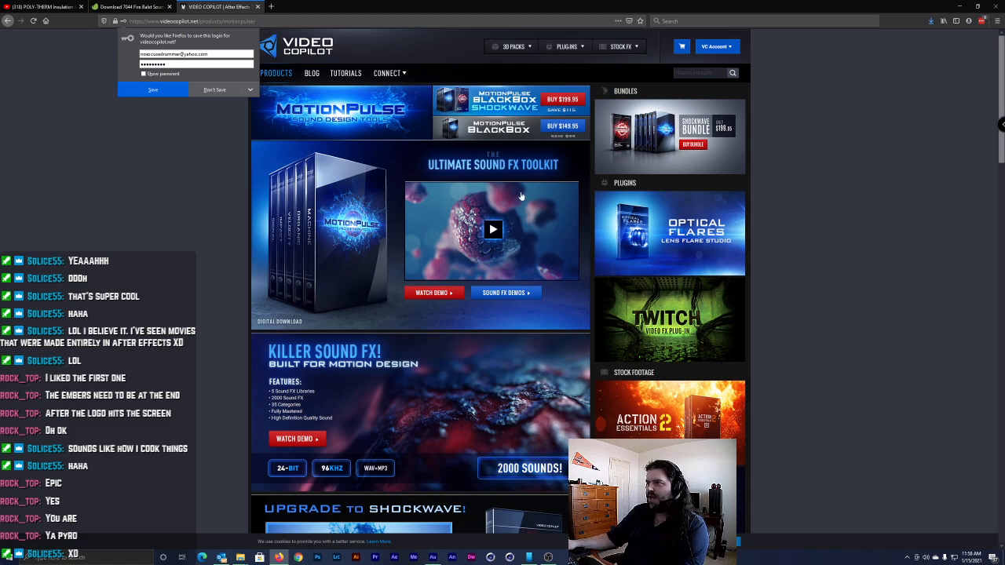
# Return to Adobe Audition, play the logo reveal from about 0:11.6 with the video enlarged, and move the playhead to about 0:12.28
pyautogui.hotkey('alt', 'Tab')
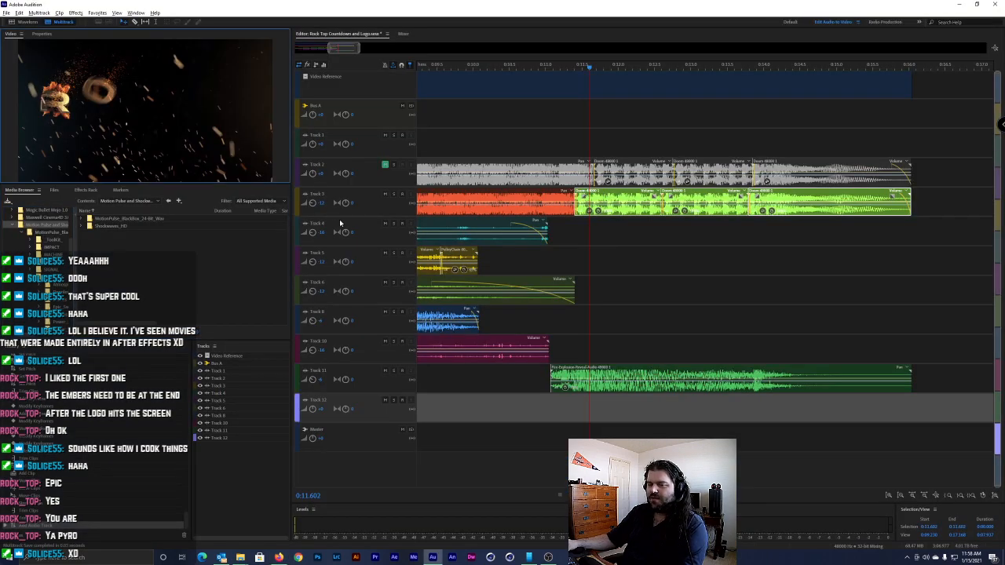
pyautogui.press('`')
pyautogui.press('`')
pyautogui.press('space')
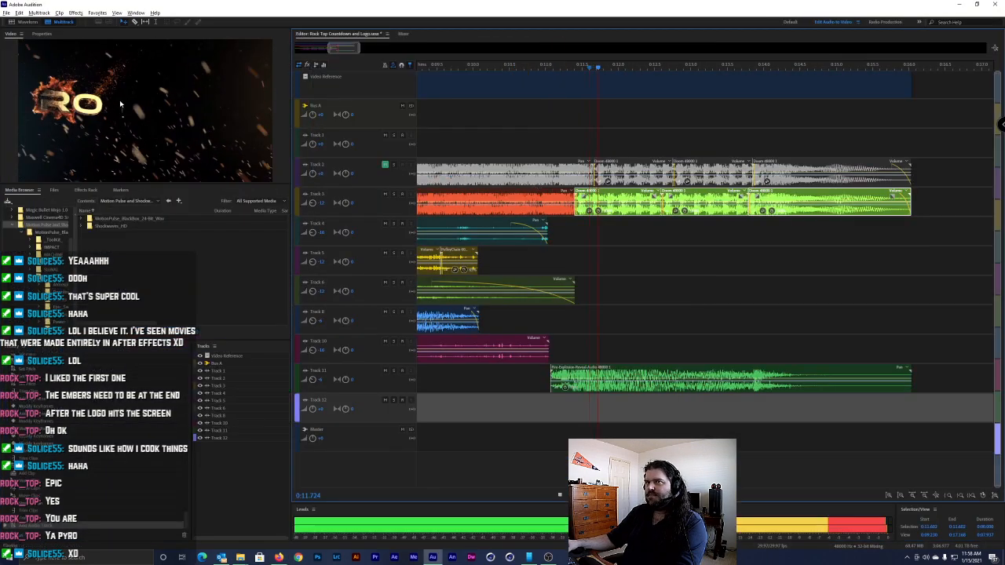
pyautogui.press('`')
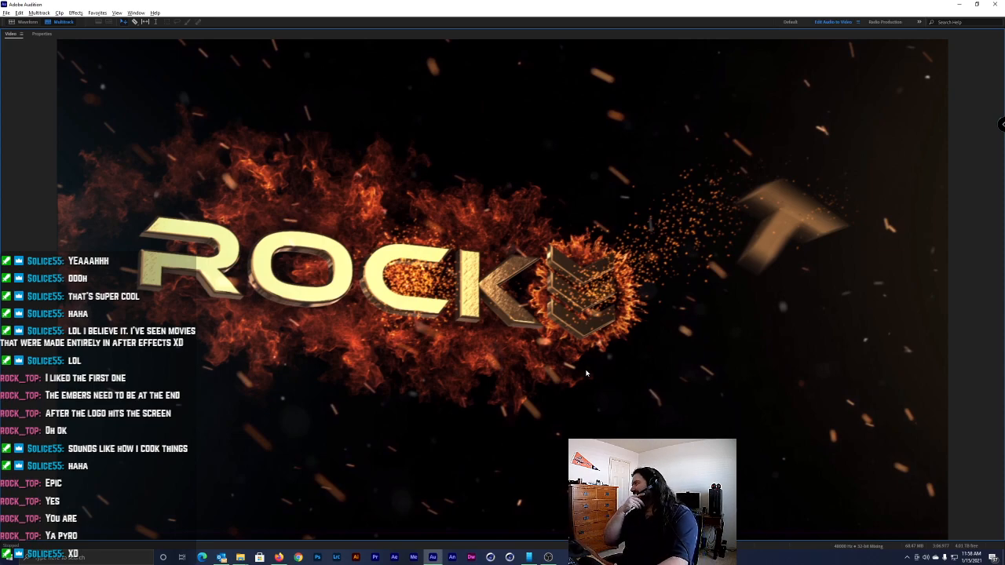
pyautogui.press('`')
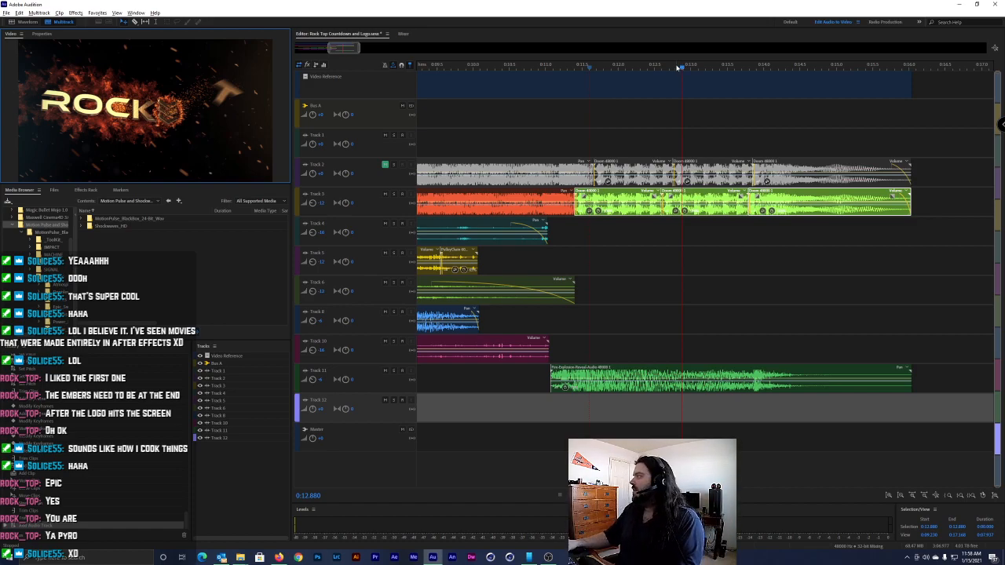
pyautogui.moveTo(668, 68); pyautogui.dragTo(638, 68)
pyautogui.hotkey('alt', 'Tab')
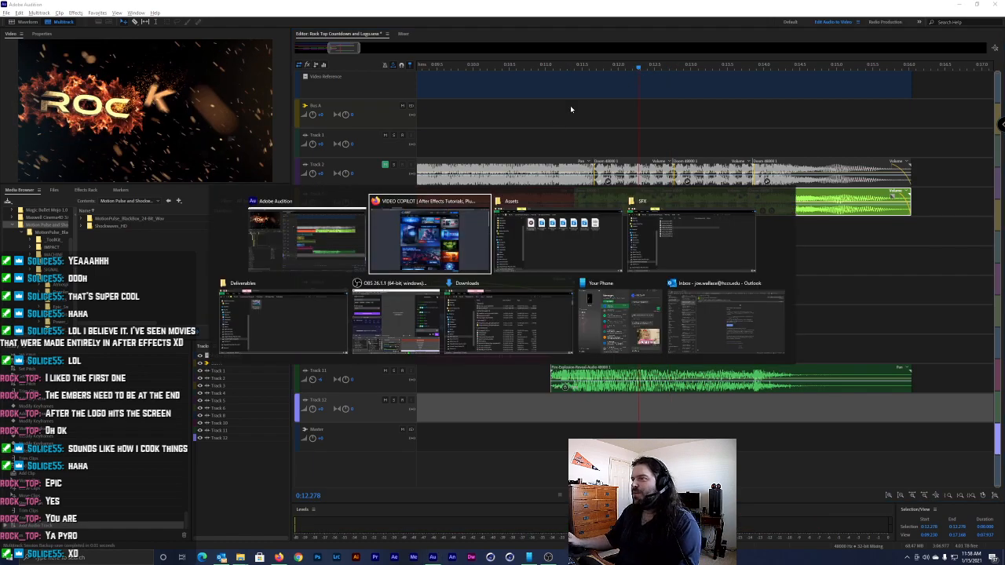
pyautogui.hotkey('alt', 'Tab')
pyautogui.hotkey('alt', 'Tab')
pyautogui.hotkey('alt', 'Tab')
pyautogui.hotkey('alt', 'Tab')
pyautogui.hotkey('alt', 'Tab')
pyautogui.hotkey('alt', 'Tab')
pyautogui.hotkey('alt', 'Tab')
pyautogui.hotkey('alt', 'Tab')
pyautogui.hotkey('alt', 'Tab')
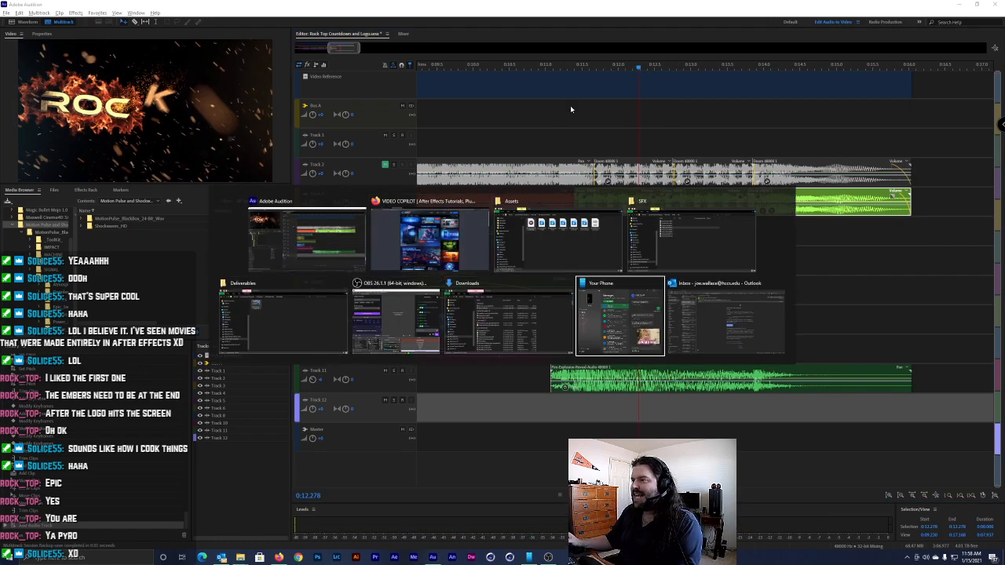
pyautogui.hotkey('alt', 'Tab')
pyautogui.hotkey('alt', 'Tab')
pyautogui.hotkey('alt', 'Tab')
pyautogui.hotkey('alt', 'Tab')
pyautogui.hotkey('alt', 'Tab')
pyautogui.hotkey('alt', 'Tab')
pyautogui.hotkey('alt', 'Tab')
pyautogui.hotkey('alt', 'Tab')
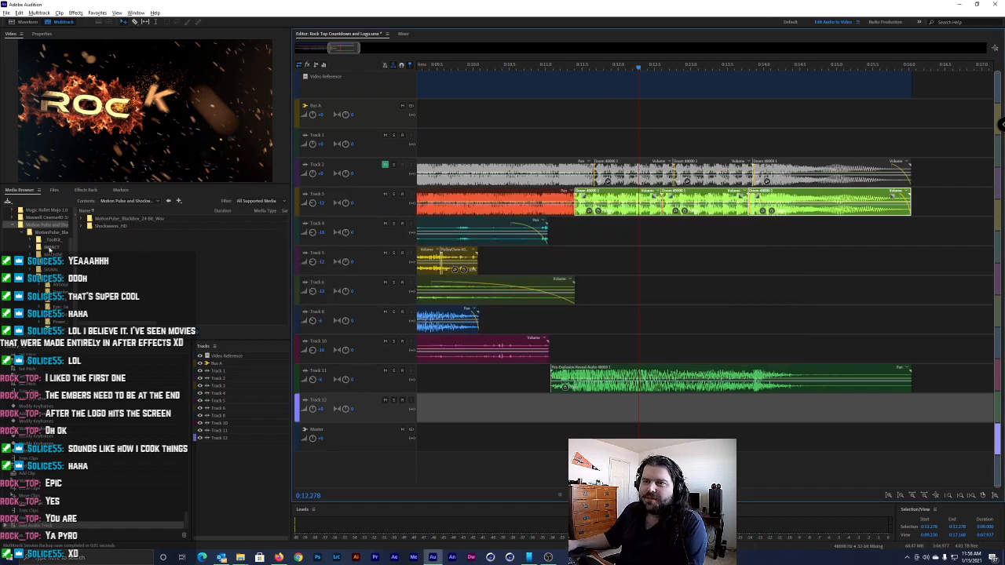
# Preview two of the metal sound effects in the MotionPulse IMPACT folder
pyautogui.click(50, 247)
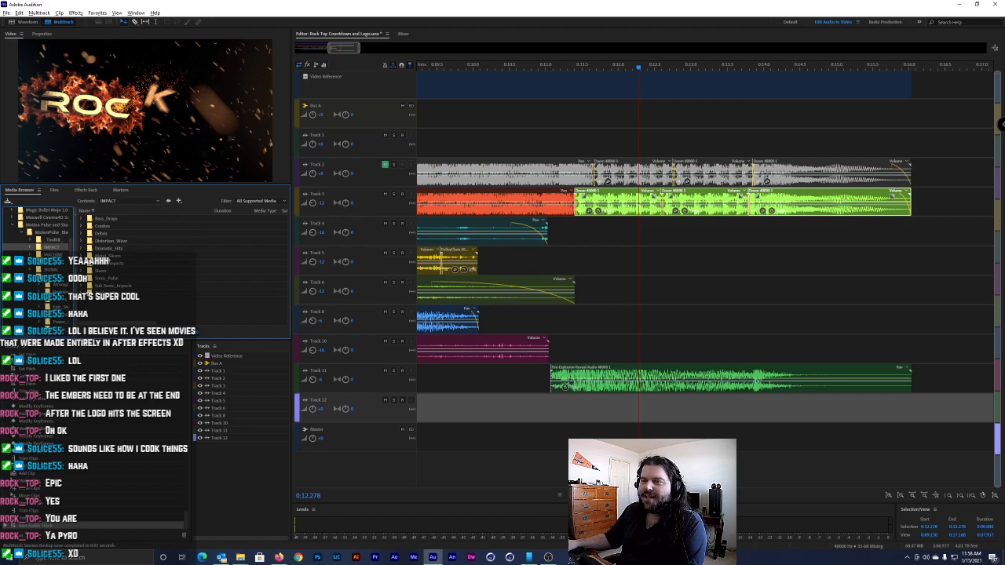
pyautogui.click(90, 256)
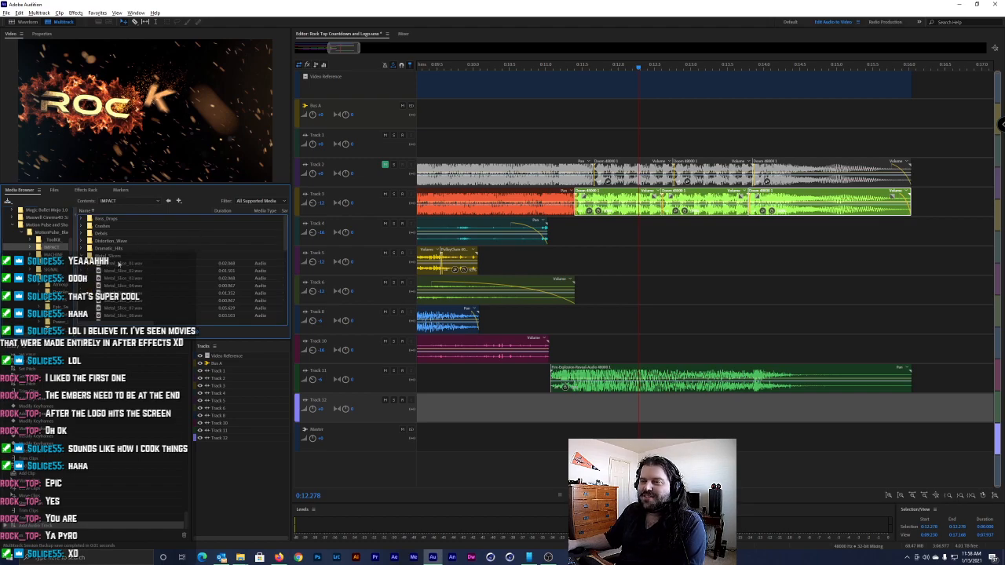
pyautogui.click(124, 271)
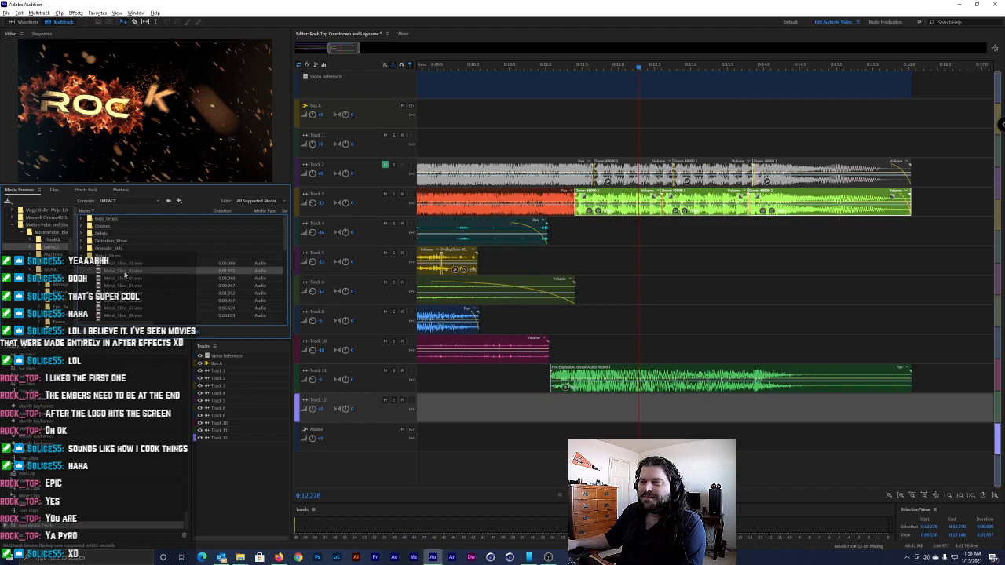
pyautogui.click(126, 293)
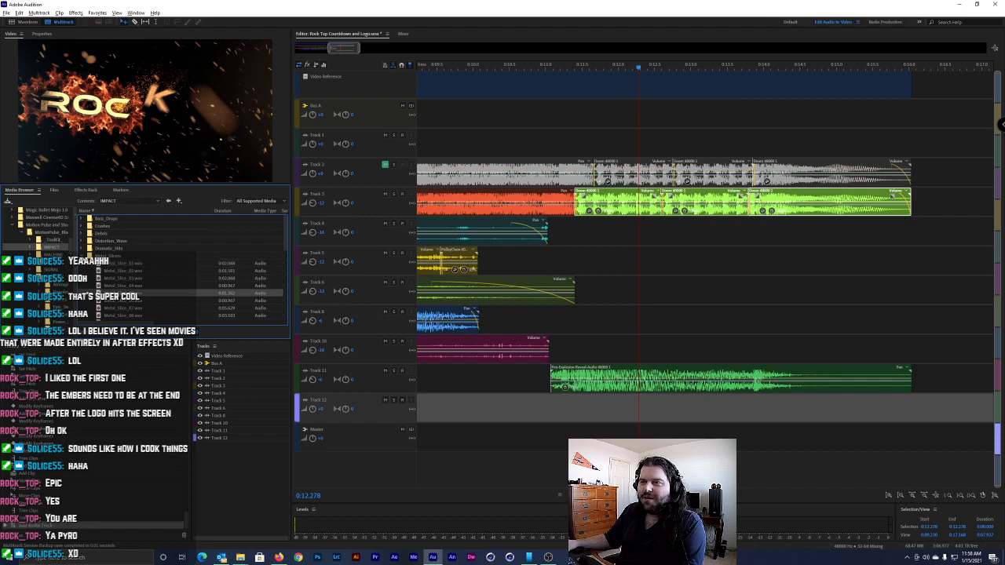
# Preview the numbered crash sounds in the Crashes folder, including Crash_01, Crash_02, Crash_05, Crash_06 and Crash_08
pyautogui.click(81, 227)
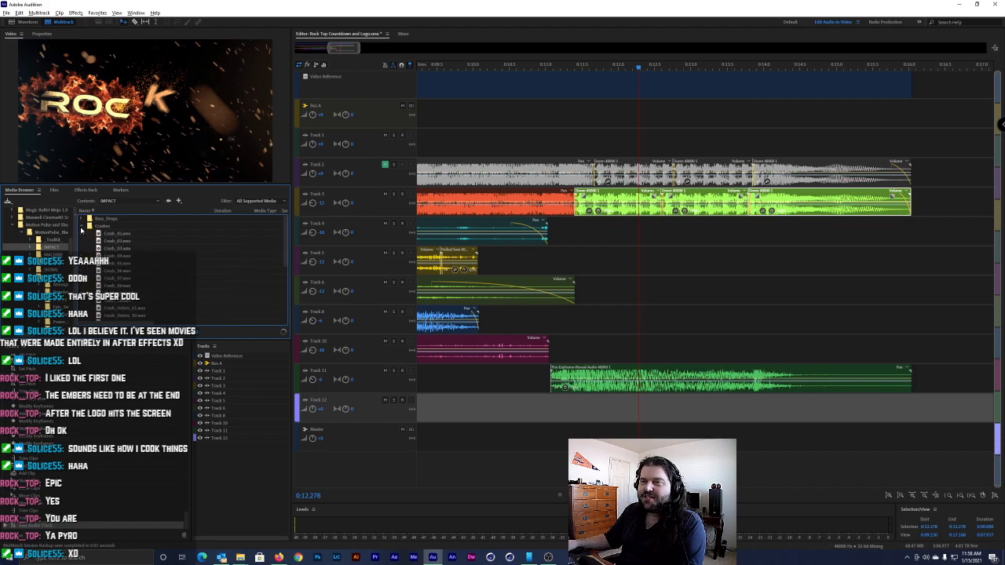
pyautogui.click(115, 235)
pyautogui.click(118, 240)
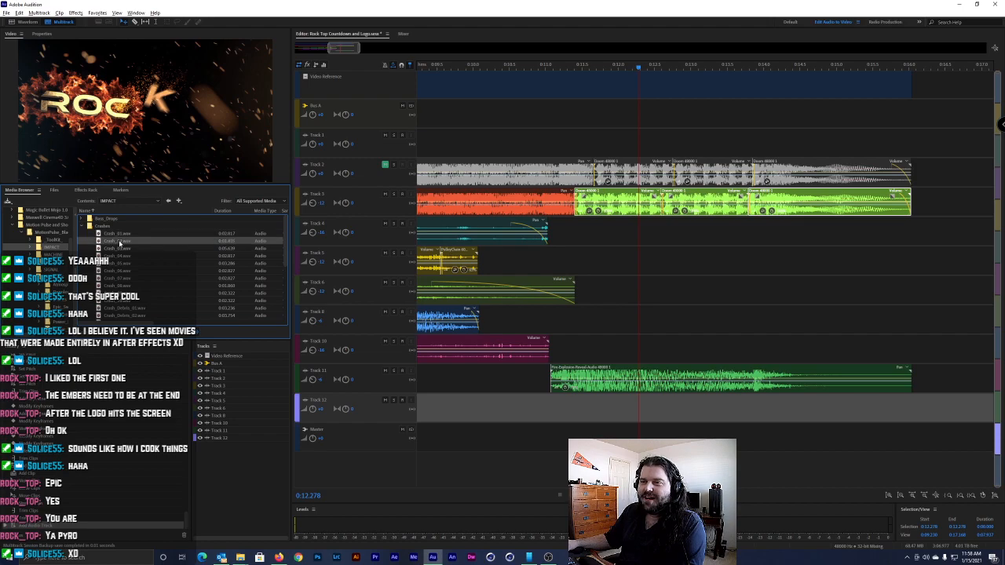
pyautogui.click(127, 265)
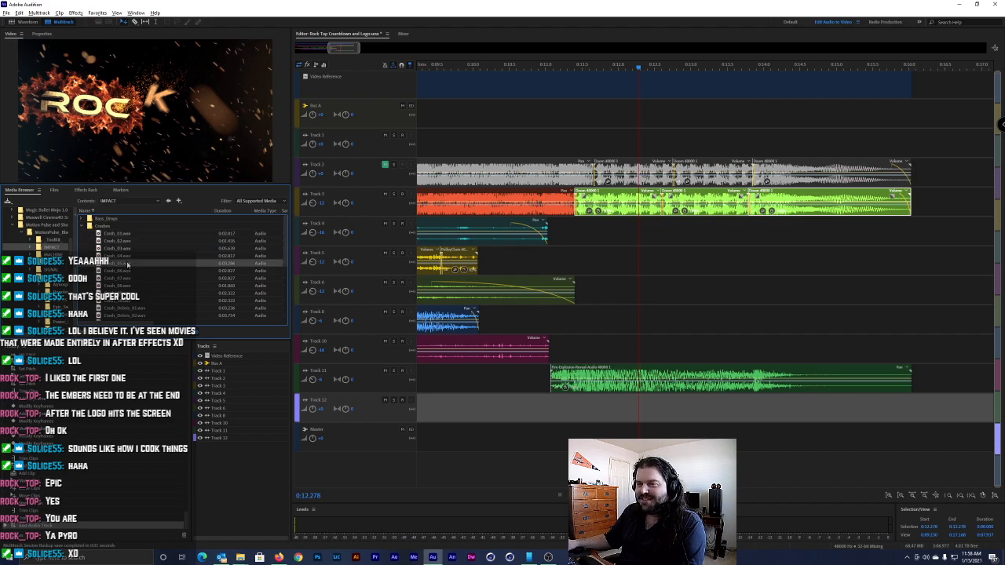
pyautogui.click(130, 271)
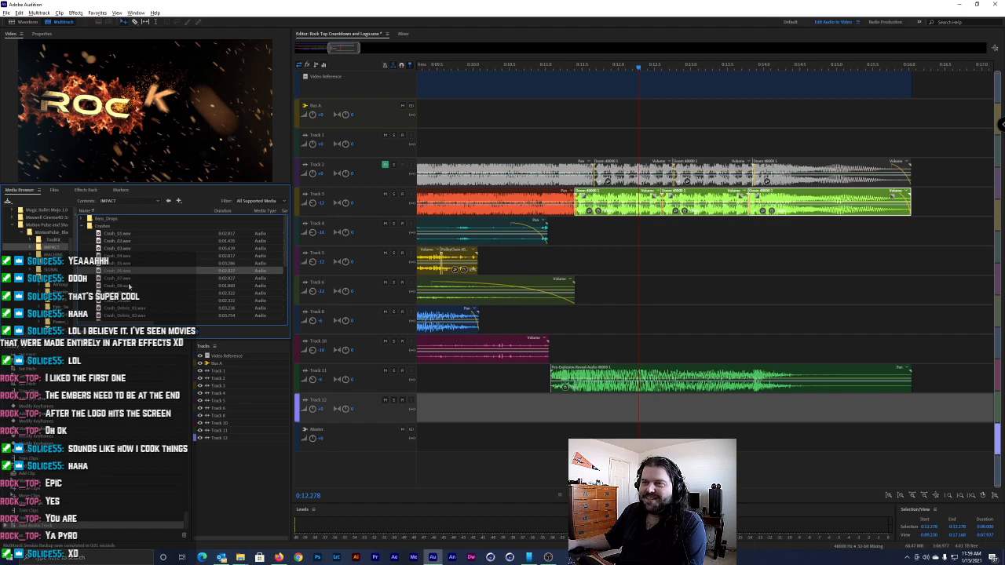
pyautogui.click(128, 288)
# Preview further crash sounds, including Crash_Glass_01, Crash_09, Crash_Debris_01, Crash_Debris_02 and Crash_Small_01
pyautogui.scroll(-2, 128, 286)
pyautogui.click(128, 281)
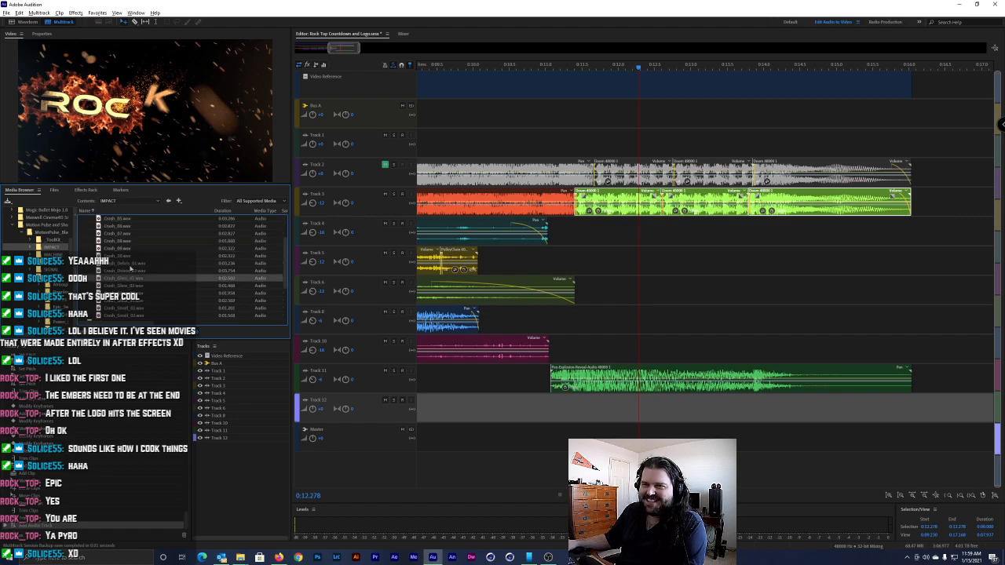
pyautogui.click(130, 259)
pyautogui.click(127, 249)
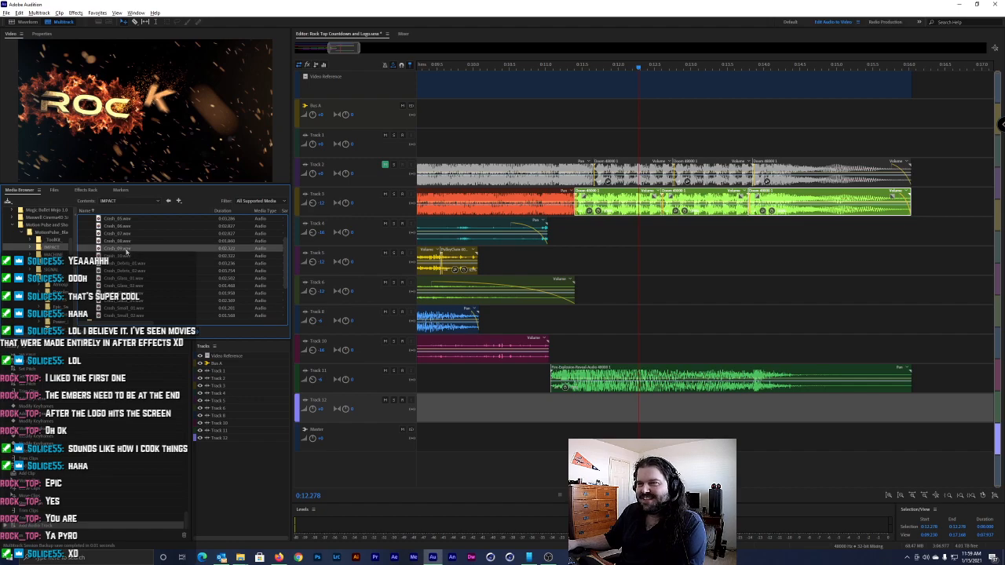
pyautogui.click(129, 264)
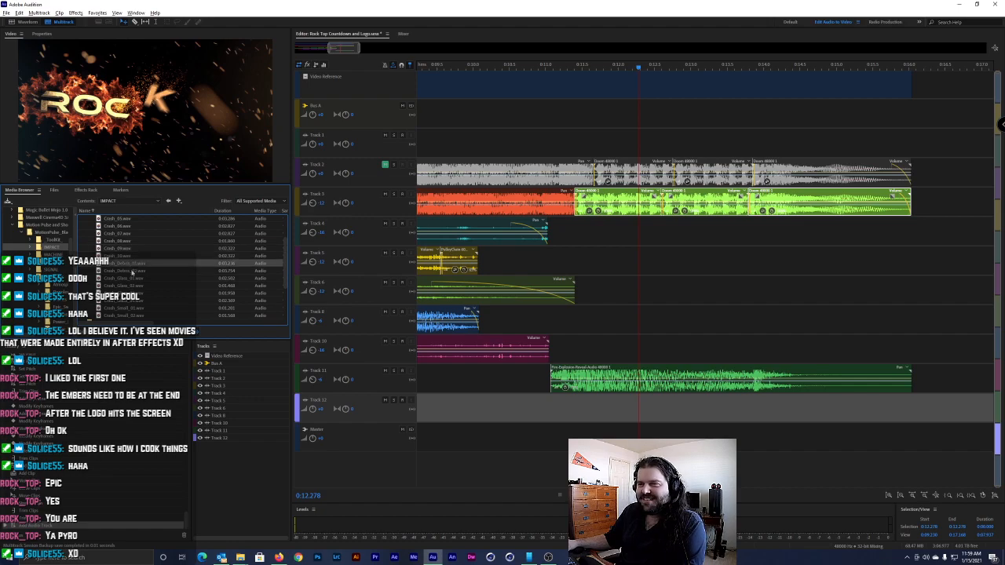
pyautogui.scroll(-1, 131, 270)
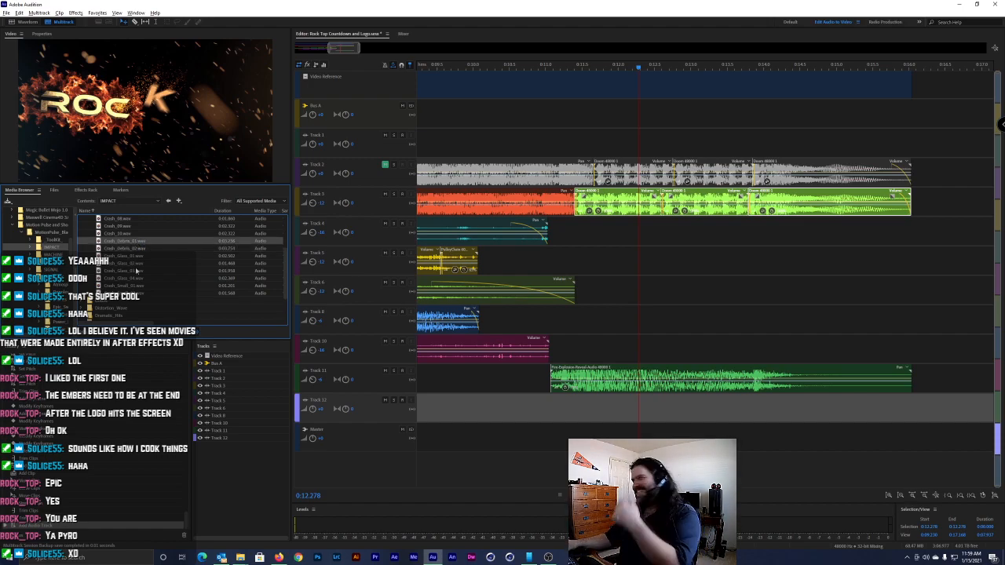
pyautogui.scroll(1, 136, 270)
pyautogui.click(134, 272)
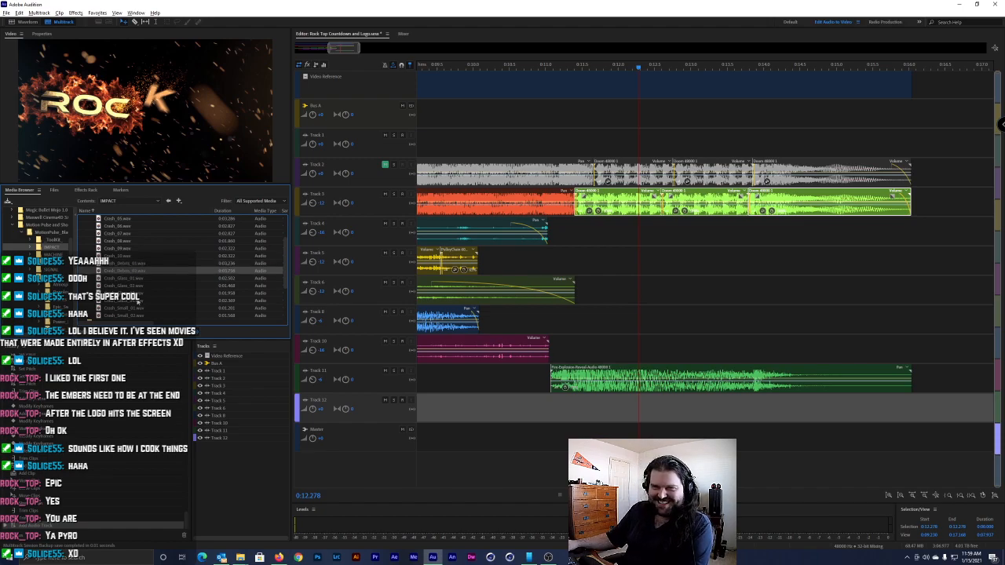
pyautogui.click(138, 308)
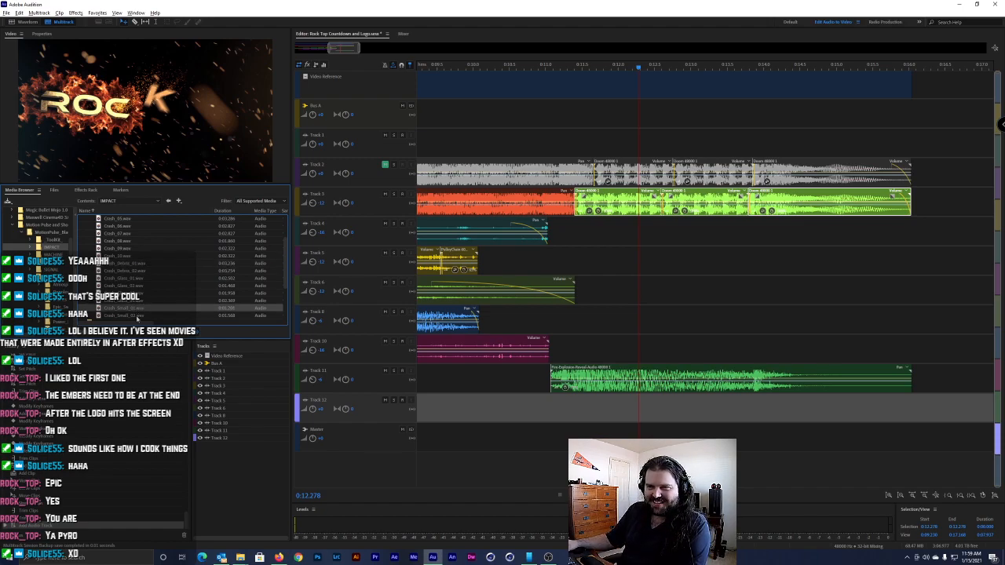
# Preview bass drop sounds in the IMPACT folder, including Bass_Drop_02
pyautogui.scroll(2, 135, 271)
pyautogui.click(83, 220)
pyautogui.click(116, 234)
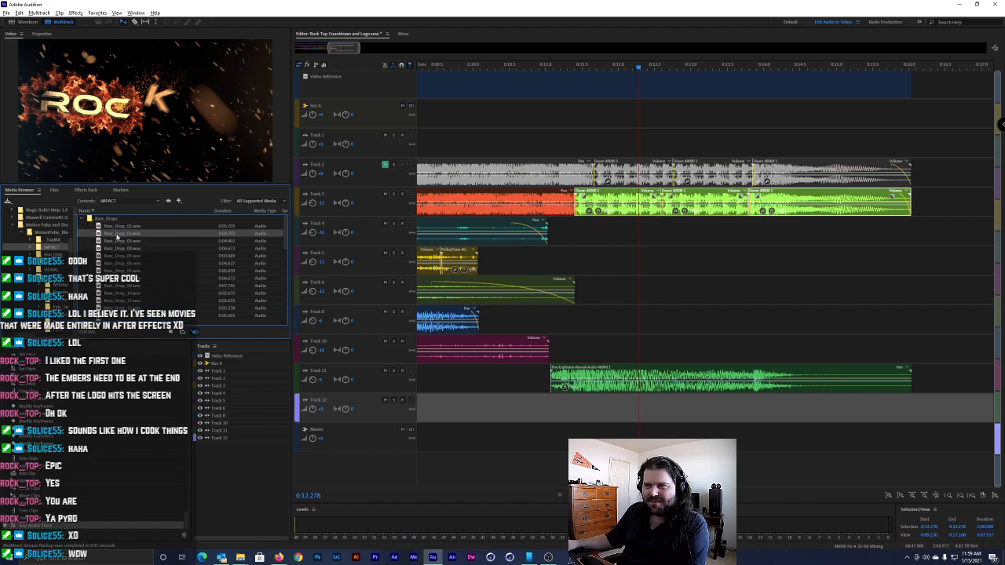
pyautogui.click(127, 263)
pyautogui.scroll(-2, 130, 268)
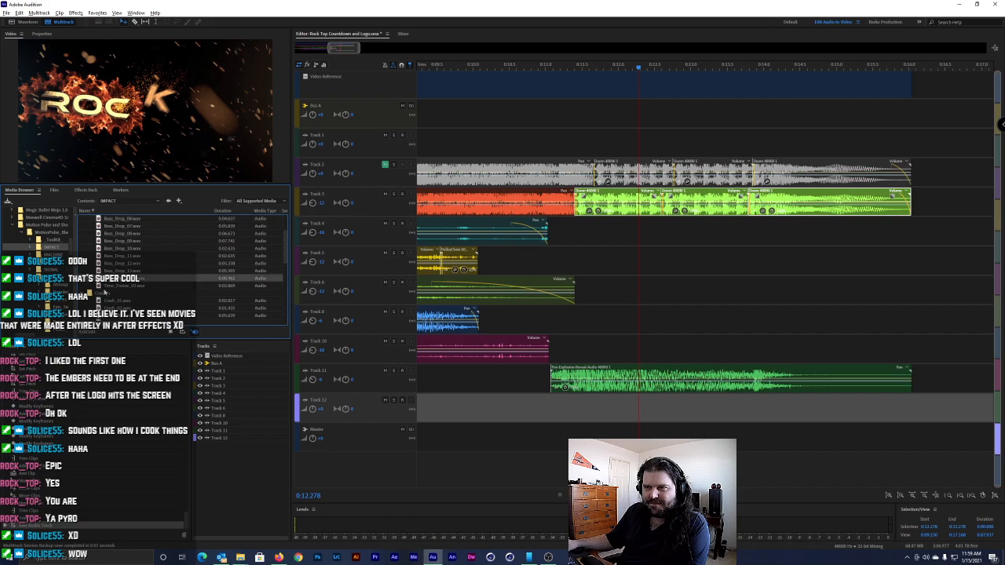
pyautogui.scroll(-3, 110, 292)
pyautogui.scroll(-3, 109, 293)
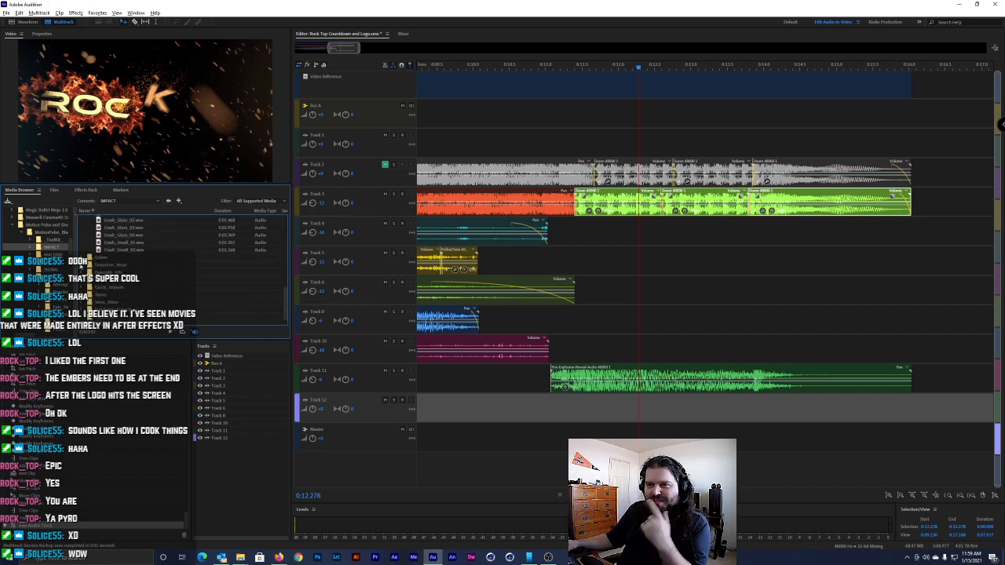
# Preview samples in the Dramatic_Hits and Quick_Impacts folders
pyautogui.click(90, 273)
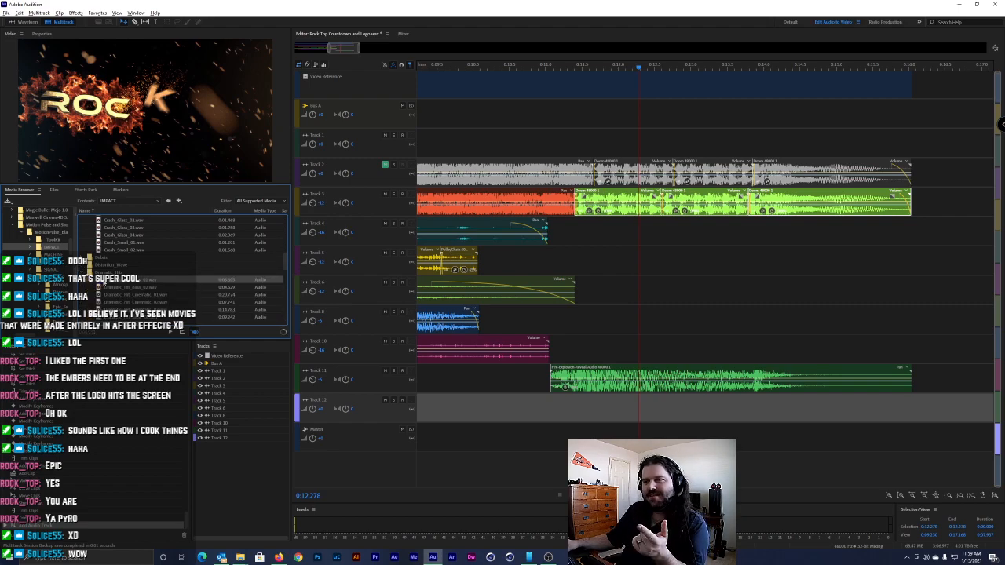
pyautogui.scroll(-2, 139, 299)
pyautogui.scroll(-2, 139, 299)
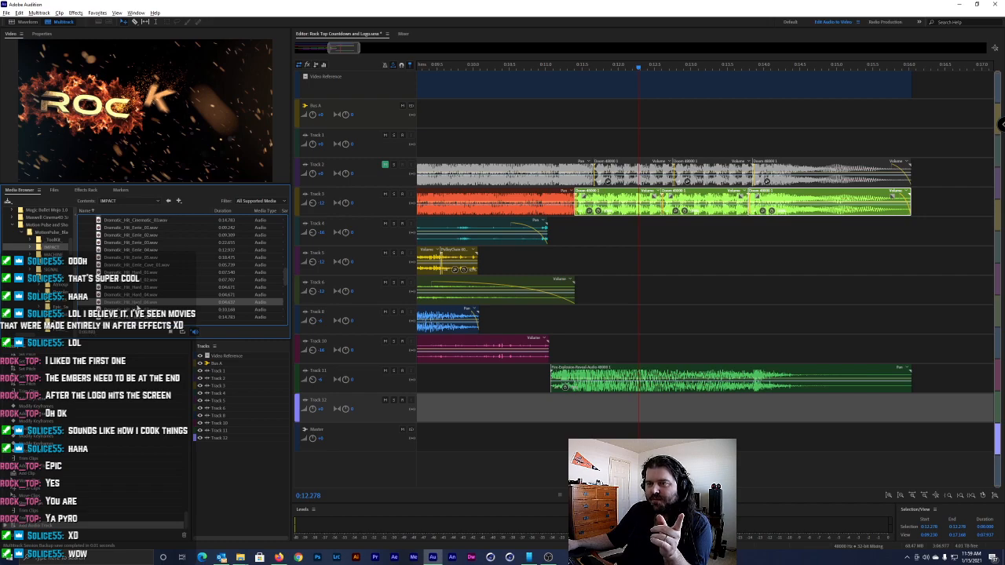
pyautogui.scroll(4, 138, 303)
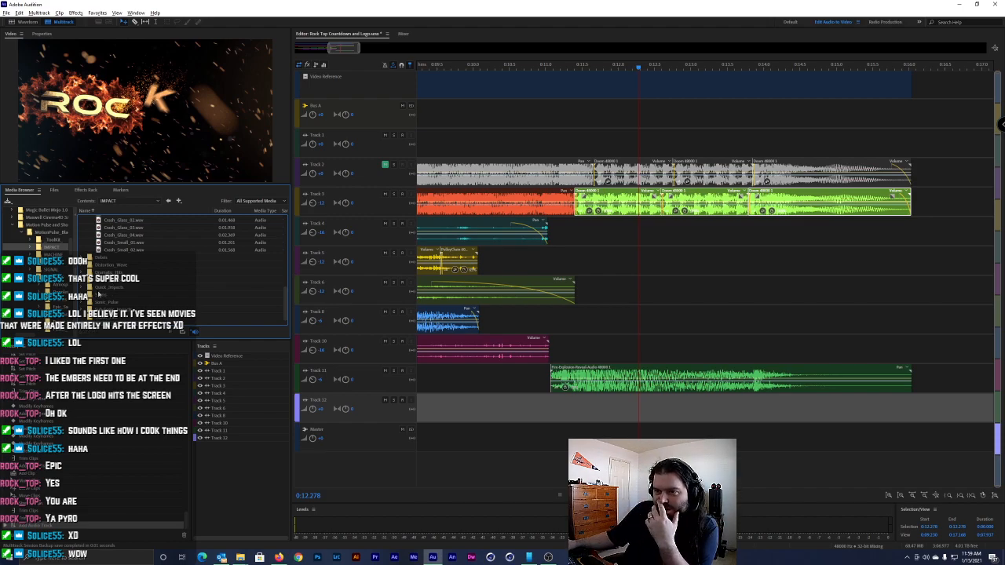
pyautogui.click(89, 289)
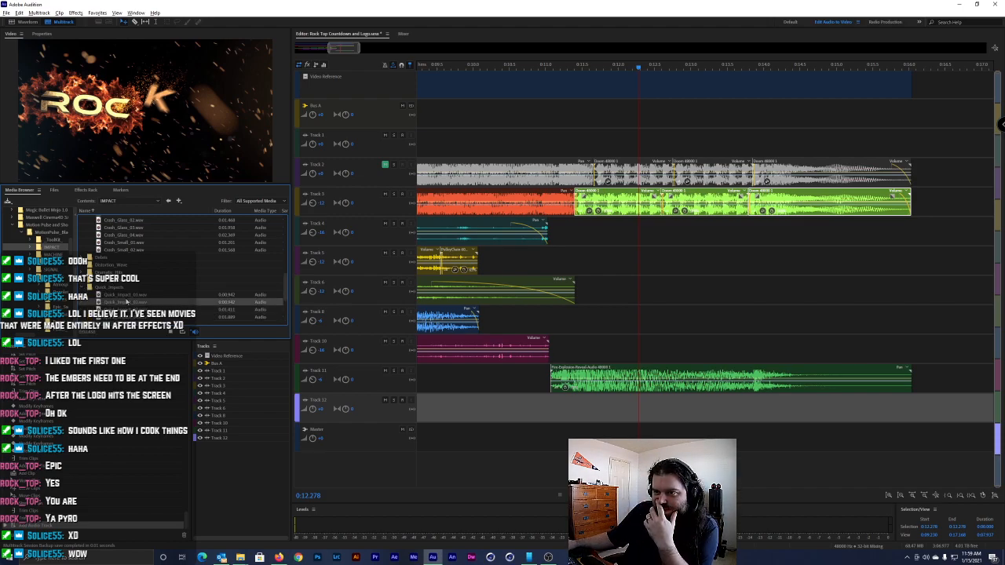
pyautogui.click(84, 289)
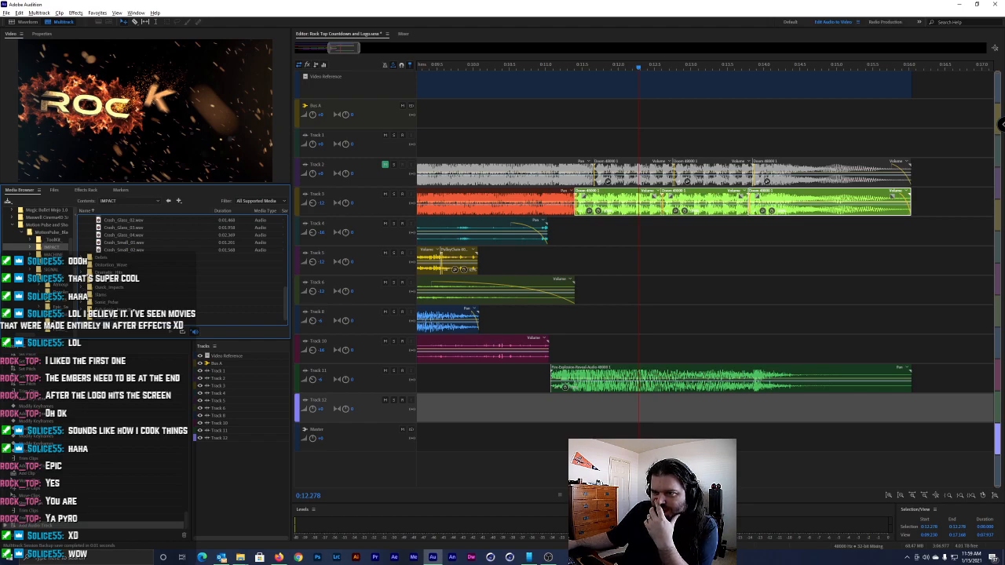
# Preview sounds in the Slams folder, including Slam_01, Slam_02, Slam_06 and several deep slam variants
pyautogui.click(89, 297)
pyautogui.scroll(-3, 117, 260)
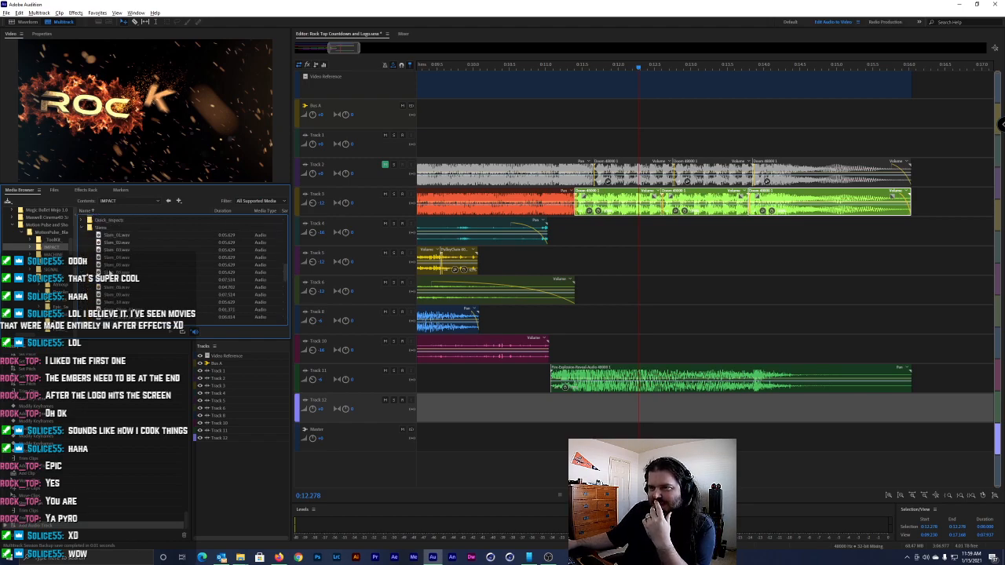
pyautogui.click(117, 236)
pyautogui.click(122, 243)
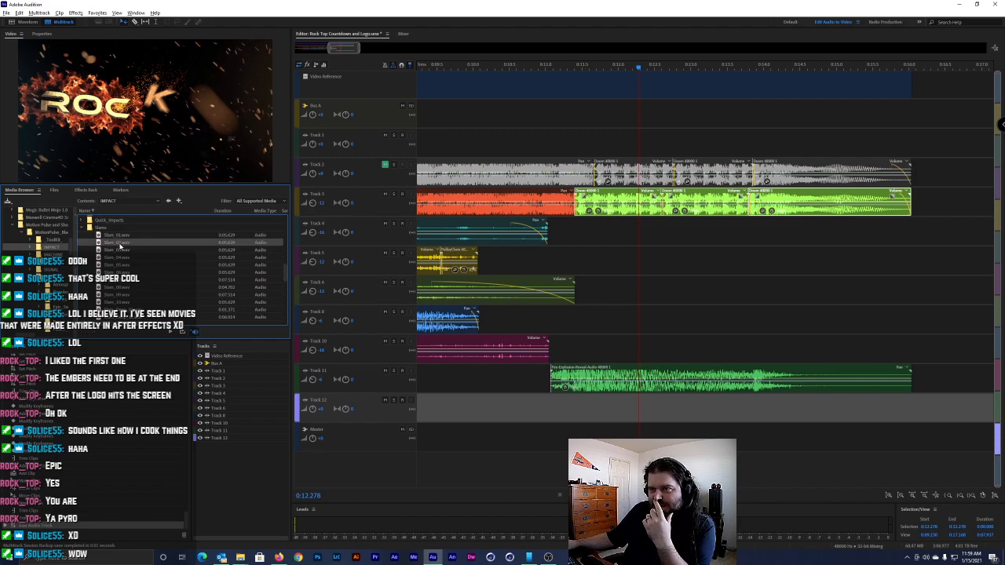
pyautogui.click(124, 272)
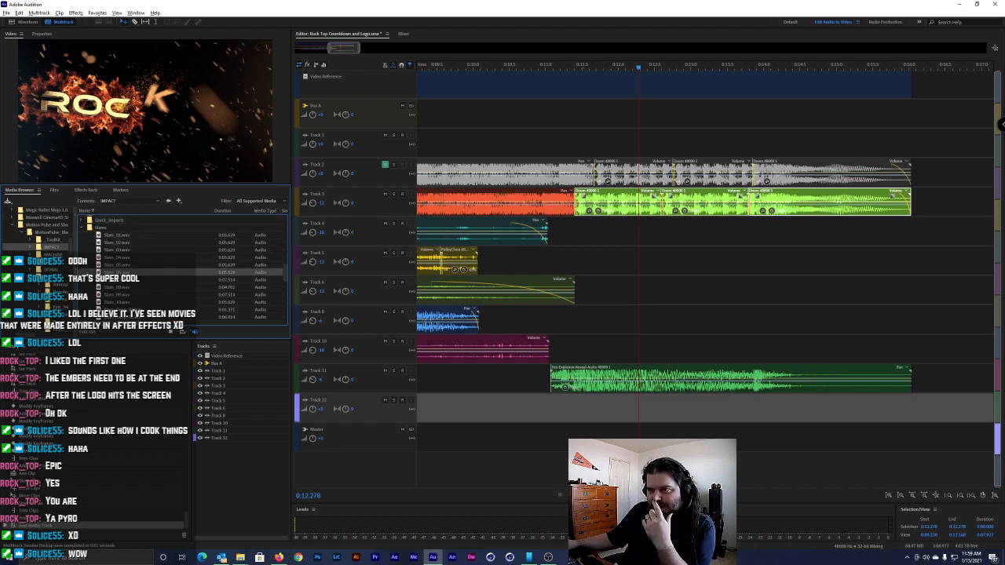
pyautogui.click(122, 310)
pyautogui.scroll(-2, 122, 310)
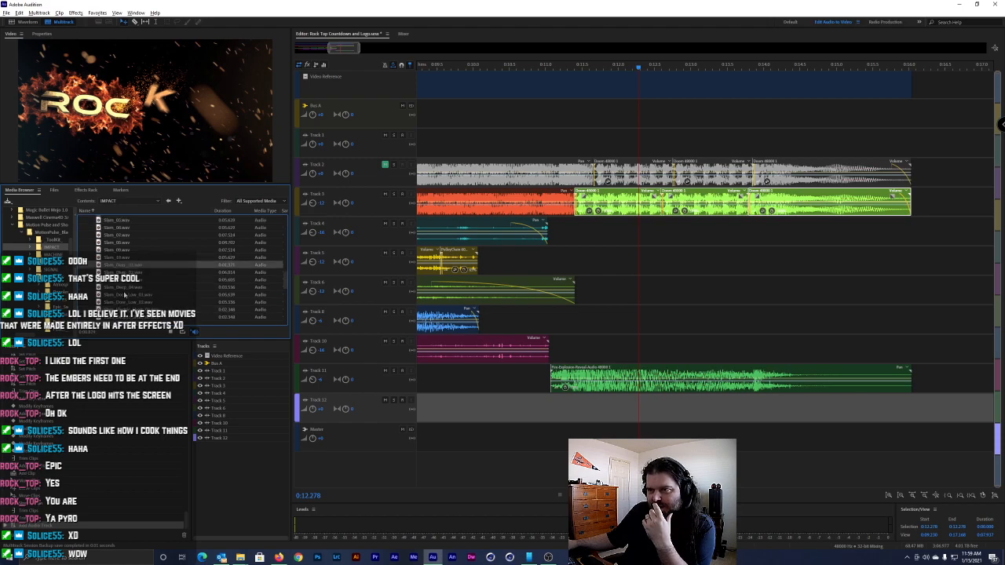
pyautogui.click(128, 288)
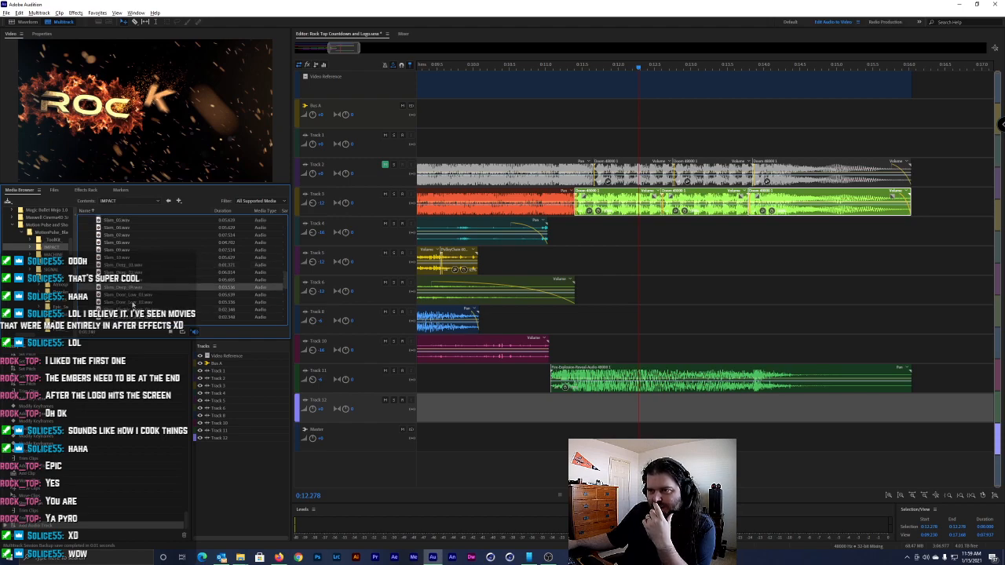
pyautogui.click(134, 303)
pyautogui.scroll(-4, 134, 304)
# Preview the metal slams Slam_Metal_01, Slam_Metal_02 and Slam_Metal_03
pyautogui.click(132, 287)
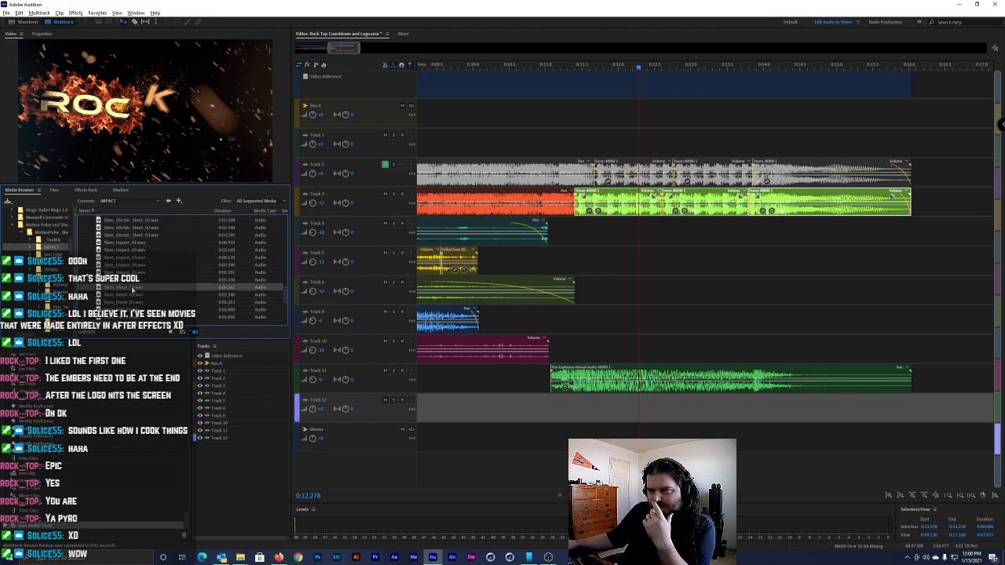
pyautogui.click(136, 296)
pyautogui.click(135, 303)
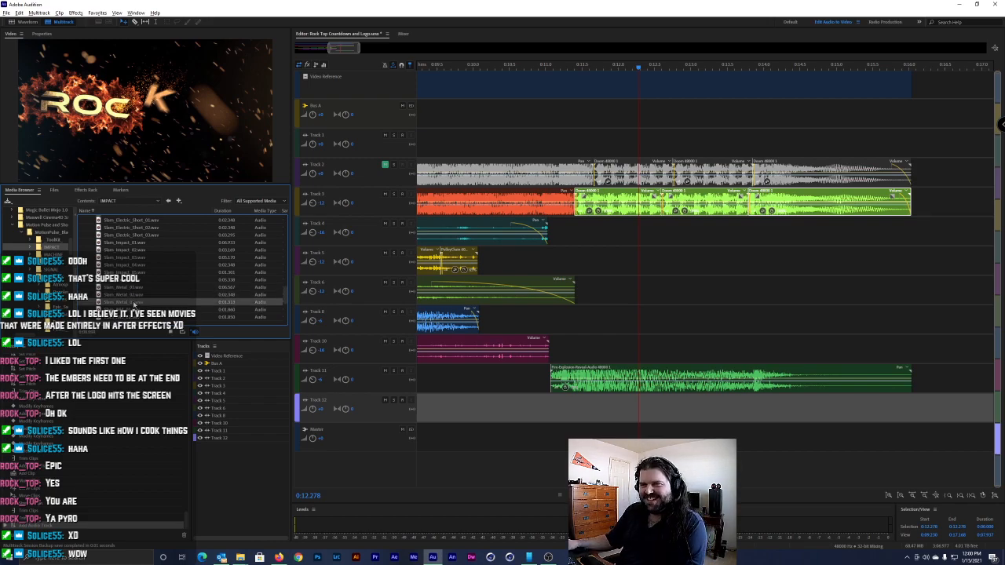
# Preview the short slams Slam_Short_01, Slam_Short_02 and Slam_Short_03
pyautogui.scroll(-2, 137, 302)
pyautogui.click(132, 290)
pyautogui.click(133, 294)
pyautogui.click(126, 302)
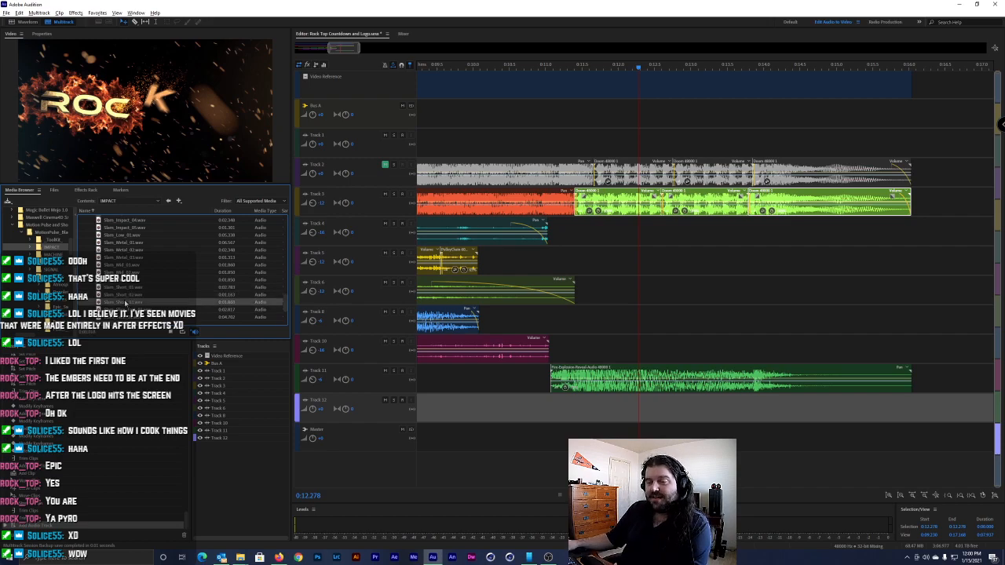
pyautogui.click(127, 297)
pyautogui.click(129, 289)
pyautogui.click(130, 301)
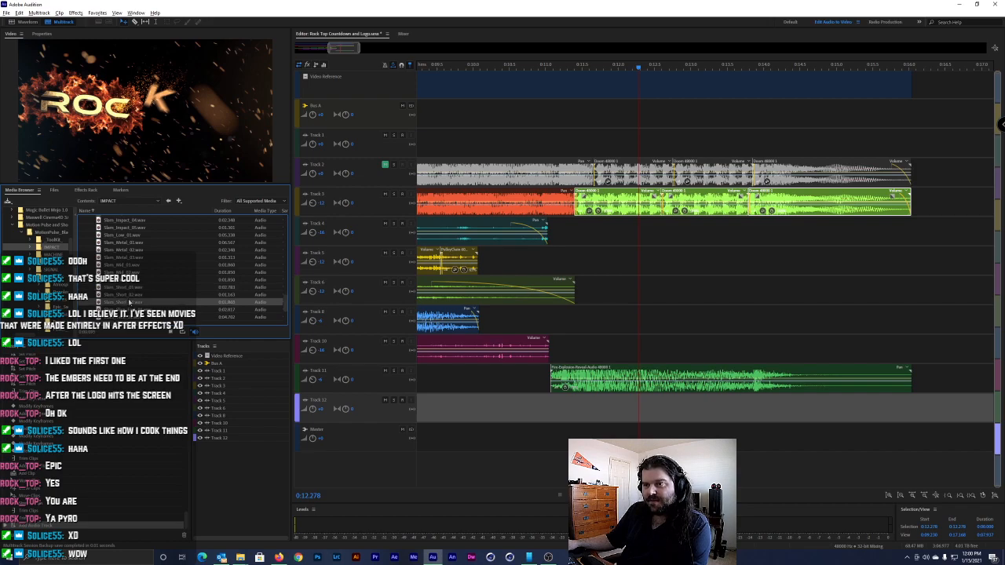
pyautogui.click(129, 296)
# Replay Slam_Short_01, Slam_Short_02 and Slam_Short_03 to compare them as letter impacts
pyautogui.scroll(-2, 129, 296)
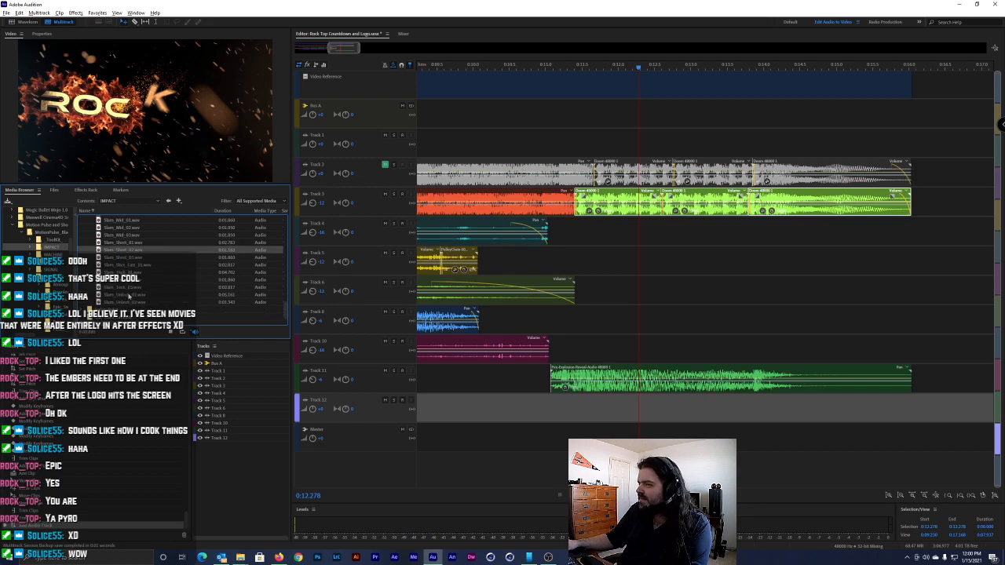
pyautogui.click(128, 258)
pyautogui.click(129, 251)
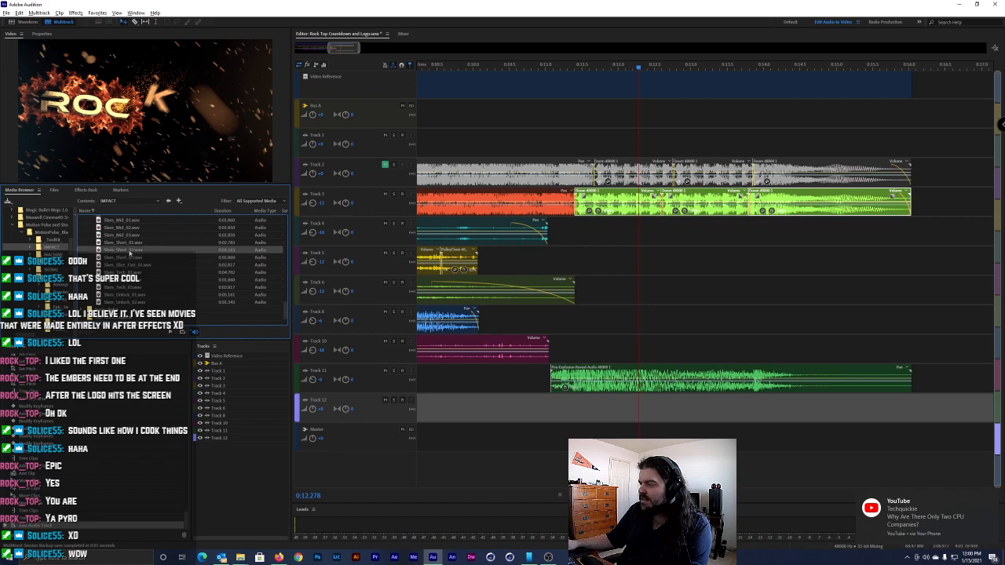
pyautogui.click(130, 244)
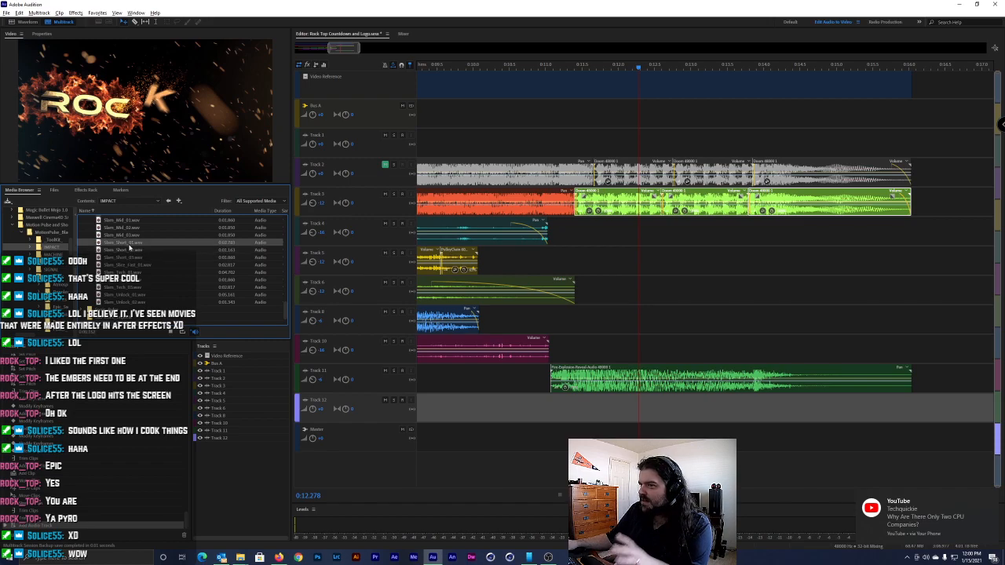
pyautogui.click(128, 250)
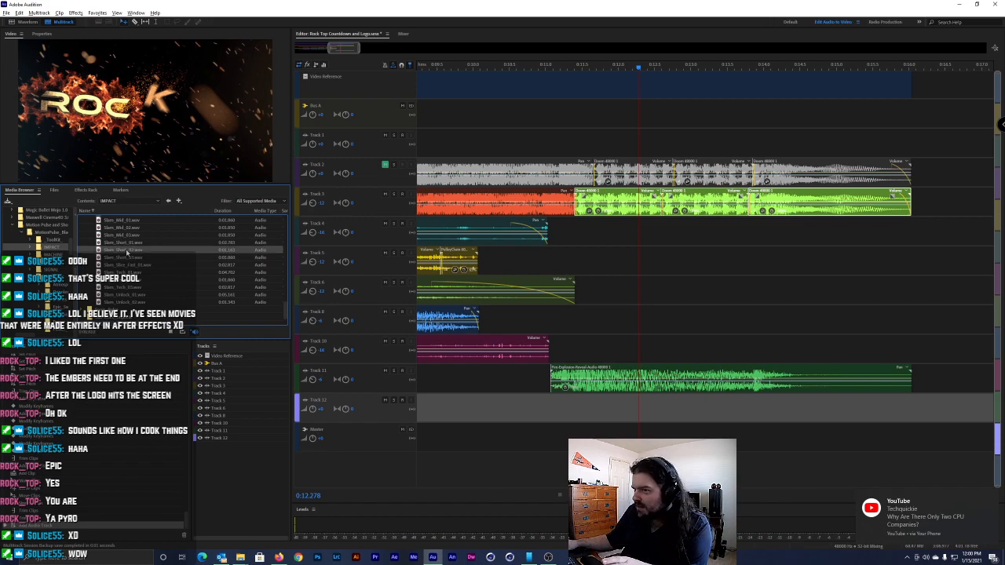
pyautogui.click(129, 252)
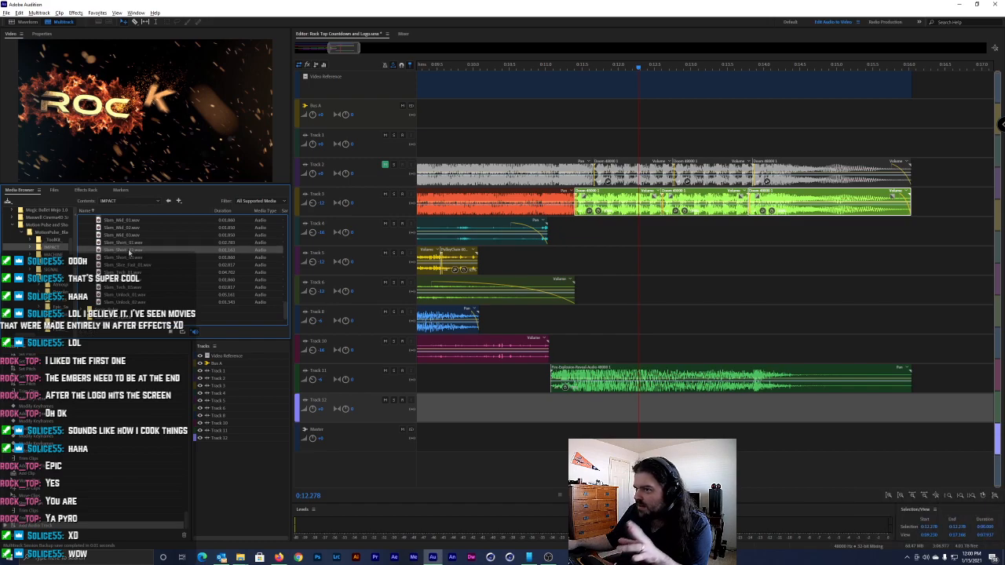
pyautogui.click(128, 258)
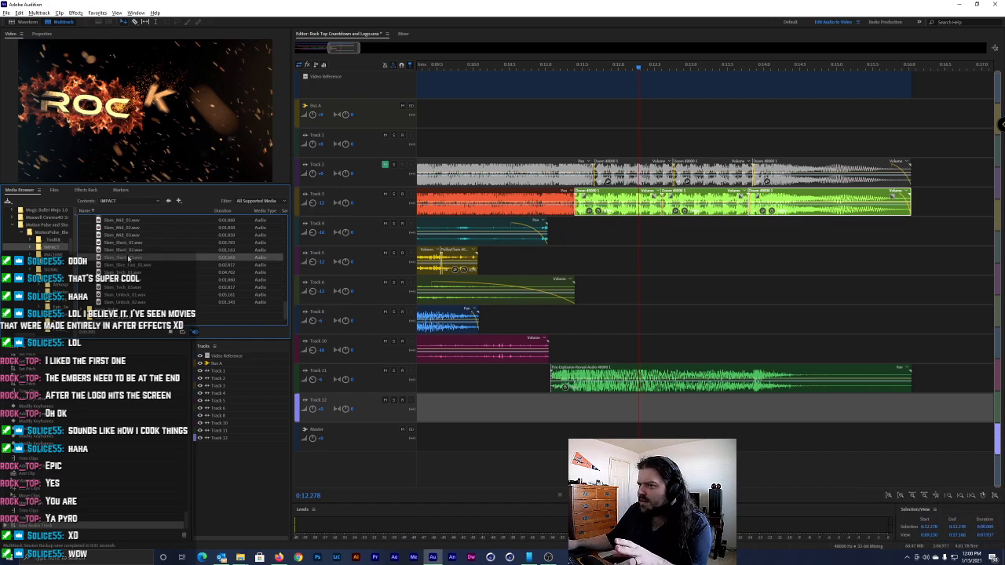
pyautogui.click(130, 252)
pyautogui.click(129, 252)
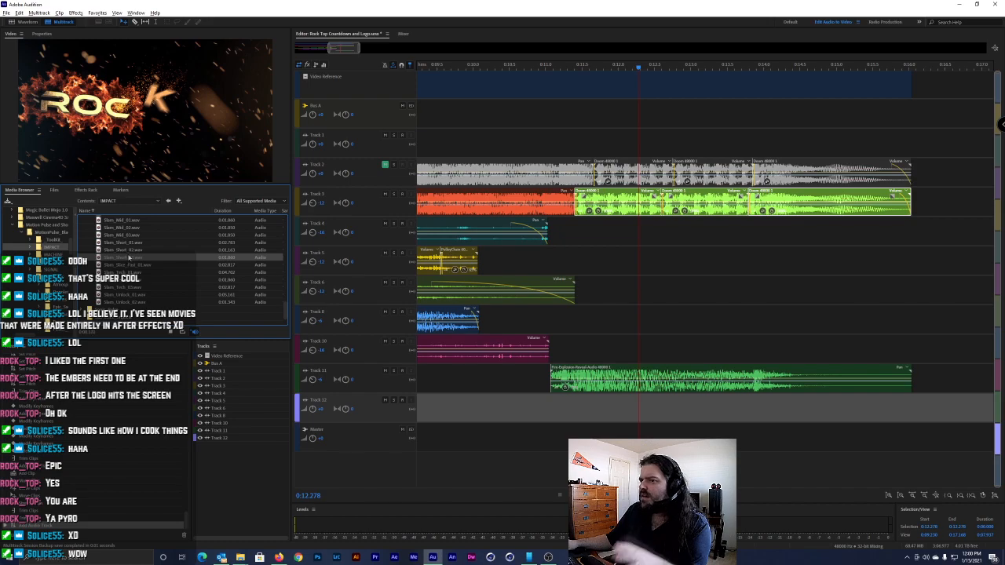
# Compare Slam_Short_02 and Slam_Short_03 against the following slam variants, including Slam_Tech_01
pyautogui.click(127, 255)
pyautogui.click(131, 252)
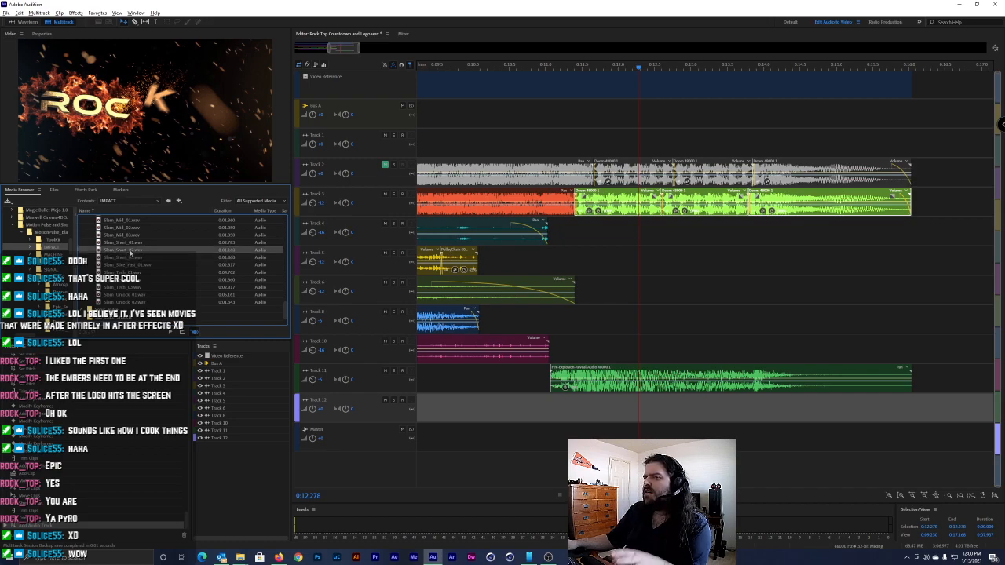
pyautogui.click(129, 259)
pyautogui.click(127, 266)
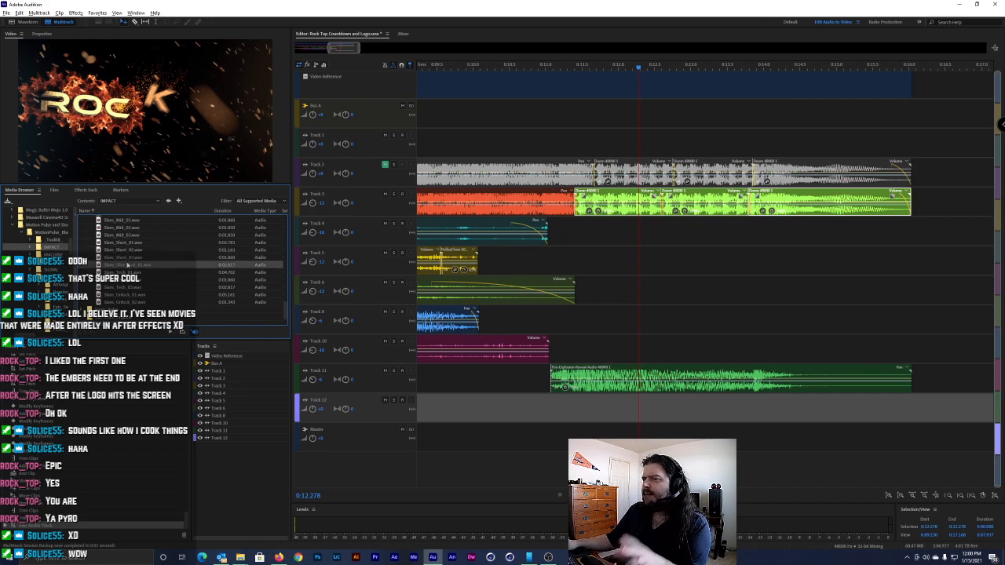
pyautogui.click(129, 258)
pyautogui.click(131, 251)
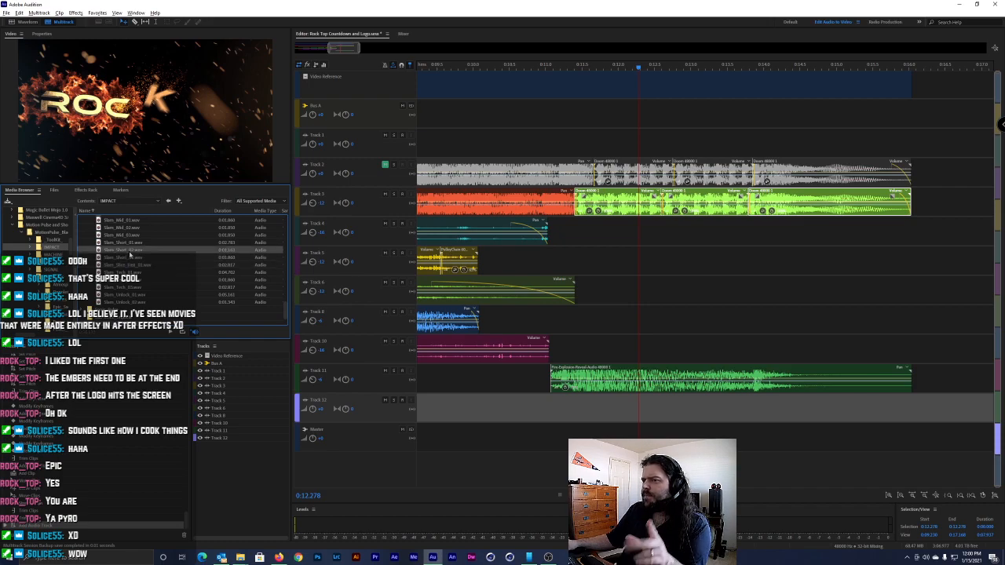
pyautogui.click(130, 272)
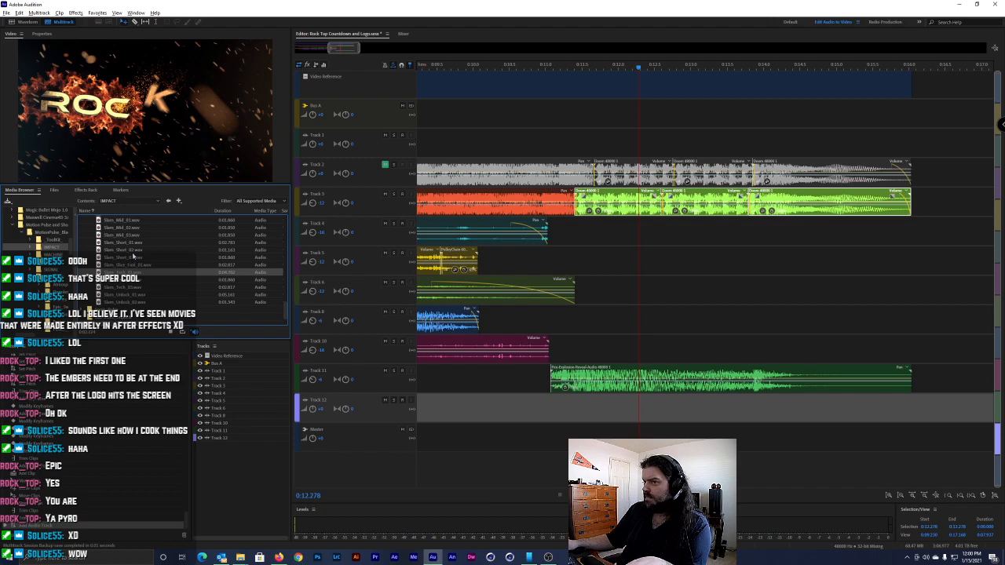
pyautogui.click(133, 253)
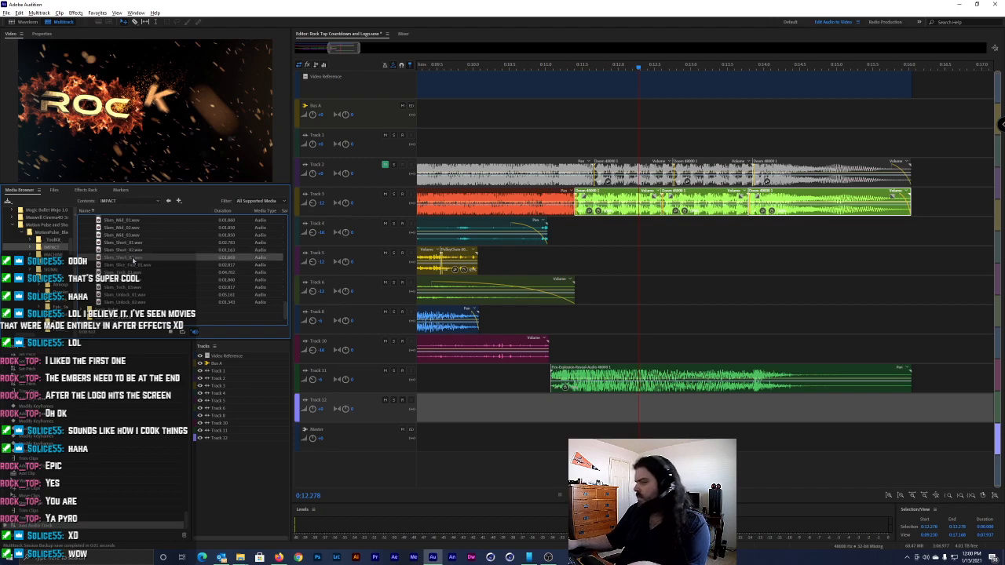
pyautogui.click(143, 251)
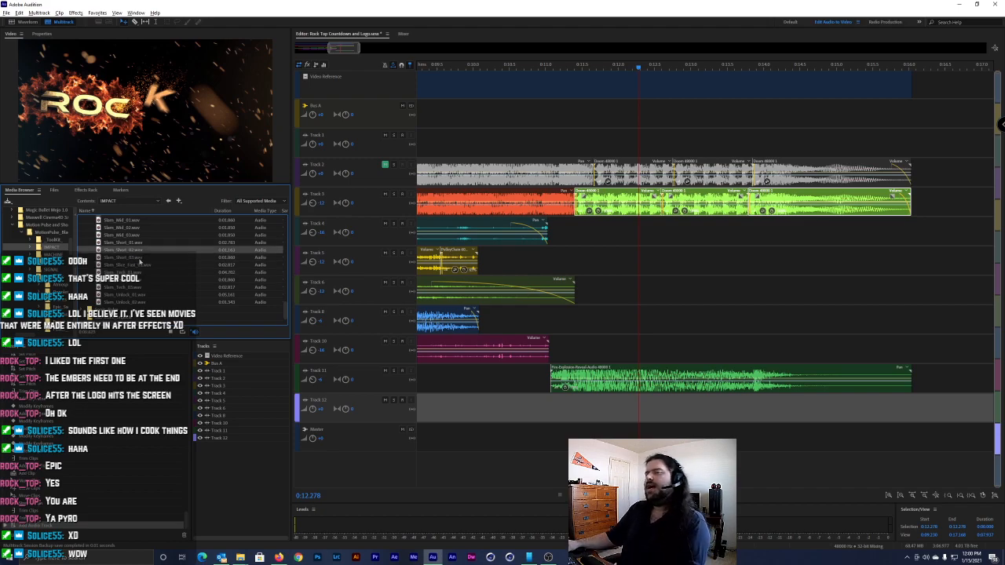
# Place Slam_Short_02 on Track 12 at about 0:12.05 and Slam_Short_03 on the same track at about 0:13.75
pyautogui.moveTo(132, 252); pyautogui.dragTo(622, 410)
pyautogui.scroll(-8, 555, 398)
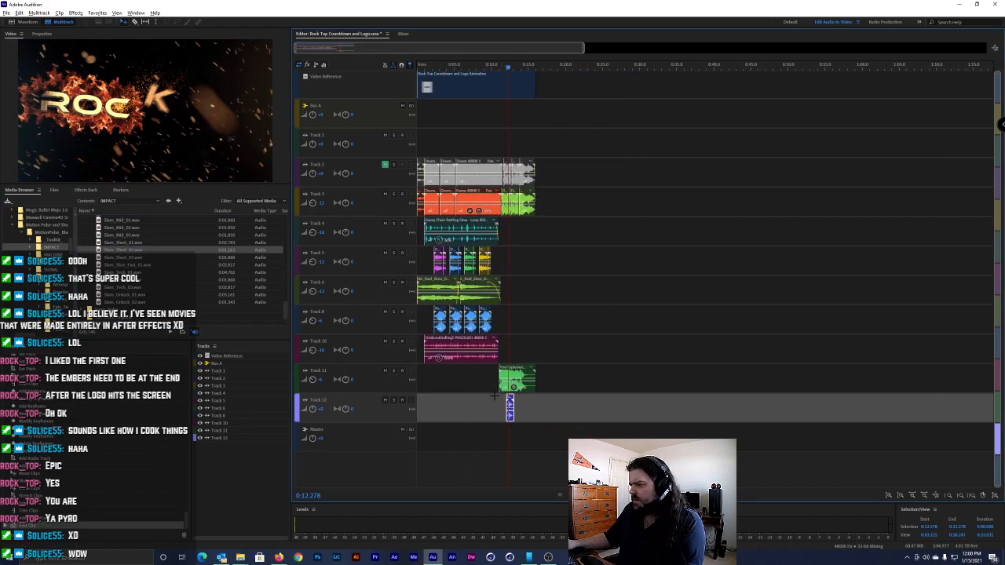
pyautogui.scroll(5, 503, 397)
pyautogui.moveTo(128, 258); pyautogui.dragTo(573, 416)
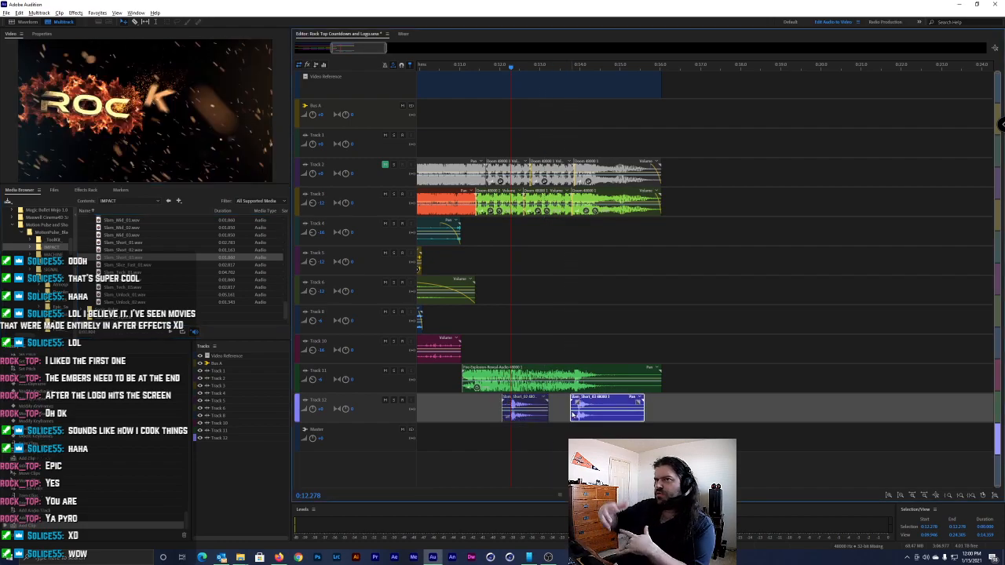
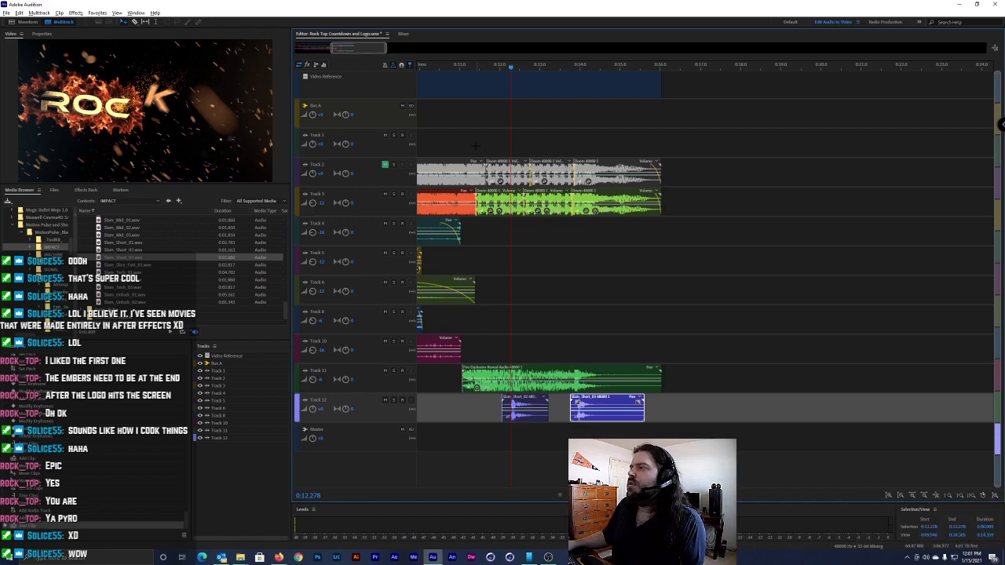
# Play the logo reveal from about 0:10.4 to about 0:12.9 to hear the first slam against the letters
pyautogui.scroll(4, 478, 147)
pyautogui.moveTo(508, 68); pyautogui.dragTo(578, 74)
pyautogui.press('space')
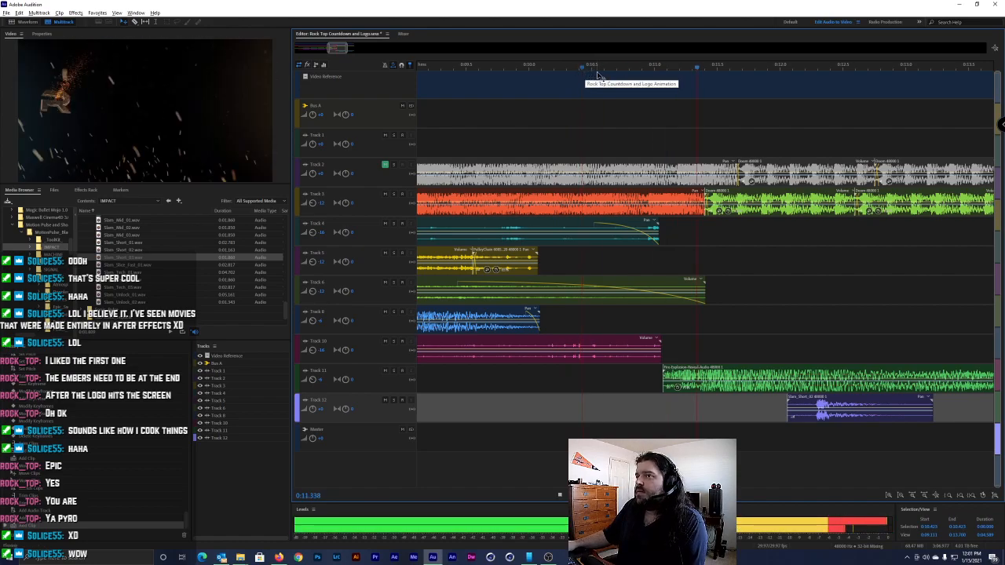
pyautogui.press('space')
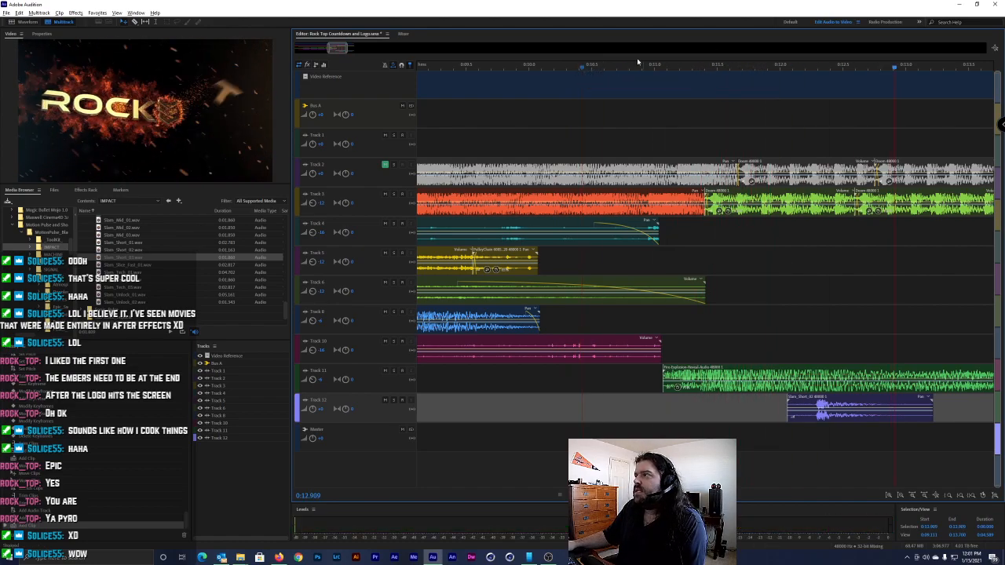
# Play the logo reveal from about 0:10.15 and again from about 0:08.0 to hear both slams against the letters
pyautogui.click(548, 68)
pyautogui.press('space')
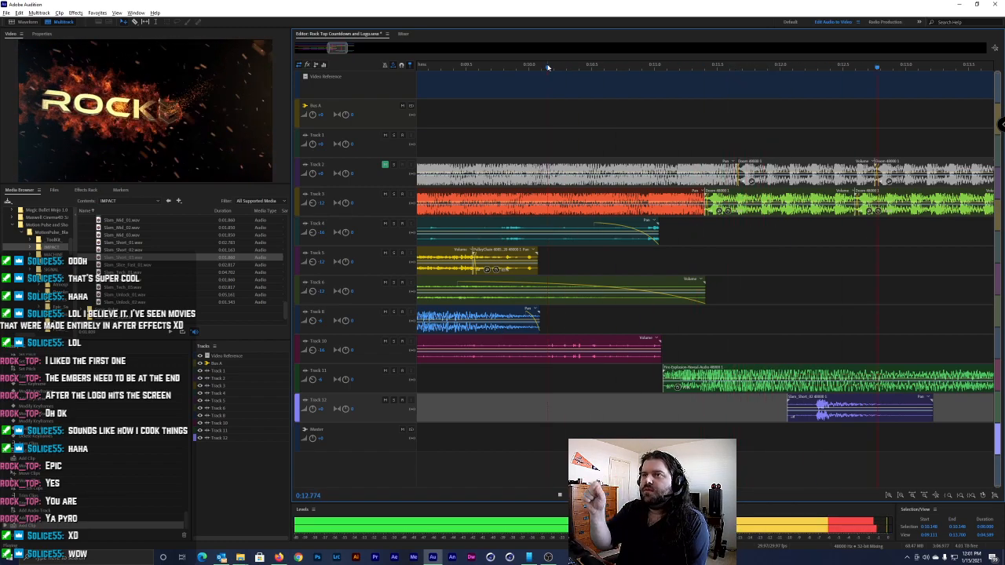
pyautogui.press('space')
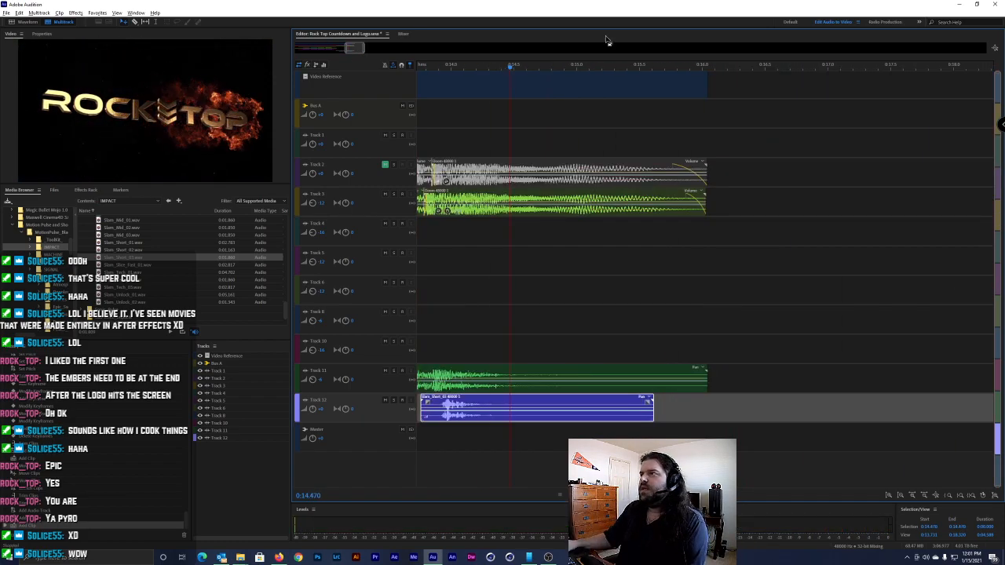
pyautogui.moveTo(486, 71); pyautogui.dragTo(643, 81)
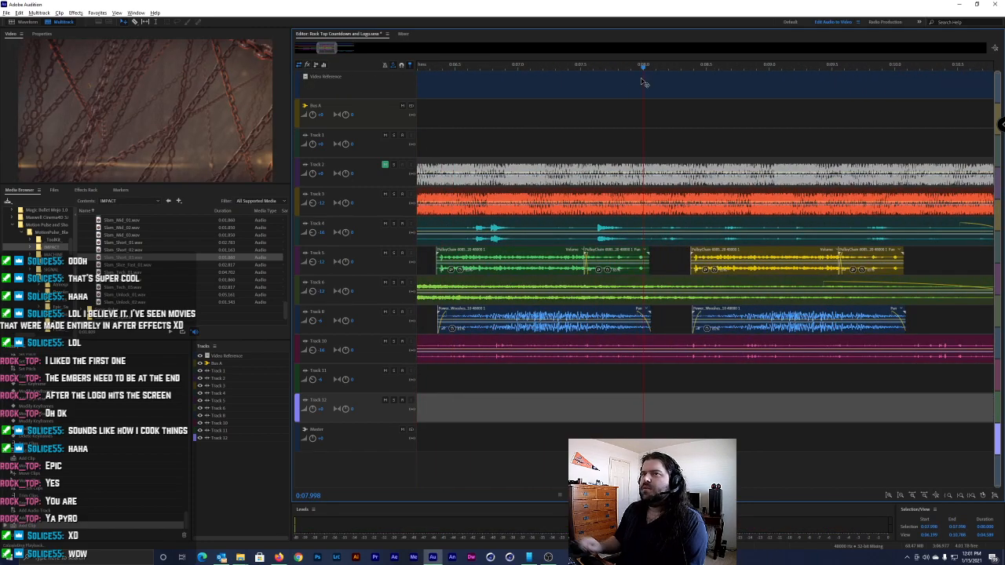
pyautogui.press('space')
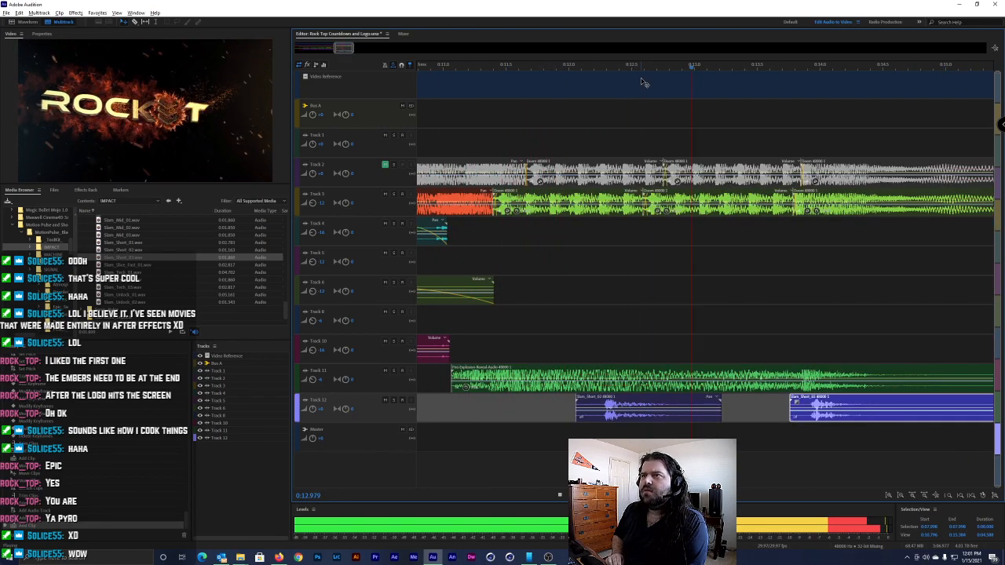
pyautogui.press('space')
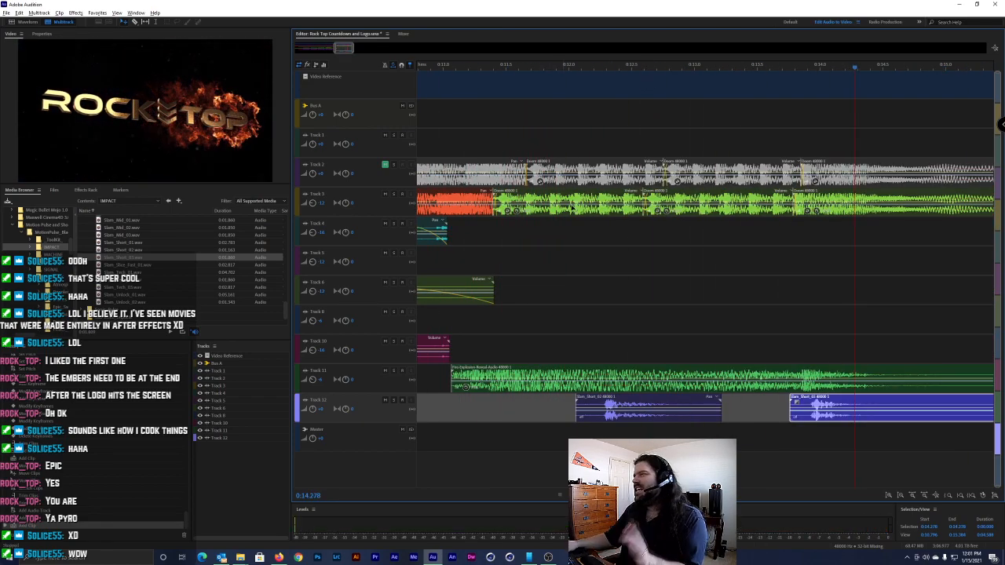
# Align Slam_Short_02 to the R impact at 0:11.351 on Track 12, trimmed and faded out by about 0:11.92, and bring Slam_Short_03 to about 0:12.16
pyautogui.scroll(-3, 623, 283)
pyautogui.scroll(5, 621, 243)
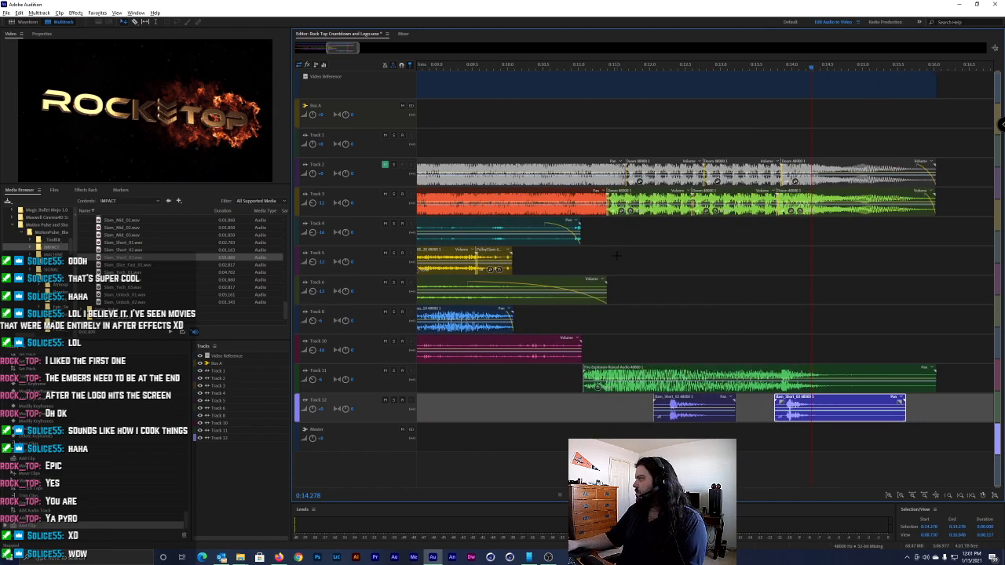
pyautogui.click(646, 252)
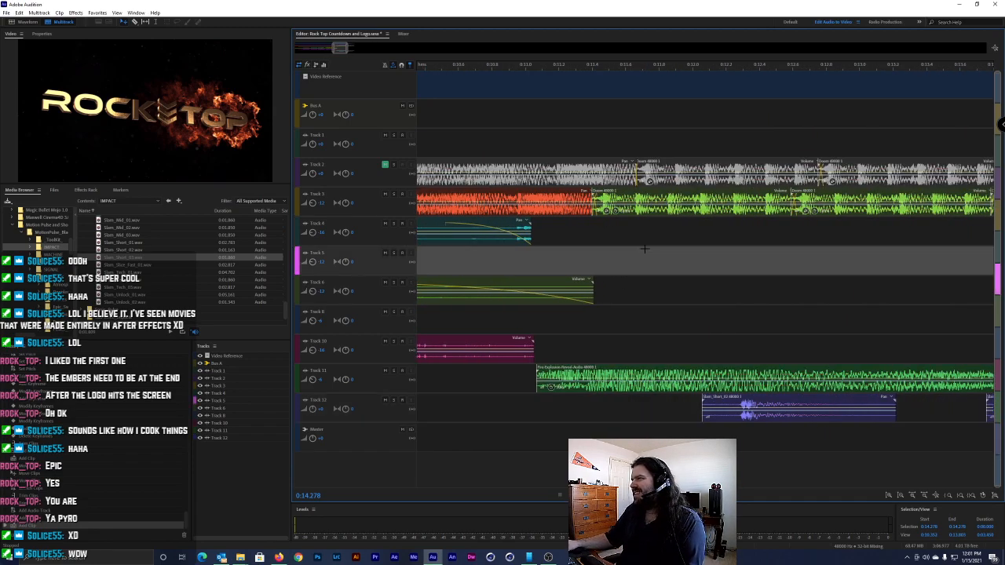
pyautogui.scroll(-3, 628, 189)
pyautogui.click(613, 63)
pyautogui.press('space')
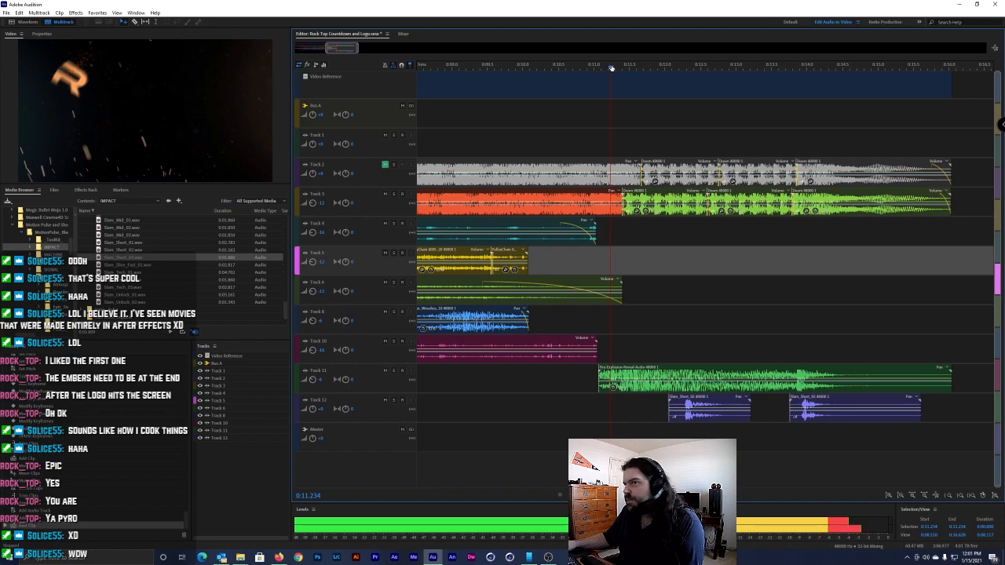
pyautogui.scroll(2, 609, 346)
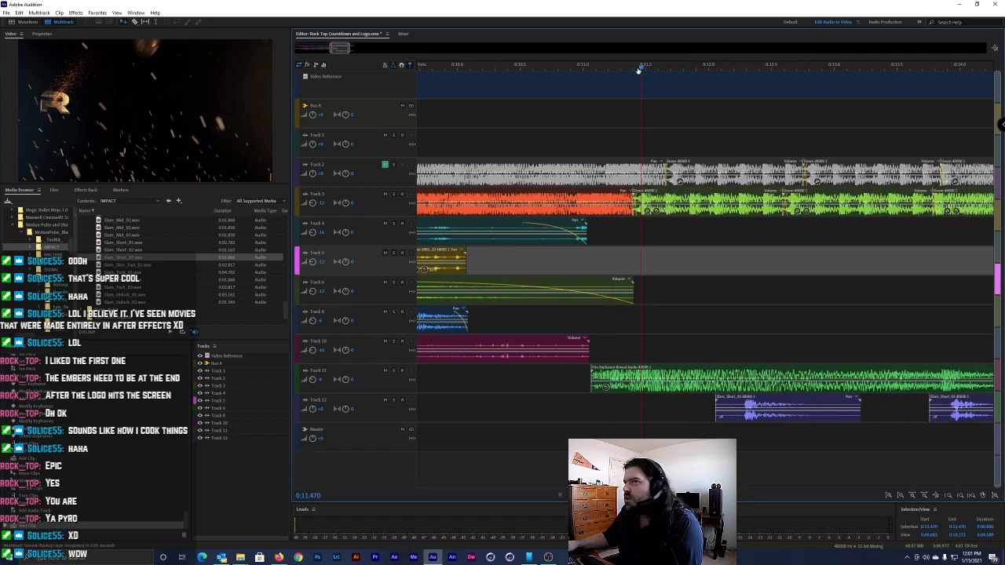
pyautogui.moveTo(620, 71)
pyautogui.mouseDown()
pyautogui.moveTo(640, 69)
pyautogui.moveTo(627, 69)
pyautogui.mouseUp()
pyautogui.moveTo(731, 420); pyautogui.dragTo(630, 405)
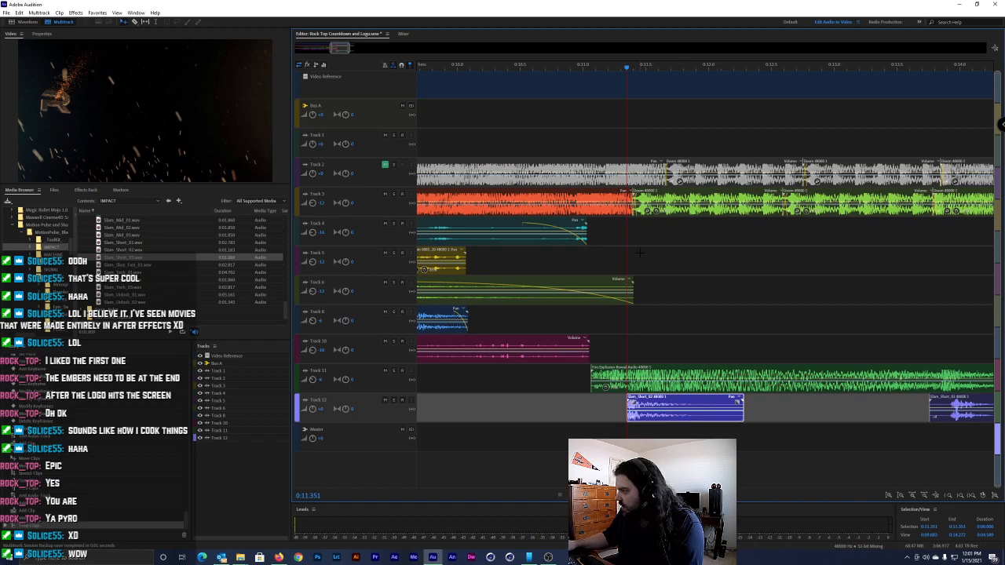
pyautogui.moveTo(738, 402); pyautogui.dragTo(698, 403)
pyautogui.moveTo(952, 398); pyautogui.dragTo(751, 398)
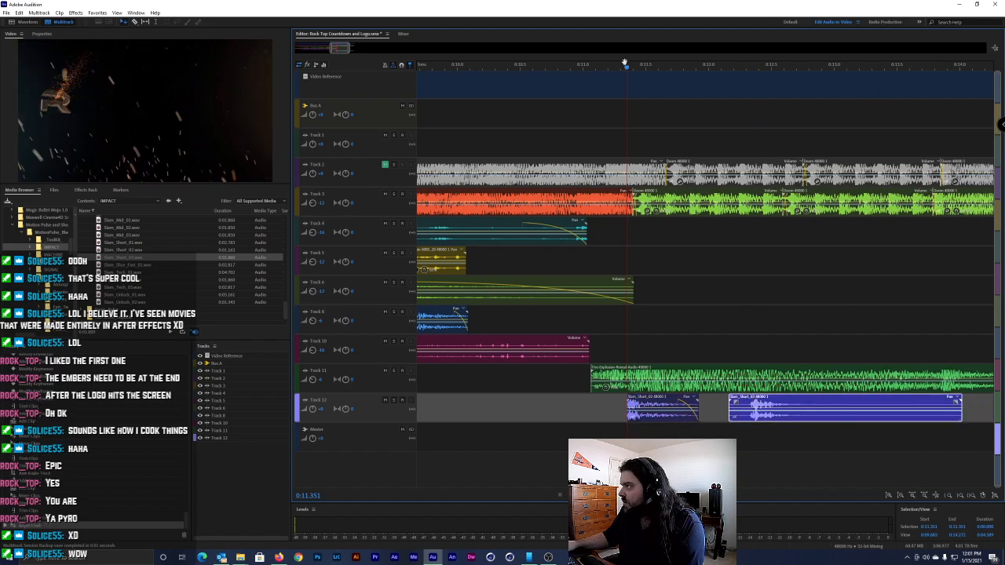
# Play the reveal to locate the O impact at 0:11.713 and add a stereo audio track below Track 12
pyautogui.press('space')
pyautogui.press('space')
pyautogui.moveTo(702, 68); pyautogui.dragTo(672, 71)
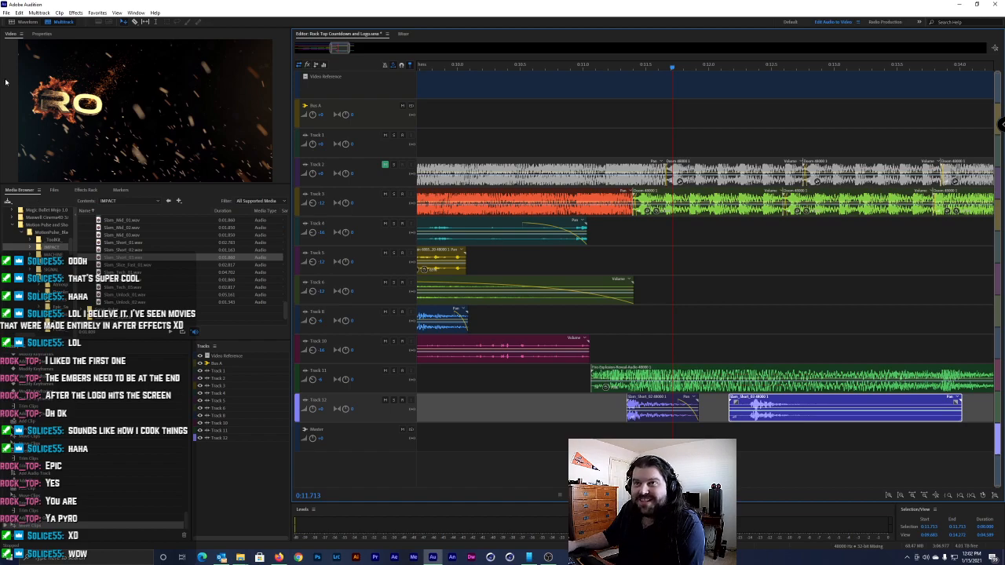
pyautogui.click(19, 13)
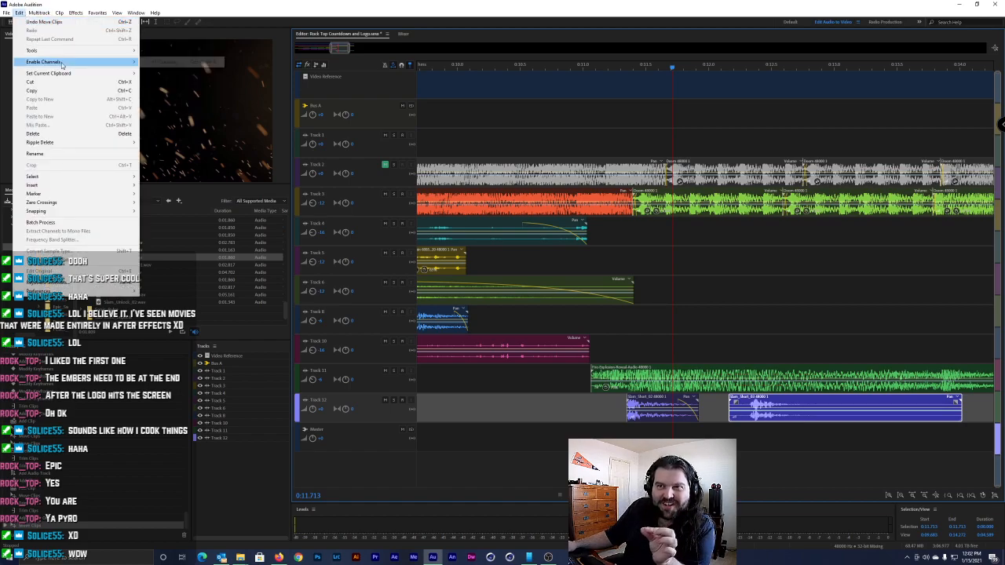
pyautogui.click(59, 13)
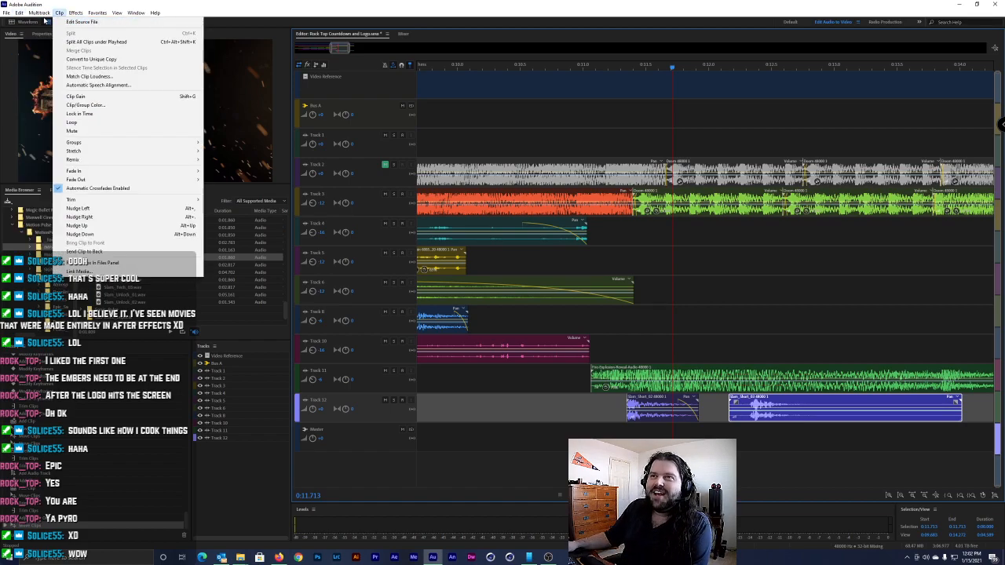
pyautogui.moveTo(39, 12)
pyautogui.moveTo(86, 21)
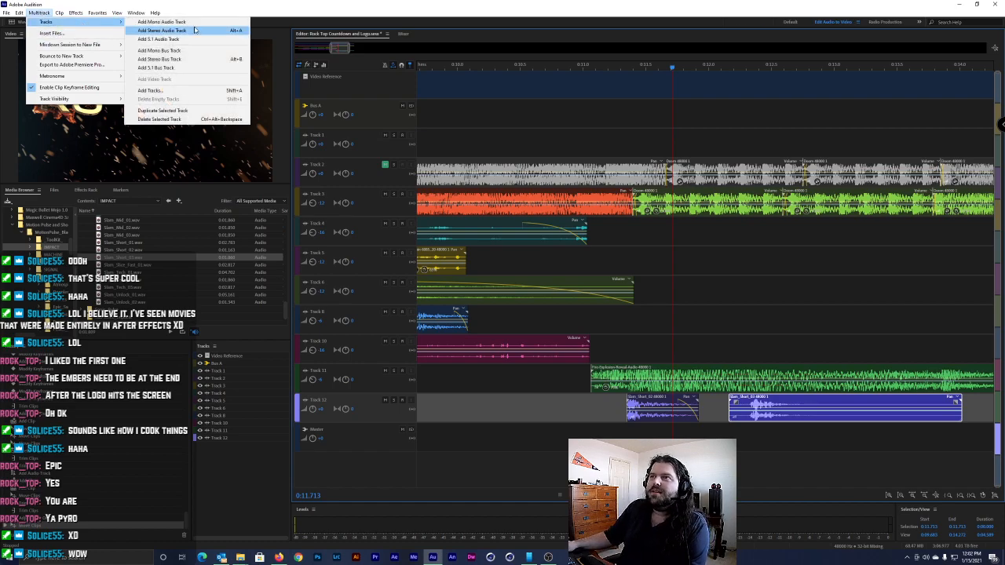
pyautogui.click(161, 30)
# Place Slam_Short_03 on Track 13 at 0:11.713, trimmed to its hit and faded out by about 0:12.35, and play the result
pyautogui.moveTo(833, 419); pyautogui.dragTo(669, 433)
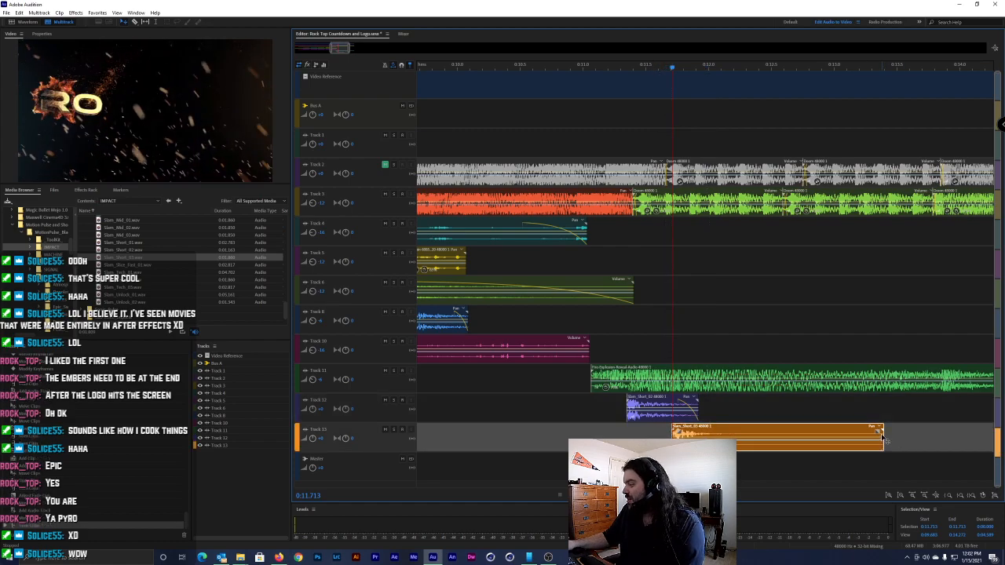
pyautogui.moveTo(879, 433); pyautogui.dragTo(727, 432)
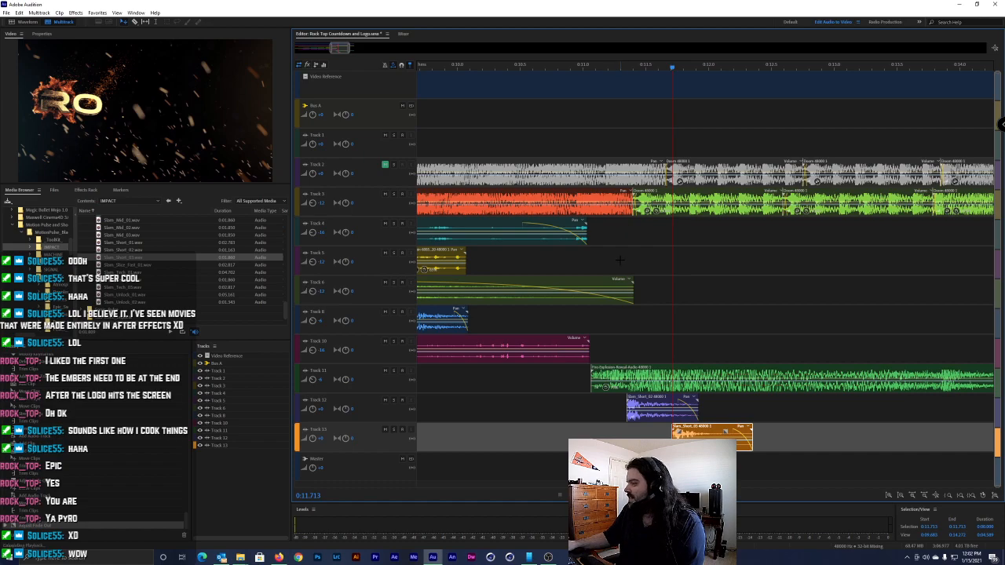
pyautogui.click(595, 68)
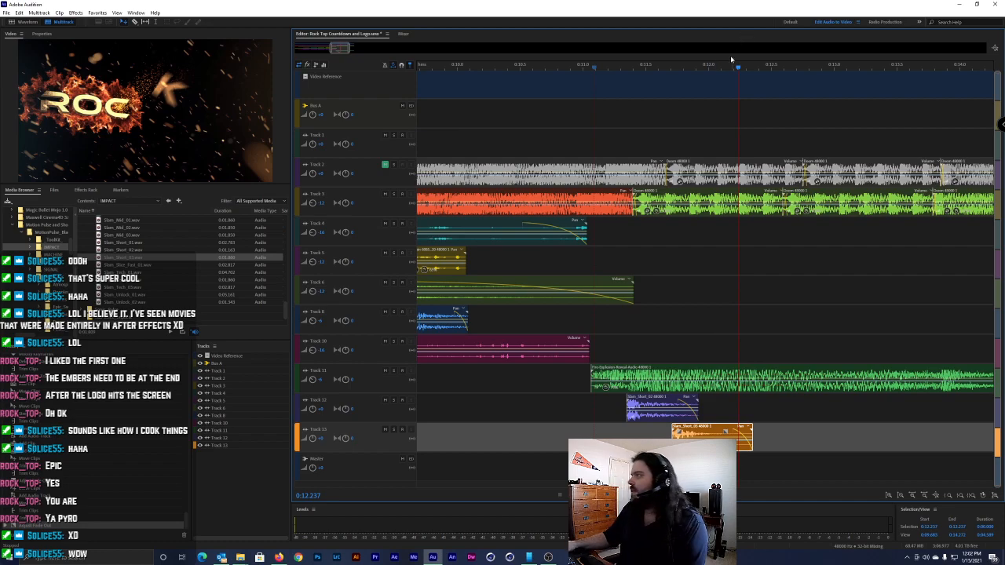
# Copy Slam_Short_02 to 0:12.054 on Track 12 for the C and Slam_Short_03 to 0:12.379 on Track 13 for the K
pyautogui.moveTo(740, 69); pyautogui.dragTo(714, 69)
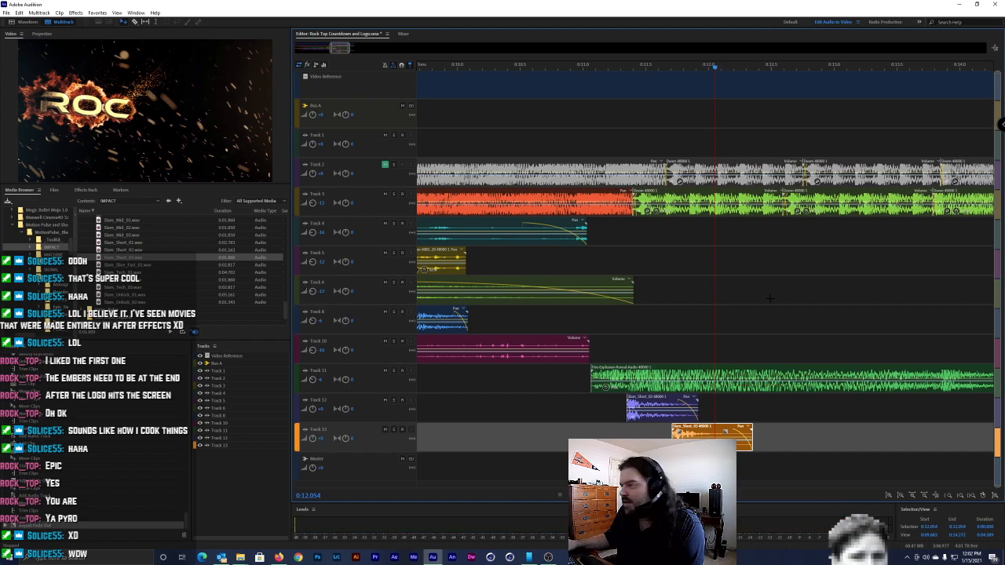
pyautogui.moveTo(664, 405)
pyautogui.mouseDown()
pyautogui.moveTo(747, 406)
pyautogui.moveTo(737, 405)
pyautogui.mouseUp()
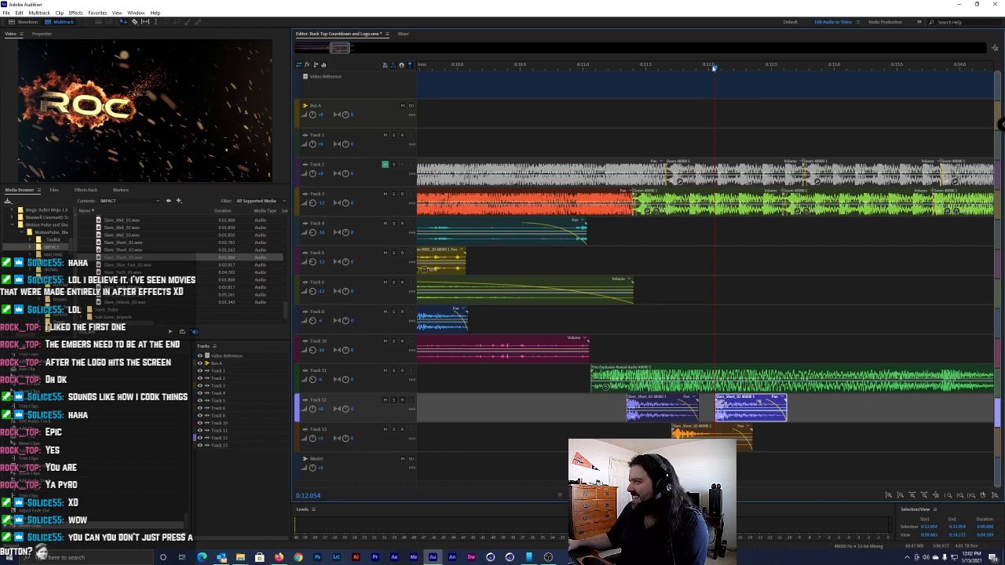
pyautogui.moveTo(717, 68); pyautogui.dragTo(756, 66)
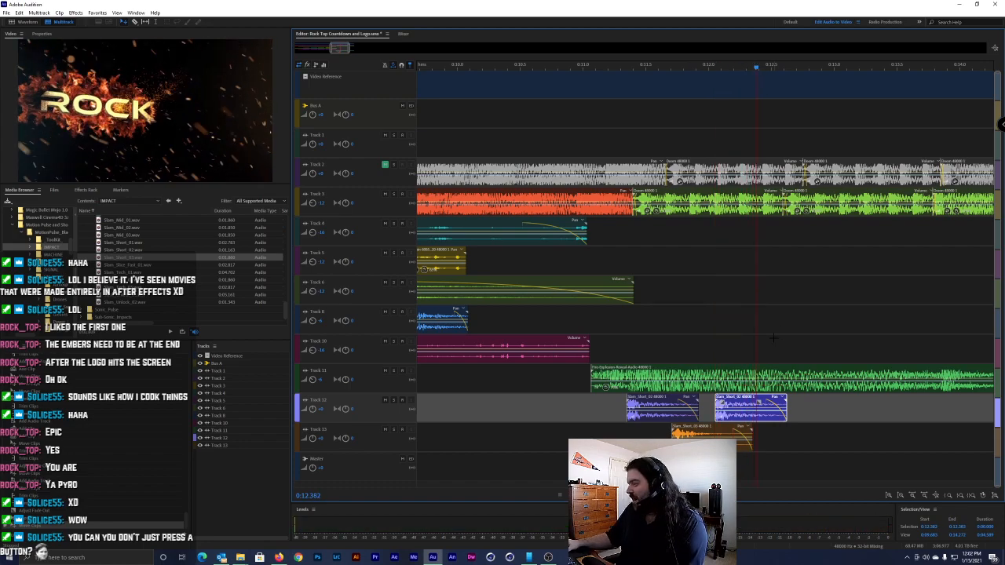
pyautogui.moveTo(757, 69); pyautogui.dragTo(755, 68)
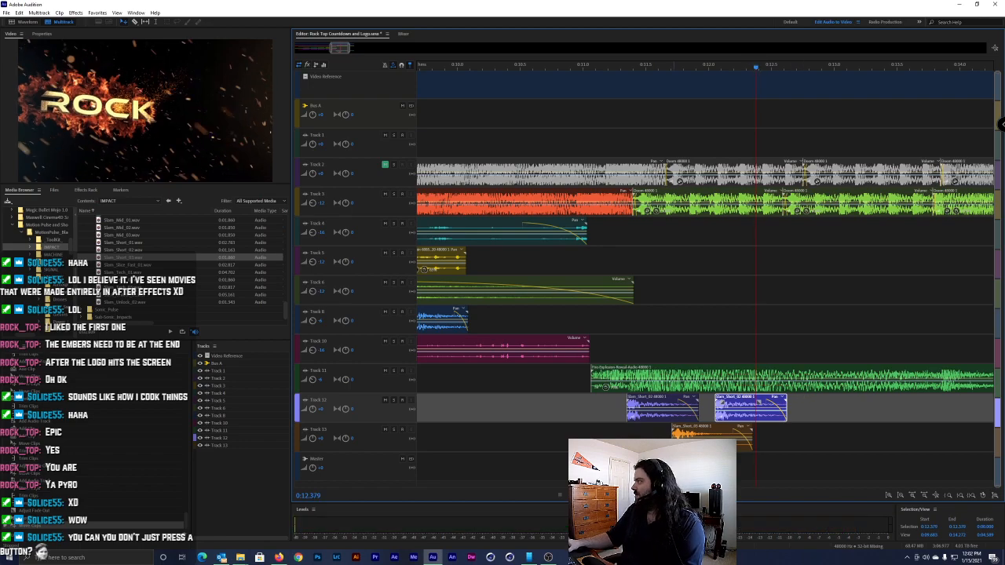
pyautogui.moveTo(703, 433); pyautogui.dragTo(787, 439)
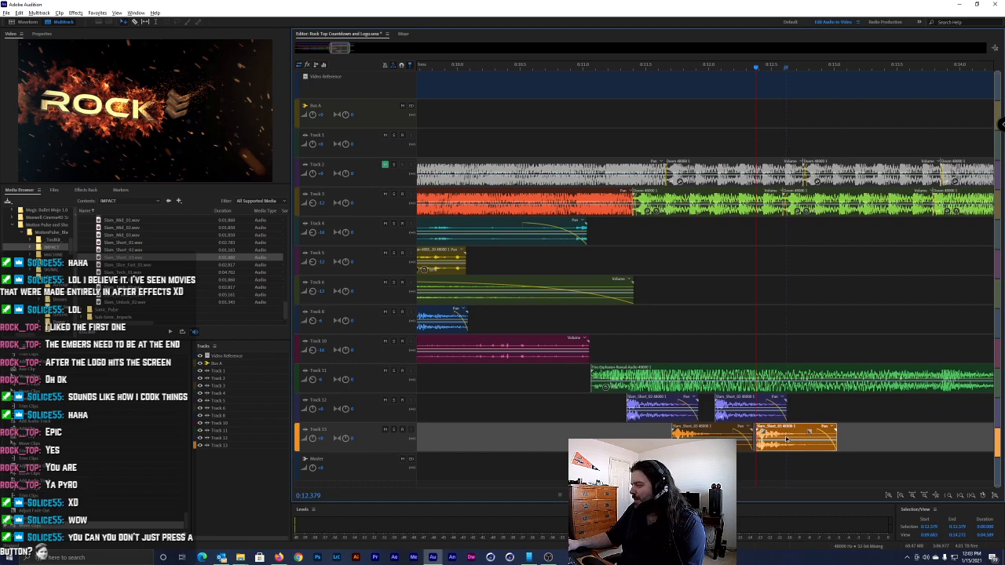
# Copy Slam_Short_02 to 0:12.719 on Track 12 for the emblem and Slam_Short_03 to 0:13.047 on Track 13 for the T
pyautogui.moveTo(762, 69); pyautogui.dragTo(798, 64)
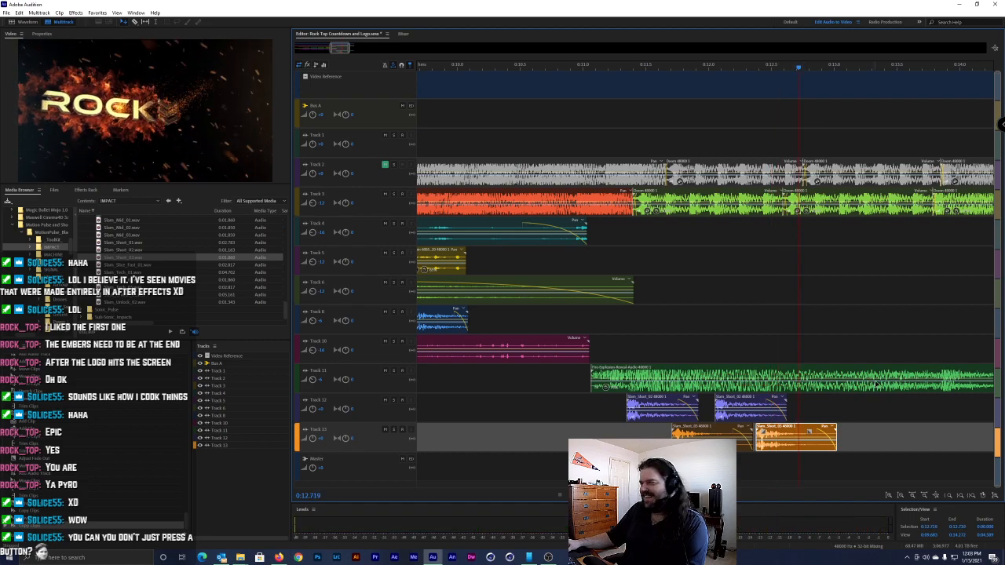
pyautogui.moveTo(750, 407); pyautogui.dragTo(825, 410)
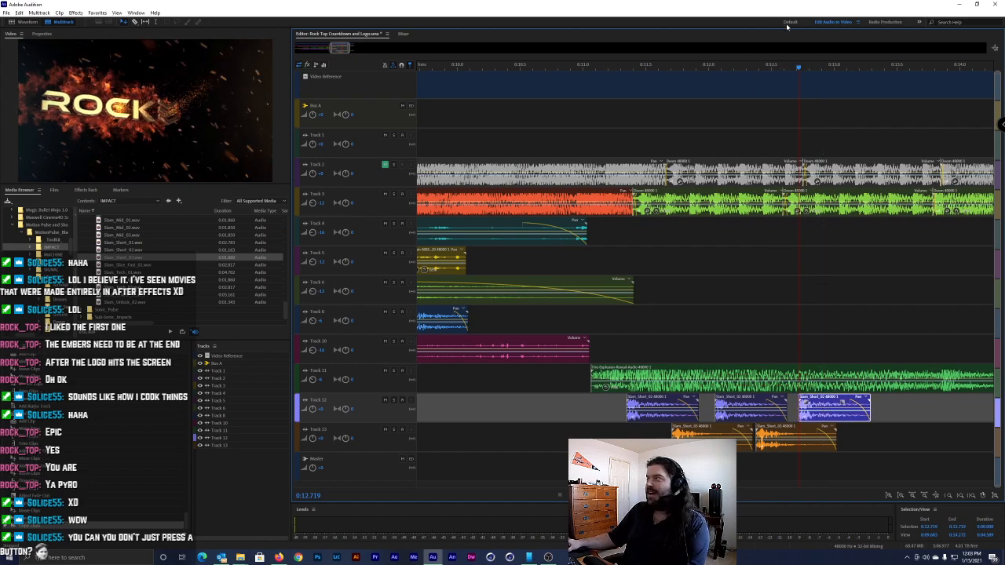
pyautogui.moveTo(802, 62); pyautogui.dragTo(843, 77)
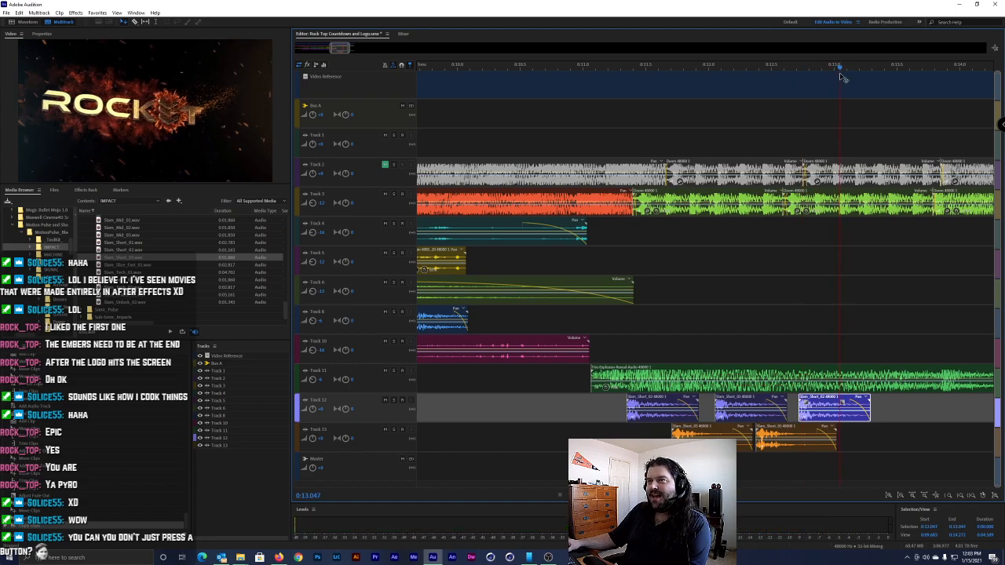
pyautogui.moveTo(795, 440); pyautogui.dragTo(871, 445)
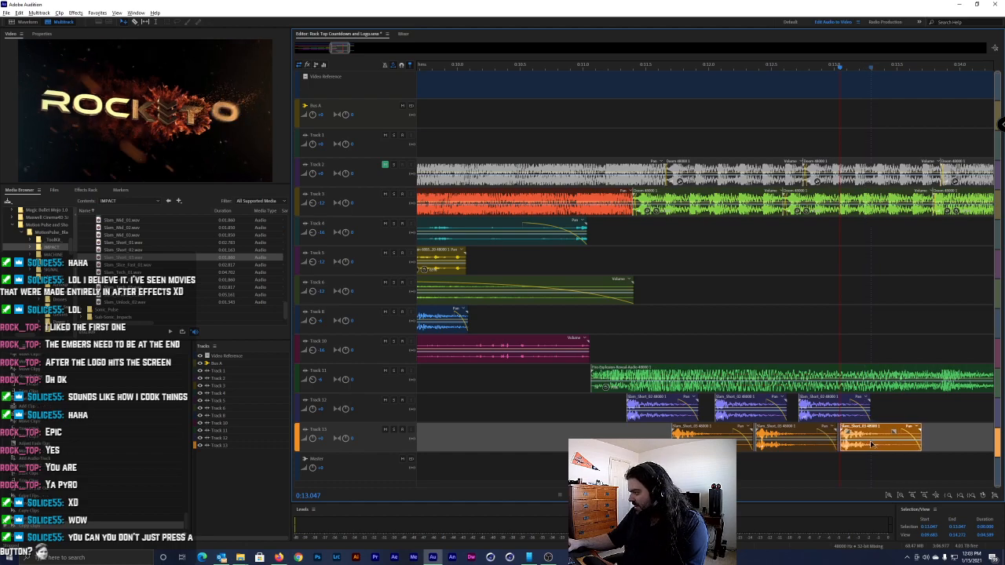
# Copy Slam_Short_02 to 0:13.391 on Track 12 for the second O and Slam_Short_03 to 0:13.725 on Track 13 for the P
pyautogui.hscroll(5, 750, 271)
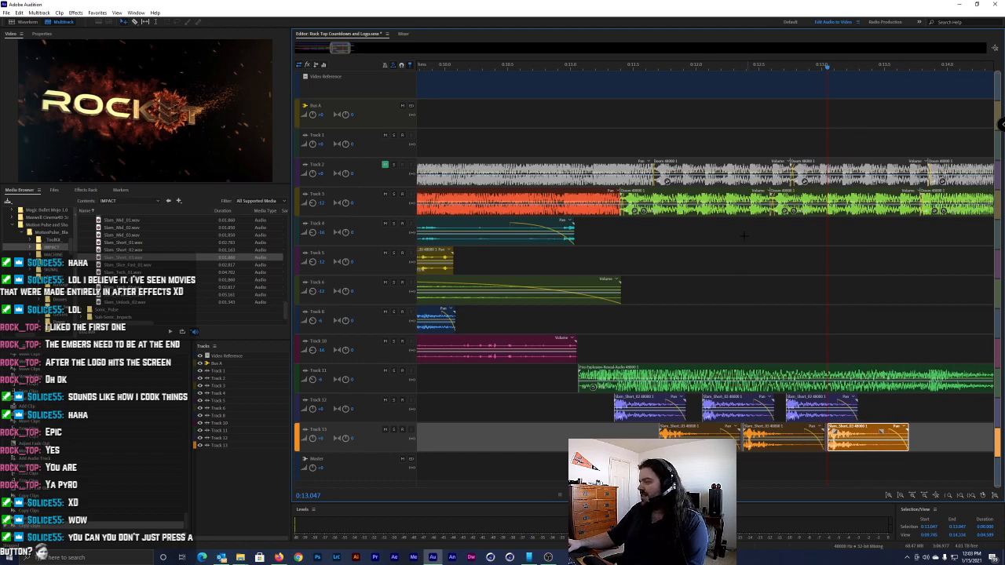
pyautogui.hscroll(2, 730, 259)
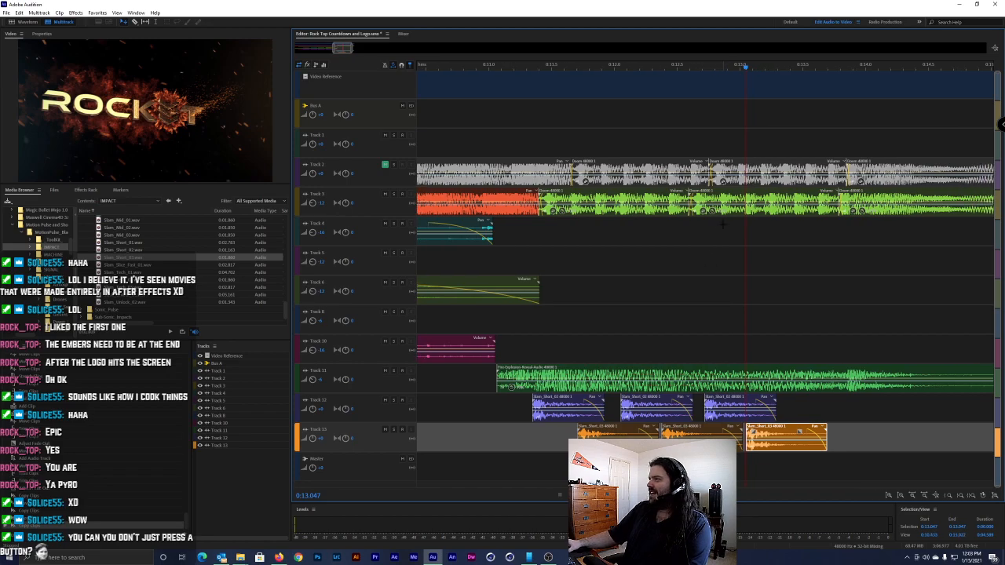
pyautogui.moveTo(755, 68); pyautogui.dragTo(788, 69)
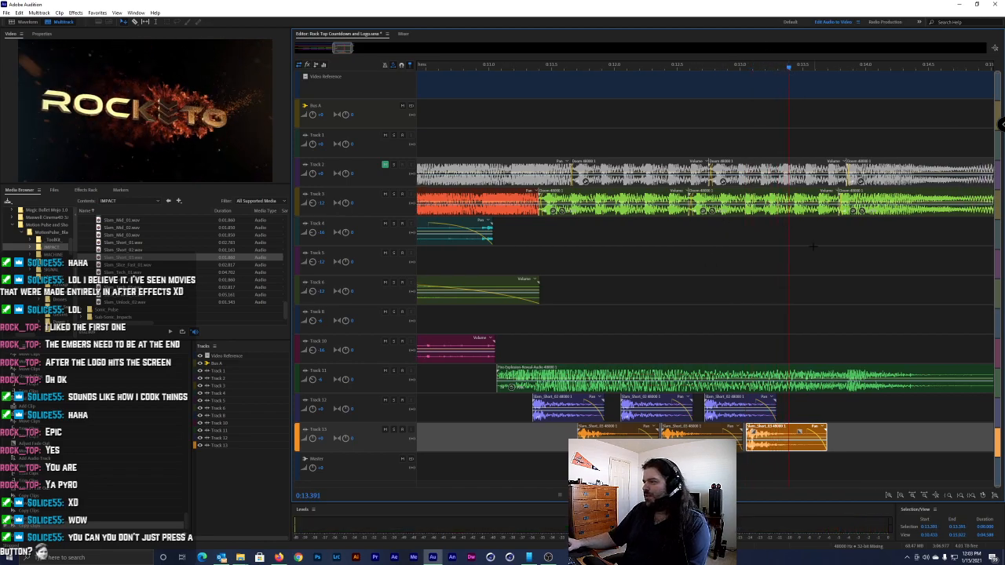
pyautogui.moveTo(737, 403); pyautogui.dragTo(820, 412)
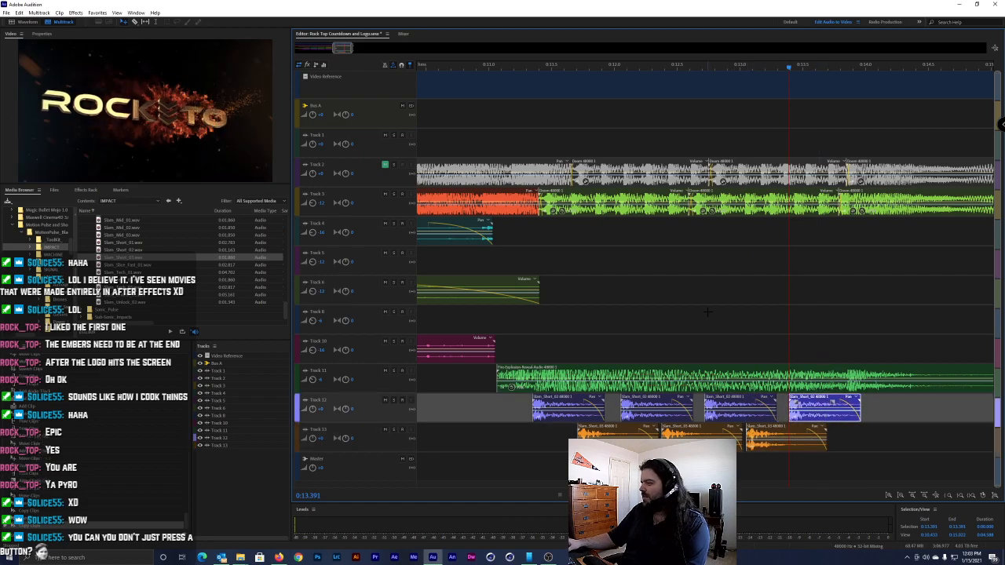
pyautogui.moveTo(796, 67); pyautogui.dragTo(831, 67)
pyautogui.moveTo(803, 439); pyautogui.dragTo(864, 440)
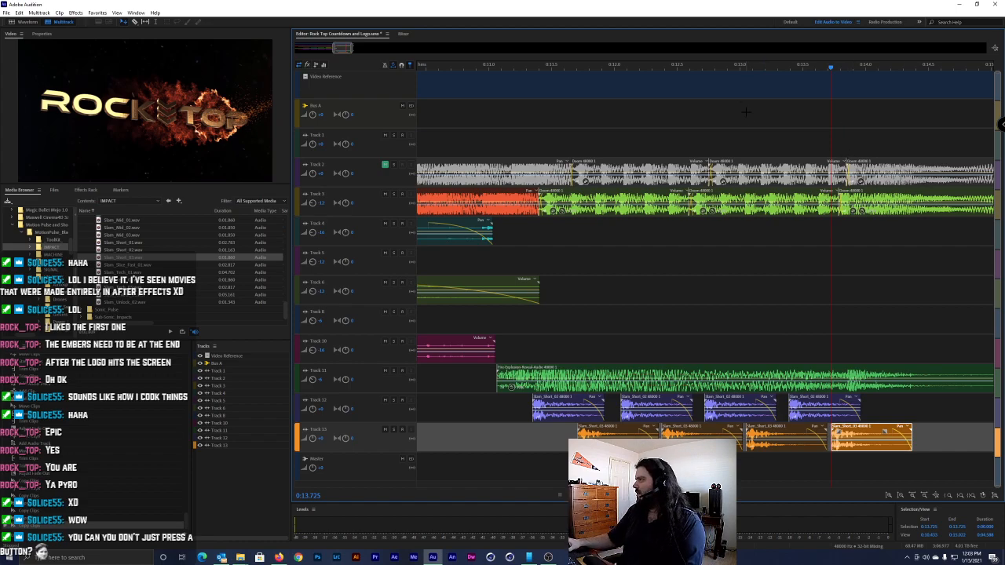
# Play the full series of letter slams from about 0:11.43 and save the session
pyautogui.click(547, 80)
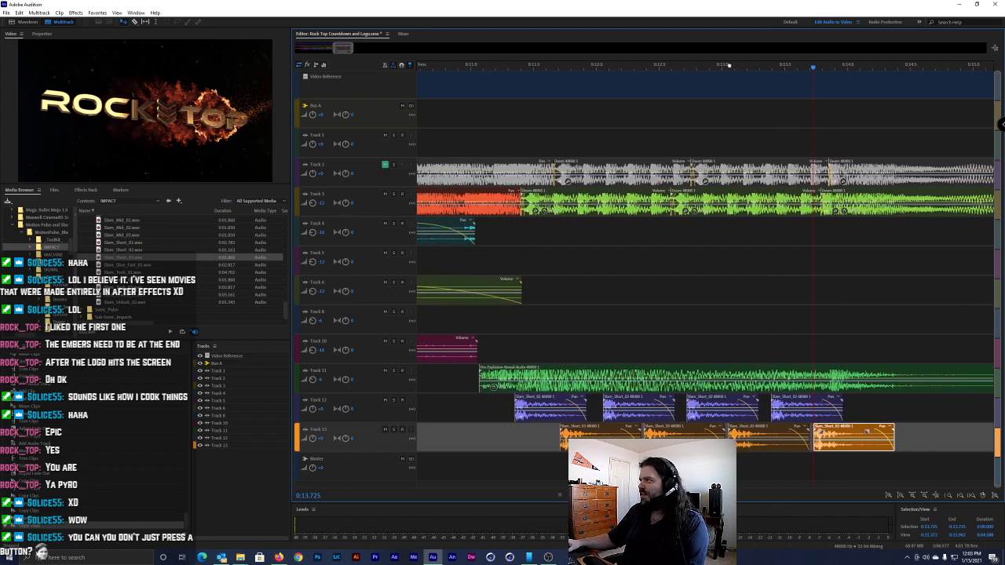
pyautogui.press('space')
pyautogui.press('space')
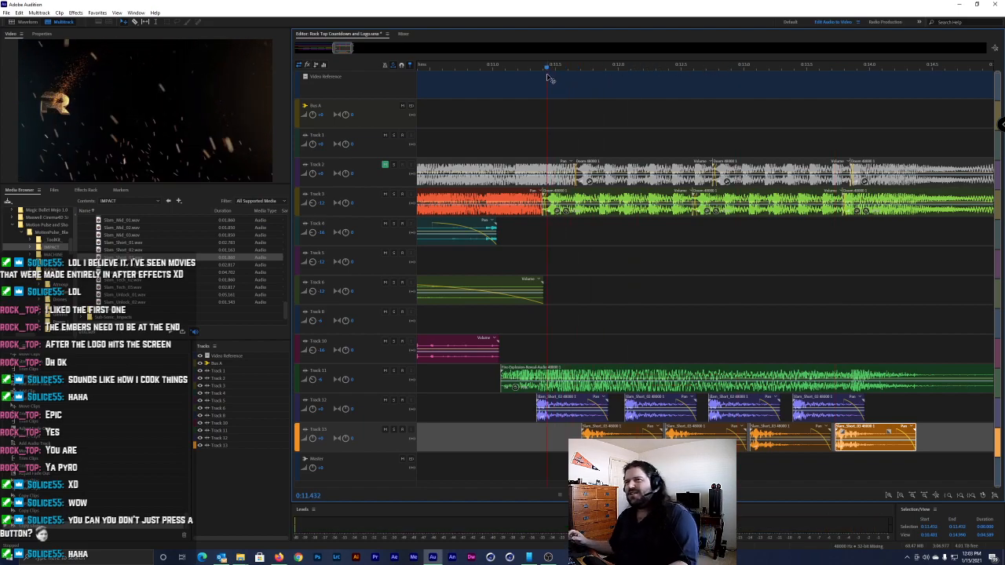
pyautogui.hotkey('ctrl', 's')
pyautogui.click(580, 294)
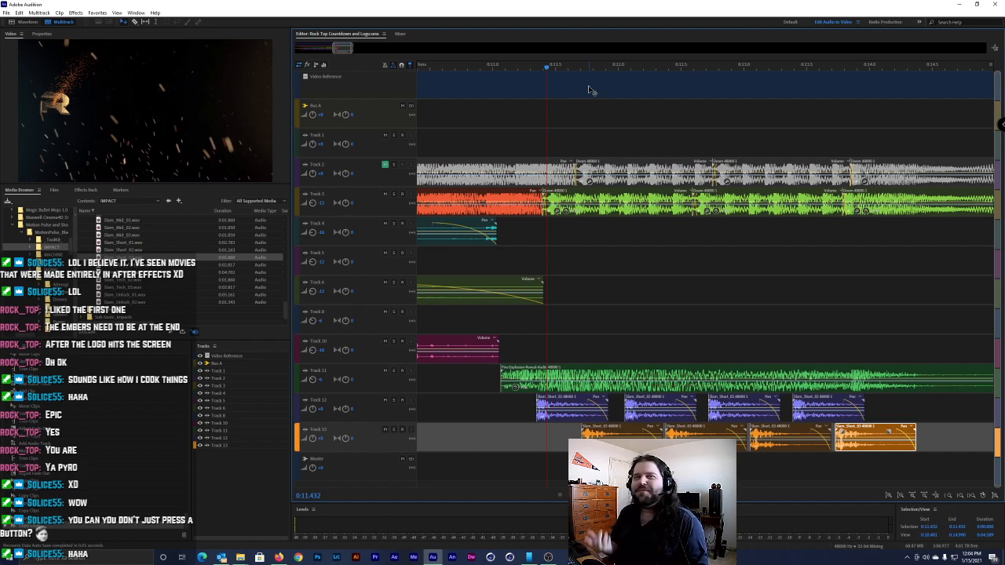
# Save the session without copying the external media files into its folder, and play the whole mix from 0:00.000 to the end
pyautogui.moveTo(549, 67); pyautogui.dragTo(228, 69)
pyautogui.scroll(-7, 497, 141)
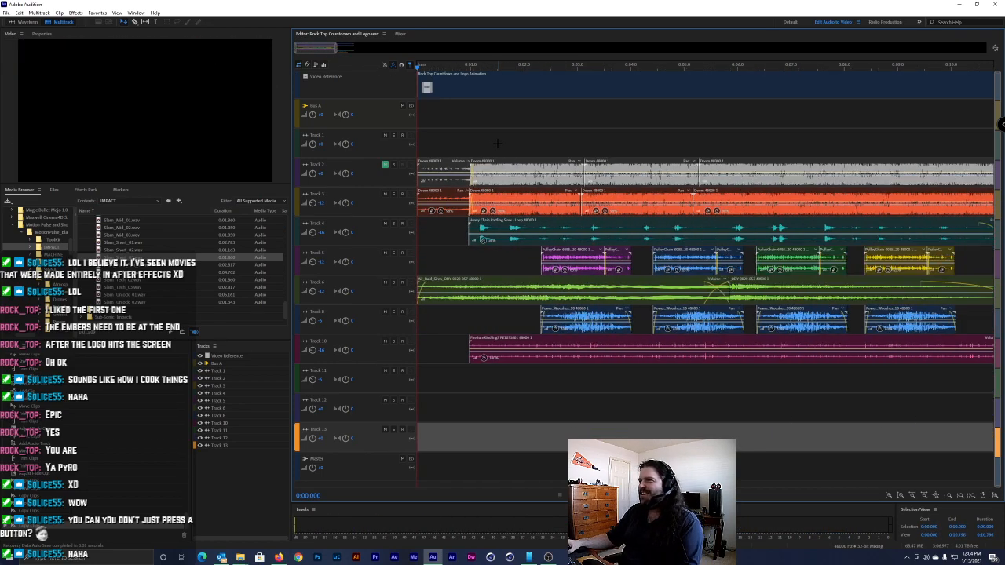
pyautogui.scroll(-2, 494, 141)
pyautogui.hotkey('ctrl', 's')
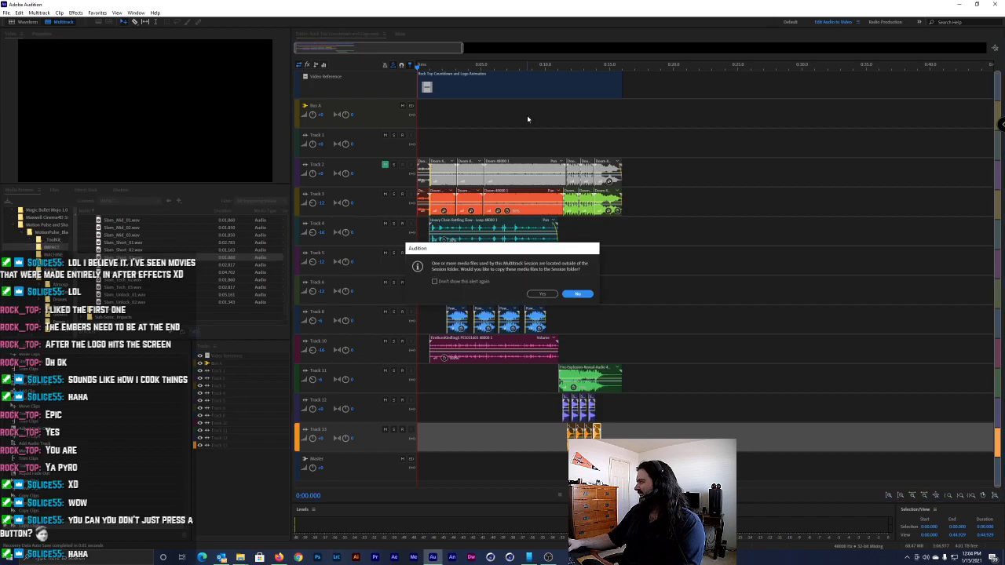
pyautogui.click(579, 295)
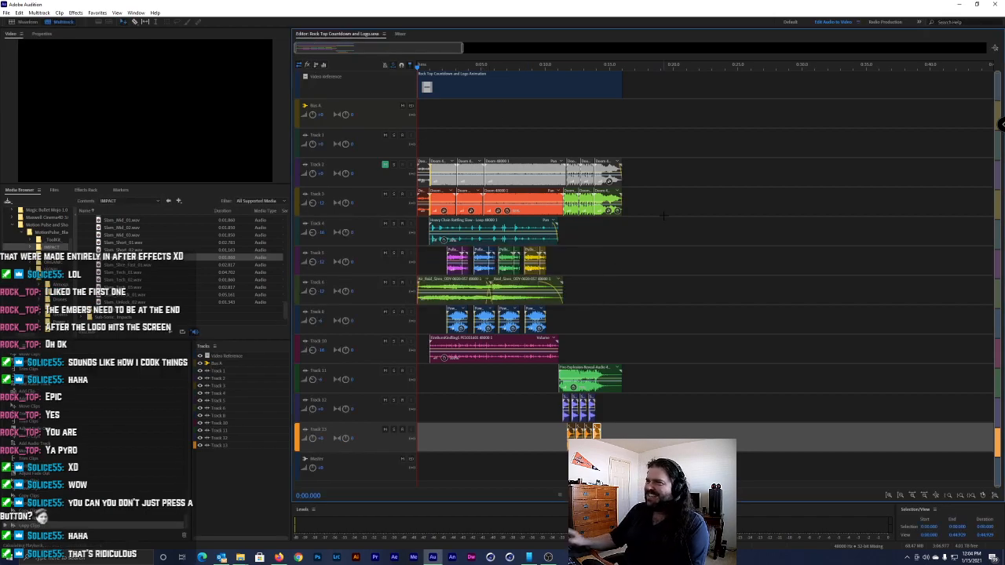
pyautogui.press('space')
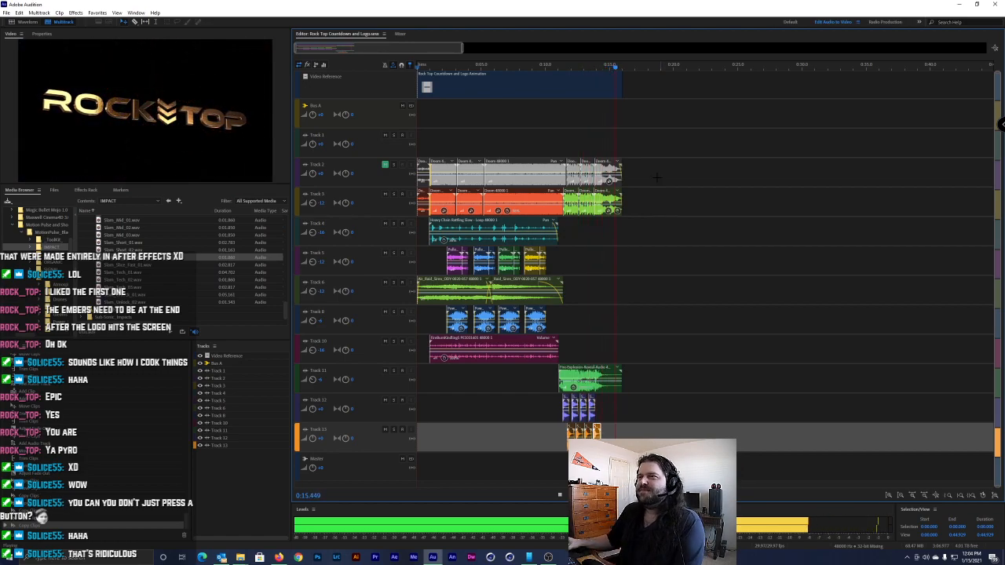
pyautogui.press('space')
# Lower the volume of Track 12, which holds the first set of short slams, to -6 dB
pyautogui.press('=')
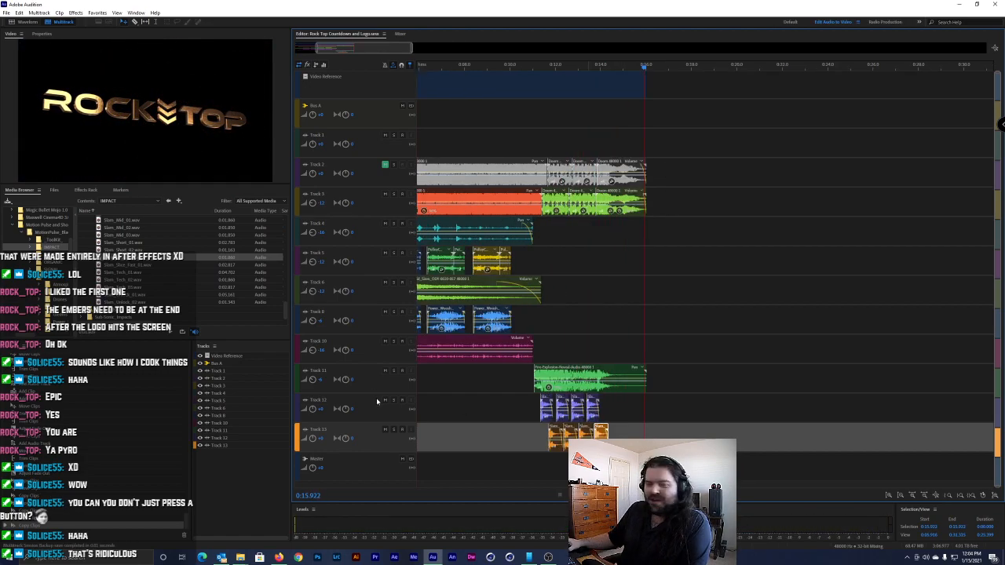
pyautogui.press('=')
pyautogui.click(318, 414)
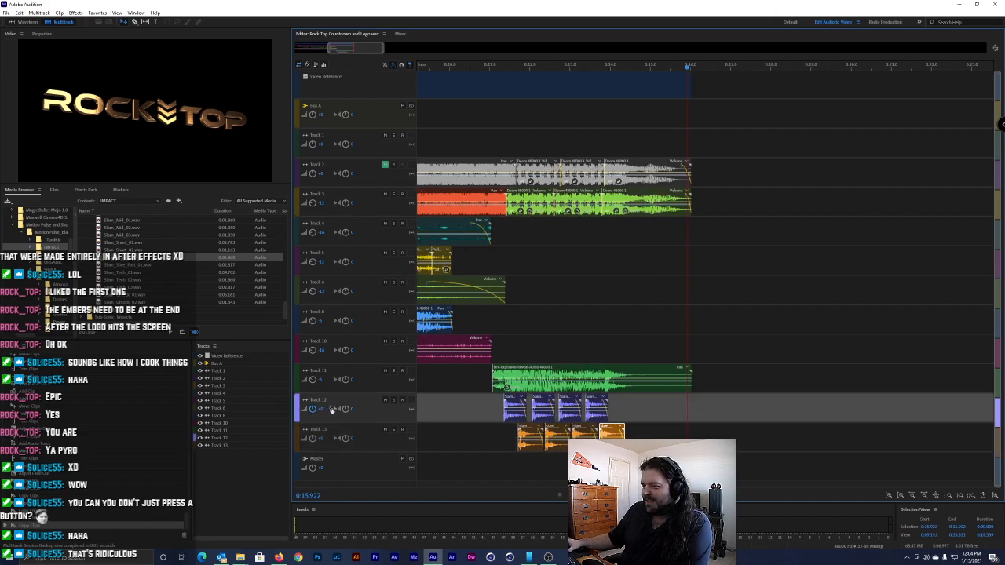
pyautogui.press('-')
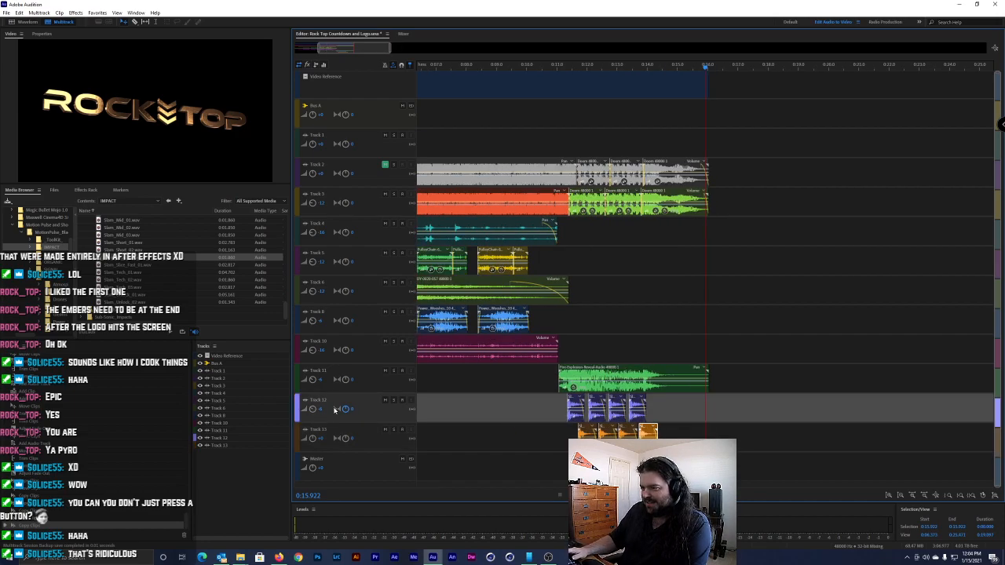
# Set Track 13's volume to -6 dB and play back the logo impact section from about 0:11
pyautogui.click(324, 440)
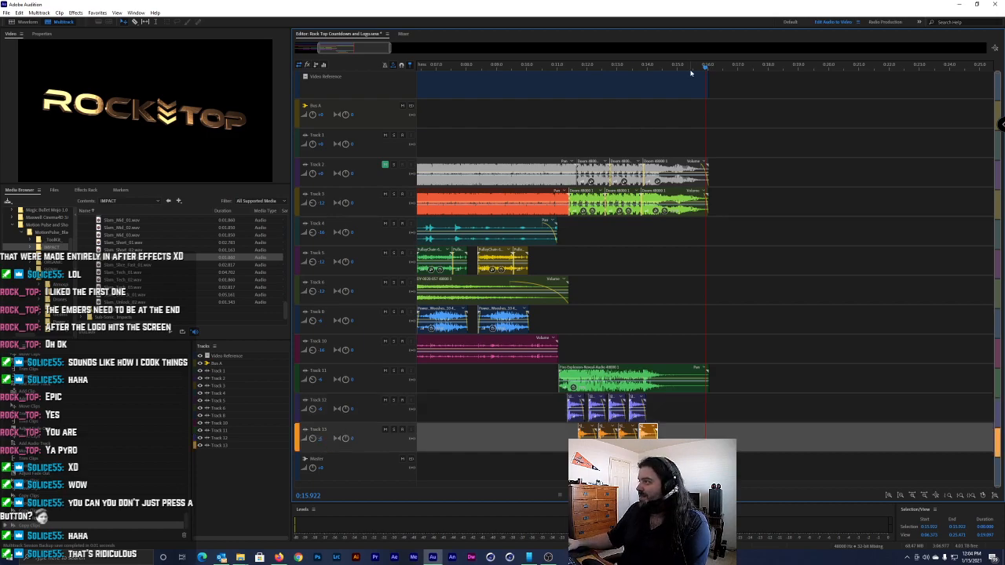
pyautogui.moveTo(709, 65); pyautogui.dragTo(614, 67)
pyautogui.click(557, 67)
pyautogui.press('space')
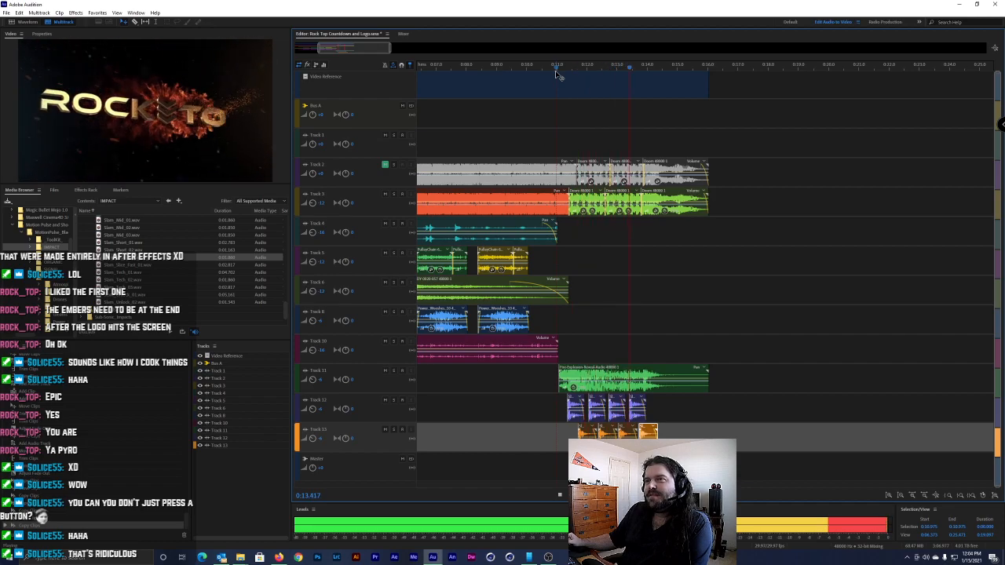
pyautogui.press('space')
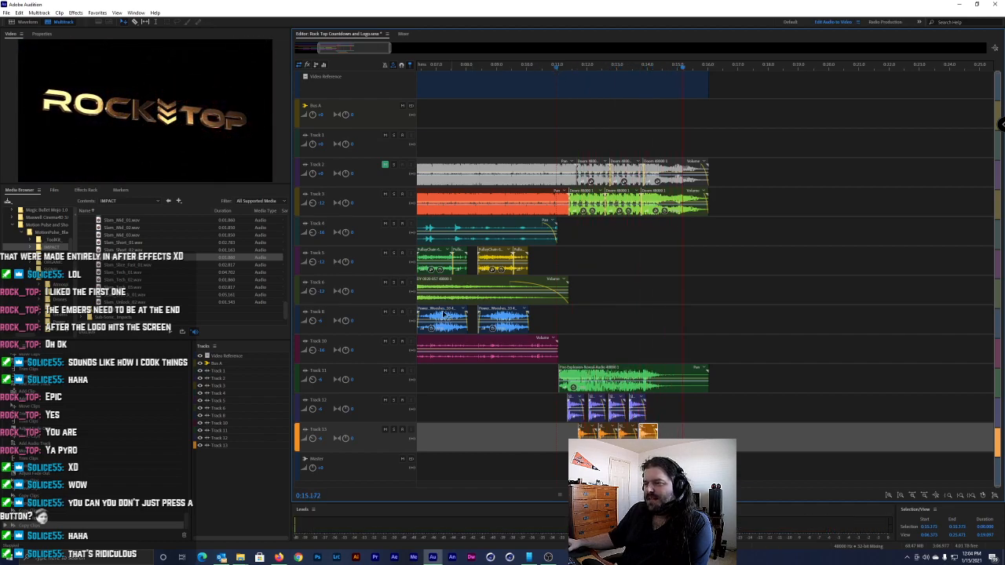
# Set the volume of both Track 12 and Track 13 to -12 dB
pyautogui.click(327, 417)
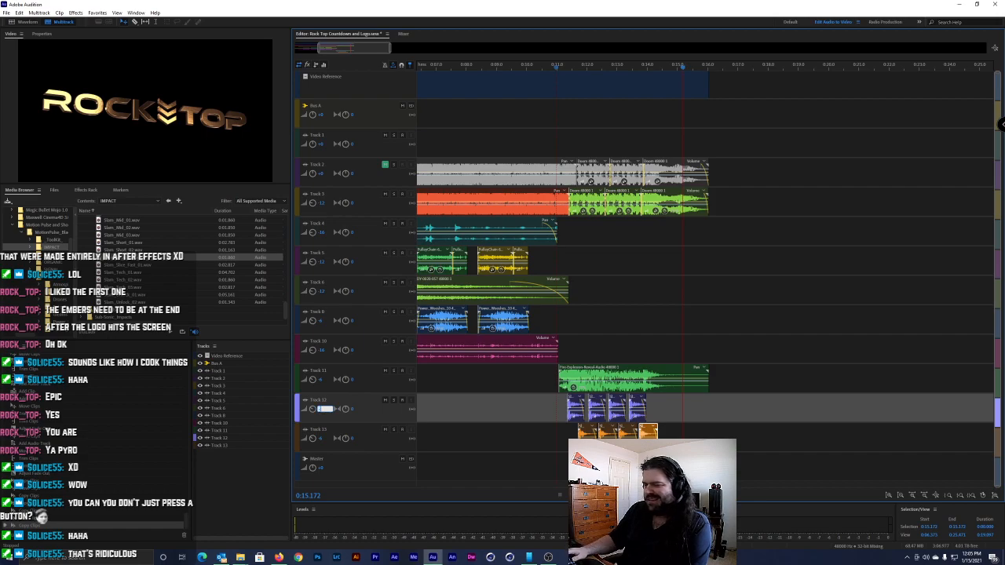
pyautogui.press('Return')
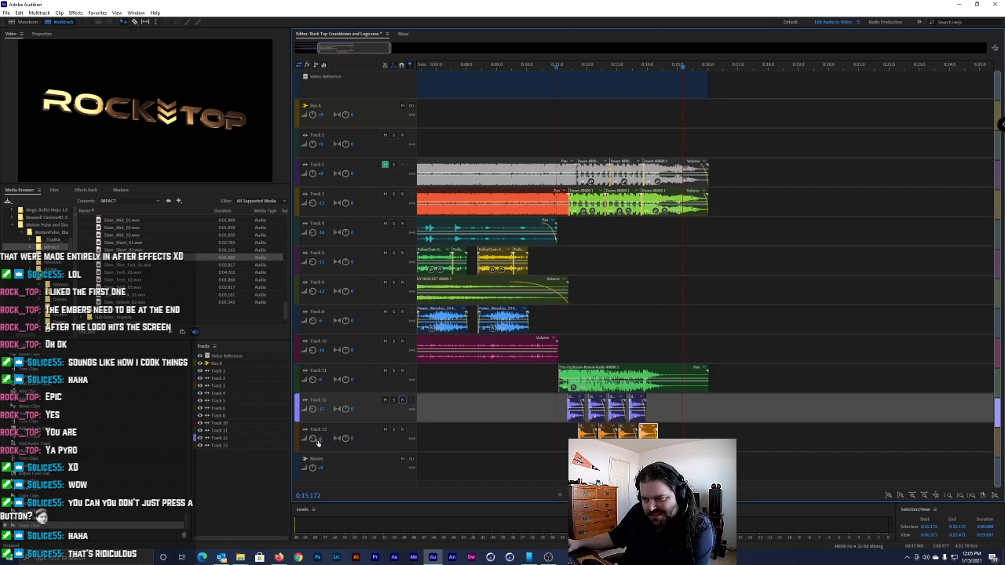
pyautogui.click(320, 438)
pyautogui.press('Return')
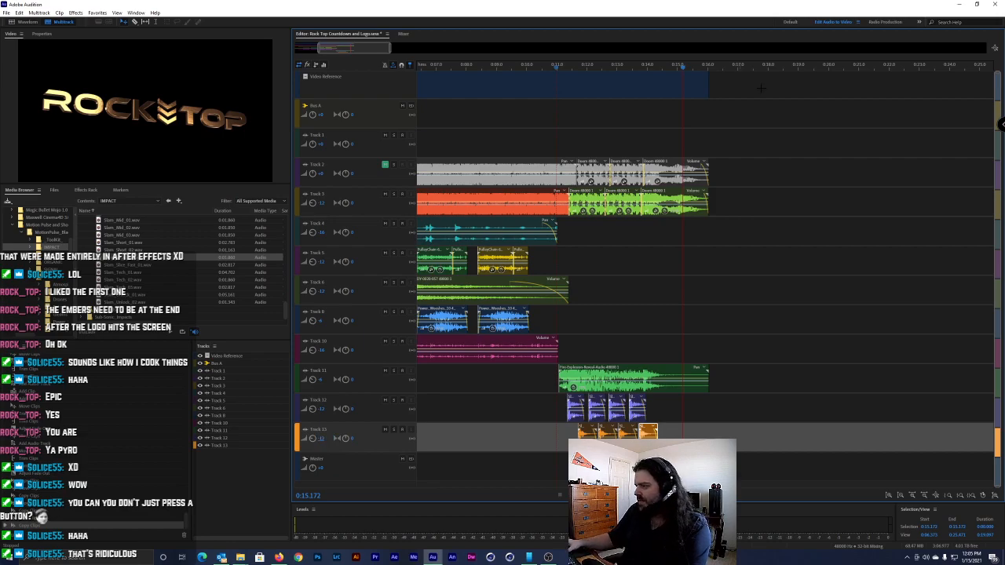
# Play back the logo reveal from about 0:11 and save the multitrack session
pyautogui.moveTo(646, 63); pyautogui.dragTo(557, 69)
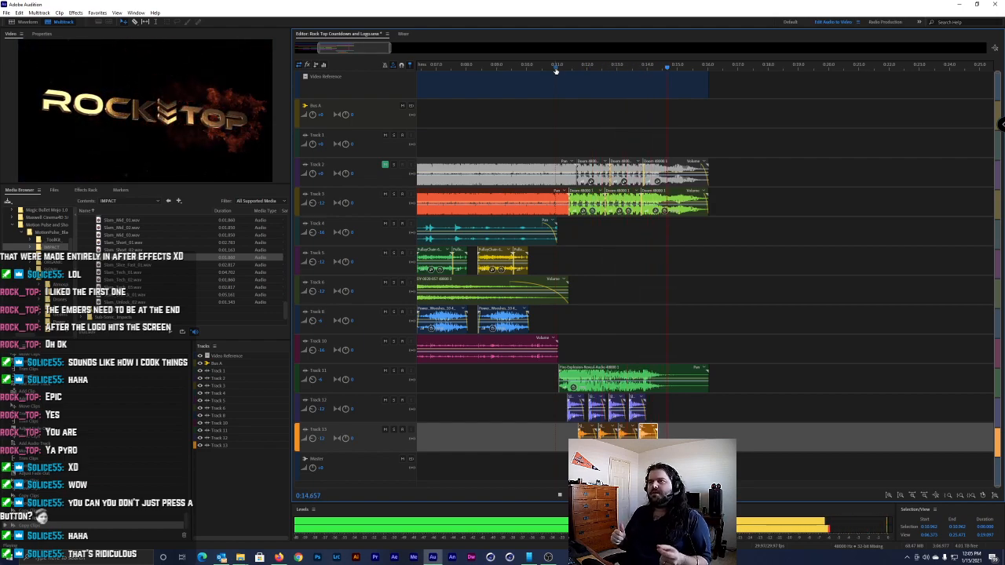
pyautogui.hotkey('ctrl', 's')
pyautogui.click(576, 295)
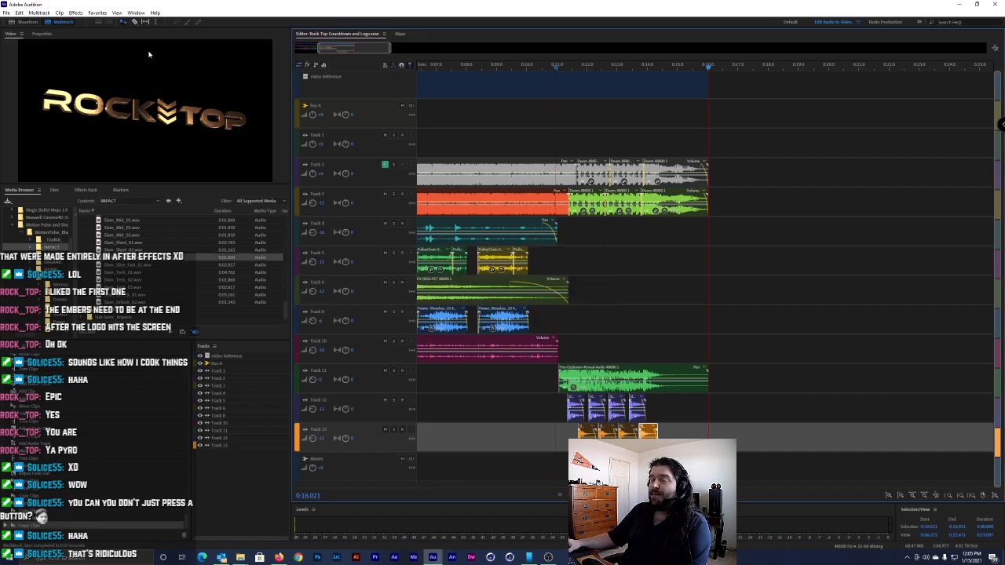
# Add a new stereo audio track below Track 13 in the multitrack session
pyautogui.click(38, 12)
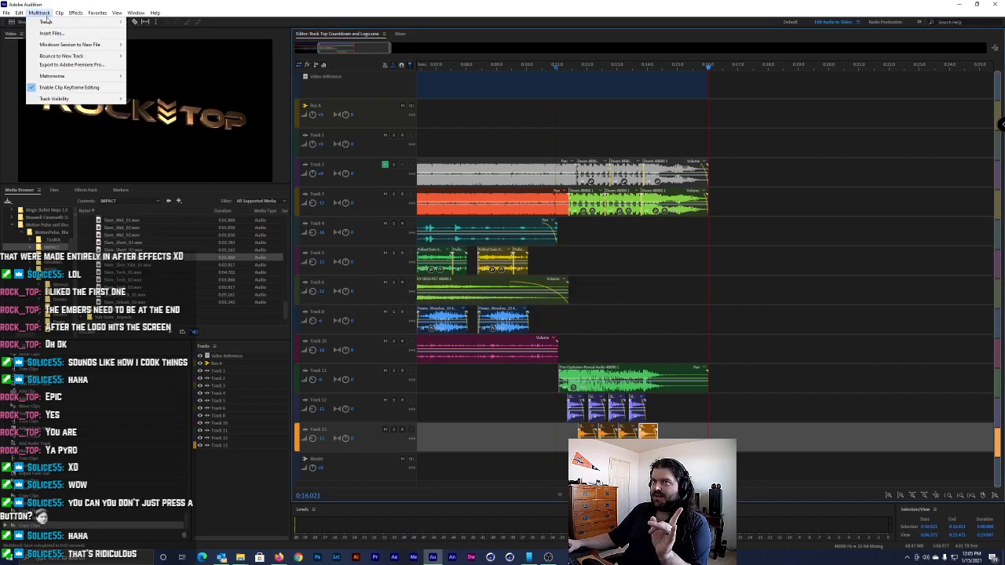
pyautogui.moveTo(47, 22)
pyautogui.click(196, 32)
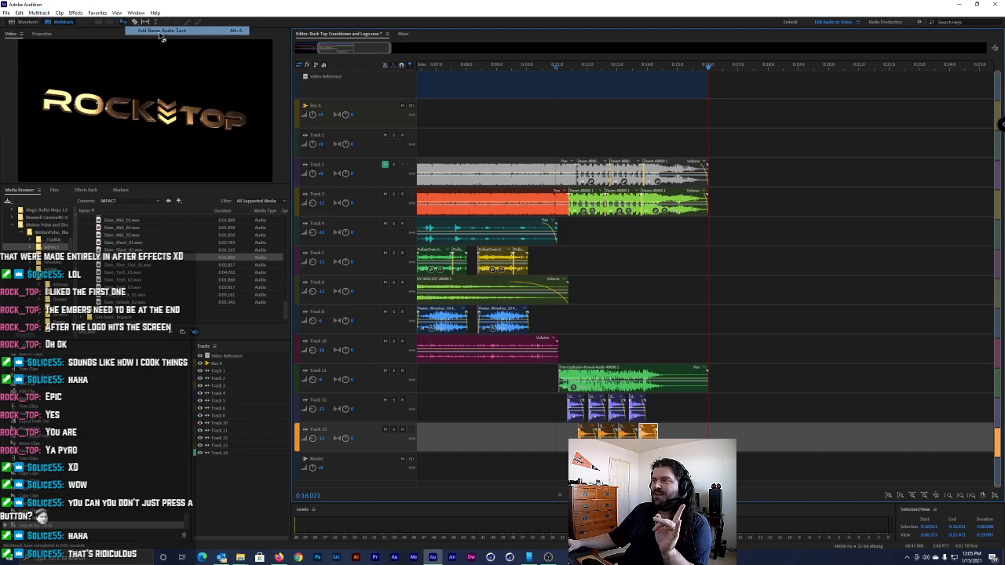
pyautogui.scroll(-1, 473, 308)
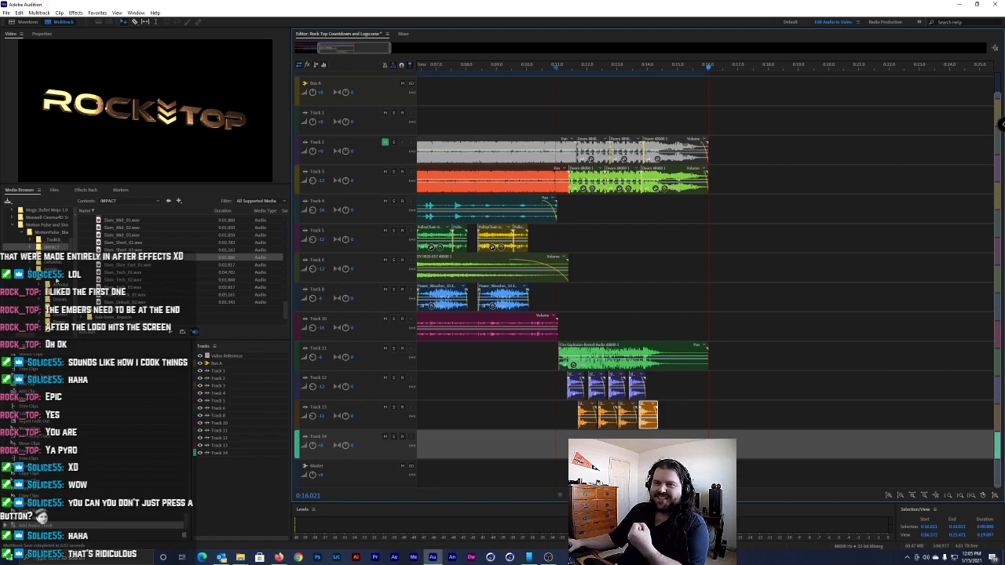
# Browse the media library to the VELOCITY folder and open its Epic_Swishes subfolder
pyautogui.click(61, 264)
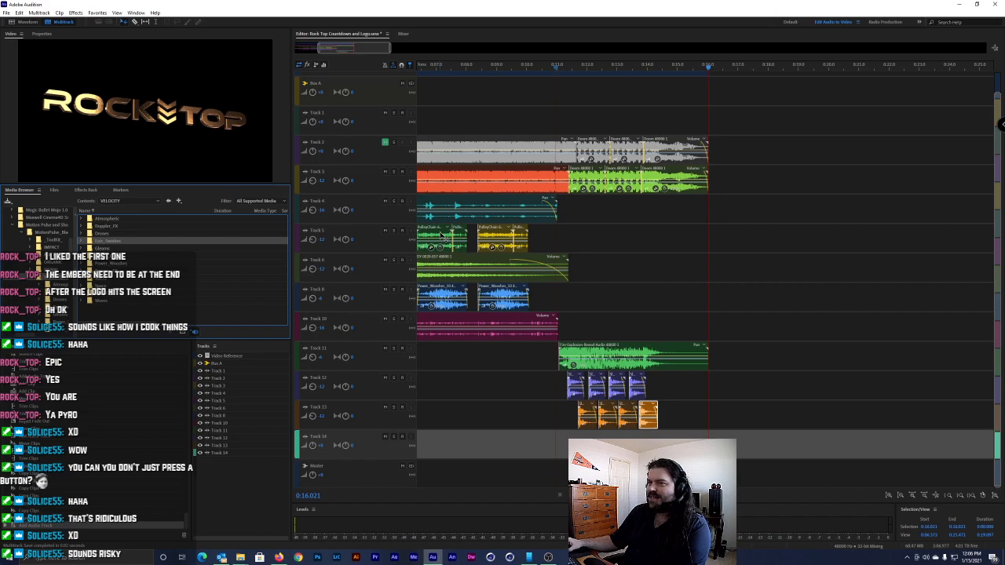
pyautogui.click(116, 250)
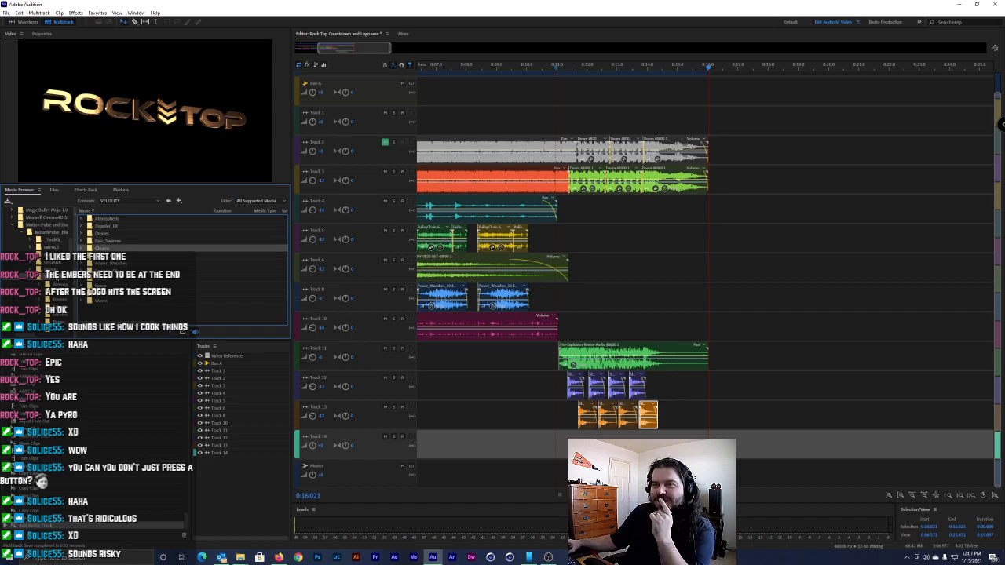
pyautogui.doubleClick(108, 242)
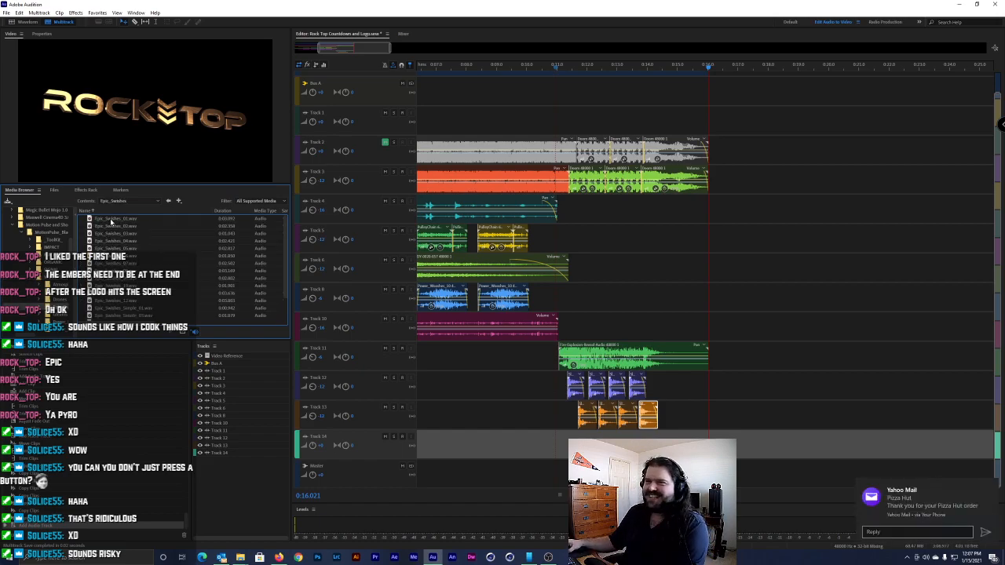
# Audition Epic_Swishes_01, then the swish sounds from Epic_Swishes_12 back to Epic_Swishes_06
pyautogui.click(114, 220)
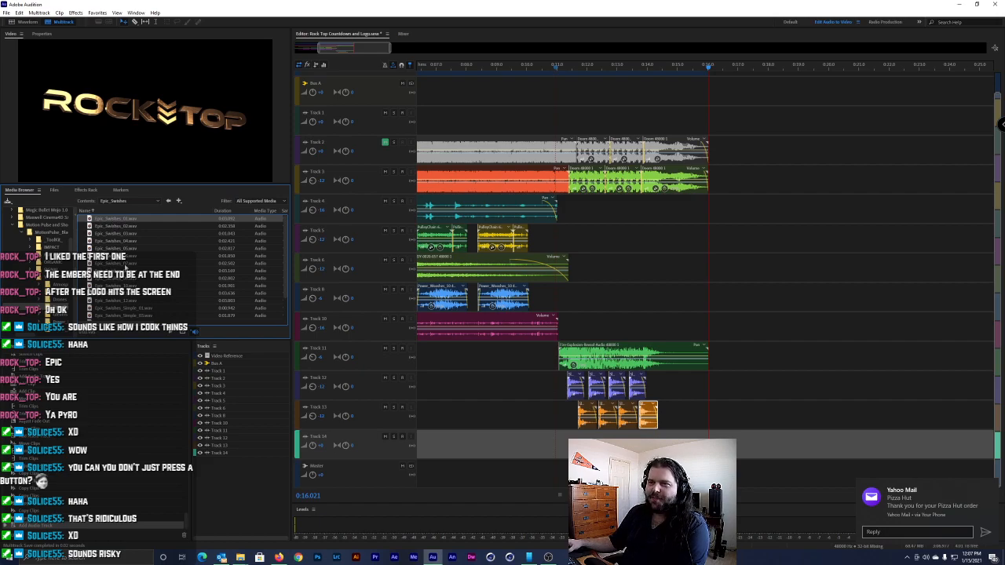
pyautogui.scroll(-2, 125, 251)
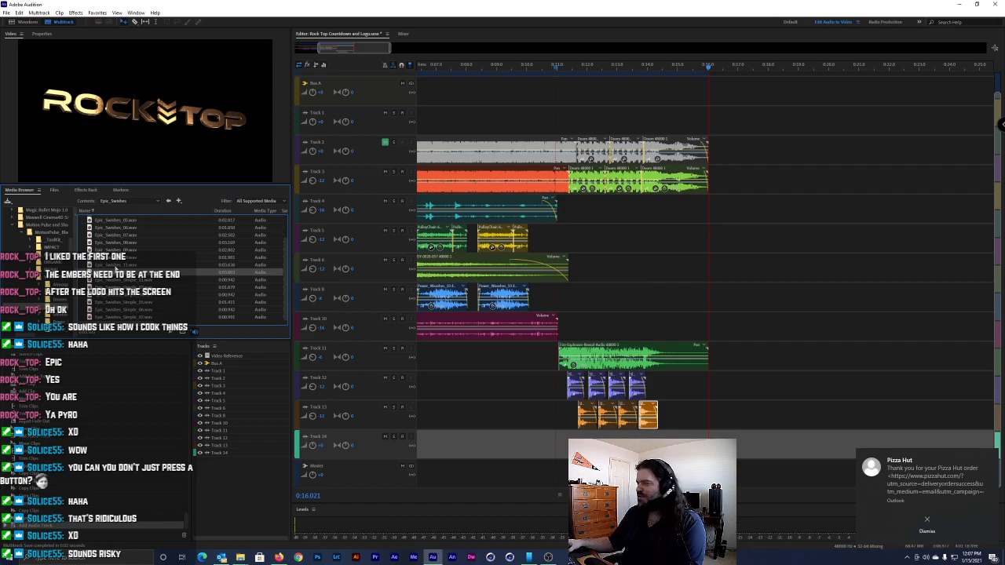
pyautogui.click(133, 252)
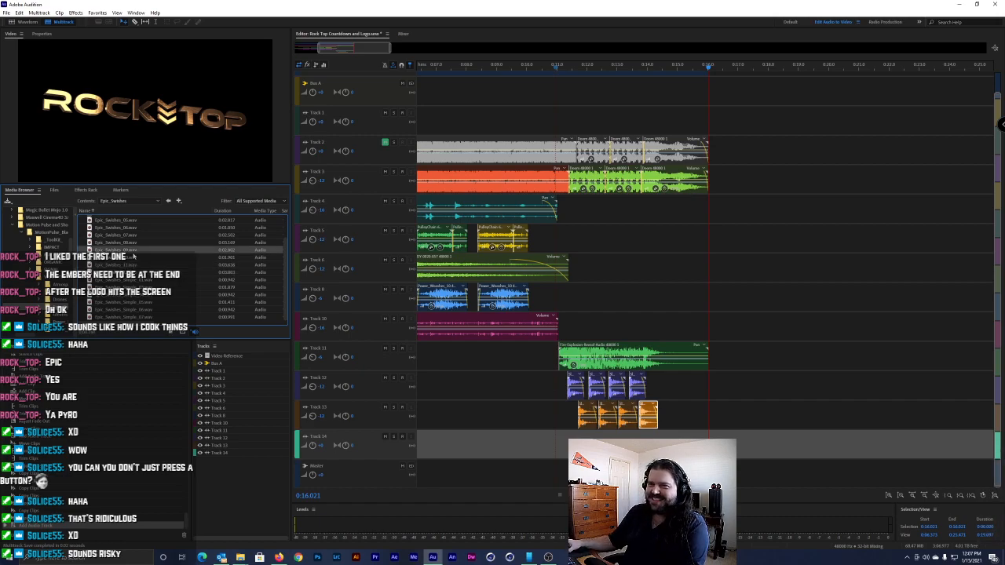
pyautogui.click(129, 244)
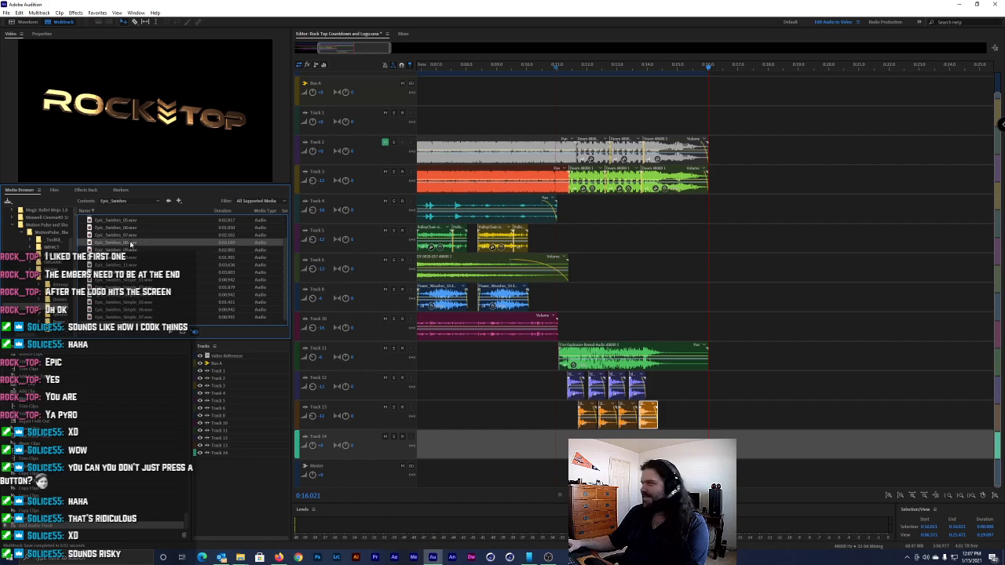
pyautogui.click(126, 235)
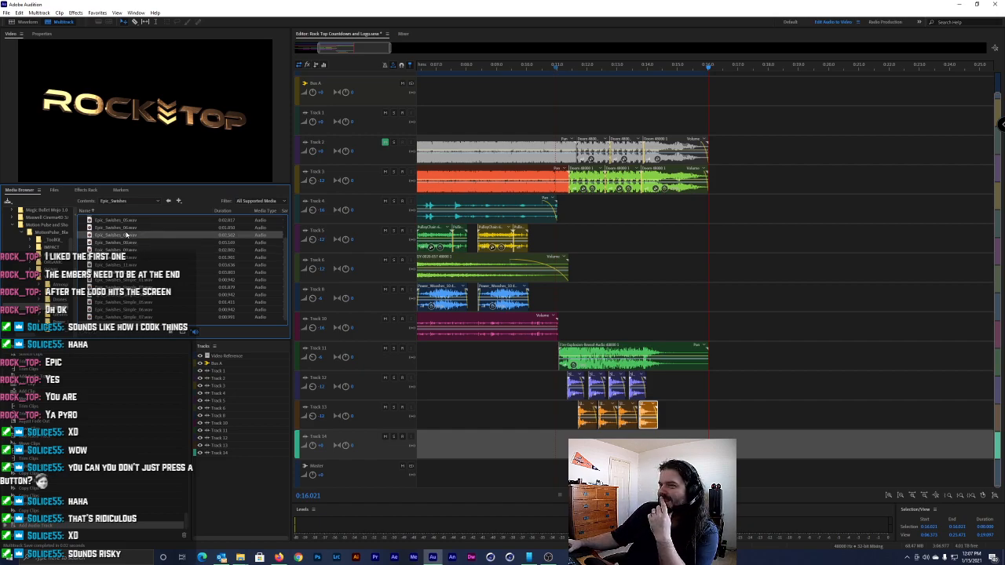
pyautogui.click(126, 230)
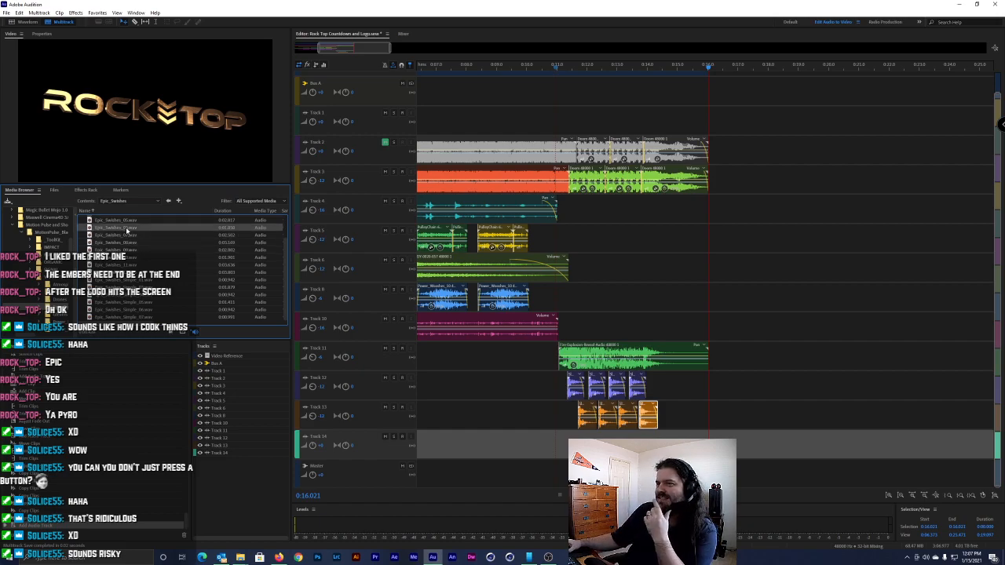
# Audition and compare the swish sounds Epic_Swishes_01 through Epic_Swishes_05 for the logo reveal
pyautogui.scroll(2, 133, 246)
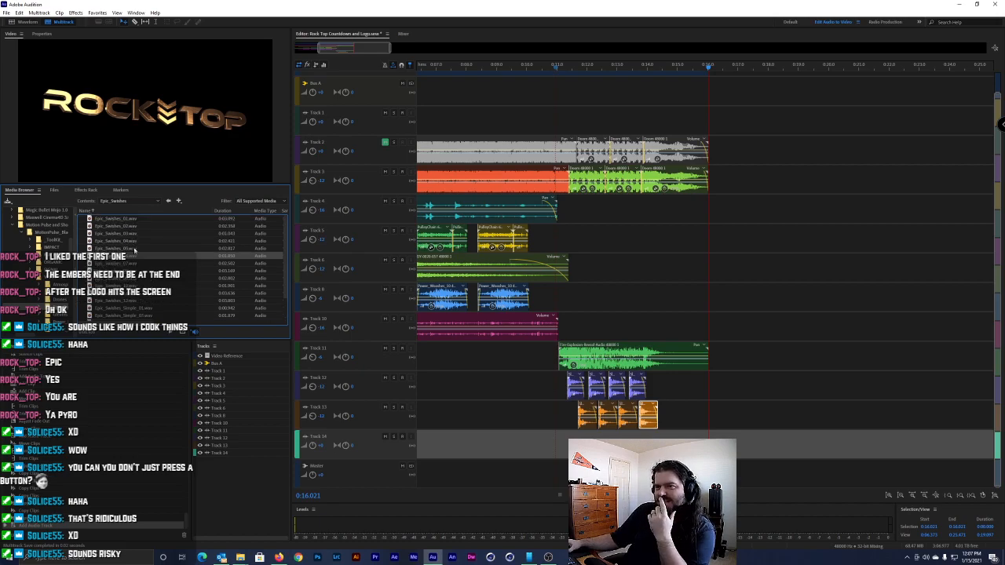
pyautogui.click(135, 249)
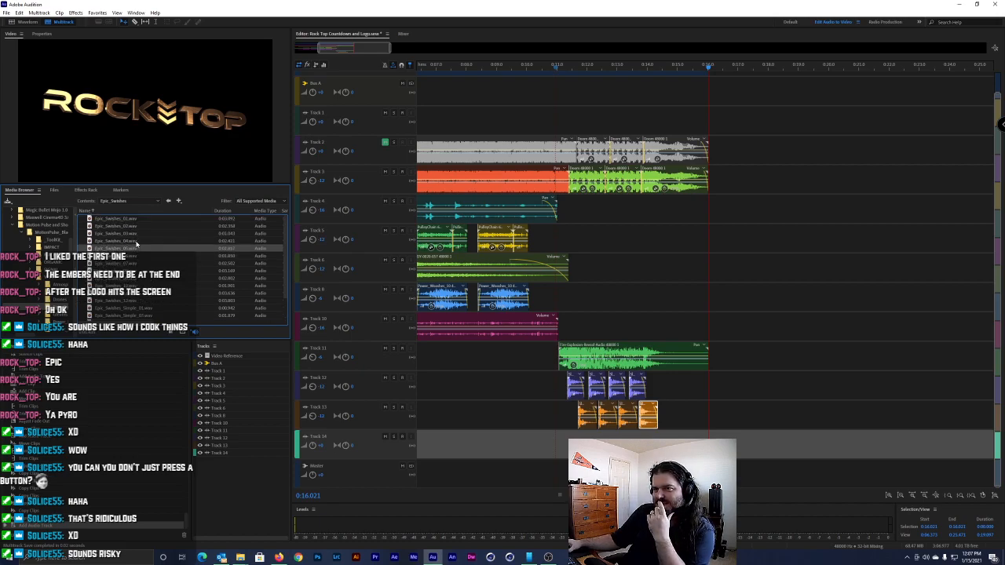
pyautogui.click(136, 243)
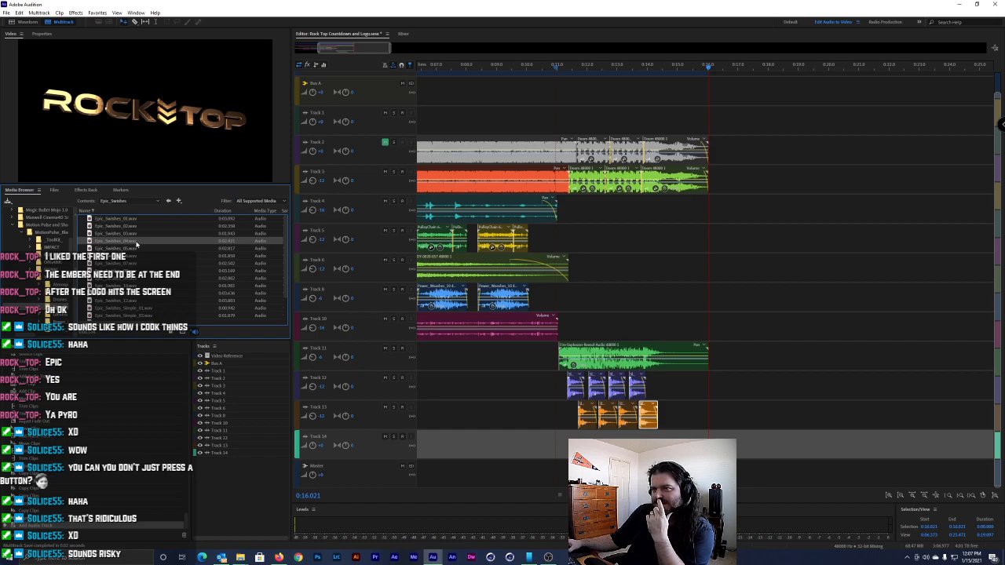
pyautogui.click(135, 249)
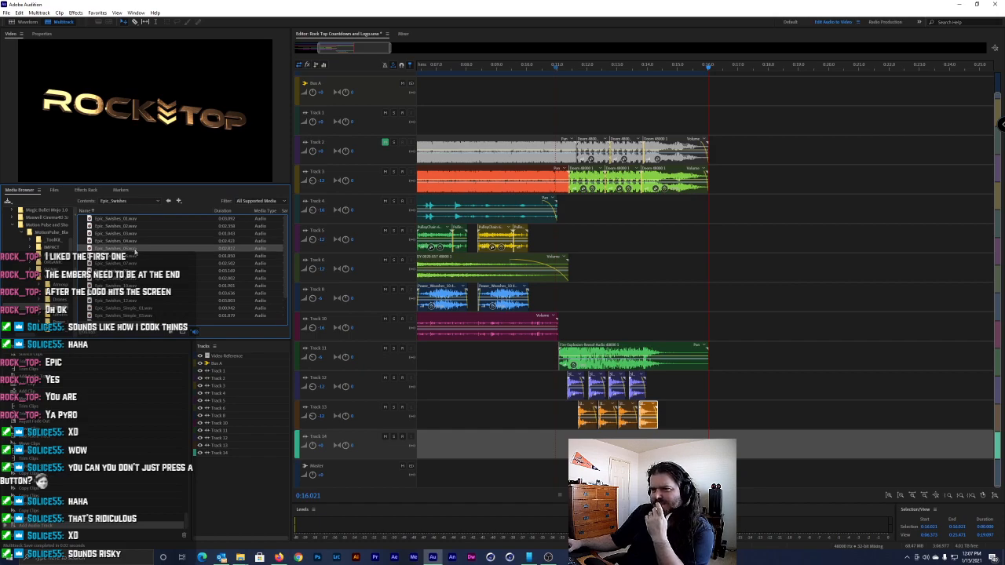
pyautogui.click(134, 235)
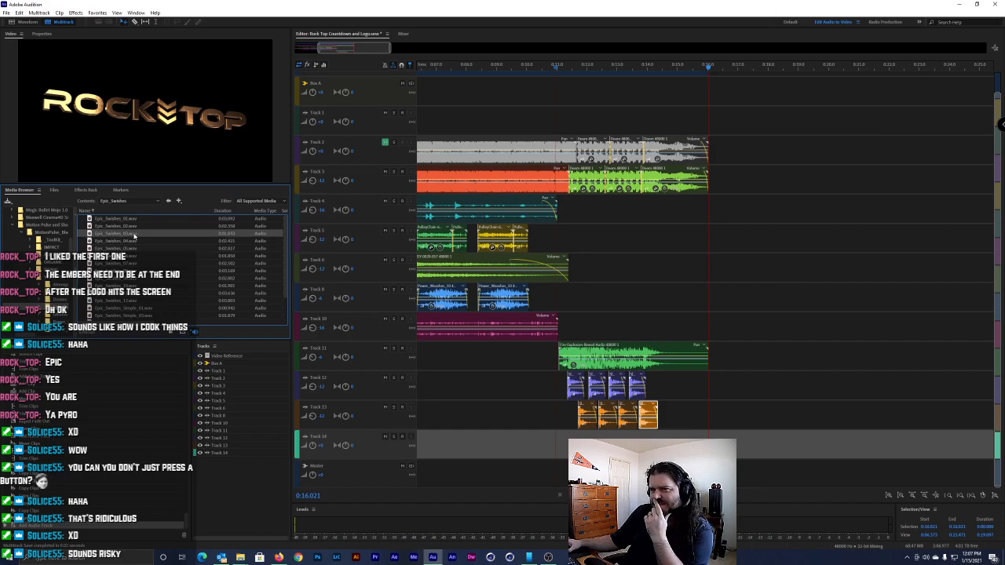
pyautogui.click(134, 227)
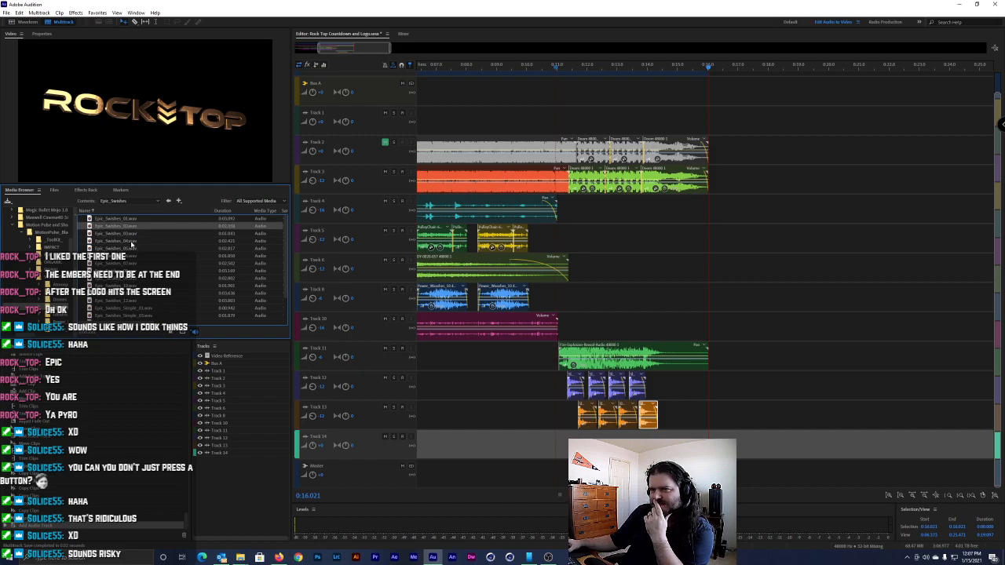
pyautogui.click(132, 243)
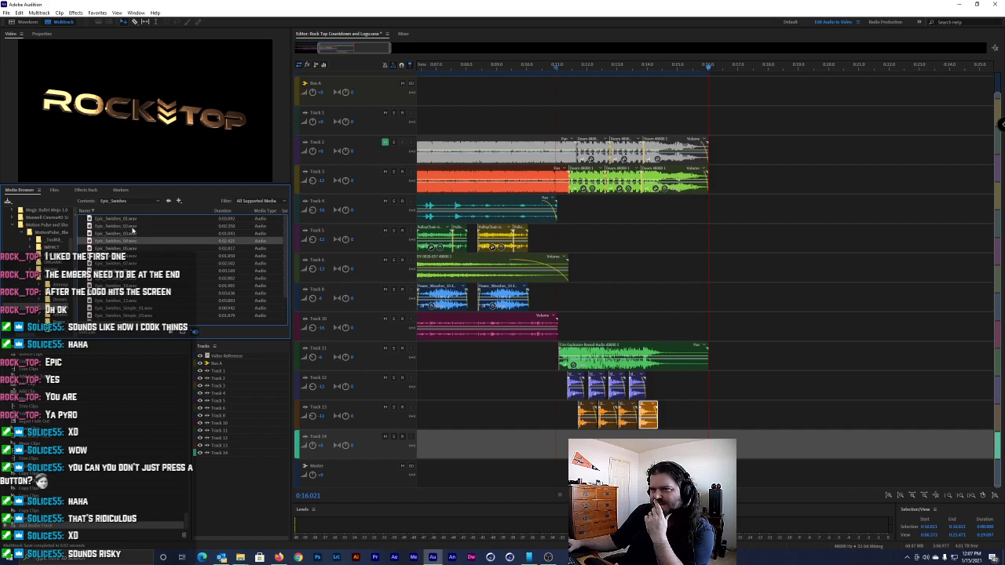
pyautogui.click(135, 220)
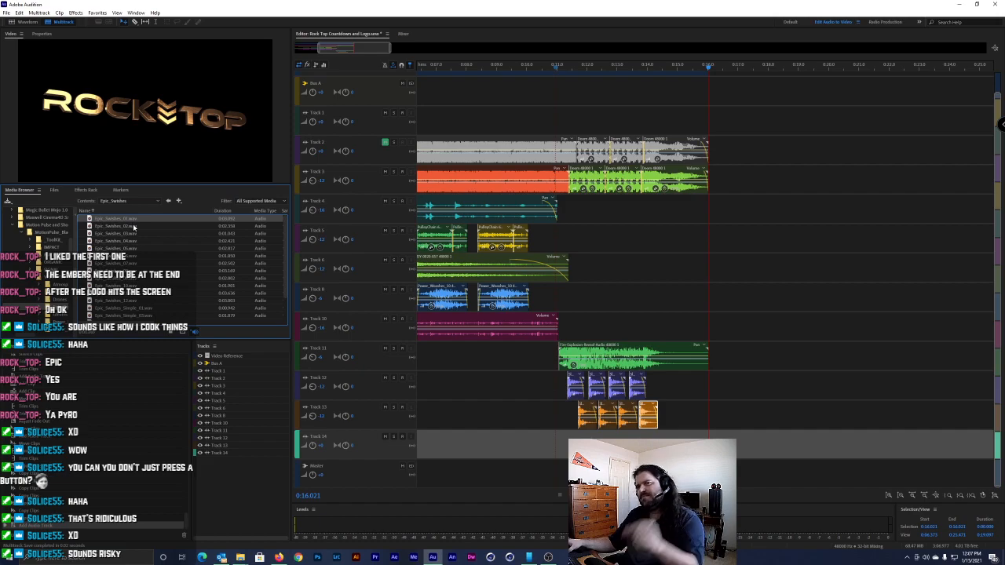
pyautogui.click(135, 234)
pyautogui.click(135, 243)
pyautogui.click(134, 248)
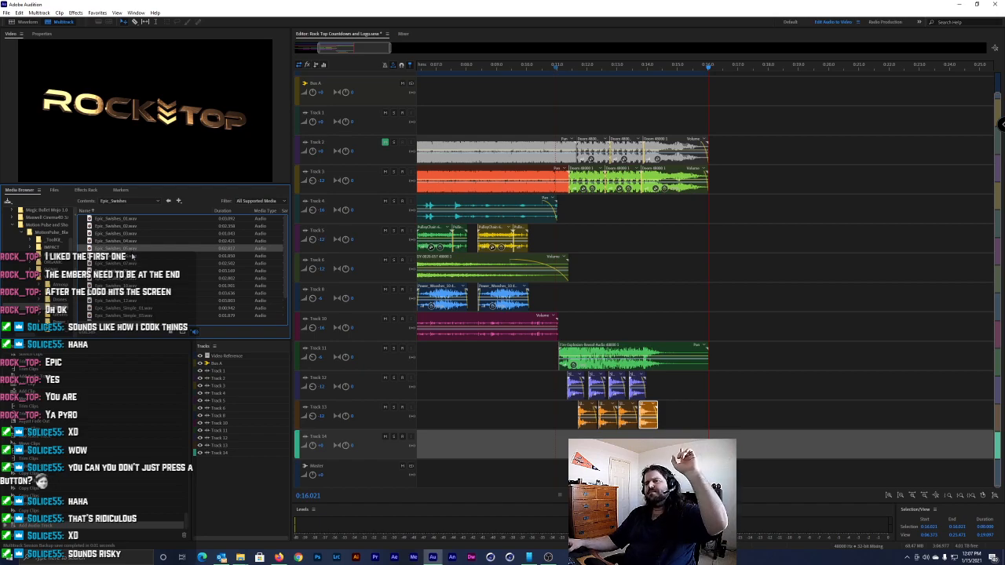
# Audition Epic_Swishes_06 and Epic_Swishes_07, and place Epic_Swishes_06 on Track 14 starting in line with the first Track 13 clip
pyautogui.click(134, 257)
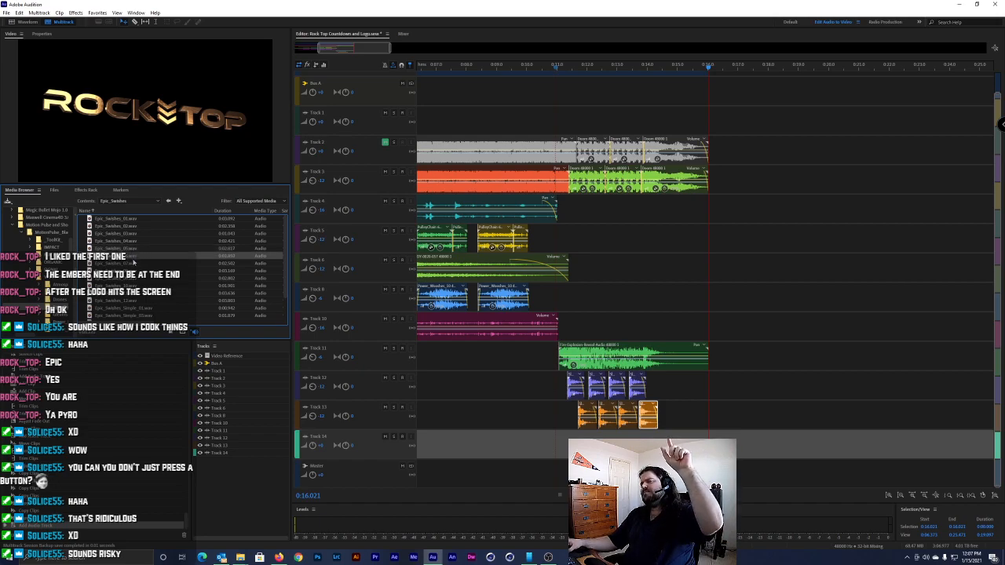
pyautogui.click(135, 265)
pyautogui.moveTo(134, 257); pyautogui.dragTo(577, 445)
# Audition Epic_Swishes_08, 09 and 10 and compare them with Epic_Swishes_06
pyautogui.click(223, 272)
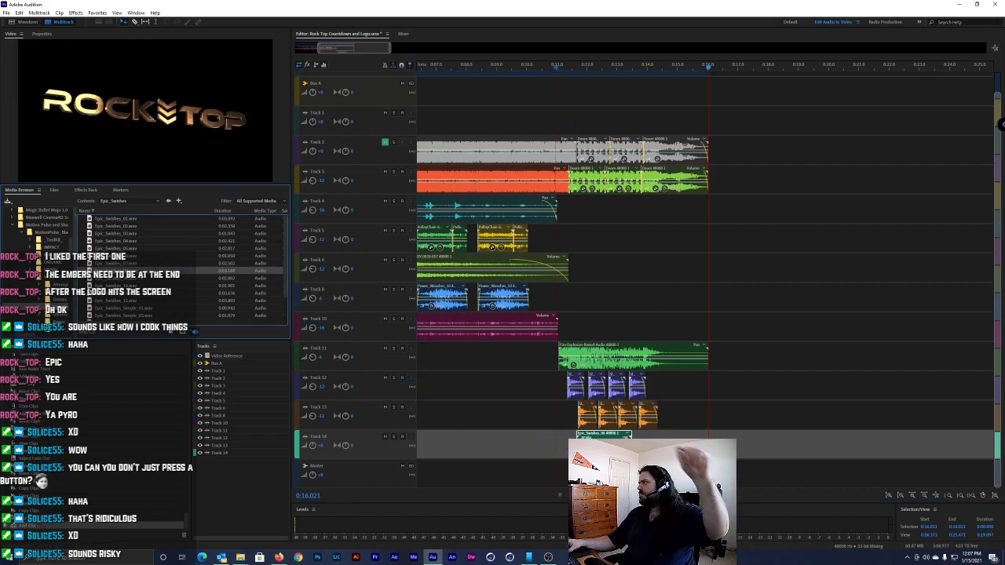
pyautogui.click(142, 279)
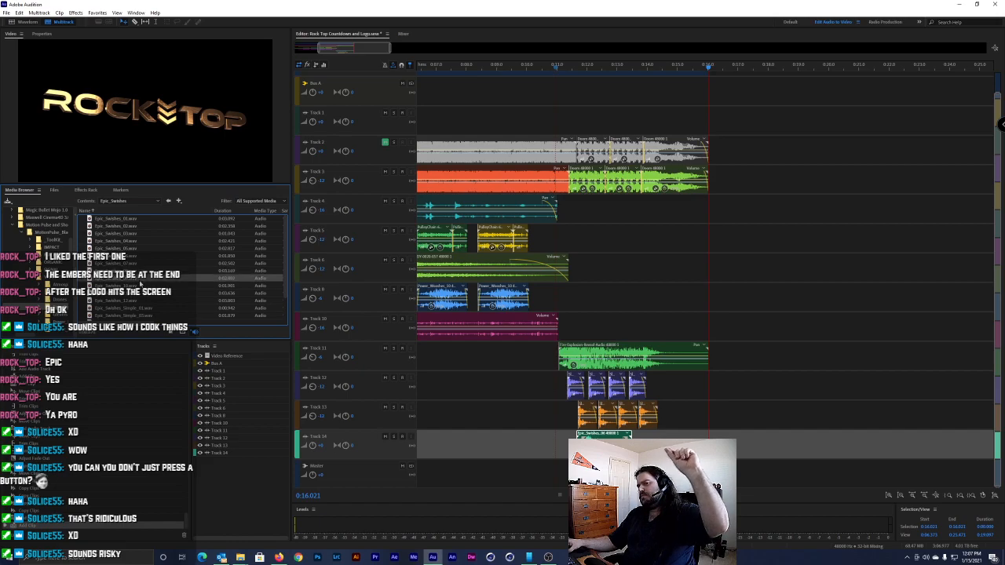
pyautogui.click(138, 286)
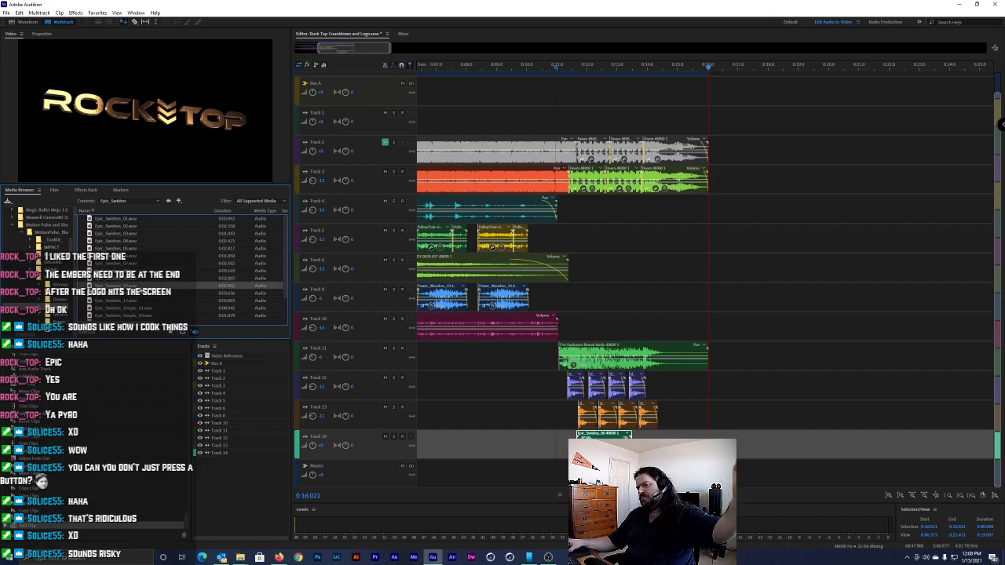
pyautogui.click(141, 278)
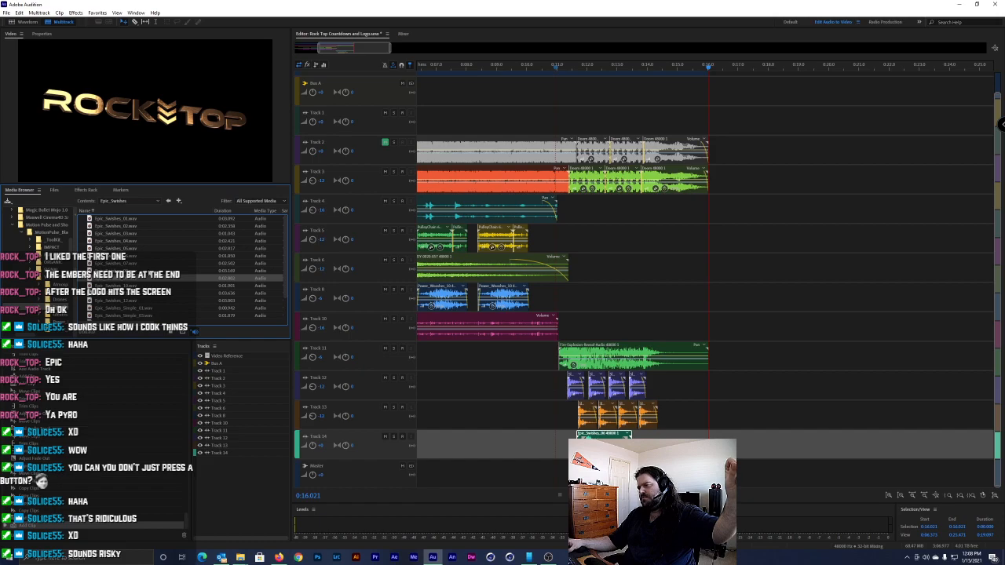
pyautogui.click(146, 257)
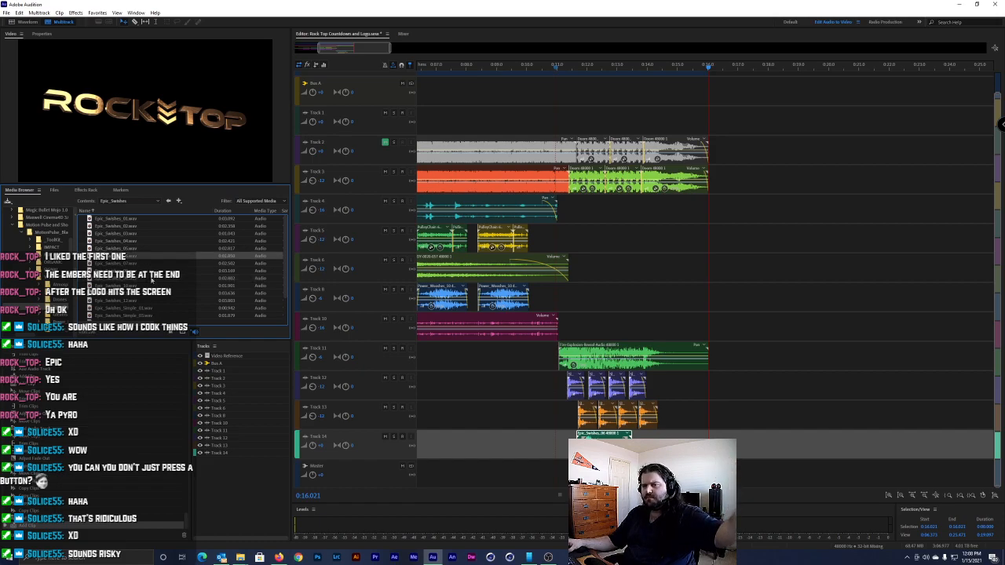
# Audition and compare the swish sounds Epic_Swishes_08 through Epic_Swishes_12
pyautogui.click(150, 279)
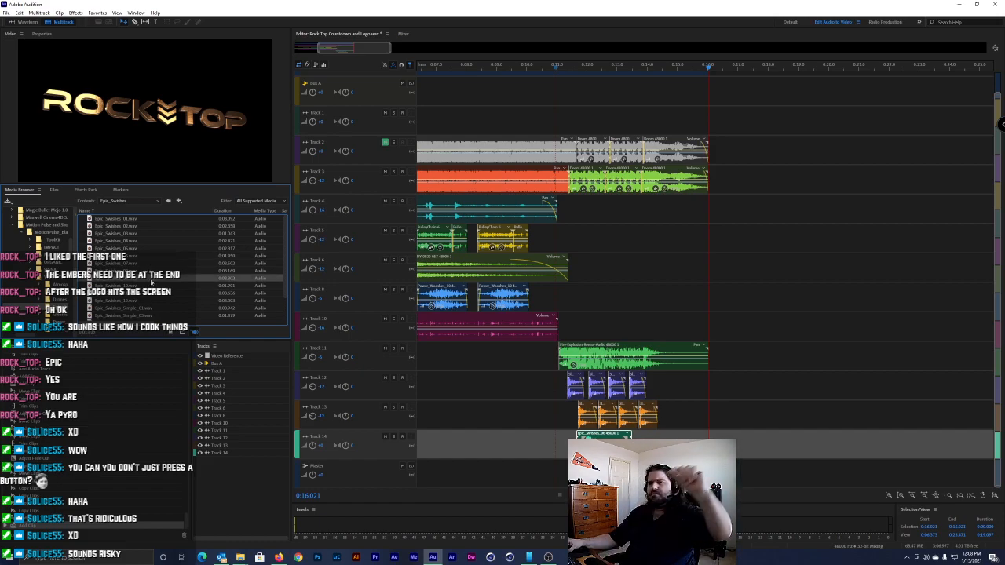
pyautogui.click(151, 293)
pyautogui.click(147, 301)
pyautogui.click(144, 279)
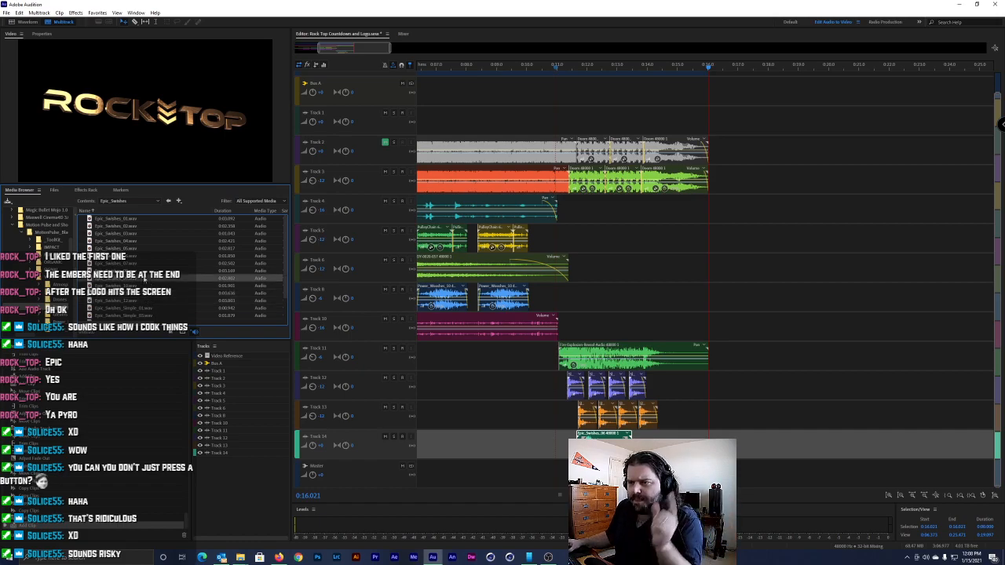
pyautogui.click(144, 286)
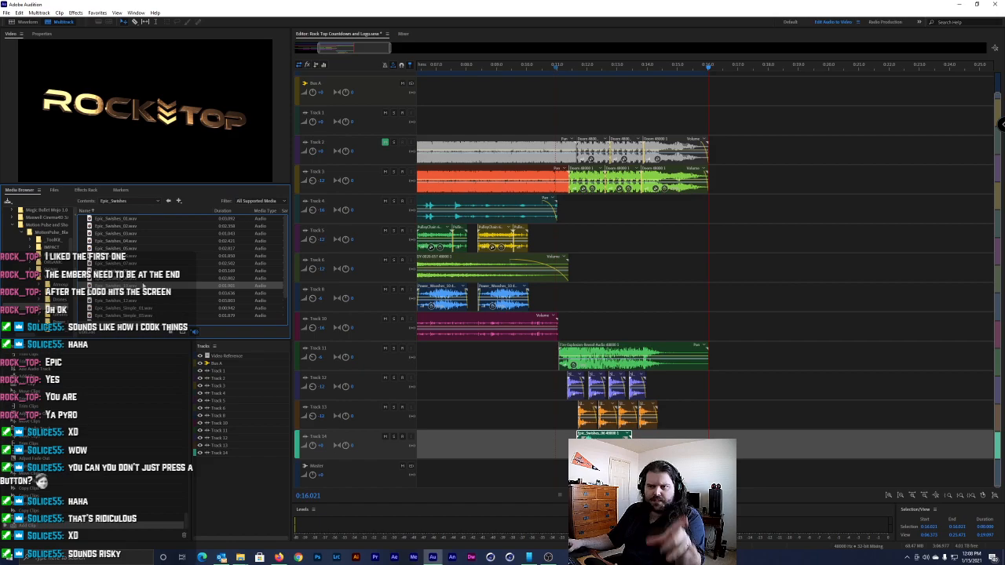
pyautogui.click(147, 271)
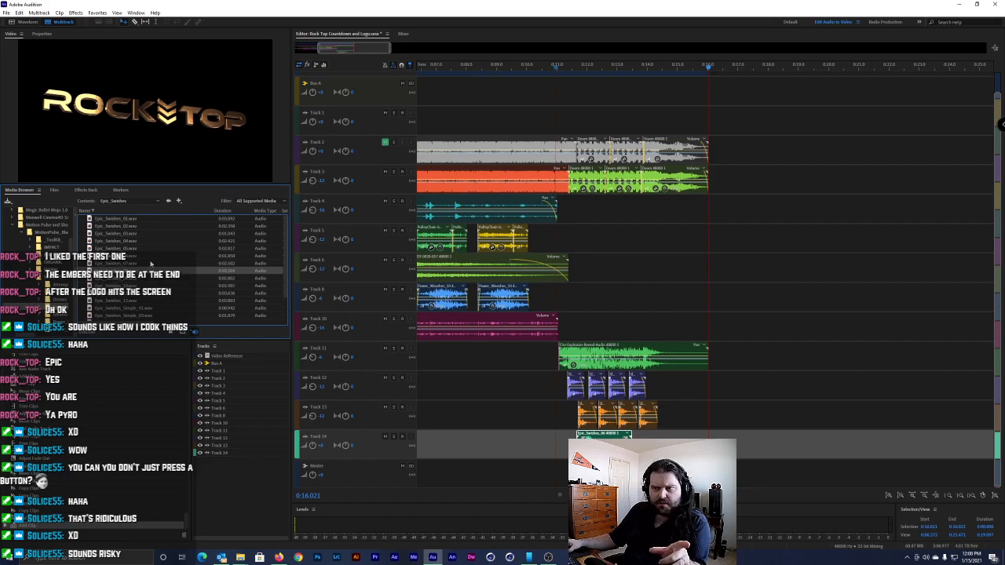
# Place Epic_Swishes_09 and Epic_Swishes_04 one after the other on Track 14, following the Epic_Swishes_06 clip
pyautogui.click(145, 279)
pyautogui.moveTo(146, 280); pyautogui.dragTo(680, 446)
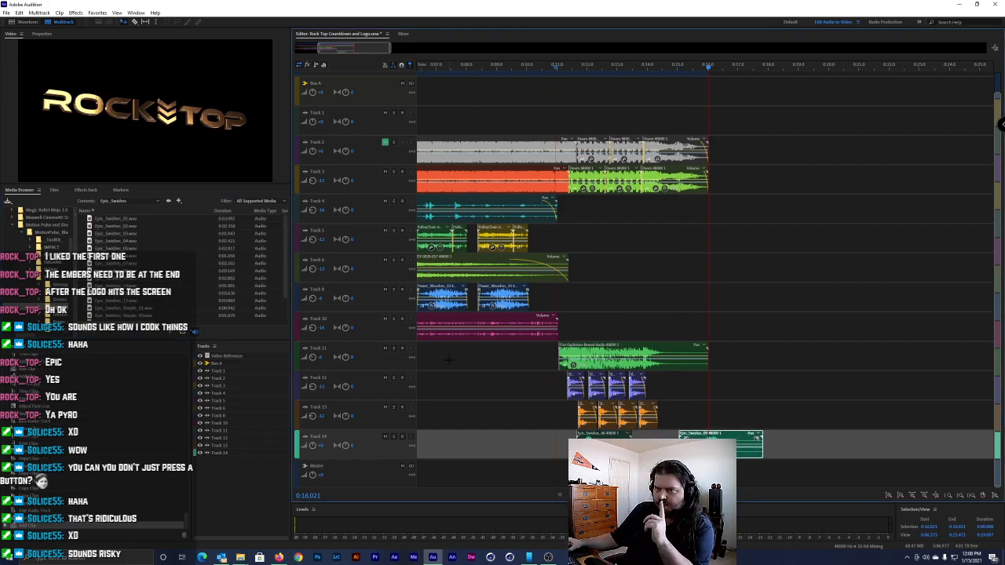
pyautogui.click(141, 242)
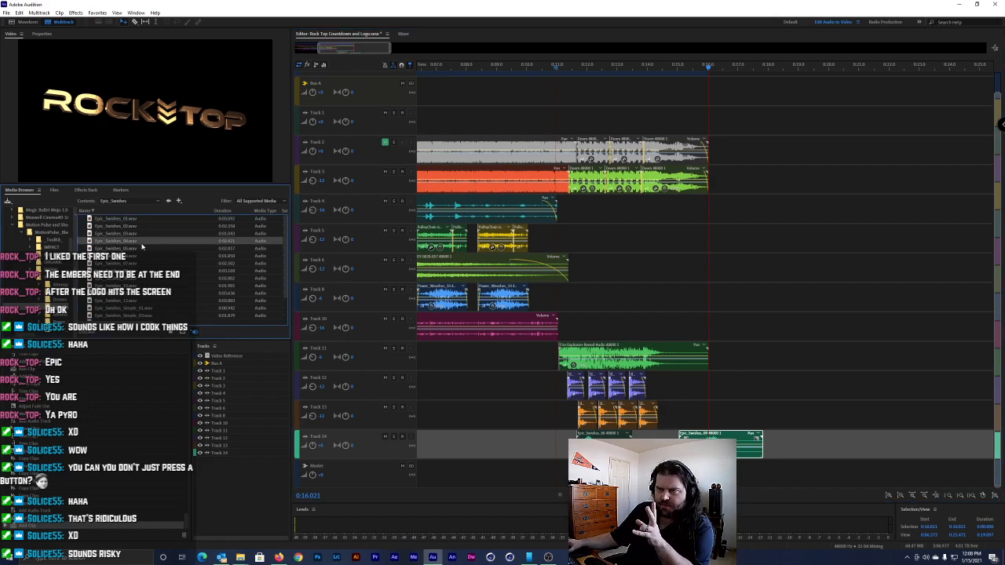
pyautogui.moveTo(140, 244); pyautogui.dragTo(807, 439)
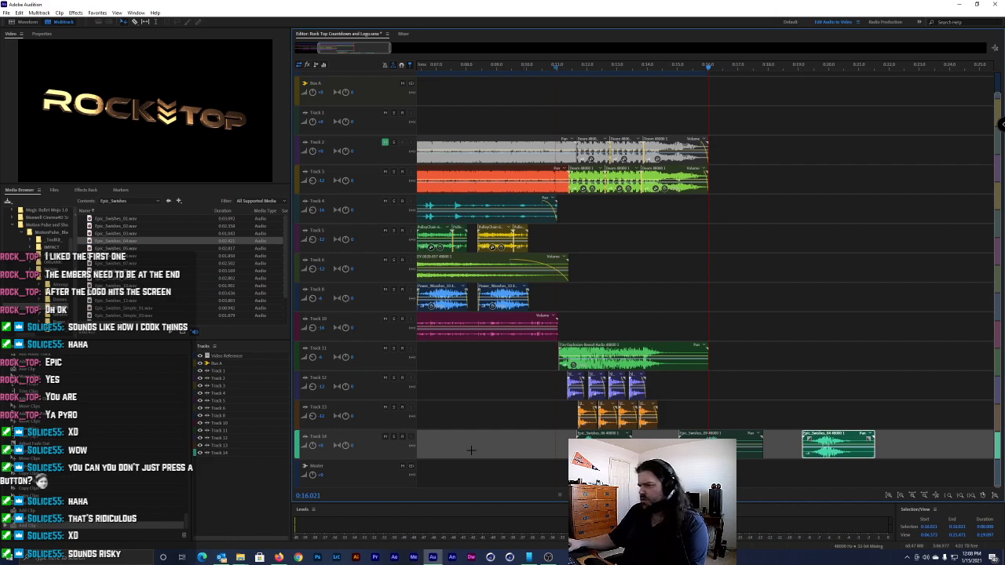
pyautogui.click(19, 13)
pyautogui.moveTo(35, 21)
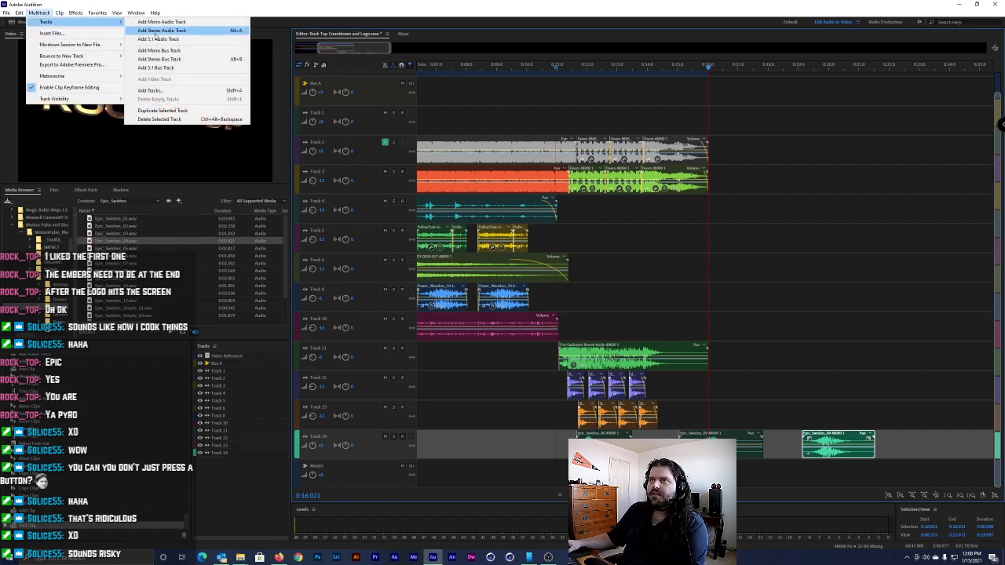
pyautogui.click(266, 3)
pyautogui.hotkey('ctrl', 'a')
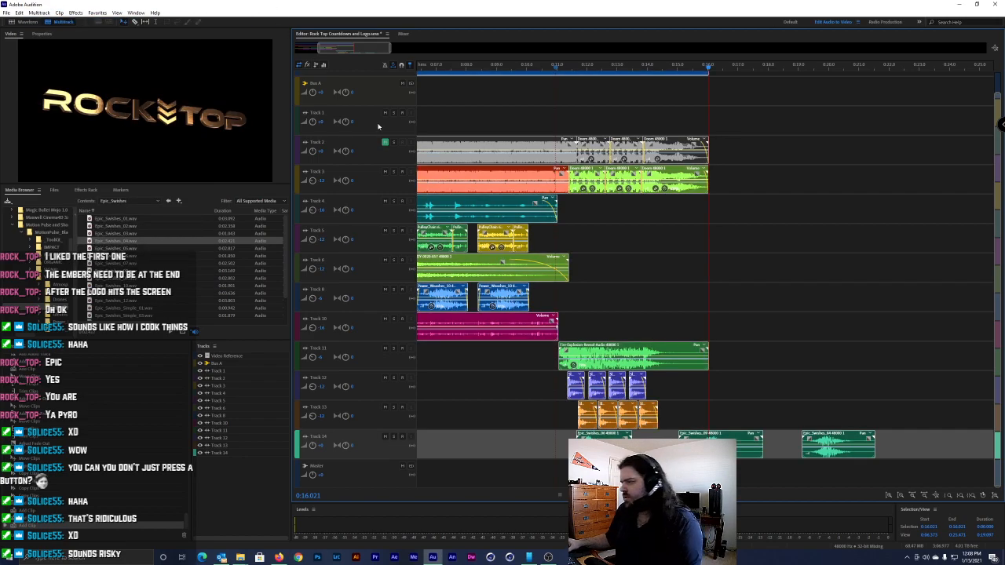
pyautogui.click(525, 125)
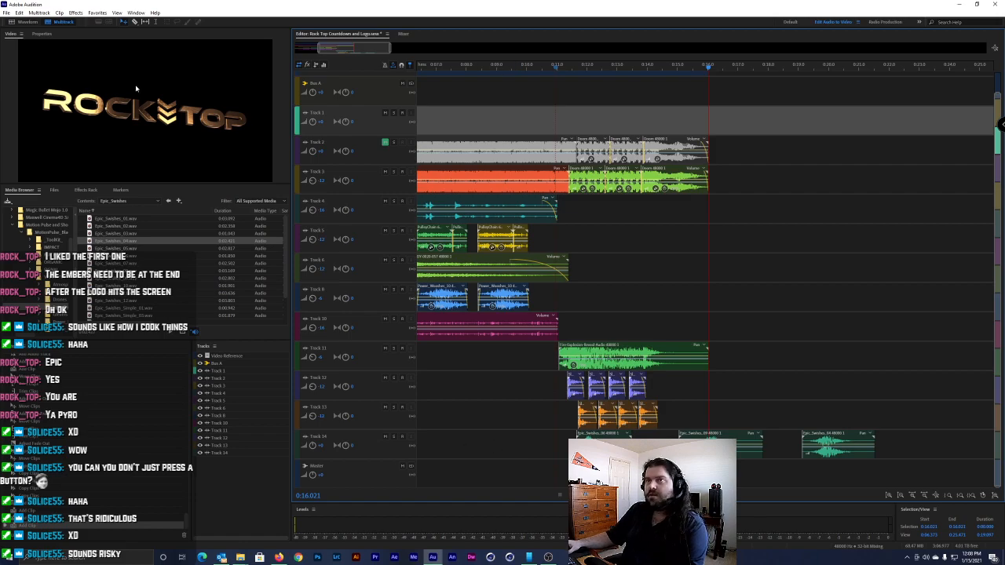
pyautogui.click(39, 12)
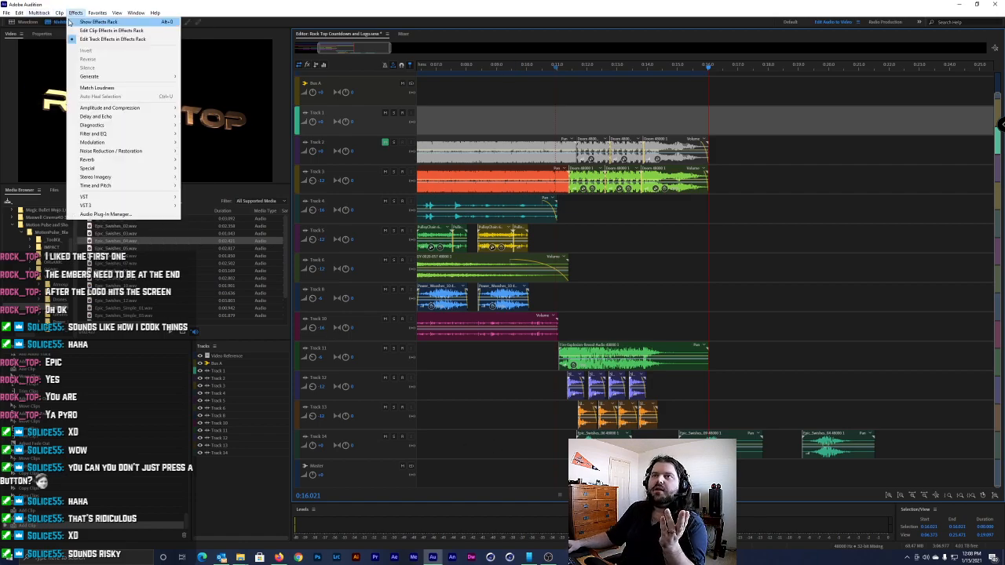
pyautogui.moveTo(49, 23)
pyautogui.press('Escape')
pyautogui.press('Escape')
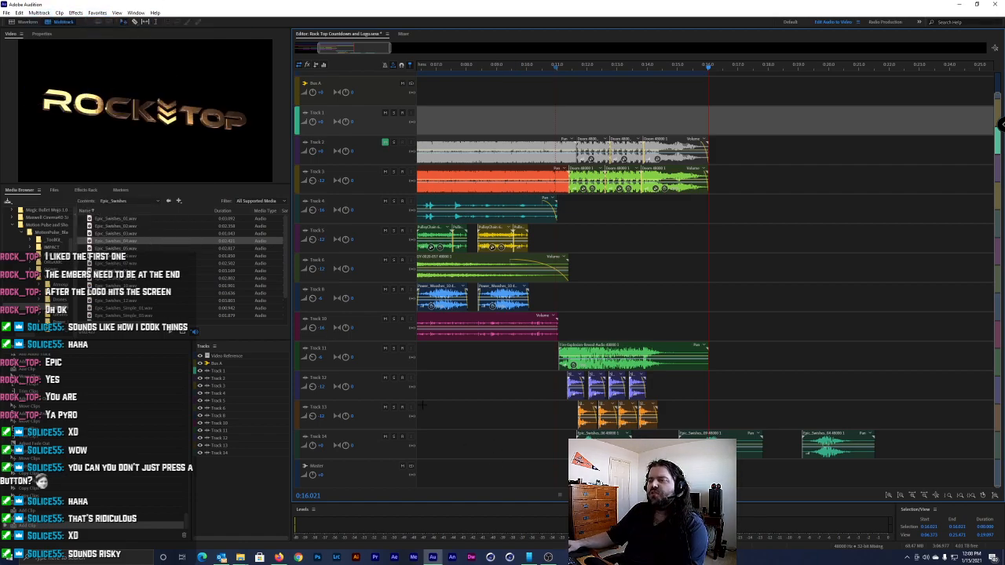
# Add two stereo audio tracks below Track 14, then move Epic_Swishes_09 to Track 15 and Epic_Swishes_04 to Track 16 beneath Epic_Swishes_06
pyautogui.click(365, 451)
pyautogui.hotkey('alt', 'space')
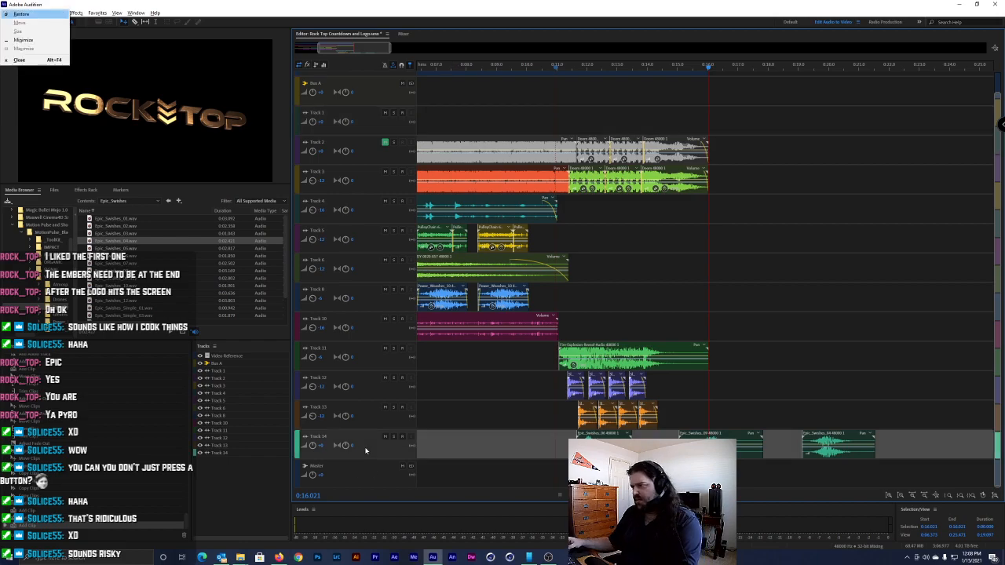
pyautogui.press('Escape')
pyautogui.moveTo(718, 434); pyautogui.dragTo(601, 434)
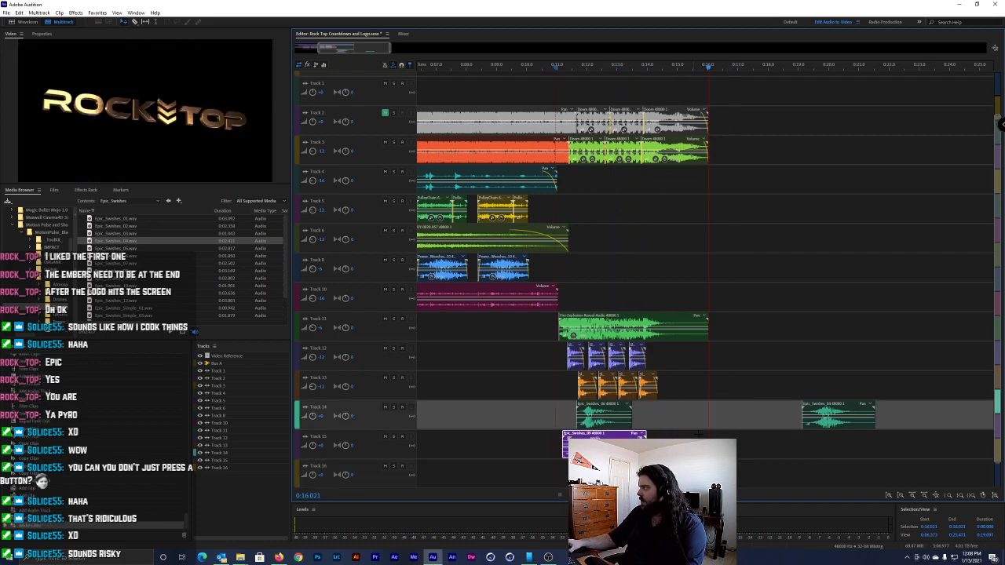
pyautogui.moveTo(830, 422)
pyautogui.mouseDown()
pyautogui.moveTo(825, 451)
pyautogui.moveTo(786, 475)
pyautogui.moveTo(626, 475)
pyautogui.mouseUp()
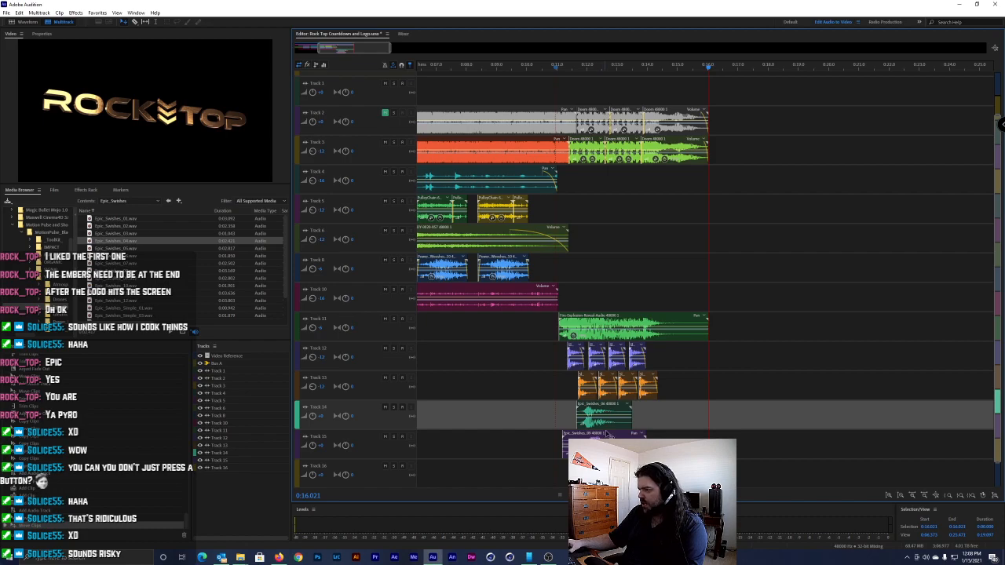
# Shift Epic_Swishes_06 slightly later on Track 14 and trim the starts of the Track 15 and Track 16 swishes to match its start
pyautogui.moveTo(604, 413); pyautogui.dragTo(608, 416)
pyautogui.scroll(5, 608, 416)
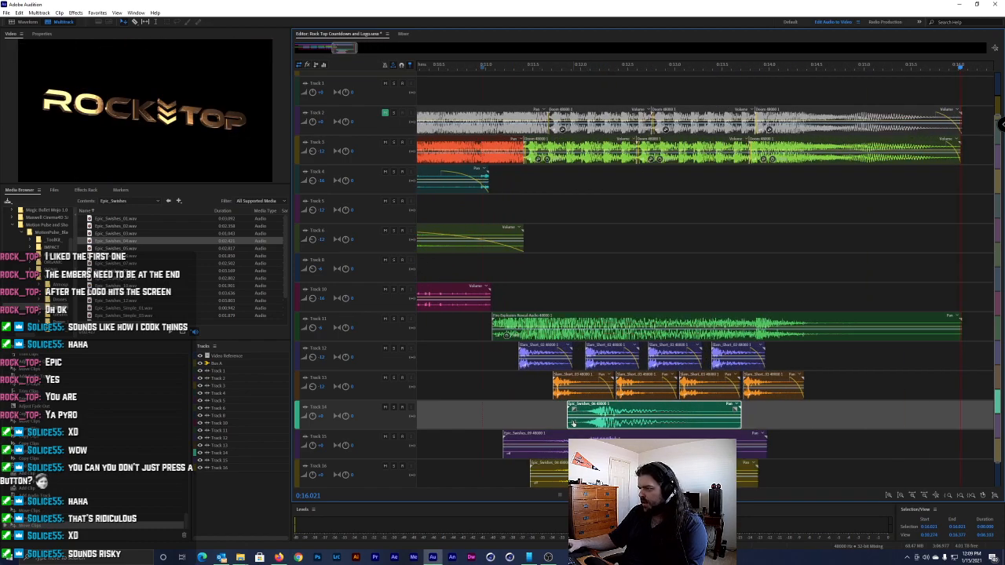
pyautogui.moveTo(505, 440); pyautogui.dragTo(569, 439)
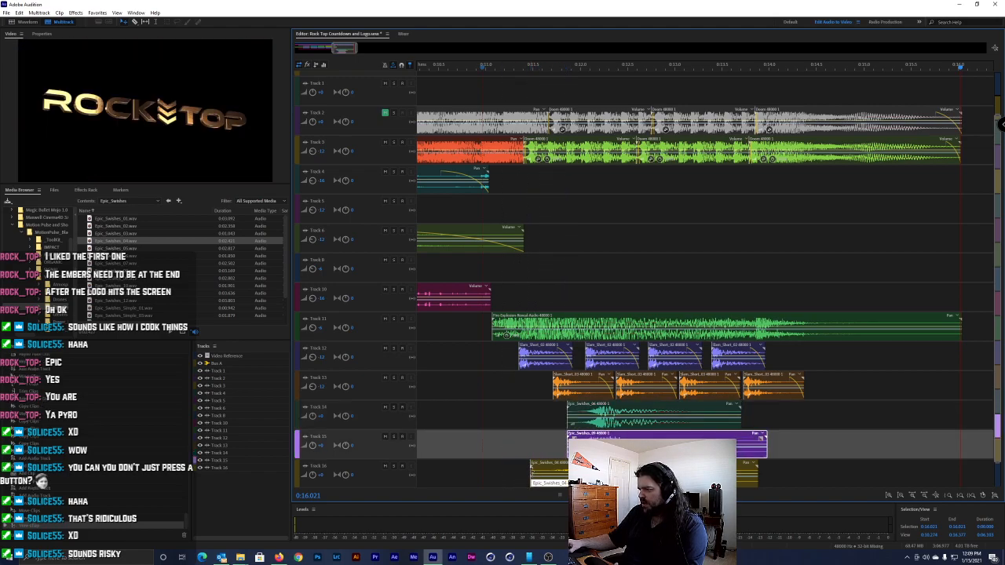
pyautogui.moveTo(531, 471); pyautogui.dragTo(597, 472)
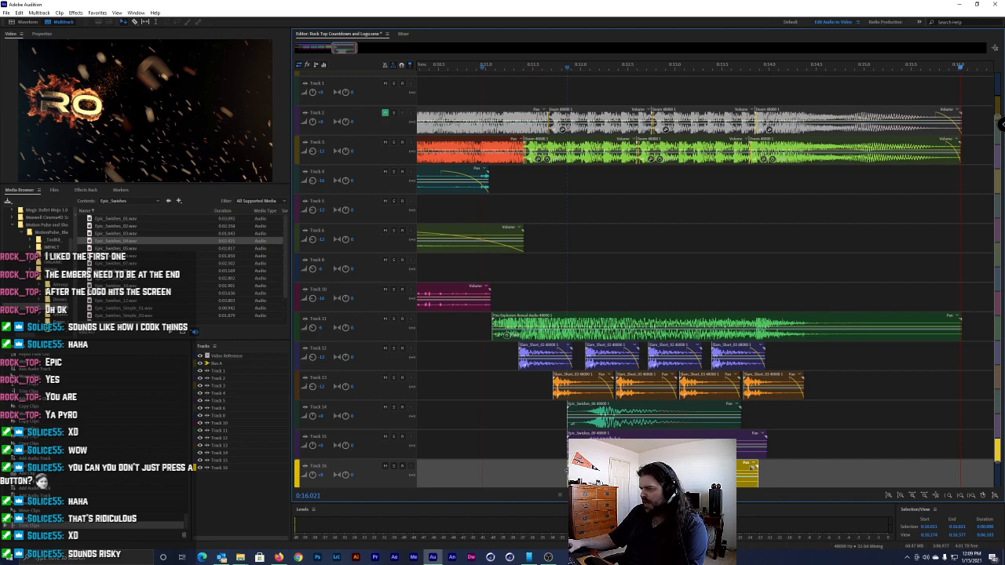
pyautogui.scroll(10, 566, 424)
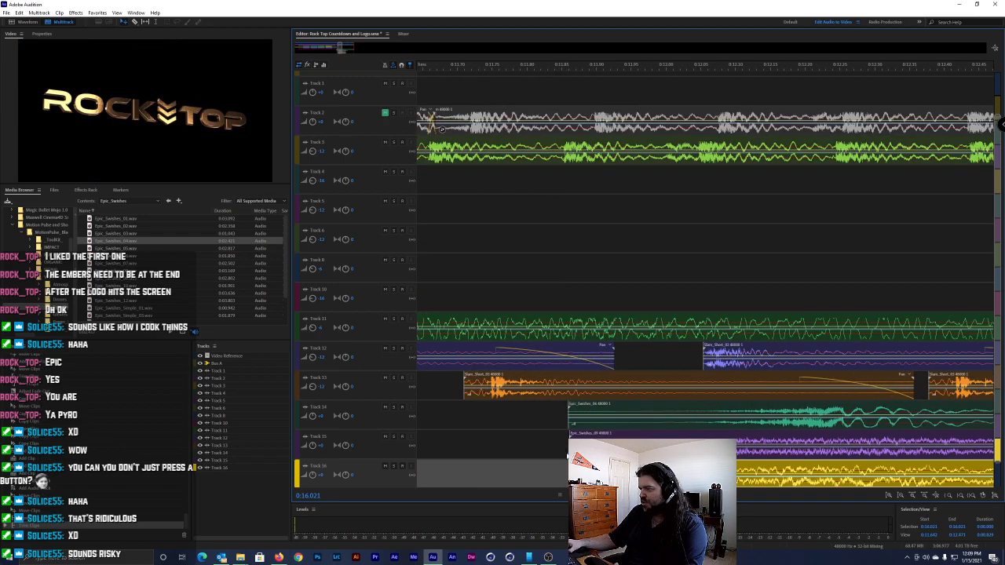
pyautogui.click(573, 434)
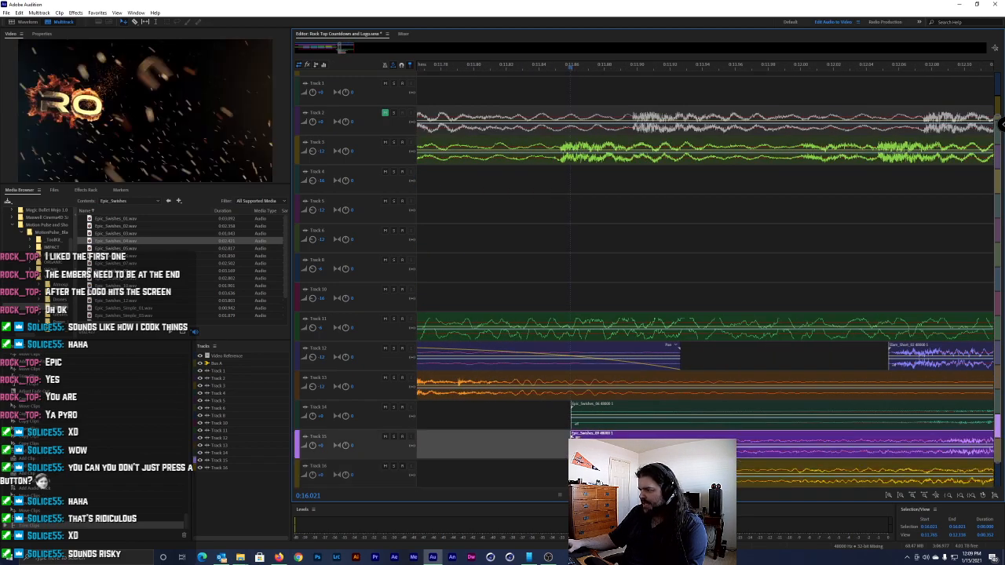
pyautogui.click(576, 471)
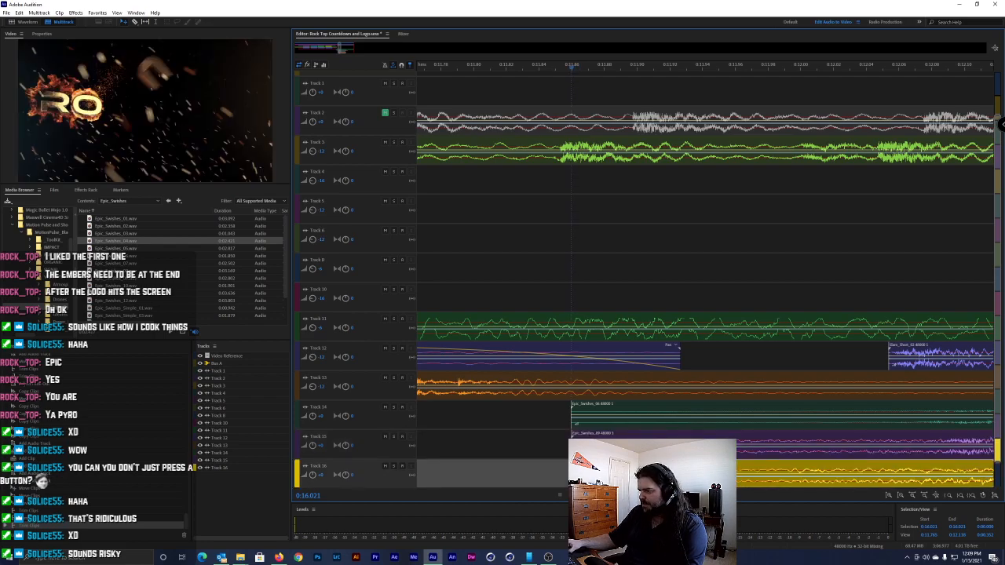
# Trim the ends of the swish clips on Tracks 14 and 15 to the same point, about 0:13.3
pyautogui.press('-')
pyautogui.press('-')
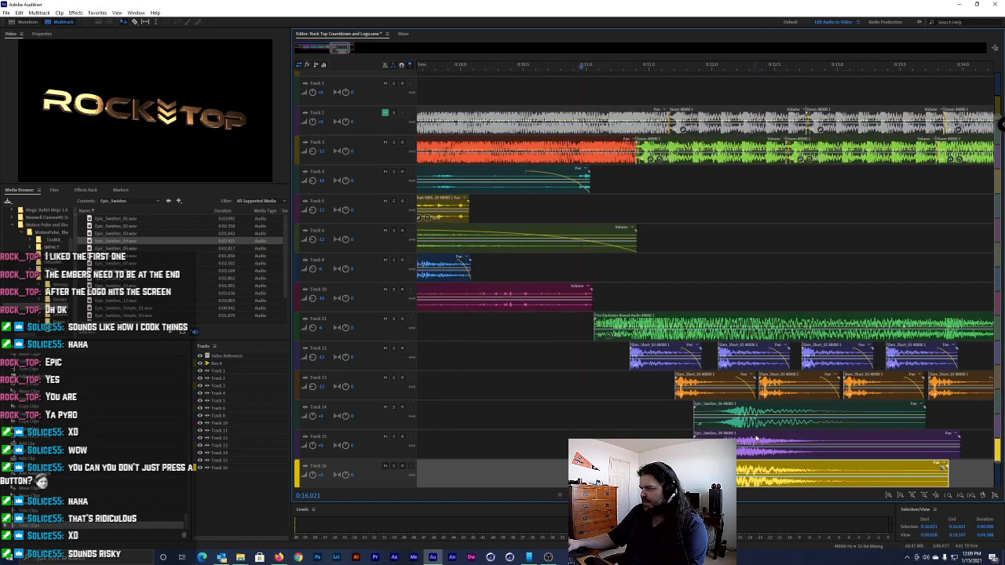
pyautogui.moveTo(925, 417); pyautogui.dragTo(879, 412)
pyautogui.moveTo(958, 440); pyautogui.dragTo(878, 438)
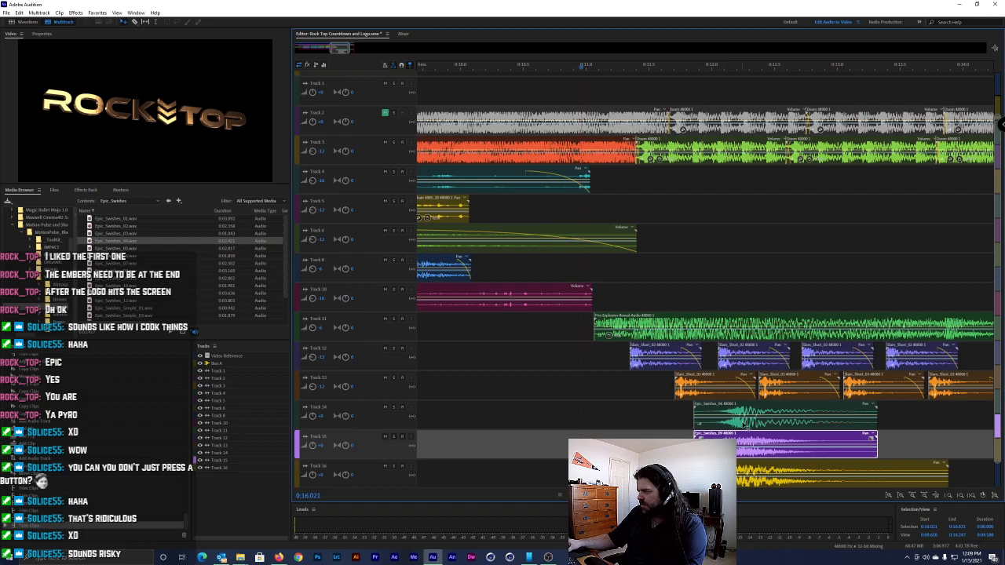
# Solo Track 15 and play its swish clip from just before its start
pyautogui.click(394, 437)
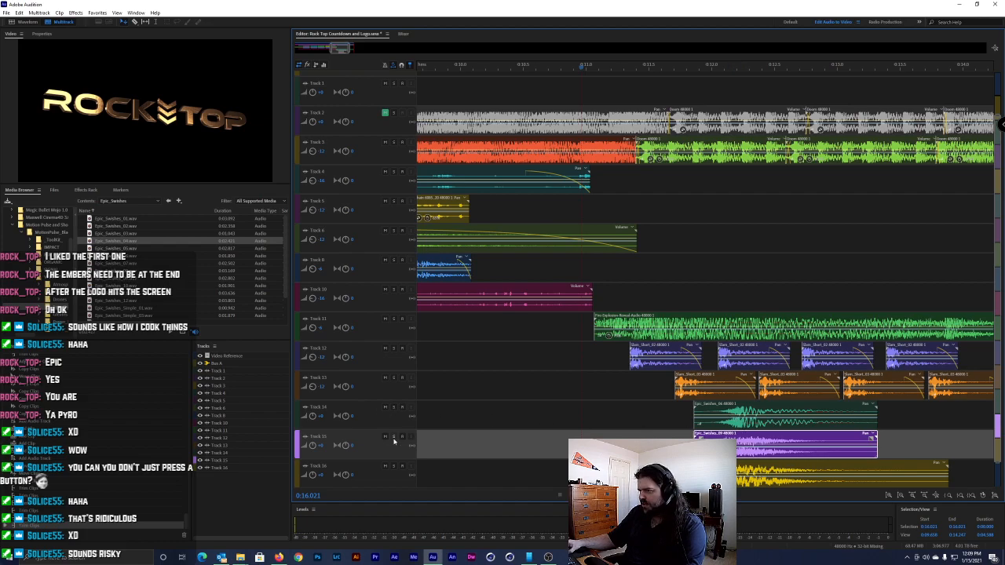
pyautogui.click(724, 68)
pyautogui.press('space')
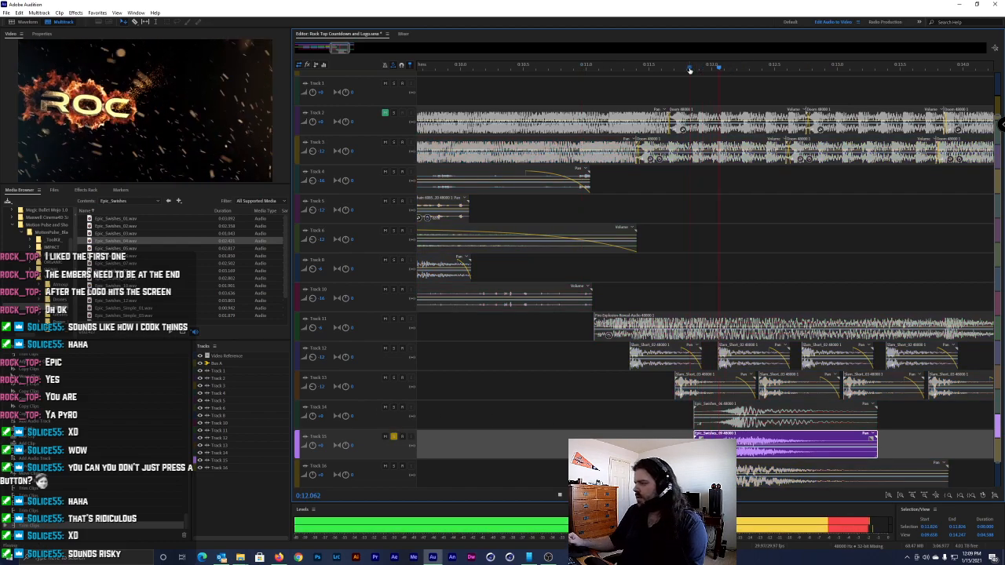
pyautogui.press('space')
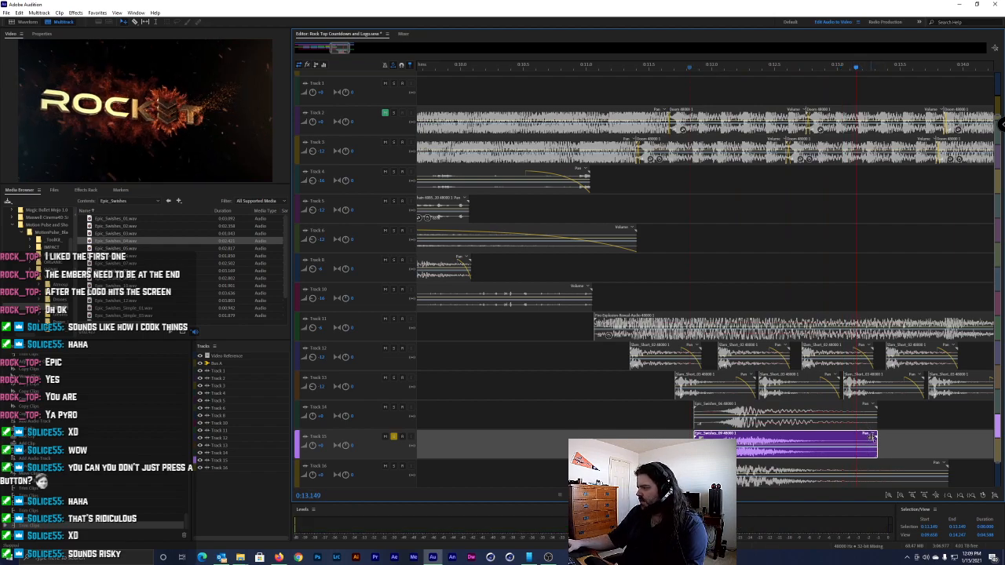
# Add short fade-outs to the swish clips on Tracks 14, 15 and 16, trimming the Track 16 clip's end to match the others
pyautogui.moveTo(872, 434); pyautogui.dragTo(863, 440)
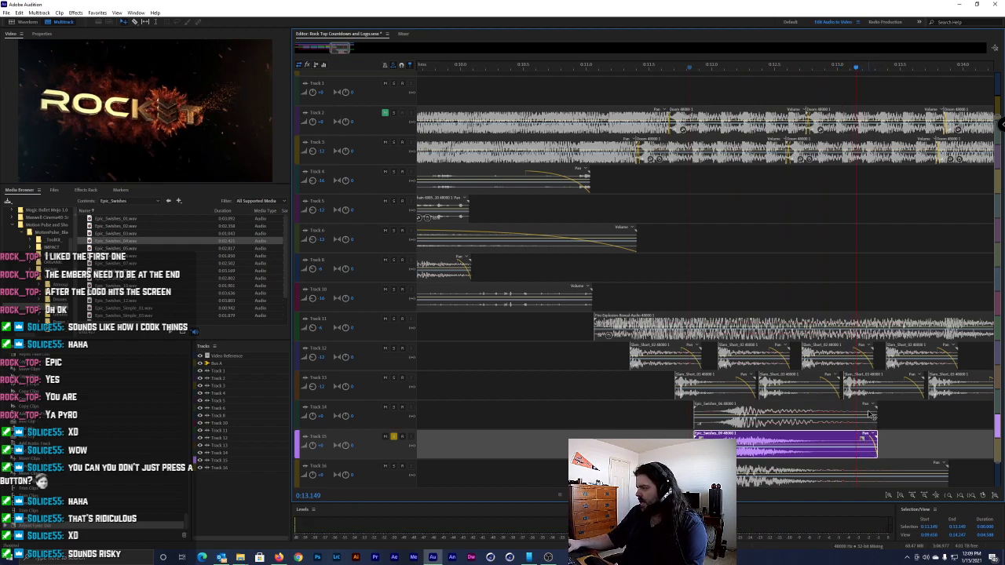
pyautogui.click(870, 414)
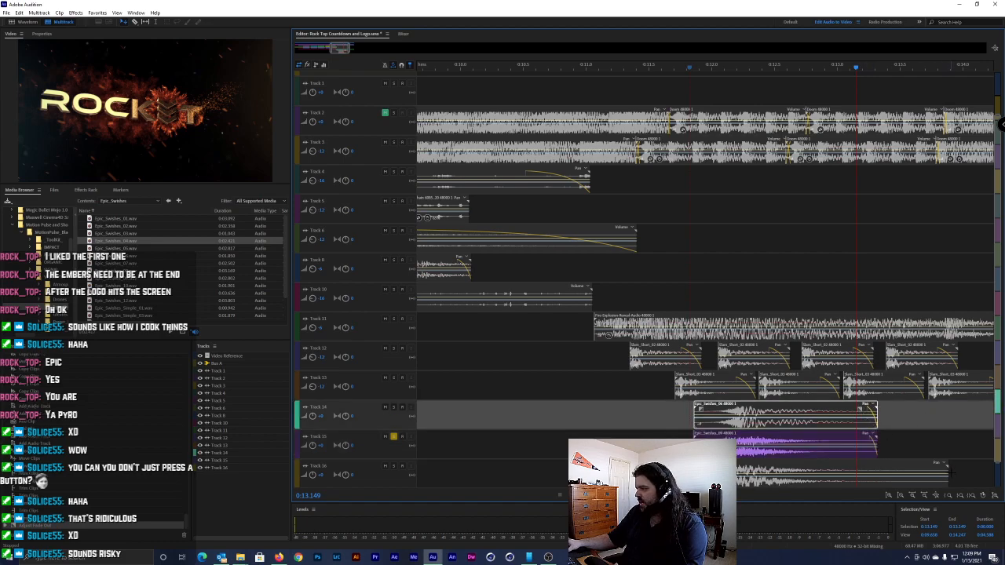
pyautogui.click(878, 469)
pyautogui.moveTo(879, 470); pyautogui.dragTo(864, 468)
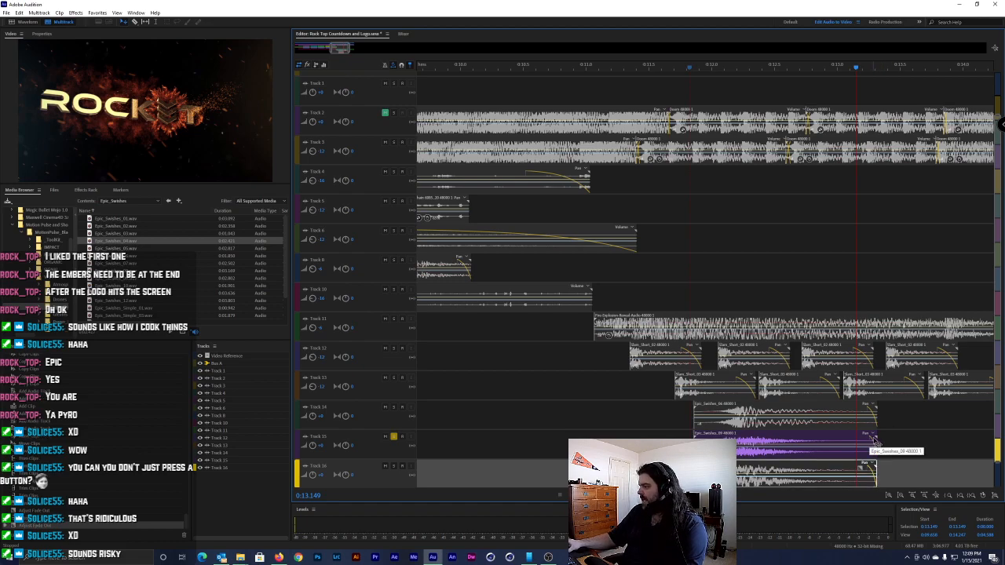
# Return the playhead to the start of the swish clips at 0:11.863 and play back Track 15 soloed
pyautogui.click(389, 439)
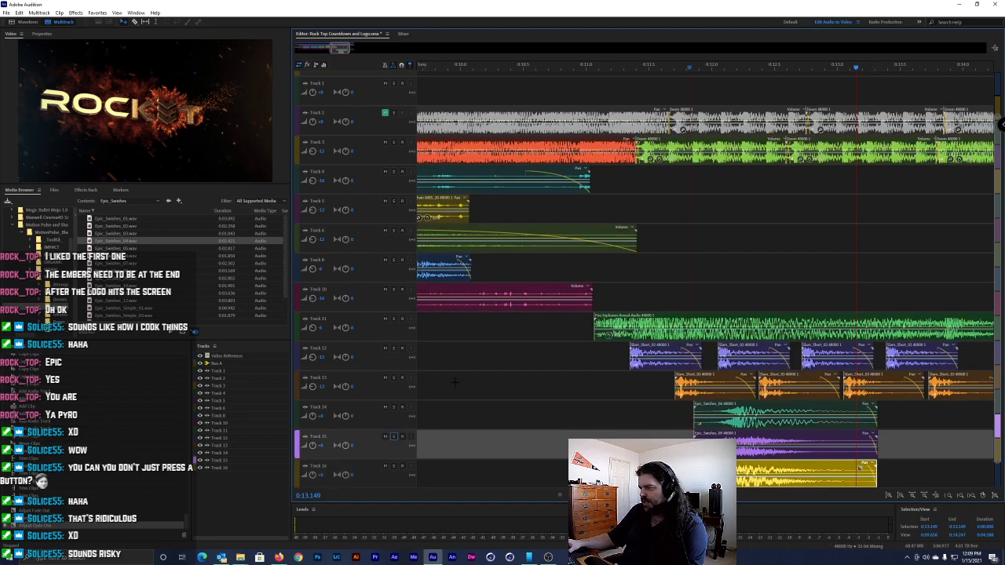
pyautogui.click(740, 69)
pyautogui.moveTo(740, 69); pyautogui.dragTo(694, 69)
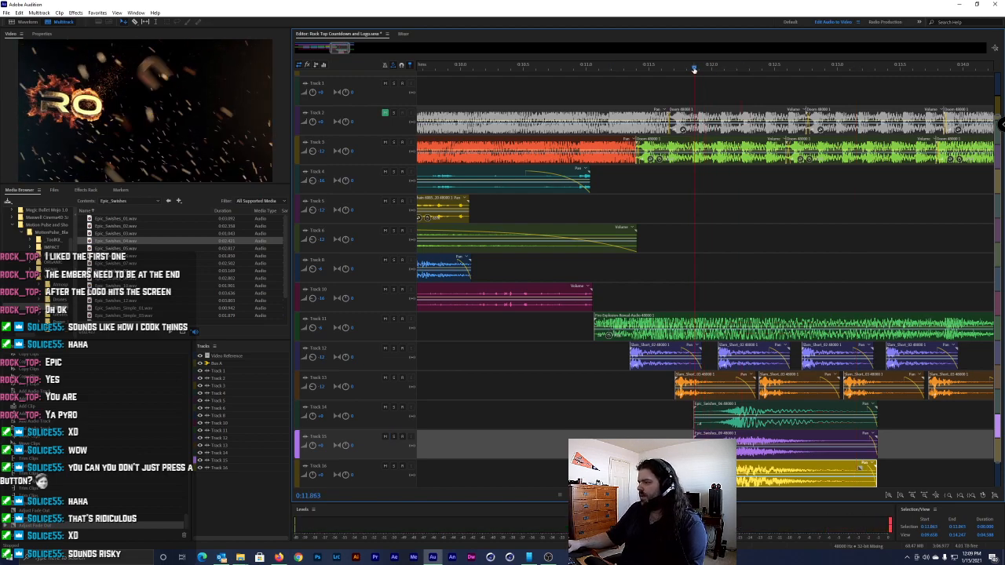
pyautogui.click(394, 437)
pyautogui.press('space')
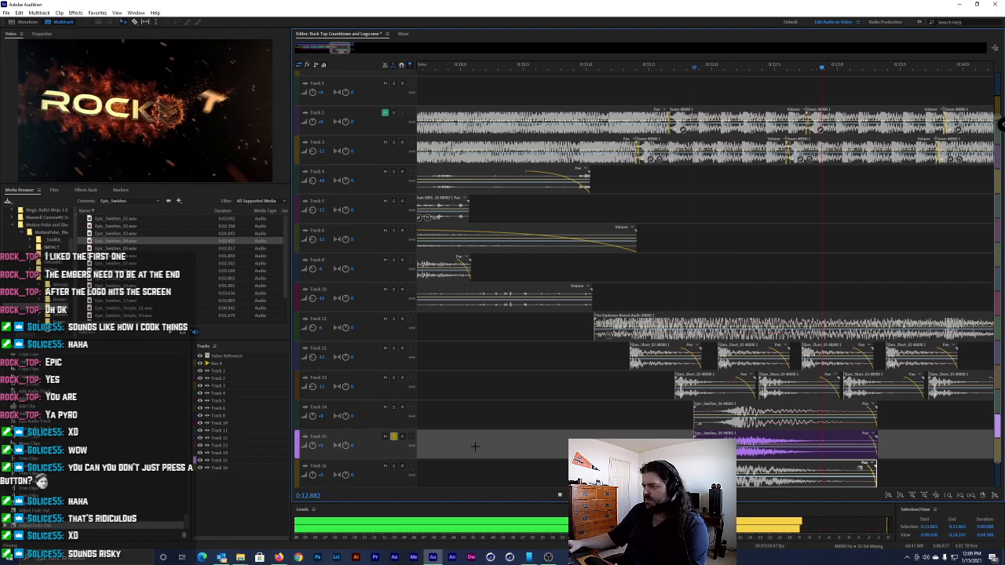
pyautogui.press('space')
# Add fade-ins with a linear value of 19 to the swish clips on Tracks 15, 16 and 14, checking playback
pyautogui.click(862, 442)
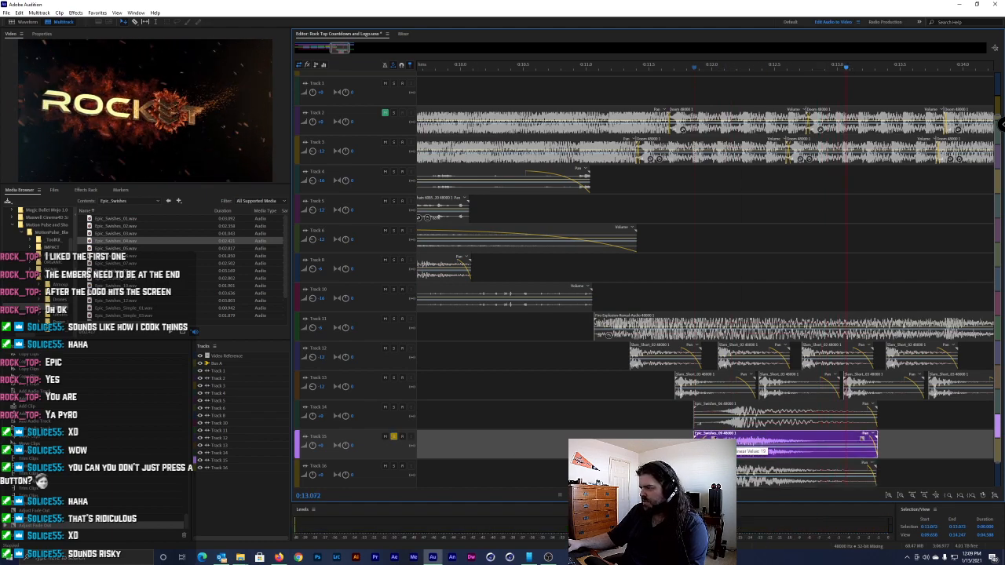
pyautogui.moveTo(709, 68); pyautogui.dragTo(668, 70)
pyautogui.press('space')
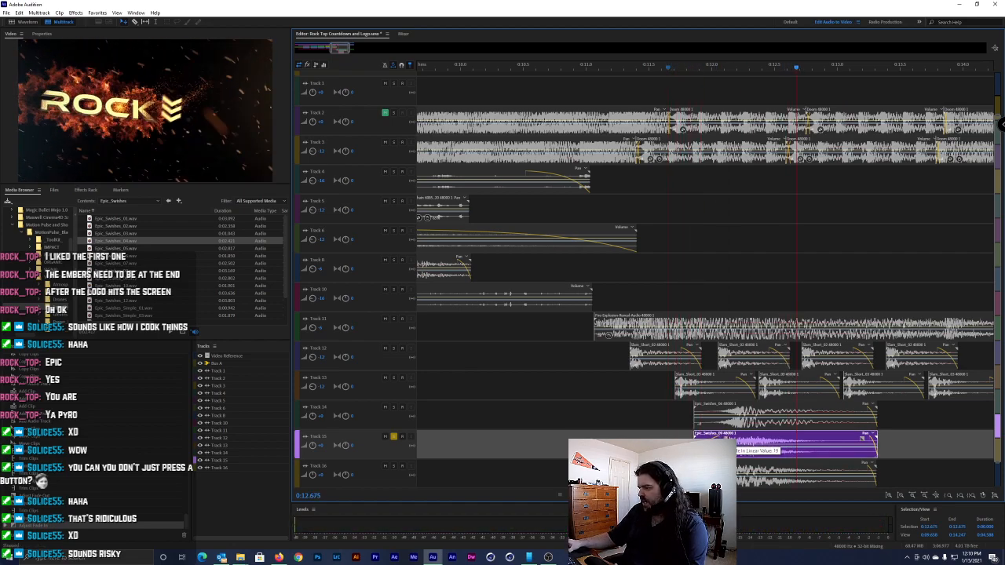
pyautogui.click(487, 475)
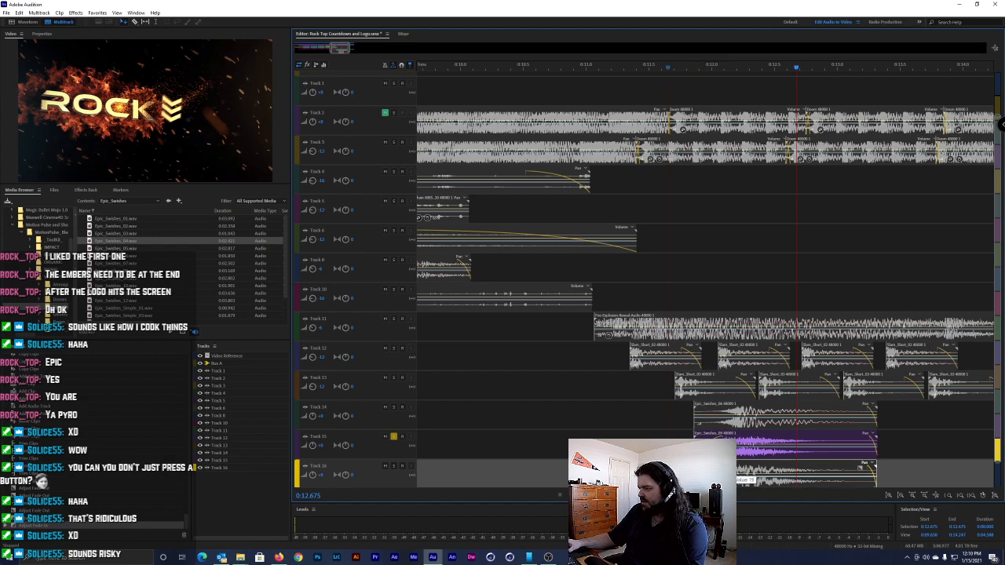
pyautogui.click(713, 414)
pyautogui.moveTo(700, 408); pyautogui.dragTo(724, 409)
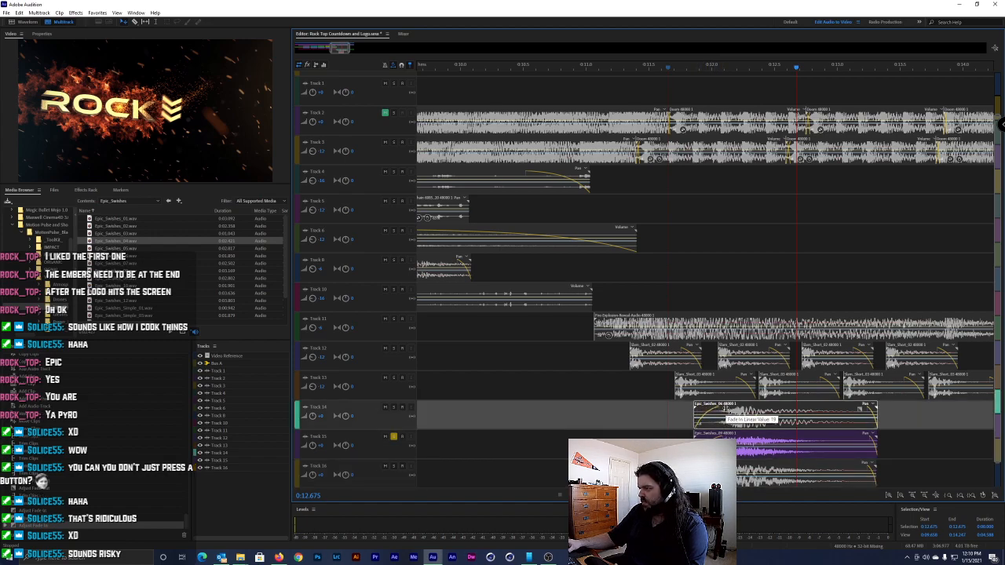
pyautogui.press('space')
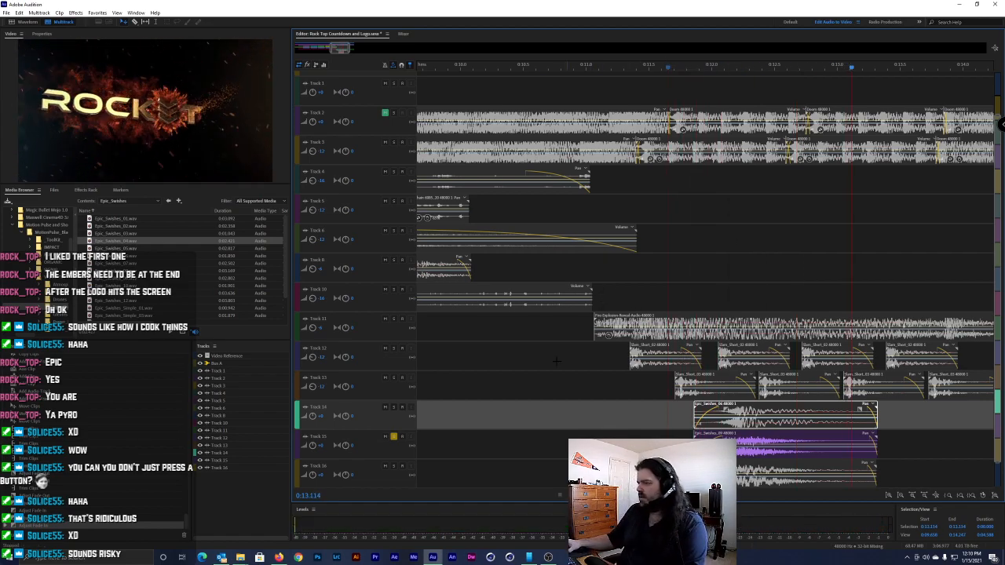
# Solo Track 14 and Track 16 in turn, playing each swish clip from just before its start
pyautogui.click(394, 406)
pyautogui.click(394, 436)
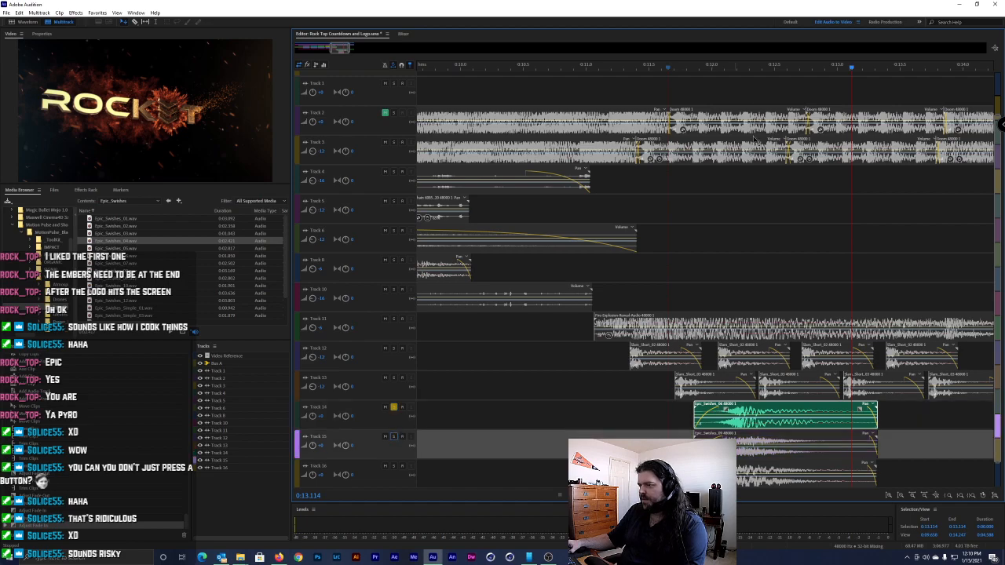
pyautogui.click(680, 68)
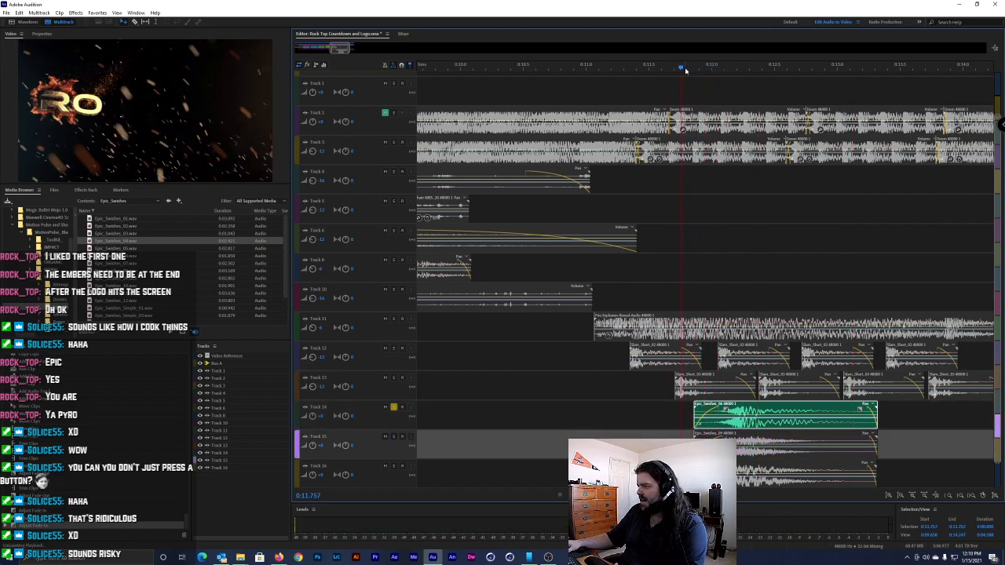
pyautogui.press('space')
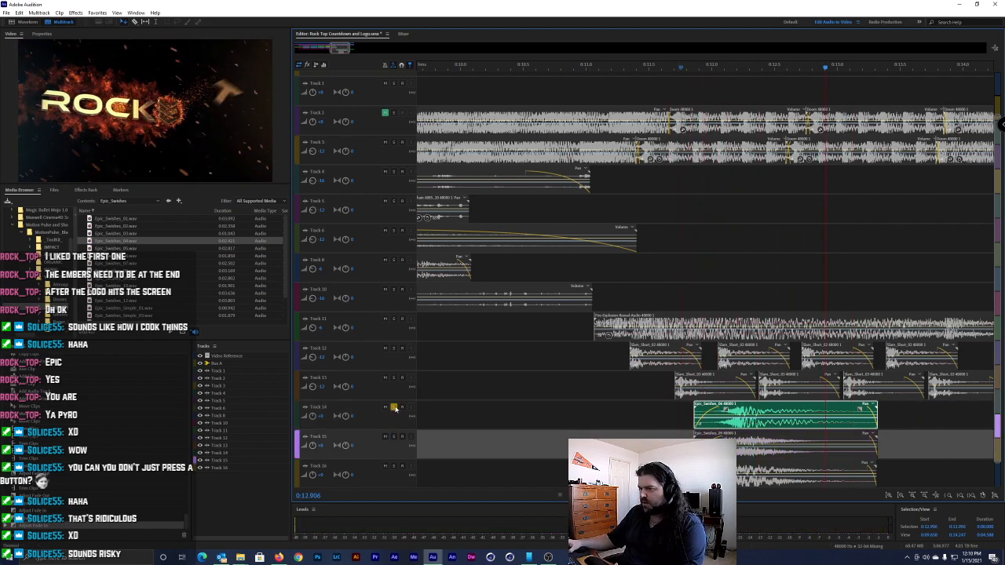
pyautogui.click(394, 466)
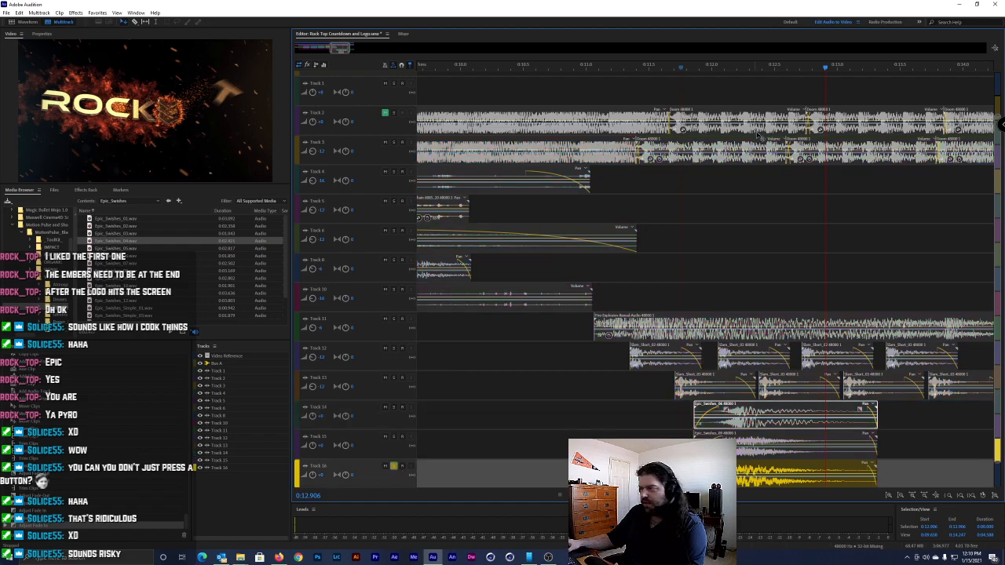
pyautogui.moveTo(792, 62); pyautogui.dragTo(685, 64)
pyautogui.press('space')
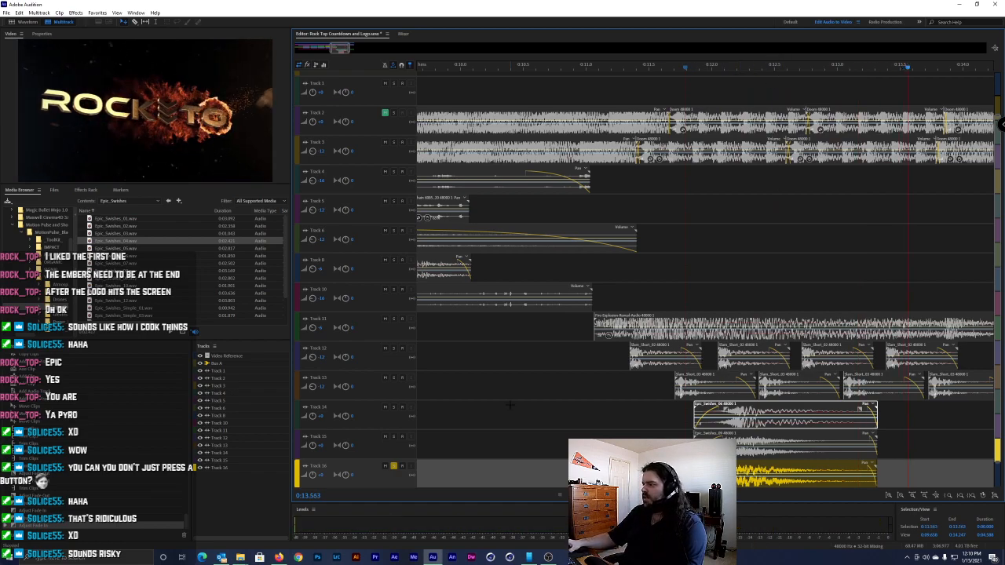
# Switch the solo back to Track 14 and play its swish, and save the session without copying external media files
pyautogui.click(394, 468)
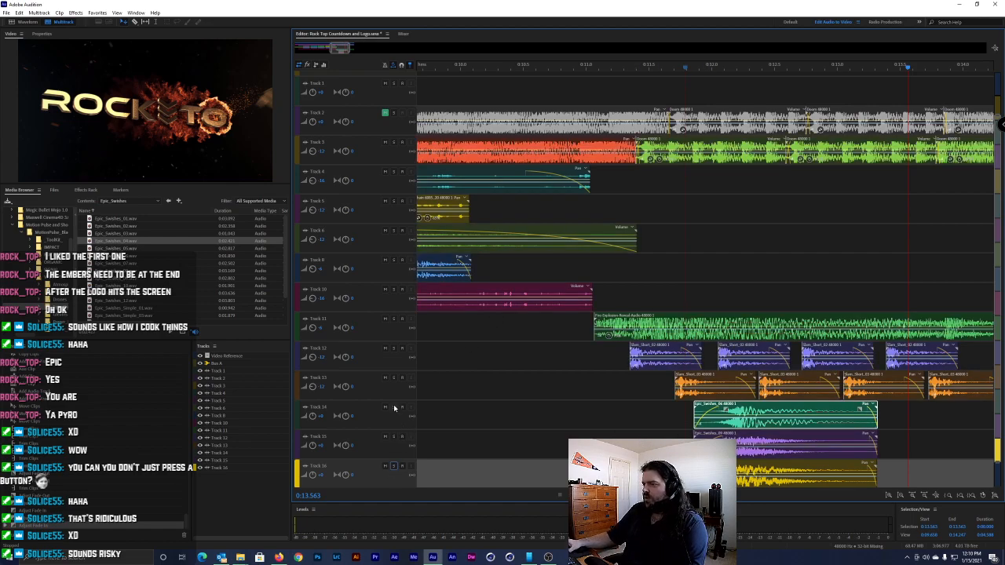
pyautogui.click(394, 408)
pyautogui.click(669, 65)
pyautogui.press('space')
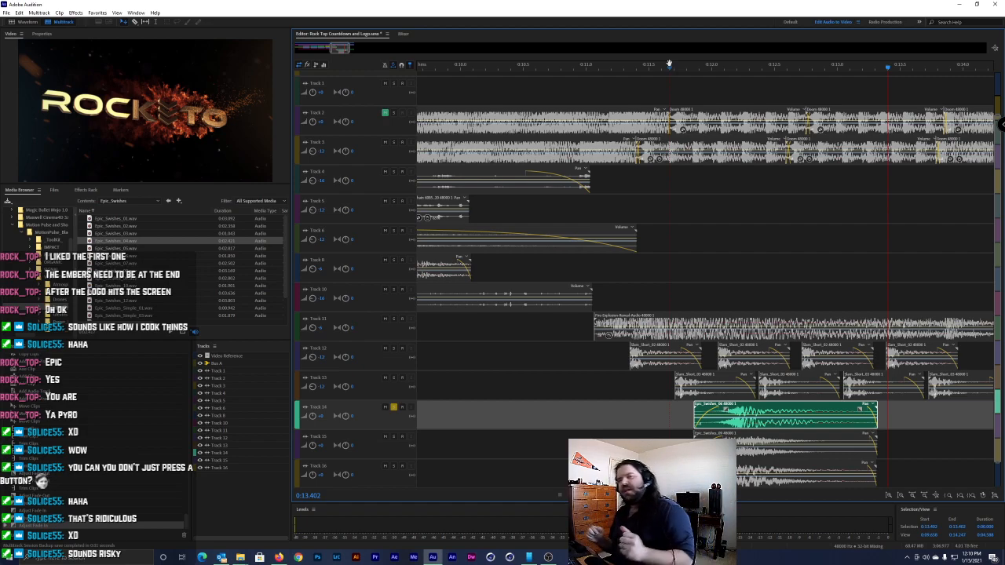
pyautogui.hotkey('ctrl', 's')
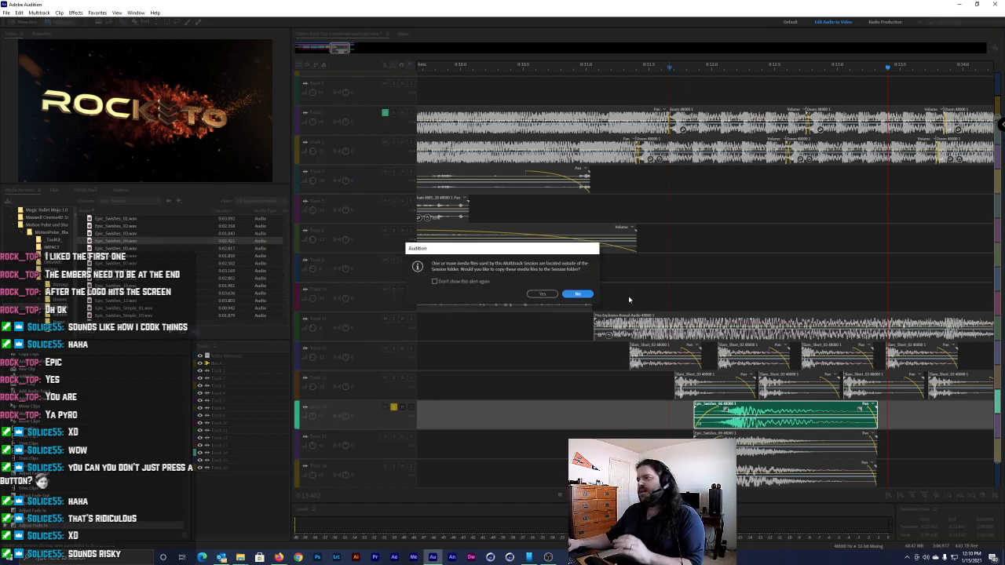
pyautogui.click(582, 296)
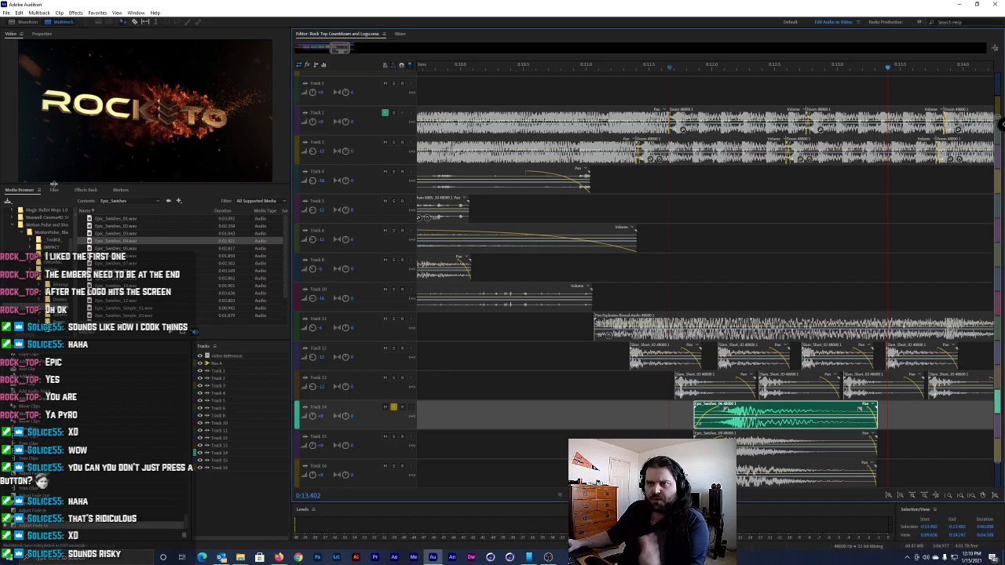
# Try the Reverb effect with the default preset in the first effect slot of Track 14
pyautogui.click(280, 235)
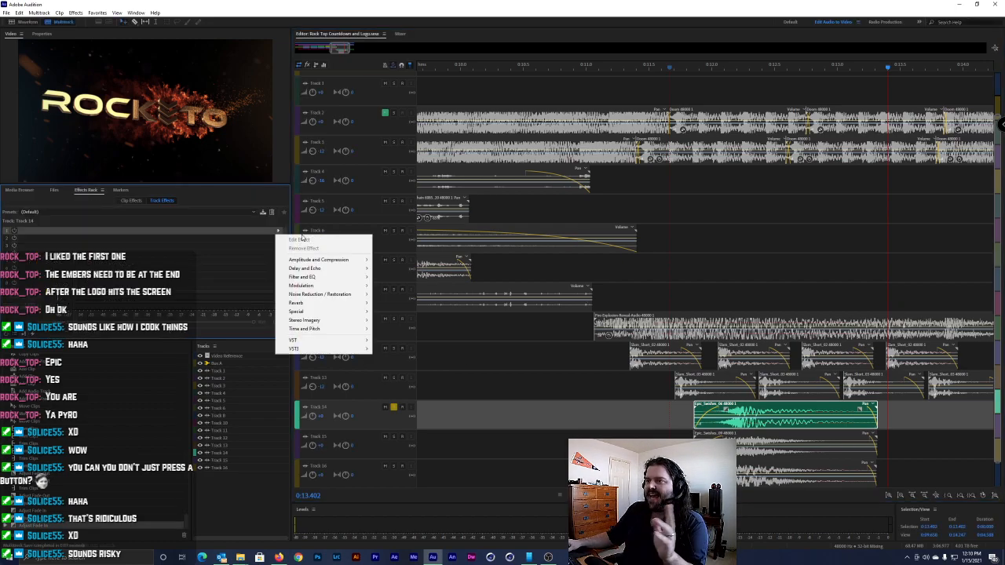
pyautogui.moveTo(357, 260)
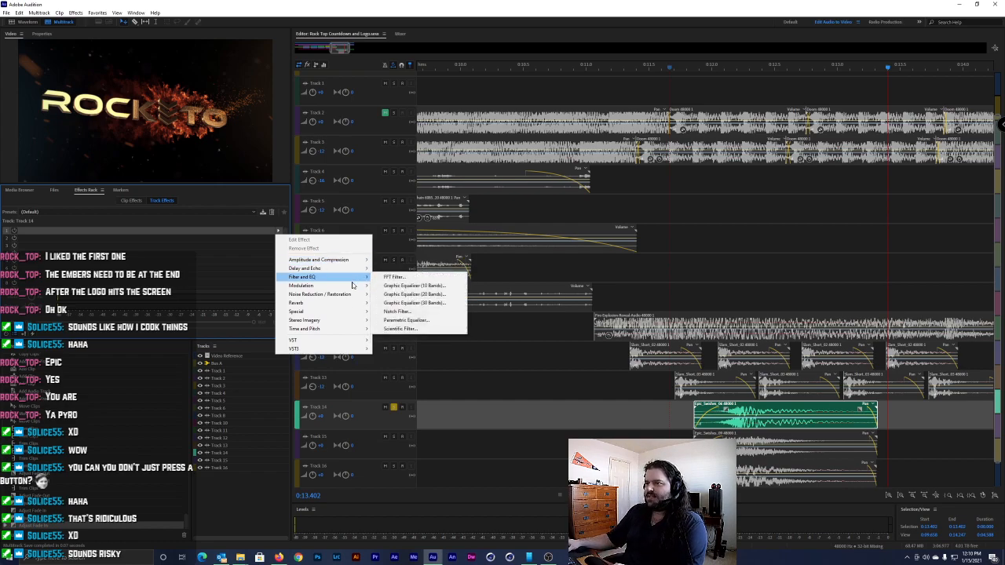
pyautogui.moveTo(360, 303)
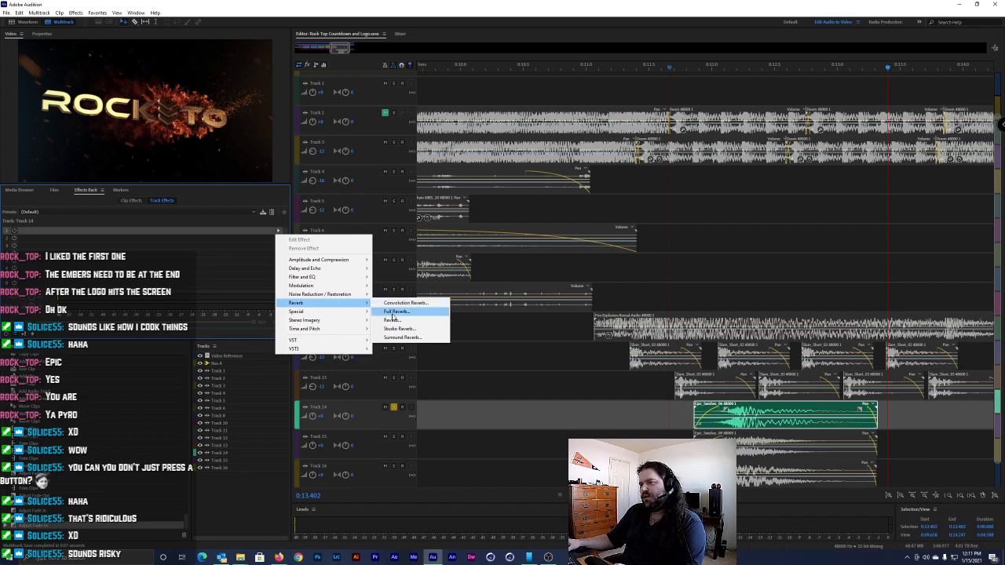
pyautogui.click(397, 320)
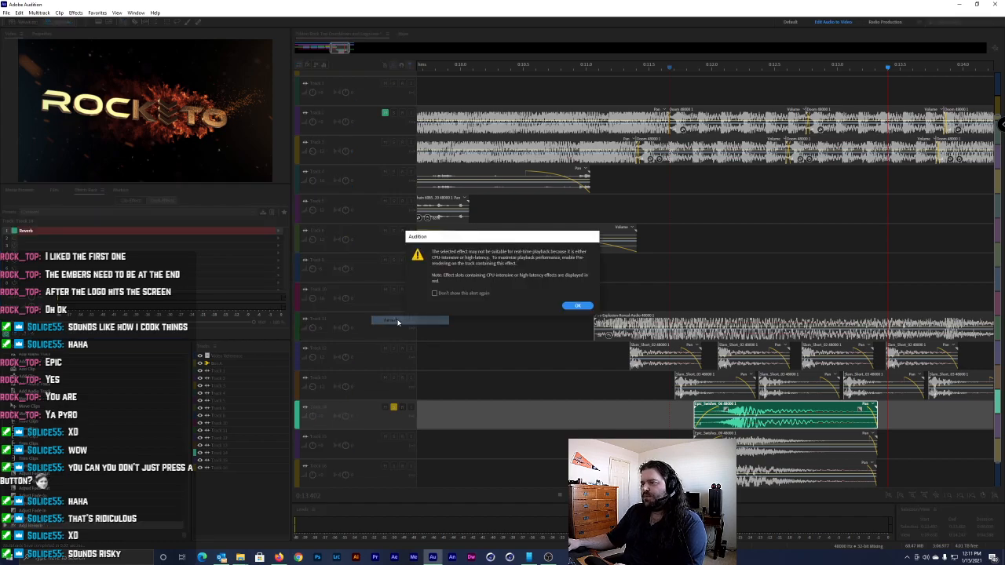
pyautogui.click(578, 306)
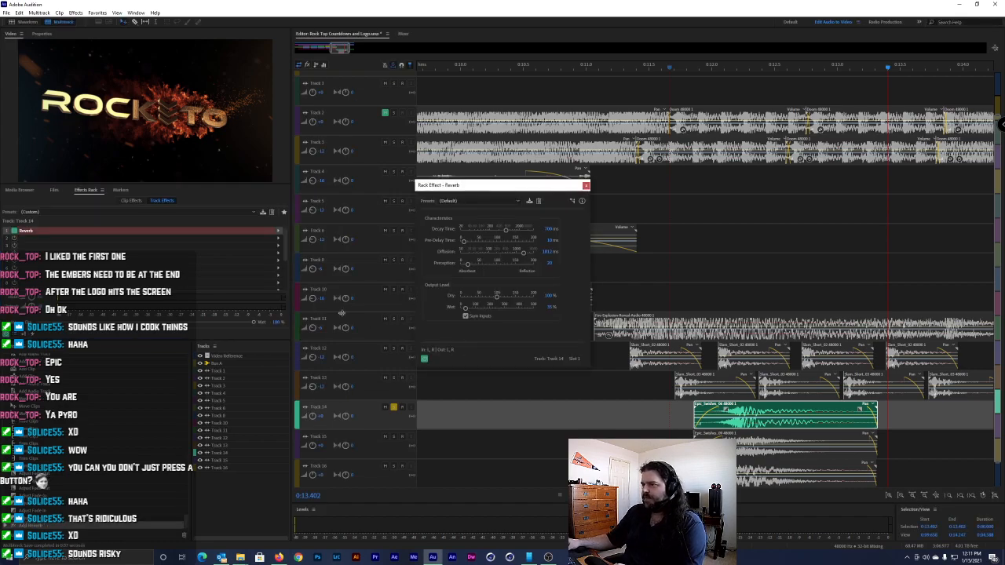
pyautogui.click(521, 202)
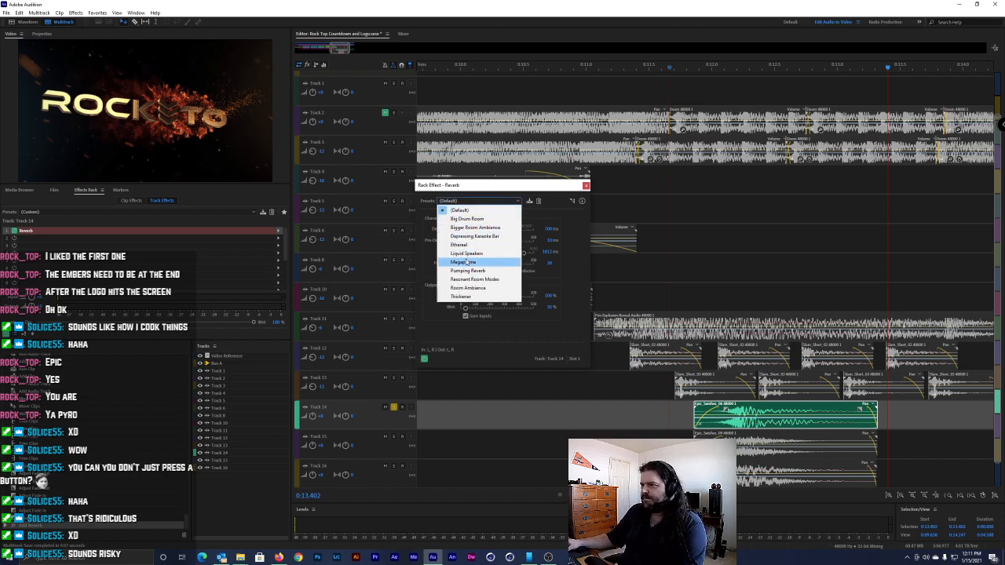
pyautogui.click(462, 210)
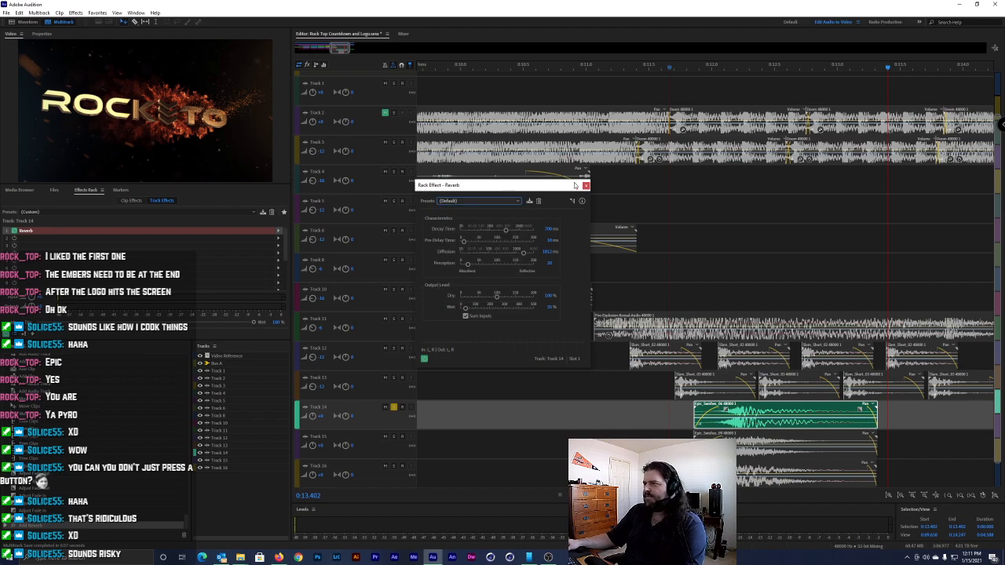
pyautogui.click(586, 186)
# Replace Track 14's Reverb with Full Reverb using the Church preset, and play the swish from just before its start
pyautogui.click(278, 232)
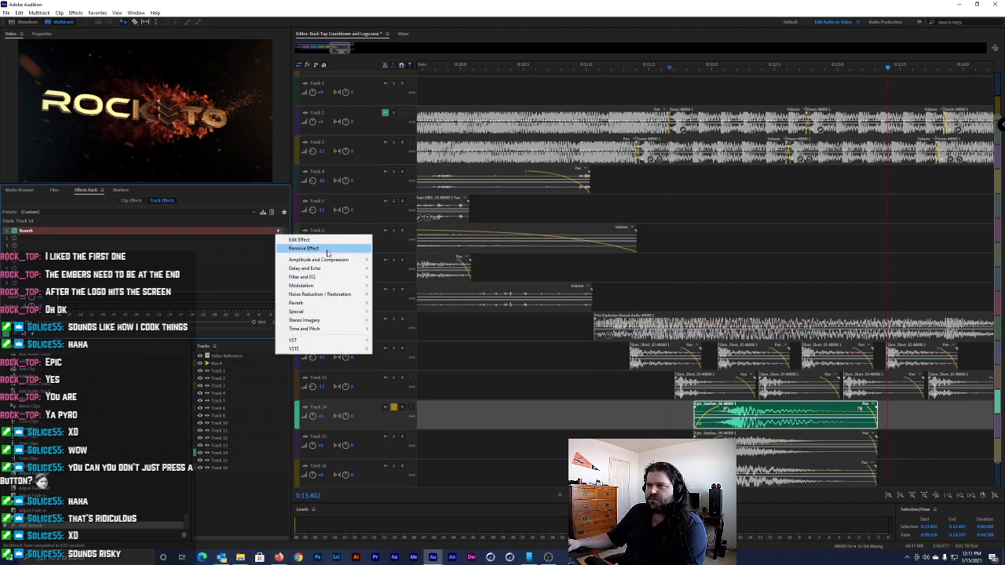
pyautogui.moveTo(329, 303)
pyautogui.click(396, 312)
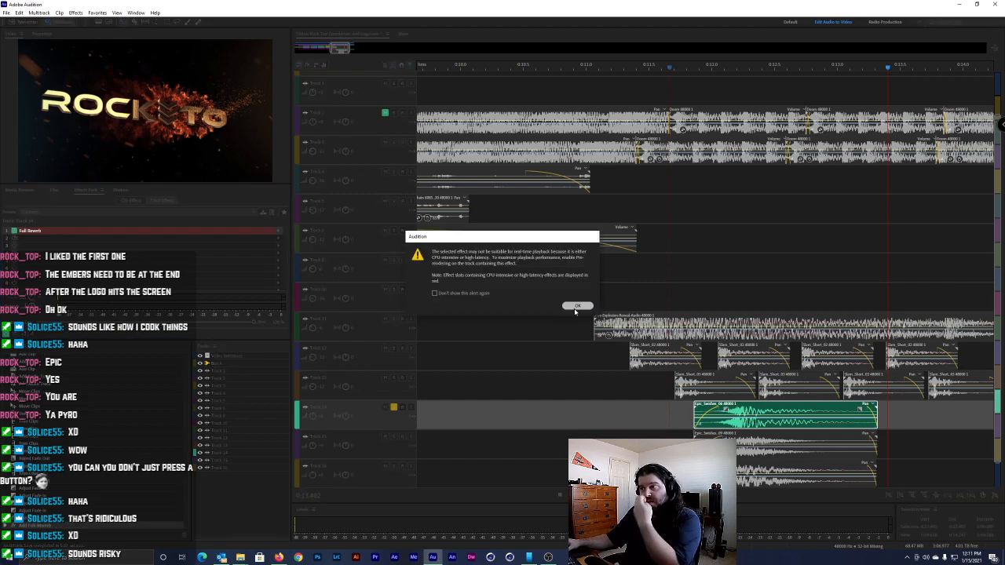
pyautogui.click(578, 307)
pyautogui.click(424, 177)
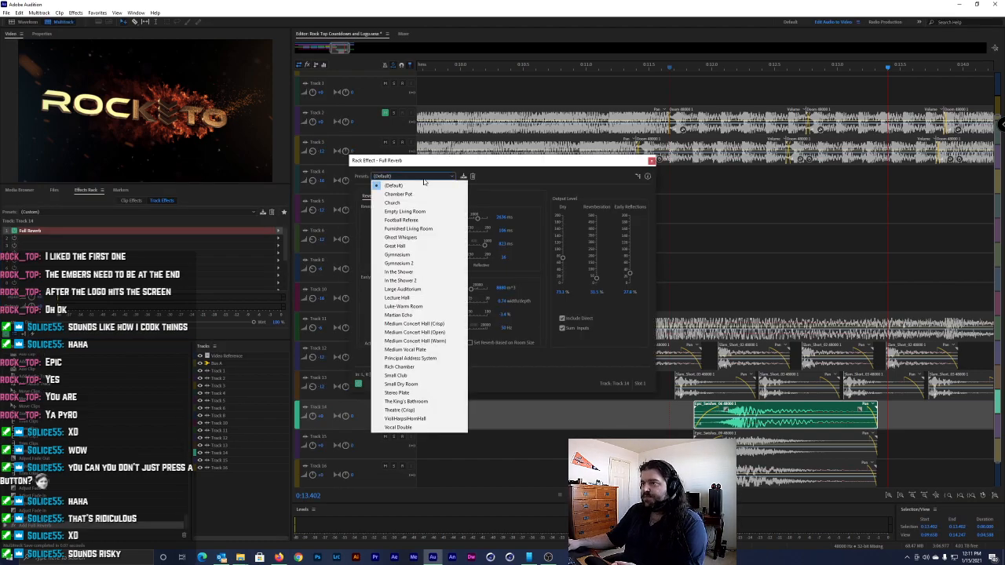
pyautogui.click(420, 204)
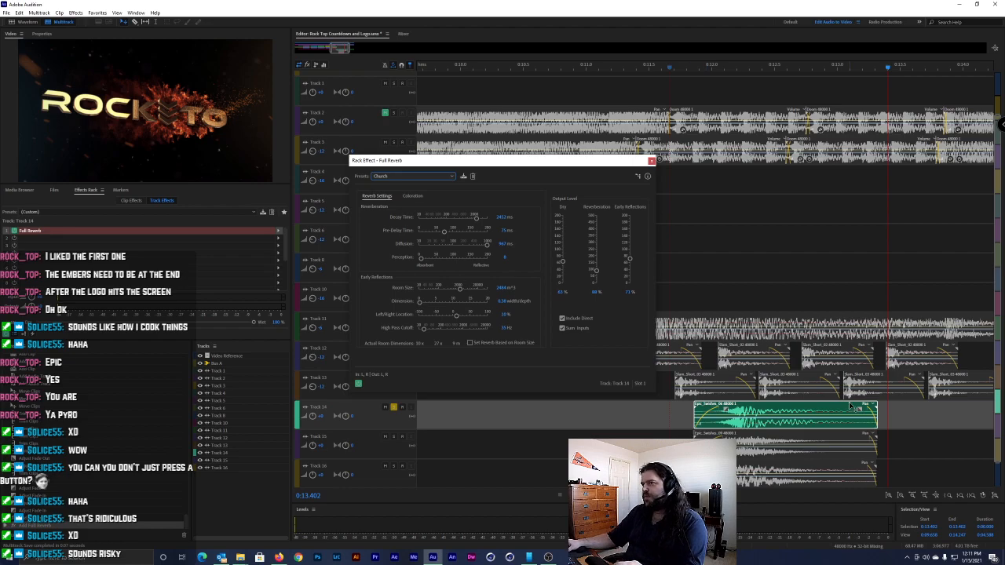
pyautogui.click(686, 68)
pyautogui.press('space')
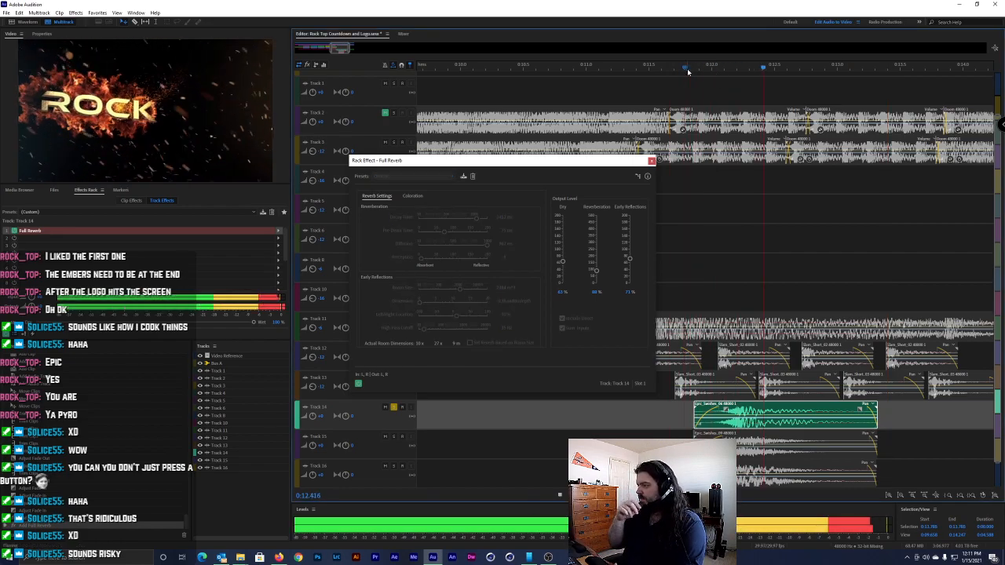
pyautogui.press('space')
# Switch Track 14's Full Reverb to the Lecture Hall preset and play the swish from before its start
pyautogui.click(425, 176)
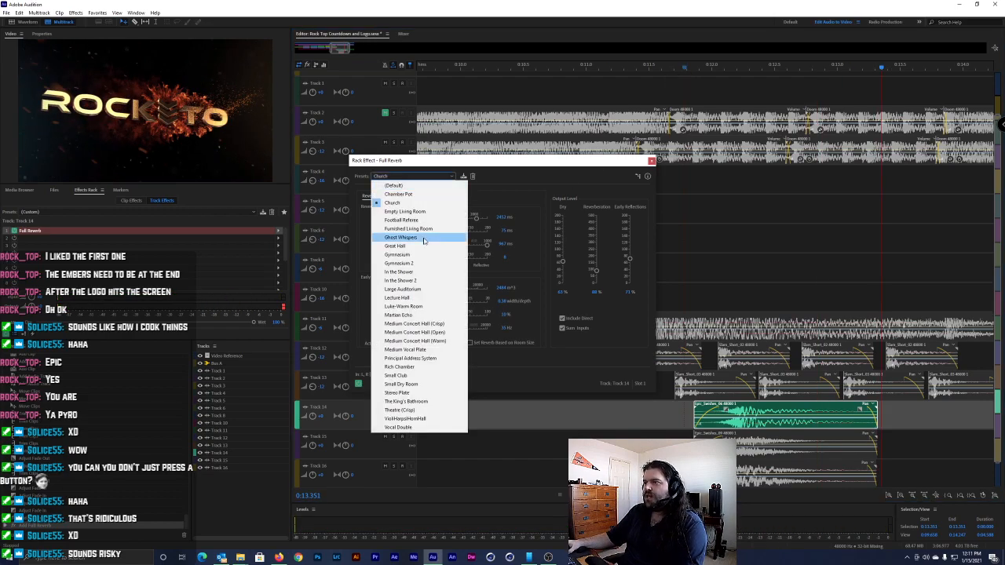
pyautogui.click(414, 298)
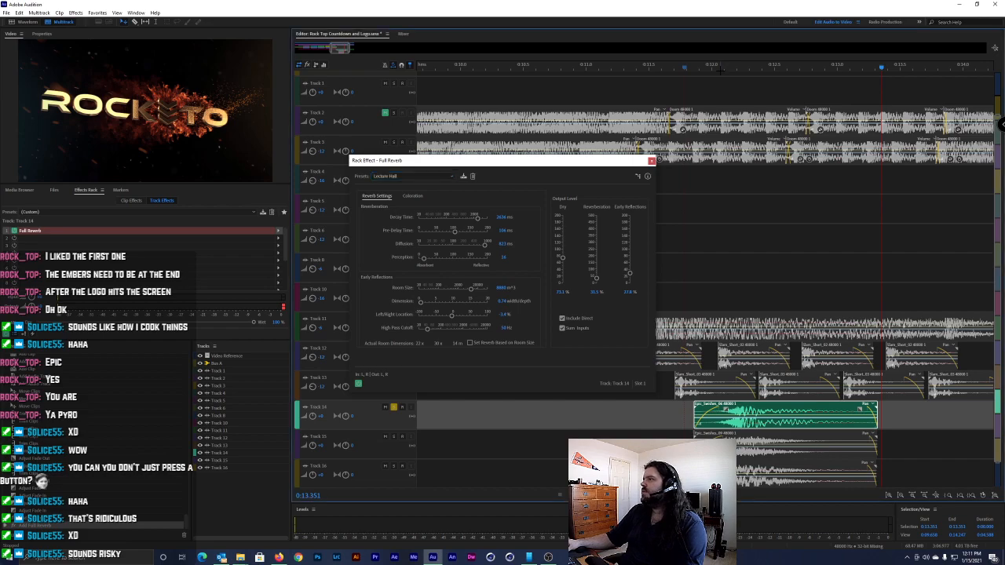
pyautogui.click(721, 68)
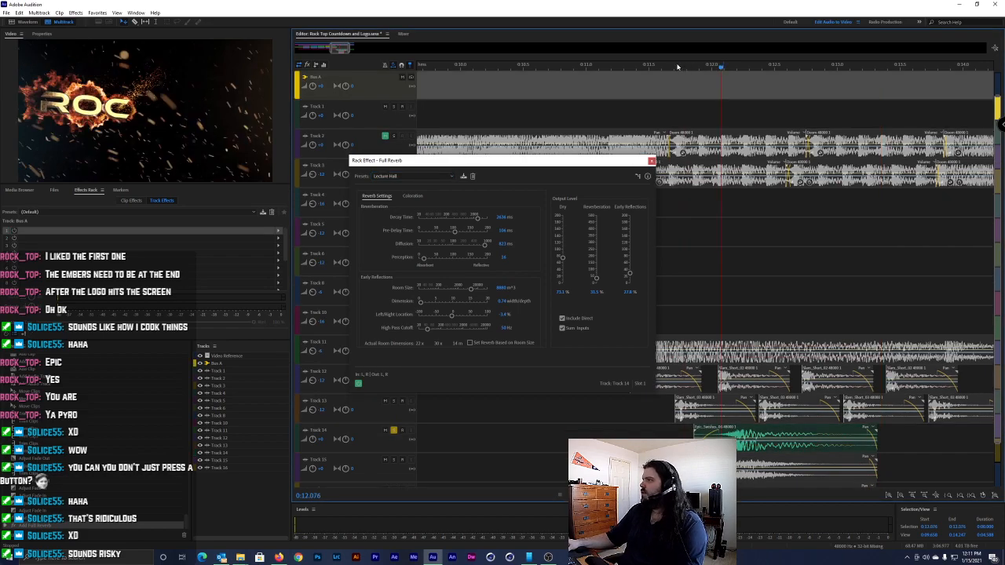
pyautogui.moveTo(695, 66); pyautogui.dragTo(651, 62)
pyautogui.press('space')
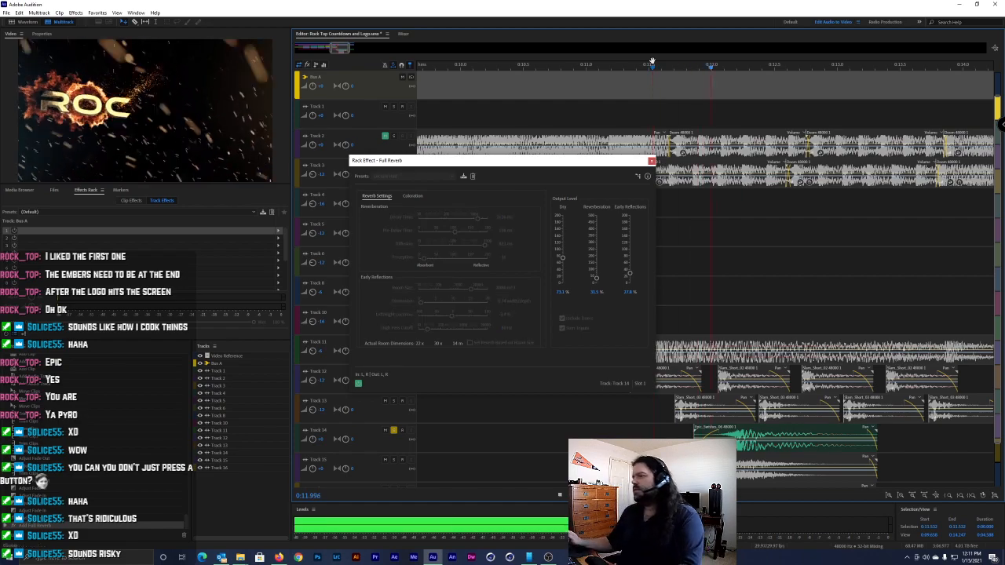
pyautogui.press('space')
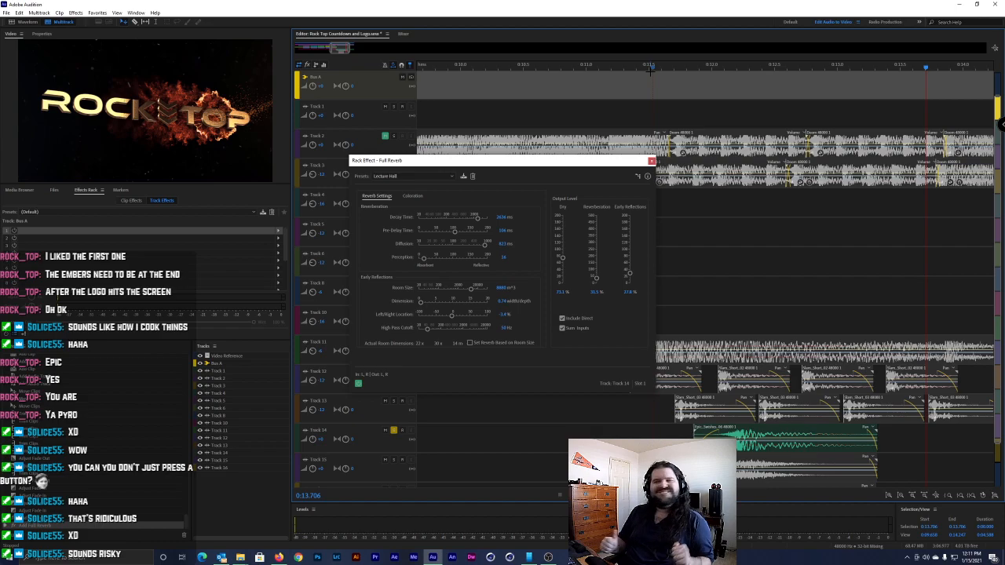
pyautogui.click(632, 69)
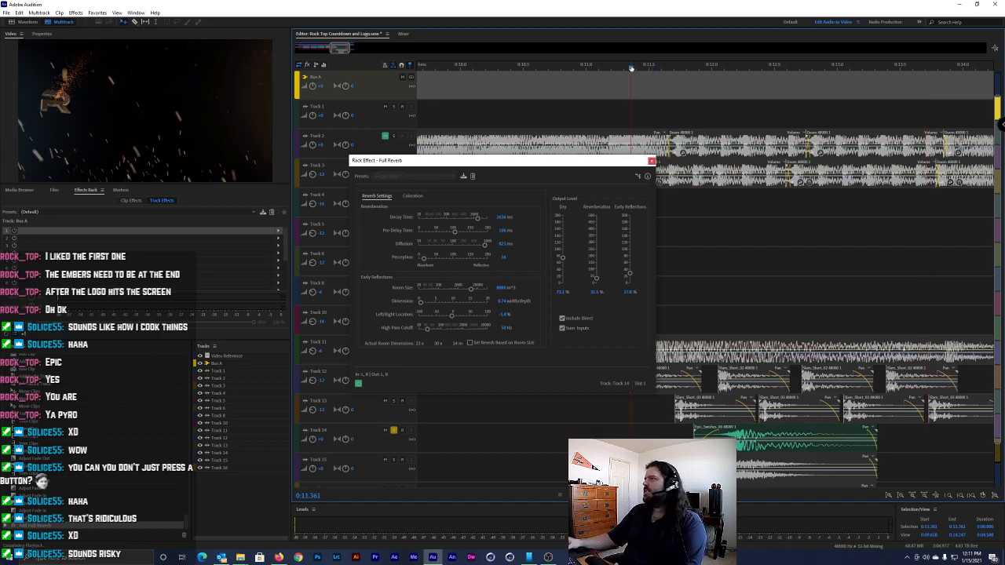
pyautogui.press('space')
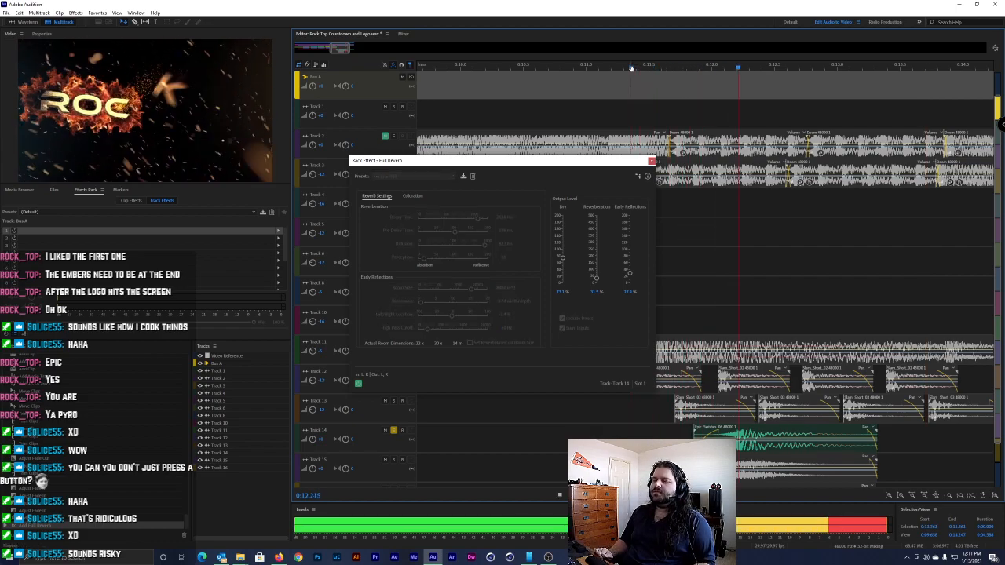
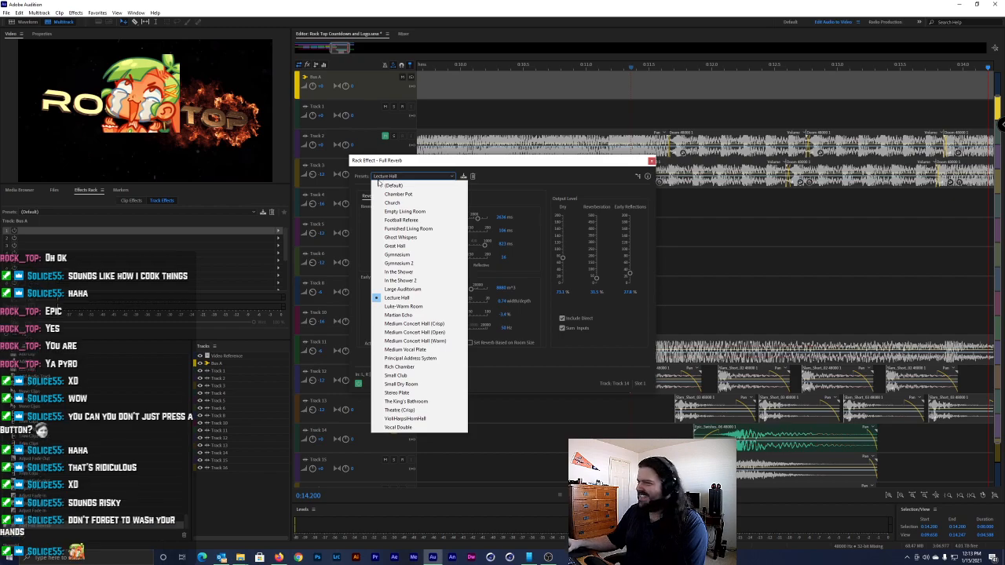
# Try the Martian Echo preset on Track 14's Full Reverb and play the swish from before its start
pyautogui.click(420, 315)
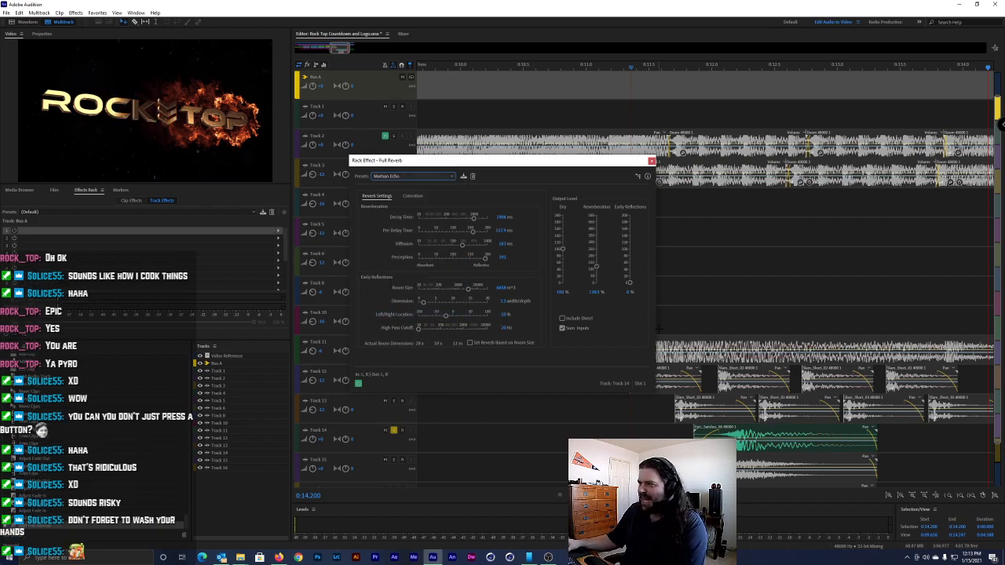
pyautogui.click(646, 68)
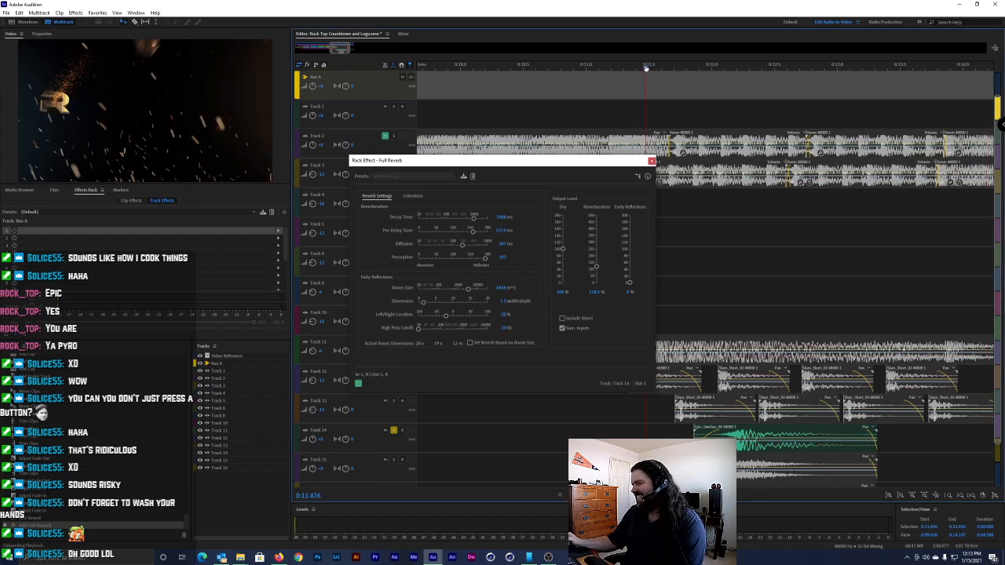
pyautogui.press('space')
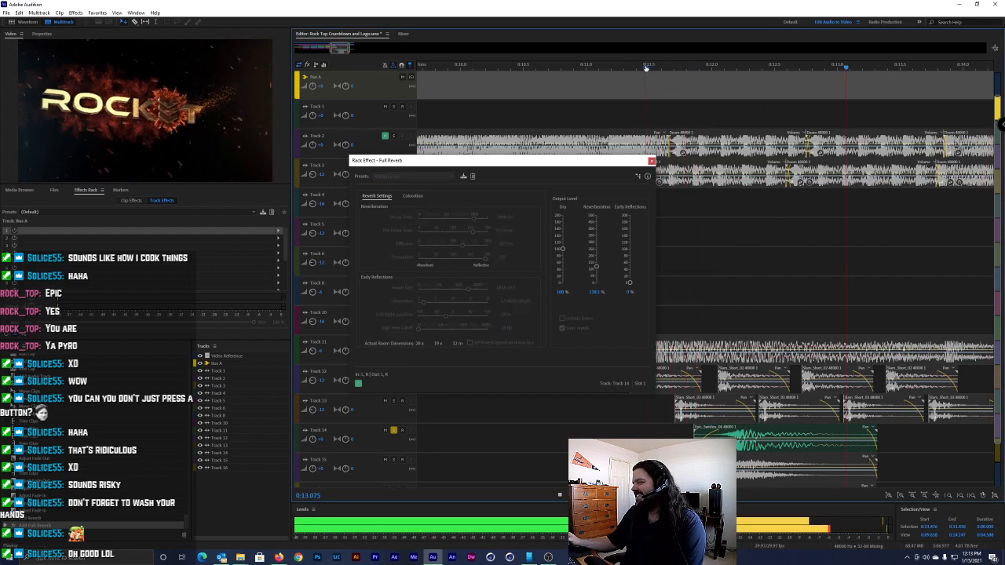
pyautogui.press('space')
# Try the Rich Chamber preset on Track 14's Full Reverb and play from well before the swish
pyautogui.click(446, 177)
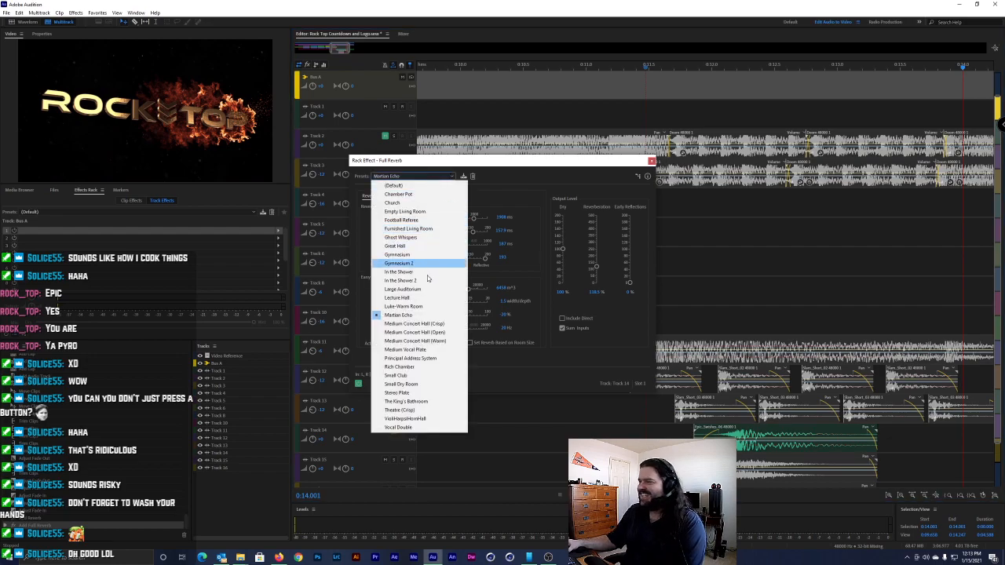
pyautogui.click(424, 367)
pyautogui.click(547, 65)
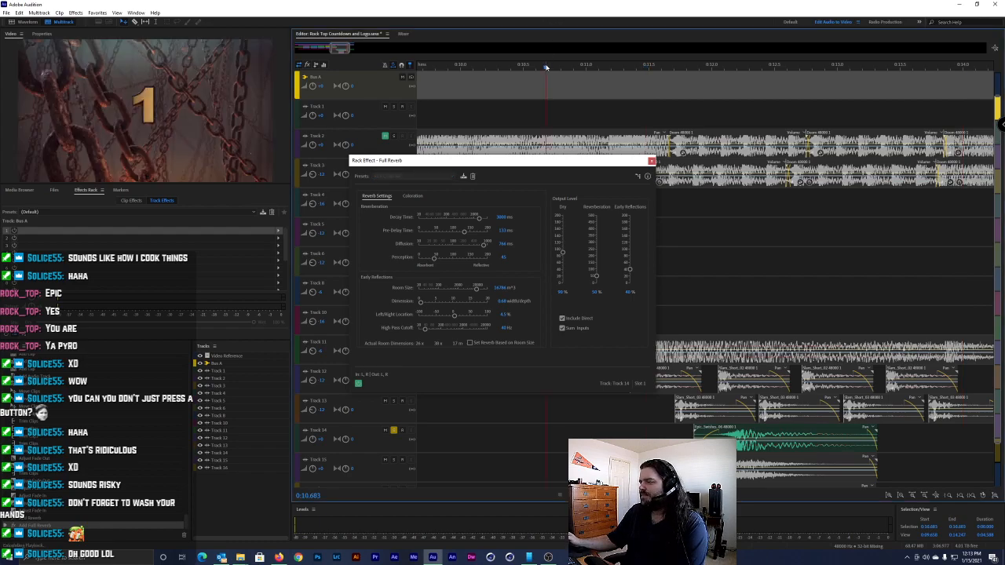
pyautogui.press('space')
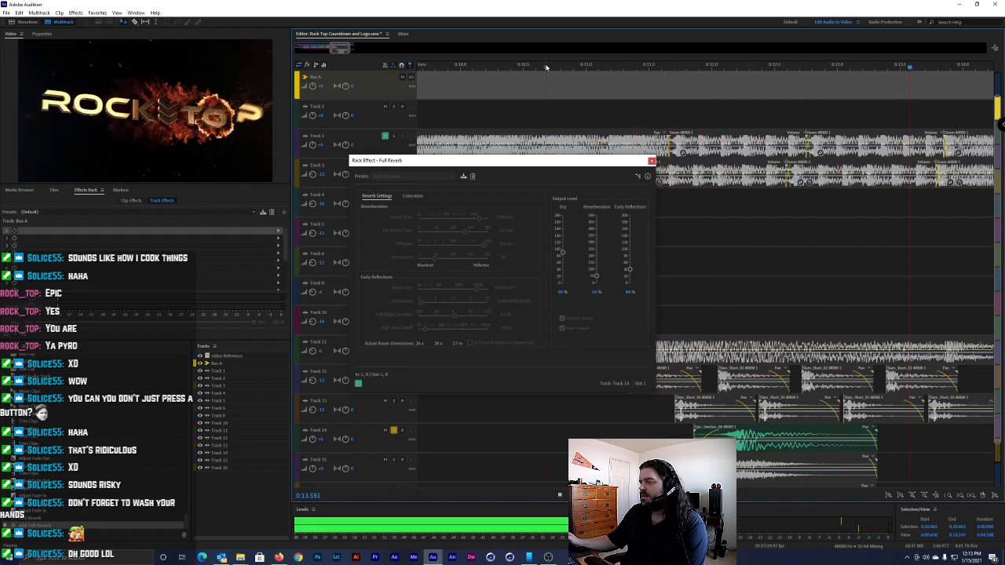
pyautogui.press('space')
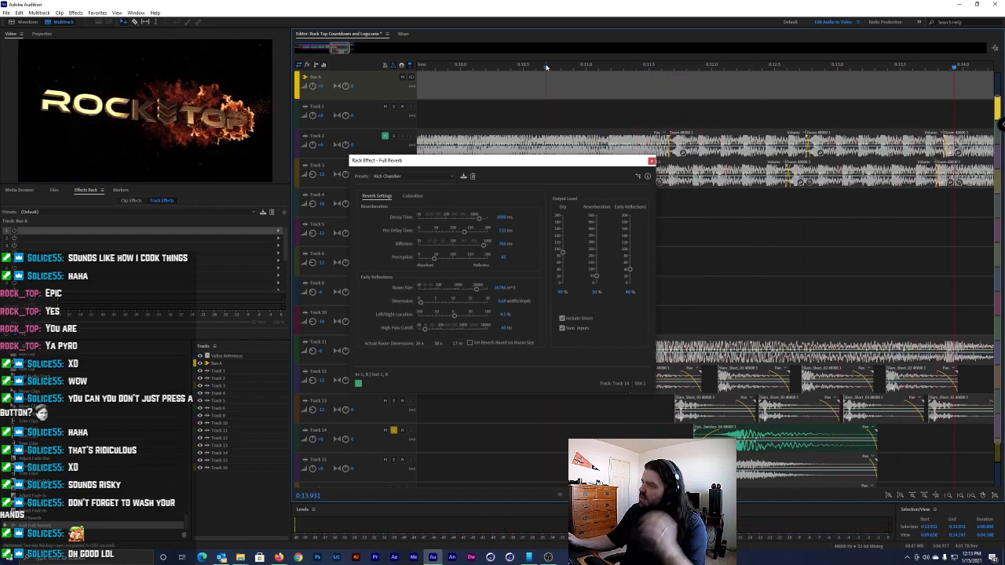
# Return Track 14's Full Reverb to the Lecture Hall preset and play the swish again
pyautogui.click(421, 175)
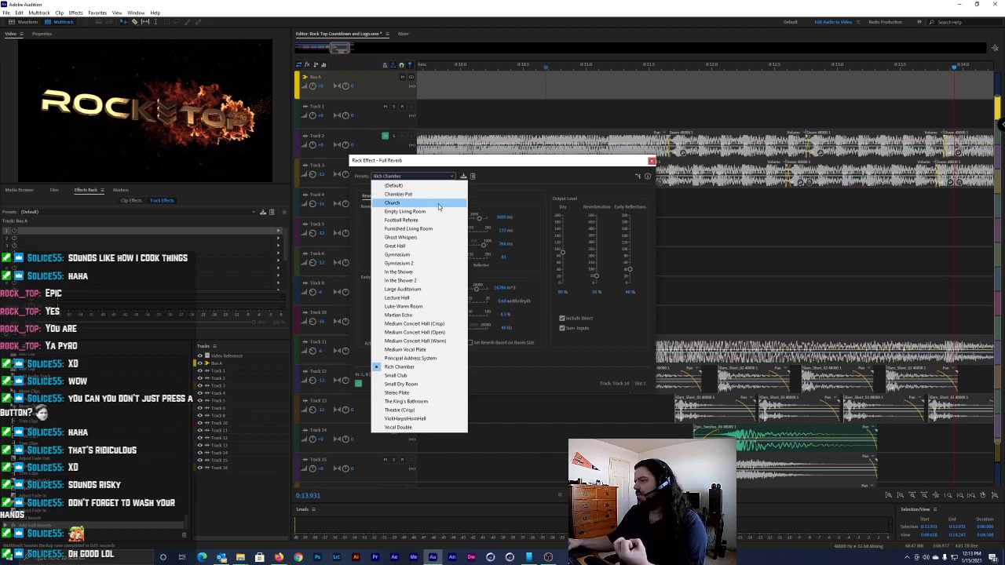
pyautogui.click(431, 298)
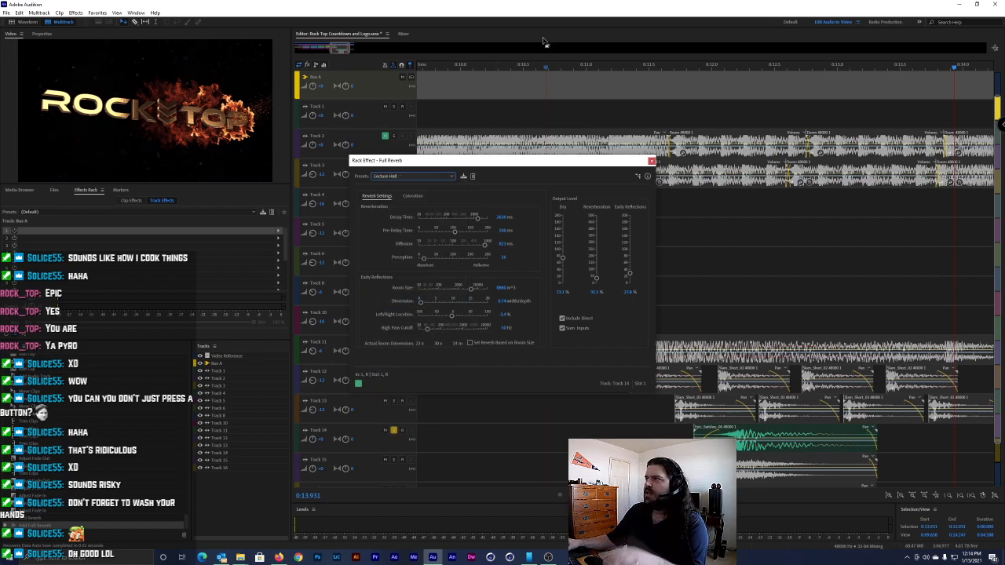
pyautogui.click(603, 68)
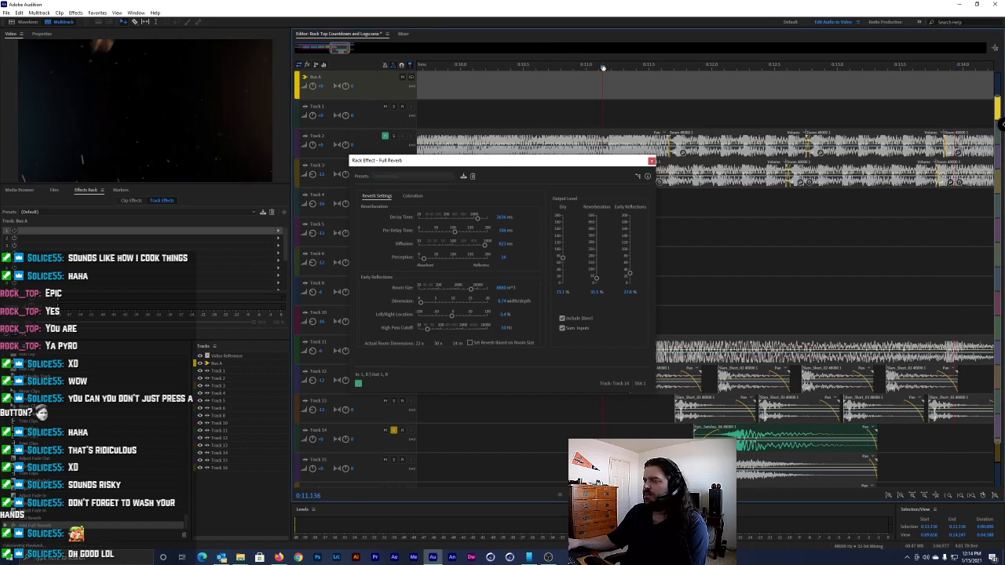
pyautogui.press('space')
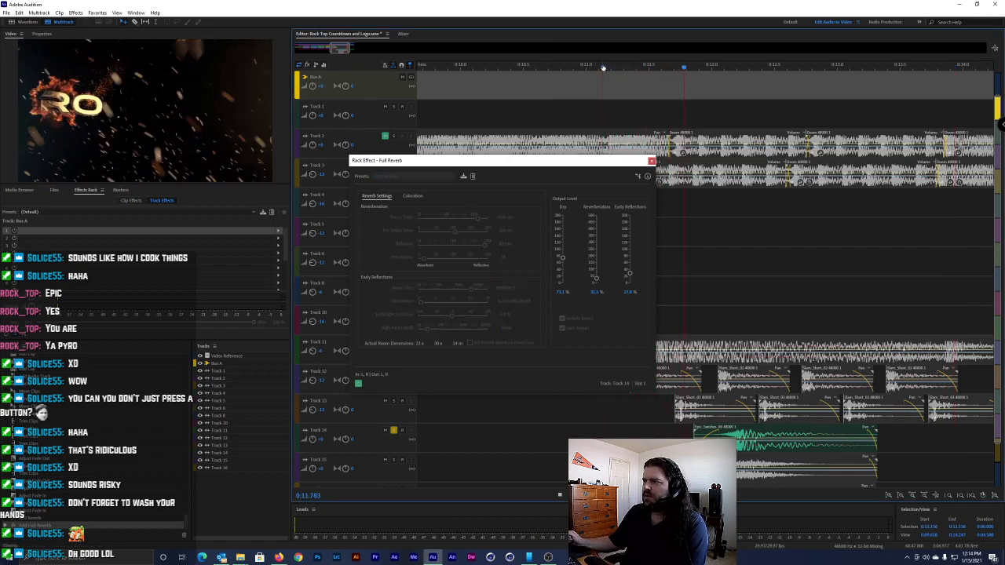
pyautogui.press('space')
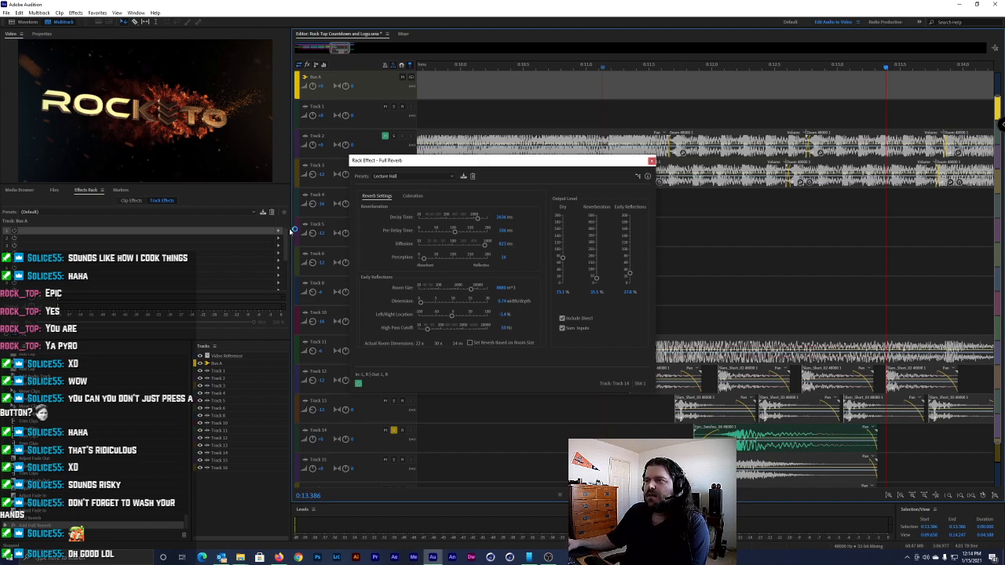
# Replace Track 14's Full Reverb with Convolution Reverb using the Memory Space preset, and play the swish
pyautogui.click(370, 435)
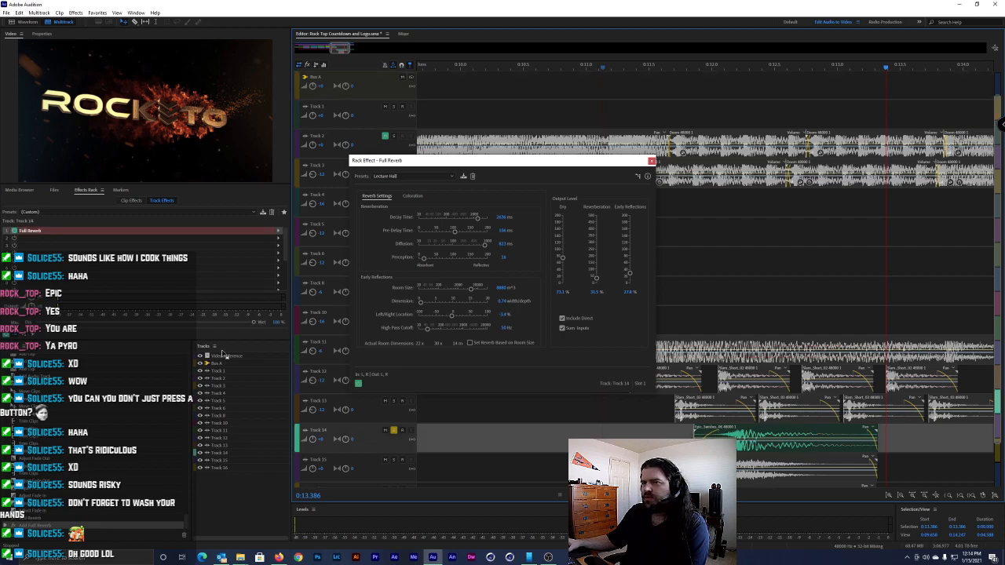
pyautogui.click(280, 235)
pyautogui.moveTo(331, 303)
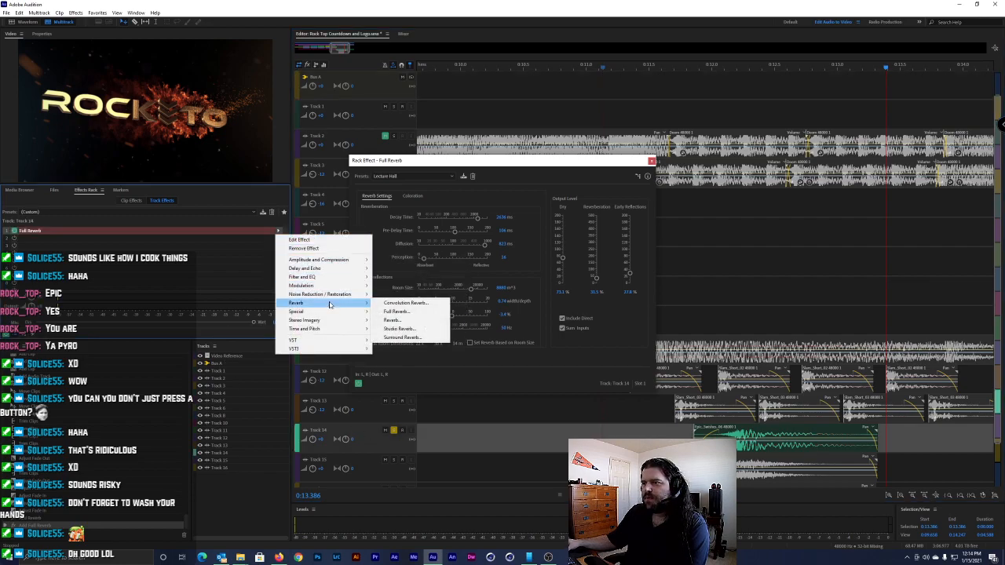
pyautogui.click(402, 303)
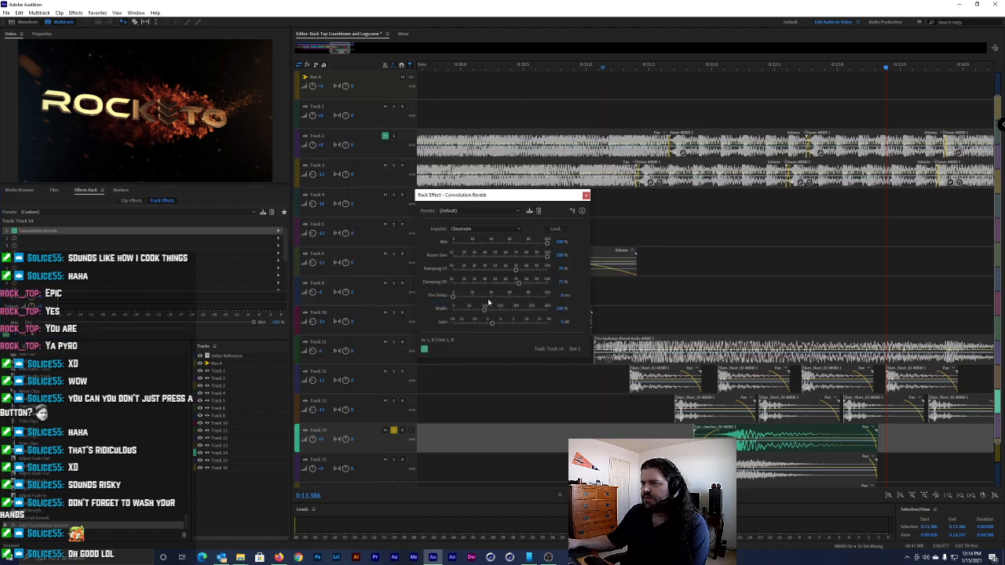
pyautogui.click(475, 211)
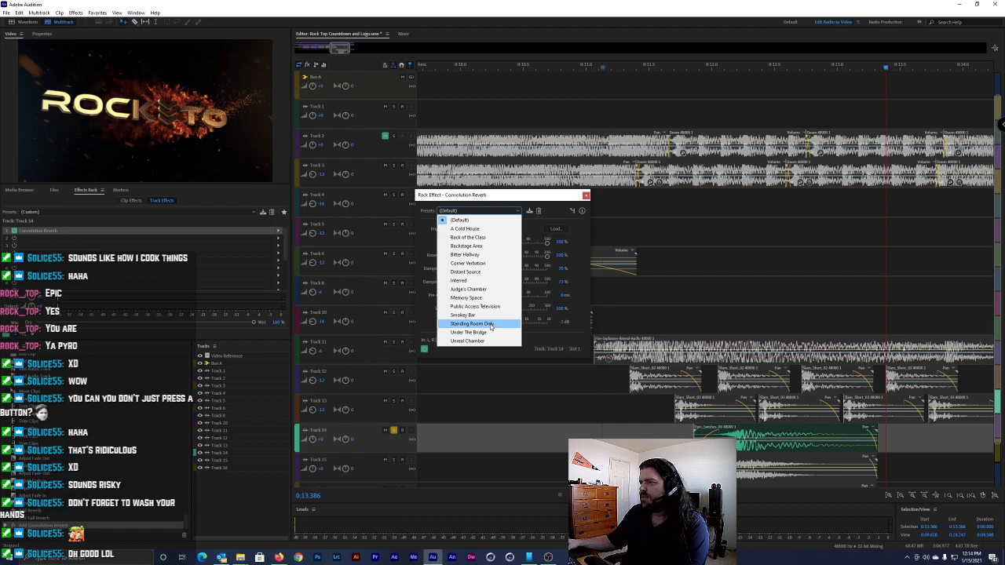
pyautogui.click(472, 297)
pyautogui.click(709, 64)
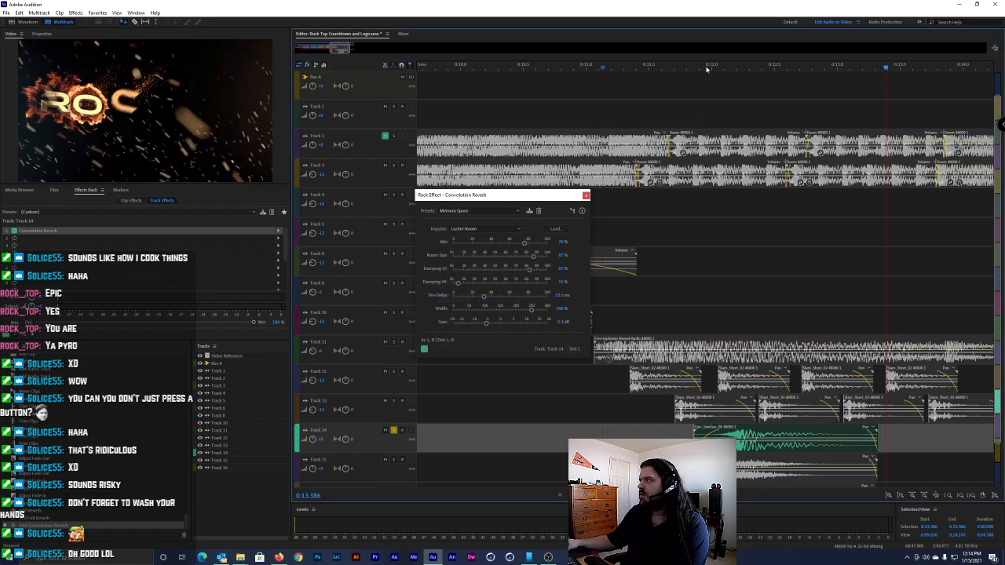
pyautogui.press('space')
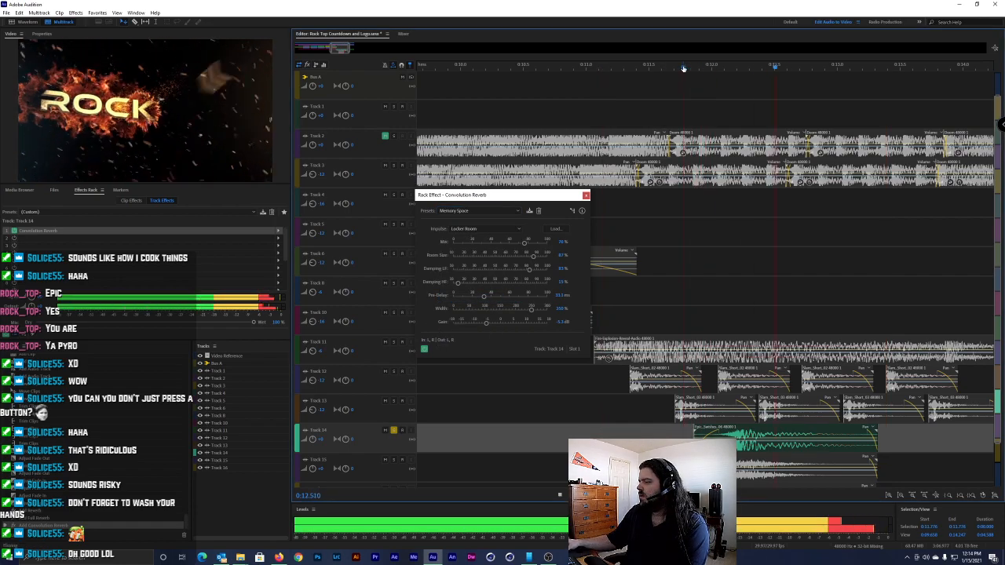
pyautogui.press('space')
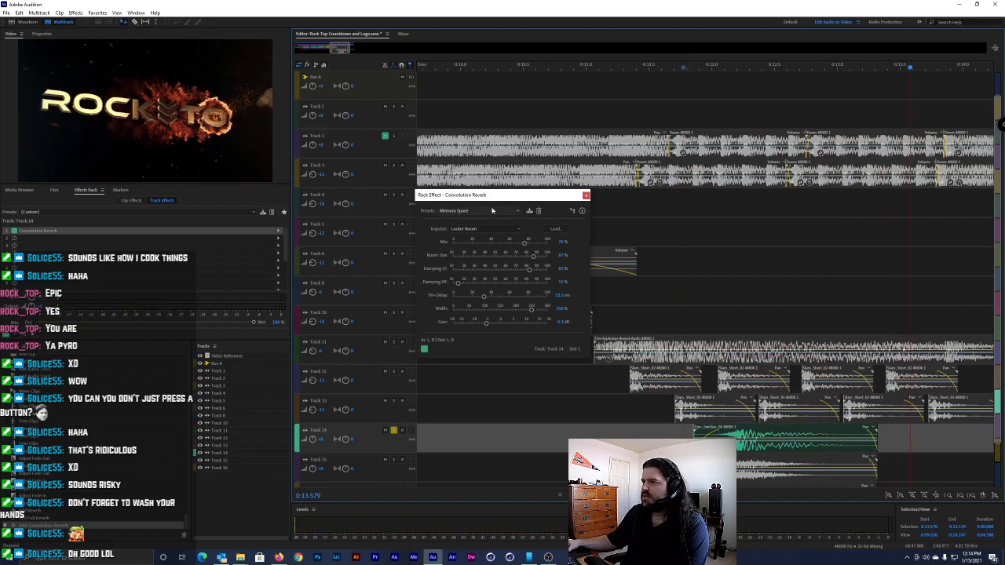
# Try the Distant Source preset on Track 14's Convolution Reverb and play the swish twice from before its start
pyautogui.click(495, 211)
pyautogui.click(495, 212)
pyautogui.click(491, 212)
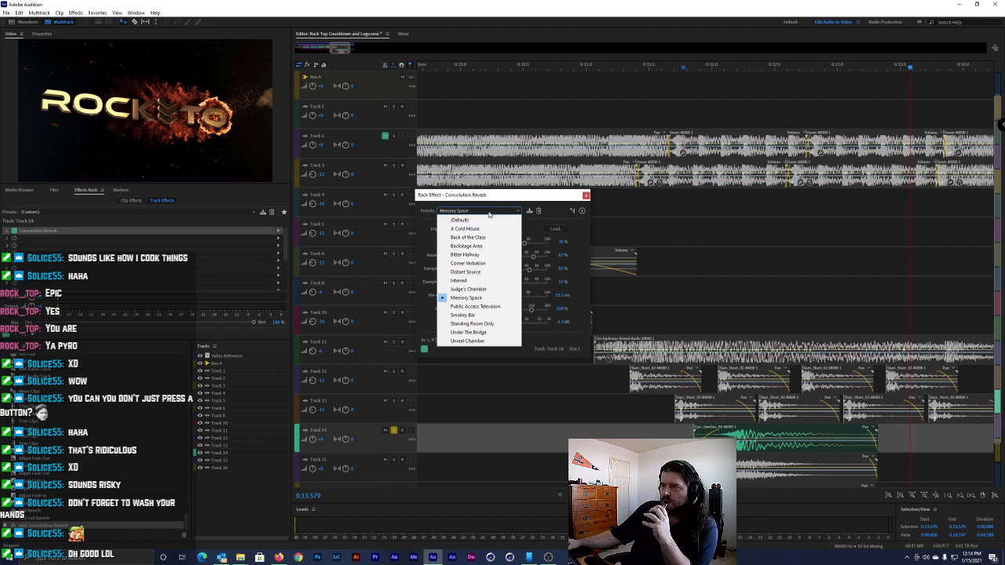
pyautogui.click(505, 272)
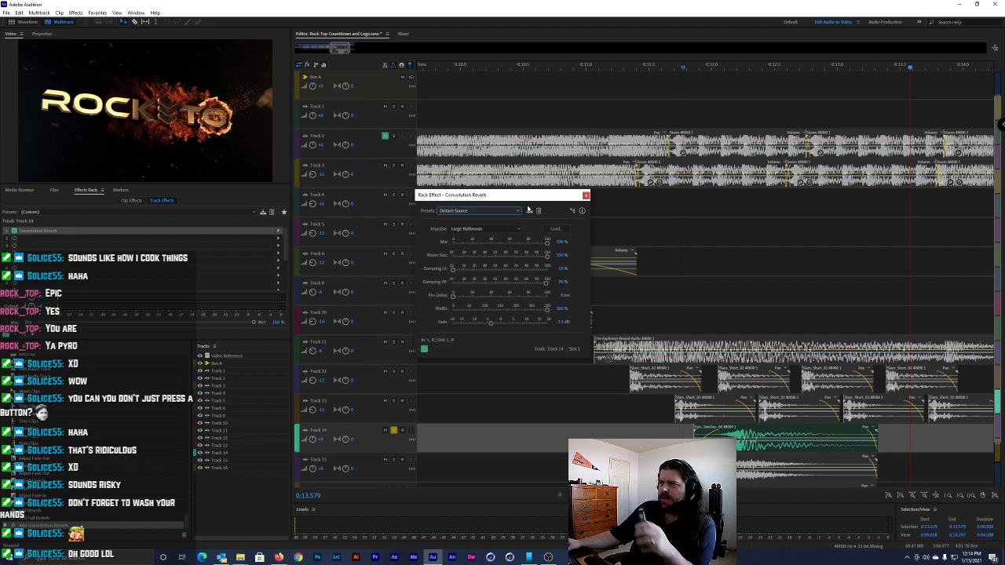
pyautogui.click(588, 65)
pyautogui.press('space')
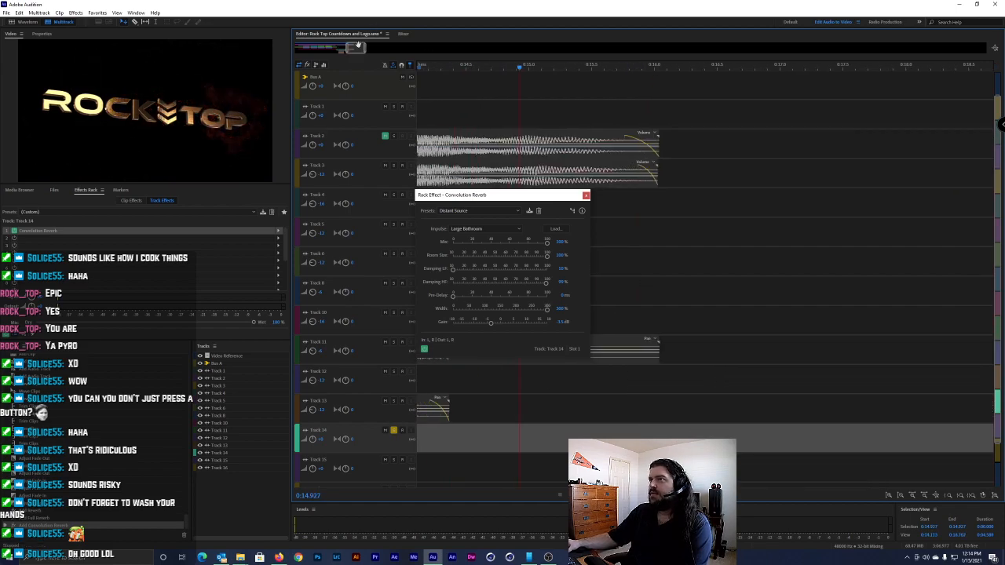
pyautogui.scroll(3, 354, 47)
pyautogui.click(653, 64)
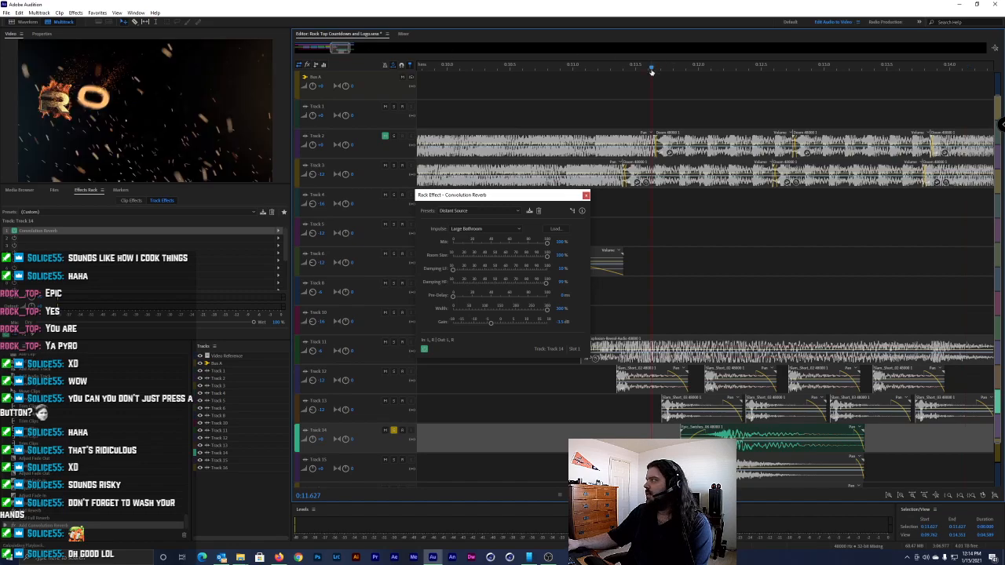
pyautogui.press('space')
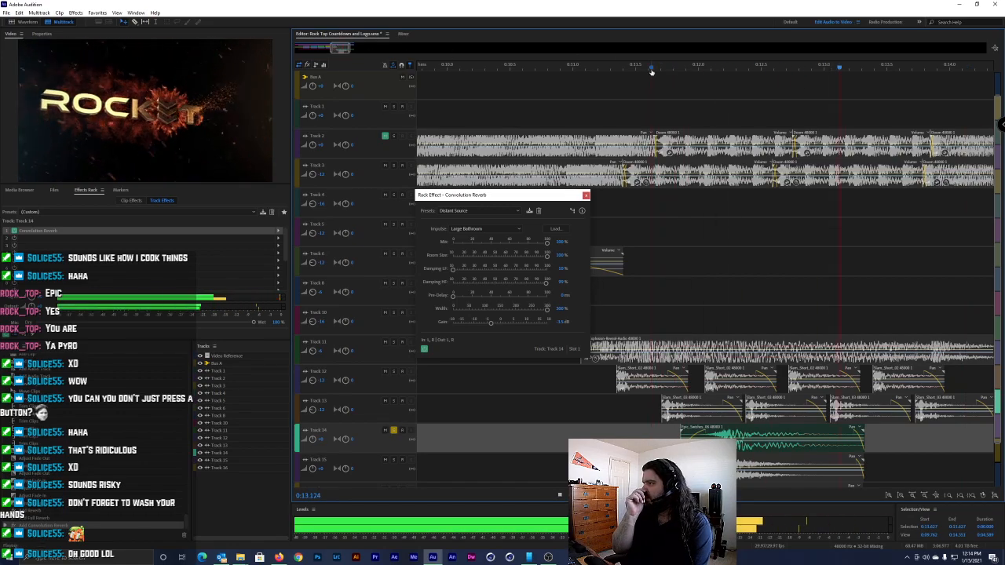
pyautogui.press('space')
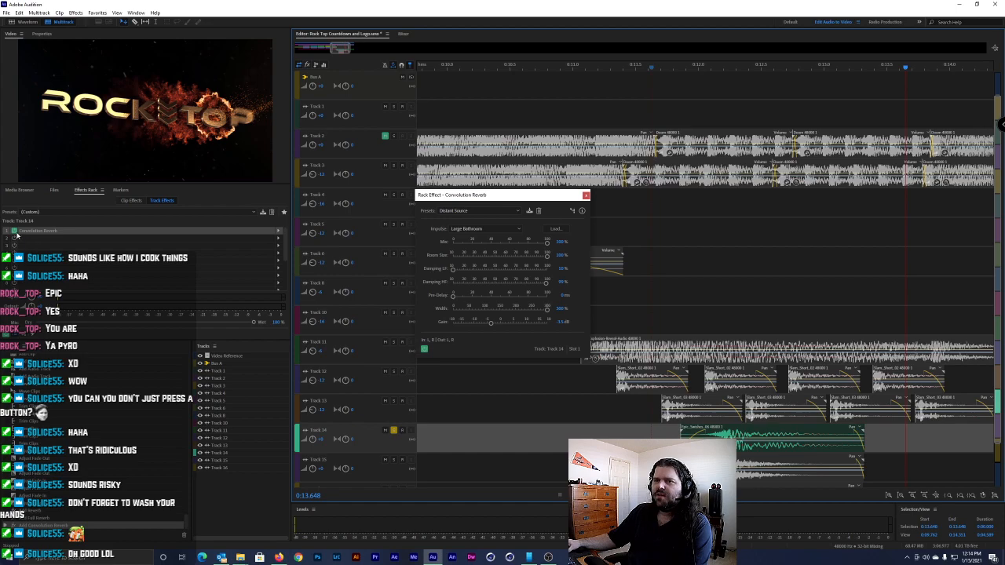
# Switch off Track 14's Convolution Reverb and play the dry swish for comparison
pyautogui.click(14, 232)
pyautogui.click(663, 64)
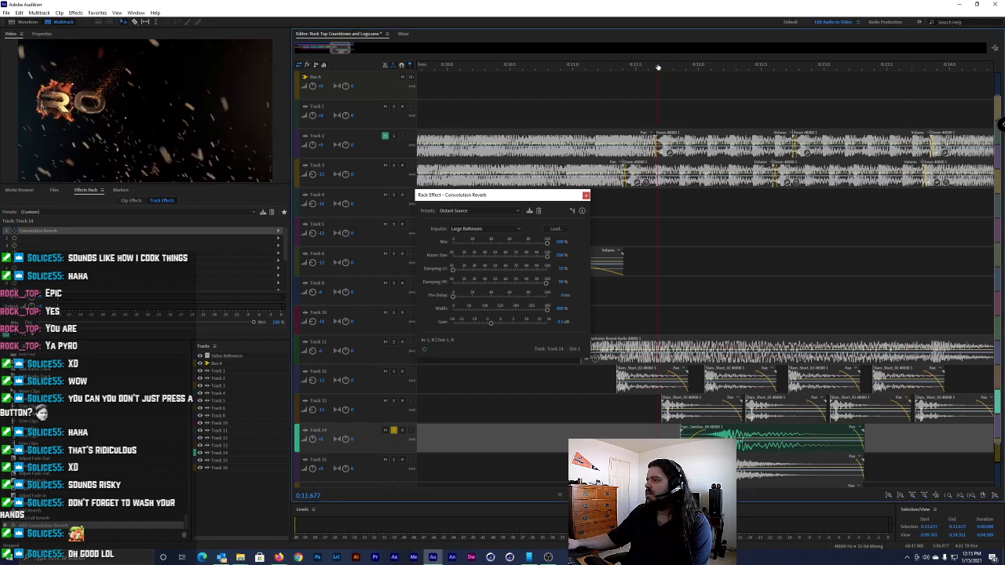
pyautogui.press('space')
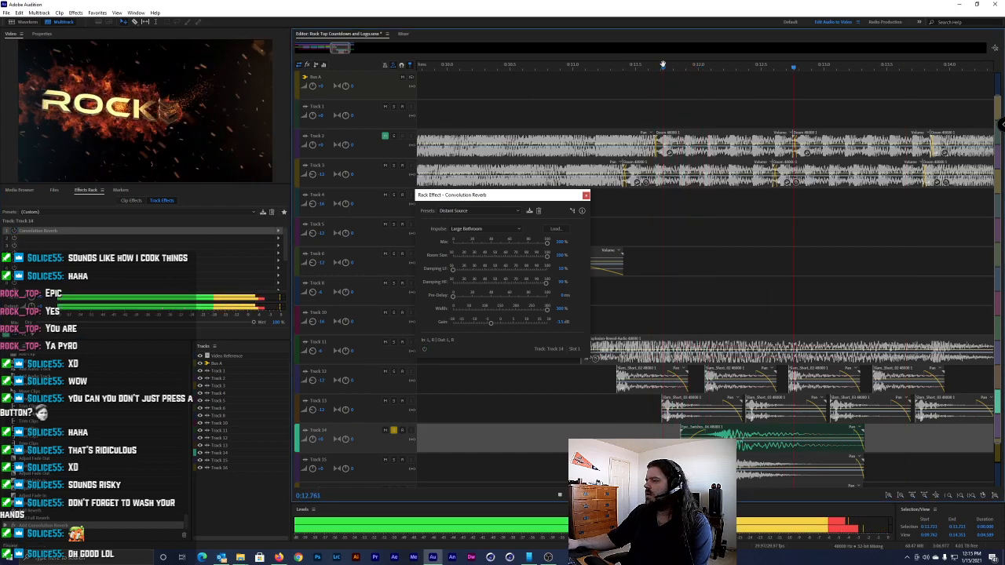
pyautogui.press('space')
# Reset Track 14's Convolution Reverb to the default preset and play the swish from just before its start
pyautogui.click(470, 211)
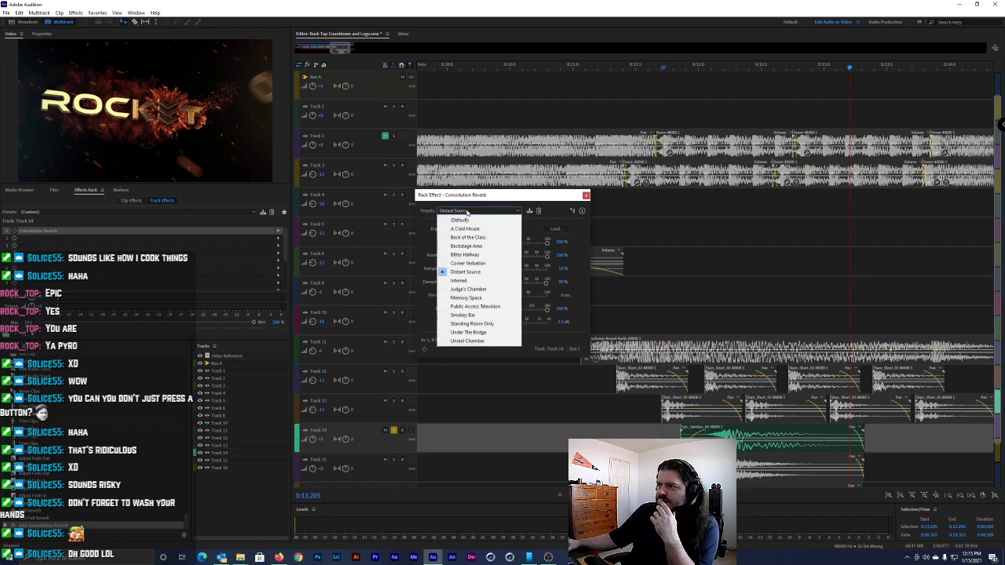
pyautogui.click(471, 206)
pyautogui.click(497, 211)
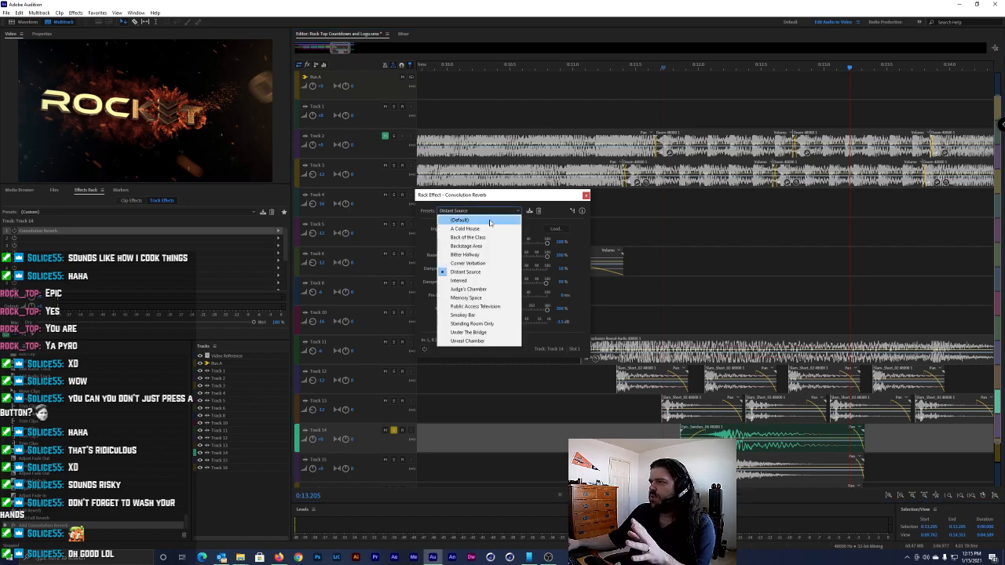
pyautogui.click(494, 217)
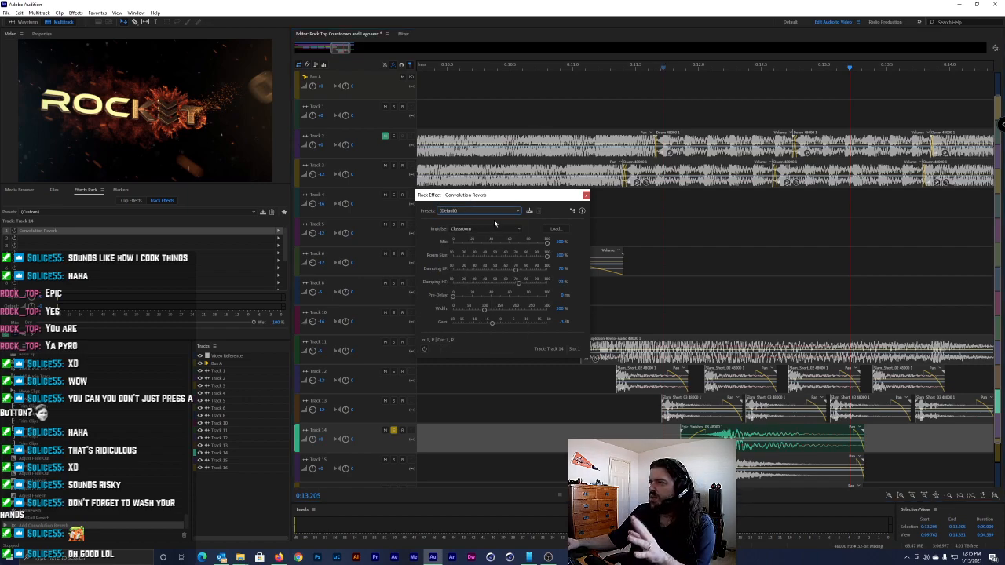
pyautogui.click(647, 67)
pyautogui.press('space')
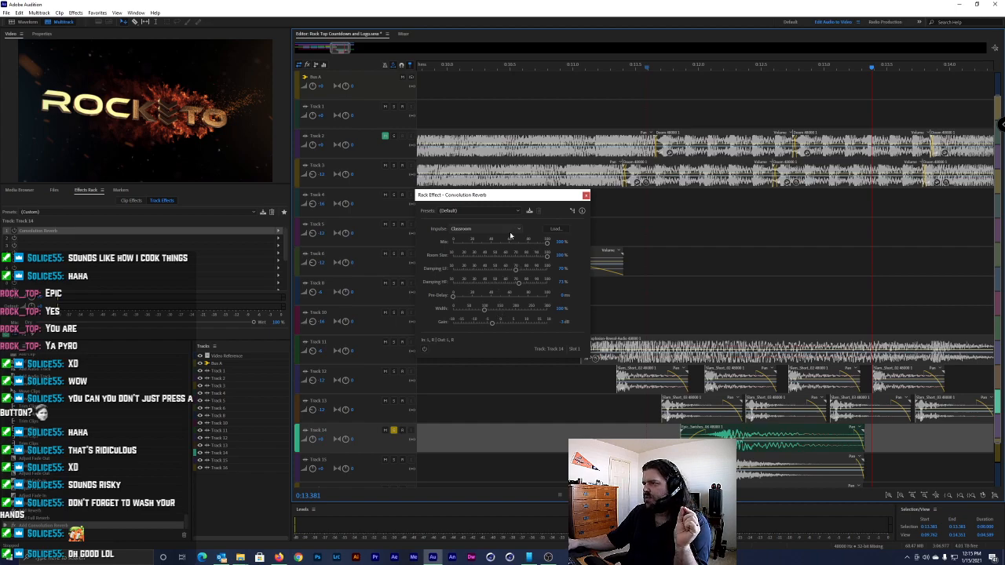
# Set the Convolution Reverb's impulse to Hall and play the swish on Track 14
pyautogui.click(485, 228)
pyautogui.click(487, 273)
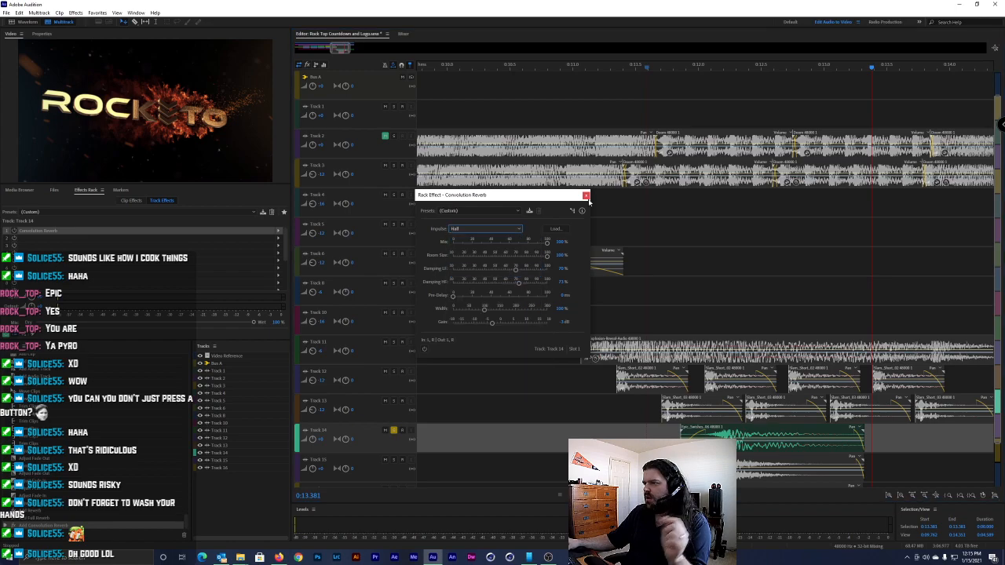
pyautogui.click(641, 68)
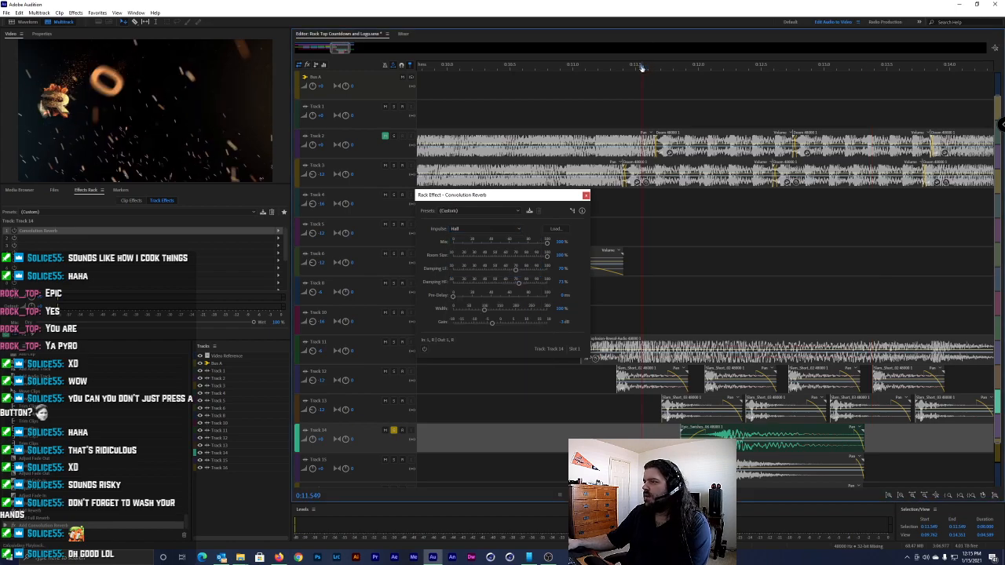
pyautogui.press('space')
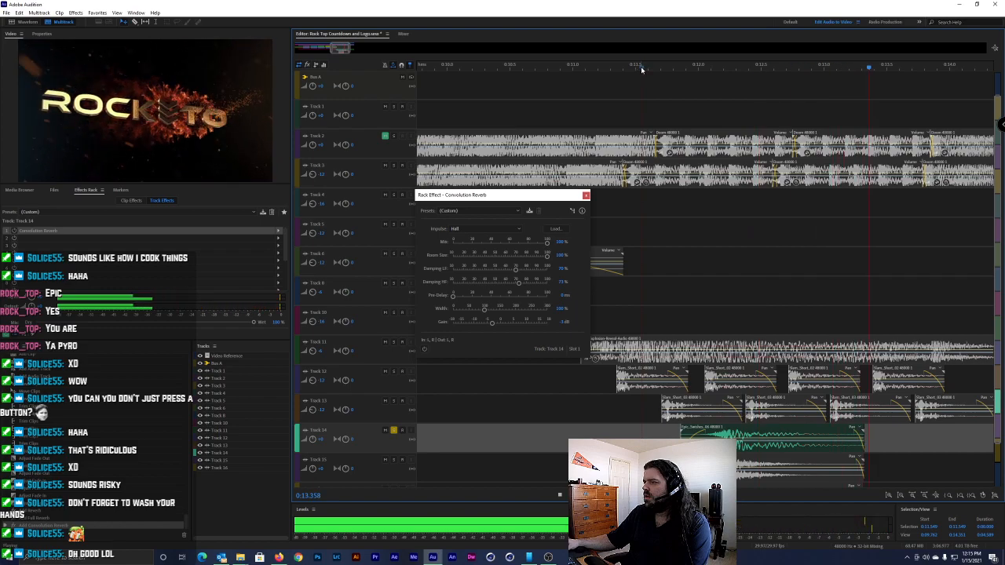
pyautogui.press('space')
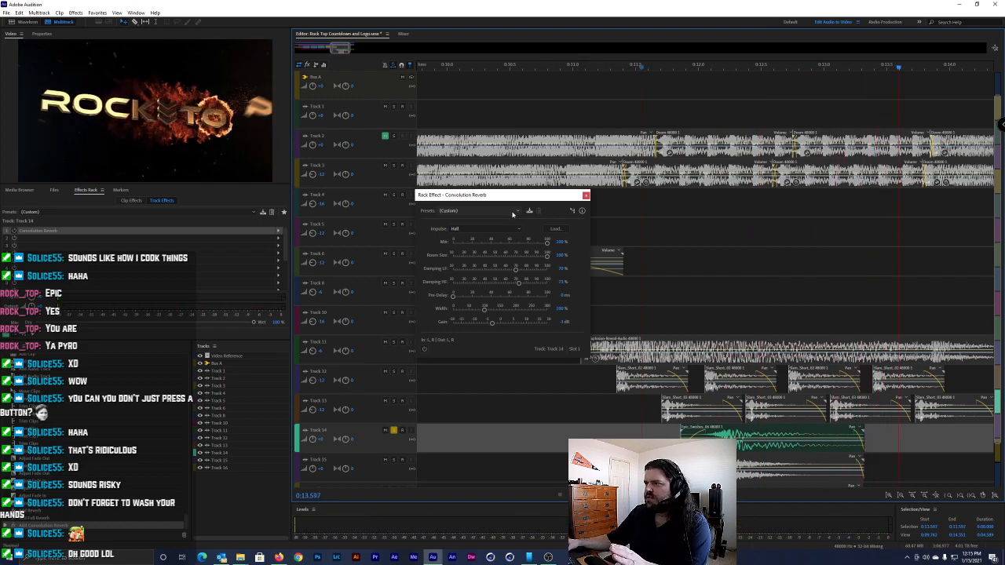
# Set the pre-delay of Track 14's Convolution Reverb to about 17 ms and play the swish from before its start
pyautogui.click(504, 229)
pyautogui.click(503, 229)
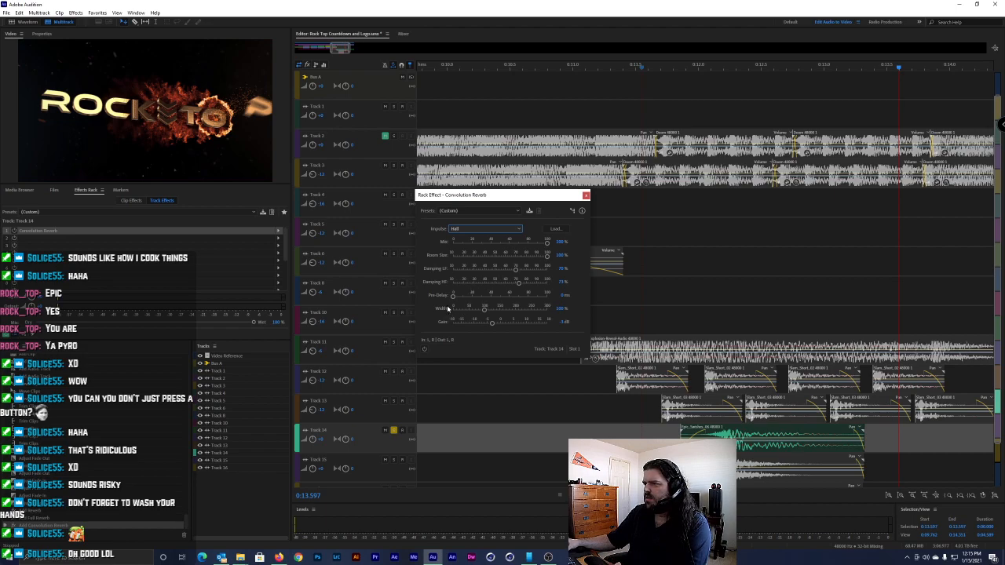
pyautogui.moveTo(453, 299); pyautogui.dragTo(469, 299)
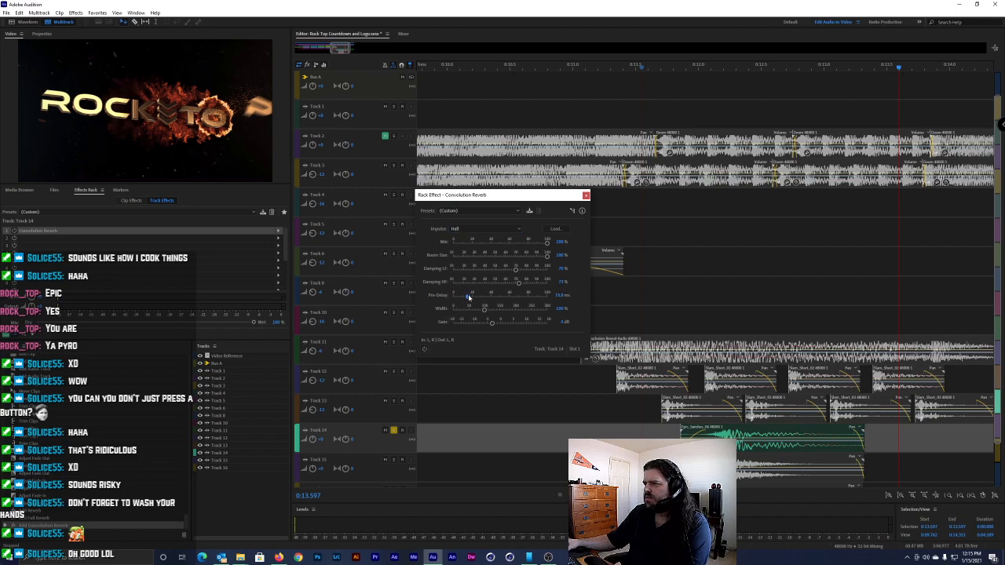
pyautogui.click(715, 71)
pyautogui.press('space')
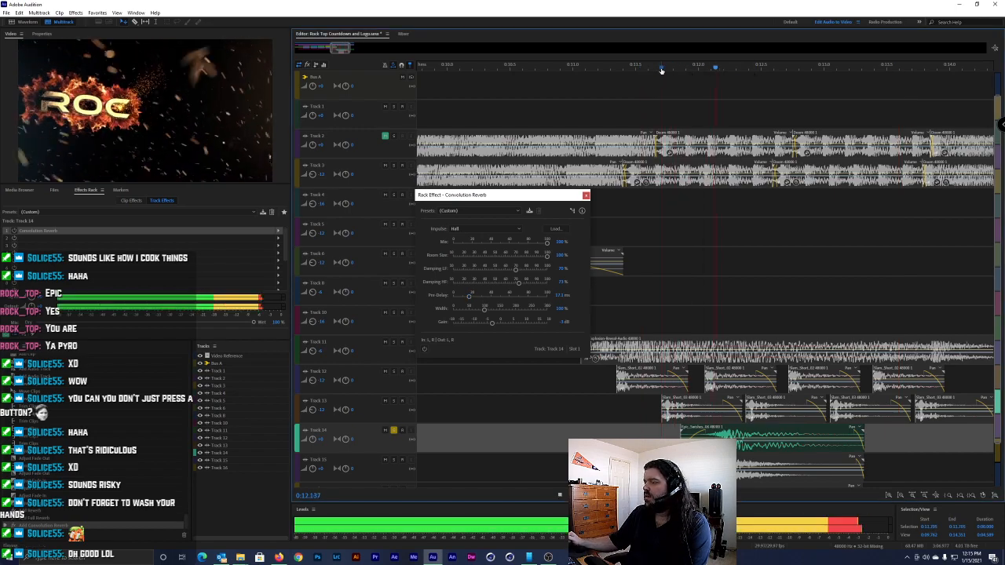
pyautogui.press('space')
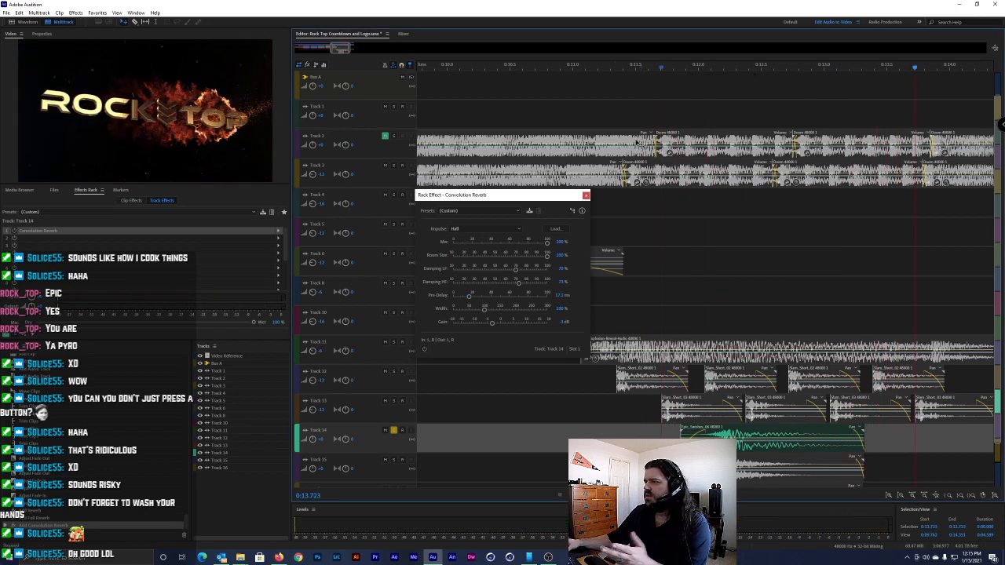
# Replace the Convolution Reverb in Track 14's first effect slot with the plain Reverb effect and accept the playback alert
pyautogui.click(276, 234)
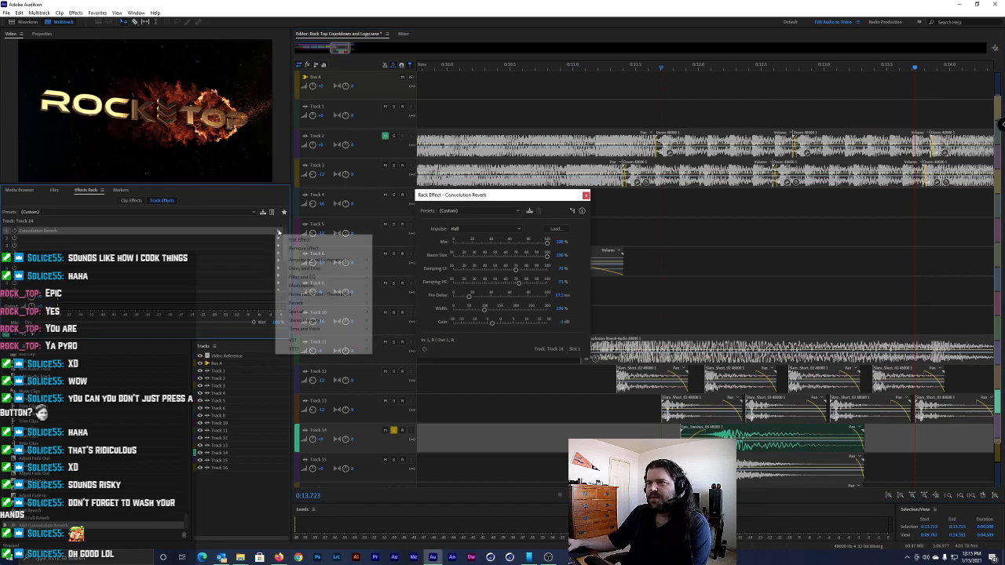
pyautogui.moveTo(359, 305)
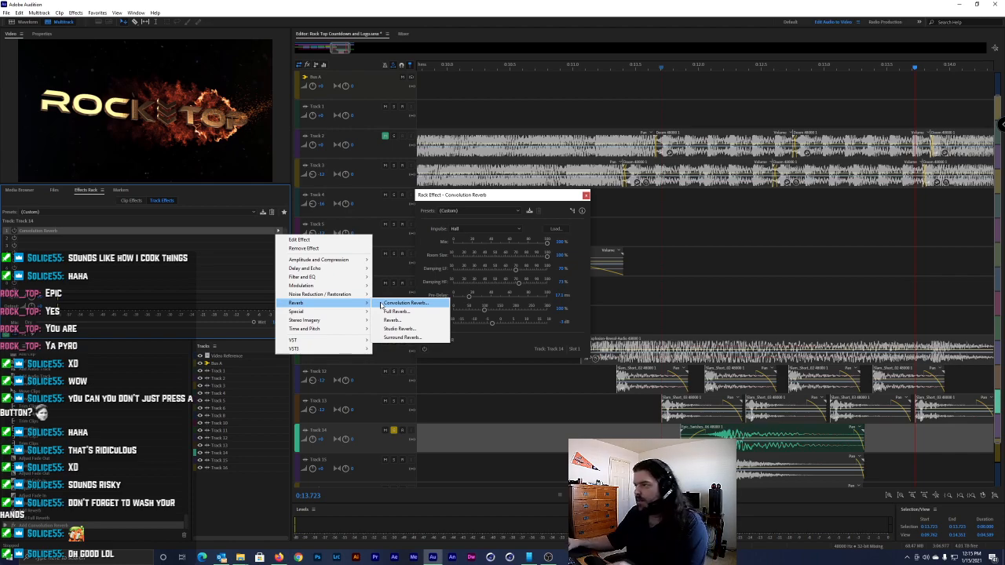
pyautogui.click(402, 320)
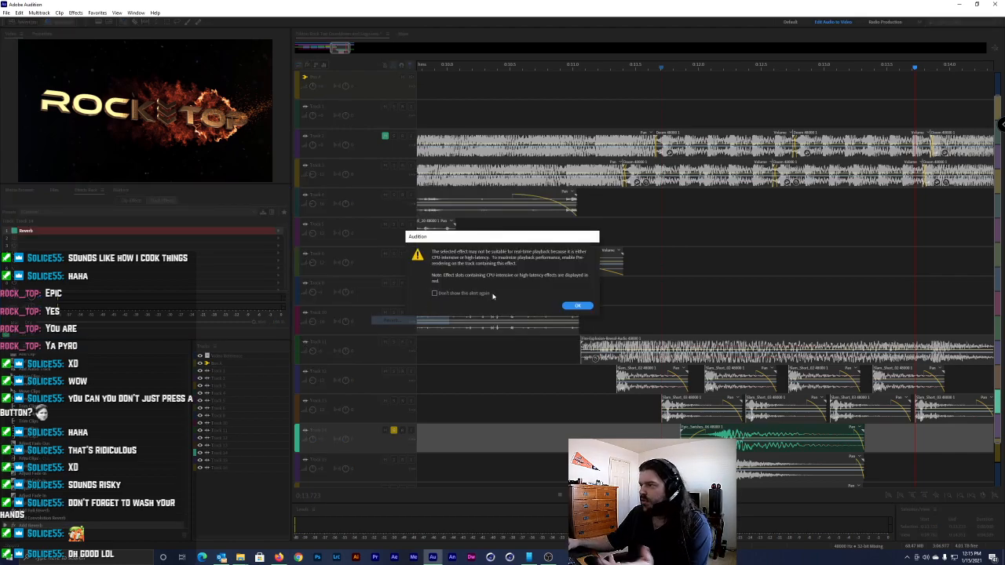
pyautogui.click(578, 306)
# Try the Ethereal preset on Track 14's Reverb and play the swish from just before its start
pyautogui.click(483, 201)
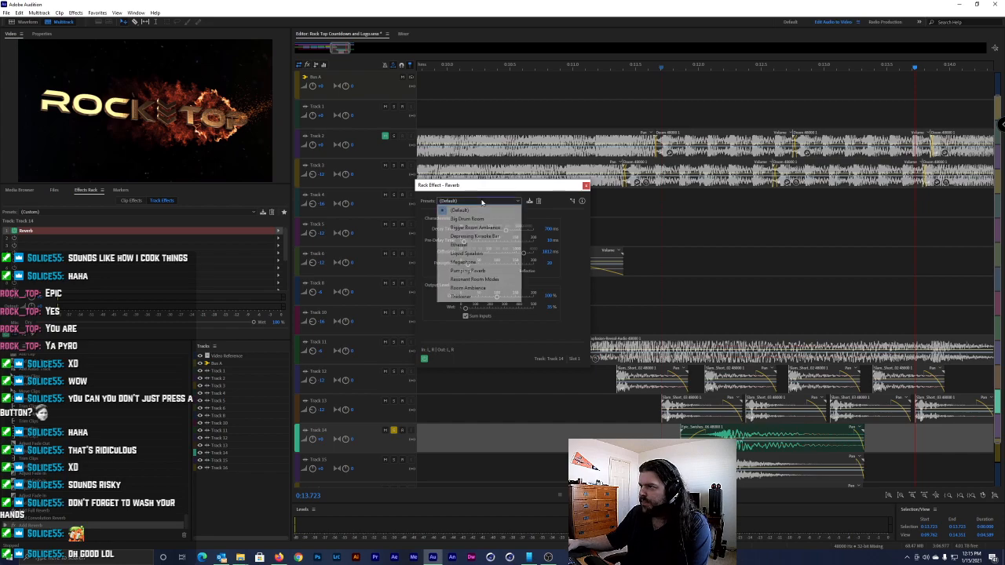
pyautogui.click(479, 243)
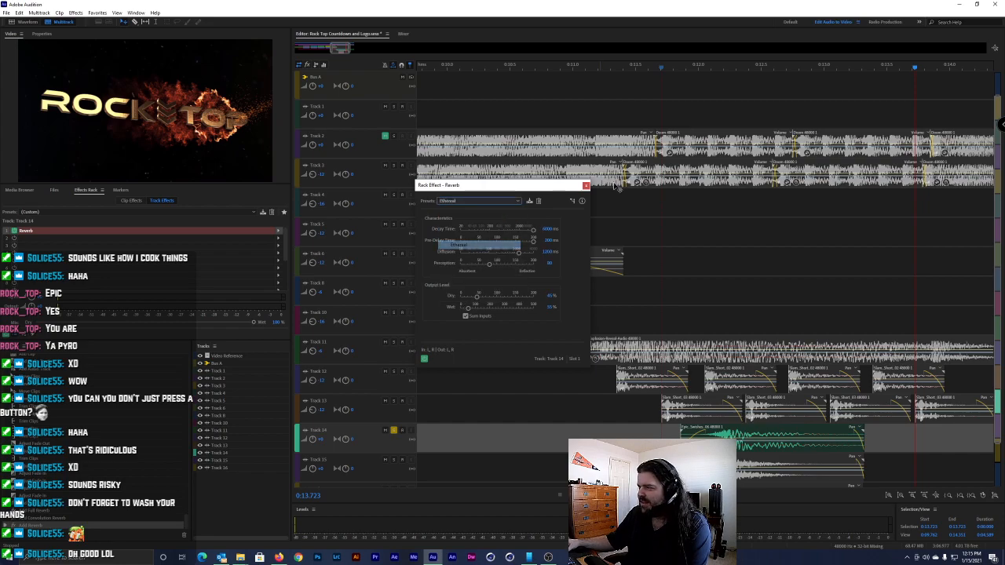
pyautogui.click(665, 68)
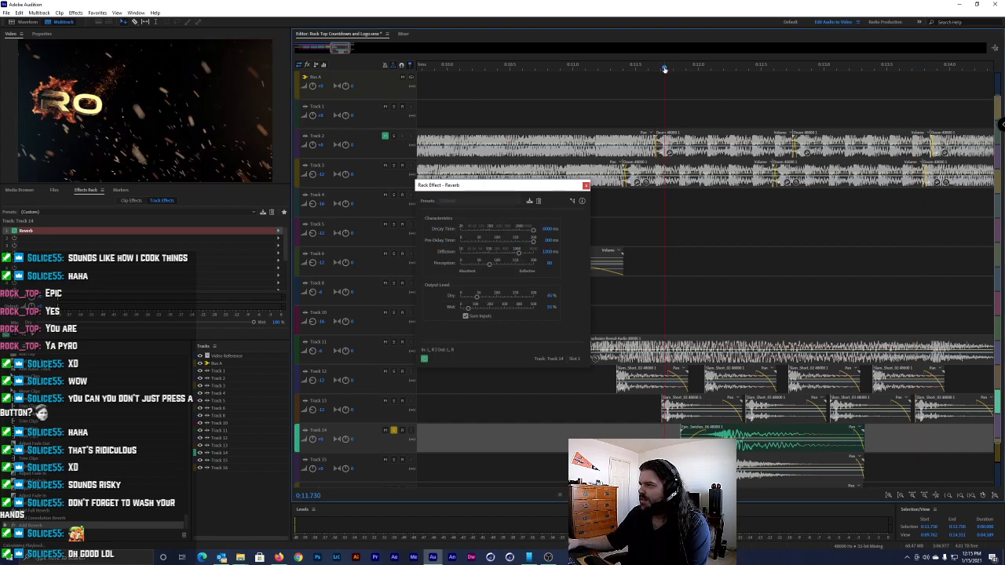
pyautogui.press('space')
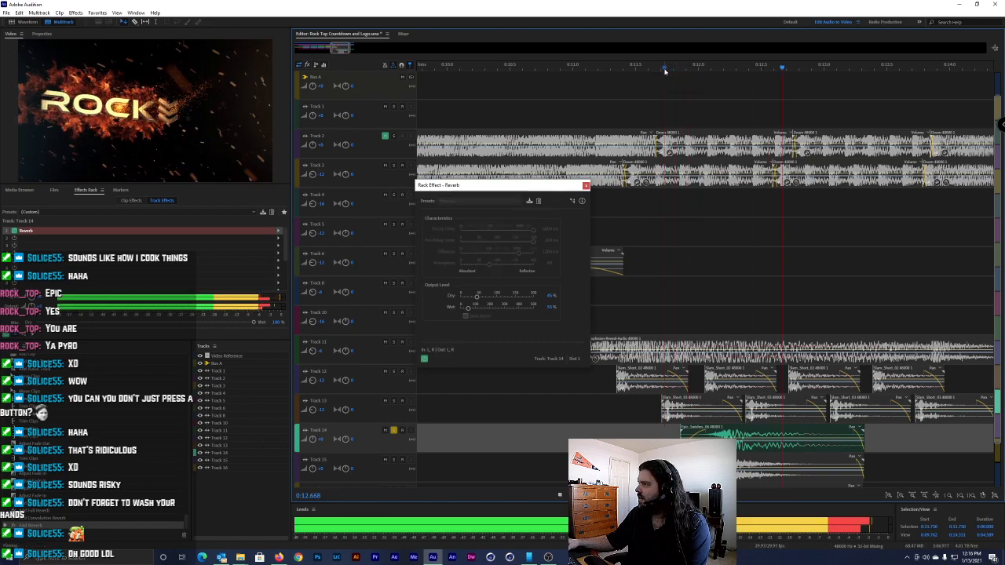
pyautogui.press('space')
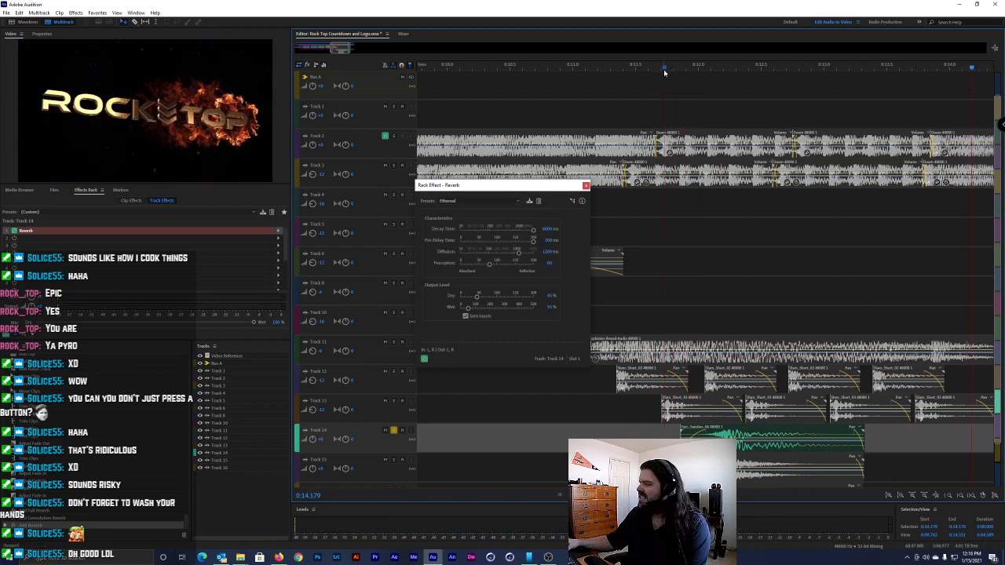
# Apply the Big Drum Room preset to Track 14's Reverb and play the swish
pyautogui.click(471, 201)
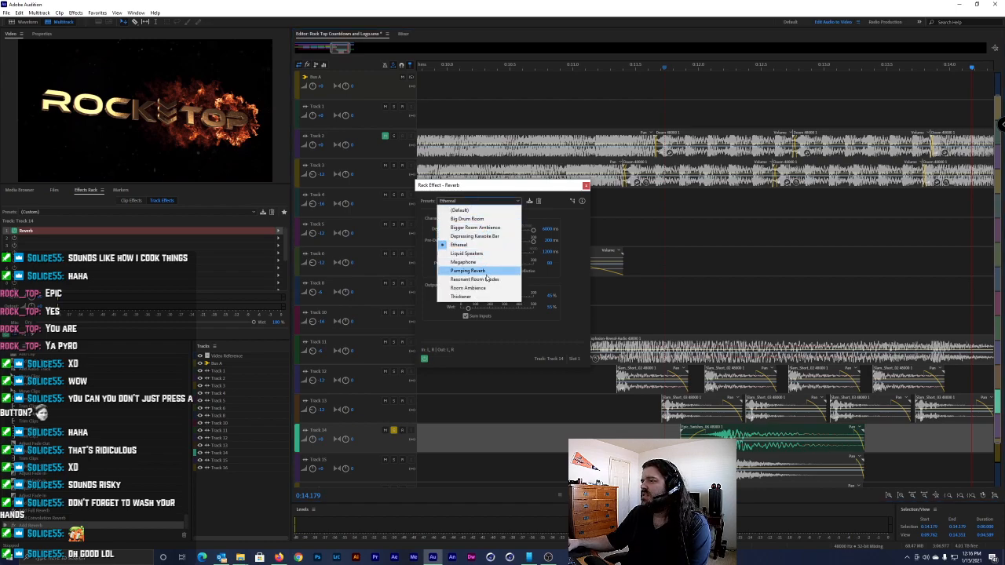
pyautogui.click(468, 218)
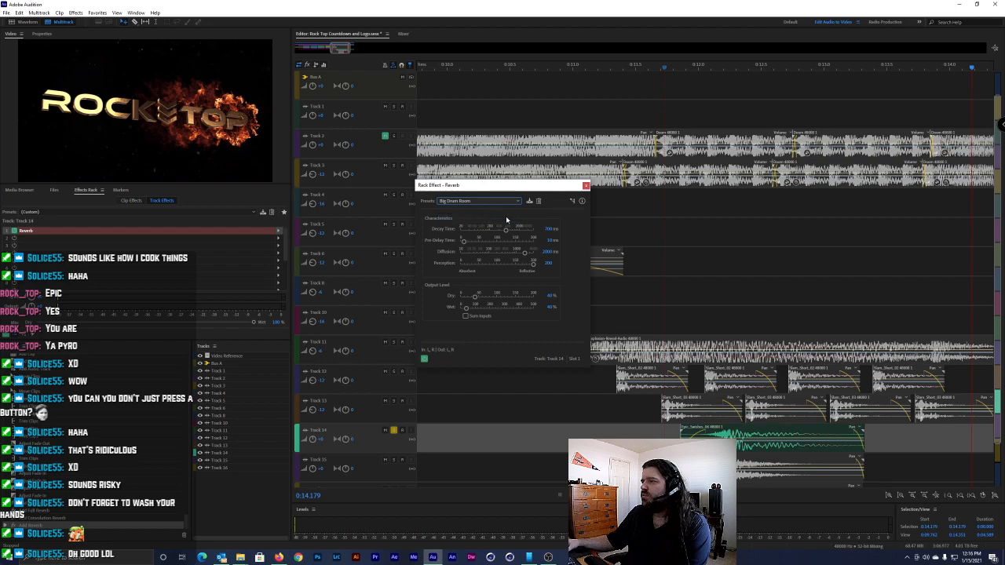
pyautogui.click(646, 67)
pyautogui.press('space')
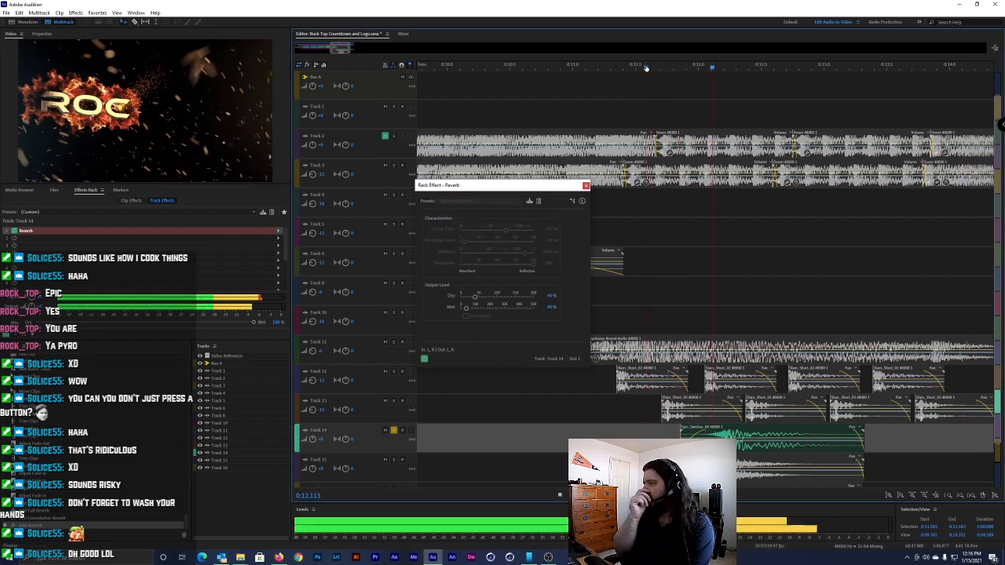
pyautogui.press('space')
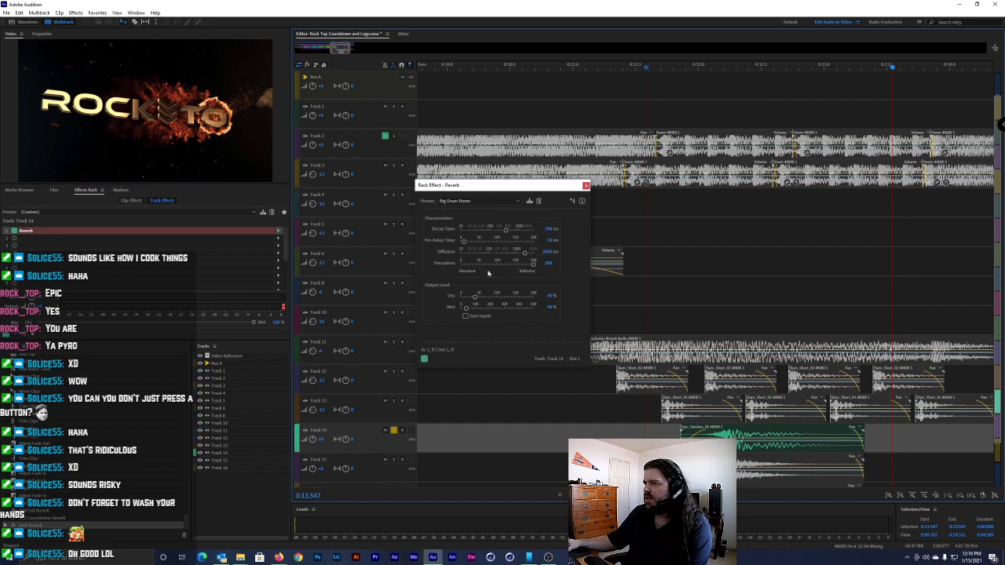
# Lower the Reverb's Diffusion to 10 ms and Perception to 0, and play the swish on Track 14
pyautogui.moveTo(521, 252); pyautogui.dragTo(417, 263)
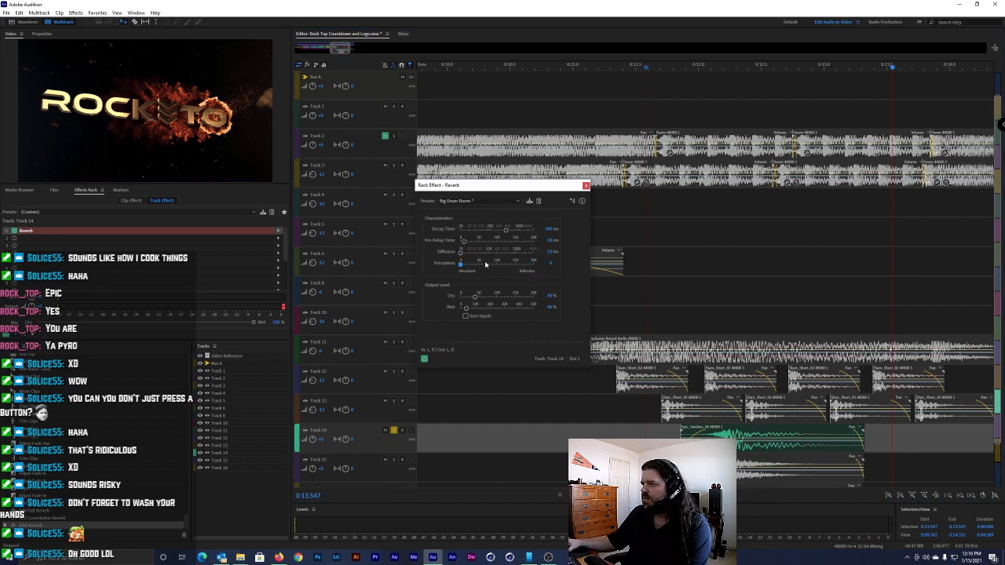
pyautogui.click(655, 67)
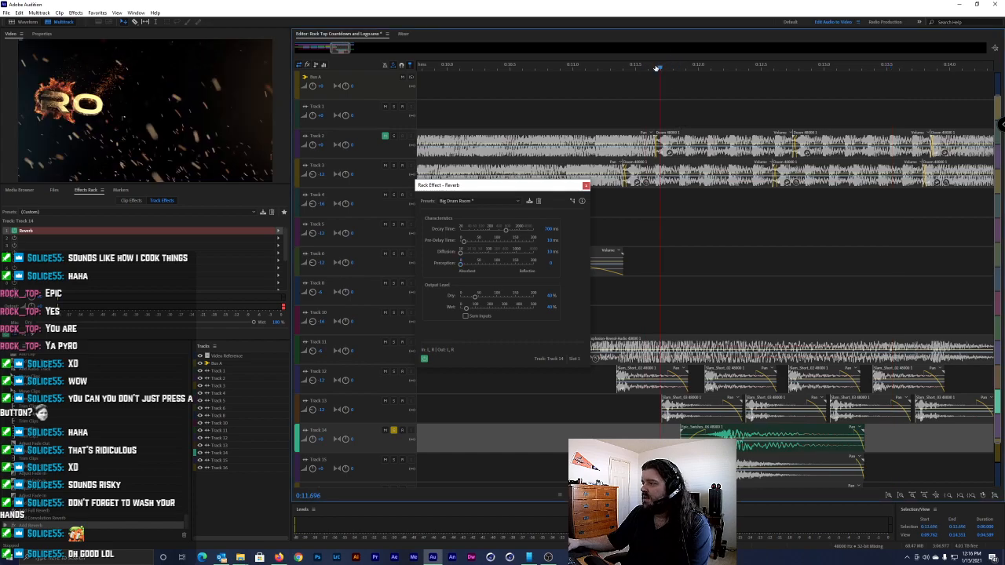
pyautogui.press('space')
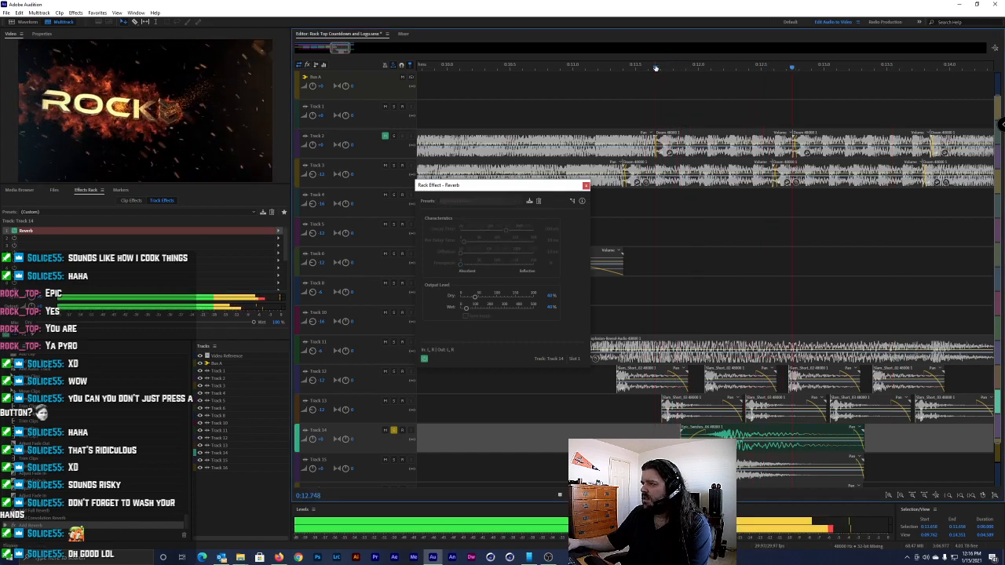
pyautogui.press('space')
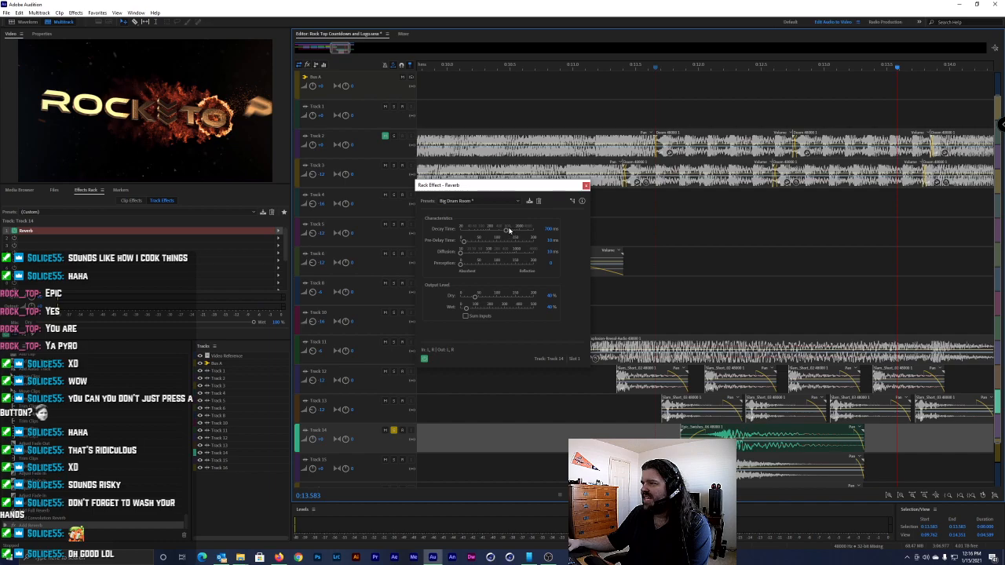
# Raise the Reverb's Decay Time to its maximum and play the swish on Track 14
pyautogui.moveTo(509, 229); pyautogui.dragTo(878, 204)
pyautogui.click(649, 68)
pyautogui.press('space')
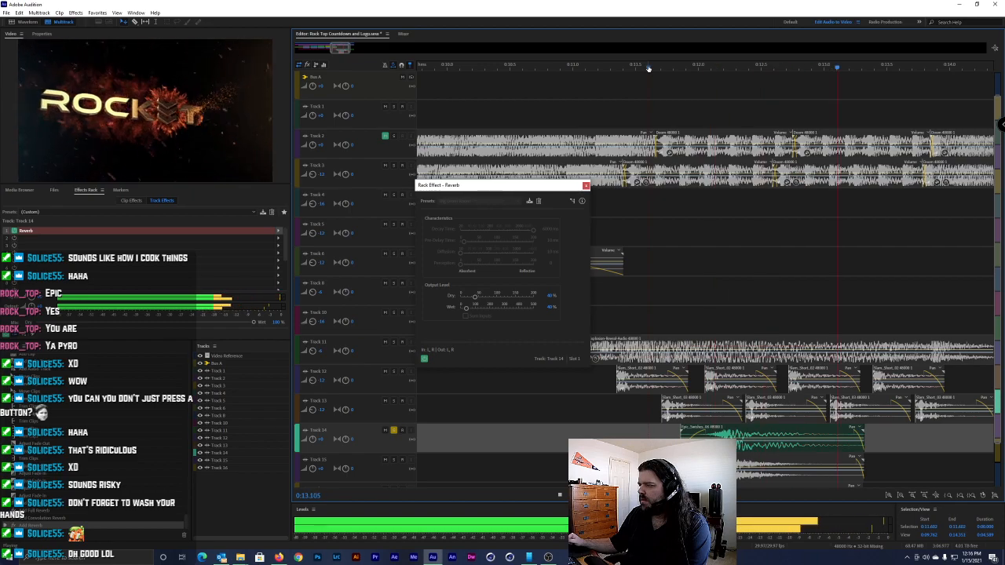
pyautogui.press('space')
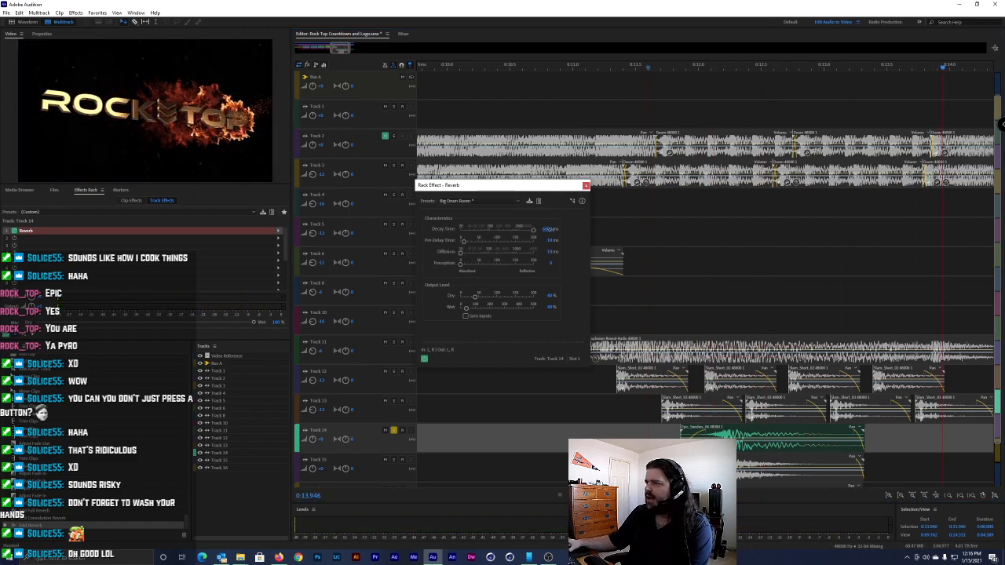
# Set the Reverb's Decay Time to 2000 ms and play the swish from before its start
pyautogui.write('2000')
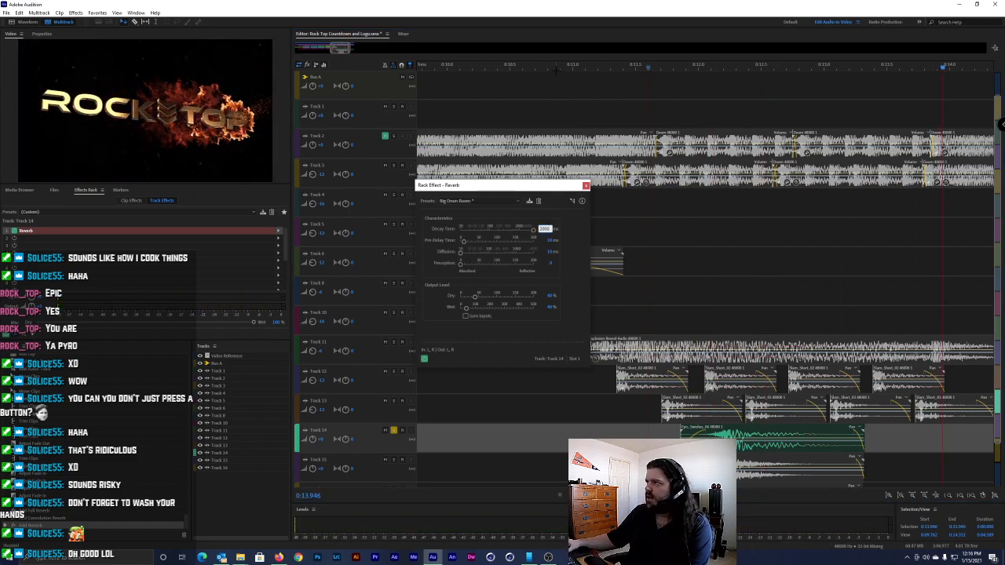
pyautogui.click(572, 34)
pyautogui.click(643, 67)
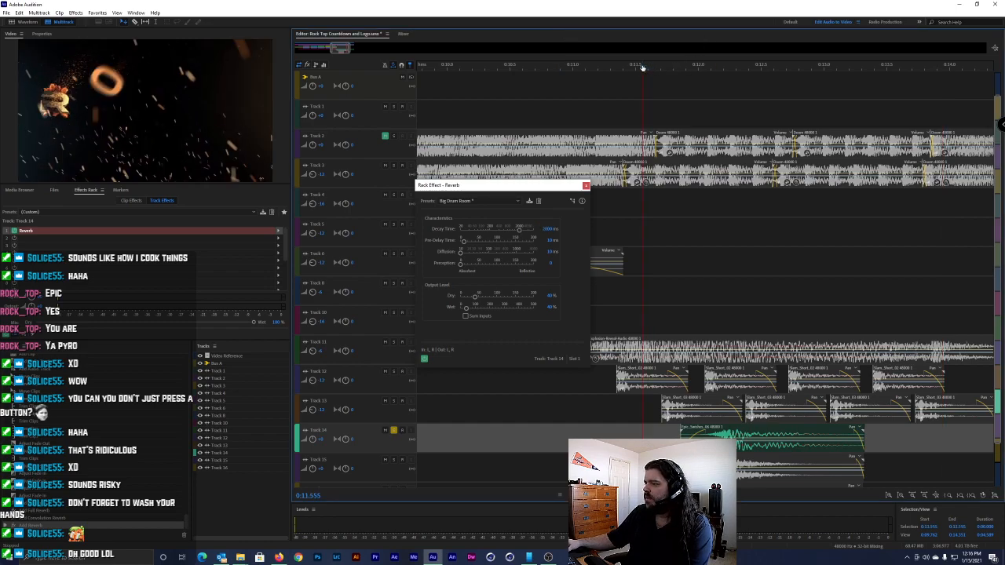
pyautogui.press('space')
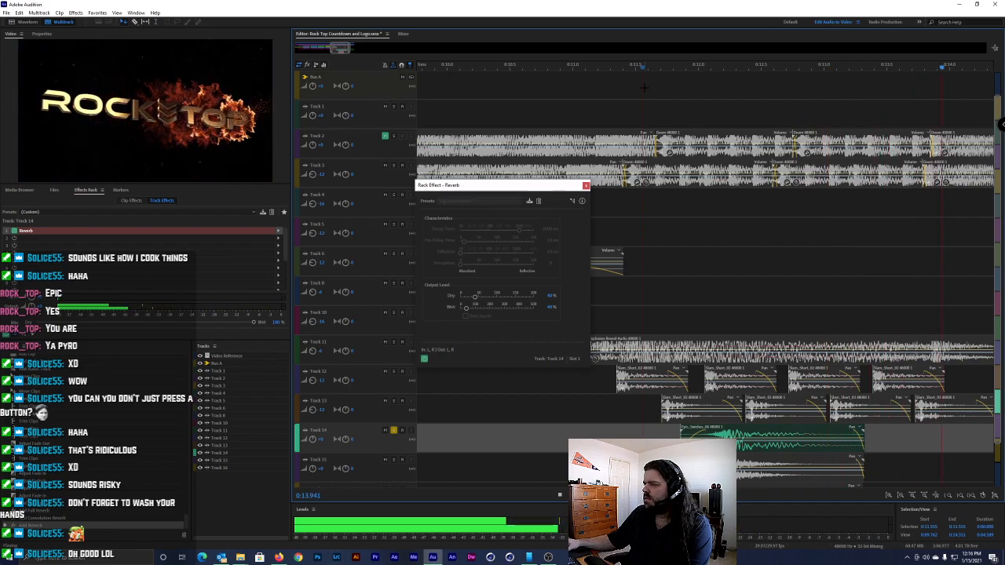
pyautogui.press('space')
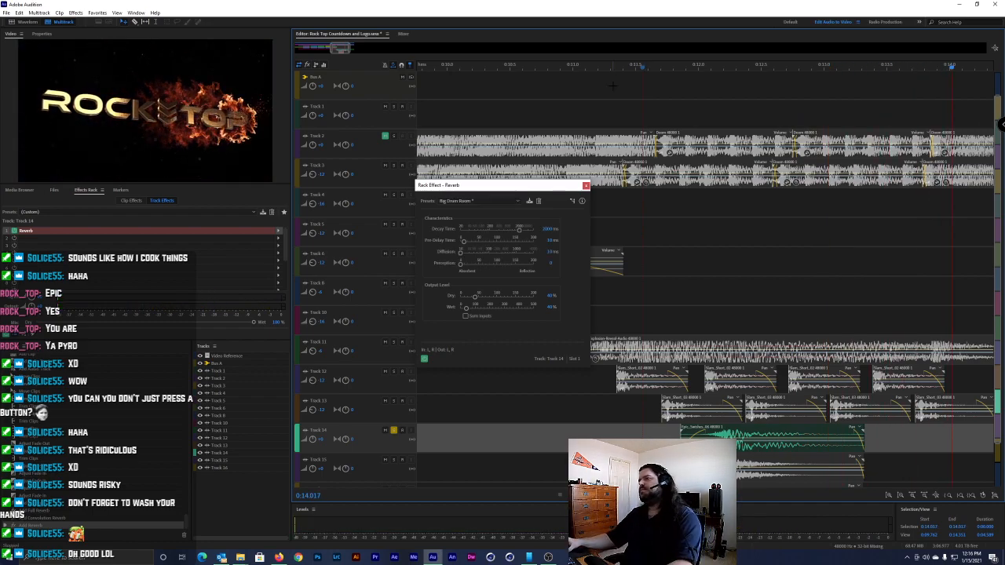
# Save the Reverb settings as a preset named with the creator's first name followed by "- Smooth Decay", and close the effect window
pyautogui.click(80, 234)
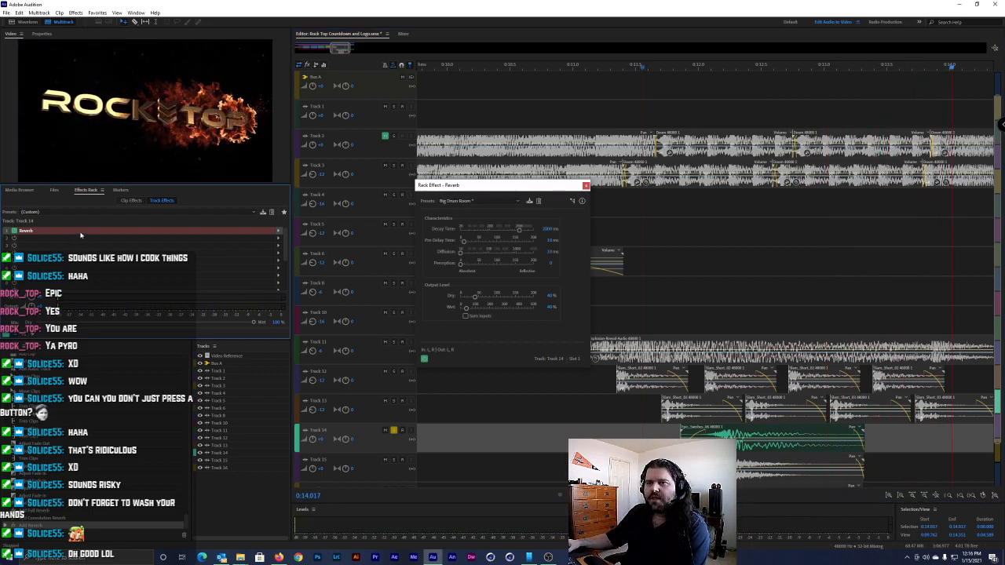
pyautogui.rightClick(88, 233)
pyautogui.click(116, 231)
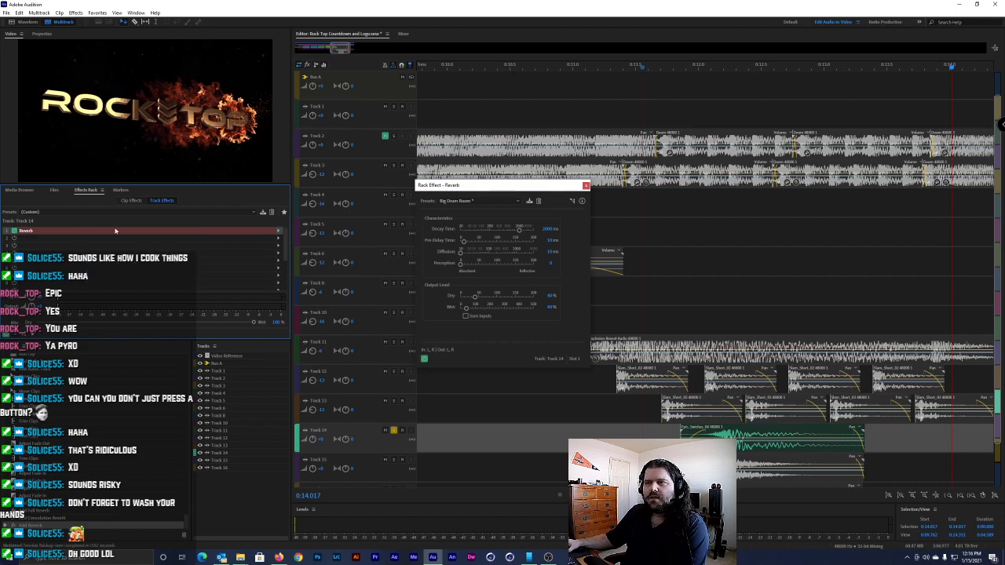
pyautogui.click(530, 203)
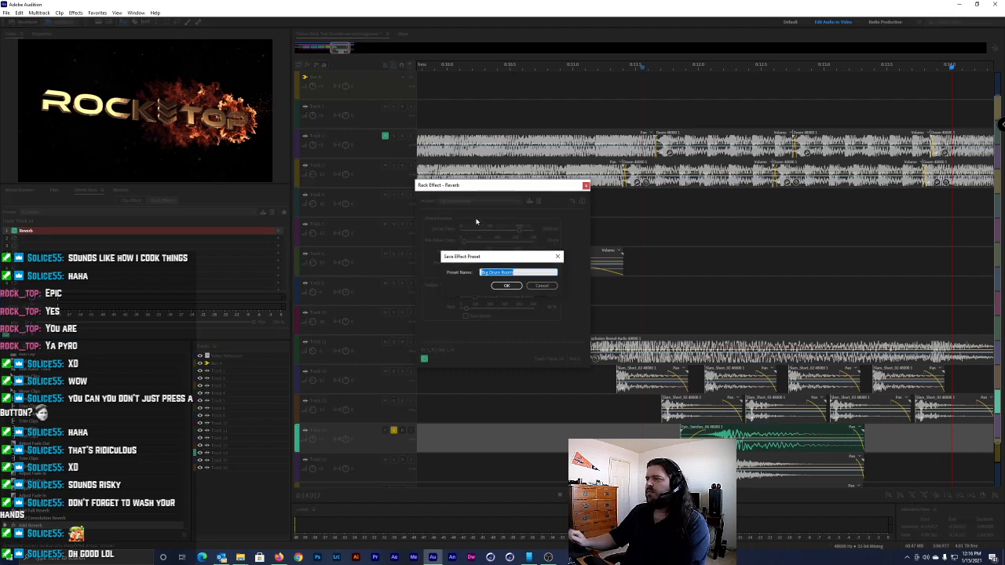
pyautogui.write('Bus - Smooth Decay')
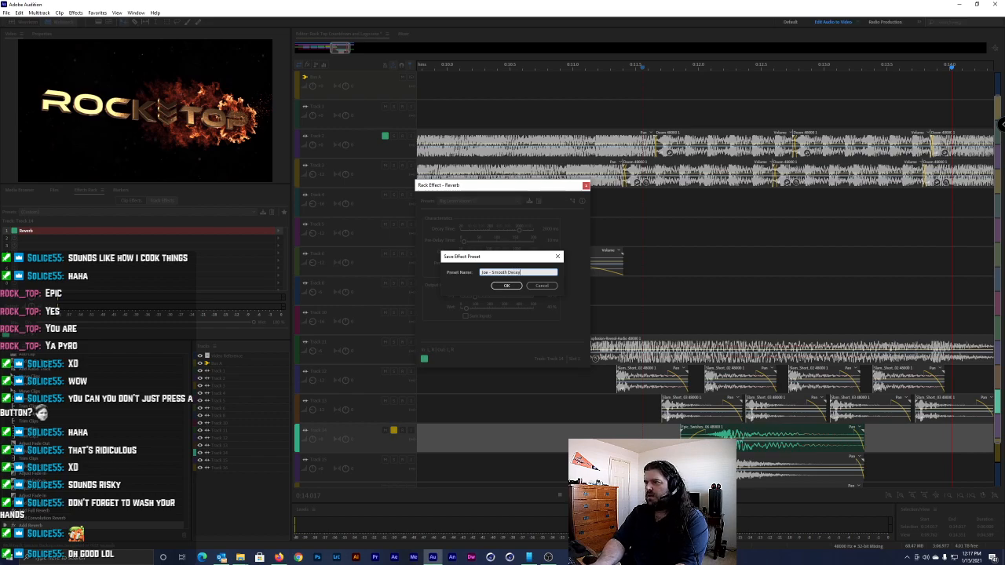
pyautogui.click(507, 285)
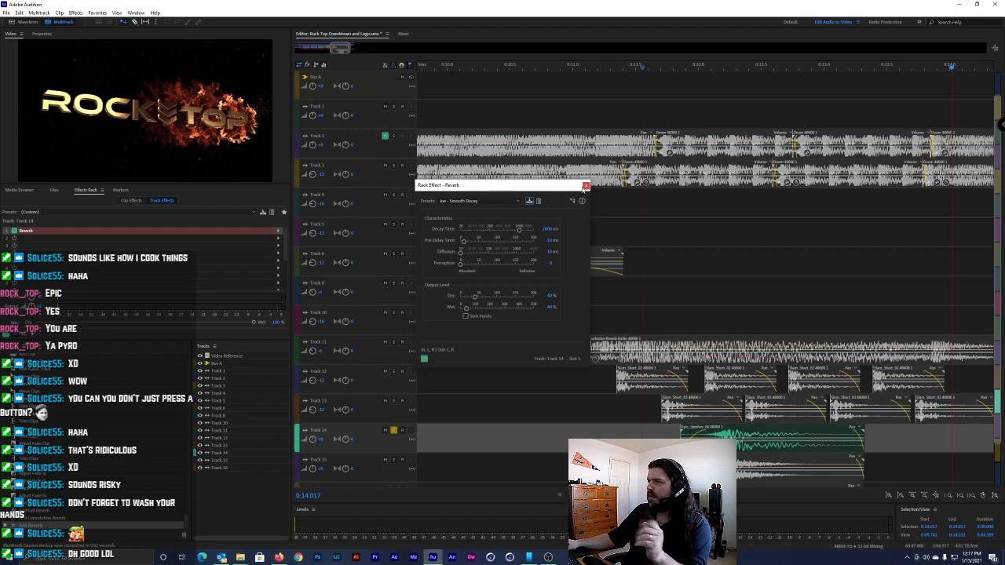
pyautogui.click(586, 185)
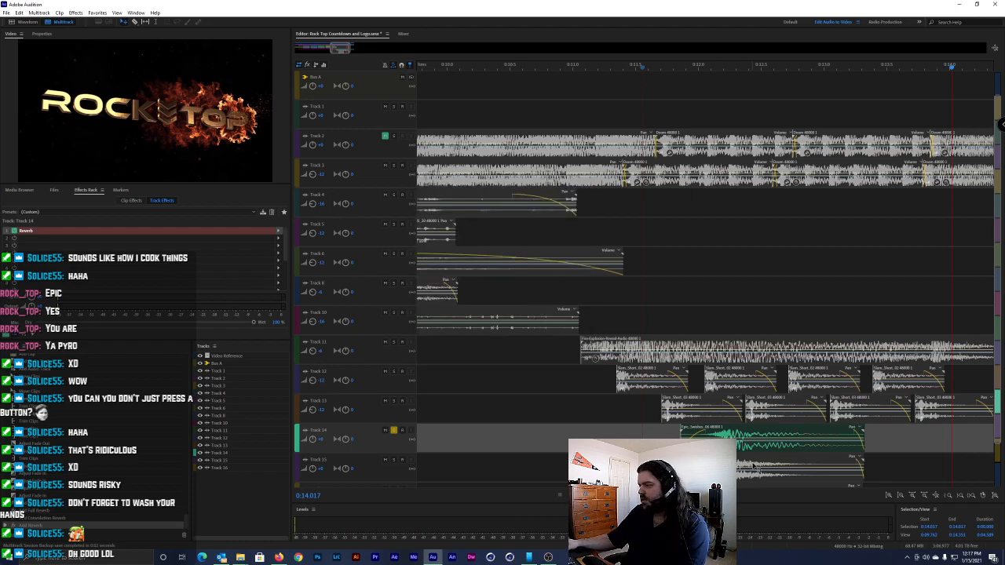
# Turn off solo on Track 14 and solo Track 15 instead
pyautogui.click(395, 431)
pyautogui.scroll(-2, 628, 426)
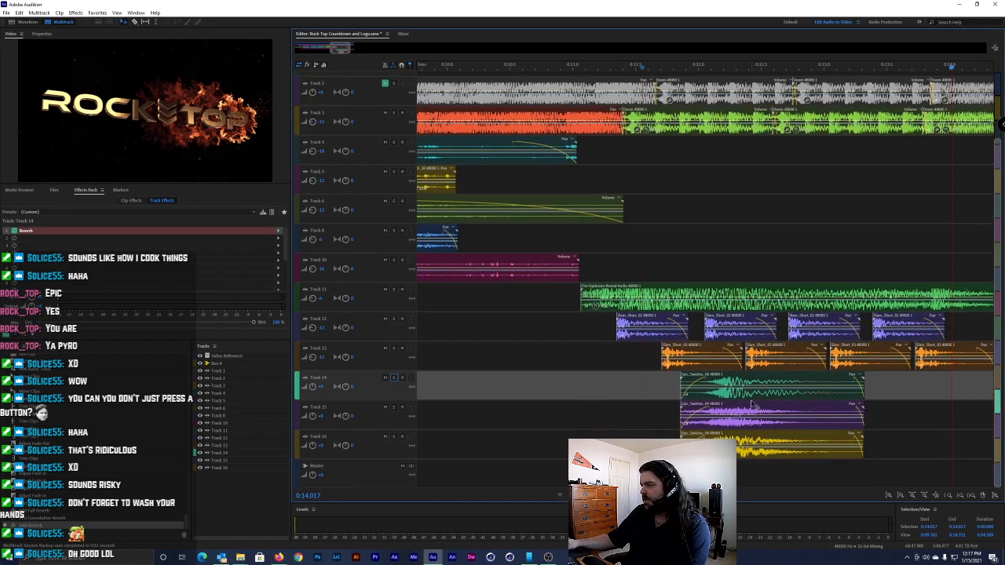
pyautogui.click(393, 408)
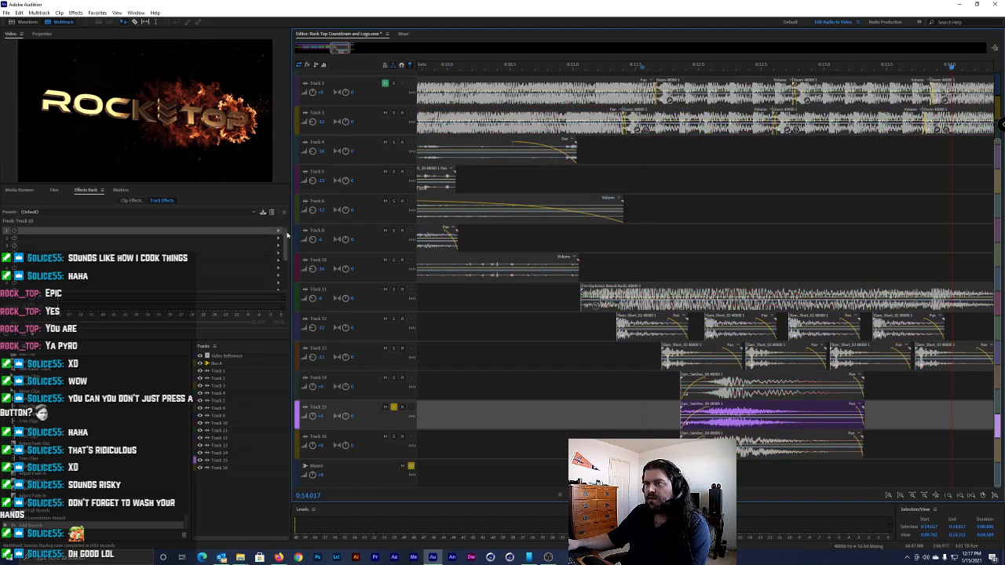
# Add a Reverb to Track 15's effects and apply the saved Smooth Decay preset
pyautogui.click(278, 231)
pyautogui.moveTo(322, 303)
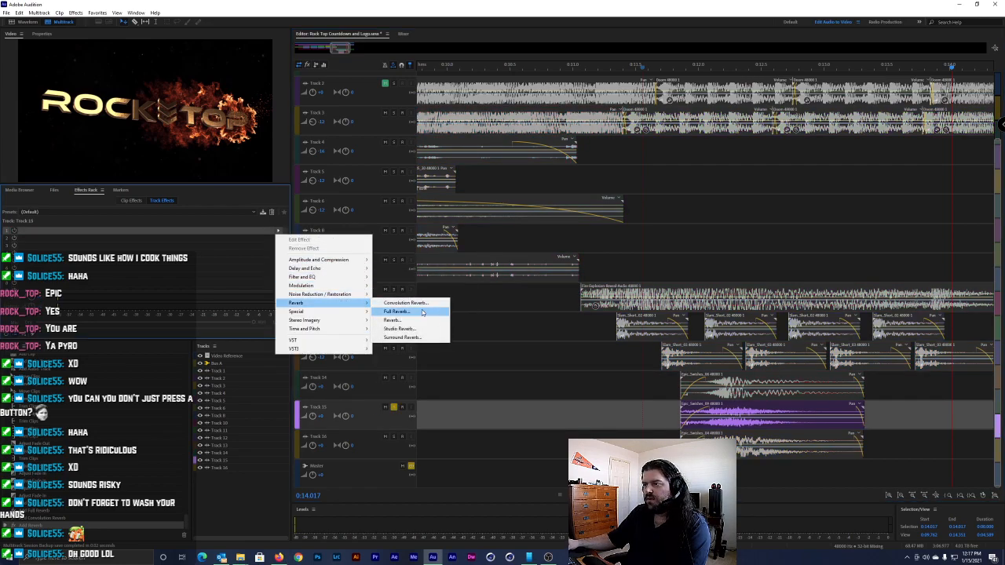
pyautogui.click(416, 320)
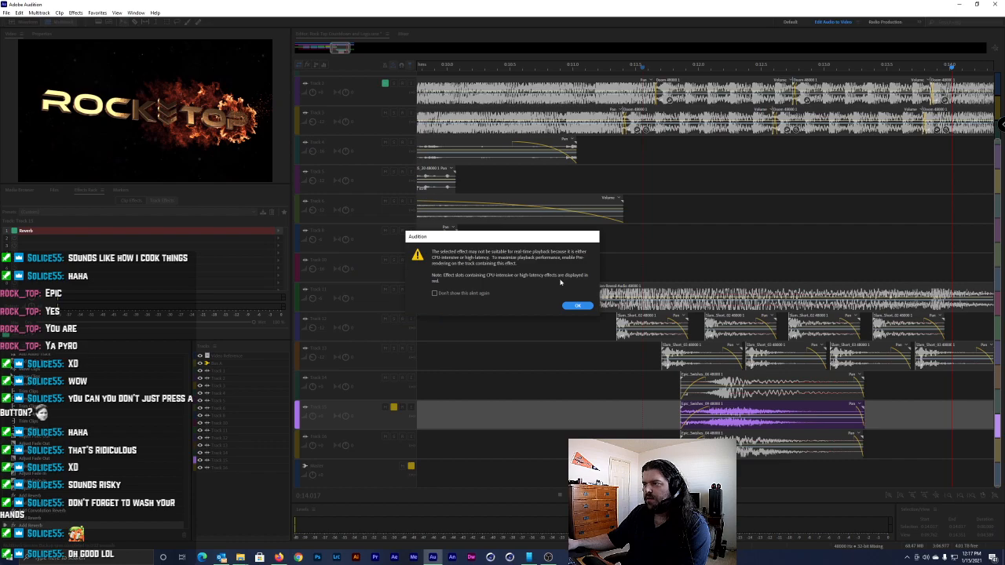
pyautogui.click(582, 306)
pyautogui.click(479, 201)
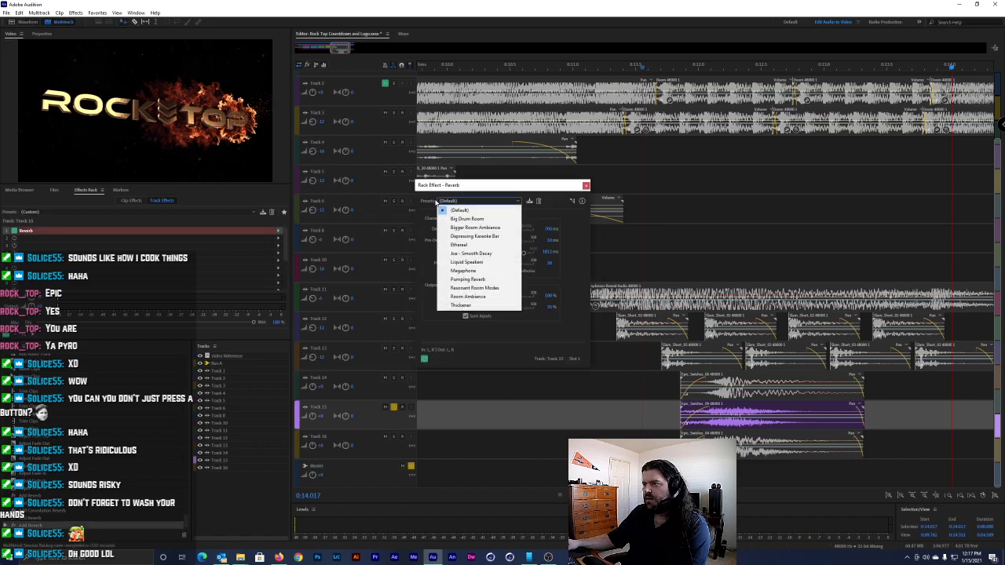
pyautogui.click(479, 253)
# Play the Track 15 swish from just before its start with the Reverb applied
pyautogui.click(674, 67)
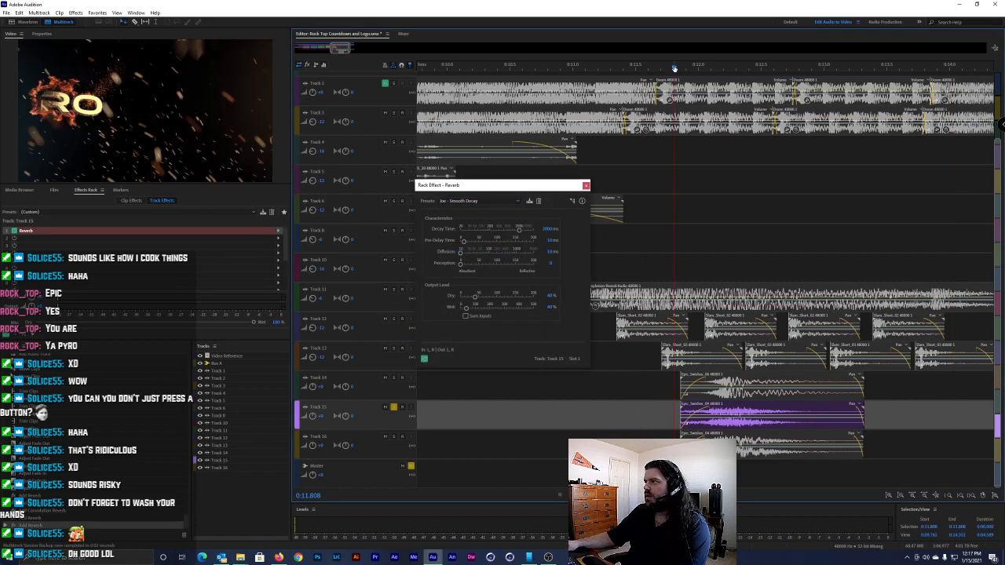
pyautogui.press('space')
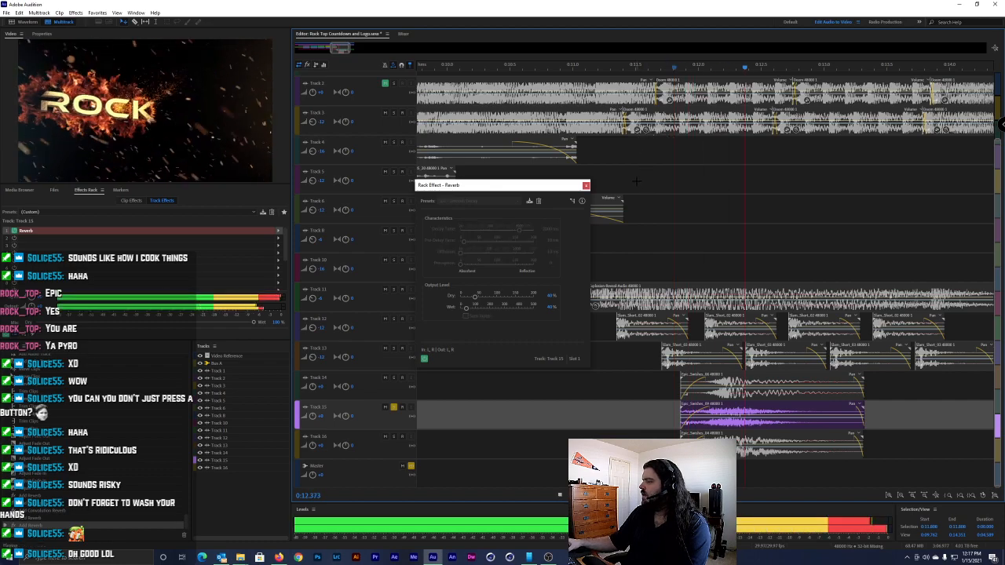
pyautogui.press('space')
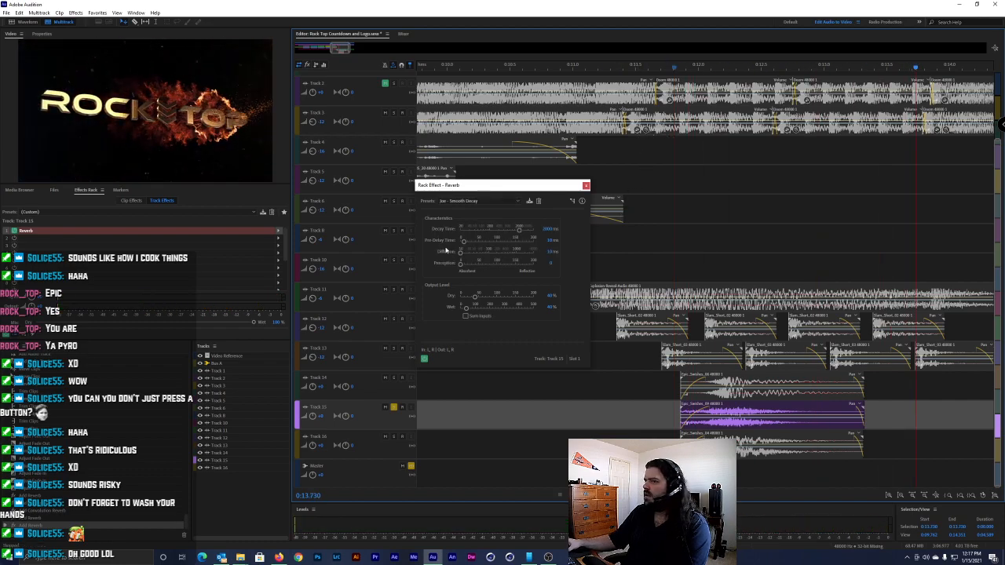
# Bypass the Reverb on Track 15 and play the swish dry for comparison
pyautogui.click(13, 231)
pyautogui.click(677, 67)
pyautogui.press('space')
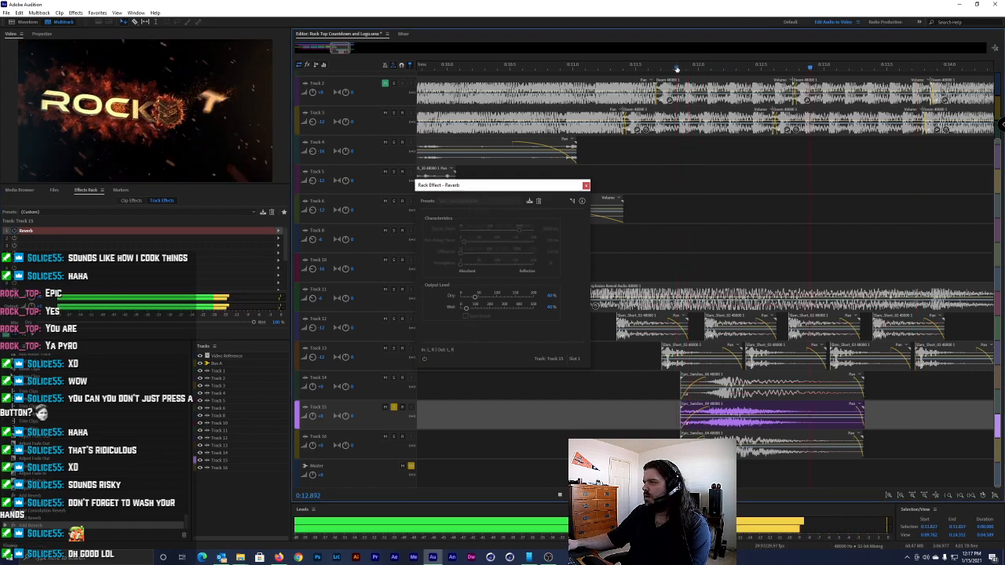
pyautogui.press('space')
# Re-enable the Reverb on Track 15, play the swish again, and close the effect window
pyautogui.click(13, 232)
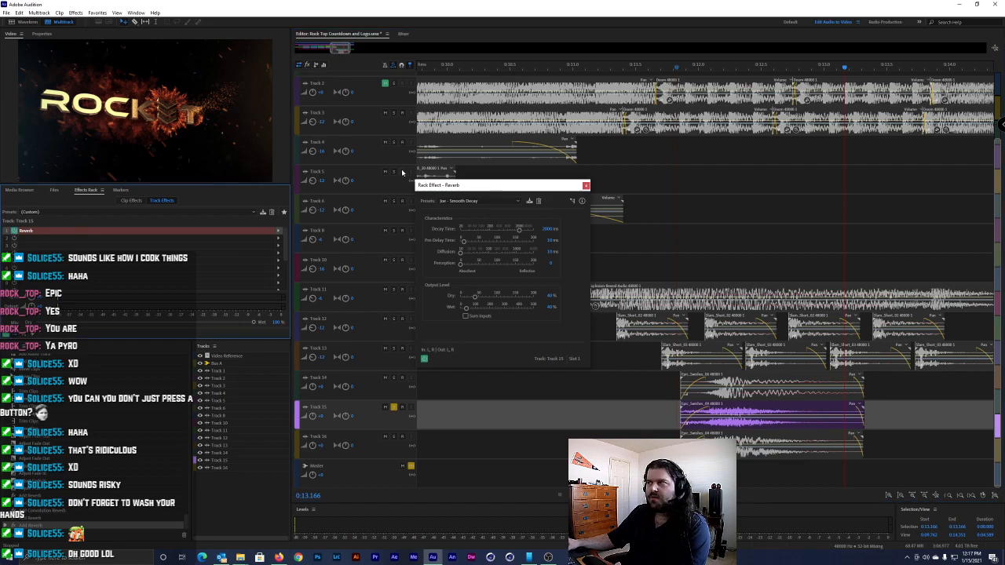
pyautogui.click(671, 69)
pyautogui.press('space')
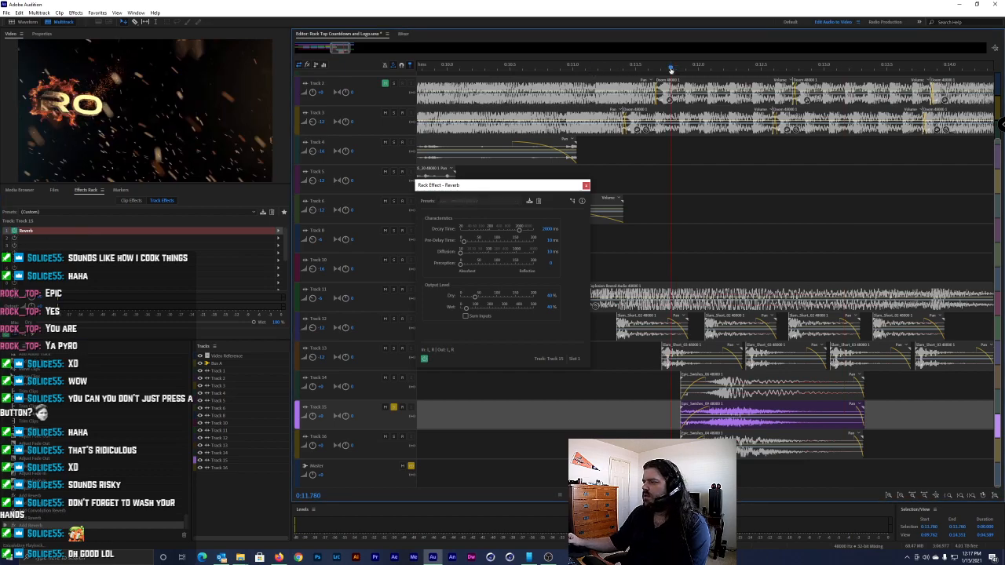
pyautogui.press('space')
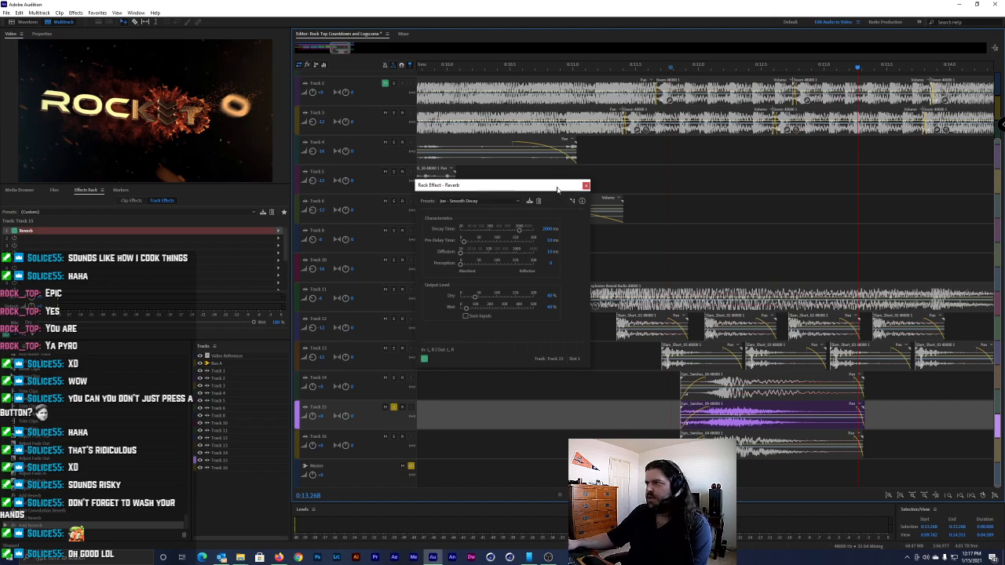
pyautogui.click(585, 185)
# Add a Reverb to Track 16's effects, choose one of its presets, and close the effect window
pyautogui.click(392, 446)
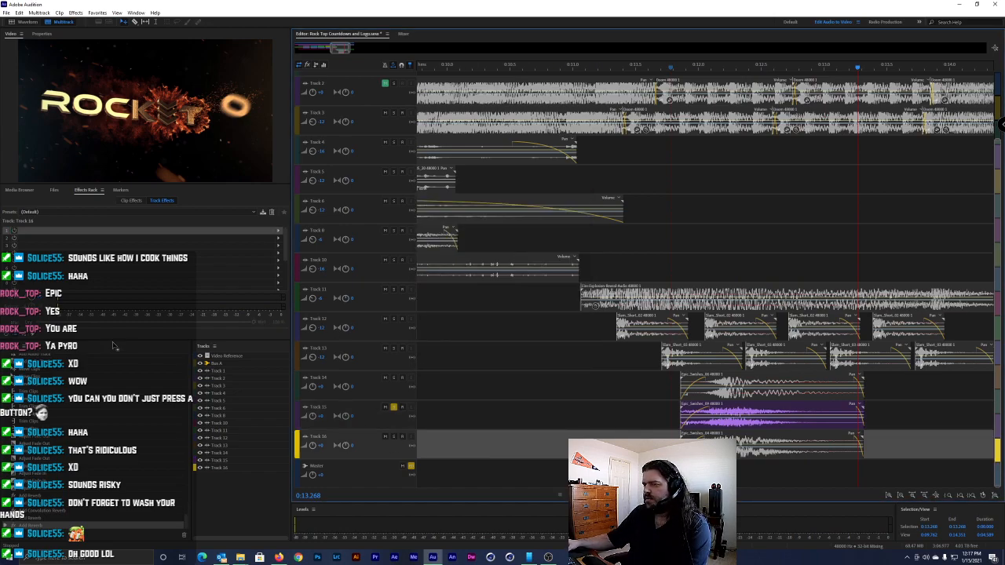
pyautogui.click(278, 233)
pyautogui.moveTo(357, 260)
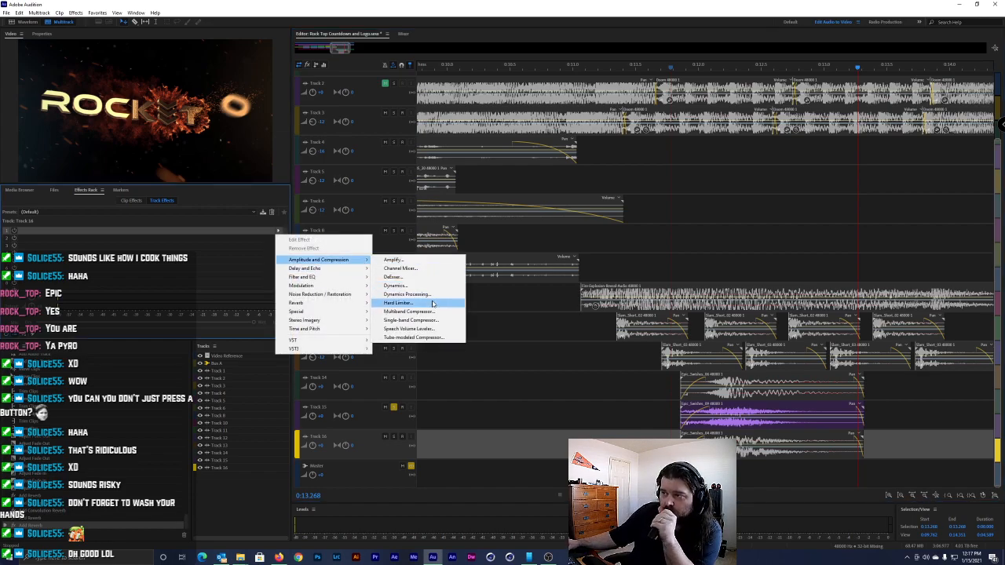
pyautogui.moveTo(332, 297)
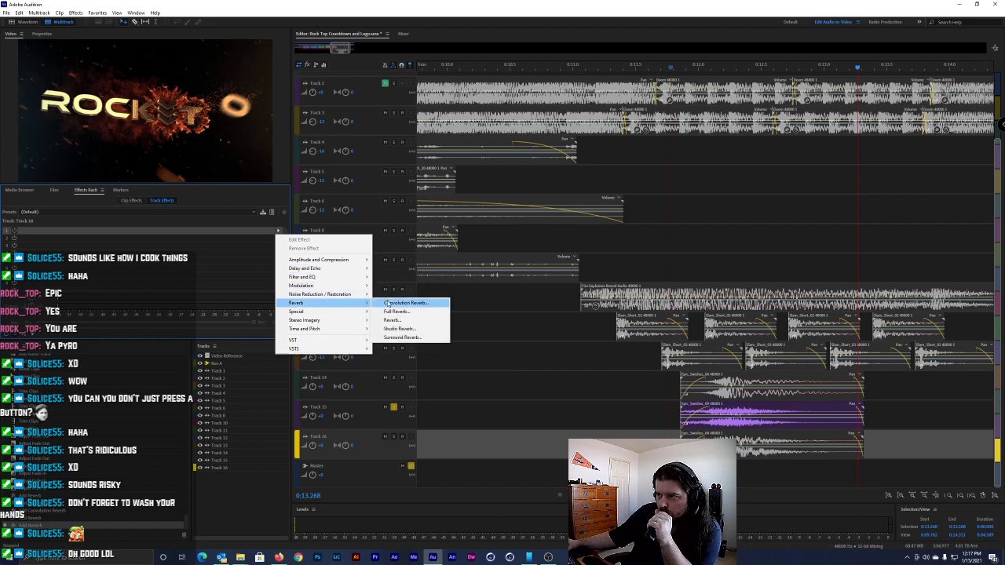
pyautogui.click(401, 319)
pyautogui.press('Return')
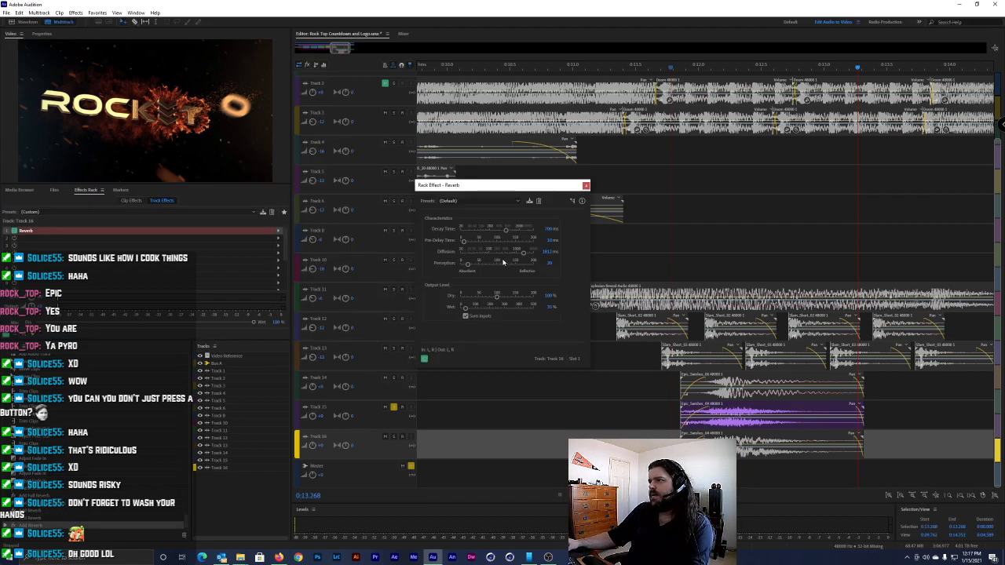
pyautogui.click(519, 202)
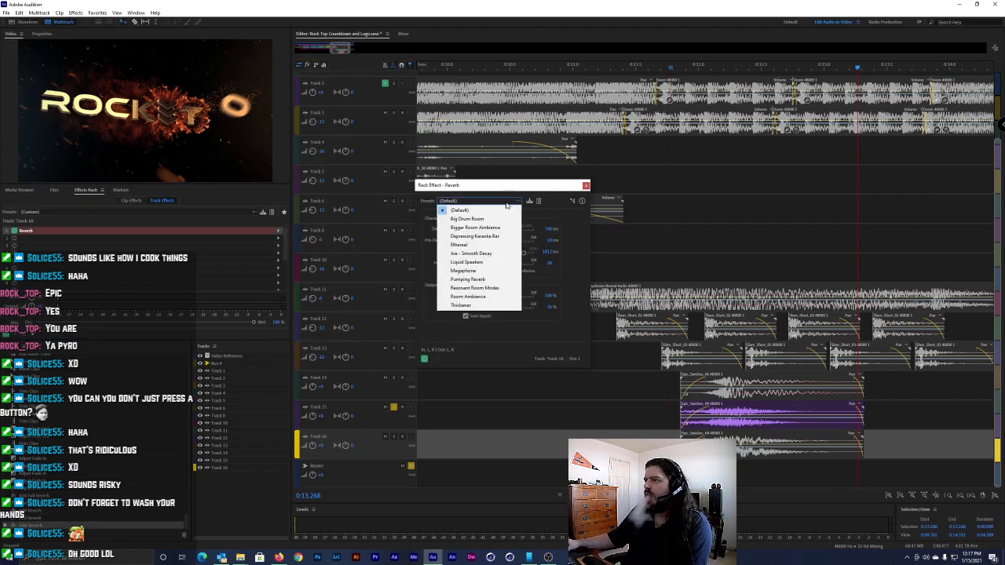
pyautogui.click(472, 246)
pyautogui.click(586, 185)
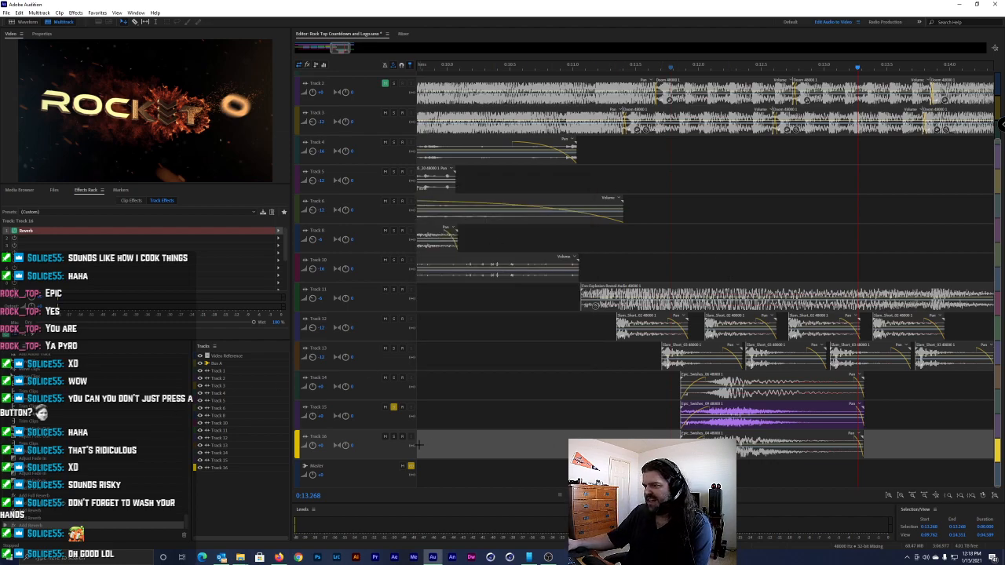
# Solo Track 16 in place of Track 15 and play its swish from near the start
pyautogui.click(395, 437)
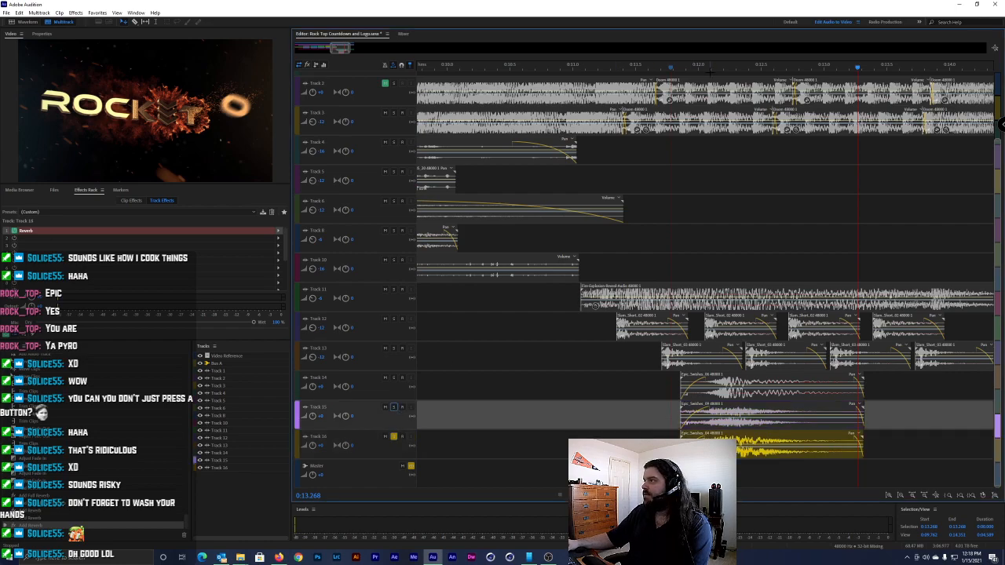
pyautogui.click(688, 64)
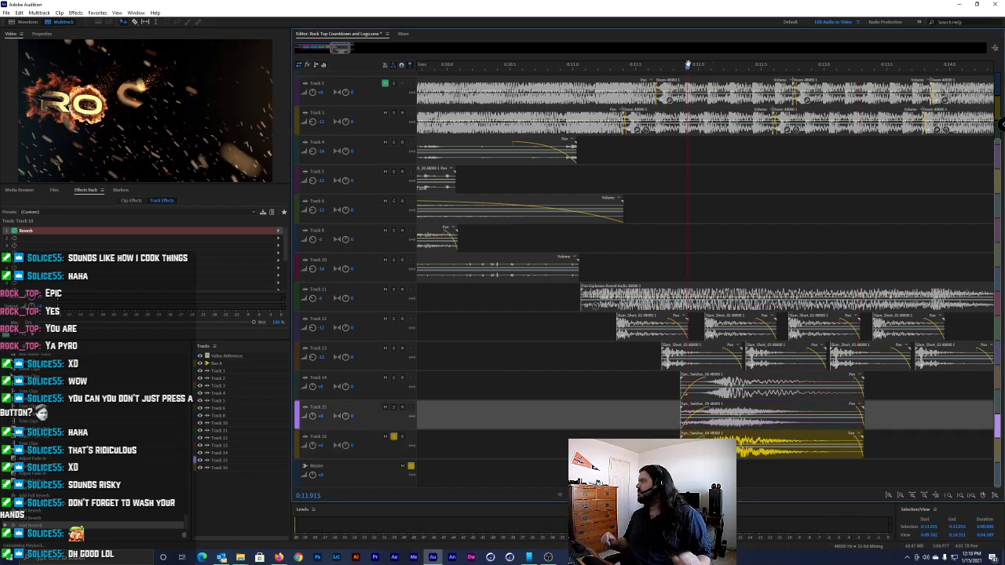
pyautogui.press('space')
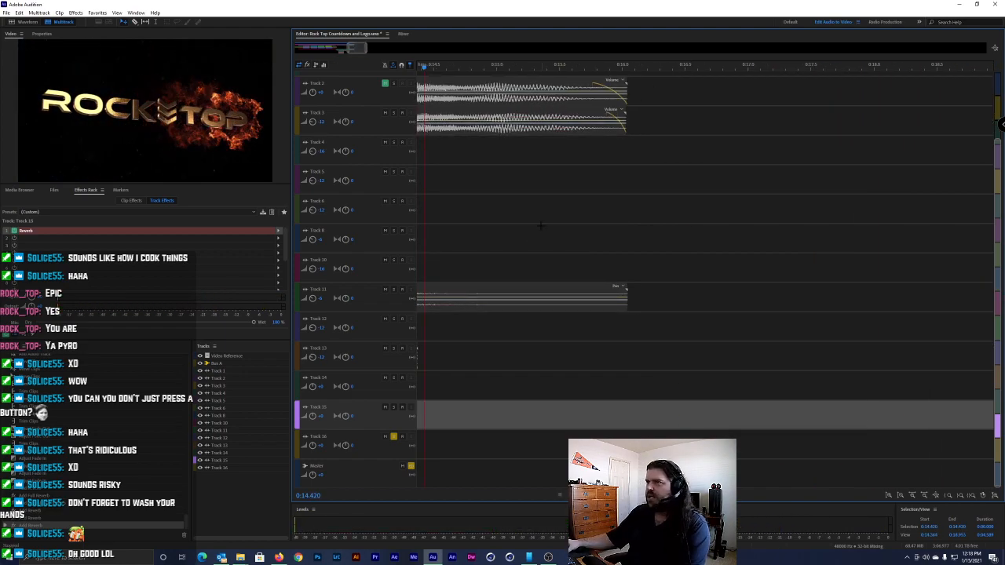
# Save the session without copying external media files into its folder, and turn off solo on Track 16
pyautogui.scroll(-5, 530, 241)
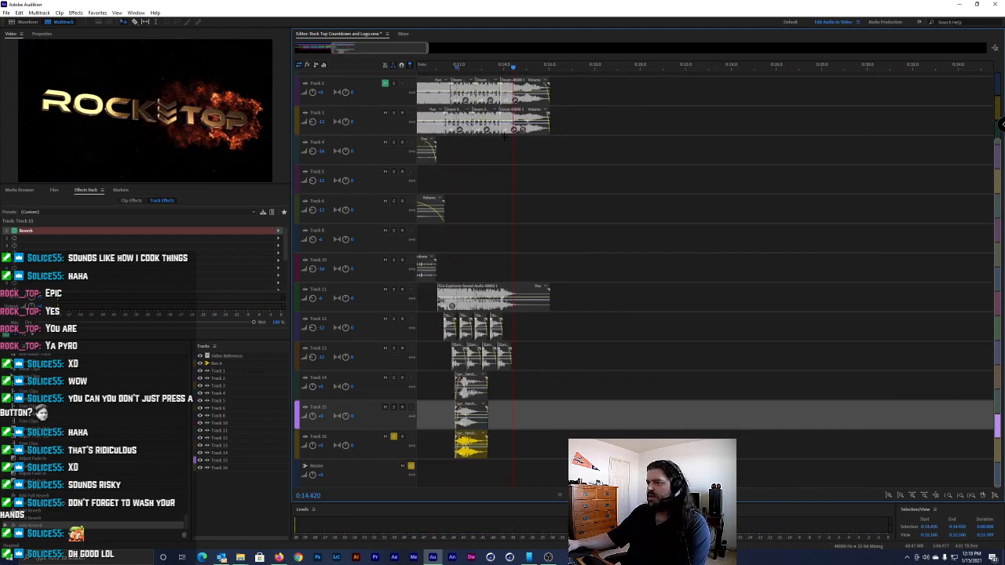
pyautogui.hotkey('ctrl', 's')
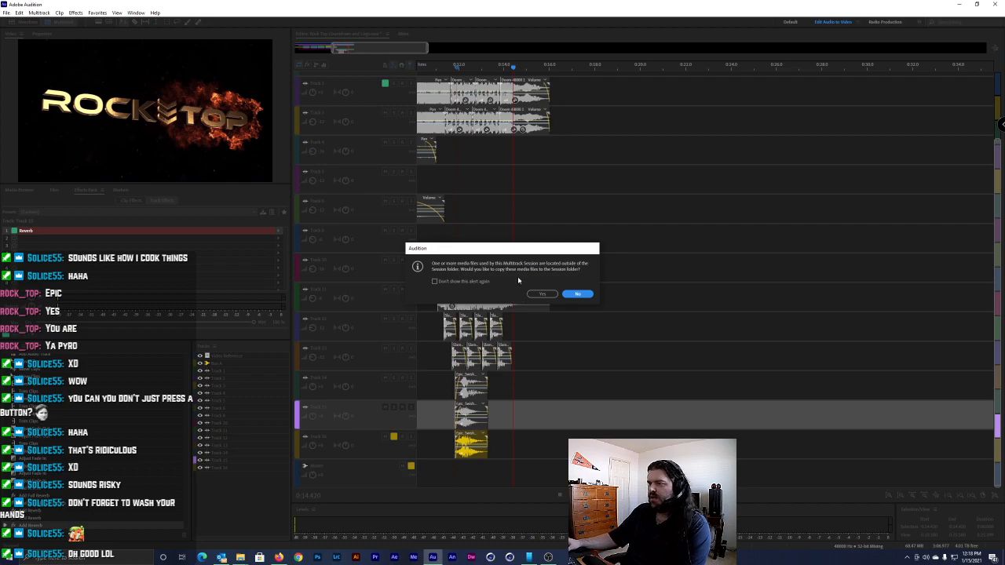
pyautogui.press('Return')
pyautogui.click(397, 434)
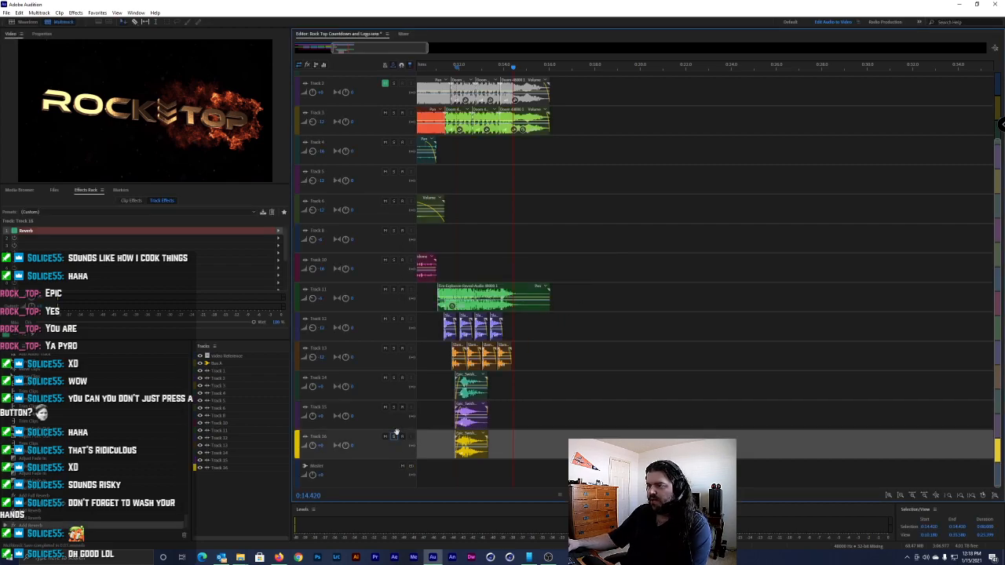
# Set the volume of Tracks 14, 15 and 16 to -12 dB each
pyautogui.scroll(5, 414, 387)
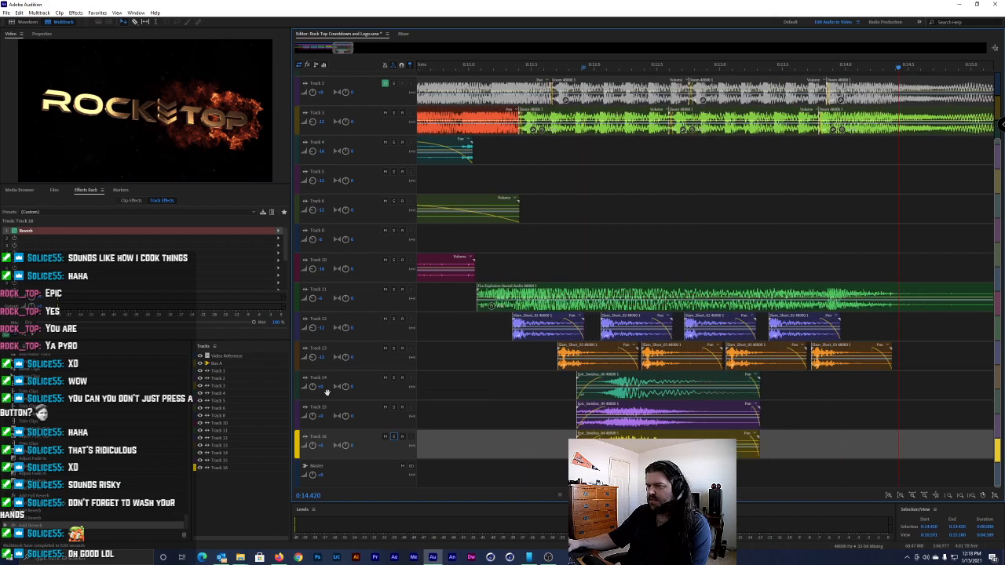
pyautogui.click(322, 390)
pyautogui.click(325, 388)
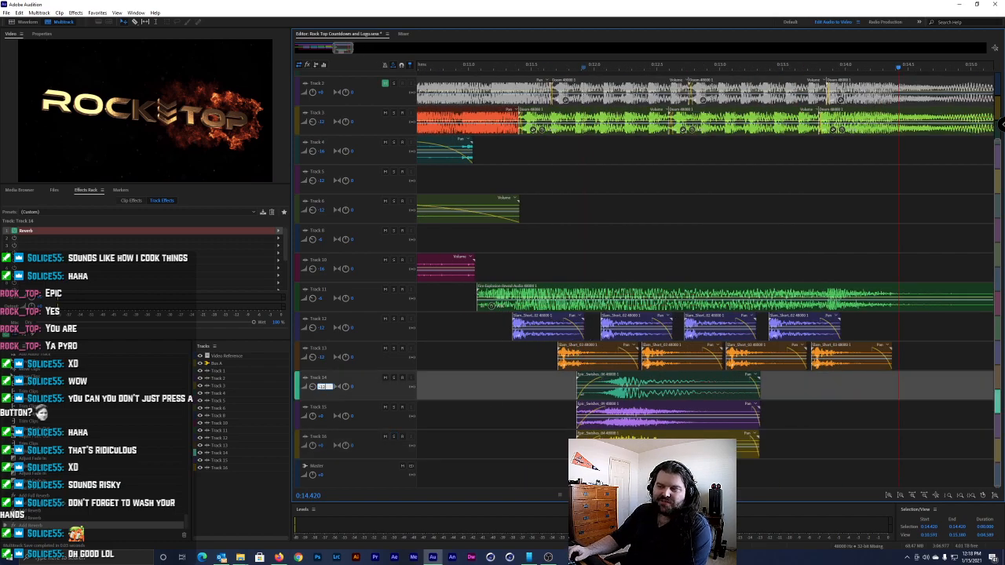
pyautogui.click(322, 416)
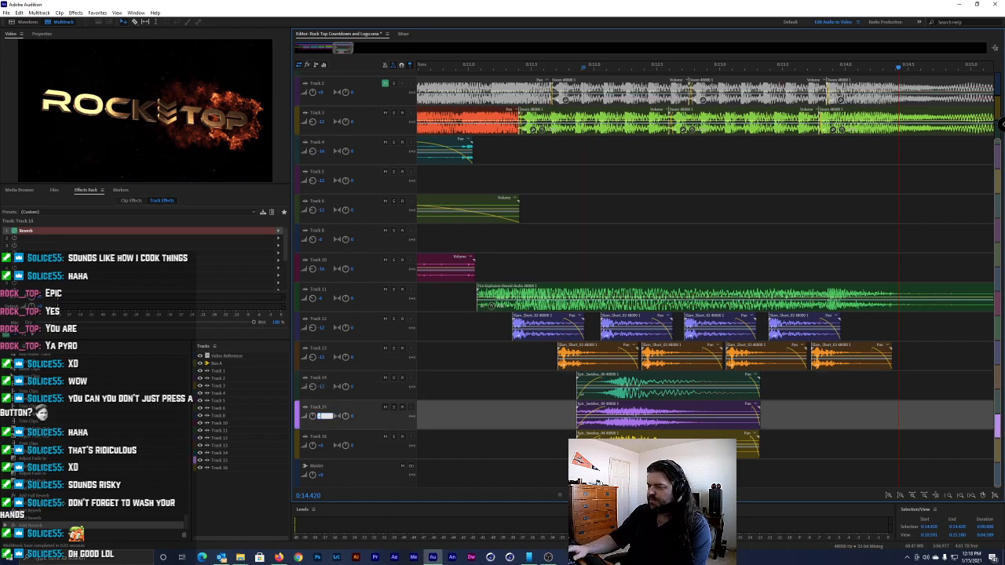
pyautogui.click(322, 445)
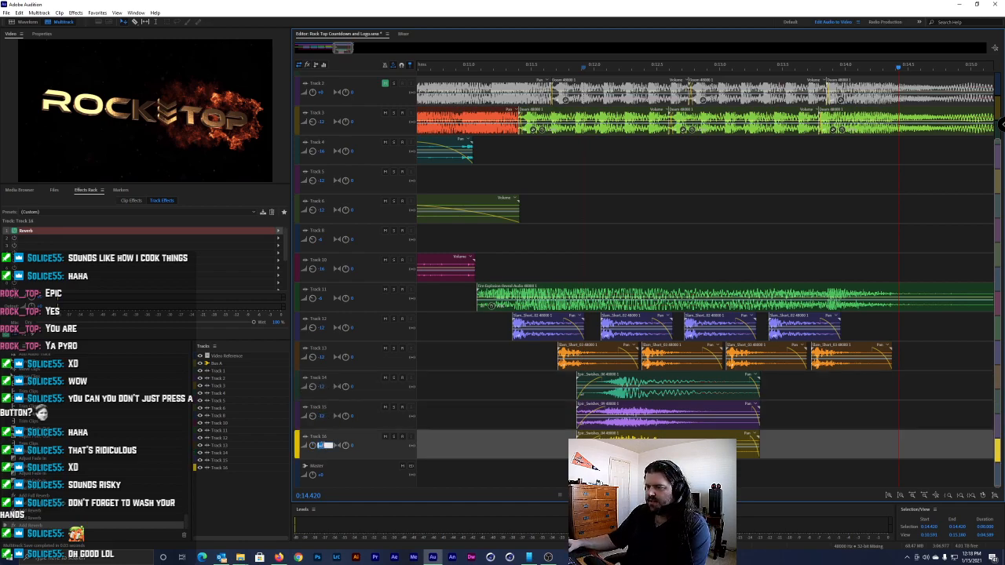
pyautogui.press('Return')
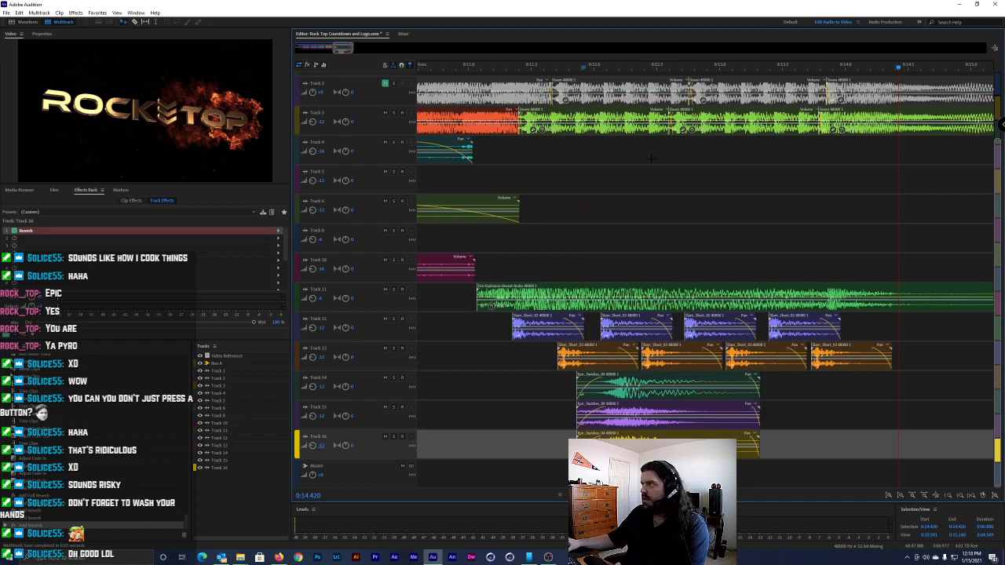
# Stagger the swish clips to start at about 0:11.0 on Track 14, 0:11.25 on Track 15 and 0:11.7 on Track 16
pyautogui.moveTo(587, 67); pyautogui.dragTo(477, 78)
pyautogui.moveTo(647, 385); pyautogui.dragTo(514, 383)
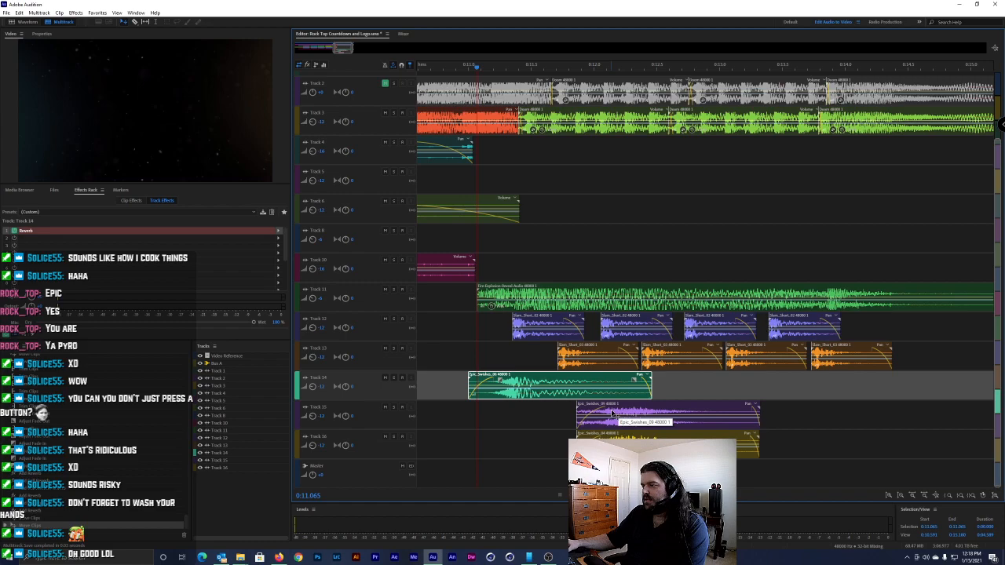
pyautogui.moveTo(636, 415); pyautogui.dragTo(558, 414)
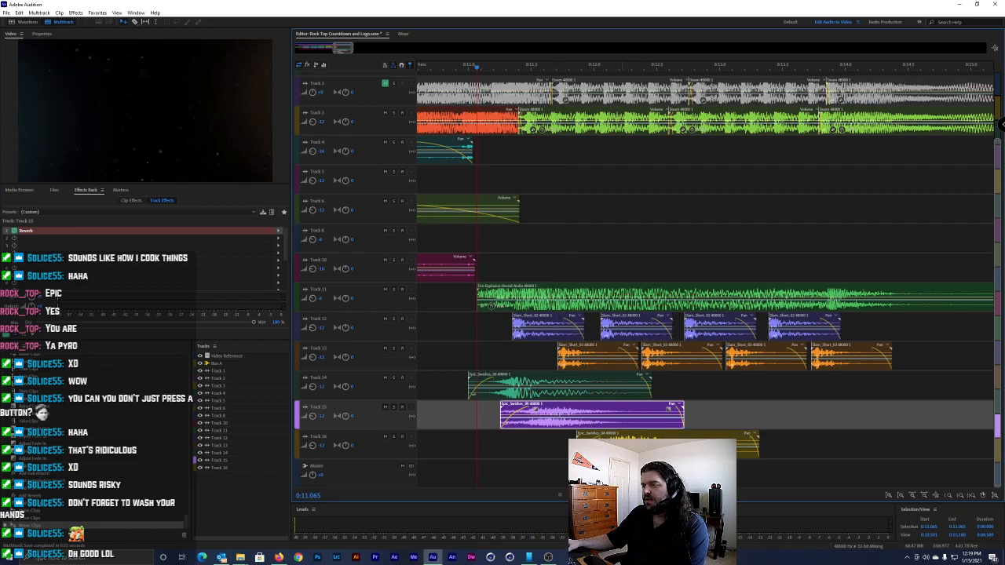
pyautogui.moveTo(629, 434); pyautogui.dragTo(604, 434)
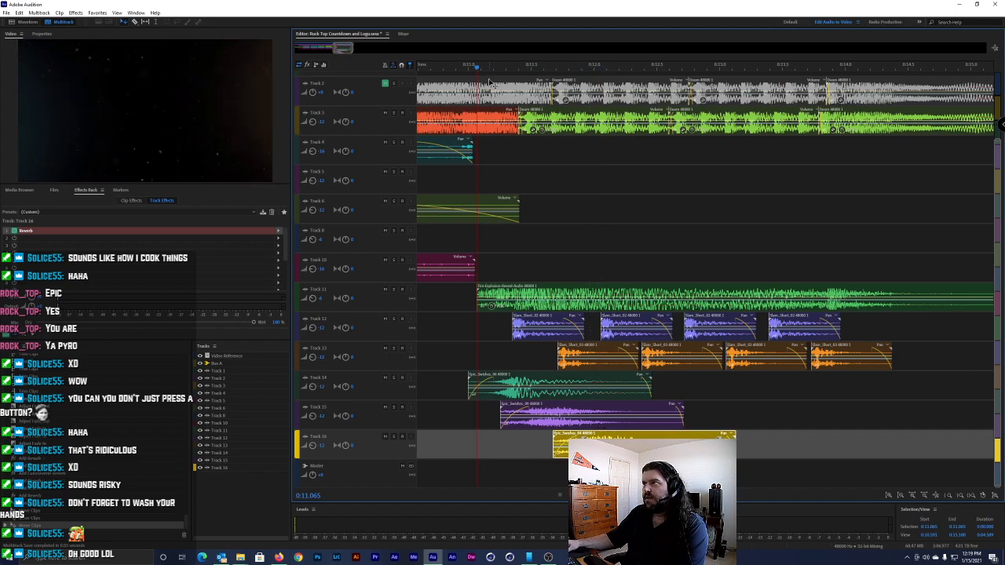
# Play the full mix from about 0:10.9 through the start of the logo reveal
pyautogui.click(454, 64)
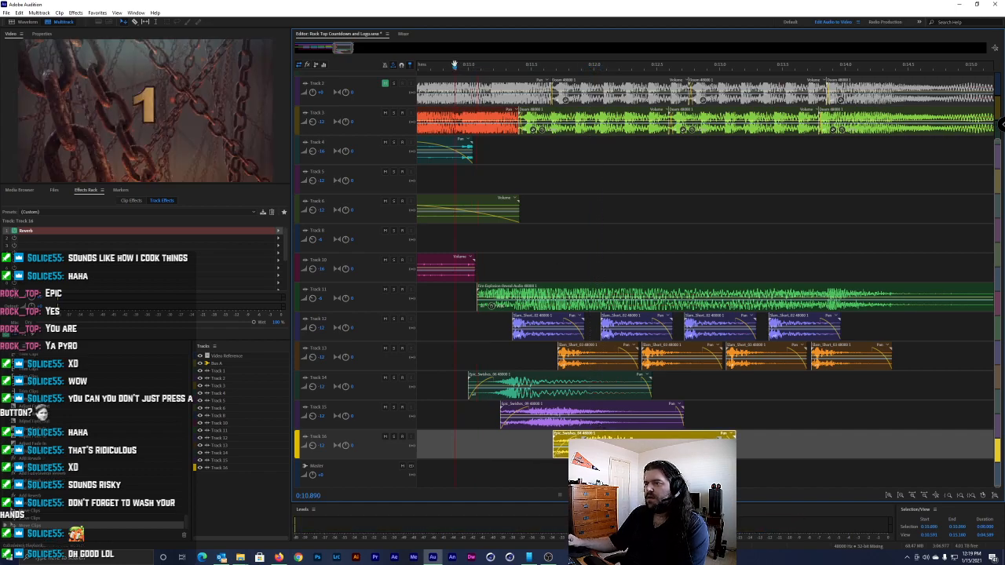
pyautogui.press('space')
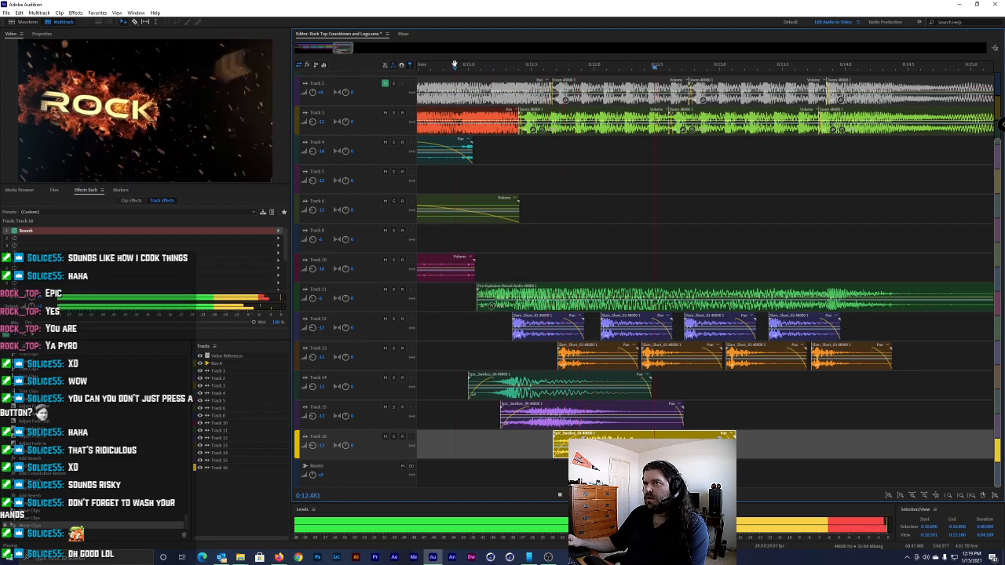
pyautogui.press('space')
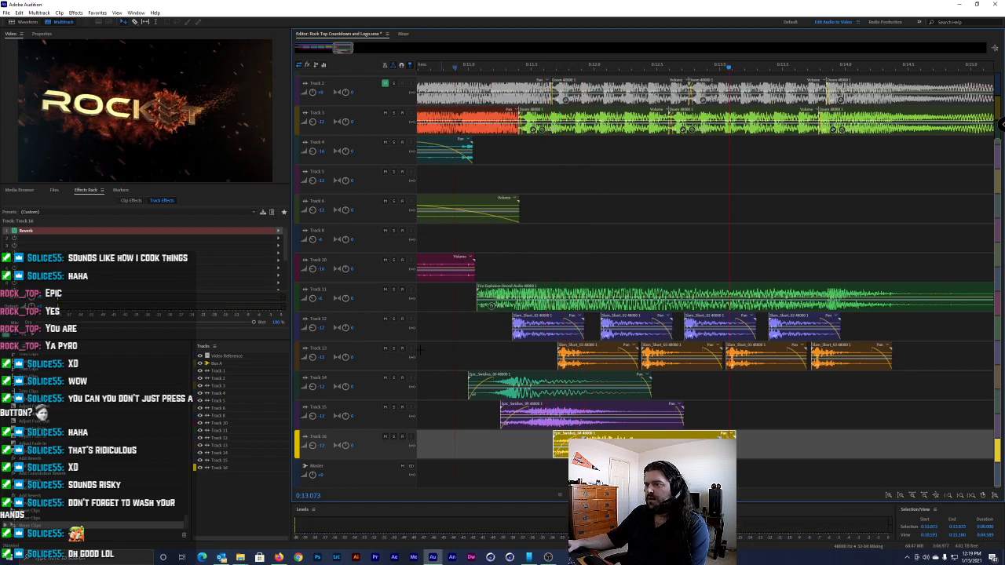
# Set the volume of Tracks 14, 15 and 16 to -6 dB each
pyautogui.click(337, 390)
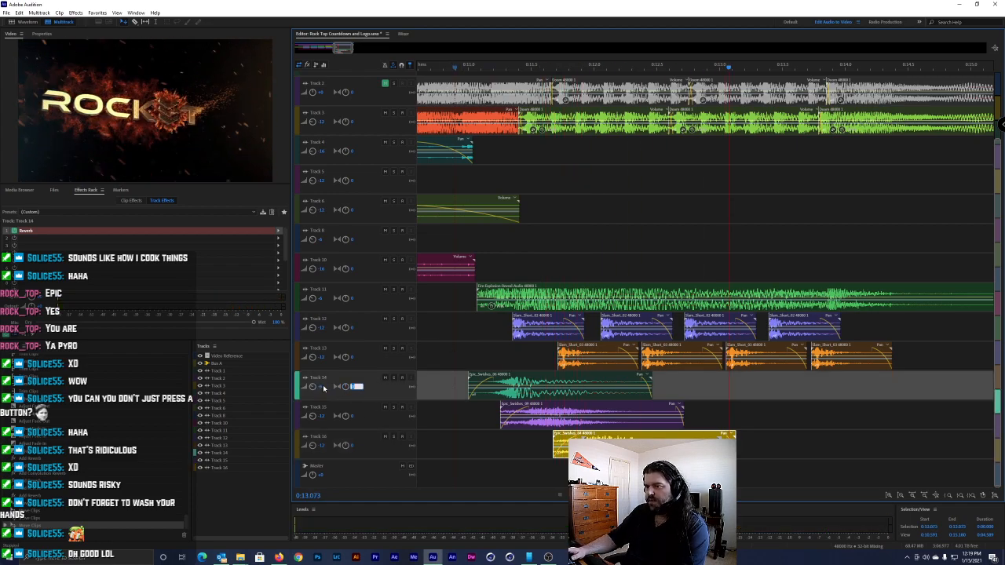
pyautogui.click(324, 417)
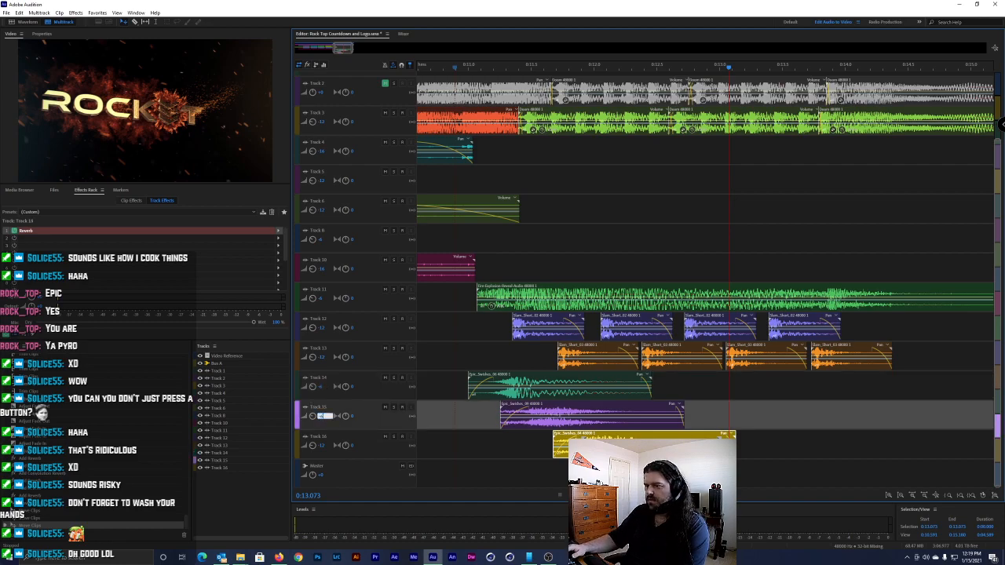
pyautogui.click(319, 448)
pyautogui.press('Escape')
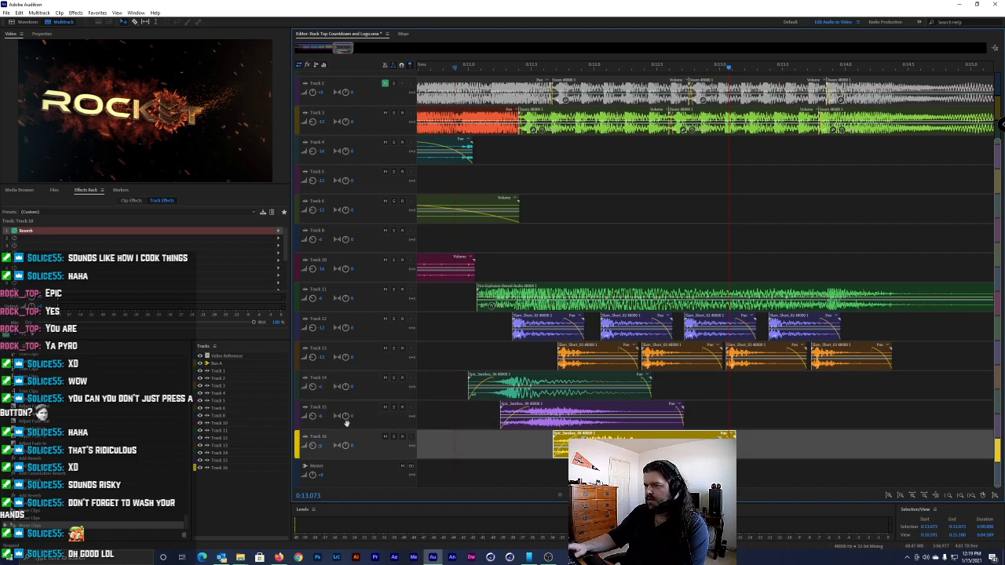
pyautogui.hscroll(-3, 486, 64)
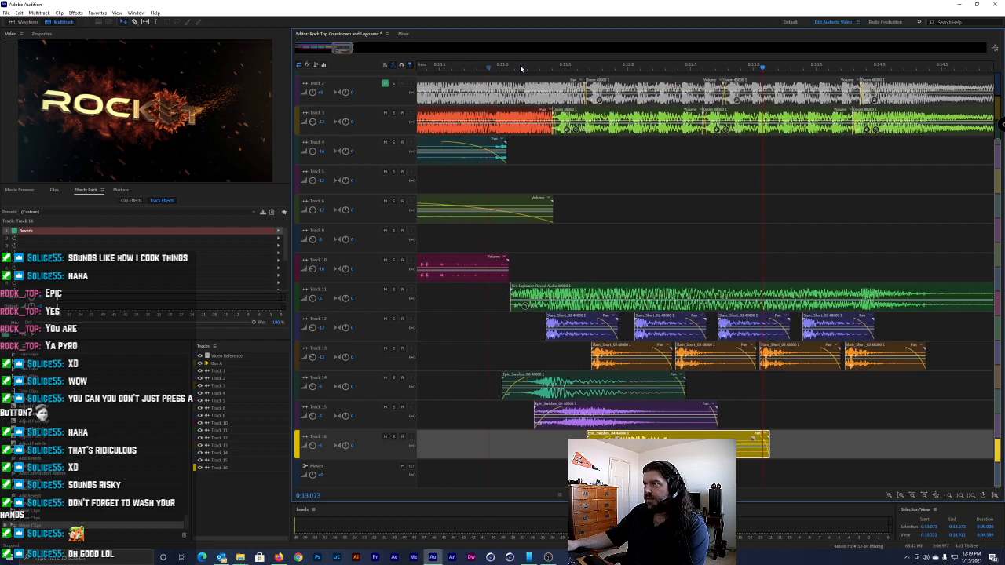
# Play the full mix twice, from about 0:10.95 and from about 0:10.84, to hear the swishes over the logo reveal
pyautogui.click(497, 67)
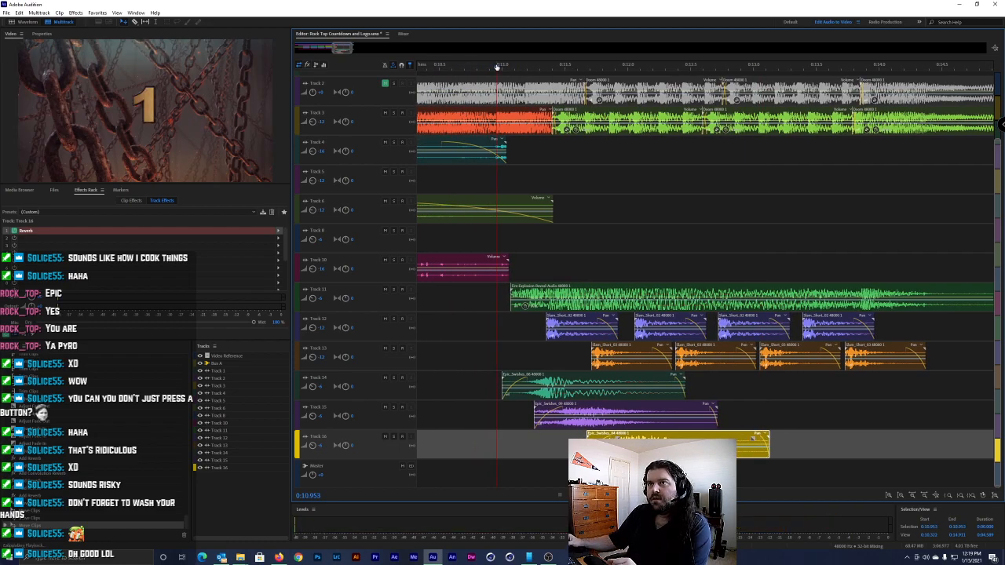
pyautogui.press('space')
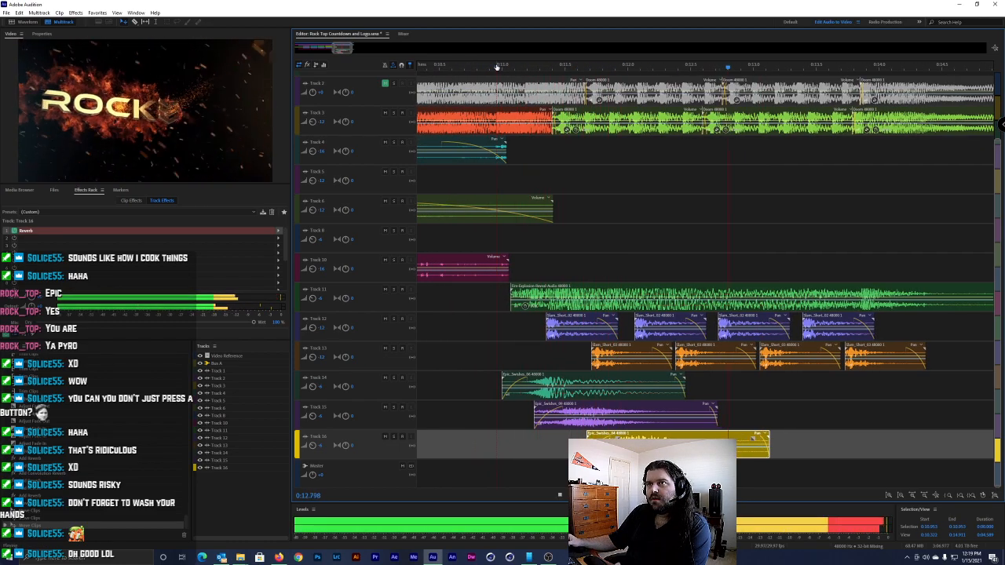
pyautogui.press('space')
pyautogui.click(482, 68)
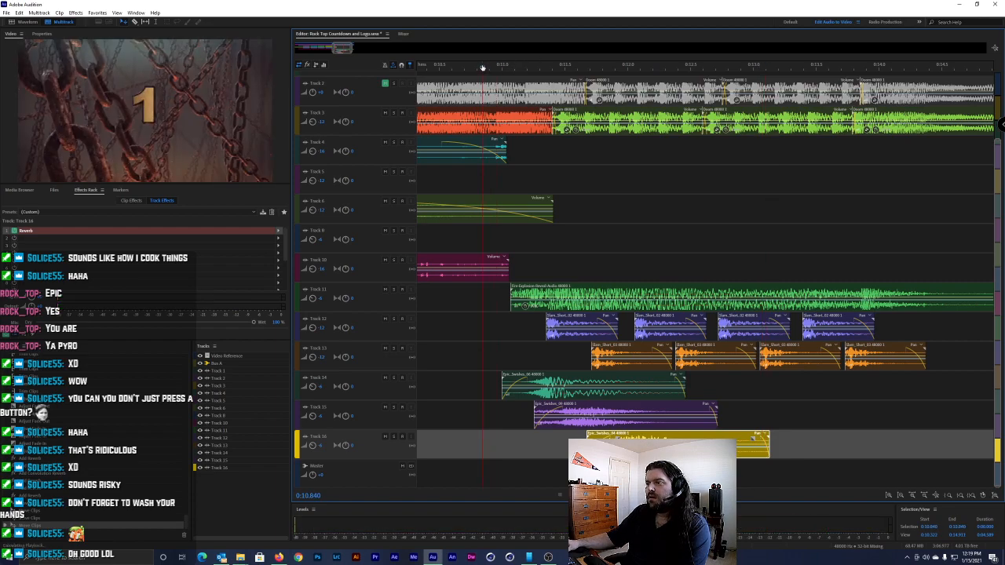
pyautogui.press('space')
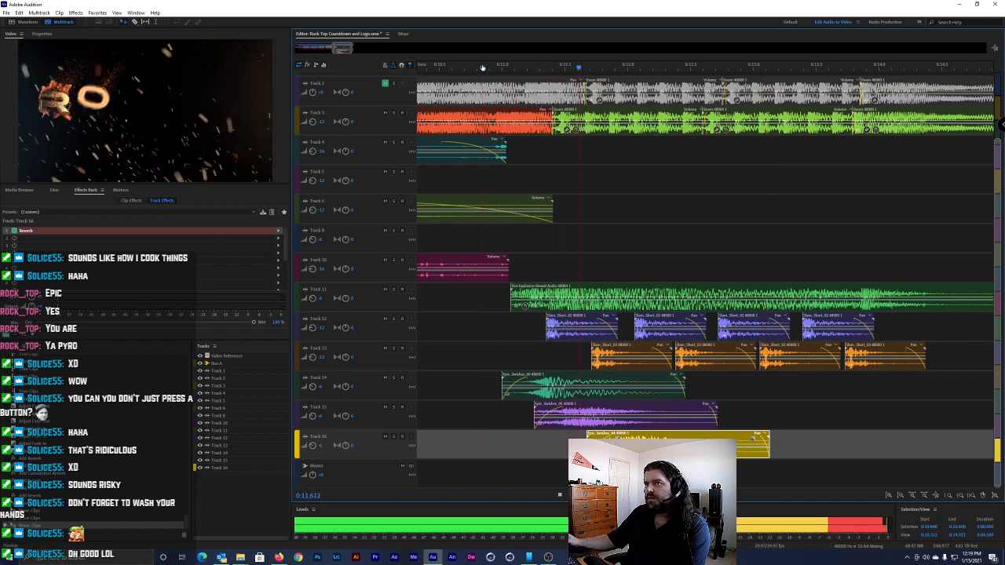
pyautogui.press('space')
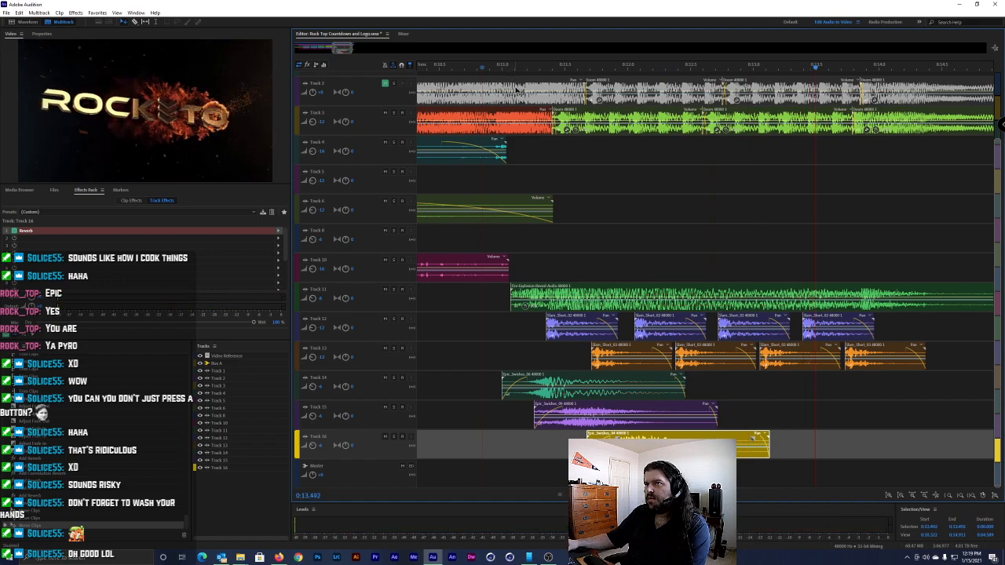
# Duplicate the three swish clips on Tracks 14, 15 and 16 so the copies start at about 0:12.6, 0:12.9 and 0:13.3
pyautogui.click(611, 384)
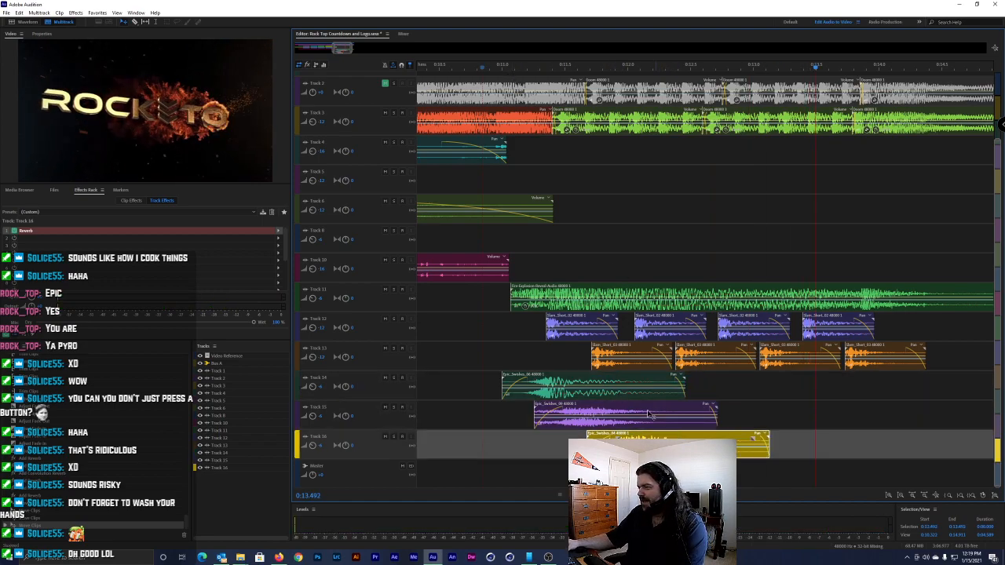
pyautogui.moveTo(725, 388); pyautogui.dragTo(657, 431)
pyautogui.moveTo(580, 379); pyautogui.dragTo(782, 380)
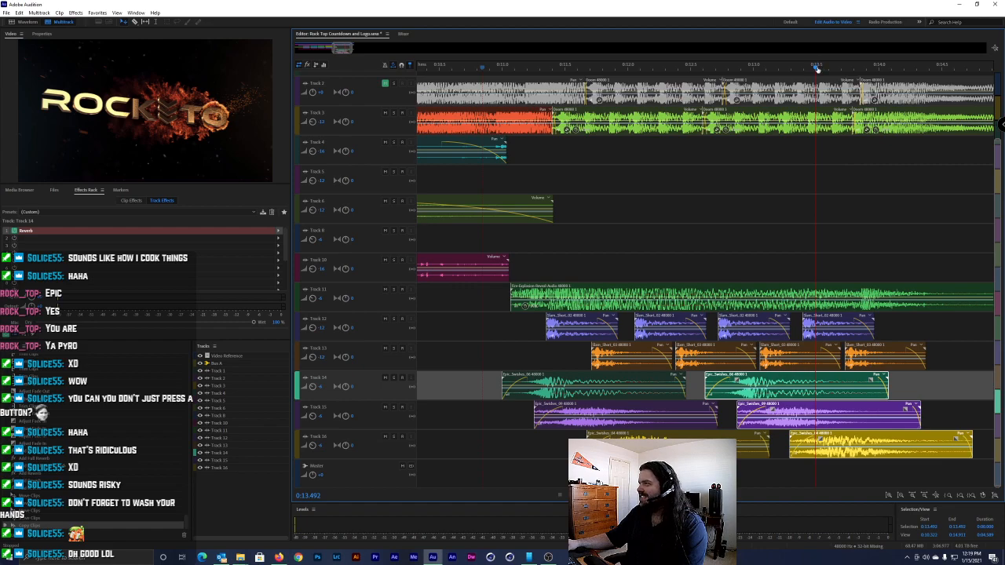
# Play the passage from about 0:12.4 and move the copied swishes earlier, to start at about 0:12.0, 0:12.3 and 0:12.7
pyautogui.press('space')
pyautogui.click(710, 69)
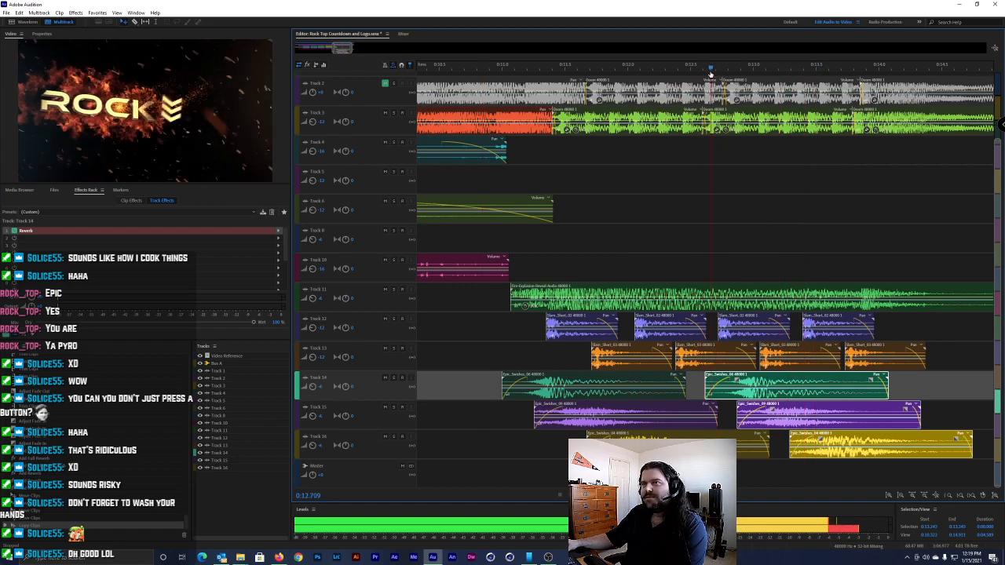
pyautogui.click(680, 69)
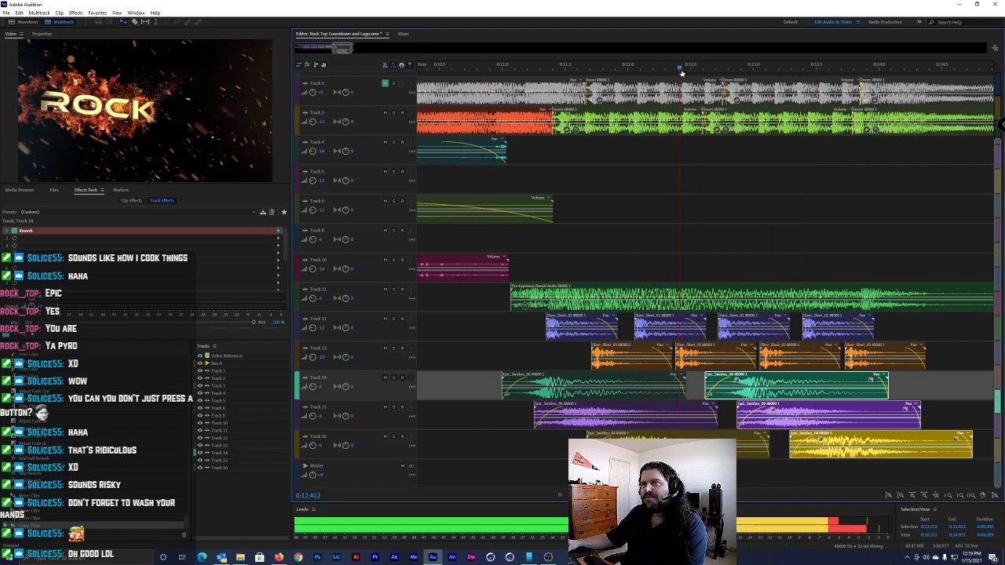
pyautogui.press('space')
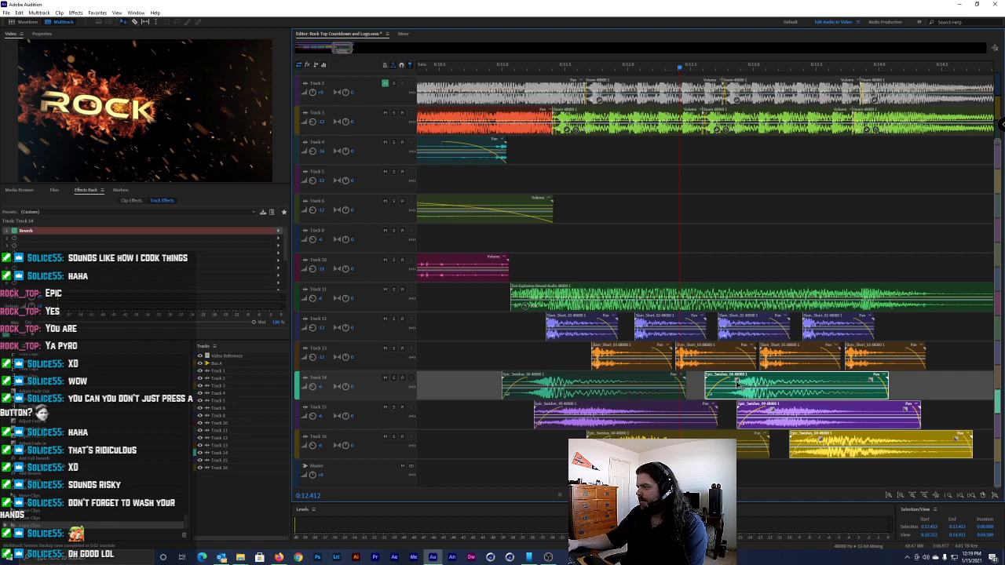
pyautogui.moveTo(738, 385); pyautogui.dragTo(684, 385)
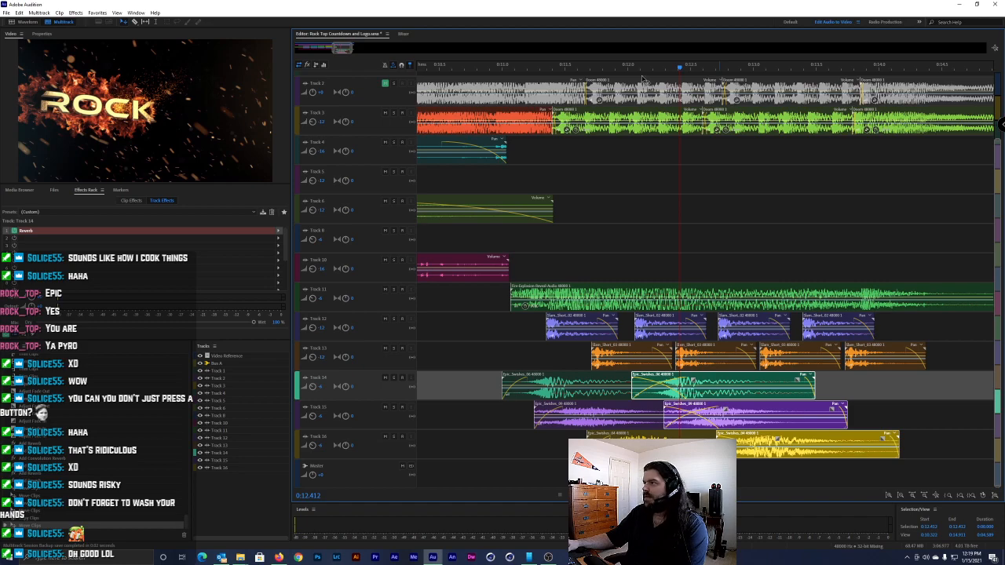
# Play the full mix from about 0:10.98 to about 0:14.1 to check the repeated swishes
pyautogui.click(499, 70)
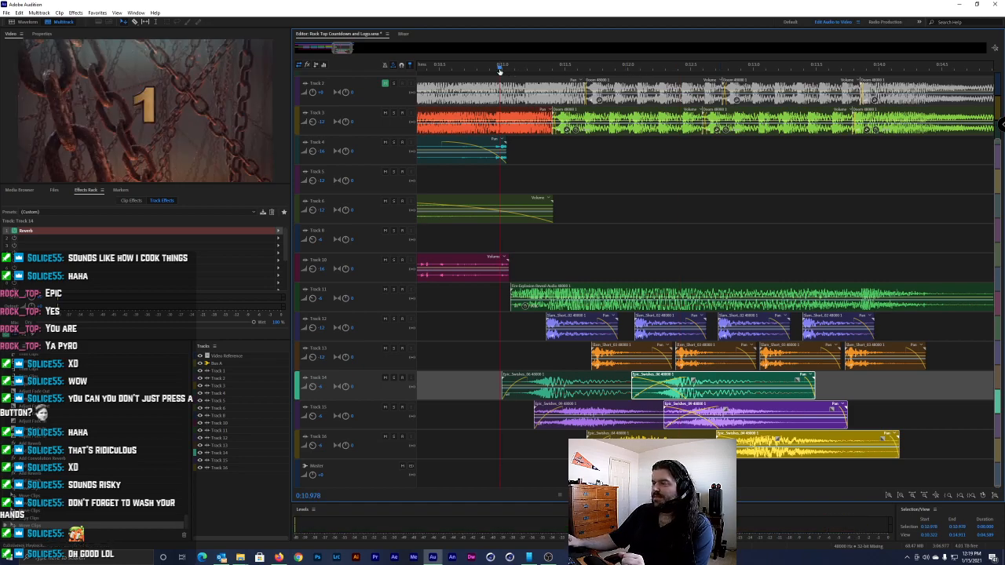
pyautogui.press('space')
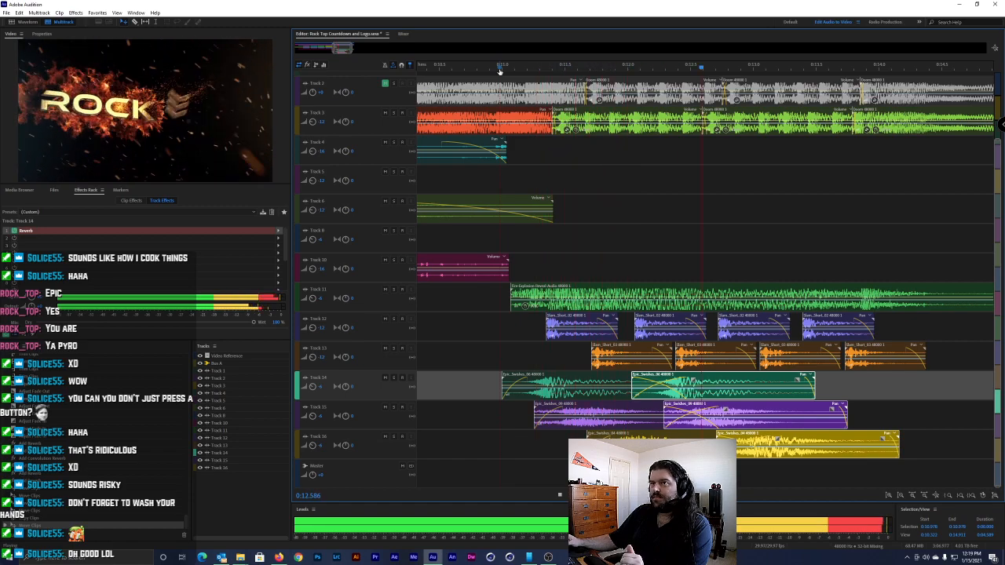
pyautogui.press('space')
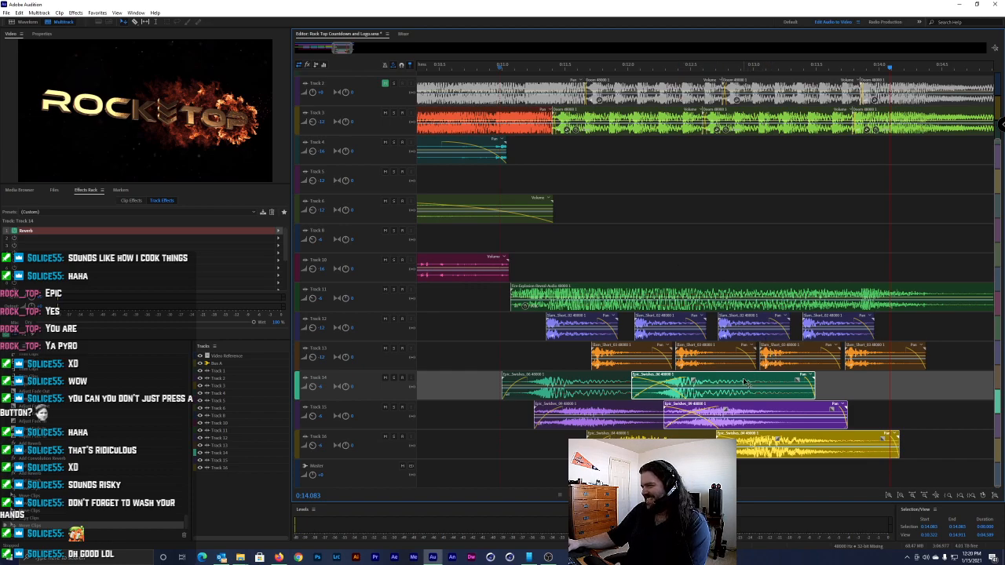
# Duplicate the second swish set to start at about 0:13.05 on Track 14 and 0:13.3 on Track 15, deleting the new Track 16 copy
pyautogui.moveTo(745, 382); pyautogui.dragTo(871, 386)
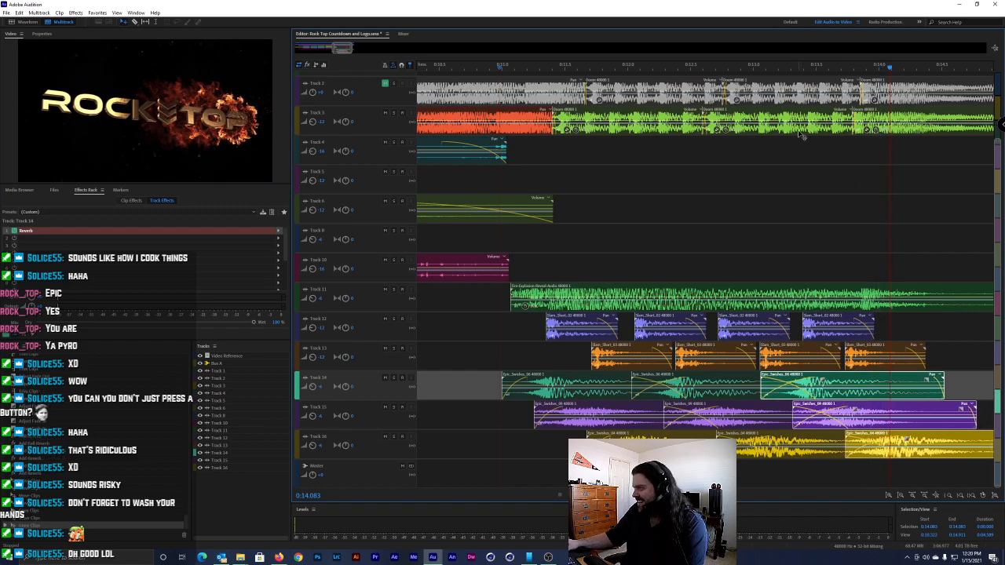
pyautogui.click(903, 484)
pyautogui.click(936, 452)
pyautogui.press('Delete')
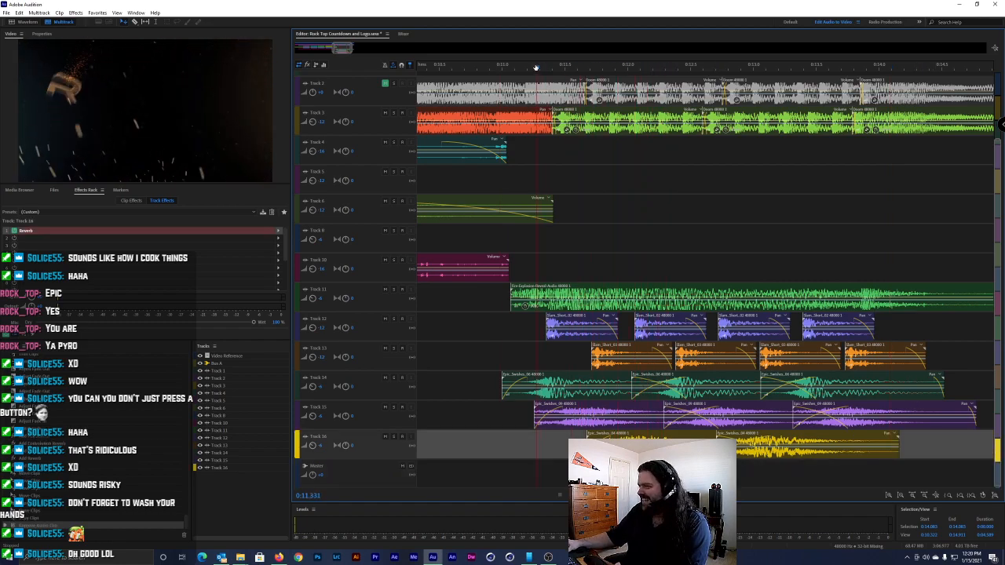
# Play the mix from about 0:10.95 through the logo reveal, and save the session without copying external media files into its folder
pyautogui.click(497, 68)
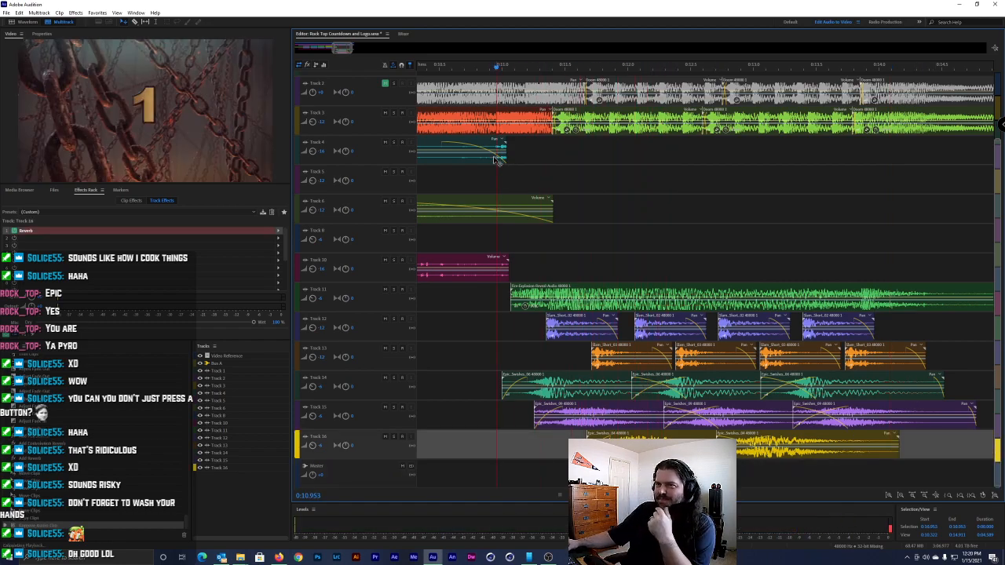
pyautogui.press('space')
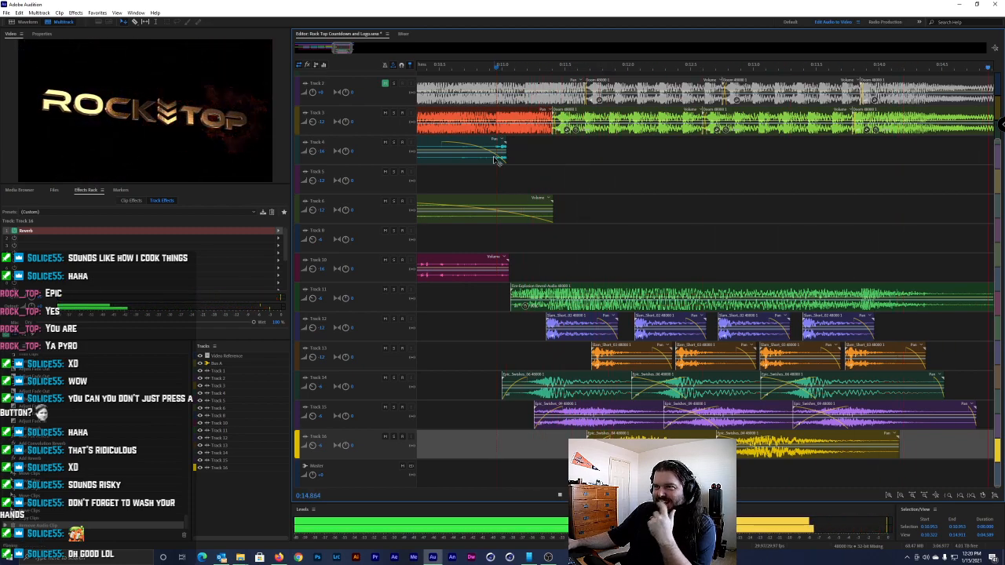
pyautogui.hotkey('ctrl', 's')
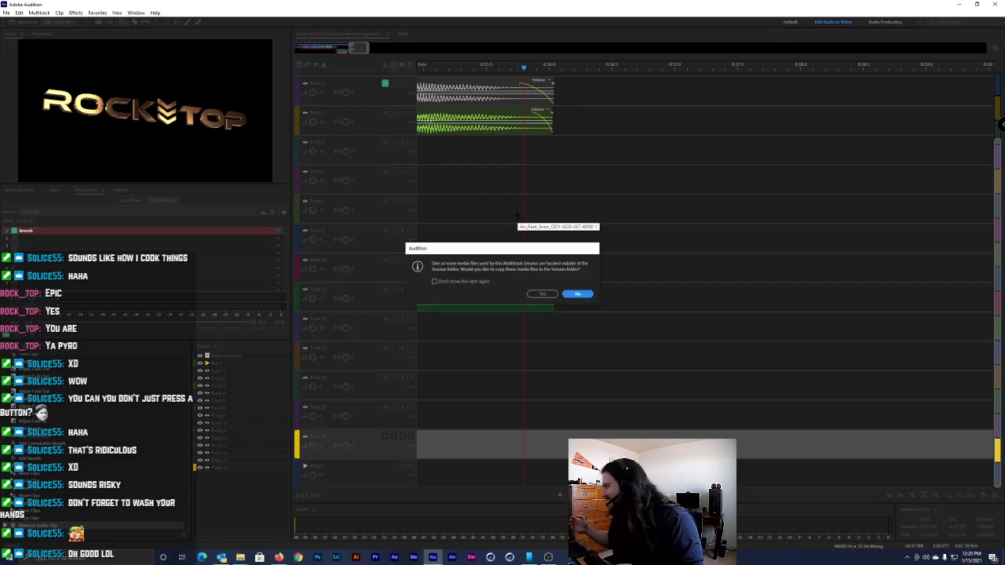
pyautogui.click(577, 294)
# Scrub the logo reveal to about 0:12.83 and browse the sound library's _ToolKit, IMPACT, ORGANIC and VELOCITY folders
pyautogui.moveTo(481, 69); pyautogui.dragTo(770, 69)
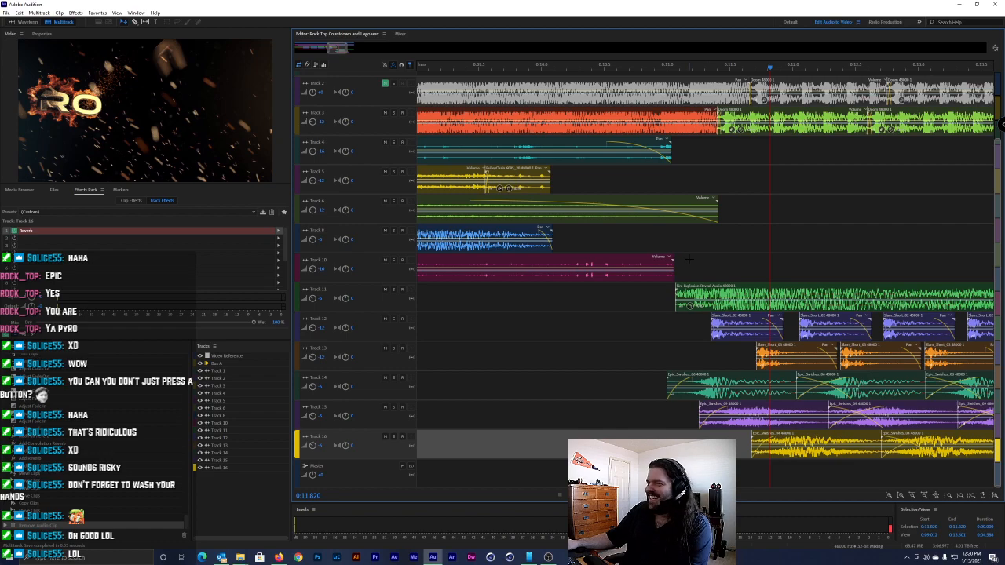
pyautogui.moveTo(813, 69); pyautogui.dragTo(897, 70)
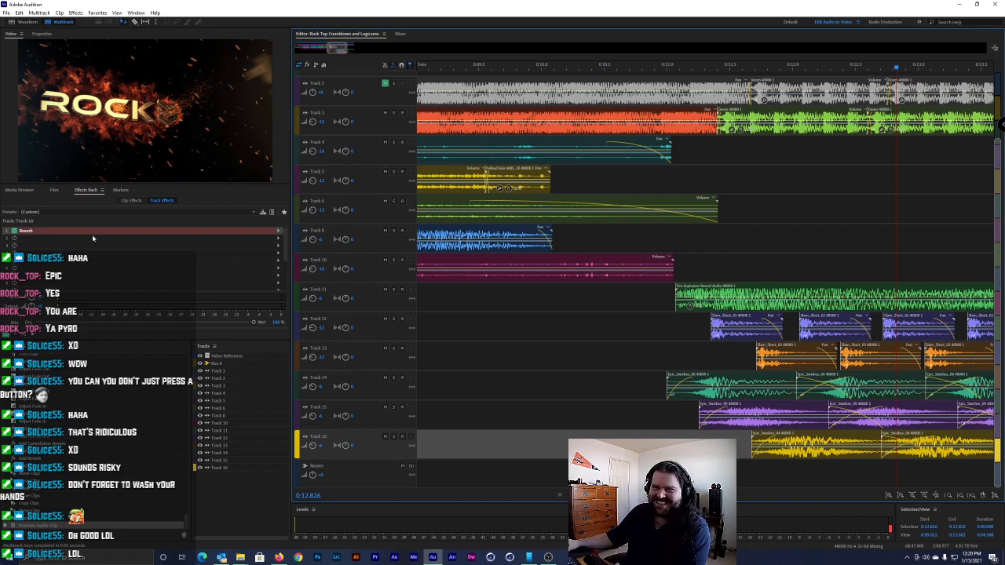
pyautogui.click(19, 190)
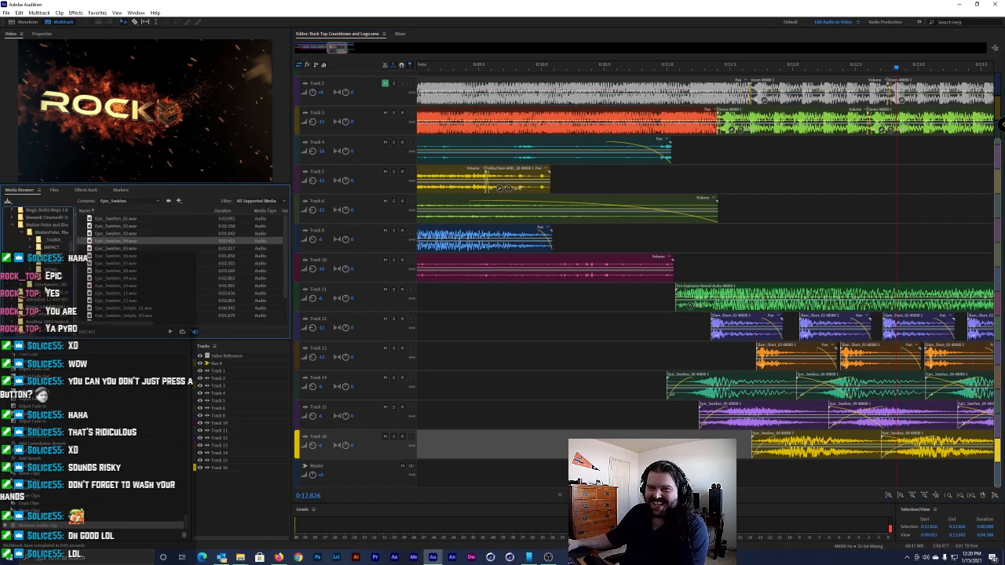
pyautogui.click(45, 288)
pyautogui.click(49, 241)
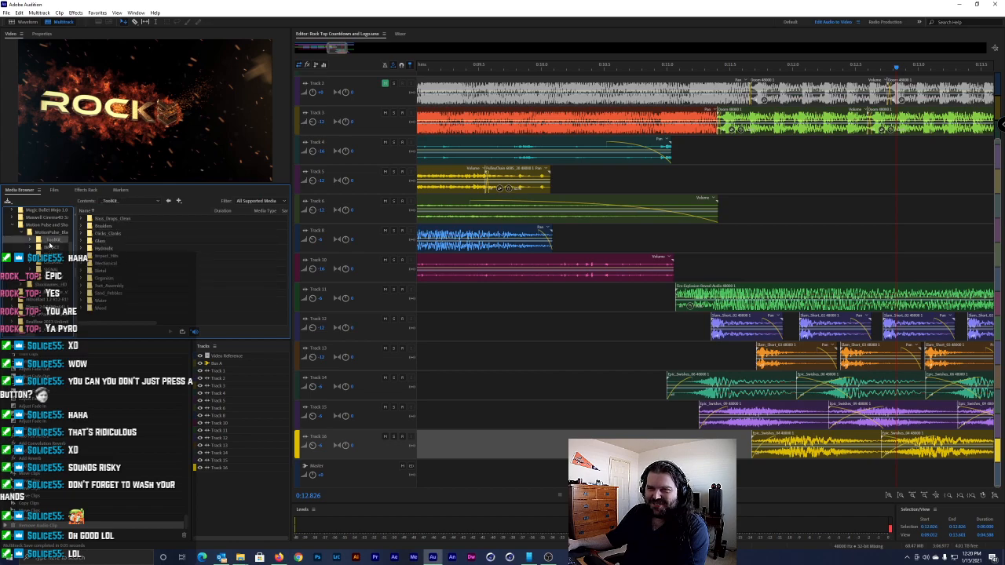
pyautogui.click(50, 248)
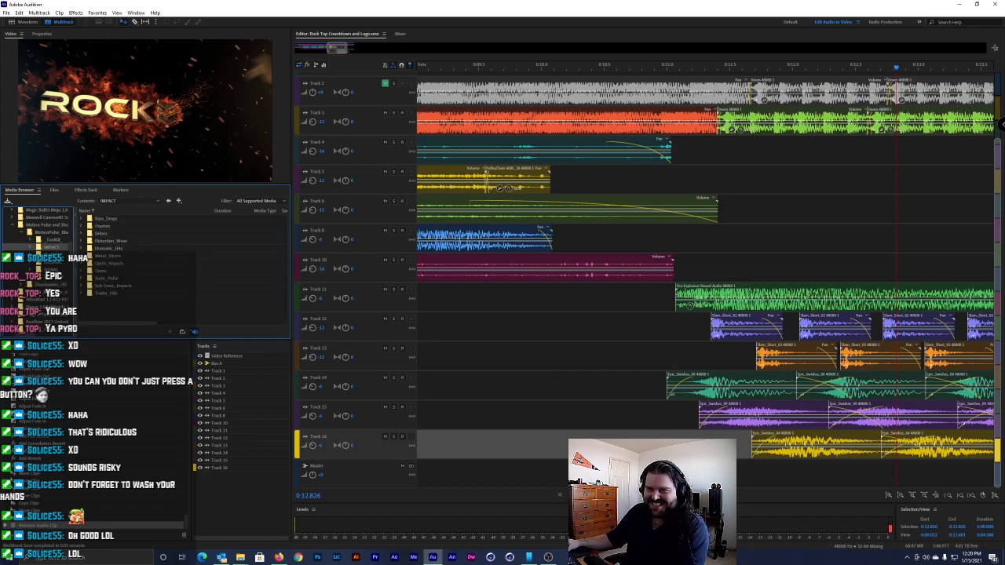
pyautogui.click(52, 267)
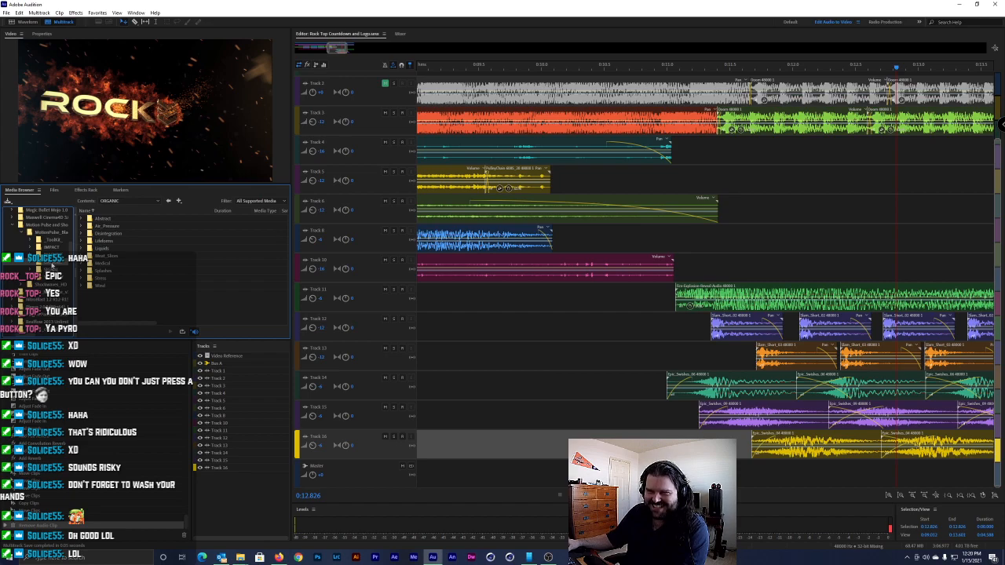
pyautogui.click(55, 272)
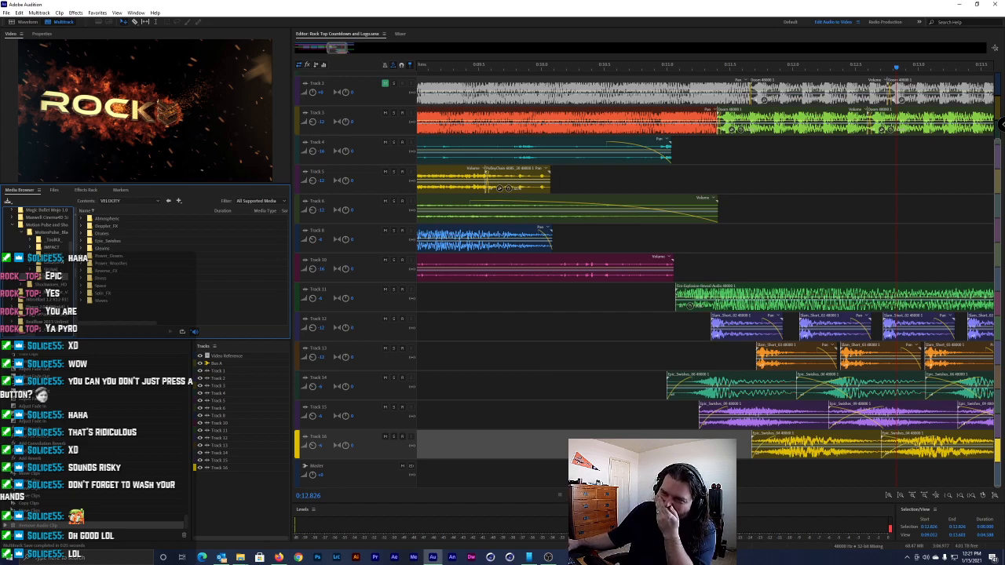
# Expand the Impact_Hits folder in the sound library's _ToolKit folder and audition several of its impact samples
pyautogui.click(58, 240)
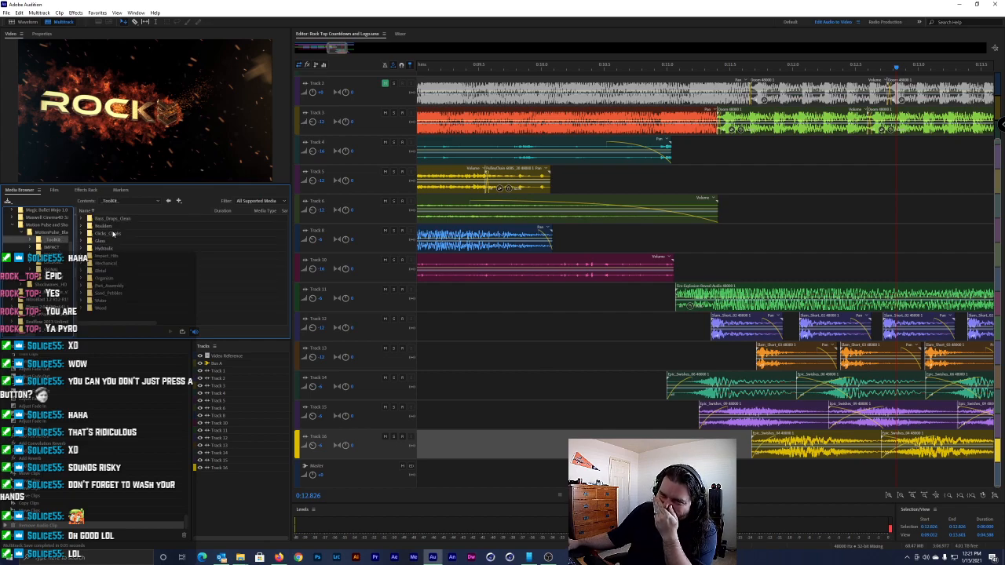
pyautogui.click(93, 259)
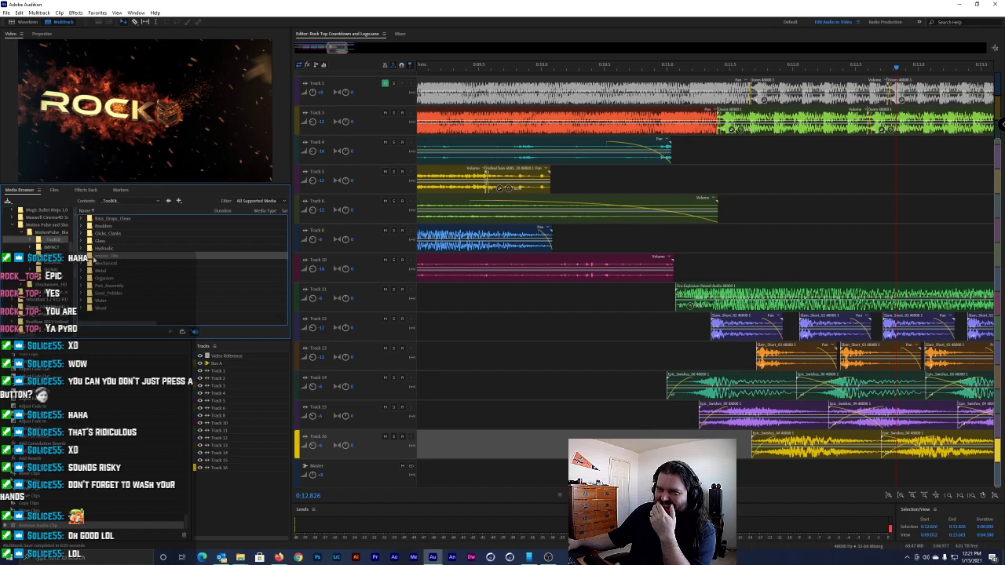
pyautogui.click(82, 256)
pyautogui.scroll(-2, 122, 271)
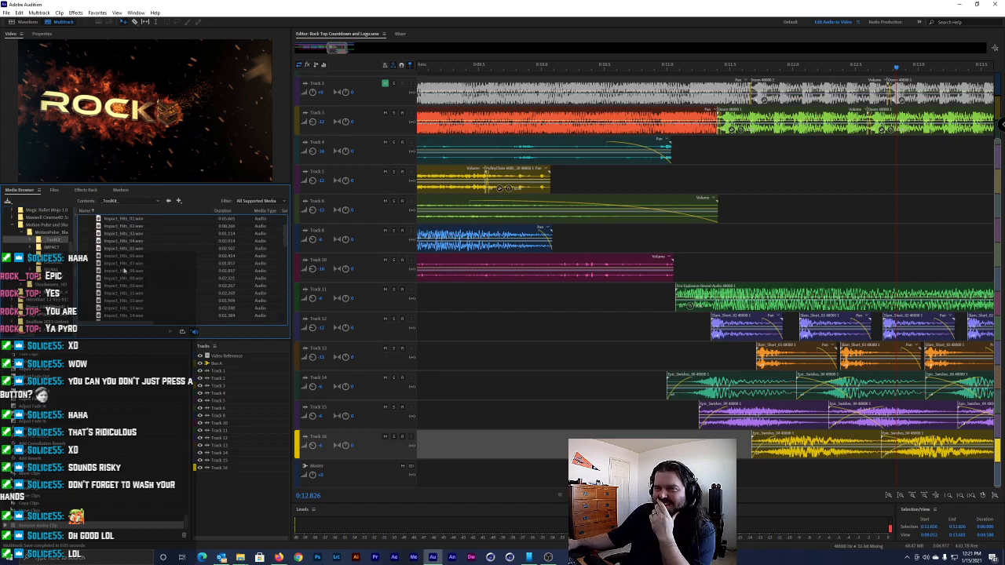
pyautogui.click(126, 271)
pyautogui.scroll(-2, 132, 288)
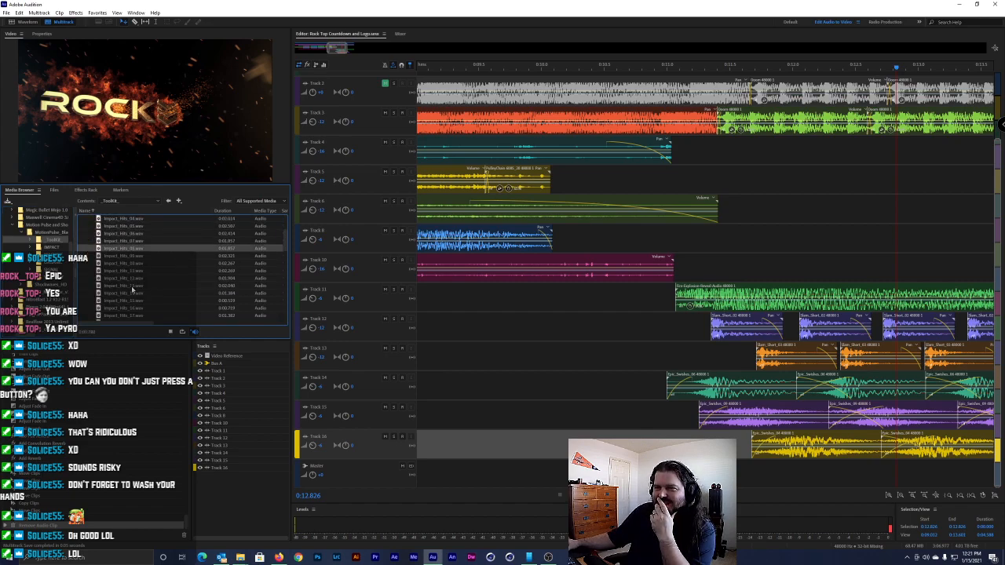
pyautogui.click(139, 280)
pyautogui.click(142, 288)
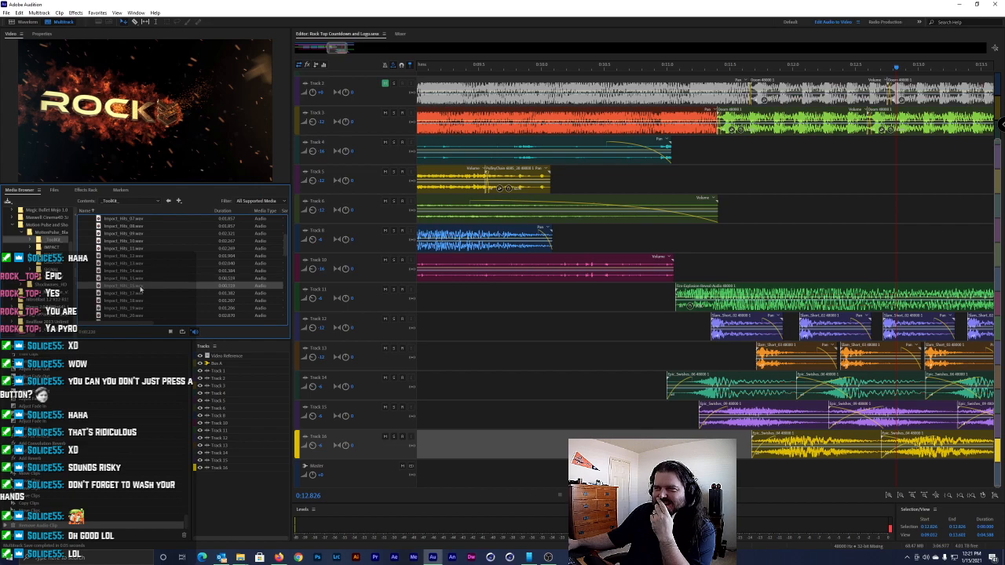
pyautogui.scroll(-2, 142, 289)
pyautogui.click(141, 287)
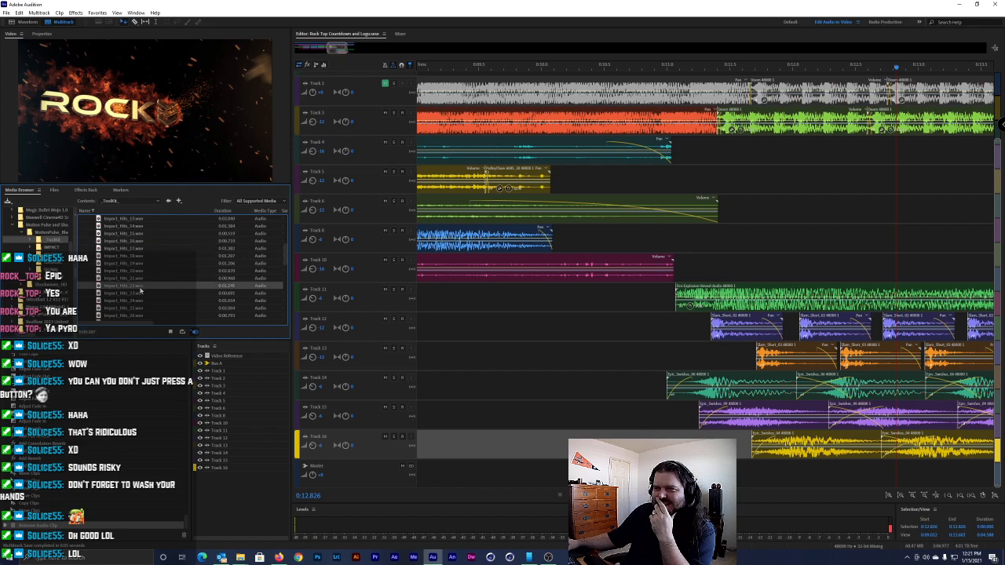
pyautogui.scroll(-7, 141, 291)
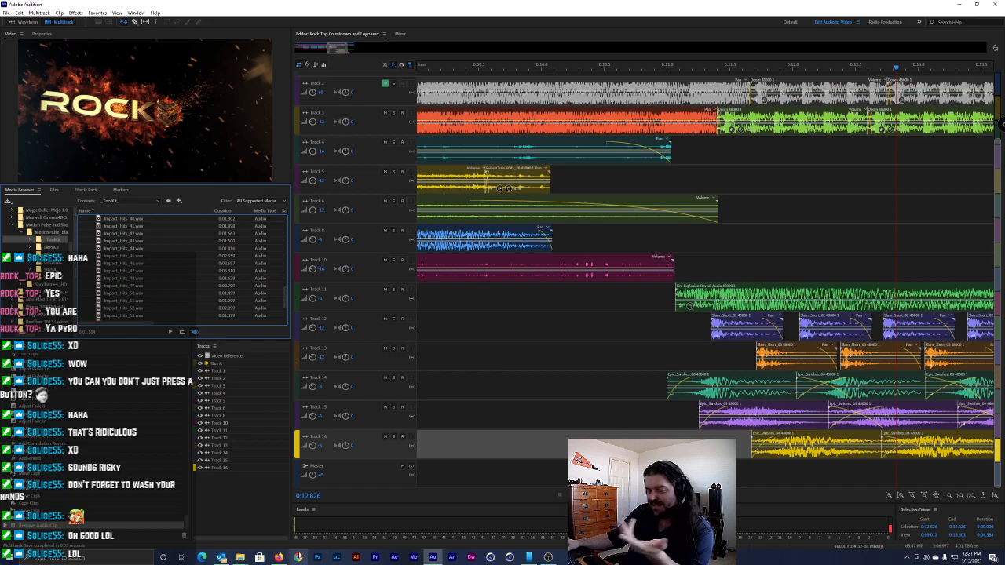
# Switch to Firefox and search the Envato Elements sound effects for "explosion"
pyautogui.click(278, 558)
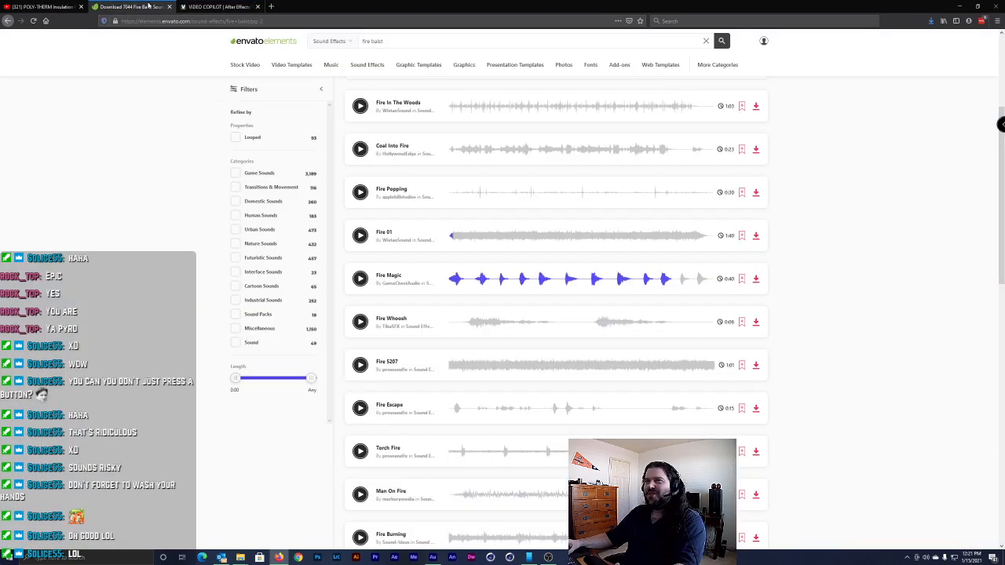
pyautogui.click(129, 6)
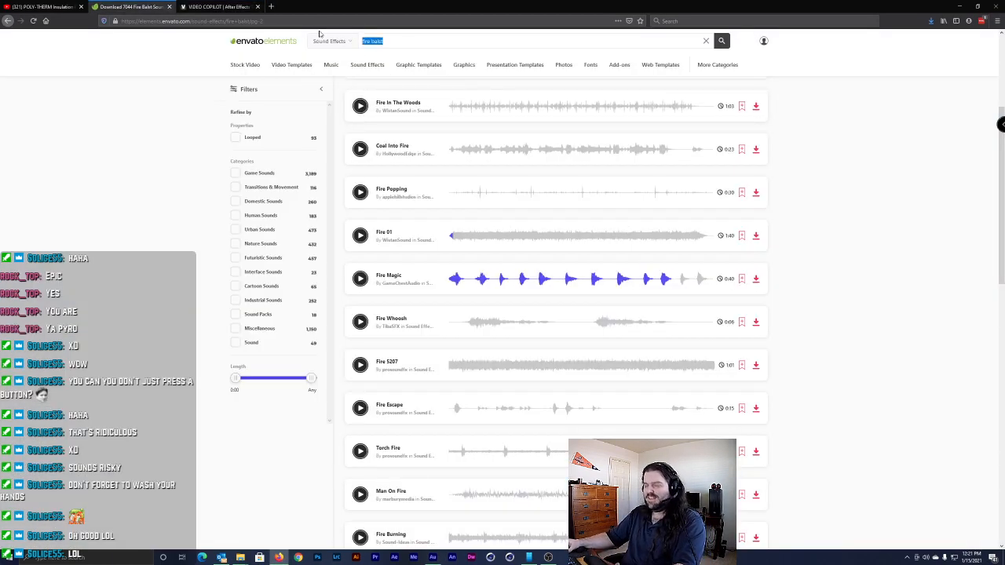
pyautogui.write('explo')
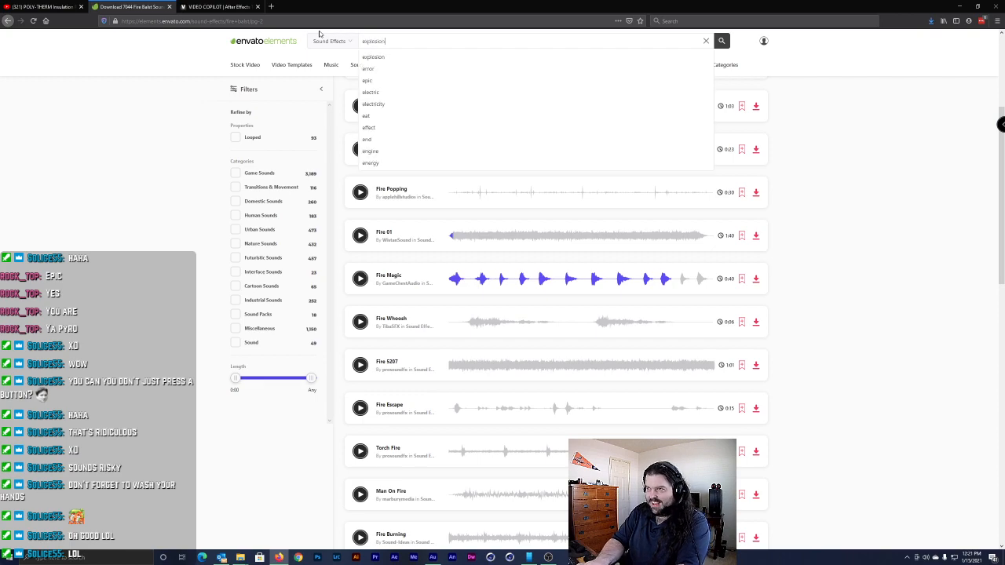
pyautogui.write('sion')
pyautogui.press('Return')
# Preview the first four explosion sound effects and refine the search to "big explosion"
pyautogui.click(360, 194)
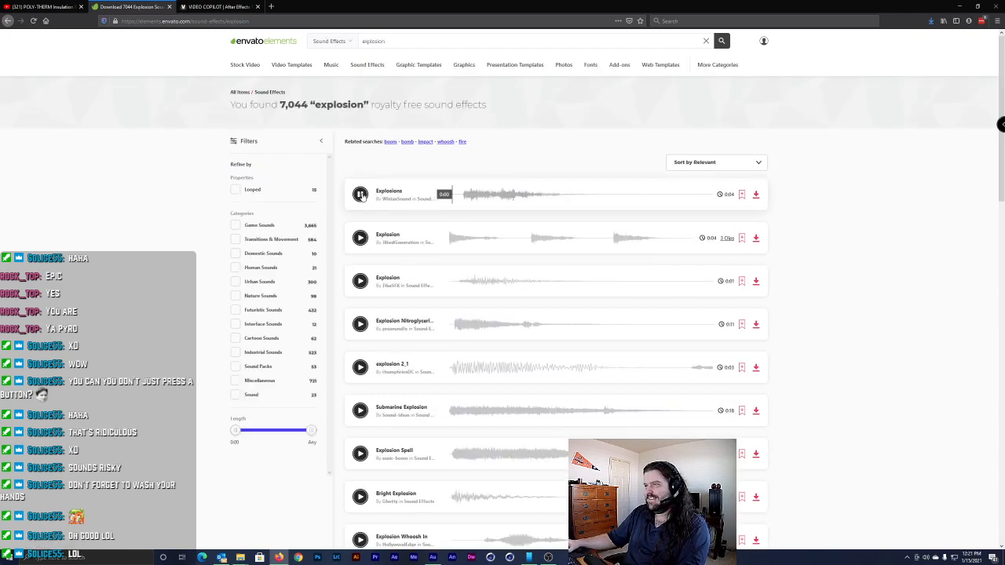
pyautogui.click(361, 238)
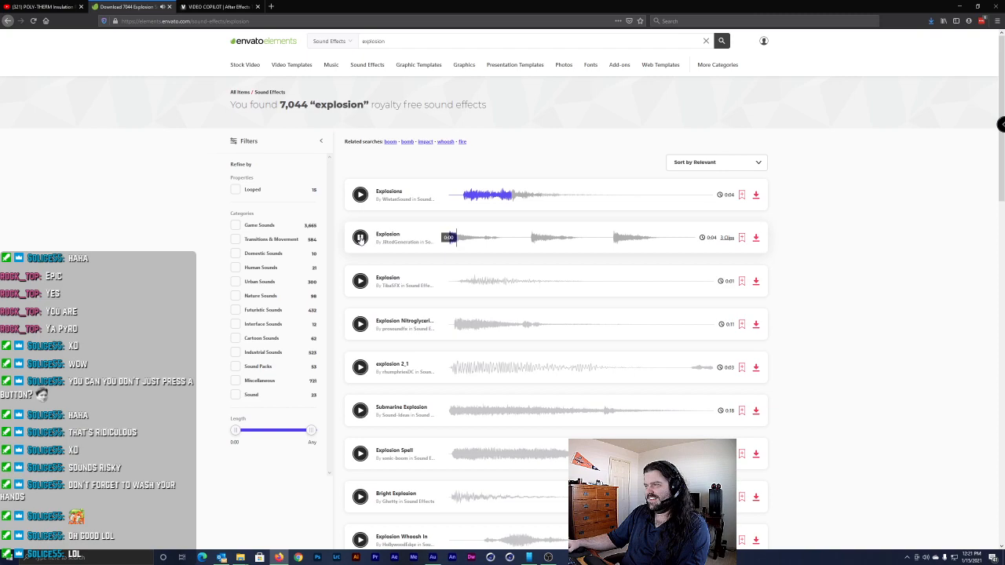
pyautogui.click(360, 281)
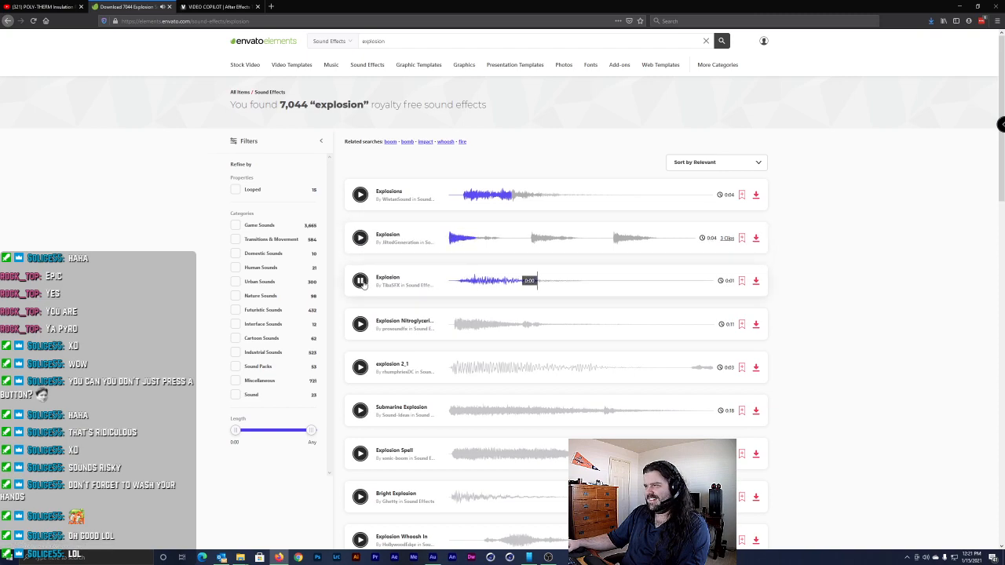
pyautogui.click(362, 335)
pyautogui.click(360, 330)
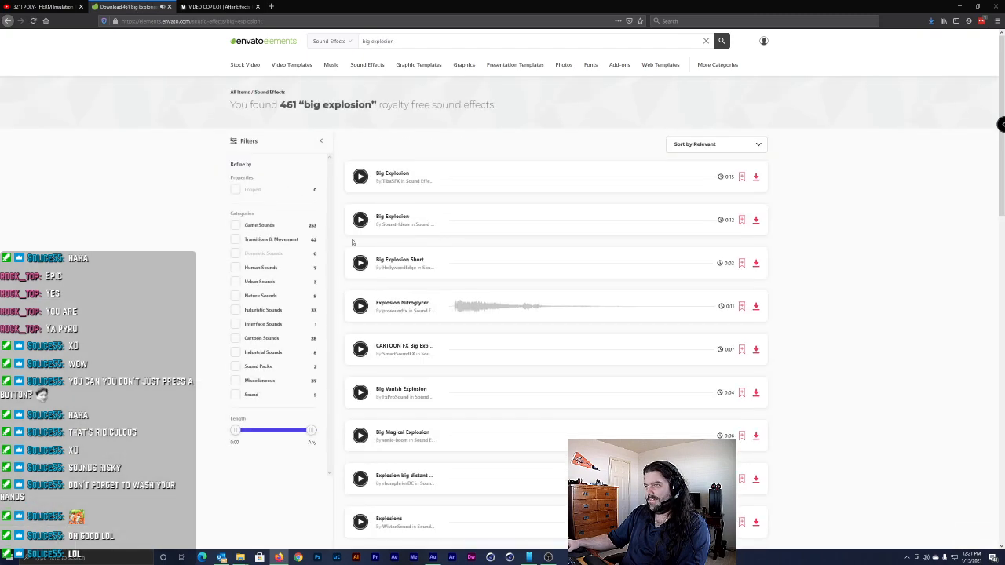
# Preview the big explosion results from Explosion Nitroglycerin down to Explosion big distant, replaying Big Magical Explosion
pyautogui.click(360, 305)
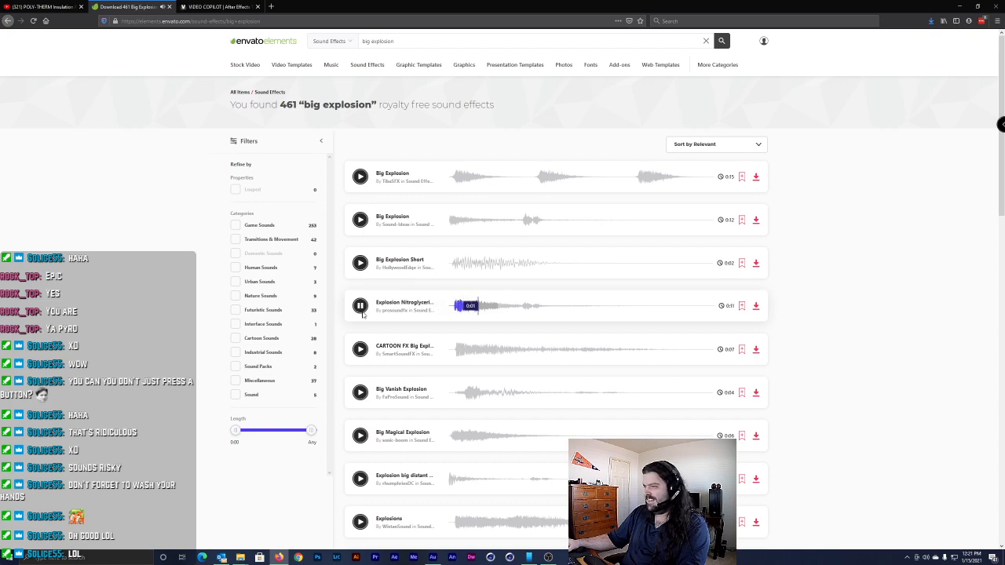
pyautogui.click(361, 348)
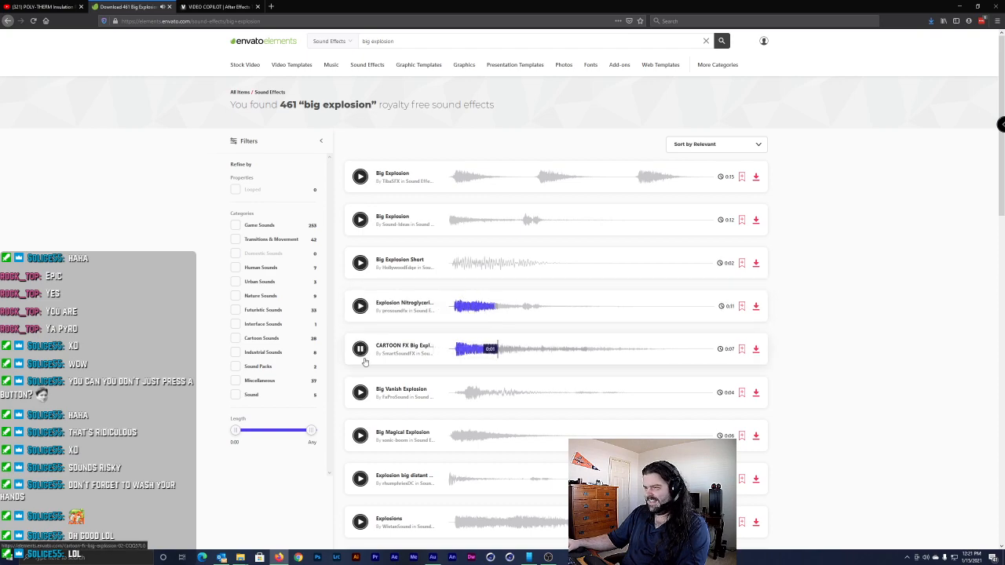
pyautogui.click(361, 392)
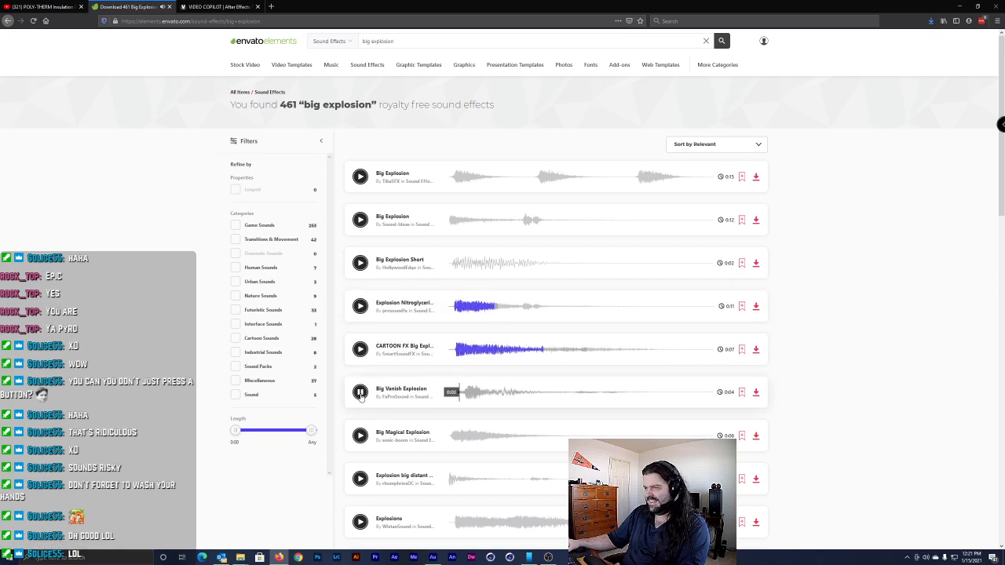
pyautogui.click(359, 436)
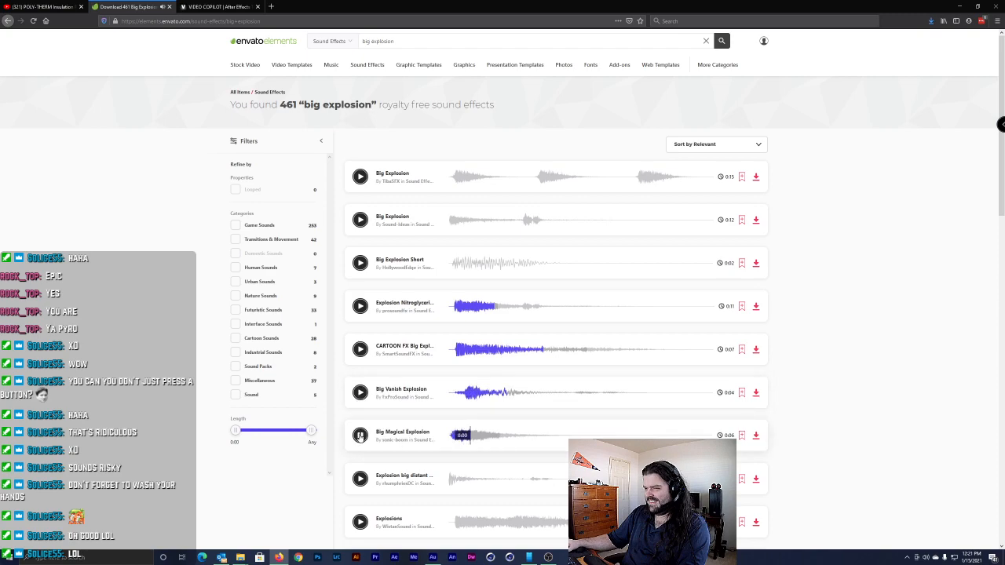
pyautogui.click(362, 434)
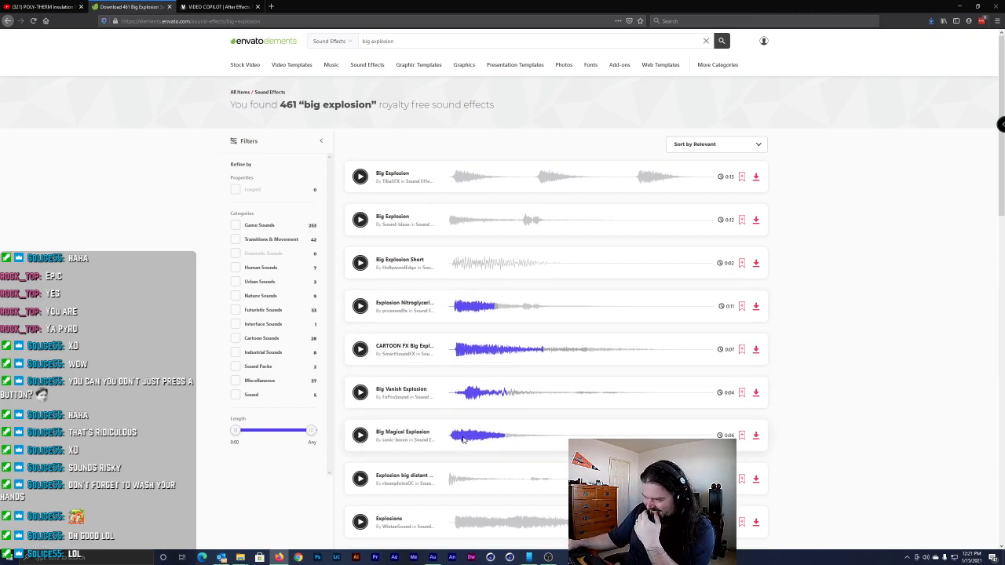
pyautogui.click(362, 437)
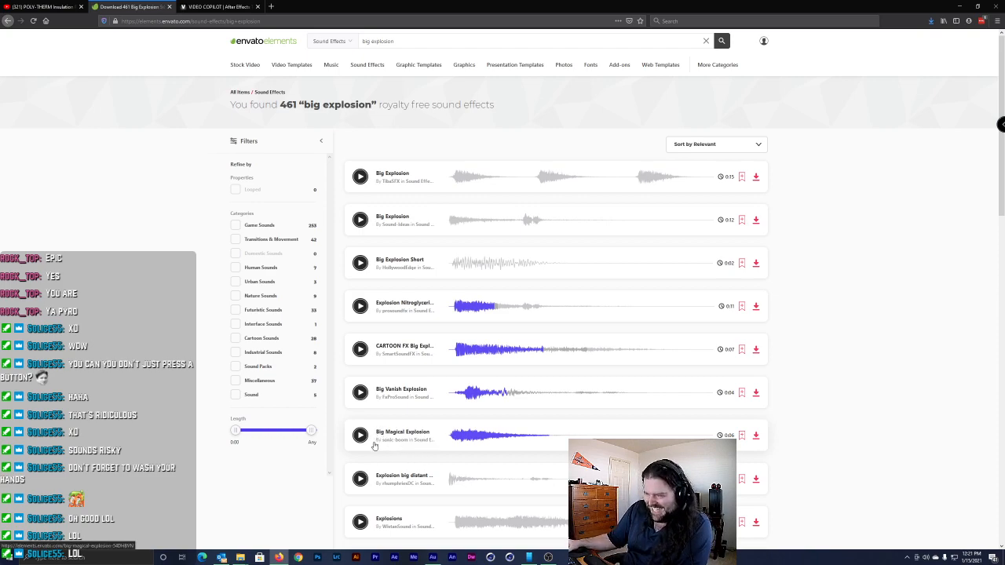
pyautogui.click(360, 478)
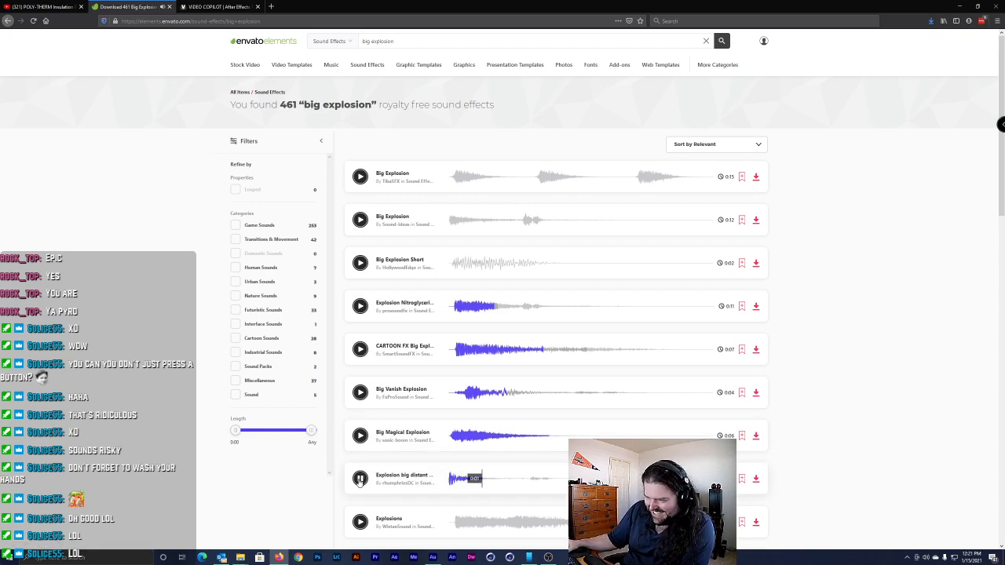
# Download Big Magical Explosion under the Rock Top Logo Animation project and open its zip with WinRAR
pyautogui.click(757, 437)
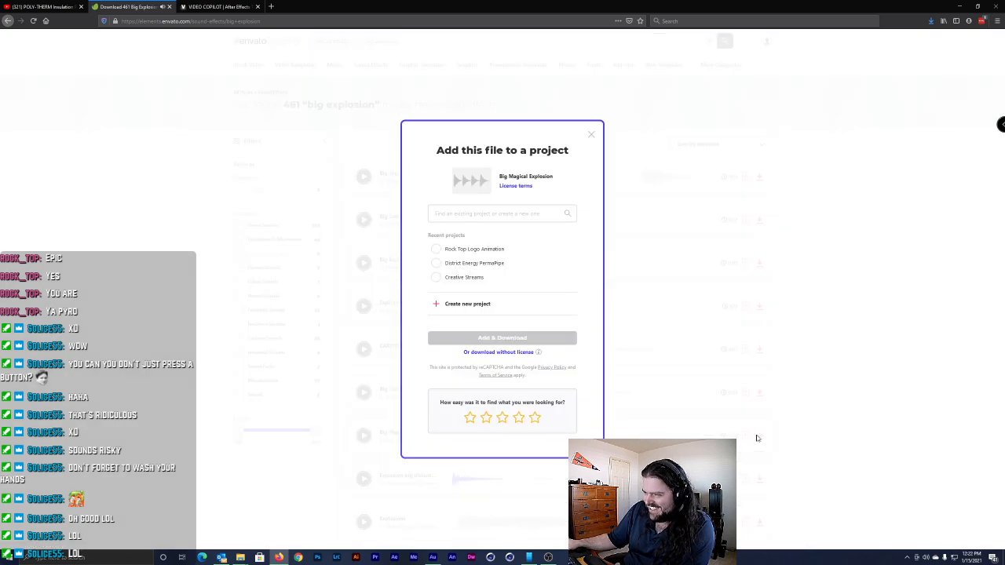
pyautogui.click(458, 248)
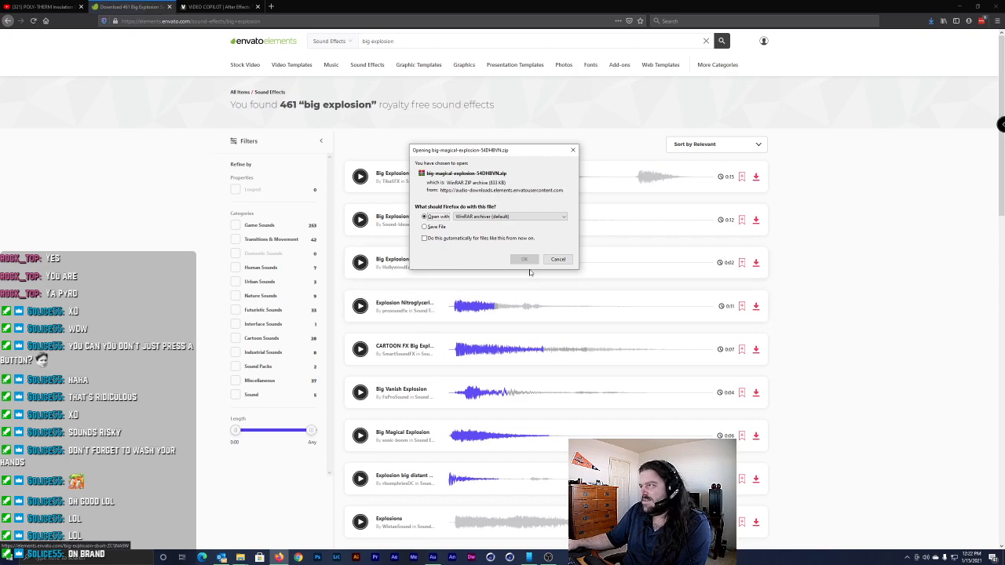
pyautogui.click(524, 260)
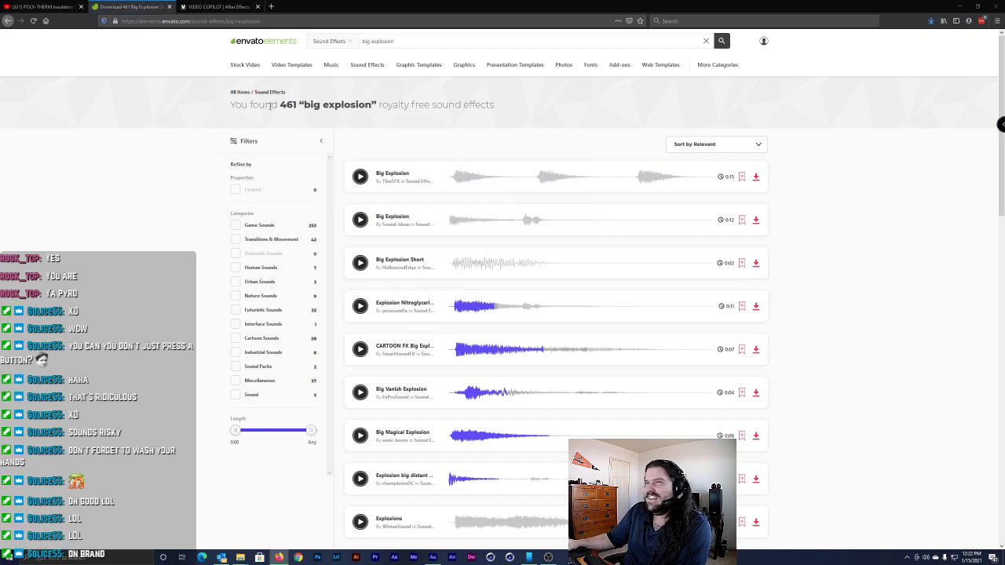
# Dismiss the WinRAR licence notice and search the web for "wilhelm scream" in a new browser tab
pyautogui.click(271, 6)
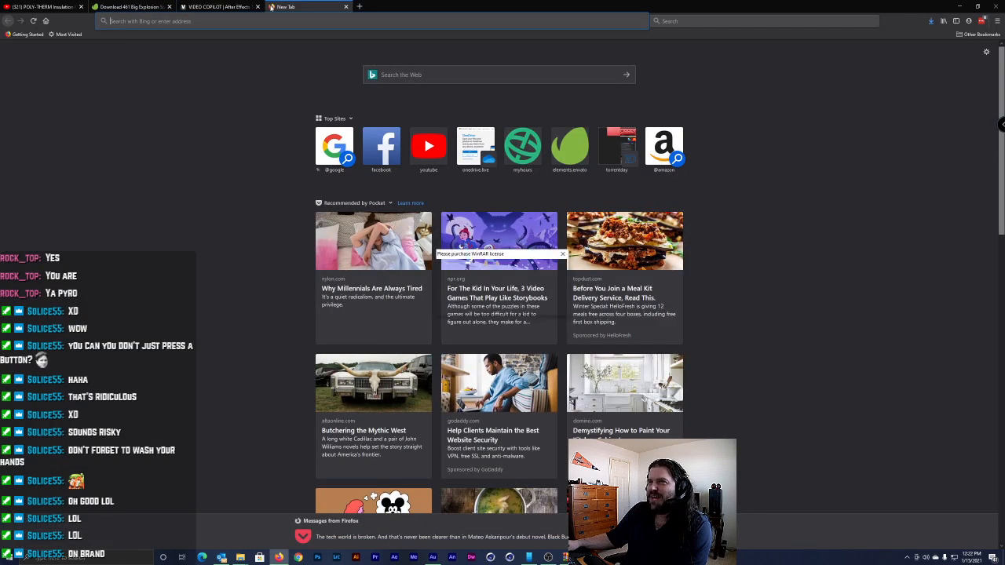
pyautogui.click(549, 287)
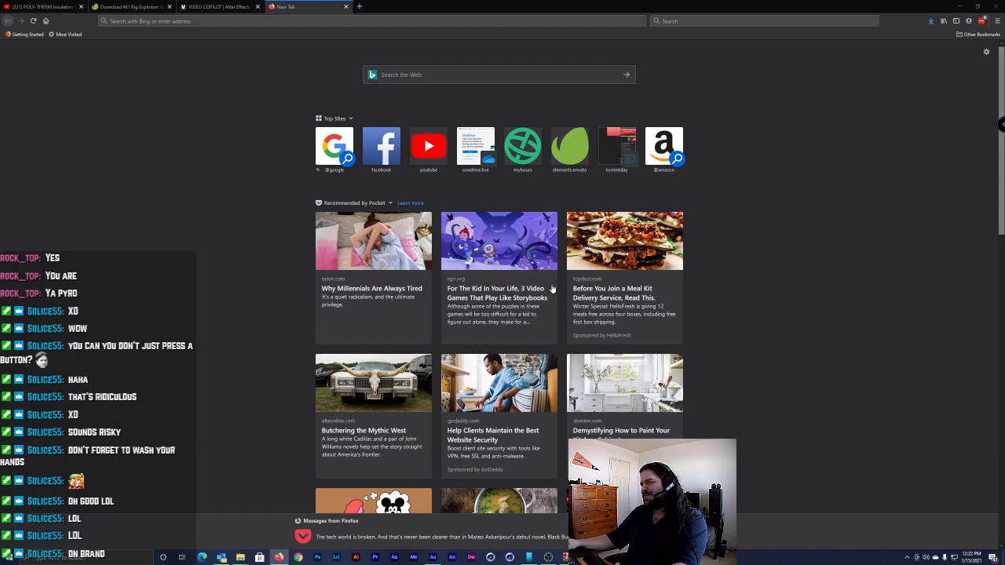
pyautogui.click(183, 19)
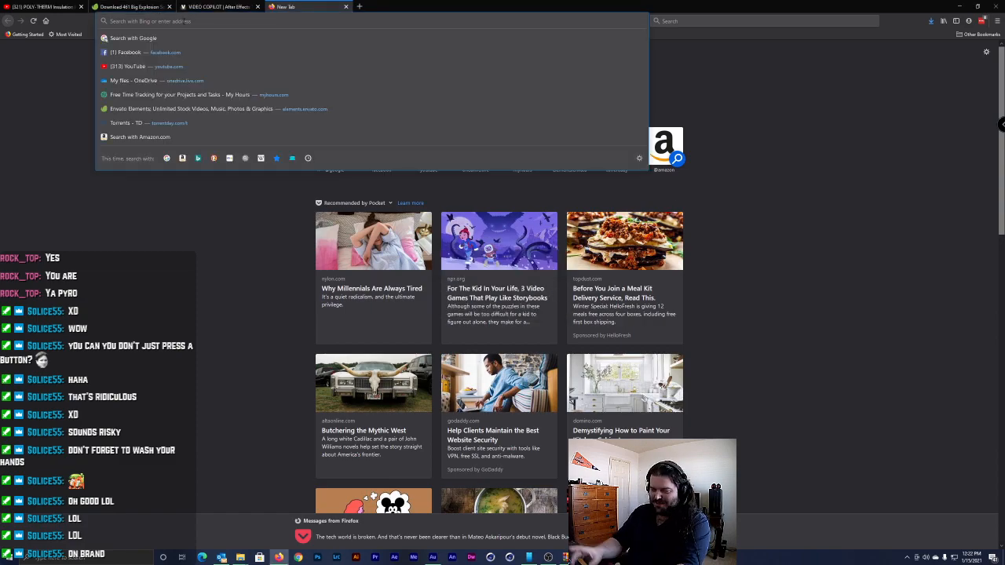
pyautogui.write('wilhelm')
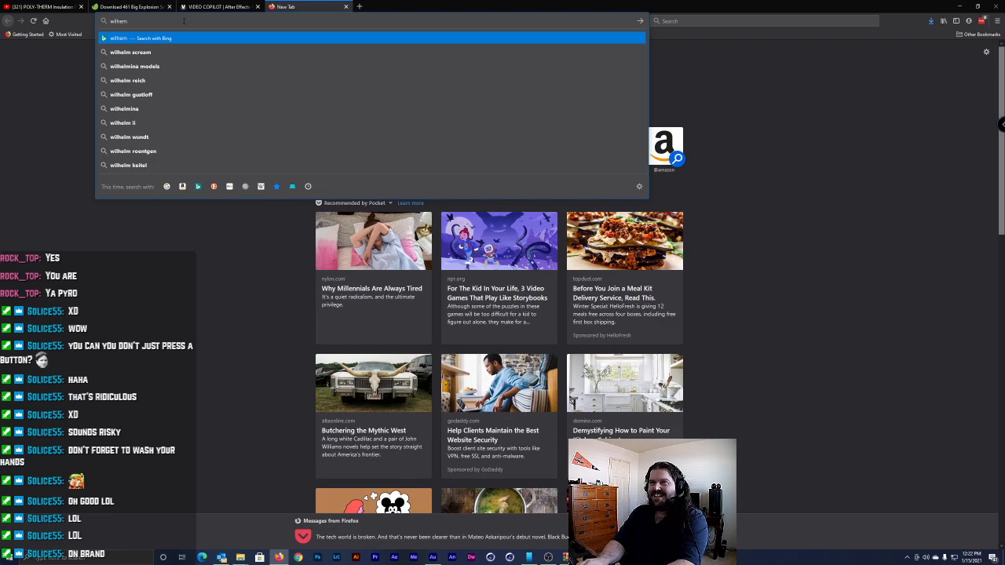
pyautogui.press('Down')
pyautogui.press('Return')
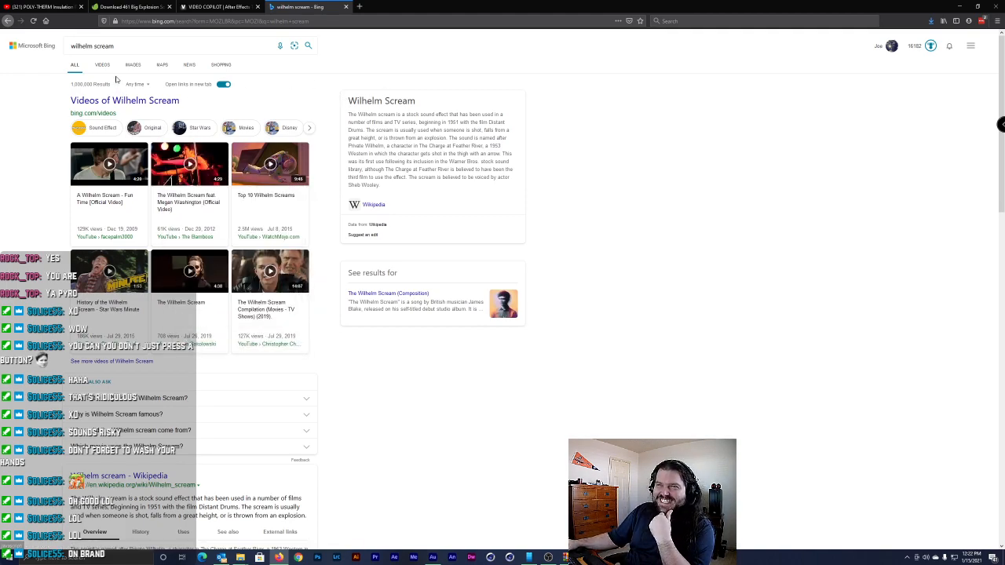
# Return to Envato Elements and search its sound effects for "wilhelm"
pyautogui.hotkey('ctrl', '2')
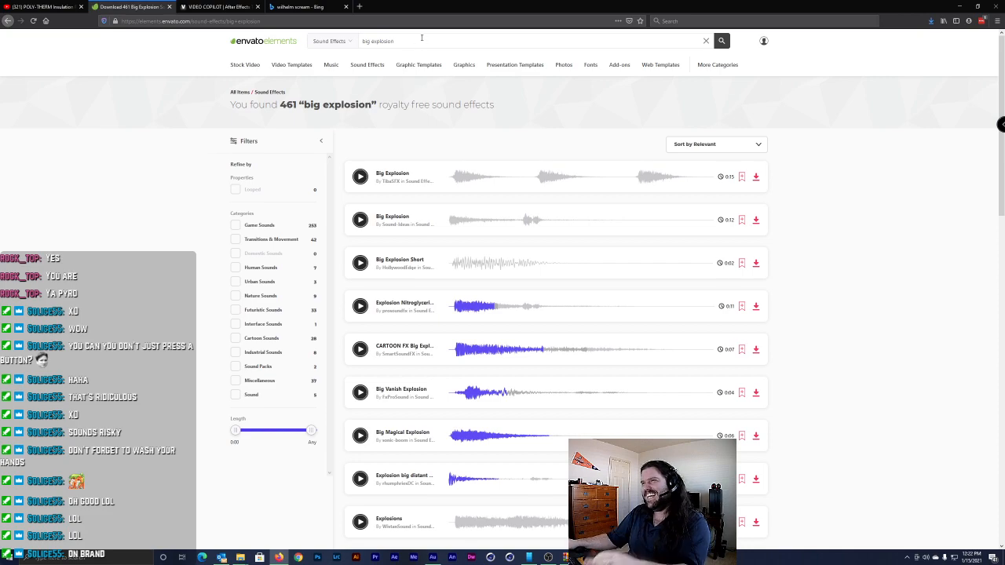
pyautogui.moveTo(422, 37); pyautogui.dragTo(302, 34)
pyautogui.write('wilhelm')
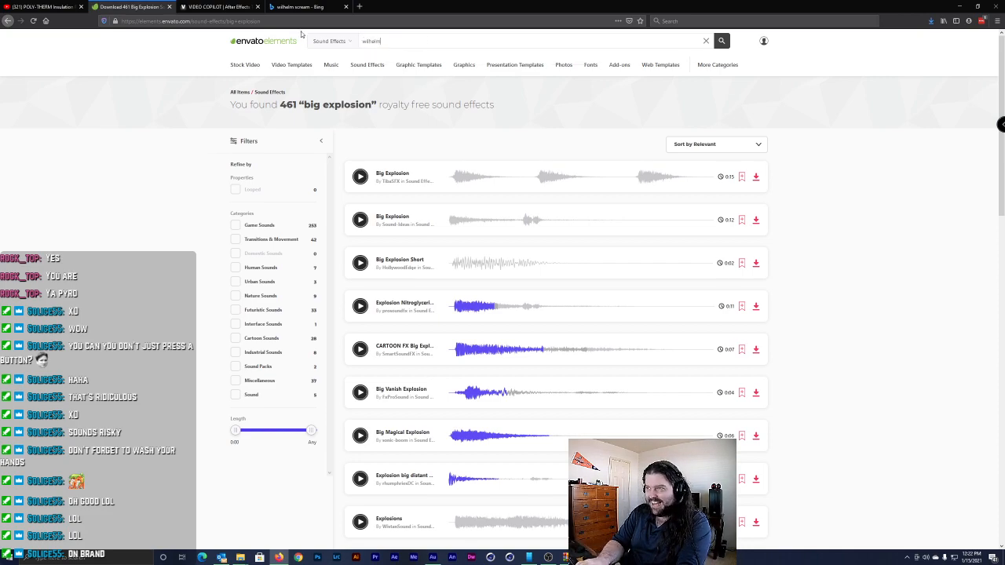
pyautogui.press('Return')
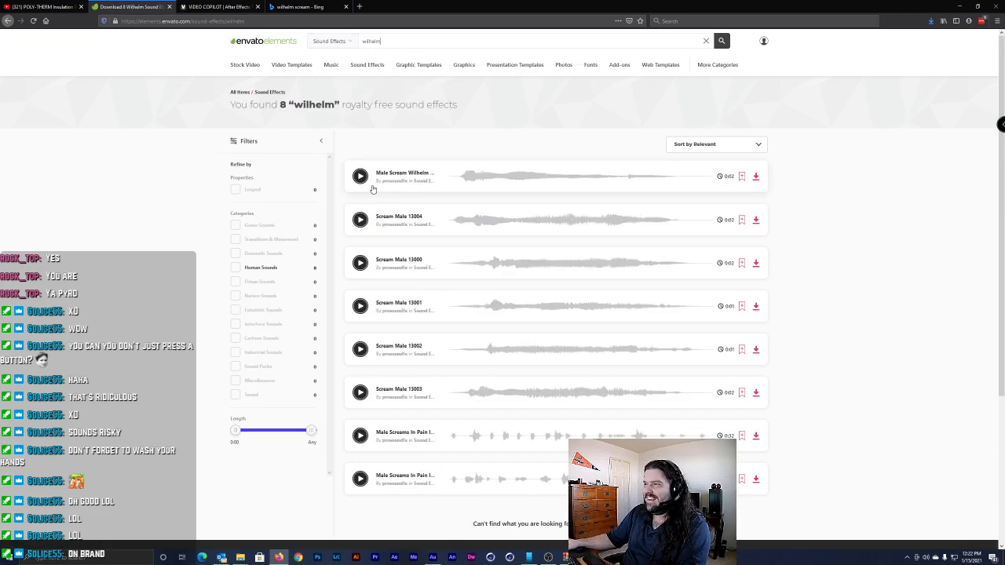
# Preview the Male Scream Wilhelm, Scream Male 13000 and Scream Male 13004 sound effects
pyautogui.click(360, 176)
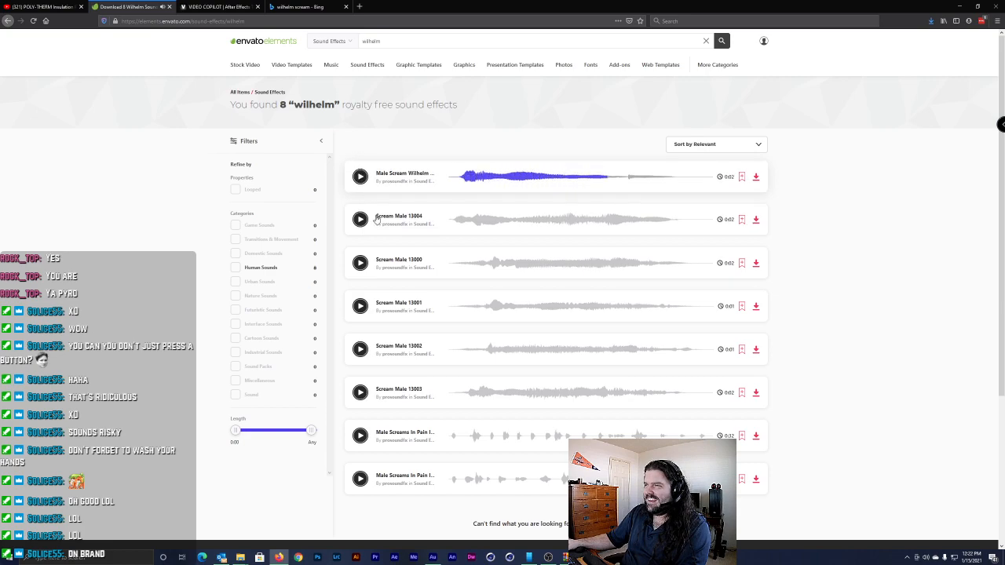
pyautogui.click(363, 265)
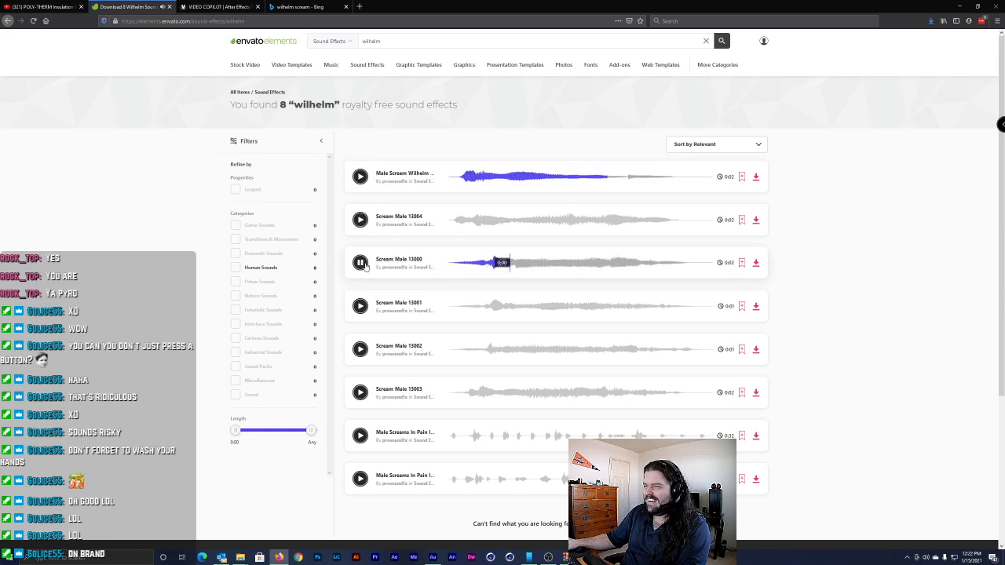
pyautogui.click(360, 220)
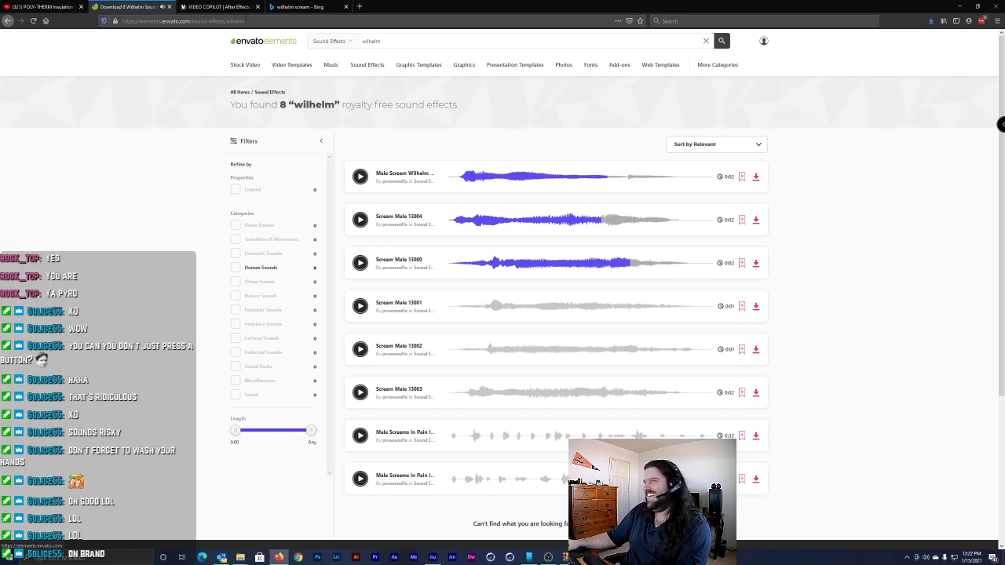
# Sample the video "A Wilhelm Scream - Fun Time [Official Video]" from the Bing results with sound on, and close its tab
pyautogui.click(216, 7)
pyautogui.click(298, 7)
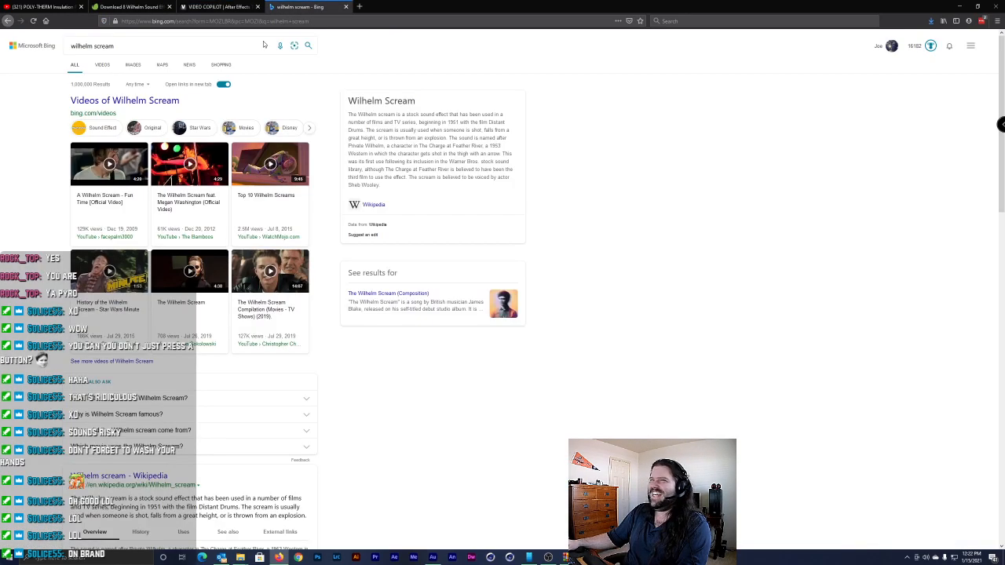
pyautogui.moveTo(113, 201)
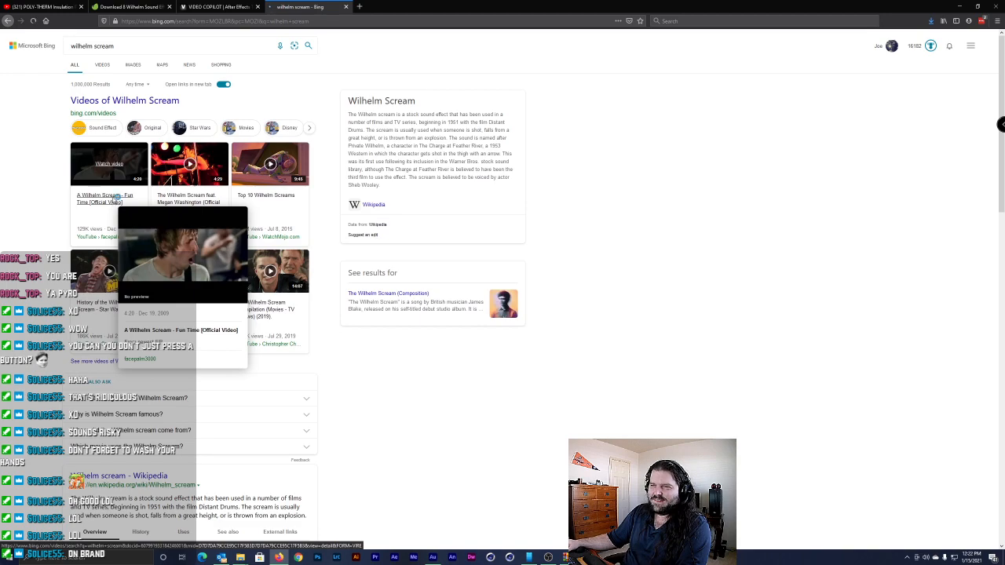
pyautogui.click(114, 199)
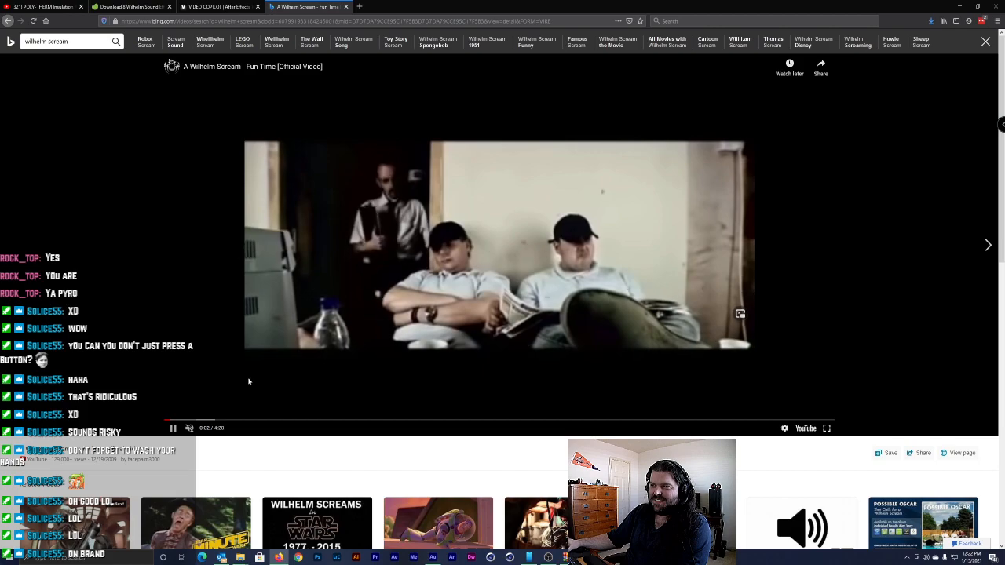
pyautogui.click(189, 428)
pyautogui.click(213, 419)
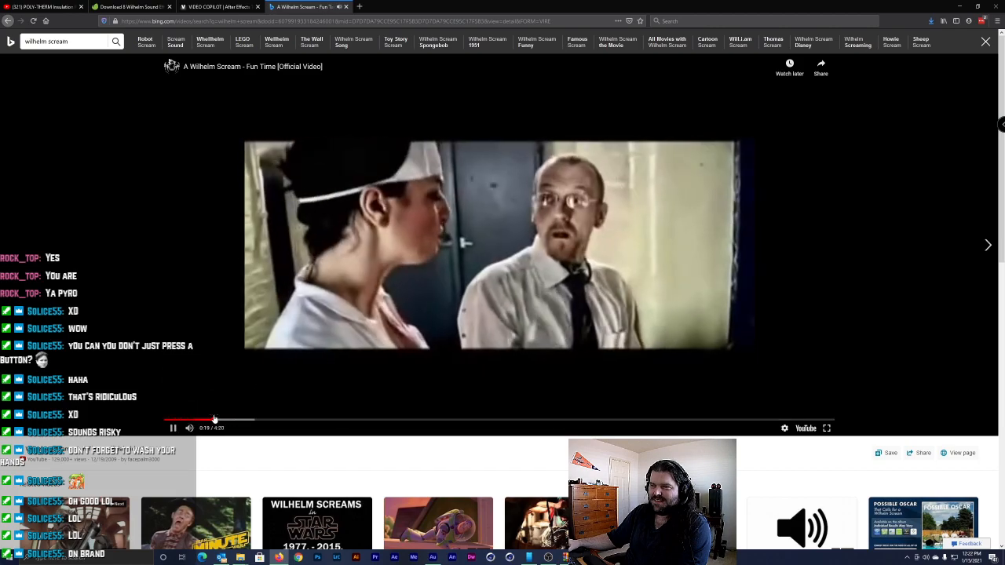
pyautogui.click(245, 420)
pyautogui.click(327, 248)
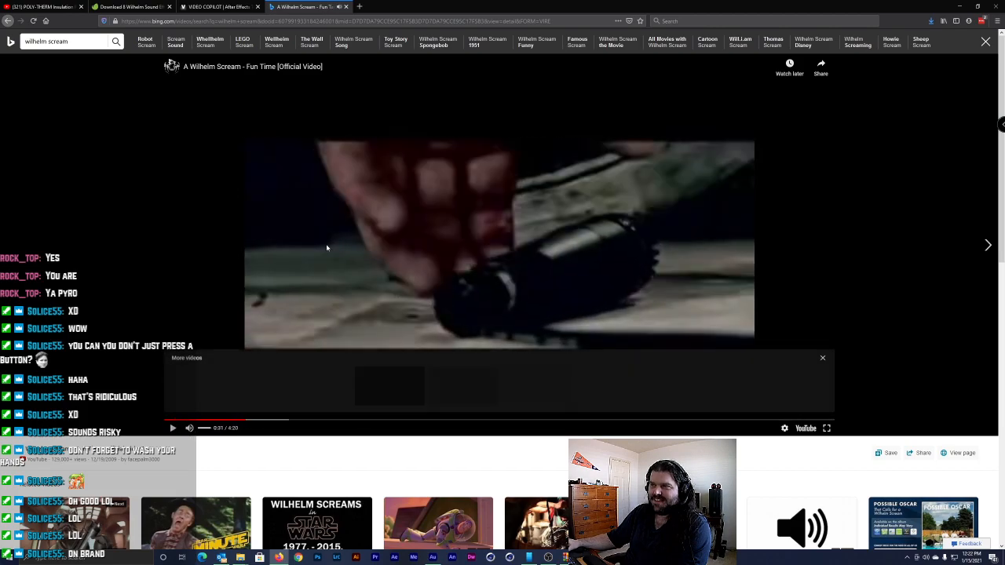
pyautogui.click(346, 7)
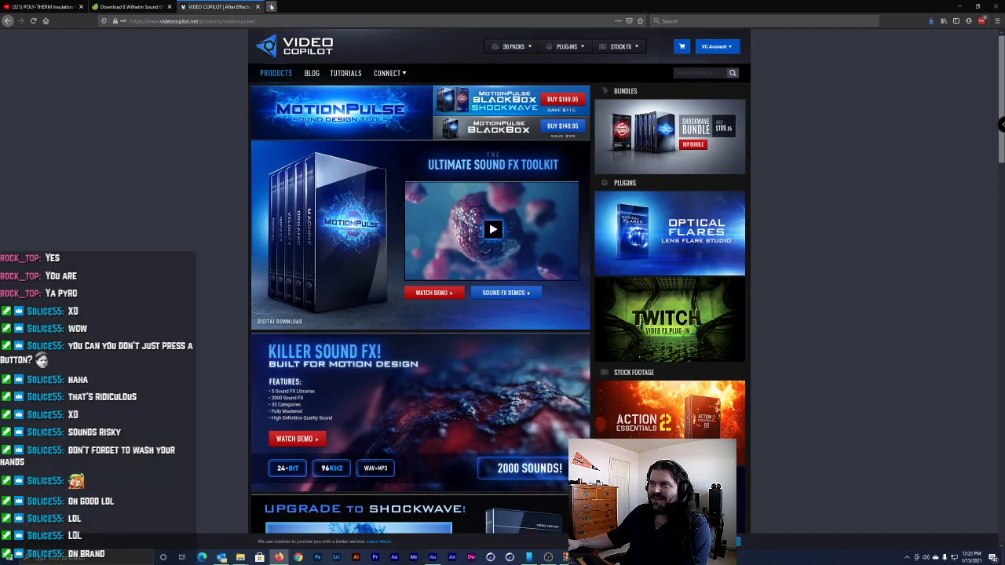
# Reopen the Bing search for "wilhelm scream" in a new tab and open the article "The Wilhelm Scream: Why This Sound Effect Is Used In So ..."
pyautogui.click(271, 6)
pyautogui.write('wilhe')
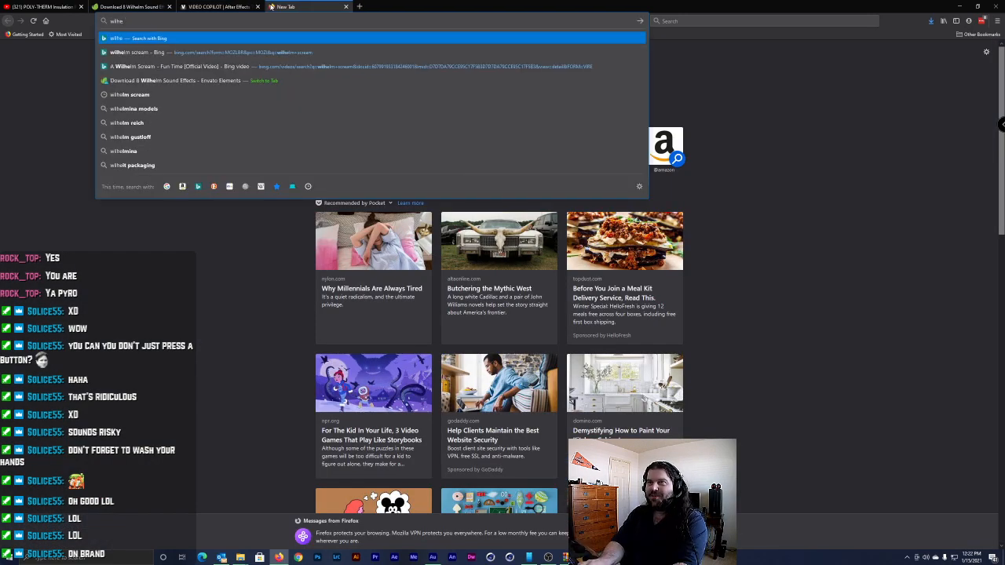
pyautogui.press('Down')
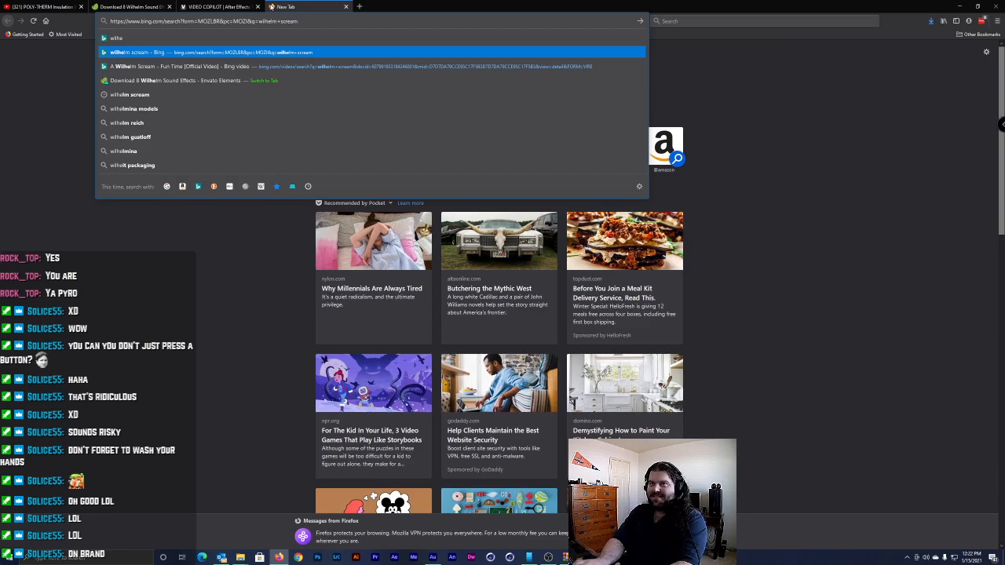
pyautogui.press('Return')
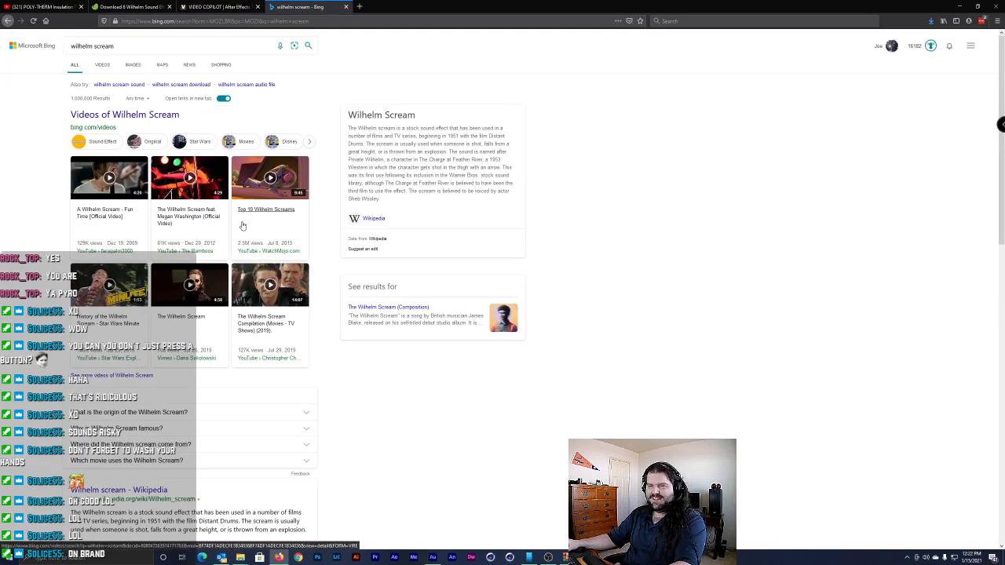
pyautogui.scroll(-5, 242, 226)
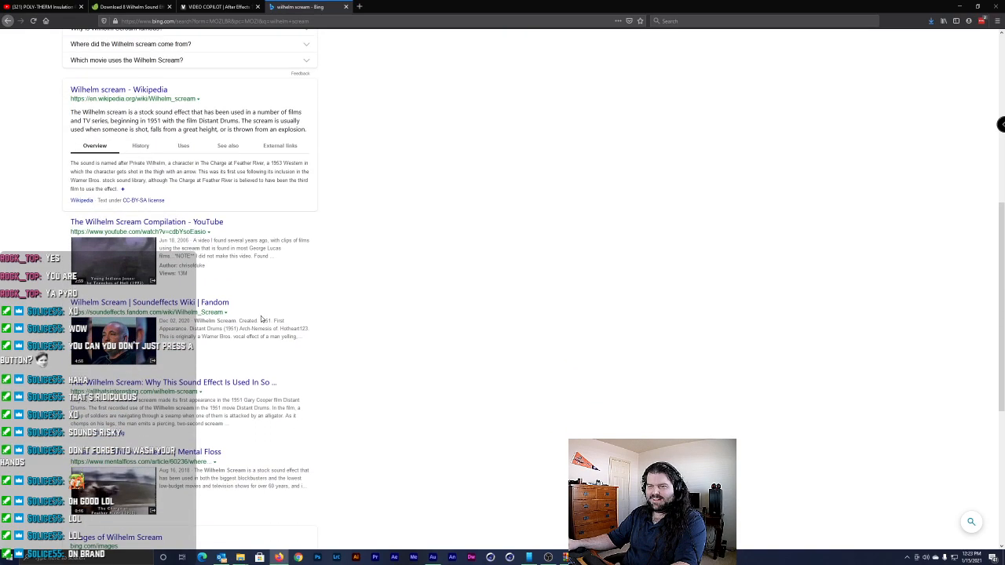
pyautogui.scroll(-1, 263, 319)
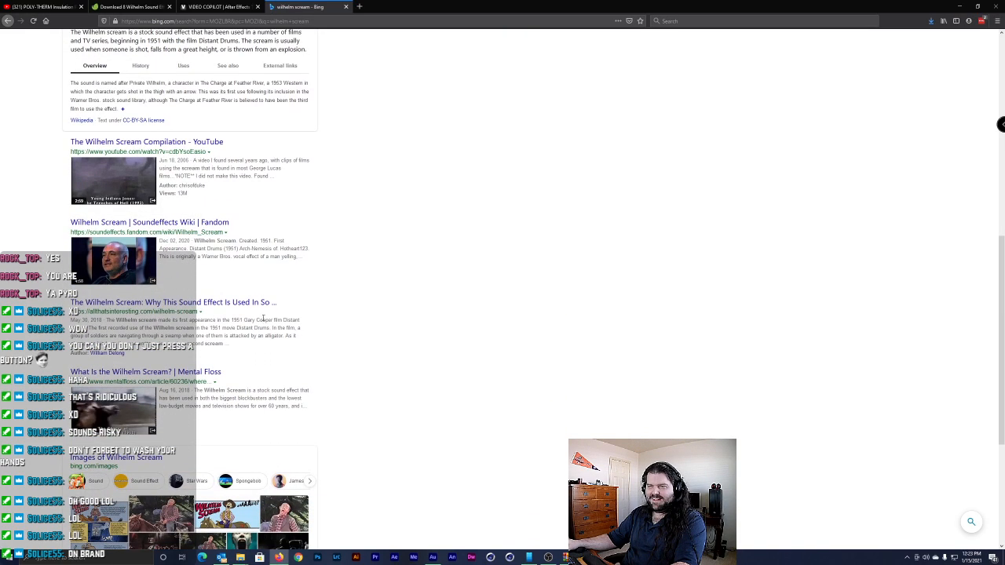
pyautogui.click(224, 303)
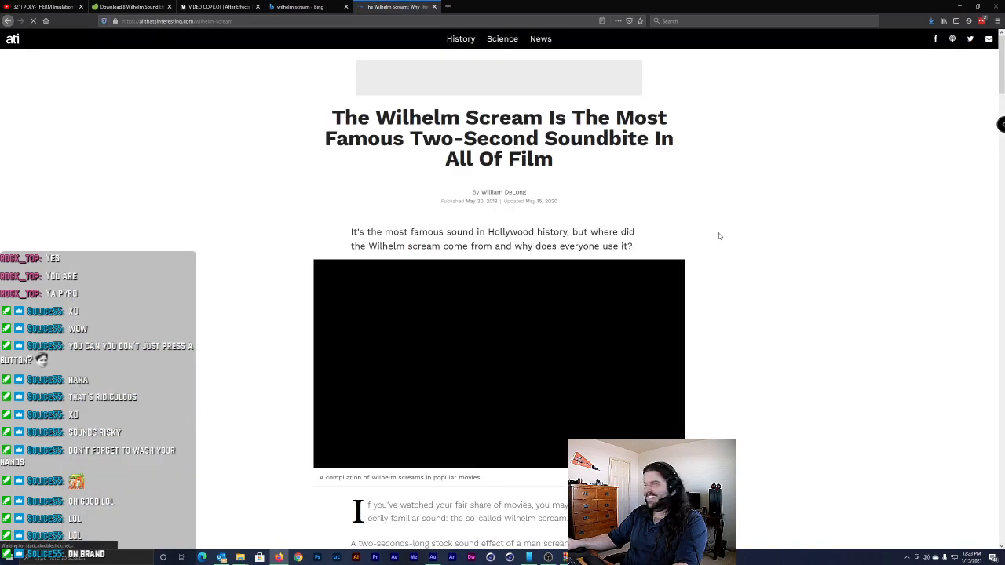
# Find the embedded "Original Wilhelm Scream" video in the article, play its opening seconds twice and pause it
pyautogui.scroll(-1, 838, 276)
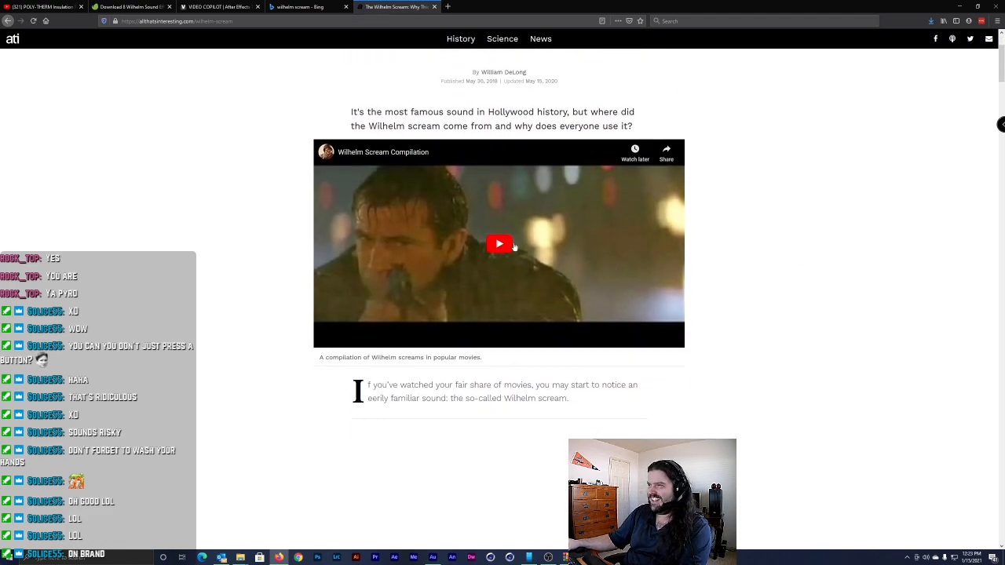
pyautogui.scroll(-3, 253, 238)
pyautogui.scroll(-7, 240, 239)
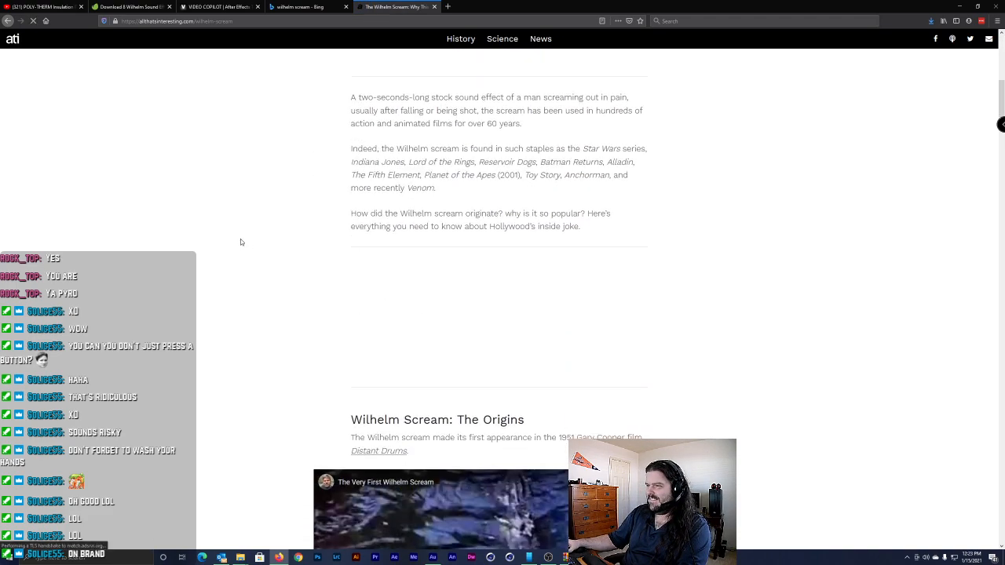
pyautogui.scroll(-10, 240, 242)
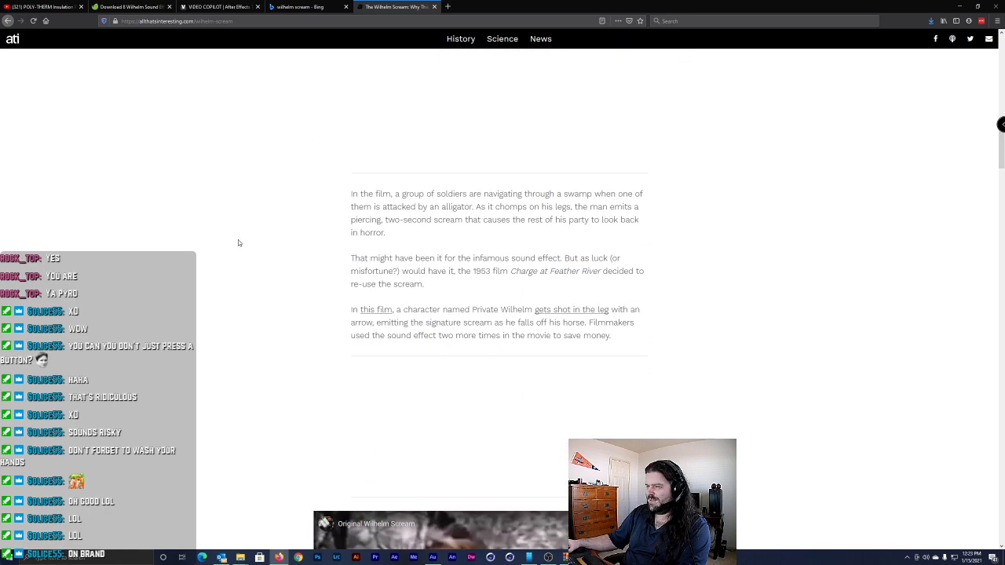
pyautogui.scroll(3, 240, 243)
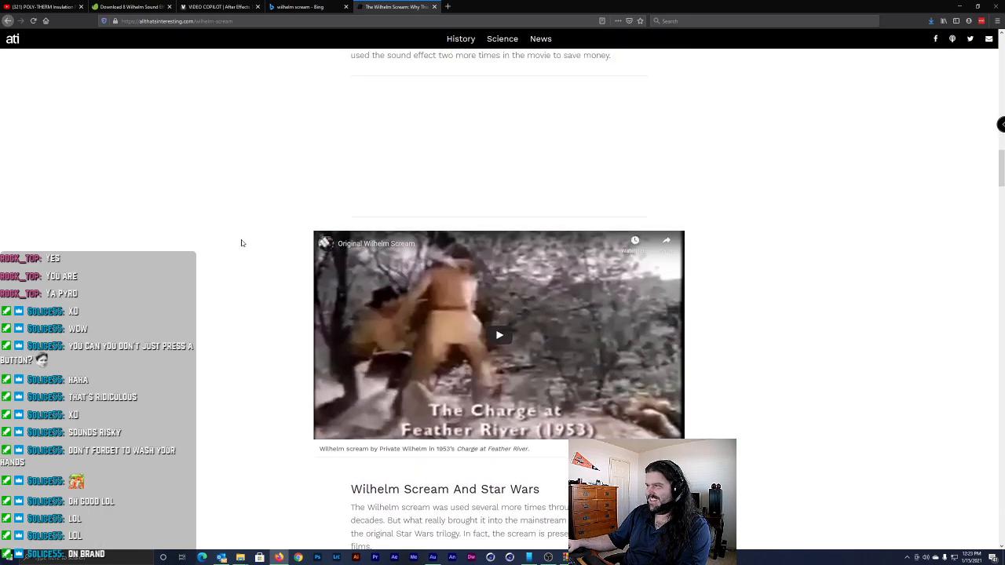
pyautogui.click(502, 343)
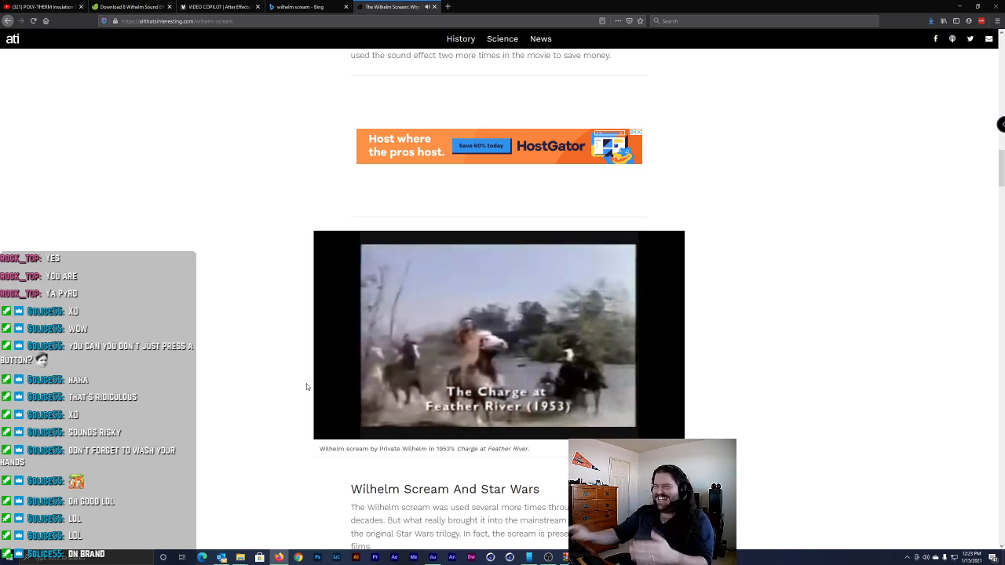
pyautogui.click(421, 349)
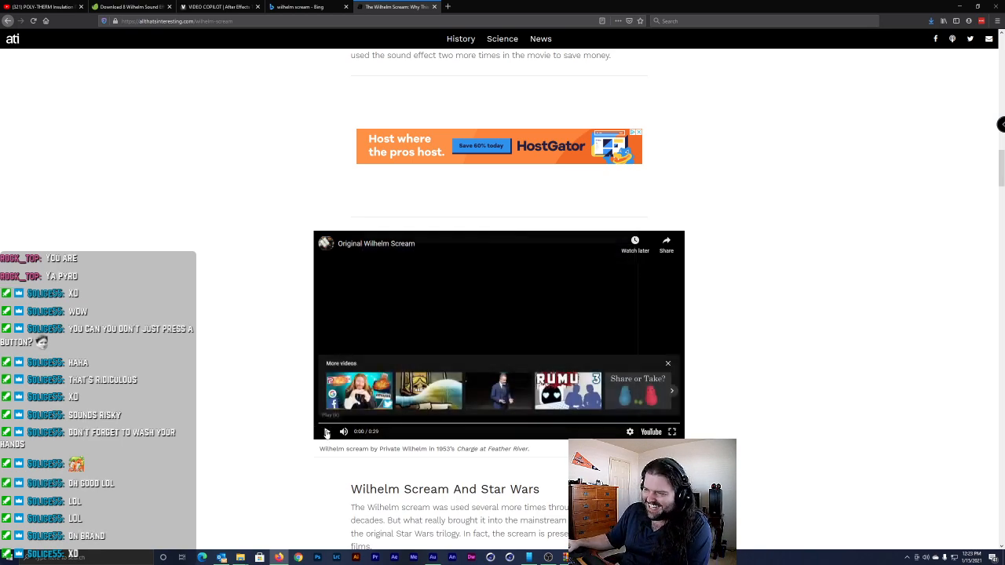
pyautogui.click(327, 431)
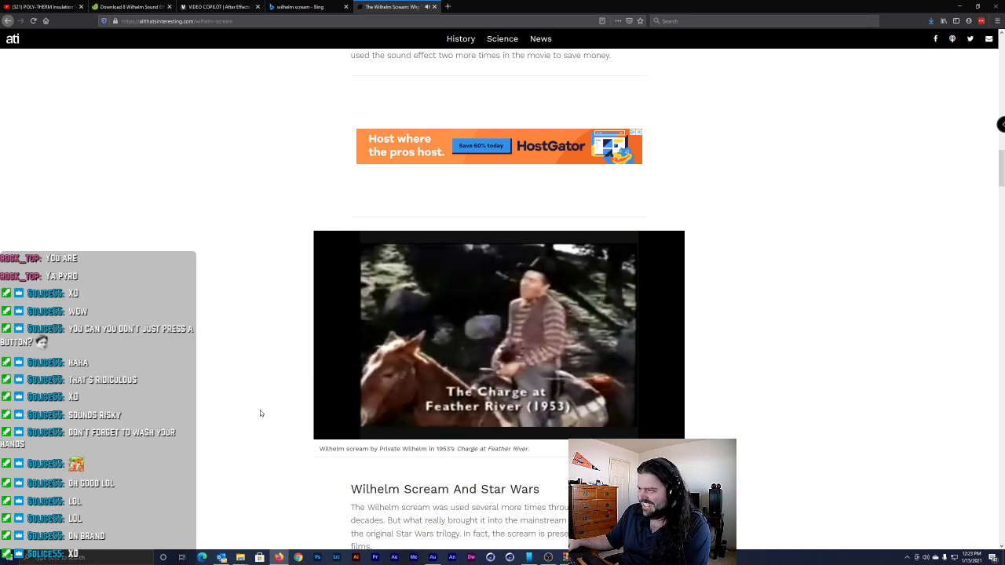
pyautogui.click(328, 432)
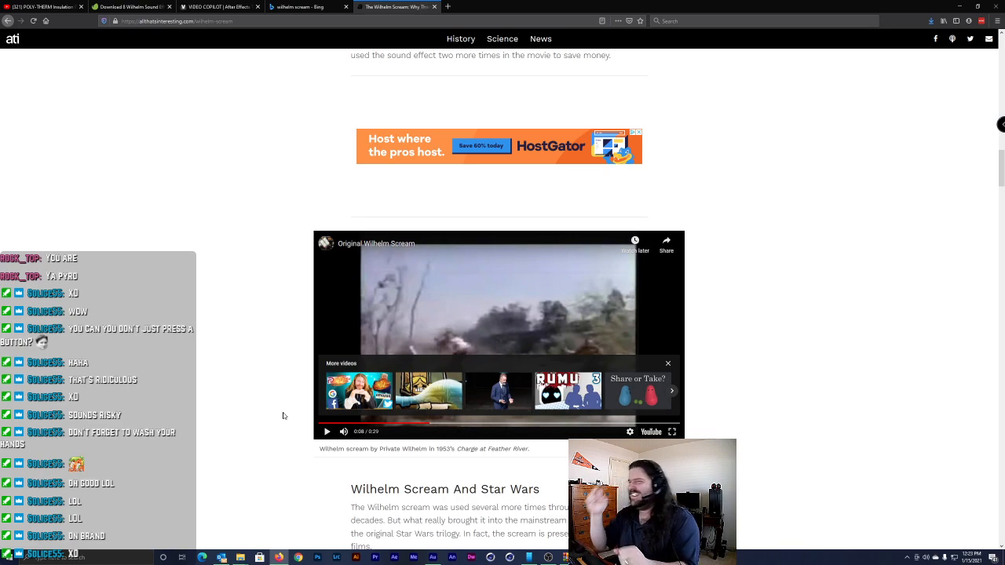
# Read the article's section on the Wilhelm scream in Star Wars and how film students and Ben Burtt adopted it
pyautogui.scroll(-7, 278, 418)
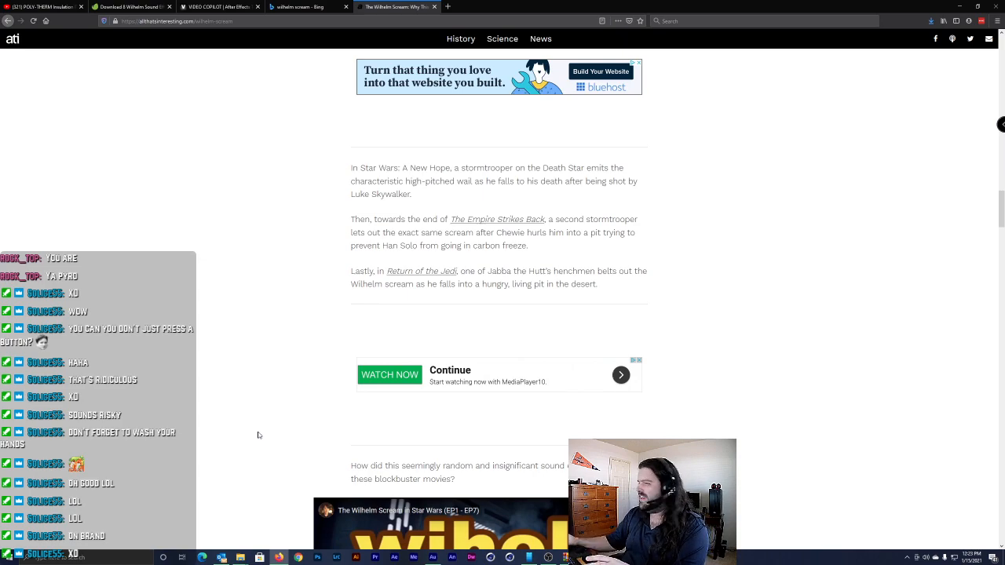
pyautogui.scroll(-4, 257, 435)
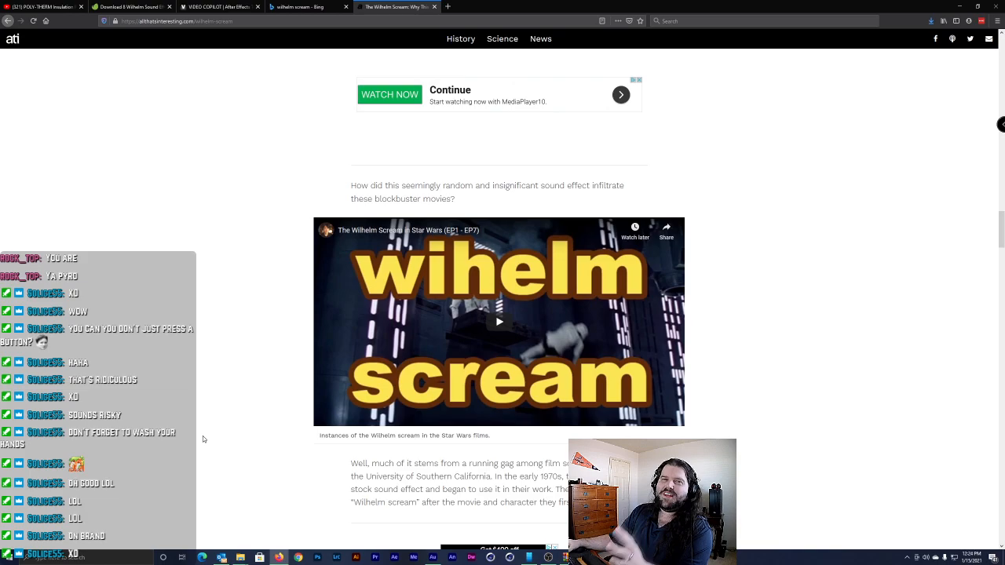
pyautogui.scroll(-4, 203, 436)
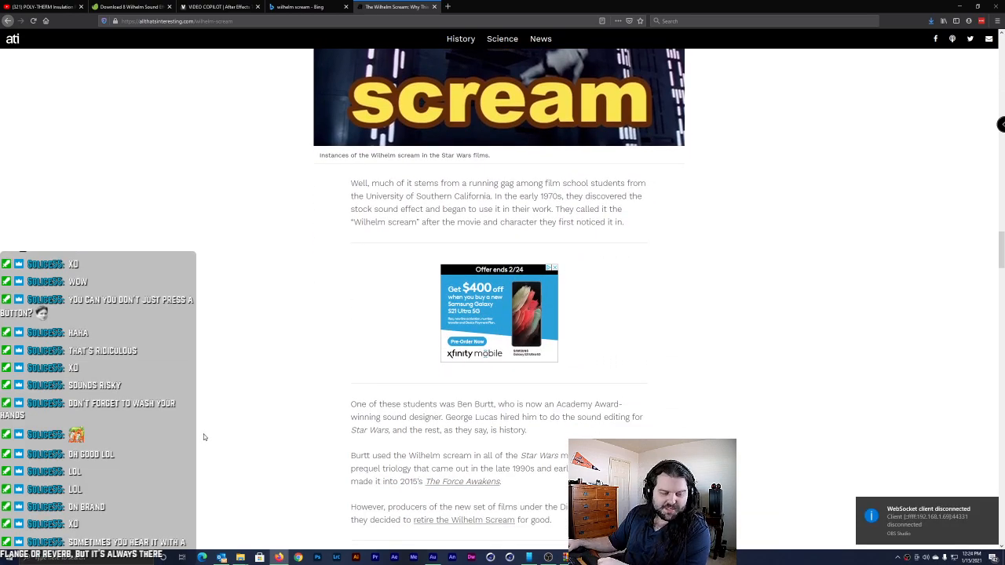
pyautogui.scroll(-1, 204, 436)
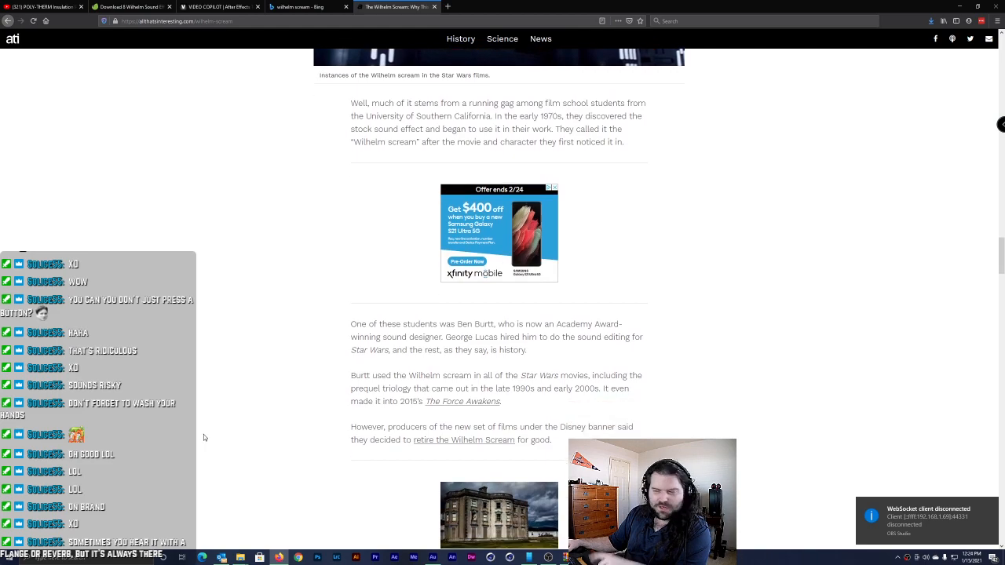
pyautogui.scroll(-1, 204, 434)
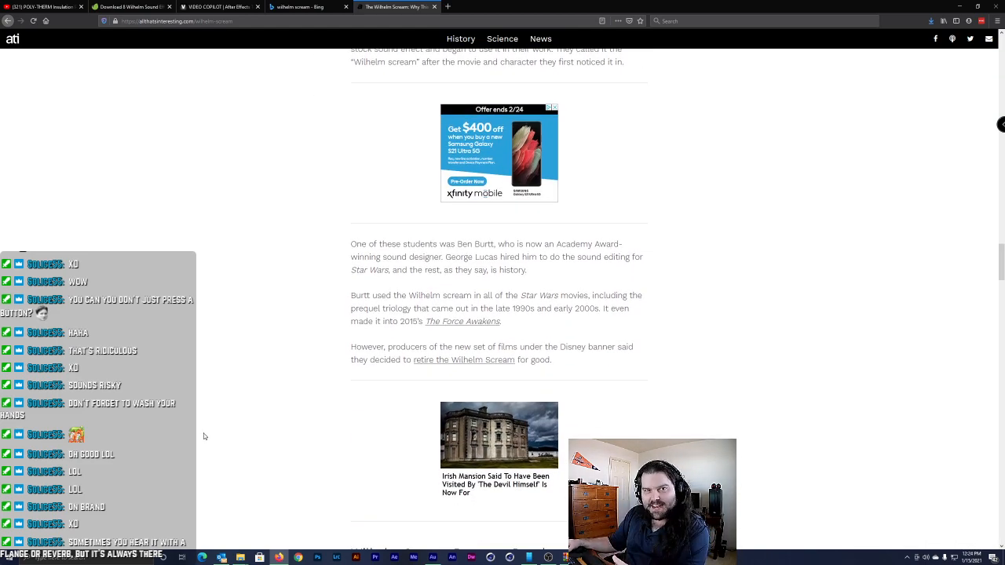
pyautogui.scroll(-2, 203, 436)
pyautogui.scroll(-1, 212, 424)
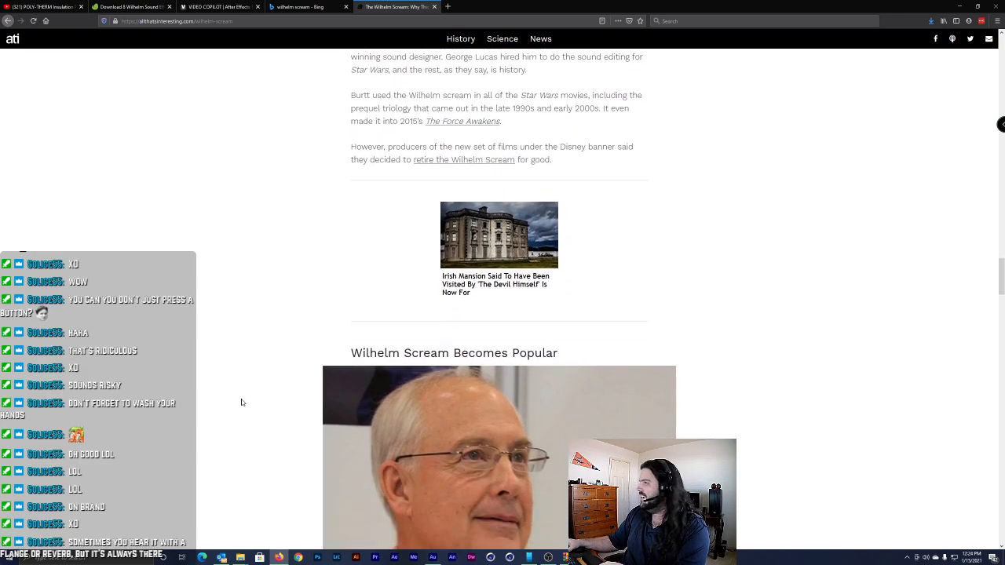
pyautogui.scroll(1, 240, 401)
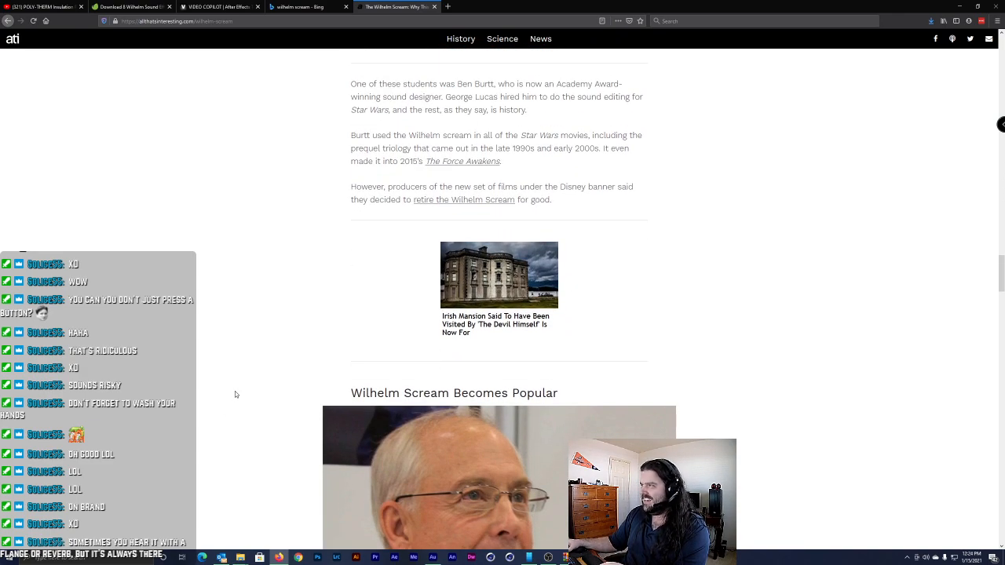
# Skim the rest of the article from "Wilhelm Scream Becomes Popular" through "The Man Behind The Scream" for usable clips of the effect
pyautogui.scroll(-5, 235, 394)
pyautogui.scroll(-5, 235, 394)
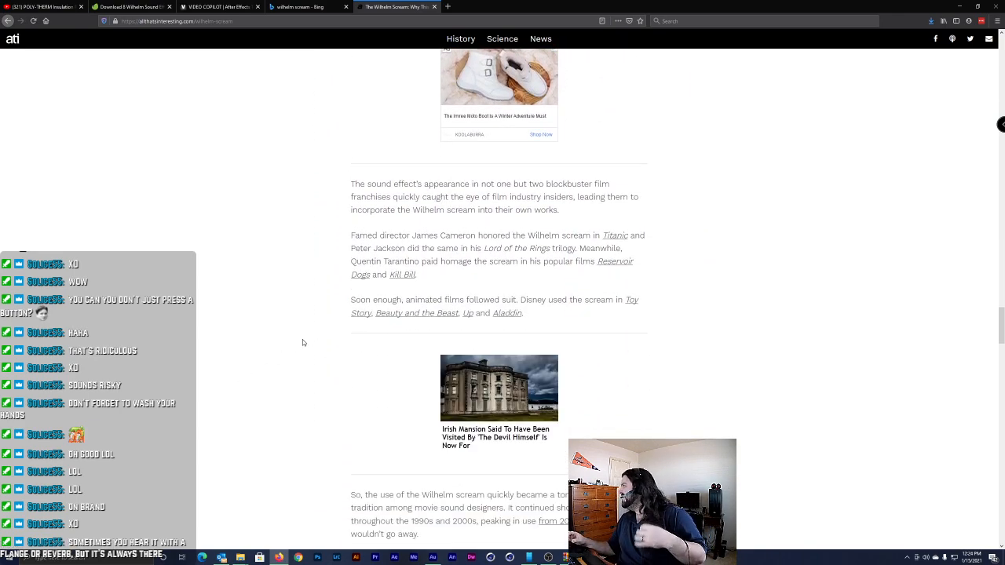
pyautogui.scroll(-3, 265, 339)
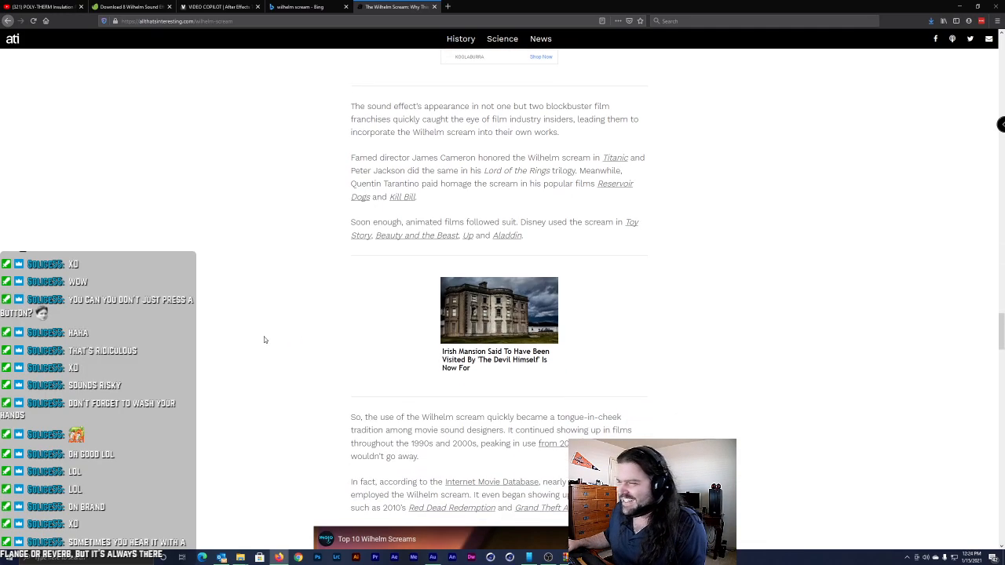
pyautogui.scroll(-6, 268, 340)
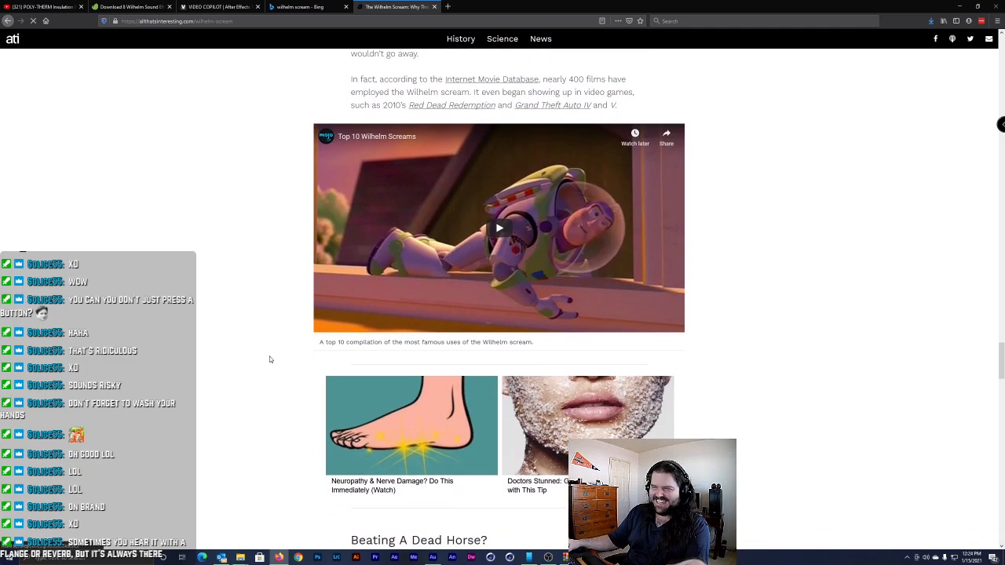
pyautogui.scroll(-2, 269, 362)
pyautogui.scroll(-2, 276, 346)
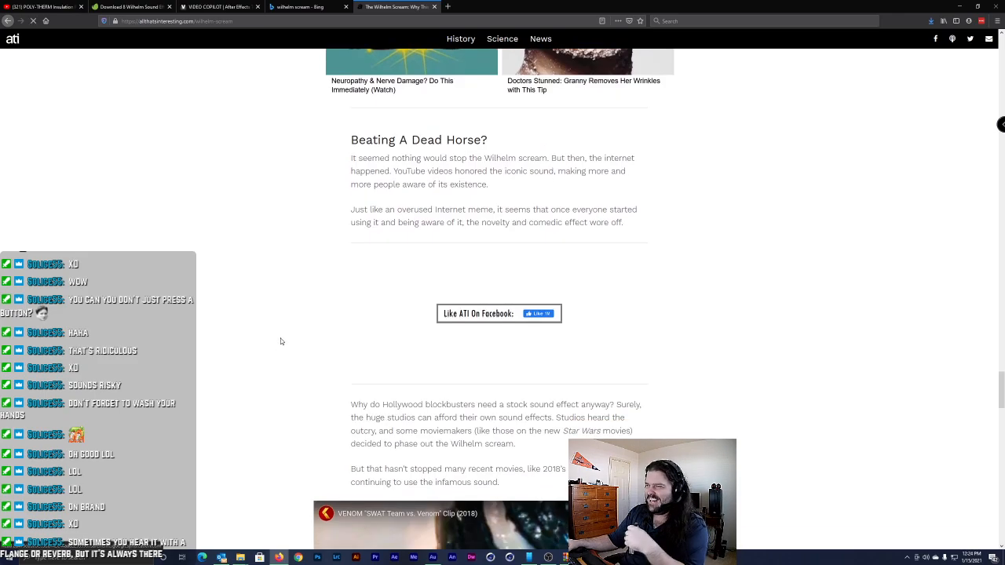
pyautogui.scroll(-2, 277, 340)
pyautogui.scroll(-1, 272, 337)
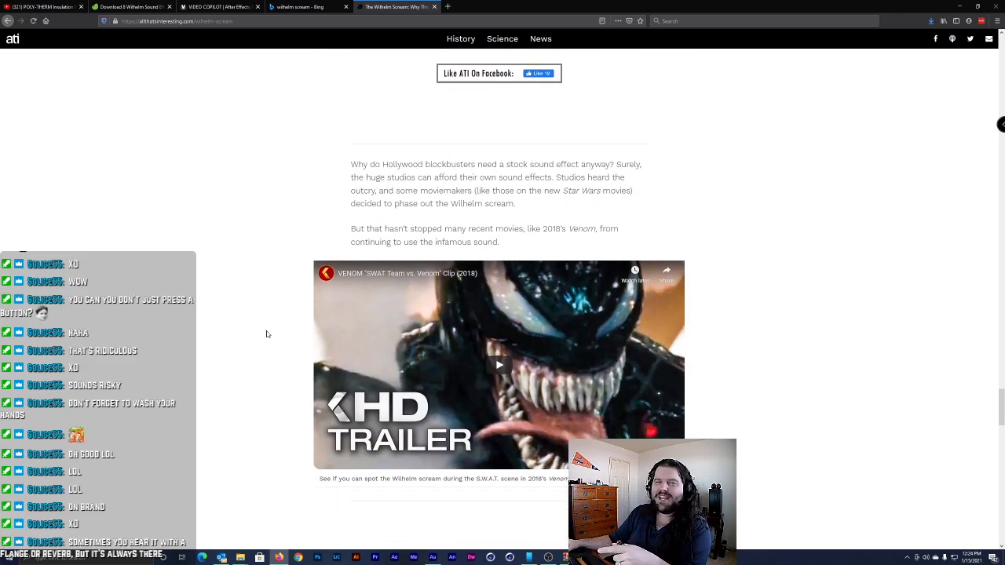
pyautogui.scroll(-3, 253, 338)
pyautogui.scroll(-8, 263, 329)
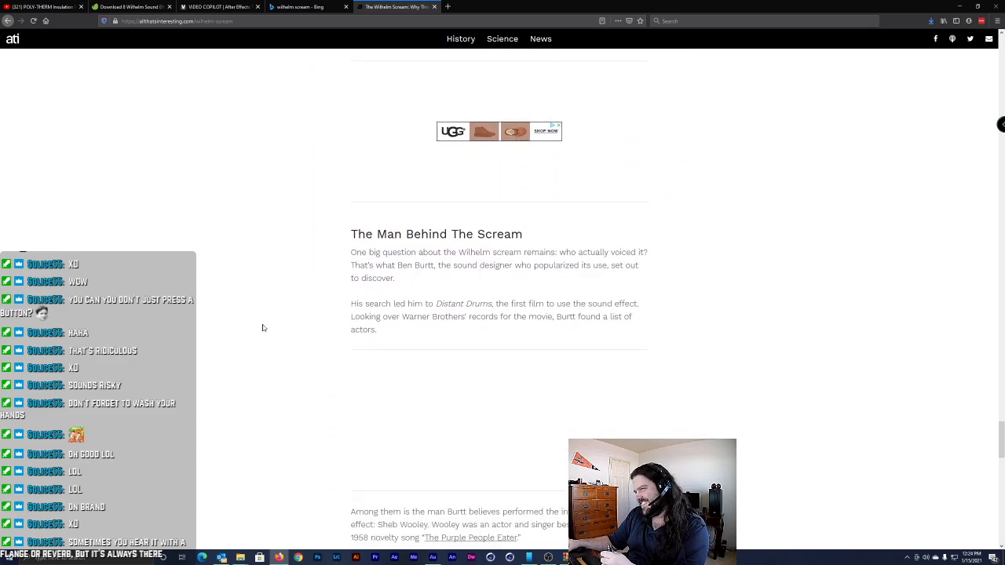
pyautogui.scroll(-6, 264, 328)
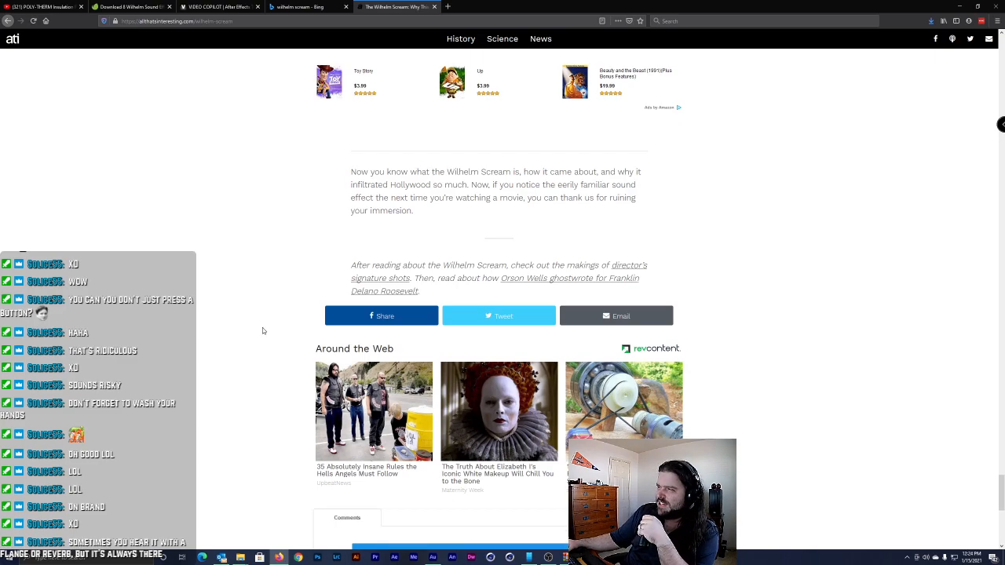
pyautogui.scroll(-4, 263, 330)
pyautogui.middleClick(259, 315)
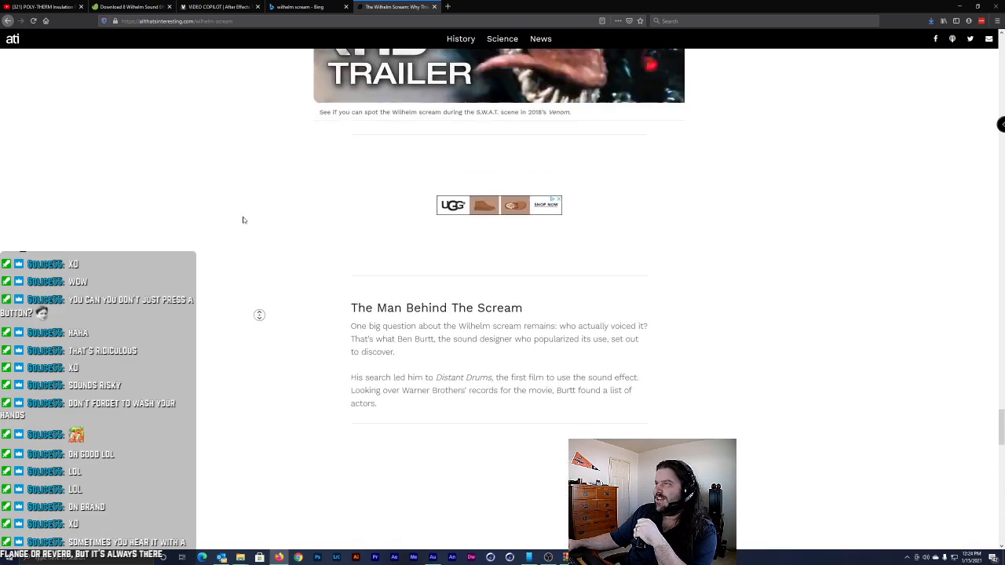
pyautogui.middleClick(242, 220)
pyautogui.scroll(4, 259, 173)
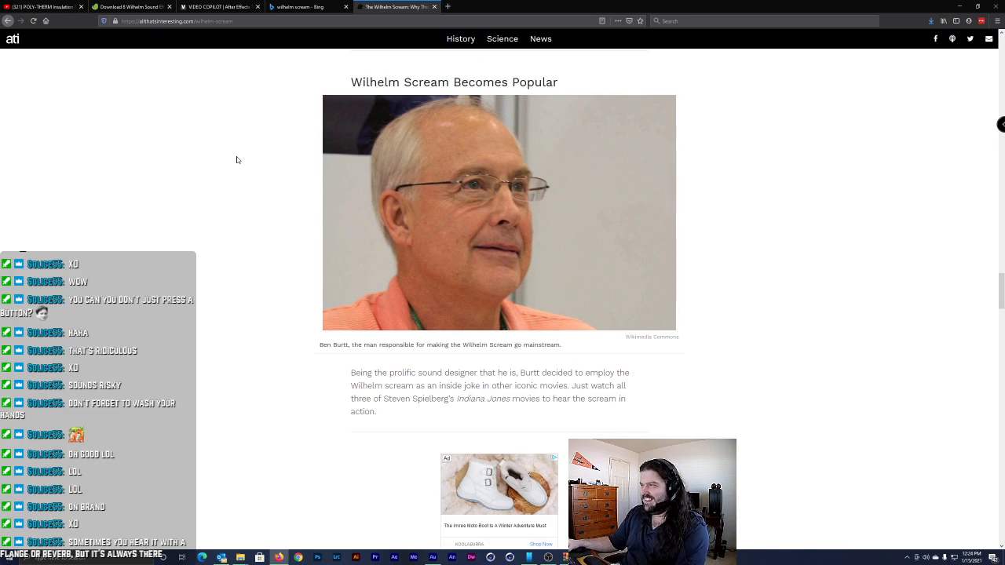
pyautogui.scroll(1, 237, 159)
# Return to the Bing results, open "Wilhelm Scream | Soundeffects Wiki | Fandom" and read the page's contents list and Info section
pyautogui.click(300, 6)
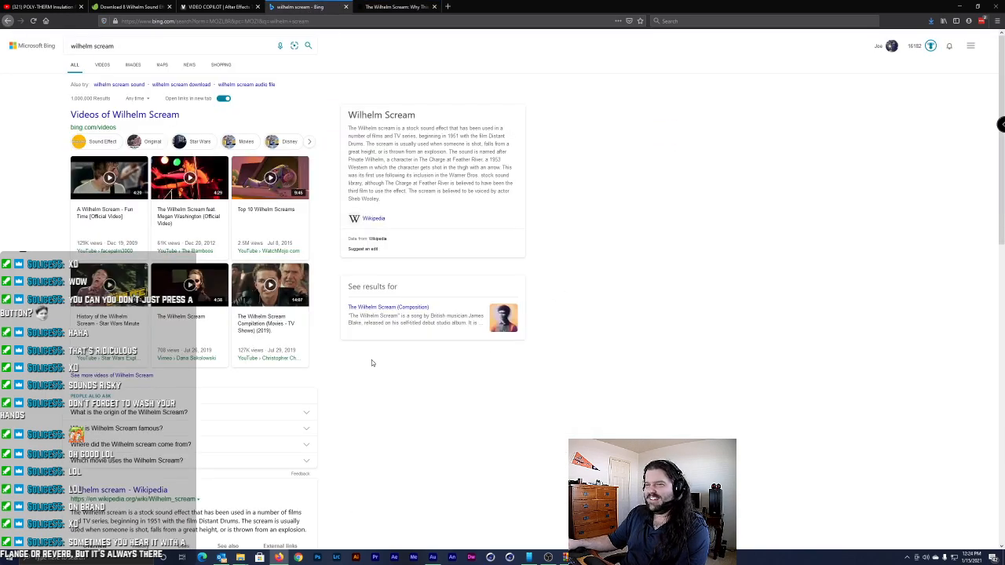
pyautogui.scroll(-4, 406, 379)
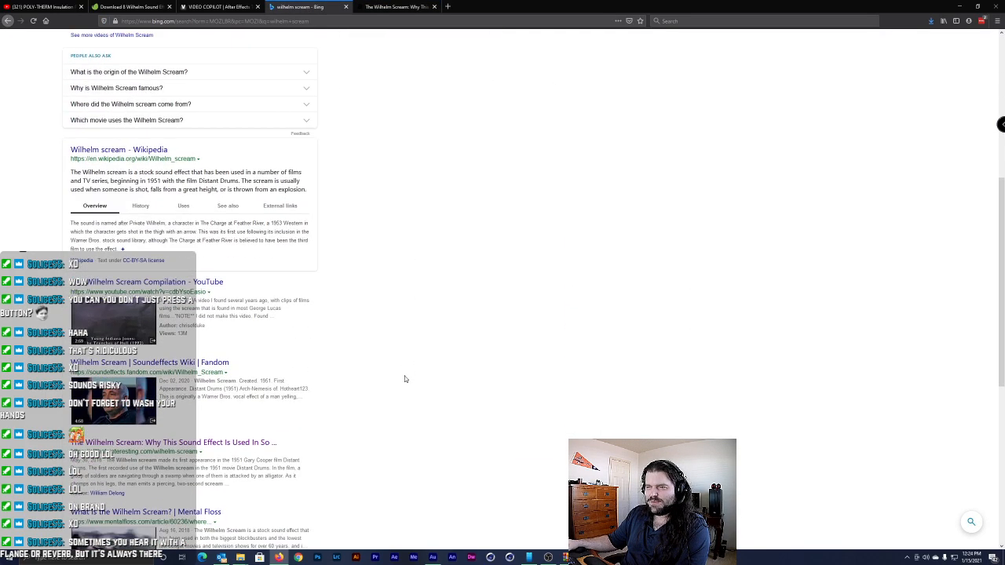
pyautogui.scroll(-2, 406, 379)
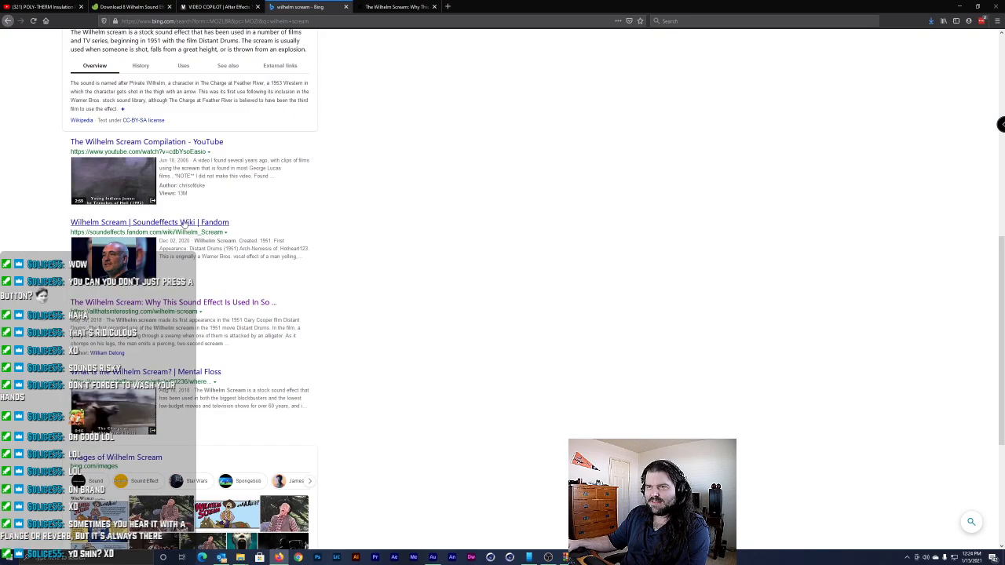
pyautogui.click(149, 222)
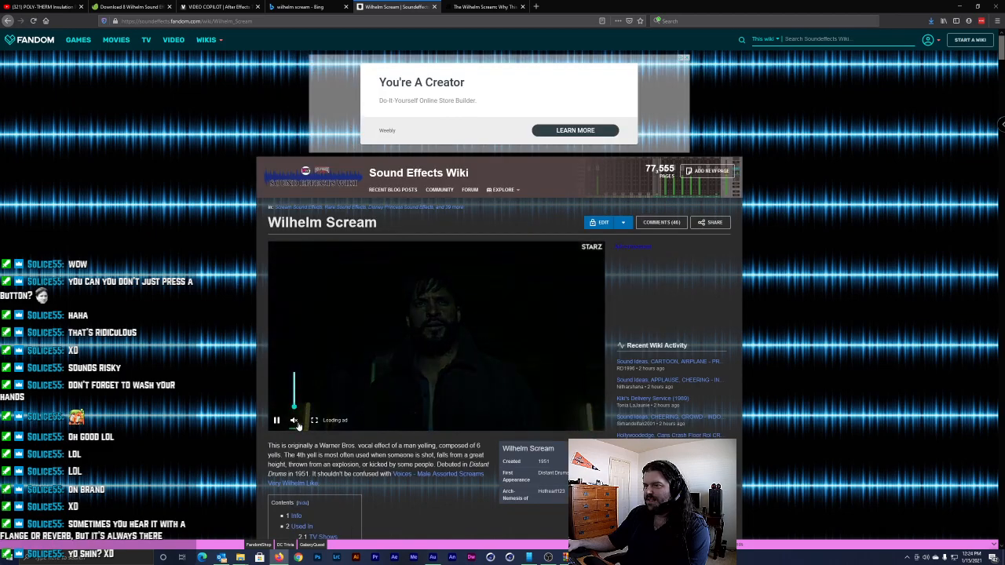
pyautogui.moveTo(294, 422)
pyautogui.scroll(-3, 294, 422)
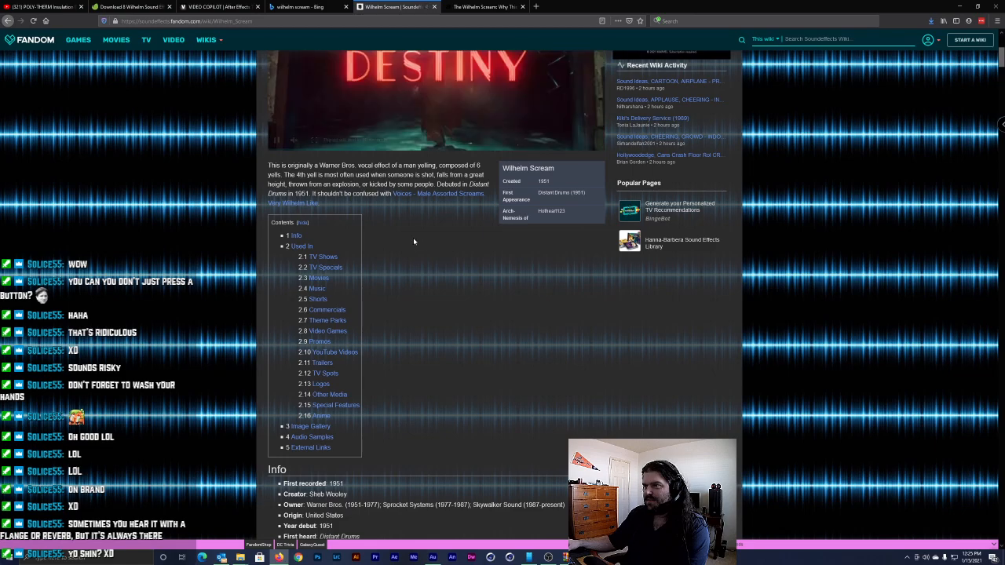
pyautogui.scroll(-3, 291, 205)
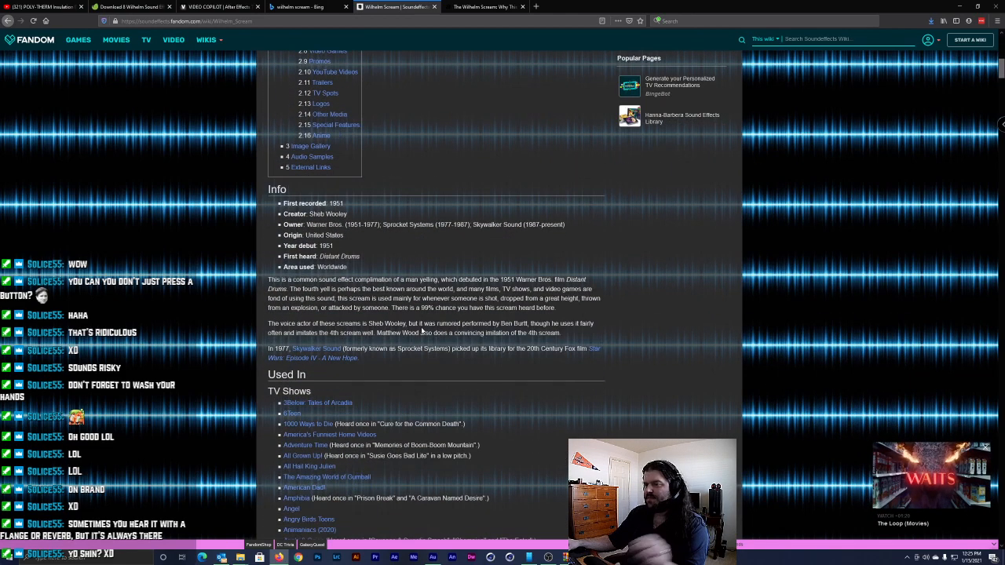
pyautogui.scroll(-1, 408, 346)
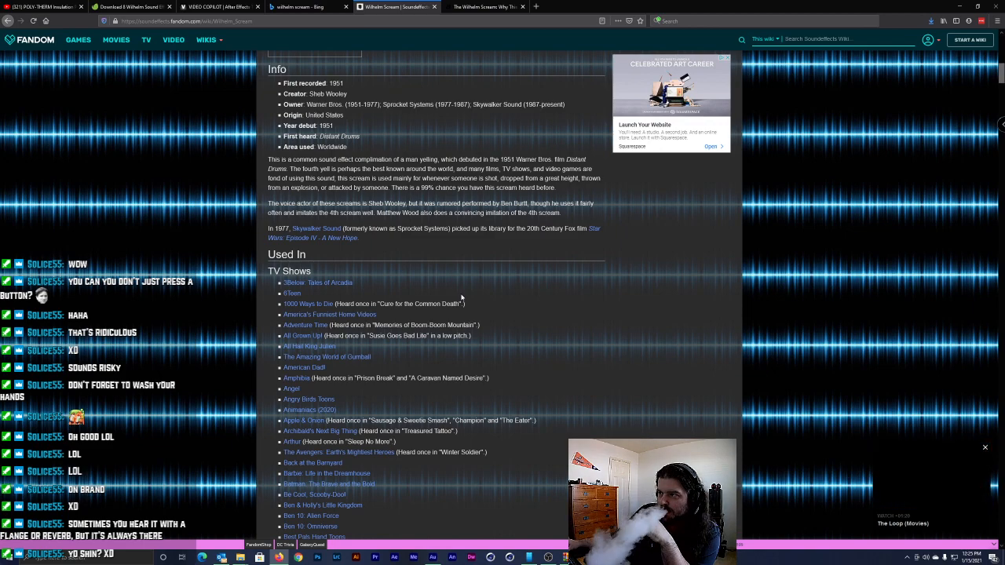
# Follow the wiki's Skywalker Sound link and open the Lucasfilm Sound Effects Library page from that article
pyautogui.click(317, 230)
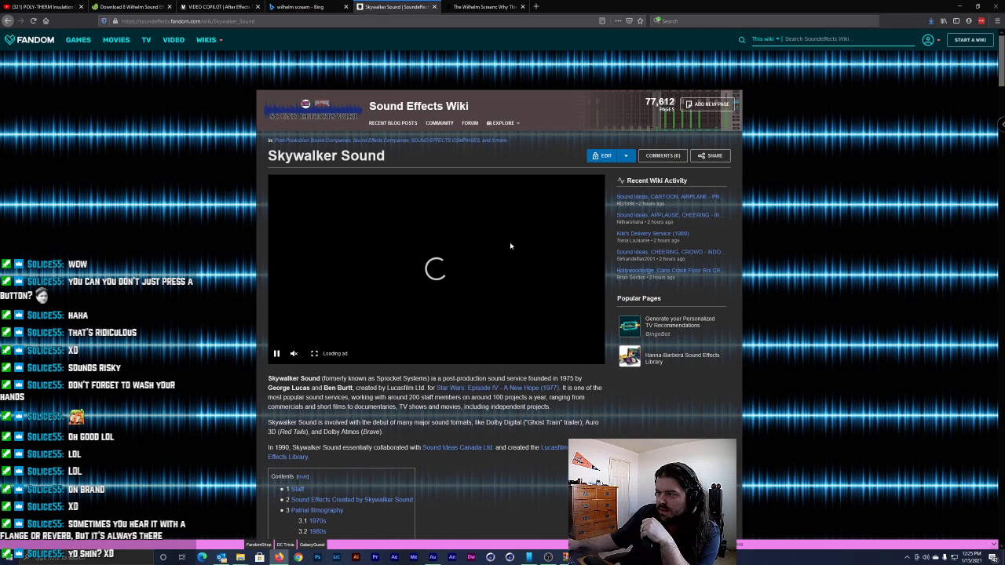
pyautogui.scroll(-3, 386, 365)
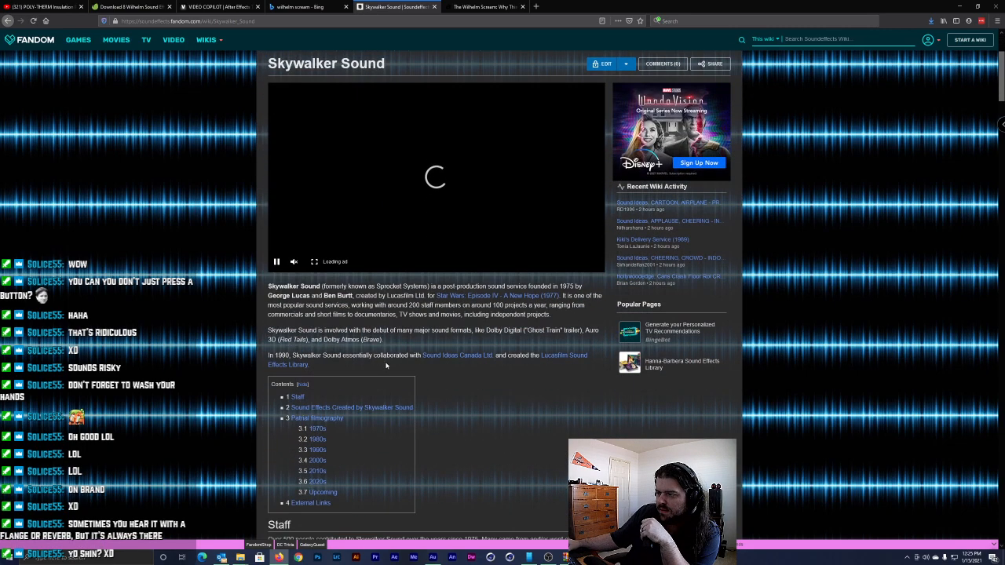
pyautogui.click(565, 356)
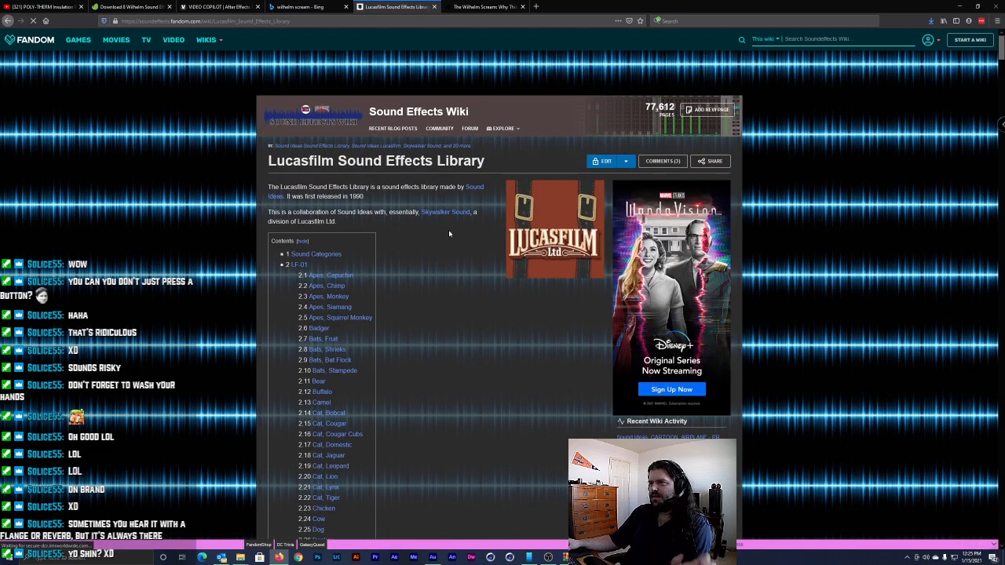
# Search the Lucasfilm Sound Effects Library page for "wilhelm", then shorten the search term to "wil"
pyautogui.scroll(-8, 462, 303)
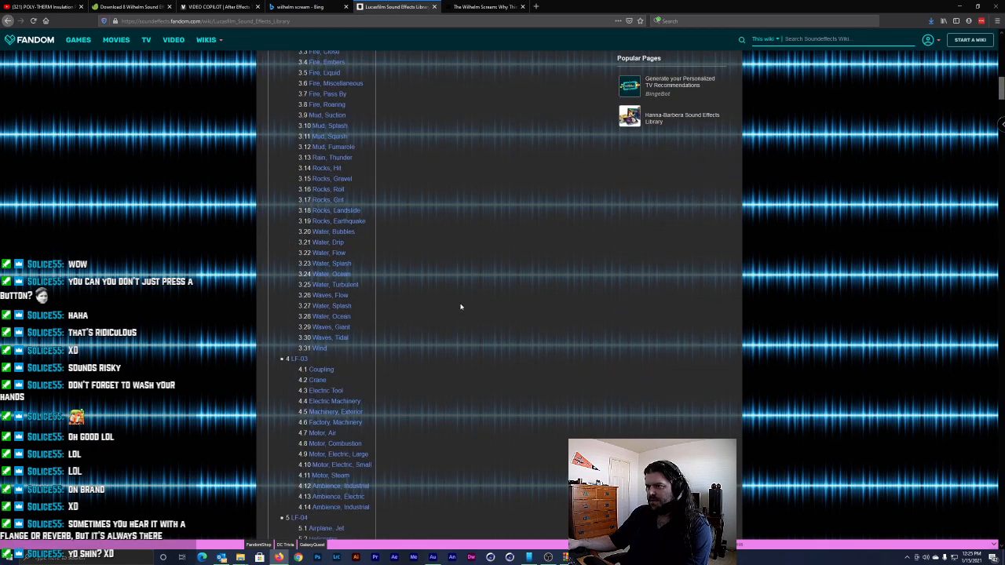
pyautogui.scroll(3, 452, 314)
pyautogui.hotkey('ctrl', 'f')
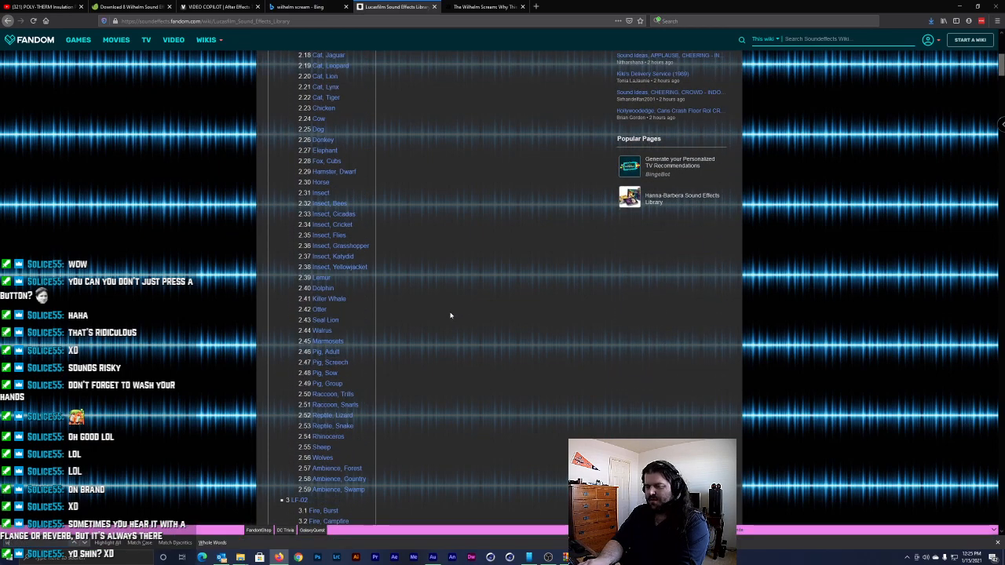
pyautogui.write('wilhelm')
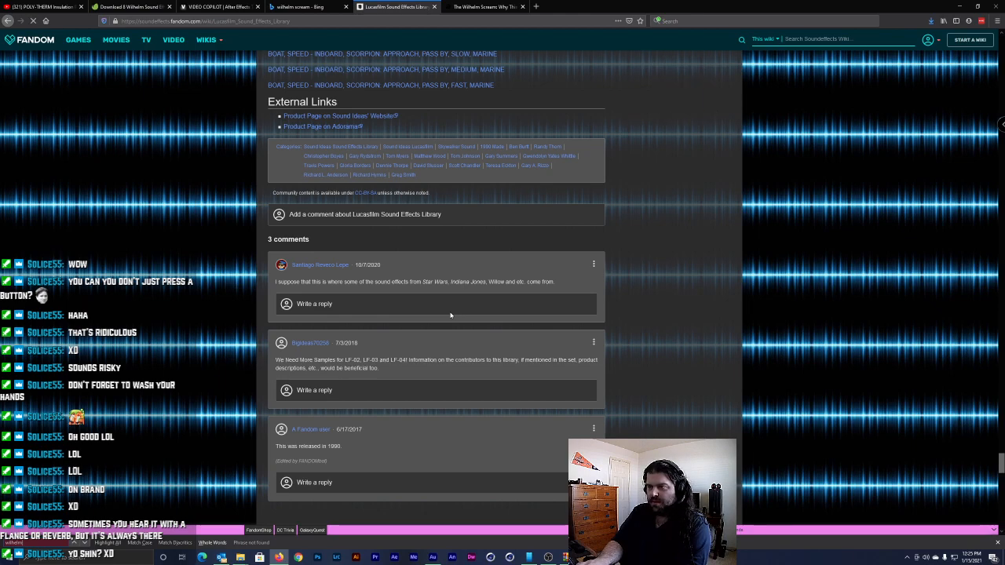
pyautogui.press('BackSpace')
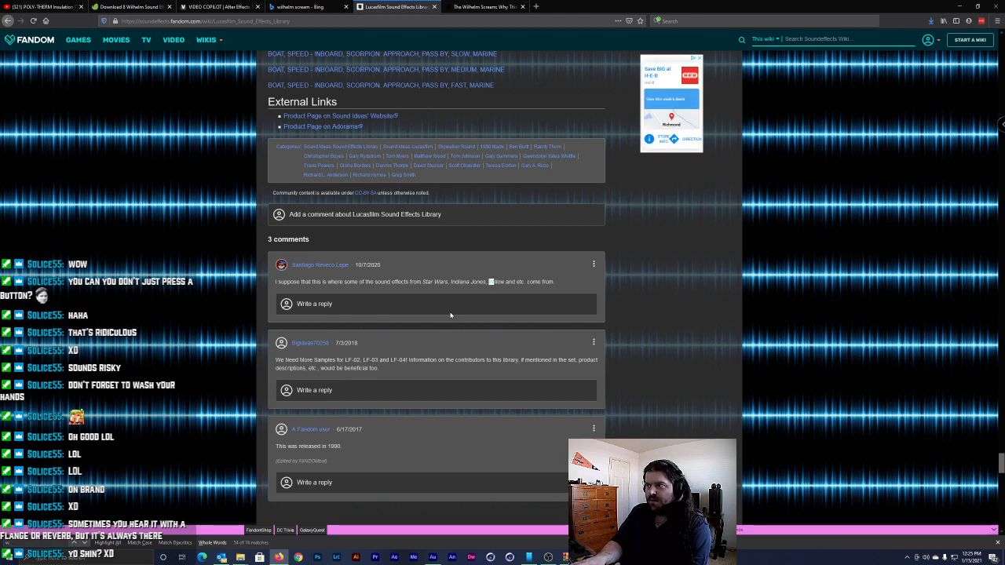
pyautogui.write('l')
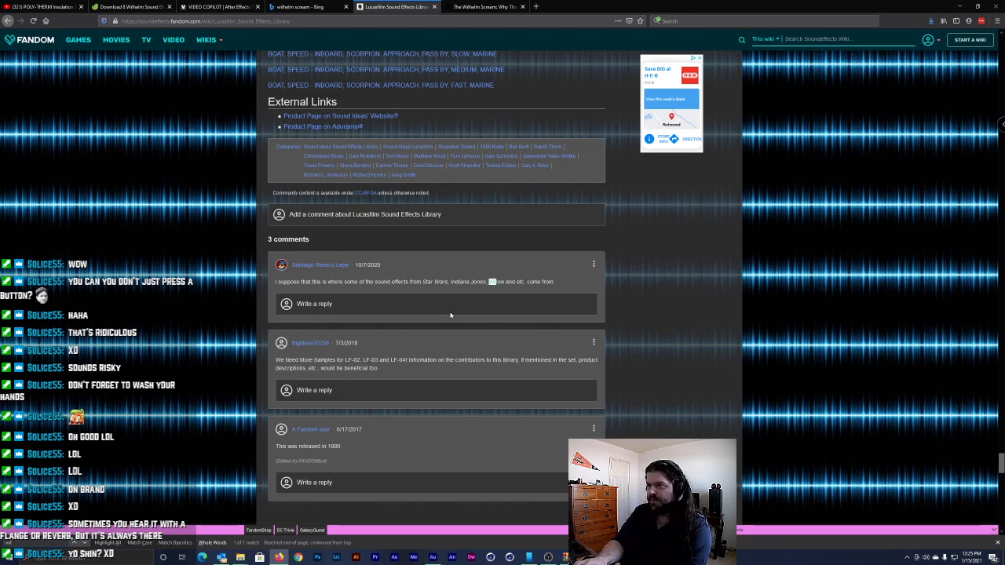
# Look back through the library's sound listings and search the page for "scream"
pyautogui.middleClick(184, 247)
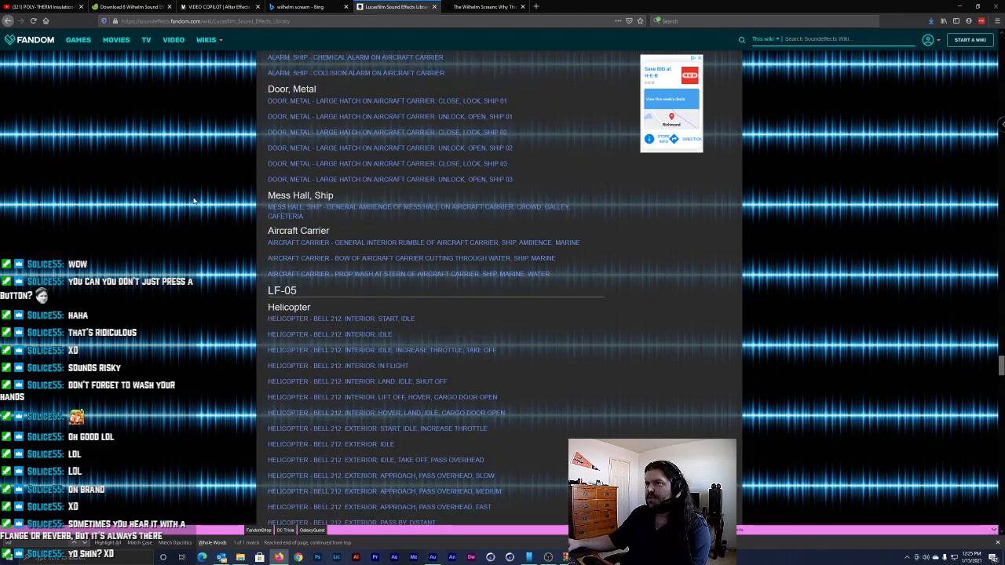
pyautogui.click(179, 234)
pyautogui.scroll(4, 179, 234)
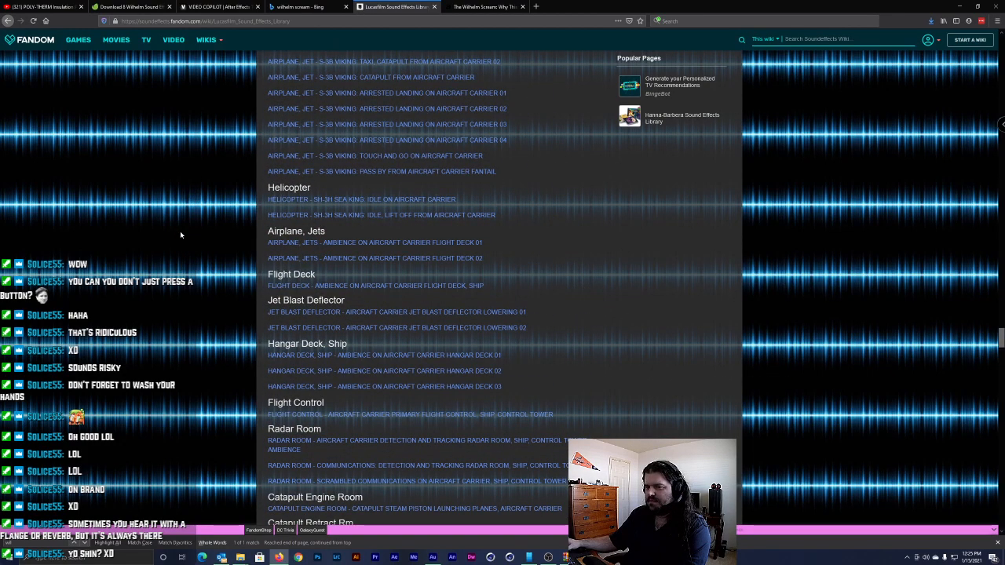
pyautogui.press('Return')
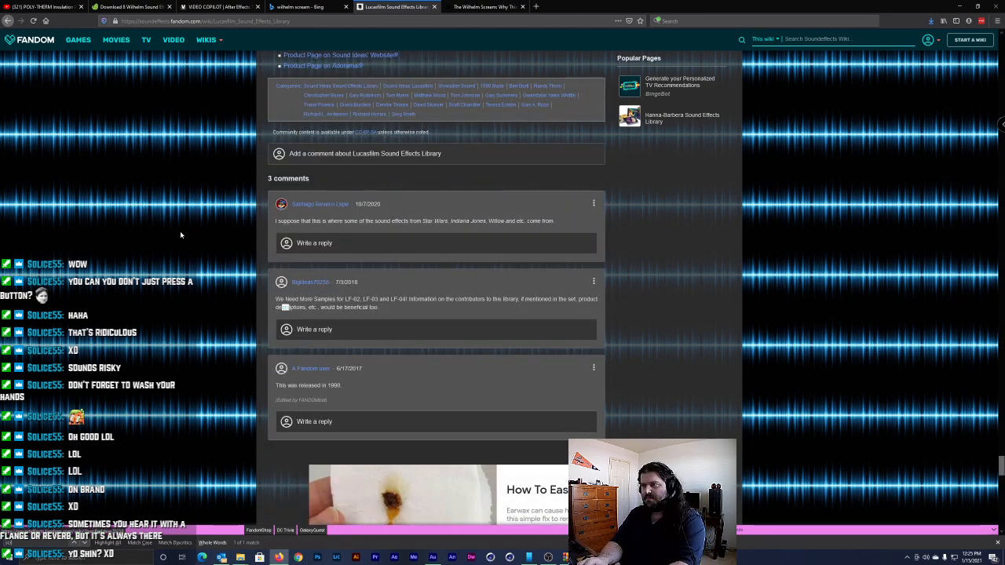
pyautogui.write('scream')
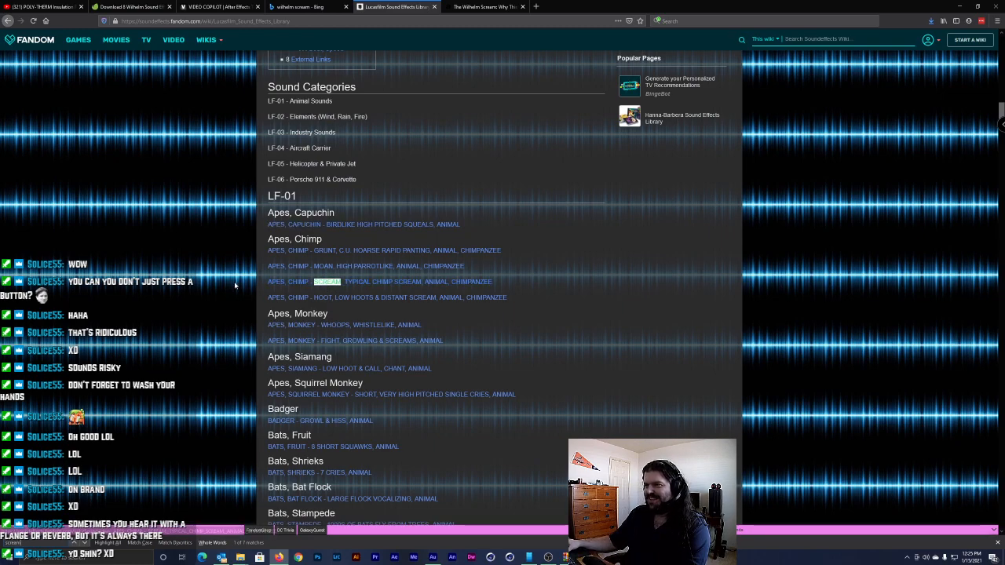
# Step through the "scream" matches on the Lucasfilm Sound Effects Library page, checking the ape, monkey and fox cub listings
pyautogui.scroll(-2, 237, 280)
pyautogui.press('Return')
pyautogui.press('Return')
pyautogui.press('Return')
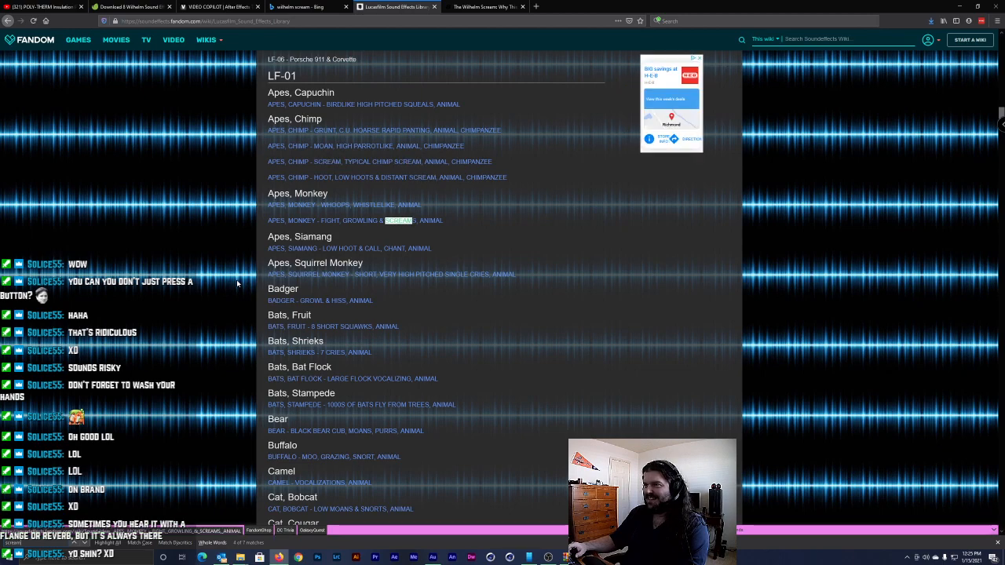
pyautogui.press('Return')
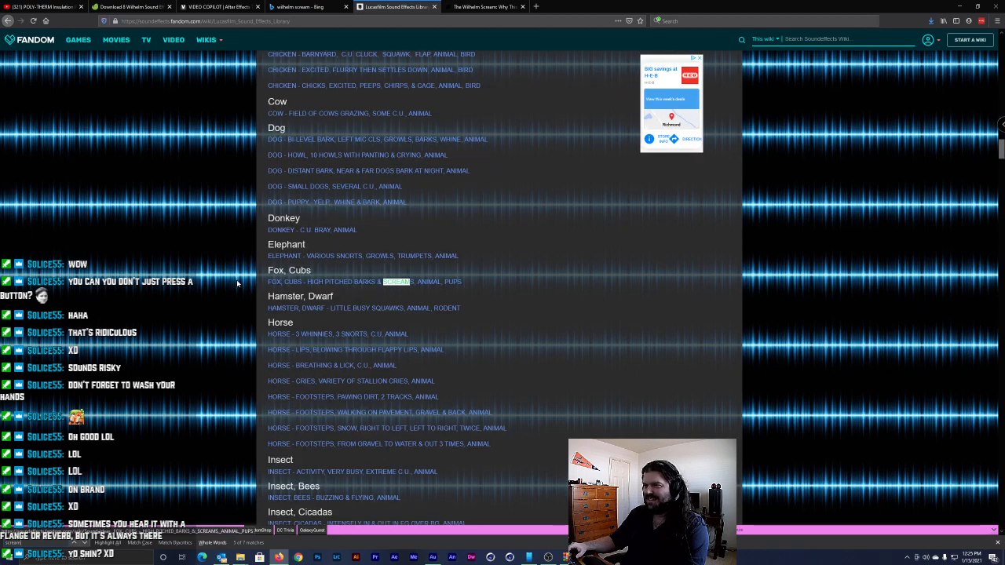
pyautogui.press('Return')
pyautogui.press('Return')
pyautogui.press('Return')
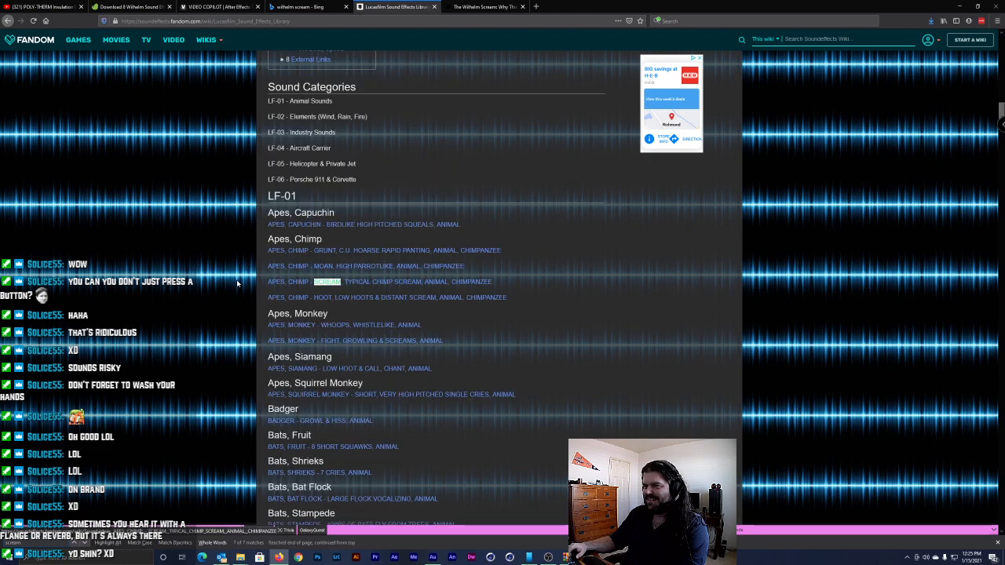
pyautogui.press('Return')
pyautogui.press('Return')
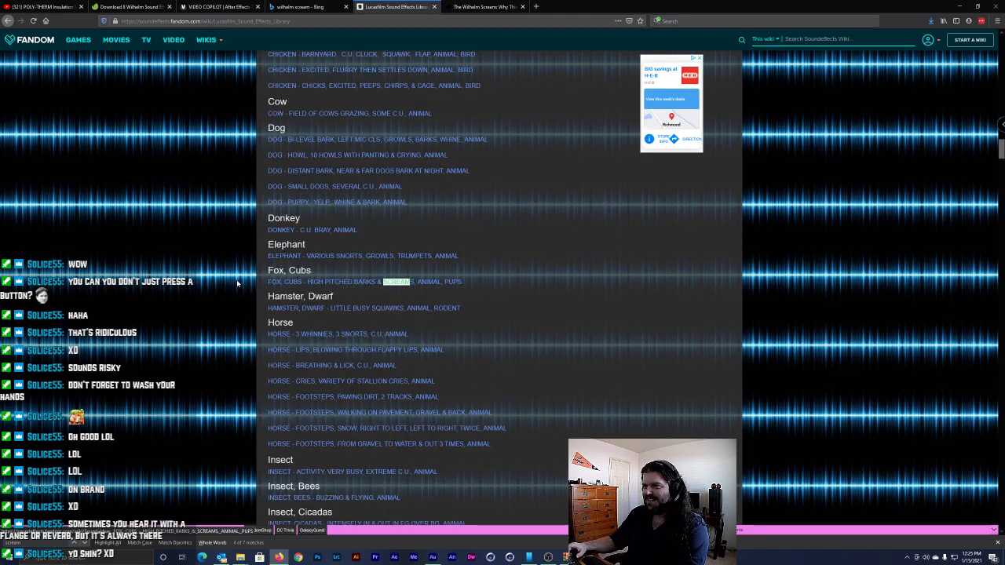
pyautogui.click(197, 159)
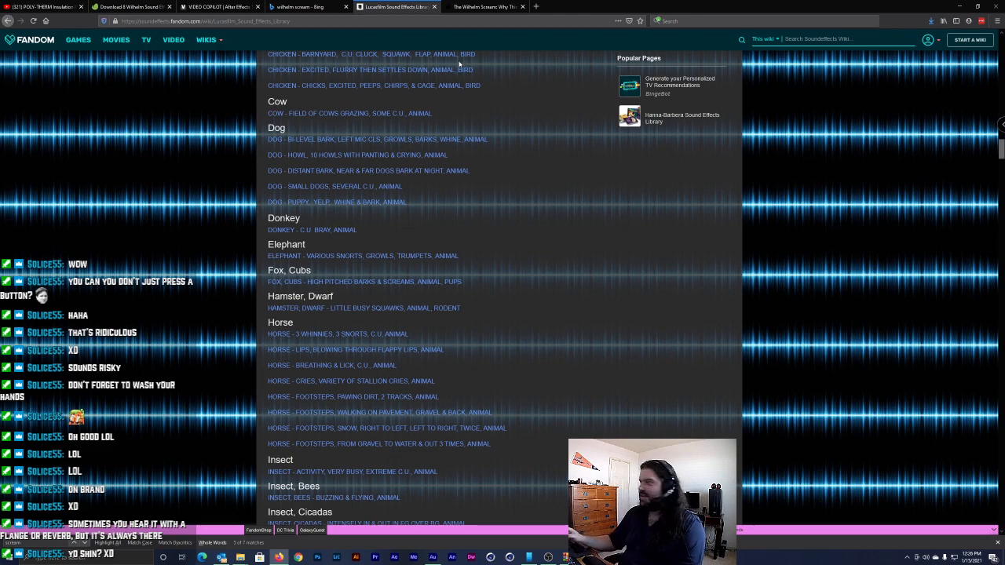
# Switch to the open YouTube page and search it for "wilhelm scream"
pyautogui.click(469, 6)
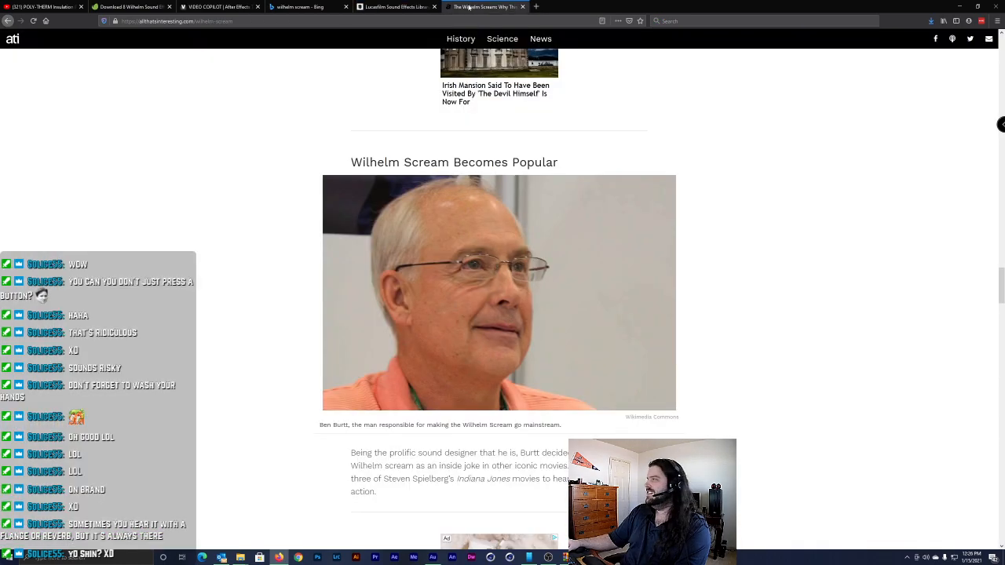
pyautogui.click(537, 7)
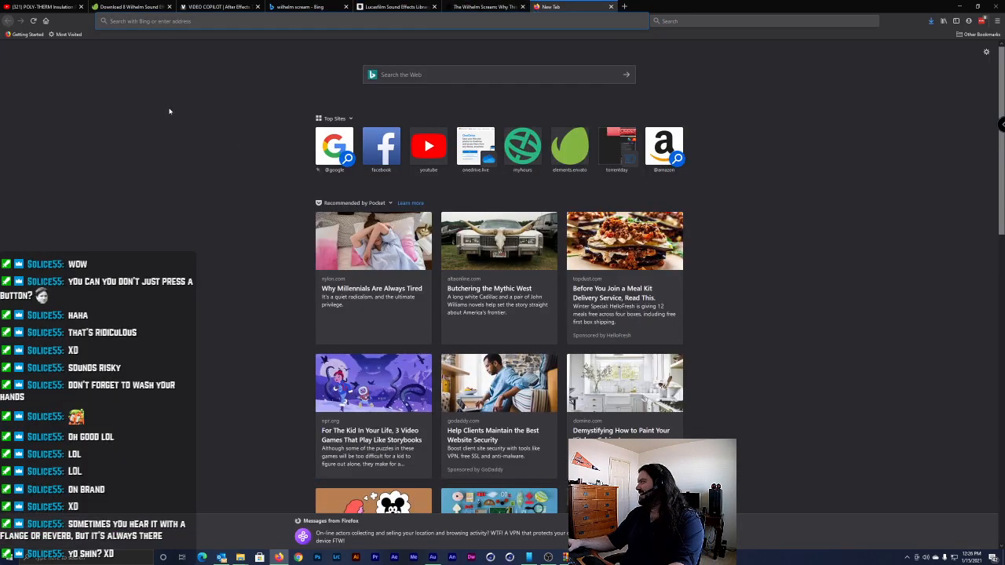
pyautogui.click(41, 6)
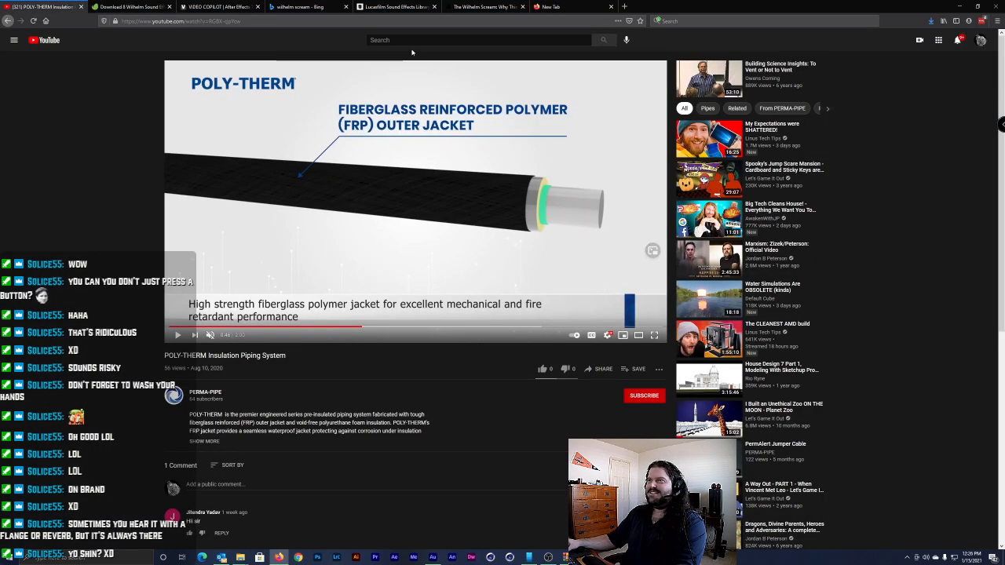
pyautogui.write('wil')
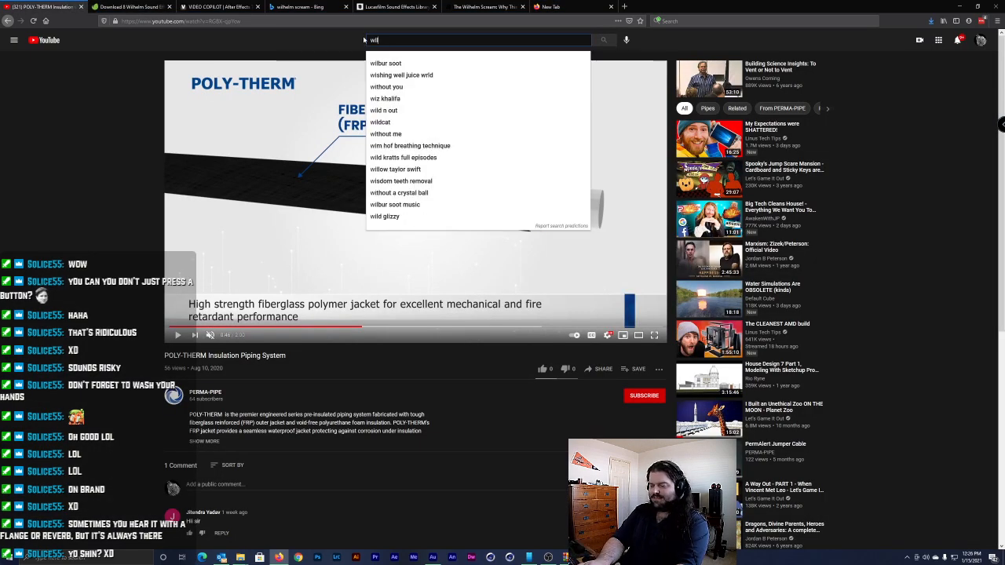
pyautogui.write('helm scrfeam')
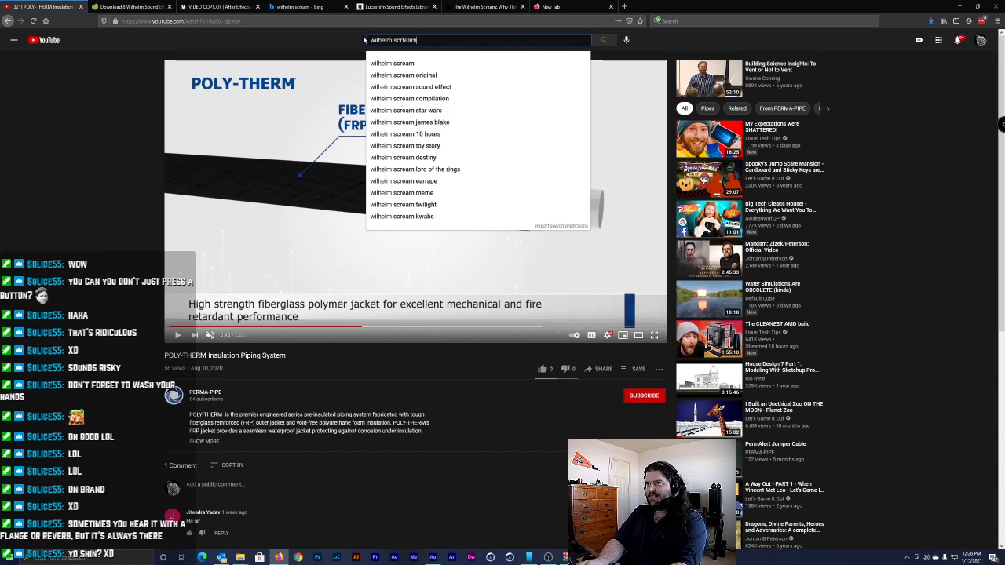
pyautogui.press('Down')
pyautogui.press('Return')
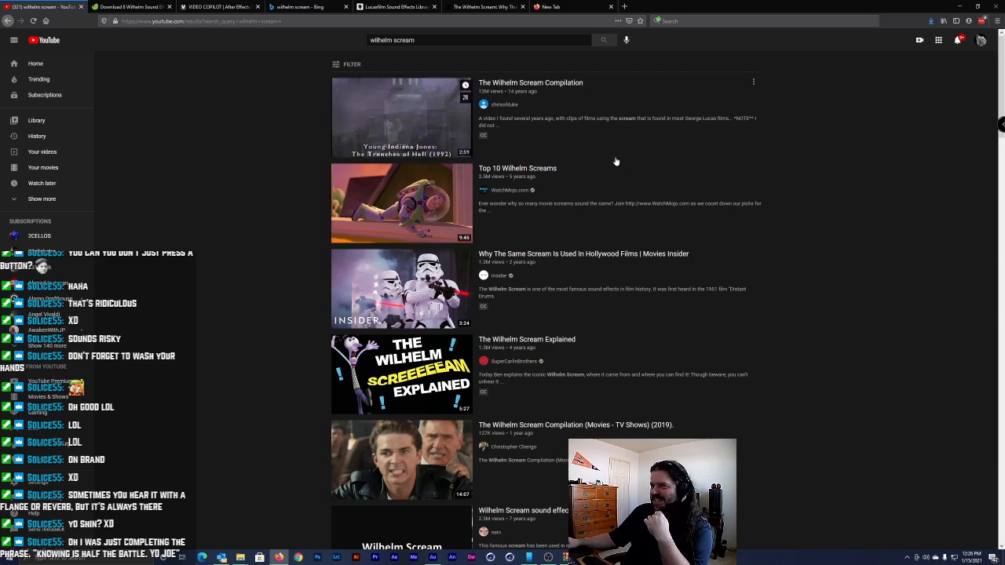
# Look through the YouTube results for a clip containing only the Wilhelm scream sound effect
pyautogui.scroll(-4, 707, 210)
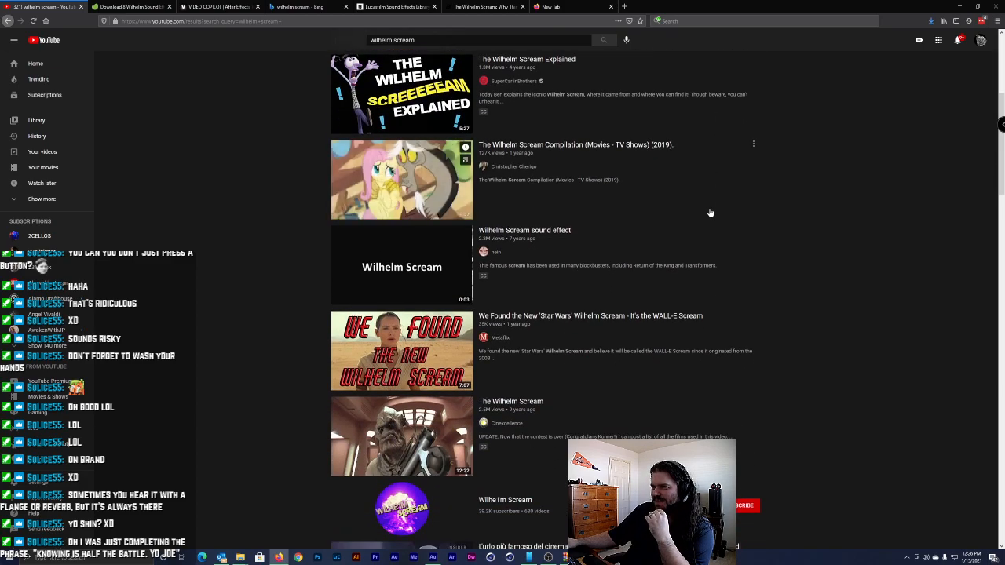
pyautogui.scroll(-2, 710, 213)
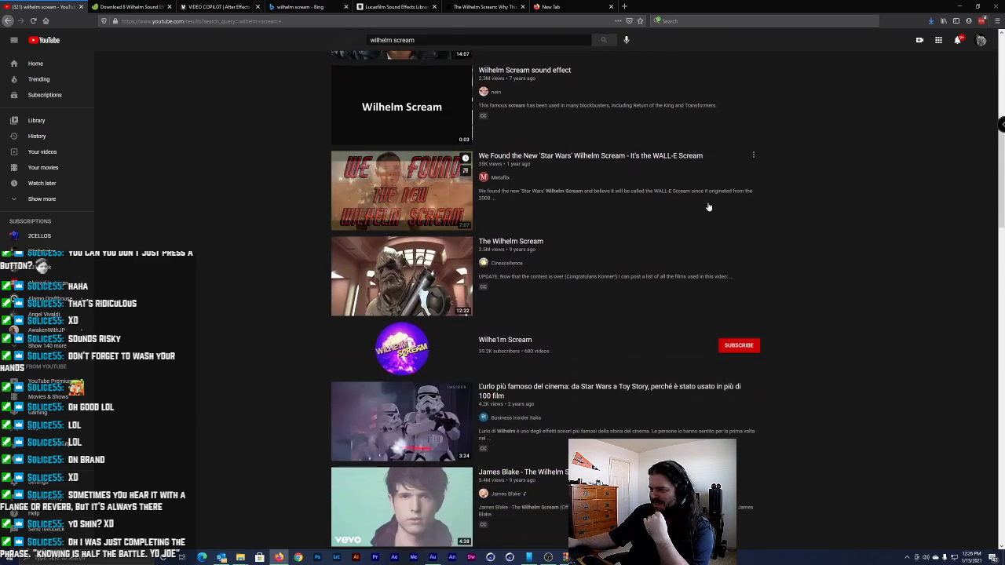
pyautogui.scroll(-2, 709, 206)
pyautogui.scroll(-3, 197, 235)
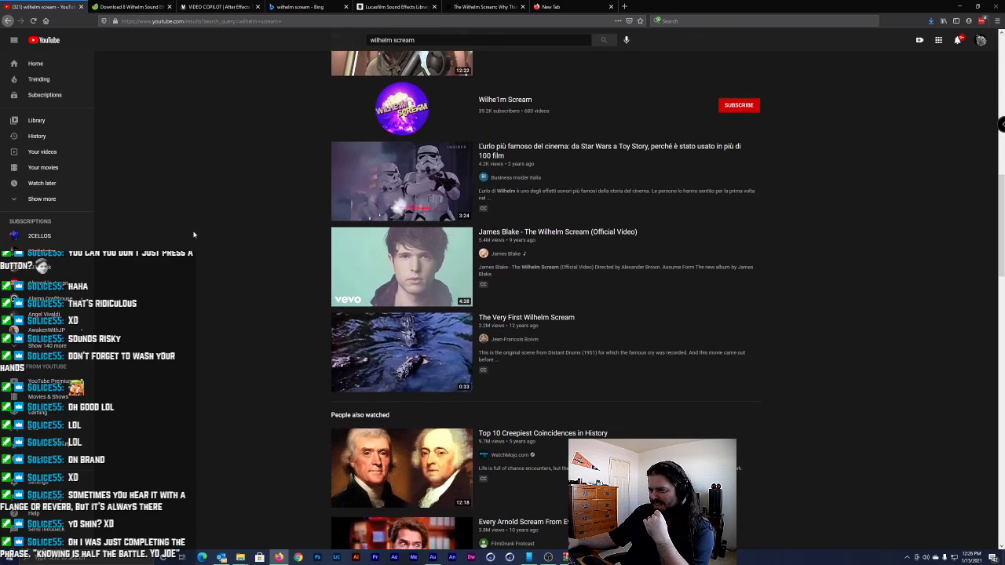
pyautogui.scroll(-2, 194, 235)
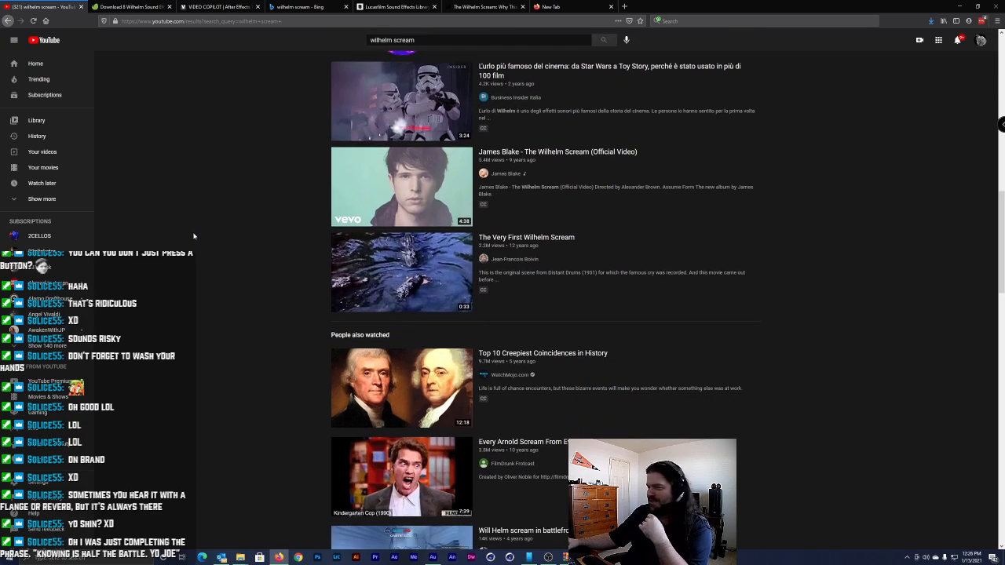
pyautogui.scroll(-11, 194, 235)
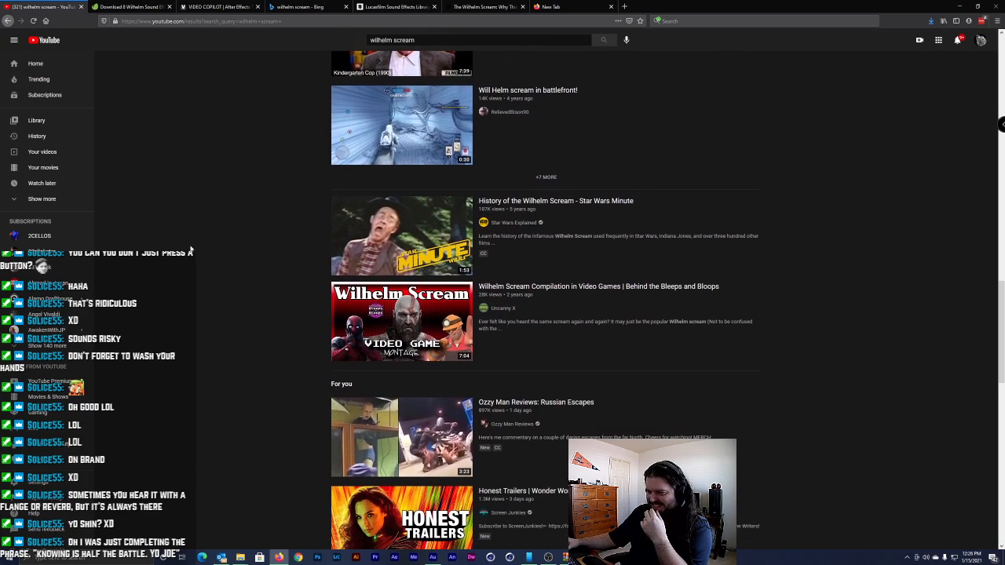
pyautogui.scroll(-6, 192, 248)
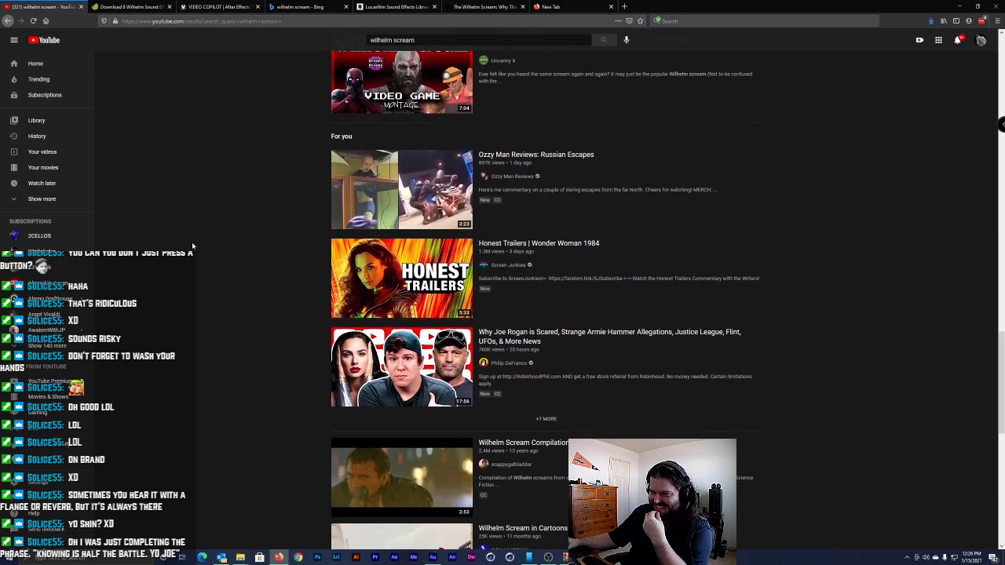
pyautogui.scroll(-6, 193, 244)
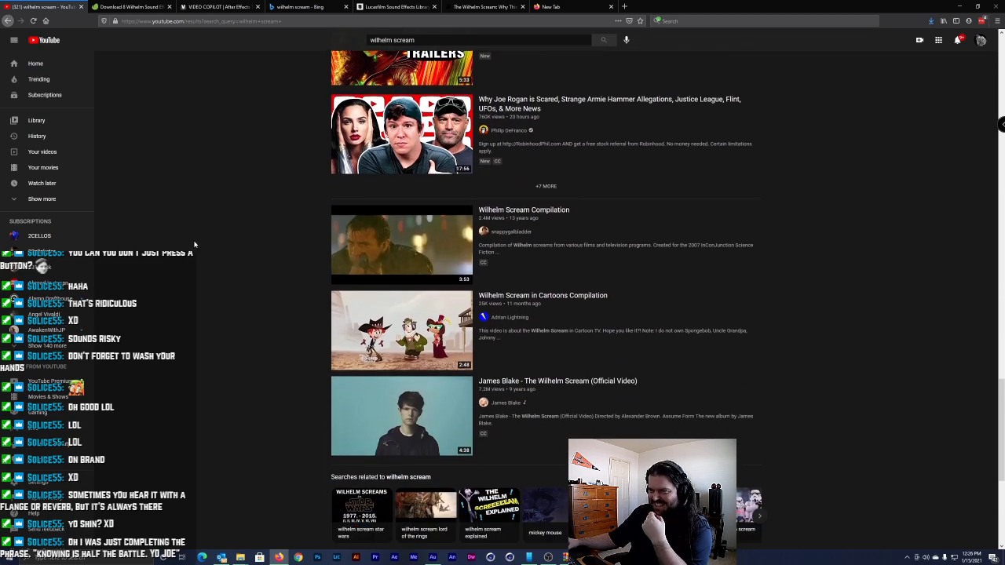
pyautogui.scroll(-4, 194, 244)
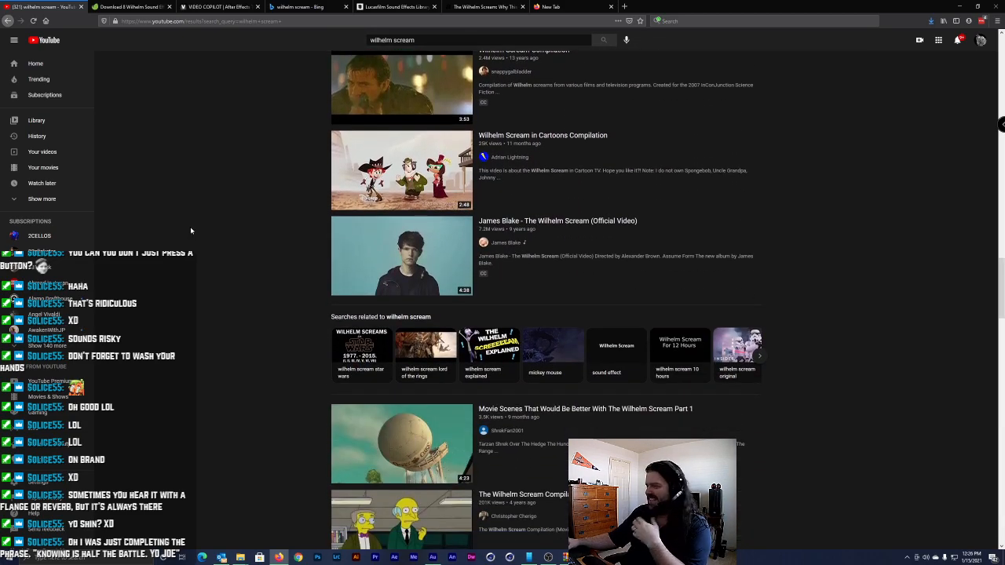
pyautogui.scroll(-3, 186, 242)
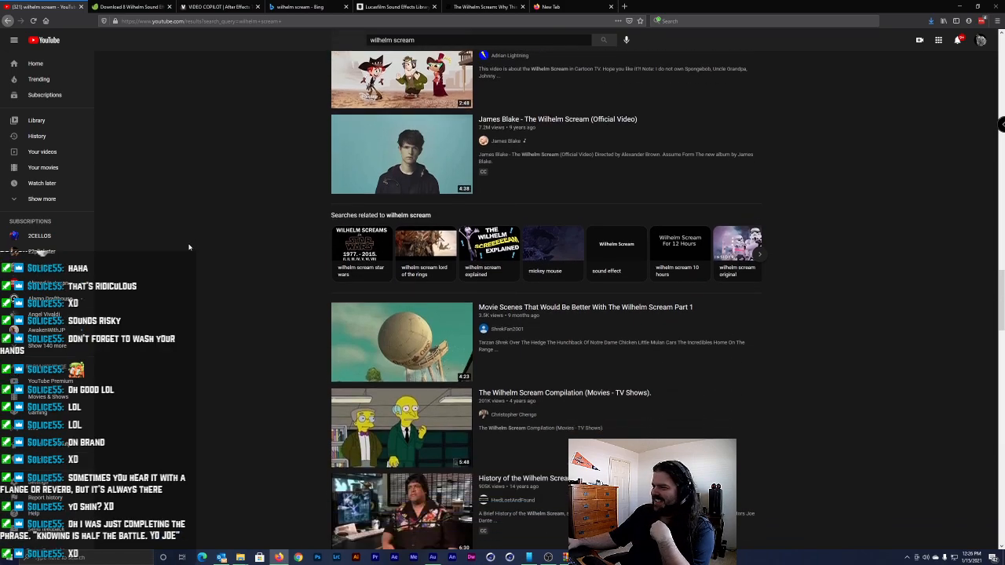
pyautogui.scroll(-4, 190, 248)
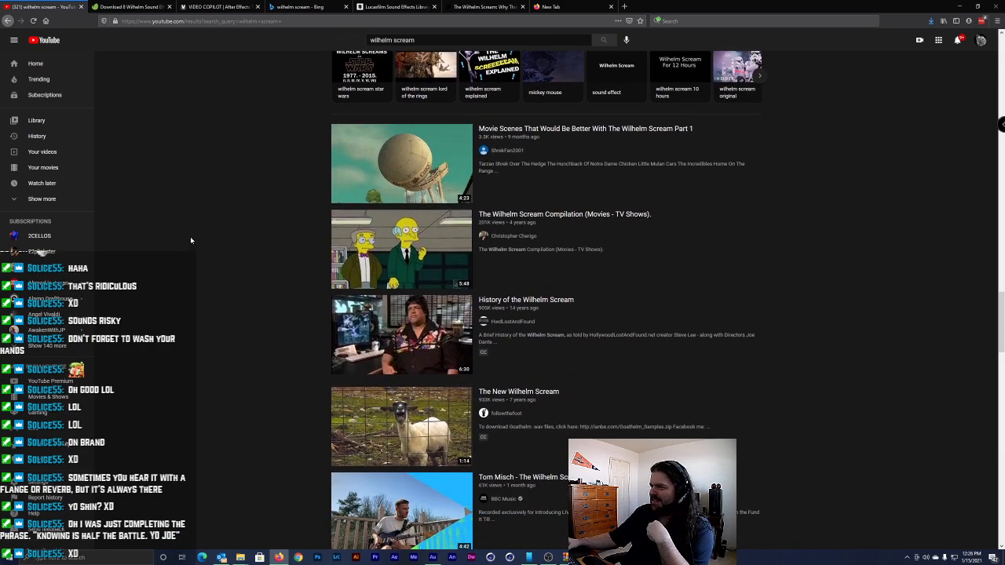
pyautogui.middleClick(190, 237)
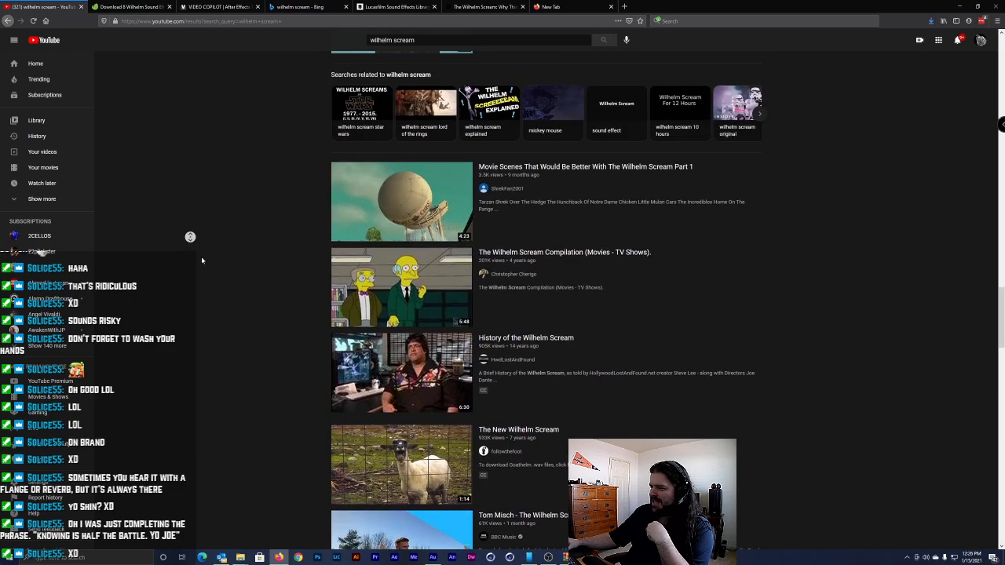
pyautogui.scroll(-5, 190, 237)
# Open the "Wilhelm Scream - Gaming Sound Effect (HD)" video, listen to it with the sound on and pause it
pyautogui.click(548, 403)
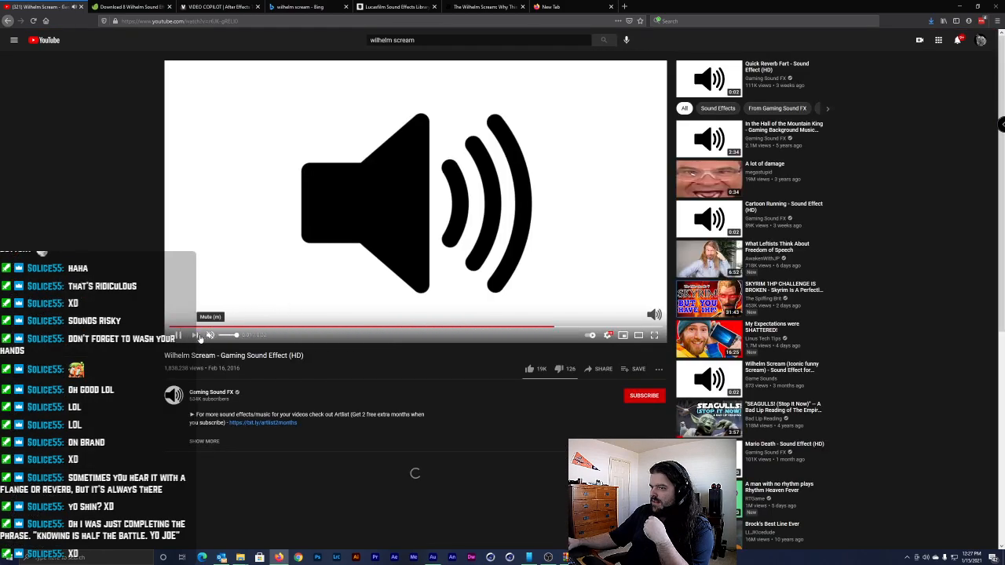
pyautogui.click(179, 335)
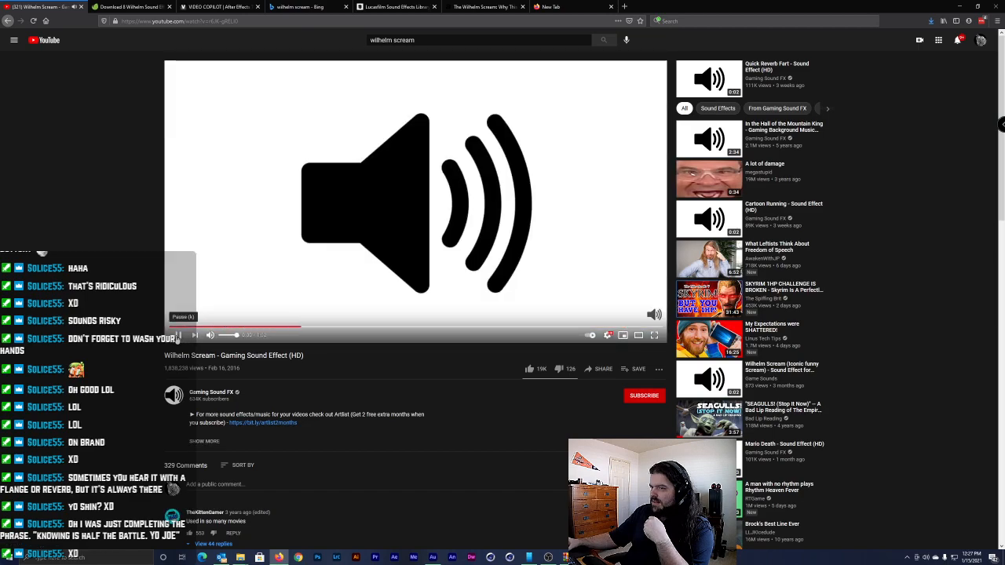
pyautogui.click(179, 335)
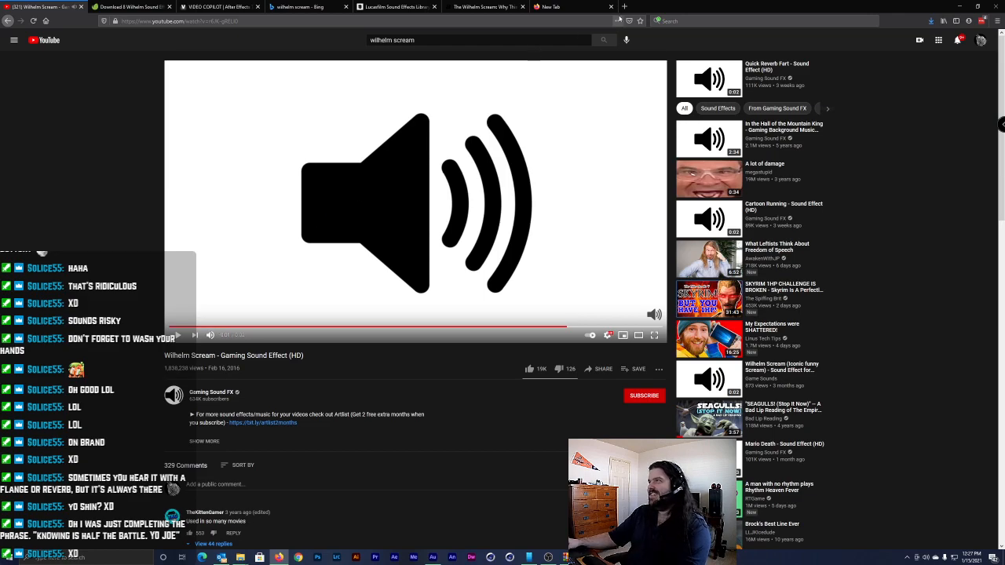
# Search Bing for "keepvid" and open the "Keepvid video downloader online" result in a separate tab
pyautogui.click(585, 7)
pyautogui.click(463, 22)
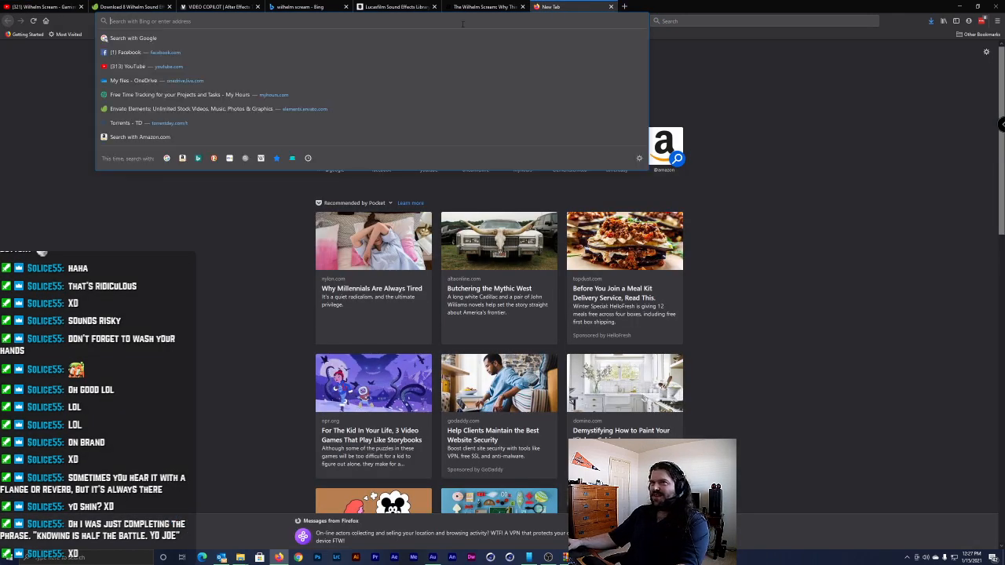
pyautogui.write('keepvi')
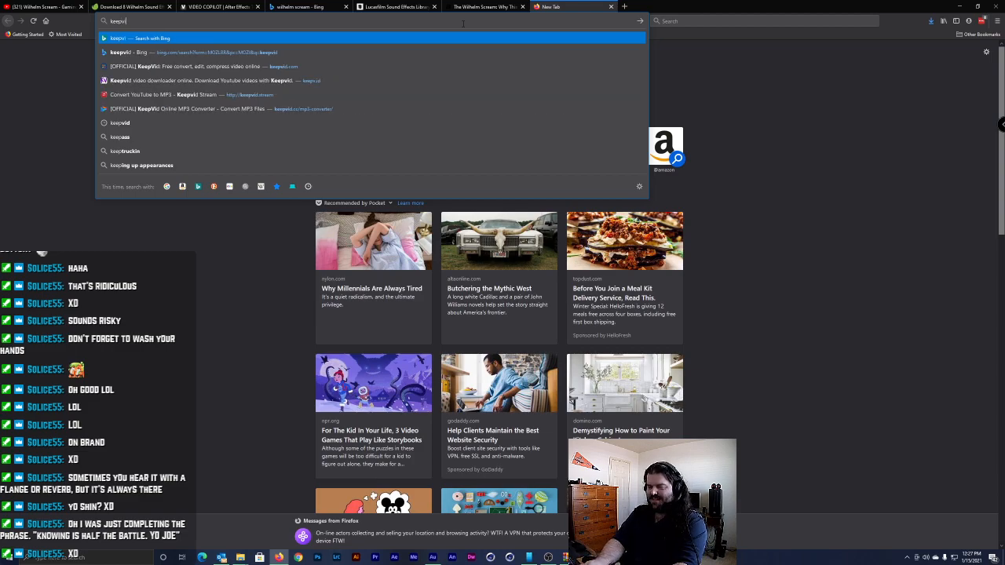
pyautogui.click(134, 123)
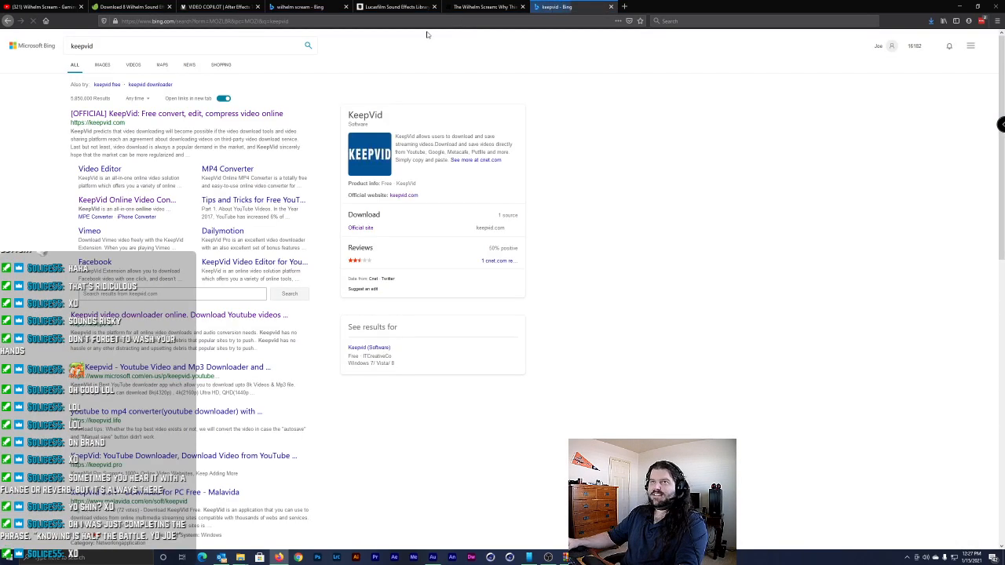
pyautogui.middleClick(156, 315)
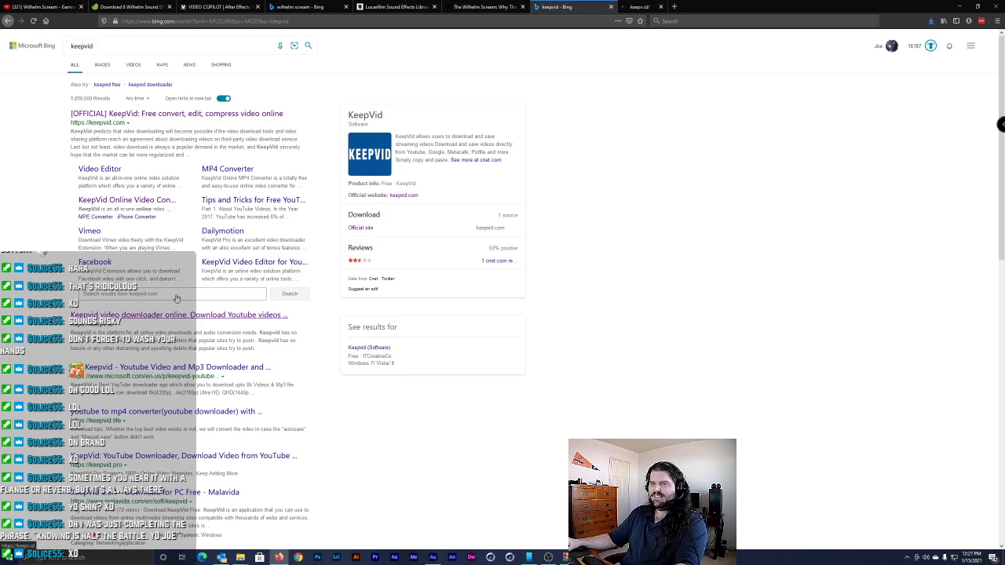
pyautogui.click(651, 7)
# Copy the web address of the "Wilhelm Scream - Gaming Sound Effect (HD)" video and return to the Keepvid downloader page
pyautogui.click(566, 7)
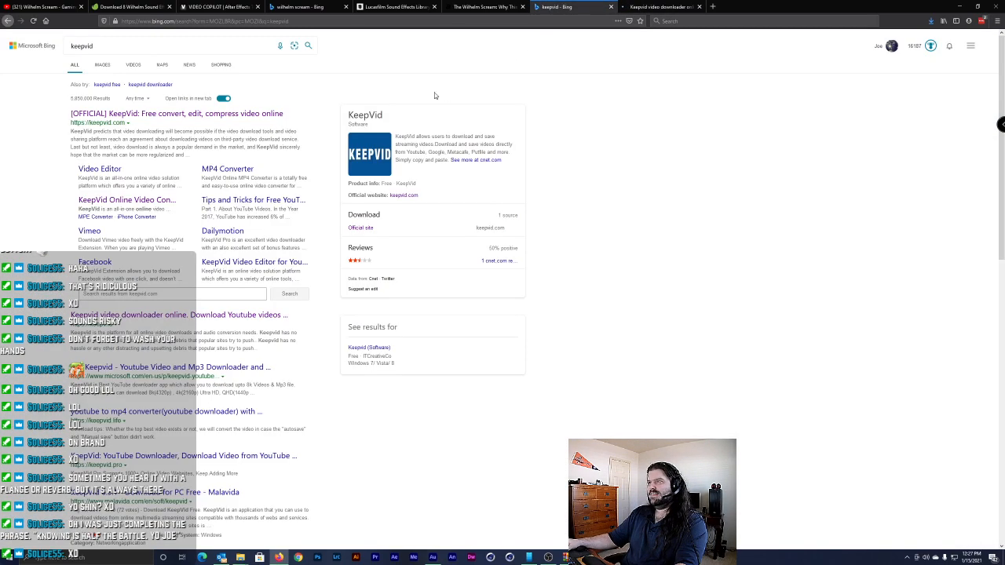
pyautogui.click(481, 7)
pyautogui.click(495, 19)
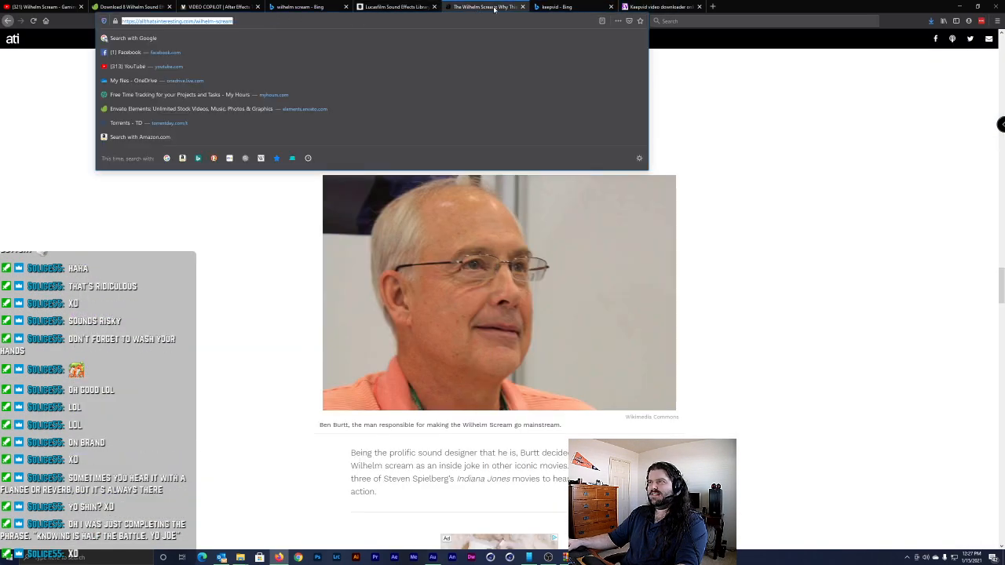
pyautogui.click(553, 8)
pyautogui.click(55, 7)
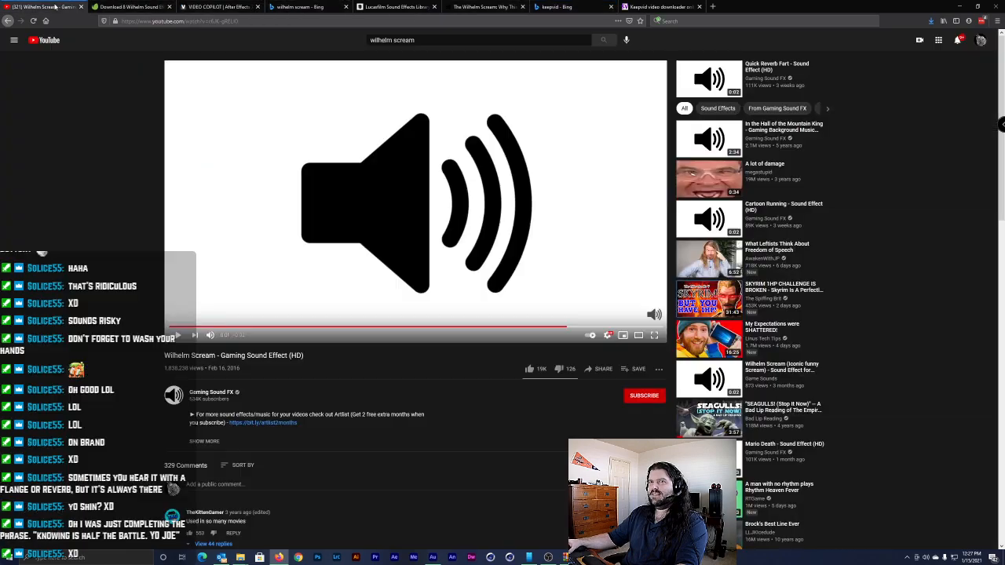
pyautogui.click(310, 21)
pyautogui.click(652, 7)
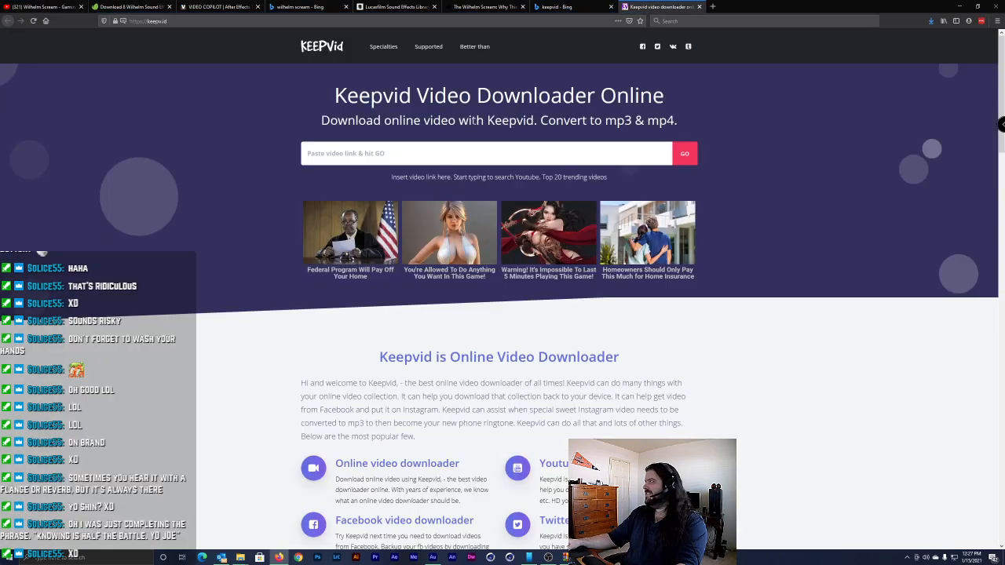
# Submit the copied YouTube link of the Wilhelm Scream video to the Keepvid downloader and close the Flash Player pop-up page
pyautogui.click(358, 160)
pyautogui.hotkey('ctrl', 'v')
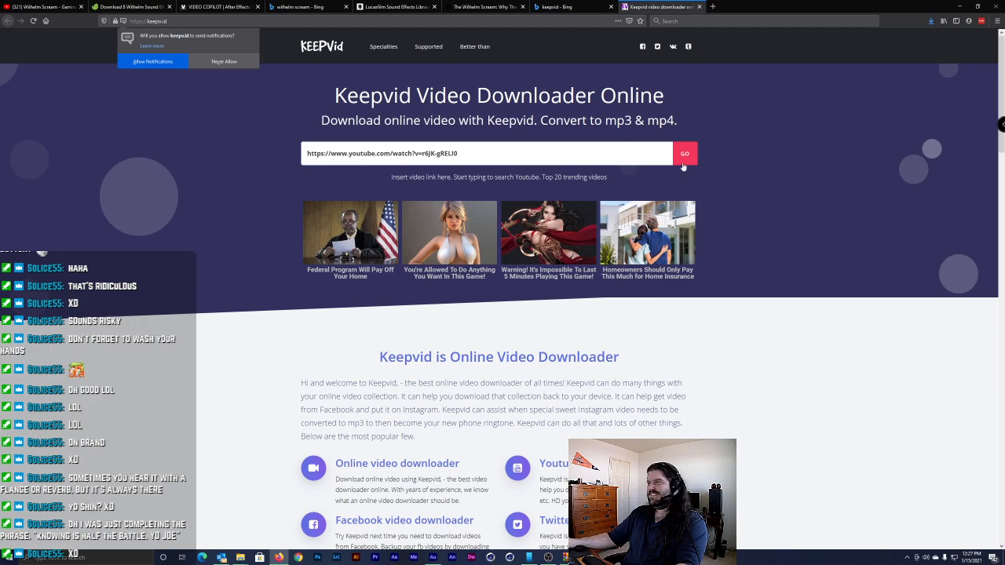
pyautogui.press('Return')
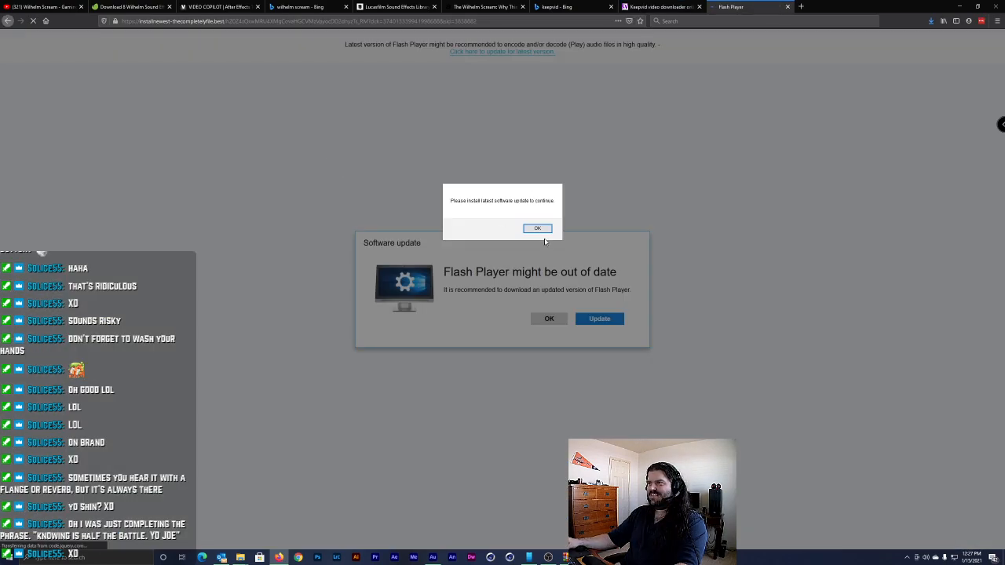
pyautogui.click(539, 228)
pyautogui.hotkey('ctrl', 'w')
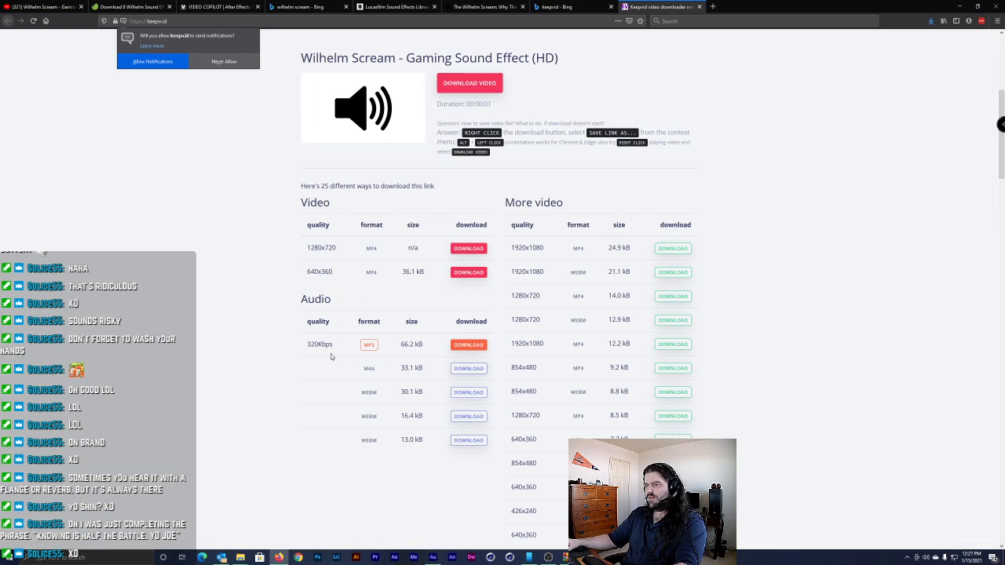
# Download the Wilhelm Scream audio as a 320Kbps MP3, closing the pop-up ad and saving the file to disk
pyautogui.click(471, 346)
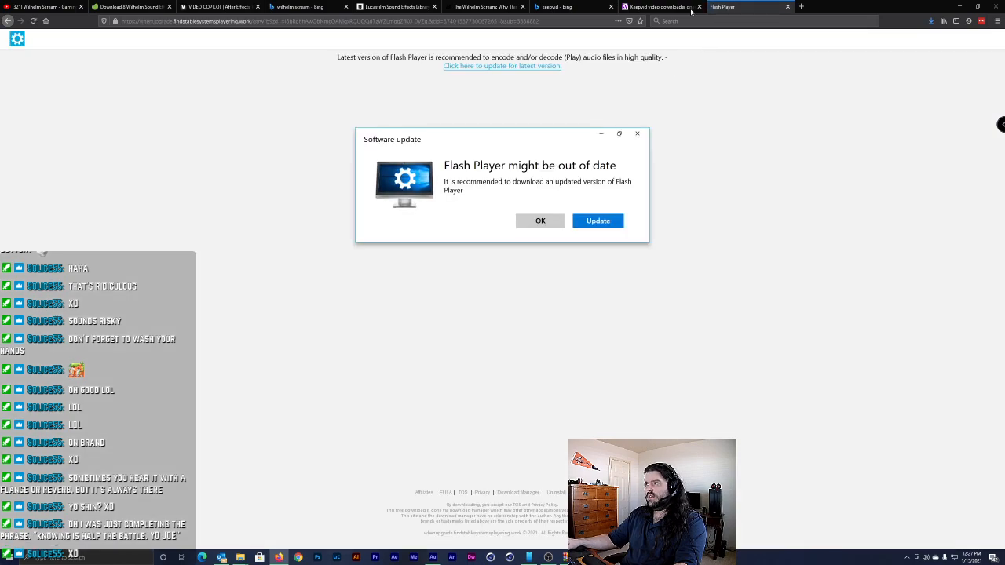
pyautogui.click(690, 8)
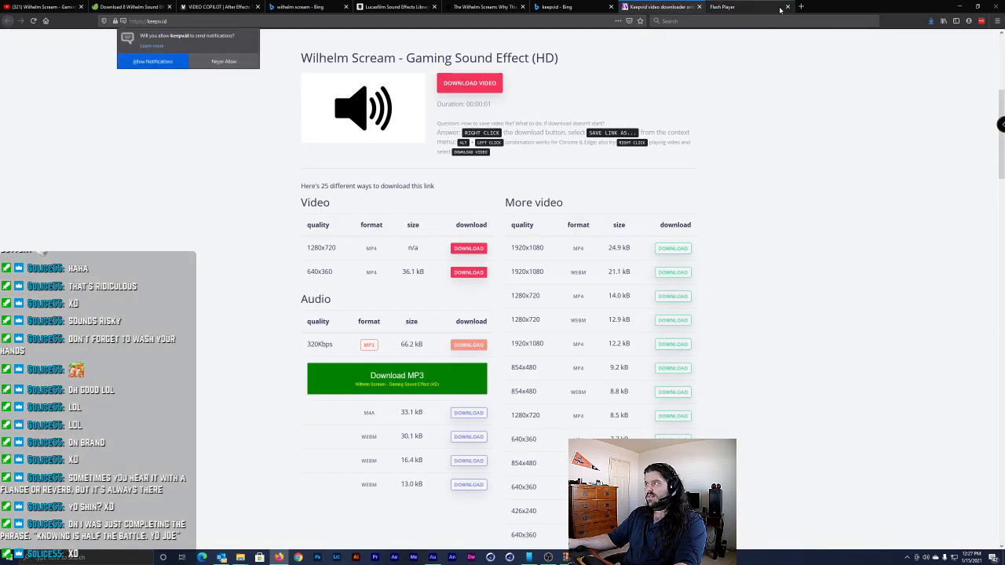
pyautogui.click(779, 10)
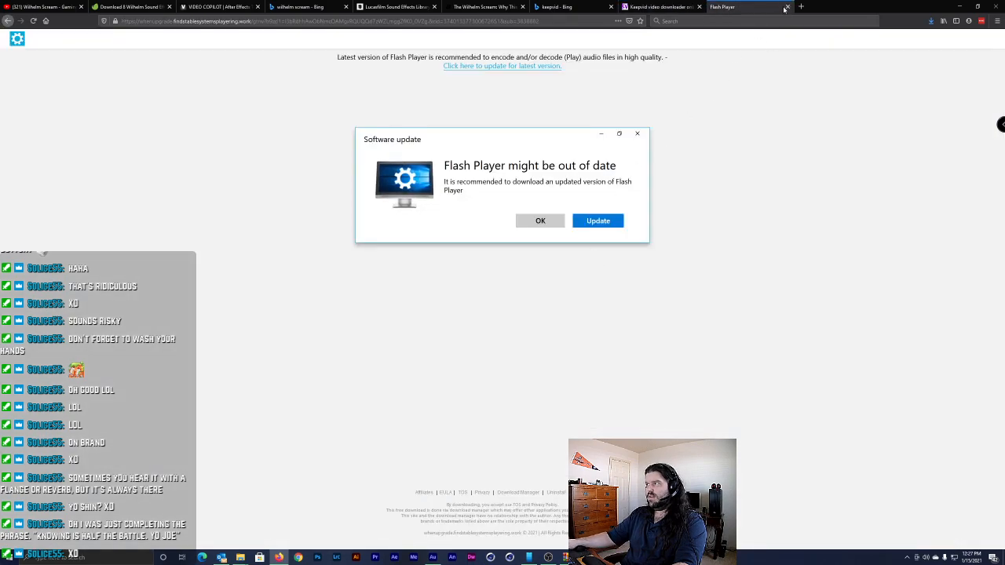
pyautogui.hotkey('ctrl', 'w')
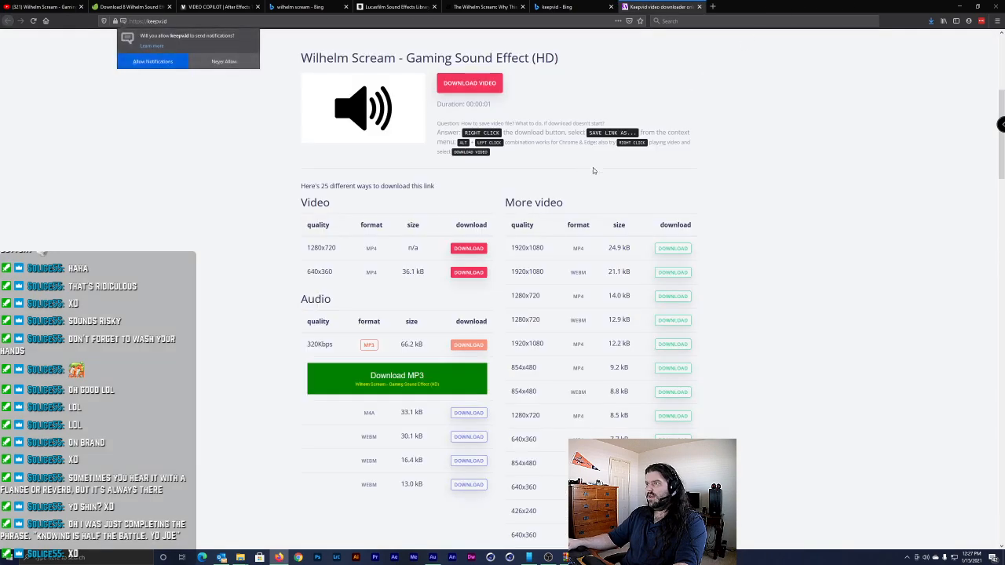
pyautogui.click(398, 379)
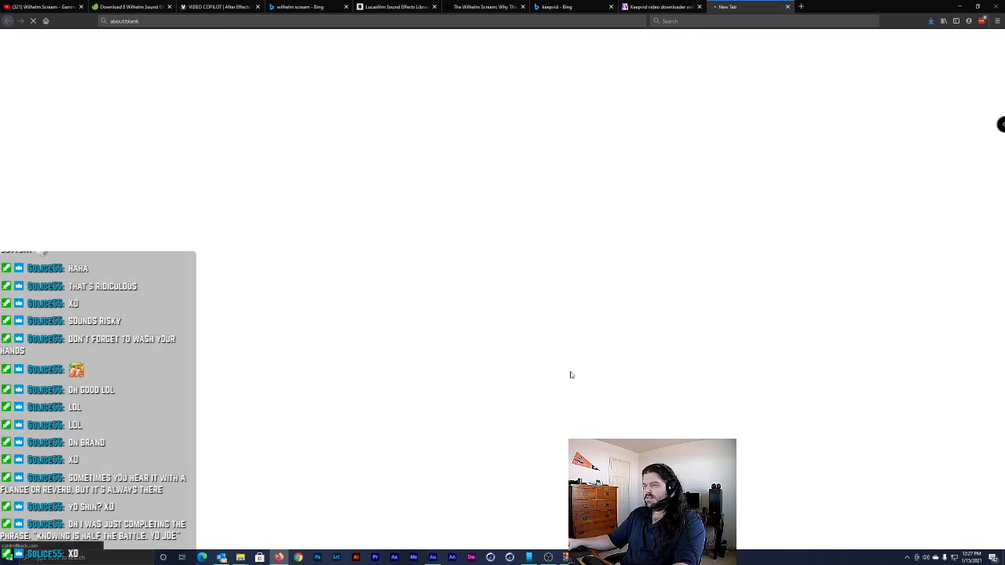
pyautogui.click(664, 7)
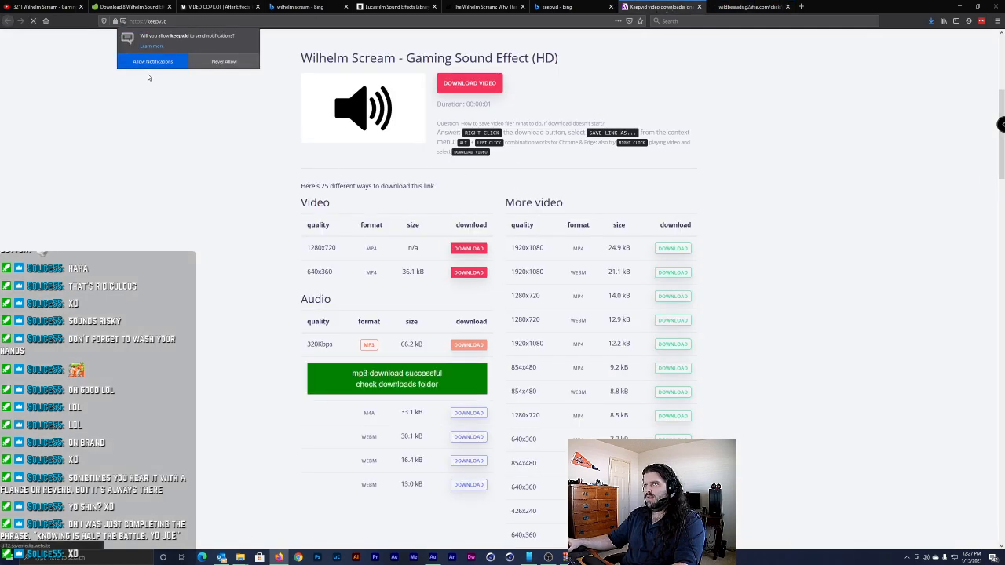
pyautogui.click(424, 227)
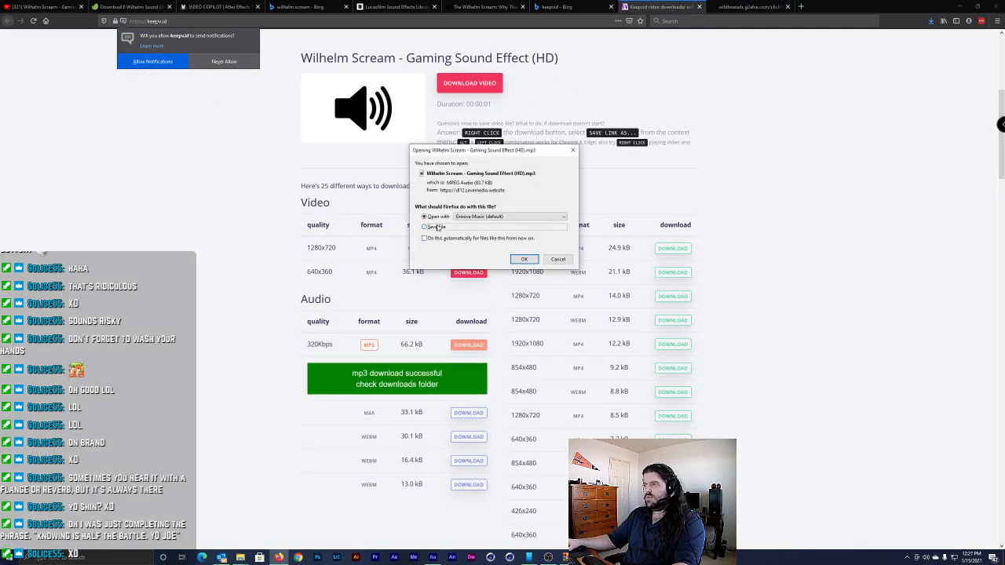
pyautogui.click(523, 259)
# Close the leftover ad page, the Keepvid page and the keepvid search results
pyautogui.click(788, 7)
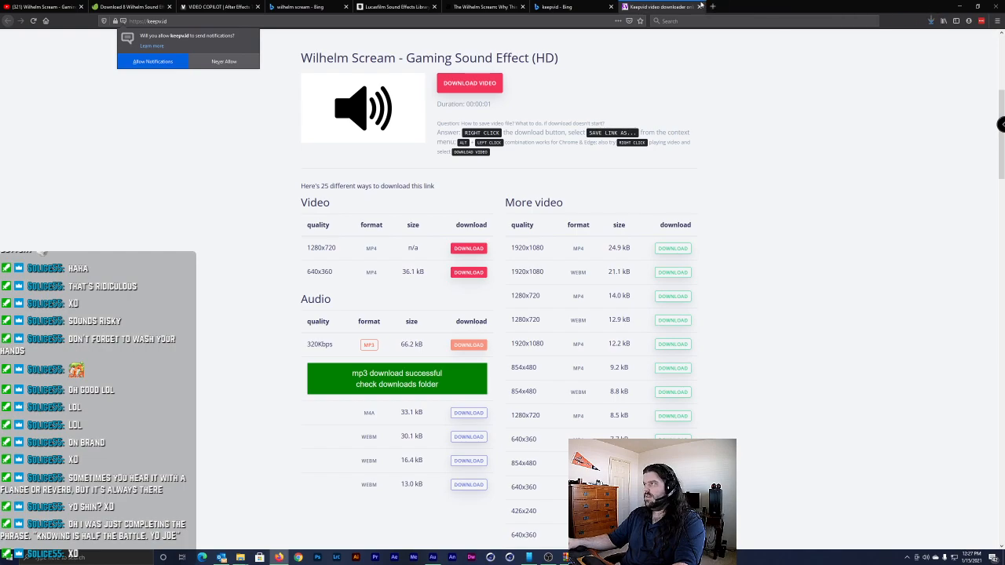
pyautogui.click(699, 6)
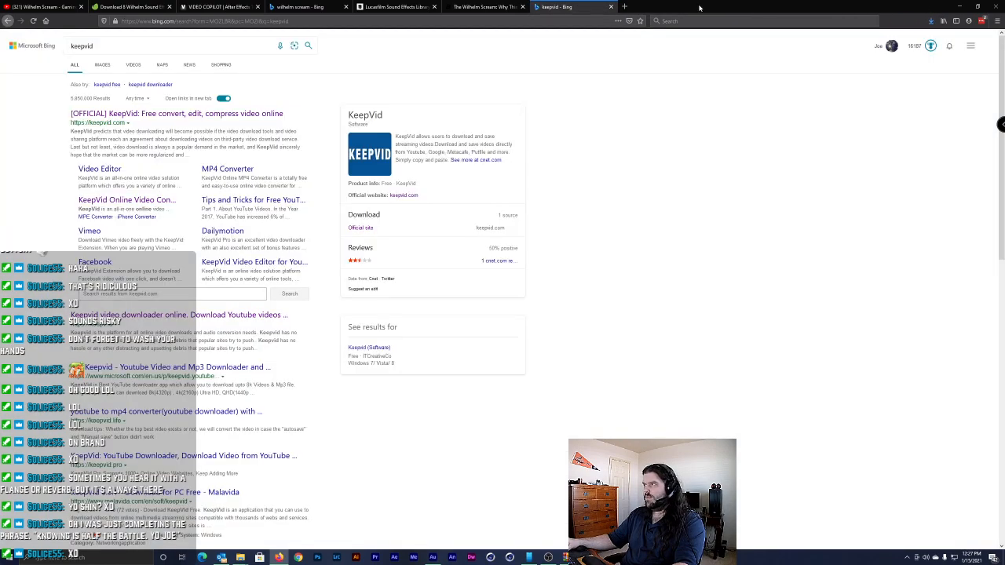
pyautogui.click(611, 6)
# Switch to Adobe Audition and place the Wilhelm Scream MP3 from the Downloads folder in the empty stretch of Track 16
pyautogui.hotkey('alt', 'Tab')
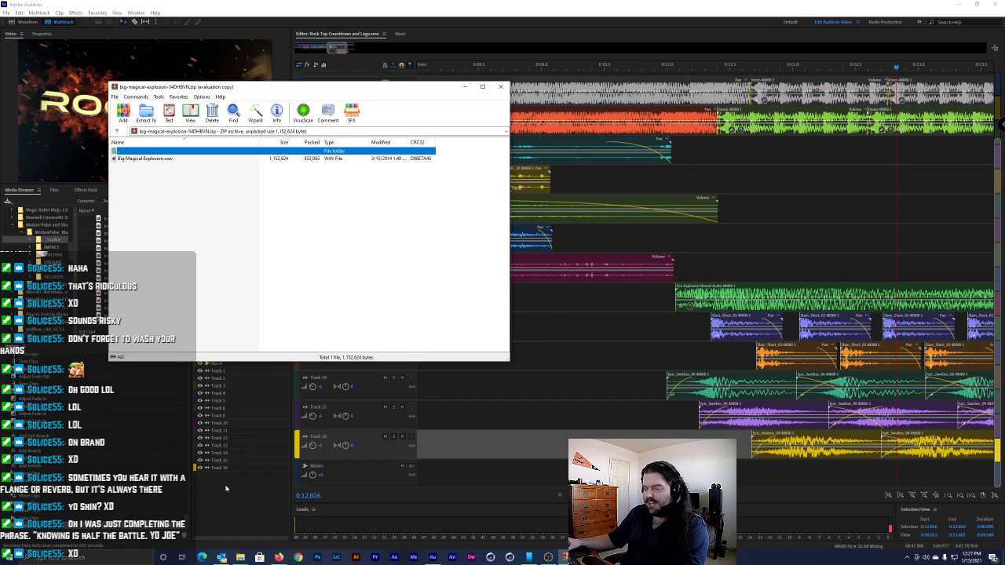
pyautogui.click(240, 557)
pyautogui.click(198, 525)
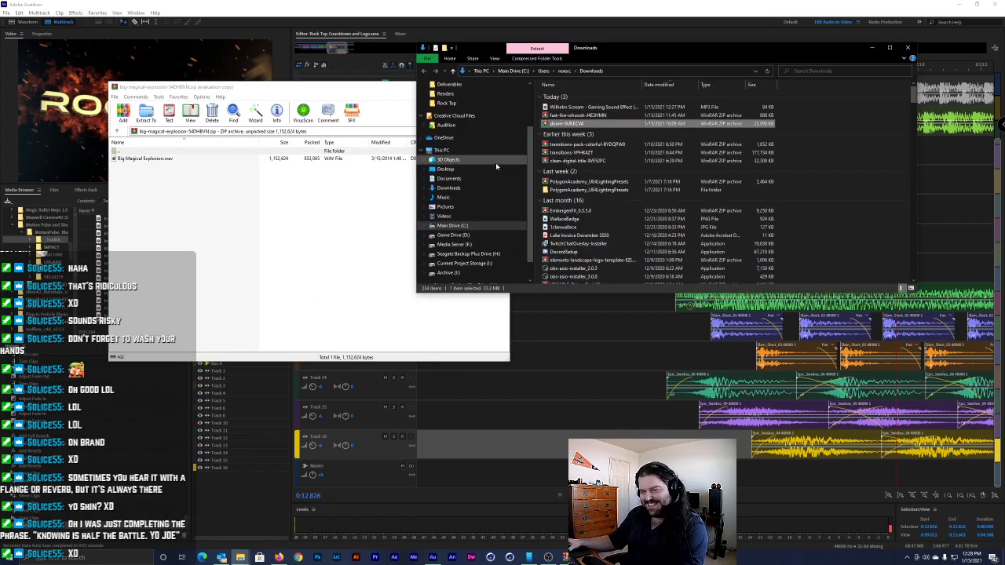
pyautogui.click(602, 108)
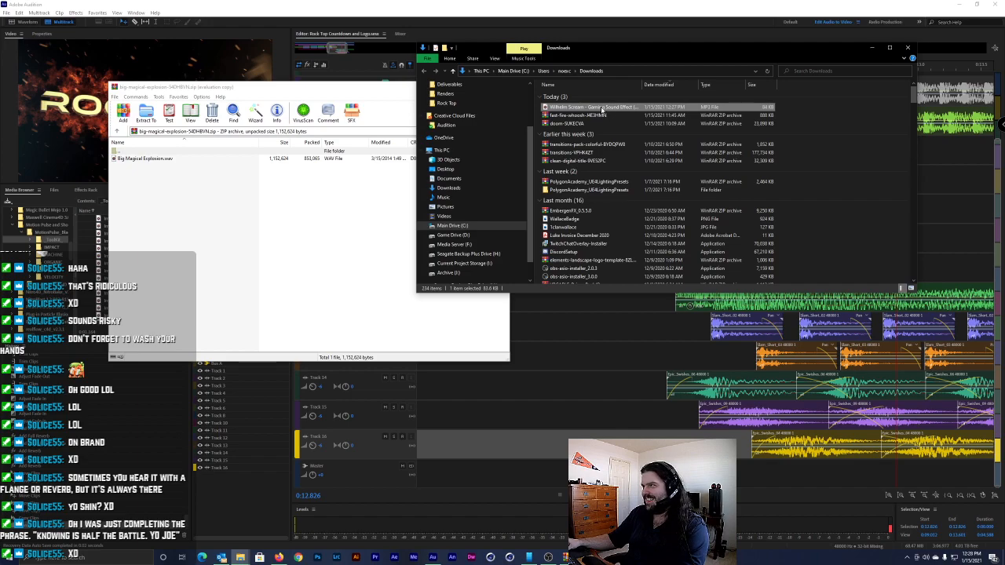
pyautogui.moveTo(602, 110); pyautogui.dragTo(476, 453)
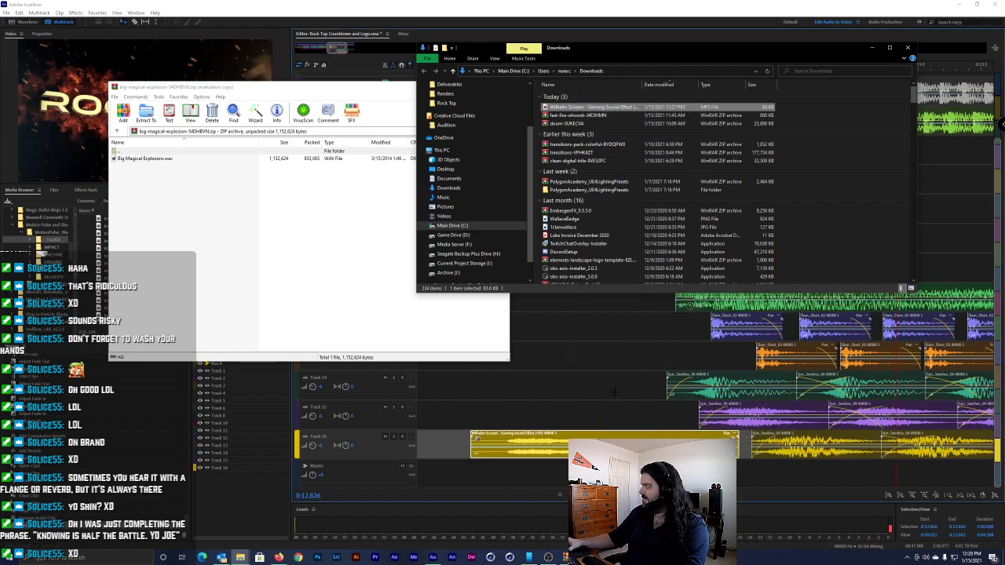
# Add a new audio track below Track 16 and move the Wilhelm Scream clip onto it, starting at about 0:11.9
pyautogui.click(556, 416)
pyautogui.click(468, 416)
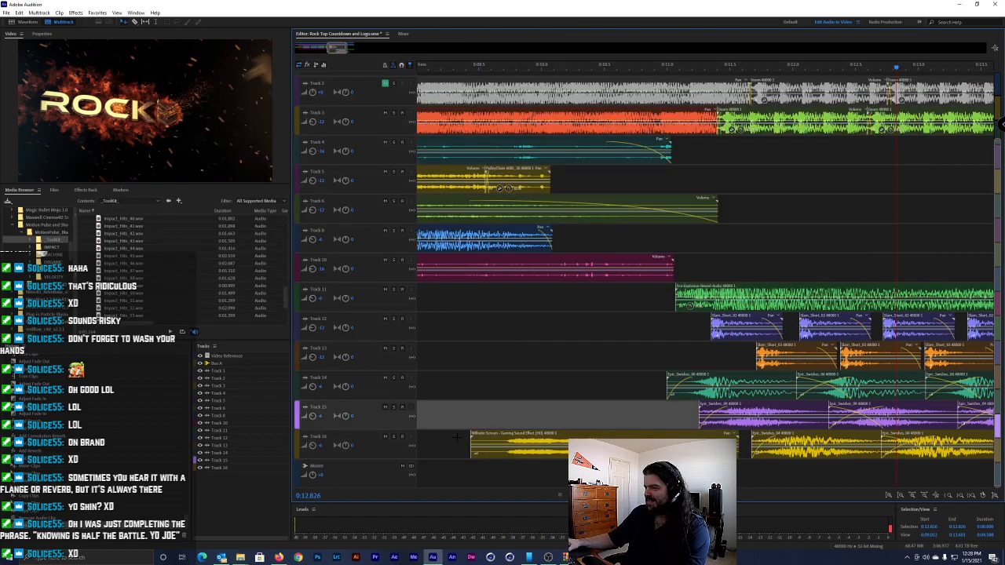
pyautogui.click(360, 445)
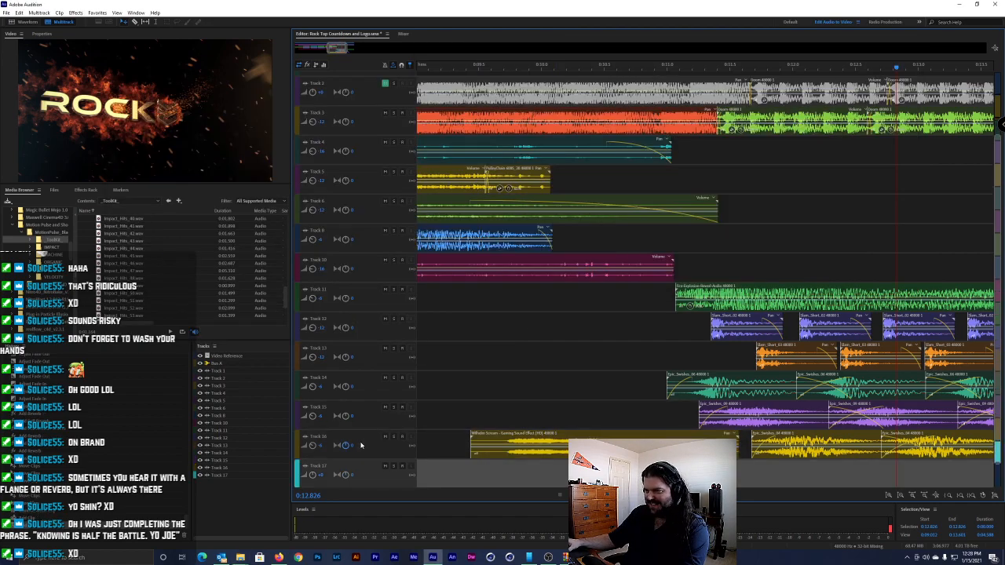
pyautogui.hotkey('alt', 'a')
pyautogui.scroll(3, 457, 281)
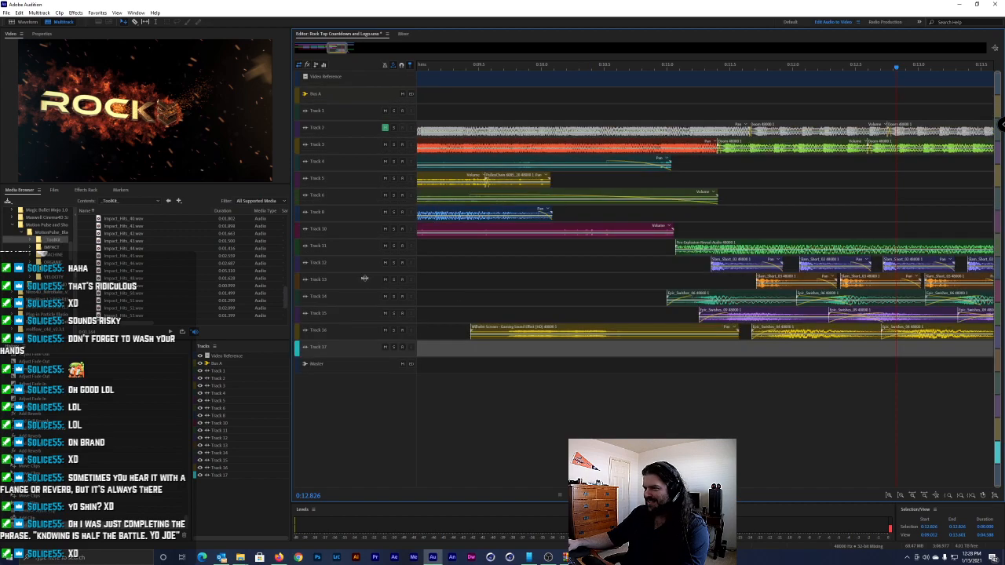
pyautogui.moveTo(520, 411); pyautogui.dragTo(836, 452)
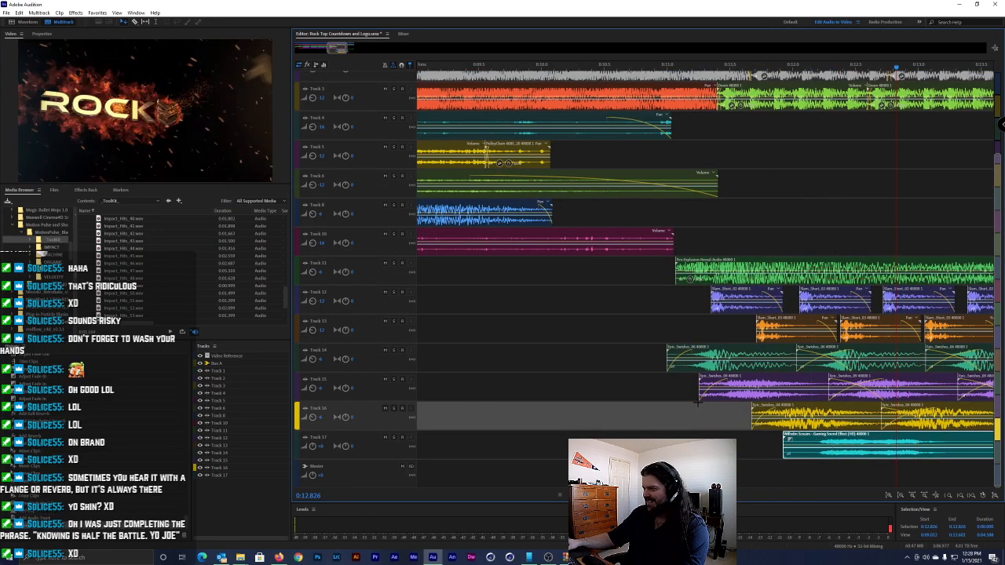
# Move the Wilhelm Scream clip on Track 17 to start at about 0:13.9, previewing the logo ending for timing
pyautogui.hscroll(1, 513, 203)
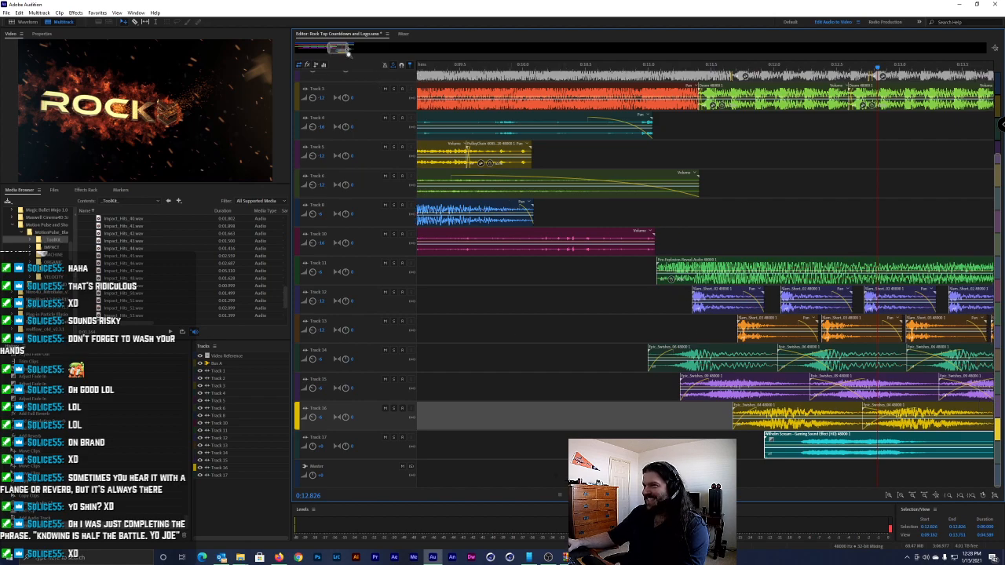
pyautogui.moveTo(348, 48); pyautogui.dragTo(384, 48)
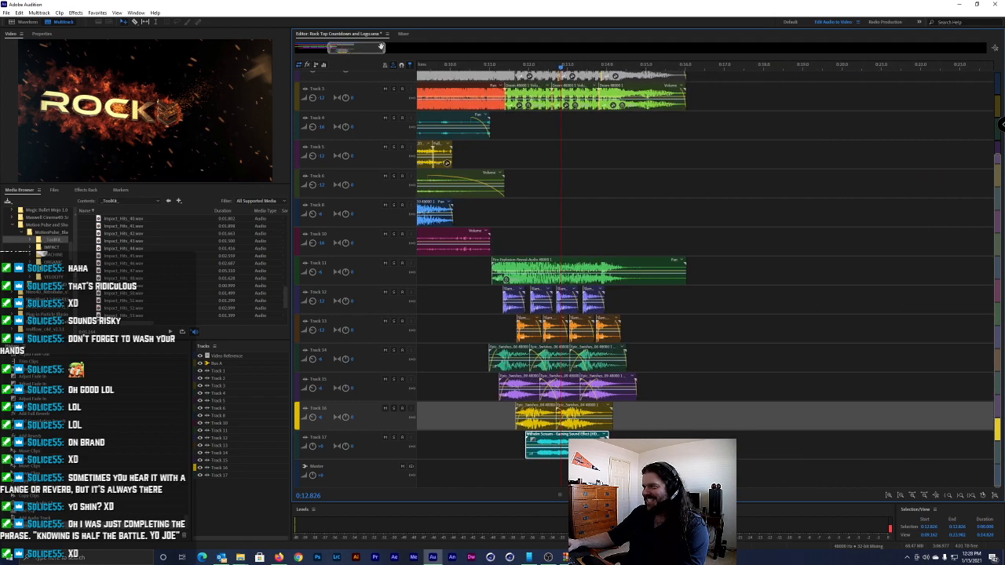
pyautogui.click(573, 67)
pyautogui.press('space')
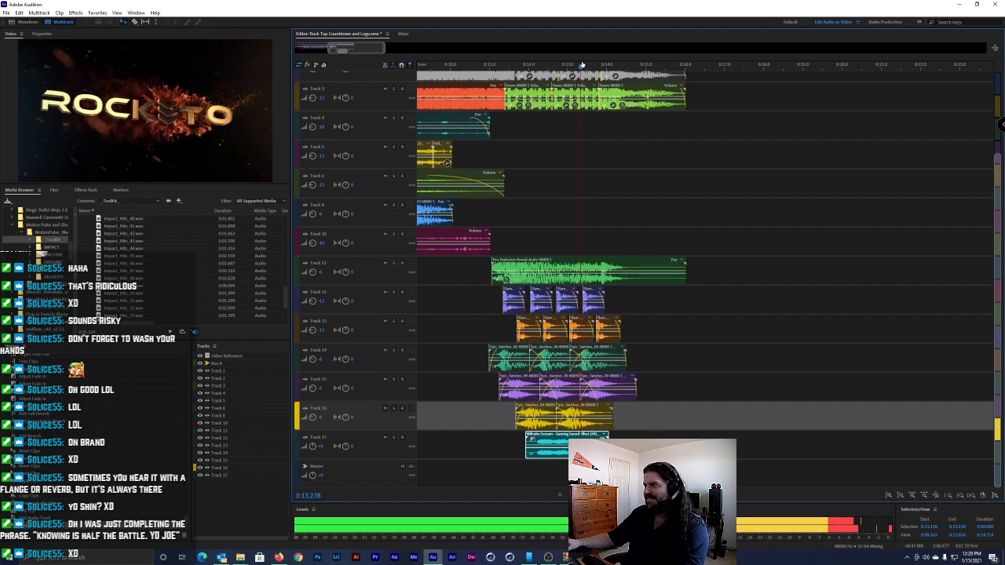
pyautogui.click(599, 63)
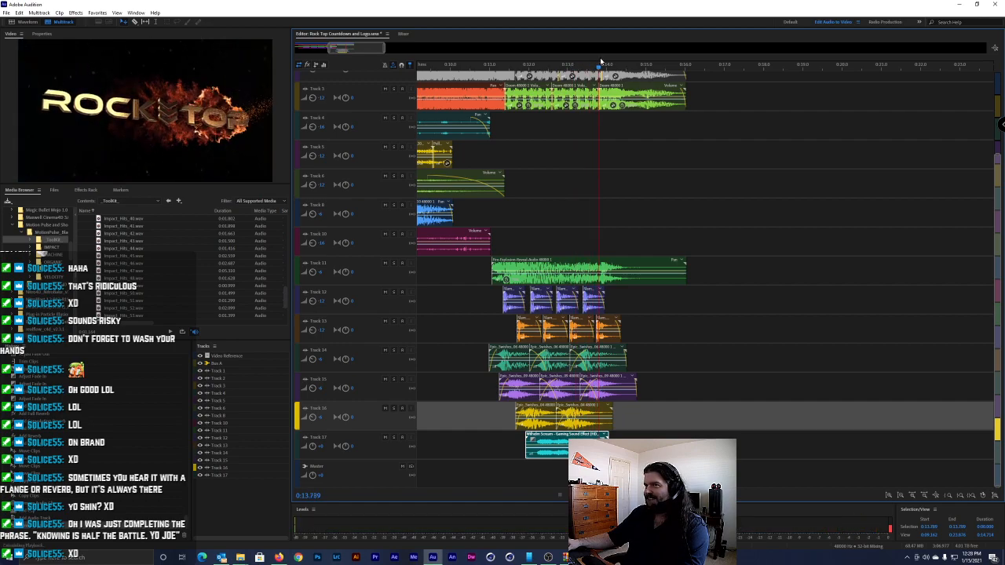
pyautogui.press('space')
pyautogui.press('space')
pyautogui.moveTo(554, 440); pyautogui.dragTo(630, 440)
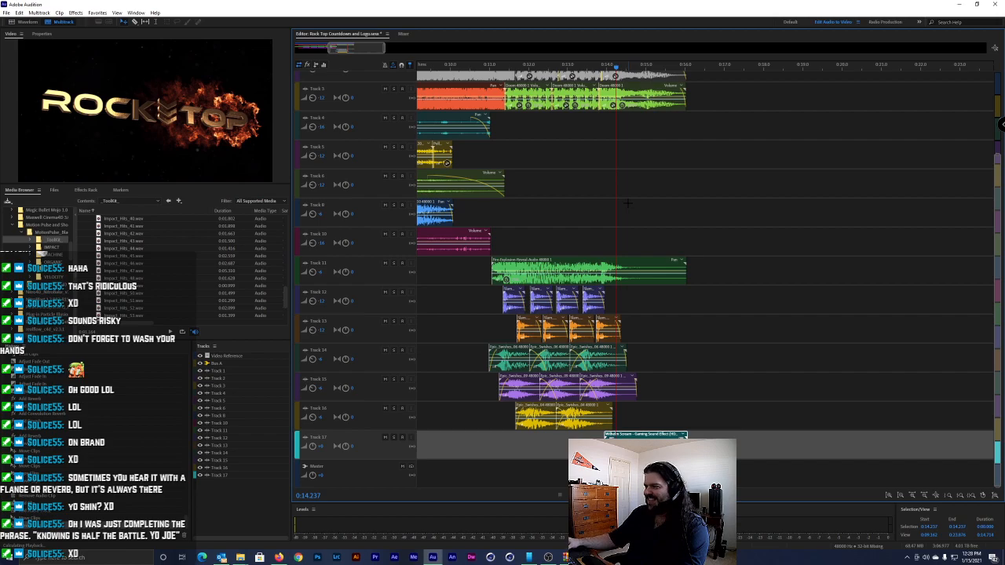
pyautogui.press('space')
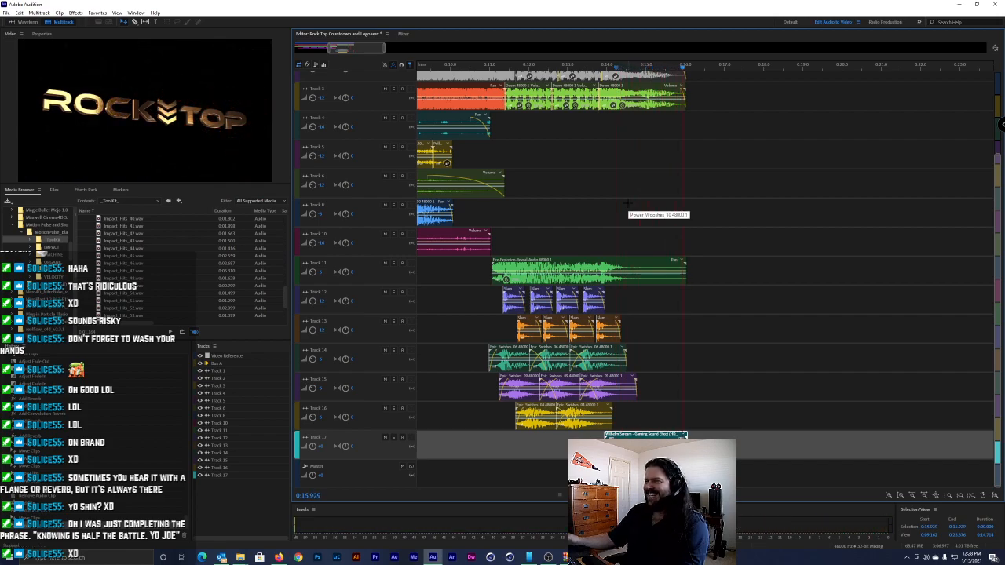
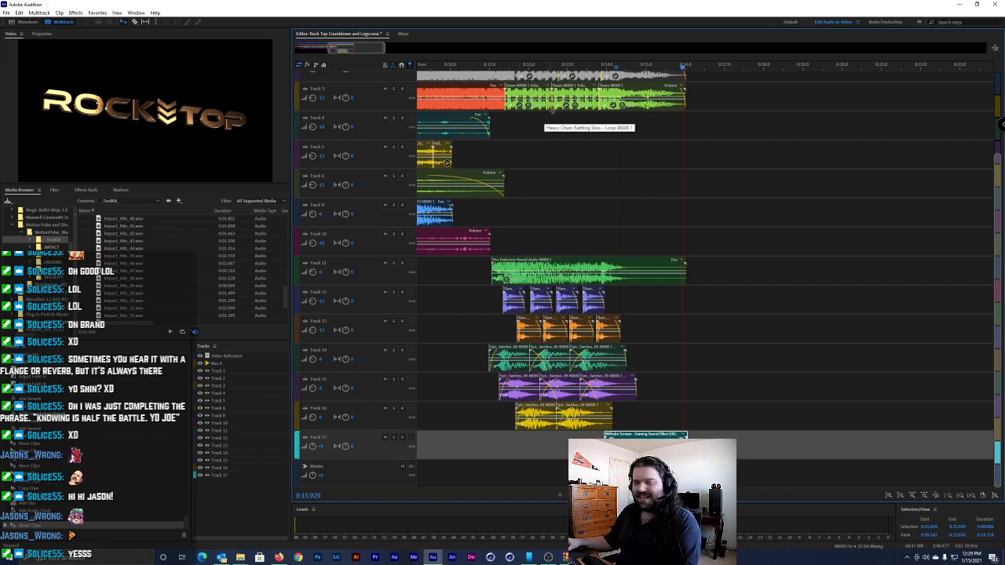
# Set the volume of Track 17 to -12 dB and play the whole session from the beginning
pyautogui.click(322, 446)
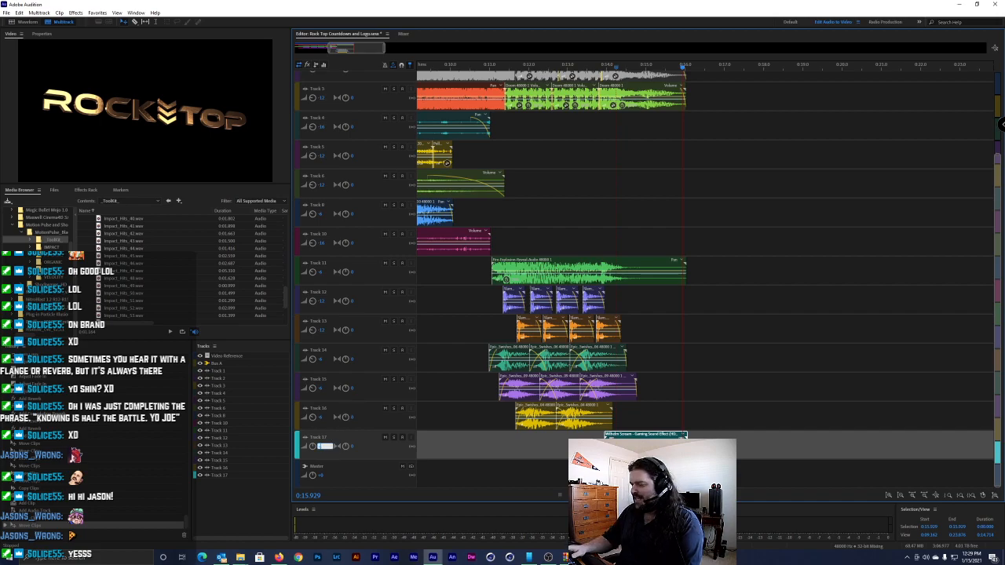
pyautogui.press('Escape')
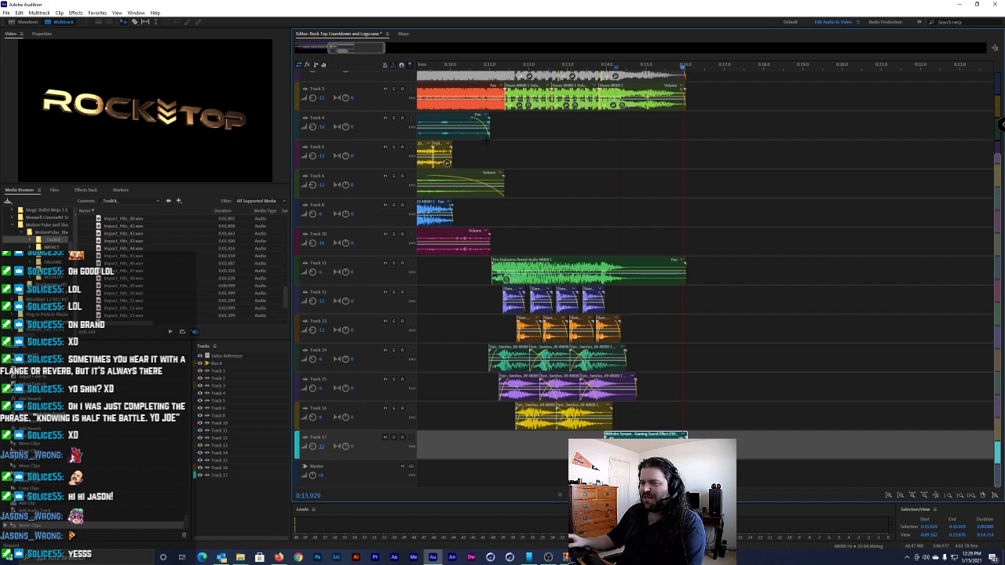
pyautogui.moveTo(638, 73); pyautogui.dragTo(593, 69)
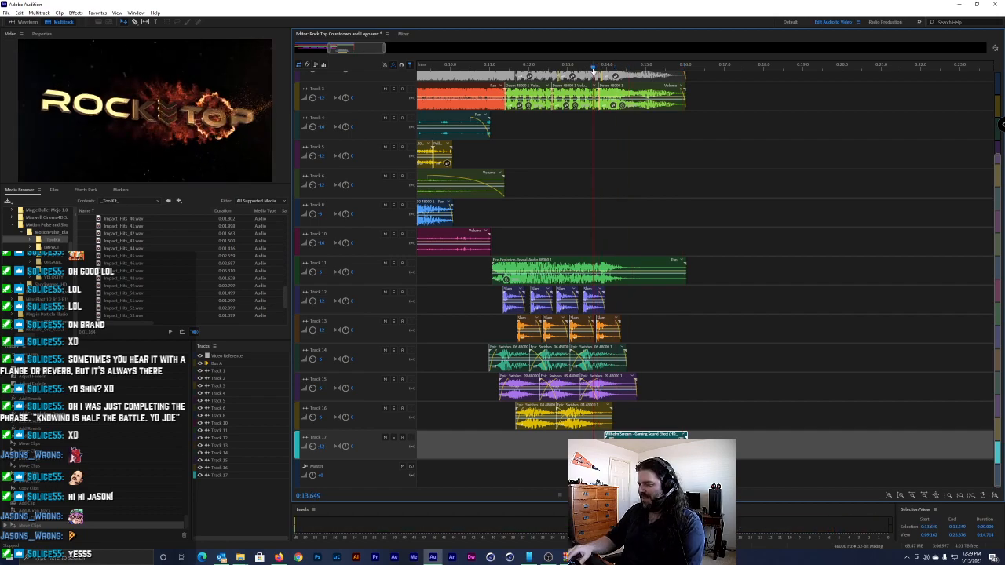
pyautogui.scroll(-4, 542, 188)
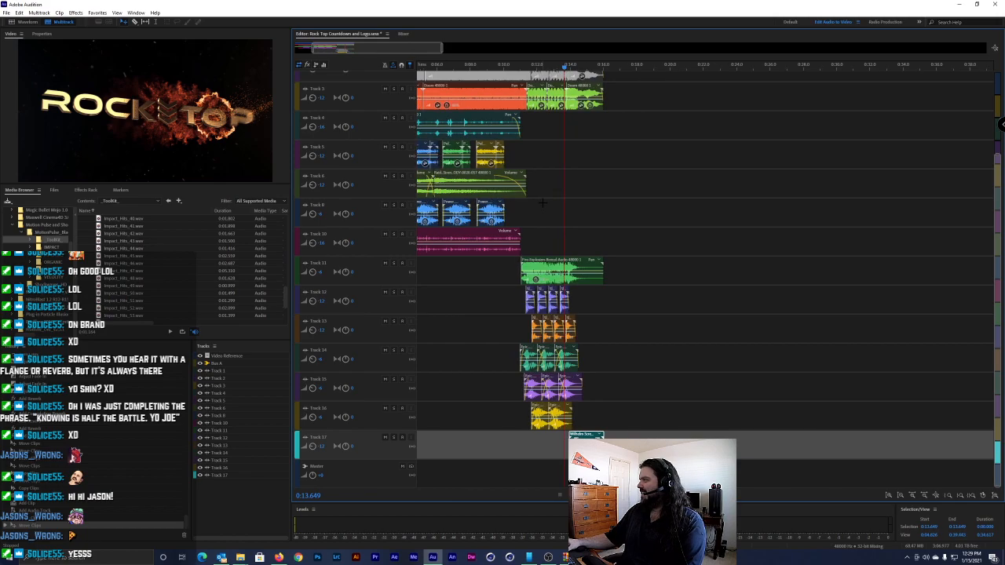
pyautogui.press('Home')
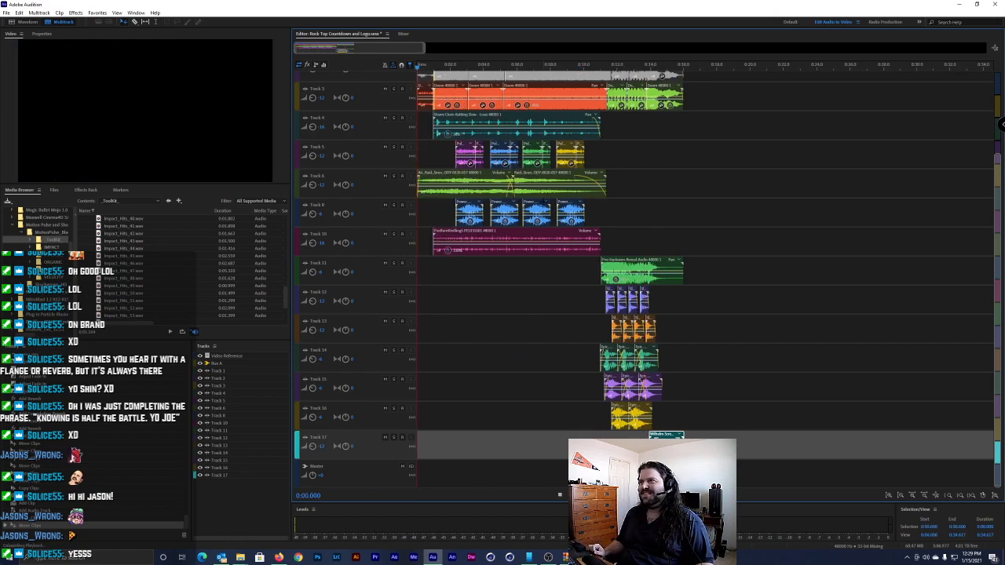
pyautogui.press('space')
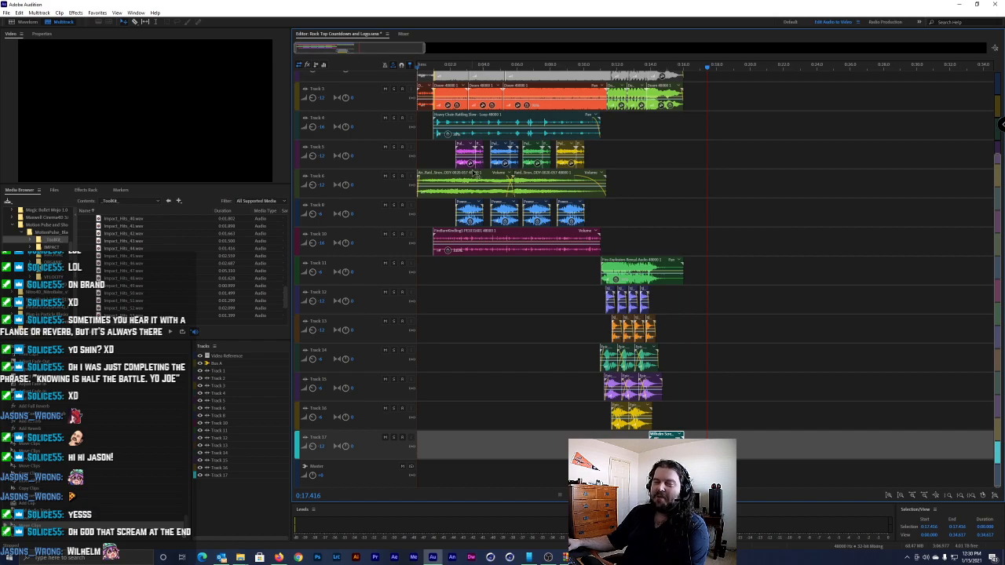
# Lower the volume of Track 17 further to make the Wilhelm scream quieter in the mix
pyautogui.click(323, 447)
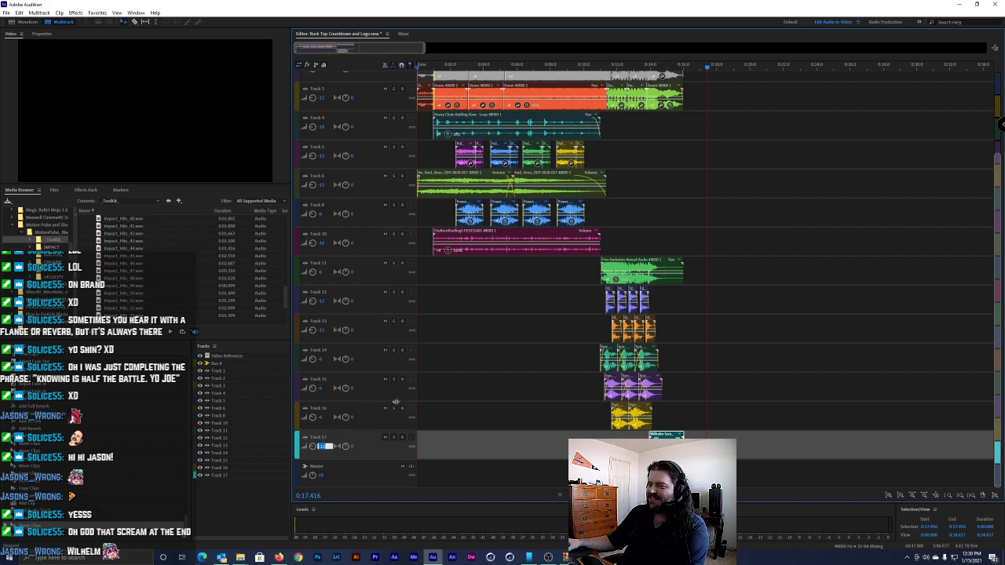
pyautogui.press('Return')
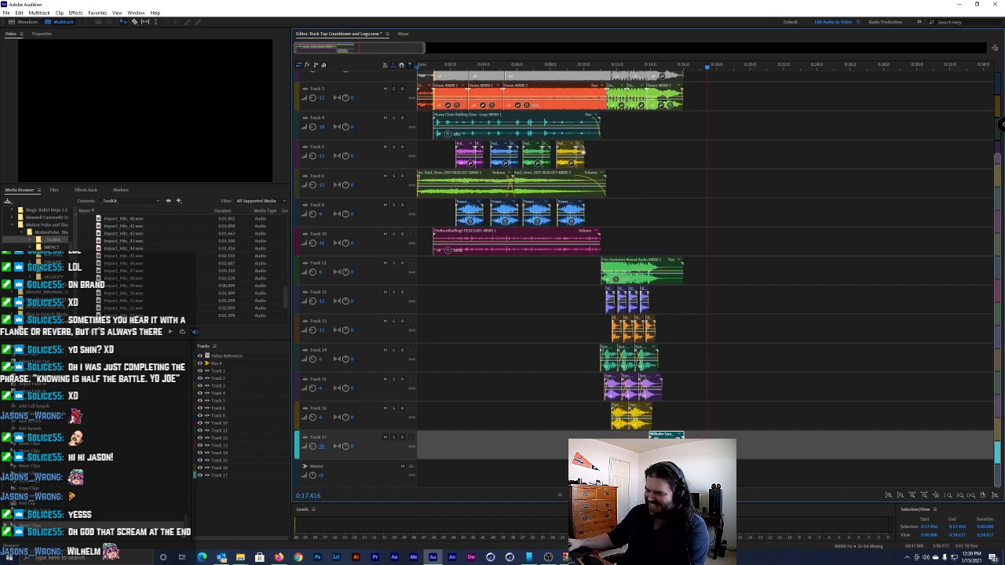
# Replay the logo ending from about 0:12.7 and save the session without copying external media files to the session folder
pyautogui.moveTo(664, 68); pyautogui.dragTo(628, 70)
pyautogui.press('space')
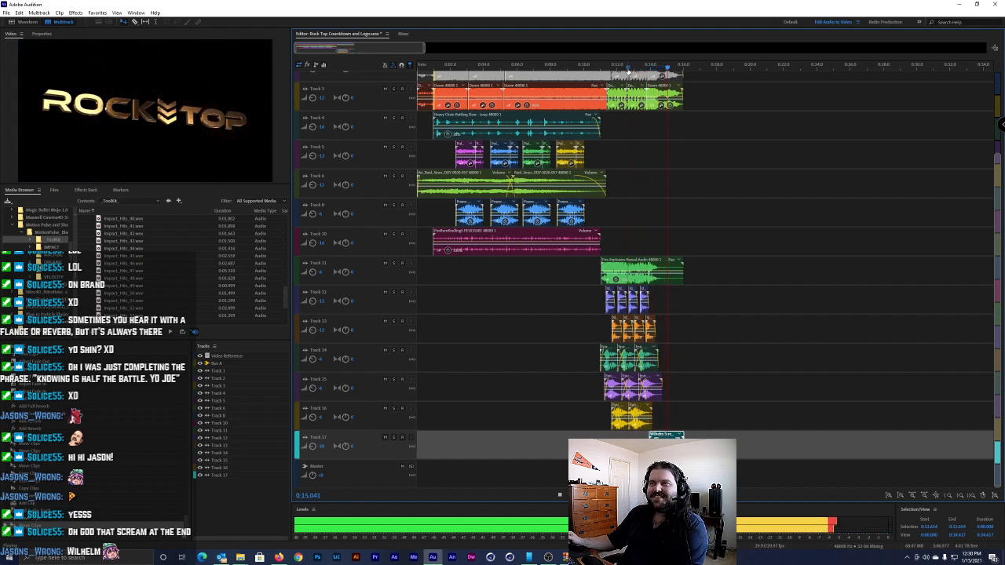
pyautogui.hotkey('ctrl', 's')
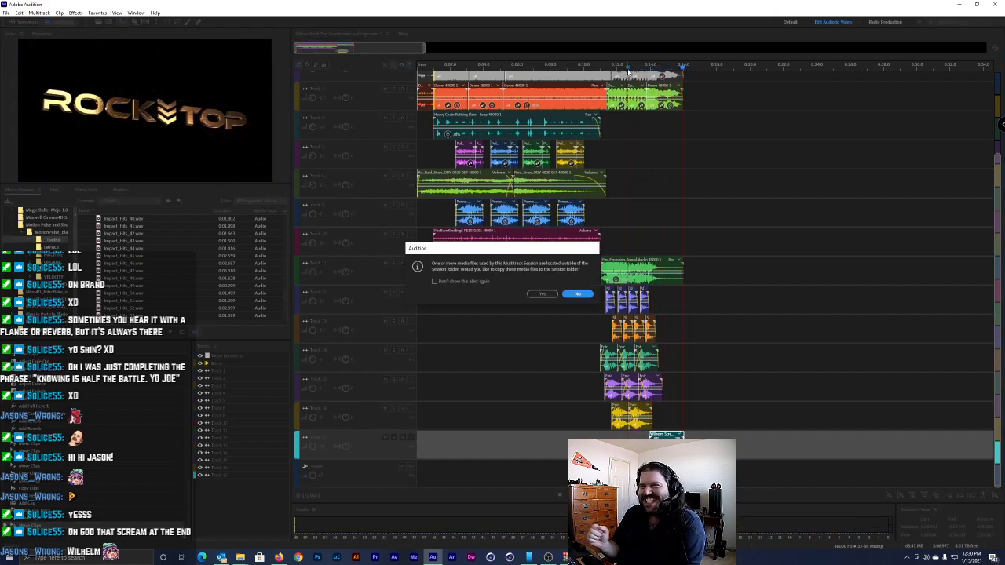
pyautogui.click(580, 293)
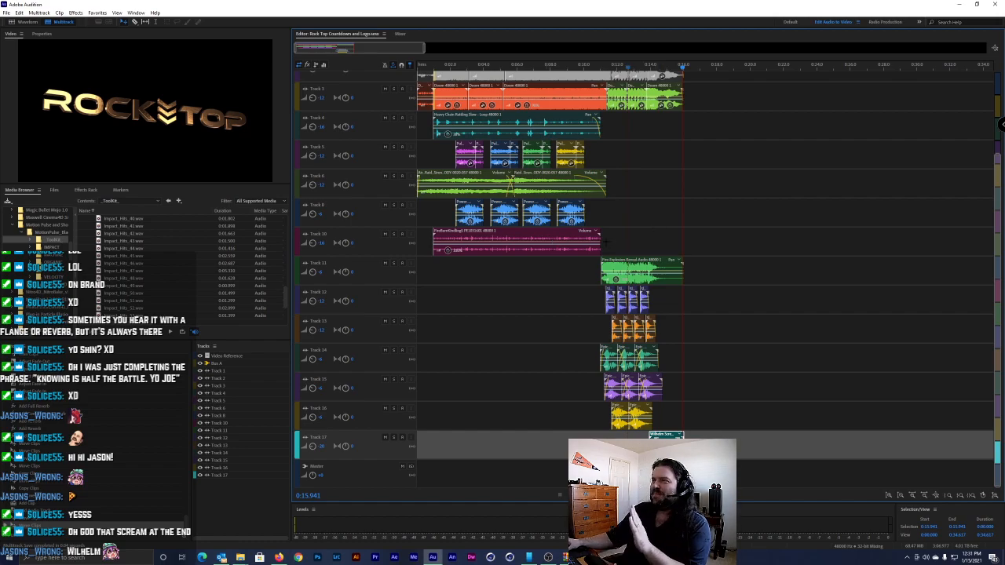
# Extract Big Magical Explosion.wav from its ZIP archive into the Rock Top Audio SFX folder and close the archive
pyautogui.click(636, 68)
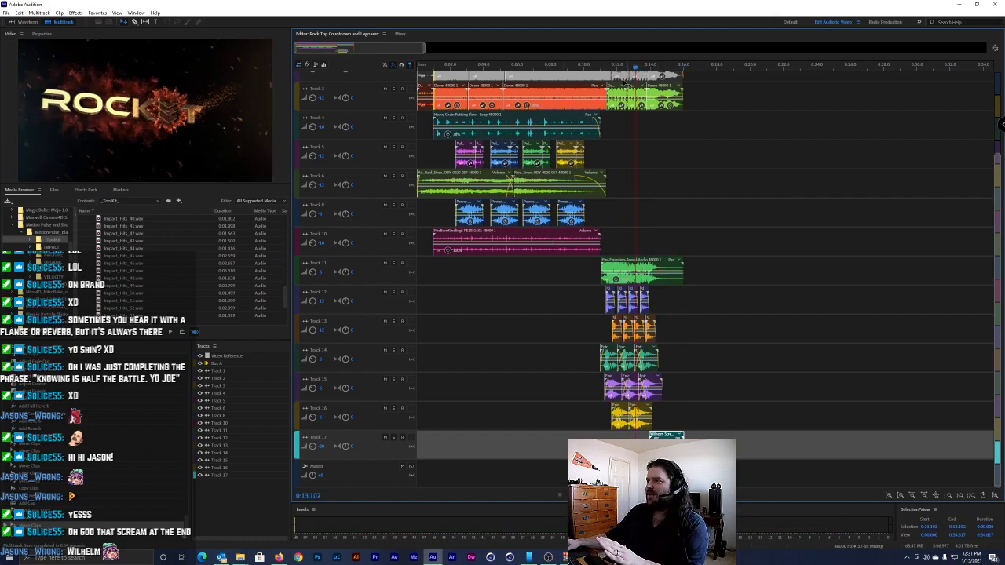
pyautogui.hotkey('alt', 'Tab')
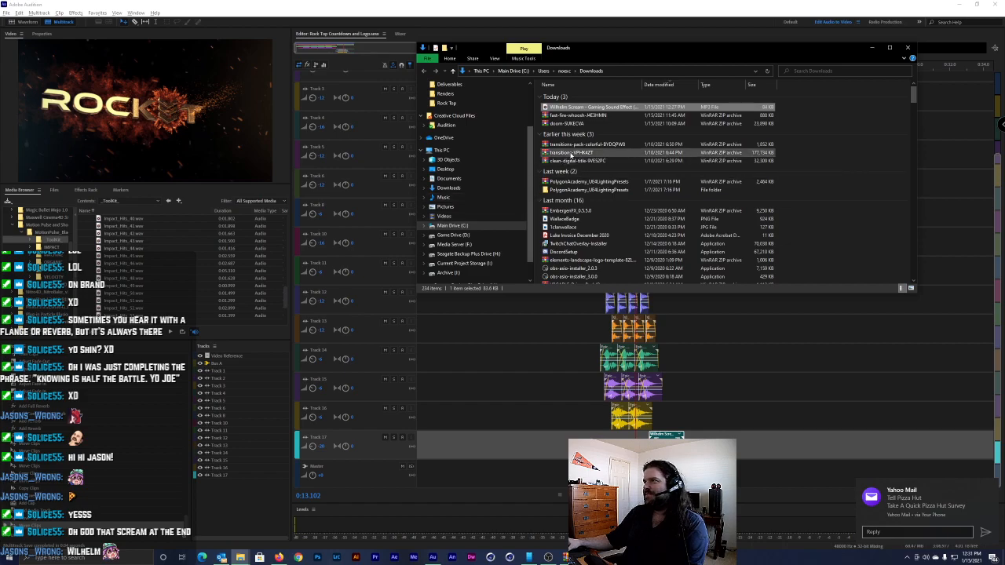
pyautogui.click(565, 558)
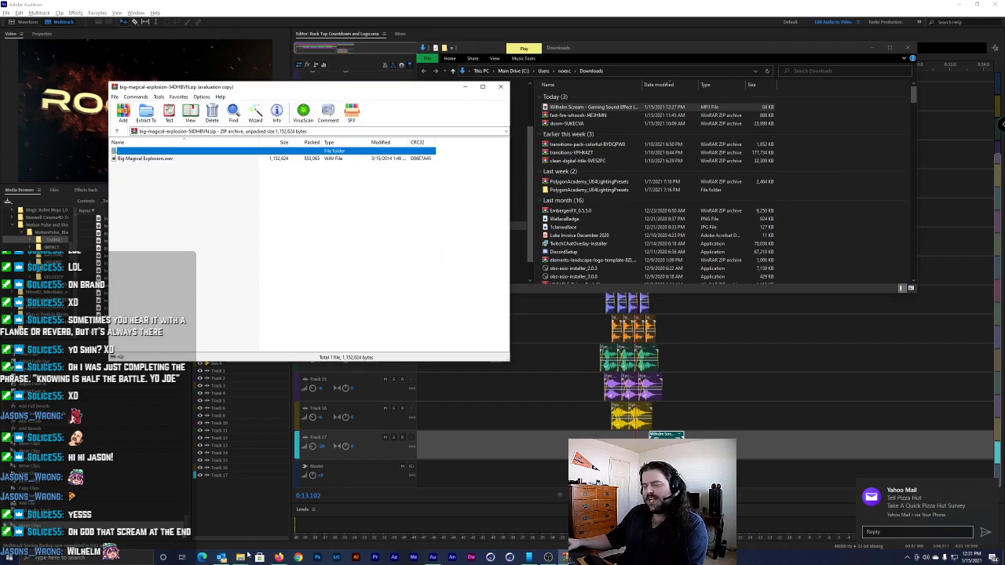
pyautogui.moveTo(241, 556)
pyautogui.moveTo(196, 522)
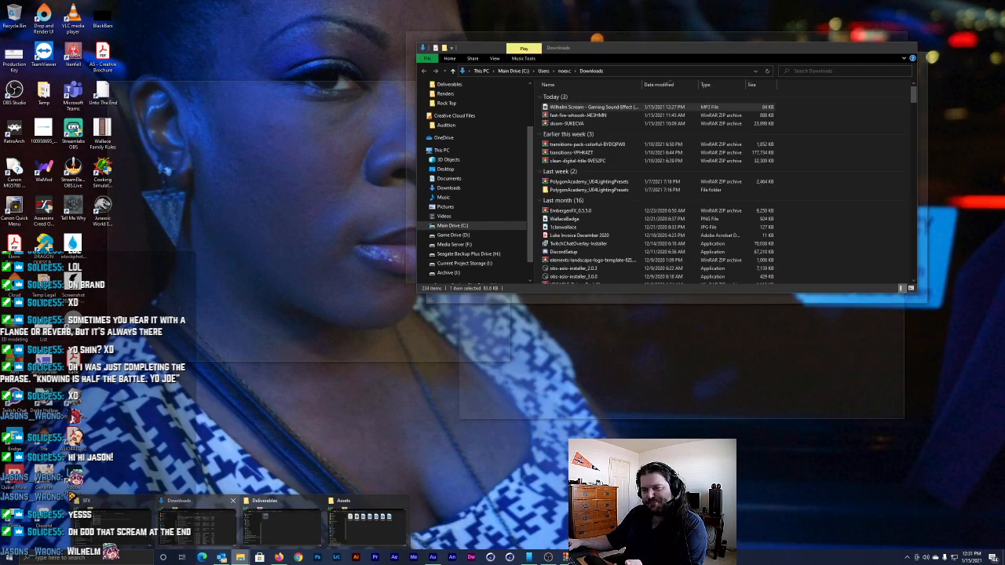
pyautogui.click(114, 518)
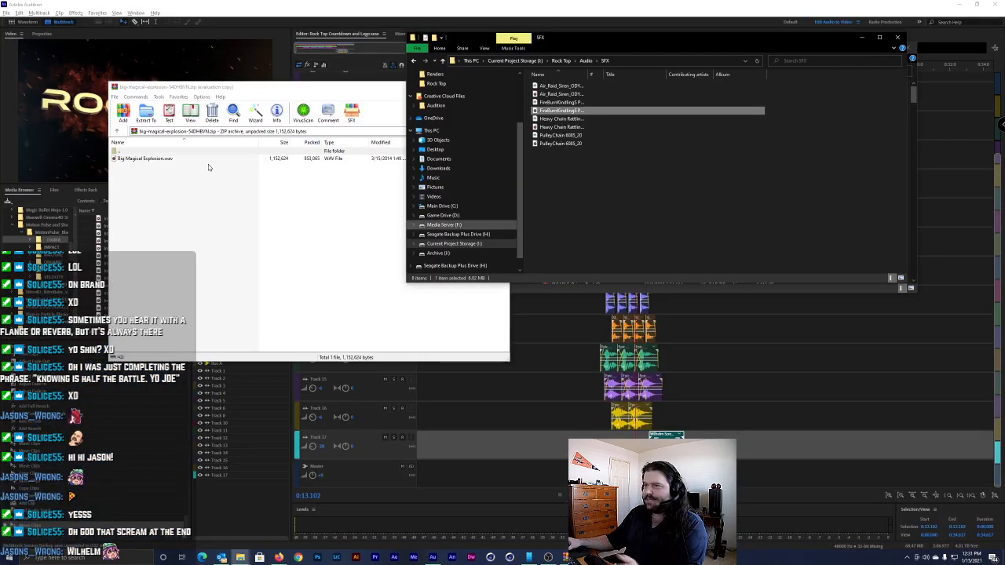
pyautogui.moveTo(175, 161); pyautogui.dragTo(391, 173)
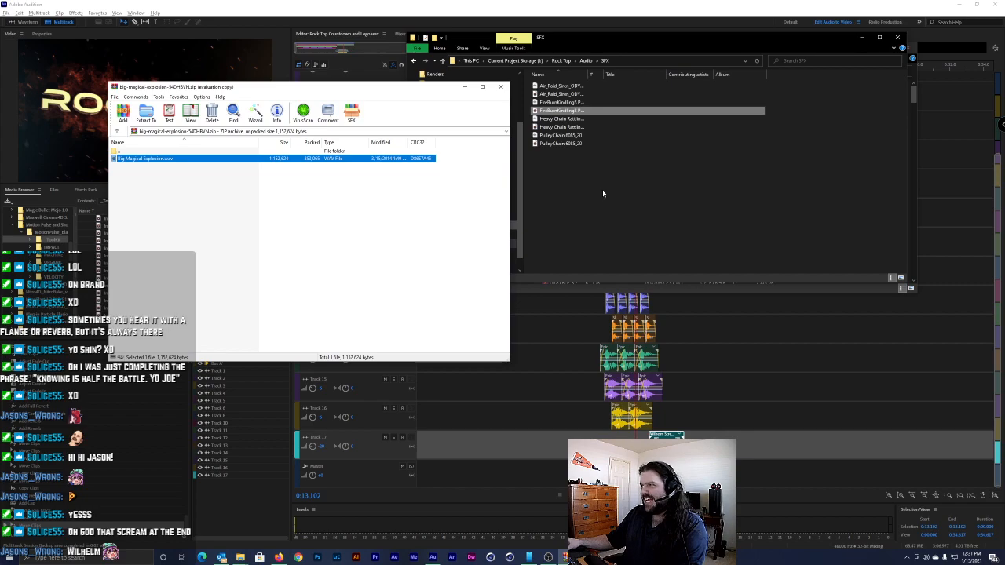
pyautogui.moveTo(602, 194); pyautogui.dragTo(603, 188)
pyautogui.click(399, 112)
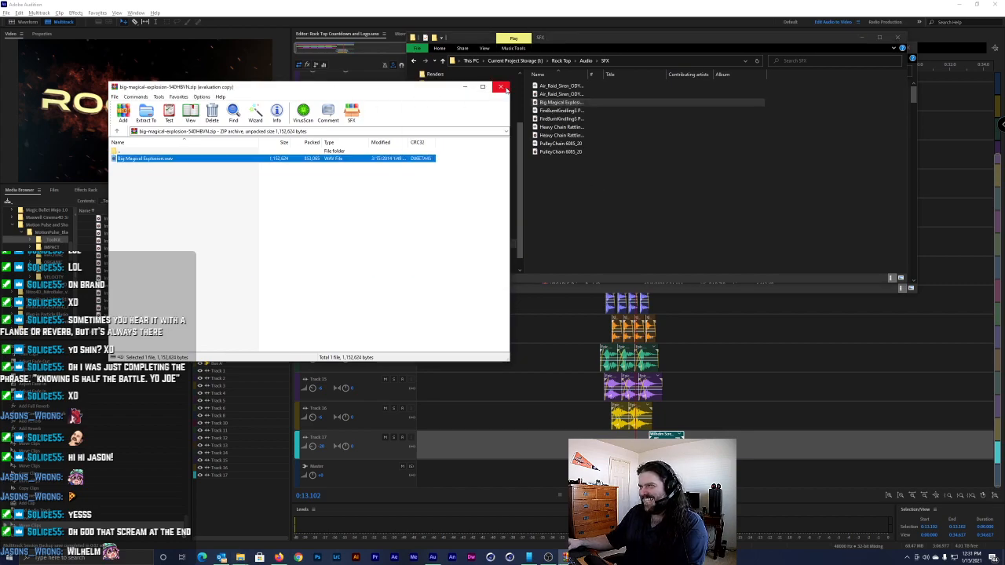
pyautogui.click(502, 88)
# Add a new audio track below Track 17 and place the Big Magical Explosion clip from the SFX folder on it
pyautogui.click(471, 454)
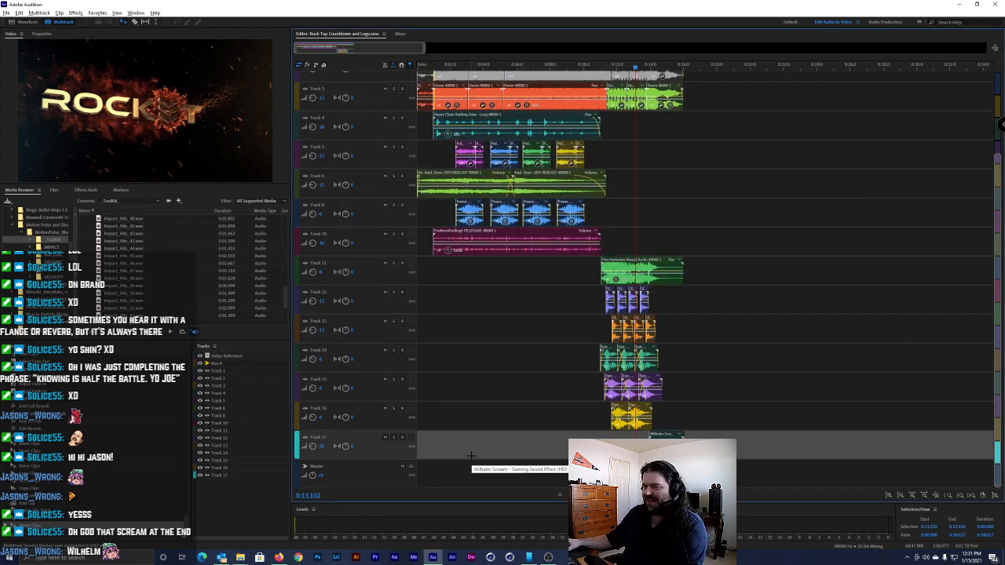
pyautogui.hotkey('ctrl', 'a')
pyautogui.moveTo(477, 452); pyautogui.dragTo(477, 452)
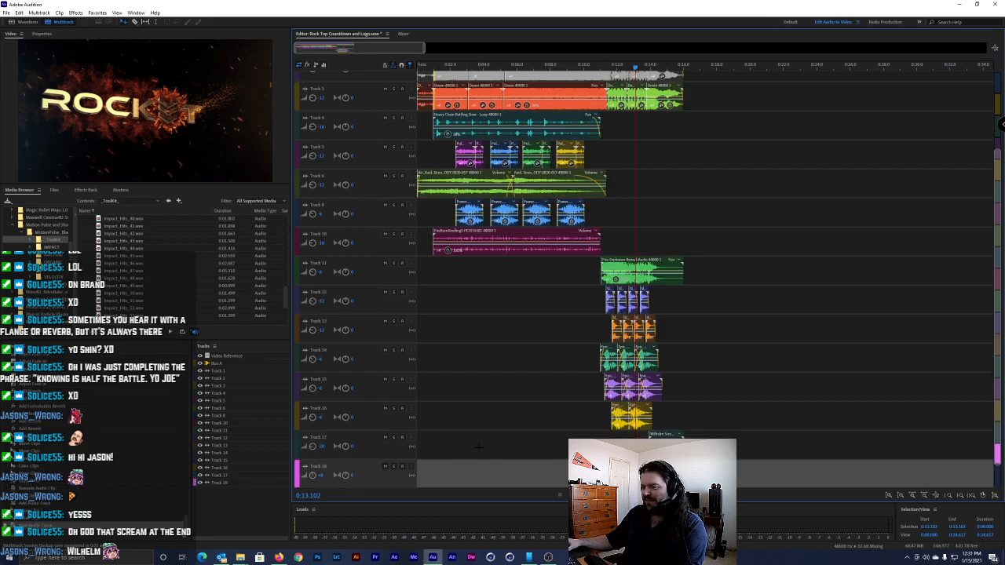
pyautogui.scroll(-1, 479, 446)
pyautogui.hotkey('alt', 'Tab')
pyautogui.moveTo(561, 103); pyautogui.dragTo(601, 436)
# Set Track 18's volume to -6 dB and move its explosion clip to start with the Wilhelm Scream, previewing the ending
pyautogui.click(325, 444)
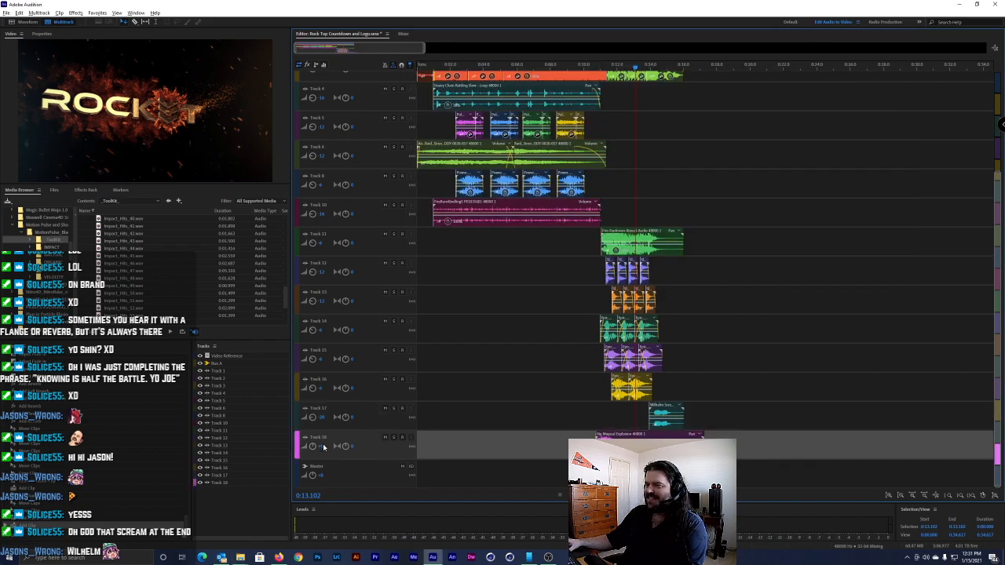
pyautogui.press('Return')
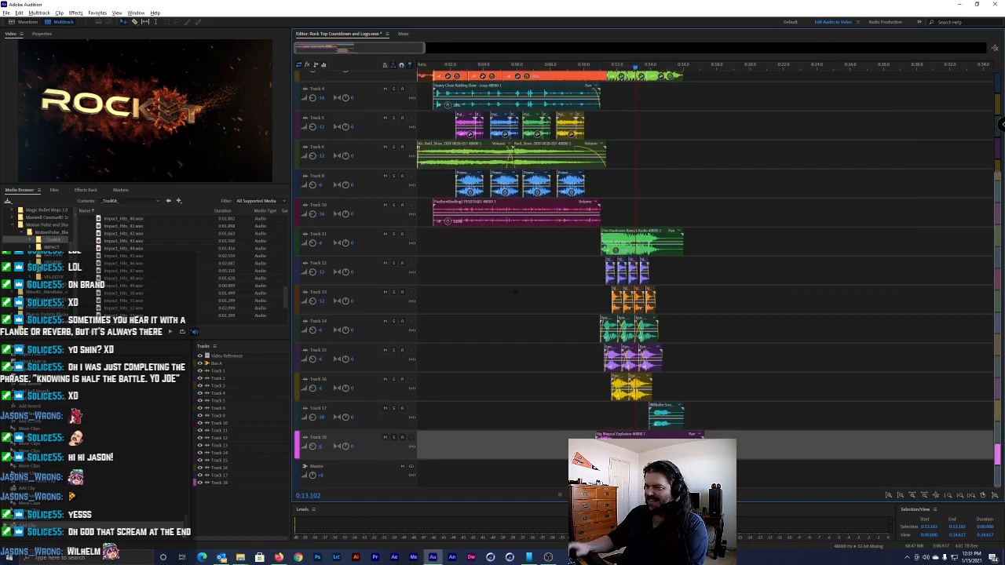
pyautogui.moveTo(638, 448); pyautogui.dragTo(691, 448)
pyautogui.click(629, 69)
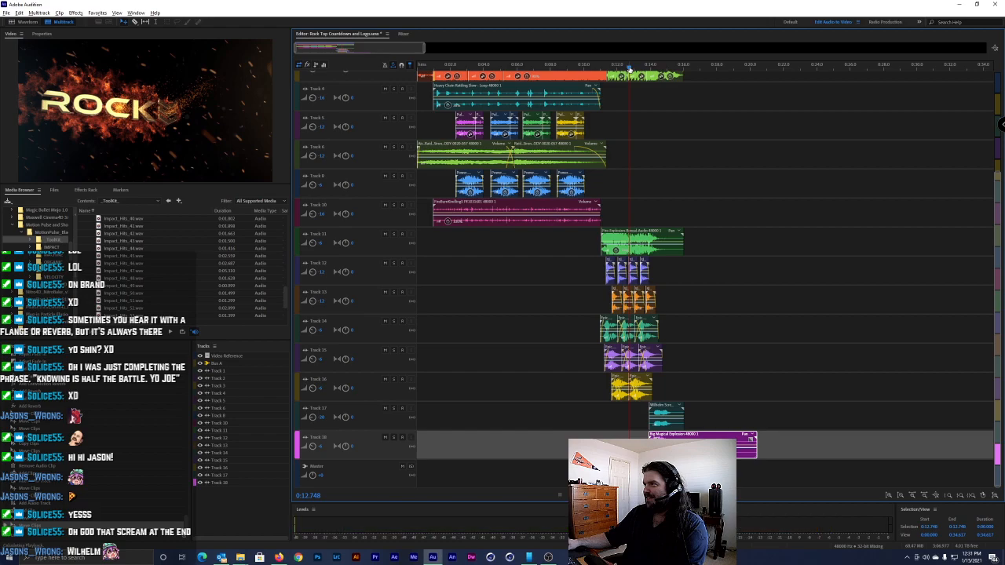
pyautogui.press('space')
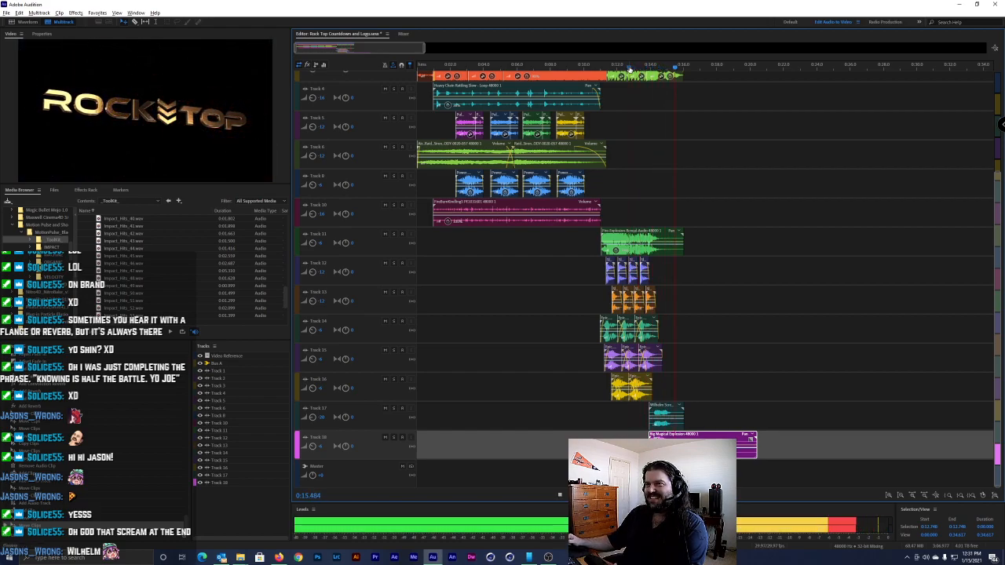
pyautogui.press('space')
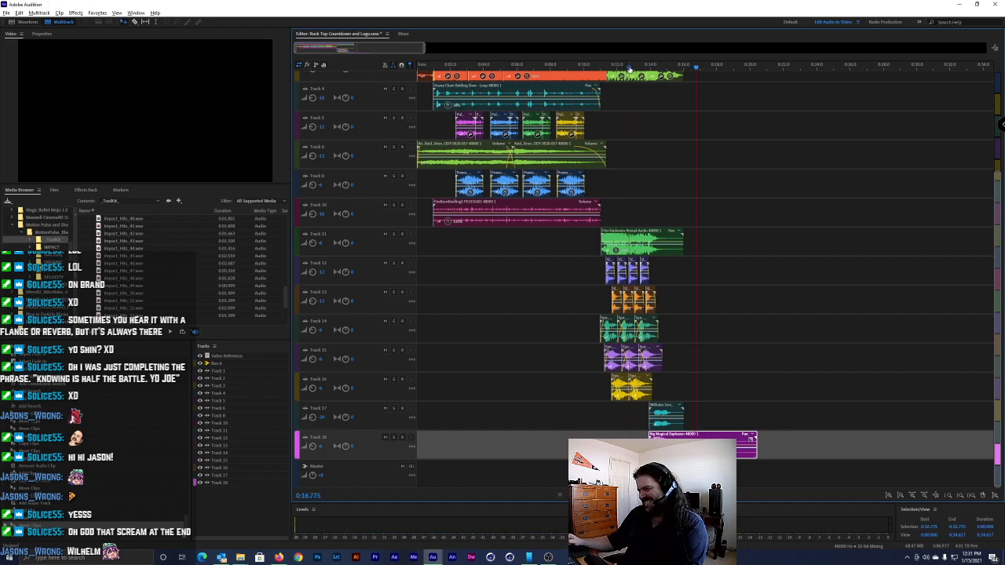
# Set Track 18's volume to -20 dB and delete the Big Magical Explosion clip after previewing the ending
pyautogui.click(324, 447)
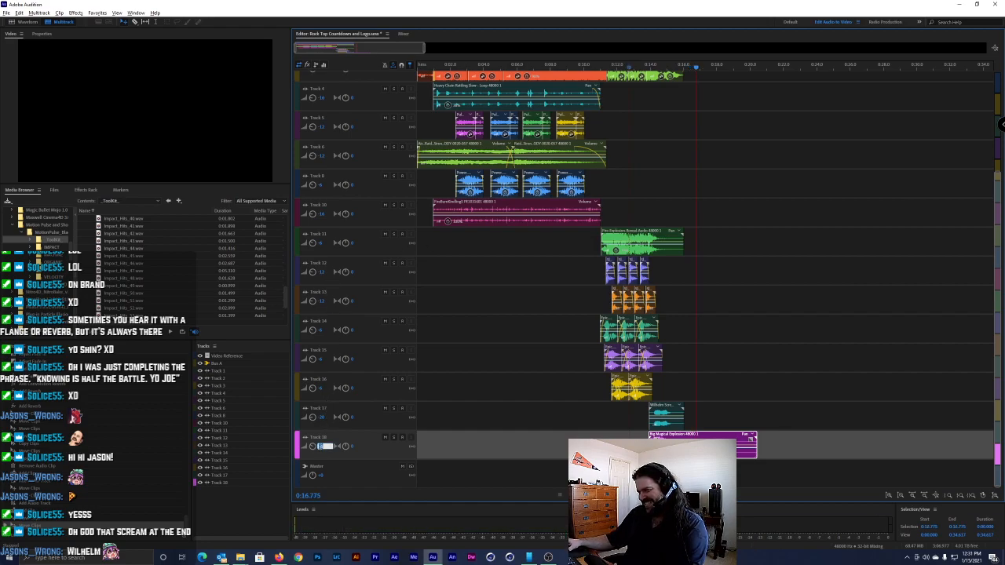
pyautogui.press('Return')
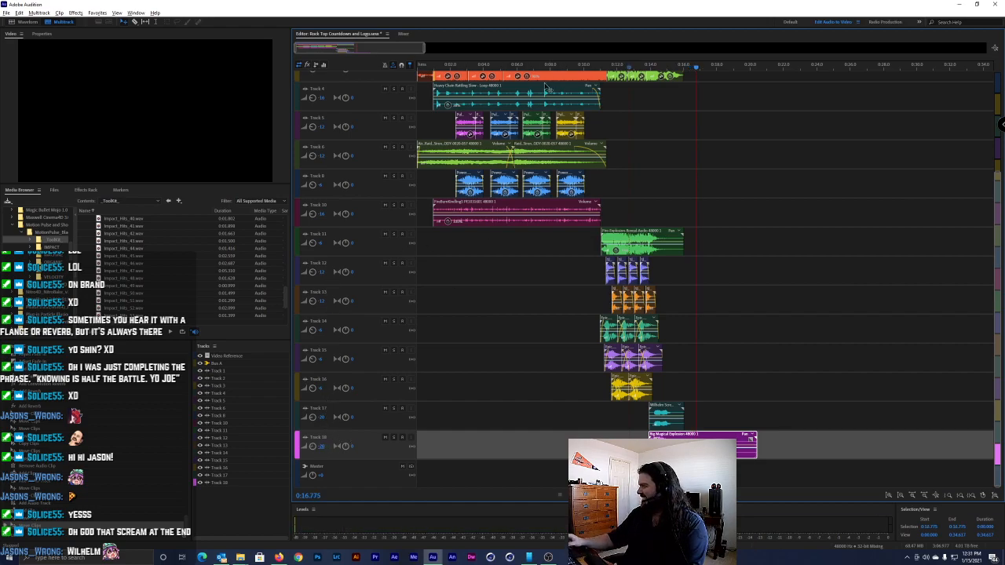
pyautogui.click(646, 69)
pyautogui.press('space')
pyautogui.click(615, 64)
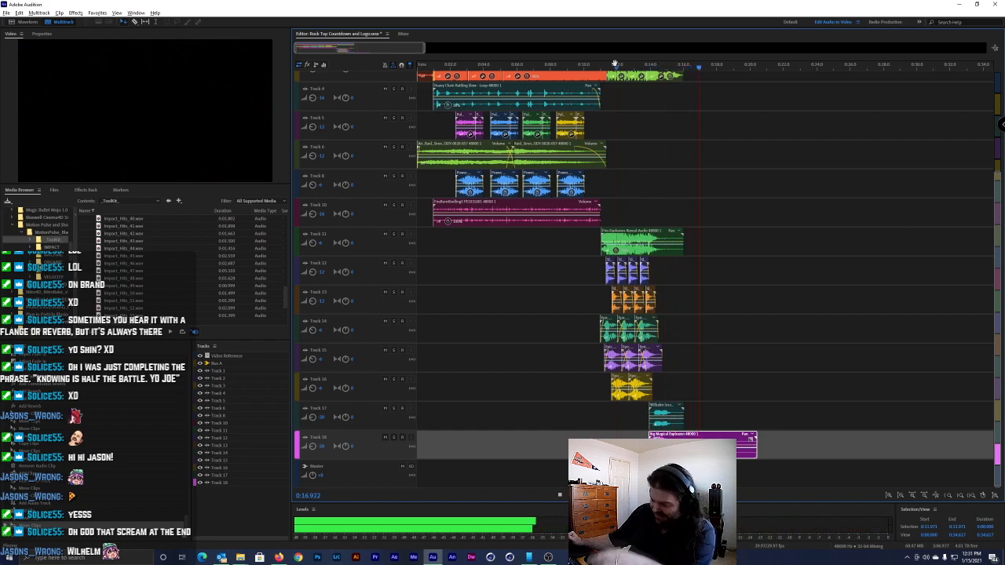
pyautogui.press('space')
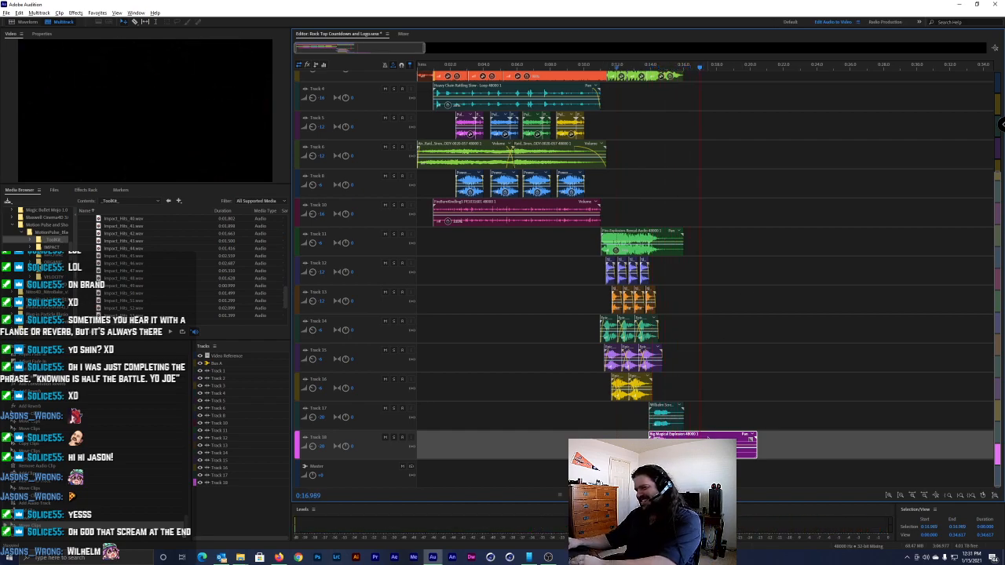
pyautogui.press('Delete')
# Switch to the Firefox browser and close the Wilhelm Scream article, Lucasfilm Sound Effects Library, Bing and Video Copilot pages
pyautogui.hotkey('alt', 'Tab')
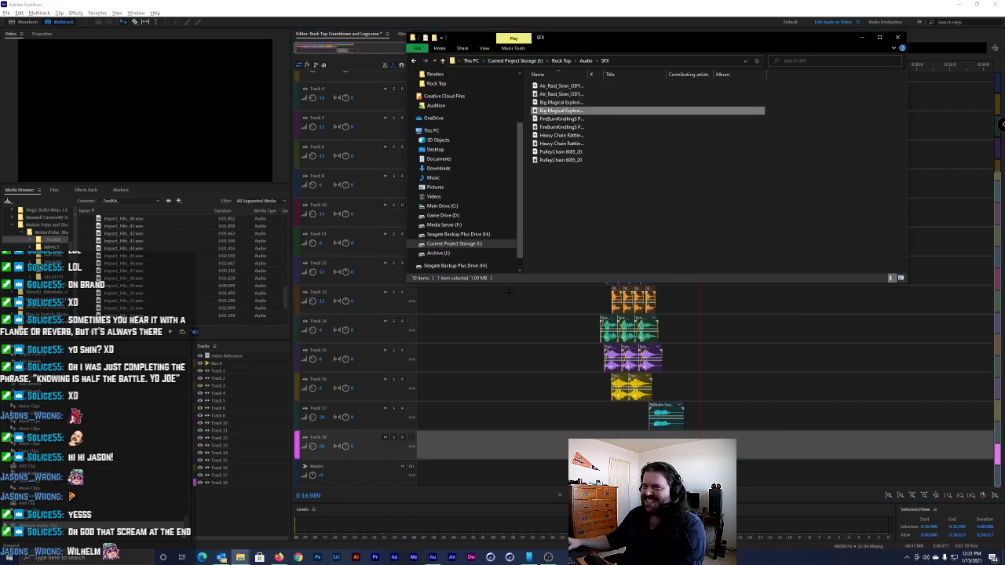
pyautogui.hotkey('alt', 'Tab')
pyautogui.hotkey('alt', 'Tab')
pyautogui.hotkey('alt', 'Tab')
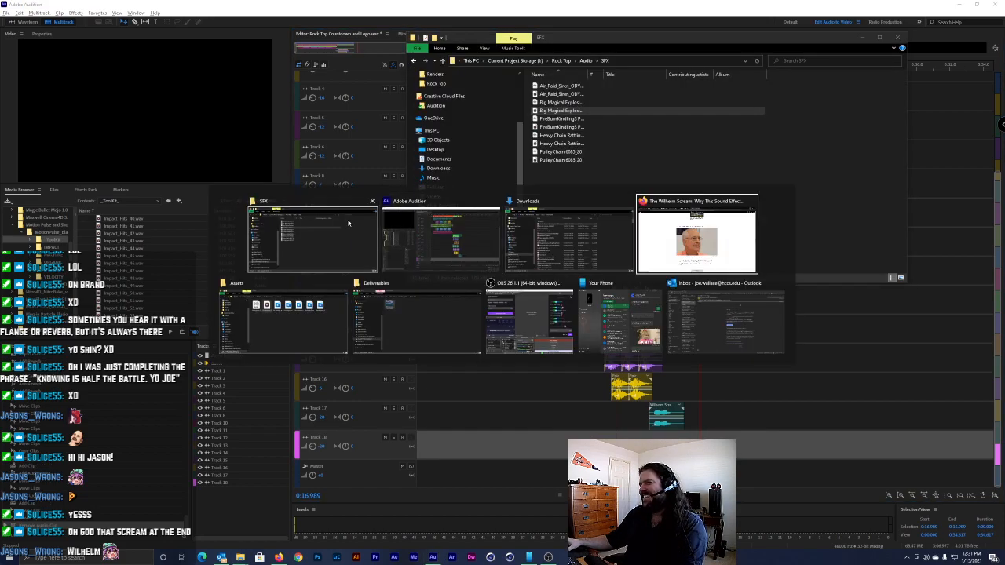
pyautogui.click(524, 6)
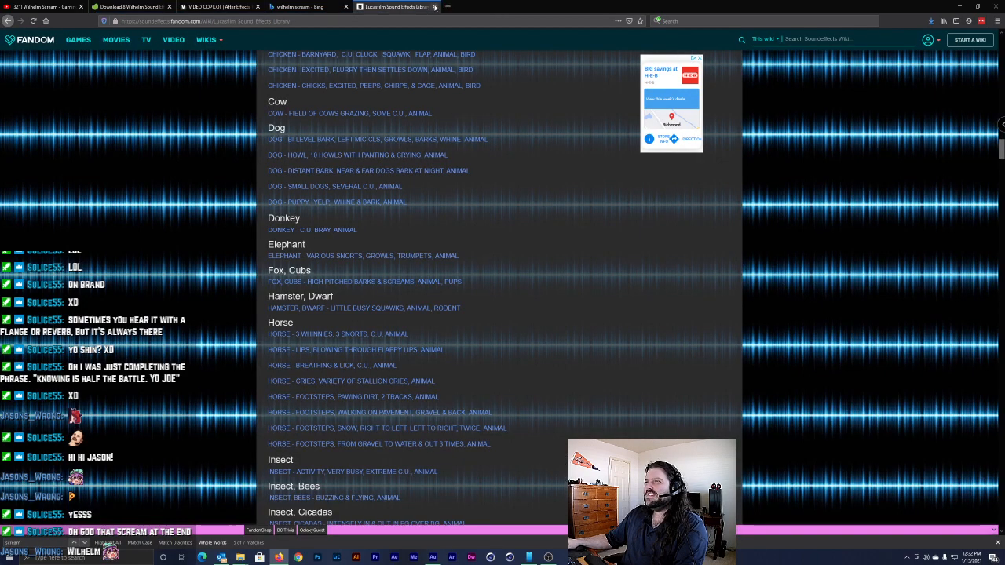
pyautogui.click(434, 6)
pyautogui.click(345, 6)
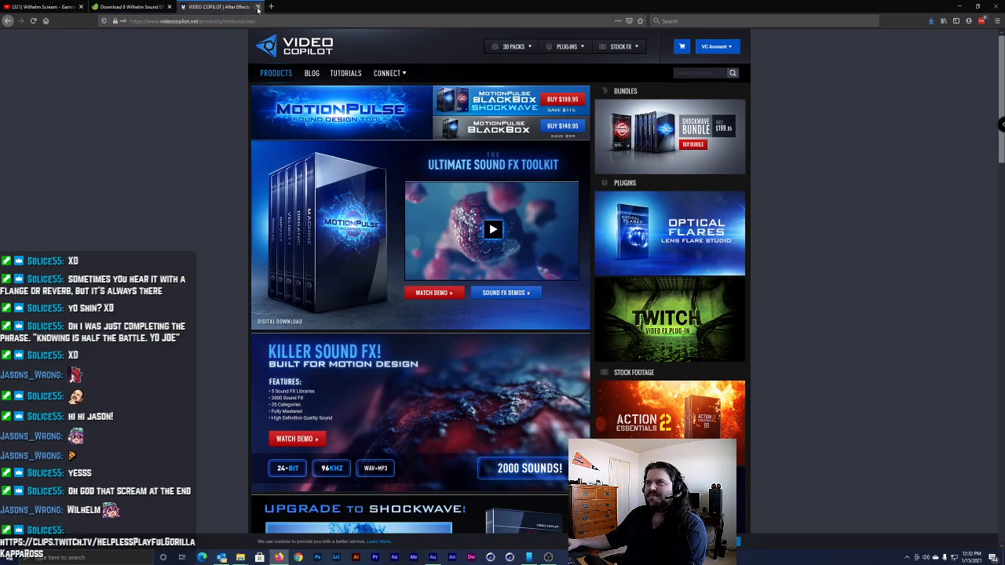
pyautogui.click(257, 6)
# Search the Envato Elements sound effects for "explosions" and preview the Multiple Explosions result
pyautogui.doubleClick(404, 46)
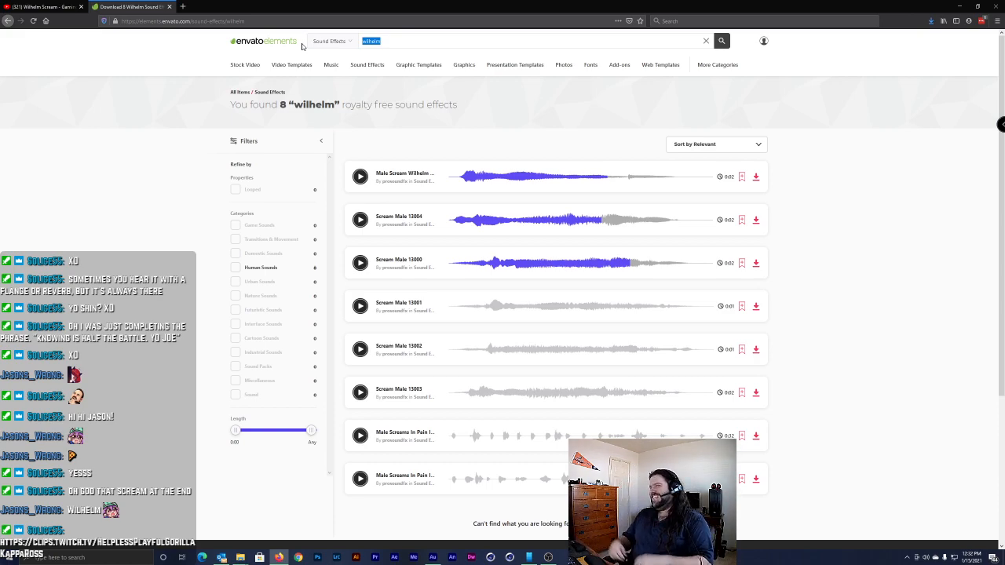
pyautogui.click(404, 150)
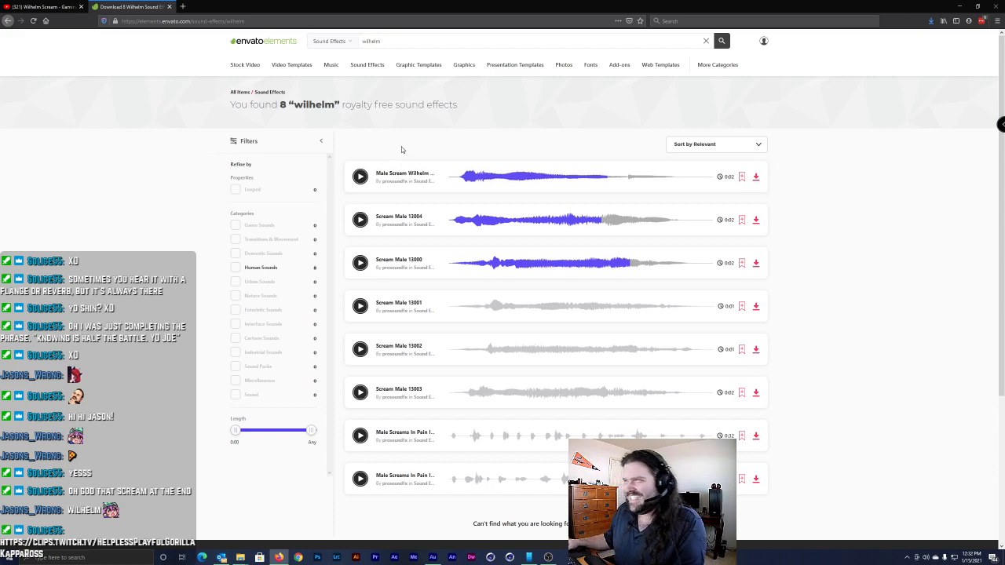
pyautogui.click(405, 40)
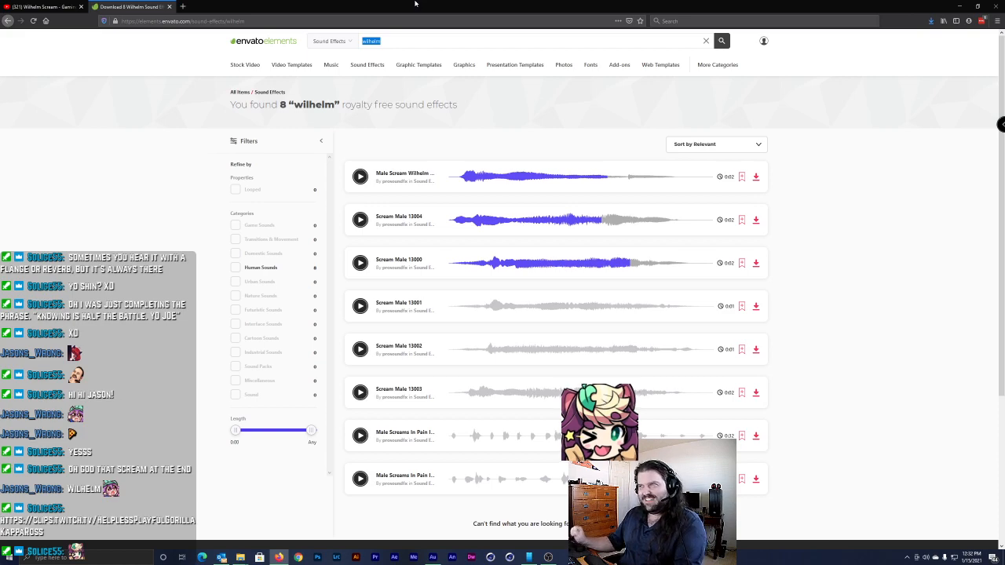
pyautogui.press('BackSpace')
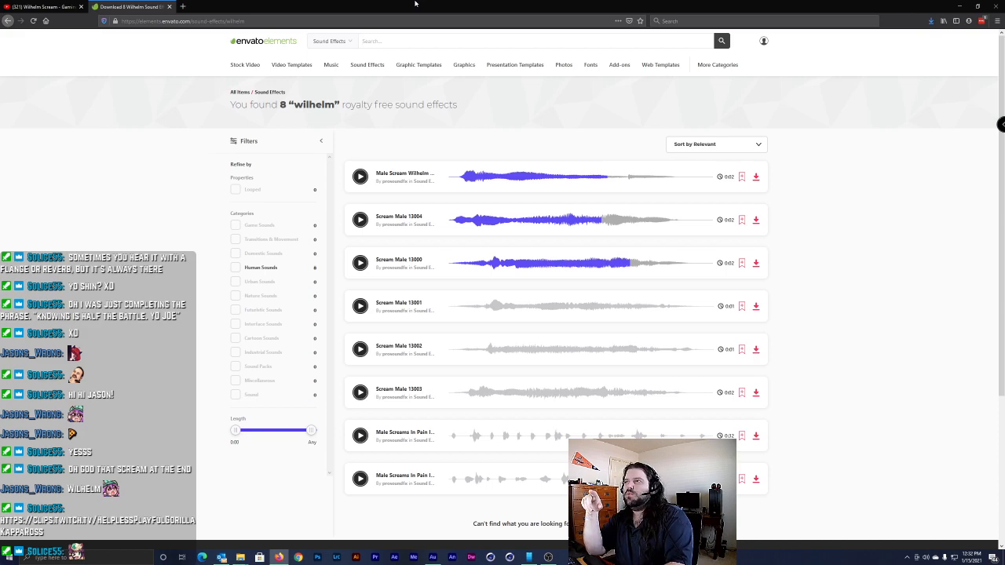
pyautogui.write('explosions')
pyautogui.press('Return')
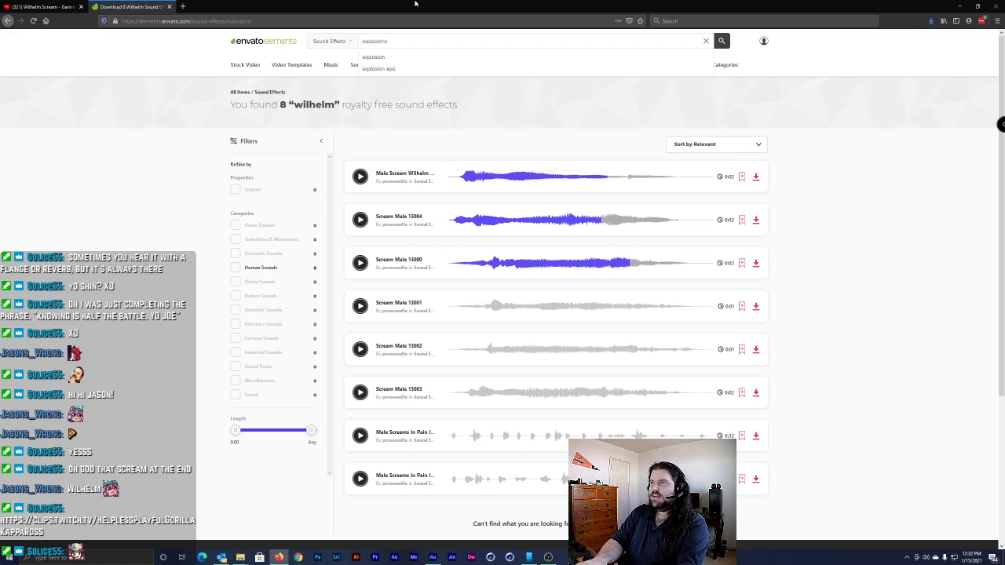
pyautogui.scroll(-2, 370, 230)
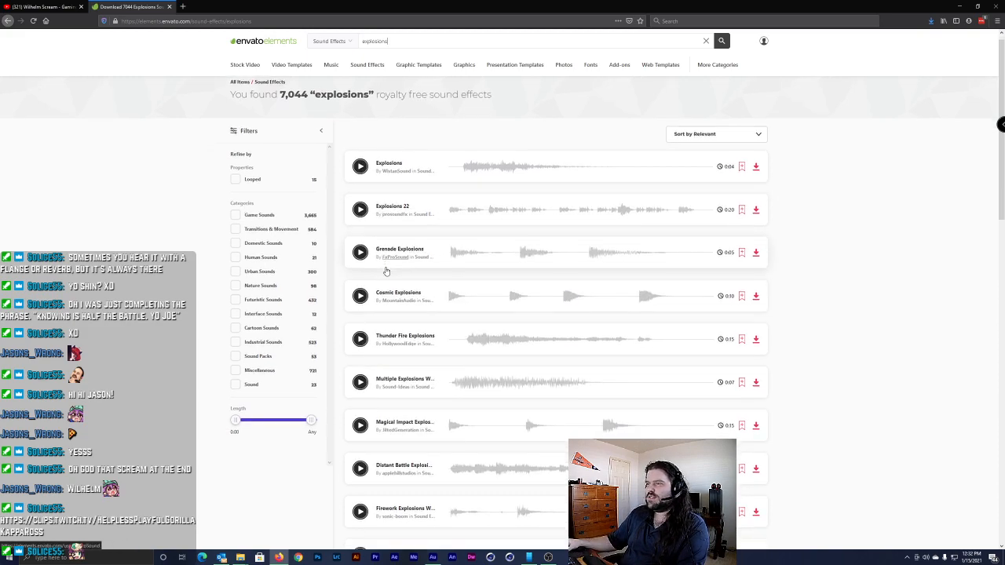
pyautogui.click(359, 233)
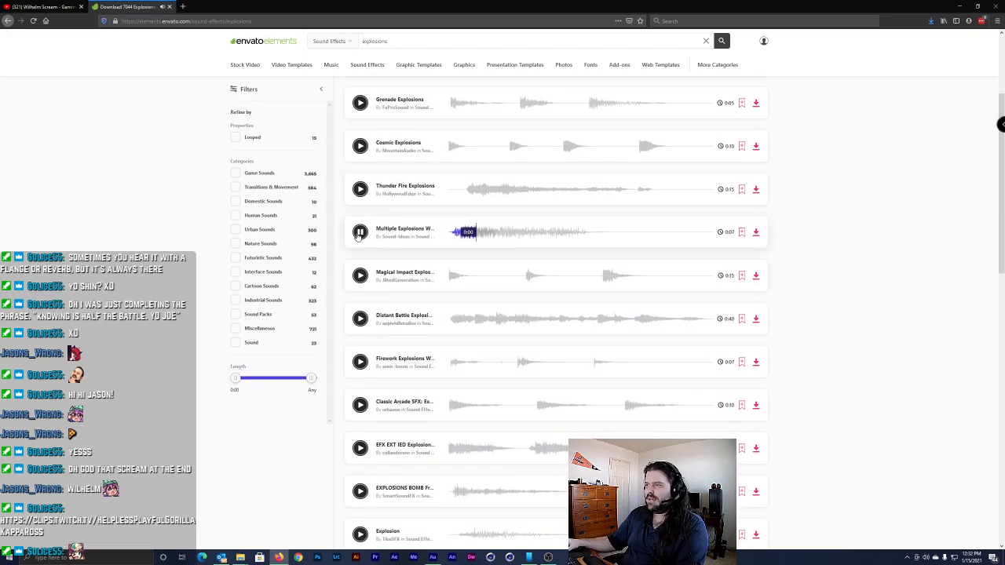
# Replace the sound effects search with "nuclear explosion"
pyautogui.scroll(2, 396, 45)
pyautogui.moveTo(396, 45); pyautogui.dragTo(325, 41)
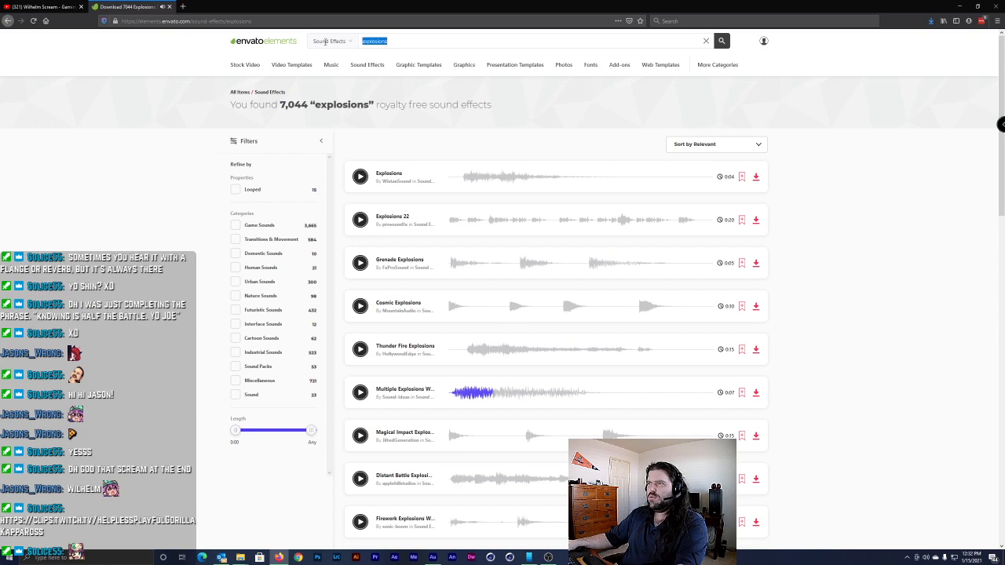
pyautogui.write('nuclear')
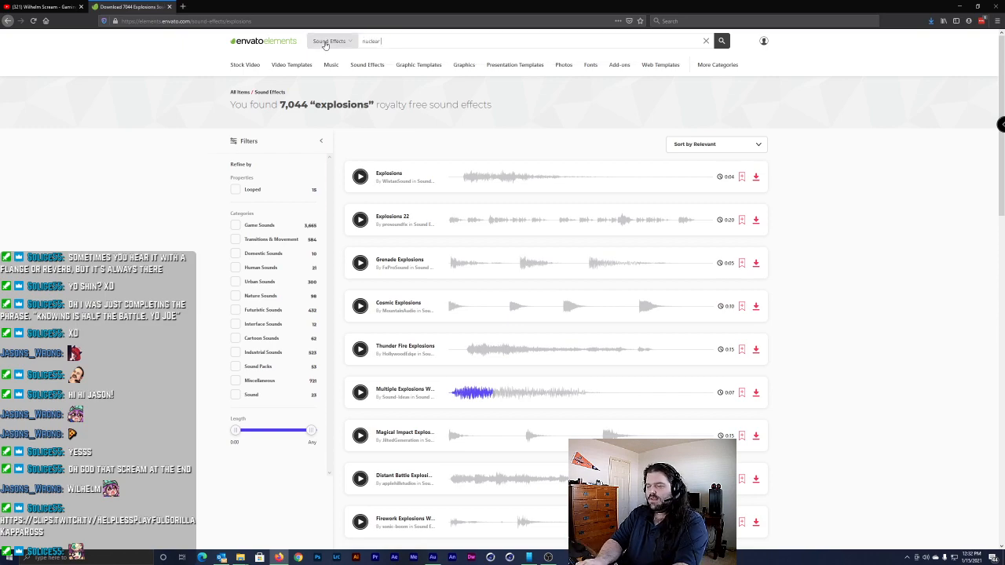
pyautogui.press('Return')
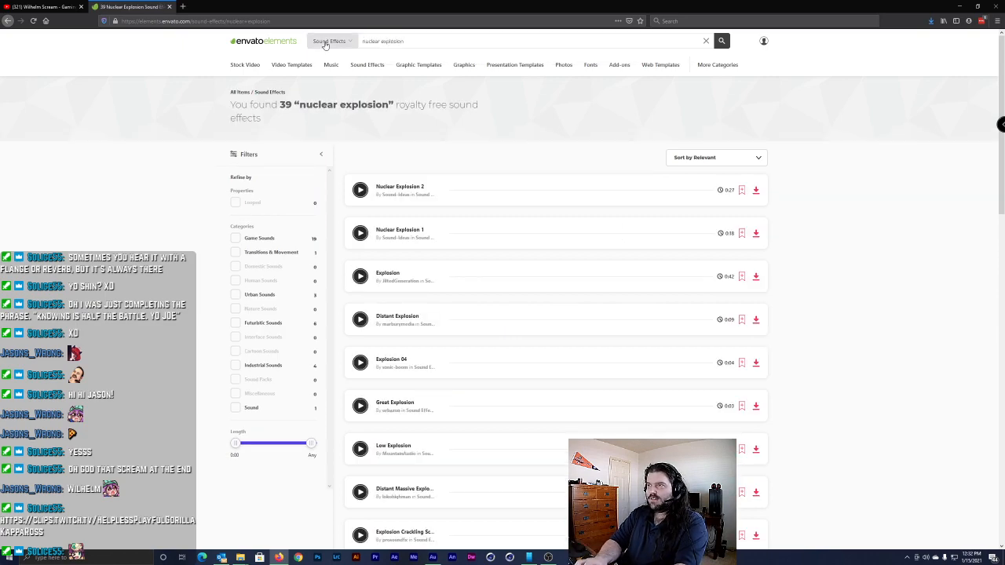
# Preview the first nuclear explosion results, including Nuclear Explosion 2, Distant Explosion, Great Explosion, Low Explosion and Nuclear Explosion 1
pyautogui.click(360, 190)
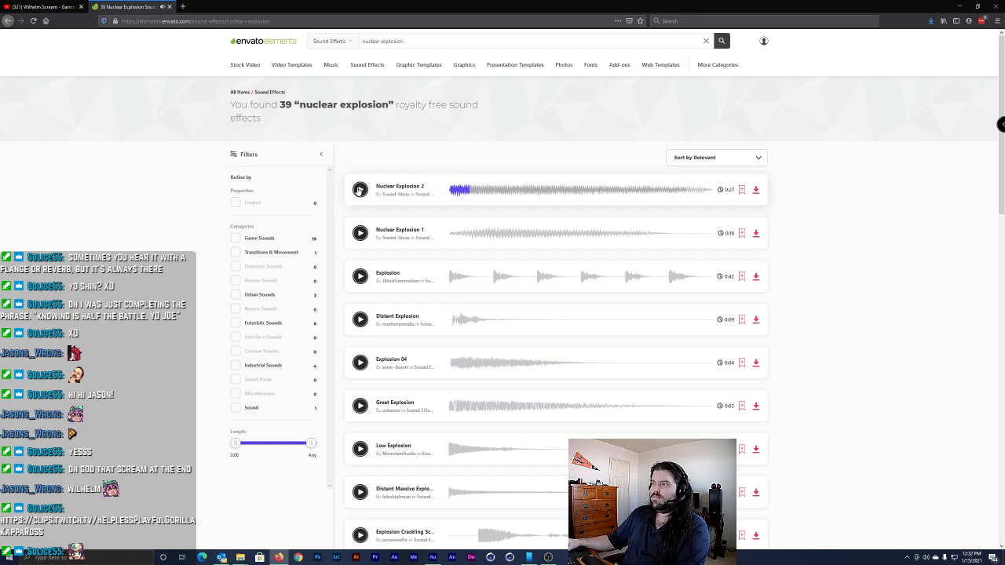
pyautogui.click(359, 277)
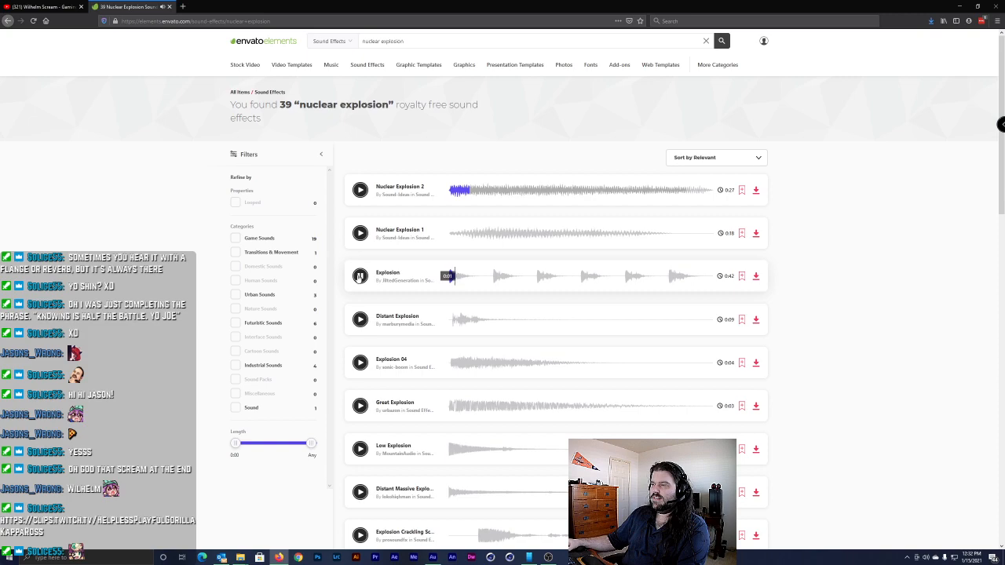
pyautogui.click(360, 319)
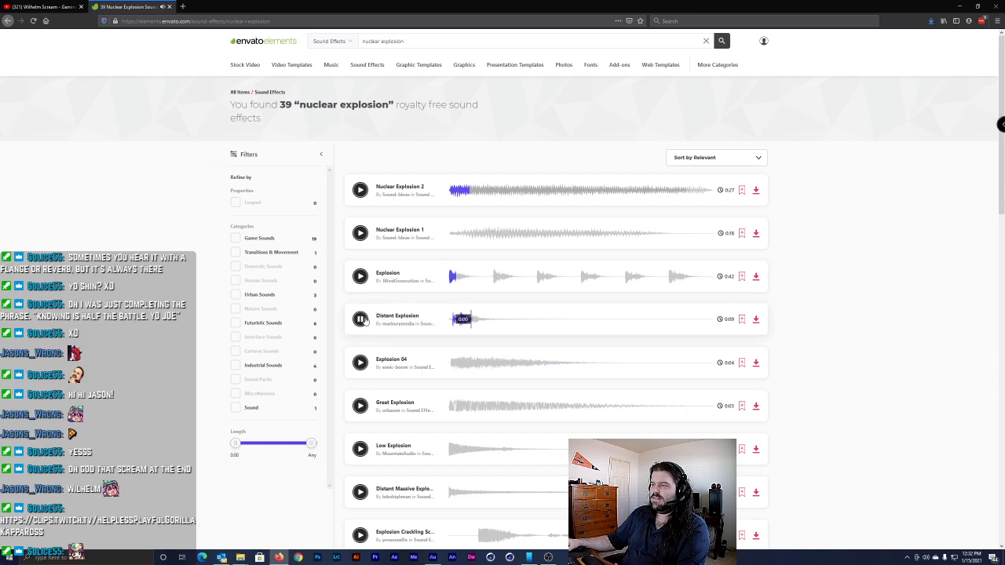
pyautogui.click(361, 363)
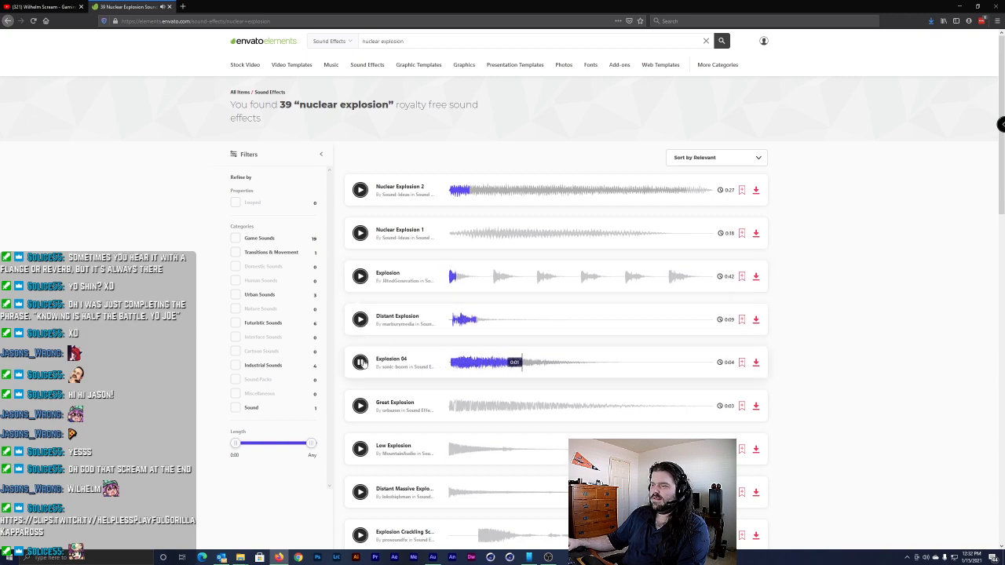
pyautogui.click(360, 406)
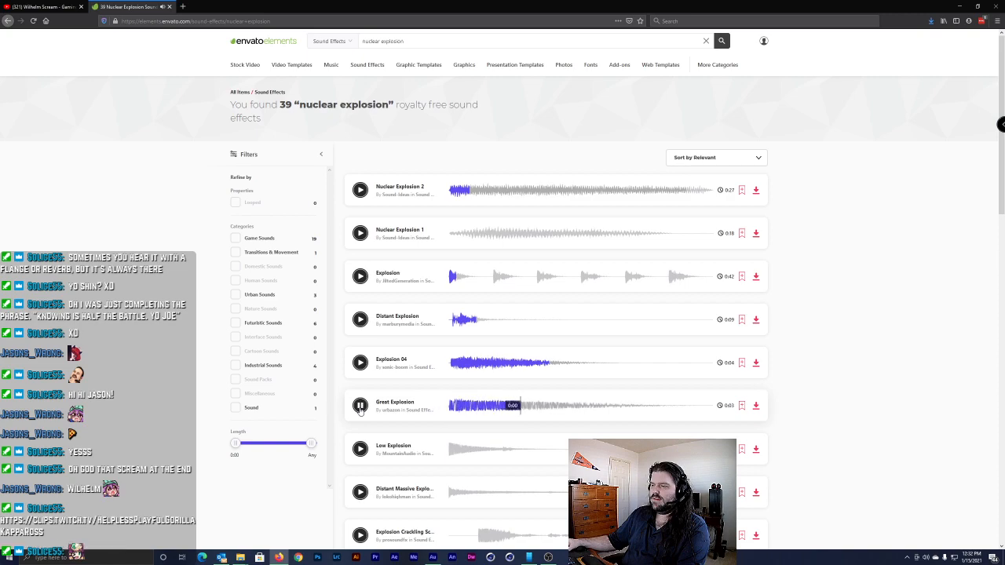
pyautogui.click(360, 449)
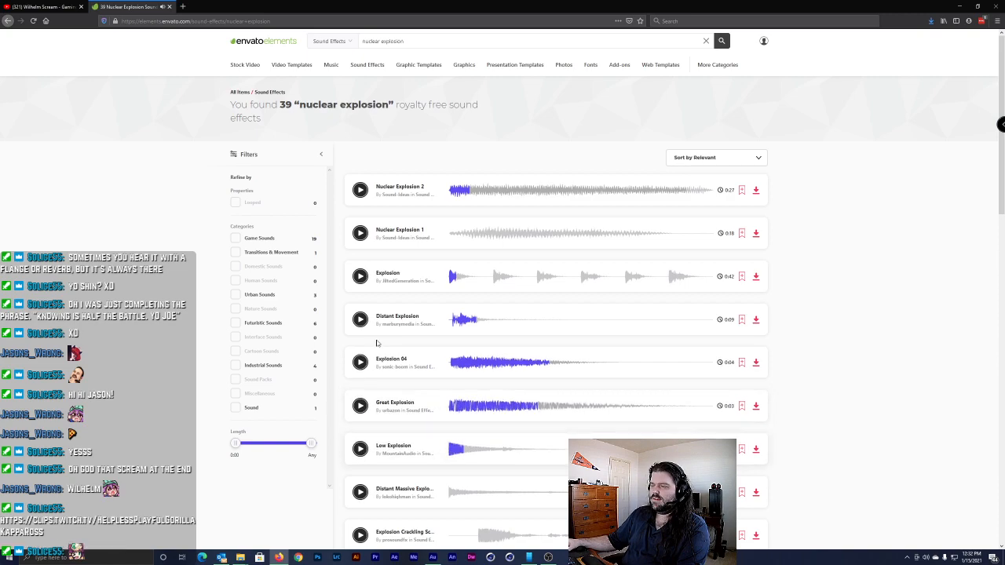
pyautogui.click(360, 190)
pyautogui.click(360, 233)
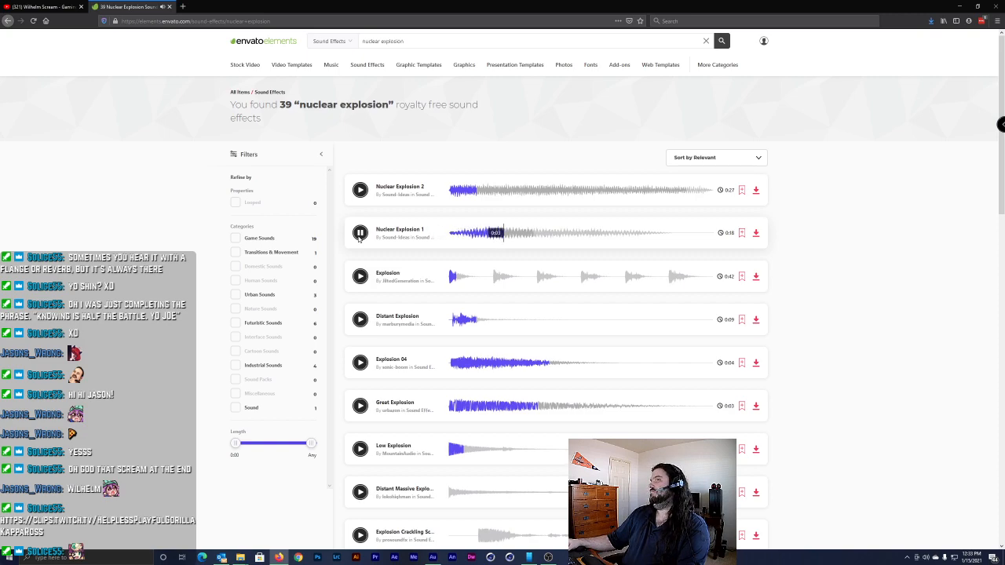
pyautogui.click(359, 233)
# Preview the Explosion Crackling, Explosion 03, Explosion 01 and Atomic Explosion results further down the list
pyautogui.scroll(-3, 359, 238)
pyautogui.click(357, 336)
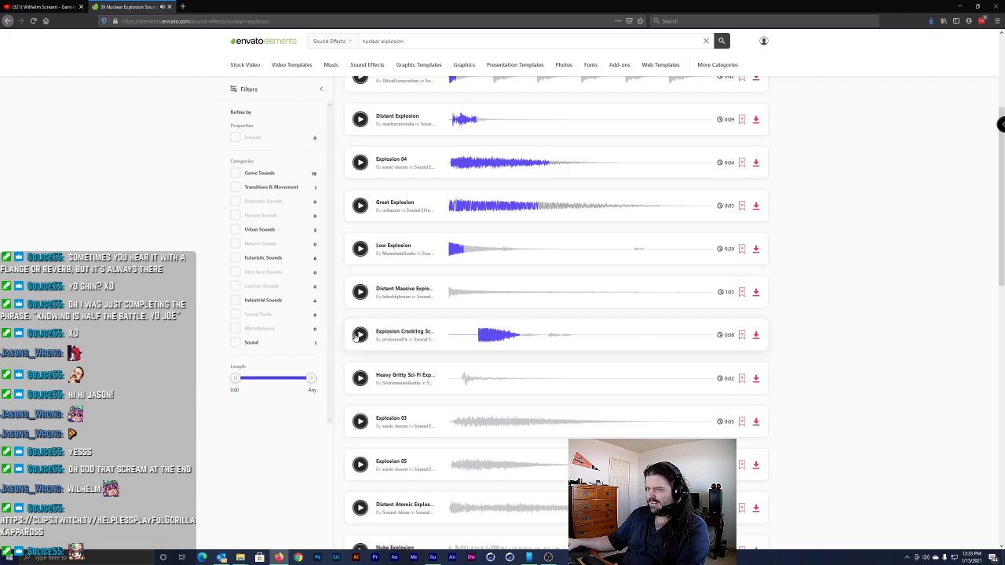
pyautogui.click(360, 422)
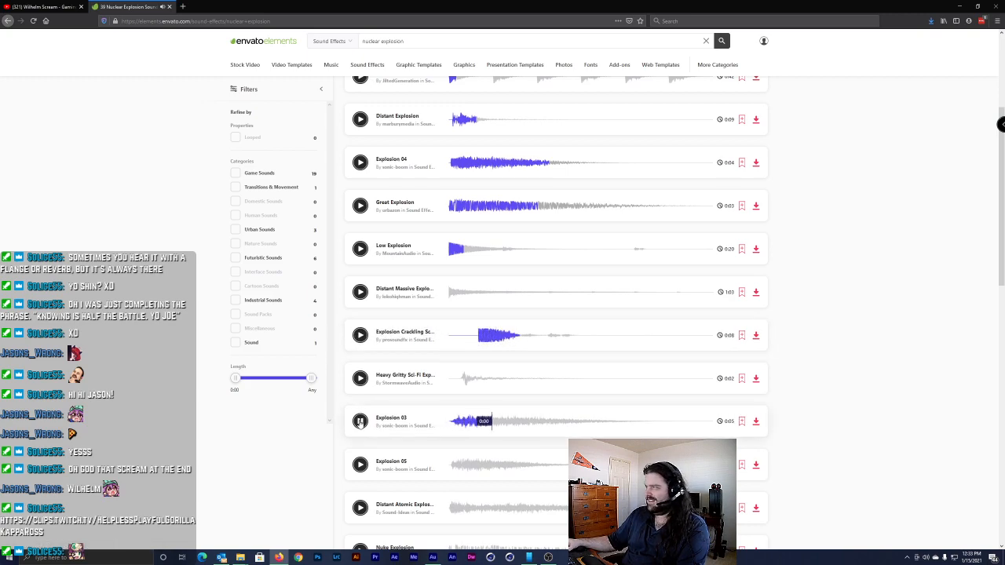
pyautogui.click(360, 422)
pyautogui.scroll(-2, 360, 408)
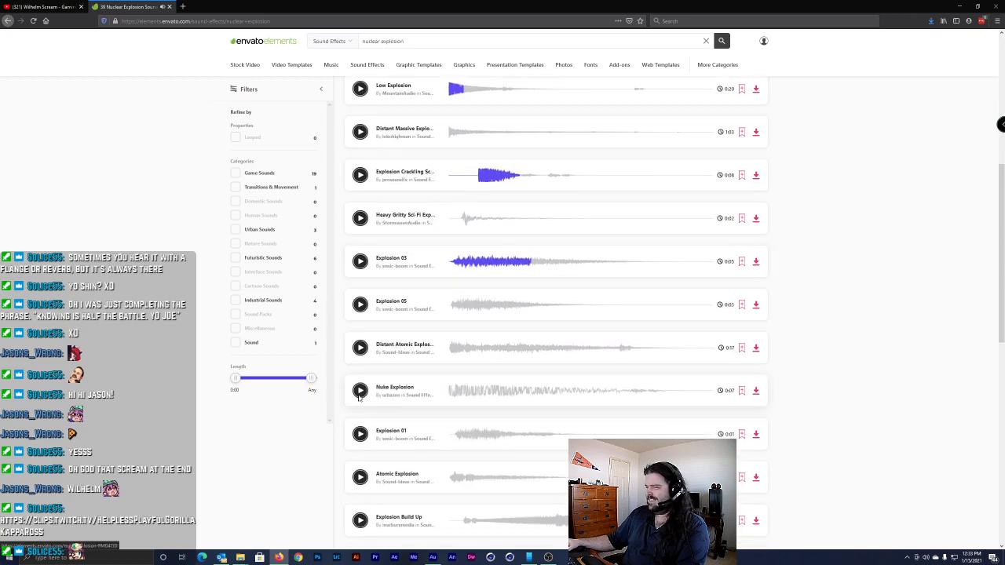
pyautogui.click(360, 434)
pyautogui.click(361, 434)
pyautogui.scroll(-2, 361, 437)
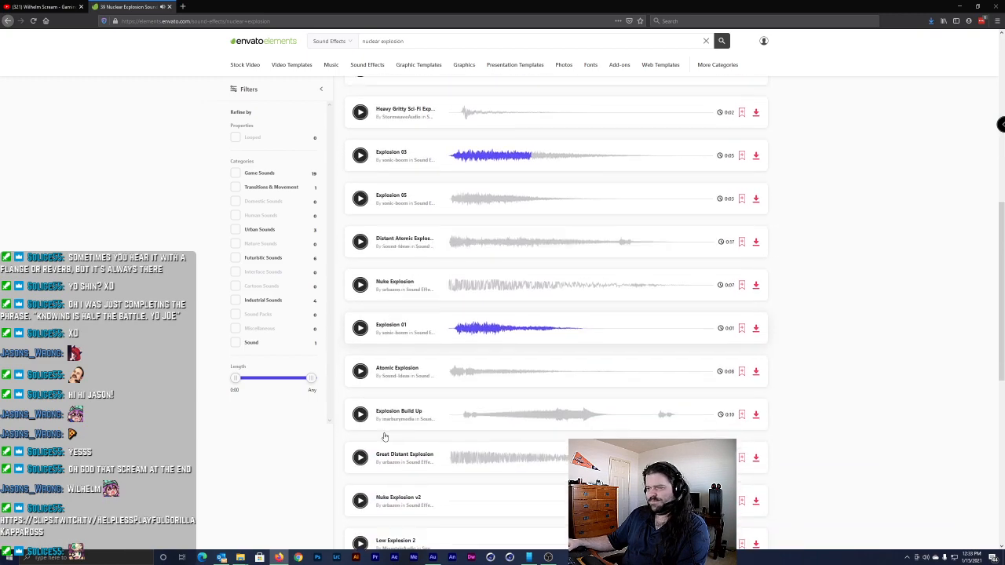
pyautogui.click(360, 356)
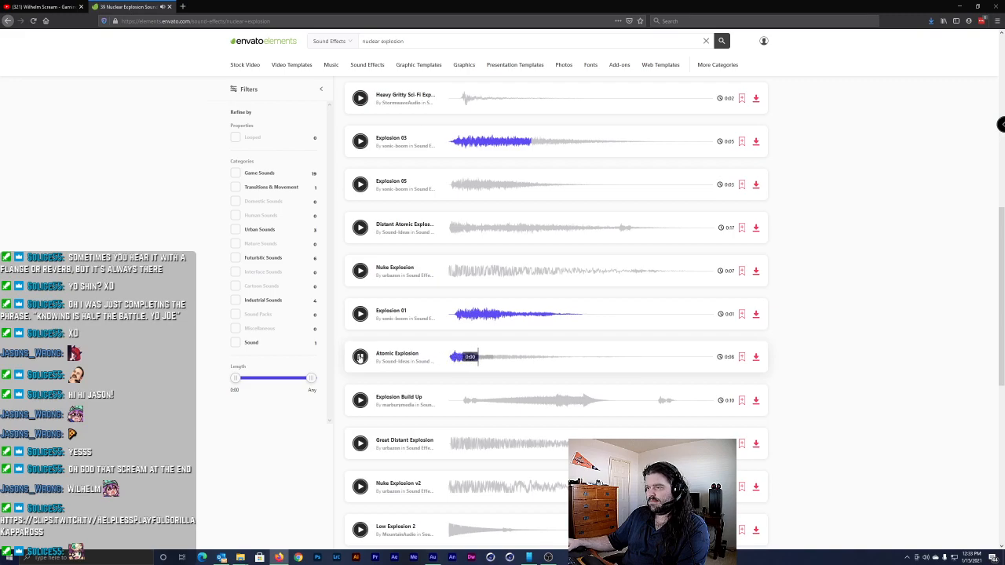
# Search the sound effects for "fast explosion" and preview Fast Flare Explosion and Fast Burn Explosion
pyautogui.scroll(10, 424, 363)
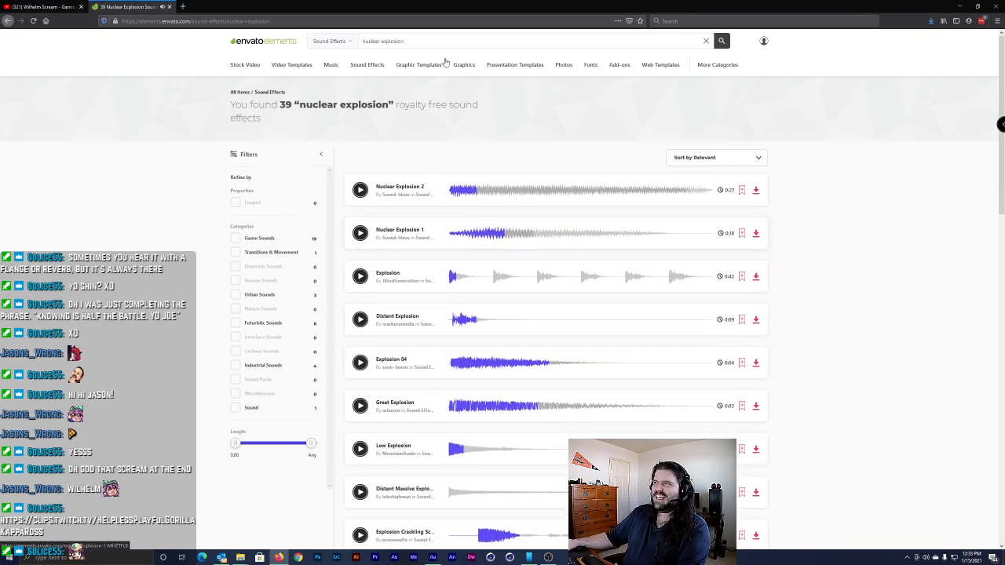
pyautogui.click(343, 39)
pyautogui.write('fas')
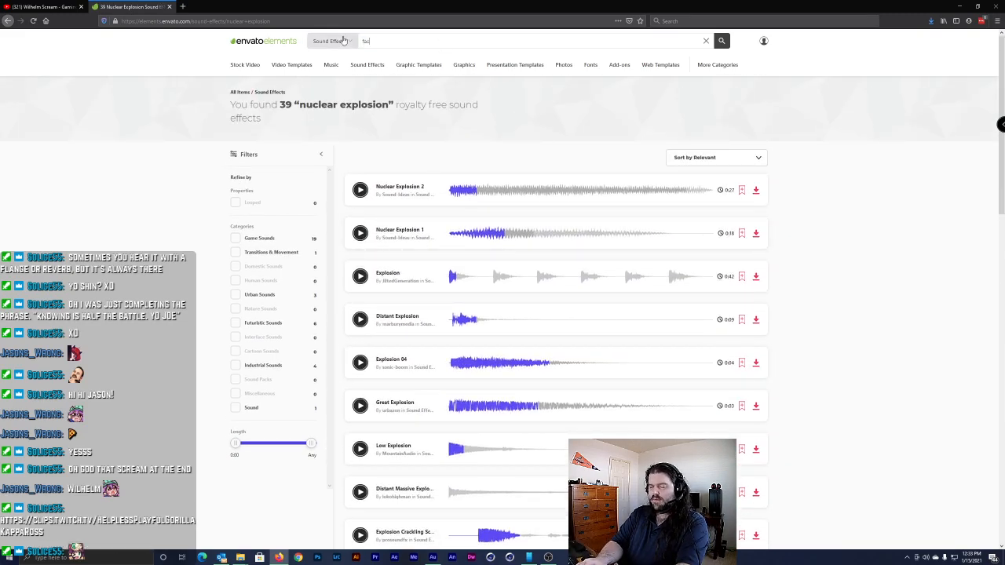
pyautogui.write('t explosion')
pyautogui.press('Return')
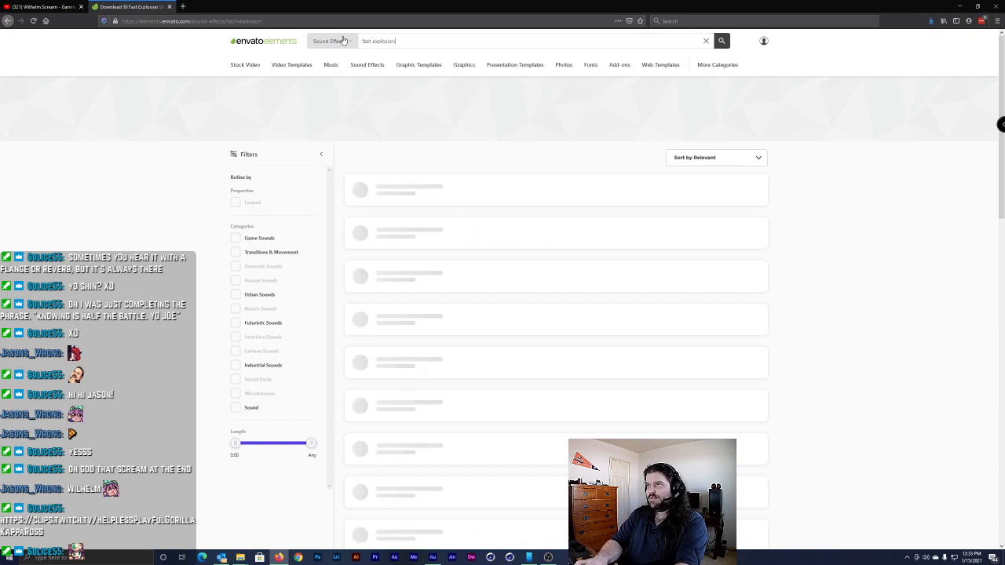
pyautogui.click(359, 178)
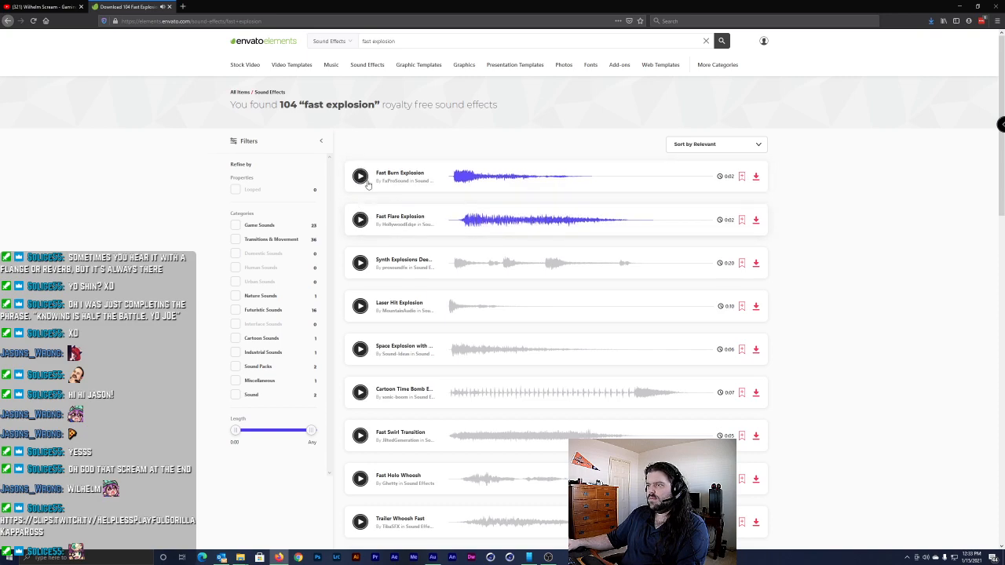
# Download Fast Burn Explosion under the Rock Top Logo Animation project and open the downloaded archive
pyautogui.click(755, 176)
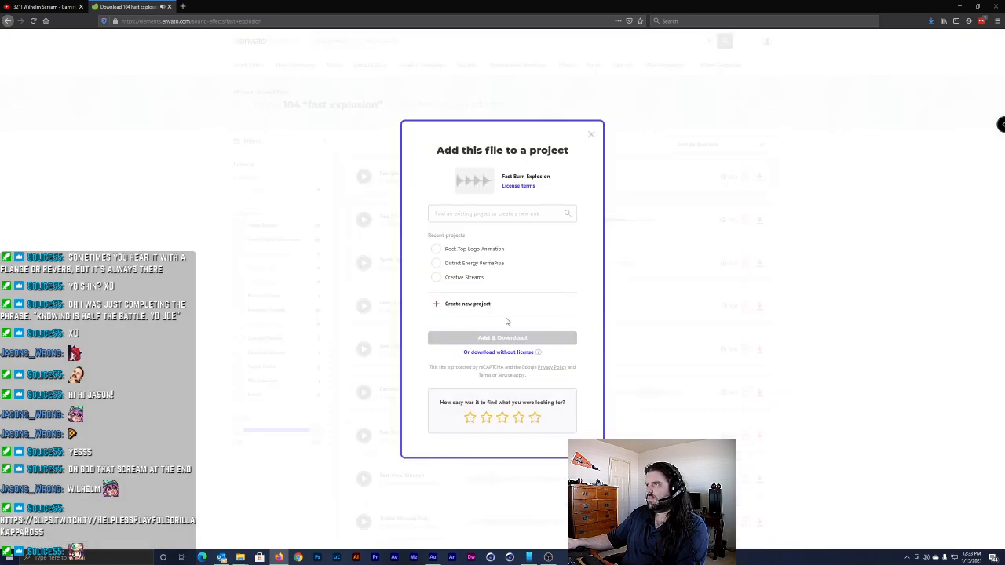
pyautogui.click(462, 250)
pyautogui.click(525, 337)
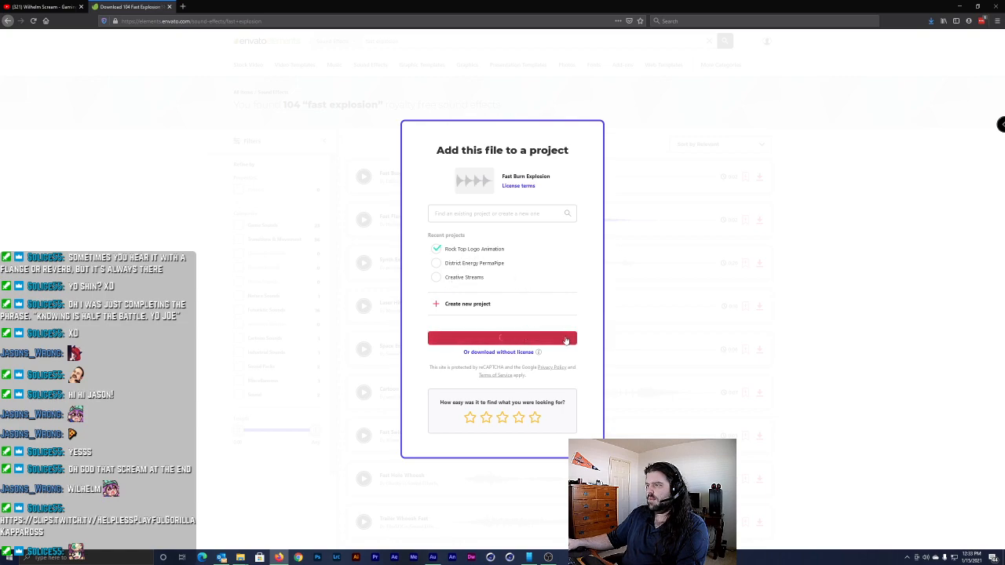
pyautogui.click(521, 259)
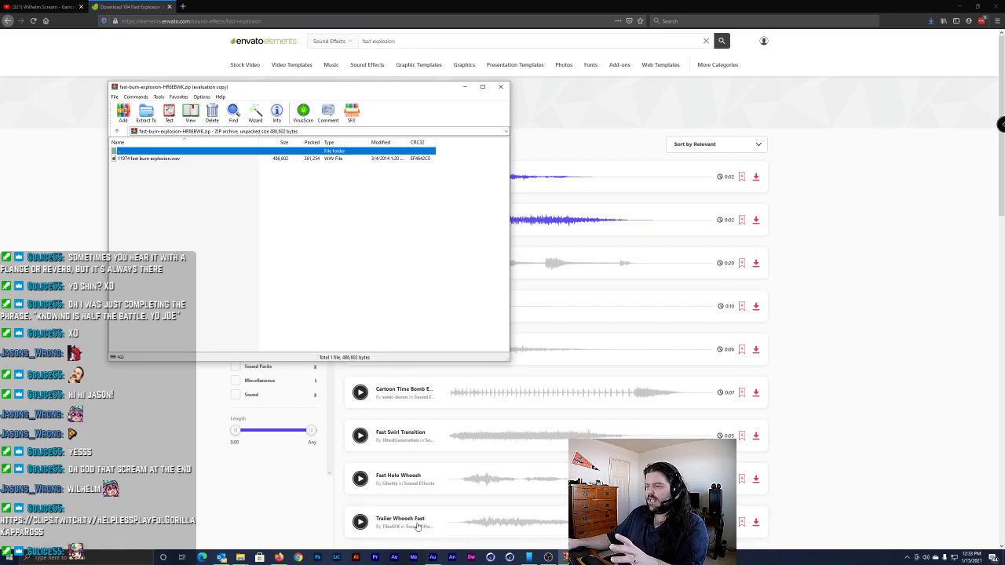
pyautogui.click(531, 292)
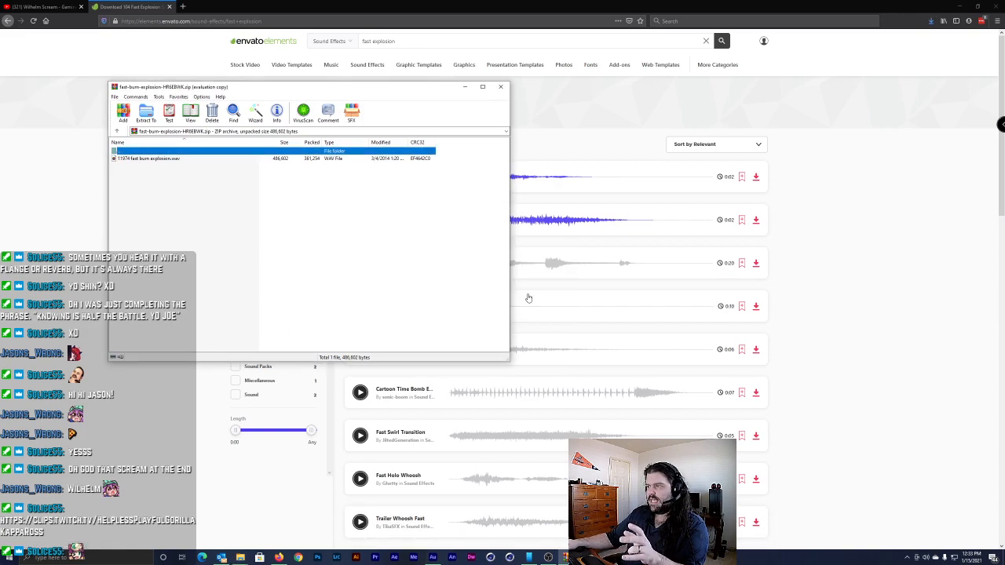
# Extract "11974 fast burn explosion.wav" from the archive into the Rock Top project's Audio > SFX folder
pyautogui.click(279, 559)
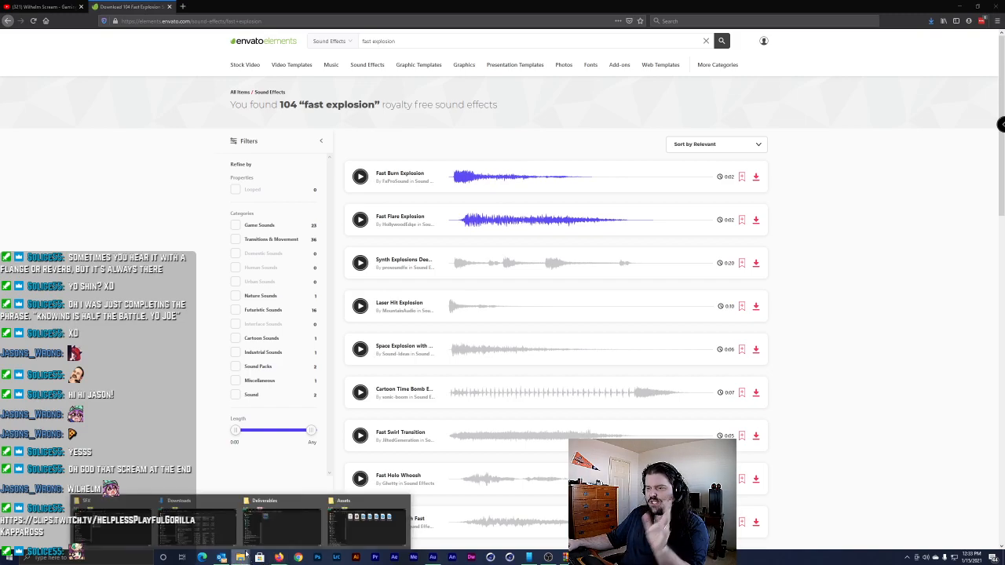
pyautogui.click(241, 558)
pyautogui.moveTo(241, 556)
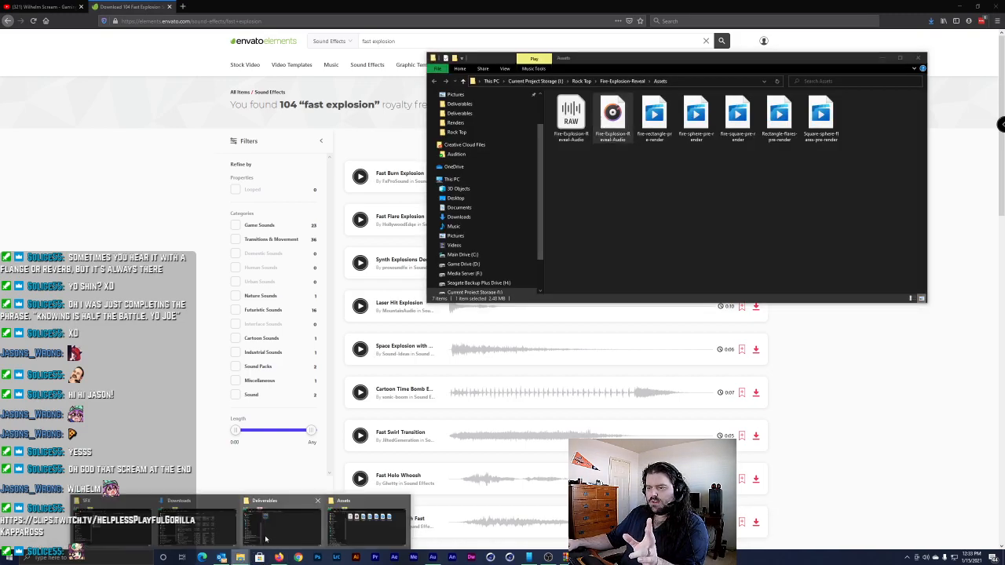
pyautogui.click(122, 528)
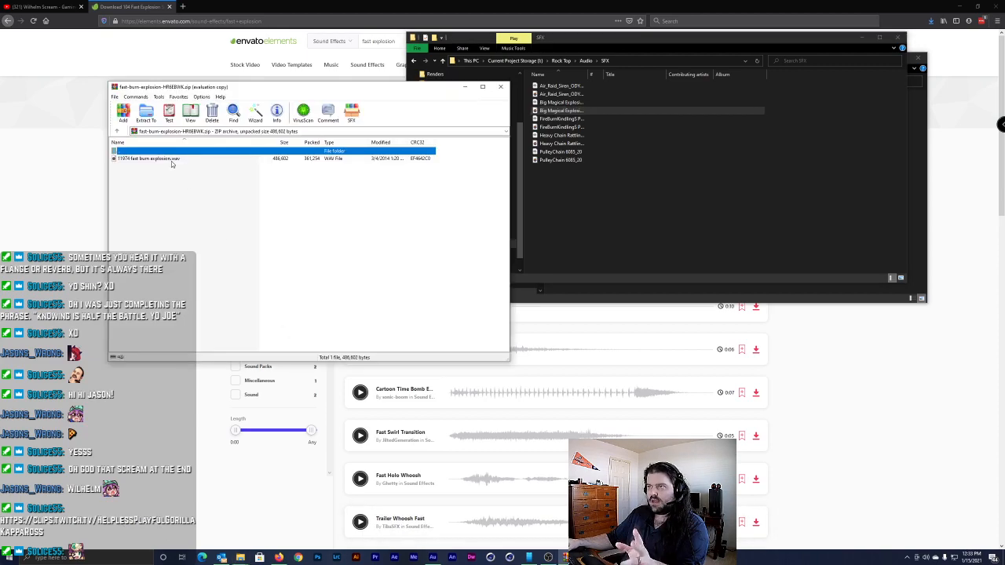
pyautogui.click(173, 159)
pyautogui.moveTo(174, 159); pyautogui.dragTo(583, 205)
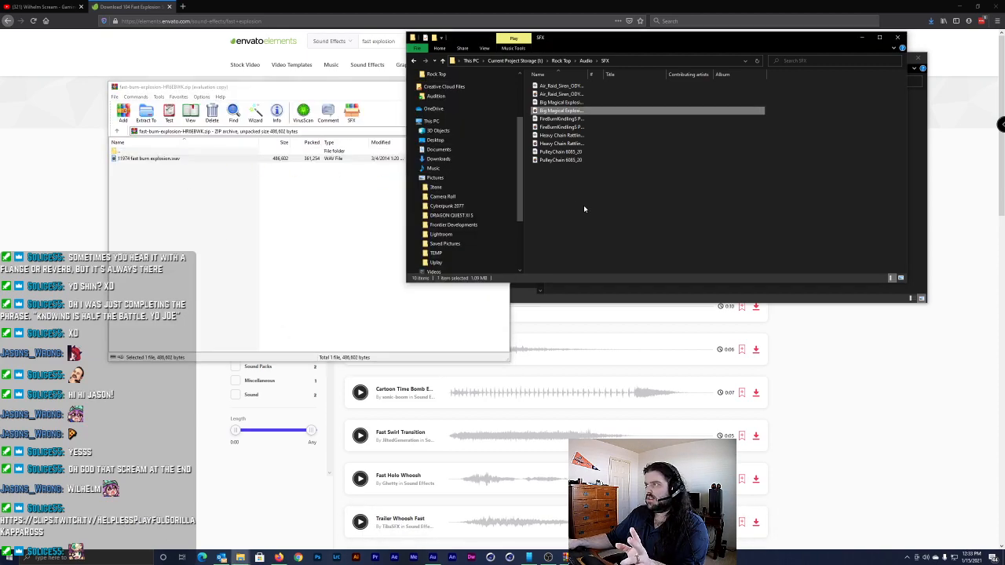
# Check the audio details in the properties of the extracted fast burn explosion file
pyautogui.rightClick(550, 87)
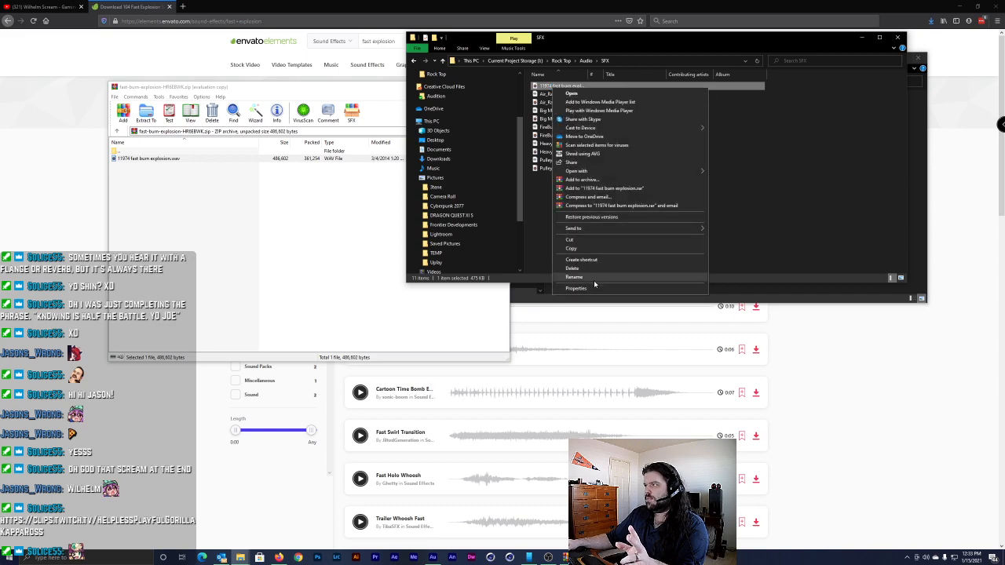
pyautogui.click(570, 287)
pyautogui.click(587, 106)
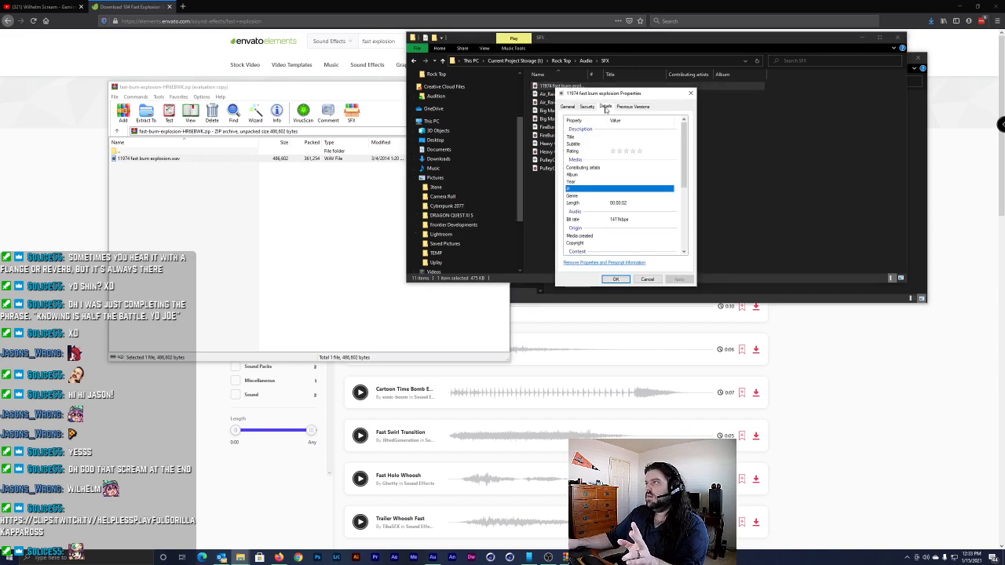
pyautogui.click(605, 106)
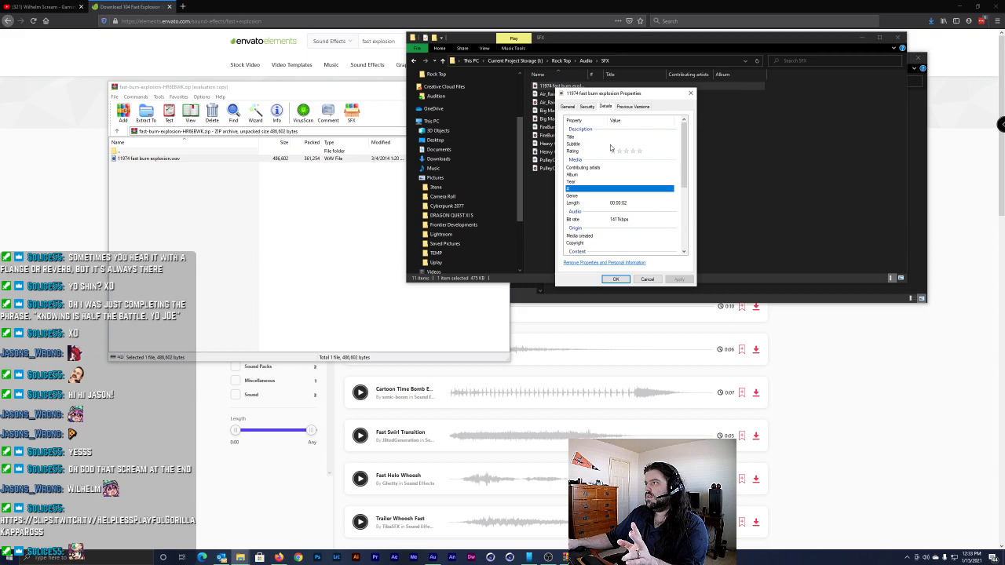
pyautogui.scroll(-2, 615, 190)
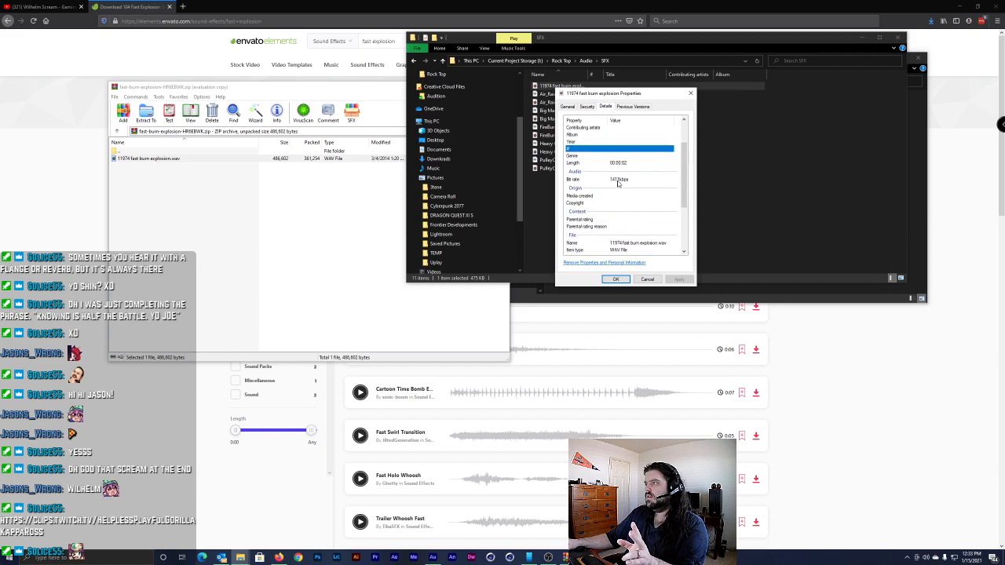
pyautogui.click(616, 279)
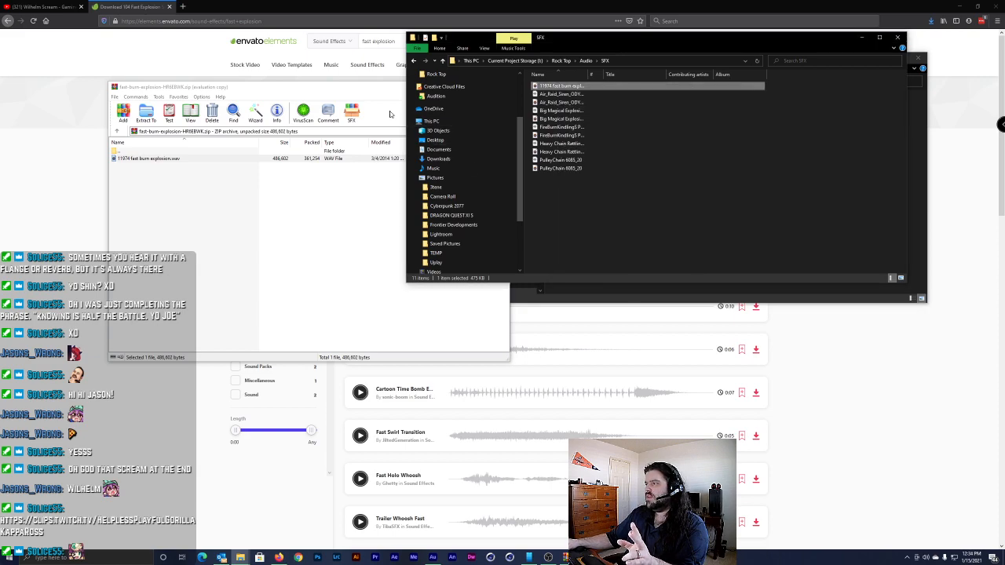
# Close the archive, switch to Audition and place the fast burn explosion file on Track 18 at about 12 seconds
pyautogui.click(386, 109)
pyautogui.click(501, 87)
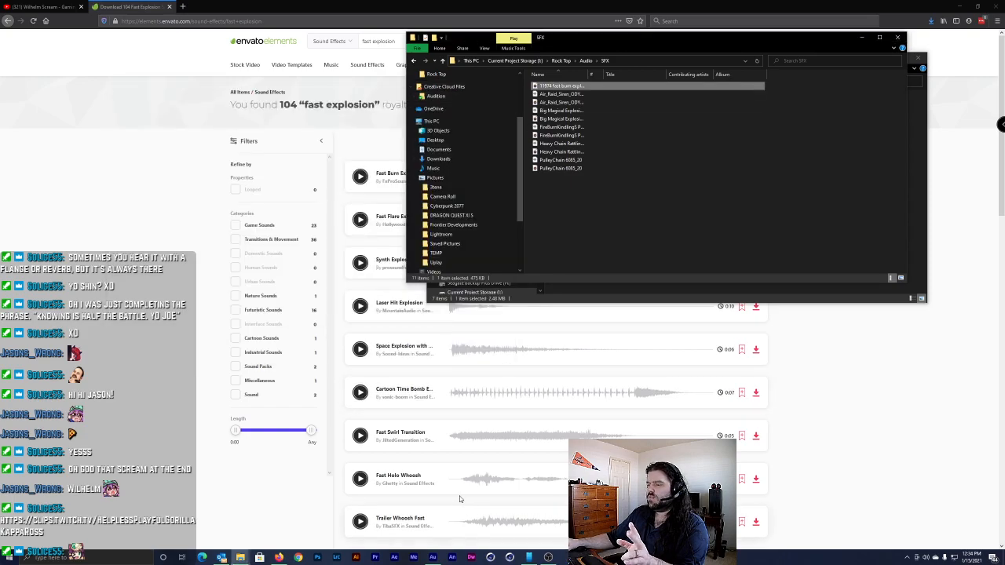
pyautogui.click(433, 557)
pyautogui.click(240, 557)
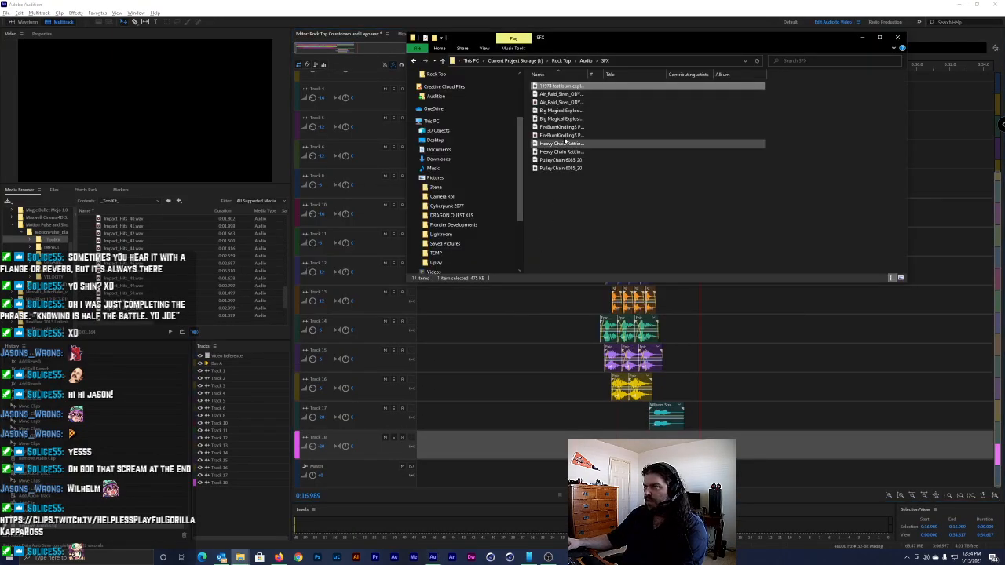
pyautogui.moveTo(554, 87); pyautogui.dragTo(612, 450)
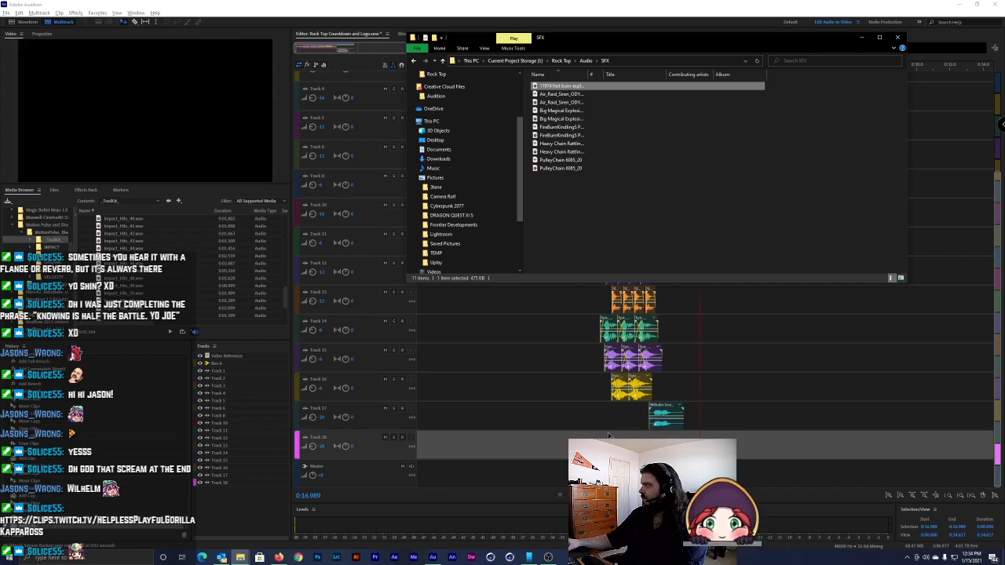
pyautogui.click(564, 436)
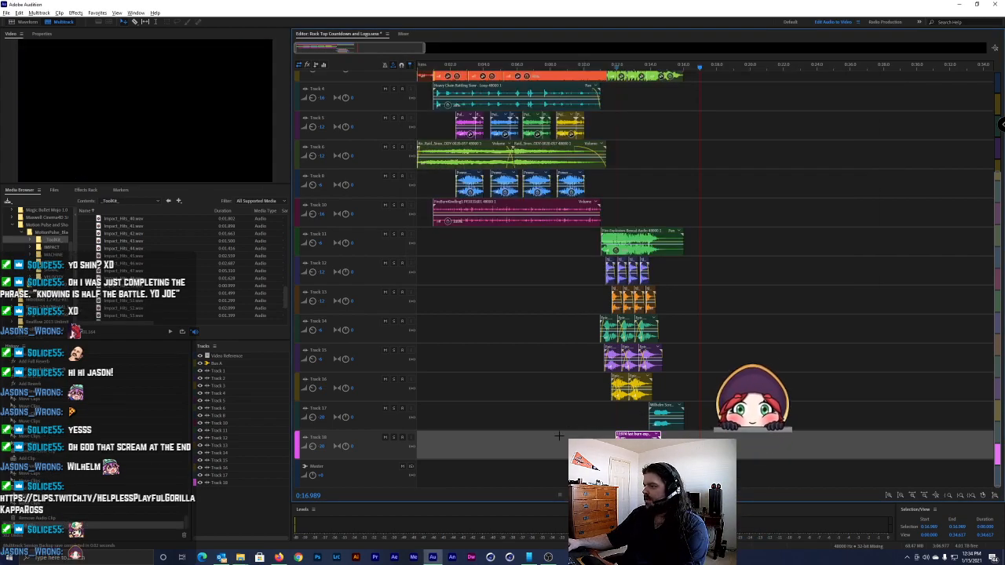
# Preview the logo reveal in the full mix, and solo Track 18 to hear the fast burn explosion alone
pyautogui.click(614, 409)
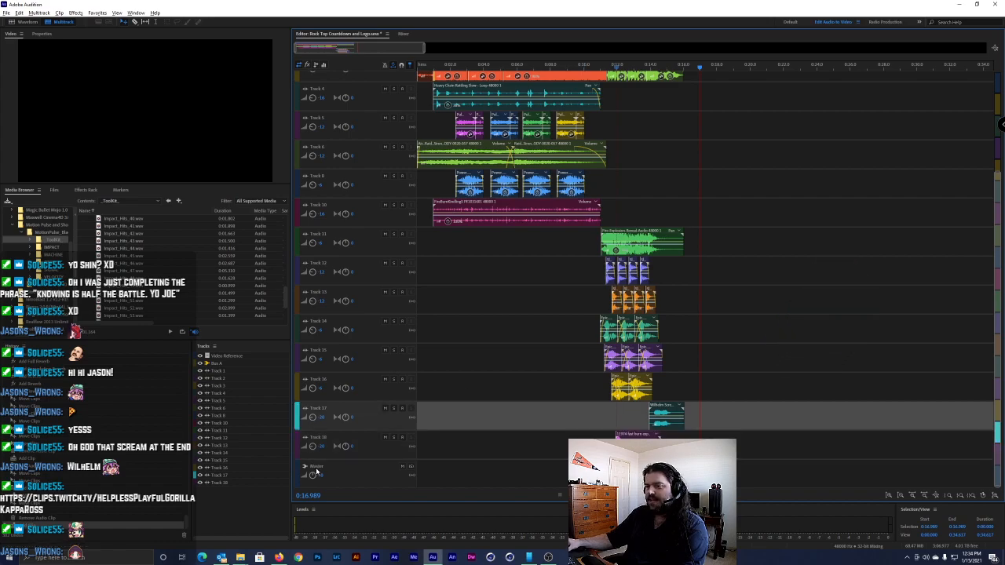
pyautogui.click(321, 448)
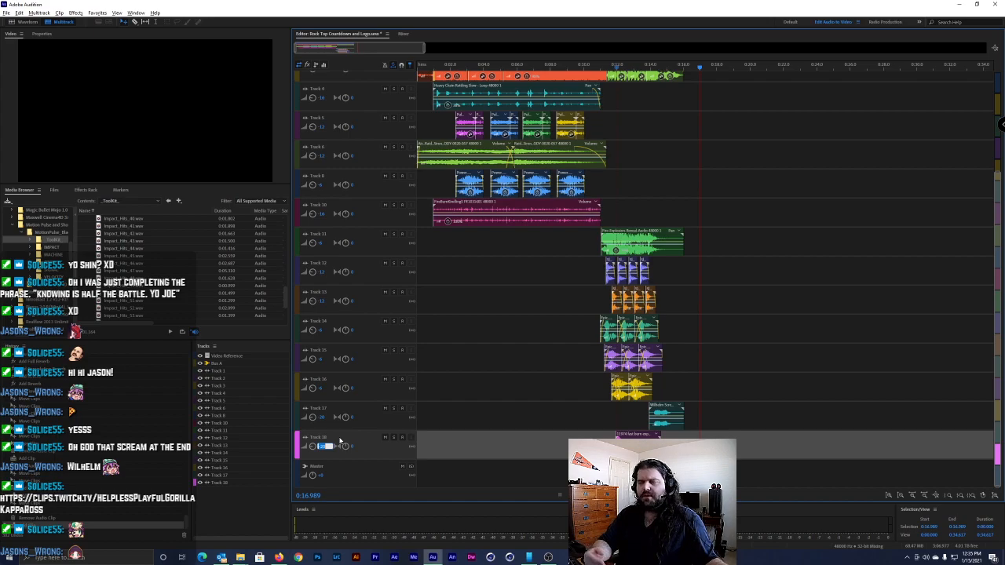
pyautogui.press('space')
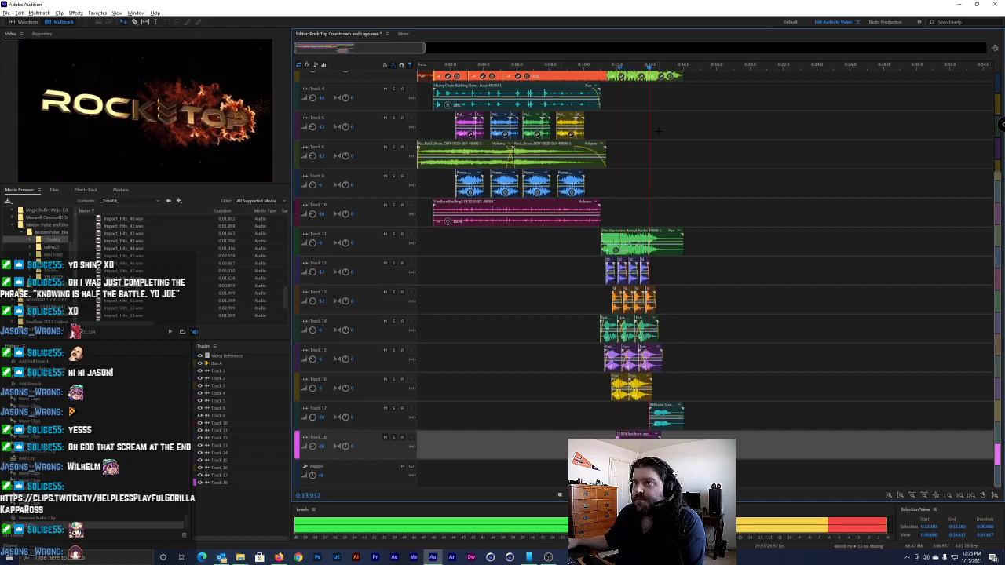
pyautogui.press('space')
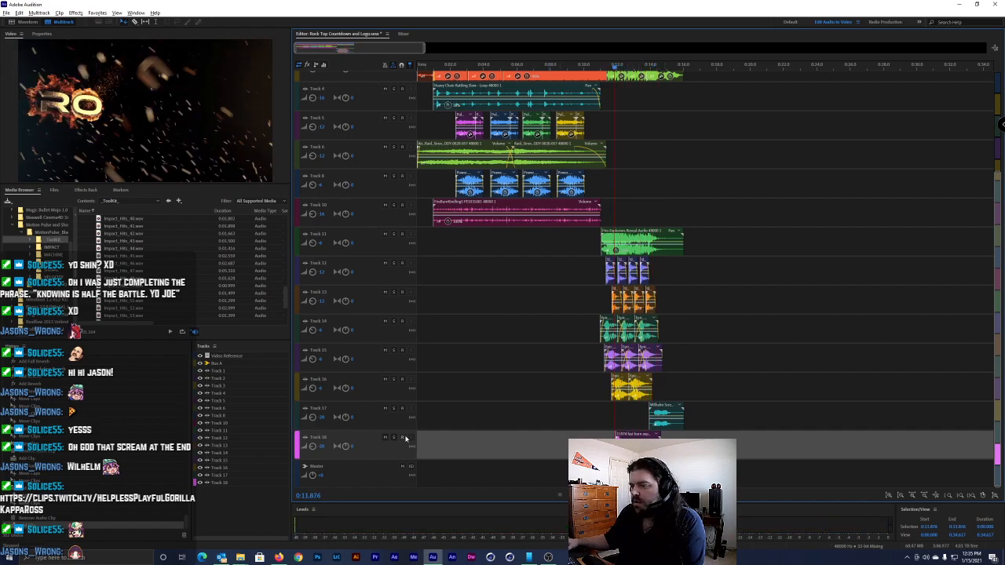
pyautogui.click(395, 439)
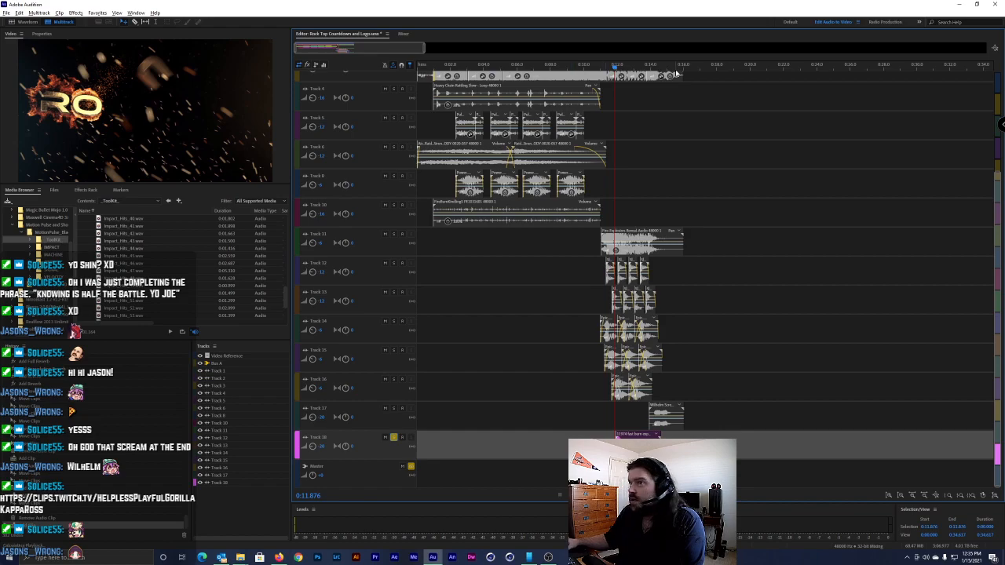
pyautogui.press('space')
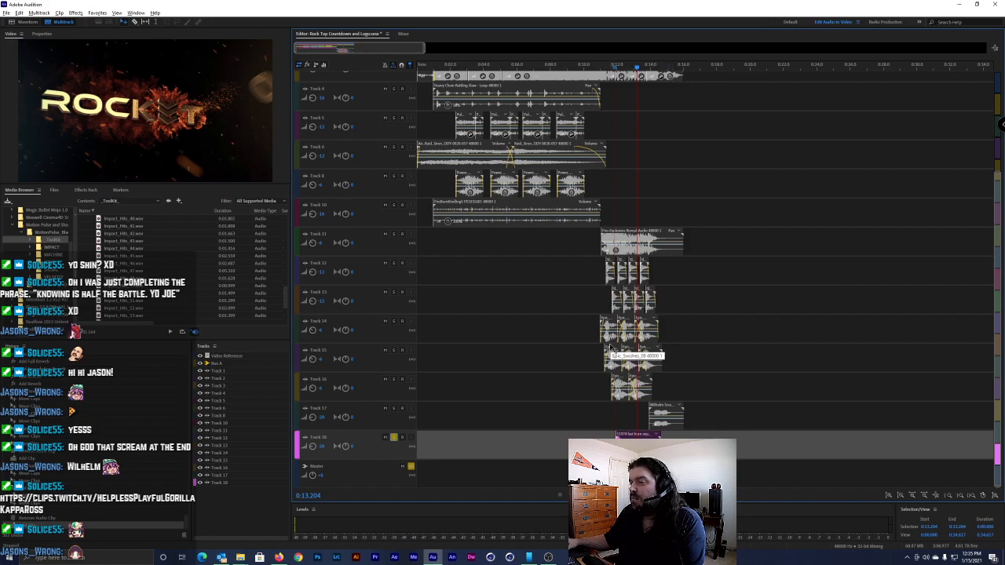
# Move the fast burn explosion clip on Track 18 earlier to about 11.35 seconds, aligned with the first slam on Track 12
pyautogui.scroll(4, 618, 354)
pyautogui.scroll(1, 624, 329)
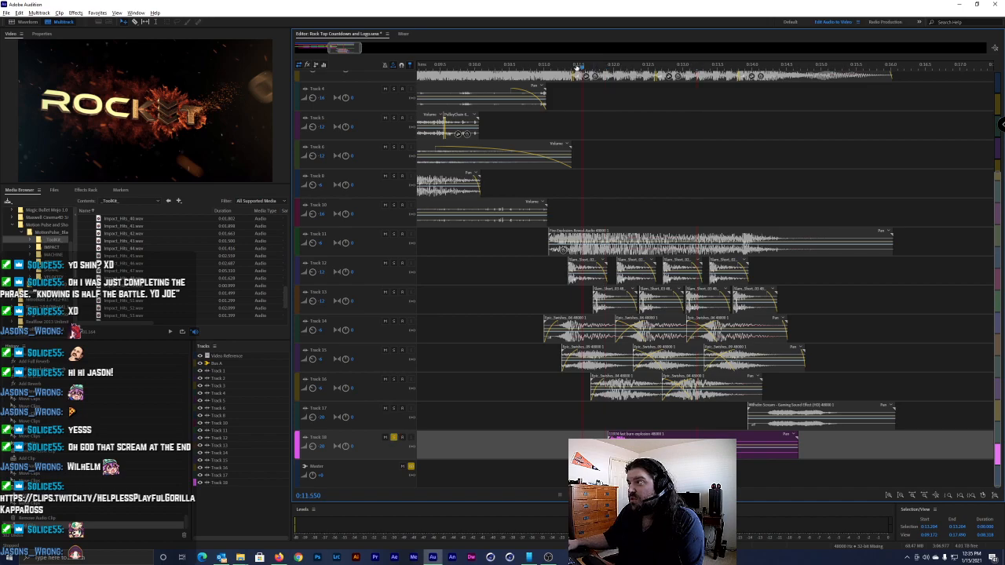
pyautogui.moveTo(581, 71); pyautogui.dragTo(542, 69)
pyautogui.scroll(1, 597, 374)
pyautogui.scroll(2, 594, 374)
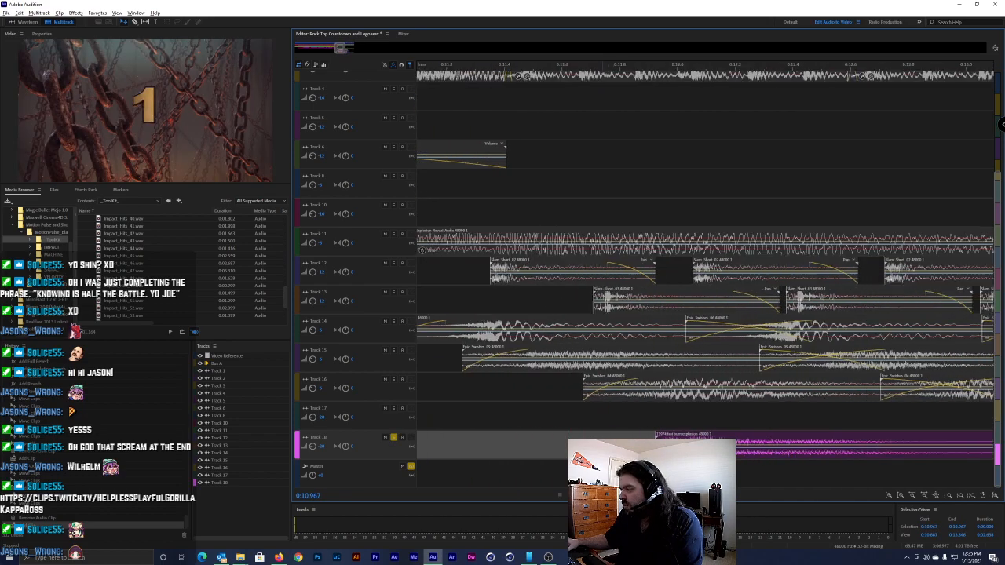
pyautogui.moveTo(688, 443); pyautogui.dragTo(472, 444)
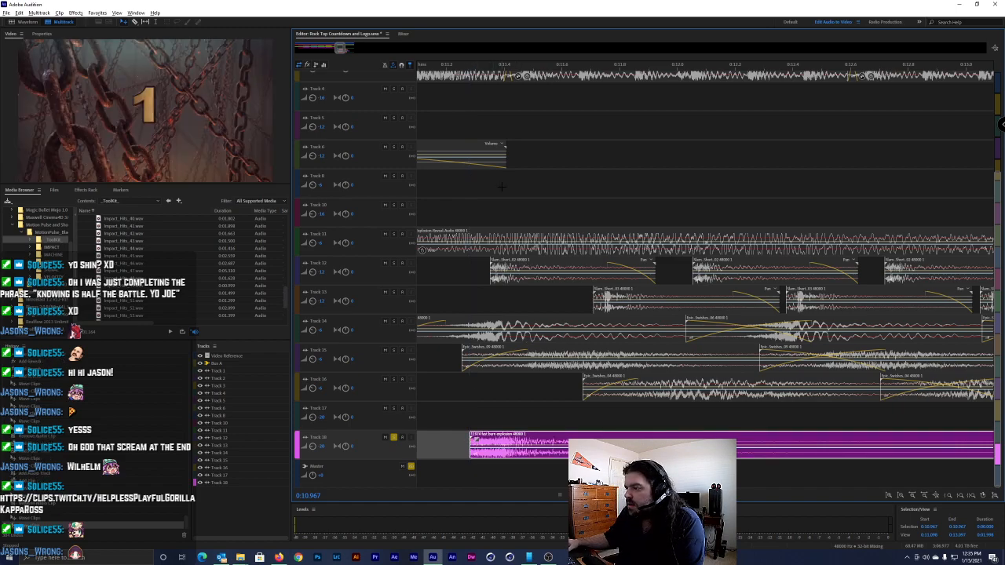
pyautogui.moveTo(477, 444); pyautogui.dragTo(497, 429)
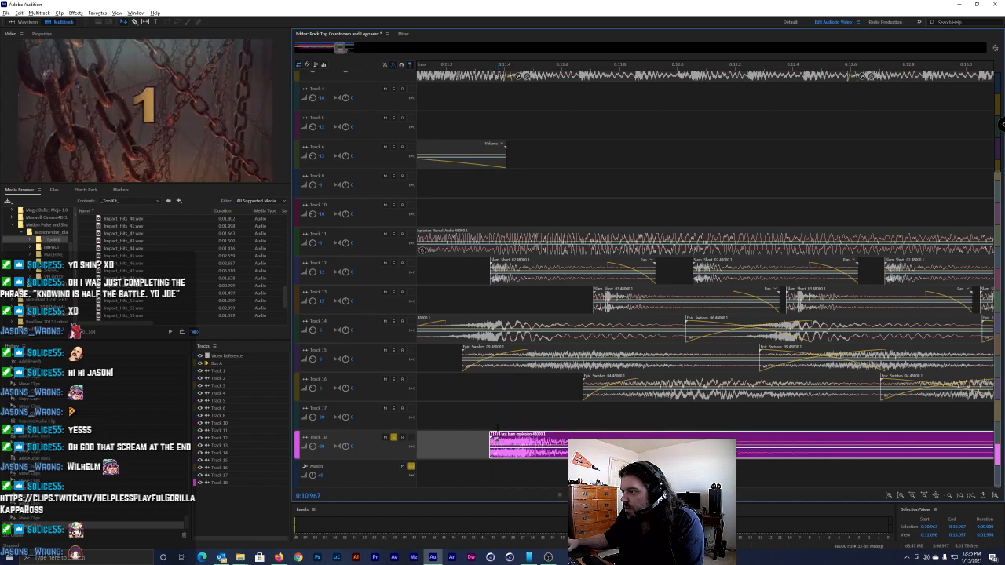
pyautogui.moveTo(500, 70); pyautogui.dragTo(489, 71)
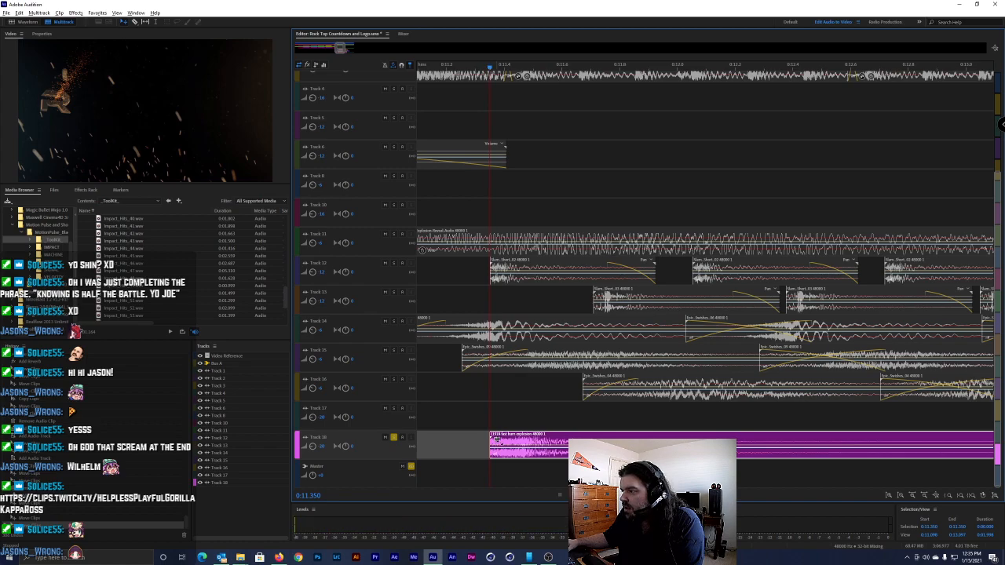
pyautogui.scroll(6, 503, 435)
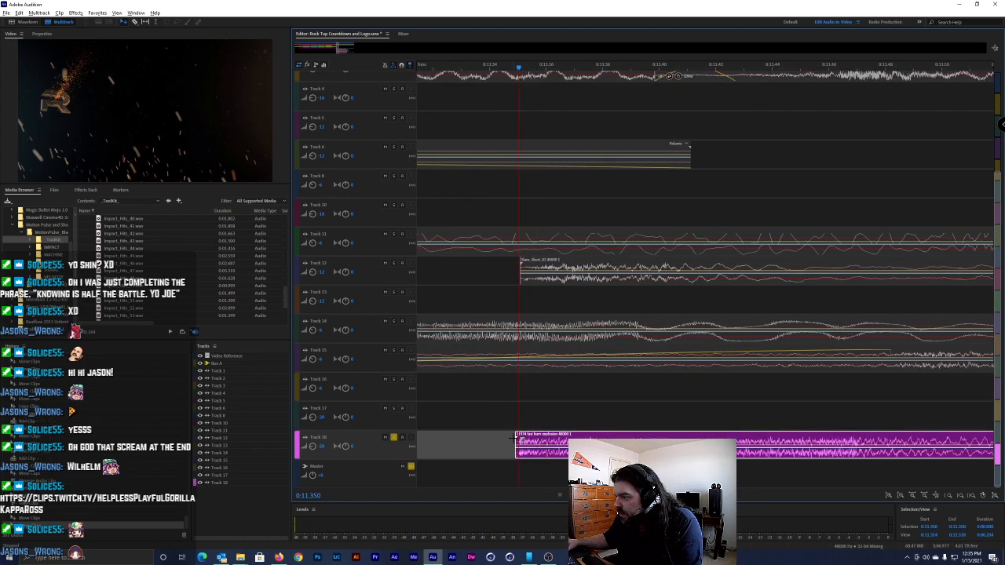
# Trim the explosion clip's end to the start of Track 12's second slam and duplicate it three times back to back on Track 18
pyautogui.scroll(-4, 538, 392)
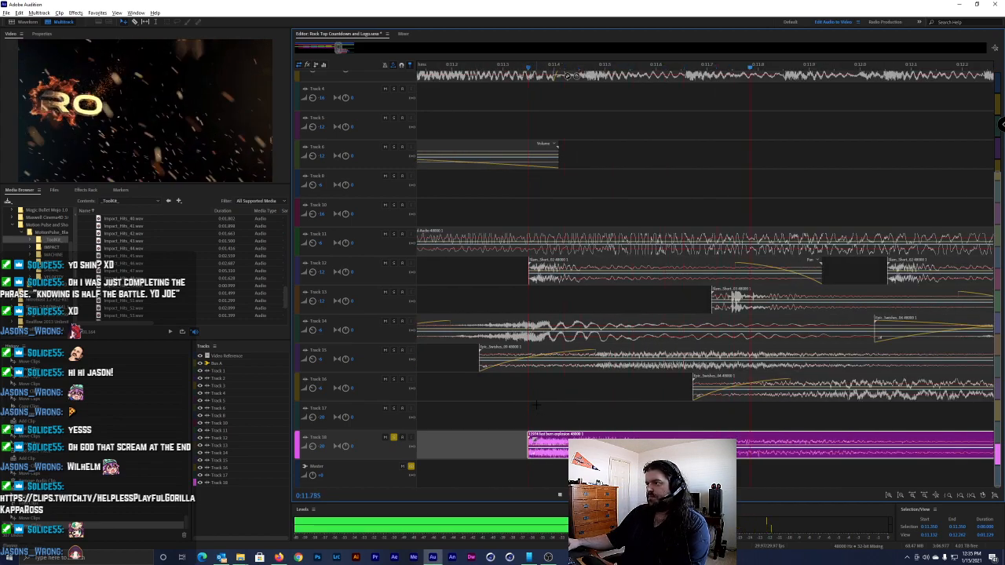
pyautogui.scroll(-4, 558, 407)
pyautogui.scroll(-2, 559, 406)
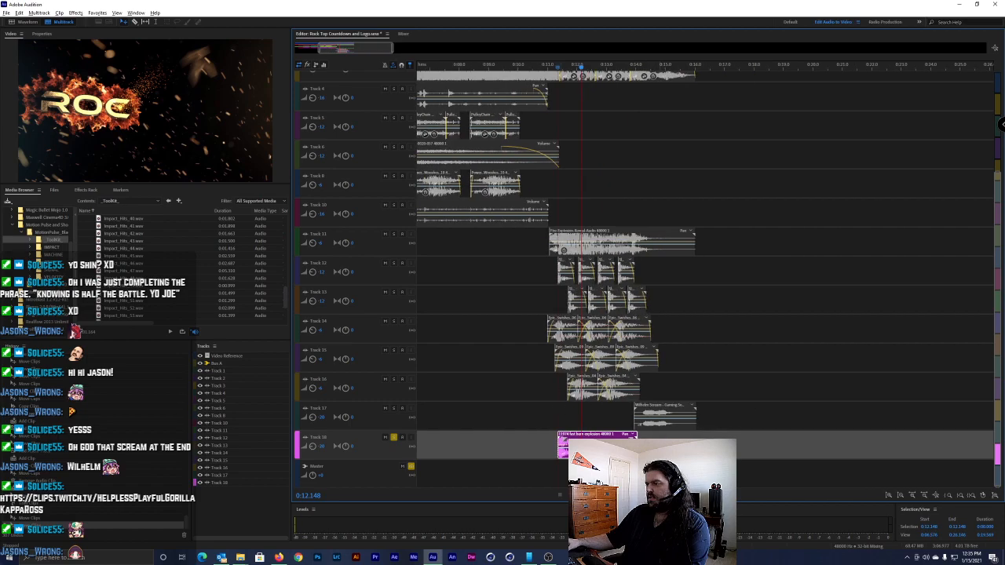
pyautogui.scroll(4, 577, 440)
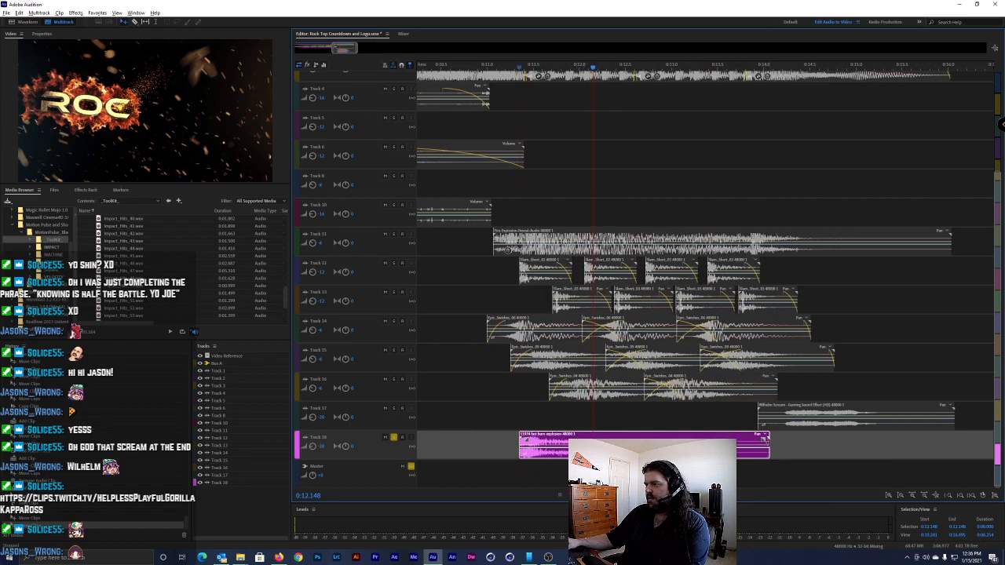
pyautogui.moveTo(770, 447); pyautogui.dragTo(585, 446)
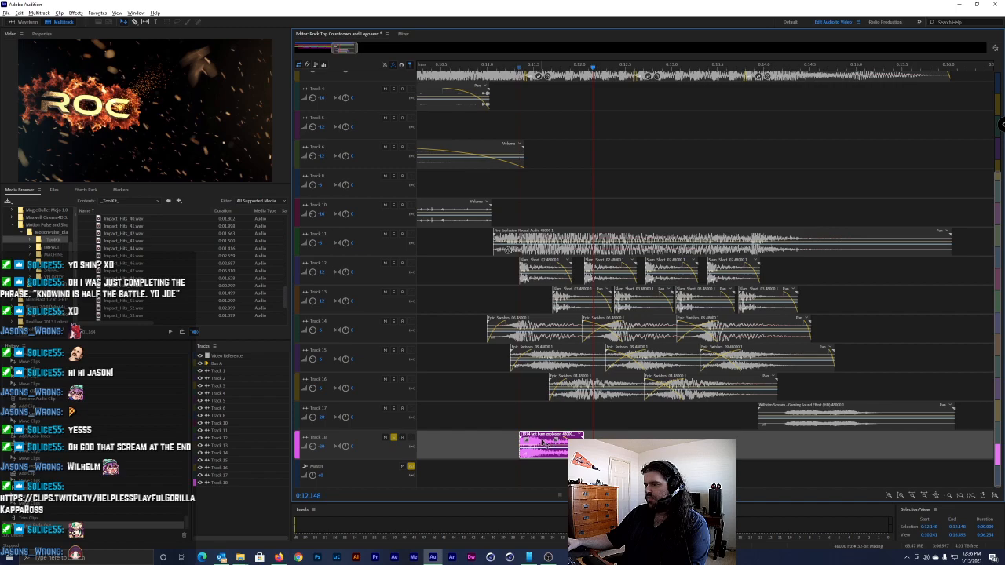
pyautogui.moveTo(545, 443); pyautogui.dragTo(748, 442)
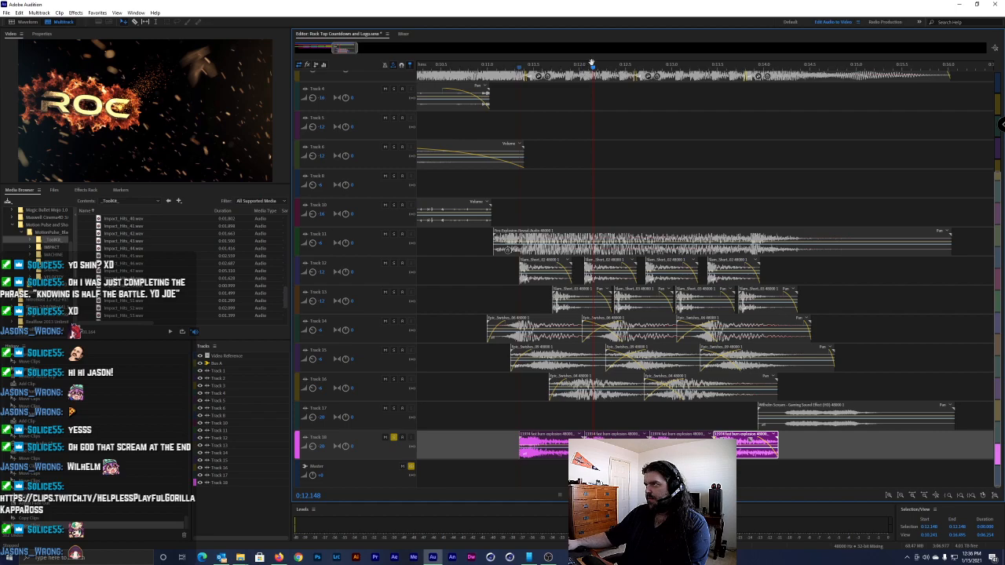
# Trim the second explosion copy to end at 12.719 seconds and move the third copy to start there, in line with Track 12's third slam
pyautogui.moveTo(593, 63); pyautogui.dragTo(640, 69)
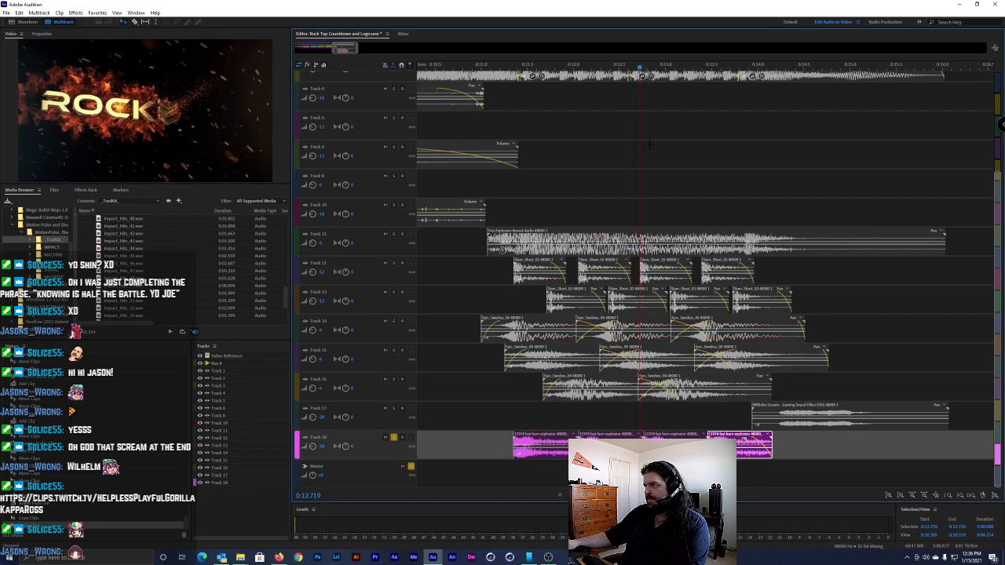
pyautogui.click(674, 437)
pyautogui.press('space')
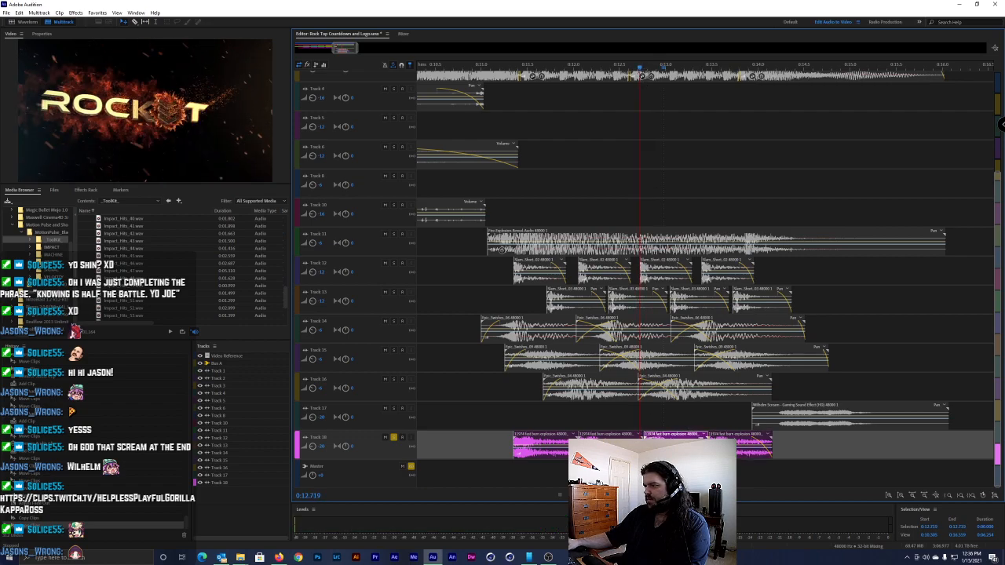
pyautogui.press('space')
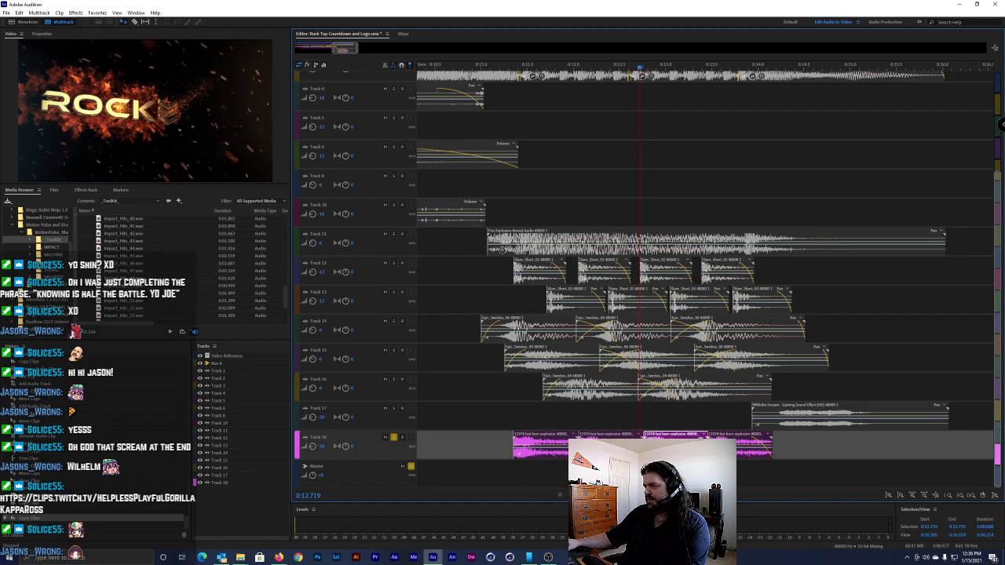
pyautogui.scroll(5, 642, 436)
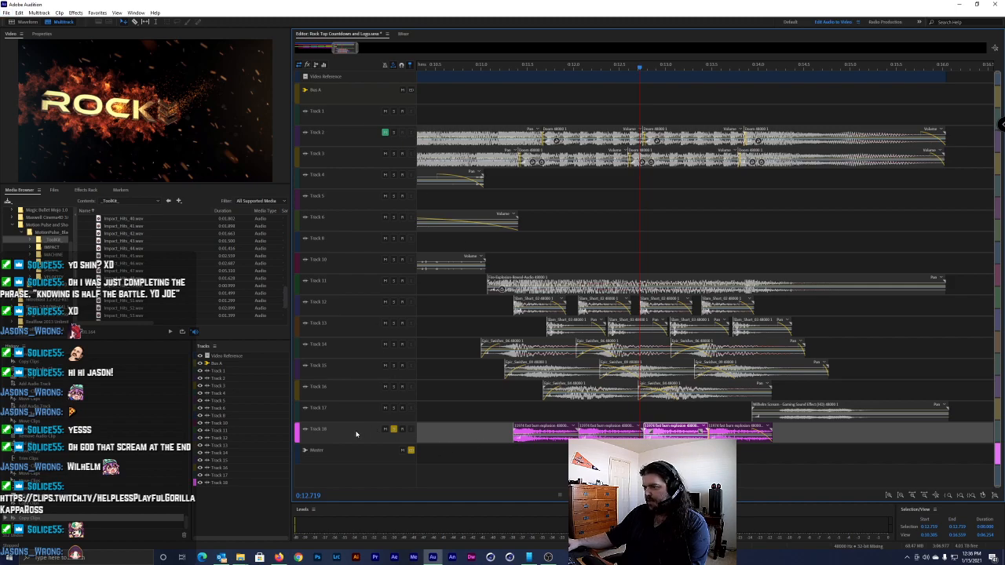
pyautogui.scroll(5, 357, 433)
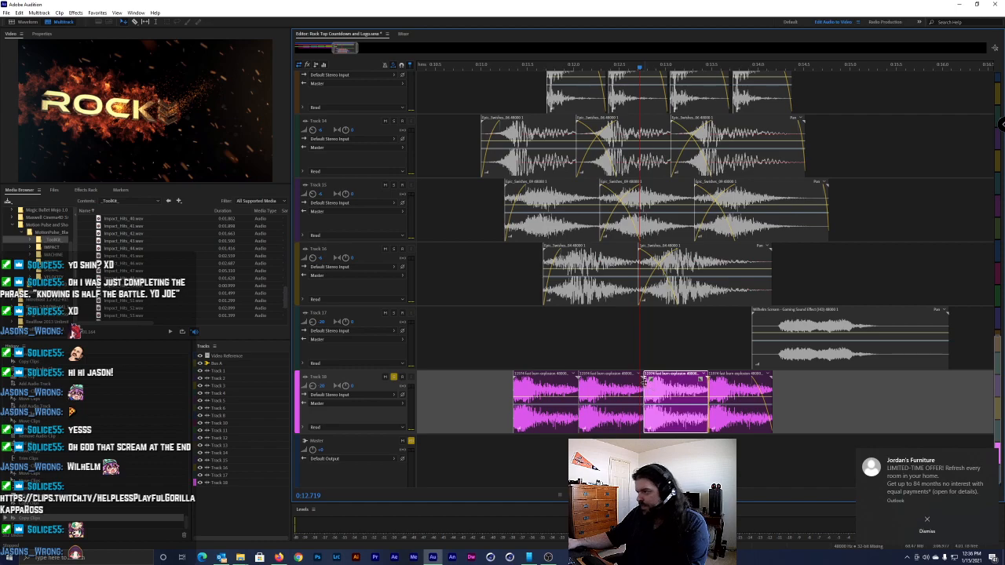
pyautogui.click(639, 386)
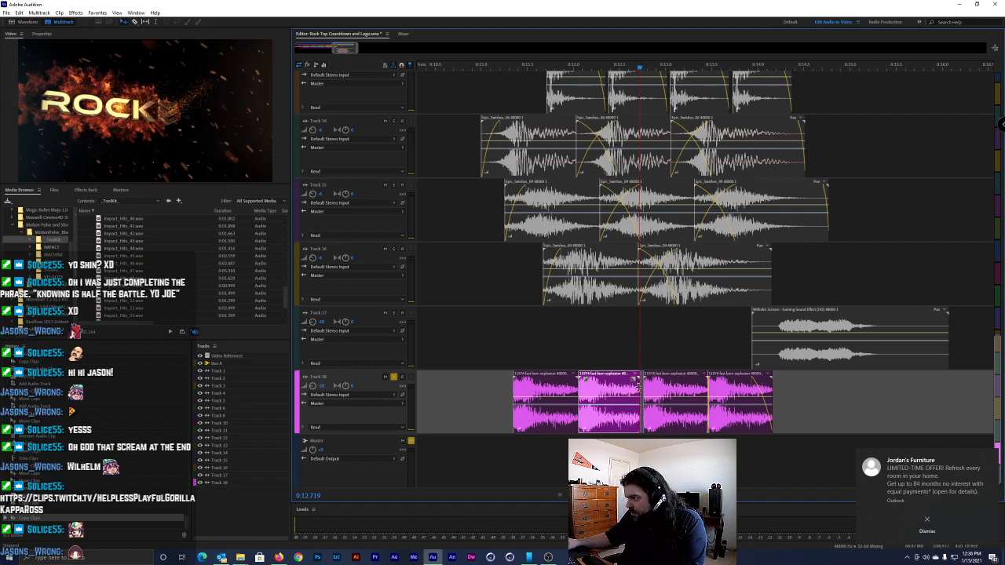
pyautogui.click(657, 393)
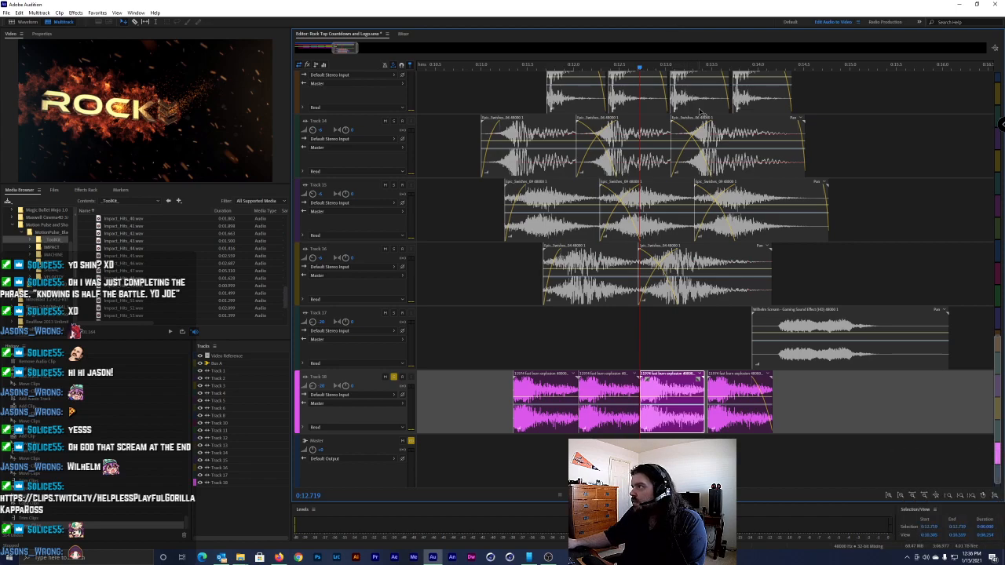
# Set the playhead to 11.659 seconds, at the start of Track 16's first clip, and add an audio track below Track 18
pyautogui.scroll(1, 686, 83)
pyautogui.moveTo(672, 68)
pyautogui.mouseDown()
pyautogui.moveTo(684, 67)
pyautogui.moveTo(670, 67)
pyautogui.mouseUp()
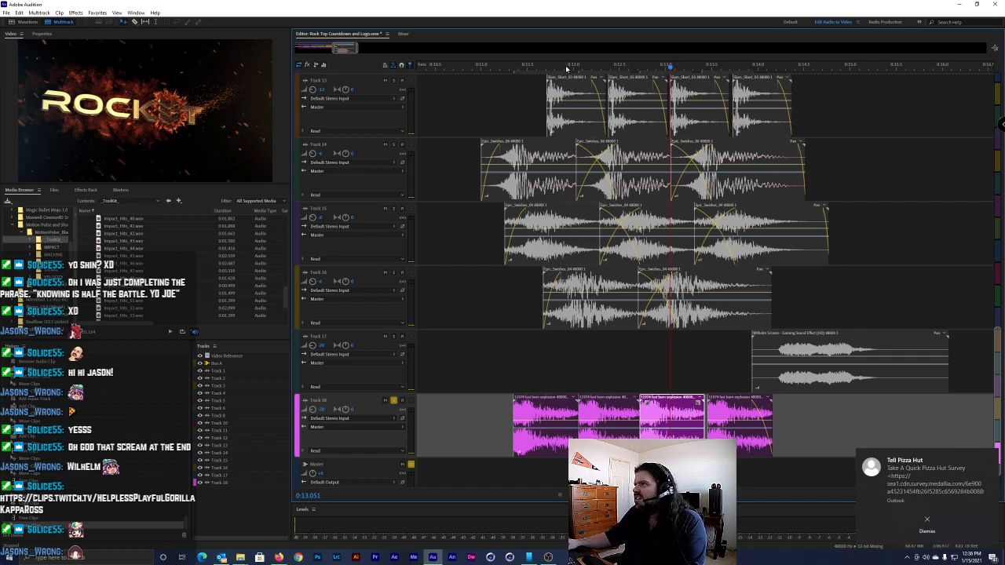
pyautogui.moveTo(567, 68); pyautogui.dragTo(542, 69)
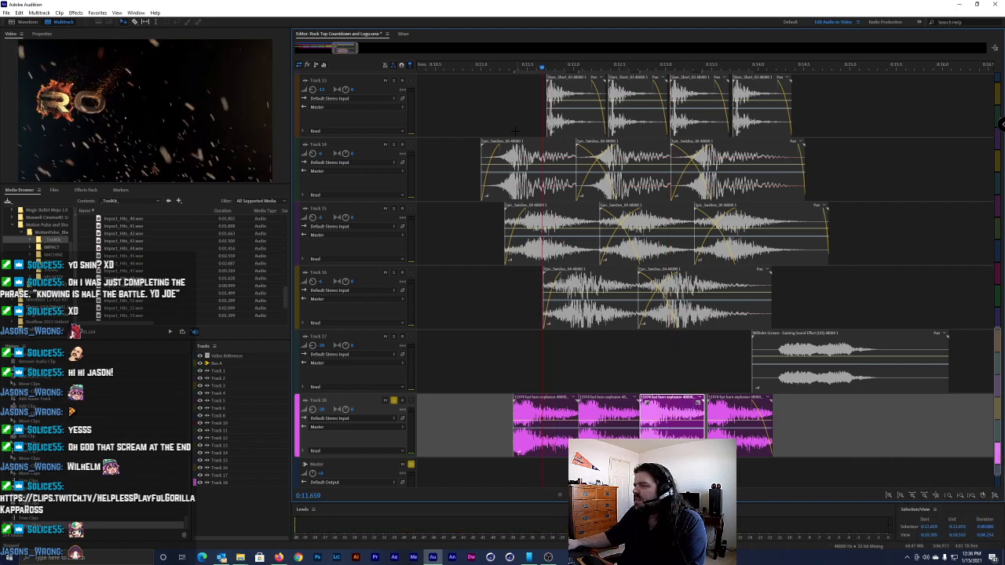
pyautogui.scroll(2, 514, 135)
pyautogui.scroll(1, 514, 135)
pyautogui.scroll(-3, 515, 135)
pyautogui.scroll(-1, 384, 388)
pyautogui.hotkey('alt', 'a')
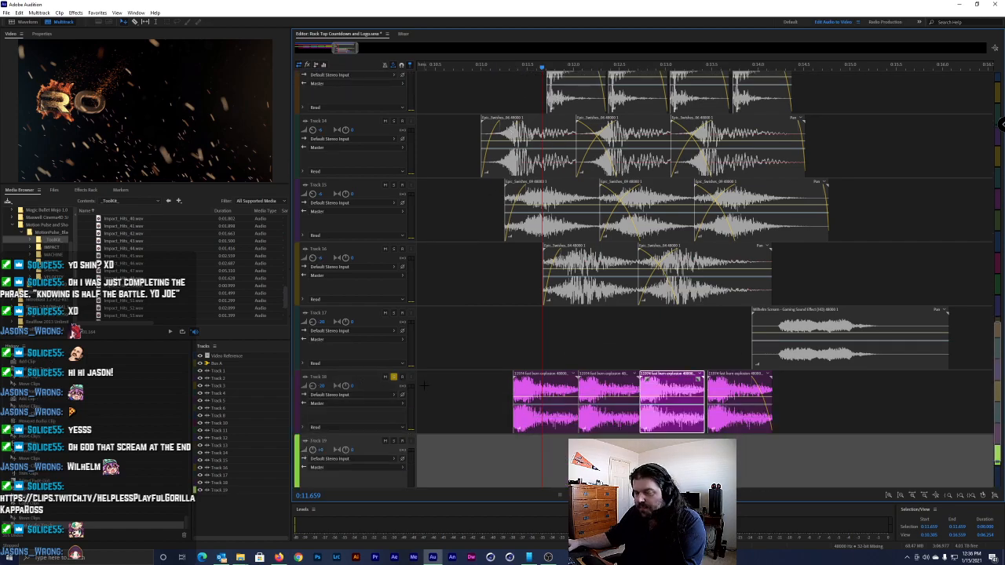
# Move the second explosion copy onto Track 19 at 11.659 seconds and delete the last two copies from Track 18
pyautogui.scroll(3, 549, 81)
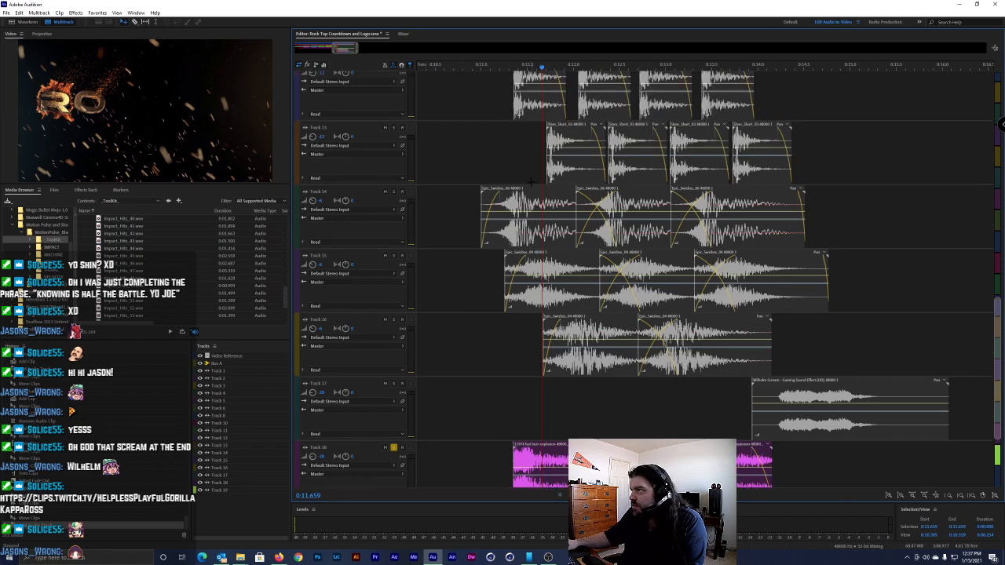
pyautogui.scroll(-3, 527, 206)
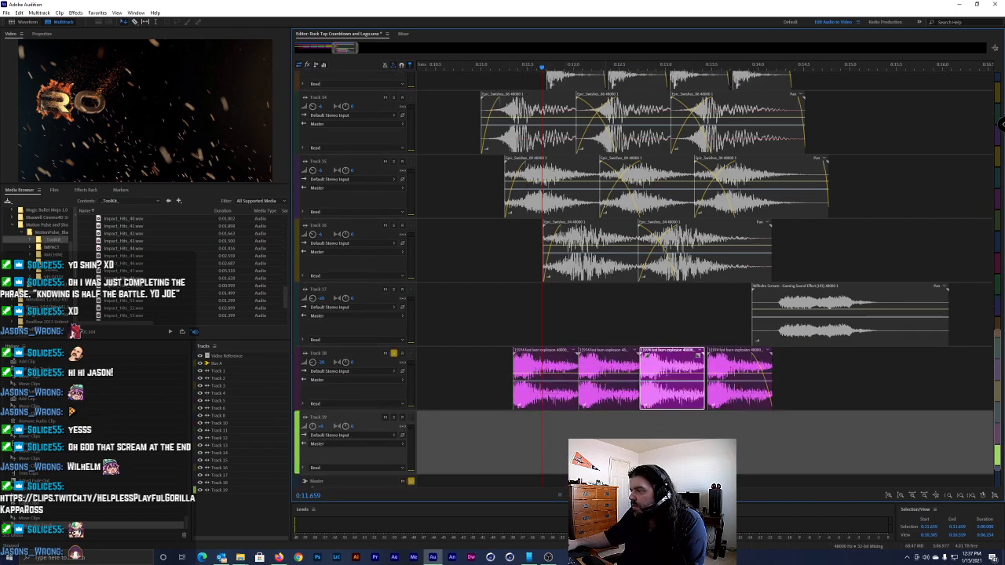
pyautogui.moveTo(606, 375); pyautogui.dragTo(567, 434)
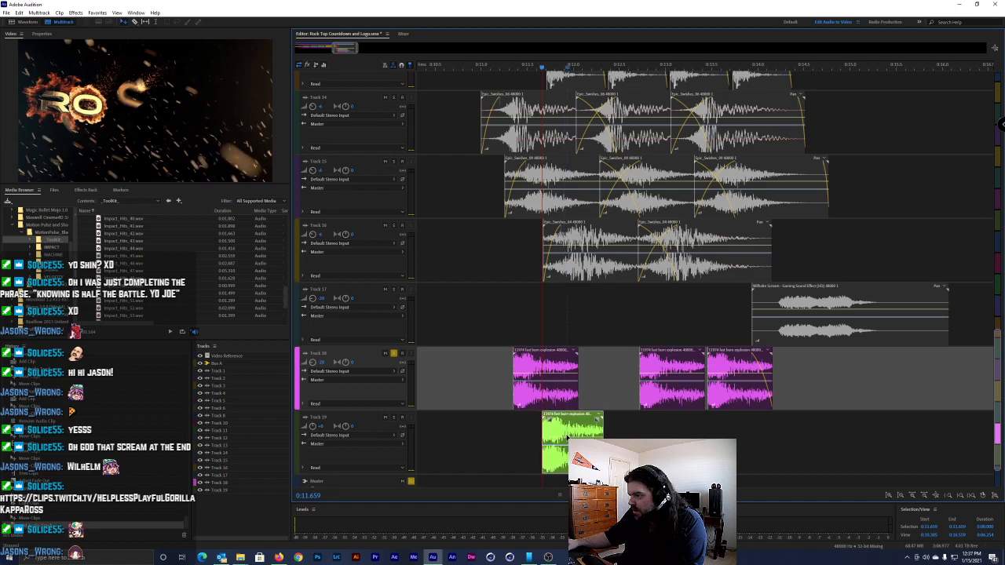
pyautogui.moveTo(806, 370); pyautogui.dragTo(638, 382)
pyautogui.press('Delete')
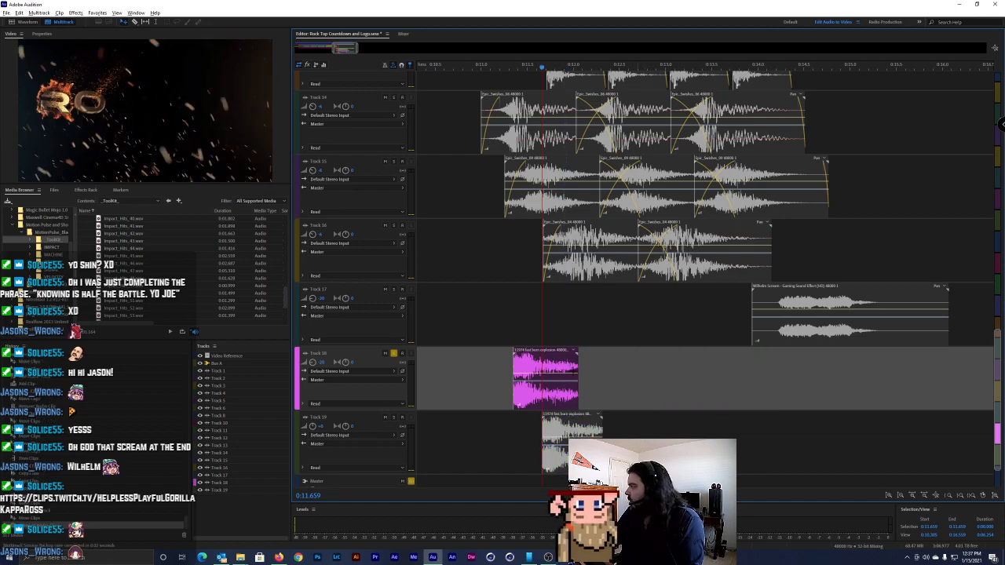
# Examine how the slam, swish, scream and explosion clips on Tracks 11 to 19 line up with one another
pyautogui.scroll(-3, 564, 352)
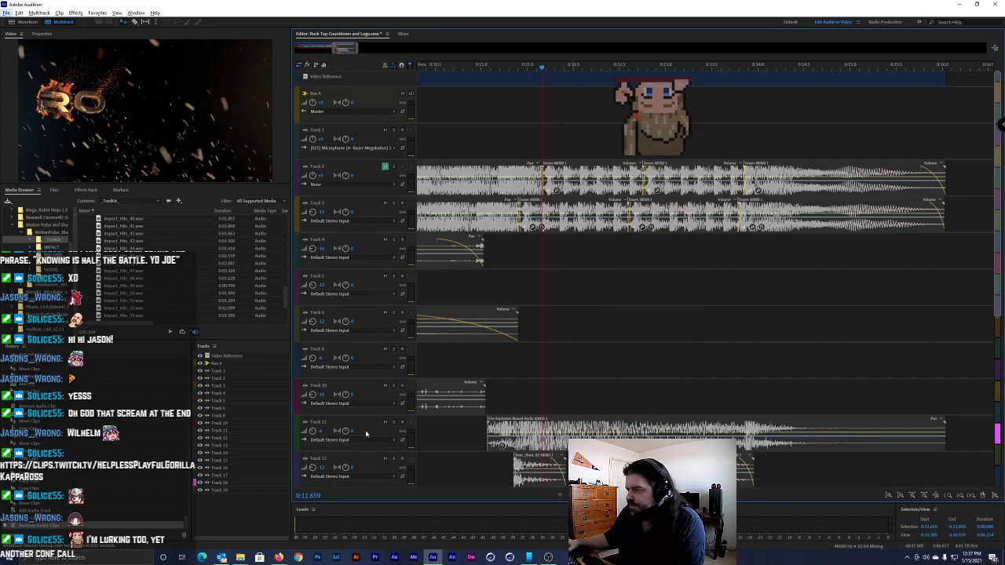
pyautogui.scroll(3, 365, 431)
pyautogui.click(366, 428)
pyautogui.click(533, 364)
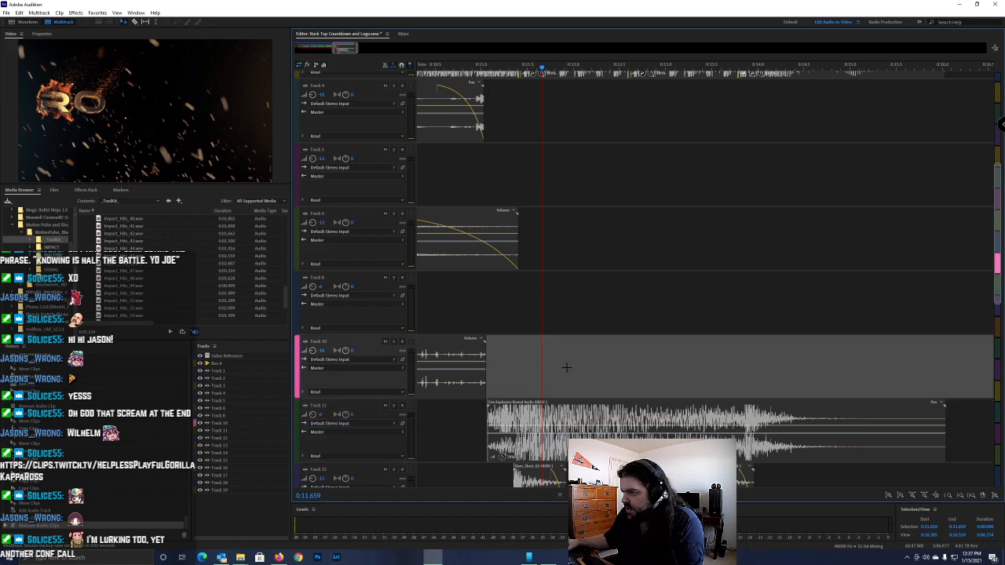
pyautogui.scroll(-3, 564, 367)
pyautogui.scroll(-2, 568, 369)
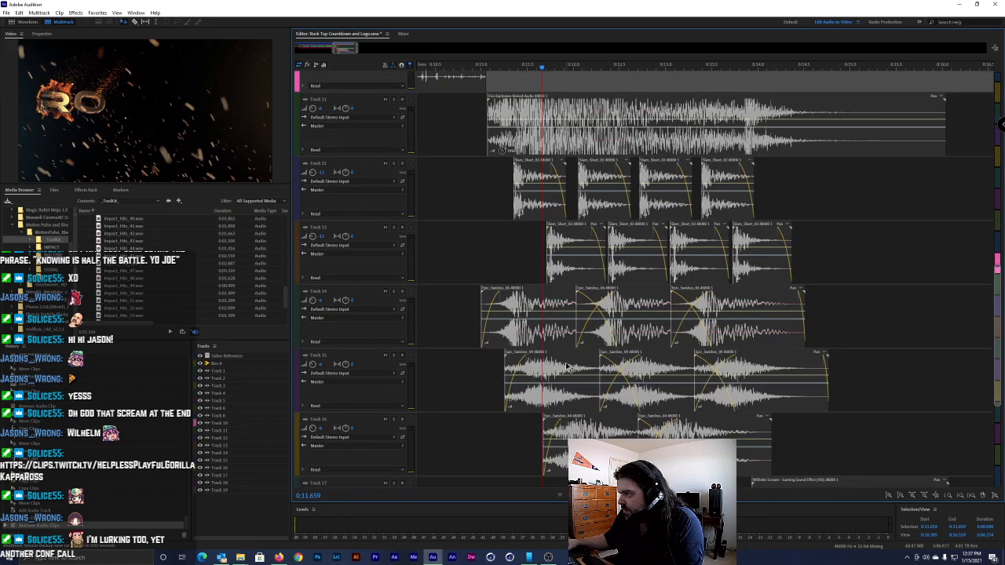
pyautogui.click(607, 166)
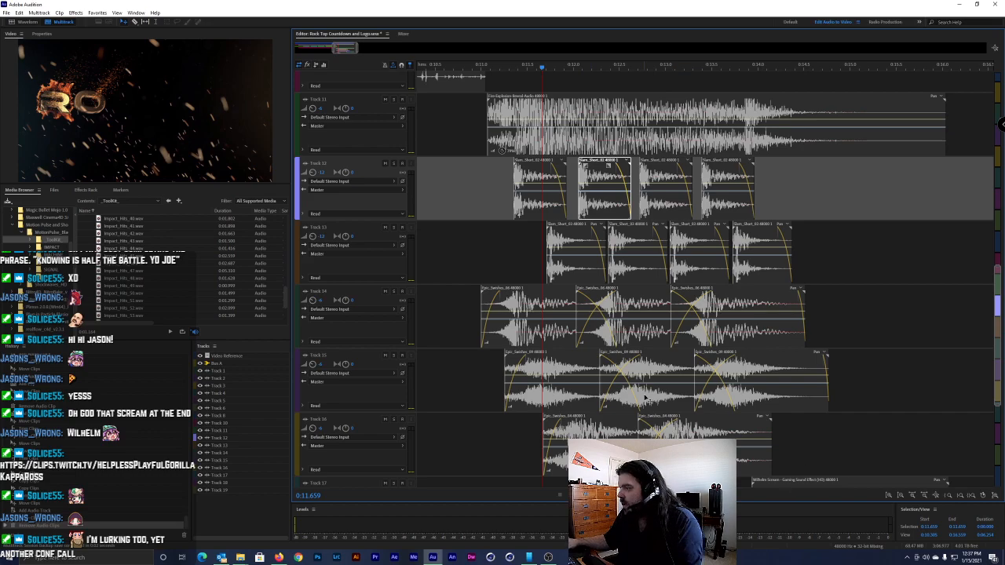
pyautogui.scroll(-1, 641, 401)
pyautogui.scroll(-3, 637, 400)
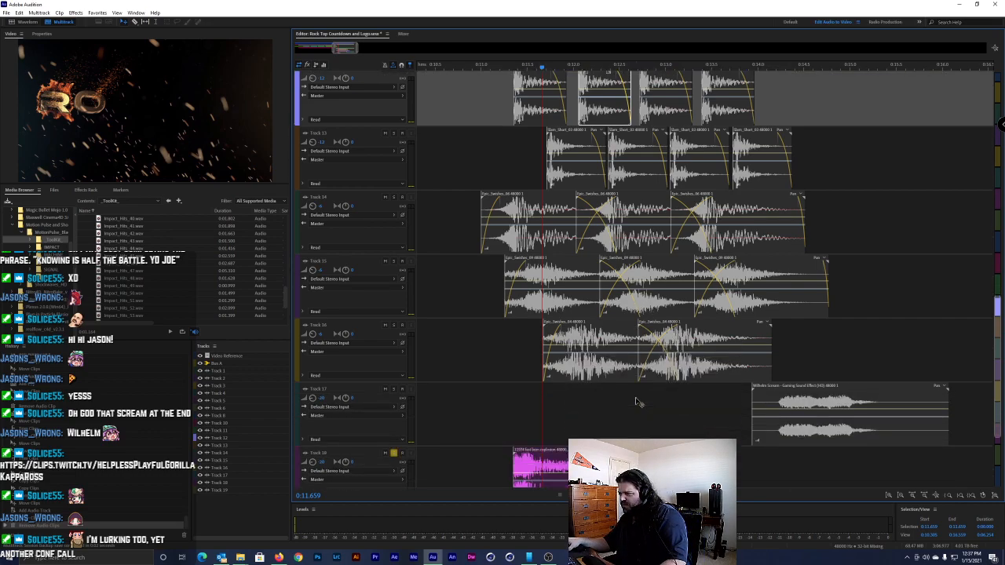
pyautogui.scroll(-2, 636, 397)
pyautogui.scroll(15, 636, 398)
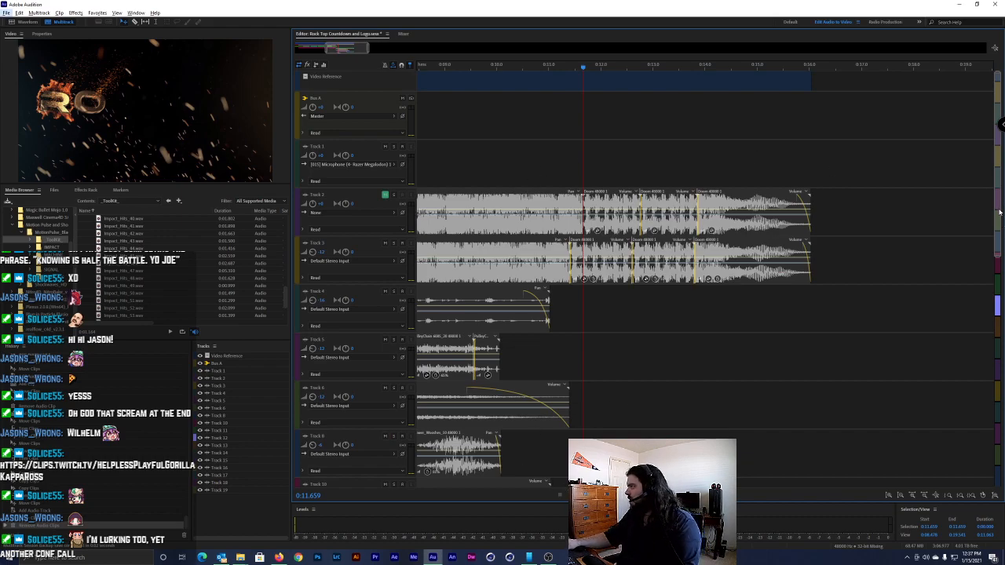
pyautogui.moveTo(994, 198); pyautogui.dragTo(993, 355)
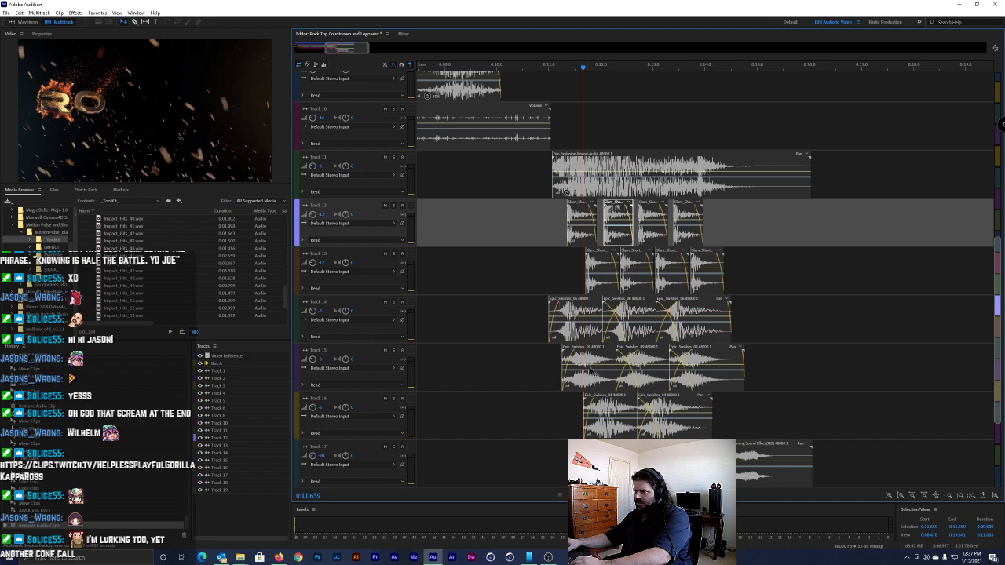
pyautogui.scroll(-6, 590, 369)
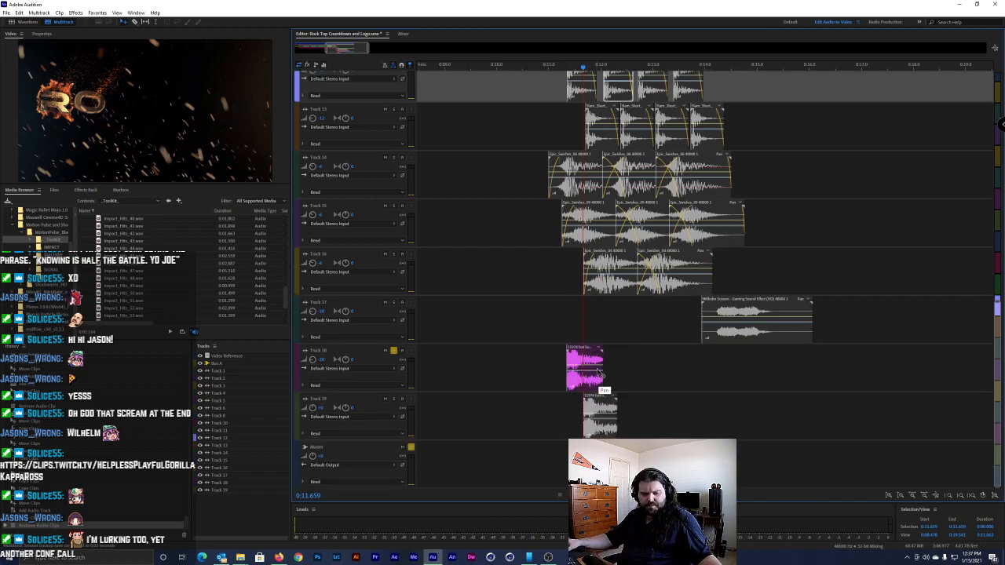
pyautogui.scroll(1, 595, 366)
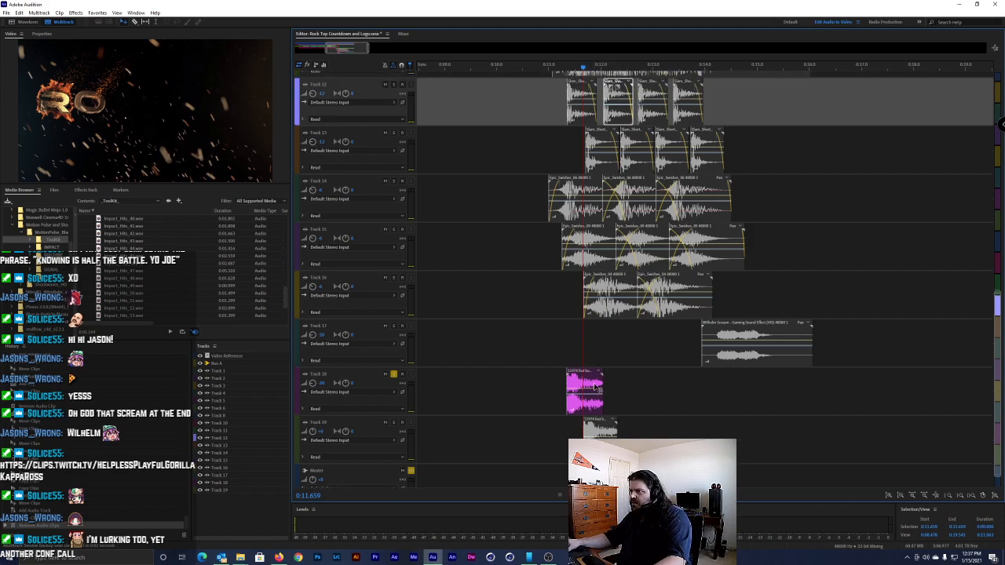
# Trim Track 18's first explosion clip to end with Track 12's first slam, with a fade-out, and delete the other copies on Tracks 18 and 19
pyautogui.click(595, 387)
pyautogui.moveTo(591, 384); pyautogui.dragTo(632, 383)
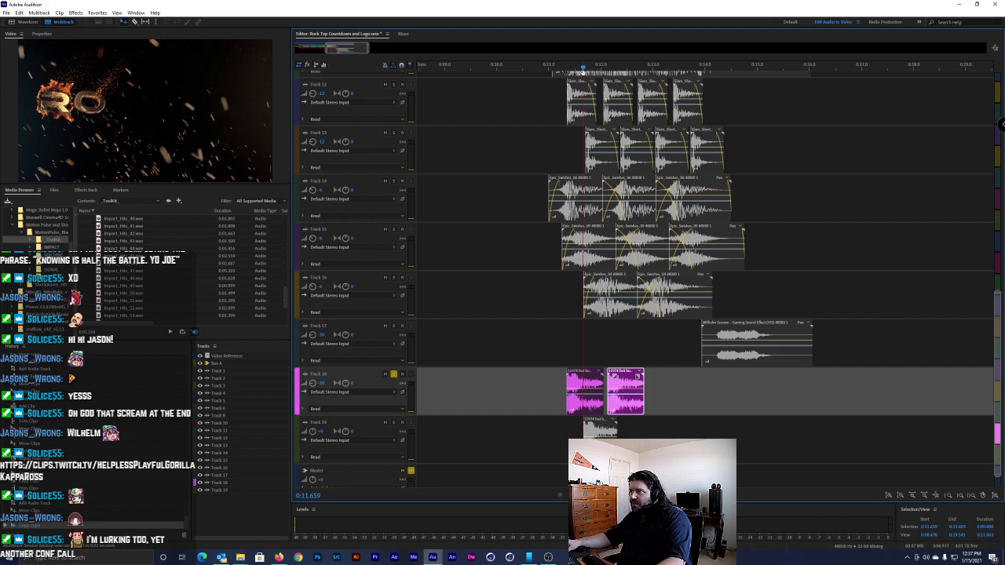
pyautogui.moveTo(604, 382); pyautogui.dragTo(586, 383)
pyautogui.click(629, 390)
pyautogui.press('Delete')
pyautogui.click(599, 424)
pyautogui.press('Delete')
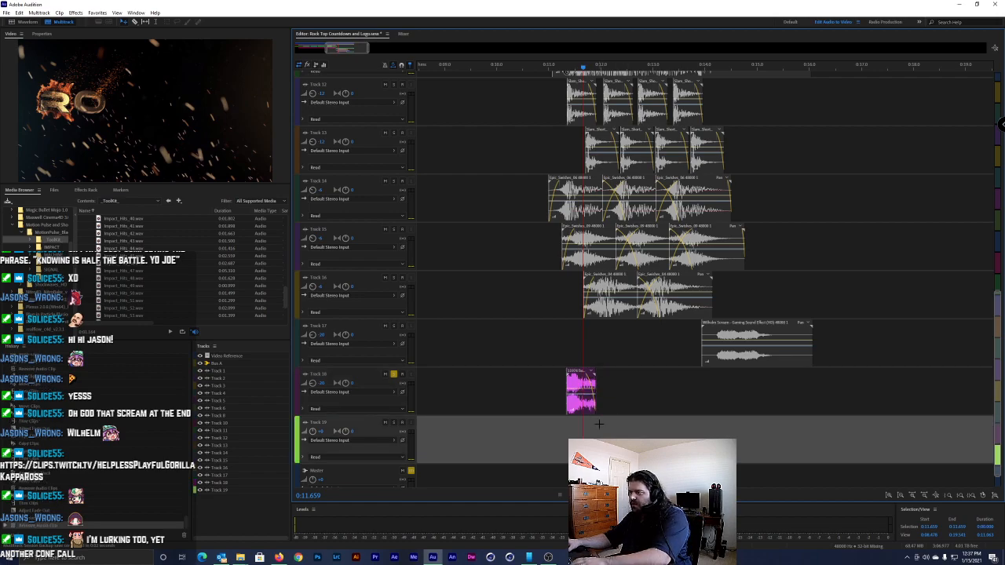
# Try to place a copy of the trimmed explosion clip on Track 19 near Track 13's first slam
pyautogui.click(575, 381)
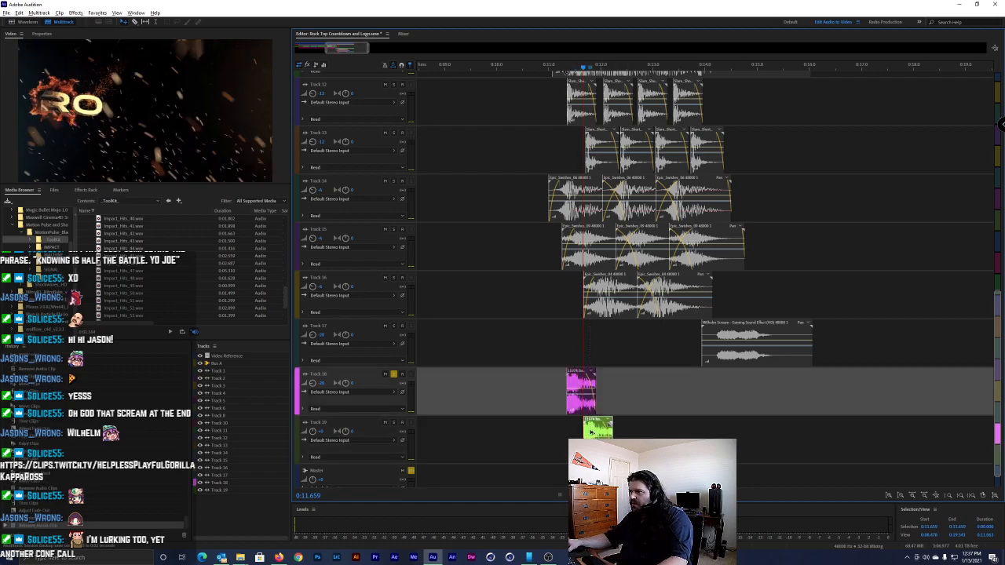
pyautogui.scroll(1, 574, 382)
pyautogui.moveTo(587, 73); pyautogui.dragTo(585, 68)
pyautogui.hotkey('ctrl', 'z')
pyautogui.click(777, 471)
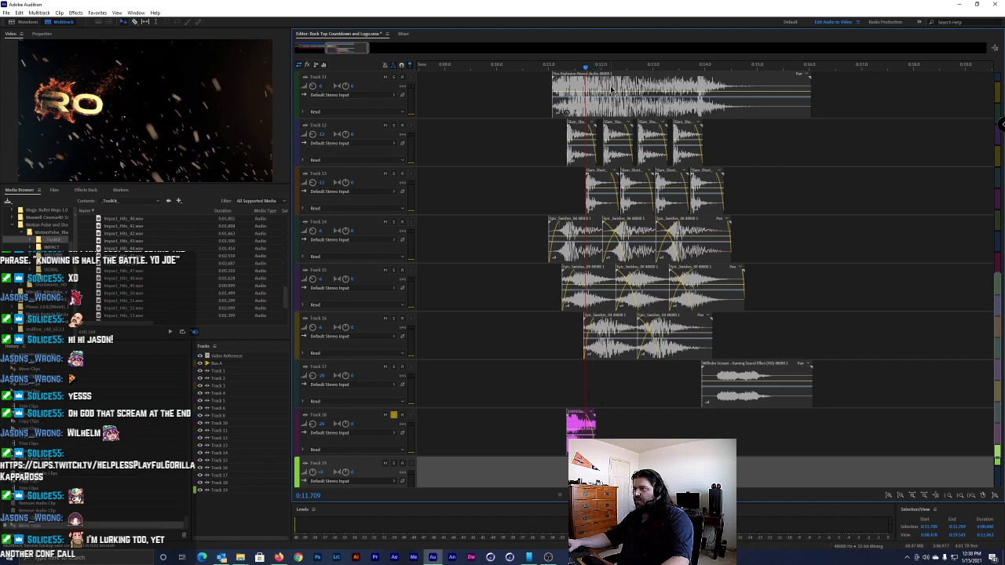
# Copy the trimmed explosion clip along Track 18 to 12.055, 12.711 and 13.396 seconds, matching Track 12's second, third and fourth slams
pyautogui.click(603, 69)
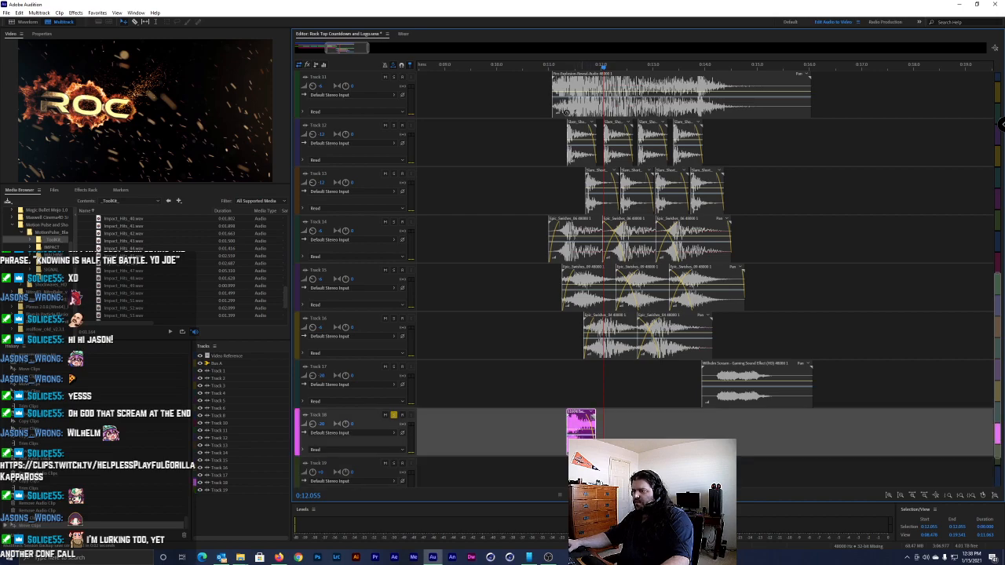
pyautogui.click(581, 426)
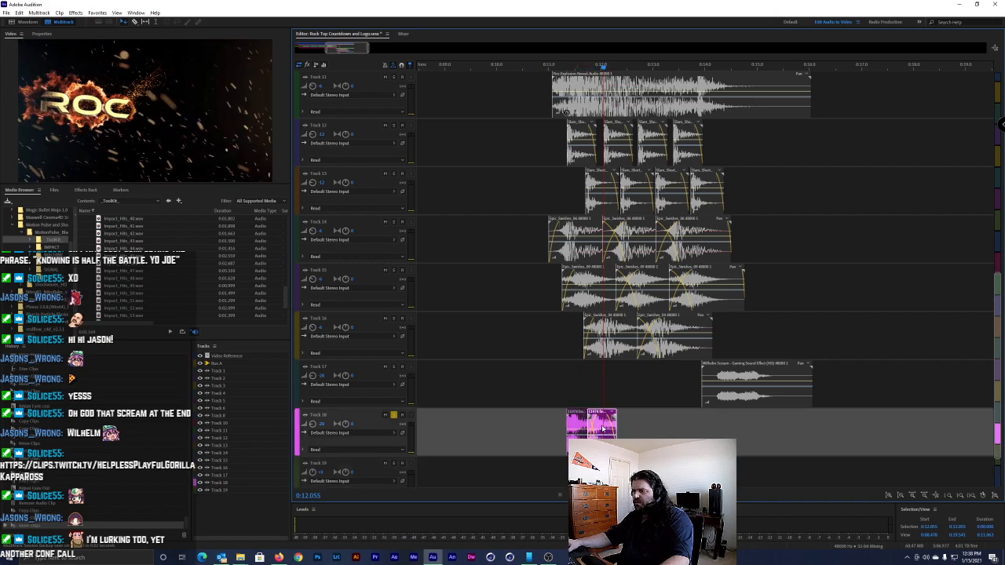
pyautogui.moveTo(582, 427); pyautogui.dragTo(613, 423)
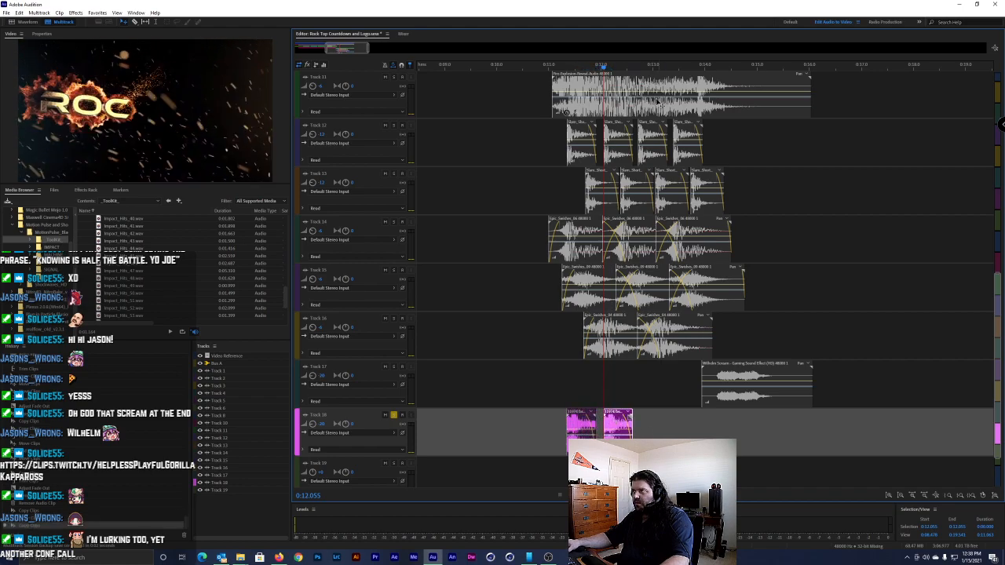
pyautogui.moveTo(642, 64); pyautogui.dragTo(634, 70)
pyautogui.click(636, 67)
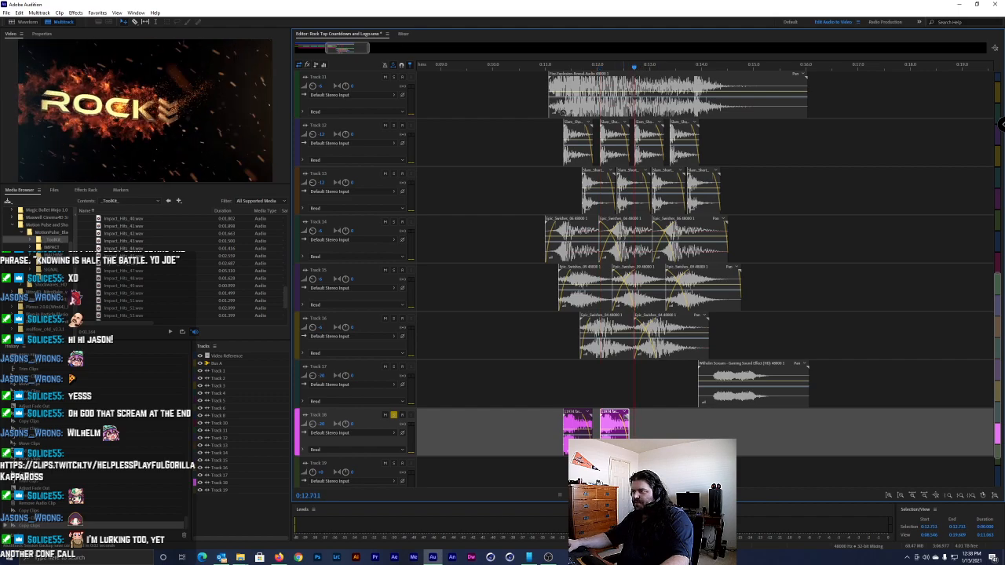
pyautogui.hotkey('ctrl', 'v')
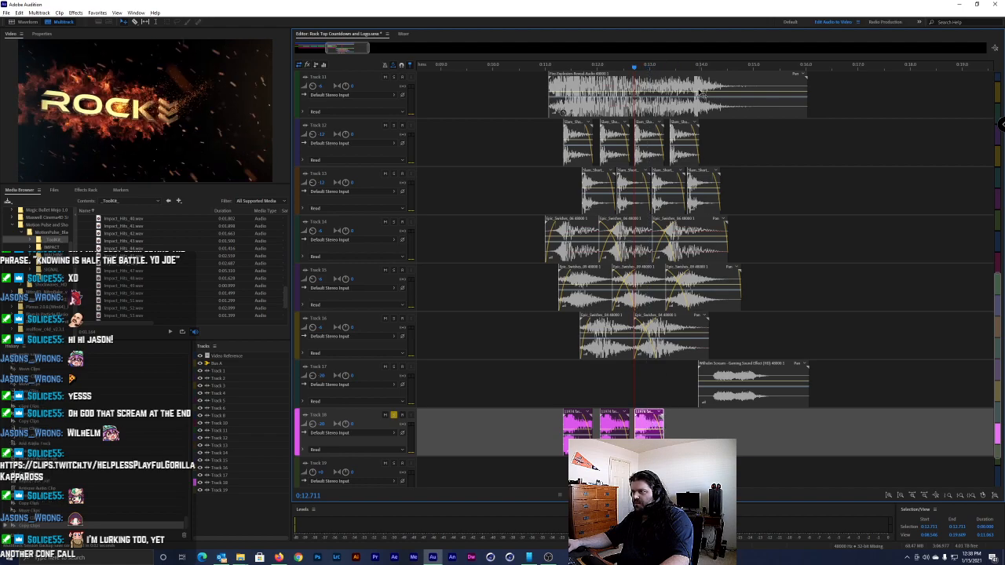
pyautogui.click(671, 68)
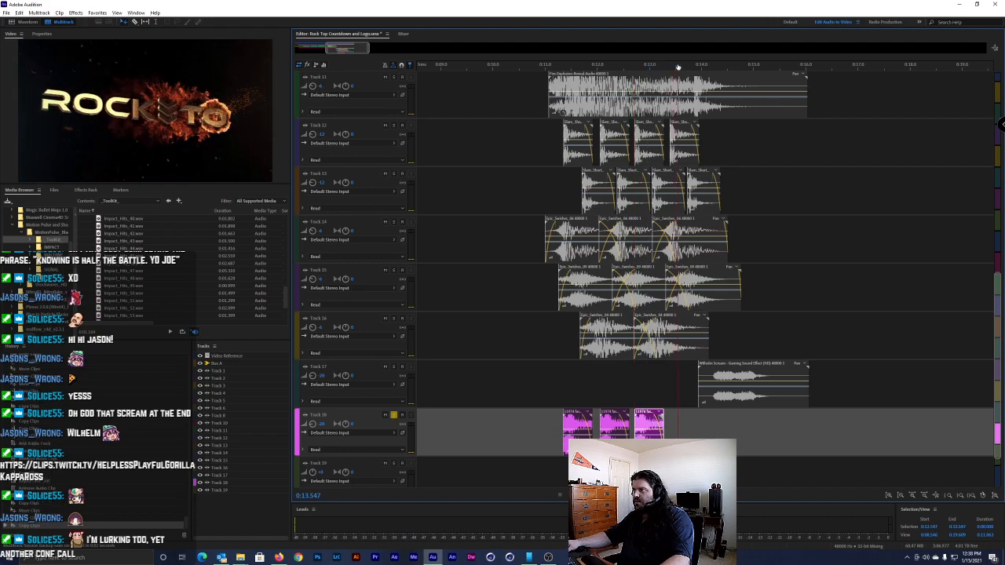
pyautogui.click(670, 70)
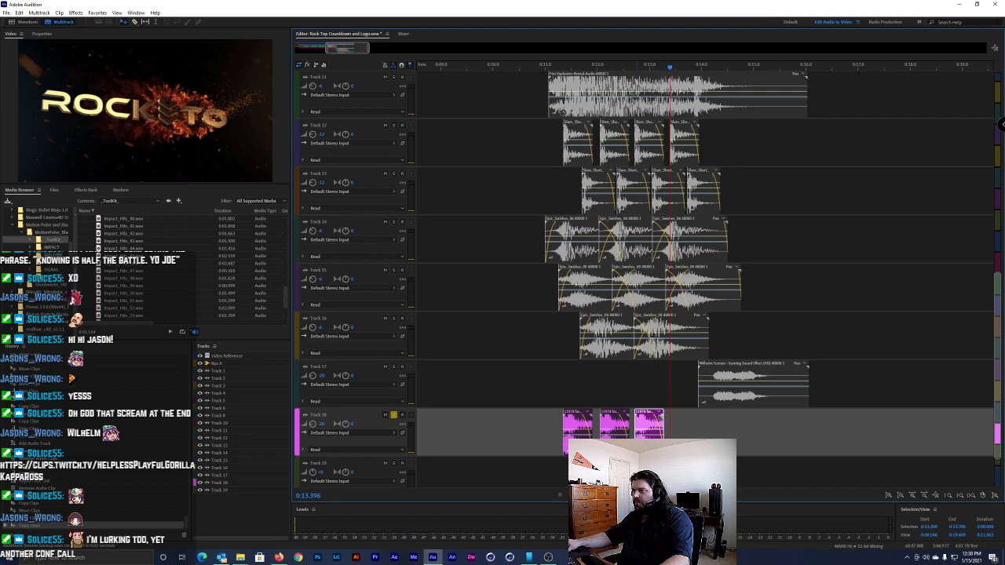
pyautogui.moveTo(647, 421); pyautogui.dragTo(694, 430)
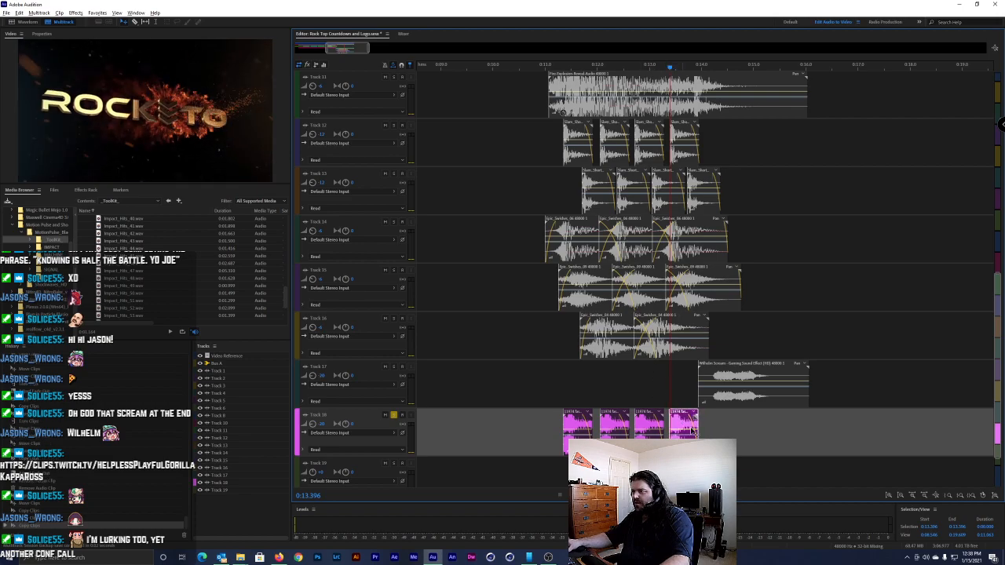
# Set Track 19's volume to -20 dB and turn off the solo on Track 18
pyautogui.click(323, 474)
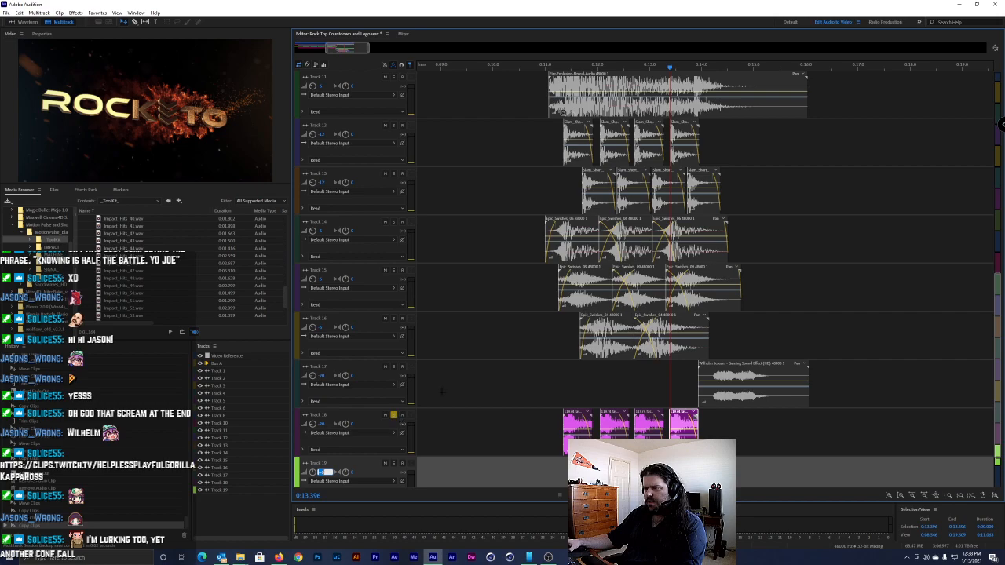
pyautogui.click(401, 425)
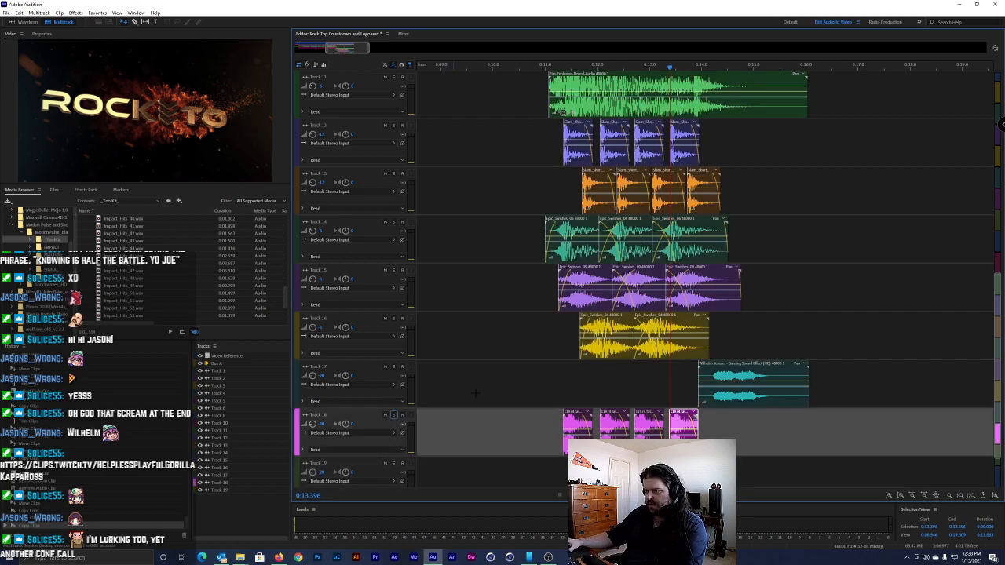
# Save the session without copying outside media into its folder and play the full mix from 9.668 seconds
pyautogui.hotkey('ctrl', 's')
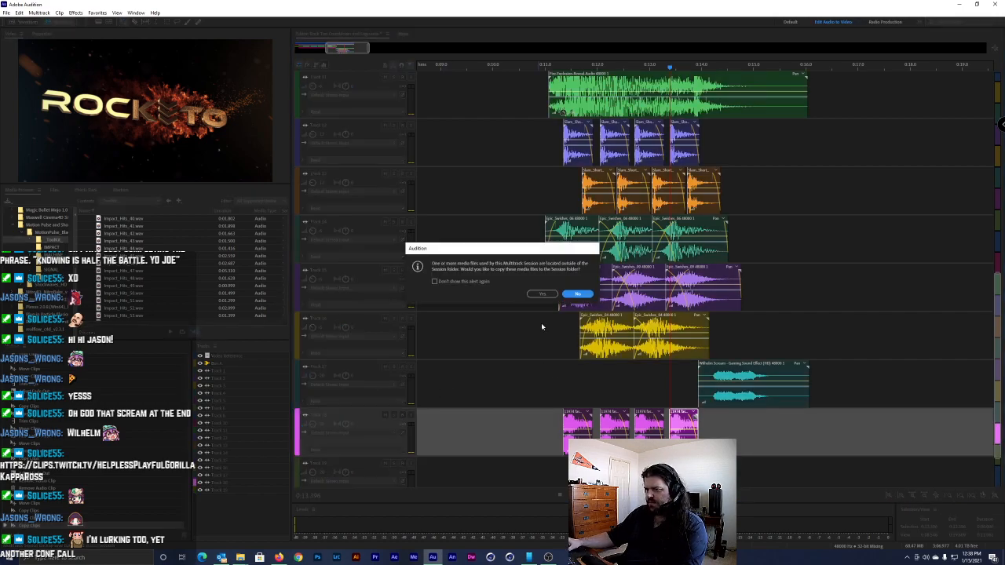
pyautogui.click(577, 296)
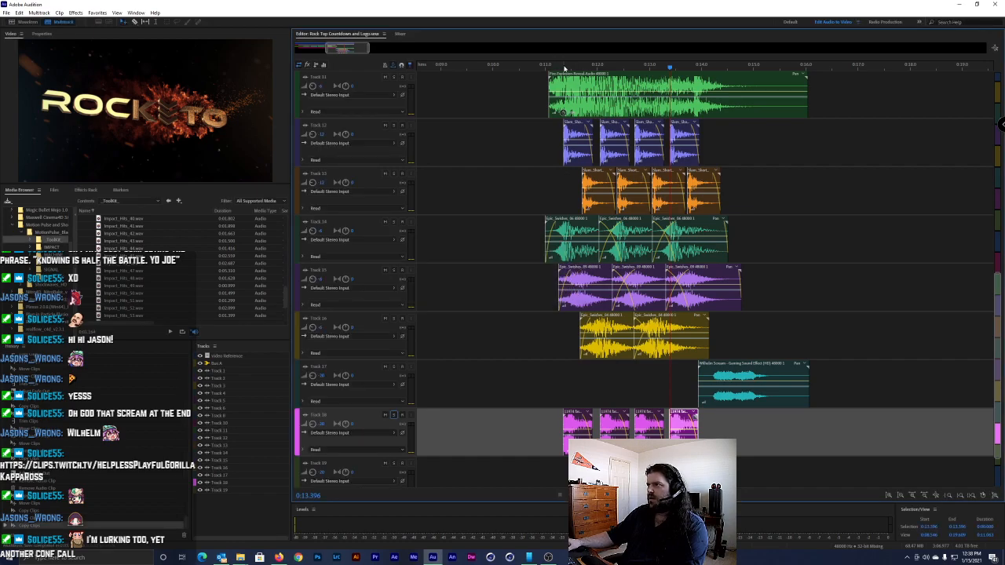
pyautogui.moveTo(552, 69); pyautogui.dragTo(476, 69)
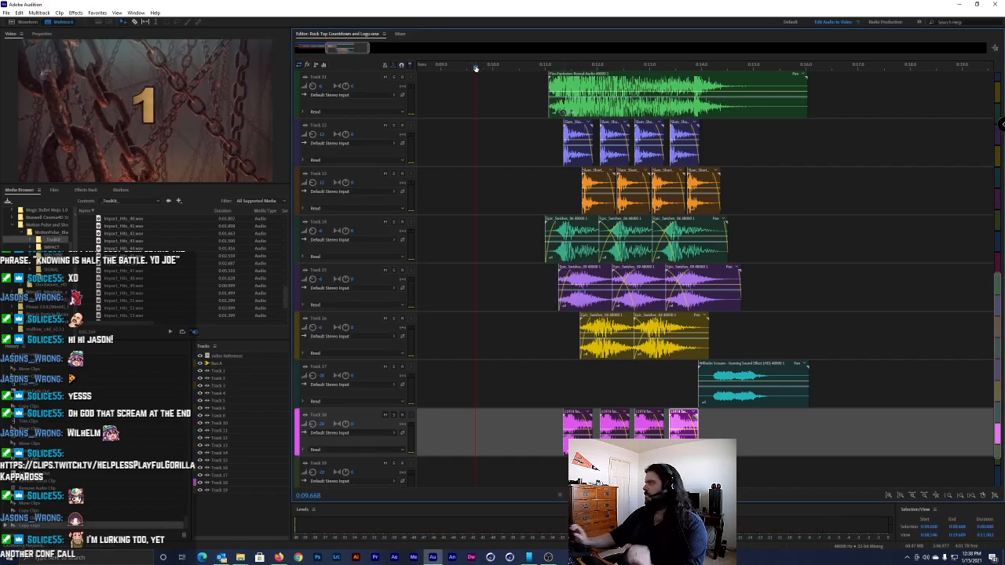
pyautogui.press('space')
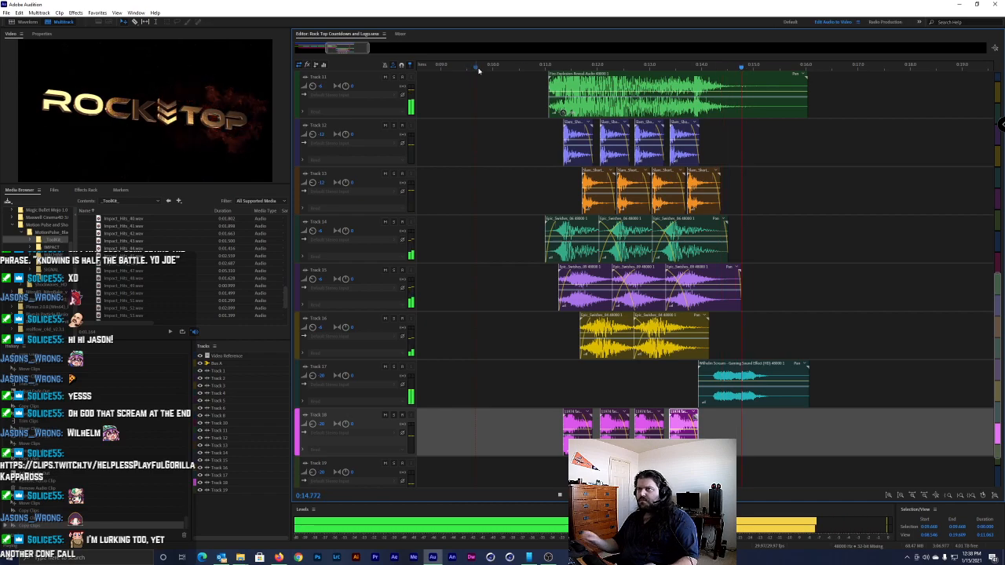
pyautogui.press('space')
# Solo Tracks 18 and 19 and play the explosions on their own from 10.820 seconds
pyautogui.click(603, 67)
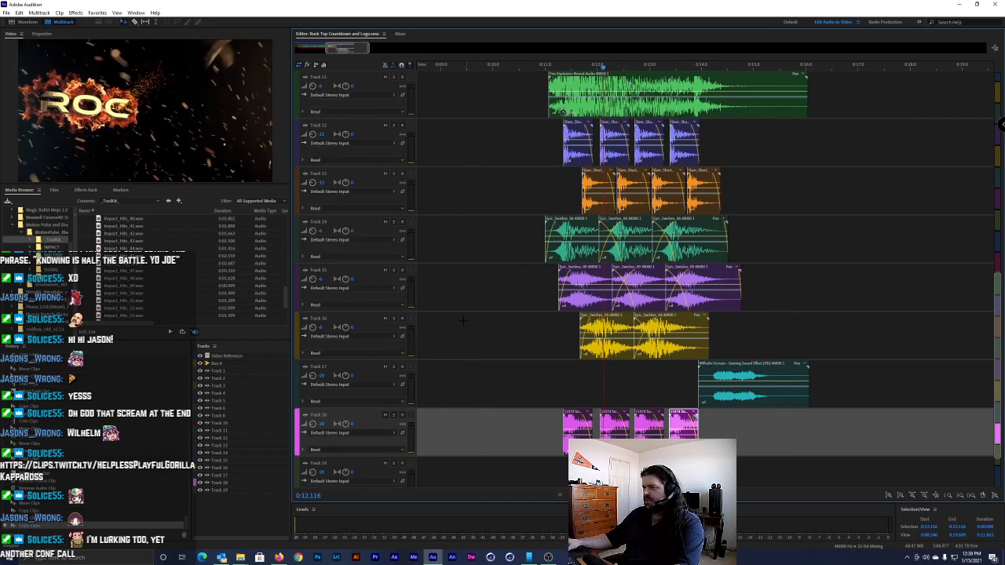
pyautogui.click(394, 415)
pyautogui.click(393, 463)
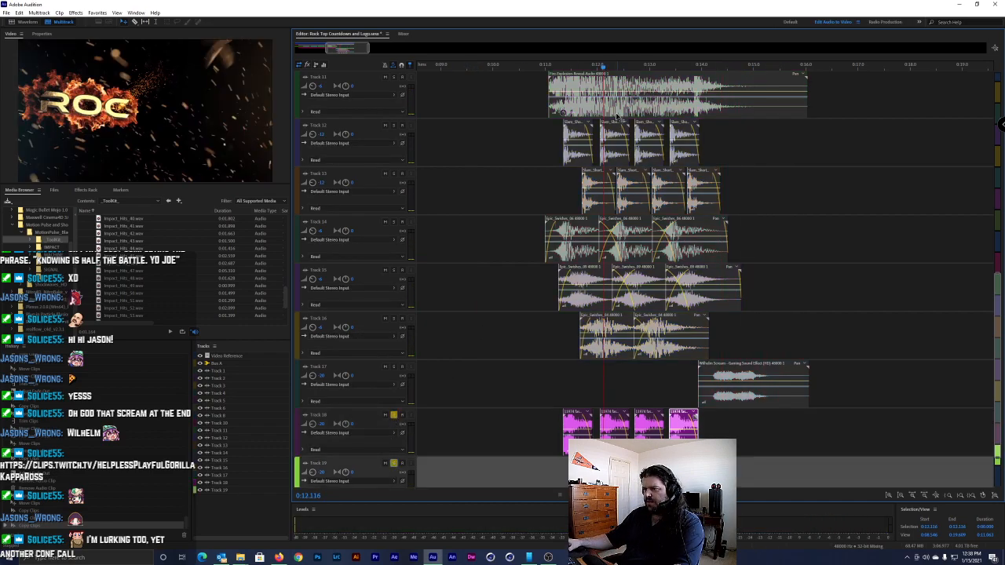
pyautogui.click(537, 69)
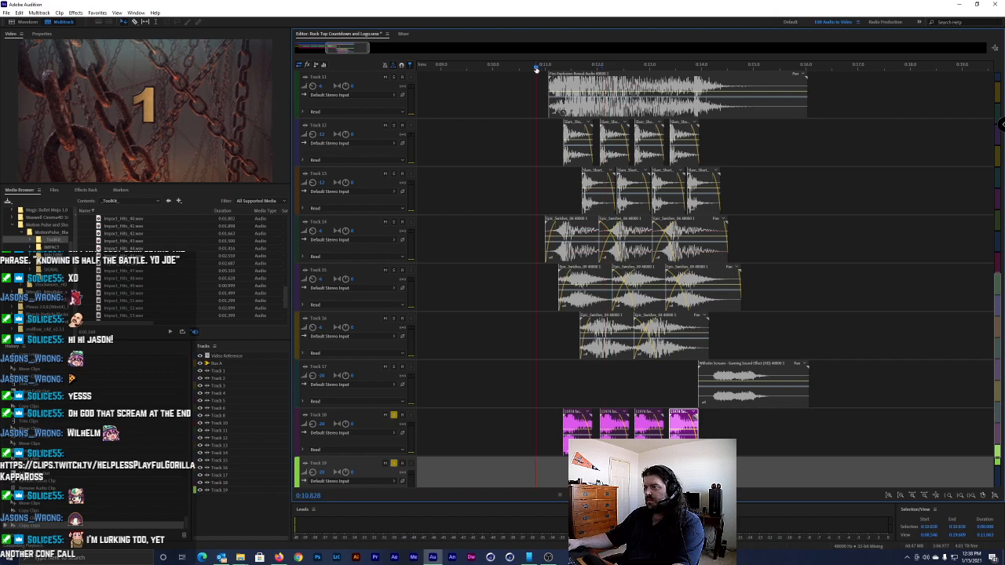
pyautogui.press('space')
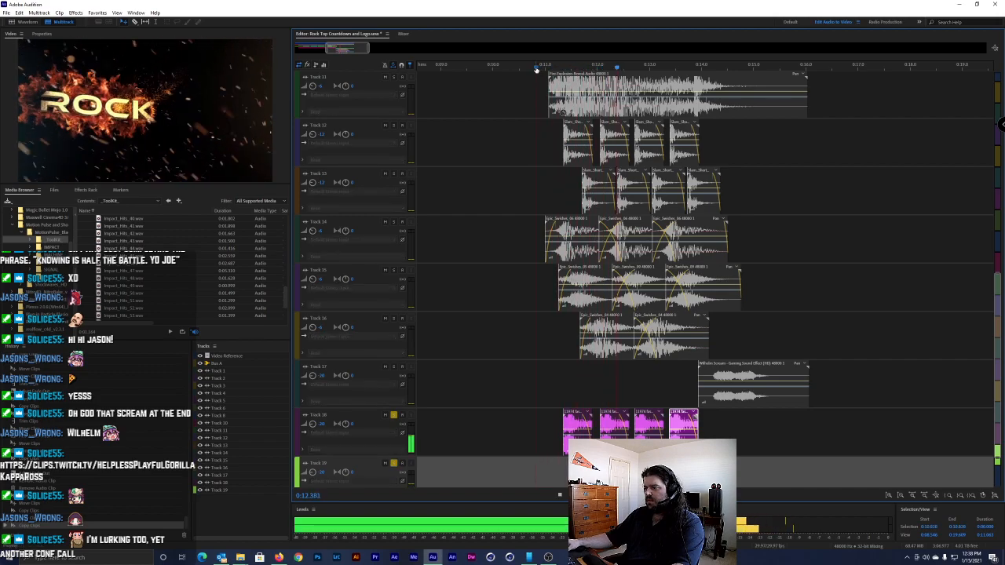
pyautogui.press('space')
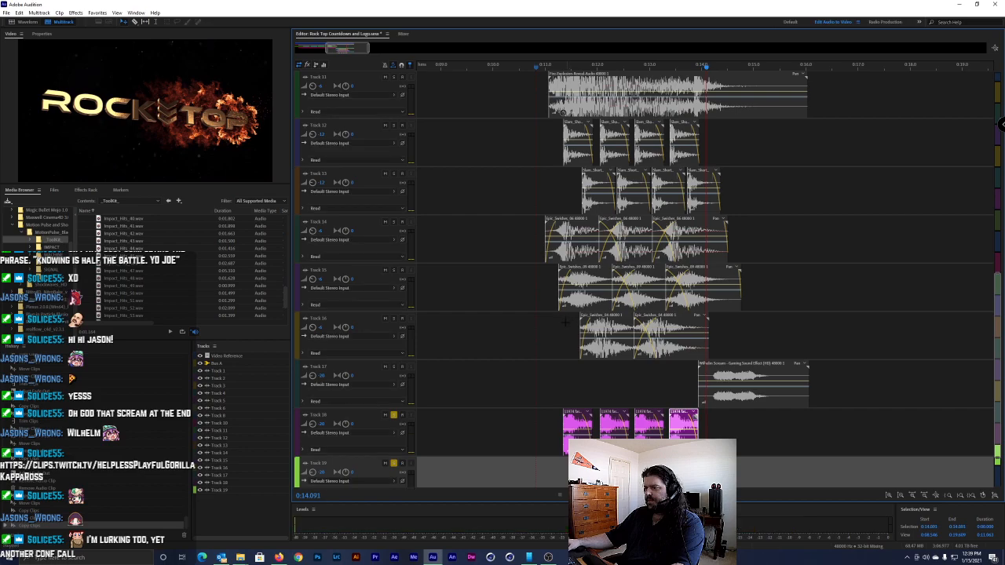
# Set Track 19's first explosion clip to realtime stretch with a pitch of -5 semitones and play it back
pyautogui.click(571, 423)
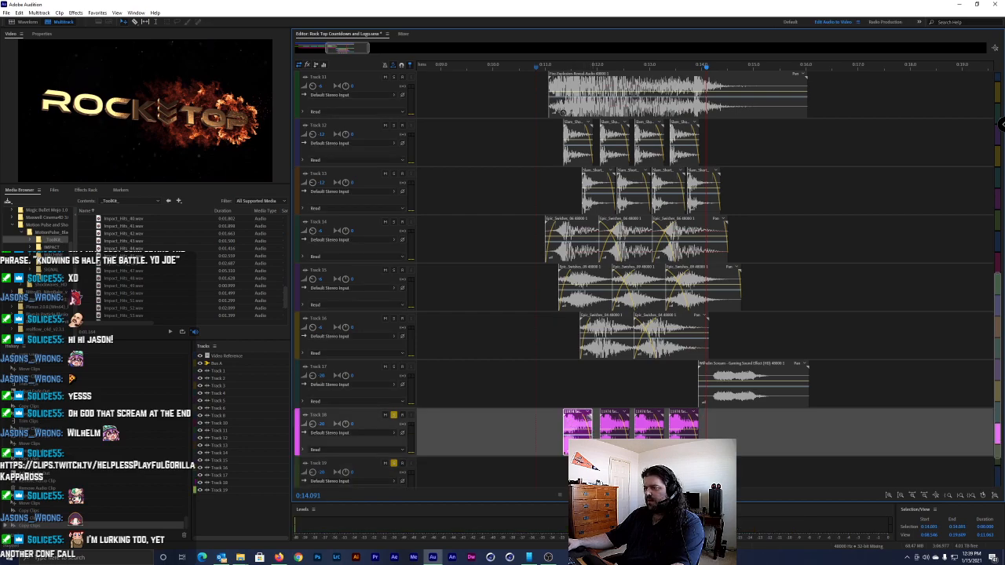
pyautogui.click(573, 471)
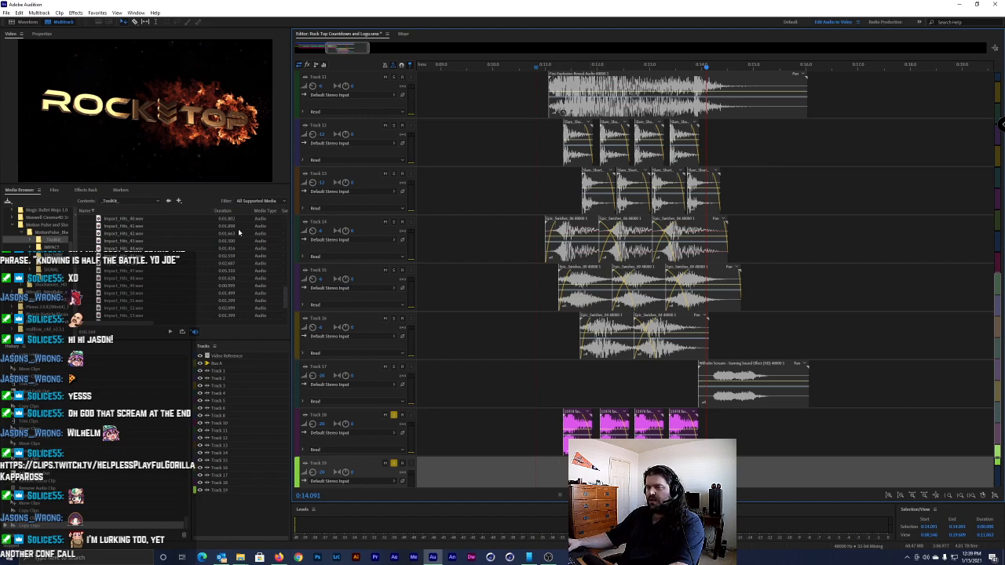
pyautogui.click(41, 33)
pyautogui.click(64, 86)
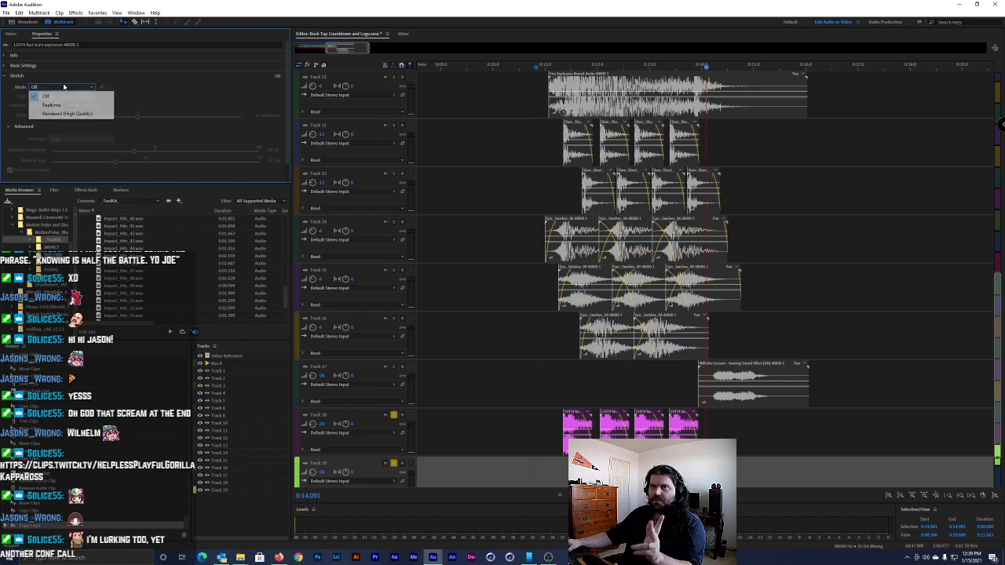
pyautogui.click(66, 105)
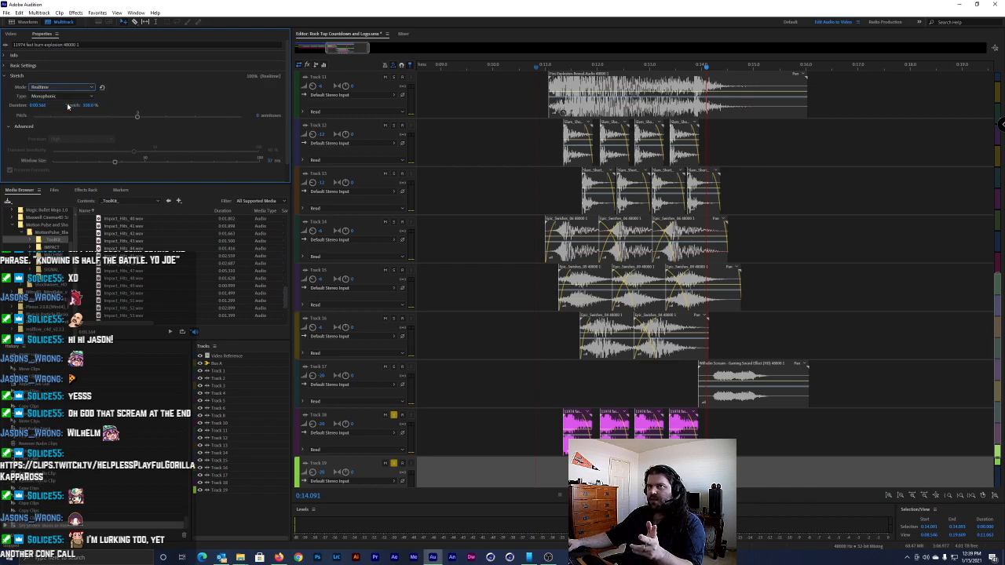
pyautogui.click(263, 116)
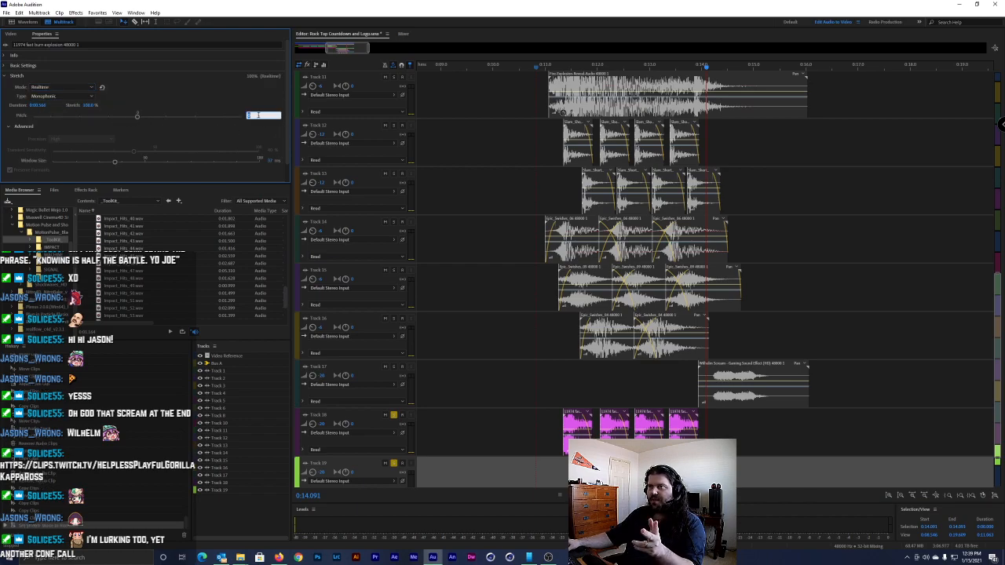
pyautogui.write('-5')
pyautogui.press('Return')
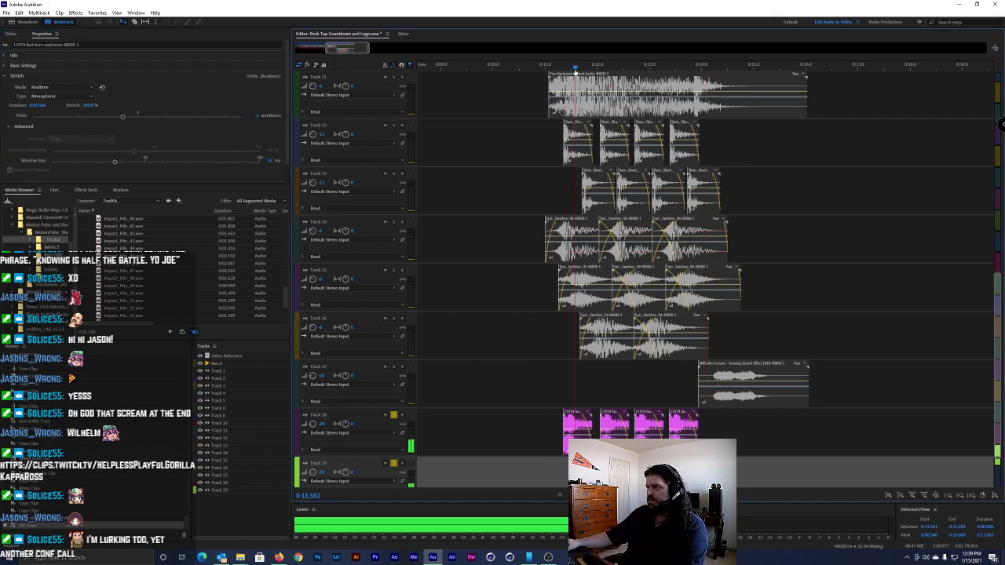
pyautogui.click(552, 72)
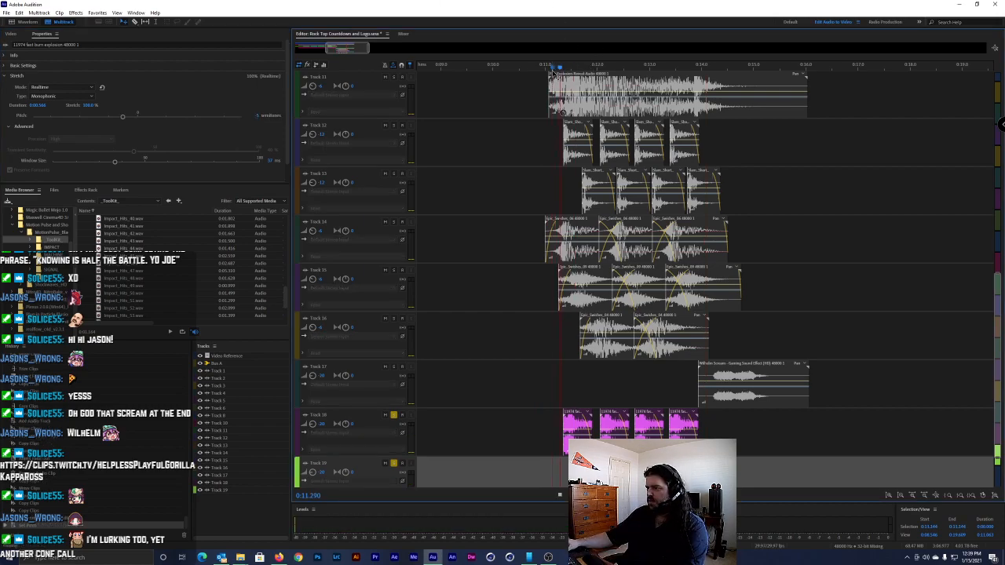
pyautogui.press('space')
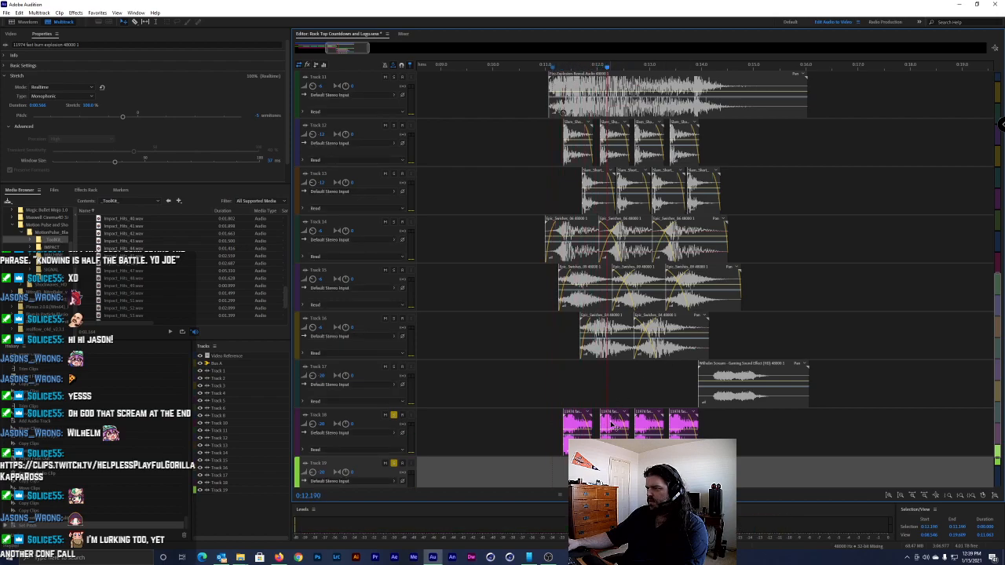
# Set Track 18's second explosion clip to realtime stretch with a pitch of -10 semitones
pyautogui.click(613, 426)
pyautogui.click(47, 87)
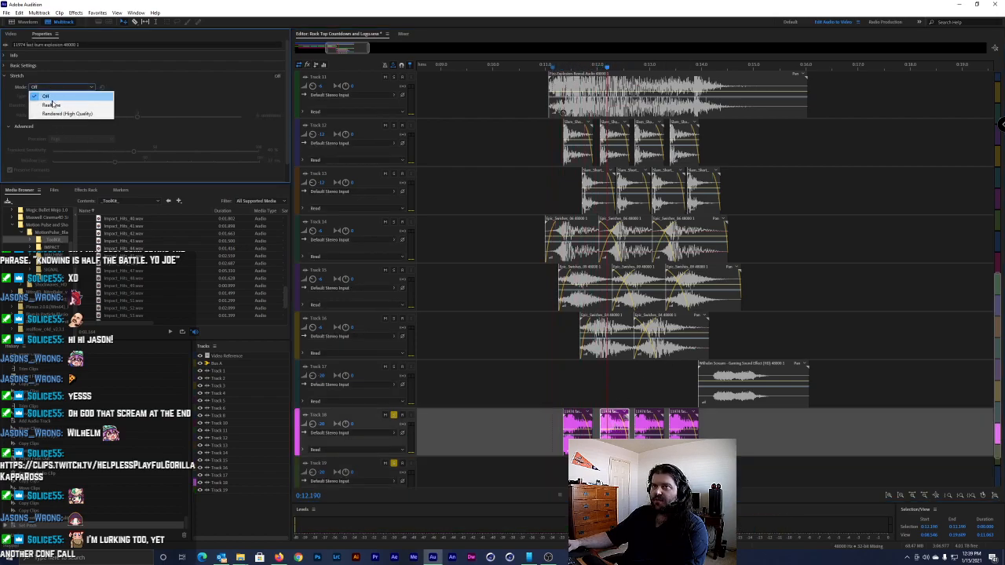
pyautogui.click(45, 98)
pyautogui.click(259, 116)
pyautogui.write('-3')
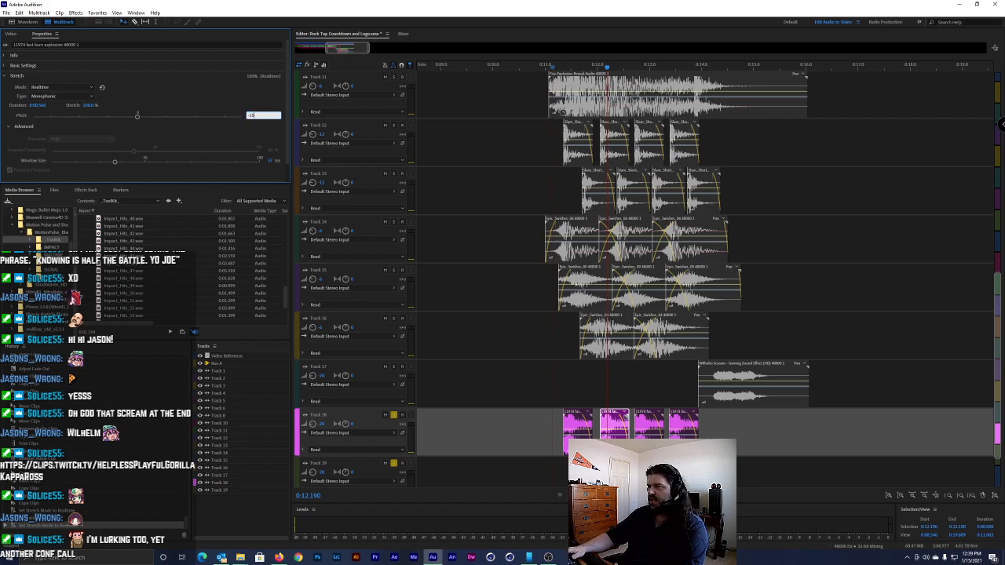
pyautogui.press('Return')
# Set Track 19's second explosion clip to realtime stretch with a pitch of 5 semitones
pyautogui.click(486, 473)
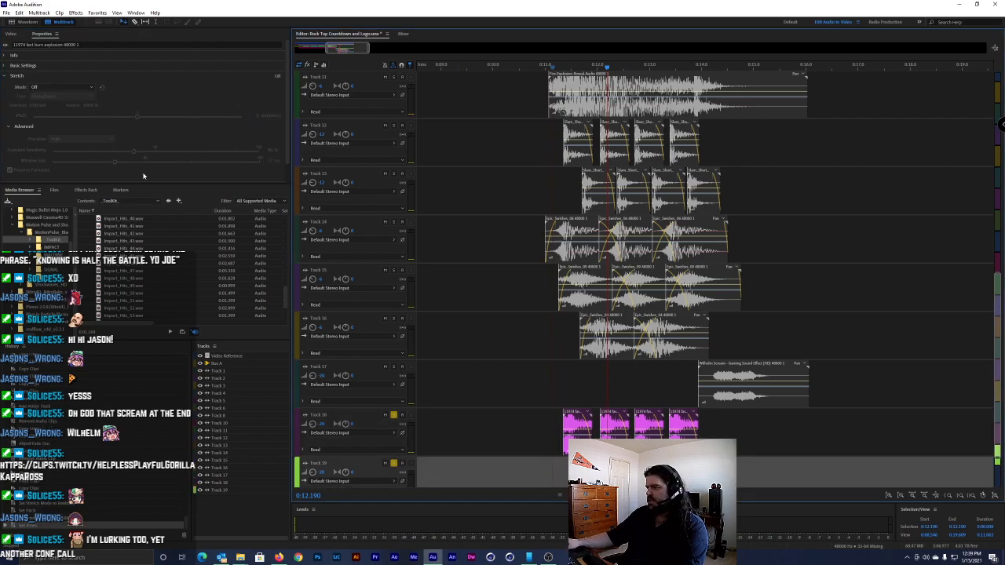
pyautogui.click(47, 87)
pyautogui.click(46, 98)
pyautogui.click(259, 117)
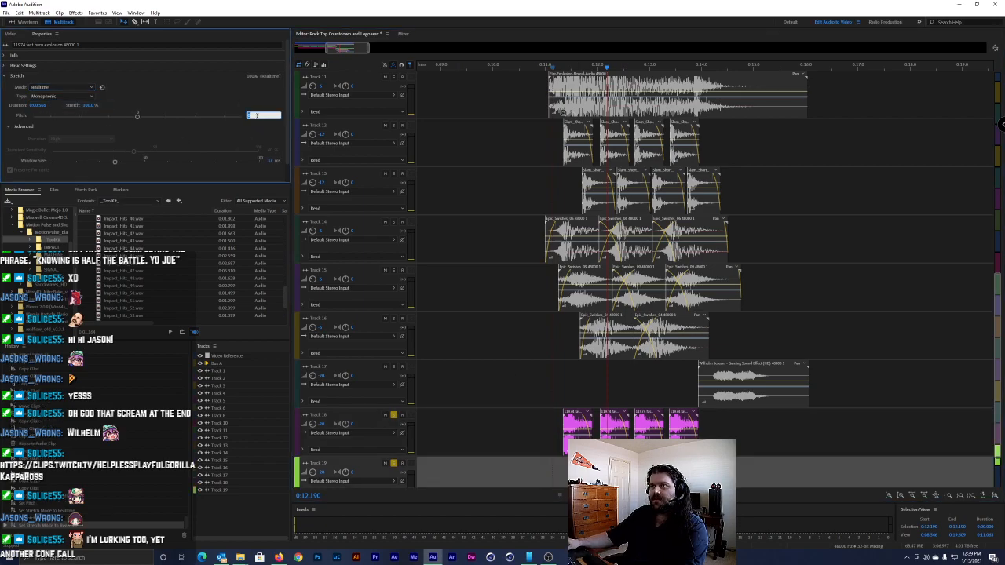
pyautogui.write('5')
pyautogui.press('Return')
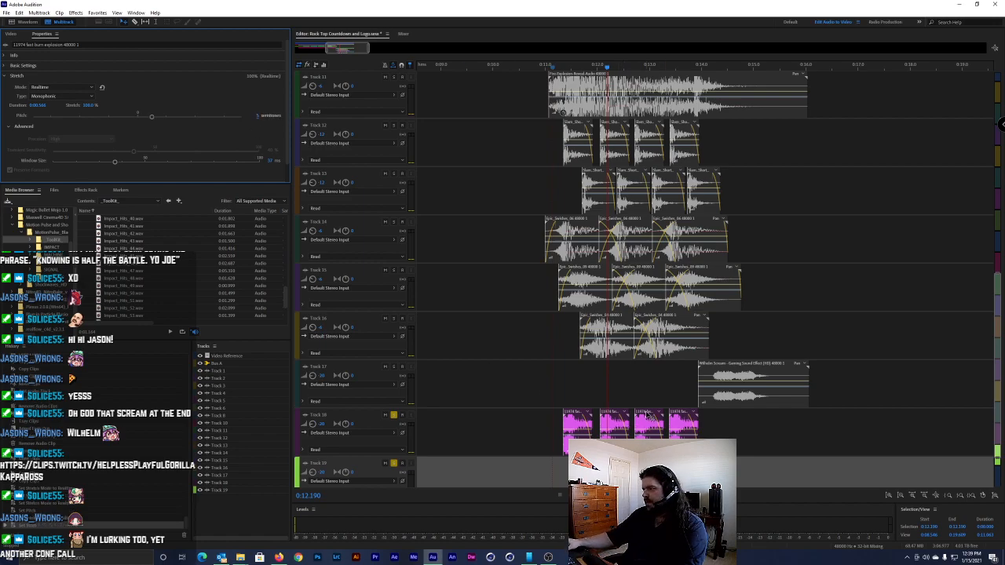
# Set Track 18's third explosion clip to realtime stretch and raise its pitch by a few semitones
pyautogui.click(648, 419)
pyautogui.click(47, 87)
pyautogui.click(46, 97)
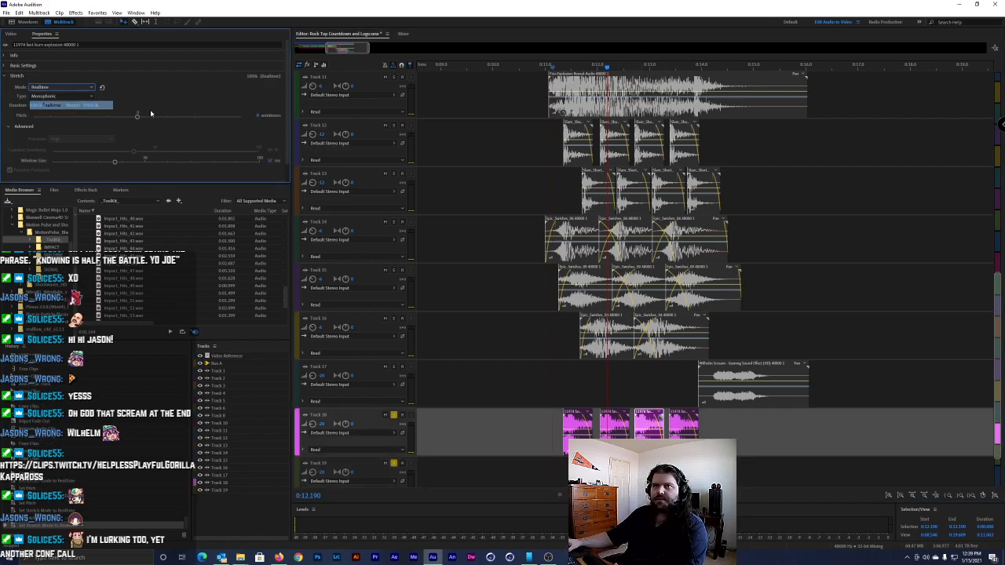
pyautogui.click(259, 117)
pyautogui.click(259, 116)
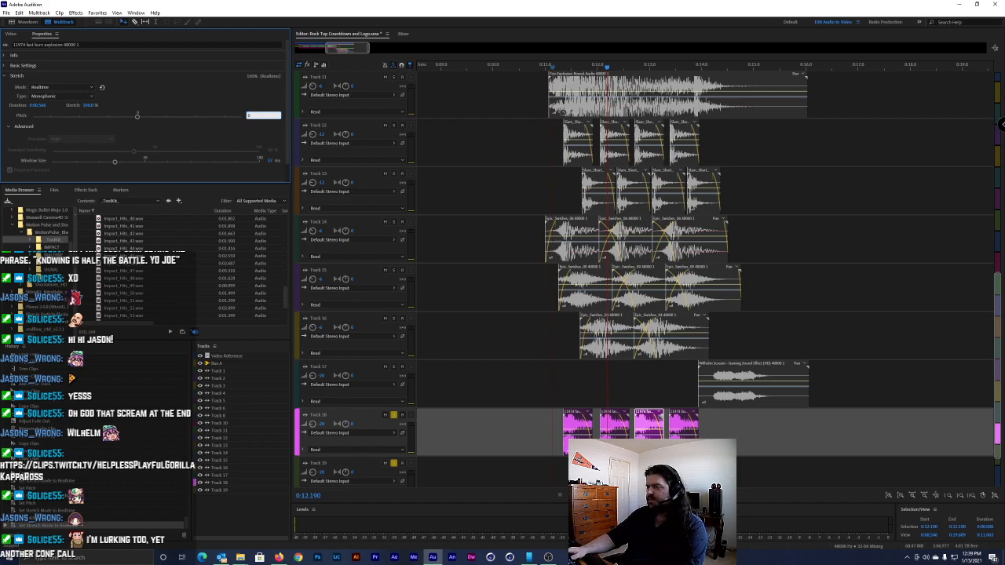
pyautogui.write('3')
pyautogui.press('Return')
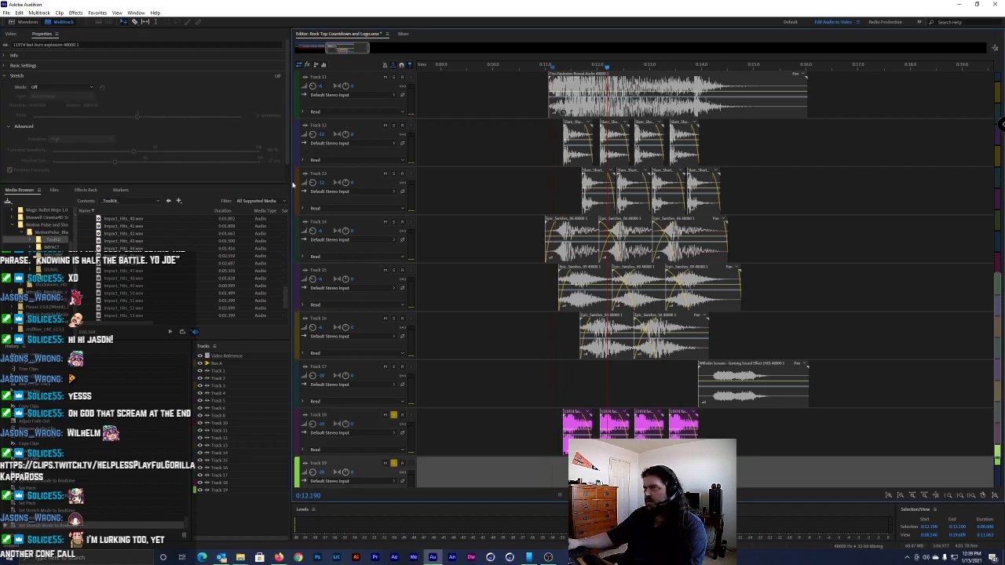
# Set Track 19's third explosion clip to realtime stretch with a pitch of -10 semitones
pyautogui.click(67, 87)
pyautogui.click(47, 98)
pyautogui.click(259, 116)
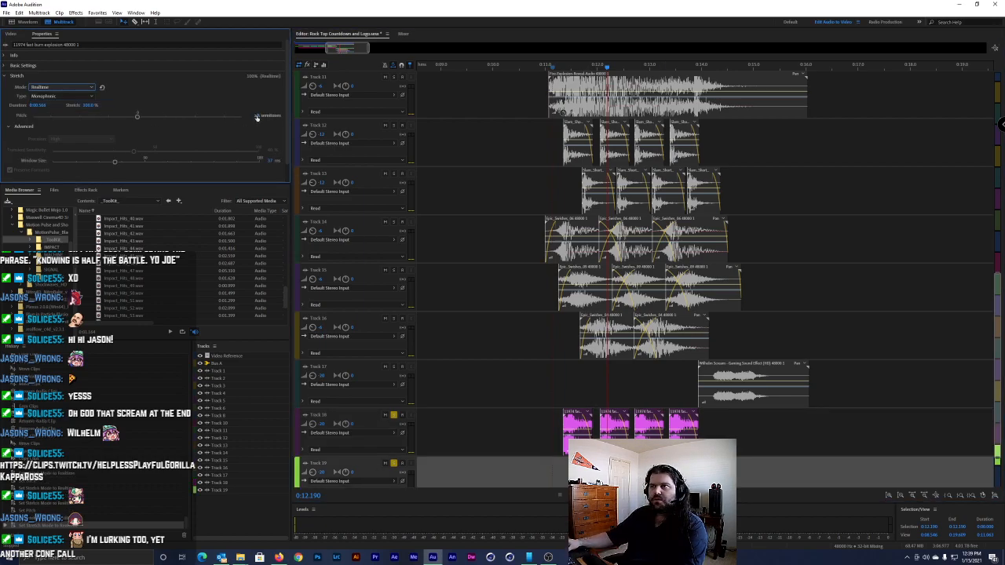
pyautogui.write('-3')
pyautogui.press('Return')
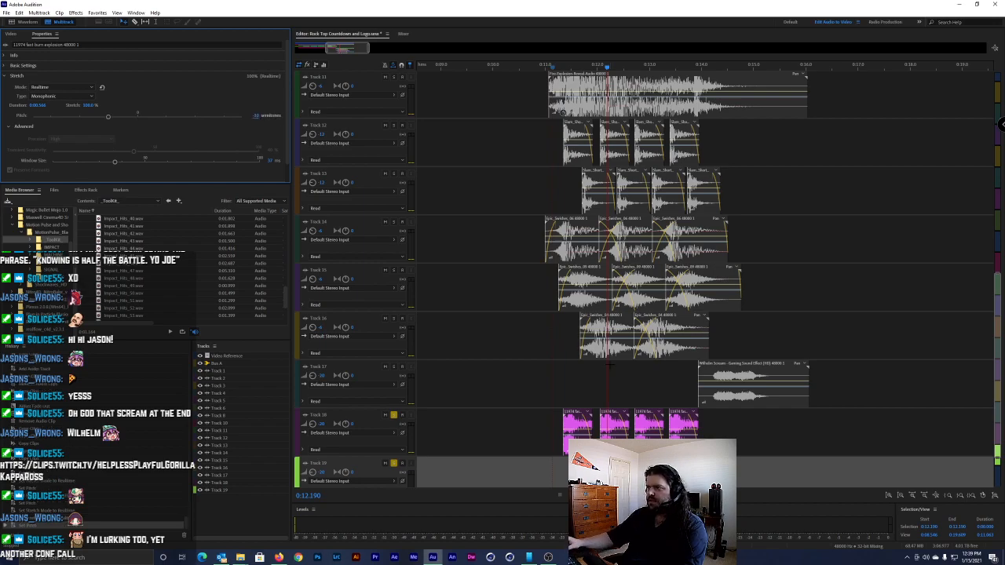
# Set Track 18's fourth explosion clip to realtime stretch with a pitch of 5 semitones
pyautogui.click(682, 430)
pyautogui.click(63, 88)
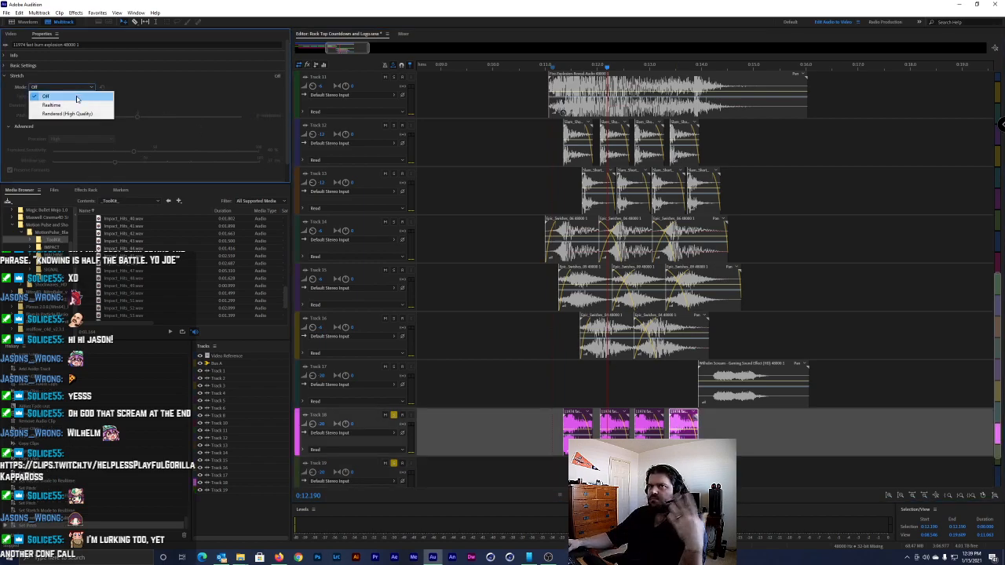
pyautogui.click(71, 96)
pyautogui.click(259, 116)
pyautogui.write('3')
pyautogui.press('Return')
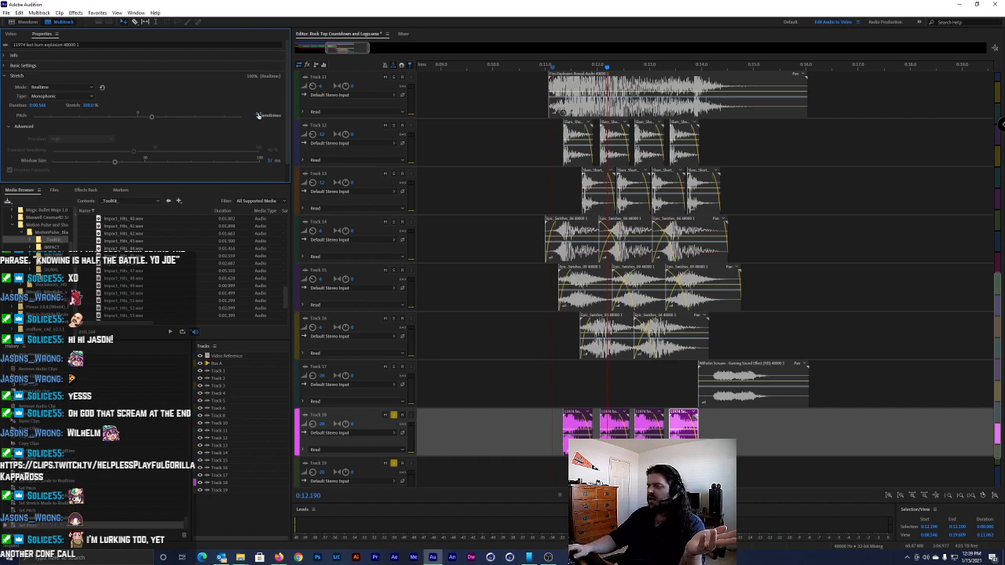
# Set Track 19's fourth explosion clip to realtime stretch at -20 semitones and play the soloed explosions from about 11 seconds
pyautogui.click(487, 471)
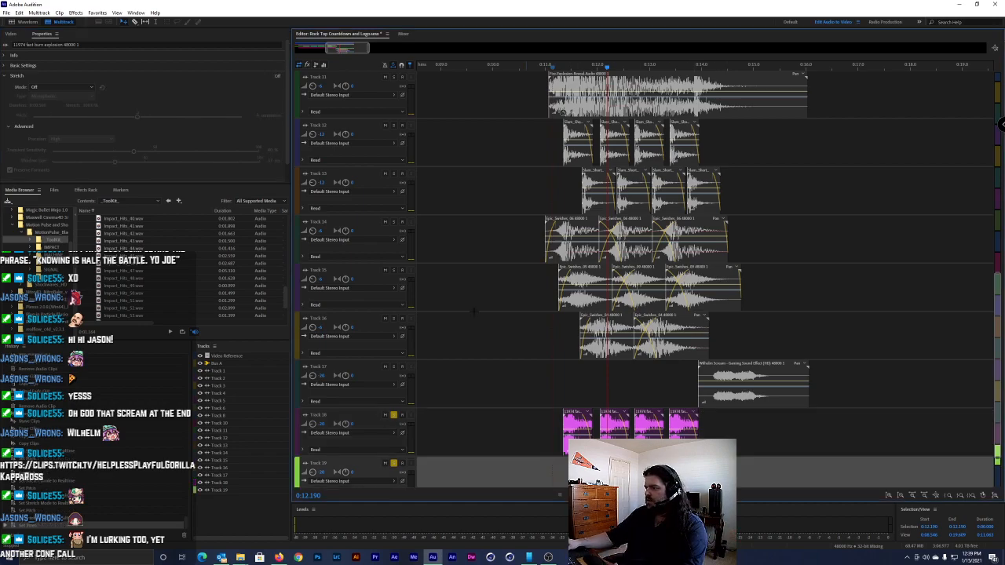
pyautogui.click(63, 87)
pyautogui.click(70, 97)
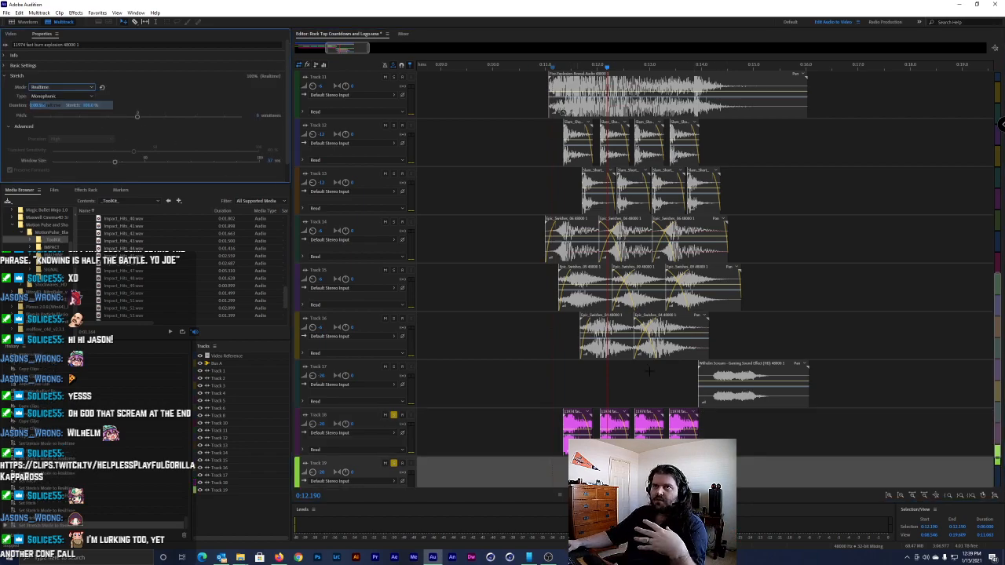
pyautogui.click(258, 115)
pyautogui.write('-20')
pyautogui.press('Return')
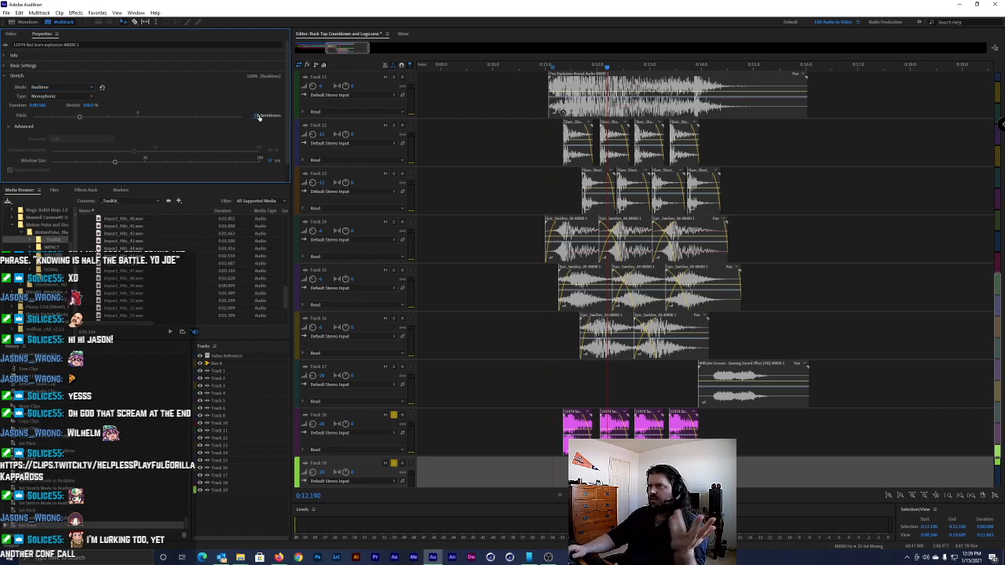
pyautogui.click(544, 70)
pyautogui.press('space')
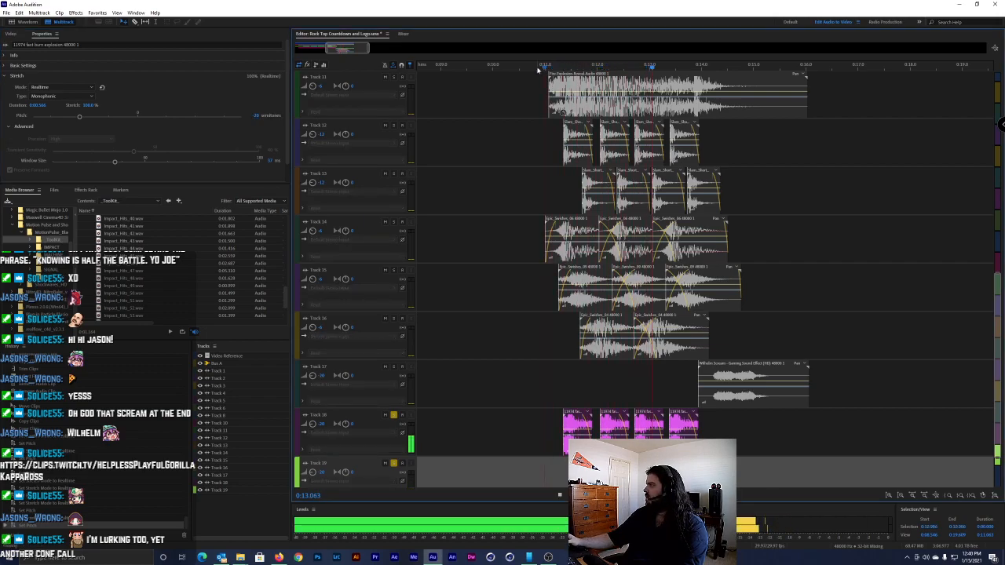
pyautogui.press('space')
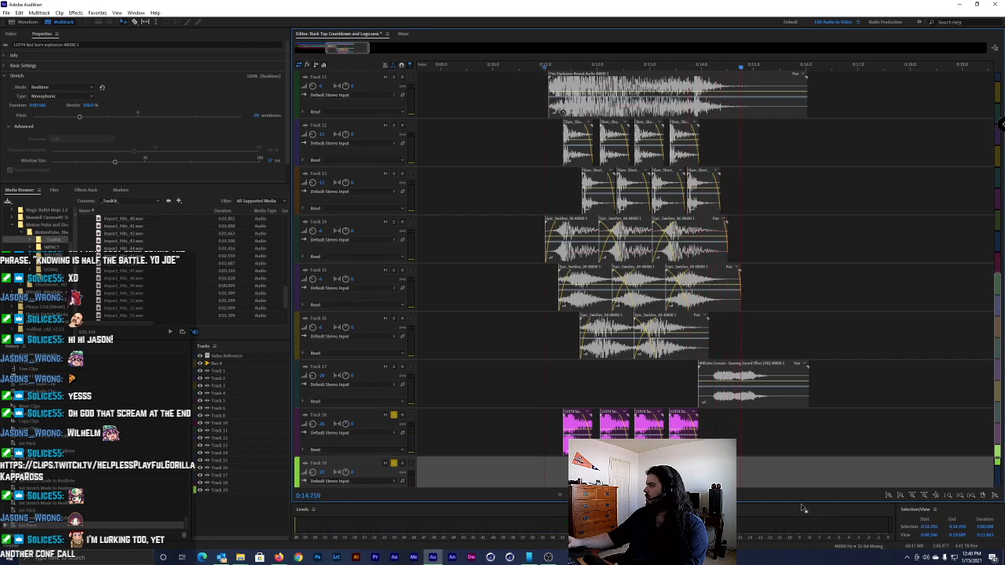
# Set the pitch of Track 19's fourth explosion clip to -5 semitones and play the soloed explosions from 12.982 seconds
pyautogui.click(256, 116)
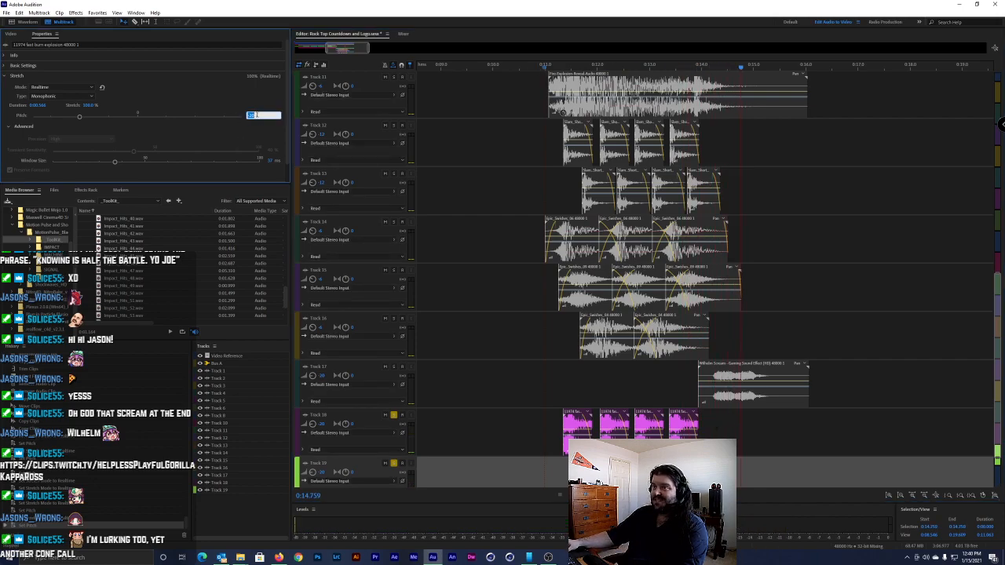
pyautogui.write('-5')
pyautogui.press('Return')
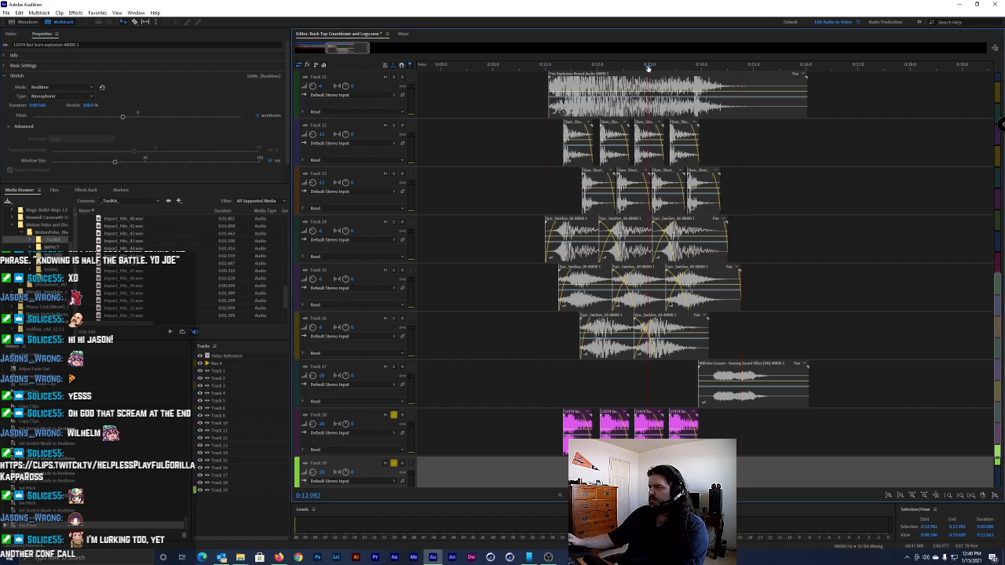
pyautogui.press('space')
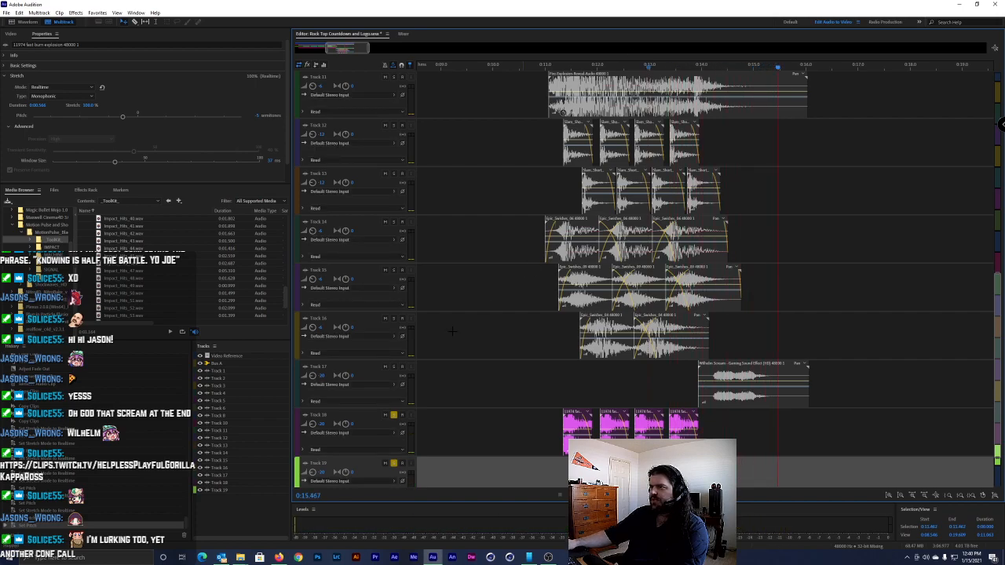
# Save the session without copying the outside media files into its folder
pyautogui.hotkey('ctrl', 's')
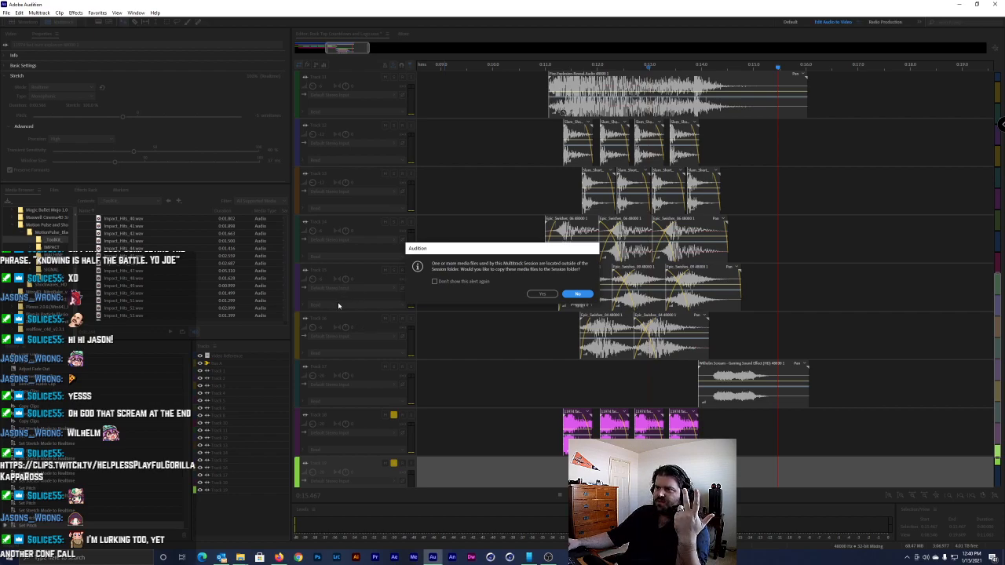
pyautogui.click(578, 293)
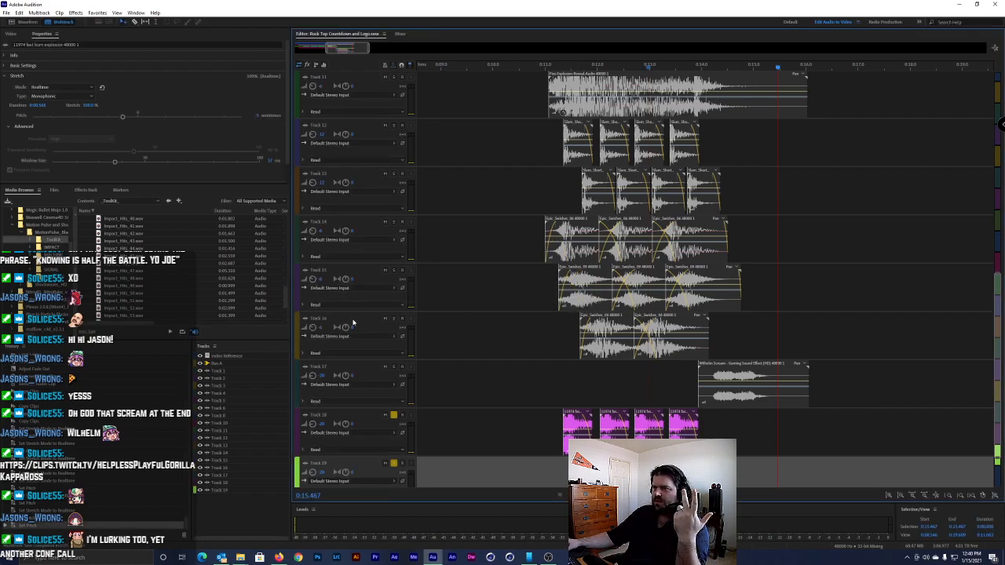
pyautogui.scroll(-1, 353, 324)
pyautogui.scroll(5, 346, 330)
pyautogui.scroll(-8, 347, 337)
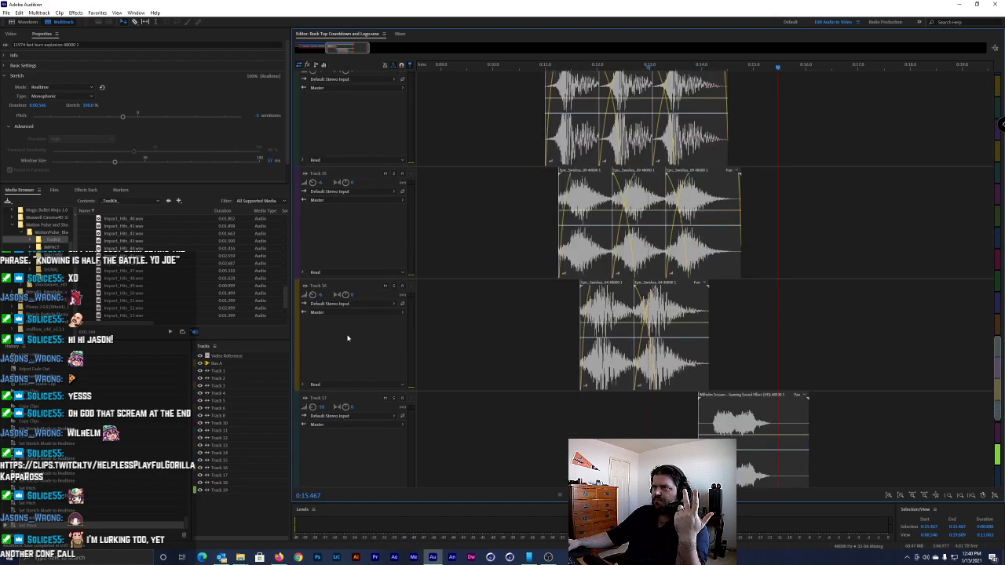
pyautogui.scroll(2, 347, 338)
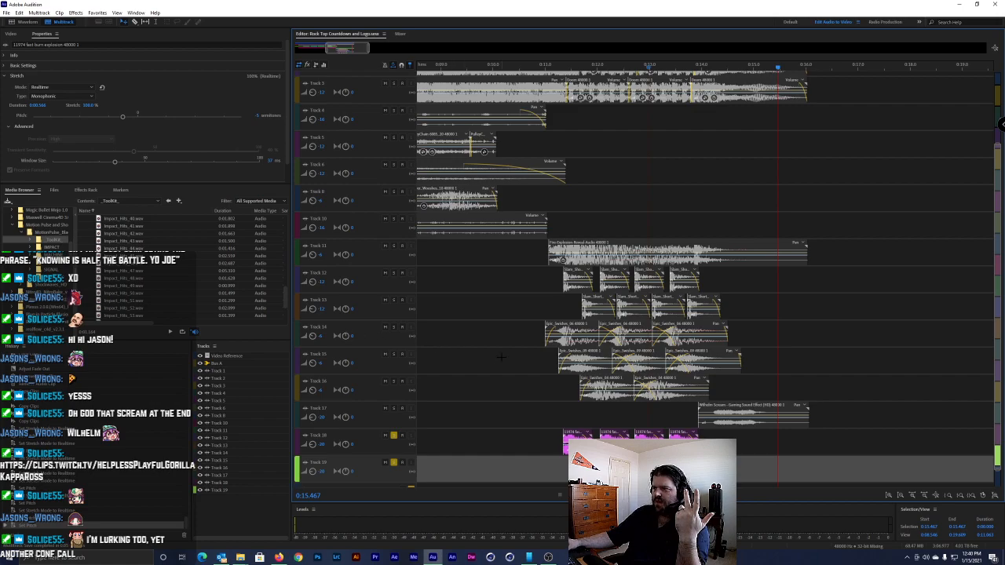
# Remove the Reverb effect from Track 14's track effects and select Track 13
pyautogui.click(501, 358)
pyautogui.click(475, 344)
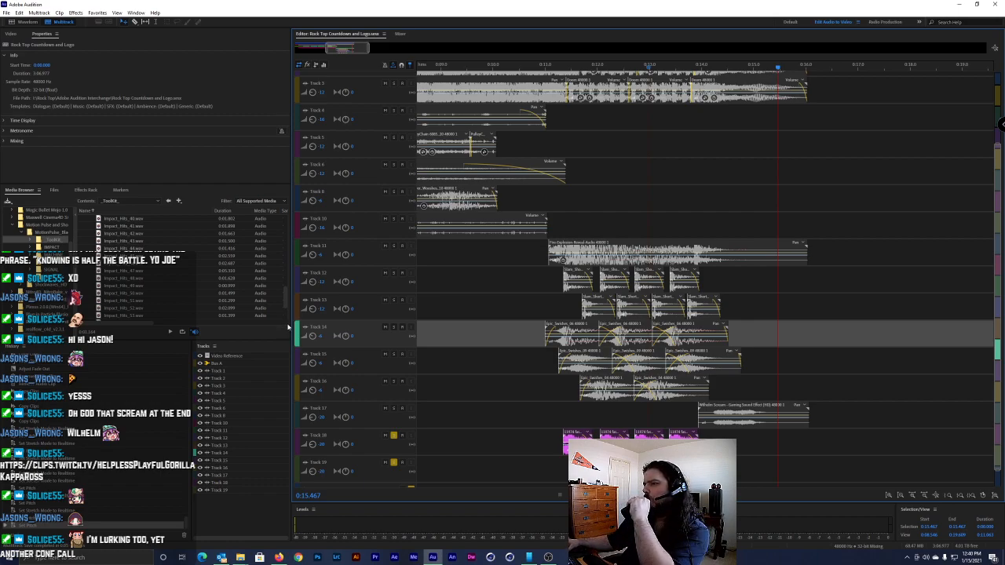
pyautogui.click(88, 191)
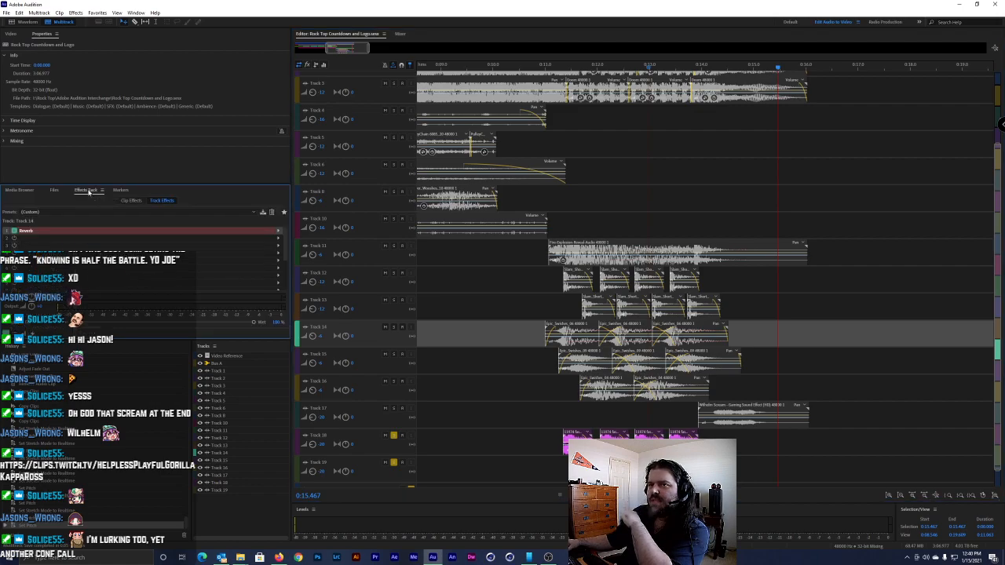
pyautogui.click(278, 232)
pyautogui.click(314, 249)
pyautogui.click(364, 307)
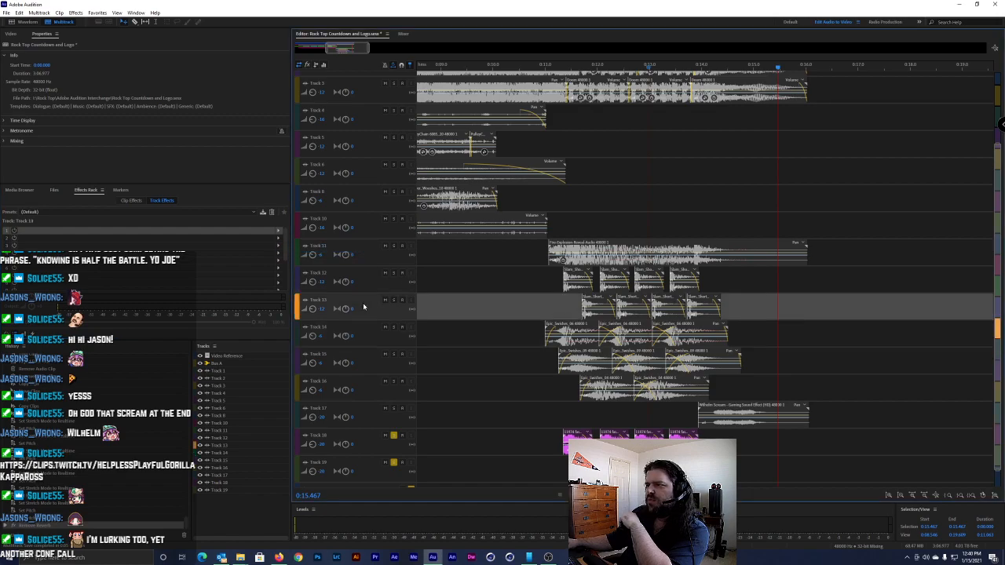
# Remove the Reverb effect from the track effects of Track 15 and Track 16
pyautogui.click(367, 337)
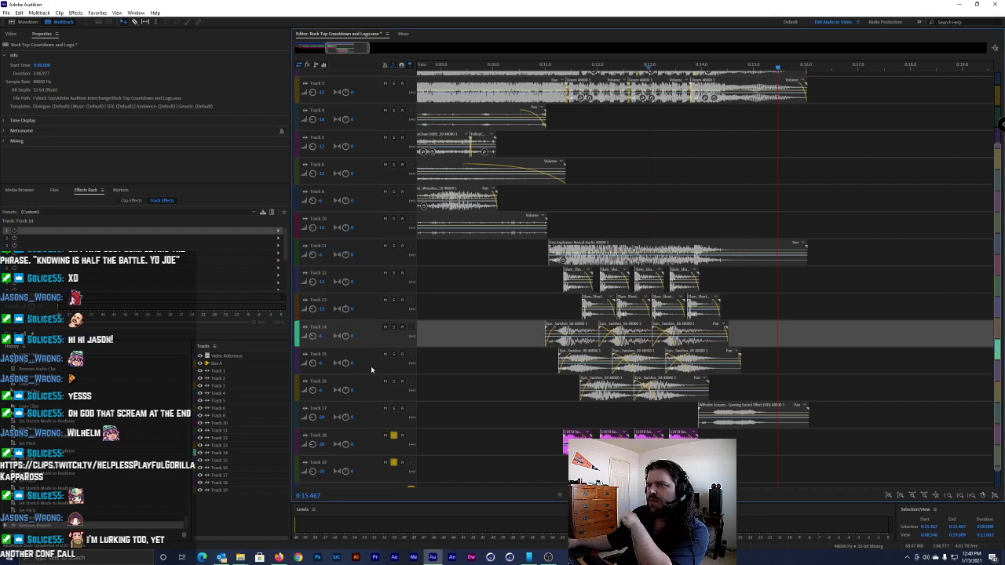
pyautogui.click(361, 362)
pyautogui.click(277, 237)
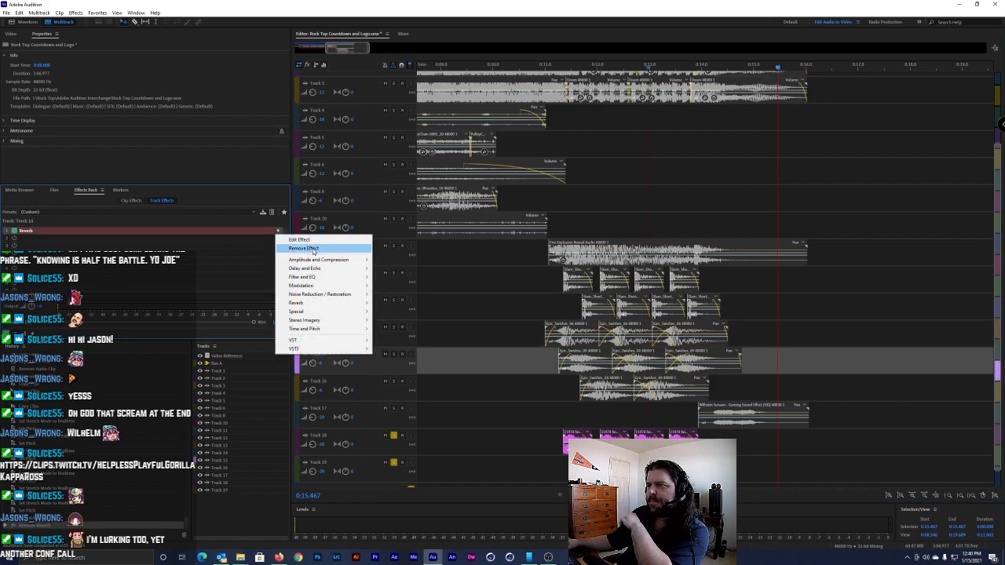
pyautogui.click(315, 249)
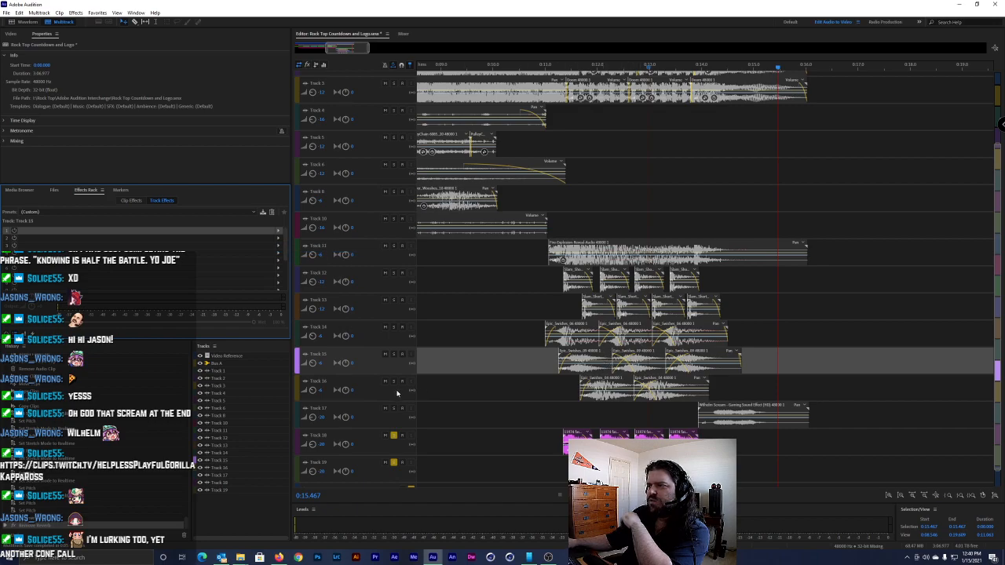
pyautogui.click(346, 387)
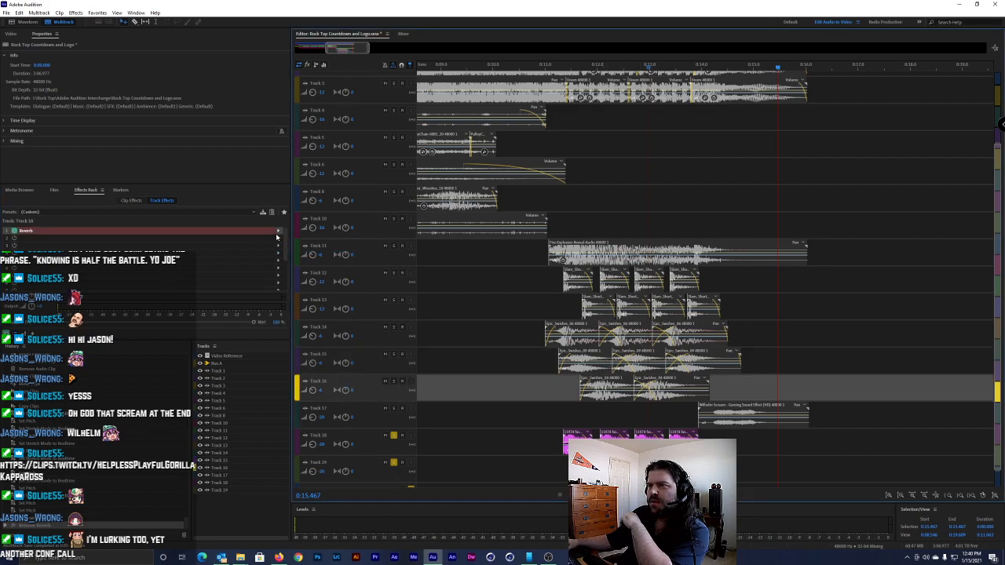
pyautogui.click(278, 237)
pyautogui.click(346, 250)
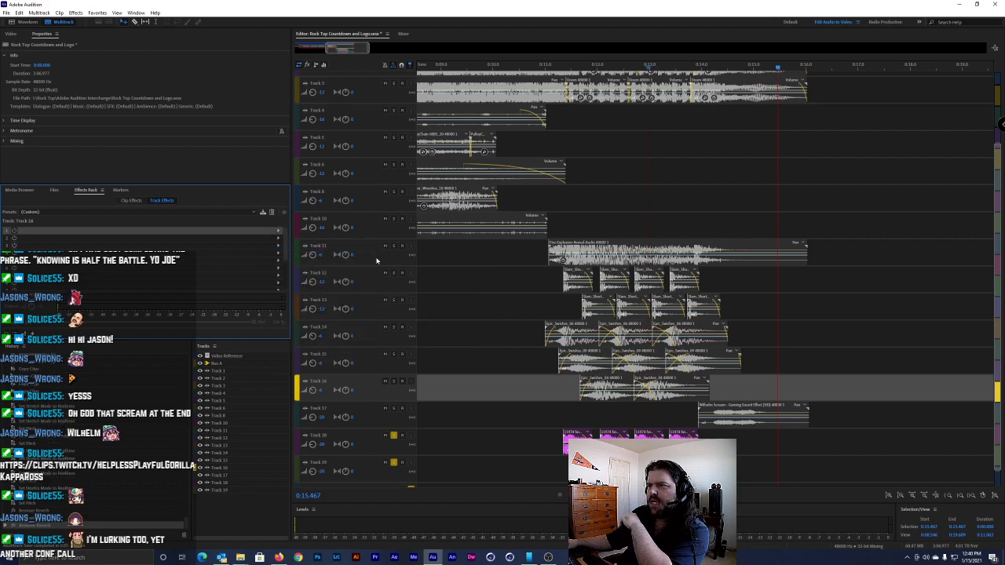
# Add a stereo bus track directly above Track 14 and move Track 17 above that bus
pyautogui.click(74, 13)
pyautogui.moveTo(65, 22)
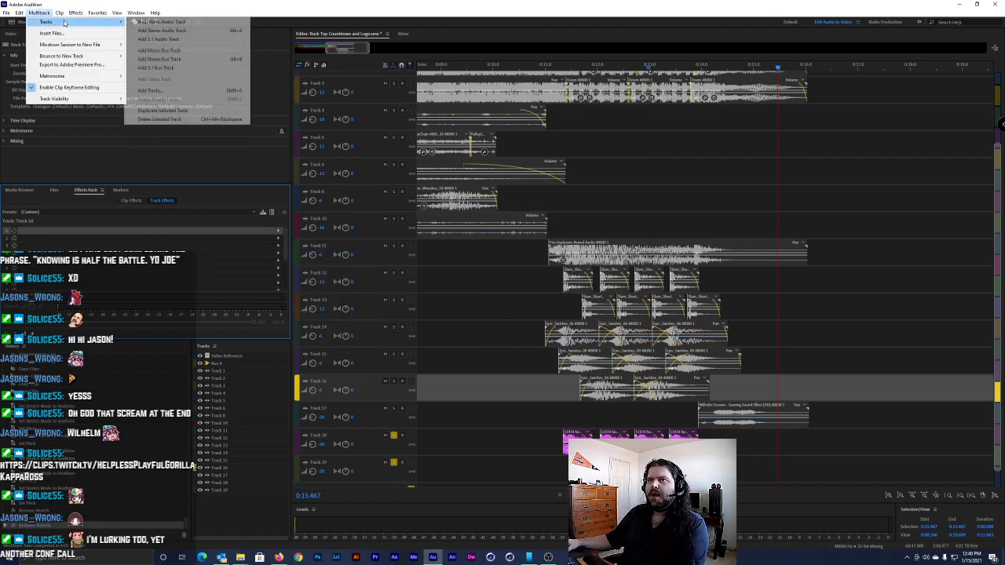
pyautogui.click(171, 60)
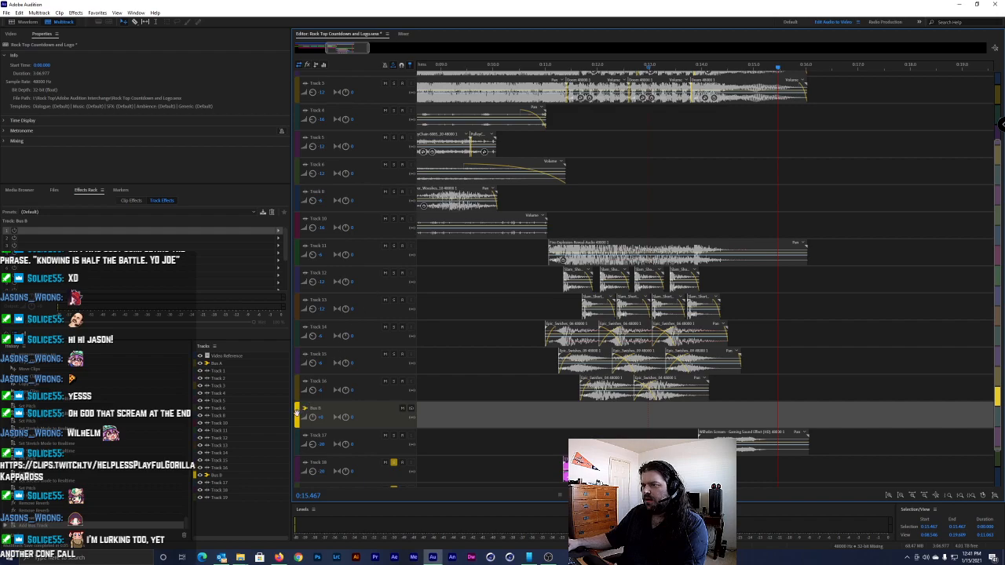
pyautogui.moveTo(297, 411); pyautogui.dragTo(302, 318)
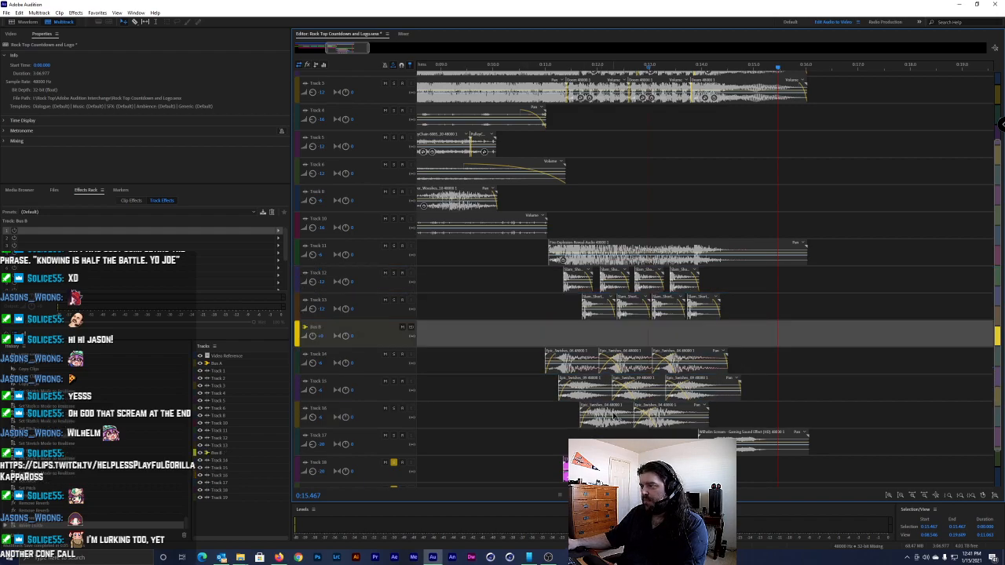
pyautogui.moveTo(301, 438); pyautogui.dragTo(353, 338)
# Enlarge the track heights to expose the routing and send Track 14's output to Bus B
pyautogui.click(367, 383)
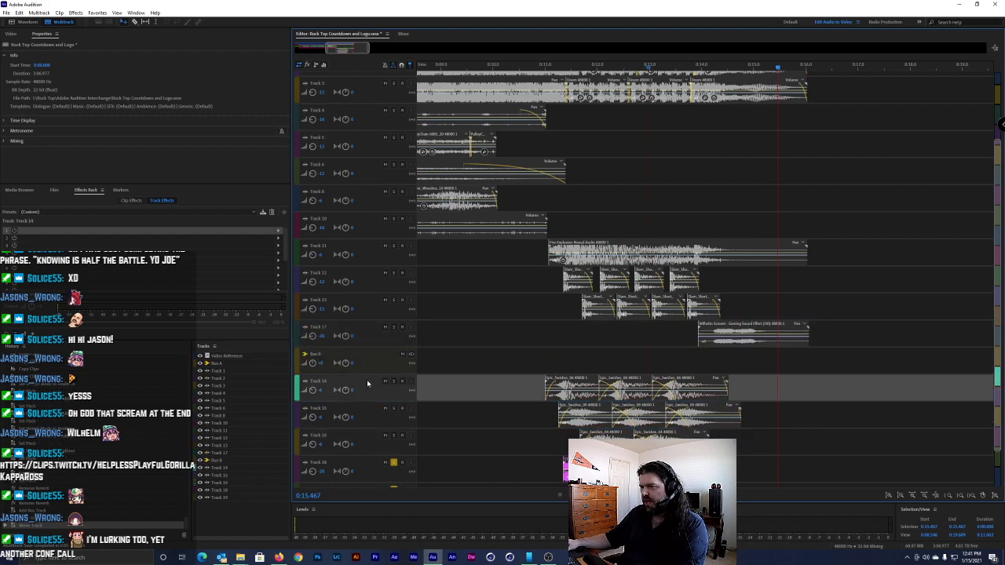
pyautogui.scroll(2, 368, 392)
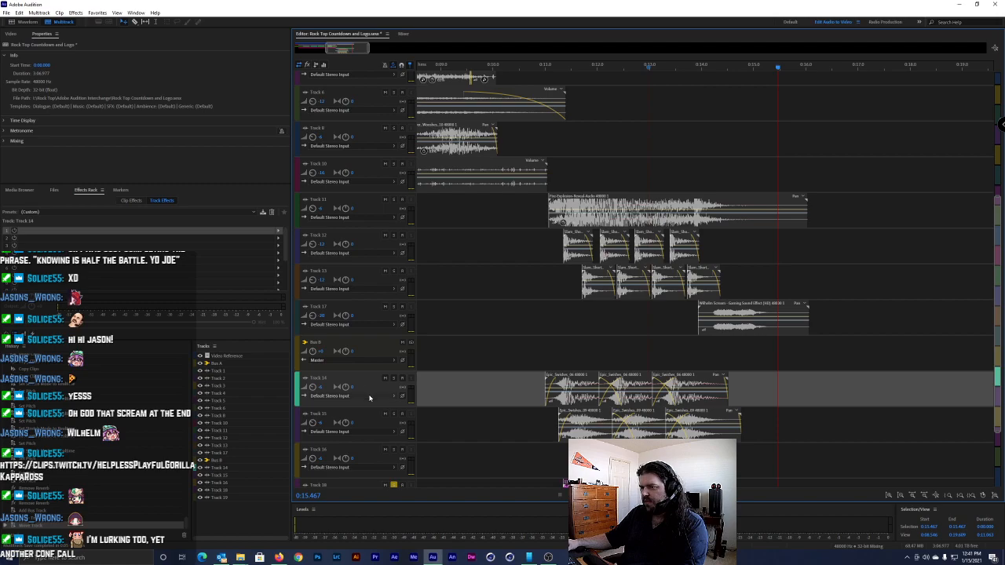
pyautogui.scroll(1, 366, 385)
pyautogui.scroll(1, 364, 378)
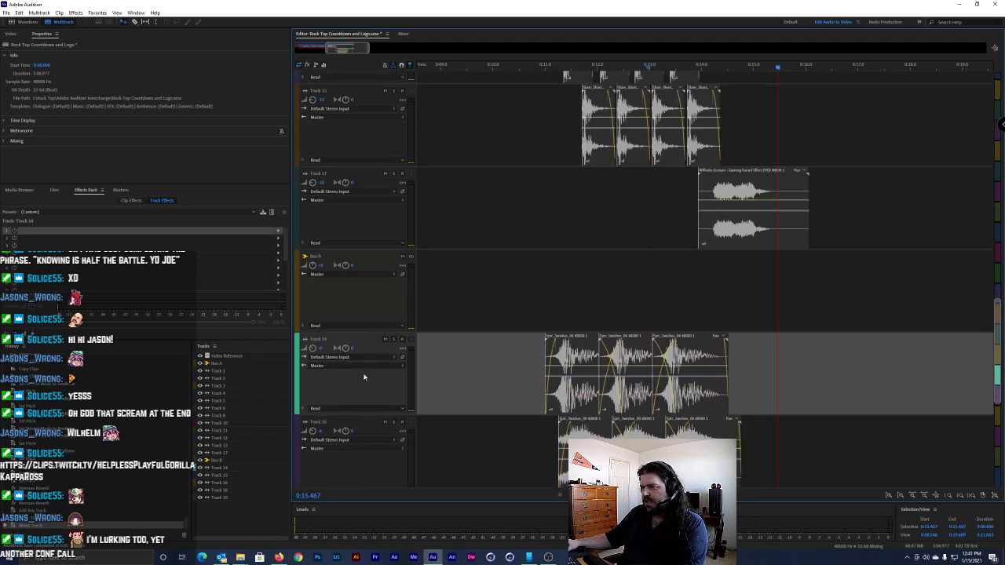
pyautogui.rightClick(403, 363)
pyautogui.click(341, 381)
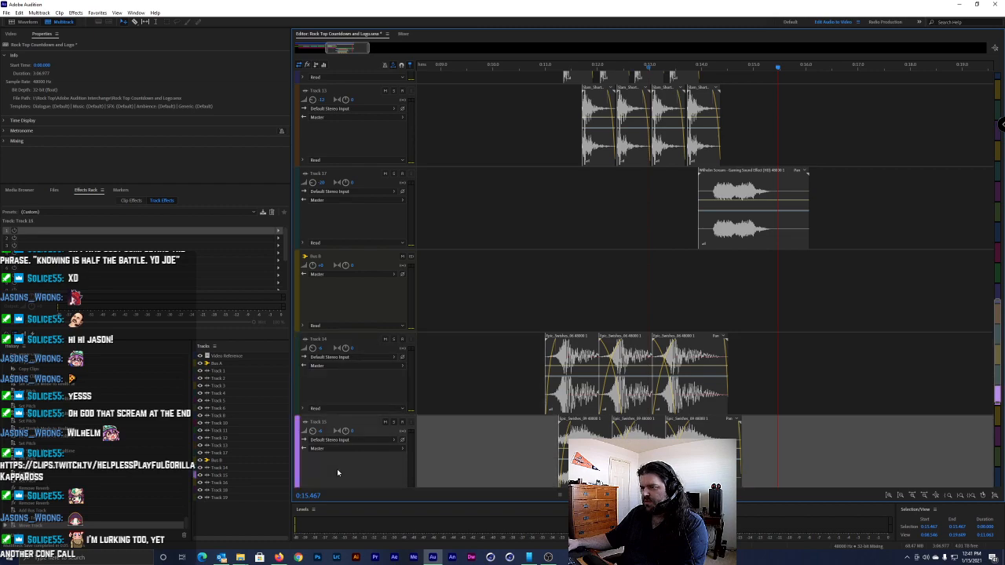
pyautogui.click(400, 366)
pyautogui.moveTo(428, 391)
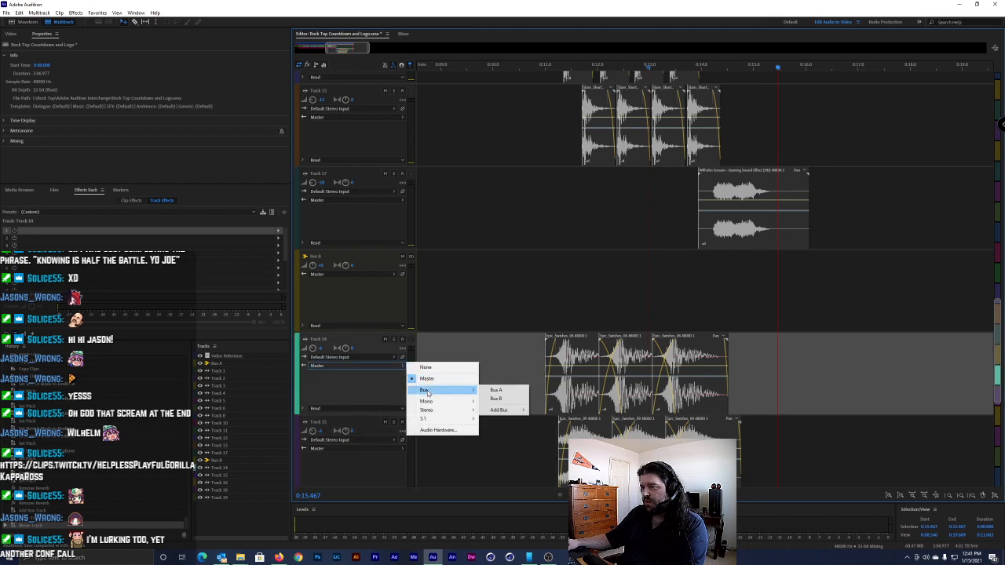
pyautogui.click(496, 400)
# Route the outputs of Track 15 and Track 16 to Bus B
pyautogui.click(373, 462)
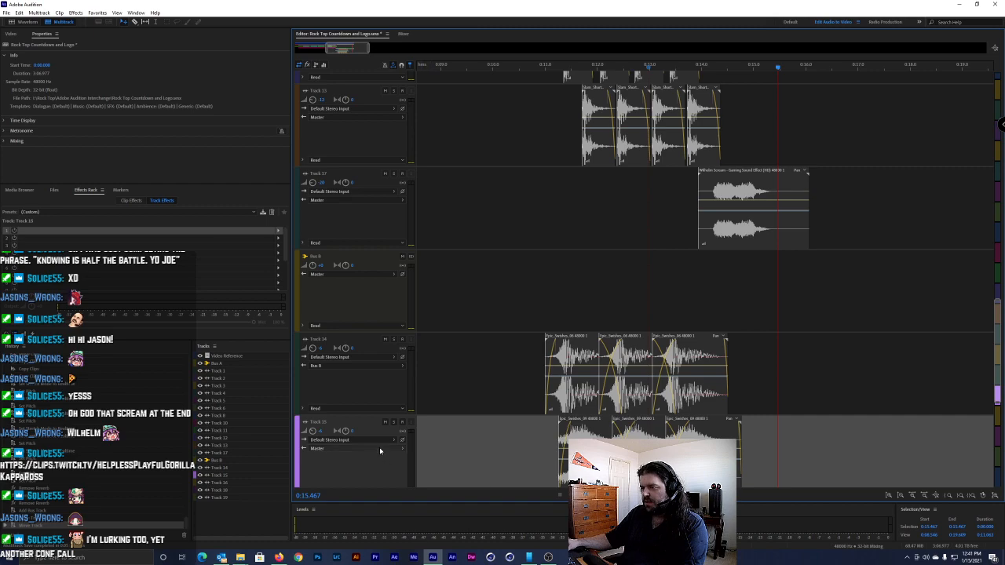
pyautogui.click(401, 449)
pyautogui.moveTo(428, 473)
pyautogui.click(498, 482)
pyautogui.click(342, 468)
pyautogui.scroll(-2, 342, 469)
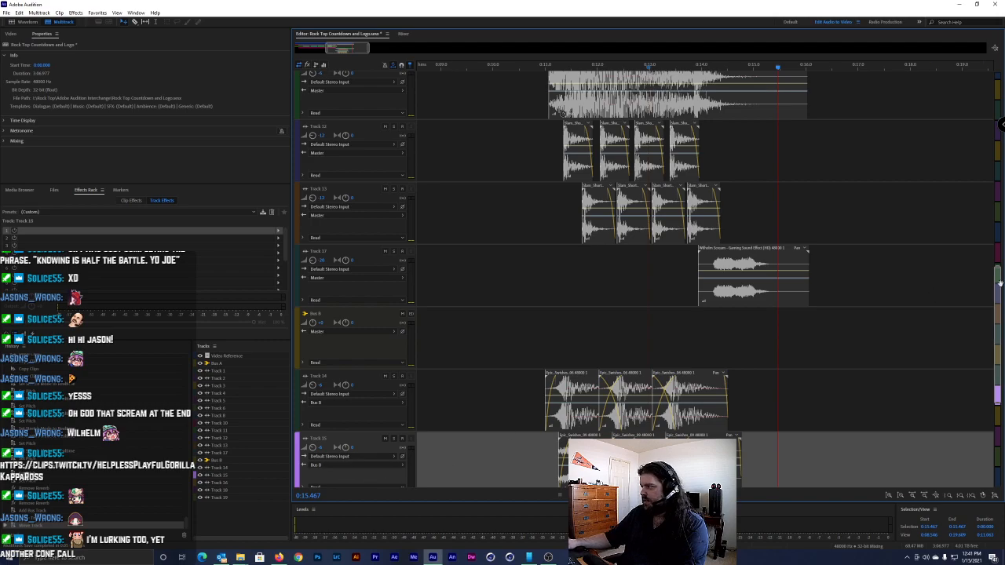
pyautogui.scroll(-5, 1000, 361)
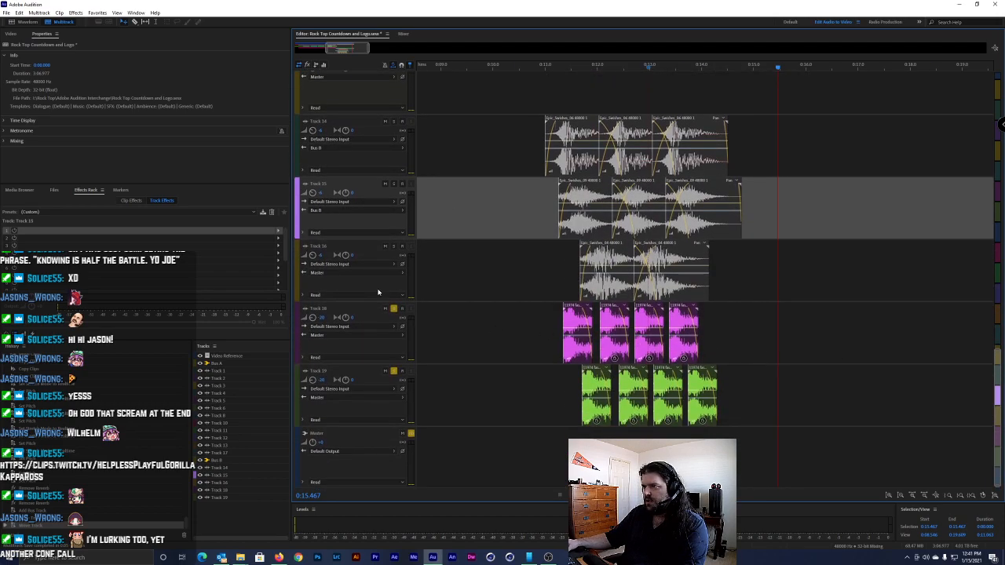
pyautogui.click(402, 273)
pyautogui.moveTo(438, 297)
pyautogui.click(496, 305)
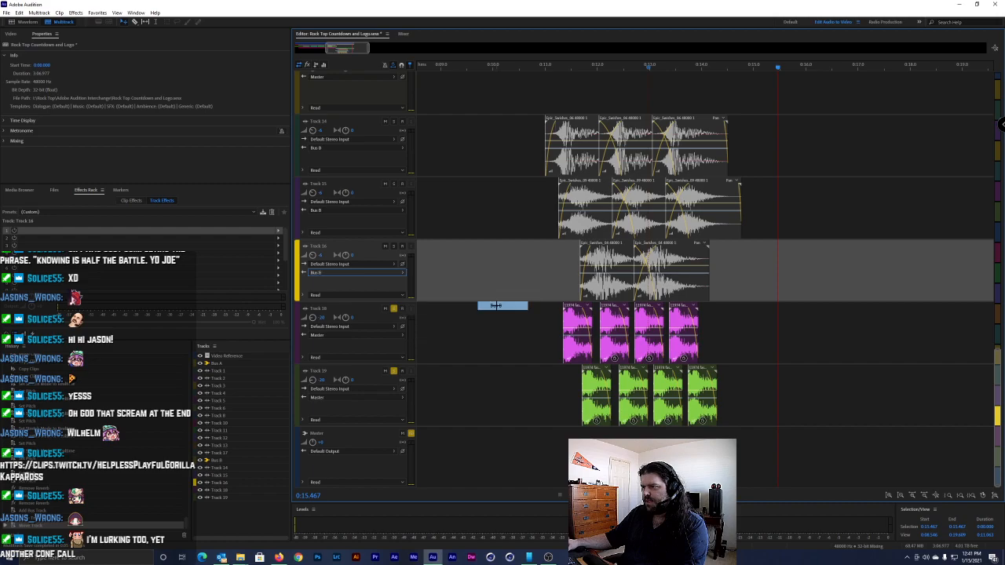
# Route the outputs of Track 18 and Track 19 to Bus B
pyautogui.click(378, 336)
pyautogui.moveTo(441, 361)
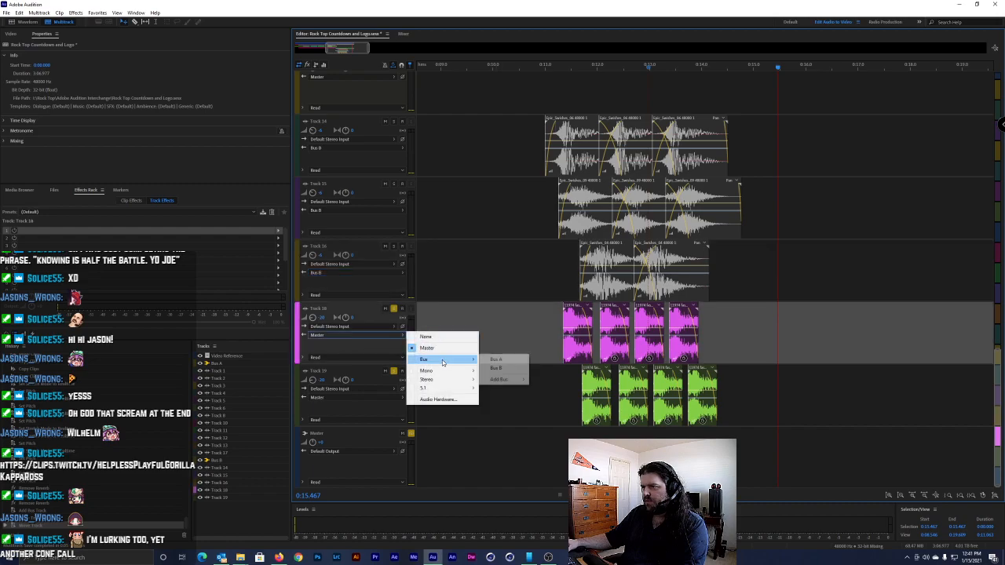
pyautogui.click(496, 368)
pyautogui.click(378, 398)
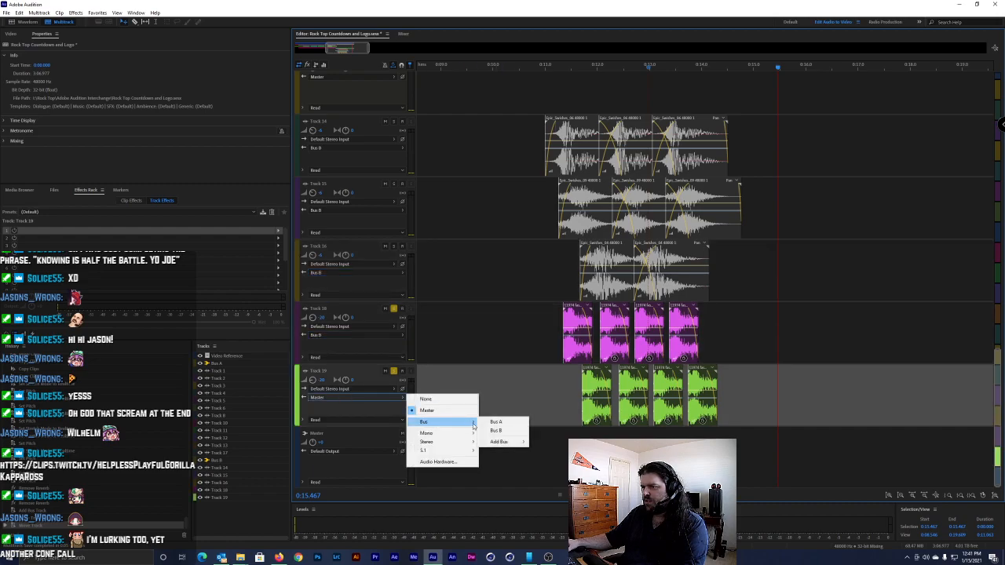
pyautogui.click(497, 431)
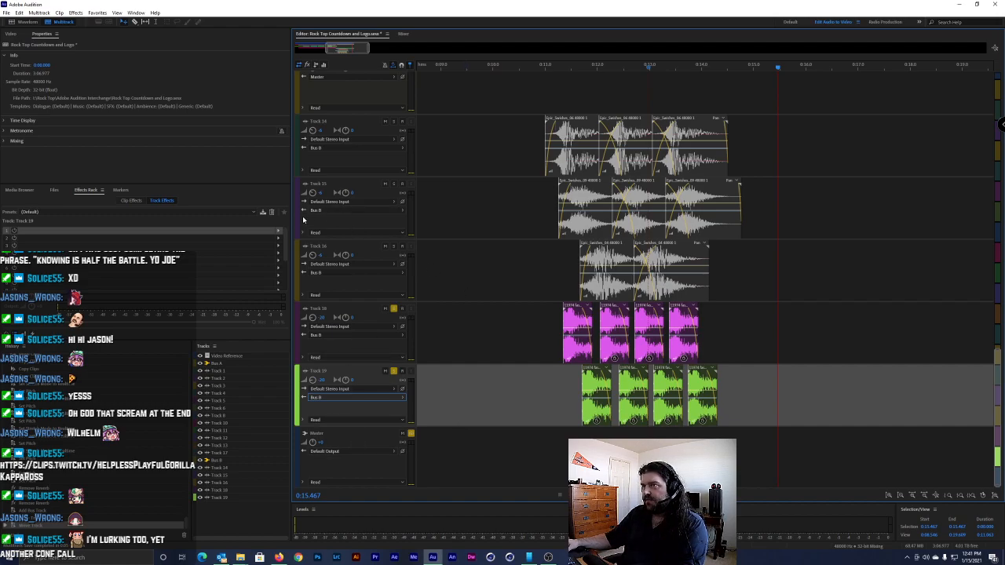
# Add a Reverb effect with the Ethereal preset to Bus B's track effects
pyautogui.scroll(3, 366, 206)
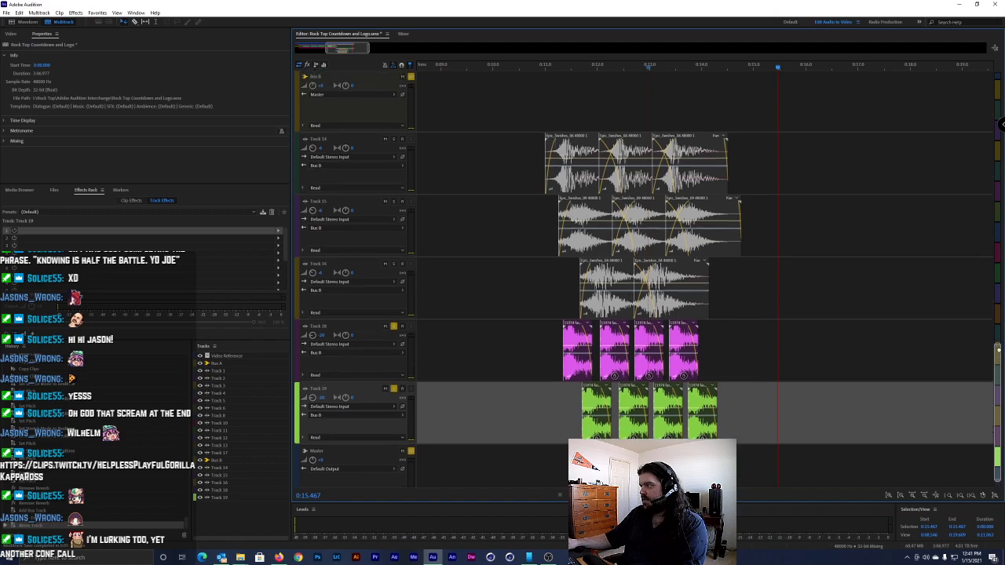
pyautogui.click(367, 206)
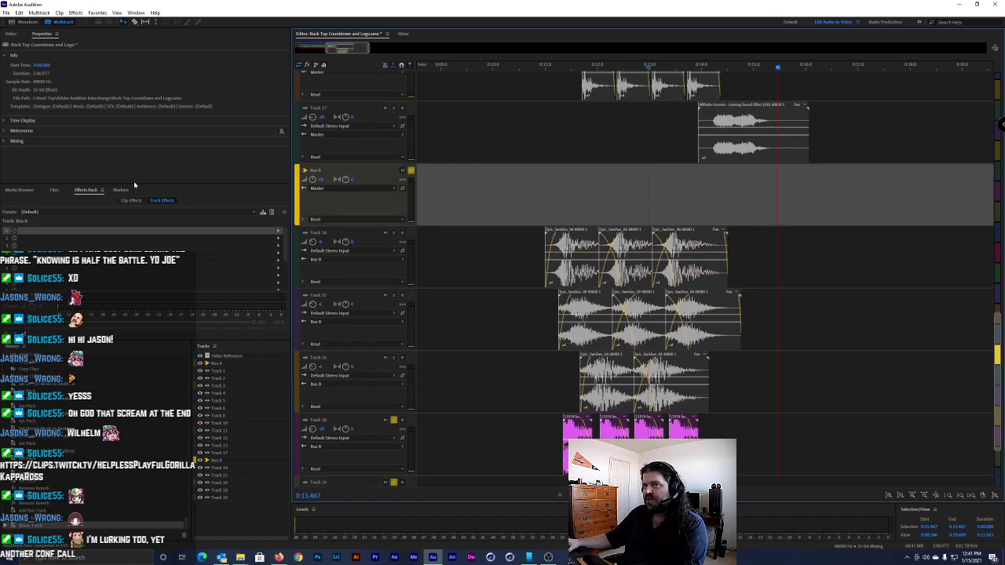
pyautogui.click(276, 235)
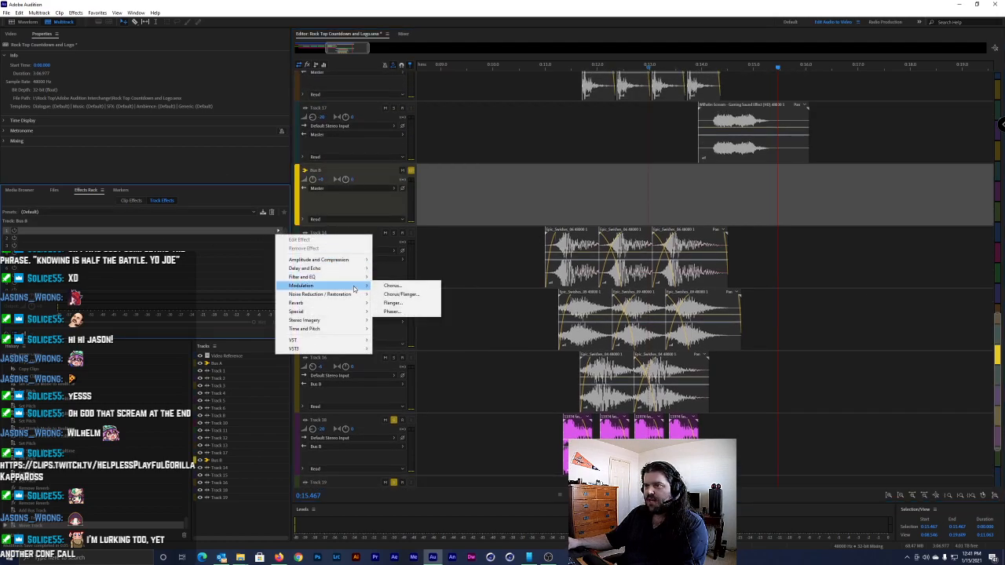
pyautogui.moveTo(350, 306)
pyautogui.click(392, 320)
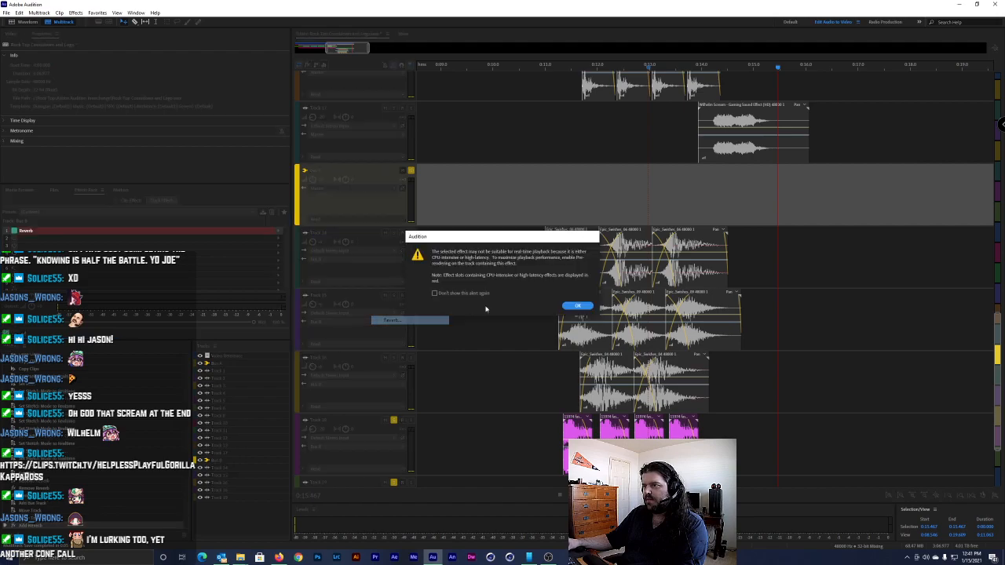
pyautogui.click(580, 307)
pyautogui.click(475, 201)
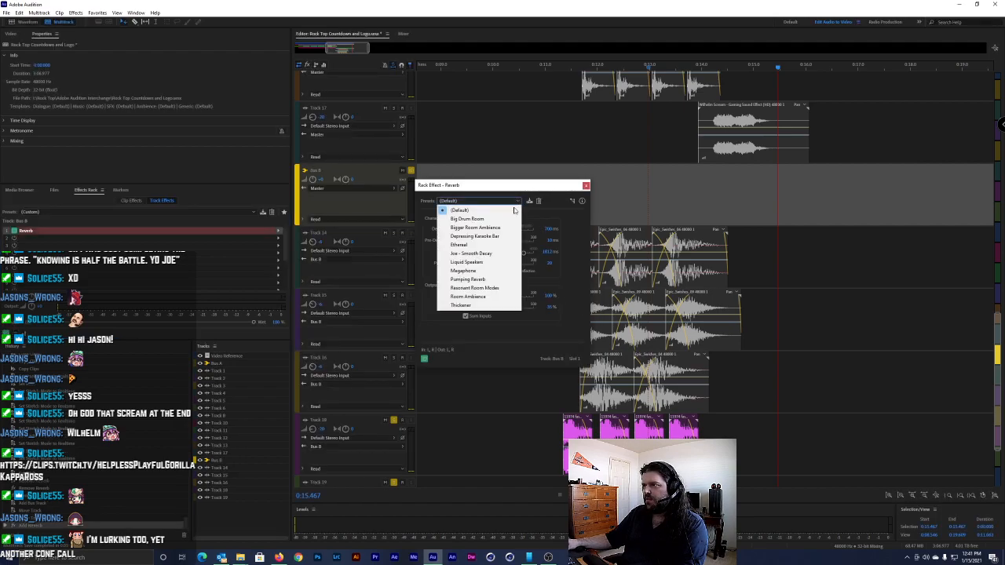
pyautogui.click(497, 247)
pyautogui.click(586, 186)
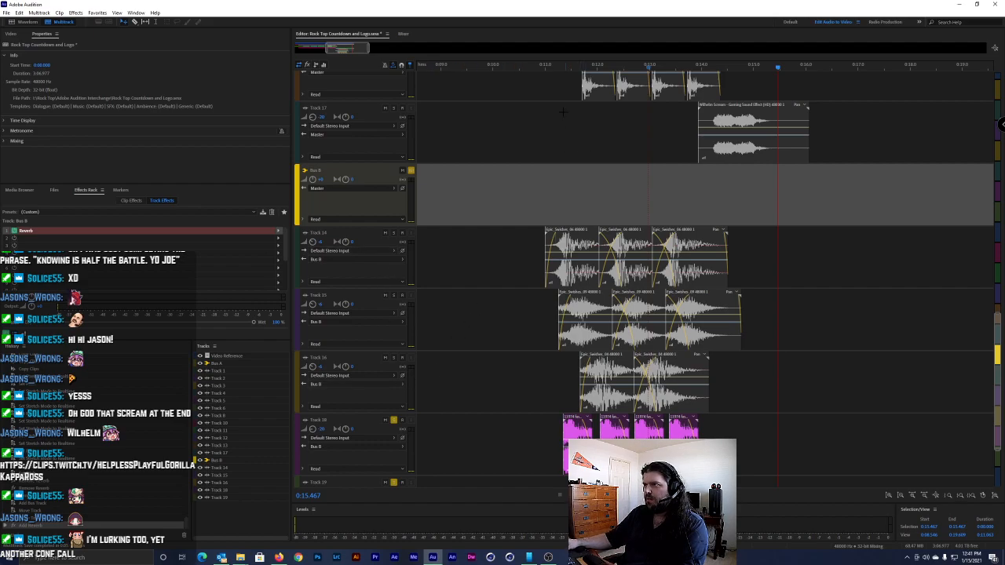
# Play the soloed explosions through the bus reverb from 10.436 seconds
pyautogui.click(516, 71)
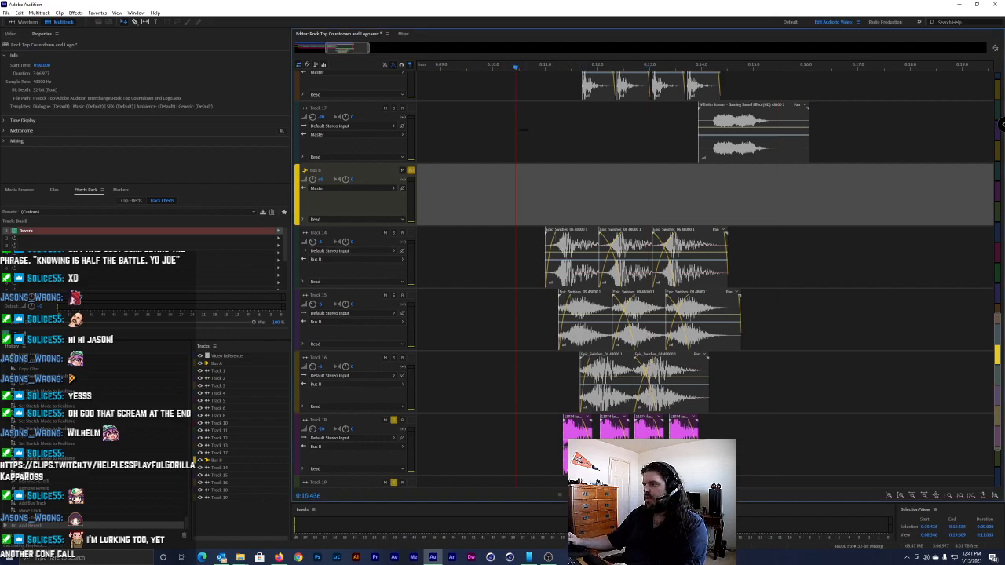
pyautogui.press('space')
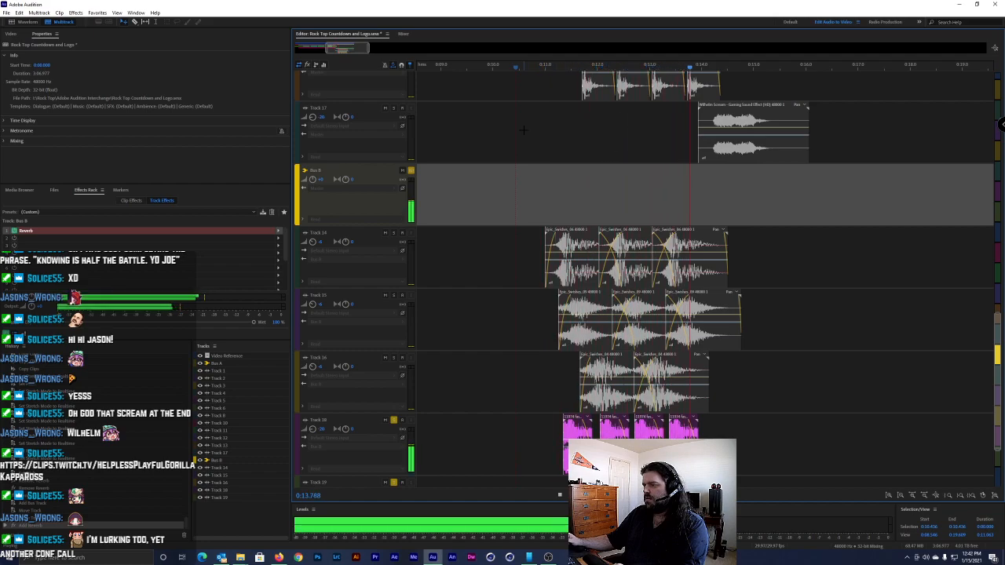
pyautogui.press('space')
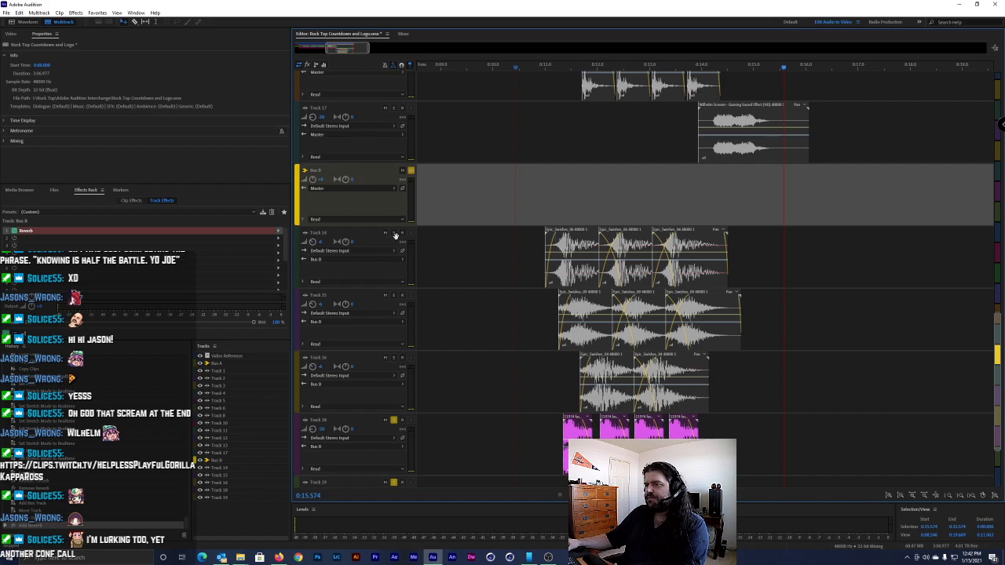
# Turn off solo on Track 18 and Track 19
pyautogui.scroll(-5, 546, 442)
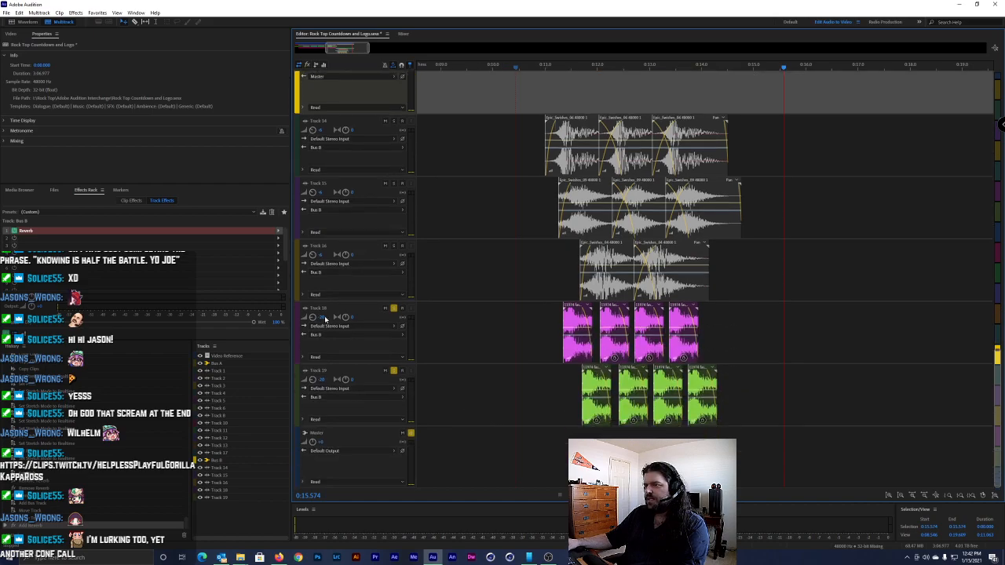
pyautogui.click(322, 321)
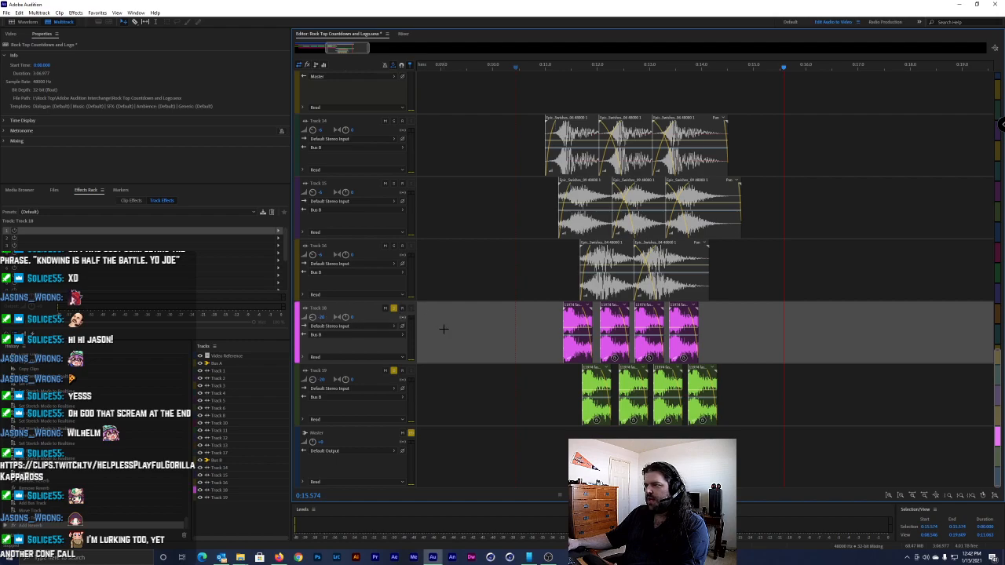
pyautogui.click(394, 308)
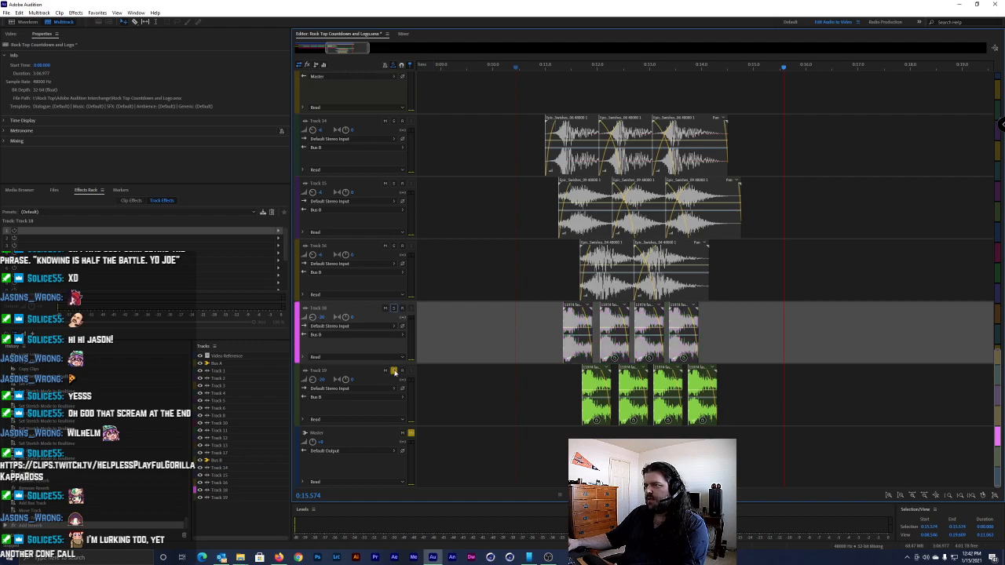
pyautogui.click(393, 370)
# Show the video preview and save the session without copying the external media files into its folder
pyautogui.scroll(10, 537, 409)
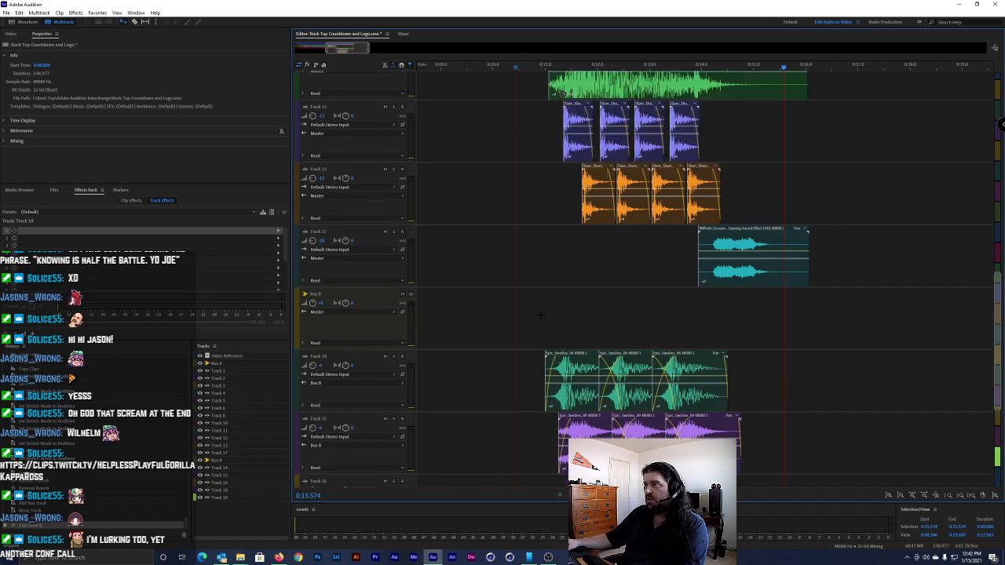
pyautogui.click(11, 34)
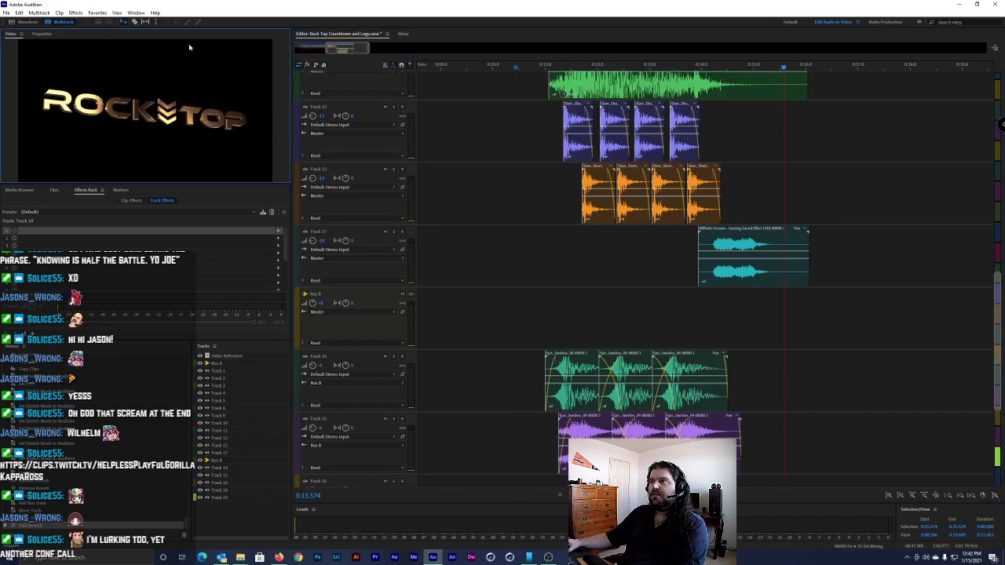
pyautogui.hotkey('ctrl', 's')
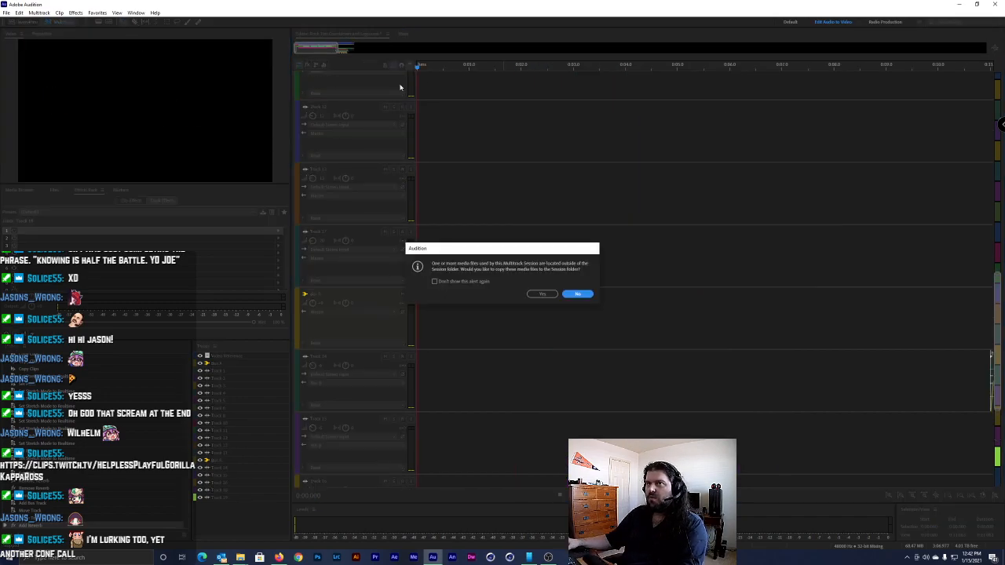
pyautogui.click(583, 294)
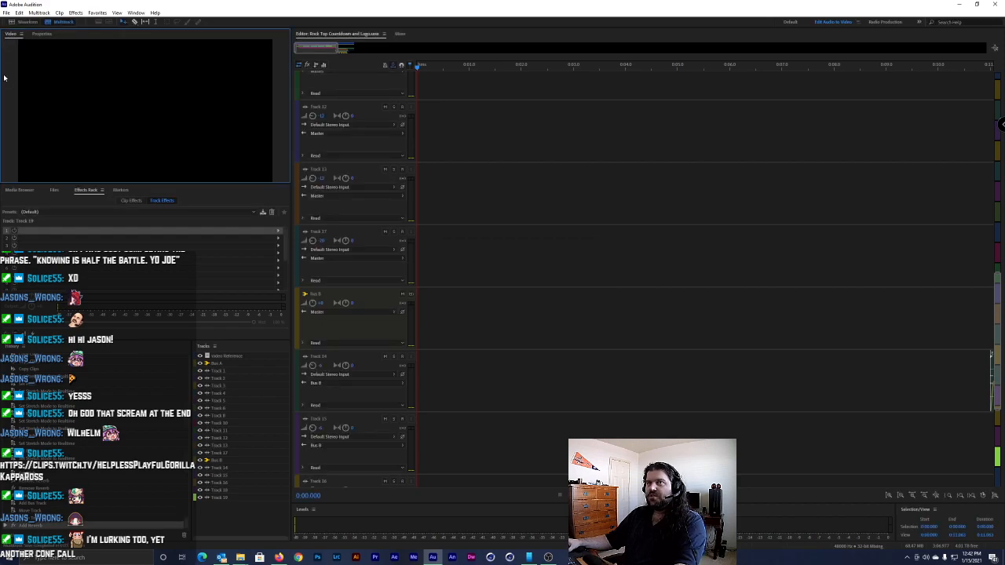
# Play the full mix against the maximized video preview, and restore the preview to its normal size
pyautogui.press('`')
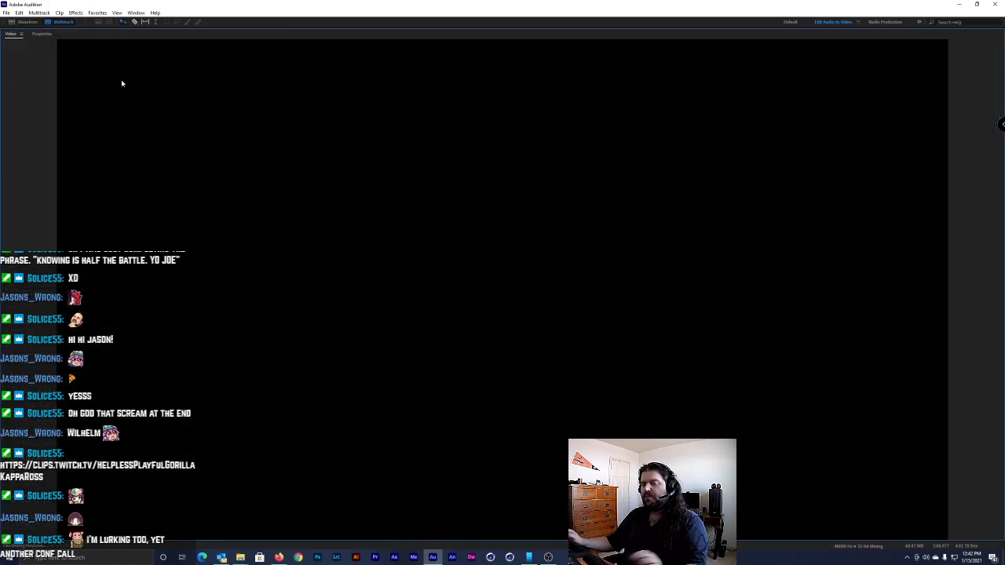
pyautogui.press('space')
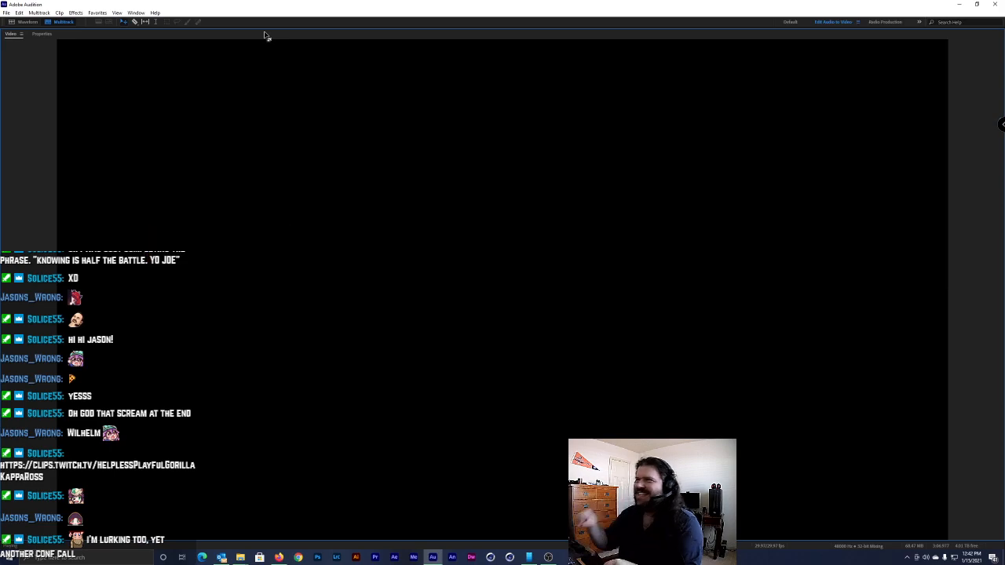
pyautogui.press('`')
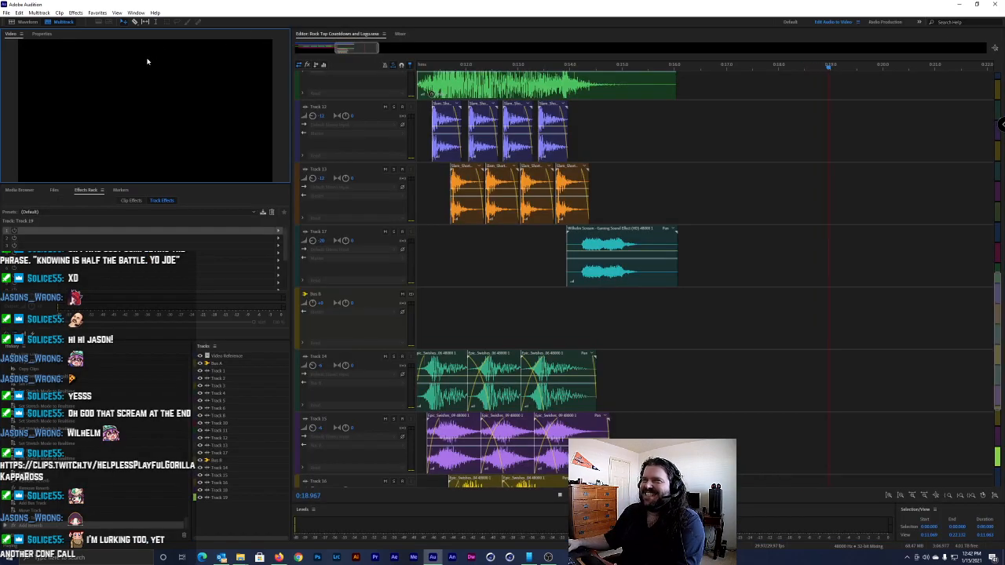
# Place the playhead at 16.040 seconds, on the last frame of the logo video
pyautogui.click(722, 105)
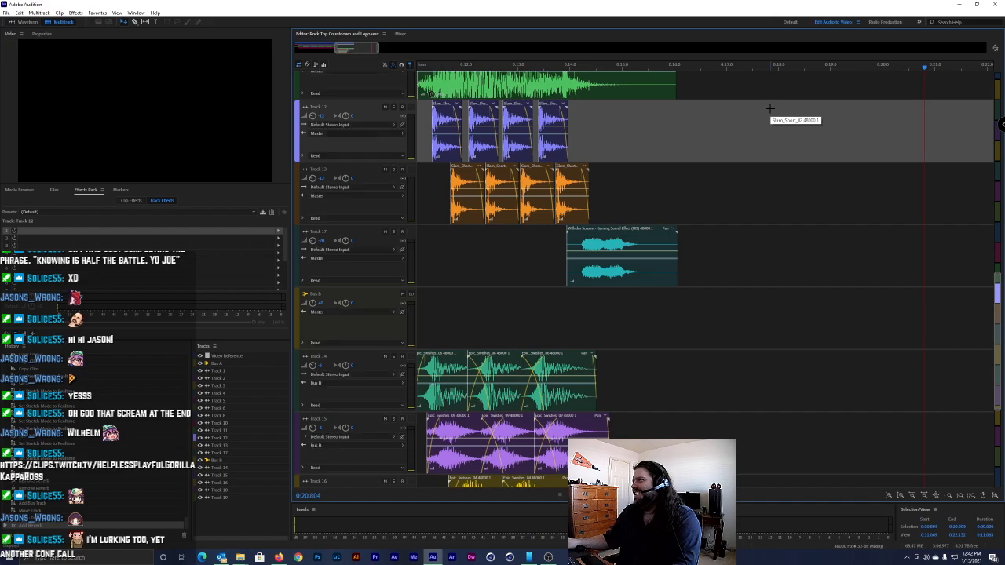
pyautogui.moveTo(724, 67); pyautogui.dragTo(684, 69)
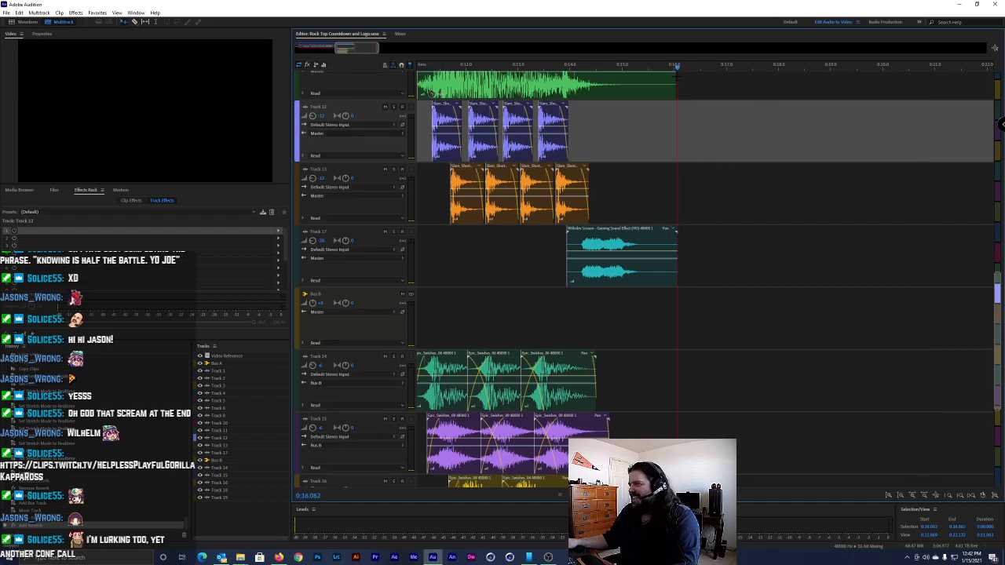
pyautogui.scroll(10, 668, 182)
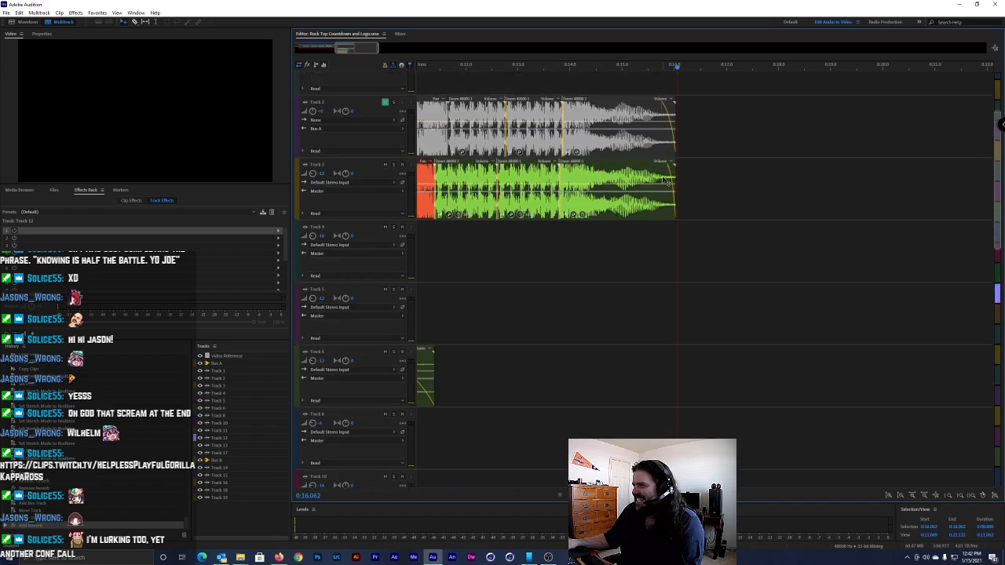
pyautogui.scroll(3, 666, 181)
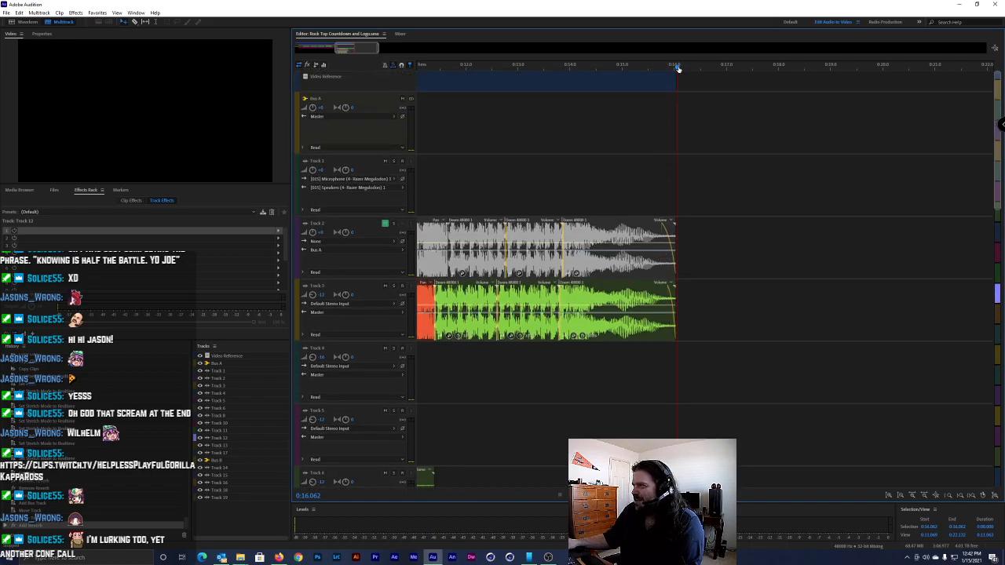
pyautogui.moveTo(679, 69); pyautogui.dragTo(678, 69)
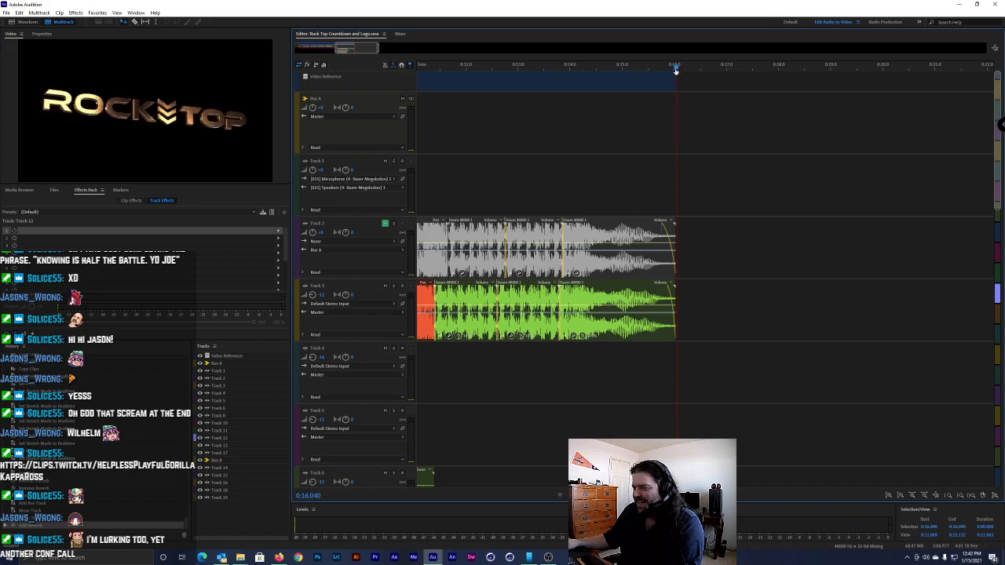
# Make a time selection from the session start to 16.040 seconds, covering the whole video
pyautogui.hotkey('ctrl', 'a')
pyautogui.press('\\')
pyautogui.press('space')
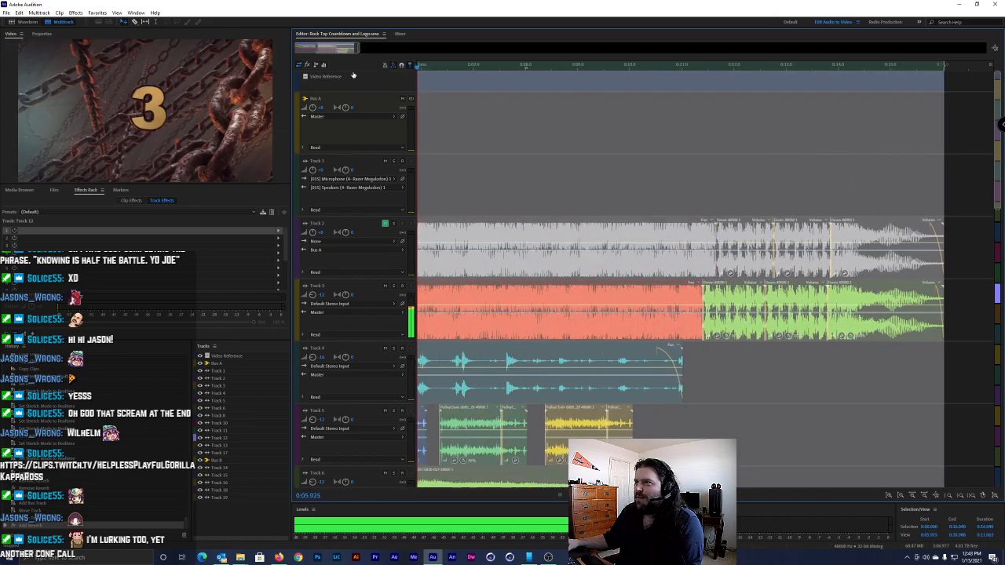
pyautogui.click(460, 67)
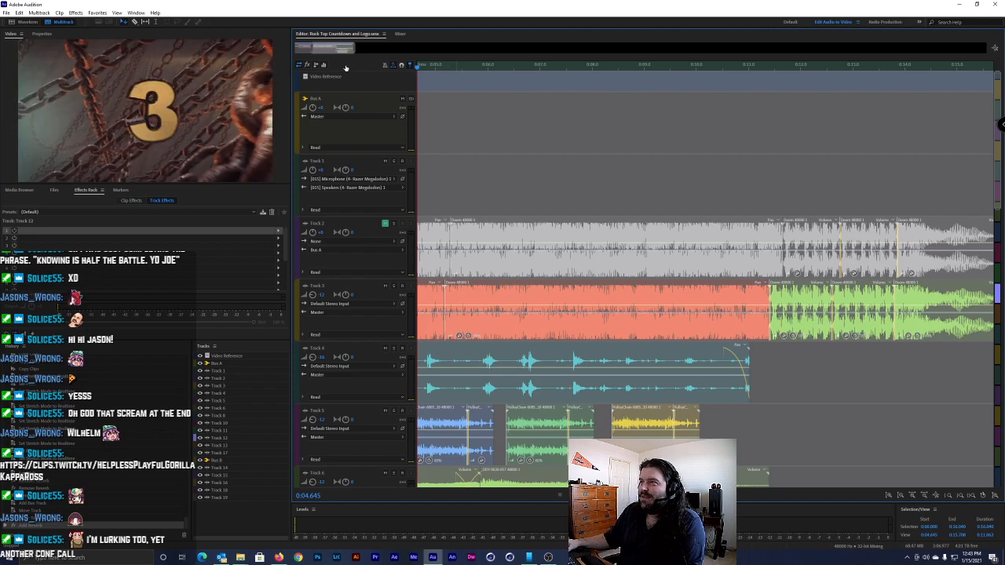
pyautogui.press('space')
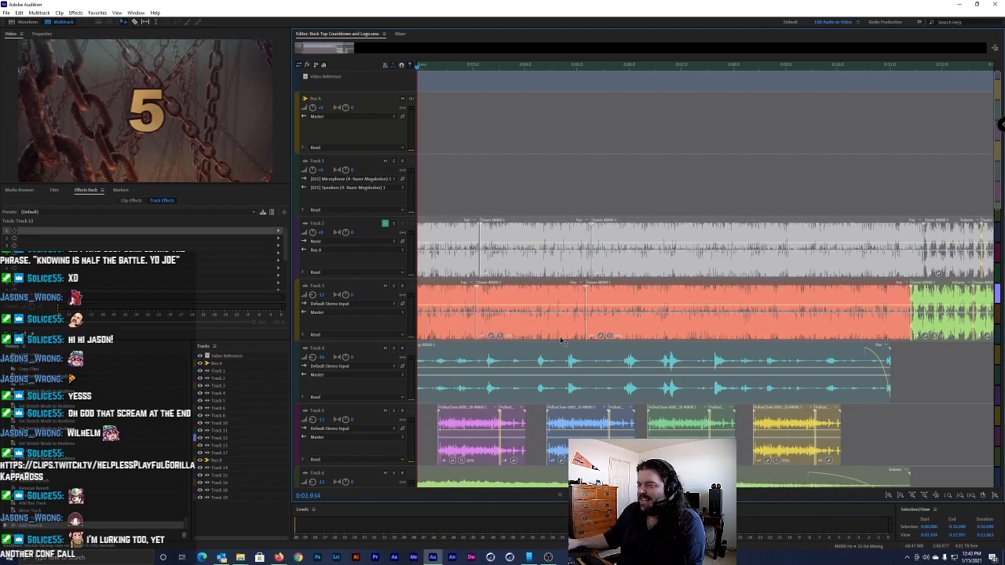
pyautogui.moveTo(303, 51); pyautogui.dragTo(281, 52)
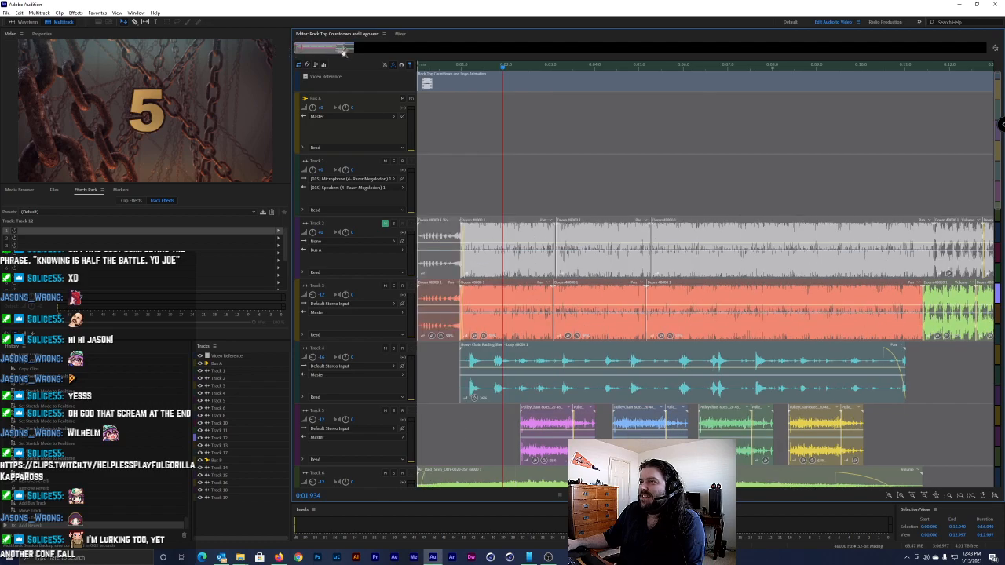
pyautogui.moveTo(343, 50); pyautogui.dragTo(354, 49)
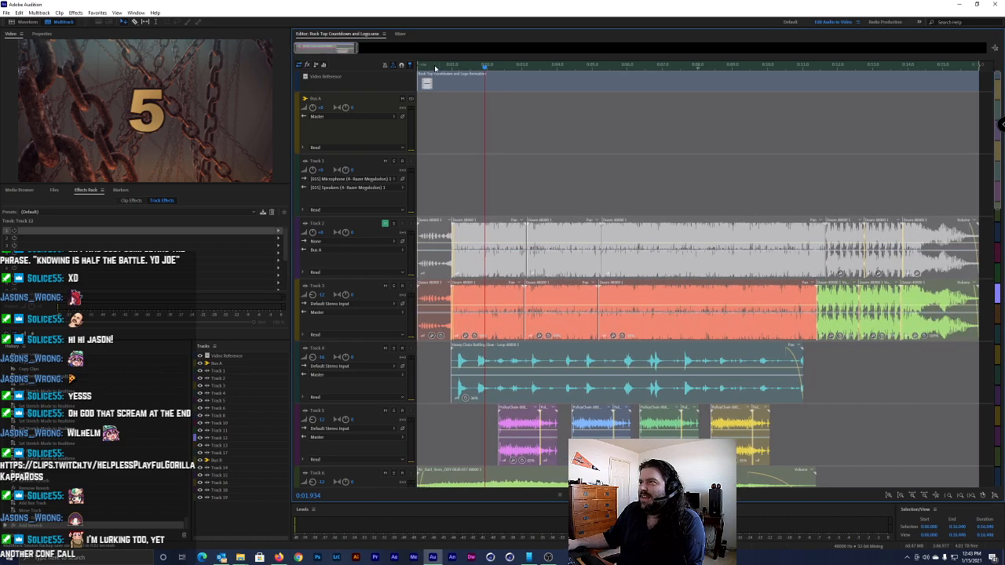
# Return the playhead to the session start and save the session without copying the external media files
pyautogui.press('Home')
pyautogui.press('space')
pyautogui.press('space')
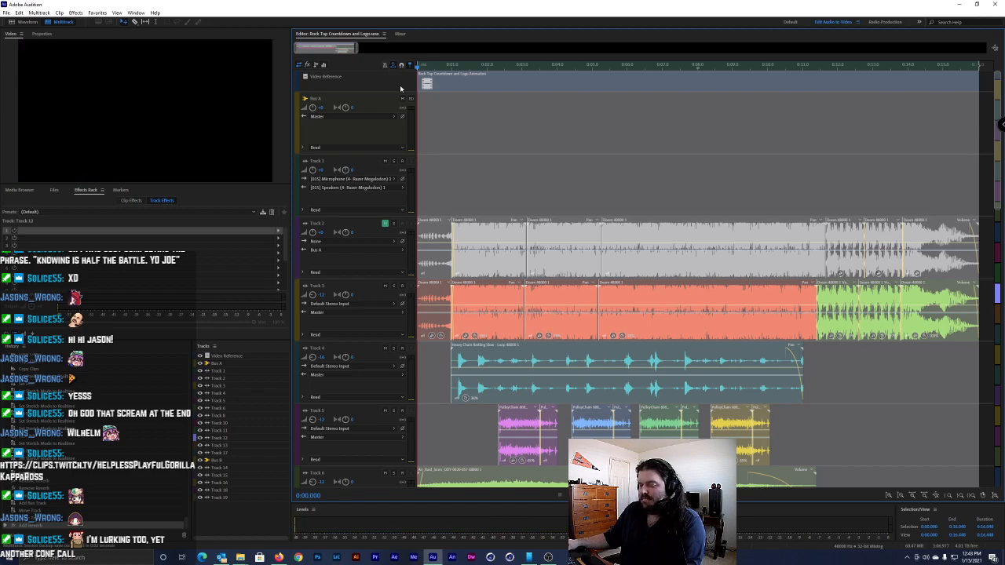
pyautogui.hotkey('ctrl', 's')
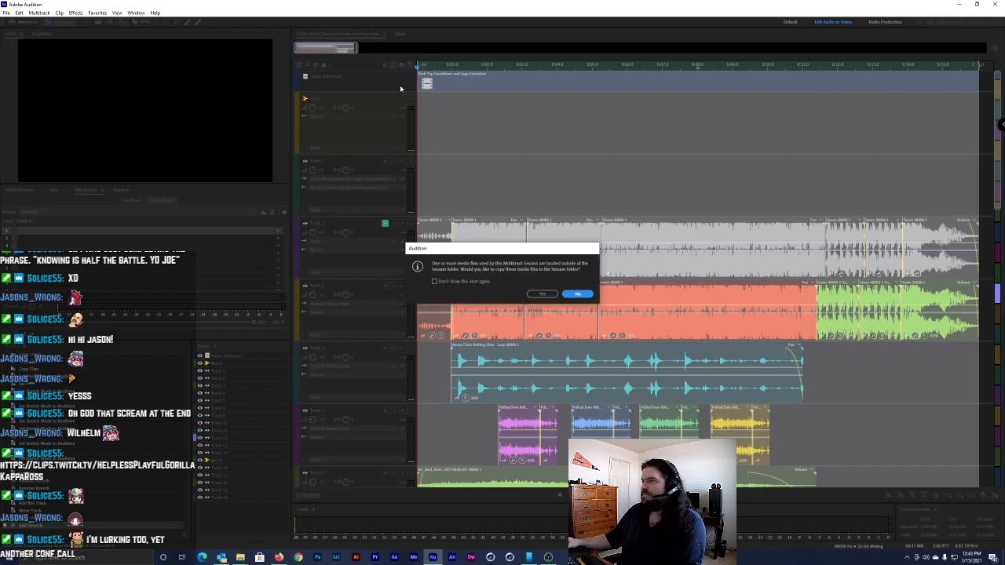
pyautogui.click(578, 294)
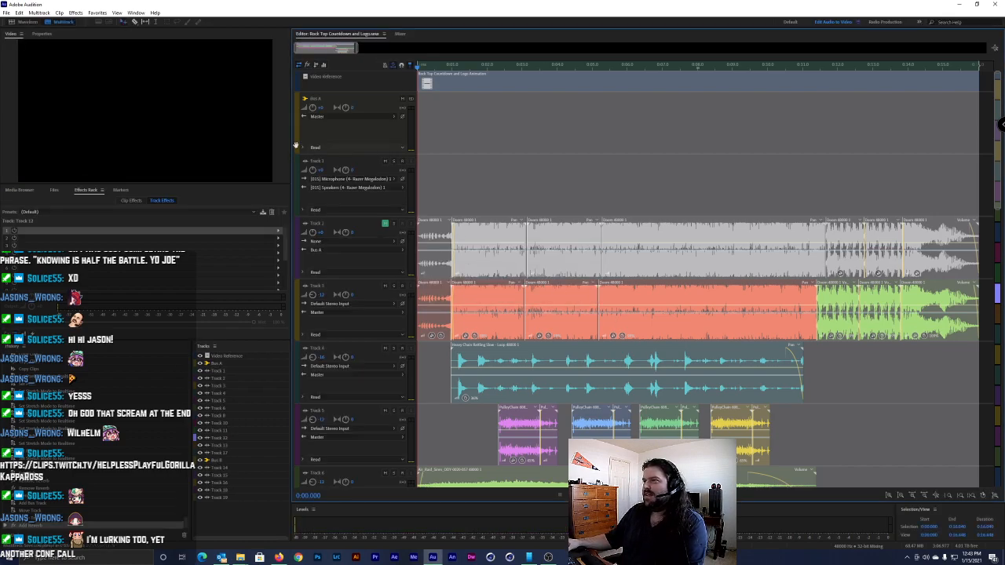
pyautogui.click(7, 12)
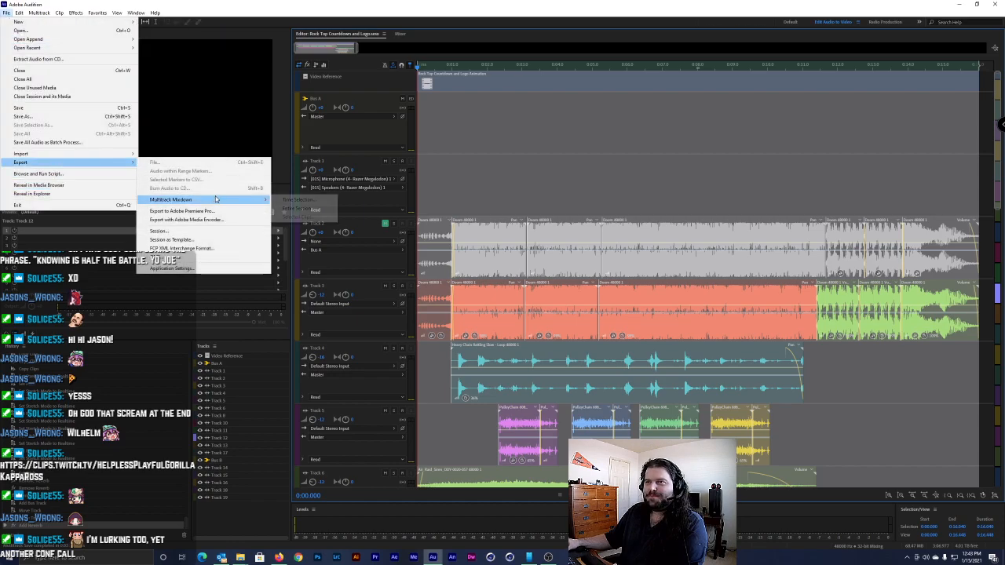
pyautogui.click(302, 209)
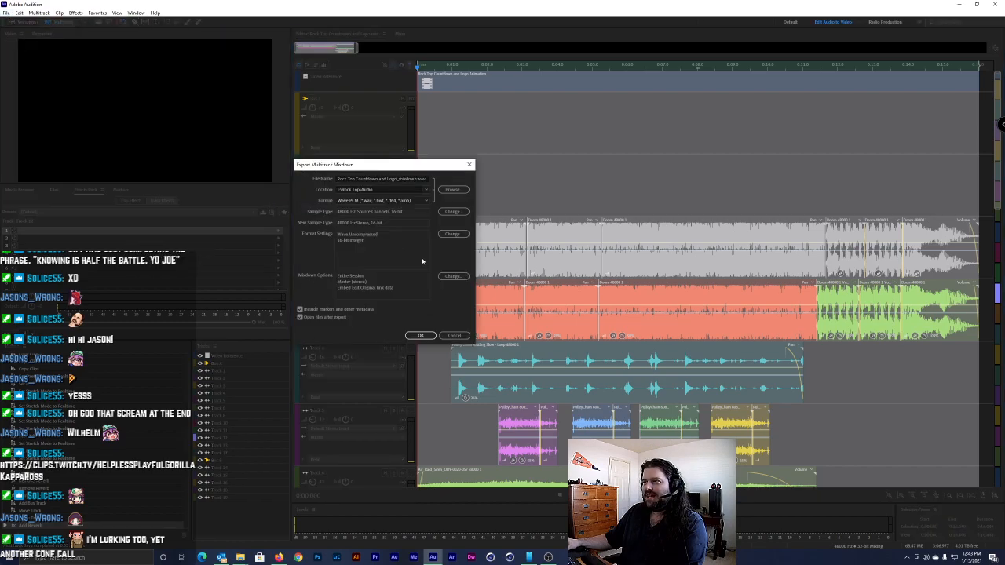
pyautogui.click(454, 336)
# Export a multitrack mixdown of the time selection as Wave PCM, named Rock Top Countdown and Logo_mixdown.wav
pyautogui.click(19, 13)
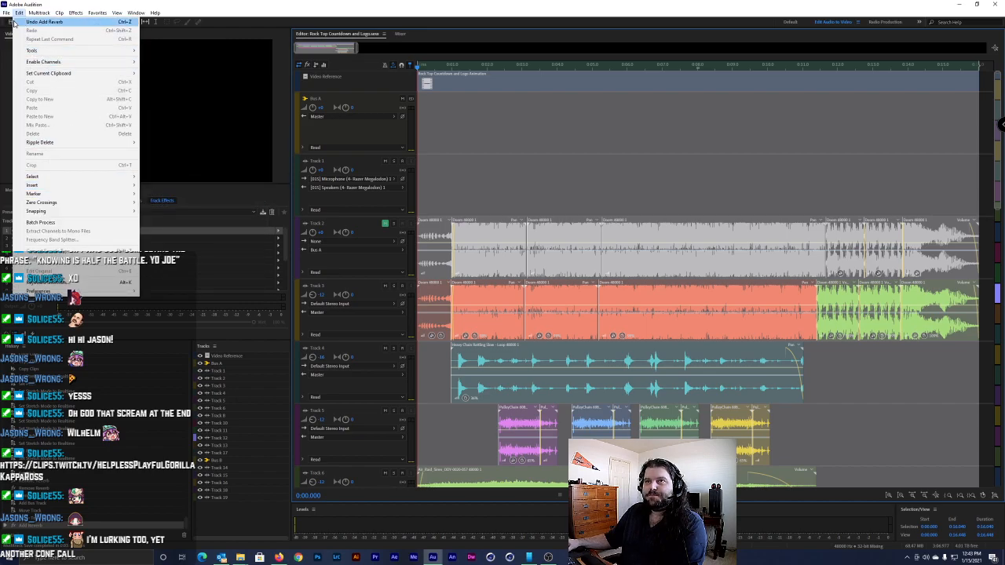
pyautogui.moveTo(8, 13)
pyautogui.moveTo(90, 162)
pyautogui.moveTo(202, 199)
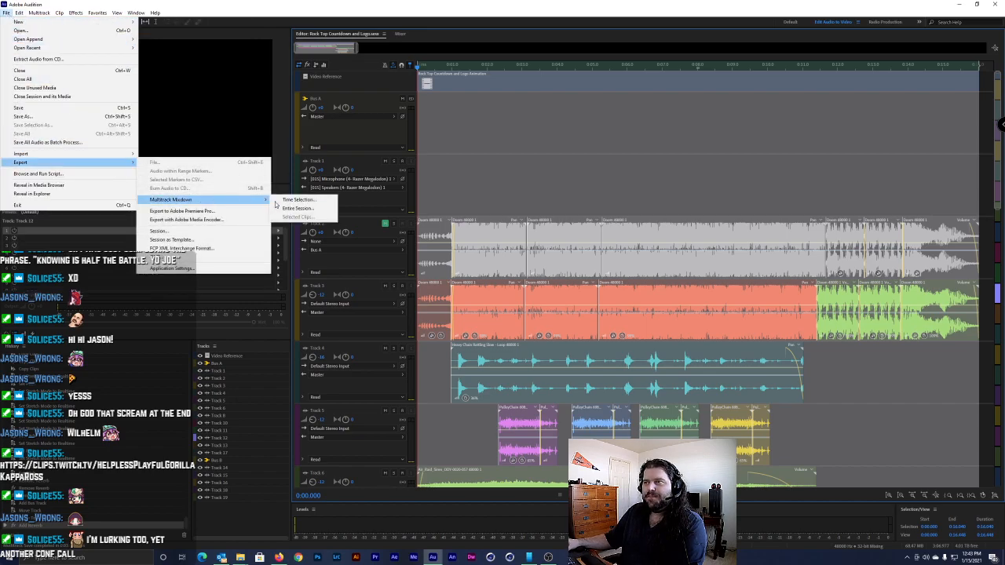
pyautogui.click(302, 200)
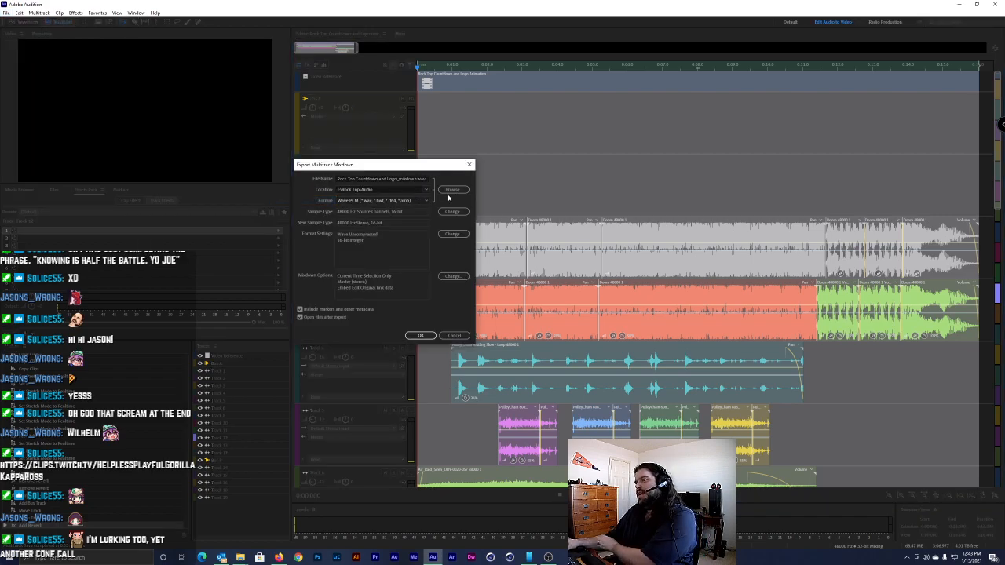
pyautogui.click(422, 336)
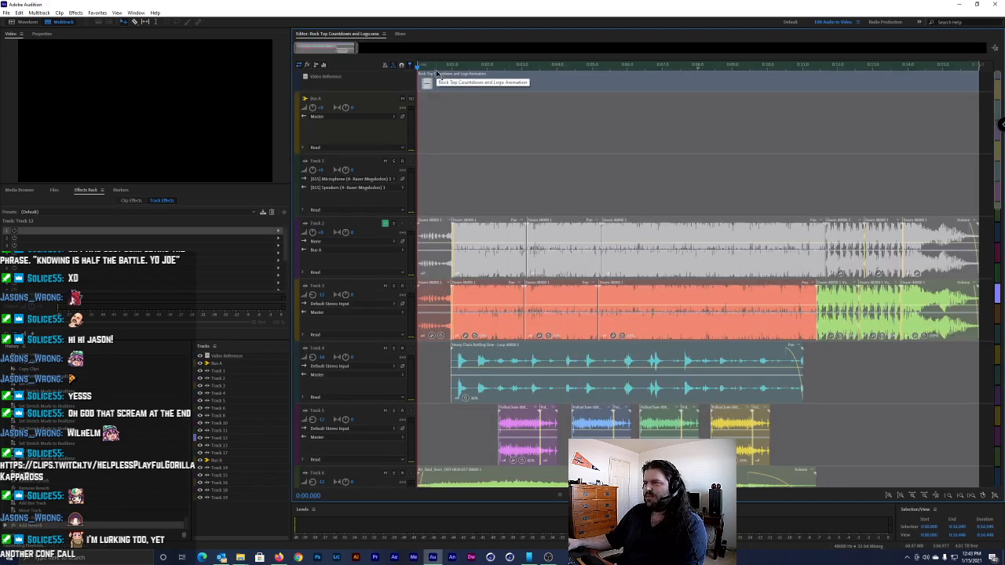
# Play the mix from the session start to check its output level
pyautogui.press('space')
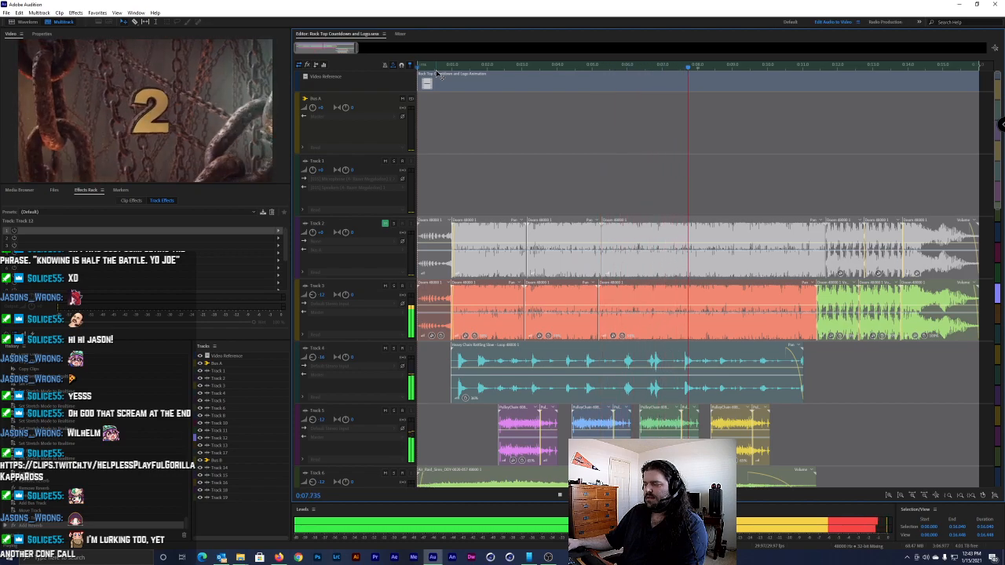
pyautogui.click(418, 66)
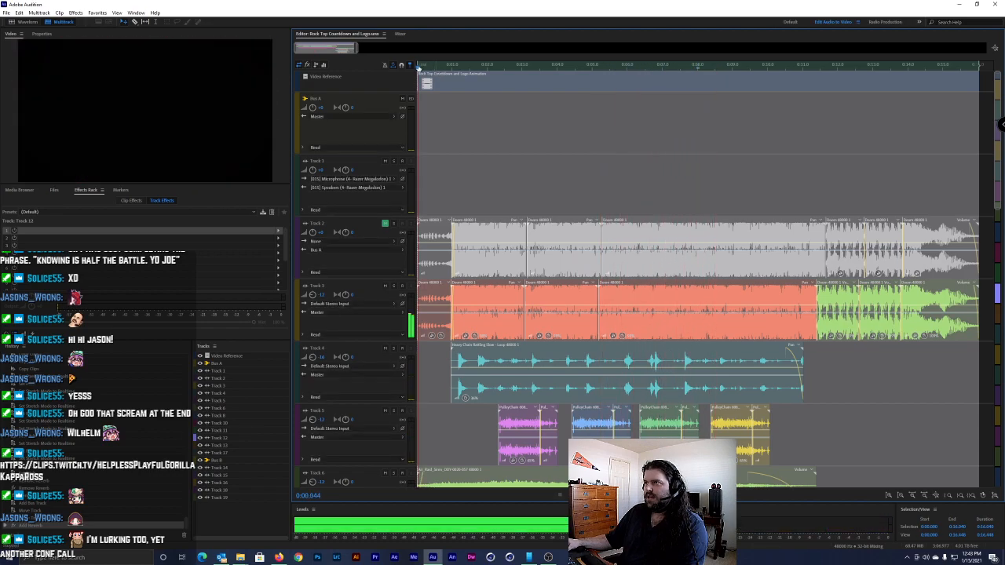
pyautogui.press('space')
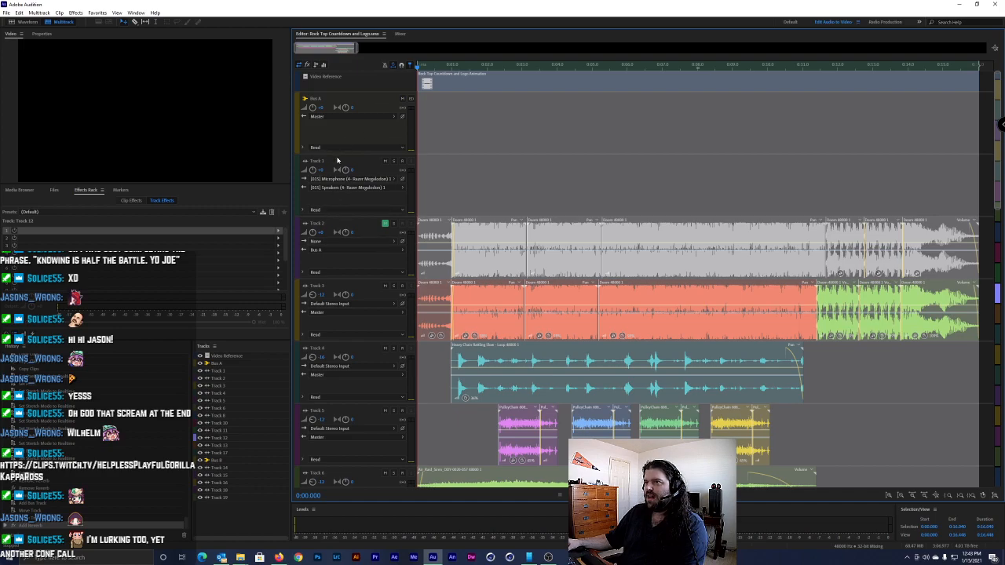
# Mute Track 1 and lower the volume of Track 3
pyautogui.click(387, 167)
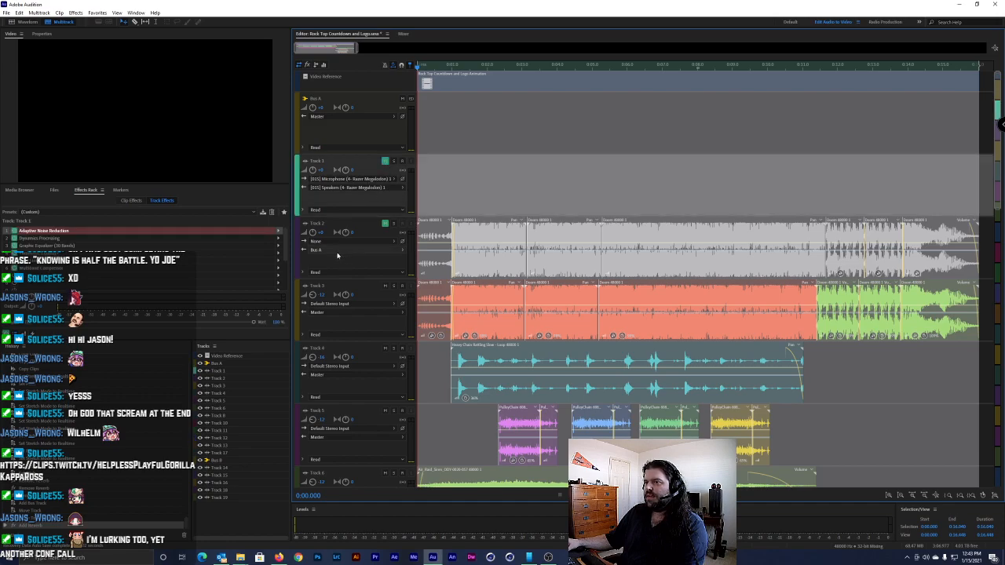
pyautogui.click(322, 296)
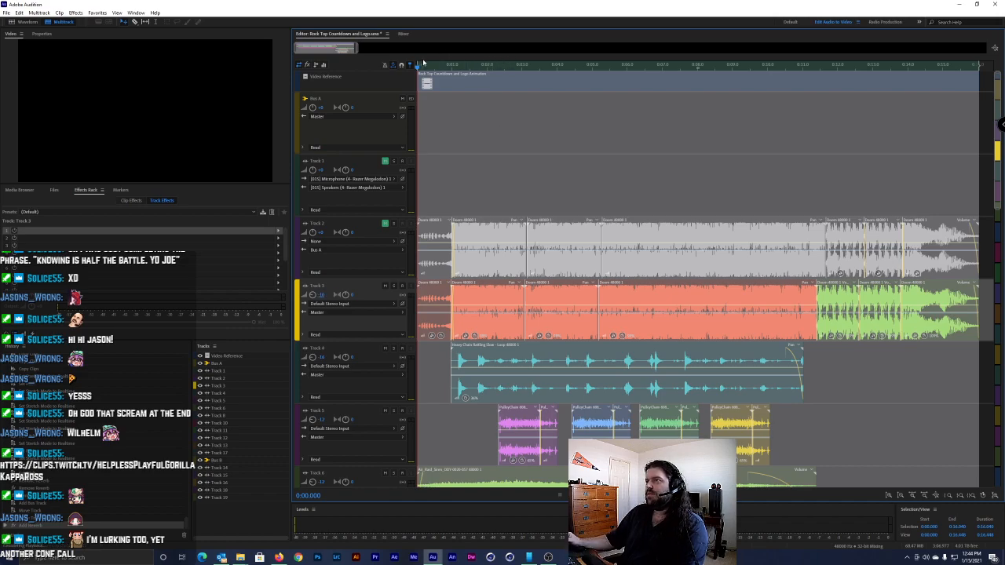
# Play the mix from the start to judge the Track 3 level, and set Track 3's volume to -12 dB
pyautogui.press('space')
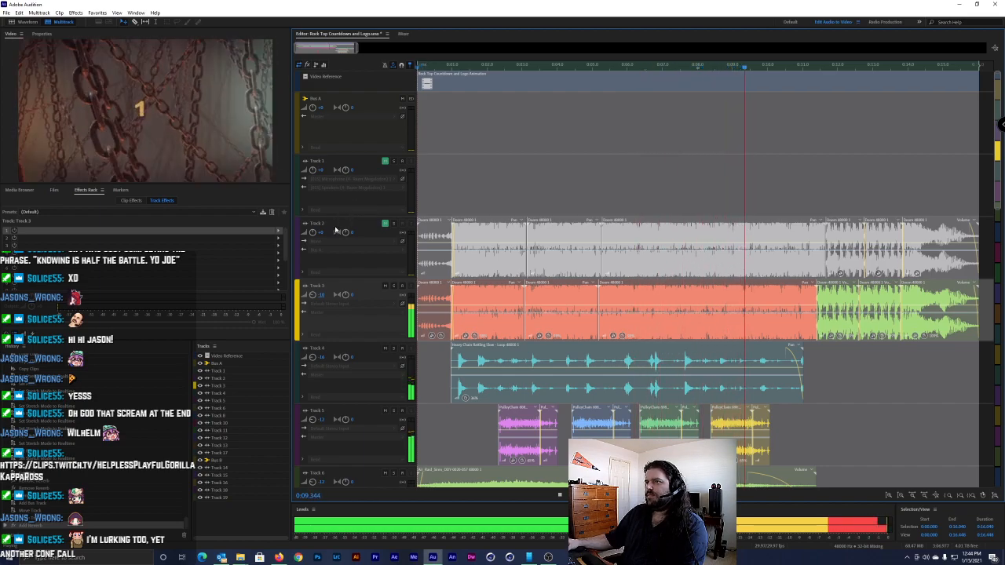
pyautogui.press('space')
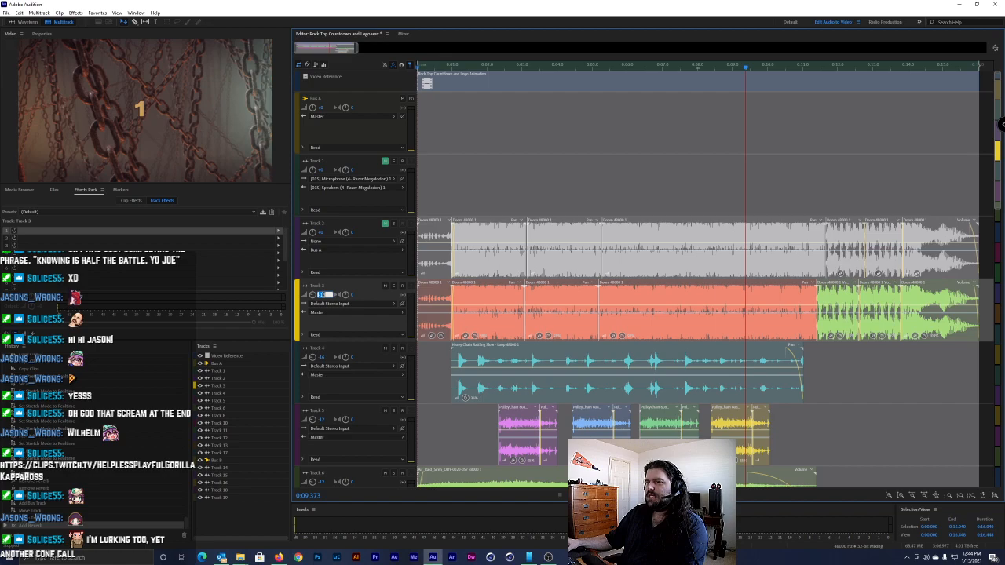
pyautogui.click(322, 294)
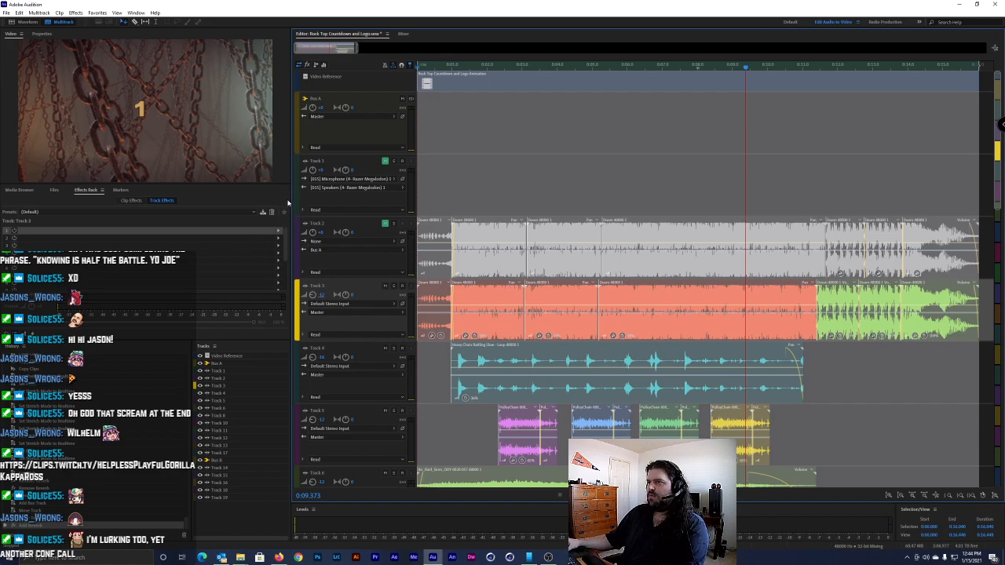
pyautogui.scroll(-3, 342, 448)
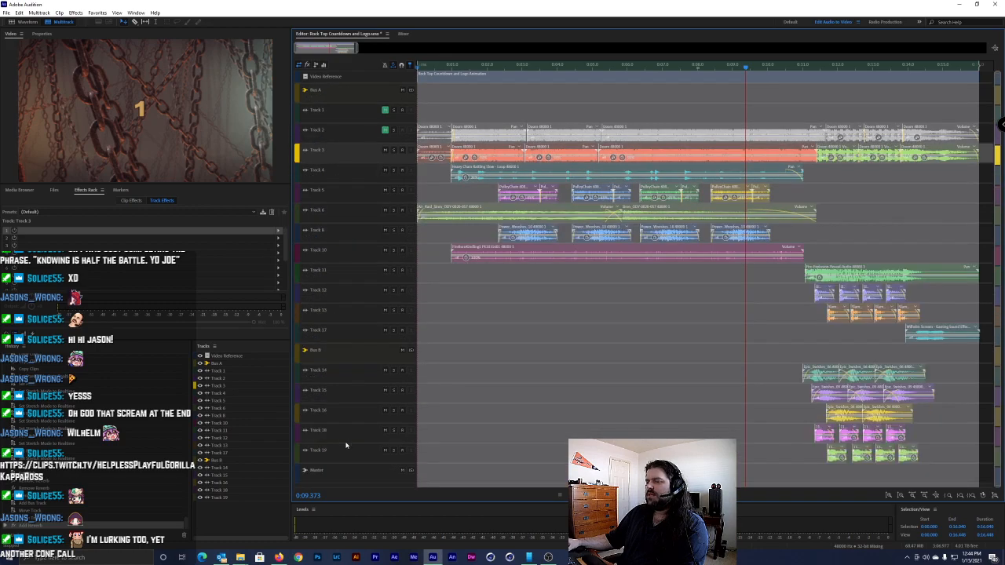
# Open the Master track's Multiband Compressor and play the mix from the session start to check the output levels
pyautogui.scroll(-2, 346, 446)
pyautogui.click(350, 339)
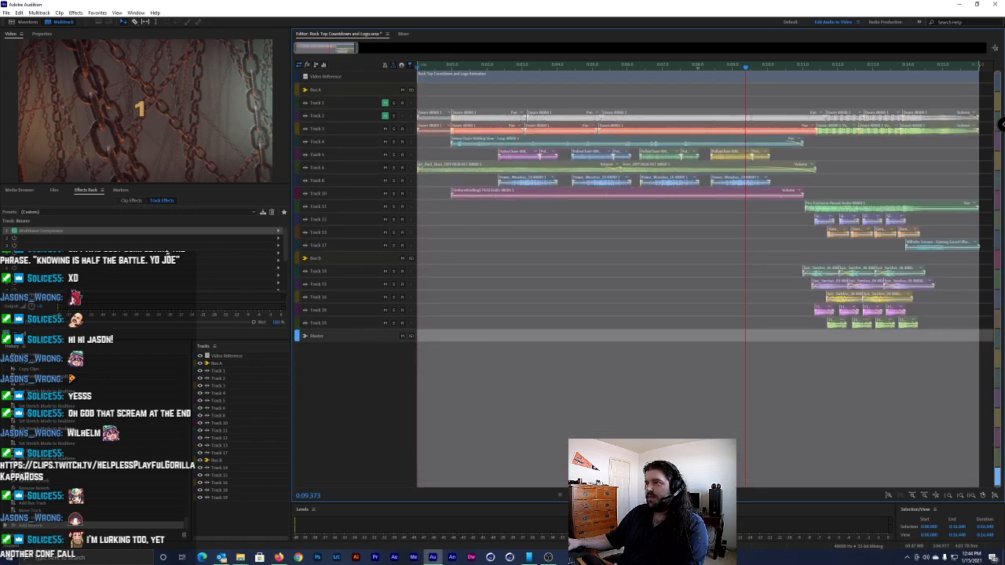
pyautogui.doubleClick(271, 231)
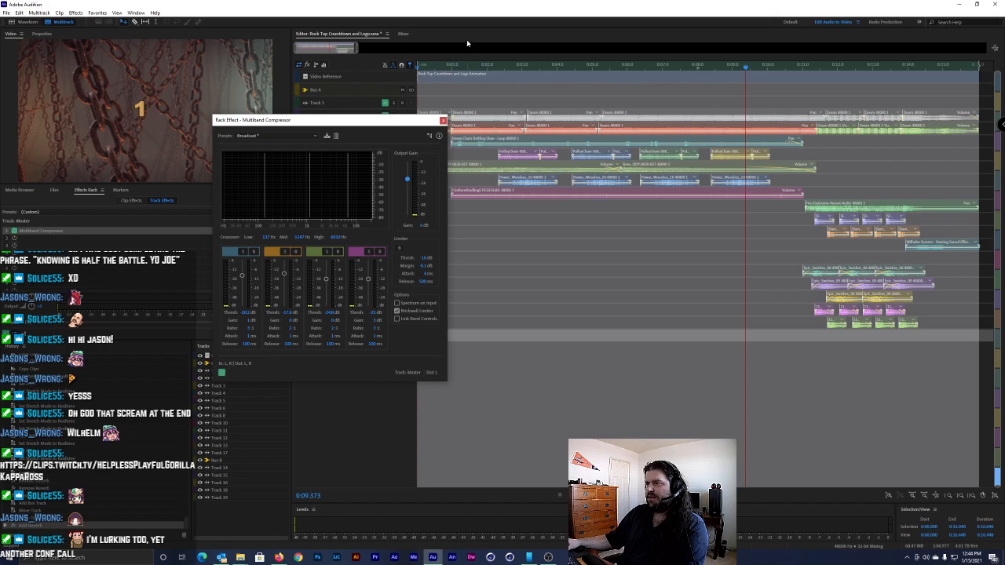
pyautogui.click(420, 68)
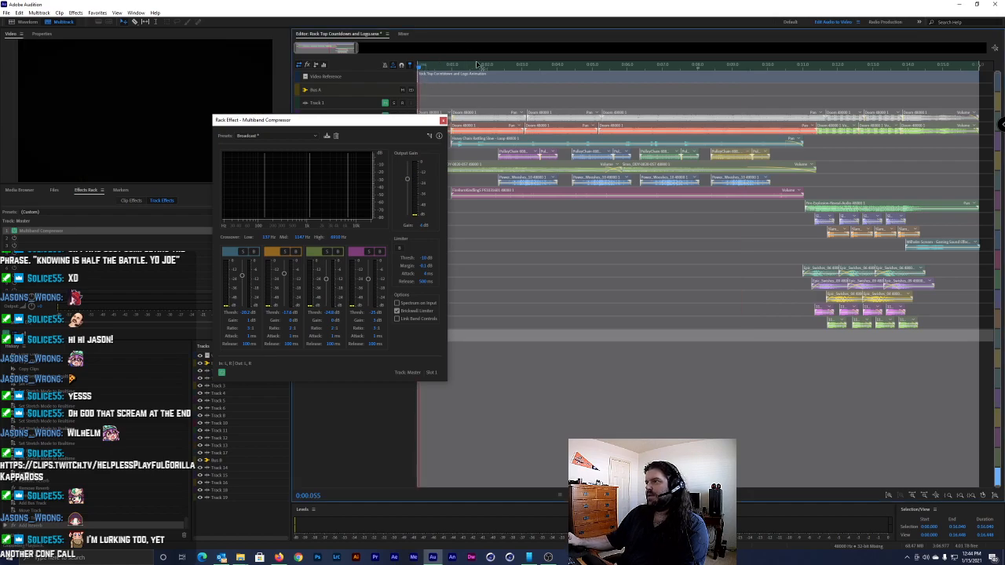
pyautogui.press('space')
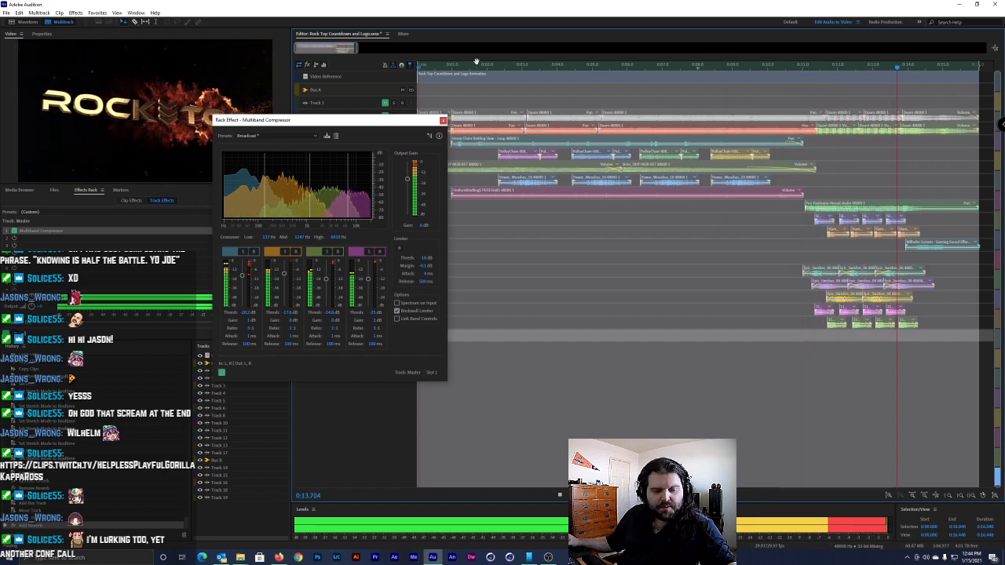
pyautogui.click(434, 67)
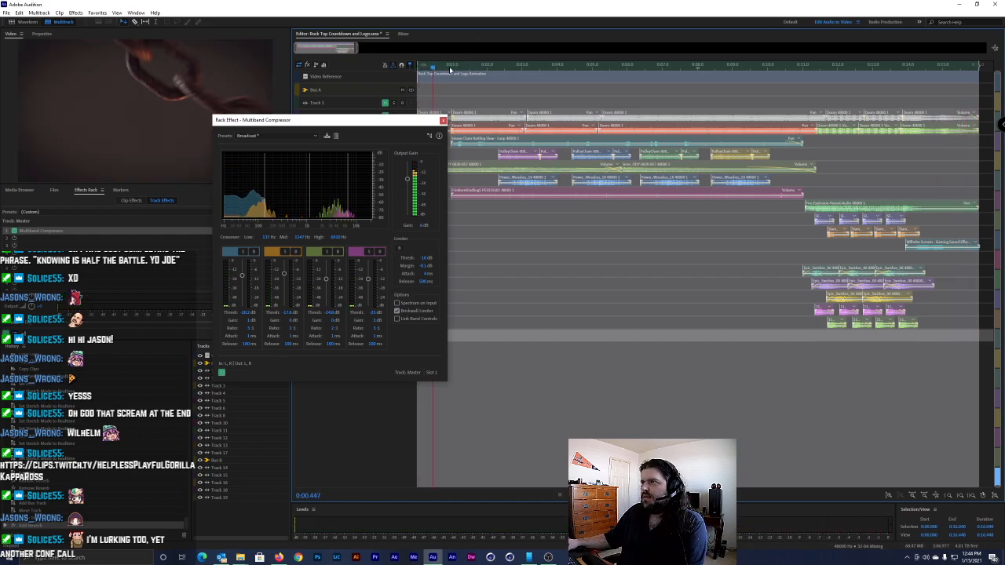
pyautogui.press('Home')
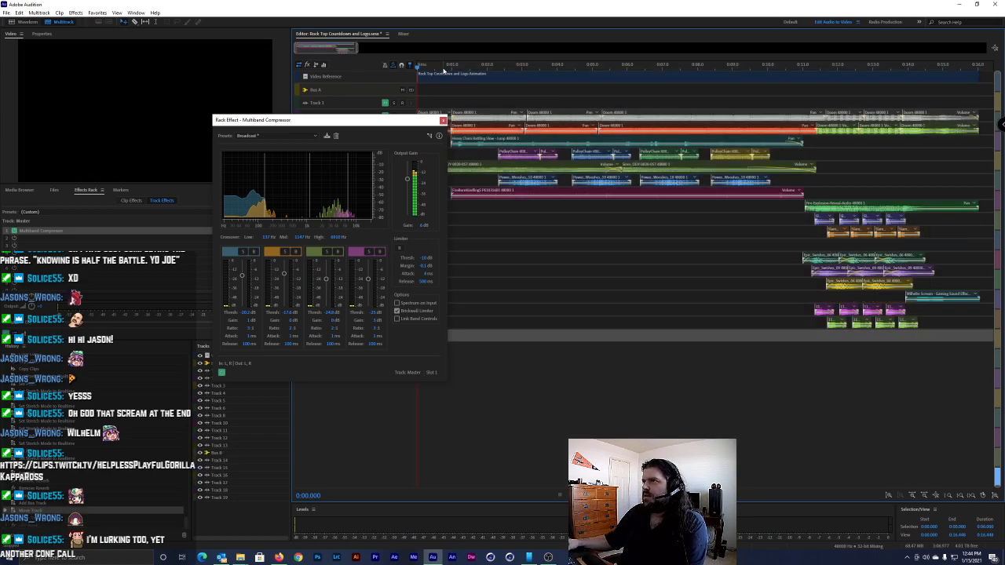
# Redo the undone track move and the added reverb in the session
pyautogui.click(18, 12)
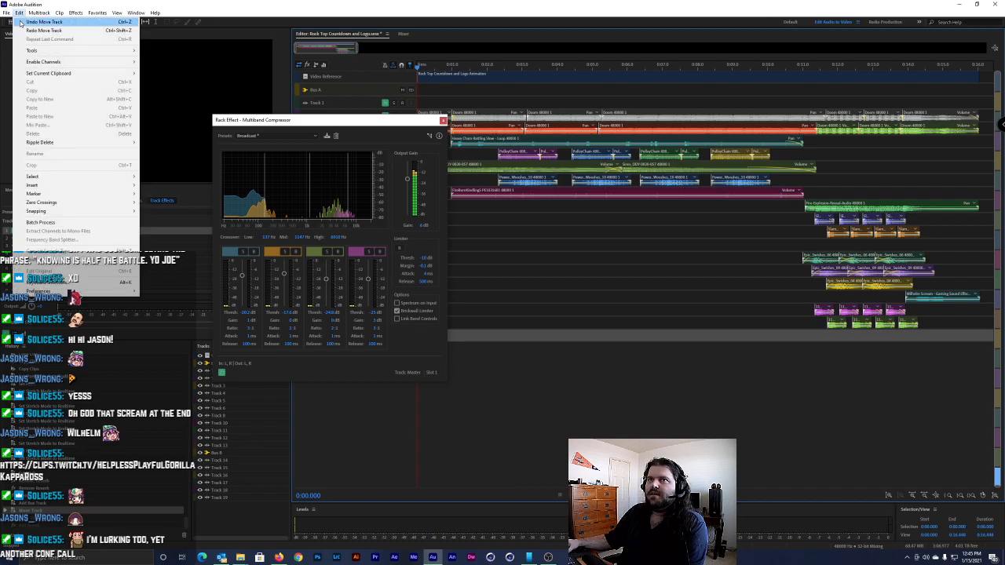
pyautogui.click(35, 22)
pyautogui.click(19, 12)
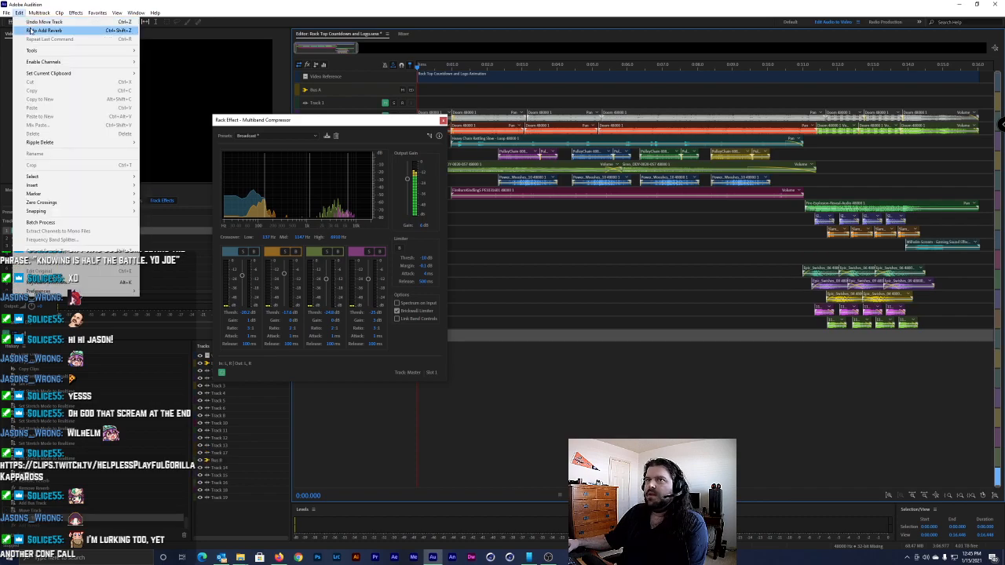
pyautogui.click(35, 21)
pyautogui.click(18, 13)
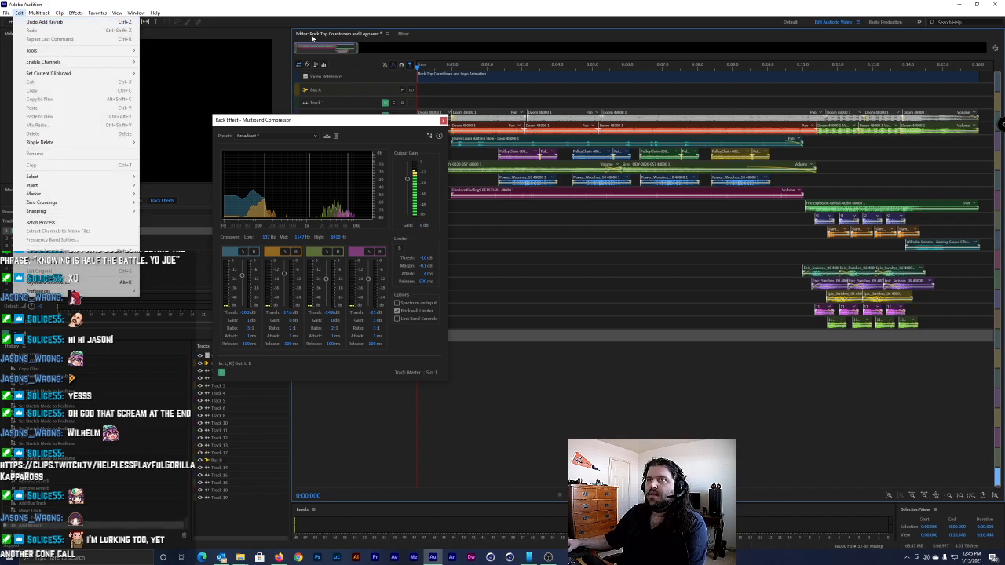
pyautogui.click(428, 33)
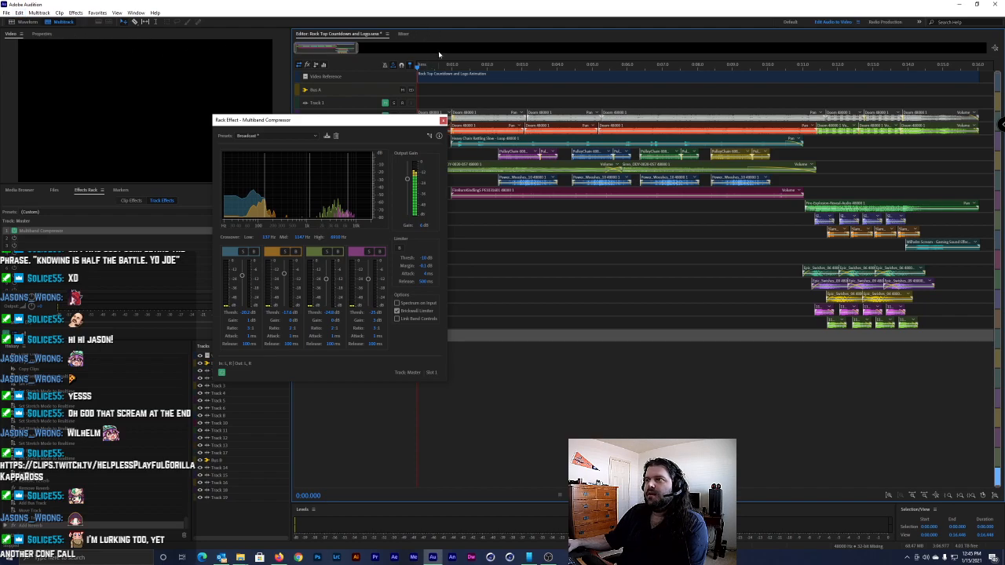
# Lower the Multiband Compressor's output gain on the Master track and play the mix from the start to judge it
pyautogui.press('space')
pyautogui.press('space')
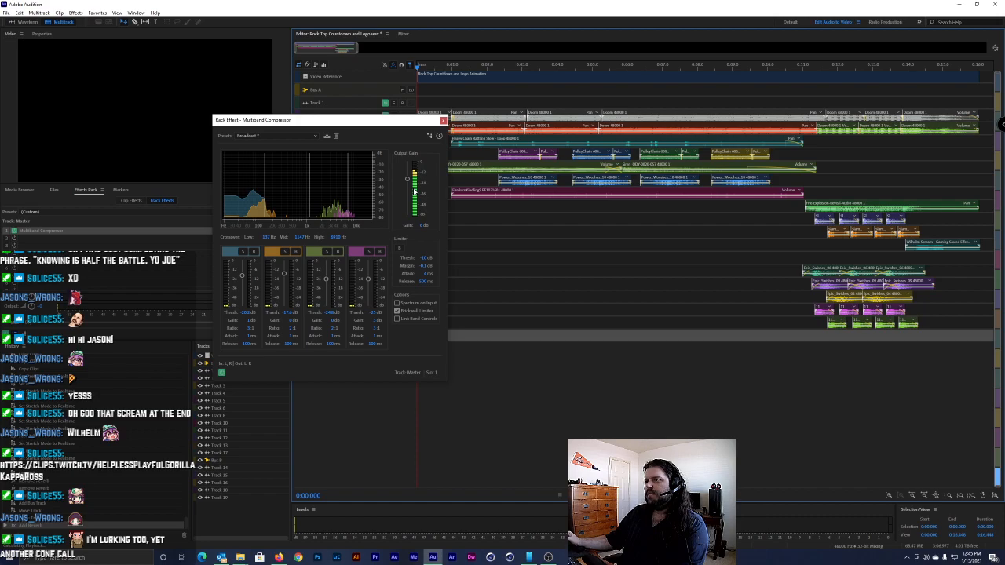
pyautogui.press('space')
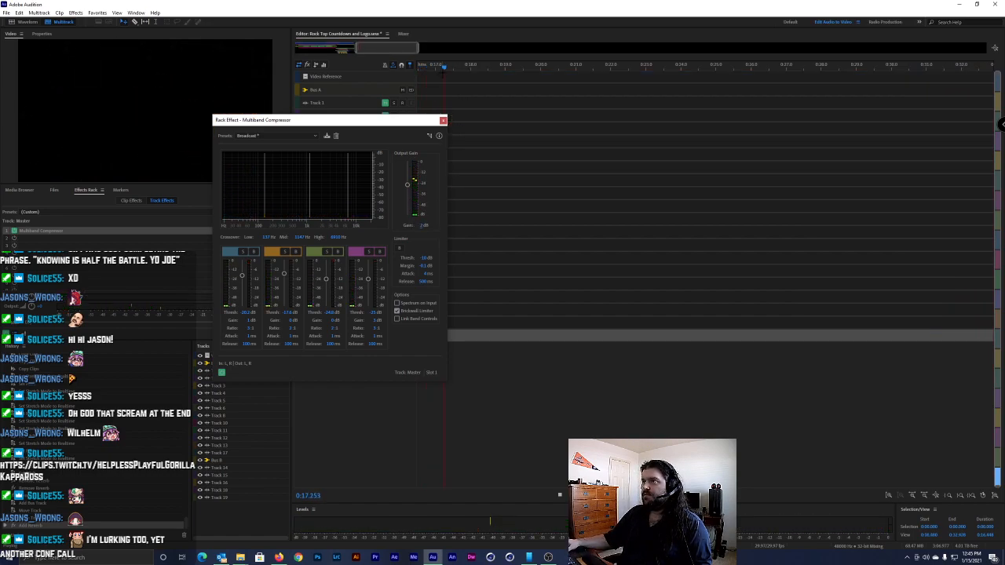
pyautogui.press('space')
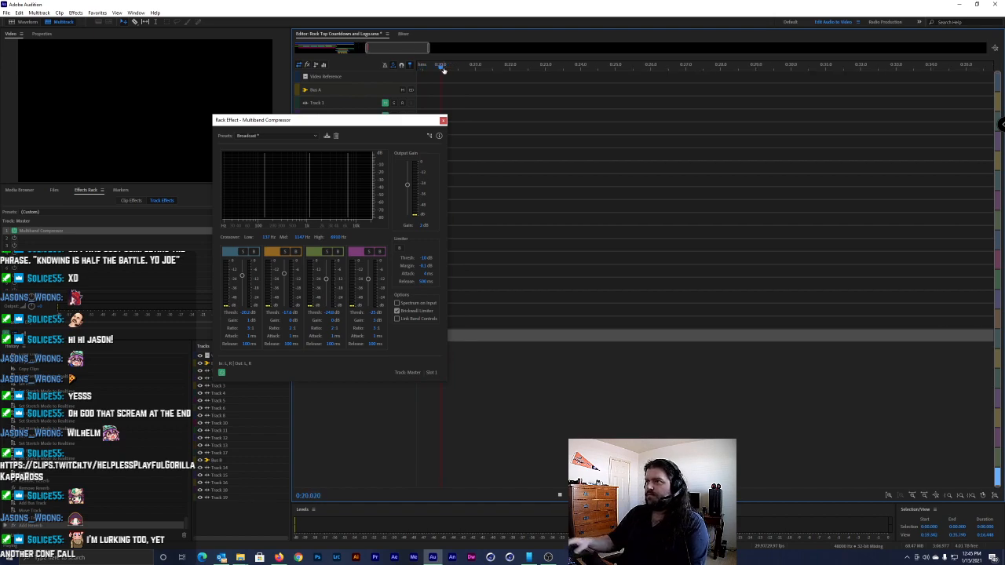
pyautogui.press('Home')
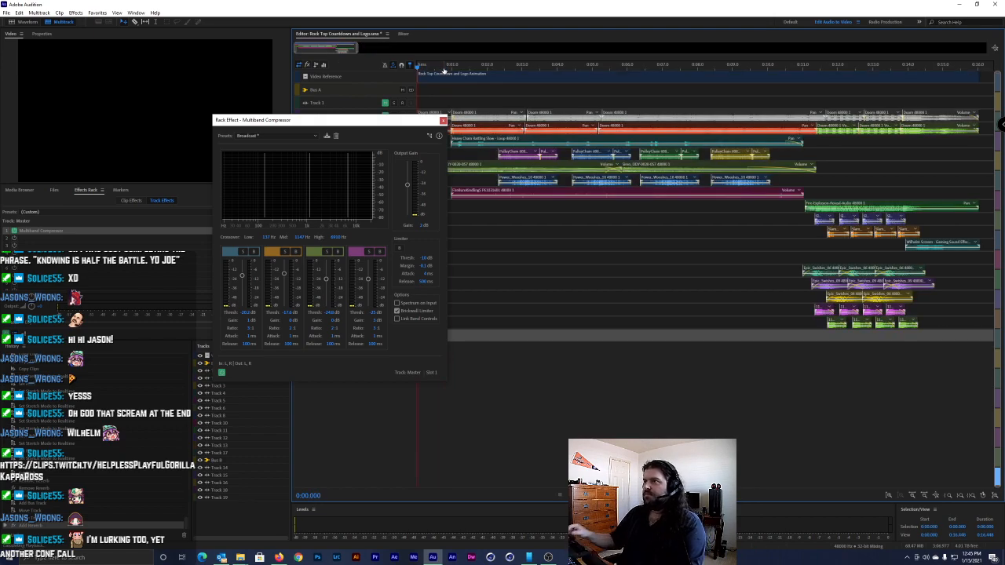
pyautogui.press('space')
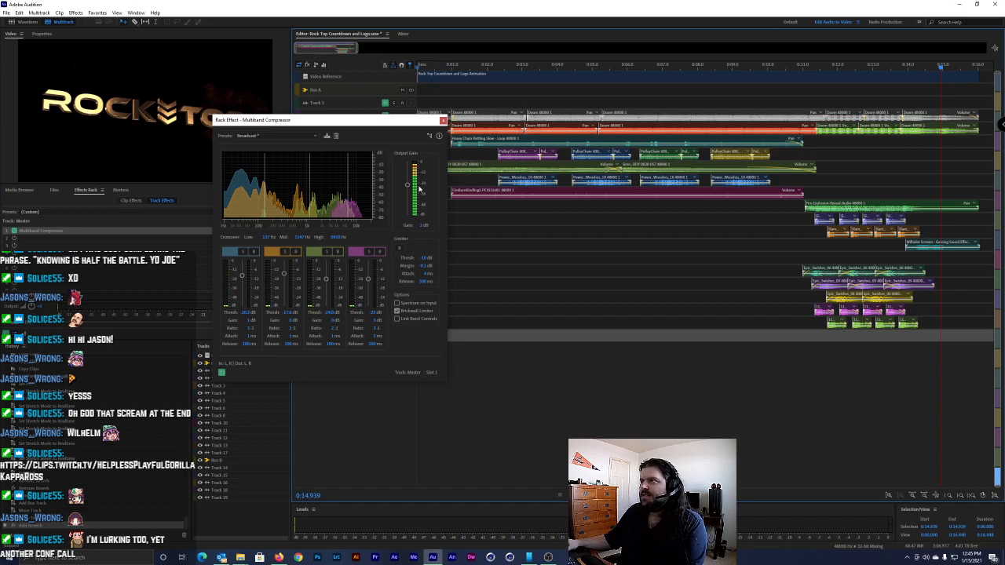
# Set the Multiband Compressor's output gain to 0 dB and play the mix from the session start
pyautogui.click(418, 225)
pyautogui.press('Return')
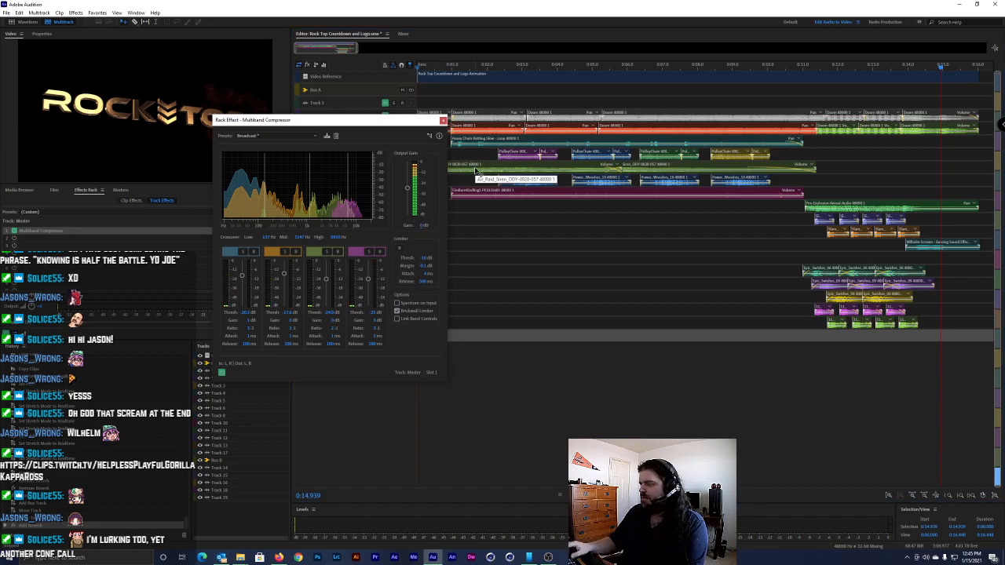
pyautogui.click(453, 69)
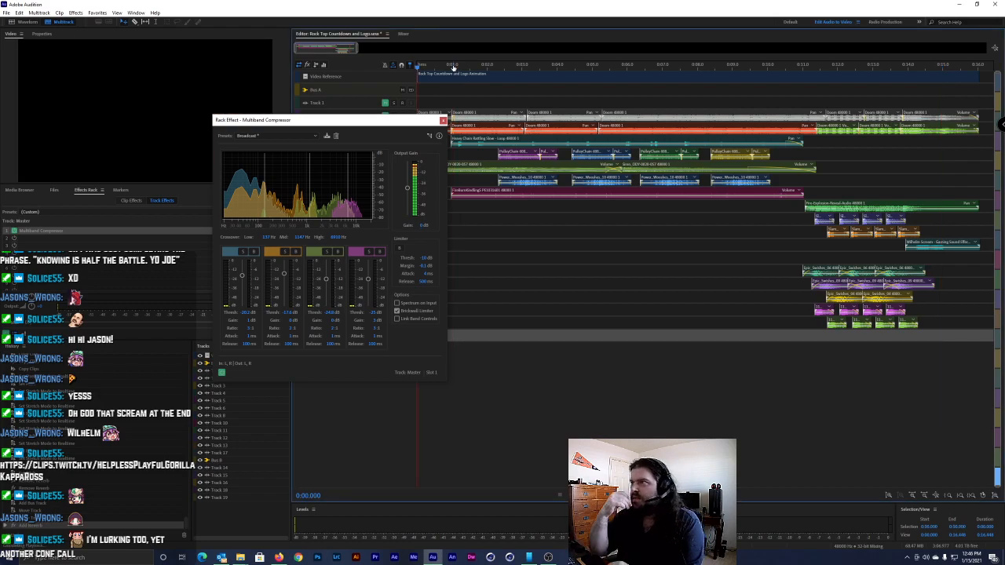
pyautogui.press('space')
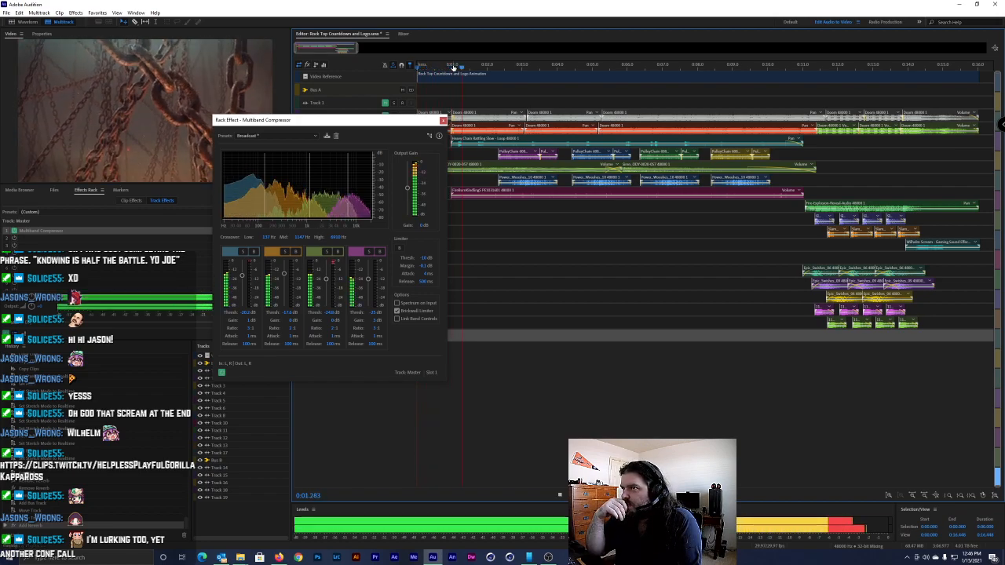
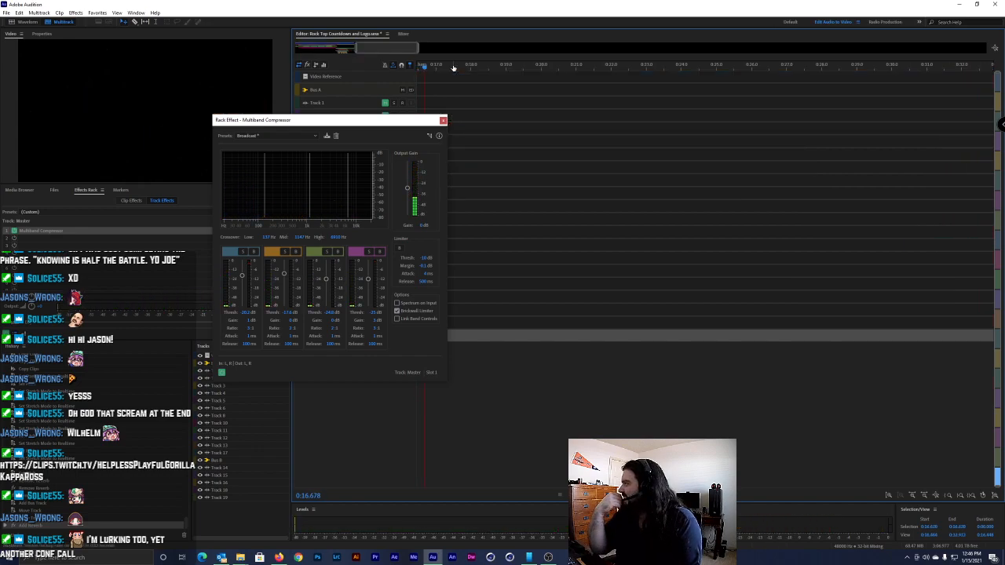
# Close the Multiband Compressor settings and save the session
pyautogui.click(443, 122)
pyautogui.press('Home')
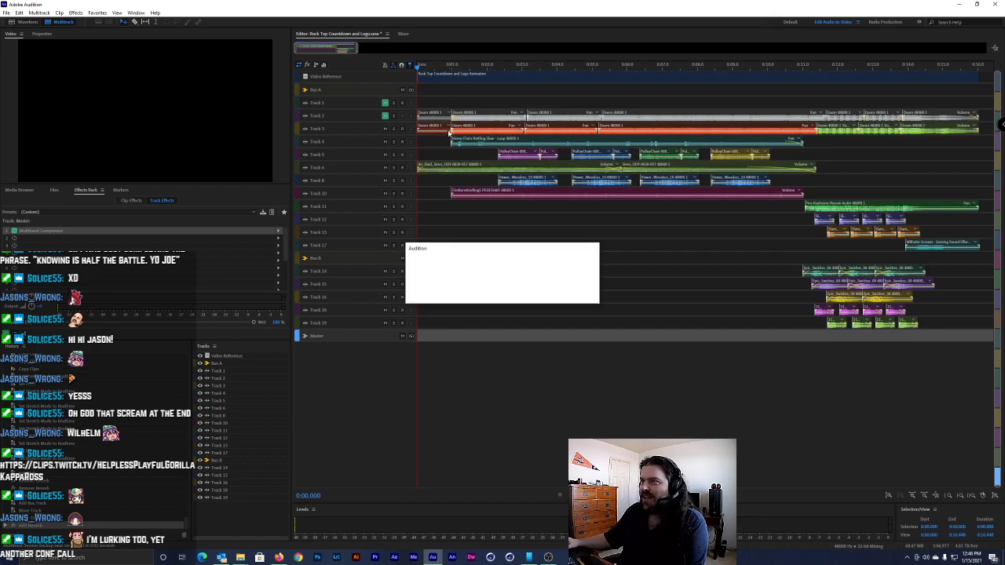
pyautogui.press('Return')
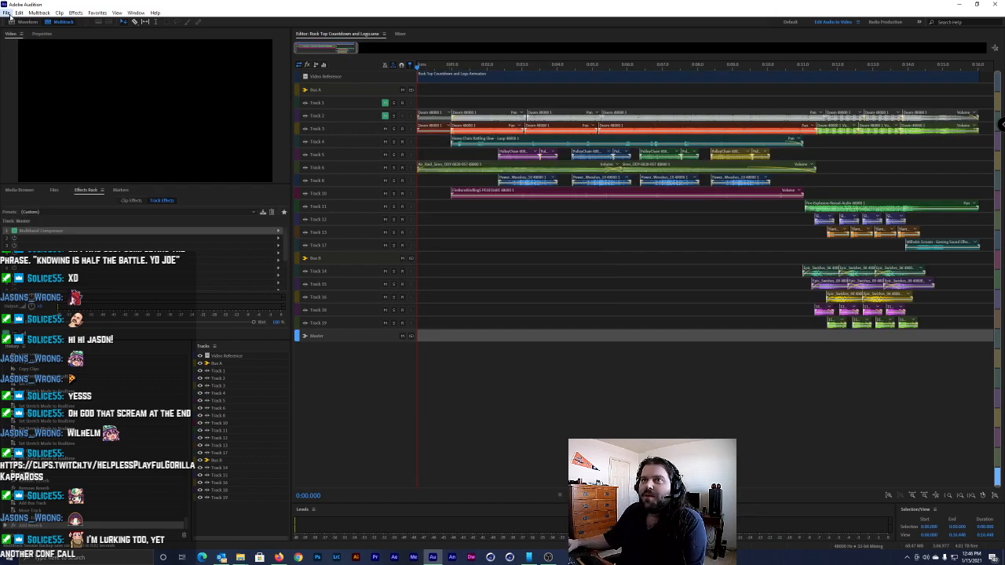
# Export a multitrack mixdown of the entire session as Wave PCM, named Rock Top Countdown and Logo_mixdownWilhelm.wav
pyautogui.click(9, 13)
pyautogui.moveTo(100, 162)
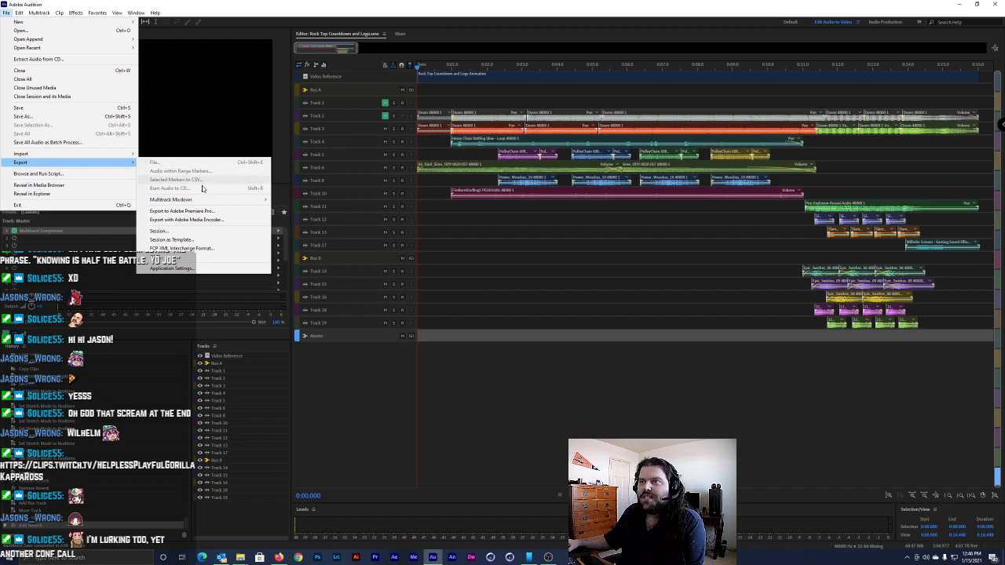
pyautogui.moveTo(212, 200)
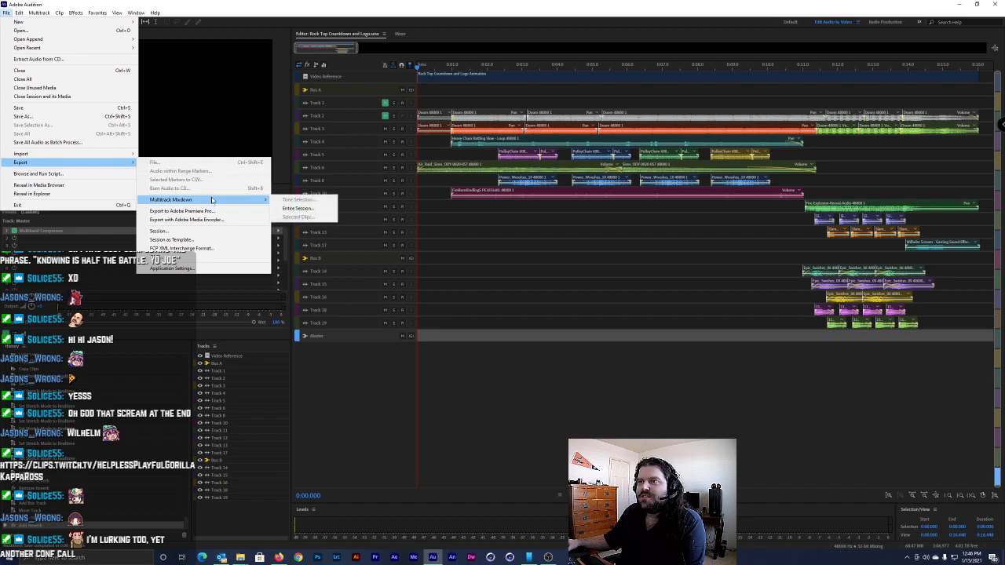
pyautogui.click(313, 211)
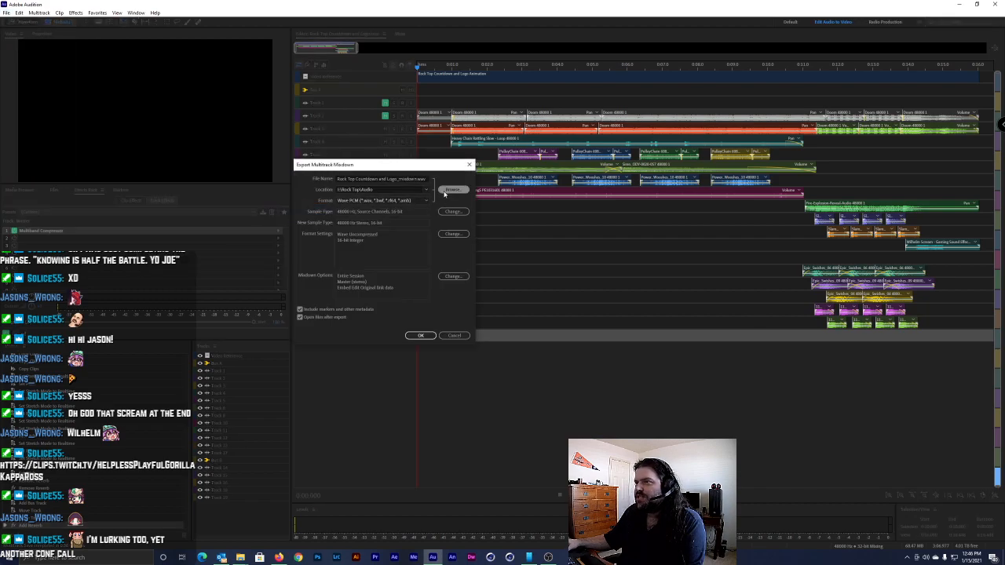
pyautogui.click(413, 179)
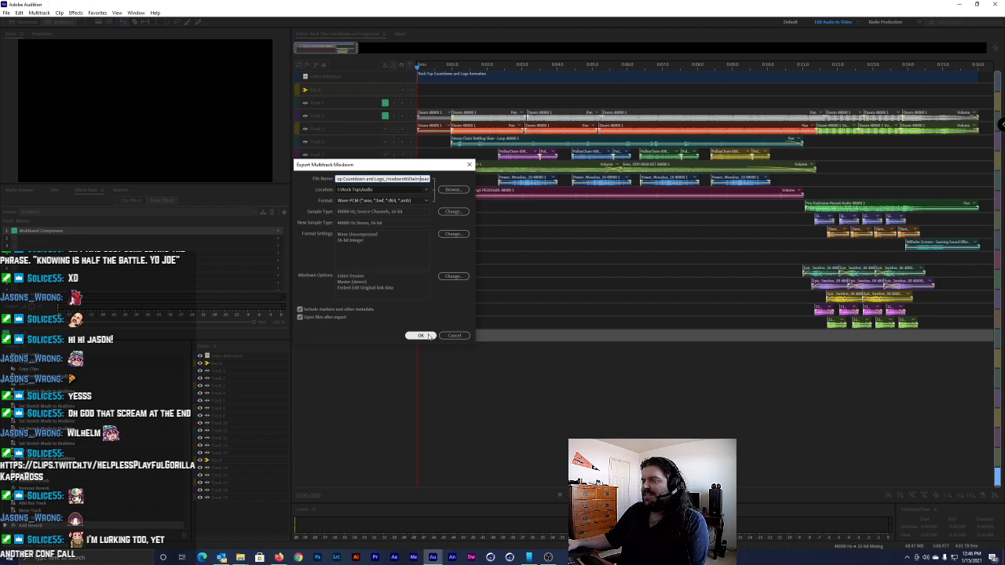
pyautogui.click(421, 336)
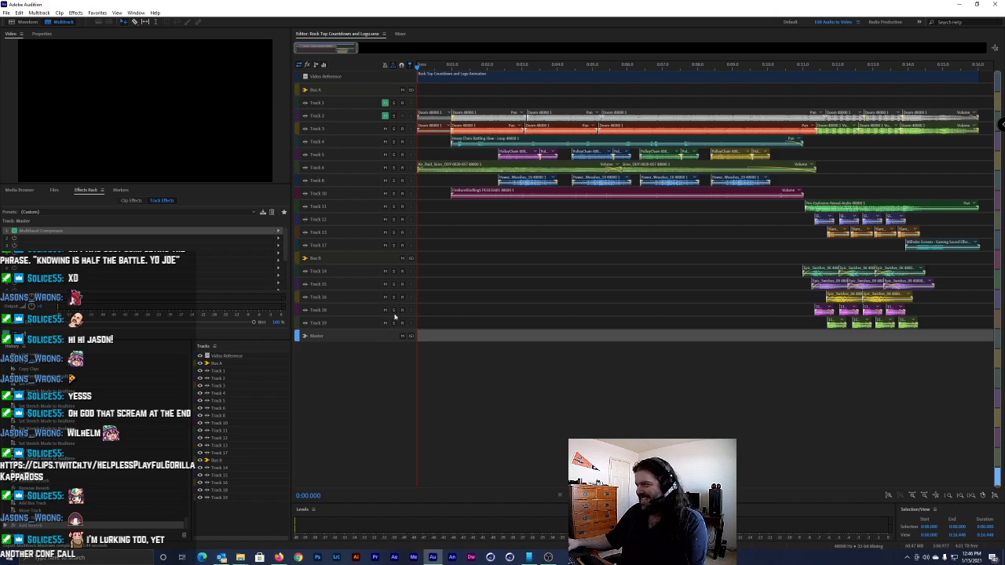
# Mute Track 17 with the Wilhelm scream clip and save the session
pyautogui.click(387, 247)
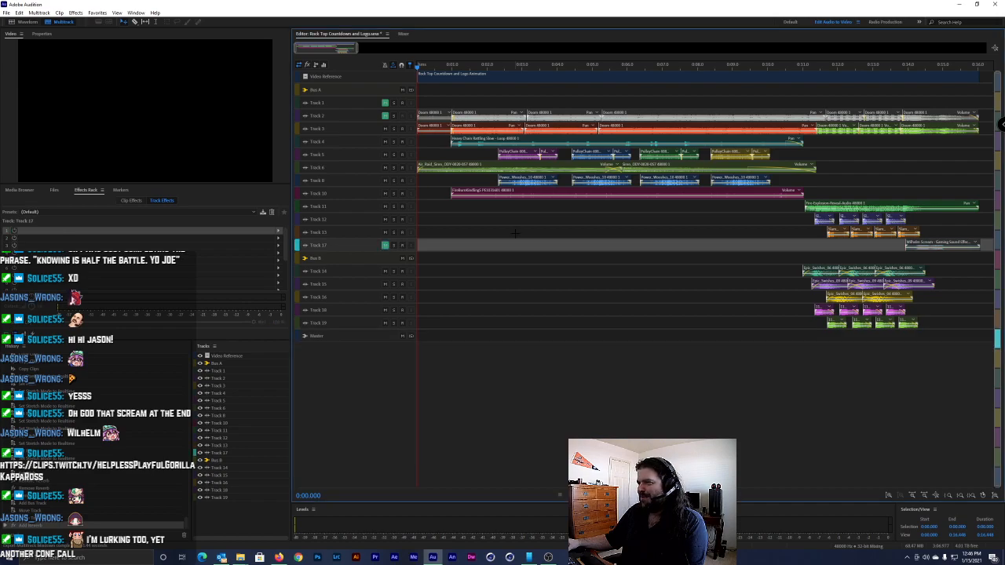
pyautogui.click(574, 292)
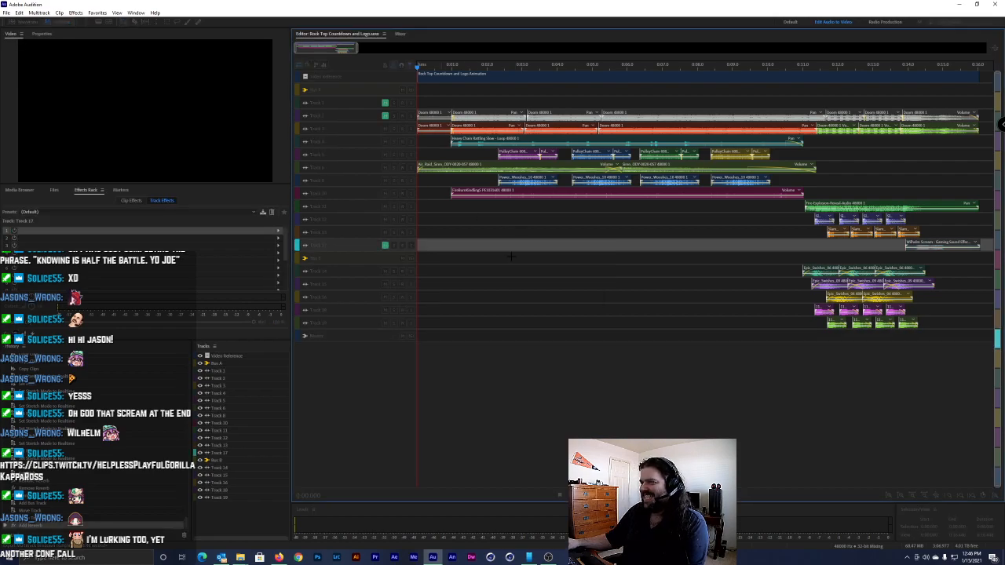
# Export a multitrack mixdown of the entire session as Wave PCM under a new file name that is not in use
pyautogui.click(6, 14)
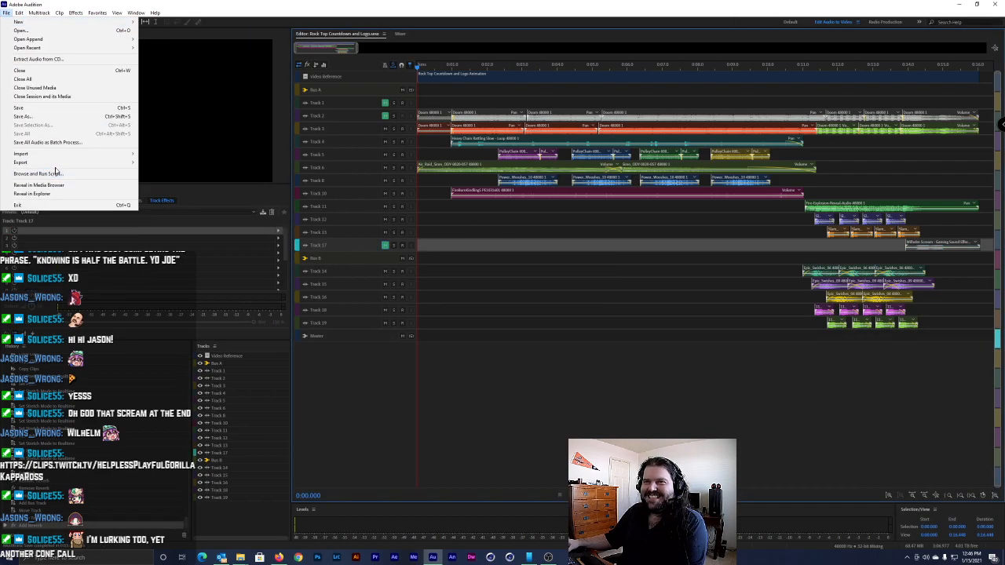
pyautogui.moveTo(78, 164)
pyautogui.moveTo(266, 203)
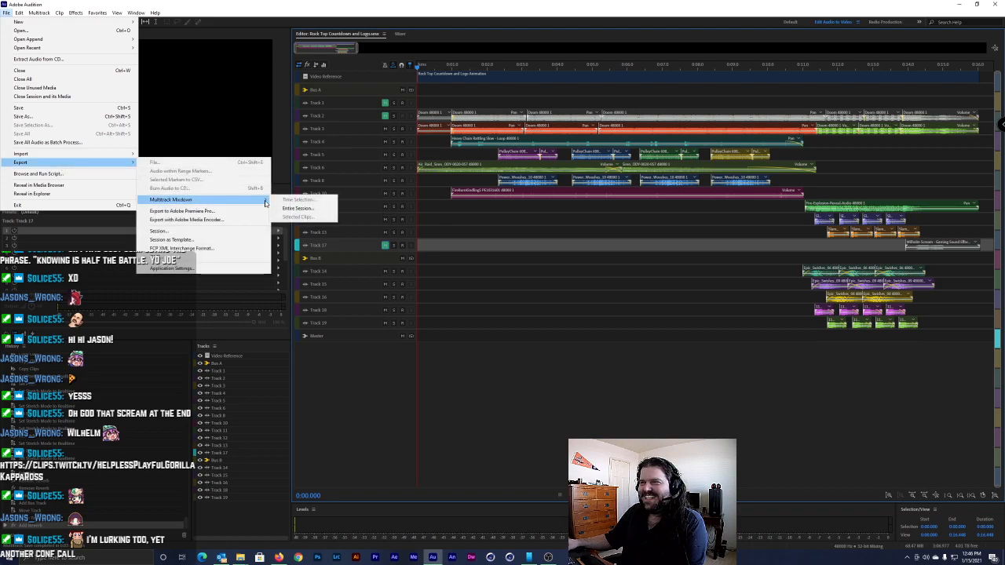
pyautogui.click(299, 208)
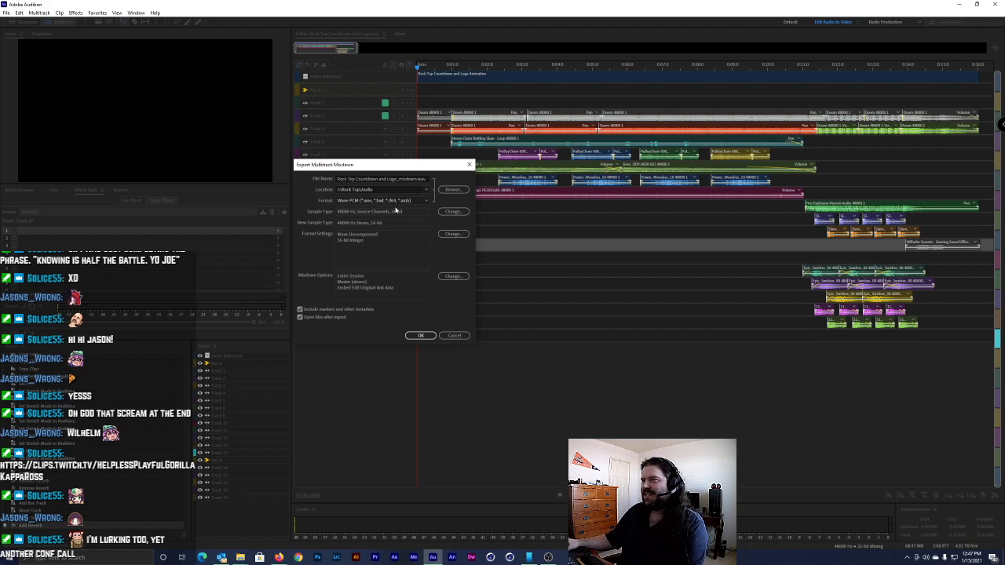
pyautogui.click(421, 336)
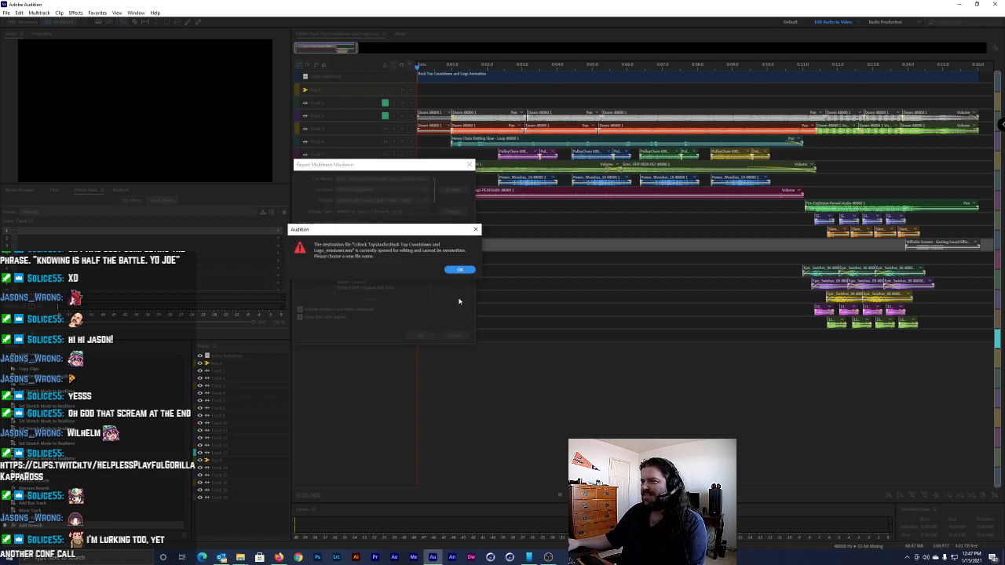
pyautogui.click(457, 271)
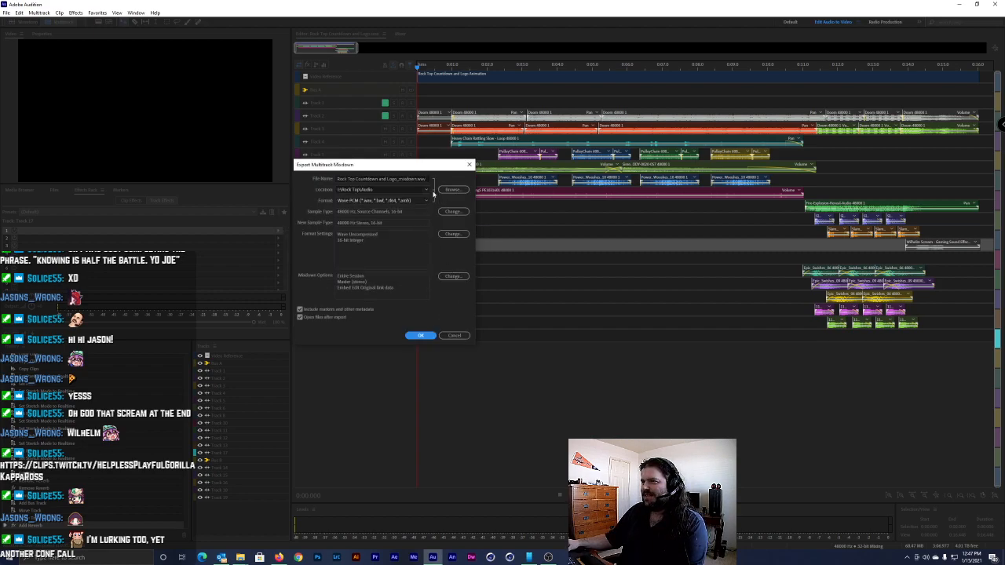
pyautogui.click(416, 179)
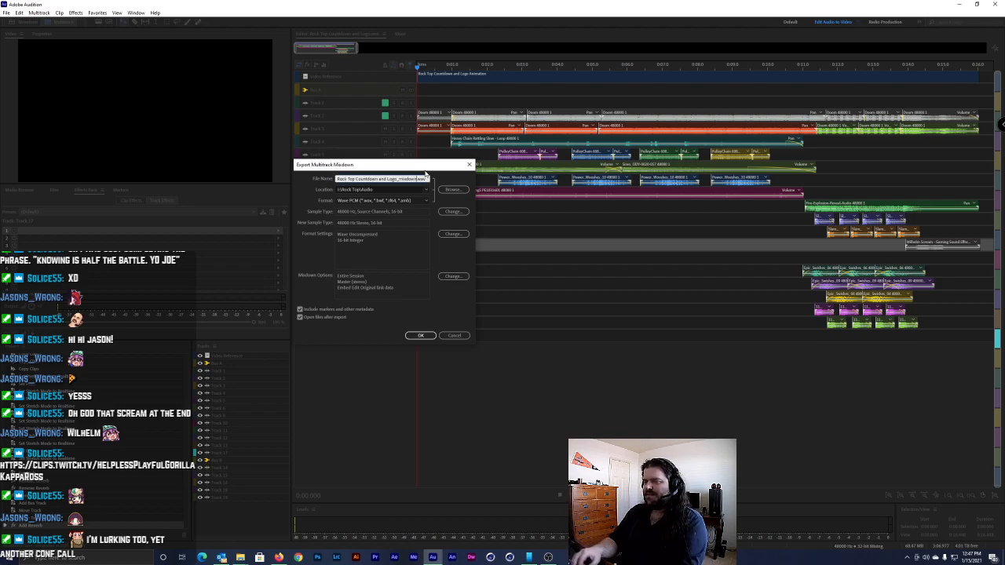
pyautogui.click(421, 336)
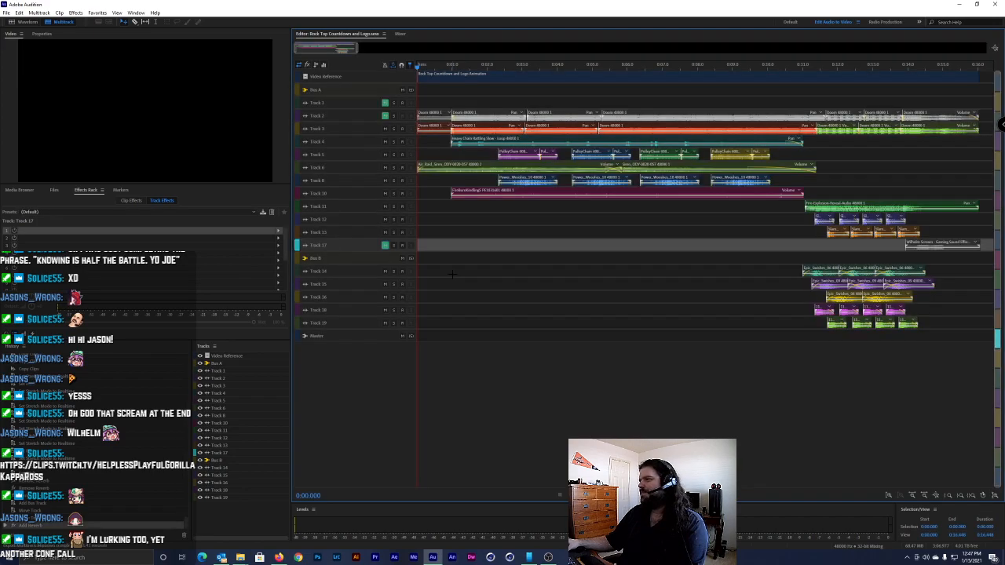
# Close Audition, launch Premiere Pro and open the Rock Top Logo Animation project, with the file browser showing the Rock Top Audio folder
pyautogui.click(996, 5)
pyautogui.click(377, 559)
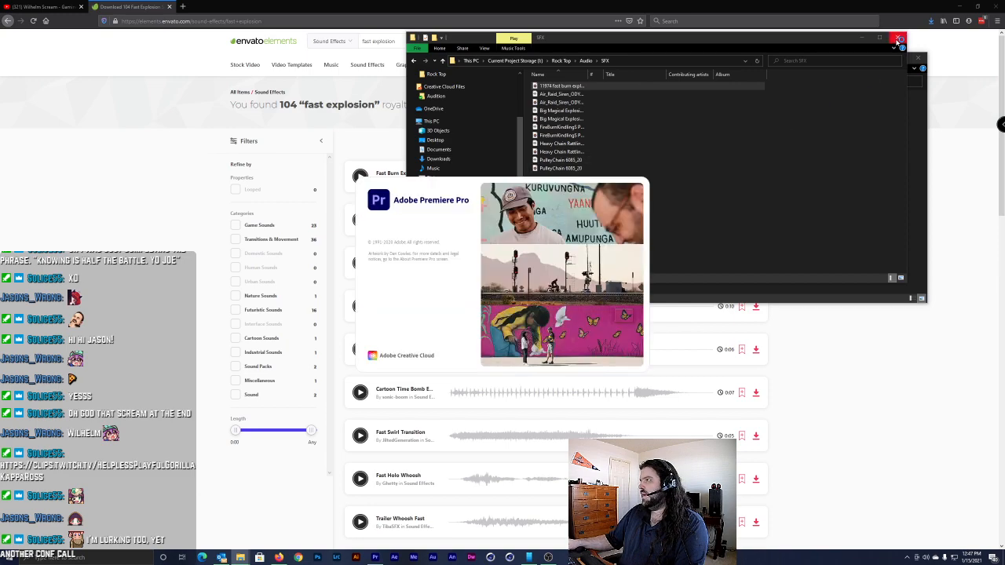
pyautogui.click(586, 60)
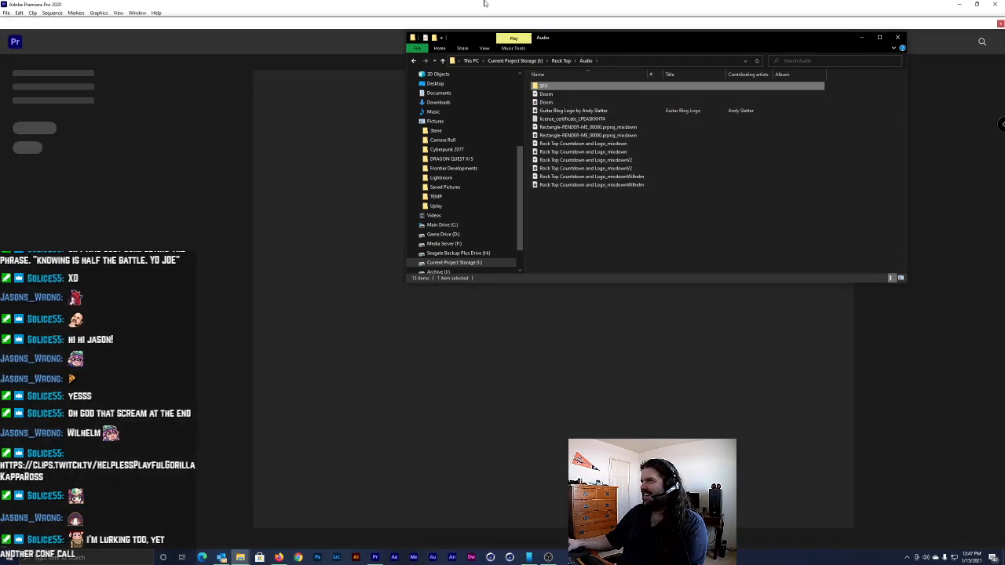
pyautogui.click(298, 271)
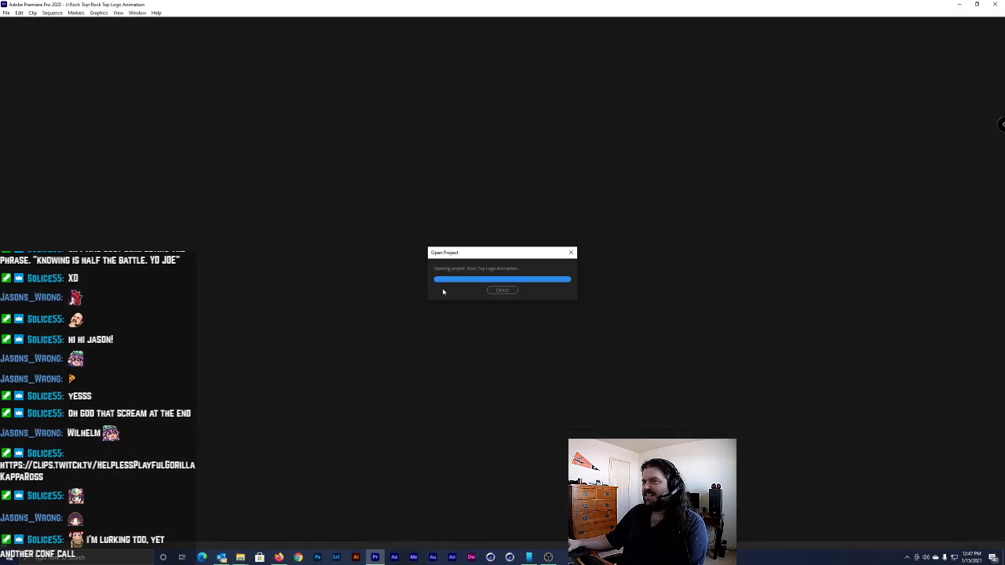
# Look through the exported mixdowns in the Rock Top Audio folder and return to the Premiere Pro project
pyautogui.click(240, 557)
pyautogui.click(351, 530)
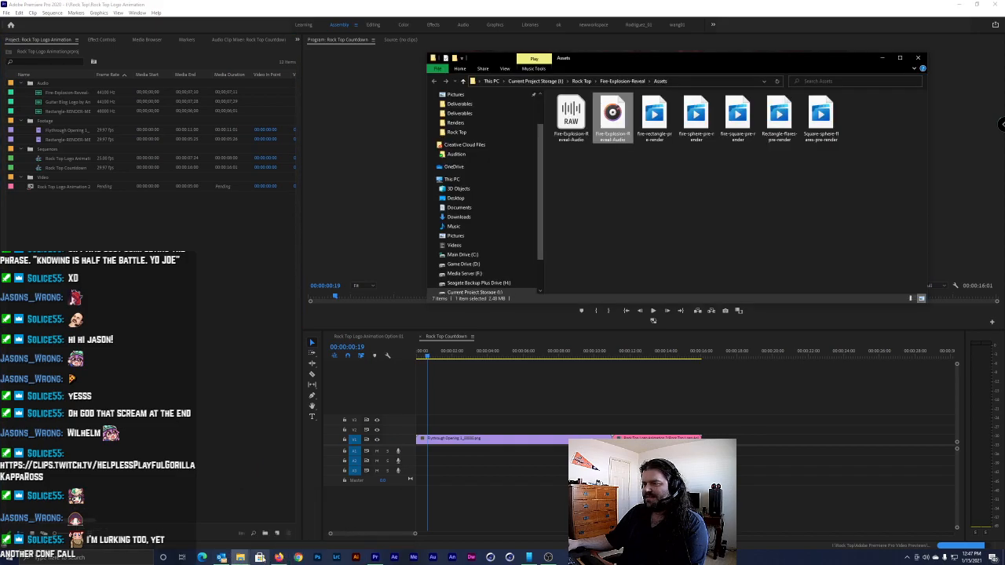
pyautogui.click(241, 557)
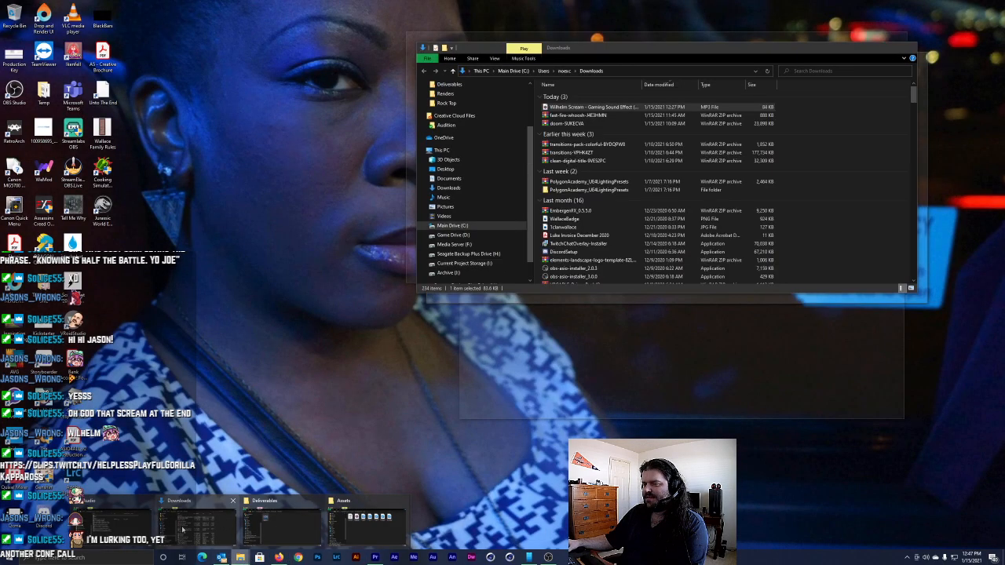
pyautogui.click(114, 522)
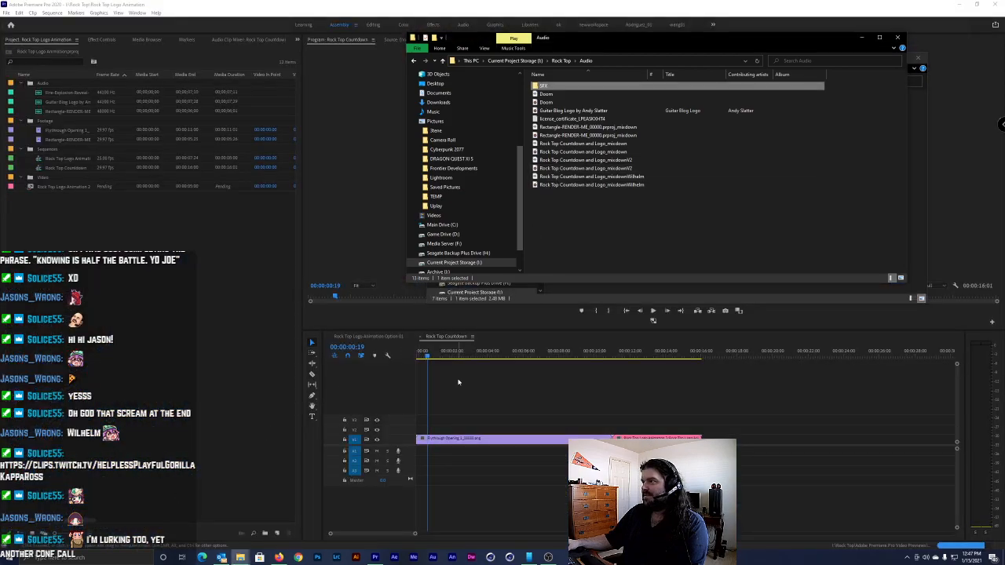
pyautogui.click(622, 169)
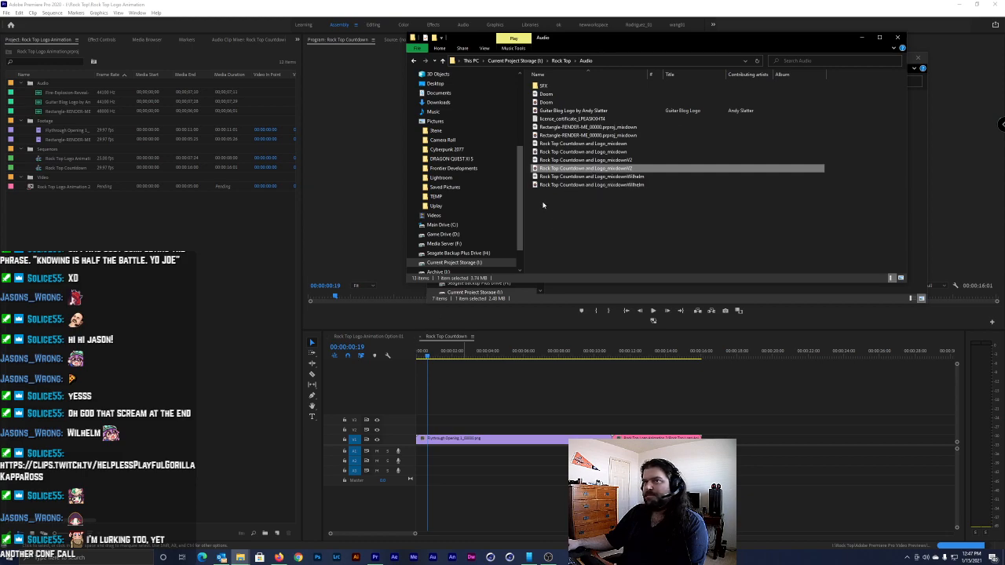
pyautogui.click(210, 268)
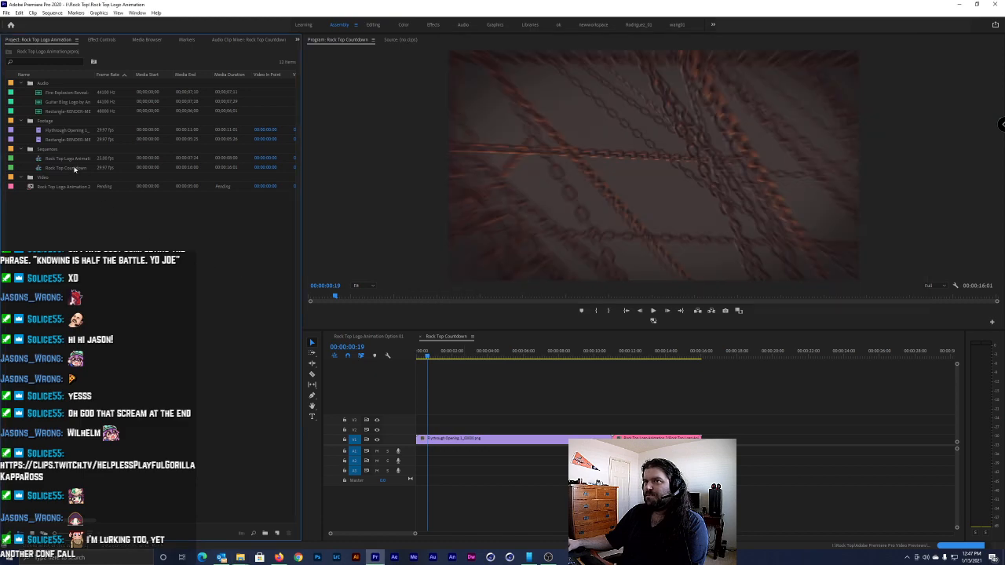
# Duplicate the Rock Top Countdown sequence and open the copy in the timeline
pyautogui.click(75, 159)
pyautogui.click(67, 168)
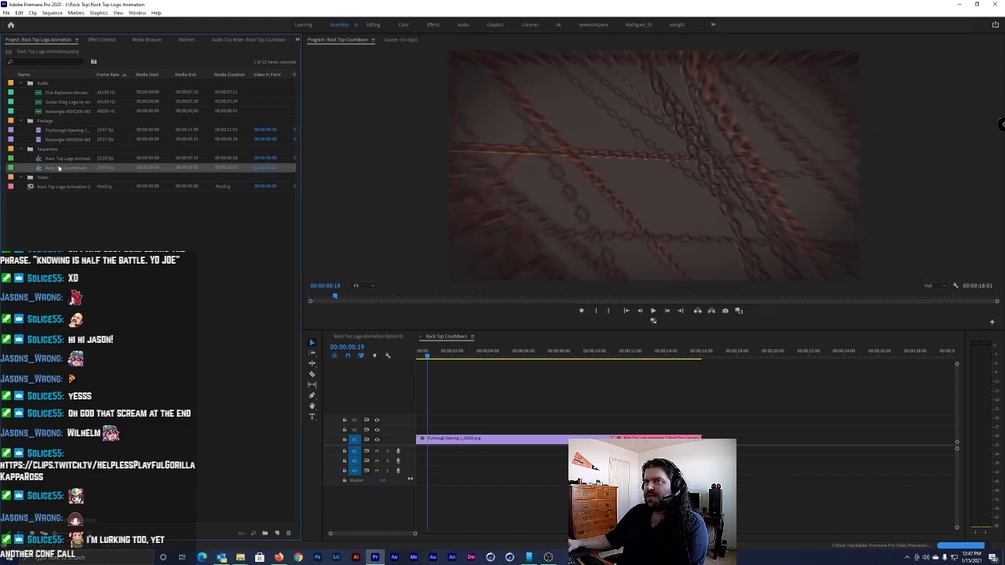
pyautogui.rightClick(59, 169)
pyautogui.click(74, 168)
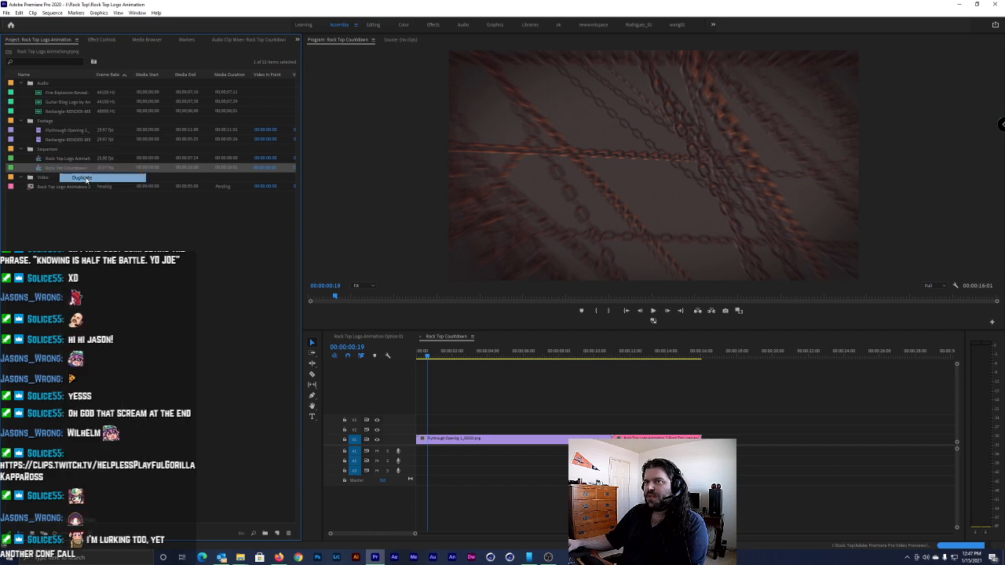
pyautogui.doubleClick(39, 179)
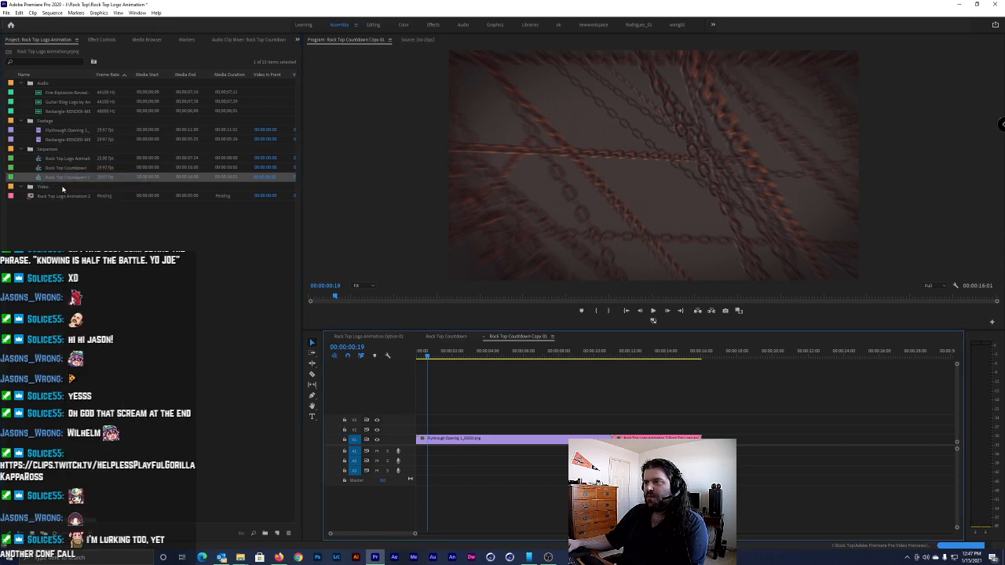
# Rename the duplicated sequence as Rock Top Countdown And Logo Wilhelm
pyautogui.click(68, 177)
pyautogui.press('Right')
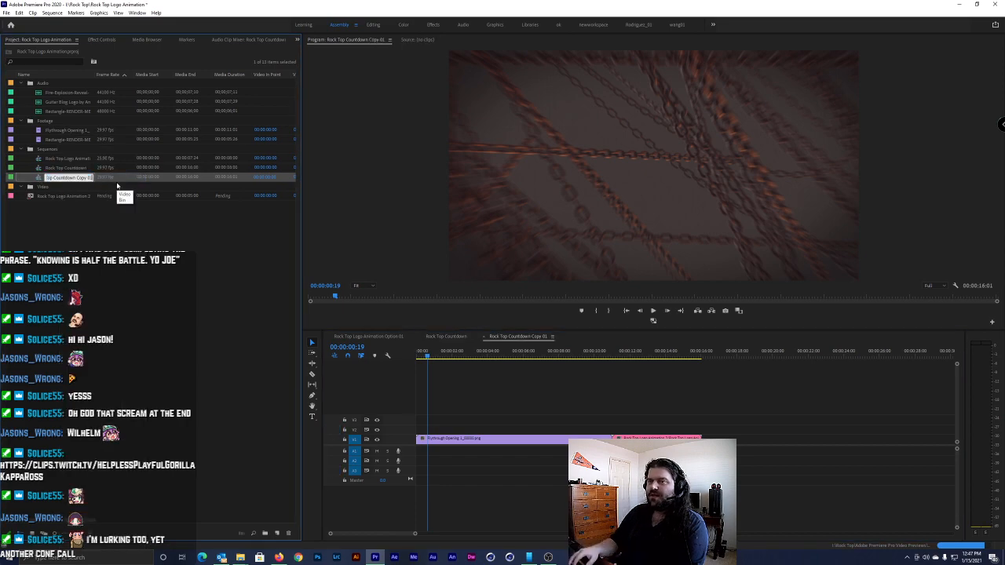
pyautogui.press('BackSpace')
pyautogui.press('BackSpace')
pyautogui.press('BackSpace')
pyautogui.press('BackSpace')
pyautogui.press('BackSpace')
pyautogui.press('BackSpace')
pyautogui.press('BackSpace')
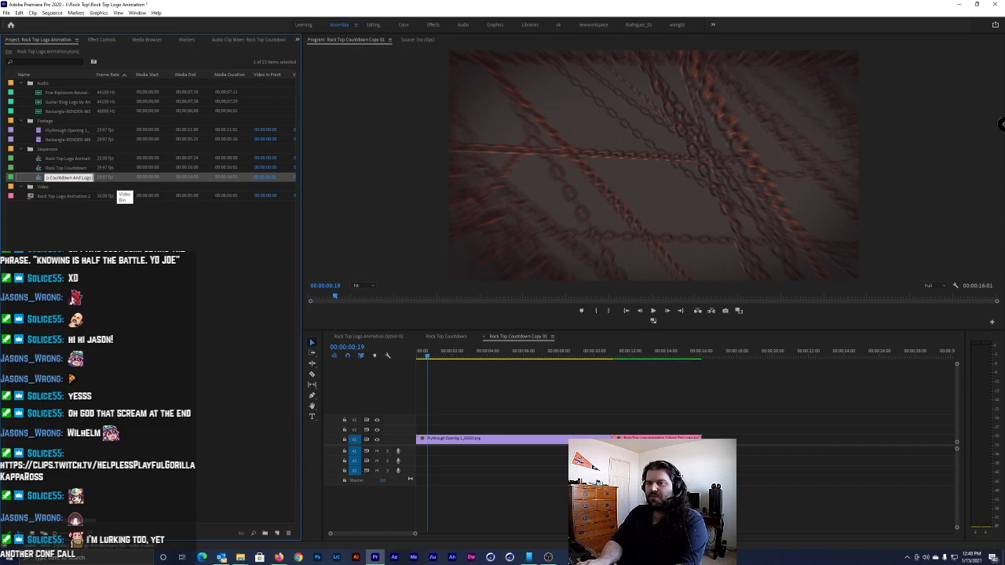
pyautogui.write('And Logo Wilhelm')
pyautogui.press('Return')
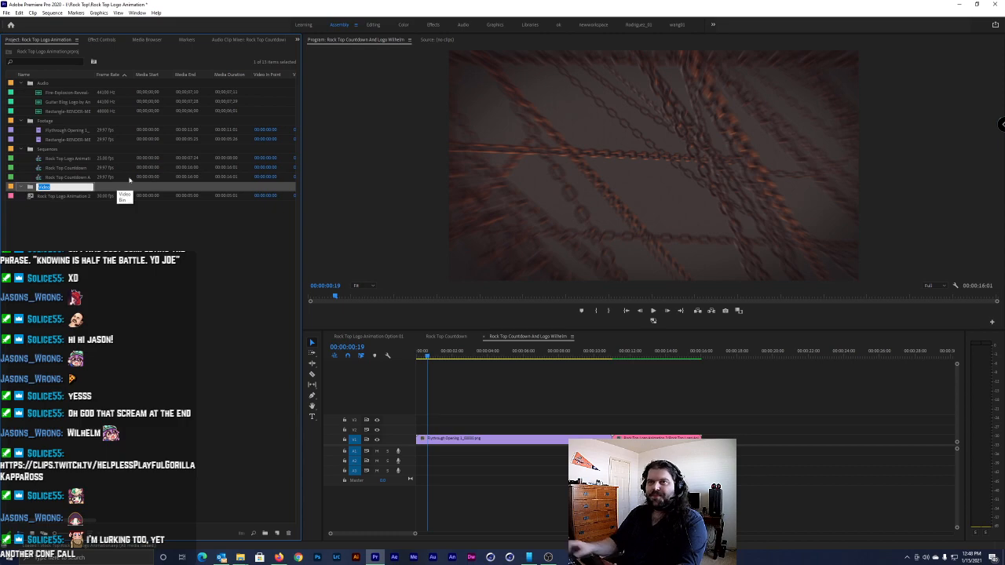
# Duplicate the Wilhelm sequence, open the duplicate and remove the copy suffix from its name, leaving Rock Top Countdown And Logo Wilhelm
pyautogui.rightClick(73, 180)
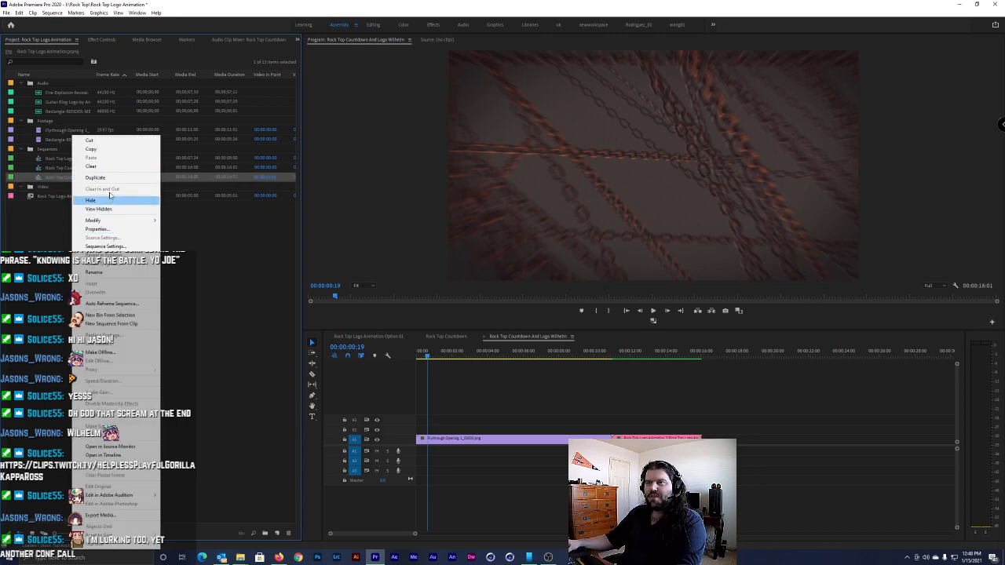
pyautogui.click(110, 179)
pyautogui.doubleClick(44, 187)
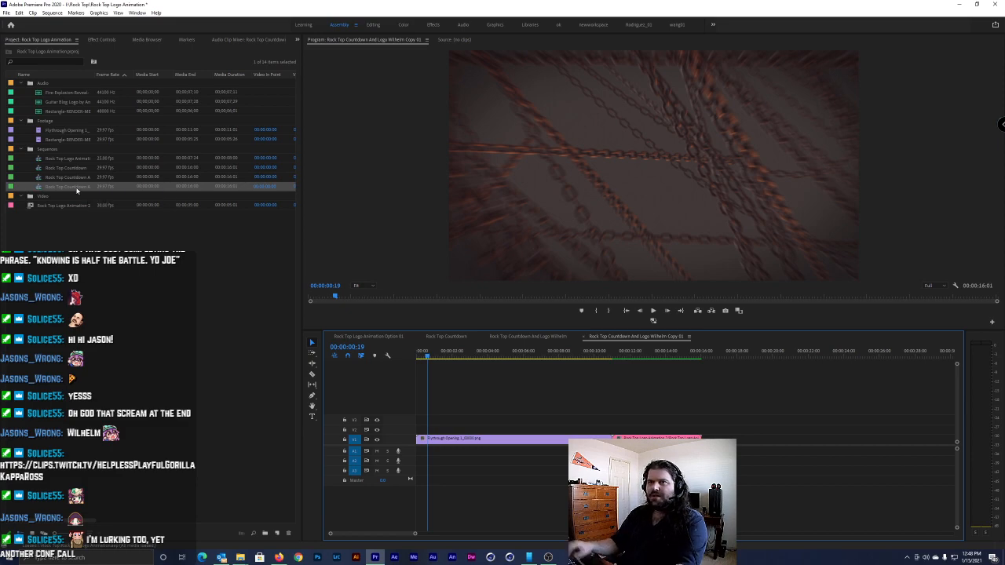
pyautogui.click(77, 188)
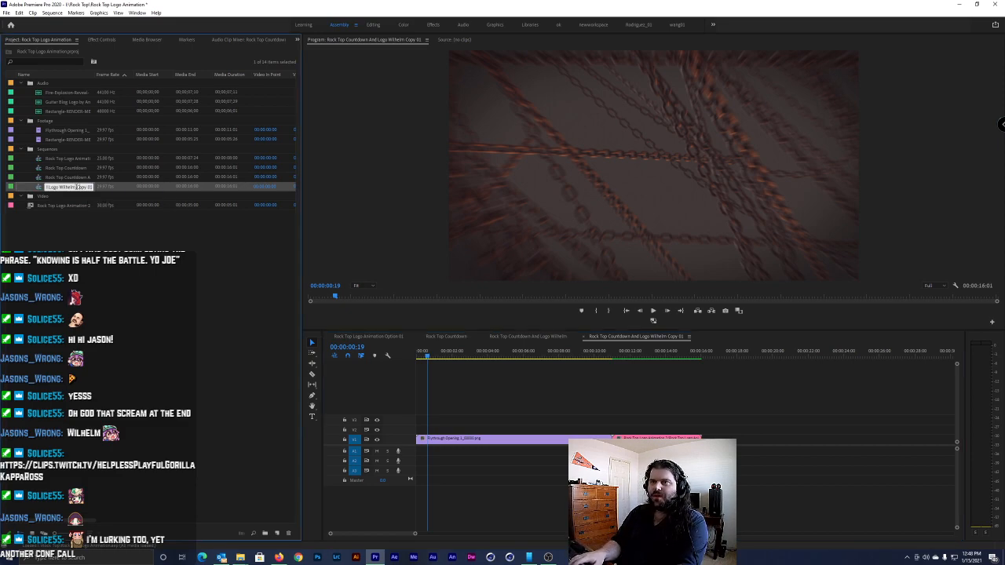
pyautogui.press('BackSpace')
pyautogui.press('BackSpace')
pyautogui.press('BackSpace')
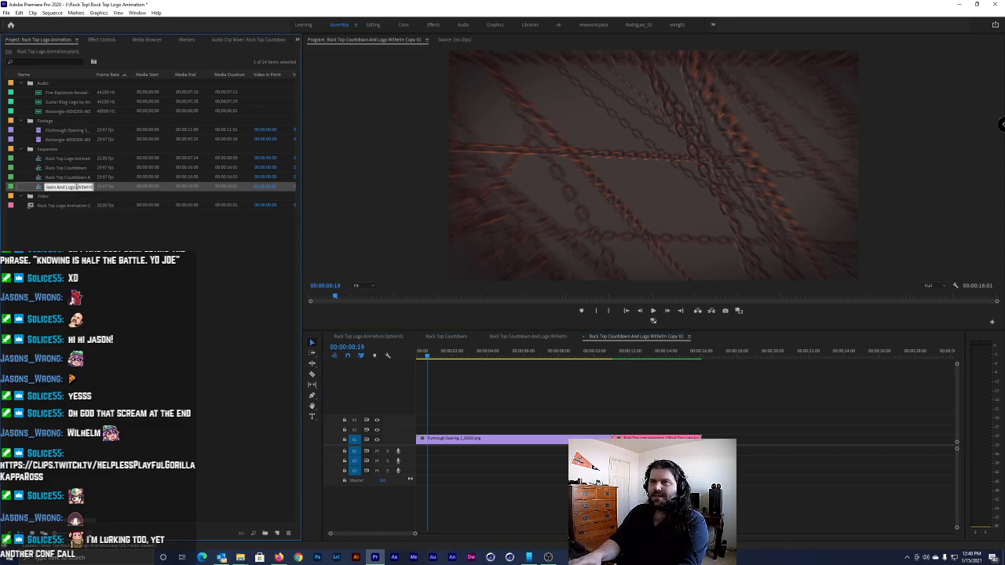
pyautogui.press('Return')
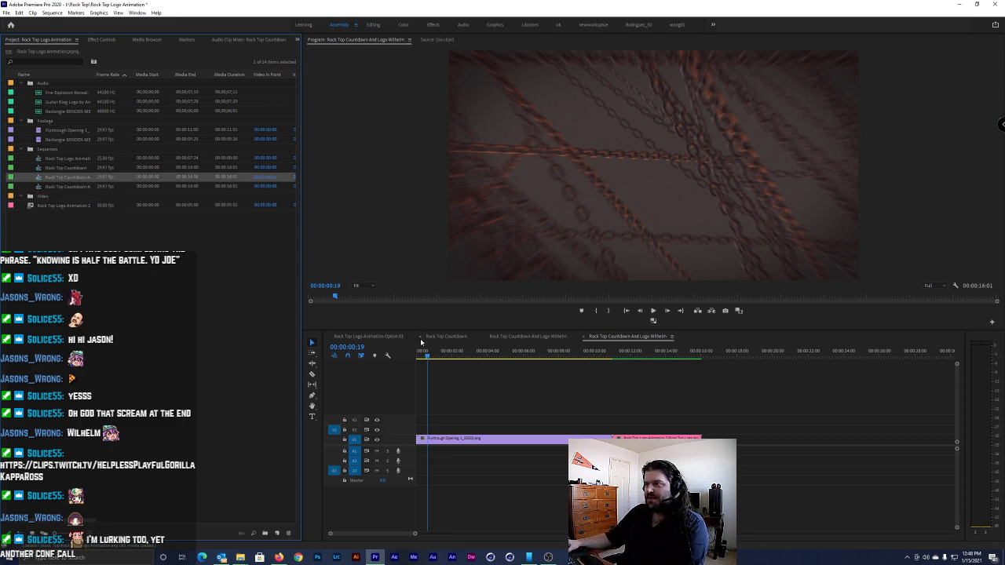
# Close the Rock Top Countdown and Rock Top Logo Animation Option 01 timelines
pyautogui.click(420, 337)
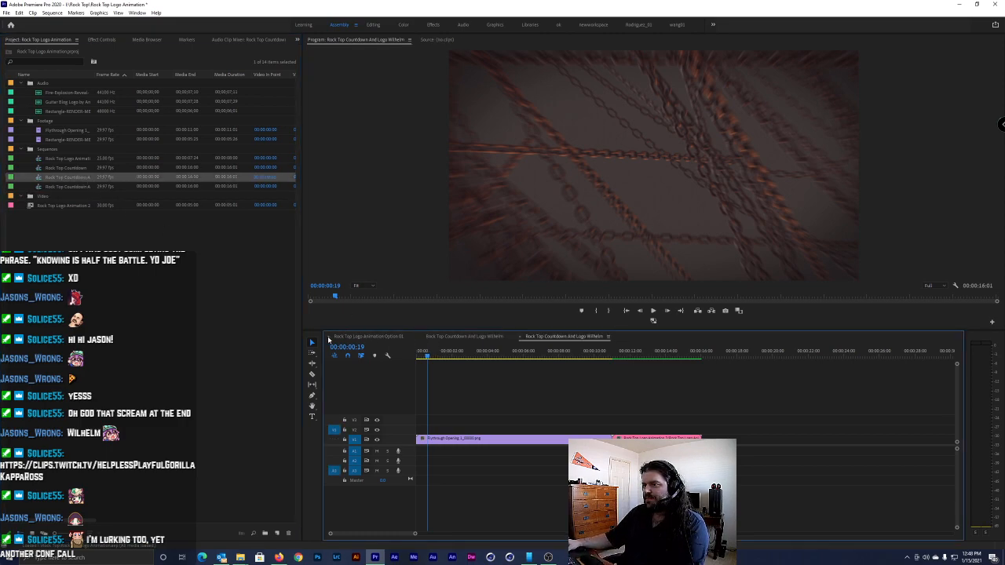
pyautogui.click(329, 338)
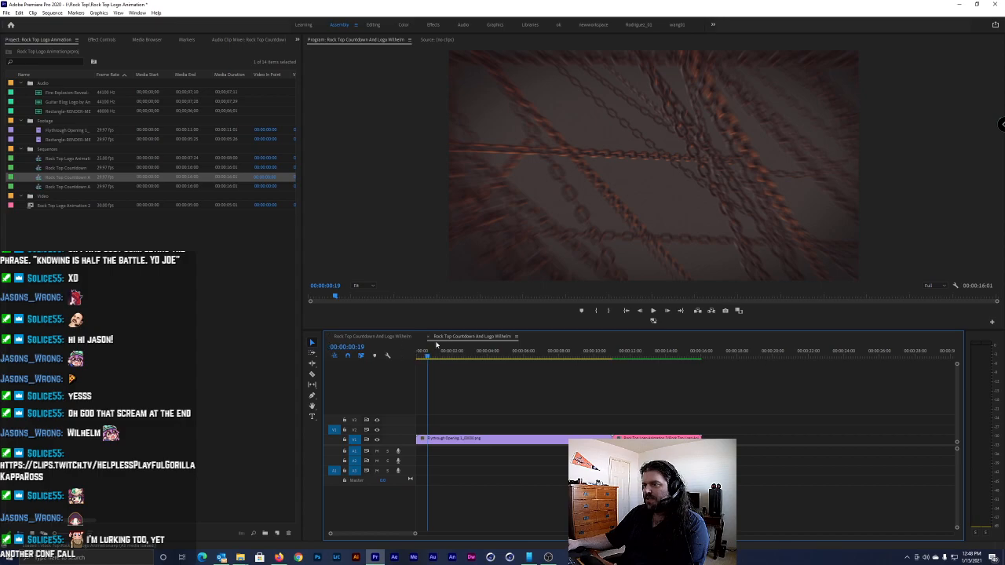
# Place Rock Top Countdown and Logo_mixdownWilhelm at the start of the first audio track and trim its end back to the video
pyautogui.moveTo(241, 556)
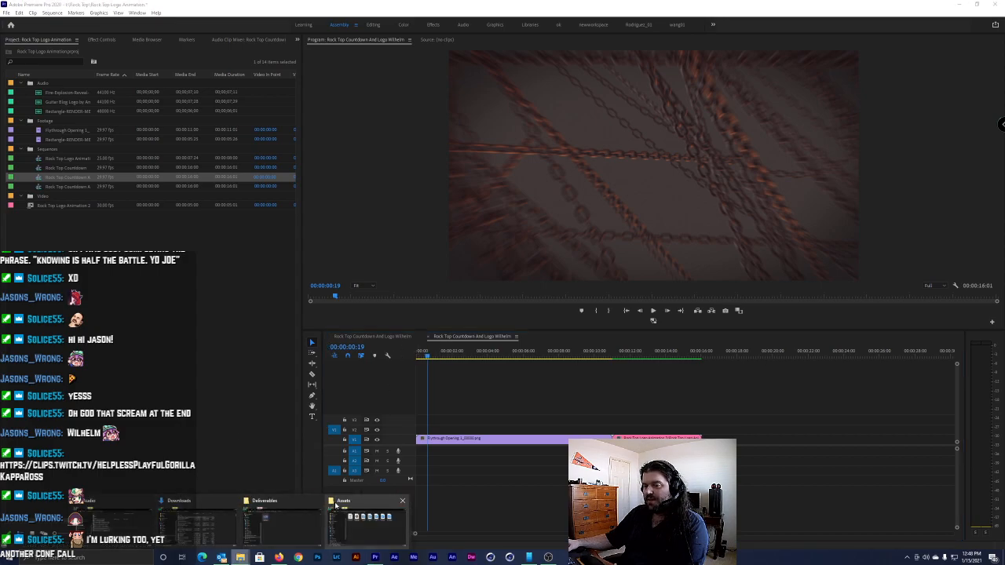
pyautogui.click(137, 525)
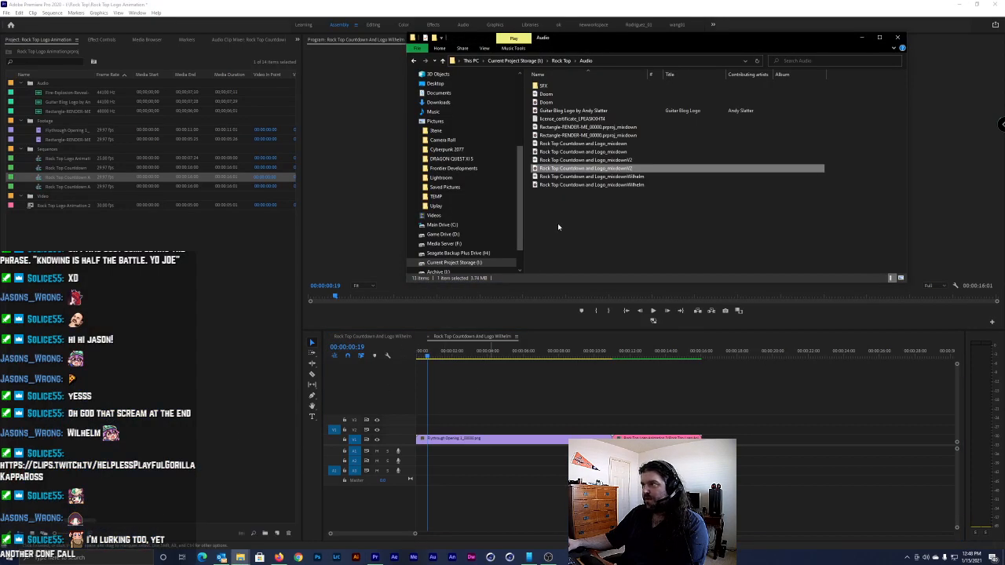
pyautogui.click(603, 152)
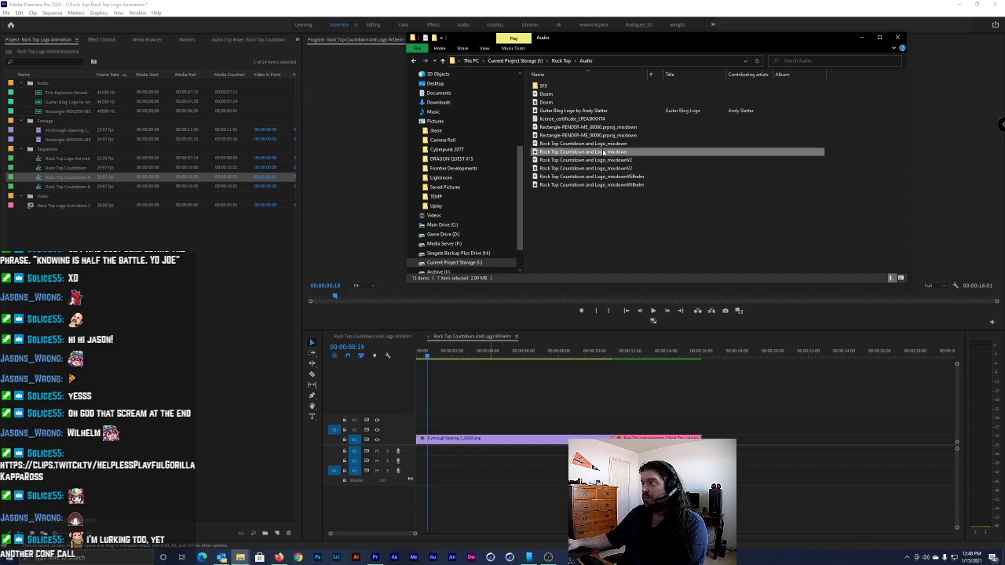
pyautogui.moveTo(601, 185); pyautogui.dragTo(410, 451)
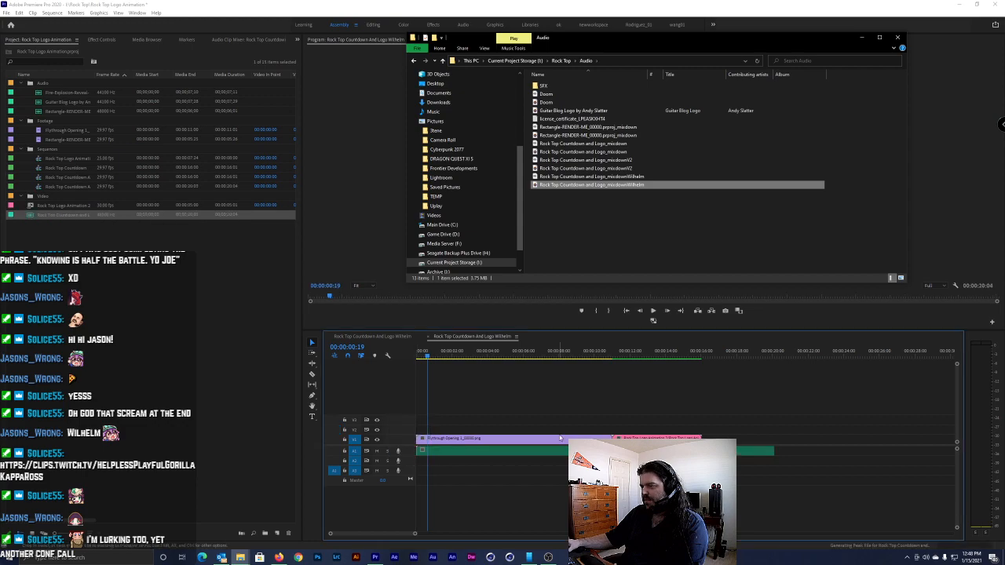
pyautogui.click(769, 454)
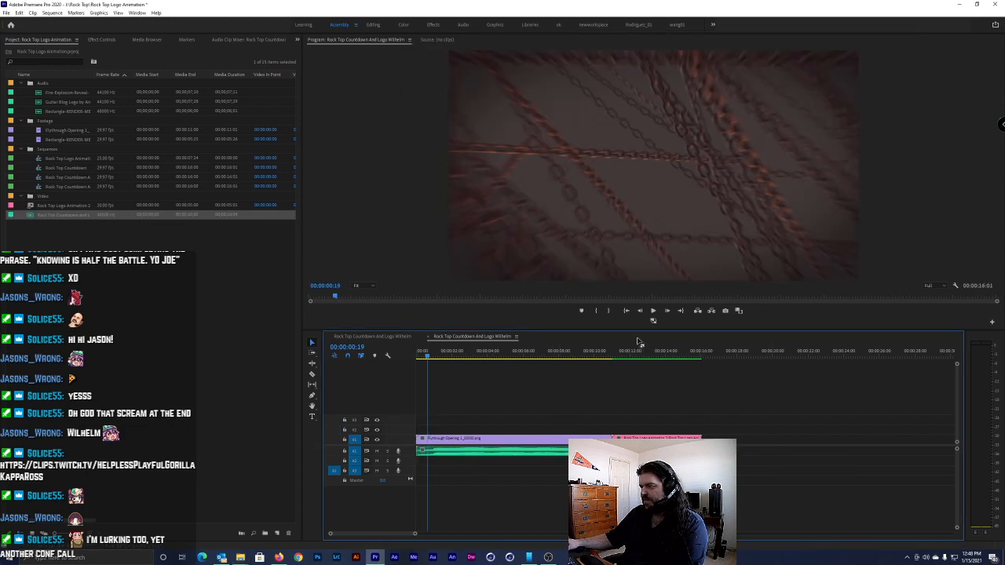
# Switch to the sequence without audio and rename it Rock Top Countdown And Logo
pyautogui.click(391, 338)
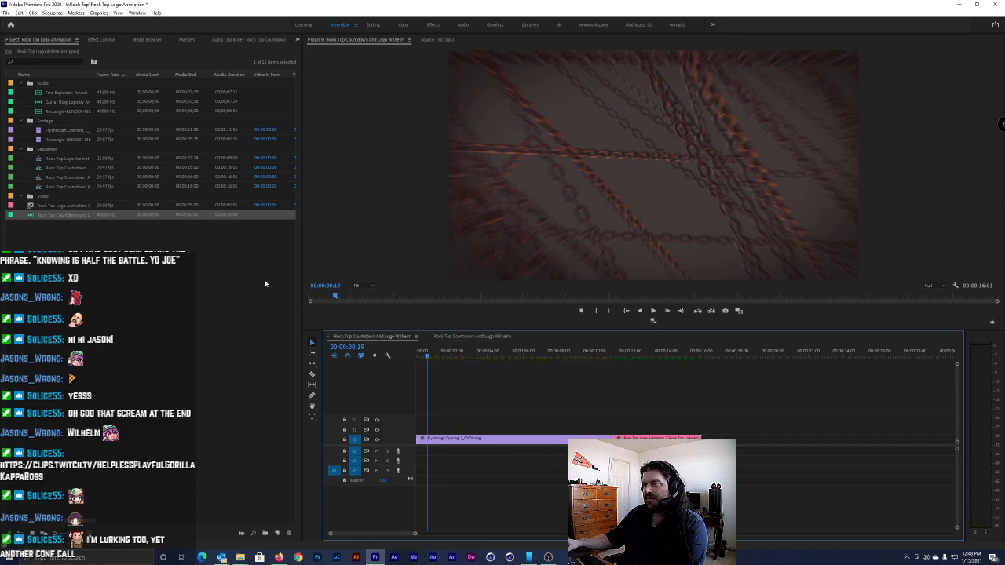
pyautogui.click(445, 336)
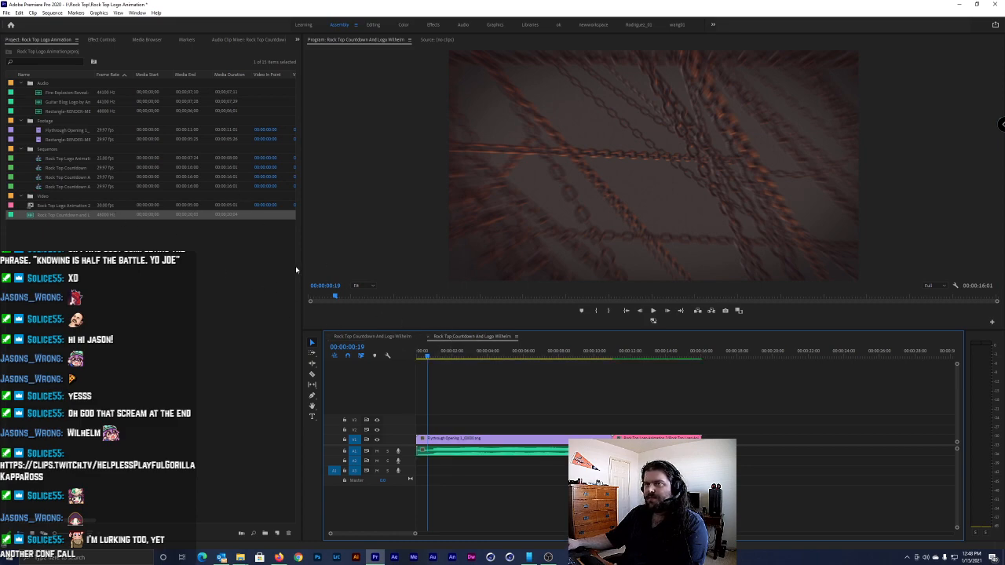
pyautogui.click(395, 338)
pyautogui.click(86, 177)
pyautogui.click(86, 177)
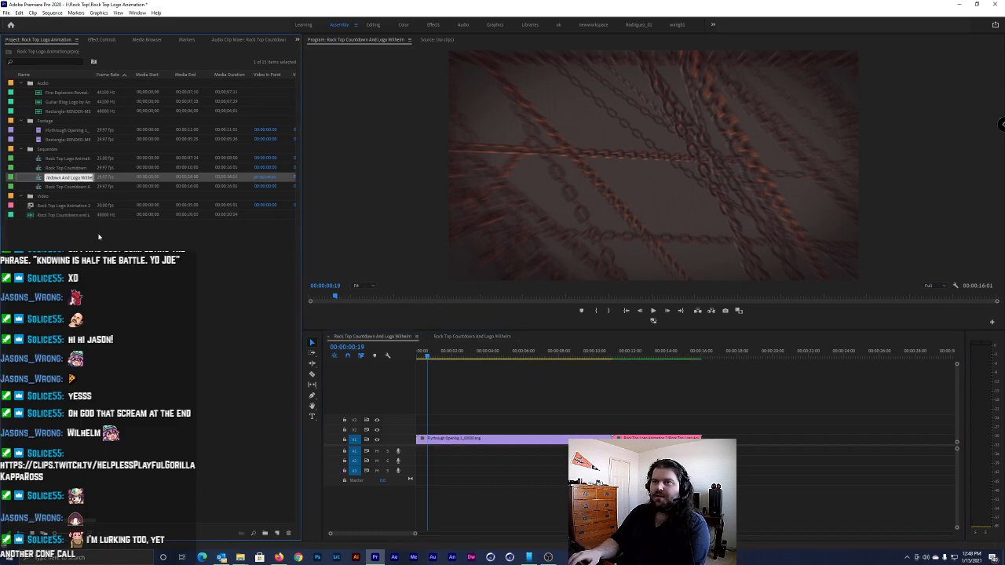
pyautogui.hotkey('ctrl', 'Left')
pyautogui.hotkey('ctrl', 'Delete')
pyautogui.press('BackSpace')
pyautogui.press('Return')
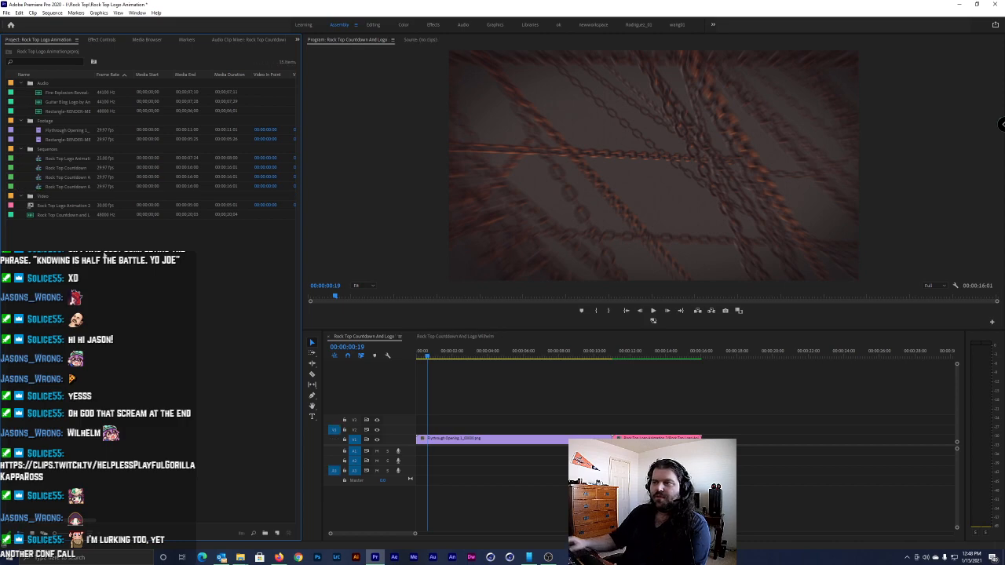
# Place Rock Top Countdown and Logo_mixdownV2 at the start of the first audio track and trim its end back to the video
pyautogui.hotkey('alt', 'Tab')
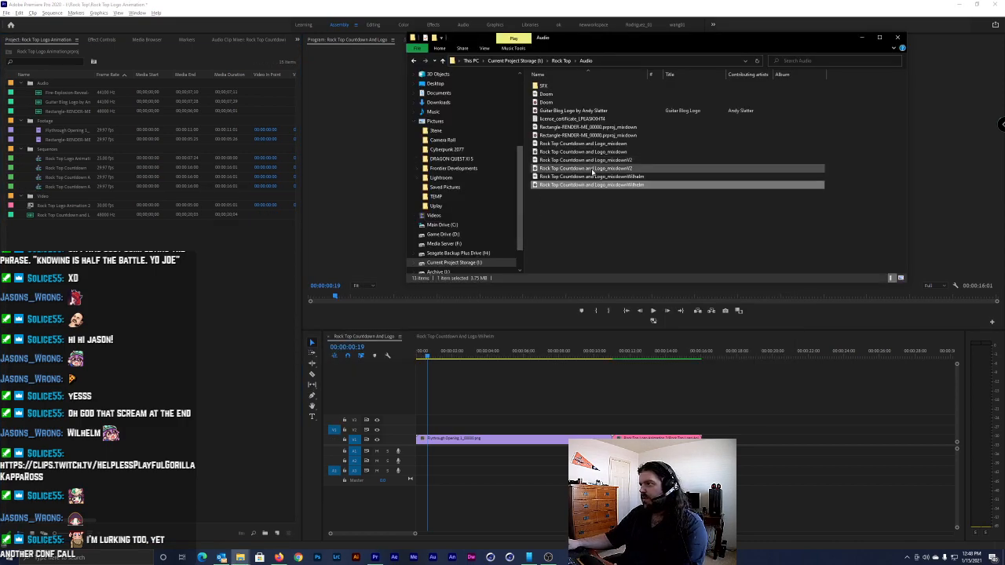
pyautogui.moveTo(565, 168); pyautogui.dragTo(421, 451)
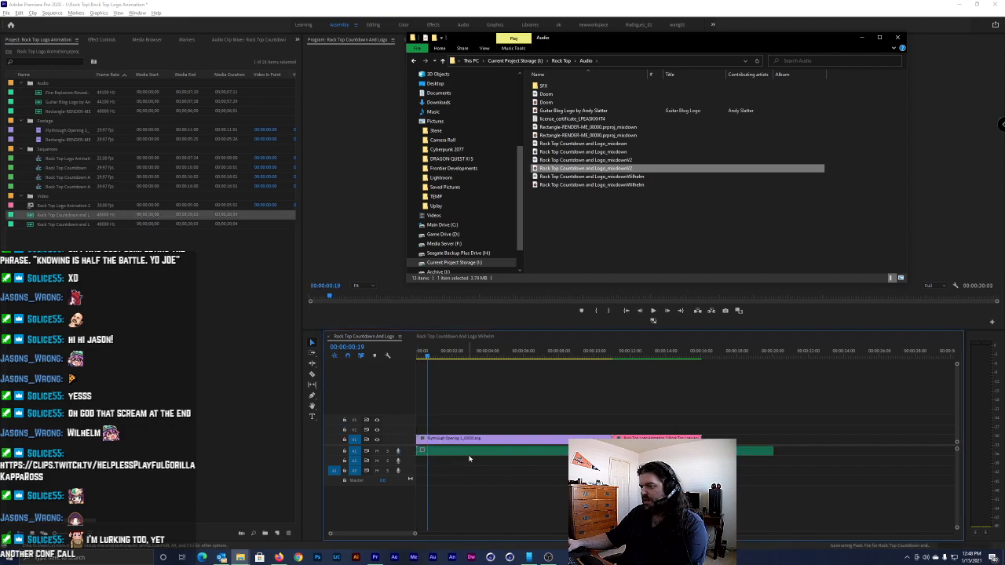
pyautogui.moveTo(773, 451); pyautogui.dragTo(770, 451)
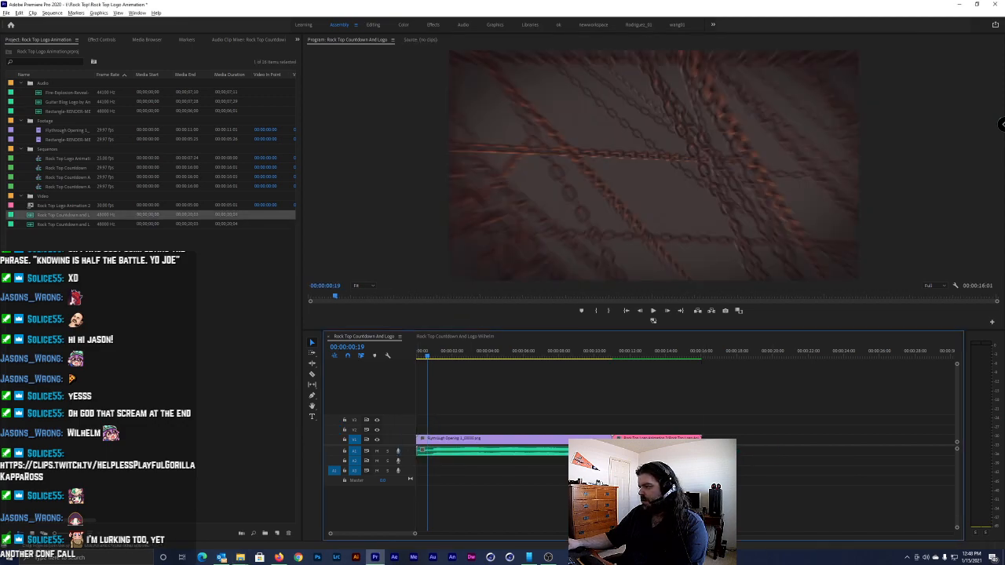
# Play the logo ending of the sequence from about 13 seconds and look at the options for editing in Adobe Audition
pyautogui.click(658, 356)
pyautogui.press('space')
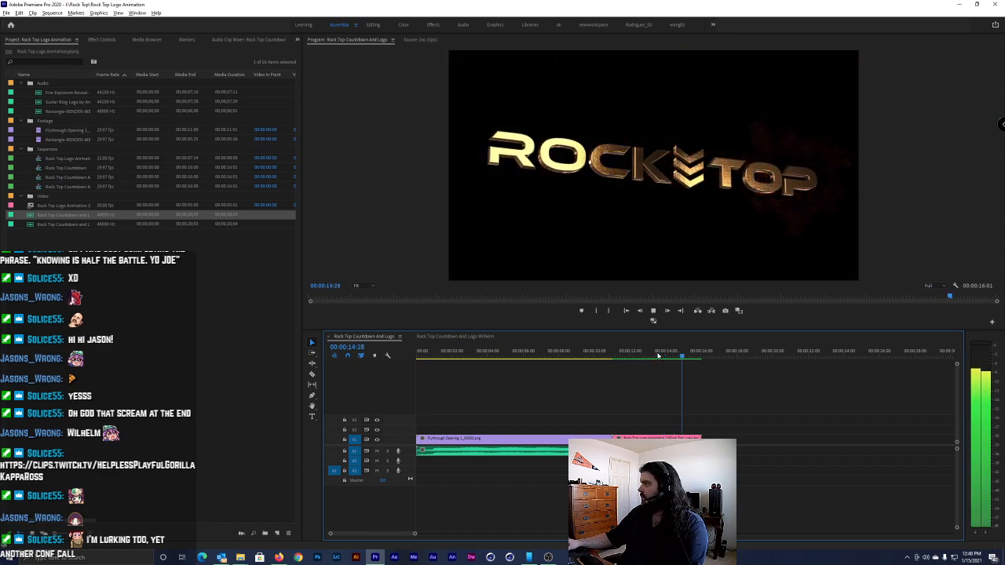
pyautogui.click(19, 13)
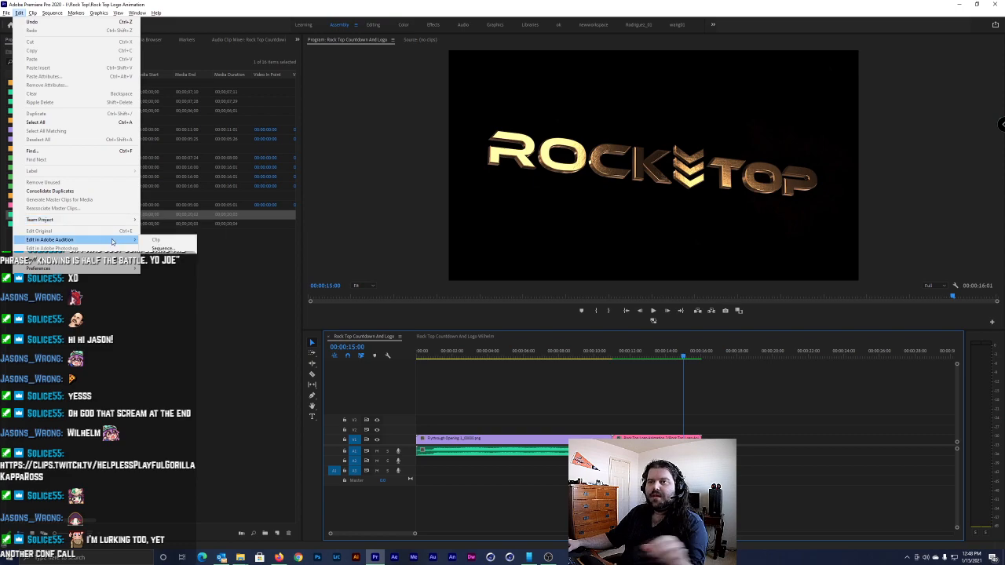
# Set the default audio output in the Audio Hardware preferences to Speakers (4- Razer Megalodon)
pyautogui.click(202, 293)
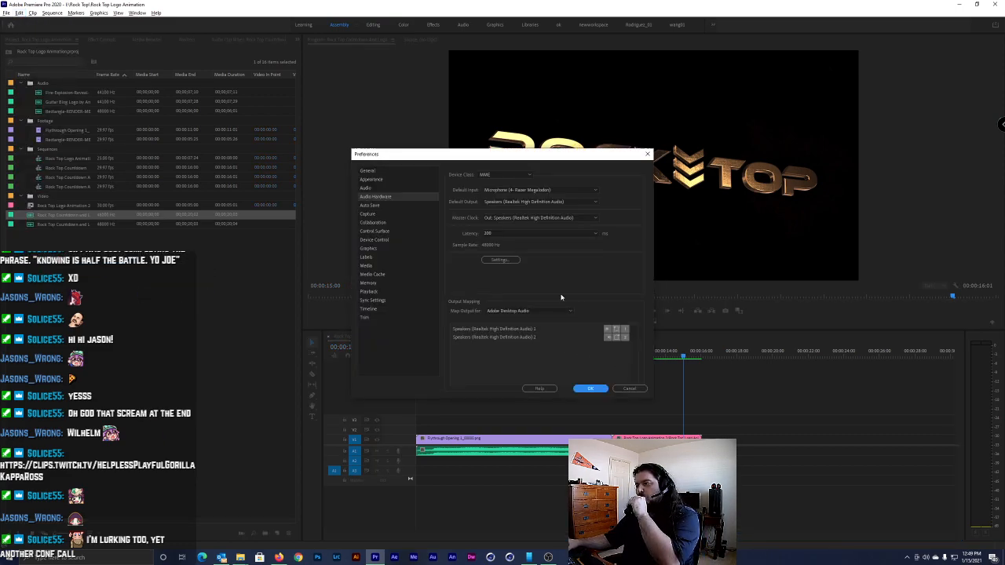
pyautogui.click(542, 202)
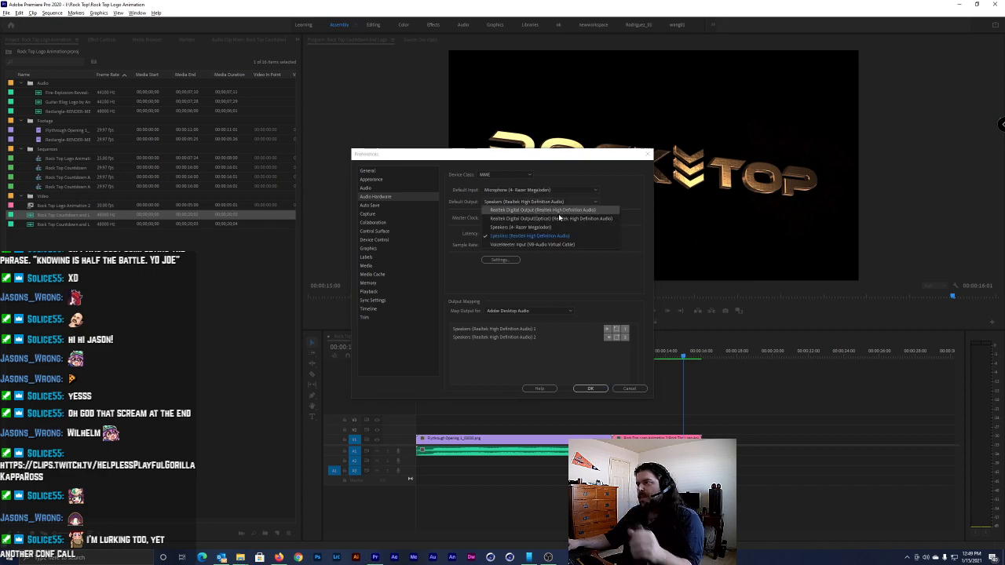
pyautogui.click(534, 227)
pyautogui.click(543, 292)
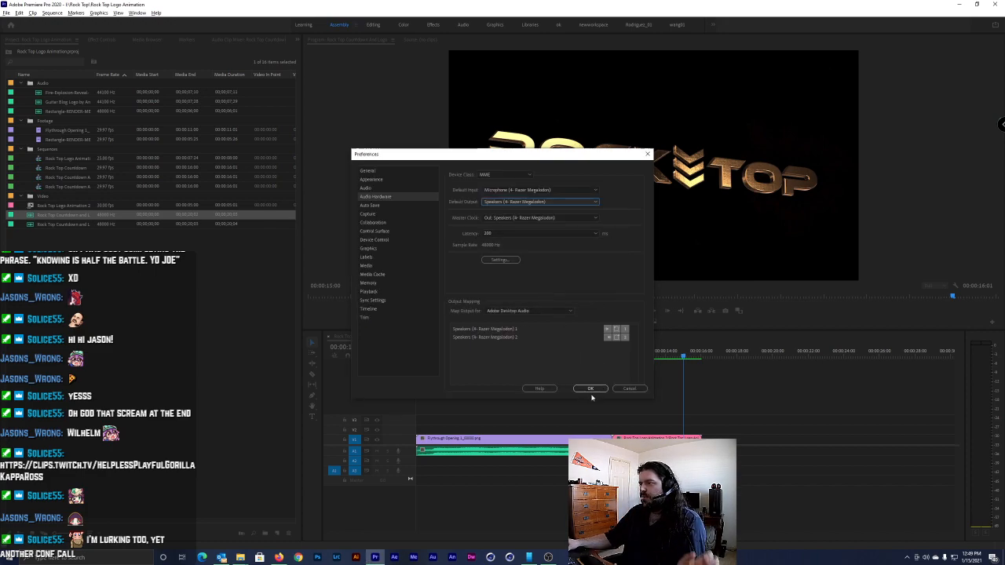
pyautogui.click(591, 389)
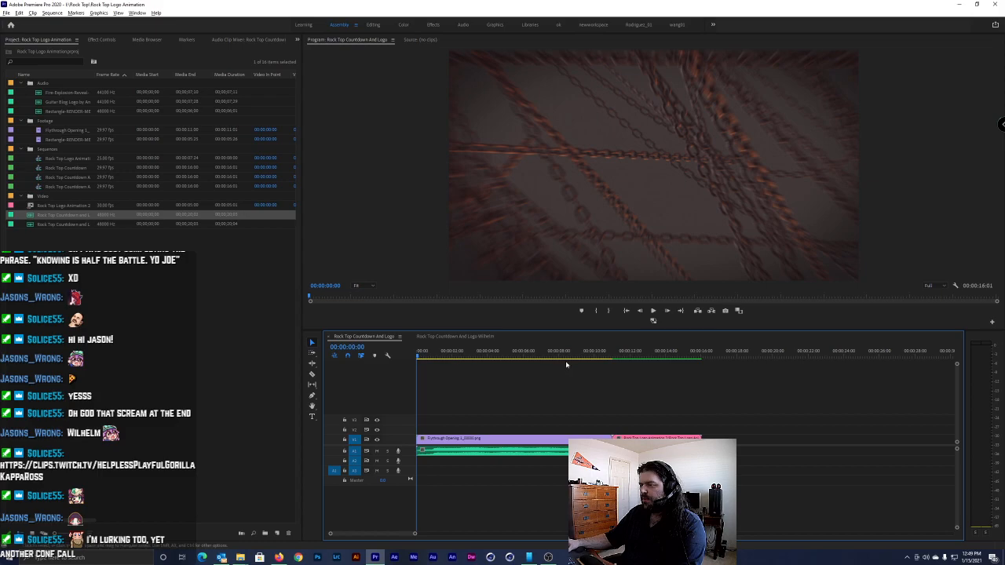
# Play the Rock Top Countdown And Logo sequence from the start, then its logo ending from about 10 seconds
pyautogui.press('space')
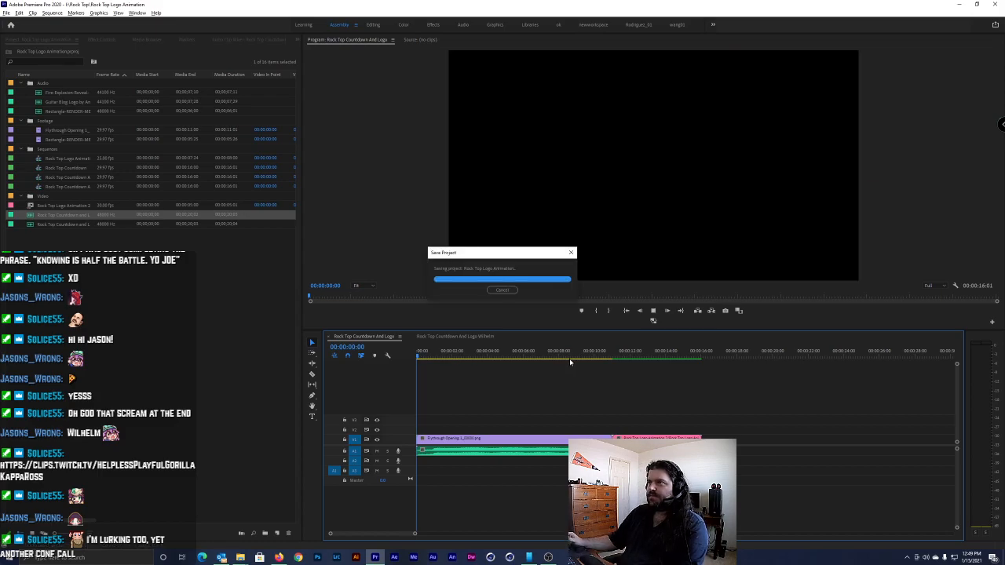
pyautogui.press('space')
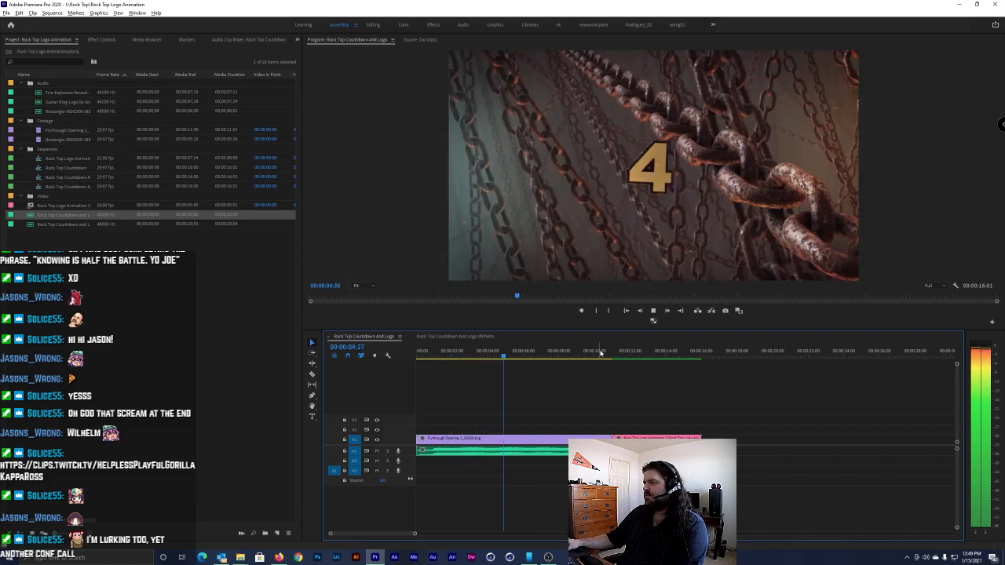
pyautogui.click(599, 353)
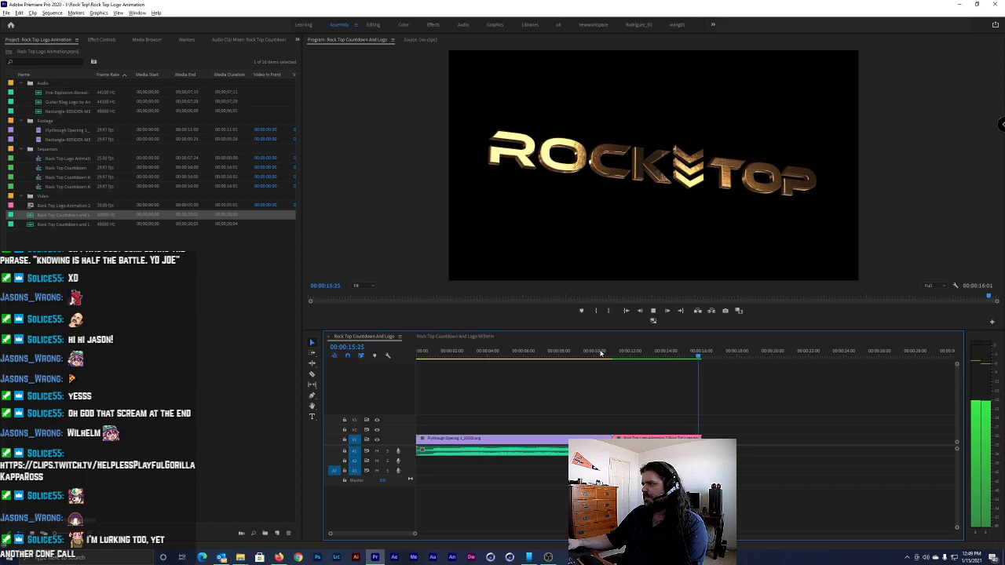
# Switch to the Rock Top Countdown And Logo Wilhelm sequence and play its logo ending from about 13 seconds
pyautogui.click(456, 336)
pyautogui.click(651, 352)
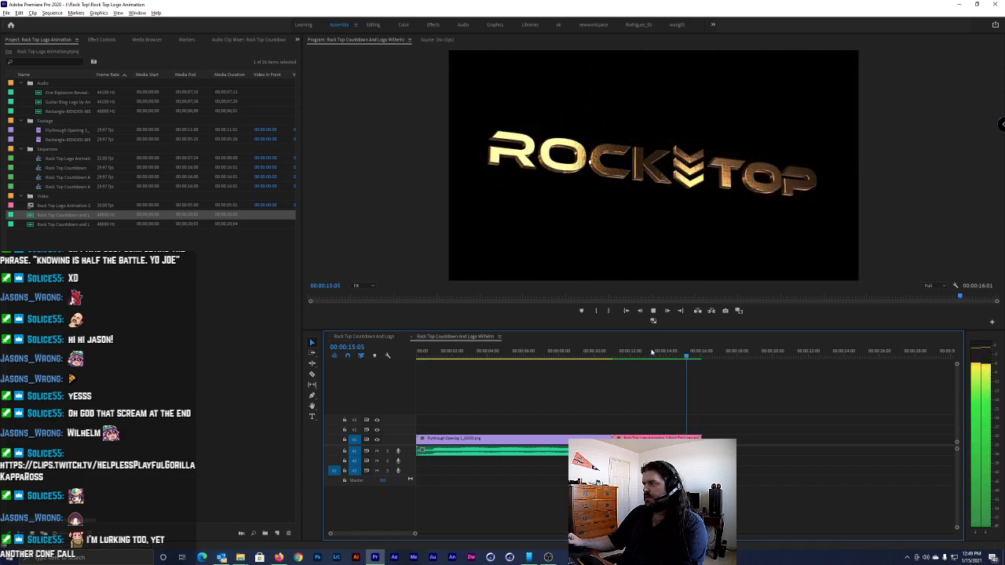
pyautogui.press('space')
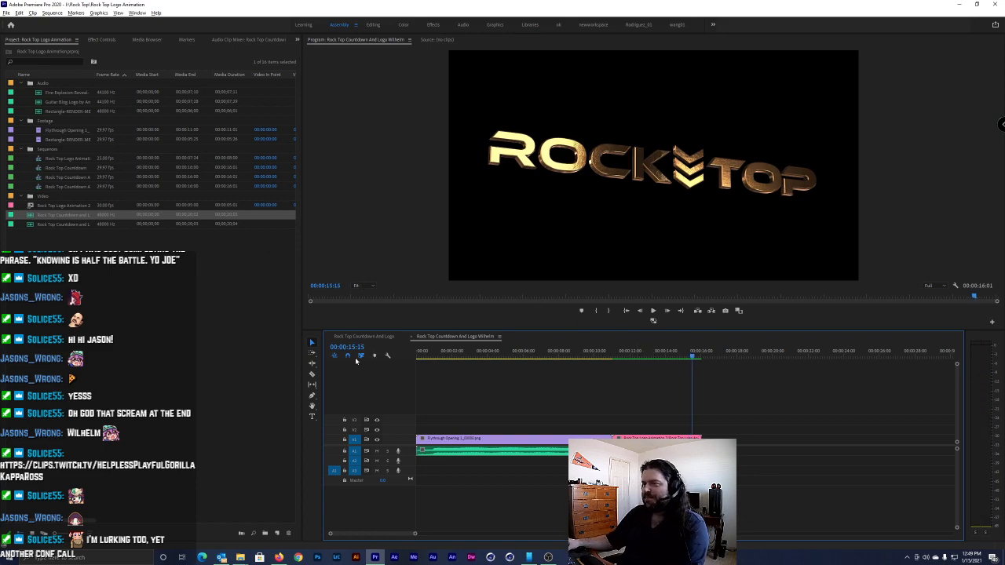
# Queue the Wilhelm sequence for H.264 export as Rock Top Countdown And Logo Wilhelm in the Rock Top project's Deliverables folder
pyautogui.hotkey('ctrl', 'm')
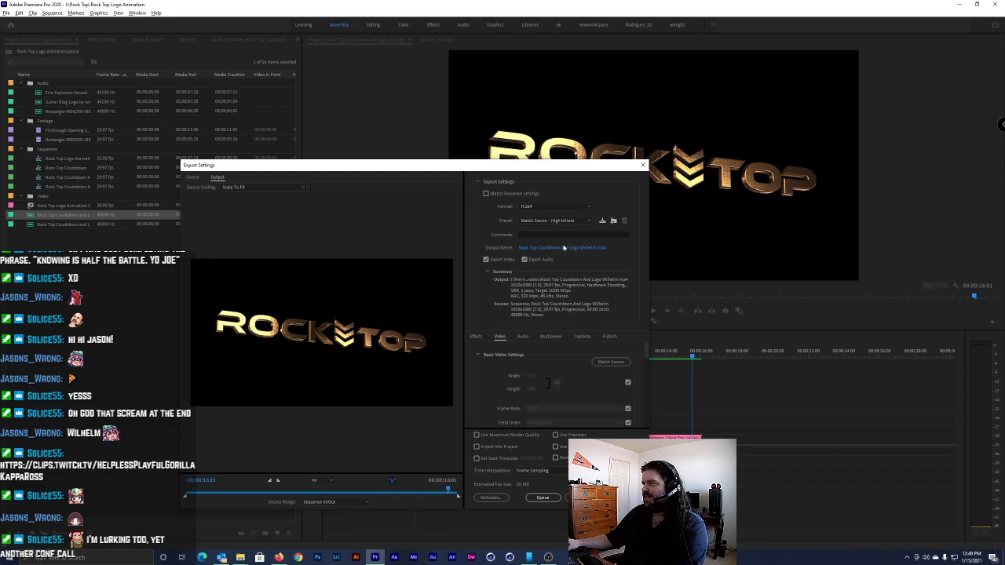
pyautogui.click(563, 248)
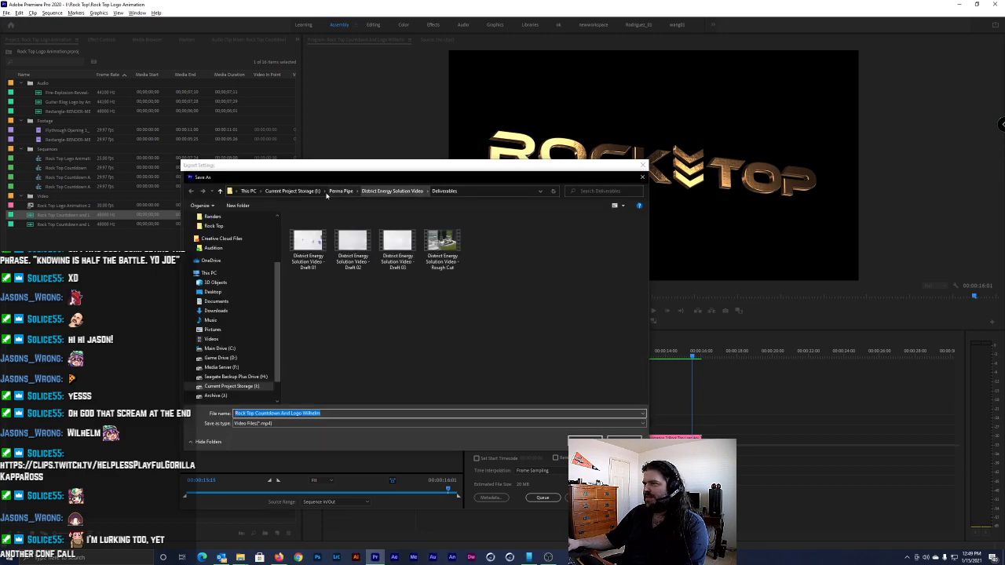
pyautogui.click(292, 191)
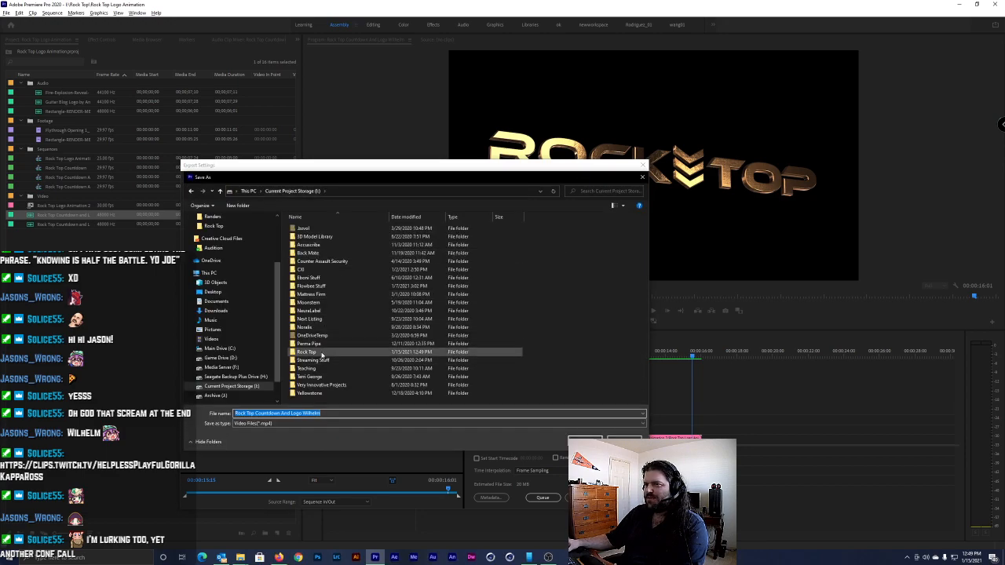
pyautogui.doubleClick(323, 352)
pyautogui.doubleClick(532, 240)
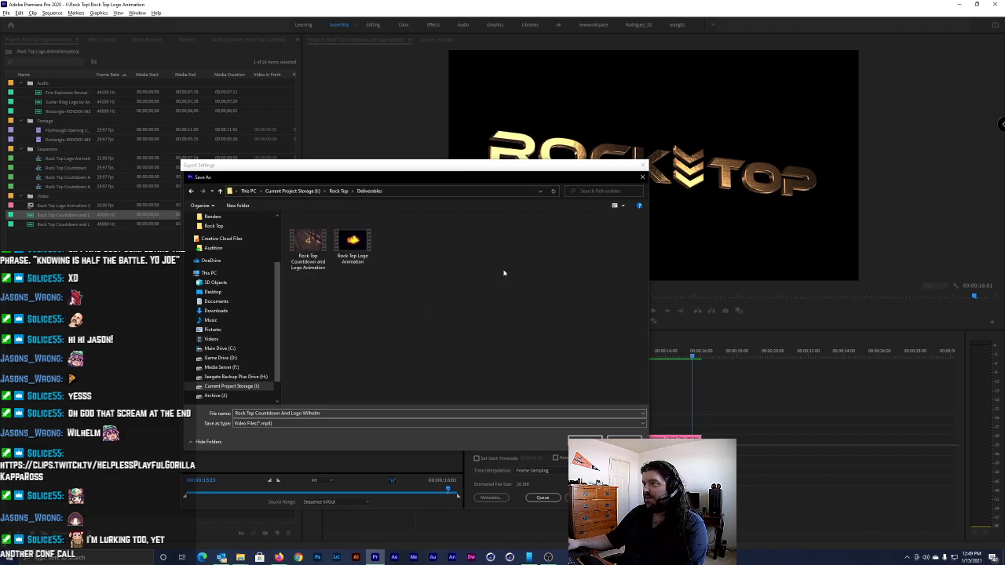
pyautogui.click(585, 441)
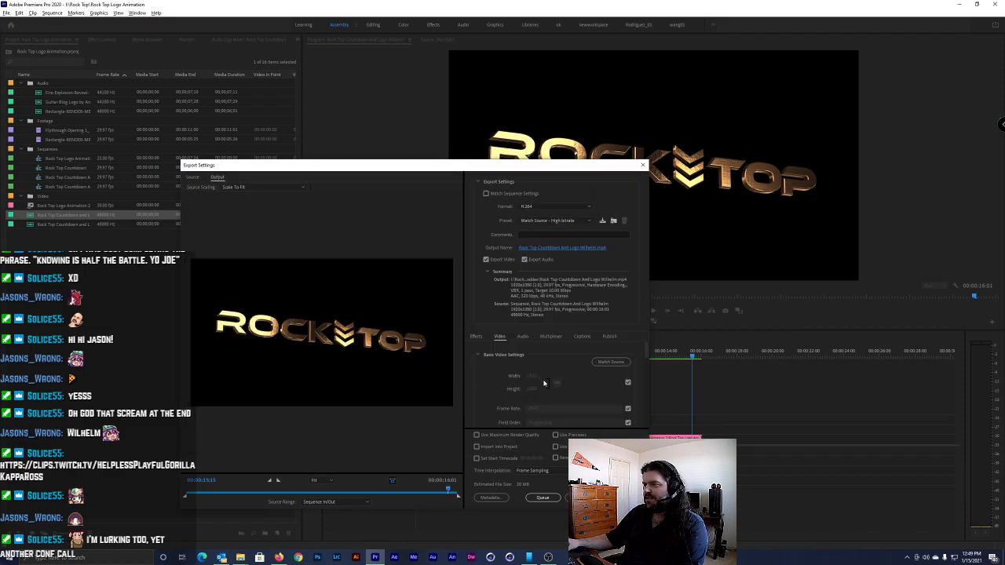
pyautogui.click(585, 498)
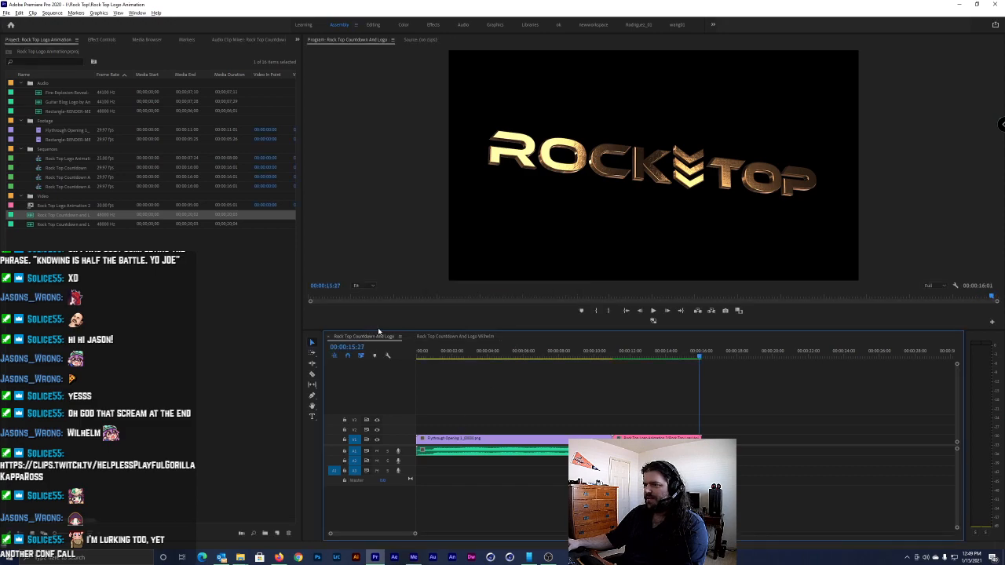
# Queue the sequence without the scream for H.264 export as Rock Top Countdown And Logo in the Deliverables folder
pyautogui.hotkey('ctrl', 'm')
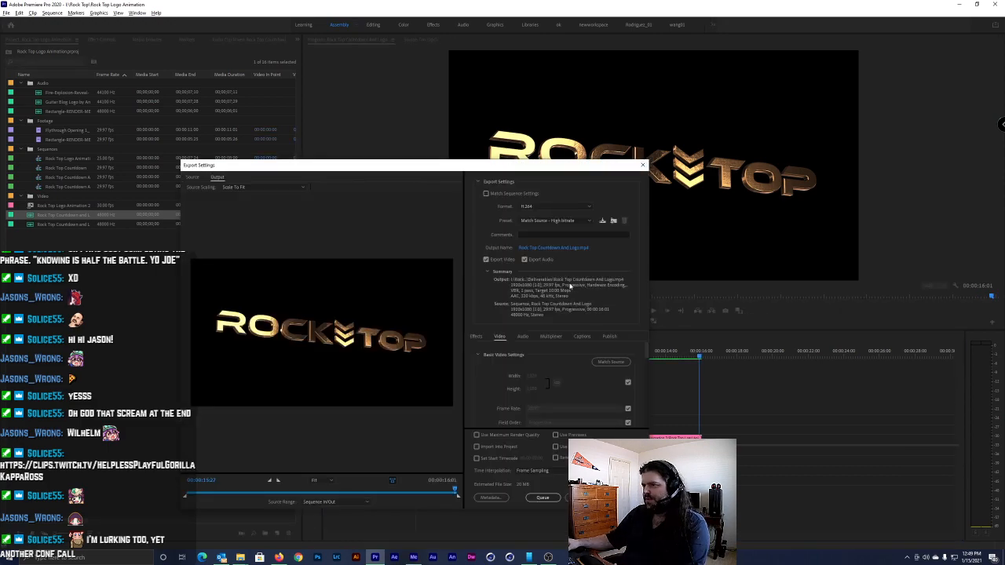
pyautogui.click(556, 249)
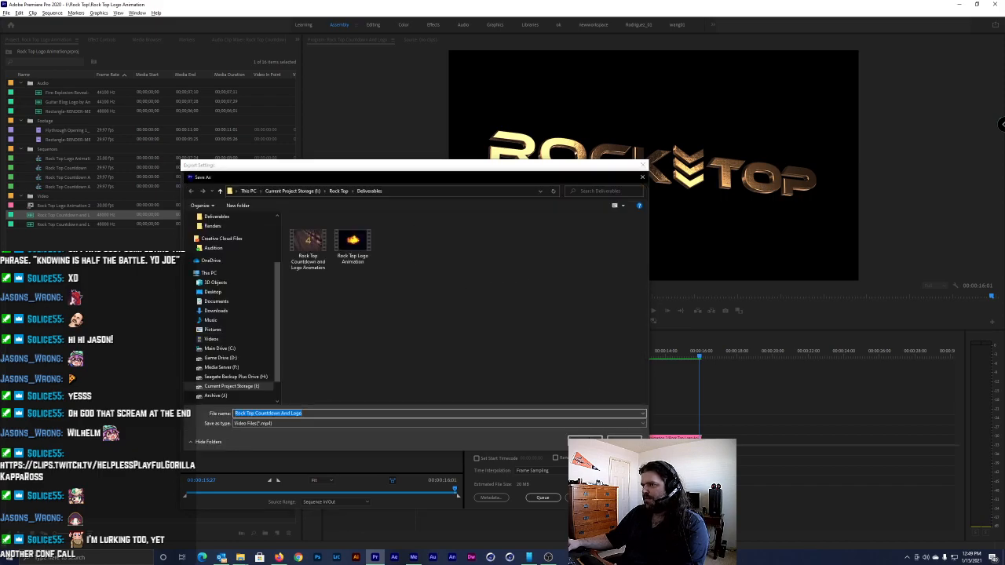
pyautogui.click(585, 437)
pyautogui.click(542, 498)
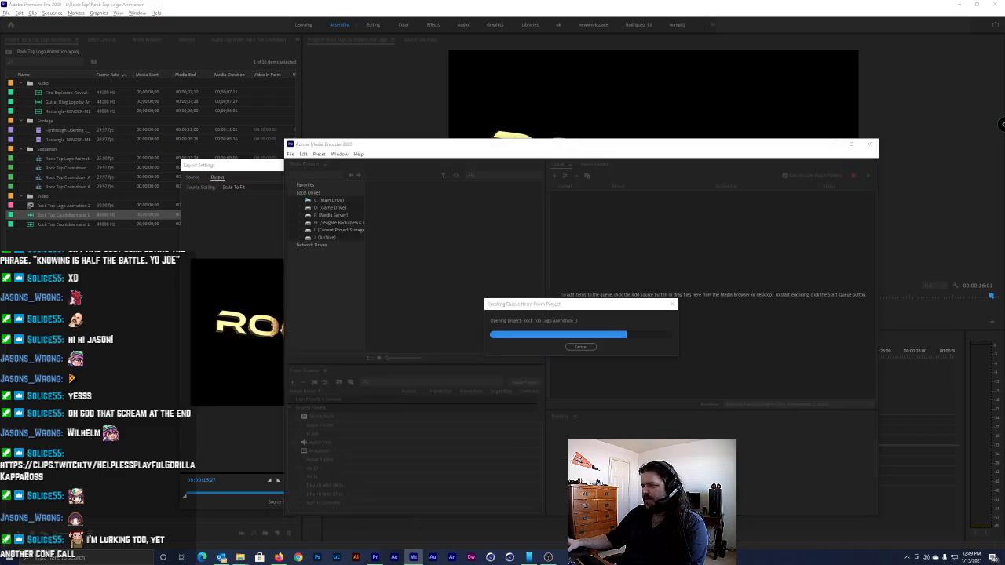